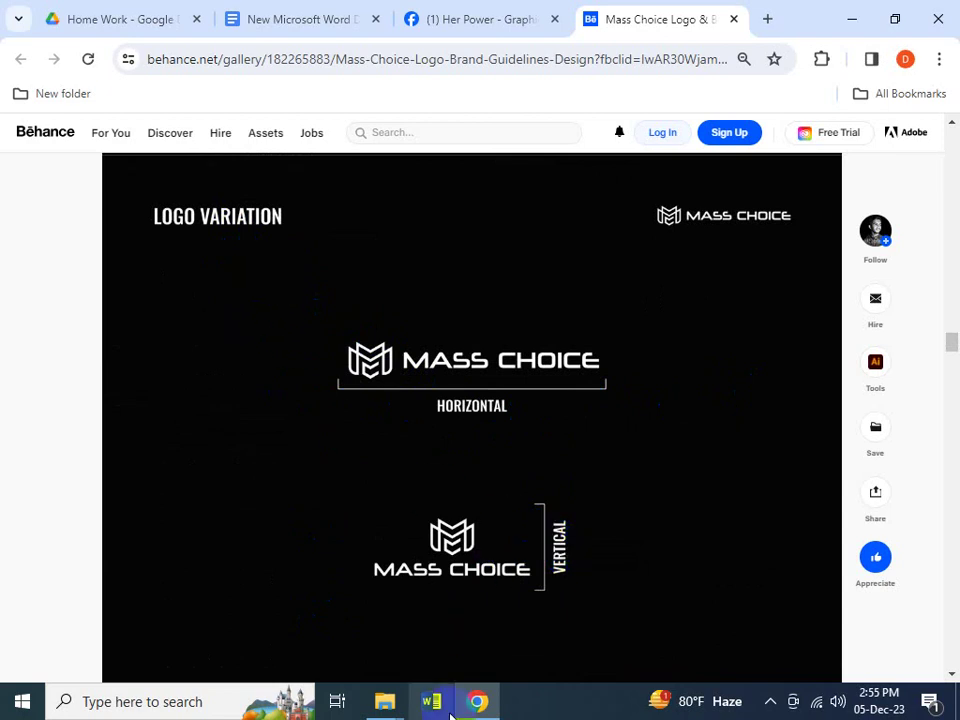
- Review the minimum logo size examples in the Mass Choice brand guidelines on Behance
scroll(472, 593, "down", 4)
scroll(471, 583, "down", 2)
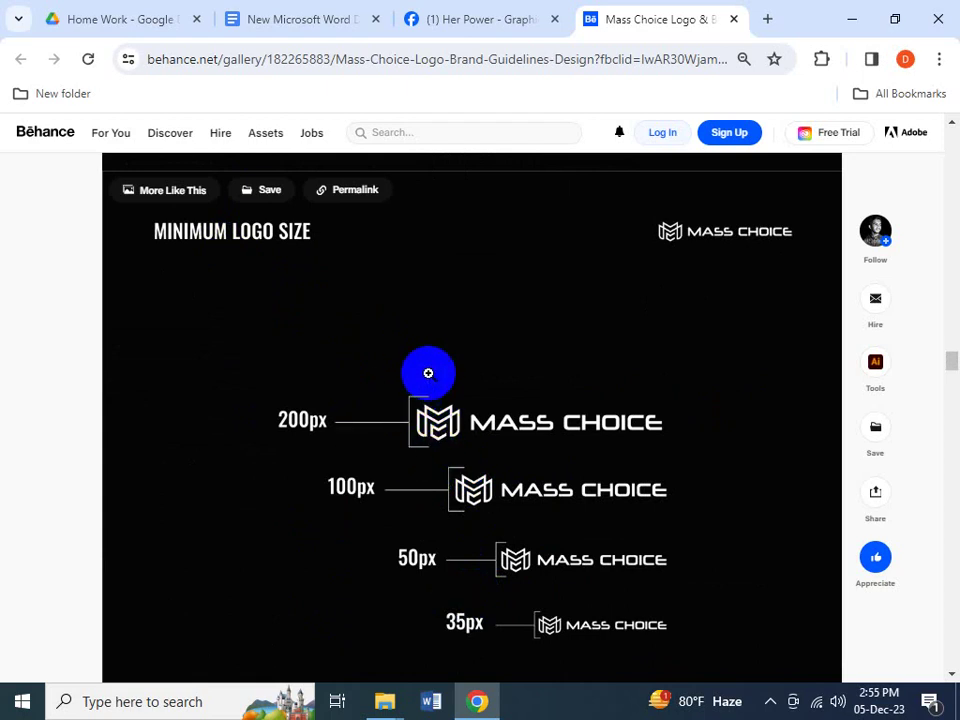
scroll(432, 368, "down", 2)
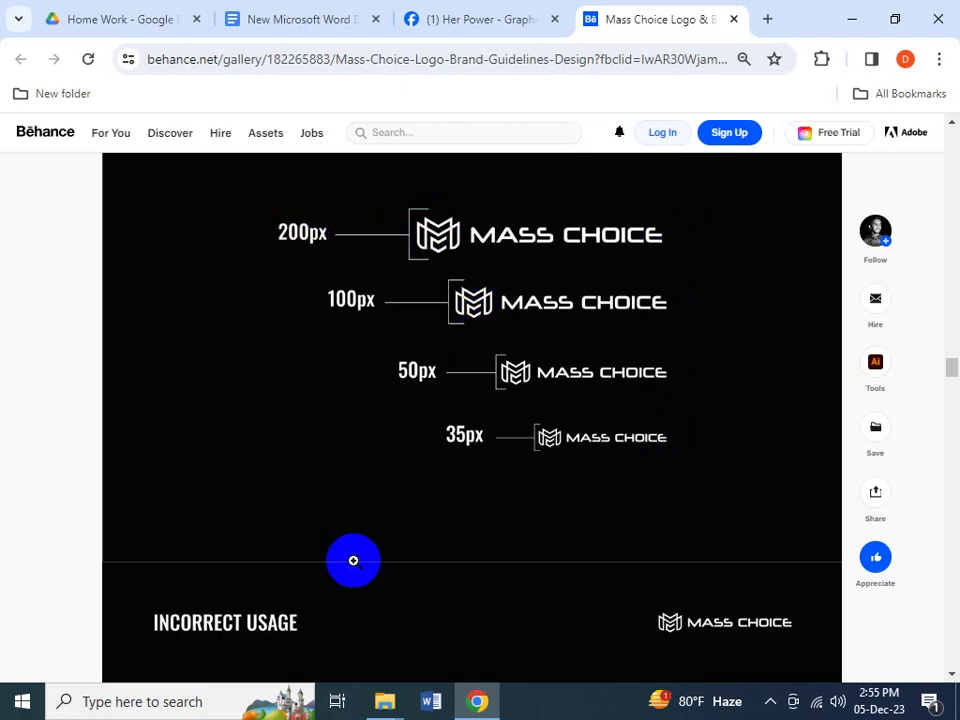
- Switch to Adobe Illustrator 2021 and create a new A4 document
left_click(22, 701)
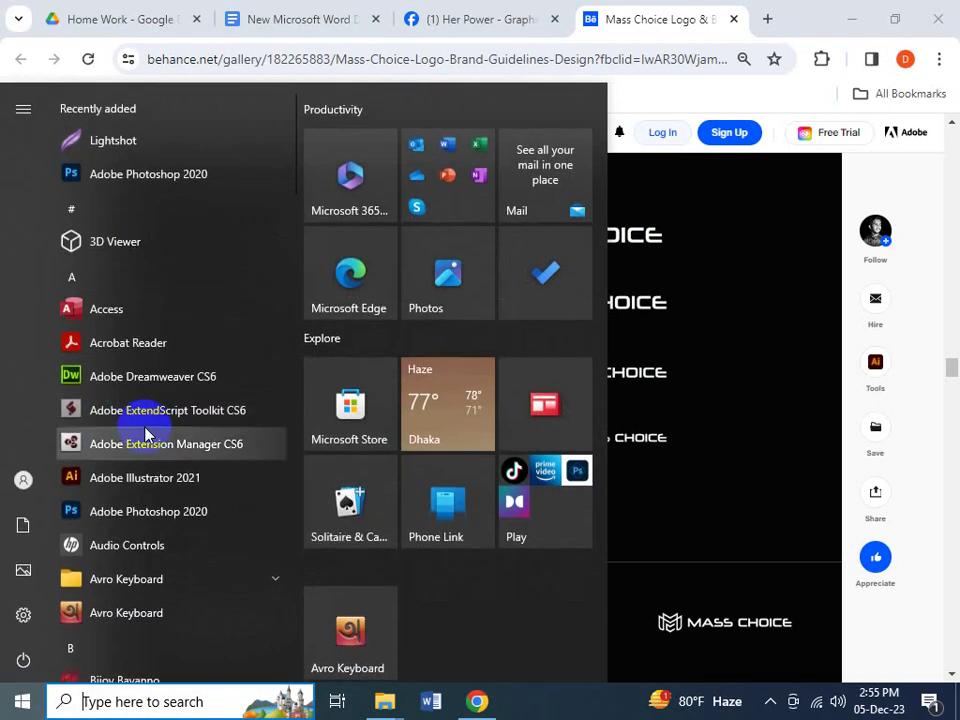
left_click(136, 483)
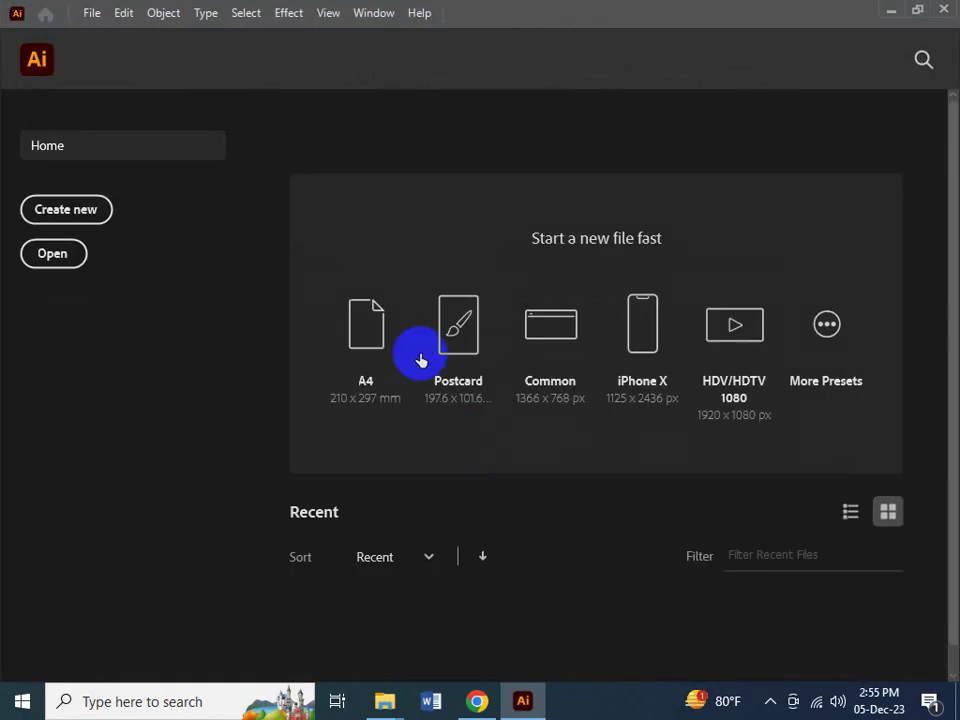
left_click(364, 368)
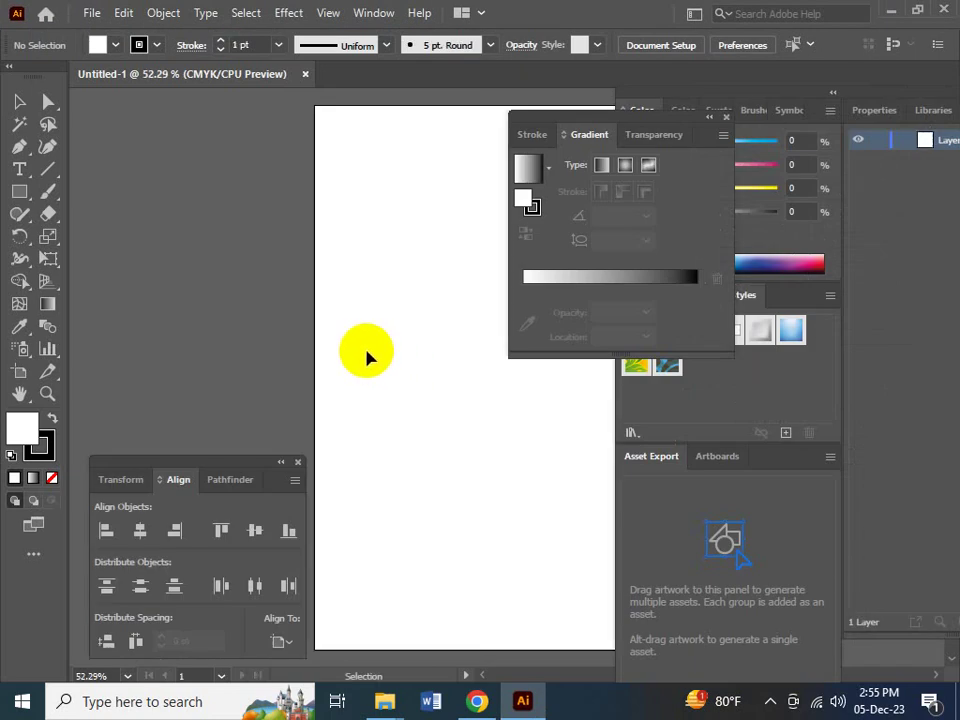
- Show the rulers in the new document and set their units to pixels
key("Tab")
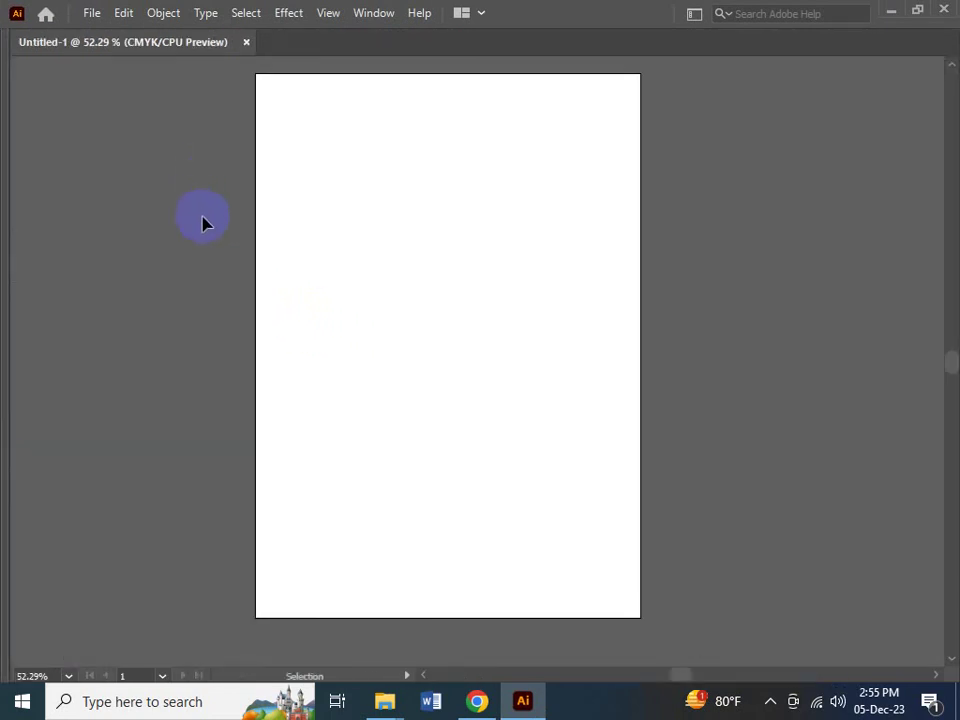
left_click_drag(202, 222, 428, 308)
left_click(420, 416)
left_click_drag(276, 328, 390, 431)
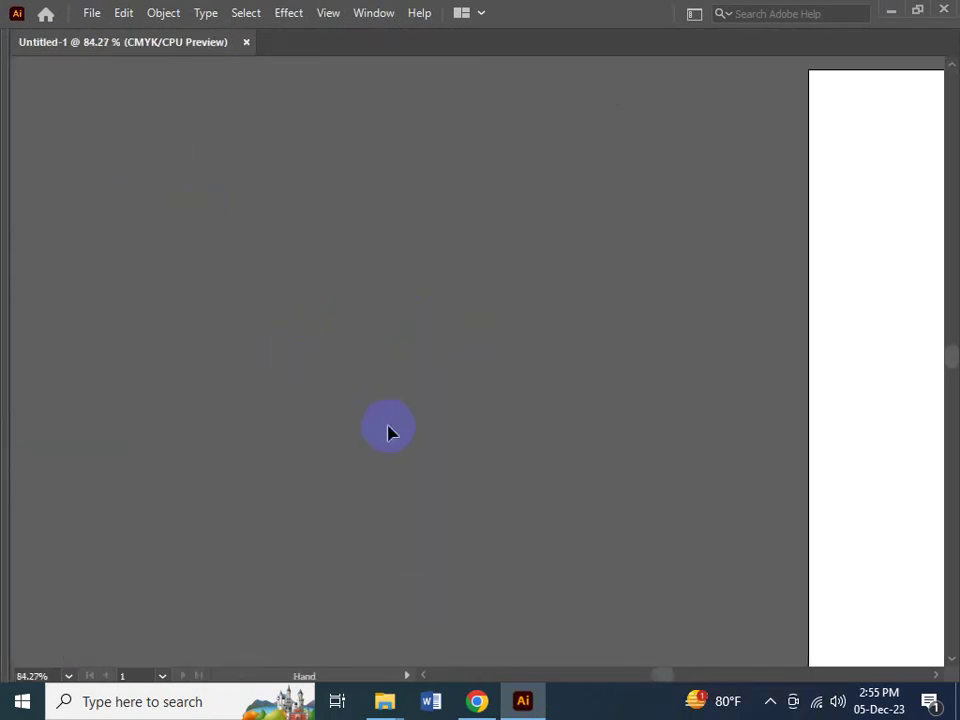
key("Tab")
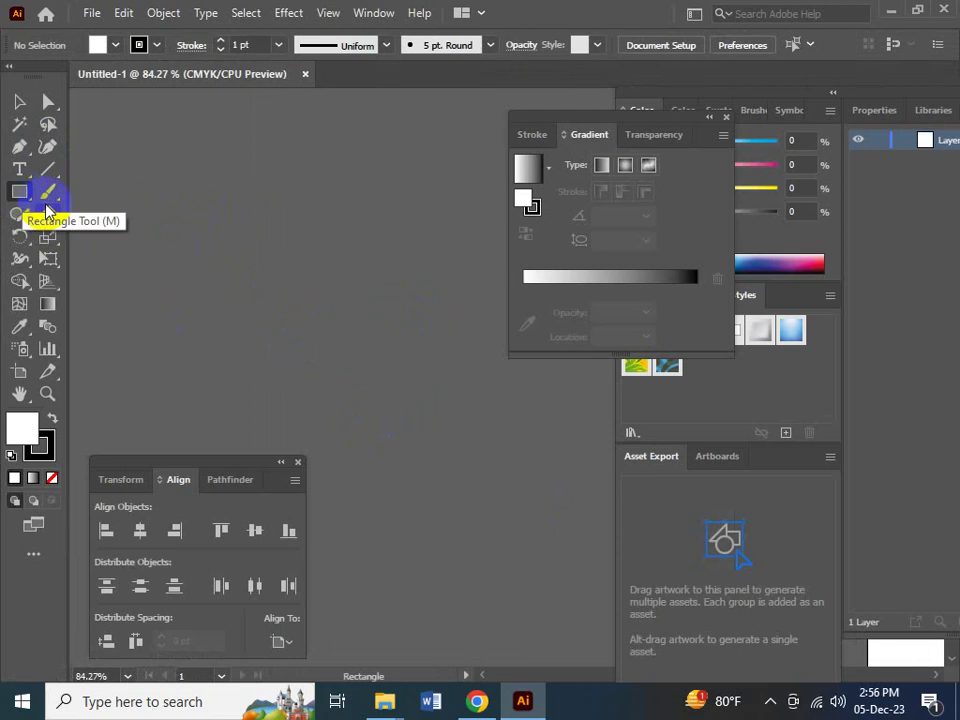
left_click(251, 259)
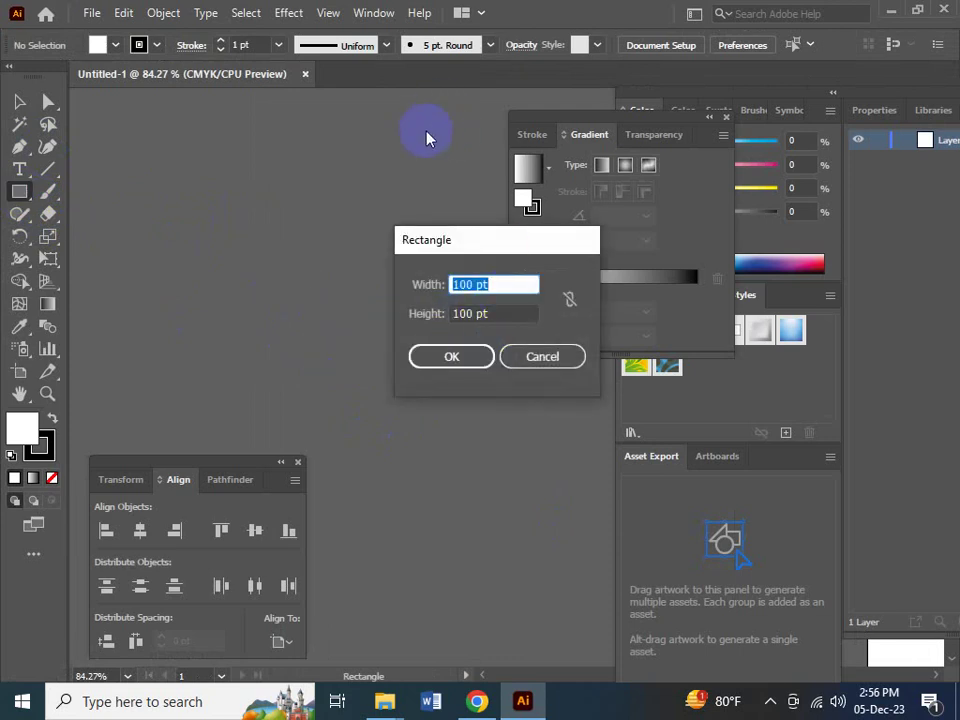
key("Escape")
key("ctrl+r")
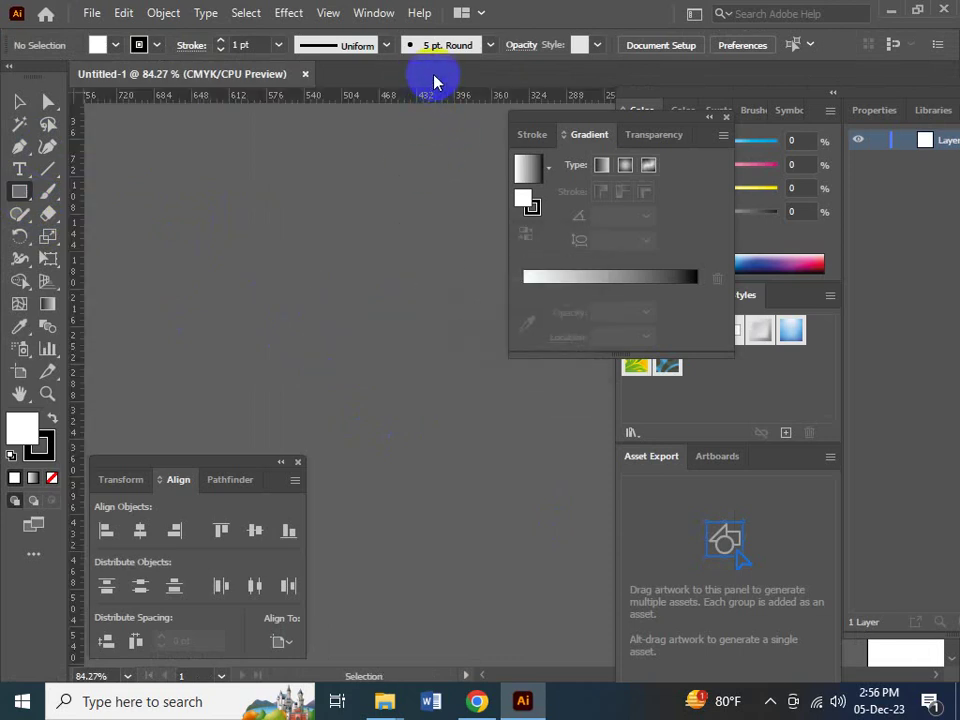
right_click(414, 97)
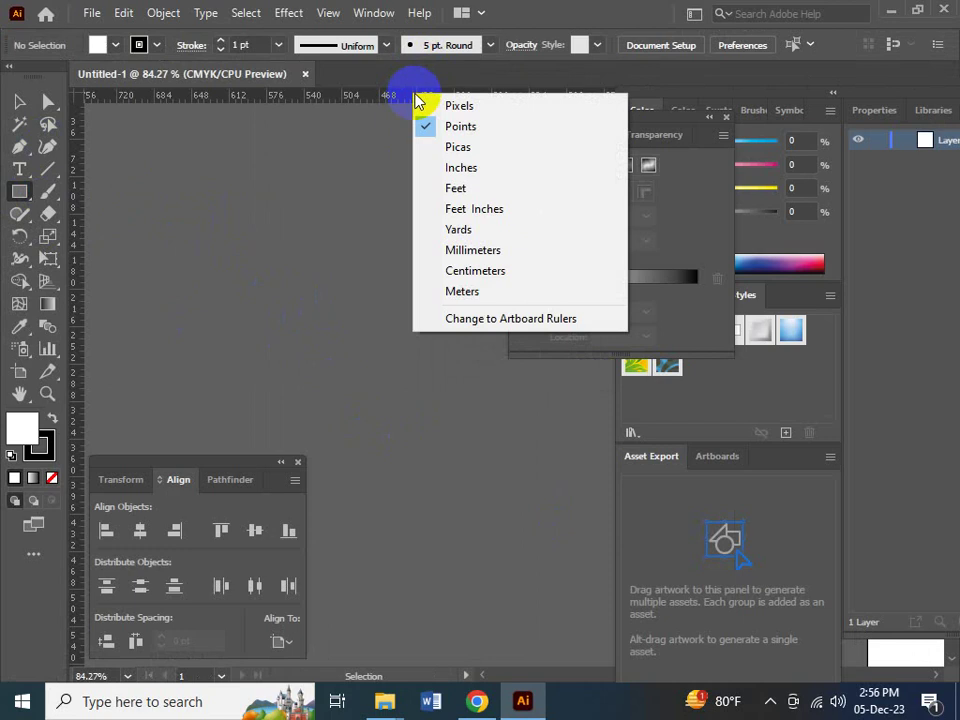
left_click(455, 105)
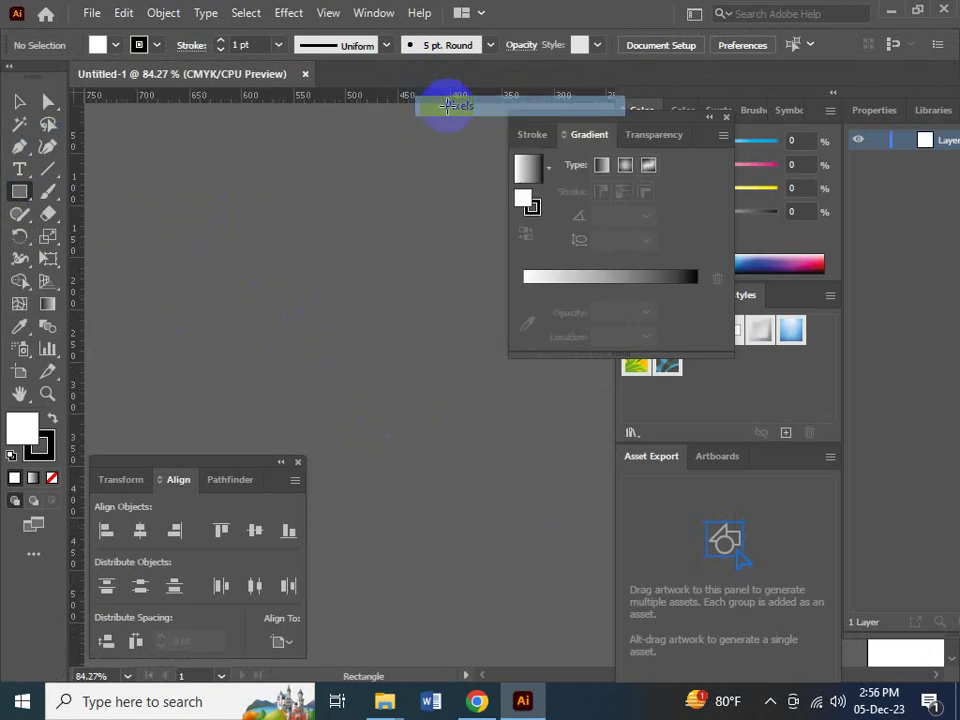
- Create a 200 × 200 px square on the empty canvas beside the artboard
left_click(265, 185)
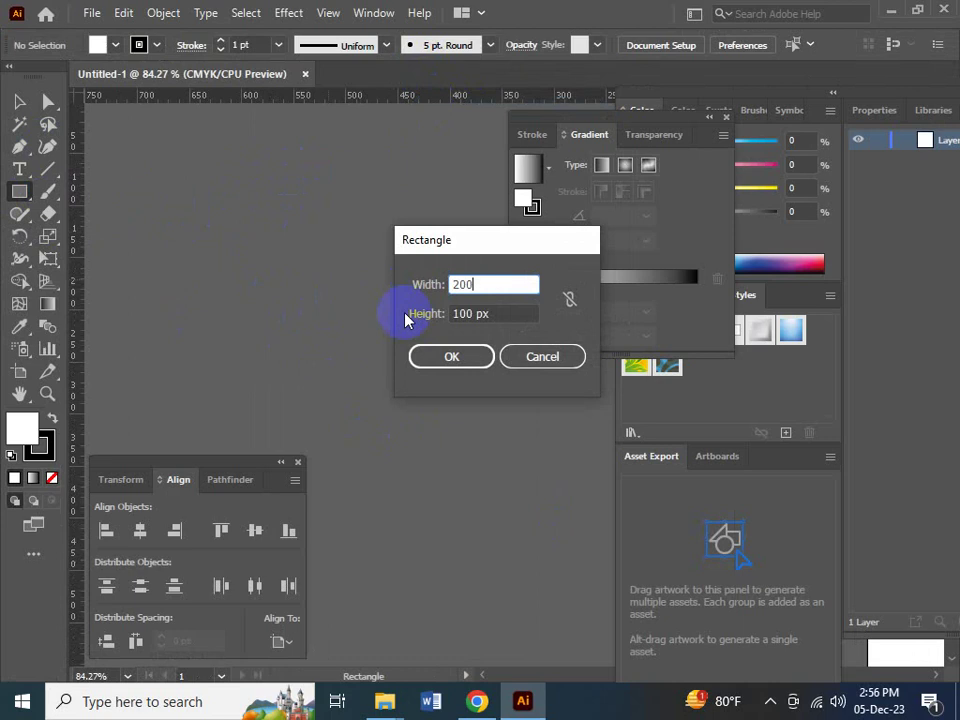
key("Tab")
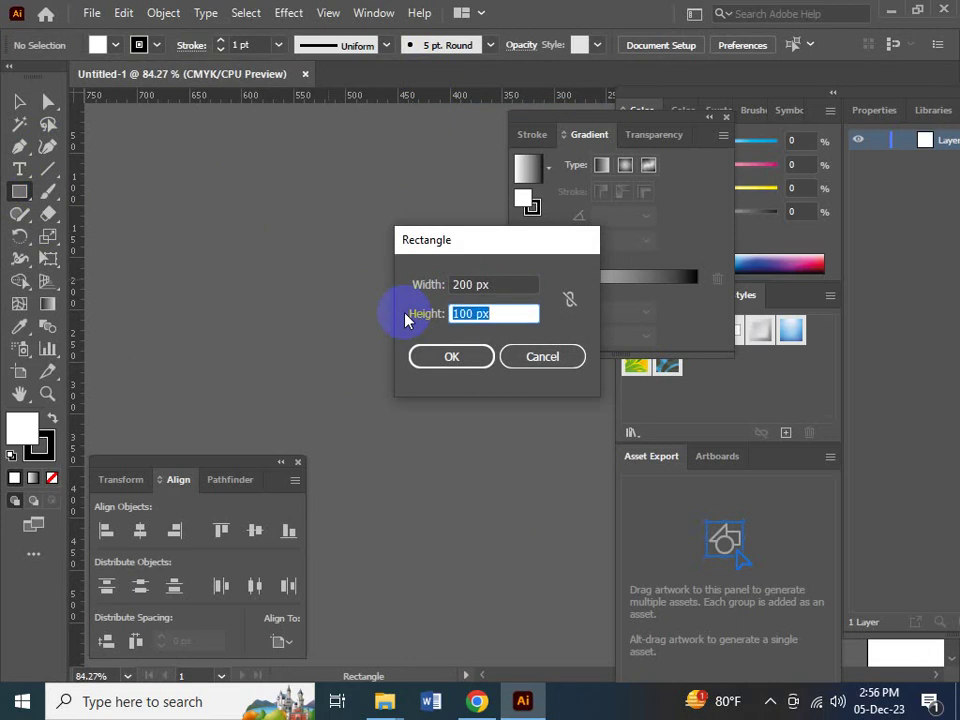
key("Return")
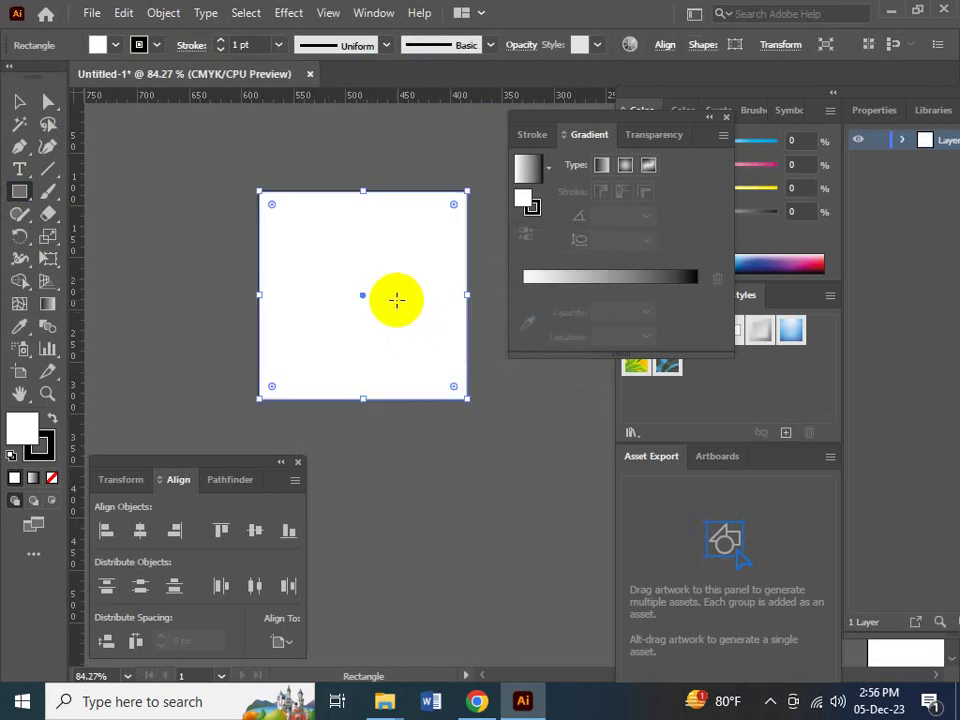
- Stretch the square into a horizontal rectangle about 641 px wide and shift it away from the artboard
left_click(18, 100)
key("Tab")
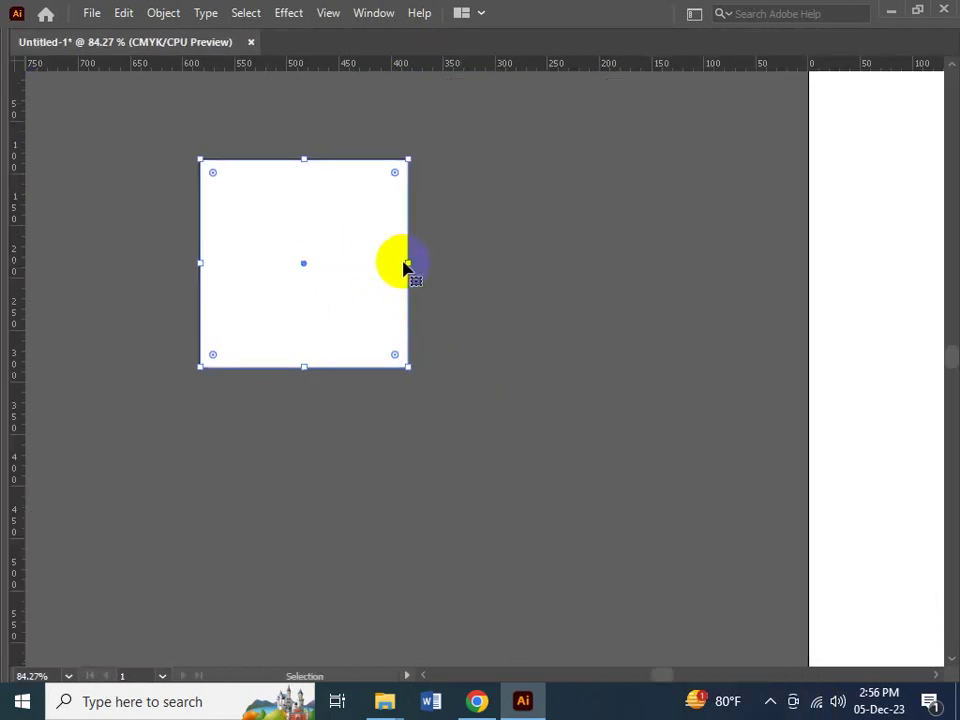
left_click_drag(411, 262, 868, 336)
left_click_drag(431, 297, 334, 305)
key("Tab")
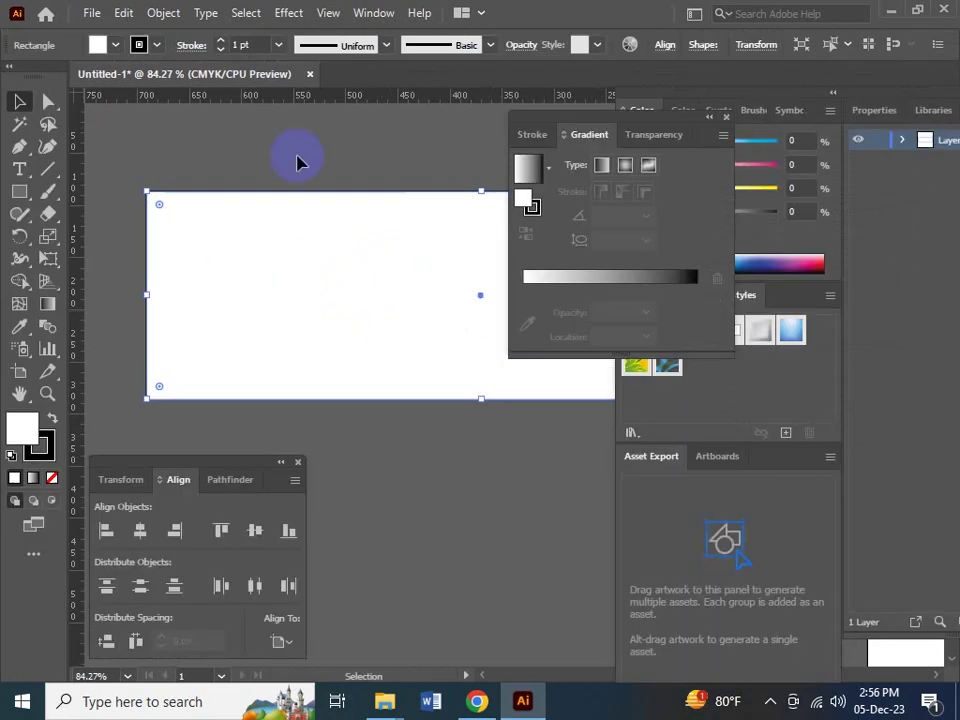
- Check the rectangle's height in its transform values
left_click(755, 48)
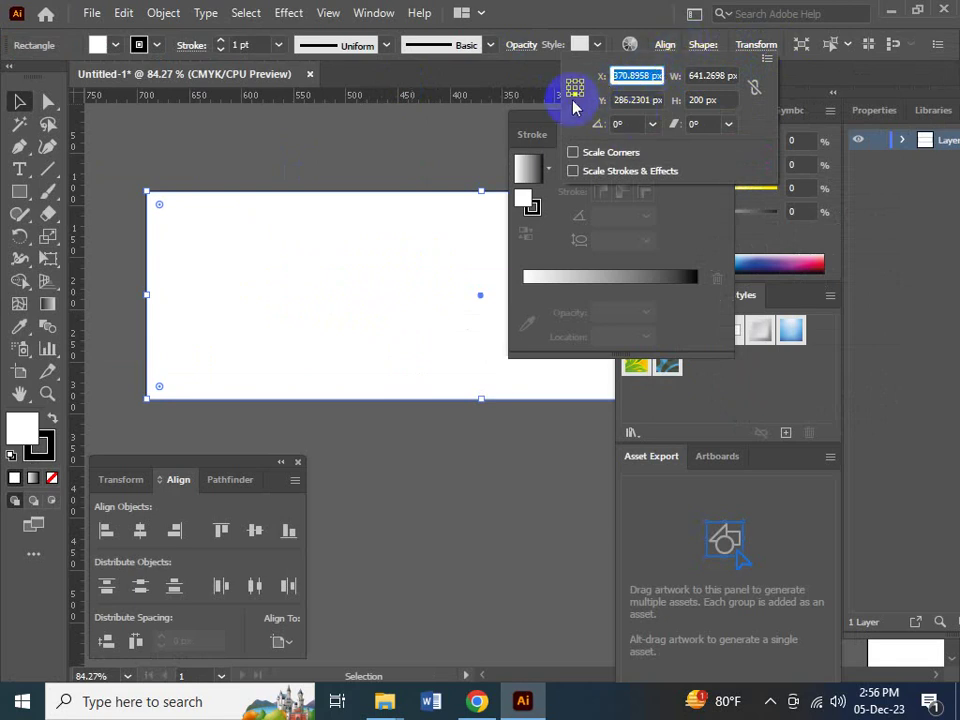
double_click(706, 100)
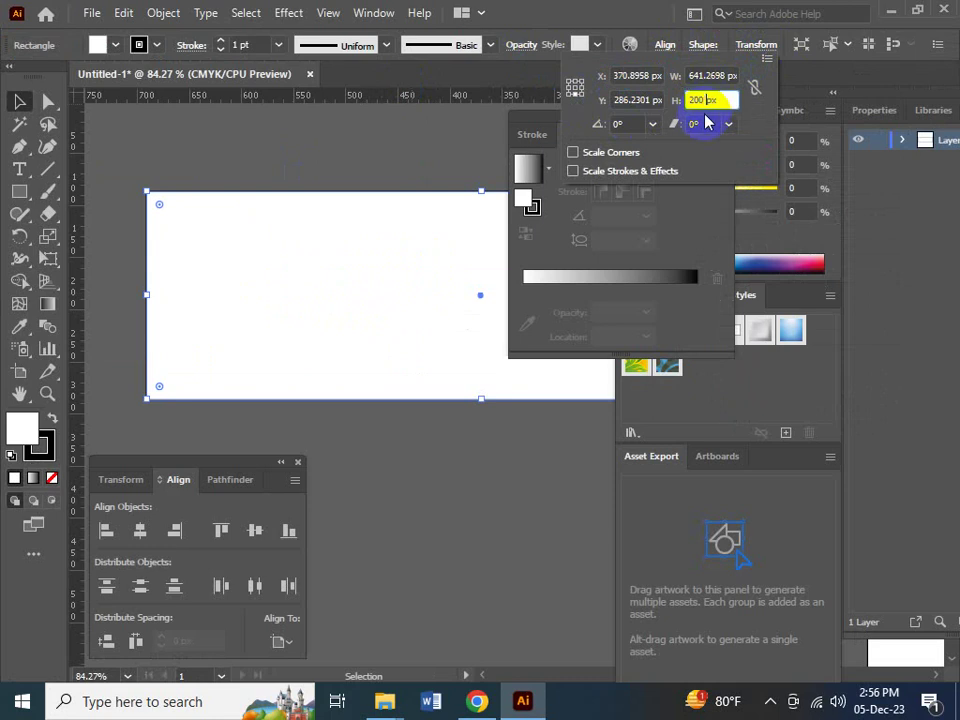
left_click(354, 358)
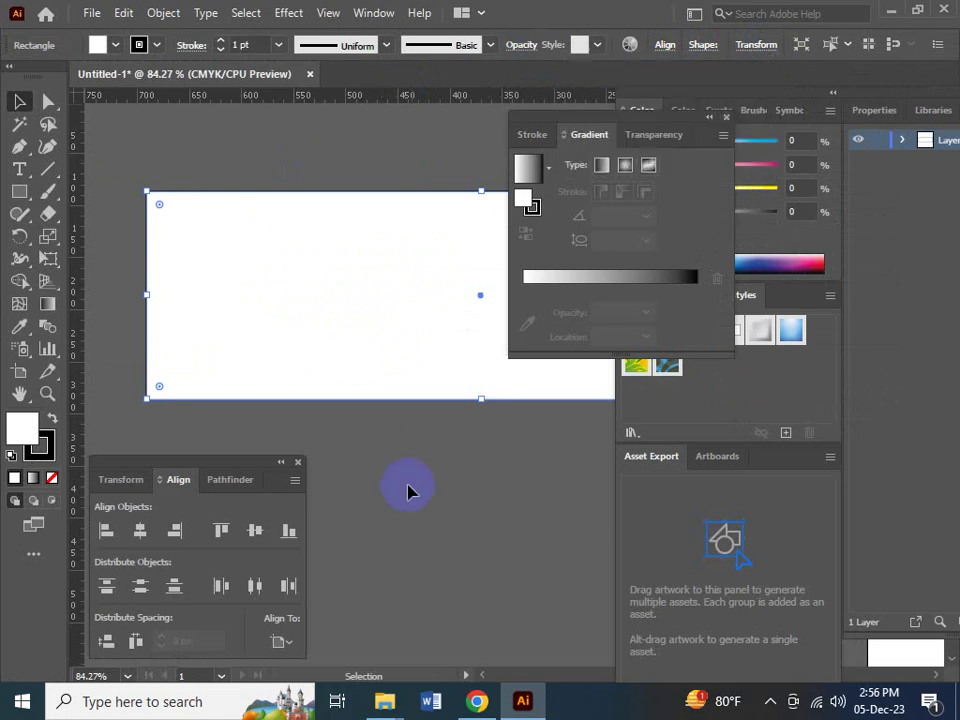
- Open the Leaf, Nike Logo Illustrator file from the Works at College folder on the desktop
key("Tab")
key("super+d")
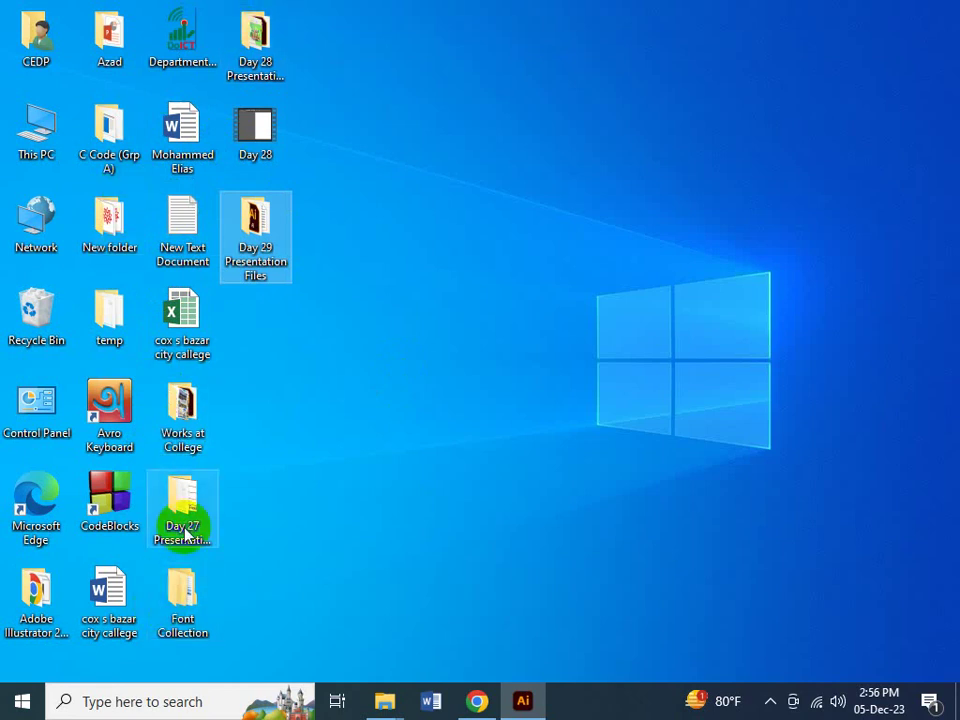
left_click(190, 411)
double_click(190, 420)
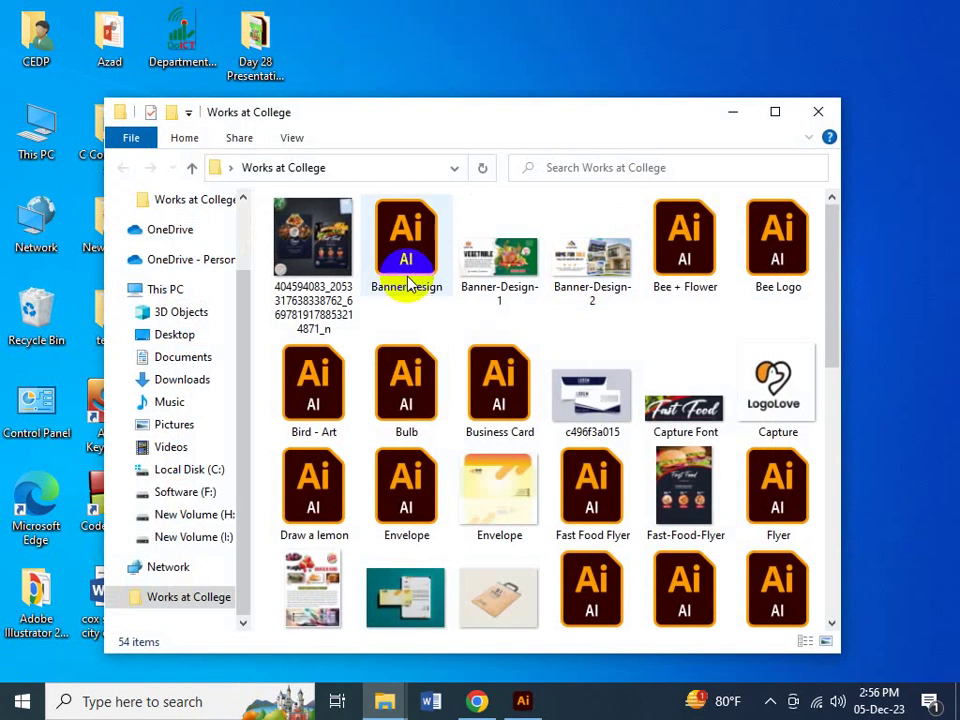
scroll(566, 340, "down", 6)
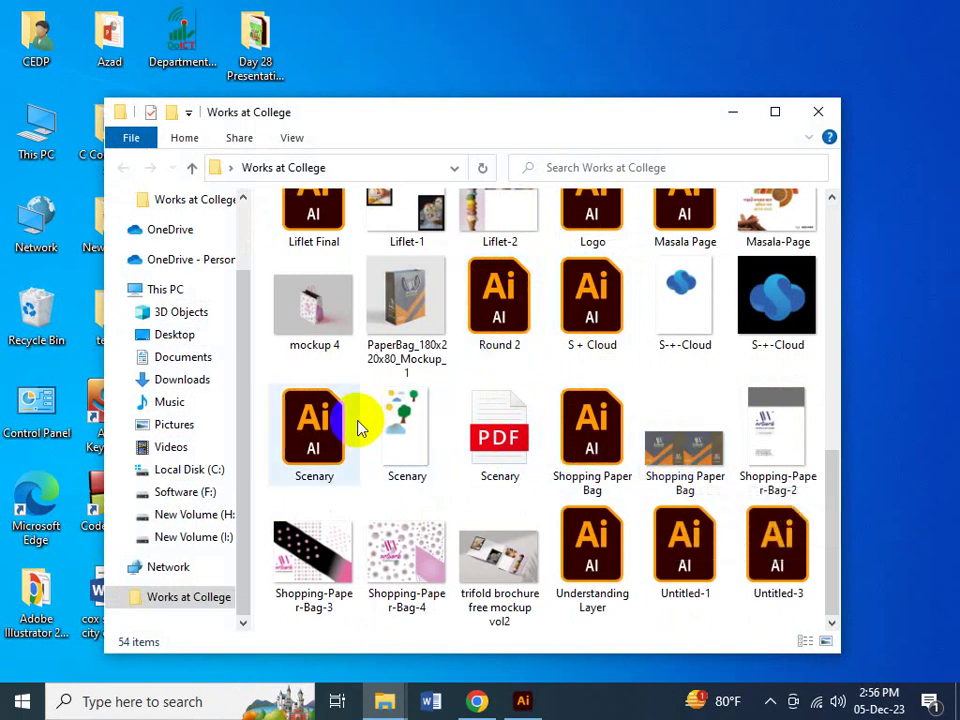
scroll(364, 427, "up", 1)
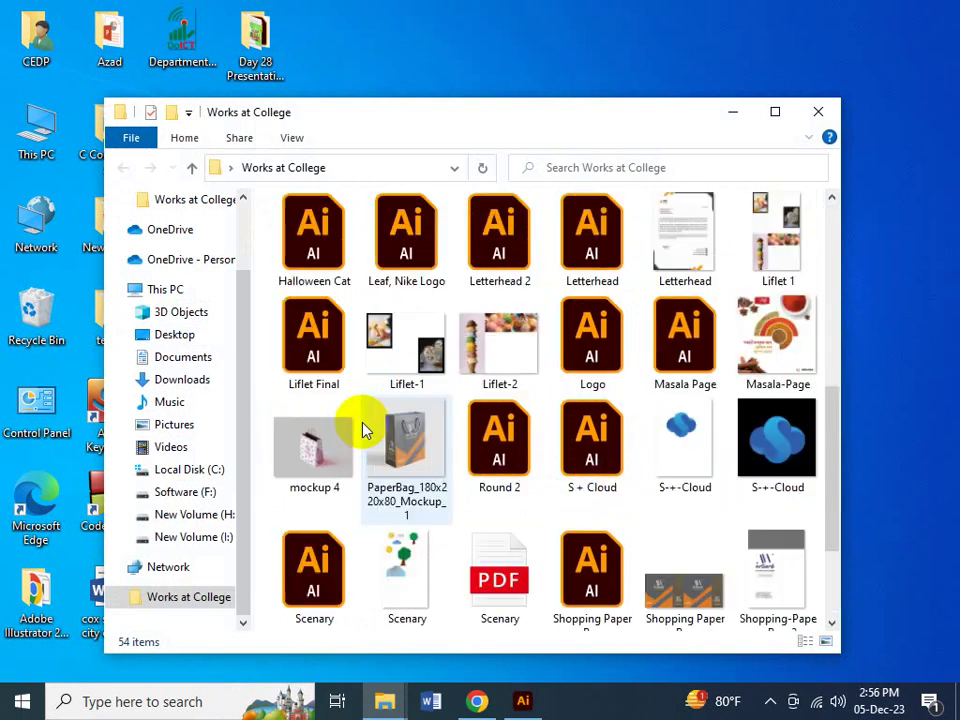
double_click(389, 245)
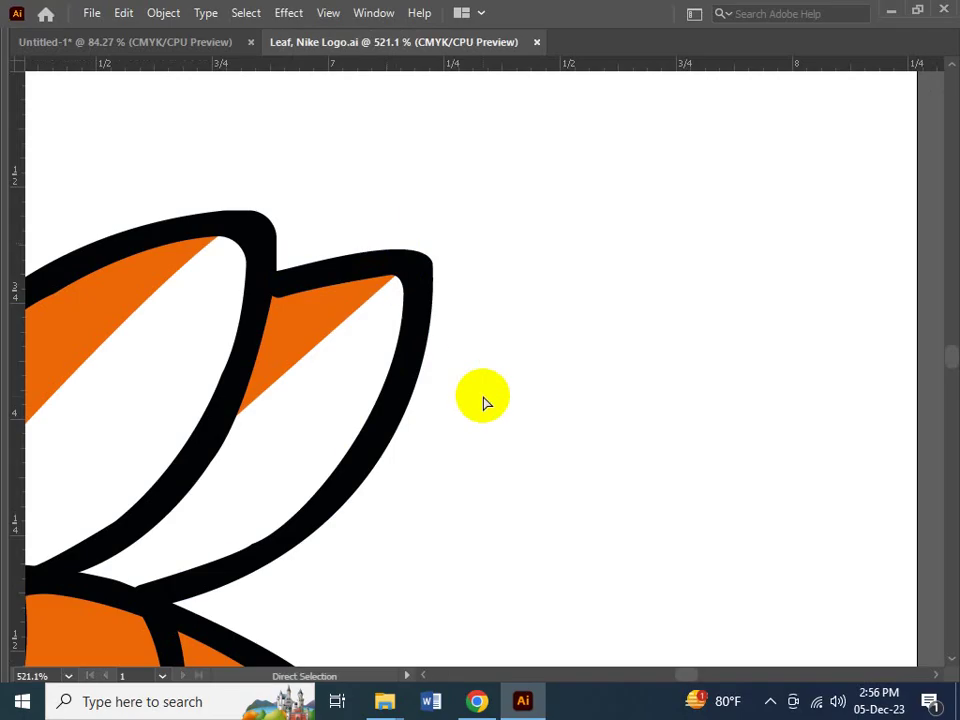
- Copy the complete bee artwork from Leaf, Nike Logo.ai and close that file
key("ctrl+minus")
key("ctrl+minus")
key("ctrl+minus")
key("ctrl+minus")
key("ctrl+minus")
key("ctrl+minus")
key("ctrl+minus")
key("ctrl+minus")
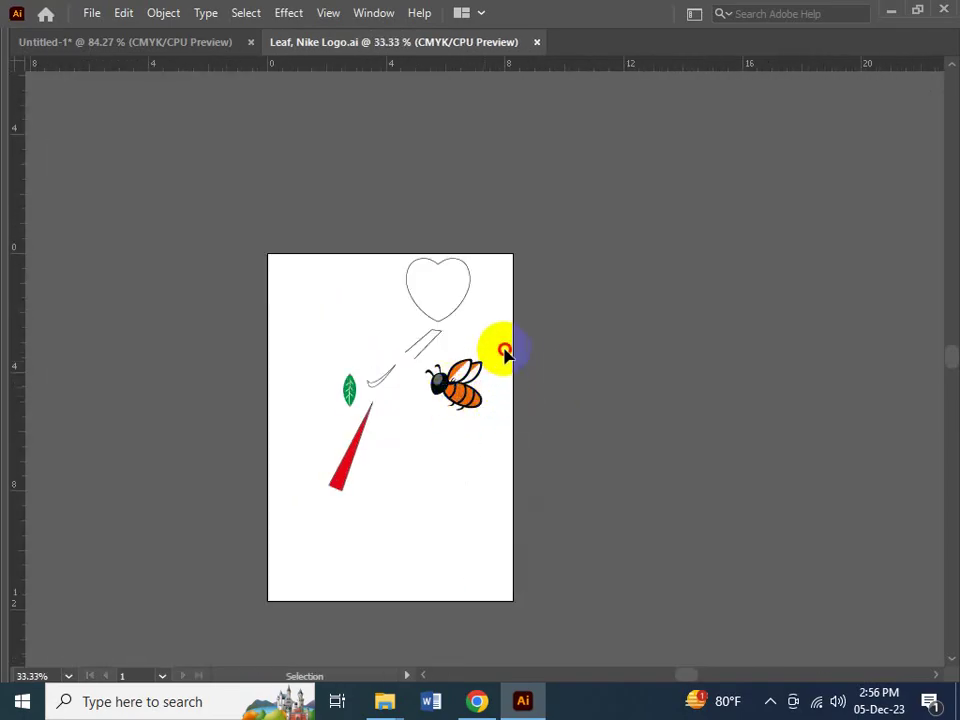
left_click_drag(505, 352, 432, 441)
key("a")
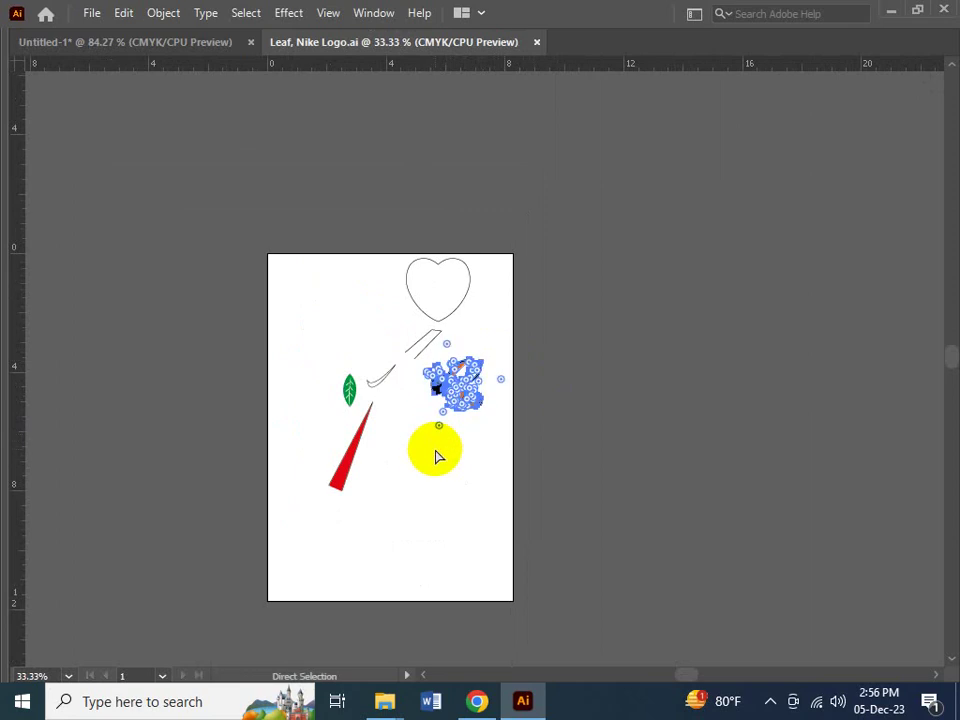
key("ctrl+w")
- Paste the bee into the untitled document and scale it to fill the rectangle's full height near its left end
left_click(549, 376)
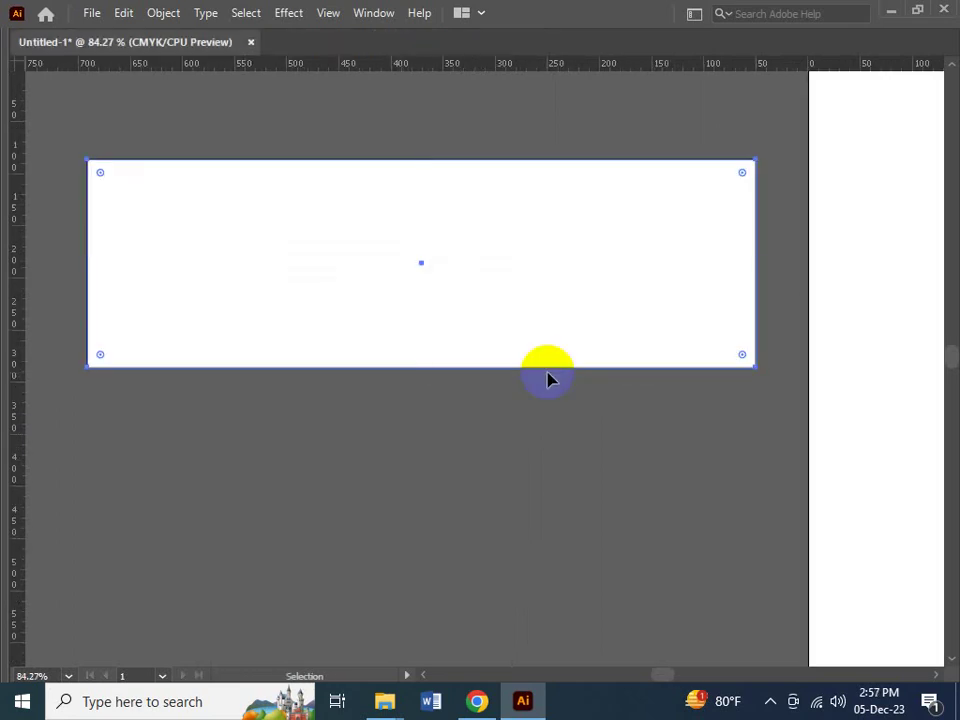
key("ctrl+v")
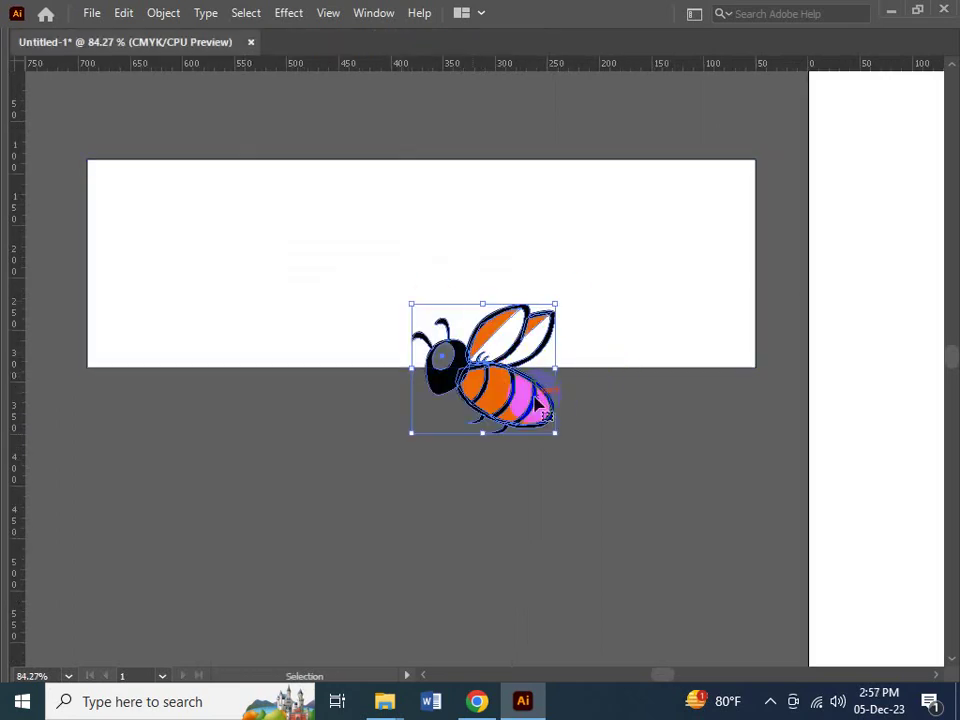
mouse_move(510, 398)
left_mouse_down()
mouse_move(215, 283)
mouse_move(210, 259)
mouse_move(335, 392)
left_mouse_up()
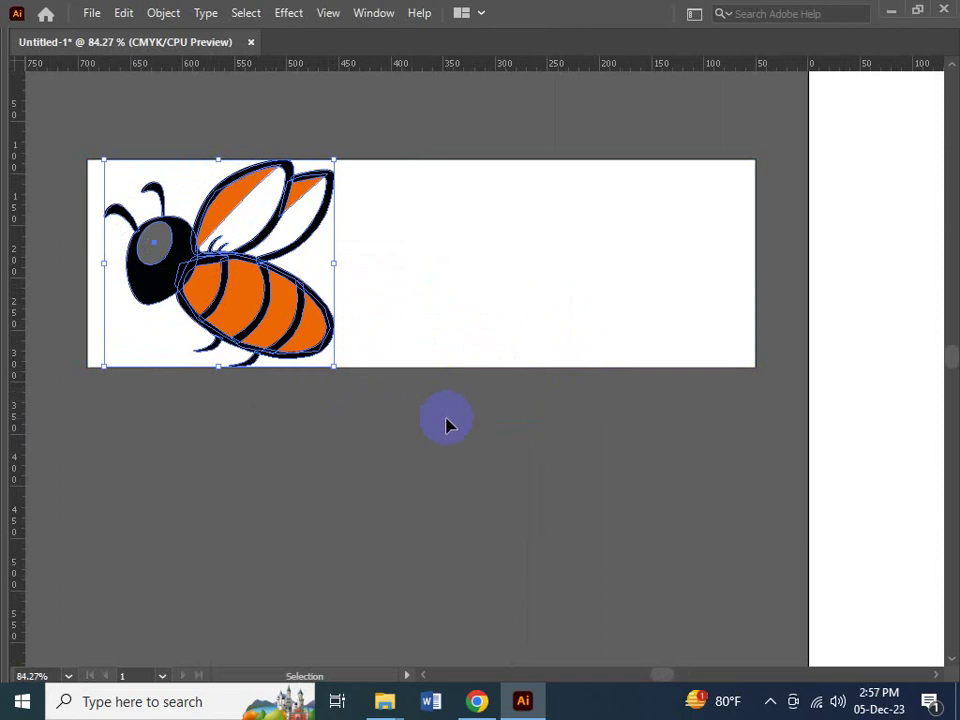
left_click(399, 372)
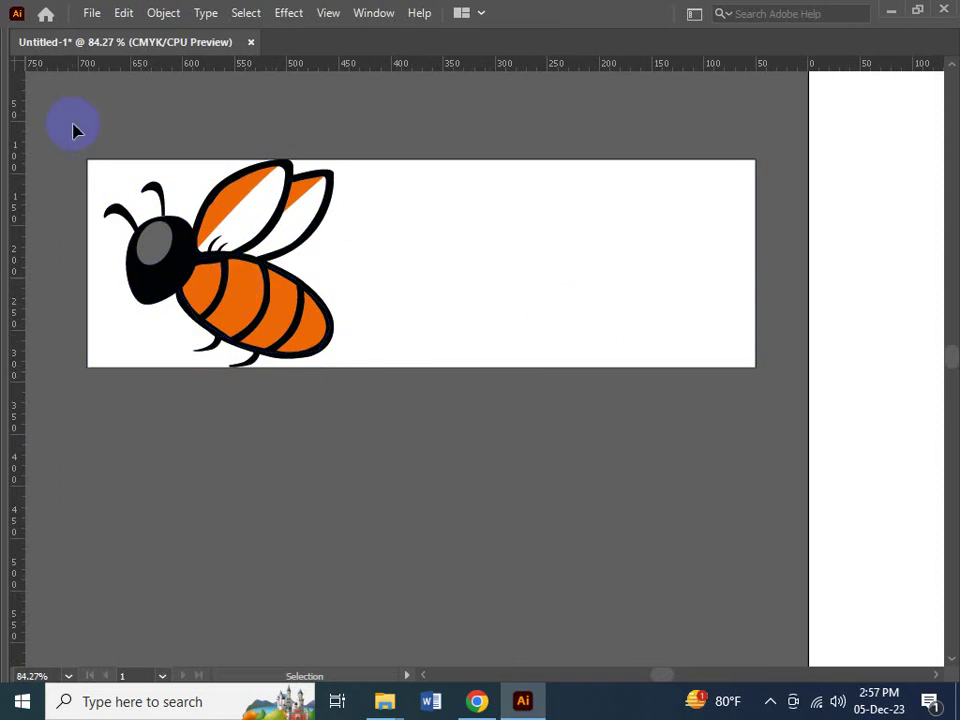
- Move the bee horizontally until it sits against the rectangle's left edge
left_click_drag(75, 128, 399, 495)
left_click(435, 315, "shift")
key("a")
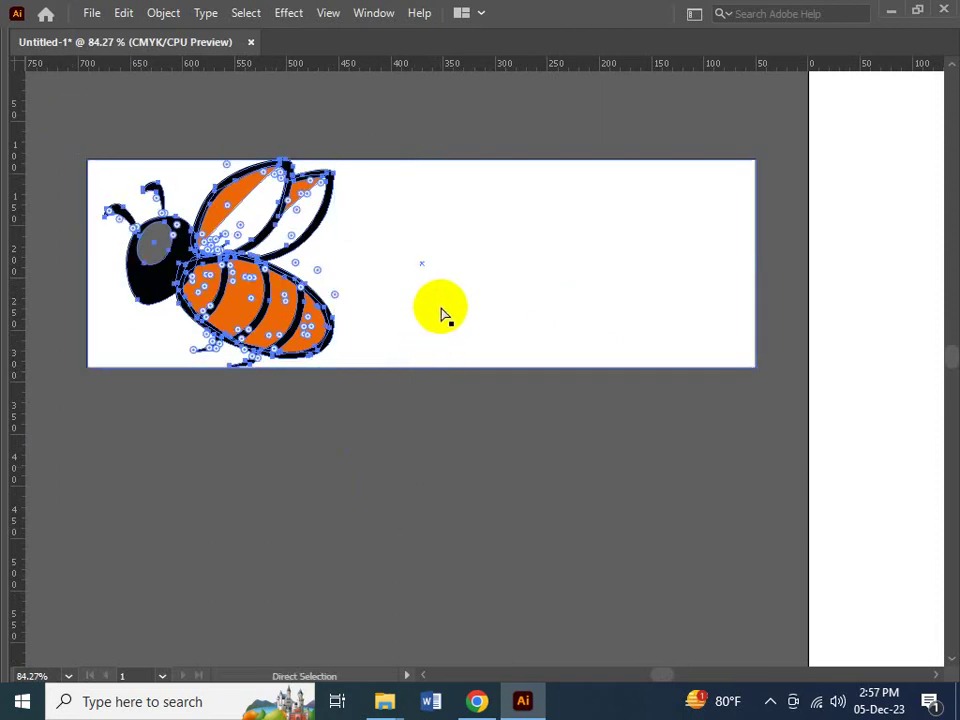
key("v")
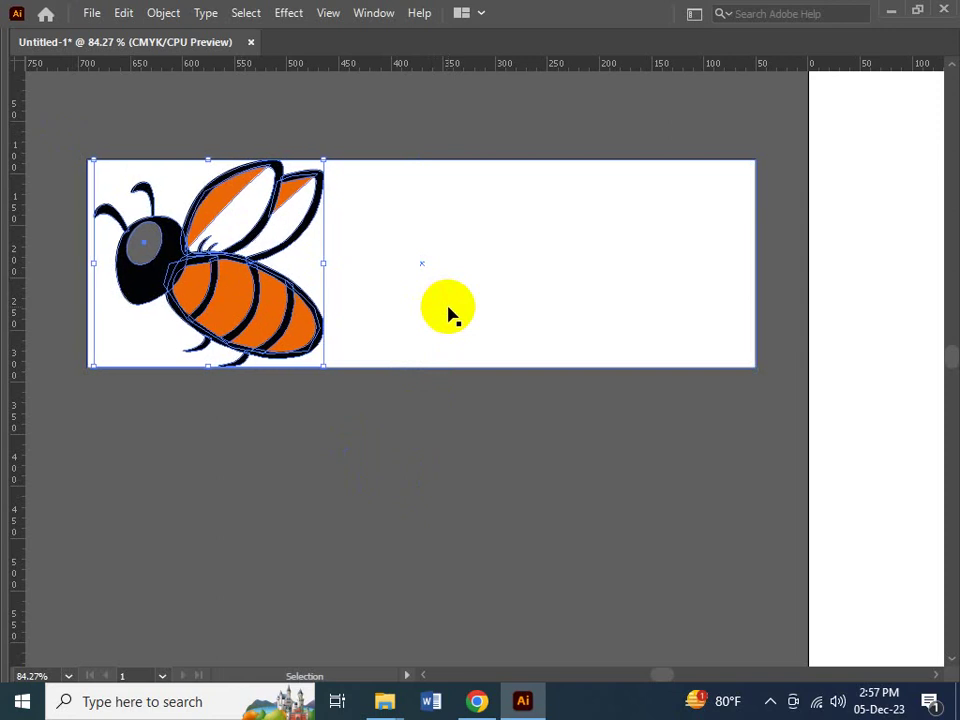
left_click(435, 400)
- Add the text "BEE LOGO" to the right of the bee, then enlarge it and place it beside the wings
key("Tab")
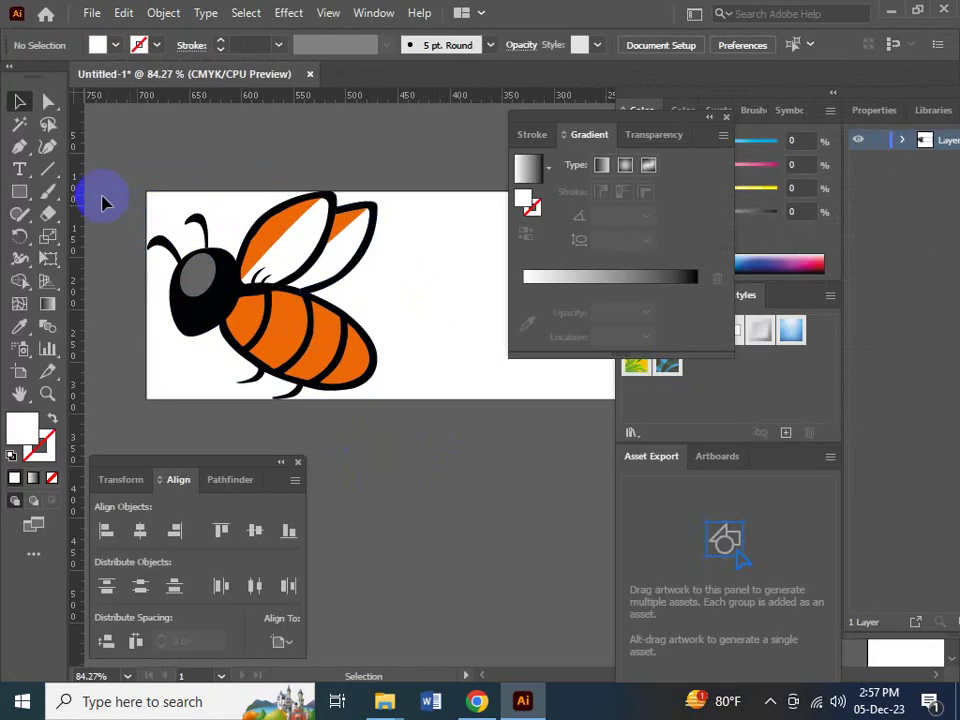
left_click(22, 171)
key("Tab")
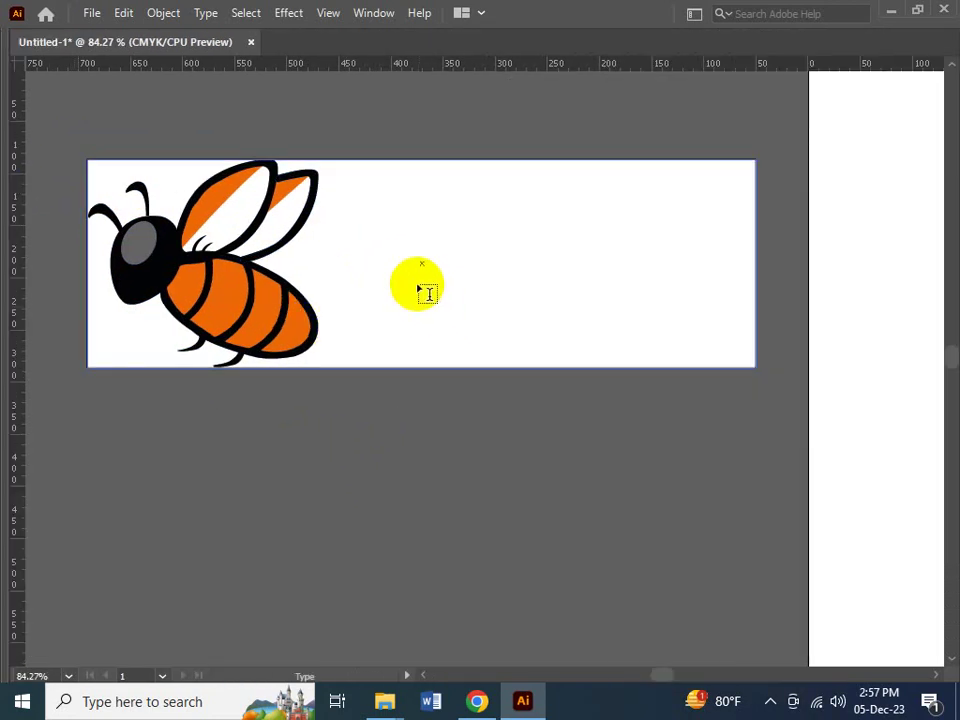
left_click(381, 259)
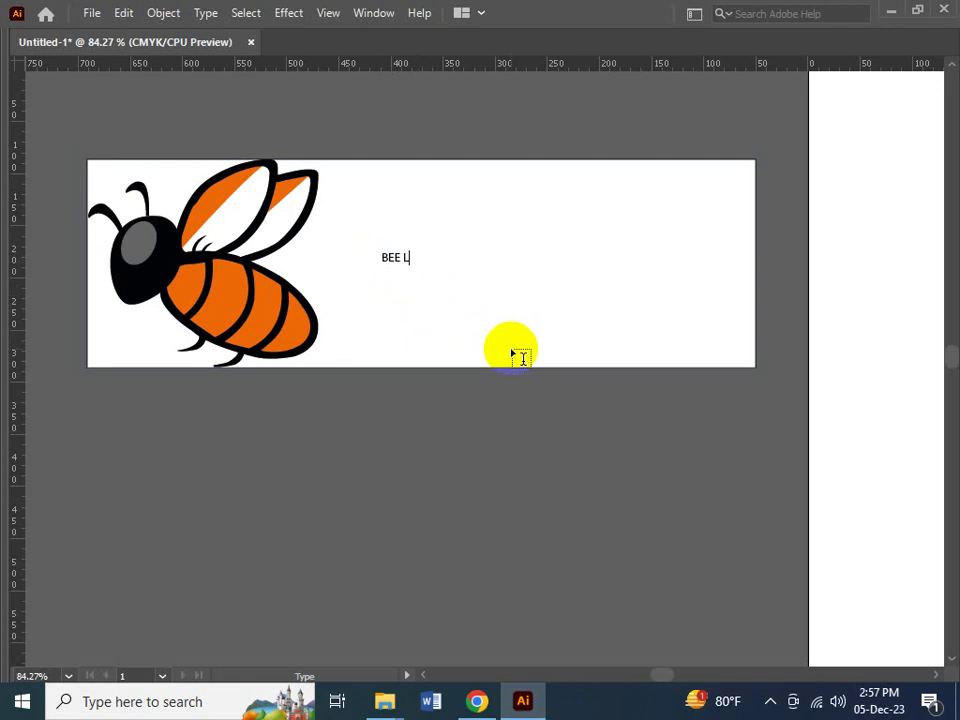
key("Escape")
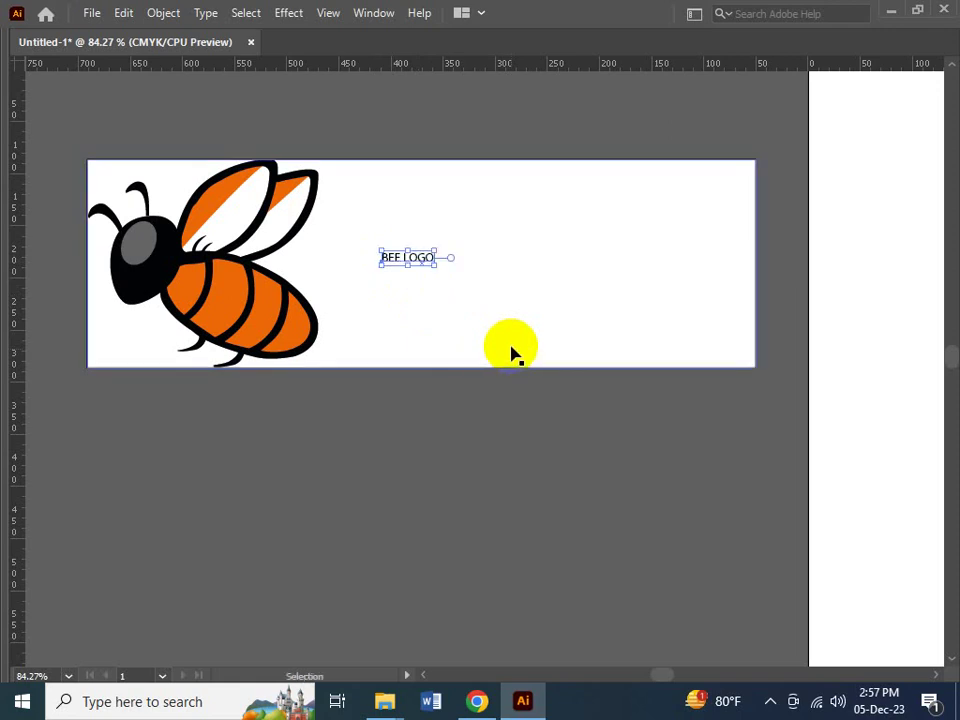
left_click_drag(434, 264, 797, 358)
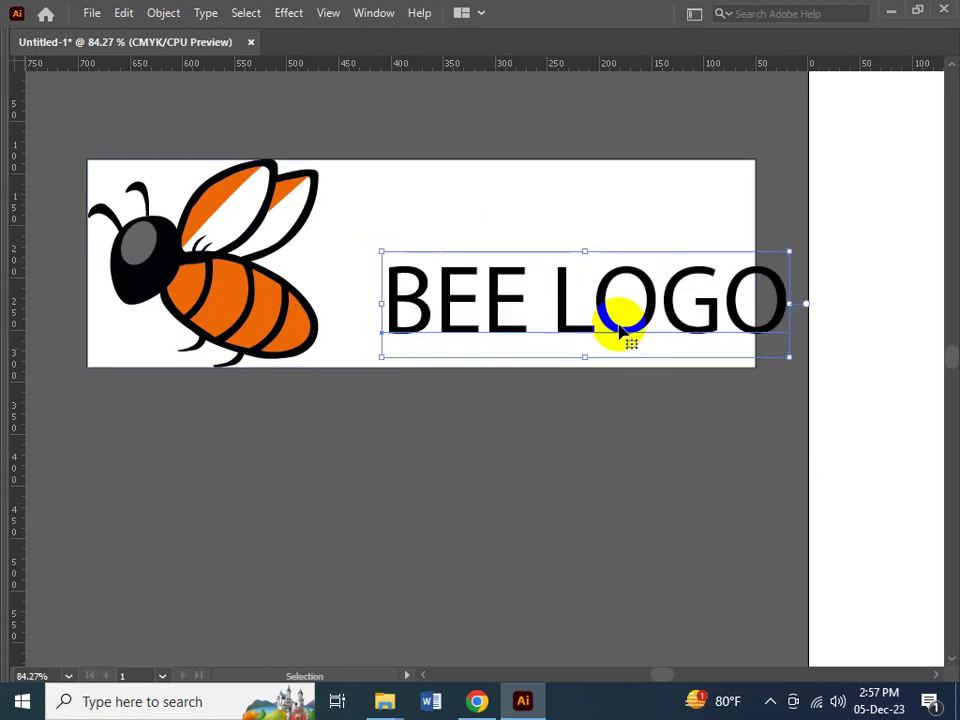
left_click_drag(567, 310, 519, 266)
- Change the BEE LOGO text's font to Bebas Neue Regular
key("Tab")
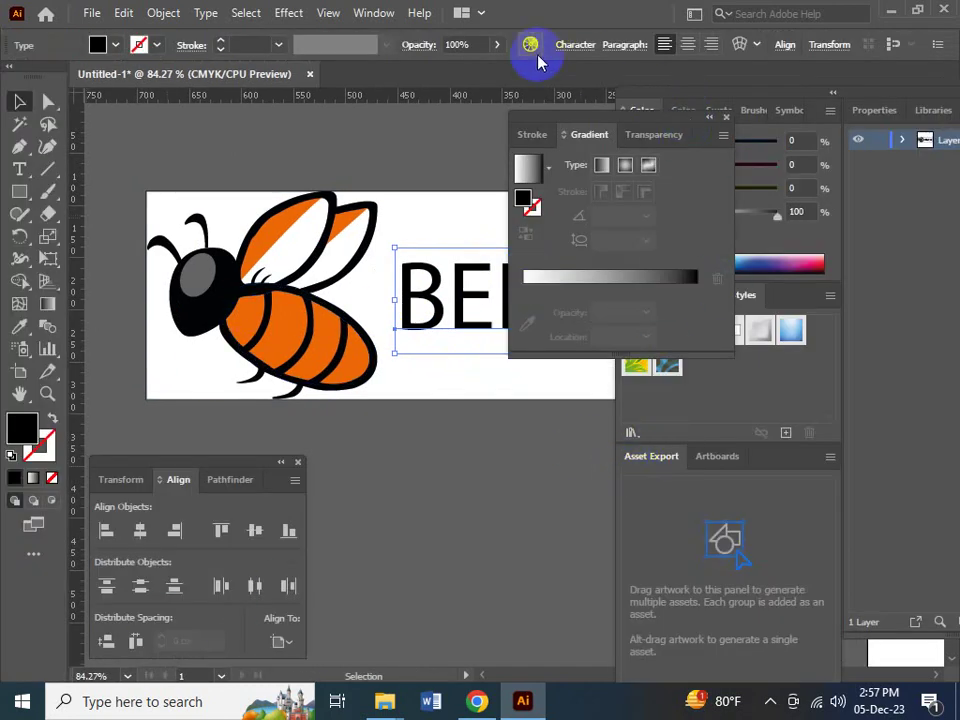
left_click(588, 45)
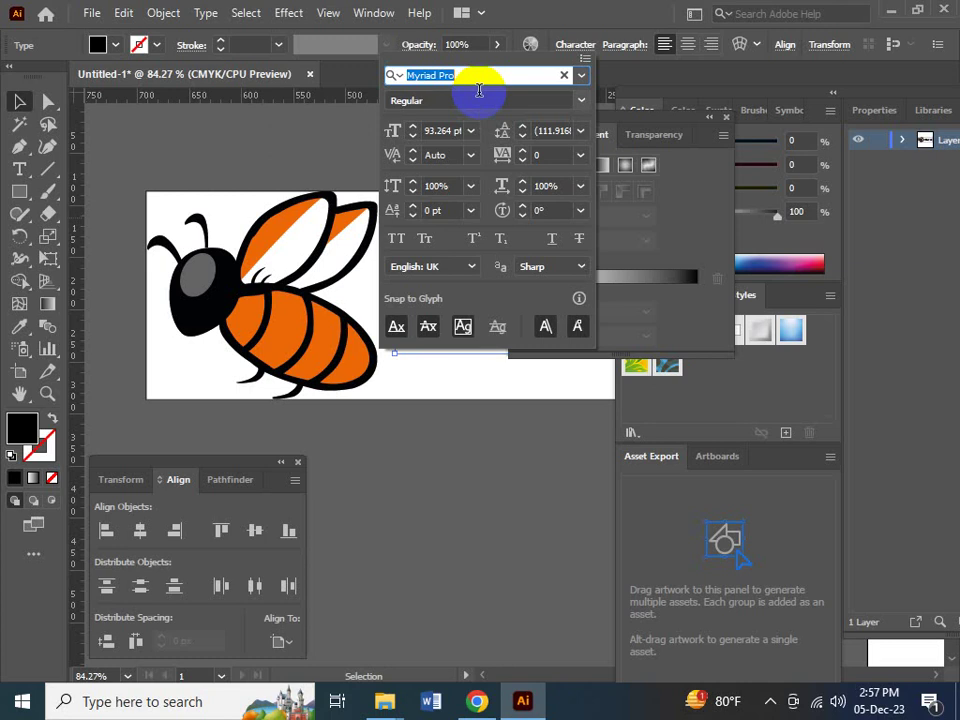
type("beb")
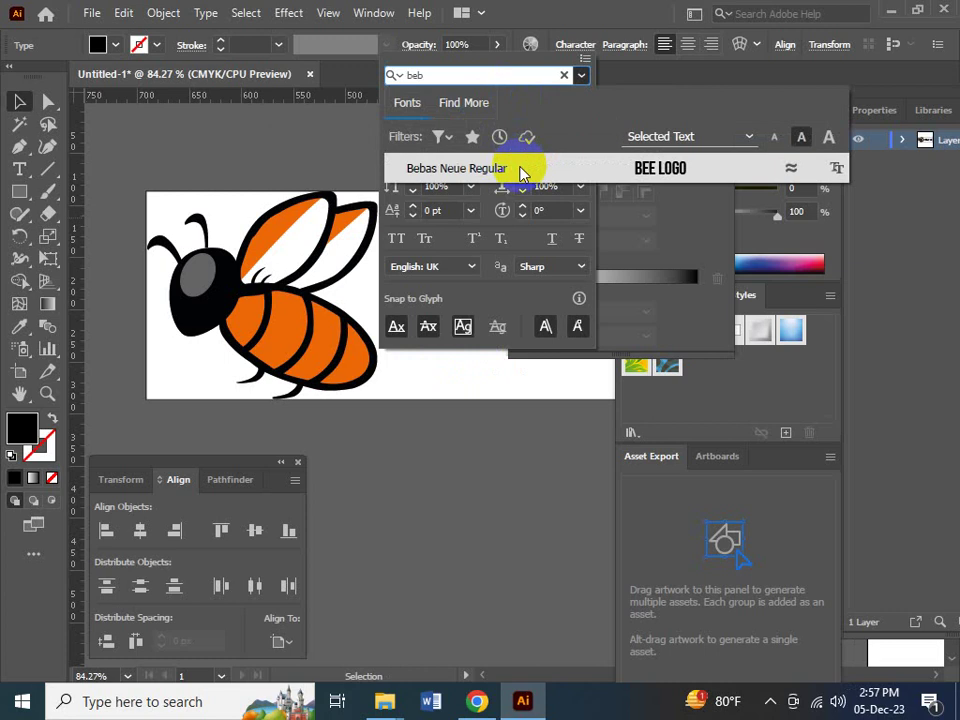
left_click(521, 171)
left_click(489, 499)
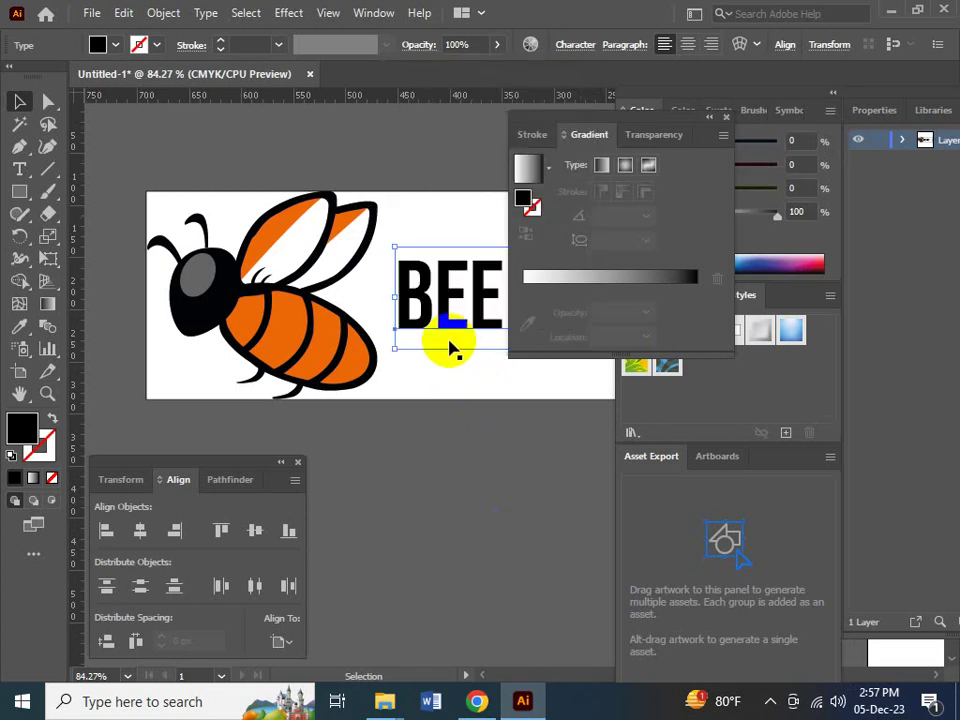
- Scale the BEE LOGO text to fill the space beside the bee and centre it vertically in the rectangle
key("Tab")
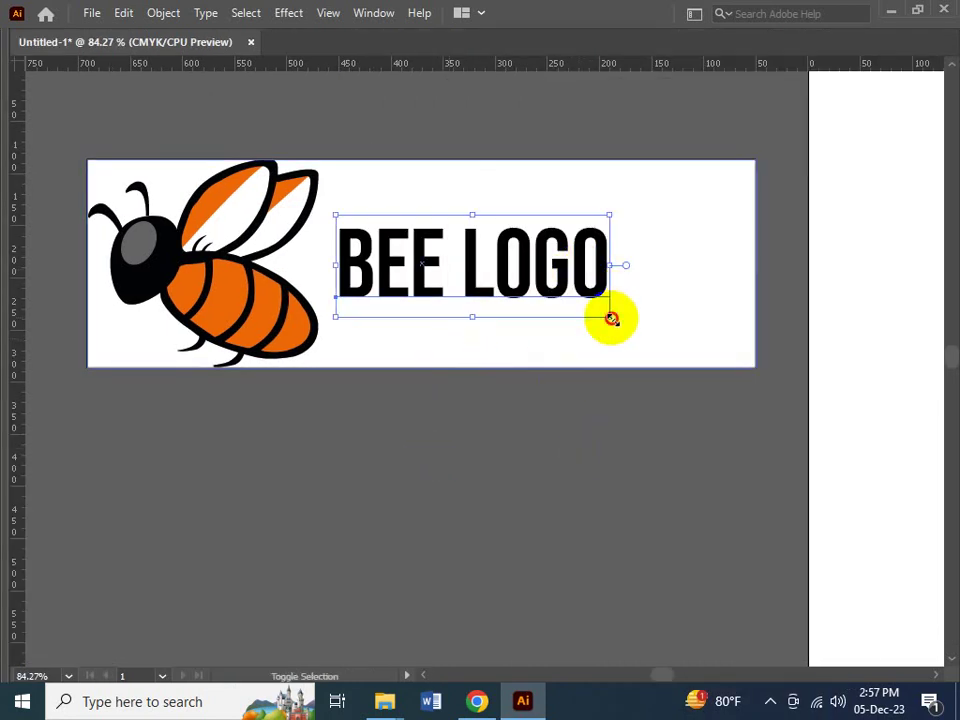
left_click_drag(612, 318, 748, 407)
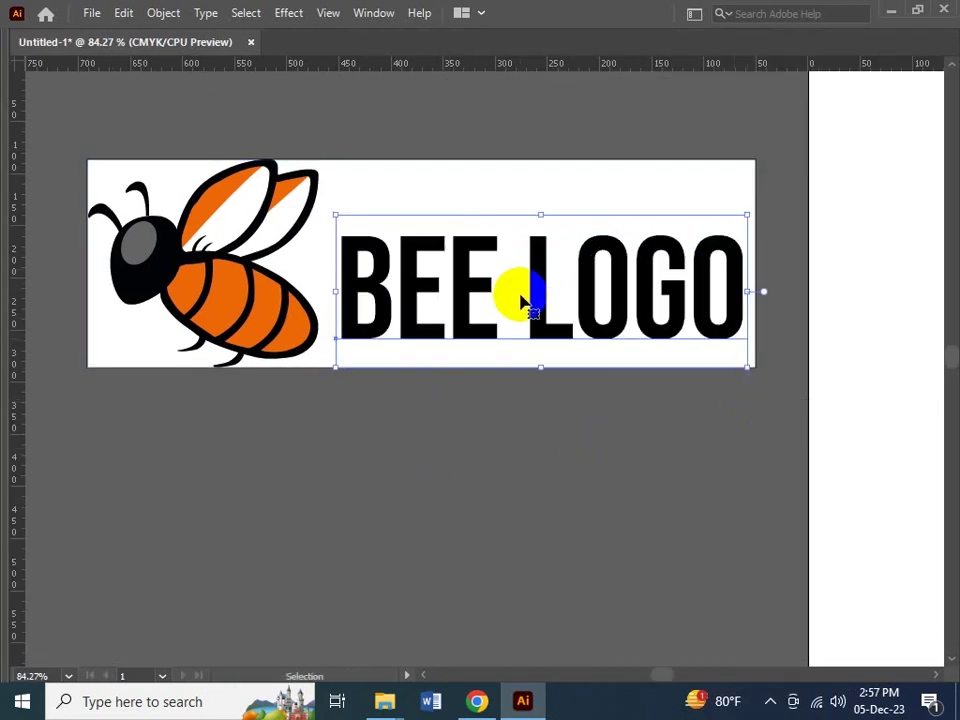
left_click_drag(471, 285, 475, 272)
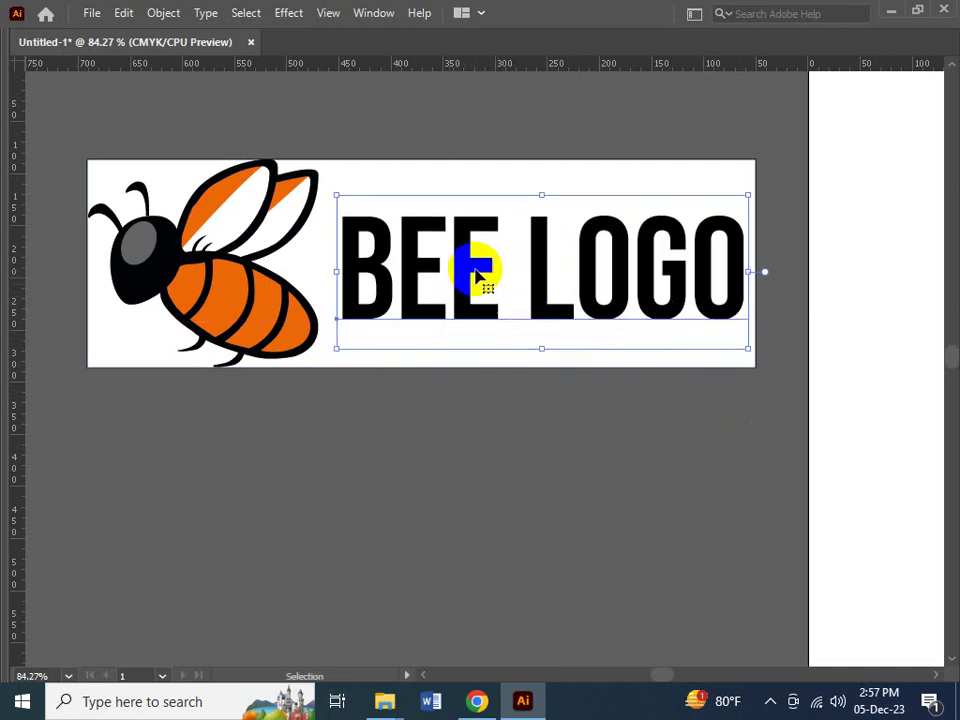
left_click(484, 429)
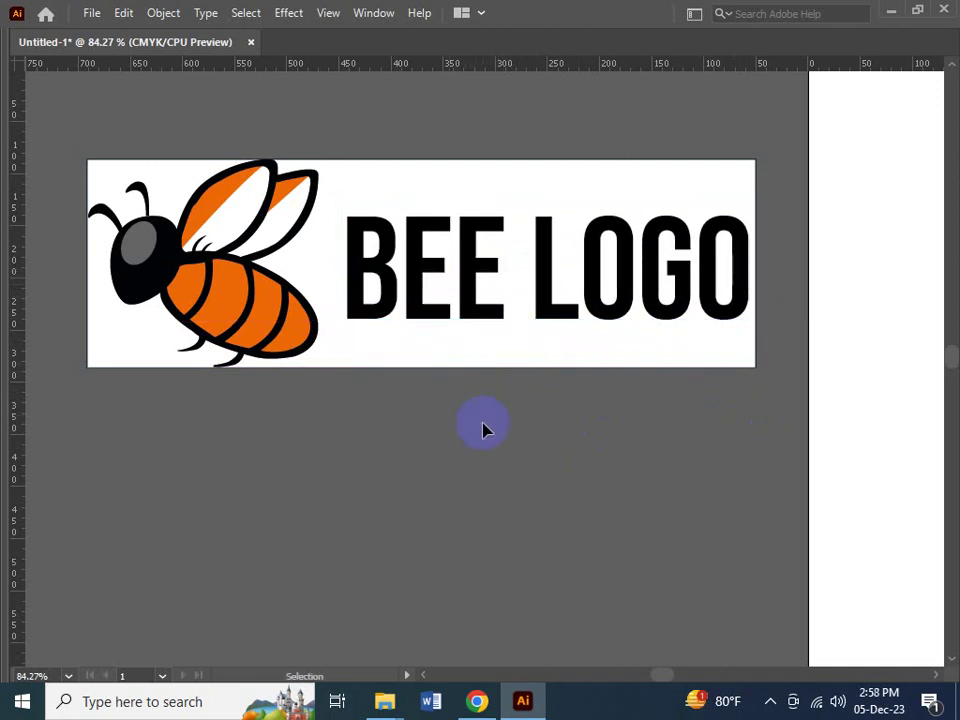
- Duplicate the whole logo with its background rectangle directly below the original
left_click_drag(73, 137, 791, 433)
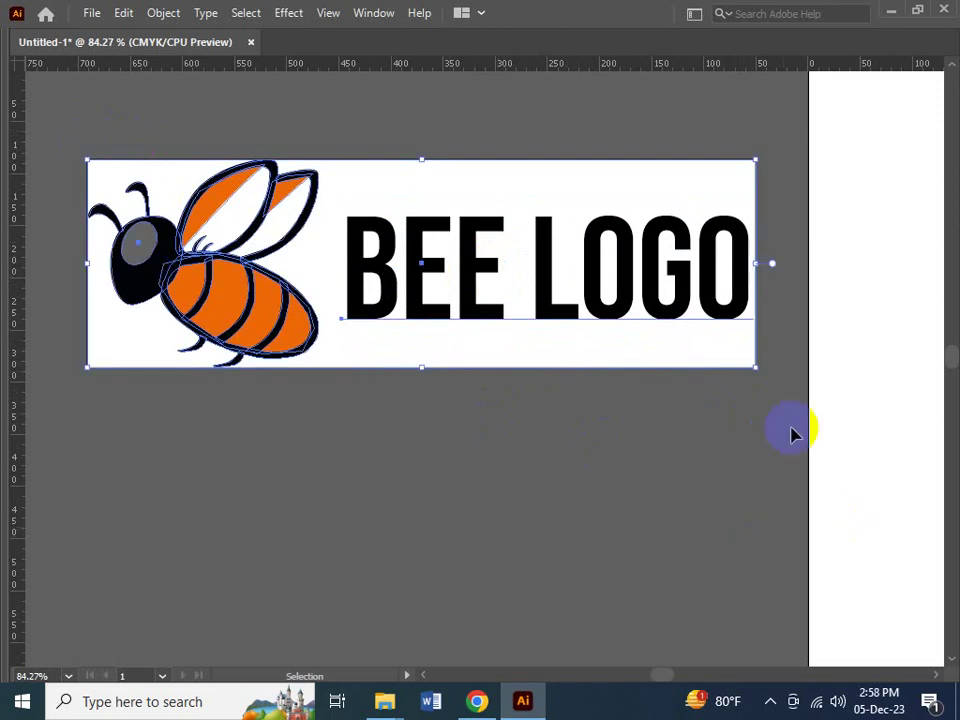
key("a")
left_click_drag(480, 272, 484, 532)
- Set only the height of the duplicate logo's background rectangle to 100 px, leaving its proportions unconstrained
key("Tab")
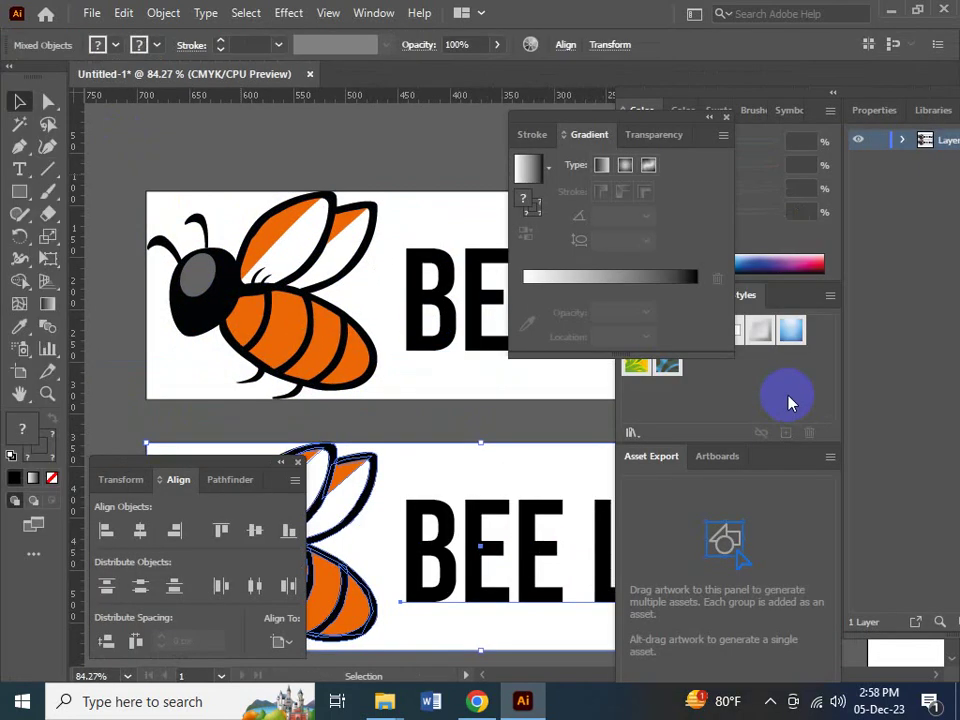
scroll(420, 480, "down", 3)
key("Tab")
left_click(424, 486)
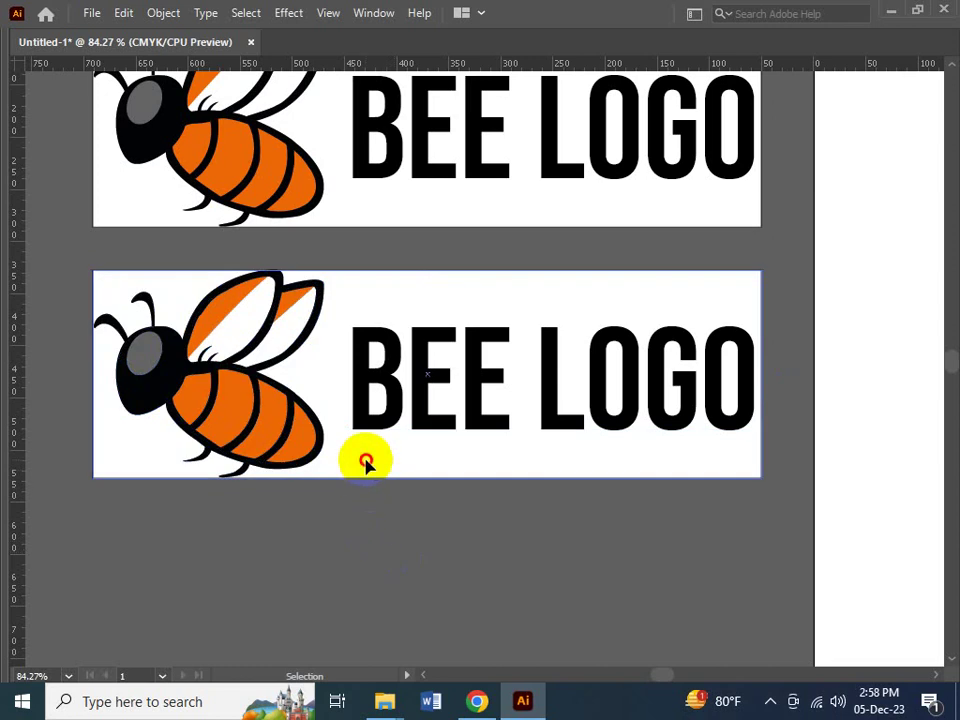
key("Tab")
left_click(765, 45)
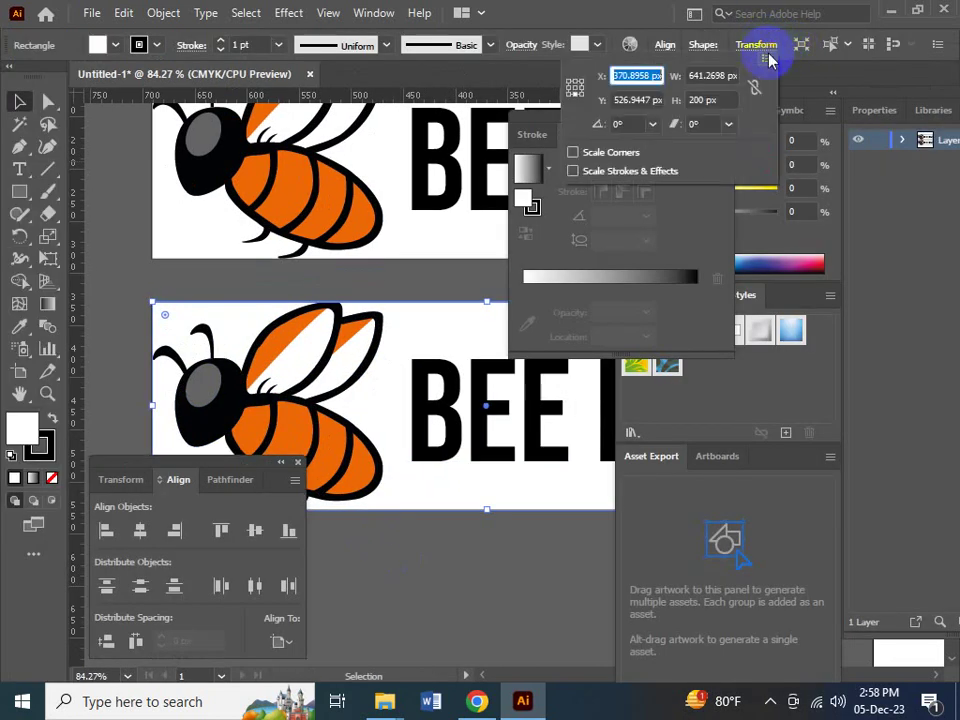
left_click(712, 99)
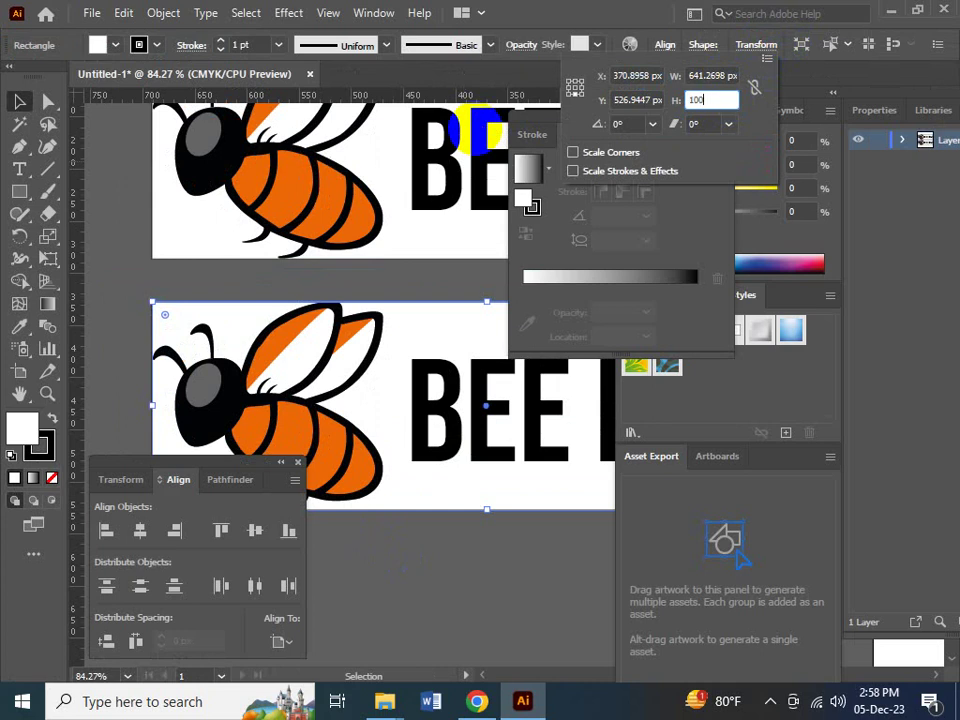
type("100")
key("Return")
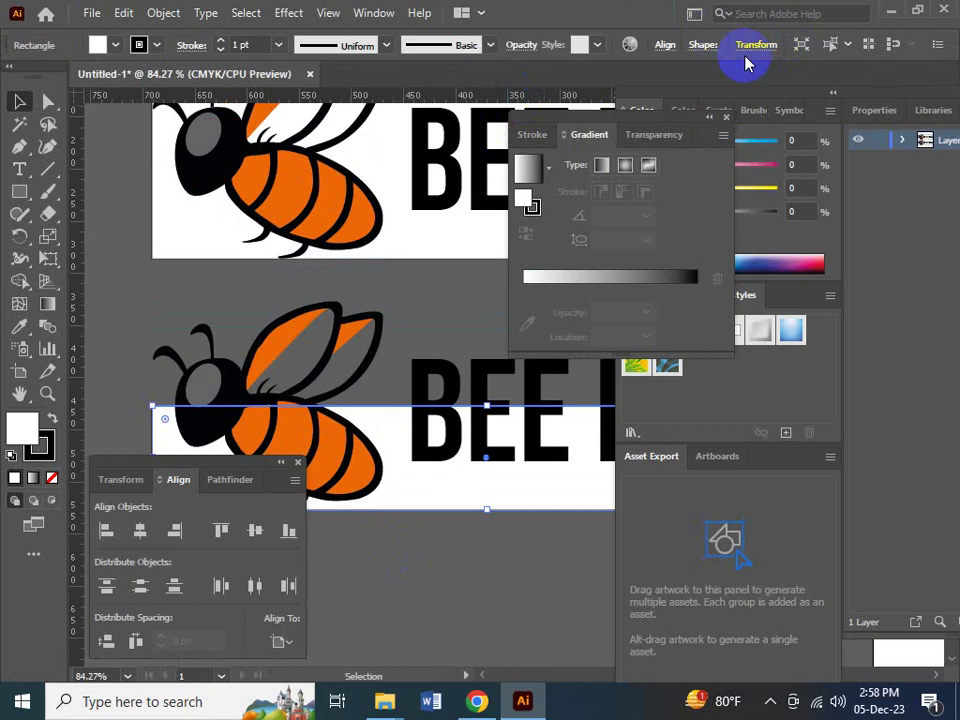
key("Tab")
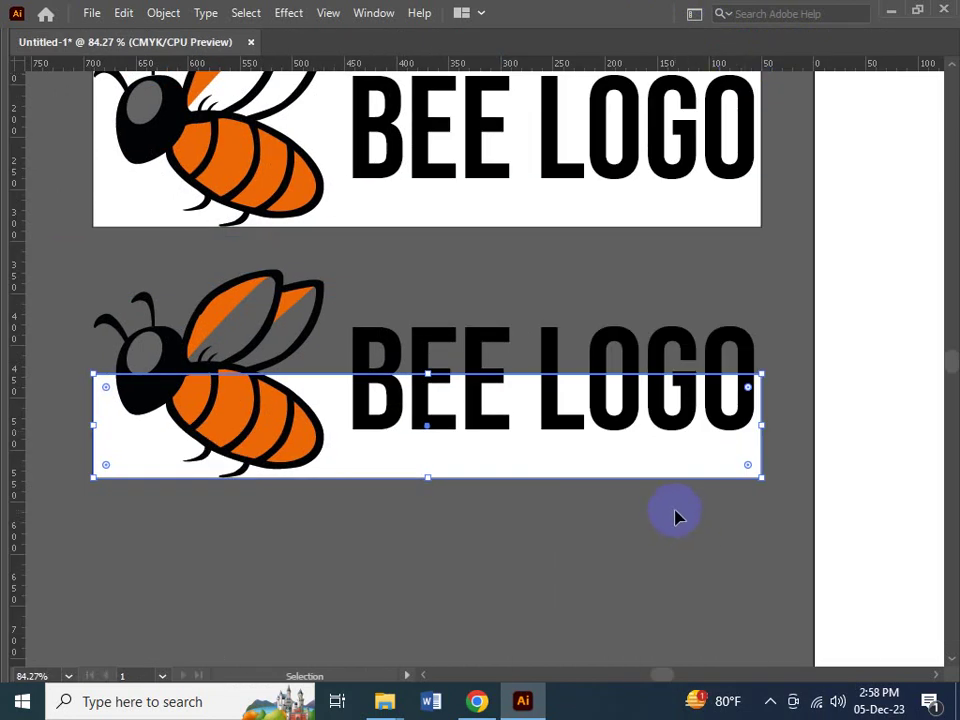
- Check the minimum logo size reference on Behance, return to Illustrator and undo the rectangle's height change
scroll(446, 463, "up", 3)
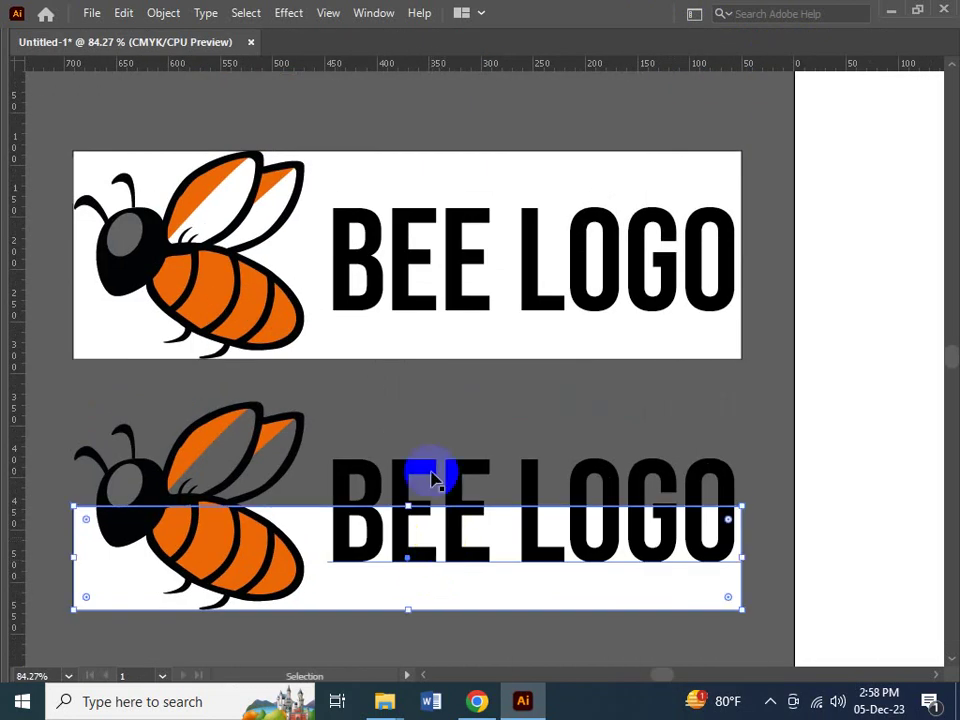
left_click(478, 702)
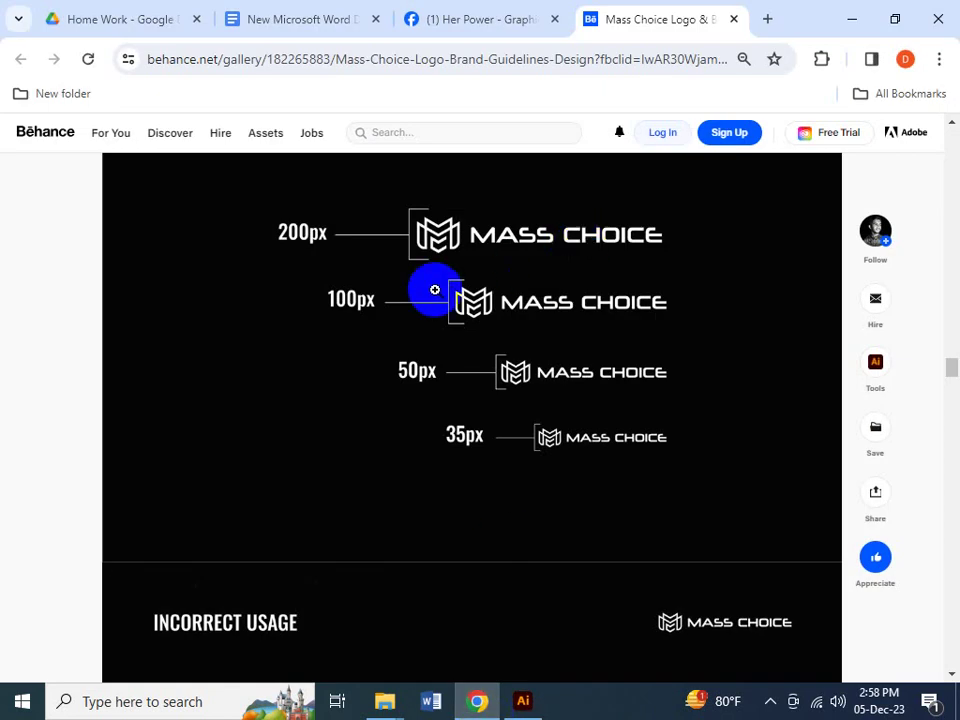
left_click(522, 702)
left_click_drag(65, 396, 716, 516)
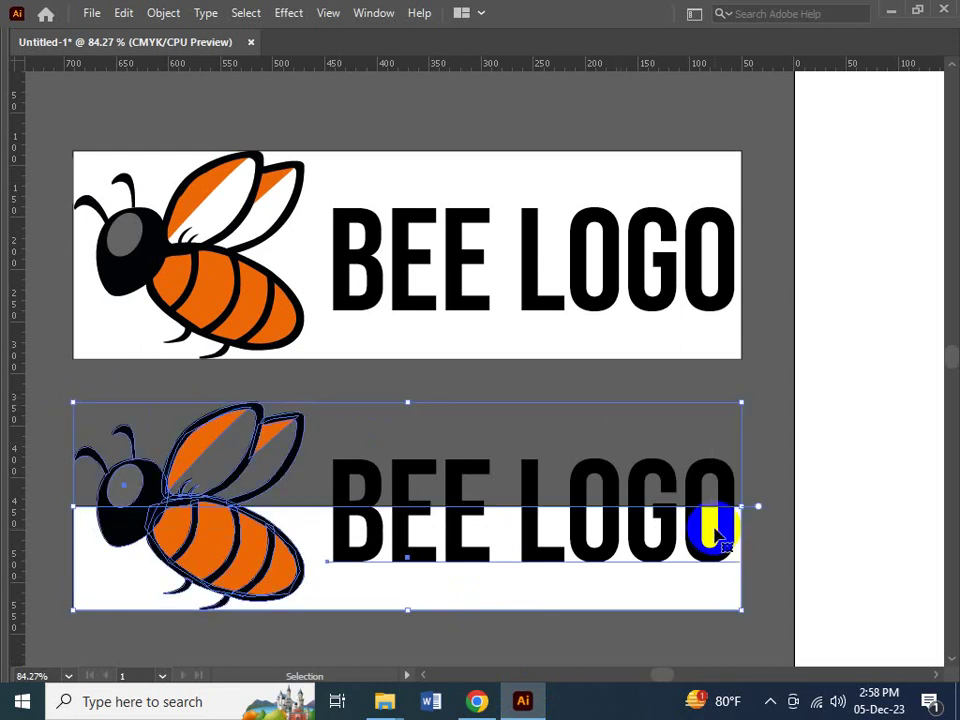
key("ctrl+z")
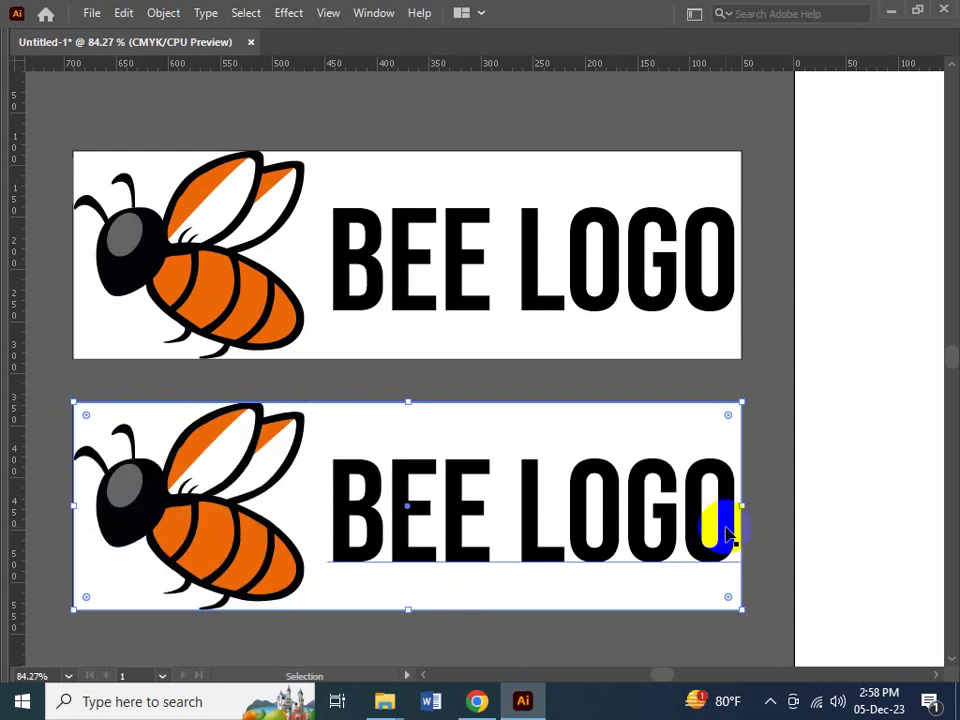
- Resize the duplicate logo's background rectangle to 100 px high with width and height proportions constrained
left_click(542, 626)
left_click(386, 572)
key("Tab")
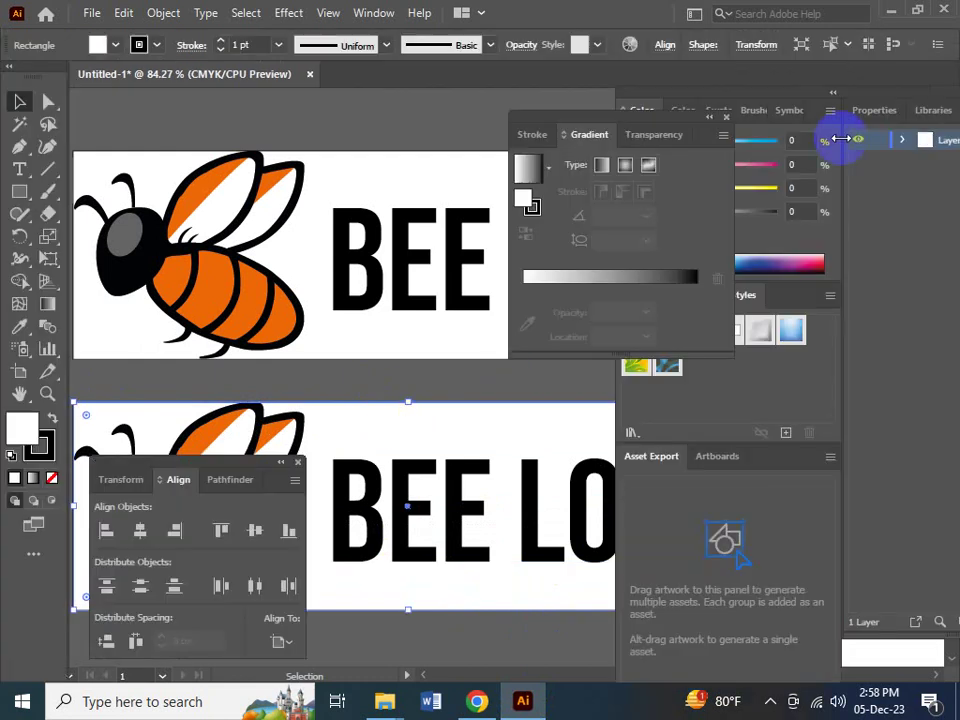
left_click(755, 45)
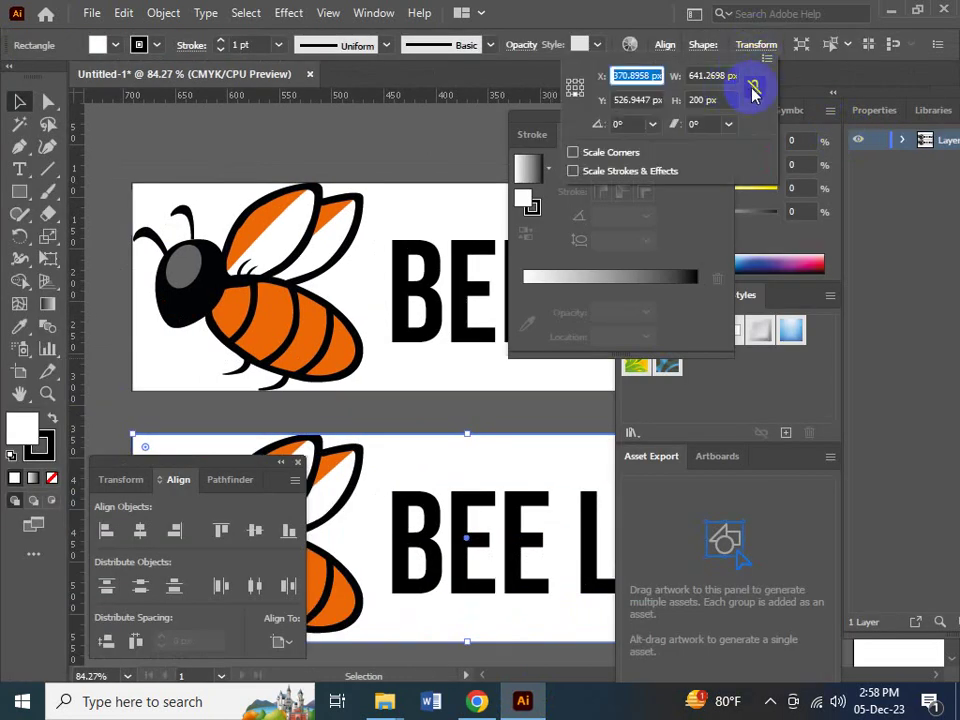
left_click(754, 89)
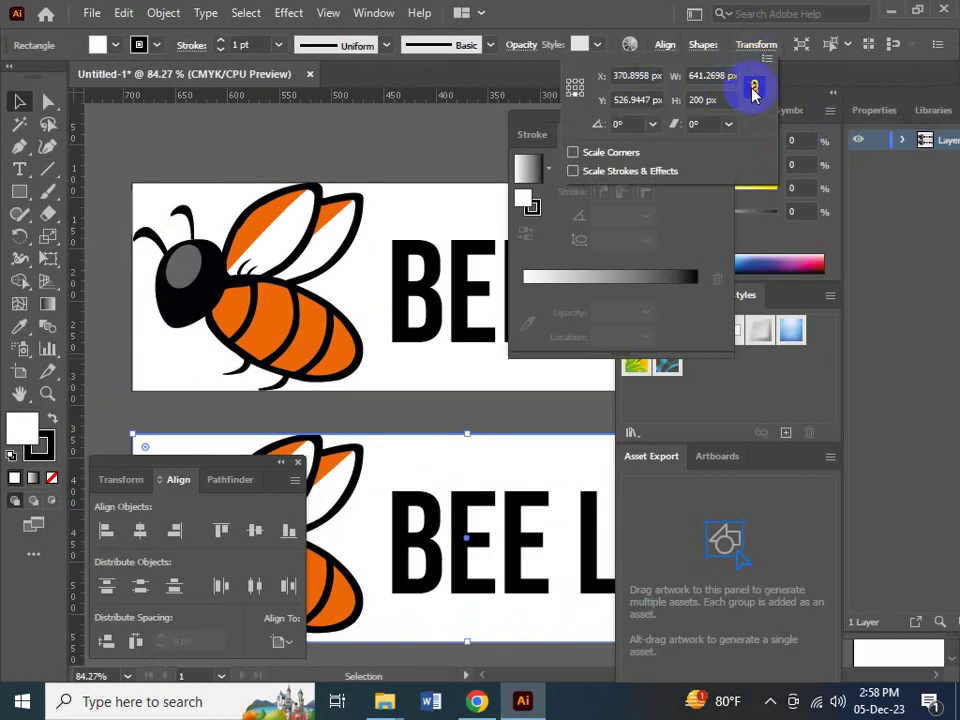
left_click(754, 89)
left_click(754, 89)
left_click(705, 100)
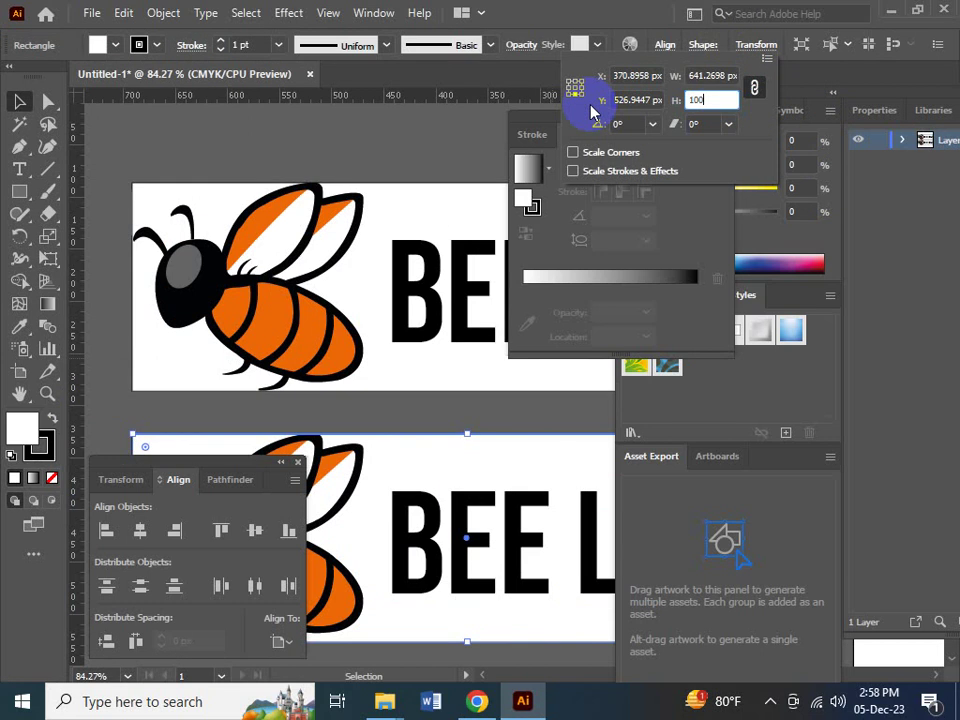
type("100")
key("Return")
key("Tab")
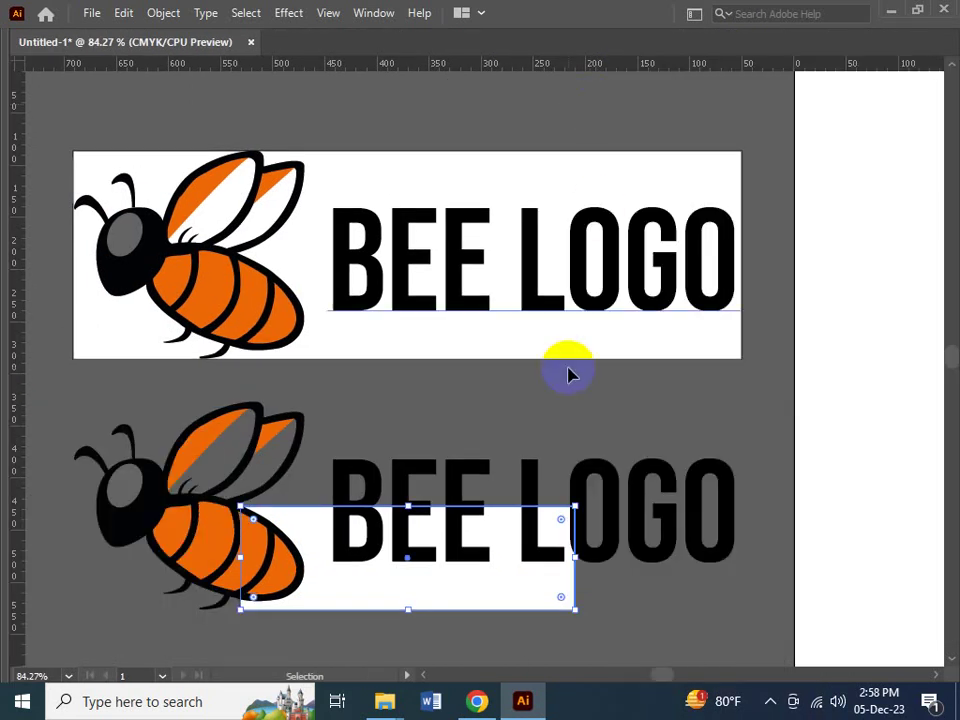
- Move the 100 px high rectangle up and to the right, off the duplicate bee and over its text's upper part
left_click(630, 600)
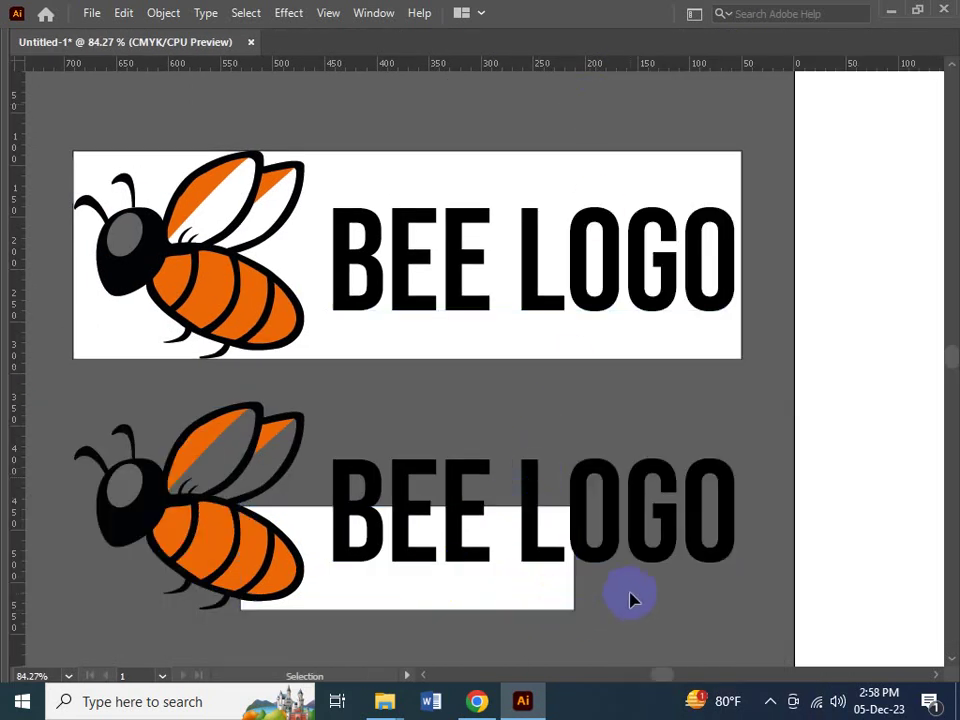
left_click(548, 601)
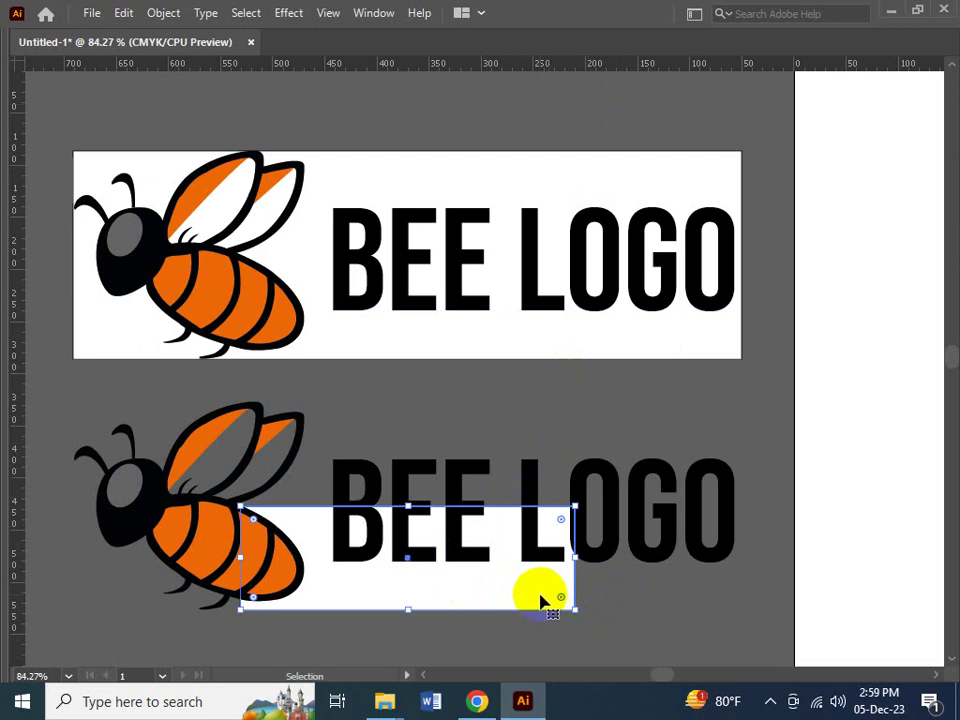
left_click_drag(542, 600, 652, 481)
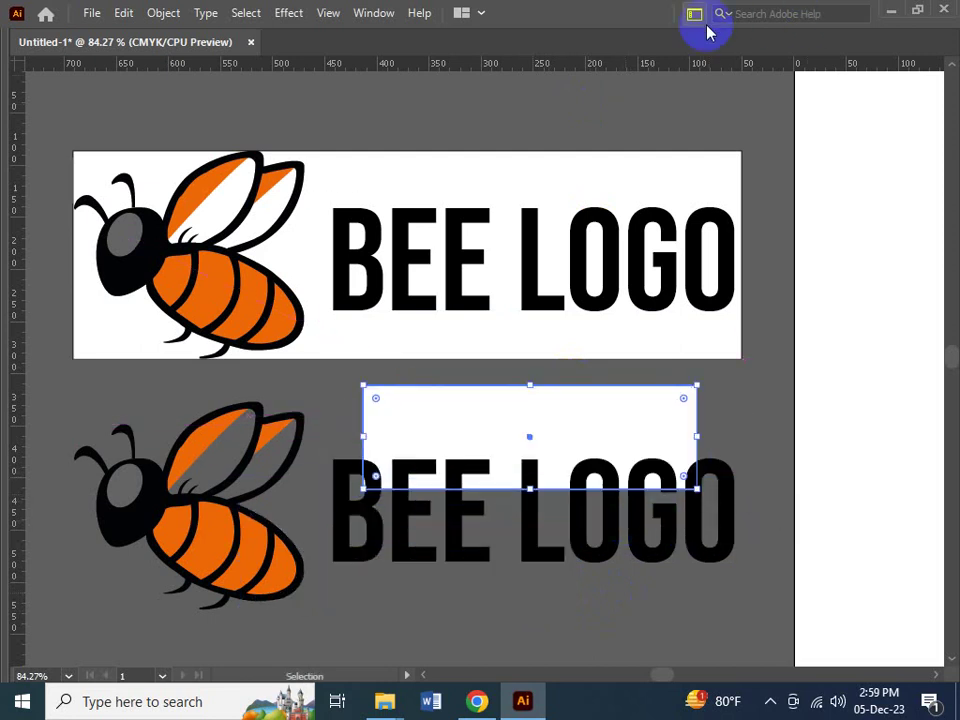
- Review the smaller rectangle's dimensions and its width and height proportion constraint
left_click(461, 12)
left_click(456, 41)
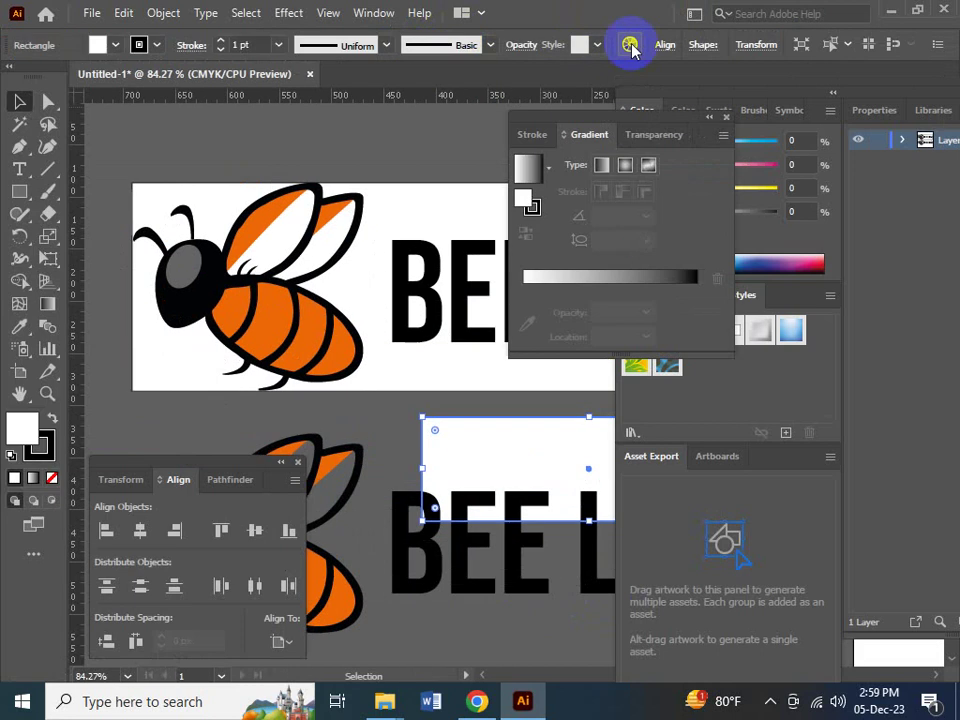
left_click(758, 45)
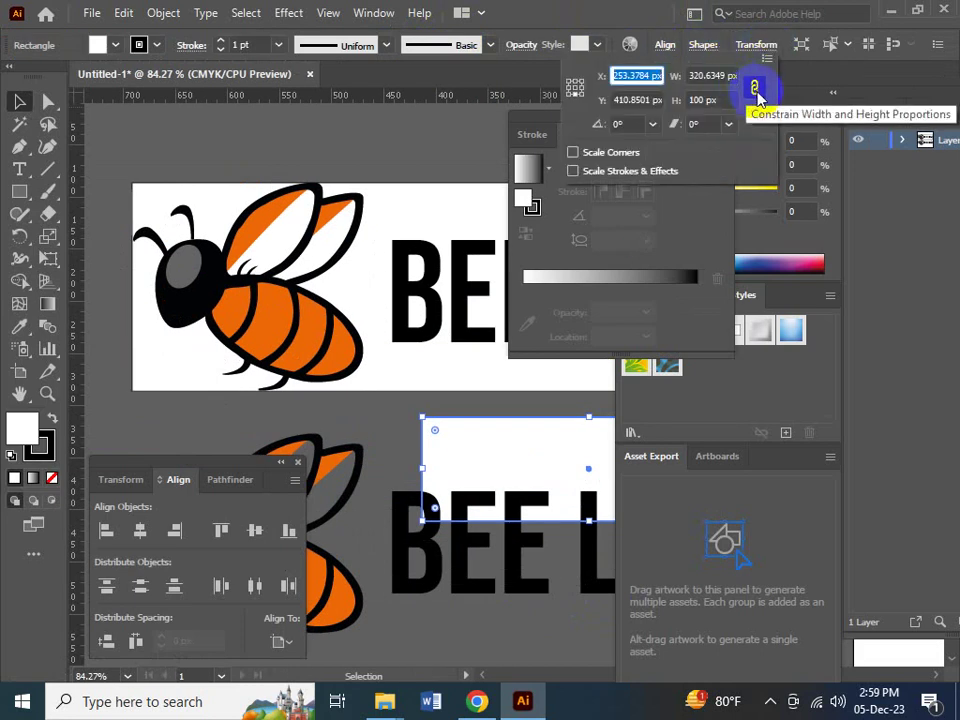
left_click(755, 91)
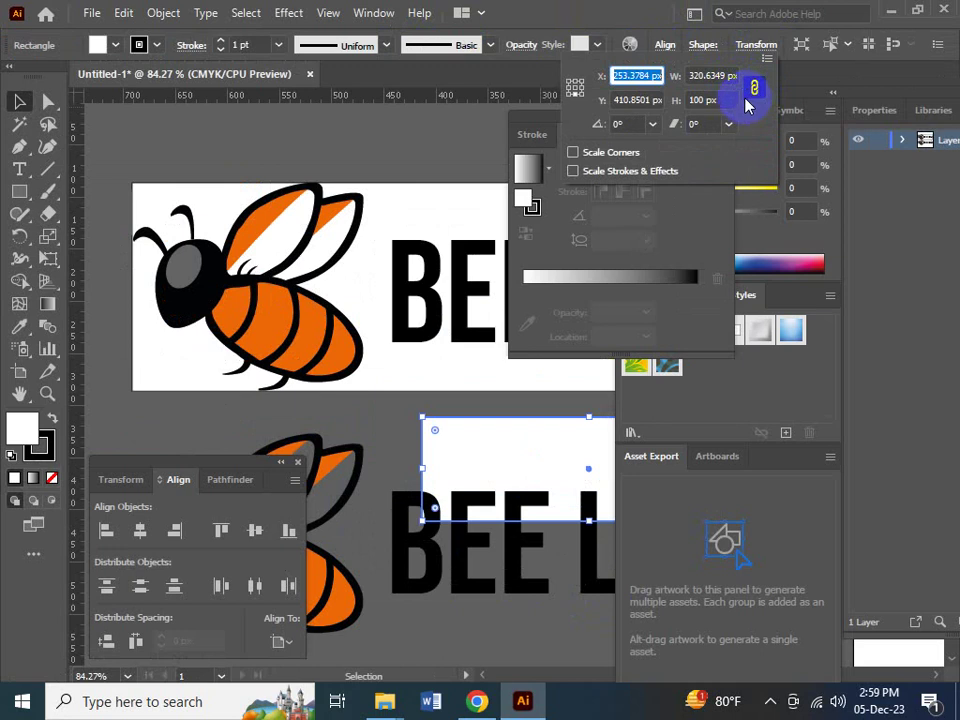
- Compare the width and height values of the smaller background rectangle with those of the large logo's background rectangle
left_click(720, 100)
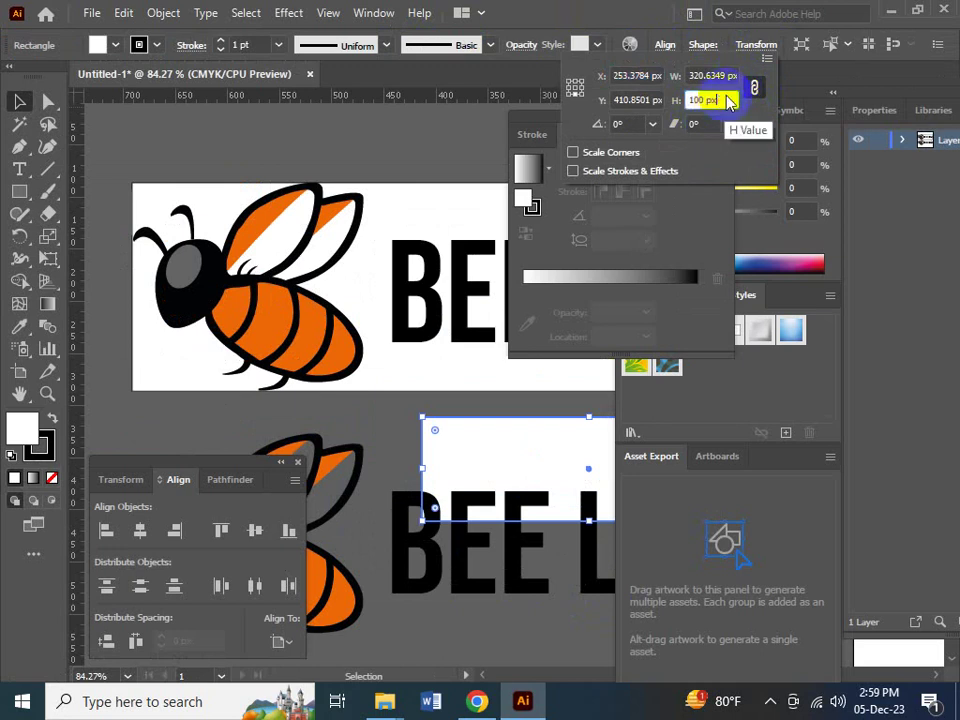
left_click(340, 426)
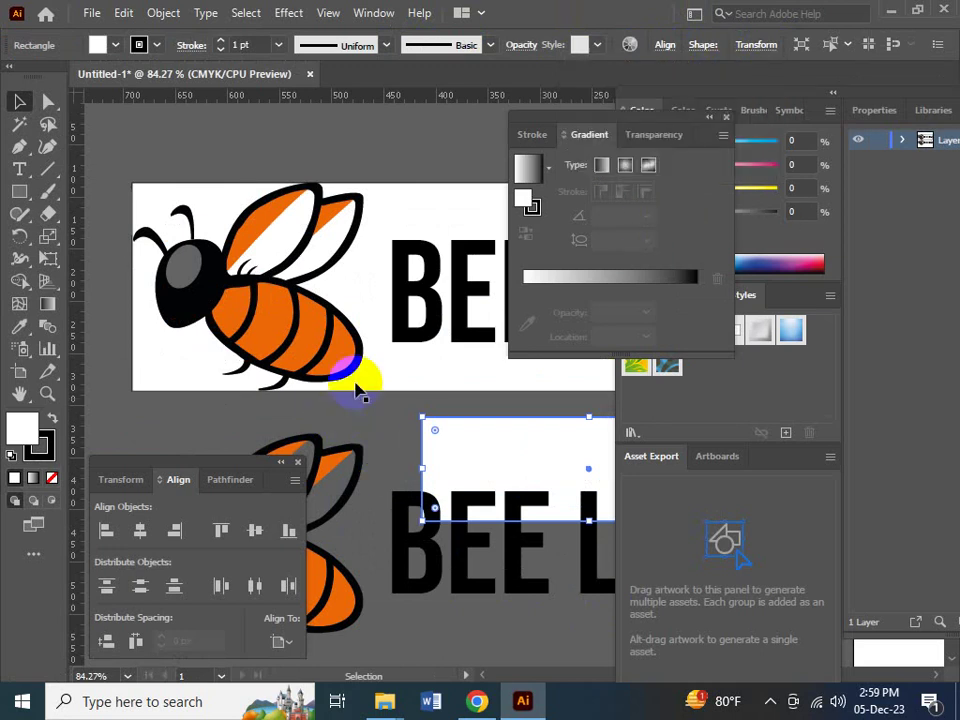
left_click(418, 192)
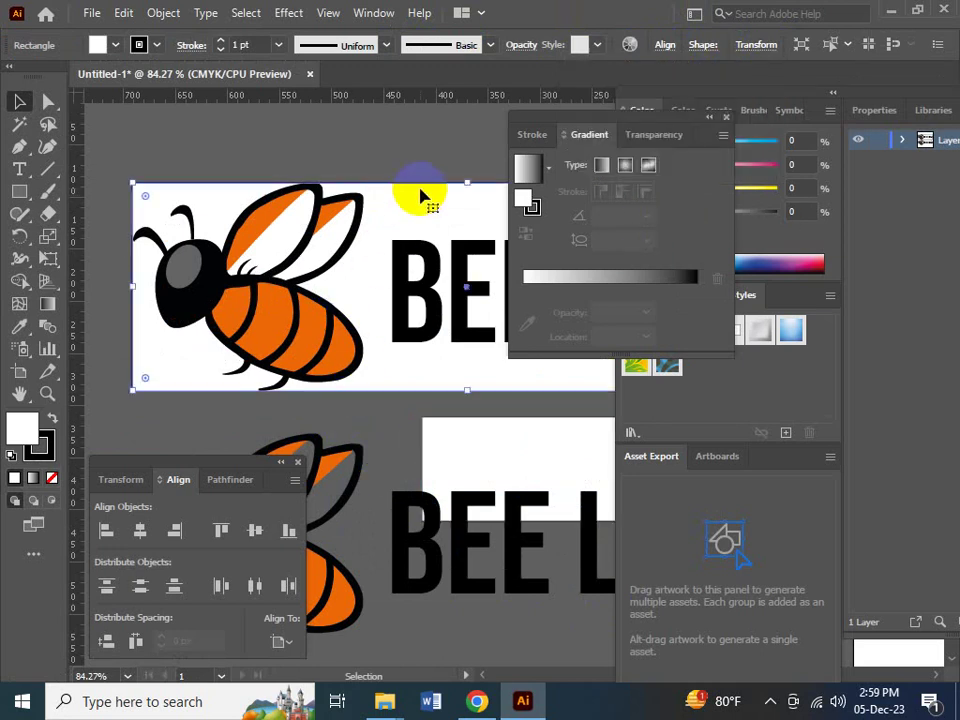
left_click(757, 44)
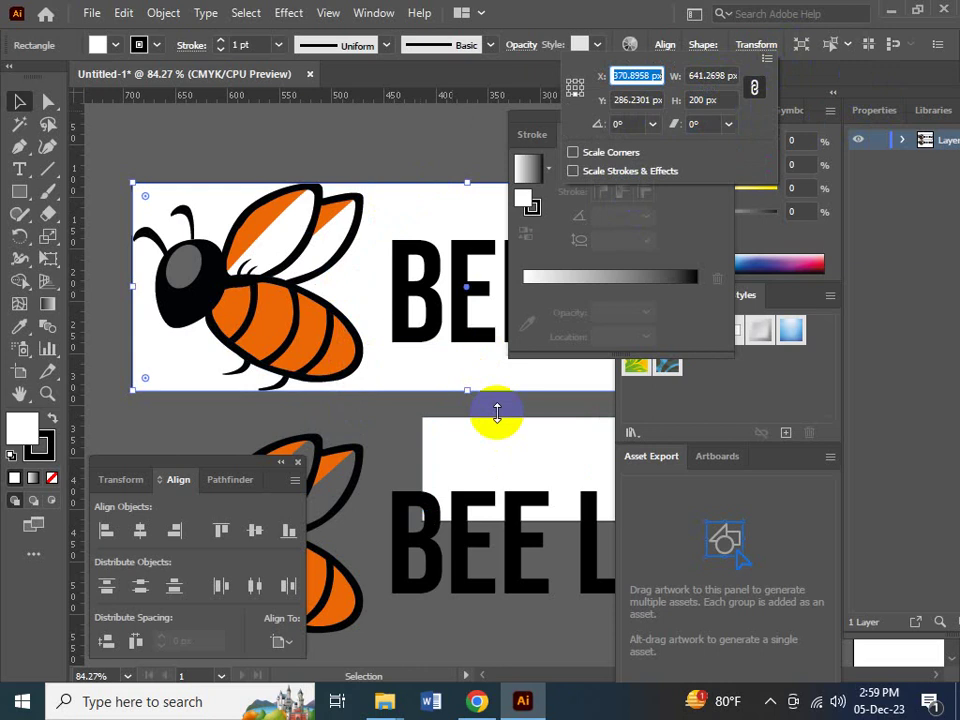
left_click(396, 408)
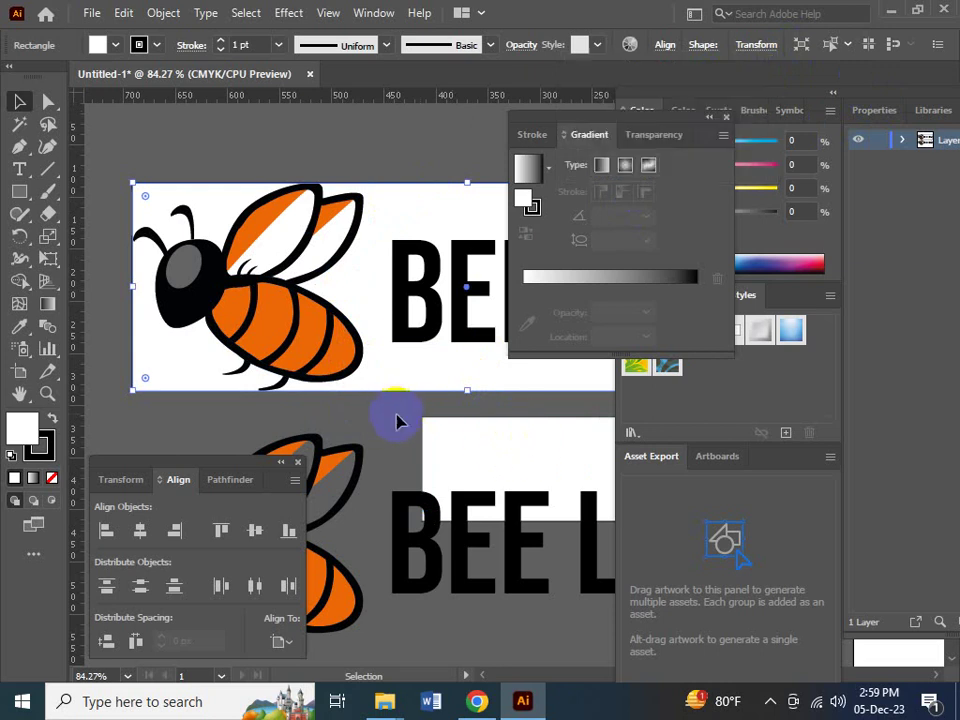
- Try to scale down the duplicate bee on its own, without its text
left_click(405, 426)
left_click(458, 437)
key("Tab")
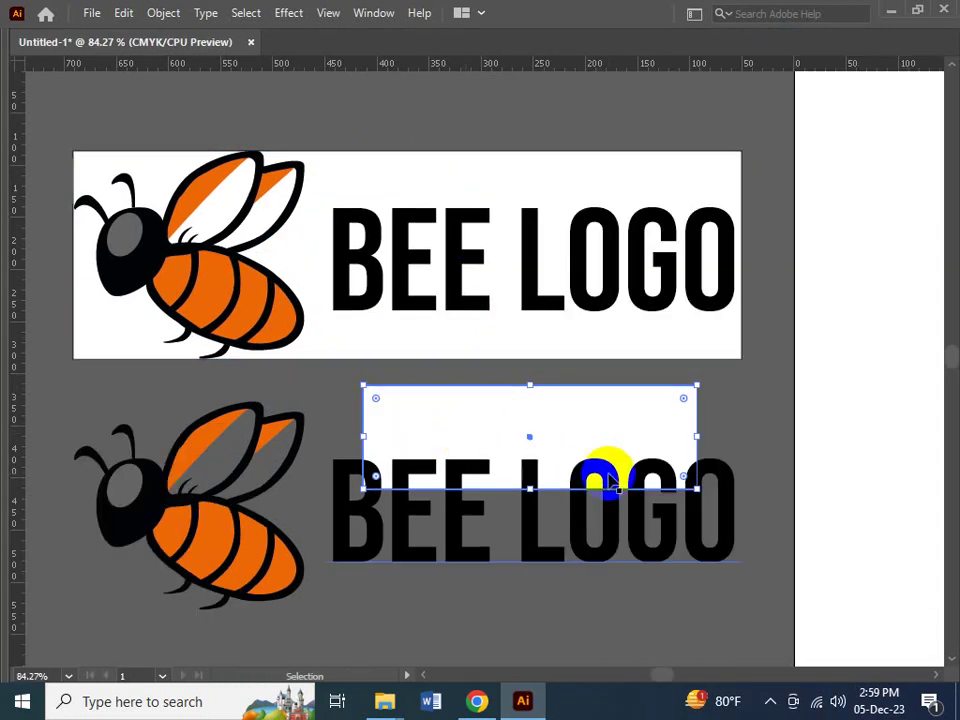
left_click(203, 558)
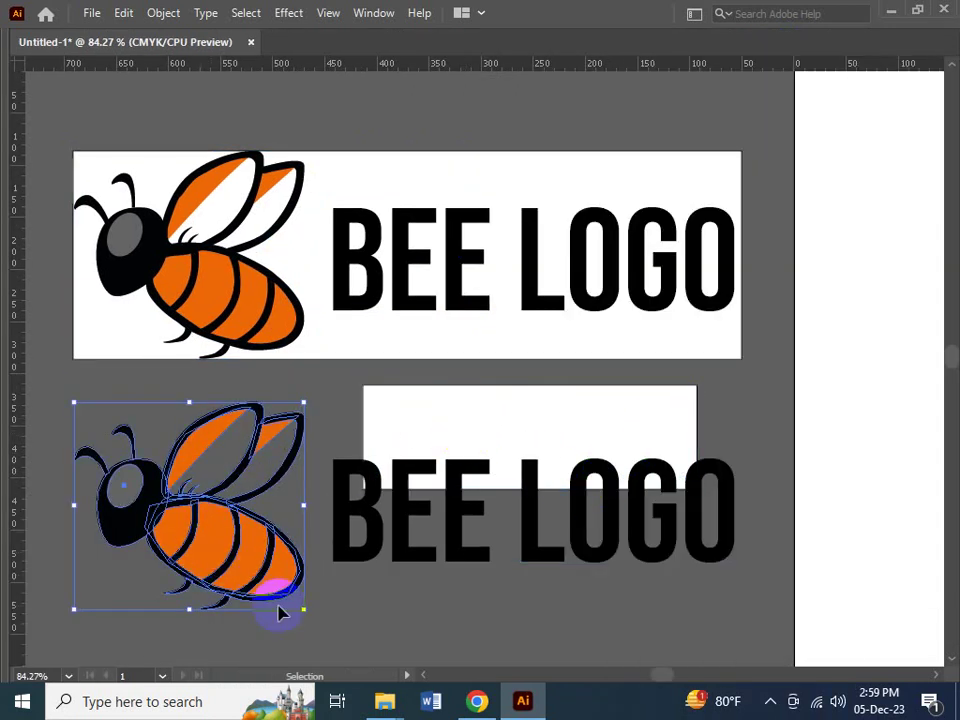
left_click_drag(304, 613, 490, 612)
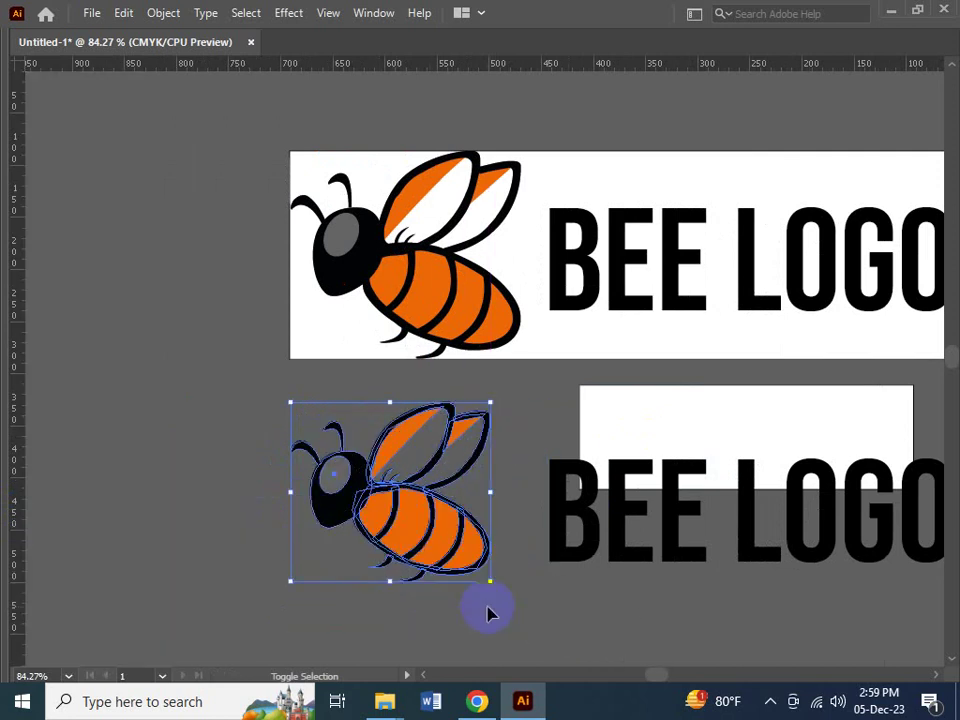
key("a")
key("v")
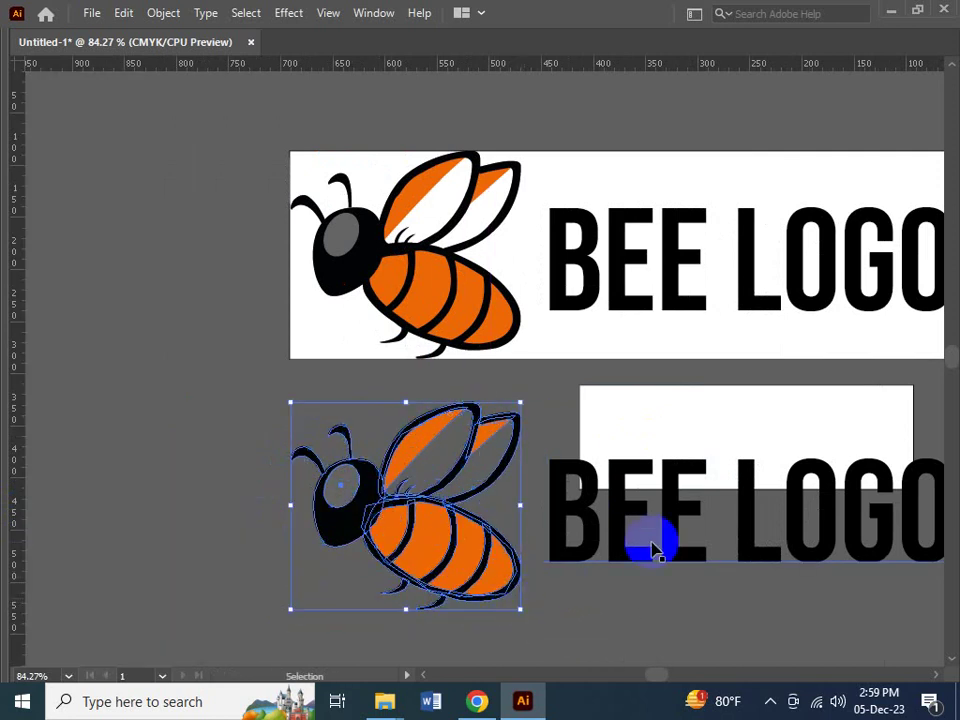
- Align the 100 px high rectangle's right edge with the large logo's background rectangle
left_click_drag(658, 551, 401, 528)
left_click(669, 493)
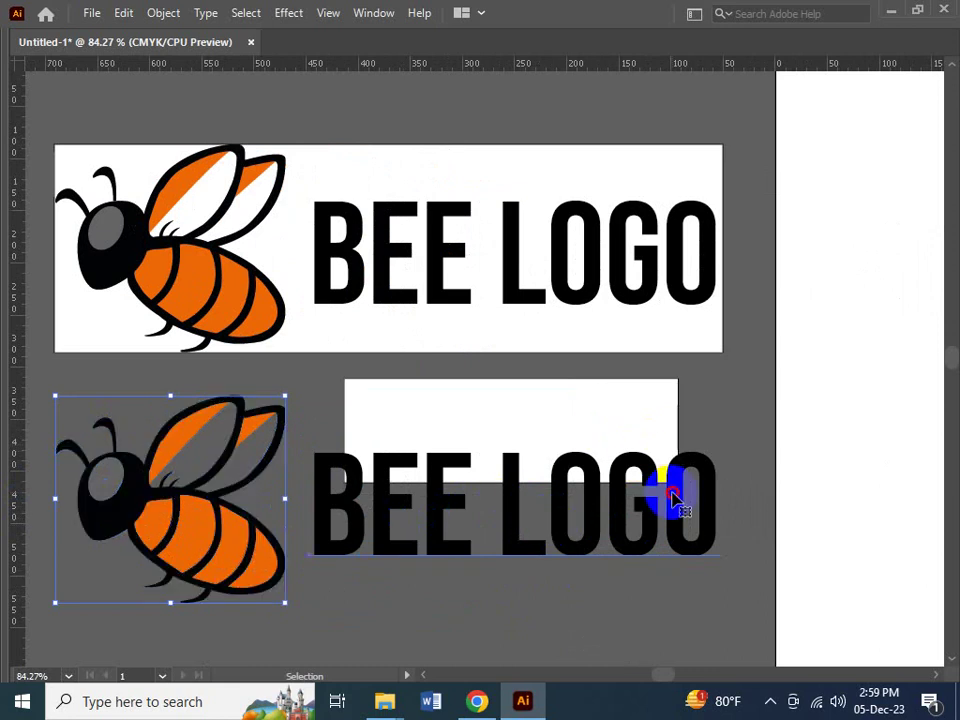
left_click(625, 408)
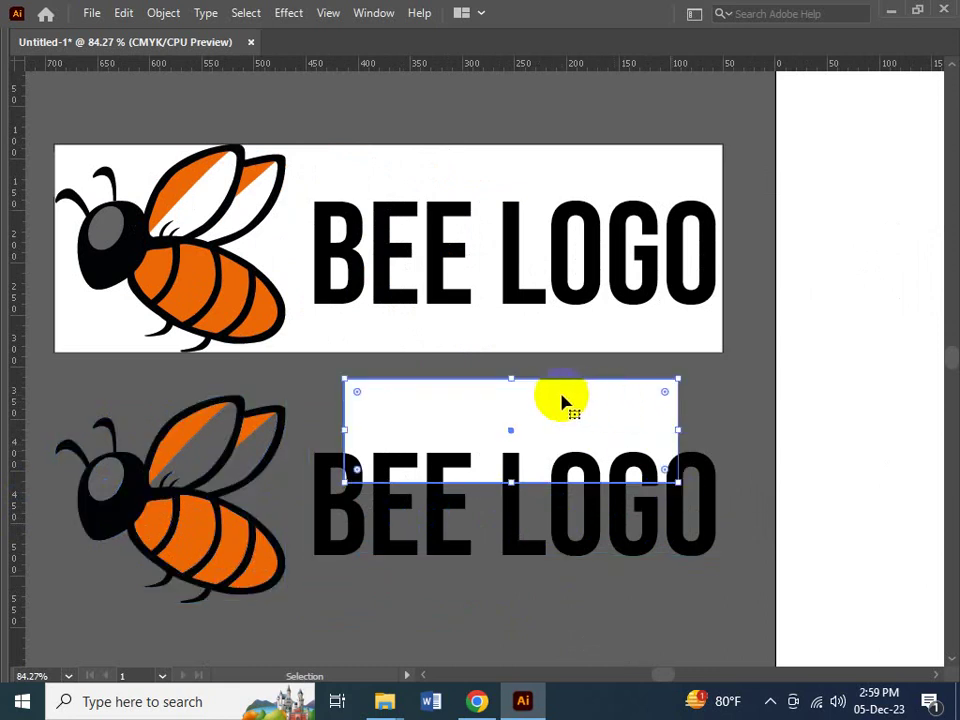
left_click(672, 350, "shift")
key("Tab")
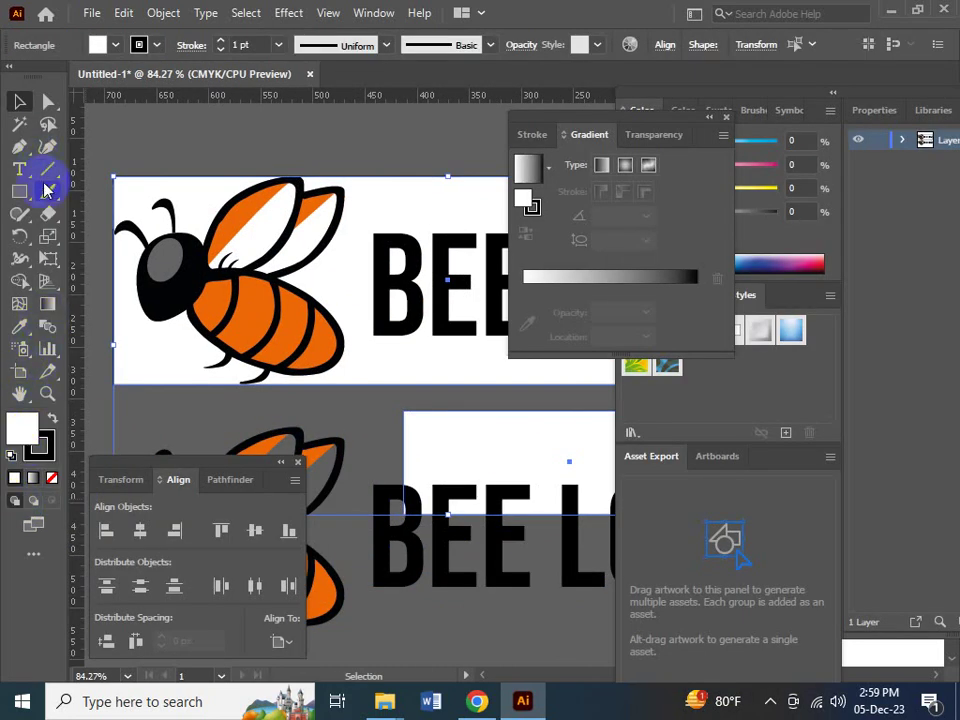
left_click(174, 531)
key("Tab")
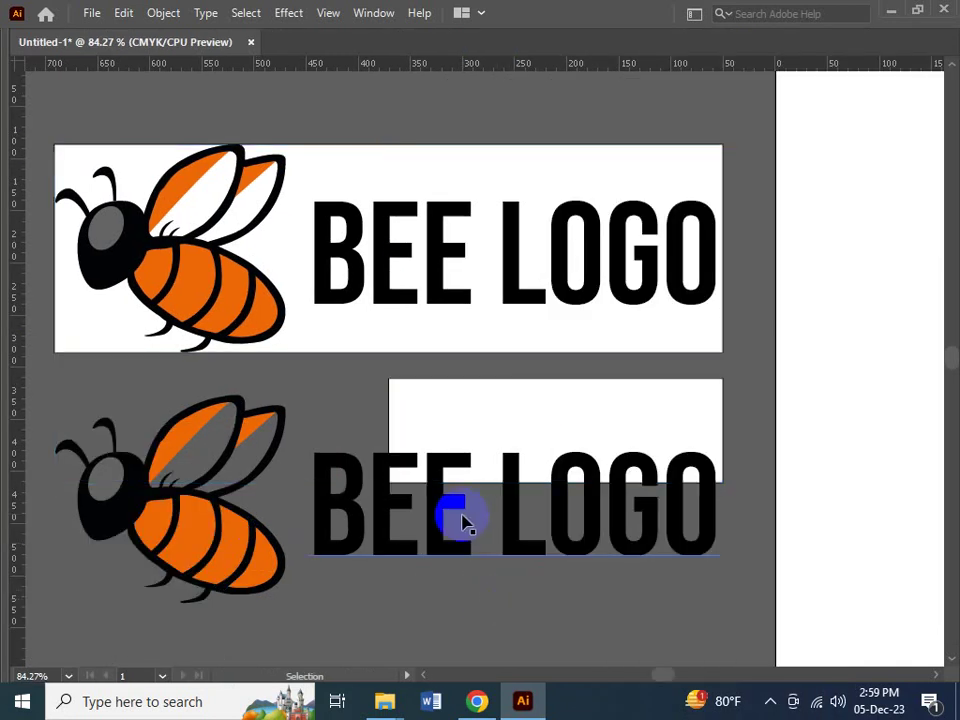
- Scale the duplicate bee and its BEE LOGO text down together proportionally and place them inside the 100 px high rectangle
left_click(398, 543)
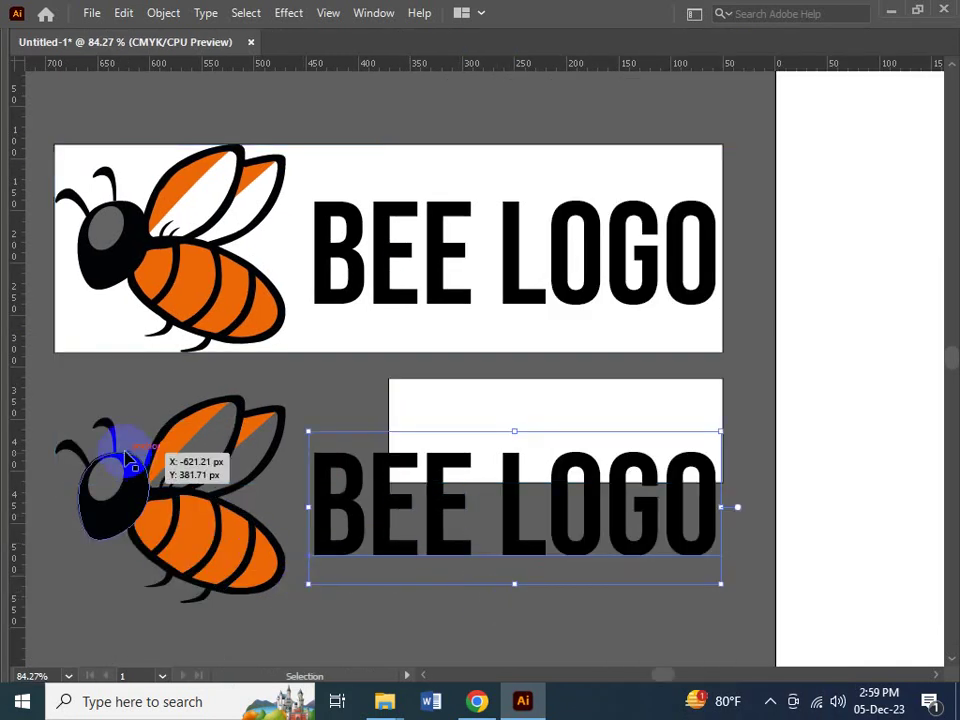
left_click(108, 485)
left_click(330, 515, "shift")
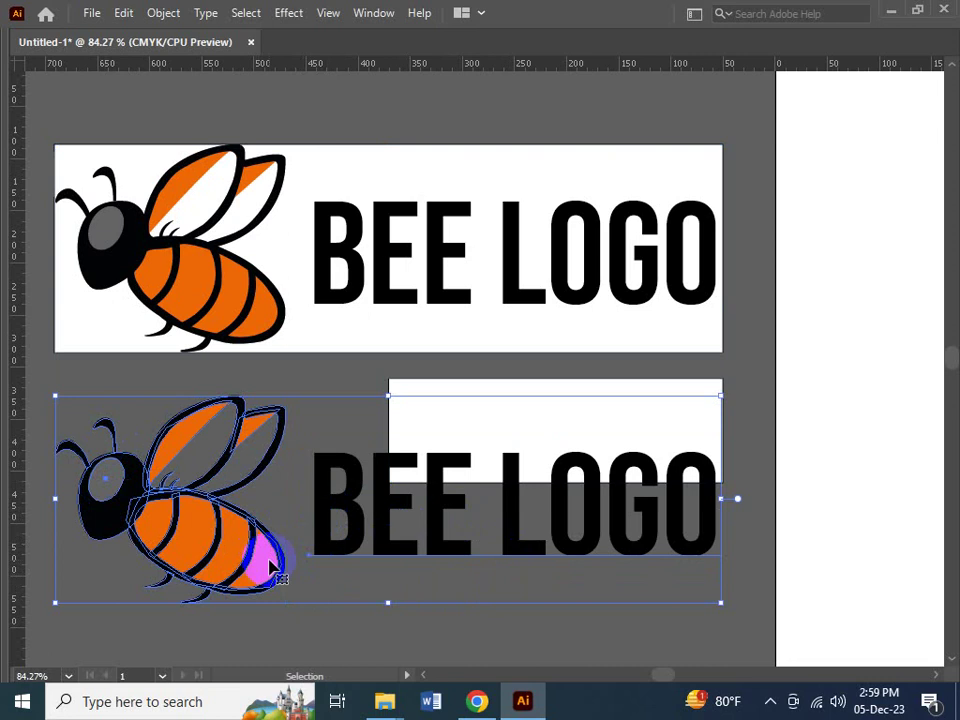
left_click_drag(57, 603, 420, 507)
left_click_drag(495, 462, 462, 452)
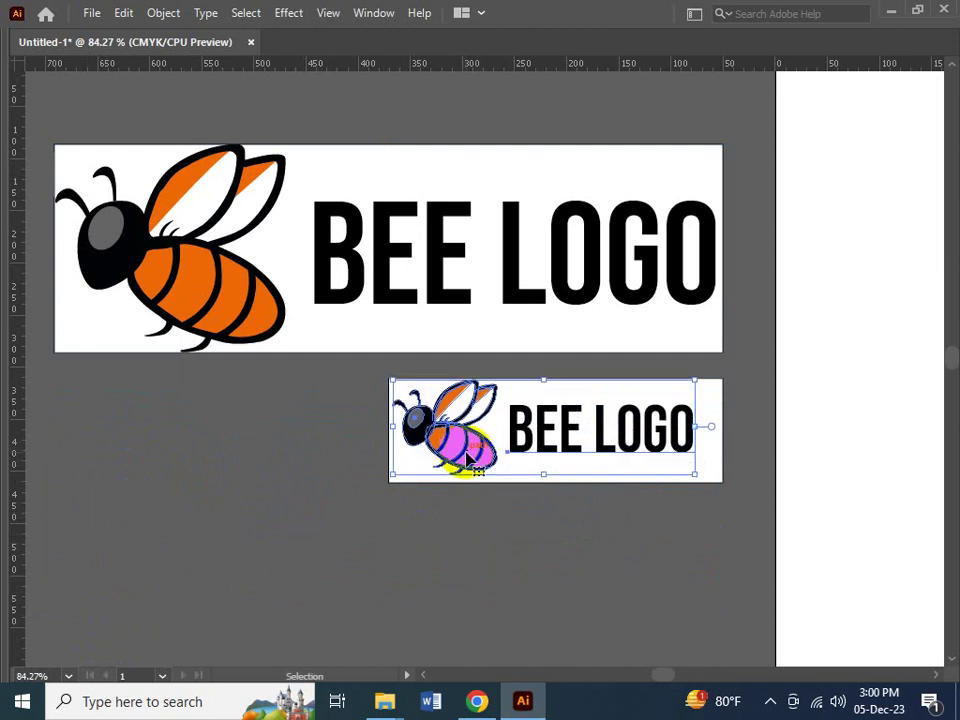
- Enlarge the small bee and text to fill the 100 px high rectangle and nudge them horizontally to fit its edges
left_click_drag(700, 475, 727, 488)
key("Left")
key("Left")
key("Left")
key("Left")
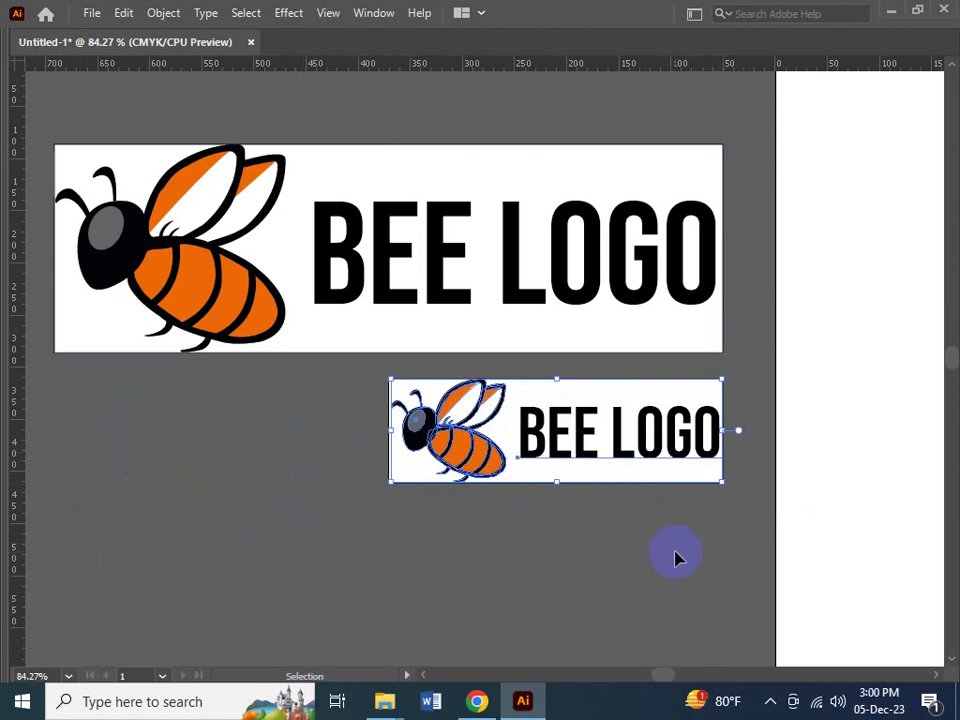
key("Right")
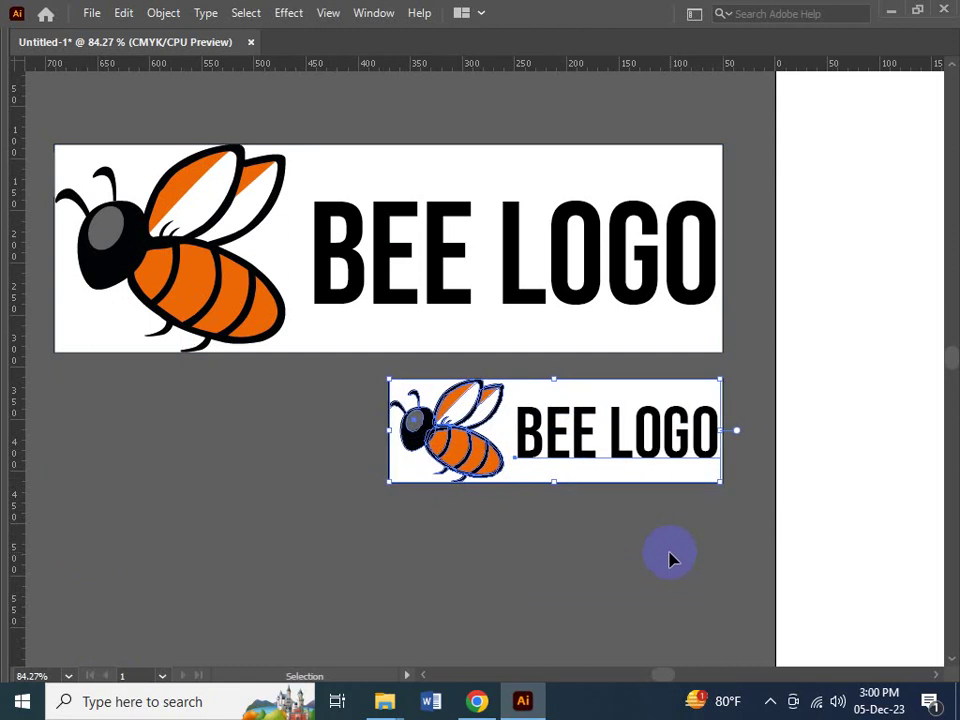
left_click(553, 571)
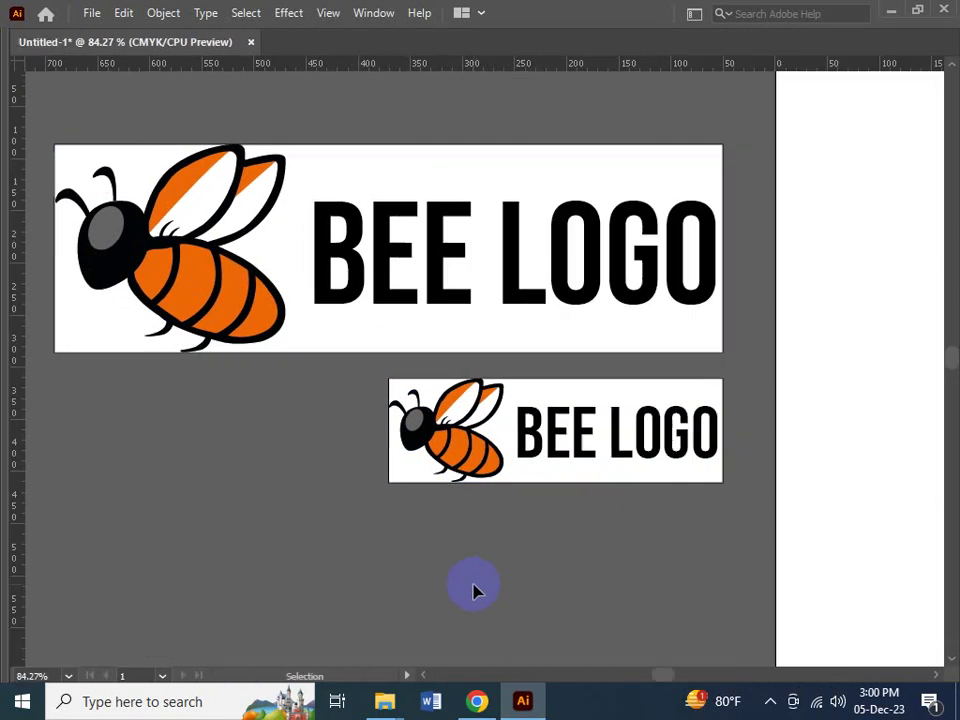
- Check the minimum logo size reference on Behance, return to Illustrator and duplicate the 100 px logo with its rectangle directly below
key("ctrl+minus")
key("ctrl+minus")
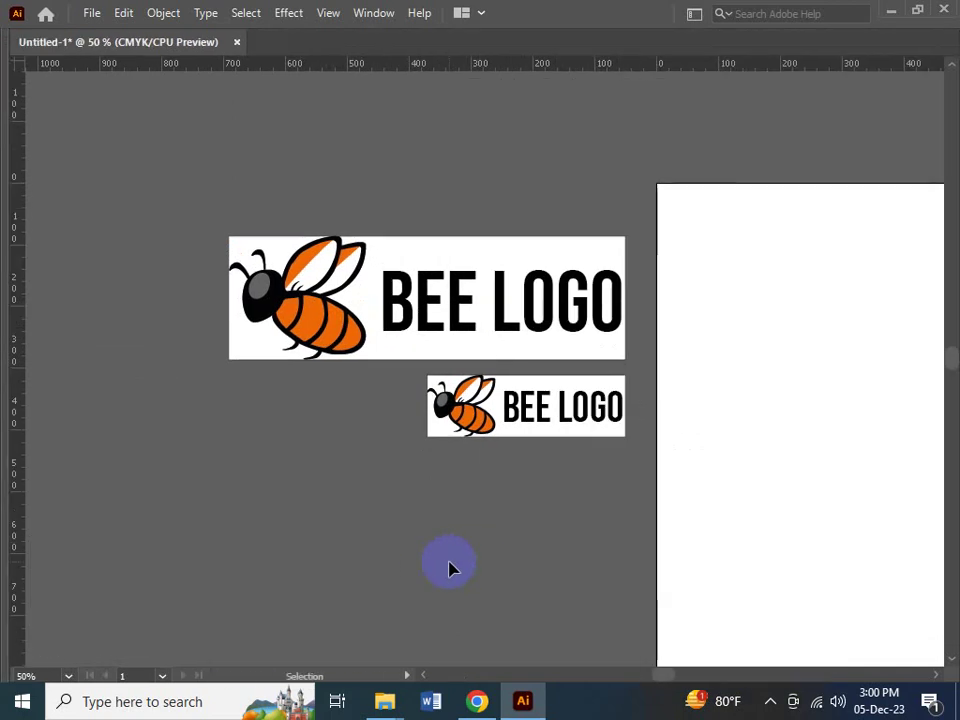
left_click_drag(450, 568, 332, 561)
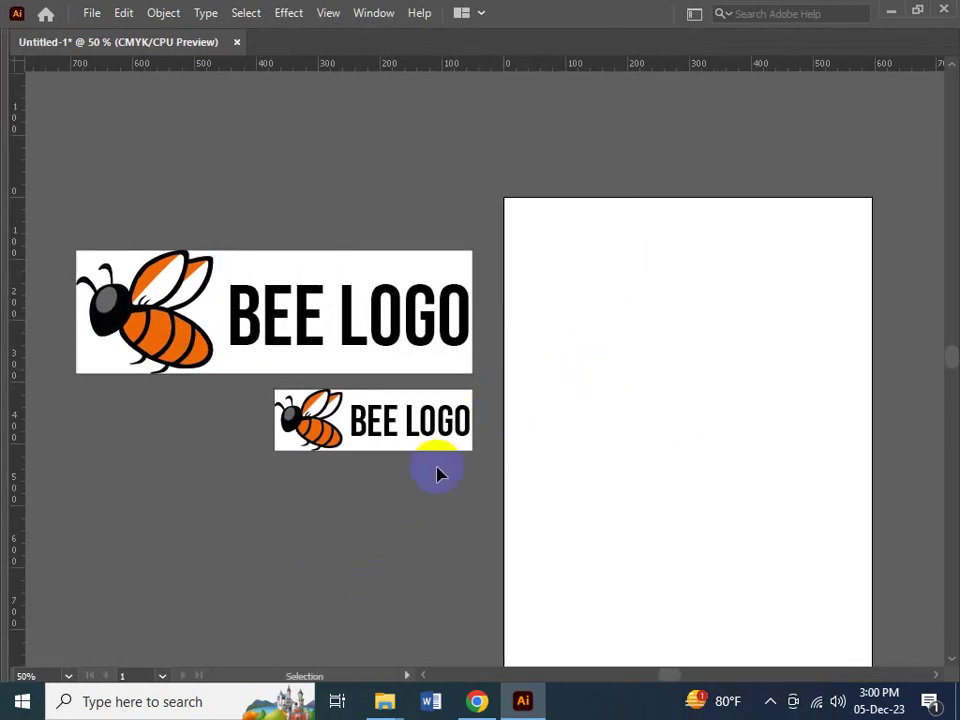
left_click(477, 701)
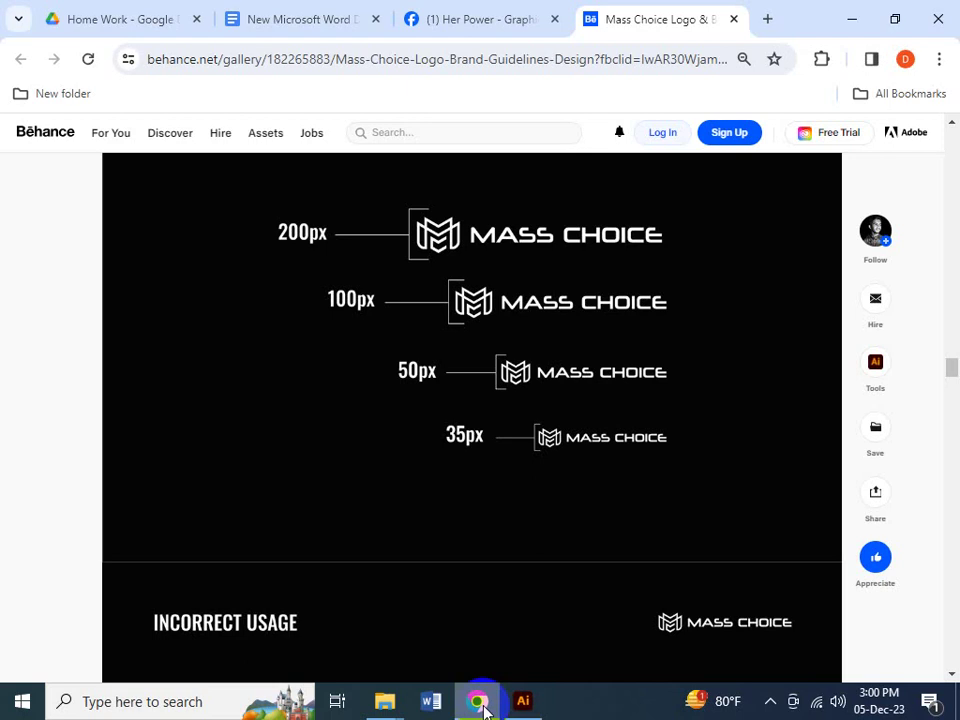
left_click(480, 703)
left_click_drag(313, 508, 455, 500)
key("Tab")
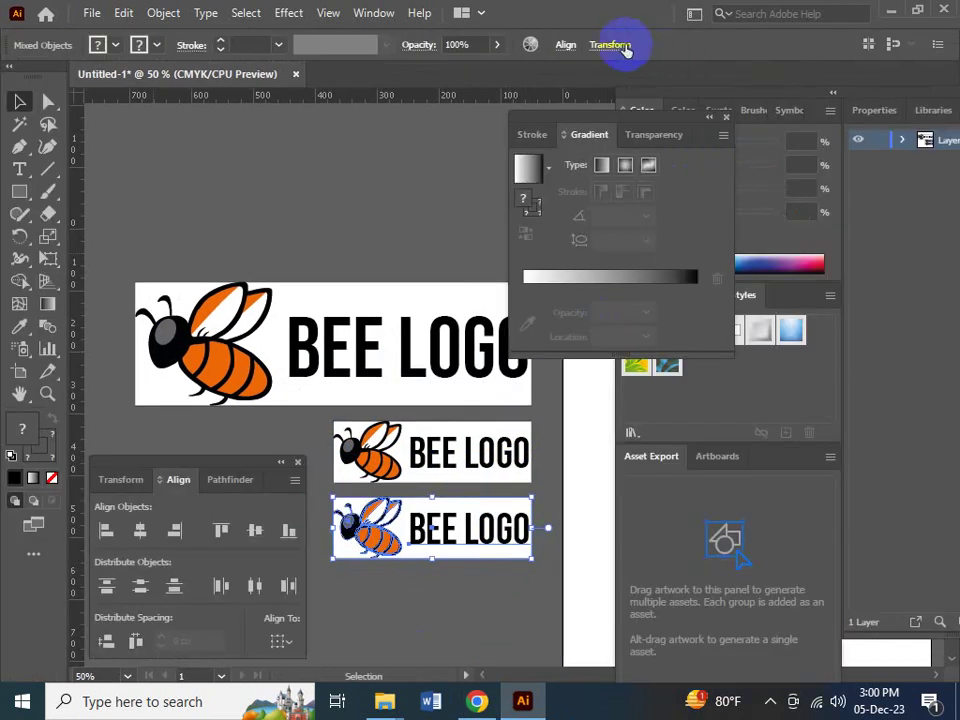
- Resize the lowest logo copy to 50 px high with proportions constrained and move it up and right, beneath the 100 px logo
left_click(610, 44)
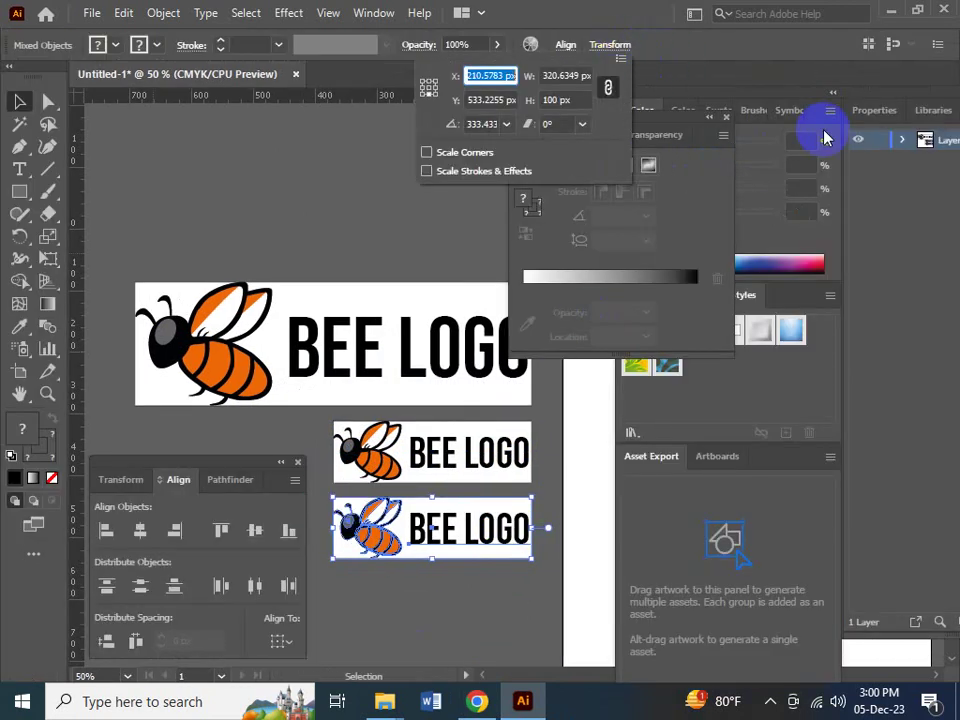
left_click(606, 90)
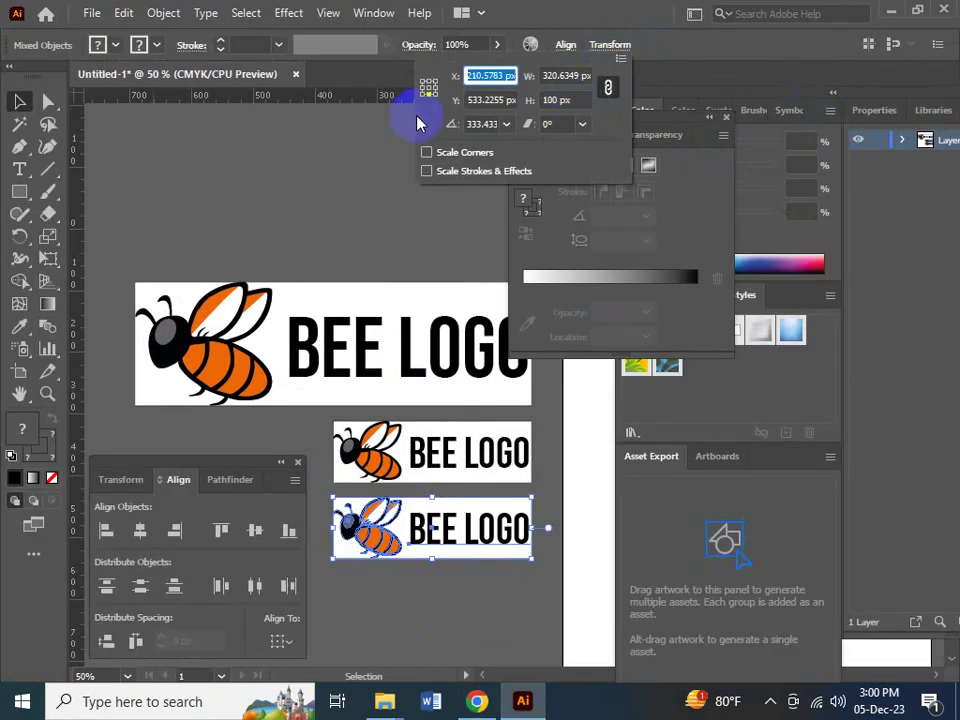
left_click(575, 100)
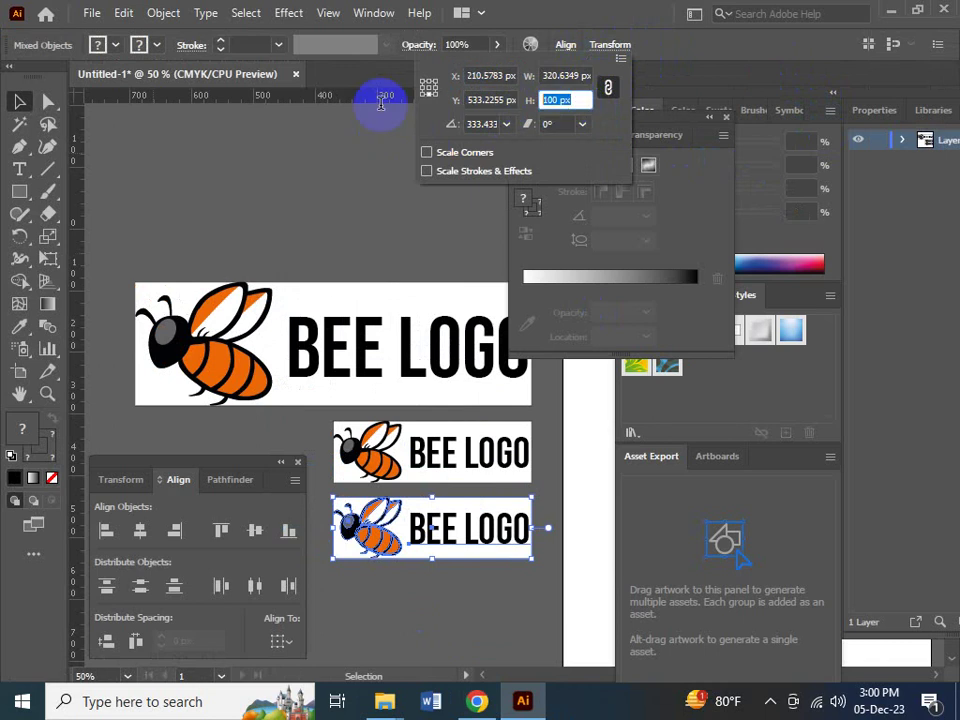
type("50")
key("Return")
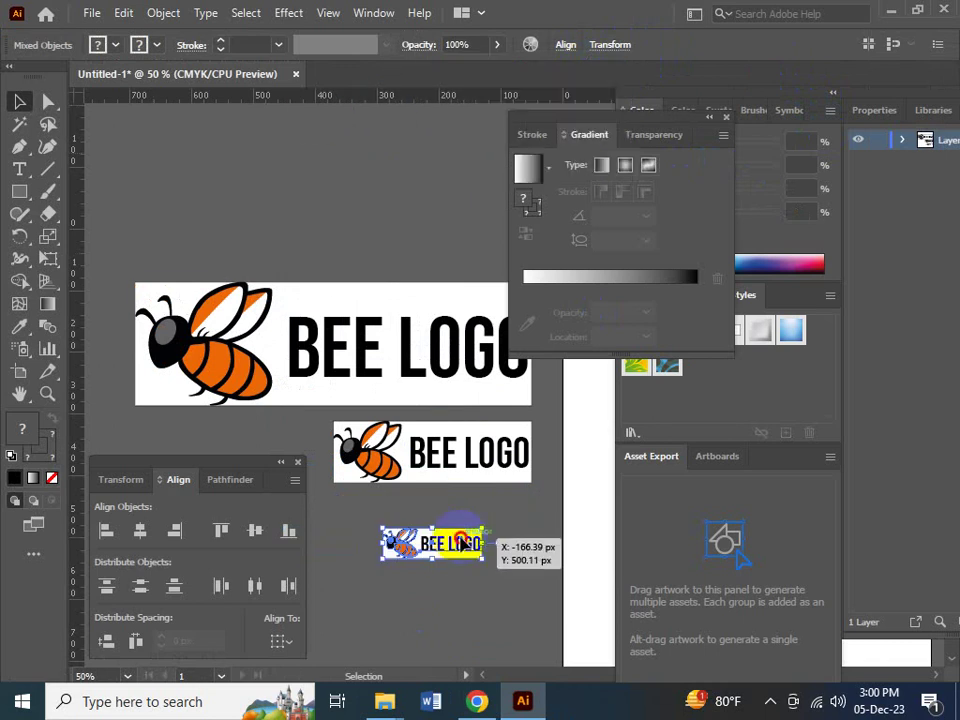
left_click_drag(468, 536, 503, 510)
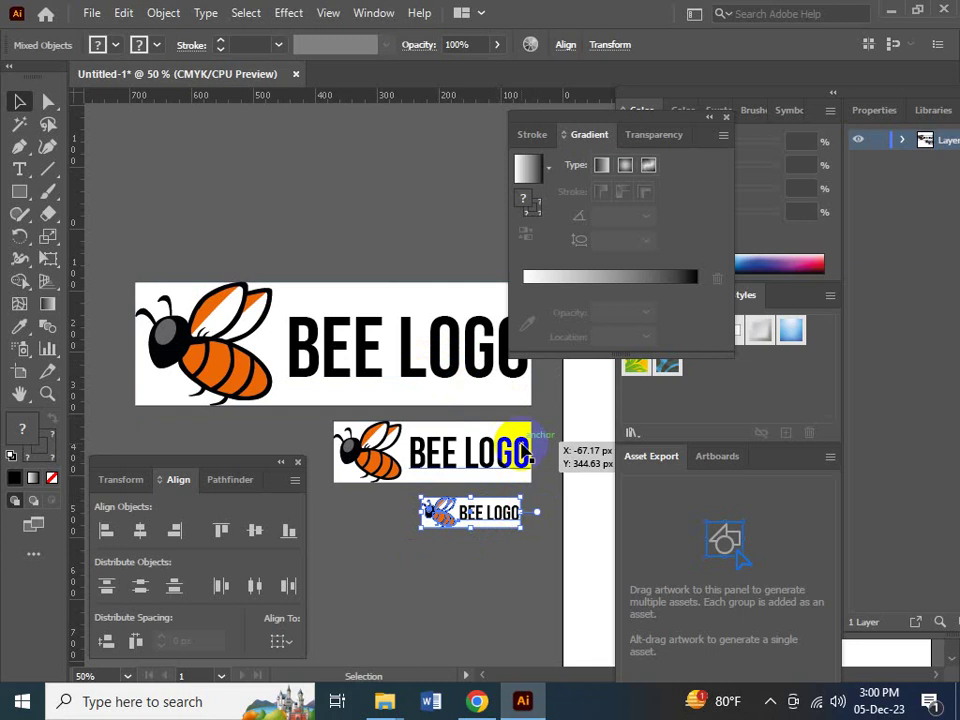
- Try to right-align the ungrouped 50 px logo parts with the large background rectangle
left_click(445, 291, "shift")
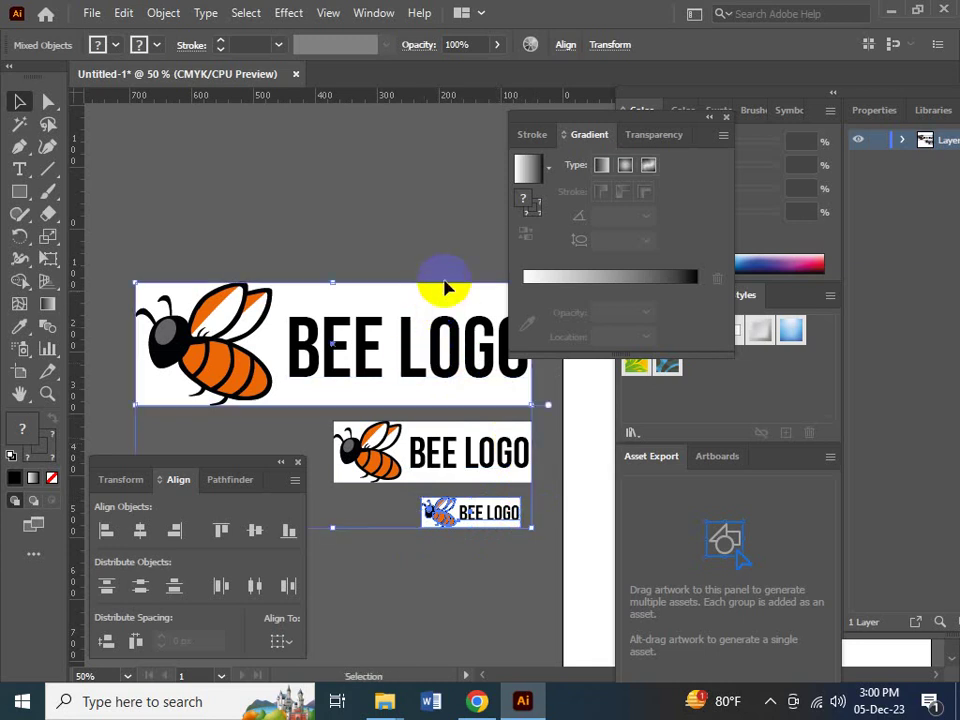
left_click(565, 46)
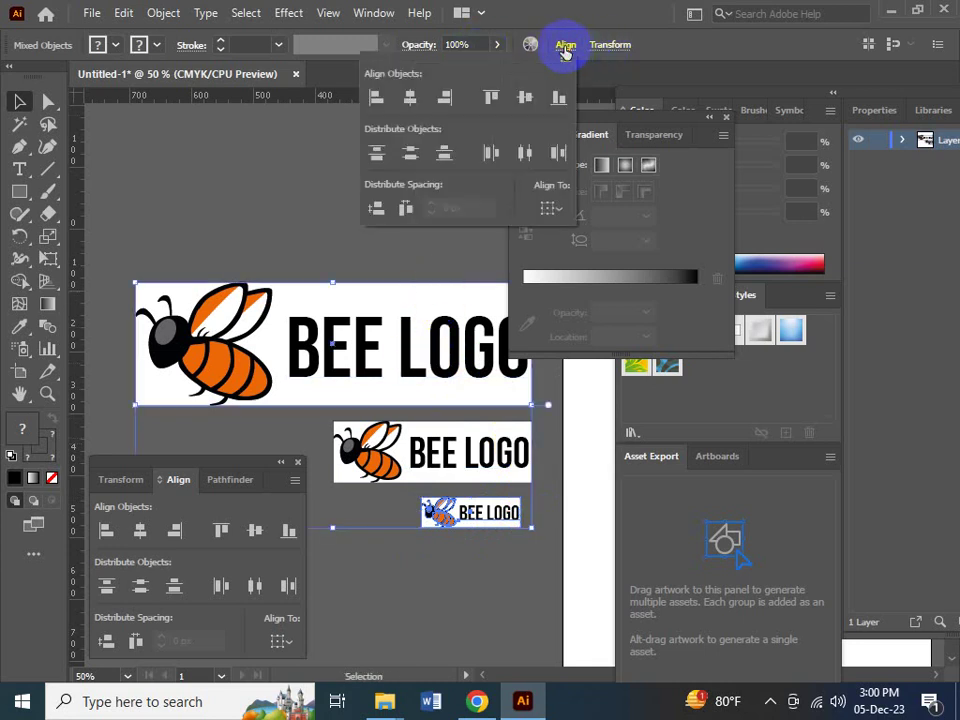
left_click(445, 97)
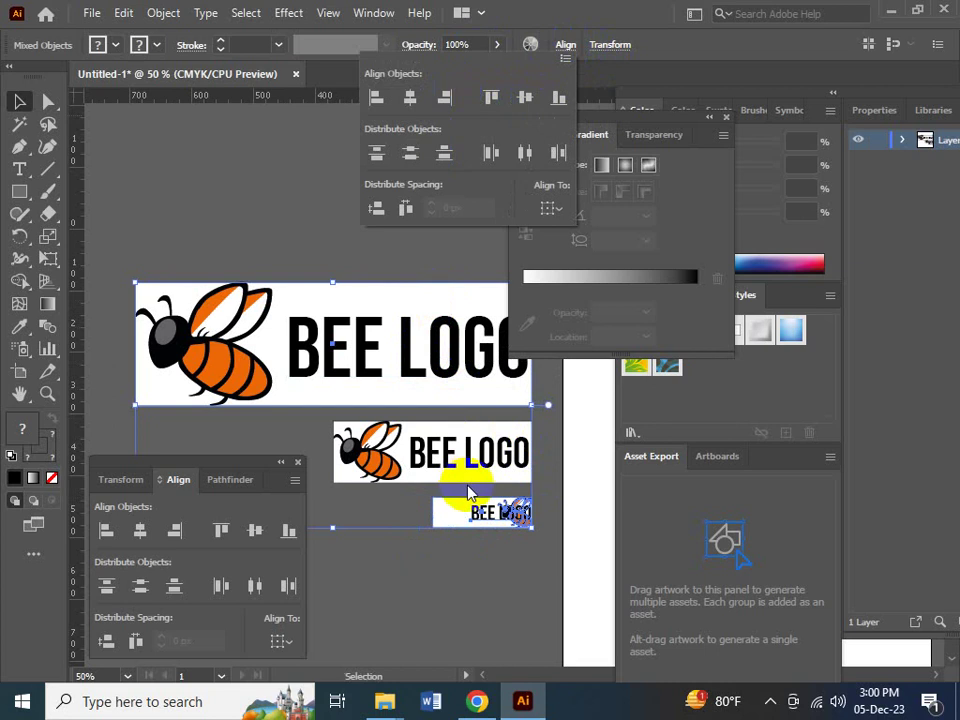
left_click_drag(470, 492, 460, 494)
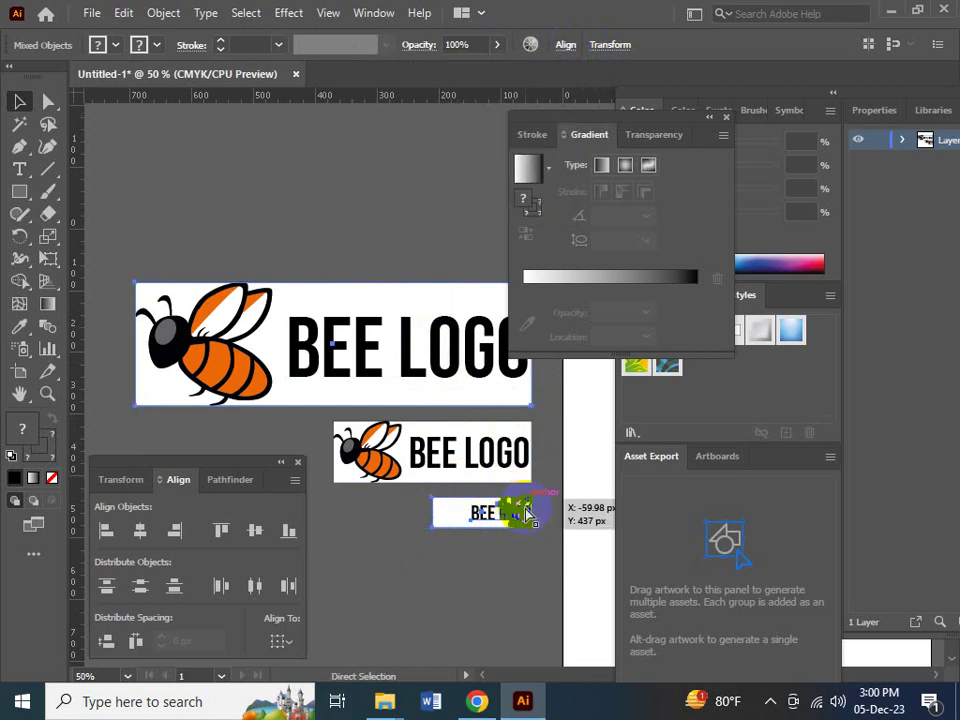
- Group the 50 px logo with its rectangle and align its right edge with the 100 px logo's rectangle
left_click(509, 580)
left_click_drag(386, 504, 614, 620)
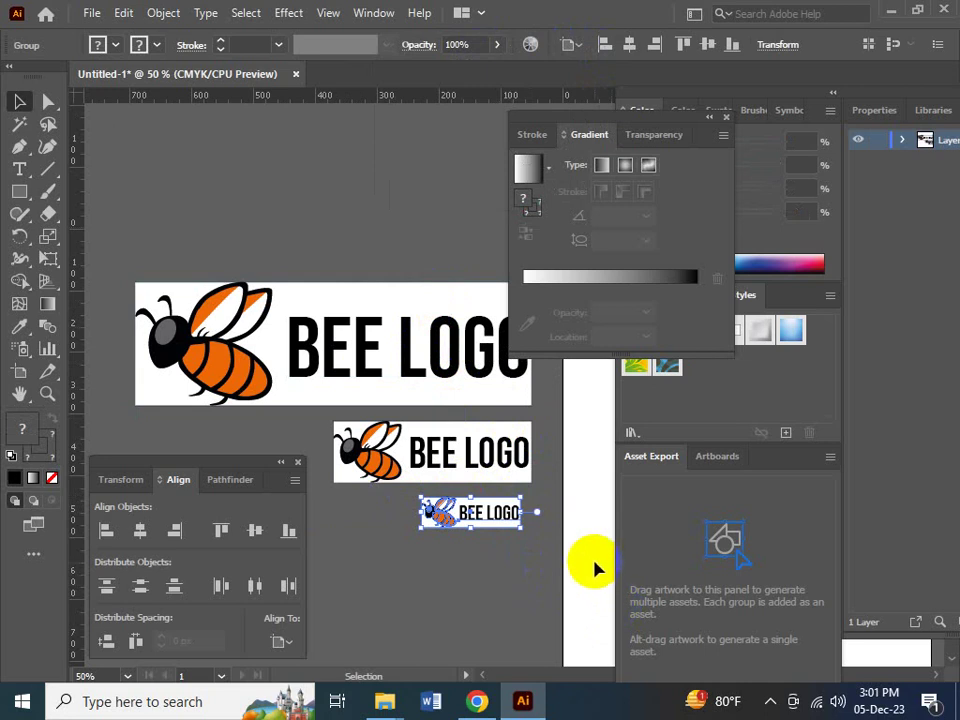
left_click(522, 487, "shift")
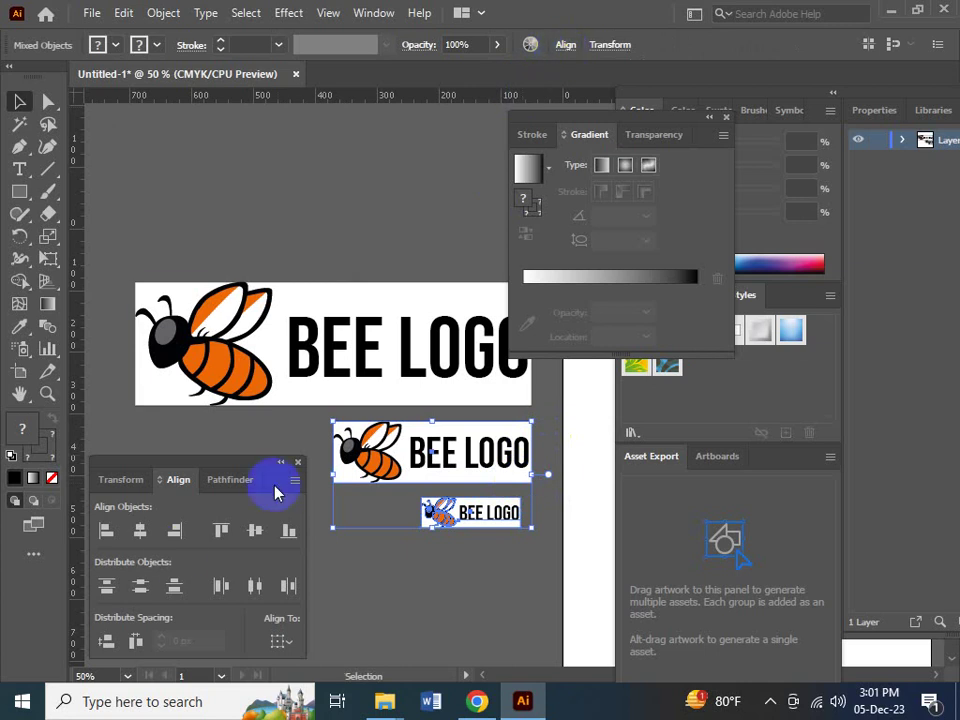
left_click(178, 535)
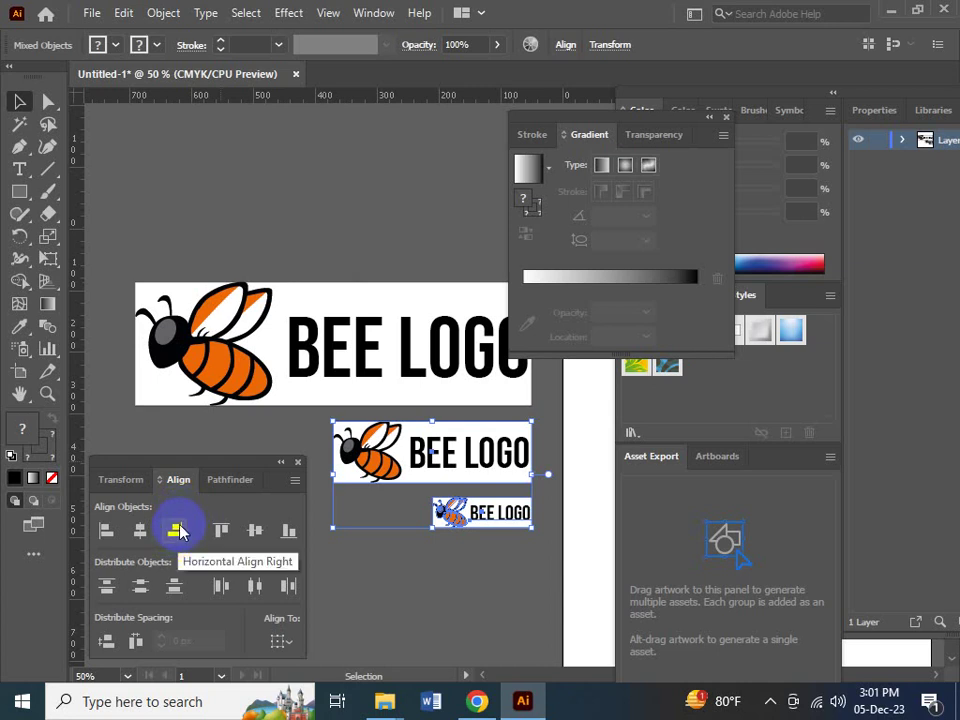
- Deselect the artwork and hide all panels to view the three right-aligned bee logos together
left_click(499, 602)
key("Tab")
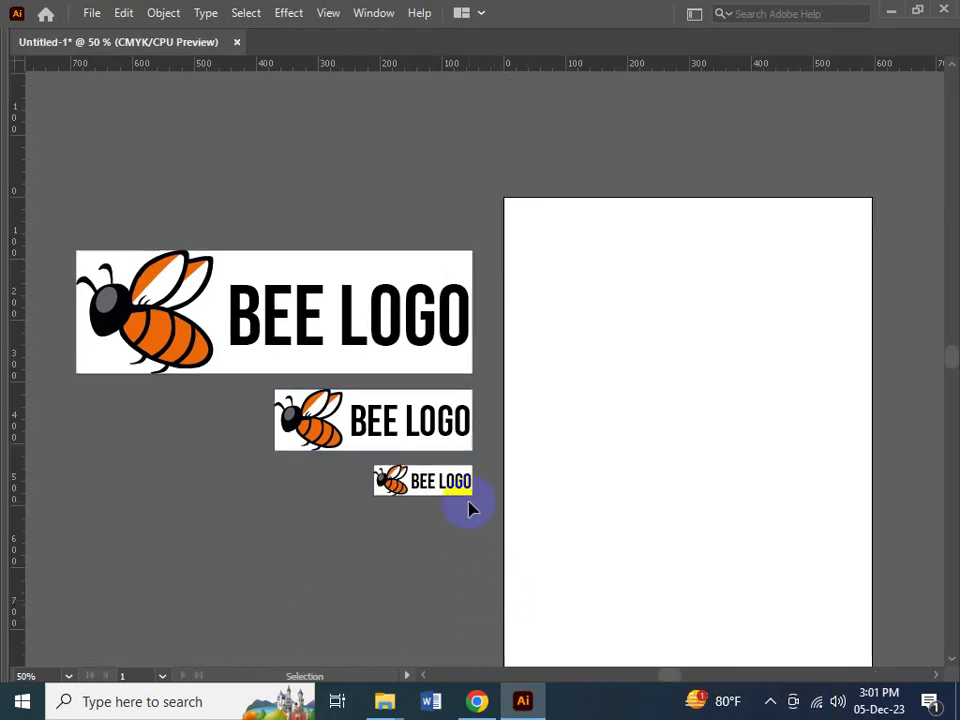
left_click_drag(472, 509, 503, 520)
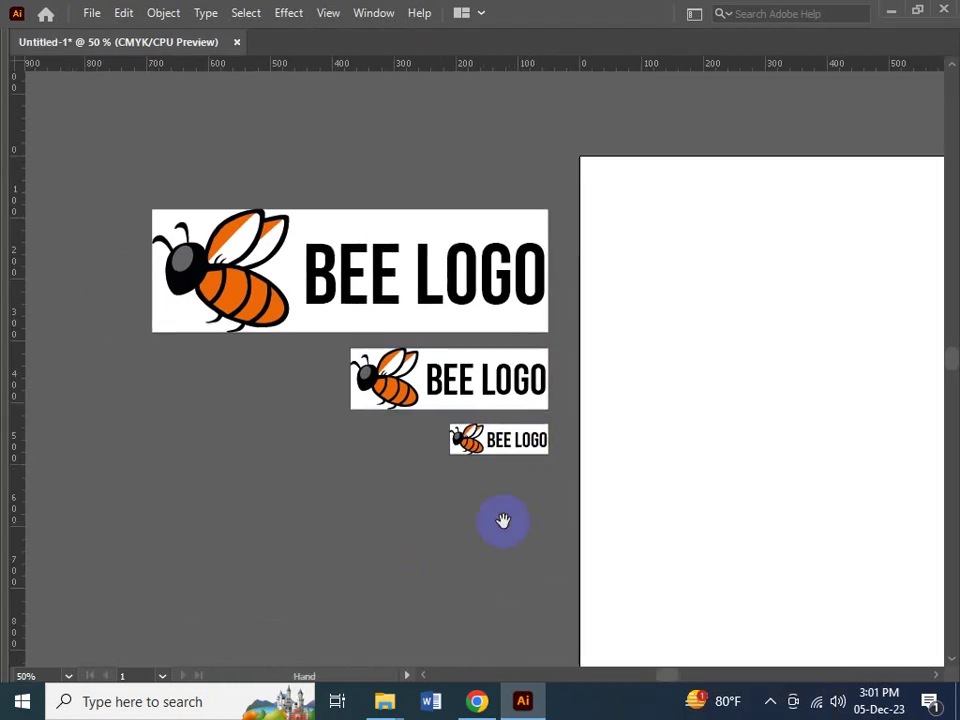
- Switch to the Mass Choice brand guidelines on Behance in Chrome and examine the four Incorrect Usage logo examples
left_click(480, 701)
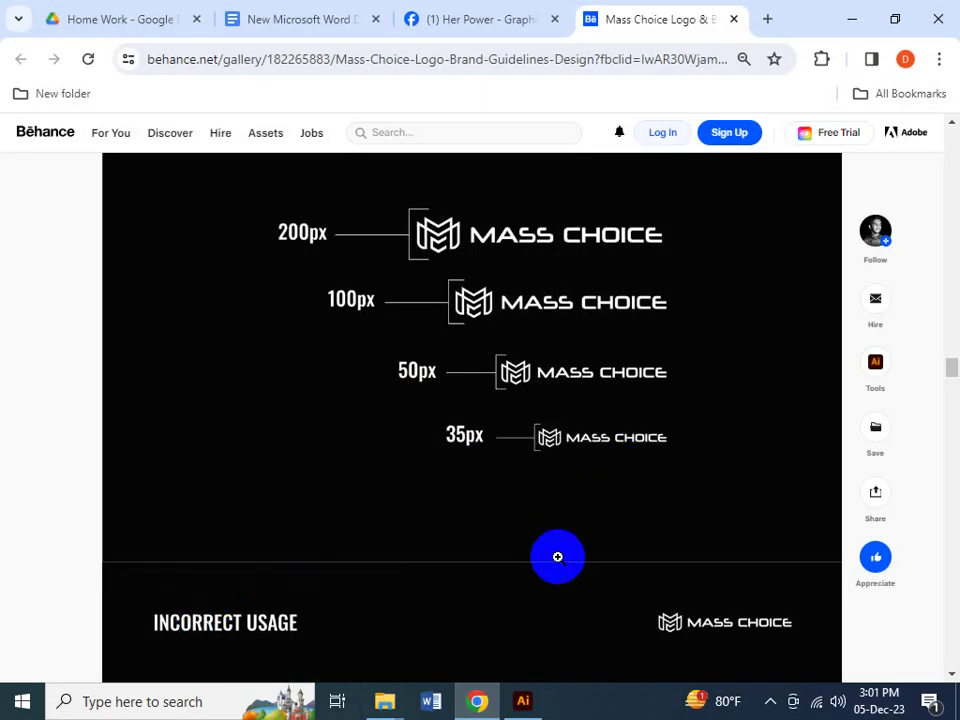
scroll(624, 454, "up", 3)
scroll(624, 456, "down", 5)
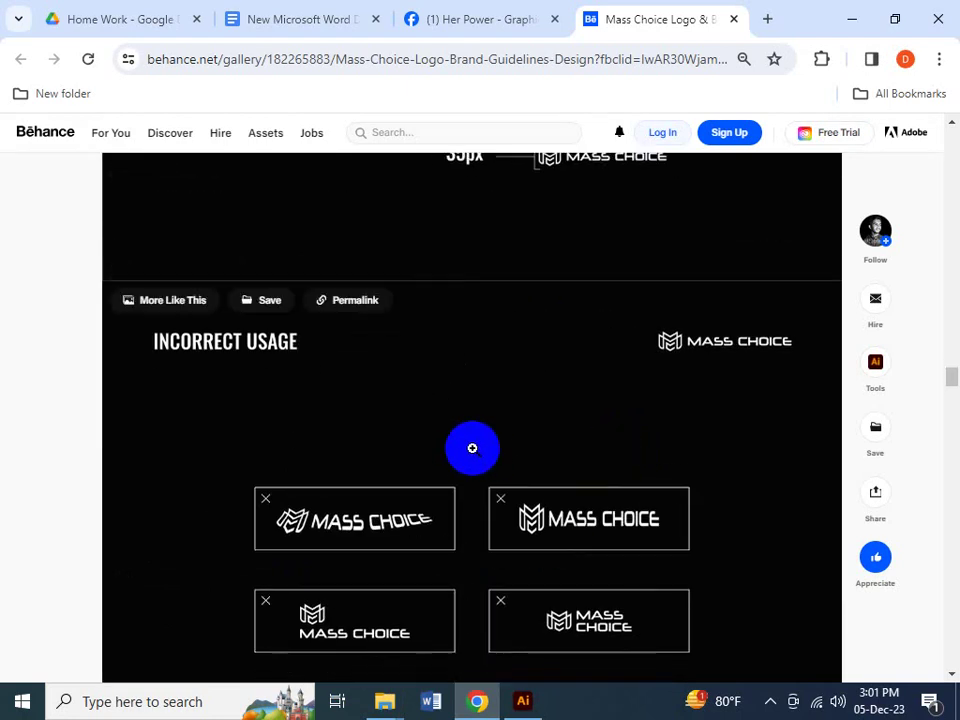
scroll(474, 450, "down", 2)
scroll(476, 452, "down", 1)
scroll(460, 452, "up", 1)
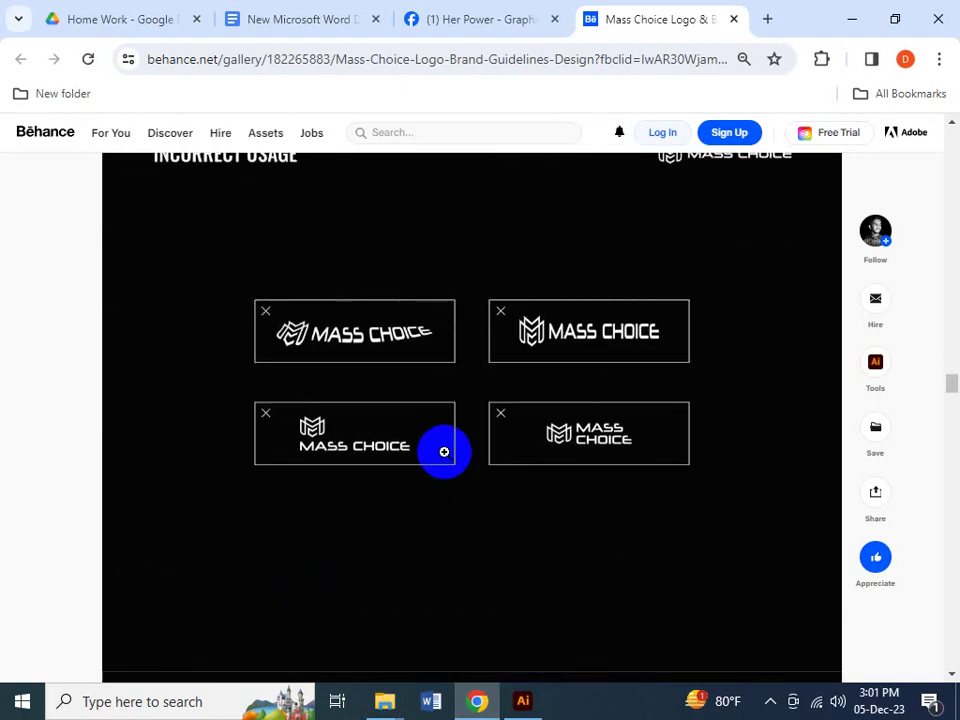
scroll(300, 423, "up", 1)
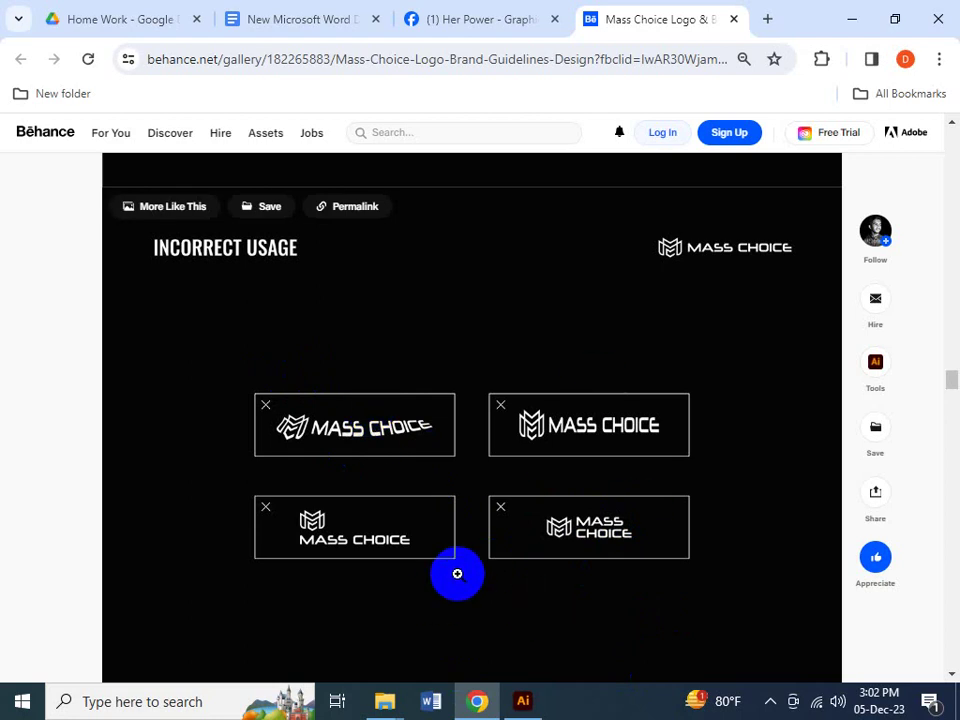
- Examine the Uses of Logo section of the guidelines, including the business card and ID card mockups
scroll(497, 570, "down", 5)
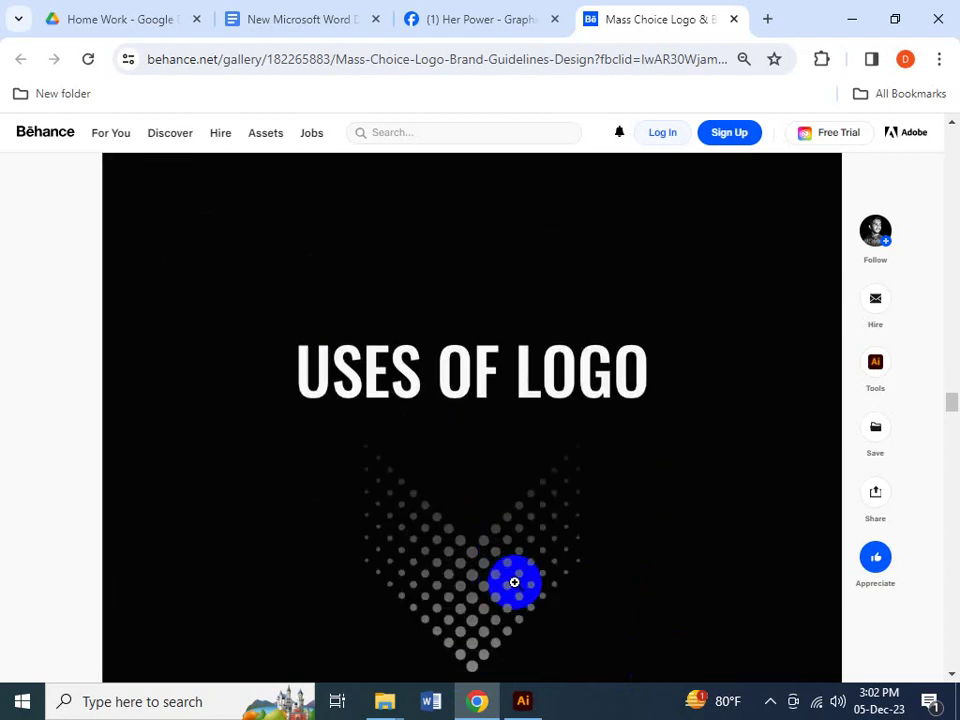
scroll(514, 580, "down", 3)
scroll(525, 583, "up", 2)
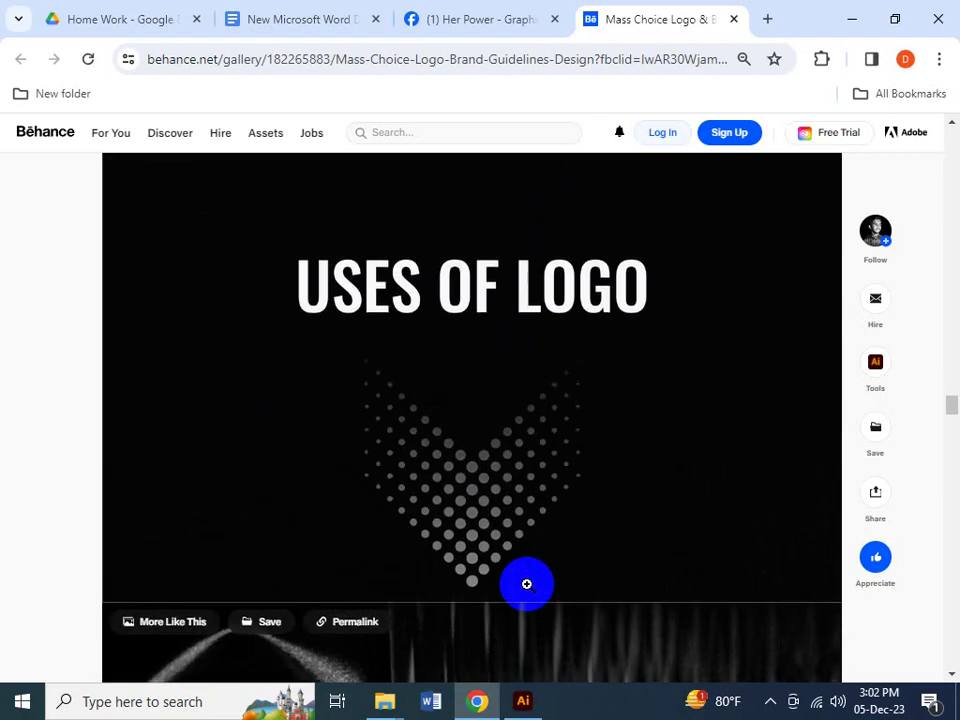
scroll(527, 584, "down", 4)
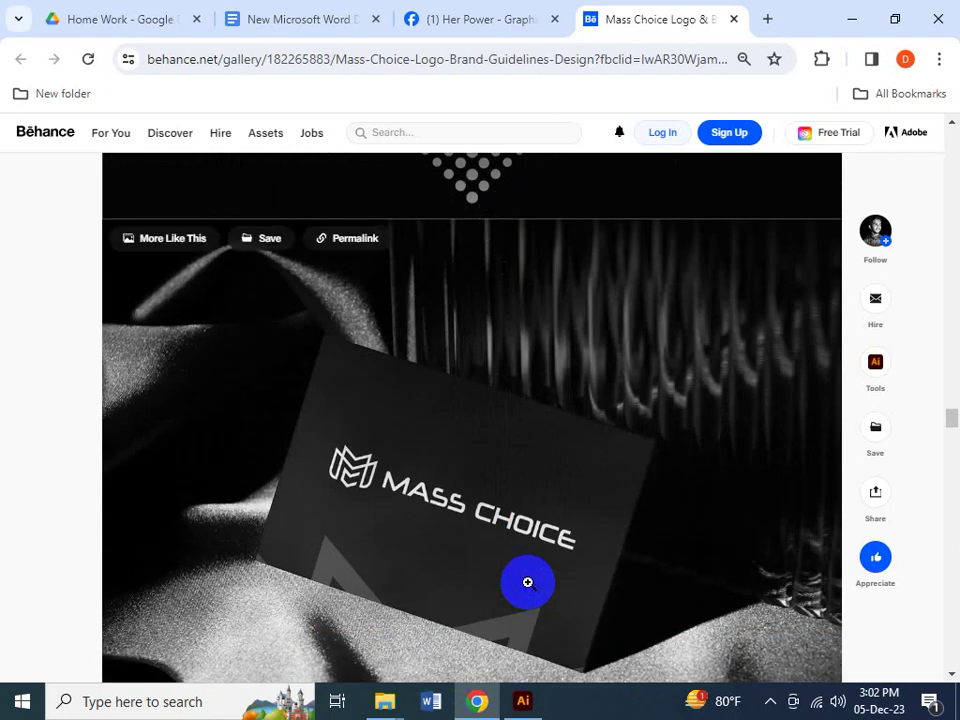
scroll(529, 585, "down", 2)
scroll(532, 589, "up", 1)
left_click(535, 576)
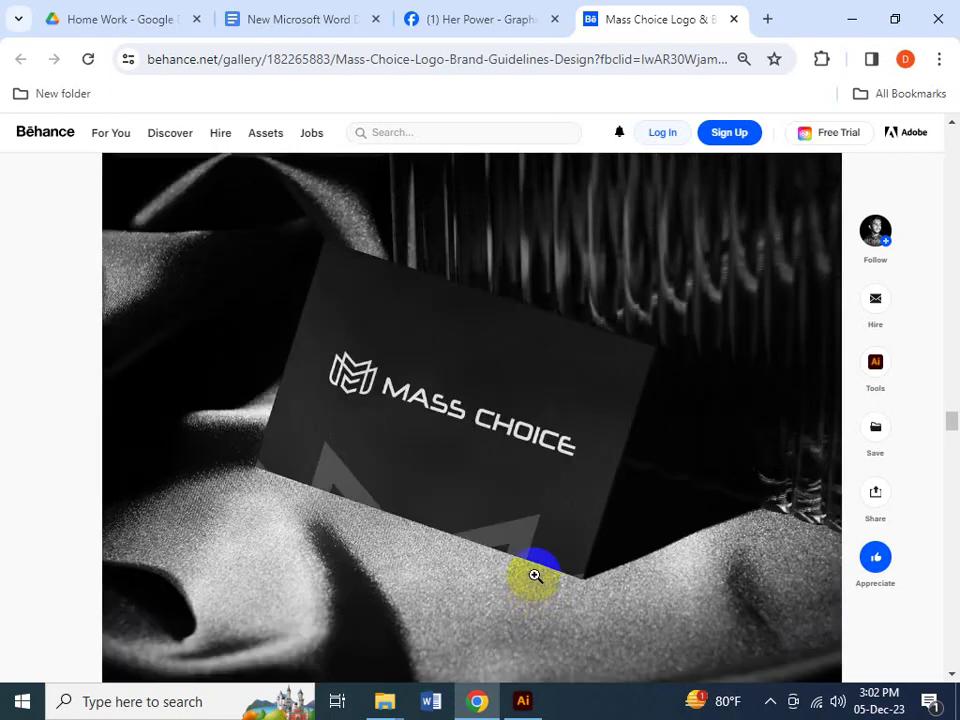
scroll(536, 574, "down", 5)
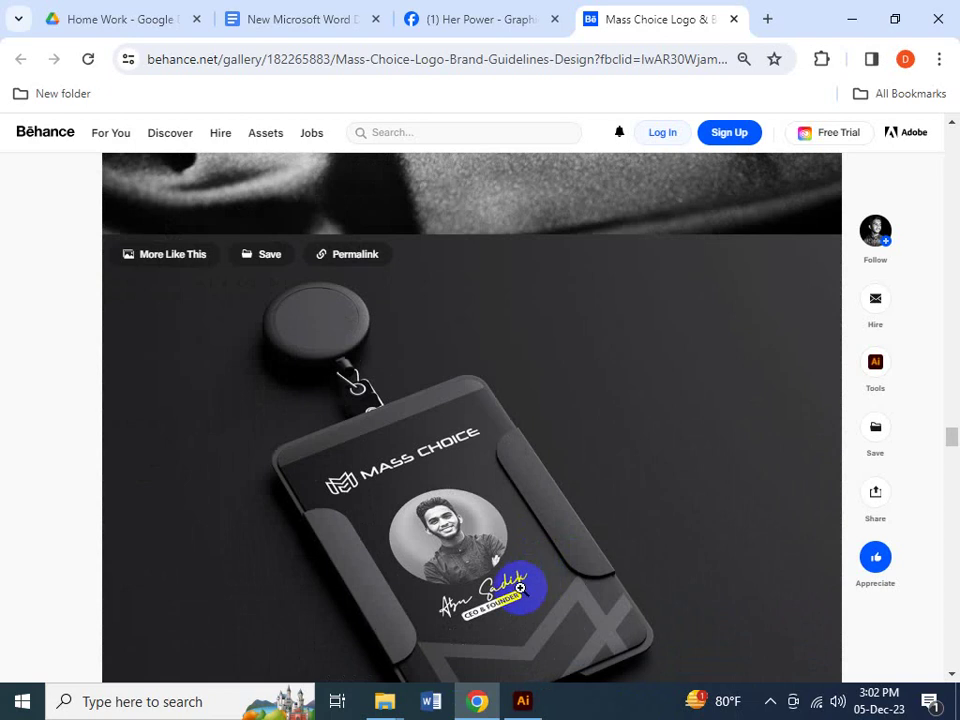
scroll(521, 586, "up", 5)
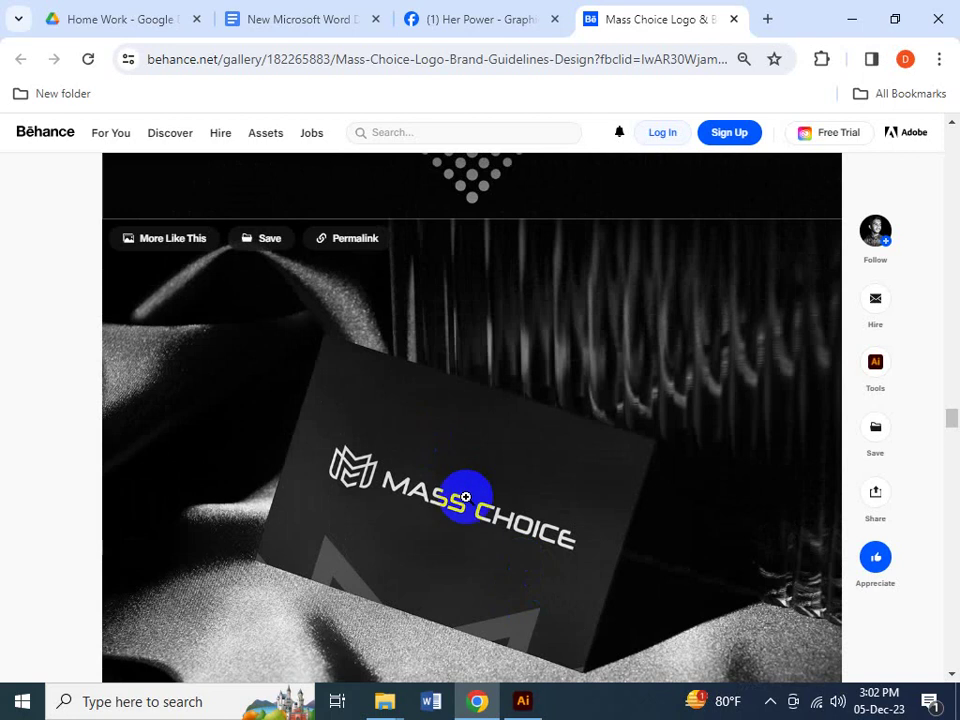
scroll(465, 497, "down", 2)
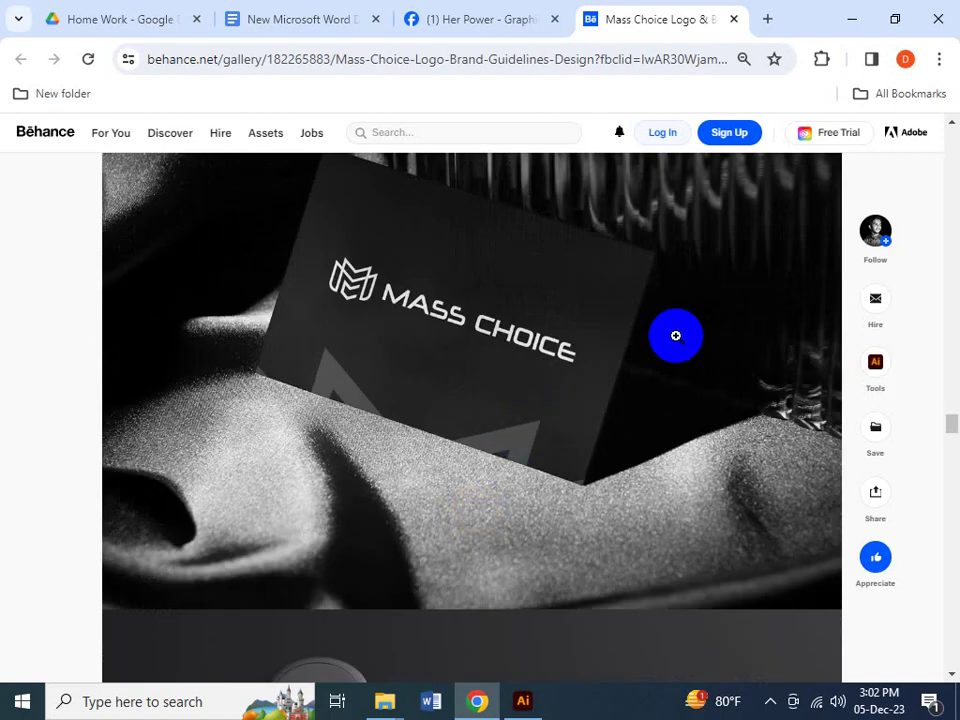
scroll(491, 480, "down", 5)
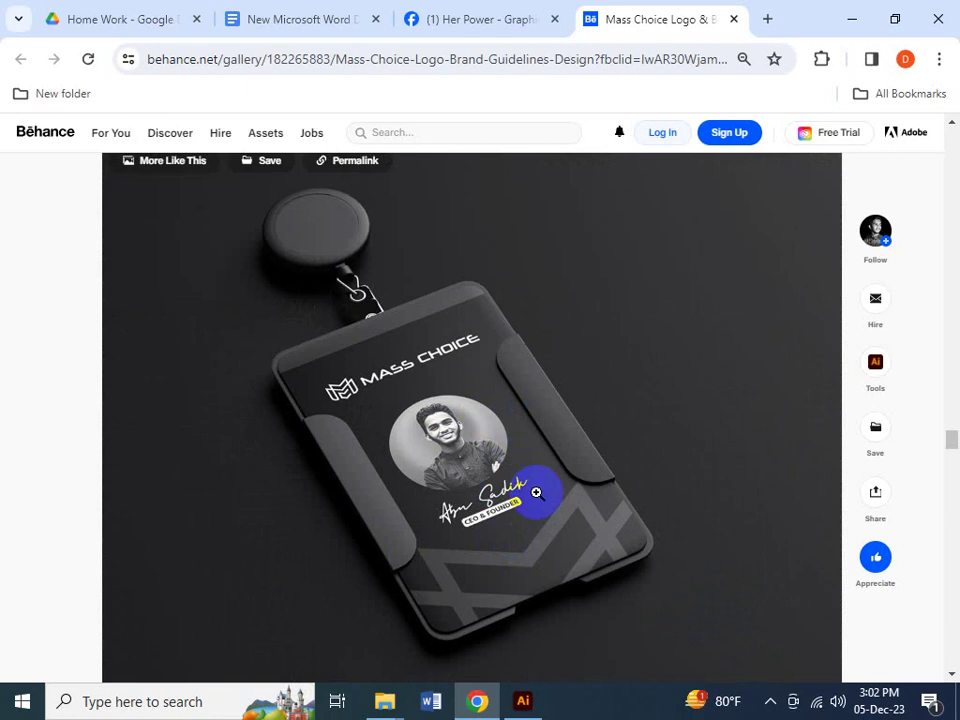
- Review how the logo is applied on the neck label, hang tag, shopping bag, cap and T-shirt mockups
scroll(537, 495, "down", 3)
scroll(538, 497, "down", 5)
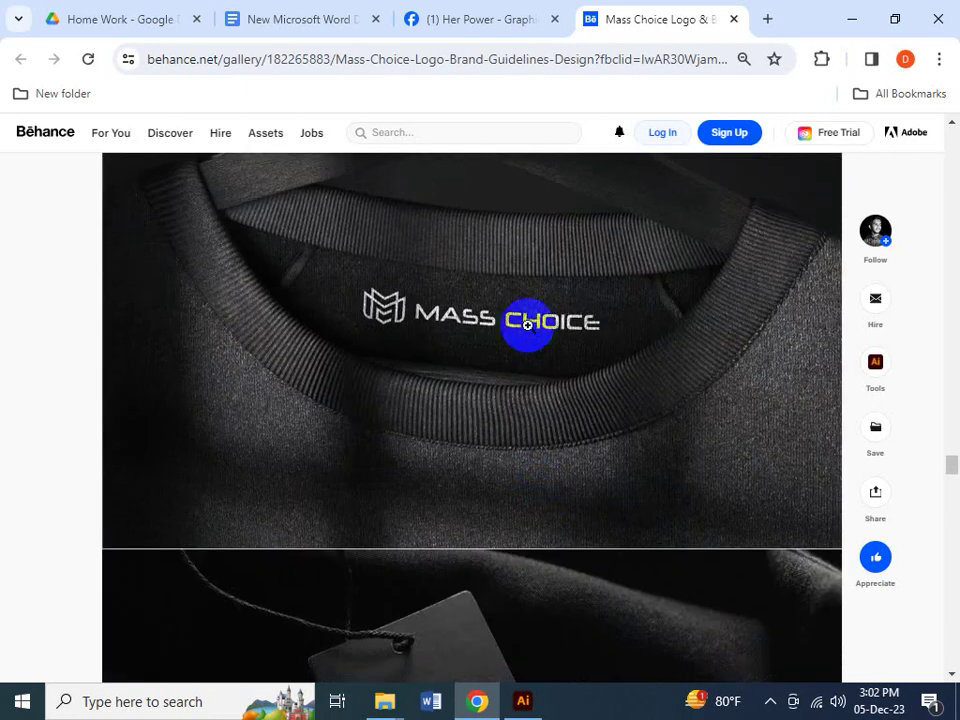
scroll(536, 444, "down", 5)
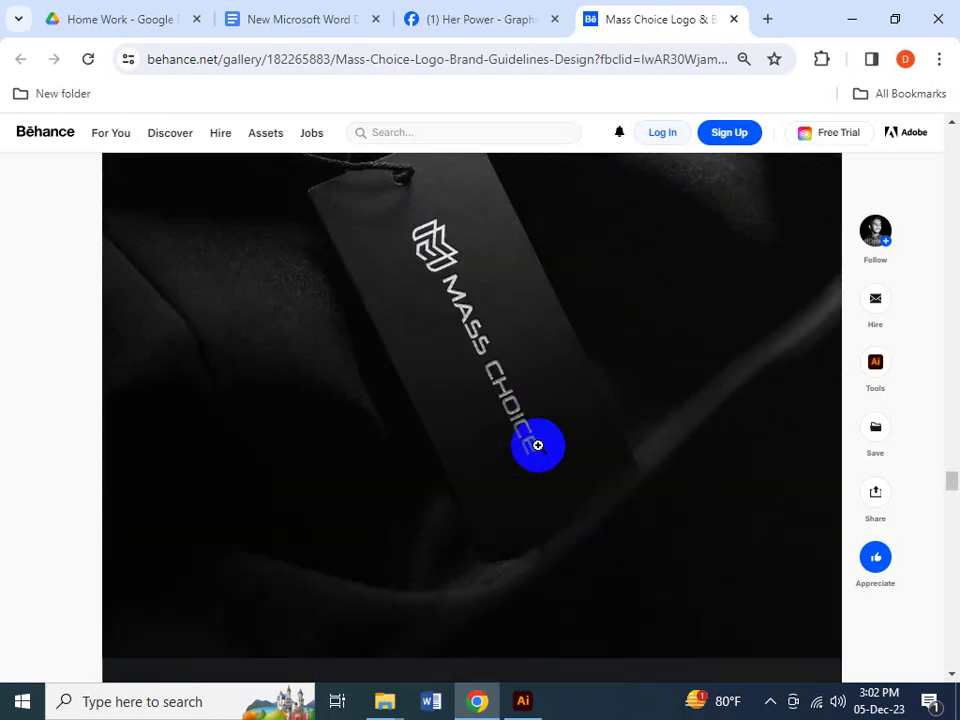
scroll(537, 445, "up", 1)
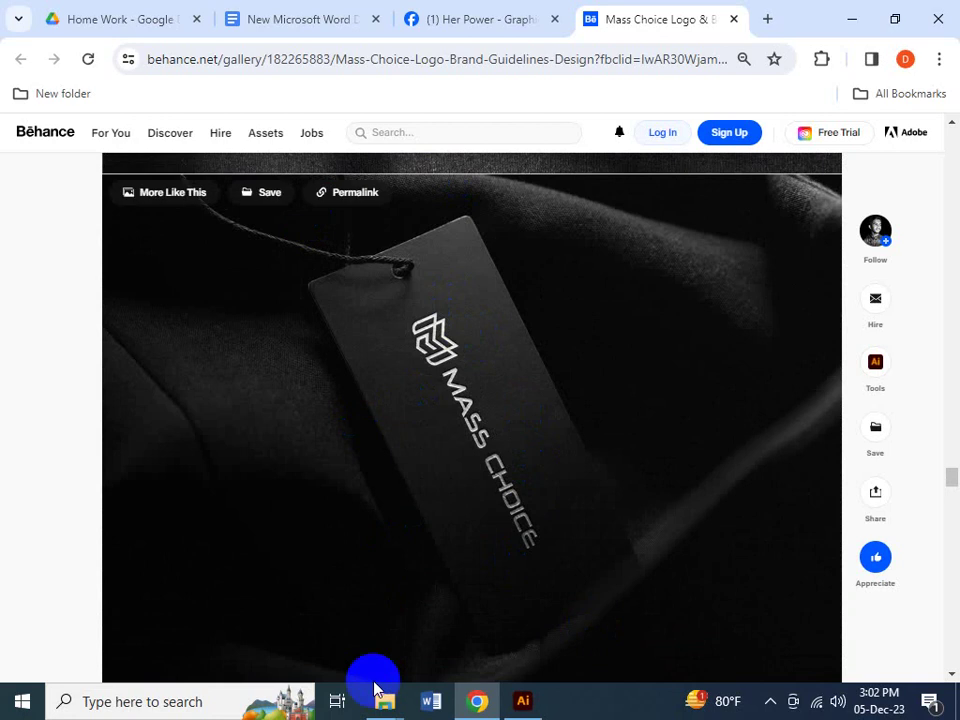
scroll(557, 583, "down", 5)
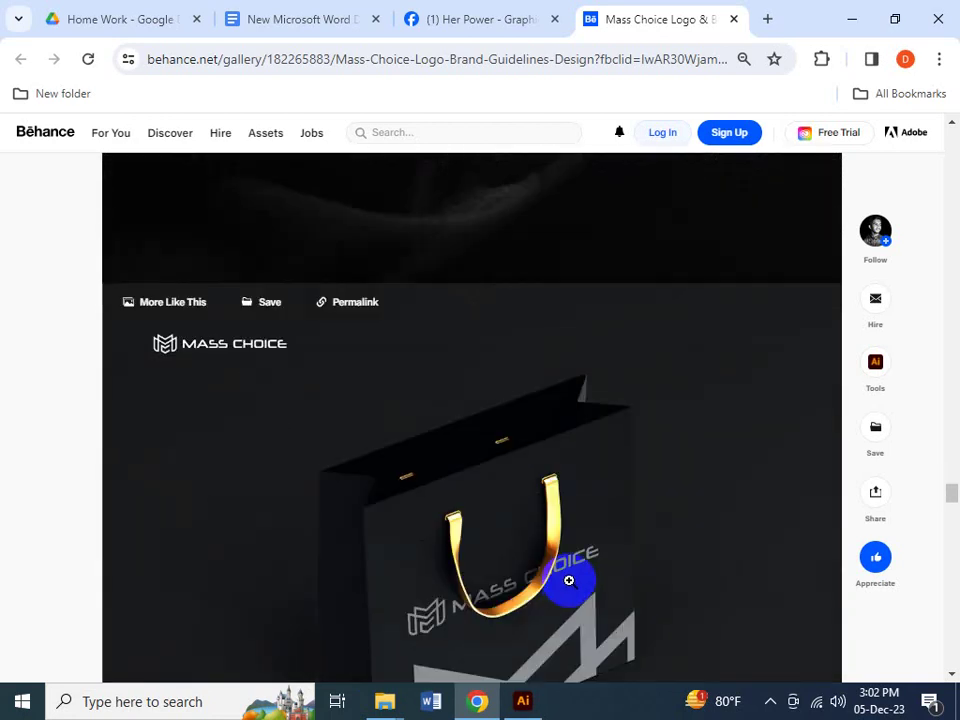
scroll(569, 580, "down", 2)
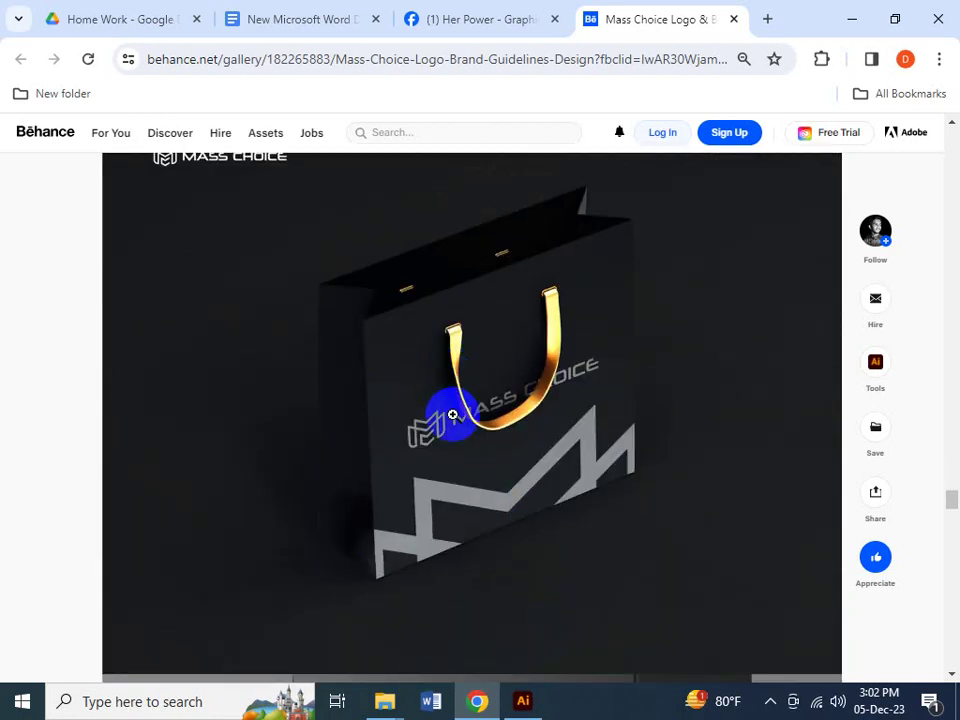
scroll(452, 414, "down", 6)
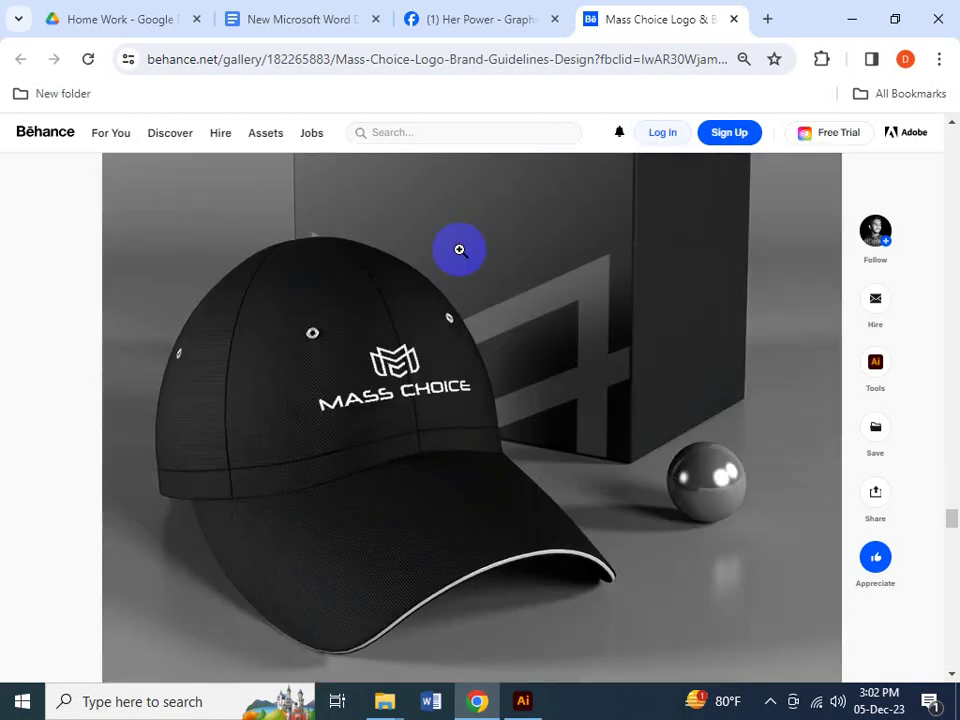
scroll(568, 497, "down", 7)
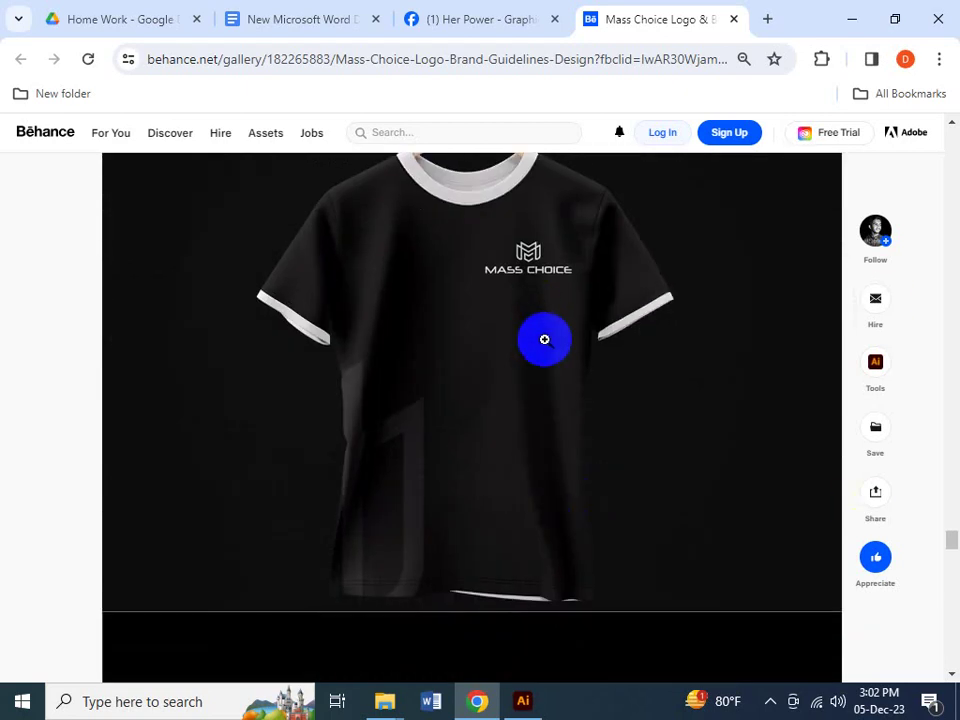
scroll(544, 339, "up", 1)
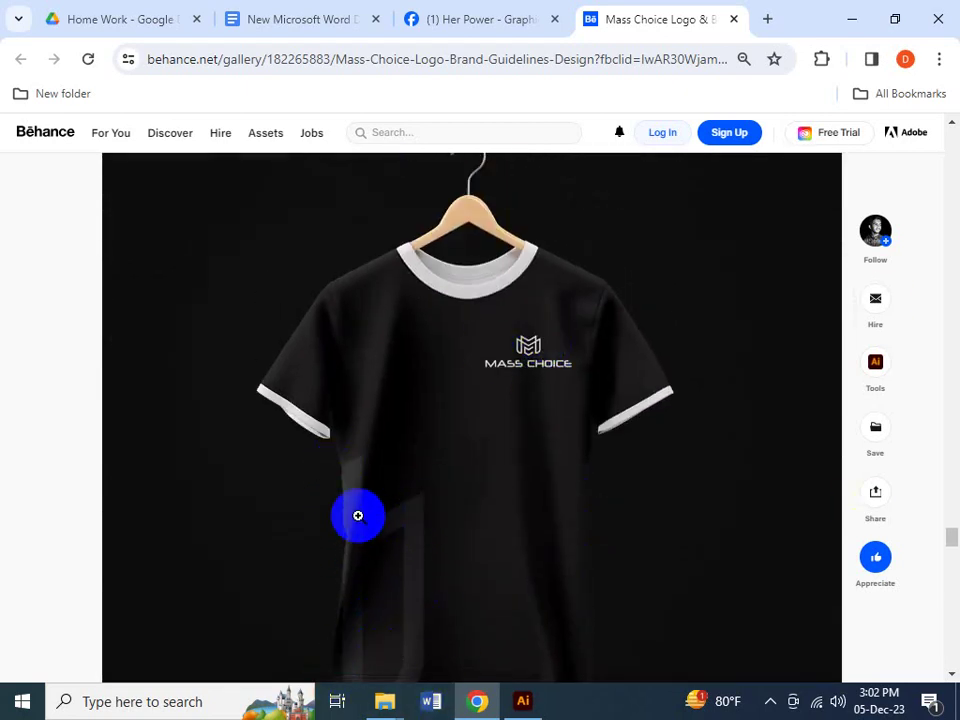
- View the social media phone mockups and the closing Thank You page, continuing to the end of the Behance project
scroll(497, 576, "down", 2)
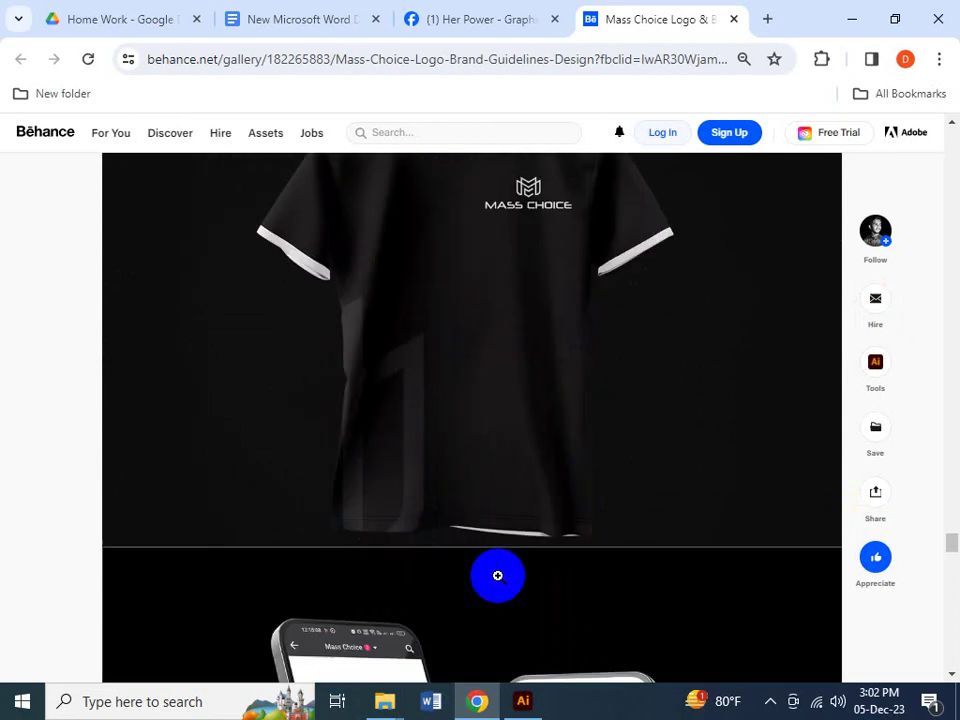
scroll(497, 576, "down", 4)
scroll(491, 572, "up", 1)
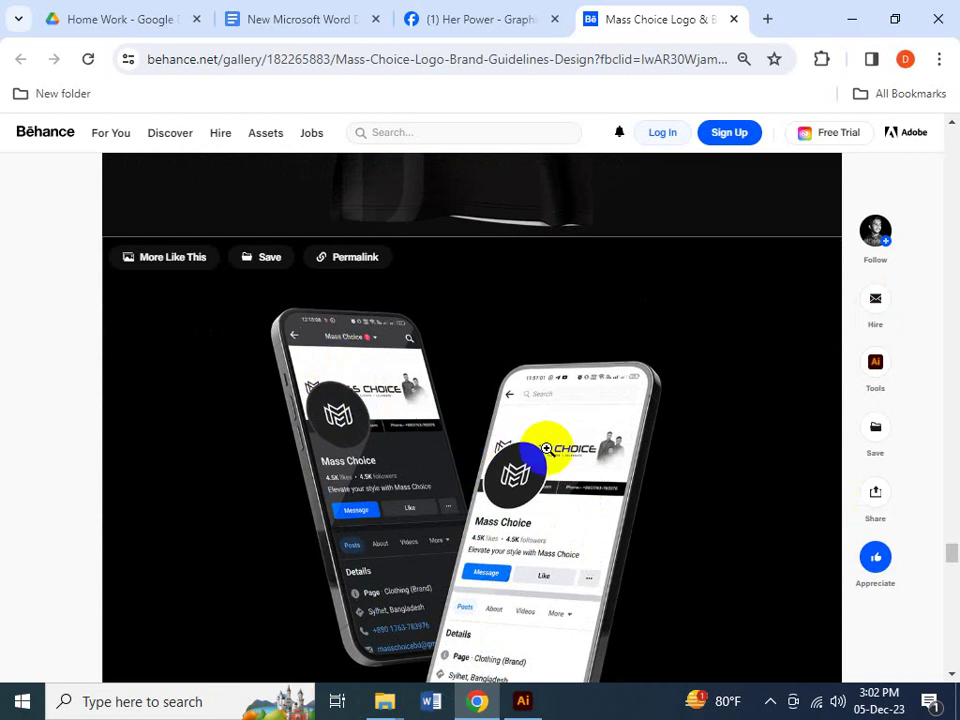
left_click(499, 478)
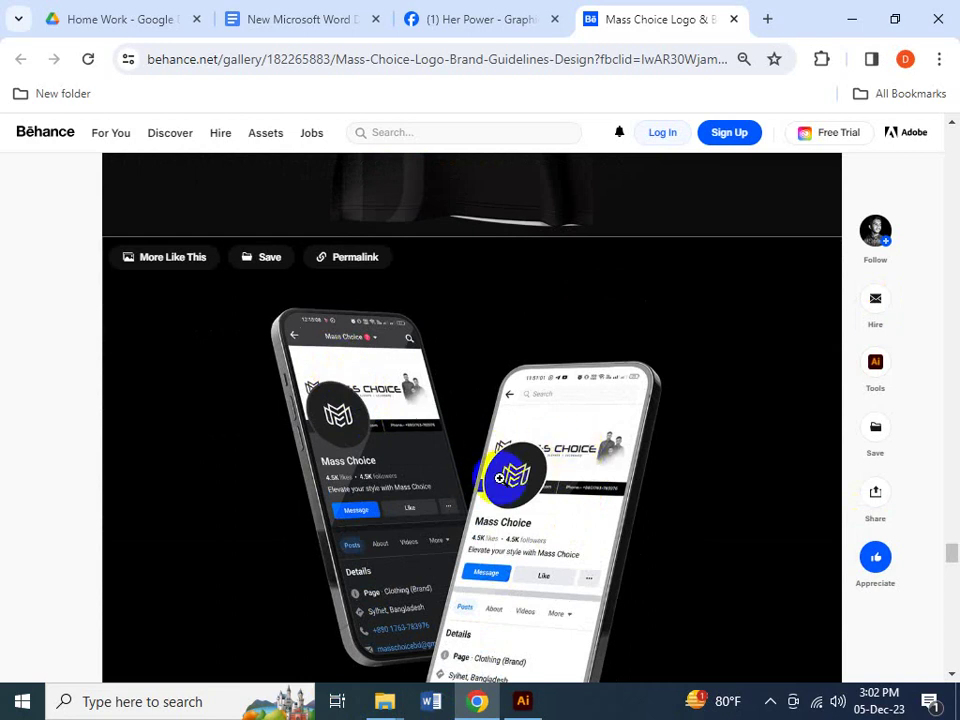
scroll(508, 481, "down", 10)
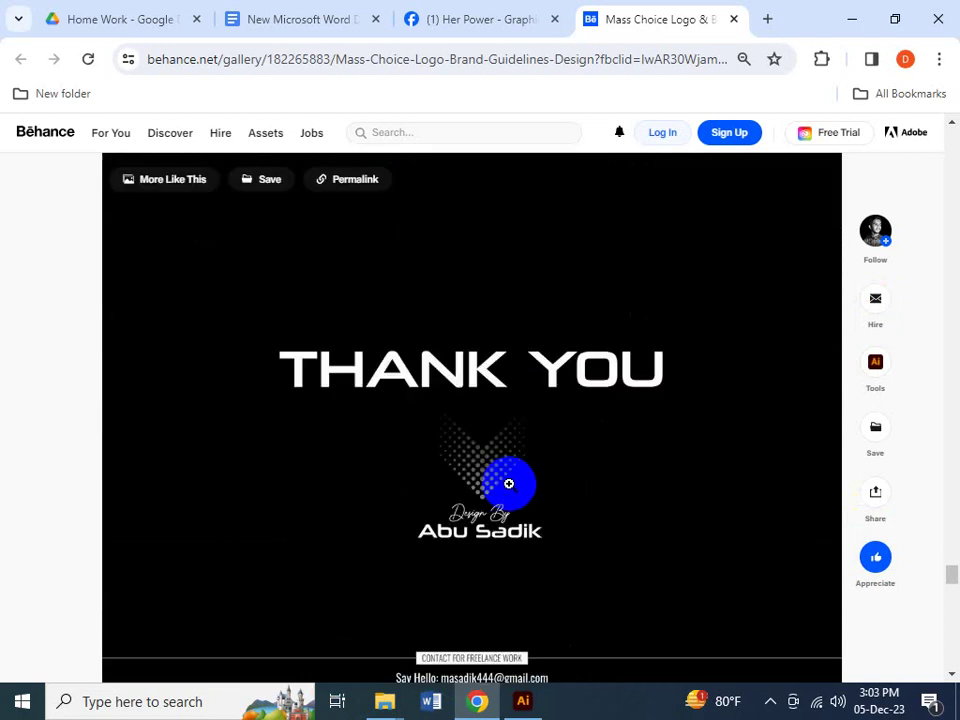
scroll(508, 481, "down", 7)
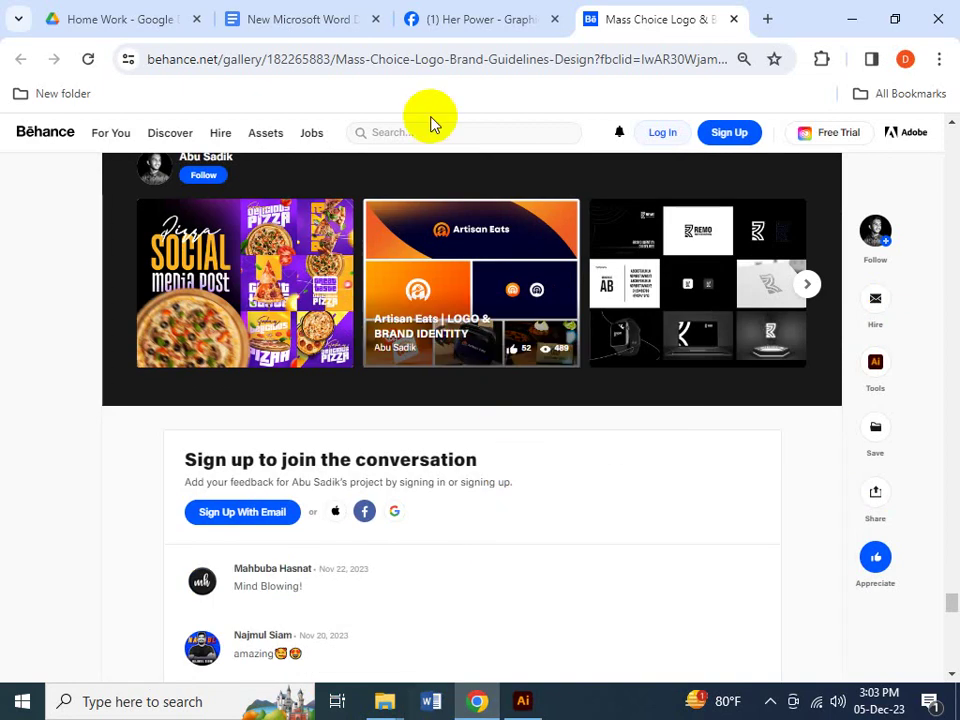
- Switch to the Facebook group's browser tab and find the post showing the types of logos
left_click(499, 8)
left_click_drag(585, 272, 628, 393)
scroll(628, 390, "down", 3)
scroll(630, 386, "up", 8)
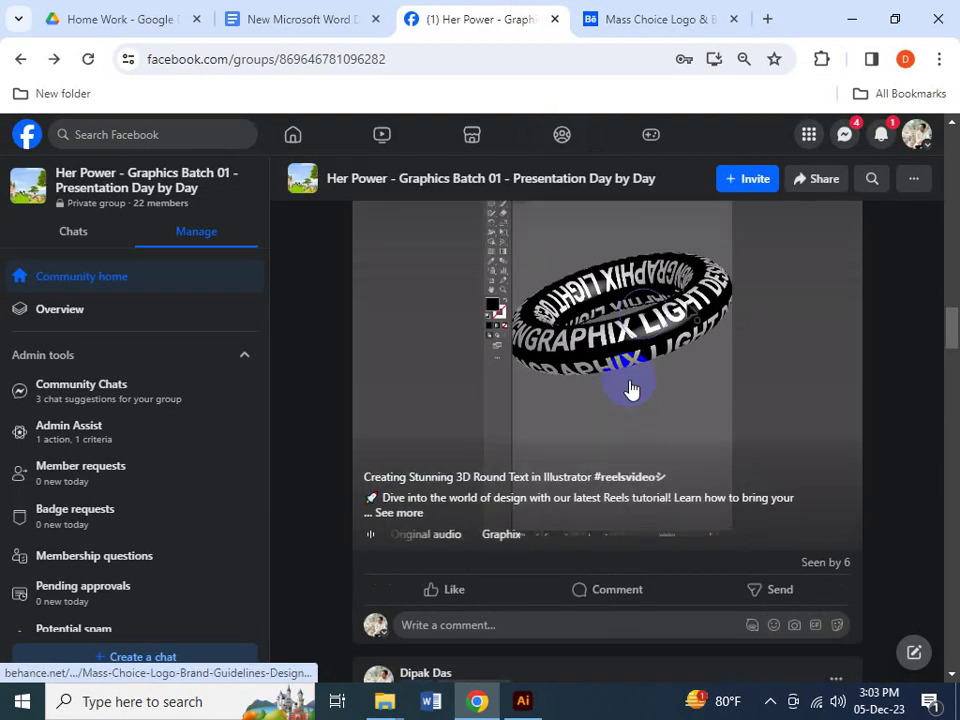
scroll(631, 390, "up", 8)
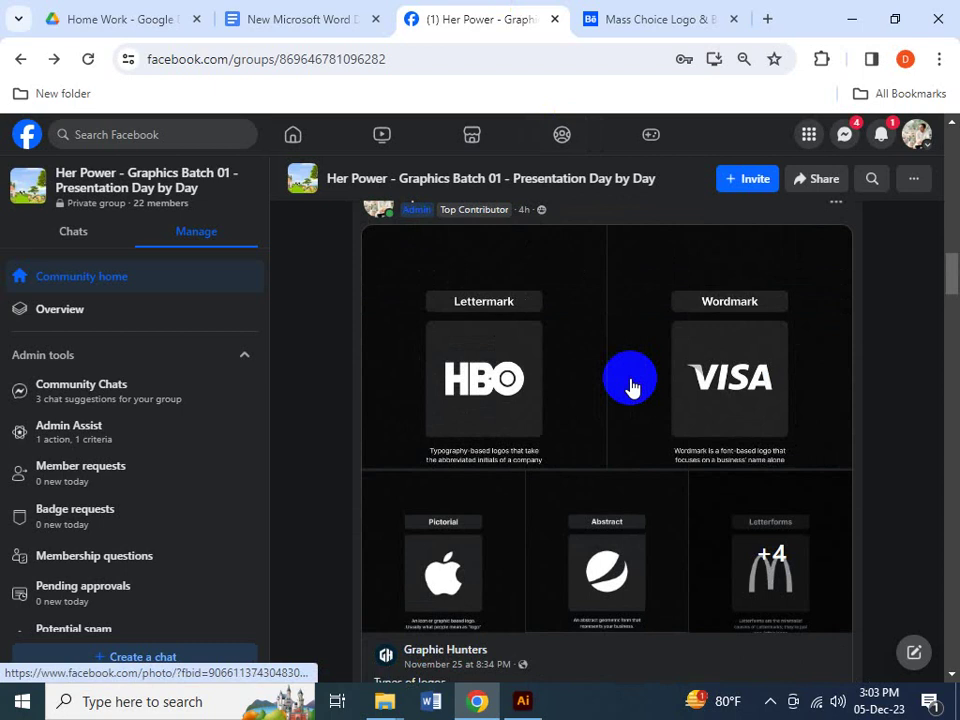
scroll(628, 381, "up", 2)
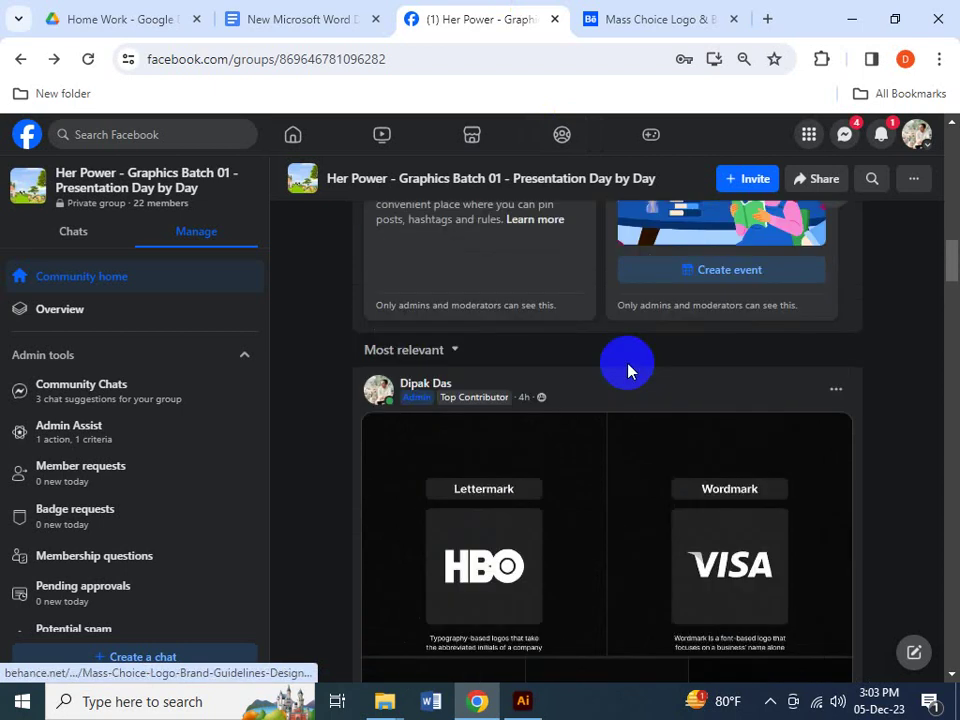
- Open the Lettermark image with the HBO logo from the Graphic Hunters types-of-logos post
scroll(505, 530, "down", 2)
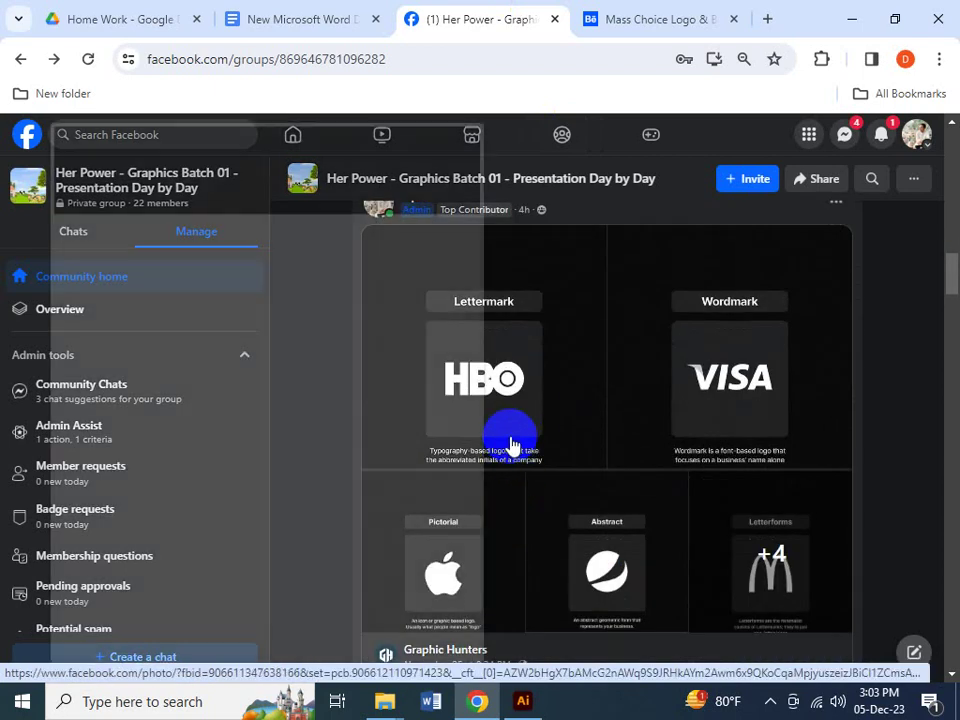
left_click(533, 382)
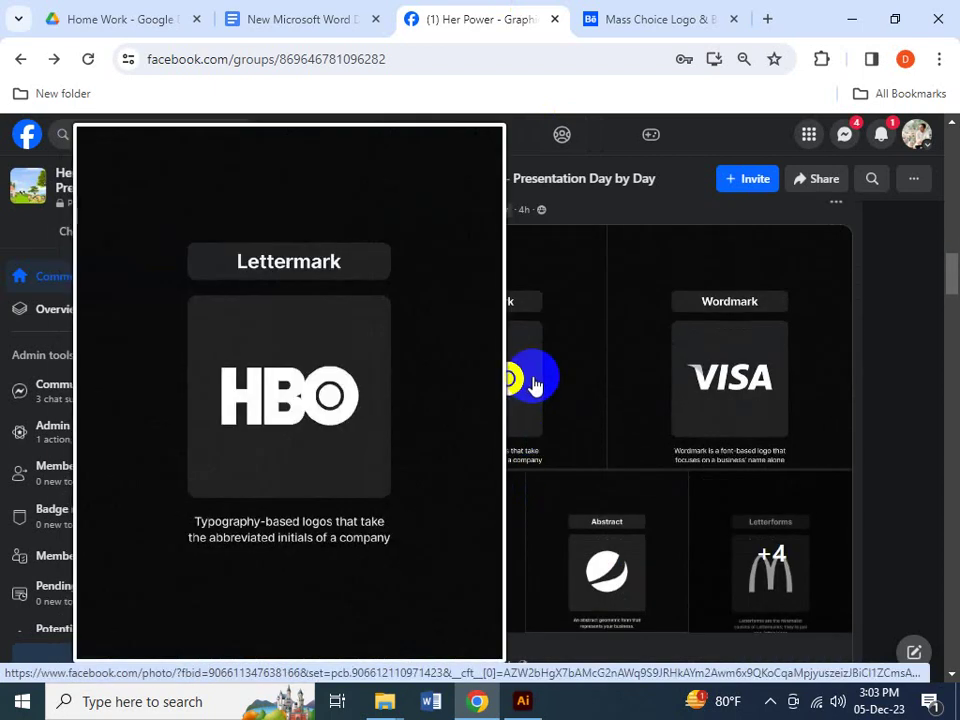
left_click(485, 385)
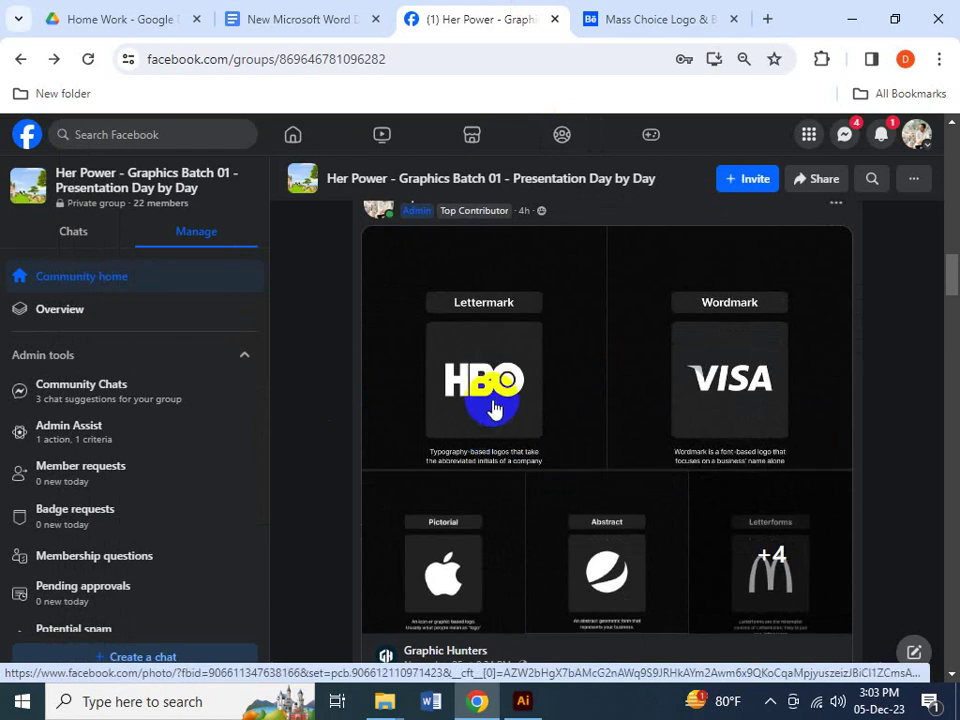
scroll(493, 400, "up", 2)
left_click(514, 510)
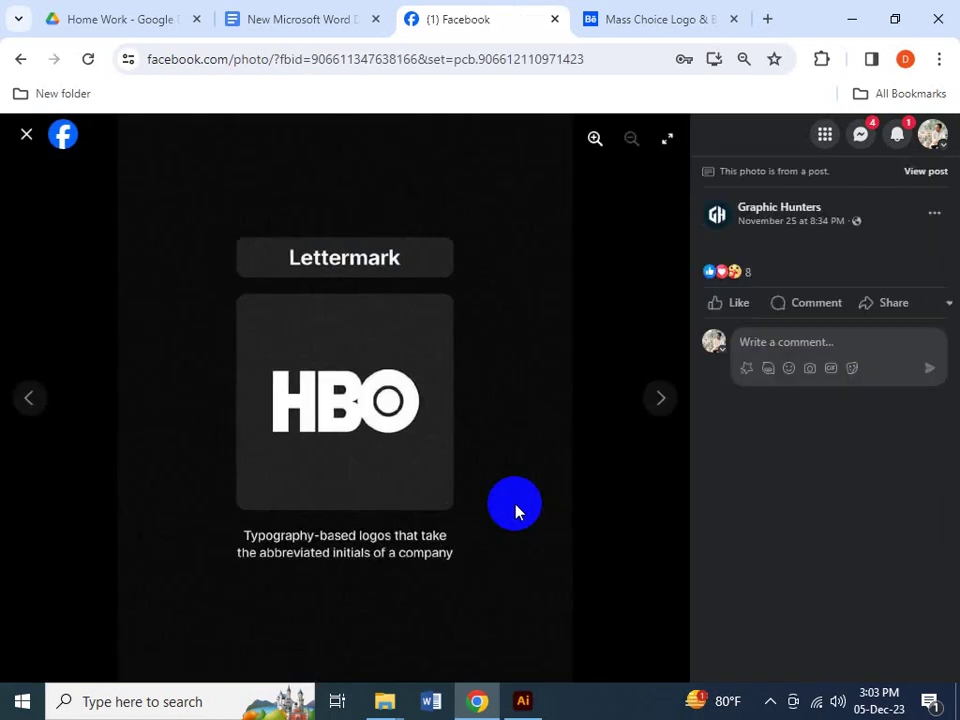
left_click(410, 405)
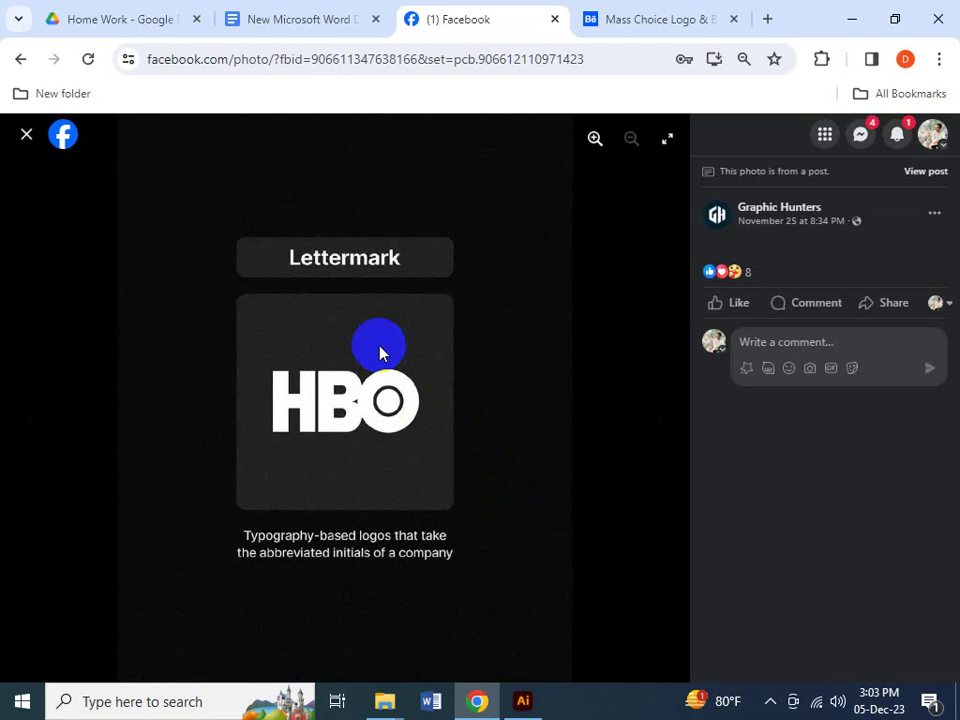
- Examine the HBO lettermark example and its description, closing the Messenger chat pop-up
left_click(386, 380)
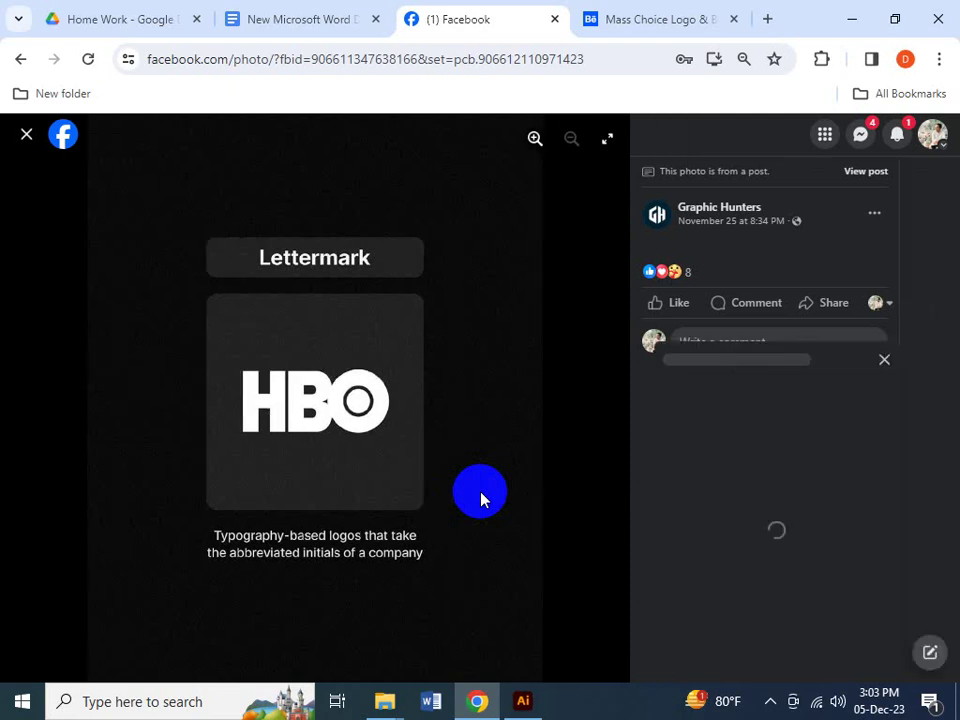
left_click(360, 400)
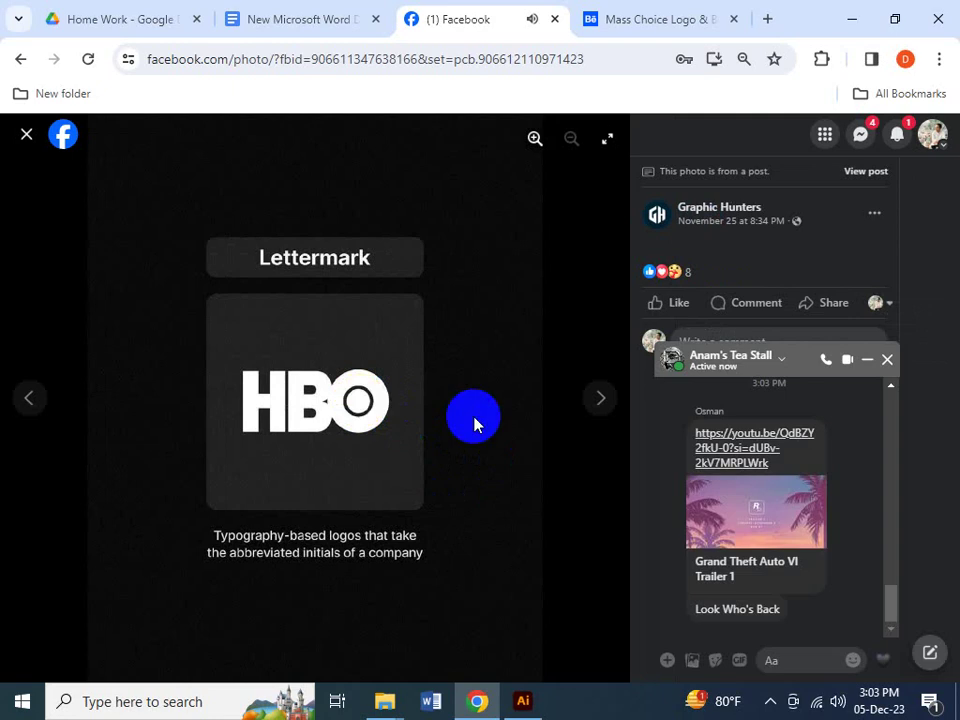
left_click(887, 364)
left_click(381, 400)
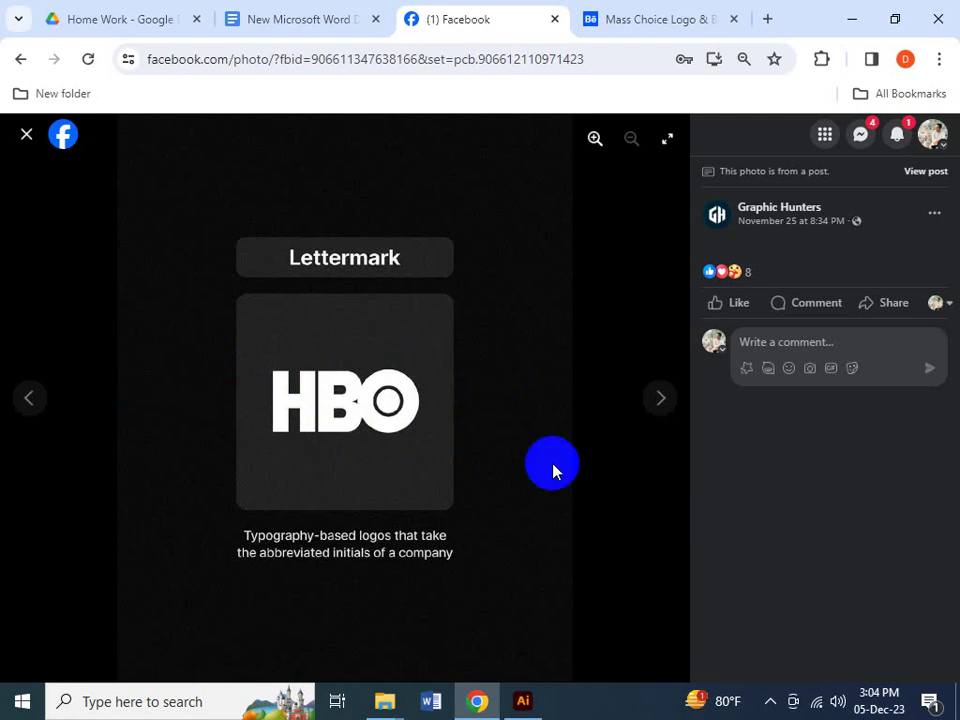
left_click(326, 425)
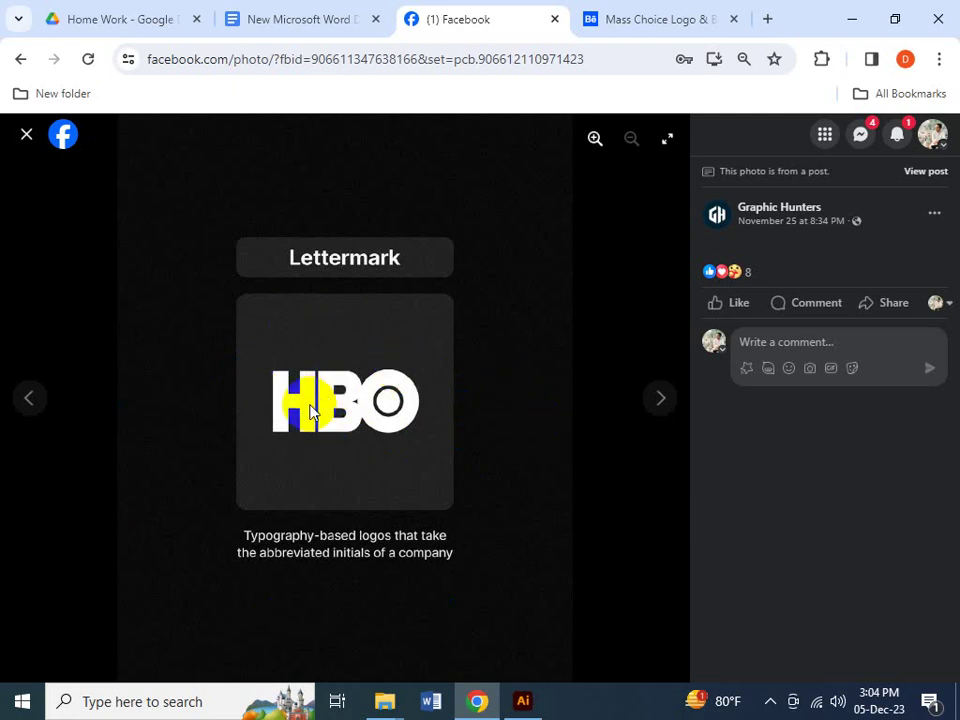
- Switch to Illustrator and add the point text "HBO" on the pasteboard below the bee logos
left_click(522, 703)
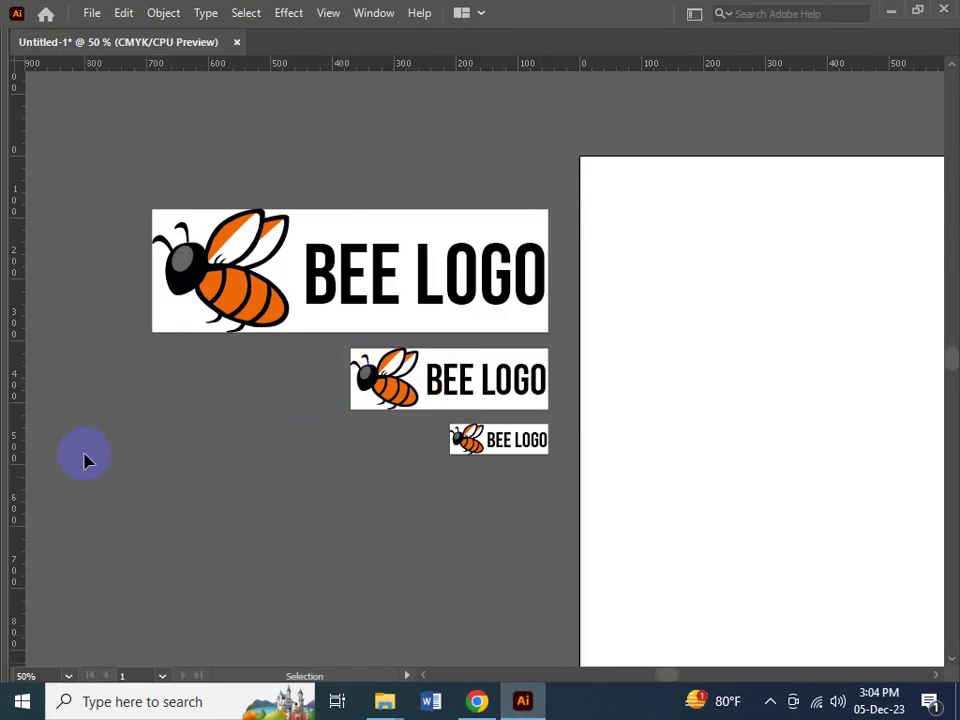
key("Tab")
left_click(19, 168)
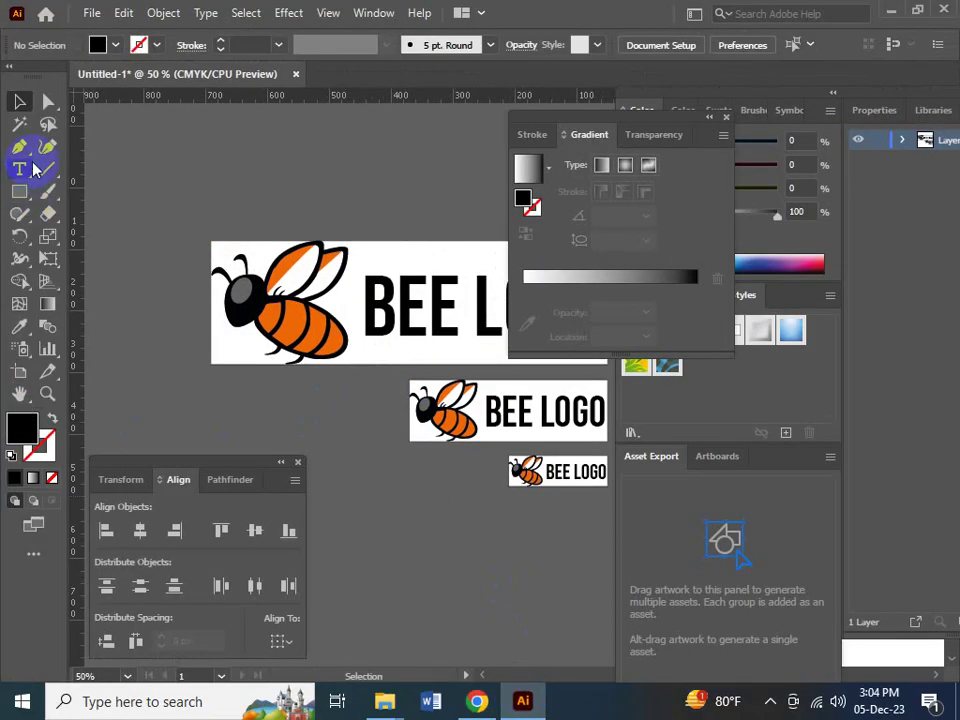
left_click(397, 566)
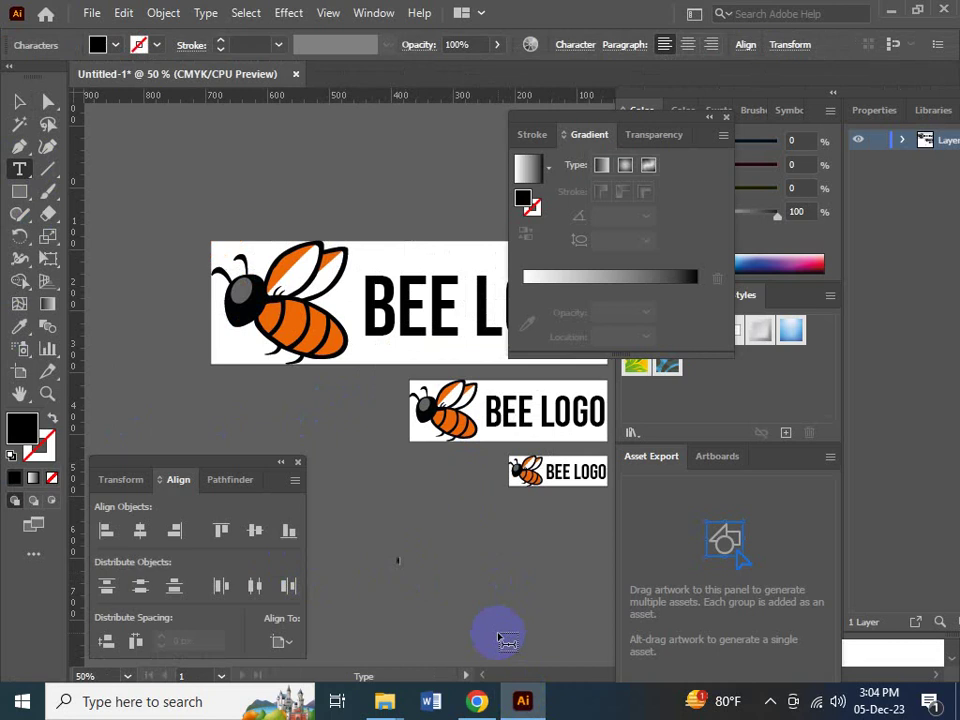
key("Escape")
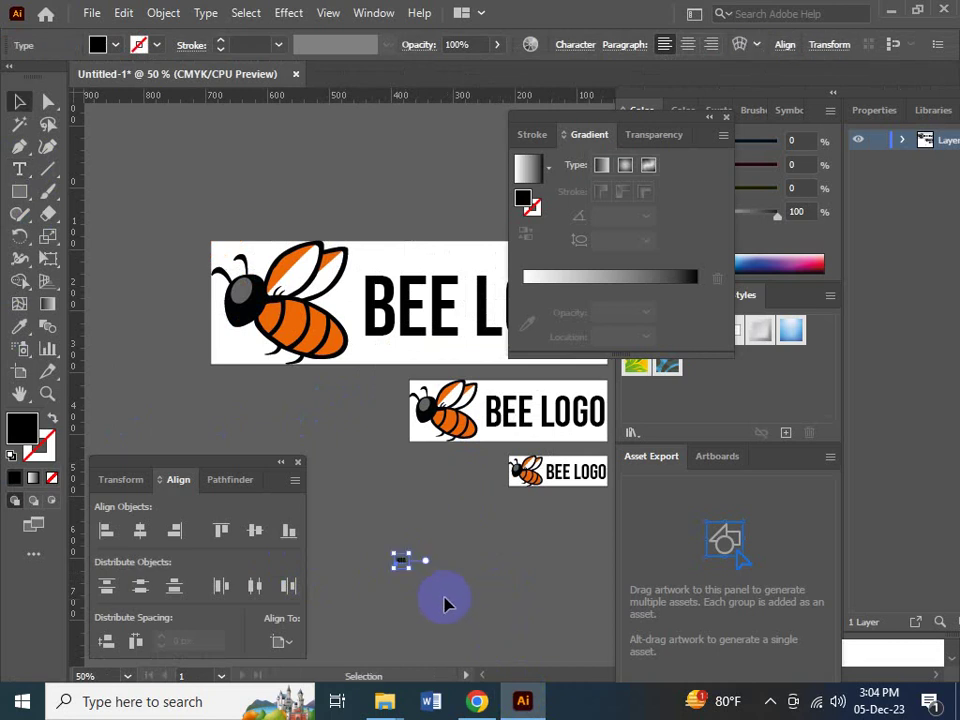
- Enlarge the HBO text to roughly the height of the largest BEE LOGO and move it to clear pasteboard space
left_click_drag(408, 563, 617, 686)
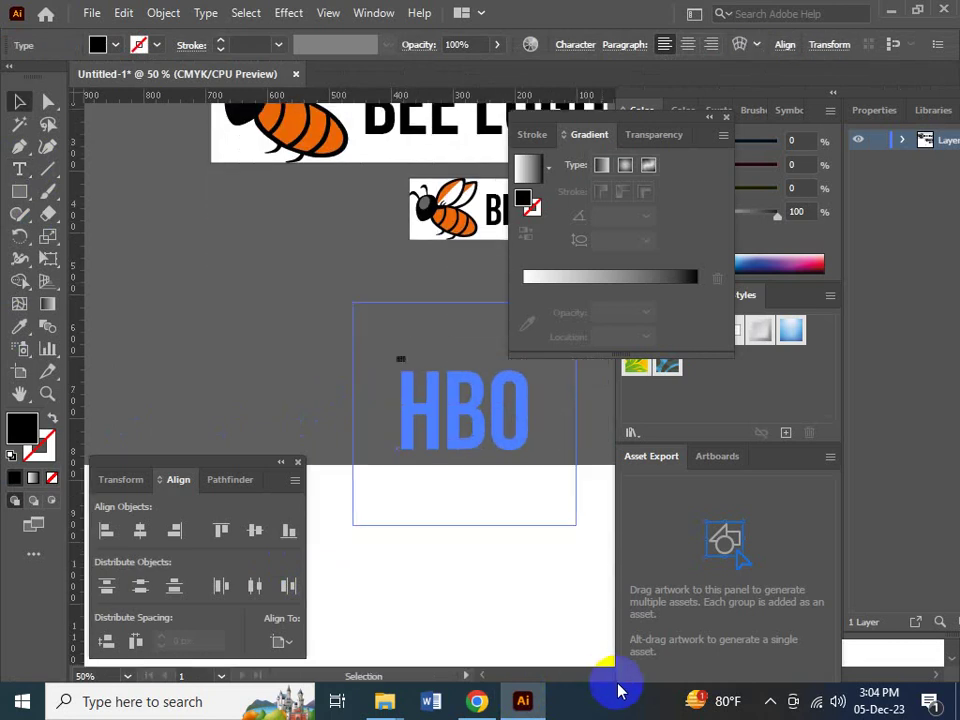
left_click_drag(460, 428, 325, 428)
key("Tab")
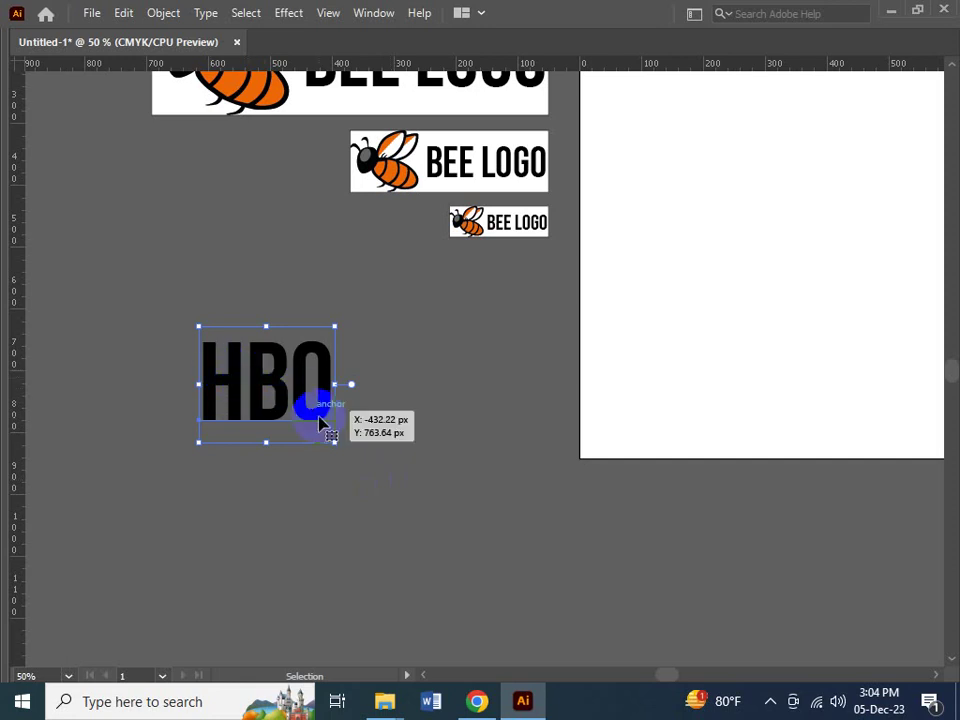
left_click(375, 484)
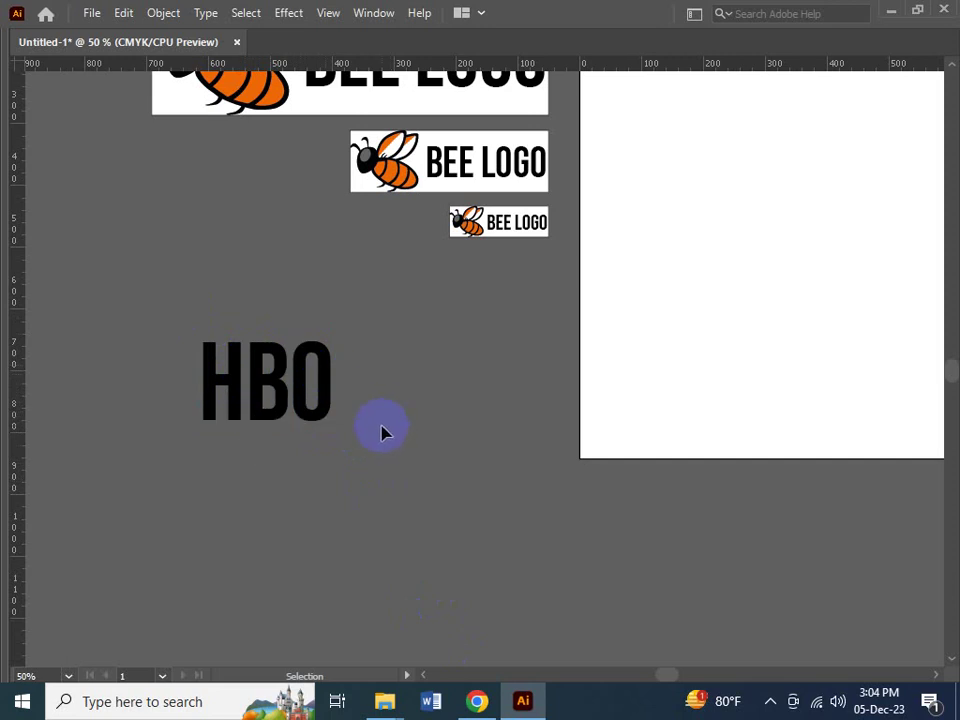
- Switch to Chrome and advance the Facebook photo post to the Wordmark image with the VISA logo
left_click(477, 701)
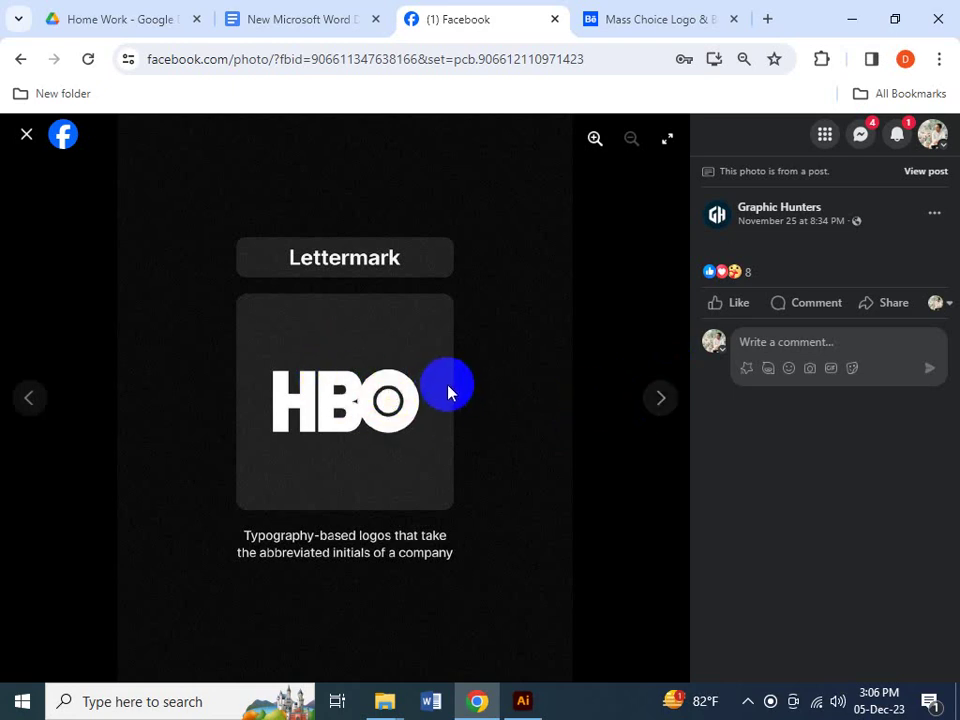
left_click(668, 404)
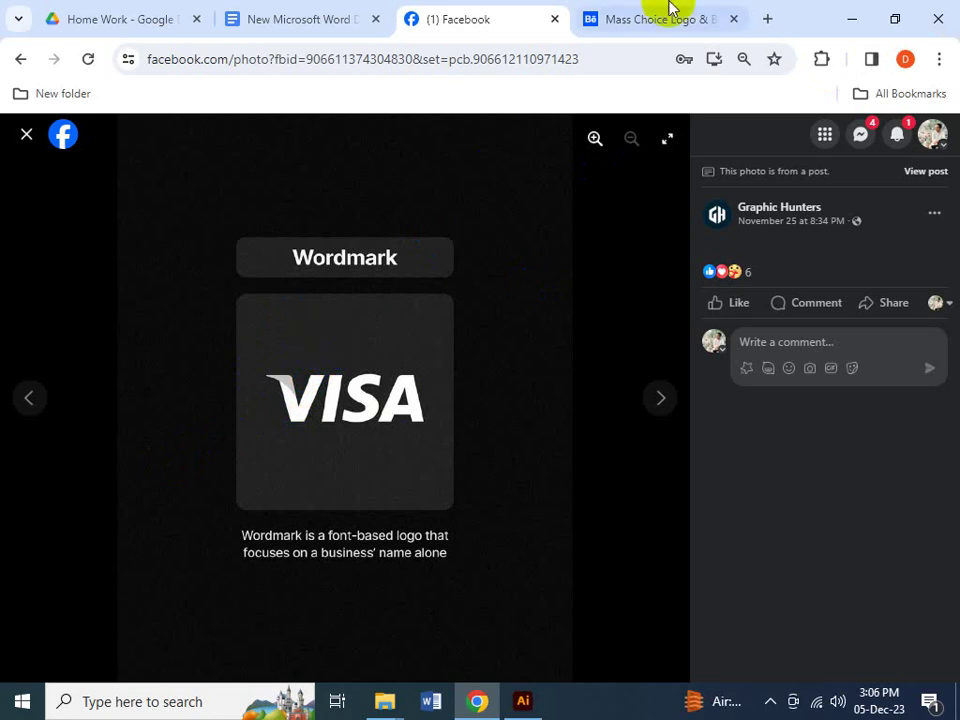
- Search Google for "visa brand guidelines" in a new browser tab
left_click(768, 19)
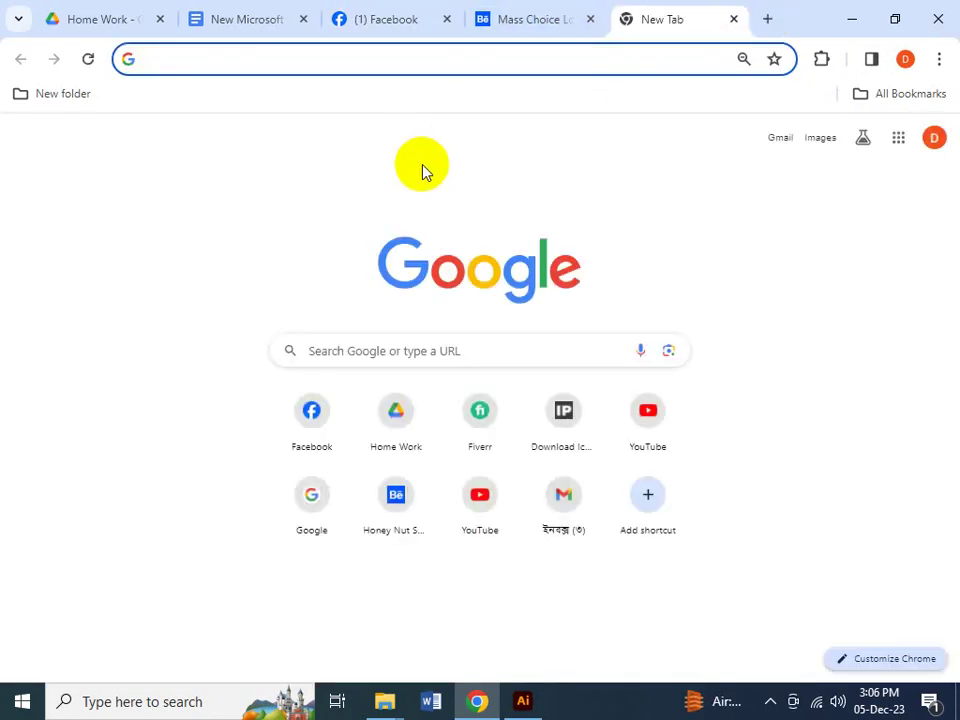
type("visa ")
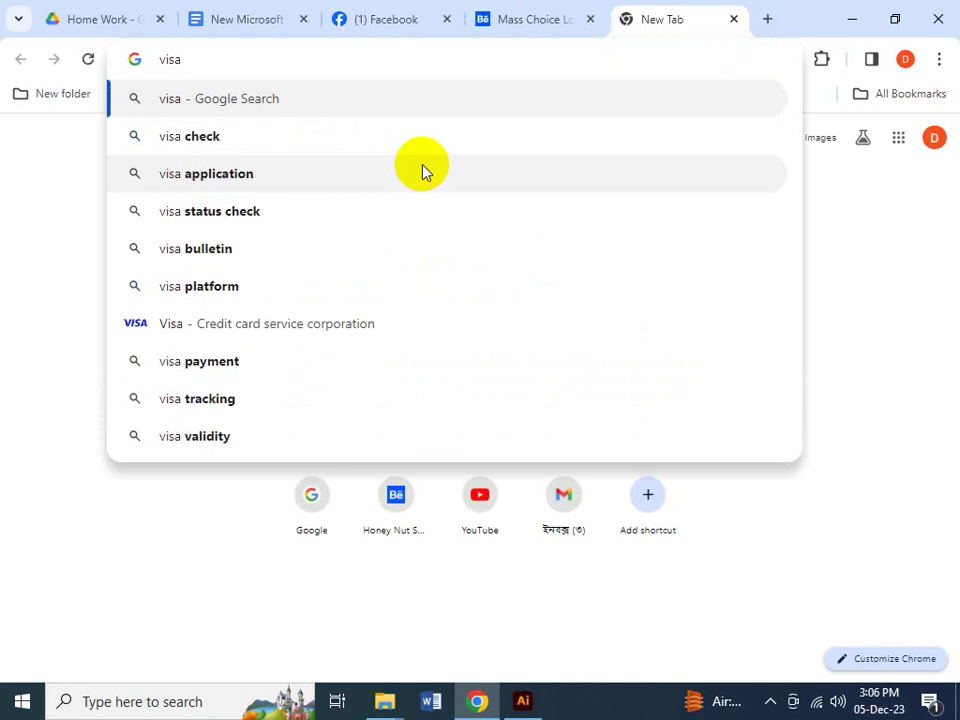
type("brand")
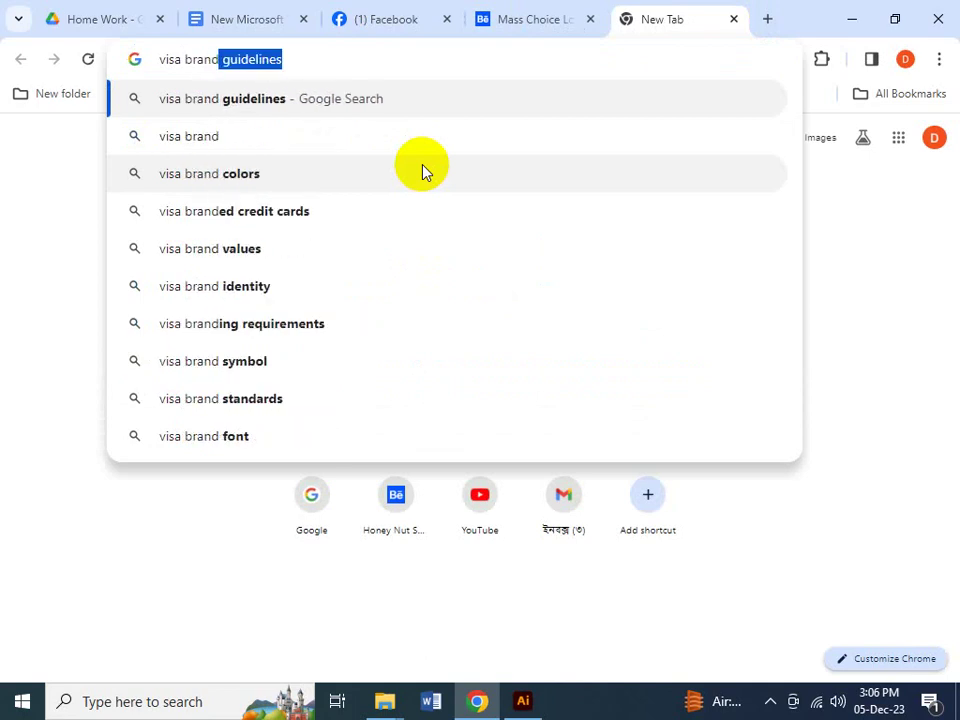
key("Return")
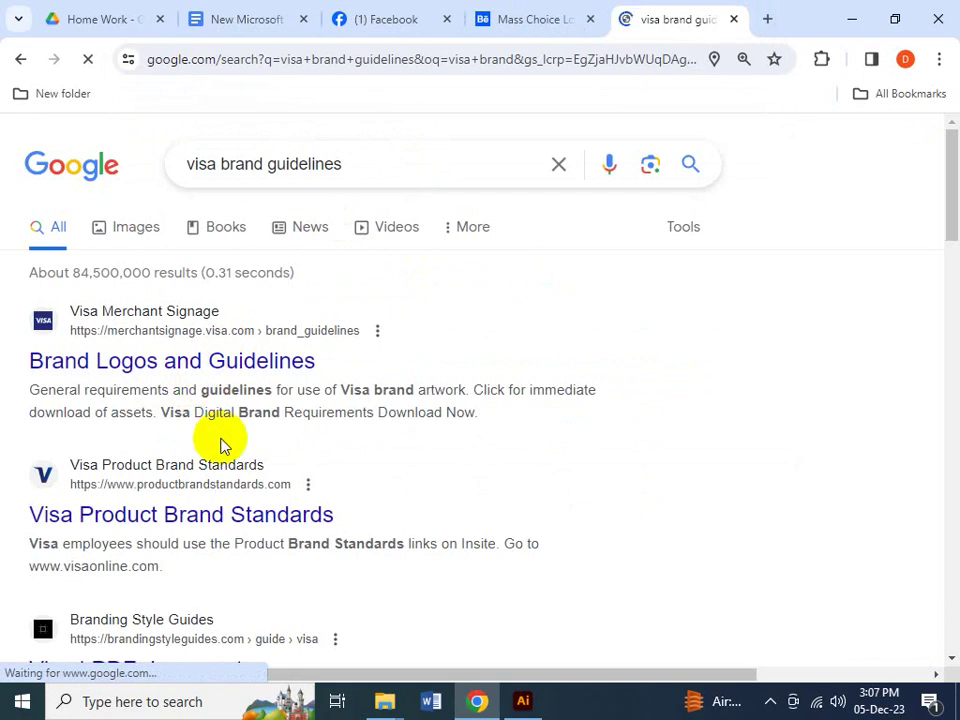
- Open the Visa Product Brand Standards result, accept its cookies, dismiss the login notice and view the page at 75% zoom
scroll(221, 443, "down", 2)
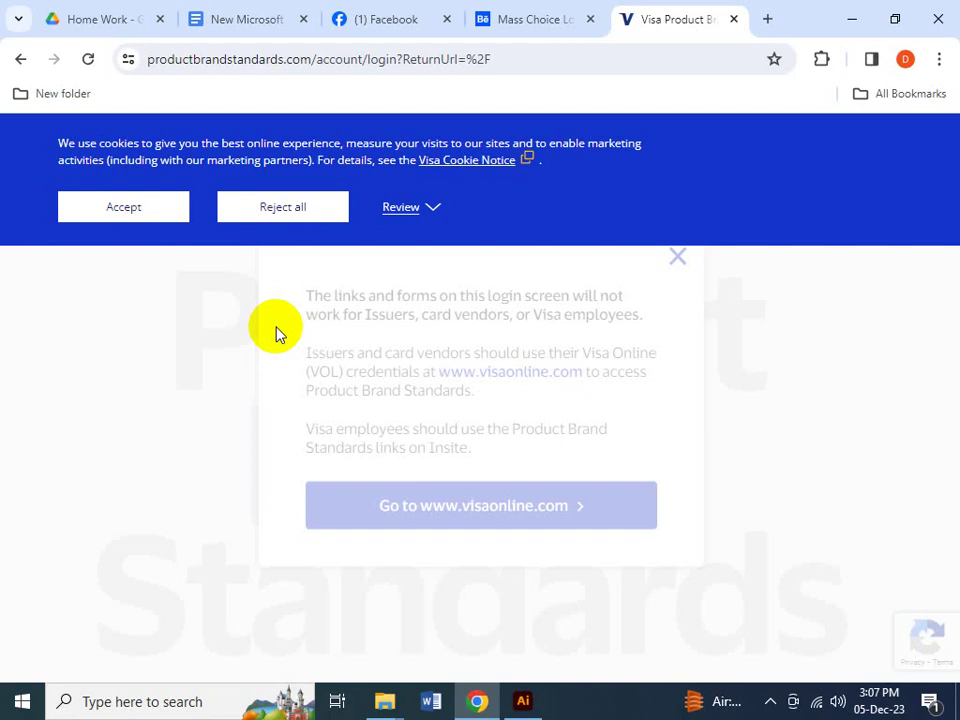
left_click(90, 208)
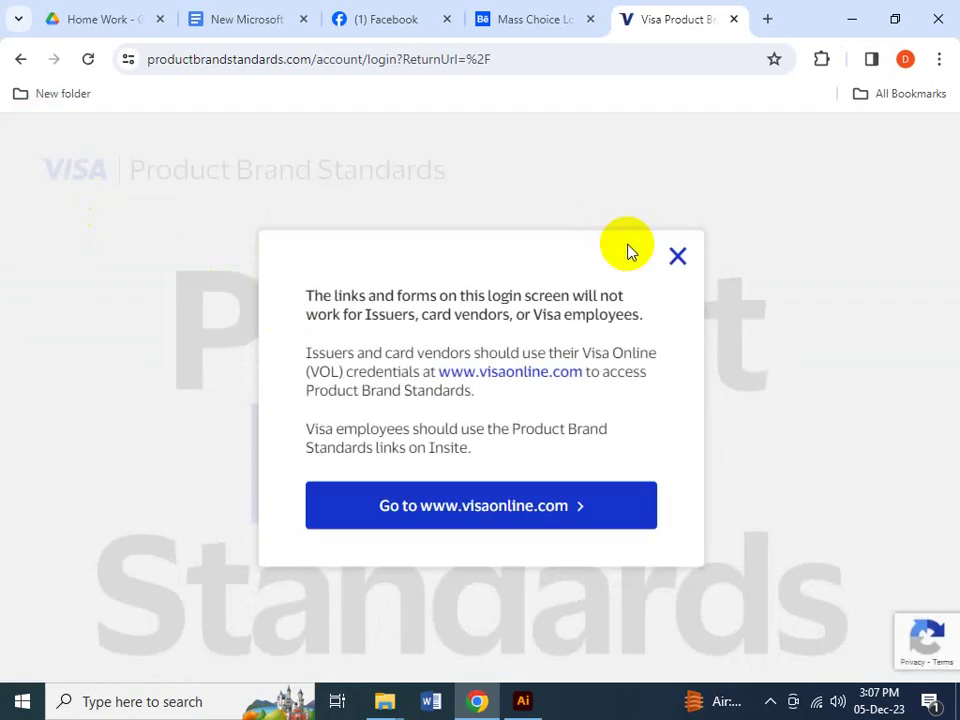
left_click(677, 258)
scroll(600, 462, "down", 5, "ctrl")
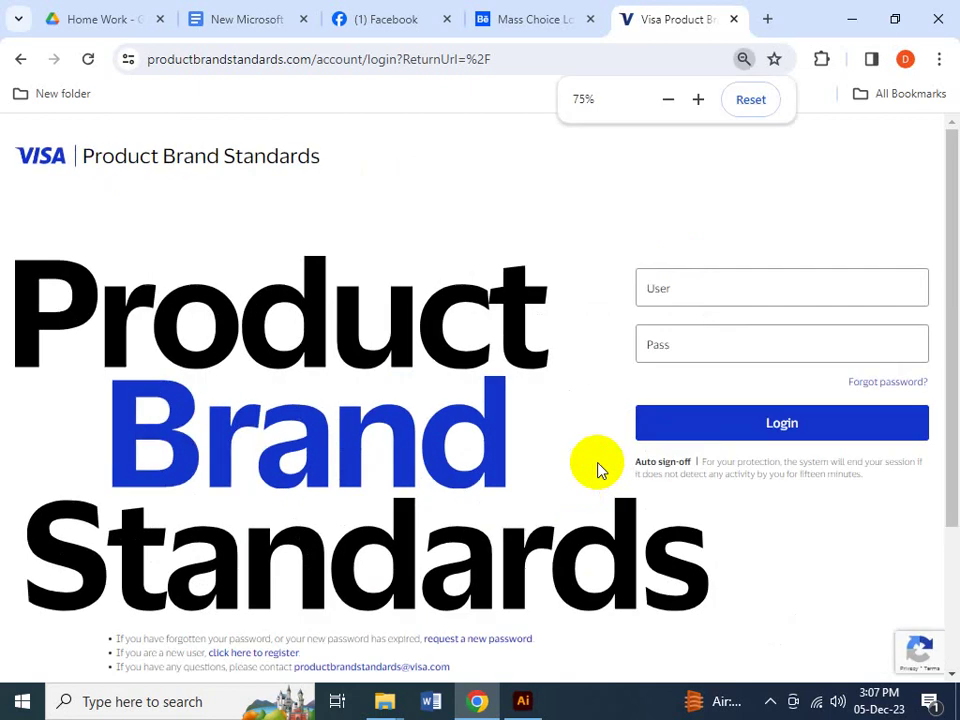
scroll(445, 467, "up", 2, "ctrl")
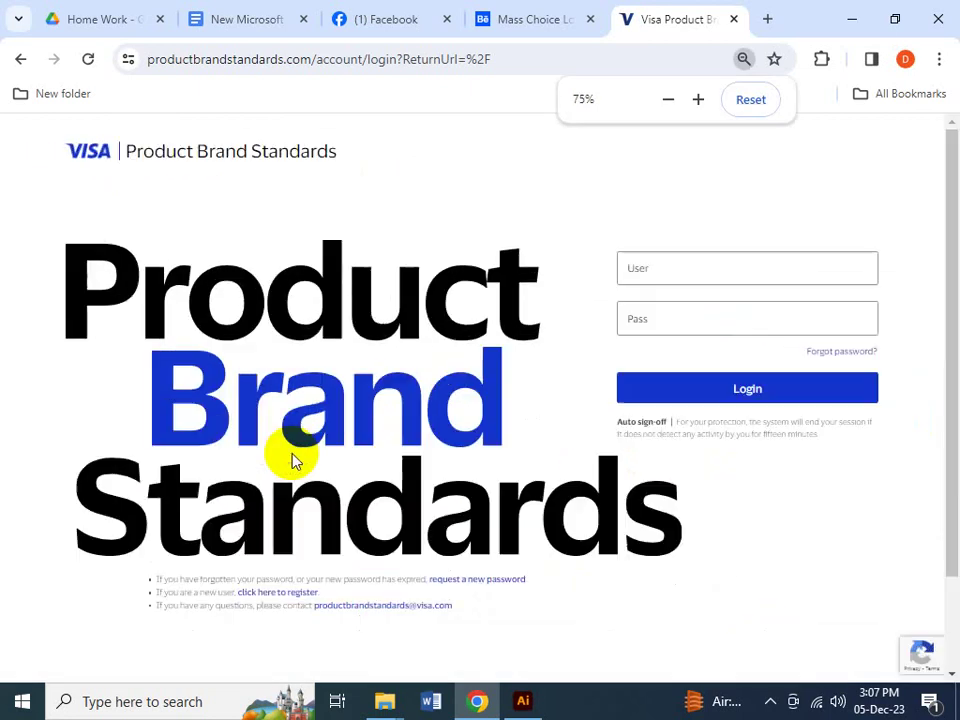
- Return to the Google results and look through them for other Visa brand guideline sources
left_click(20, 59)
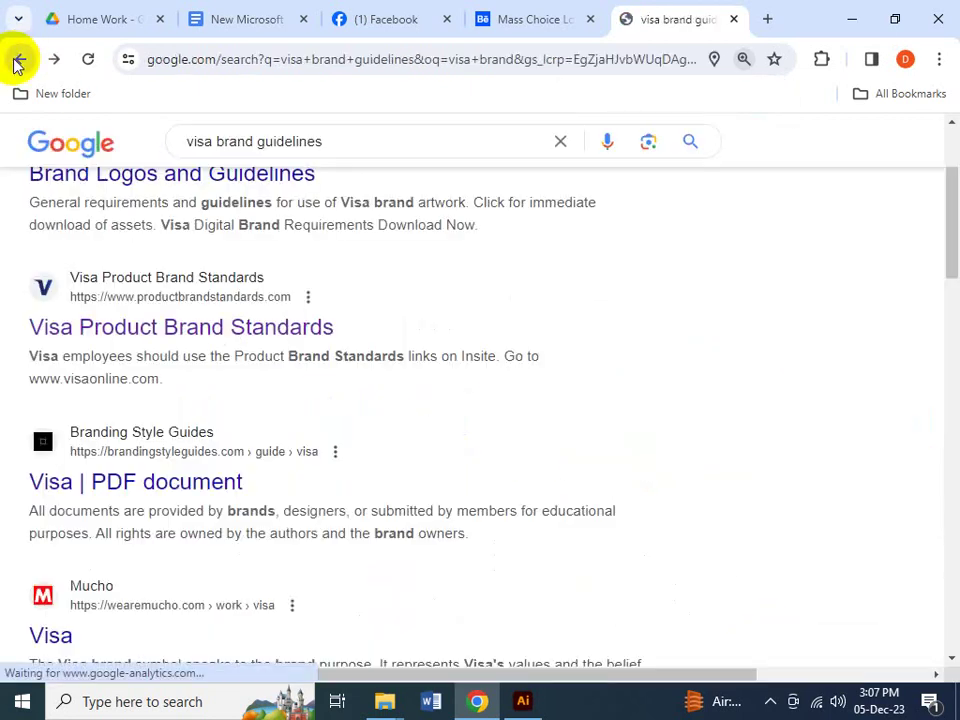
scroll(193, 452, "down", 2)
scroll(193, 452, "down", 6)
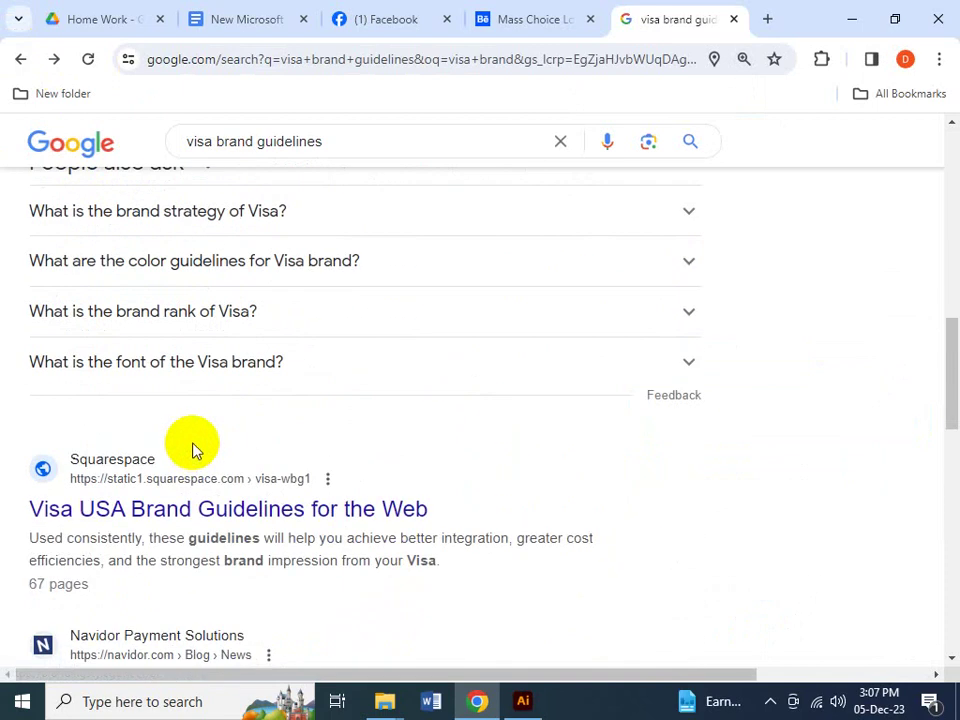
scroll(204, 512, "down", 4)
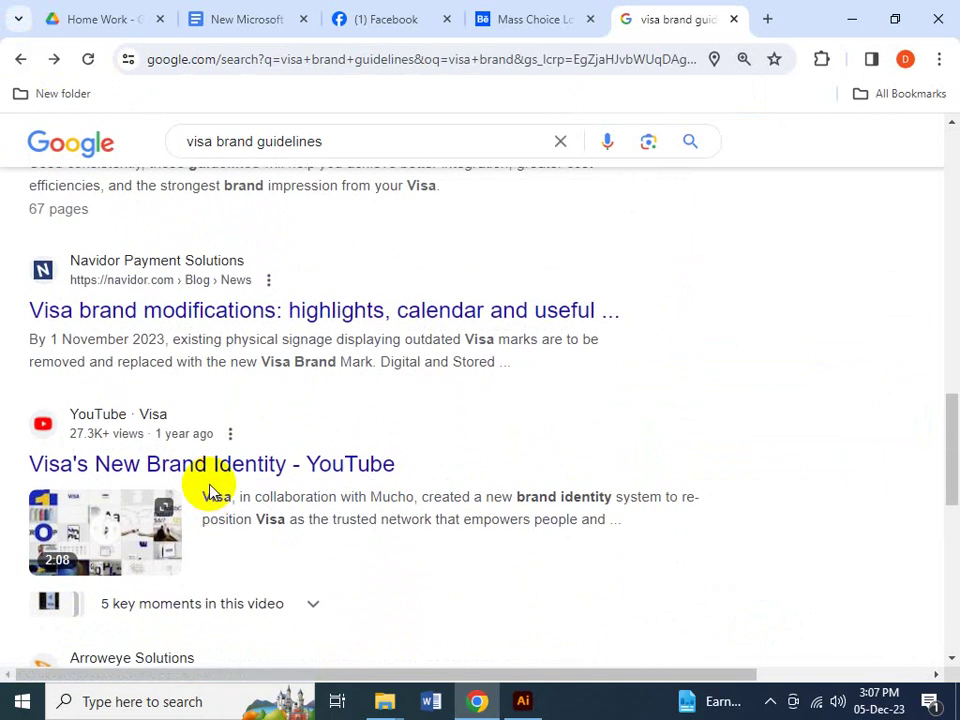
scroll(212, 487, "down", 1)
scroll(212, 487, "down", 4)
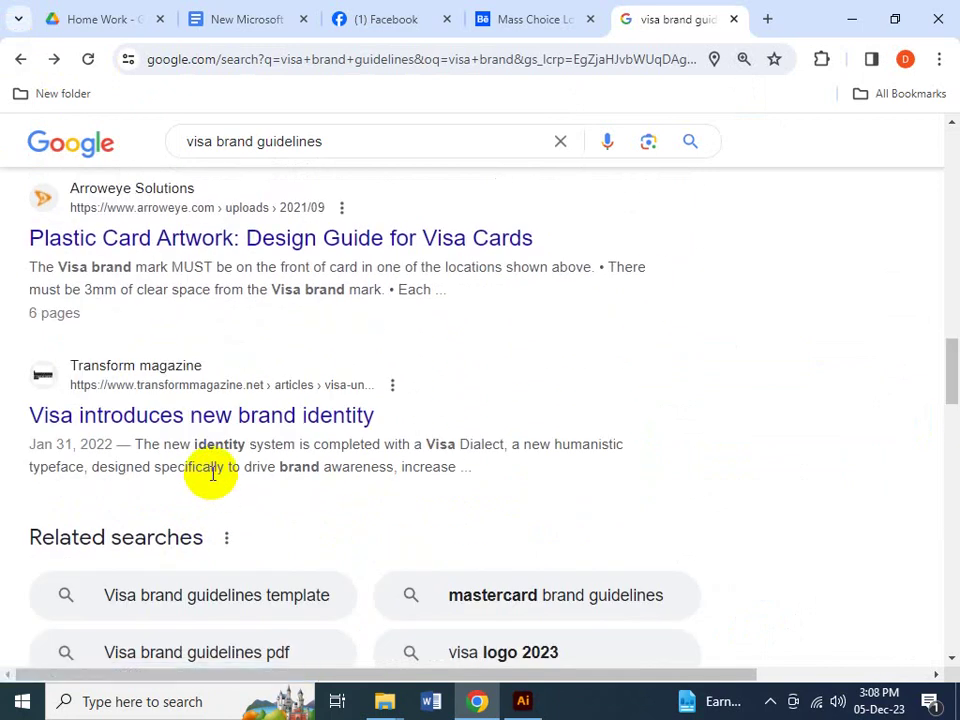
scroll(212, 475, "down", 3)
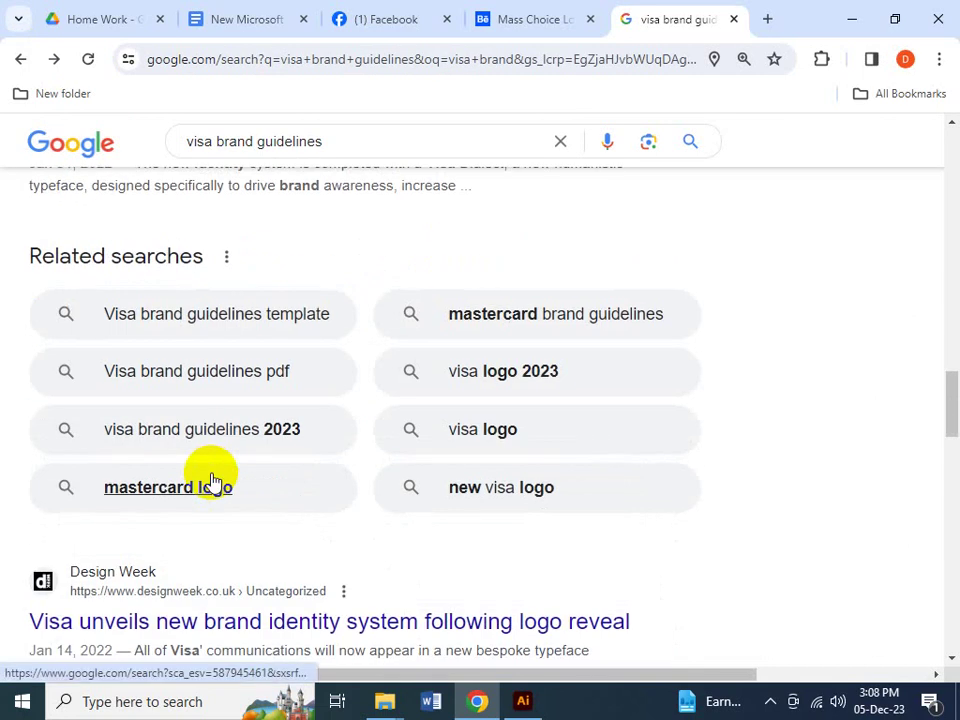
scroll(212, 480, "down", 2)
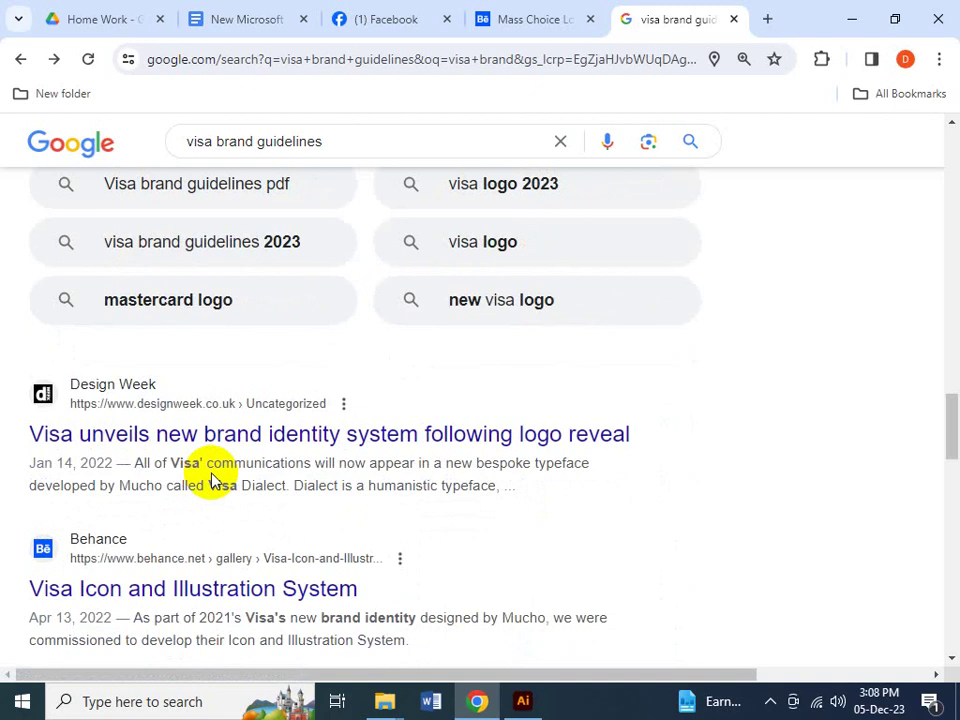
- Open the Visa Icon and Illustration System project on Behance and look through its icons and illustrations
left_click(255, 589)
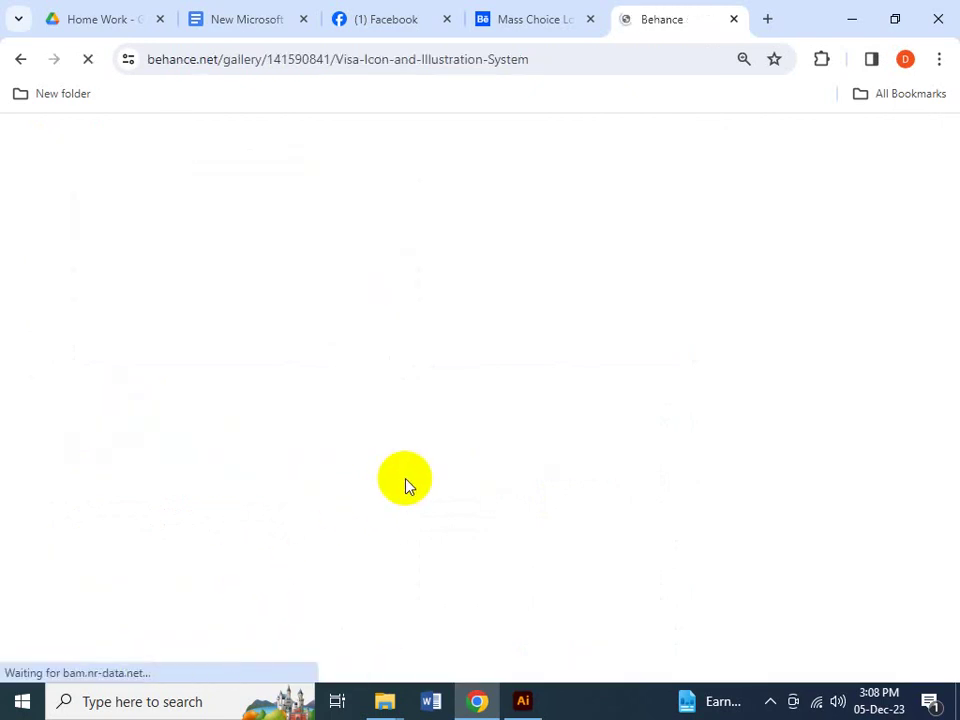
scroll(405, 485, "down", 10)
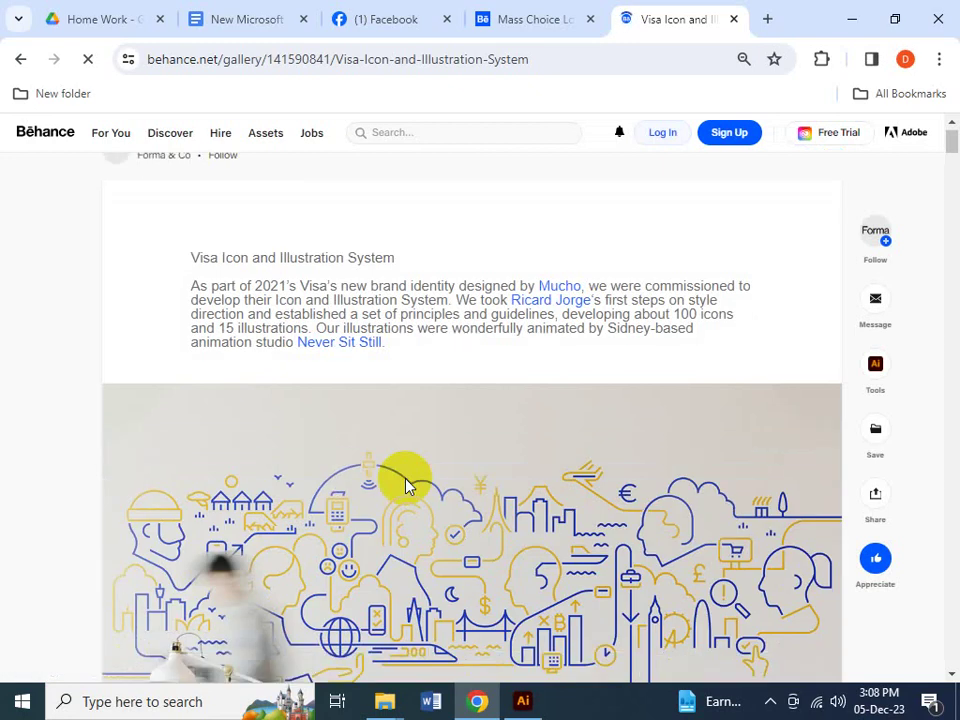
scroll(405, 485, "down", 10)
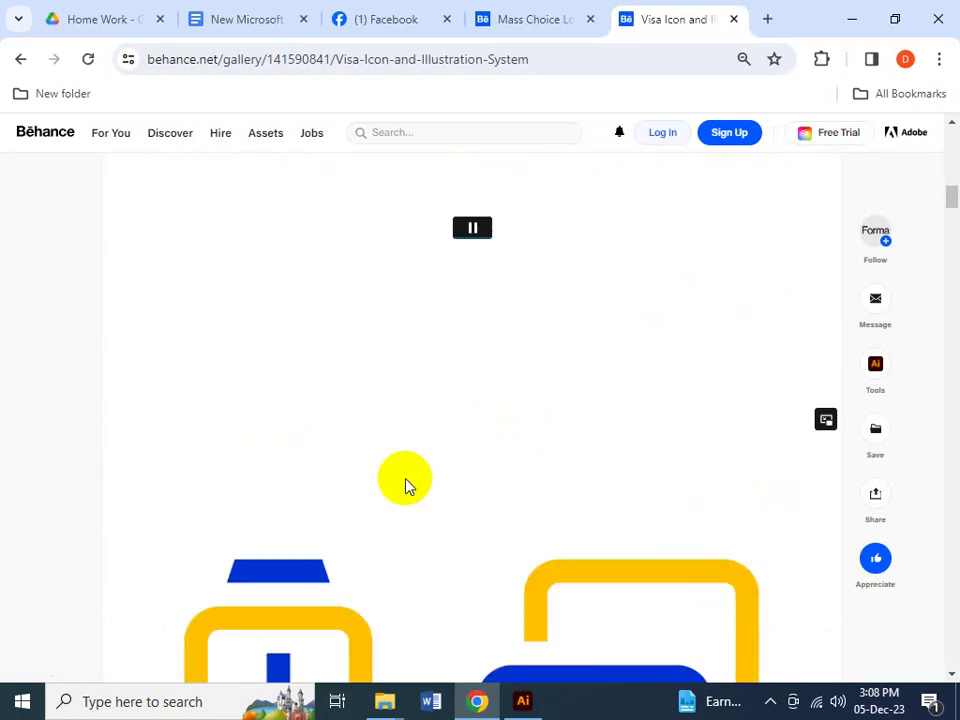
scroll(405, 485, "down", 10)
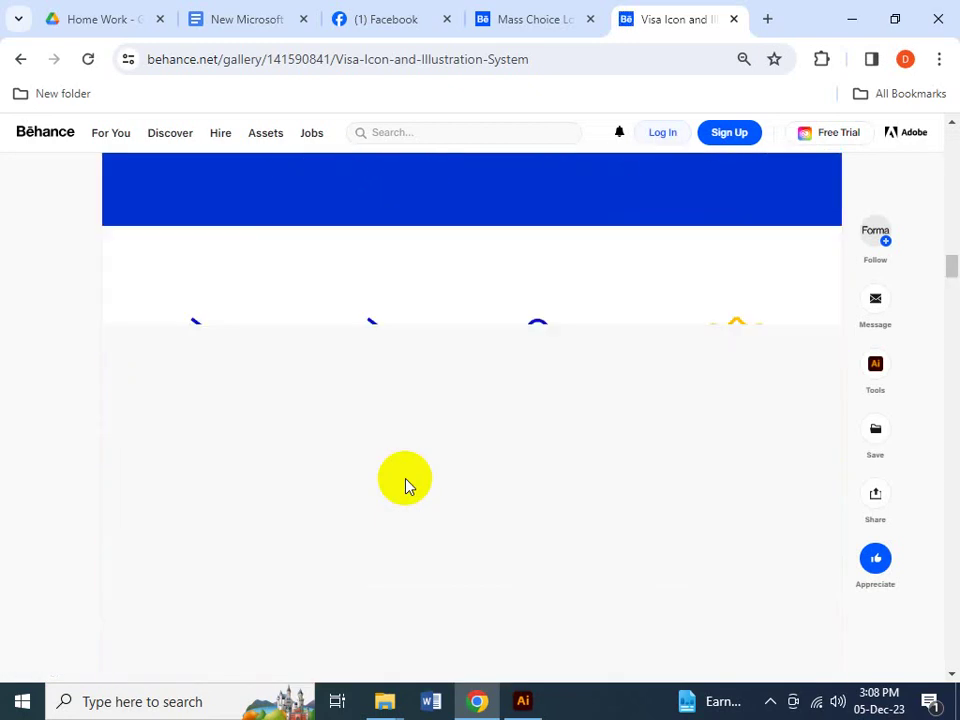
scroll(405, 485, "down", 5)
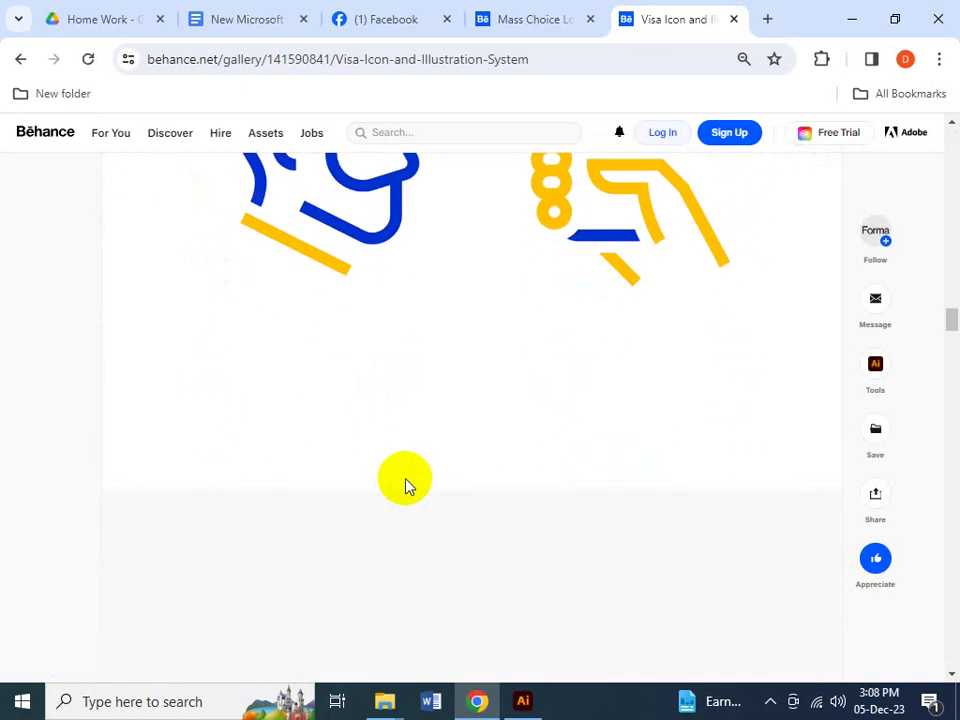
- Return to the Google results, open Straal's Visa Brand guidelines page and look through it
left_click(12, 59)
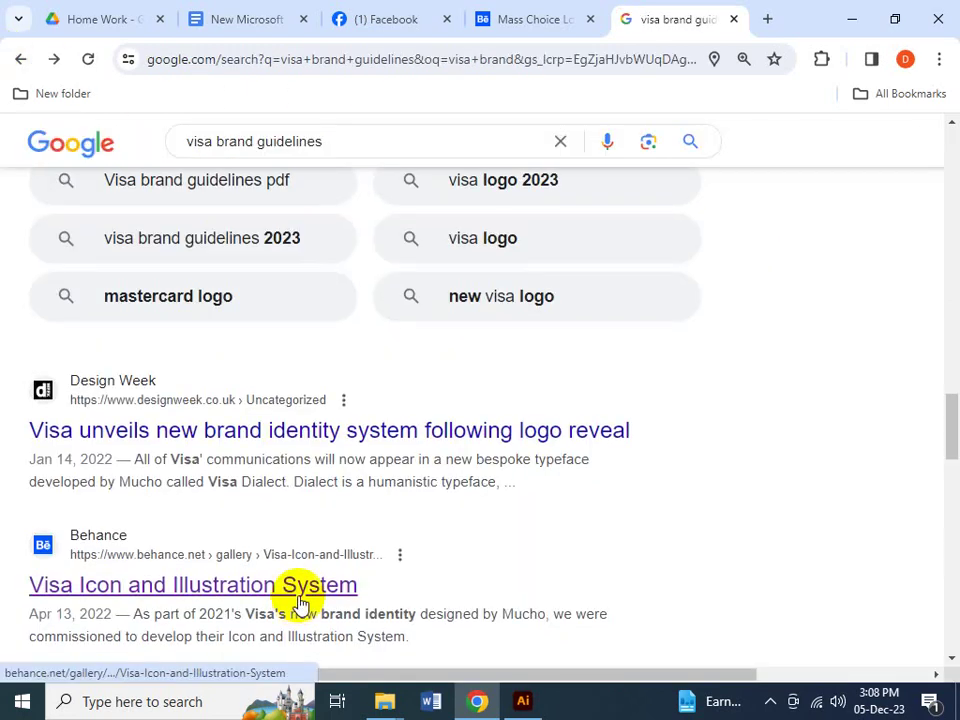
scroll(300, 580, "down", 3)
left_click(209, 527)
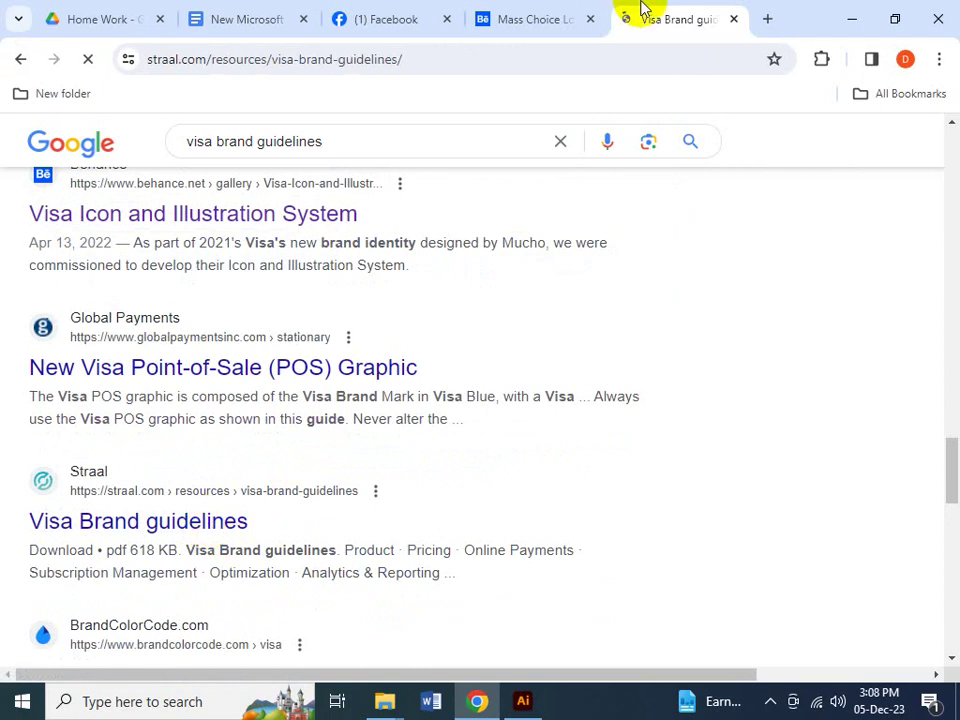
scroll(393, 449, "down", 2)
scroll(393, 445, "down", 5)
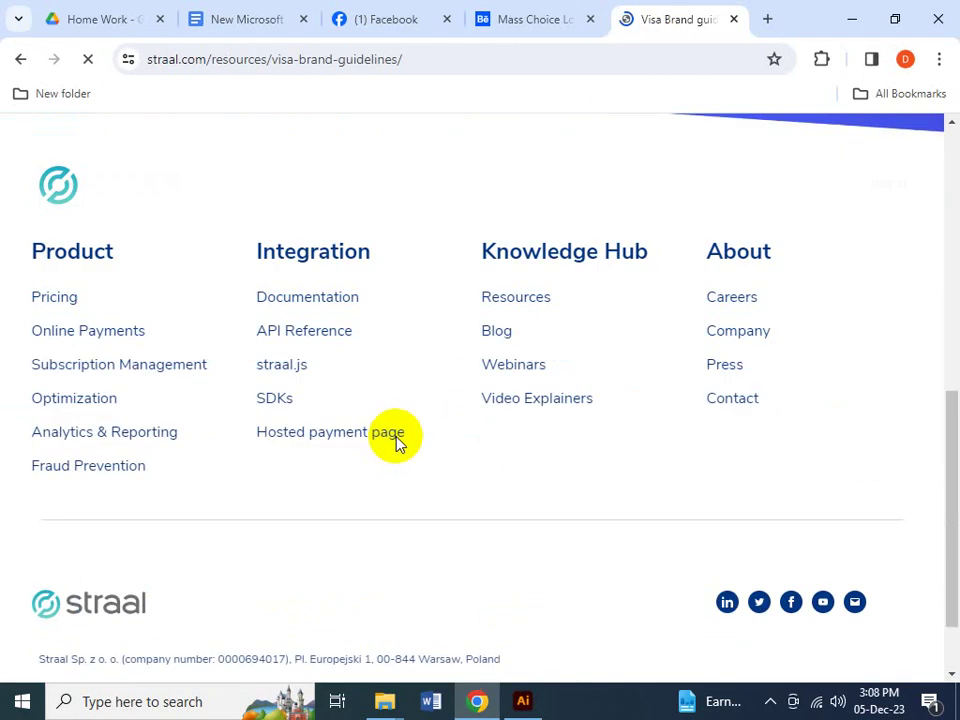
- Return to the Google results, open Visa Merchant Signage's Brand Logos and Guidelines page and look through its logo files and additional assets
left_click(21, 62)
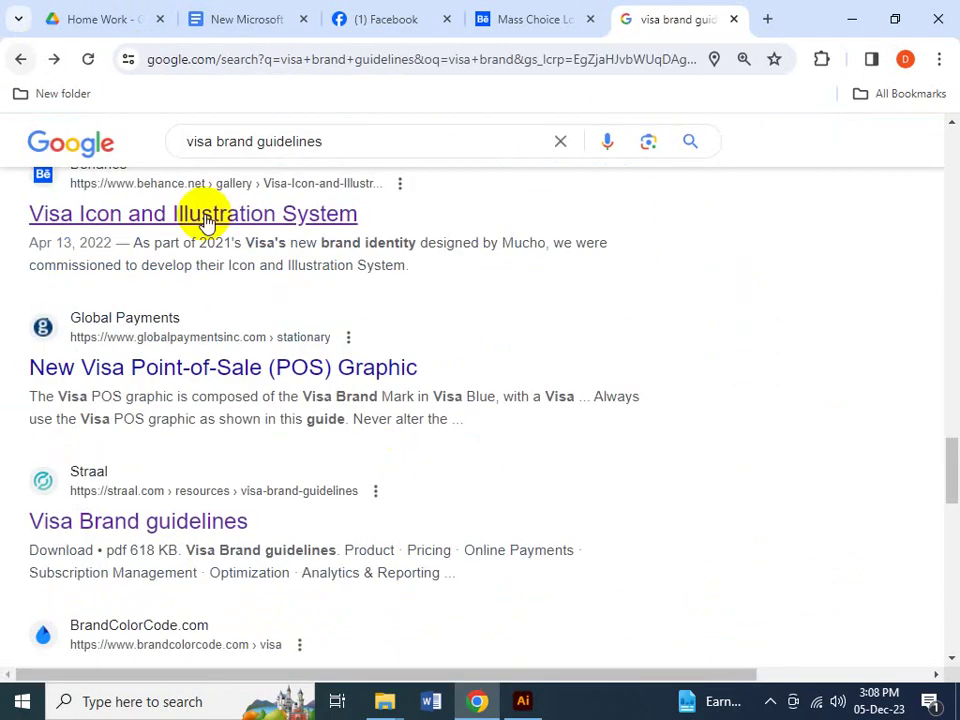
scroll(215, 390, "up", 10)
scroll(81, 315, "up", 6)
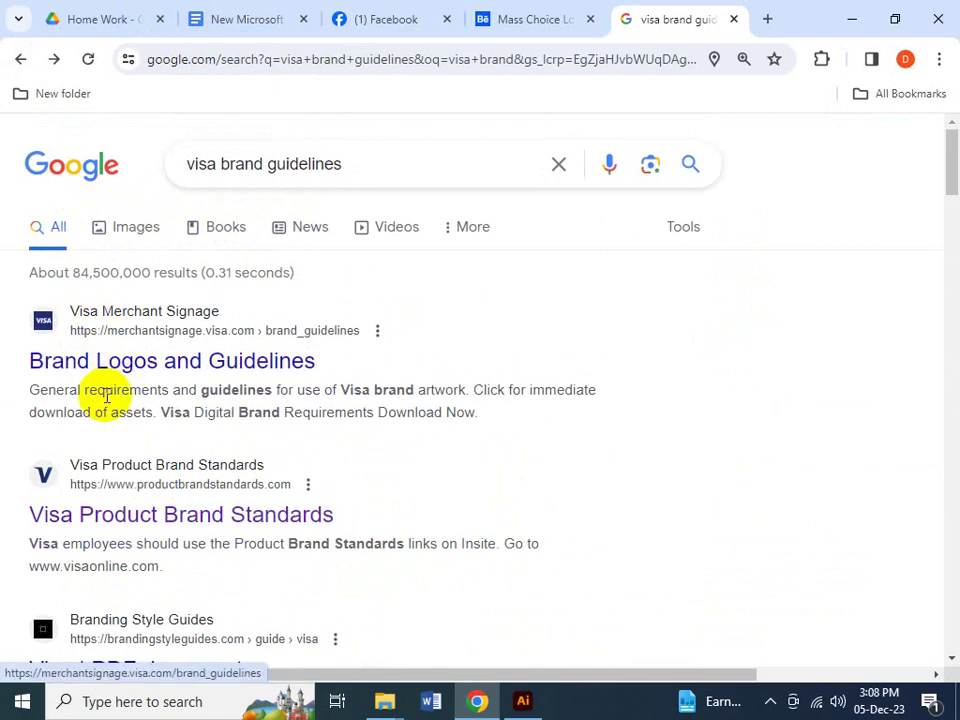
left_click(120, 365)
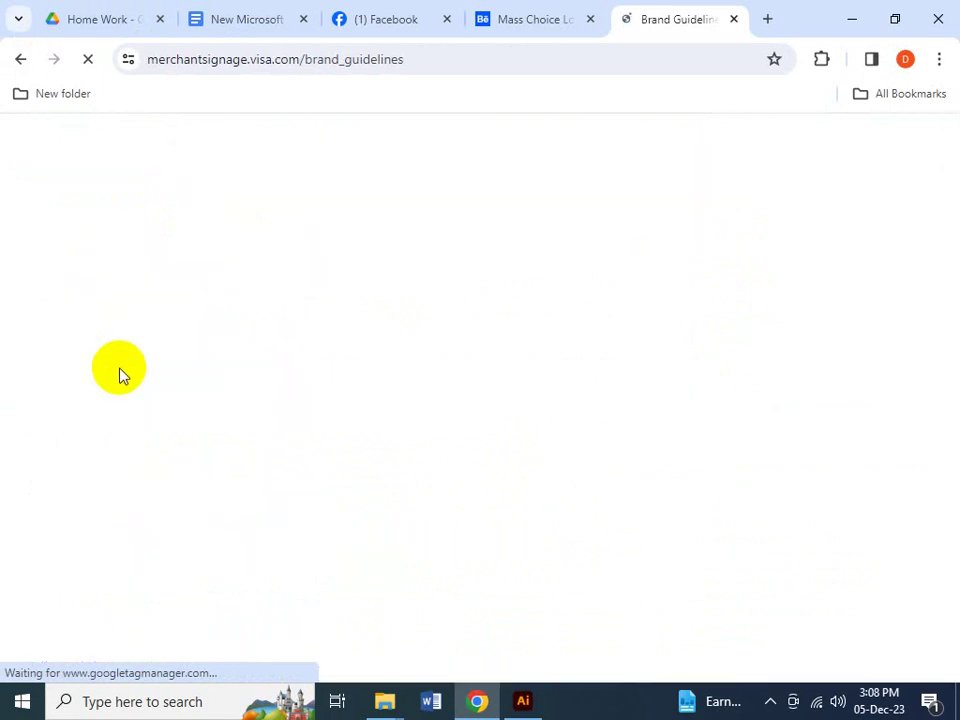
scroll(317, 441, "down", 5)
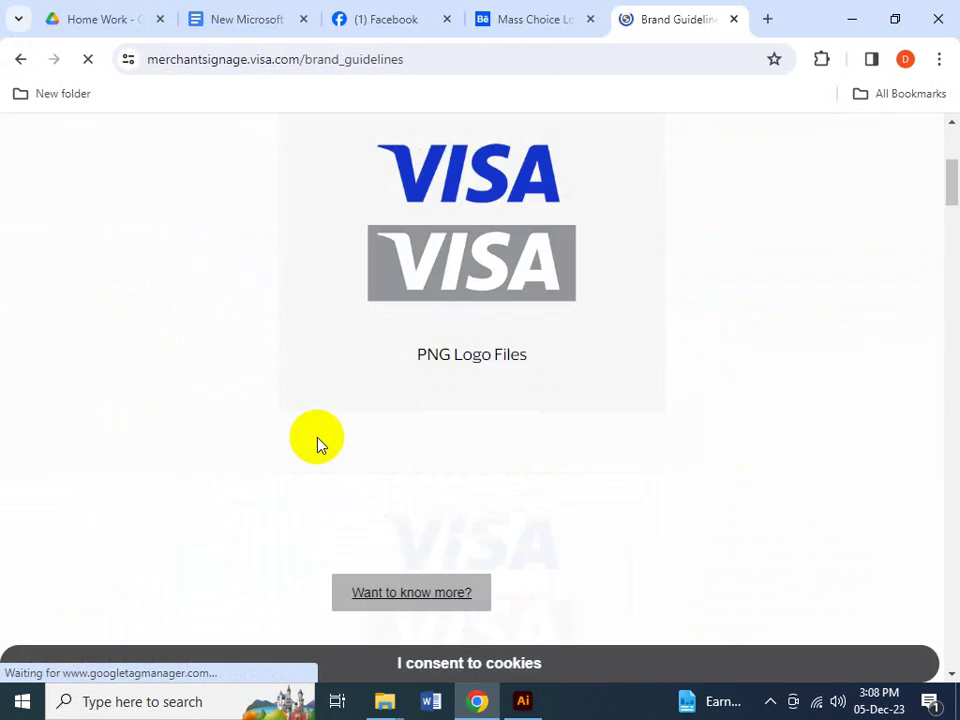
scroll(505, 385, "down", 4)
scroll(511, 398, "down", 8)
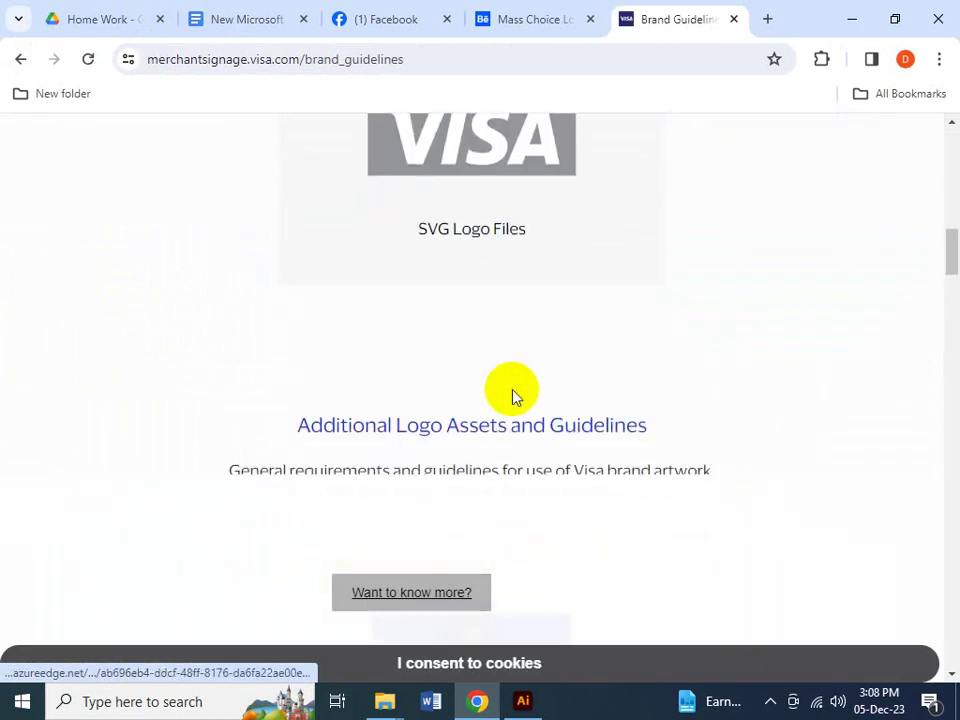
scroll(513, 398, "up", 2)
scroll(513, 398, "down", 3)
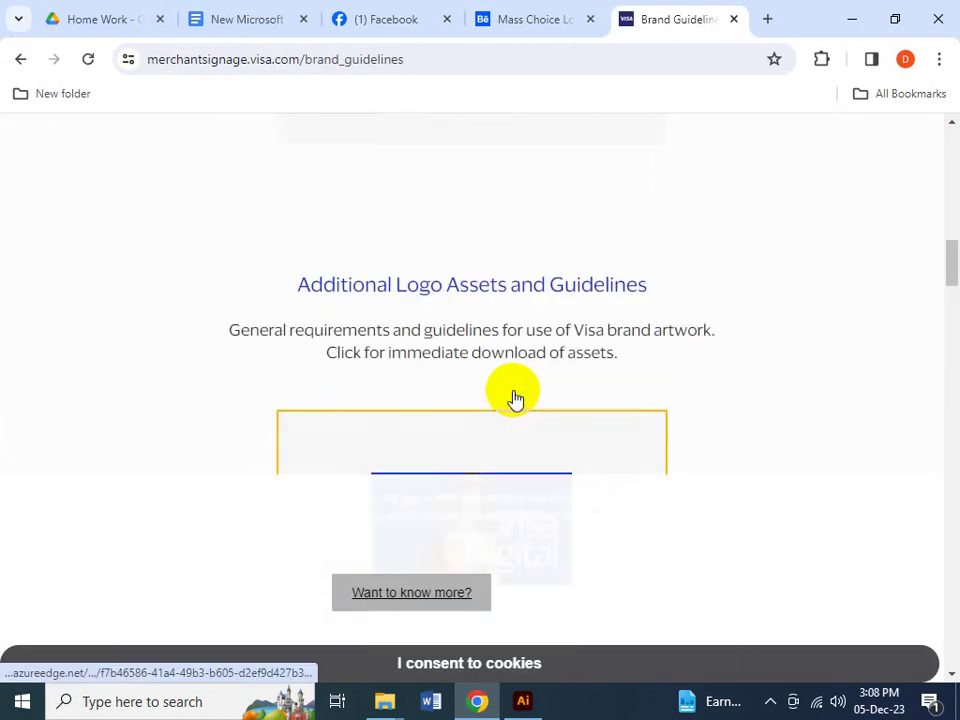
scroll(513, 398, "up", 2)
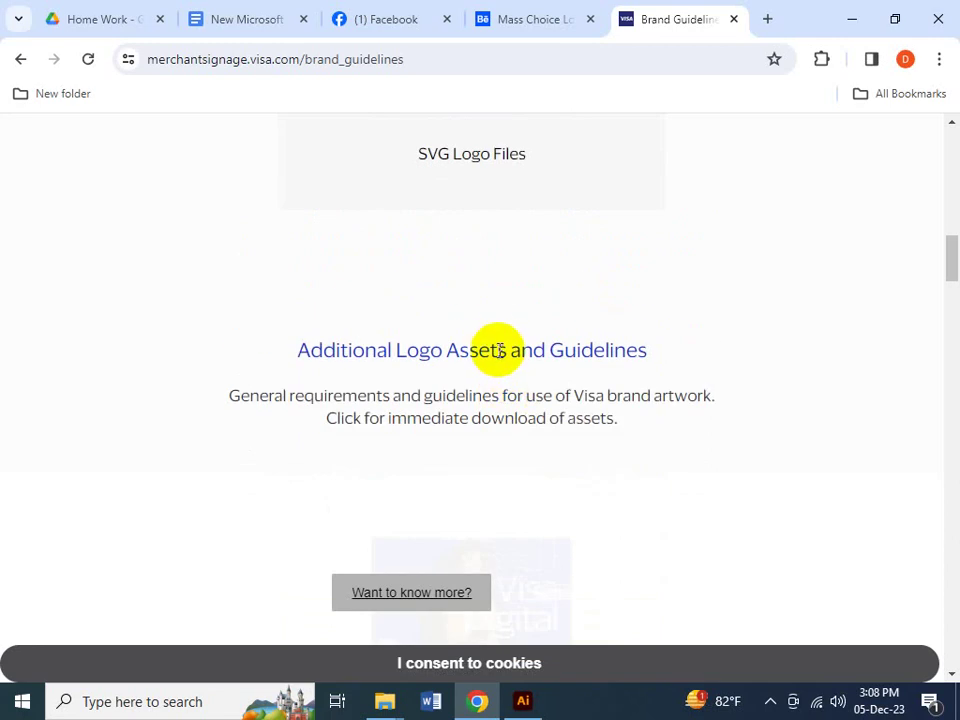
scroll(495, 336, "up", 5)
scroll(508, 380, "up", 10)
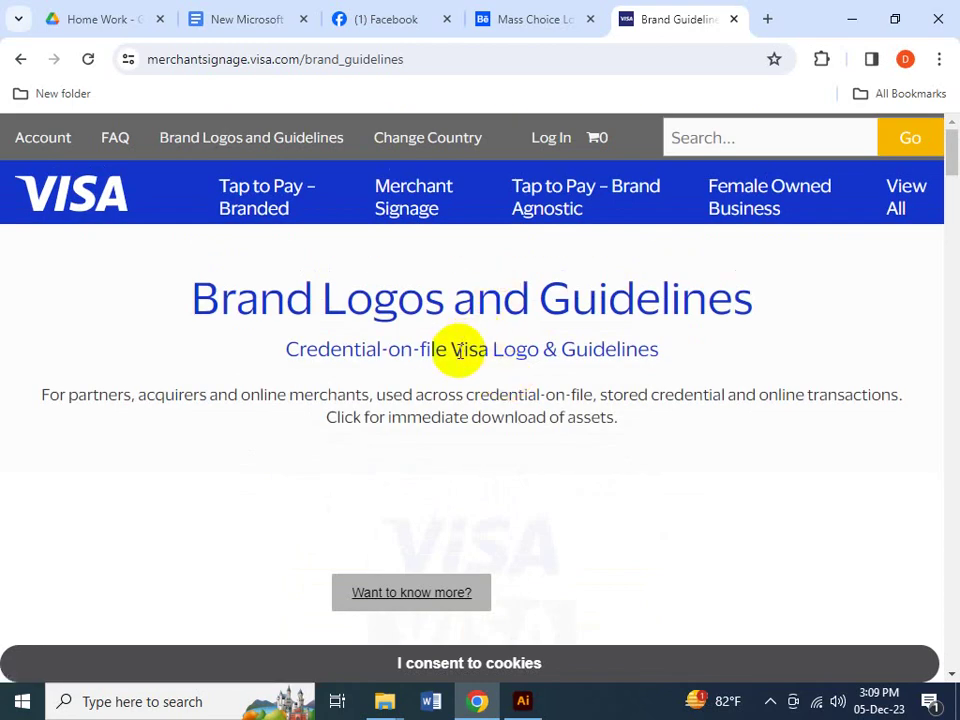
- Download Visa's PNG Logo Files and look through the other downloadable guides on the page
scroll(450, 378, "down", 3)
left_click(428, 404)
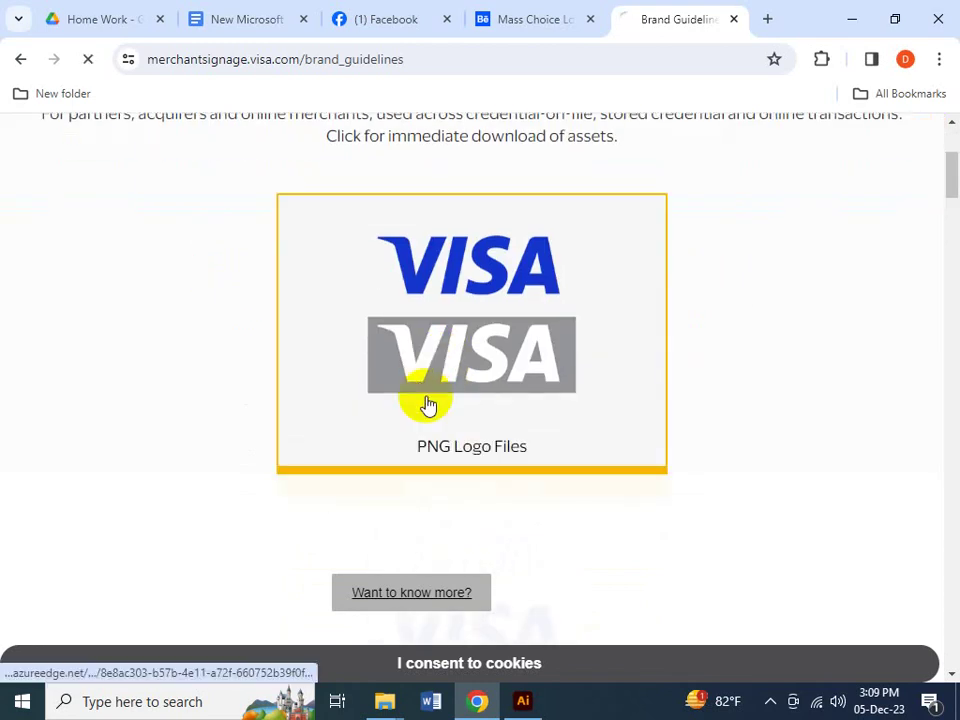
scroll(428, 404, "down", 12)
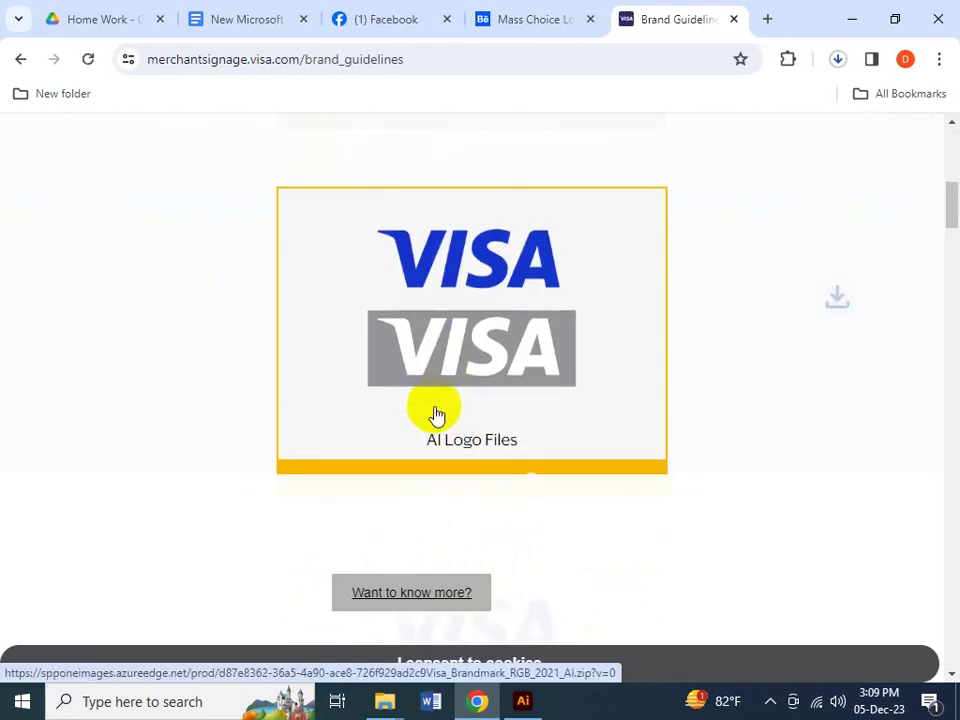
scroll(494, 447, "down", 15)
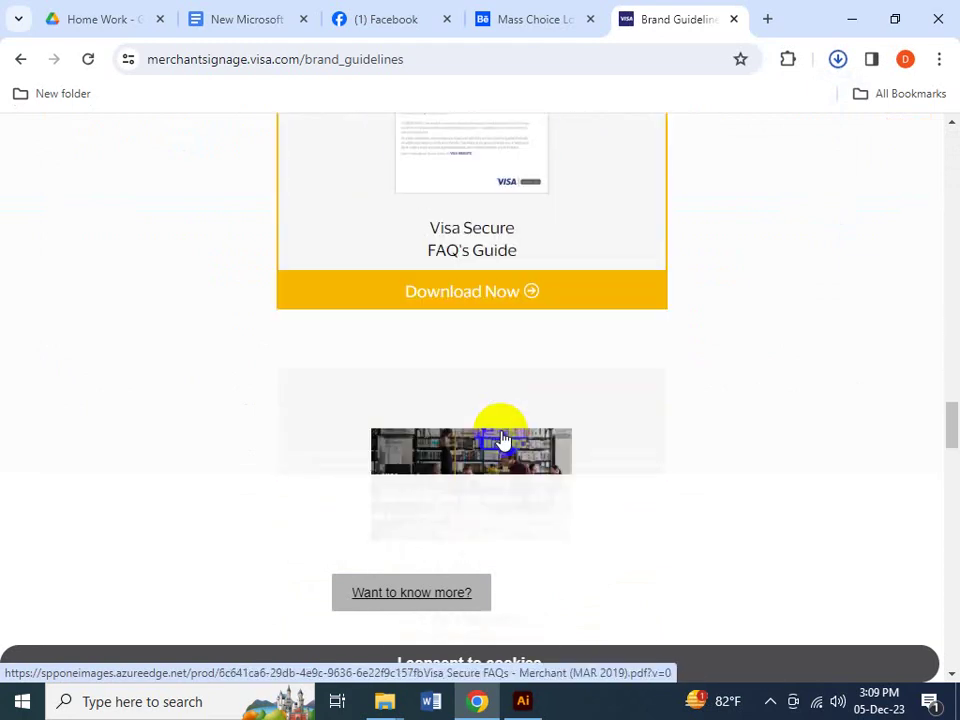
scroll(518, 432, "up", 8)
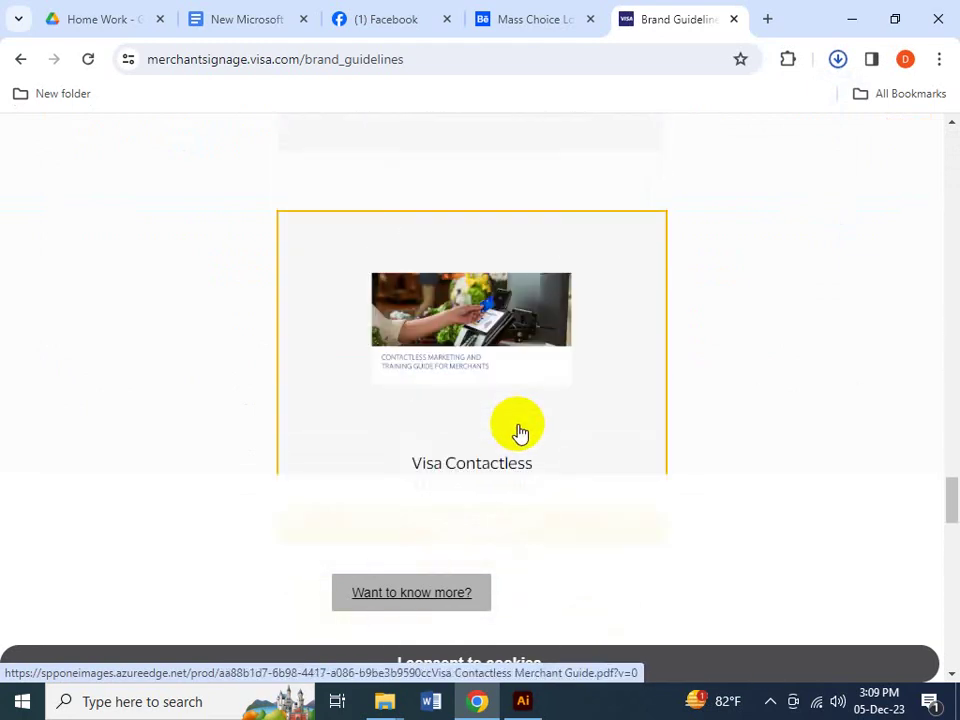
scroll(519, 432, "up", 2)
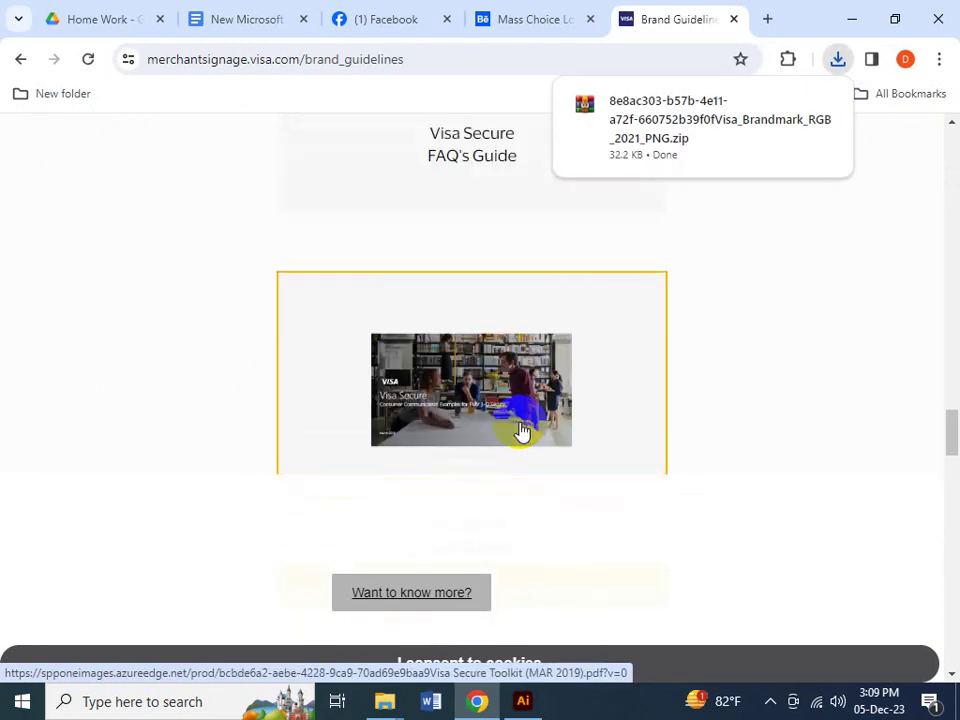
scroll(522, 430, "down", 1)
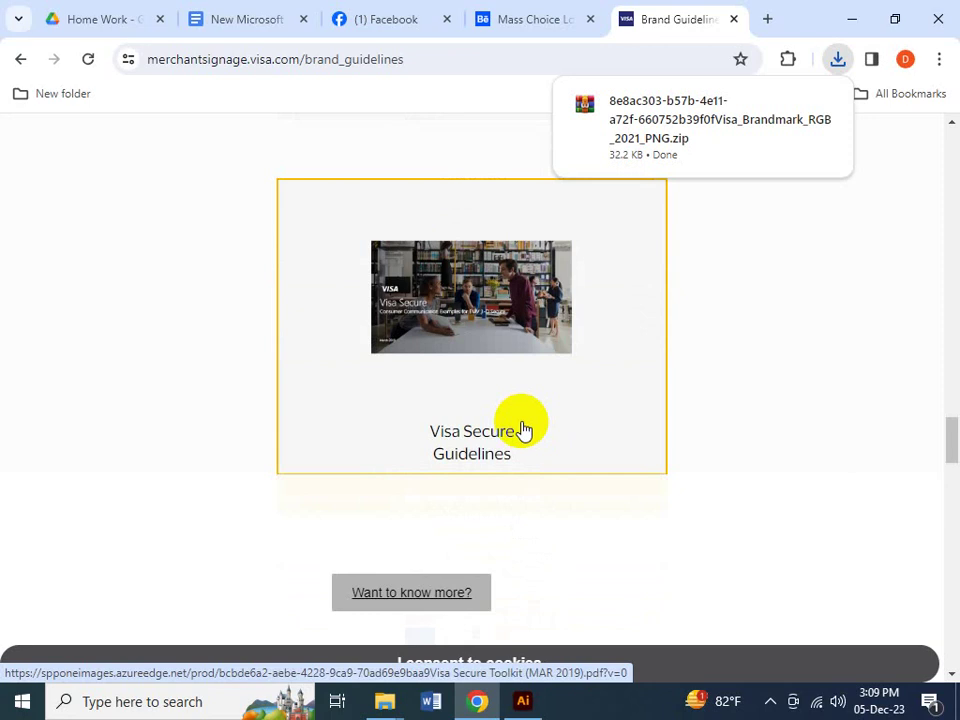
scroll(522, 430, "up", 3)
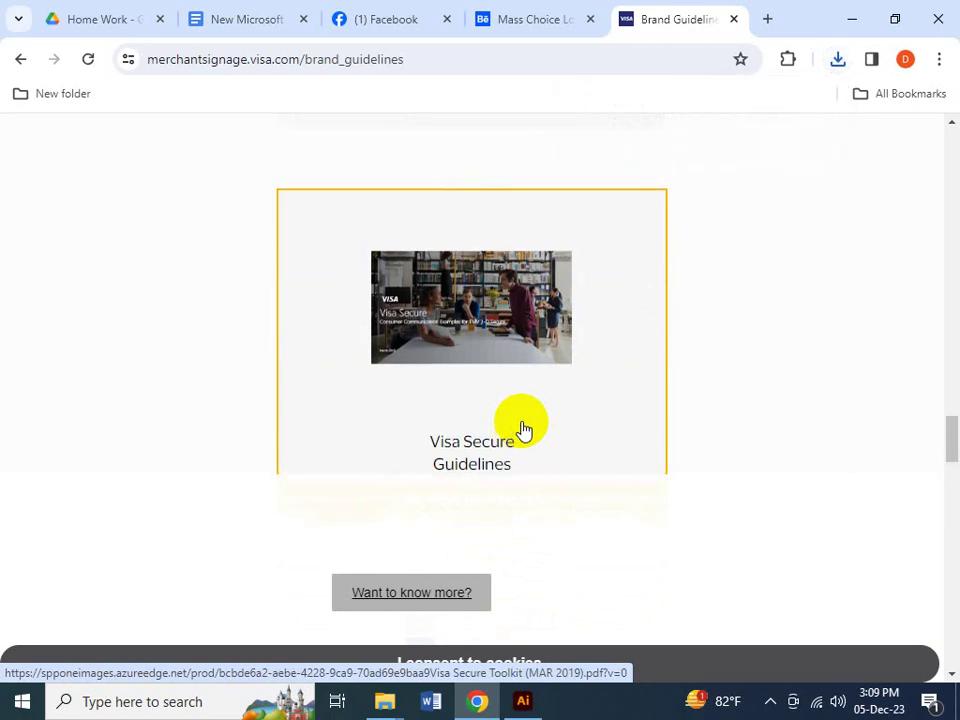
scroll(522, 428, "up", 3)
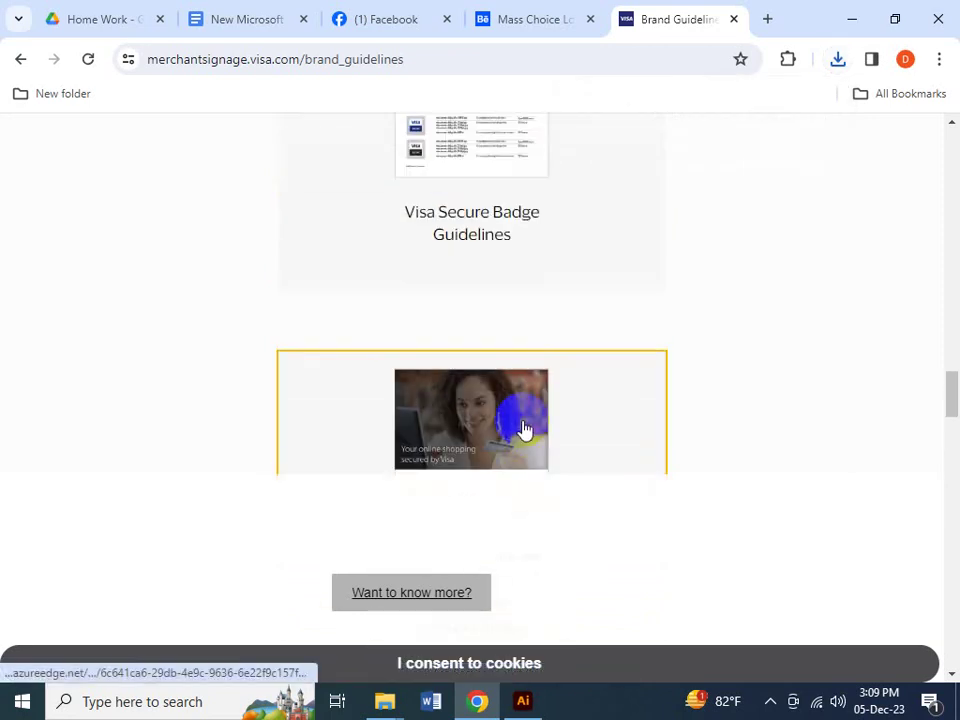
scroll(524, 428, "down", 2)
scroll(525, 428, "up", 5)
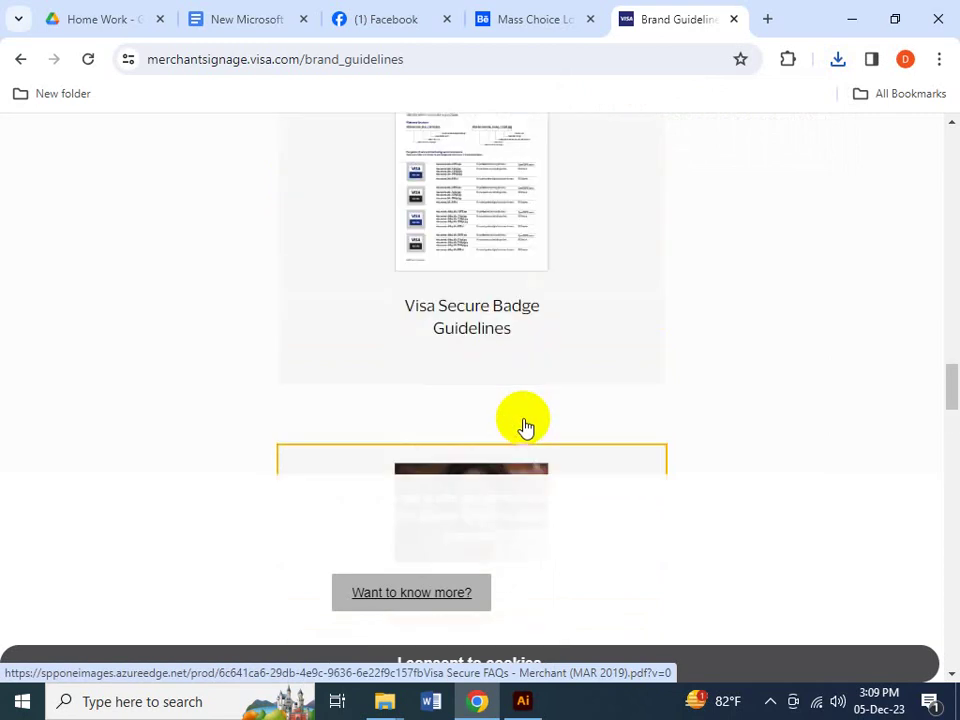
- Open the Visa Secure Badge Guidelines PDF and examine its filename structure and badge variants
left_click(512, 414)
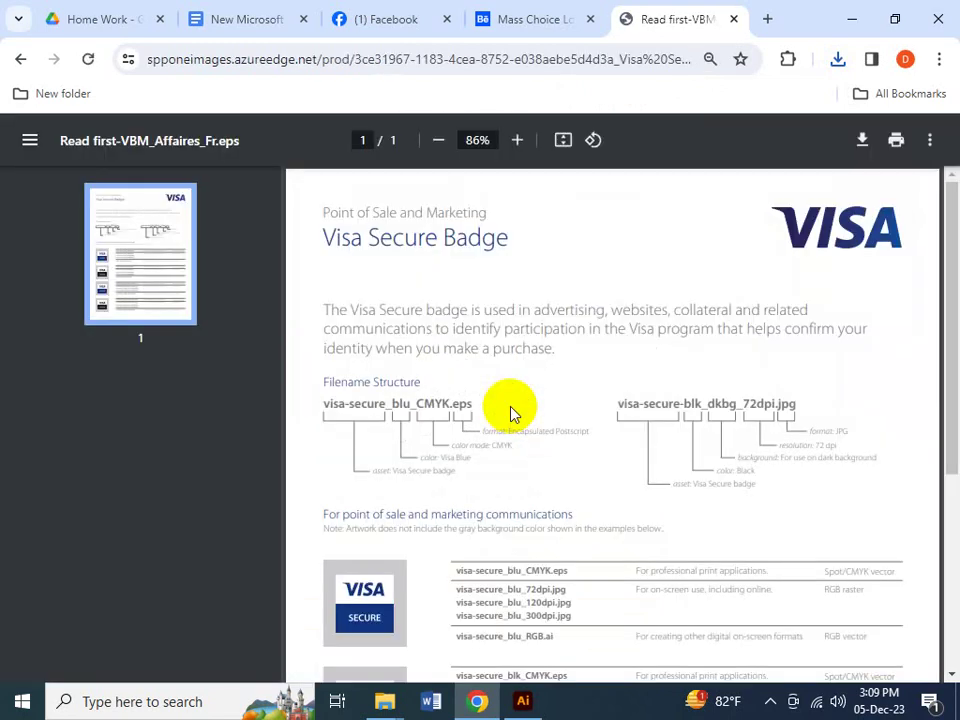
scroll(512, 414, "down", 1)
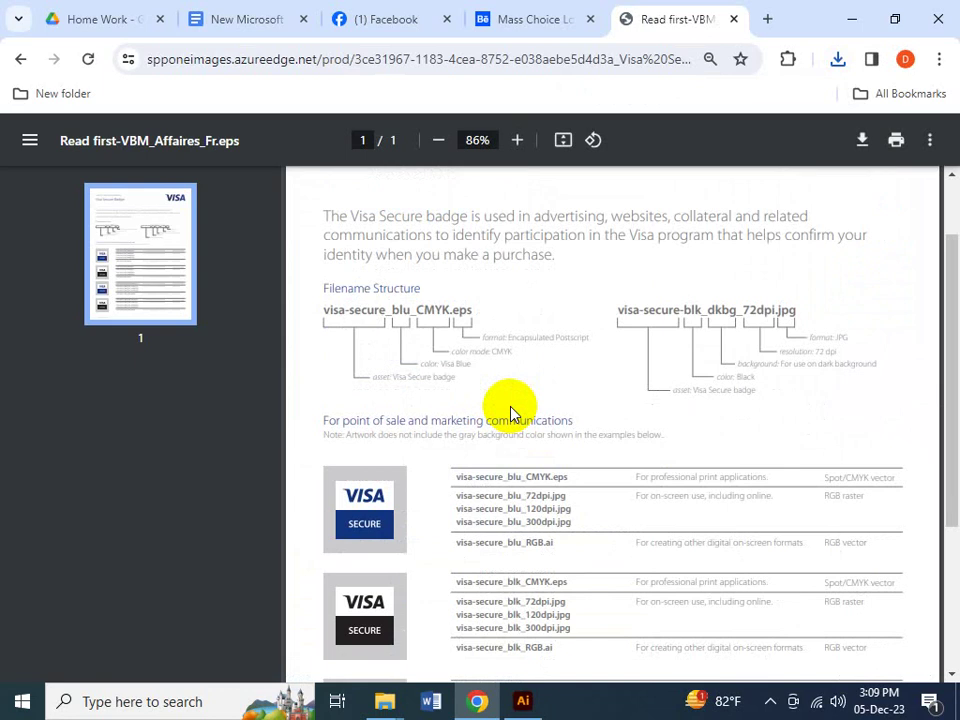
scroll(512, 414, "down", 3)
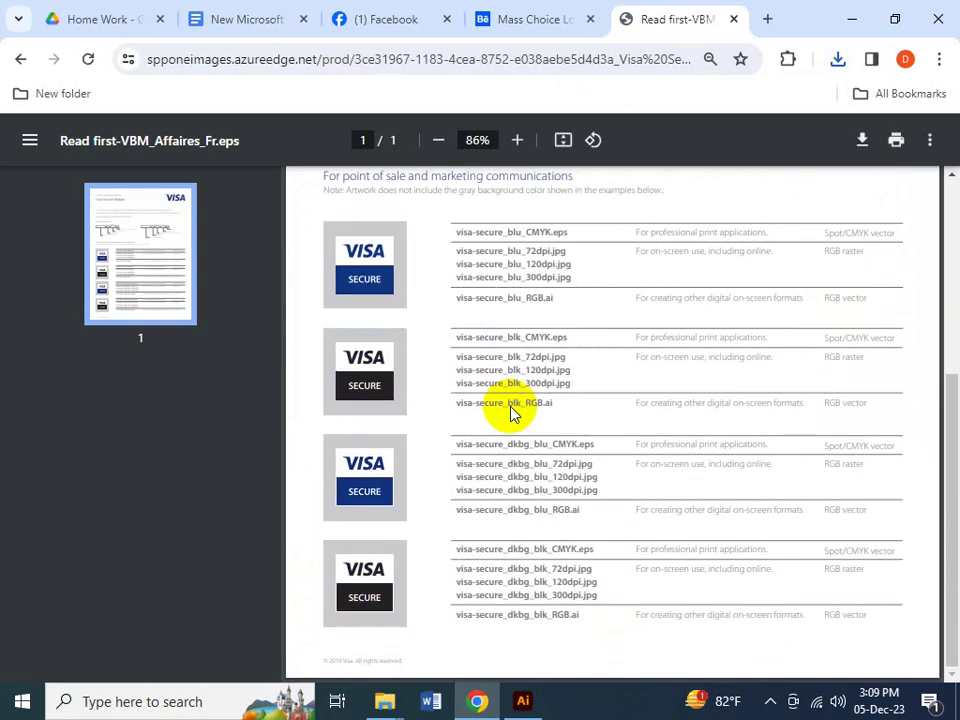
scroll(512, 410, "up", 4)
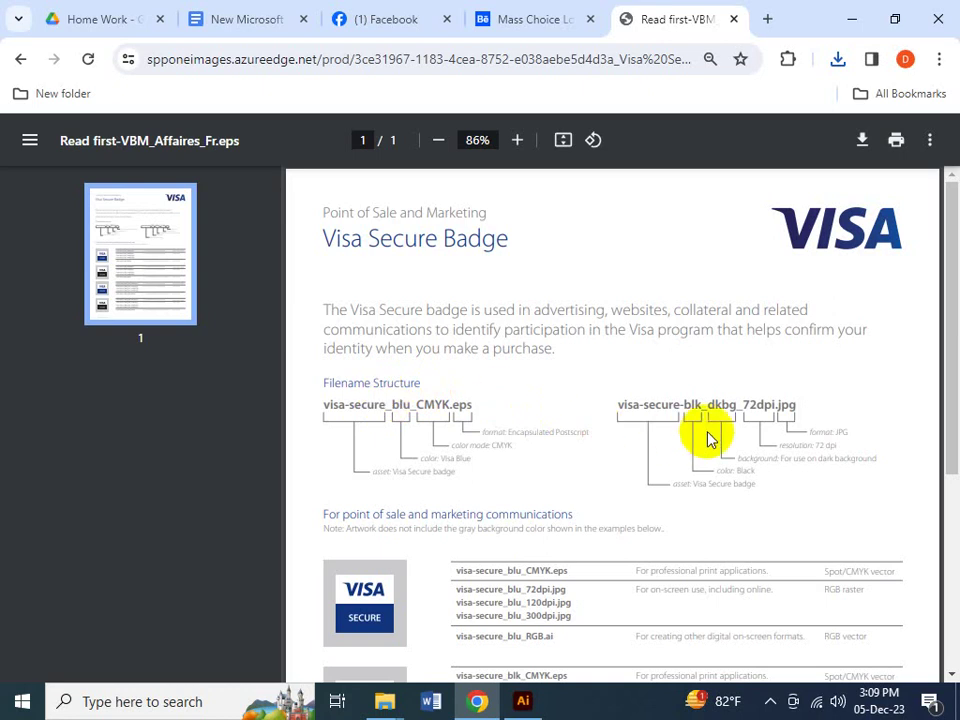
scroll(458, 358, "down", 2)
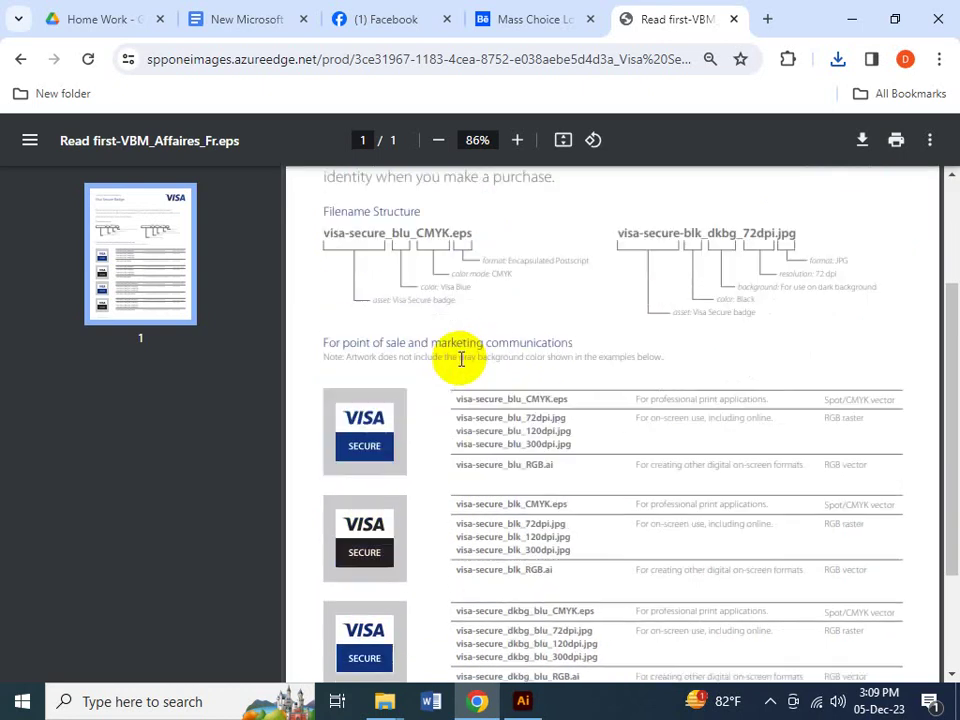
scroll(456, 360, "down", 2)
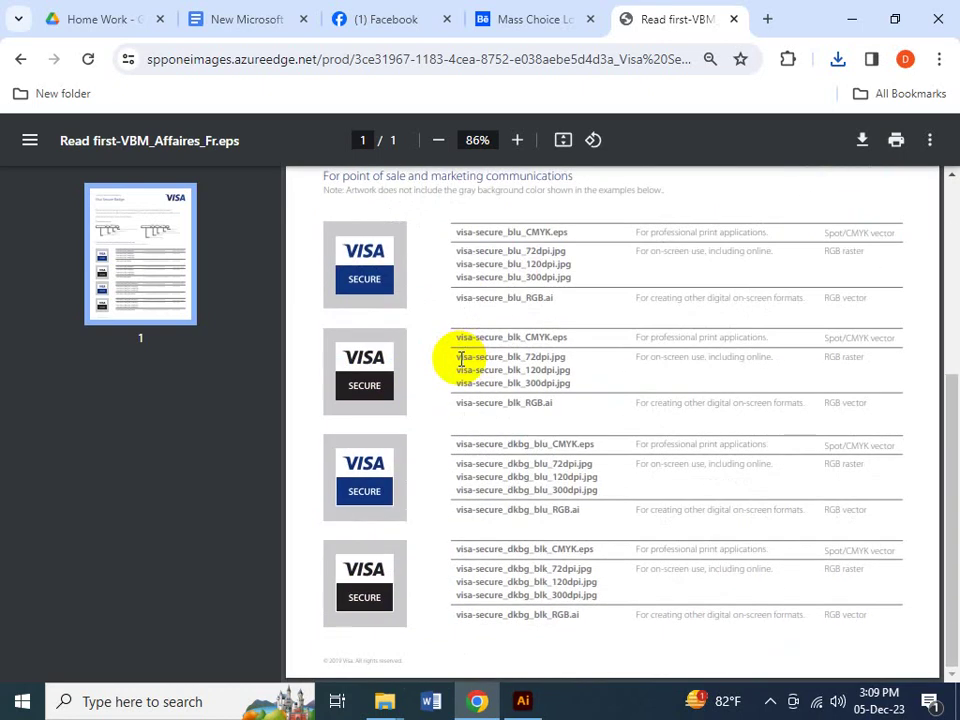
- Return to the Google results and search for "coca cola brand guidelines" instead
left_click(524, 15)
left_click(626, 17)
left_click(20, 60)
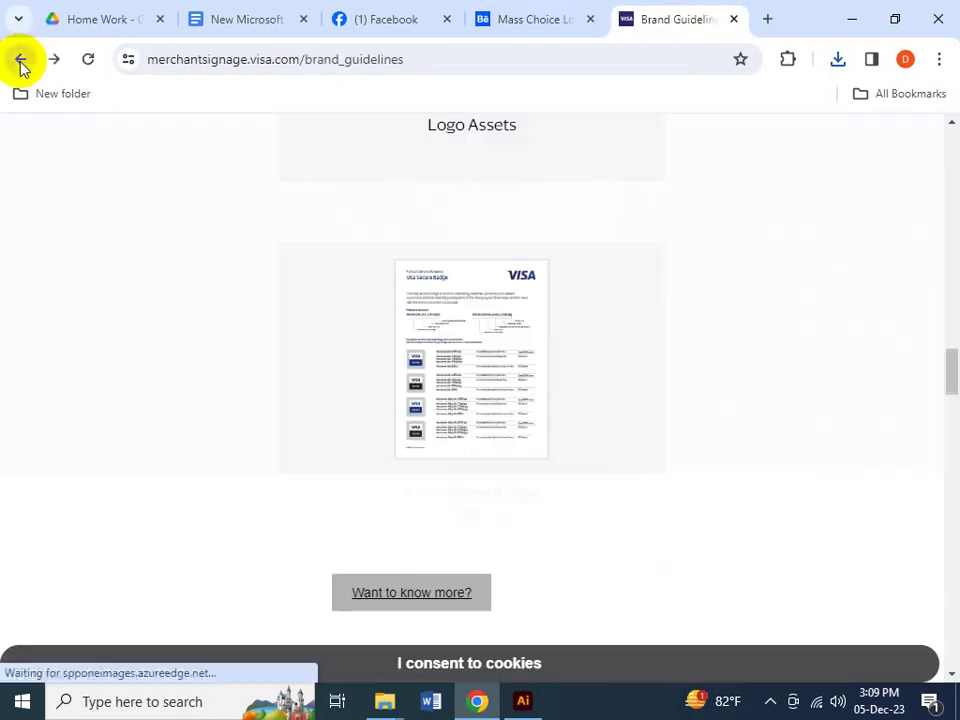
left_click(20, 60)
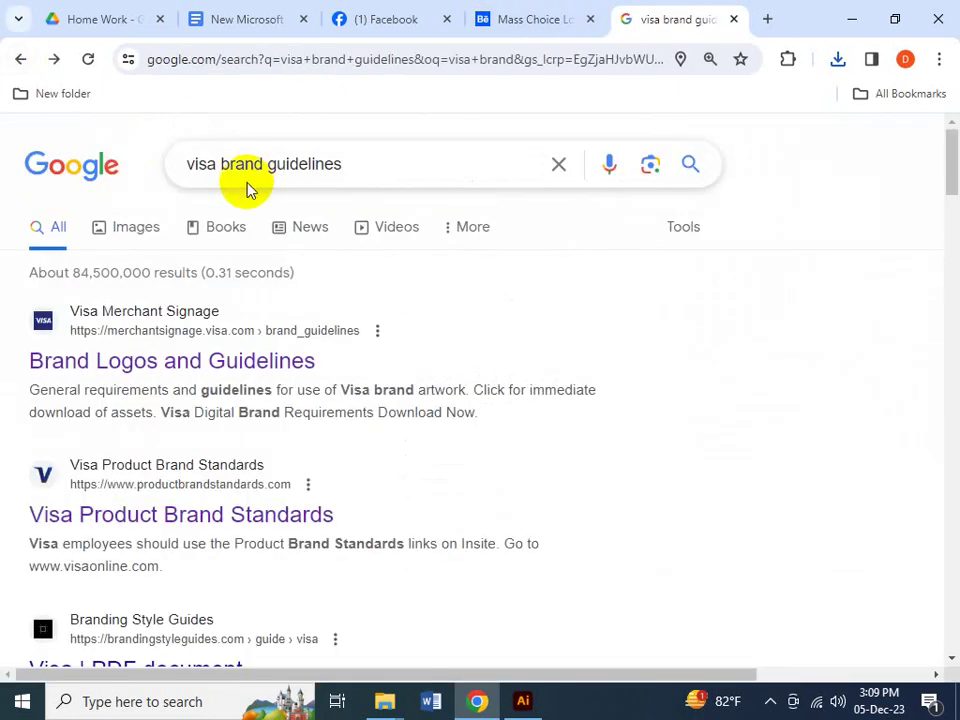
double_click(207, 165)
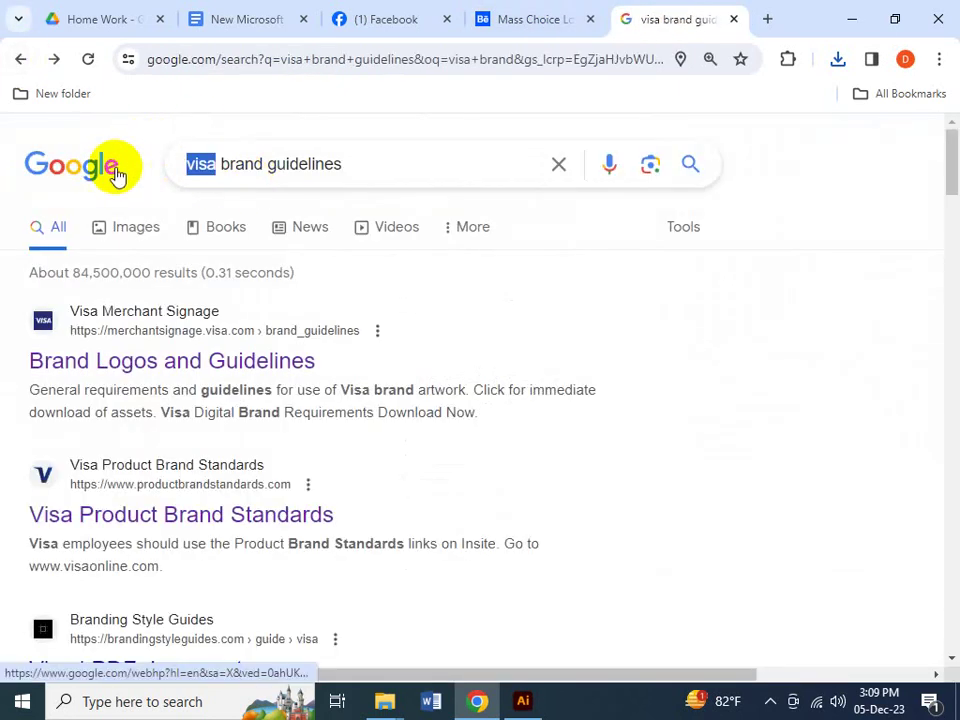
type("col")
key("BackSpace")
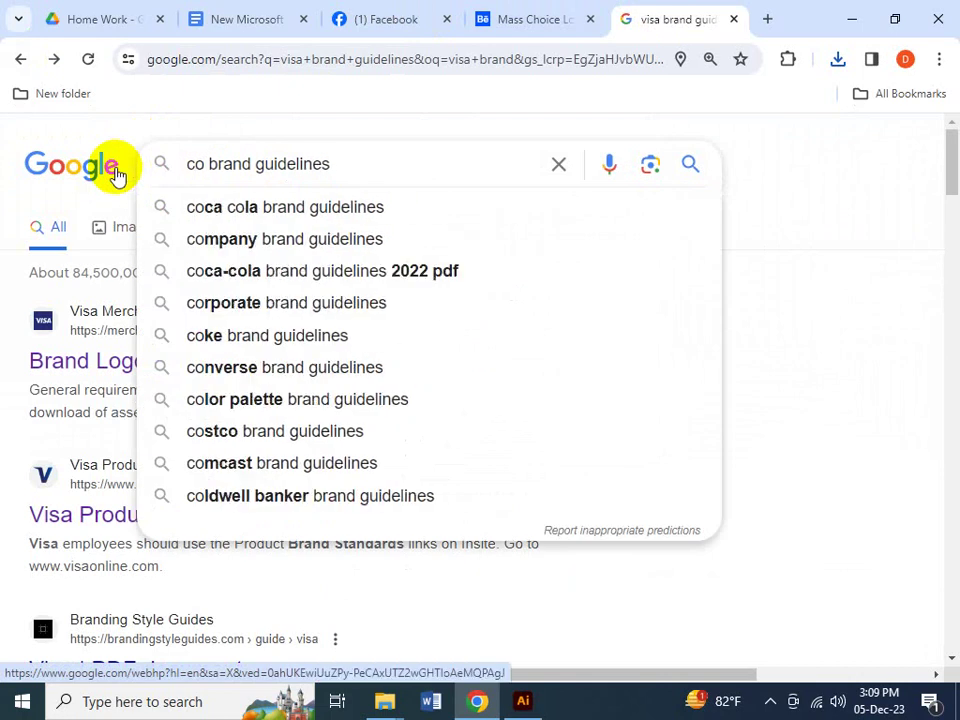
type("ca cola")
key("Return")
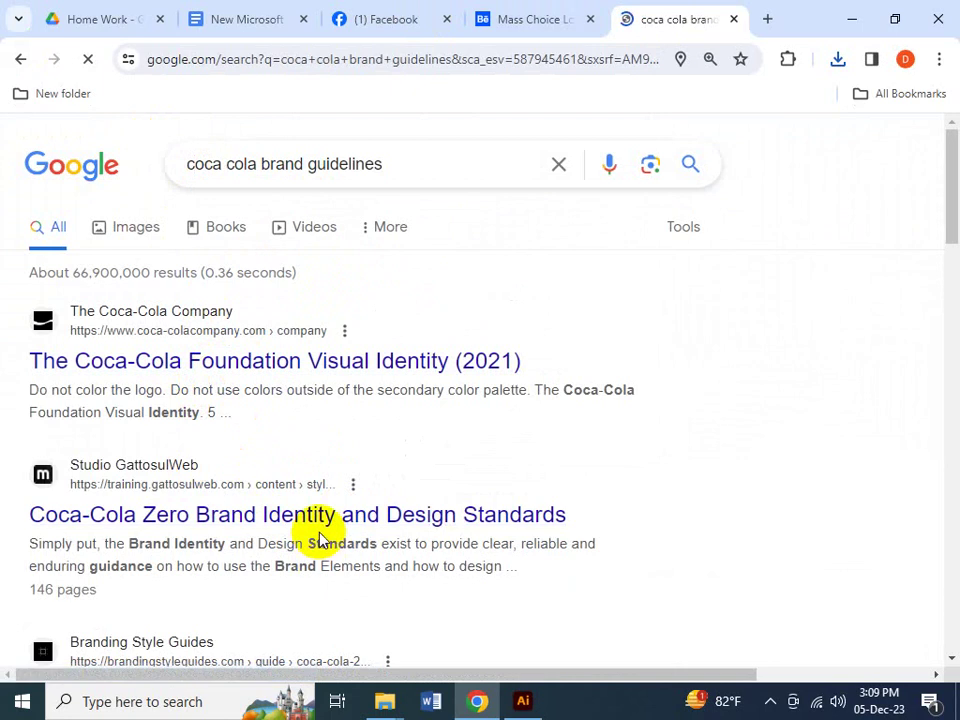
- Look through the Coca-Cola results and open the Coca-Cola Credit Union's Logo Usage & Guidelines PDF
scroll(323, 515, "down", 2)
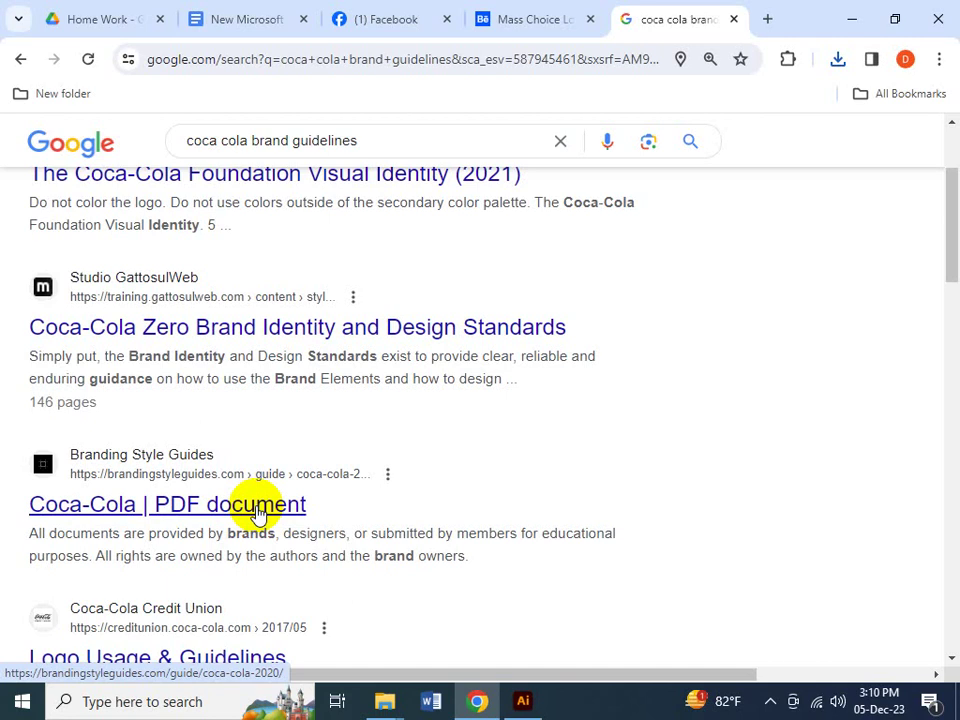
scroll(214, 497, "down", 2)
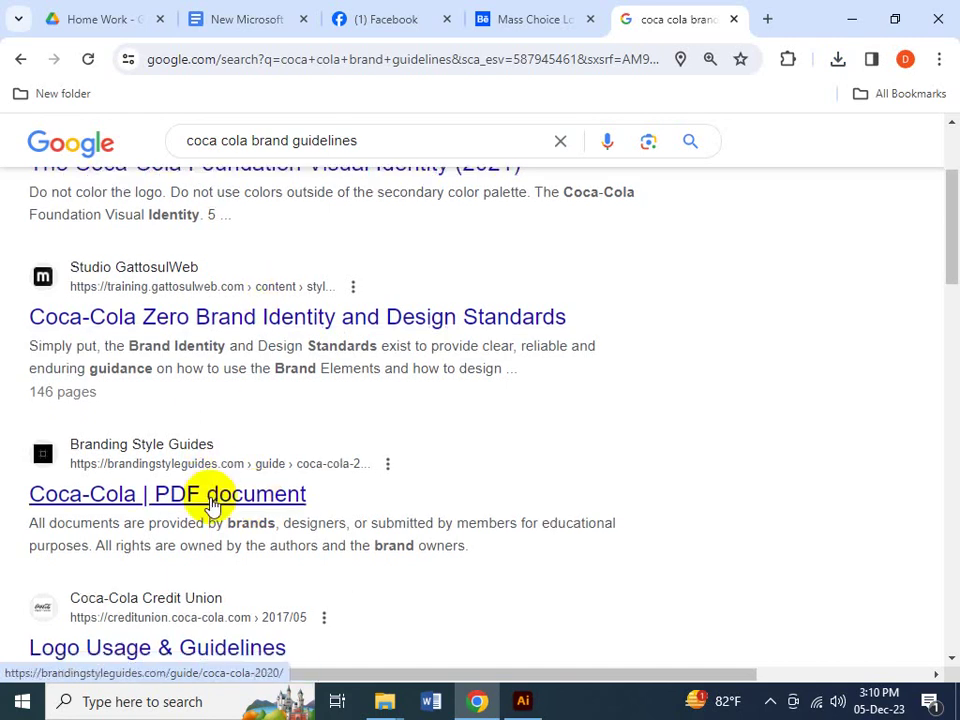
left_click(190, 475)
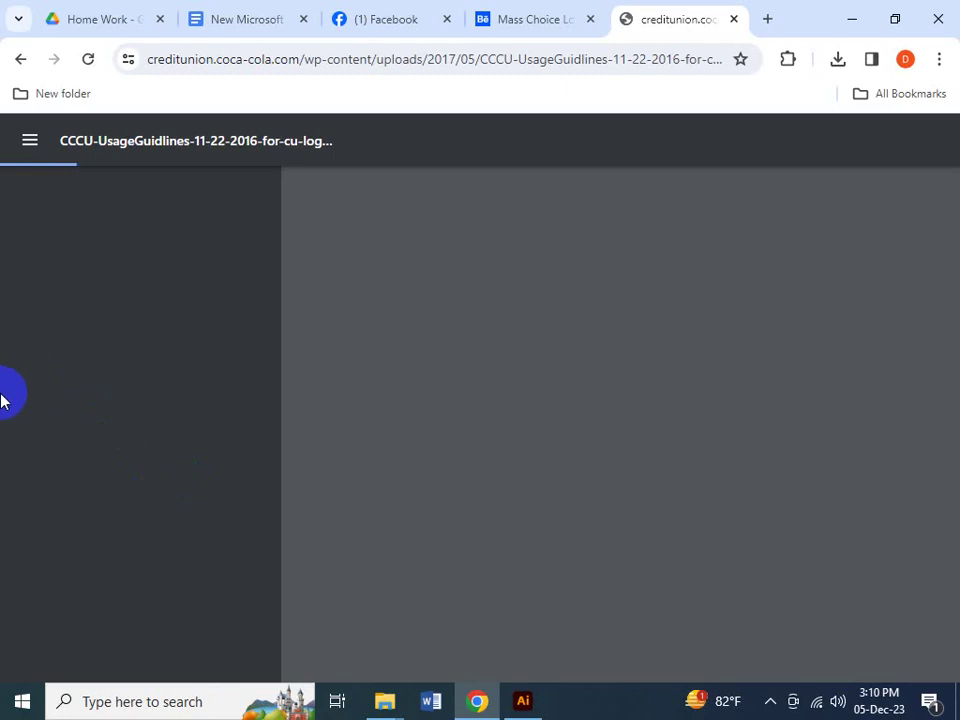
- Look through the end of the Mass Choice project on Behance, check the Coca-Cola PDF, and switch to Illustrator
left_click(535, 22)
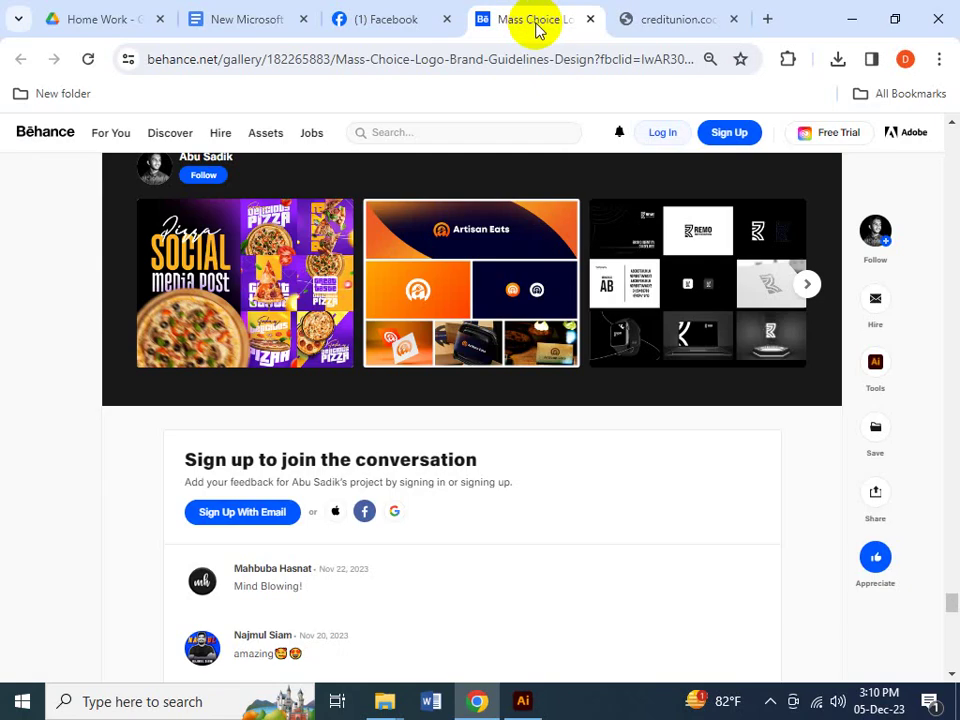
scroll(501, 347, "down", 3)
left_click(672, 14)
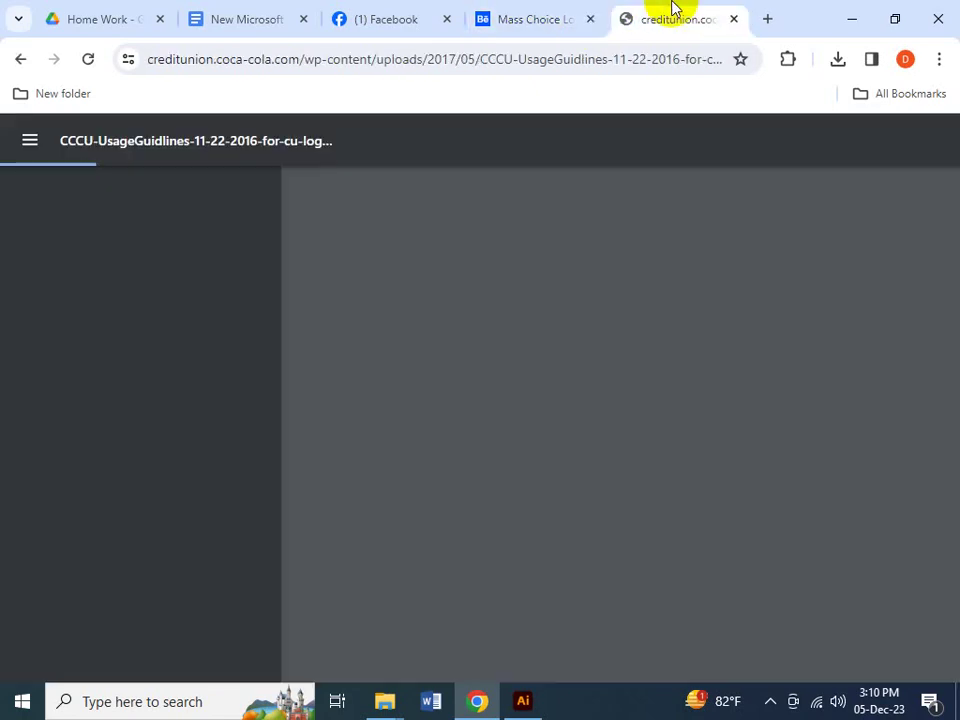
left_click(555, 12)
scroll(495, 390, "down", 5)
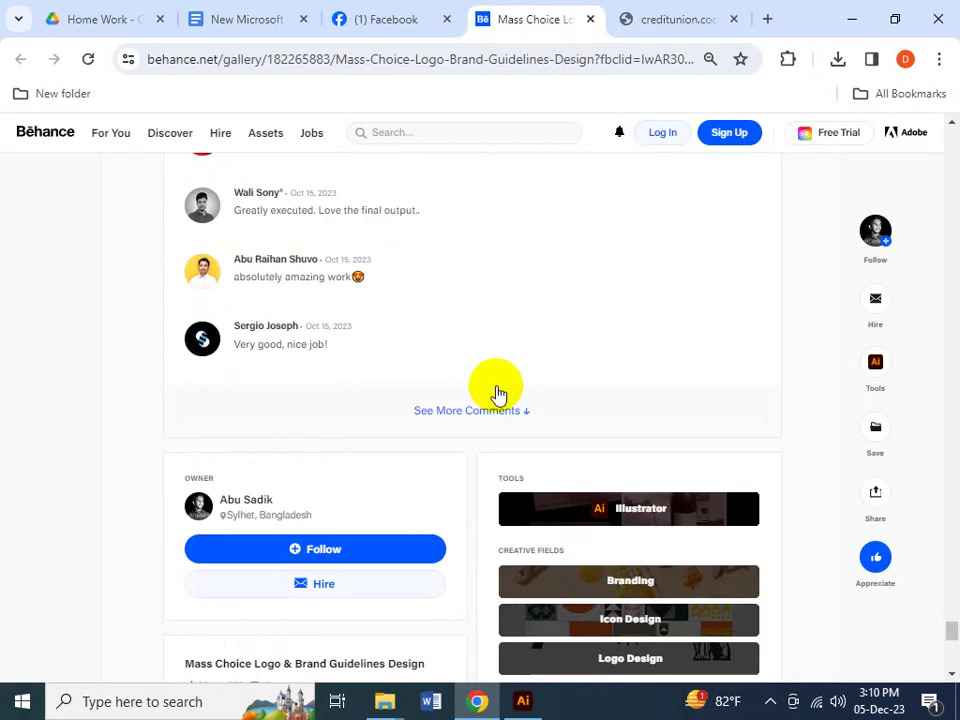
left_click(852, 19)
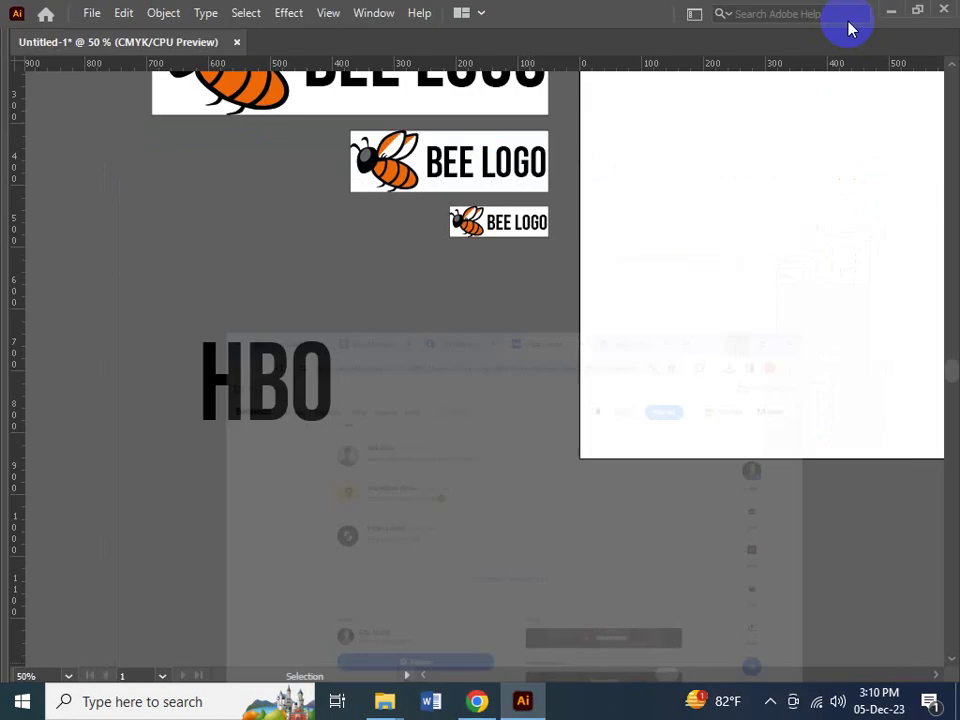
- Switch from Illustrator to Chrome and return from the Coca-Cola Credit Union PDF to the Google results
left_click(891, 12)
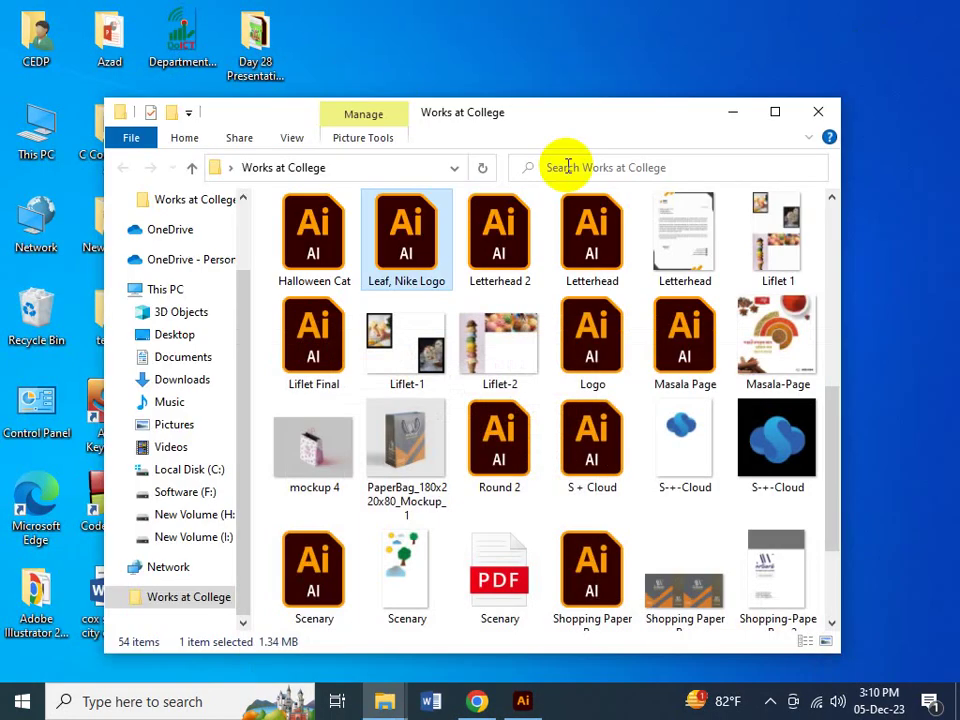
scroll(548, 447, "down", 3)
left_click(726, 113)
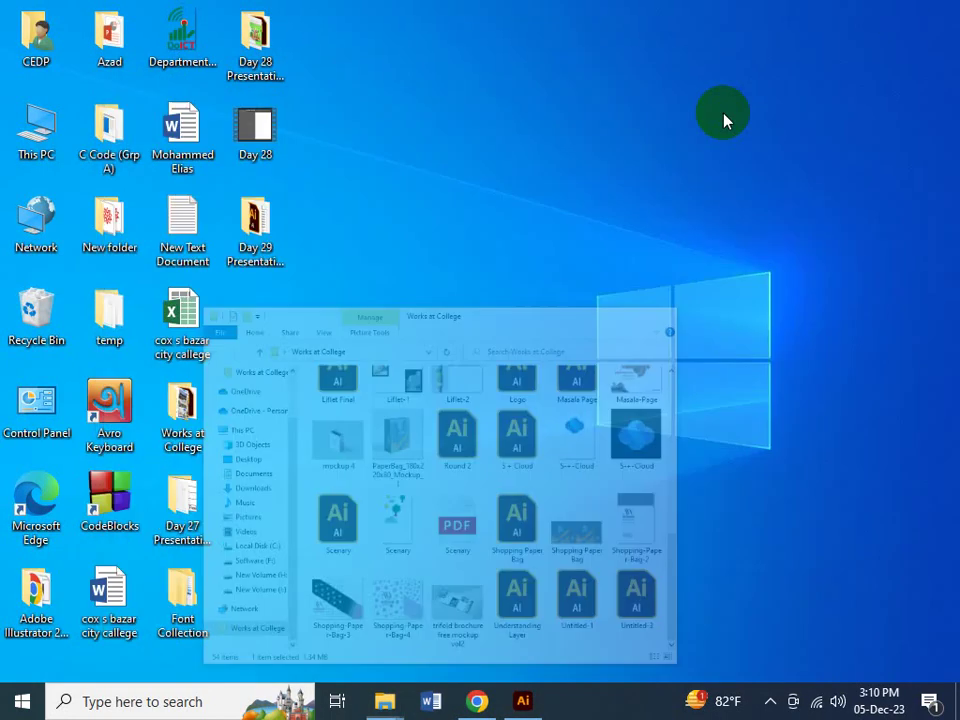
left_click(490, 706)
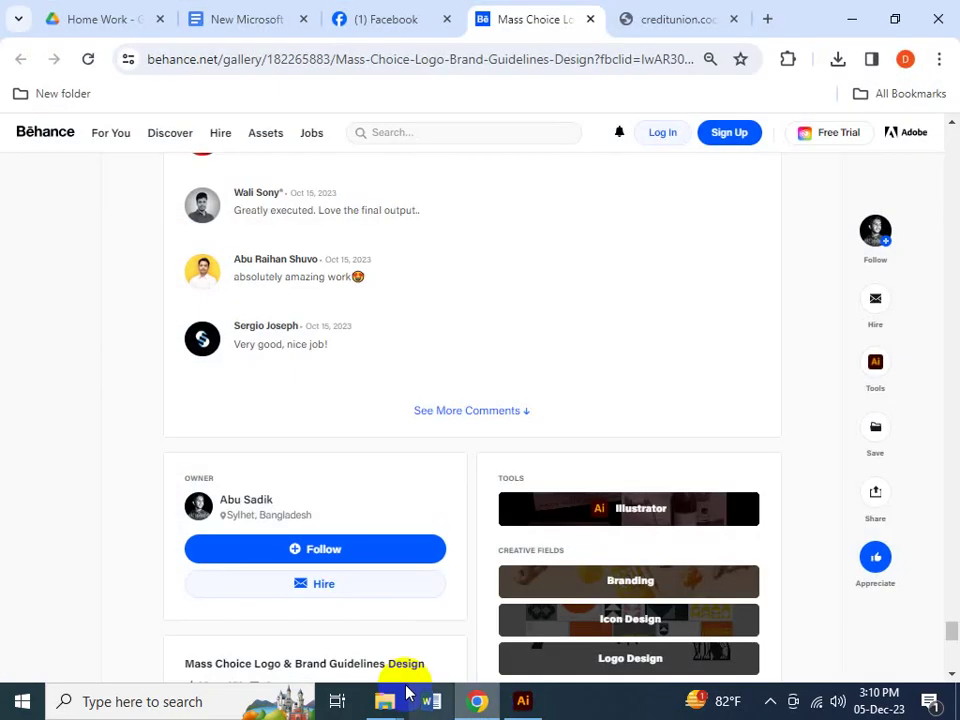
left_click(622, 22)
left_click(512, 10)
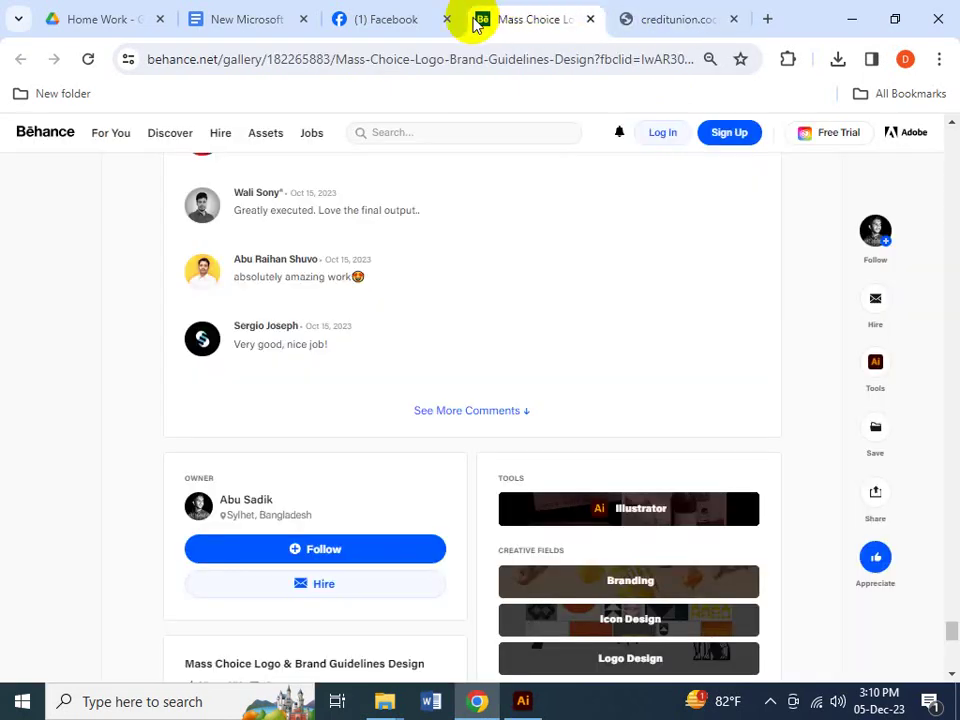
left_click(392, 20)
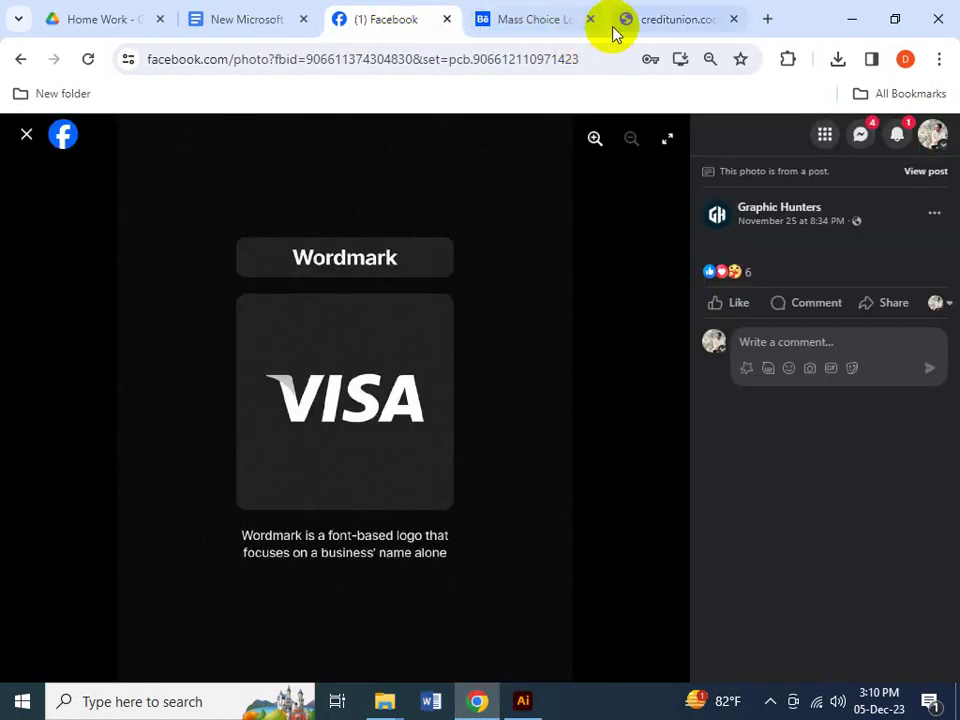
left_click(664, 24)
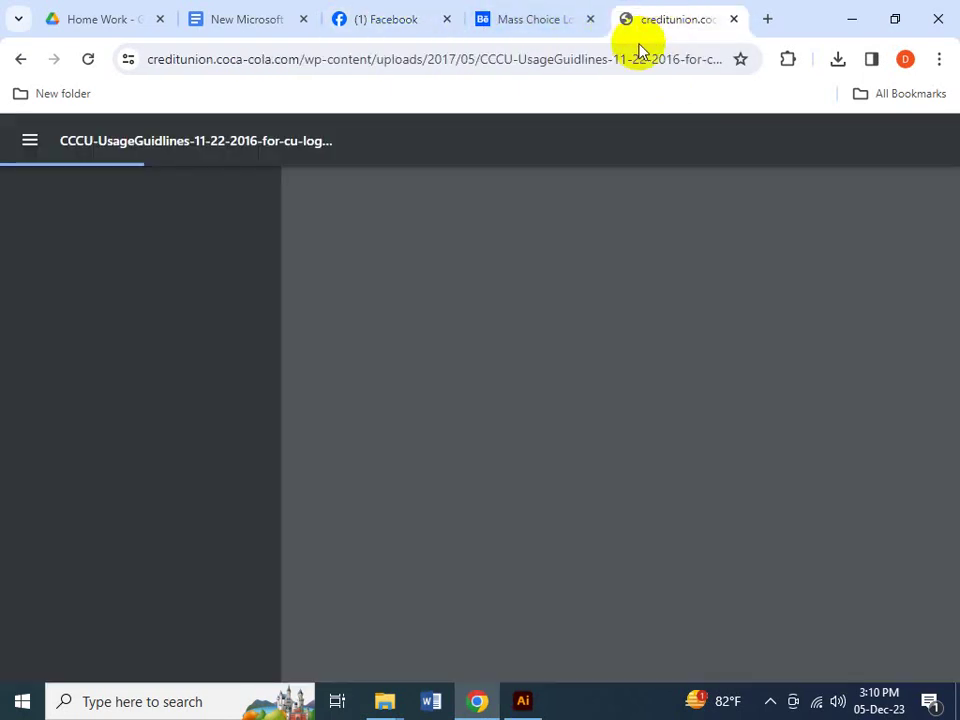
left_click(21, 59)
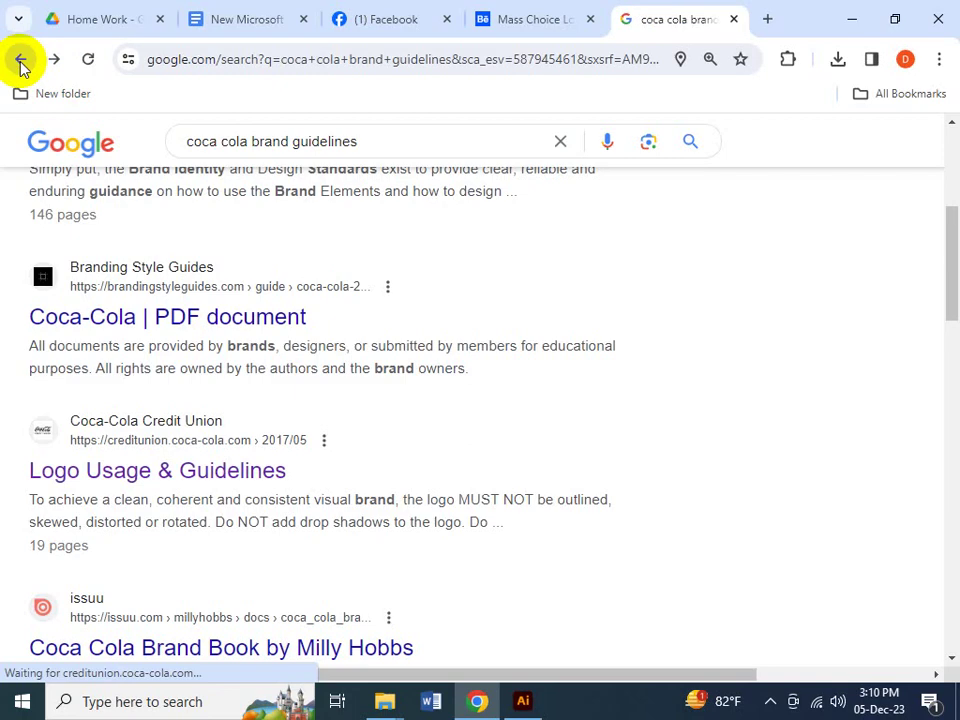
- Open the "Coca-Cola | PDF document" result from Branding Style Guides and look through its page for the guideline content
left_click(208, 320)
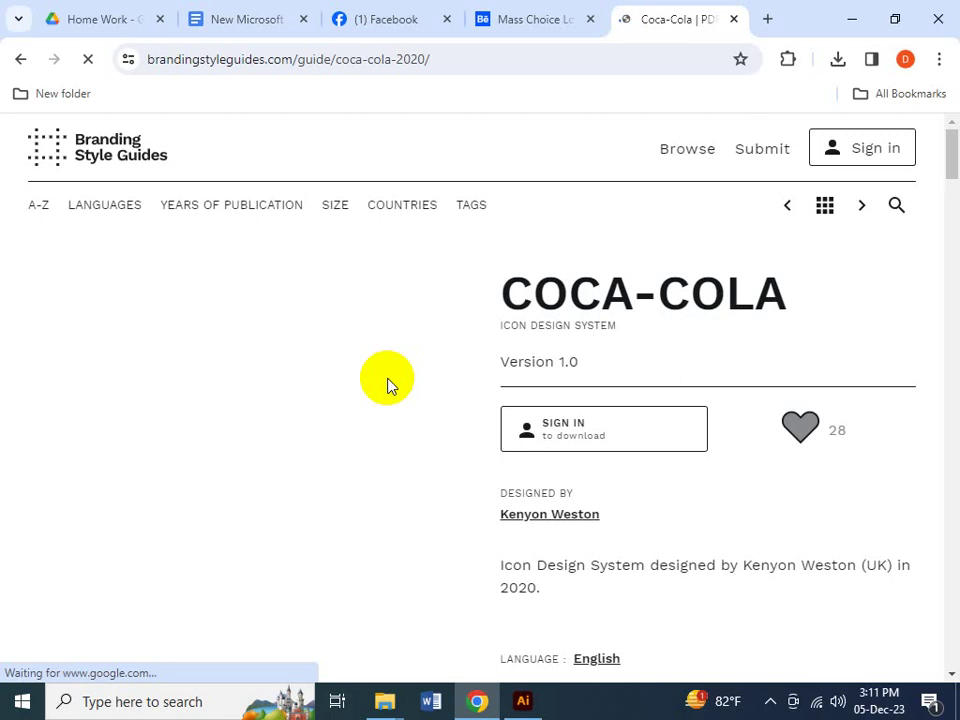
scroll(378, 330, "down", 6)
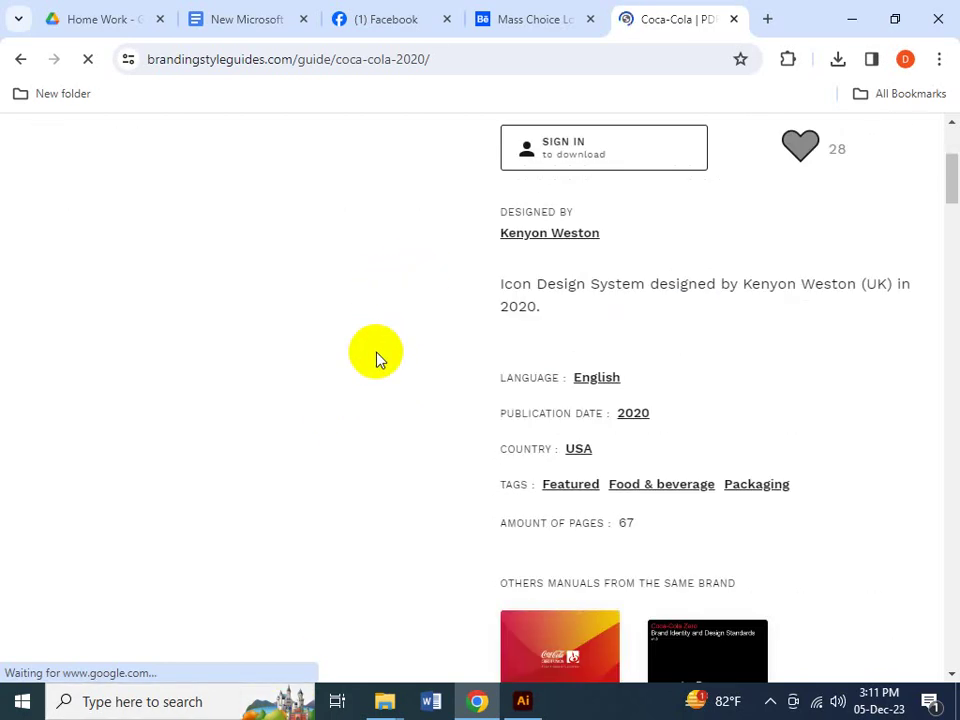
scroll(380, 350, "down", 10)
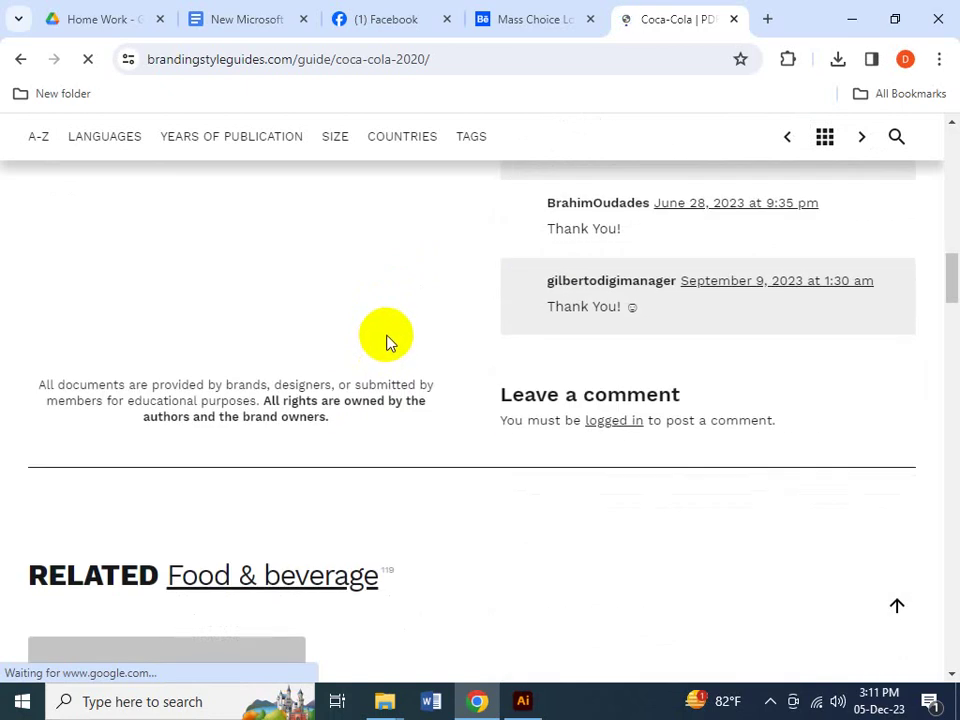
scroll(390, 342, "down", 10)
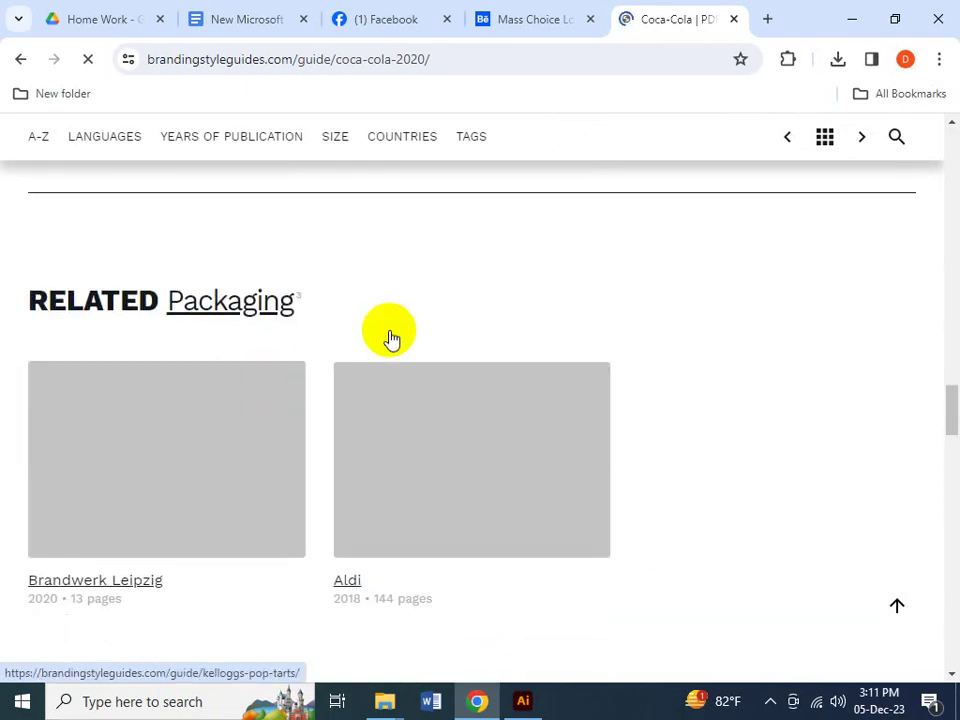
scroll(394, 344, "up", 6)
scroll(394, 344, "up", 20)
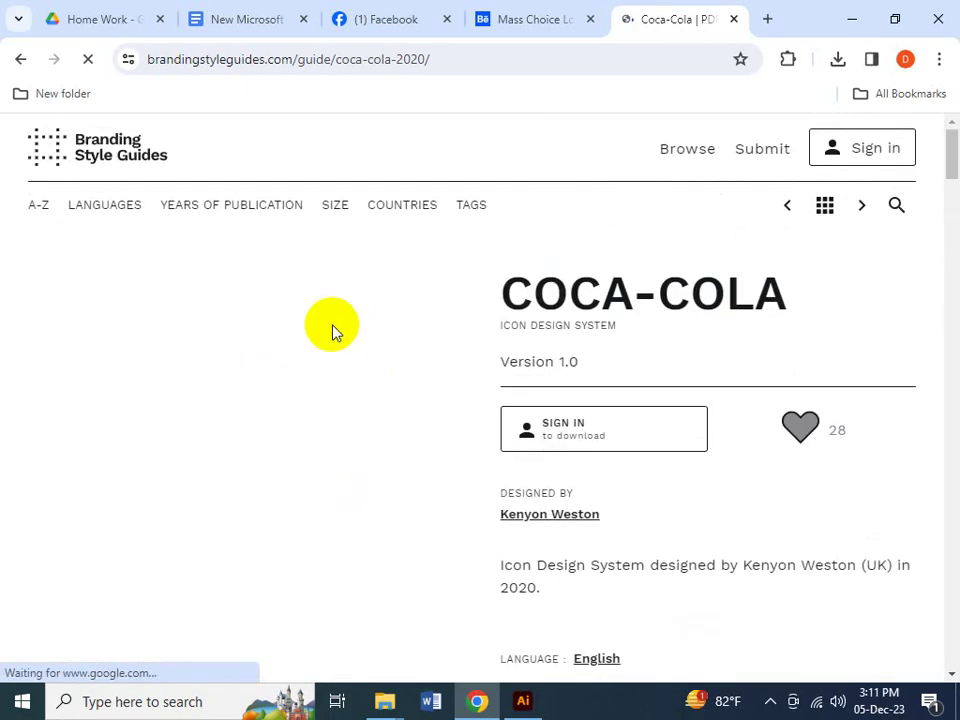
scroll(251, 339, "down", 12)
scroll(266, 328, "up", 12)
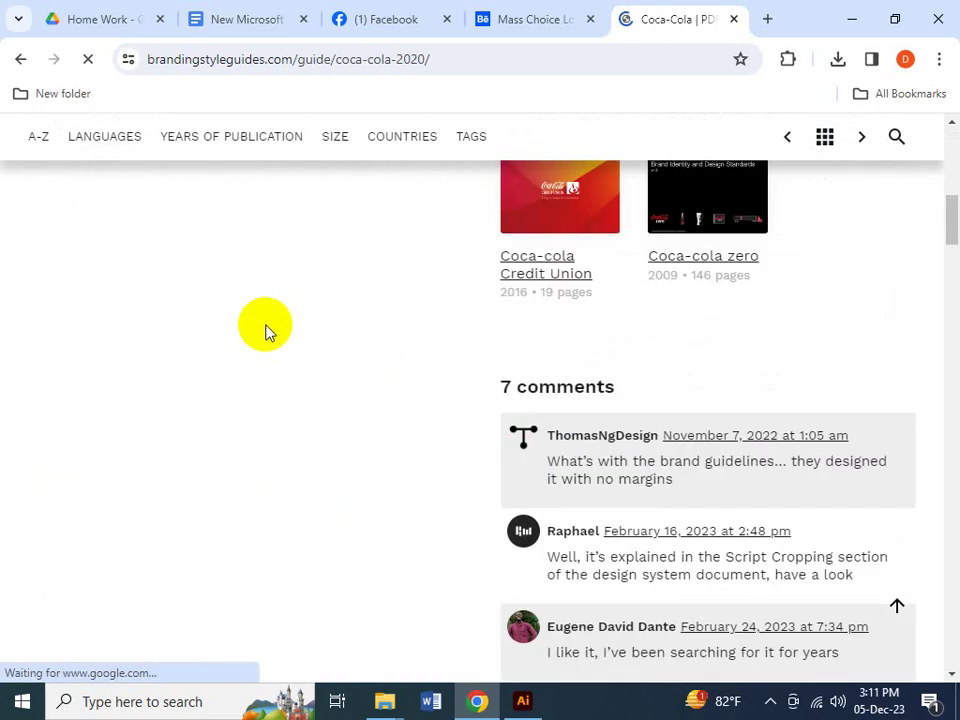
scroll(268, 330, "up", 2)
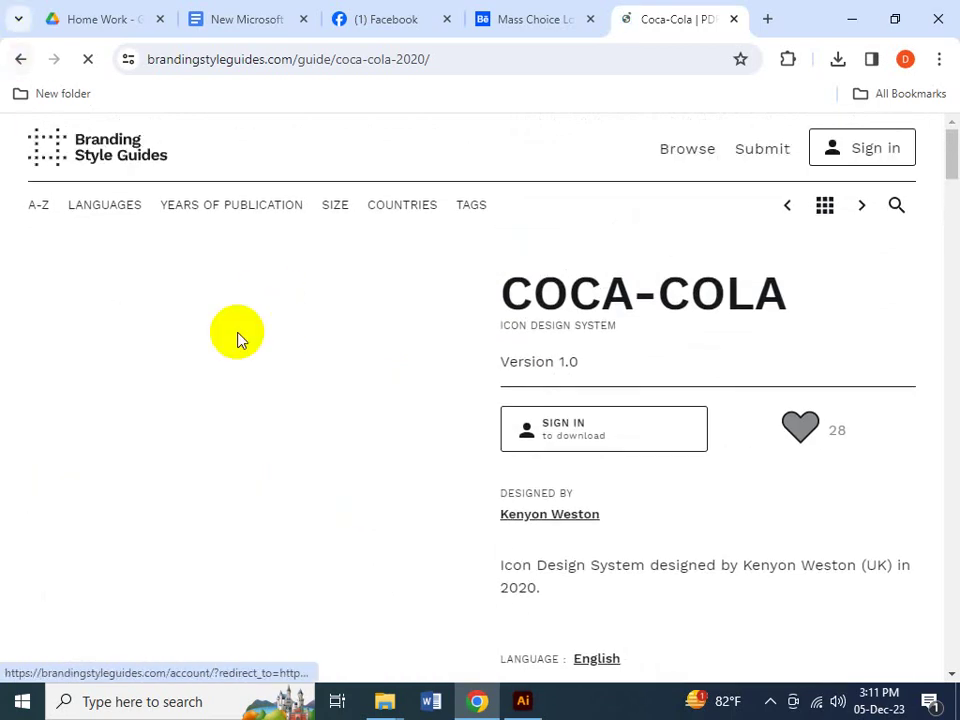
scroll(260, 345, "down", 5)
scroll(287, 345, "down", 10)
scroll(214, 392, "up", 12)
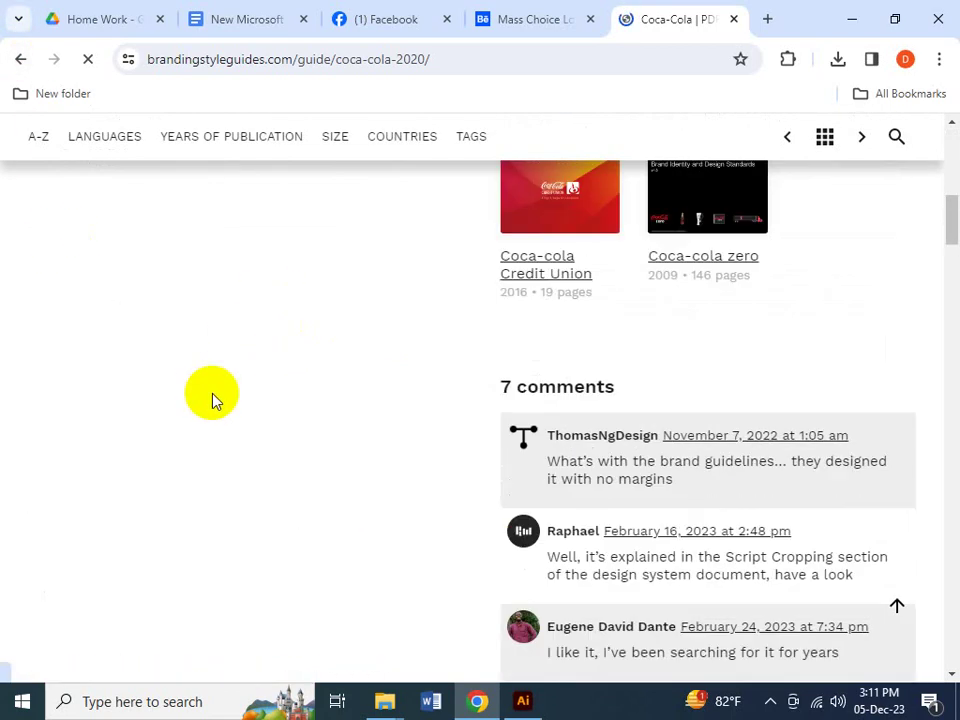
- Return to the Google results and try to view the "Coca-Cola Zero Brand Identity and Design Standards" PDF
left_click(19, 59)
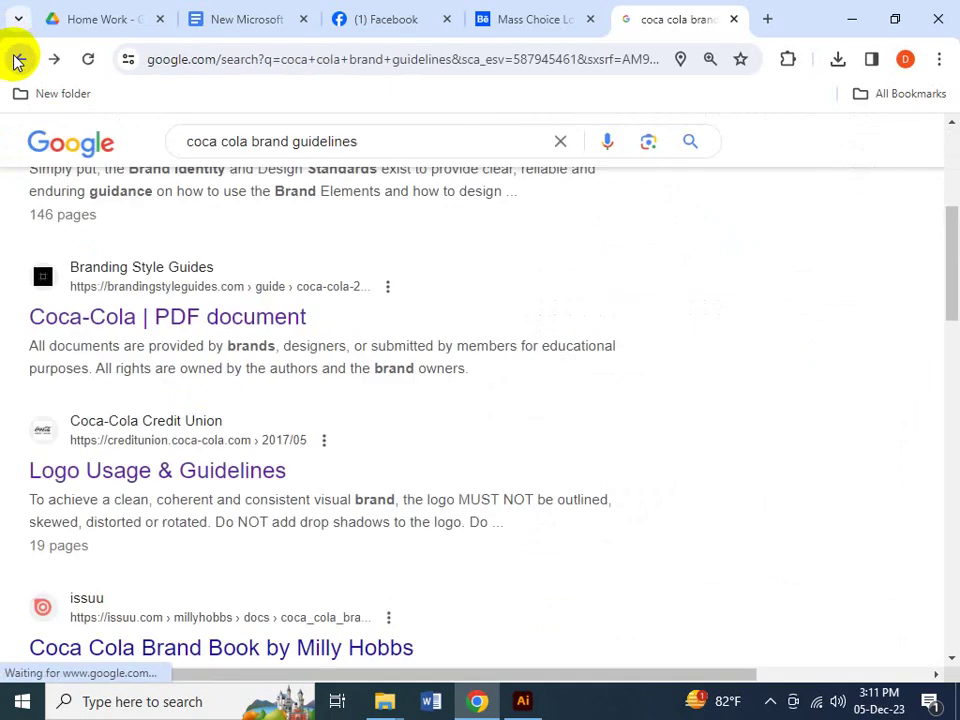
scroll(134, 318, "up", 3)
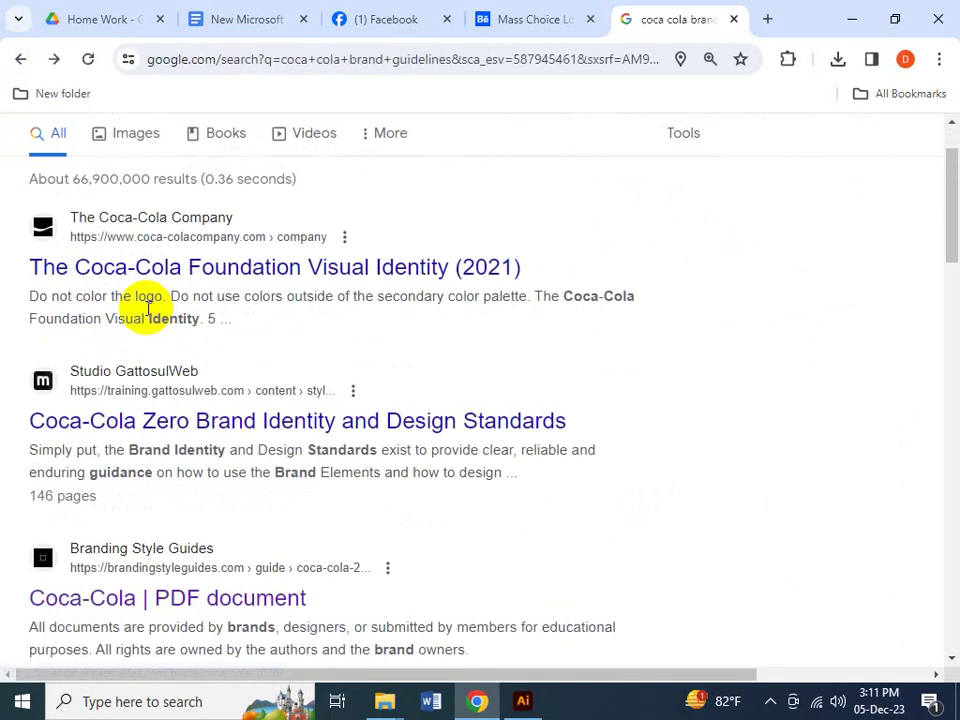
left_click(152, 421)
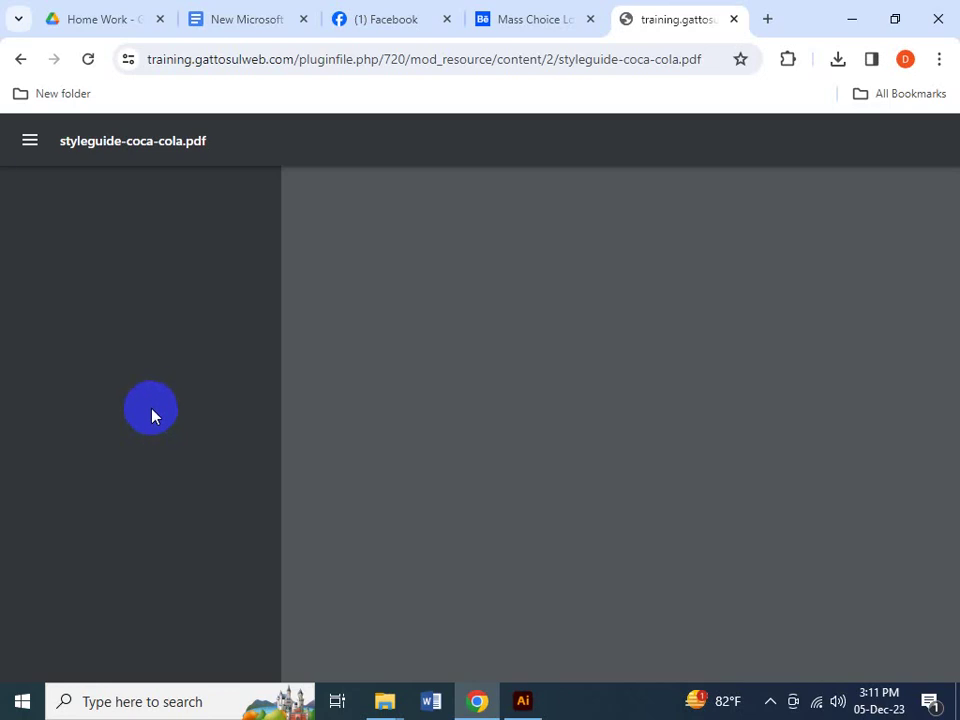
left_click(16, 61)
- Open "The Coca-Cola Foundation Visual Identity (2021)" PDF and examine the primary and secondary logos on light and dark backgrounds
left_click(175, 270)
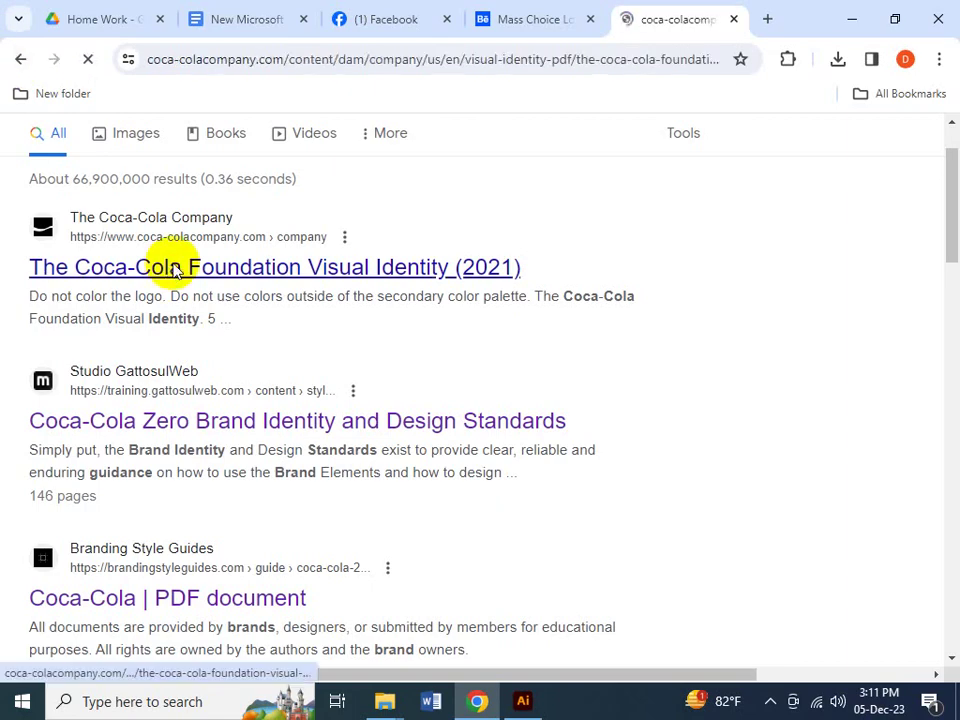
scroll(436, 388, "down", 5)
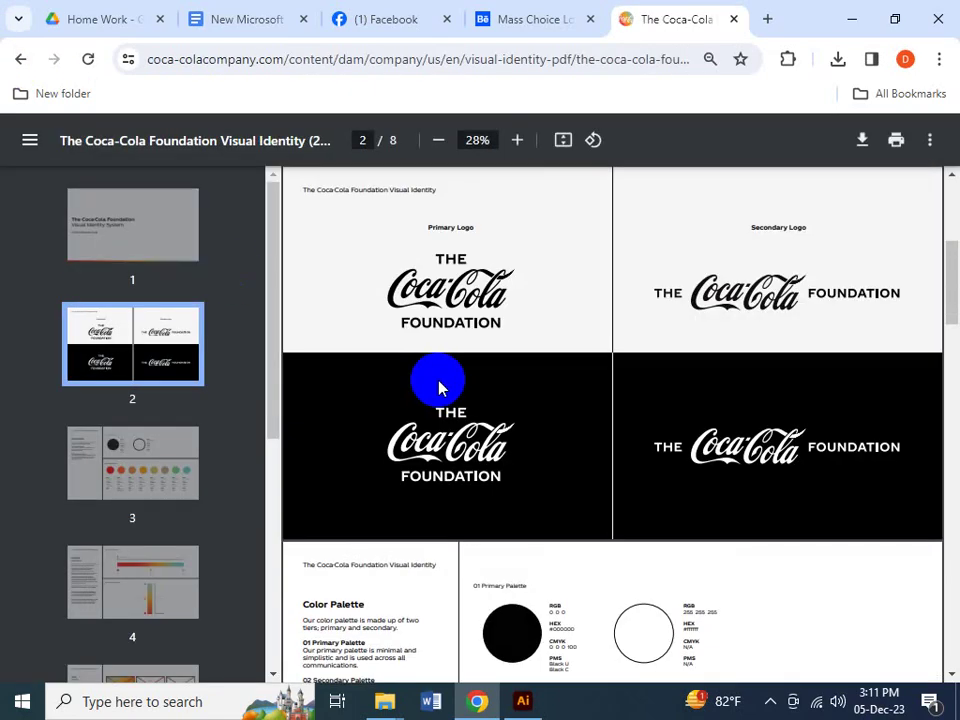
scroll(439, 386, "up", 5)
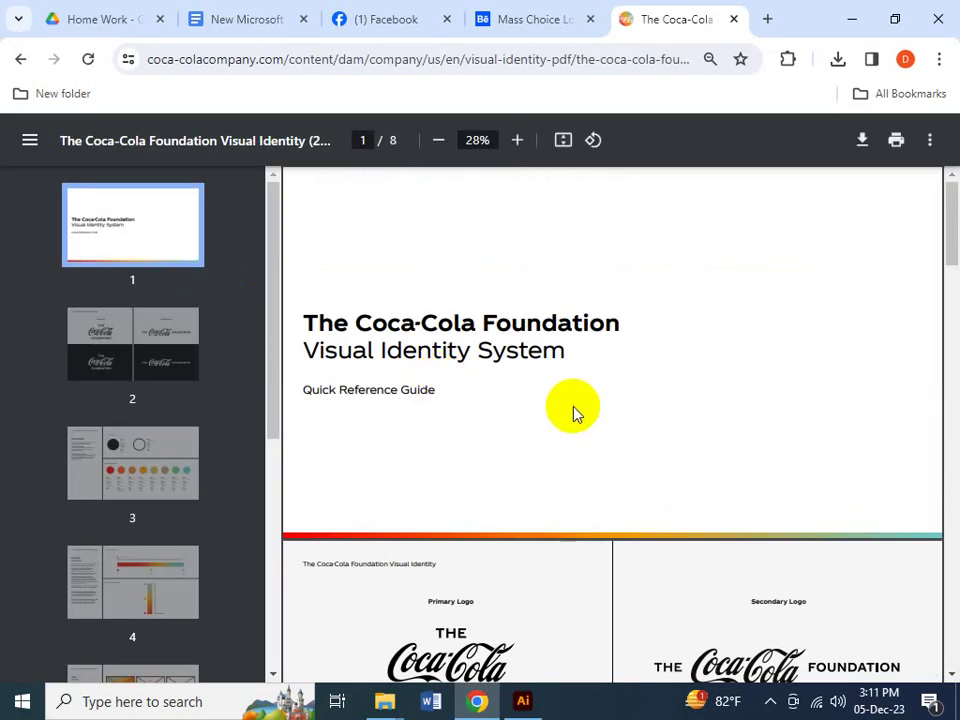
scroll(617, 407, "down", 5)
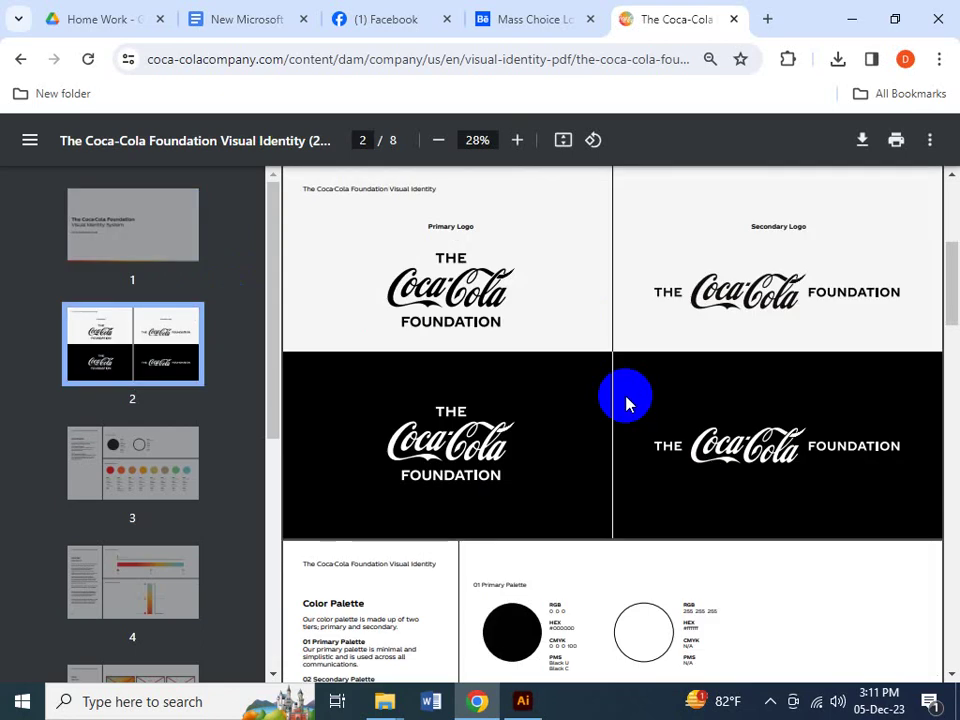
scroll(625, 400, "up", 1)
scroll(627, 399, "down", 1)
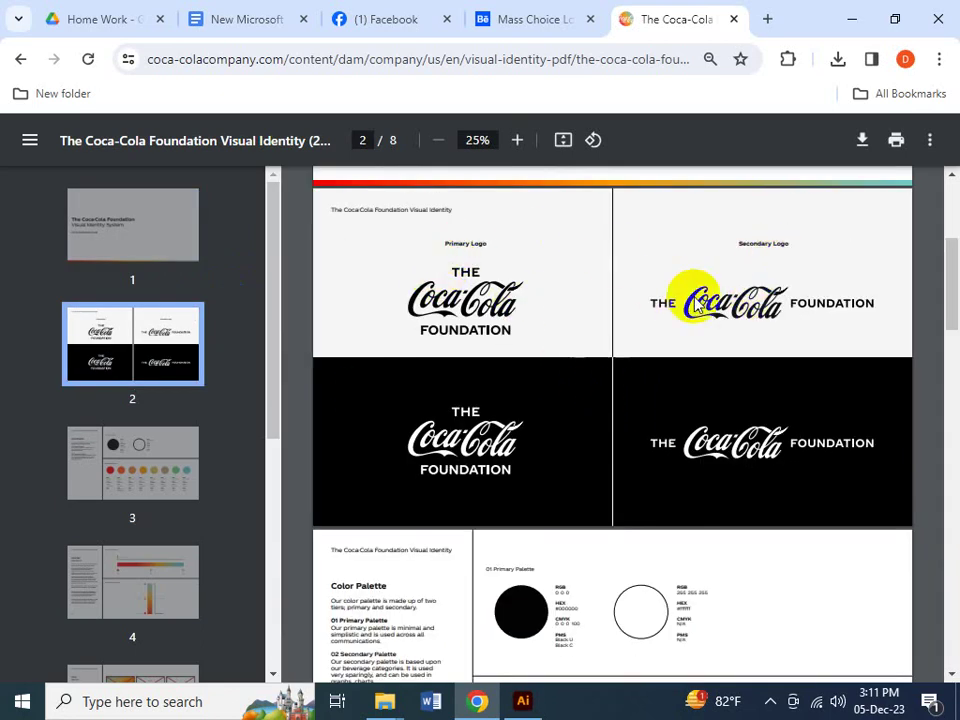
mouse_move(574, 435)
left_mouse_down()
mouse_move(482, 390)
mouse_move(742, 487)
left_mouse_up()
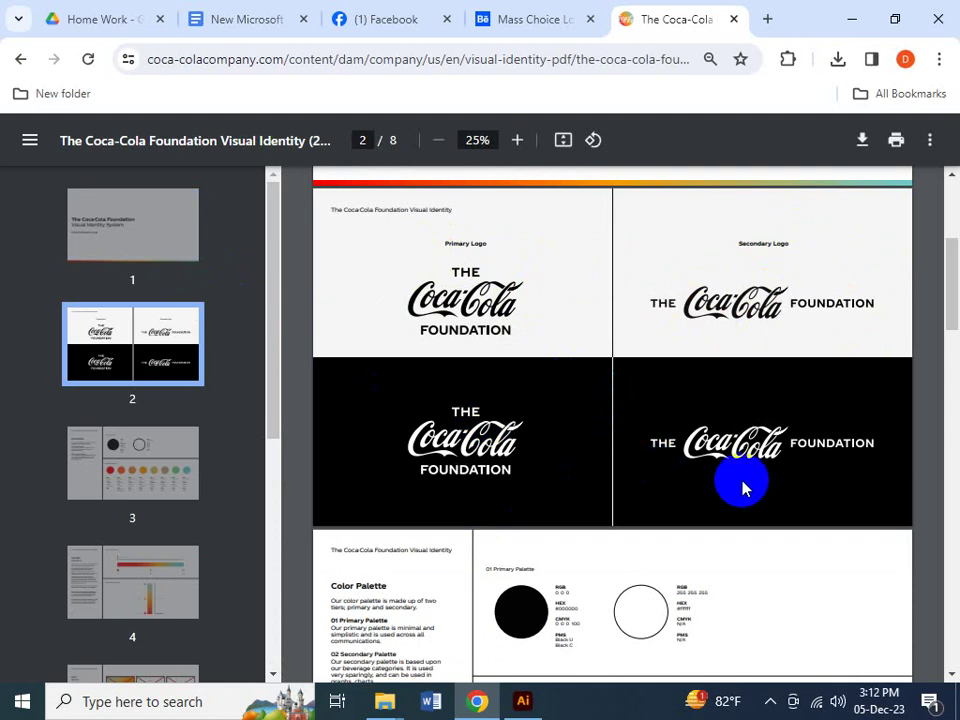
- Examine the PDF's primary and secondary color palettes, color bar orientations and the color "Don'ts" page
scroll(742, 487, "down", 2)
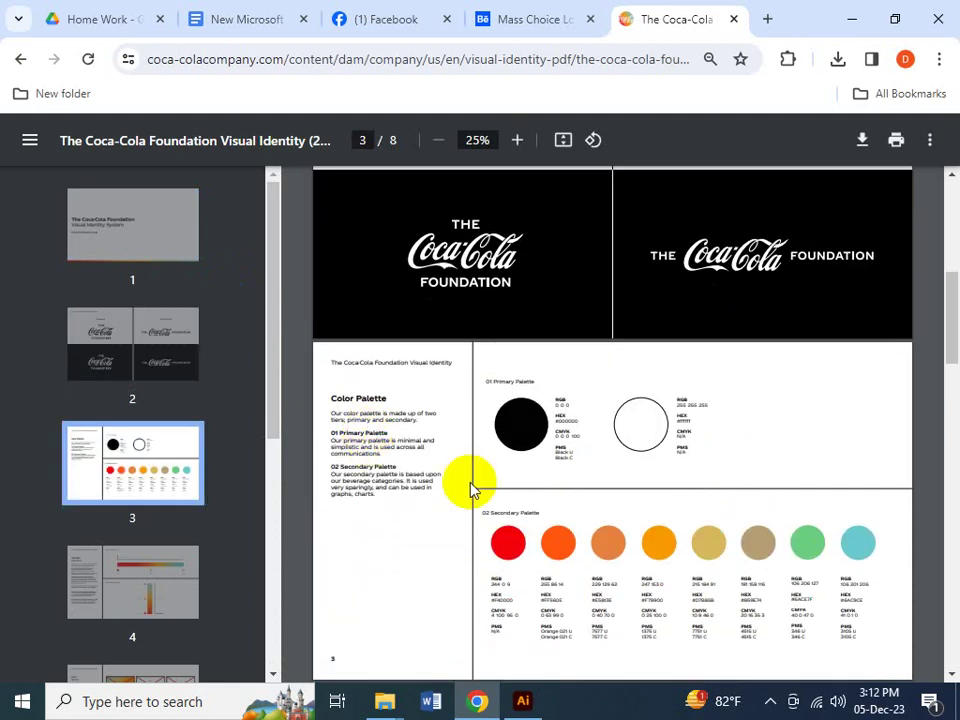
left_click(515, 405)
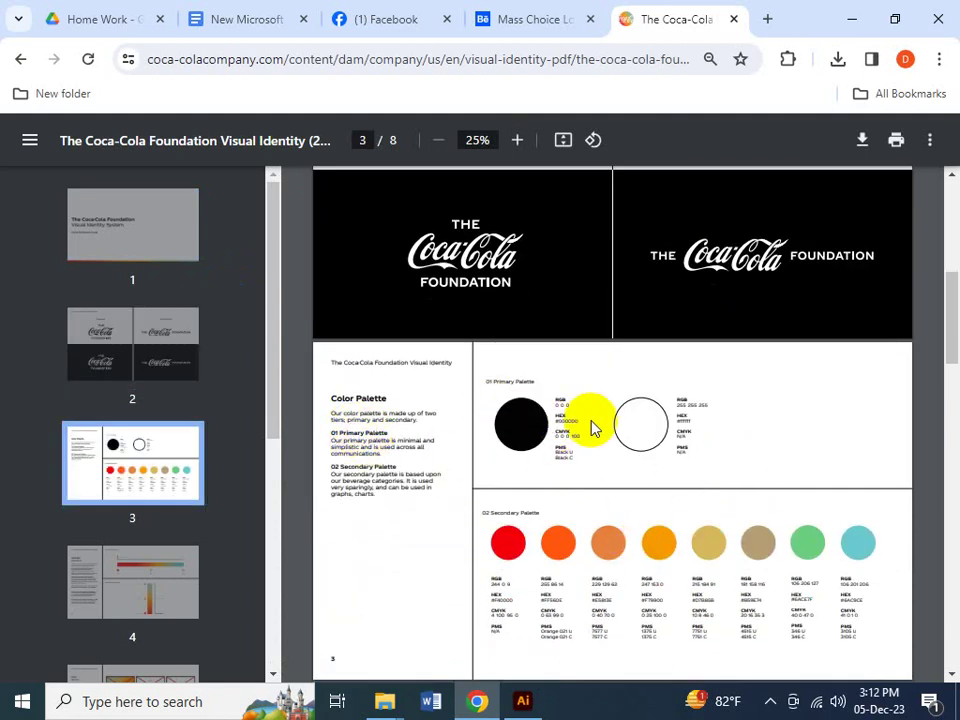
left_click(535, 417)
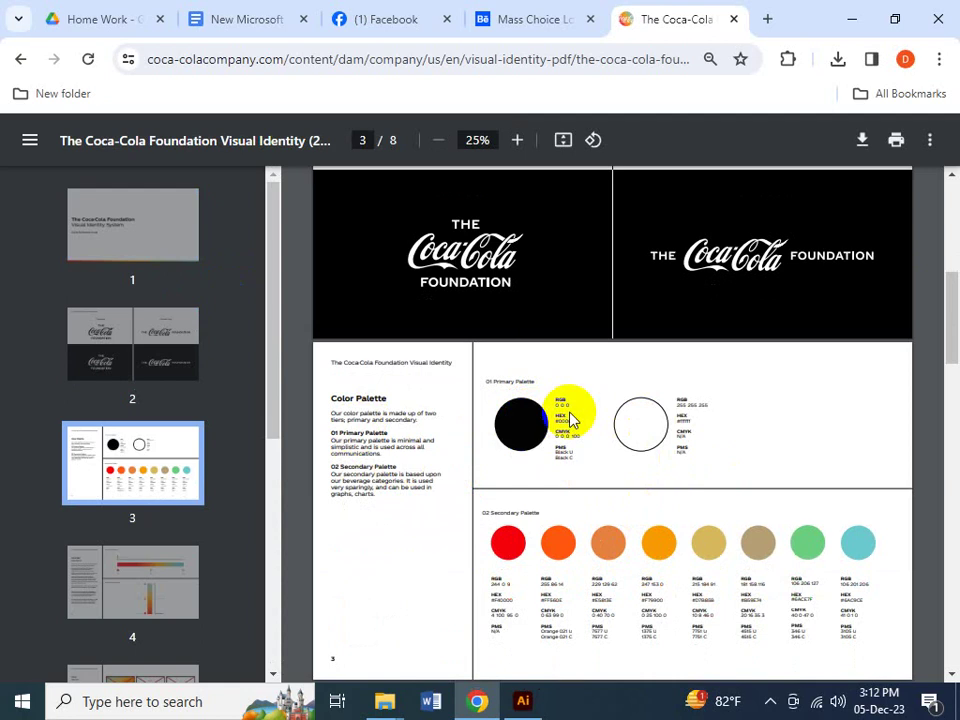
scroll(615, 590, "down", 1)
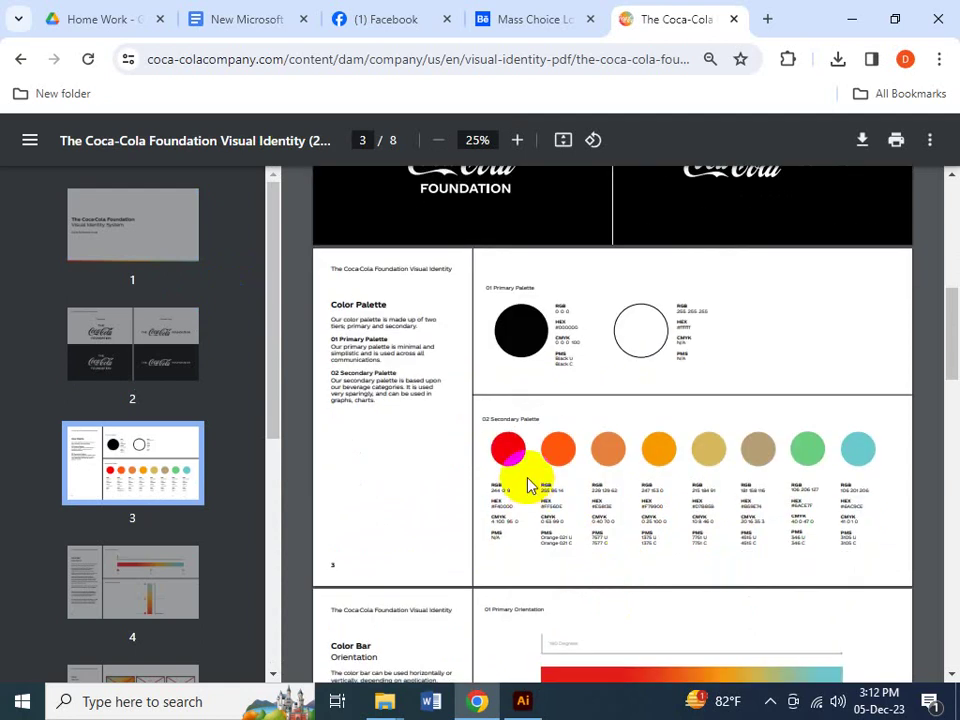
scroll(750, 480, "down", 4)
scroll(600, 480, "down", 2)
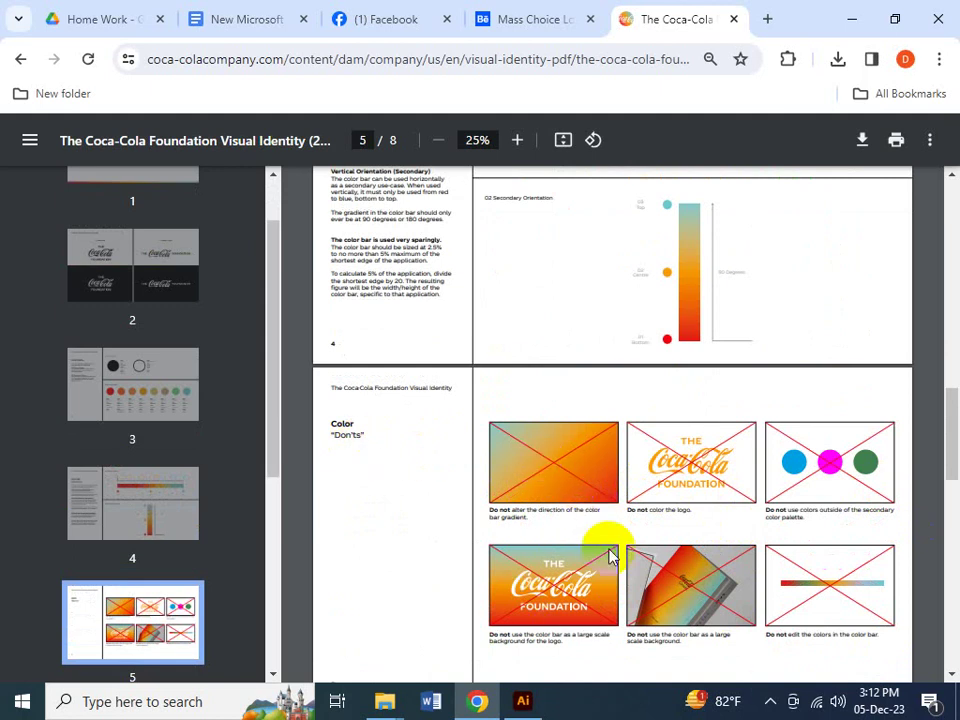
- Examine the TCCC Unity font page up close, covering its headline, text and condensed samples and the usage rules
scroll(720, 580, "down", 4)
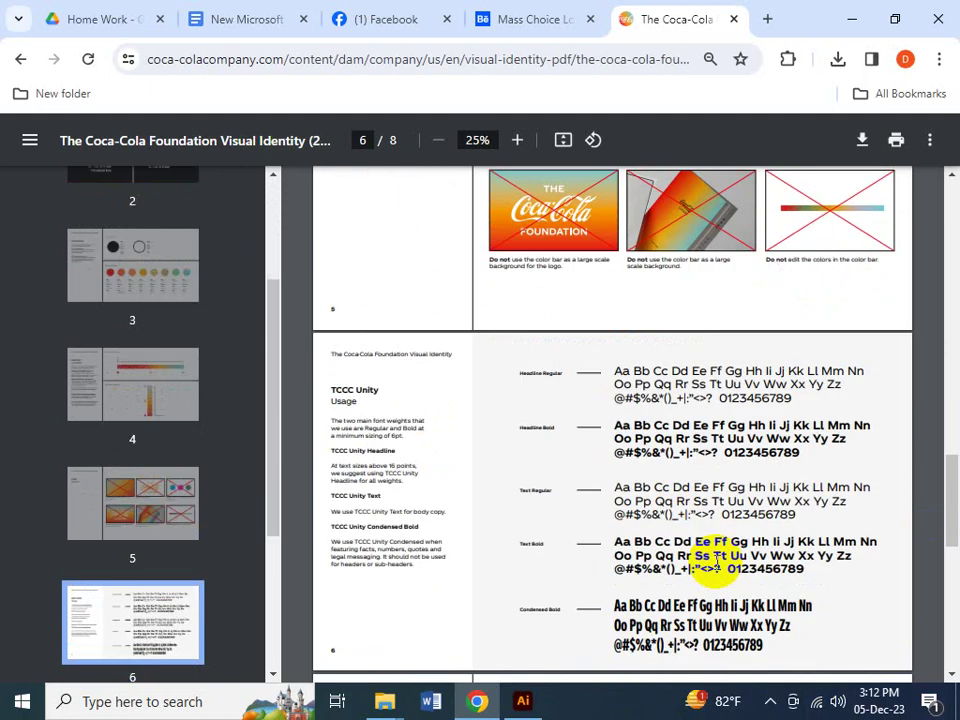
scroll(716, 562, "down", 1)
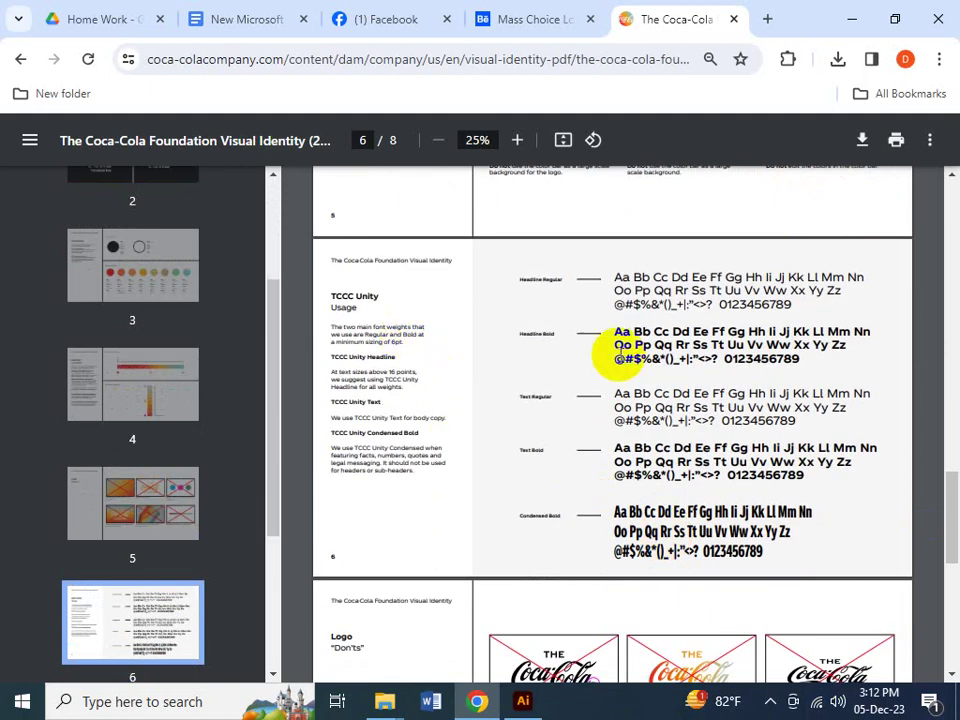
scroll(636, 358, "up", 5)
scroll(530, 370, "down", 2)
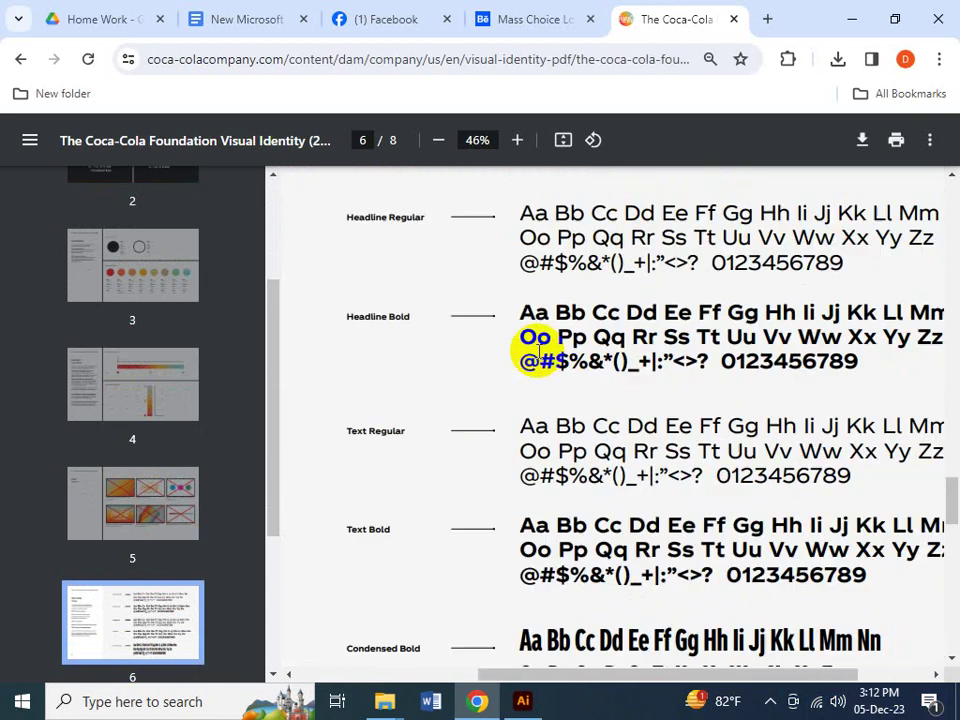
left_click_drag(506, 681, 315, 679)
scroll(386, 368, "up", 1)
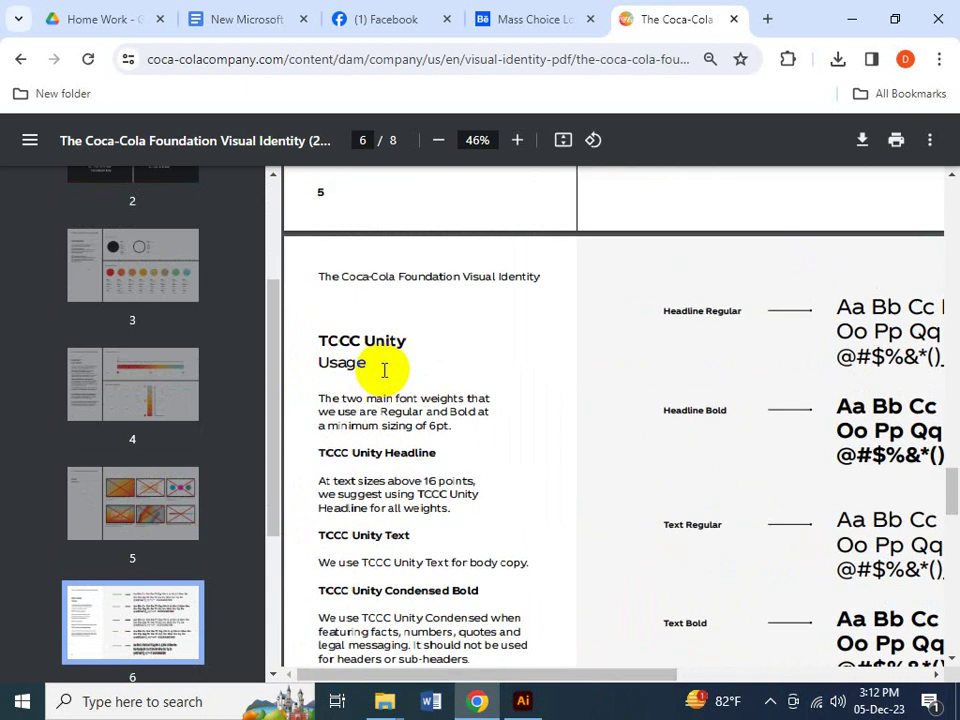
double_click(385, 341)
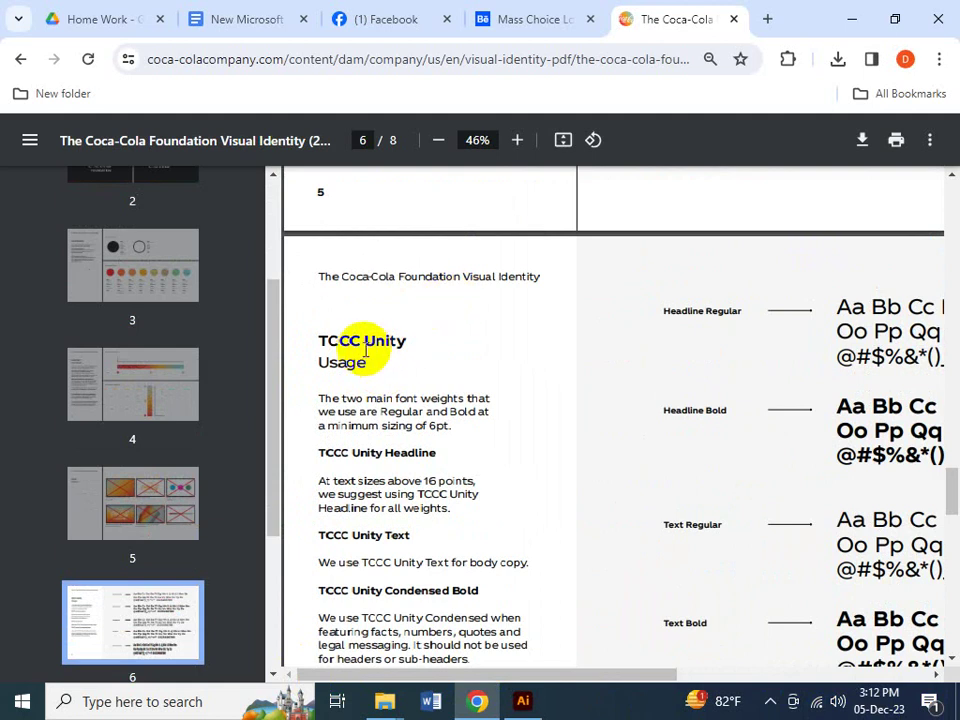
left_click(366, 368)
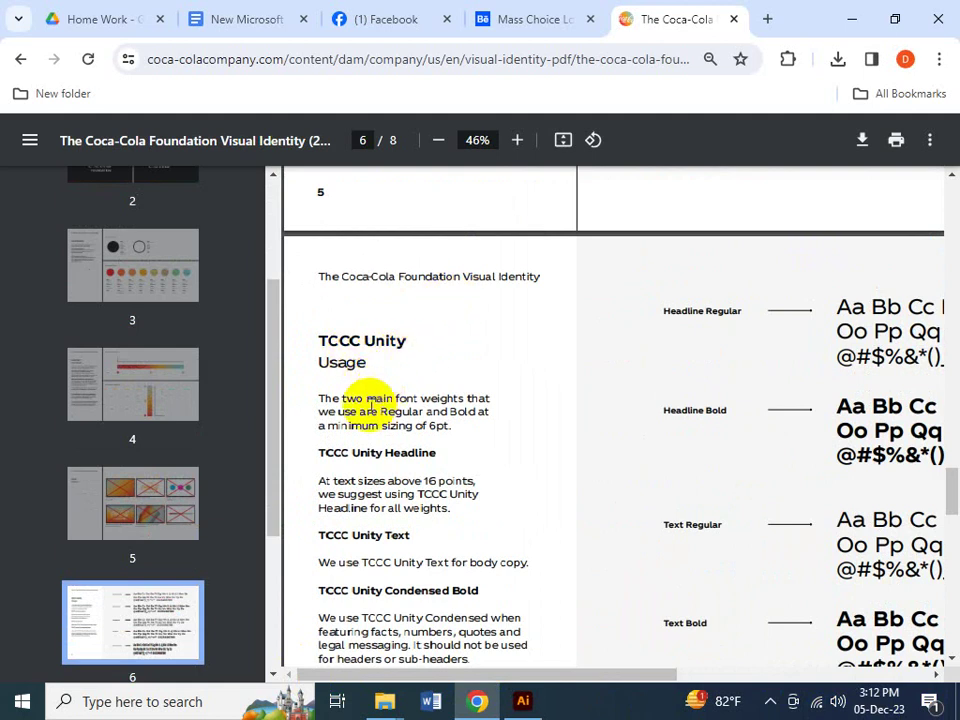
- Read the TCCC Unity usage rules for Headline, Text and Condensed Bold, highlighting the font name in the page heading
scroll(381, 424, "down", 2)
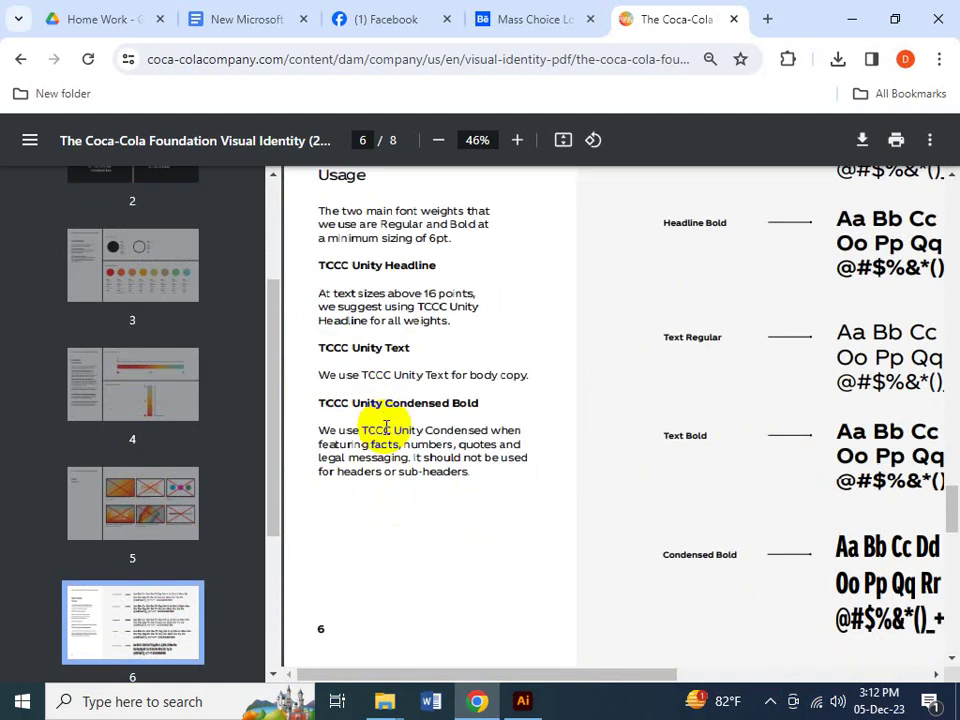
scroll(386, 428, "down", 1, "ctrl")
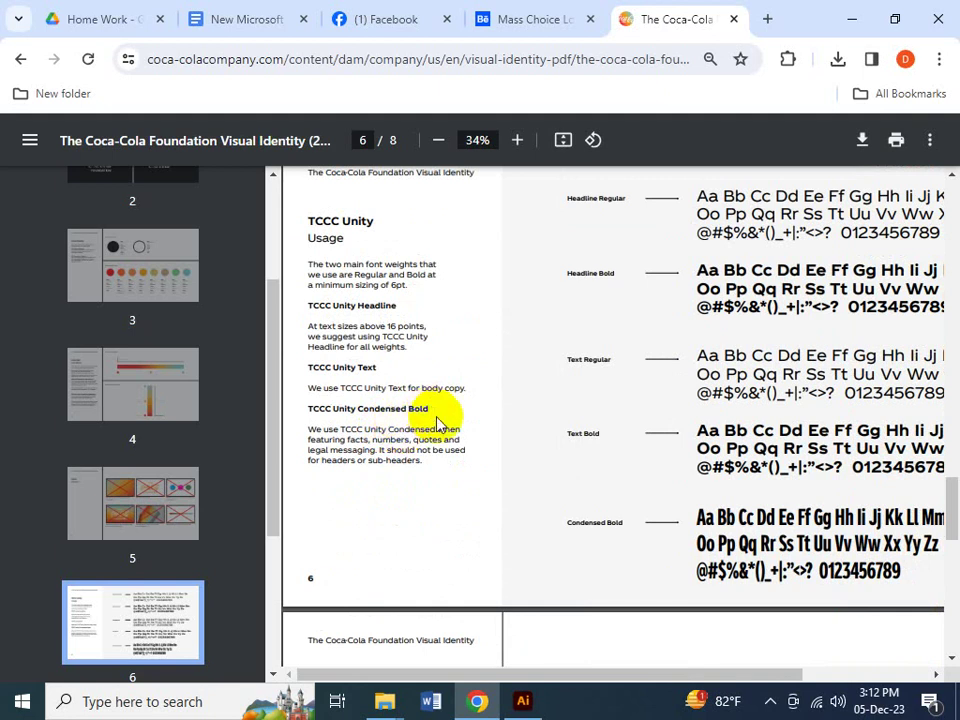
scroll(436, 422, "down", 2)
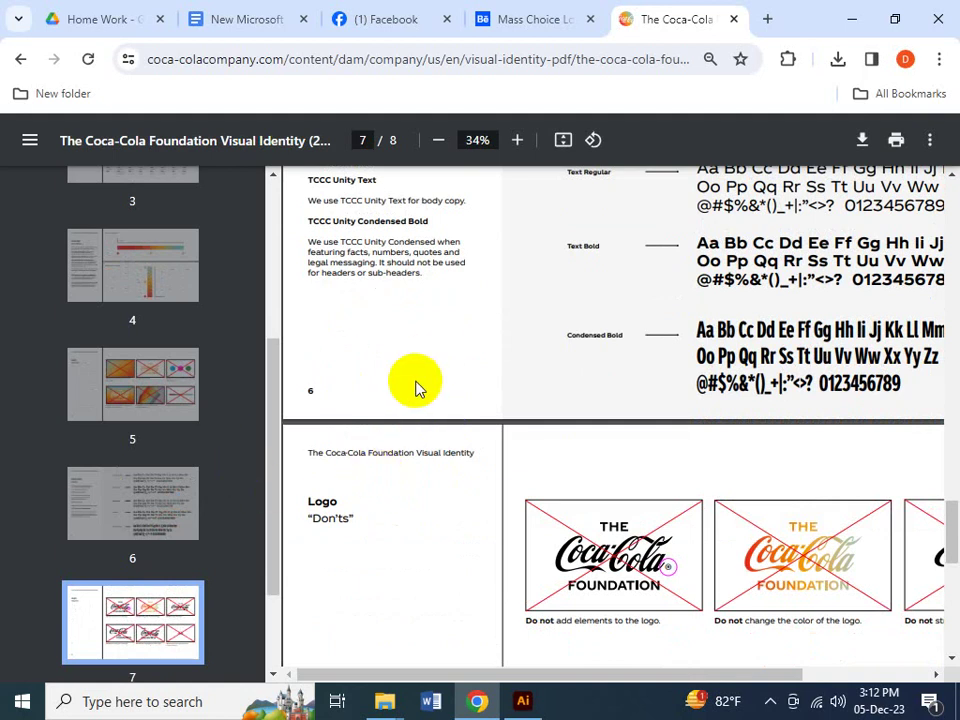
scroll(420, 395, "up", 1)
scroll(422, 398, "up", 5)
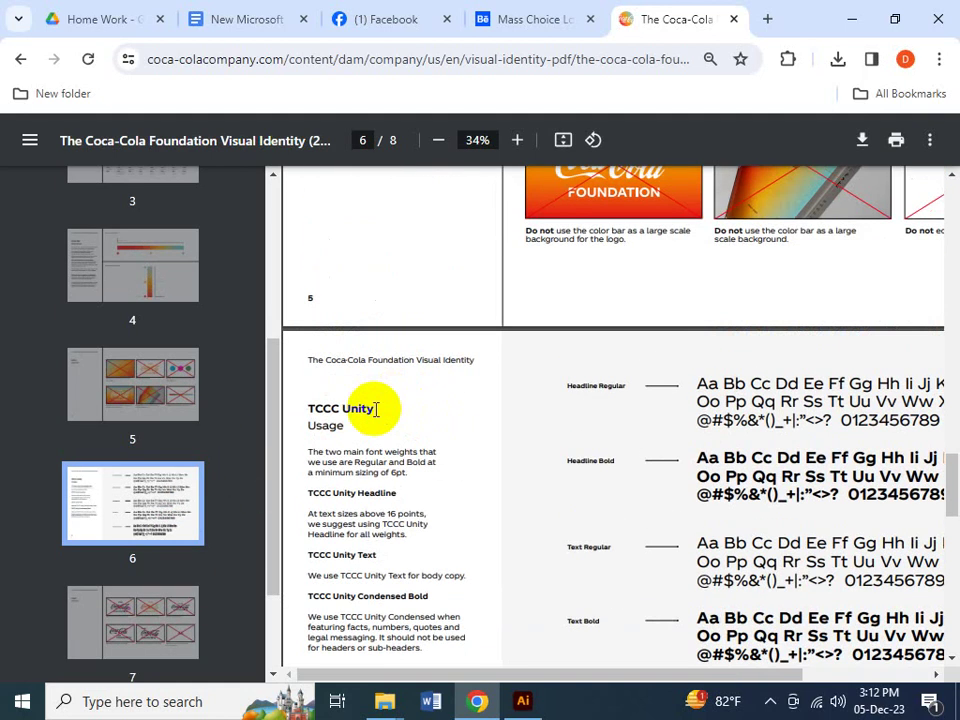
scroll(370, 400, "down", 2)
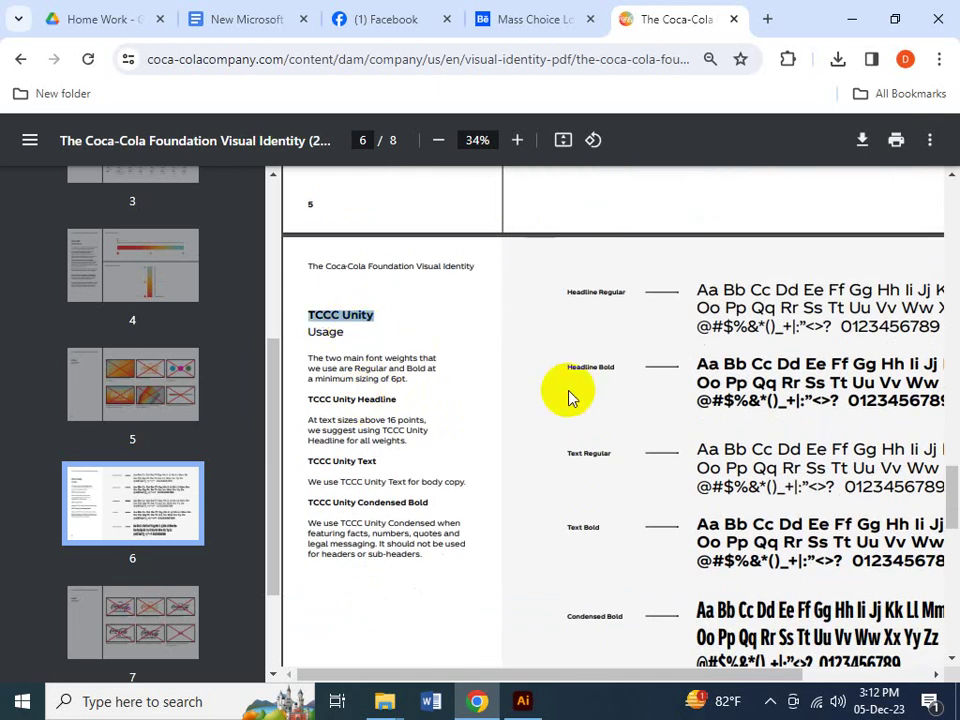
- Compare the Headline, Text and Condensed Bold character samples on the TCCC Unity page
scroll(568, 392, "down", 1, "ctrl")
scroll(815, 510, "up", 1, "ctrl")
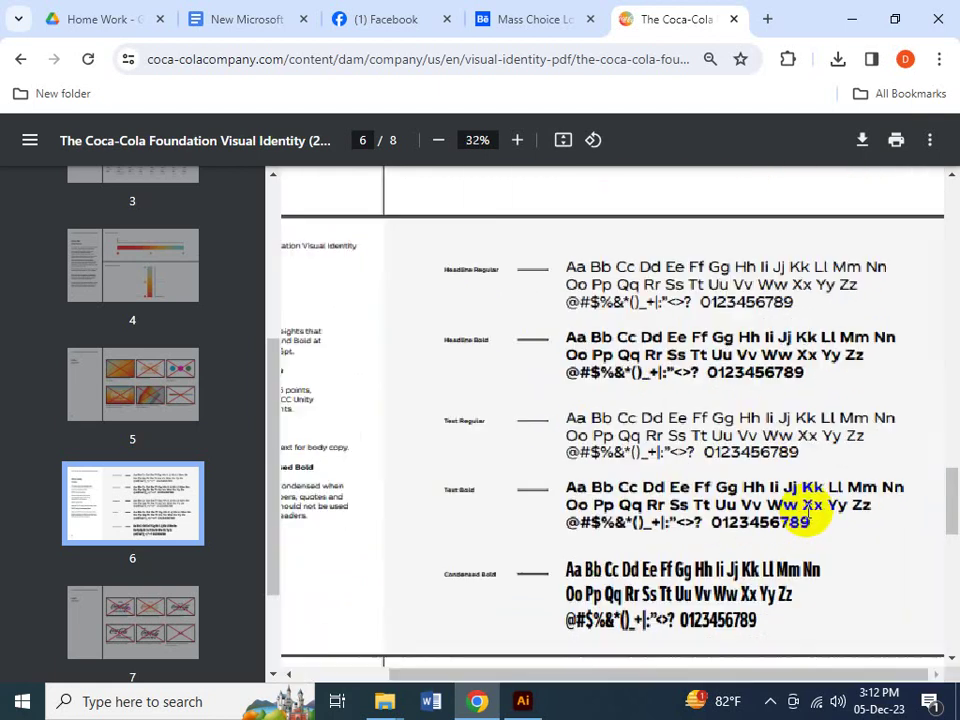
scroll(641, 455, "up", 2, "ctrl")
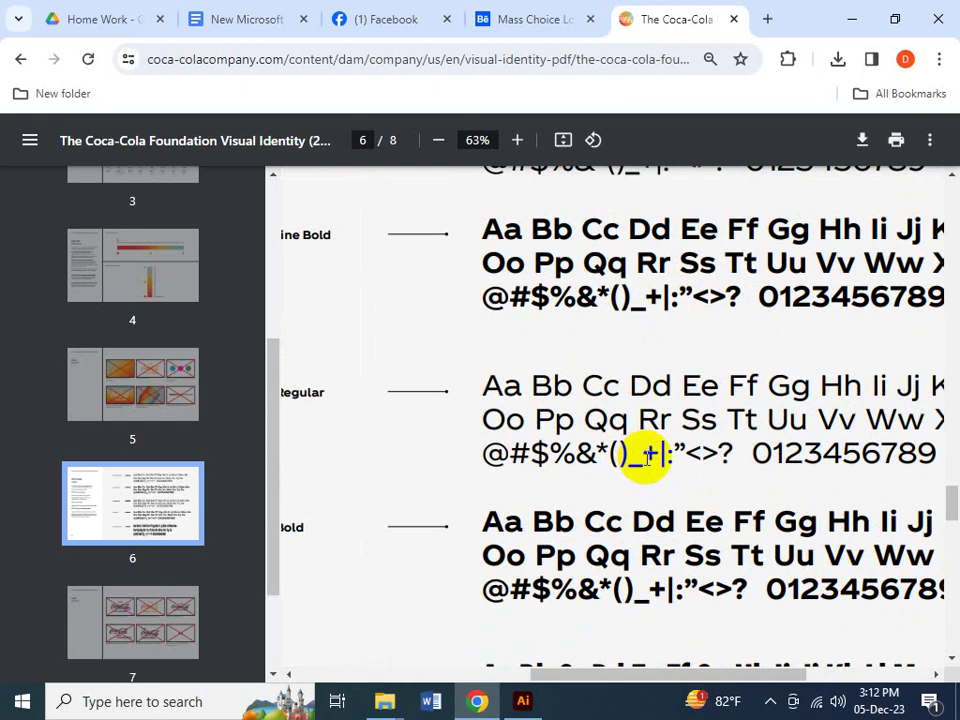
scroll(647, 457, "down", 2, "ctrl")
scroll(622, 512, "up", 6, "ctrl")
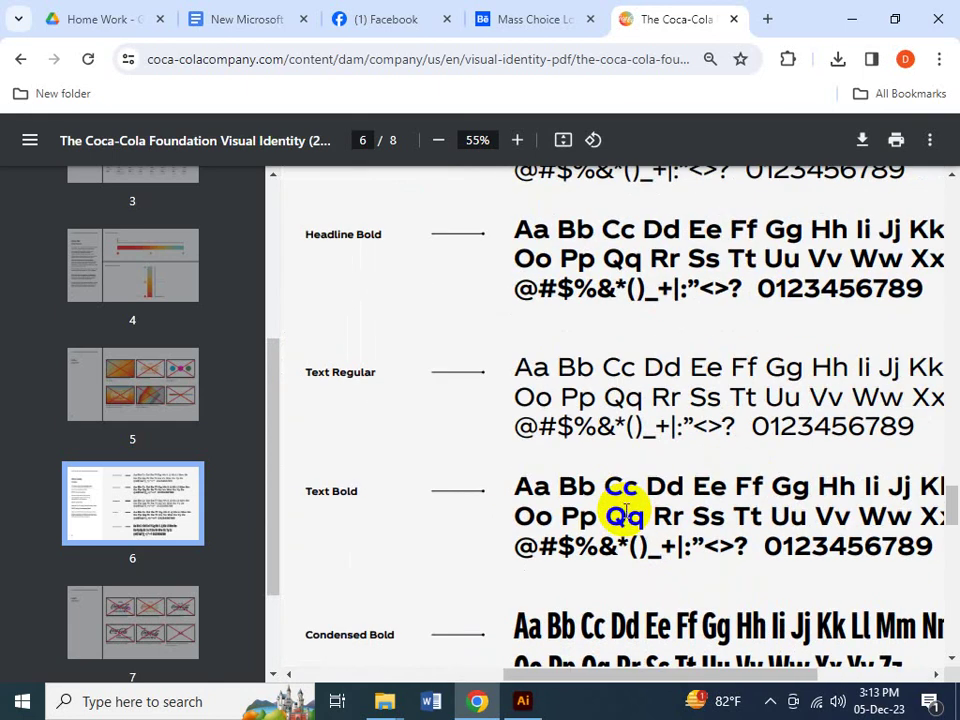
scroll(626, 512, "down", 3, "ctrl")
scroll(632, 510, "down", 8, "ctrl")
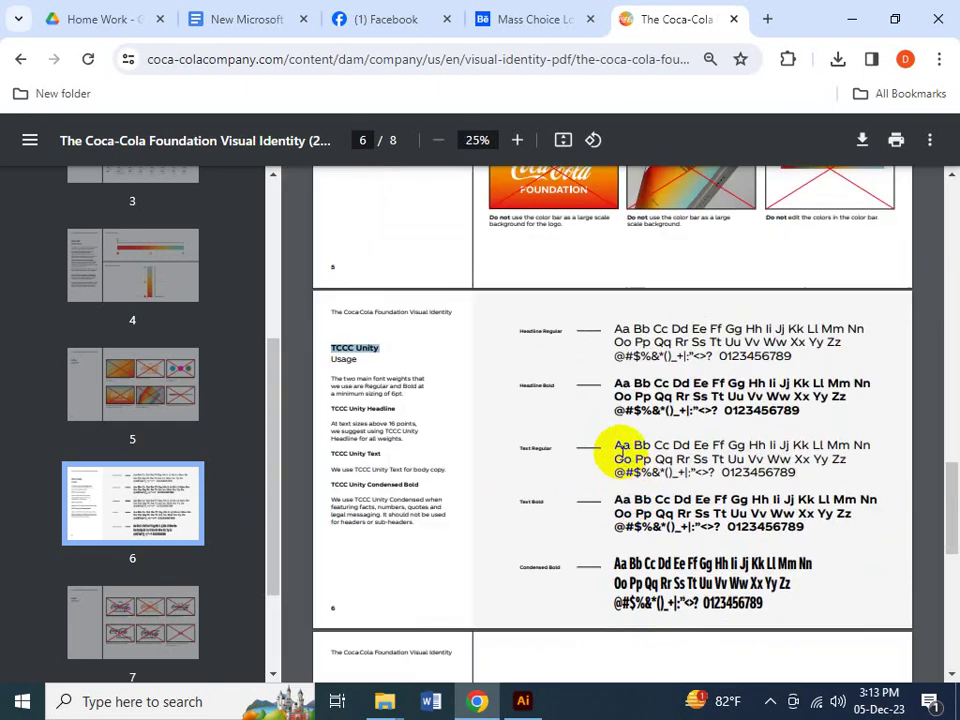
- Skim the PDF's logo "Don'ts" and Contact Details pages and return to the TCCC Unity samples
scroll(613, 446, "up", 2)
scroll(618, 468, "down", 3)
scroll(613, 465, "down", 5)
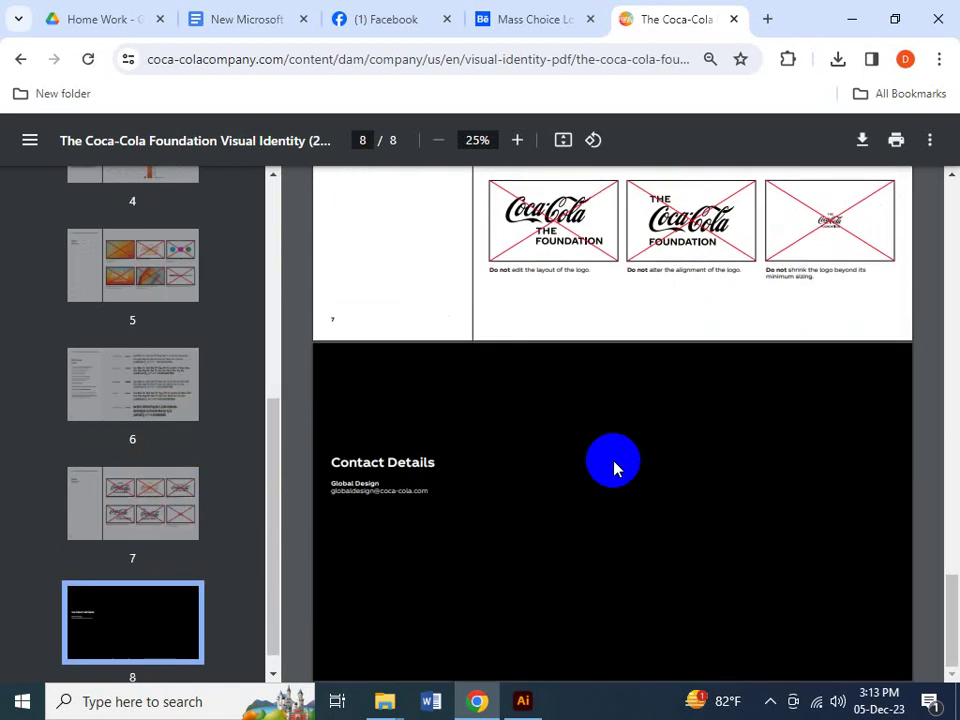
scroll(500, 465, "up", 4)
scroll(476, 371, "up", 2, "ctrl")
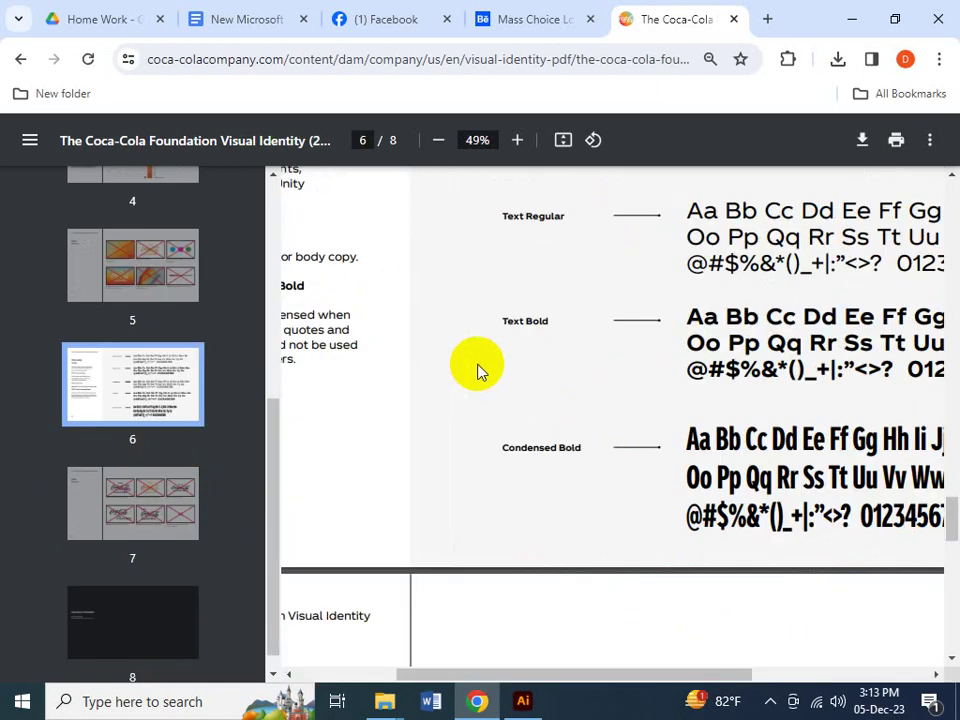
- Search Google in a new tab for "TCCC Unity" and show the image results
left_click(767, 19)
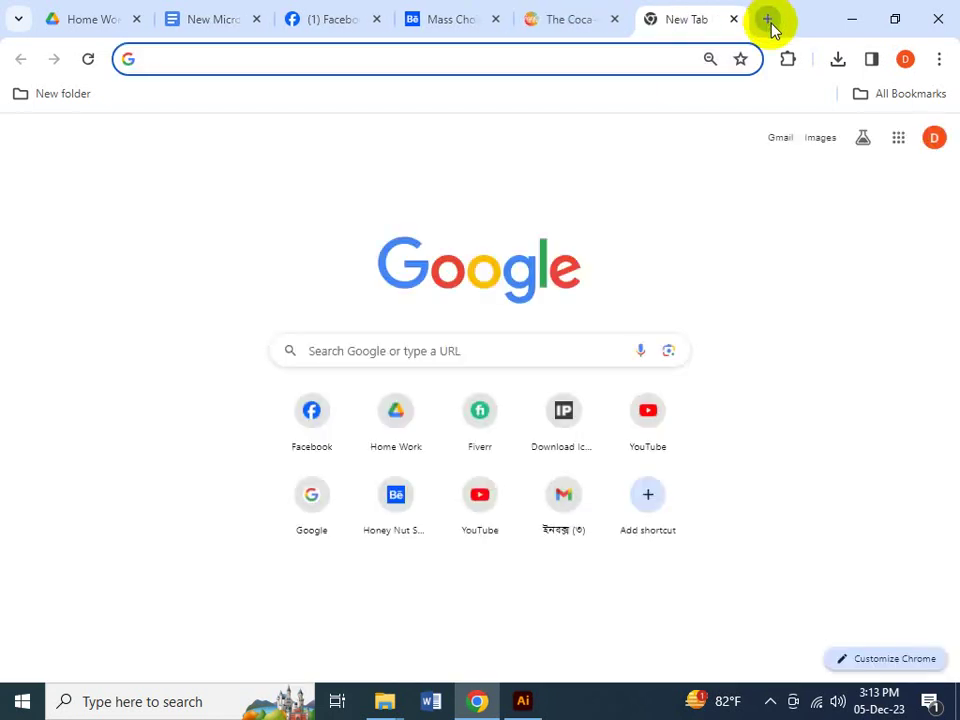
type("TCCC Unity")
key("Return")
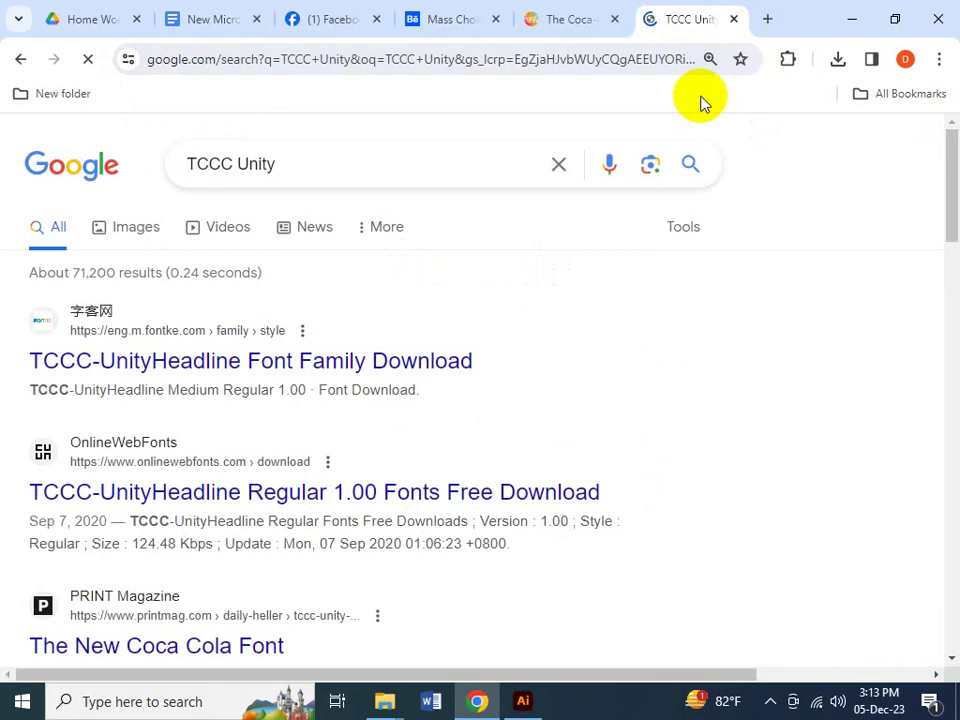
left_click(128, 222)
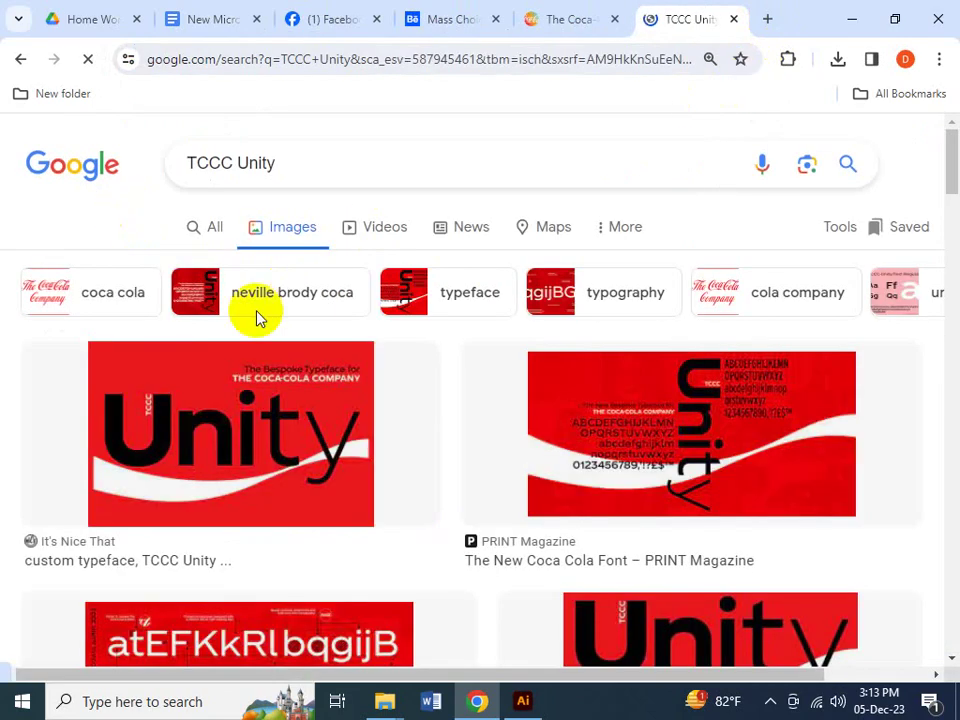
- Browse the TCCC Unity image results, examining the typeface specimens, character sets and Coca-Cola poster examples
scroll(426, 411, "down", 5)
scroll(426, 411, "down", 3)
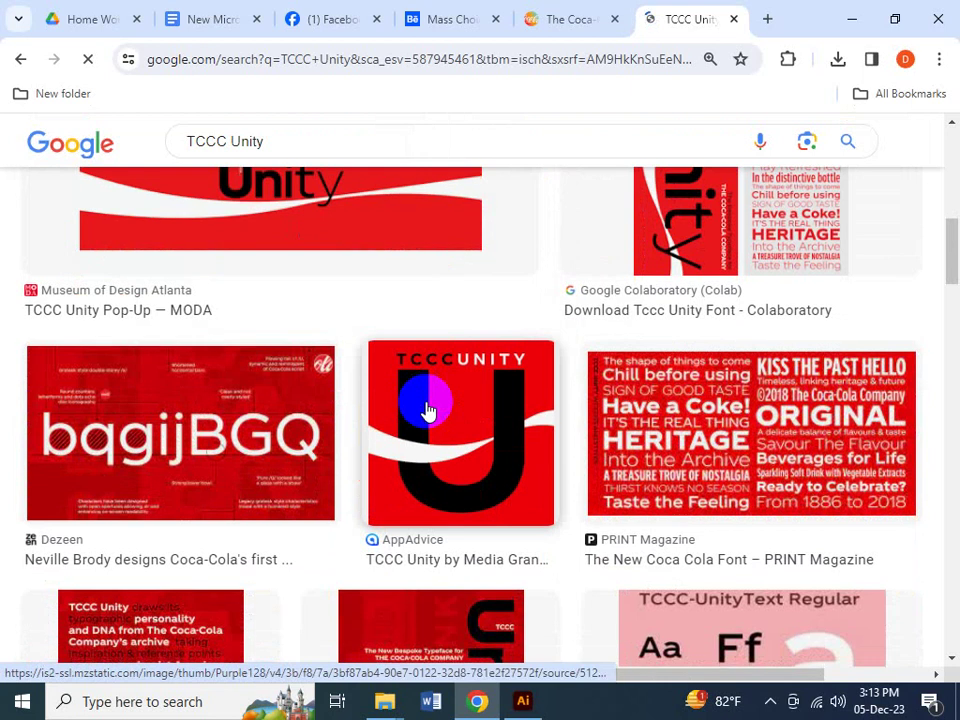
scroll(426, 411, "down", 1)
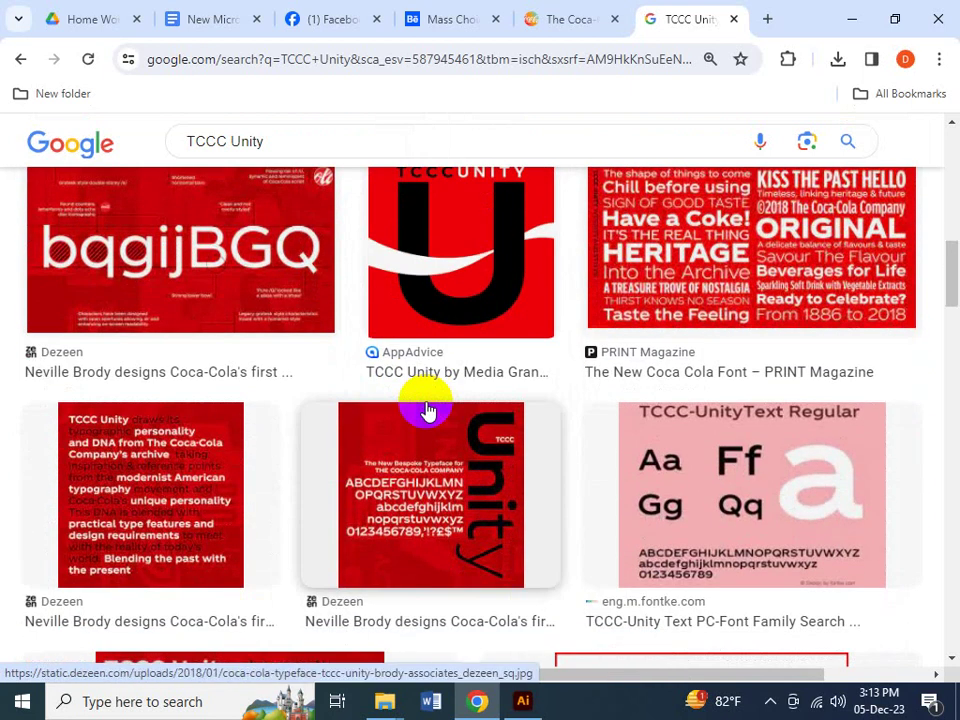
scroll(426, 411, "up", 1)
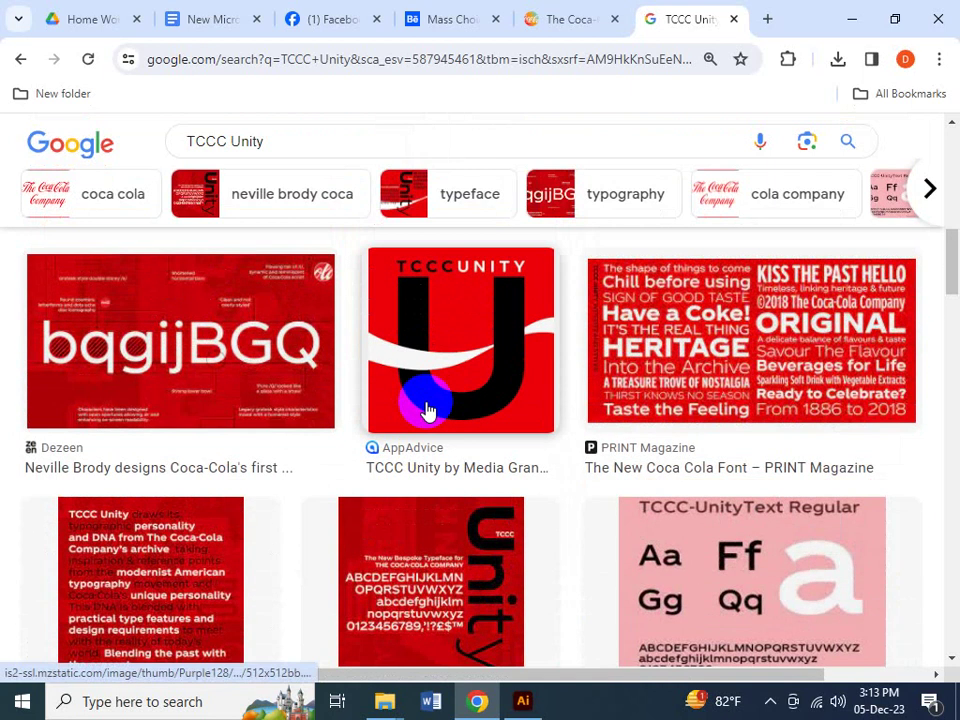
scroll(426, 411, "down", 3)
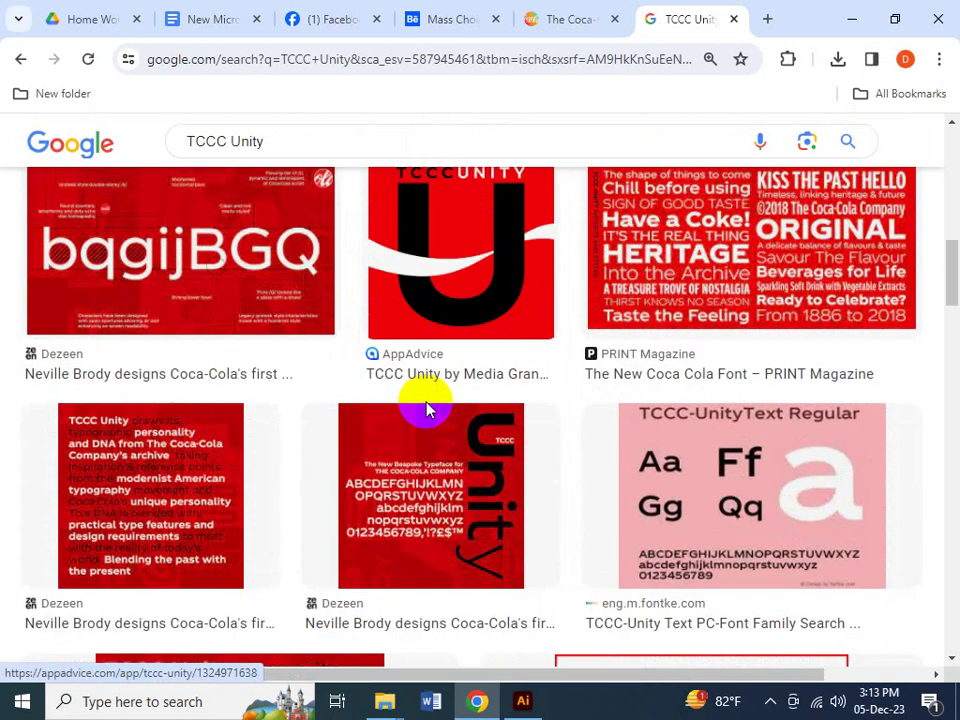
scroll(427, 411, "down", 3)
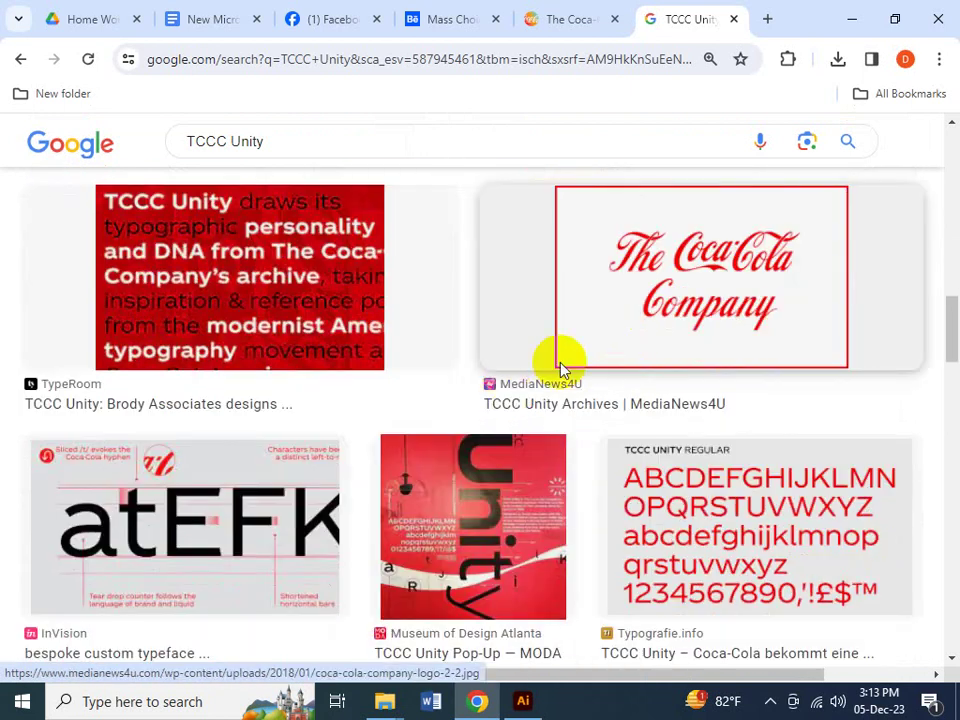
scroll(658, 305, "up", 1)
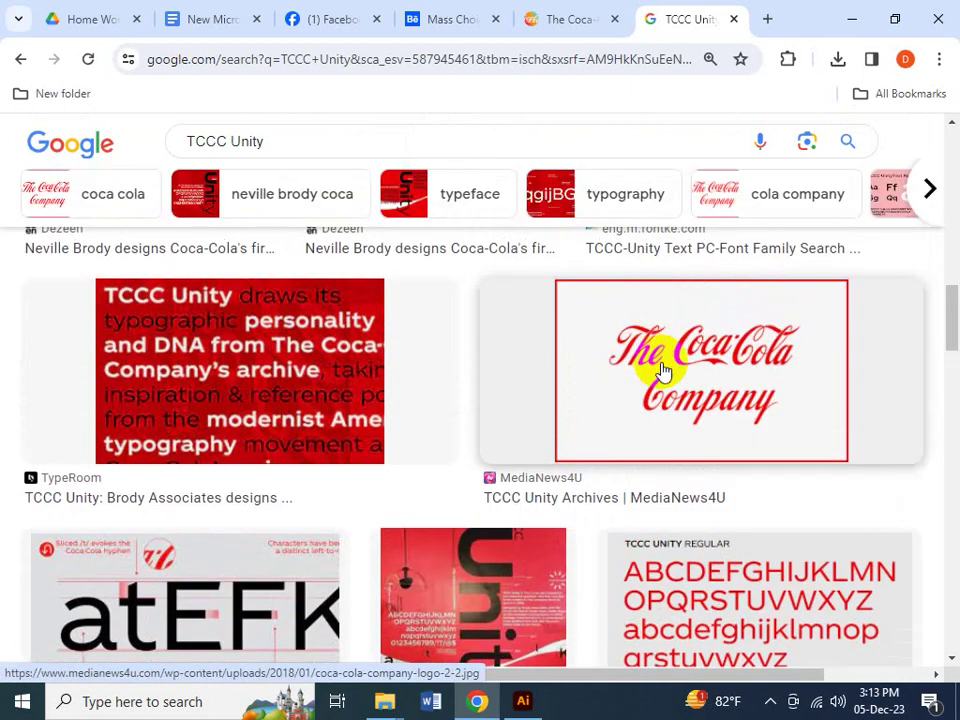
scroll(653, 372, "down", 2)
scroll(650, 380, "down", 5)
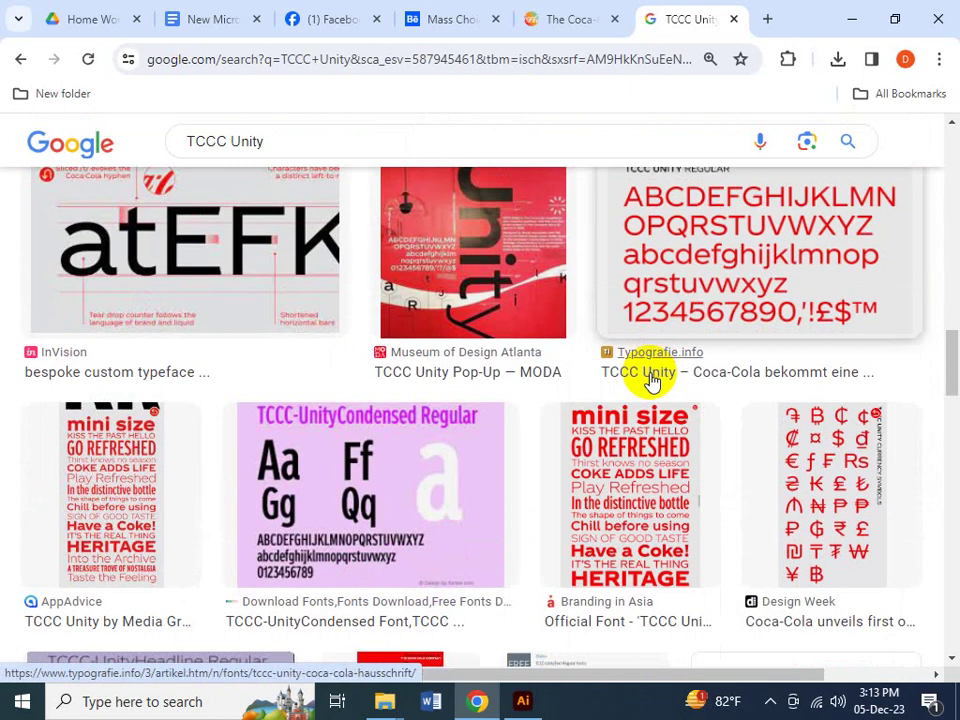
scroll(671, 407, "down", 3)
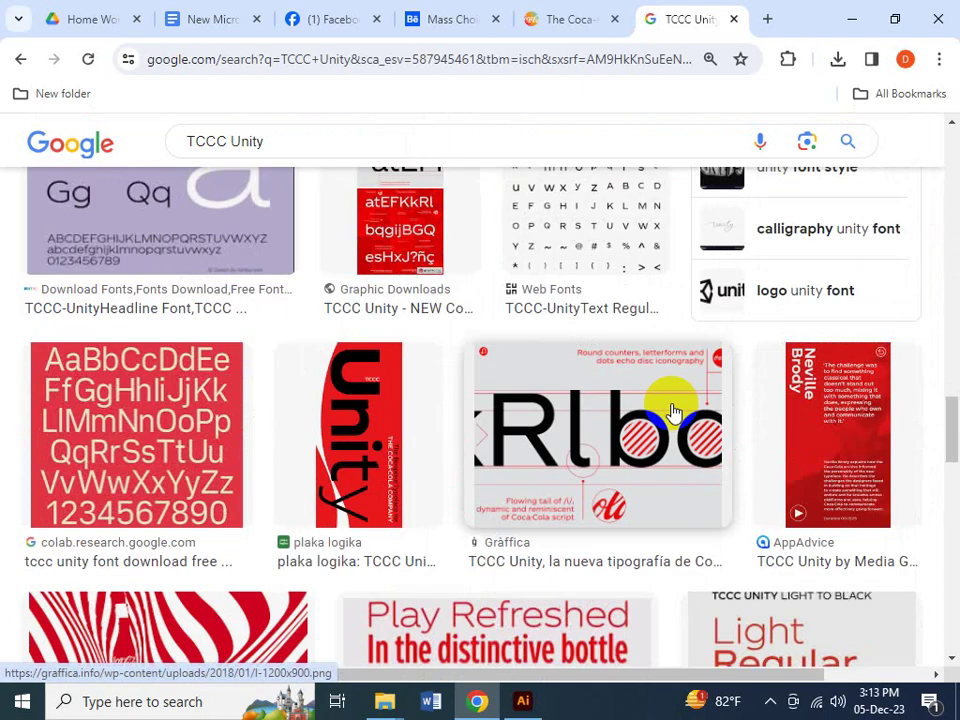
scroll(672, 410, "up", 8)
scroll(672, 410, "up", 3)
mouse_move(670, 411)
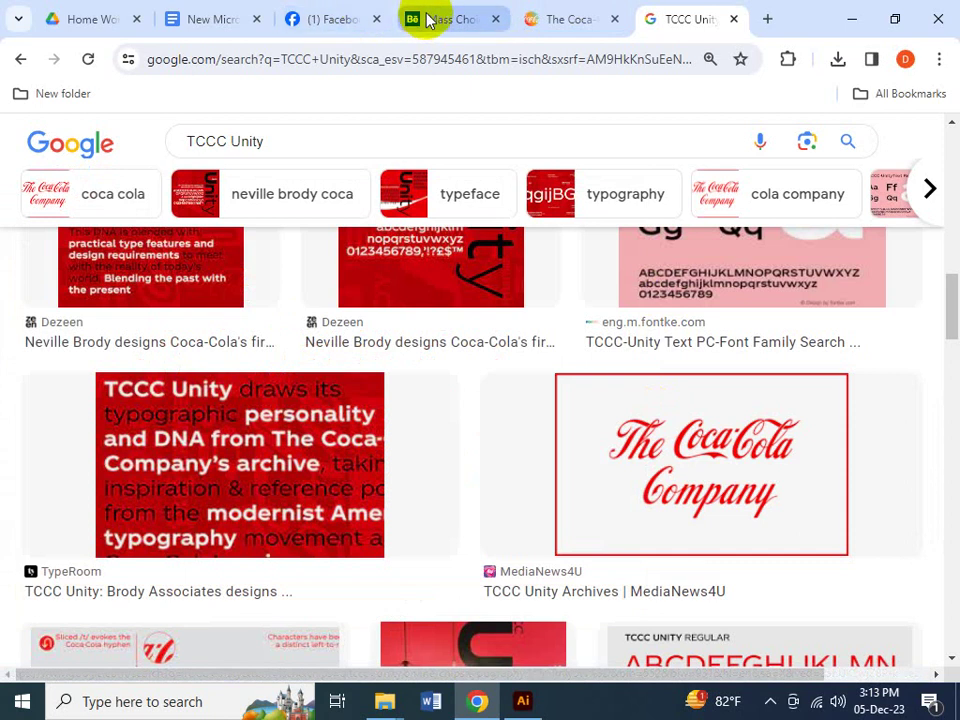
- Recheck the font samples in the Coca-Cola Foundation PDF and close both the PDF and the TCCC Unity results
left_click(607, 16)
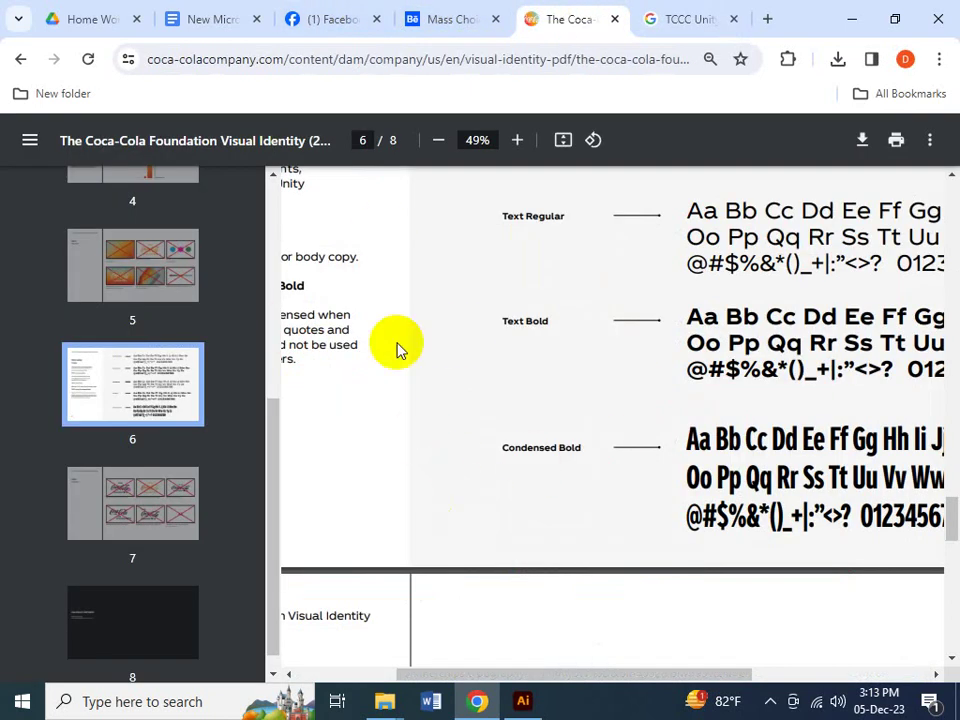
scroll(397, 370, "down", 4)
scroll(398, 390, "down", 2, "ctrl")
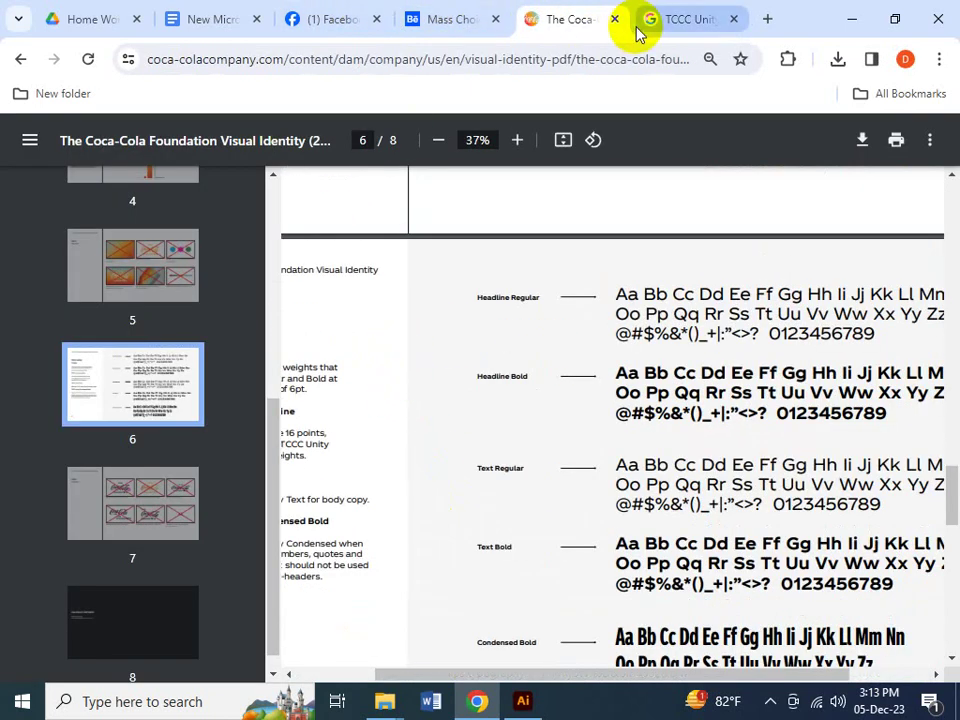
key("ctrl+w")
key("ctrl+w")
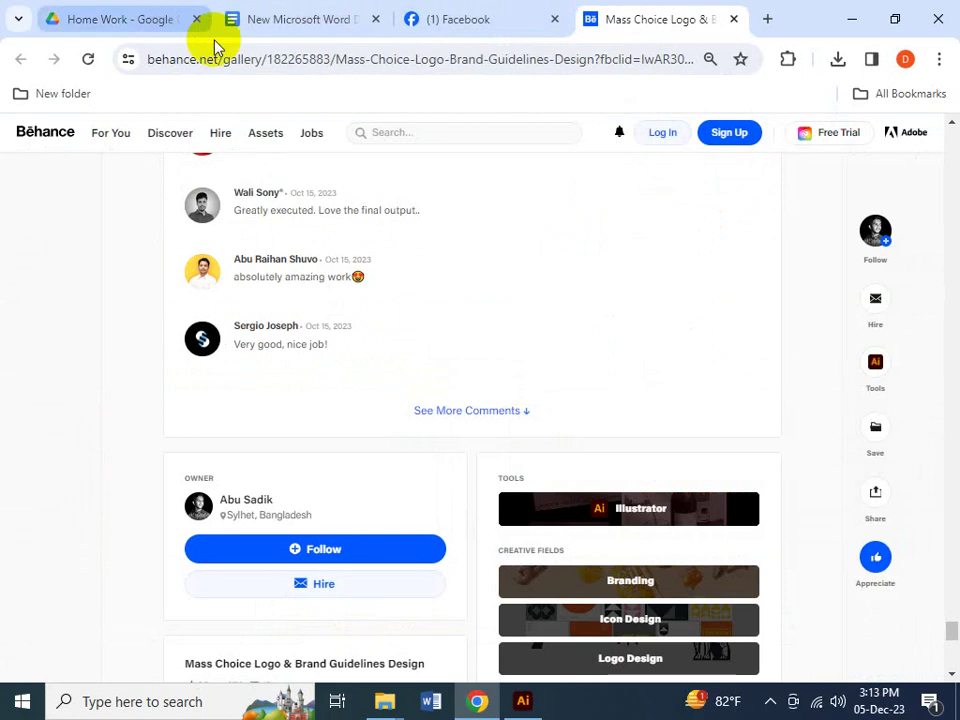
- Return to the Mass Choice brand guidelines project on Behance and view its T-shirt and cap mockups
left_click(318, 22)
left_click(628, 17)
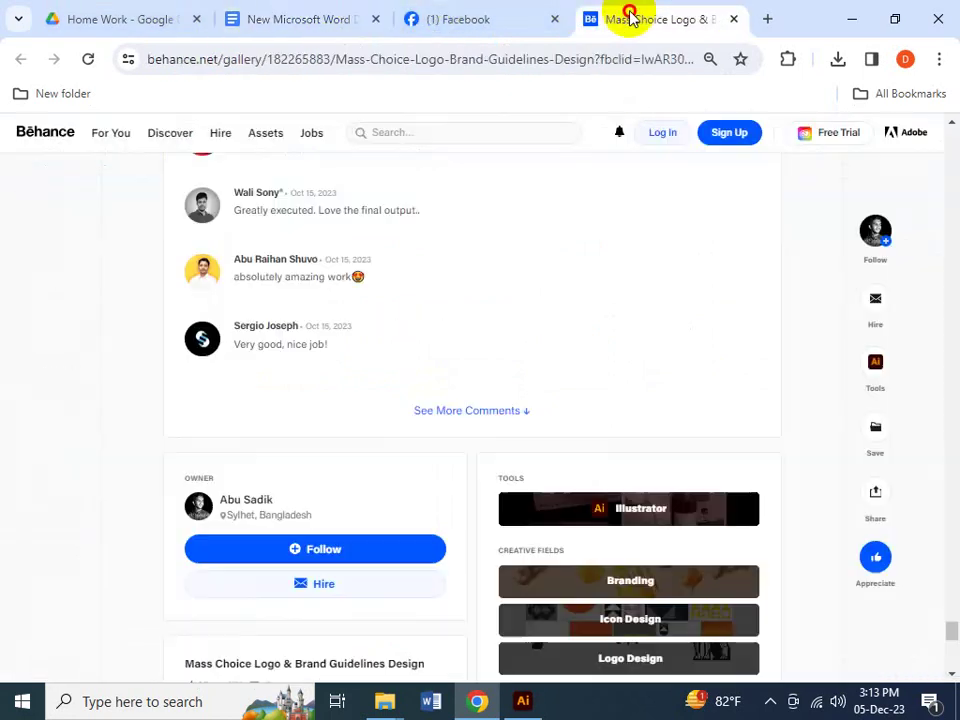
scroll(306, 390, "up", 15)
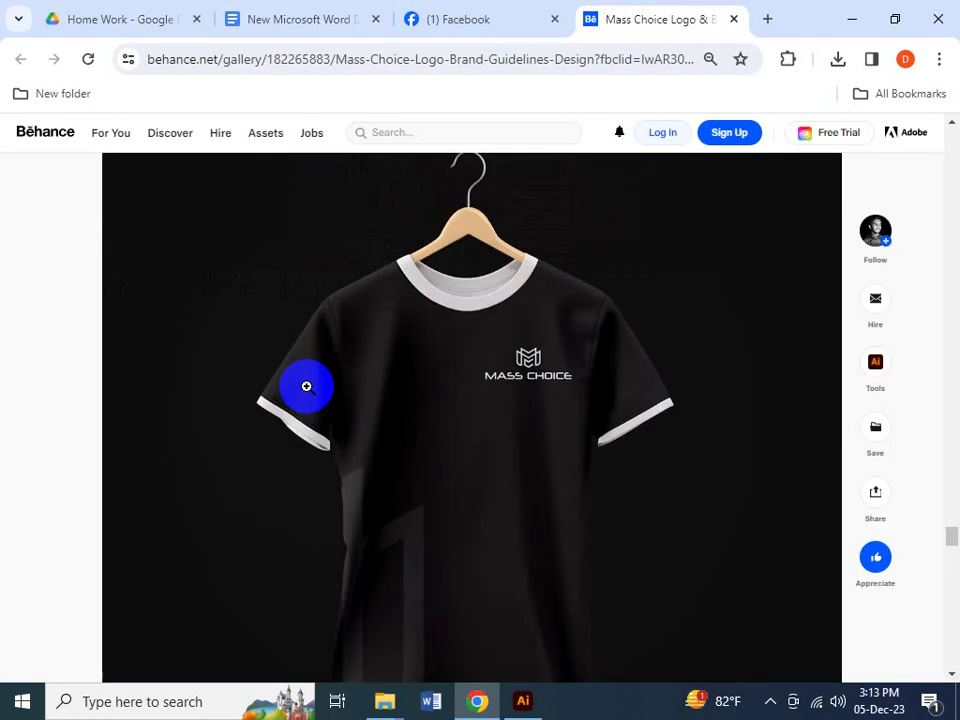
scroll(306, 386, "up", 2)
left_click(384, 700)
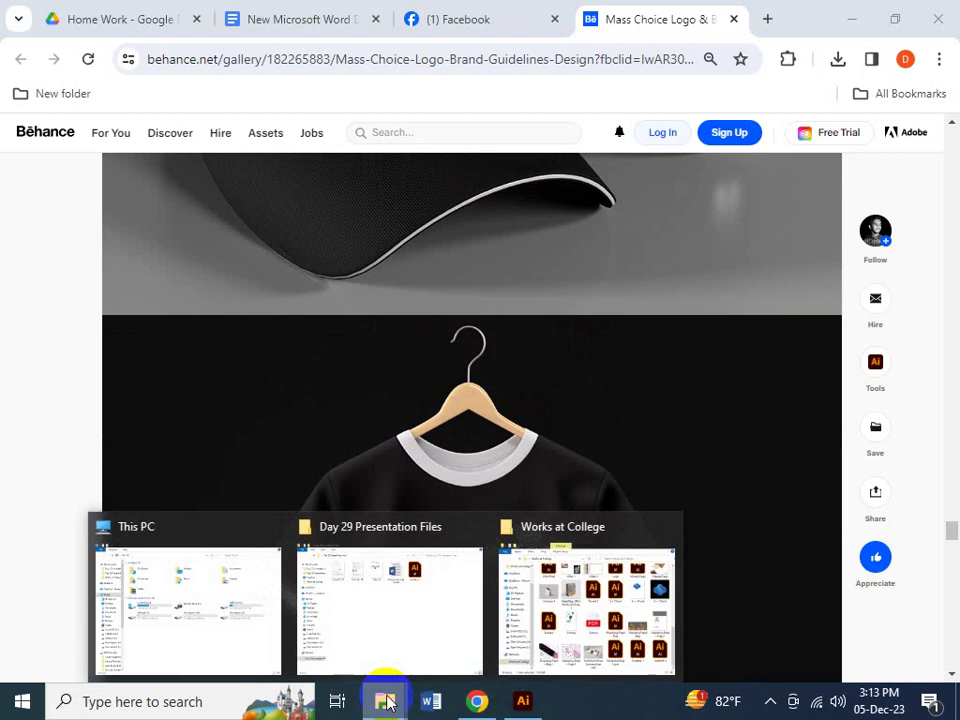
left_click(548, 640)
mouse_move(439, 628)
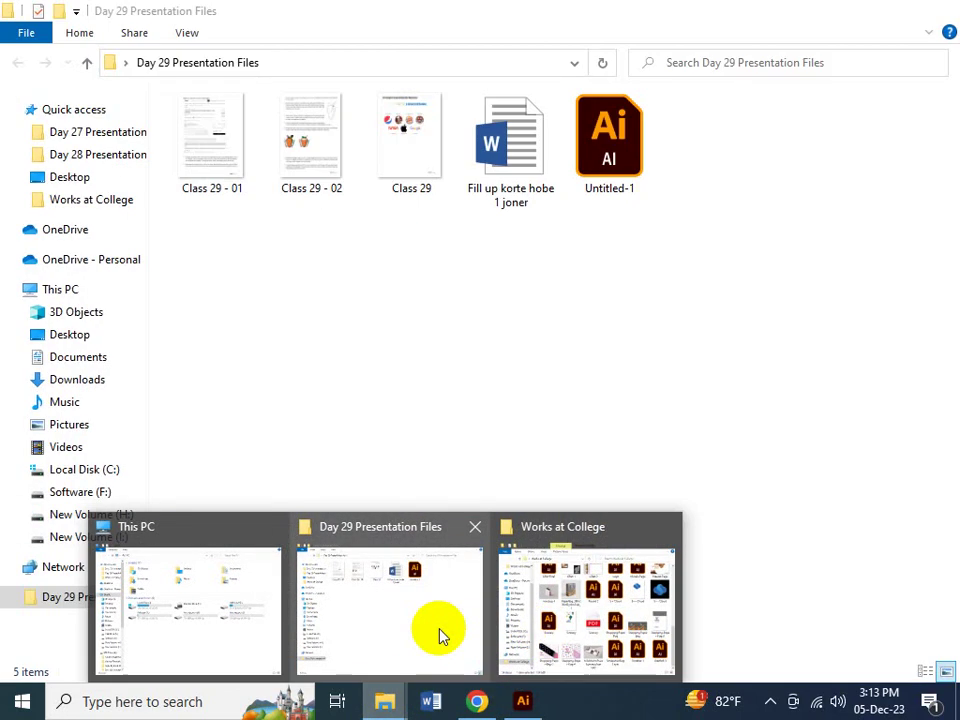
left_click(476, 701)
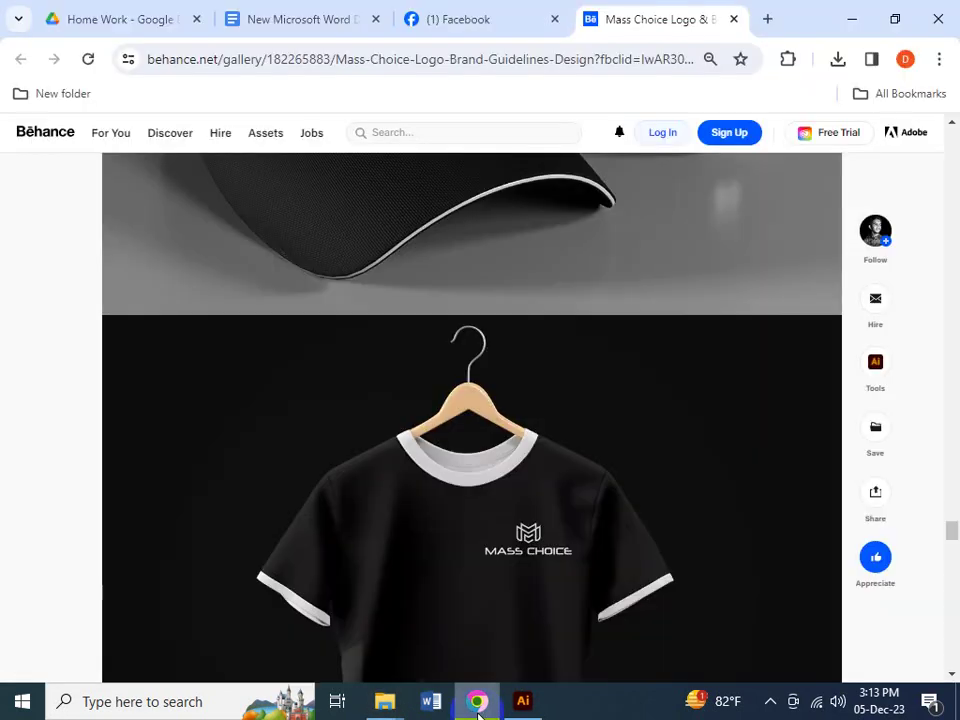
- Open the Graphic Hunters logo-type photos on Facebook and review the Wordmark, Lettermark and Mascots slides
left_click(465, 14)
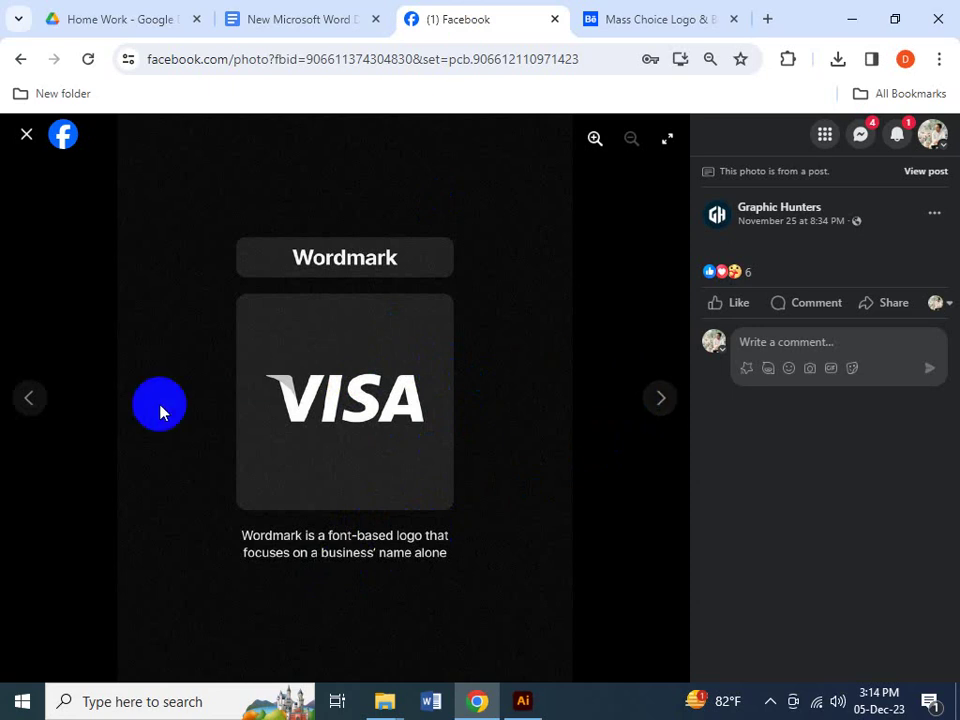
left_click(6, 408)
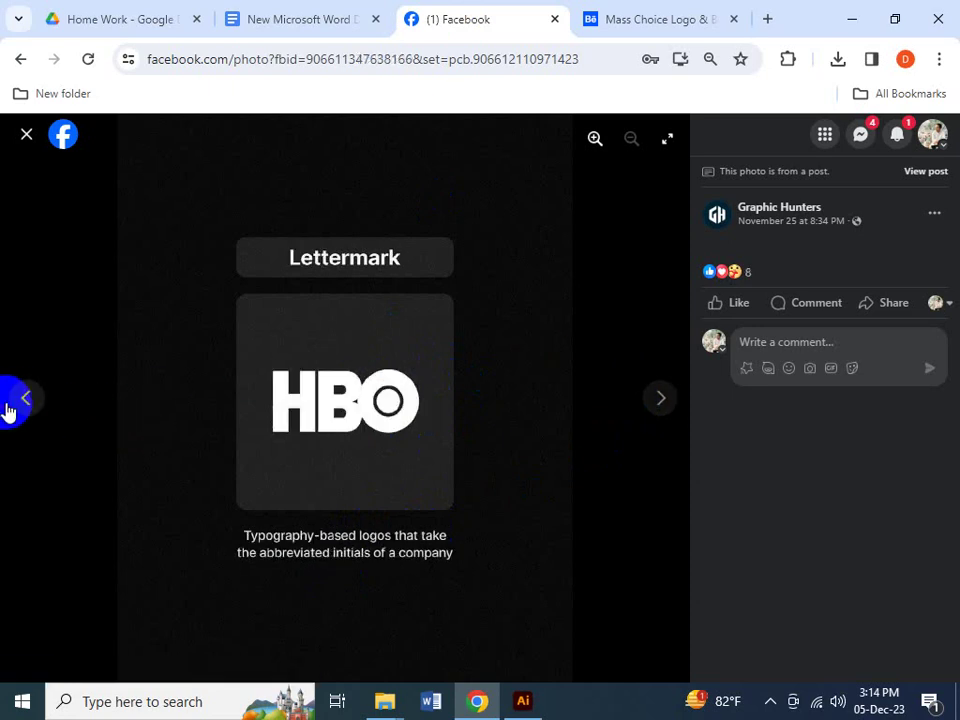
left_click(20, 405)
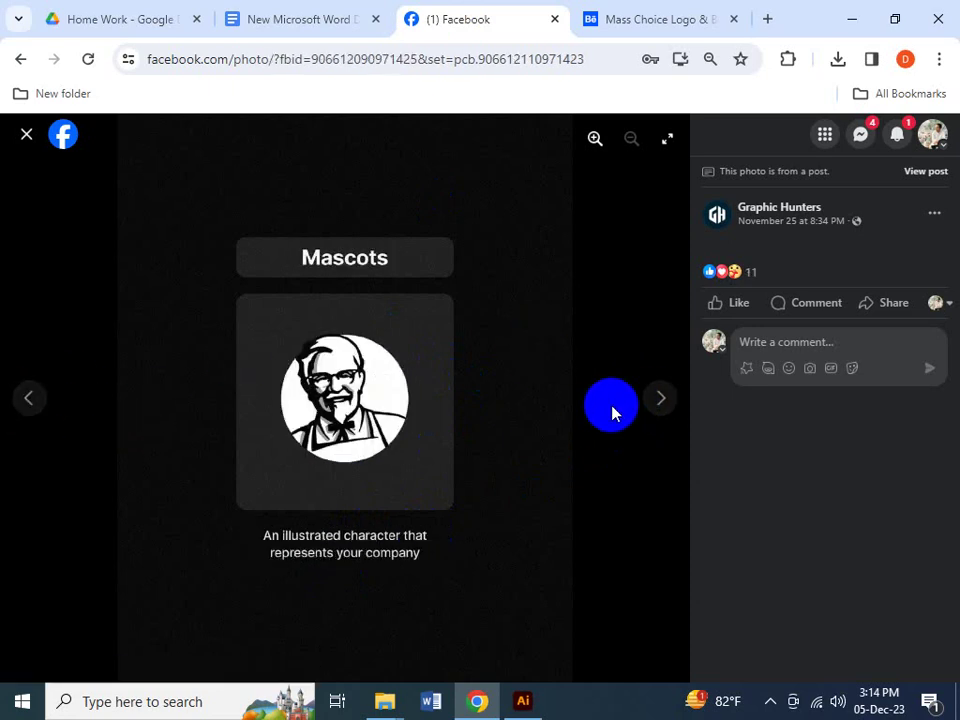
left_click(645, 405)
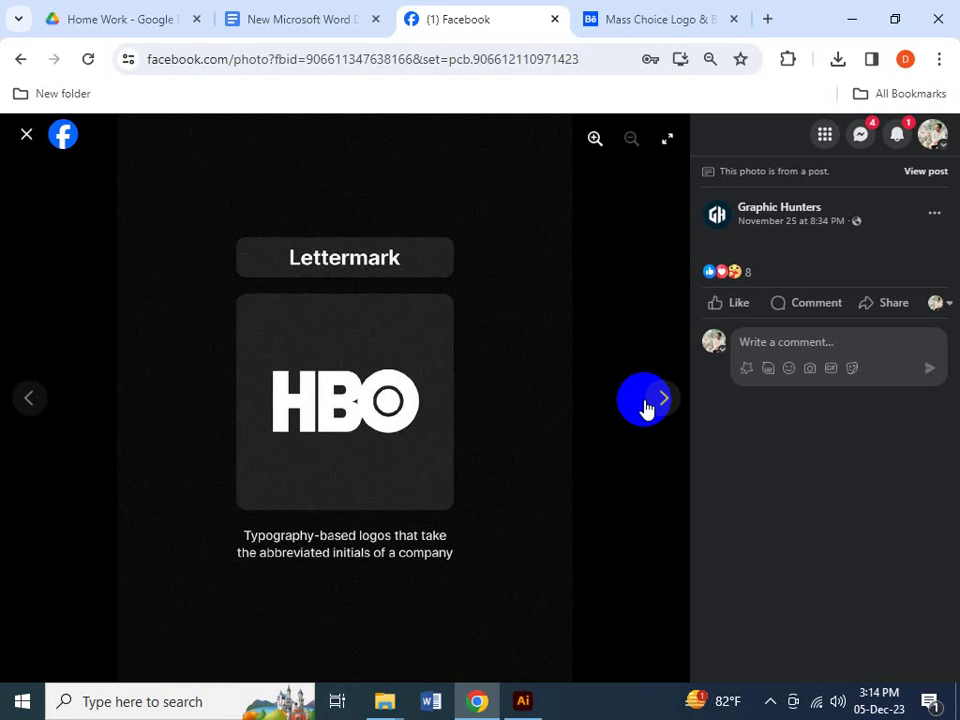
- Compare the Lettermark slide with the HBO logo and the Wordmark slide with the Visa logo, including their definitions
left_click(645, 405)
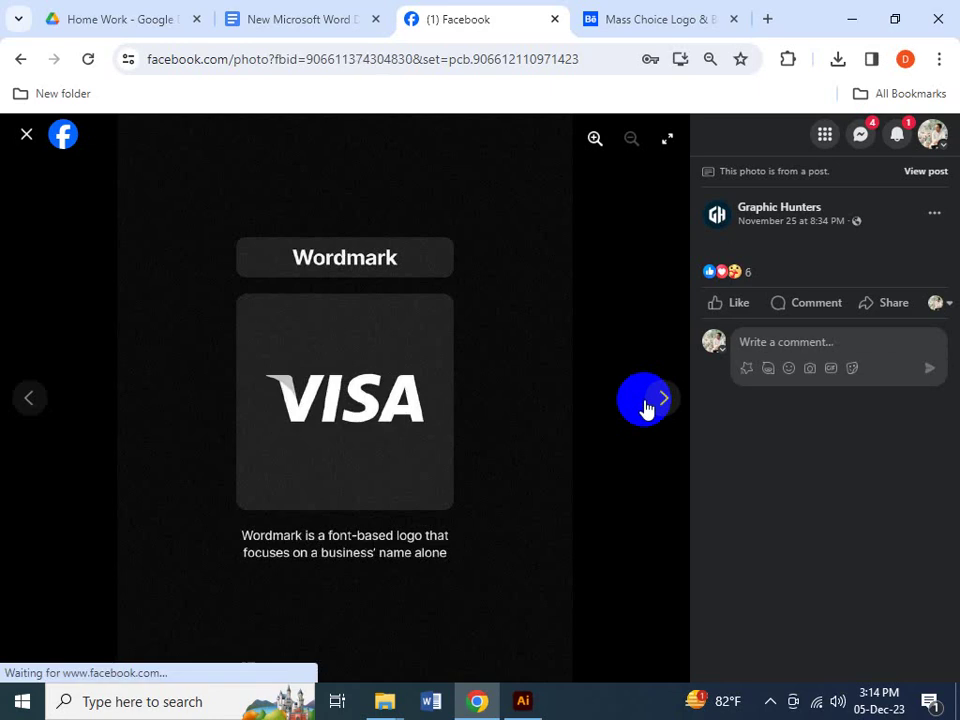
left_click(54, 416)
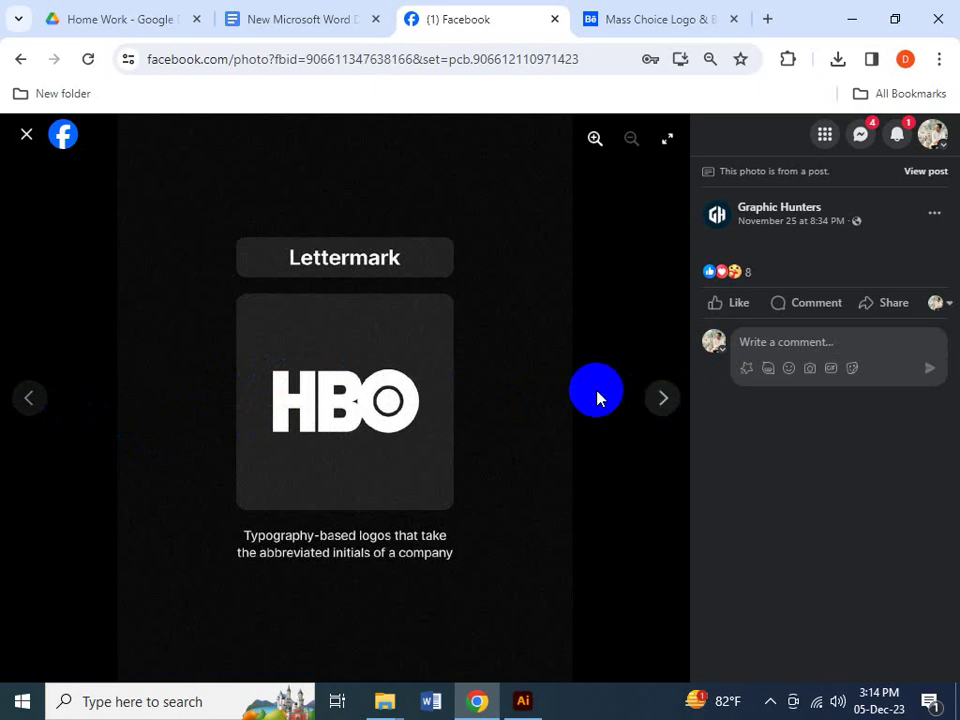
left_click(648, 397)
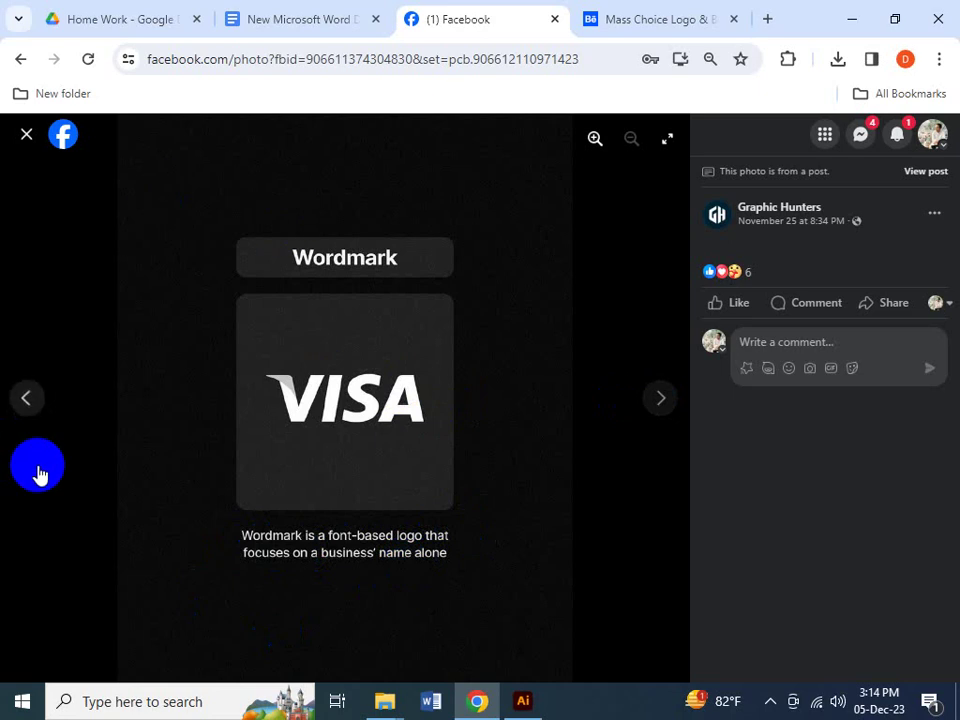
left_click(14, 404)
left_click(388, 395)
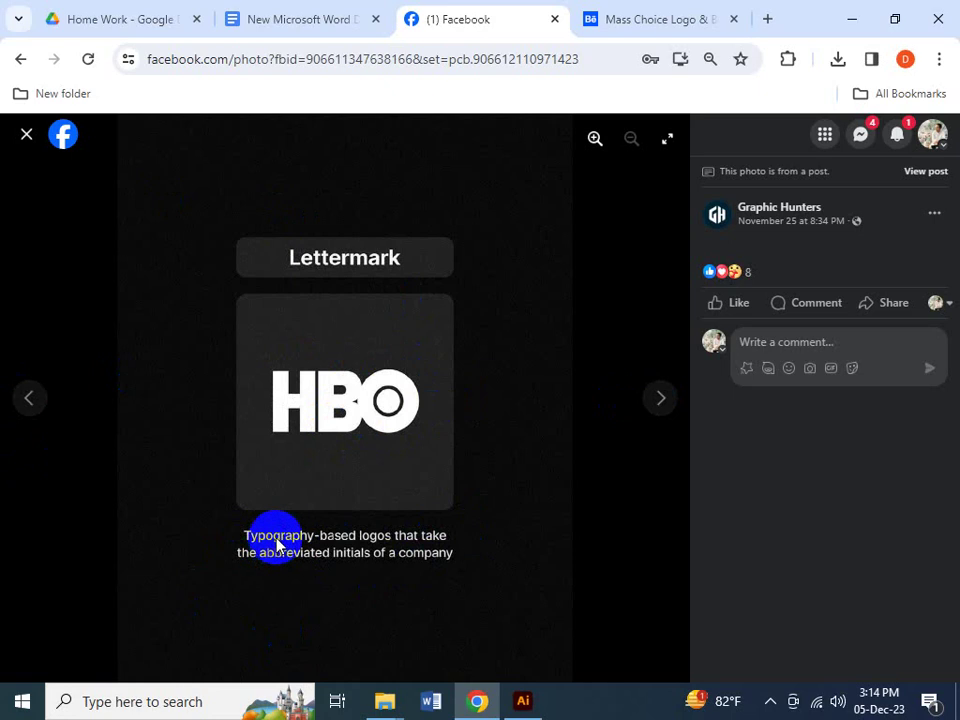
left_click(652, 408)
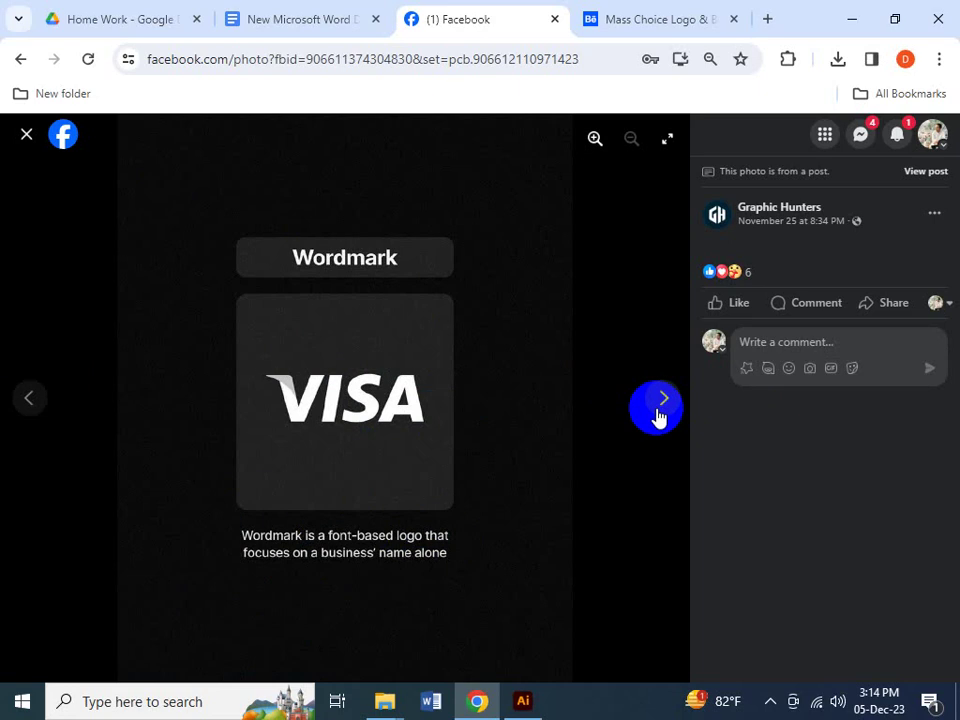
- Go through the Pictorial, Letterforms and Combination Mark slides up to the Mascots slide in the Graphic Hunters post
left_click(658, 415)
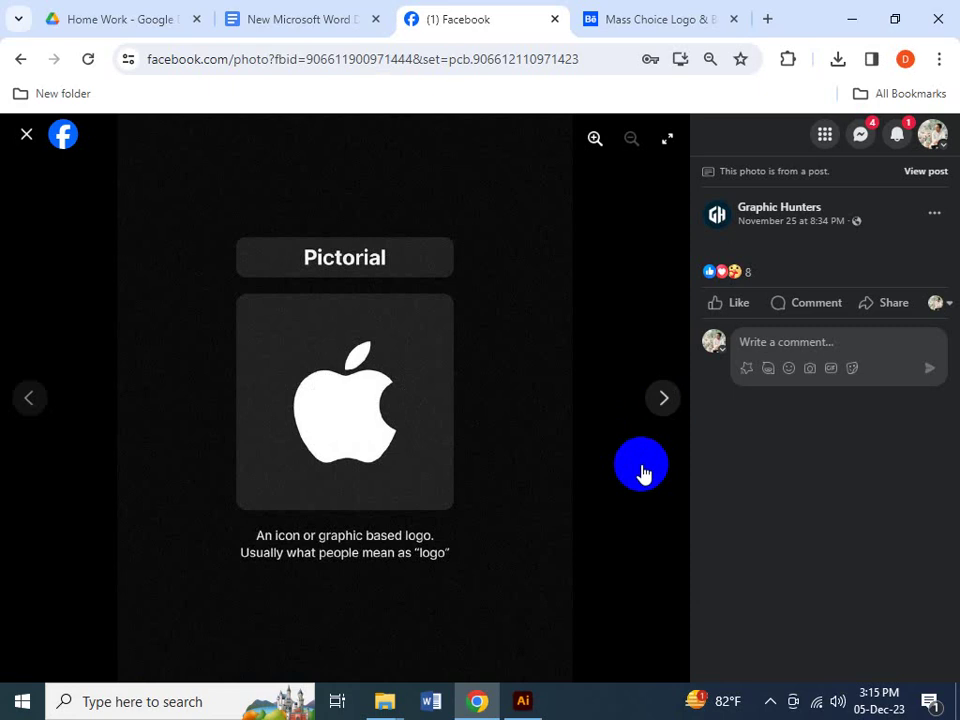
left_click(662, 405)
left_click(663, 405)
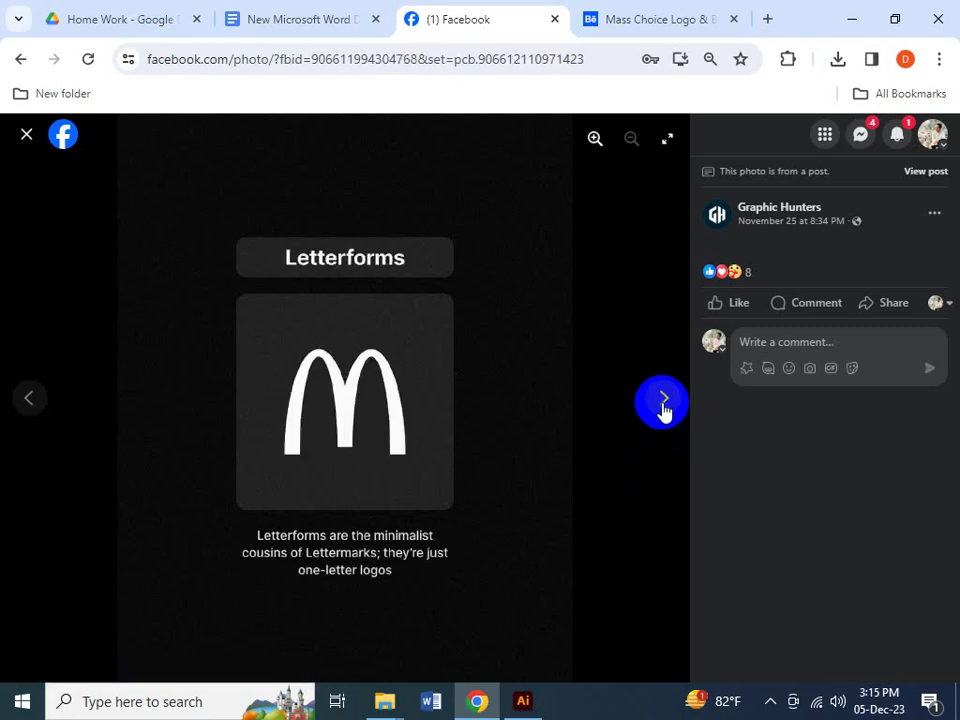
left_click(662, 405)
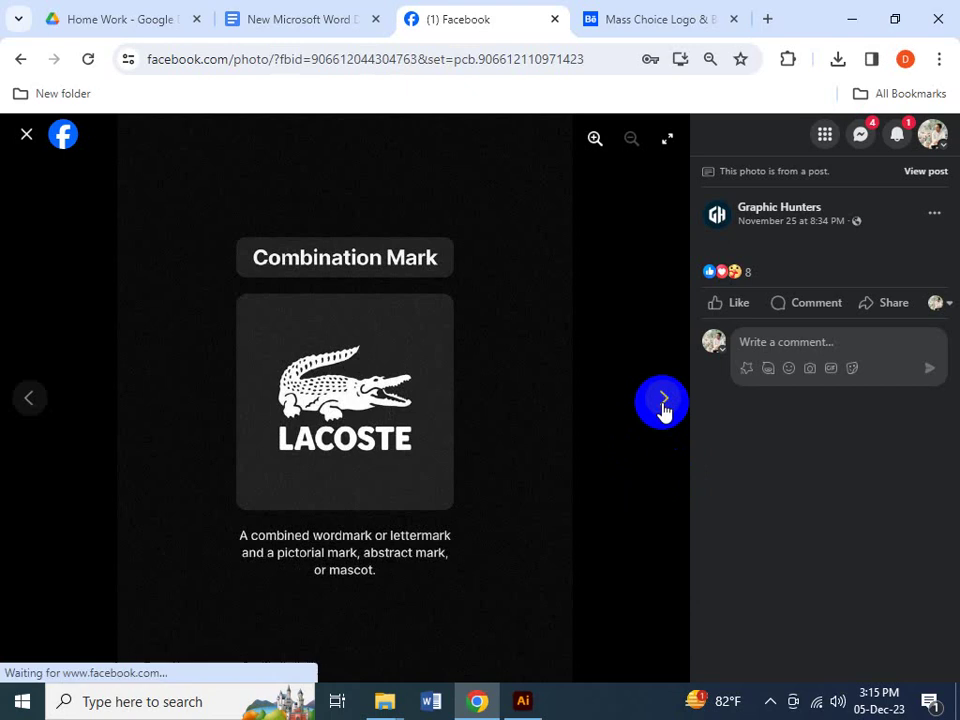
left_click(662, 405)
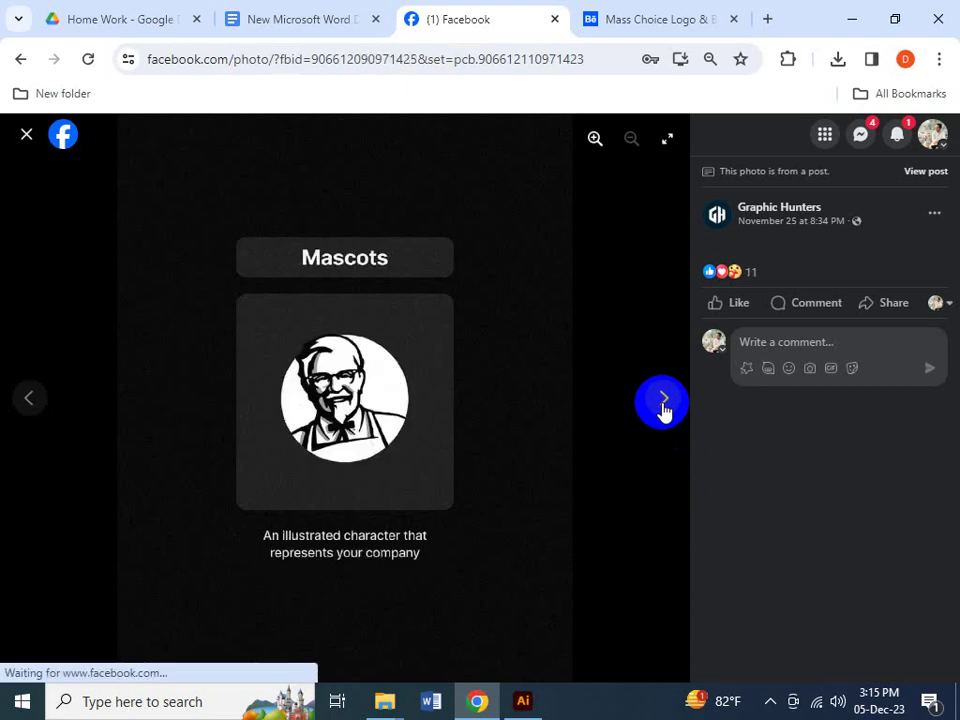
- Review the Emblem and Mascots slides again and continue past Wordmark to the Pictorial slide
left_click(28, 398)
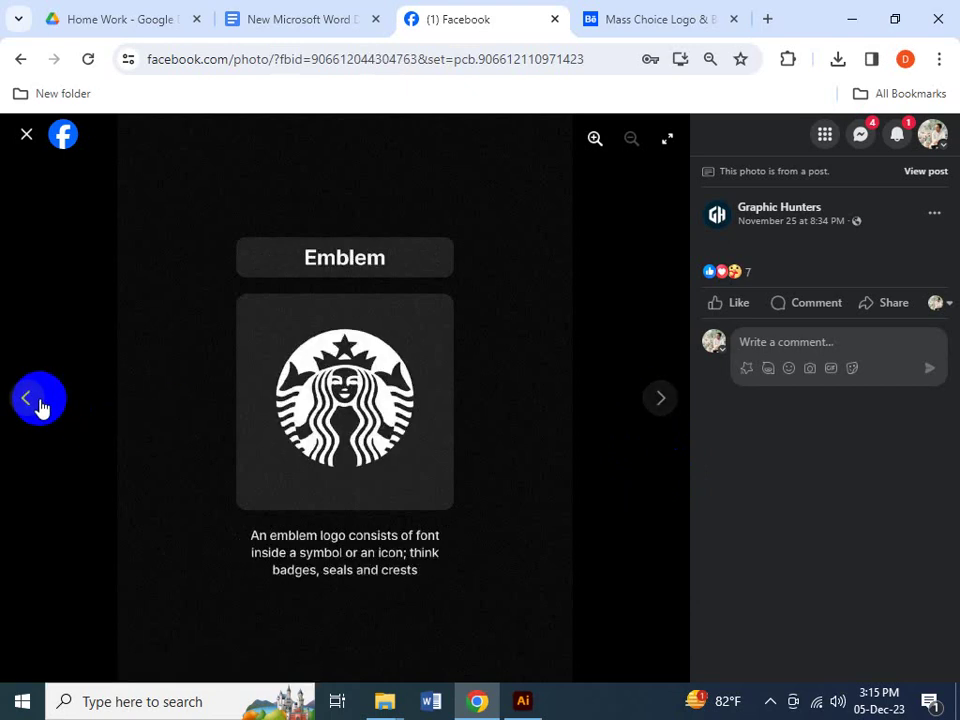
left_click(655, 398)
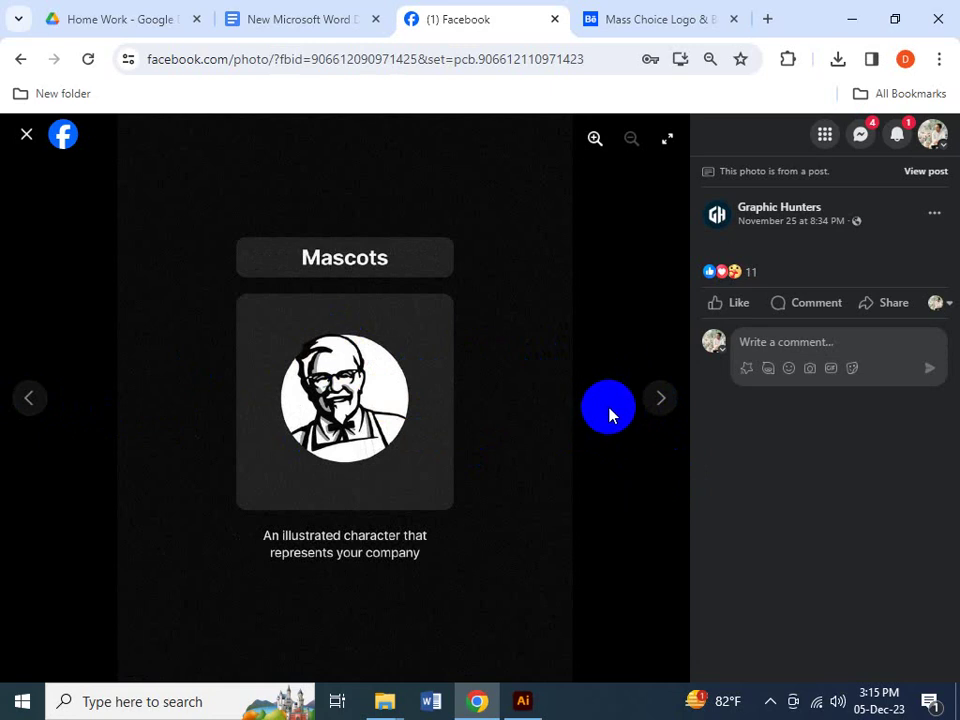
left_click(671, 397)
left_click(669, 398)
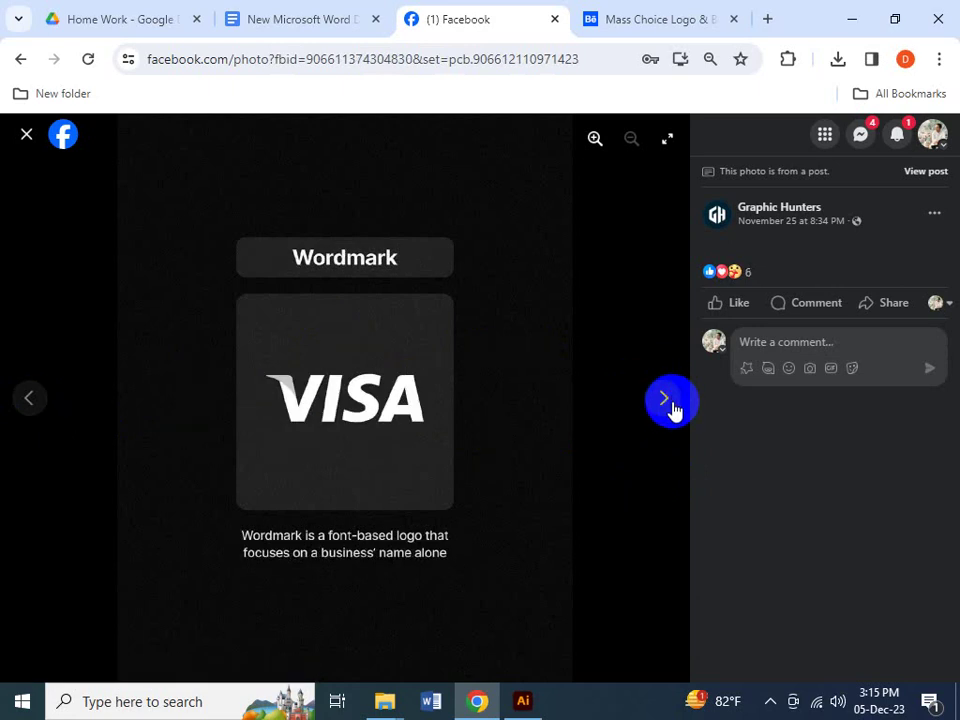
left_click(667, 405)
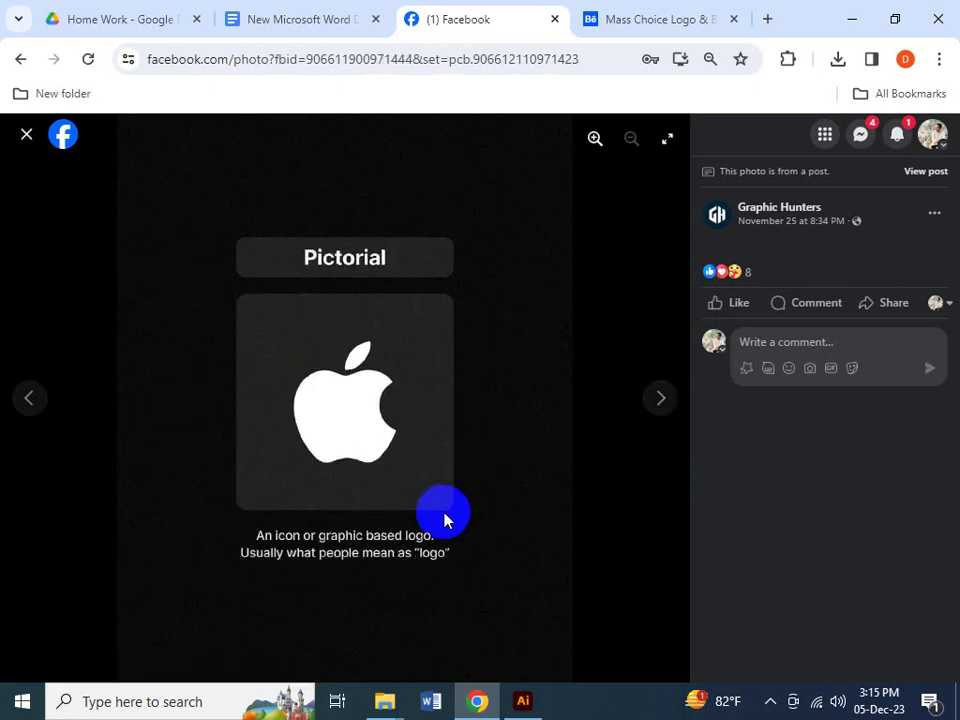
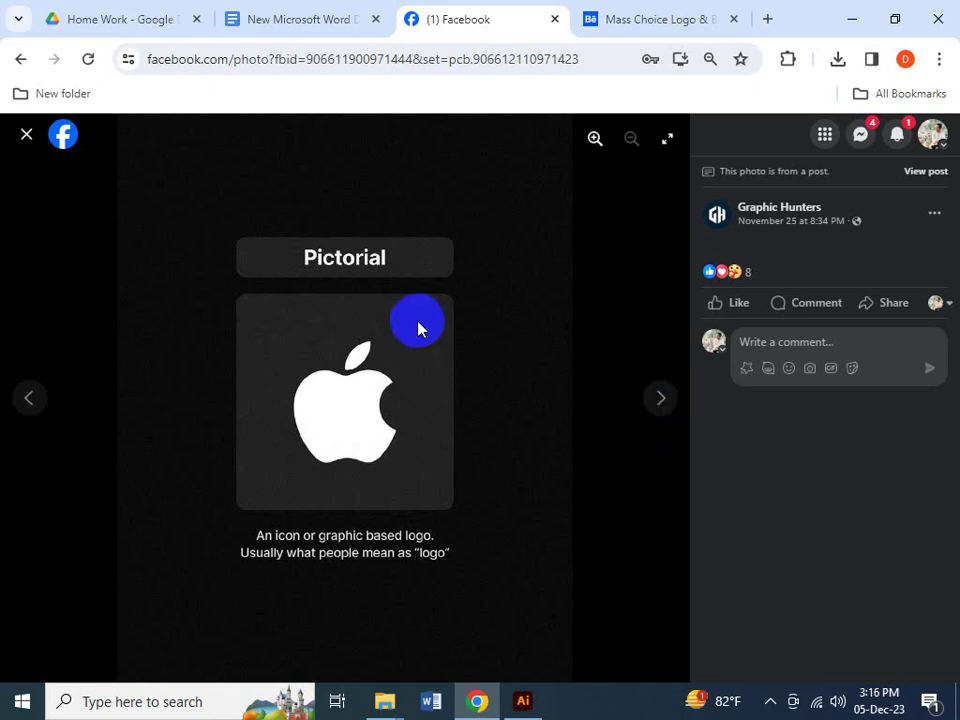
- Open the Fiverr website in a new browser tab and search its services for "mascot"
left_click(766, 19)
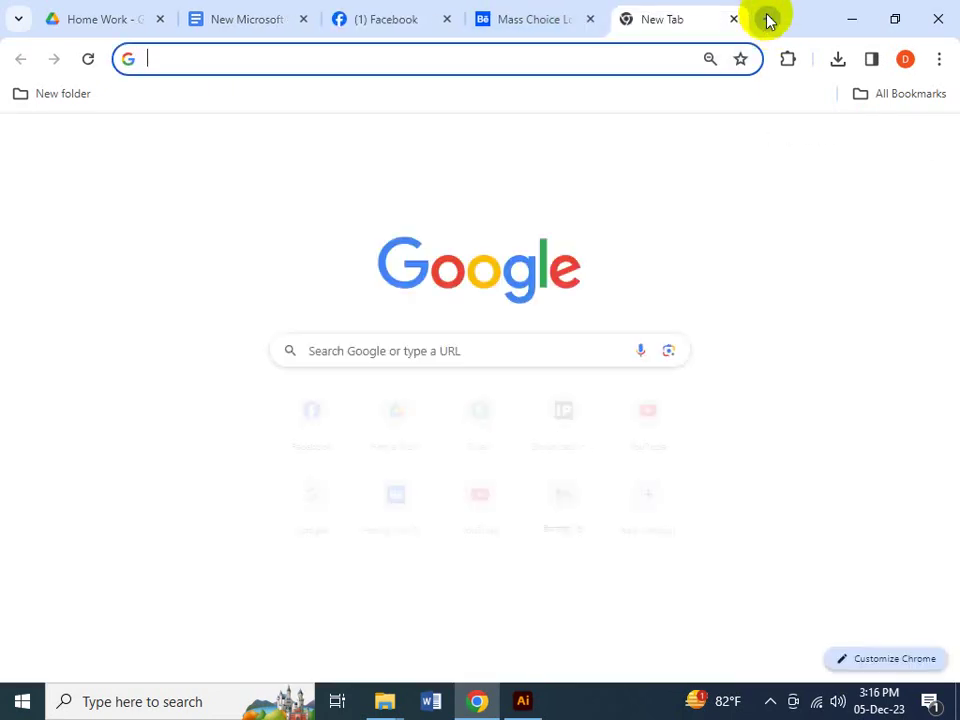
type("facebook.com")
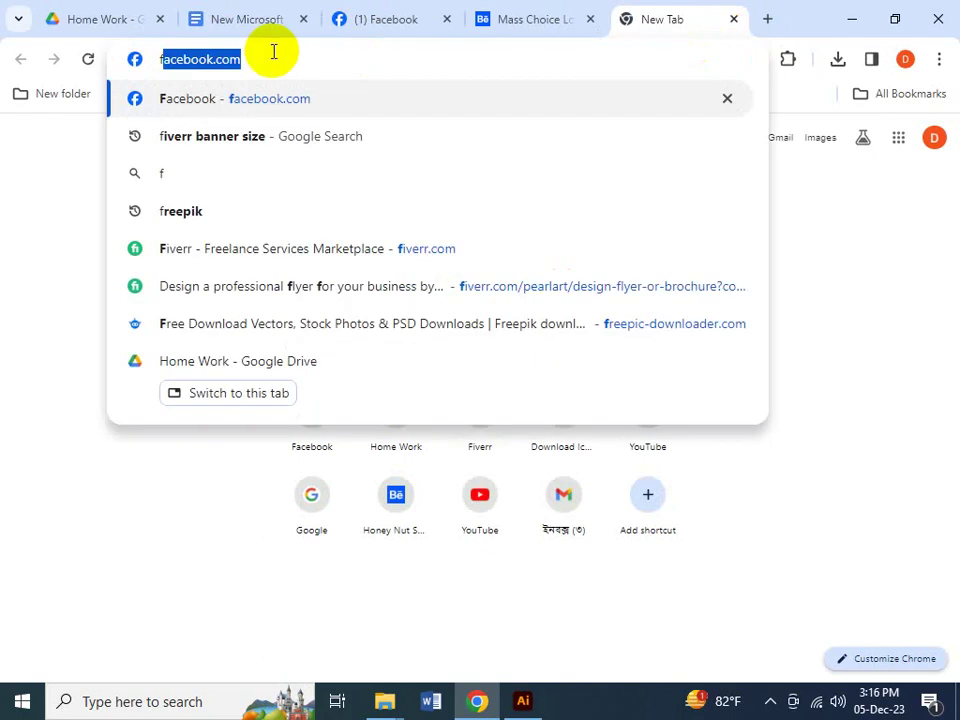
left_click(239, 260)
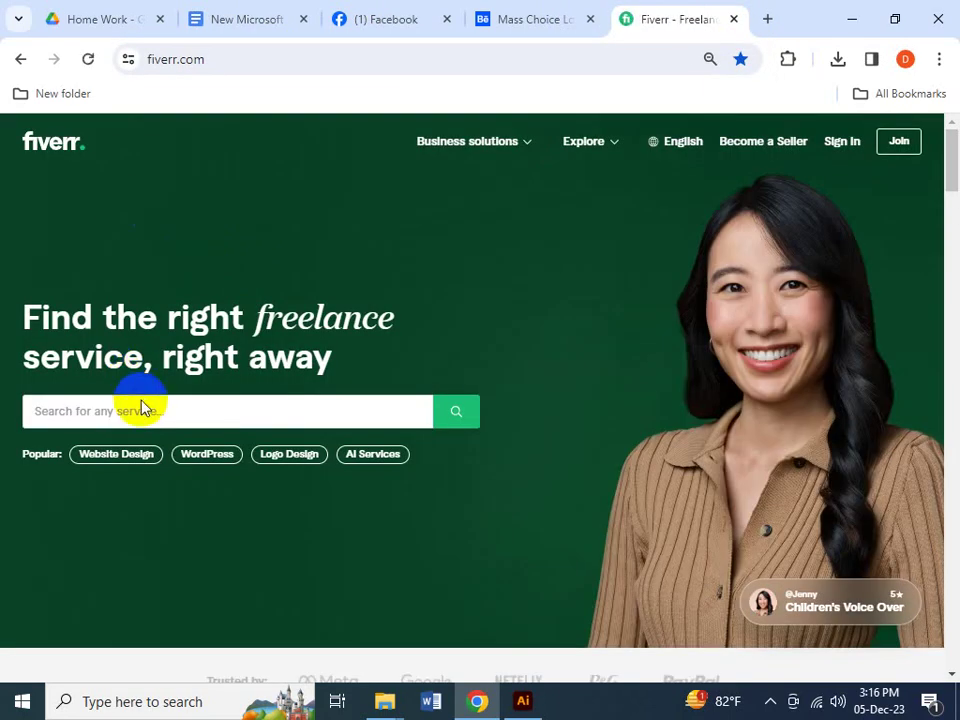
left_click(143, 406)
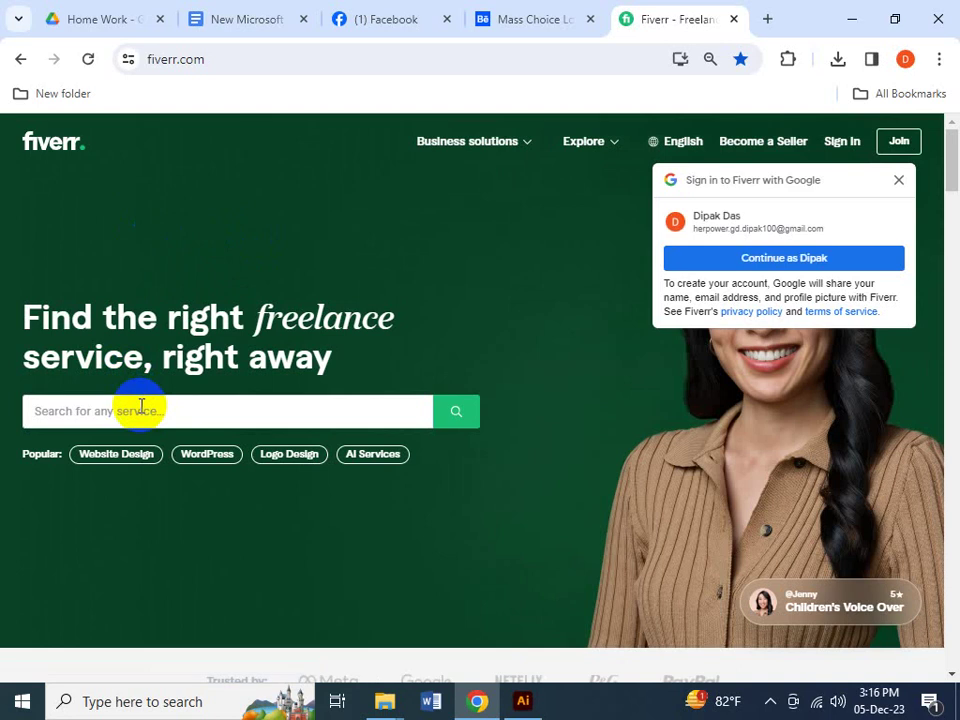
left_click(107, 411)
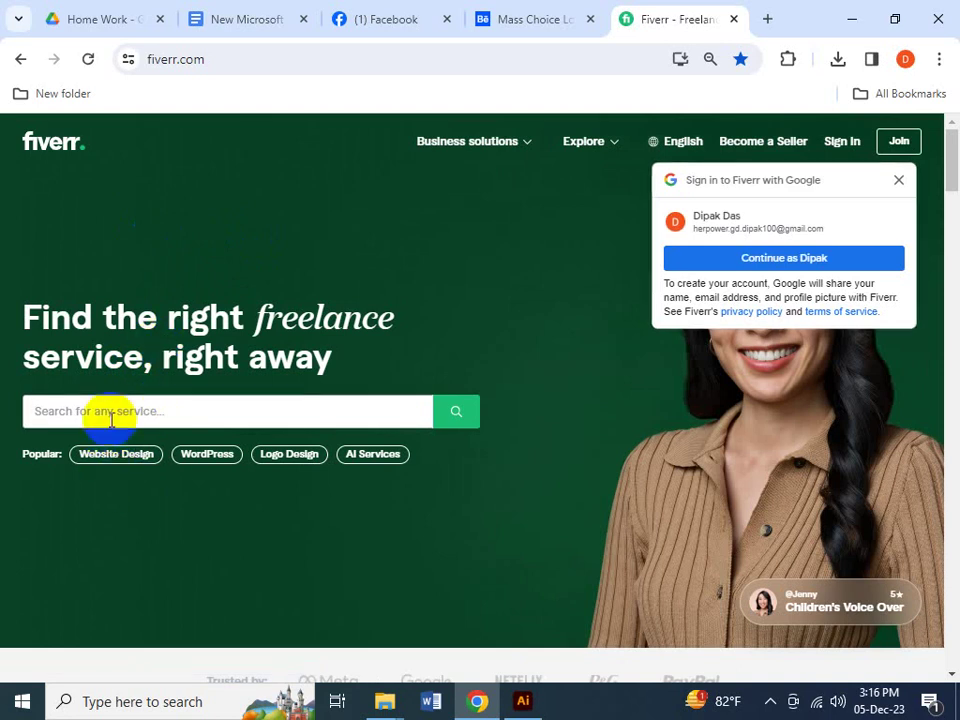
type("masc")
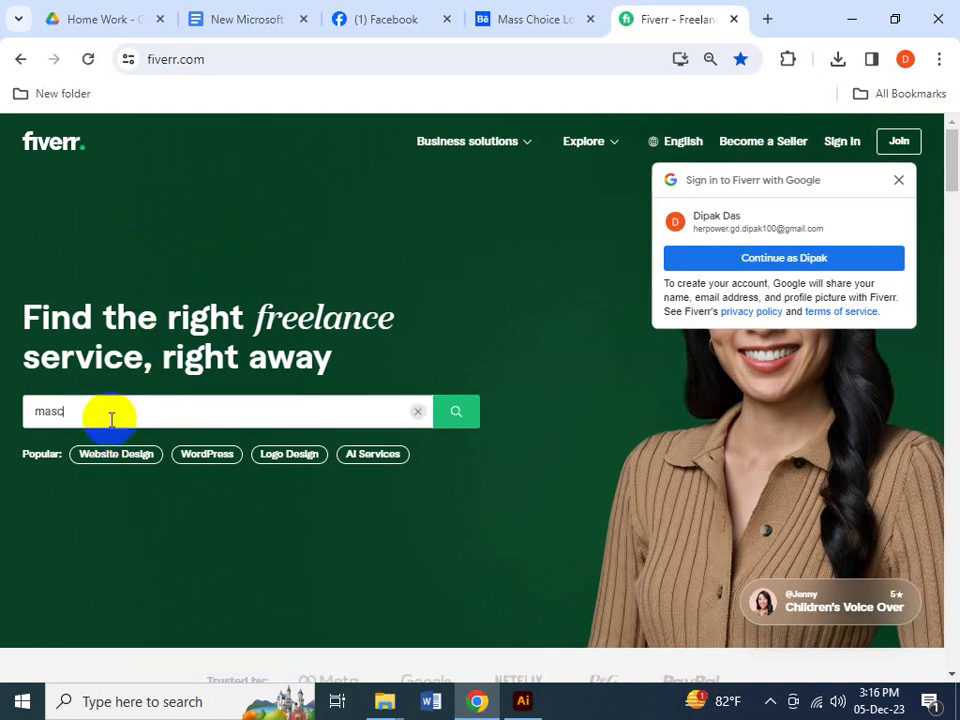
type("ot")
key("Return")
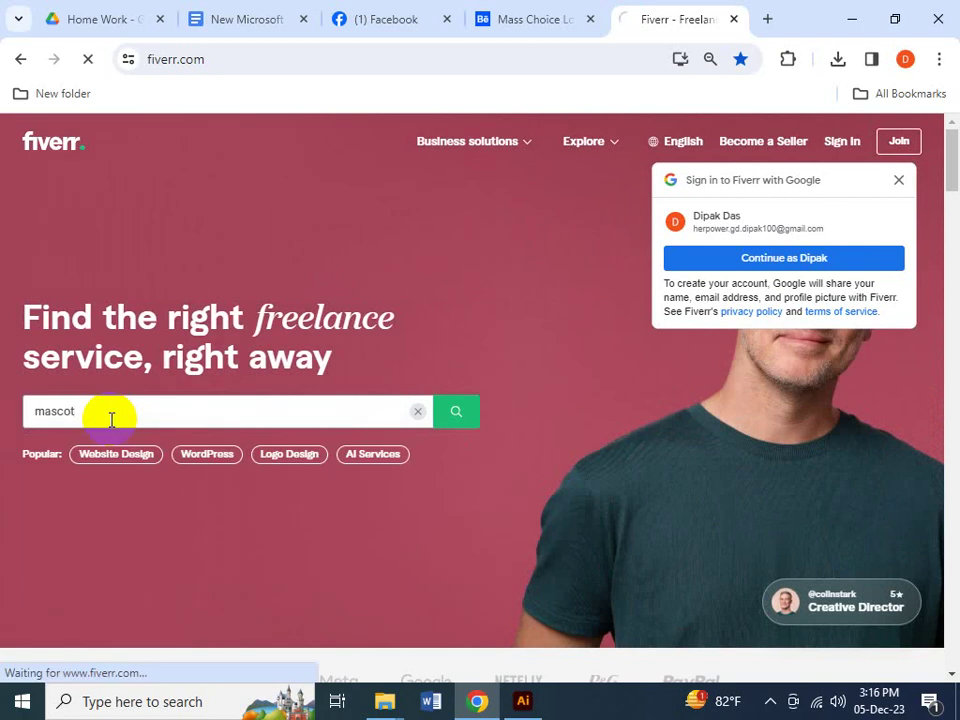
- Look over the mascot services and refine the Fiverr search to "mascot logo"
scroll(161, 435, "down", 2)
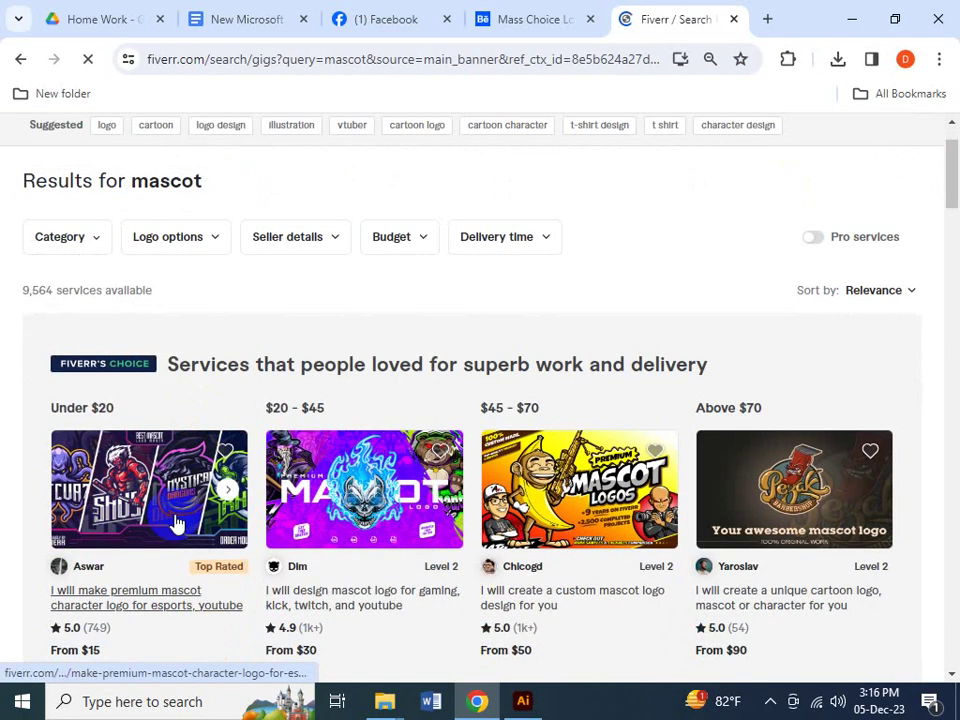
scroll(118, 231, "down", 1)
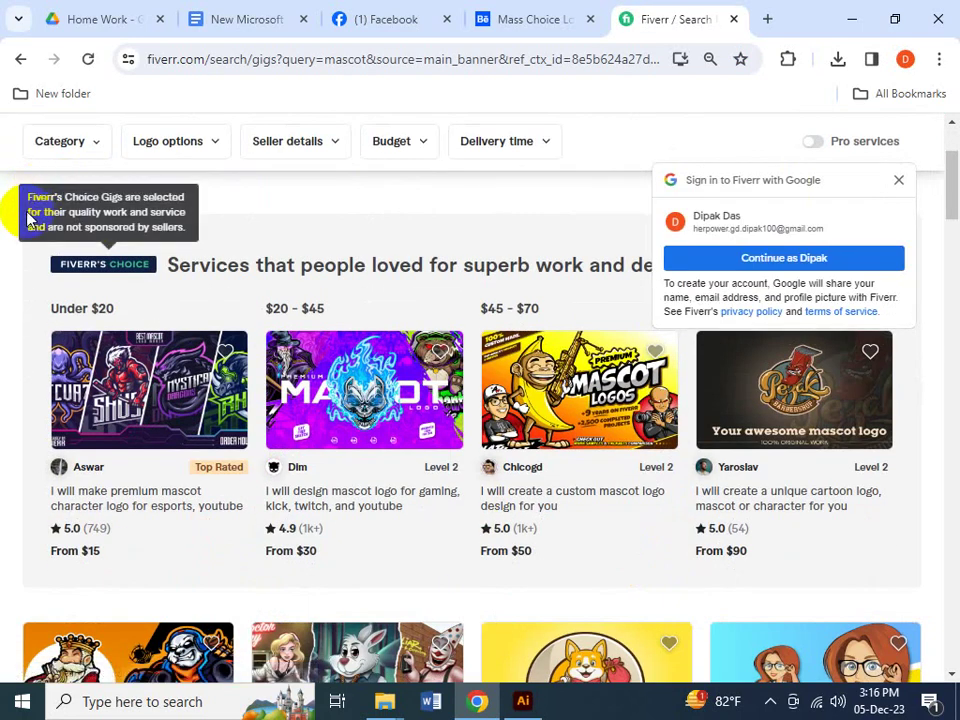
scroll(68, 256, "up", 2)
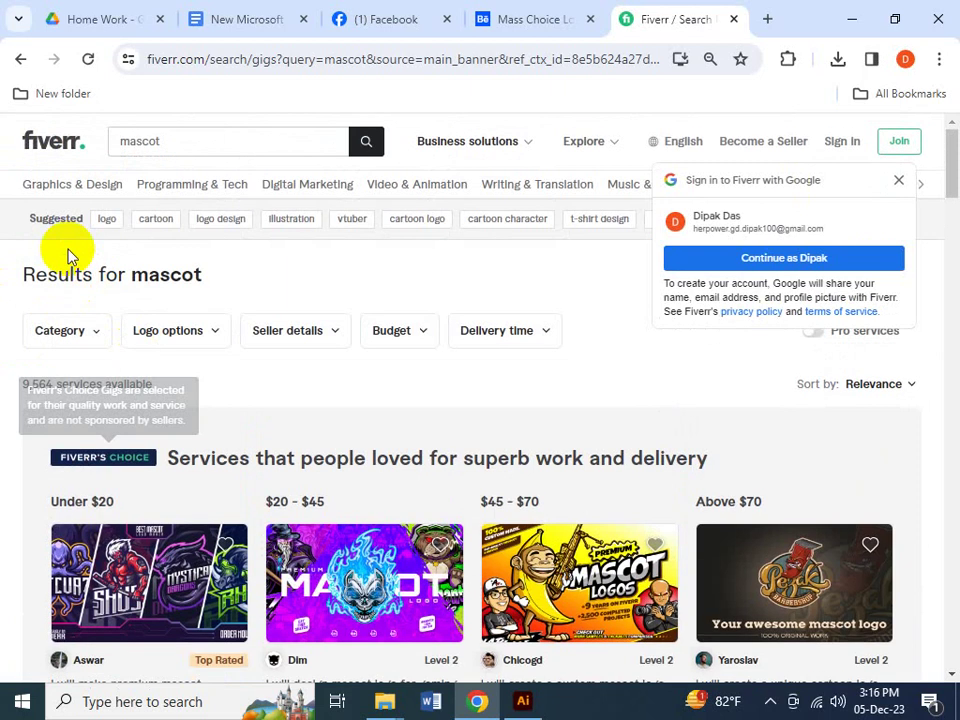
left_click(210, 146)
type("lo")
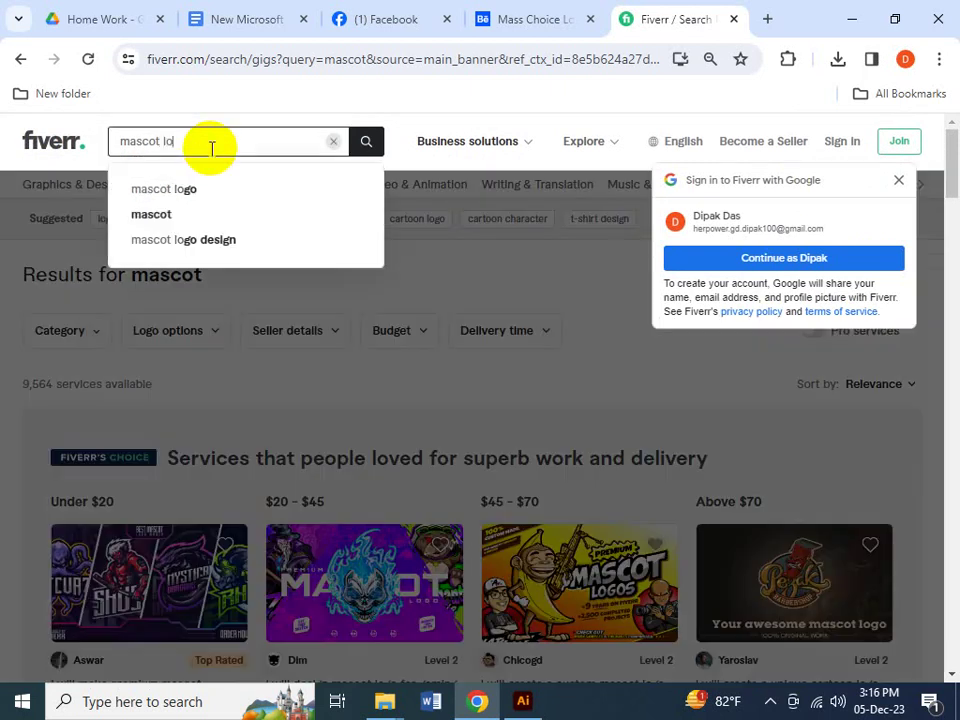
type("go")
key("Return")
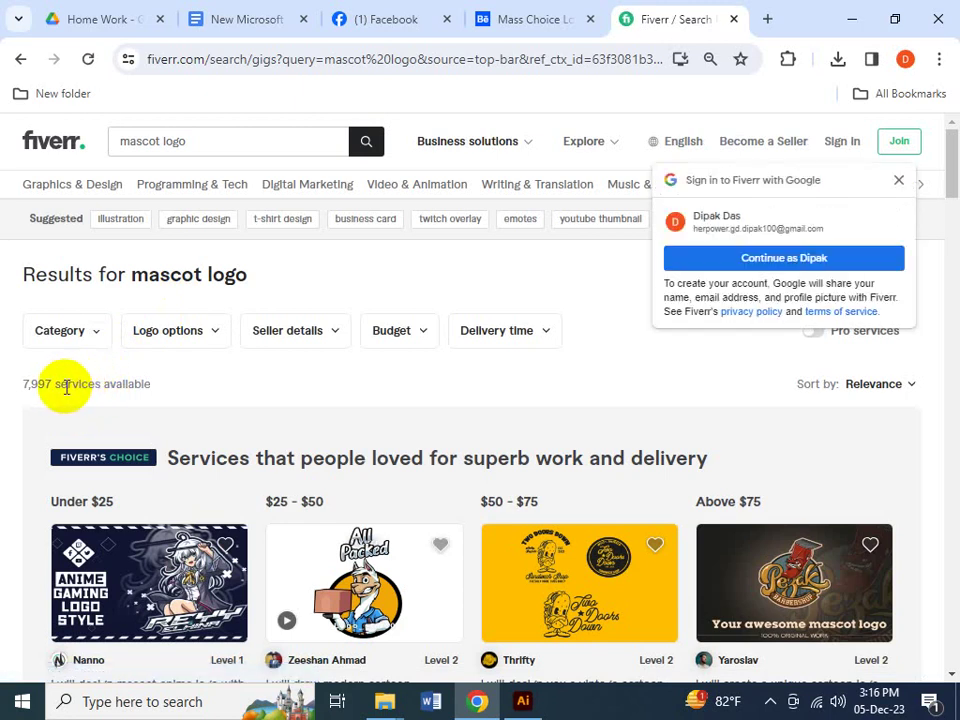
- Browse the mascot logo services on Fiverr, examining their sample designs, seller levels and starting prices
scroll(64, 386, "down", 2)
scroll(135, 420, "up", 1)
scroll(135, 420, "up", 1)
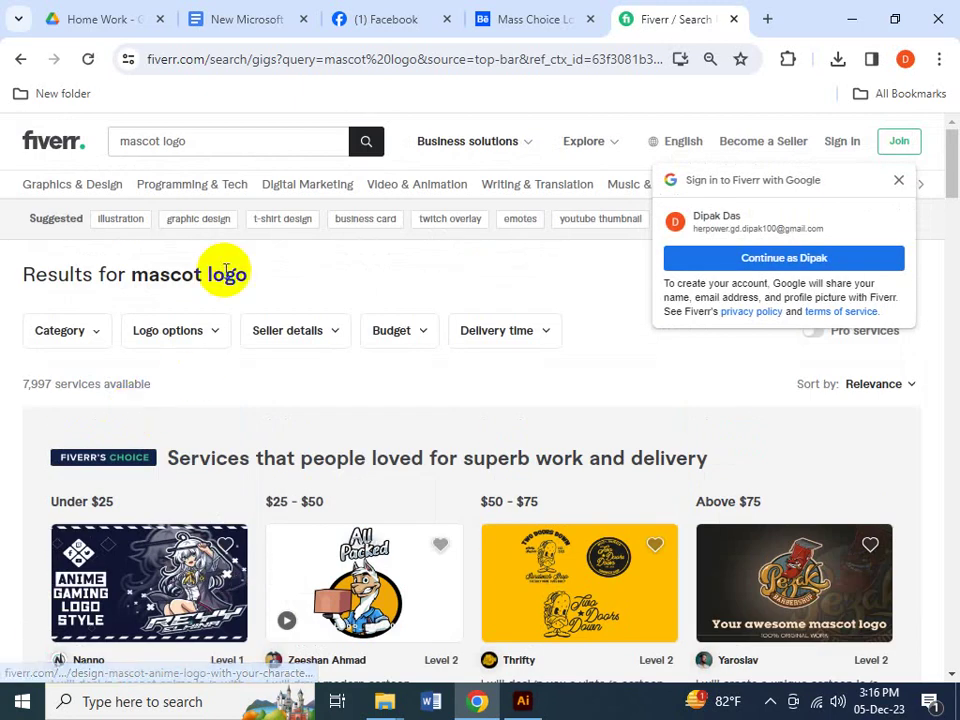
left_click(242, 146)
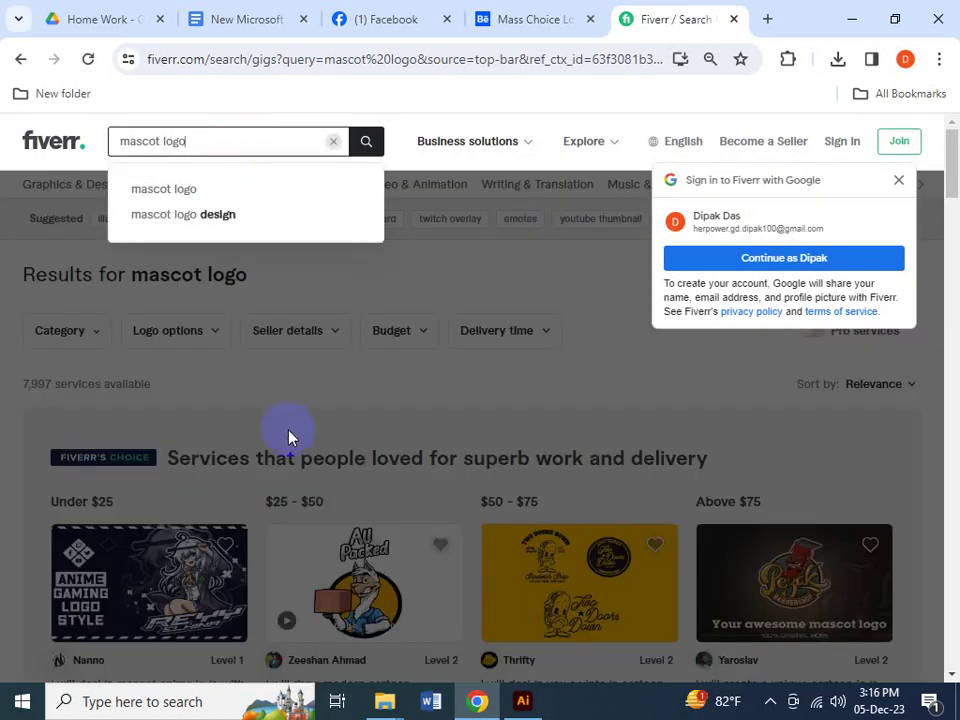
scroll(285, 439, "down", 5)
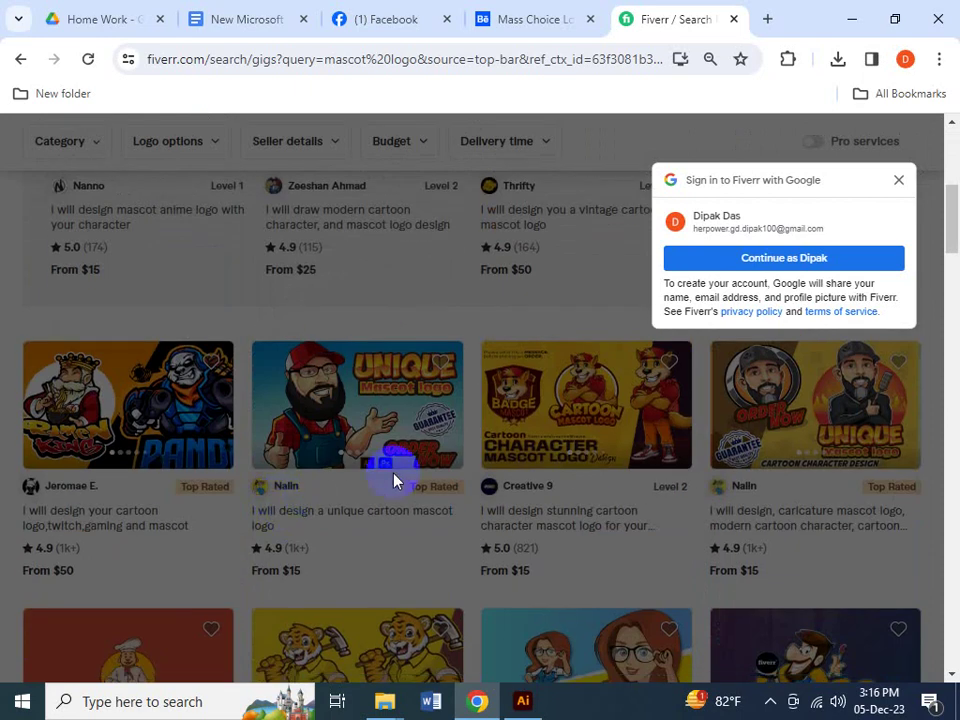
left_click(568, 439)
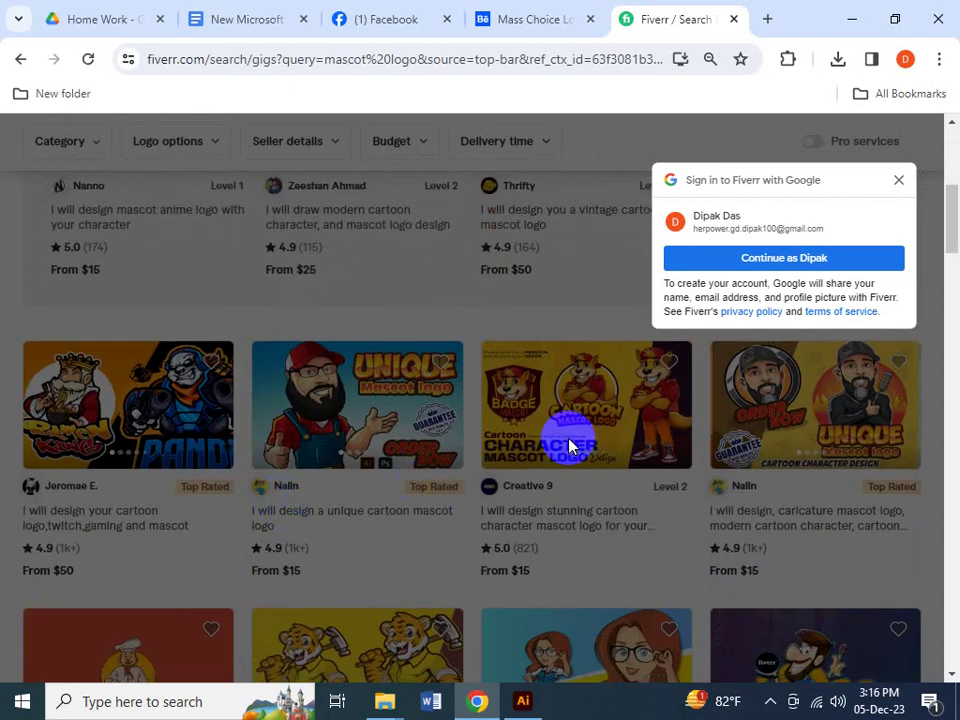
scroll(657, 428, "down", 5)
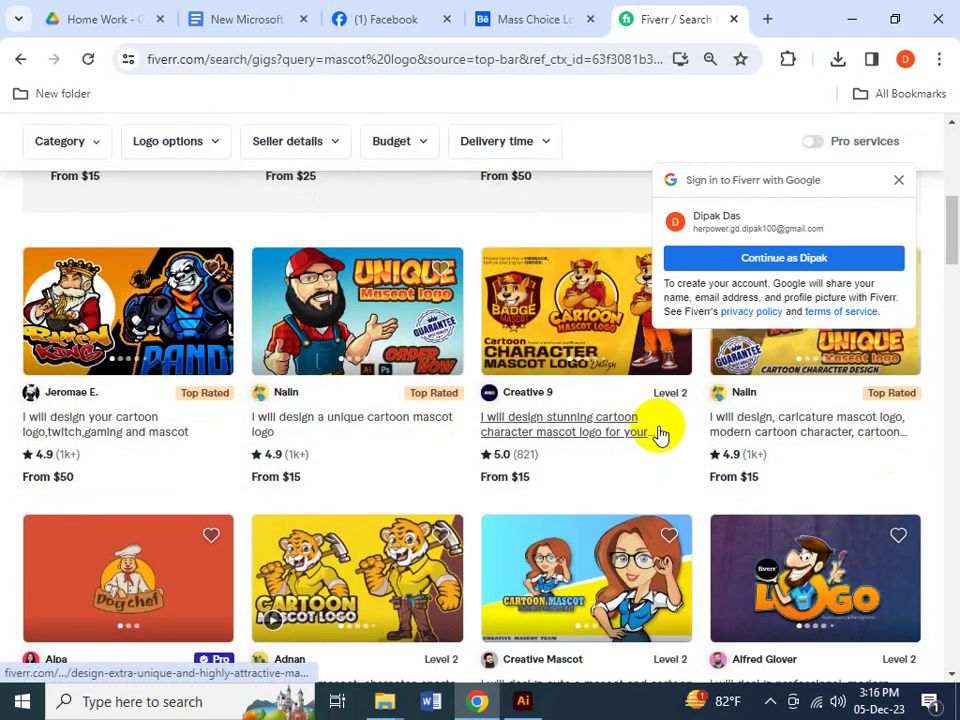
scroll(659, 432, "down", 2)
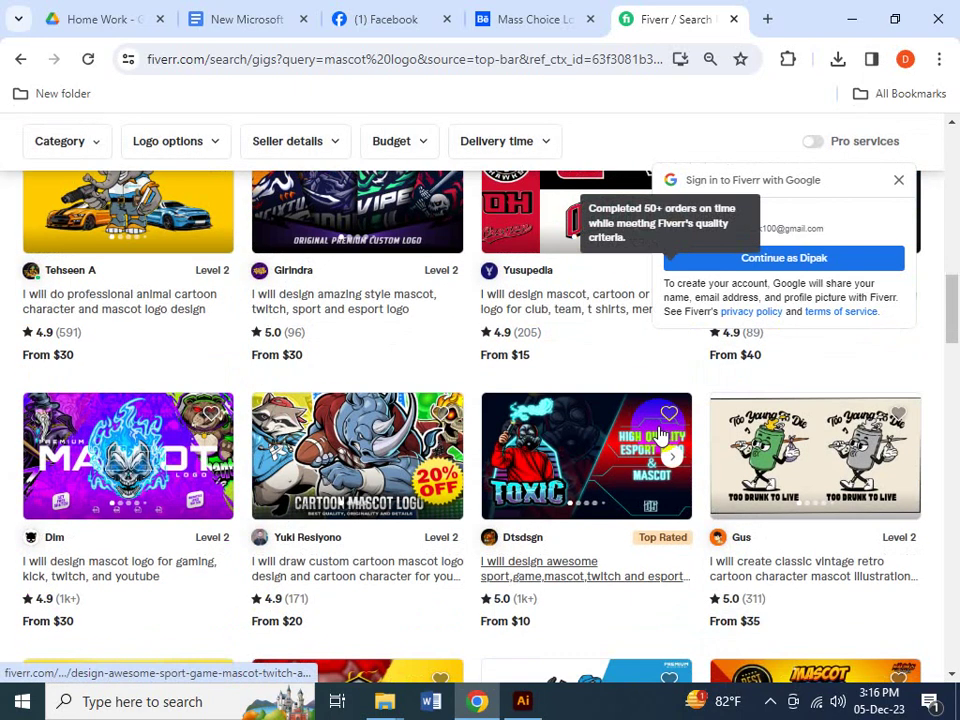
scroll(659, 430, "down", 5)
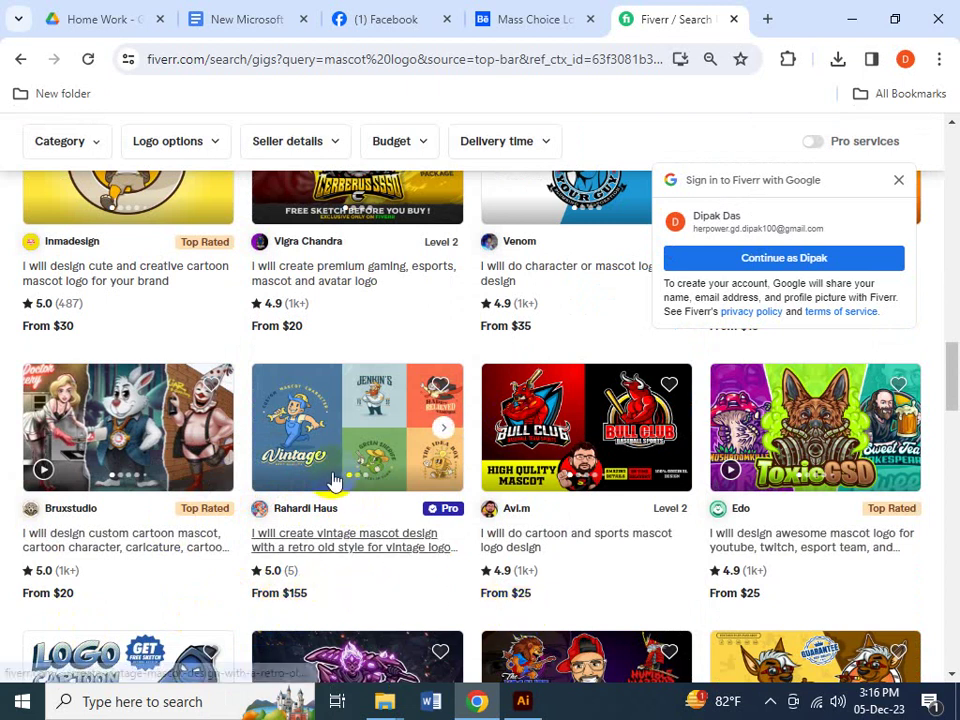
scroll(342, 505, "up", 5)
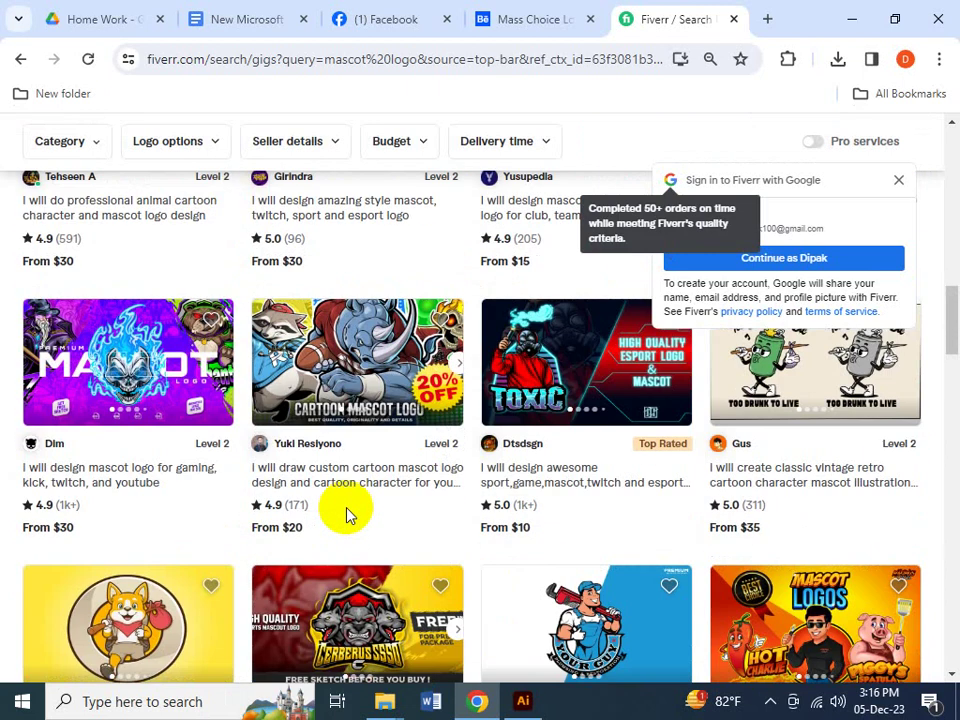
scroll(345, 510, "up", 8)
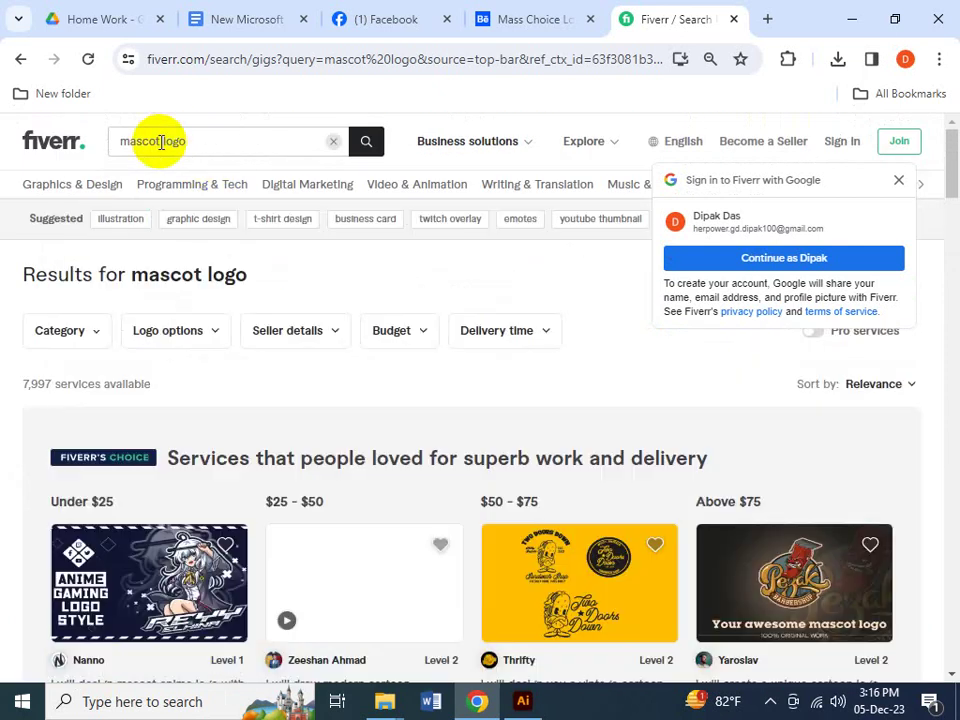
- Remove the word "mascot" from the Fiverr search query, keeping "logo"
left_click(160, 141)
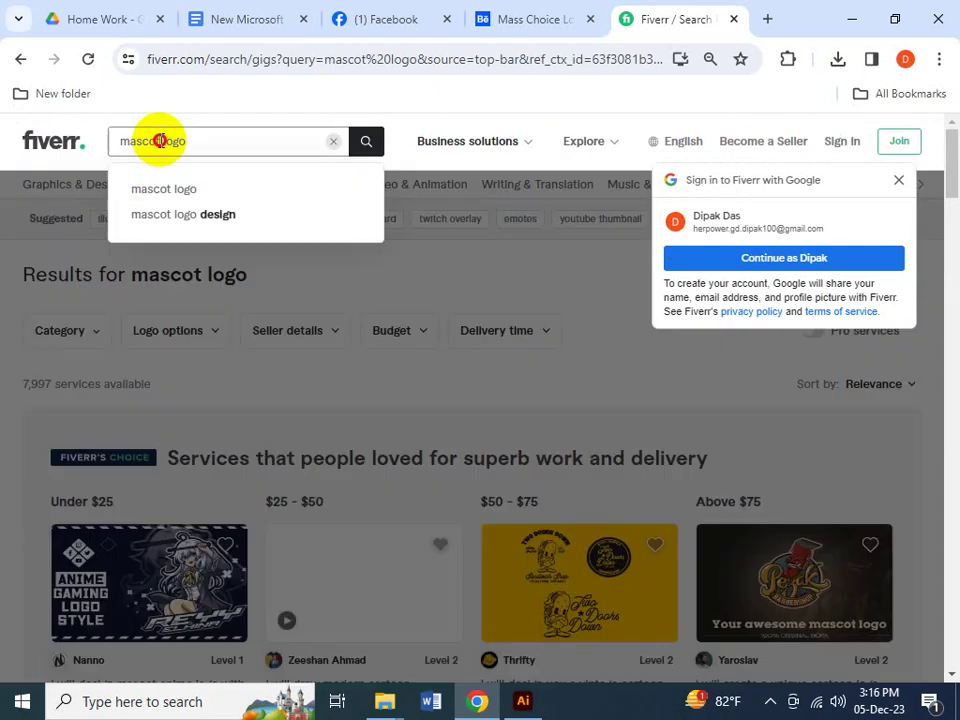
left_click_drag(160, 141, 47, 154)
key("BackSpace")
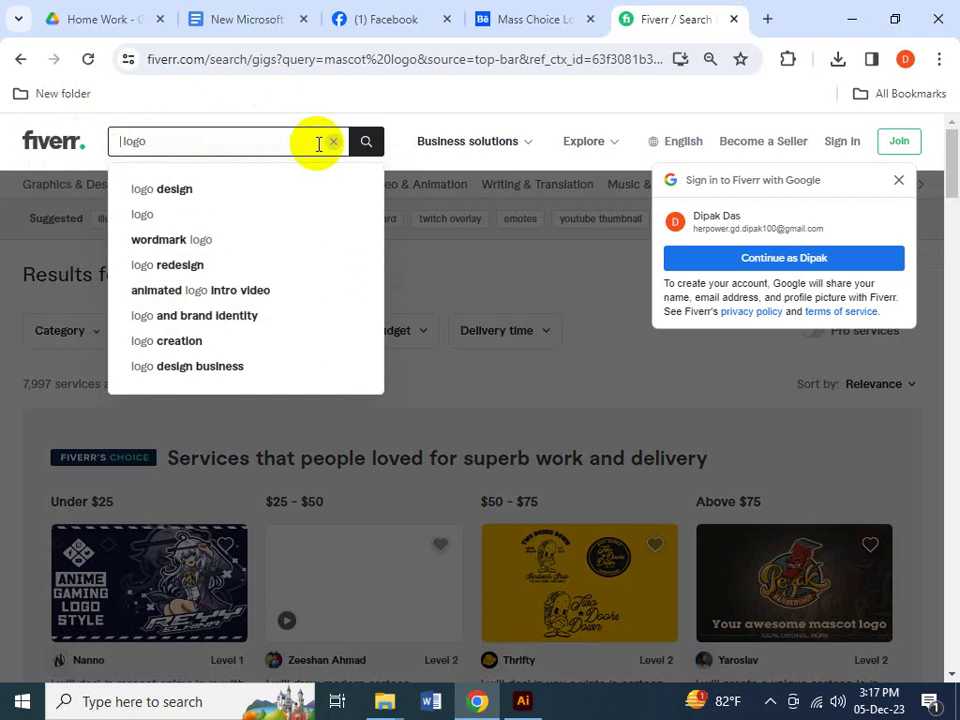
- Glance at the Illustrator document and revisit the Graphic Hunters Pictorial slide on Facebook to check the logo types
left_click(521, 700)
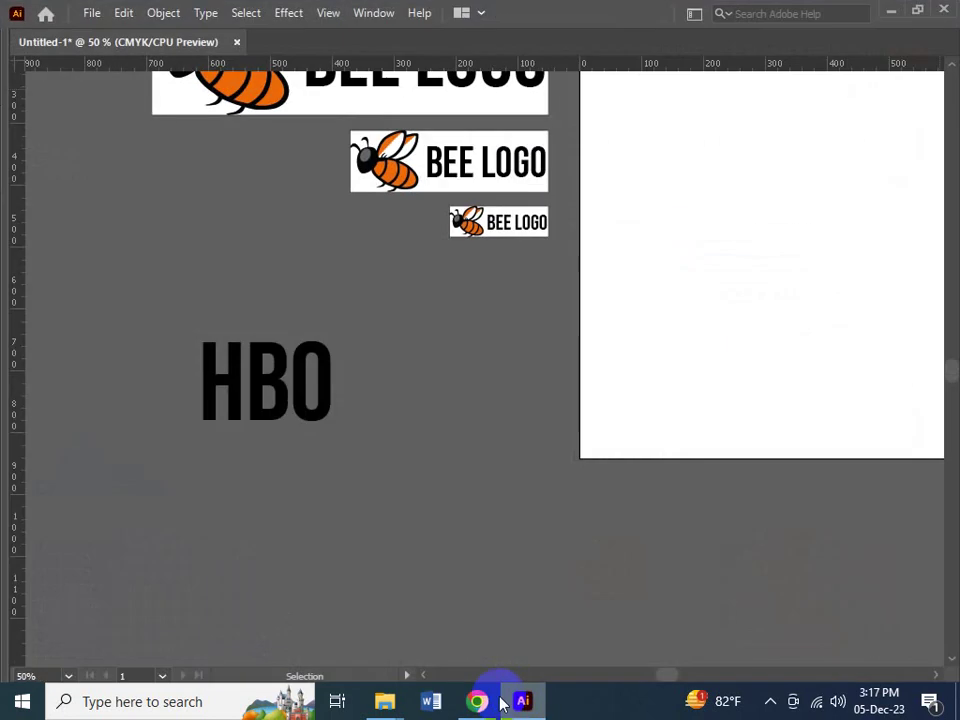
left_click(495, 701)
left_click(355, 16)
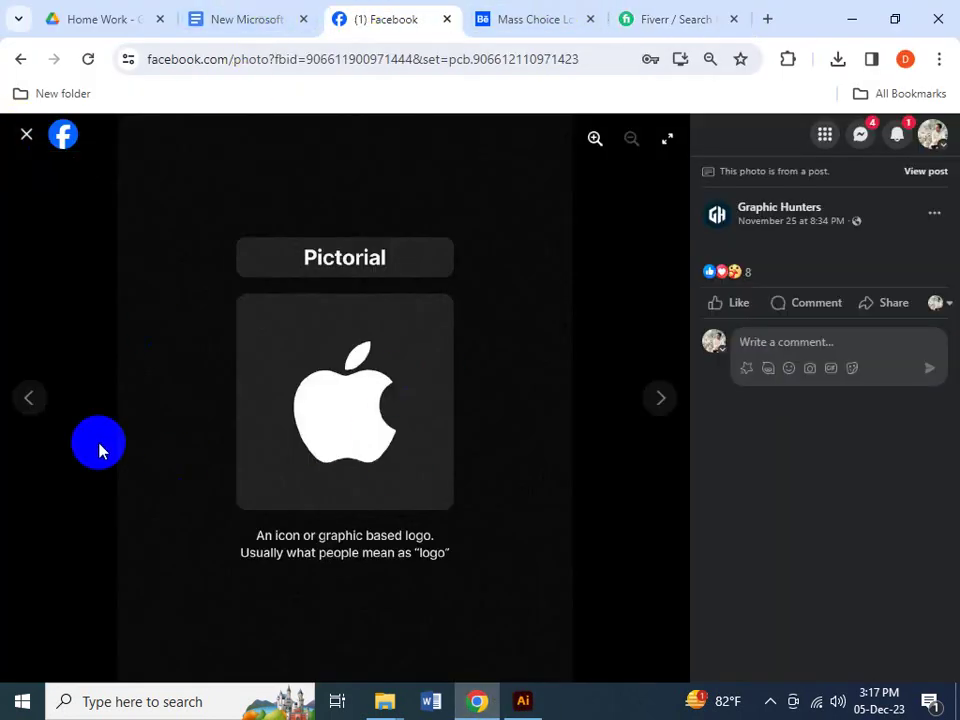
left_click(27, 400)
left_click(662, 400)
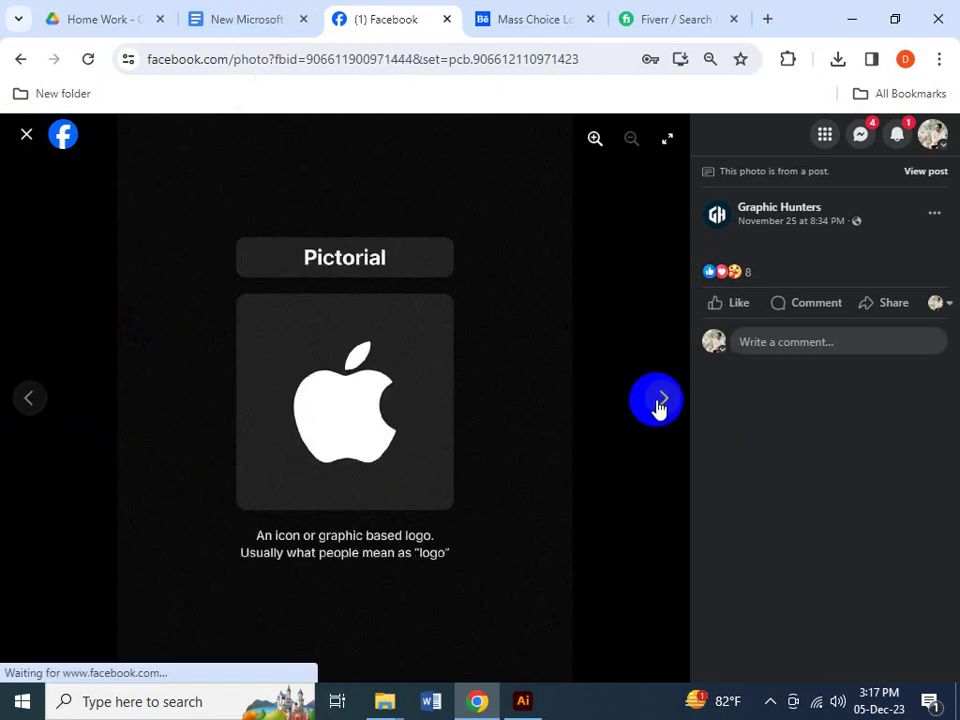
- Return to Fiverr and search its services for "wordmark logo"
left_click(677, 14)
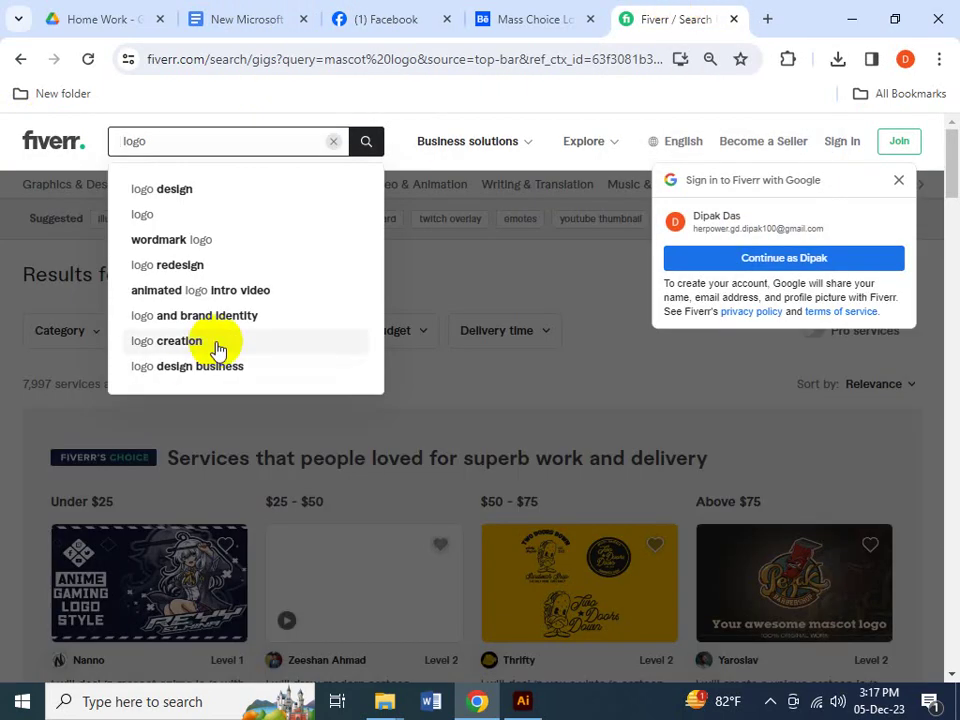
type("wor ")
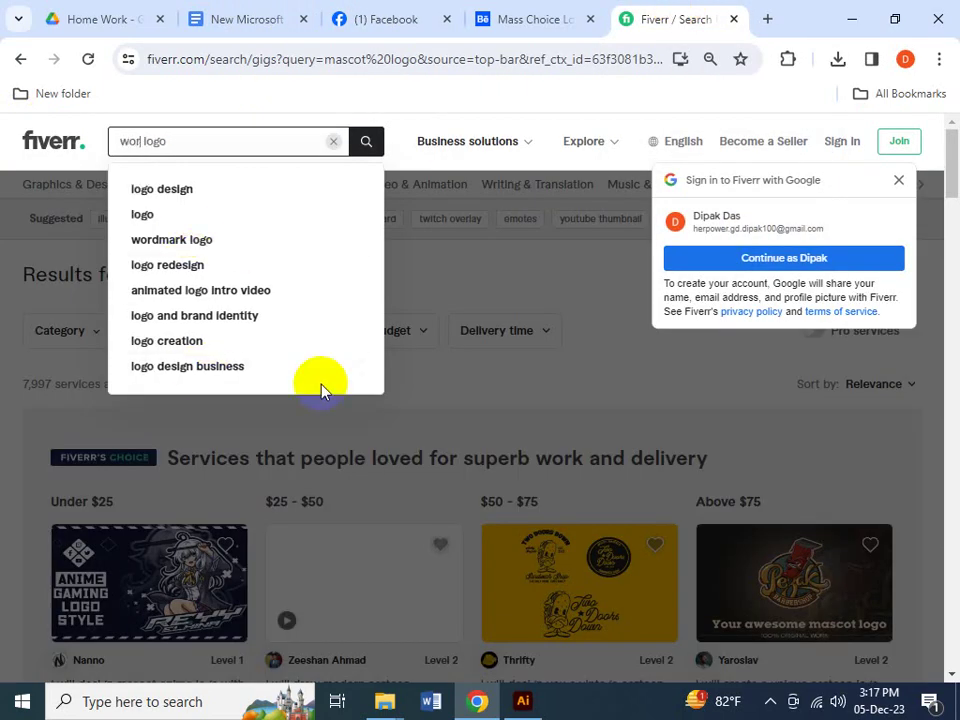
type("d")
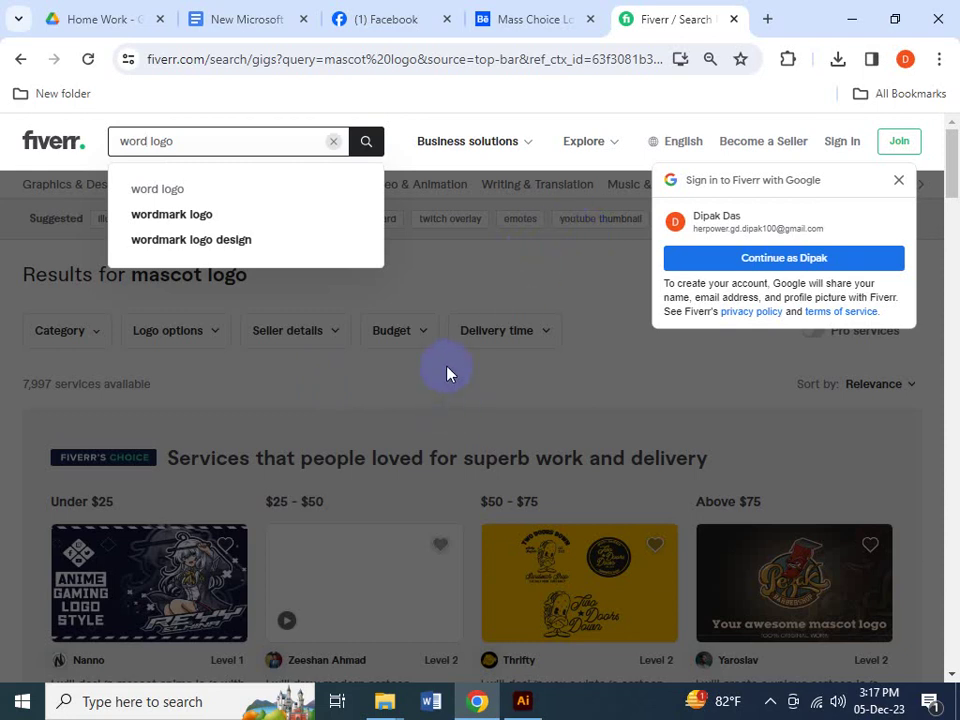
left_click(275, 224)
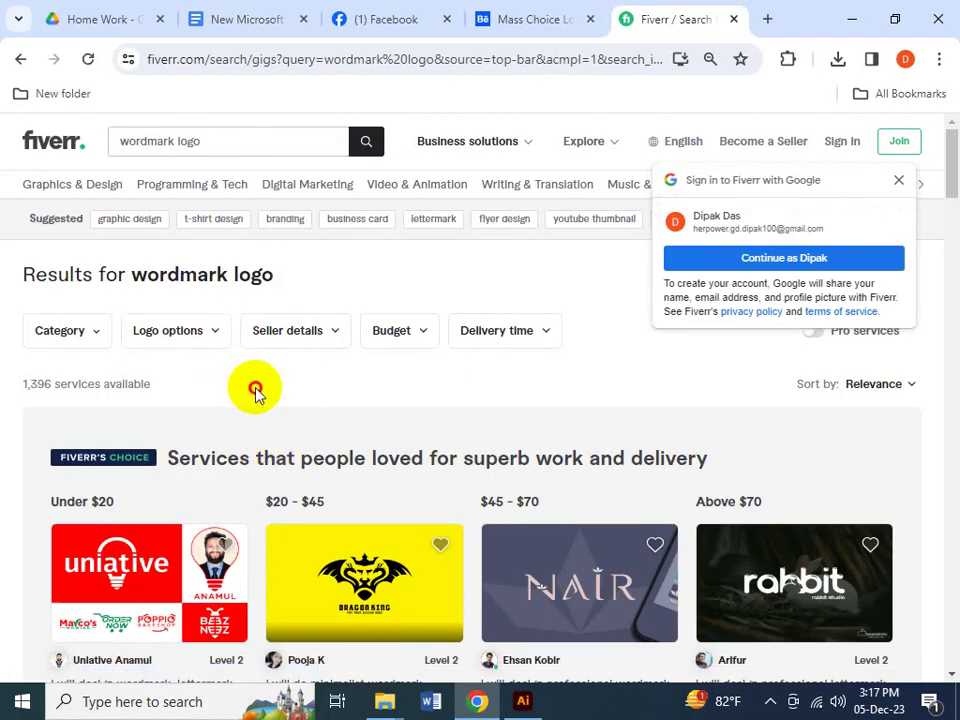
- Open the "rabbit" logo service in a separate tab and examine its enlarged sample image within the wordmark results
scroll(257, 428, "down", 5)
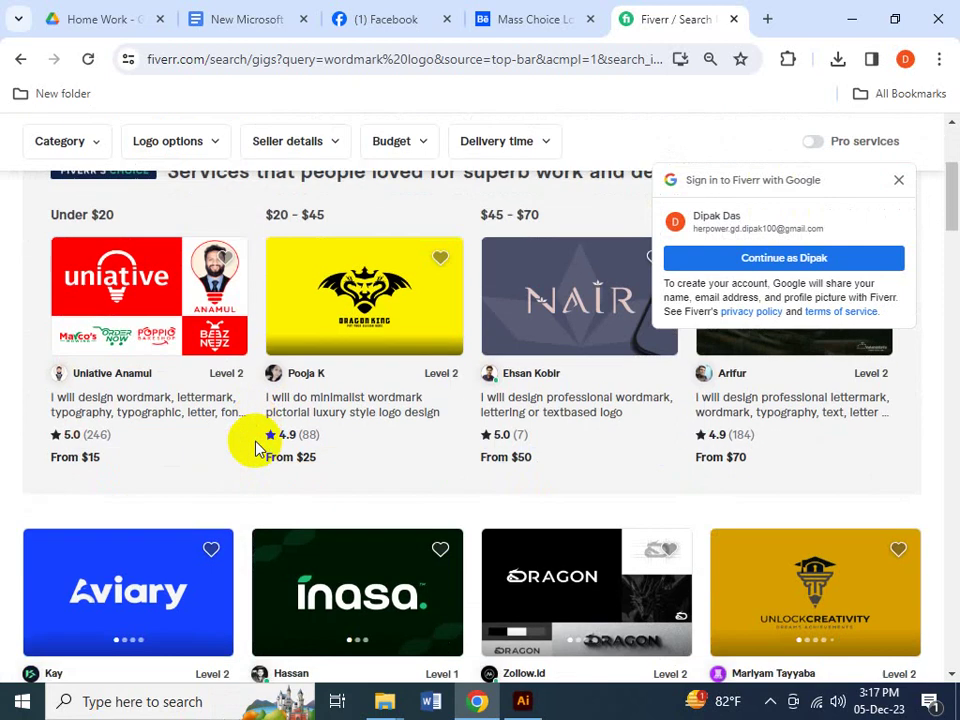
scroll(266, 440, "up", 3)
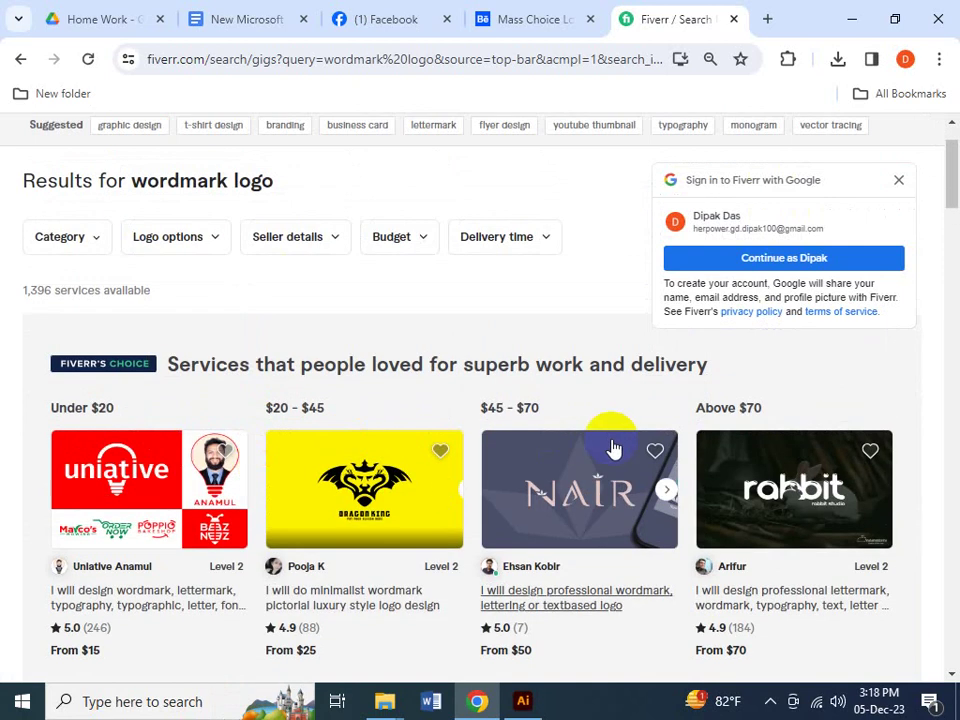
left_click(808, 508)
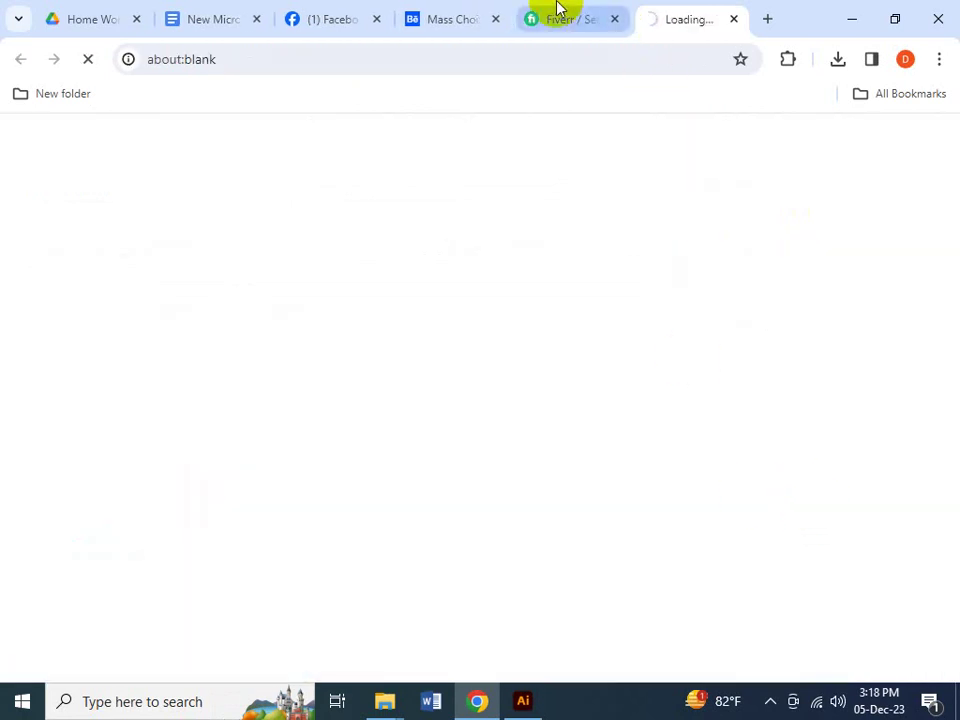
left_click(558, 10)
left_click(815, 482)
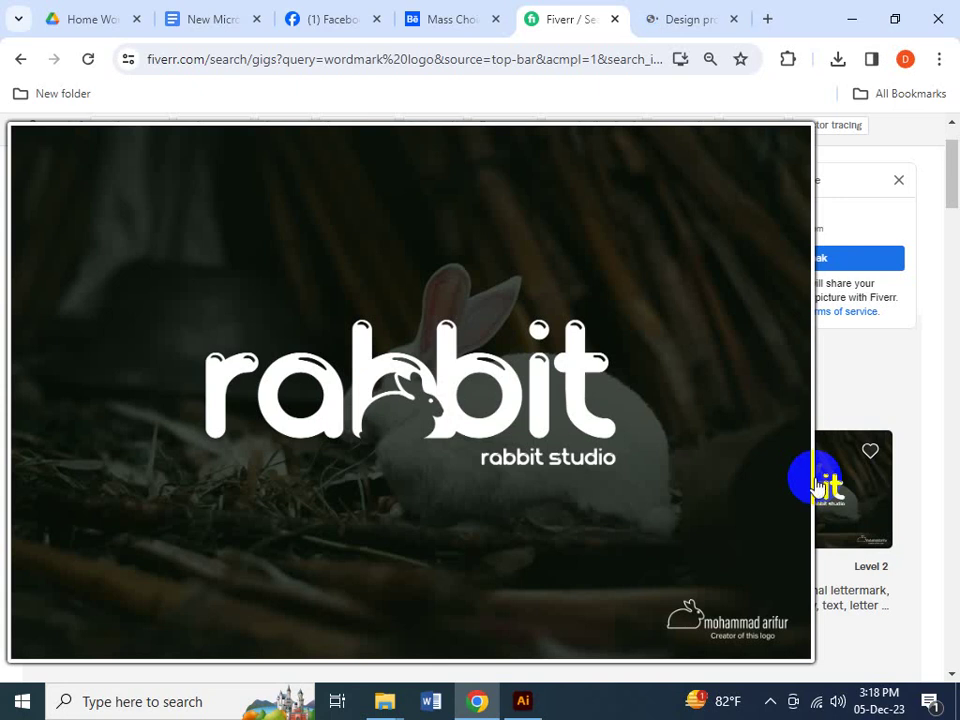
scroll(295, 595, "down", 3)
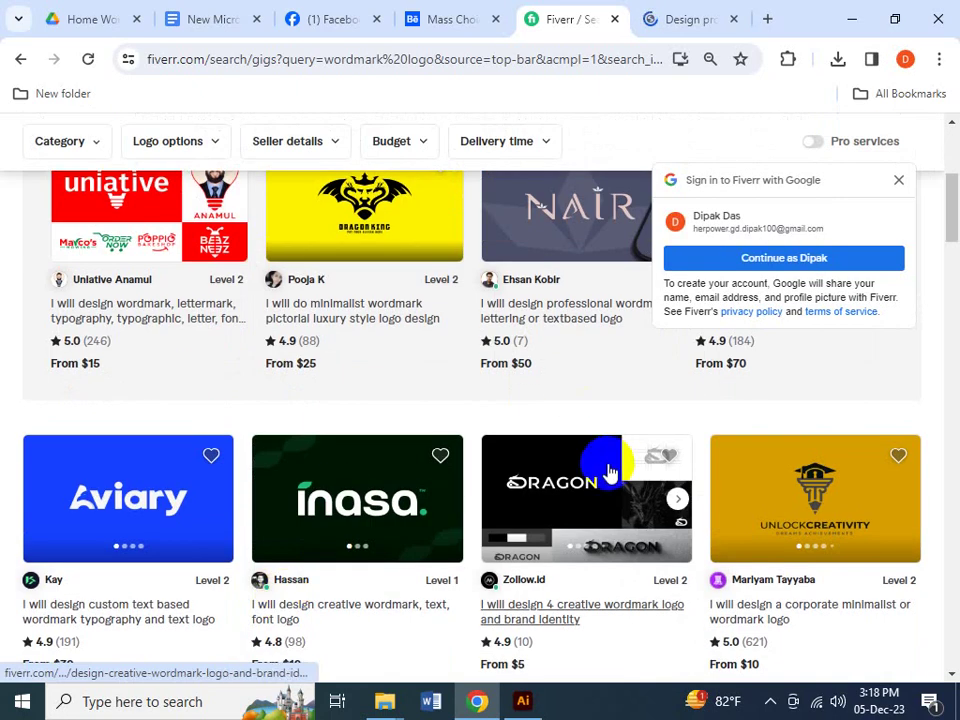
scroll(610, 470, "up", 5)
mouse_move(778, 470)
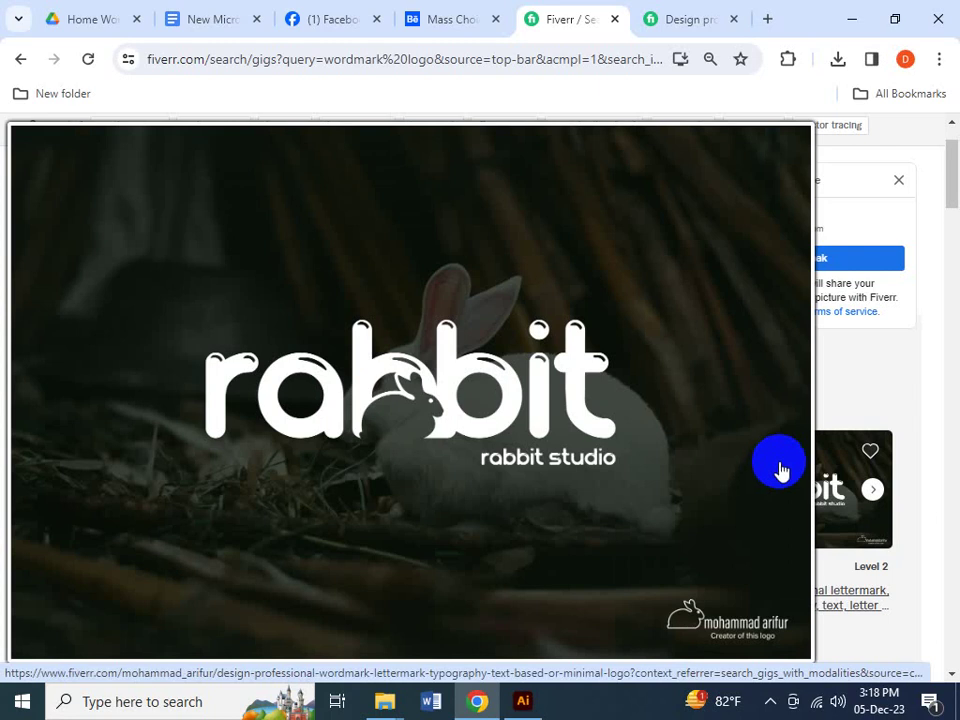
- Examine the enlarged "inasa" and "DRAGON" wordmark samples and browse the neighbouring services in the results
scroll(823, 574, "down", 3)
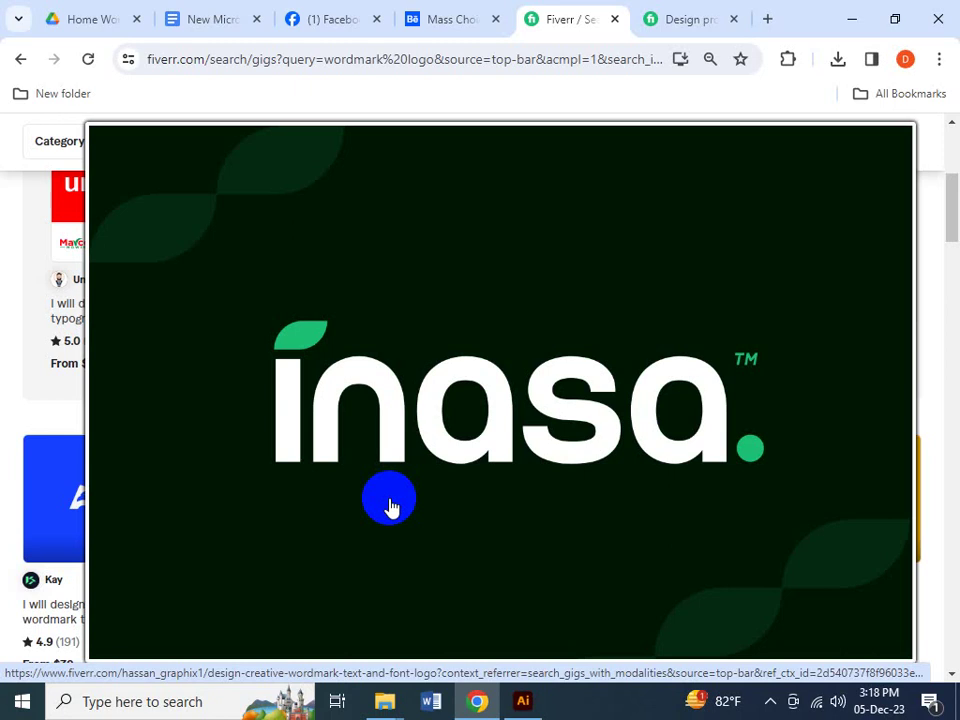
scroll(574, 401, "down", 1)
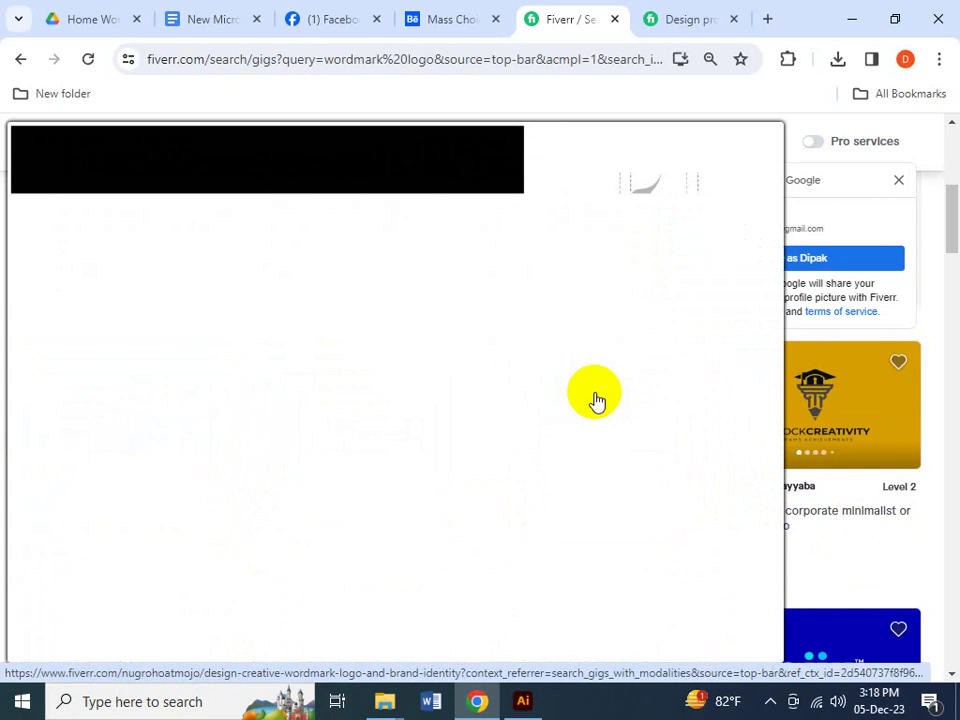
left_click(596, 400)
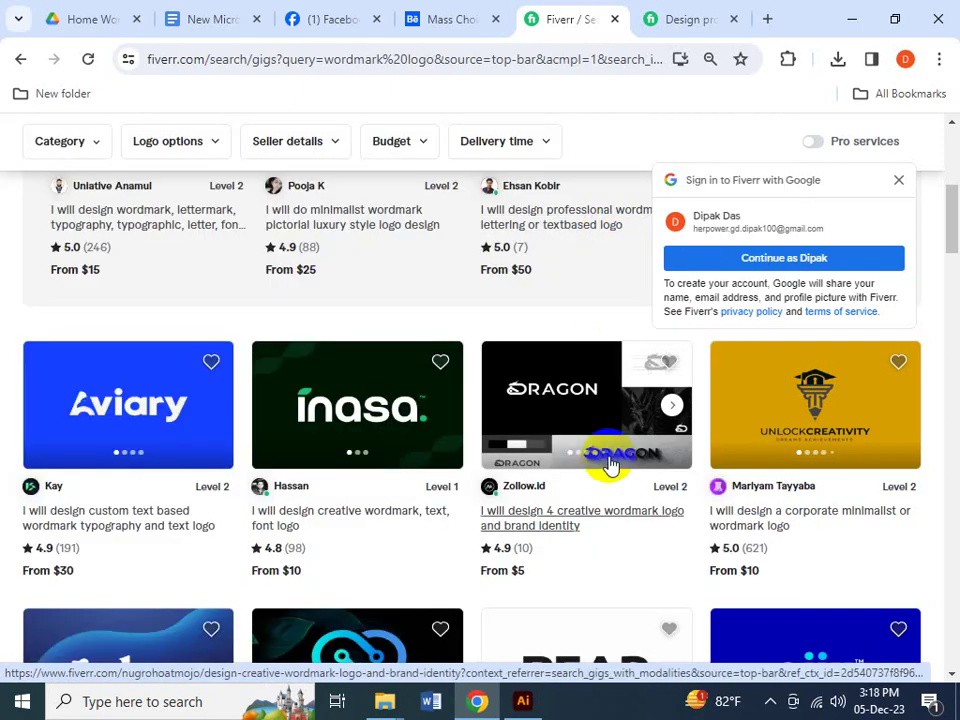
mouse_move(620, 427)
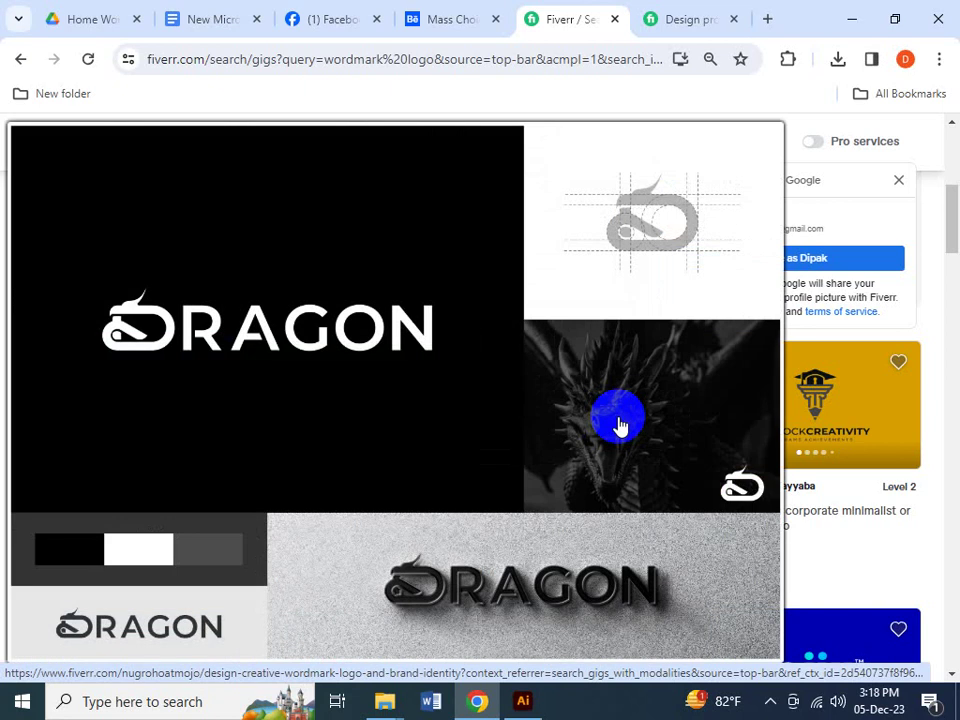
scroll(525, 504, "down", 2)
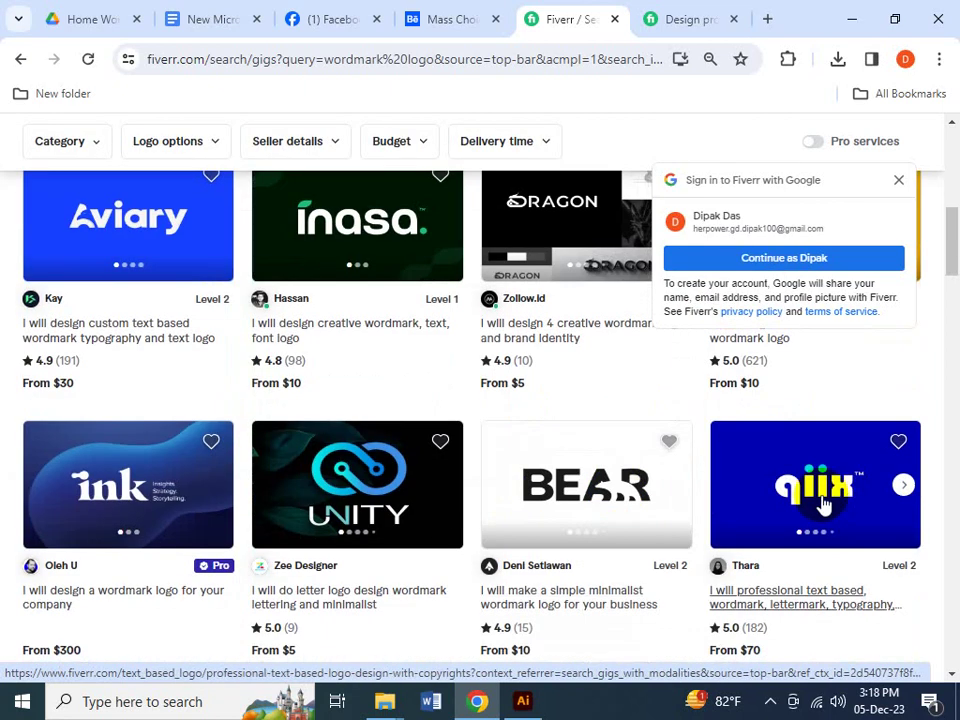
scroll(650, 590, "down", 2)
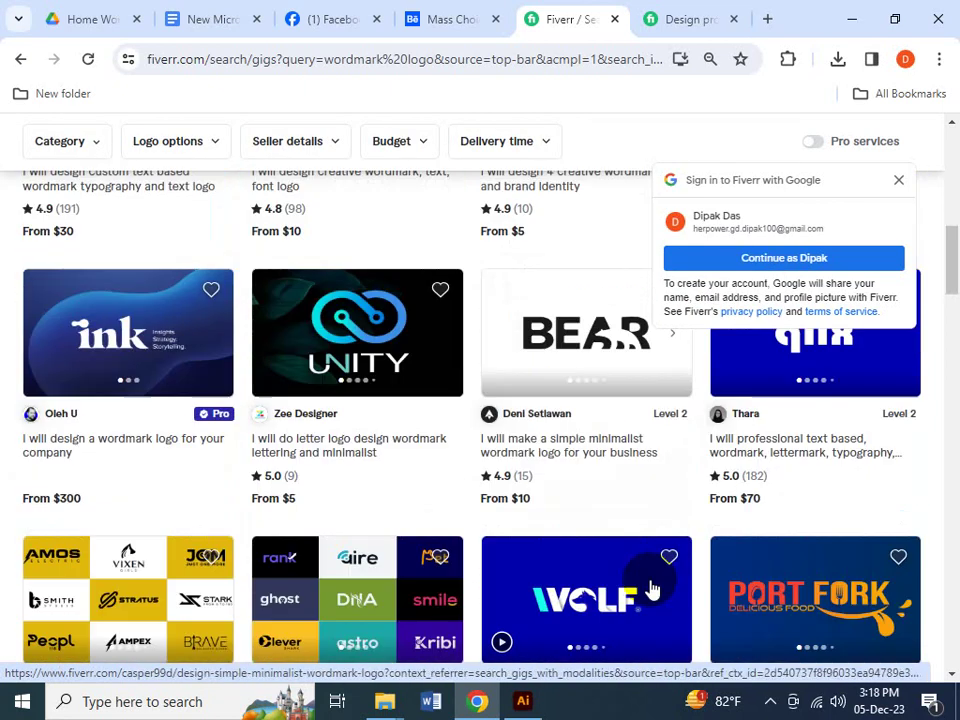
scroll(648, 585, "up", 2)
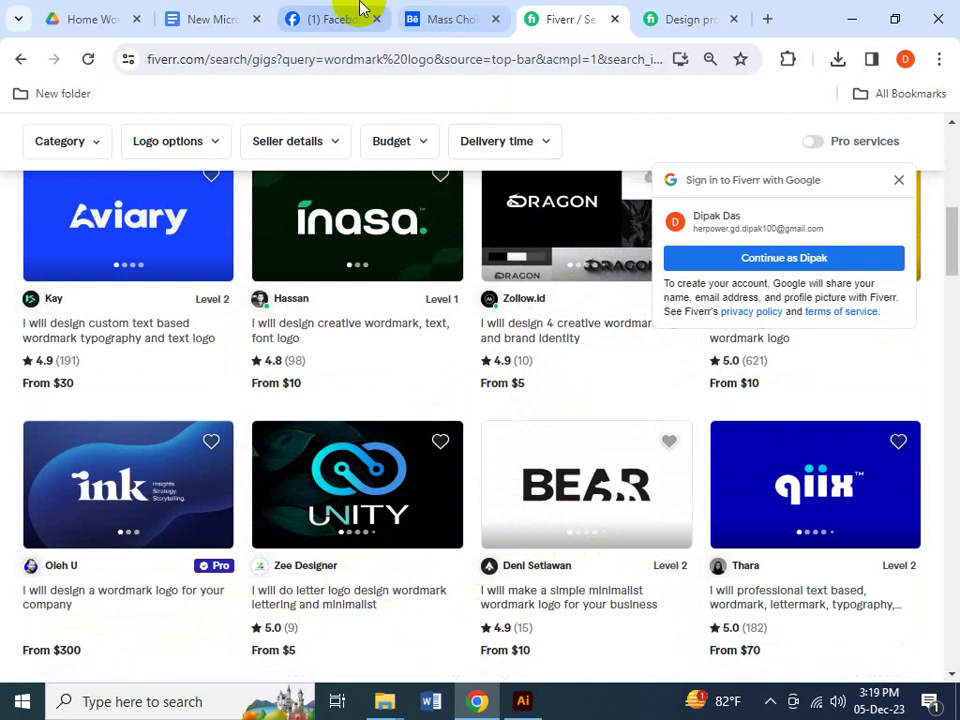
- View the "rabbit" service's page with its enlarged logo image, and return to the wordmark search results
left_click(695, 21)
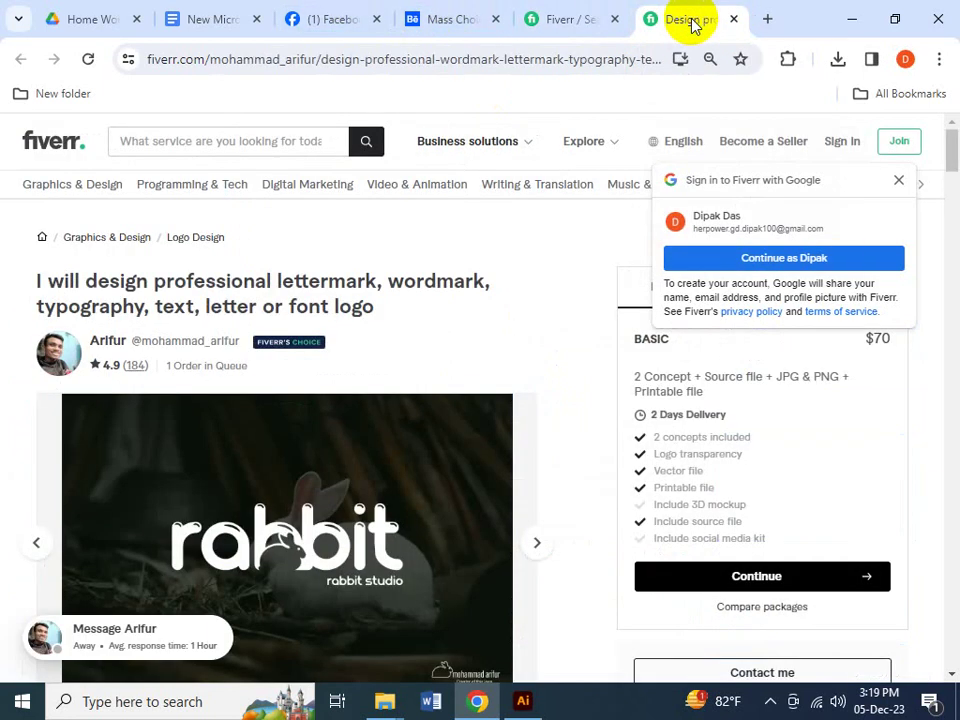
left_click(431, 510)
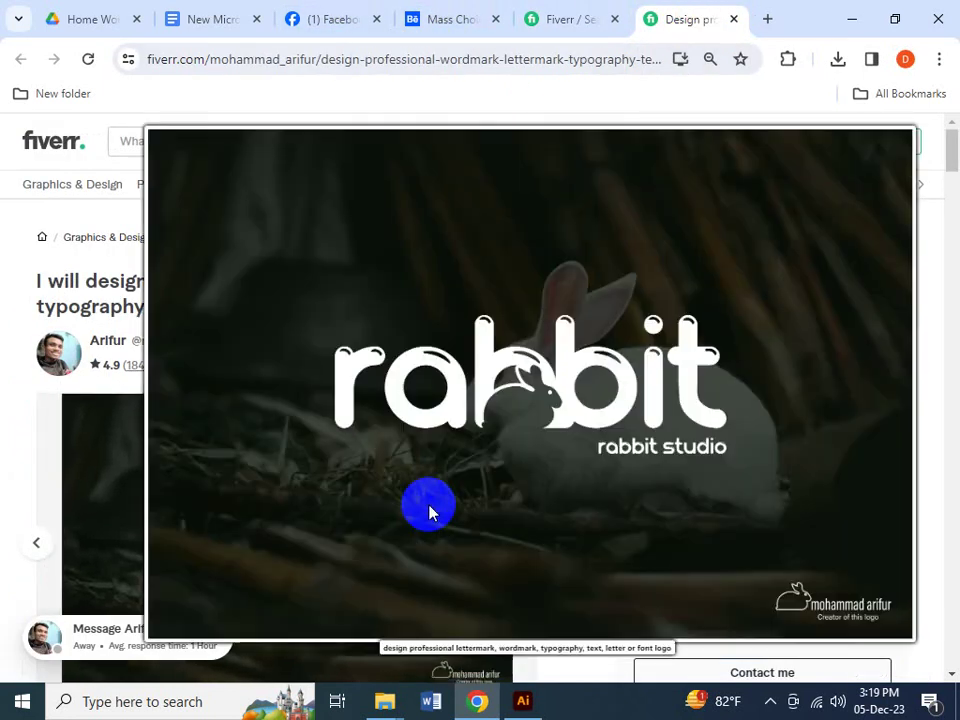
left_click(81, 171)
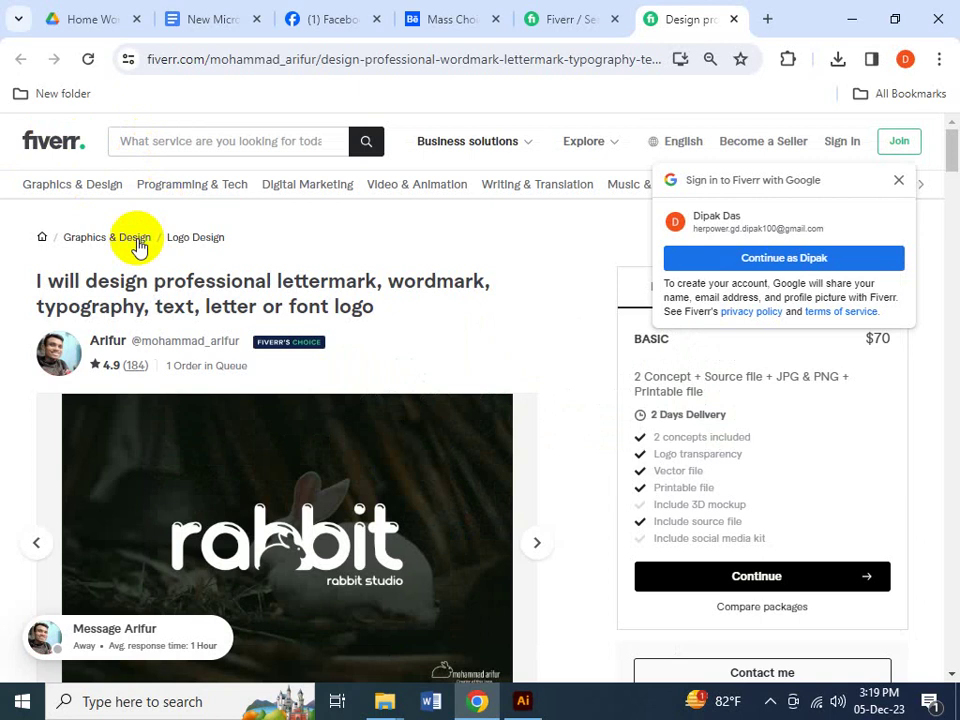
left_click(585, 12)
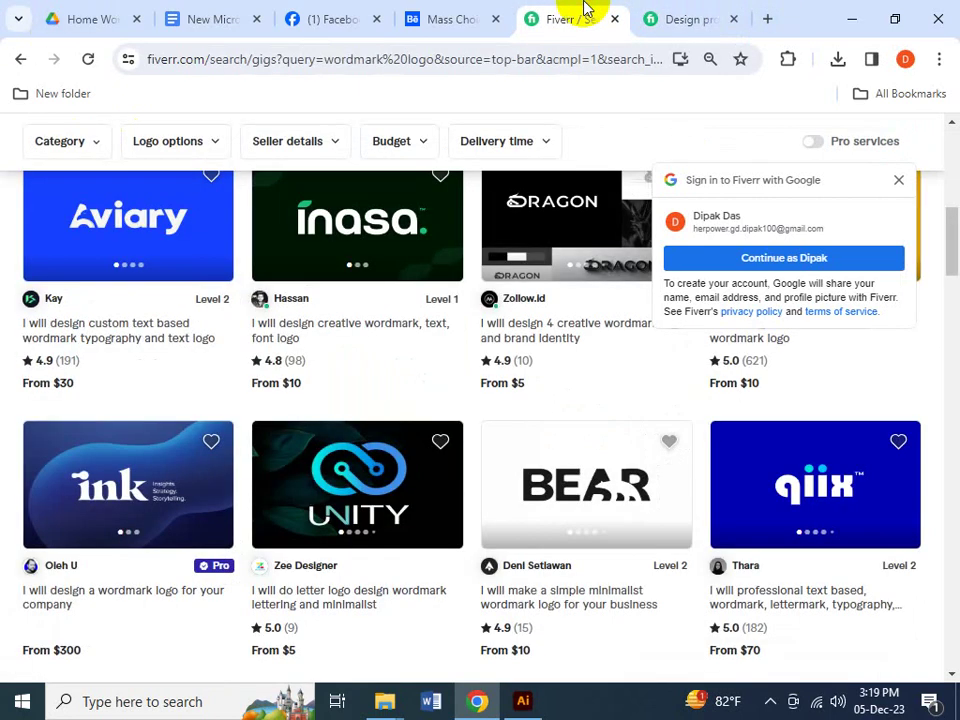
- Highlight the number of available services and the word "wordmark" in the results heading
scroll(500, 220, "up", 10)
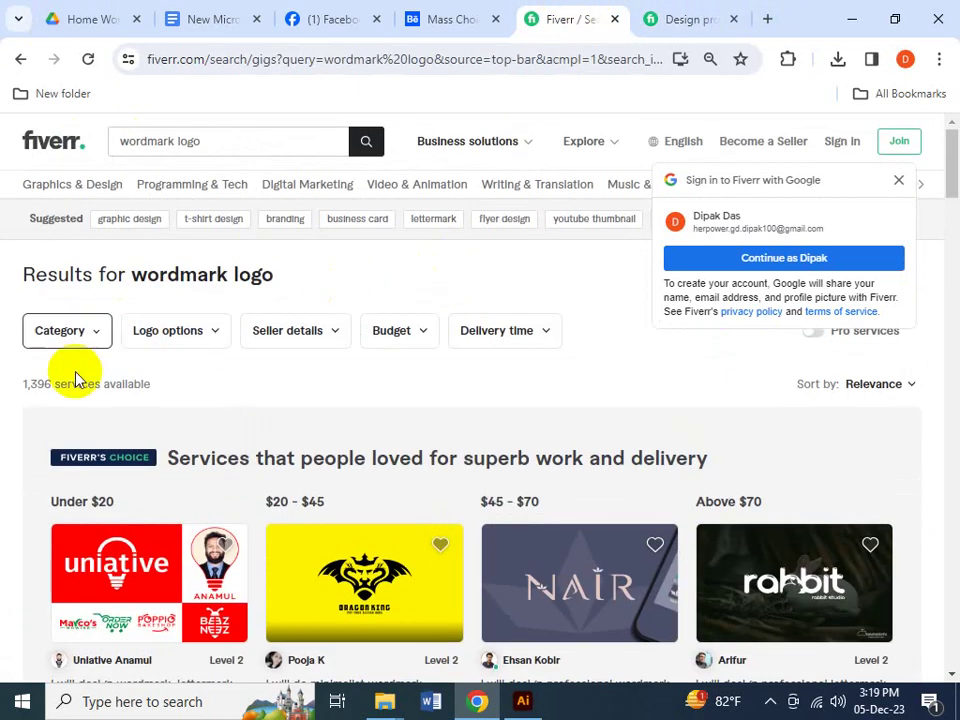
triple_click(33, 385)
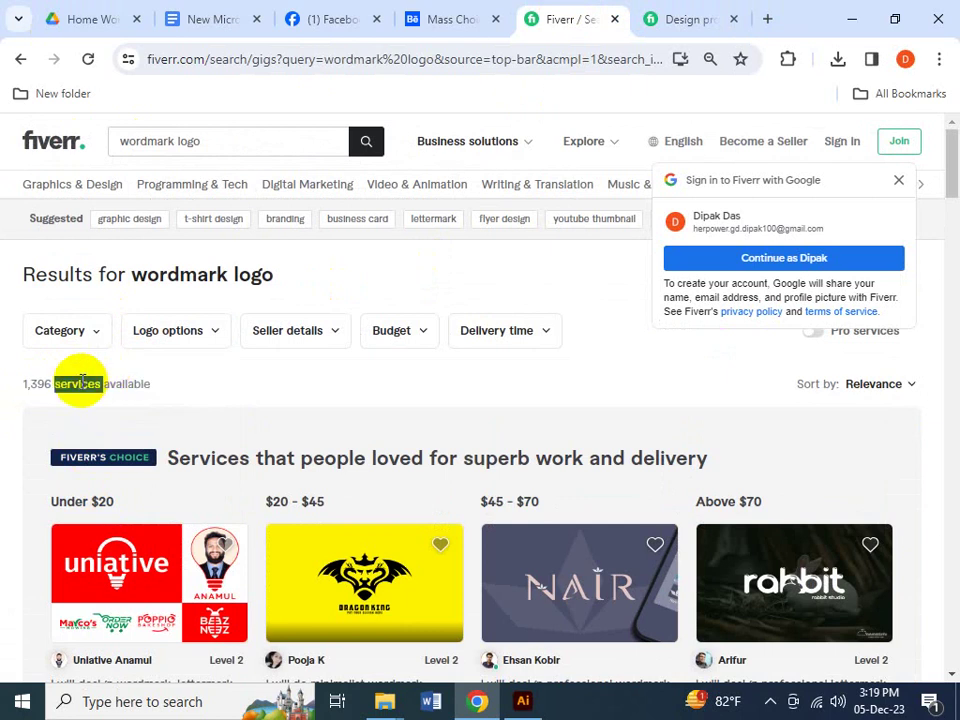
left_click_drag(80, 385, 31, 388)
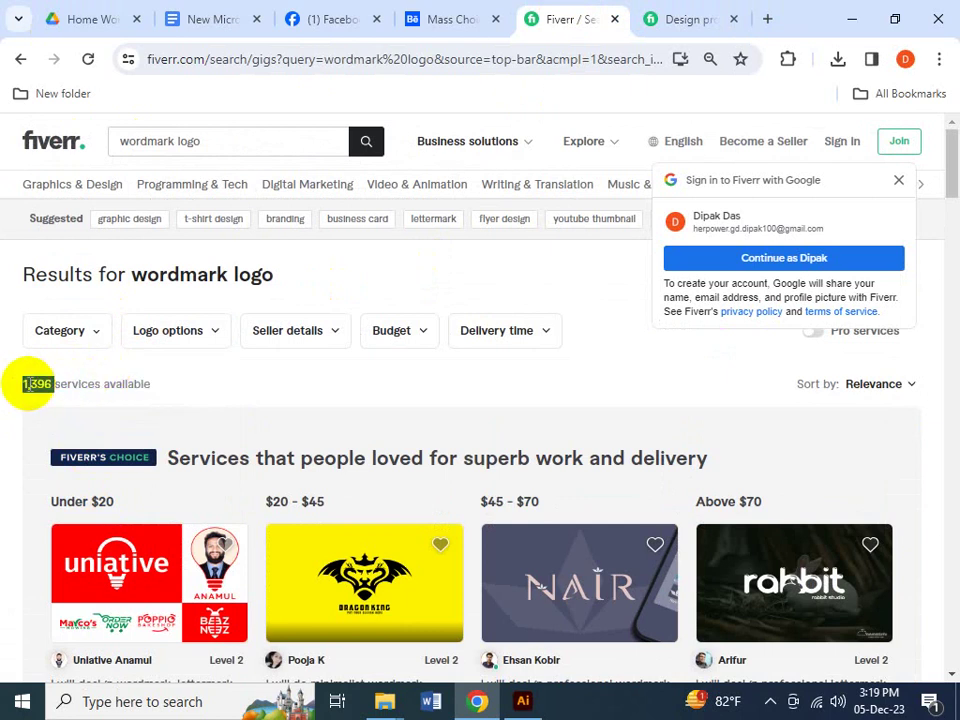
double_click(203, 276)
scroll(279, 414, "down", 1)
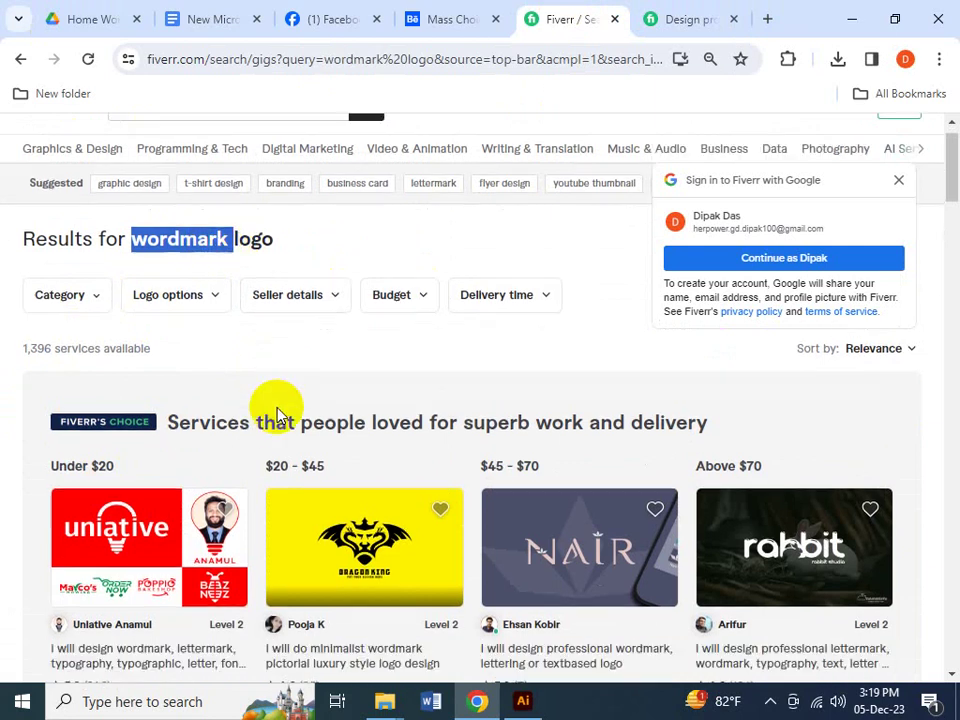
- Browse more wordmark logo services, recheck the "rabbit" service page, and return to the start of the search results
scroll(229, 422, "down", 7)
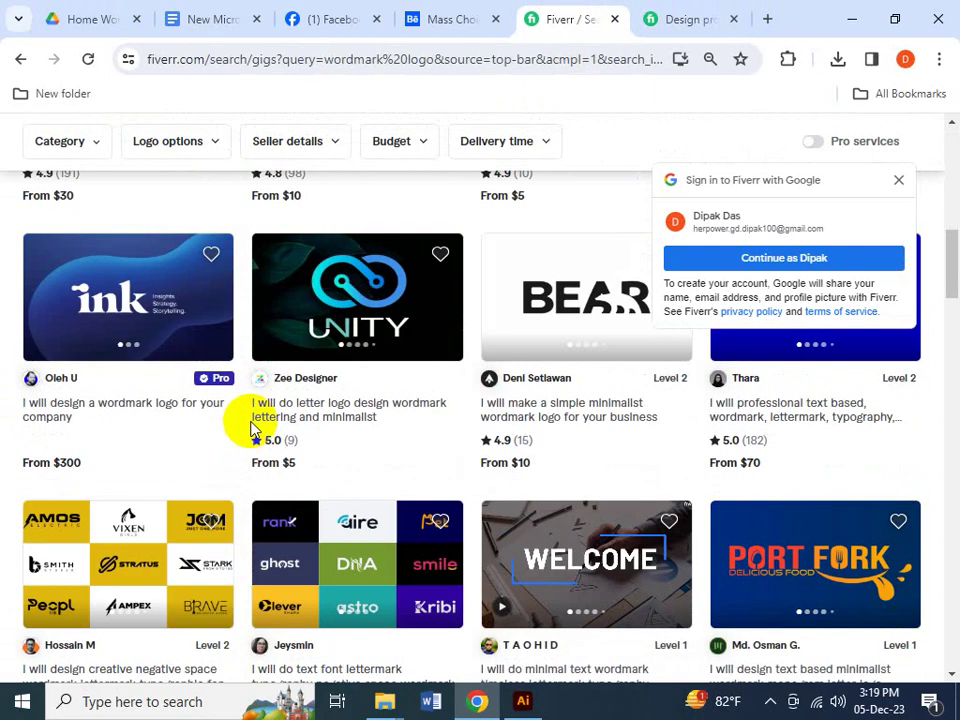
scroll(255, 428, "down", 5)
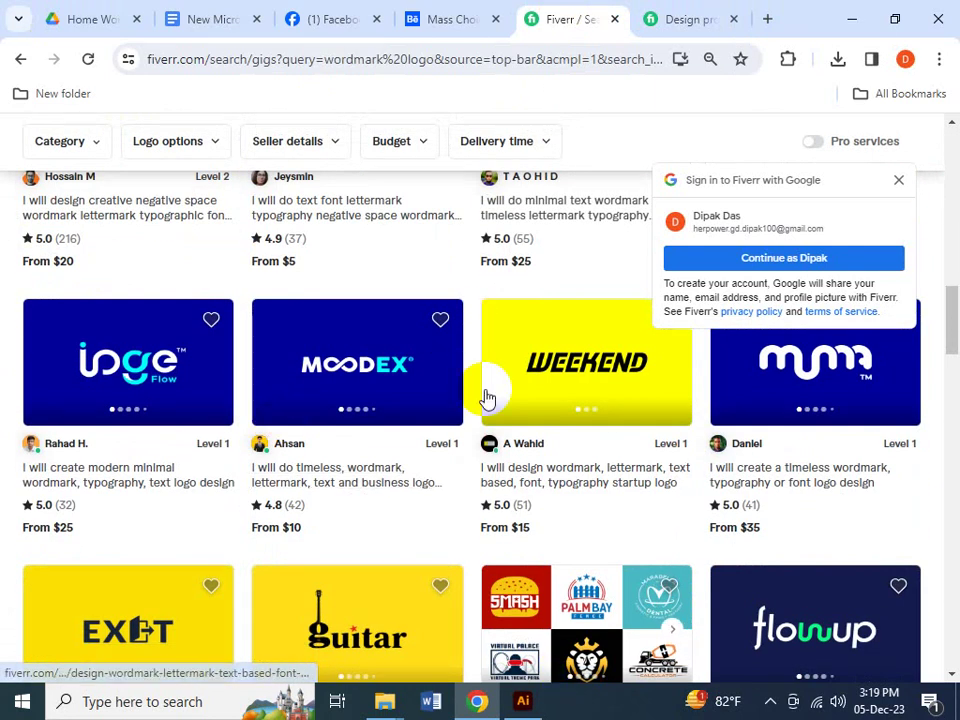
left_click(694, 17)
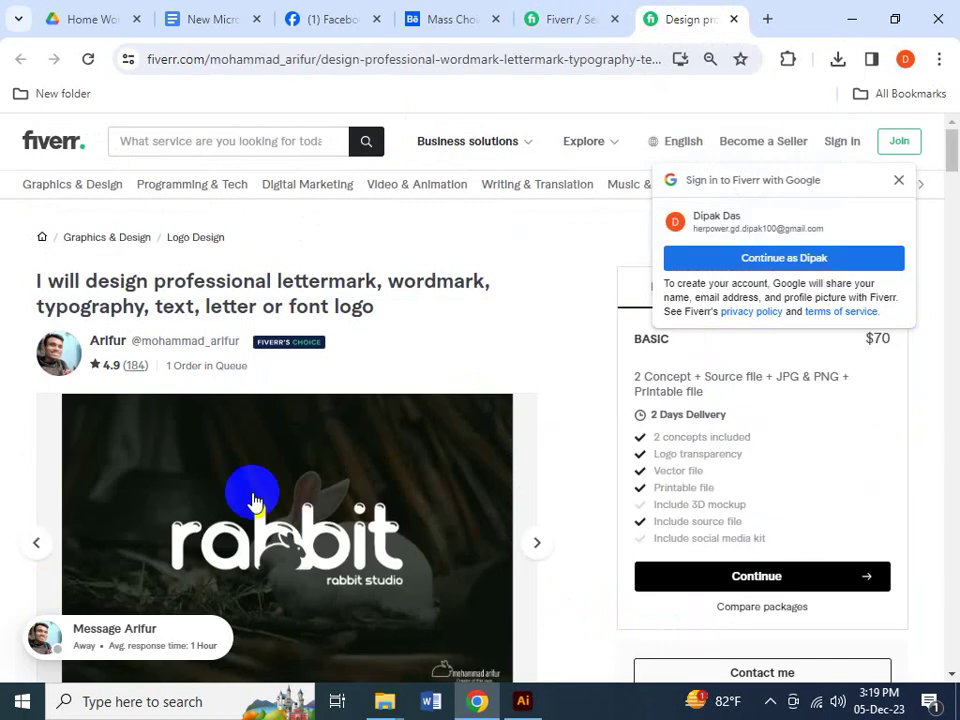
left_click(552, 17)
scroll(289, 360, "up", 5)
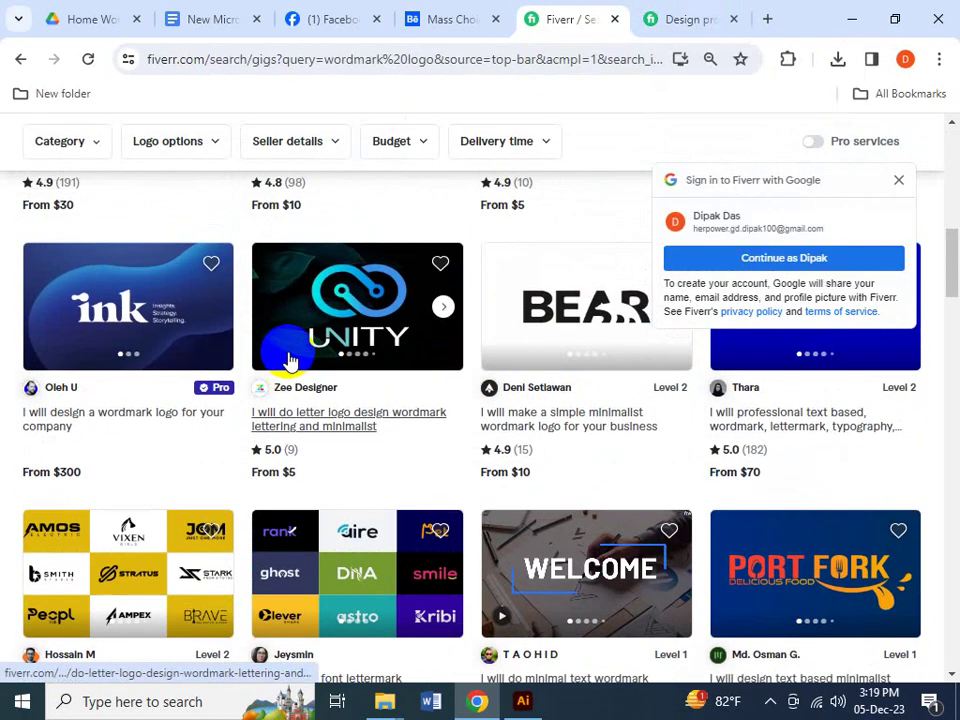
scroll(287, 356, "up", 10)
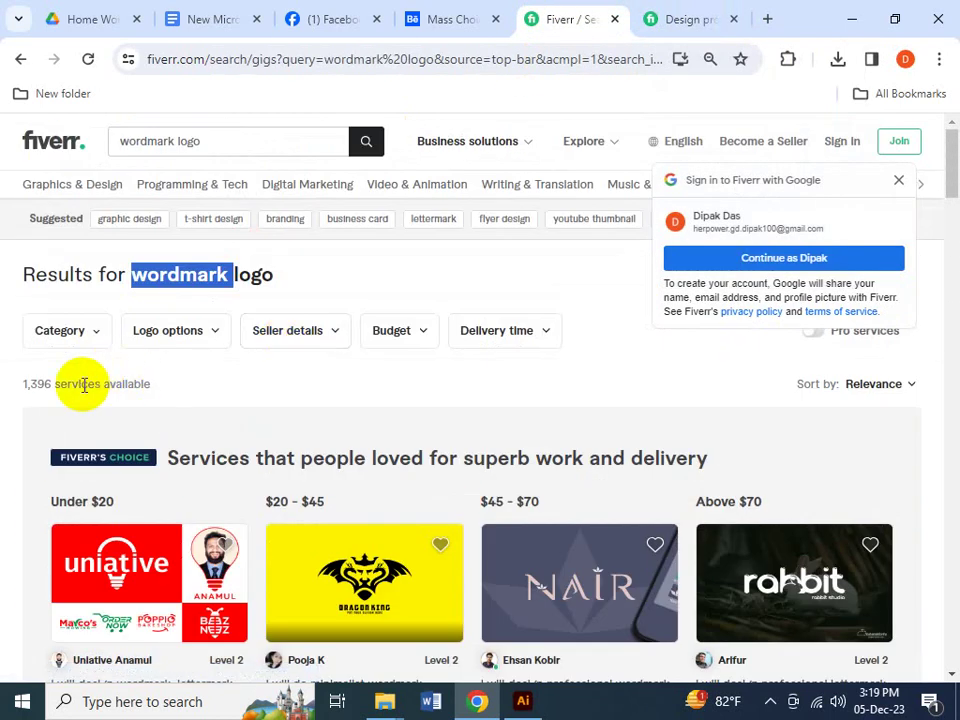
- Return to the Graphic Hunters slide on Facebook and examine the Pictorial logo type with its Apple example
left_click(665, 18)
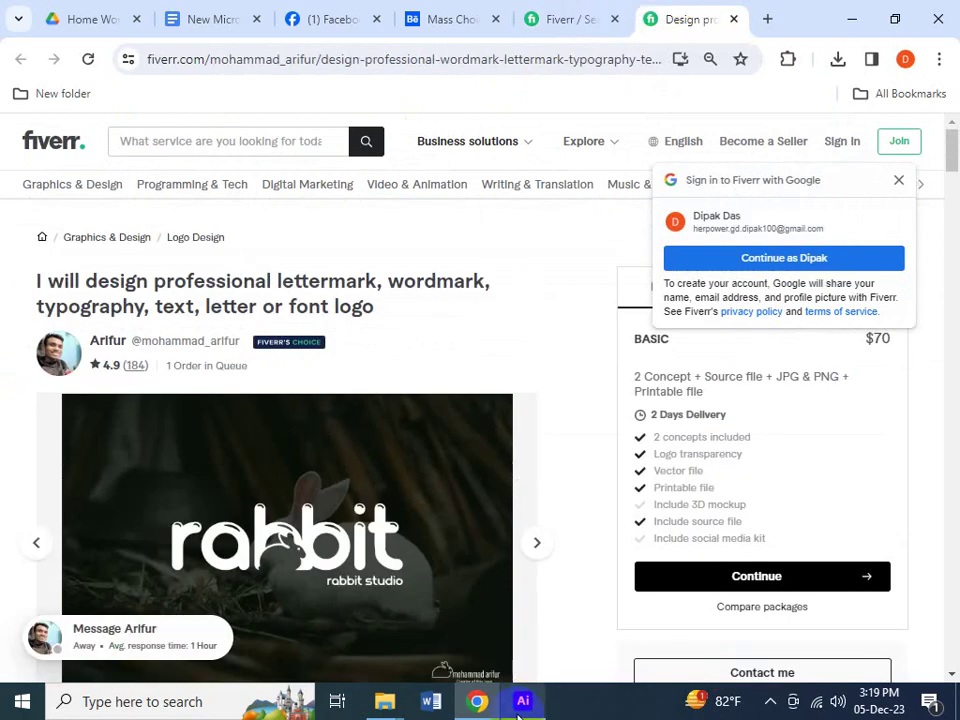
left_click(333, 10)
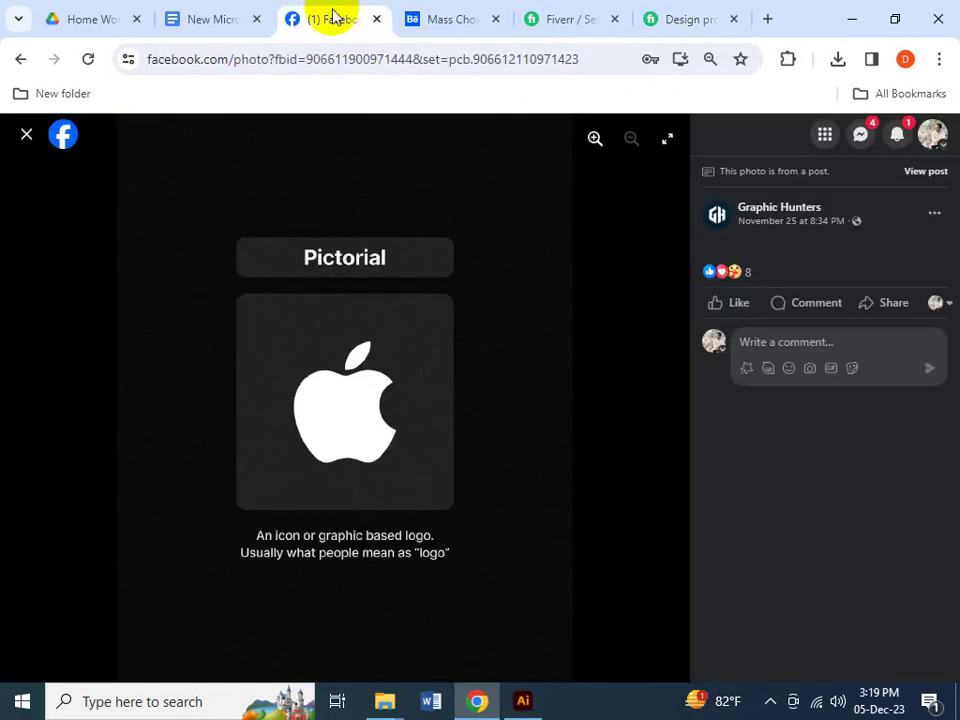
left_click(352, 332)
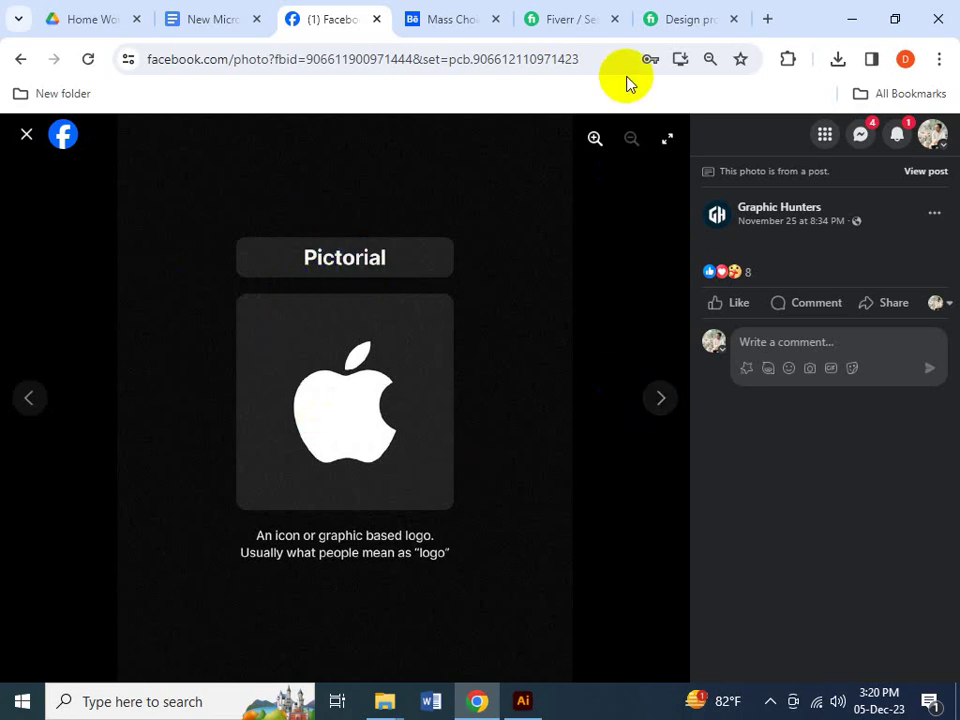
- Search Fiverr for "pictorial logo" from the "rabbit" service's page
left_click(664, 18)
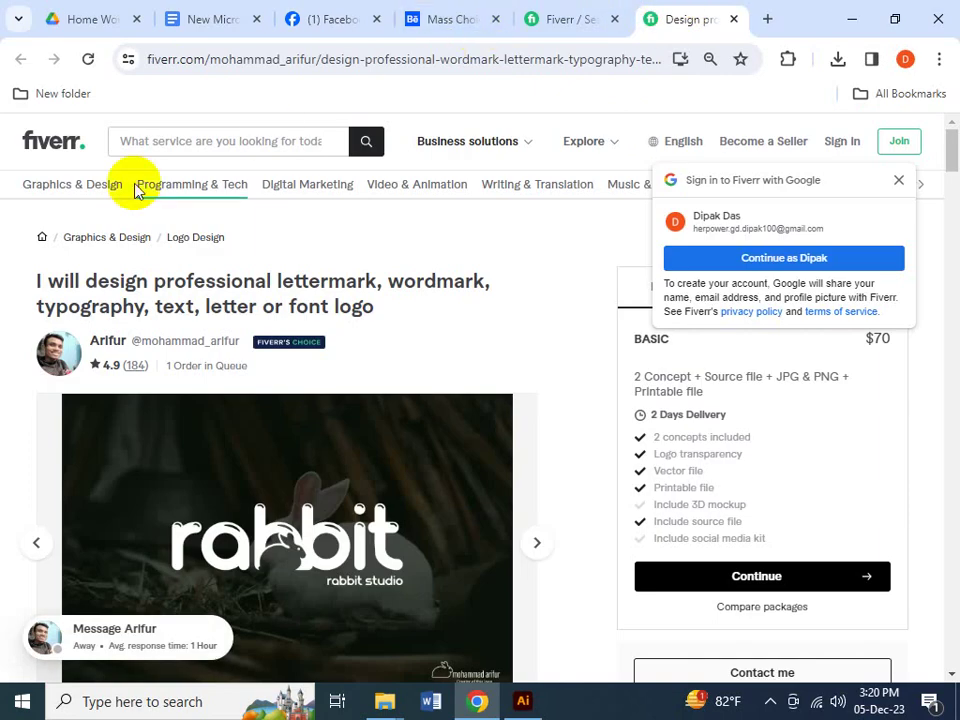
left_click(136, 145)
type("pictorial logo")
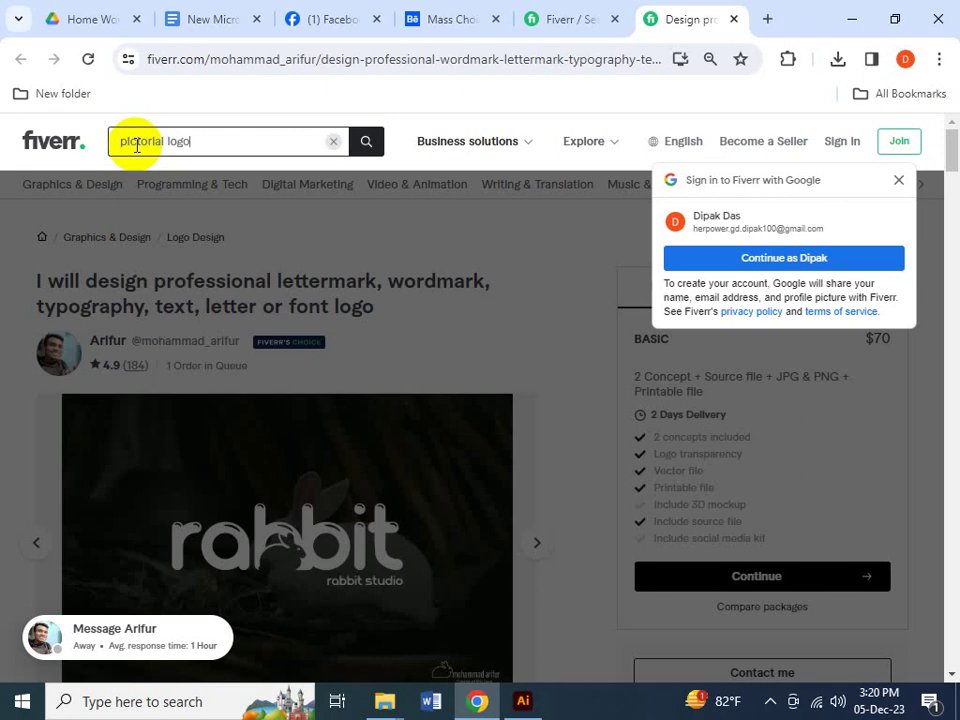
key("Return")
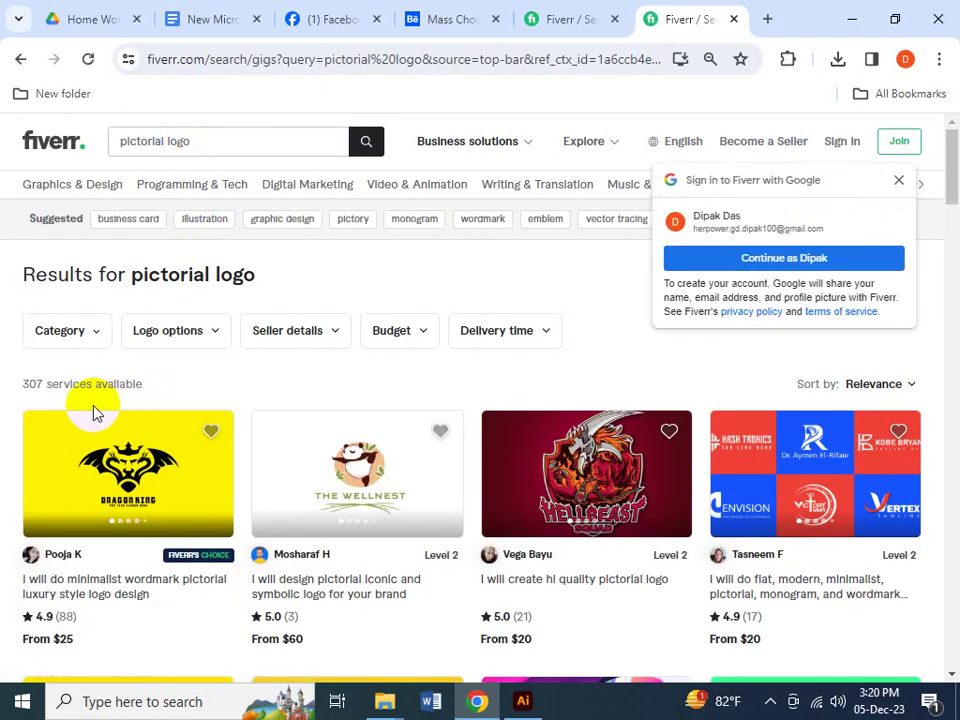
- Examine the enlarged "Cheaf Dog" sample and browse the other pictorial logo services in the results
scroll(95, 413, "down", 3)
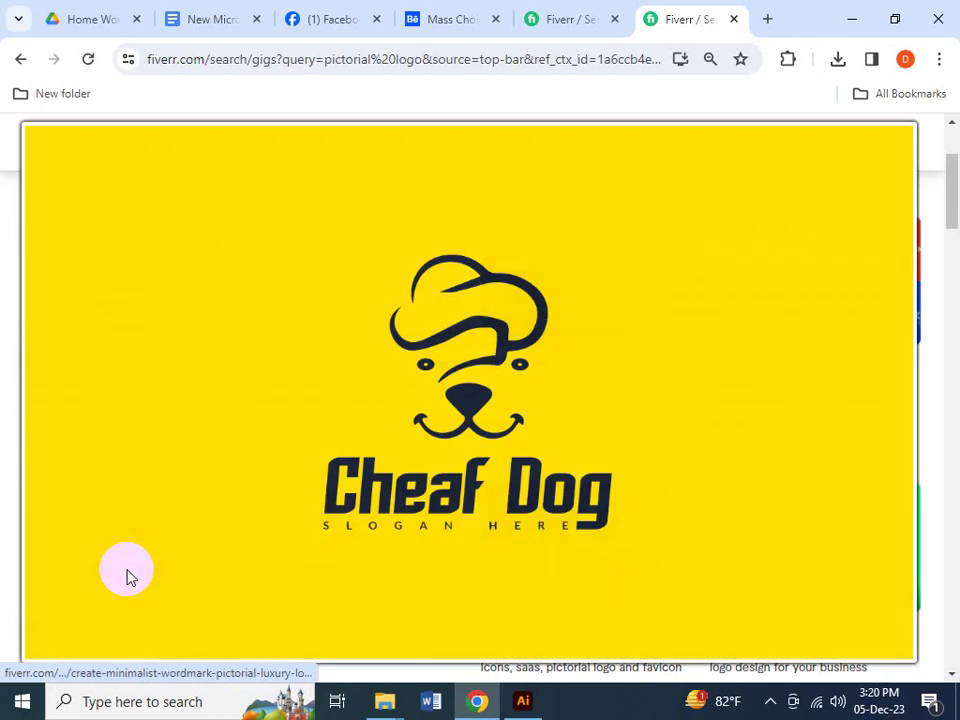
mouse_move(126, 574)
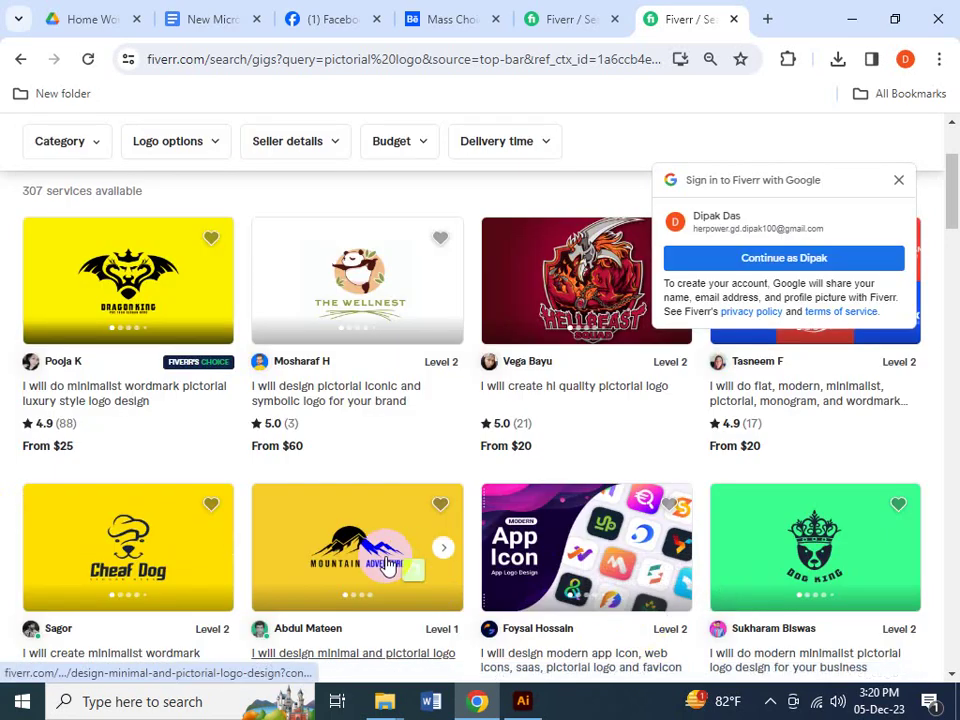
mouse_move(388, 566)
scroll(388, 566, "down", 3)
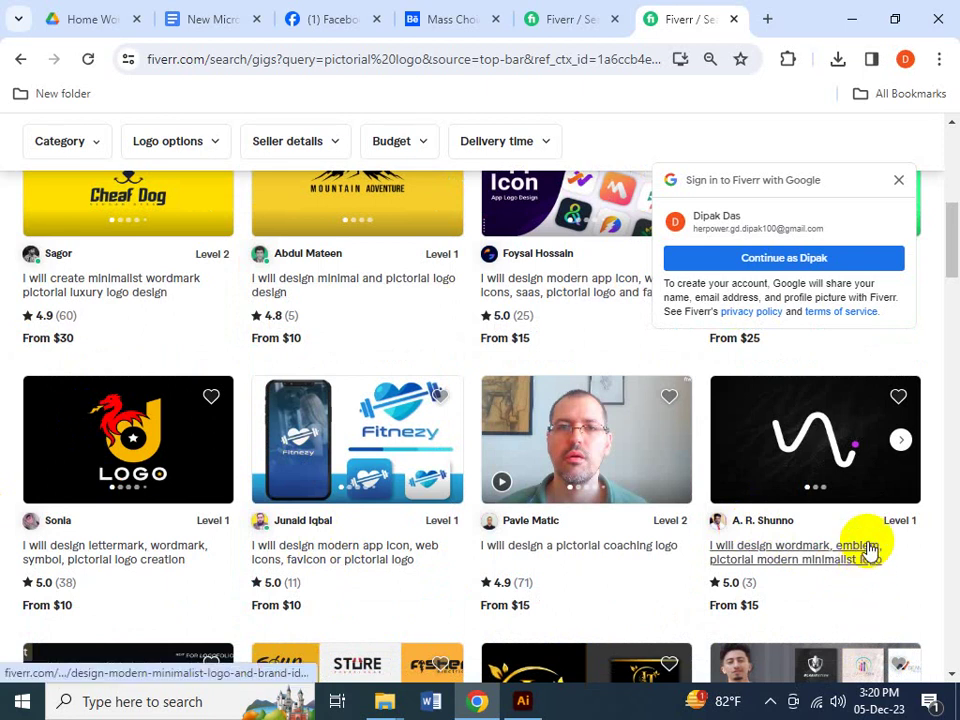
scroll(531, 569, "down", 3)
scroll(531, 567, "down", 1)
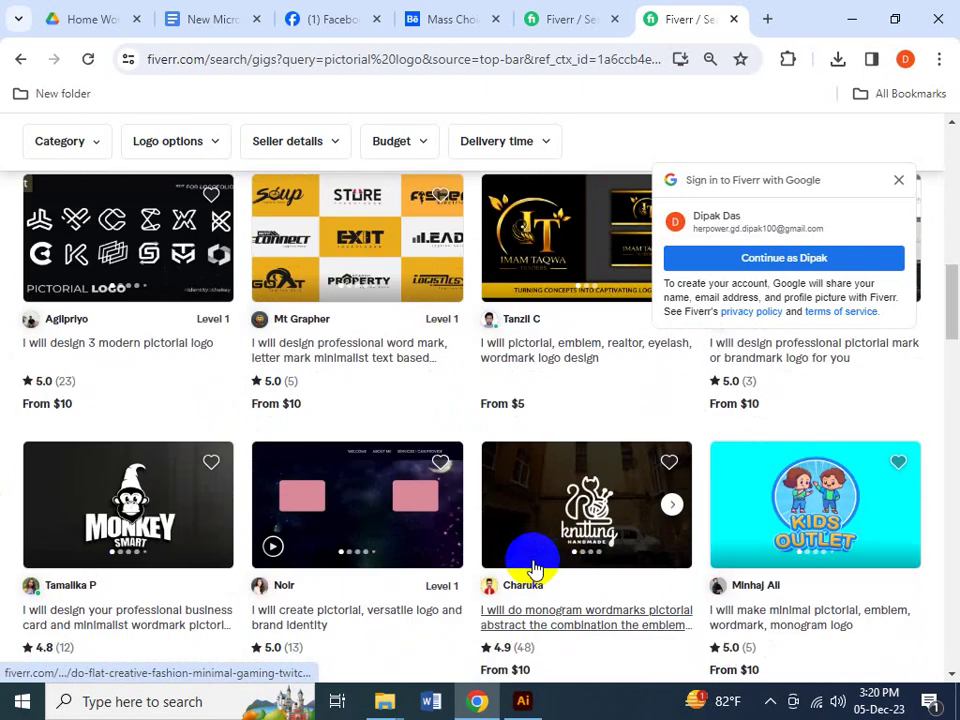
- Look through the pictorial logo gigs, examining their sample designs, ratings and starting prices, and check how many services are available
mouse_move(561, 507)
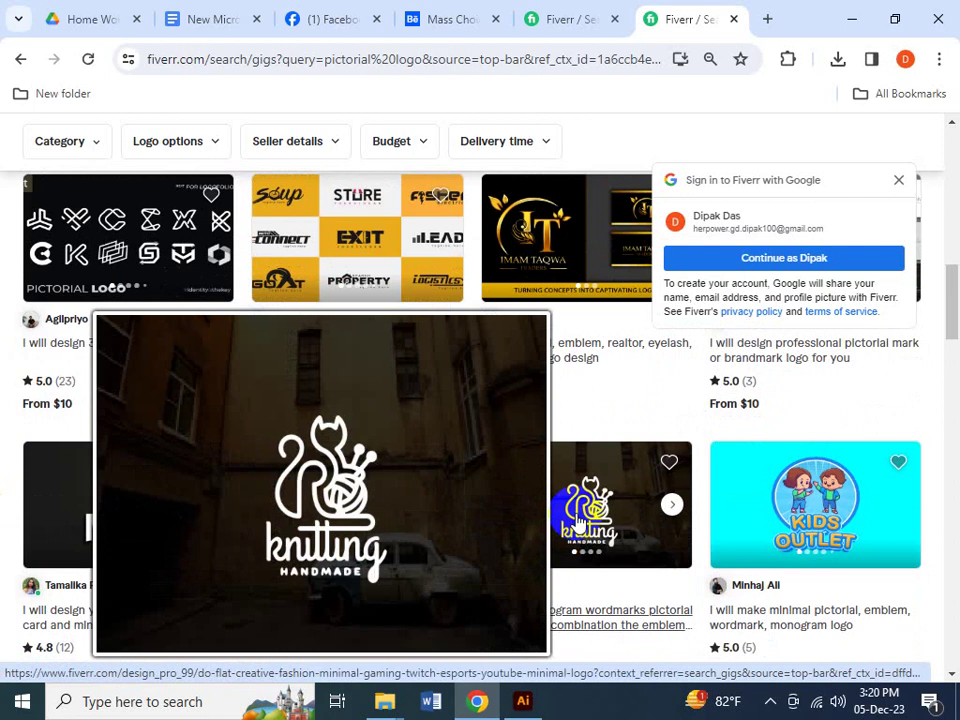
scroll(846, 580, "down", 2)
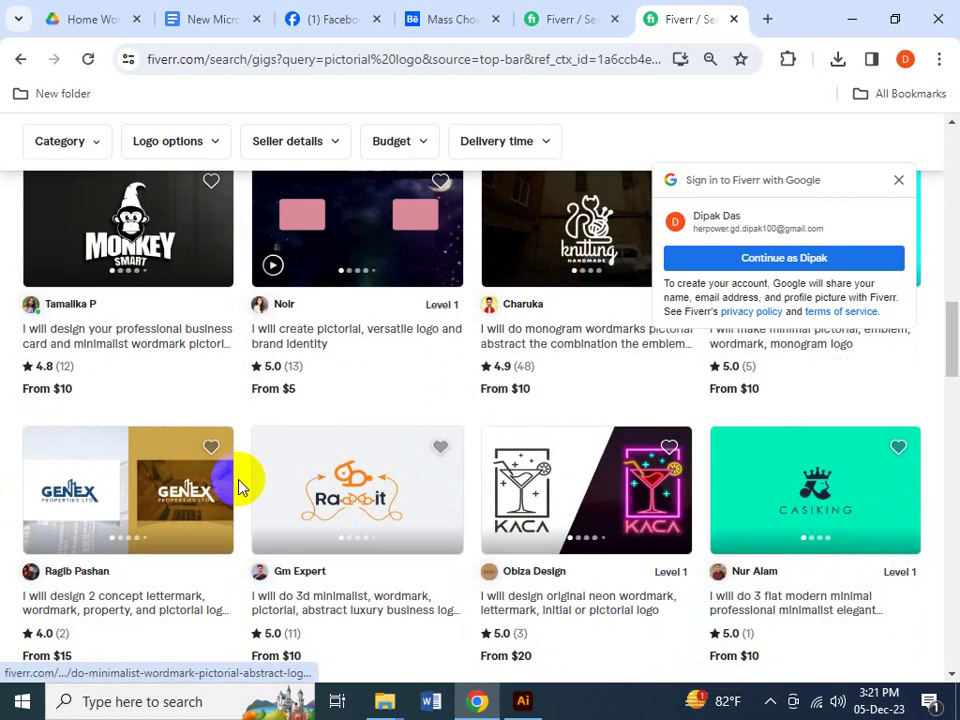
scroll(499, 501, "down", 1)
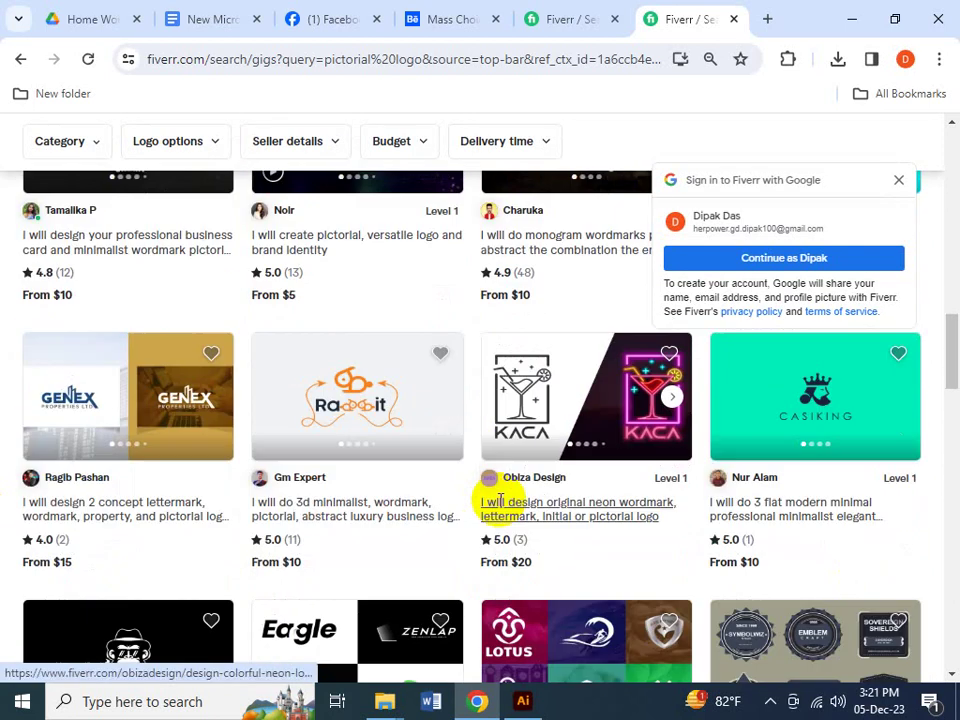
scroll(499, 501, "down", 2)
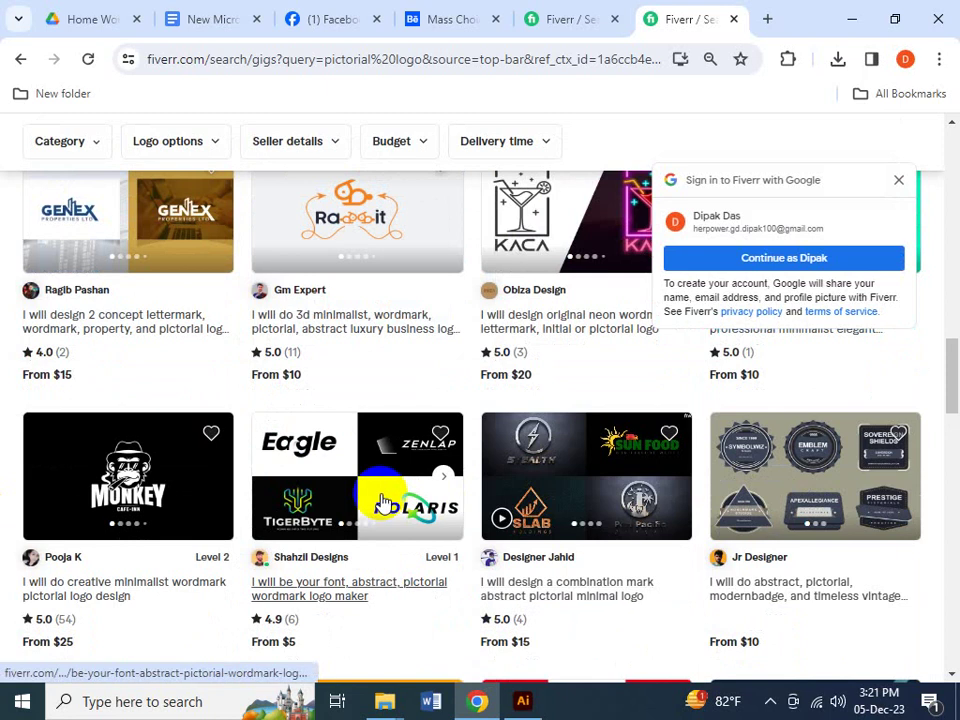
scroll(514, 489, "down", 2)
scroll(517, 492, "down", 2)
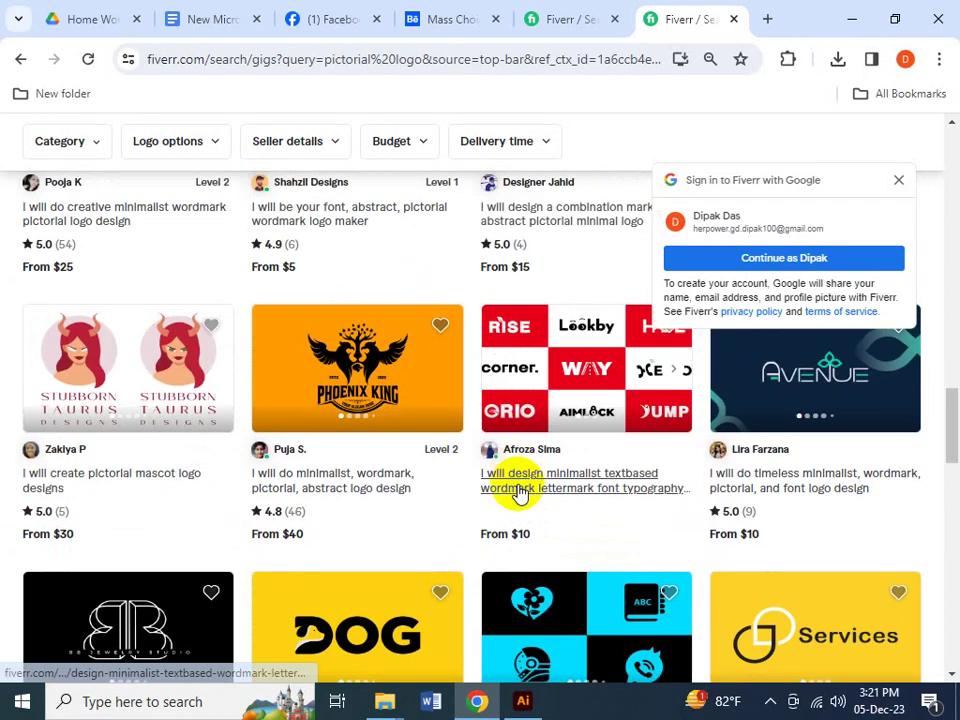
scroll(150, 520, "down", 1)
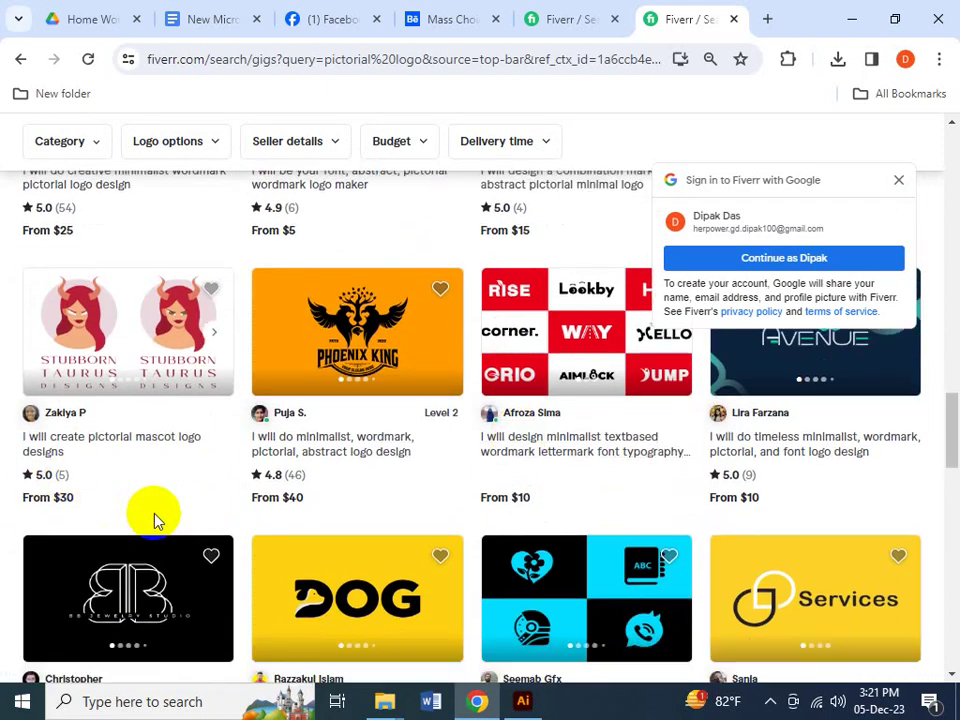
scroll(155, 520, "down", 2)
scroll(155, 515, "down", 2)
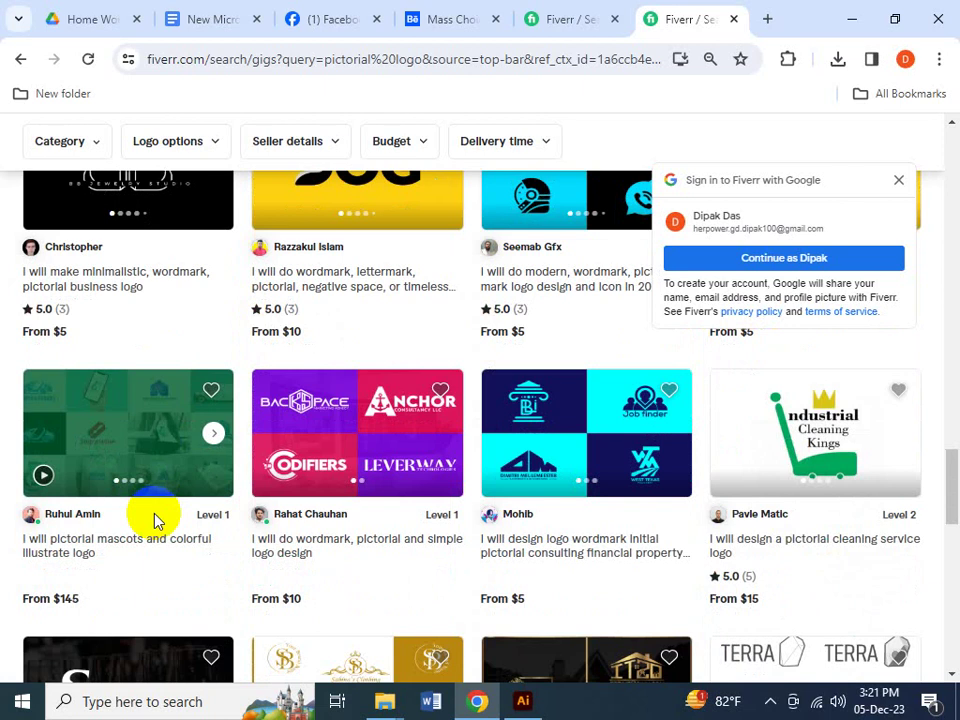
scroll(155, 515, "up", 2)
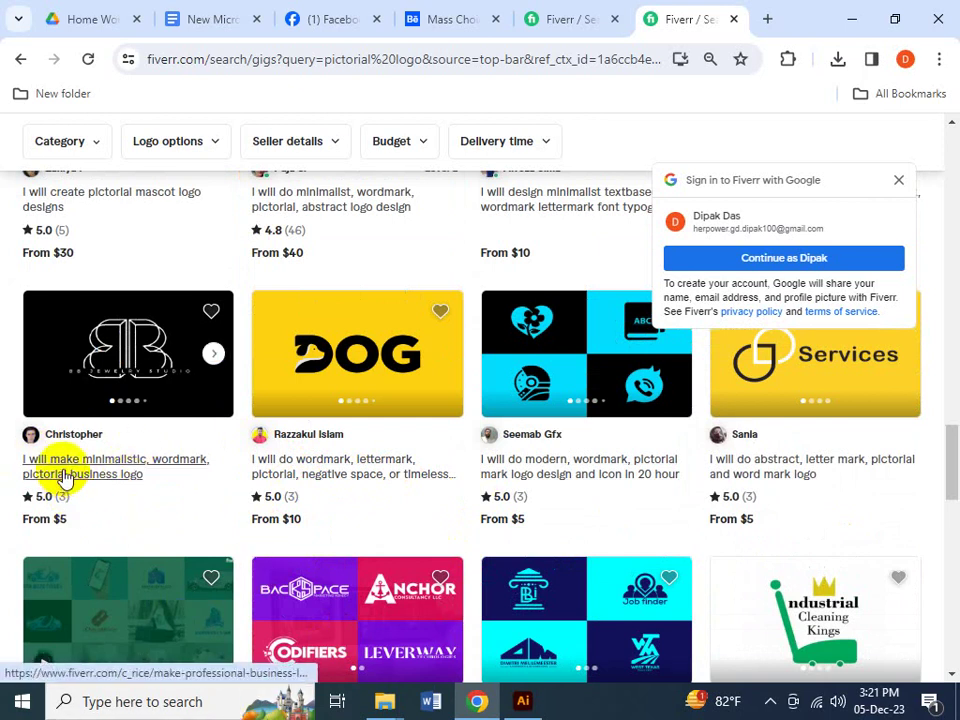
scroll(199, 514, "down", 6)
scroll(199, 514, "up", 8)
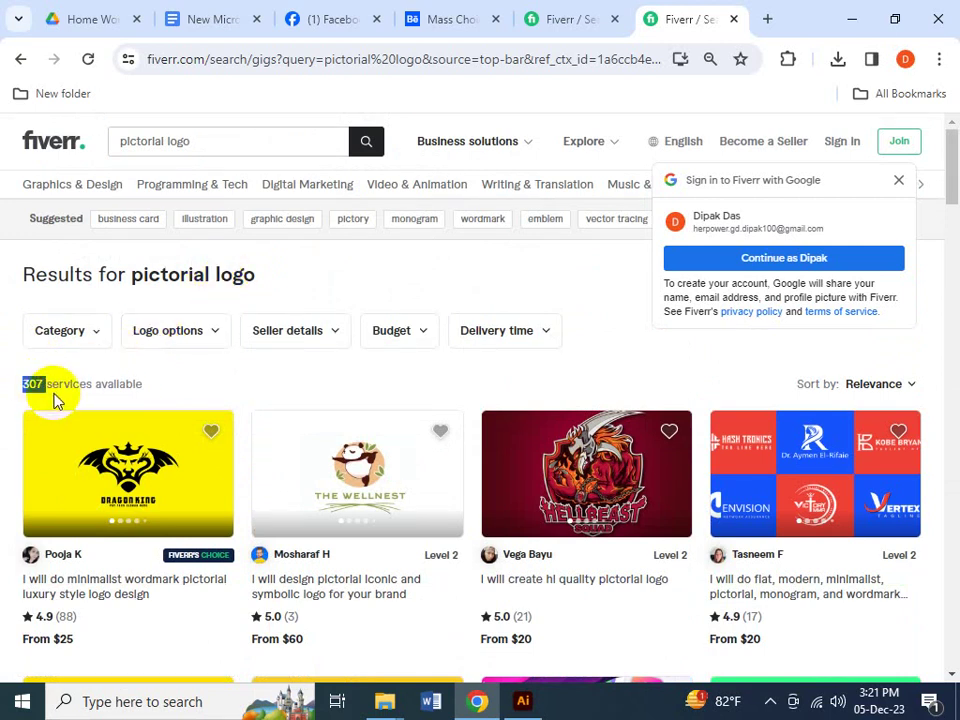
- Search the Fiverr gigs for "prayer" in place of the pictorial logo query
left_click(218, 147)
left_click_drag(242, 143, 71, 146)
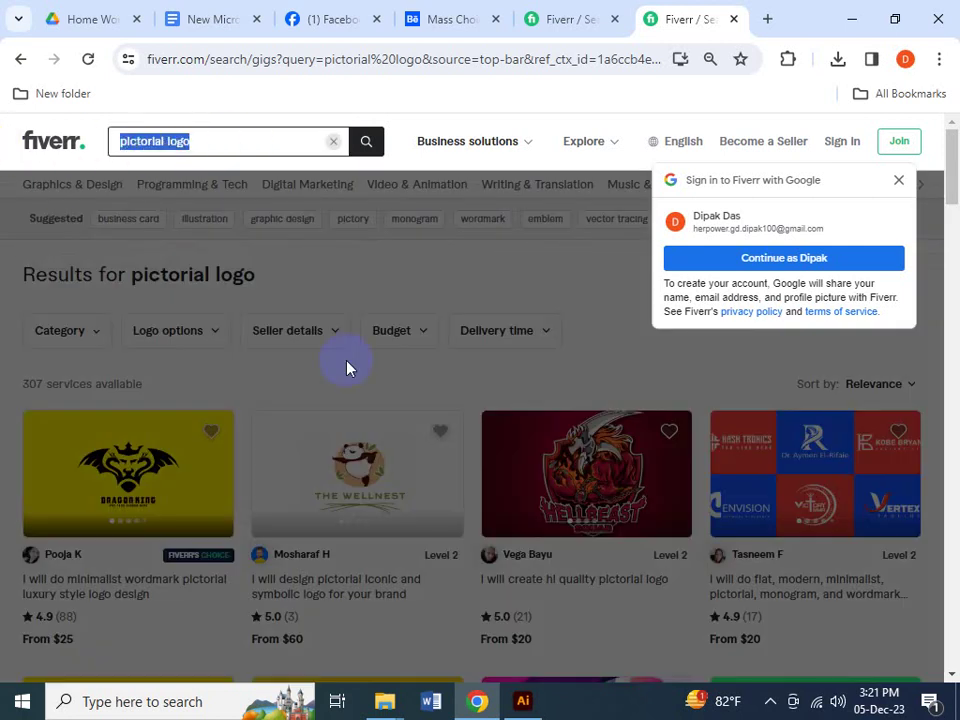
type("pra")
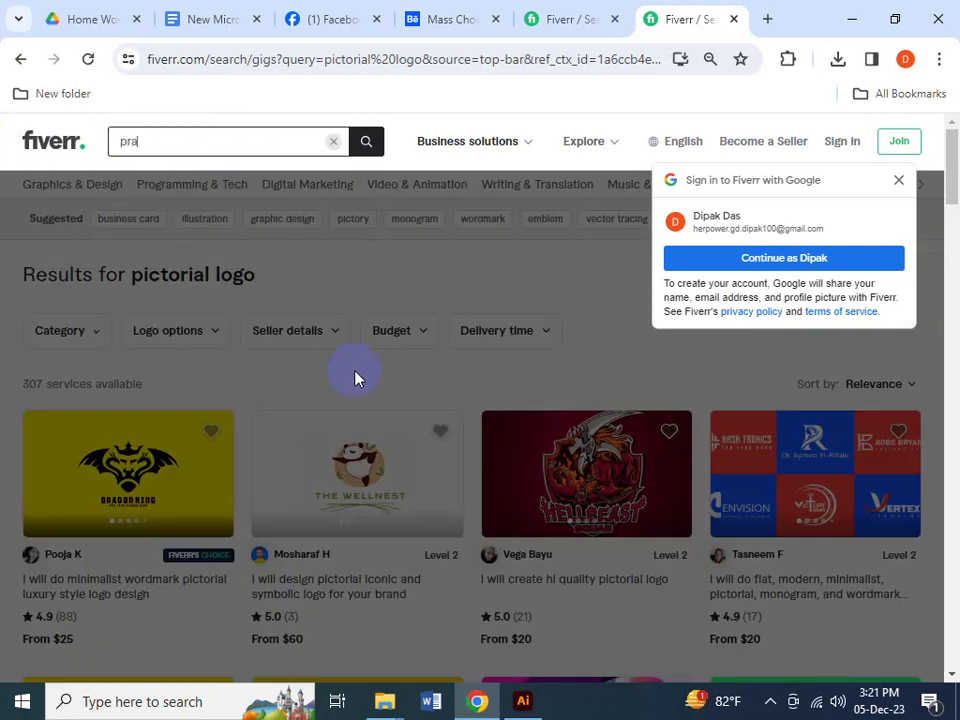
type("yer")
key("Return")
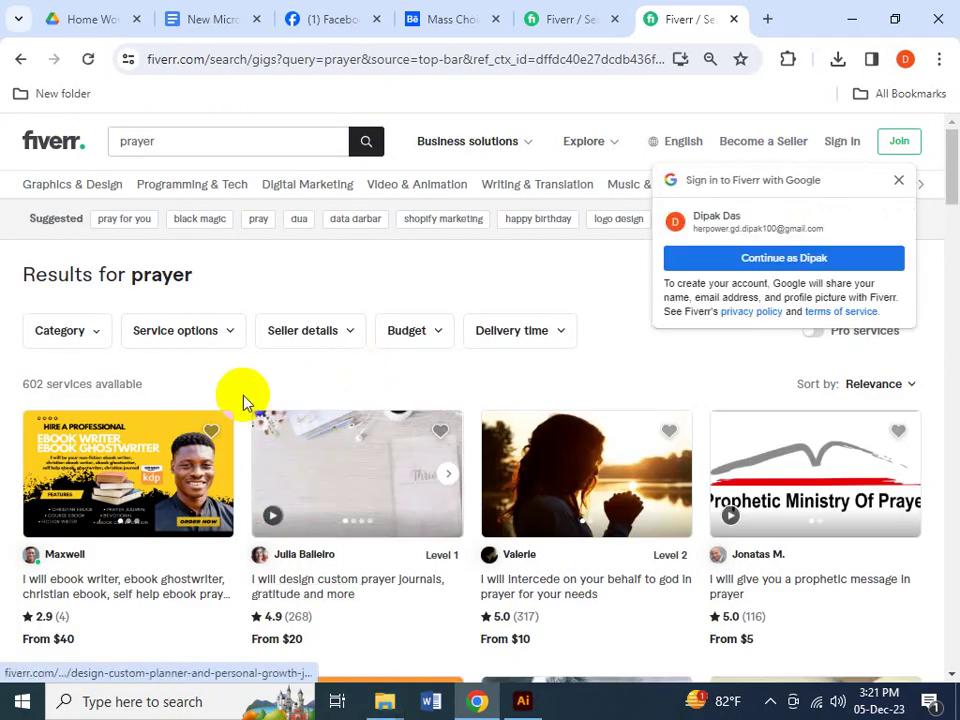
- Look through the prayer gigs, examining the service types, review counts and starting prices, including the custom prayer journals gig
scroll(270, 510, "down", 1)
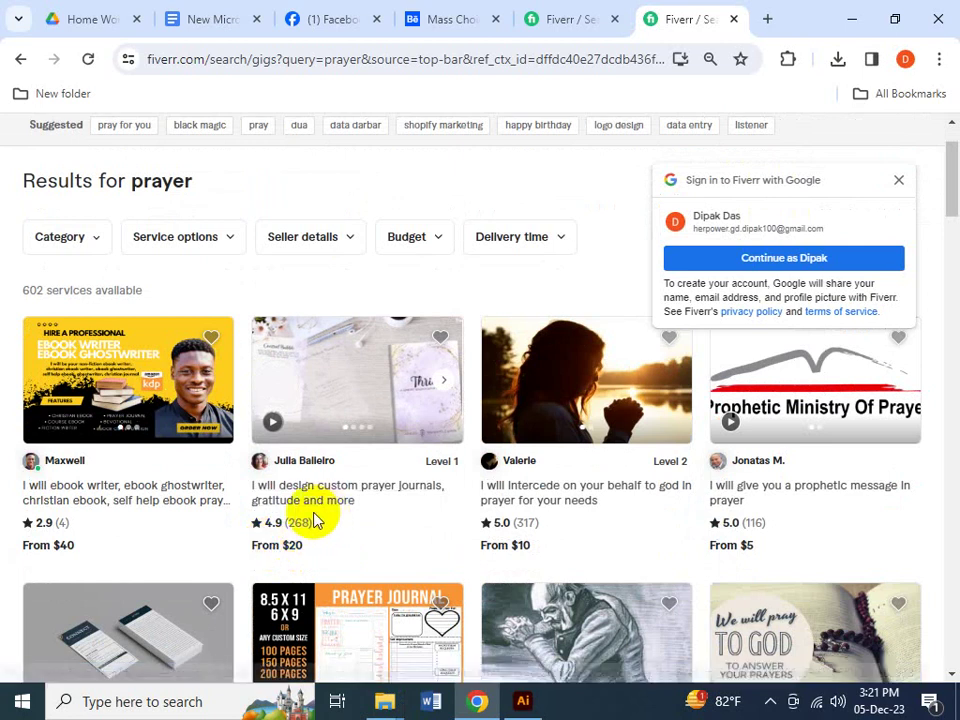
scroll(318, 515, "down", 1)
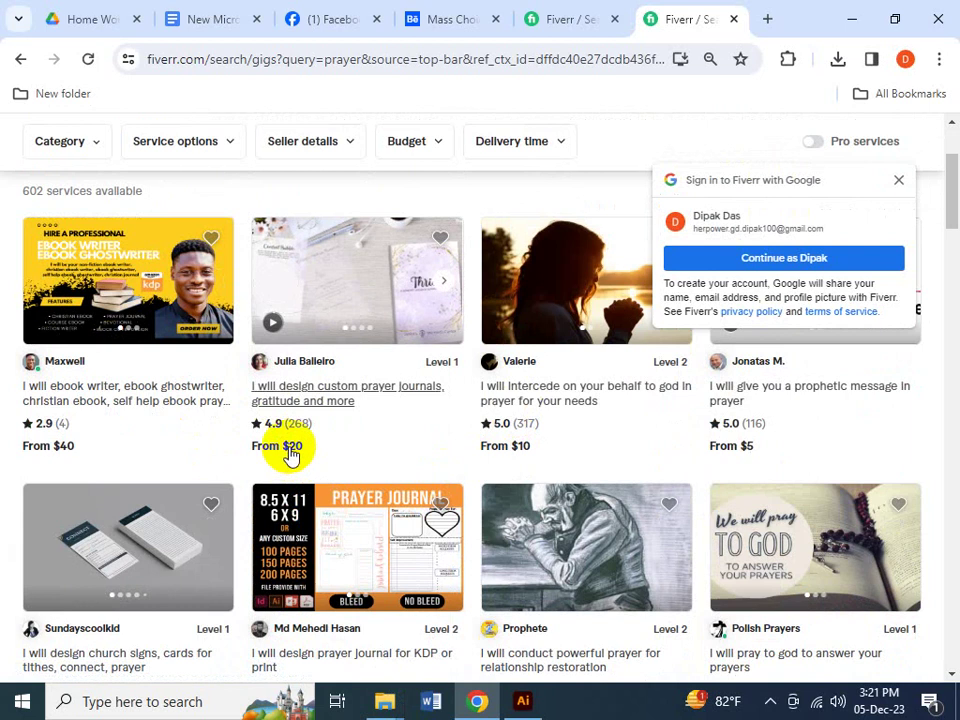
scroll(285, 445, "up", 2)
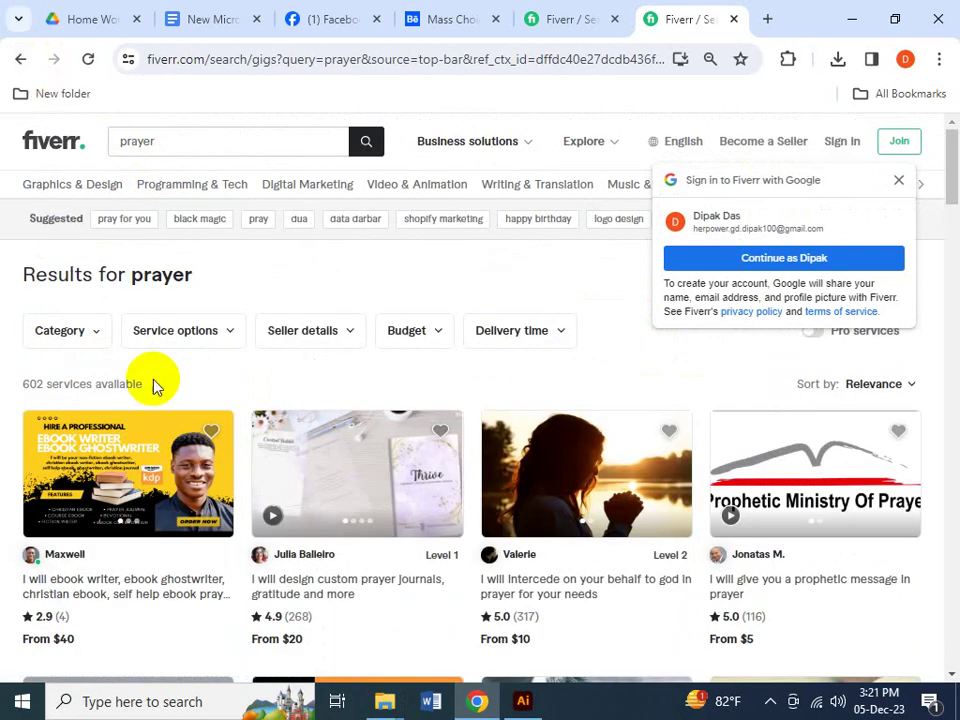
scroll(154, 386, "down", 2)
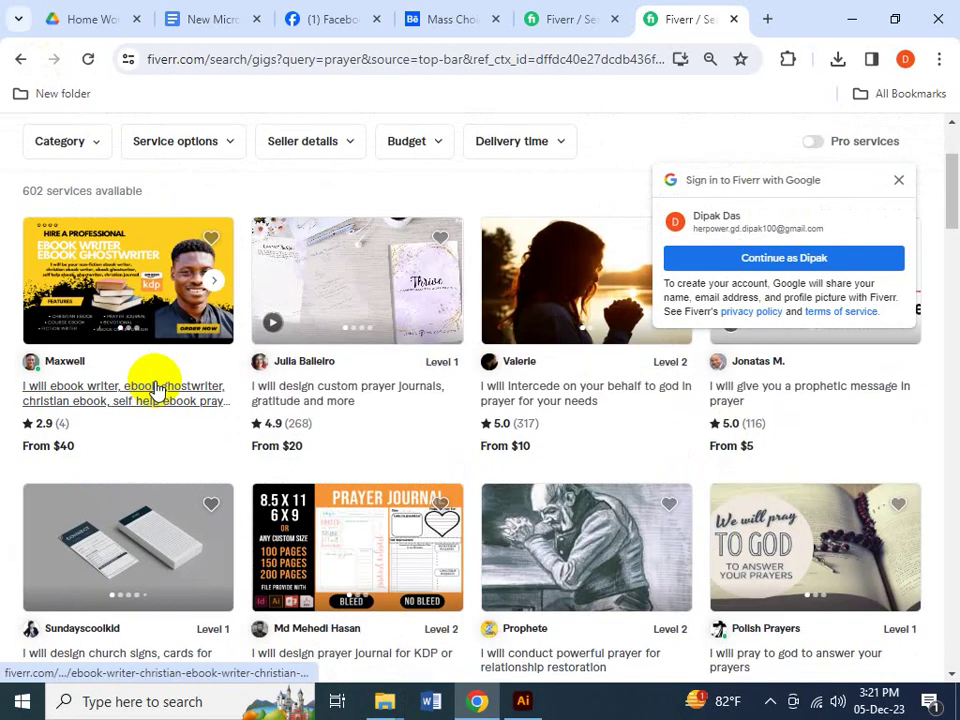
double_click(299, 427)
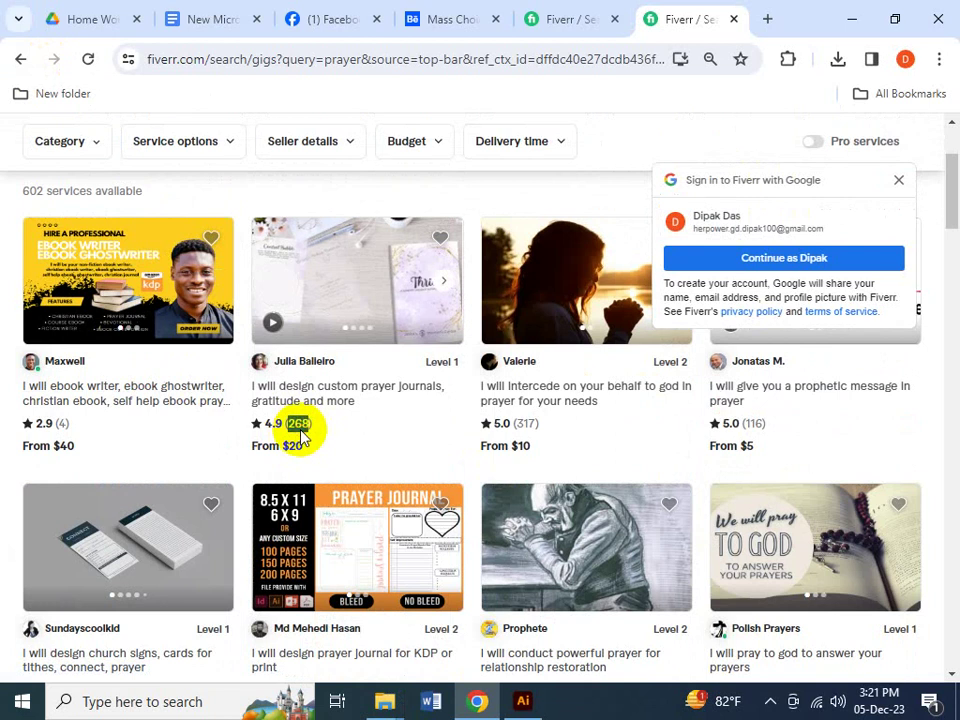
scroll(340, 500, "down", 3)
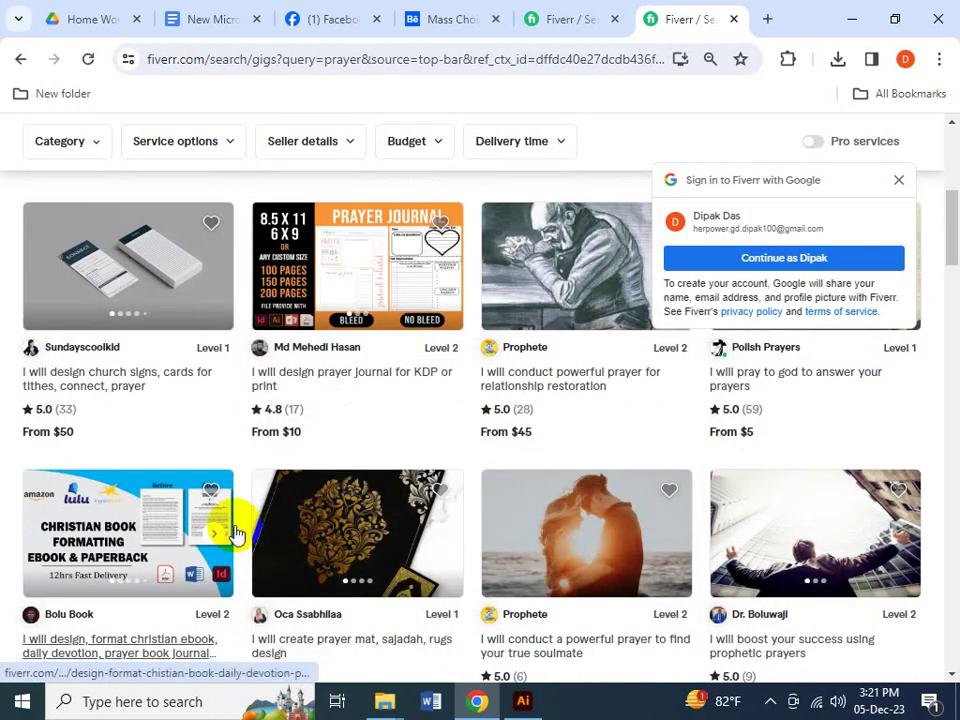
scroll(403, 546, "down", 3)
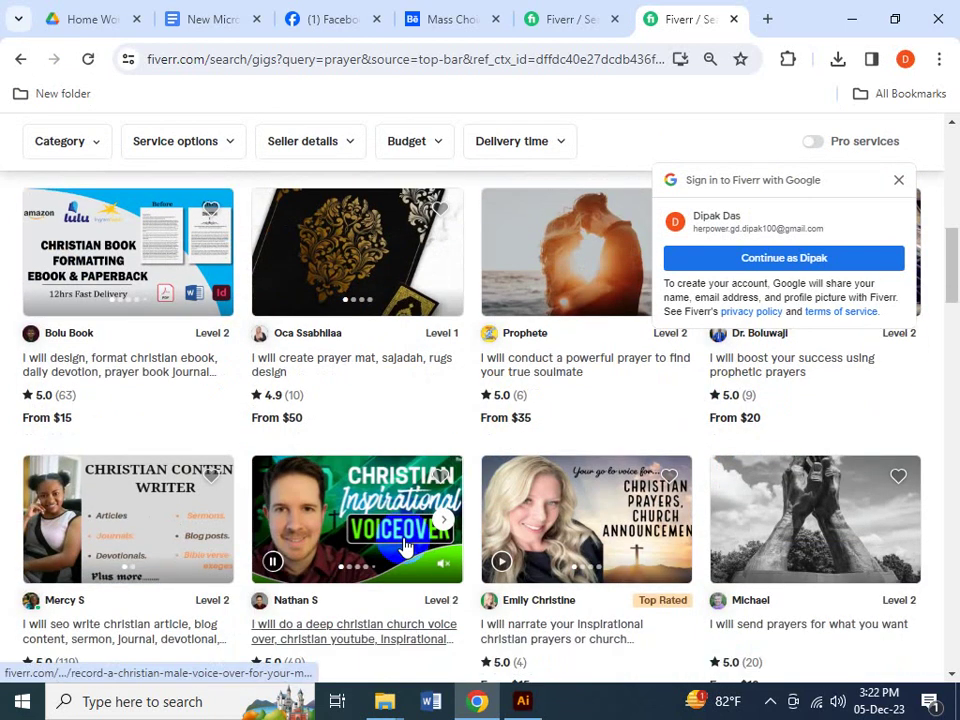
scroll(403, 543, "down", 2)
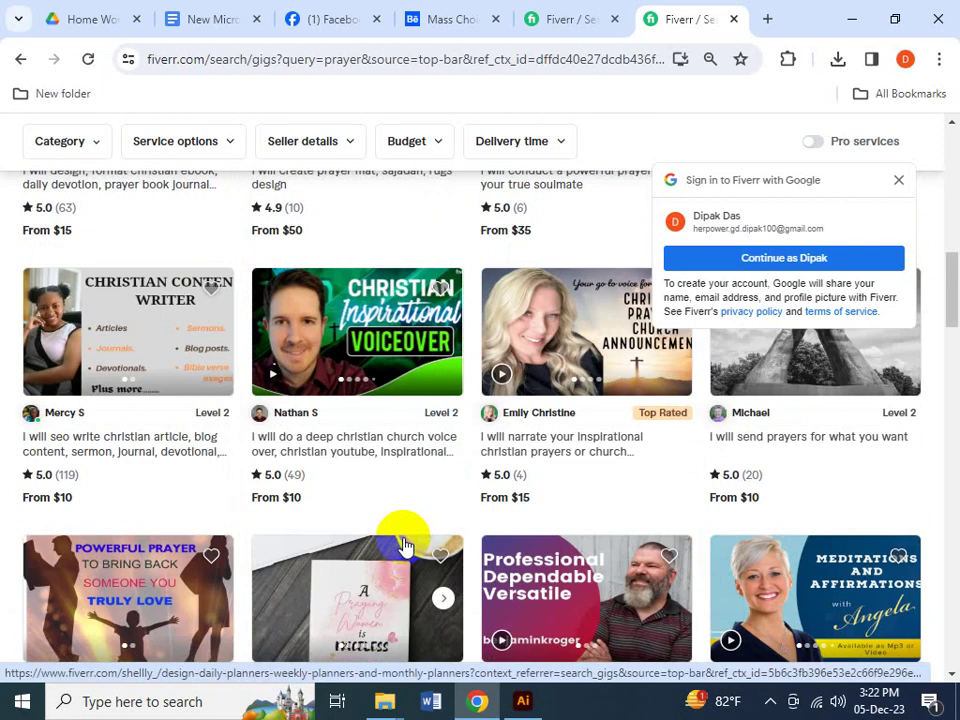
scroll(405, 545, "down", 1)
scroll(137, 645, "down", 1)
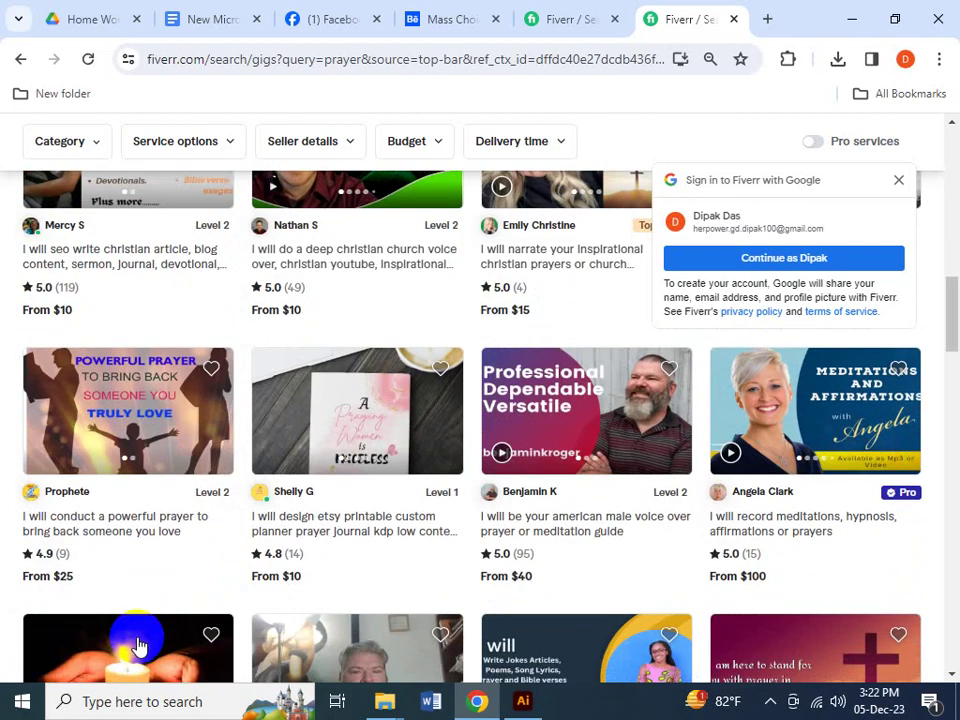
scroll(274, 553, "down", 2)
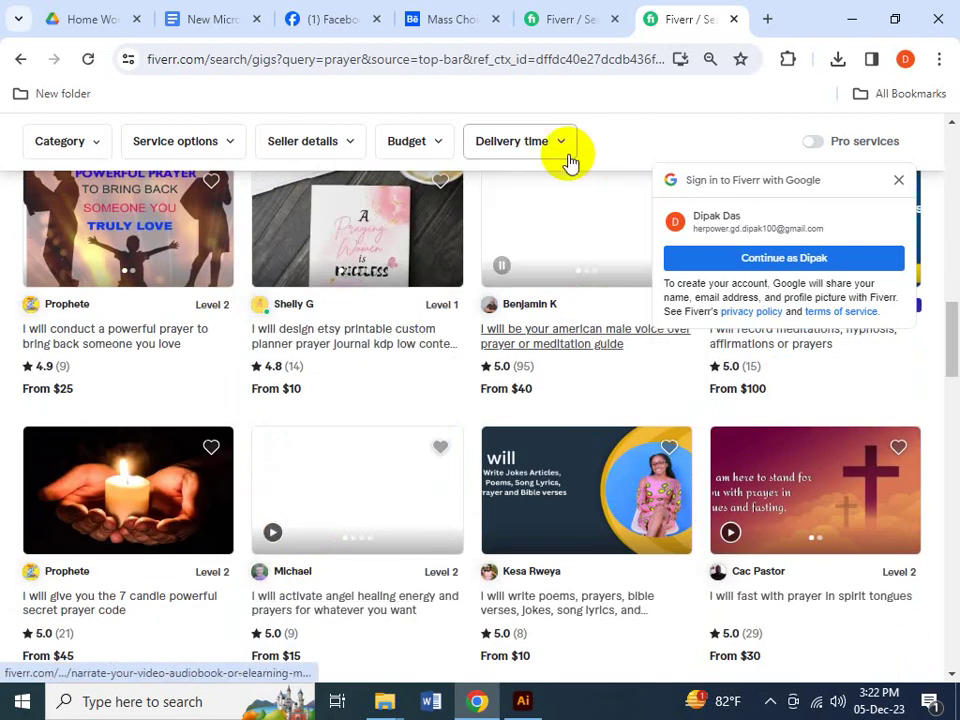
- Switch to the Graphic Hunters logo-type photos on Facebook and advance from the Pictorial image to the Abstract one
left_click(573, 17)
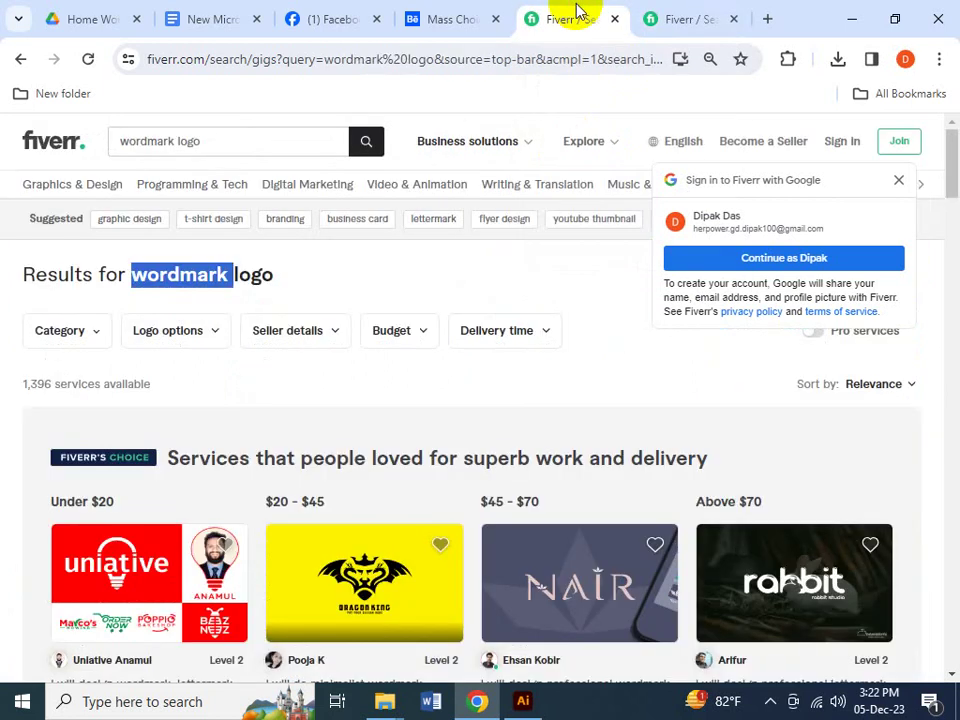
left_click(343, 12)
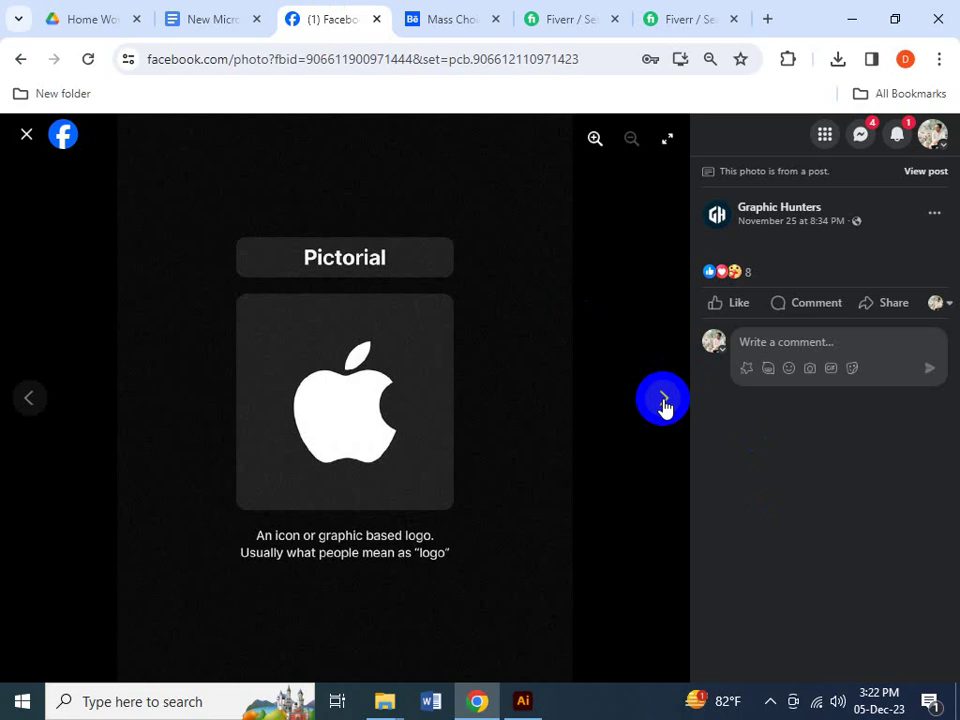
left_click(664, 402)
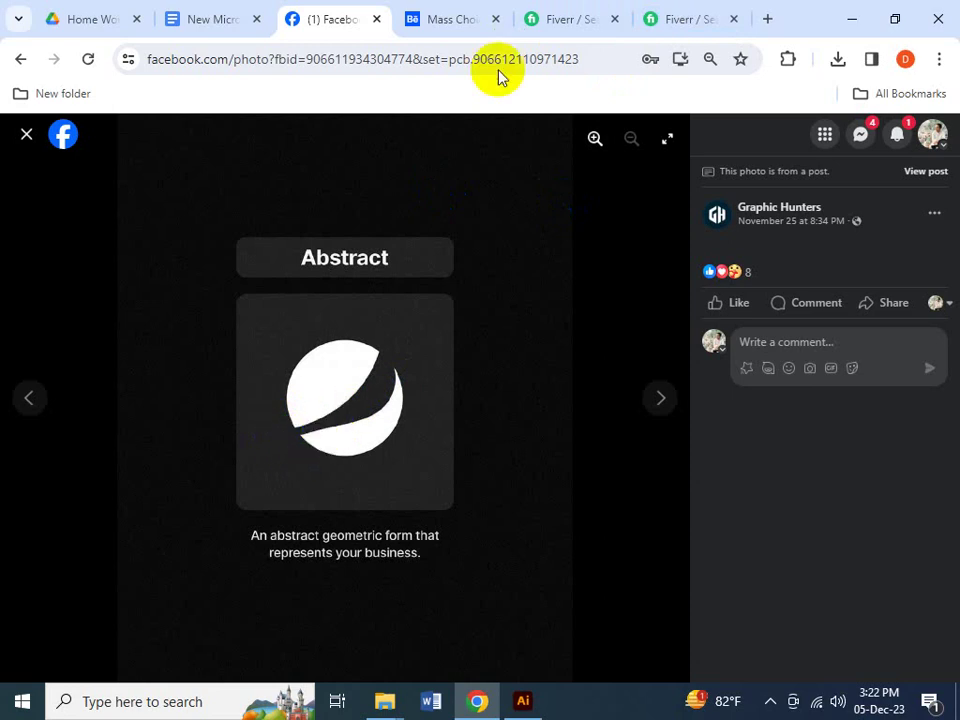
- Return to the Fiverr prayer results and search the gigs for "abstract logo"
left_click(688, 12)
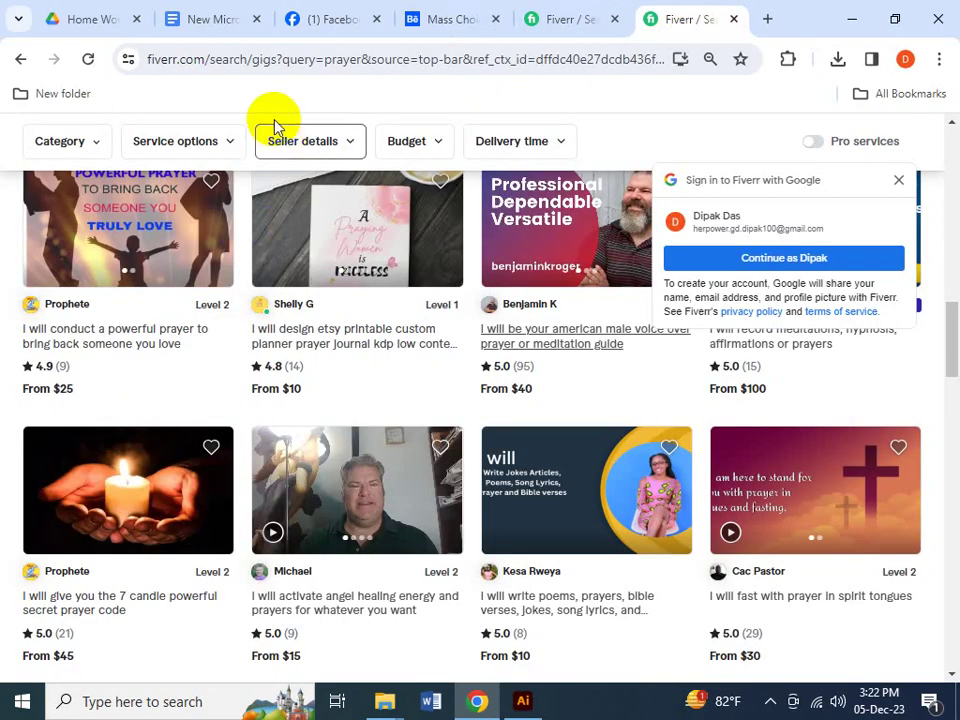
scroll(253, 296, "up", 8)
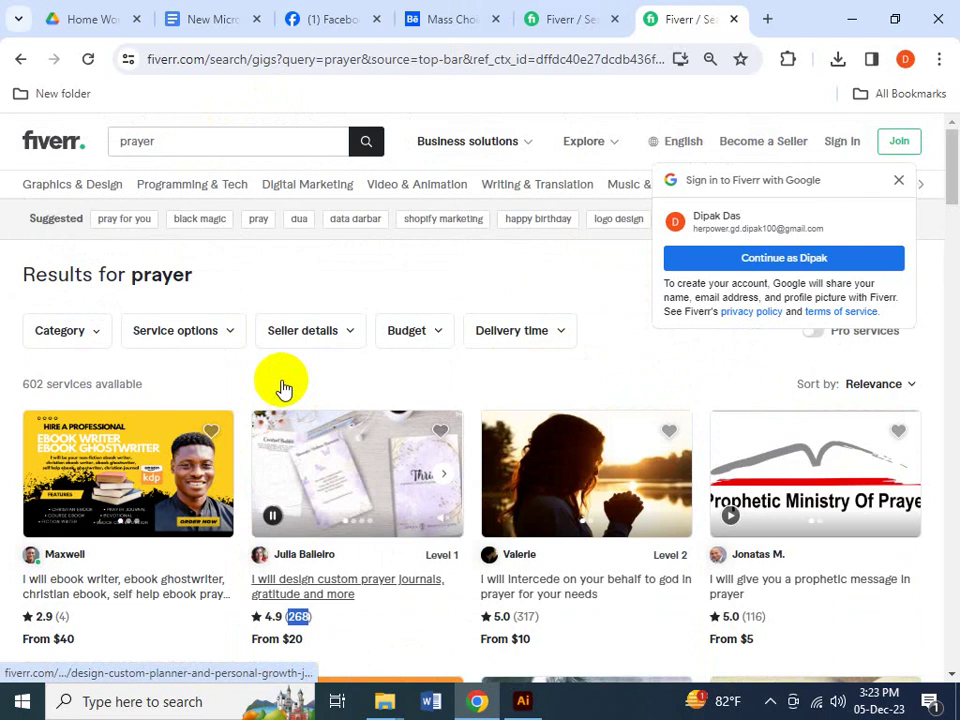
left_click(208, 148)
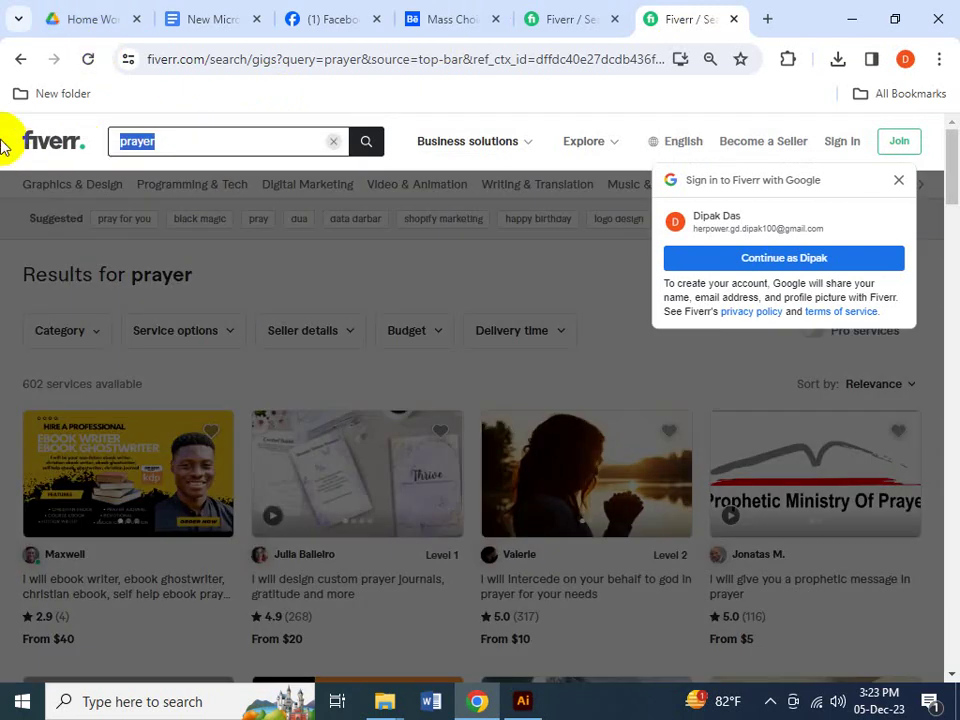
type("abstract logo")
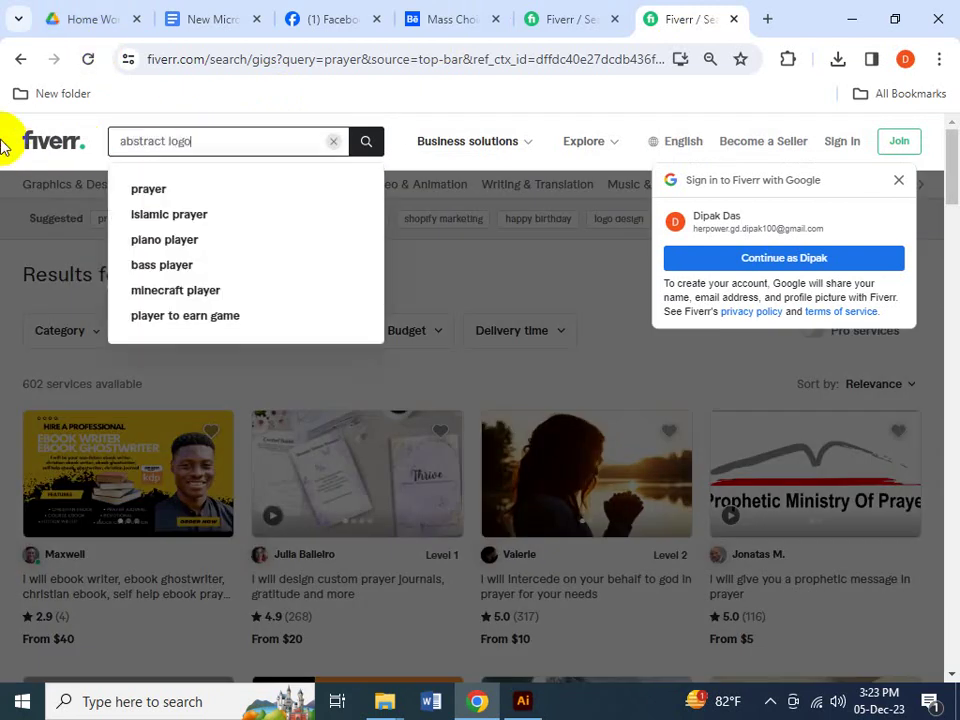
key("Return")
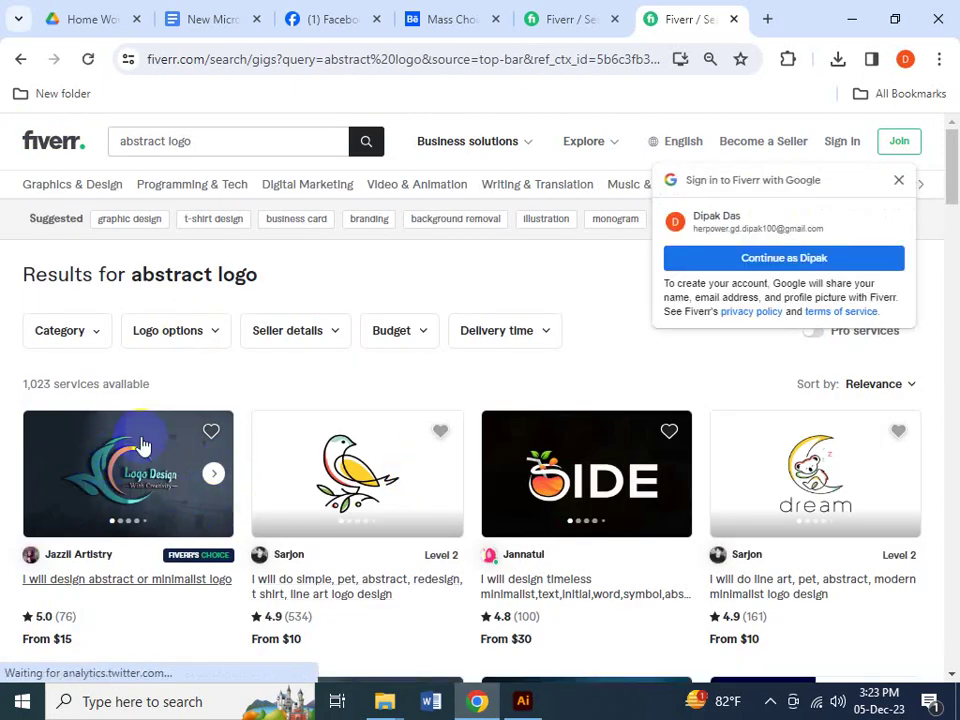
- Look through the abstract logo gigs, examining their sample designs, ratings and starting prices
left_click(560, 482)
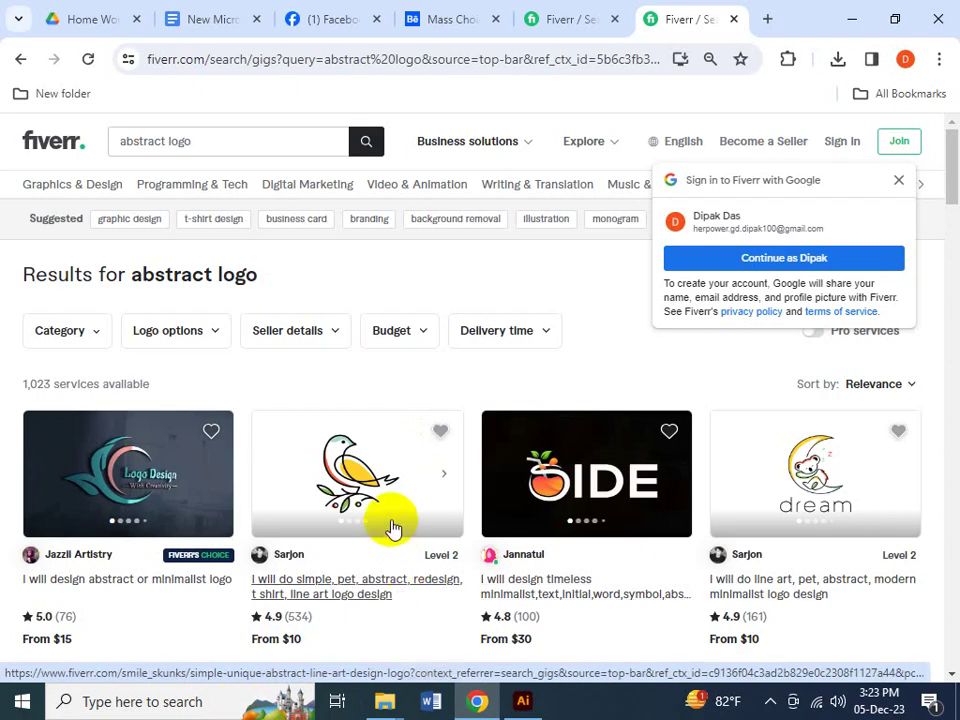
mouse_move(393, 500)
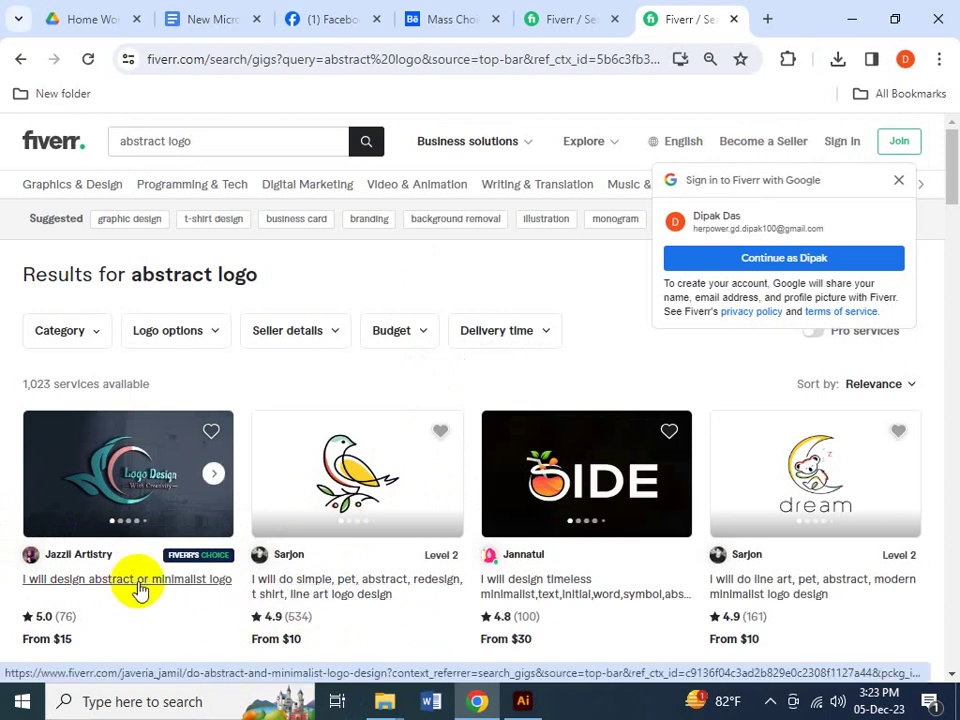
scroll(168, 600, "down", 1)
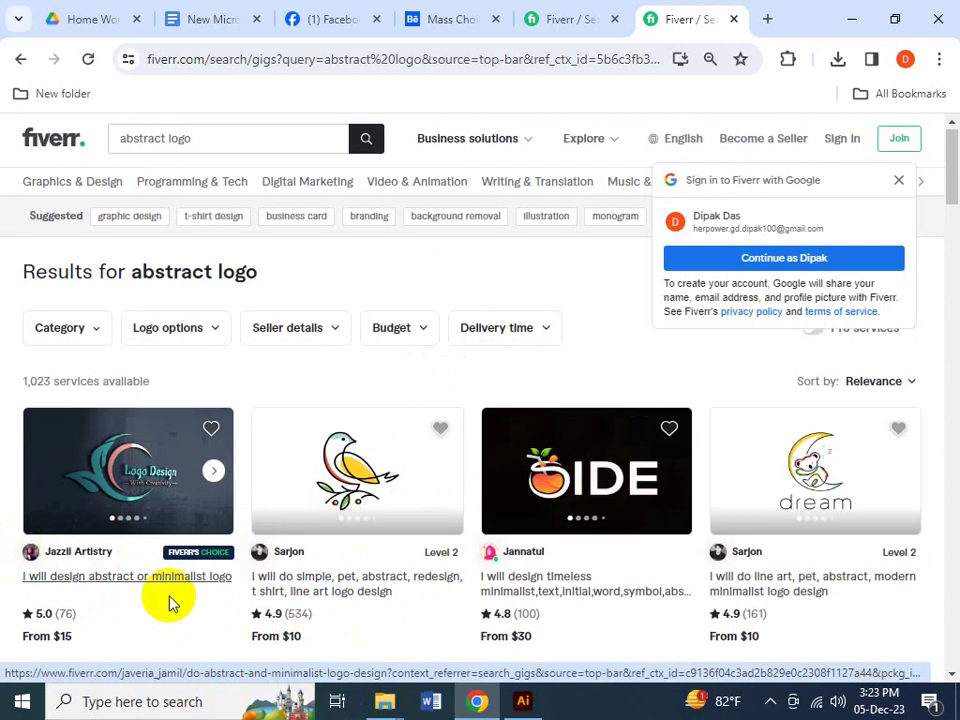
scroll(170, 610, "down", 3)
scroll(184, 624, "up", 2)
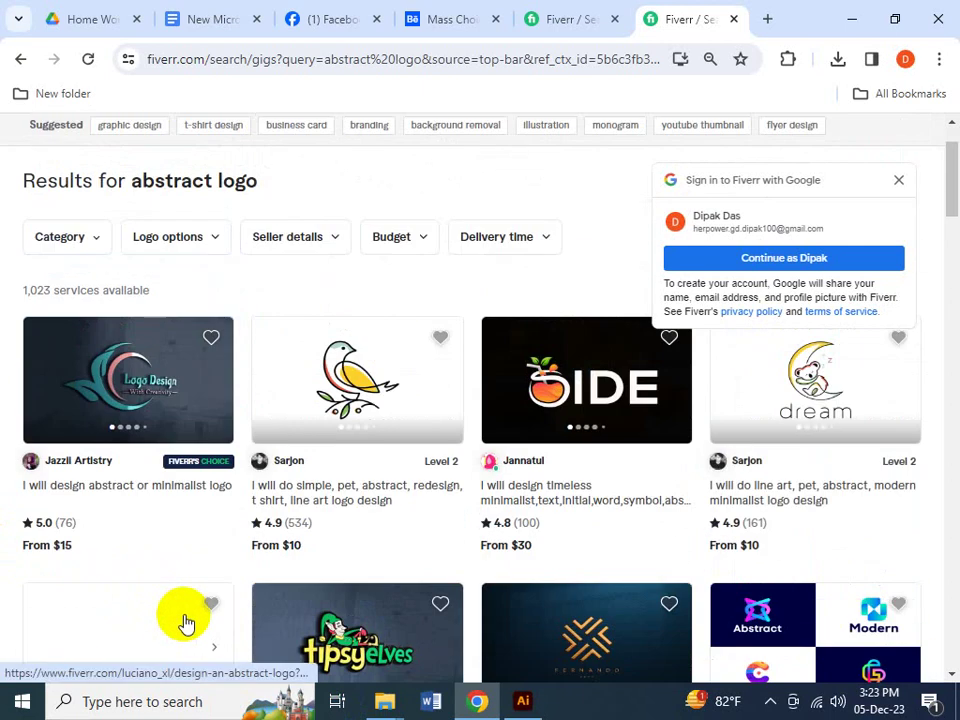
scroll(339, 570, "down", 5)
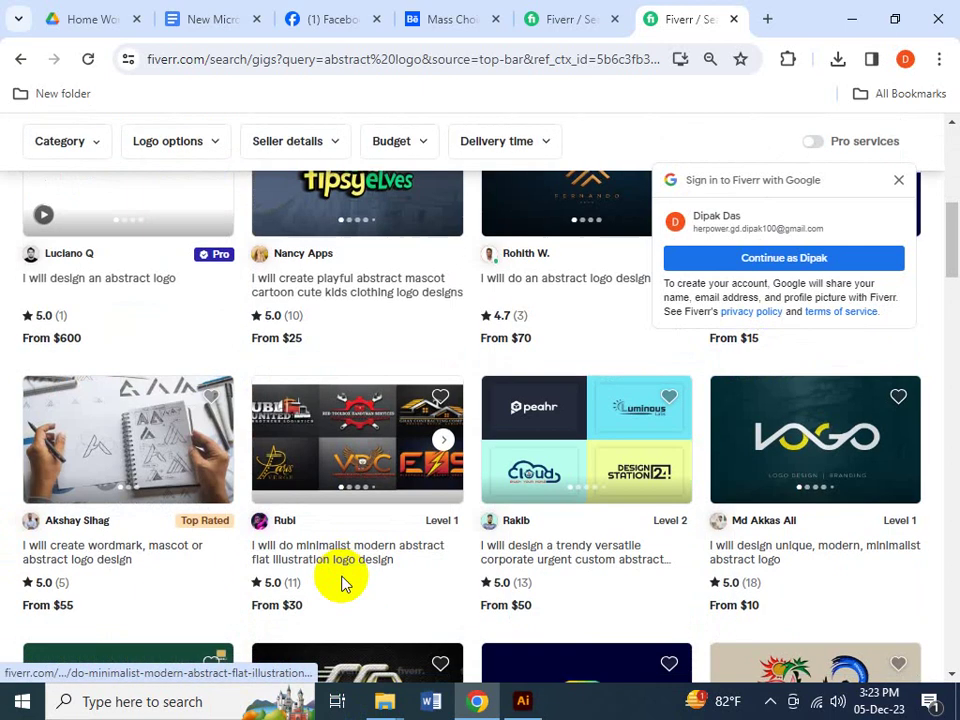
- Switch to the logo-type photos on Facebook and advance from the Abstract image to the Letterforms one
scroll(340, 583, "down", 2)
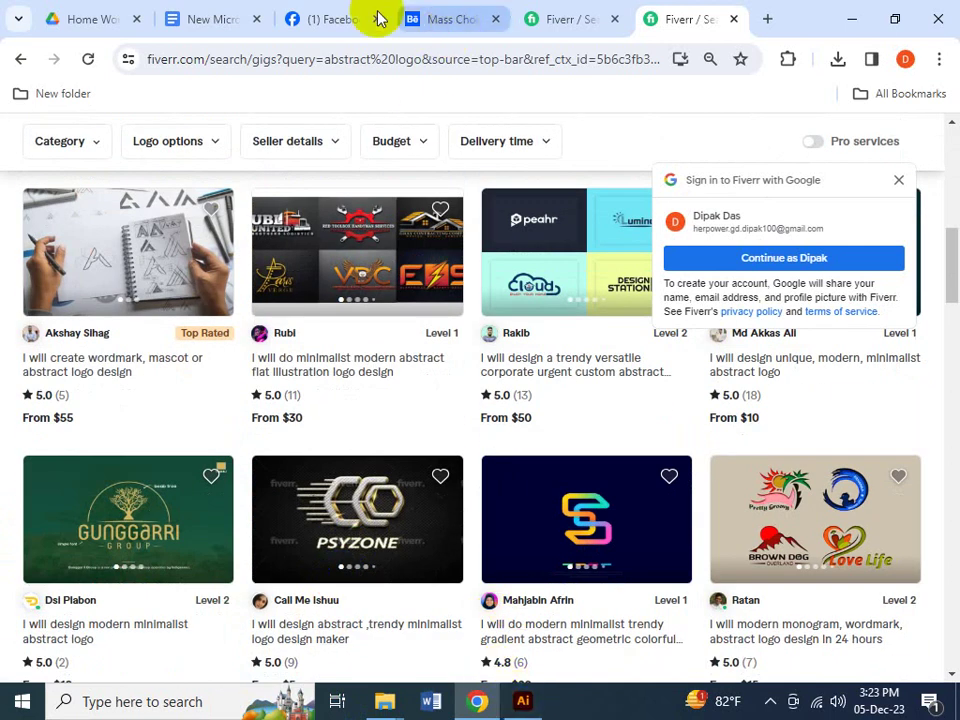
left_click(330, 19)
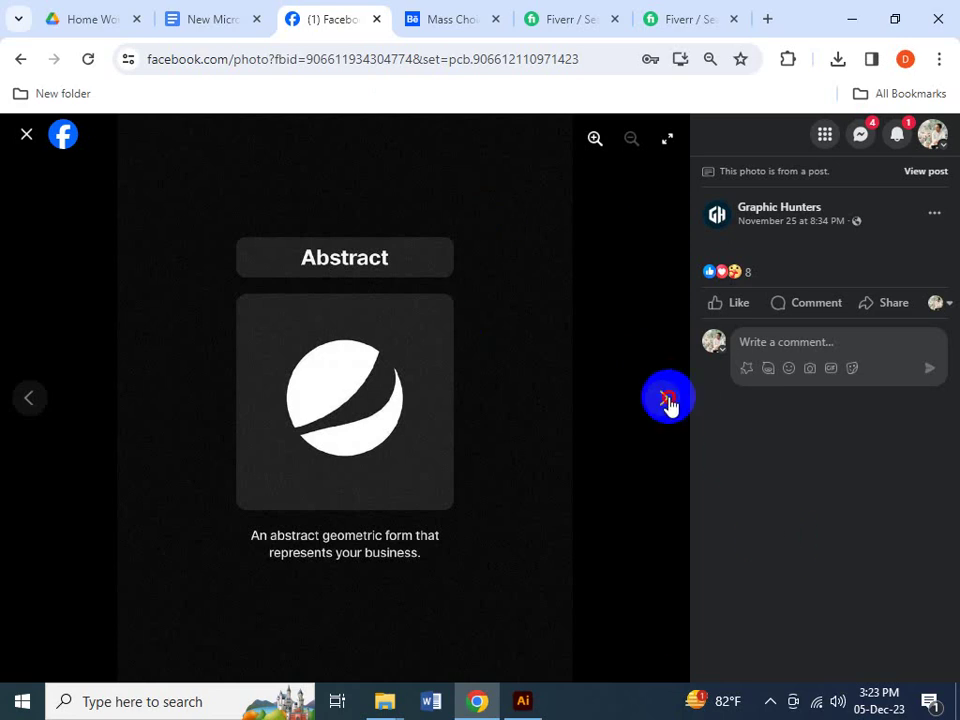
left_click(666, 399)
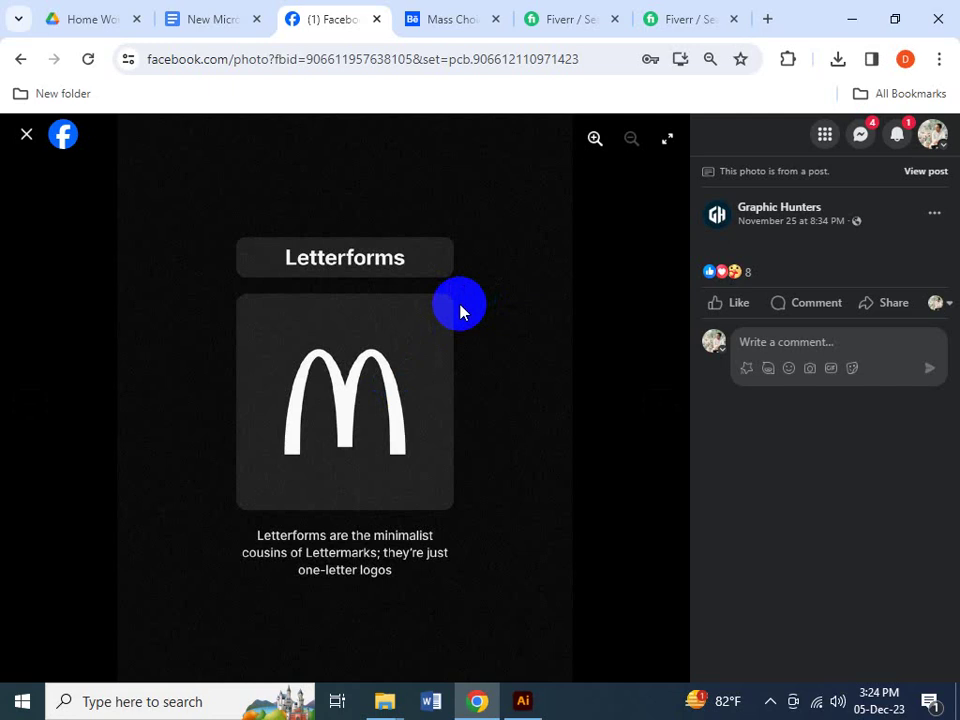
- Return to the Fiverr abstract logo results and search the gigs for "letterforms logo"
left_click(683, 20)
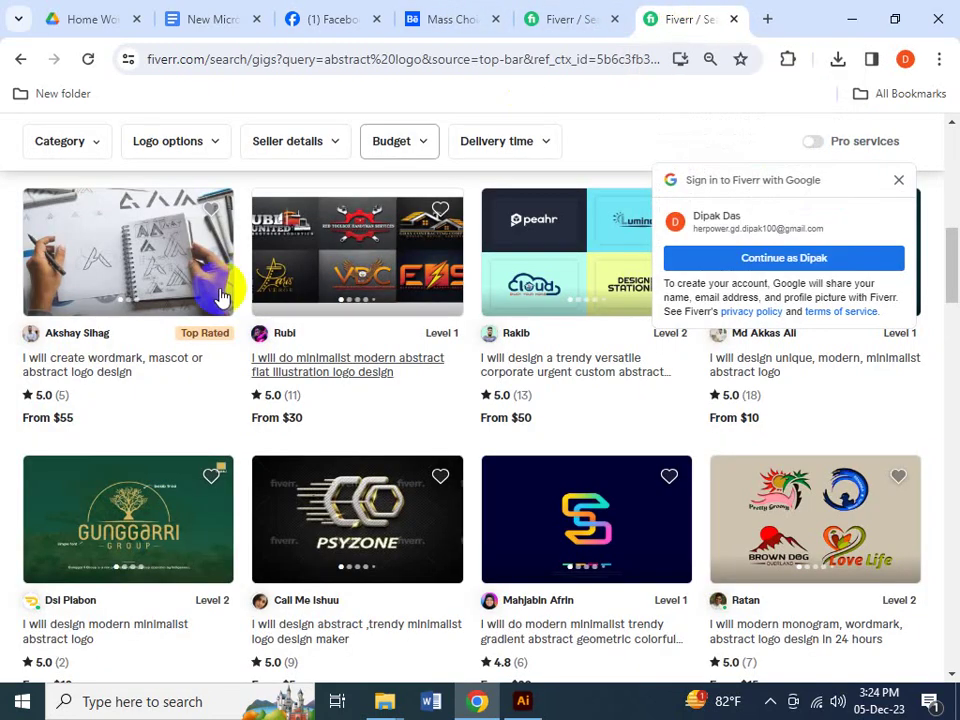
scroll(231, 418, "up", 10)
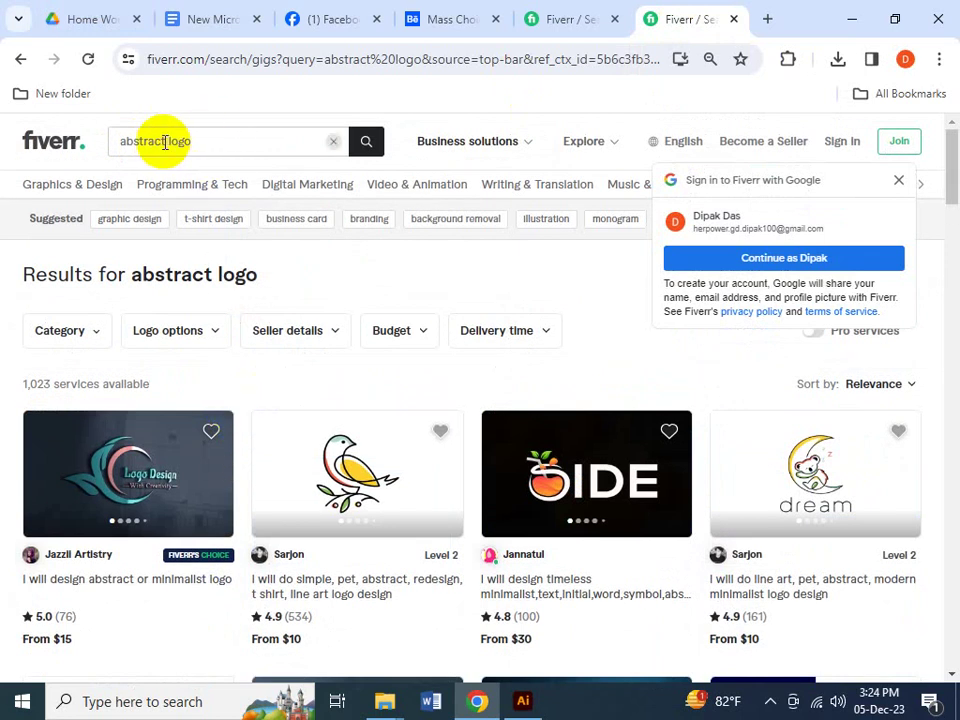
left_click_drag(164, 143, 121, 141)
type("le")
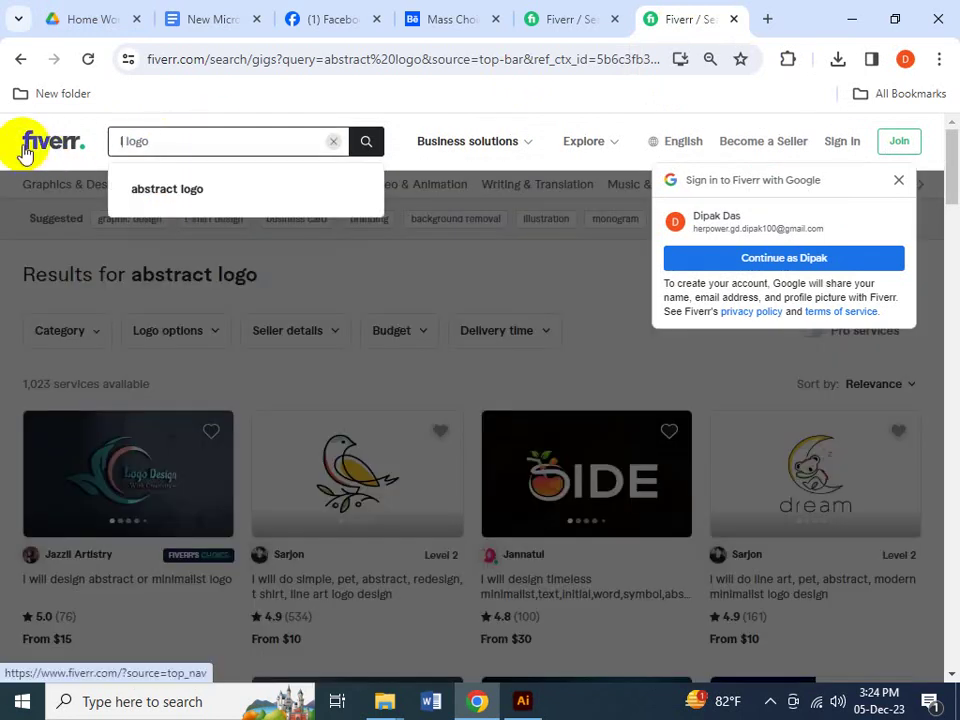
type("tterfor")
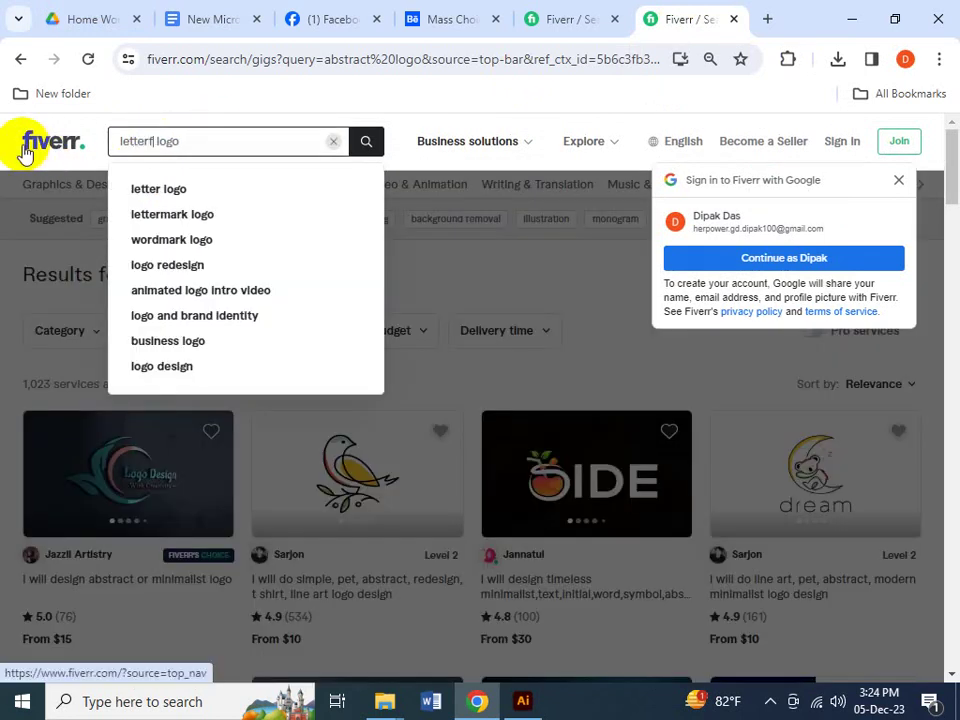
type("ms")
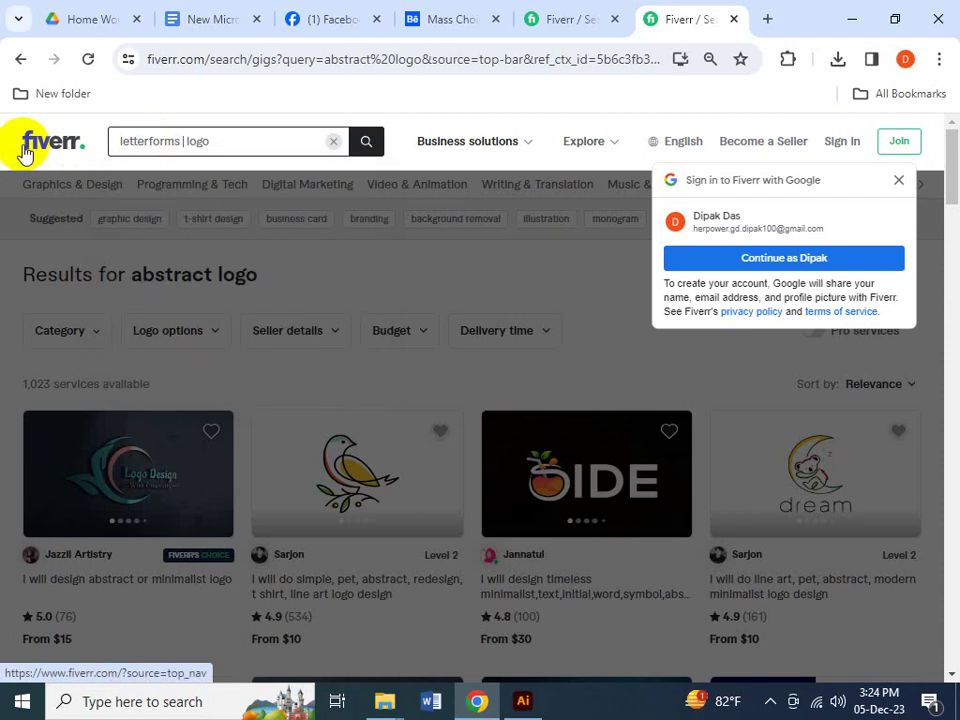
key("Return")
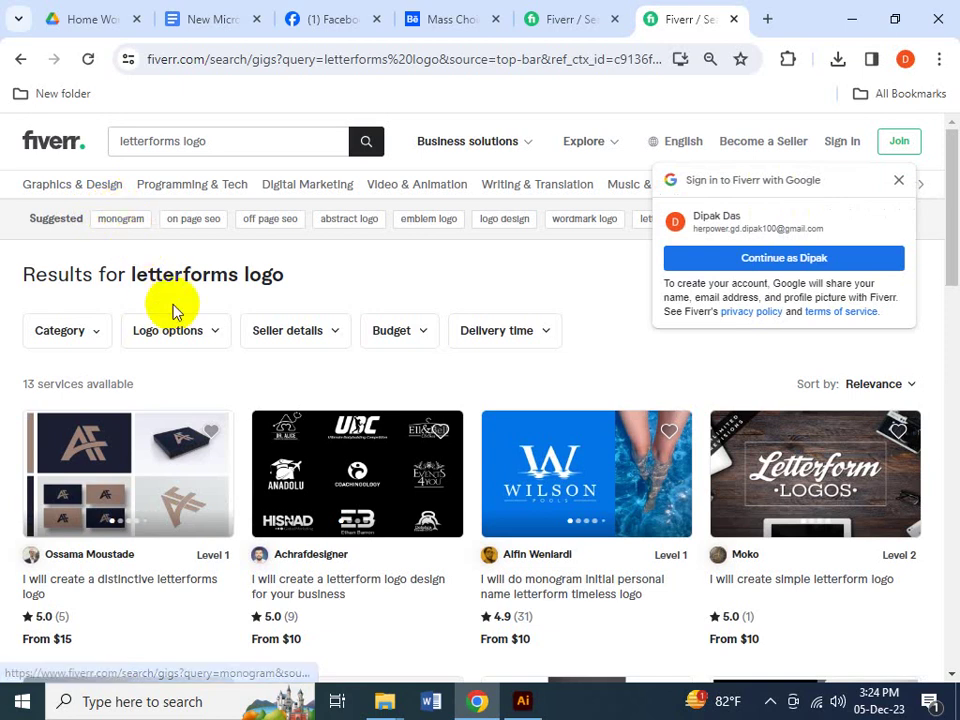
- Check how many letterforms logo services are available and briefly open the distinctive letterforms logo gig
double_click(30, 385)
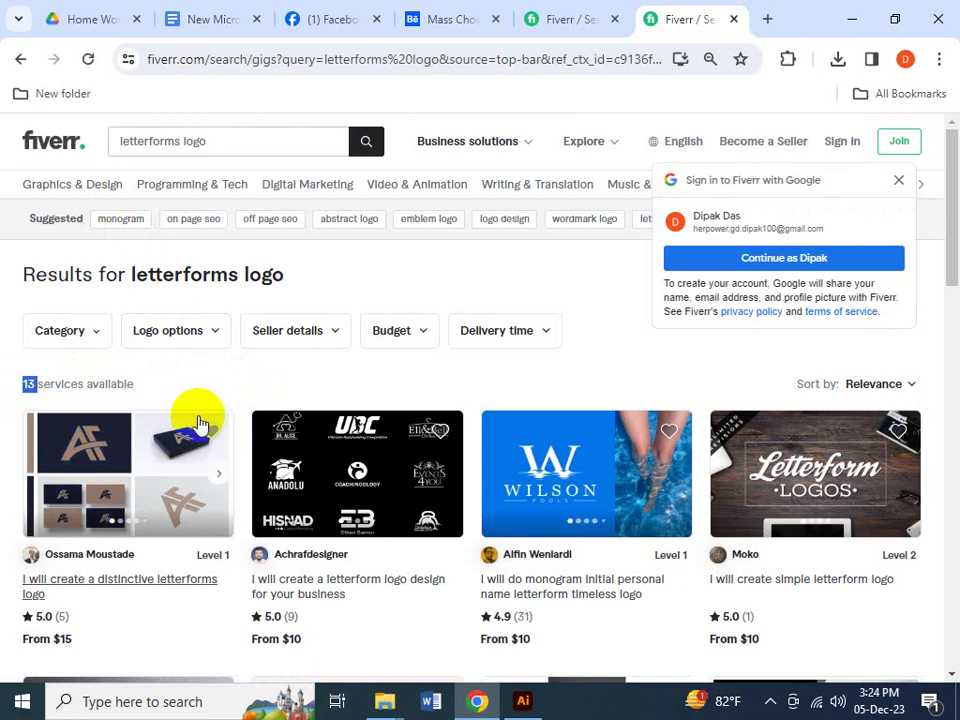
left_click(336, 490)
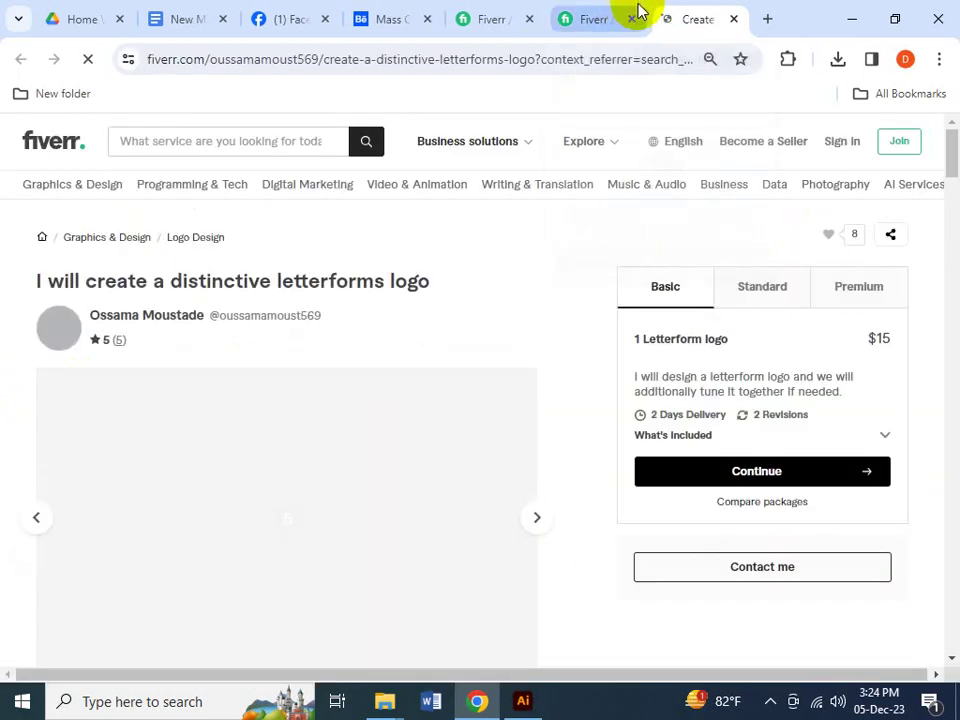
left_click(733, 19)
scroll(418, 550, "down", 2)
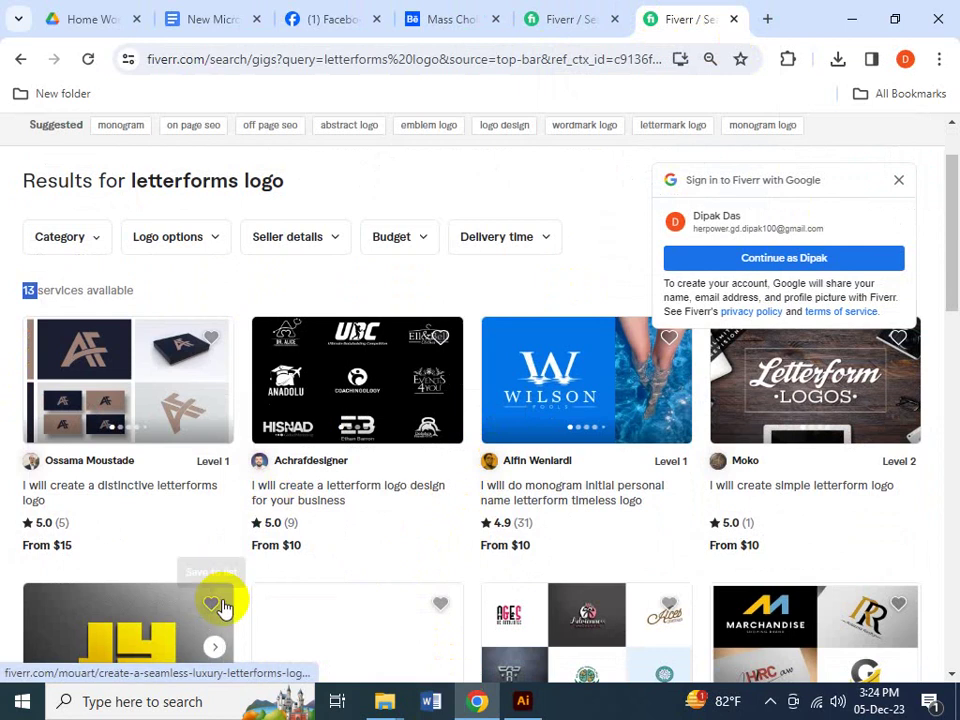
scroll(349, 558, "down", 3)
scroll(349, 557, "up", 4)
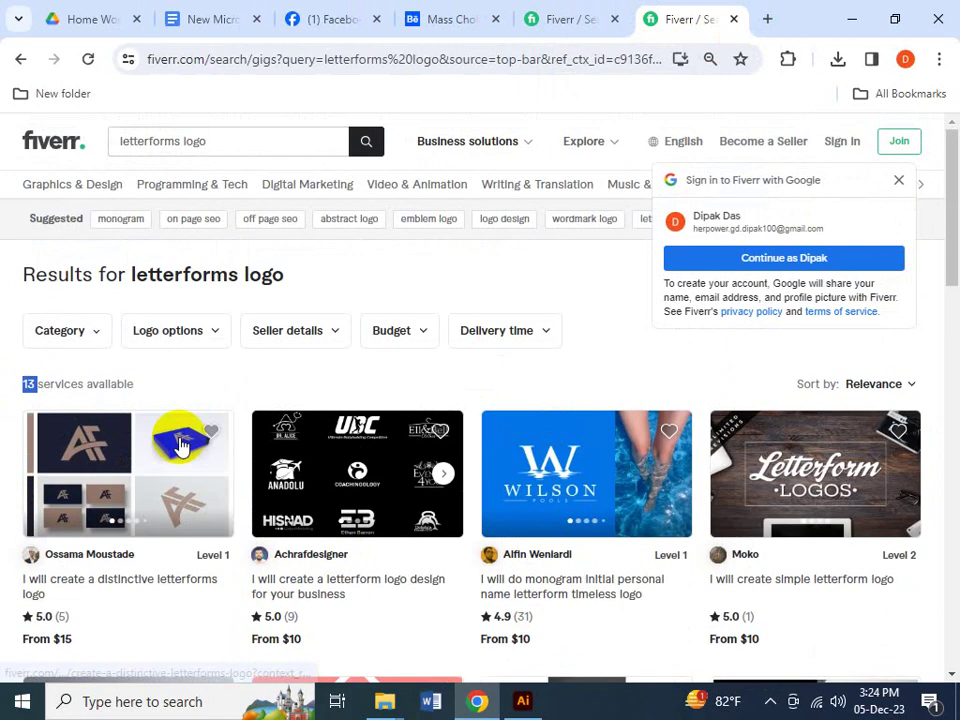
left_click(34, 379)
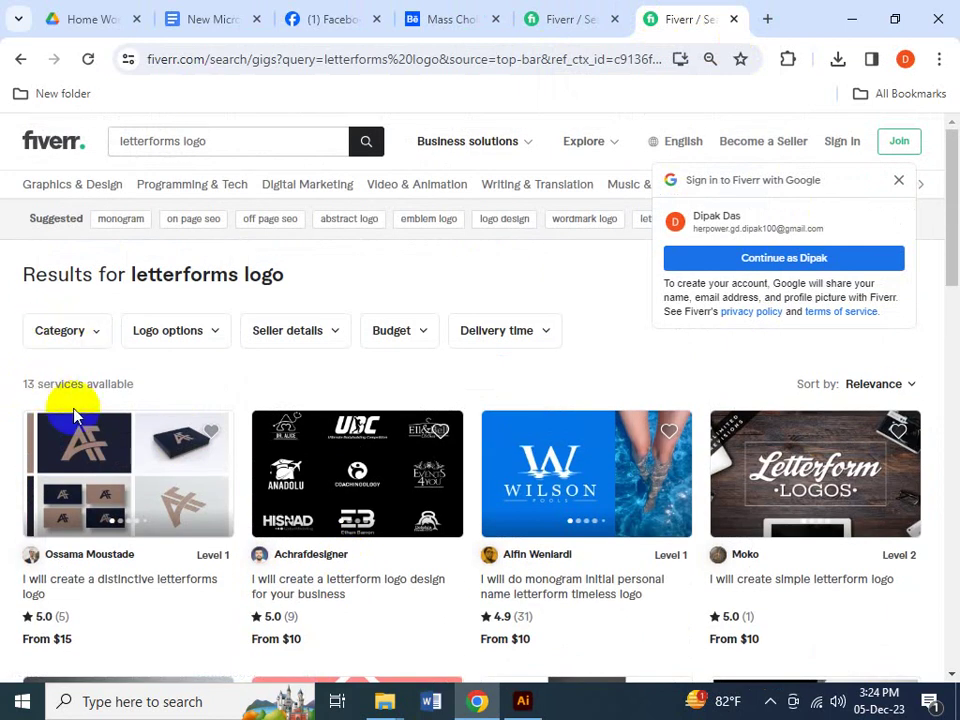
- Look through the letterforms logo gigs, examining their sample designs, review counts and starting prices
scroll(170, 520, "down", 3)
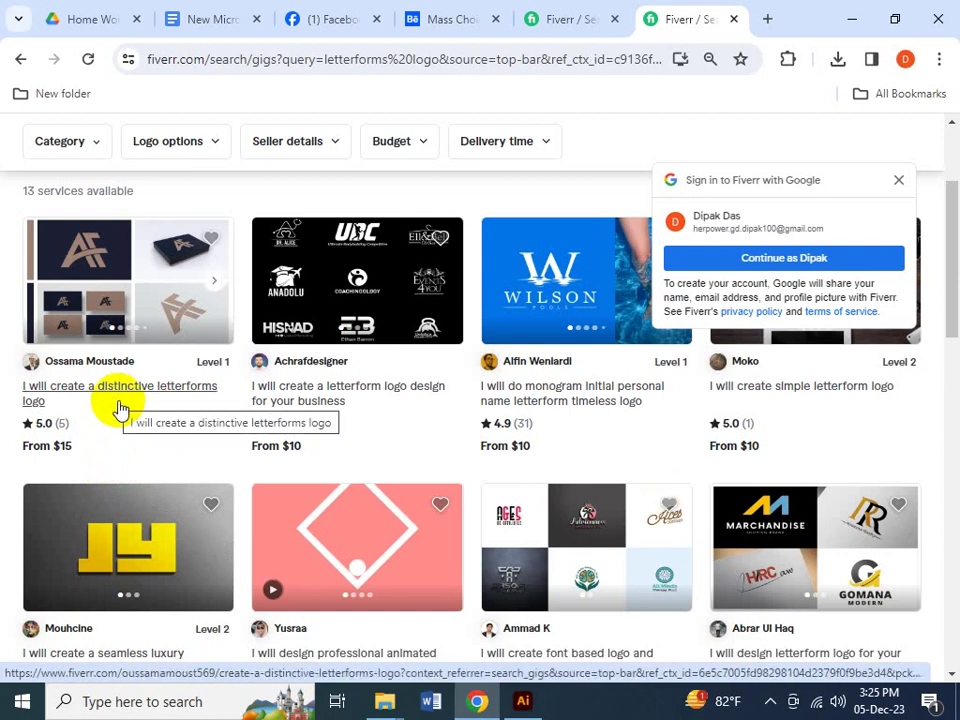
scroll(120, 408, "down", 3)
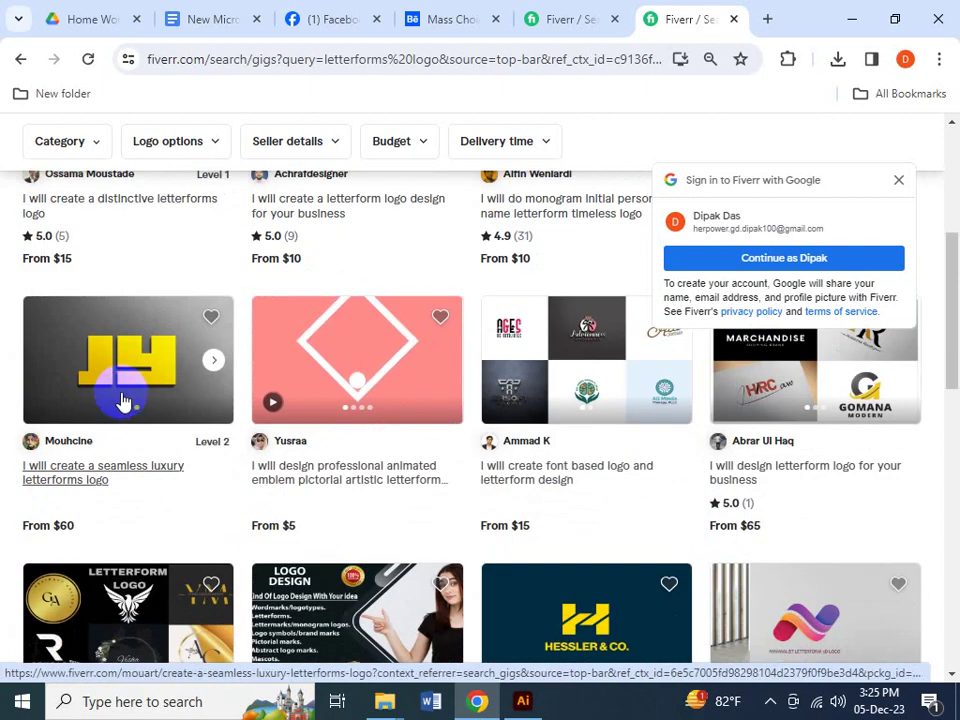
scroll(126, 400, "up", 3)
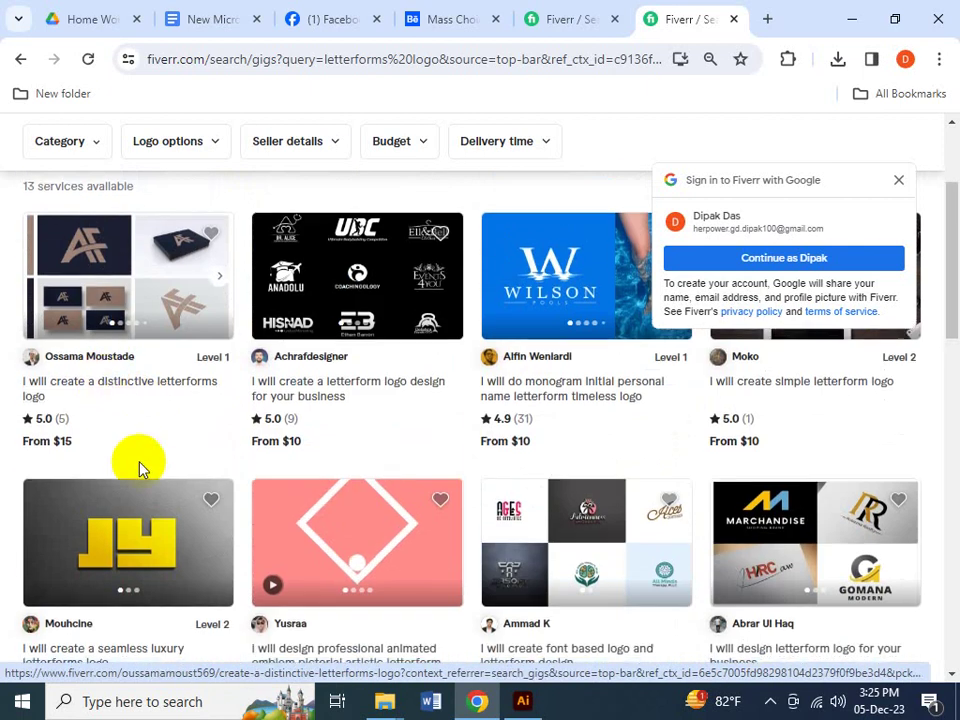
scroll(139, 456, "down", 3)
scroll(140, 472, "up", 5)
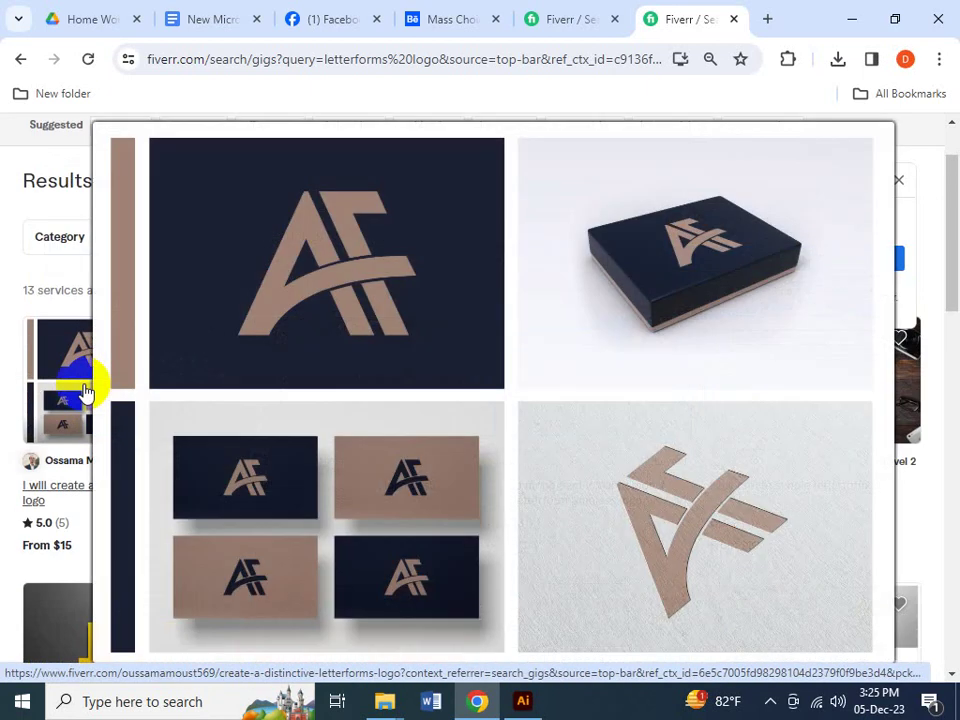
scroll(561, 536, "down", 6)
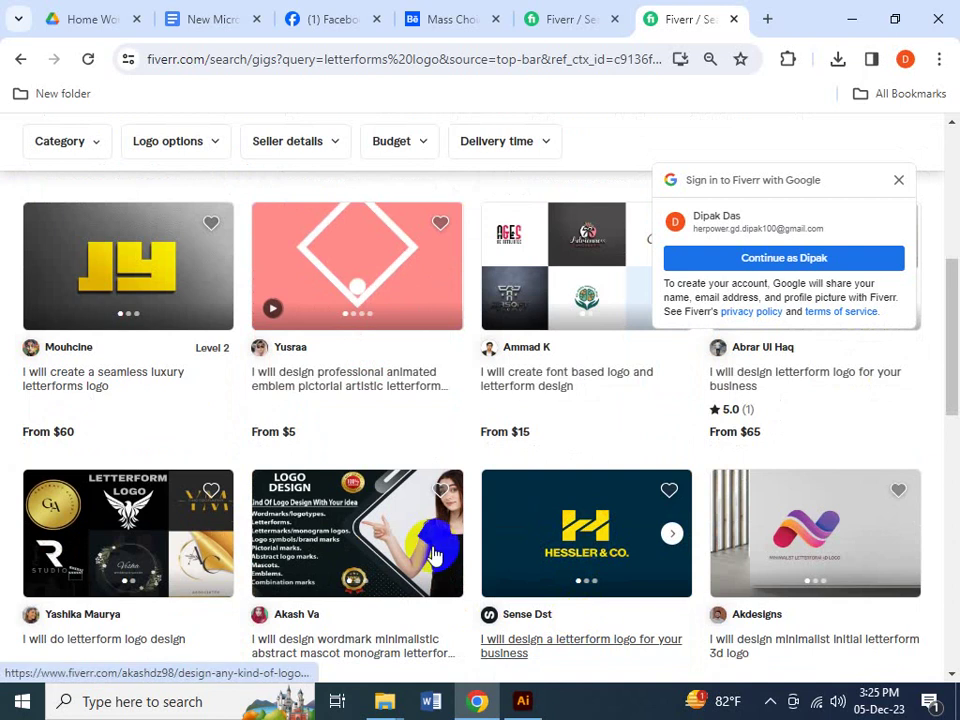
scroll(579, 429, "up", 3)
scroll(617, 623, "down", 3)
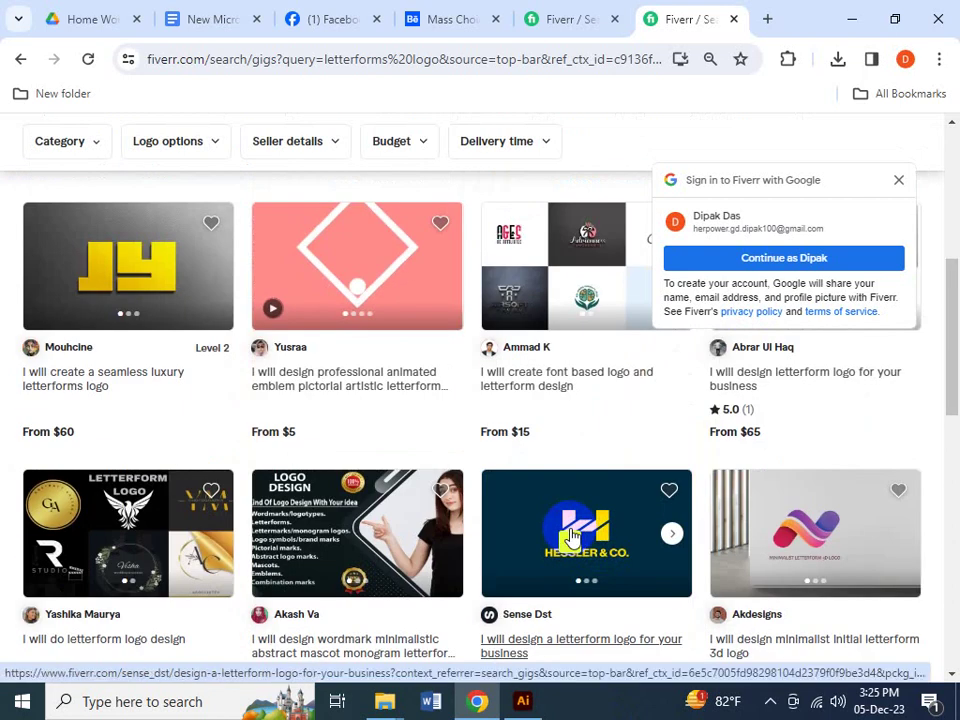
scroll(572, 537, "down", 3)
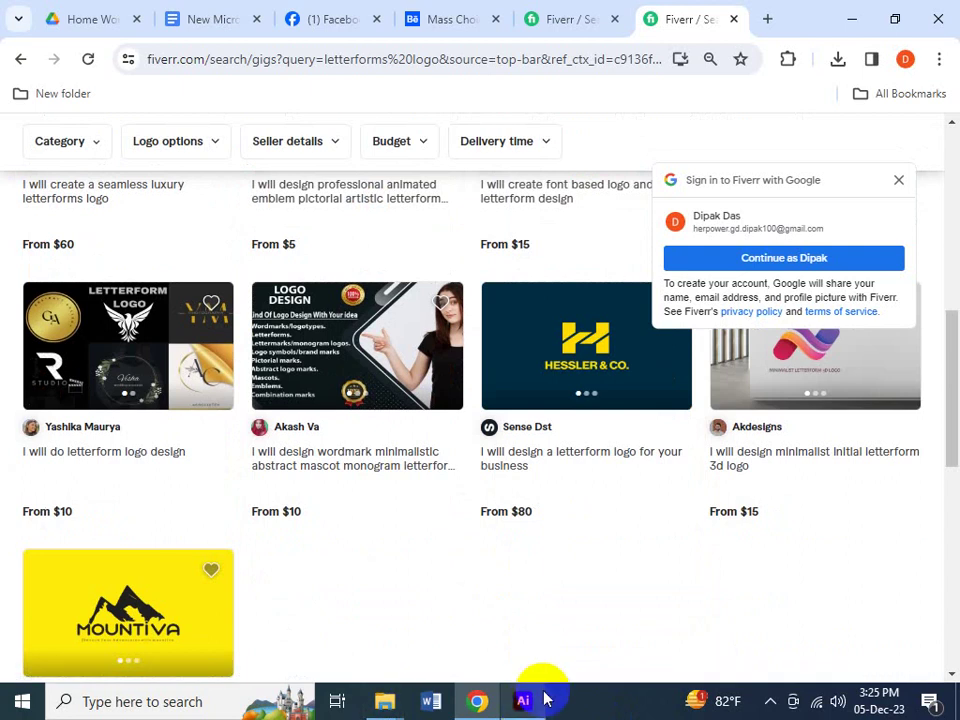
- Switch back to Facebook and review the Letterforms reference image again
left_click(524, 703)
left_click(477, 701)
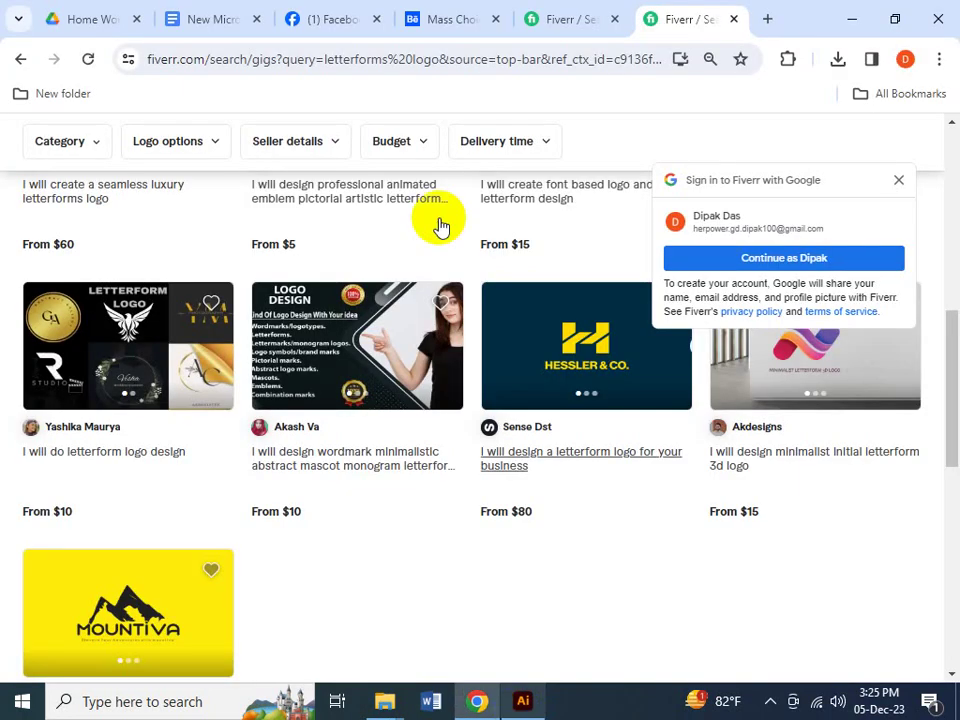
left_click(320, 20)
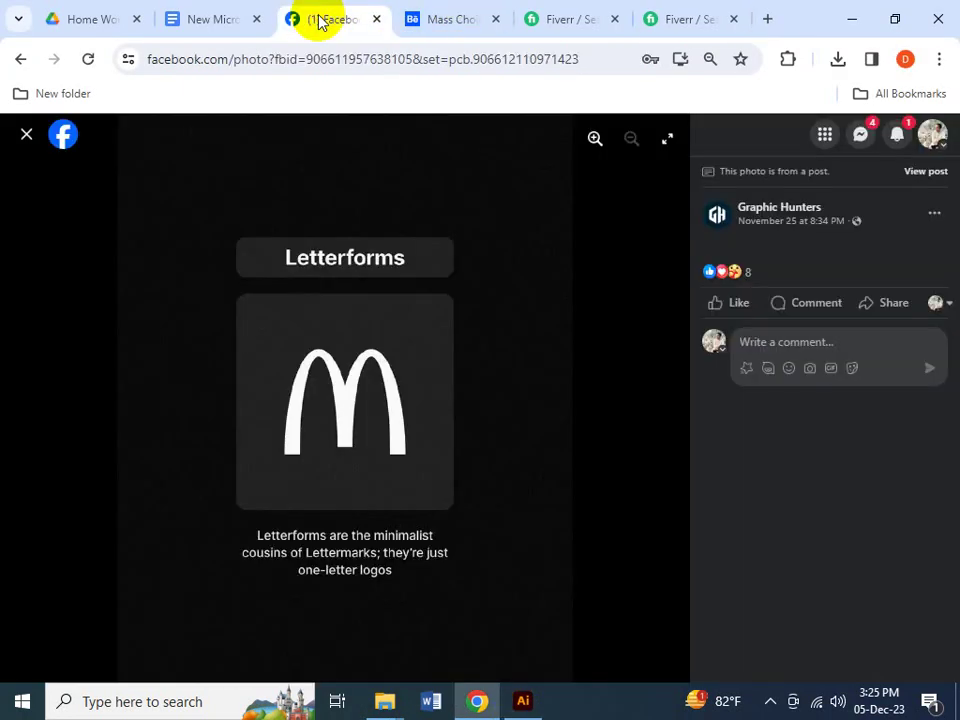
left_click(710, 19)
- Search Google in a new browser tab for "mcdonald's logo brand identity guidelines" and open the McDelivery Logo Usage Guidelines result
left_click(768, 18)
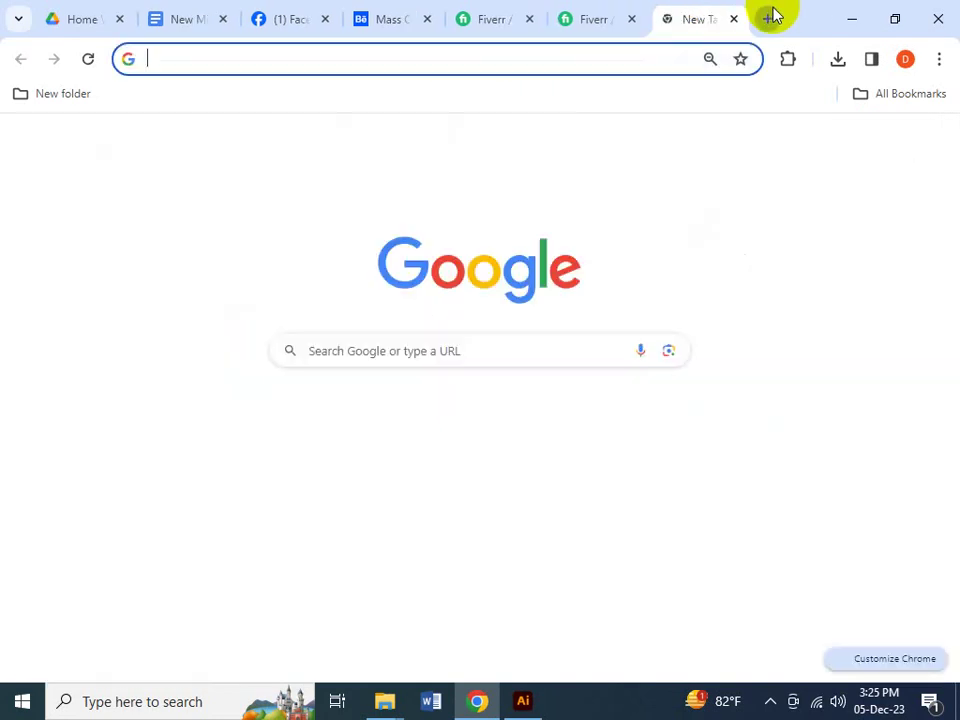
type("ma")
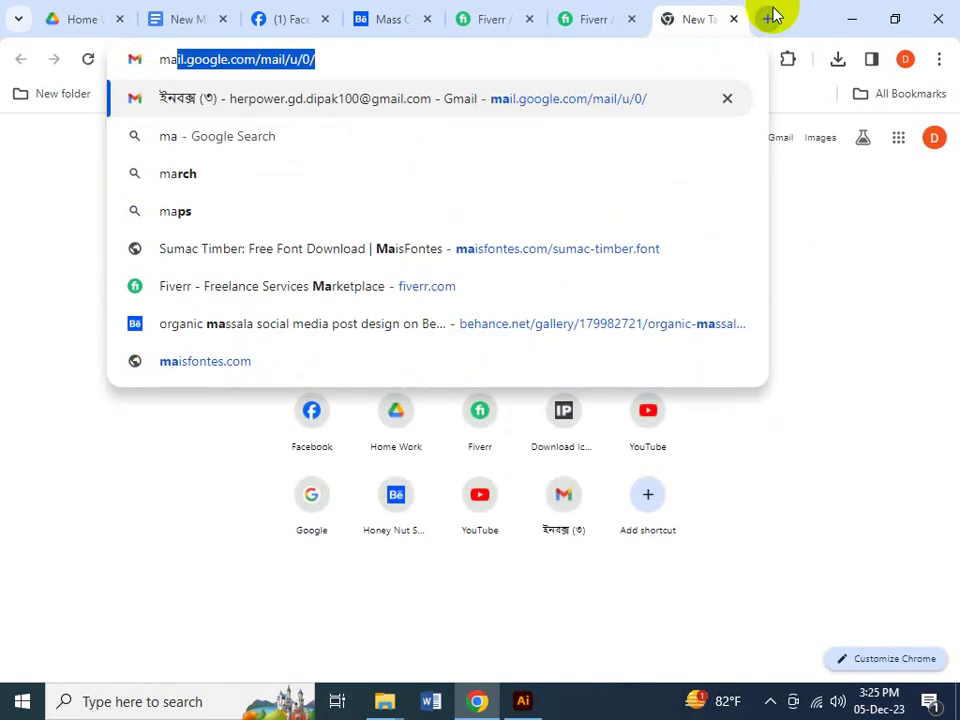
type("cdon")
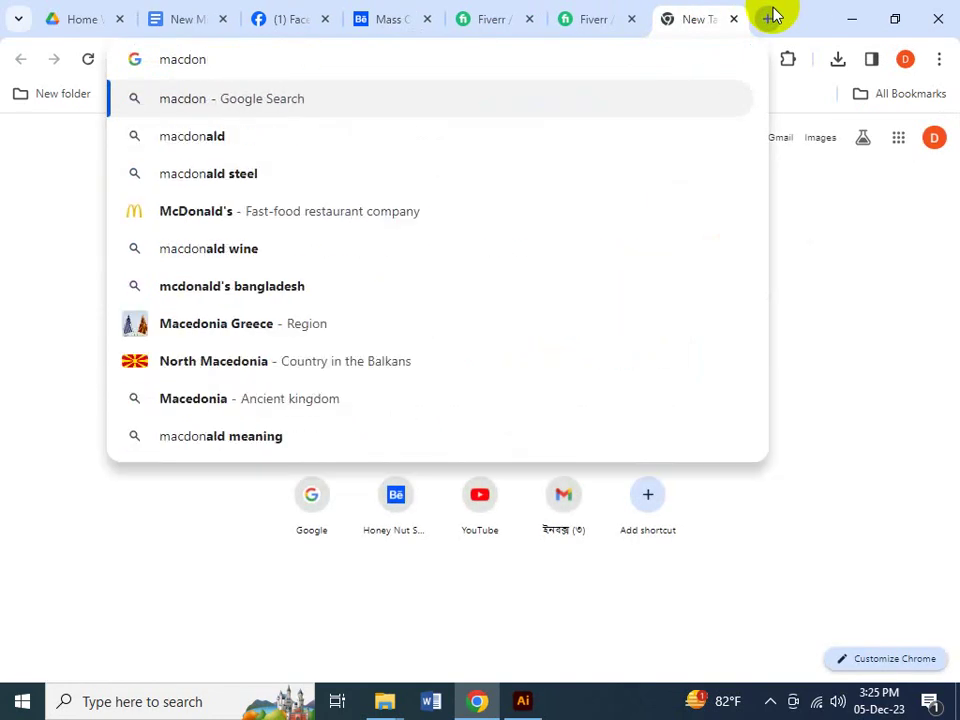
key("Down")
key("Down")
key("Down")
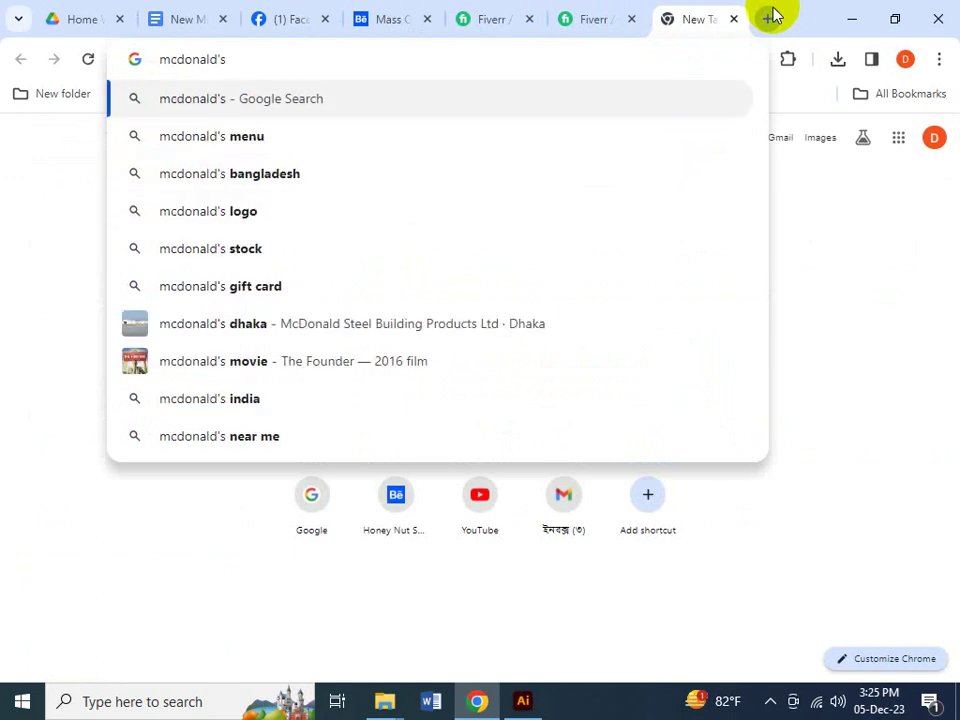
type("logo")
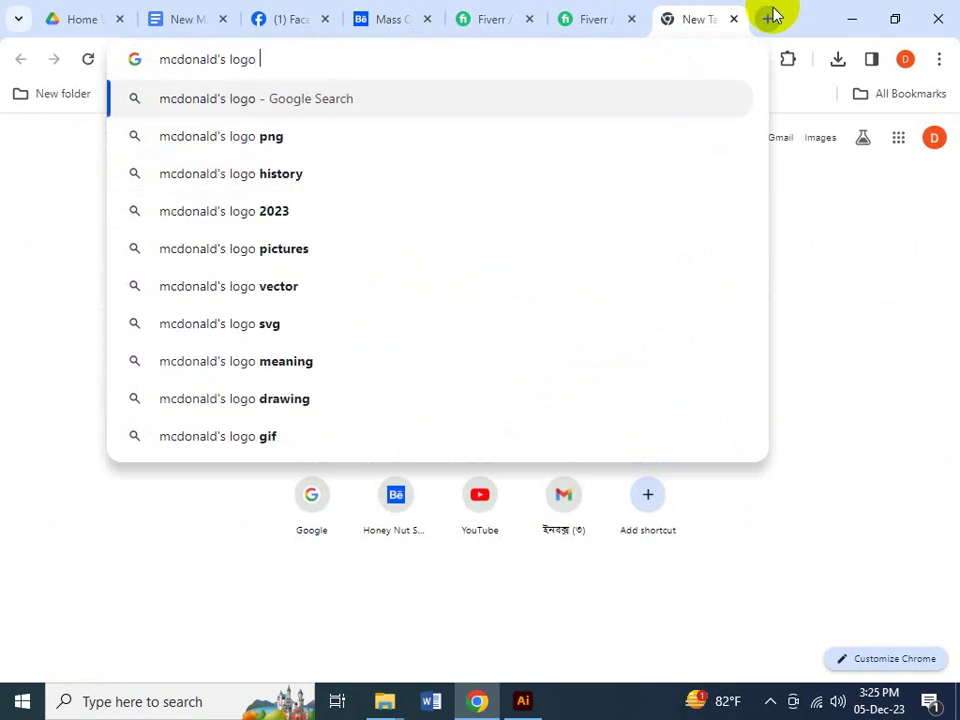
type(" brand i")
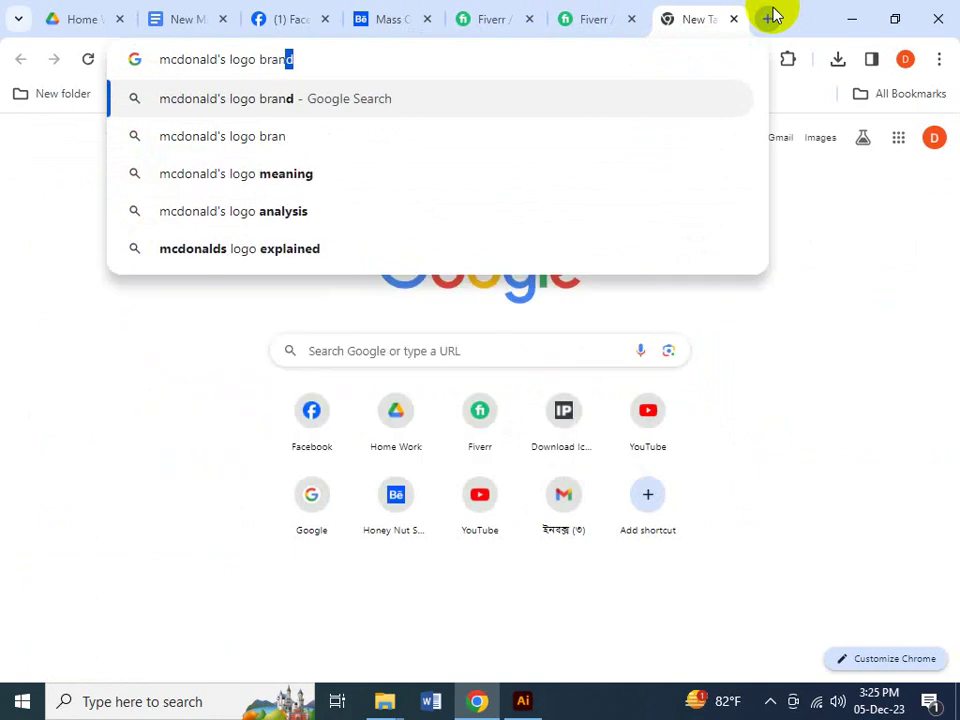
key("Down")
key("Down")
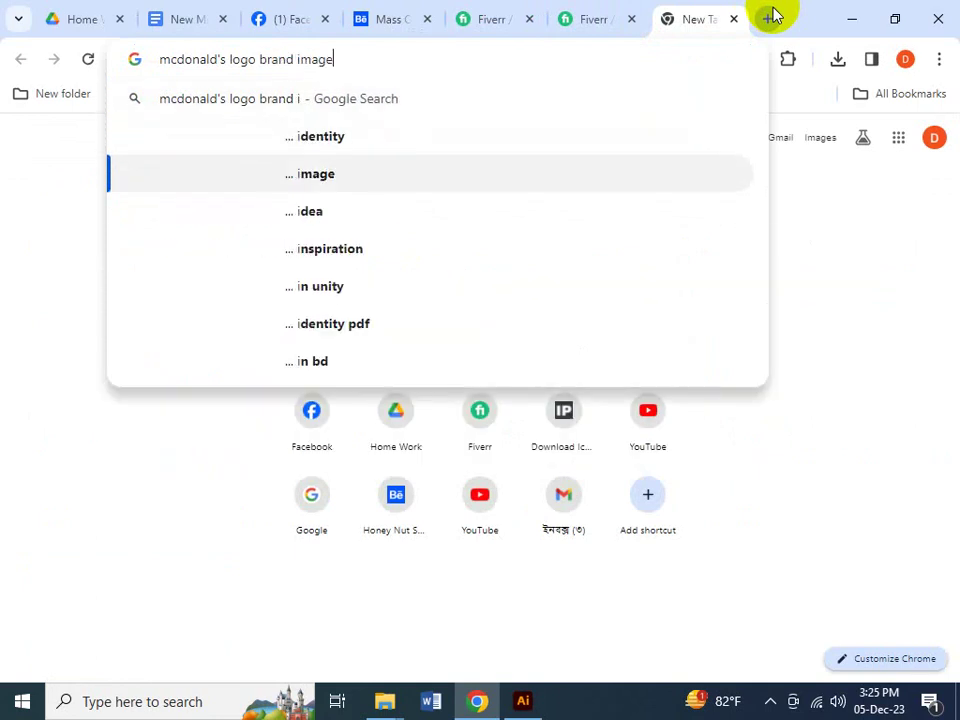
key("Up")
type("f")
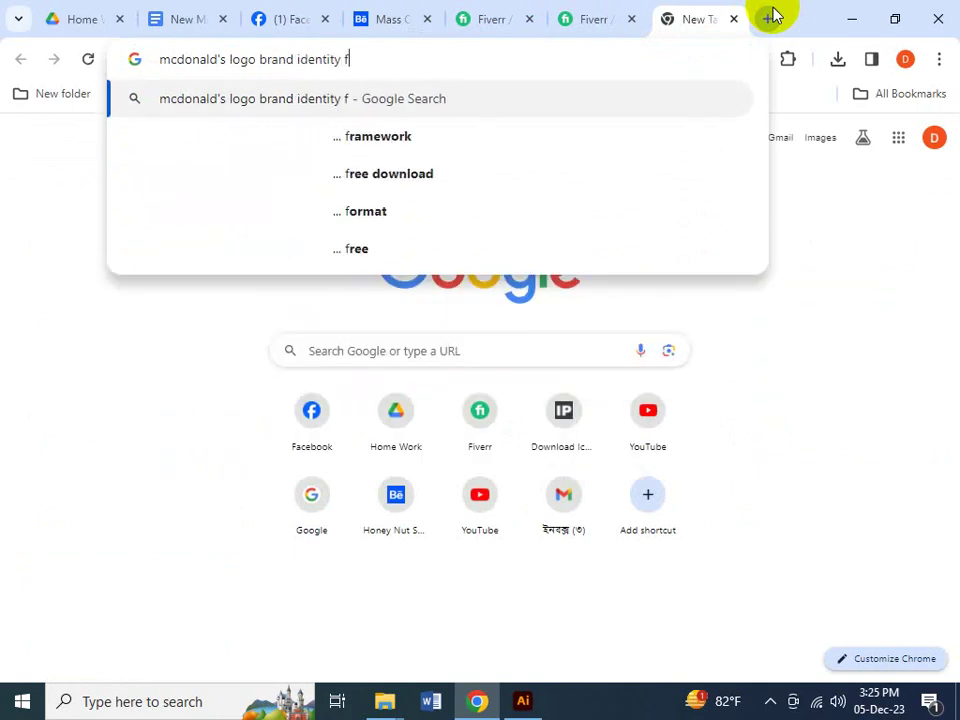
key("BackSpace")
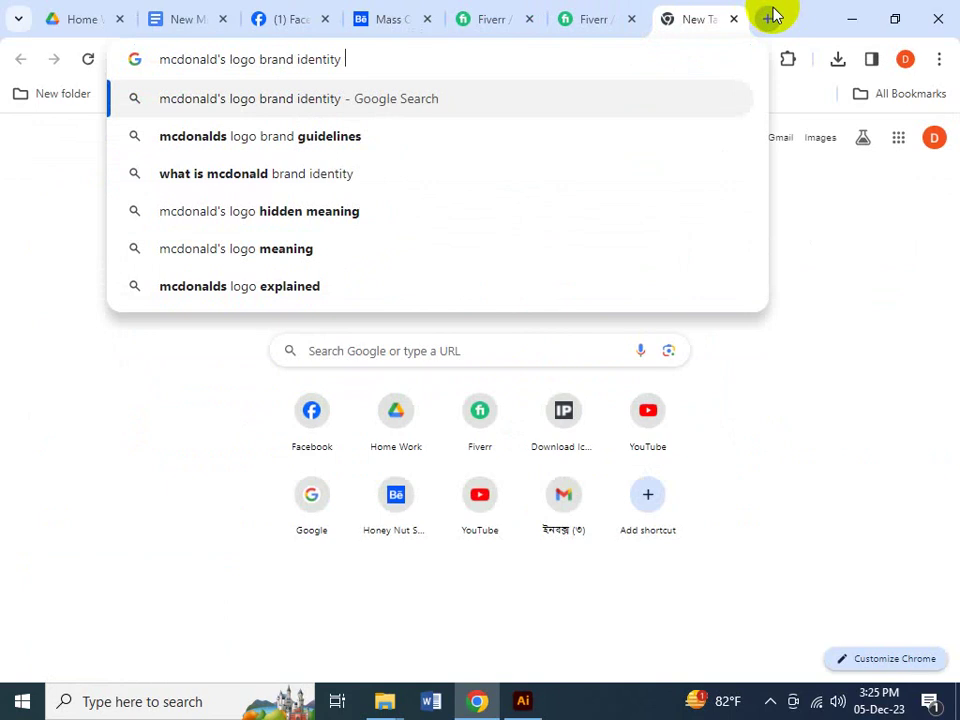
type("gui")
key("Down")
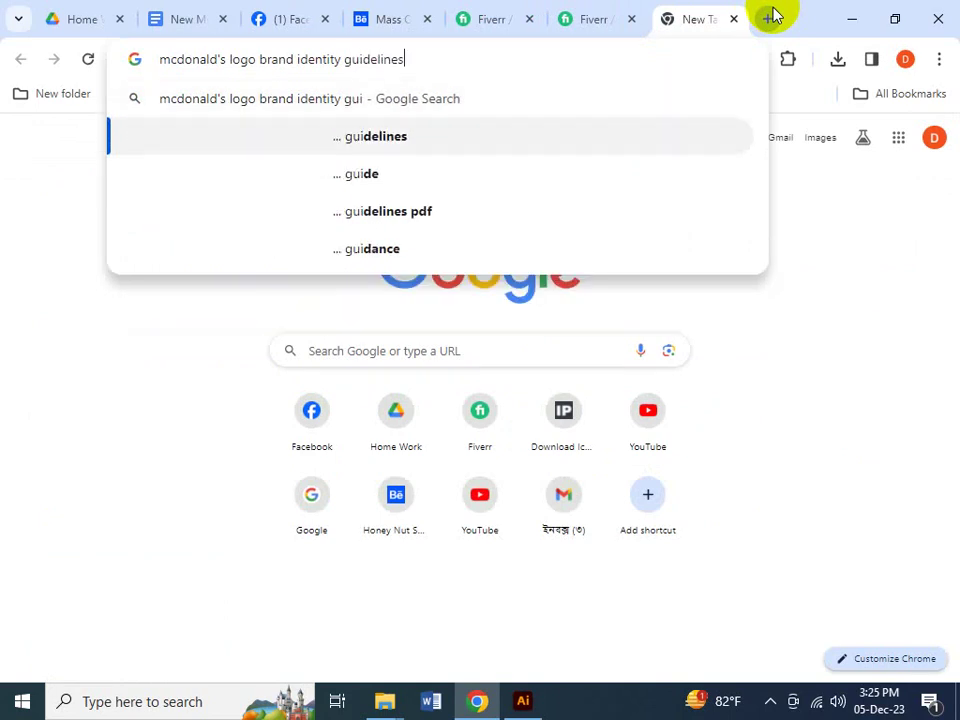
key("Return")
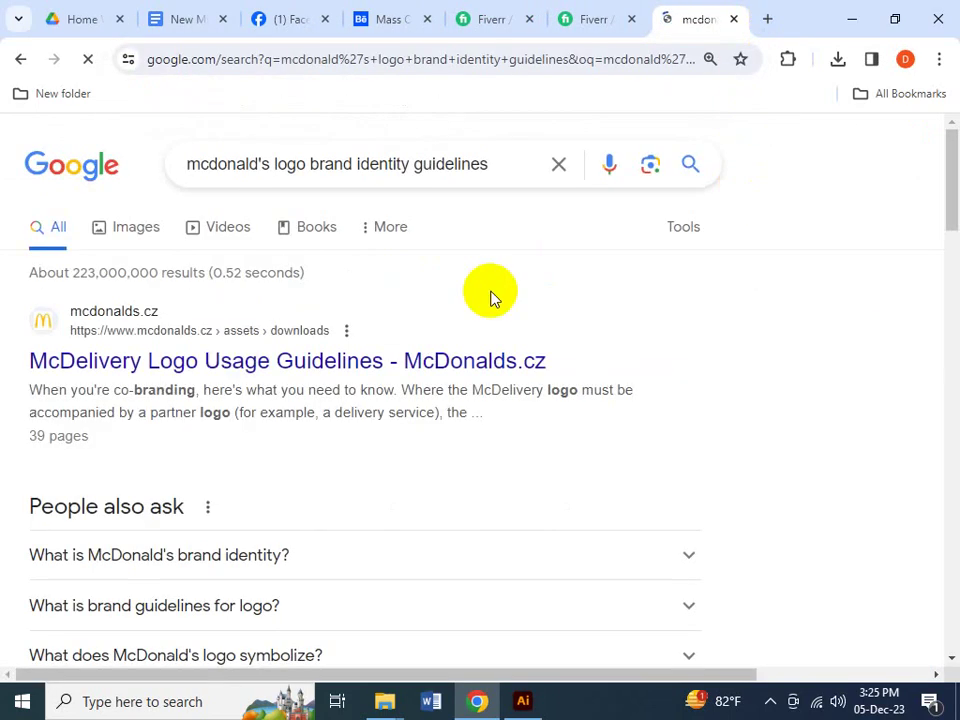
left_click(232, 364)
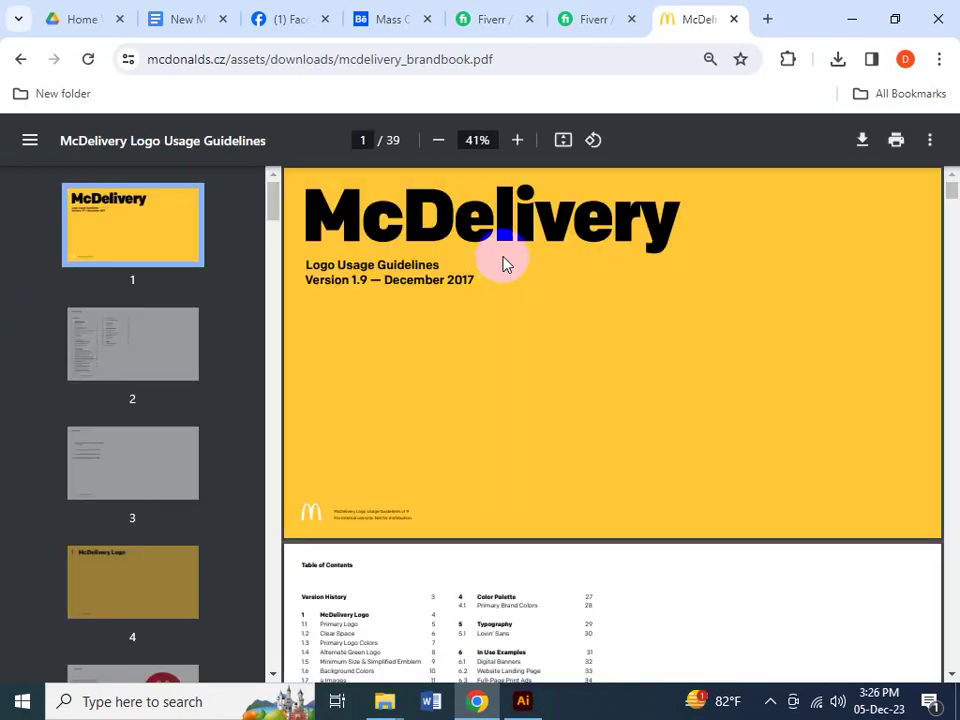
- Look through the opening pages of the McDelivery guidelines and examine the Primary Logo page with its emblem and wordmark
scroll(549, 420, "down", 3)
scroll(549, 420, "down", 10)
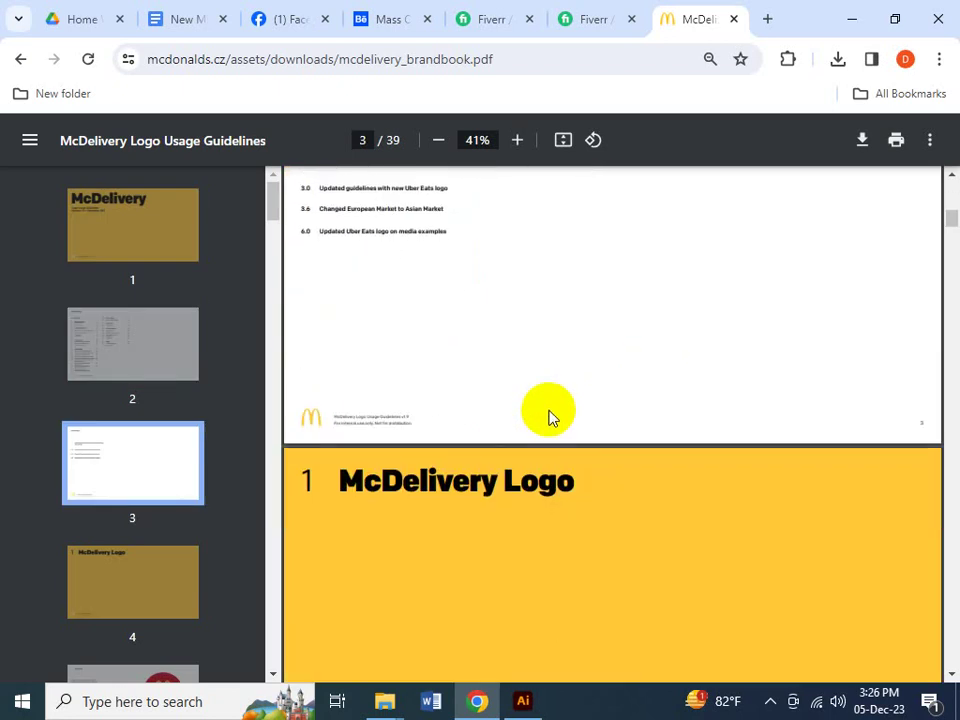
scroll(771, 456, "down", 3)
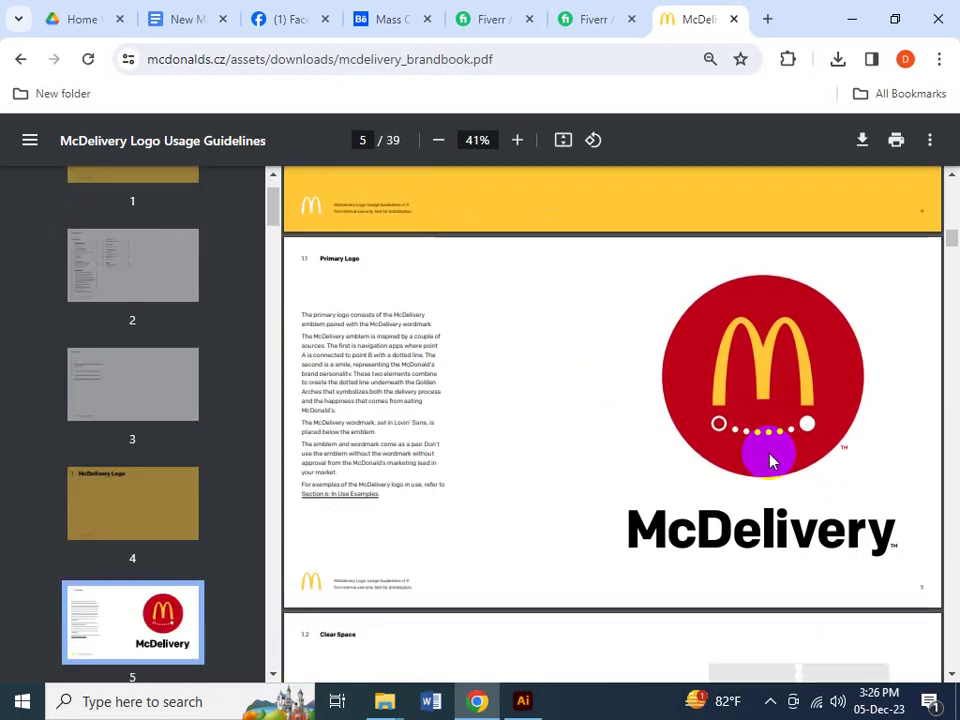
scroll(771, 456, "up", 4)
scroll(739, 450, "down", 2)
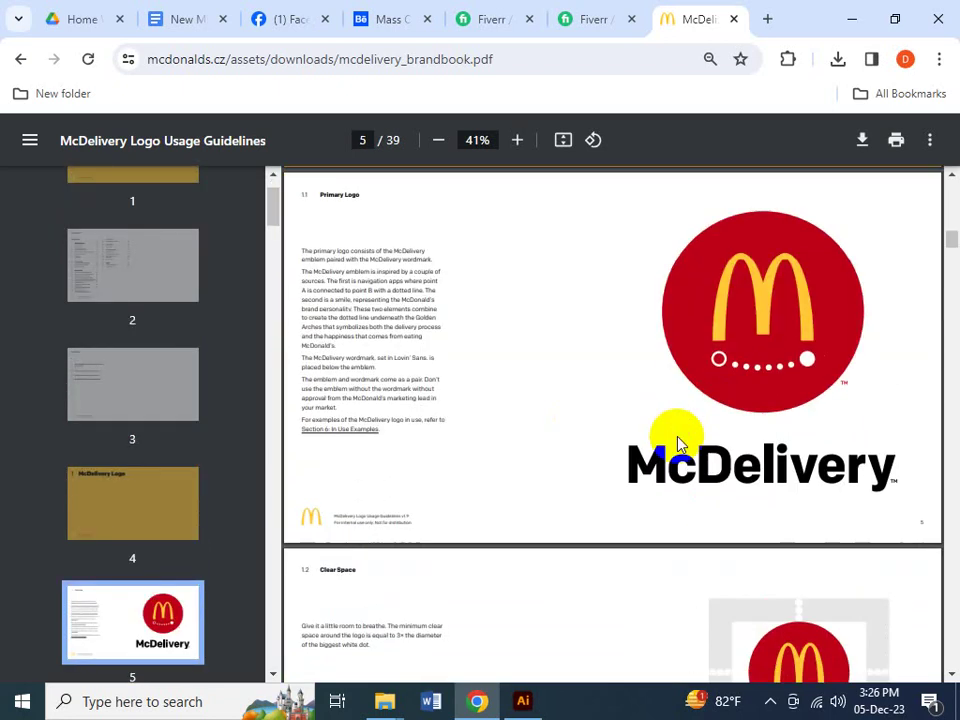
scroll(601, 412, "up", 4)
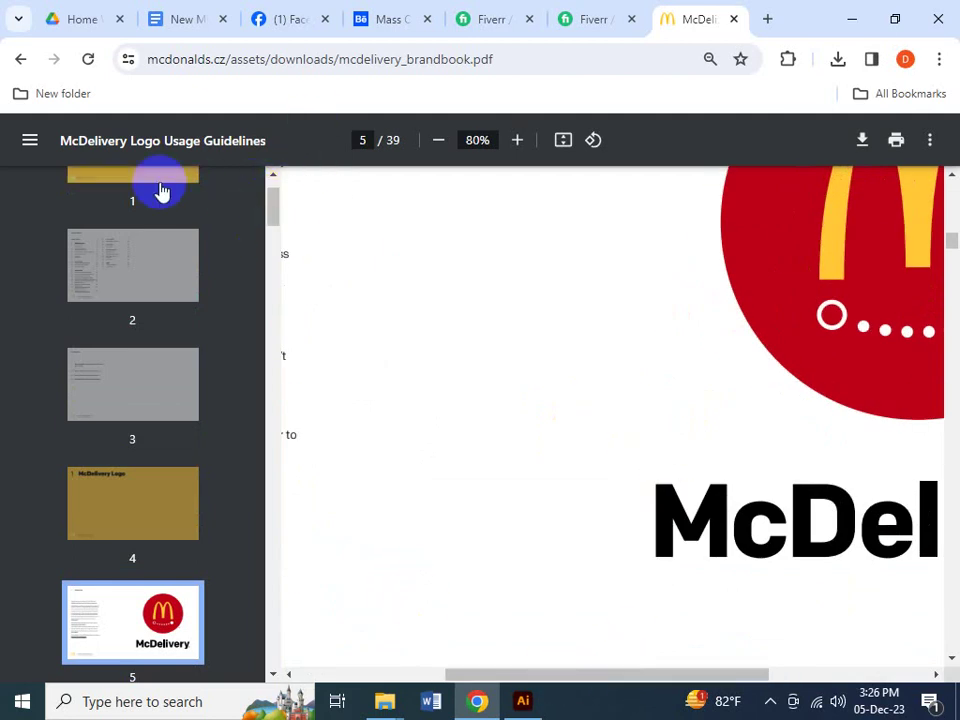
- Examine the Clear Space page for the minimum spacing required around the logo
scroll(536, 424, "down", 3)
scroll(536, 424, "down", 4)
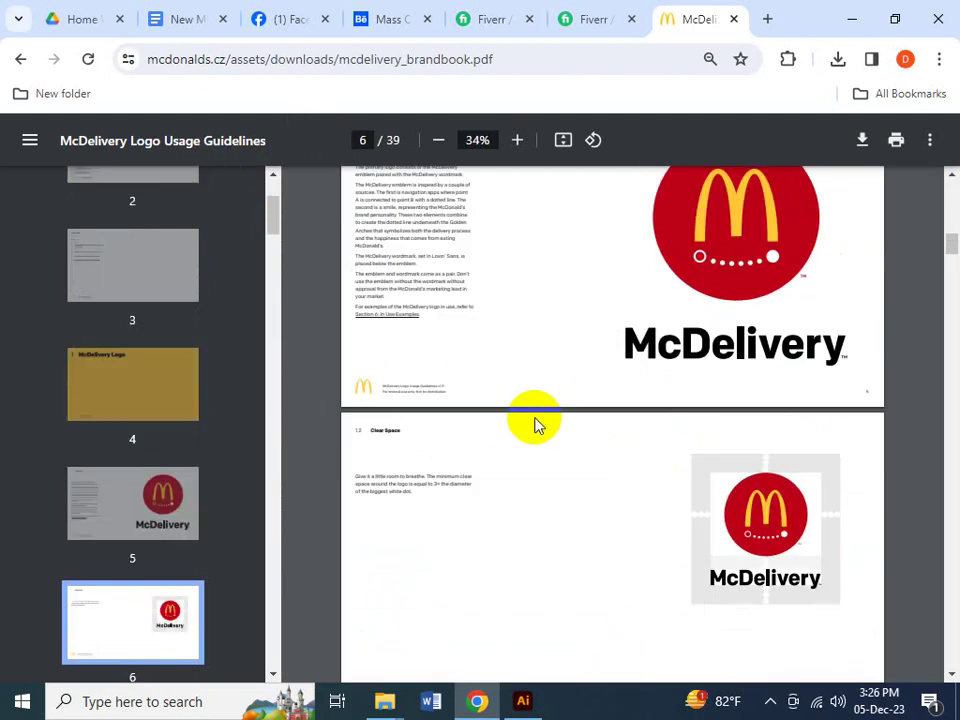
scroll(508, 510, "up", 2)
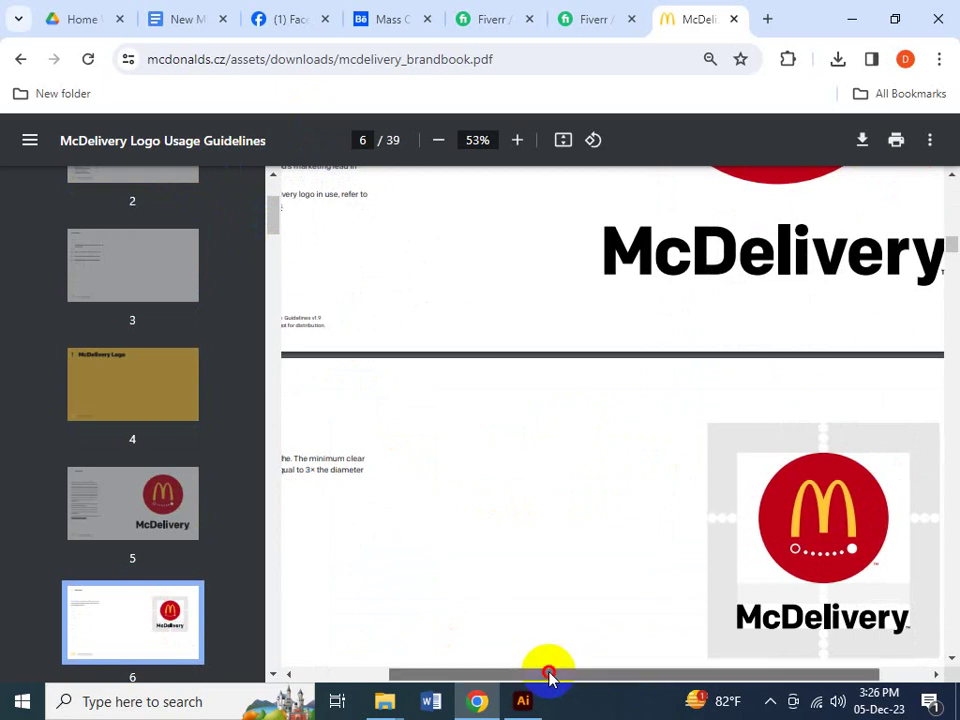
left_click_drag(549, 677, 422, 675)
scroll(531, 482, "down", 3)
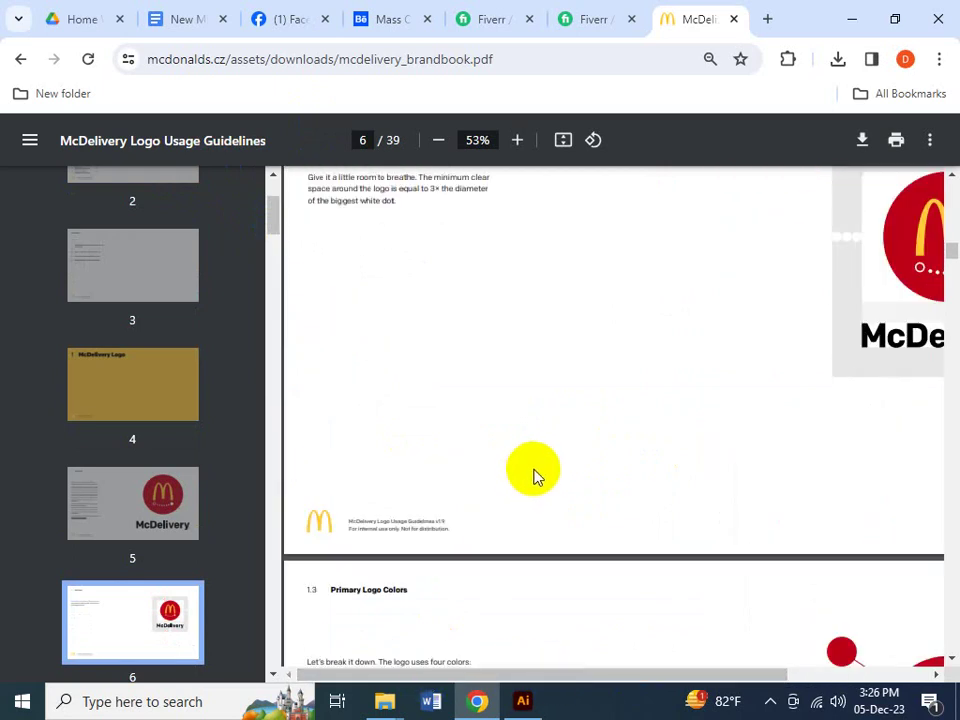
- Review the Primary Logo Colors, Alternate Green Logo and Minimum Size & Simplified Emblem pages of the guidelines
scroll(533, 476, "down", 1)
scroll(535, 476, "down", 1)
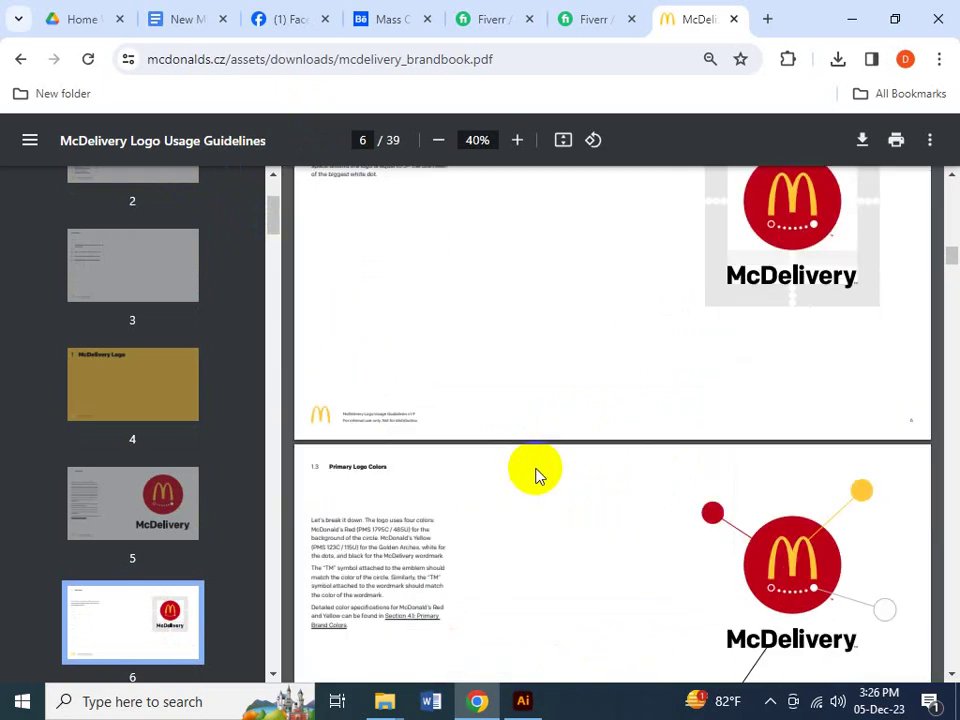
scroll(536, 475, "down", 3)
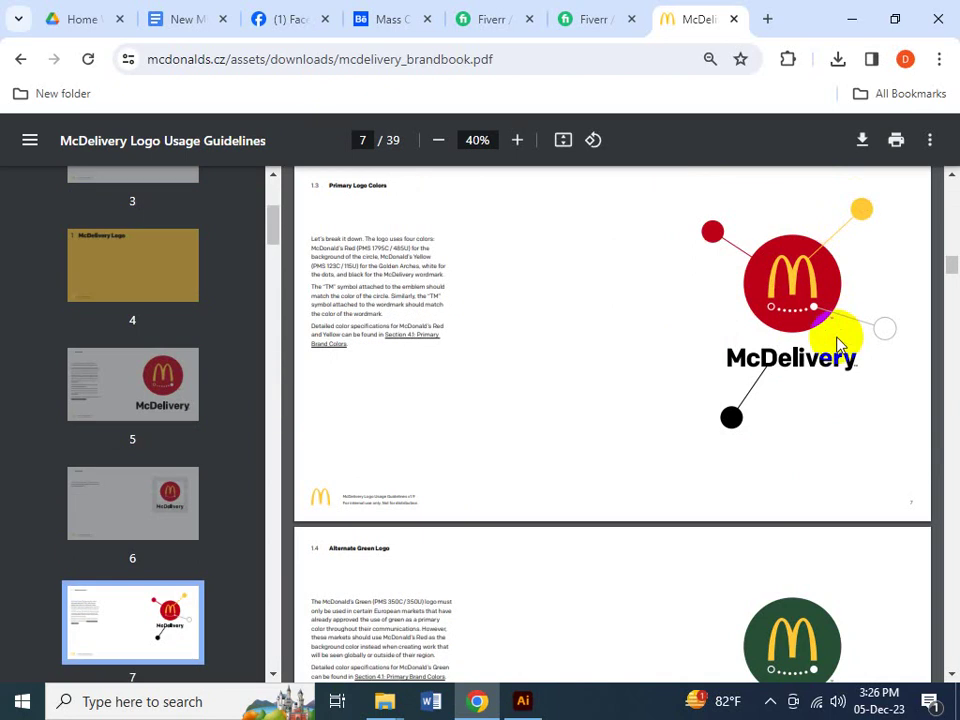
scroll(828, 357, "down", 3)
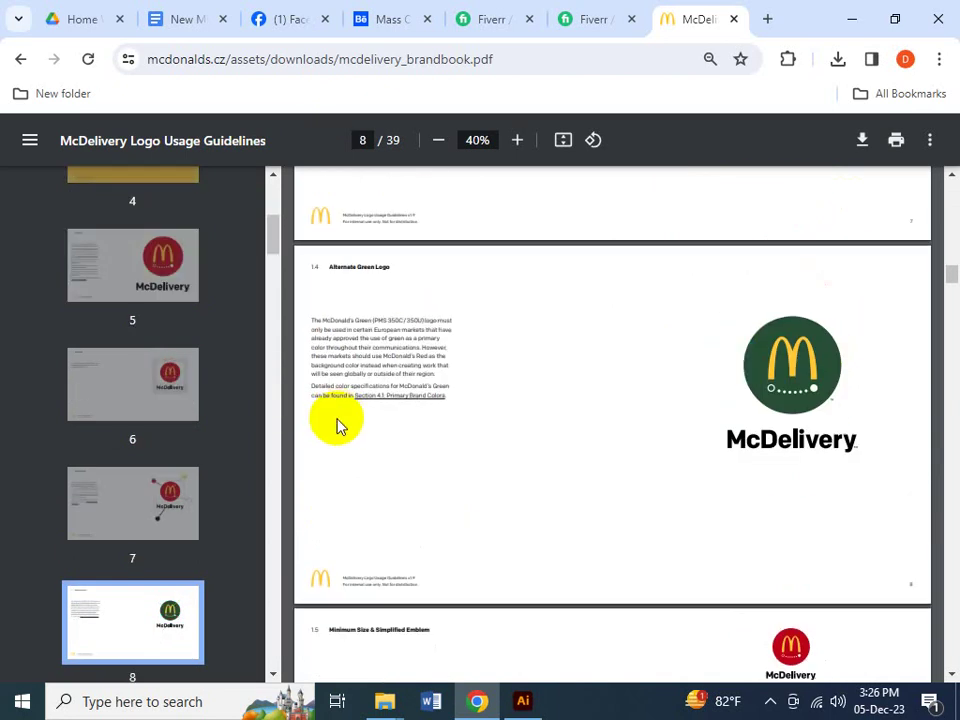
scroll(380, 275, "up", 1, "ctrl")
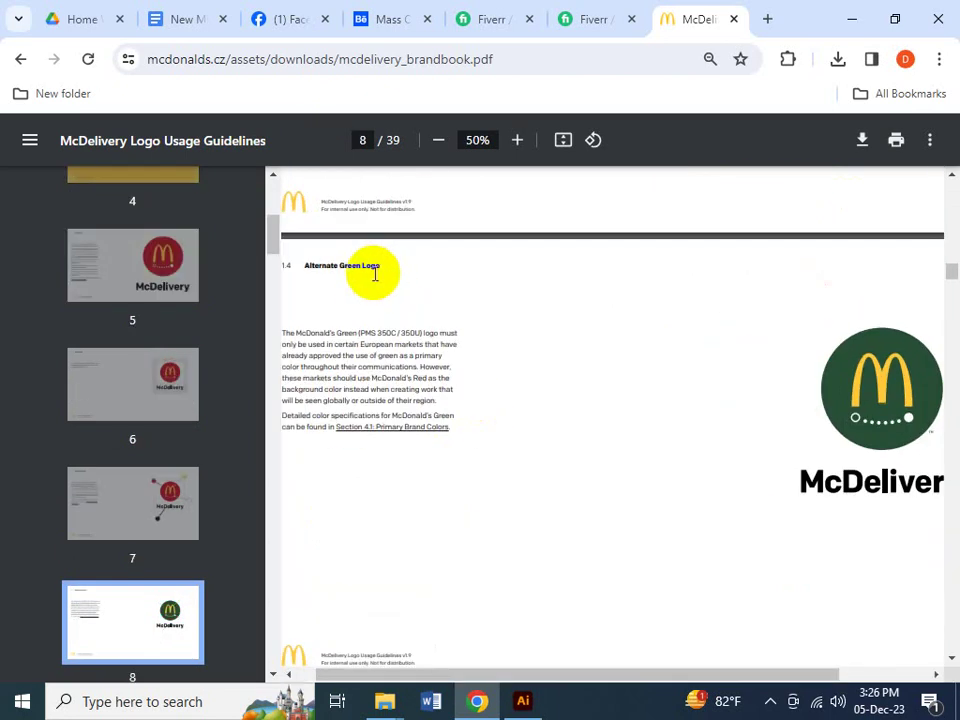
scroll(671, 444, "down", 3)
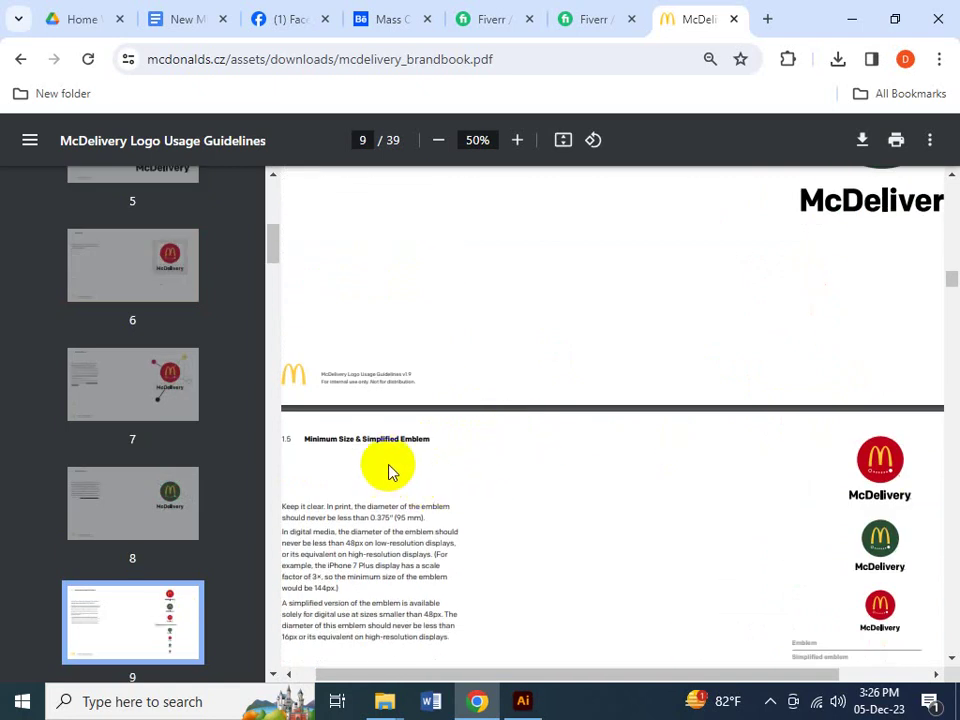
scroll(397, 465, "down", 3)
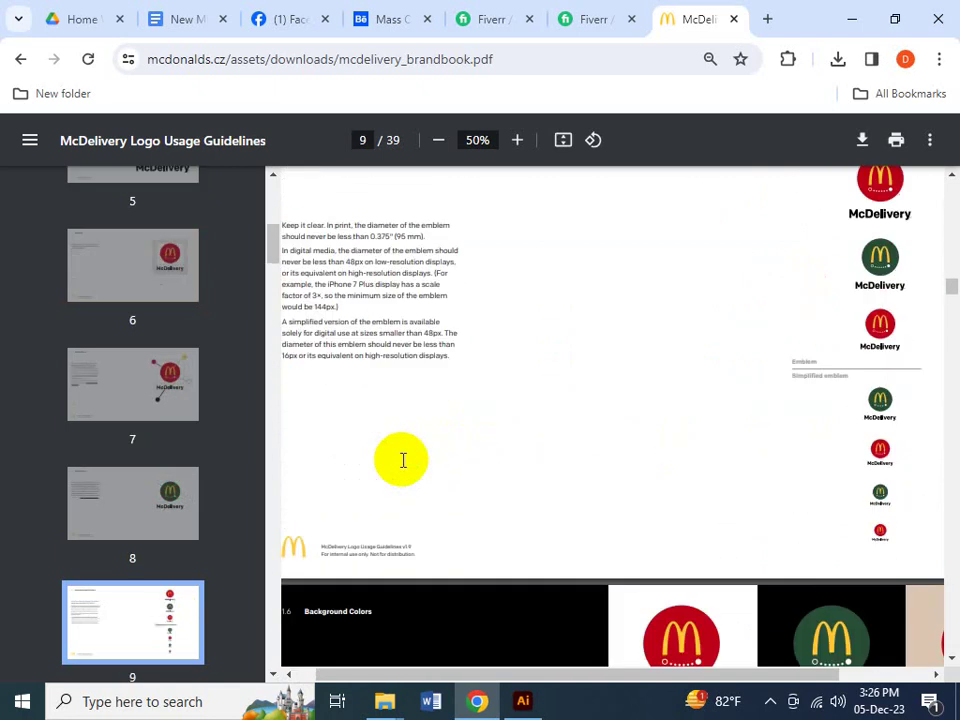
- Examine the Background Colors and Background Images pages for how the logo is placed on colors and photos
scroll(403, 460, "down", 2)
scroll(350, 458, "down", 2)
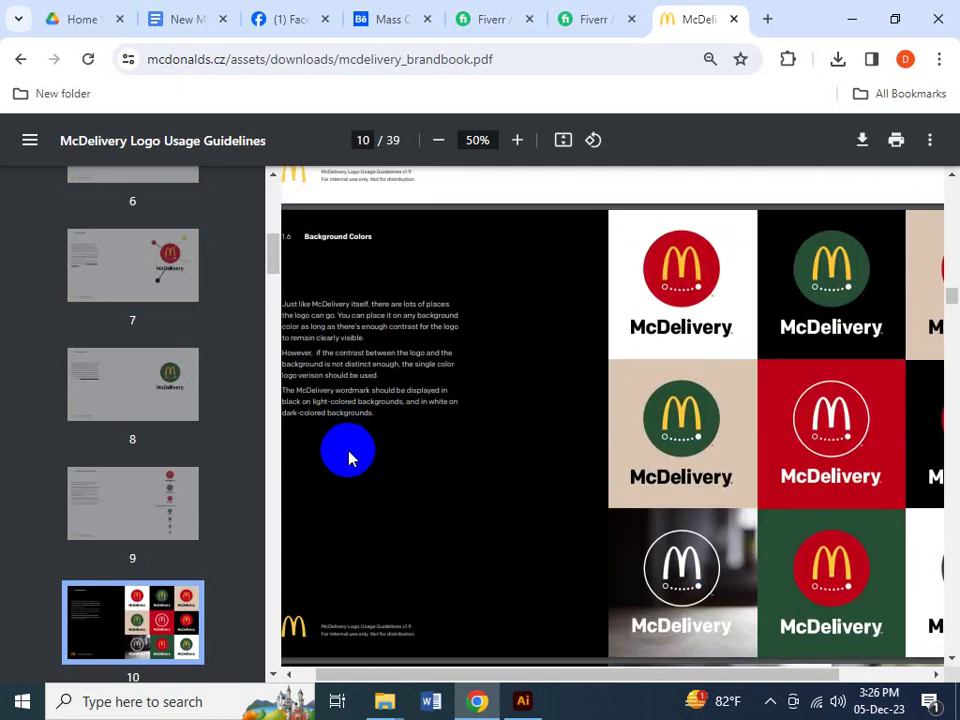
left_click_drag(470, 675, 360, 683)
scroll(377, 579, "down", 4)
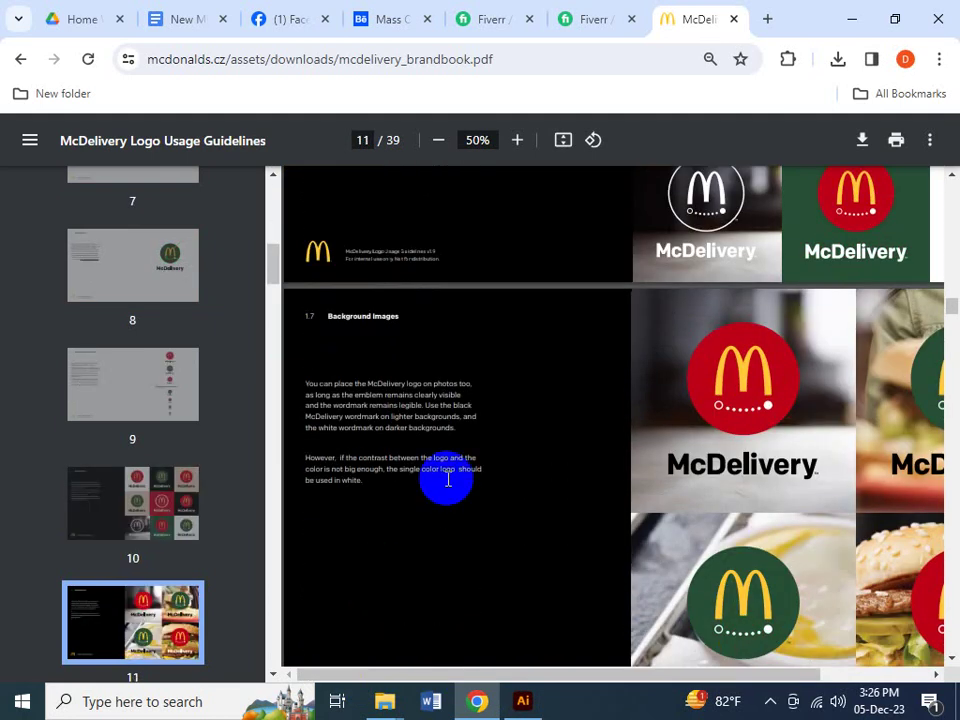
scroll(533, 426, "down", 2)
scroll(630, 481, "down", 2)
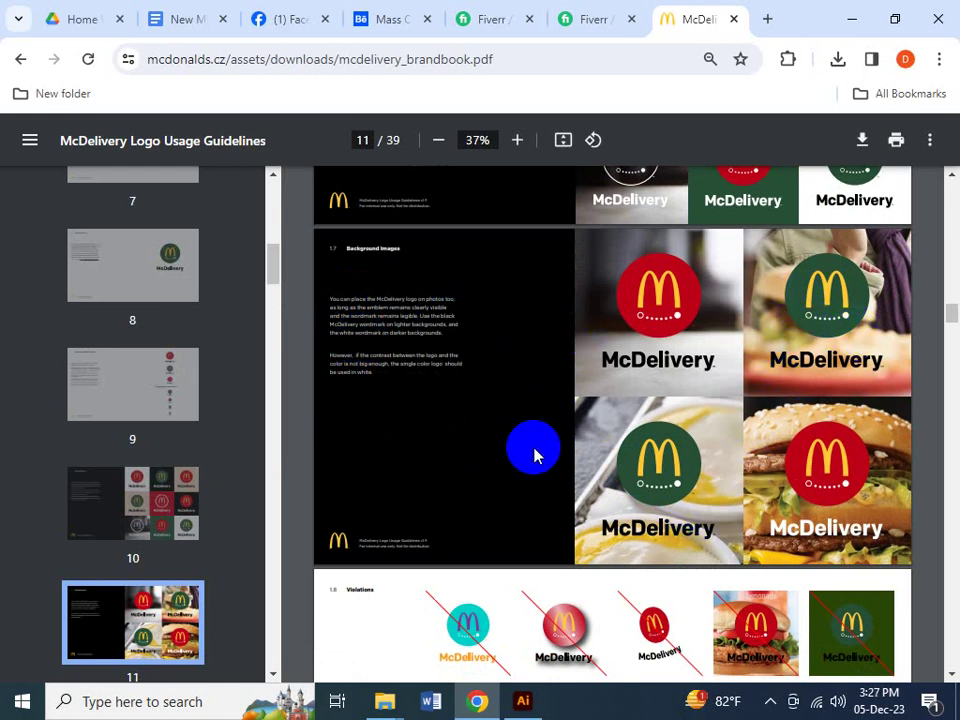
- Inspect the Violations page and its examples of incorrect logo use
scroll(635, 500, "down", 2)
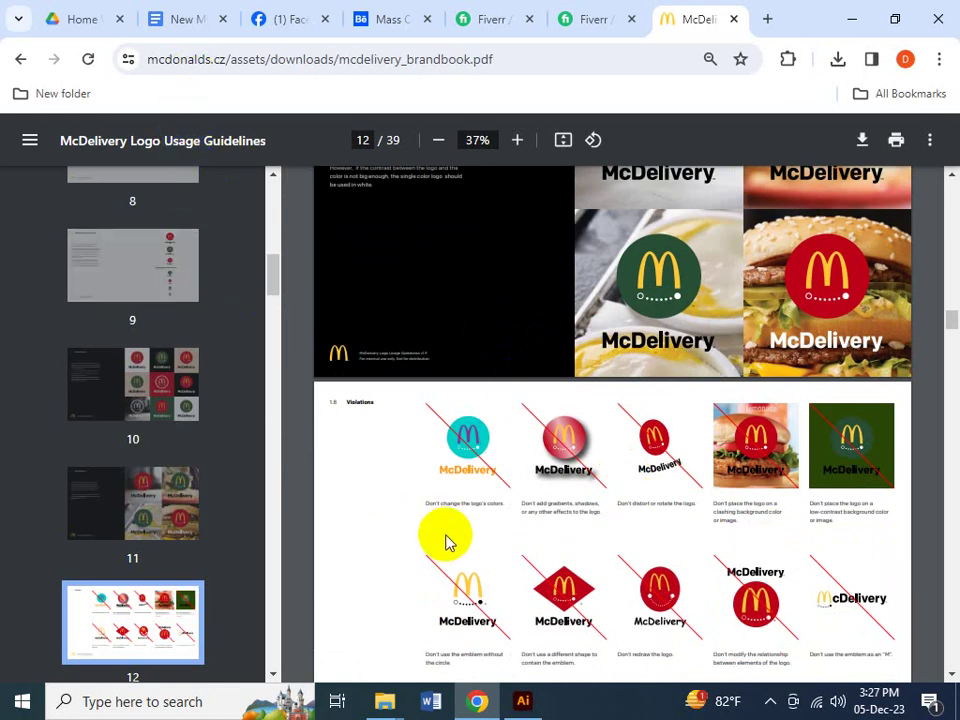
scroll(423, 378, "down", 1)
scroll(375, 364, "up", 1)
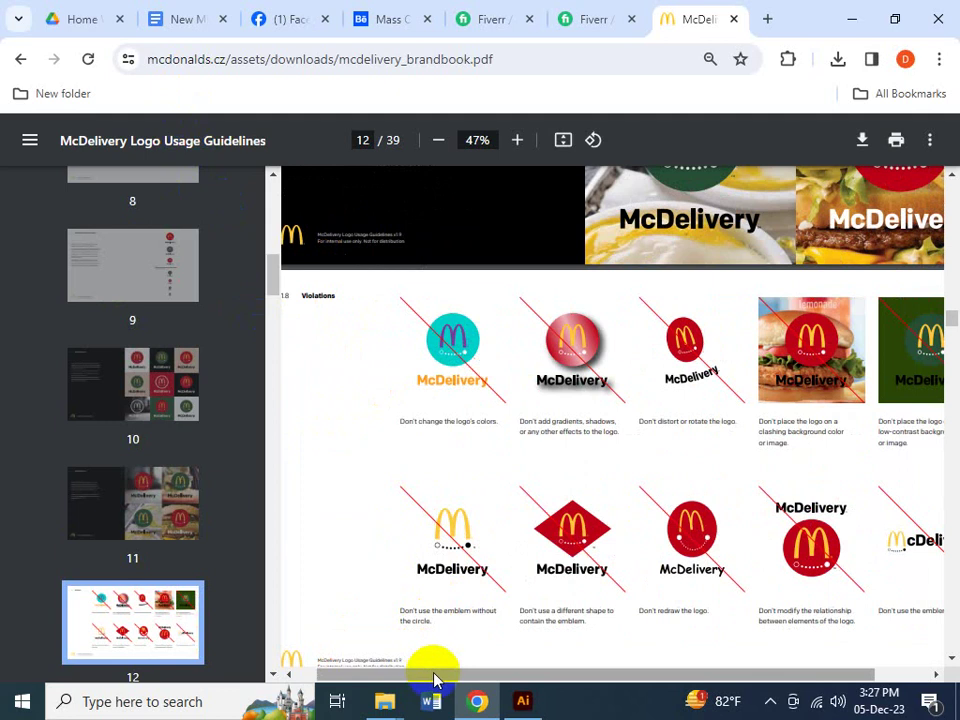
left_click_drag(435, 675, 366, 681)
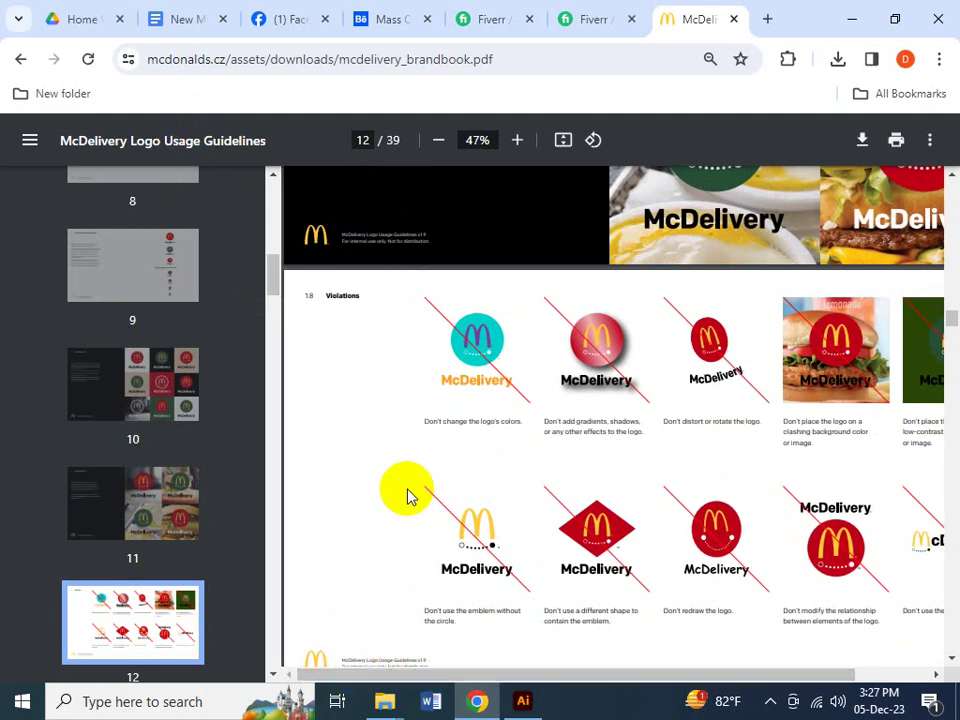
scroll(416, 499, "down", 1)
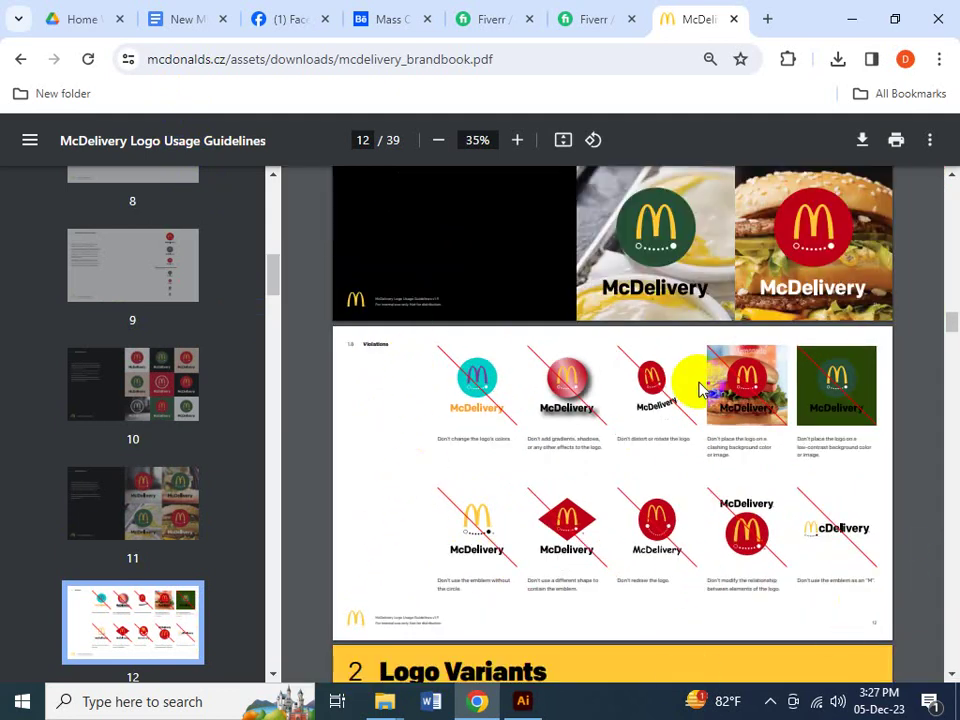
- Look through the Logo Variants section up to the One-Color Logos page
scroll(565, 650, "down", 2)
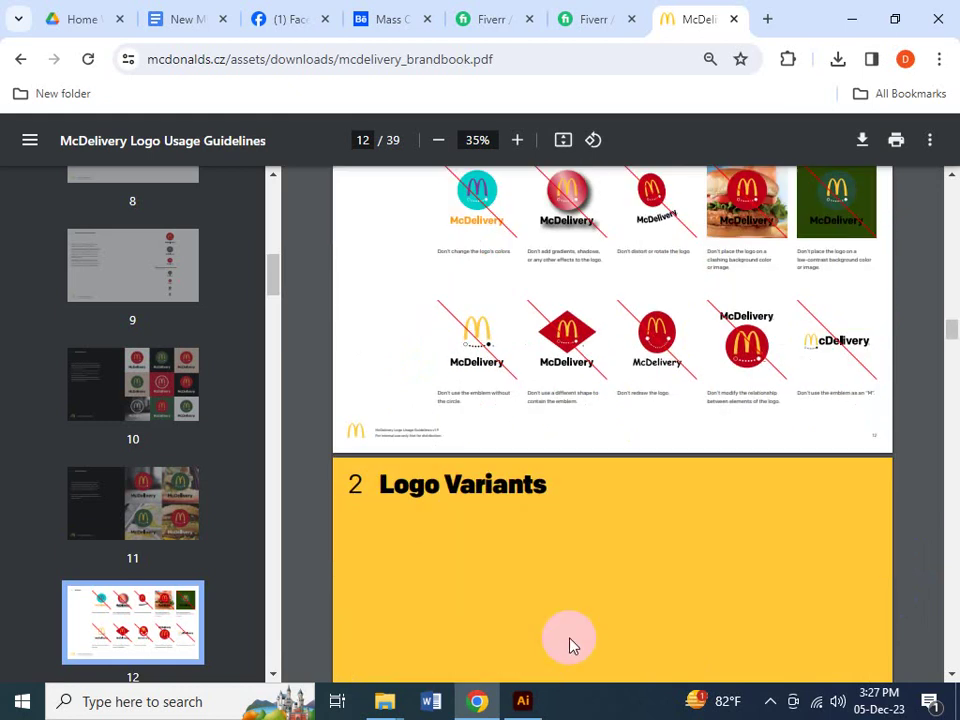
scroll(572, 645, "down", 3)
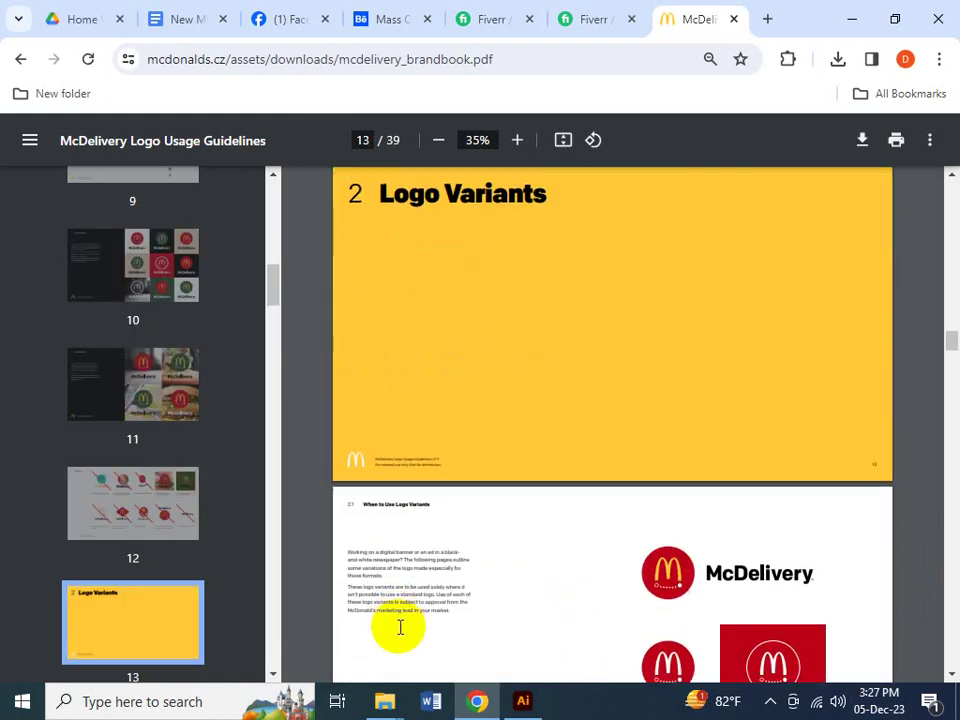
scroll(456, 585, "down", 8)
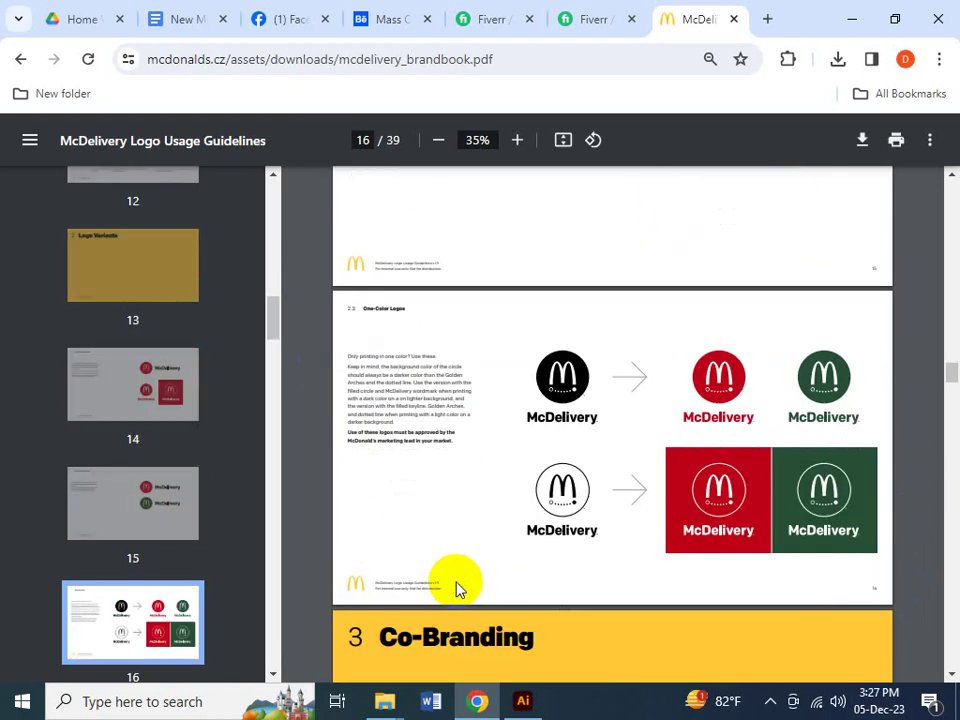
- Browse the Co-Branding section, covering the primary and secondary lockups, clear space and the Uber Eats lockups and color backgrounds
scroll(456, 588, "down", 6)
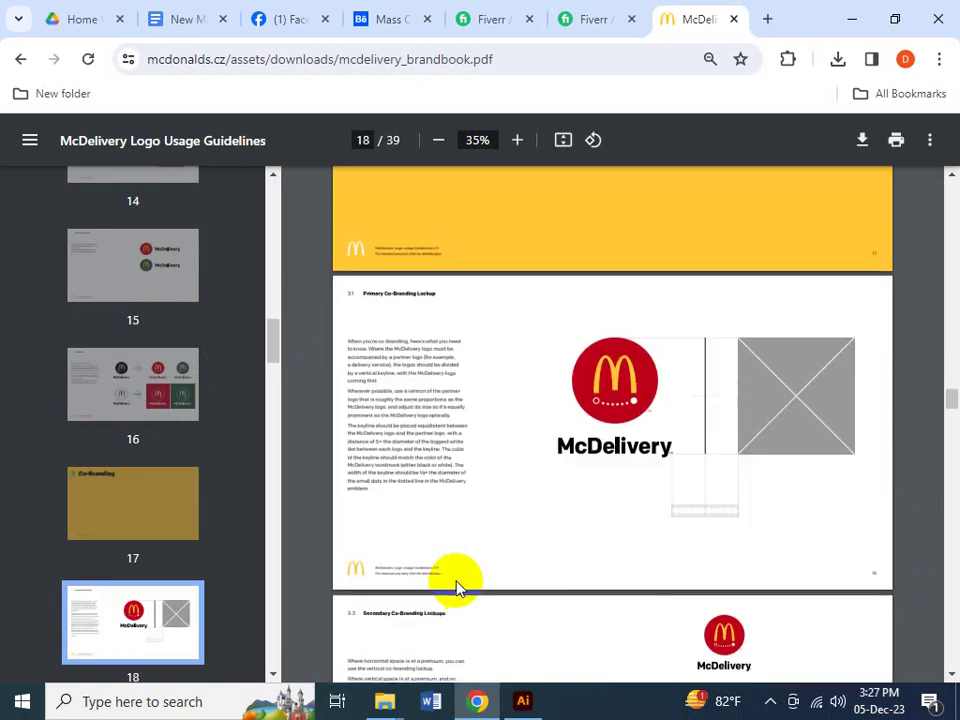
scroll(457, 588, "down", 1)
scroll(477, 520, "down", 2)
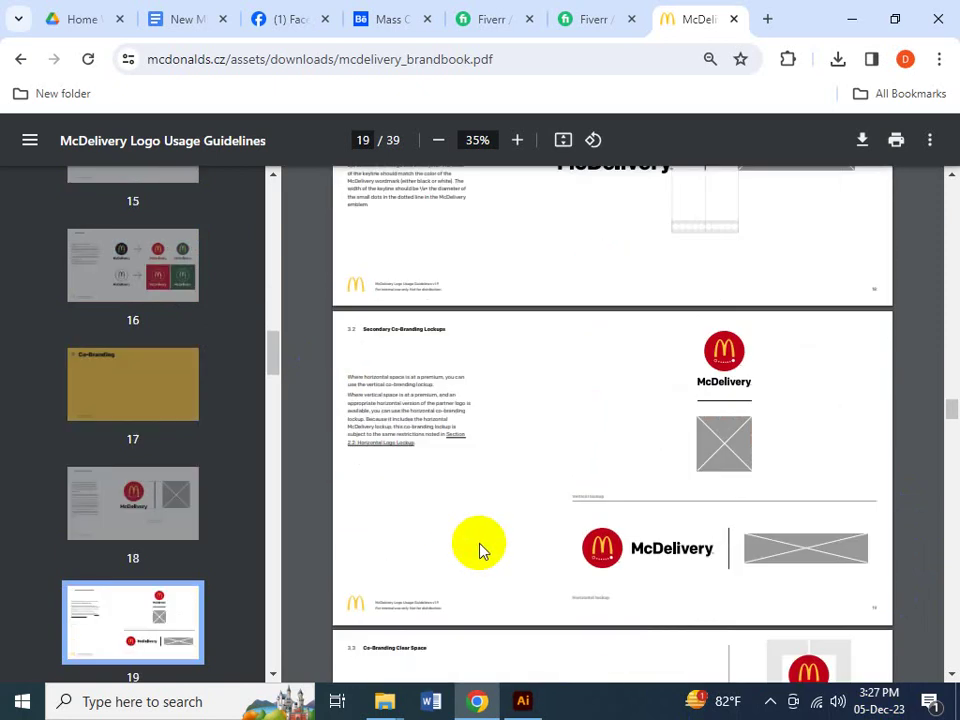
scroll(480, 550, "down", 1)
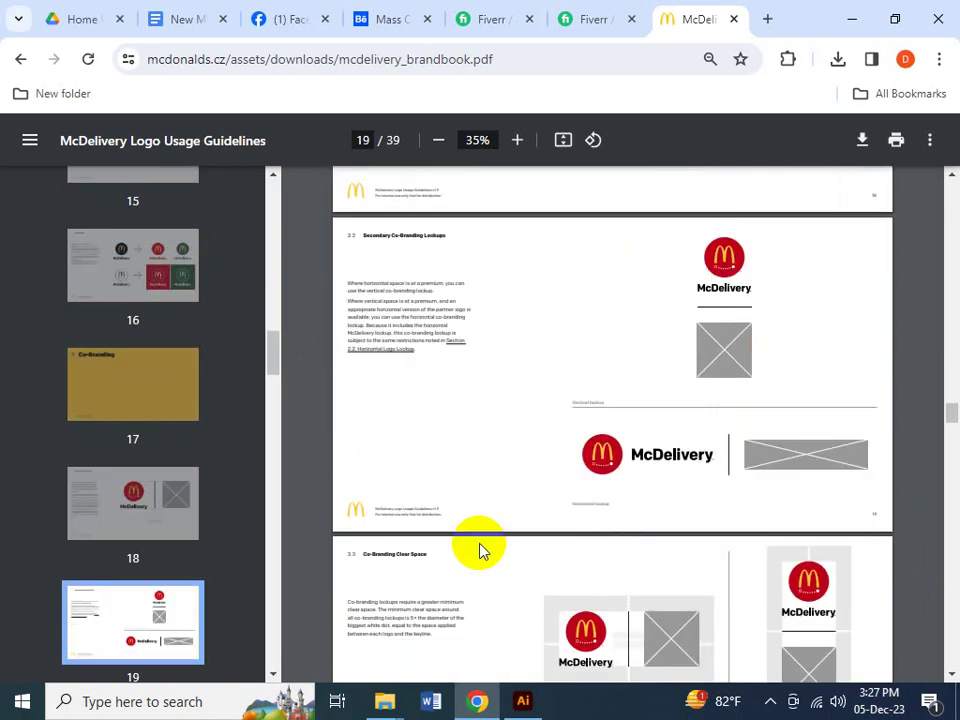
scroll(480, 550, "down", 2)
scroll(480, 550, "down", 7)
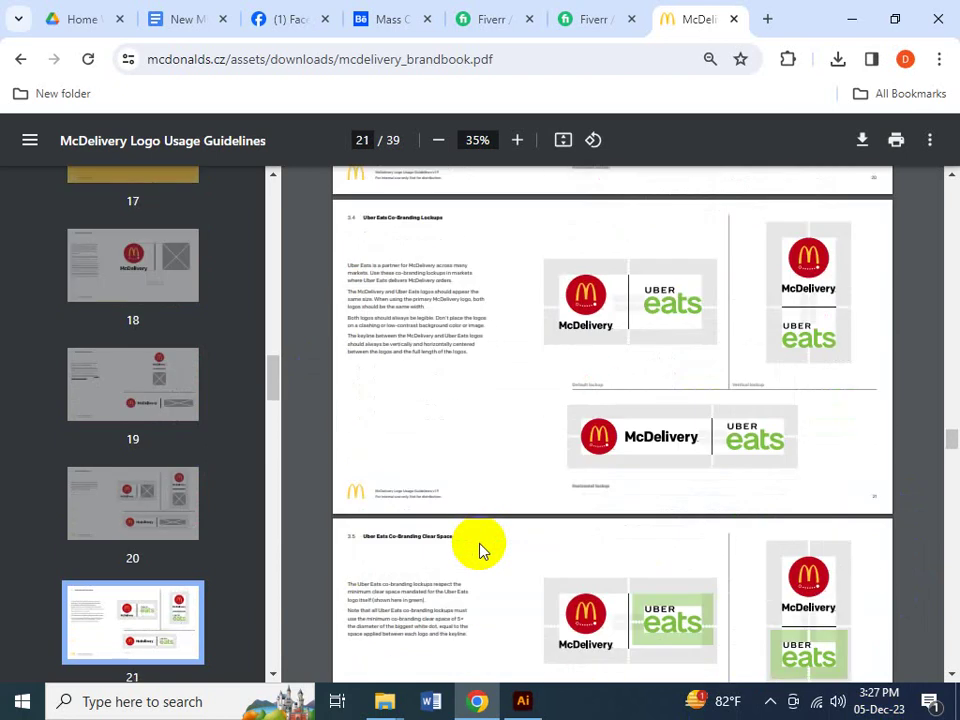
scroll(480, 550, "down", 6)
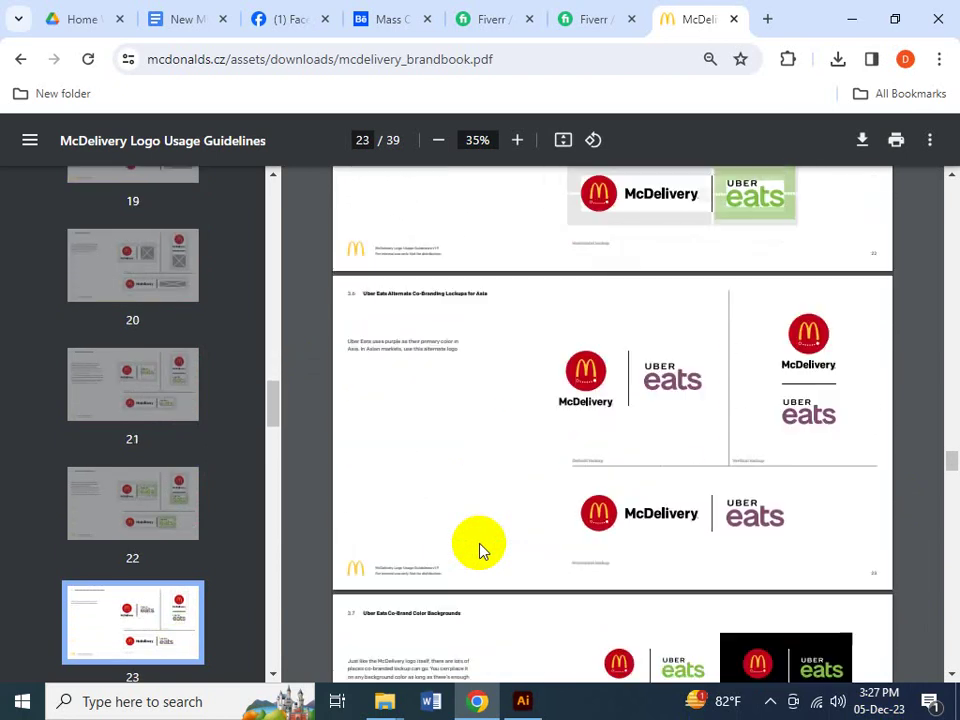
scroll(480, 550, "down", 6)
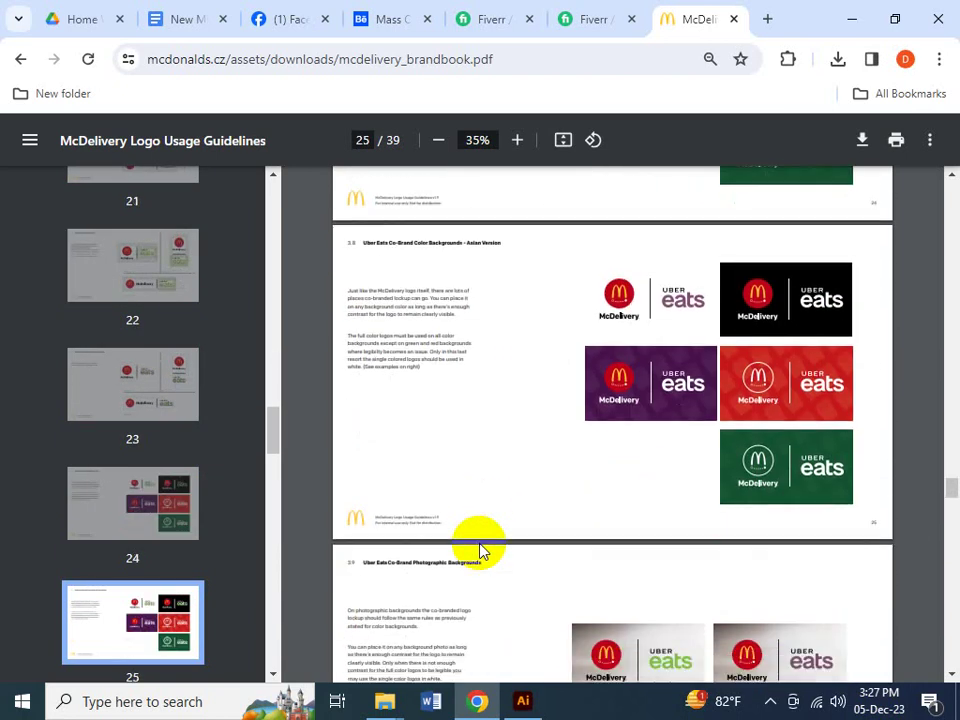
- Go on to the Color Palette section and examine the color codes on the Primary Brand Colors page
scroll(480, 550, "down", 6)
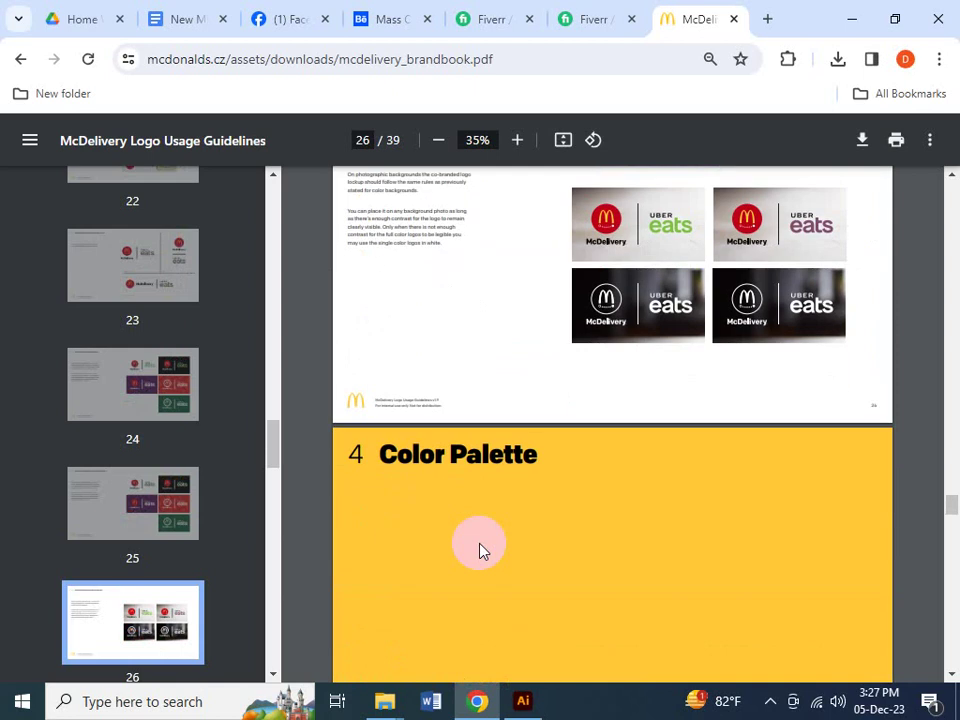
scroll(480, 550, "down", 1)
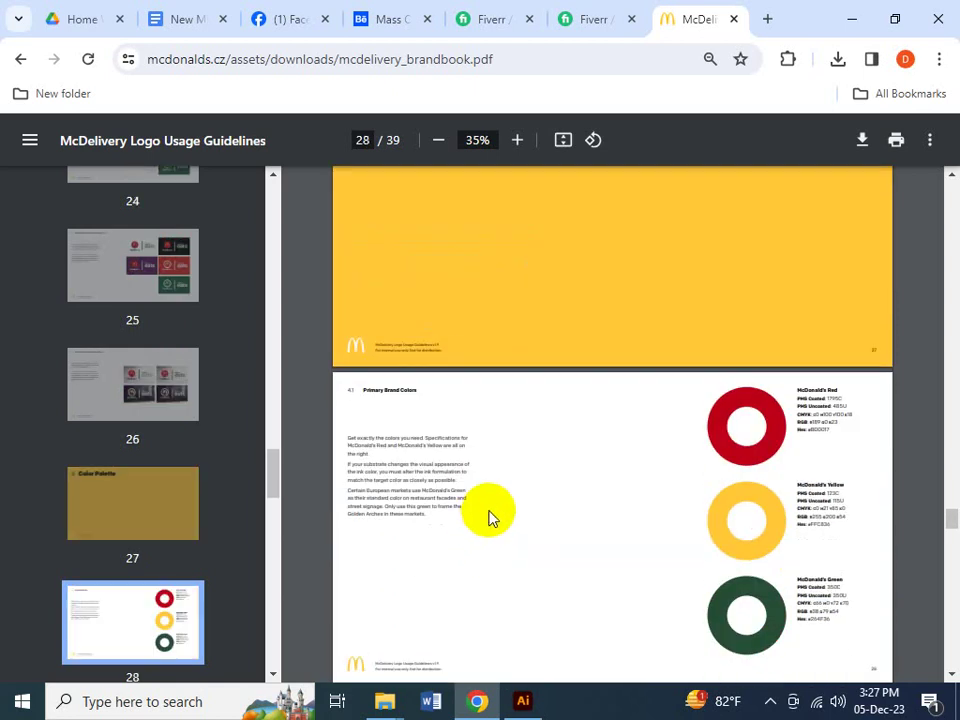
scroll(411, 420, "up", 1)
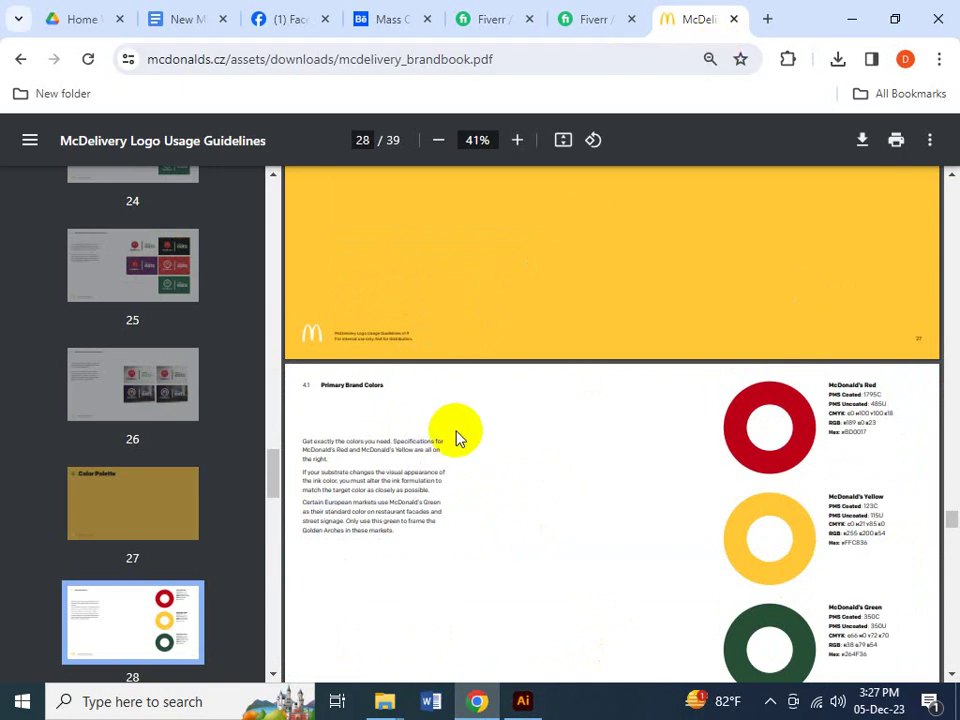
- Go to the Typography section and enlarge the Lovin' Sans page to read its font rules
scroll(470, 440, "down", 7)
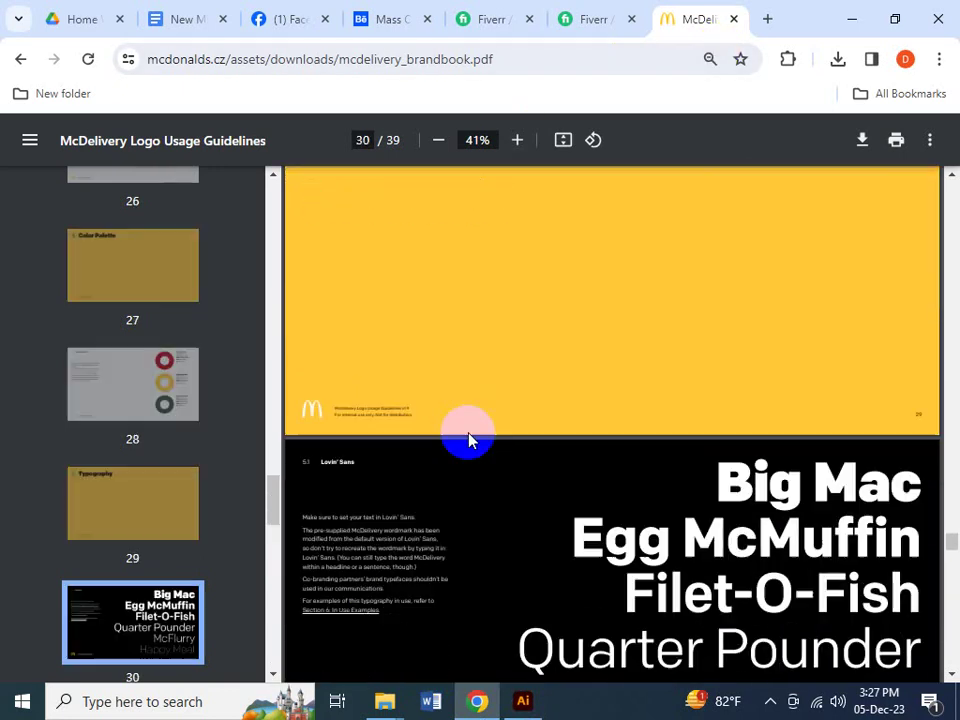
scroll(400, 433, "up", 3)
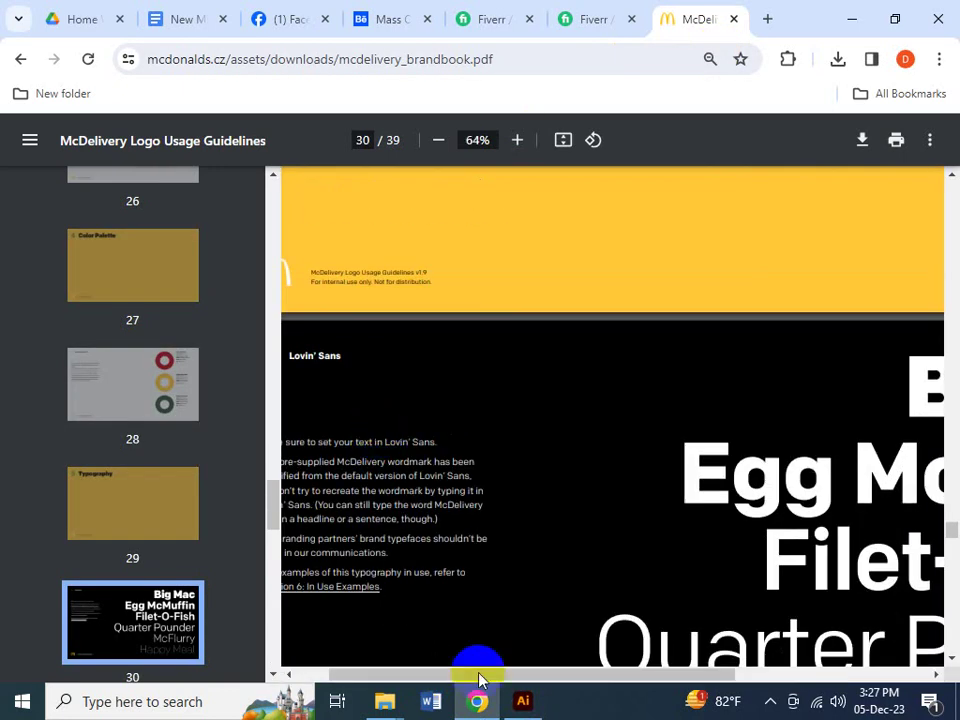
left_click_drag(555, 685, 502, 672)
scroll(325, 320, "up", 3)
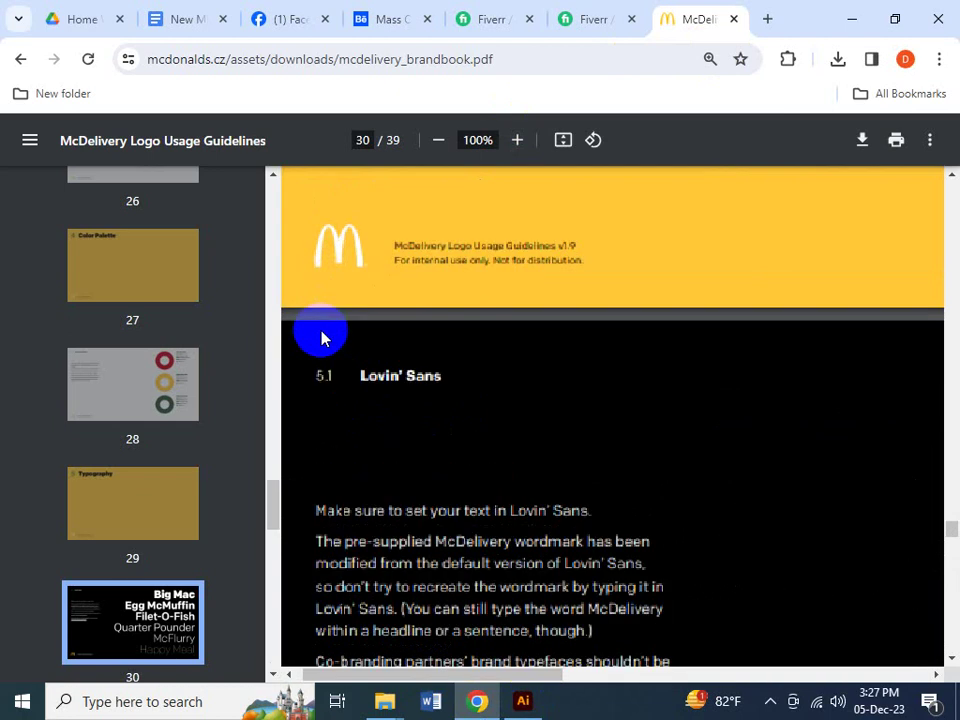
- Search the web for "lovin sans font" in a new tab
scroll(380, 408, "down", 1)
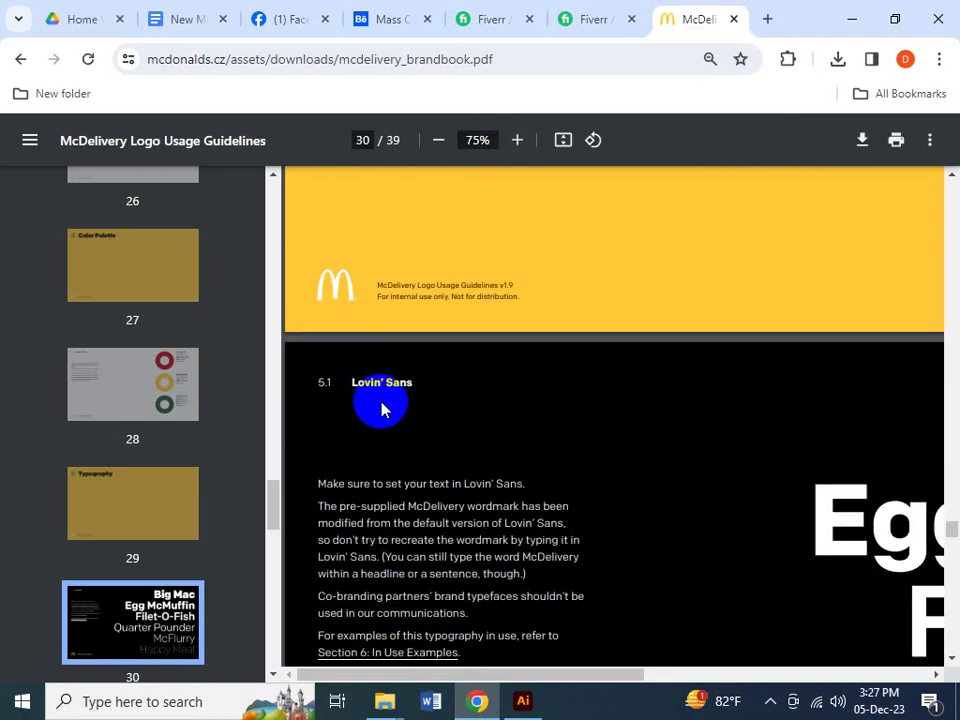
scroll(382, 408, "down", 1)
scroll(388, 405, "up", 5)
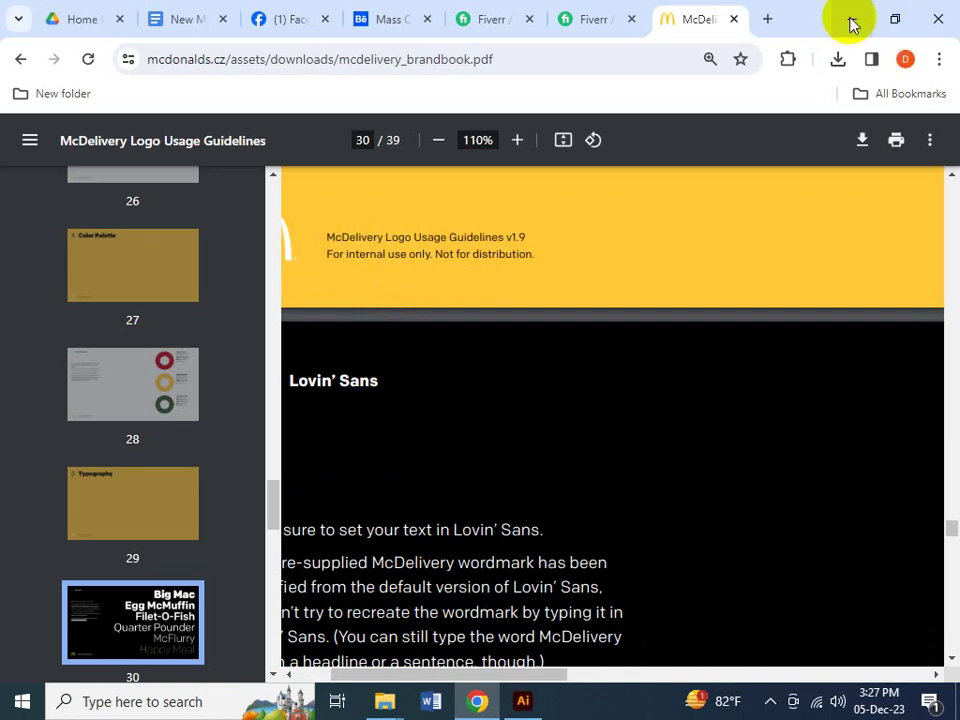
left_click(765, 20)
type("lovin")
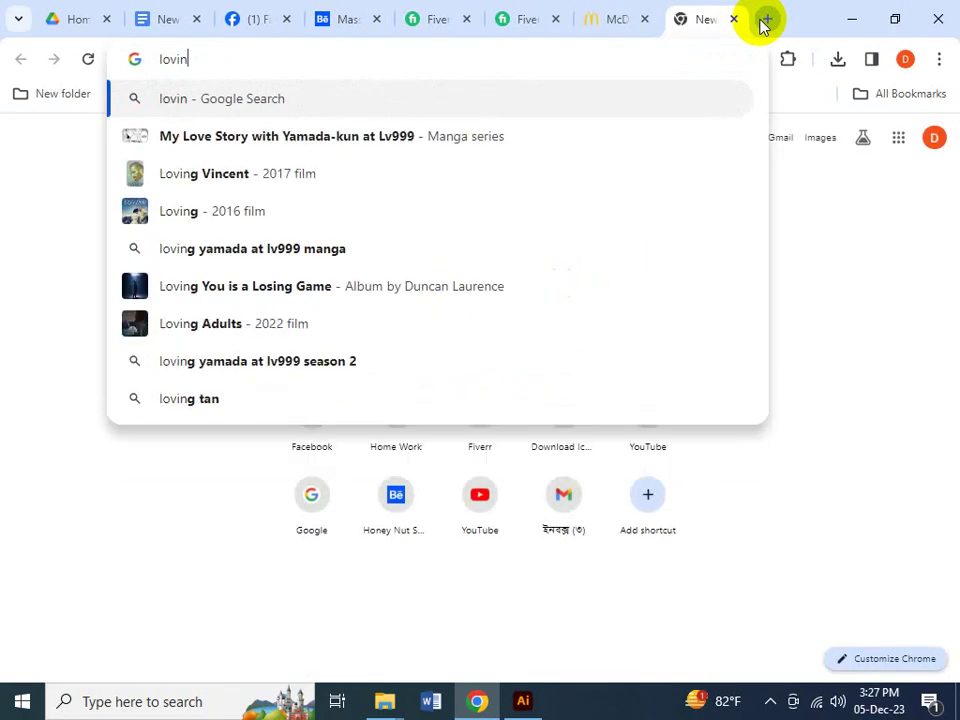
type("'s san")
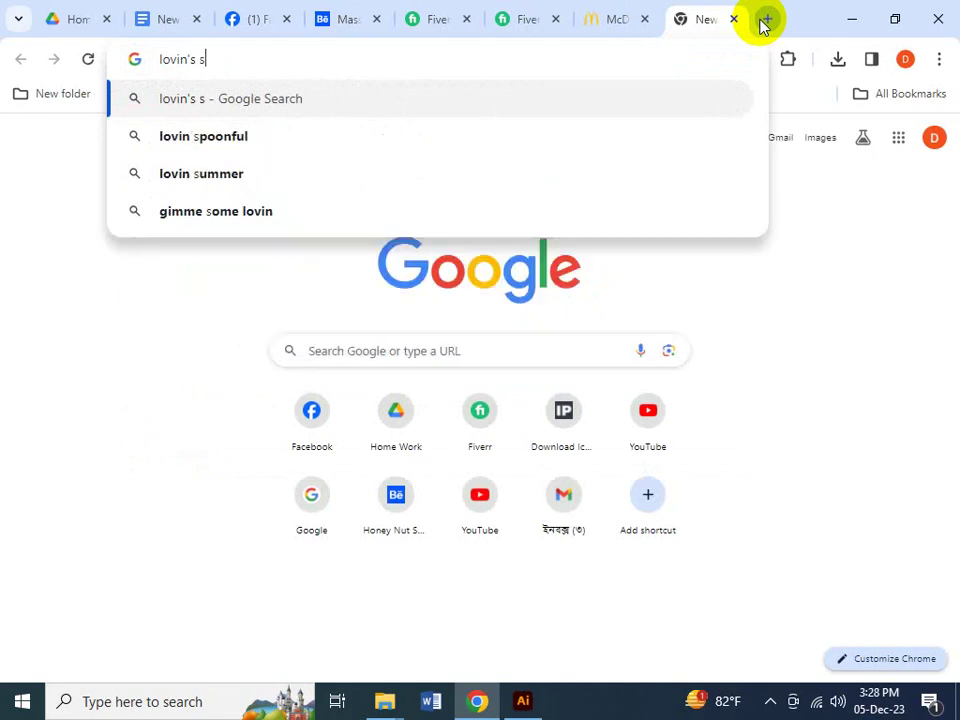
key("Down")
key("Down")
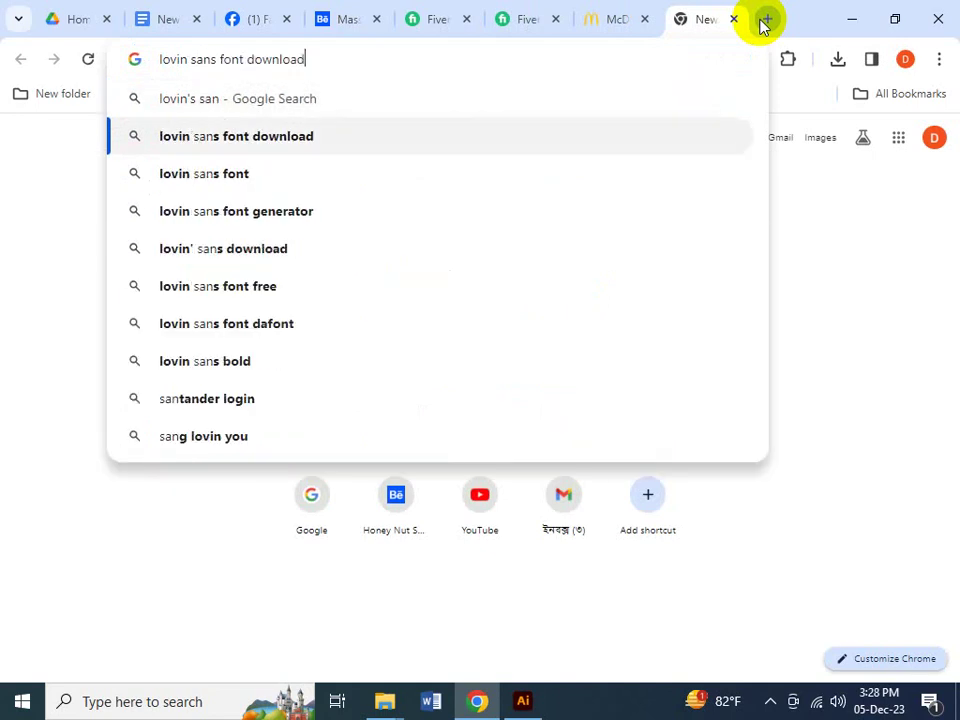
key("Return")
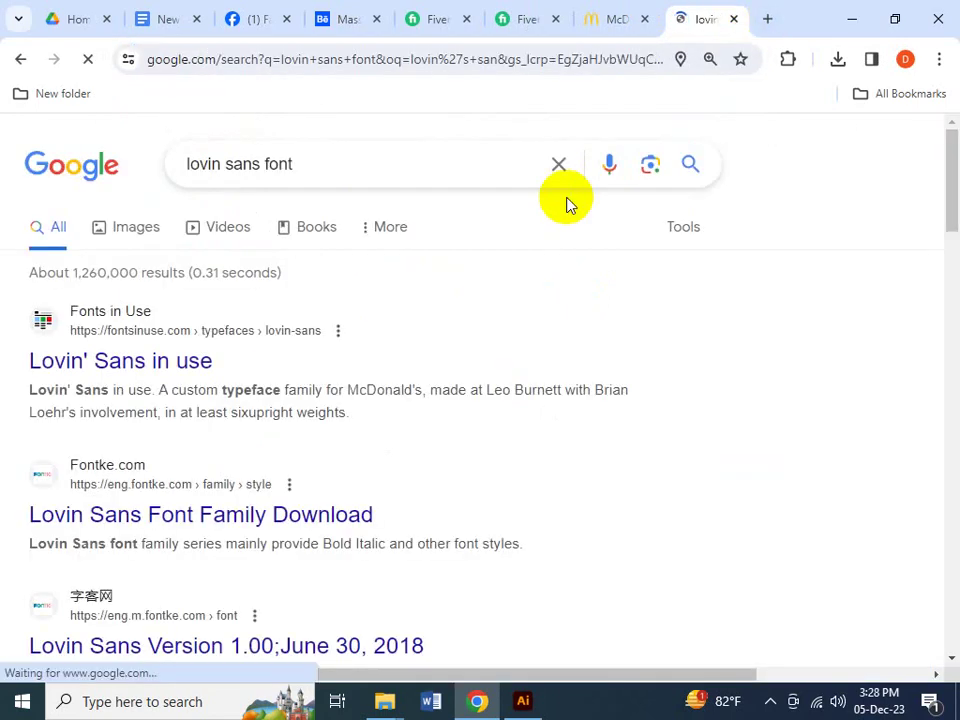
- Show the image results for the Lovin Sans font and browse the specimens of its weights and styles
left_click(134, 222)
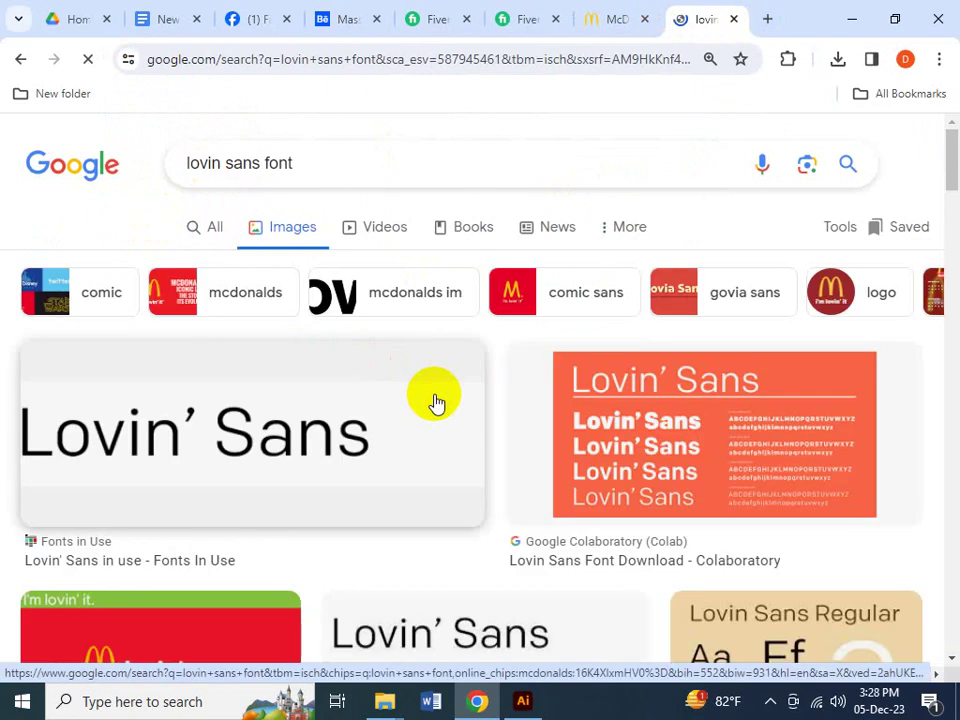
key("ctrl+minus")
scroll(495, 455, "down", 5)
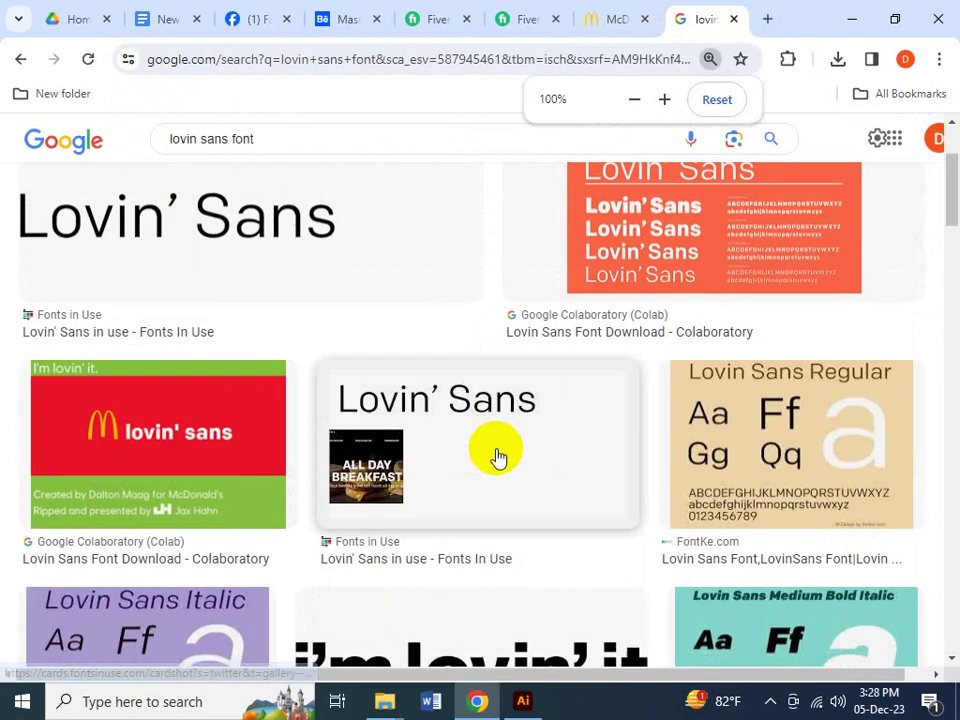
scroll(497, 457, "down", 3)
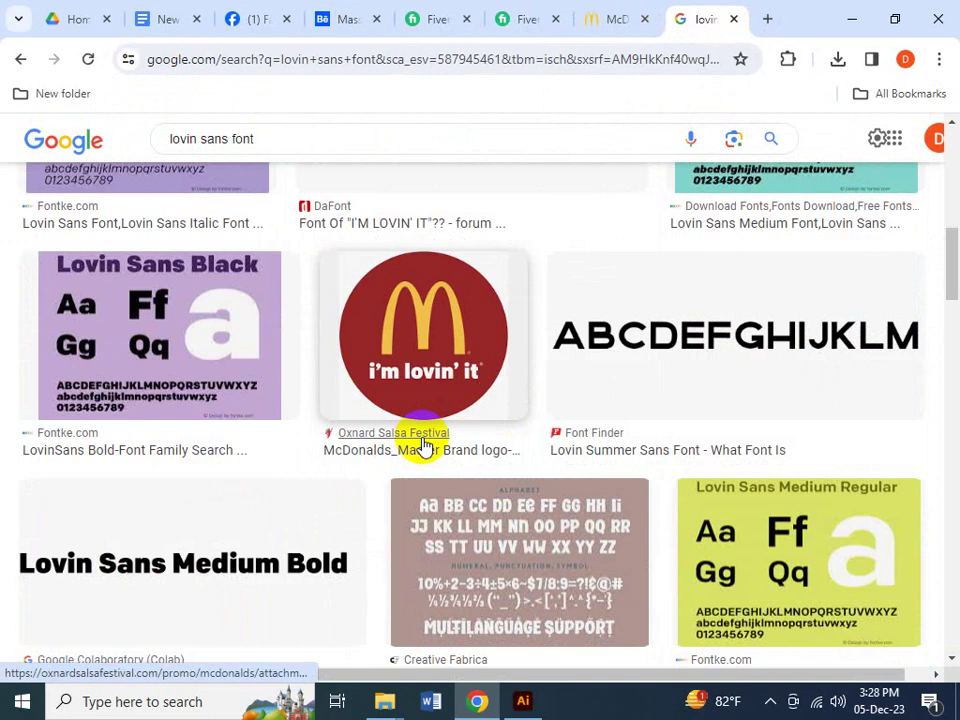
scroll(465, 458, "down", 3)
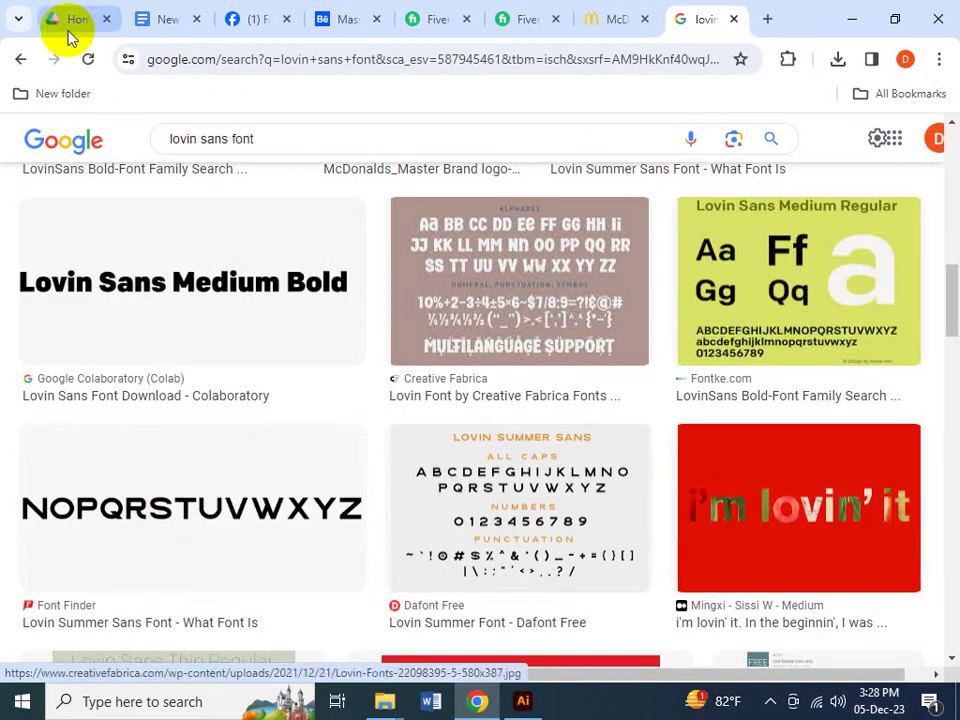
- Return to the web results and open Fontke's Lovin Sans Font Family Download page to look over its list of styles
left_click(18, 59)
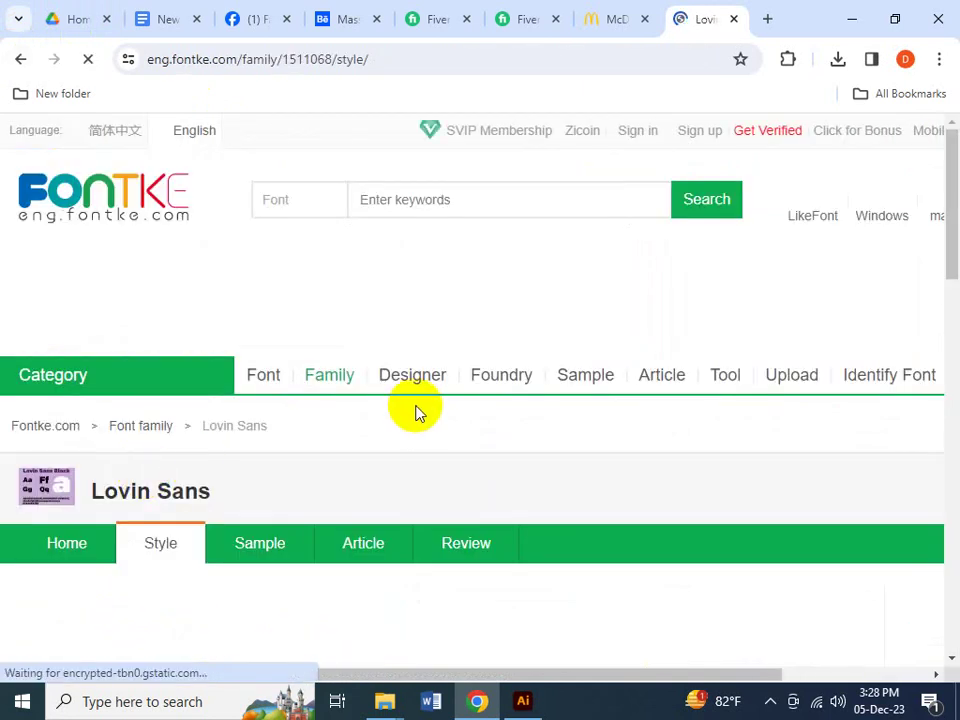
scroll(413, 407, "down", 3)
scroll(413, 407, "down", 3)
scroll(411, 407, "up", 3)
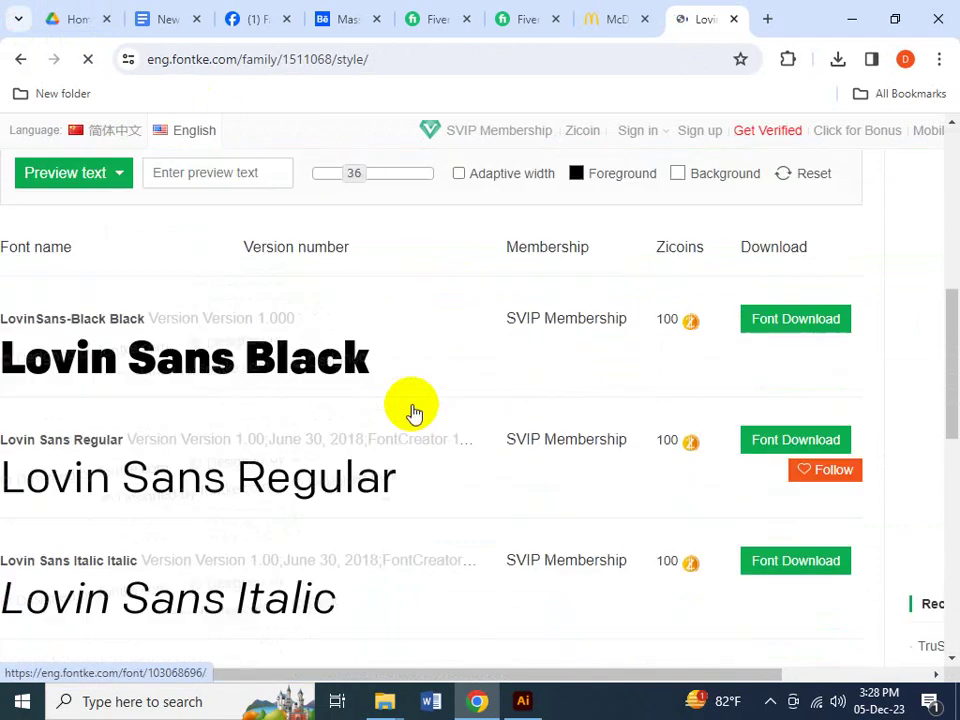
- Preview the Lovin Sans styles with the text "m" at size 96
left_click(182, 389)
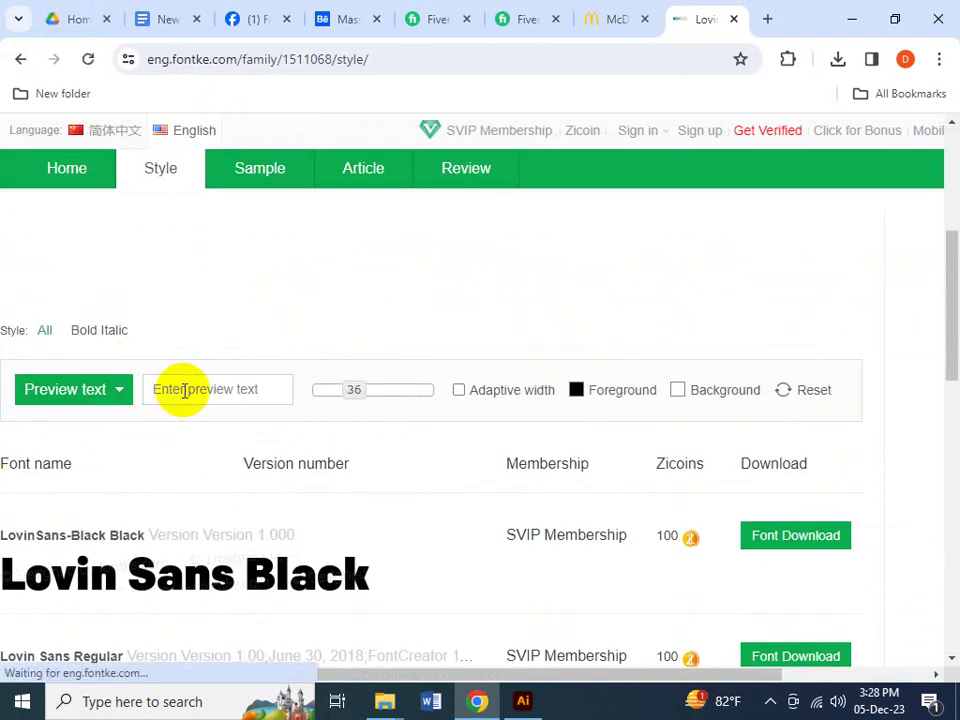
type("m")
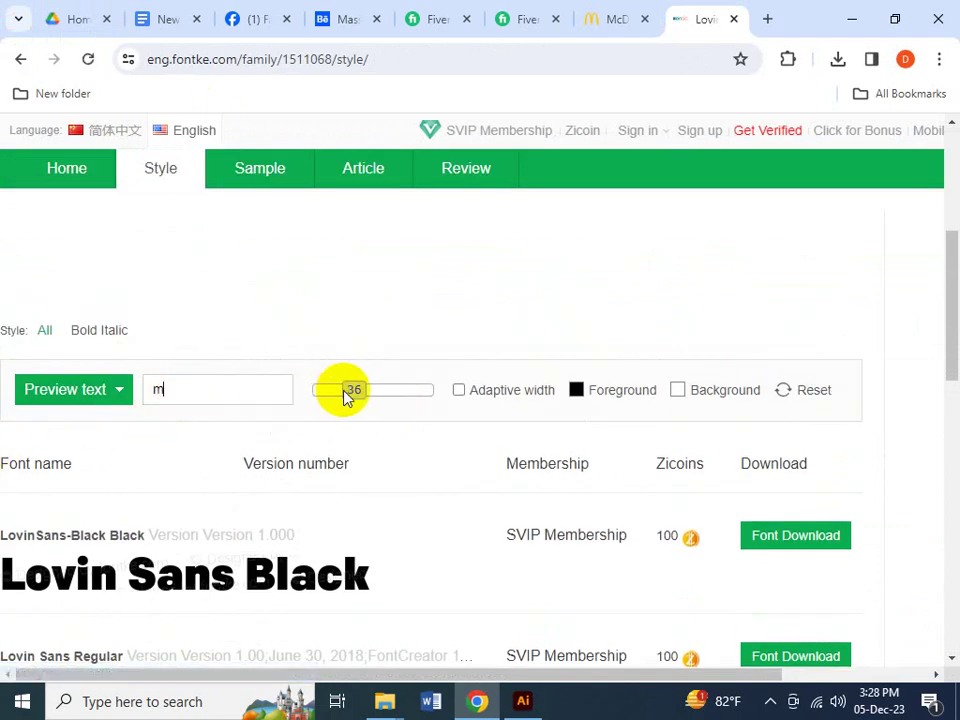
left_click_drag(354, 390, 437, 396)
key("ctrl+minus")
key("ctrl+minus")
key("ctrl+minus")
key("ctrl+minus")
key("ctrl+minus")
key("ctrl+minus")
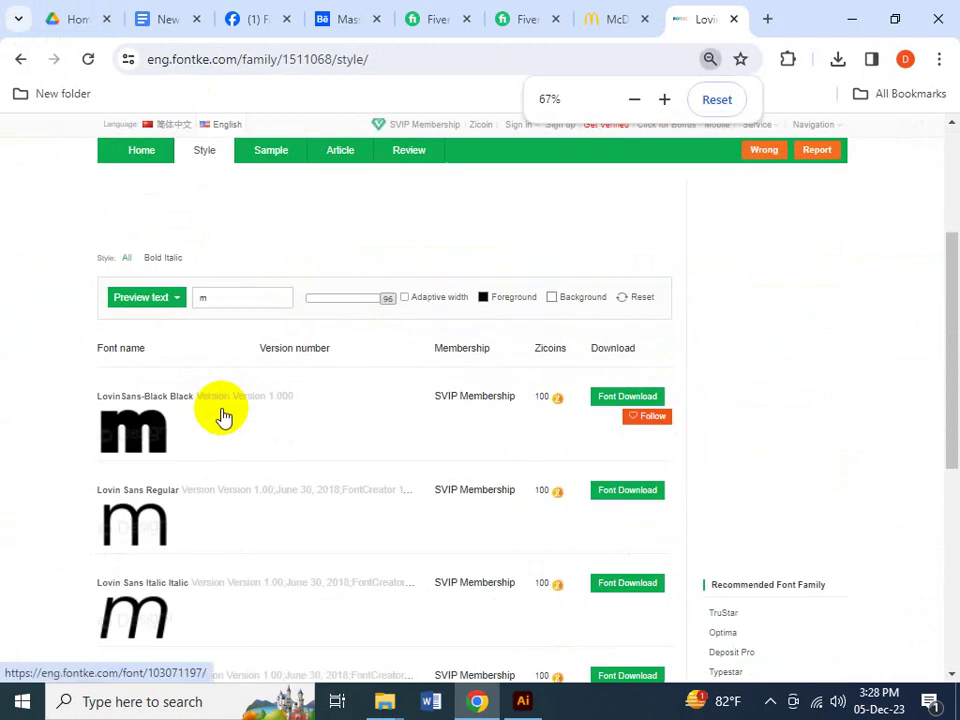
key("ctrl+plus")
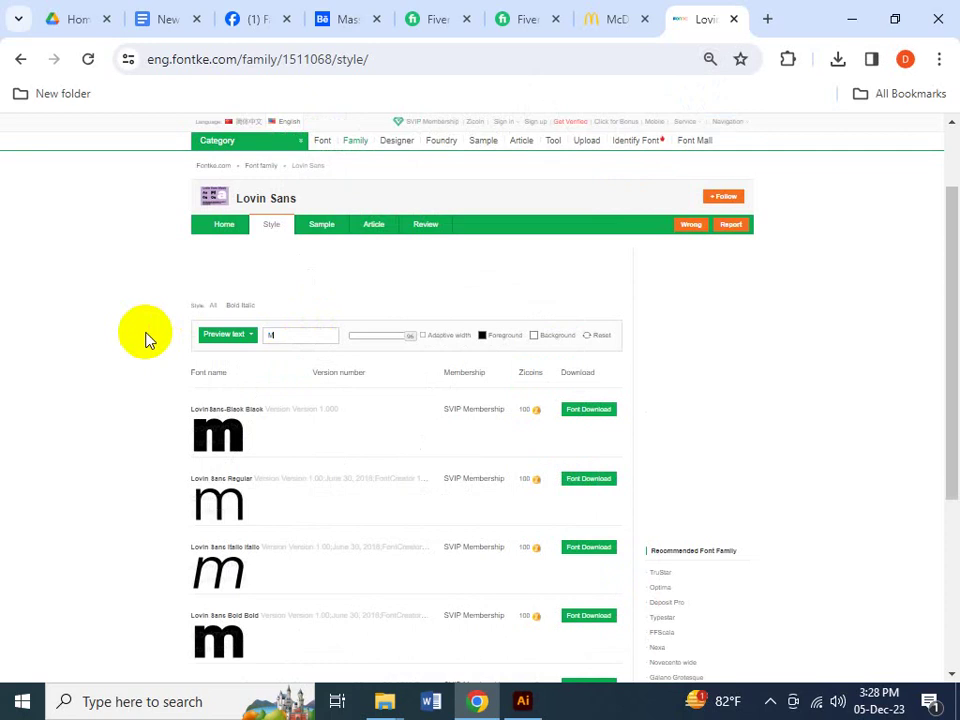
- Change the preview text to a capital "M" and compare the letter across the Lovin Sans styles
mouse_move(394, 343)
left_mouse_down()
mouse_move(373, 339)
mouse_move(428, 334)
mouse_move(390, 339)
mouse_move(406, 338)
left_mouse_up()
scroll(334, 514, "down", 5)
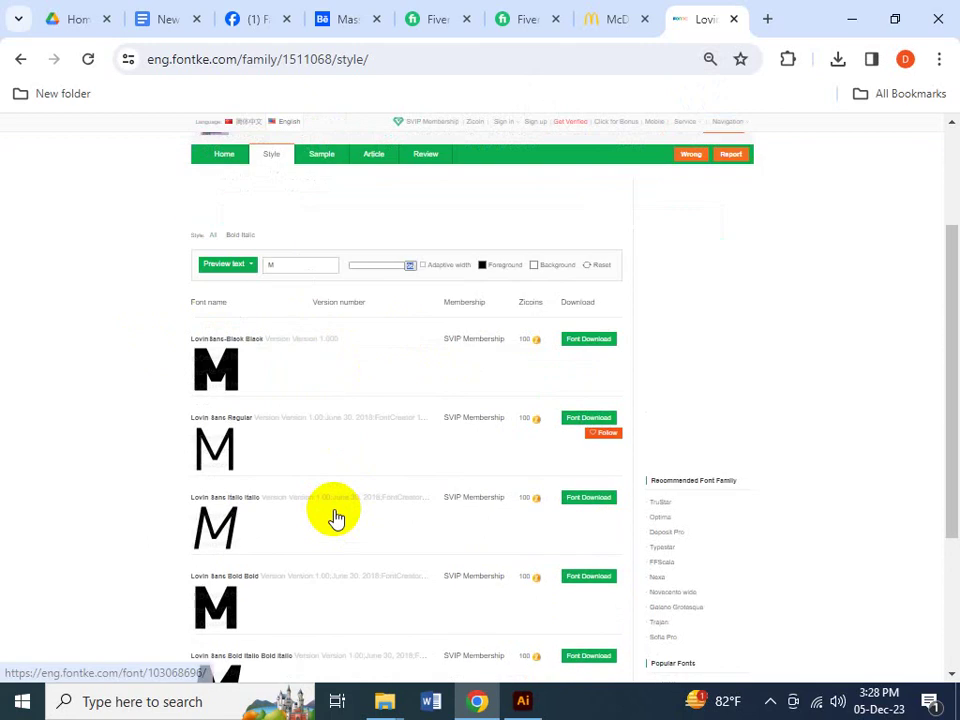
scroll(321, 508, "up", 5)
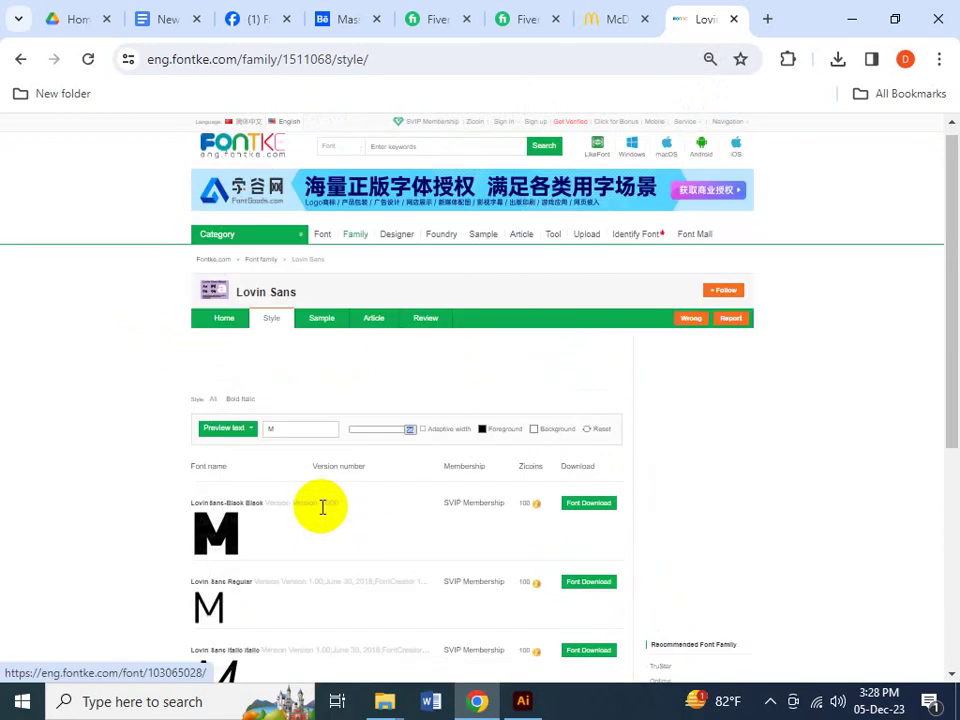
left_click(617, 15)
left_click(682, 15)
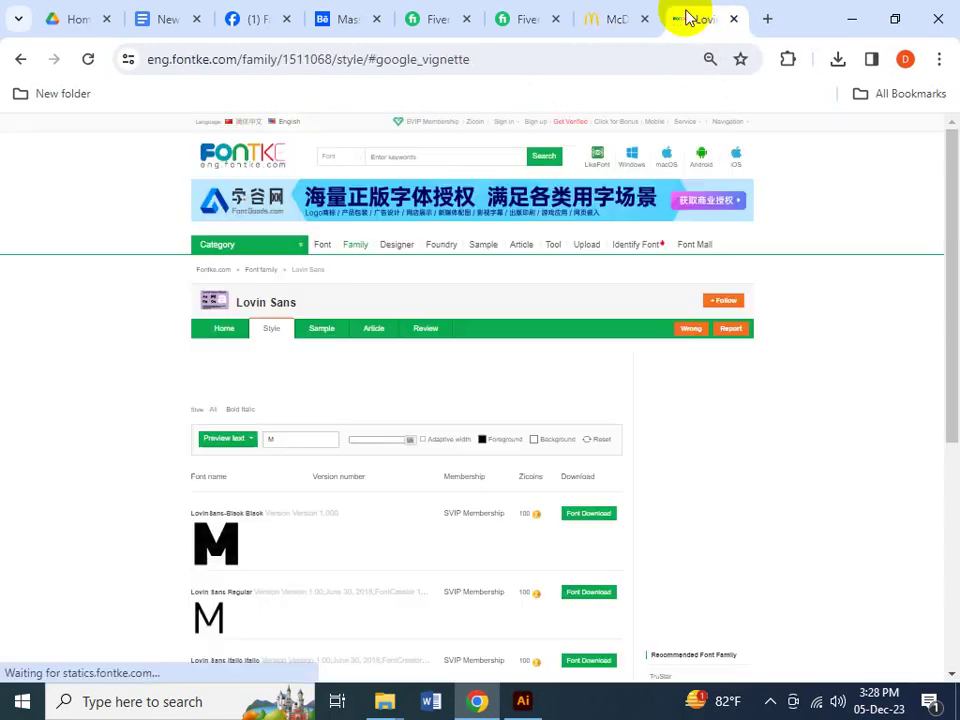
- Go back to the web results, open the "Lovin' Sans in use" page and read the typeface's description and usage example
left_click(16, 59)
left_click(16, 59)
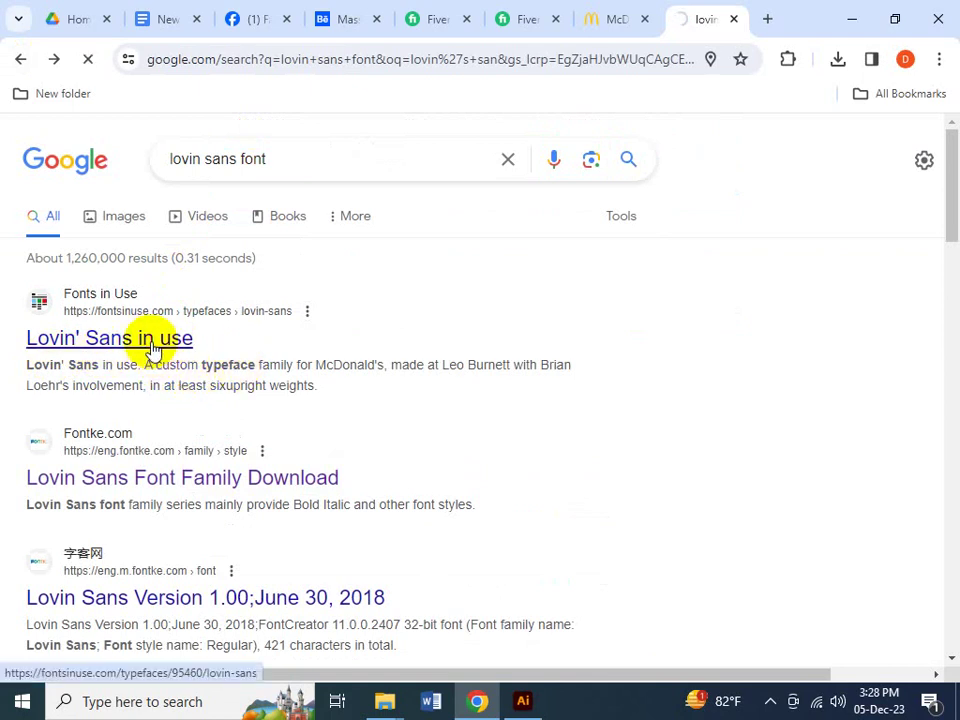
left_click(152, 340)
scroll(268, 504, "down", 5)
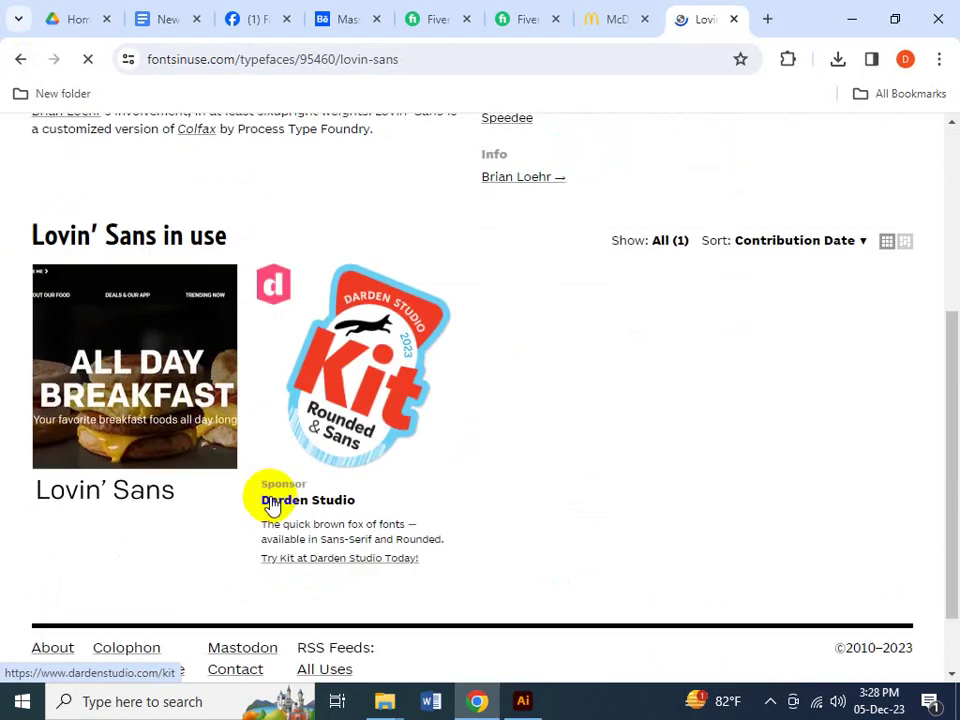
scroll(270, 503, "down", 1)
scroll(270, 503, "up", 5)
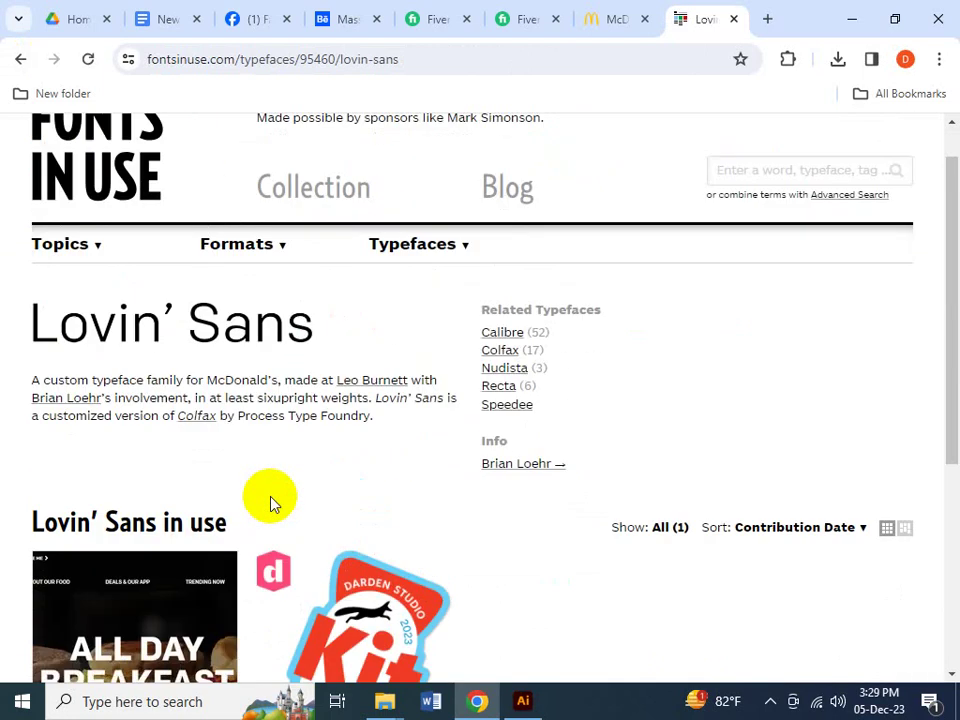
scroll(270, 503, "up", 1)
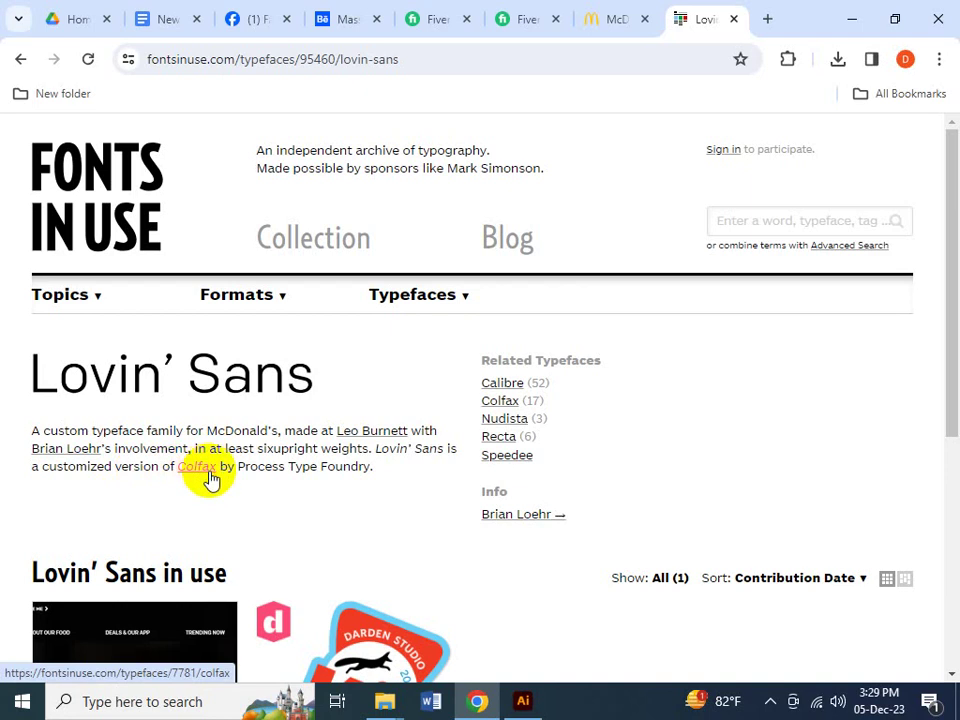
scroll(289, 437, "down", 4)
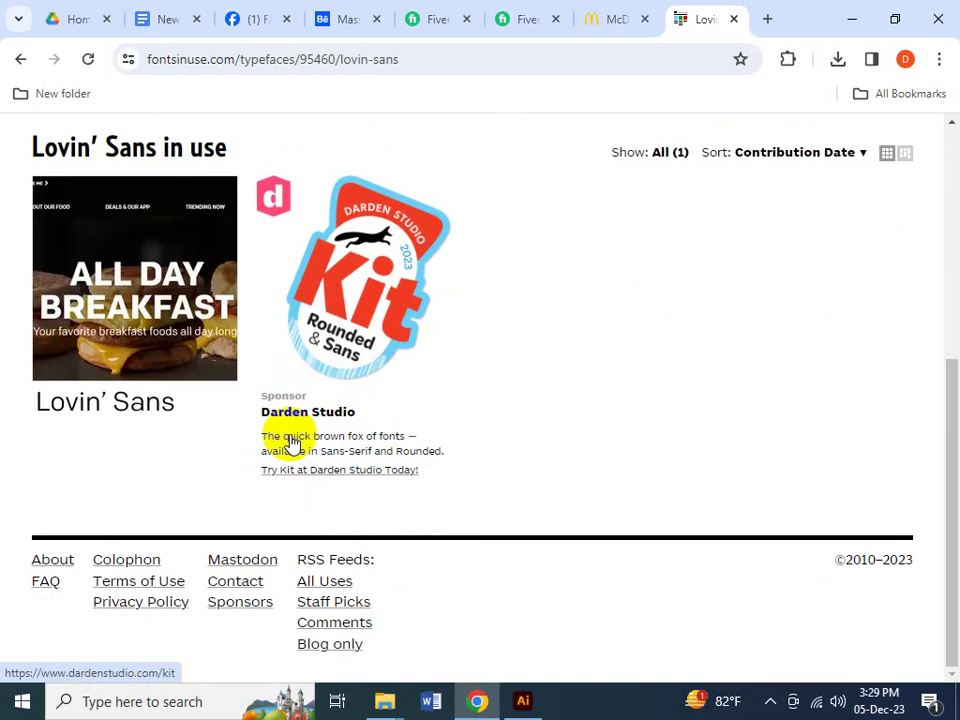
scroll(293, 440, "up", 4)
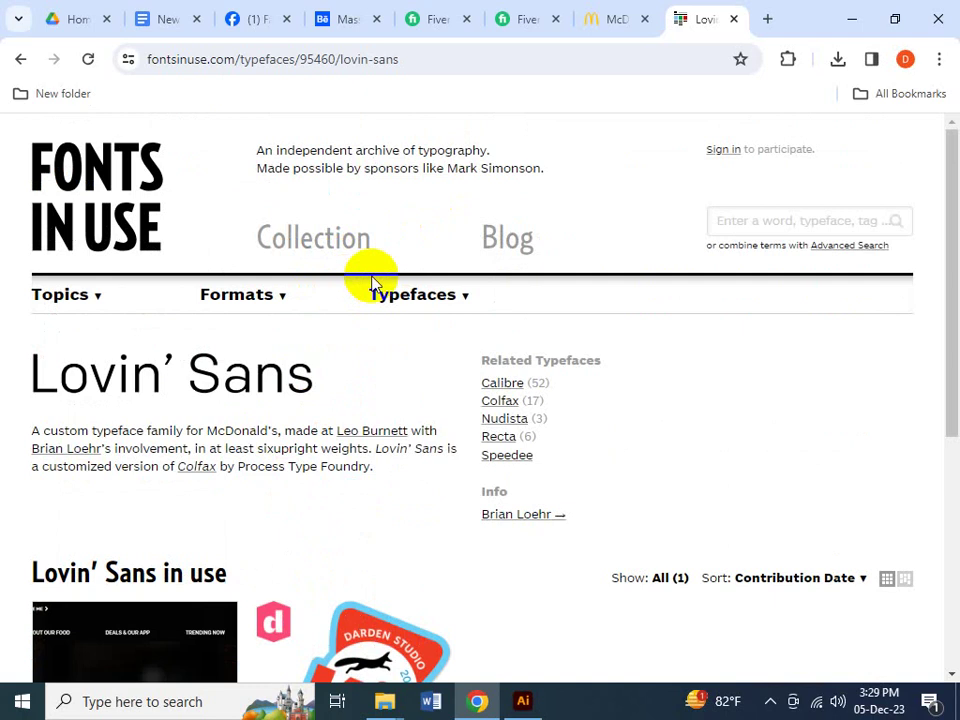
- Return to the McDelivery brandbook and view the whole Lovin' Sans page with its sample weights
left_click(600, 17)
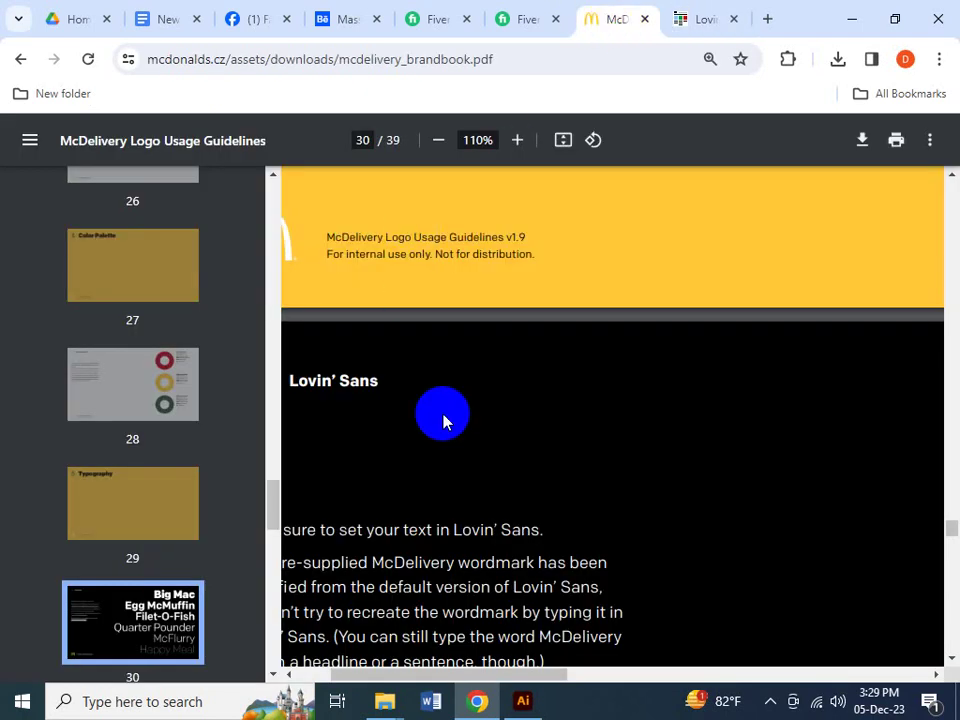
scroll(443, 420, "down", 5, "ctrl")
scroll(443, 420, "down", 3, "ctrl")
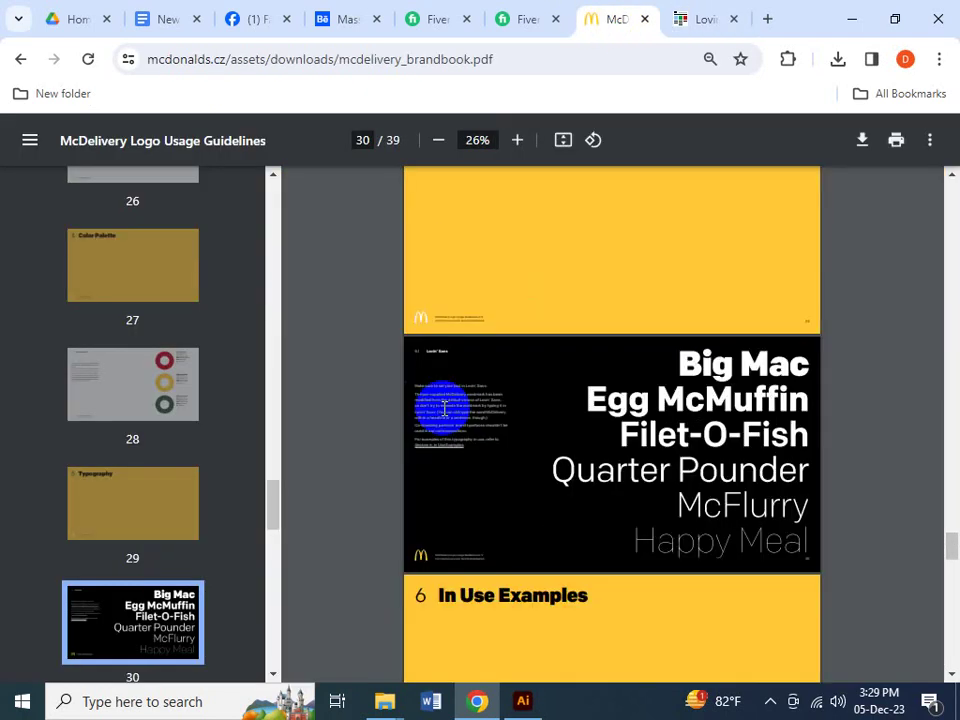
scroll(443, 413, "down", 1)
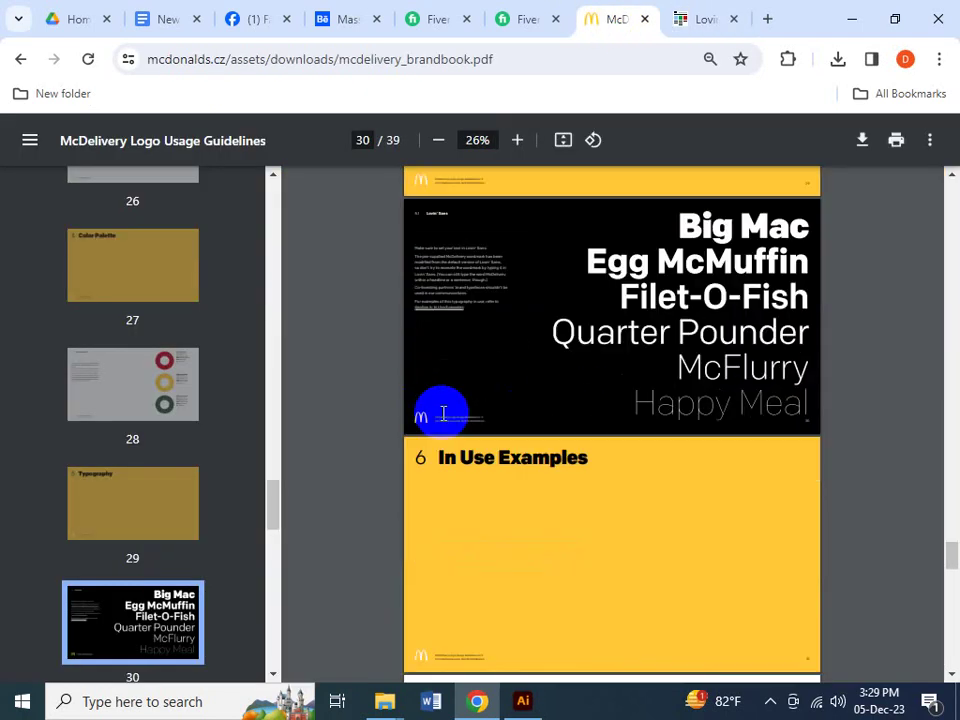
scroll(443, 413, "down", 2)
scroll(446, 410, "up", 2)
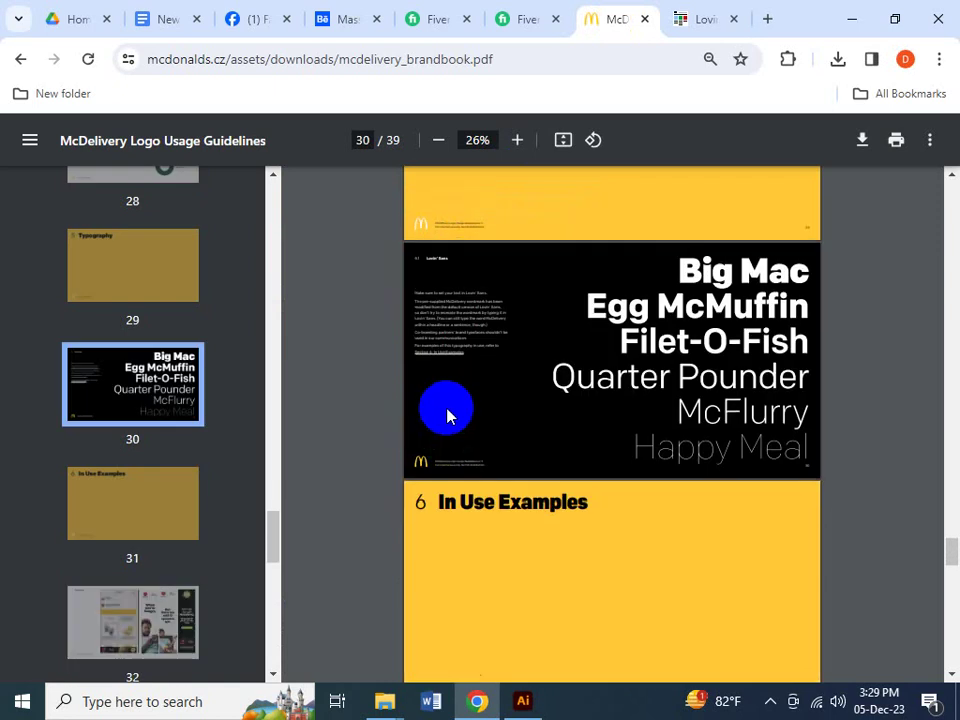
- Browse the In Use Examples section, examining the Digital Banners, Website Landing Page and Full-Page Print Ads pages
scroll(640, 560, "down", 2)
scroll(670, 575, "up", 2)
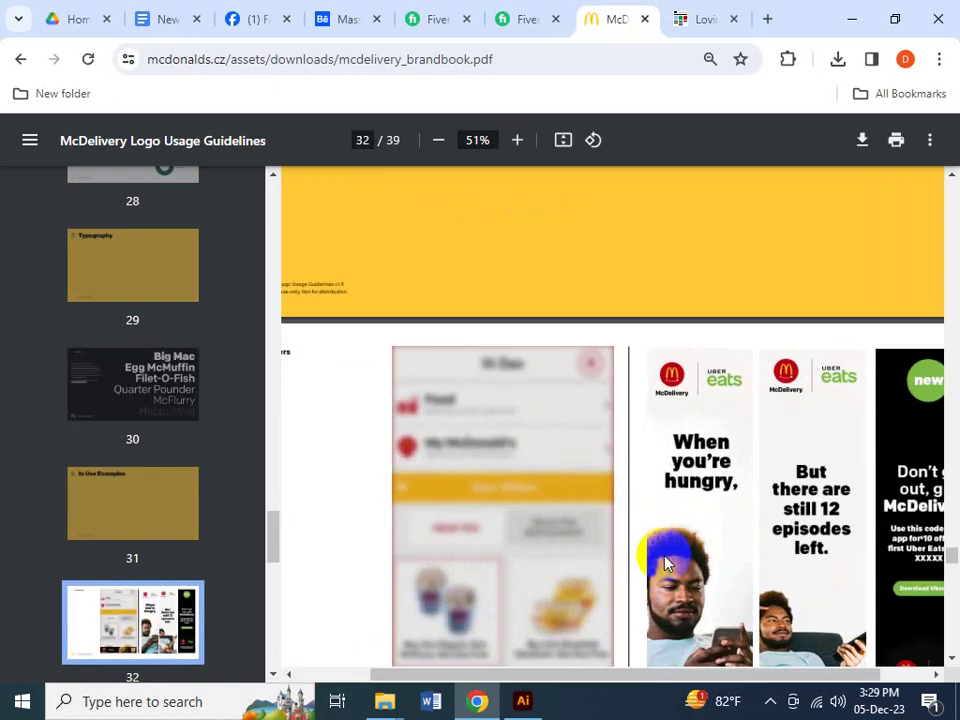
scroll(645, 540, "down", 4)
scroll(643, 542, "down", 2)
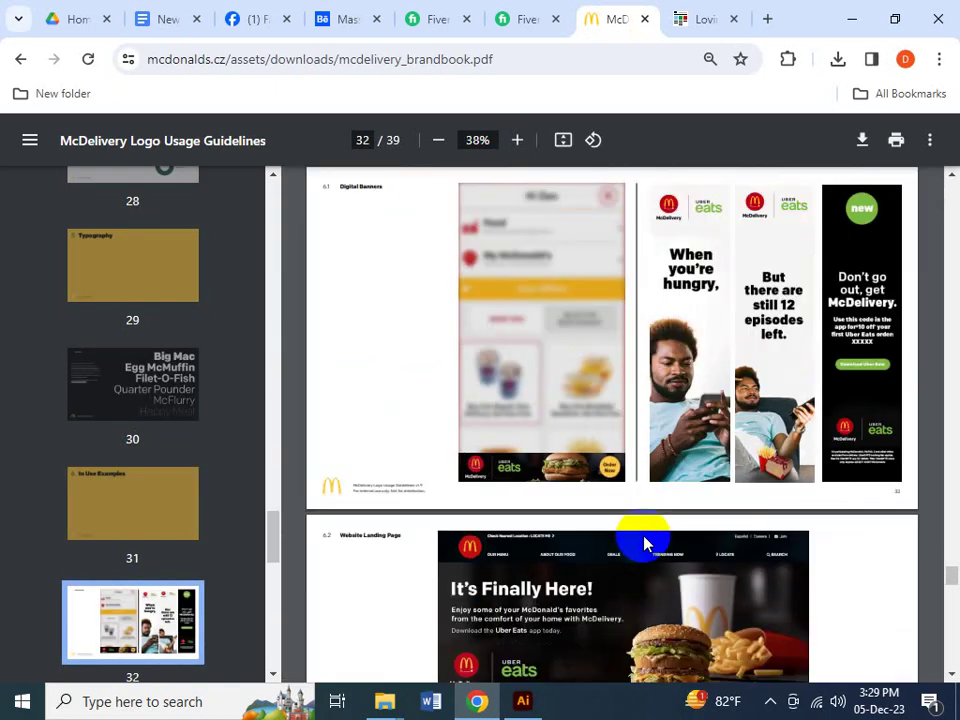
scroll(800, 380, "down", 2)
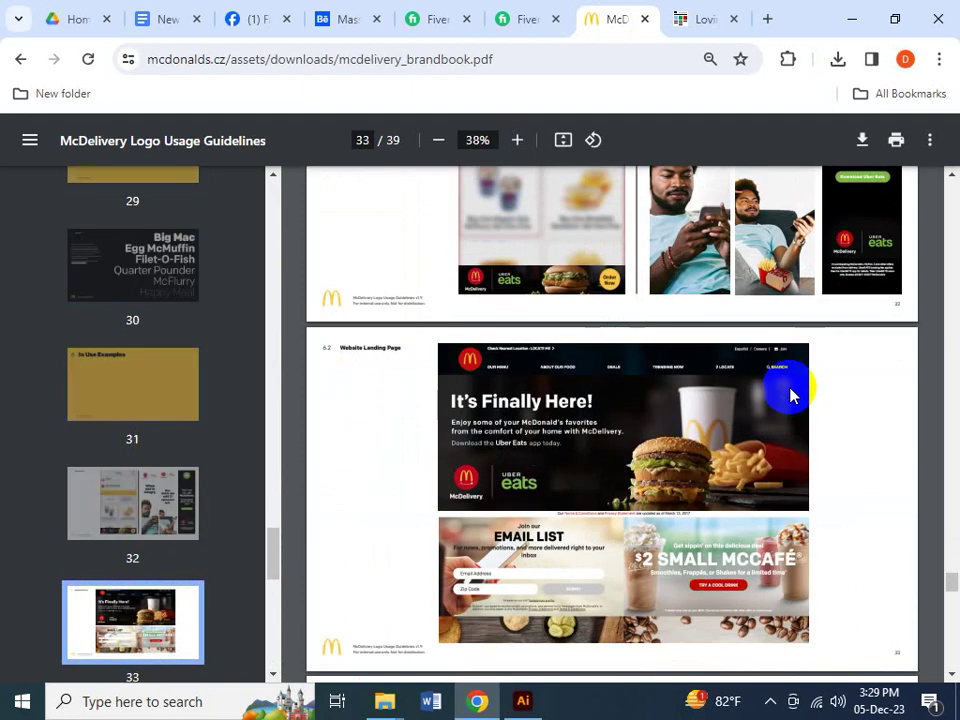
scroll(415, 398, "up", 2)
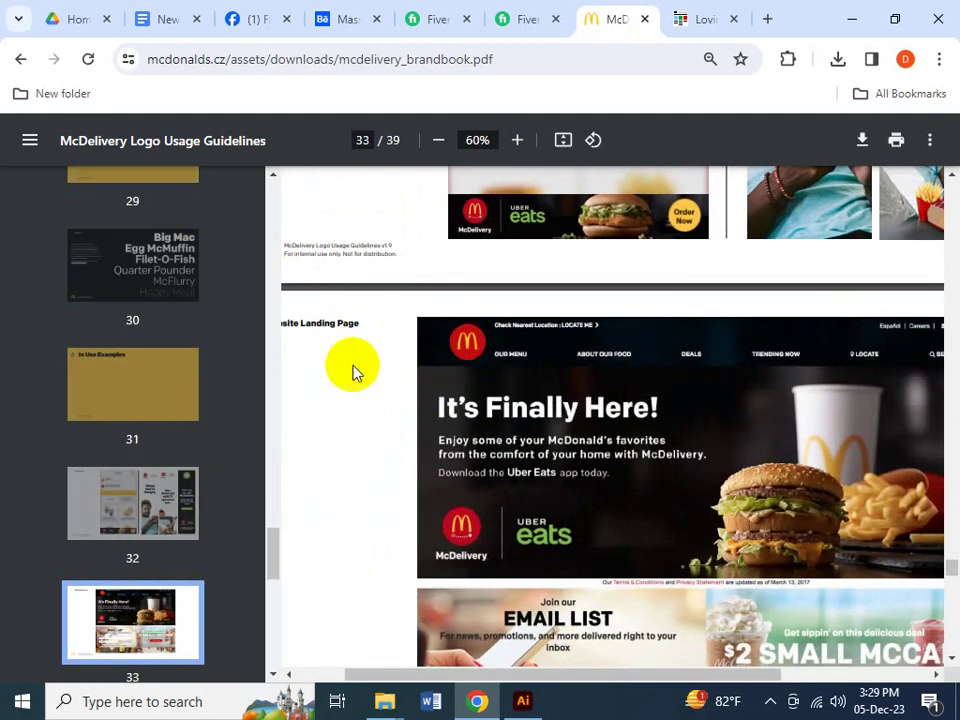
scroll(370, 410, "down", 3)
scroll(405, 468, "down", 3)
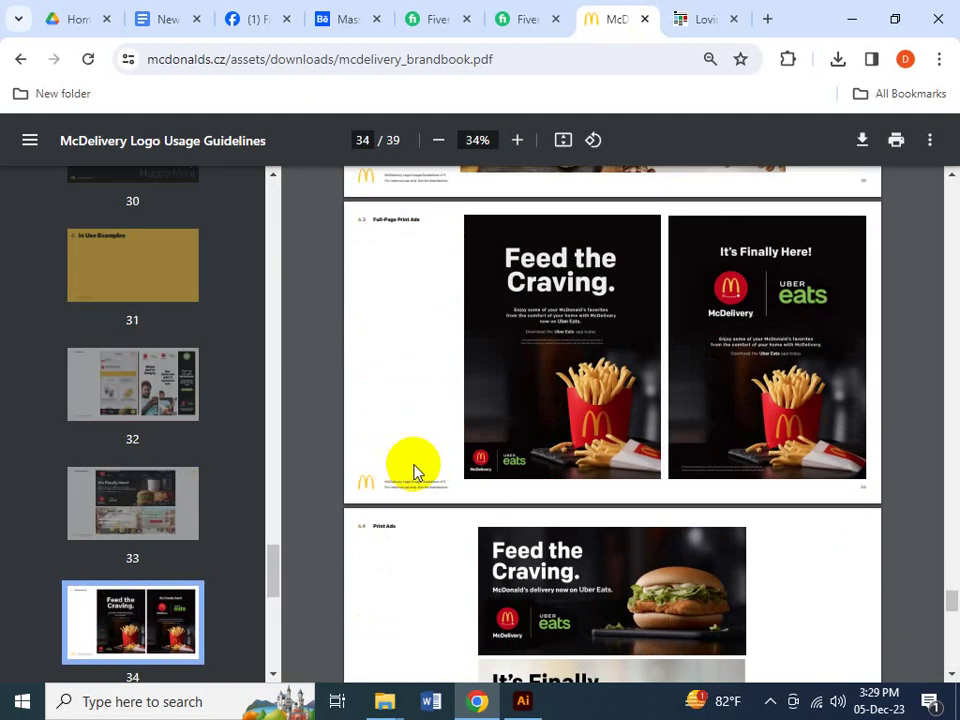
scroll(418, 337, "up", 2)
scroll(420, 360, "up", 3)
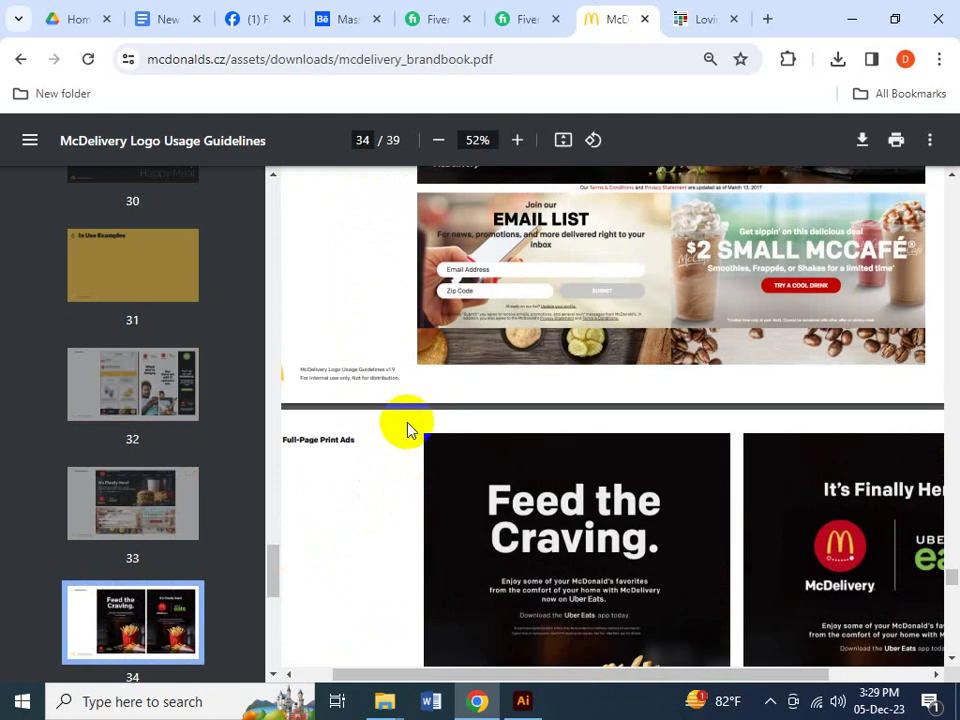
- Examine the brandbook's Full-Page Print Ads and Print Ads pages, viewing each ad layout and its McDelivery and Uber Eats logo placement
left_click_drag(512, 680, 470, 677)
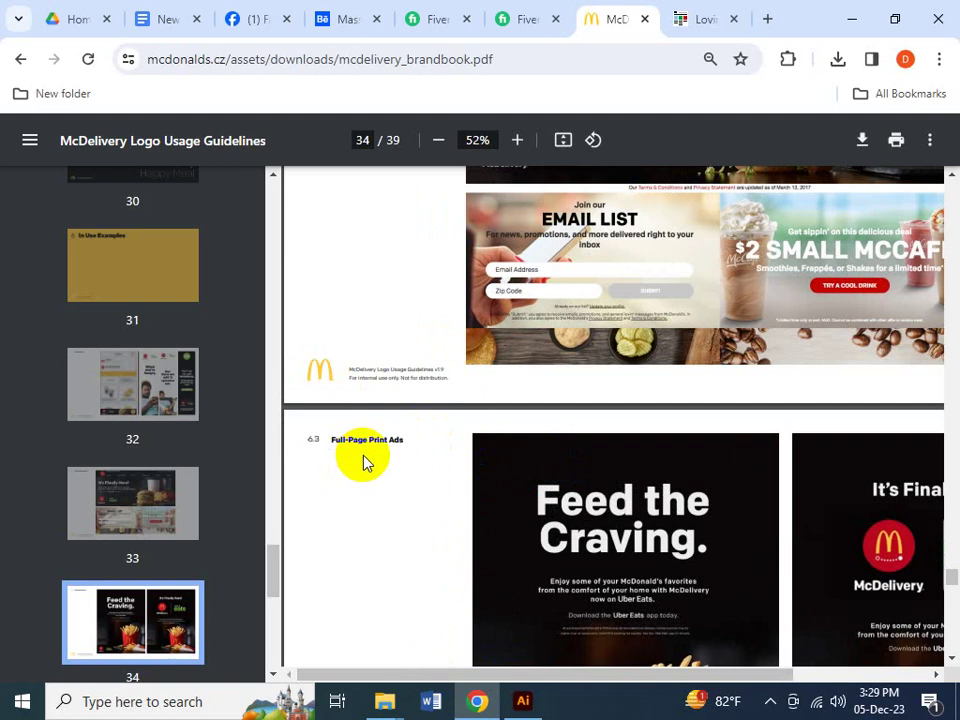
scroll(650, 470, "down", 2)
scroll(659, 470, "down", 2)
scroll(659, 468, "down", 1, "ctrl")
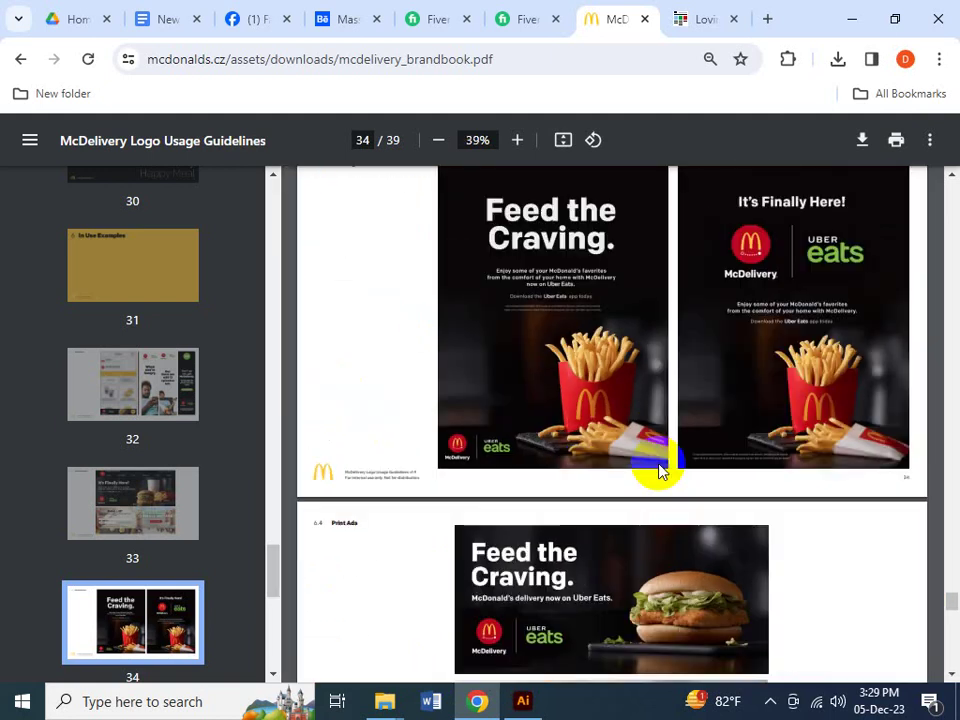
scroll(660, 468, "up", 1)
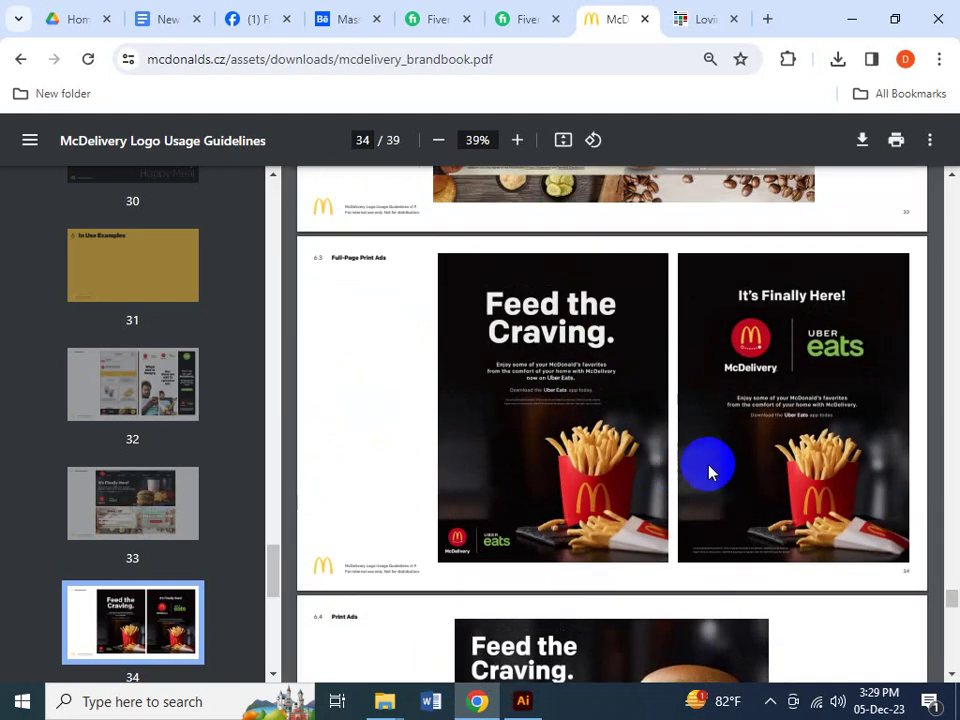
scroll(765, 405, "down", 1)
scroll(768, 420, "down", 2)
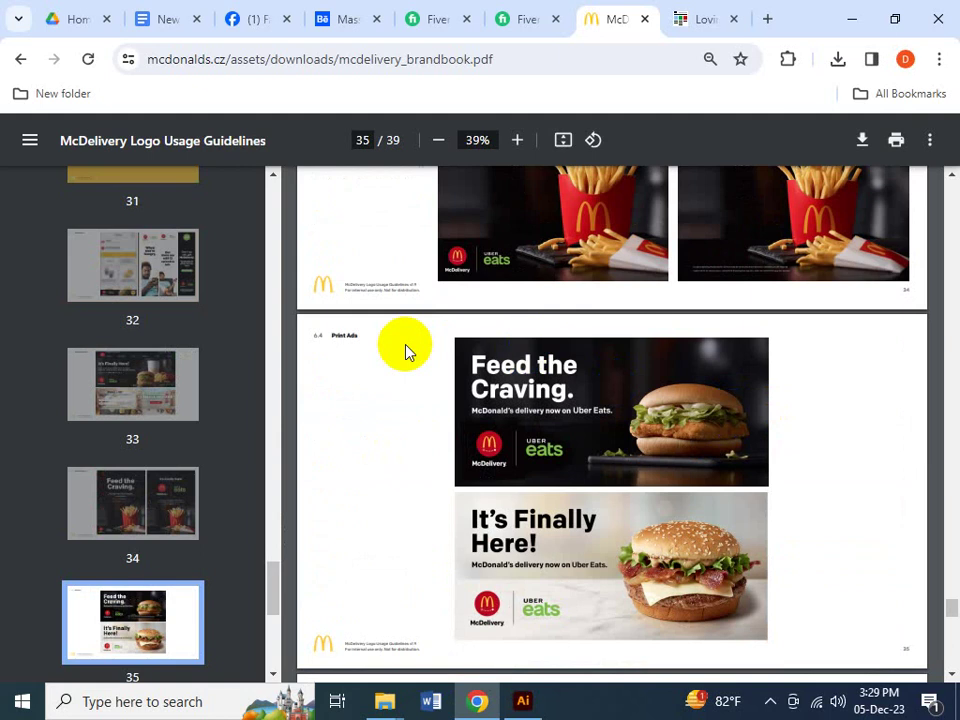
scroll(388, 362, "up", 2, "ctrl")
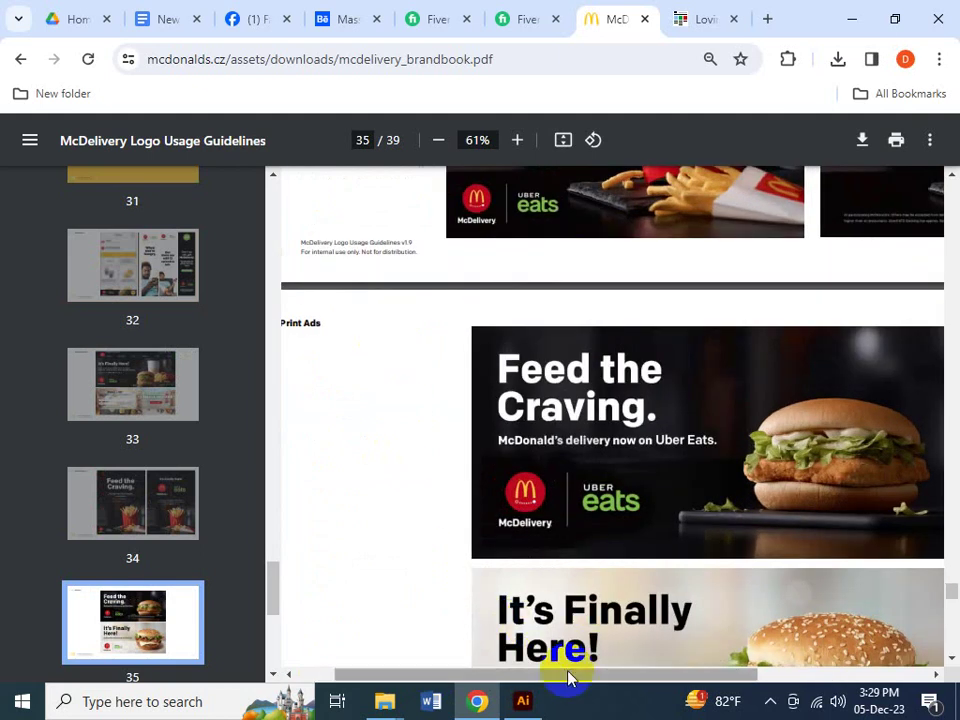
left_click_drag(449, 675, 411, 668)
scroll(621, 536, "down", 1, "ctrl")
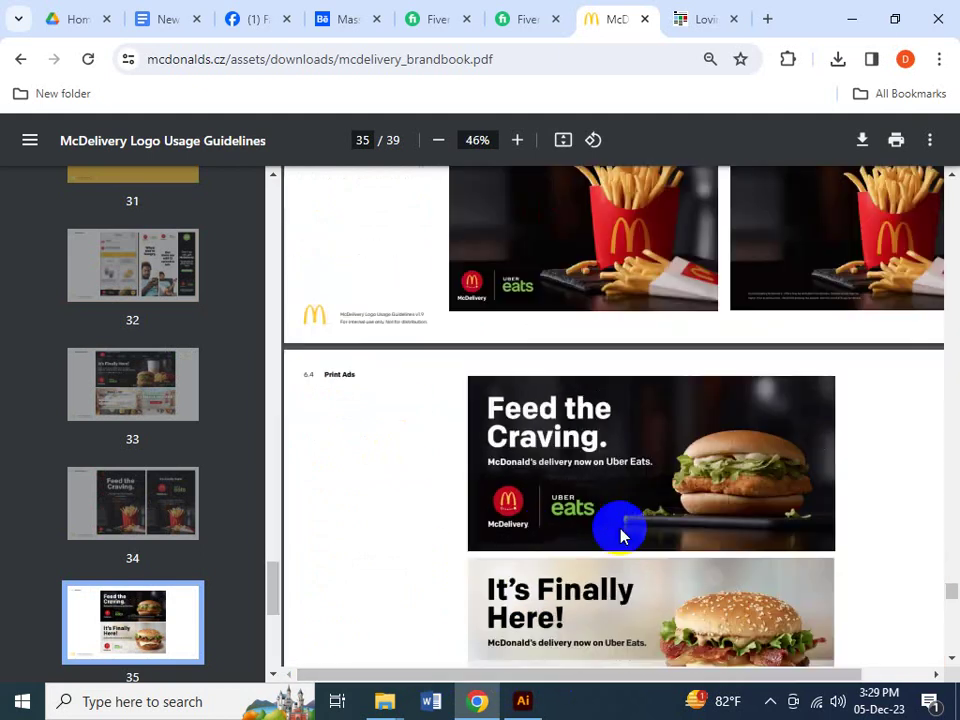
scroll(621, 536, "down", 2)
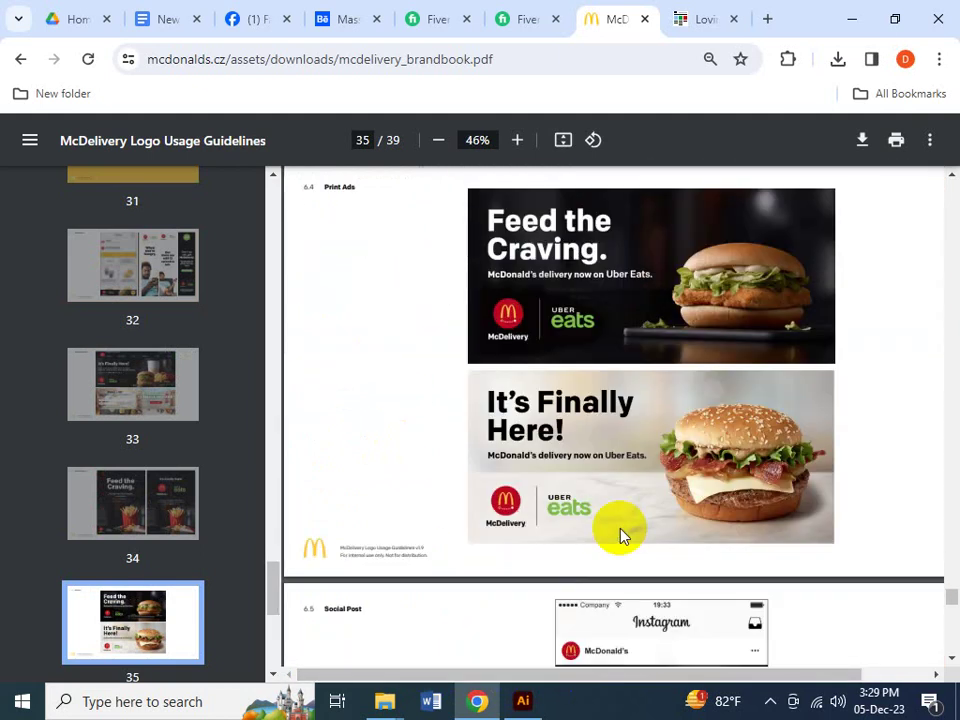
- Examine the Social Post page and the Legal section's Trademark Symbol and Legal Notices pages through the end of the brandbook
scroll(621, 536, "down", 1)
scroll(366, 545, "down", 1)
scroll(364, 556, "down", 1)
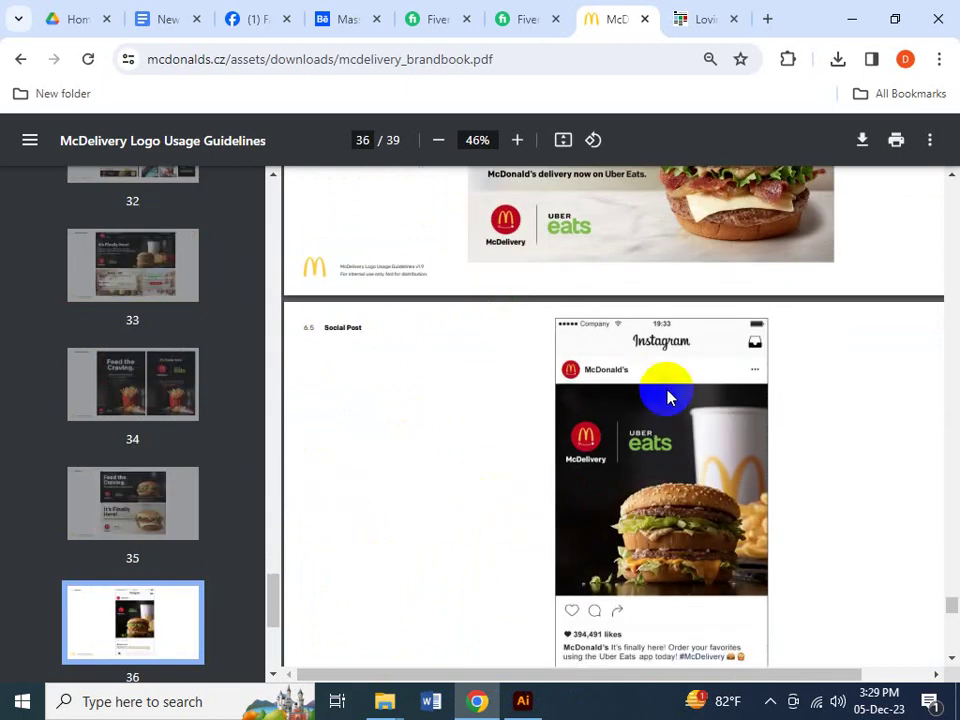
left_click(639, 444)
left_click(612, 600)
scroll(620, 560, "down", 3)
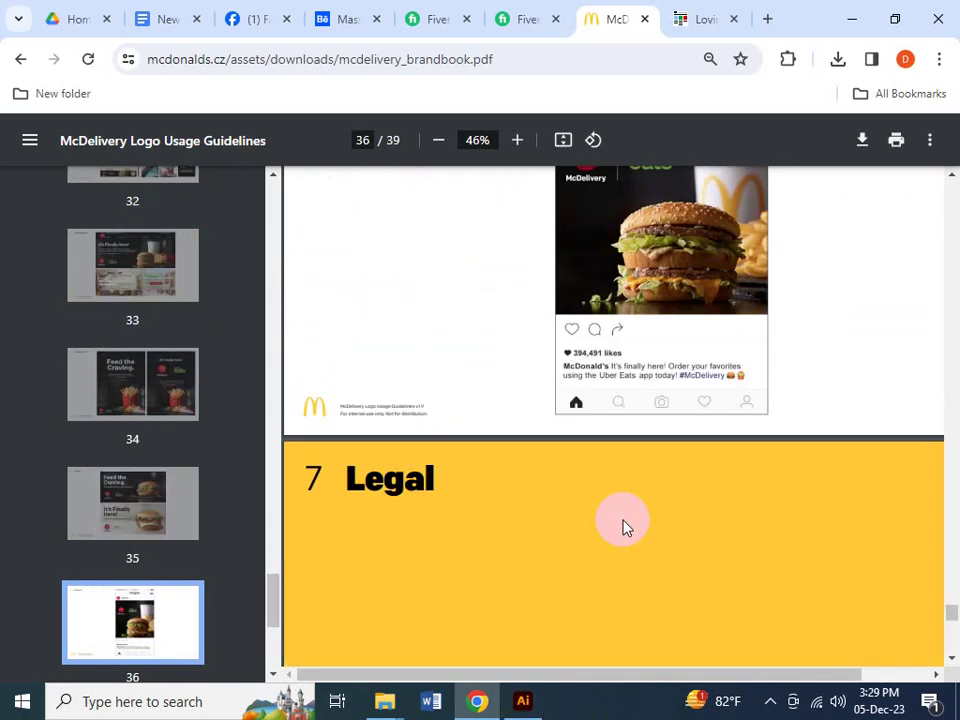
scroll(622, 525, "down", 9)
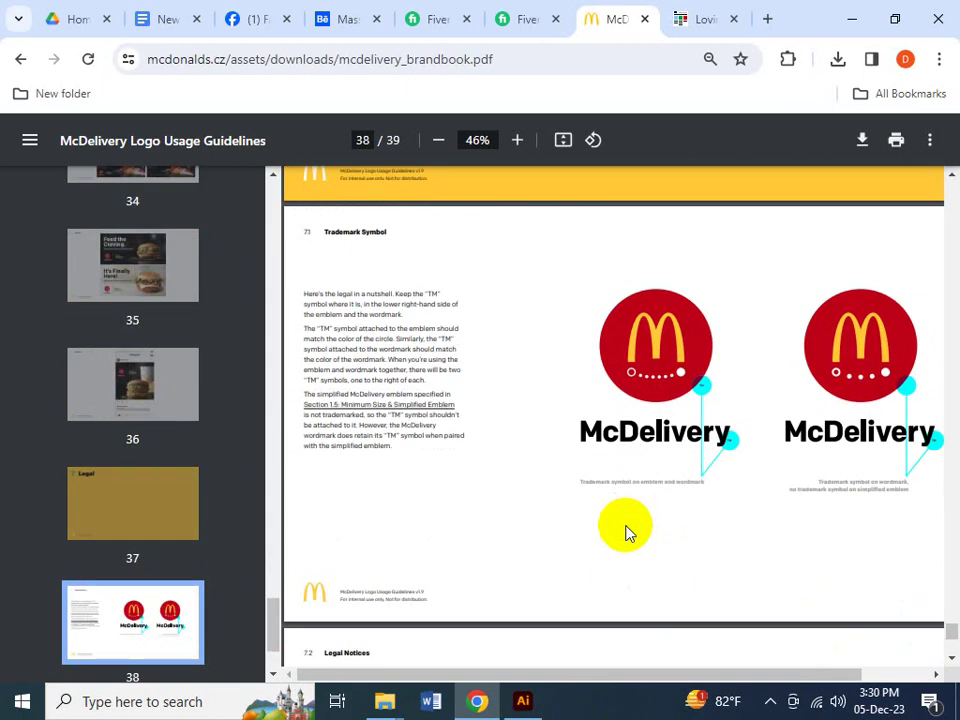
scroll(627, 533, "up", 2)
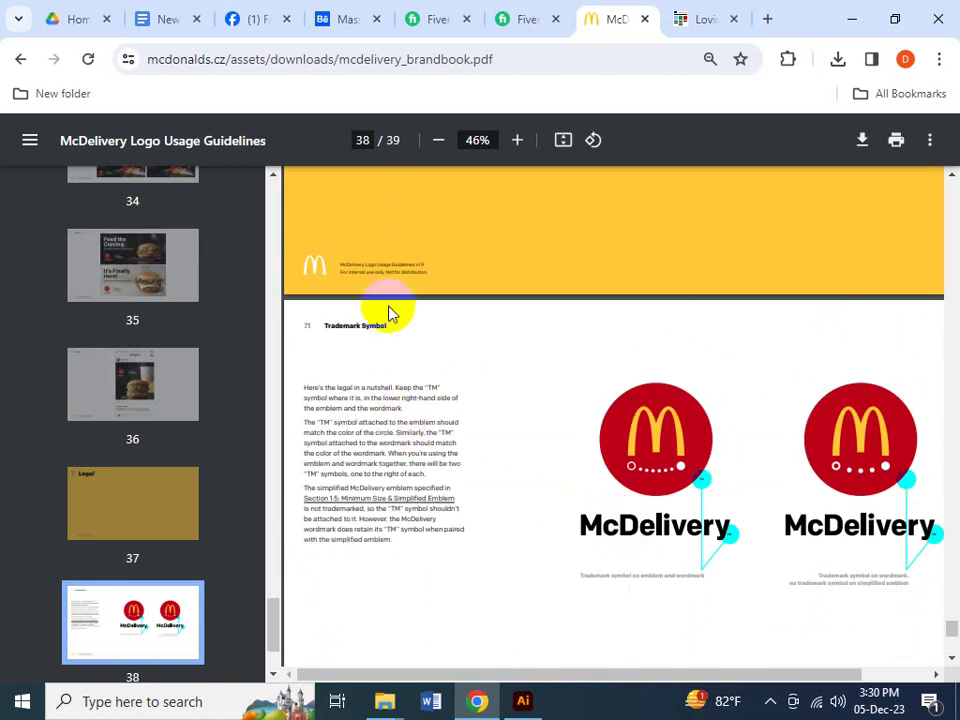
scroll(430, 605, "down", 4)
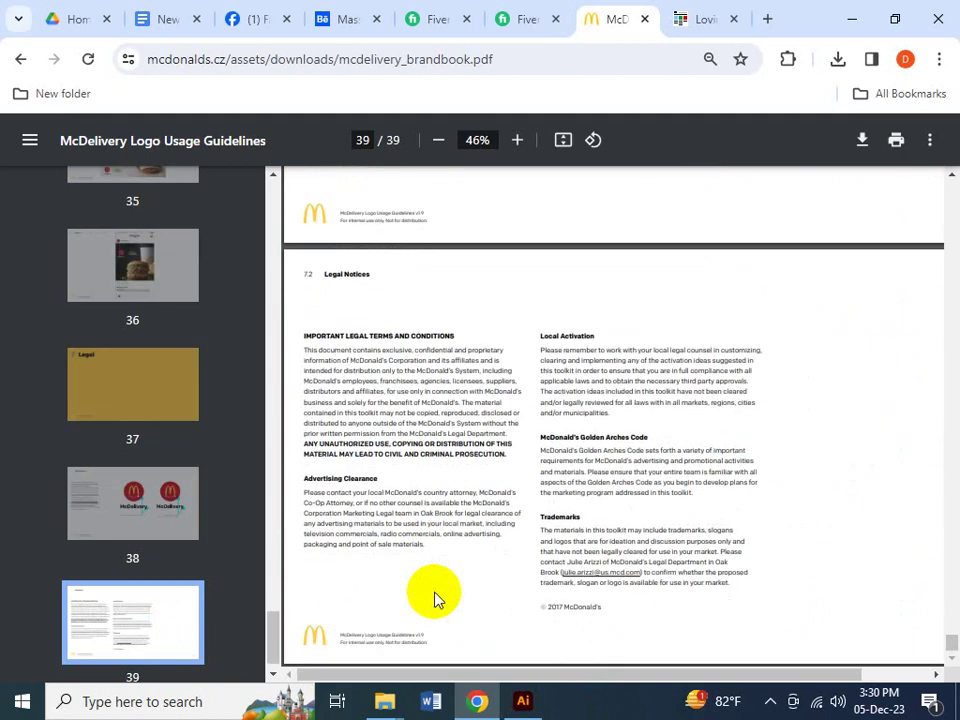
- Close the brandbook and Lovin' Sans tabs, the browser window and the Hessler & Co. logo image
key("ctrl+w")
key("ctrl+w")
left_click(578, 332)
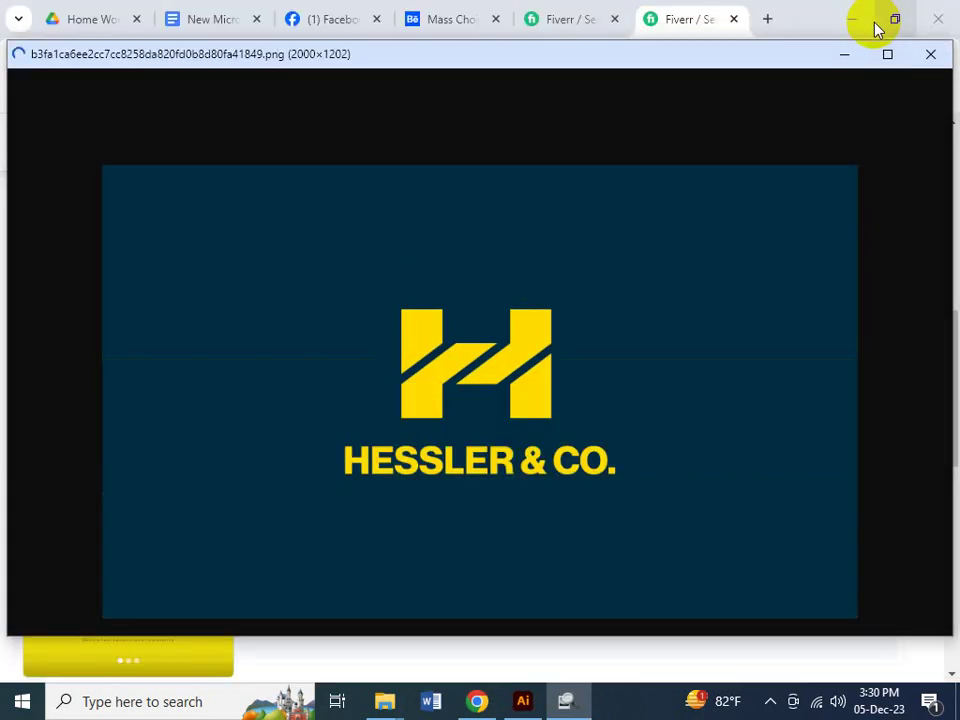
left_click(937, 18)
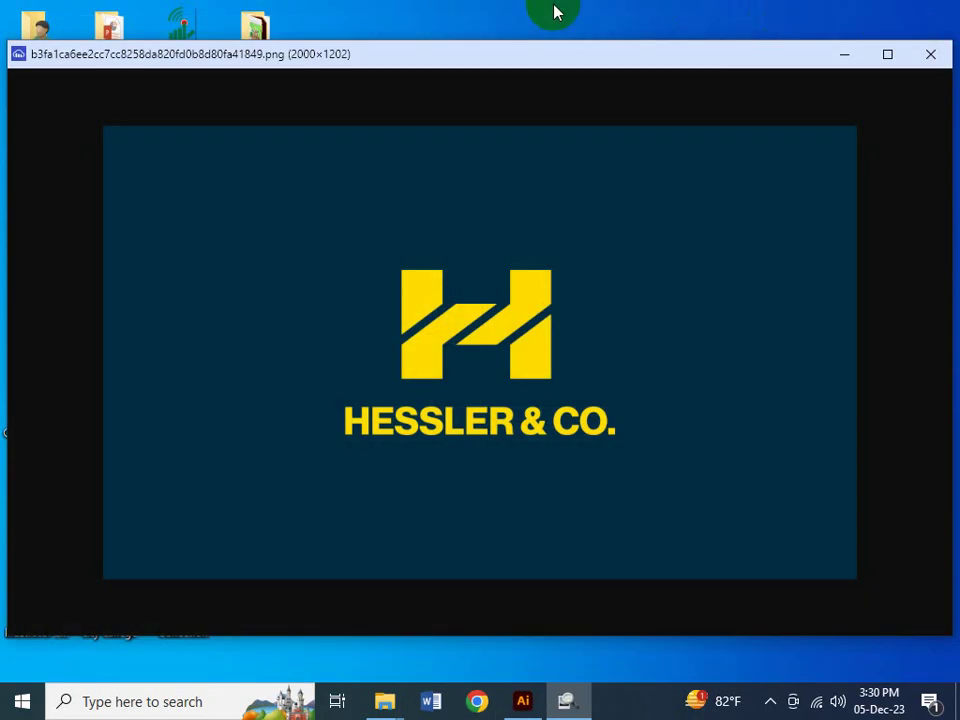
left_click(931, 54)
- Reopen Chrome, load Facebook and open the "Her Power - Graphics Batch 01 - Presentation Day by Day" group
left_click(477, 701)
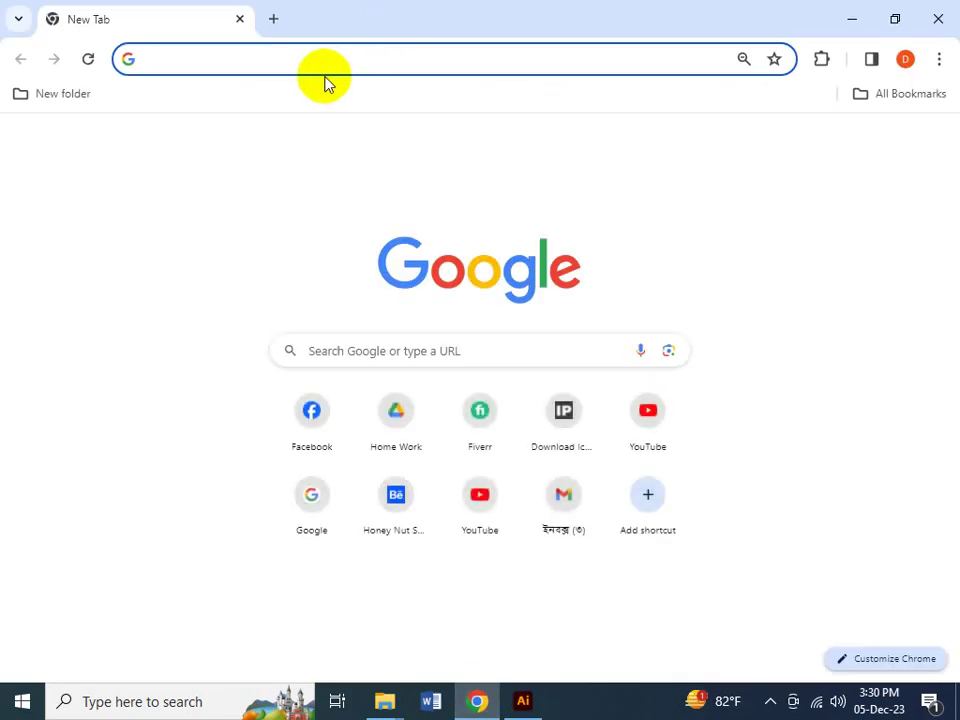
type("fa")
key("Return")
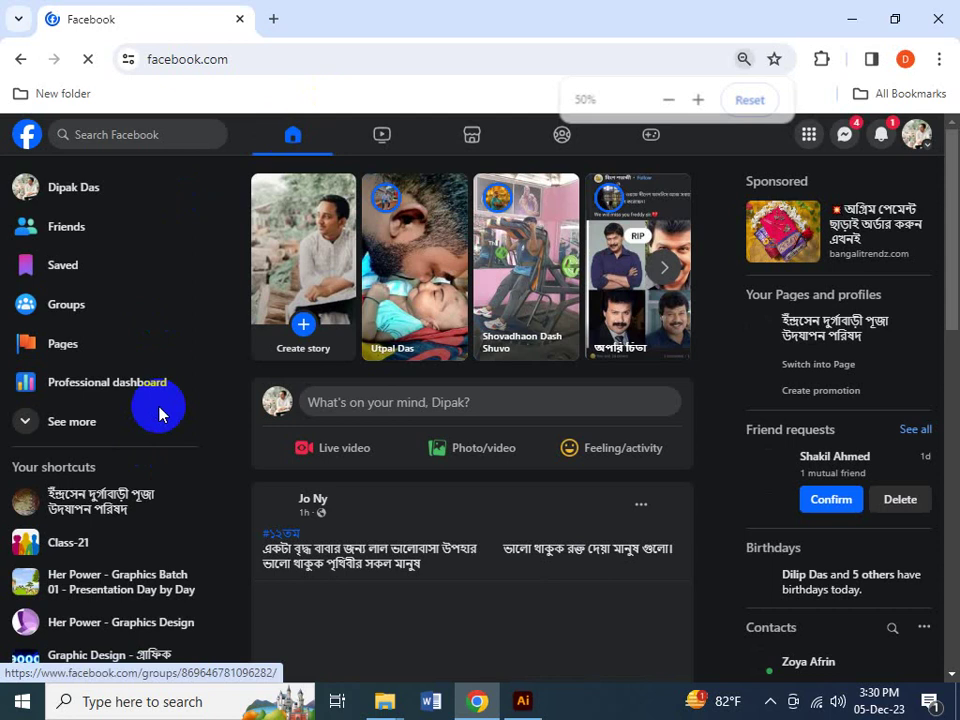
key("ctrl+minus")
key("ctrl+minus")
key("ctrl+plus")
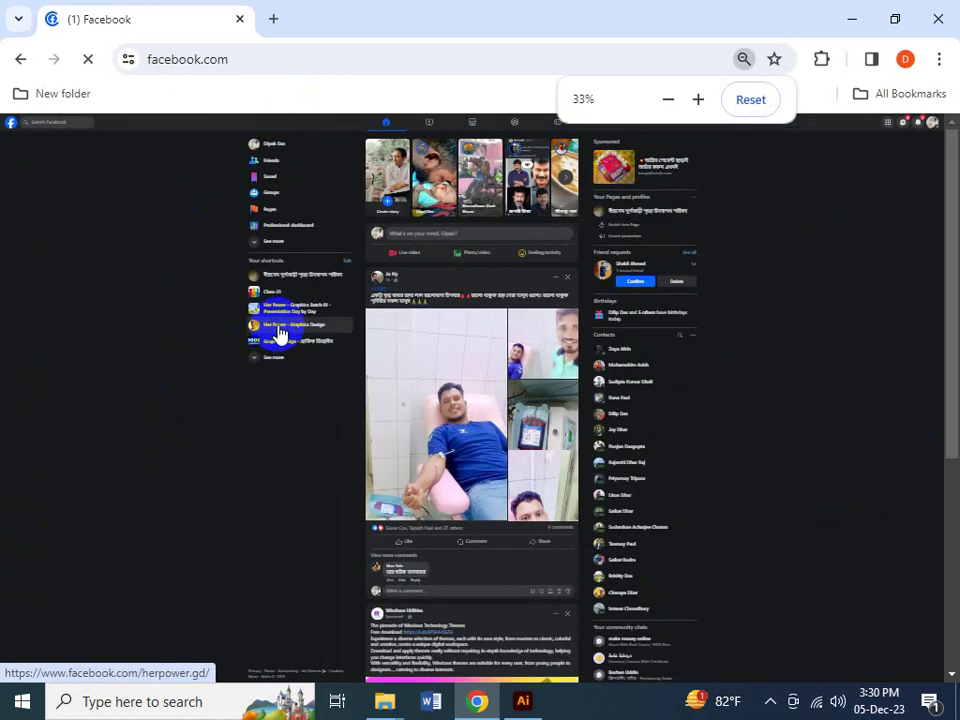
left_click(292, 318)
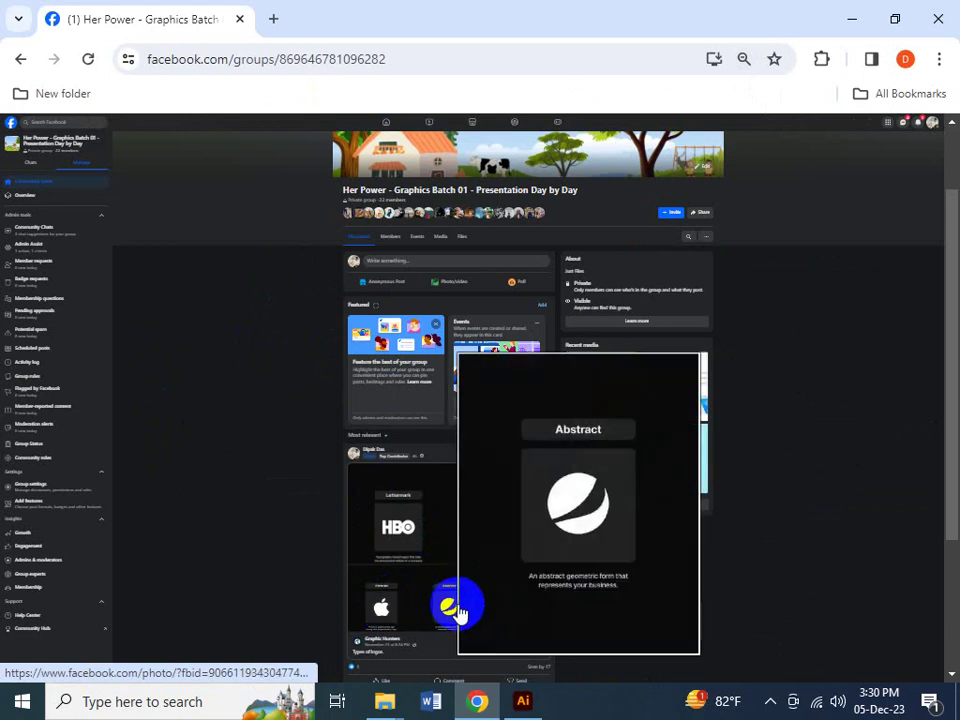
- Open the Abstract image of the "Types of logos" post and study the Letterforms, Combination Mark and Emblem images
left_click(453, 612)
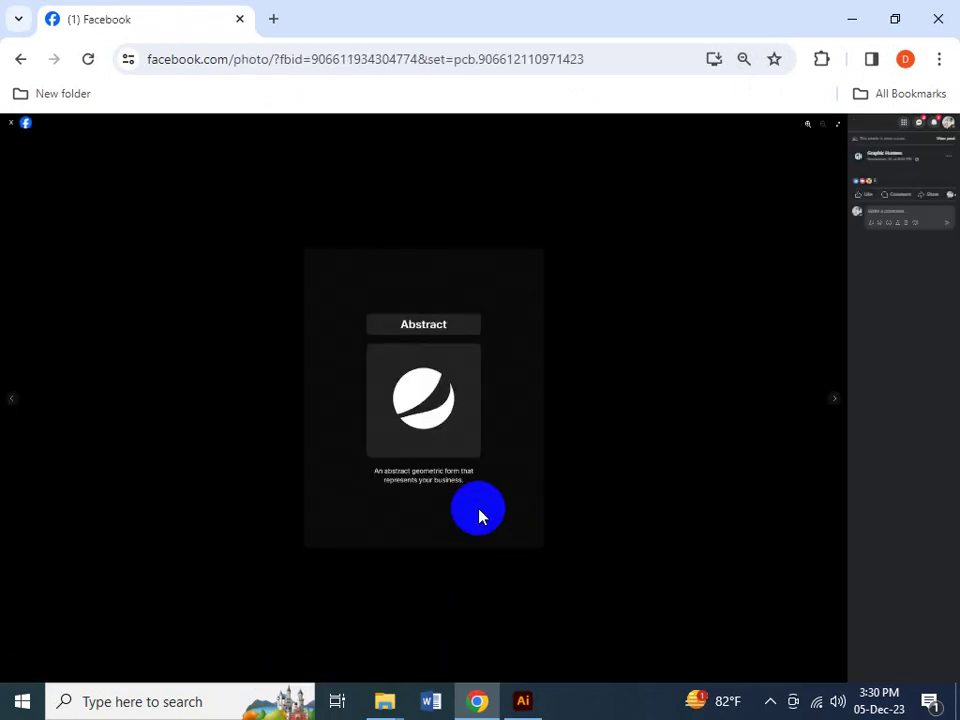
key("Right")
key("ctrl+plus")
key("ctrl+plus")
key("ctrl+plus")
key("ctrl+plus")
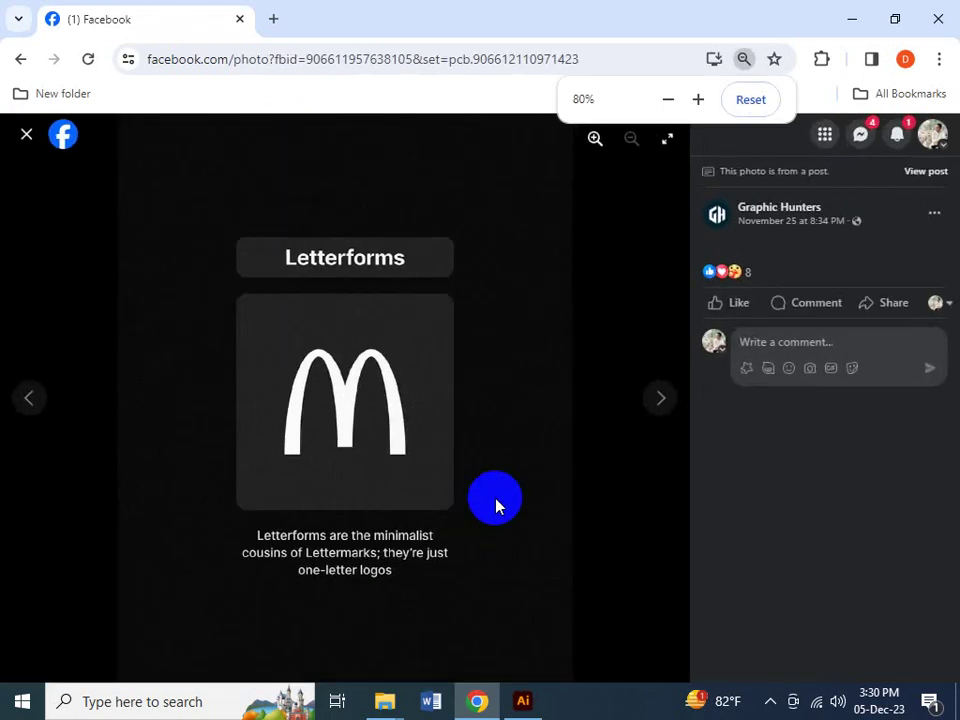
key("Right")
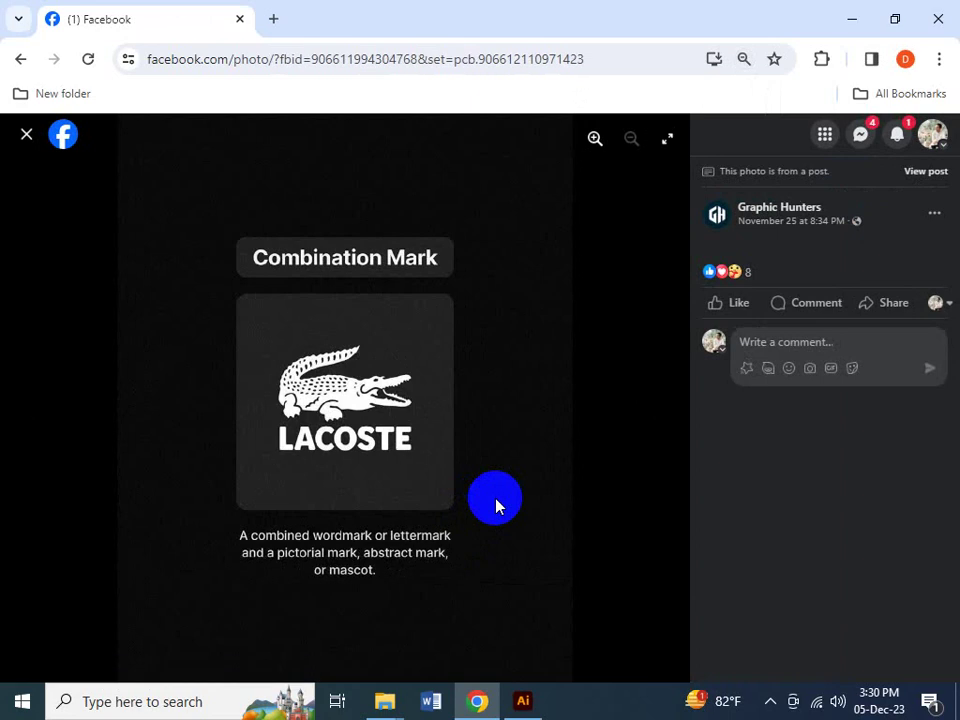
key("Left")
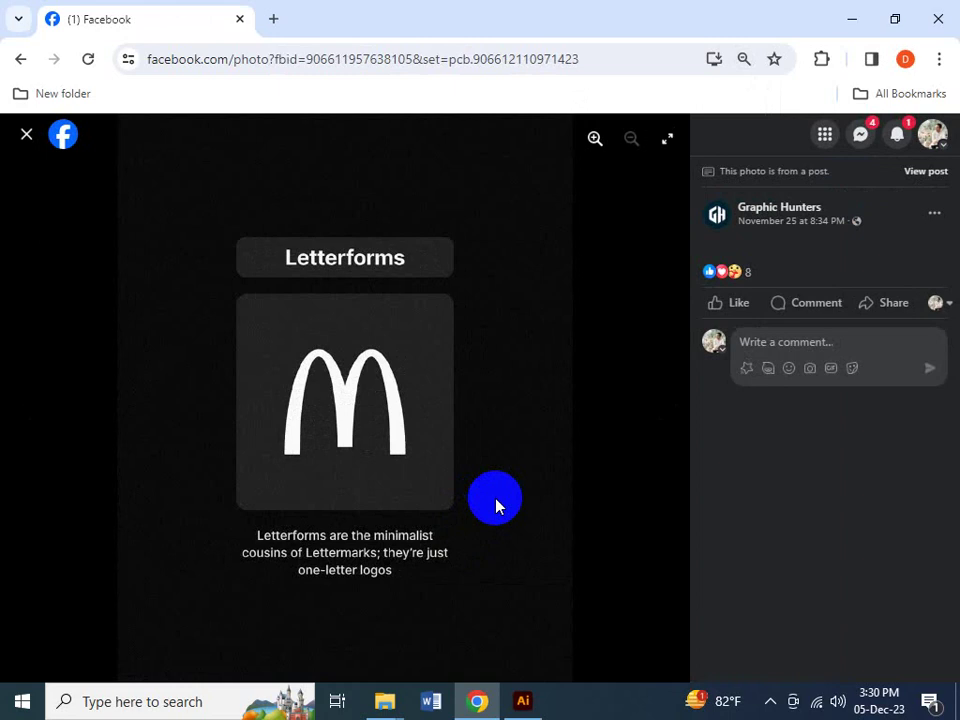
key("Right")
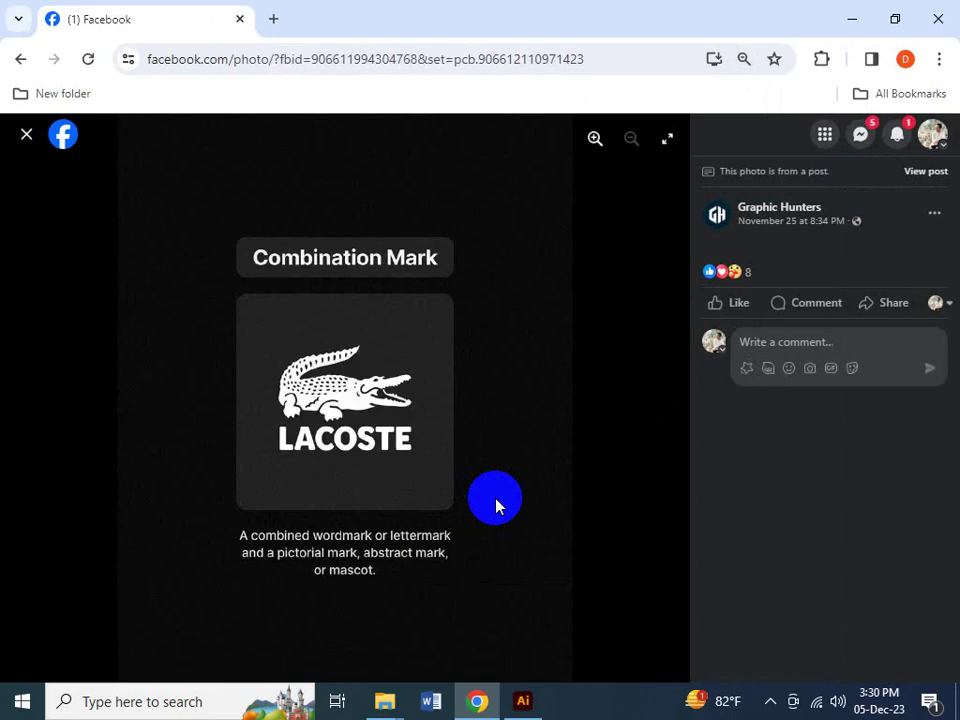
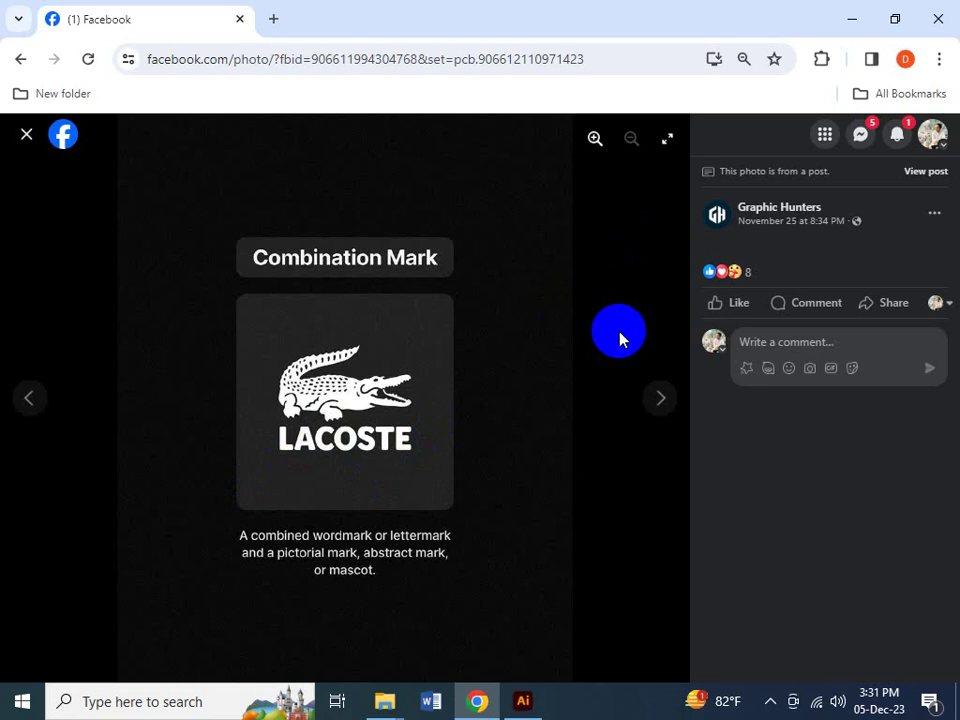
left_click(668, 394)
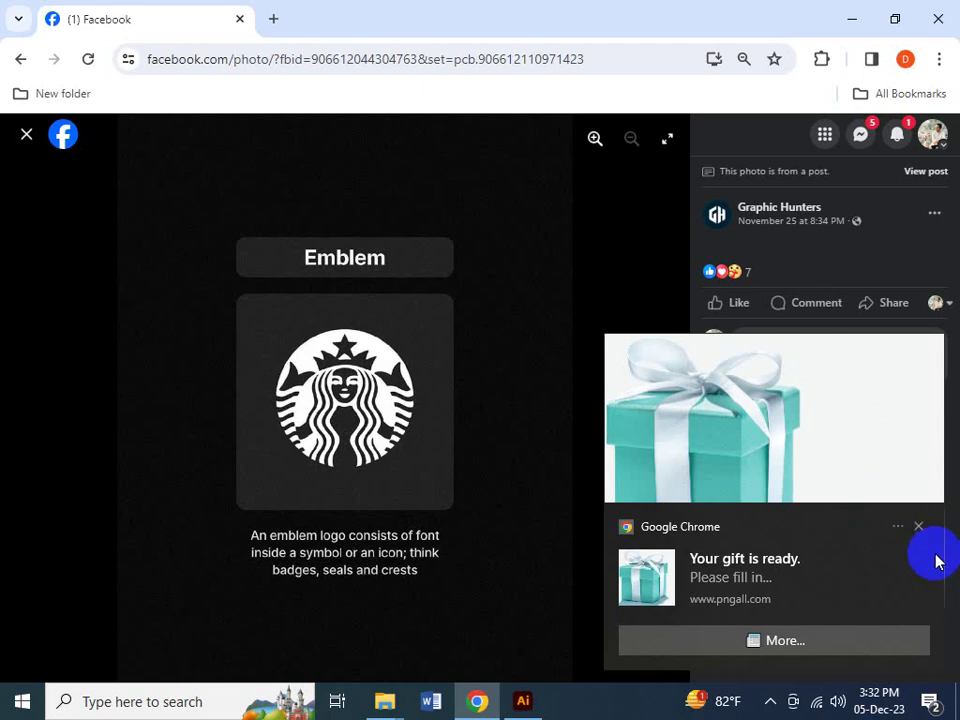
- Open Chrome's notification settings from the pngall.com pop-up and set the default behavior to "Don't allow sites to send notifications"
left_click(898, 527)
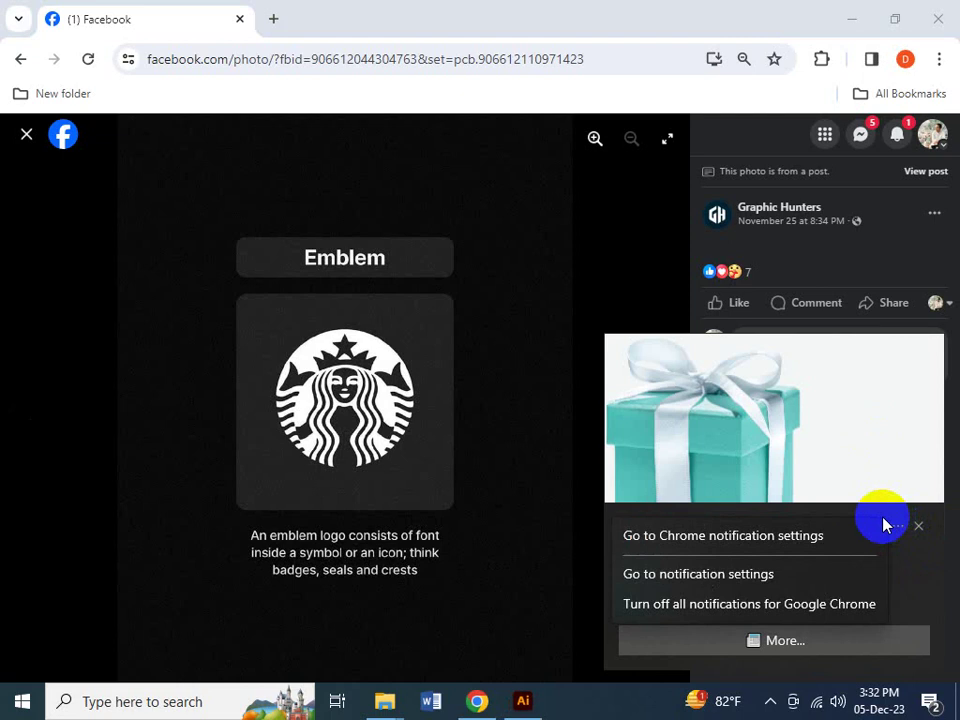
left_click(810, 545)
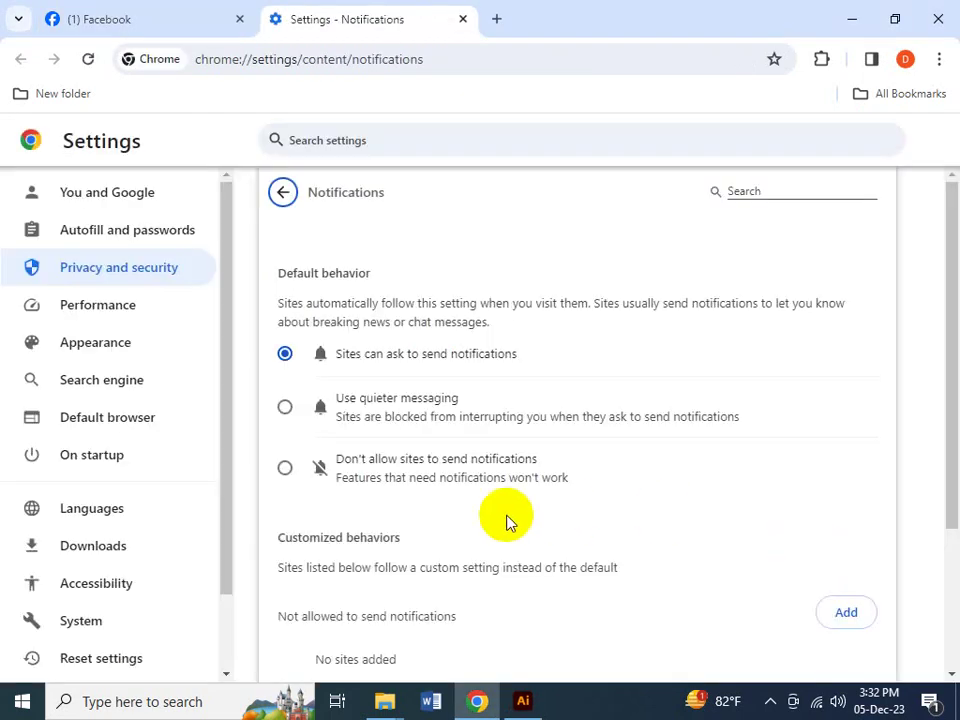
left_click(287, 469)
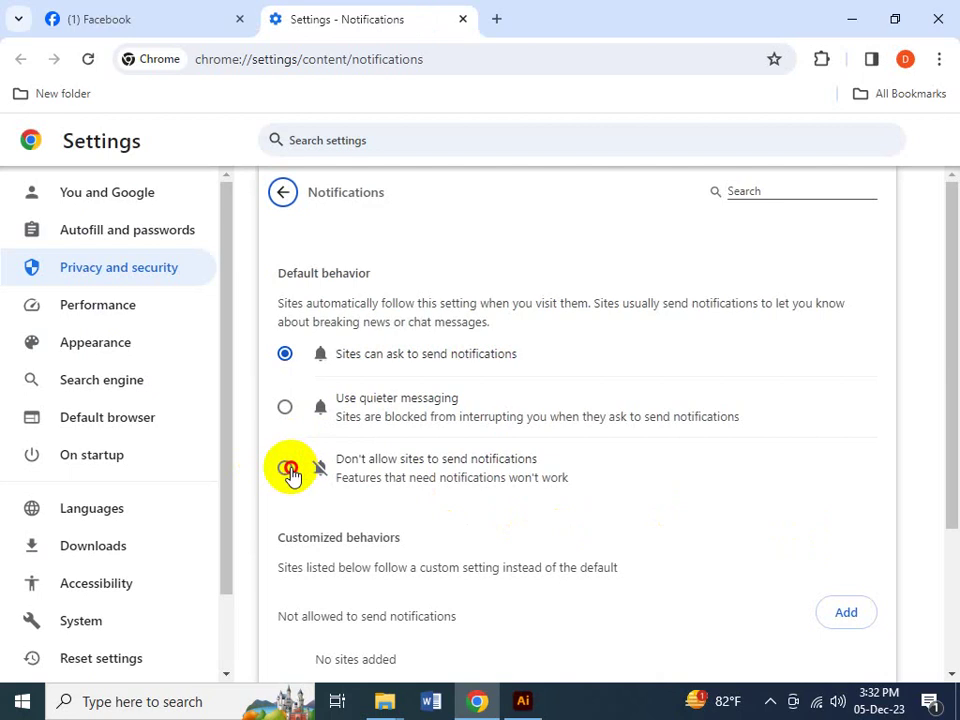
scroll(476, 490, "down", 1)
scroll(476, 490, "down", 1)
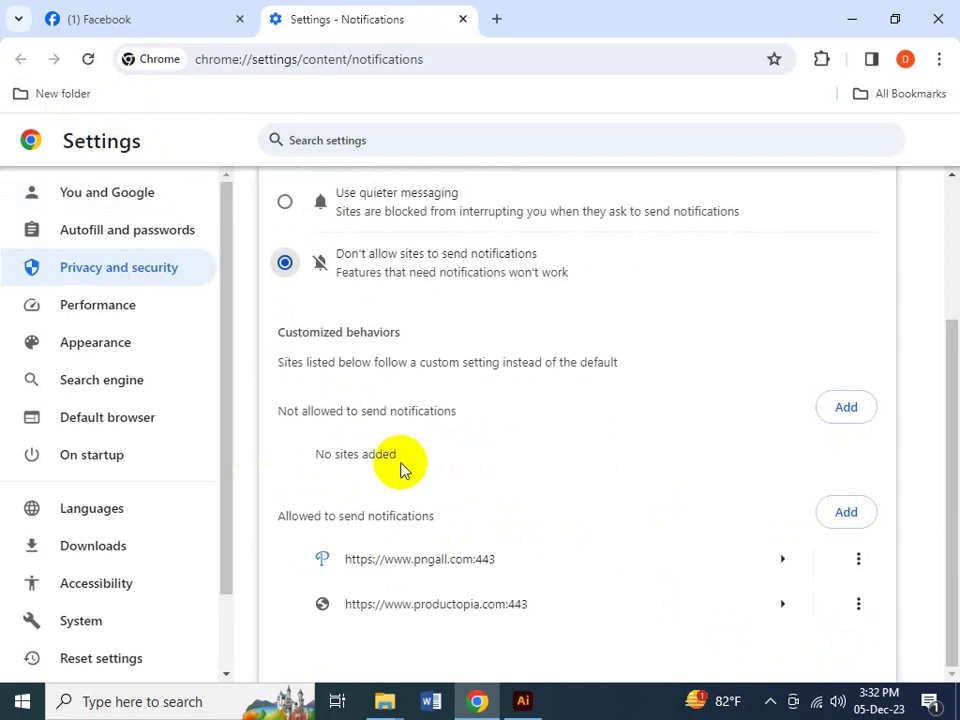
- Remove pngall.com and productopia.com from the sites allowed to send notifications, and close the settings
left_click(862, 566)
left_click(833, 640)
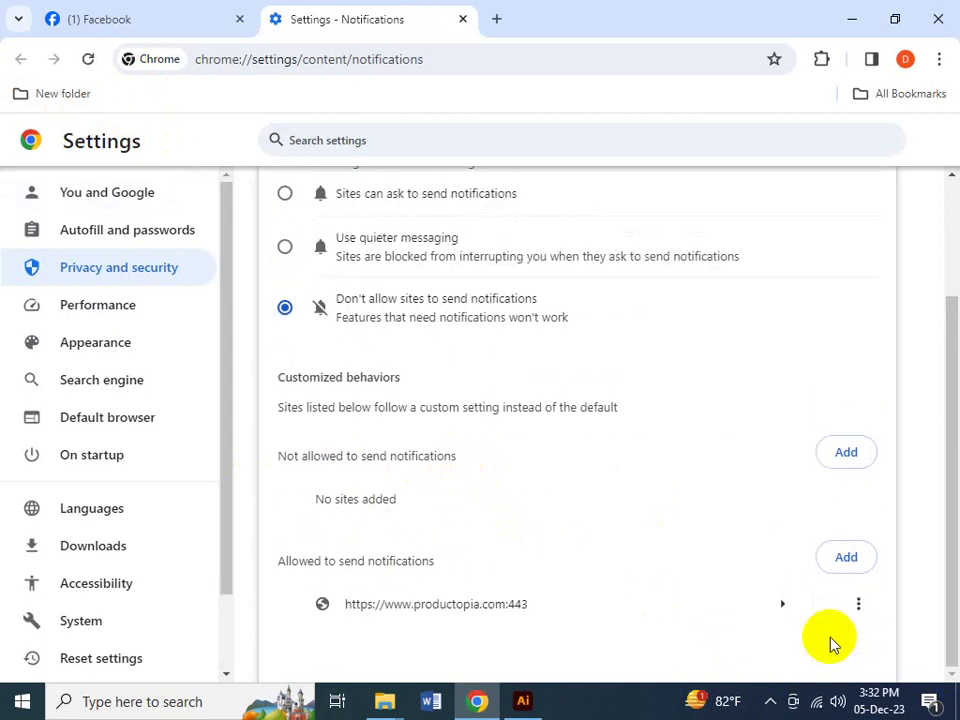
left_click(850, 604)
left_click(822, 596)
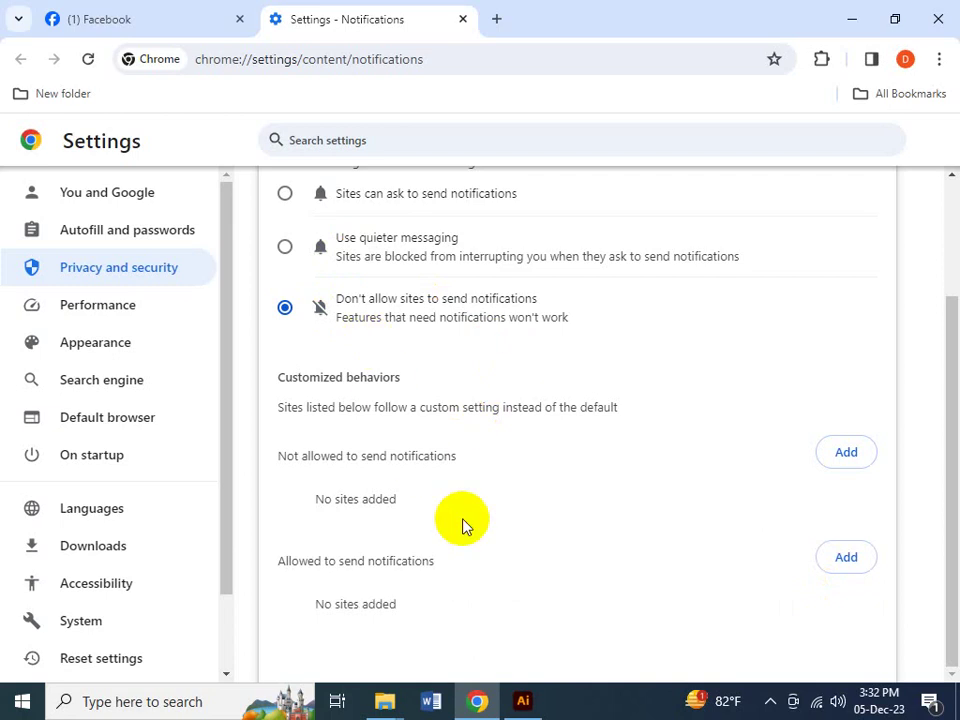
triple_click(357, 565)
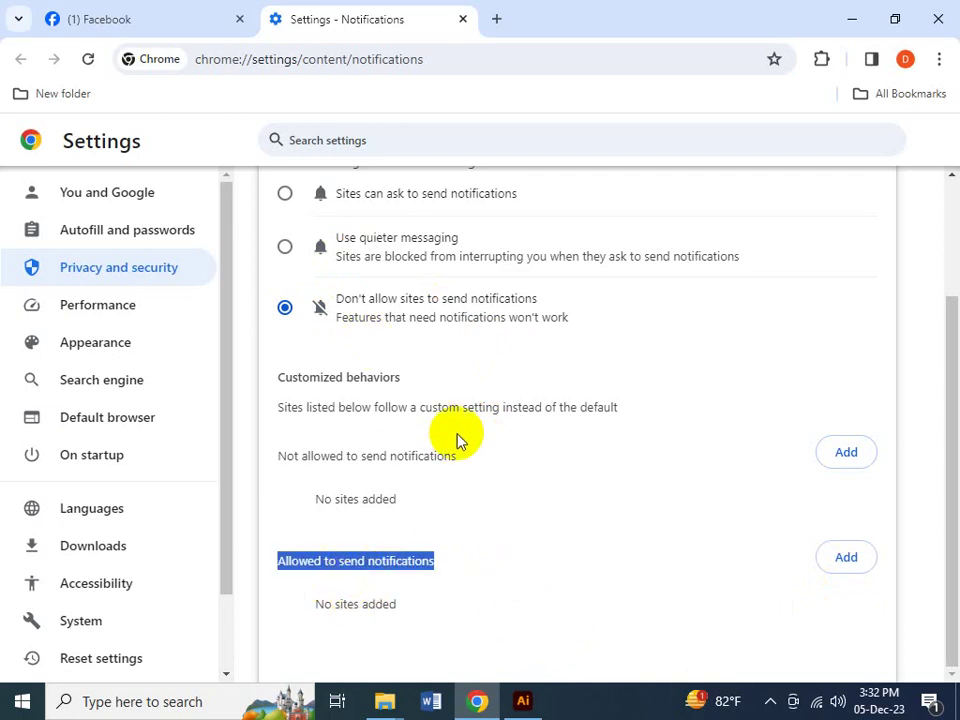
scroll(456, 439, "up", 3)
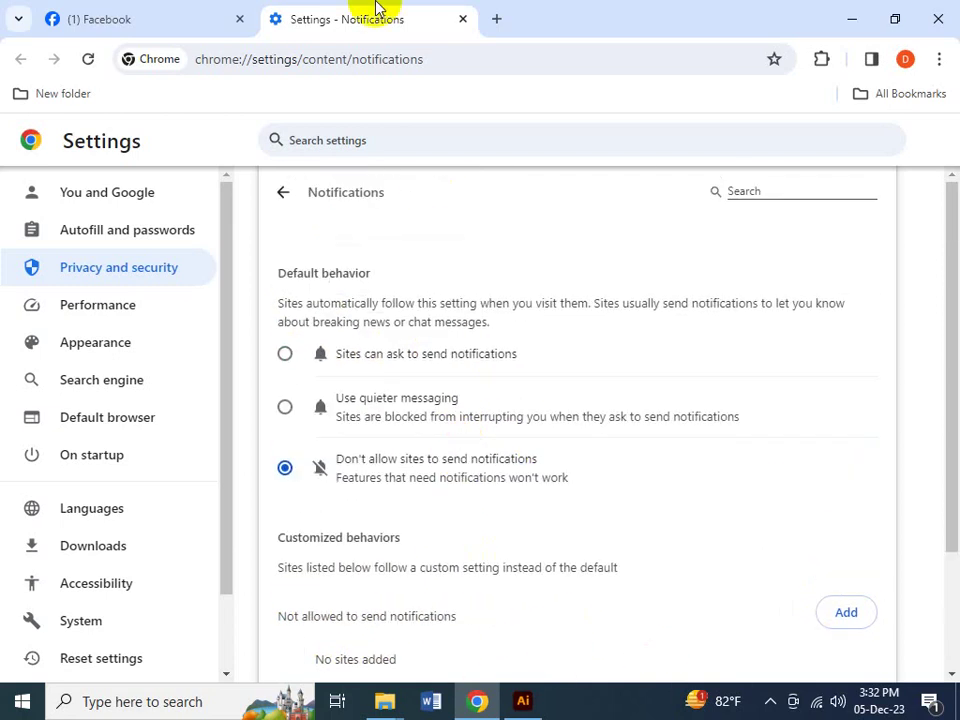
left_click(460, 20)
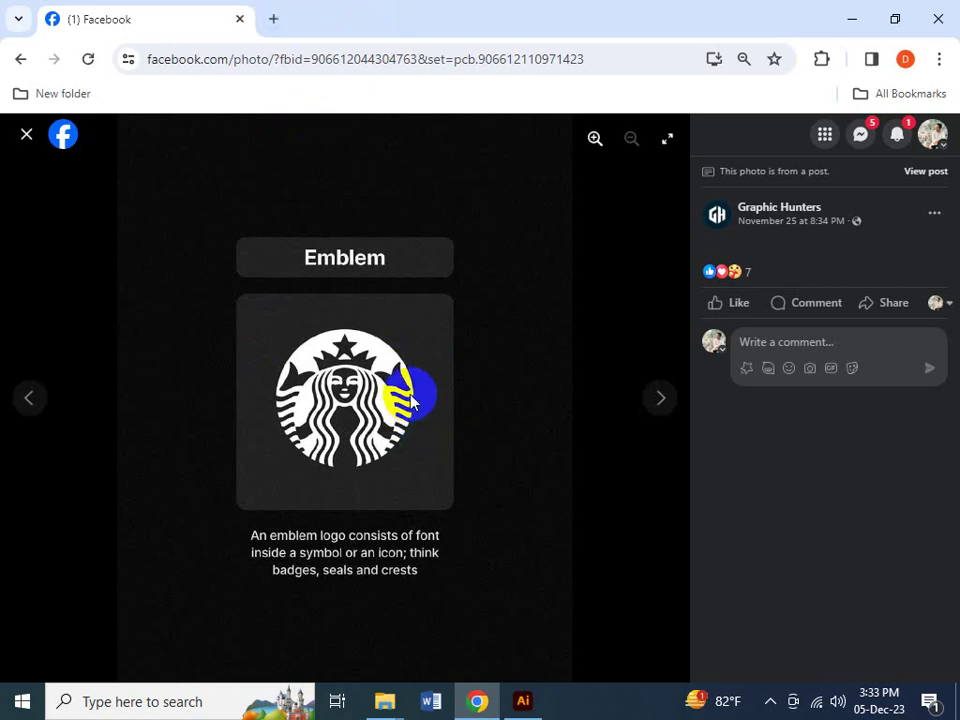
- Open fiverr.com in a new tab and check it alongside the Emblem image in the Facebook tab
left_click(273, 19)
type("fi")
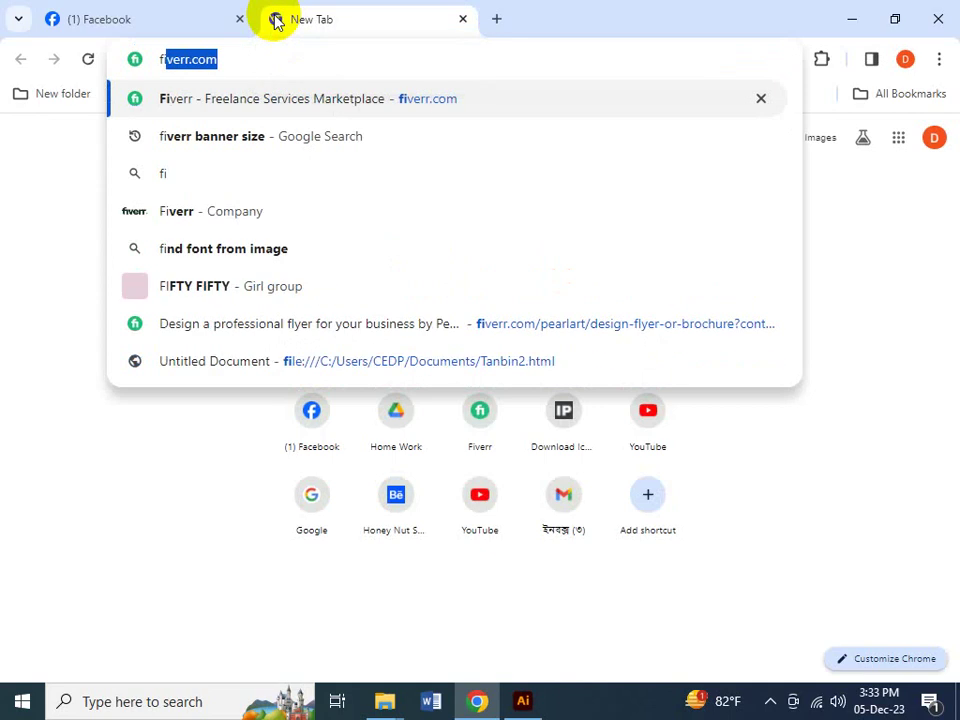
key("Return")
left_click(160, 414)
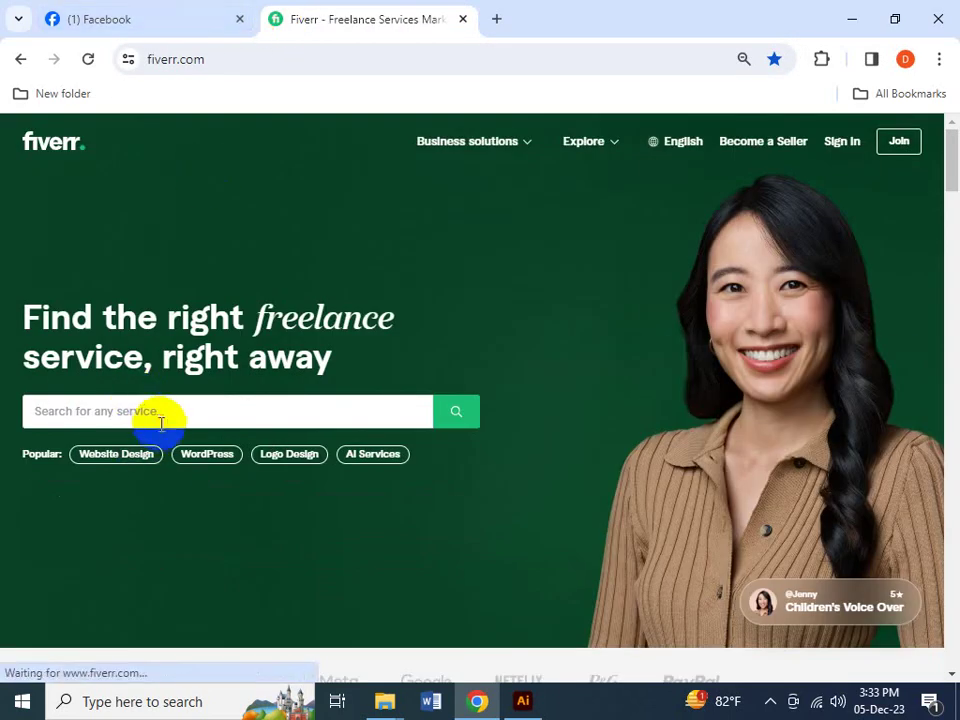
key("ctrl+plus")
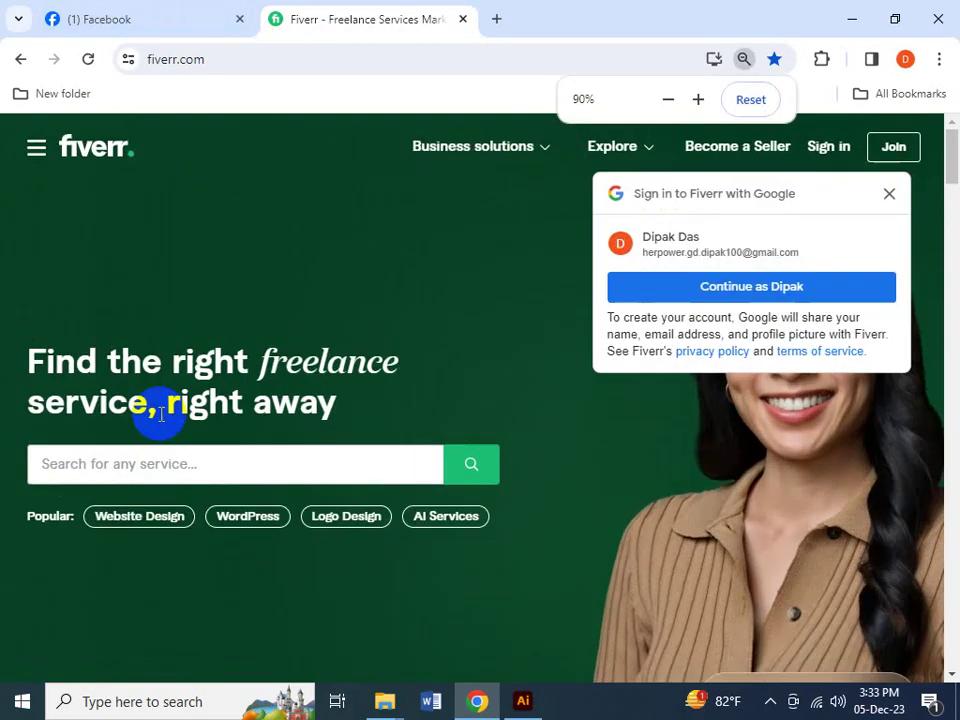
left_click(111, 12)
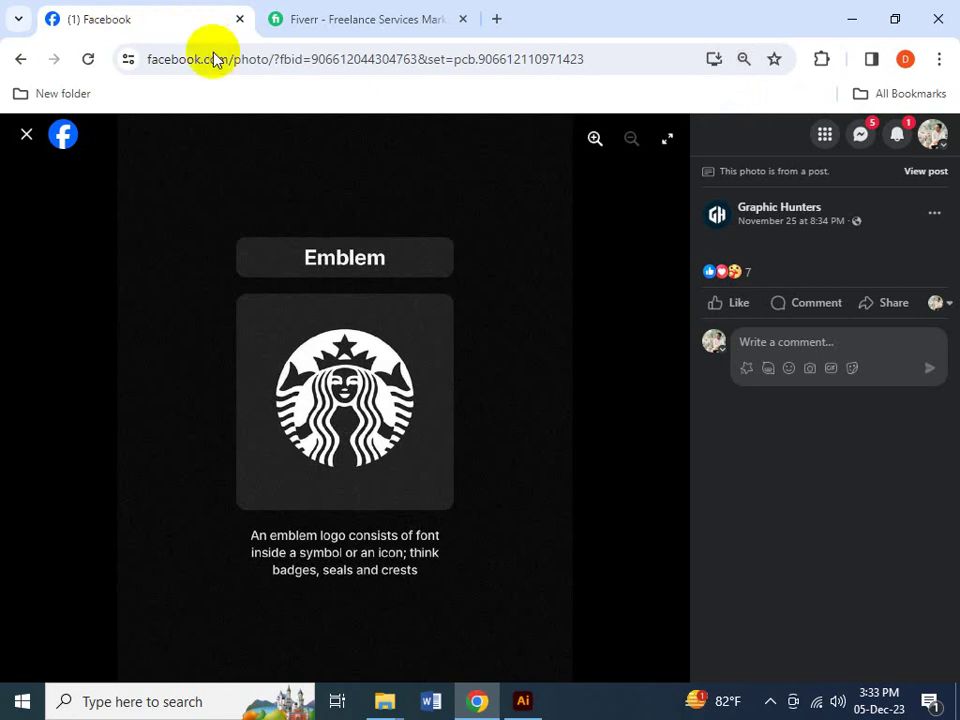
left_click(394, 22)
- Search Google for "starbuck" in a new tab
left_click(496, 19)
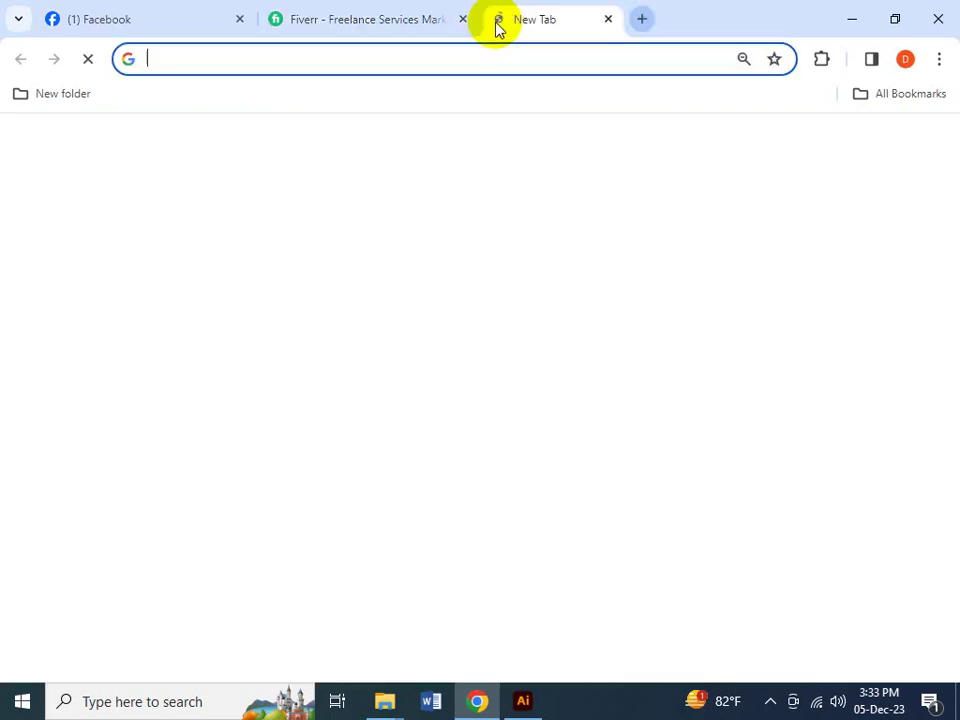
type("s")
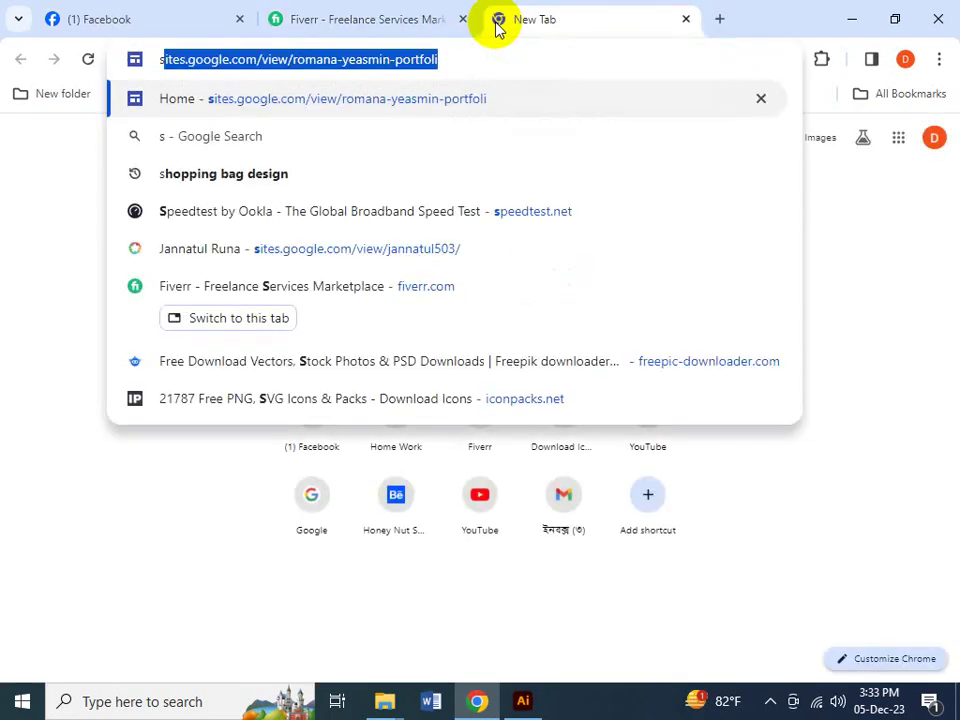
type("tarb")
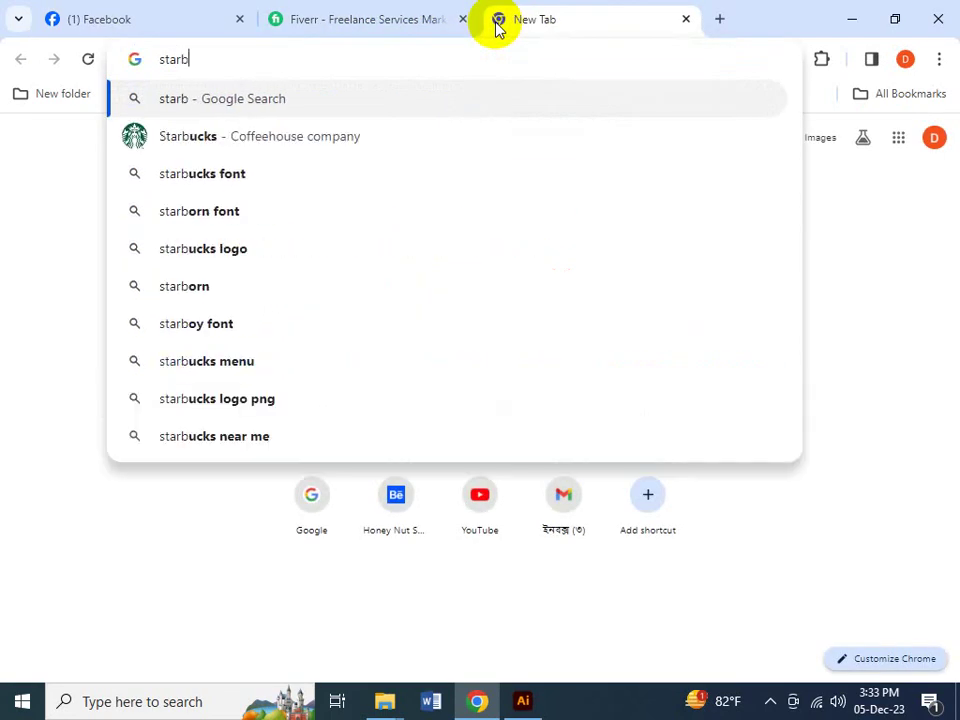
type("u")
key("Right")
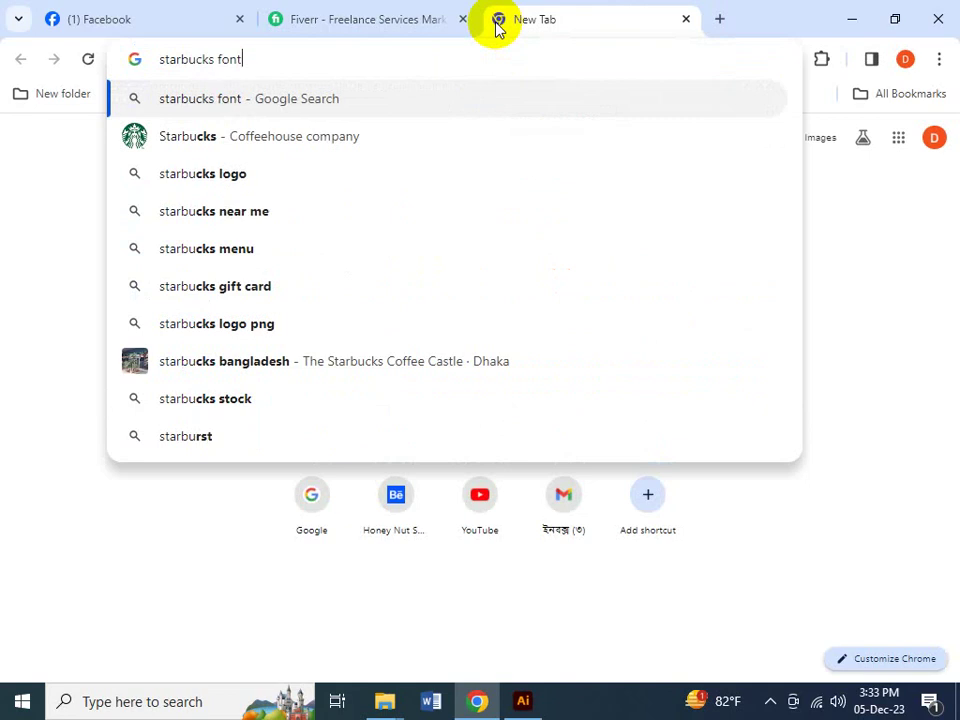
key("BackSpace")
key("BackSpace")
key("BackSpace")
key("BackSpace")
key("BackSpace")
key("BackSpace")
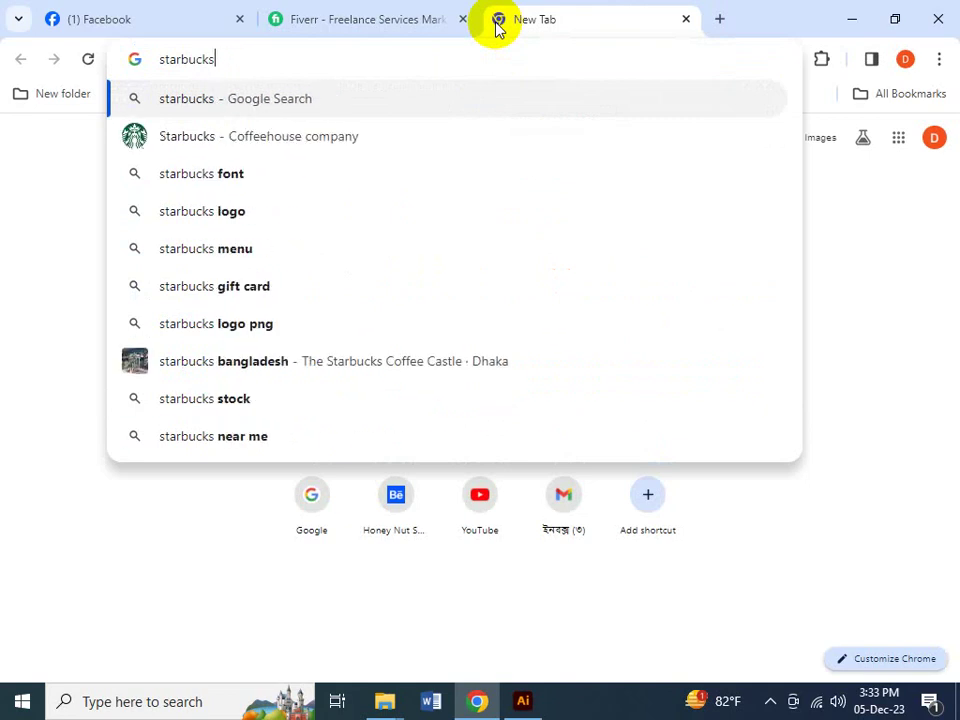
key("Return")
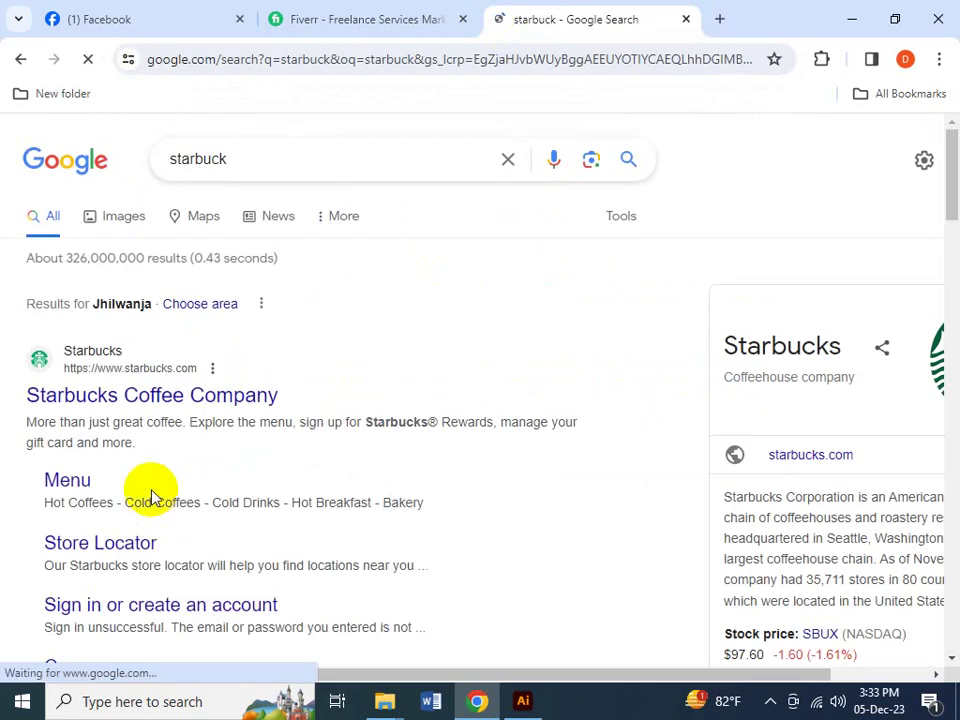
- Examine the Starbucks logo and company details in the search results and compare the logo with Facebook's Emblem image
key("ctrl+minus")
key("ctrl+minus")
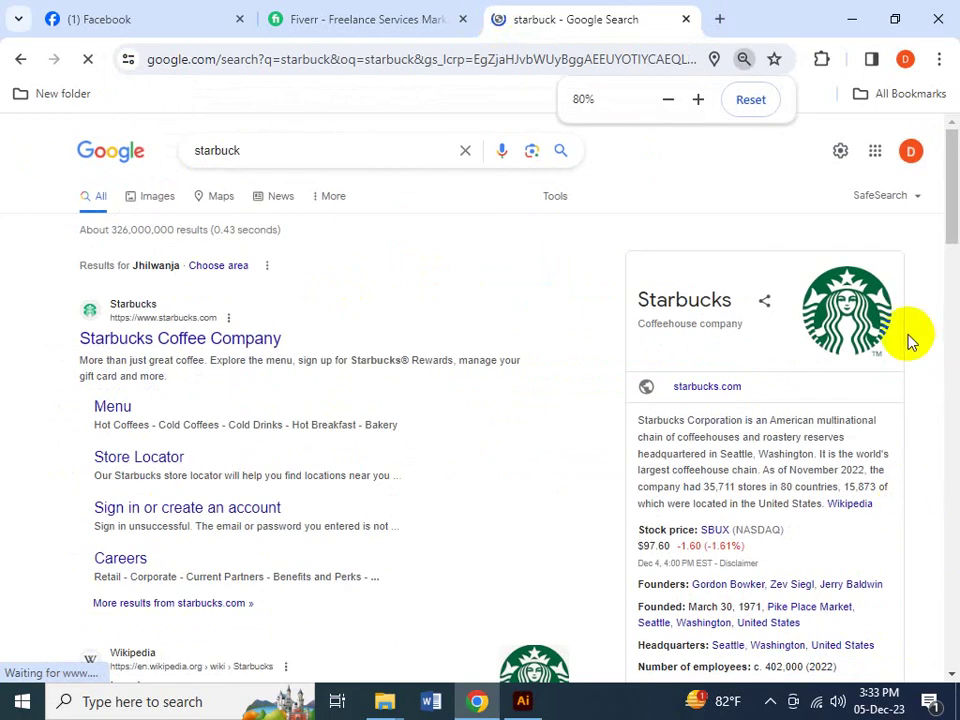
key("ctrl+plus")
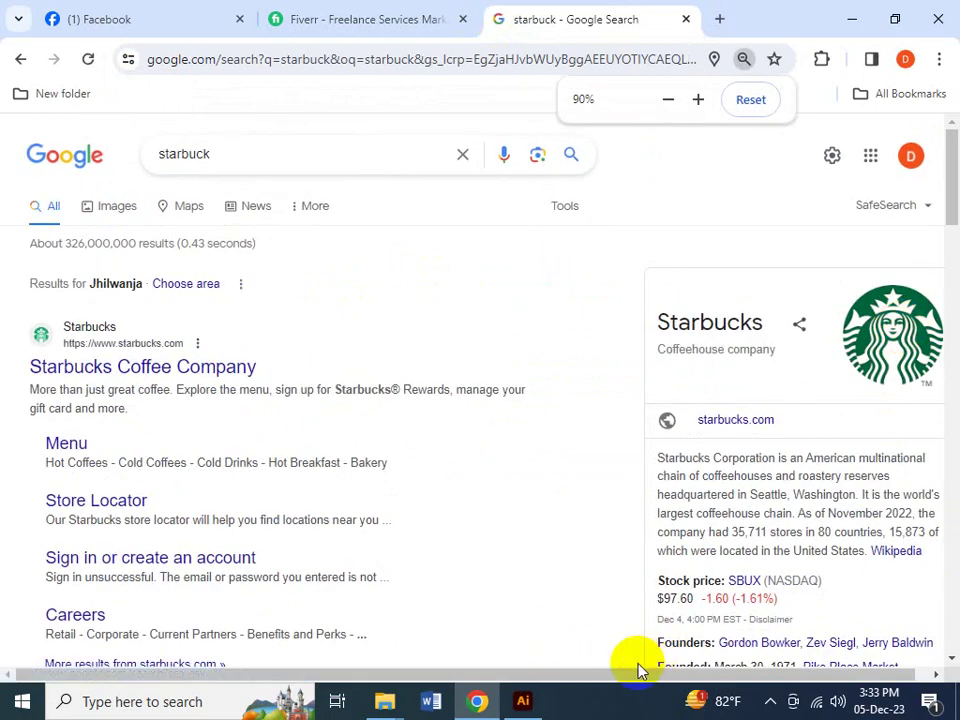
left_click_drag(546, 672, 628, 690)
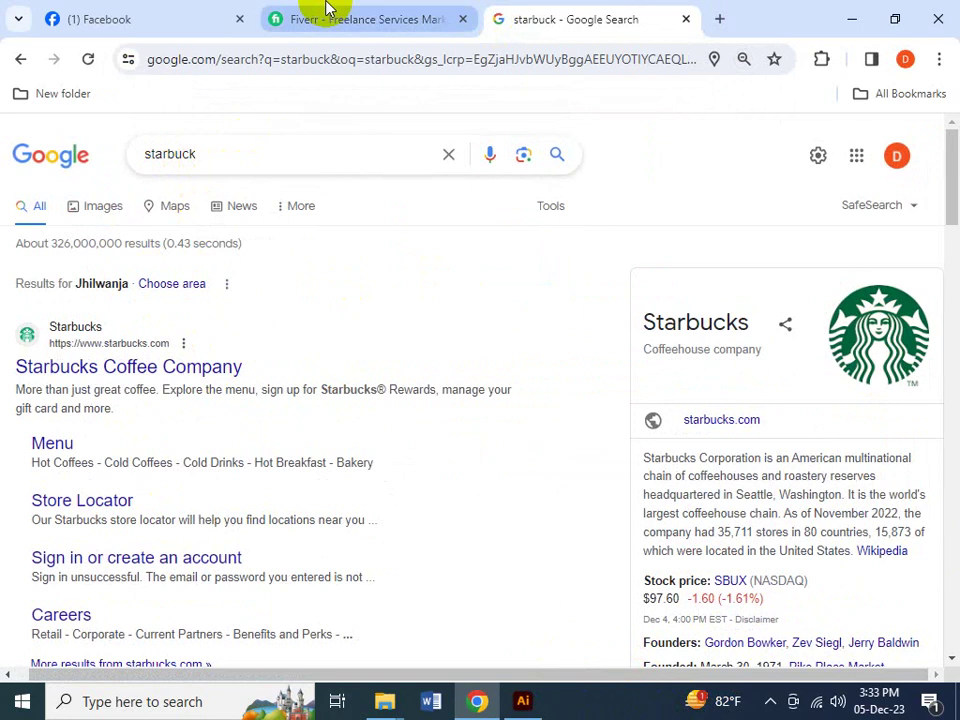
left_click(153, 14)
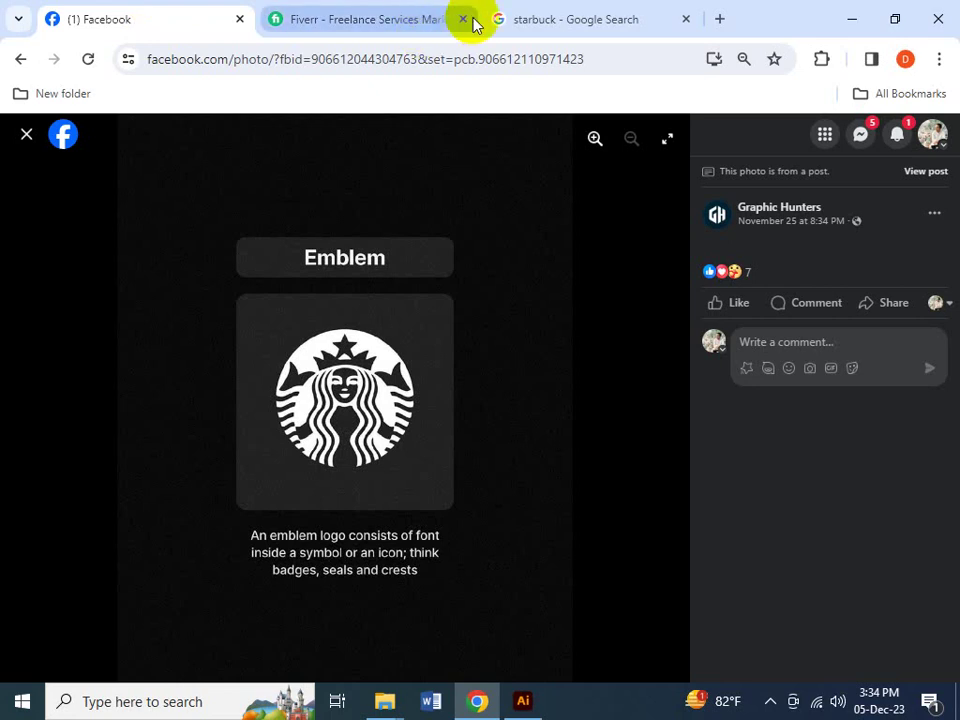
left_click(568, 19)
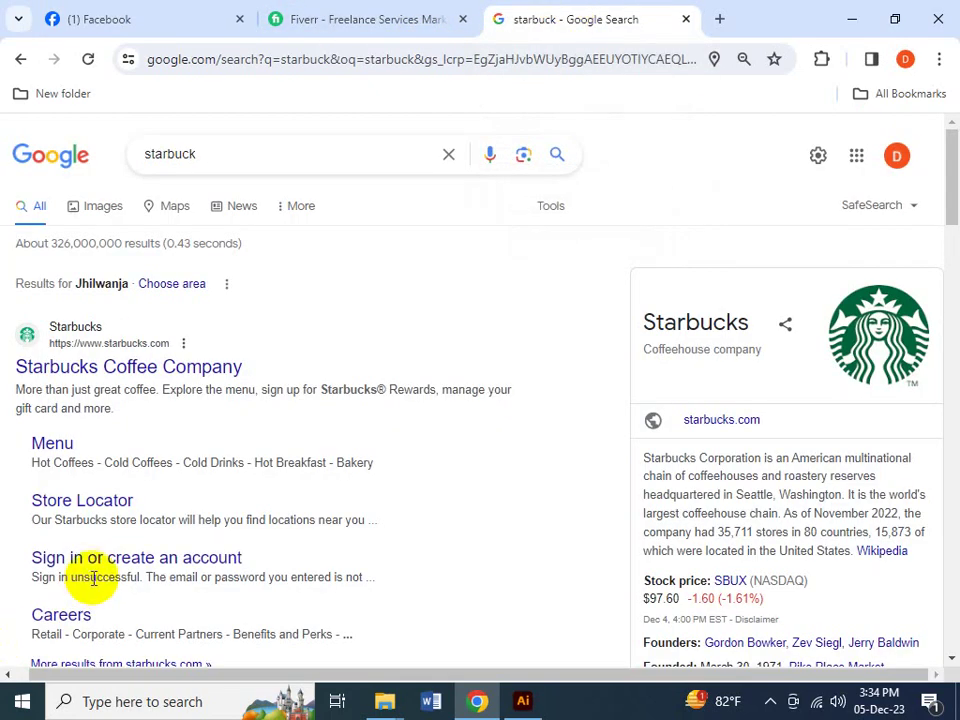
key("ctrl+plus")
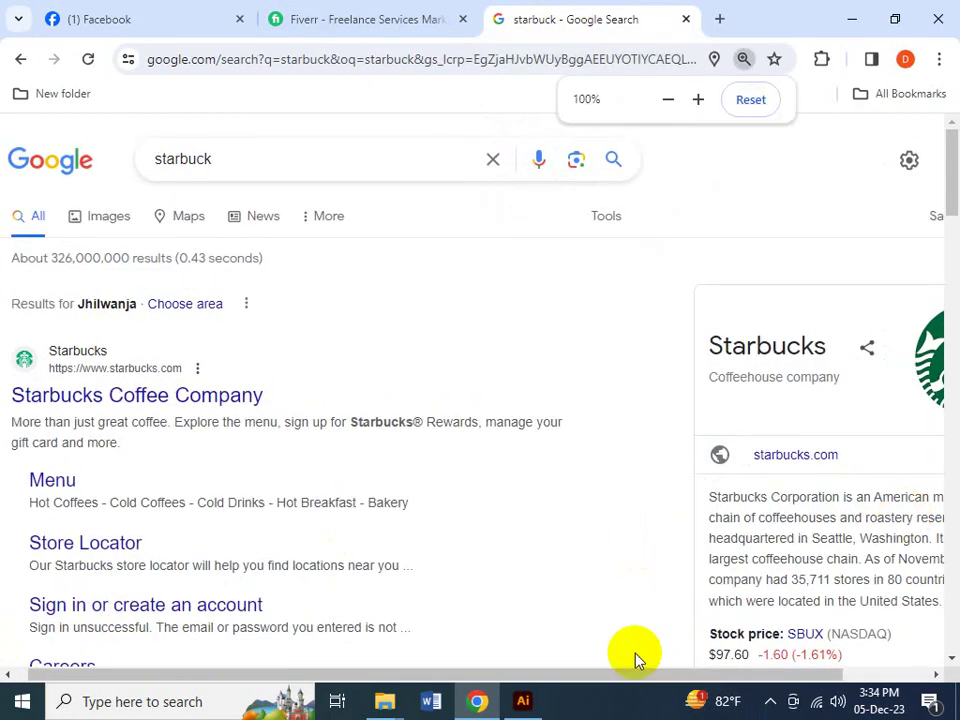
left_click_drag(349, 681, 437, 681)
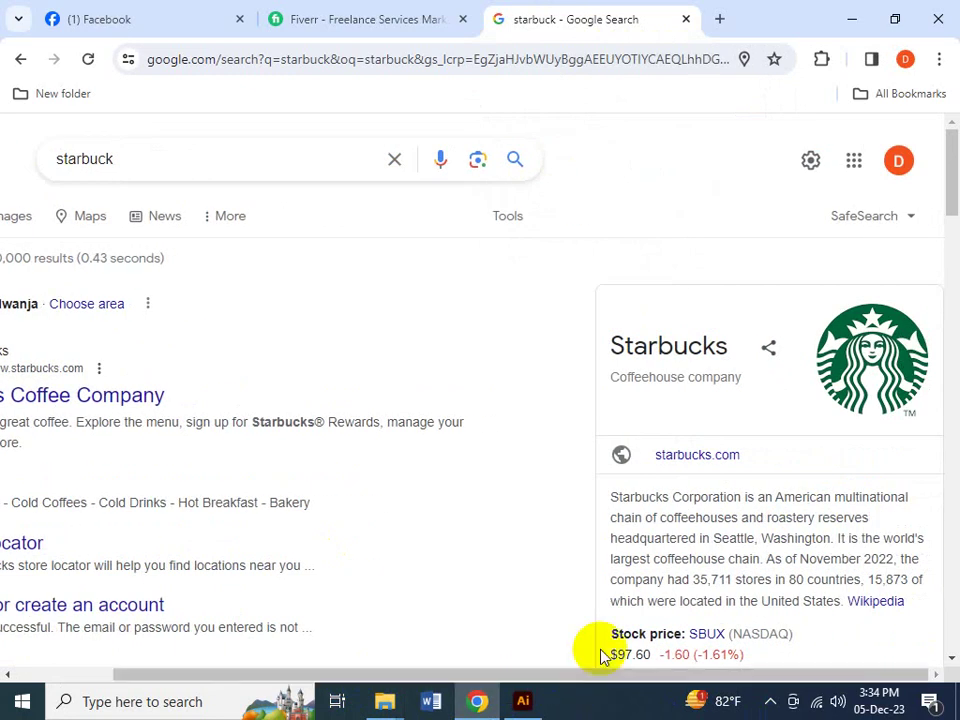
scroll(670, 598, "down", 2)
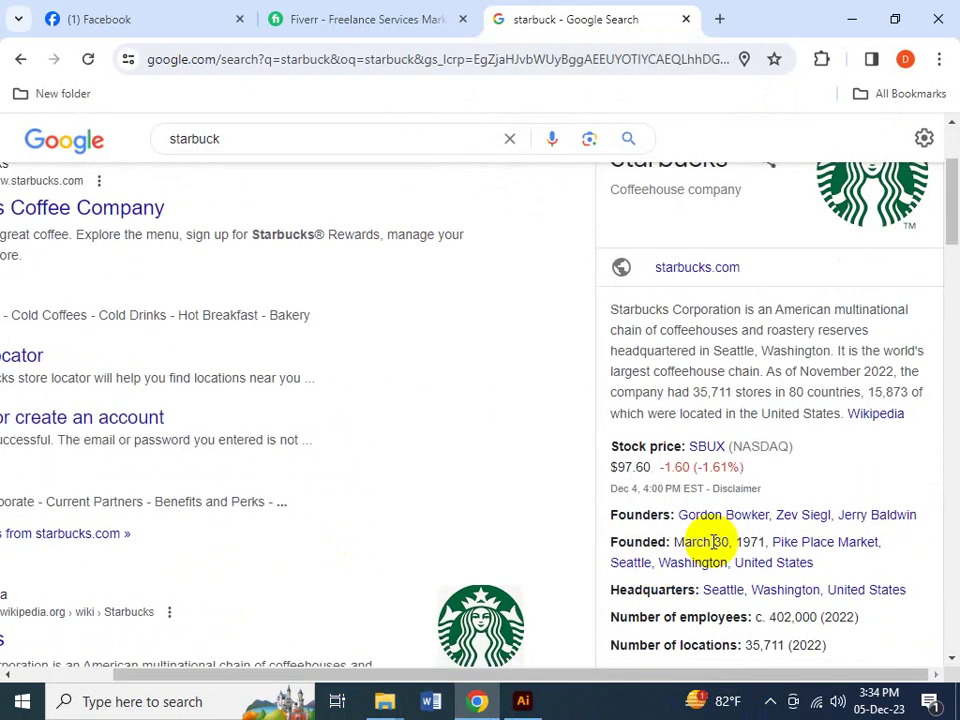
- Open the Starbucks Wikipedia article from the company summary and switch it to the Bengali (বাংলা) version
left_click(887, 416)
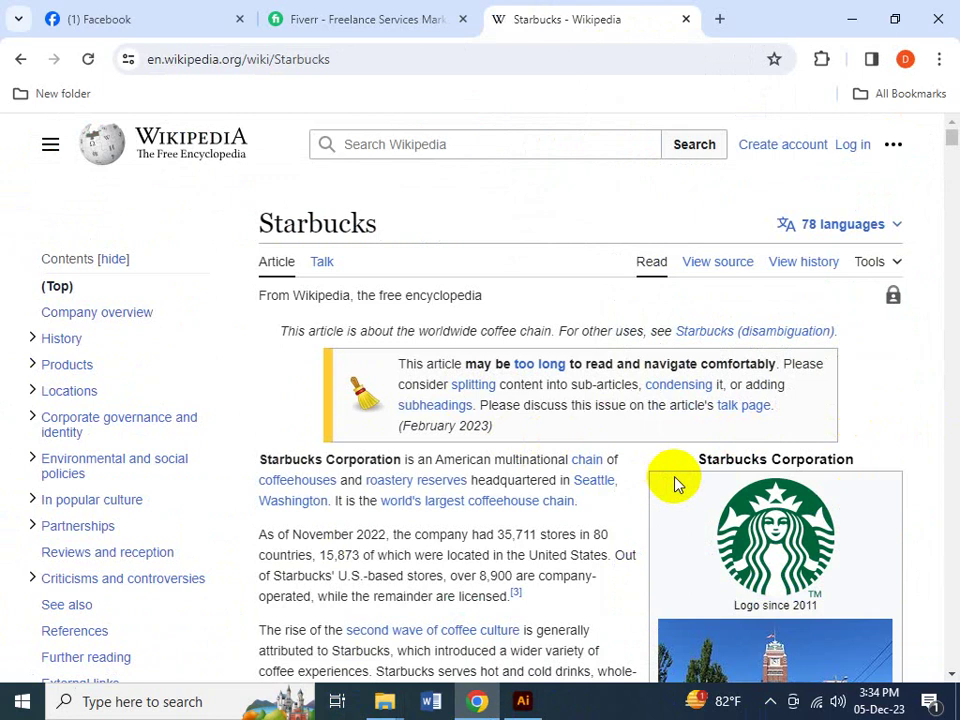
scroll(675, 483, "down", 1)
scroll(675, 483, "up", 1)
left_click(876, 232)
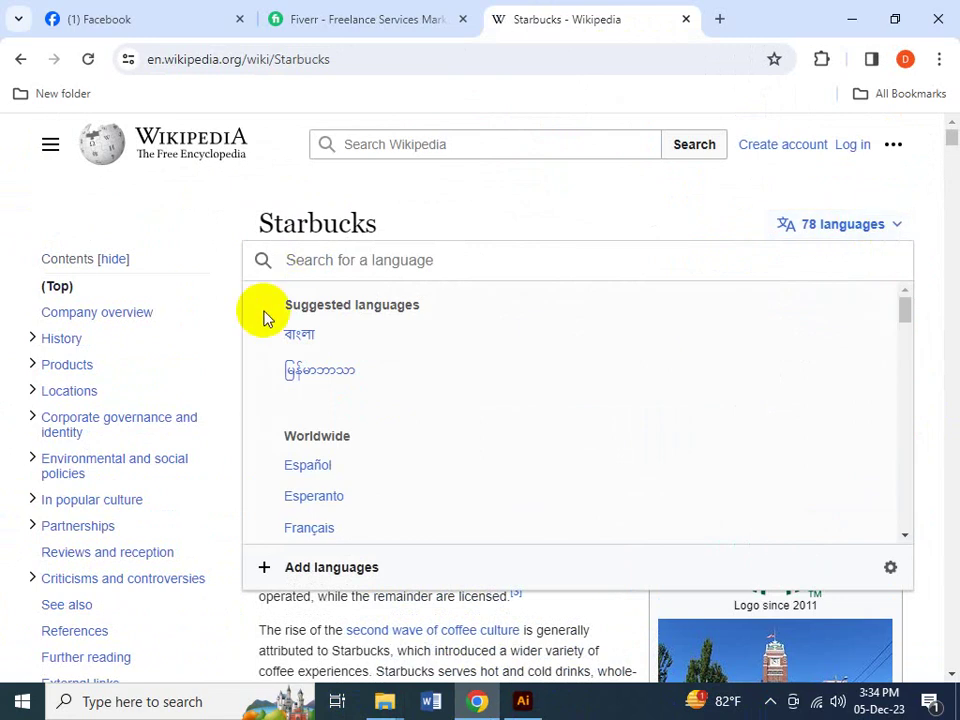
left_click(292, 343)
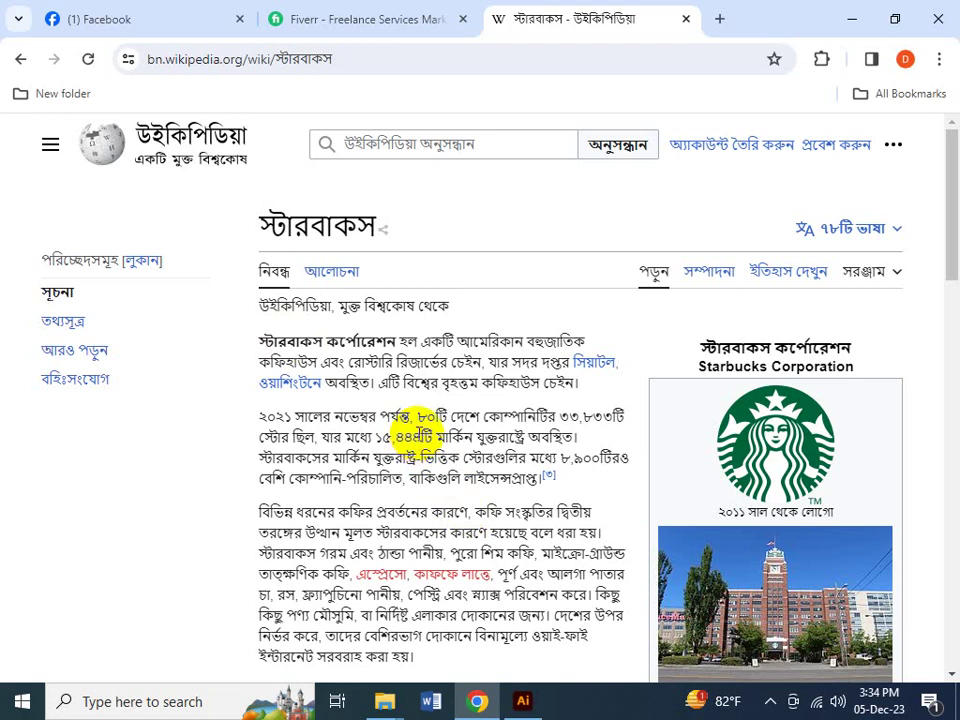
- Read through the Bengali Starbucks article, examining the company description, the logo and the headquarters information
scroll(945, 497, "down", 3)
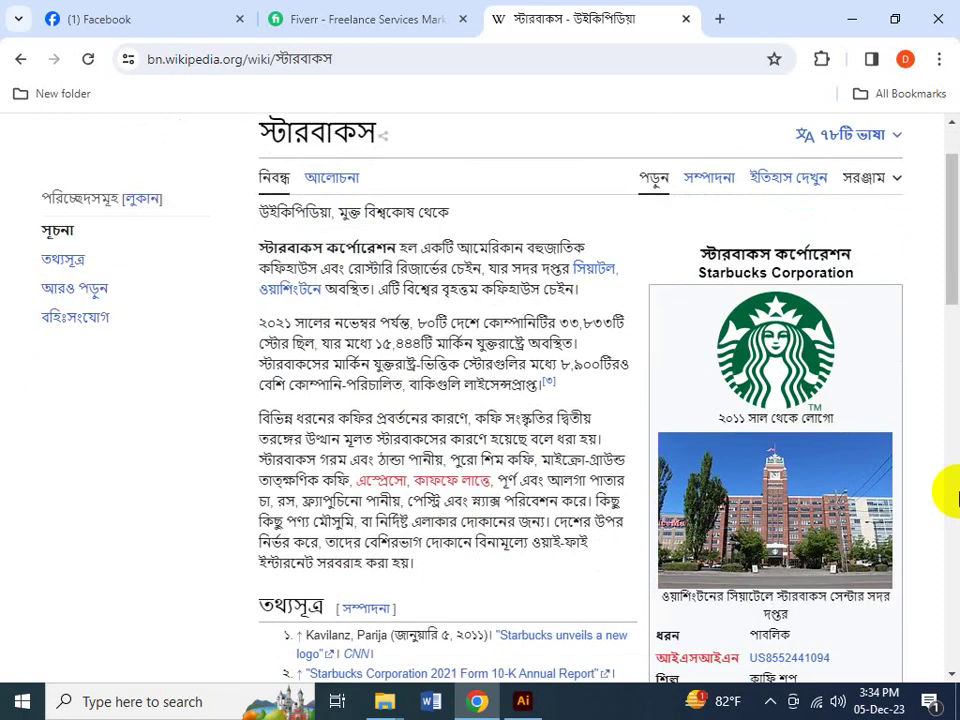
scroll(907, 481, "down", 1)
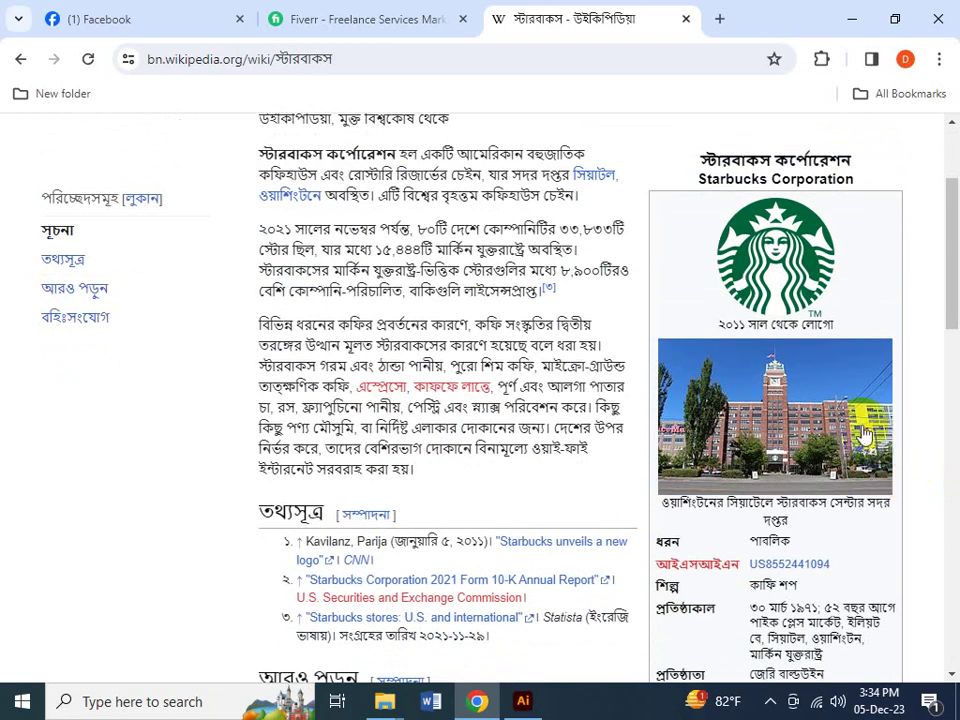
key("ctrl+plus")
key("ctrl+plus")
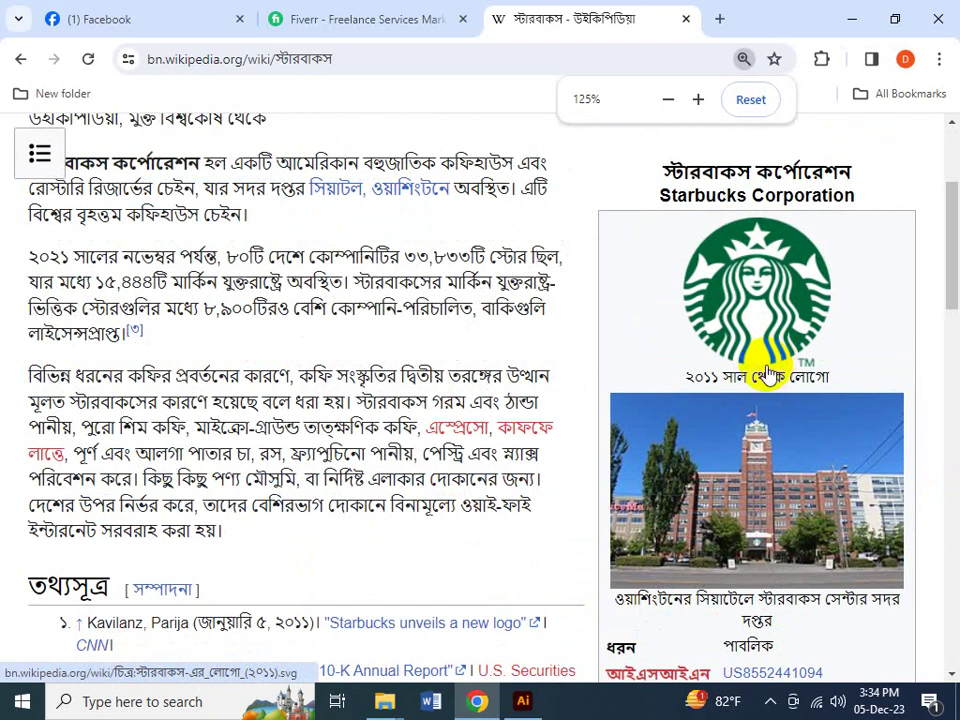
scroll(214, 503, "up", 2)
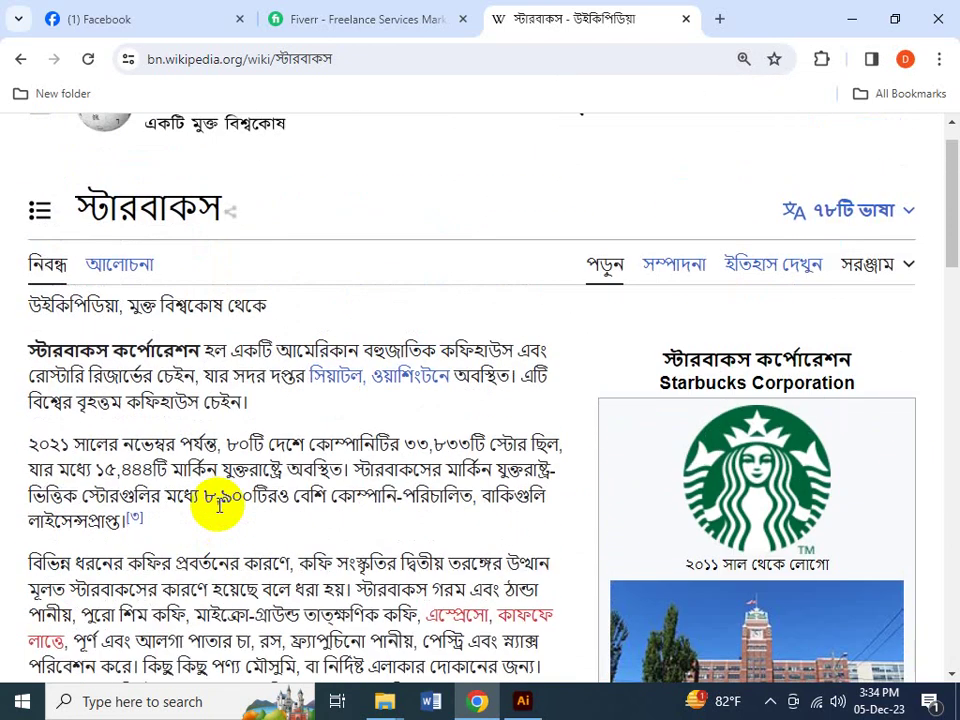
scroll(229, 400, "down", 1)
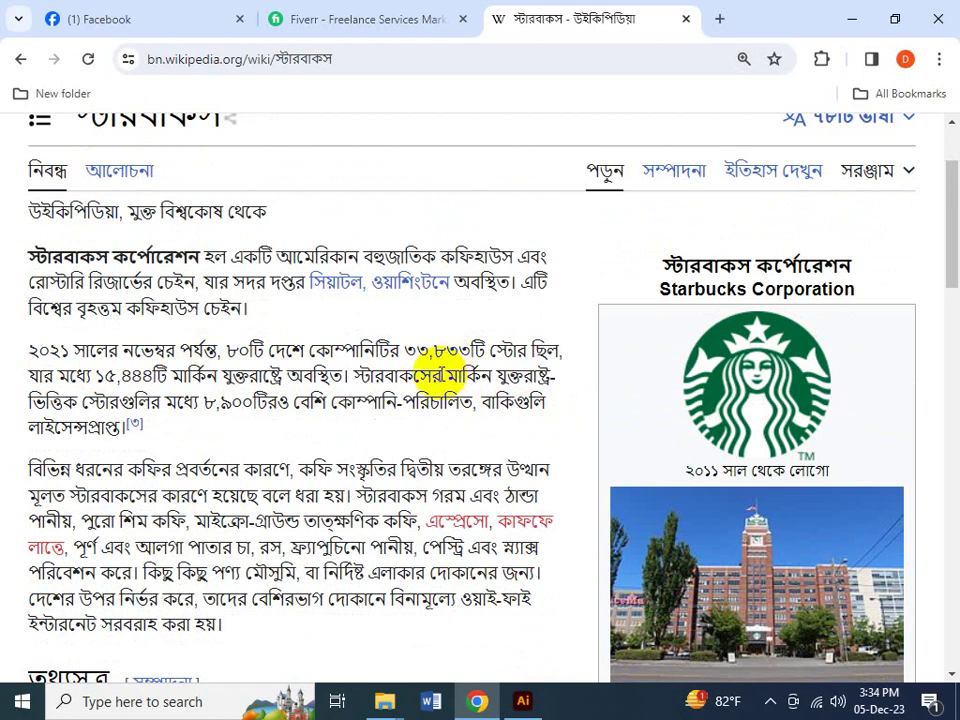
scroll(257, 396, "down", 1)
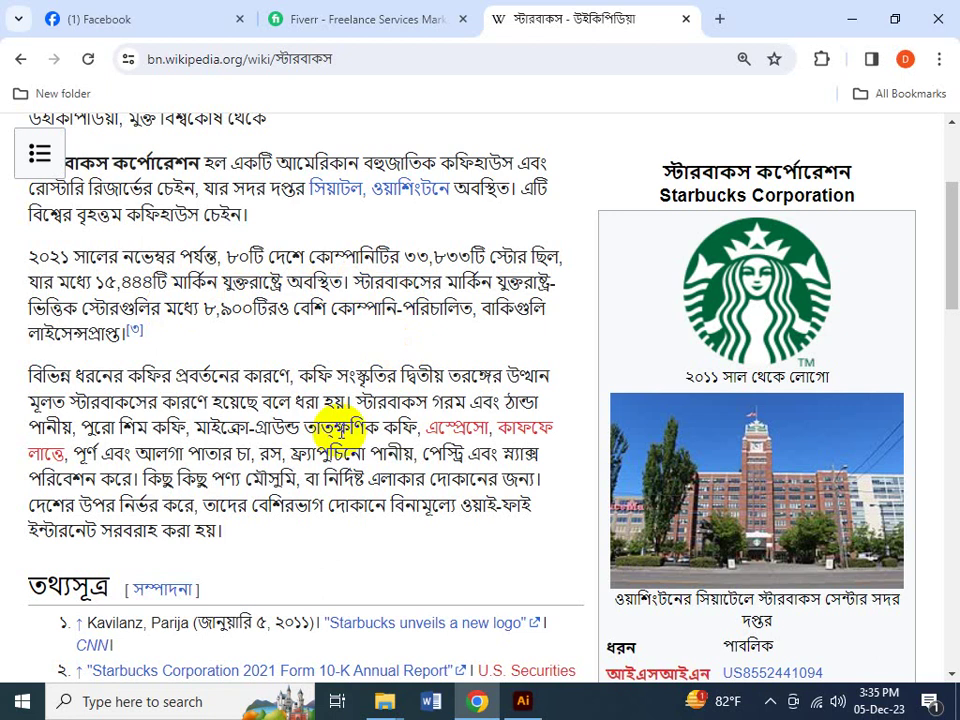
scroll(290, 440, "down", 1)
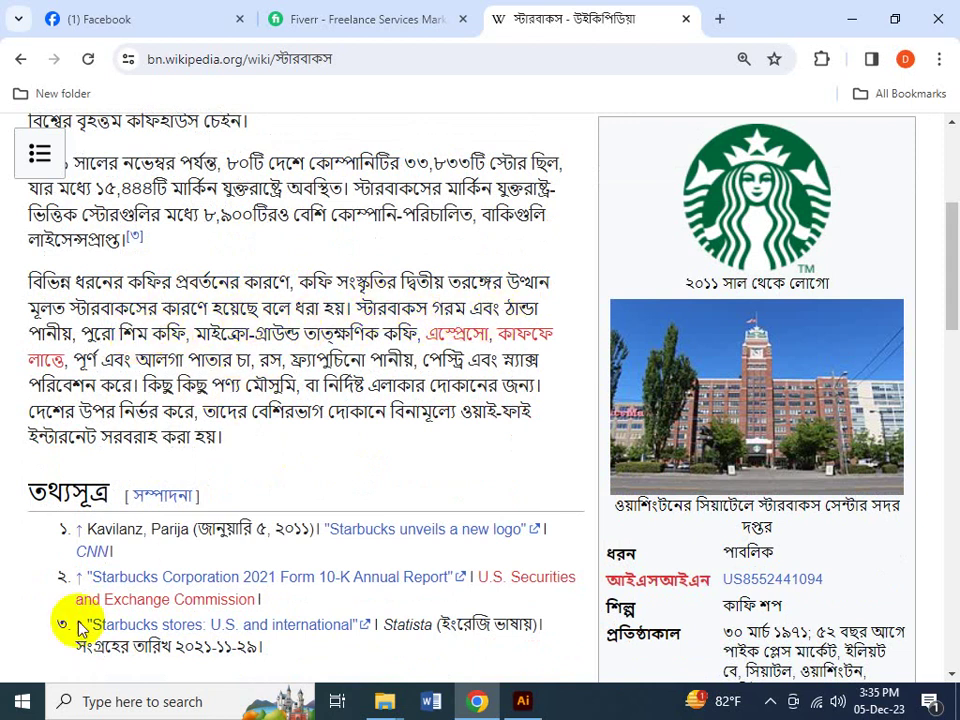
scroll(350, 505, "down", 3)
scroll(355, 507, "down", 10)
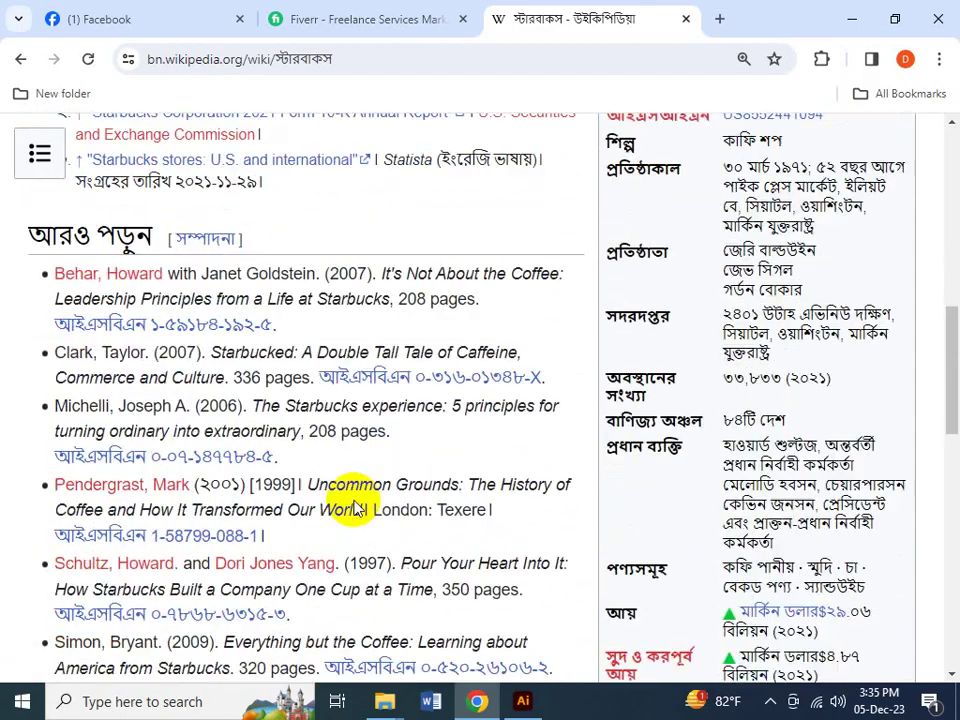
scroll(352, 500, "down", 3)
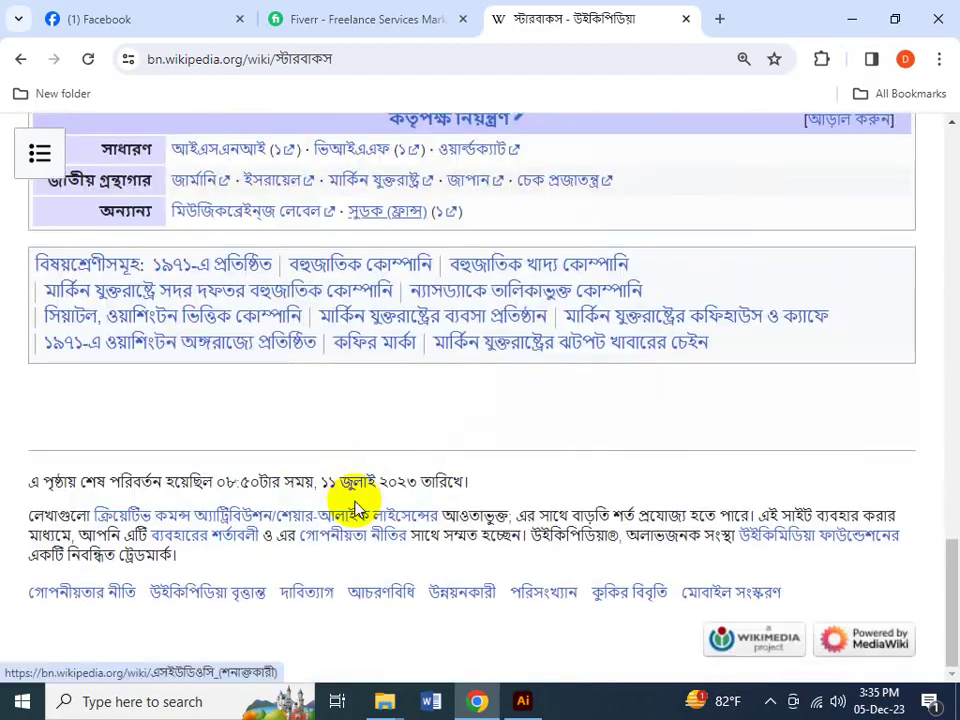
scroll(345, 578, "up", 20)
scroll(350, 570, "up", 3)
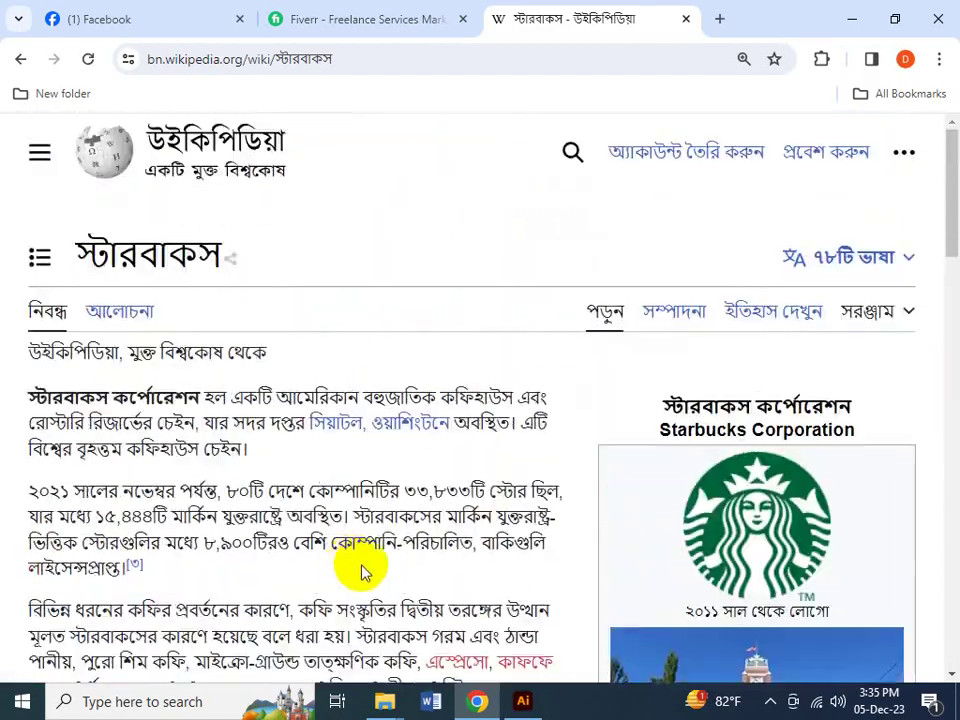
- Return to the Google results for Starbucks and search for "starbuck logo meaning"
left_click(20, 60)
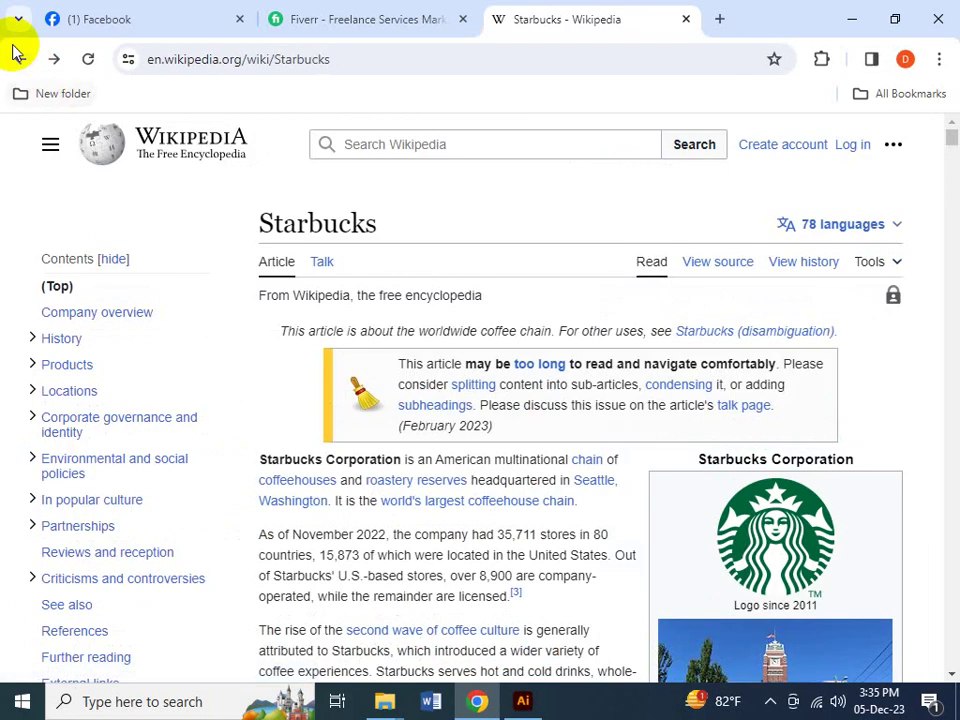
left_click(20, 60)
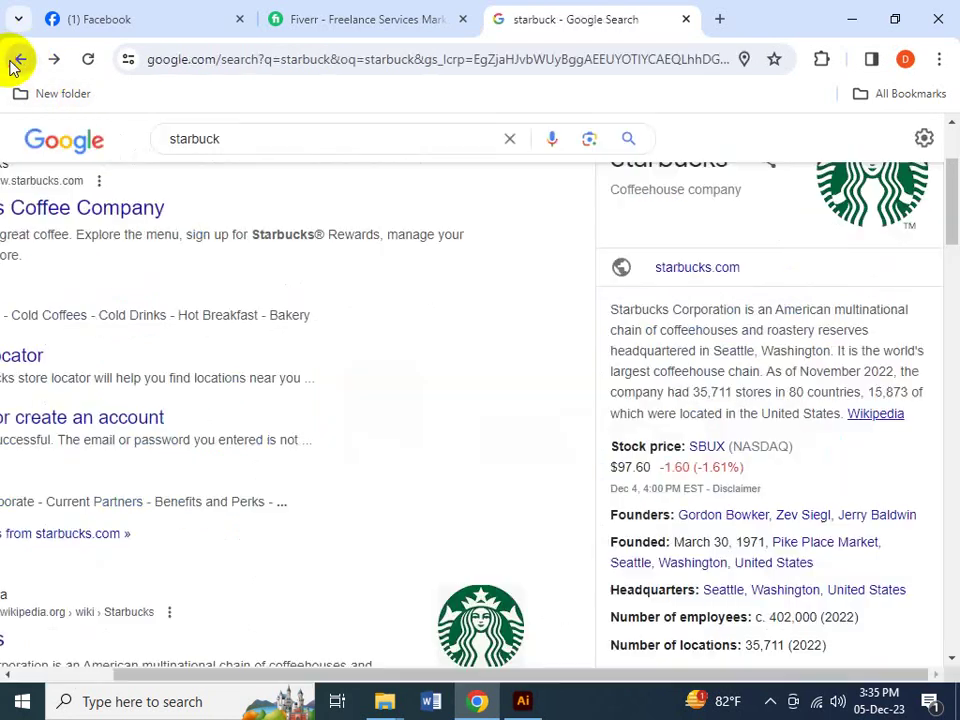
left_click(283, 138)
type("logo meaning")
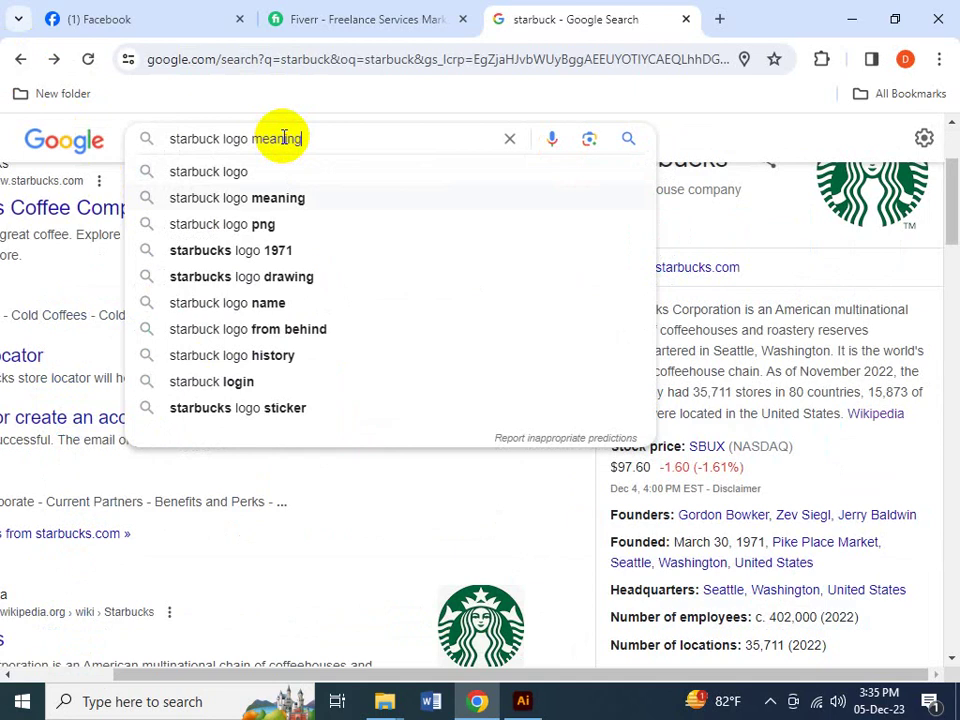
key("Return")
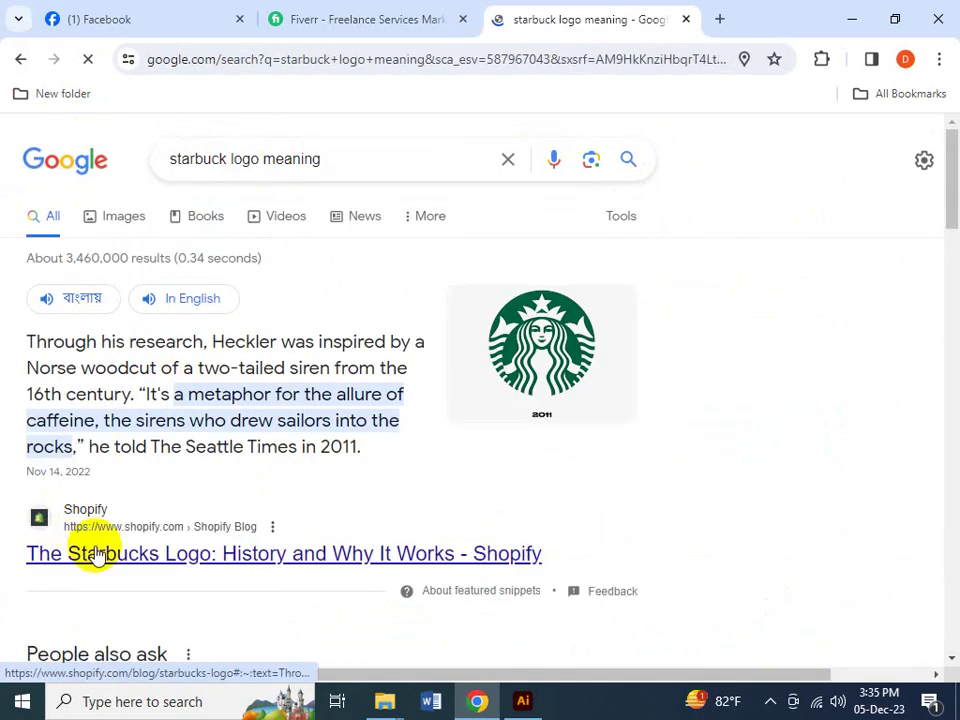
- Open Shopify's Starbucks logo history article, enlarge the page to 125% and read the section on the logo's meaning
left_click(95, 557)
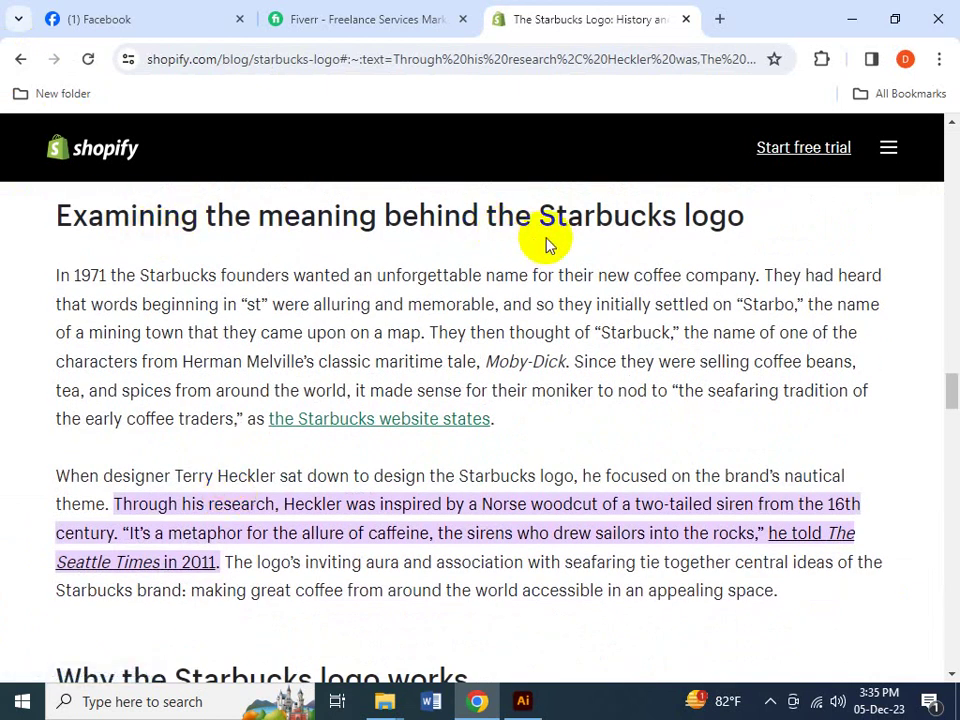
scroll(266, 488, "down", 1)
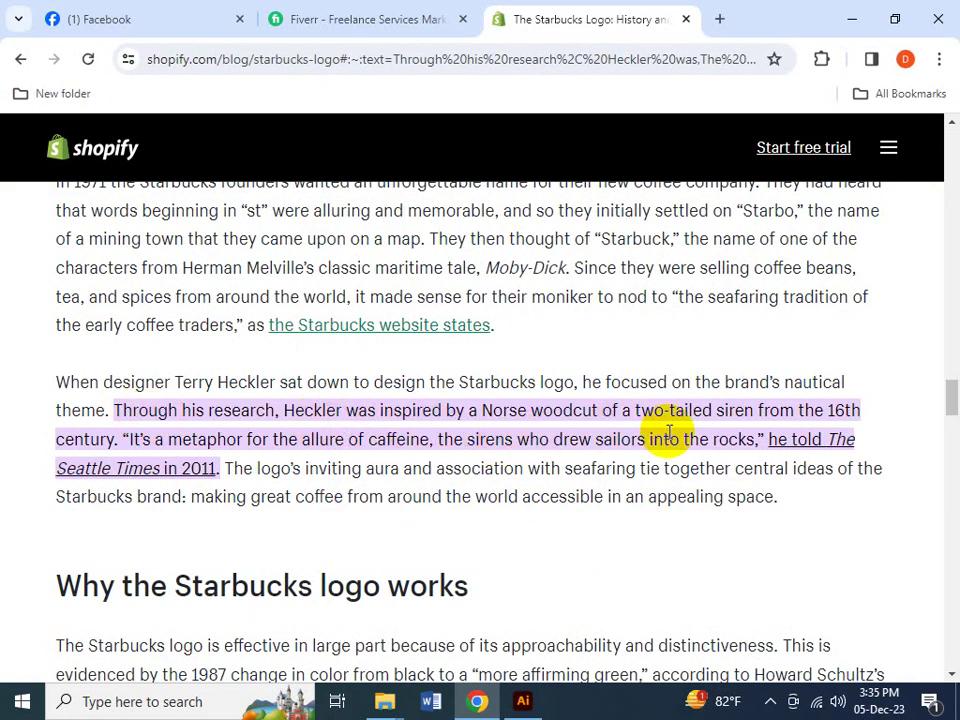
key("ctrl+plus")
key("ctrl+plus")
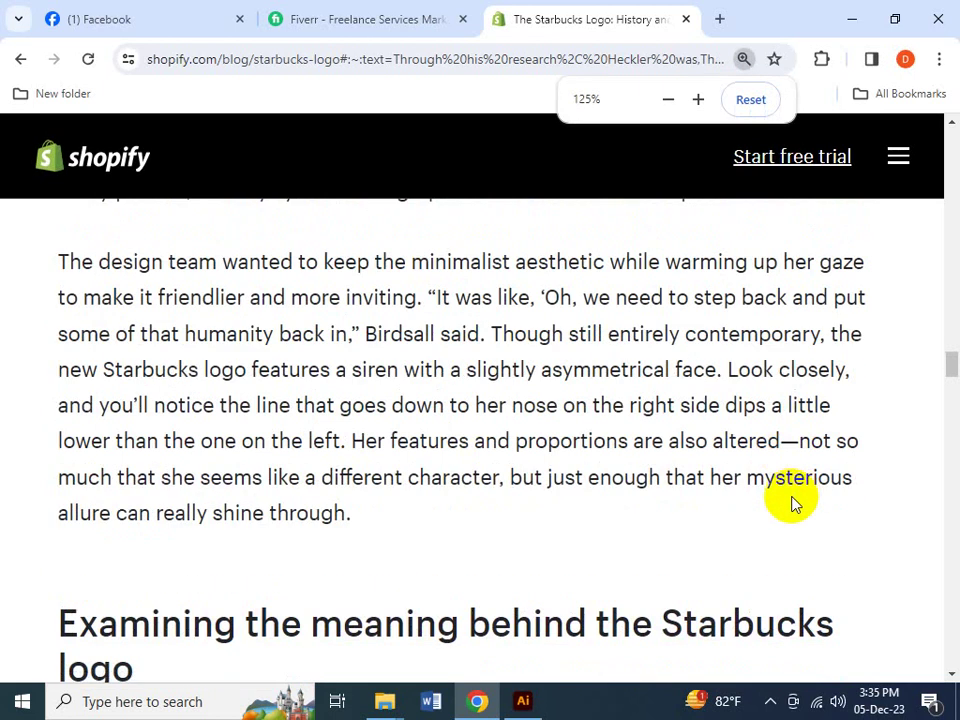
scroll(790, 503, "down", 3)
scroll(790, 500, "down", 2)
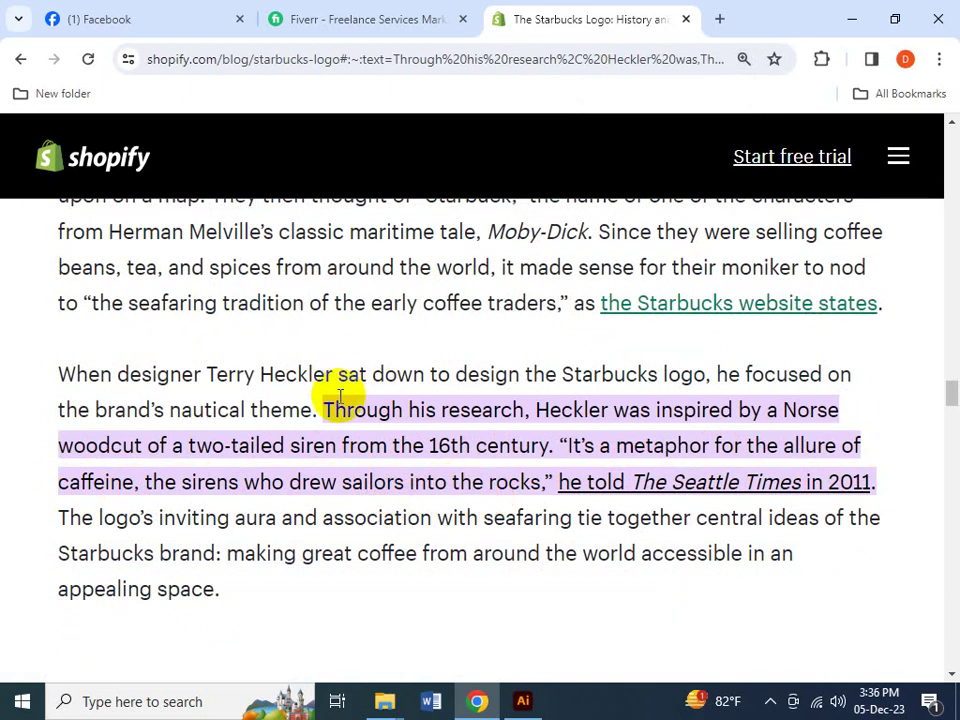
scroll(300, 450, "up", 5)
scroll(300, 470, "down", 1)
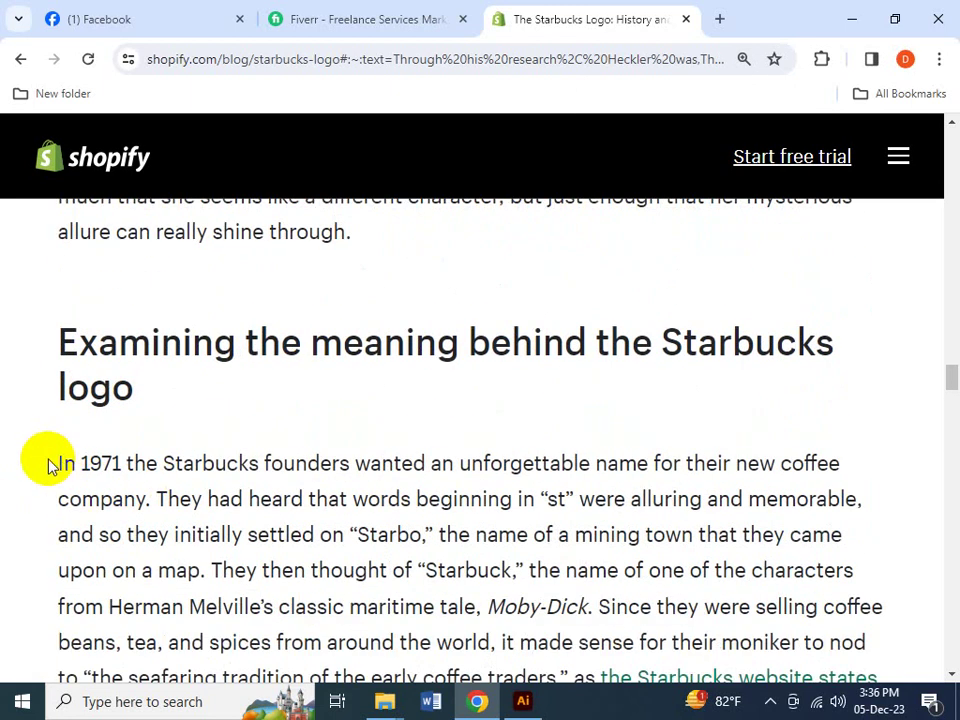
- Select and copy the article text from "In 1971 the Starbucks founders" through the end of the "Why the Starbucks logo works" section
left_click_drag(47, 460, 223, 583)
scroll(223, 583, "down", 10)
left_click_drag(352, 705, 458, 310)
scroll(456, 311, "up", 8)
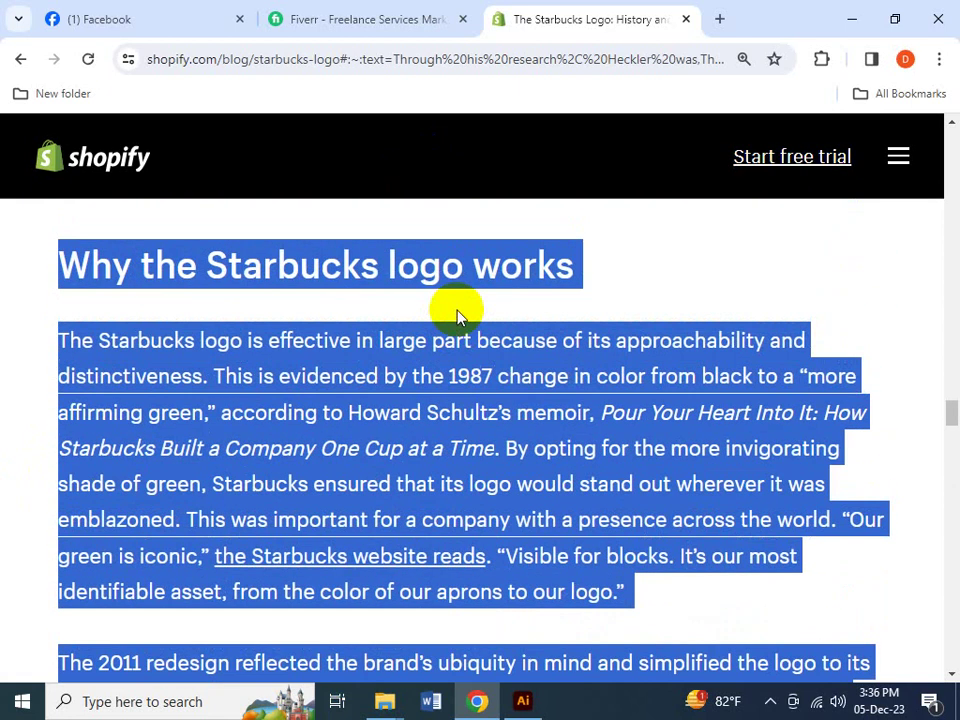
scroll(458, 310, "down", 3)
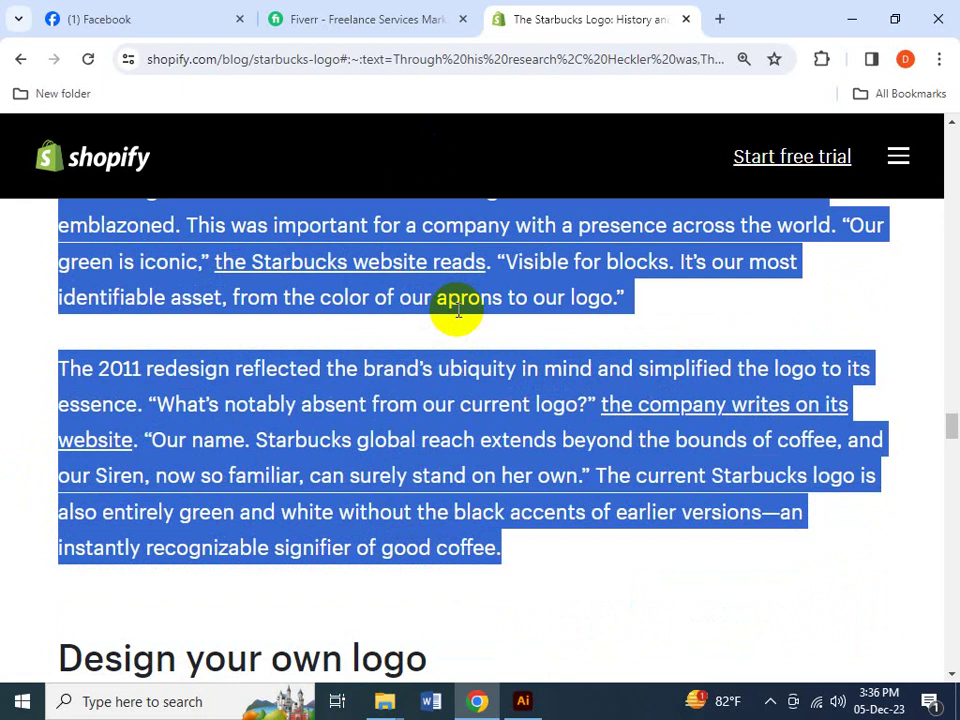
- Search for "google translate english to bengali" in a new browser tab and paste the copied Starbucks text for translation into Bangla
left_click(720, 20)
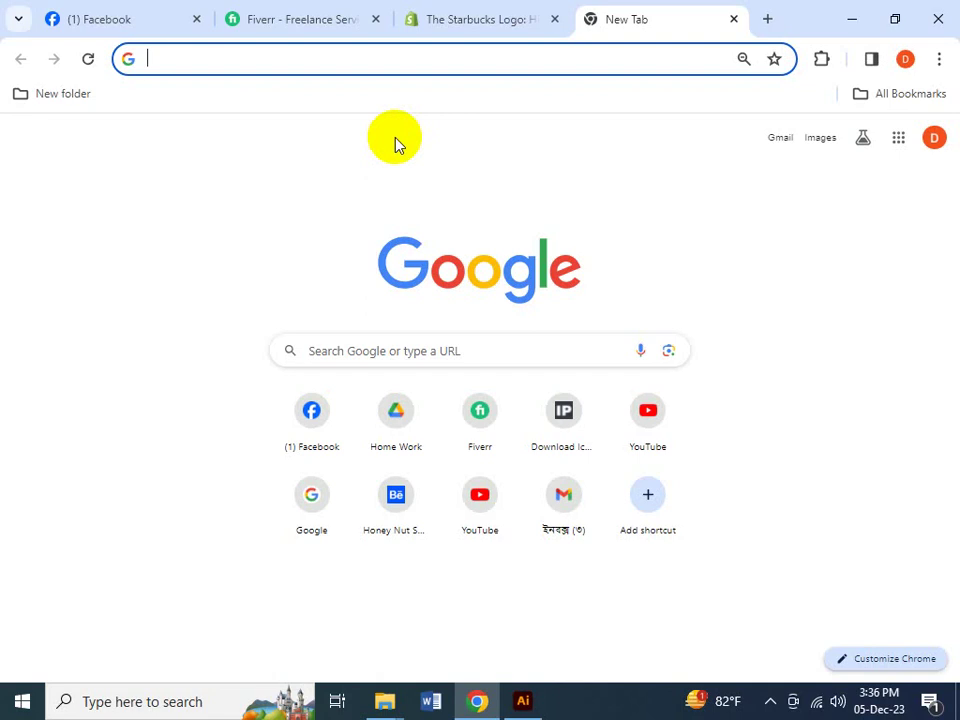
type("google.com")
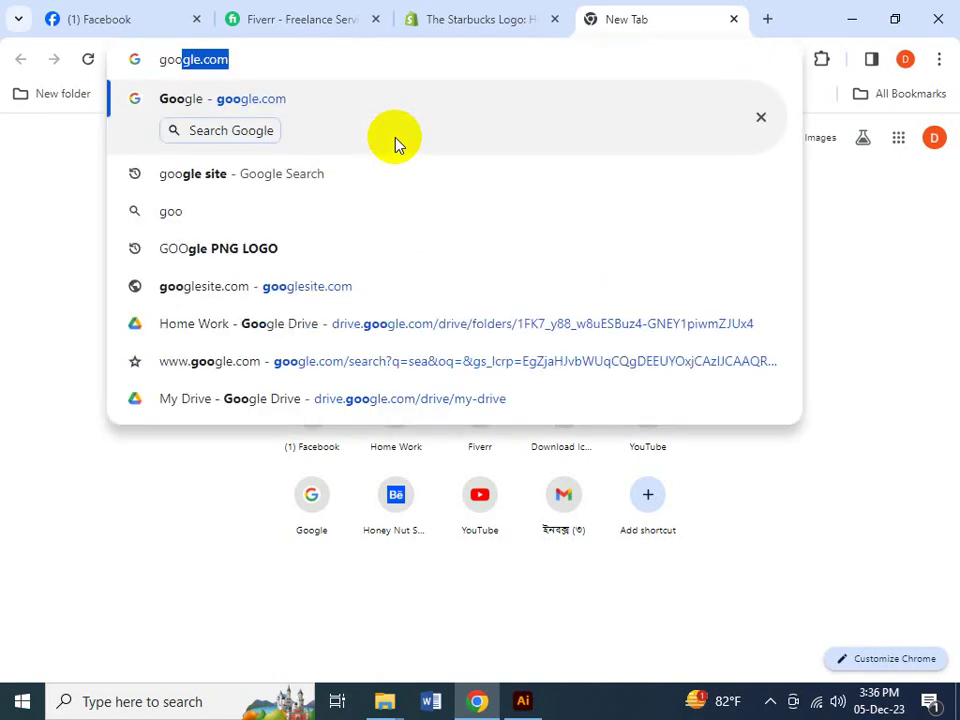
key("BackSpace")
key("BackSpace")
key("BackSpace")
key("BackSpace")
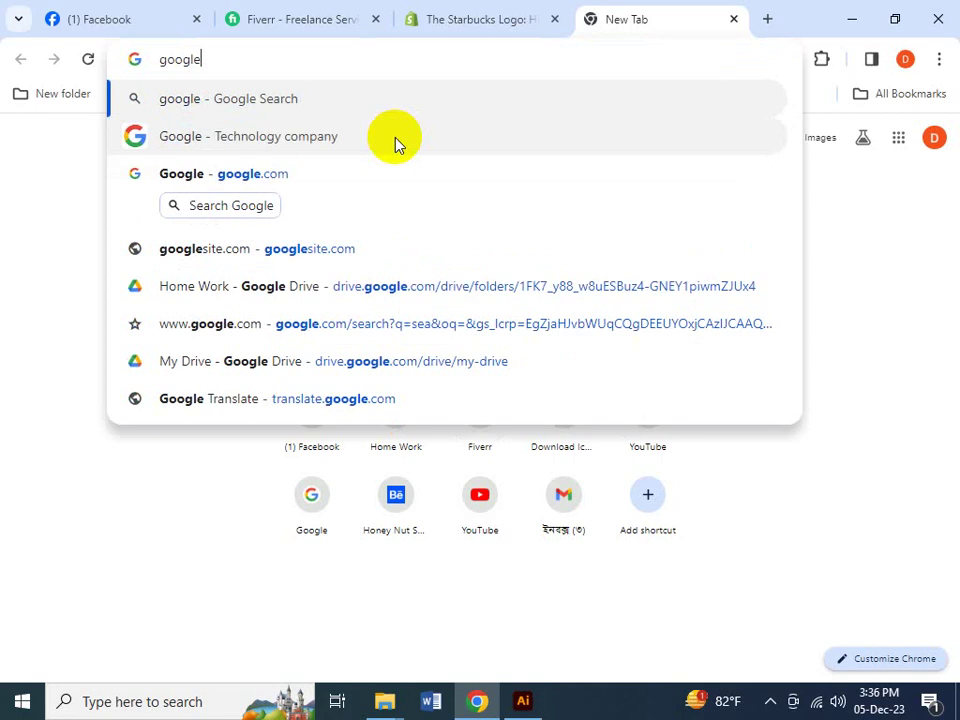
type("tra")
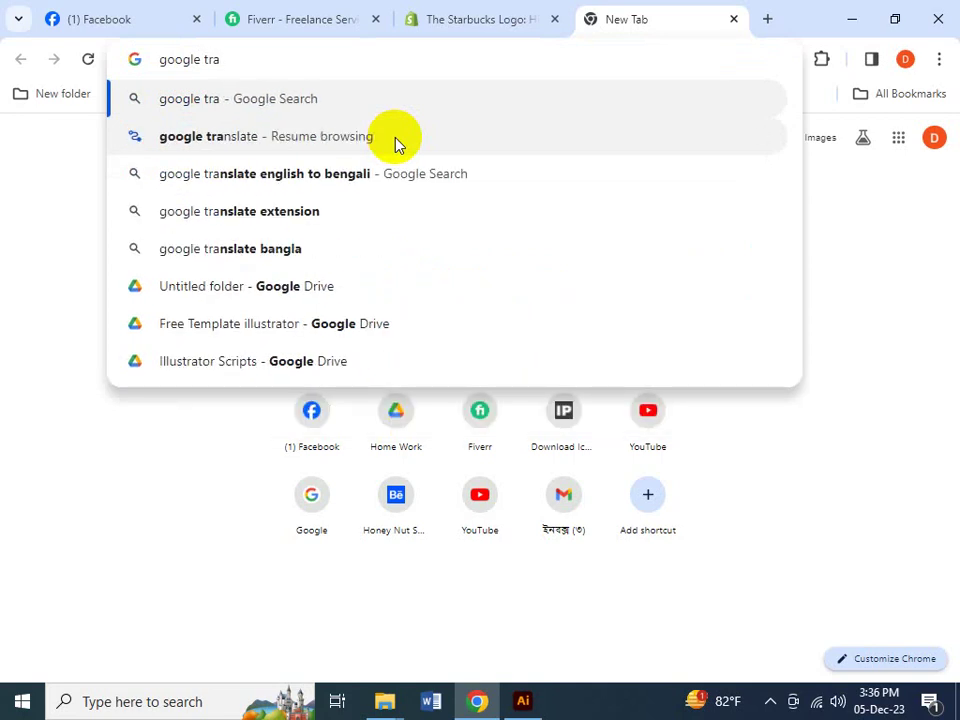
key("Down")
key("Down")
key("Return")
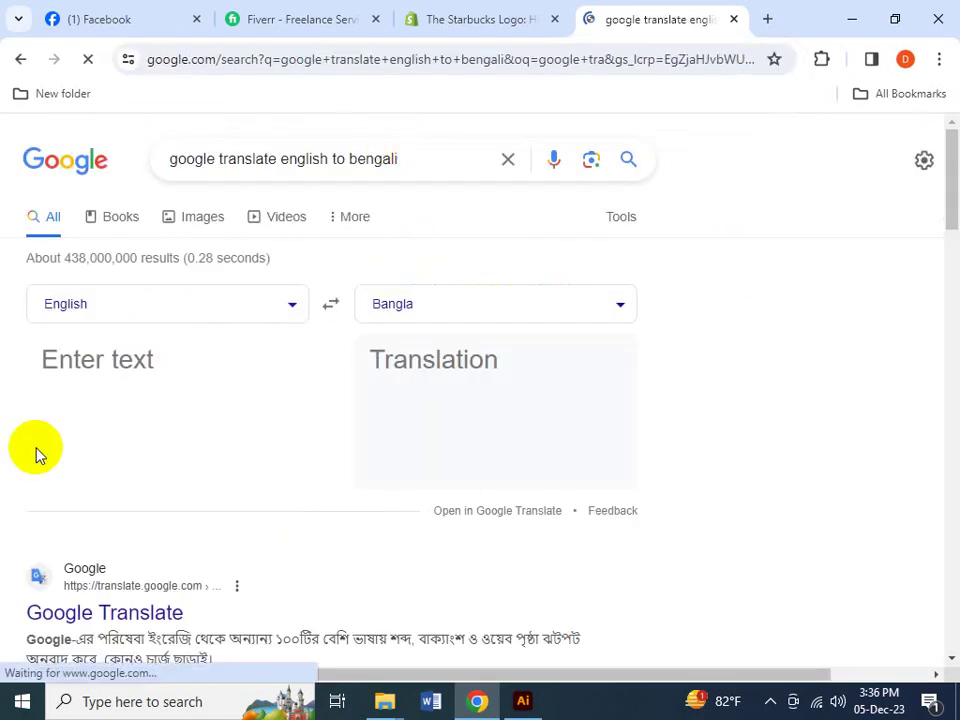
left_click(111, 364)
key("ctrl+v")
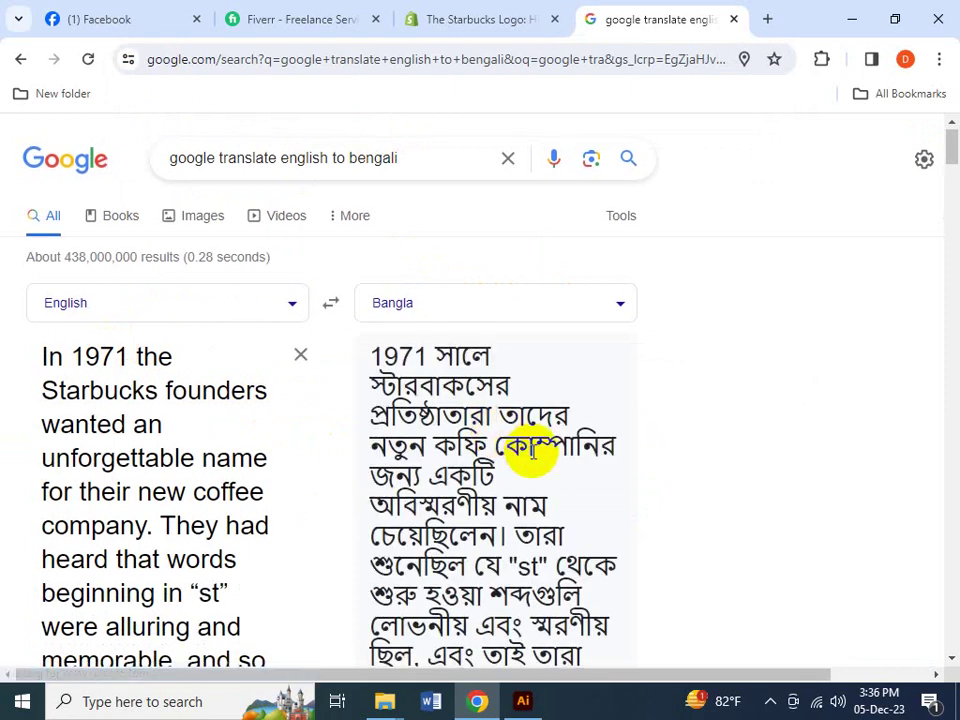
- Read through the Bangla translation, examining the origin of the Starbucks name and the designer's inspiration for the logo
scroll(535, 448, "down", 1)
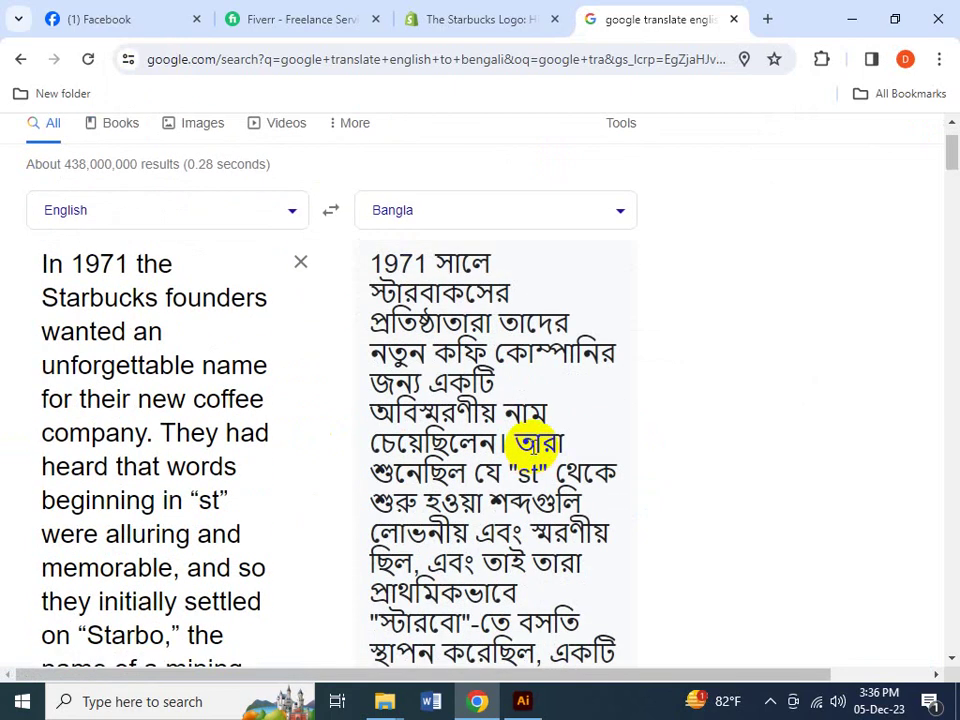
scroll(535, 448, "down", 1)
scroll(529, 432, "down", 1)
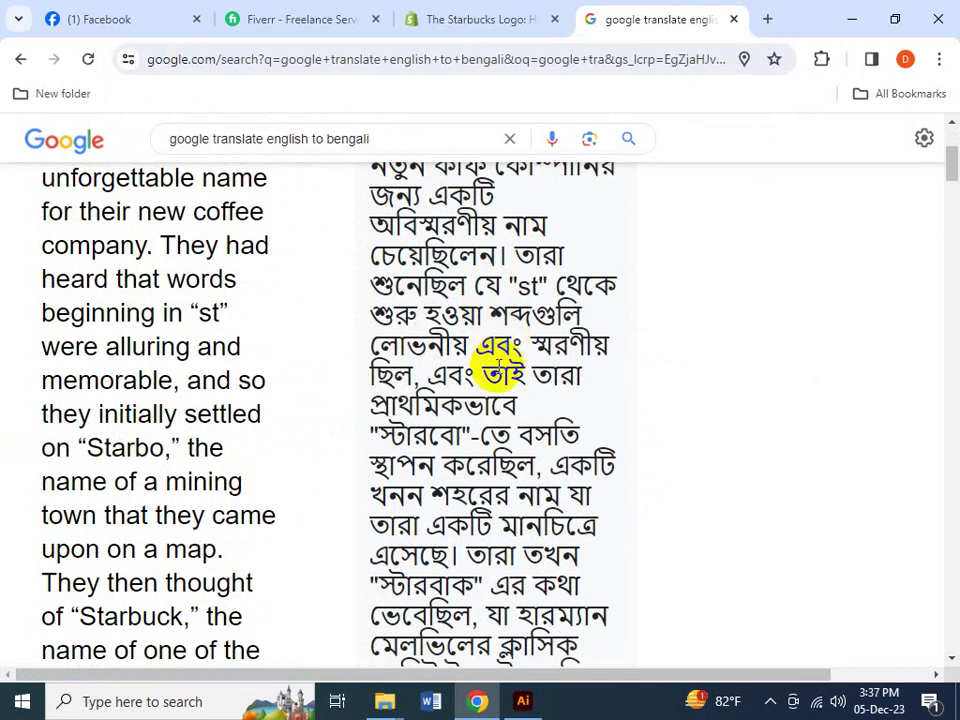
scroll(497, 366, "down", 1)
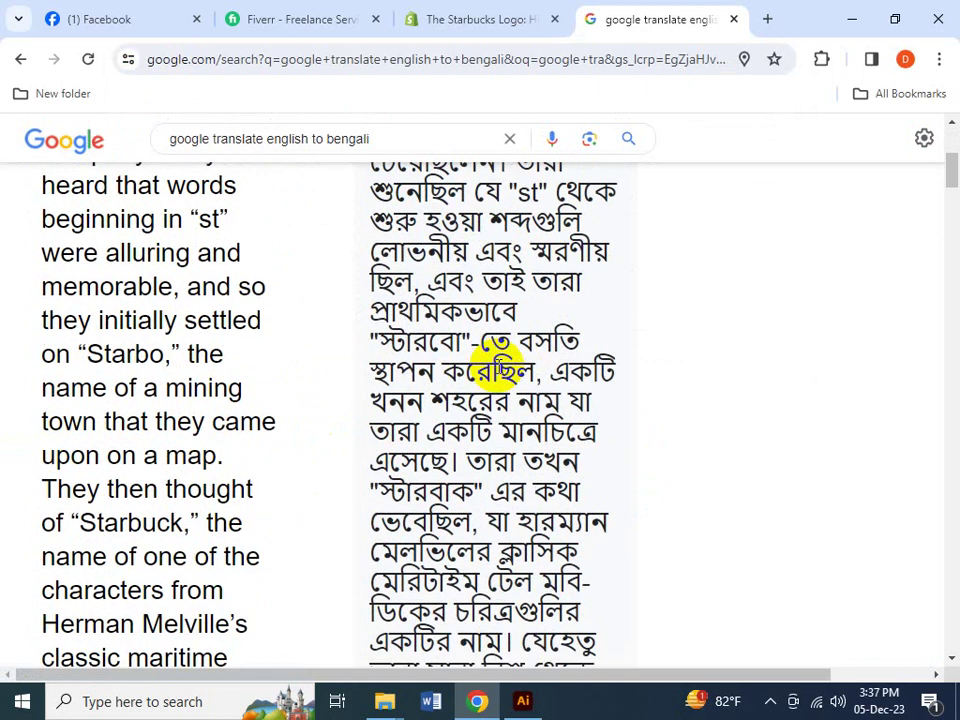
scroll(485, 395, "down", 1)
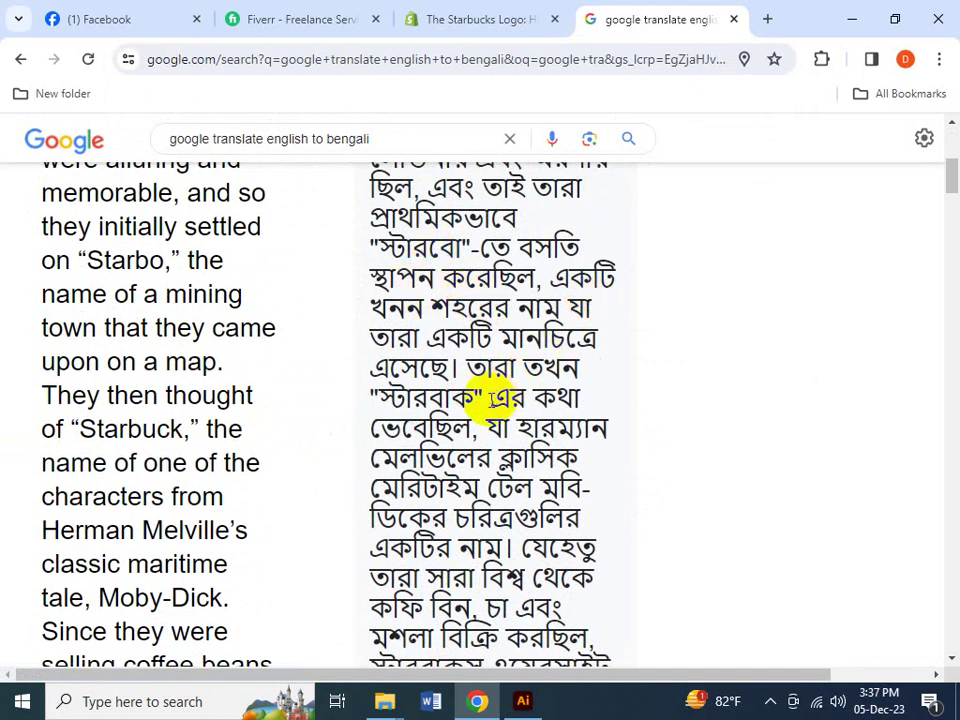
scroll(420, 400, "down", 1)
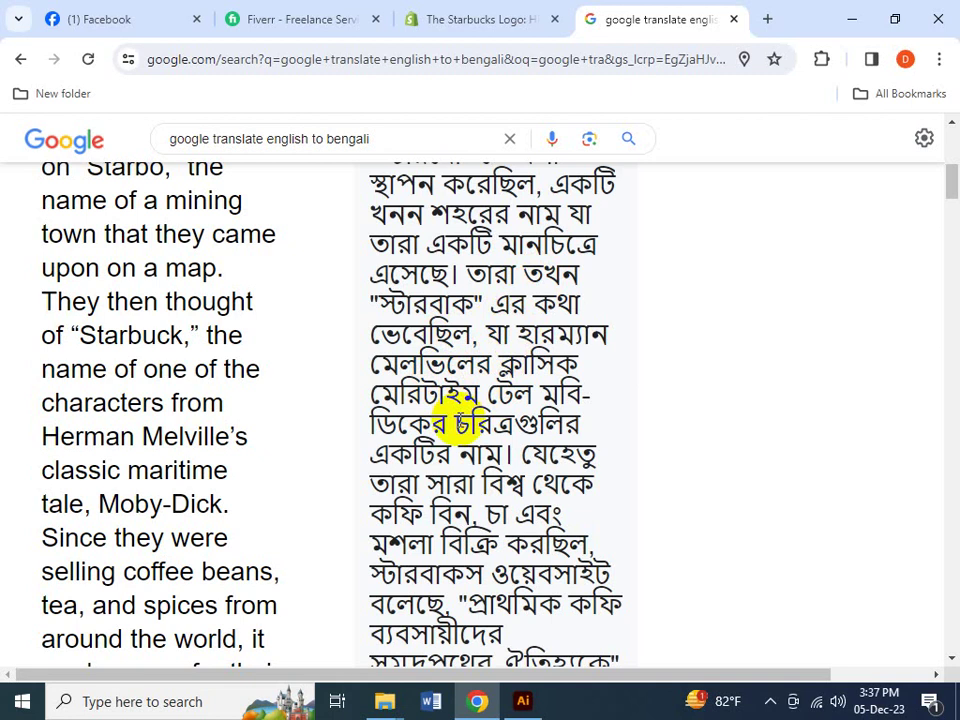
scroll(438, 392, "down", 1)
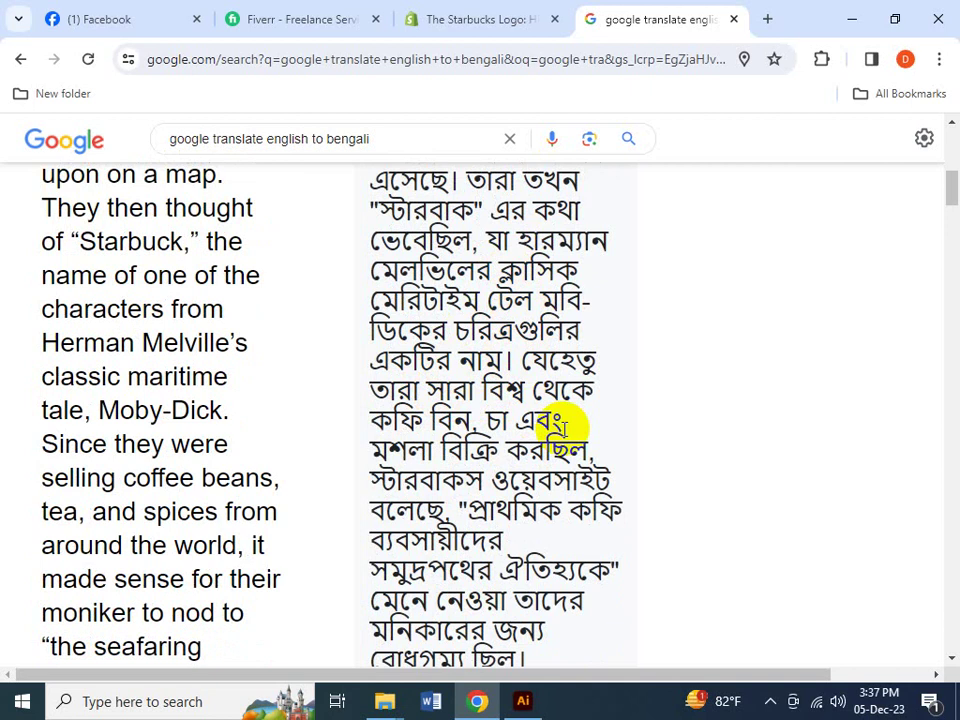
scroll(560, 432, "down", 1)
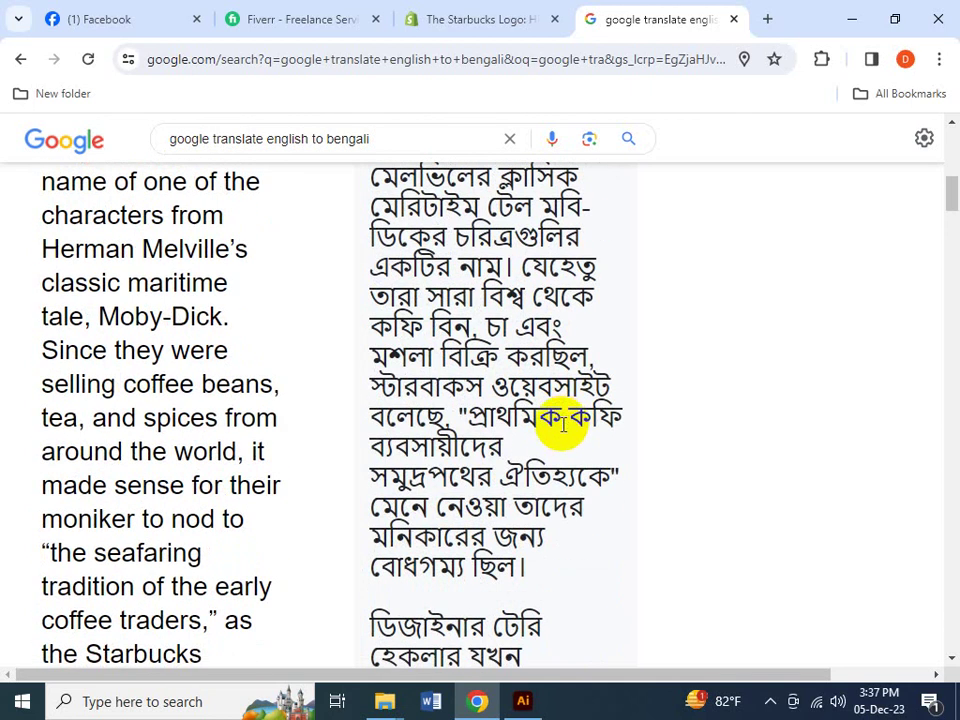
scroll(575, 455, "down", 1)
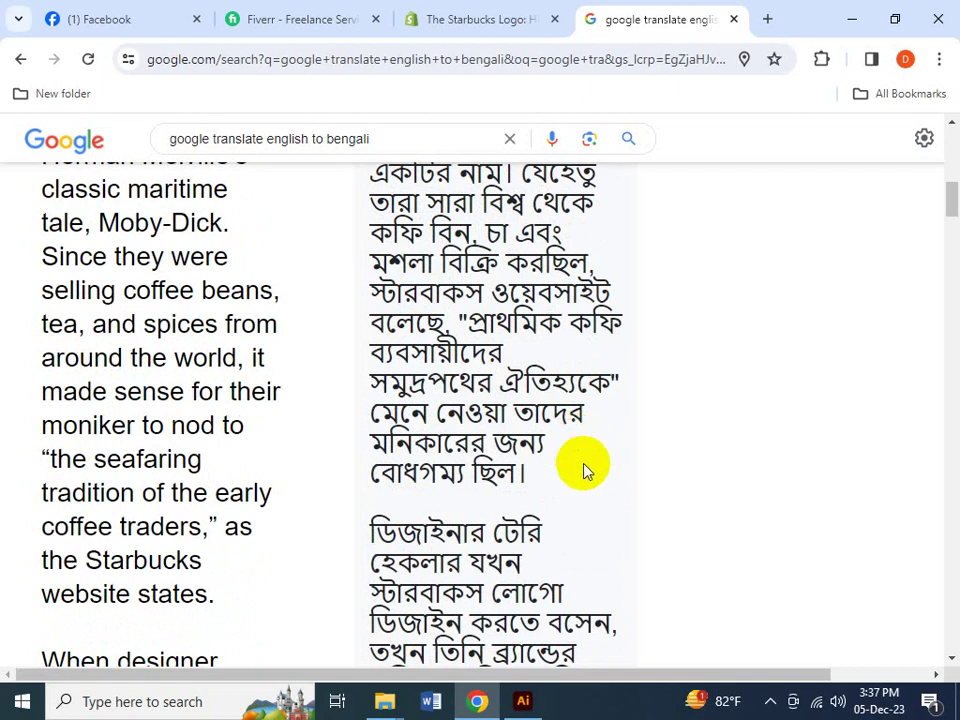
scroll(585, 467, "down", 2)
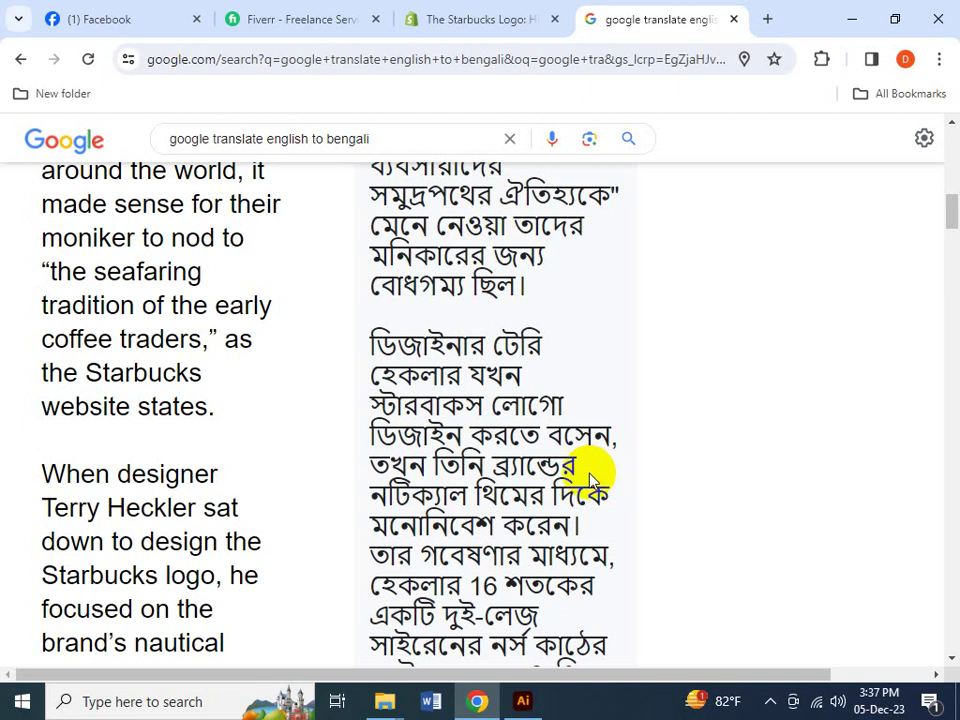
scroll(589, 470, "down", 1)
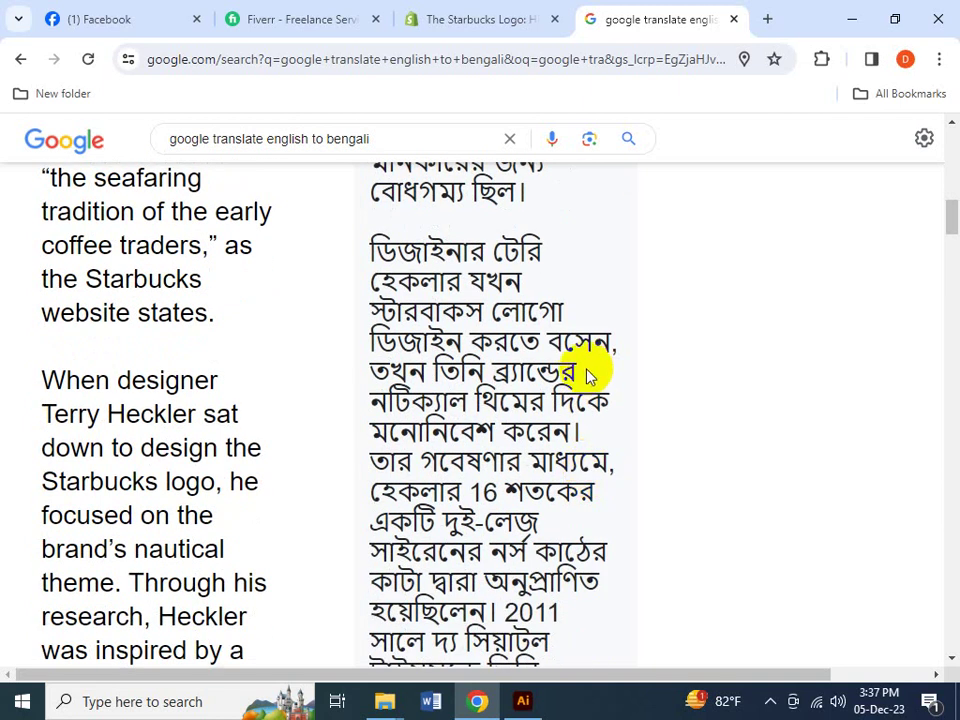
scroll(588, 375, "down", 1)
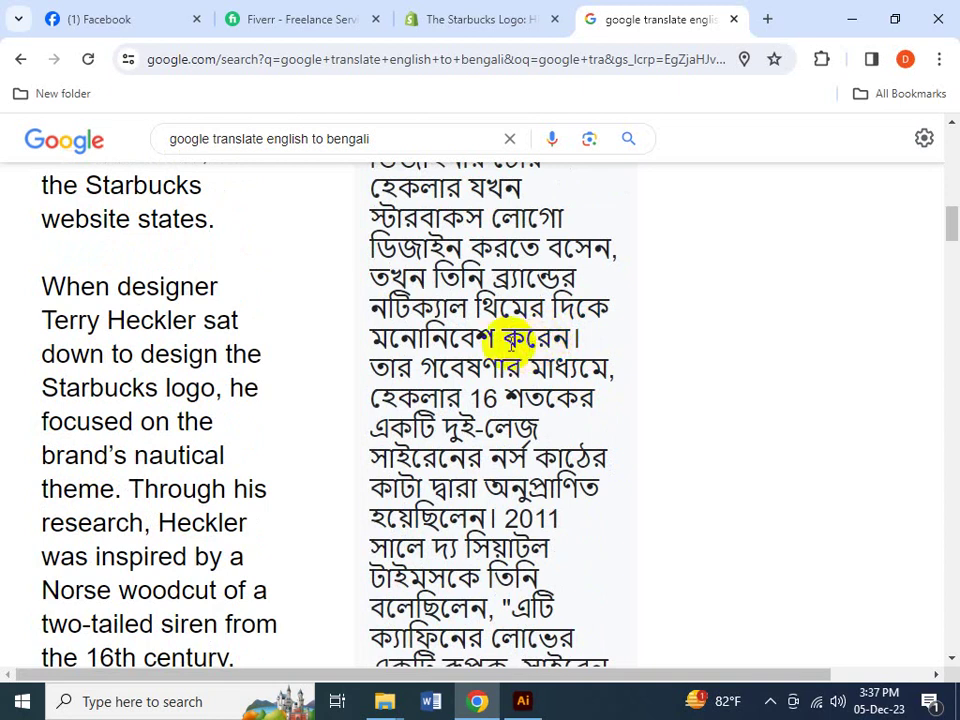
- Search Google for "animal planet logo history" in a new browser tab
left_click(766, 20)
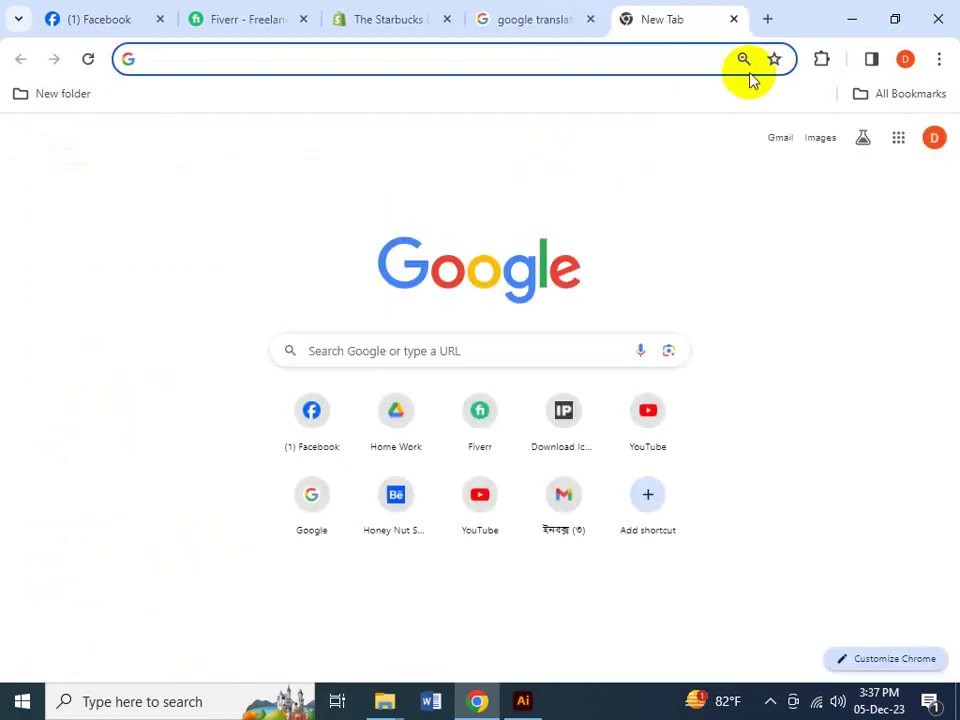
type("animal")
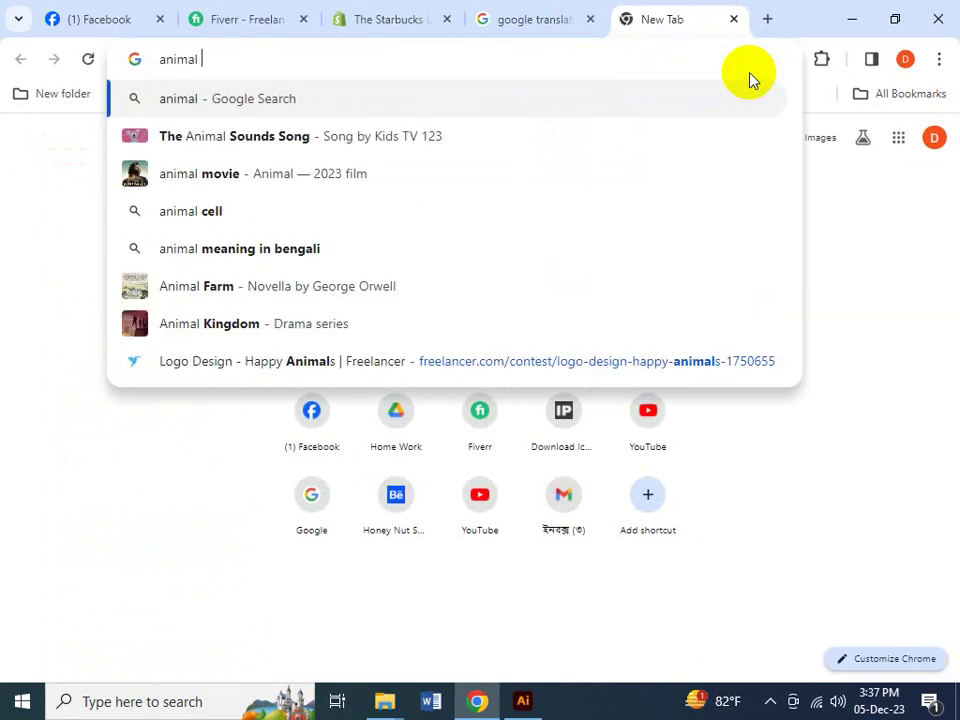
type(" plan")
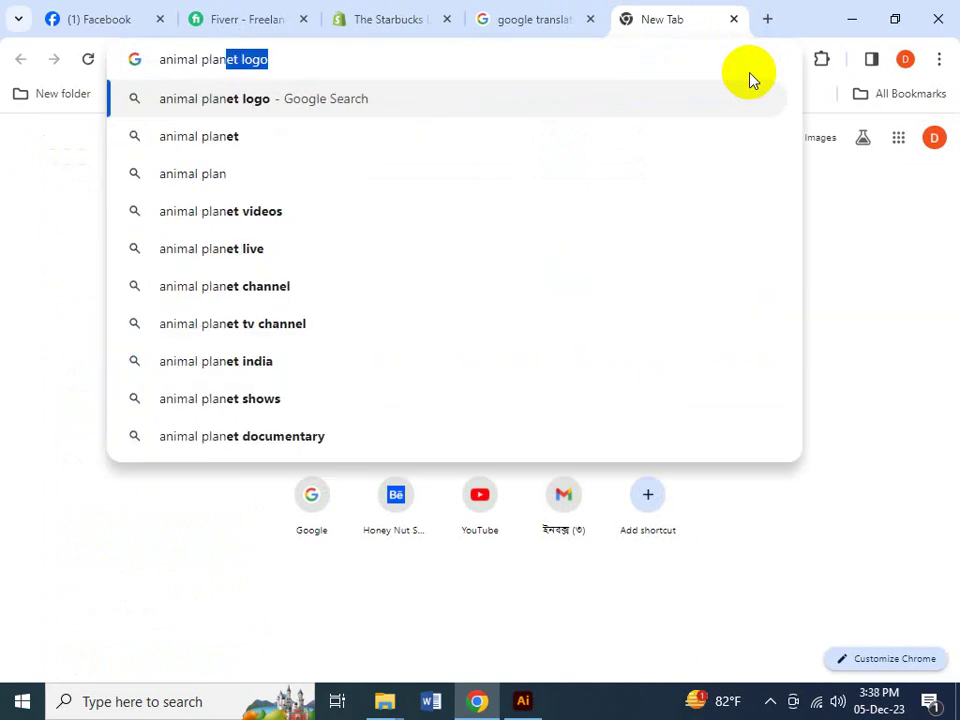
key("Right")
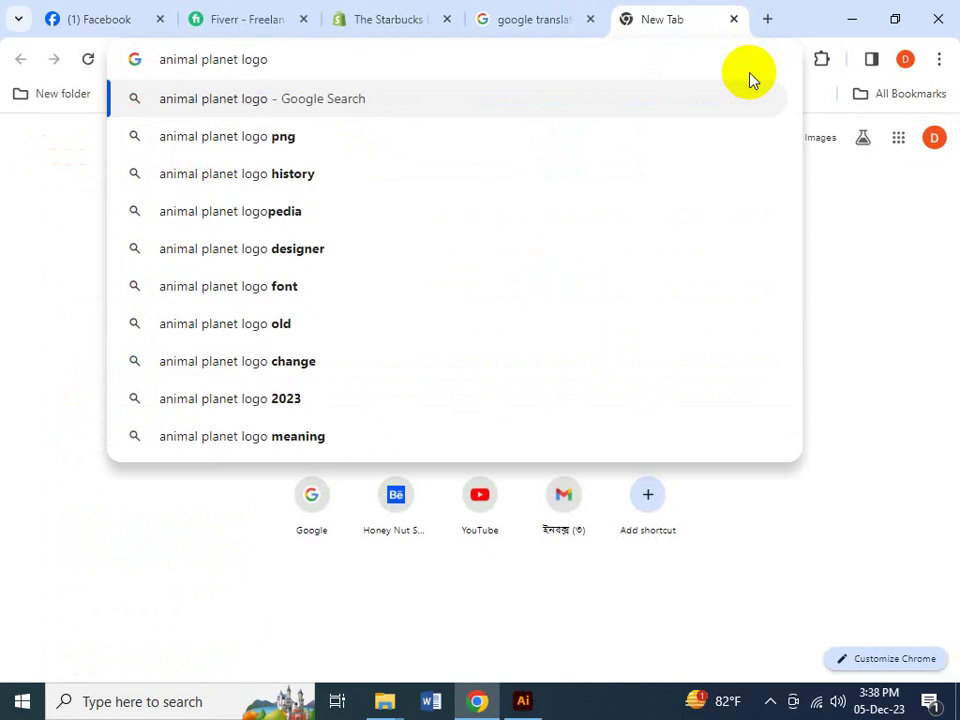
key("Down")
key("Down")
key("Down")
key("Up")
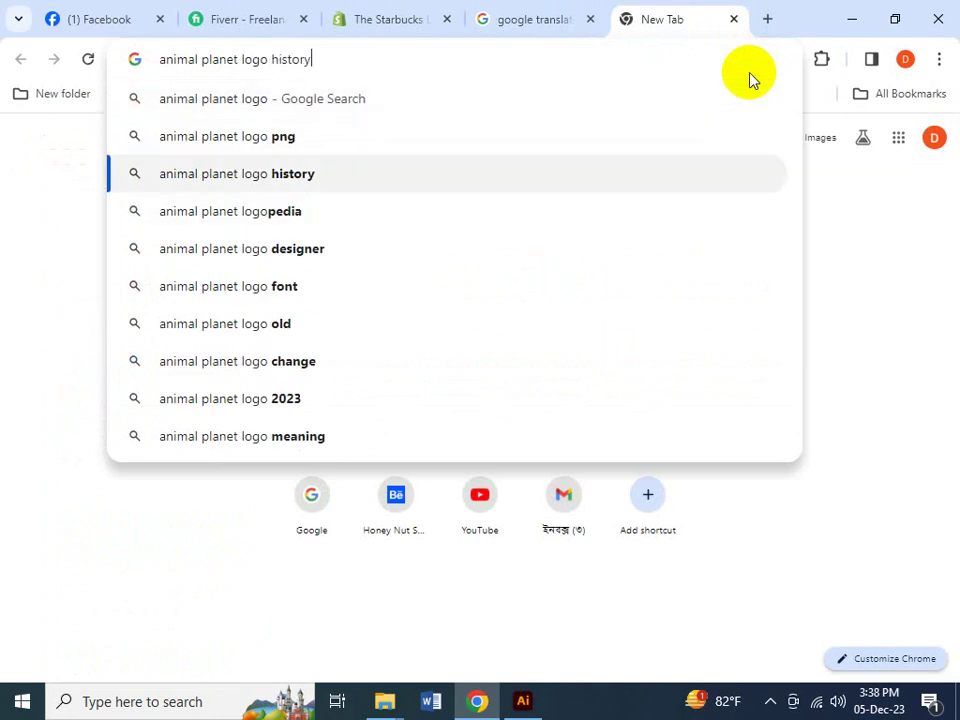
key("Return")
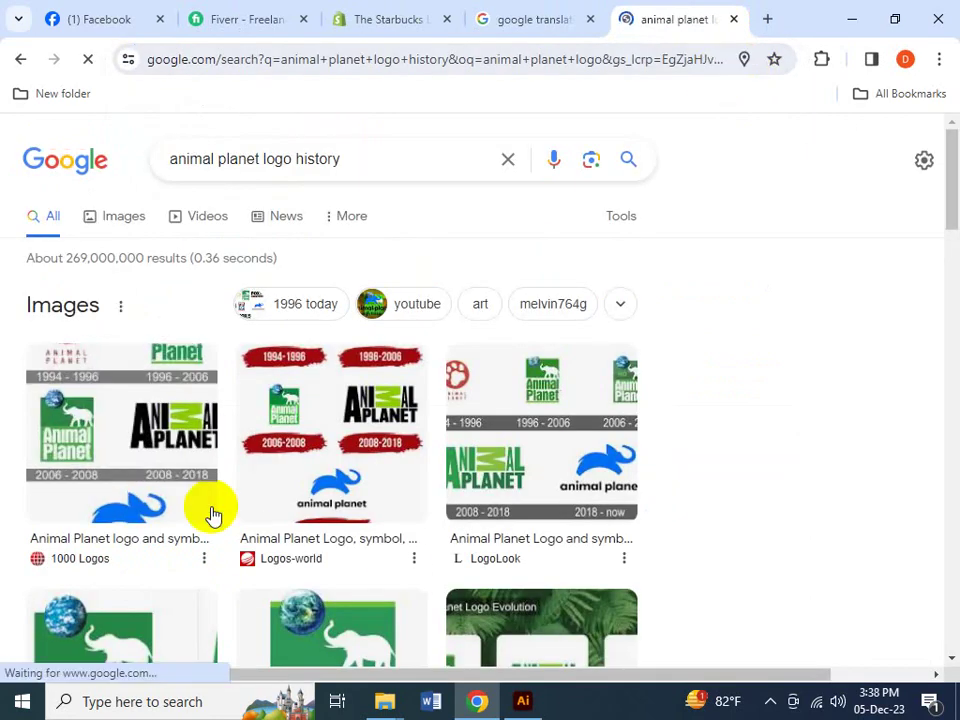
- Preview the 1000 Logos image of Animal Planet's logo versions and look through the search results at 80% page zoom
left_click(85, 440)
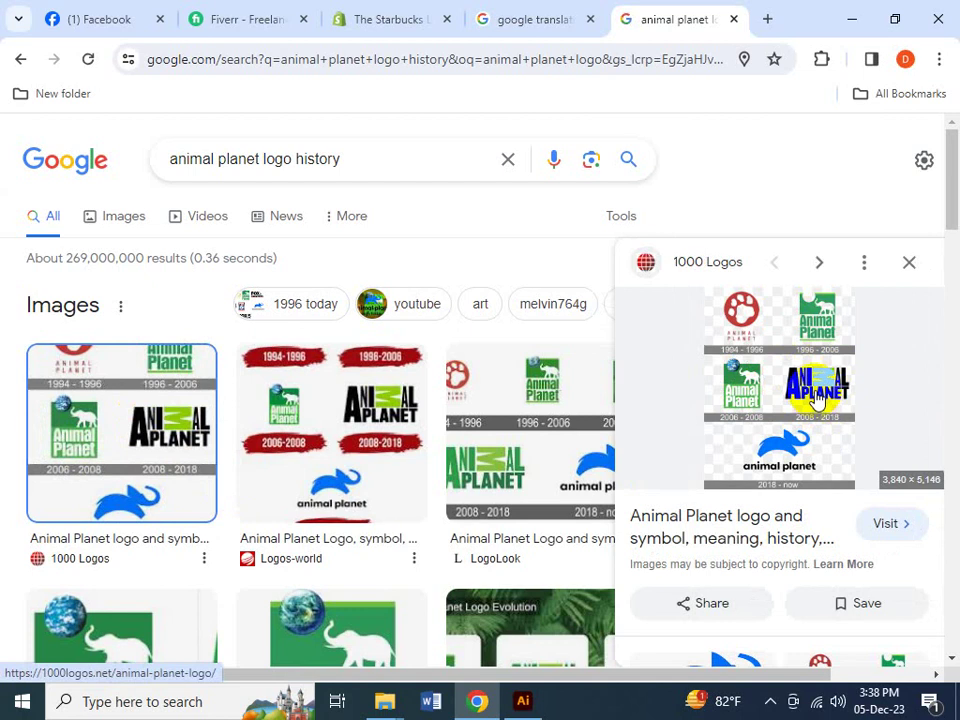
scroll(322, 513, "down", 5)
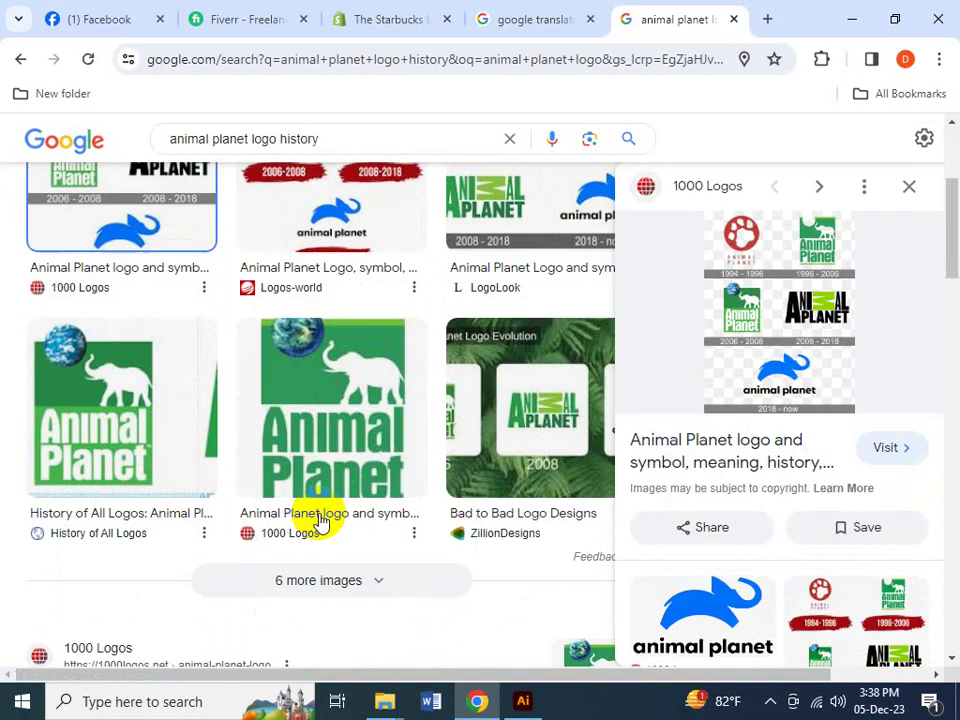
scroll(321, 514, "down", 3)
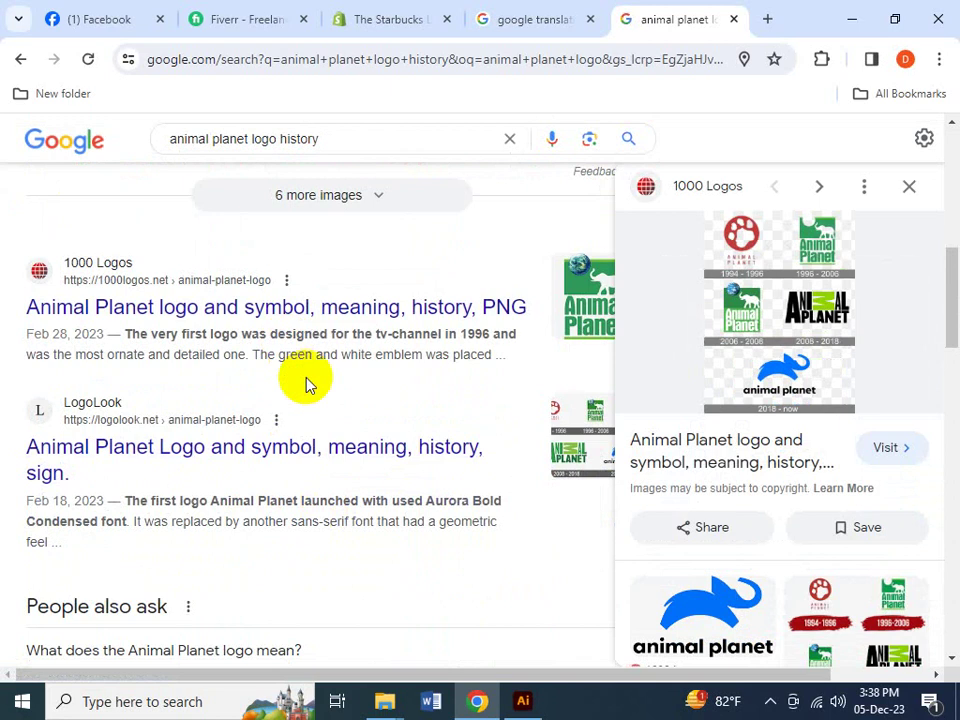
scroll(340, 460, "down", 2)
scroll(350, 492, "down", 4)
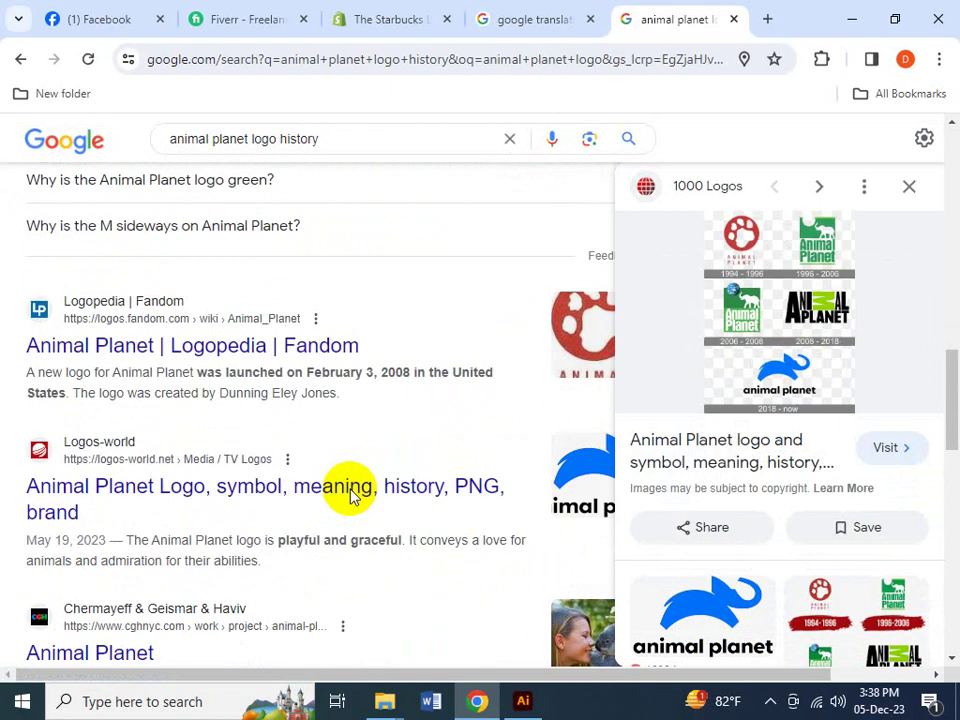
key("ctrl+minus")
key("ctrl+minus")
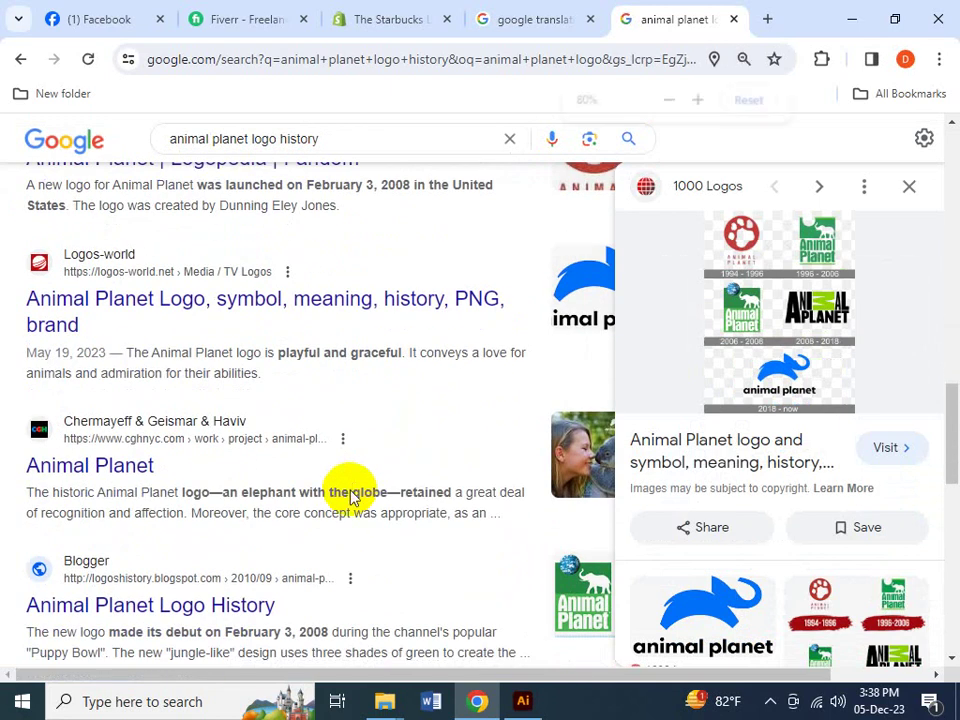
- Return to the Bangla translation of the Starbucks text and read the part about the designer's siren inspiration
scroll(350, 495, "down", 3)
scroll(350, 495, "down", 2)
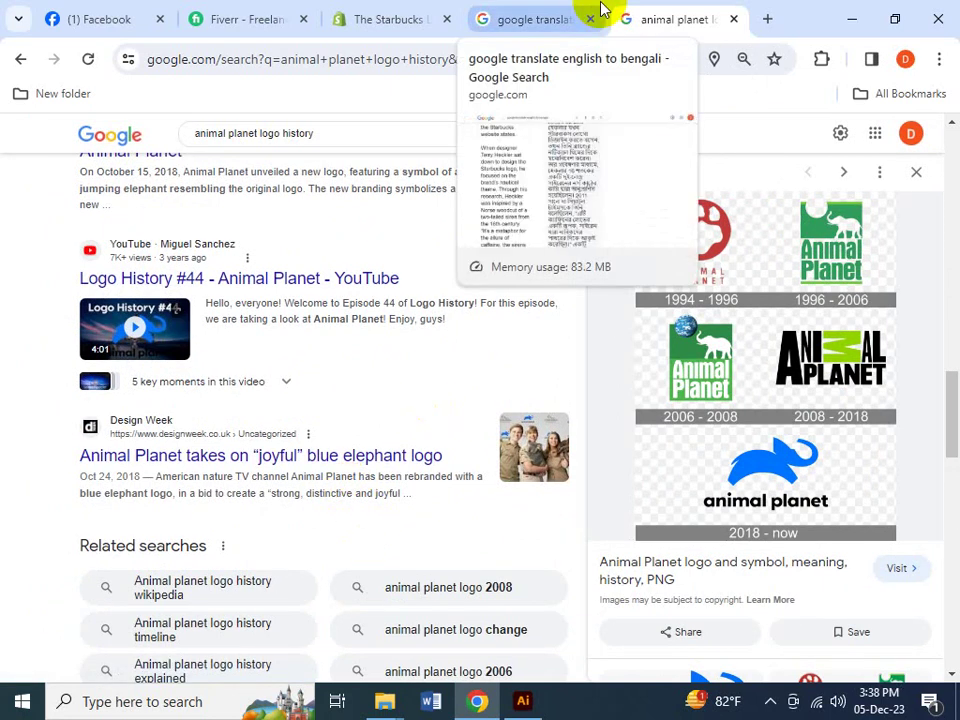
left_click(395, 18)
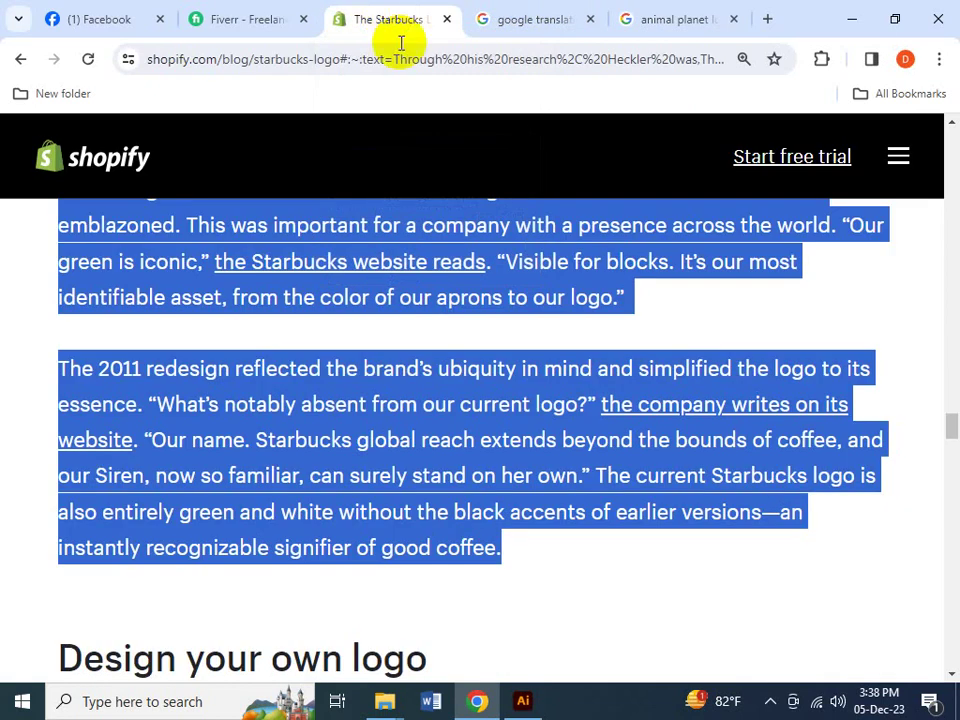
left_click(527, 16)
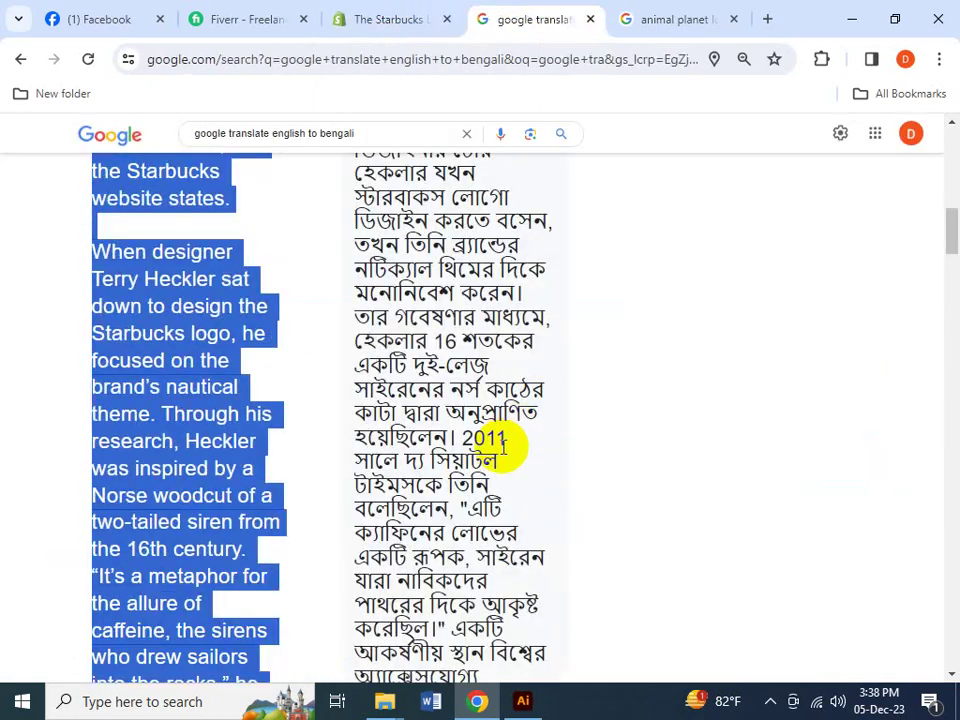
scroll(503, 447, "down", 1)
scroll(503, 441, "down", 1)
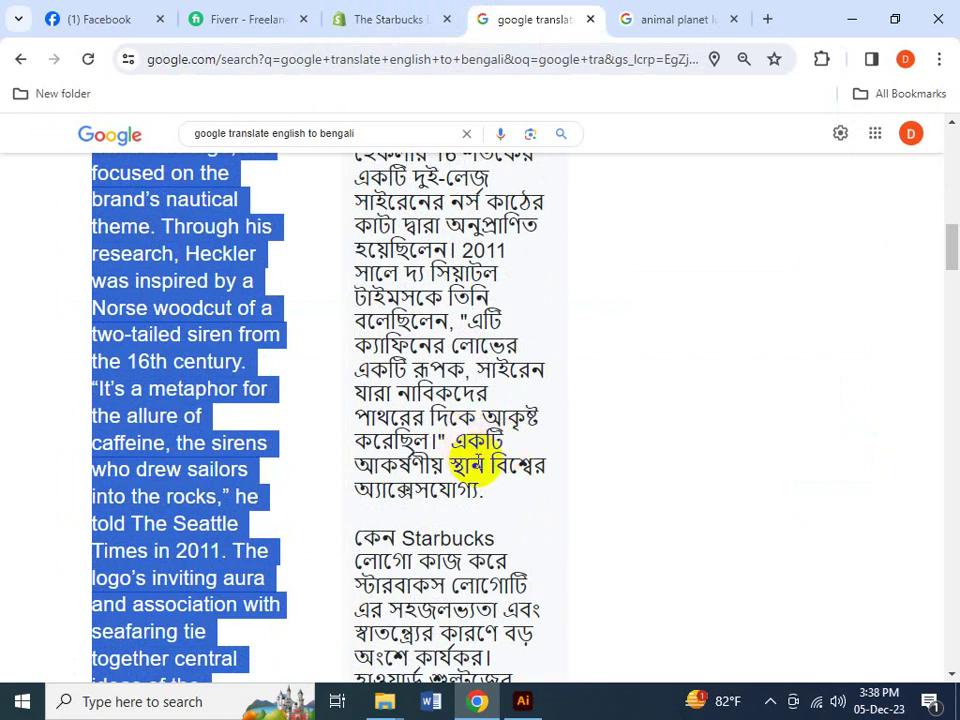
- Look through the Animal Planet logo history search results alongside the 1000 Logos preview of its logo versions
left_click(671, 18)
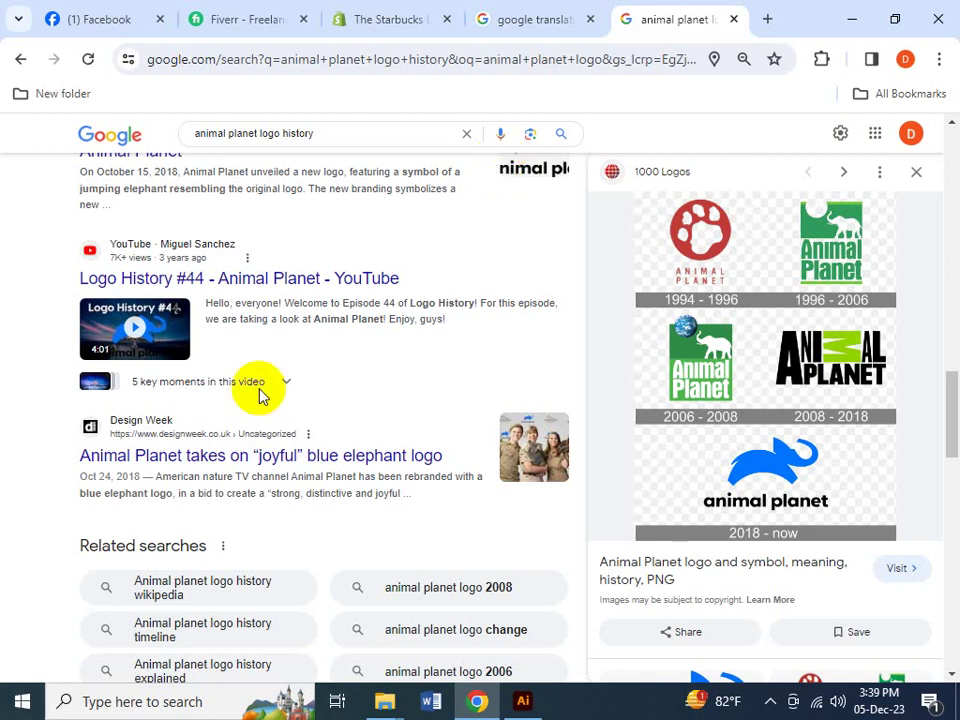
key("ctrl+plus")
scroll(253, 415, "up", 4)
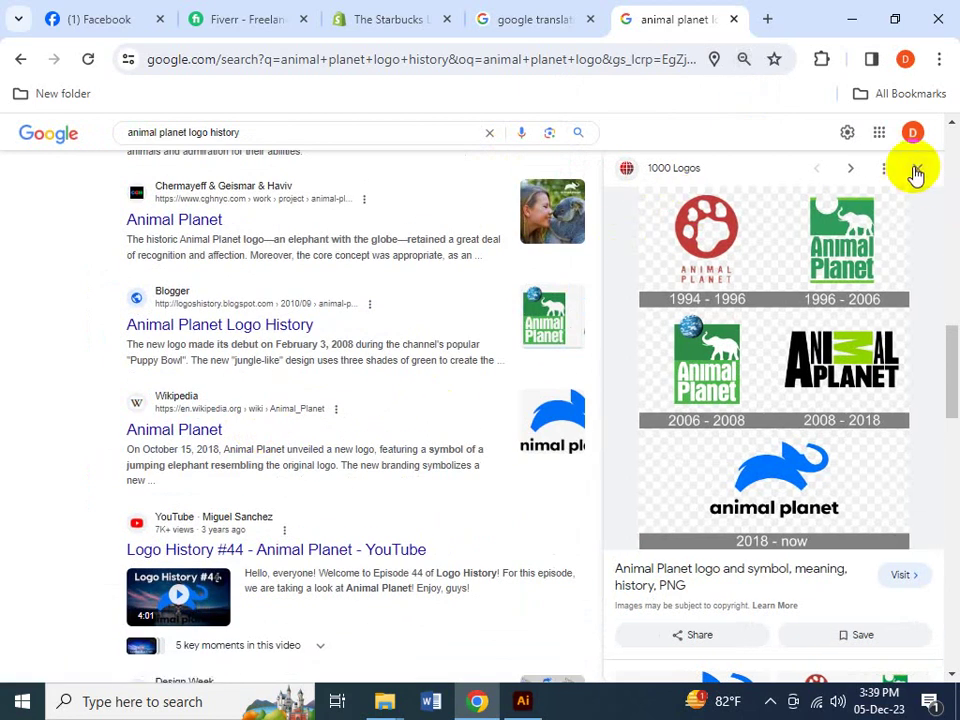
scroll(222, 492, "up", 7)
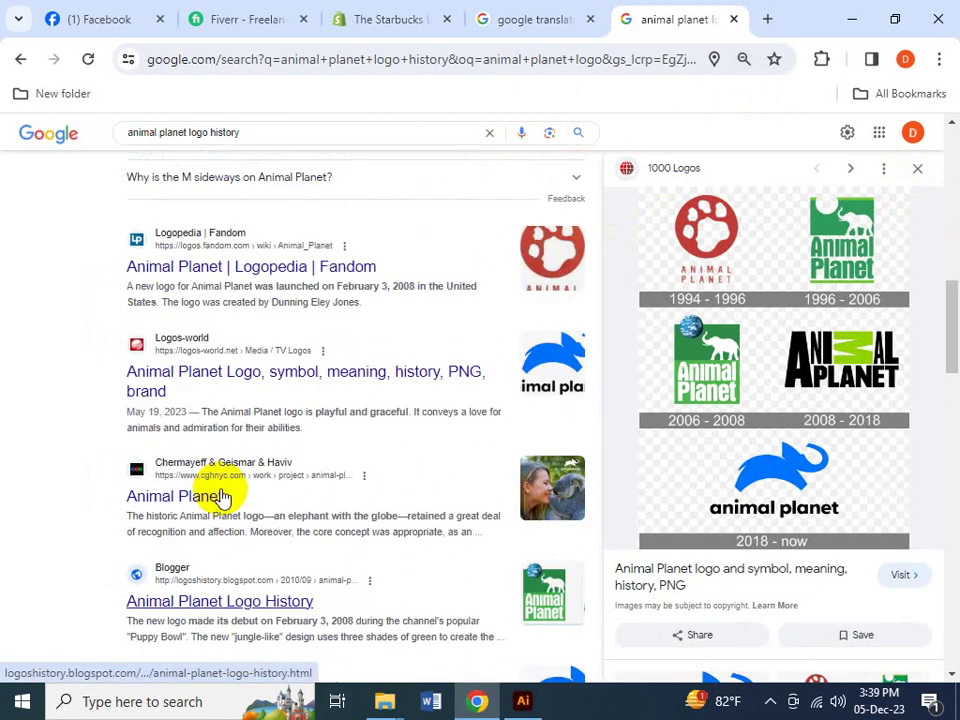
scroll(222, 492, "up", 1)
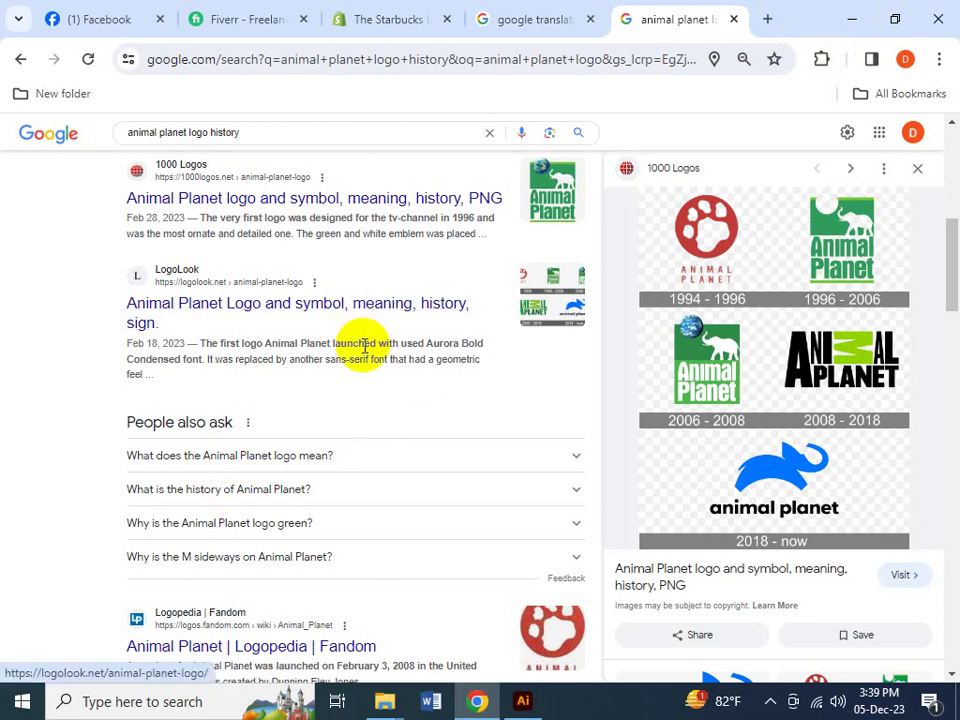
scroll(365, 365, "down", 5)
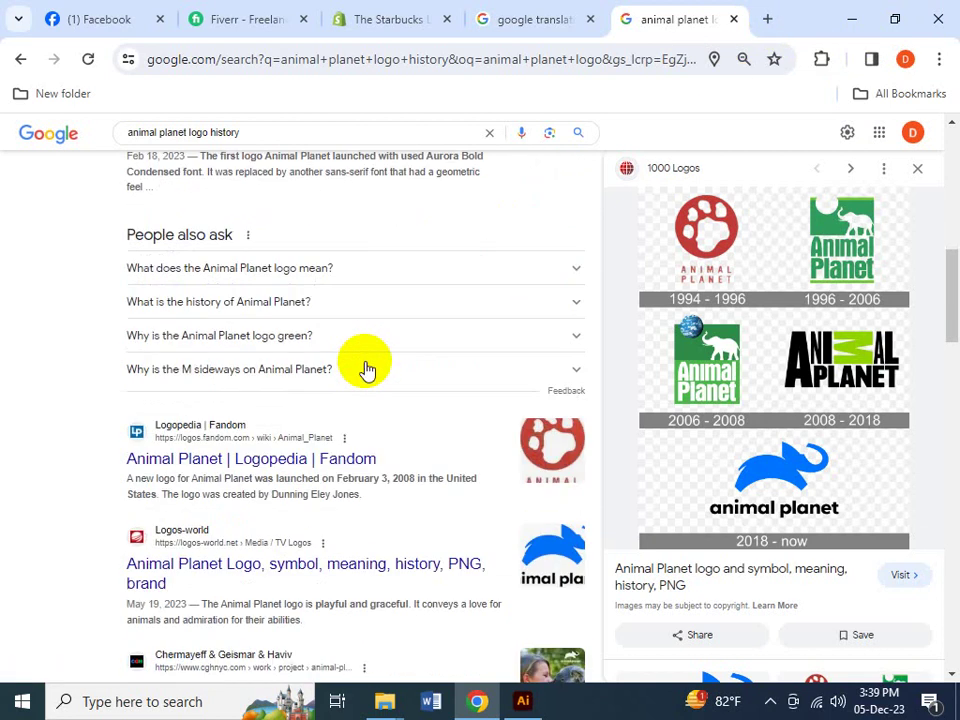
scroll(450, 375, "up", 2)
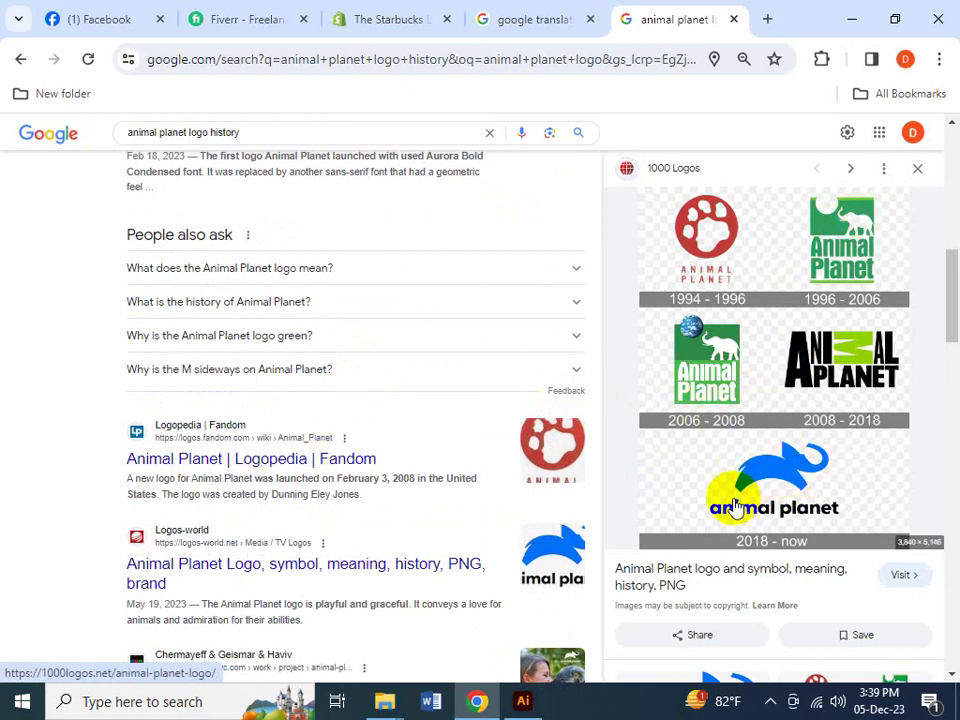
scroll(480, 560, "down", 1)
scroll(487, 570, "down", 3)
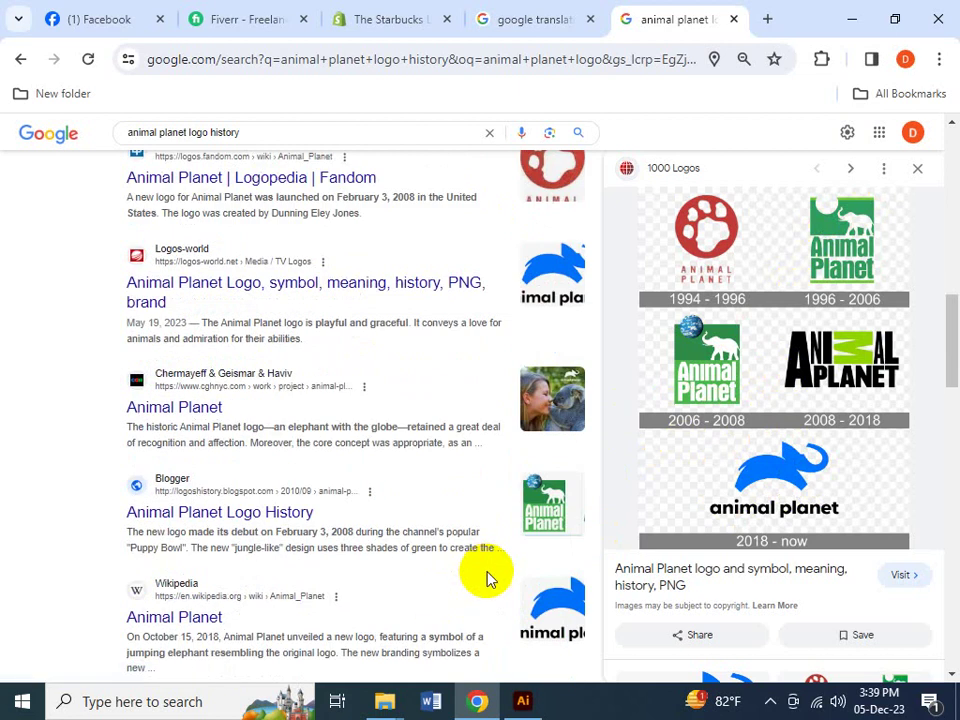
scroll(487, 570, "down", 2)
scroll(488, 570, "down", 4)
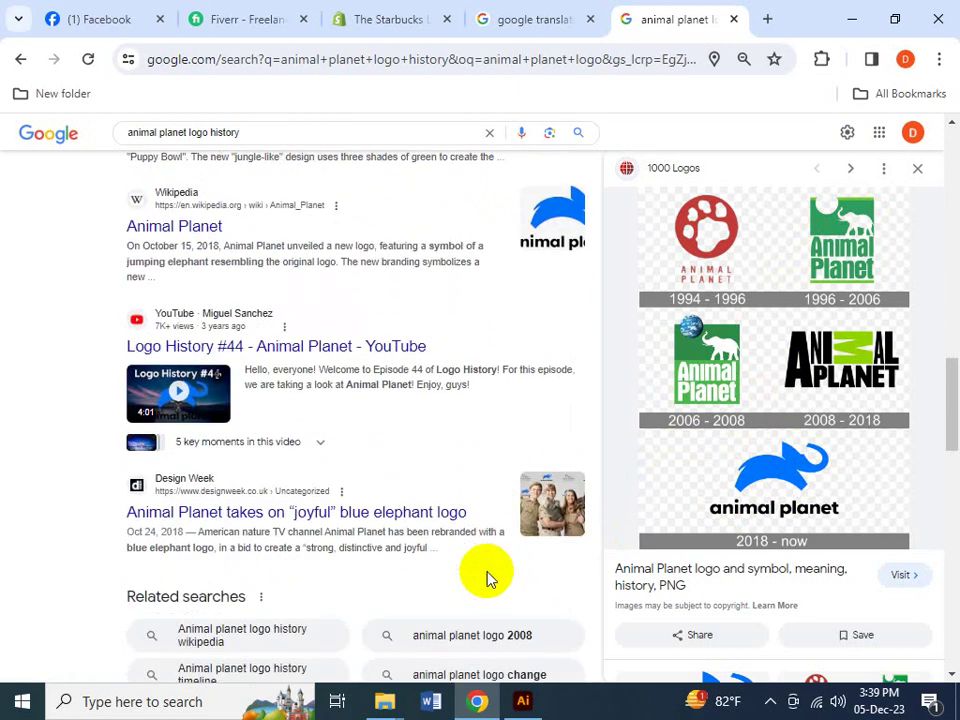
- Reread the Bangla translation, examining the nautical theme, the two-tailed siren and its metaphor in the Starbucks logo
left_click(513, 19)
left_click(386, 19)
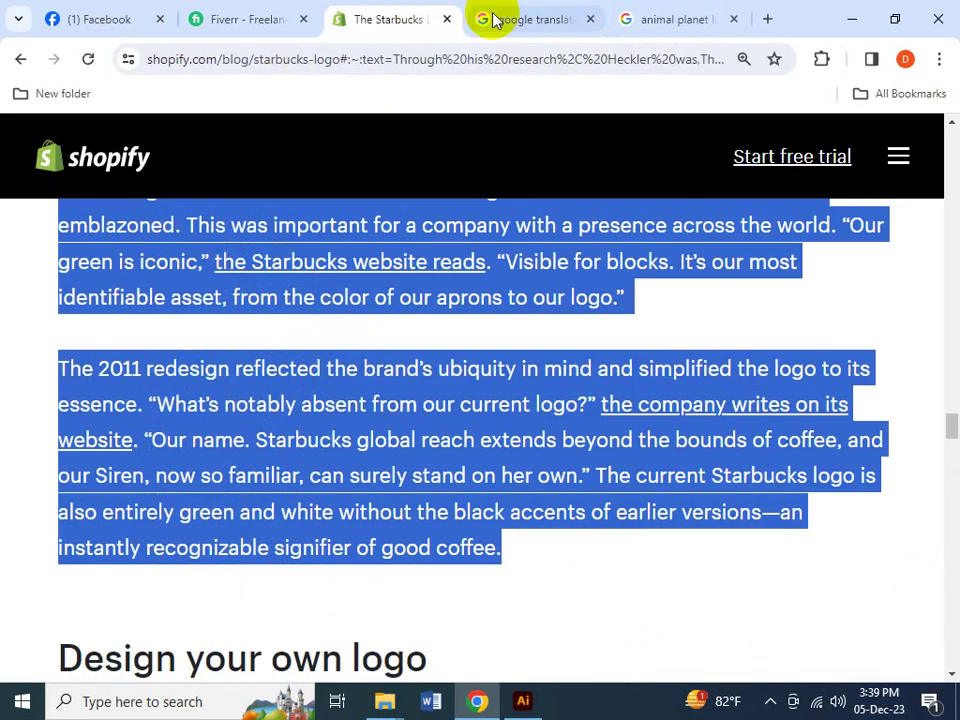
left_click(493, 19)
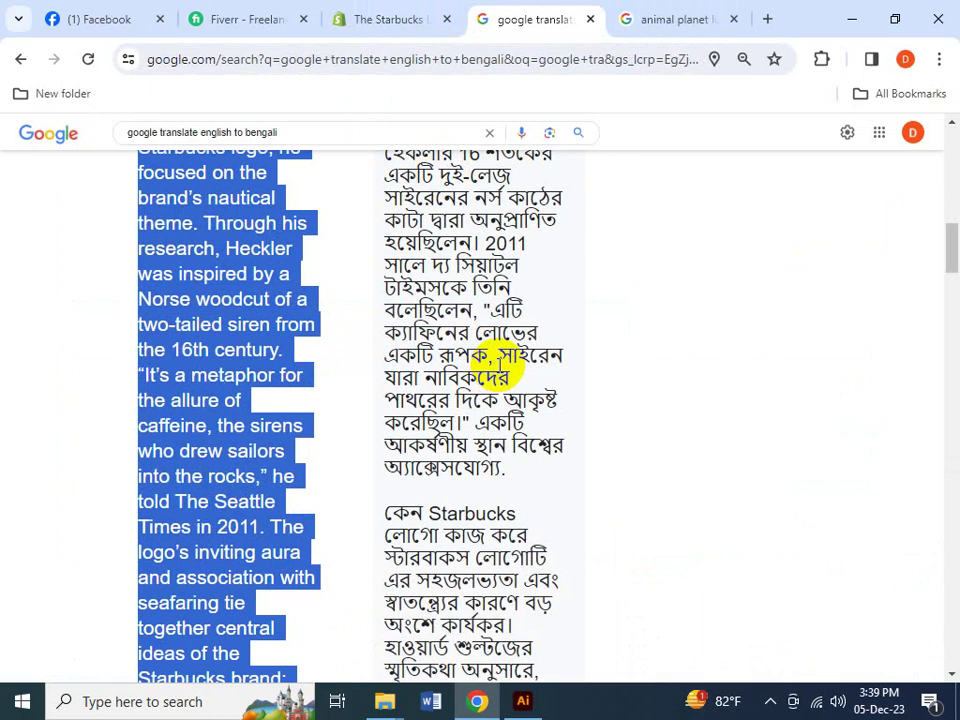
scroll(498, 365, "down", 2)
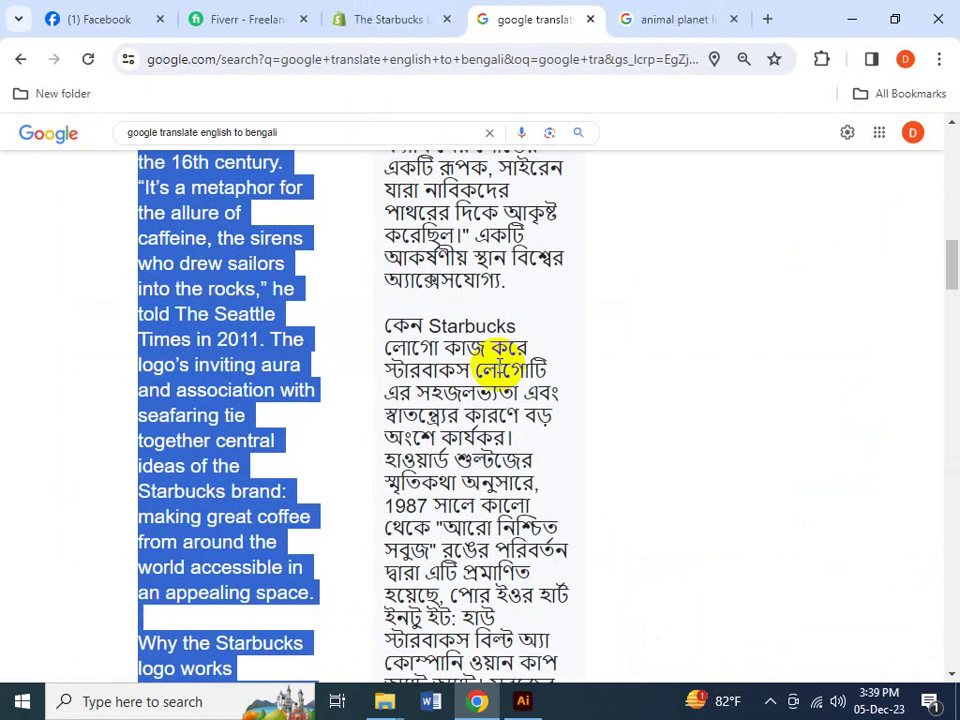
scroll(500, 362, "up", 3)
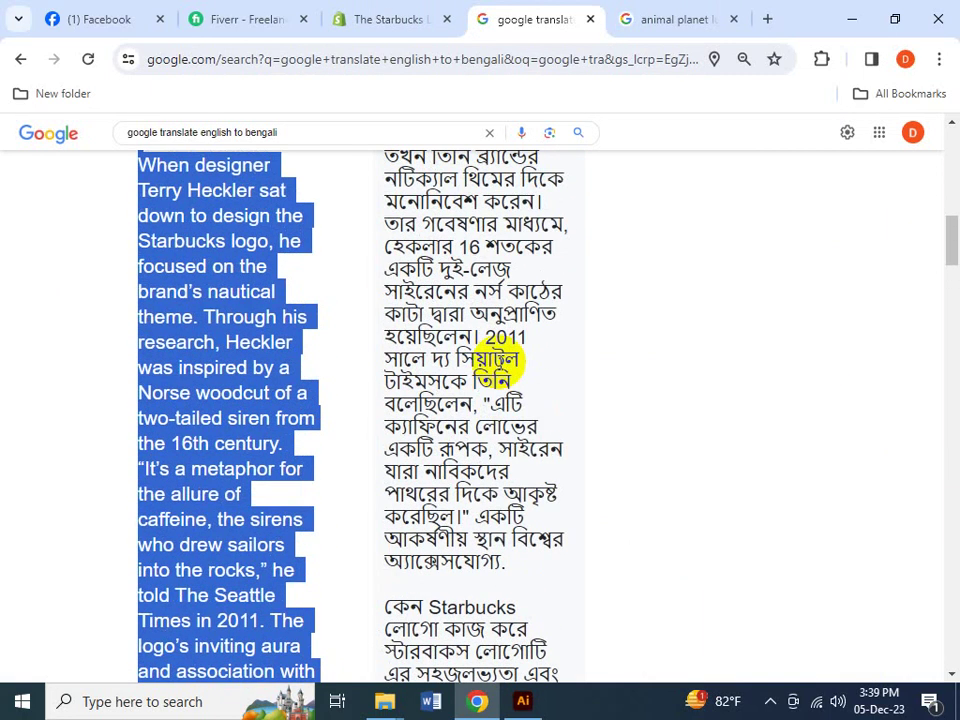
scroll(490, 365, "up", 2)
scroll(506, 356, "down", 2)
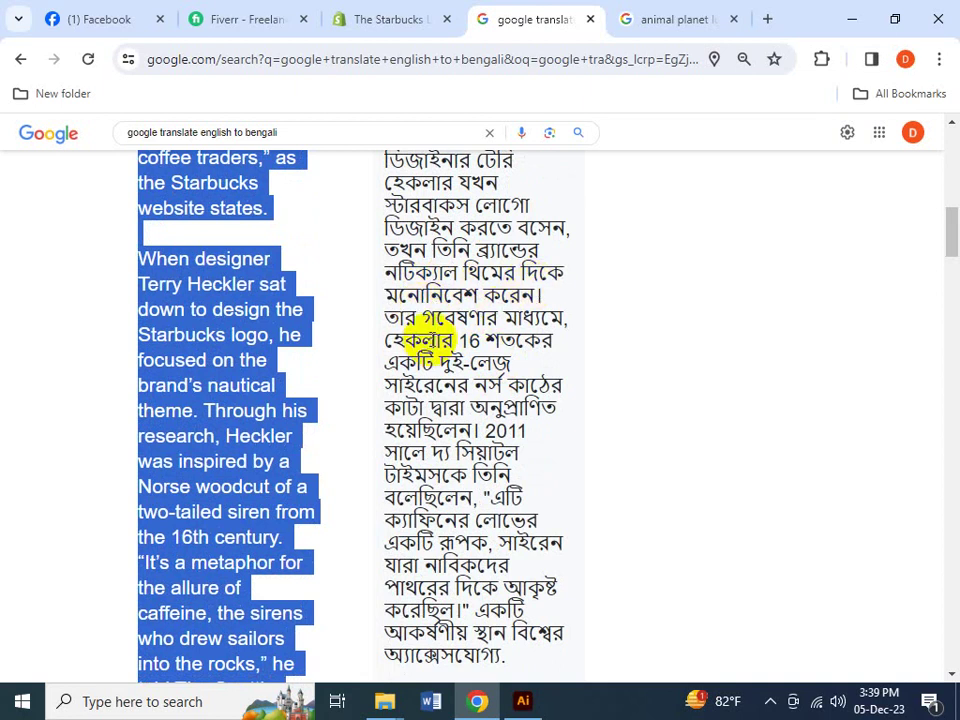
scroll(470, 370, "down", 1)
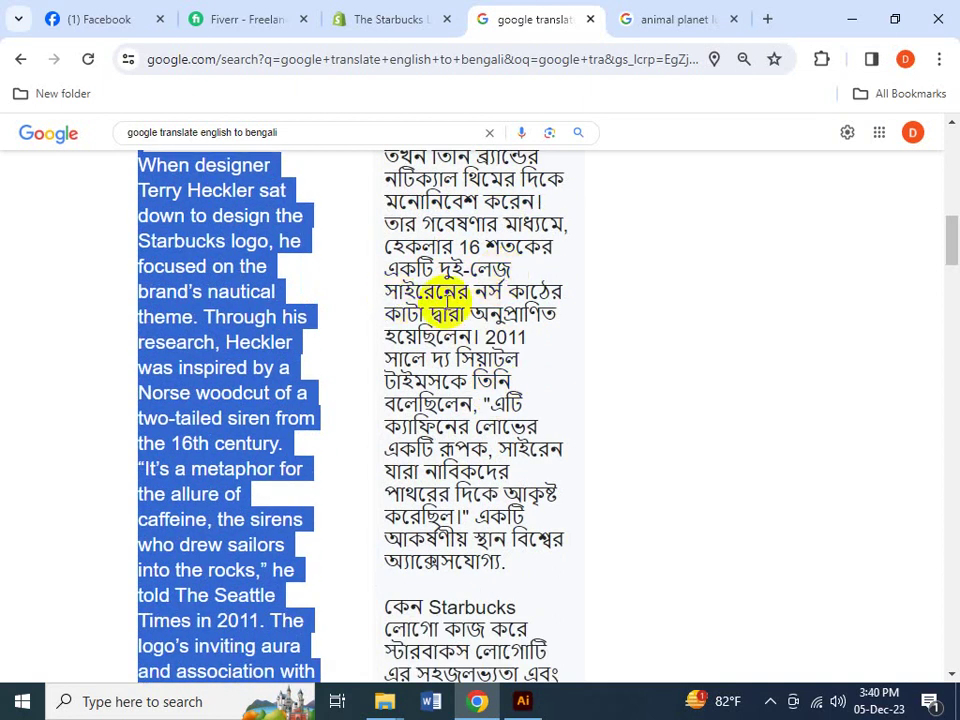
scroll(492, 383, "down", 1)
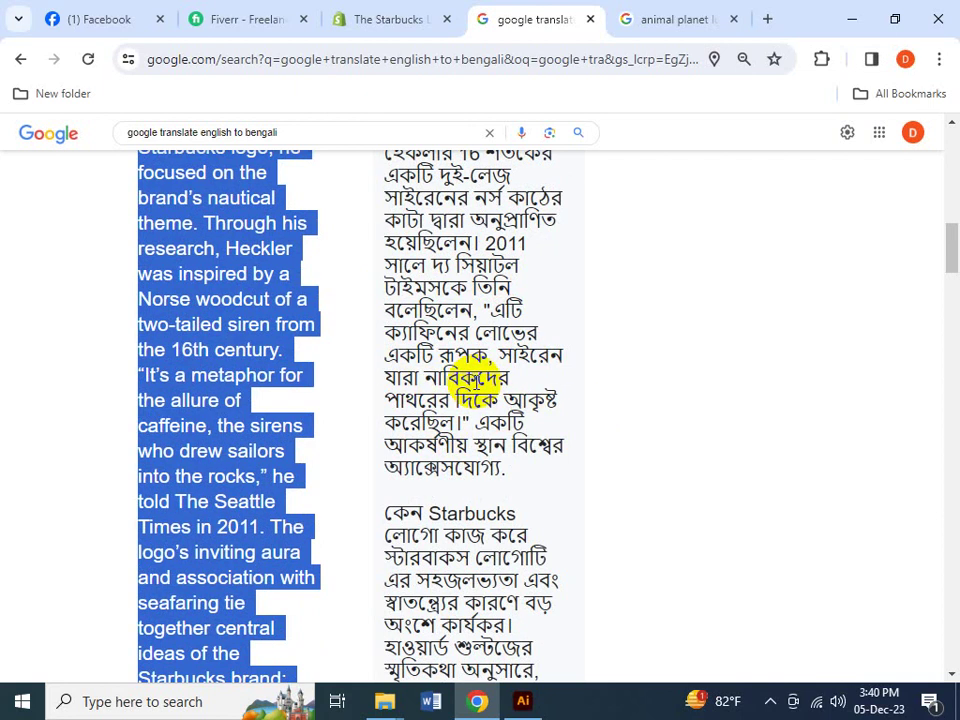
scroll(478, 385, "down", 2)
scroll(483, 393, "up", 1)
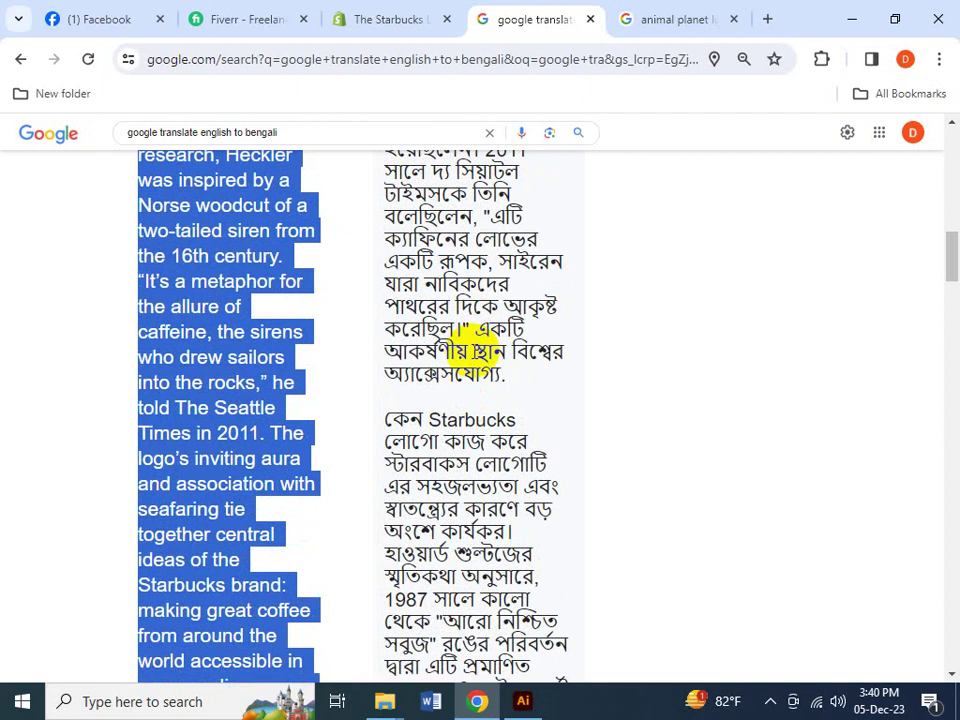
scroll(487, 350, "down", 2)
scroll(469, 343, "up", 2)
scroll(485, 352, "down", 1)
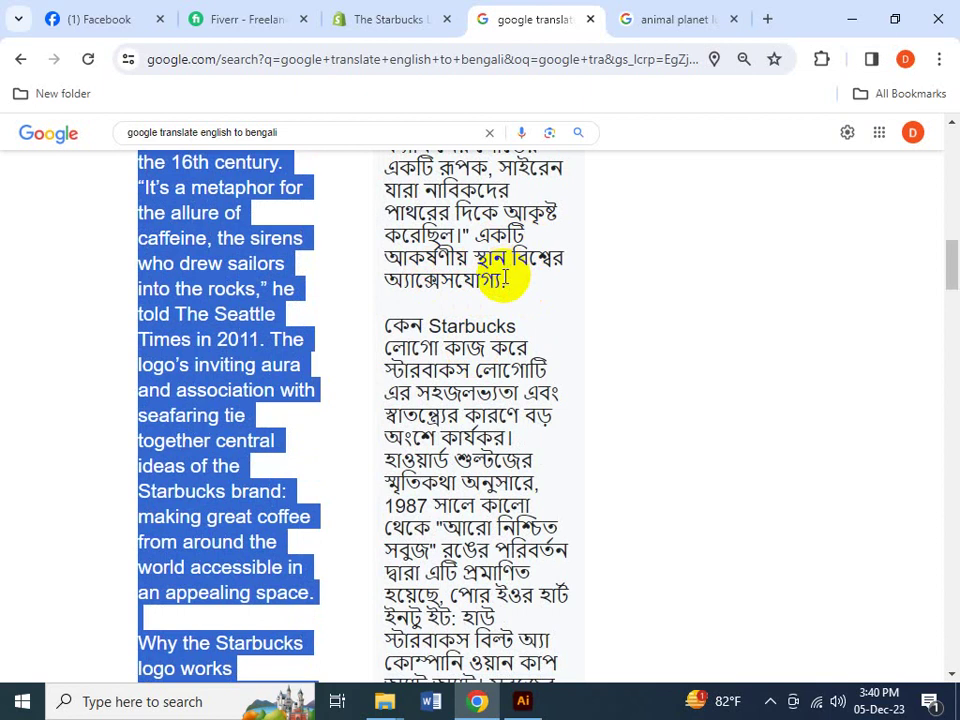
- Skim the translated section on why the Starbucks logo works, and close the translation and Animal Planet search tabs
scroll(405, 370, "down", 1)
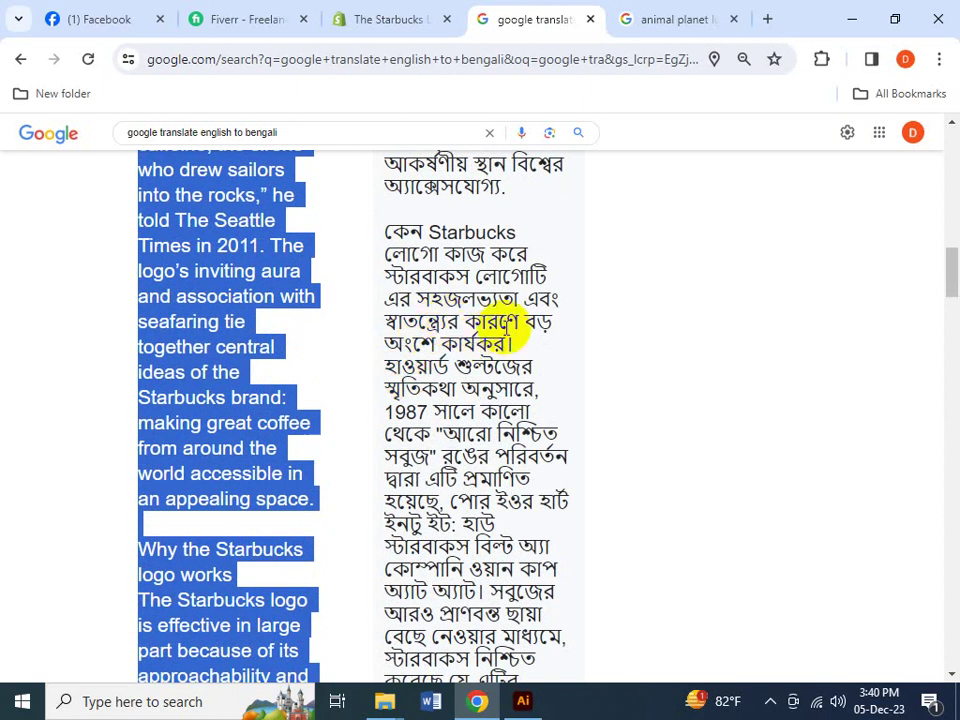
scroll(476, 440, "down", 2)
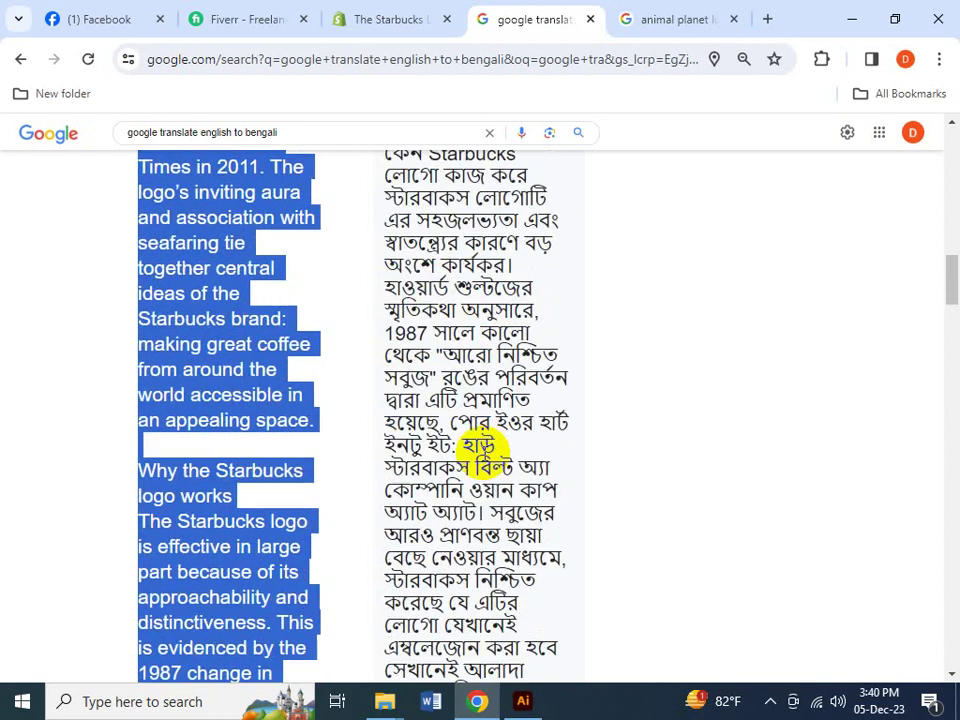
scroll(478, 448, "down", 6)
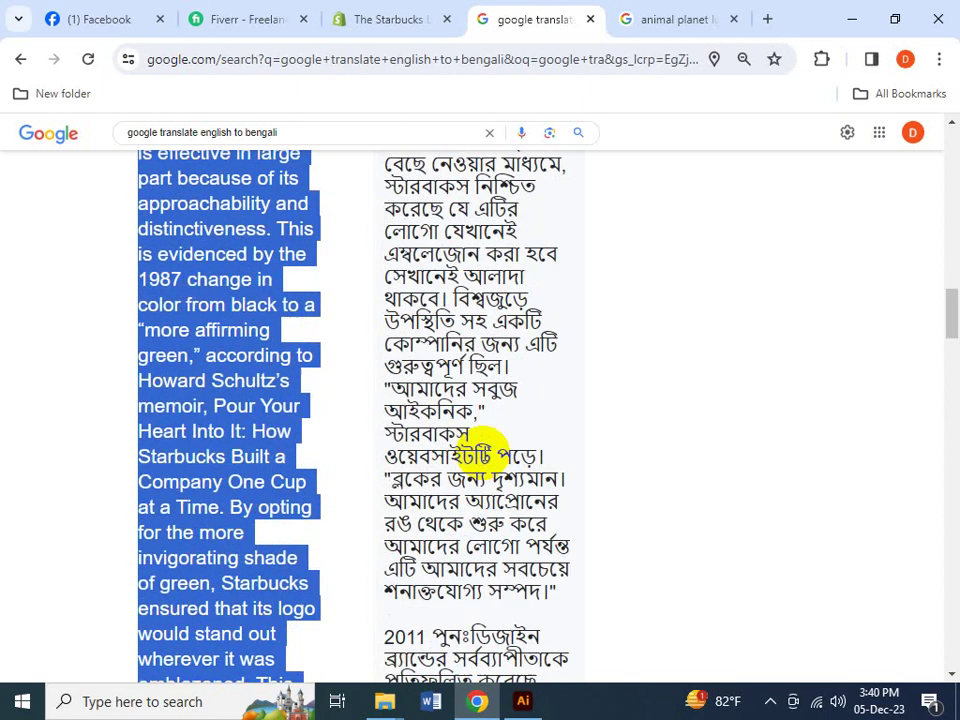
scroll(478, 450, "down", 6)
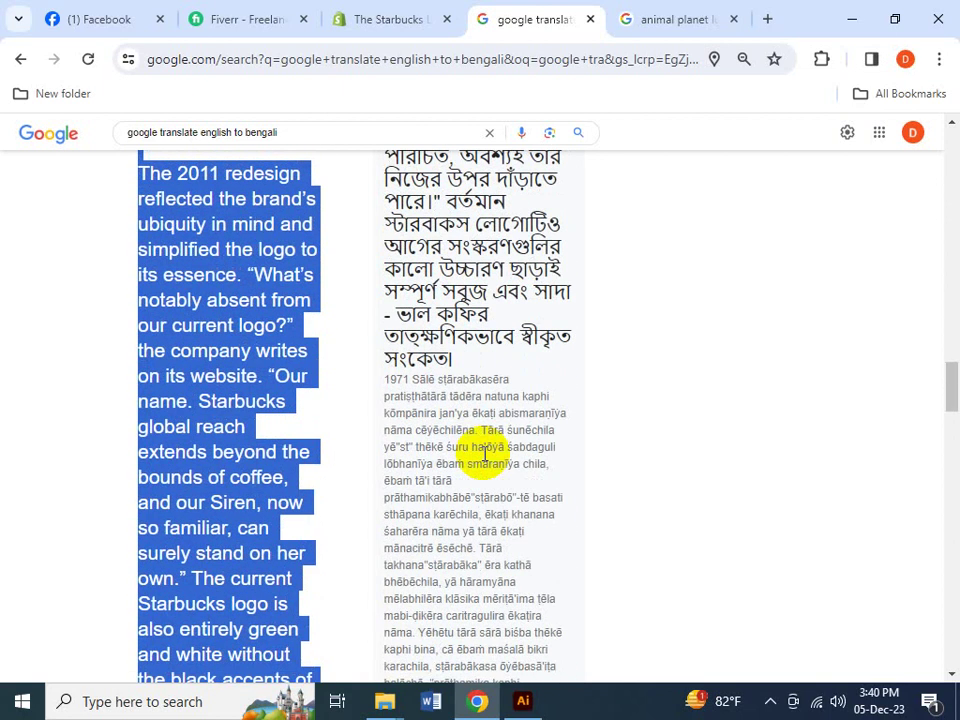
scroll(478, 452, "up", 4)
key("ctrl+w")
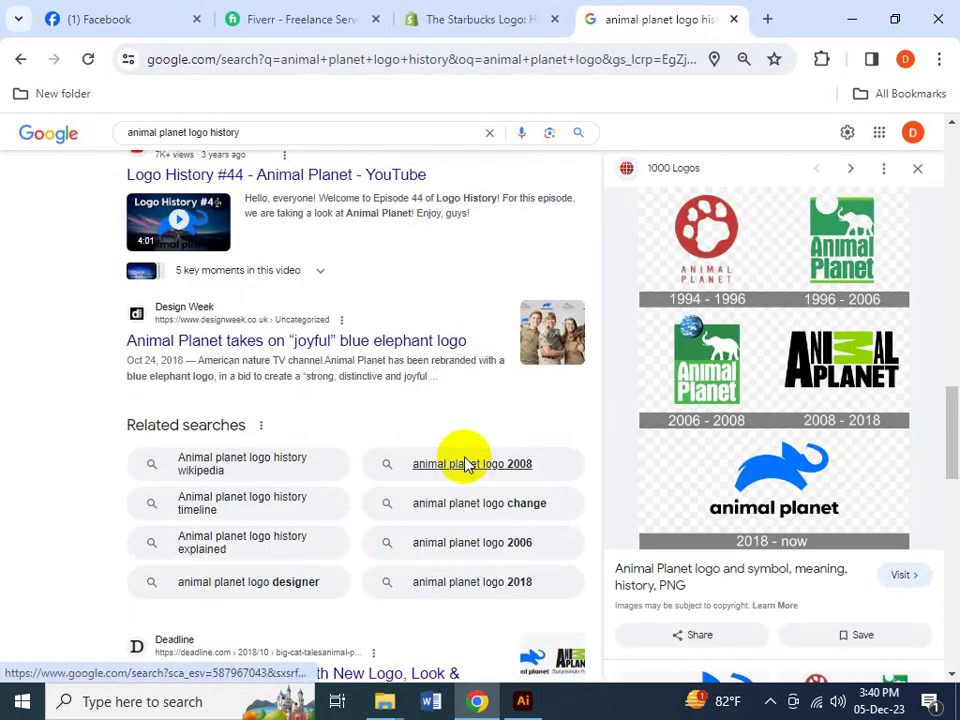
key("ctrl+w")
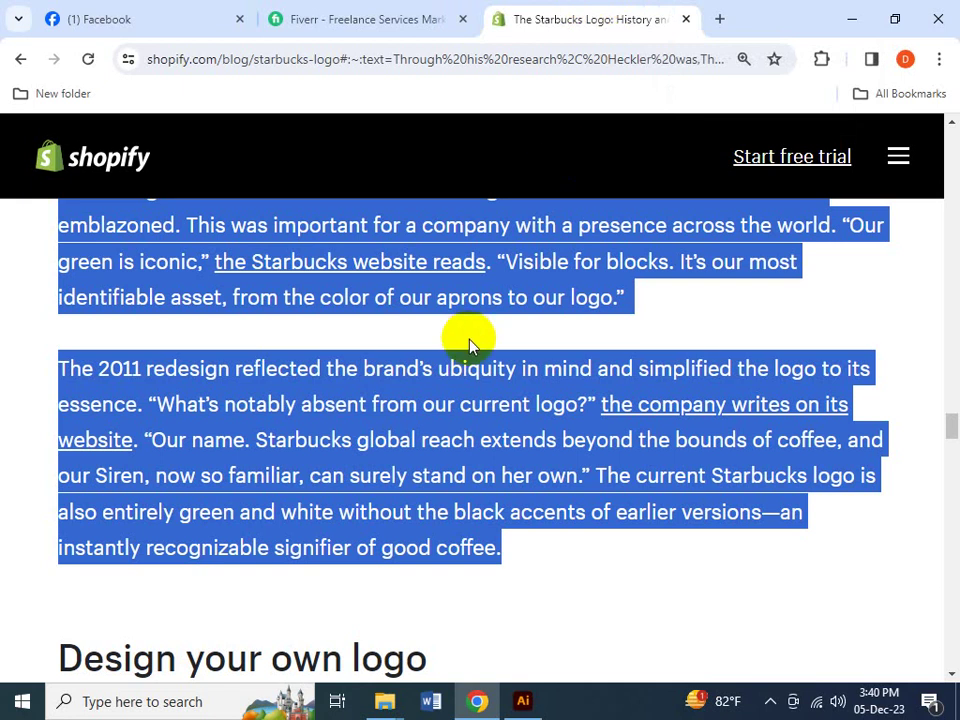
- Go back over the Shopify article on the Starbucks logo at 100% zoom, and close the article and Fiverr tabs
key("ctrl+plus")
scroll(474, 352, "up", 7)
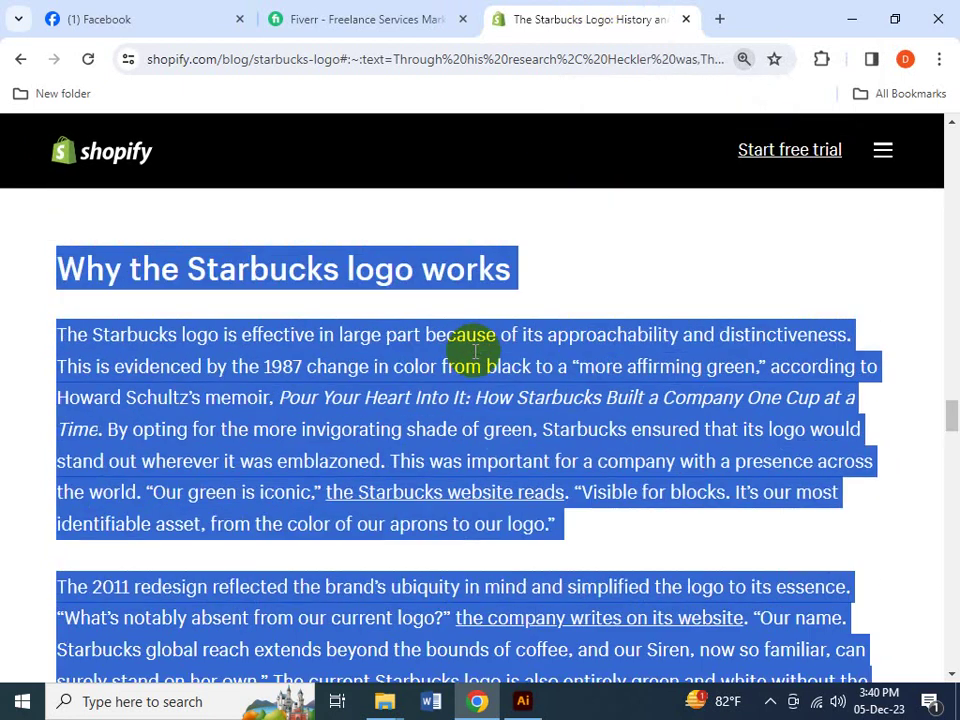
key("ctrl+minus")
scroll(474, 357, "up", 4)
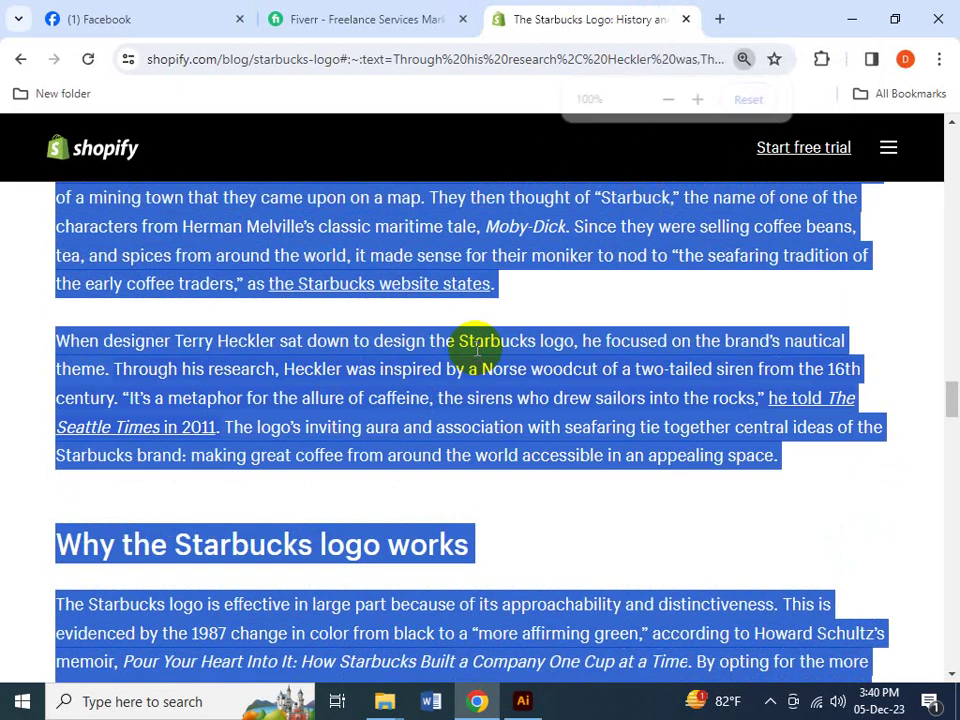
scroll(477, 350, "up", 3)
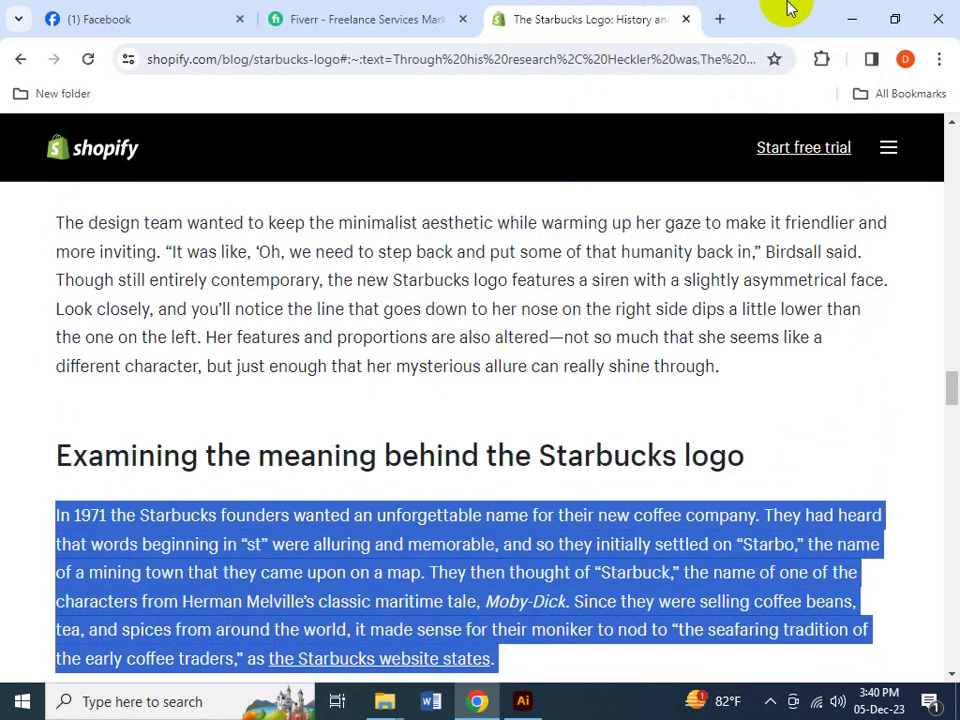
key("ctrl+w")
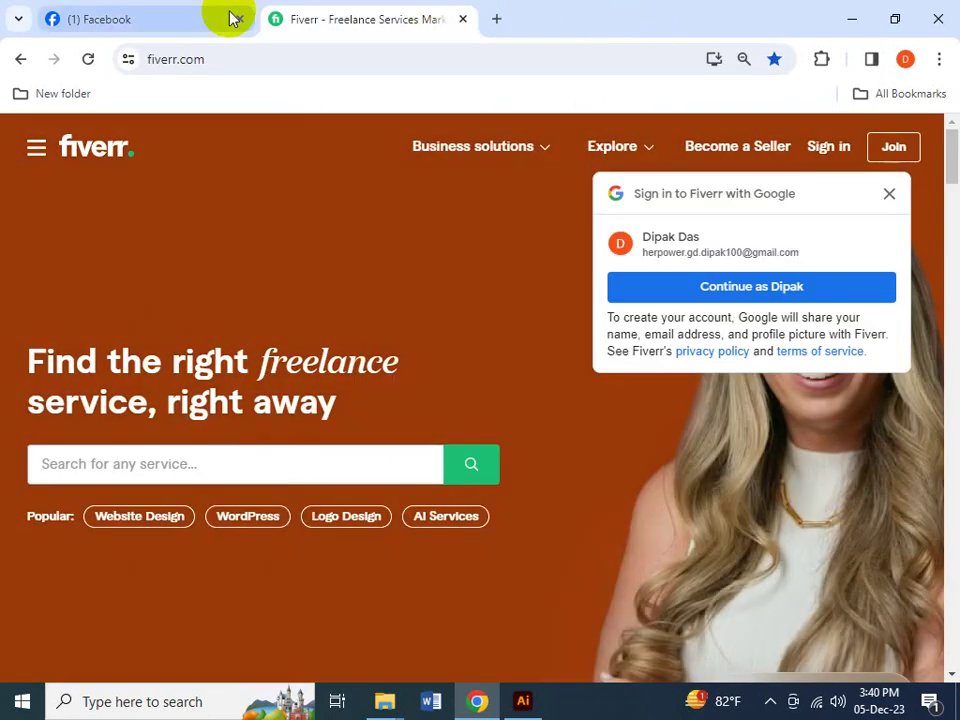
key("ctrl+w")
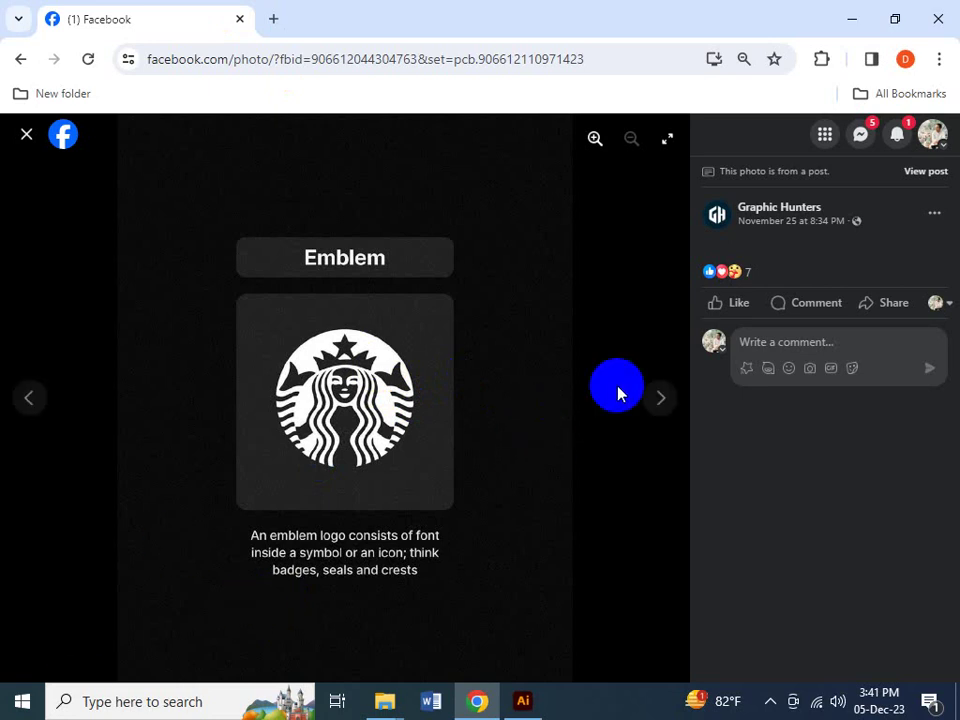
- Show the Mascots slide of the Graphic Hunters post on Facebook and close the photo viewer
left_click(651, 401)
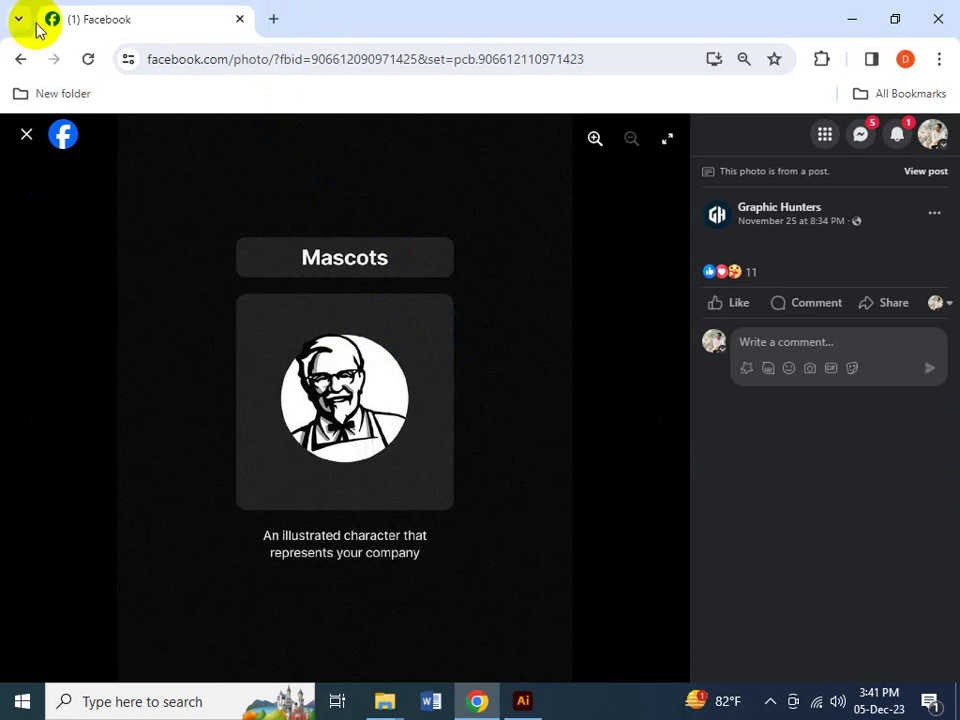
left_click(66, 142)
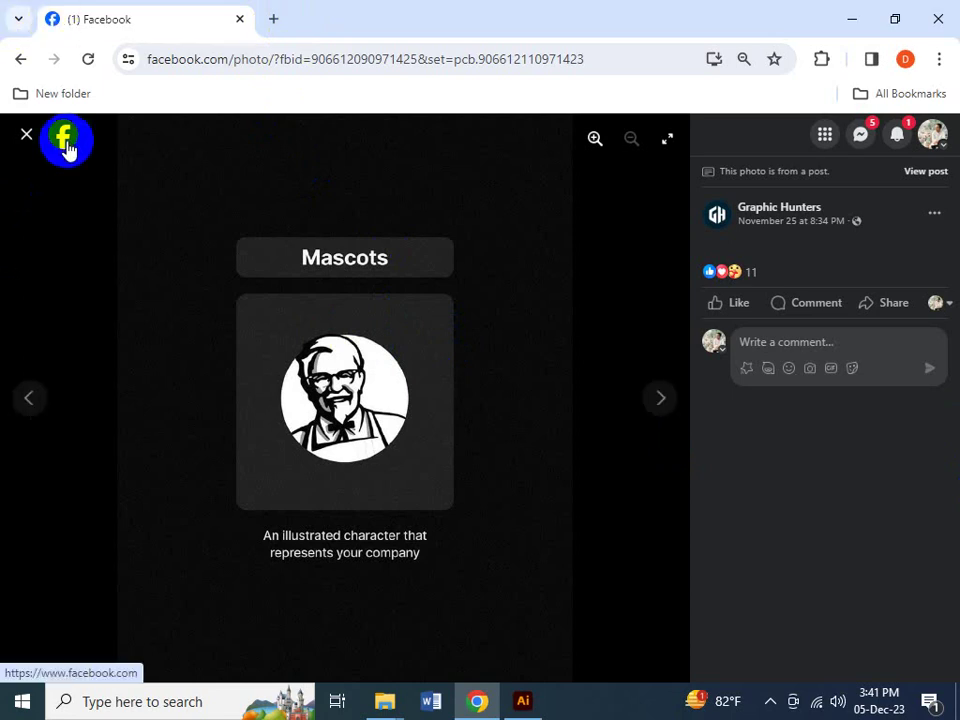
left_click(12, 150)
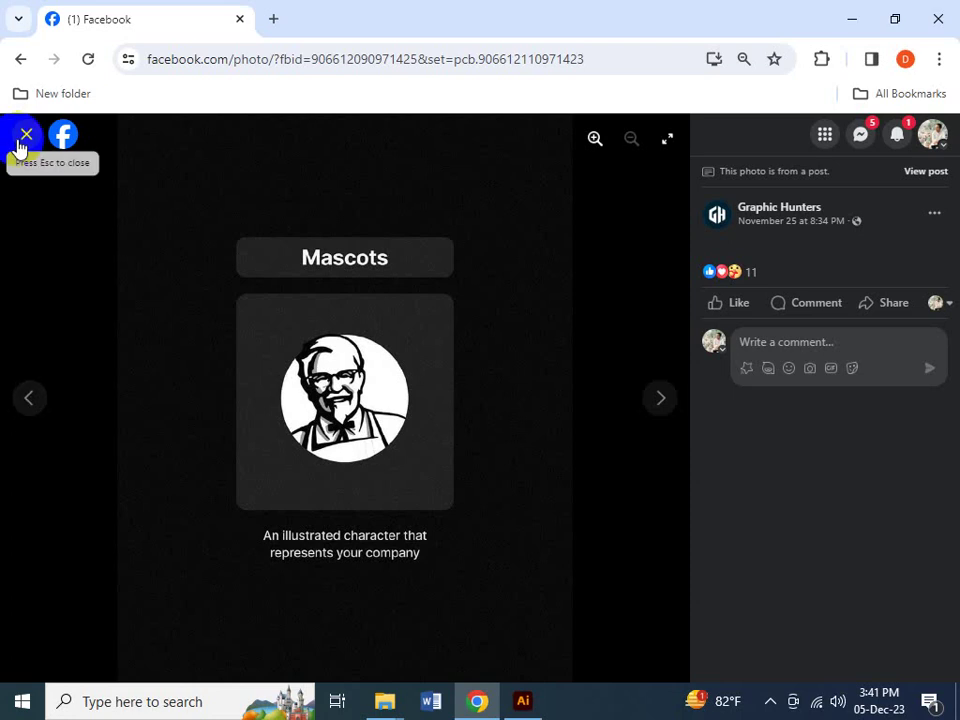
- Close the photo viewer and find the Graphic Hunters "Types of logos" post in the group feed
left_click(24, 136)
left_click(323, 443)
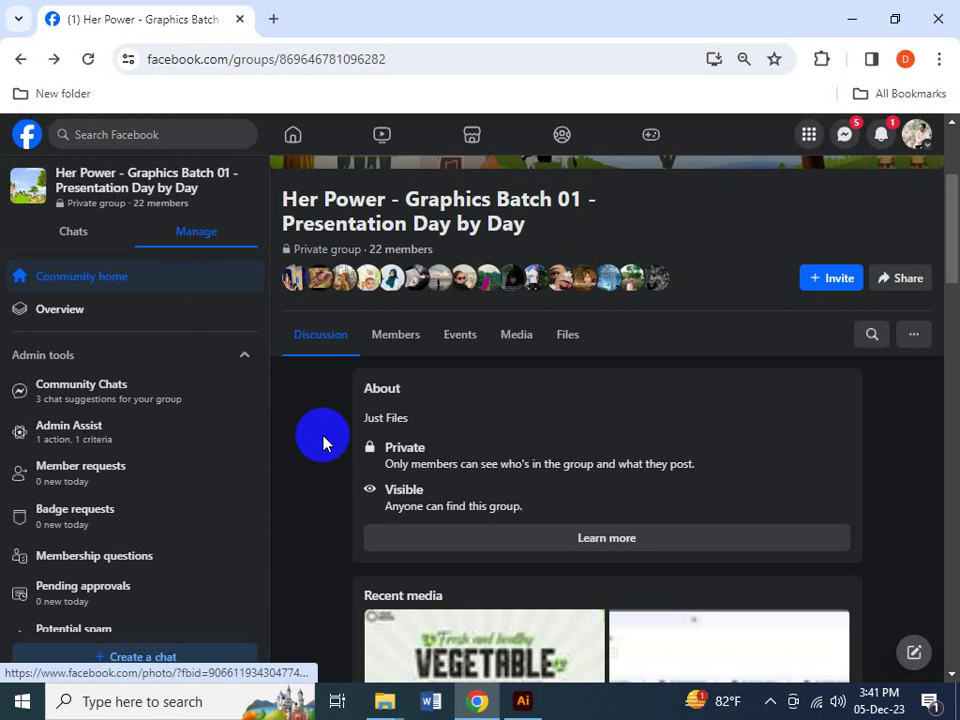
scroll(323, 443, "down", 10)
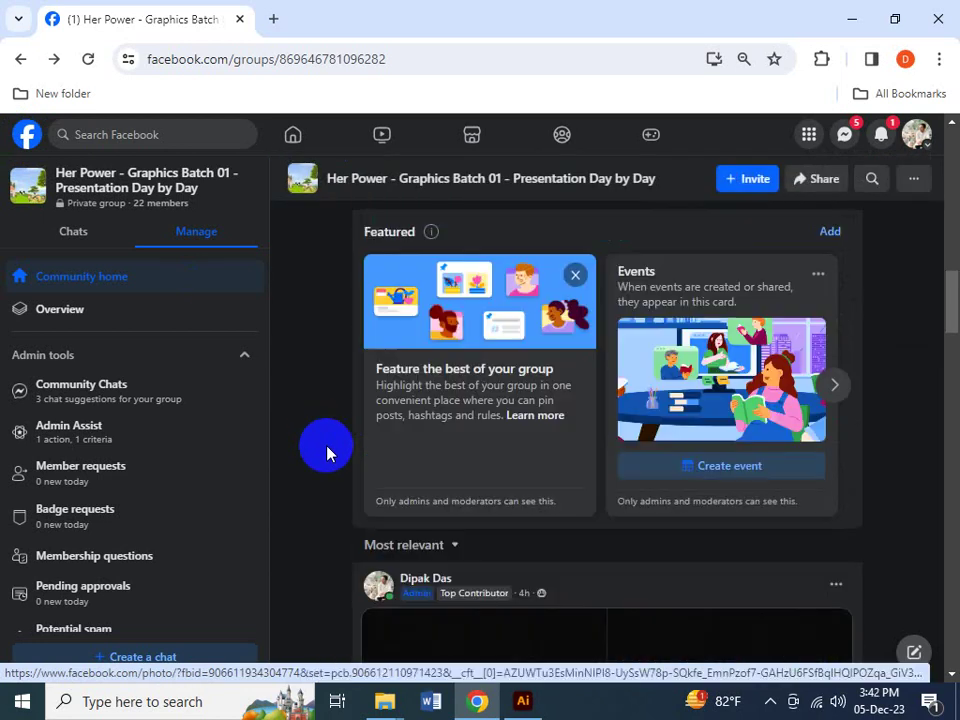
scroll(326, 452, "down", 6)
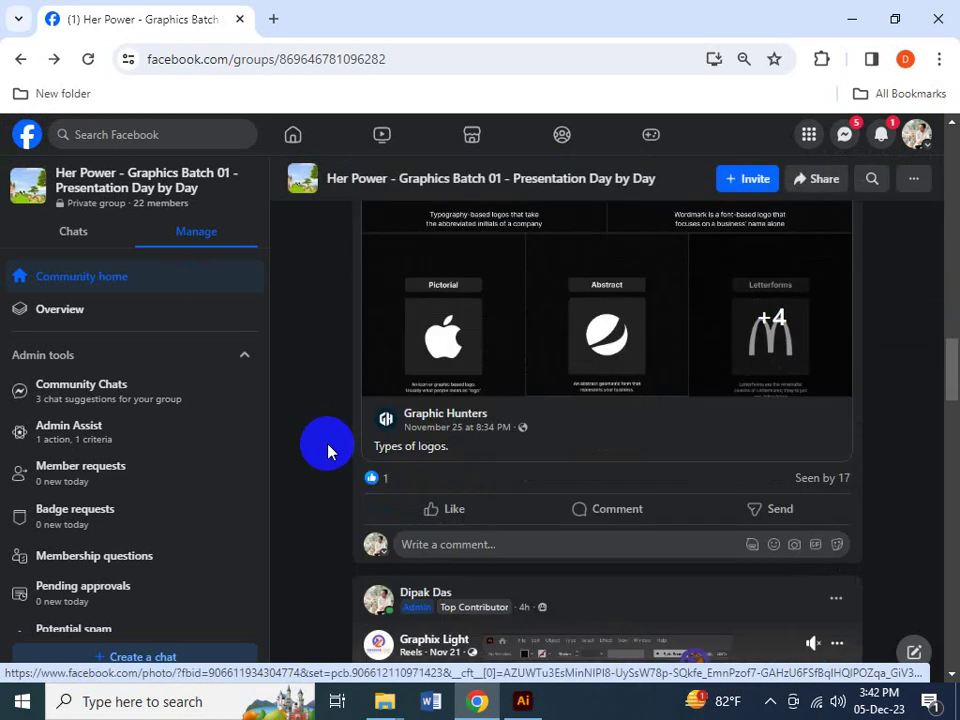
scroll(330, 447, "down", 3)
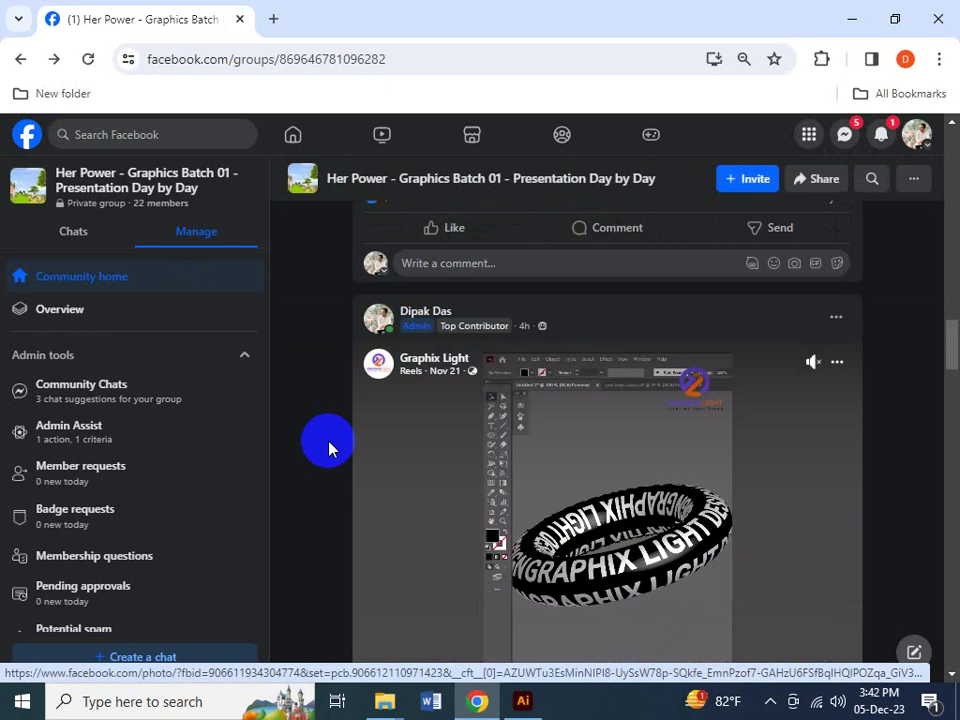
scroll(393, 485, "up", 2)
scroll(393, 485, "up", 3)
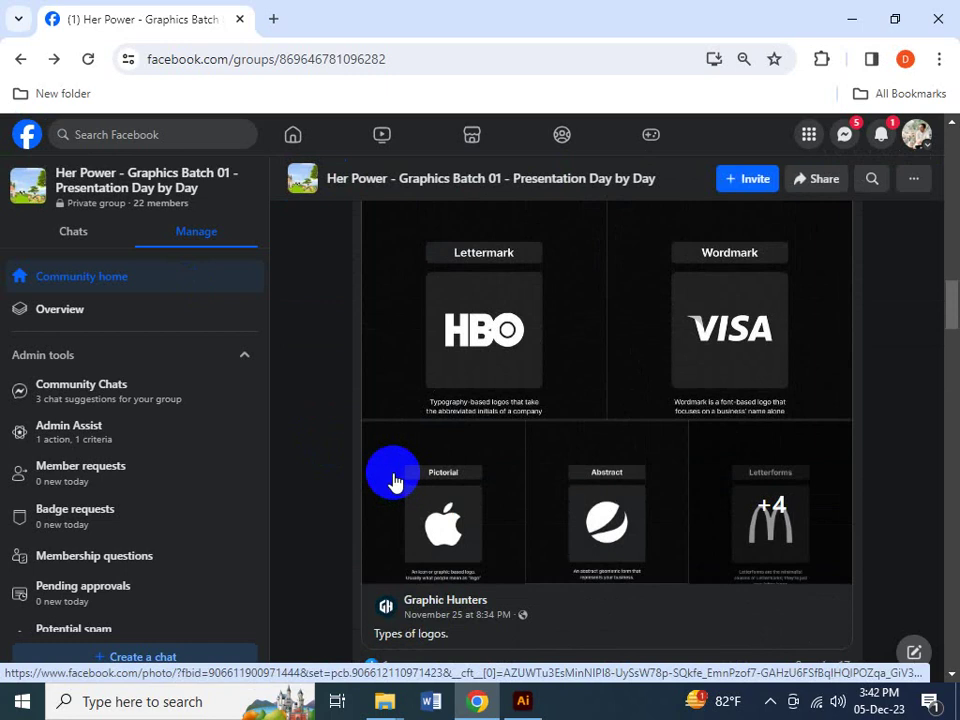
- Go through the logo-type slides of the post from Lettermark to Mascots
left_click(559, 326)
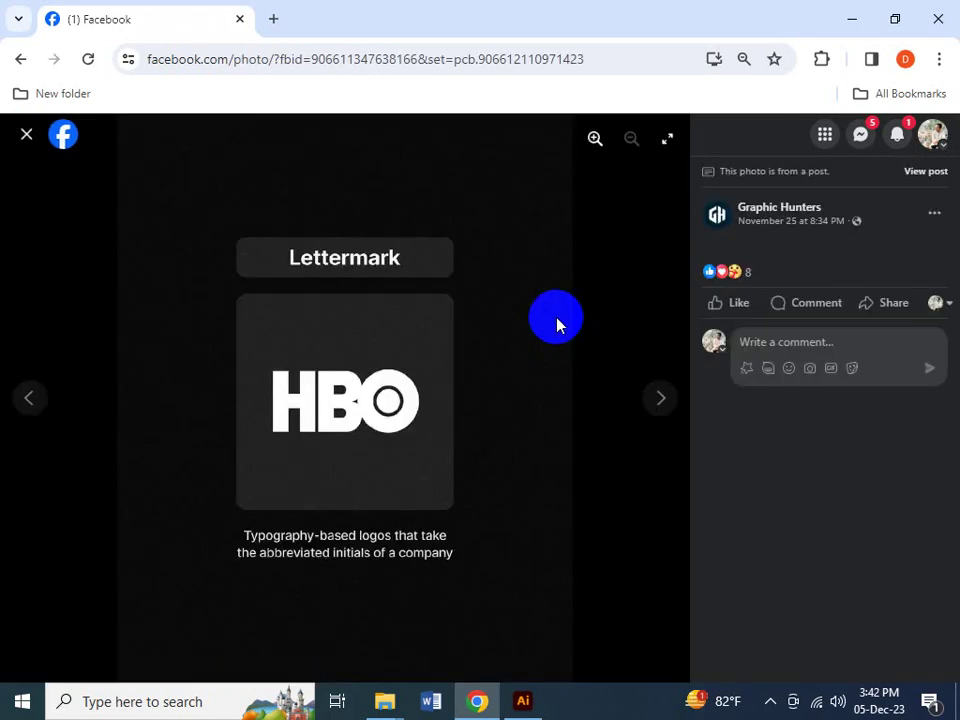
key("Right")
key("Right")
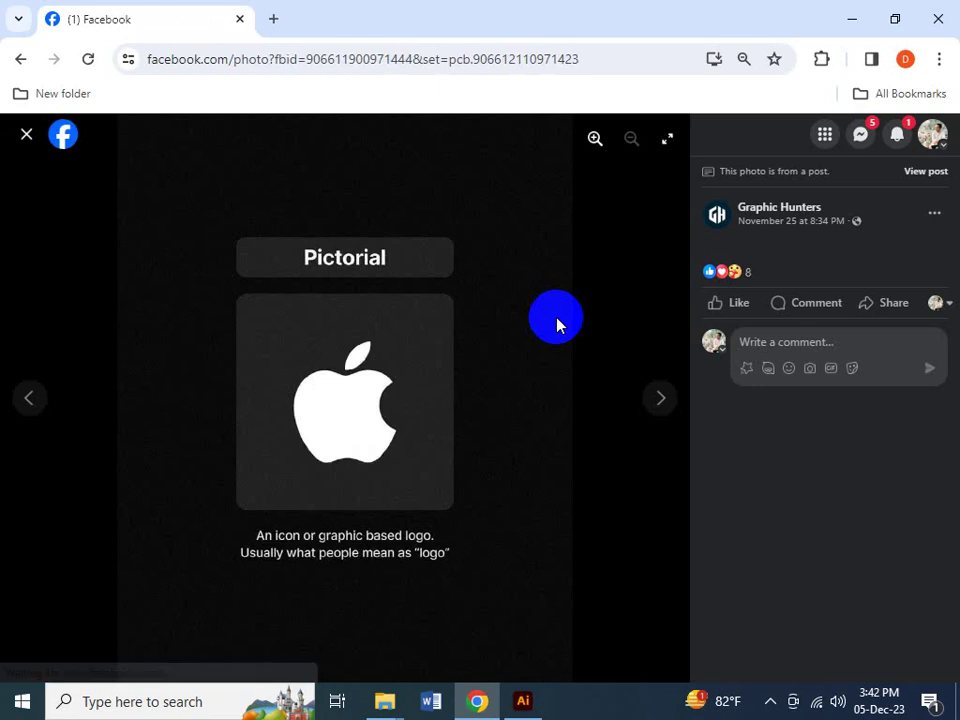
key("Right")
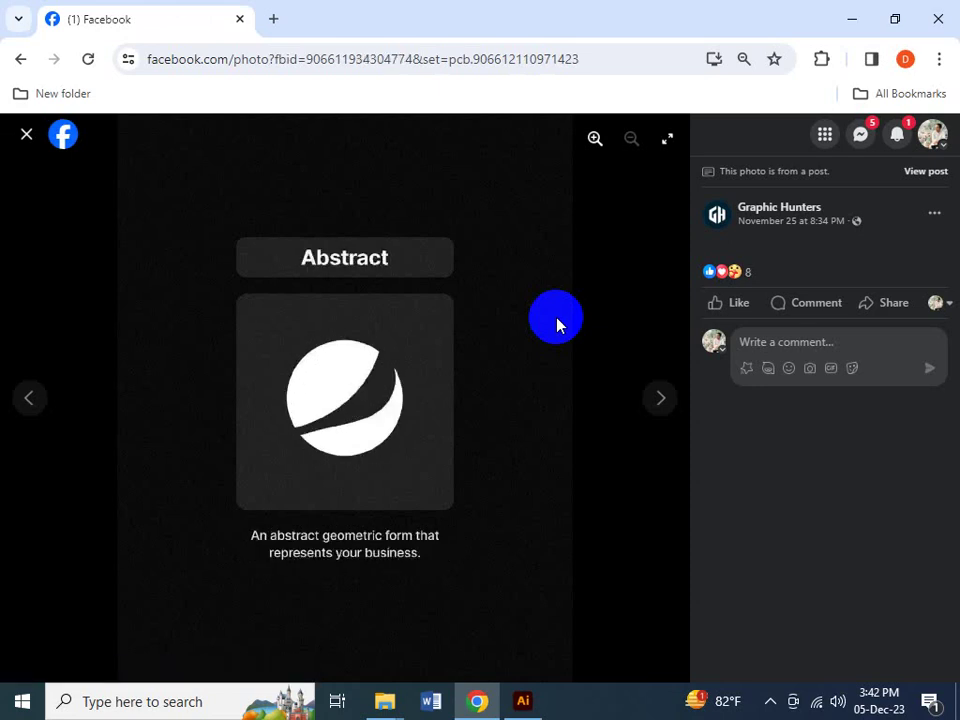
key("Right")
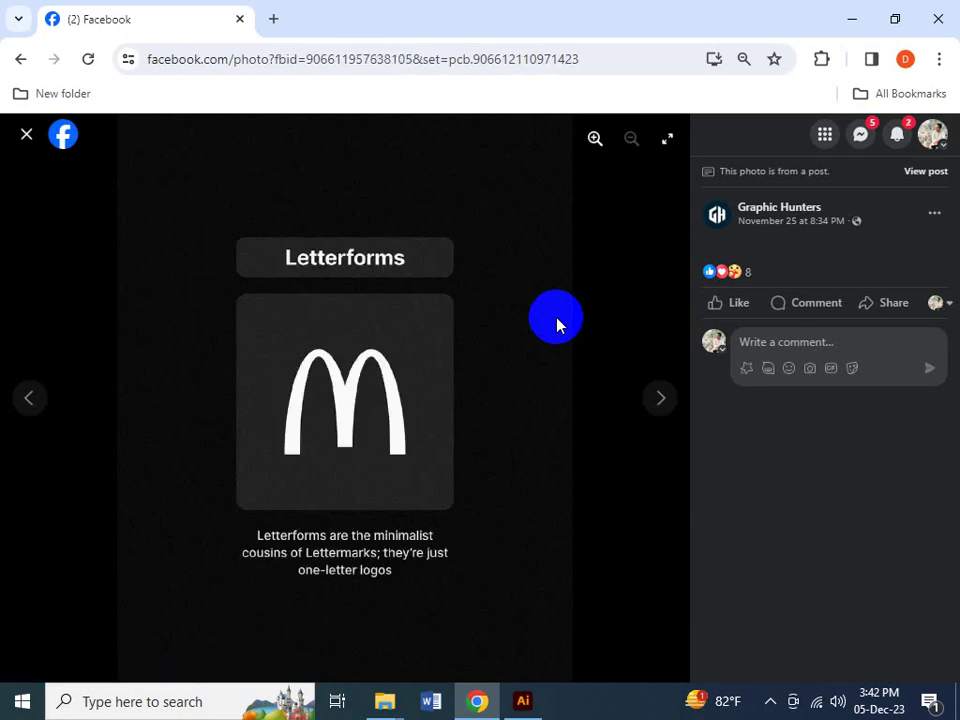
key("Right")
key("Right")
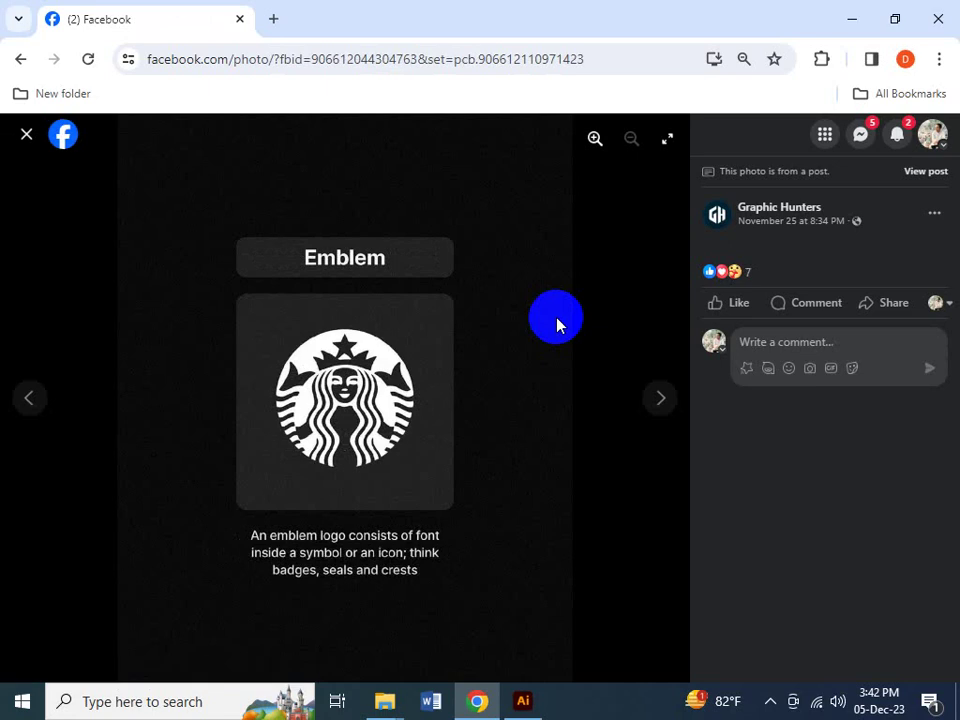
key("Right")
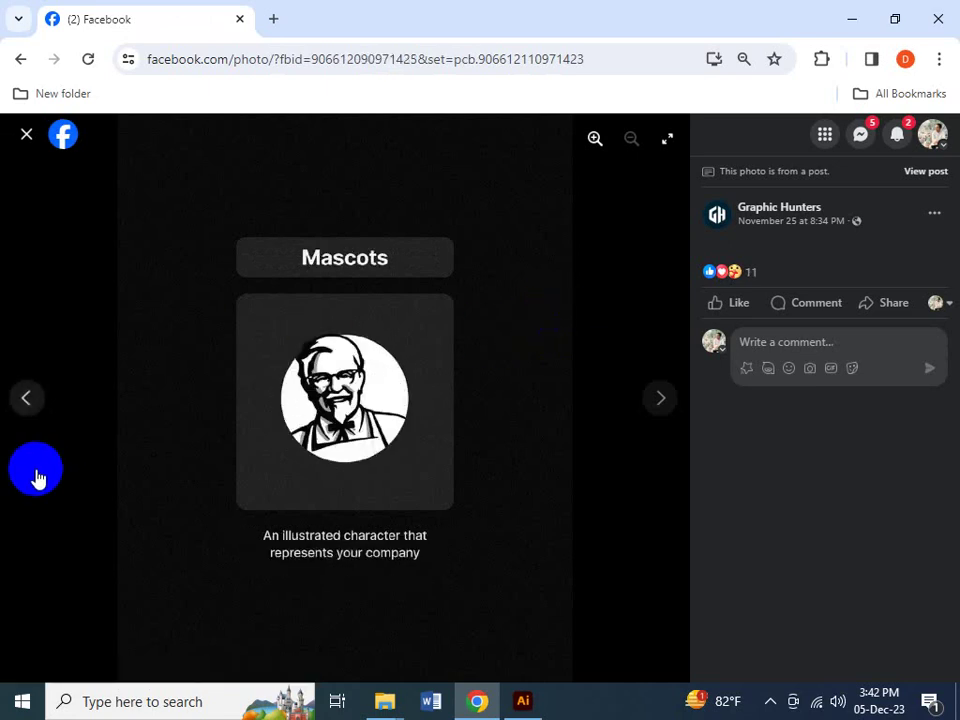
- Go back from the Mascots slide to the Letterforms slide and close the photo viewer
left_click(33, 421)
left_click(32, 418)
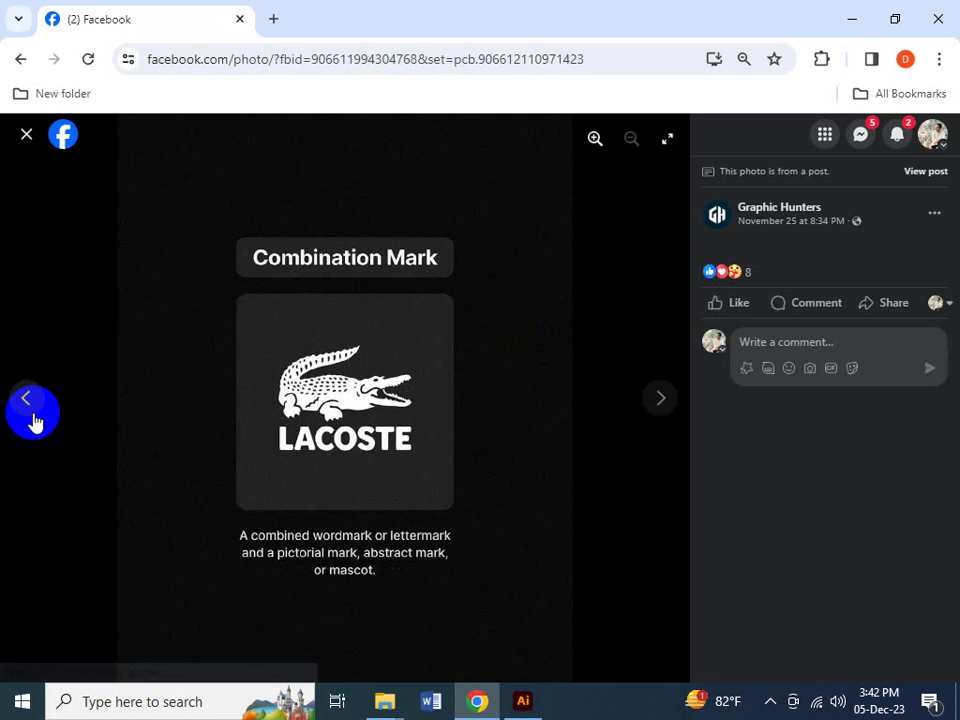
left_click(32, 418)
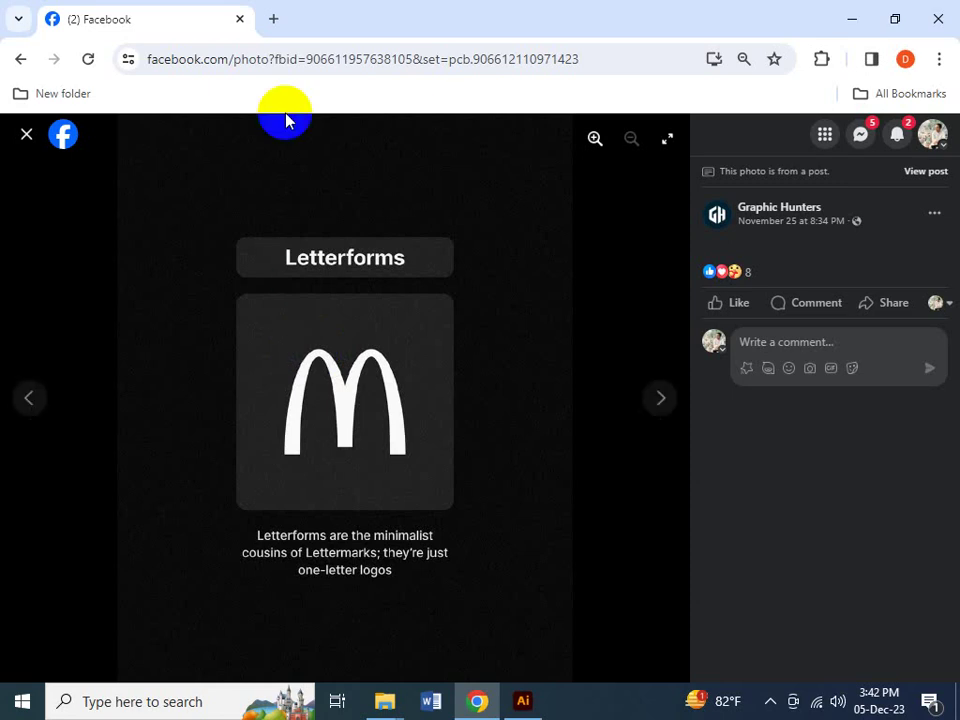
left_click(25, 138)
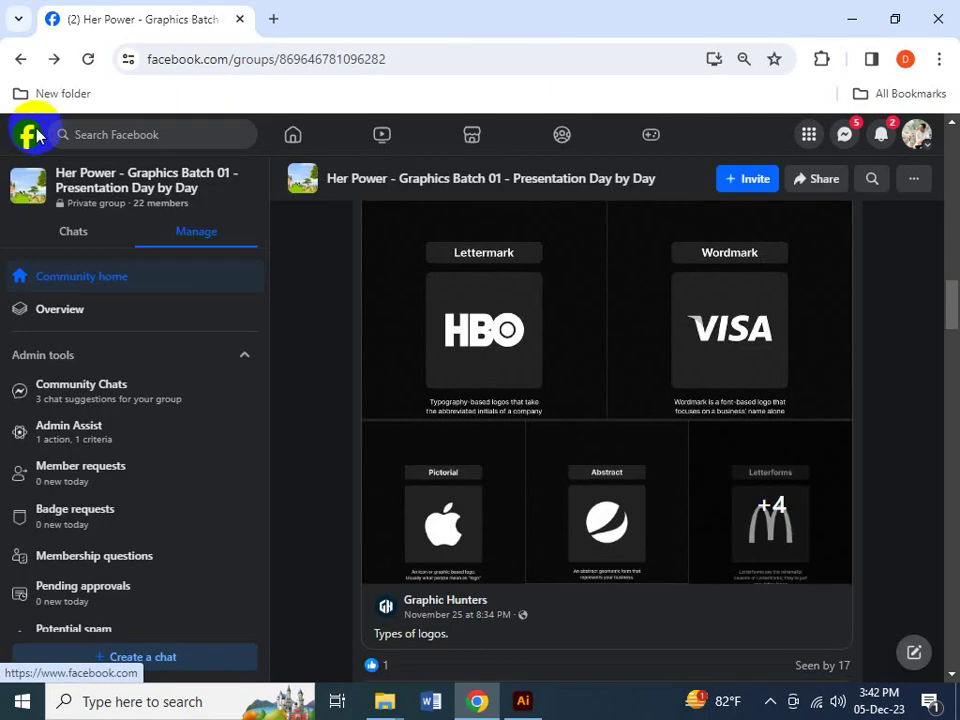
- Search Google in a new tab for "7 types of logo" and review the featured list of logo types
left_click(275, 22)
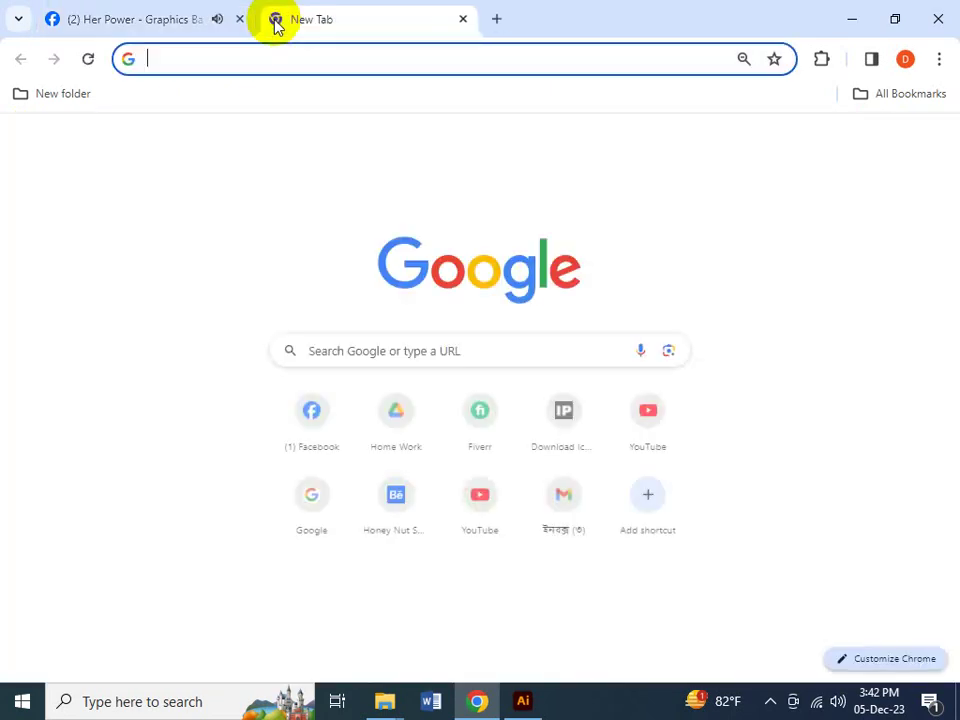
type("7")
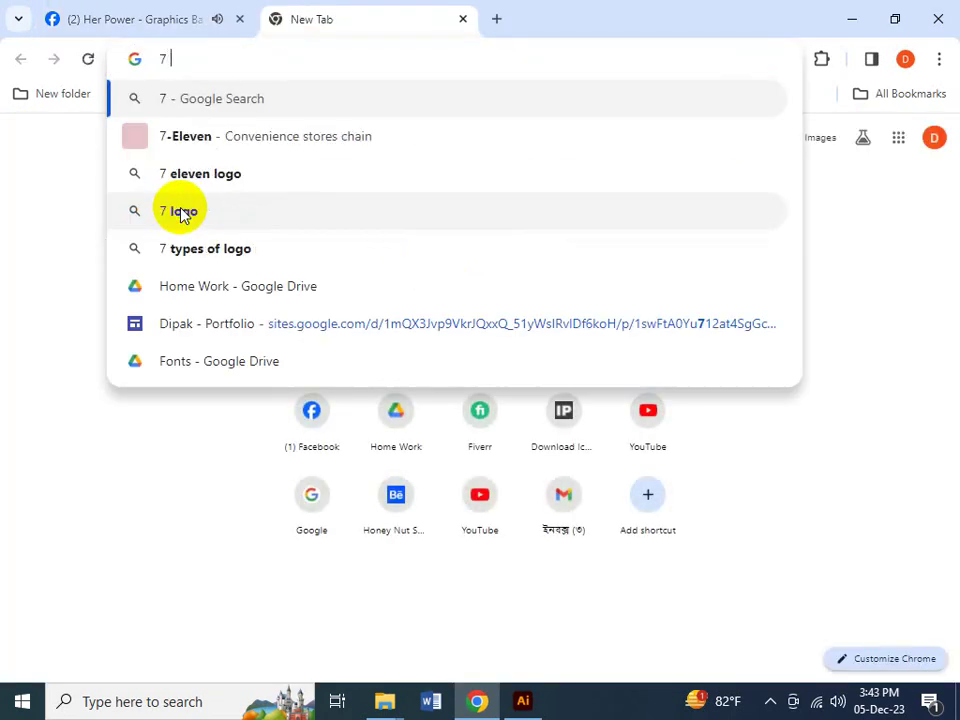
type(" types o")
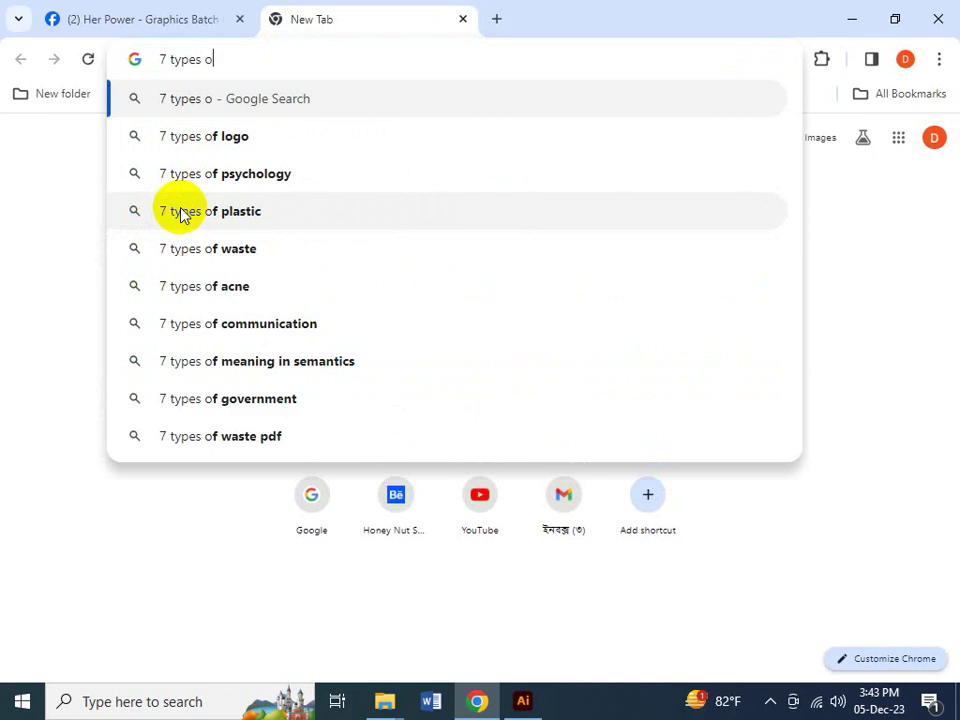
type("f logo")
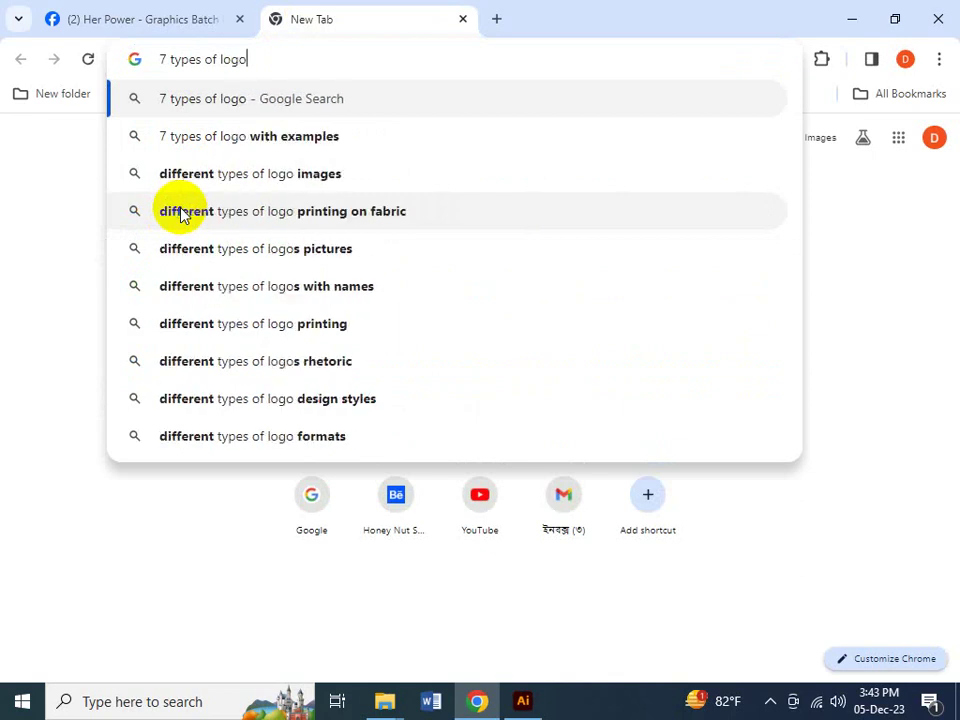
key("Return")
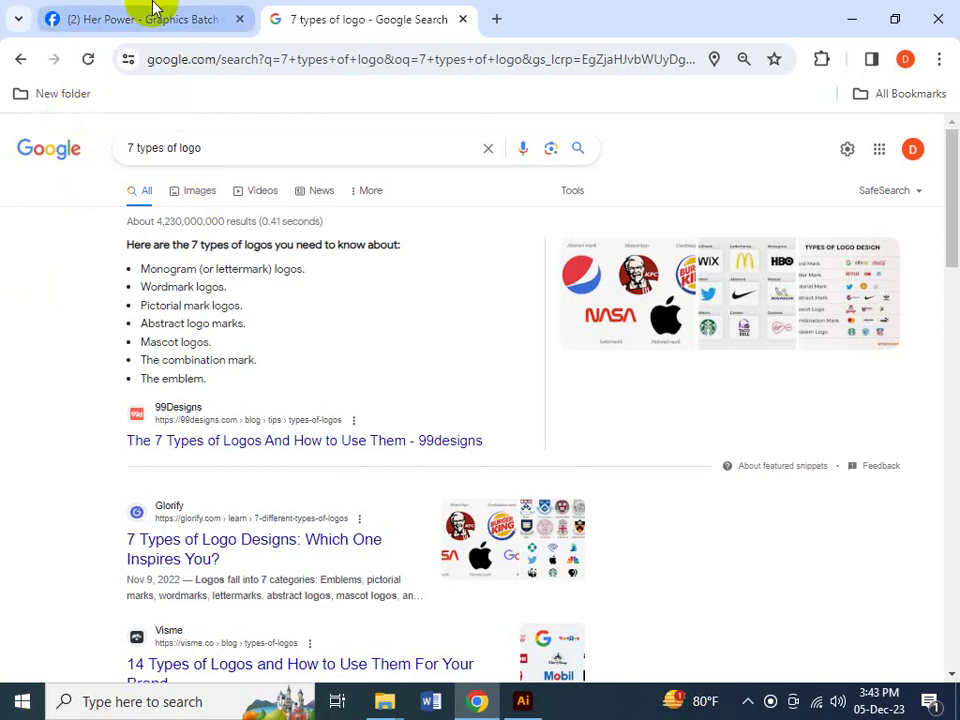
mouse_move(152, 8)
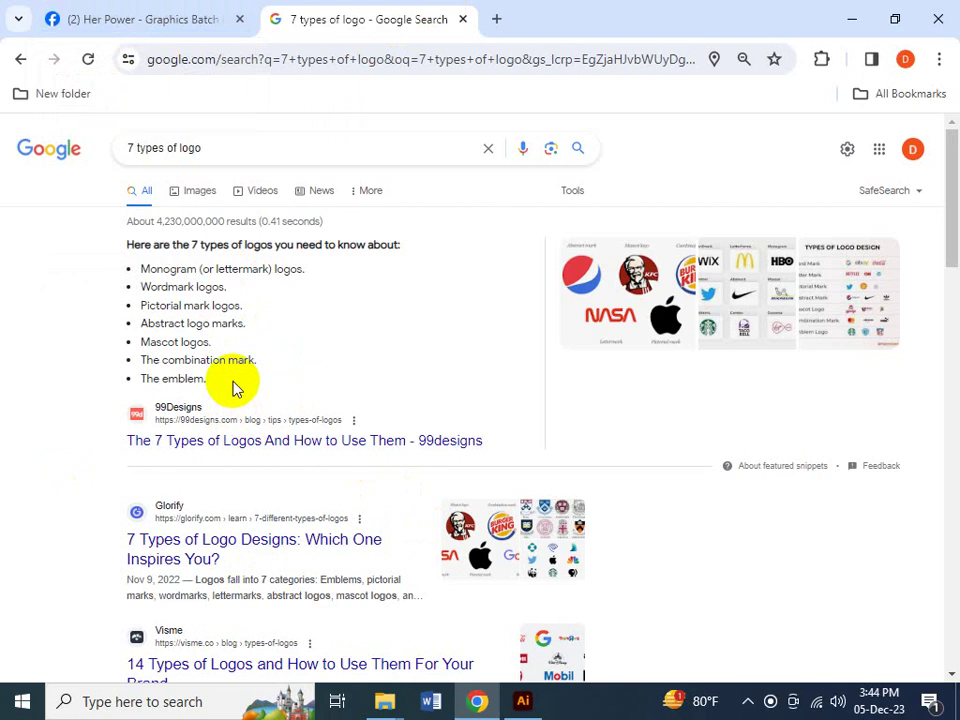
- Return to the Facebook post, view its slides from Letterforms through Mascots and on to Wordmark, and close the photo viewer
left_click(122, 10)
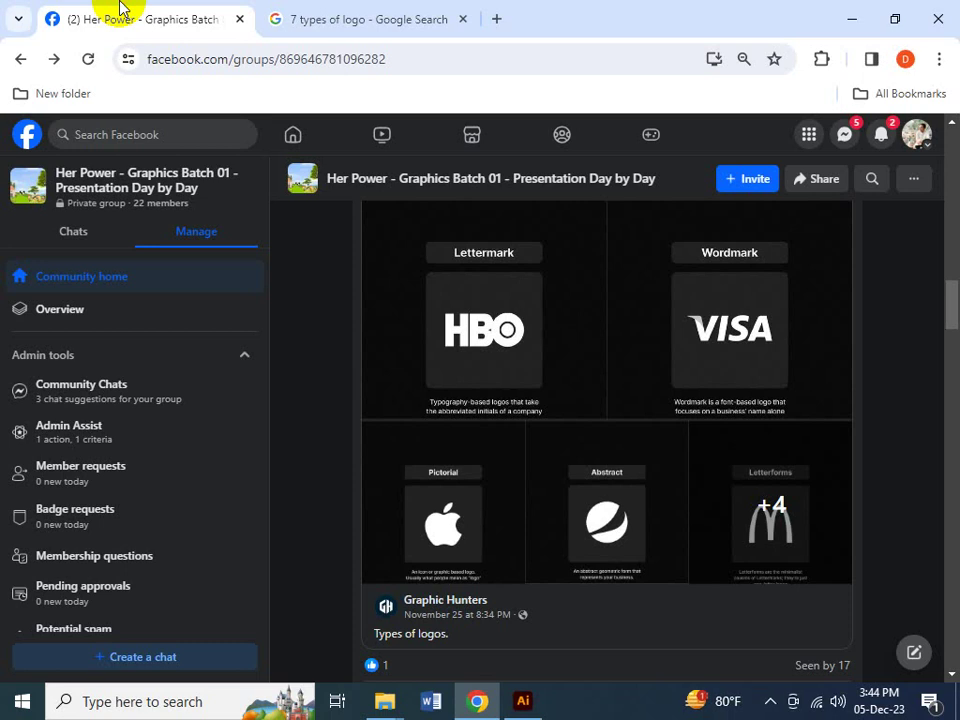
left_click(800, 498)
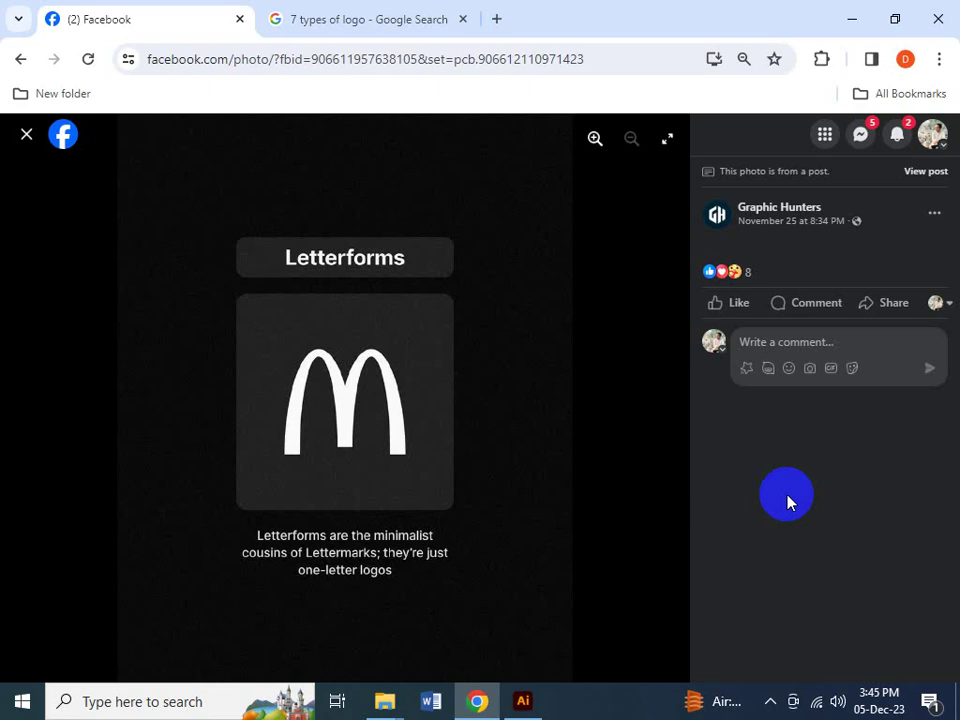
key("Right")
key("Right")
key("Right")
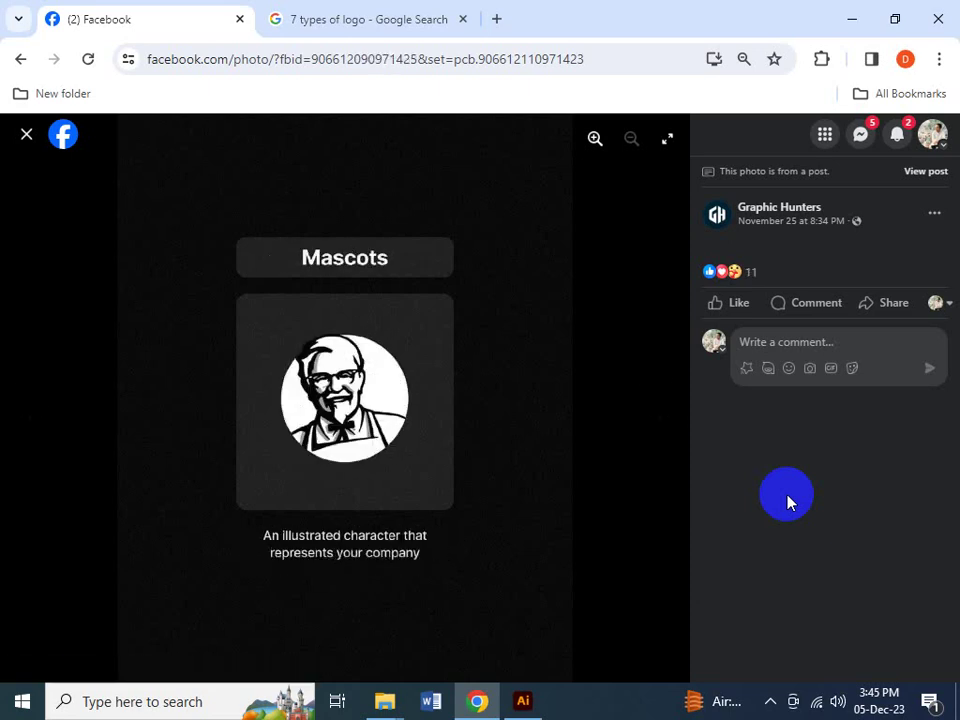
key("Right")
key("Right")
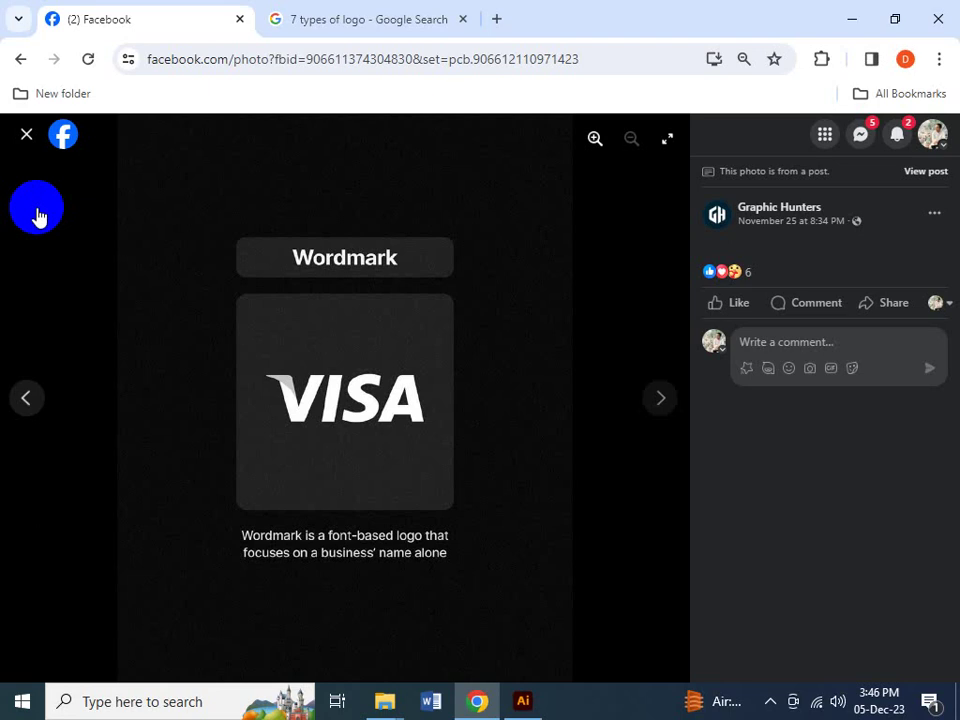
left_click(25, 133)
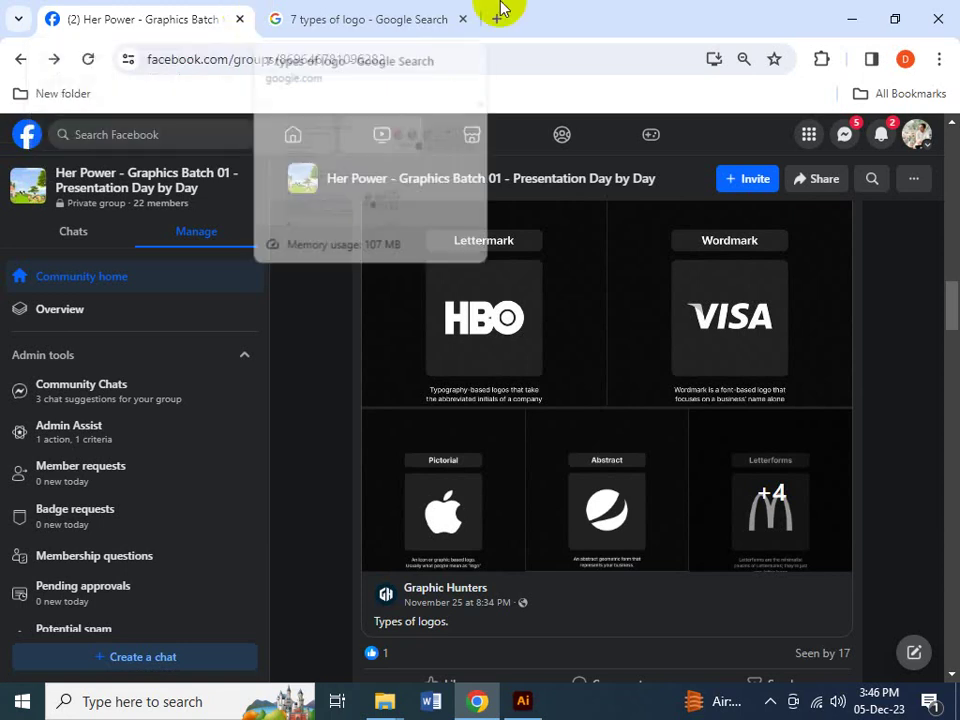
- Show the logo-type search results again, minimize the browser, and open the Class 29 - 02 image from the desktop's Day 29 Presentation Files folder
left_click(440, 19)
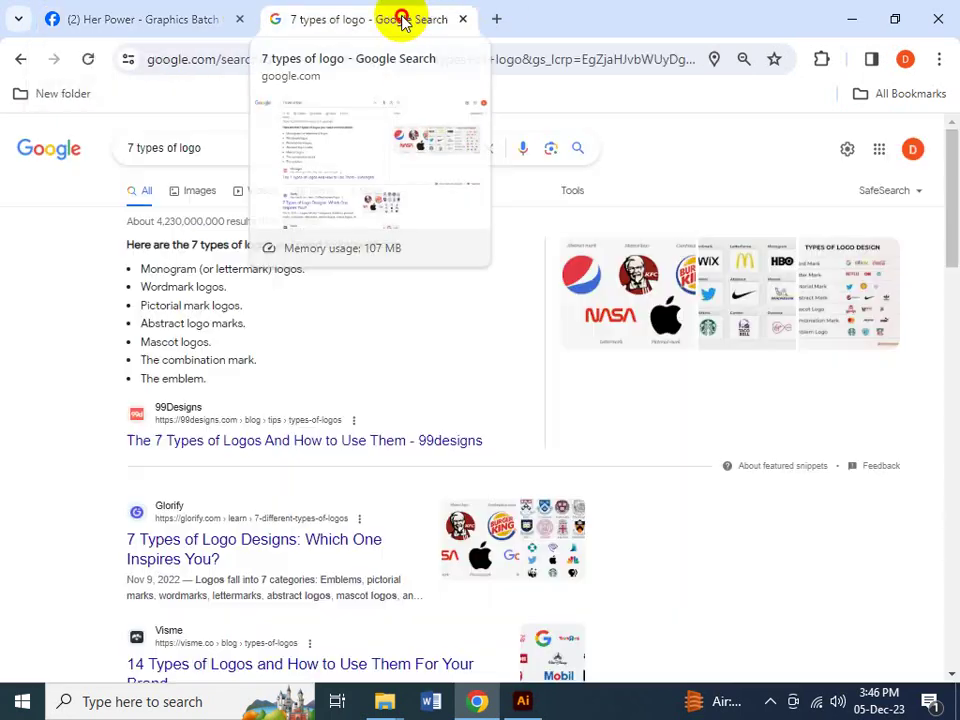
left_click(855, 22)
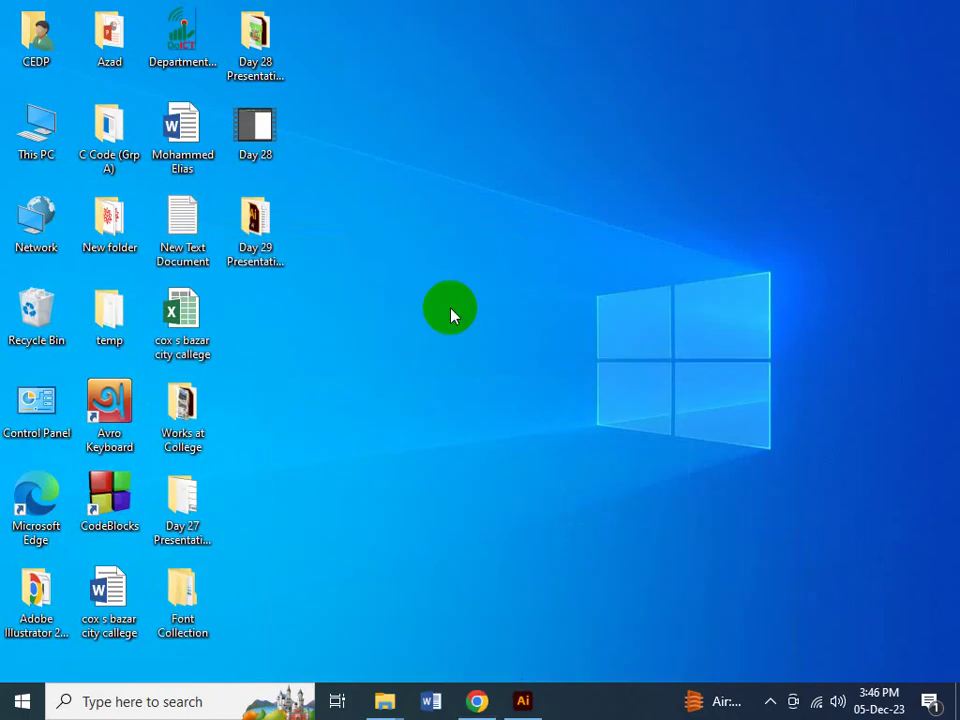
double_click(272, 238)
double_click(455, 181)
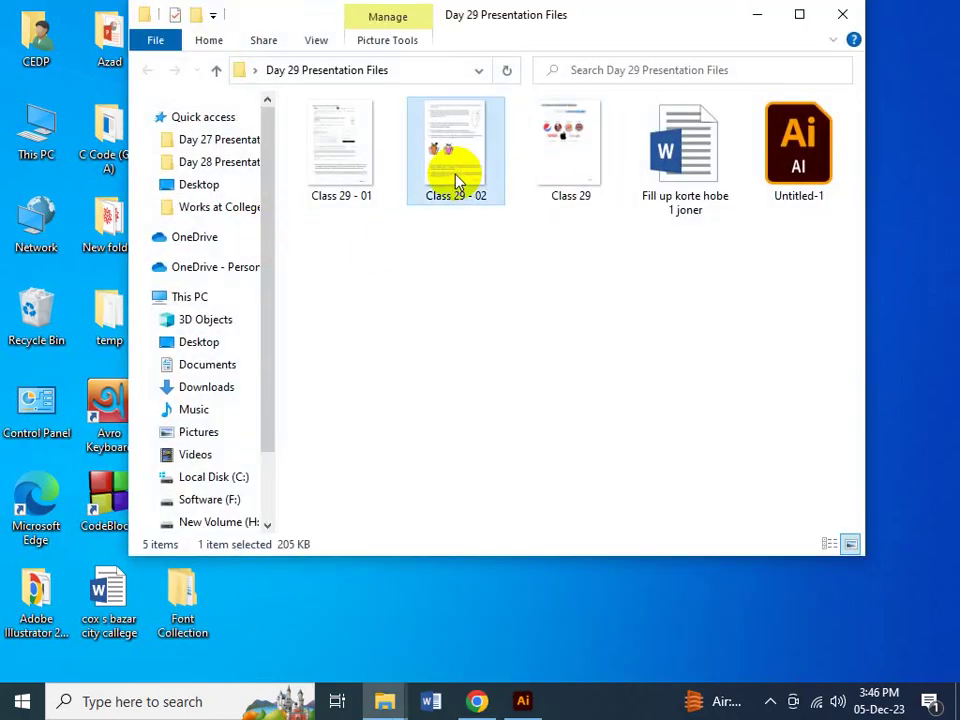
double_click(454, 291)
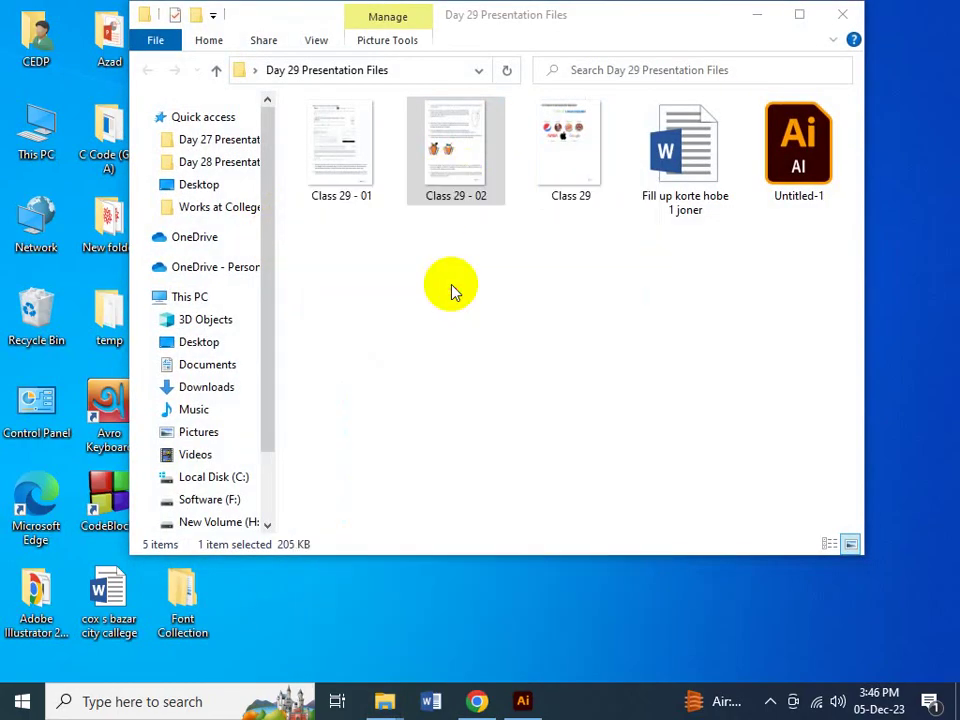
- Examine the Carrots Delicious and Carrots Juicebar logos up close, and the carrot glass outline sketch in the logo design guide
scroll(405, 463, "up", 4)
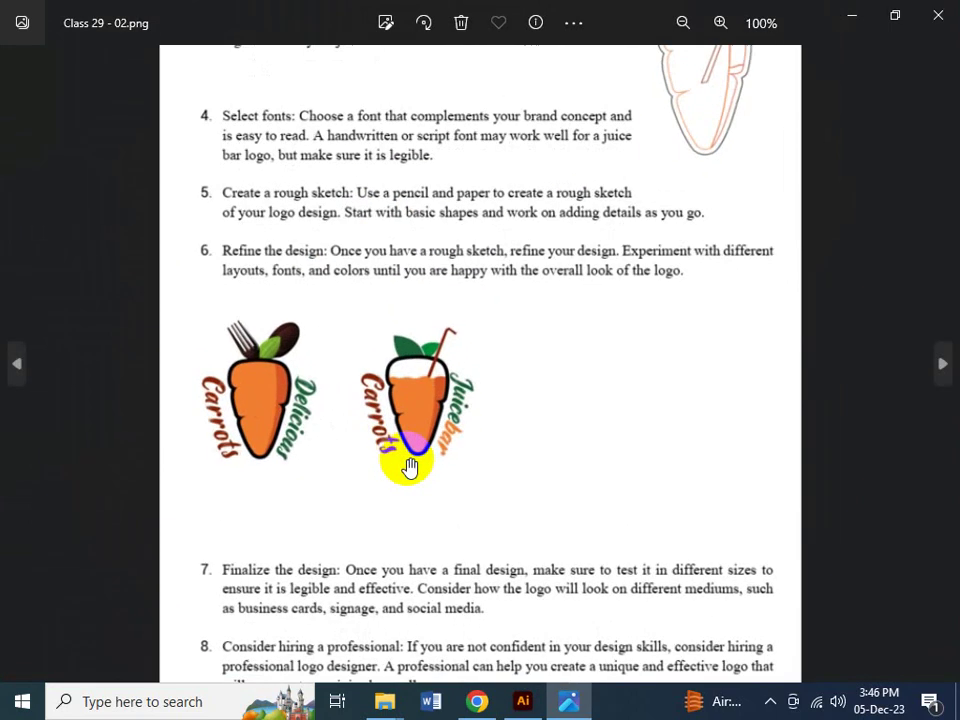
left_click_drag(221, 414, 266, 484)
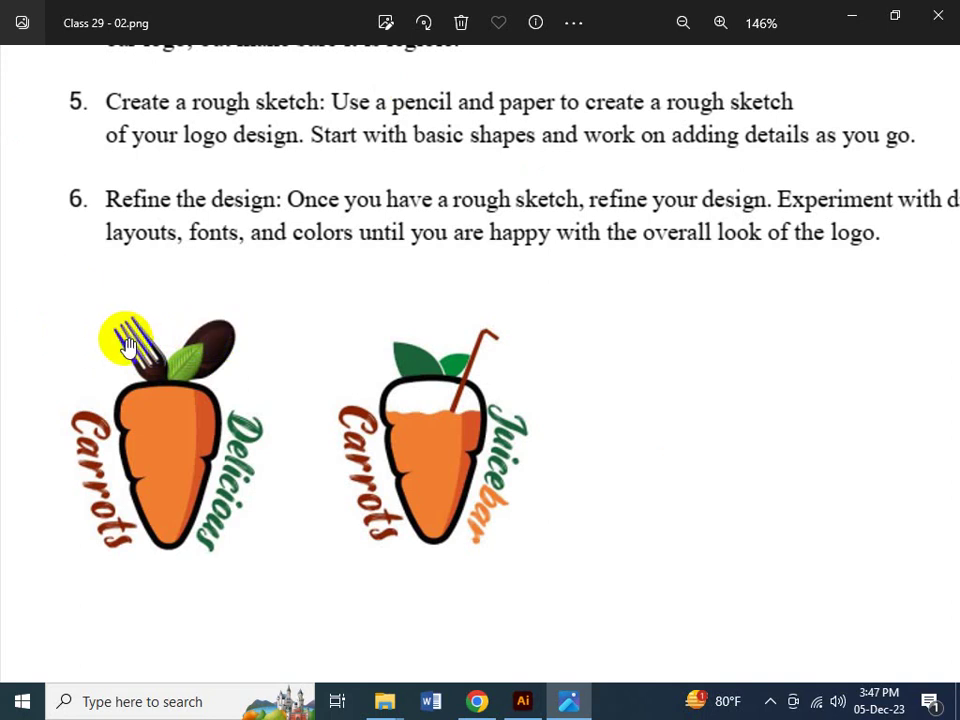
left_click(215, 328)
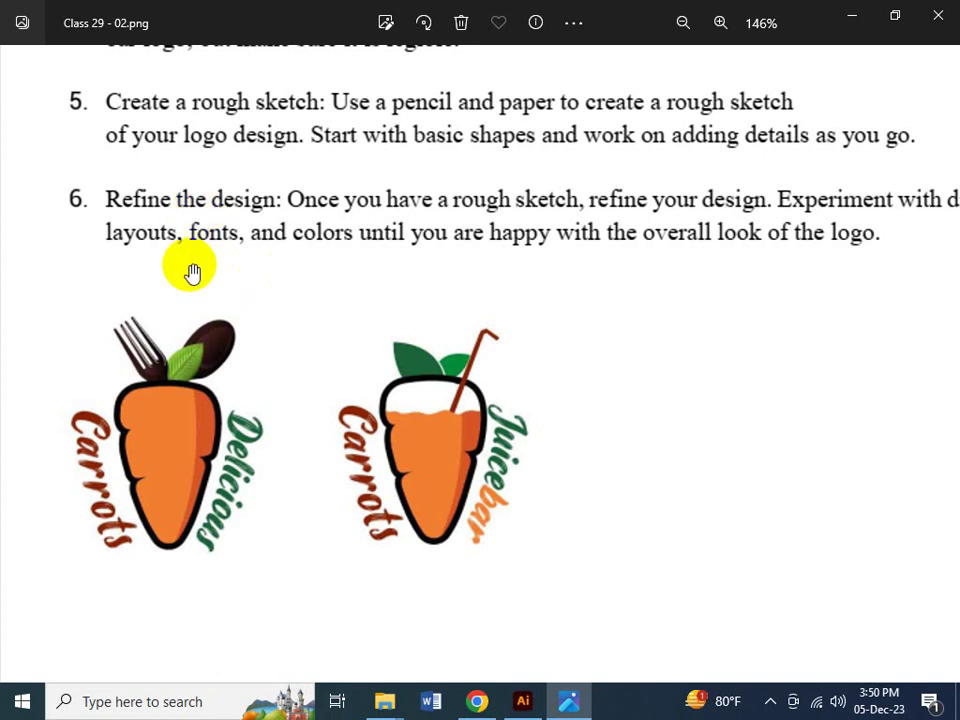
scroll(390, 532, "up", 3)
scroll(395, 537, "down", 5)
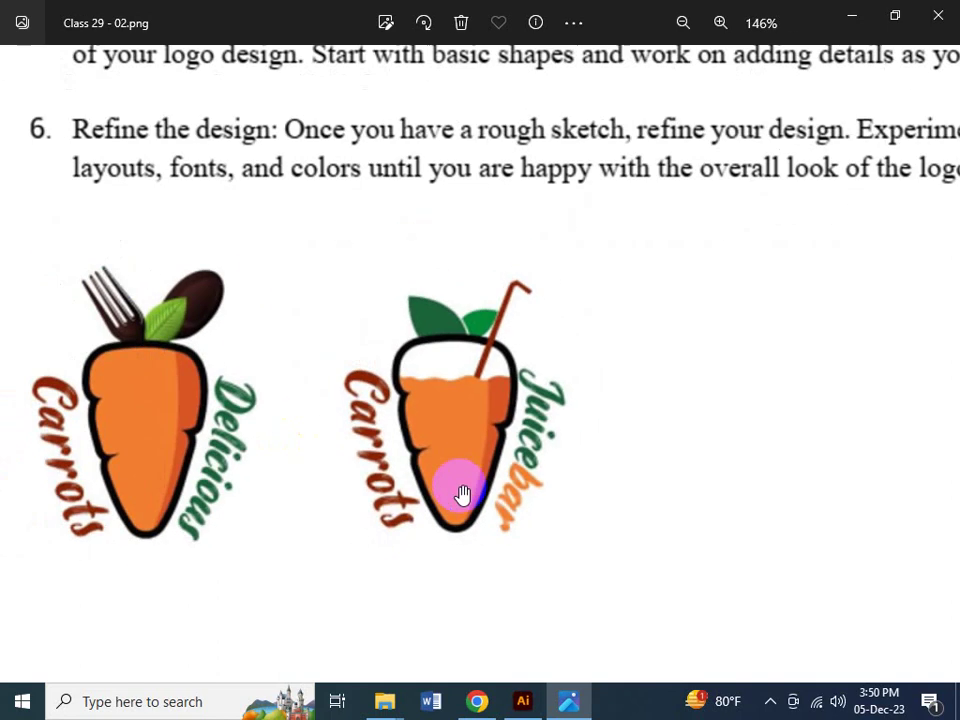
scroll(700, 380, "down", 2)
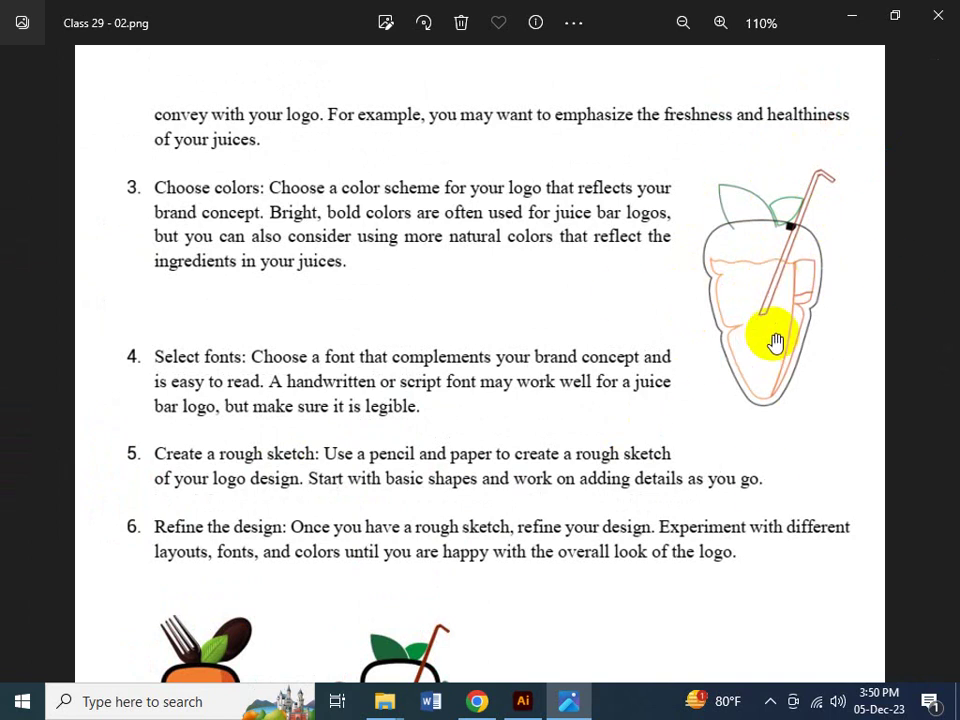
scroll(825, 265, "up", 5)
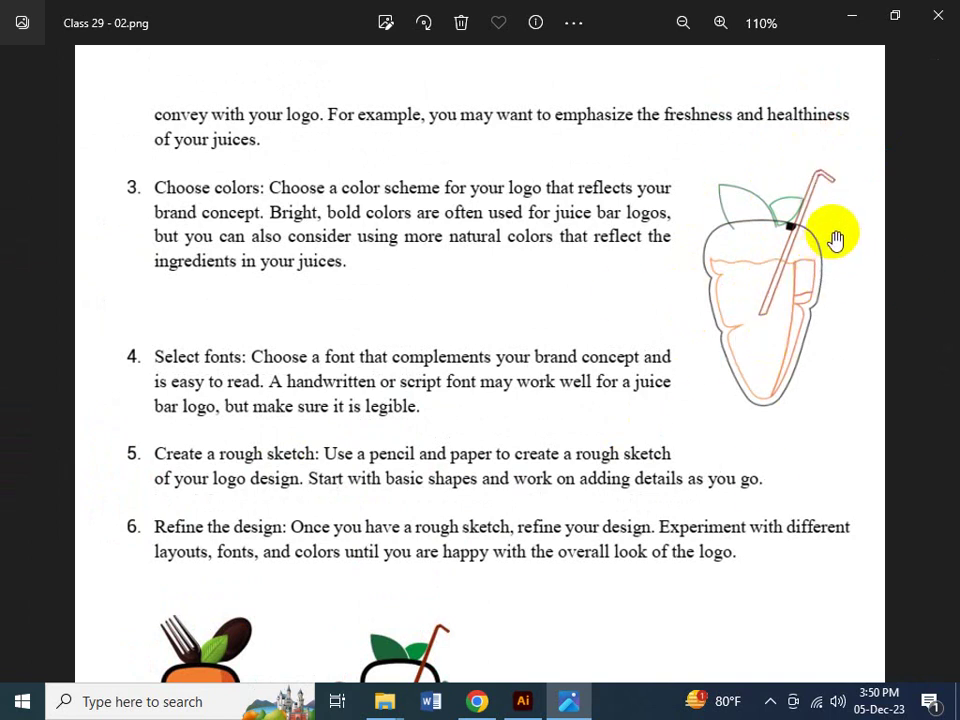
- Examine the carrot glass outline sketch up close beside the Choose colors and Select fonts sections of the guide
scroll(814, 249, "up", 1)
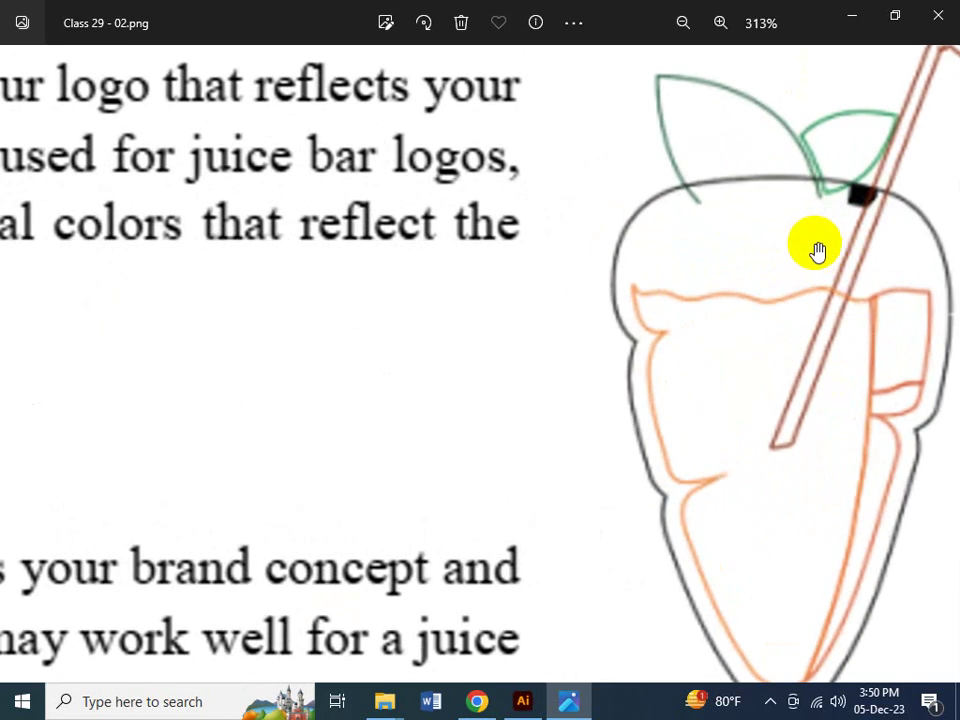
left_click_drag(814, 249, 461, 253)
scroll(475, 260, "down", 3)
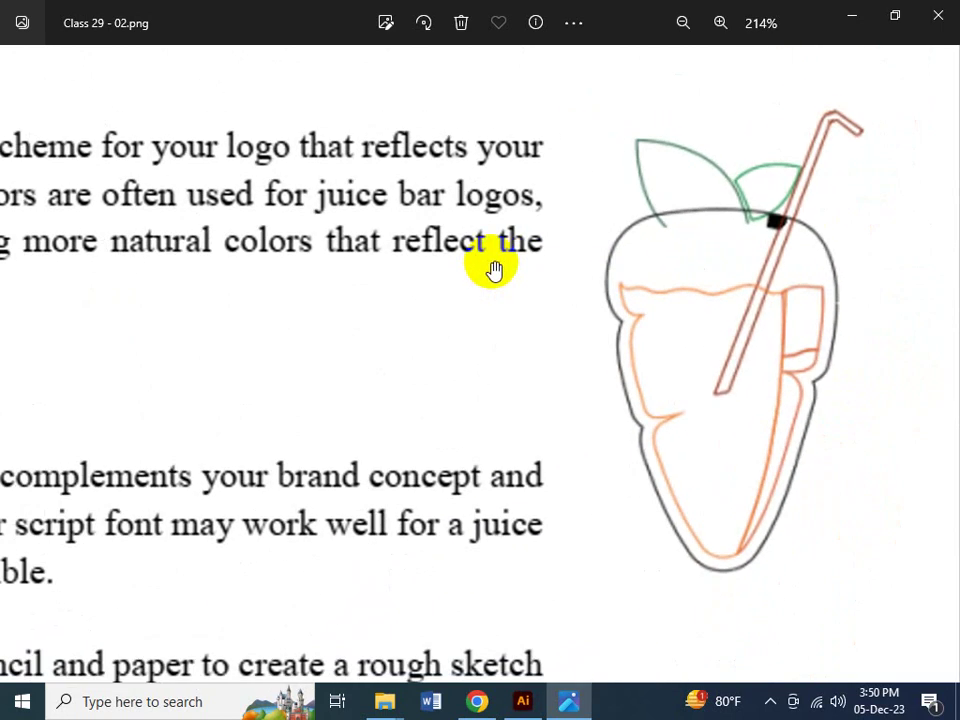
scroll(492, 270, "up", 1)
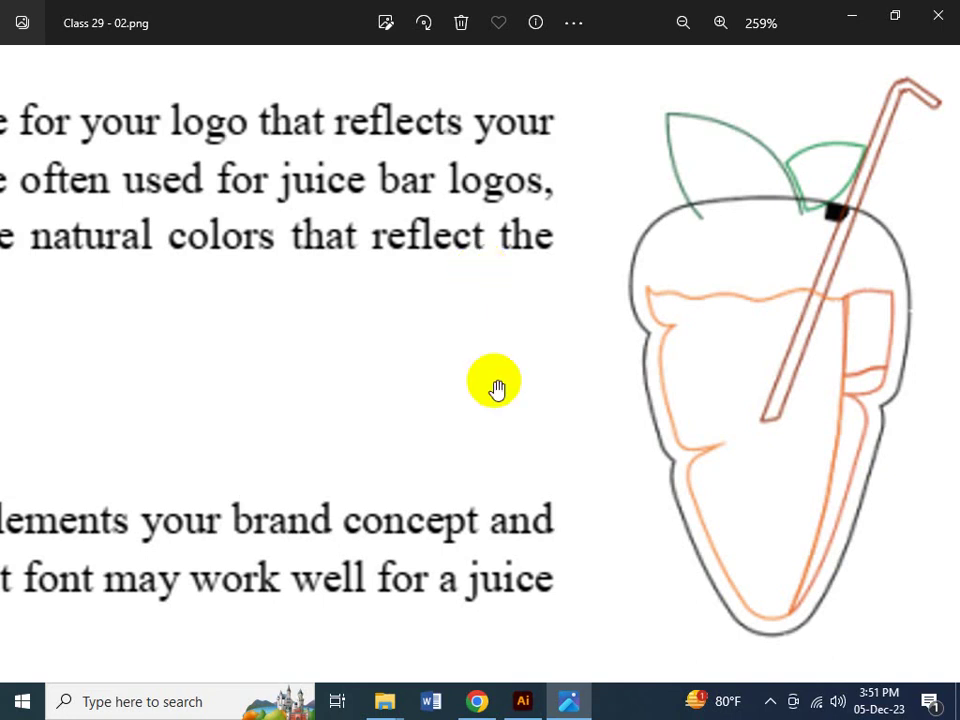
scroll(530, 410, "down", 3)
scroll(533, 468, "down", 3)
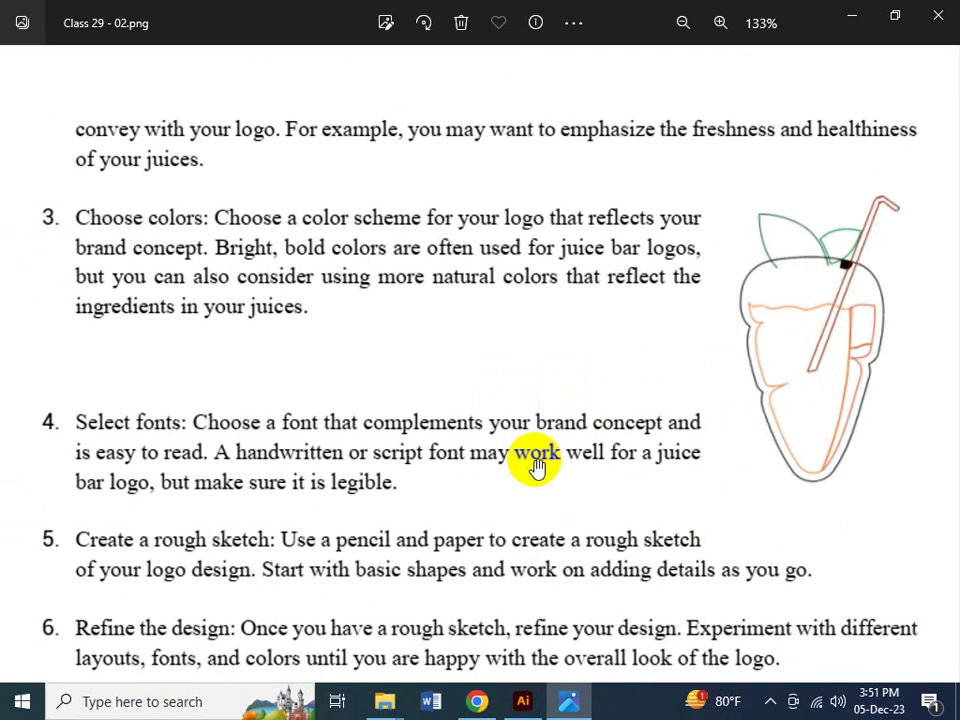
scroll(696, 483, "down", 1)
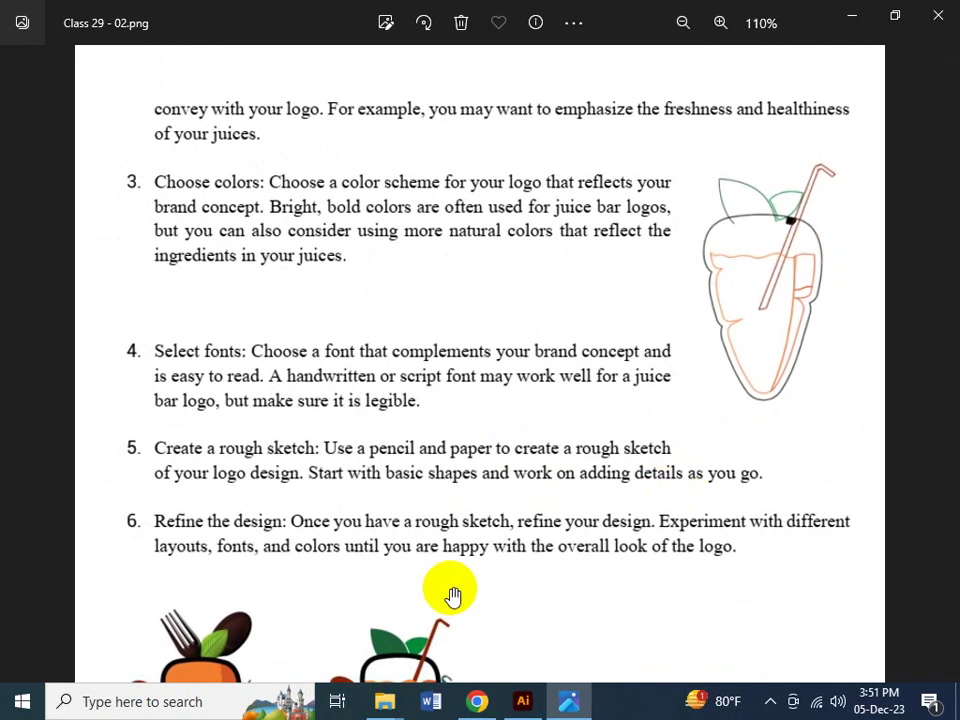
- Bring the Carrots Delicious and Carrots Juicebar logos below the Refine the design section fully into view
scroll(452, 591, "down", 2)
scroll(455, 580, "up", 2)
scroll(455, 570, "up", 1)
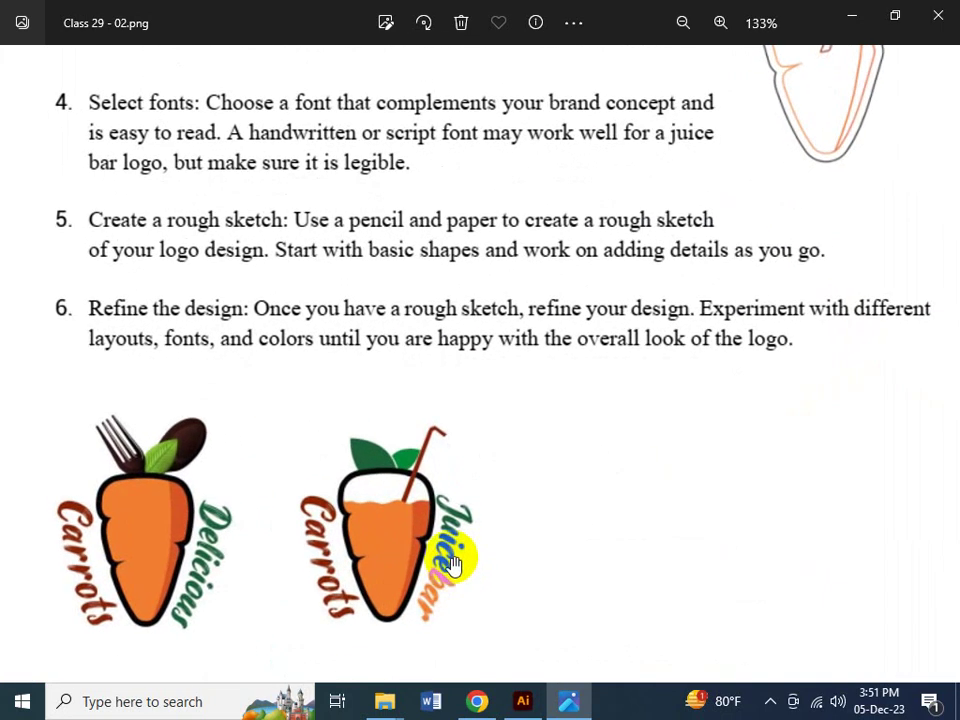
scroll(234, 542, "up", 1)
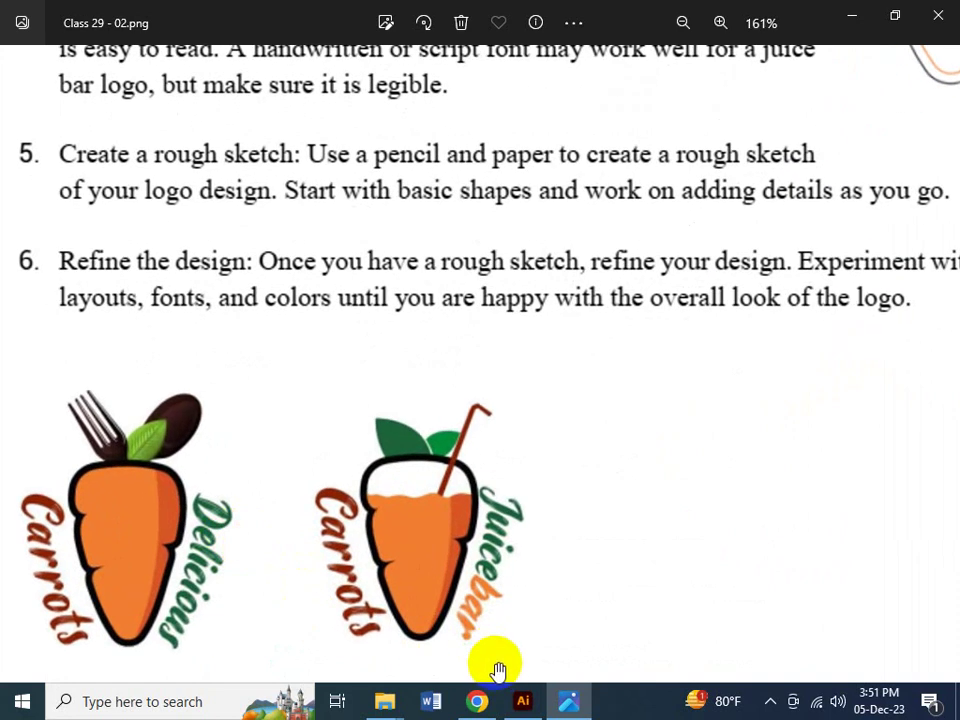
left_click_drag(319, 579, 498, 443)
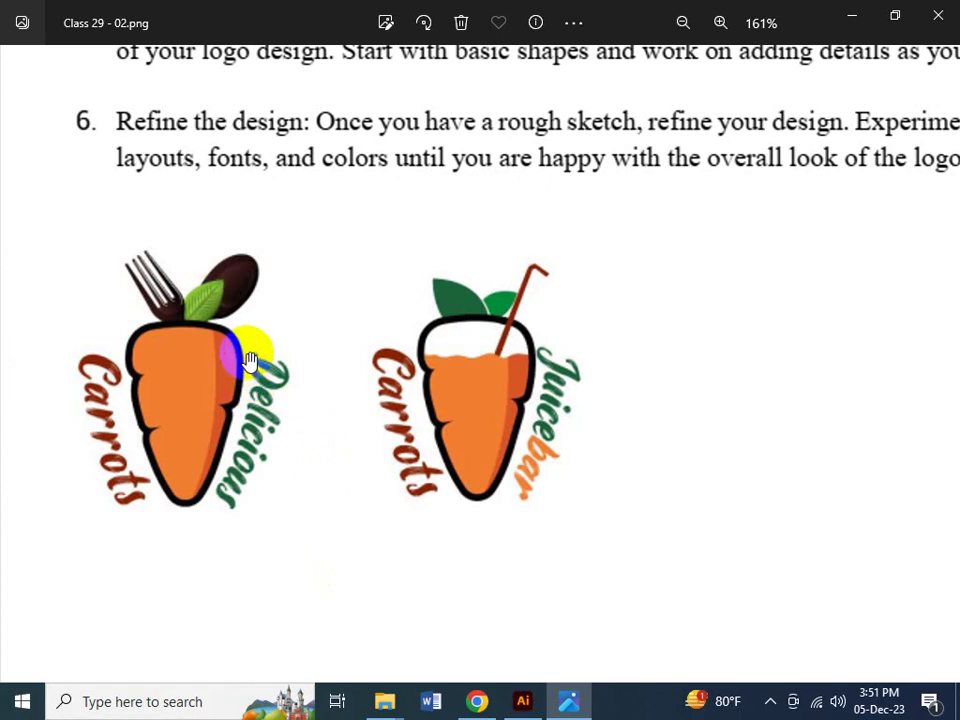
- Switch to Illustrator, try a curved Pen tool segment on the blank artboard, and undo it
left_click(524, 702)
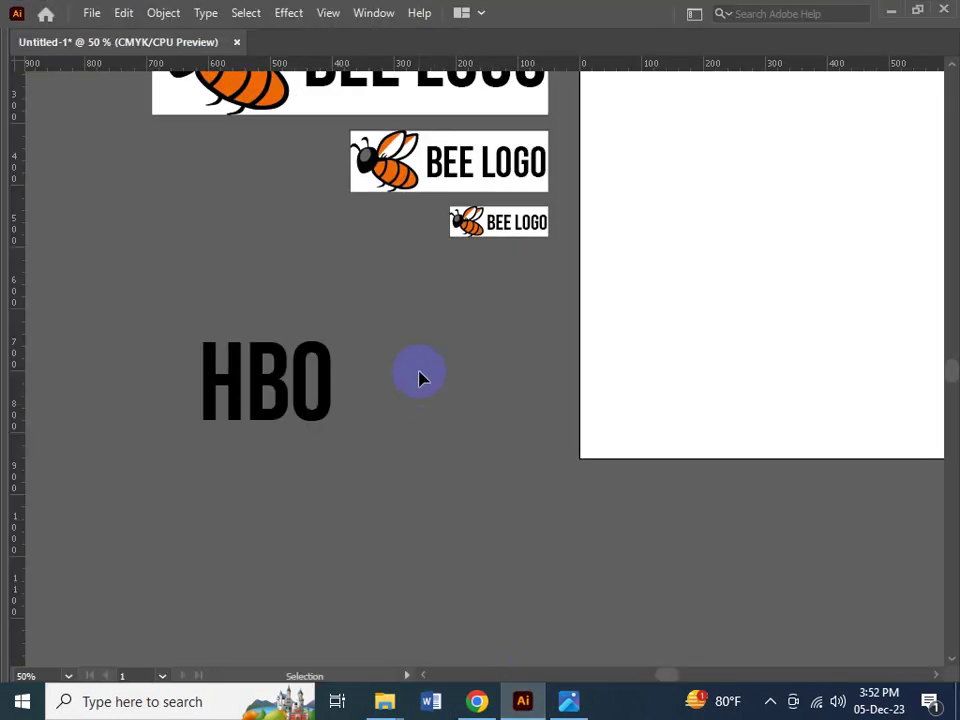
left_click_drag(448, 416, 266, 489)
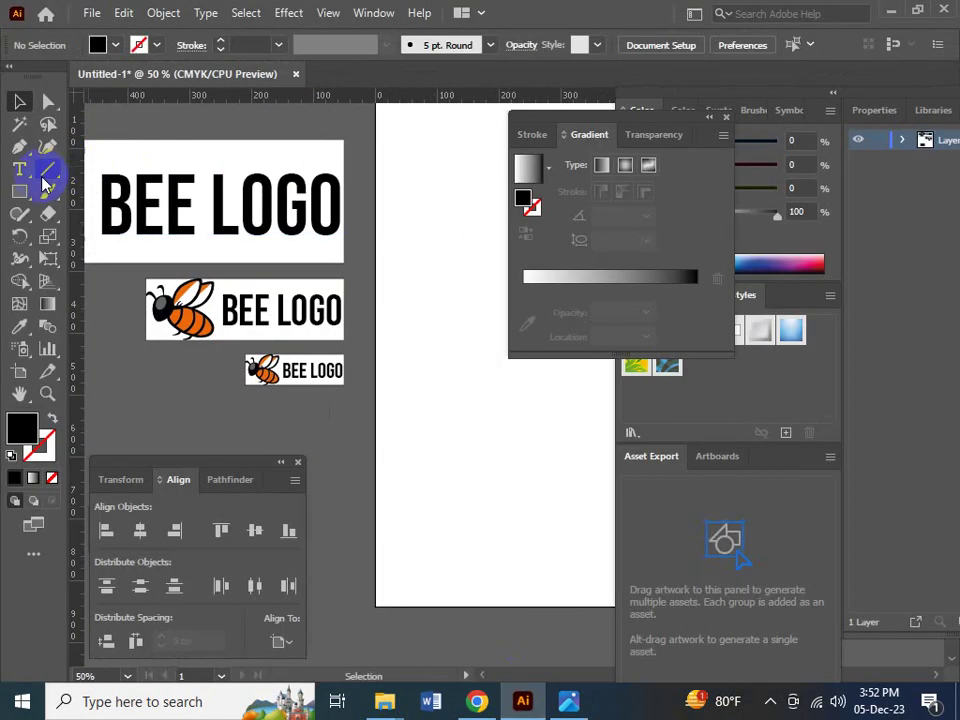
left_click(17, 148)
key("shift+Tab")
key("Tab")
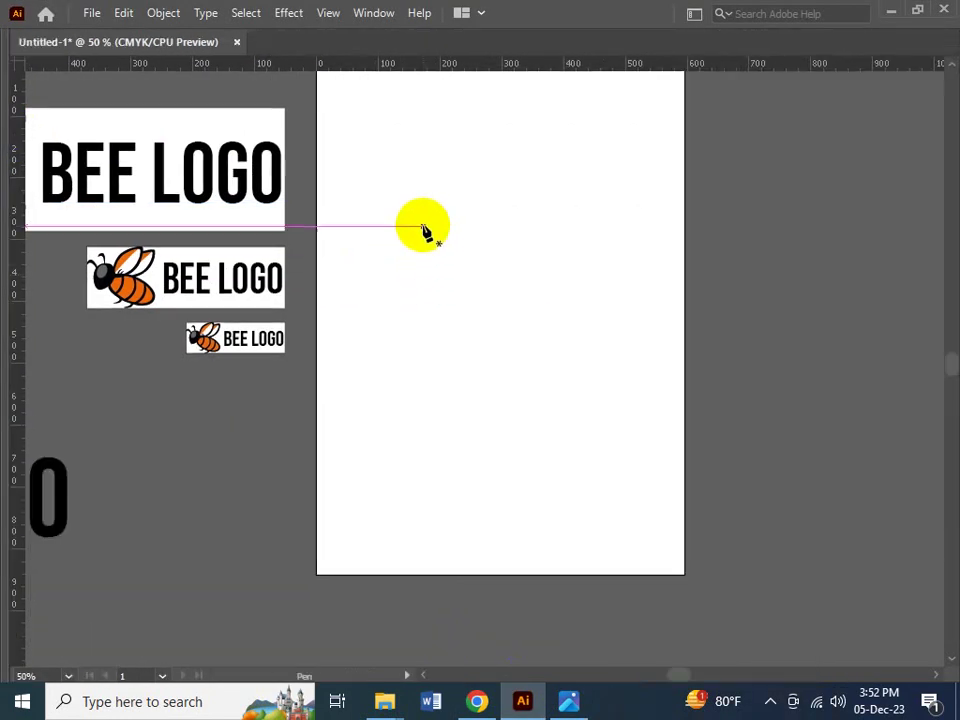
left_click(424, 227)
left_click_drag(508, 385, 514, 510)
key("ctrl+z")
- Capture both carrot logos from the Class 29 - 02 image as one screenshot, upload it, and copy its link
left_click(566, 702)
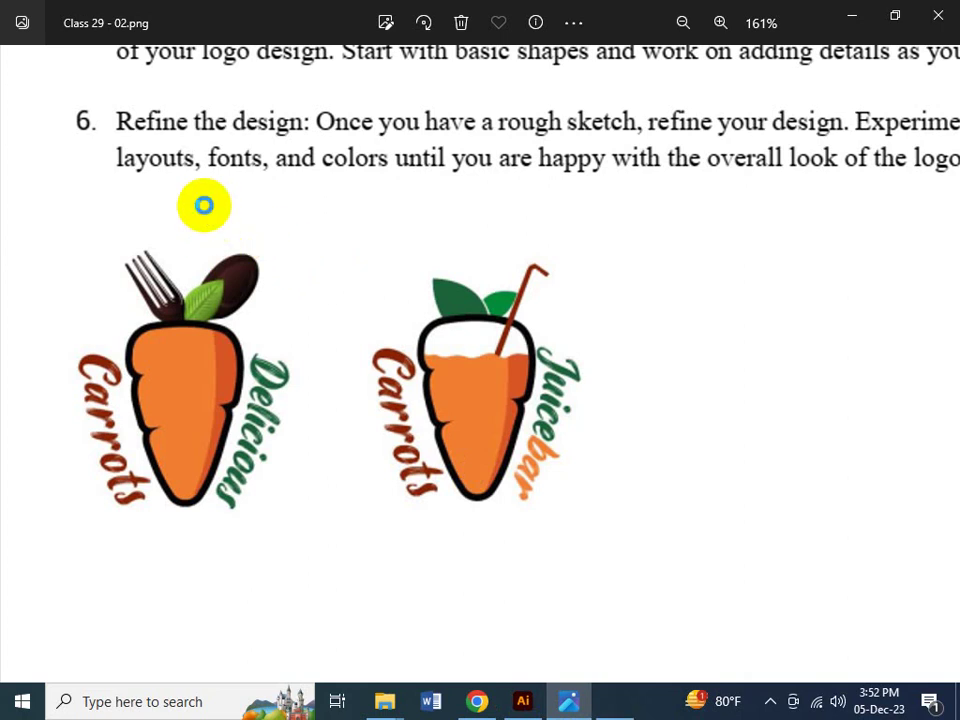
key("super+shift+s")
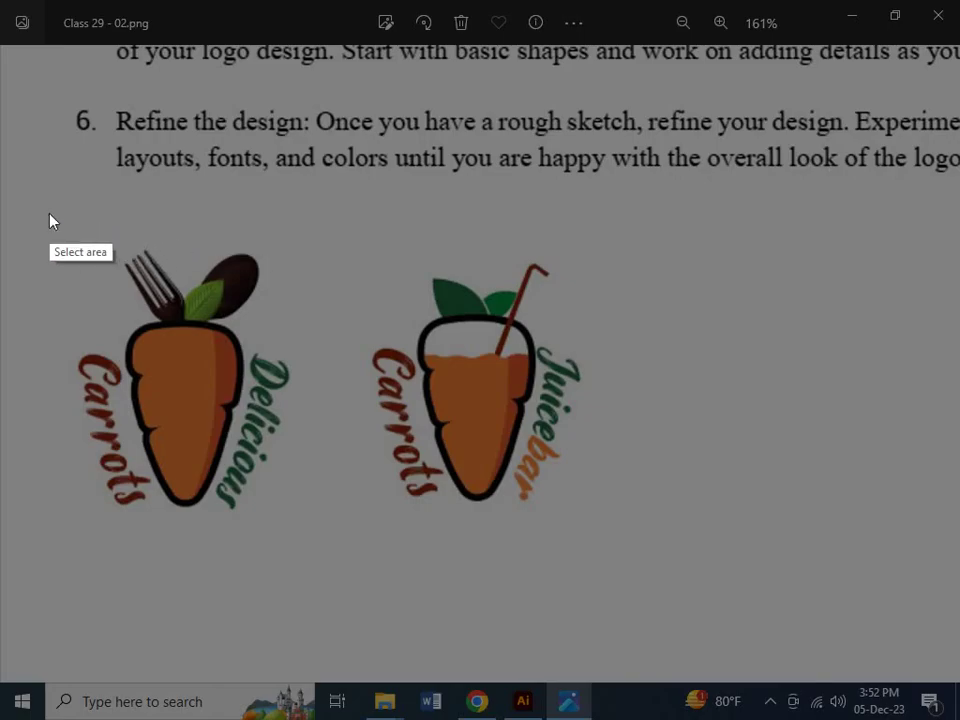
mouse_move(43, 206)
left_mouse_down()
mouse_move(401, 514)
mouse_move(570, 536)
mouse_move(610, 557)
left_mouse_up()
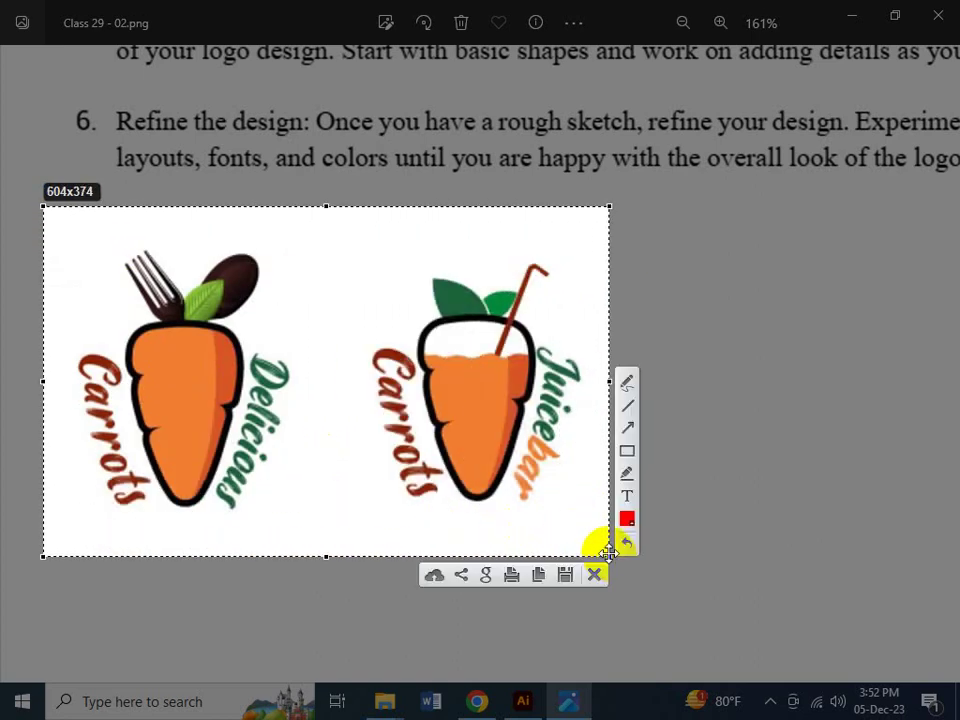
left_click(462, 576)
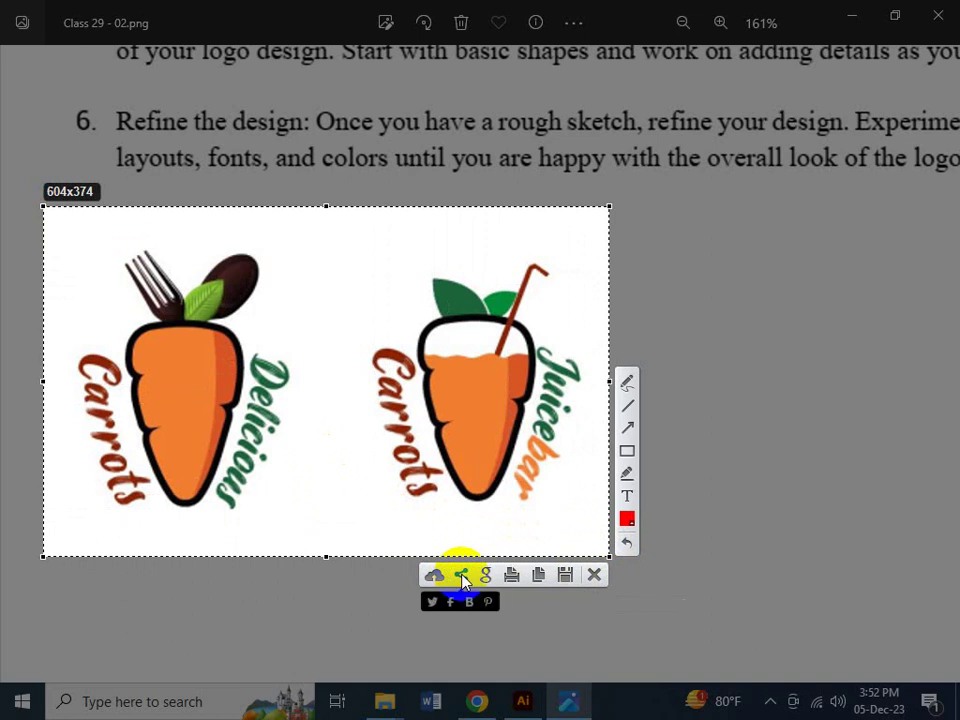
left_click(437, 575)
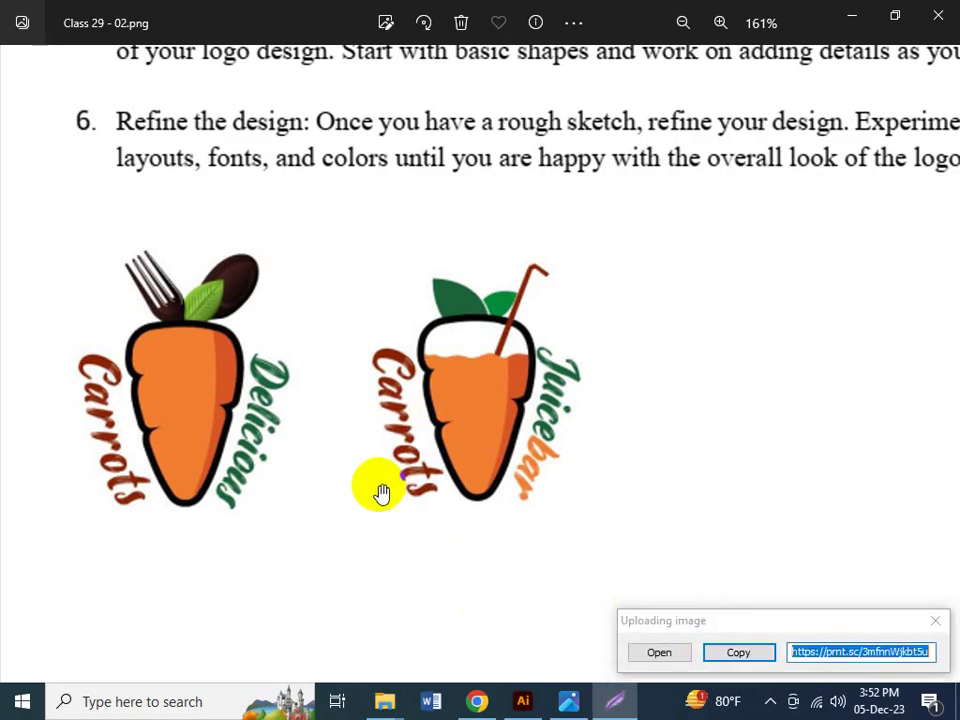
left_click(744, 660)
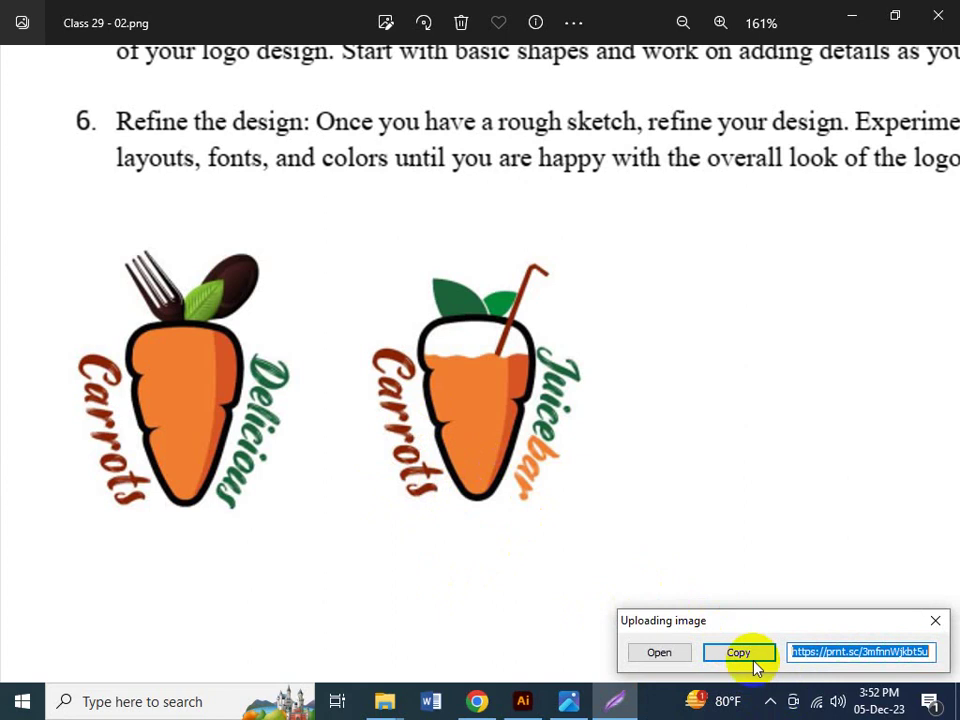
left_click(740, 655)
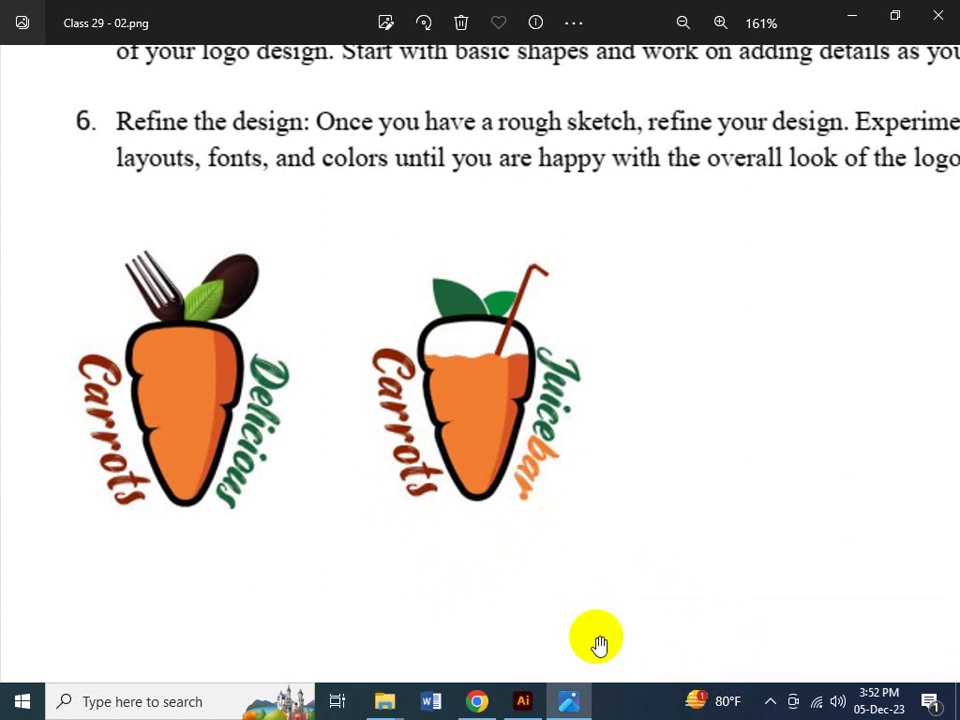
- Return to the Facebook group in Chrome, close the chat popup, and start a new group post
left_click(476, 701)
left_click(81, 17)
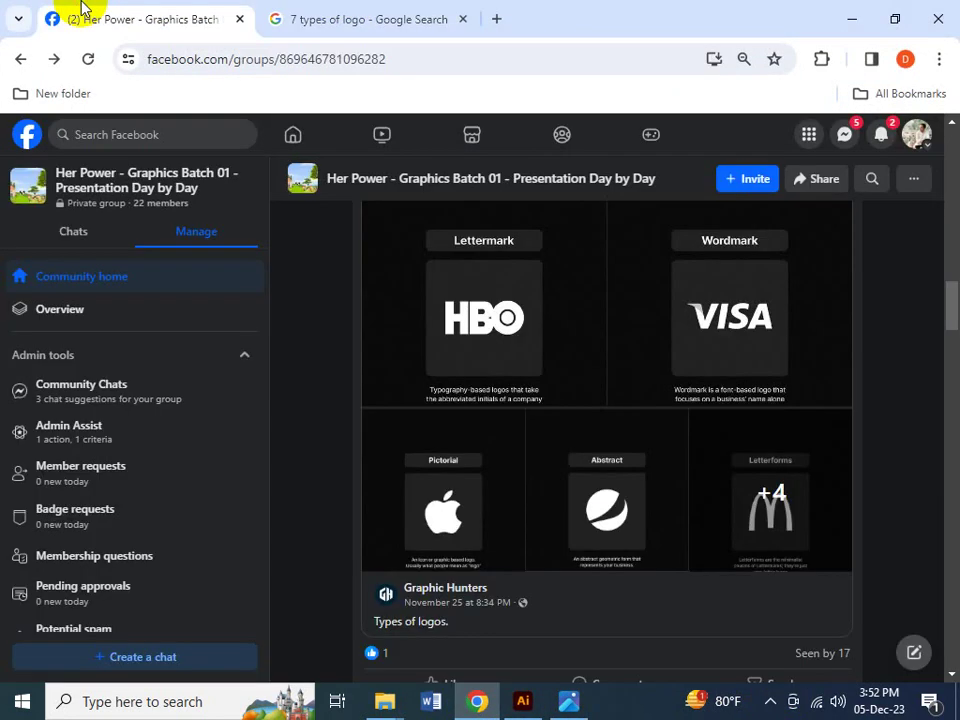
scroll(407, 328, "up", 5)
scroll(447, 338, "up", 4)
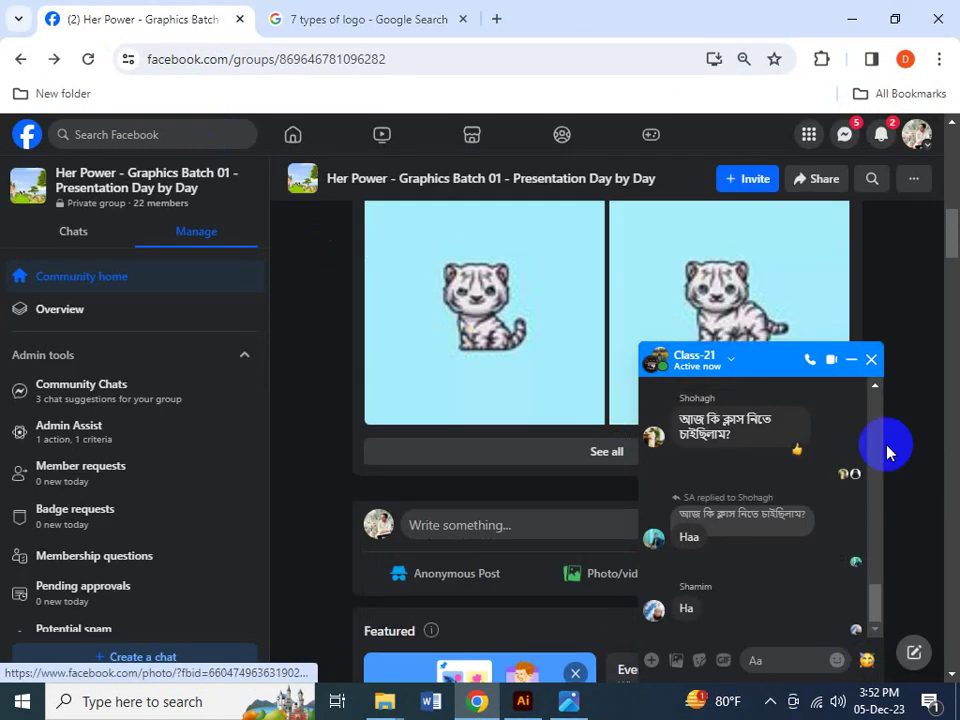
left_click(871, 359)
scroll(664, 407, "up", 8)
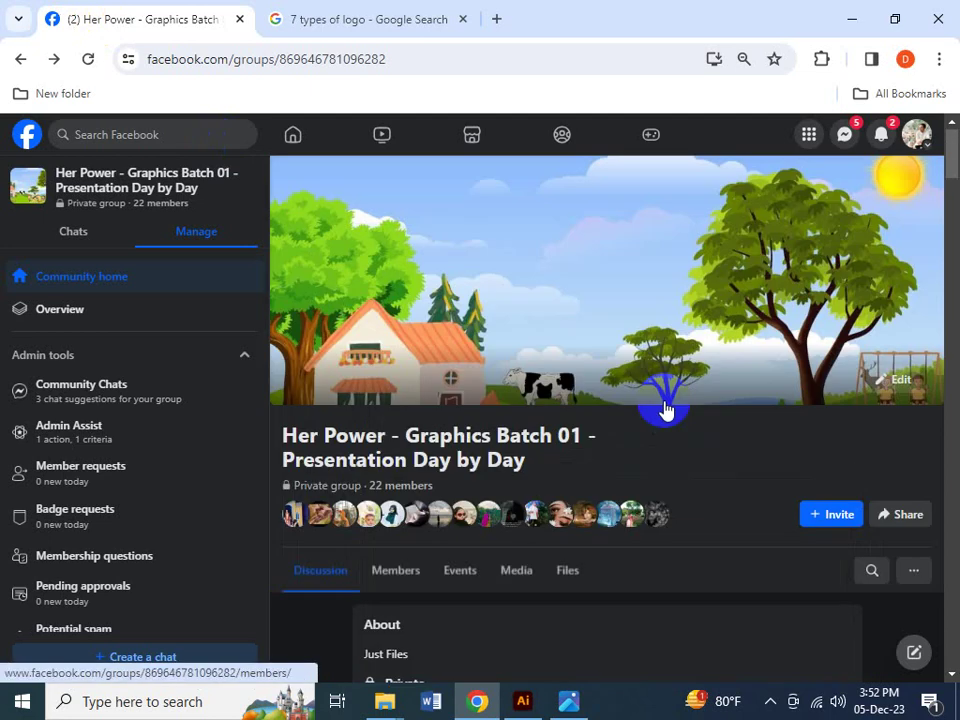
scroll(660, 407, "down", 3)
scroll(553, 505, "down", 10)
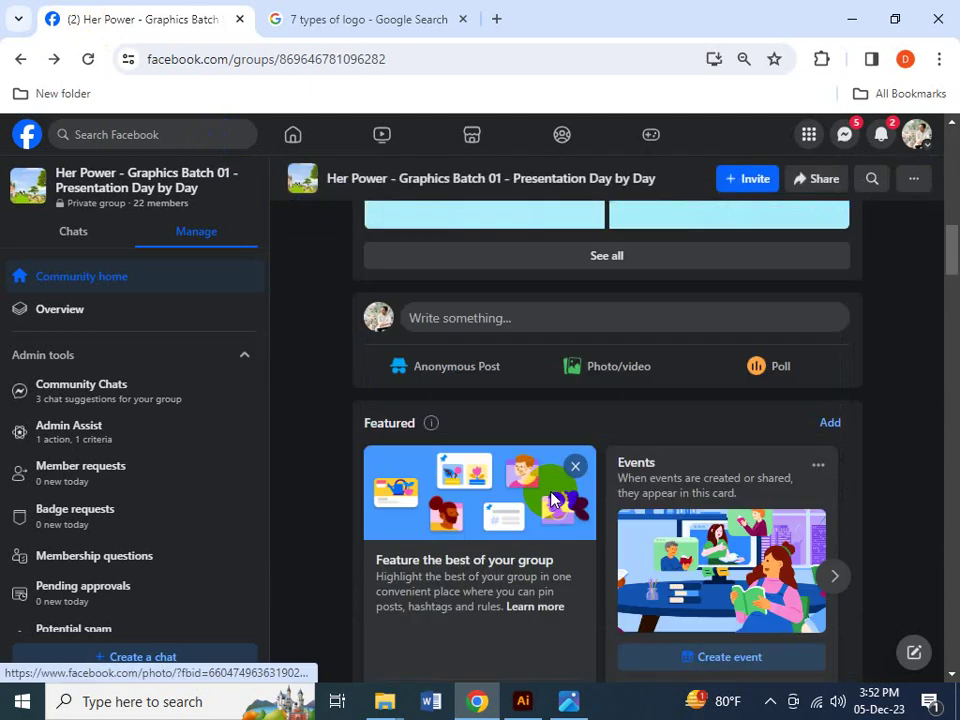
left_click(529, 311)
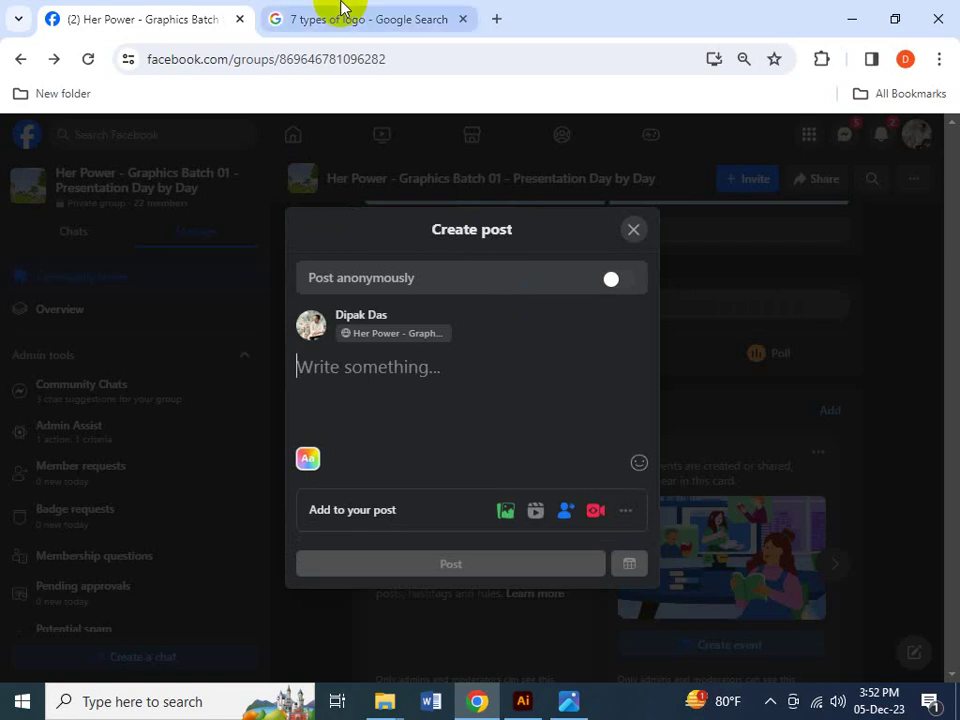
- Open the Home Work folder of Google Drive in a new tab and go into its Practice Logo folder
left_click(497, 19)
type("dr")
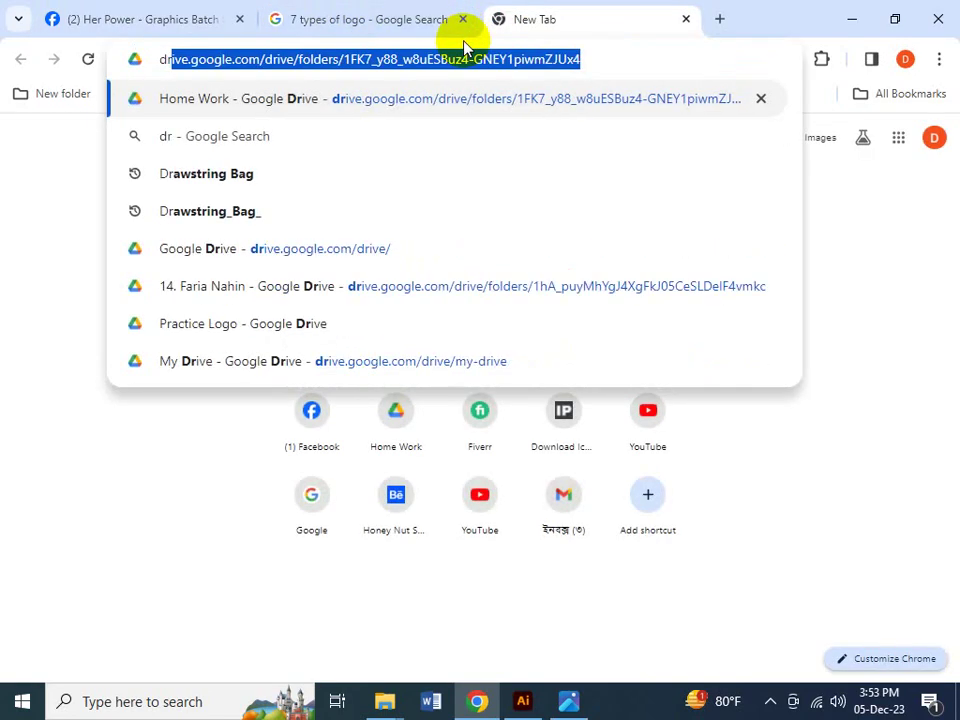
key("Right")
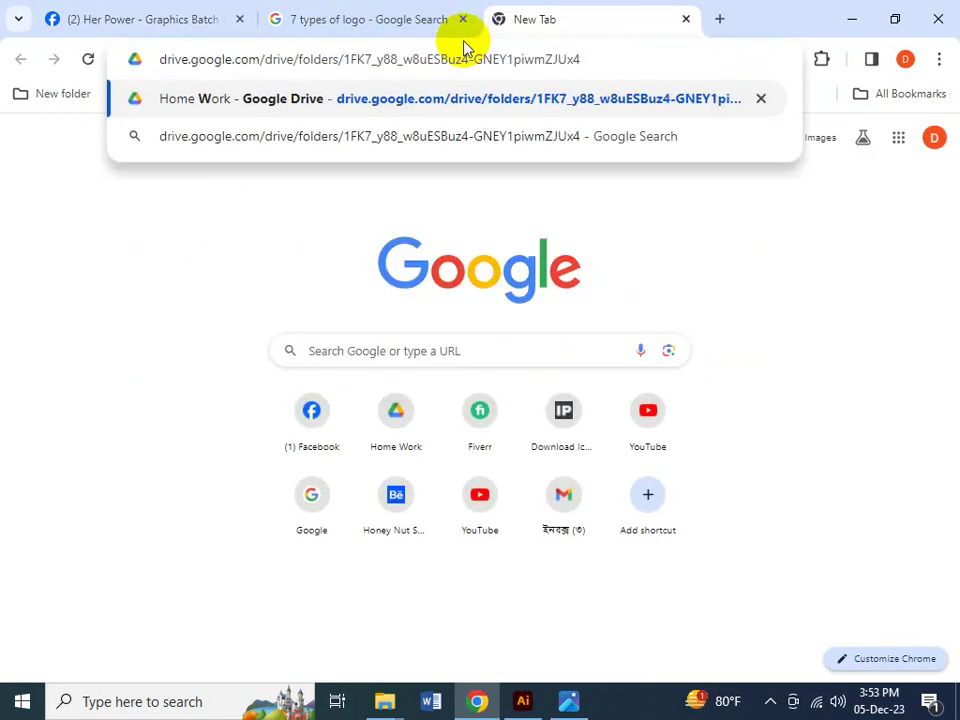
key("Return")
scroll(476, 381, "down", 10)
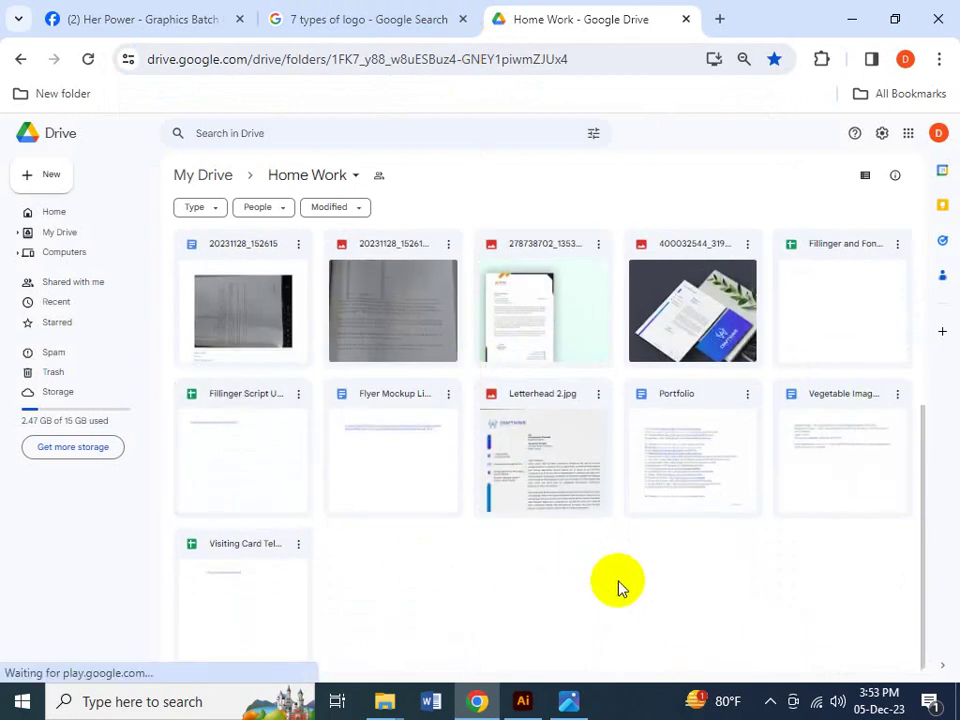
scroll(489, 559, "up", 2)
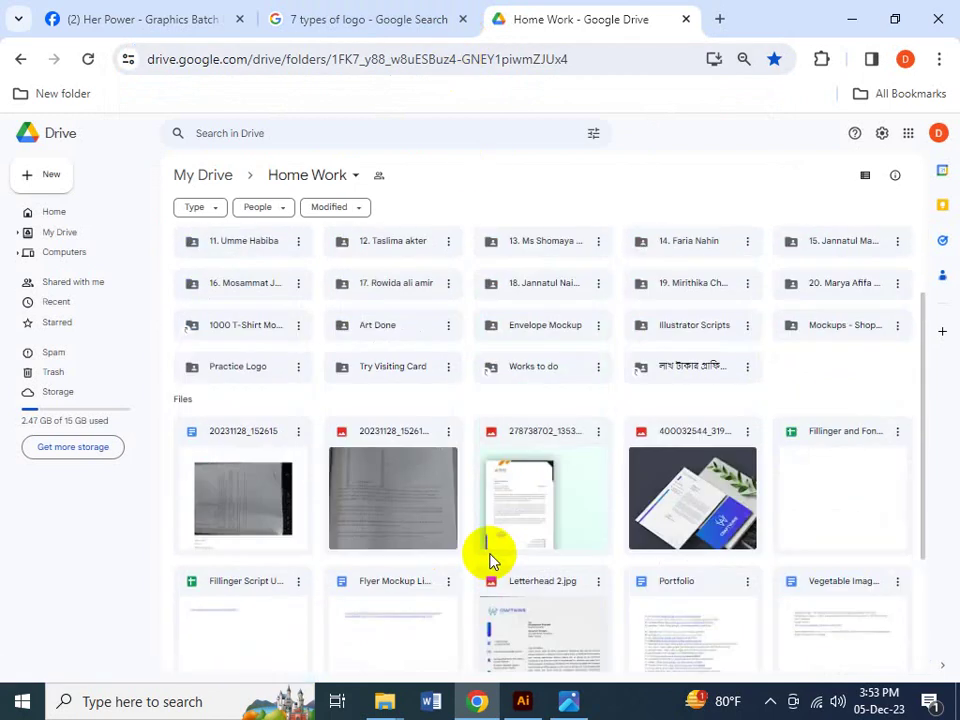
double_click(262, 372)
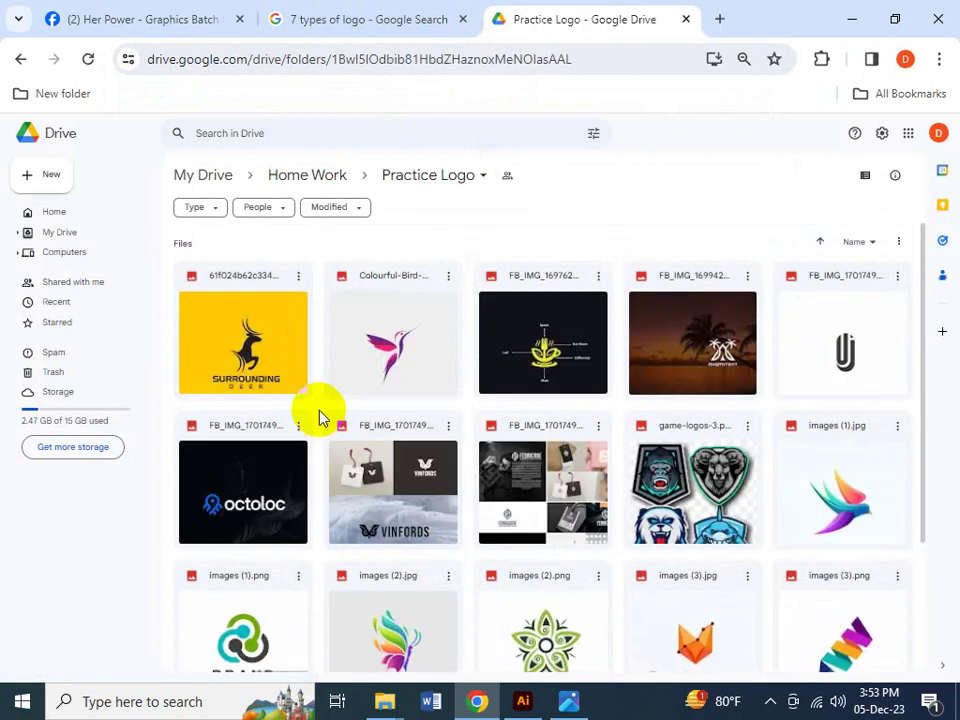
- Create a shared Google Docs document in the Practice Logo folder and paste the copied screenshot link into it
right_click(318, 414)
left_click(411, 508)
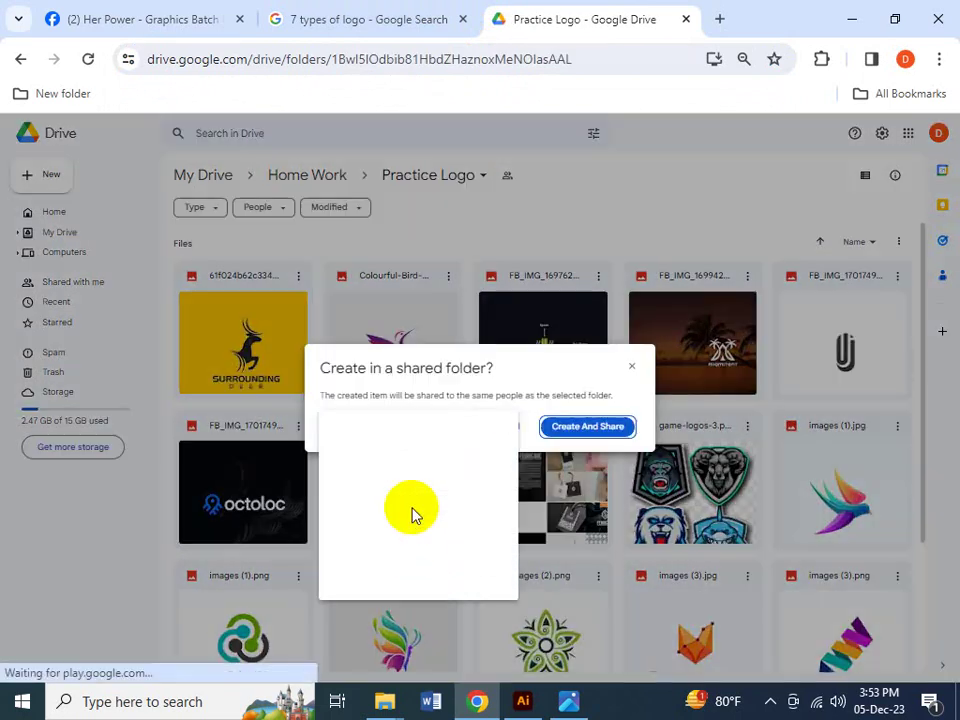
left_click(576, 432)
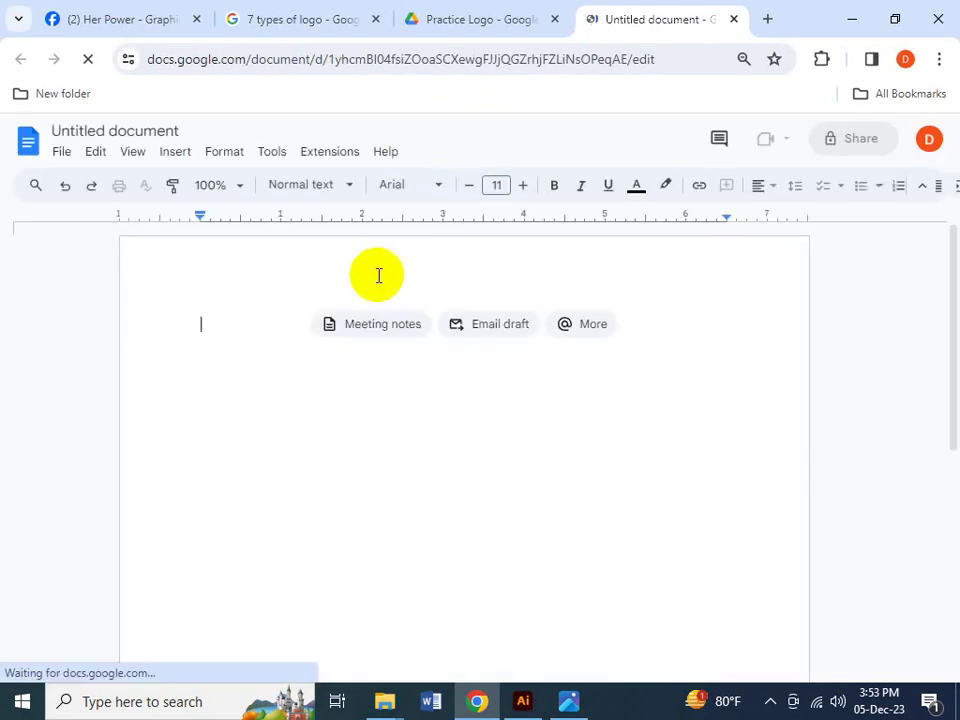
key("ctrl+v")
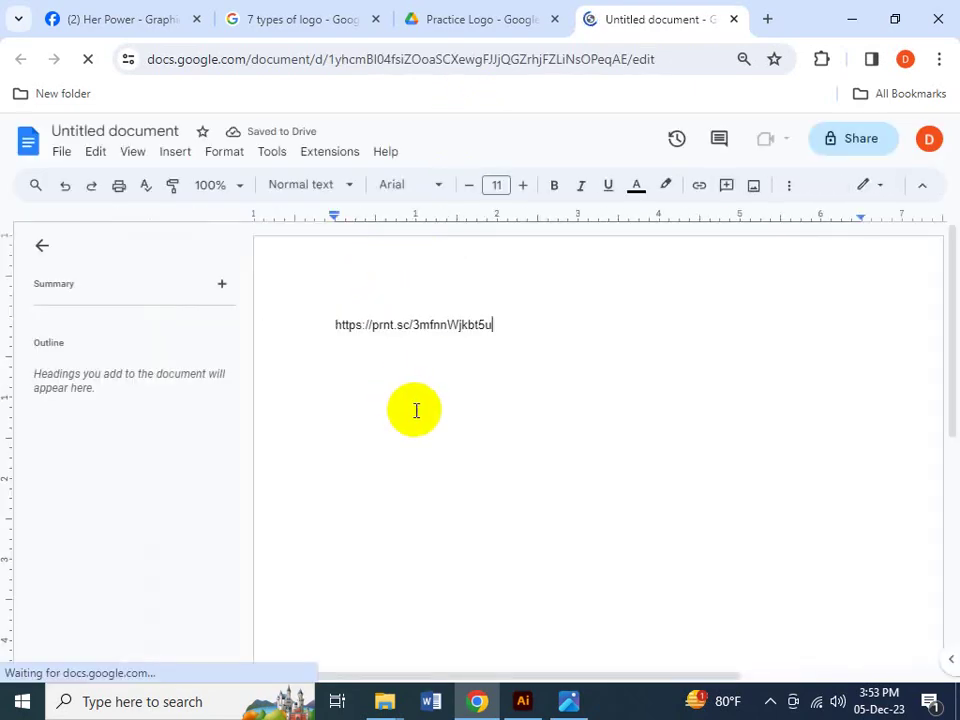
- Open the pasted screenshot link in a new tab to view the carrot logos, and return to the Practice Logo folder
triple_click(431, 326)
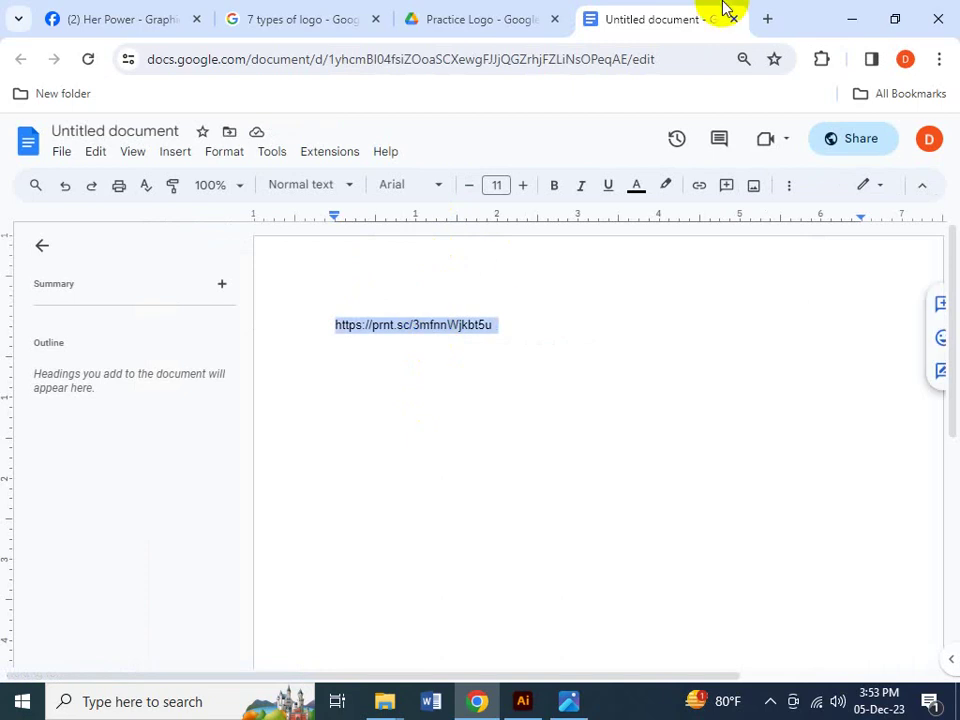
left_click(769, 18)
key("ctrl+v")
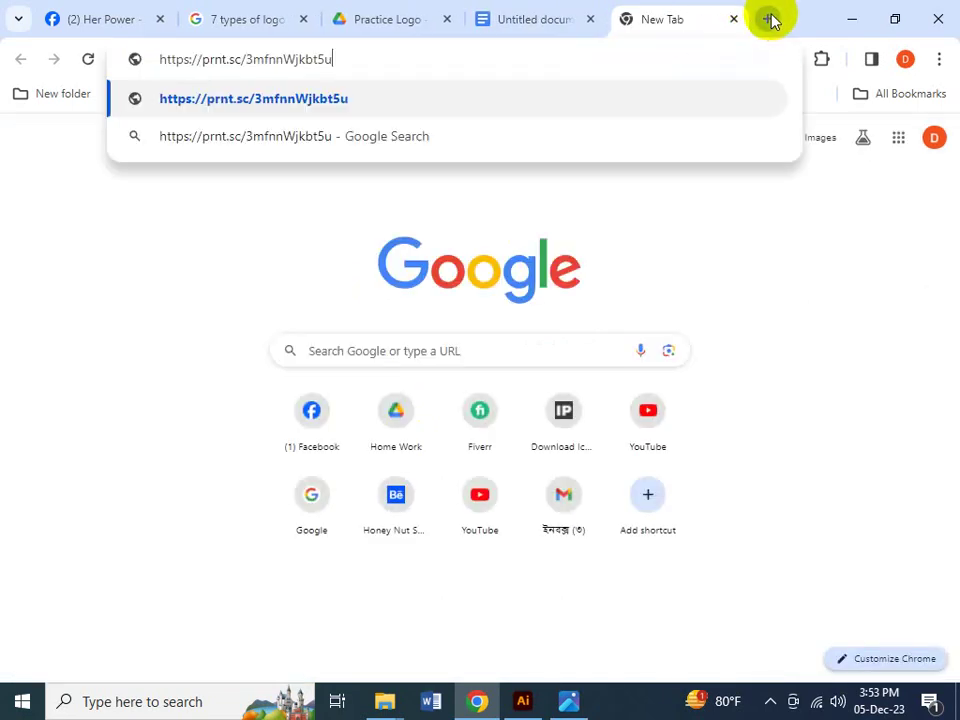
key("Return")
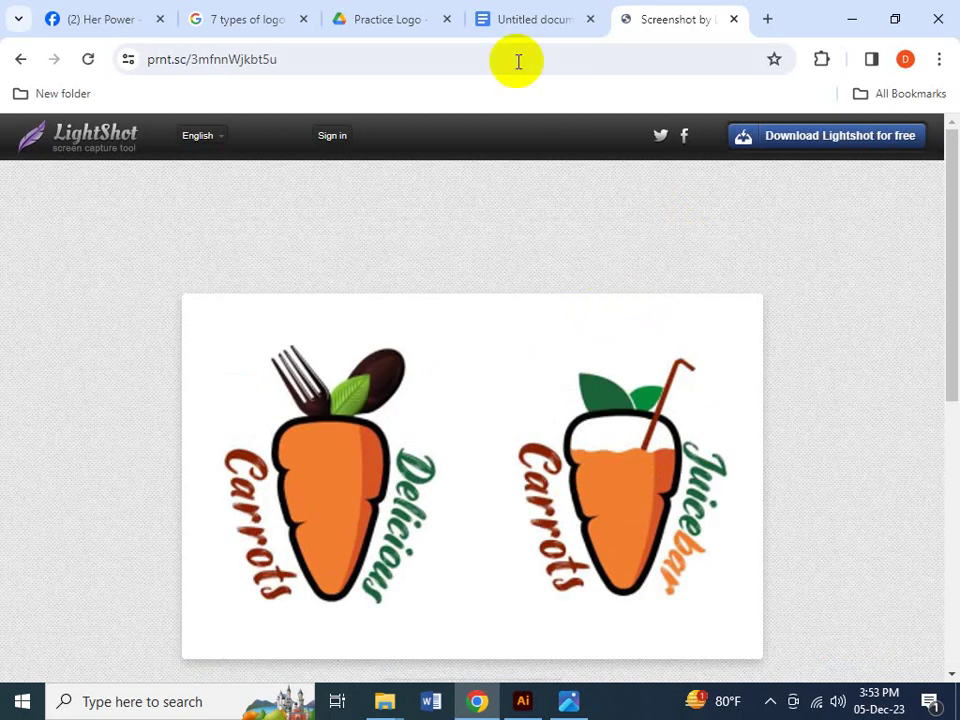
left_click(418, 18)
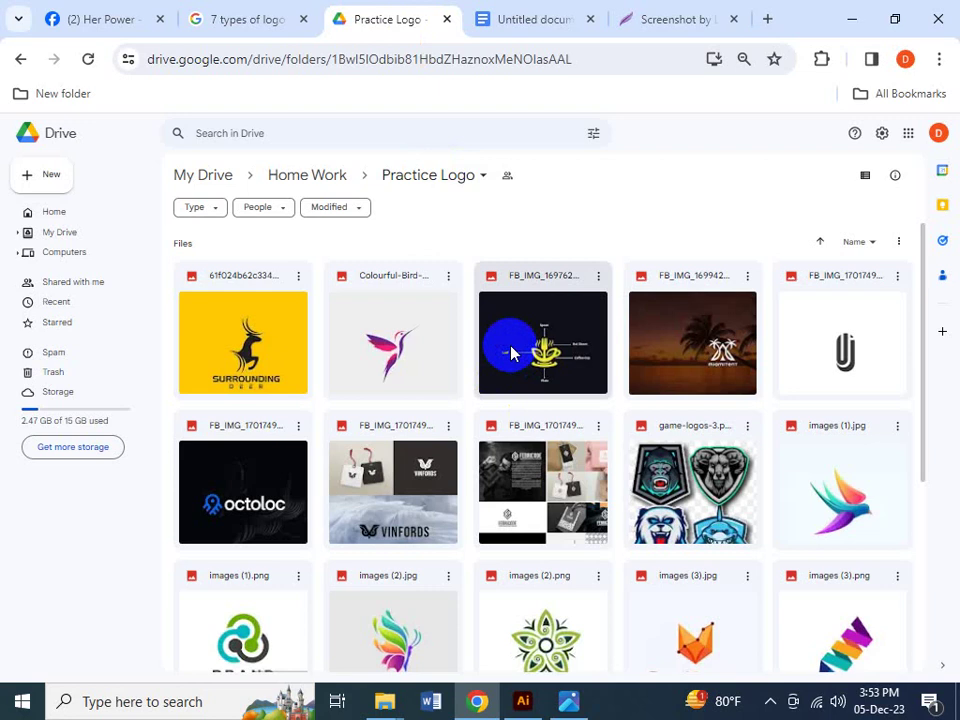
- Rename the untitled Google Docs document in the Practice Logo folder as 1
scroll(300, 455, "down", 3)
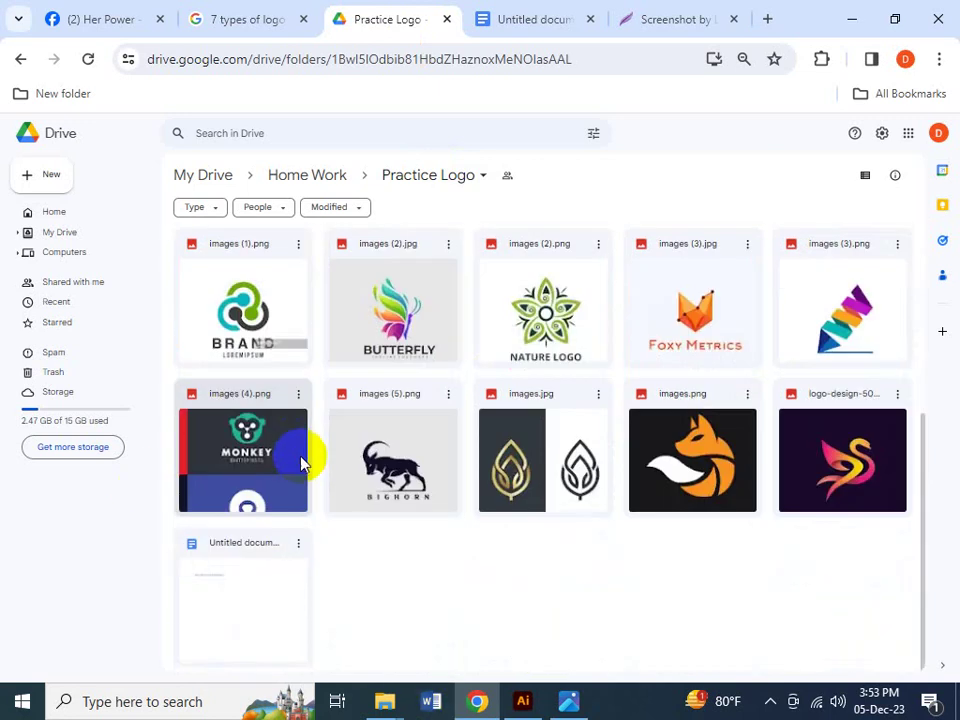
right_click(297, 546)
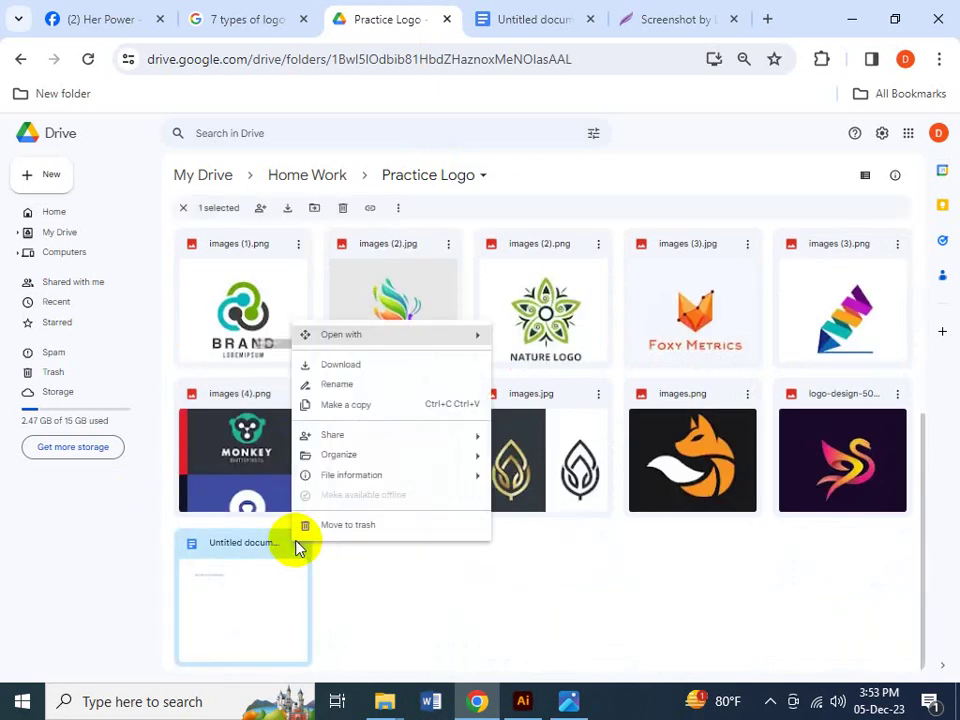
left_click(366, 390)
type("1")
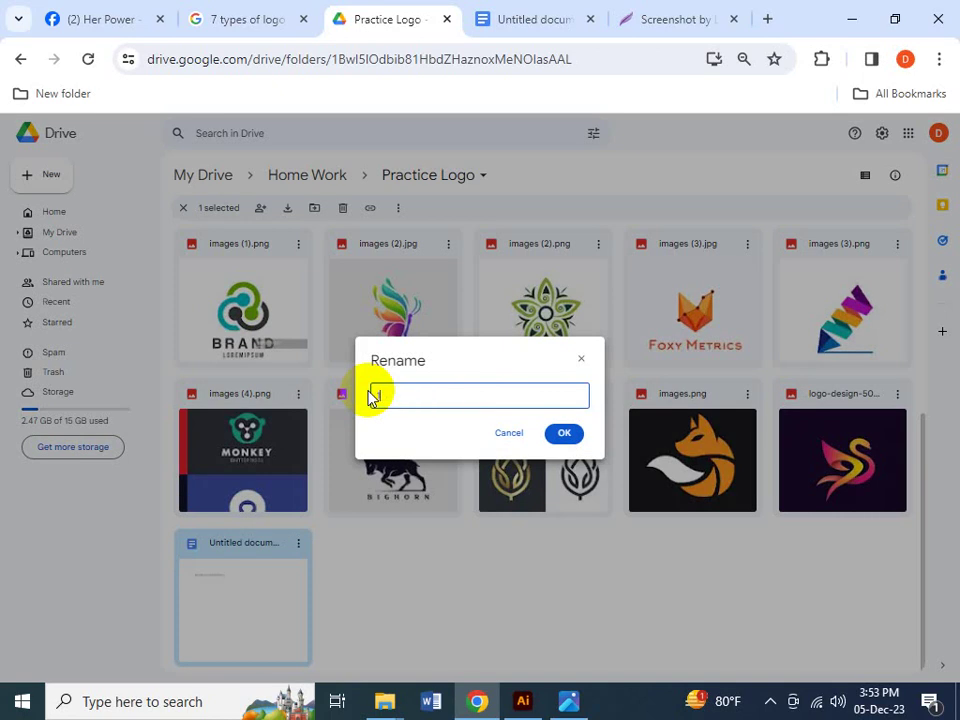
key("Return")
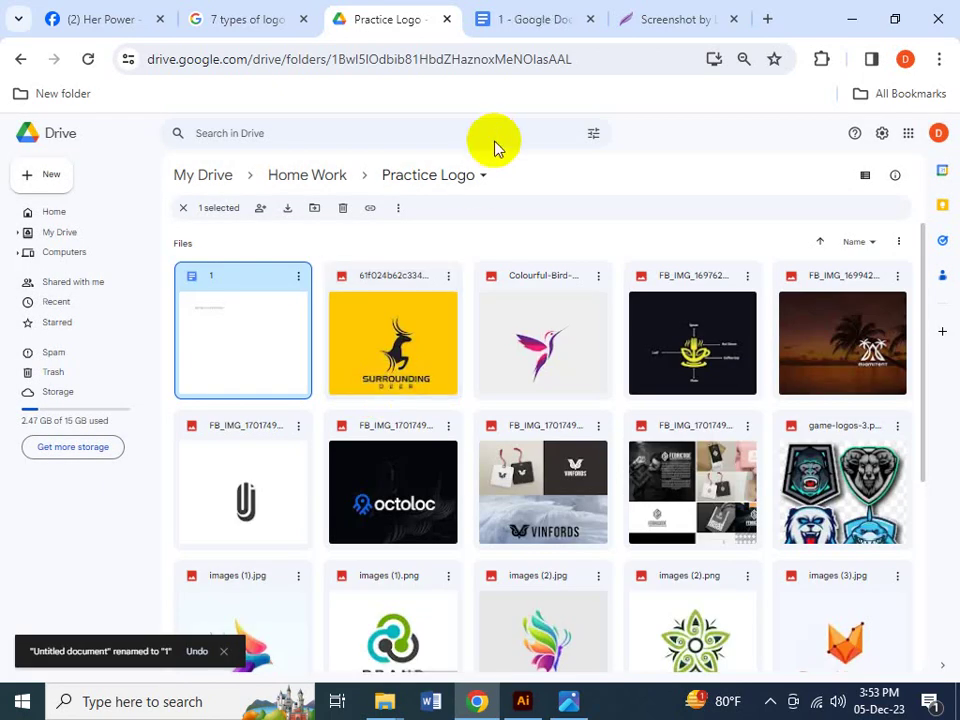
- Close the tab of document 1, return to the carrot logo screenshot, and open a new blank browser tab
left_click(550, 22)
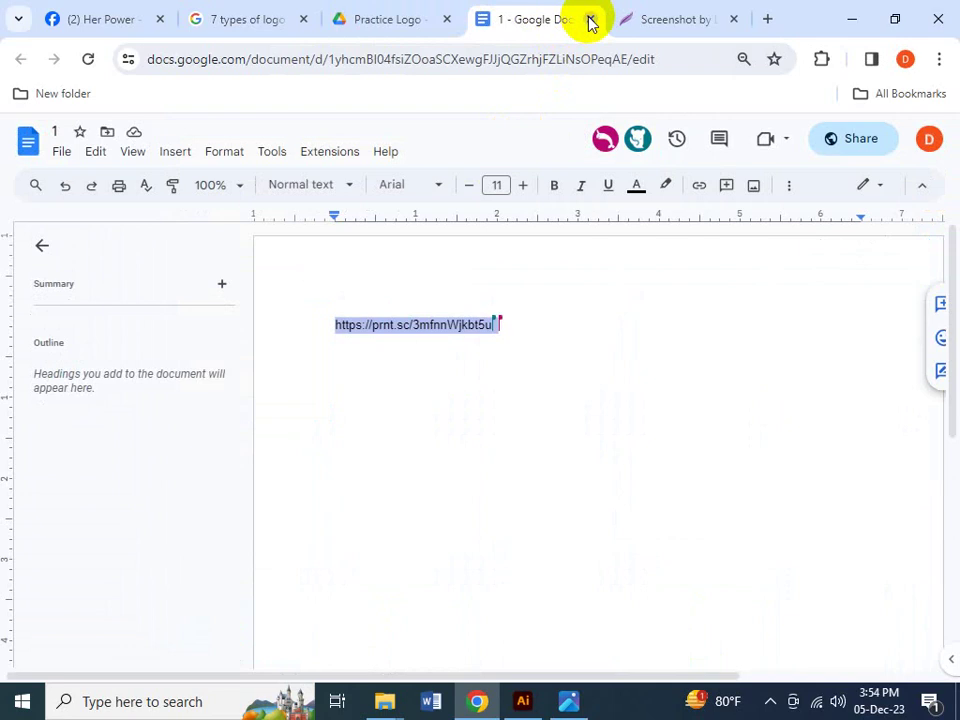
left_click(591, 22)
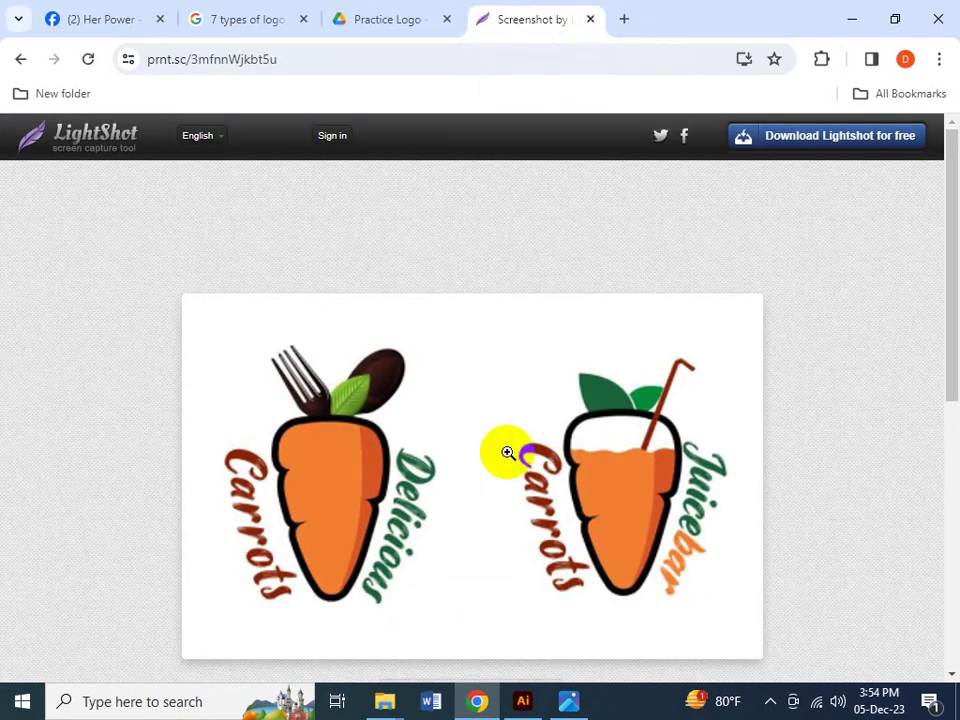
right_click(478, 392)
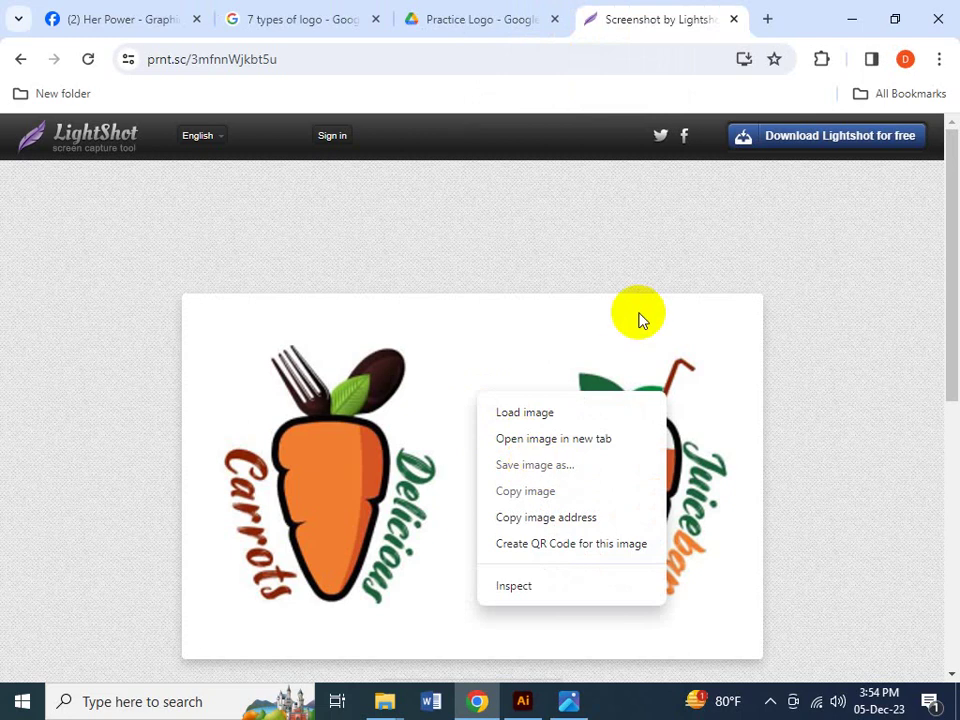
left_click(681, 311)
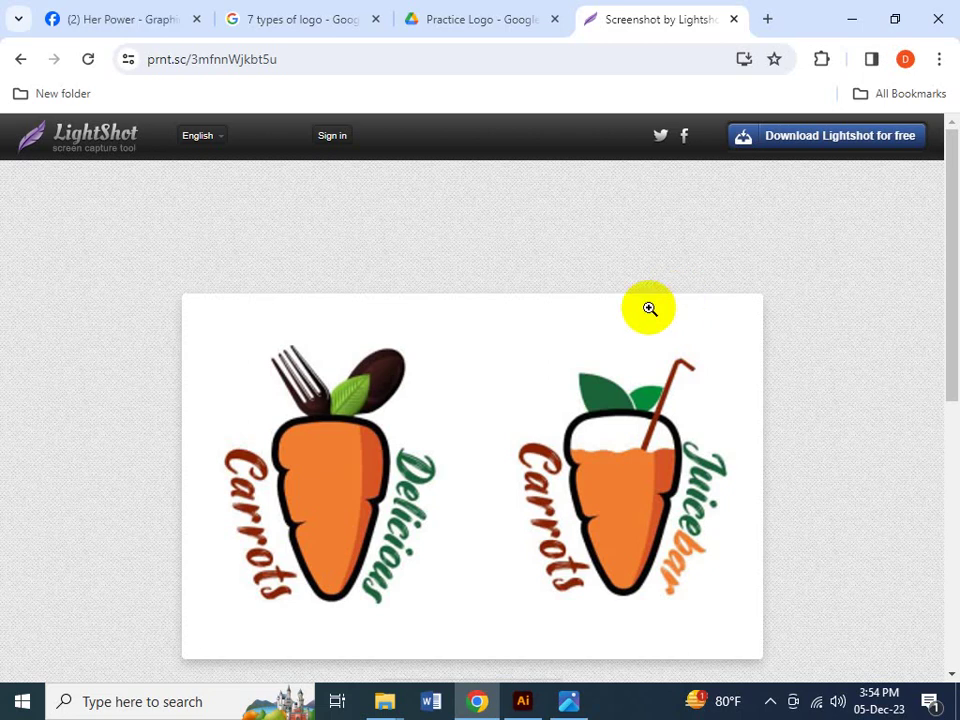
left_click(768, 19)
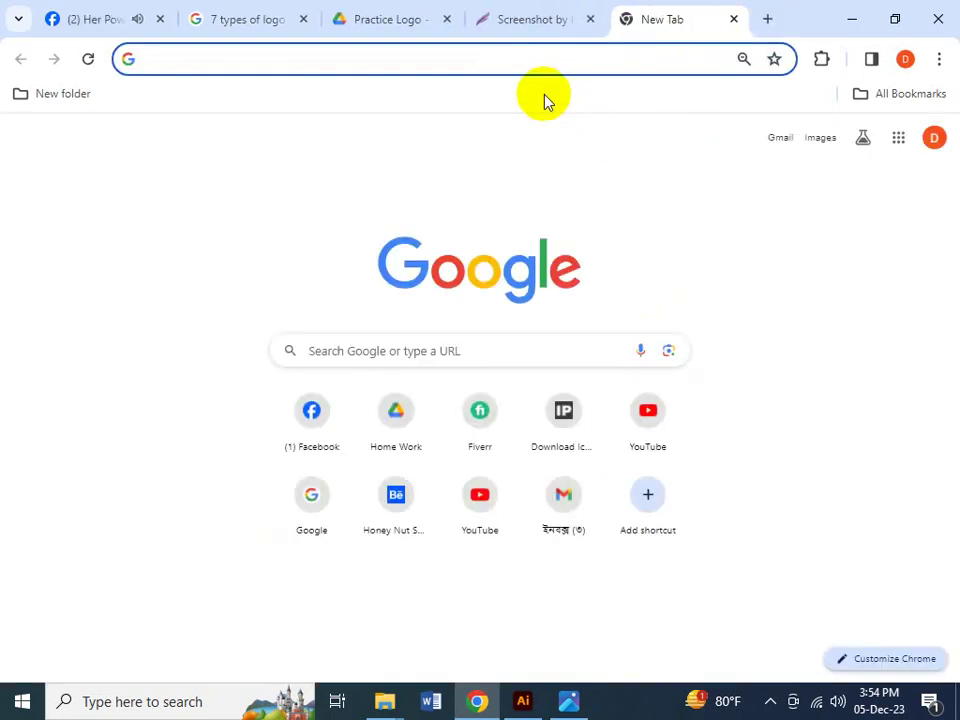
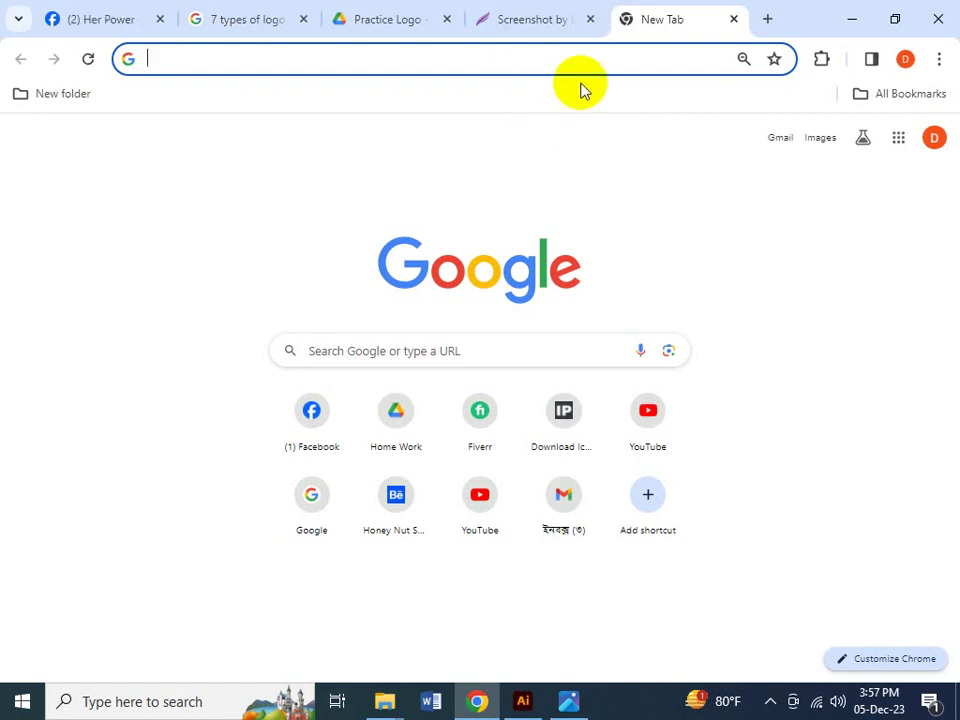
- Check the image options on the LightShot screenshot page and return to the Practice Logo folder in Drive
left_click(562, 20)
right_click(537, 403)
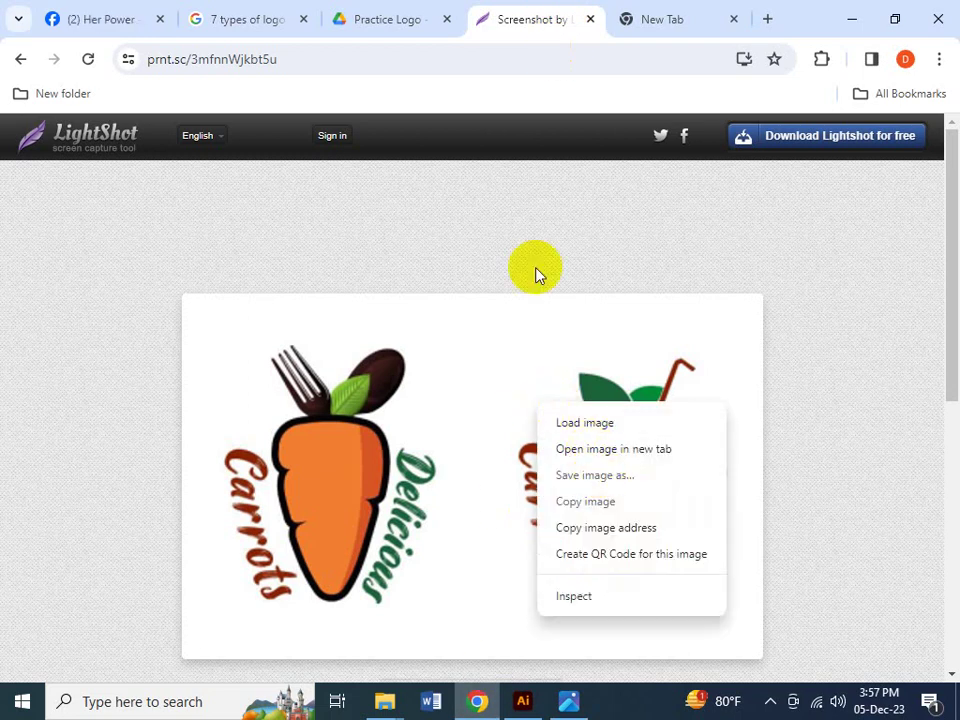
left_click(383, 20)
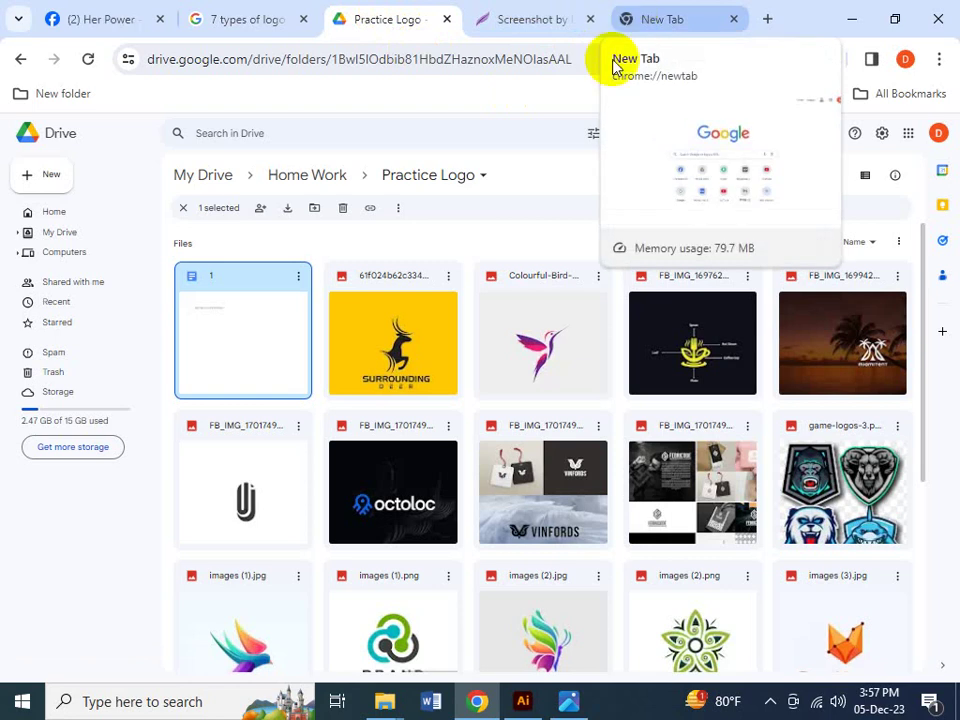
left_click(568, 701)
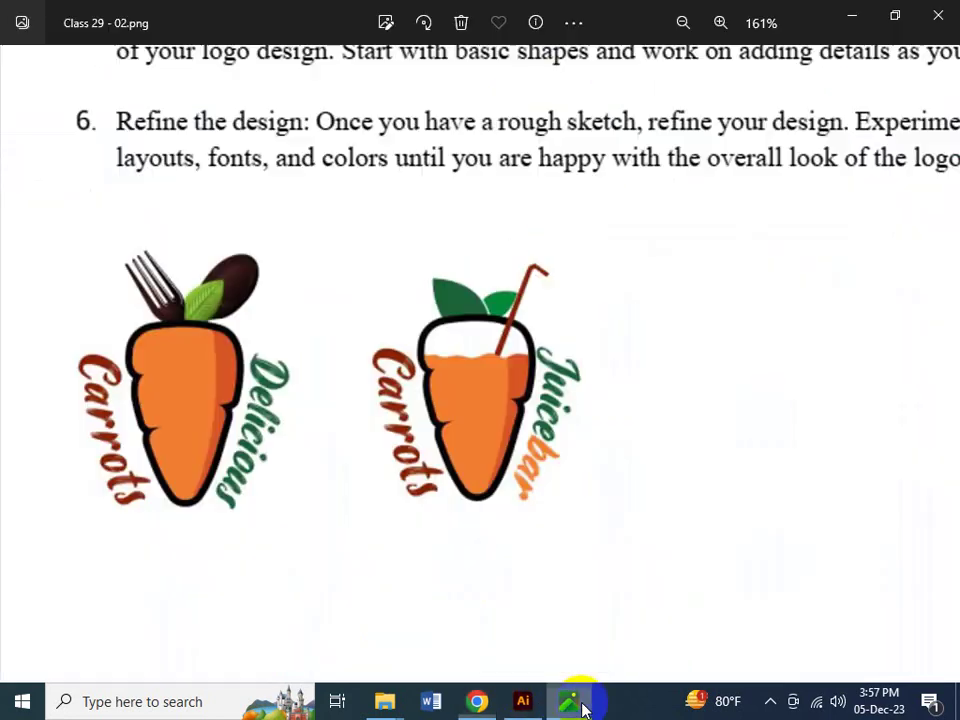
left_click(40, 150)
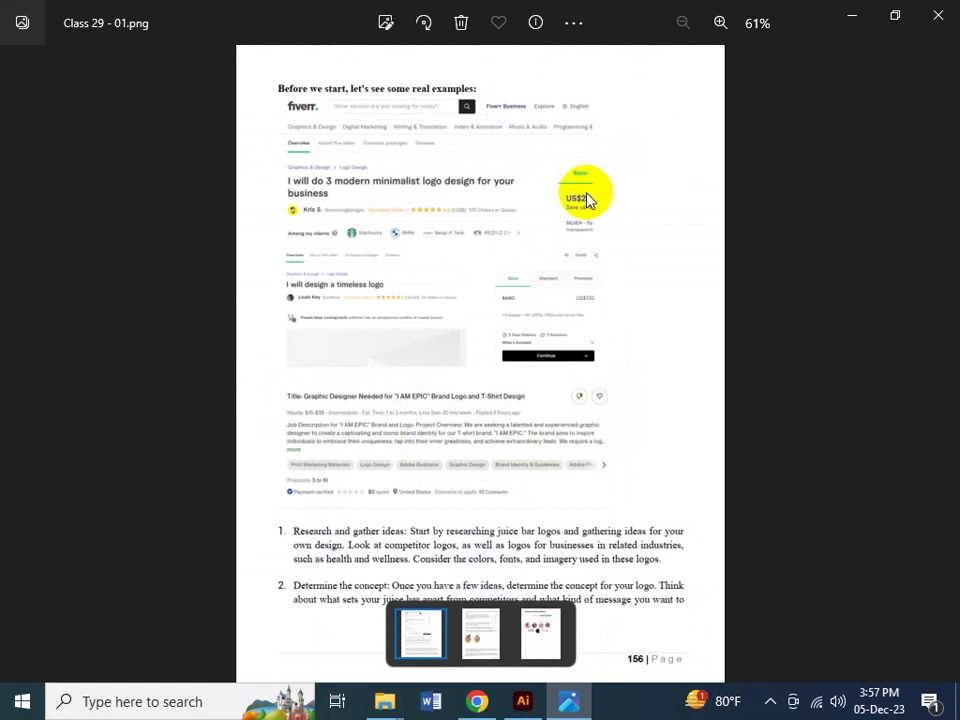
left_click(938, 12)
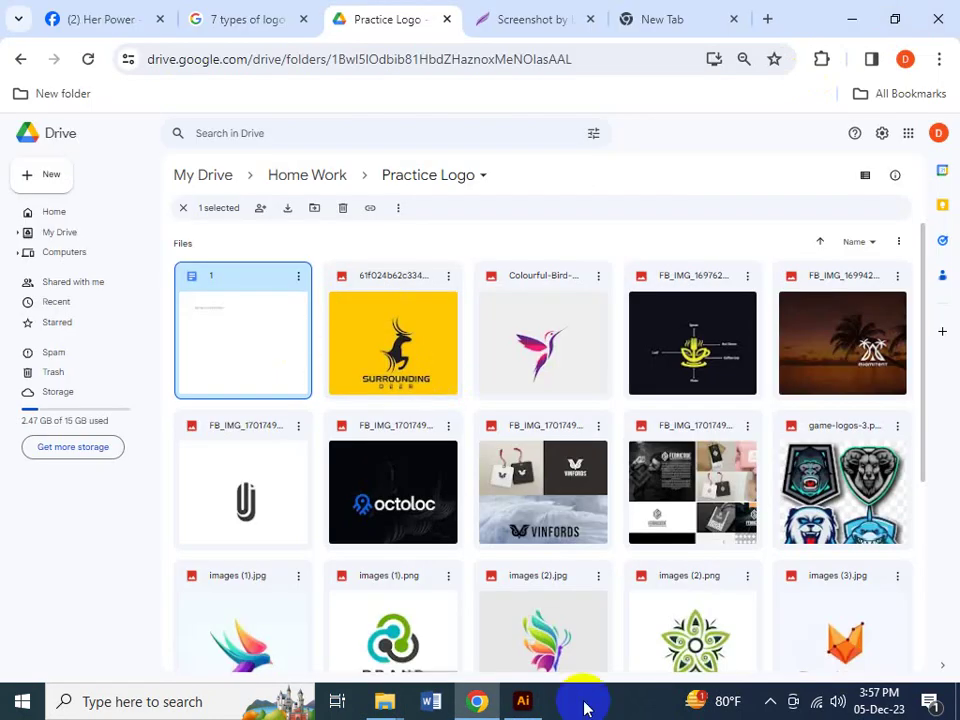
- Open the Class 29 - 02 image from the Day 29 Presentation Files folder and enlarge the two carrot logos
mouse_move(385, 700)
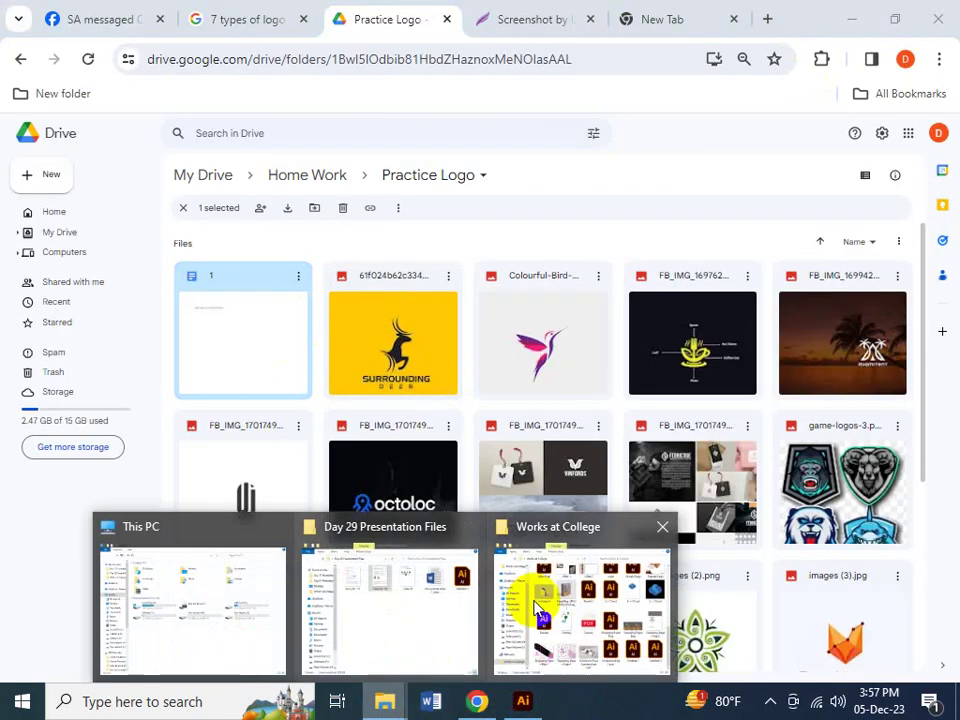
left_click(435, 617)
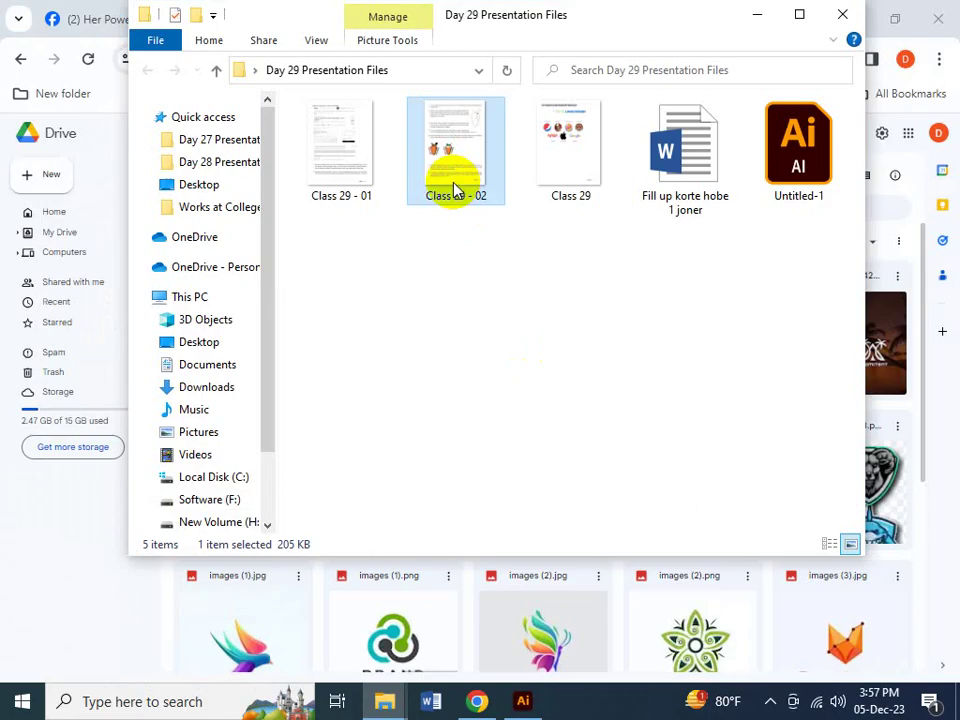
double_click(454, 190)
scroll(344, 490, "up", 3)
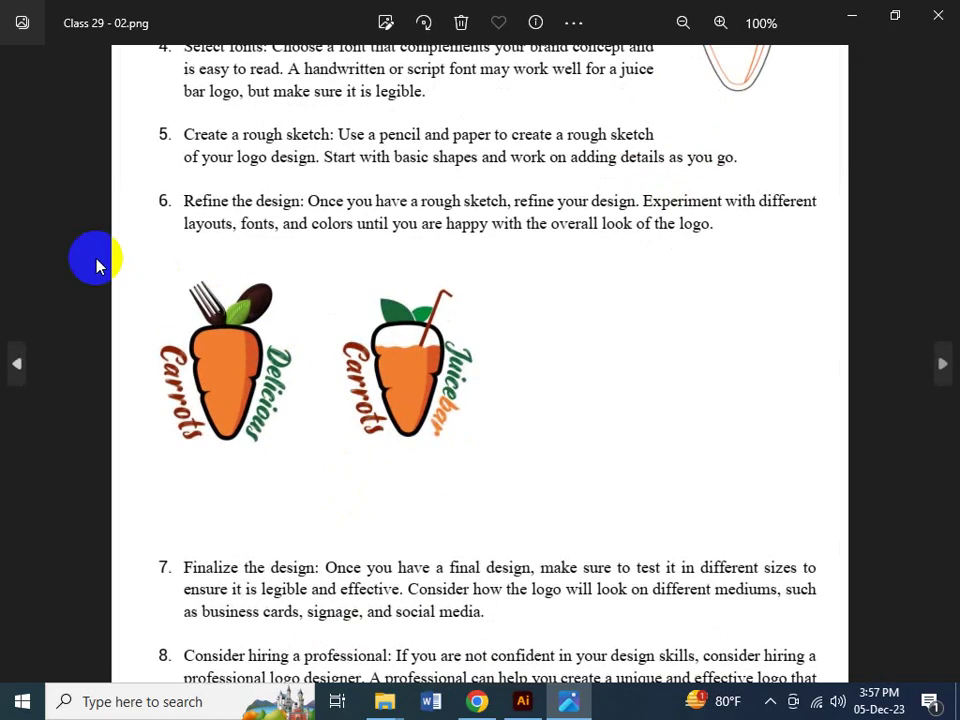
scroll(298, 363, "up", 4)
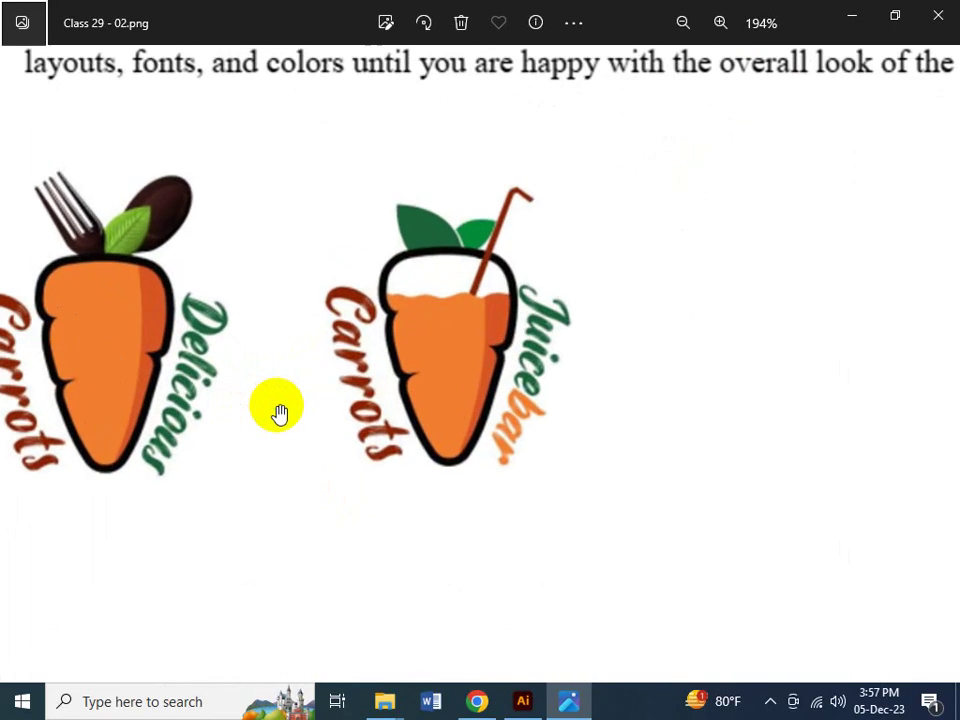
scroll(432, 548, "down", 1)
left_click_drag(491, 549, 754, 514)
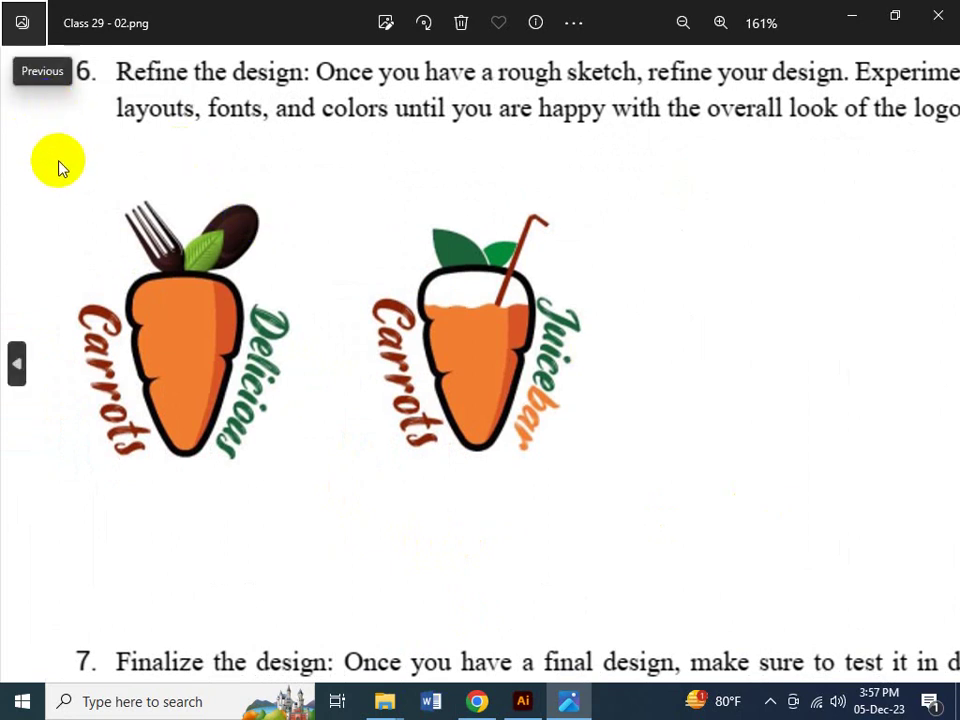
- Capture an area of about 636x379 pixels around both carrot logos with Lightshot and copy it to the clipboard
key("Print")
mouse_move(34, 157)
left_mouse_down()
mouse_move(362, 433)
mouse_move(579, 521)
mouse_move(629, 511)
left_mouse_up()
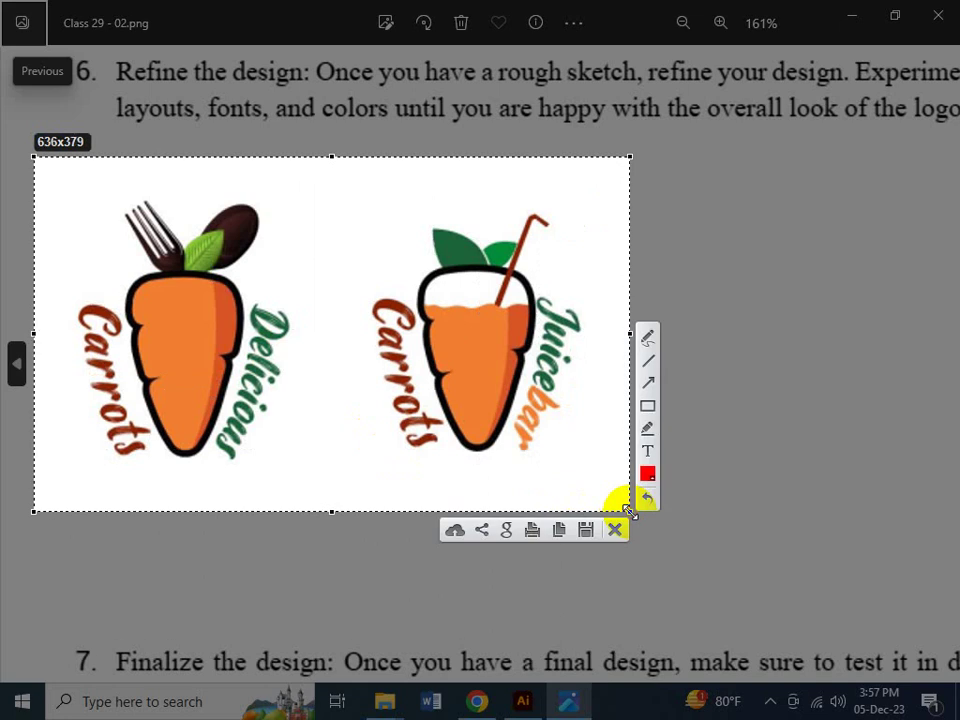
key("ctrl+c")
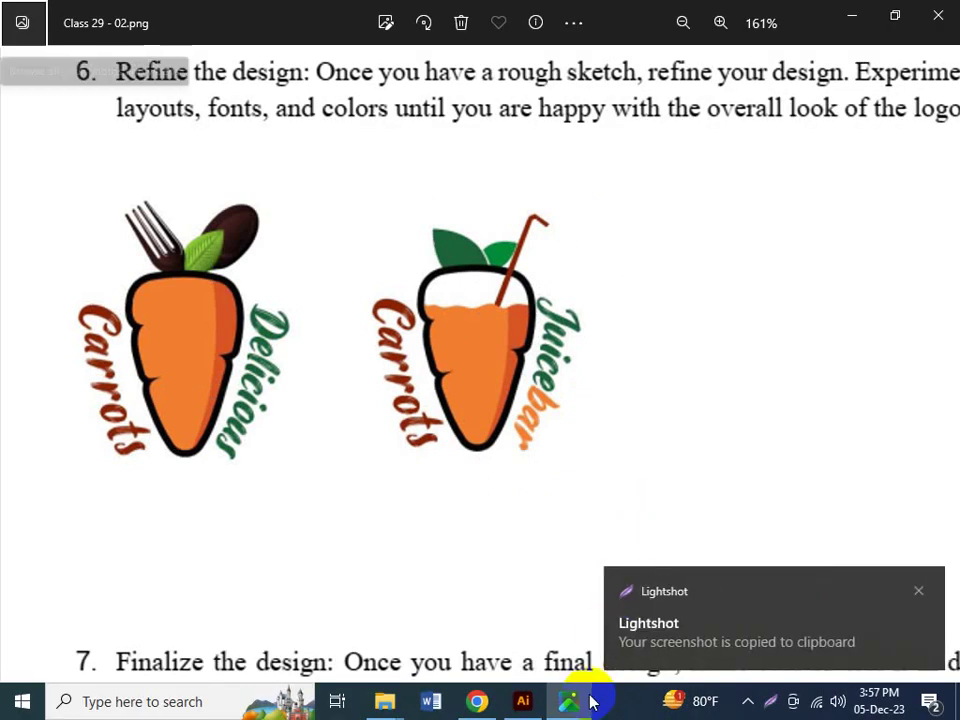
- Open document 1 from the Practice Logo folder in Chrome and add blank lines below the existing link
left_click(476, 701)
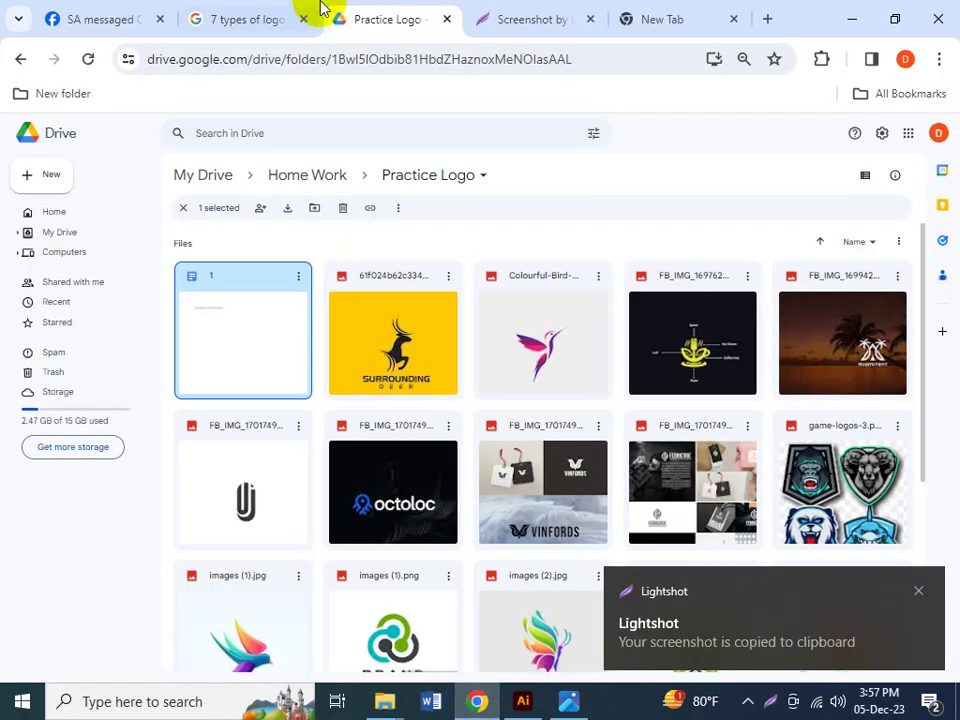
left_click(233, 298)
double_click(233, 298)
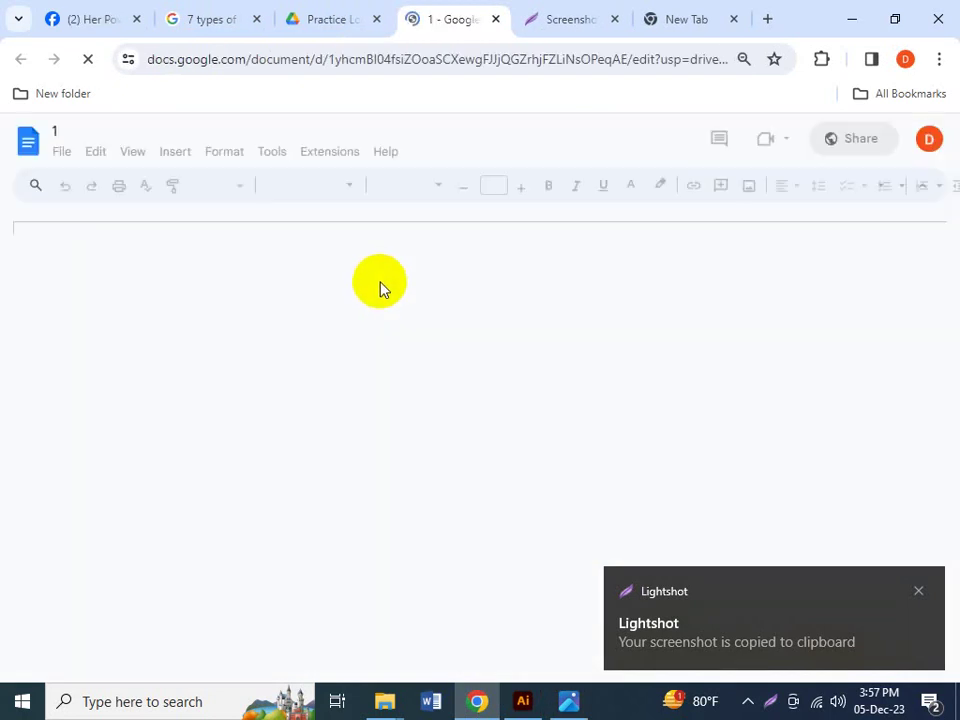
left_click(356, 405)
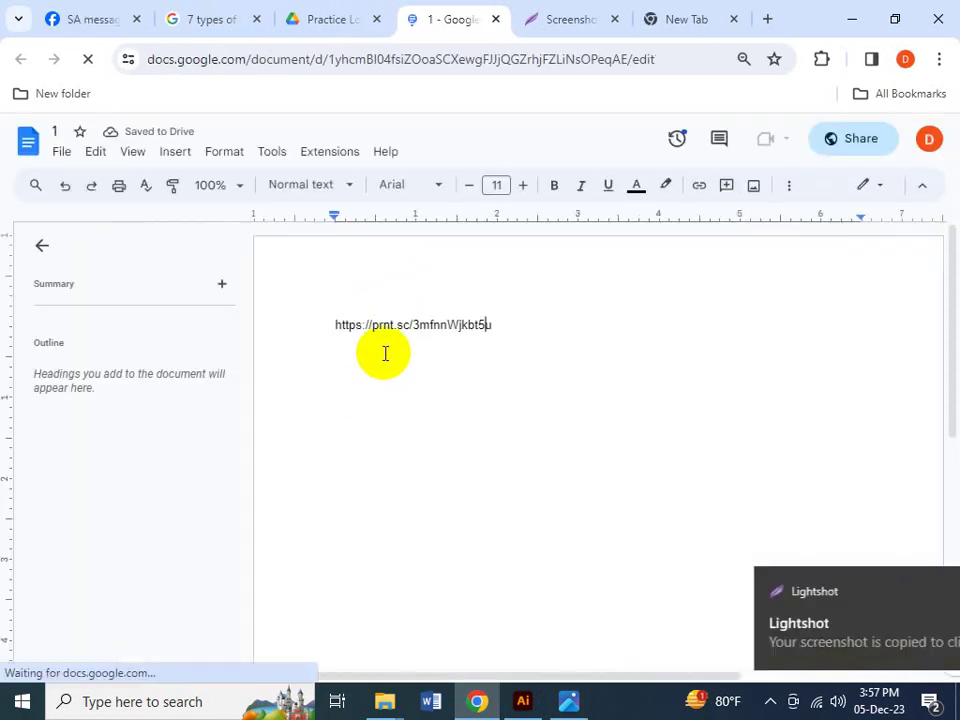
key("ctrl+a")
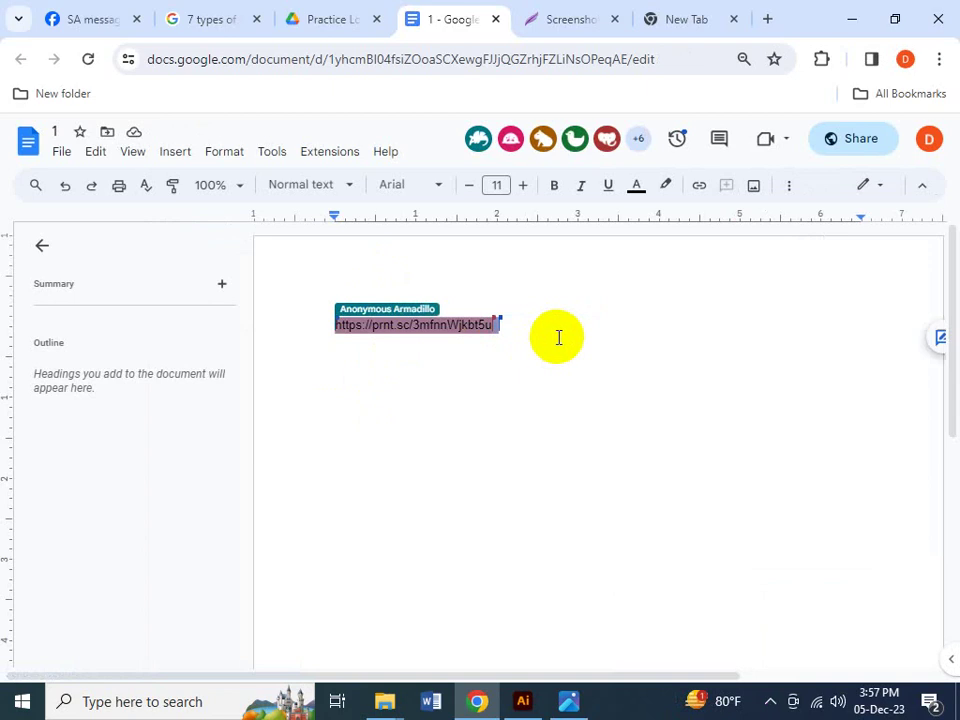
key("Return")
key("Return")
key("Return")
key("Return")
key("Return")
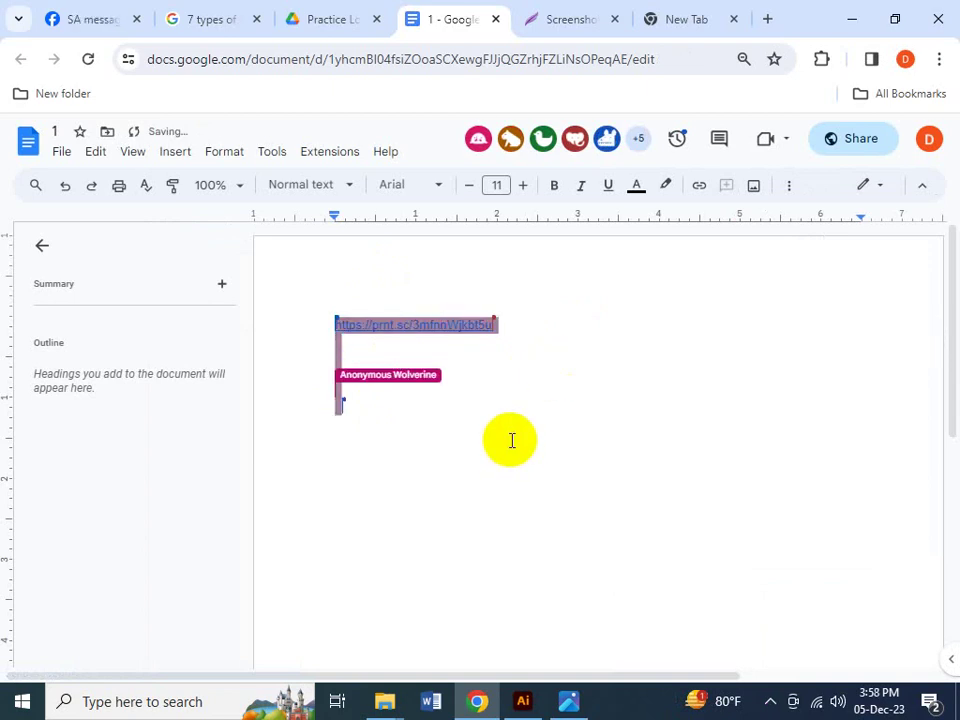
- Try placing the copied logo screenshot below the link, and undo the paste
key("ctrl+v")
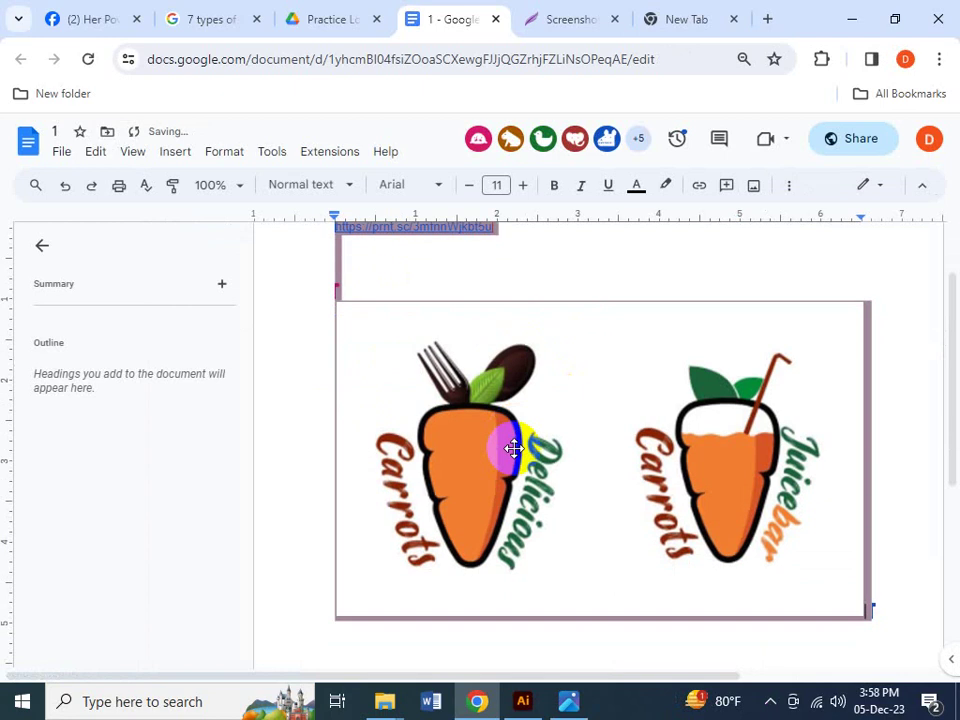
key("ctrl+z")
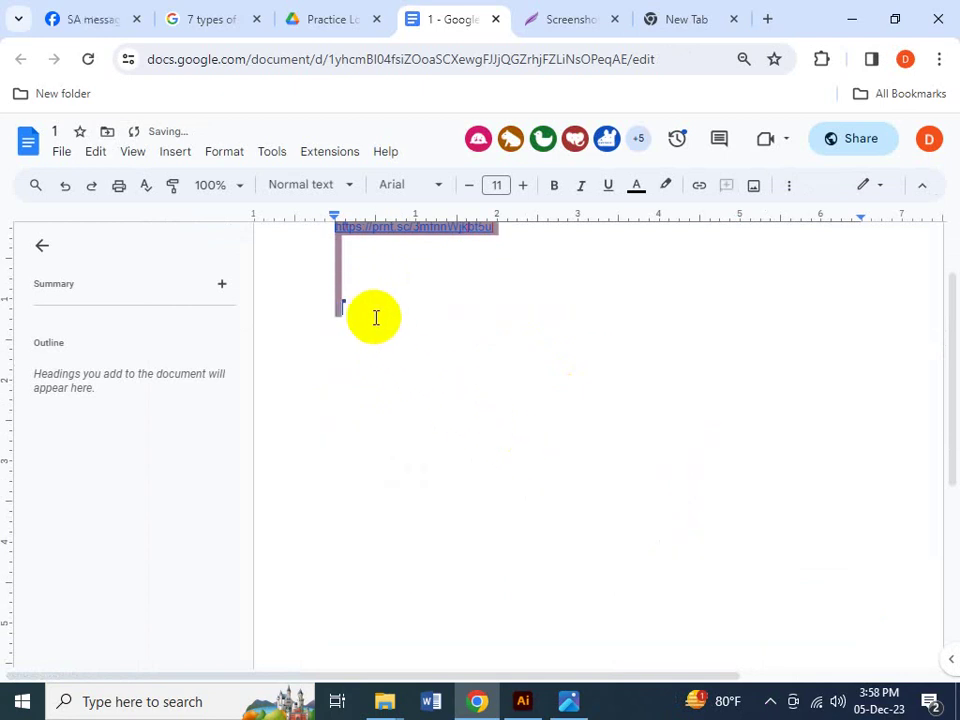
- Capture both carrot logos again at about 629x348 pixels, upload the Lightshot screenshot and copy its link
left_click(566, 702)
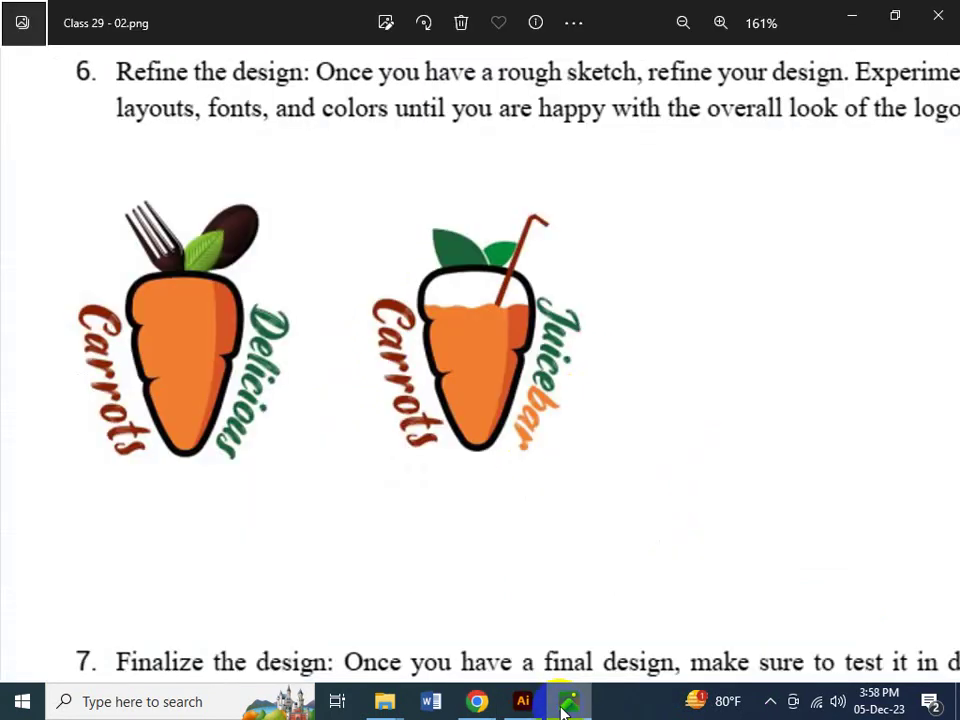
key("super+shift+s")
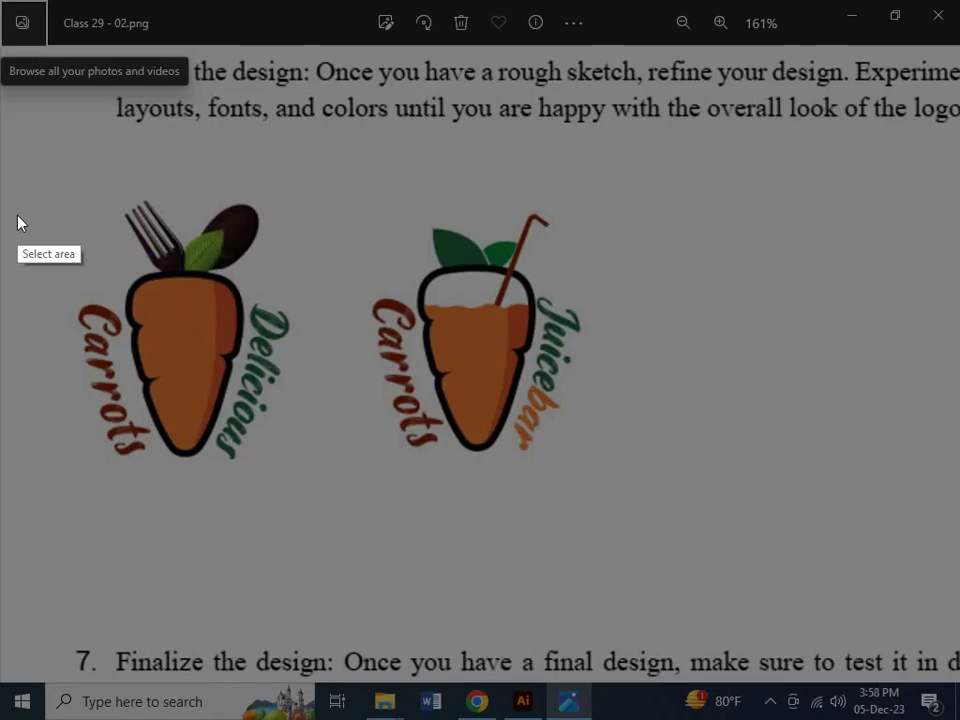
left_click_drag(48, 179, 638, 505)
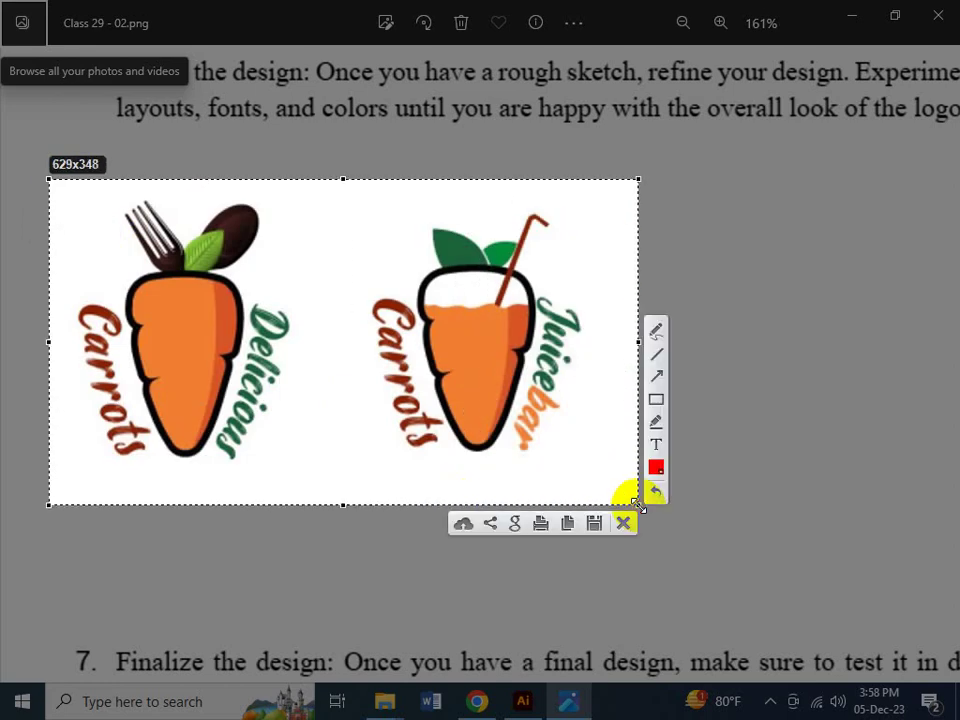
left_click(476, 522)
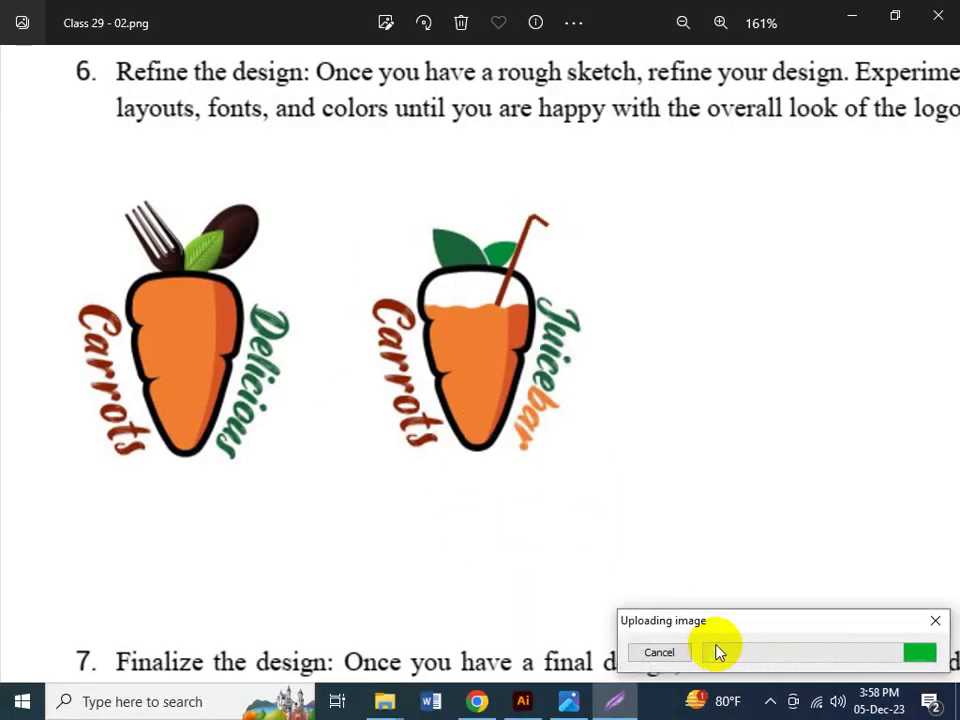
left_click(757, 655)
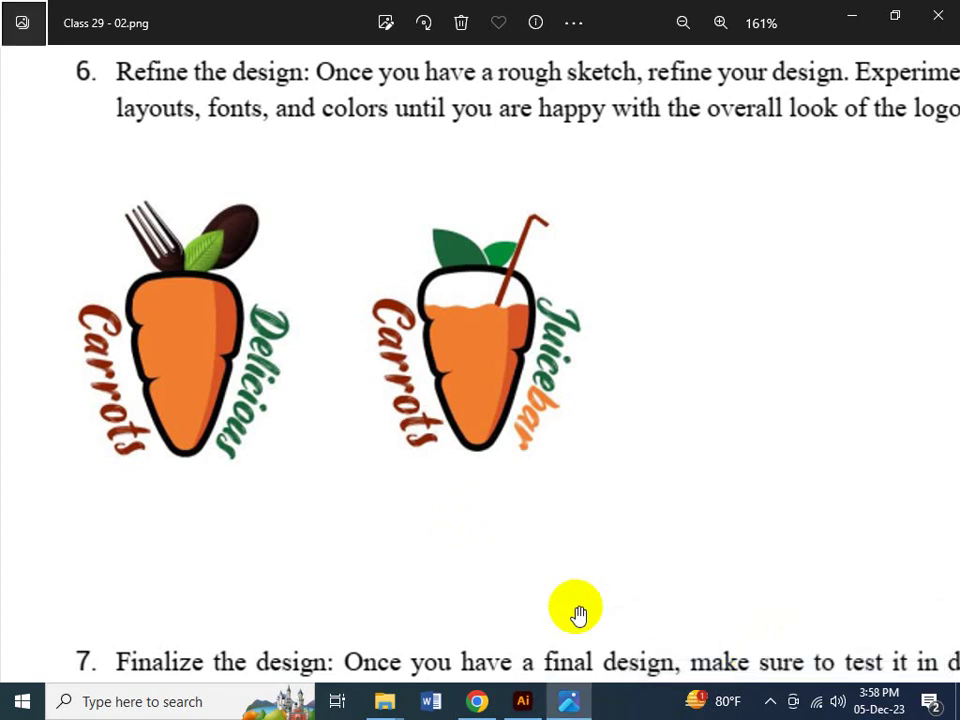
- Paste the uploaded screenshot's prnt.sc link below the first link in document 1
left_click(482, 703)
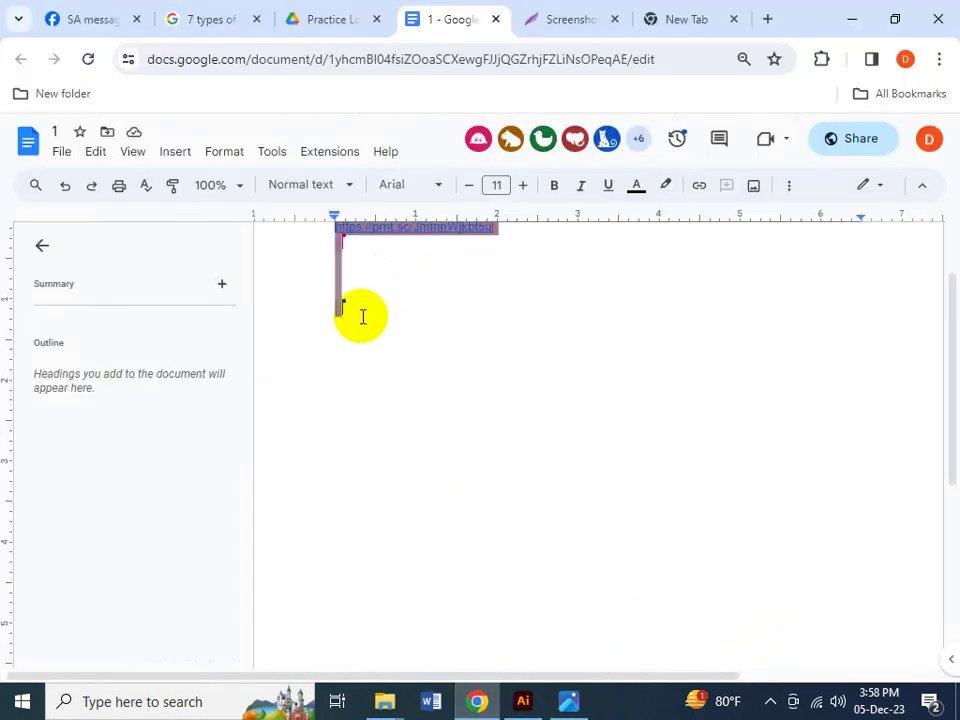
key("ctrl+v")
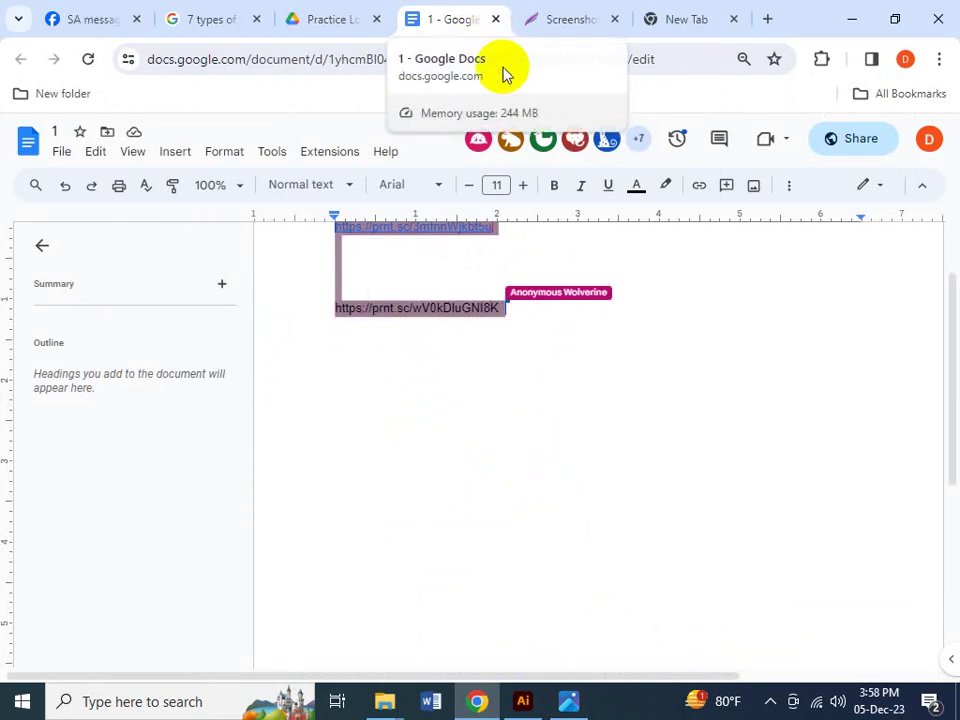
scroll(597, 380, "up", 2)
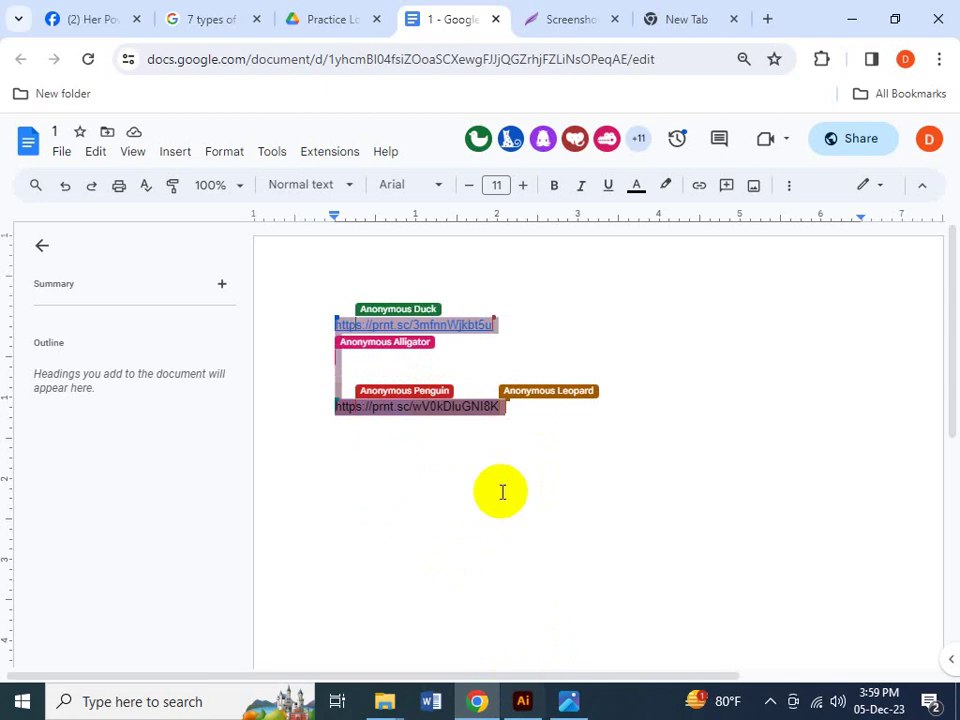
- Check the available image options for the carrot logos on the open LightShot page
mouse_move(567, 8)
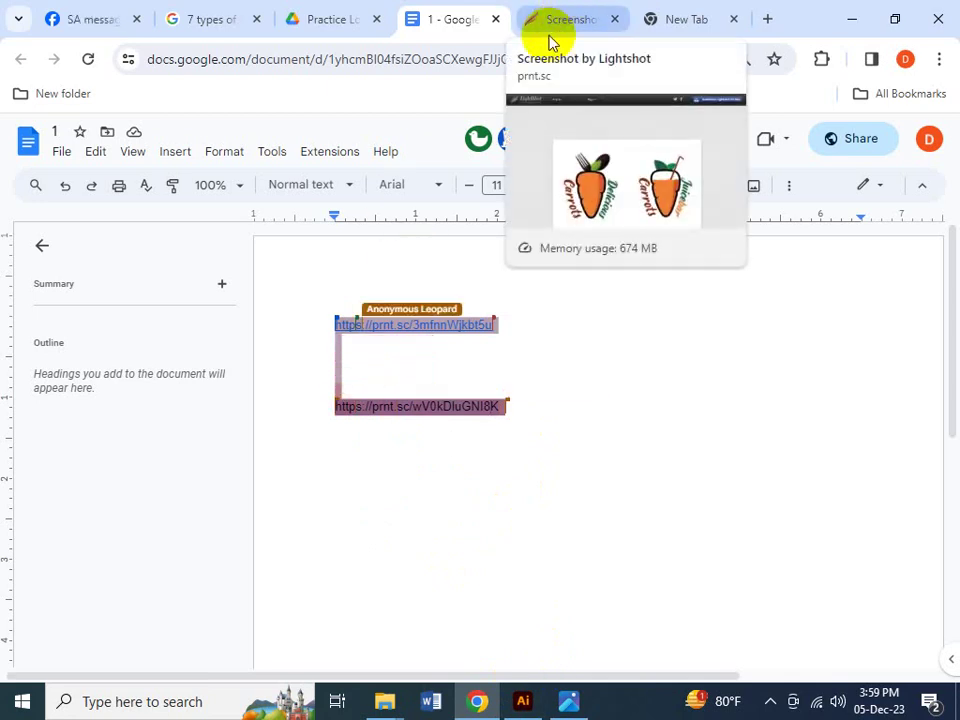
left_click(542, 11)
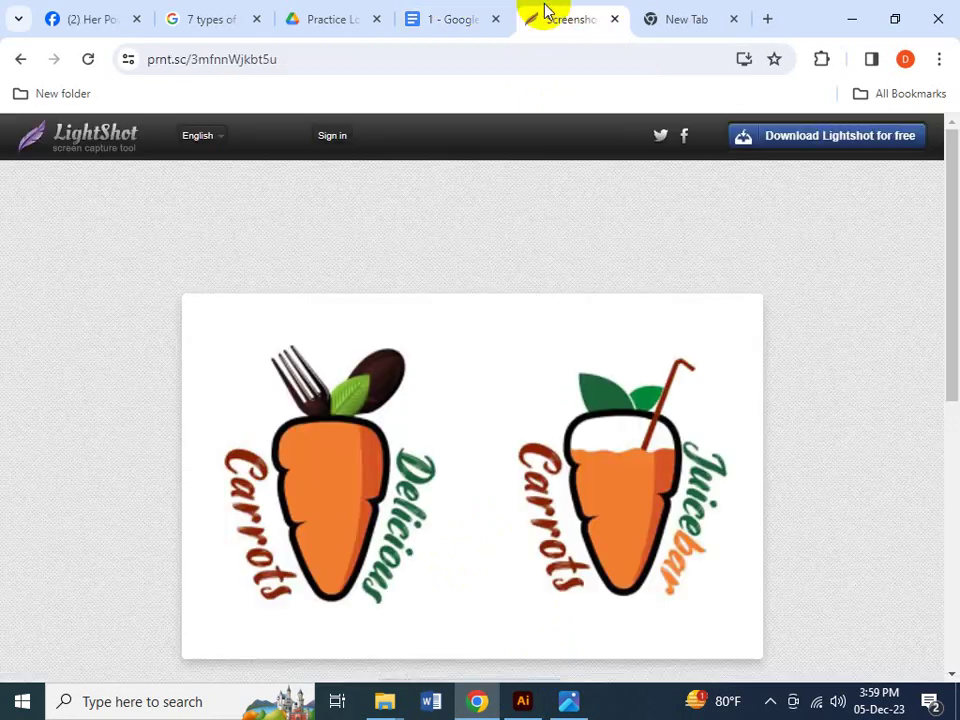
right_click(446, 391)
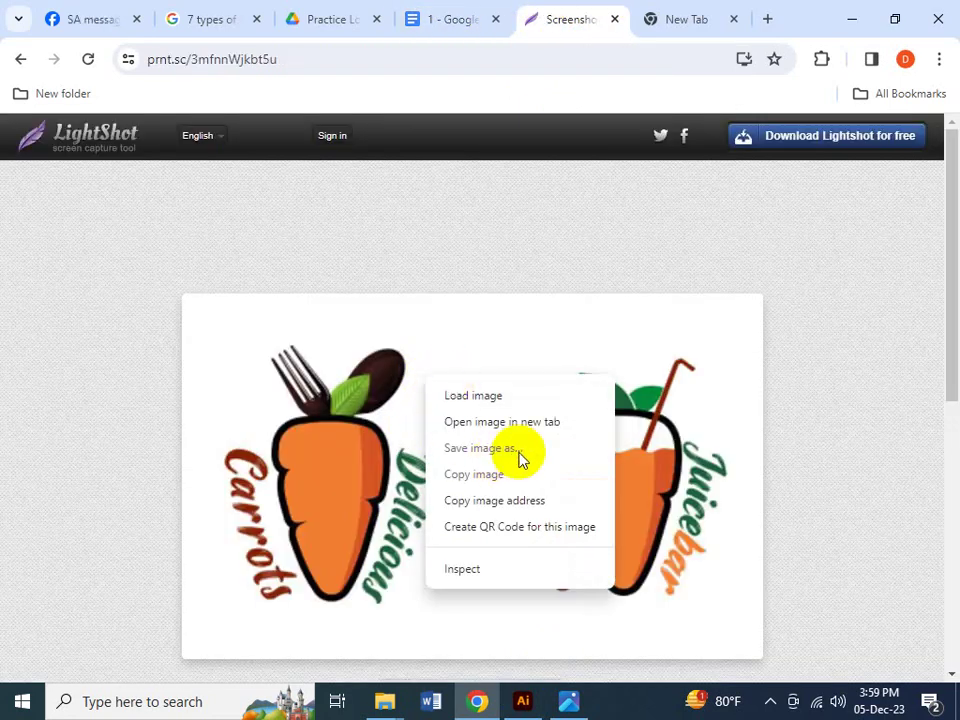
- Close the blank new tab, the LightShot screenshot page and document 1 in the browser
left_click(700, 29)
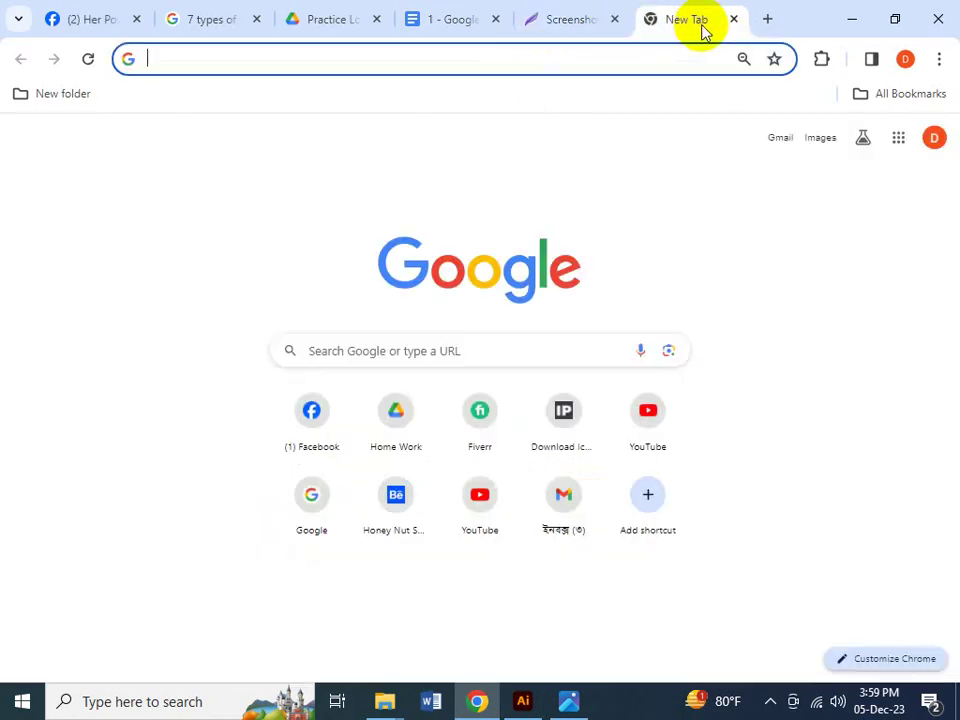
middle_click(703, 30)
middle_click(697, 29)
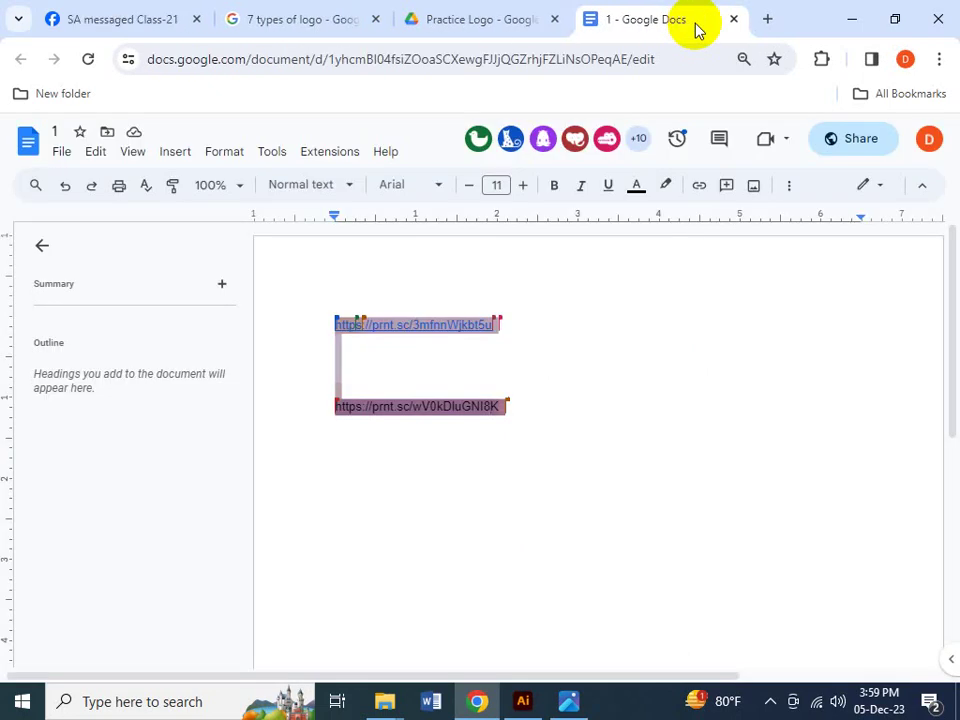
middle_click(693, 30)
- Capture both carrot logos in Class 29 - 02.png at about 627x390 pixels and save the screenshot to the Desktop as Screenshot_1 PNG
key("super+d")
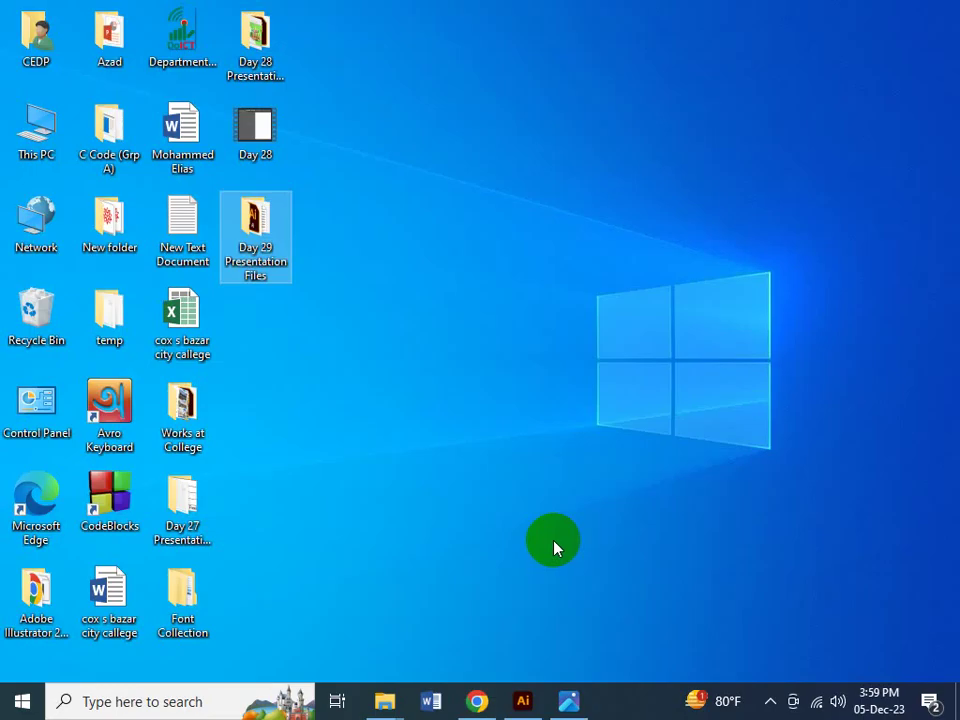
left_click(568, 701)
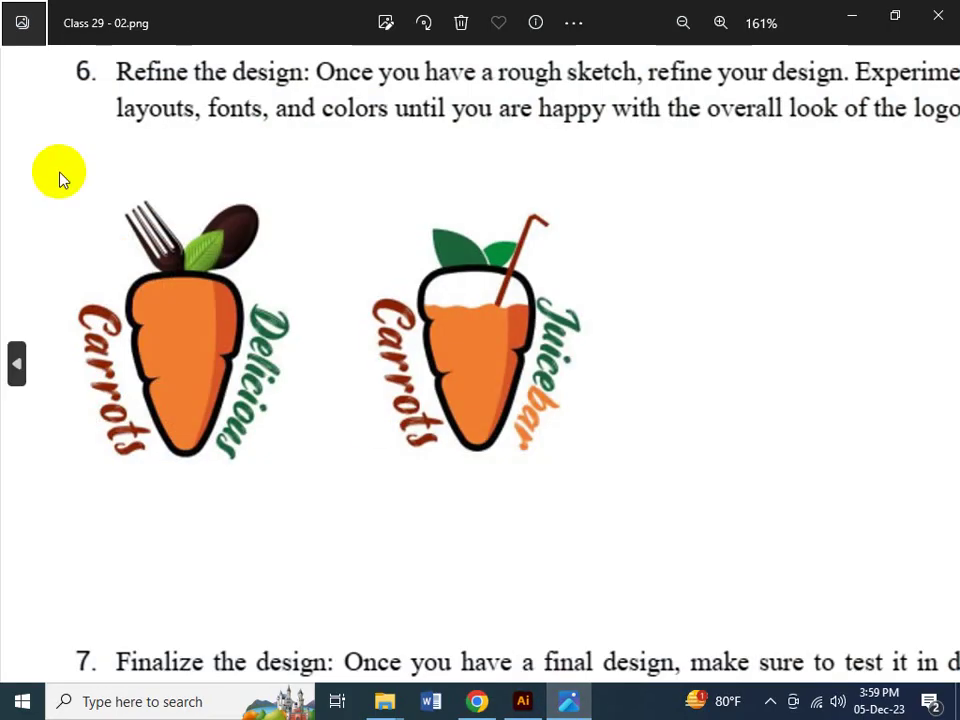
left_click(61, 168)
left_click_drag(39, 158, 627, 522)
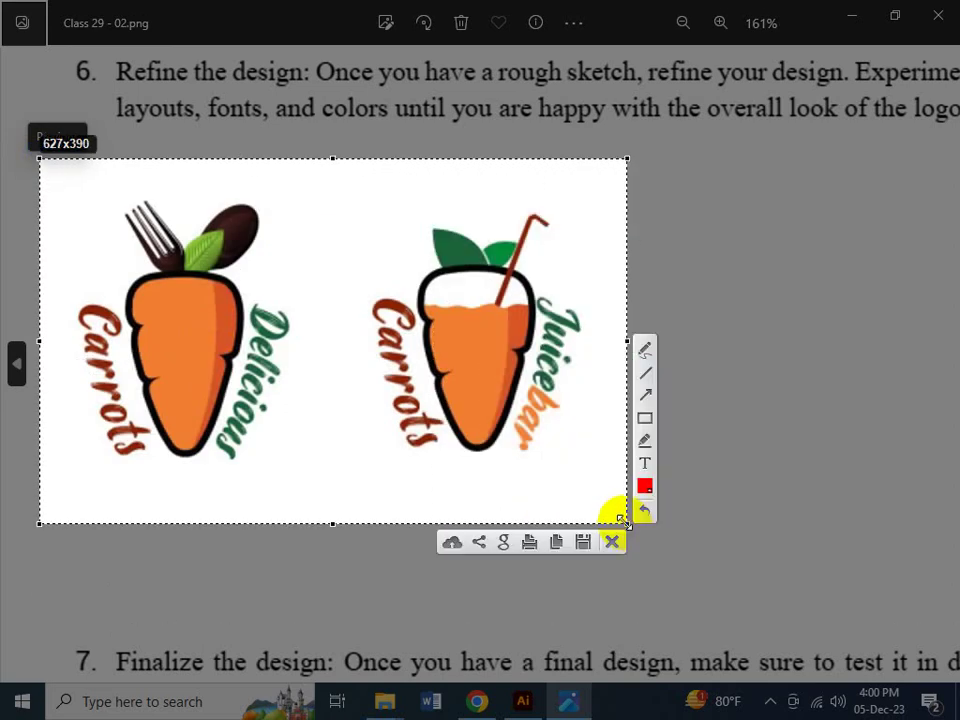
left_click(574, 541)
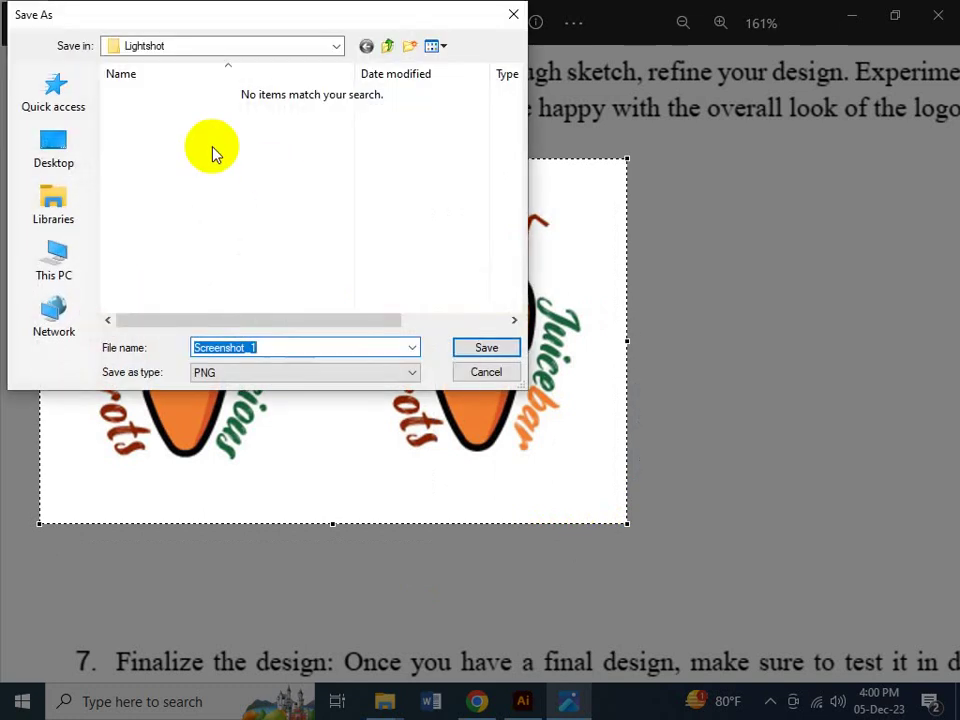
left_click(62, 152)
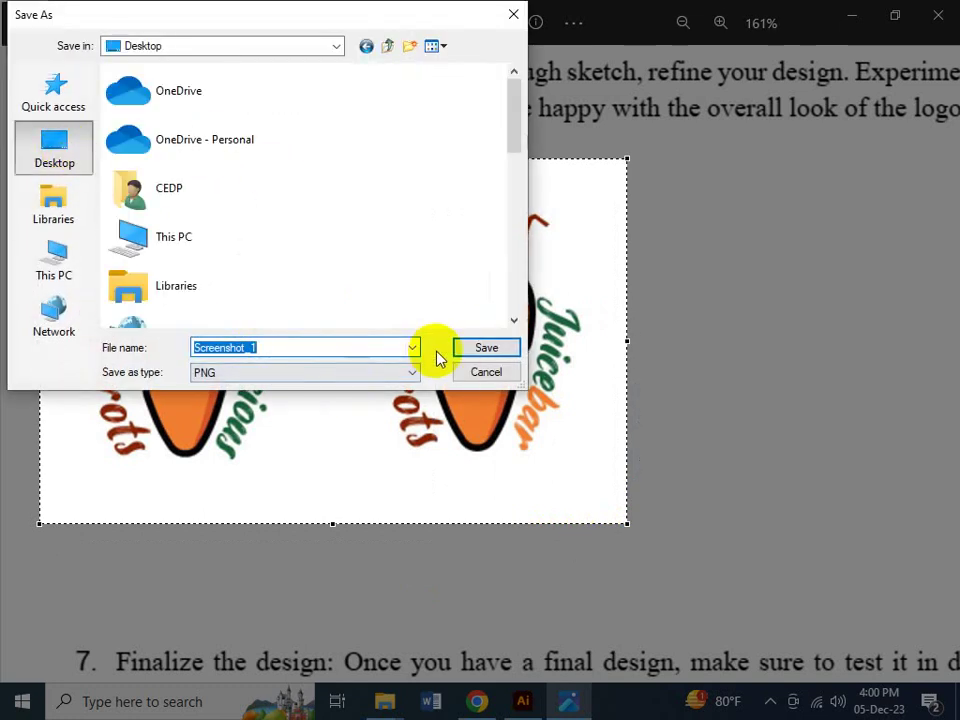
left_click(472, 349)
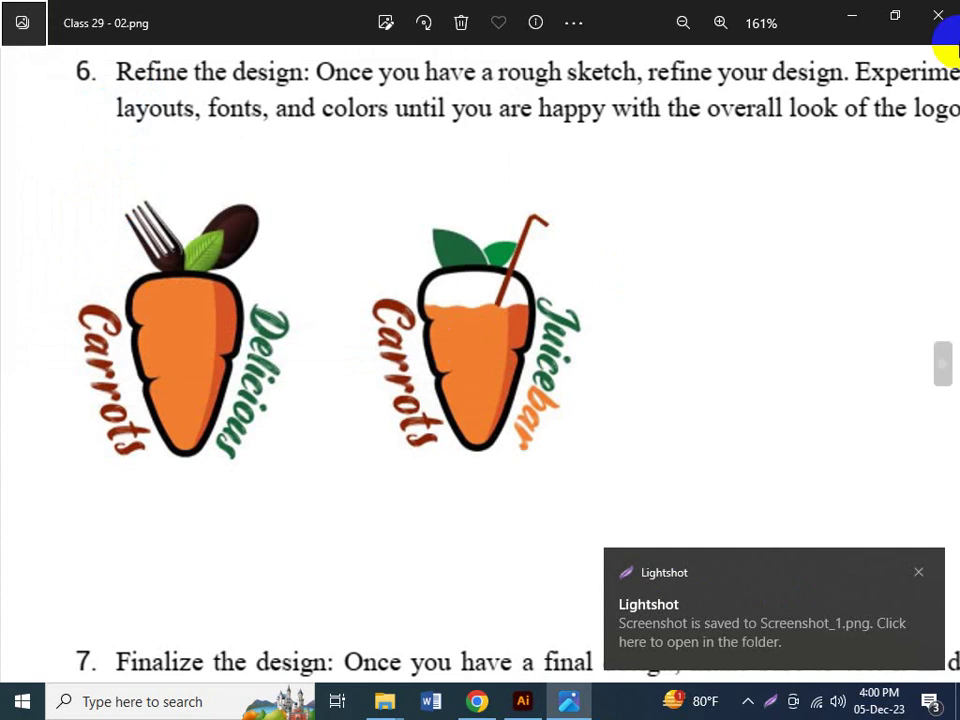
- Close the image viewer and upload Screenshot_1.png from the Desktop to the Practice Logo folder in Google Drive
left_click(940, 16)
left_click(476, 700)
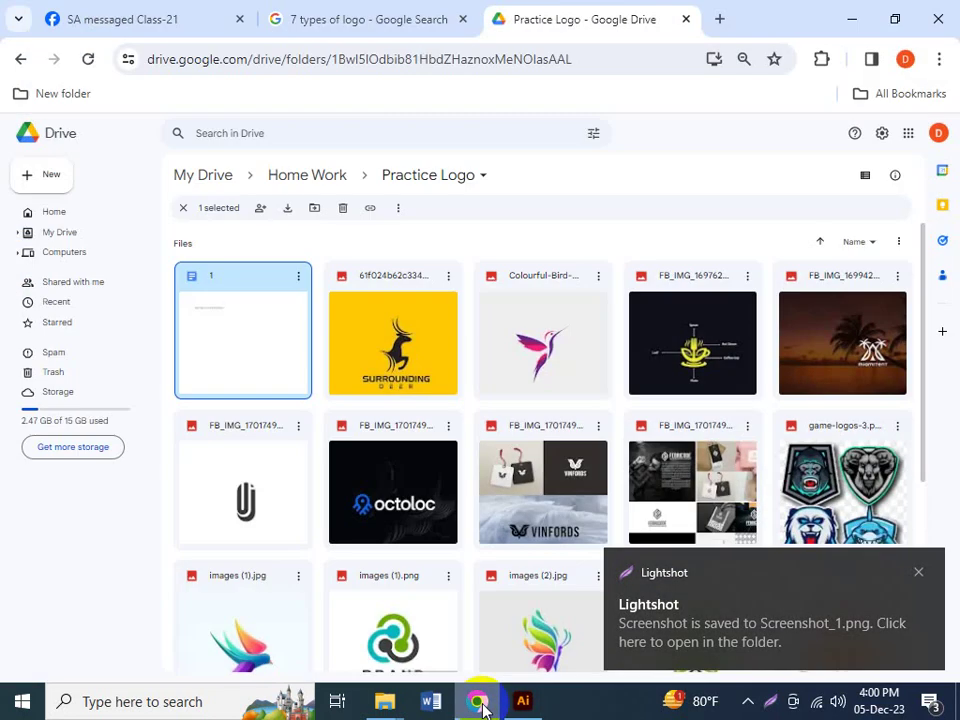
left_click(476, 700)
left_click_drag(236, 338, 521, 521)
scroll(478, 628, "down", 3)
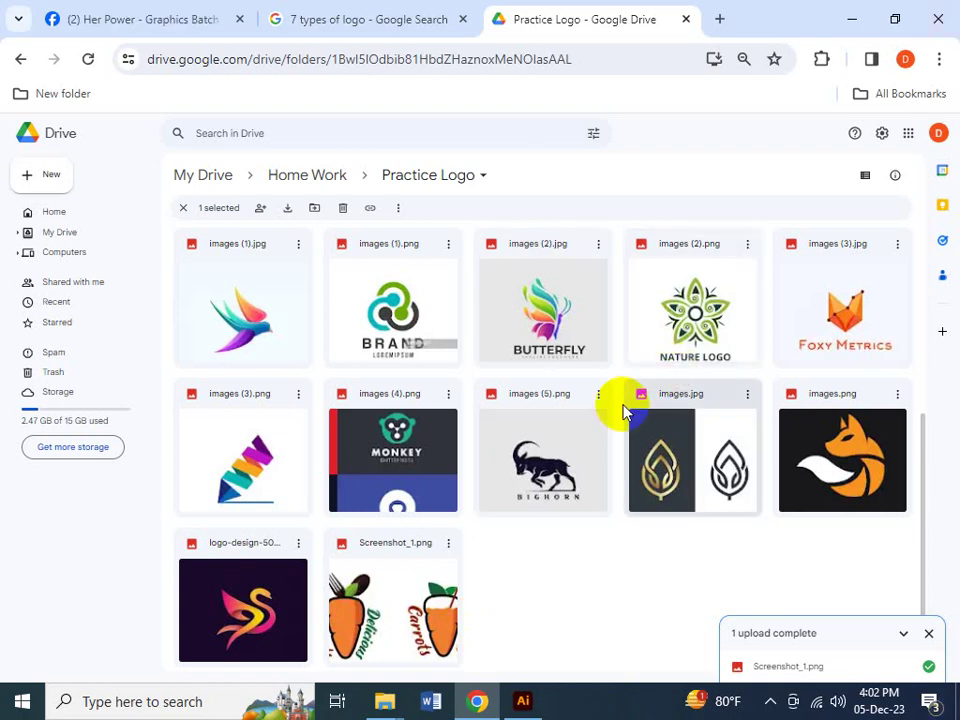
scroll(630, 395, "up", 1)
scroll(467, 435, "up", 3)
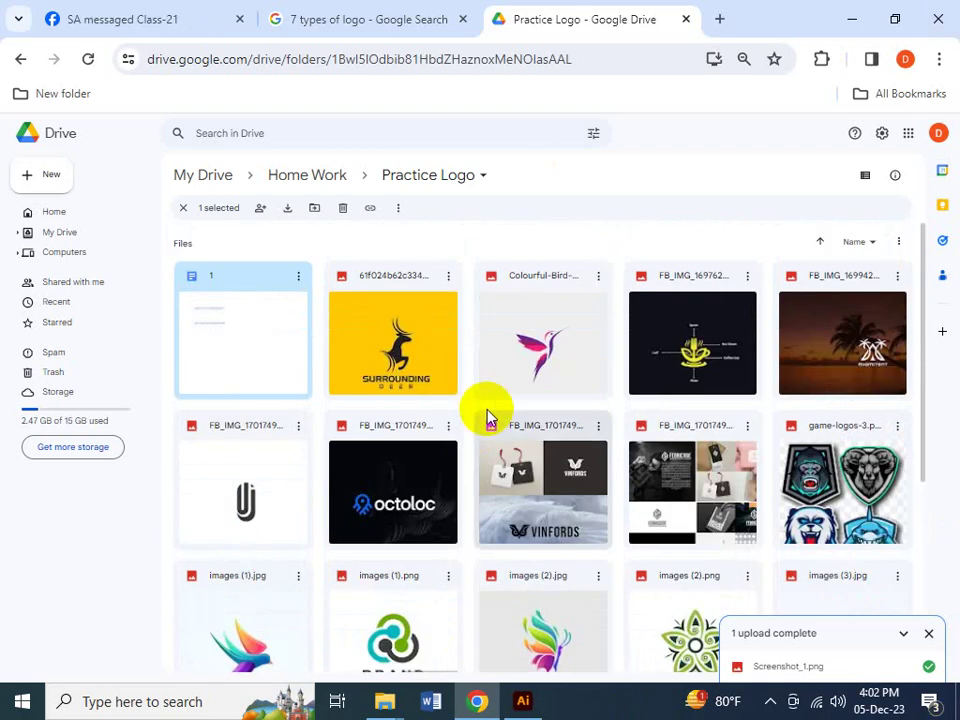
scroll(540, 410, "down", 3)
scroll(600, 450, "down", 1)
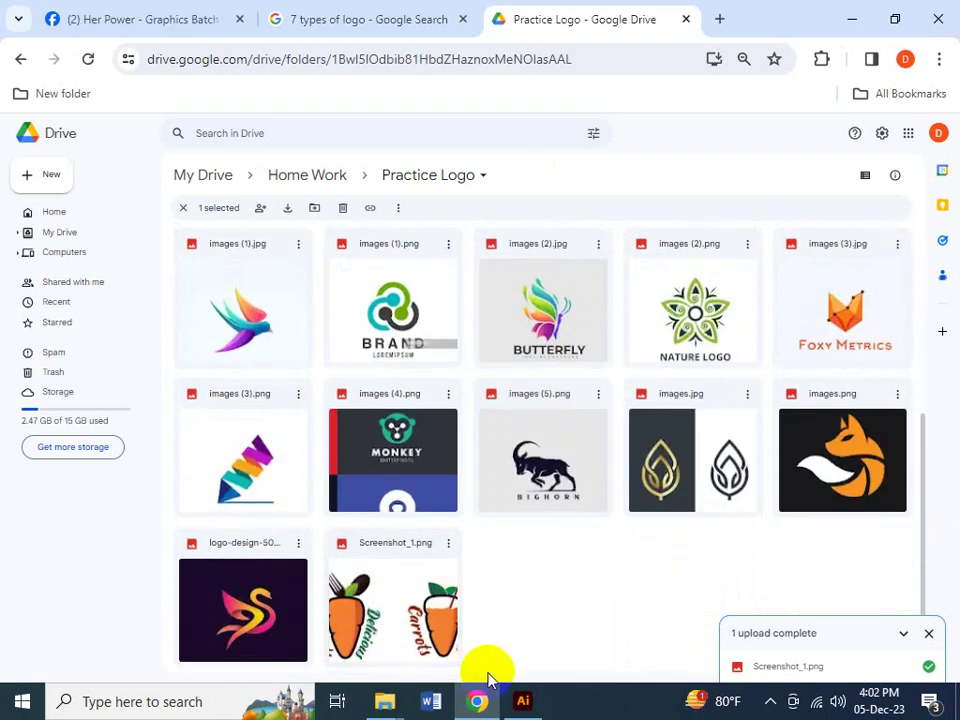
- Switch to Illustrator and delete the unfinished pen path on the artboard
left_click(522, 699)
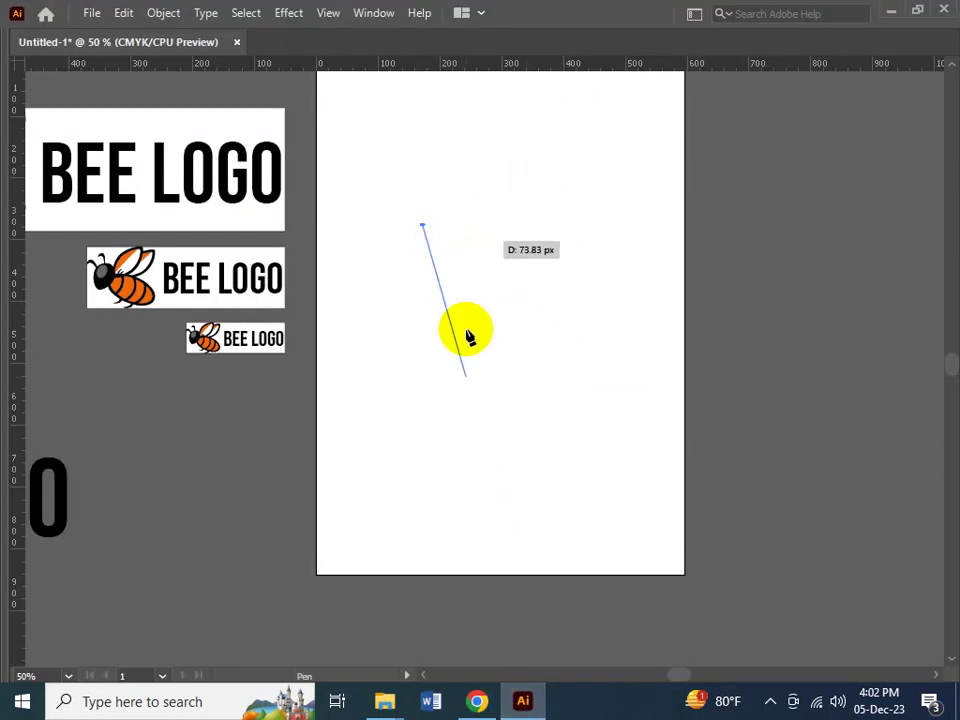
left_click(476, 701)
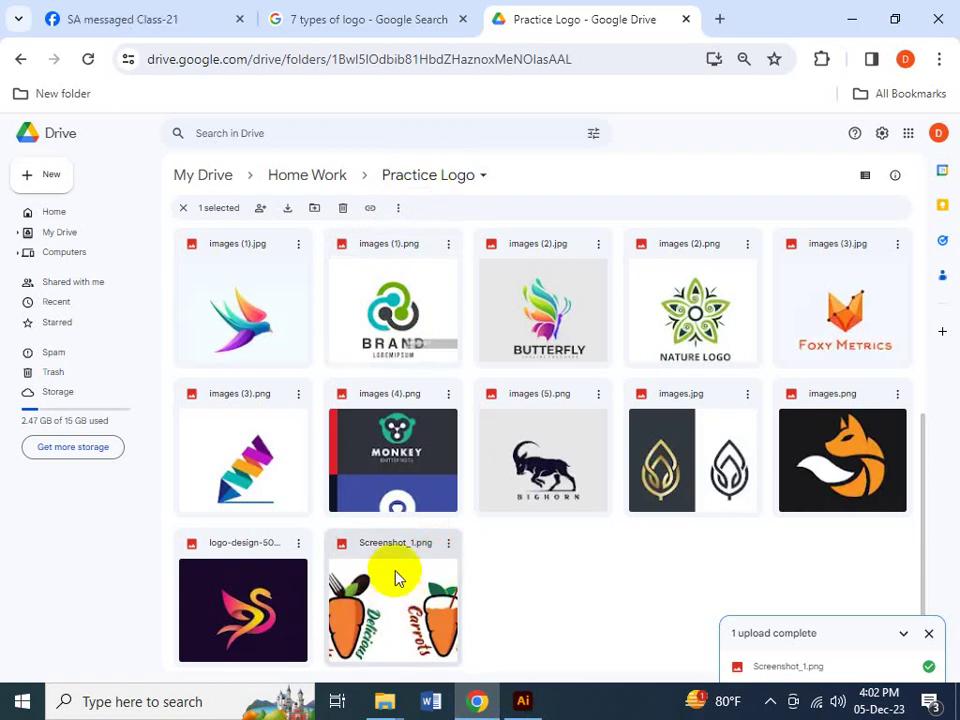
left_click(522, 701)
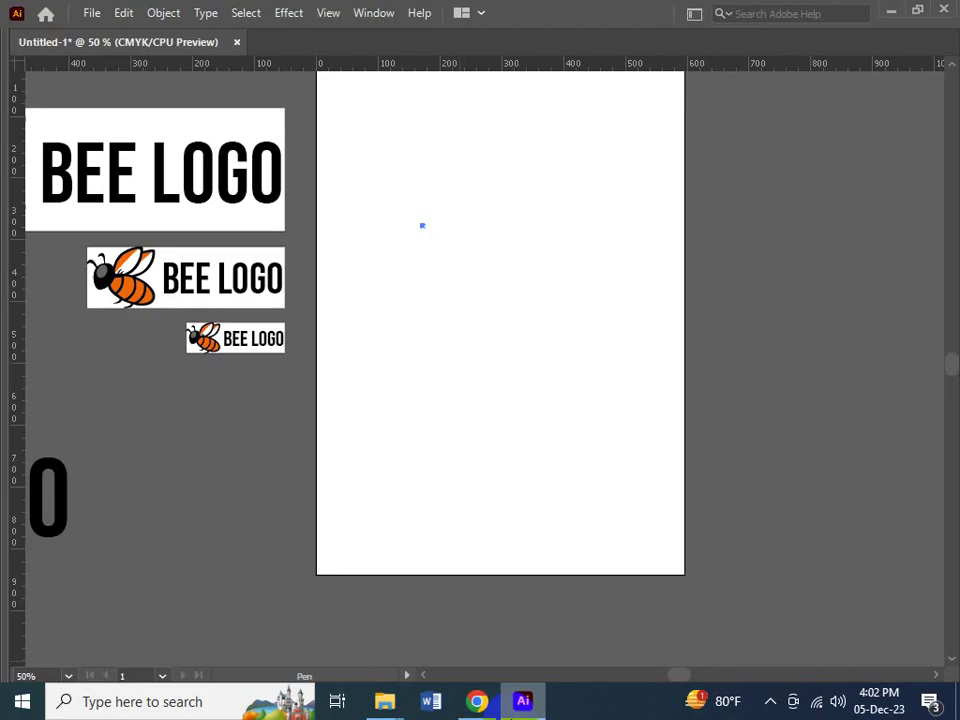
key("Tab")
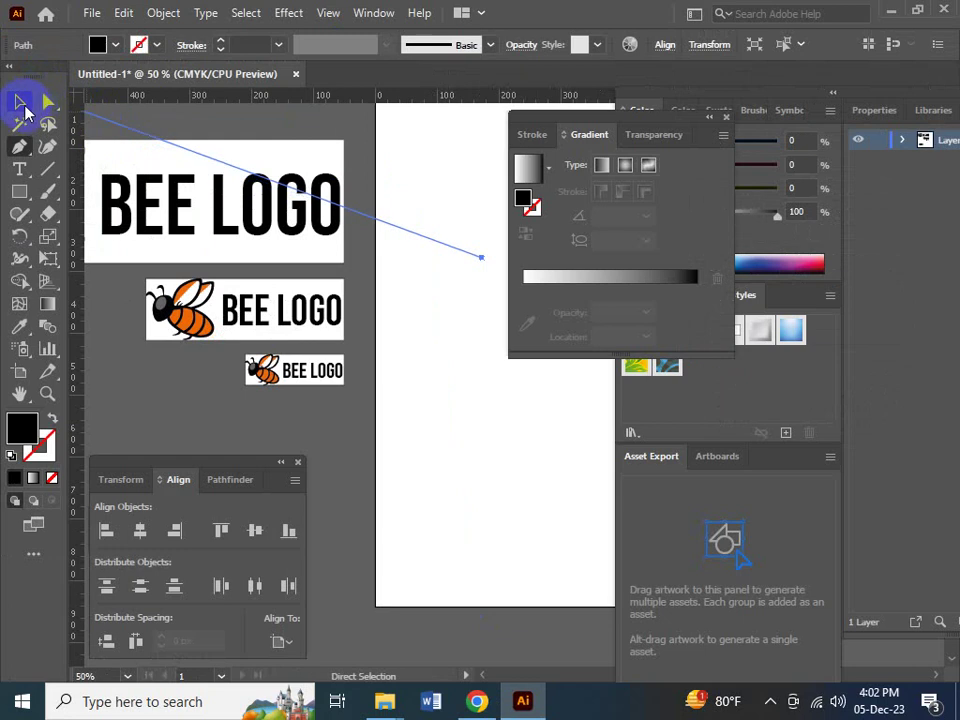
left_click(20, 101)
key("Delete")
left_click_drag(413, 225, 589, 378)
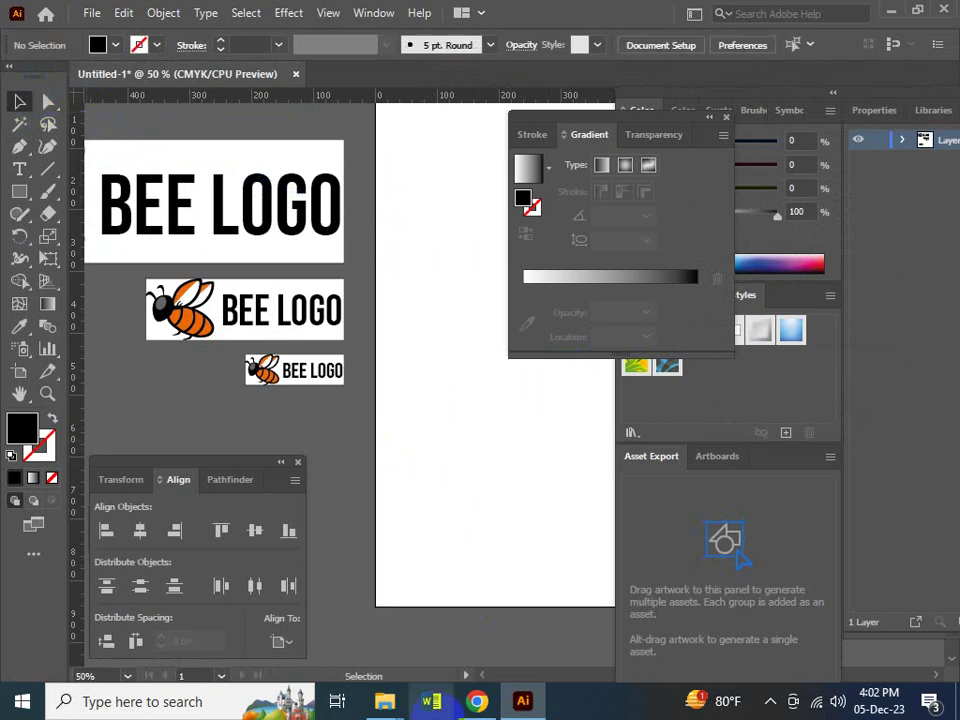
- Place Screenshot_1 from the Desktop into the Illustrator document, move it onto the artboard and embed it
left_click(478, 703)
key("super+d")
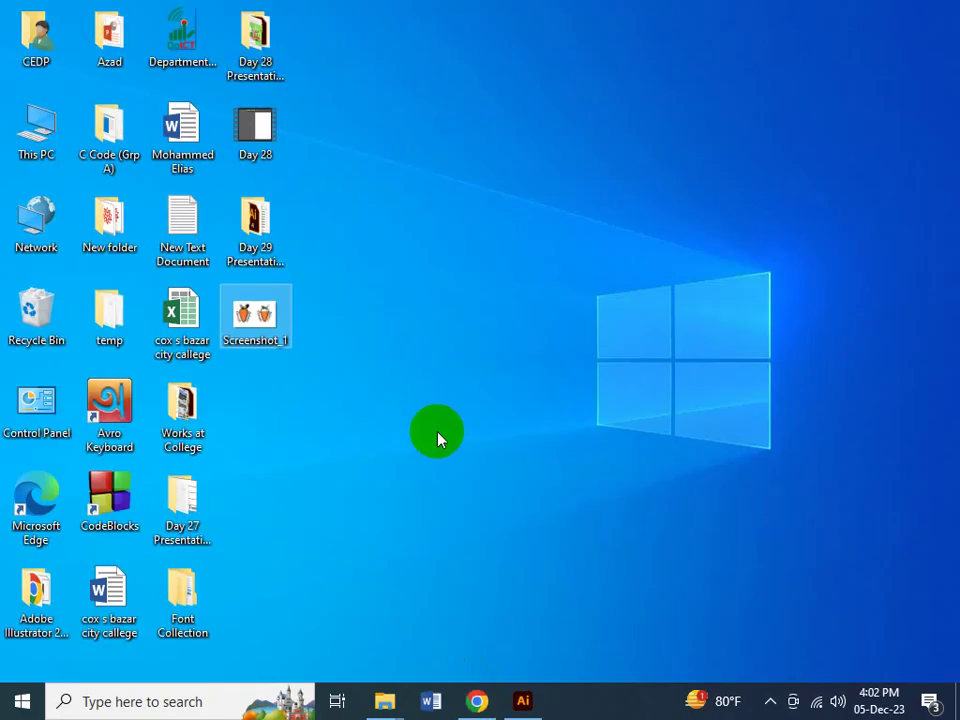
left_click_drag(270, 325, 425, 432)
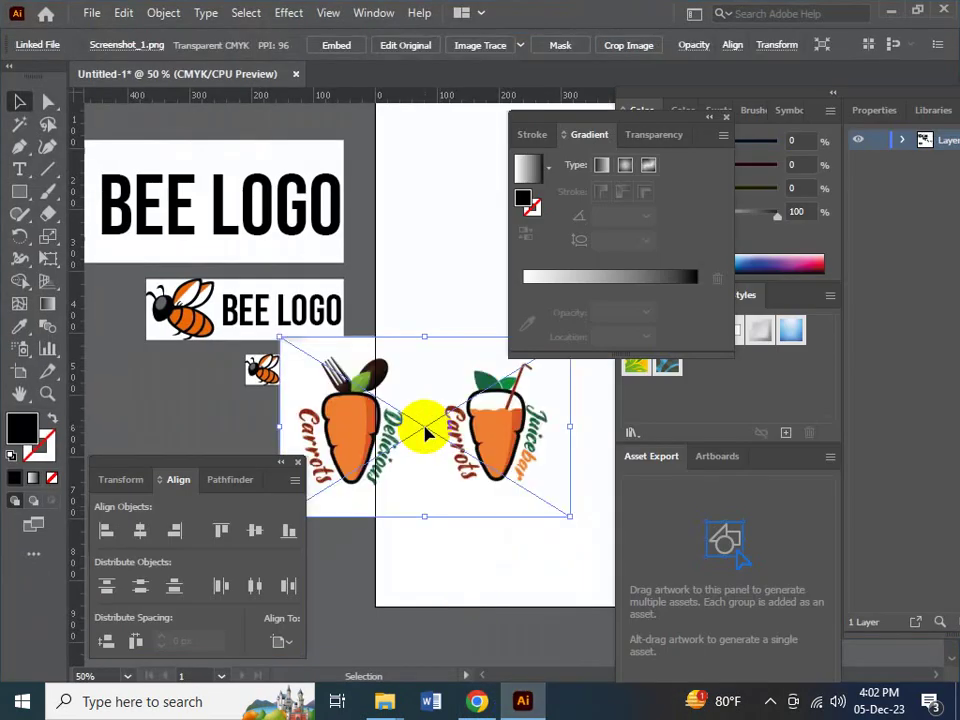
key("Tab")
left_click_drag(300, 476, 437, 331)
key("Tab")
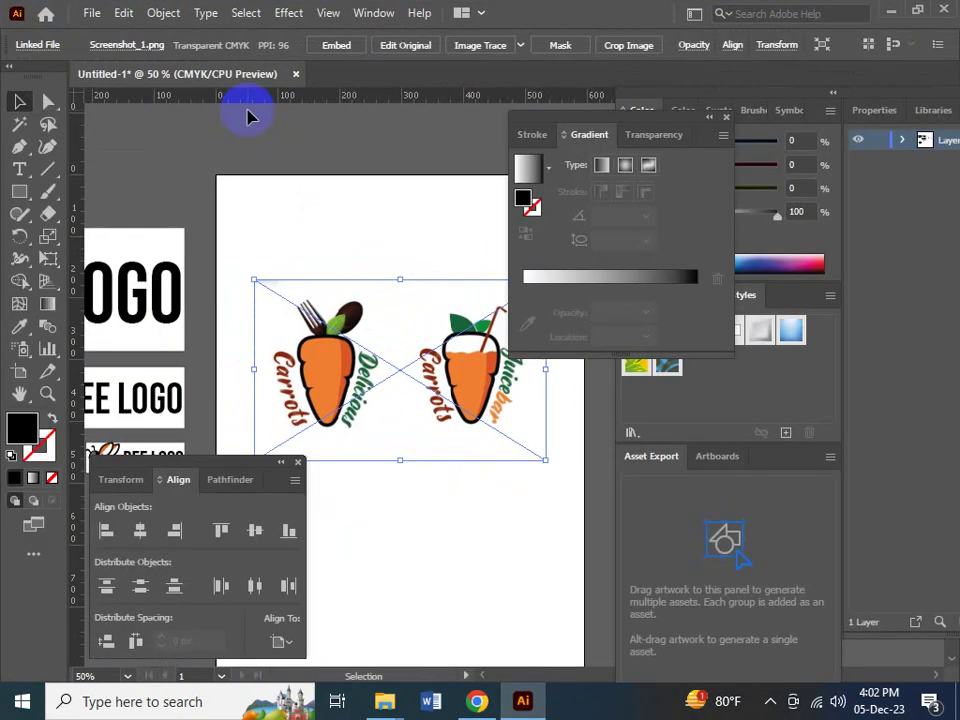
left_click(336, 45)
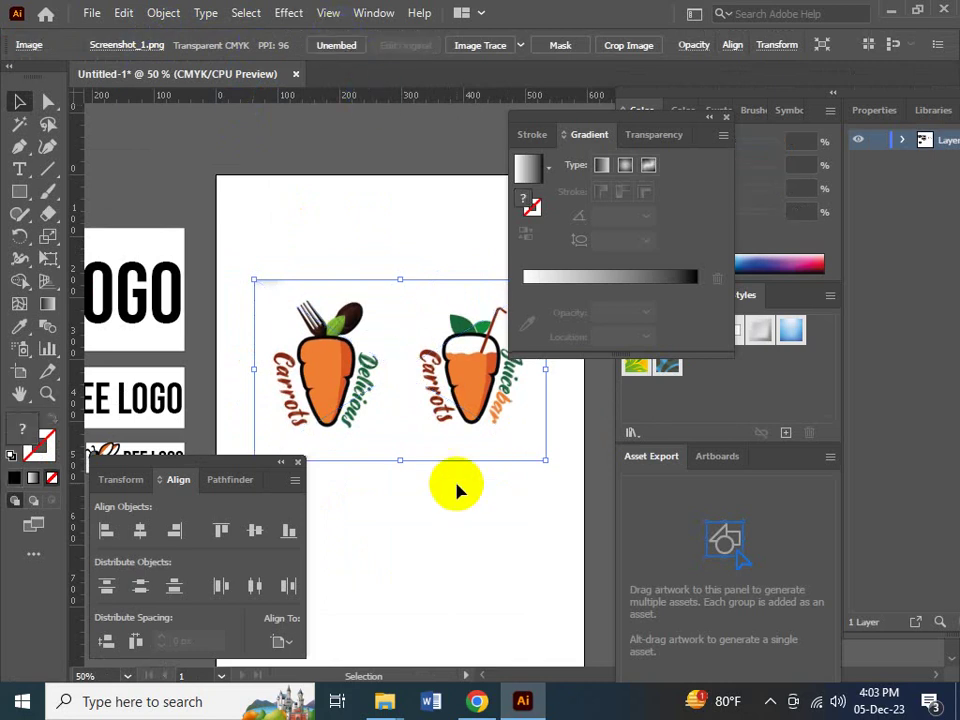
- Trace the left side of the Carrots Delicious carrot outline with the Pen tool, from the top edge down past the notches
key("Tab")
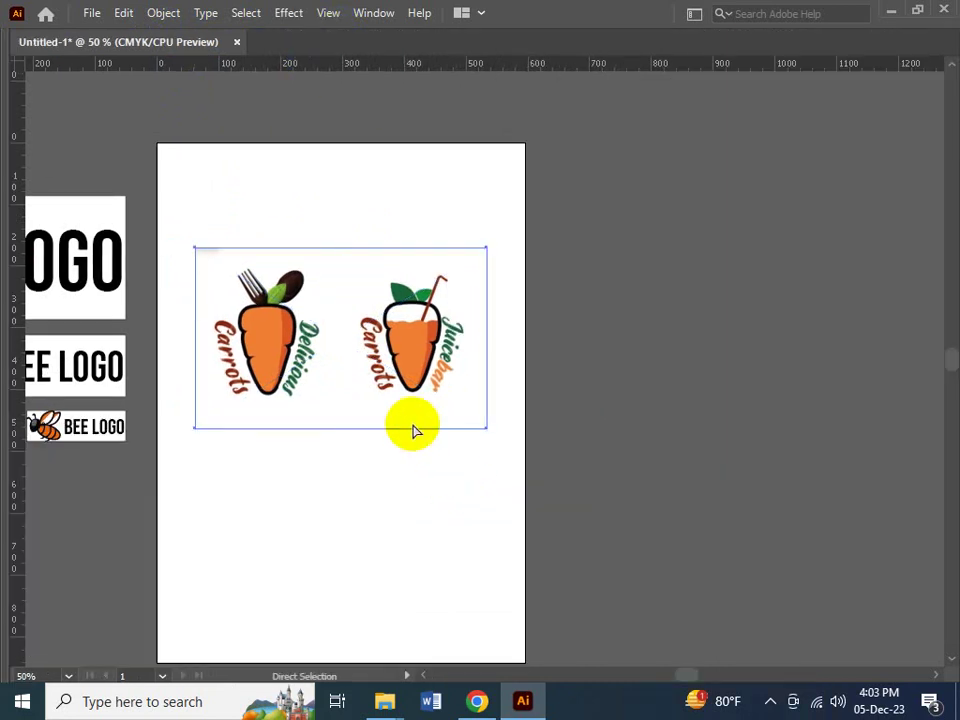
left_click(416, 430)
key("z")
left_click_drag(249, 236, 420, 450)
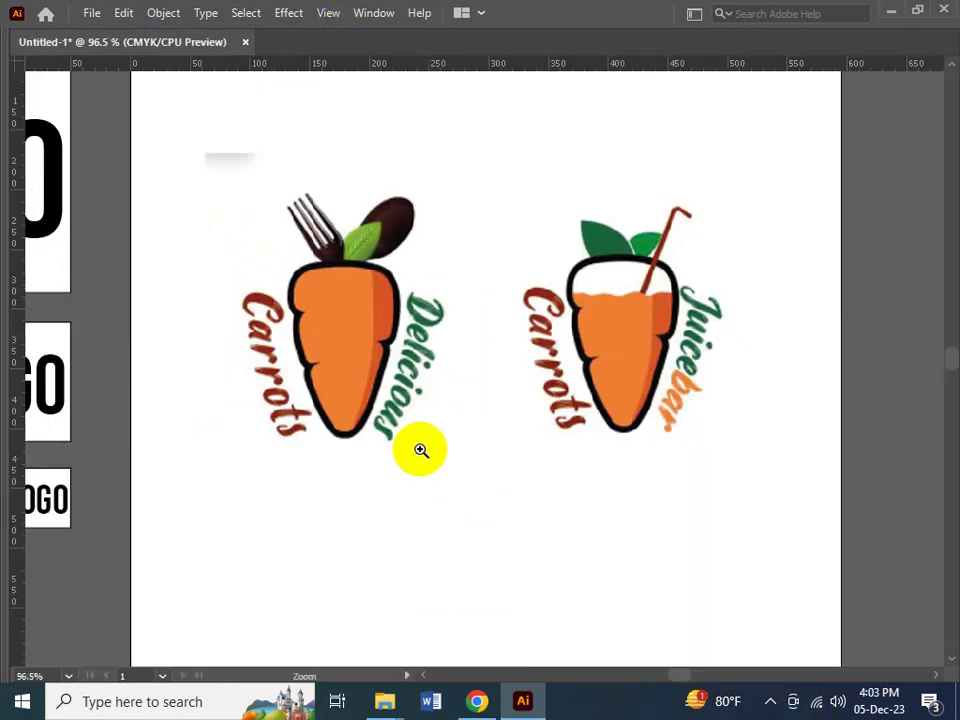
left_click(404, 357)
left_click(435, 347)
left_click_drag(435, 347, 398, 390)
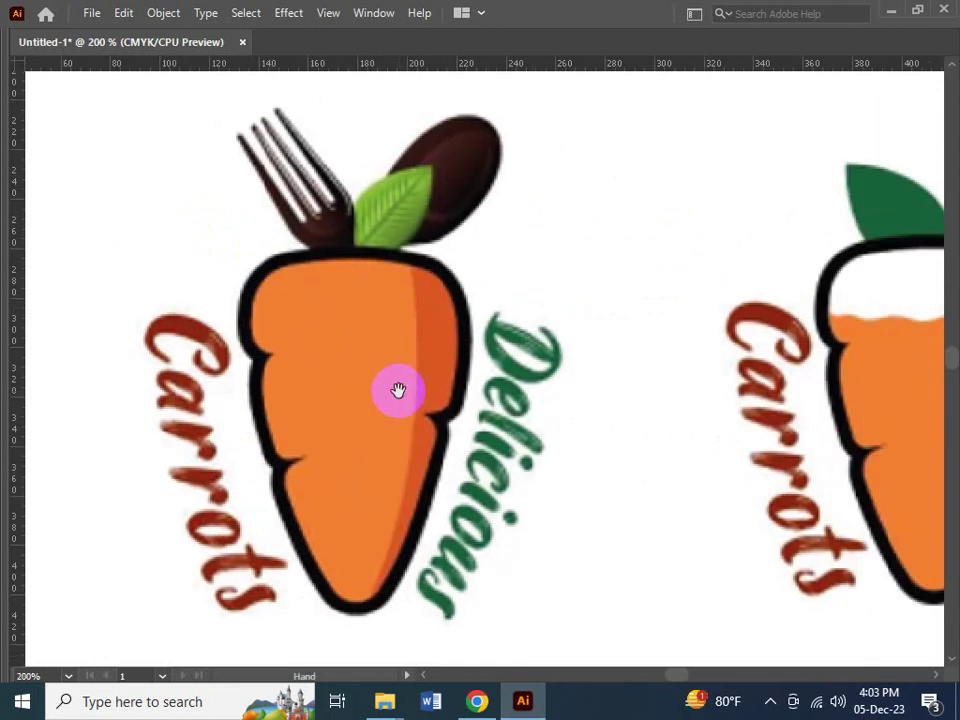
key("Tab")
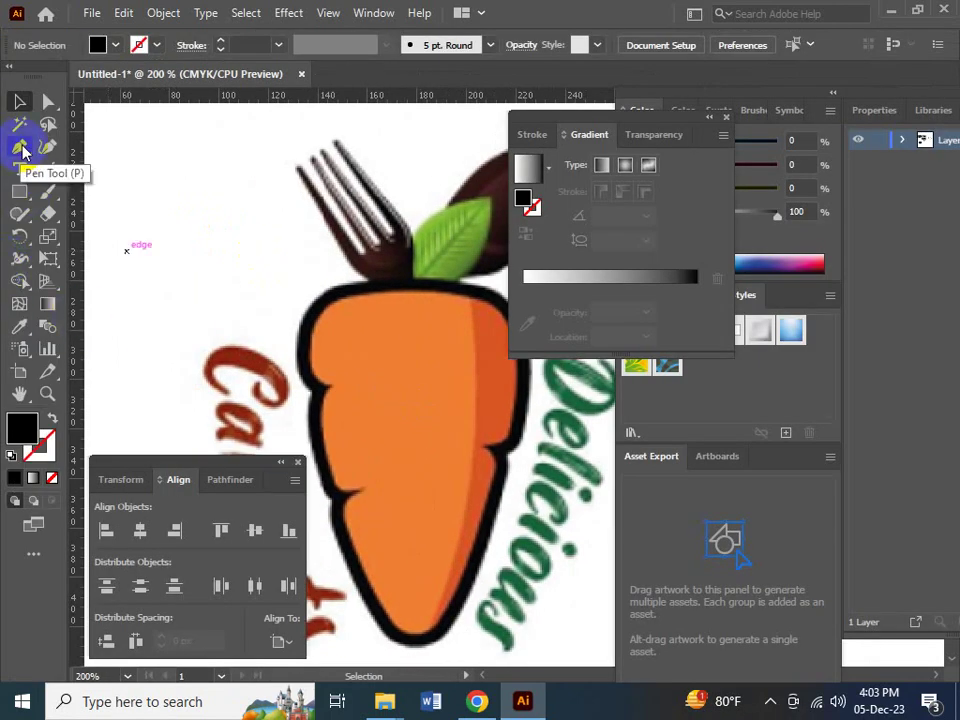
left_click(19, 147)
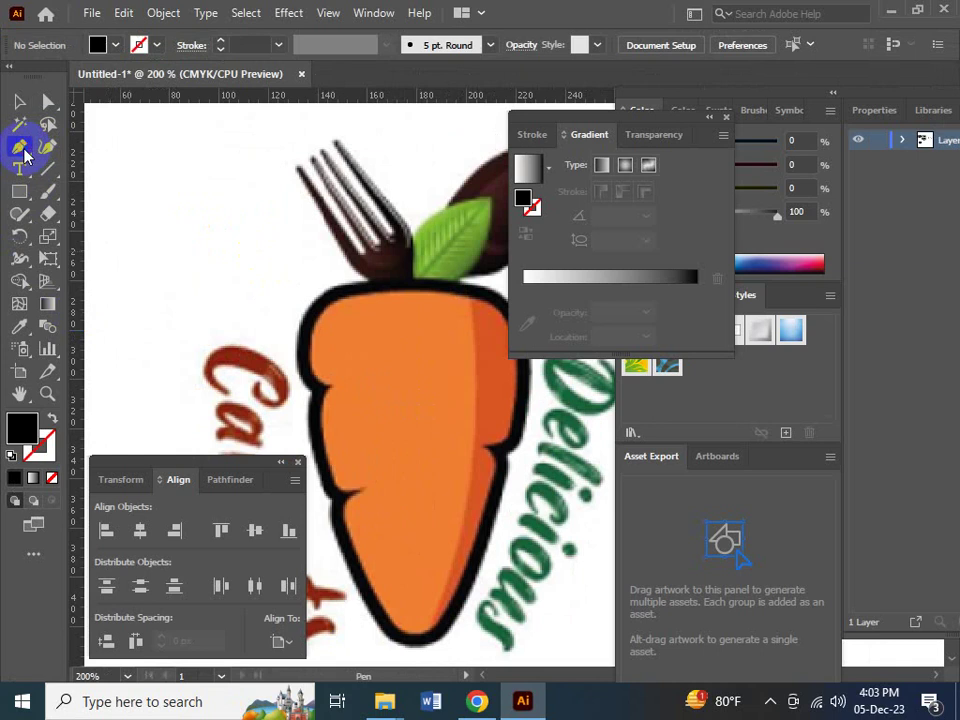
key("Tab")
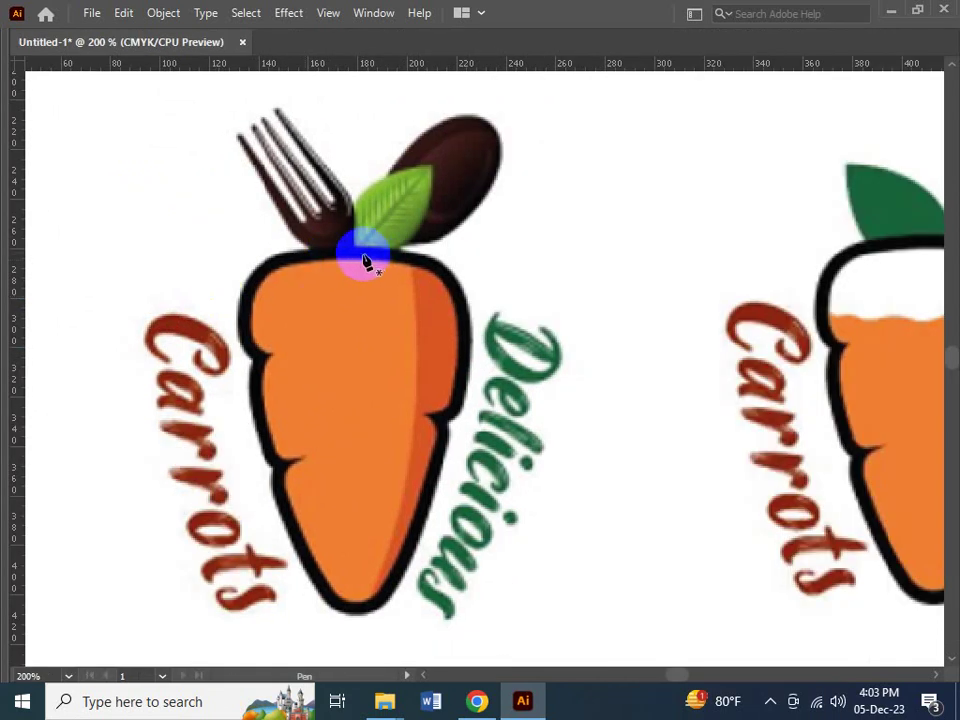
left_click(363, 258)
left_click_drag(252, 287, 326, 512)
left_click(265, 366)
left_click_drag(284, 464, 284, 535)
- Remove the path's fill and trace the rest of the carrot outline into a closed path
key("shift+Tab")
key("Tab")
left_click(47, 476)
key("Tab")
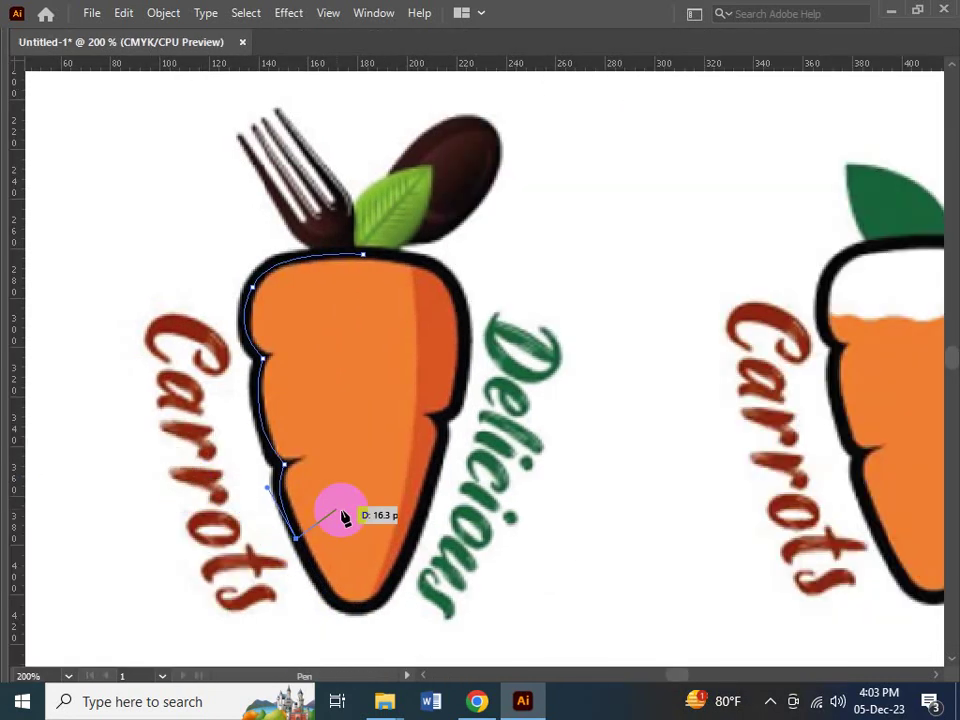
left_click_drag(343, 514, 234, 413)
left_click_drag(238, 495, 369, 422)
key("alt")
key("alt")
key("space")
left_click_drag(343, 447, 135, 332)
- Give the traced carrot outline no fill and a black stroke with a weight of 3 pt
key("Tab")
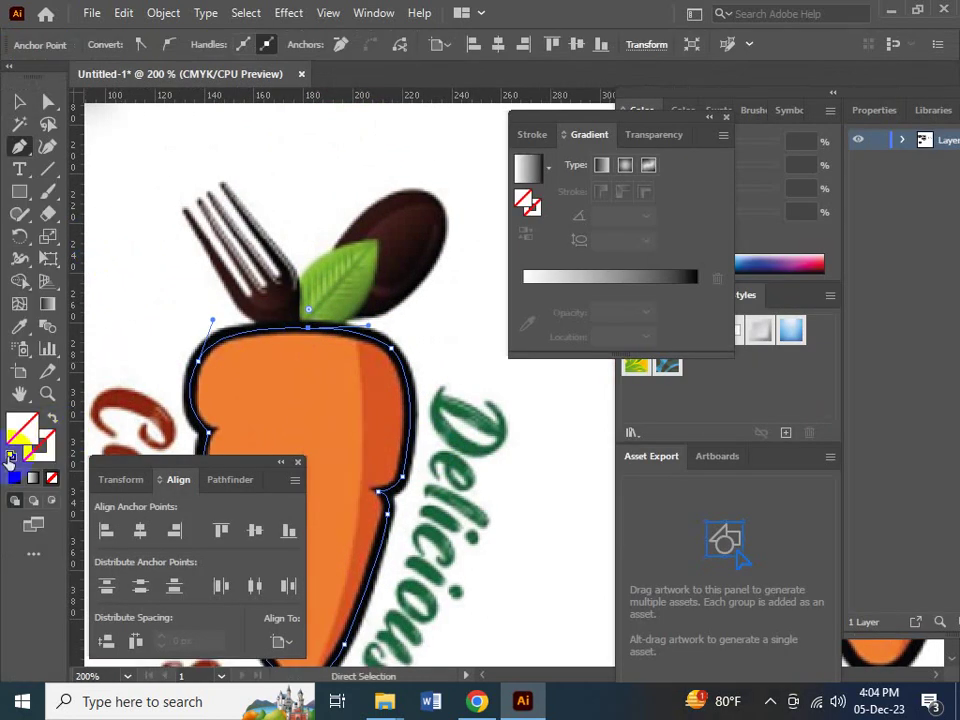
left_click(11, 455)
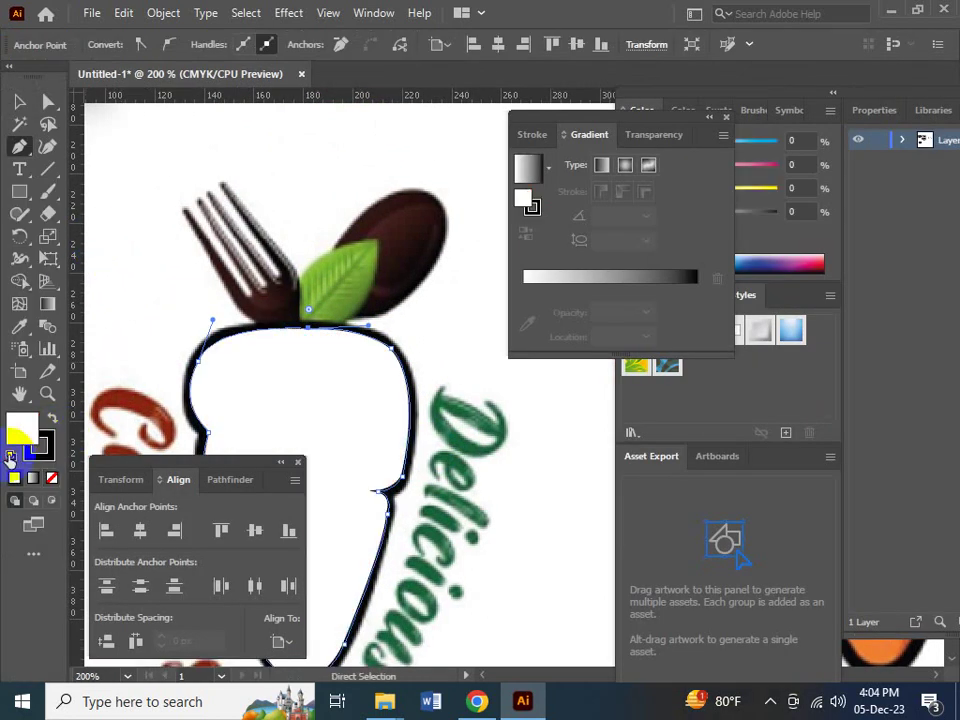
left_click(53, 478)
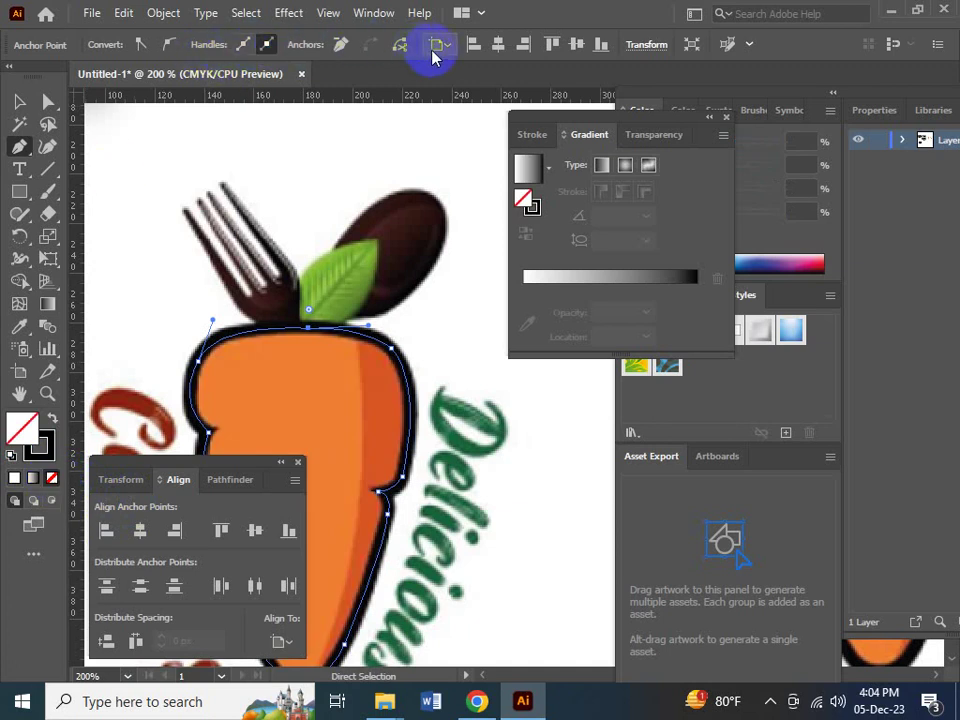
left_click(50, 442)
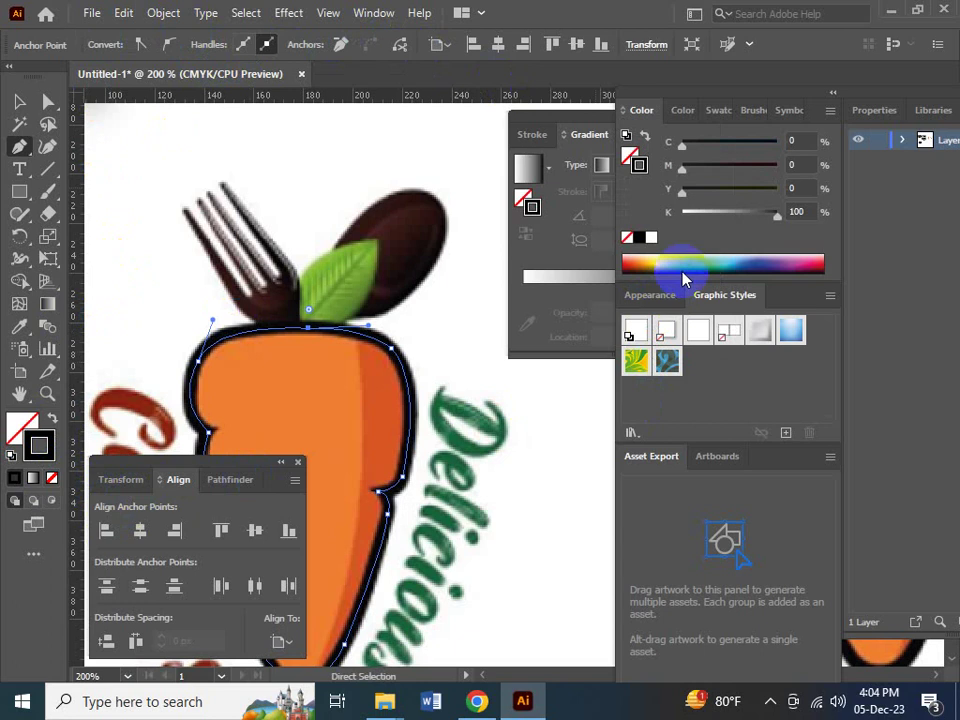
left_click(540, 226)
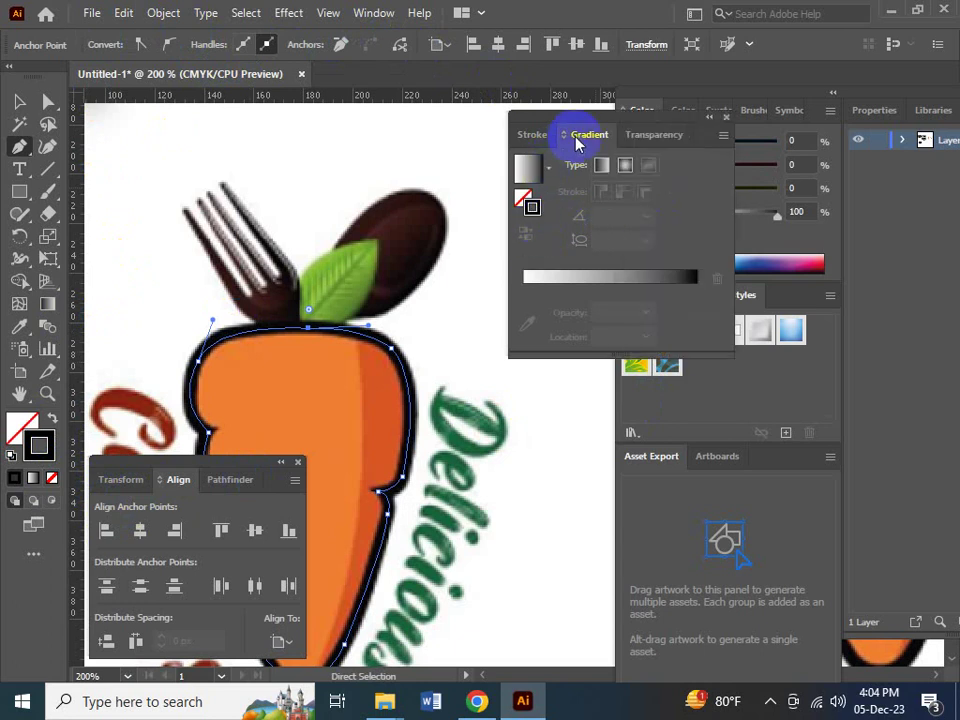
left_click(531, 134)
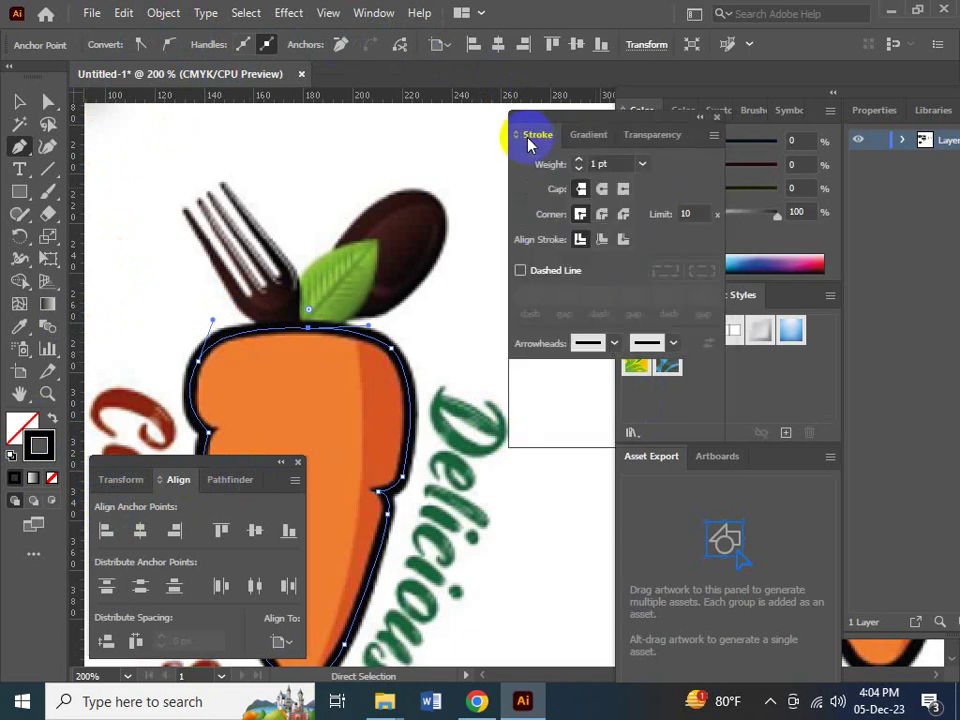
left_click(578, 168)
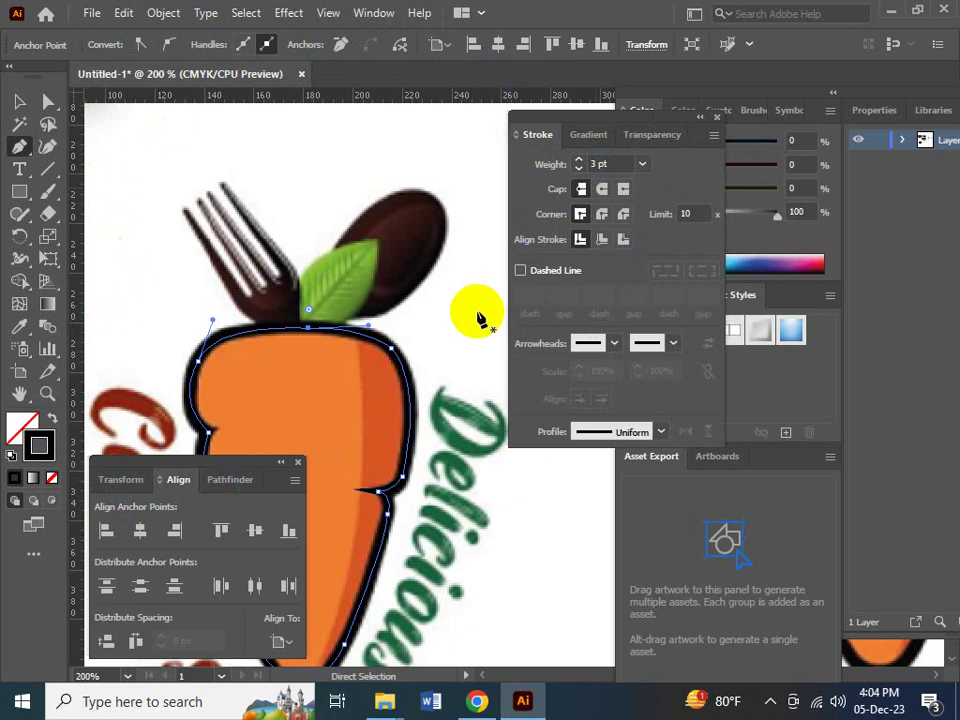
left_click(480, 555)
key("Tab")
left_click(322, 518)
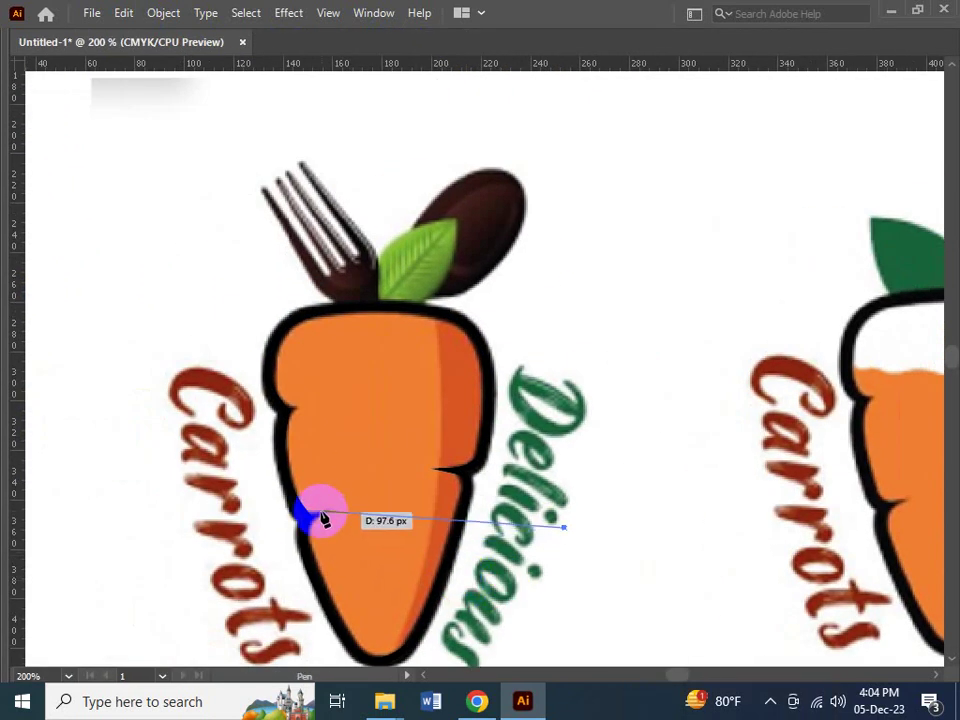
left_click_drag(304, 514, 333, 563)
key("ctrl+z")
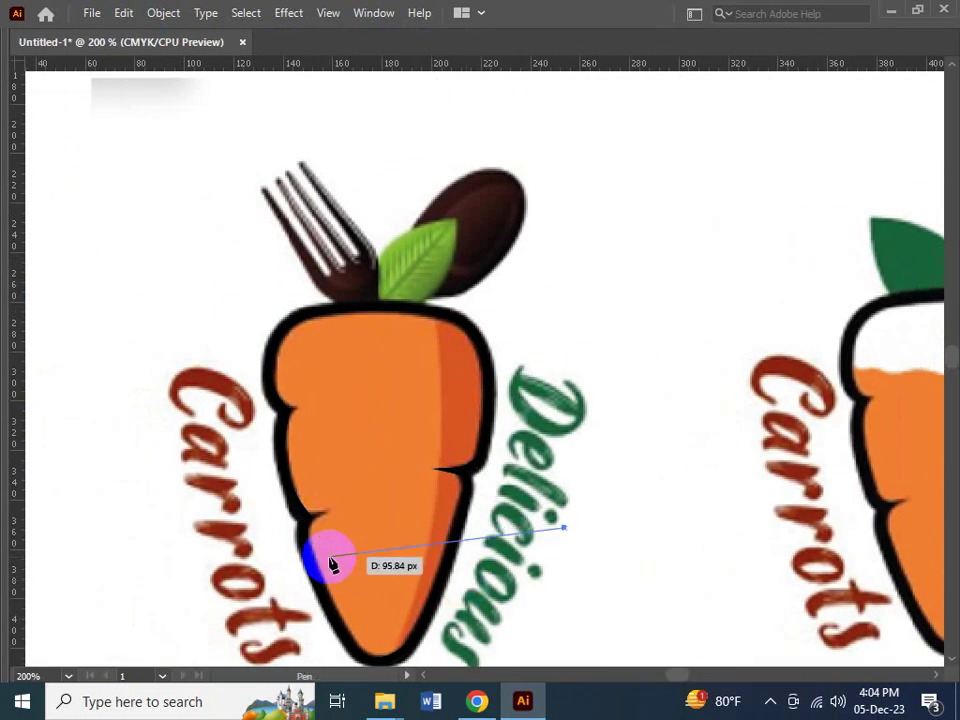
- Move the traced carrot outline off to the left of the reference logo to check it, and undo the moves
key("Tab")
left_click(19, 105)
key("Tab")
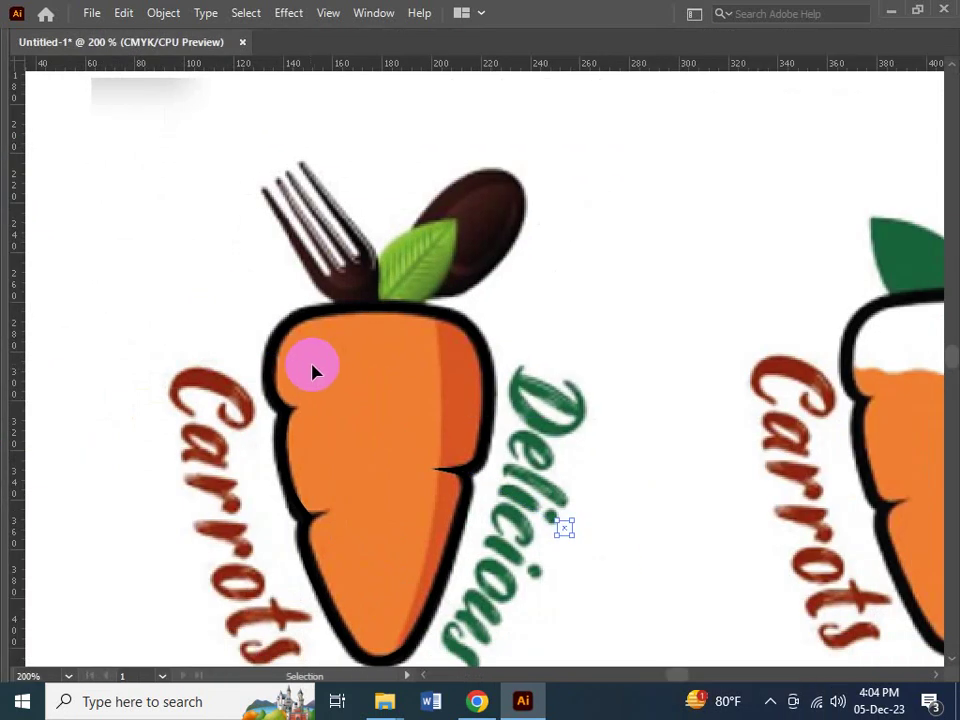
left_click_drag(273, 340, 47, 242)
left_click_drag(193, 456, 345, 444)
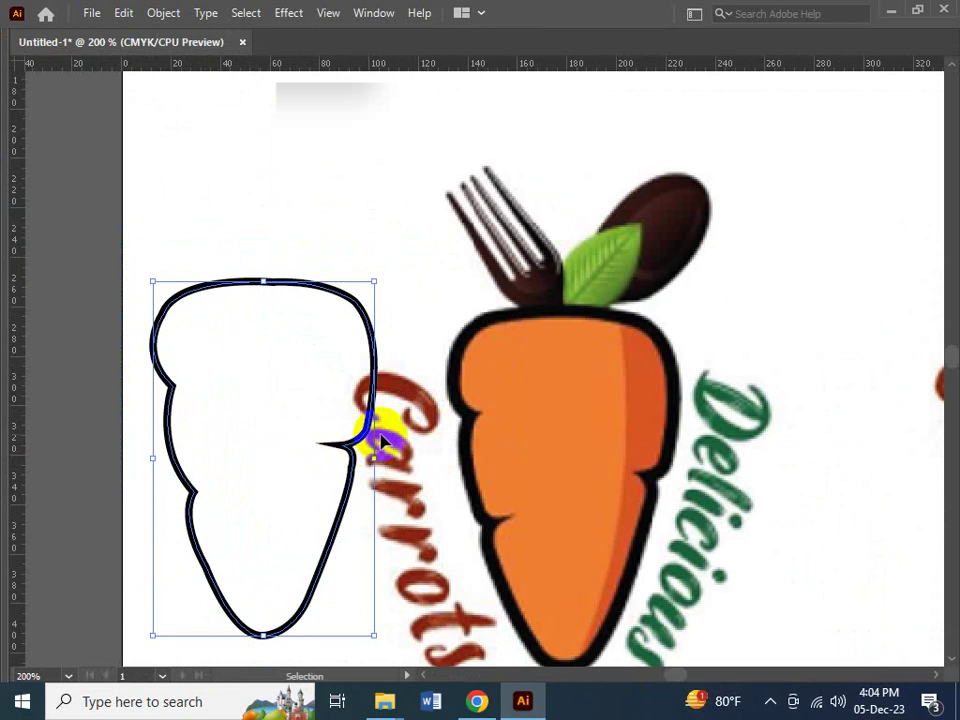
key("a")
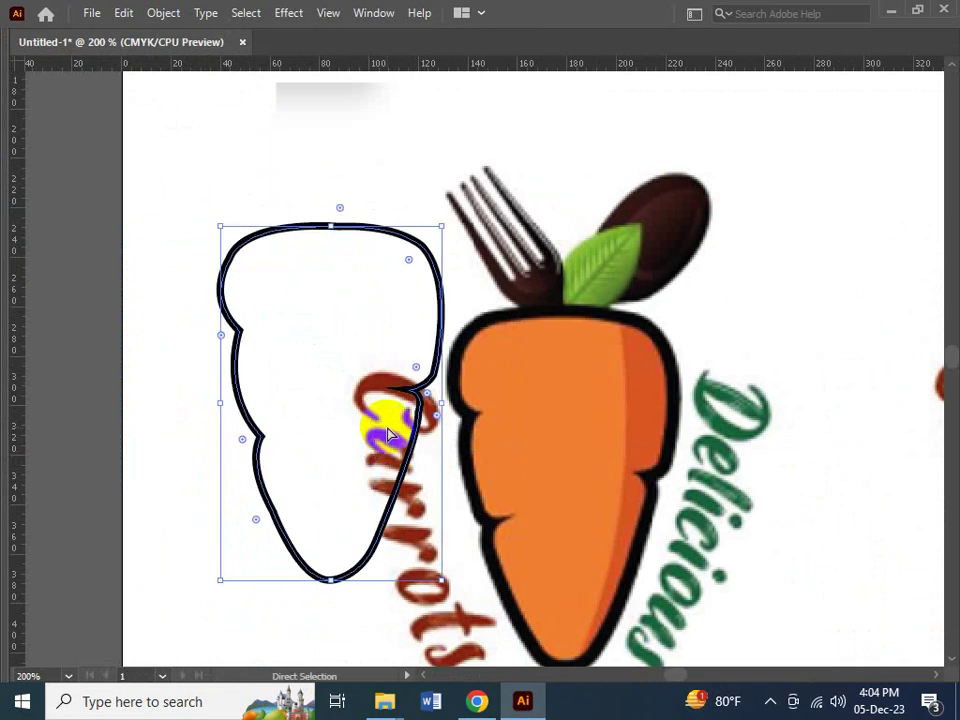
key("ctrl+z")
key("ctrl+z")
- Set the carrot outline's stroke weight to 5 pt
key("Tab")
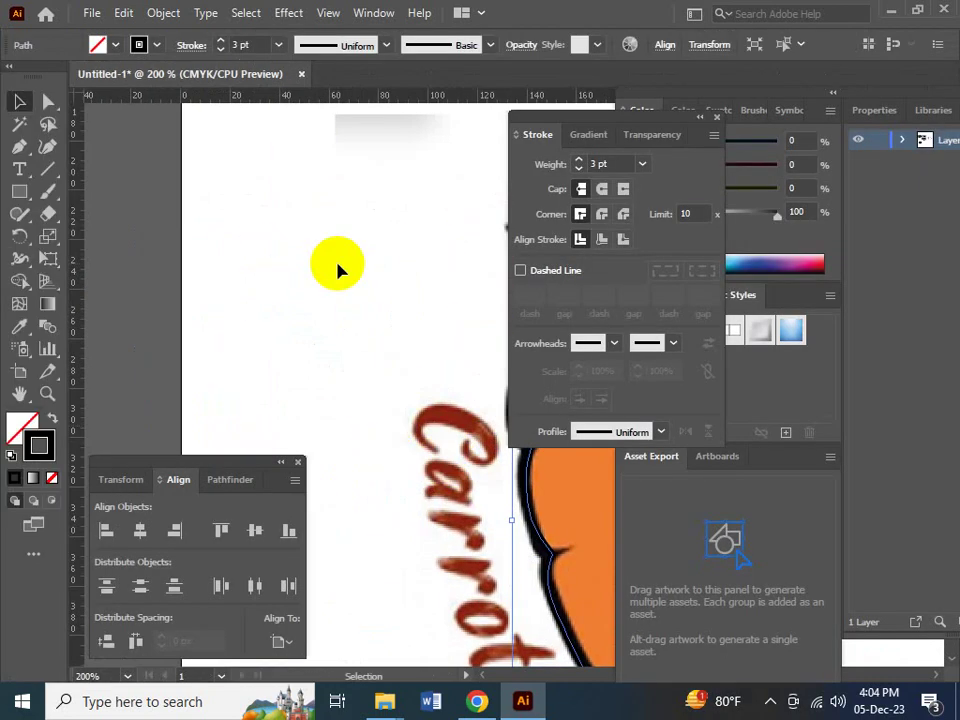
left_click(220, 41)
key("Tab")
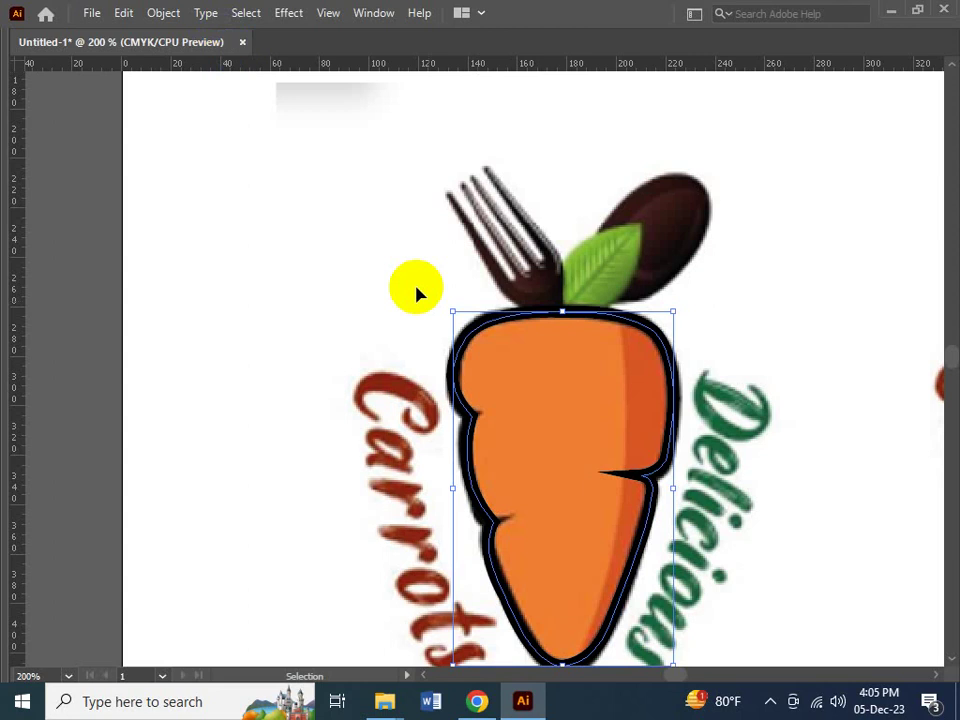
- Switch to outline view and shift the anchor point of the carrot's upper-left notch slightly inward
key("a")
left_click(497, 400)
key("ctrl+y")
left_click_drag(411, 328, 643, 525)
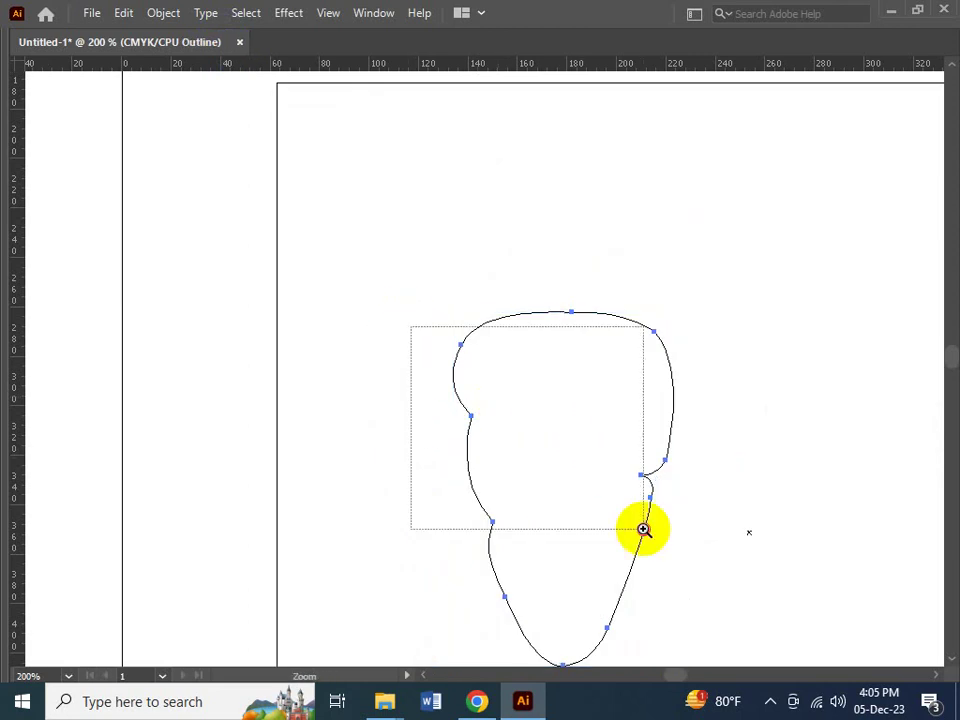
key("Tab")
left_click(50, 103)
key("Tab")
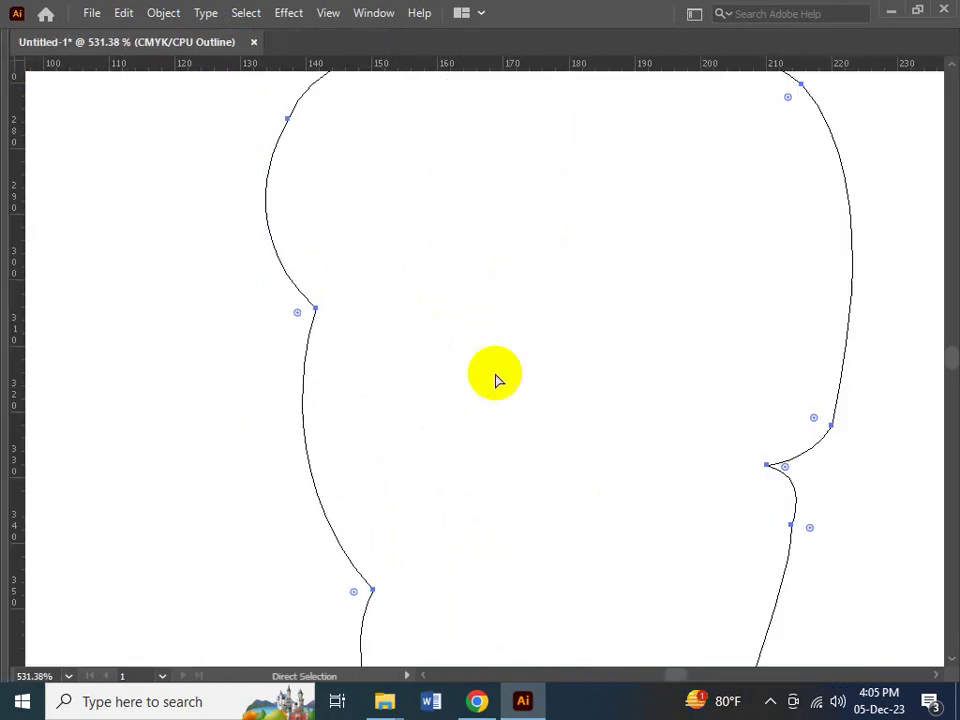
left_click_drag(307, 318, 331, 315)
key("space")
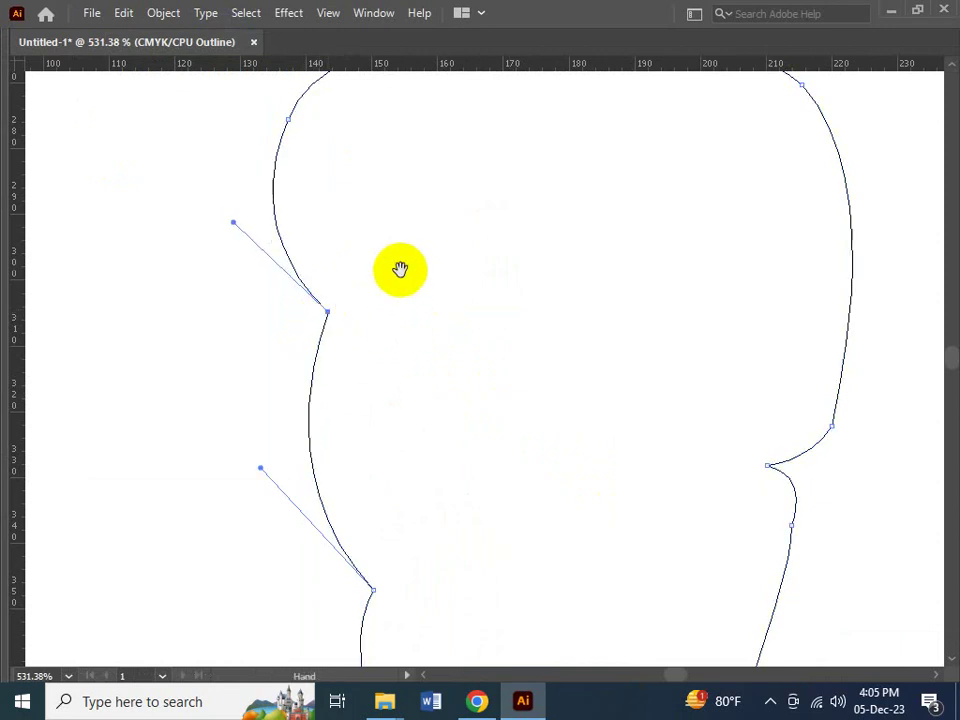
- Shift the anchor point of the carrot's lower-left notch slightly inward with Direct Selection
left_click_drag(401, 268, 397, 415)
key("space")
left_click_drag(443, 506, 411, 294)
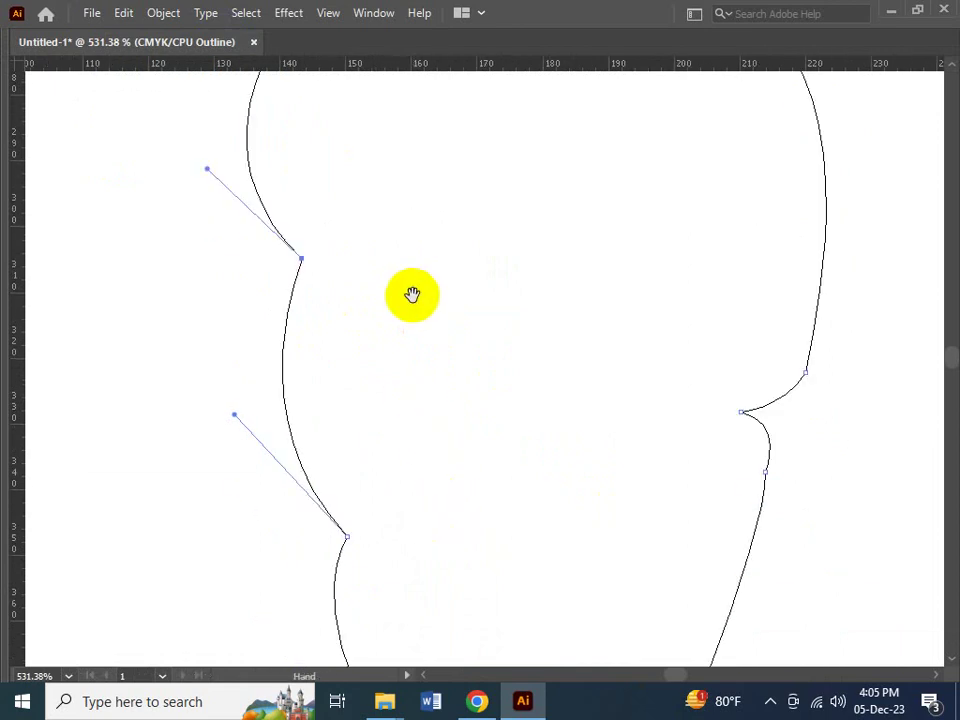
left_click_drag(380, 522, 356, 540)
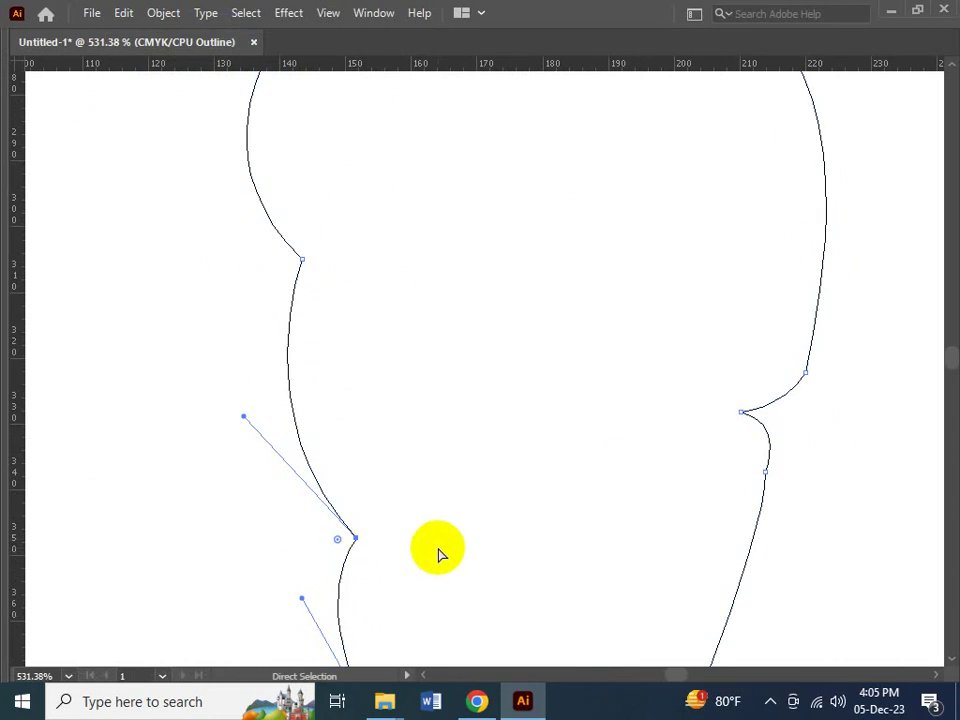
- Examine the anchor points at the notch on the carrot outline's right side and just below it
left_click_drag(461, 530, 362, 409)
key("ctrl+minus")
key("ctrl+minus")
key("ctrl+minus")
key("ctrl+minus")
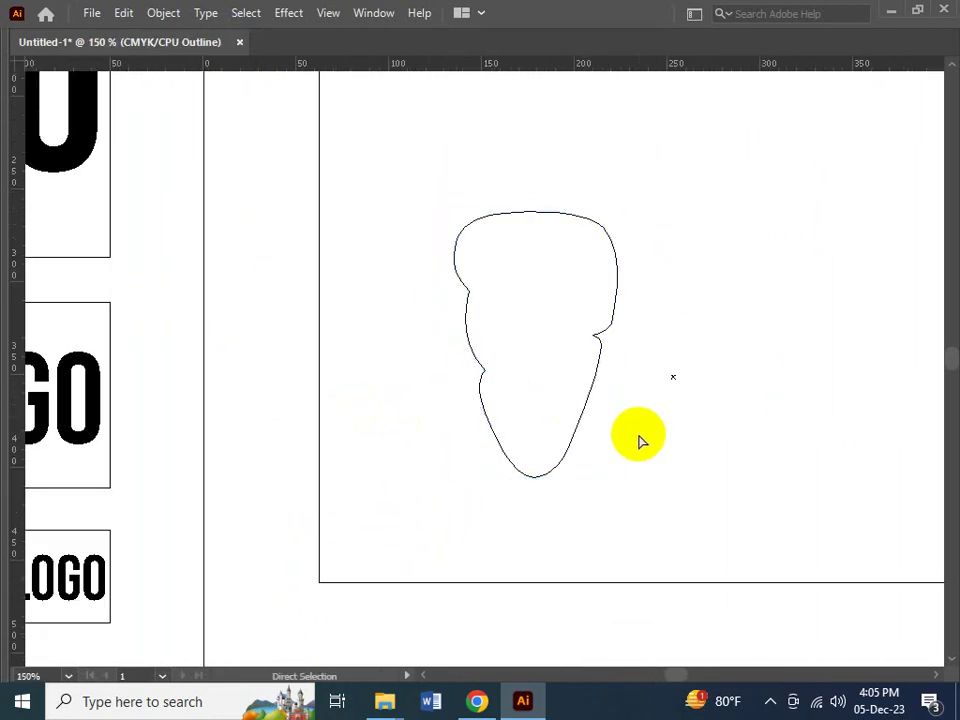
left_click_drag(491, 332, 435, 403)
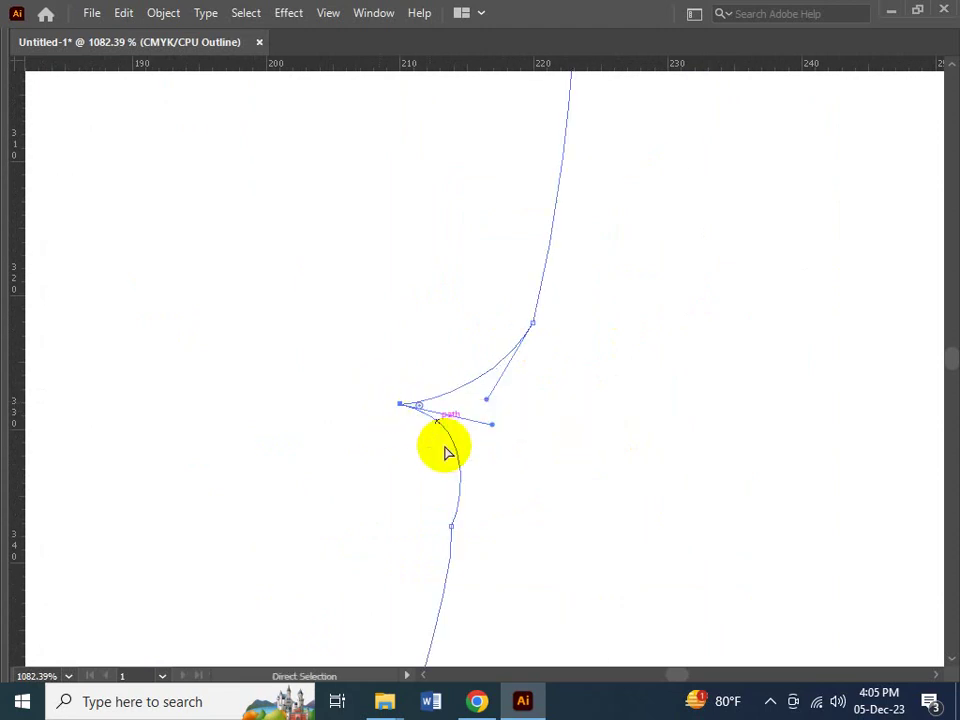
left_click(437, 497)
left_click(450, 525)
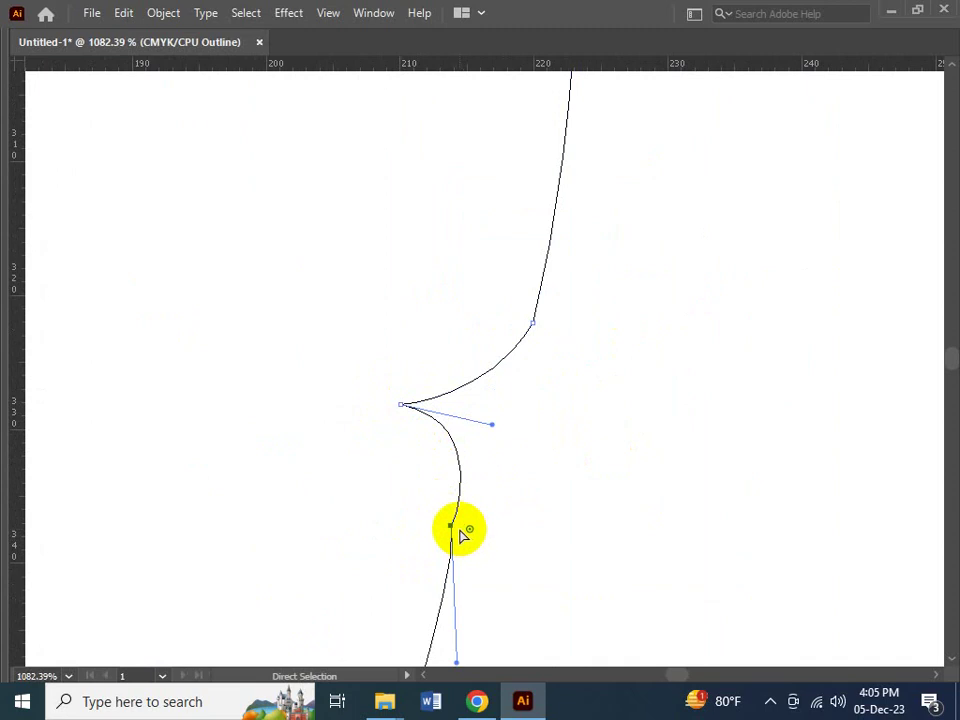
left_click_drag(459, 531, 450, 526)
key("ctrl+minus")
key("ctrl+minus")
key("ctrl+minus")
key("ctrl+minus")
key("ctrl+minus")
key("ctrl+minus")
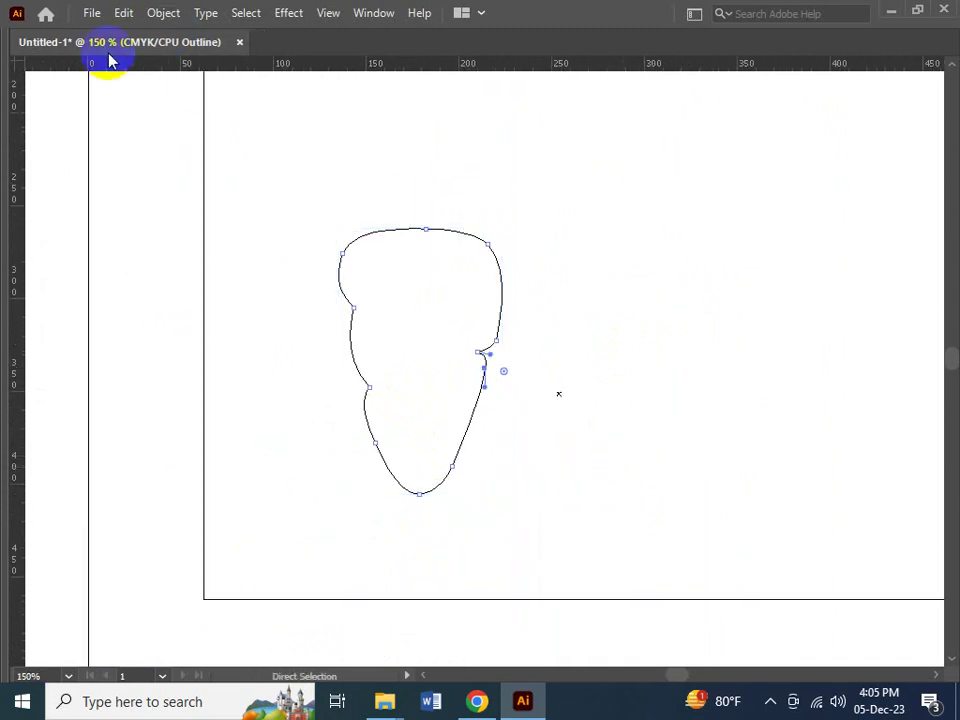
- Try Simplify with Auto-Simplify on the path while a single anchor point below the right notch is selected
key("Tab")
left_click(19, 104)
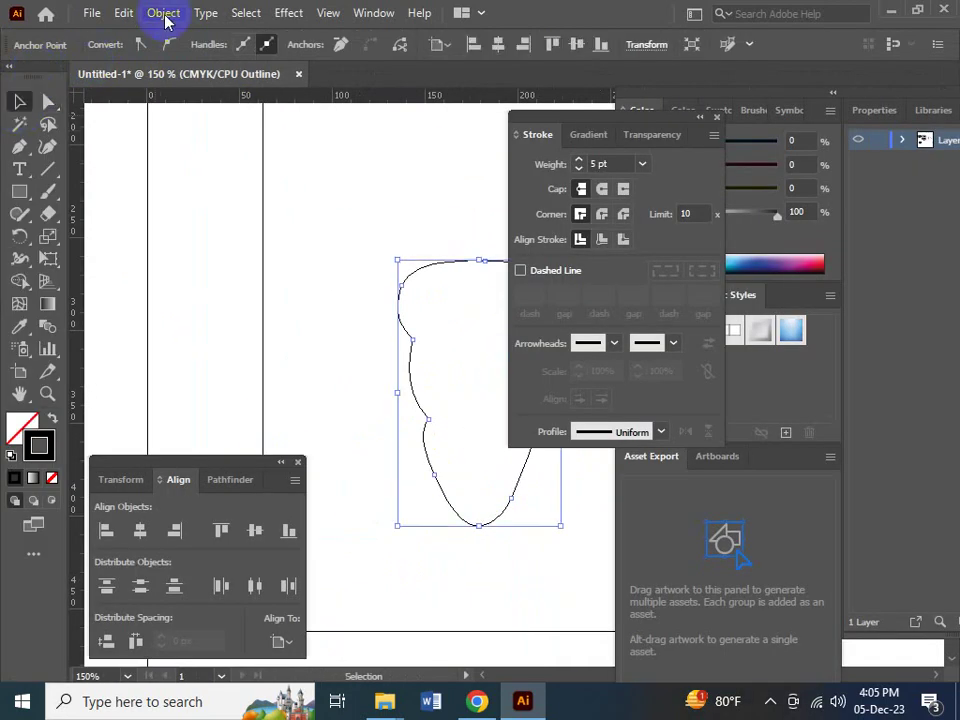
left_click(164, 13)
mouse_move(283, 547)
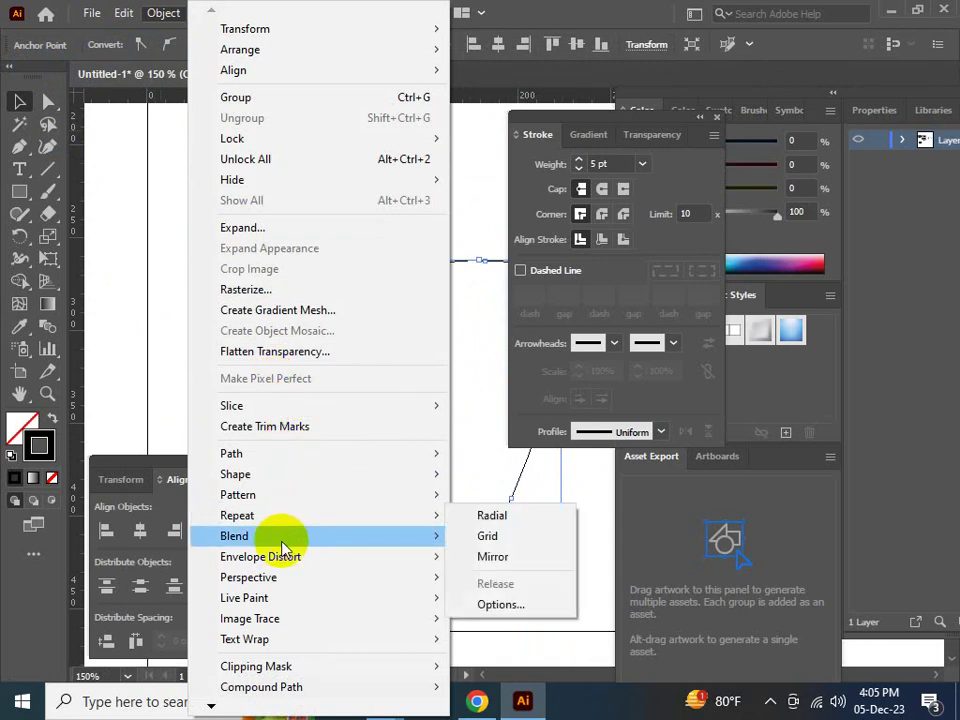
mouse_move(279, 456)
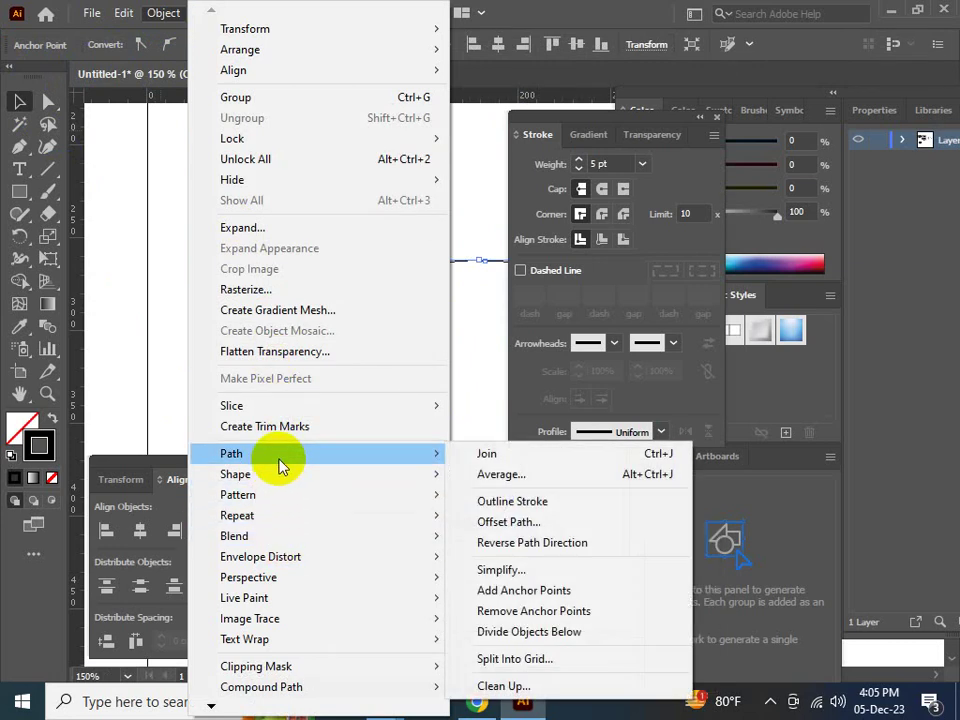
left_click(537, 575)
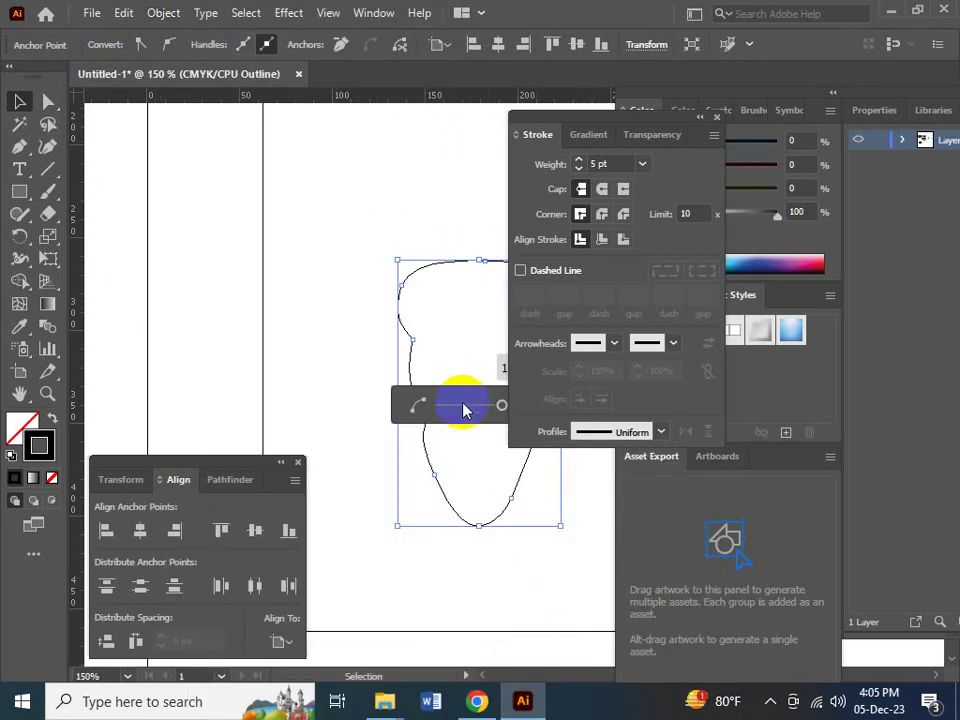
key("Tab")
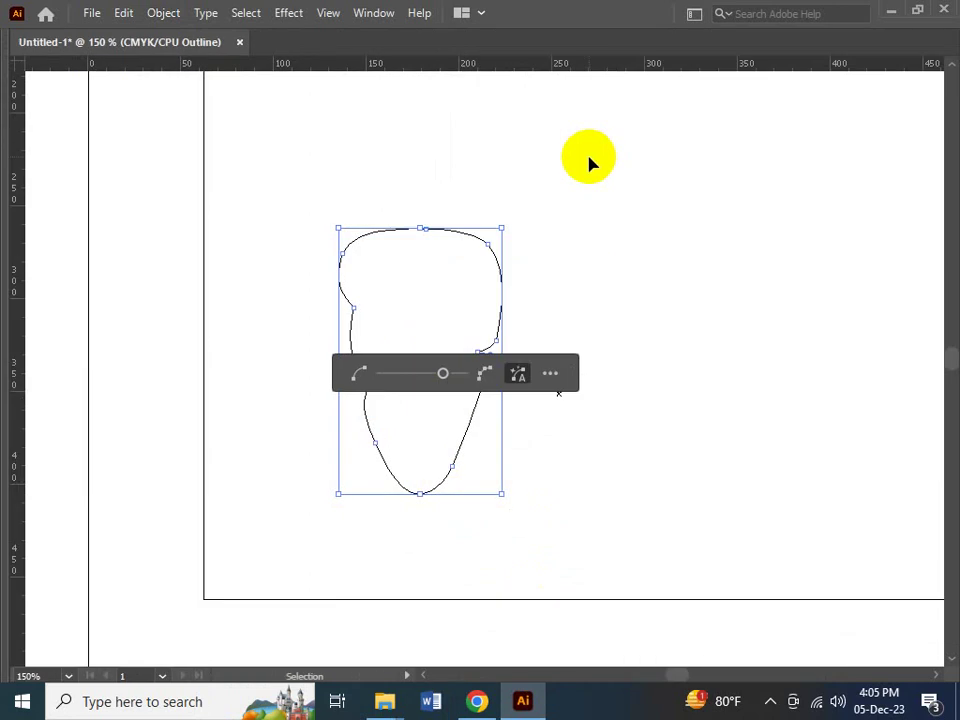
left_click(552, 377)
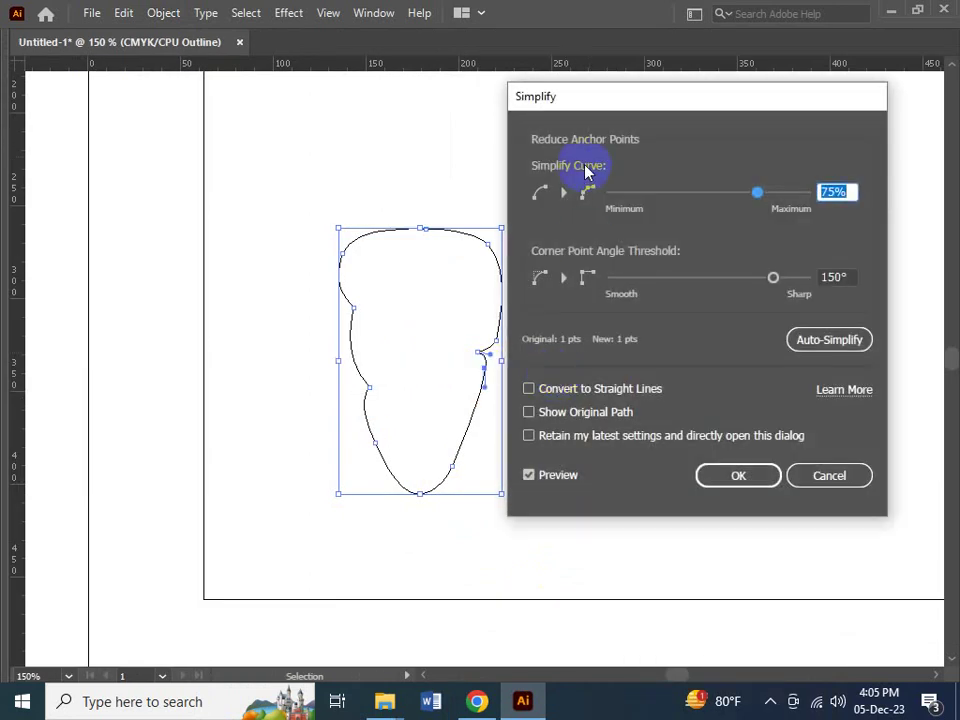
left_click_drag(663, 97, 334, 170)
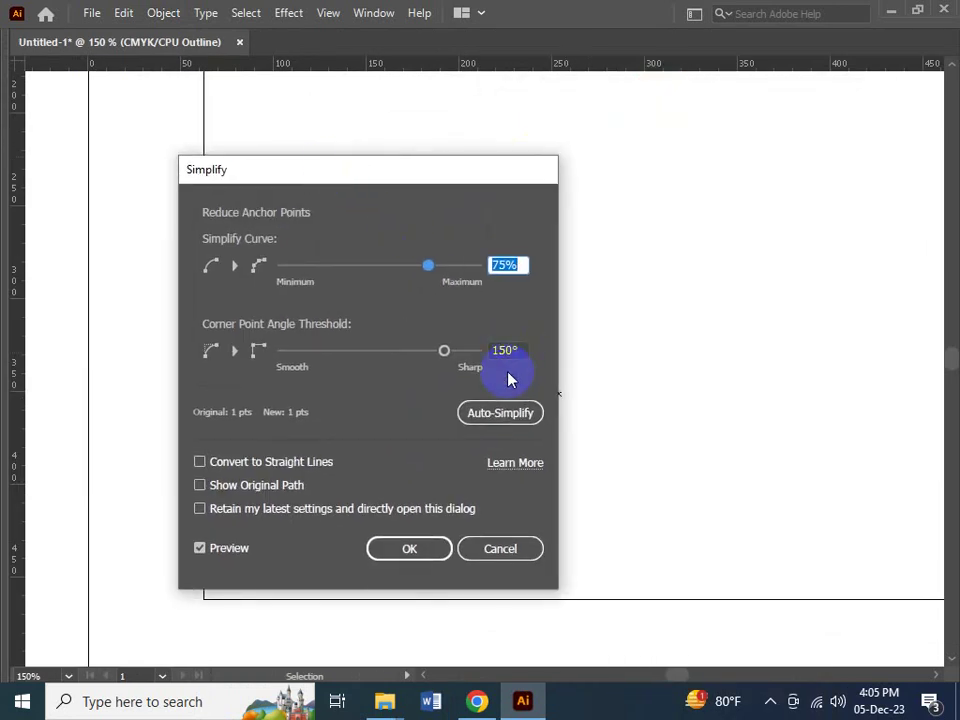
left_click(500, 415)
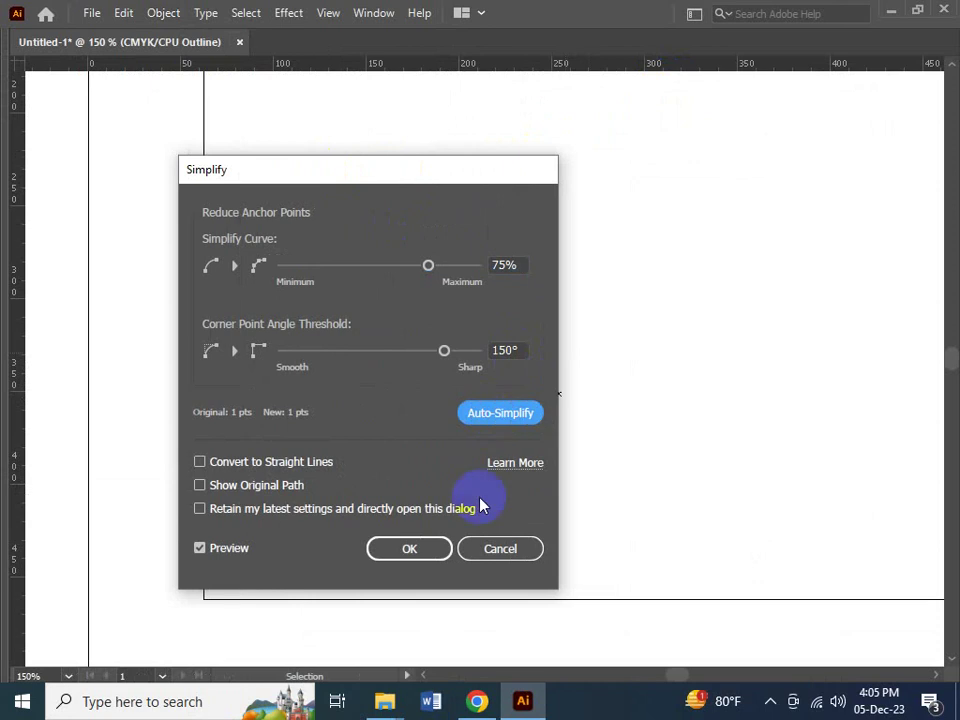
left_click(443, 548)
left_click(600, 433)
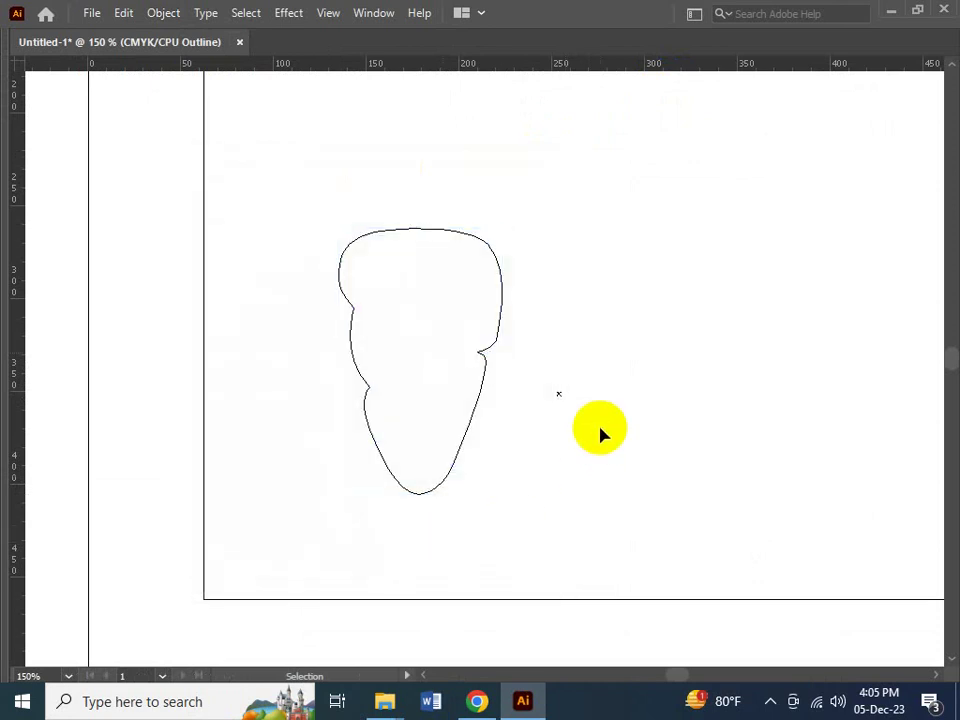
- Delete the stray anchor point to the right of the carrot and select the whole carrot outline
left_click(482, 358)
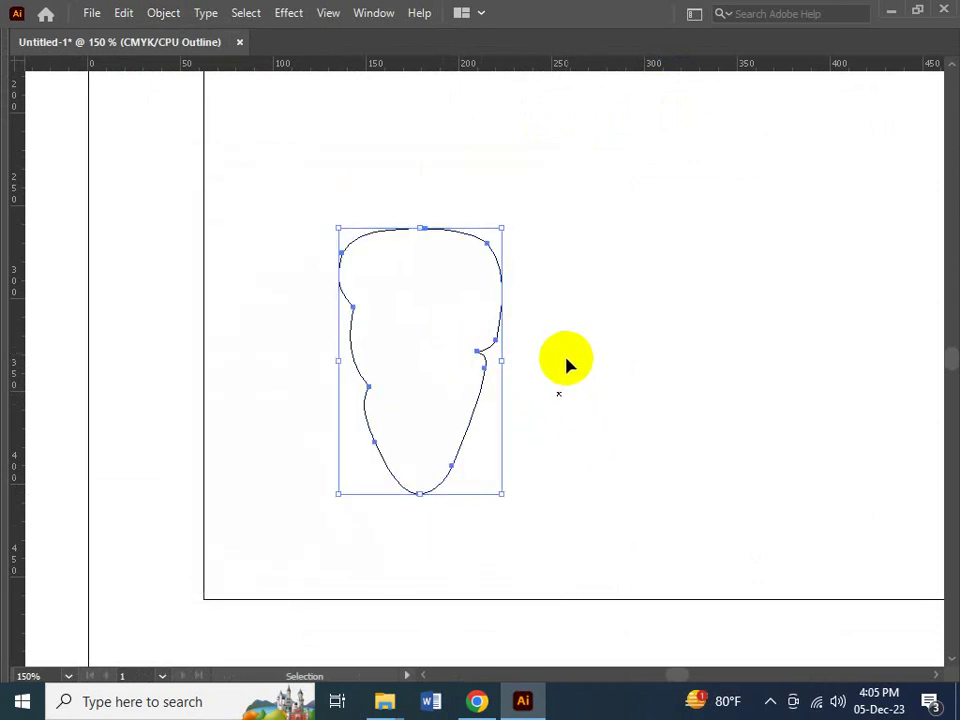
left_click(558, 393)
left_click_drag(364, 208, 441, 285)
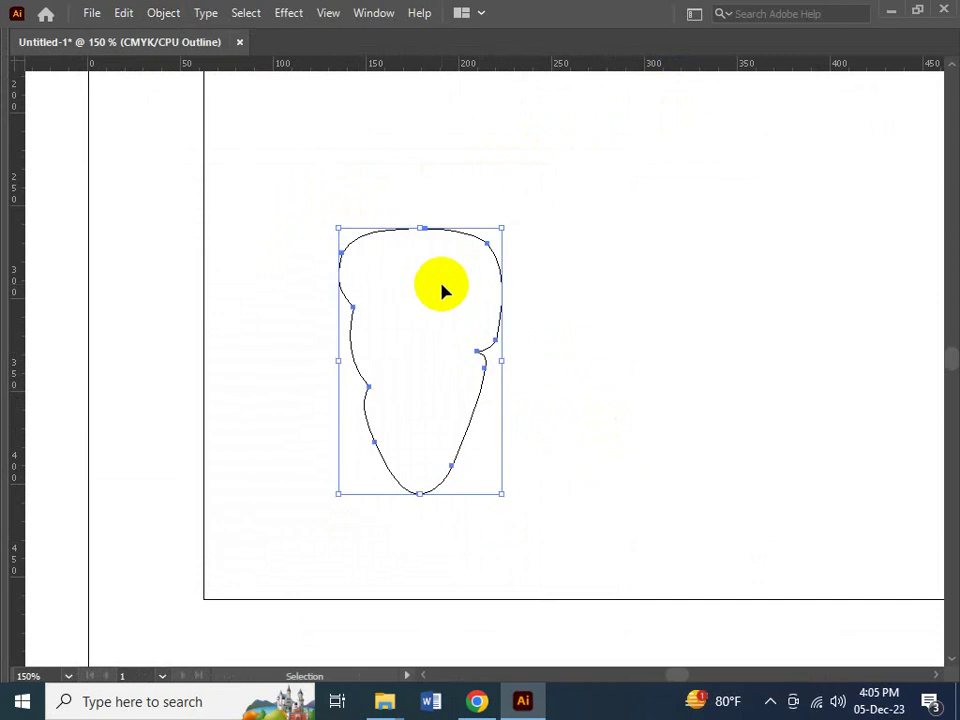
- Simplify the carrot outline path down to 6 anchor points and deselect it
key("z")
left_click_drag(312, 257, 630, 494)
key("v")
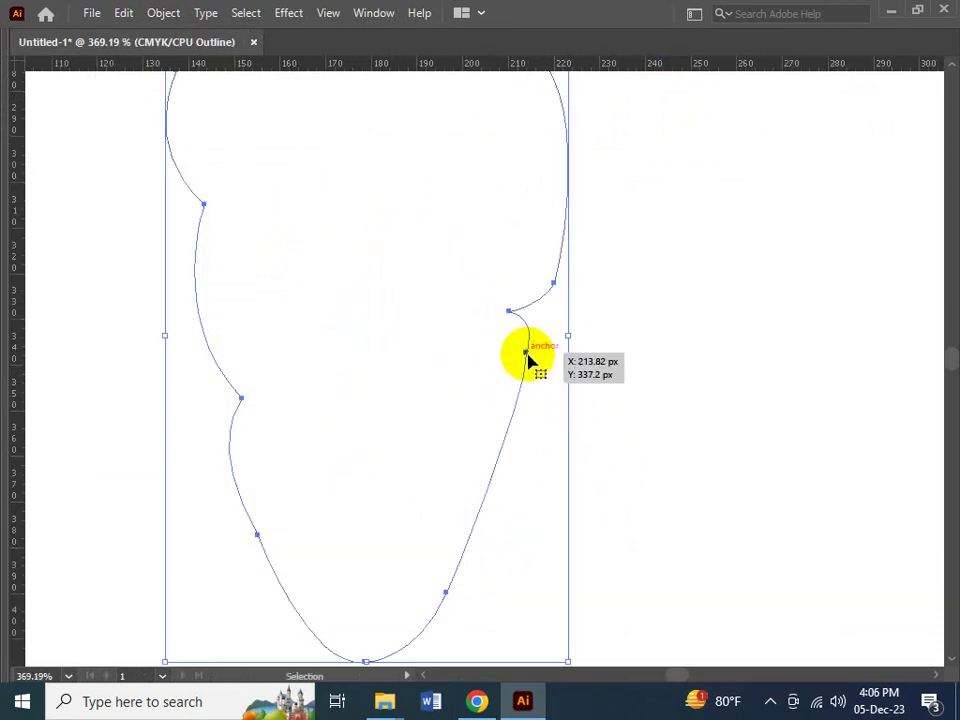
key("Tab")
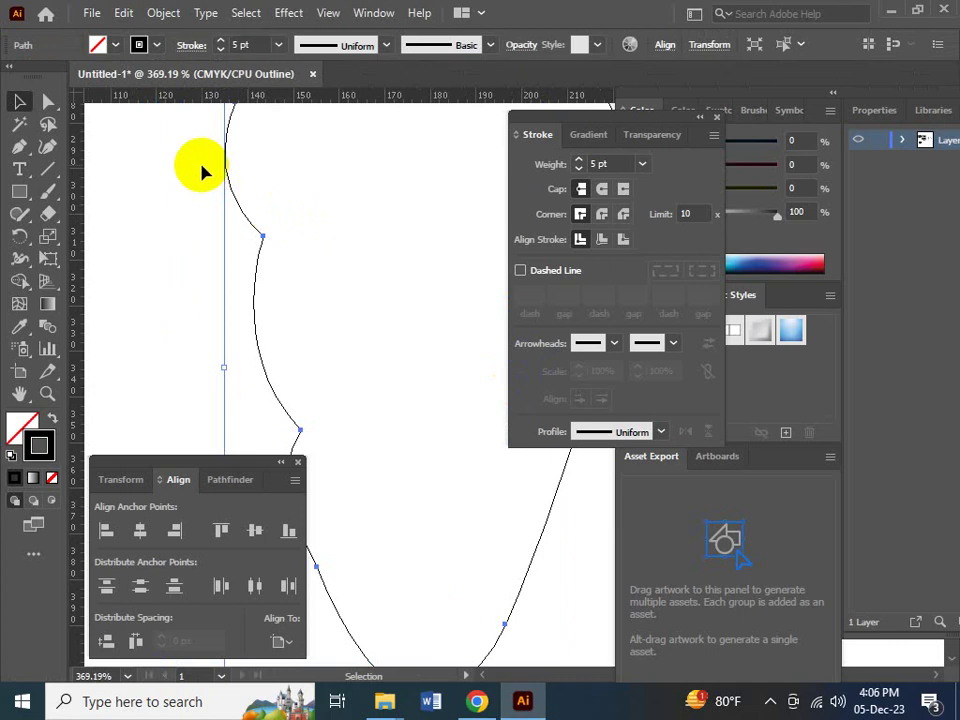
left_click(155, 13)
mouse_move(315, 453)
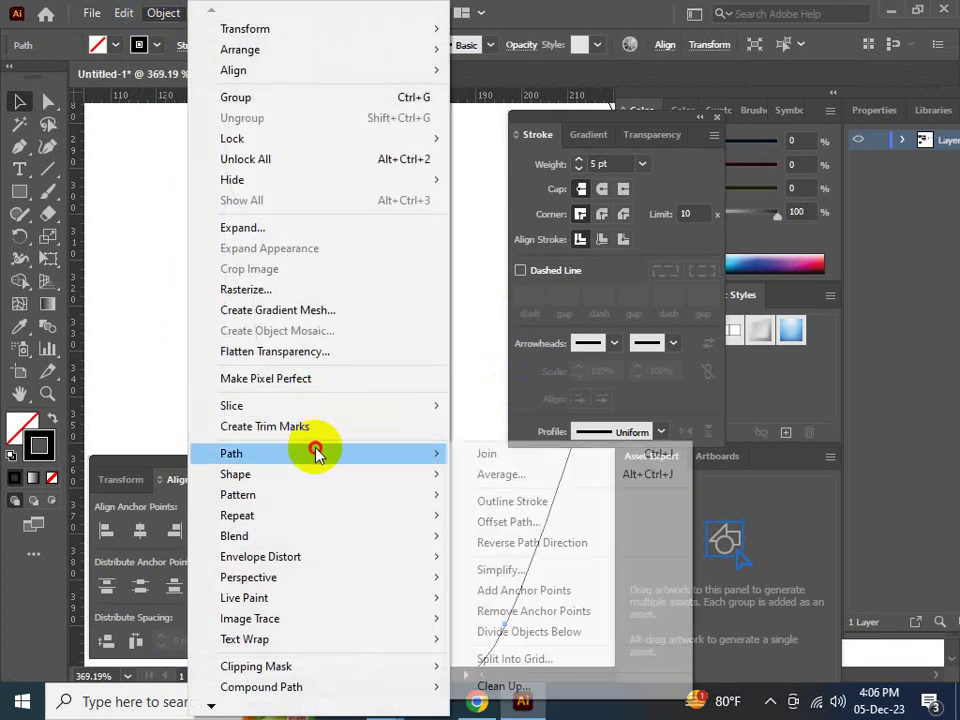
left_click(495, 570)
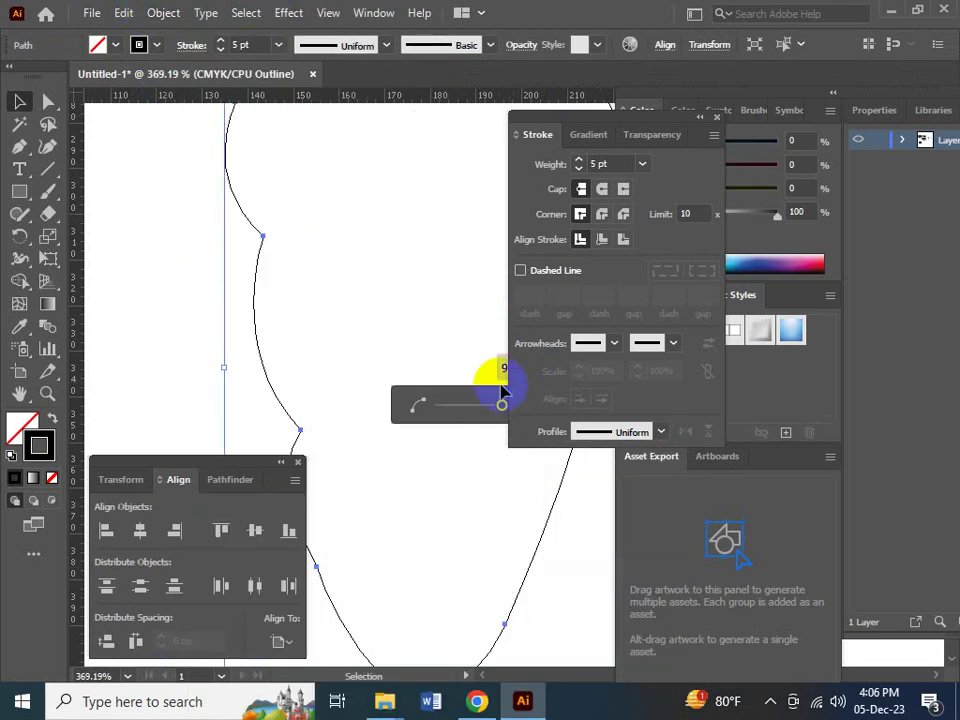
key("Tab")
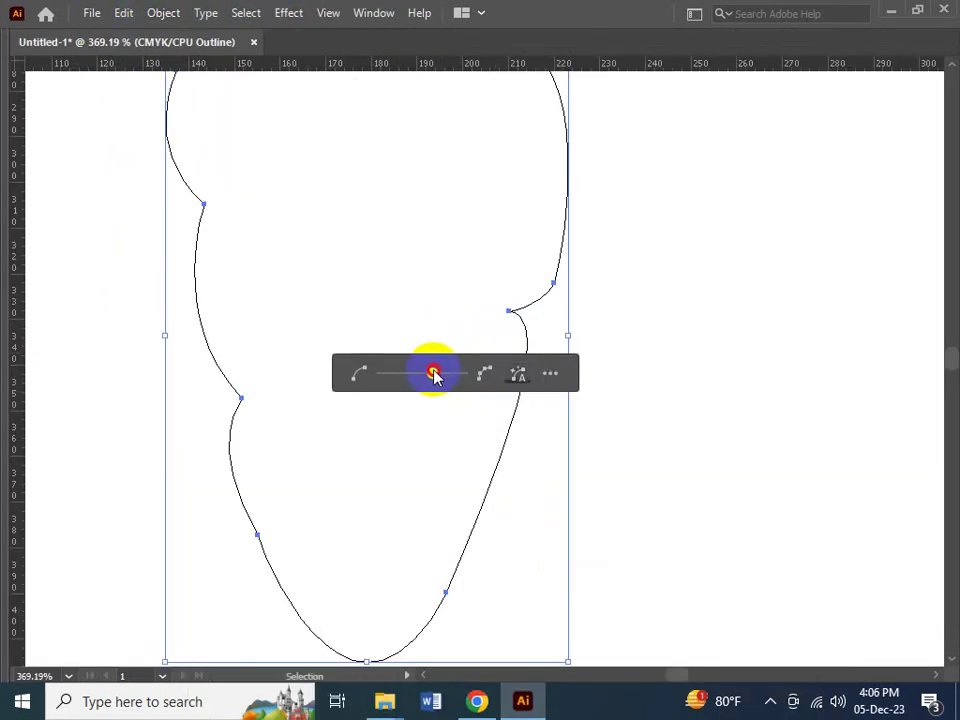
left_click_drag(434, 374, 410, 375)
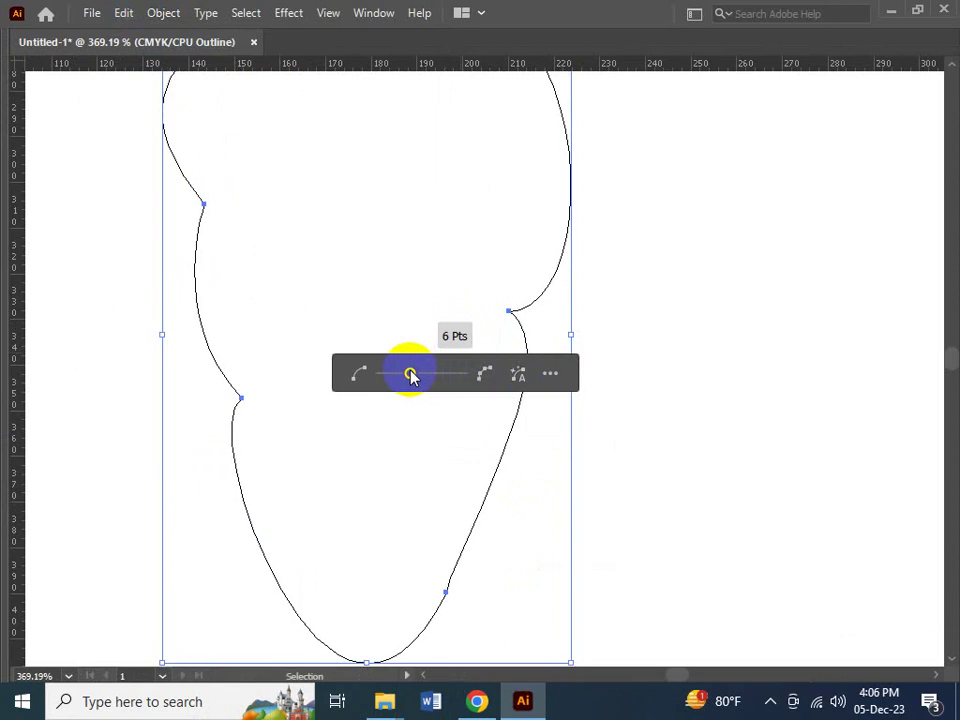
left_click(508, 372)
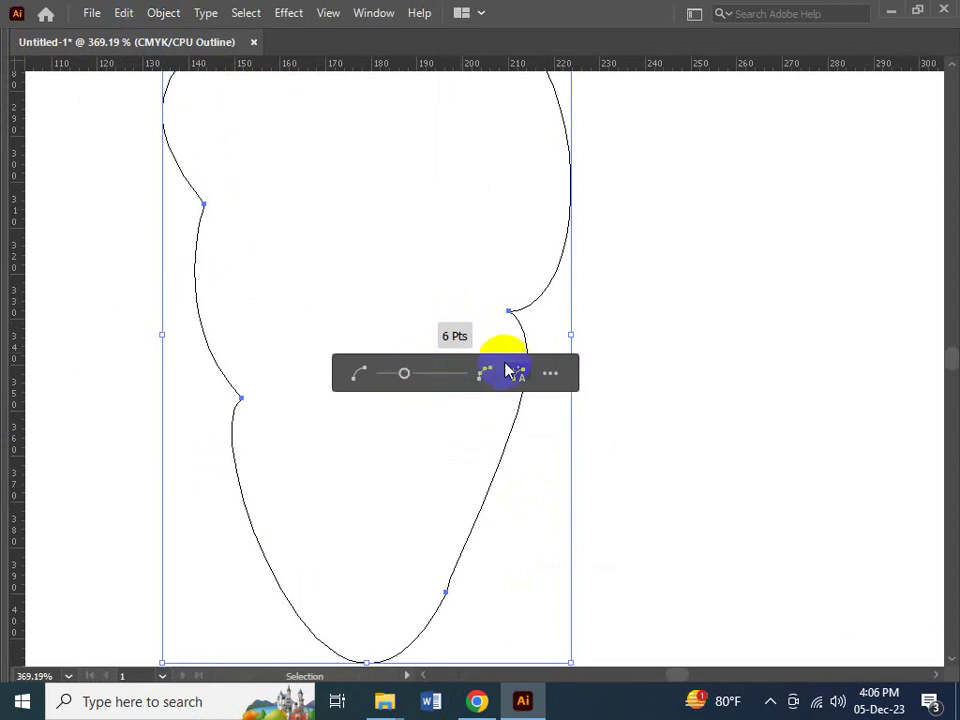
left_click(466, 298)
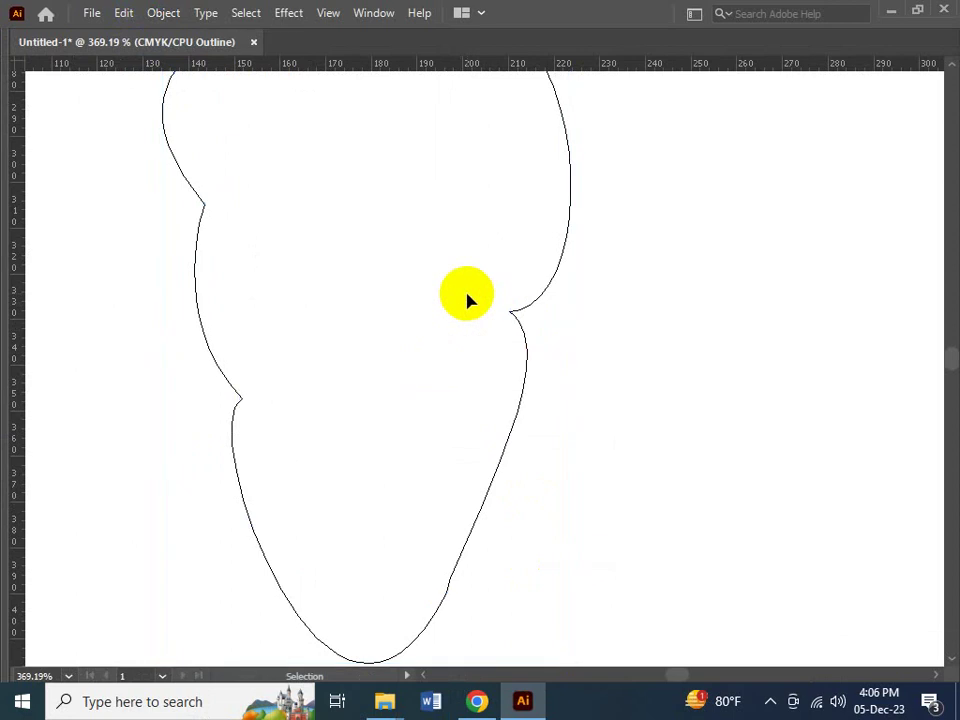
- Examine the simplified carrot outline in outline mode, then compare it with the logo artwork in preview mode
key("Tab")
key("Tab")
key("a")
key("ctrl+minus")
key("ctrl+minus")
key("ctrl+minus")
key("v")
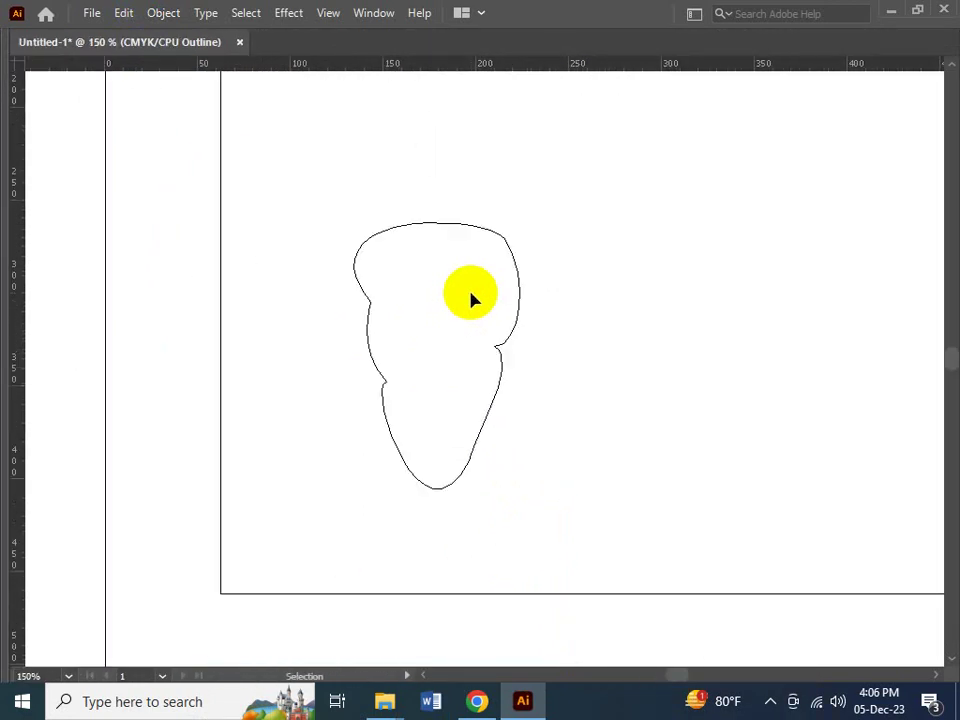
key("ctrl+y")
key("v")
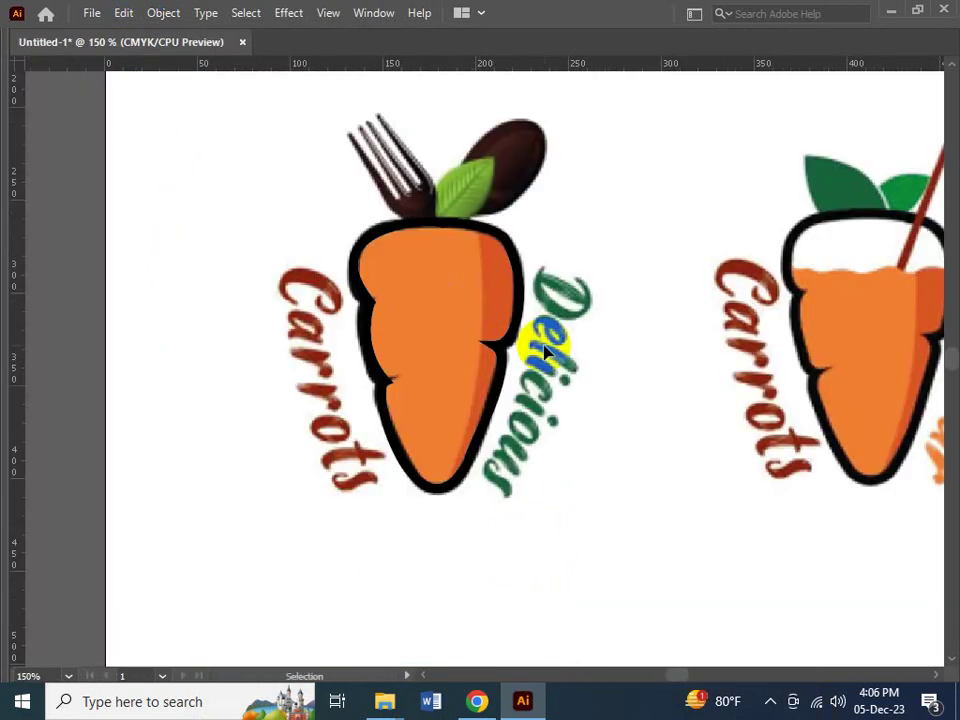
left_click(499, 348)
left_click(594, 420)
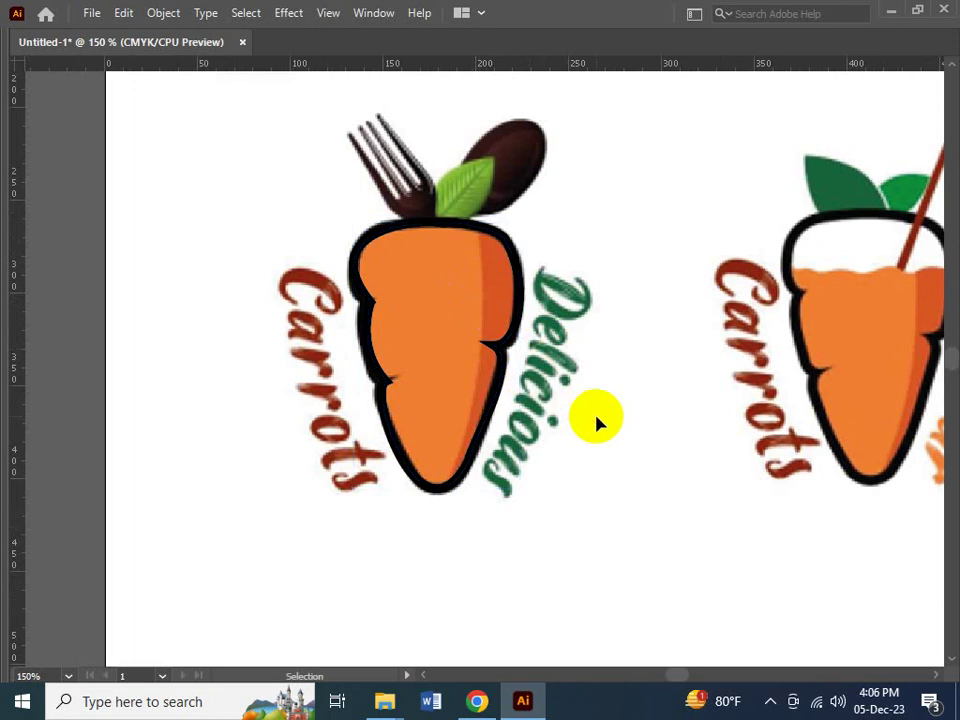
key("Tab")
key("Tab")
left_click_drag(509, 370, 488, 439)
left_click(471, 375, "ctrl")
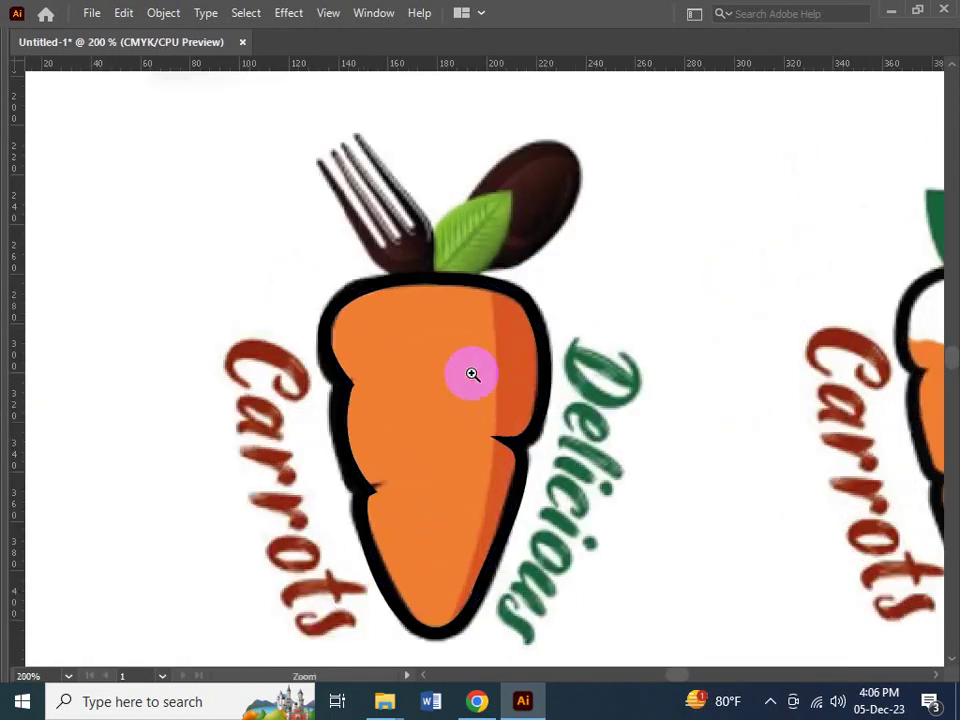
left_click(420, 334, "ctrl")
left_click_drag(420, 334, 448, 399)
left_click_drag(418, 343, 424, 420)
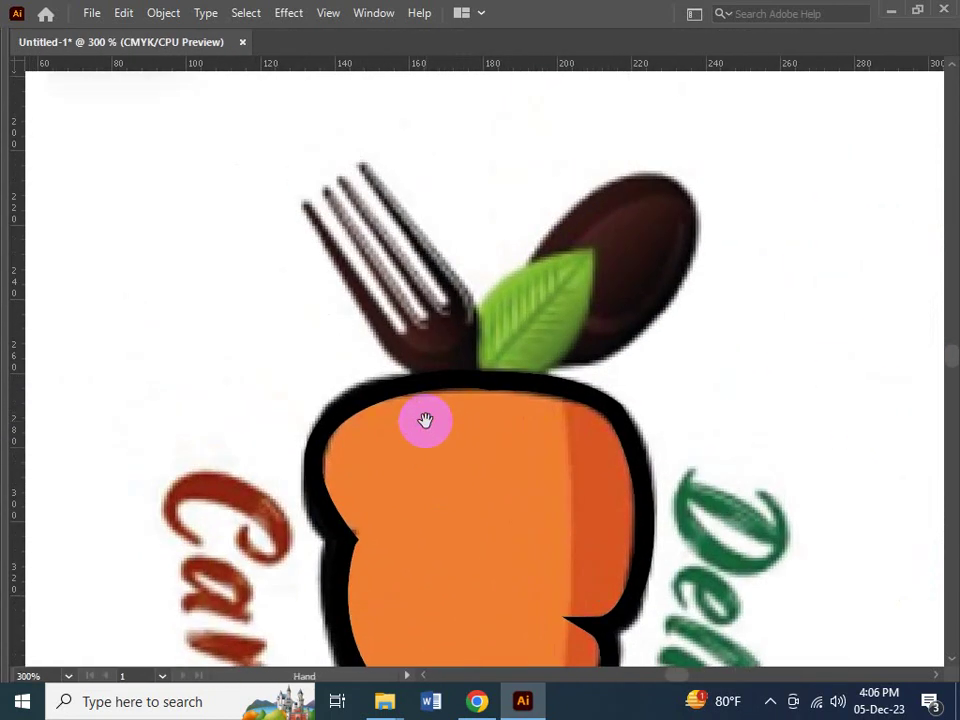
- In outline mode, shift the anchor point at the upper notch on the carrot outline's left side slightly downward
key("ctrl+y")
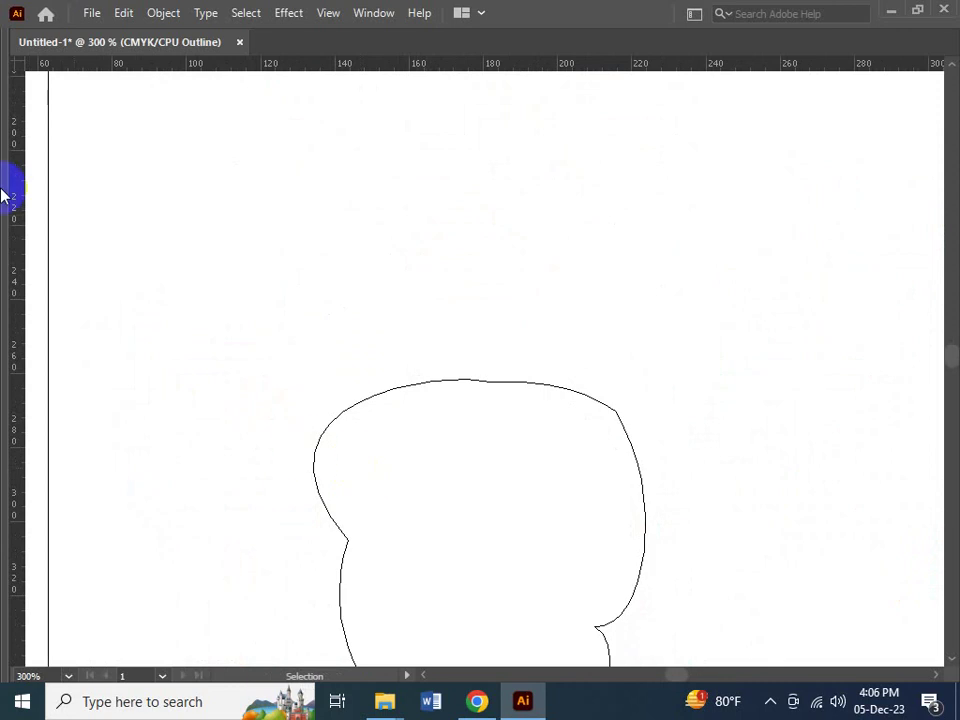
key("Tab")
left_click(406, 577)
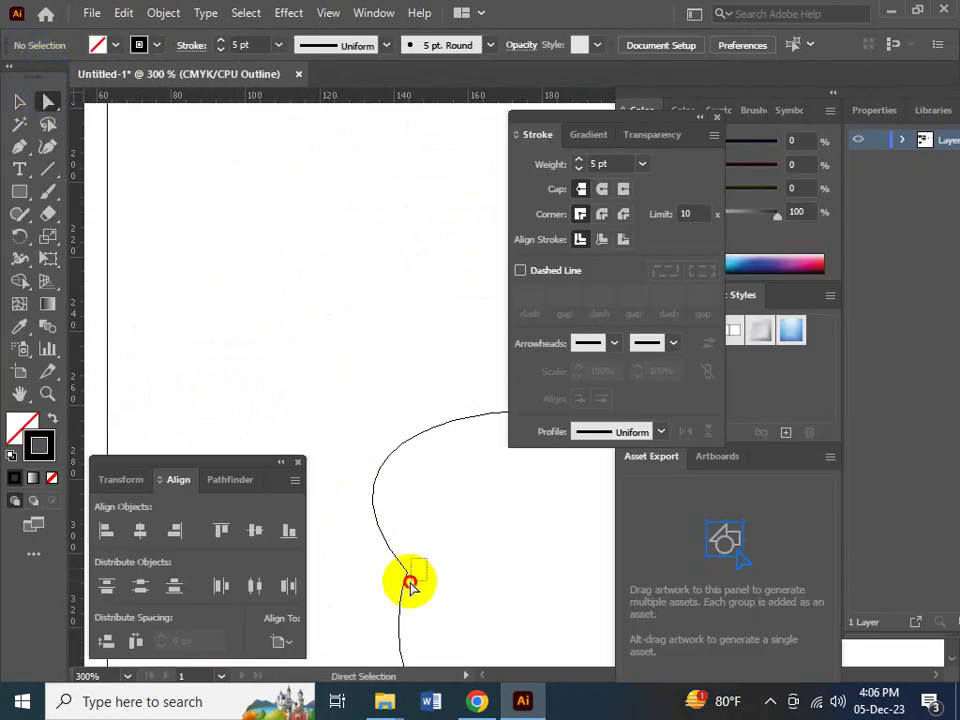
left_click_drag(406, 577, 407, 590)
key("space")
left_click_drag(491, 596, 328, 356)
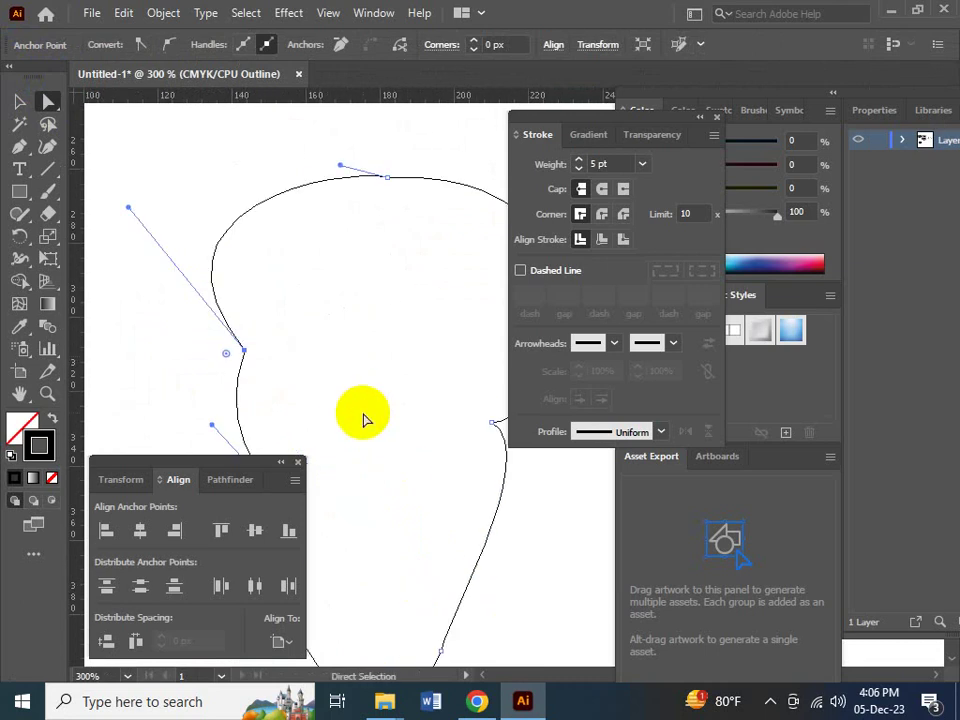
- Shift the anchor point at the carrot outline's lower left notch slightly downward and return to preview mode
key("Tab")
key("space")
left_click_drag(364, 416, 388, 407)
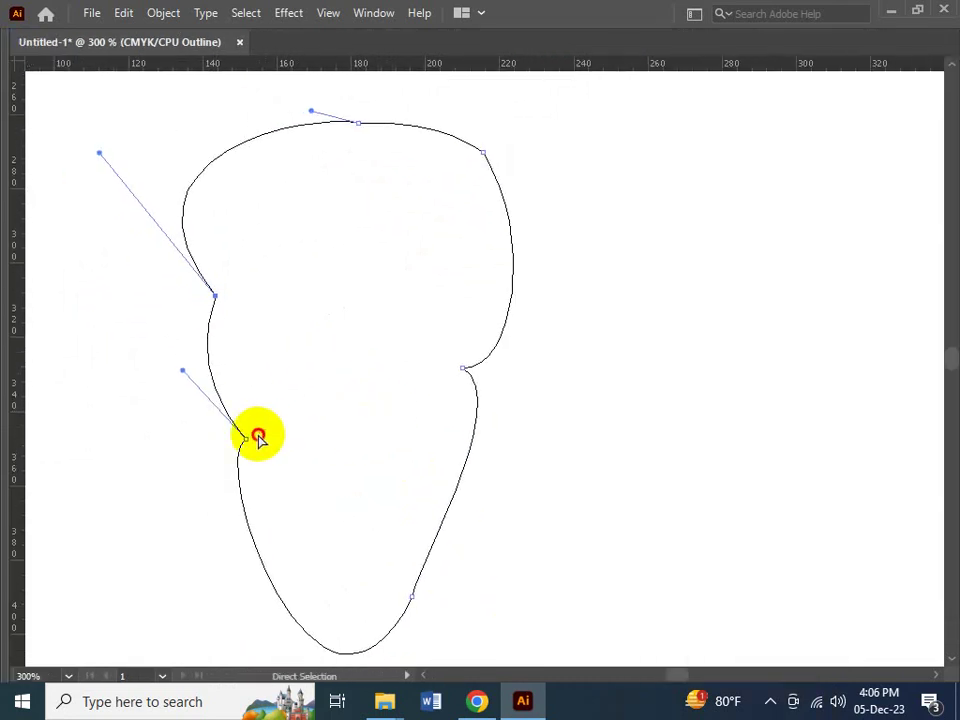
left_click(242, 451)
left_click_drag(245, 445, 246, 449)
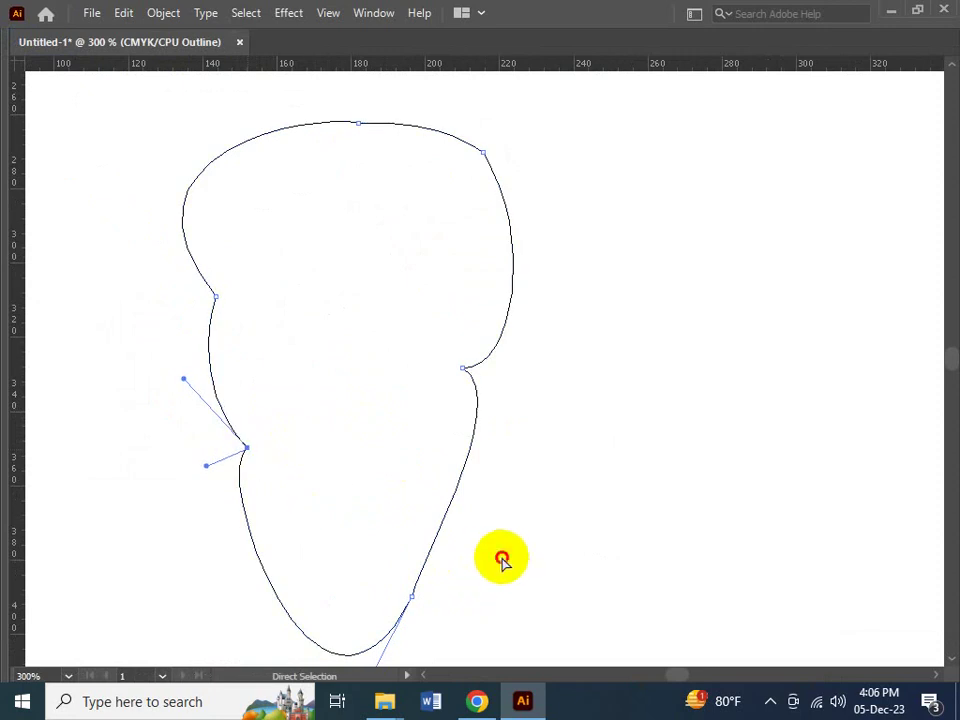
key("ctrl+y")
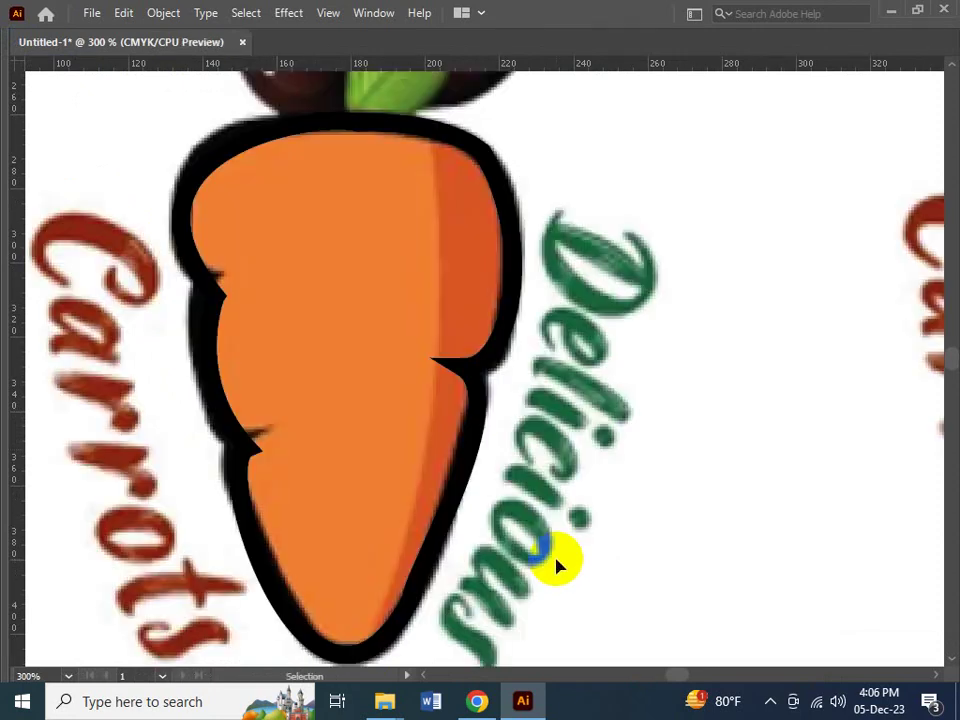
key("ctrl+minus")
key("ctrl+minus")
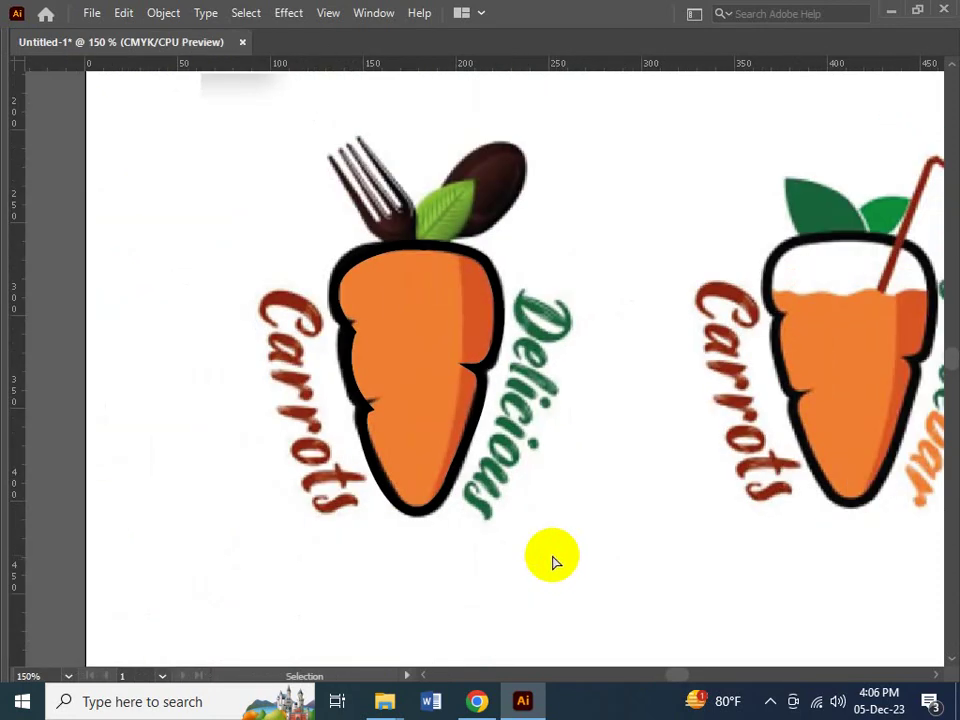
left_click_drag(450, 285, 442, 421)
left_click(497, 413)
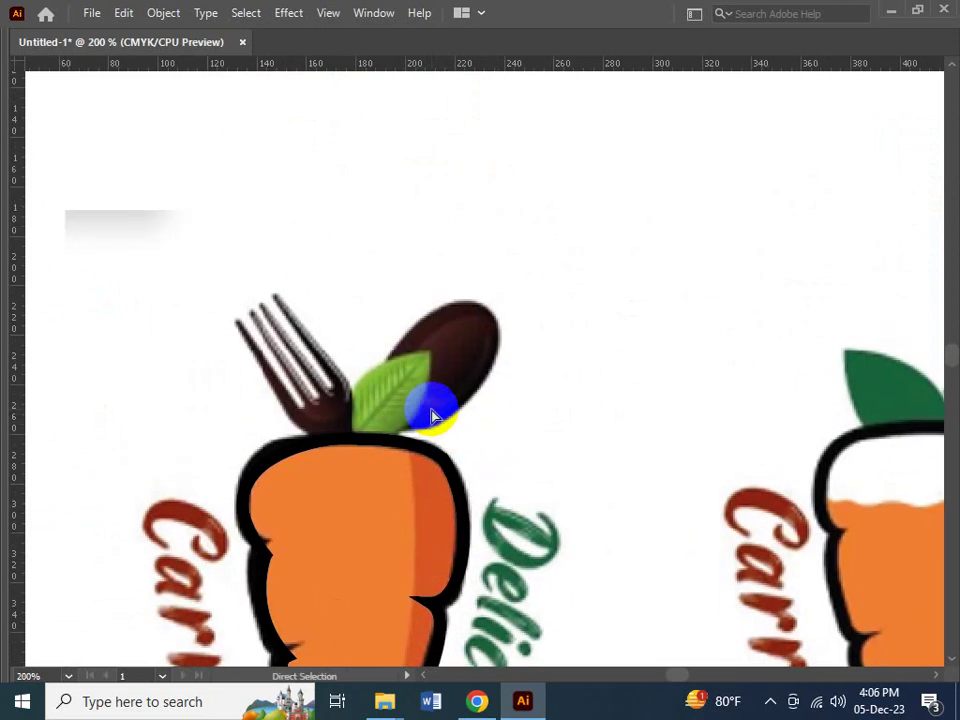
- Switch to Chrome and search Google for "spoon and fork" in a new tab
left_click(480, 703)
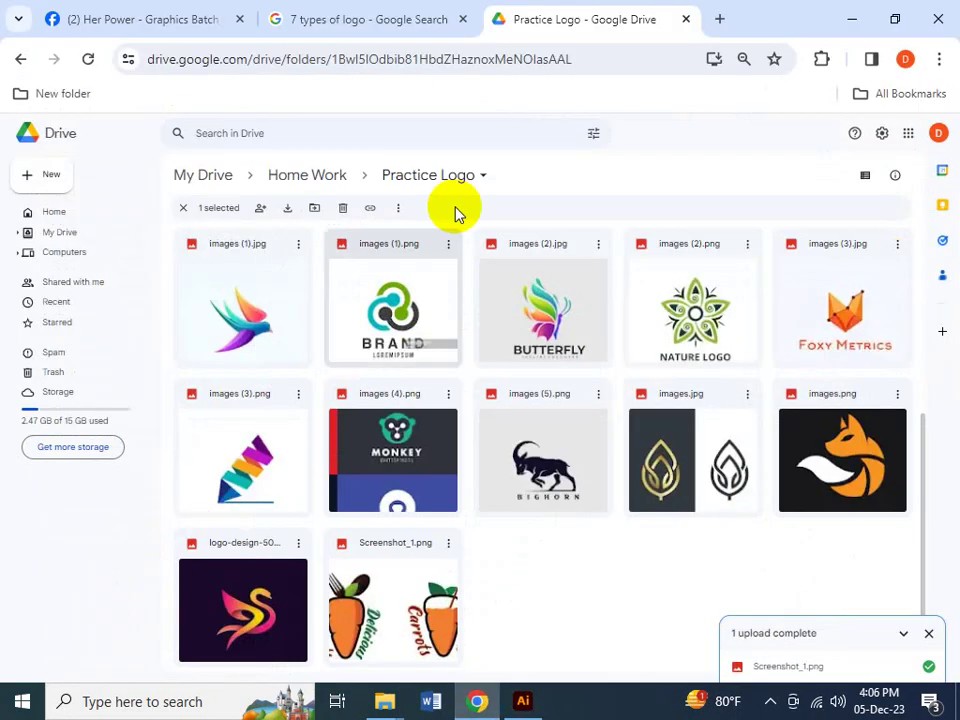
left_click(714, 20)
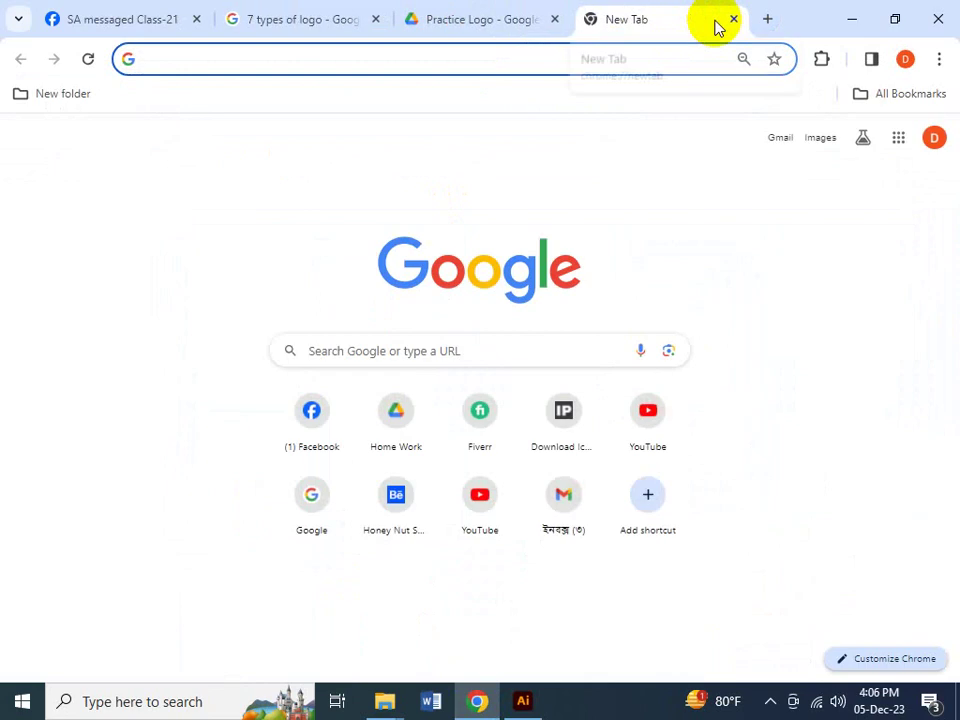
type("spp")
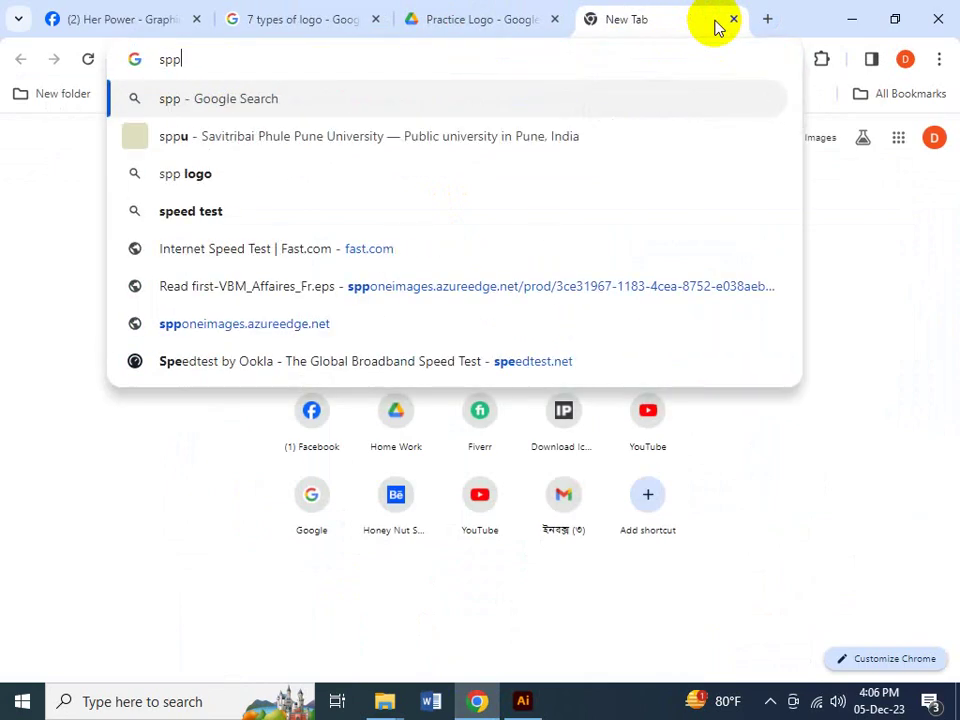
key("BackSpace")
type("oon and")
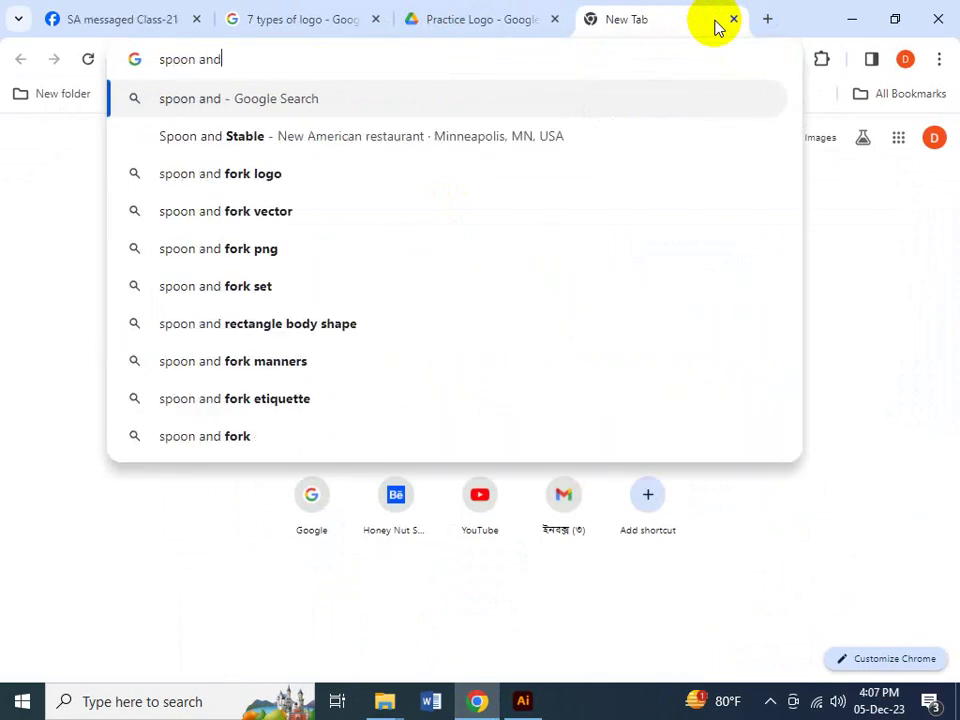
type(" fork")
key("Return")
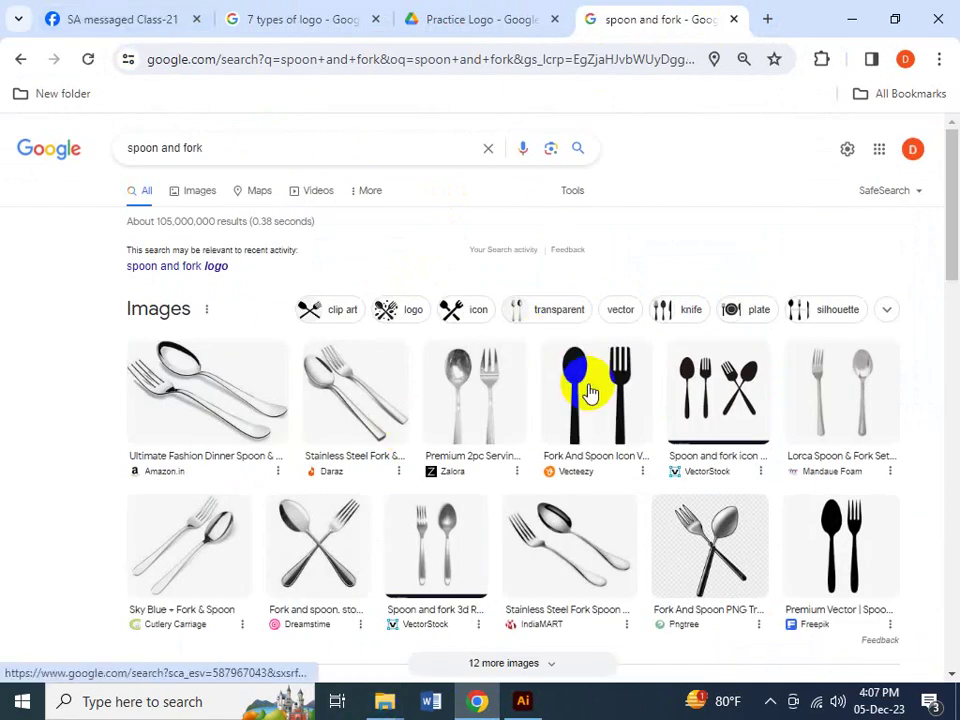
- Open the Vecteezy fork and spoon icon result, dismiss the promotional pop-up, and open the free black spoon and fork icon vector
left_click(591, 455)
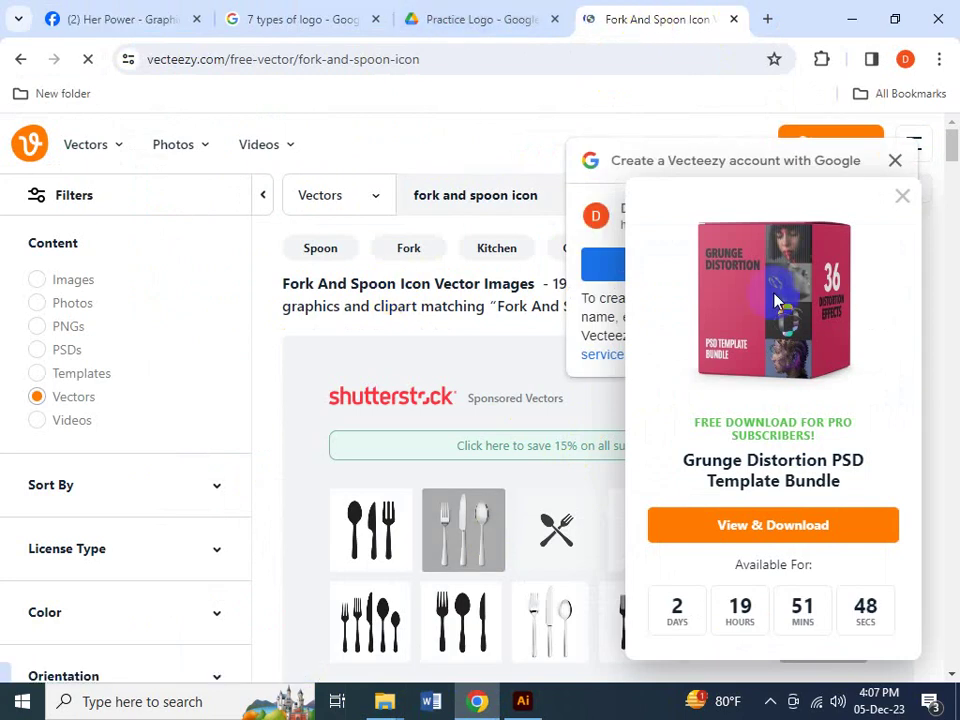
scroll(476, 490, "down", 4)
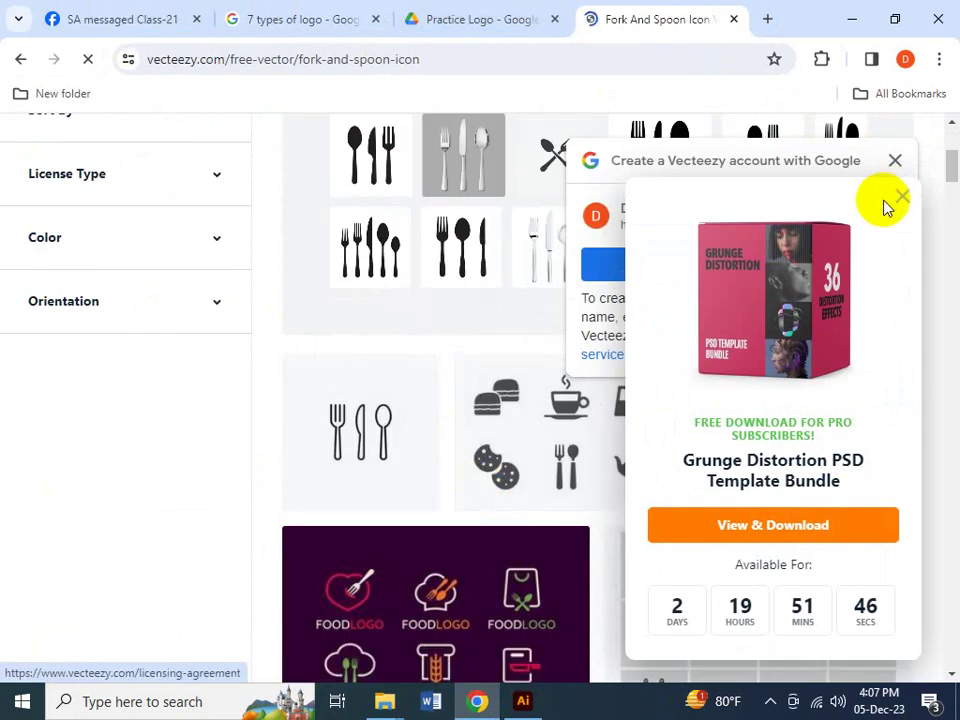
left_click(903, 197)
scroll(650, 380, "up", 2)
scroll(643, 395, "down", 3)
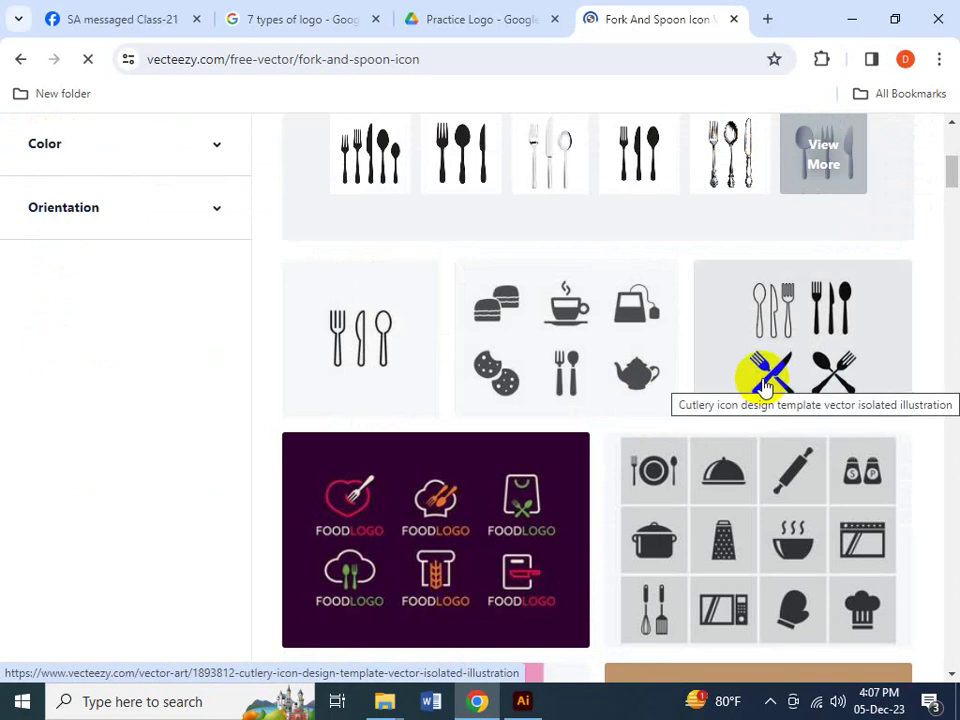
scroll(764, 386, "down", 7)
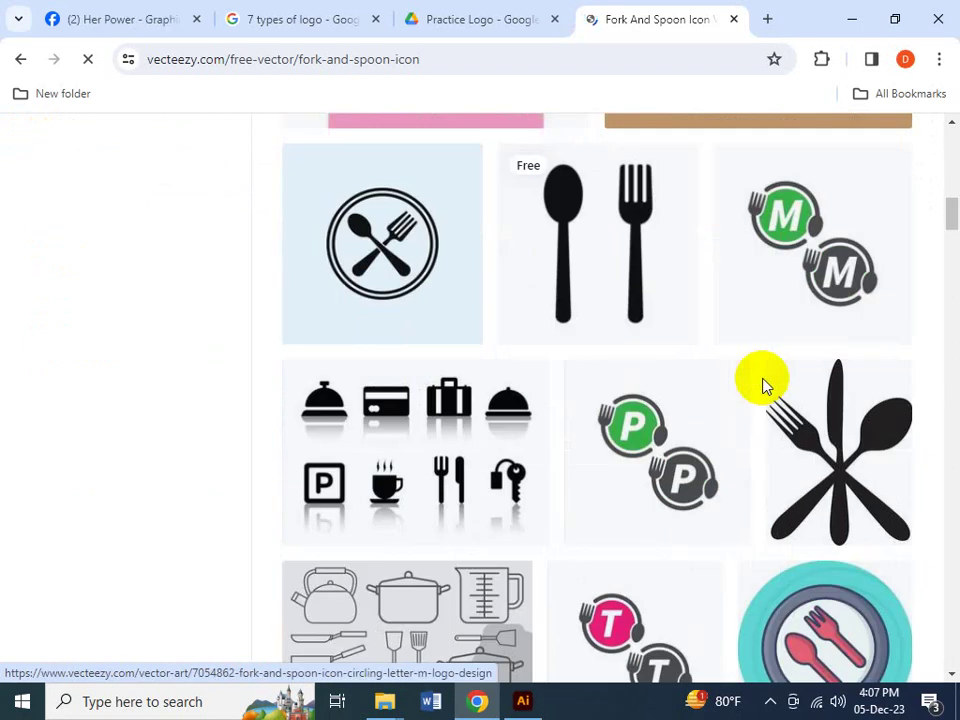
scroll(745, 385, "up", 2)
left_click(654, 396)
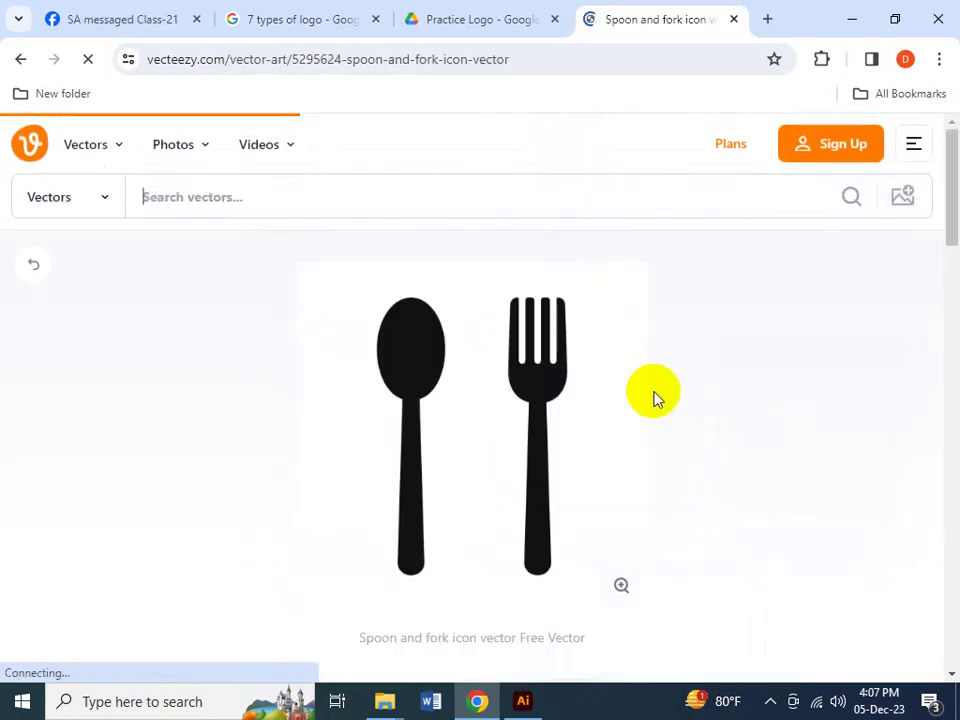
- Download the free spoon and fork vector and show the downloaded zip file in its folder
scroll(549, 491, "down", 4)
left_click(489, 416)
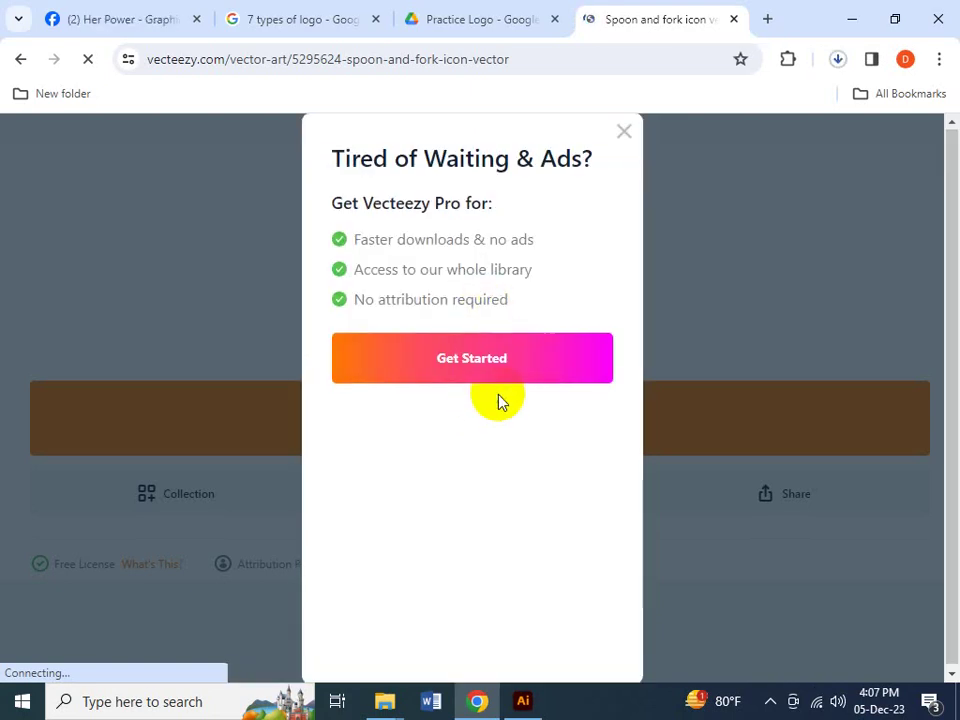
left_click(840, 59)
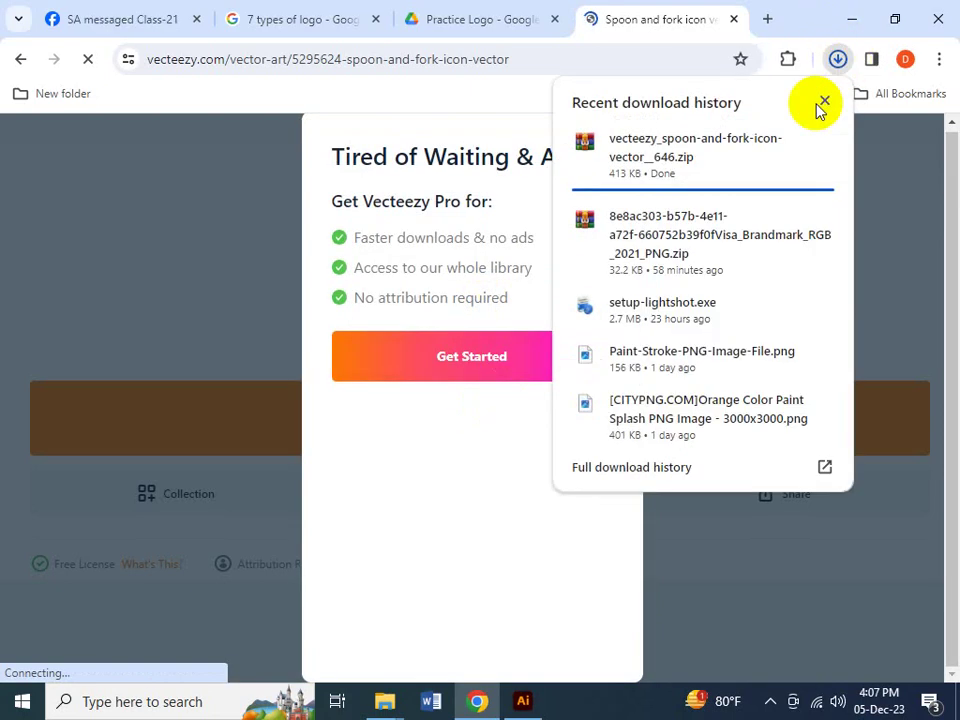
left_click(789, 146)
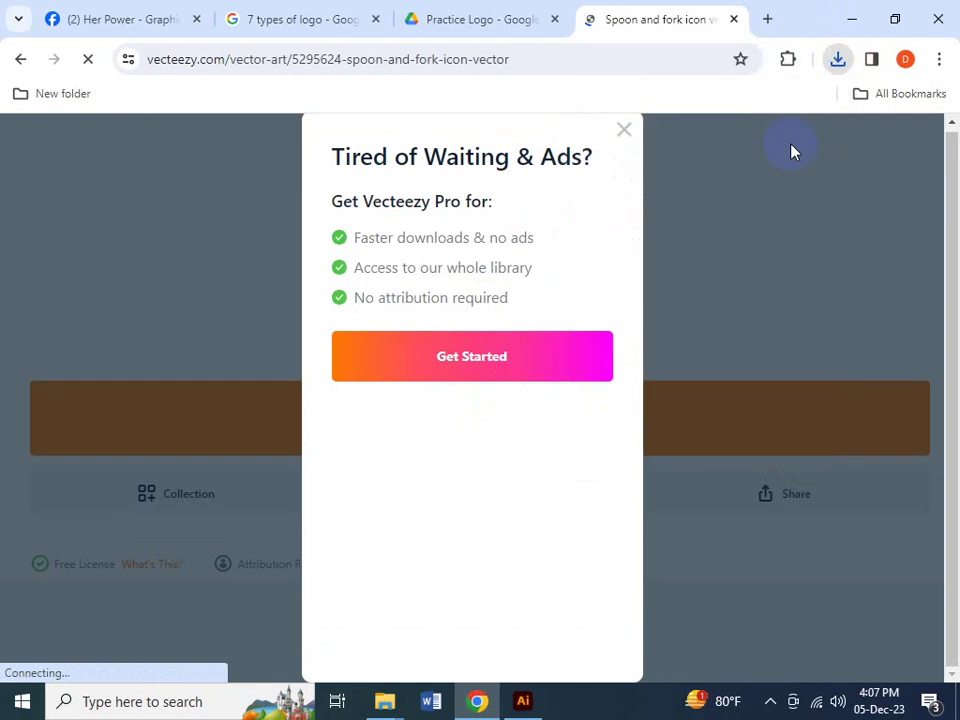
- Extract the vecteezy_spoon-and-fork-icon-vector__646 archive into its own folder within Downloads
left_click_drag(350, 175, 355, 170)
right_click(352, 165)
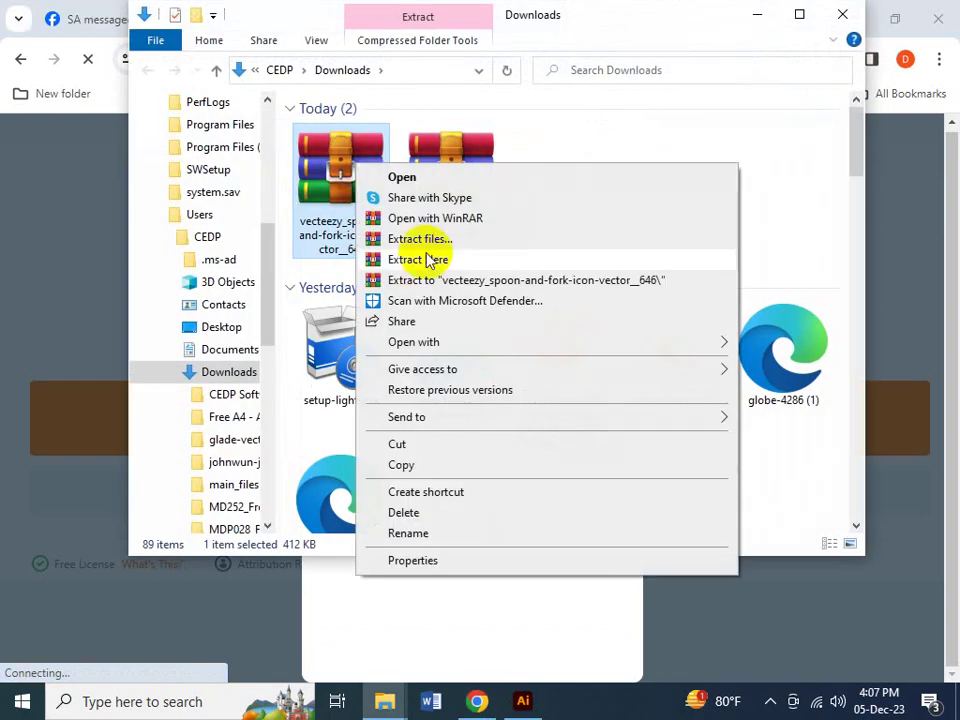
left_click(437, 240)
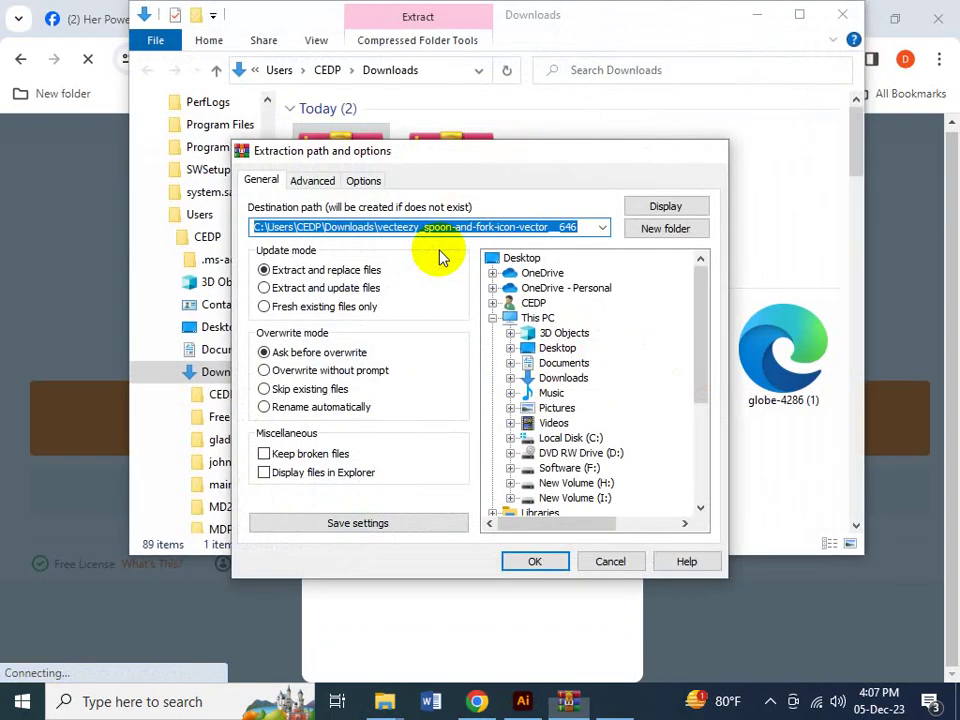
key("Return")
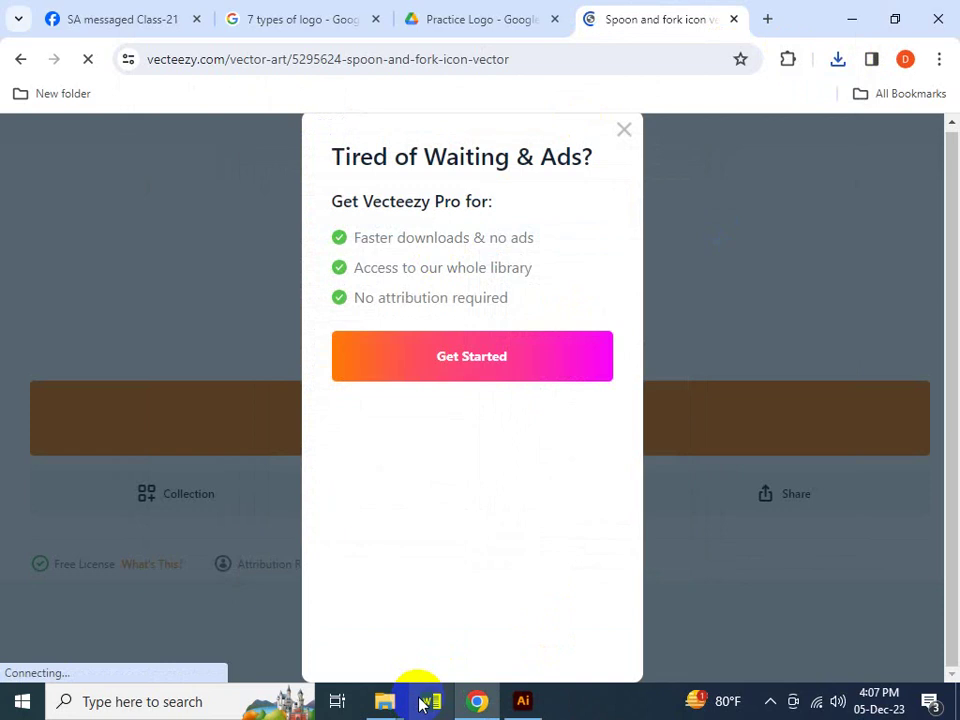
- Open the extracted folder's spoon and fork EPS file in Illustrator, retaining the 9-slice scaling option for symbols
mouse_move(405, 695)
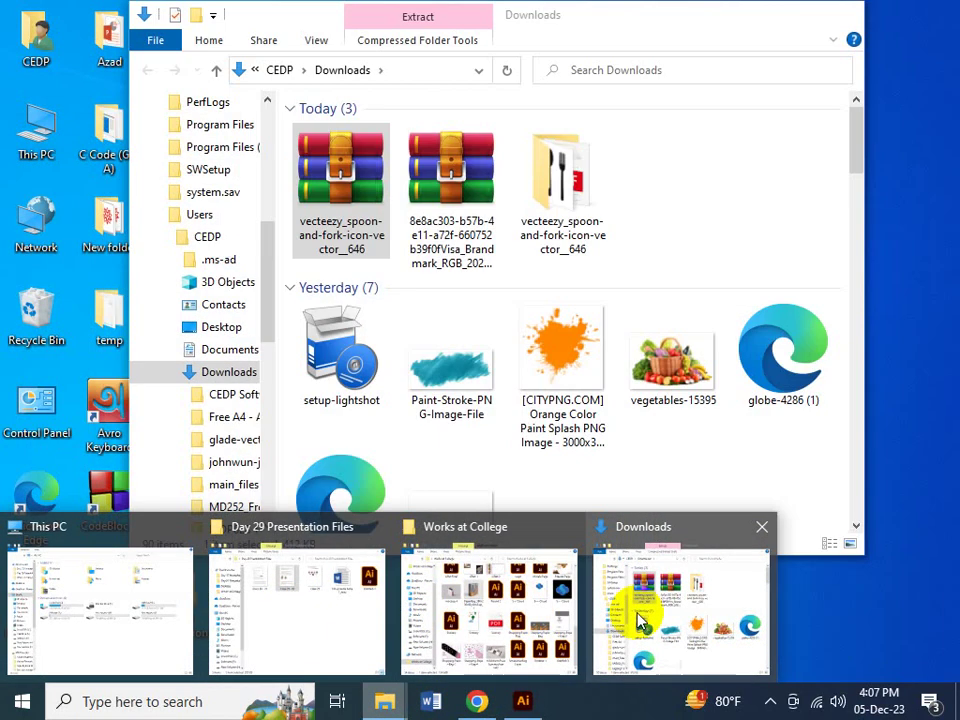
left_click(640, 620)
double_click(529, 221)
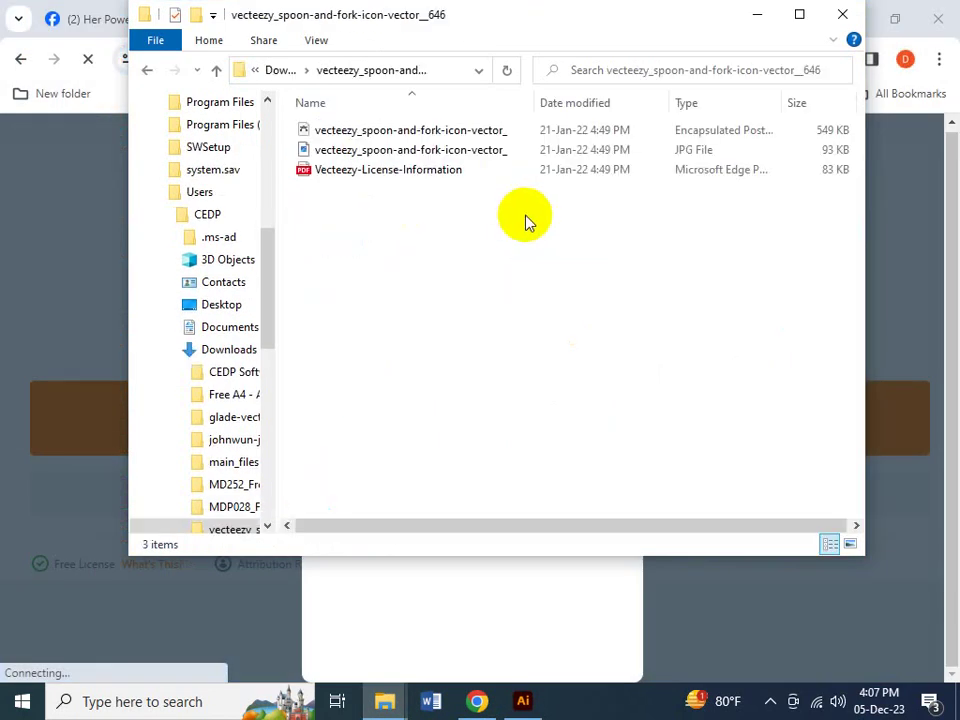
double_click(343, 133)
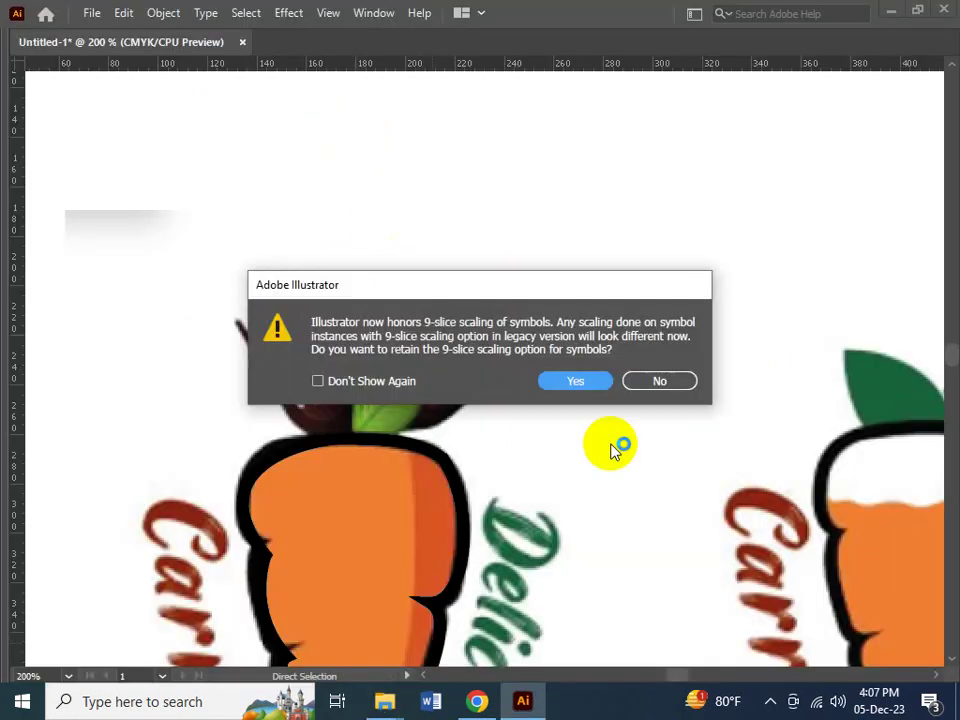
left_click(580, 380)
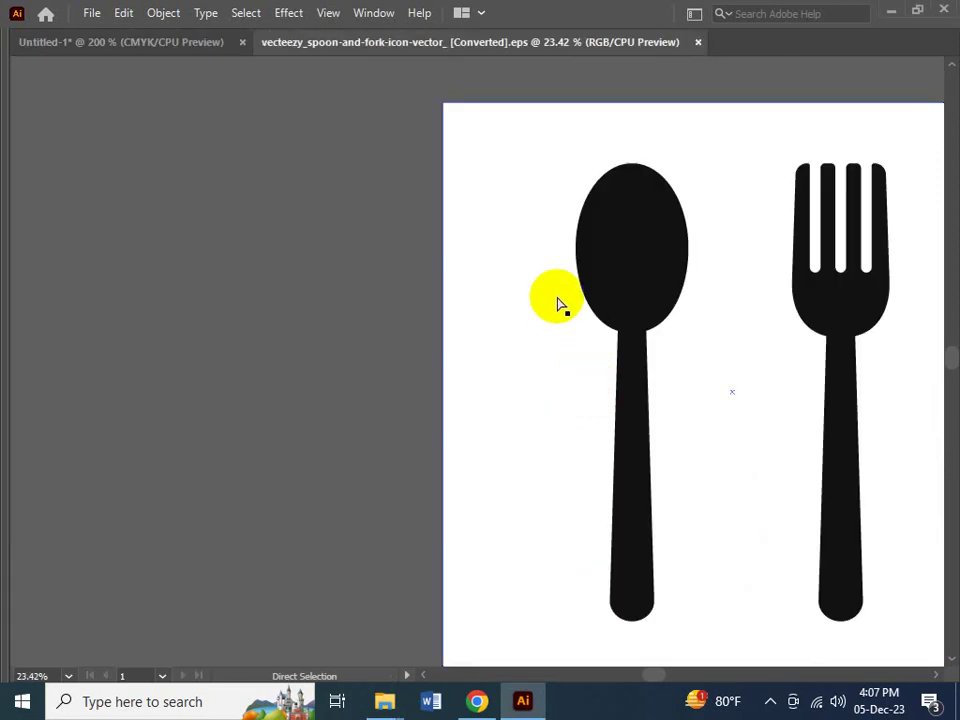
- Take both the spoon and fork shapes from the EPS document for pasting elsewhere and close that document
left_click(607, 267)
scroll(531, 306, "right", 5)
left_click(572, 327, "shift")
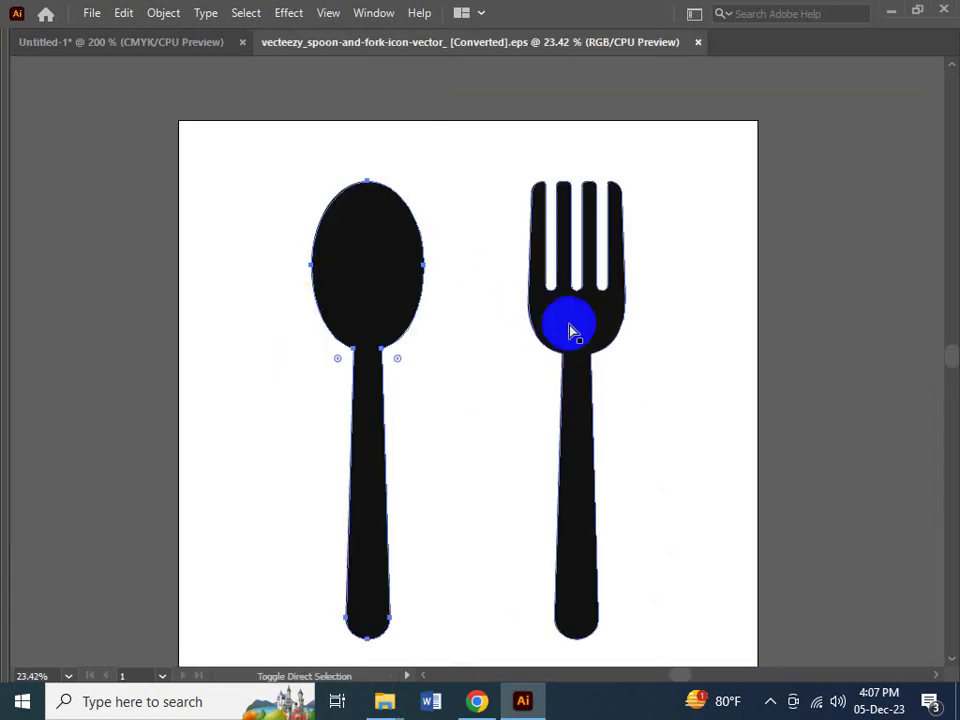
key("Tab")
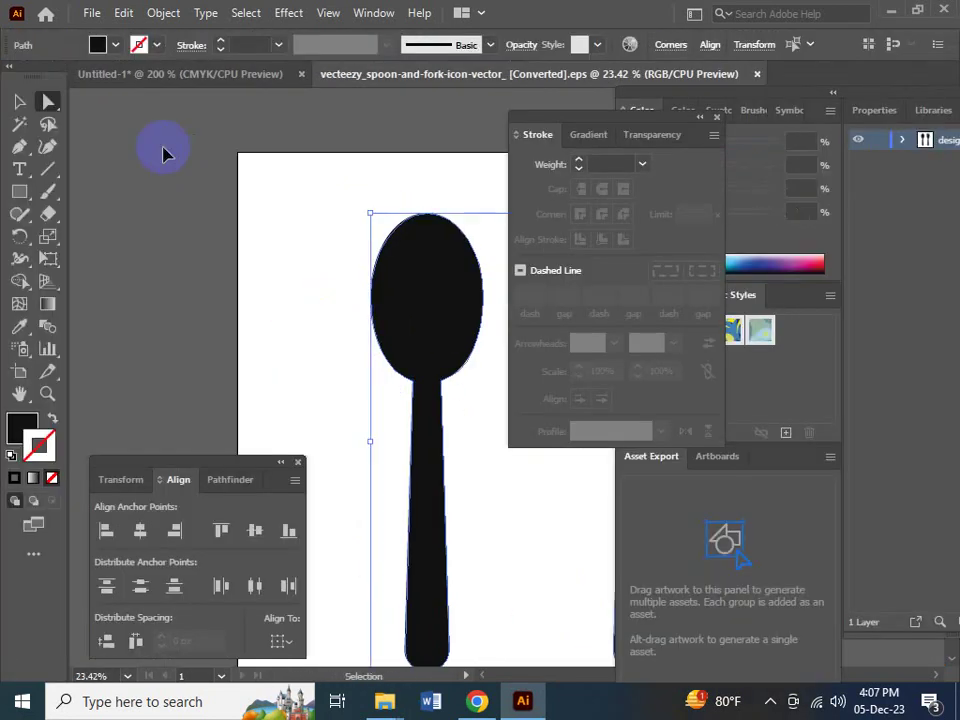
key("Delete")
key("ctrl+w")
left_click(558, 376)
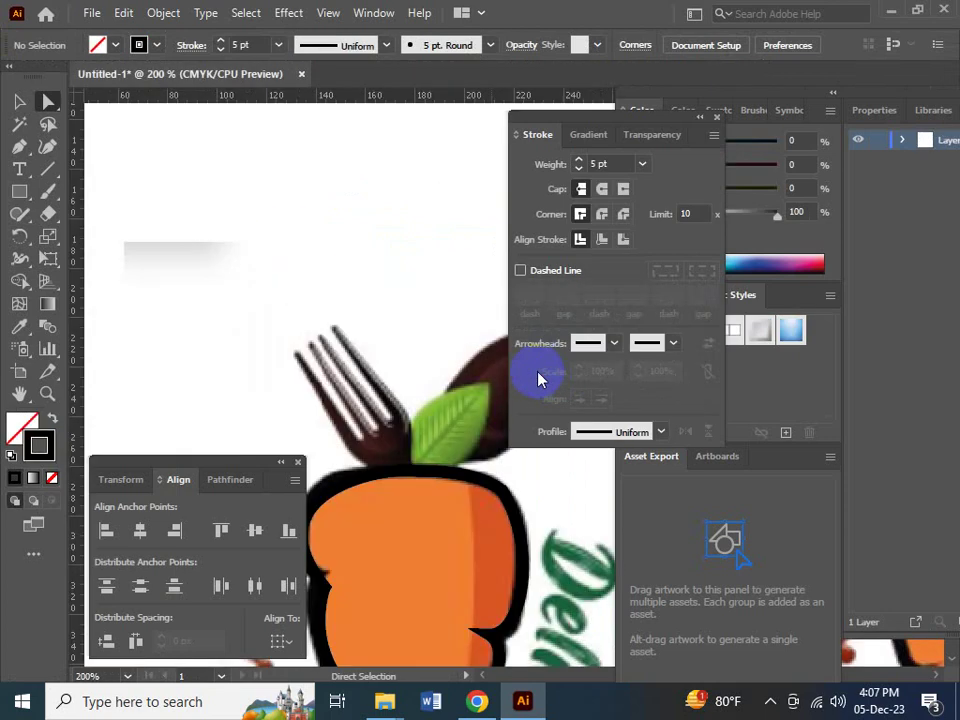
- Paste the spoon and fork artwork into the Untitled-1 document with the carrot logos
key("Tab")
left_click_drag(518, 336, 242, 390)
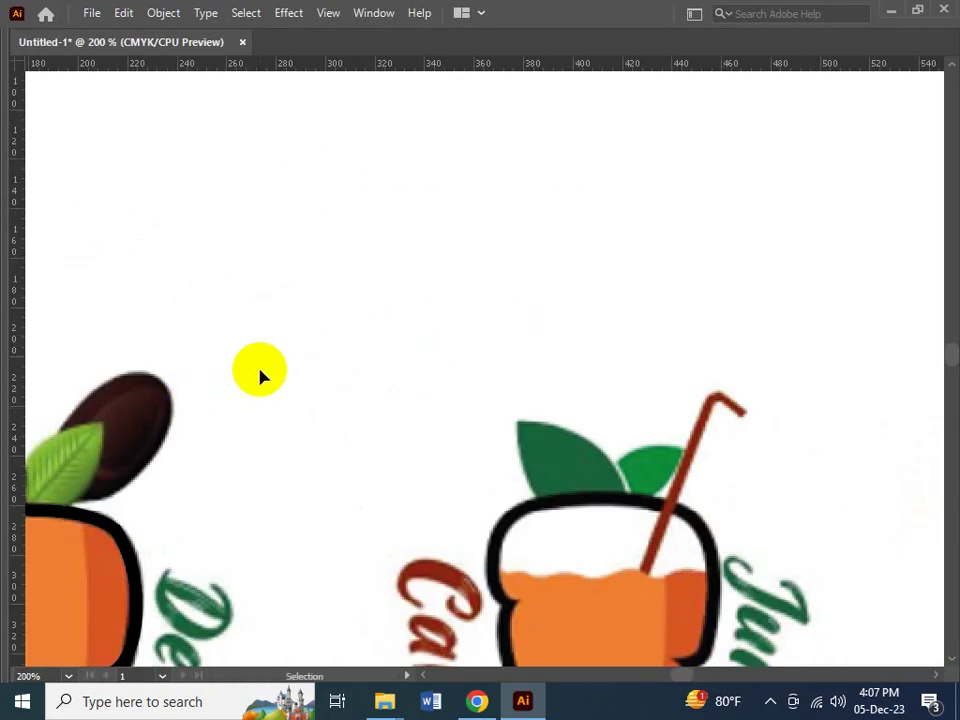
key("a")
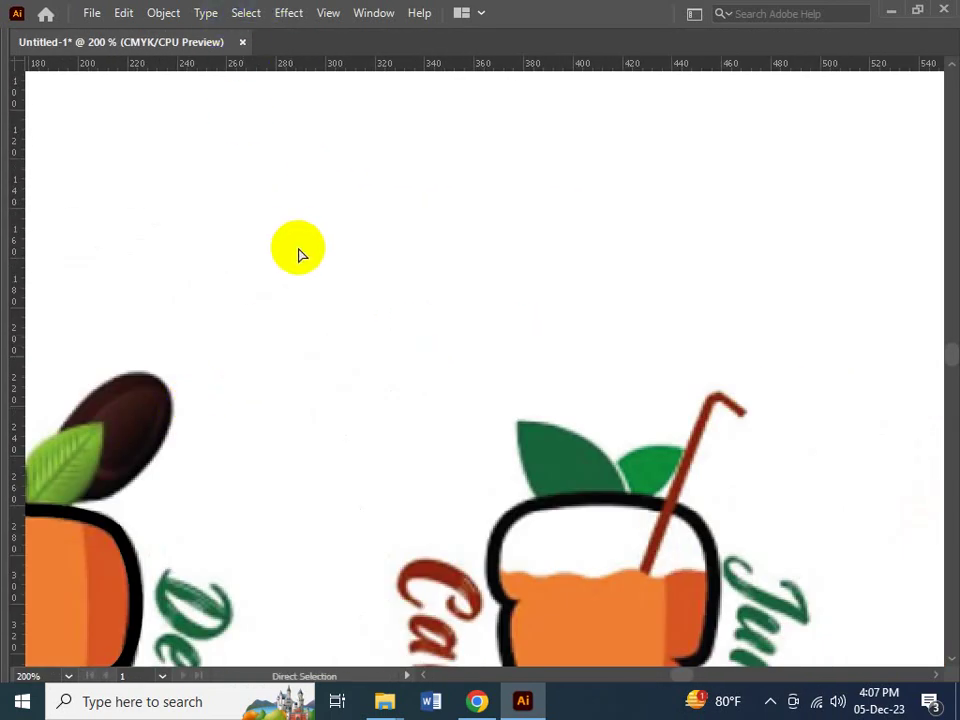
key("ctrl+minus")
key("ctrl+minus")
key("ctrl+minus")
key("ctrl+minus")
key("ctrl+minus")
key("ctrl+minus")
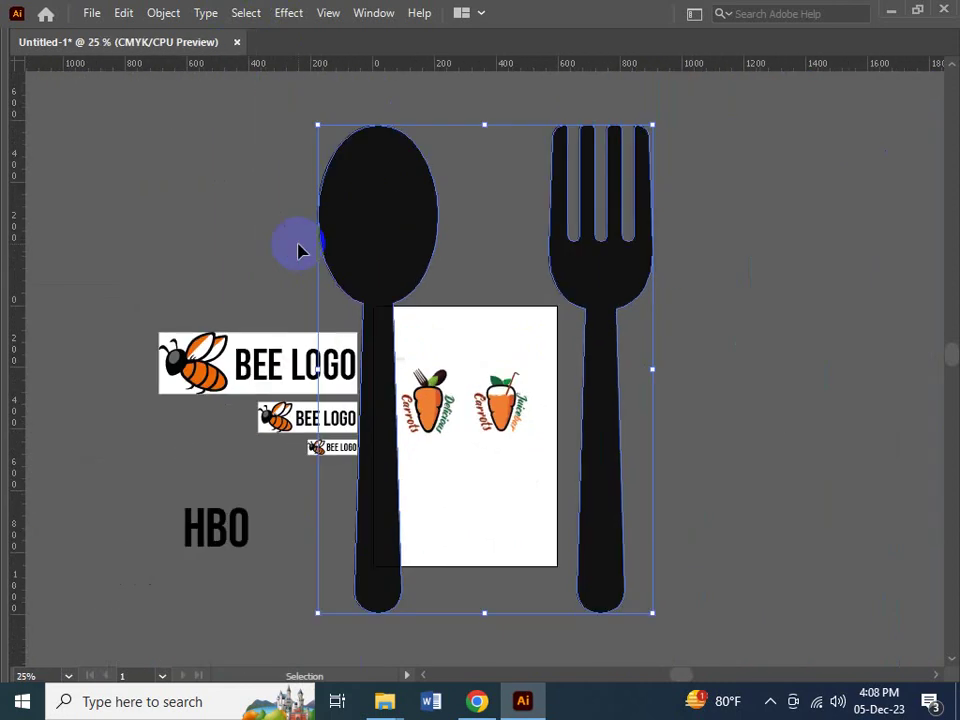
- Scale the pasted spoon and fork down proportionally to logo size and place them in the blank area above the first carrot logo
key("Tab")
left_click(17, 104)
key("Tab")
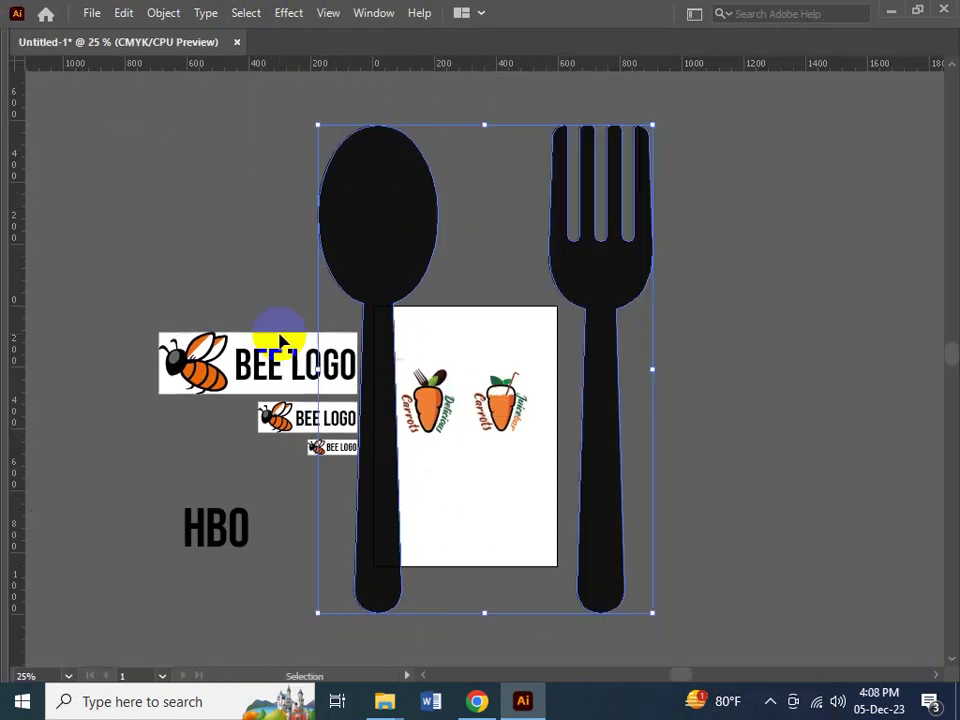
left_click_drag(483, 128, 437, 345)
key("z")
left_click(500, 392)
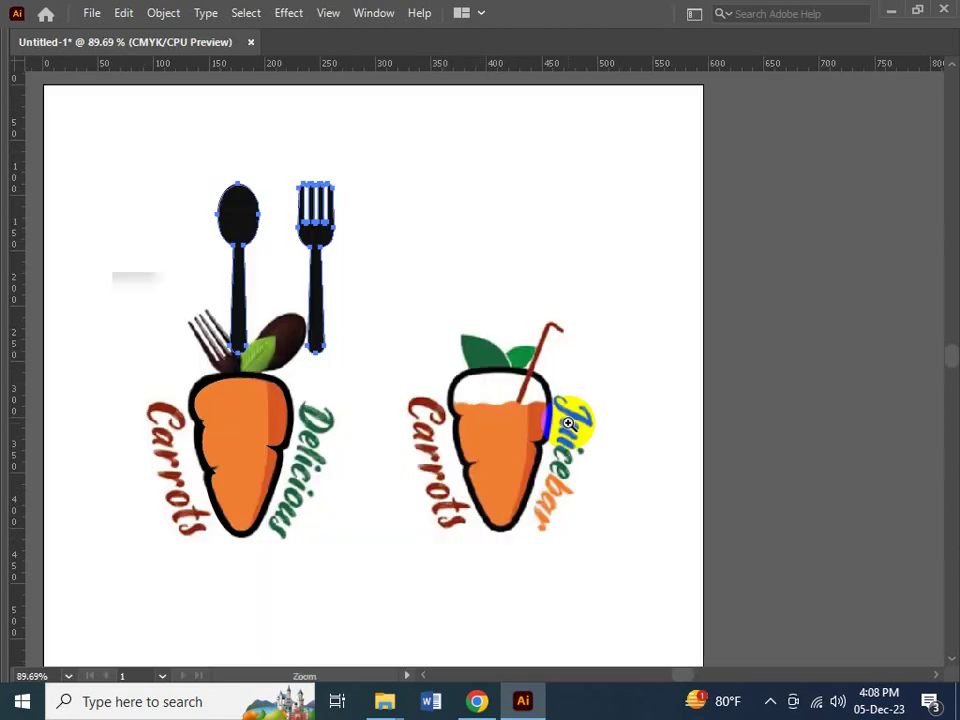
left_click(360, 310)
left_click_drag(495, 362, 274, 371)
key("v")
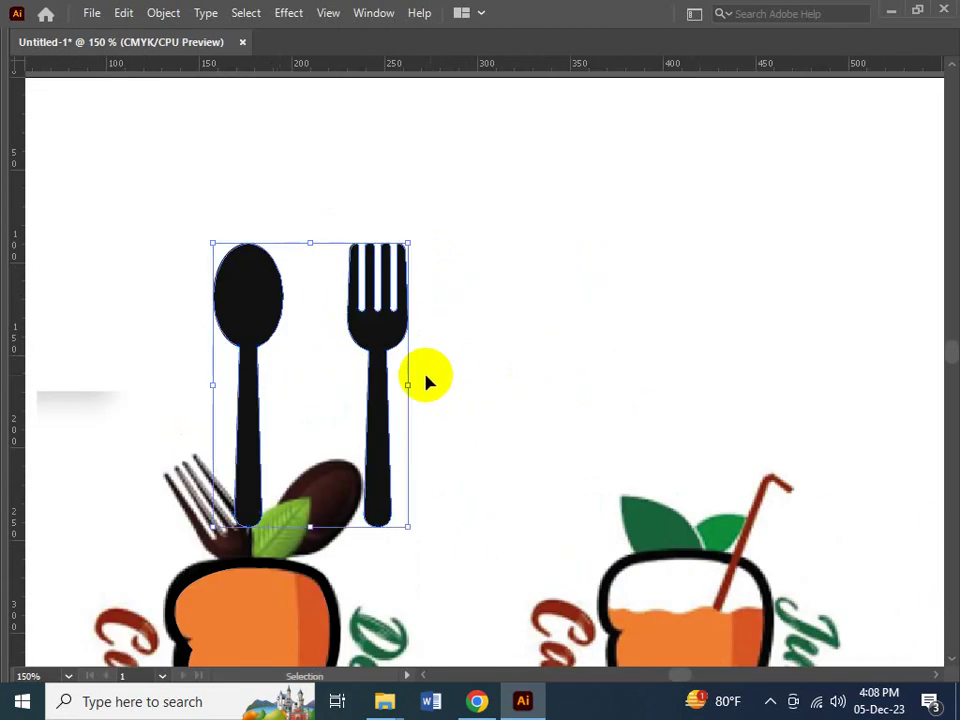
left_click_drag(378, 395, 386, 281)
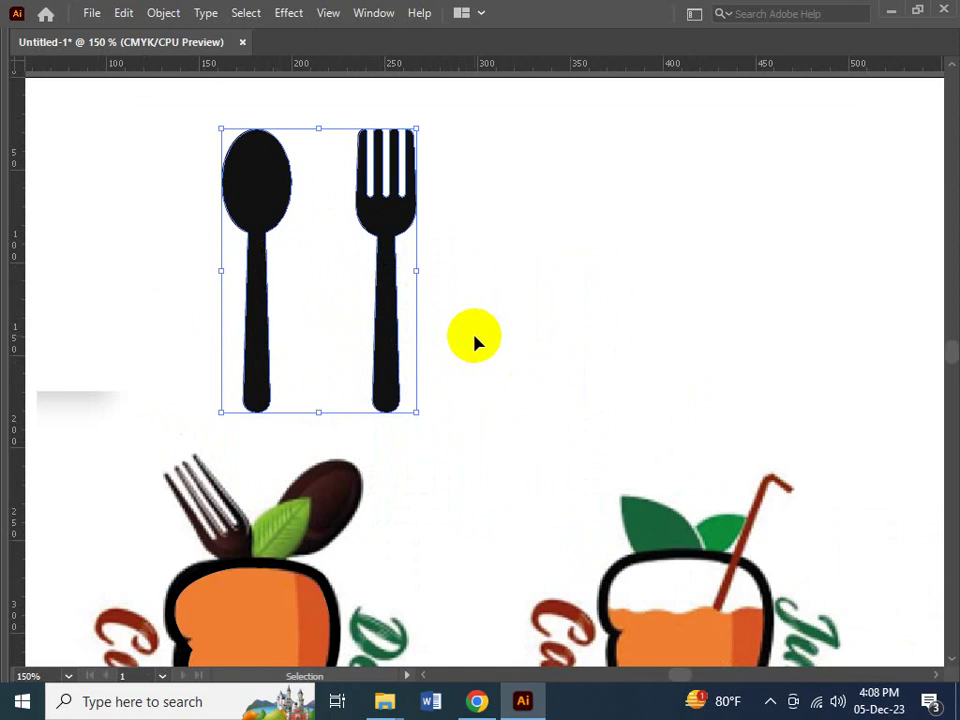
- Separate the fork from the spoon by moving the fork slightly downward on its own
right_click(475, 341)
left_click(628, 221)
left_click(399, 291)
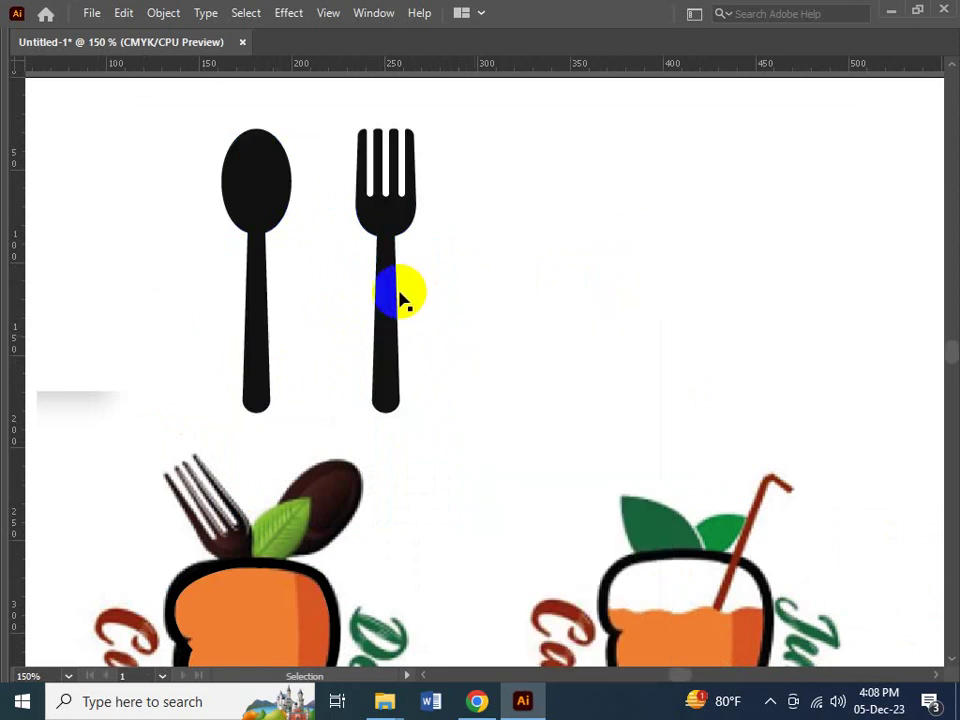
left_click(393, 297)
left_click_drag(388, 318, 397, 387)
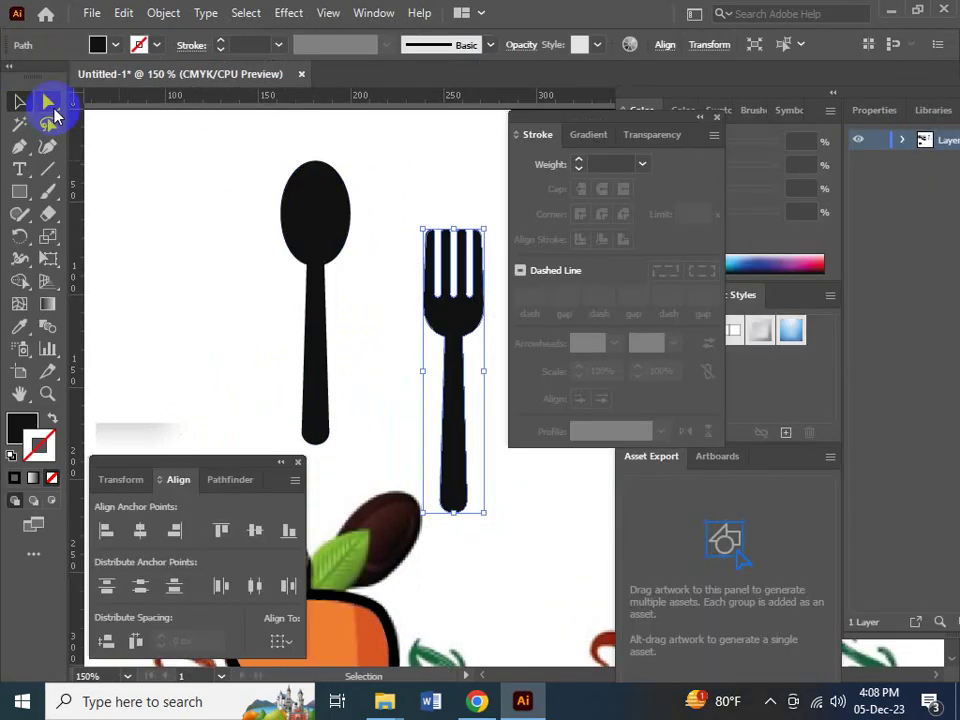
- Try to cut off the fork handle's rounded end by deleting its lower anchor points
left_click(43, 102)
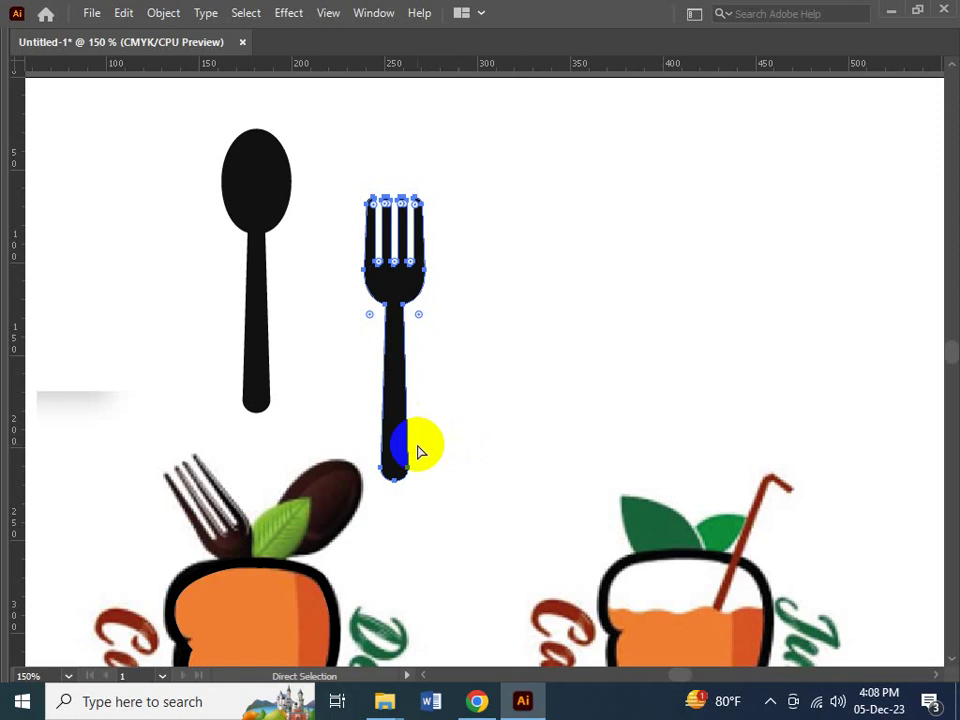
left_click(366, 438)
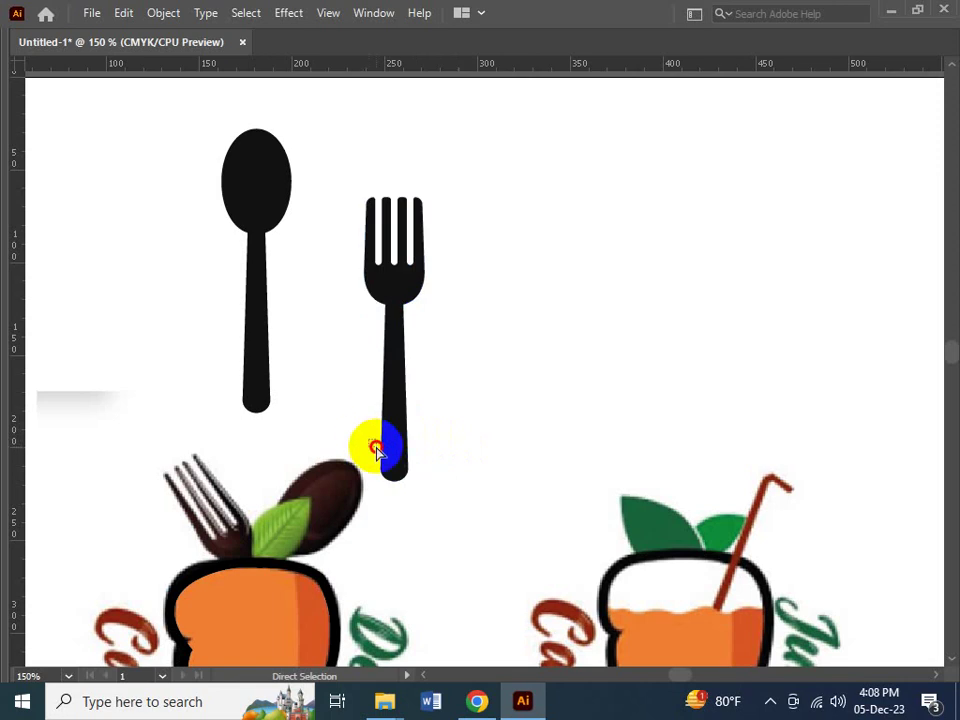
left_click_drag(376, 450, 437, 502)
key("Delete")
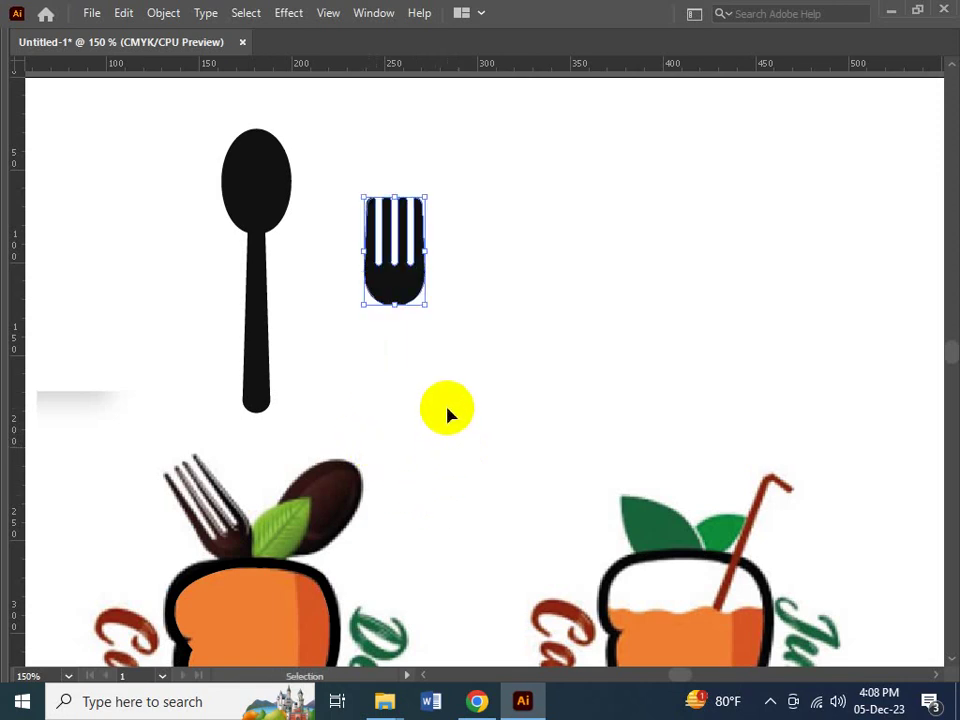
key("ctrl+z")
left_click_drag(441, 458, 378, 520)
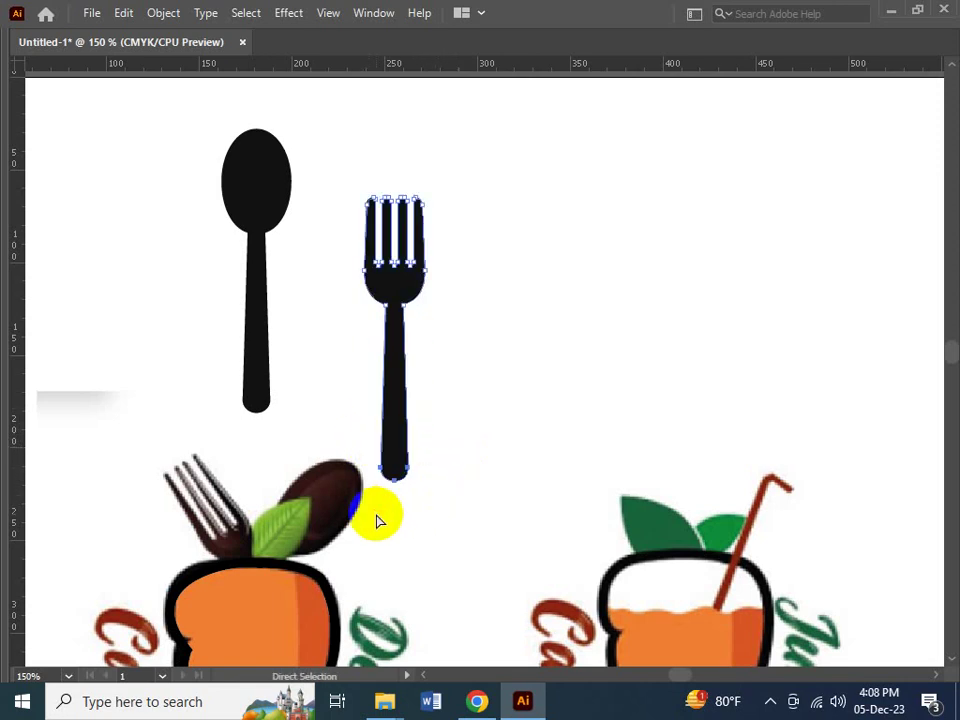
key("Delete")
key("ctrl+z")
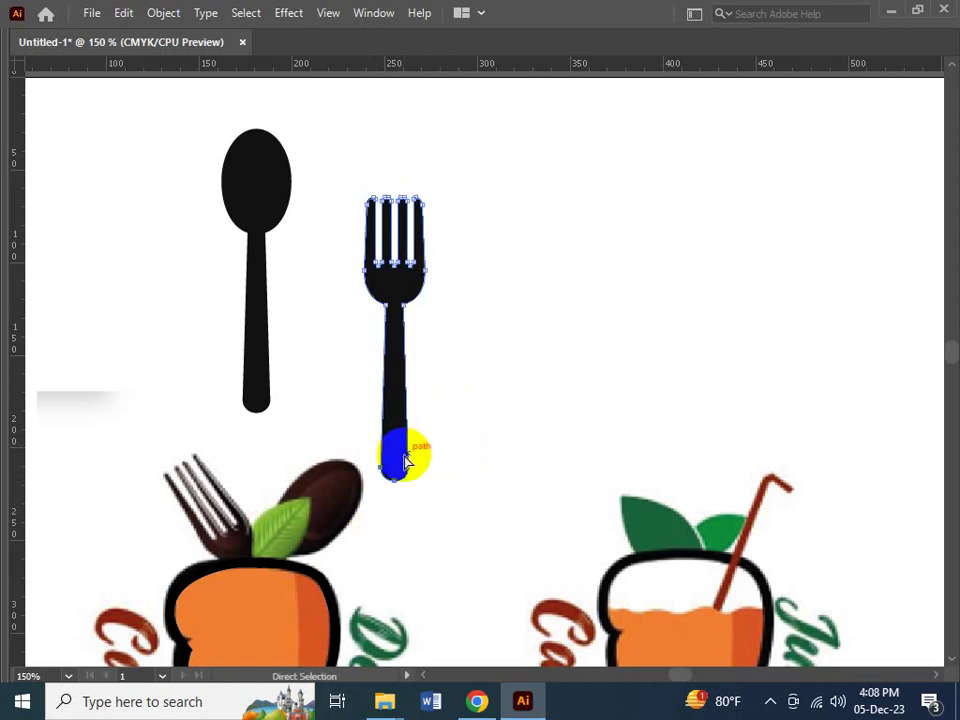
- Remove the fork handle's rounded tip and pull its two end anchor points up to leave a short, flat-ended handle
left_click(425, 511)
left_click(378, 465)
left_click(385, 466)
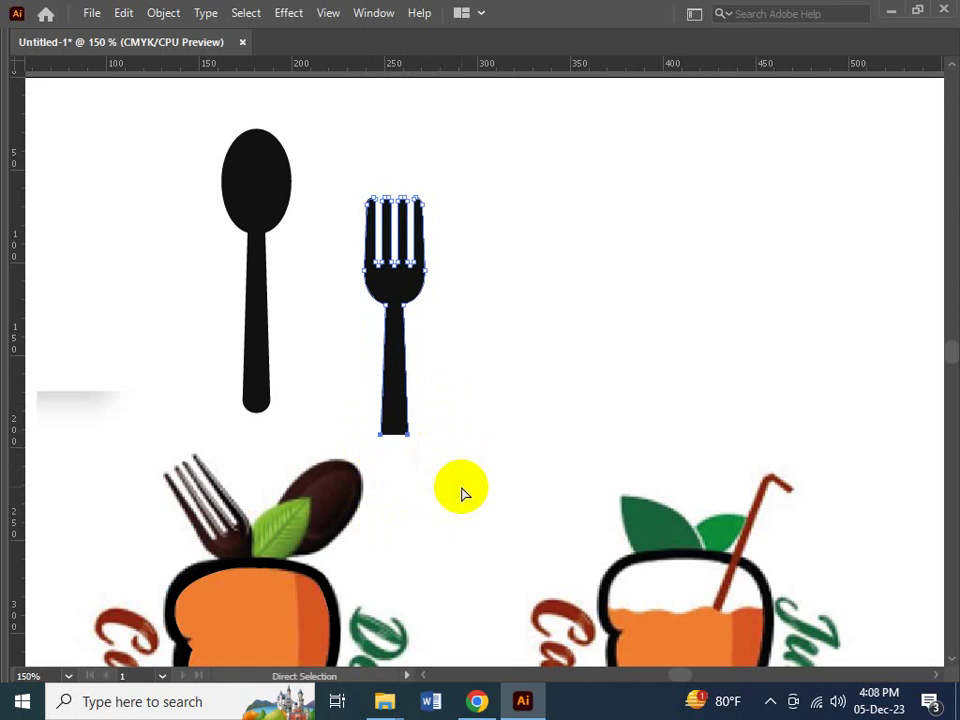
left_click(465, 449)
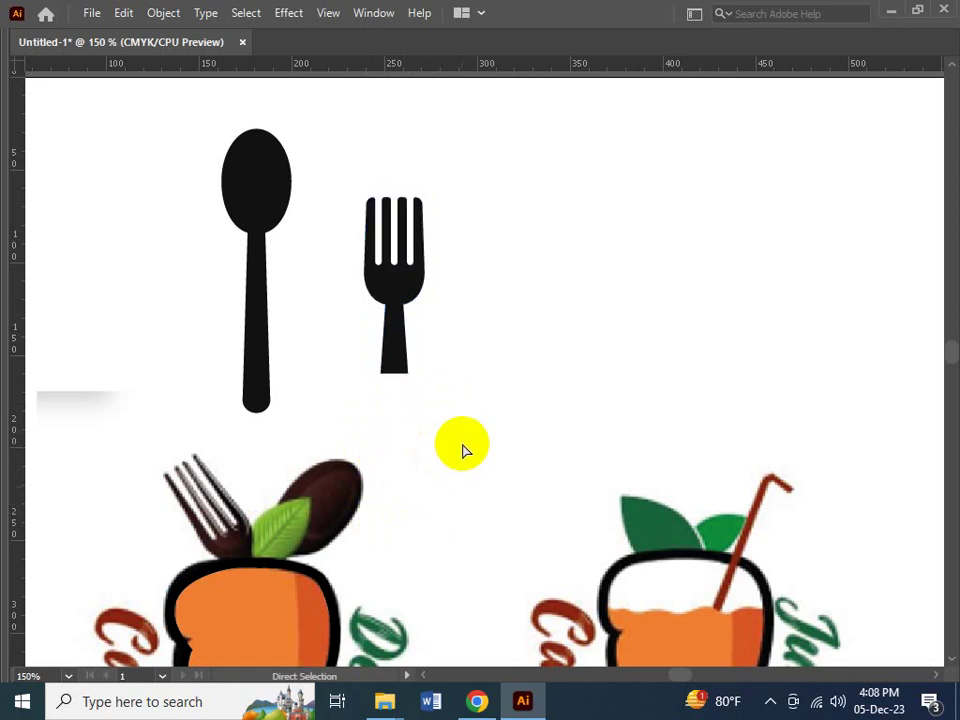
- Try to delete all the anchor points at the end of the spoon's handle
left_click(215, 390)
left_click_drag(223, 397, 281, 424)
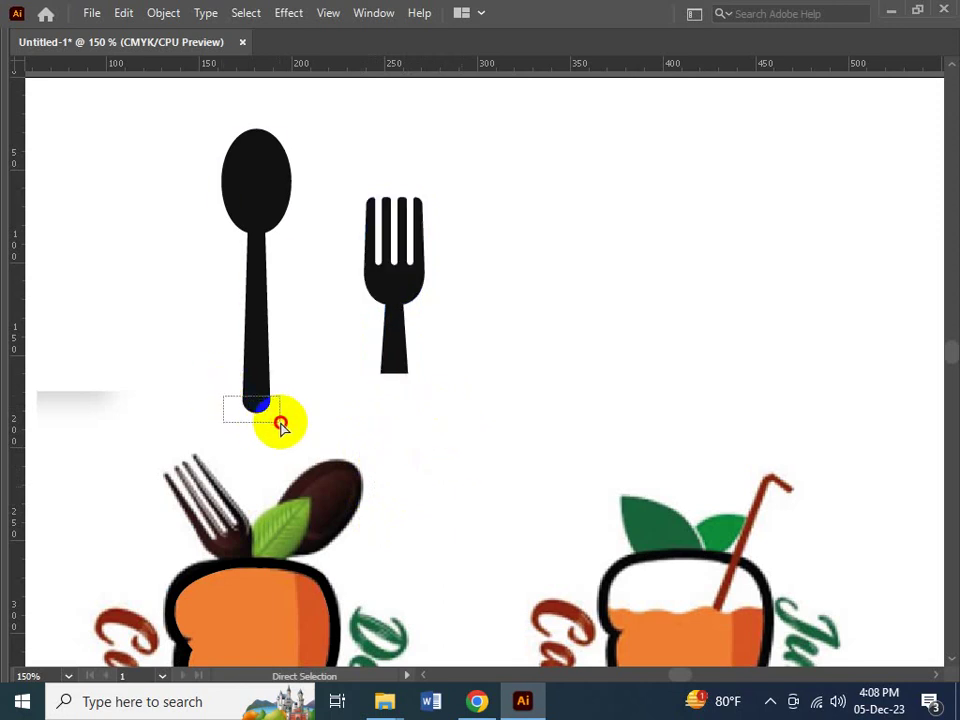
key("Delete")
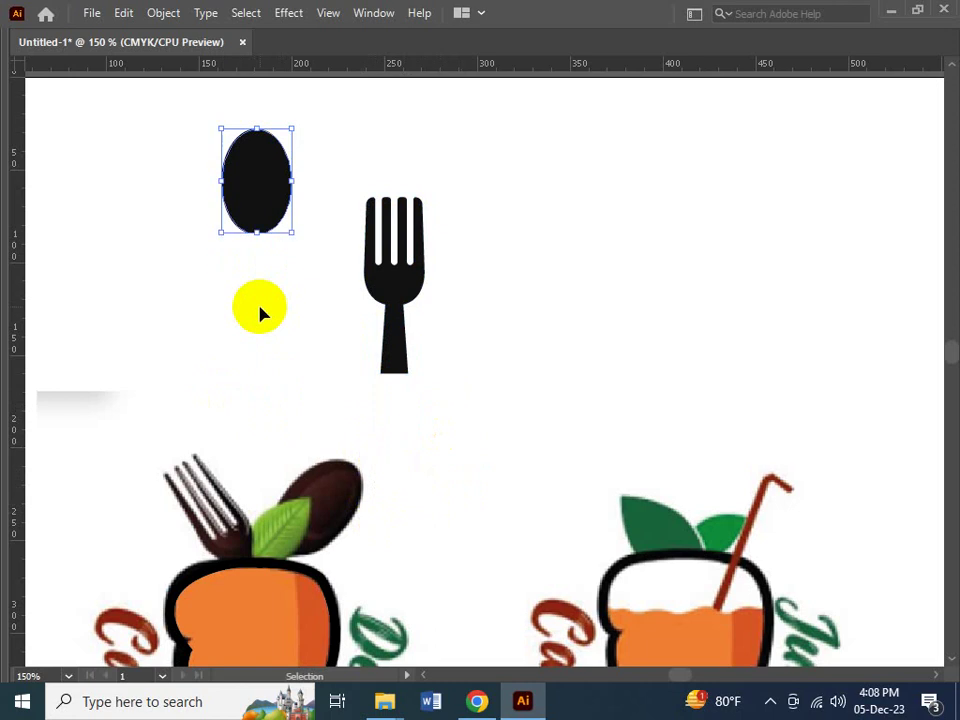
key("ctrl+z")
- Remove the spoon handle's rounded tip and move its two end anchor points up to leave a short, flat-ended handle
left_click(251, 435)
left_click_drag(236, 429, 290, 408)
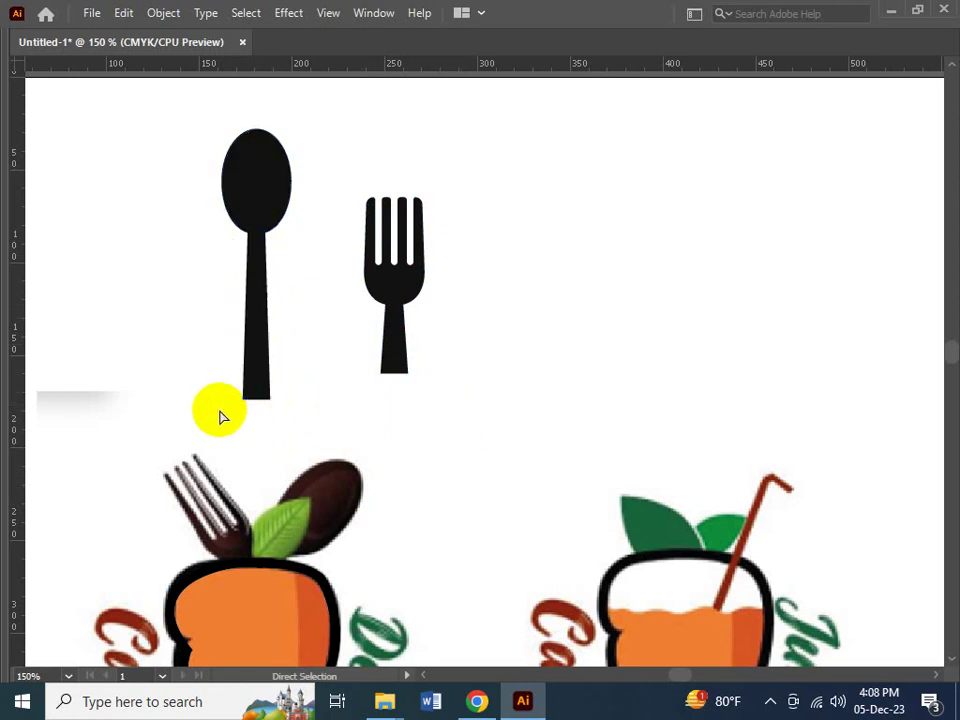
left_click_drag(219, 410, 268, 297)
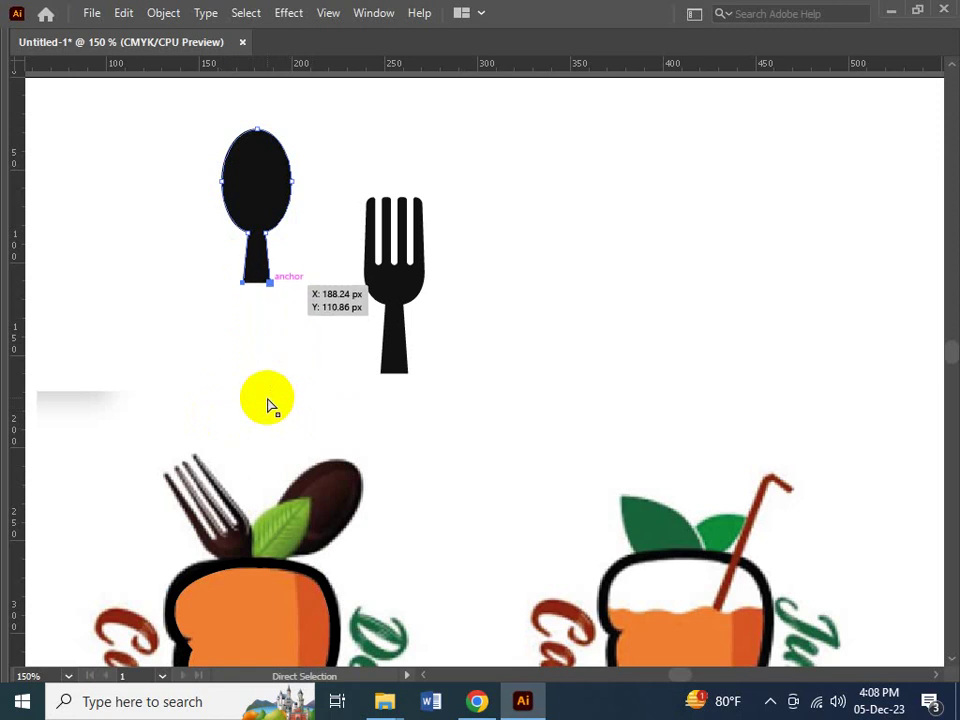
left_click_drag(270, 405, 268, 402)
- Rotate the shortened spoon clockwise and align it over the brown spoon in the first carrot logo
key("Tab")
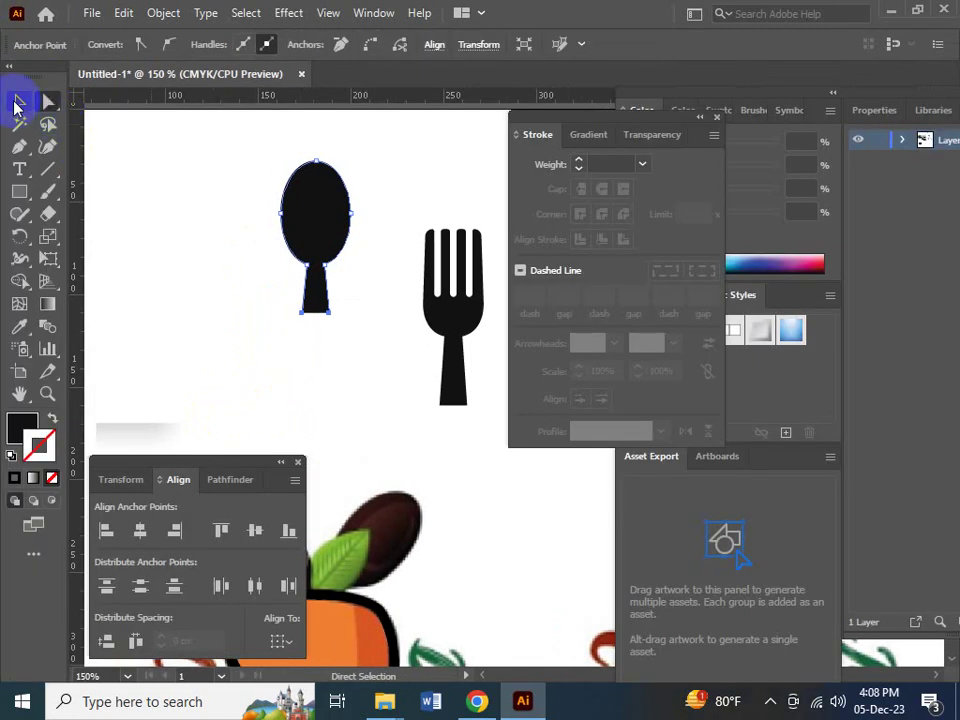
left_click(18, 102)
key("shift+Tab")
key("Tab")
left_click(345, 401)
left_click(318, 220)
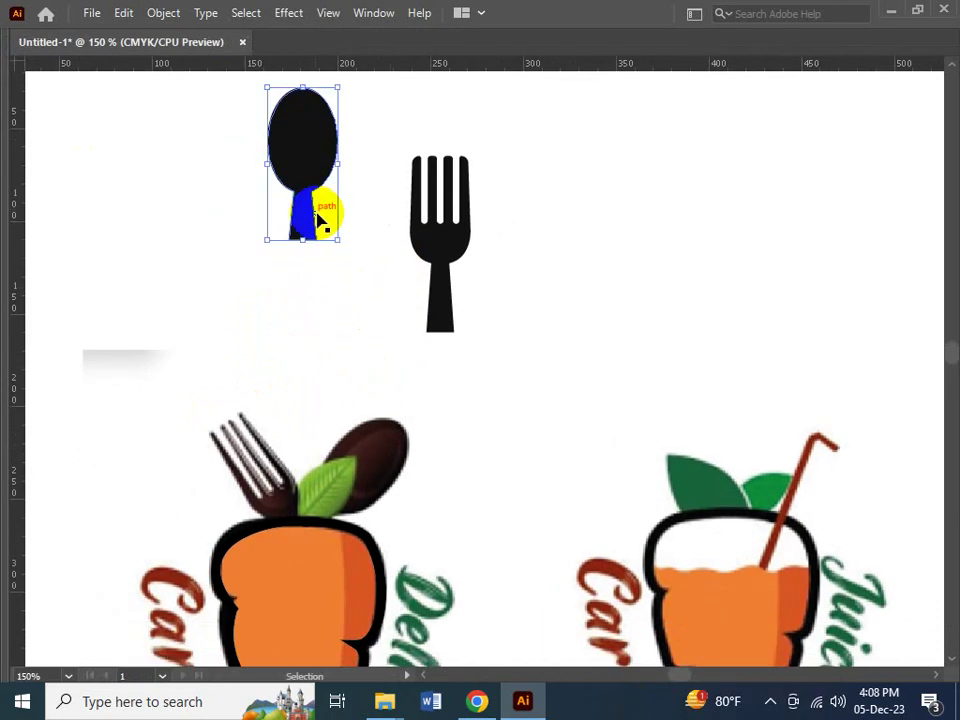
left_click(313, 148)
left_click_drag(345, 81, 380, 114)
left_click_drag(328, 135, 368, 454)
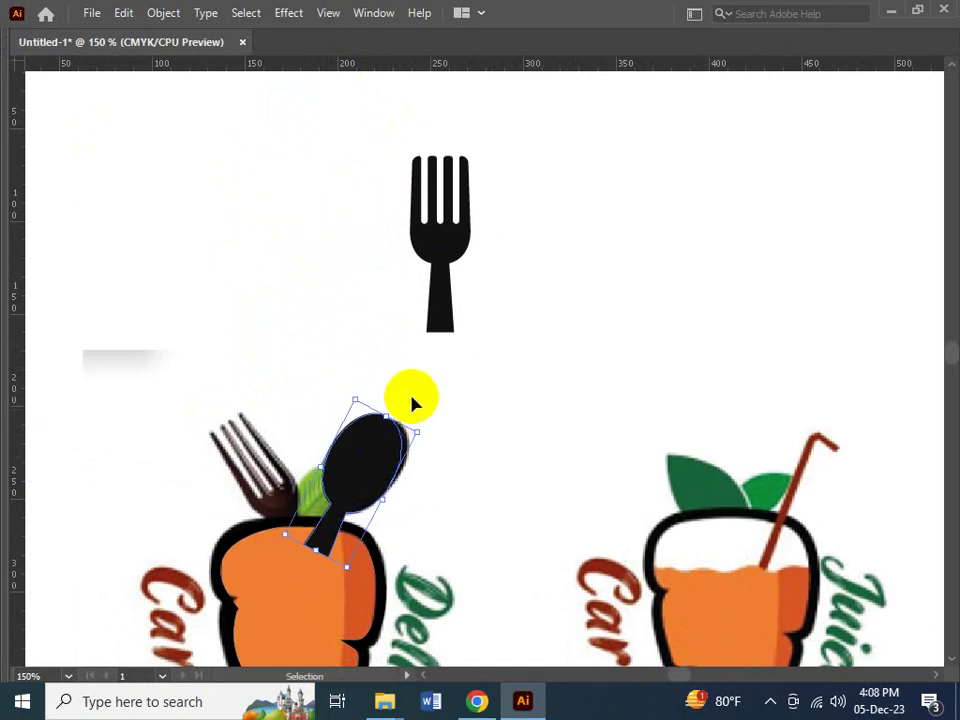
left_click_drag(426, 425, 433, 440)
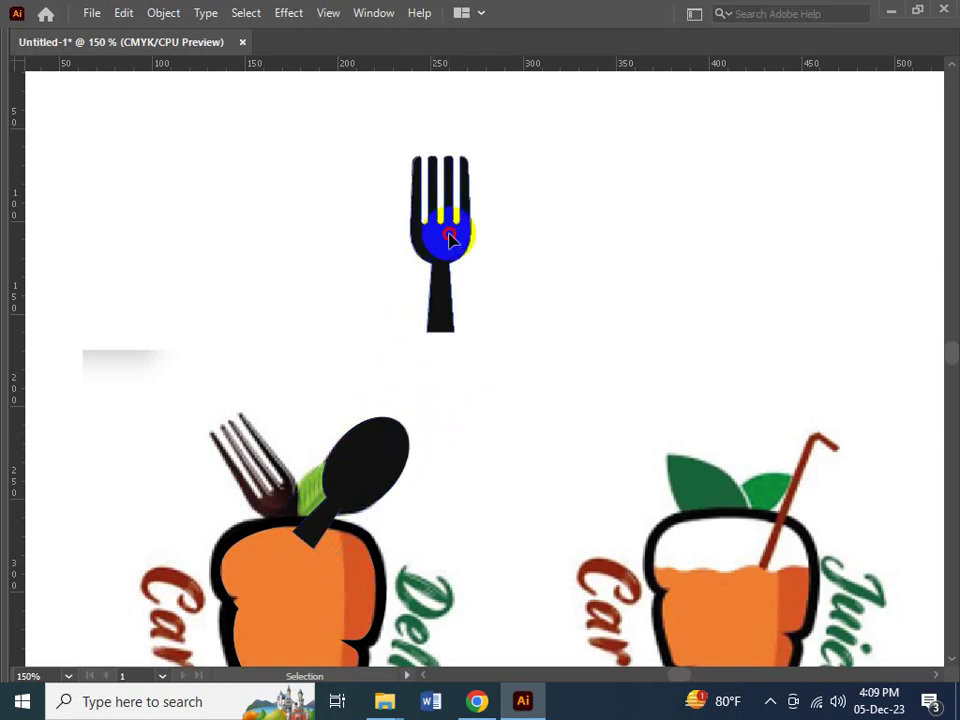
- Move the shortened fork onto the first carrot logo, rotate it counterclockwise, and nudge it over the reference fork
left_click_drag(452, 240, 269, 482)
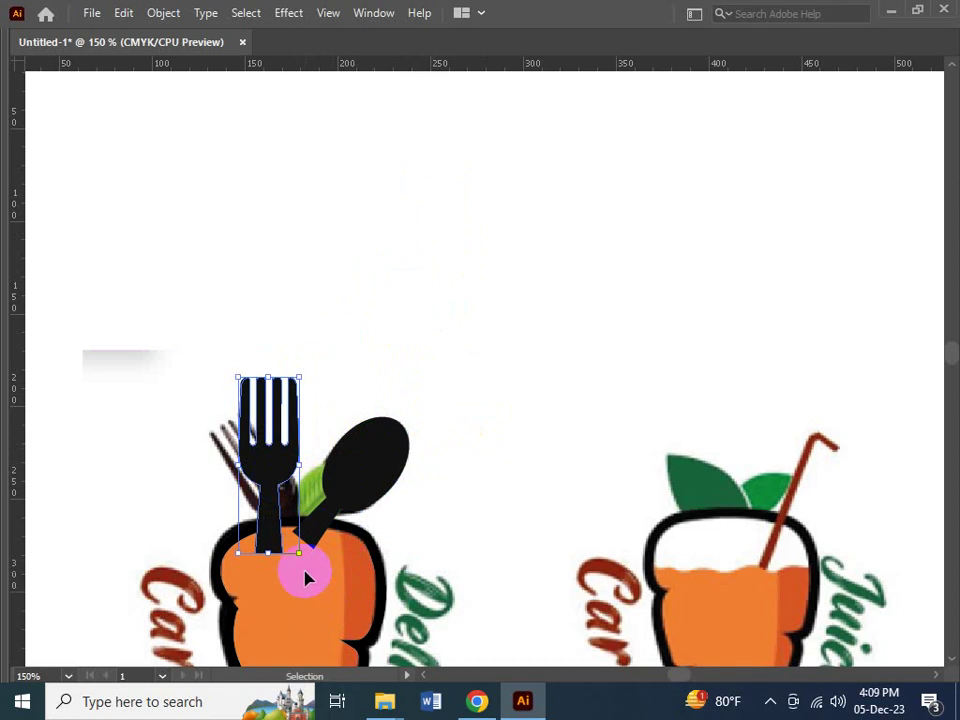
left_click_drag(303, 563, 374, 541)
left_click_drag(287, 485, 311, 538)
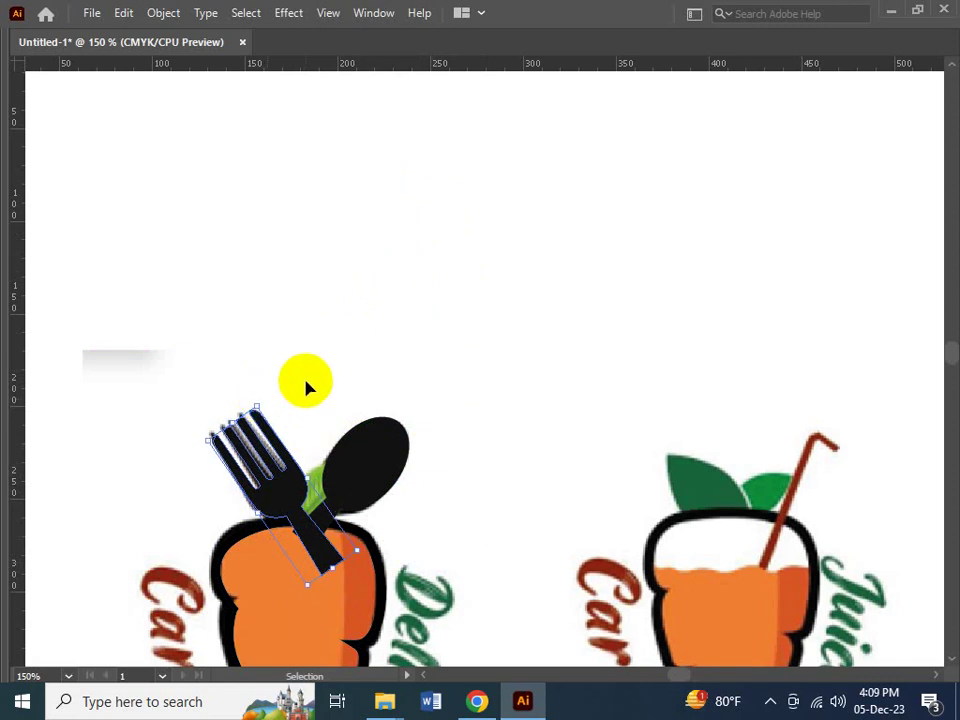
key("Up")
key("Up")
key("Left")
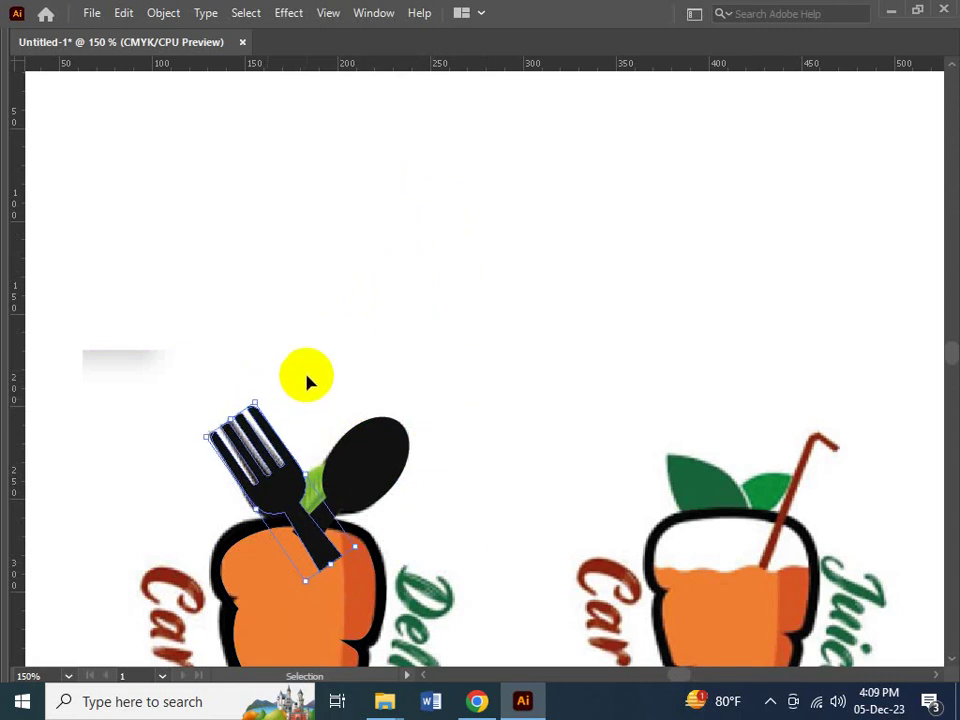
- Send the black fork and spoon behind the reference logo image, leaving nothing selected
left_click(385, 357)
left_click(371, 476)
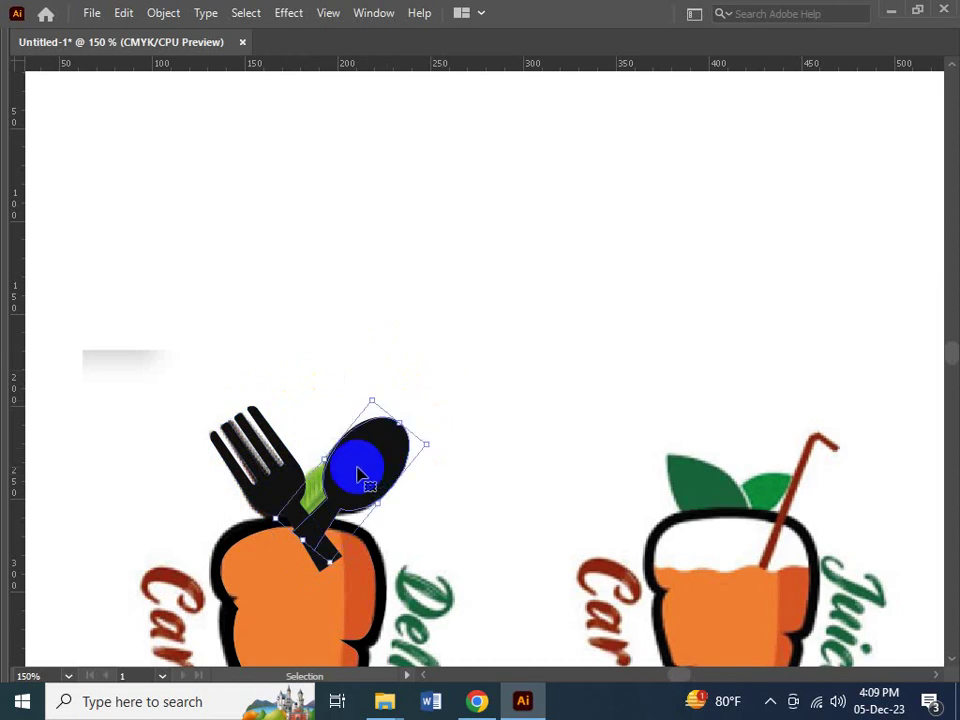
left_click(276, 498)
key("ctrl+bracketleft")
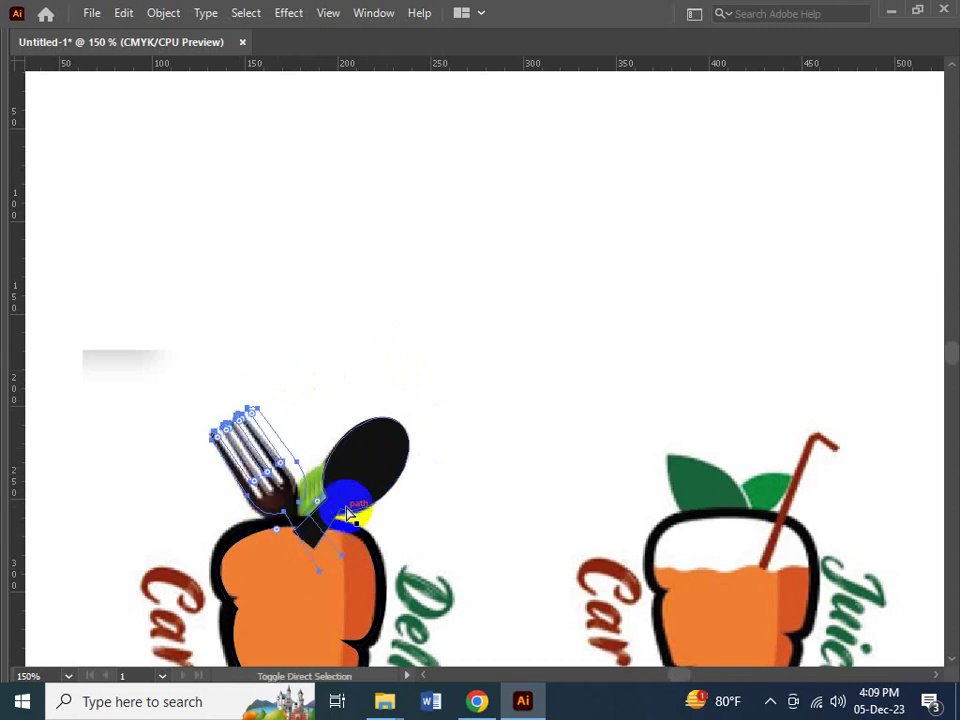
left_click(398, 490)
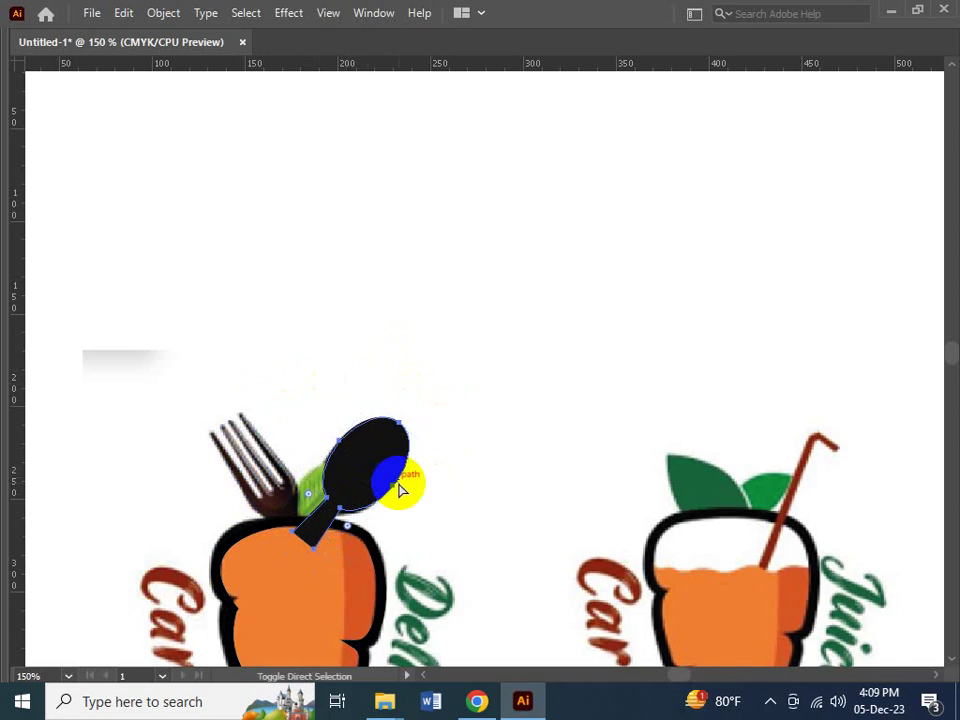
key("ctrl+bracketleft")
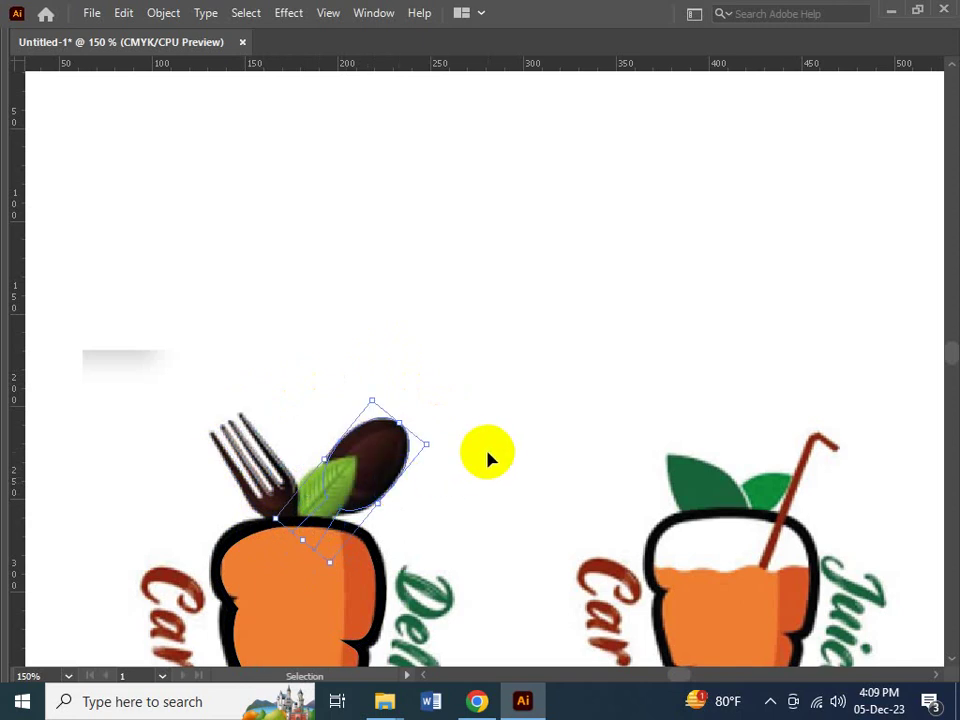
left_click(386, 443)
left_click(316, 505)
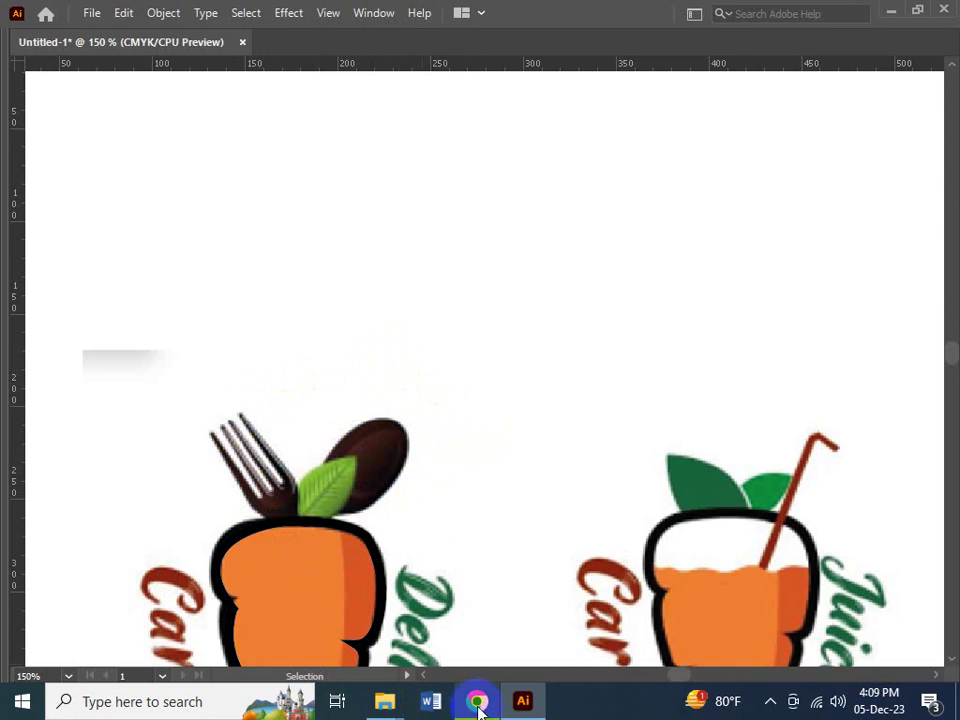
- Switch to Chrome, return from the Vecteezy page to the Google results, and search for "leaf vector"
mouse_move(481, 705)
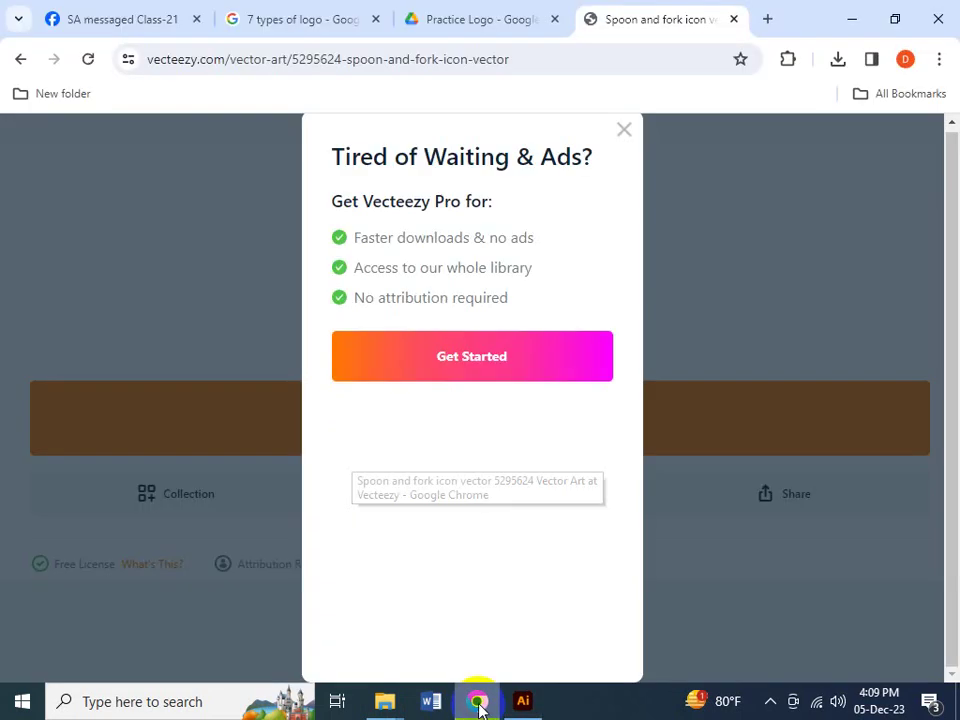
left_click(476, 610)
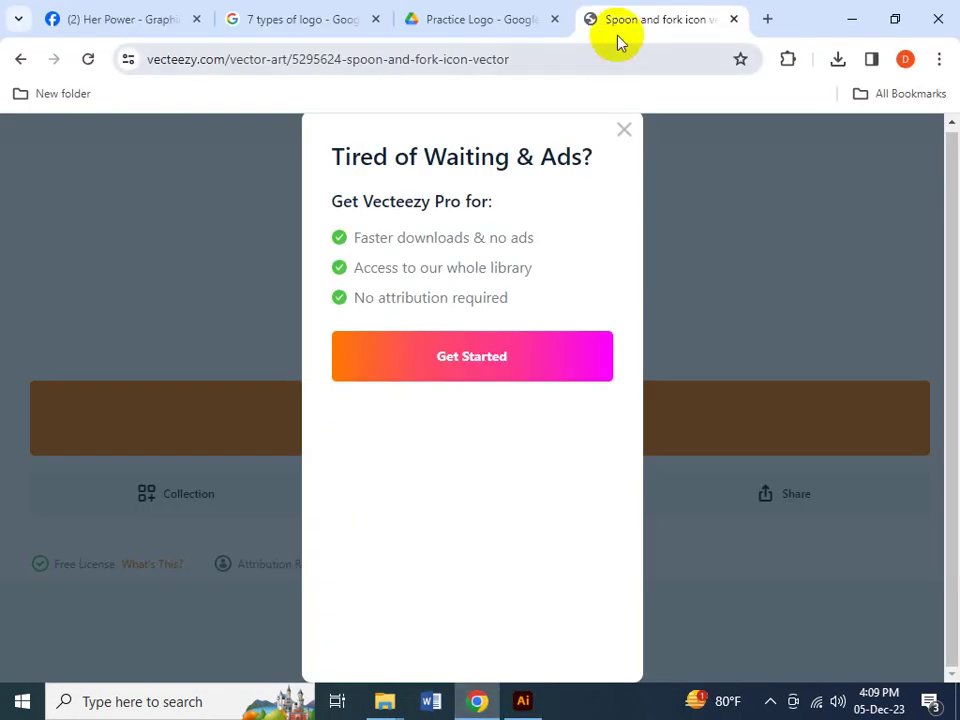
left_click(18, 59)
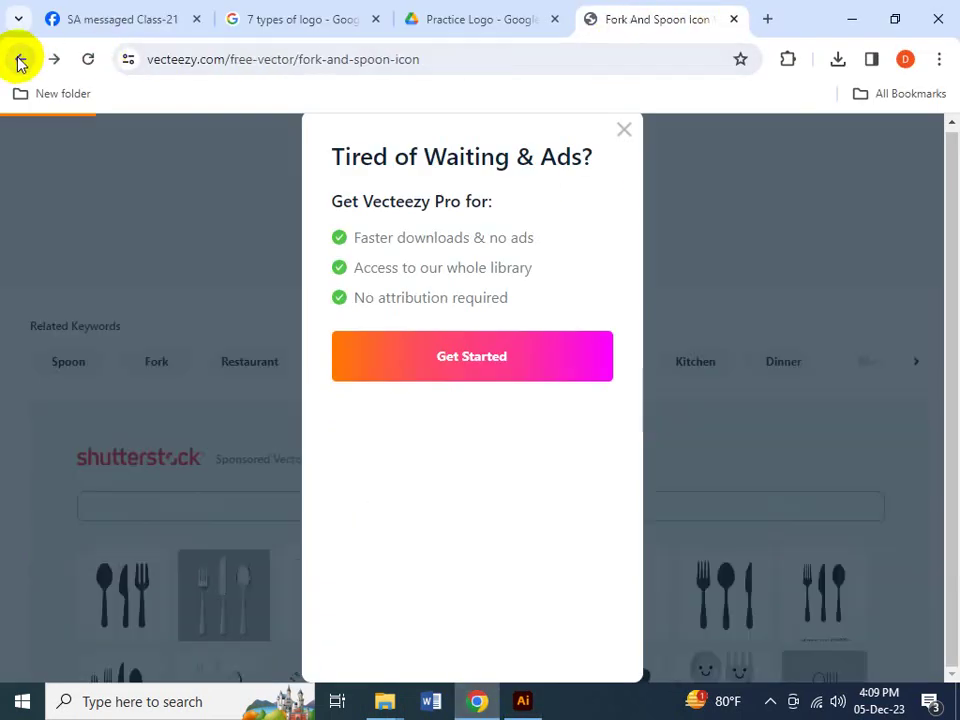
left_click(18, 59)
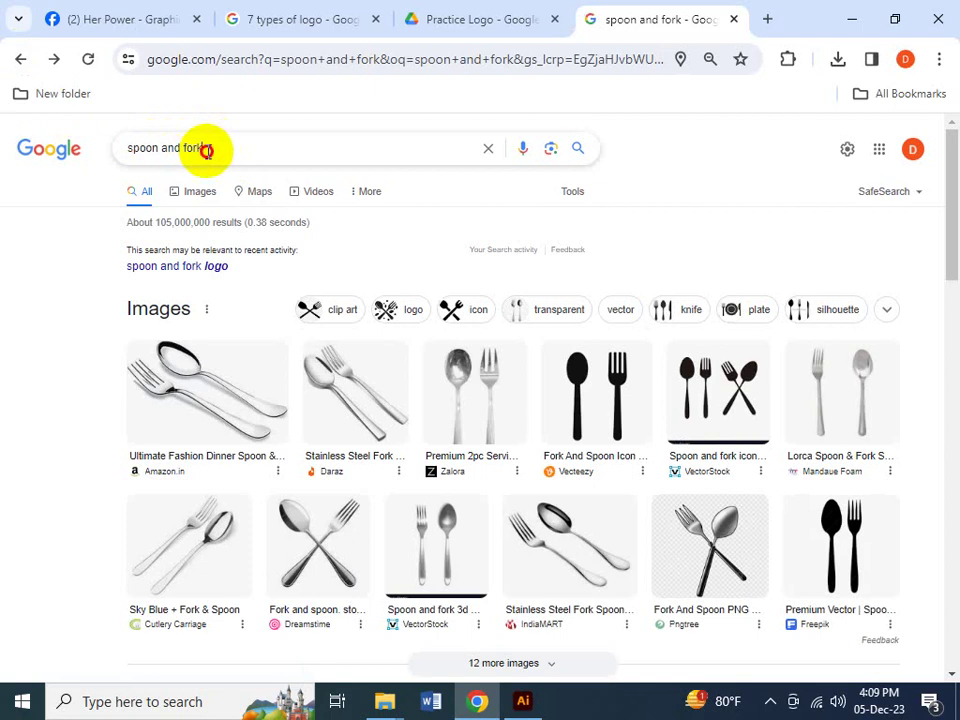
left_click_drag(204, 150, 3, 155)
type("lea")
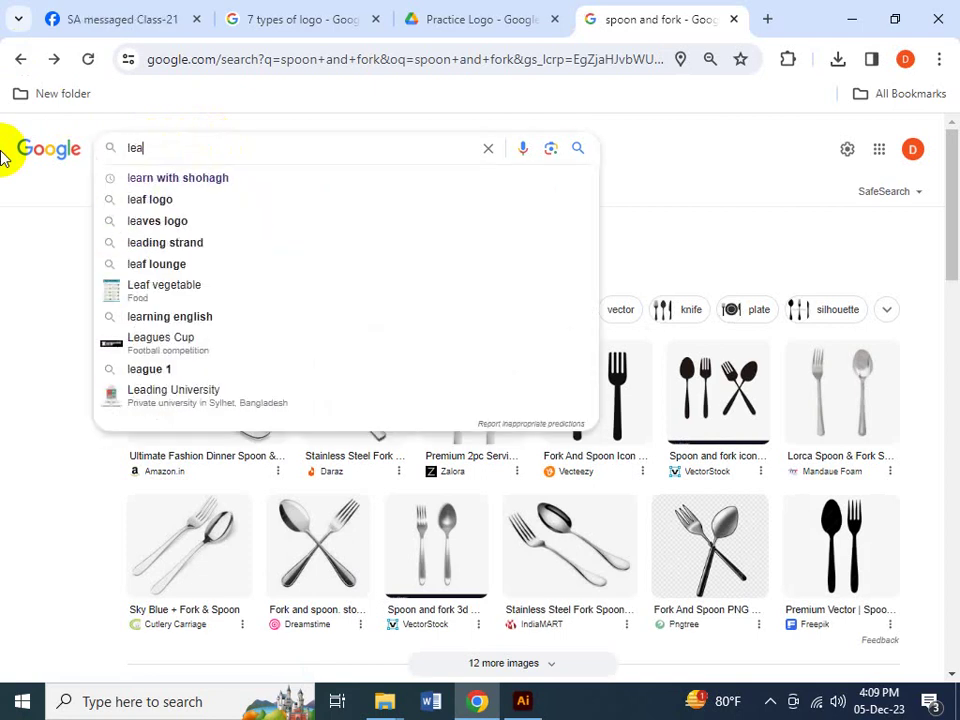
type("f ve")
key("BackSpace")
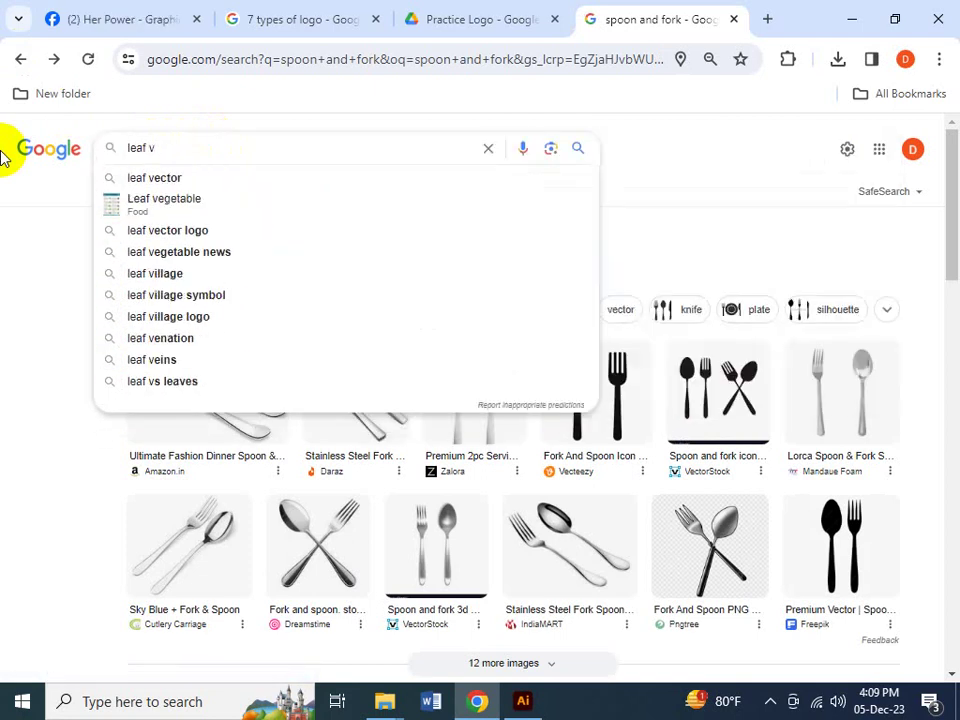
type("ector")
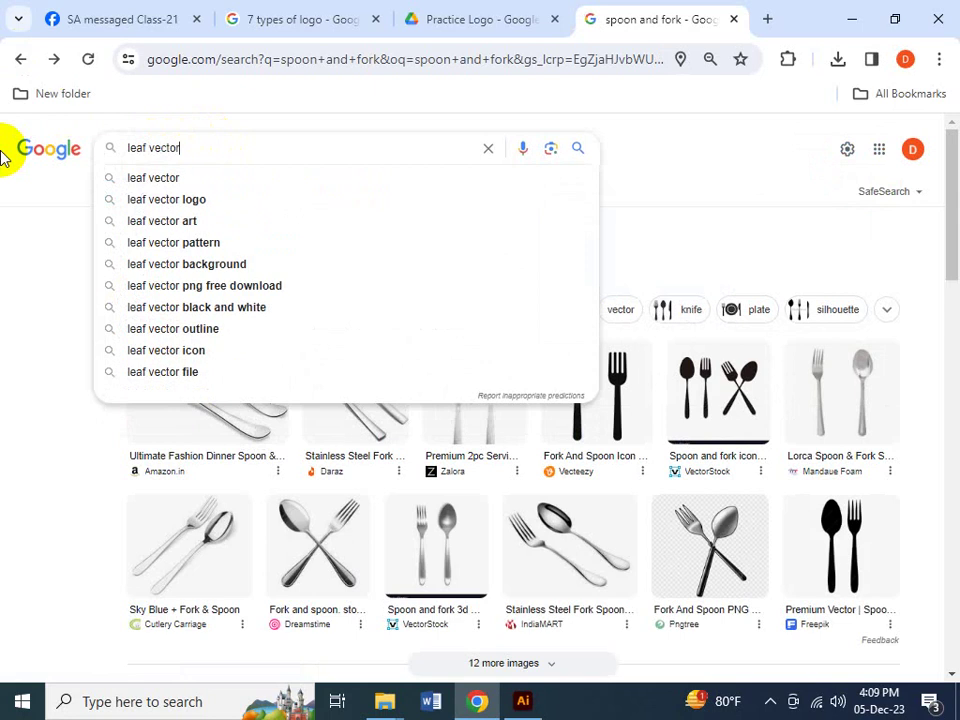
key("Return")
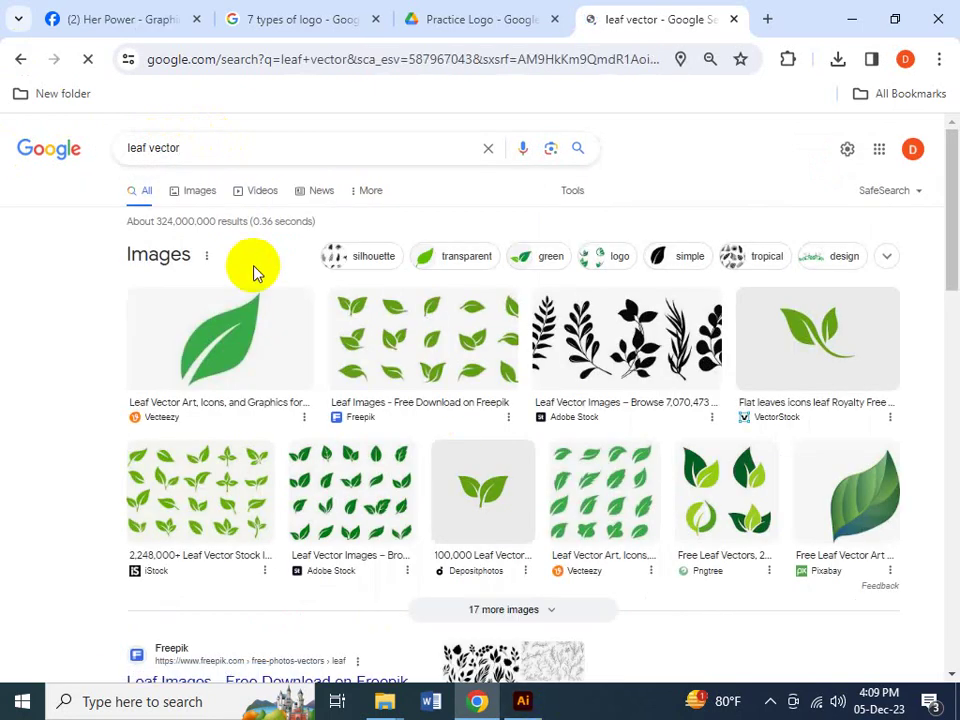
- Open Freepik's leaf vectors result and download the free set of nine realistic green leaves
scroll(662, 388, "down", 2)
scroll(662, 388, "down", 5)
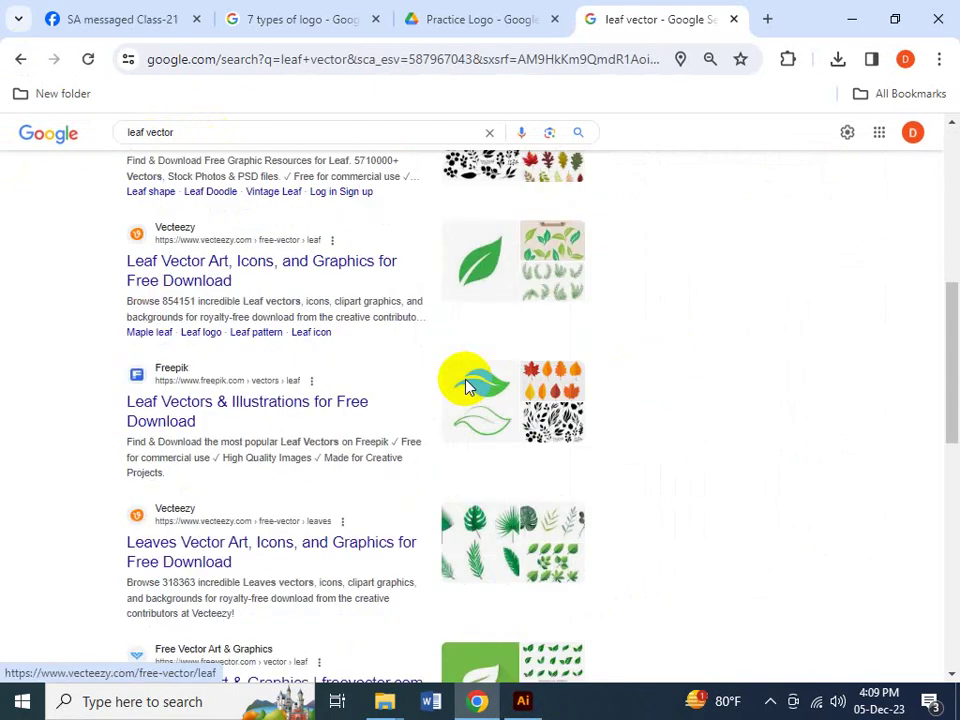
left_click(290, 384)
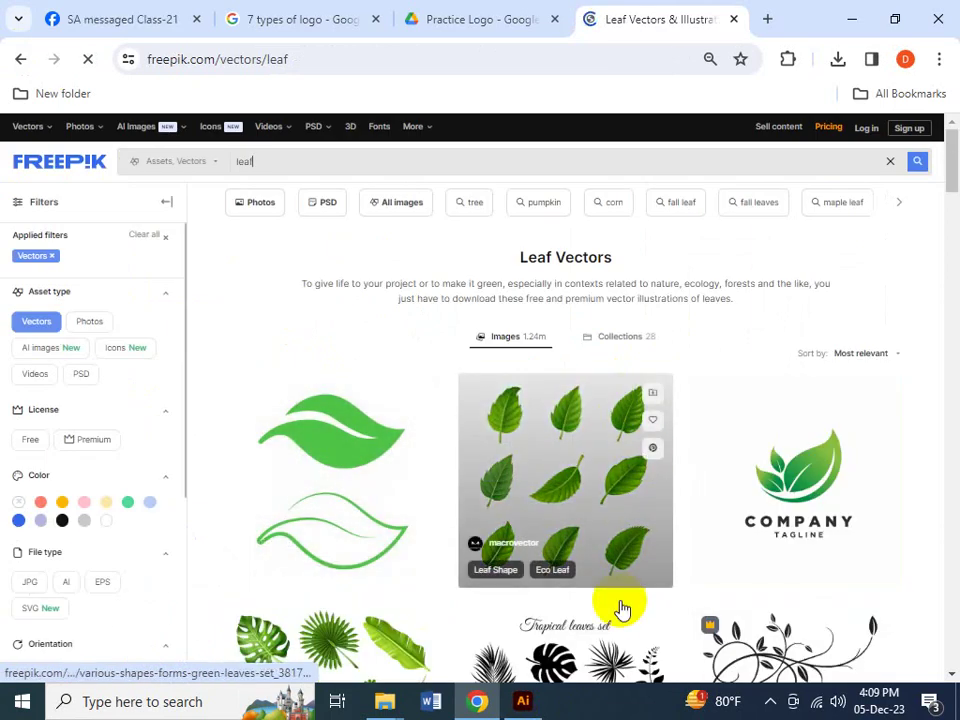
left_click(626, 459)
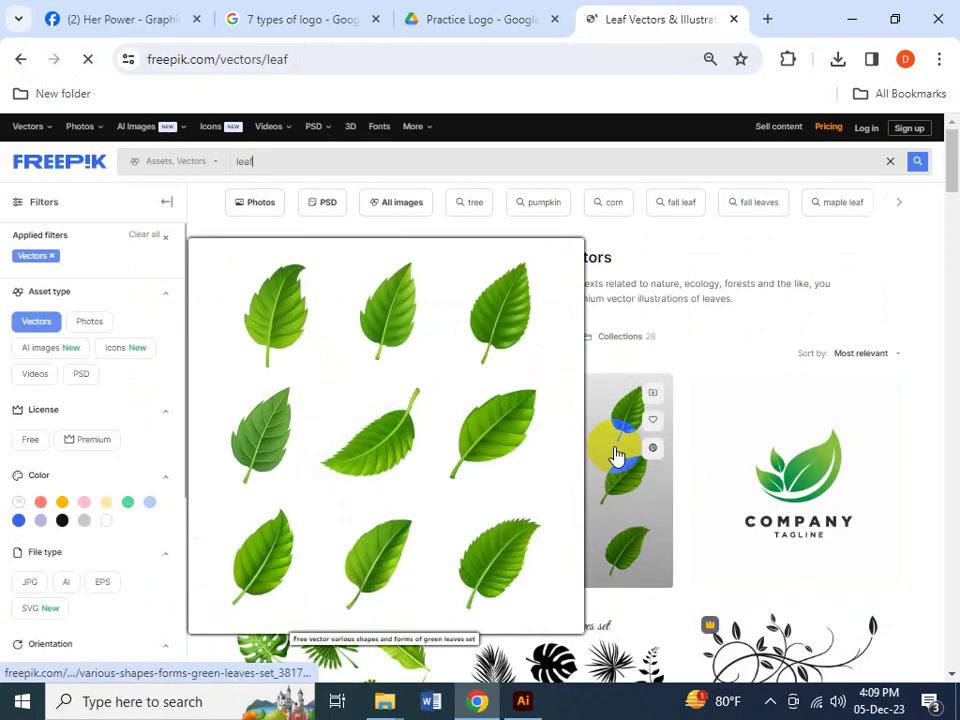
left_click(578, 416)
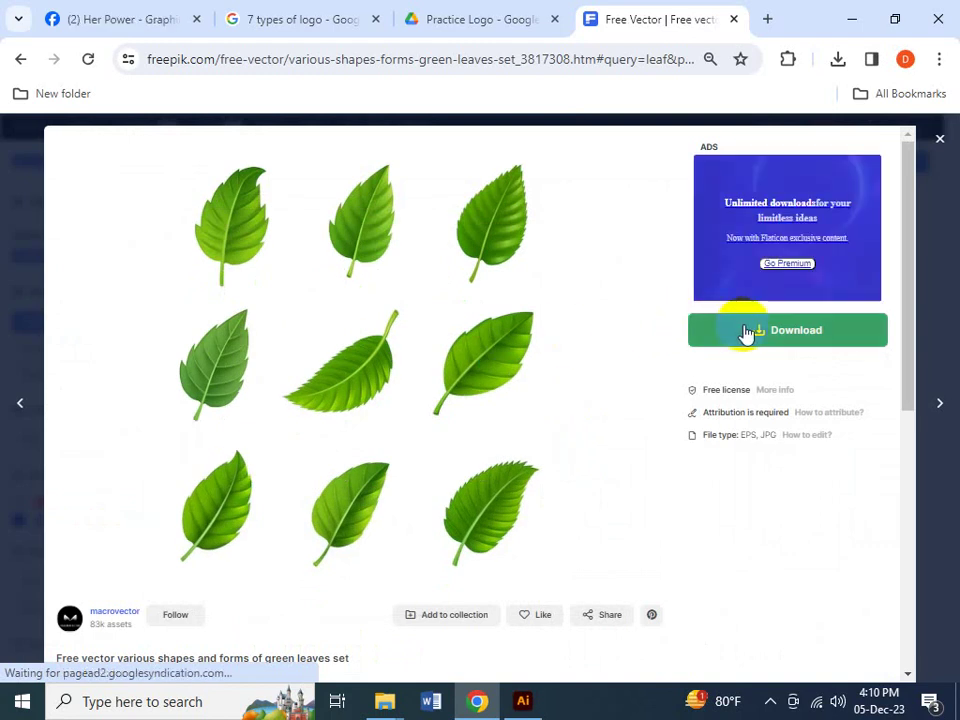
left_click(746, 334)
left_click(786, 496)
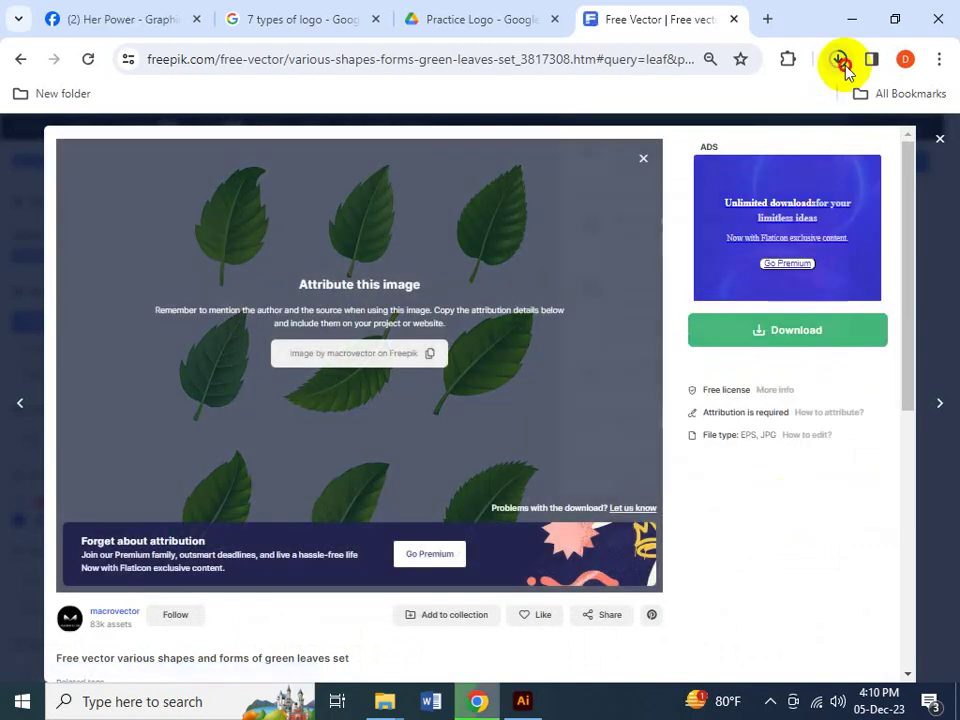
- Show the downloaded various-shapes-forms-green-leaves-set archive in its folder and extract its files there
left_click(840, 61)
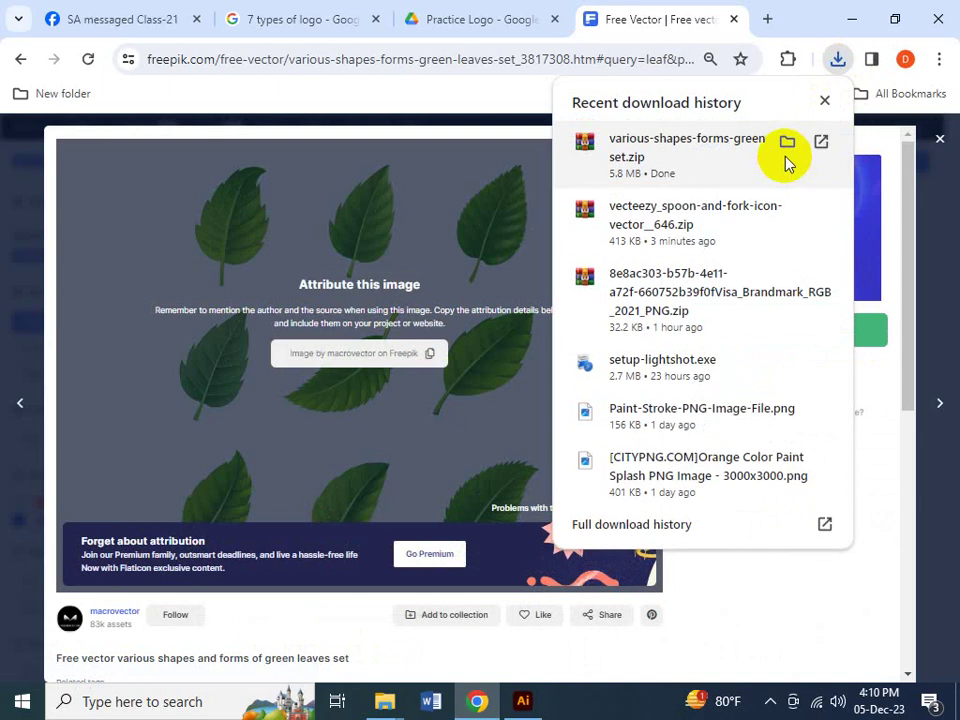
left_click(787, 143)
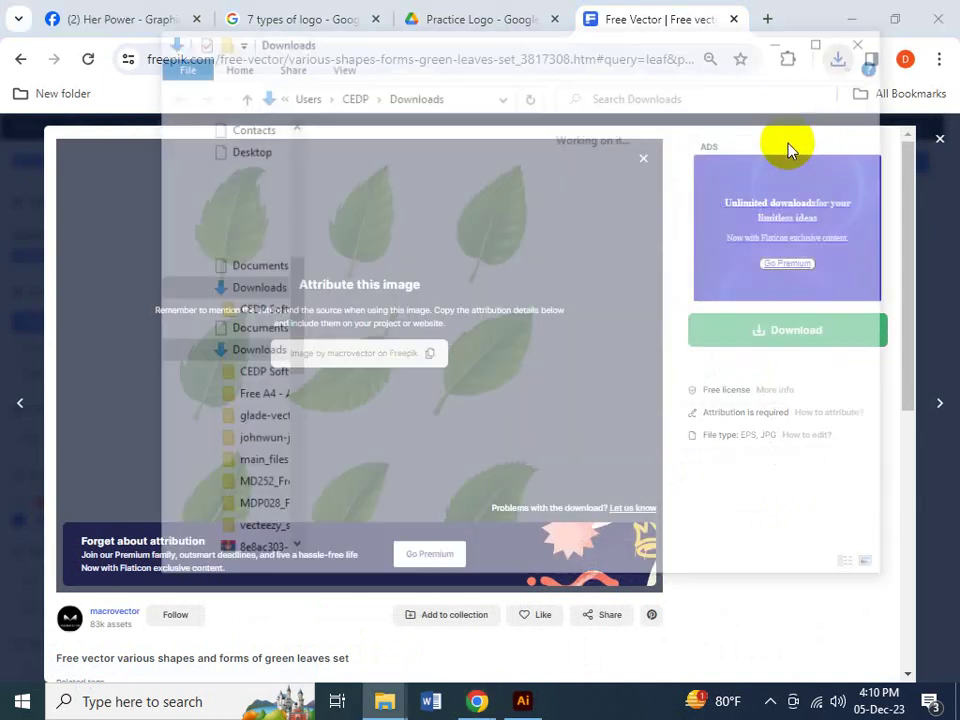
right_click(390, 234)
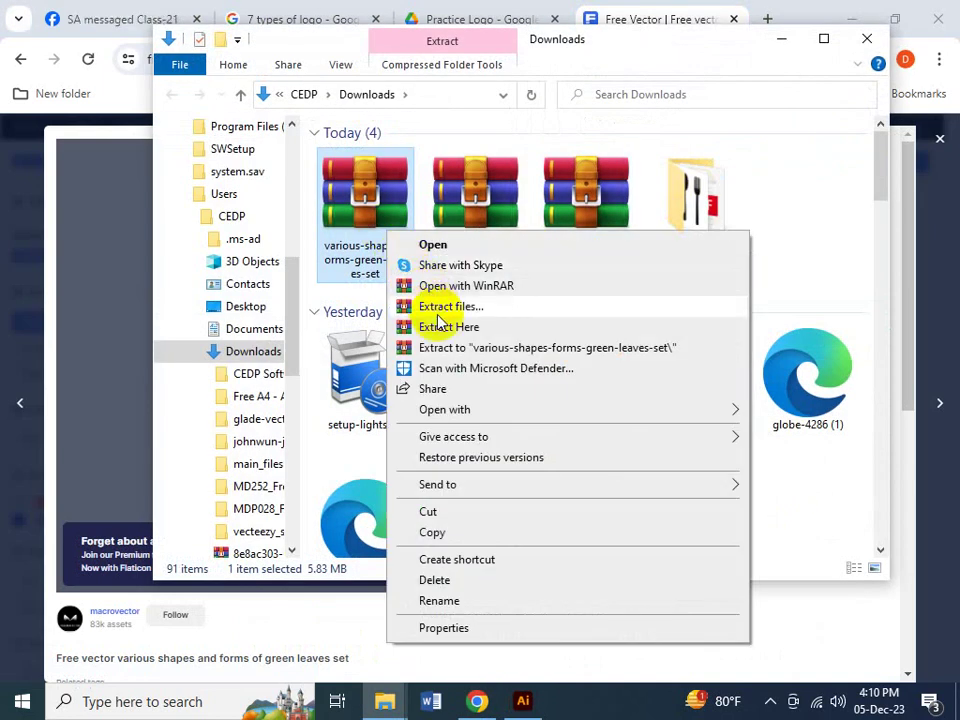
left_click(440, 308)
key("Return")
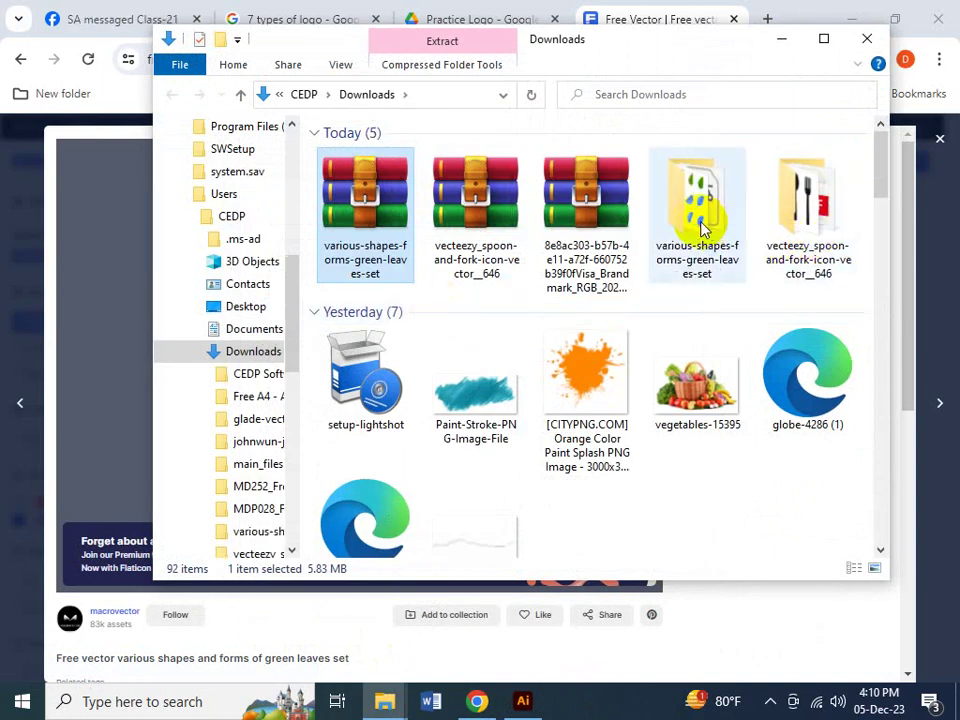
- Open the 10760 EPS file from the extracted leaves folder in Illustrator
double_click(716, 252)
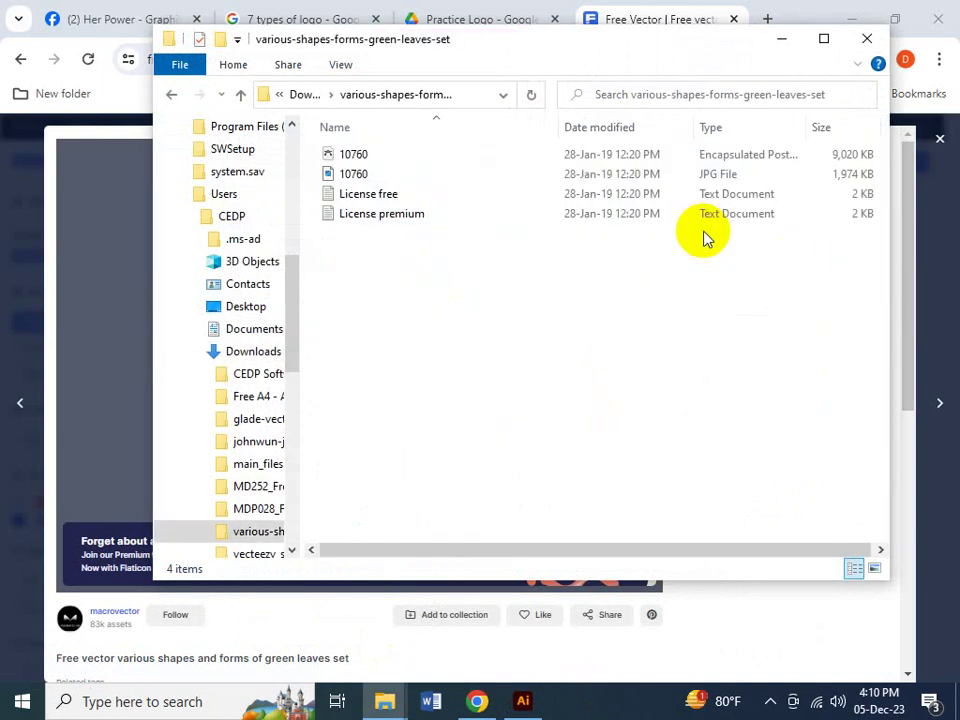
left_click(340, 156)
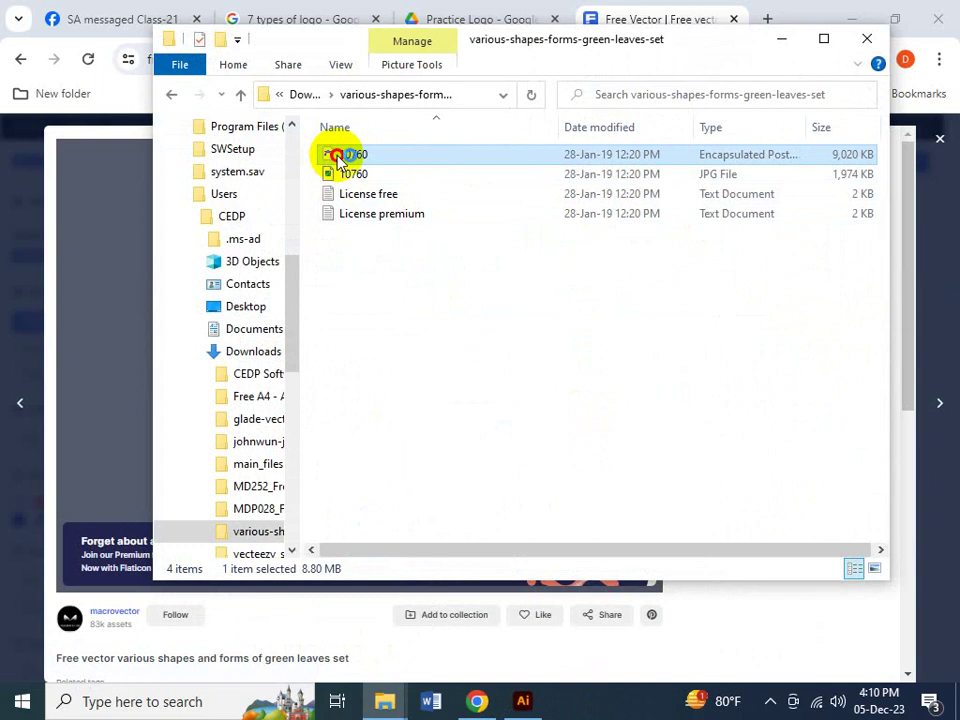
double_click(338, 157)
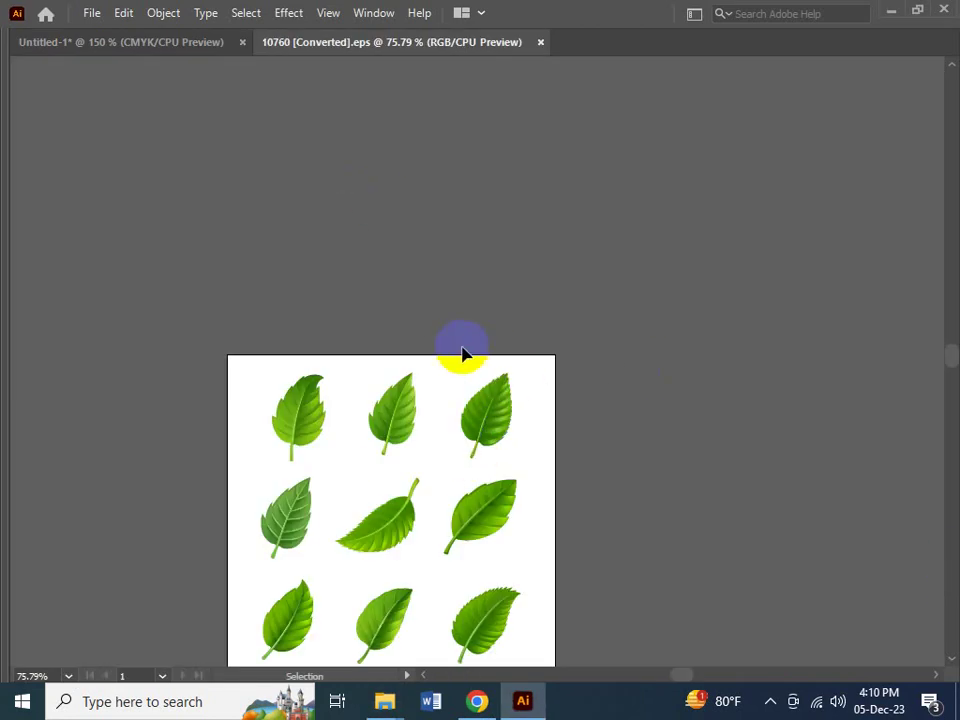
- Cut the third leaf in the first row of the set and close the EPS document without saving changes
left_click_drag(461, 355, 570, 454)
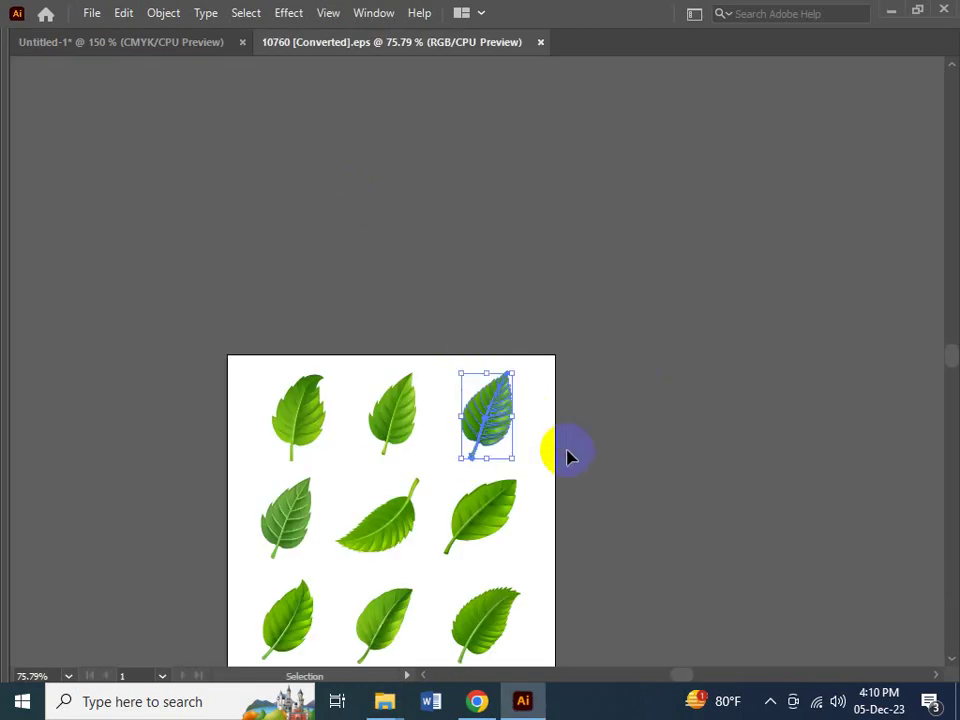
key("a")
key("Delete")
key("ctrl+w")
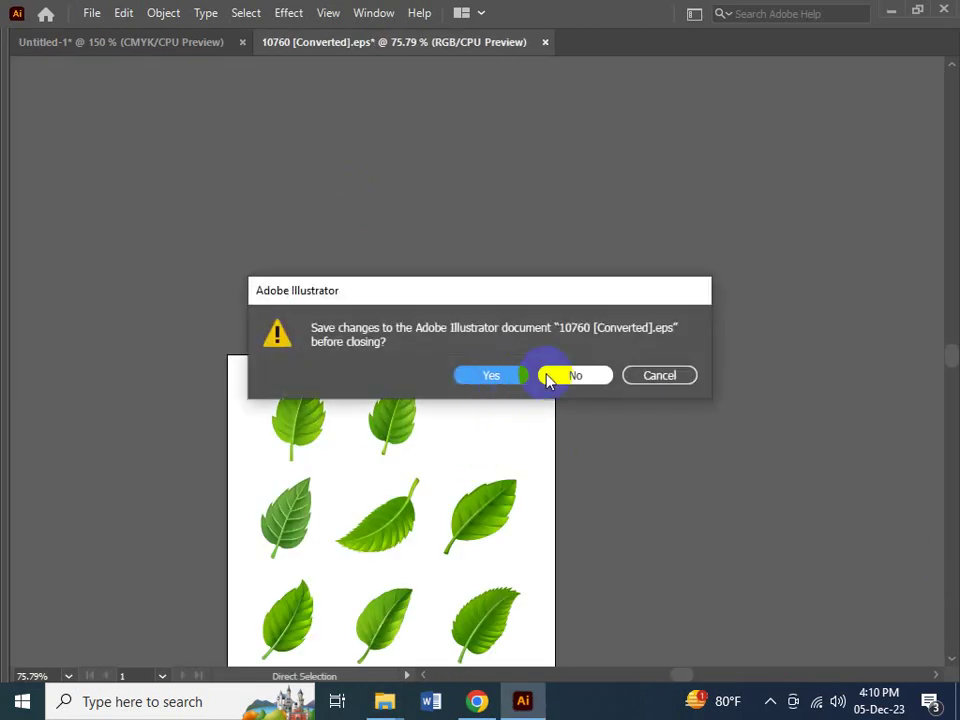
left_click(563, 375)
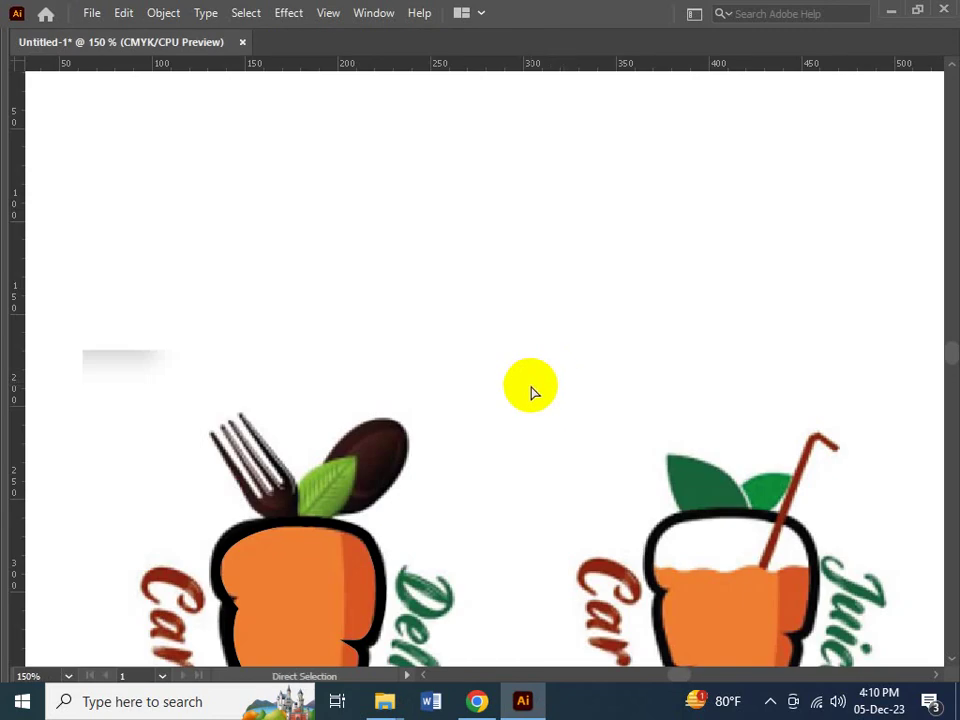
- Paste the leaf into the logo document, scale it down, and position it over the reference leaf between the fork and spoon
key("ctrl+v")
left_click_drag(456, 328, 326, 501)
mouse_move(384, 427)
left_mouse_down()
mouse_move(407, 431)
mouse_move(392, 441)
left_mouse_up()
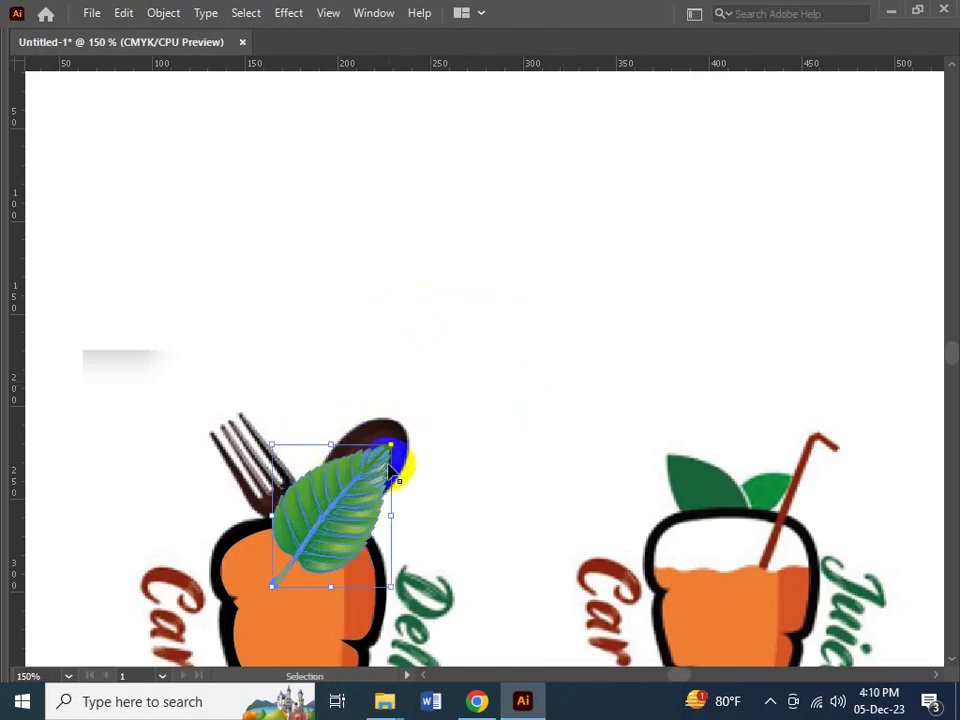
left_click_drag(358, 493, 303, 512)
left_click_drag(240, 598, 285, 546)
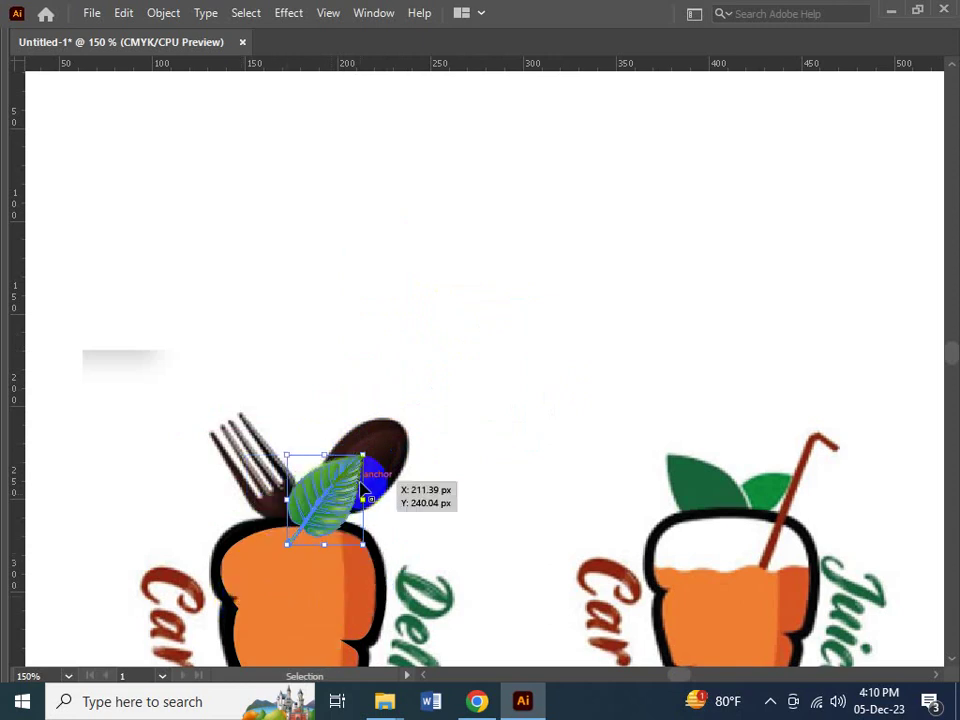
key("Left")
key("Left")
key("Left")
key("Left")
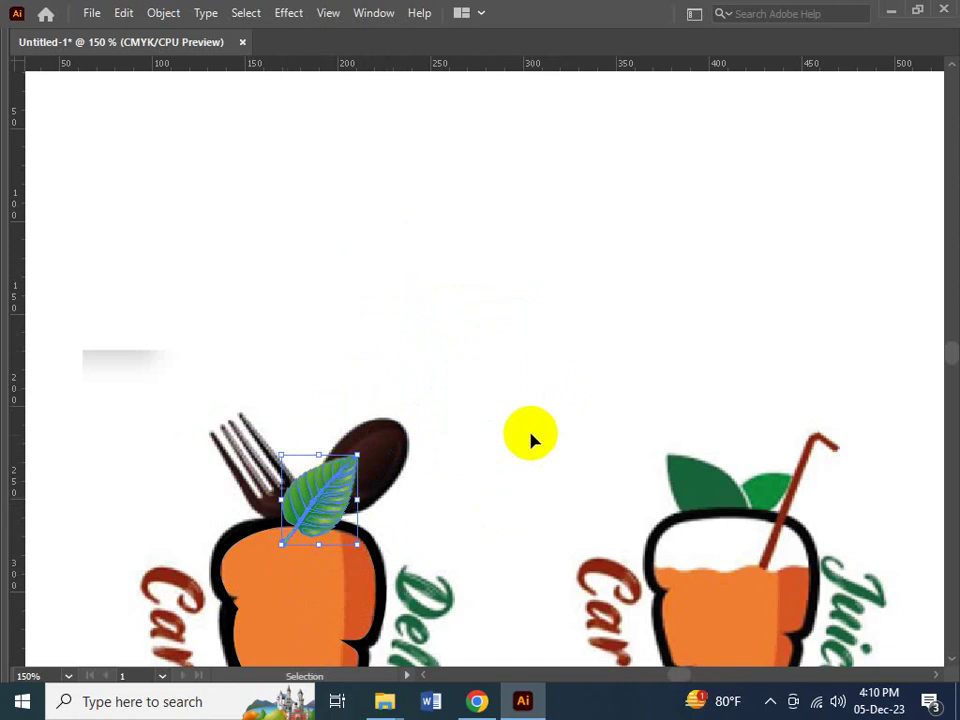
- Select the black fork hidden behind the reference image, bring it to the front, and deselect it
left_click(388, 439)
left_click(283, 507)
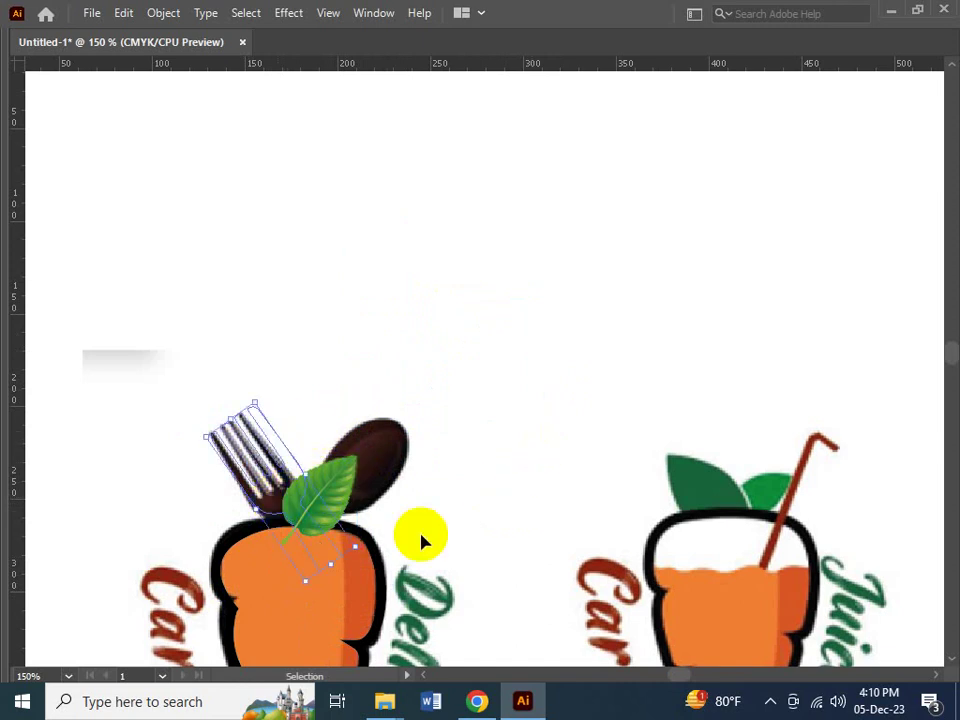
key("ctrl+shift+bracketright")
key("v")
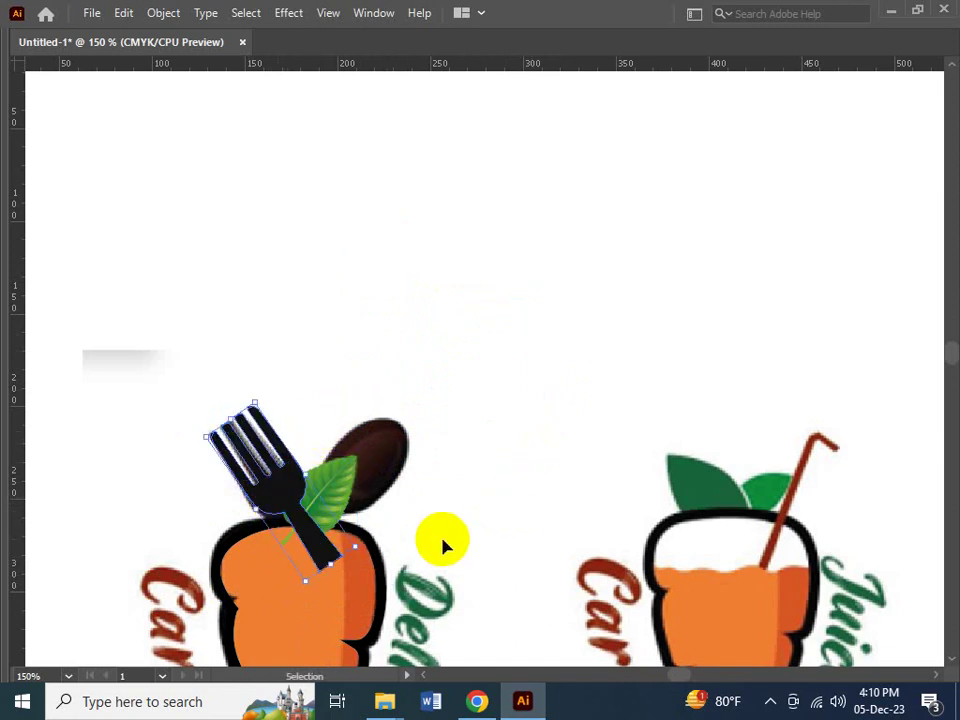
left_click(547, 487)
- Apply the orange sampled from the reference carrot to only the fill of the first logo's black-stroked carrot outline
left_click_drag(366, 538, 381, 456)
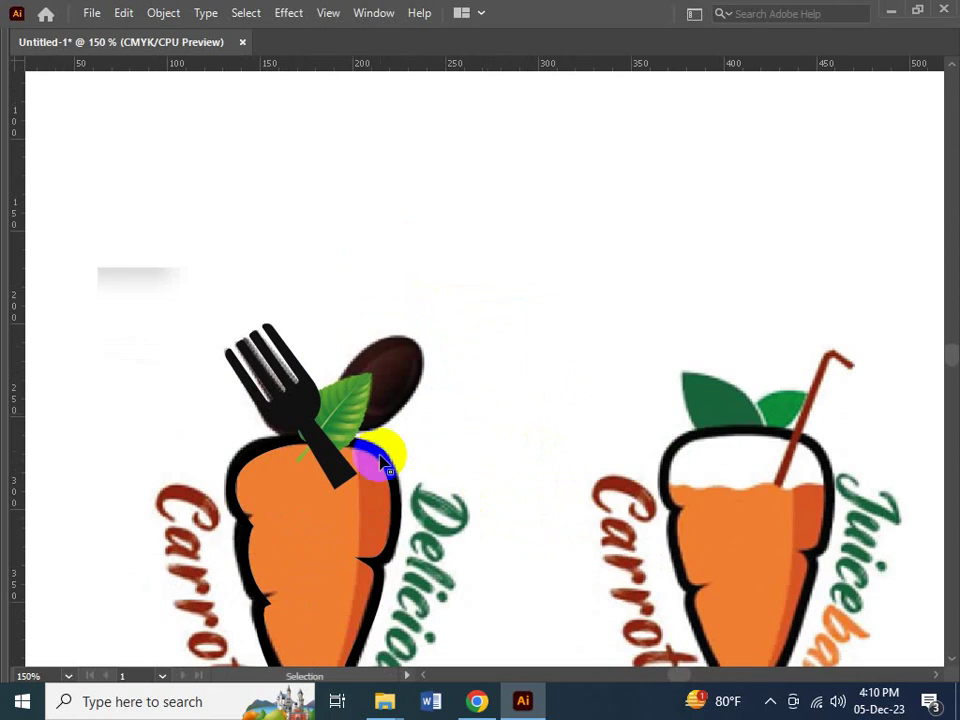
left_click(398, 512)
key("ctrl")
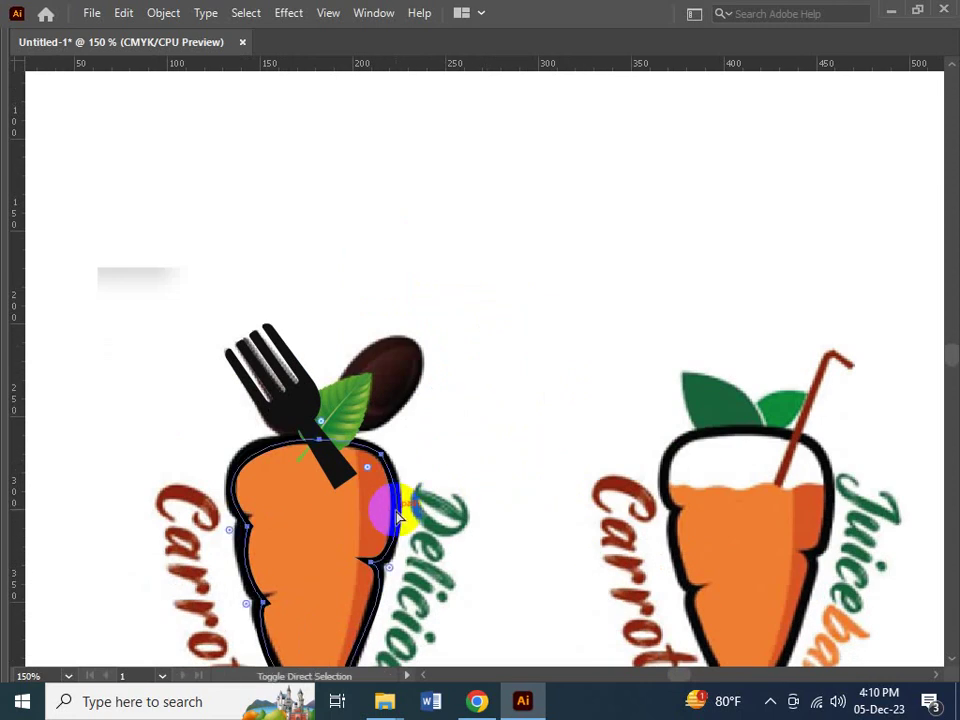
key("Tab")
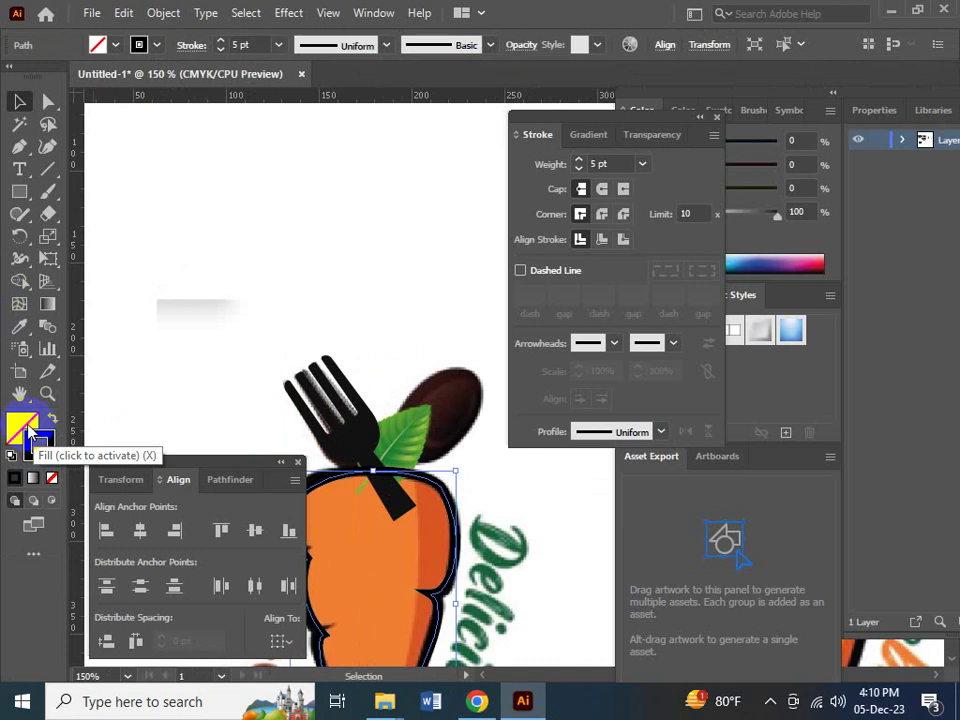
left_click(30, 428)
left_click(19, 326)
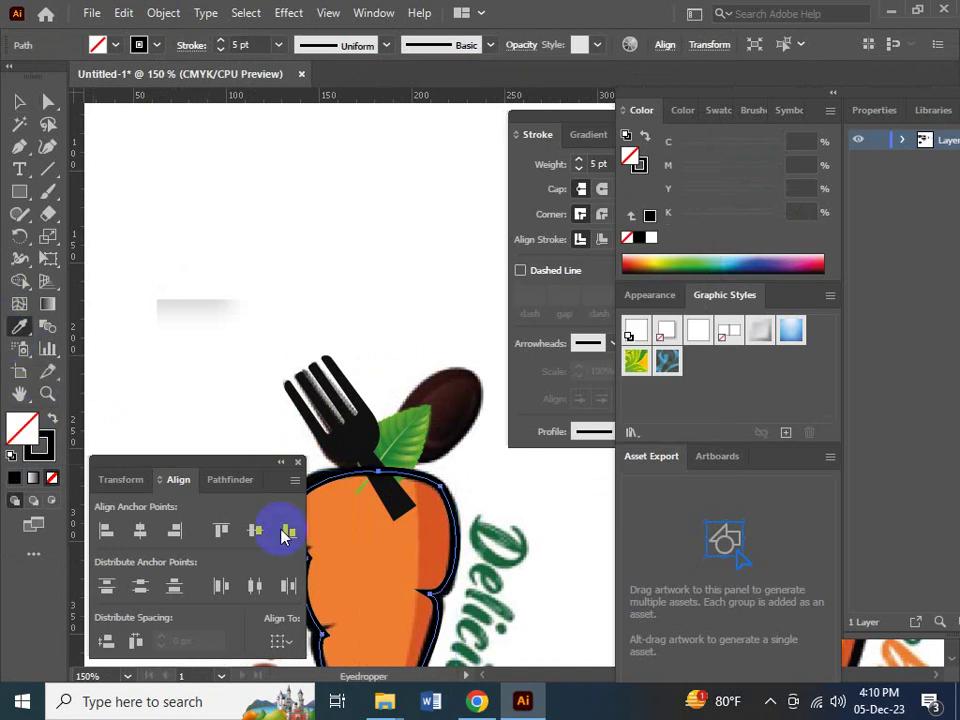
left_click(368, 526)
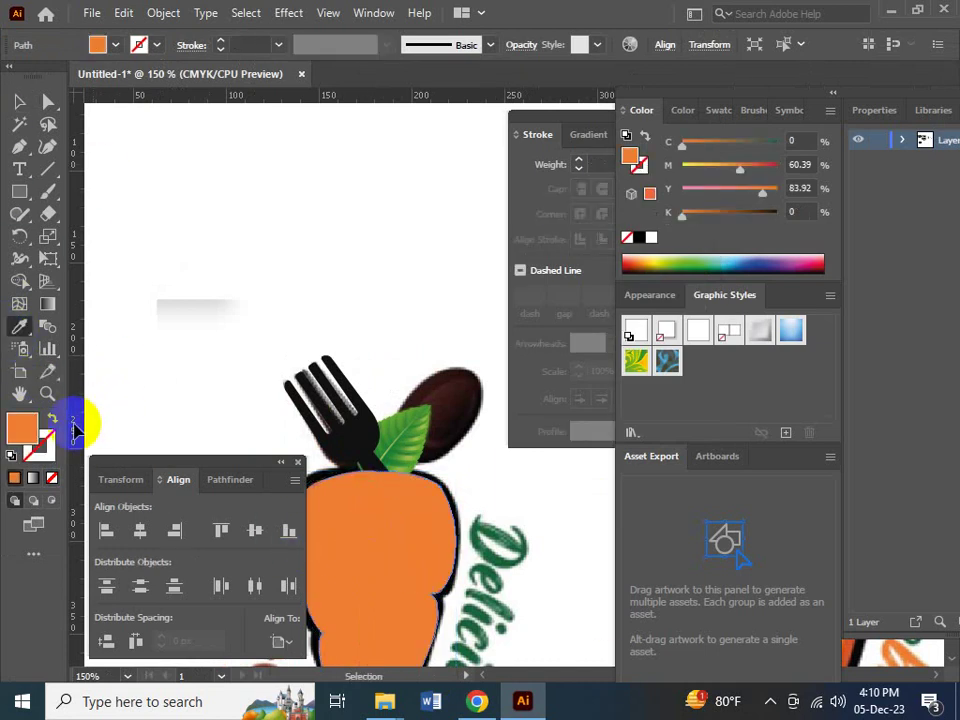
key("ctrl+z")
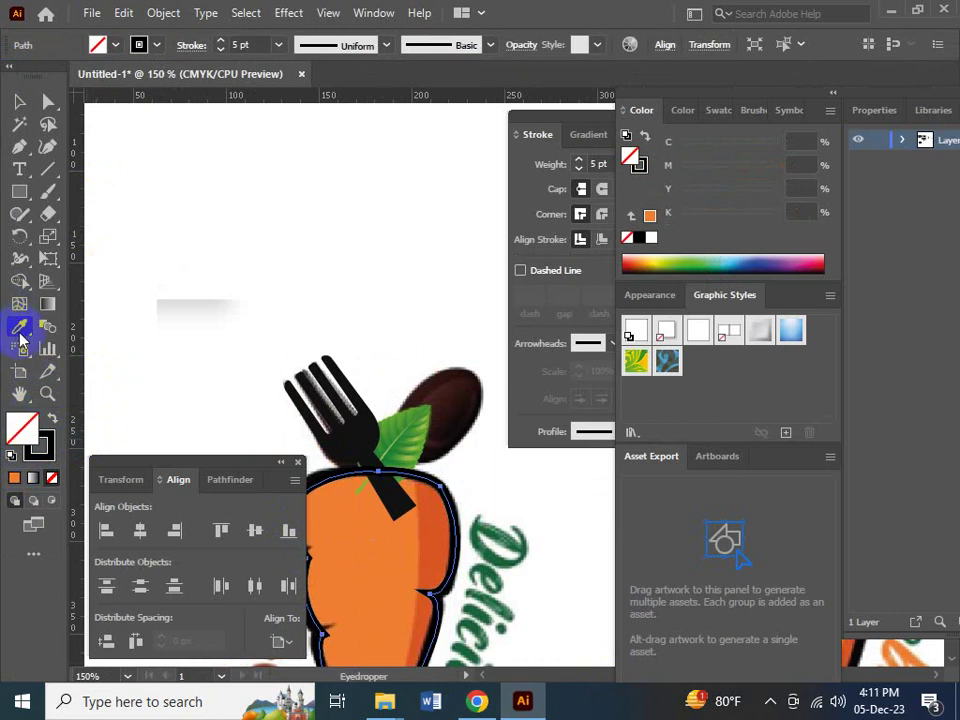
left_click(390, 533)
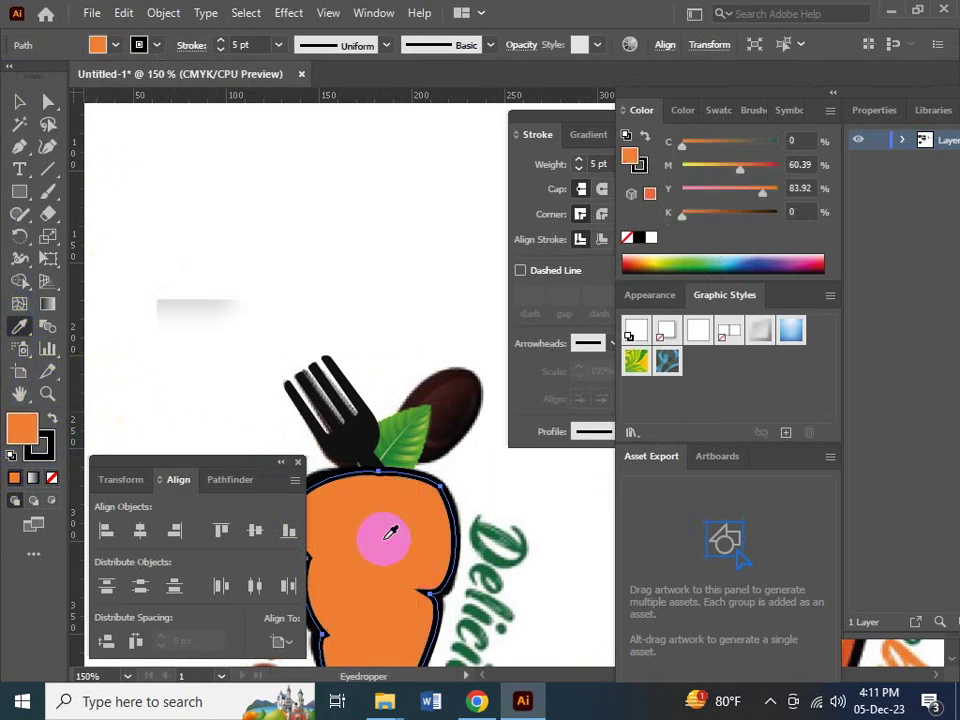
- Hide the surrounding panels to enlarge the canvas and deselect the orange carrot
left_click(15, 104)
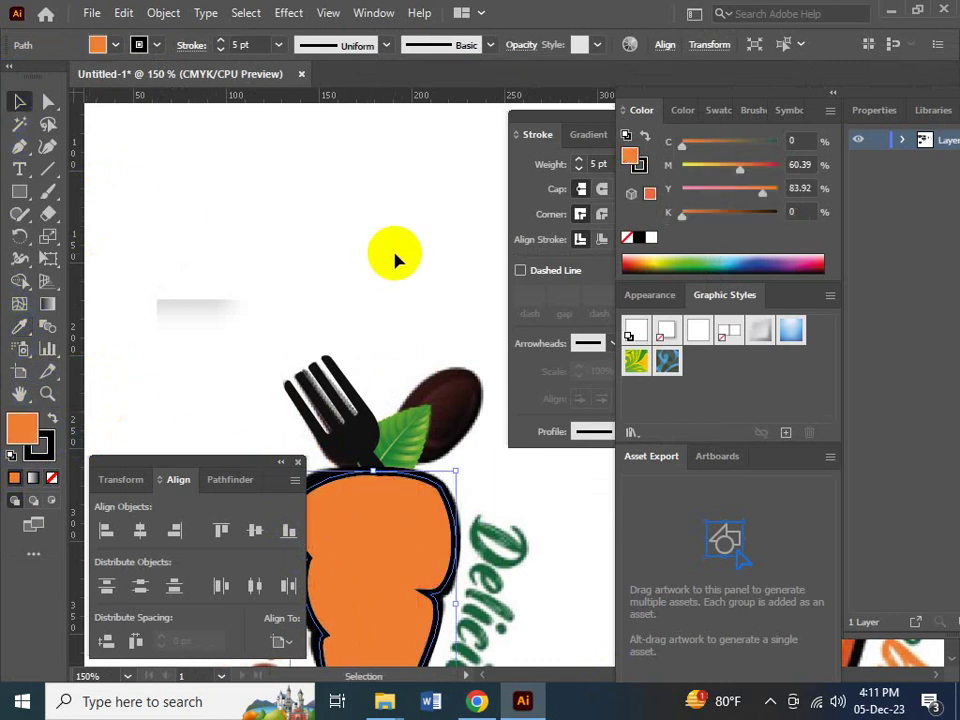
key("Tab")
left_click_drag(456, 480, 407, 317)
left_click(310, 320)
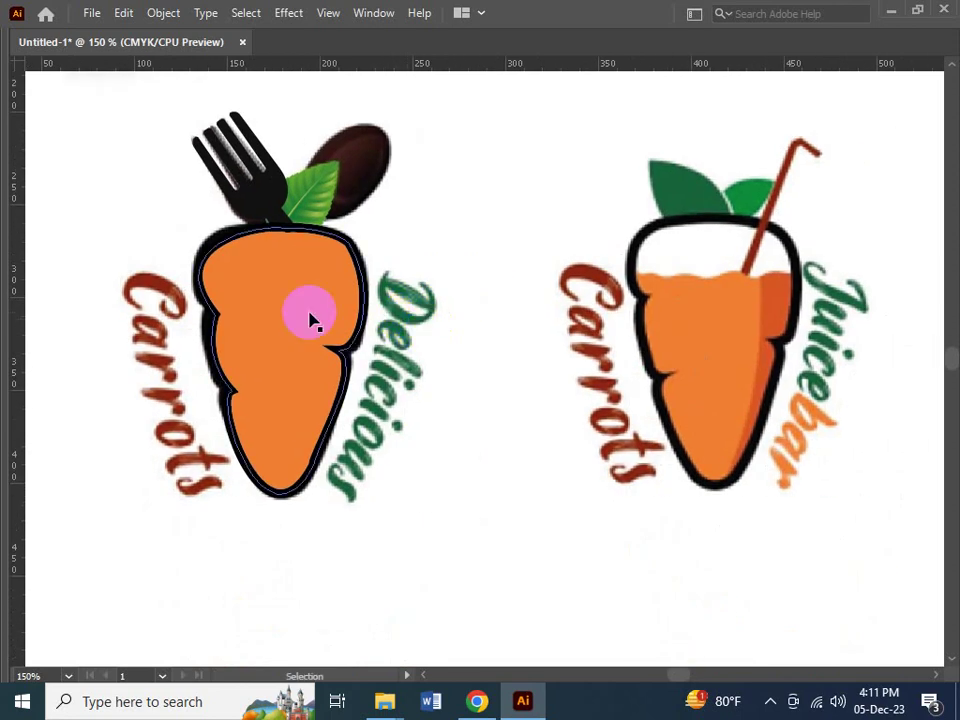
left_click(462, 178)
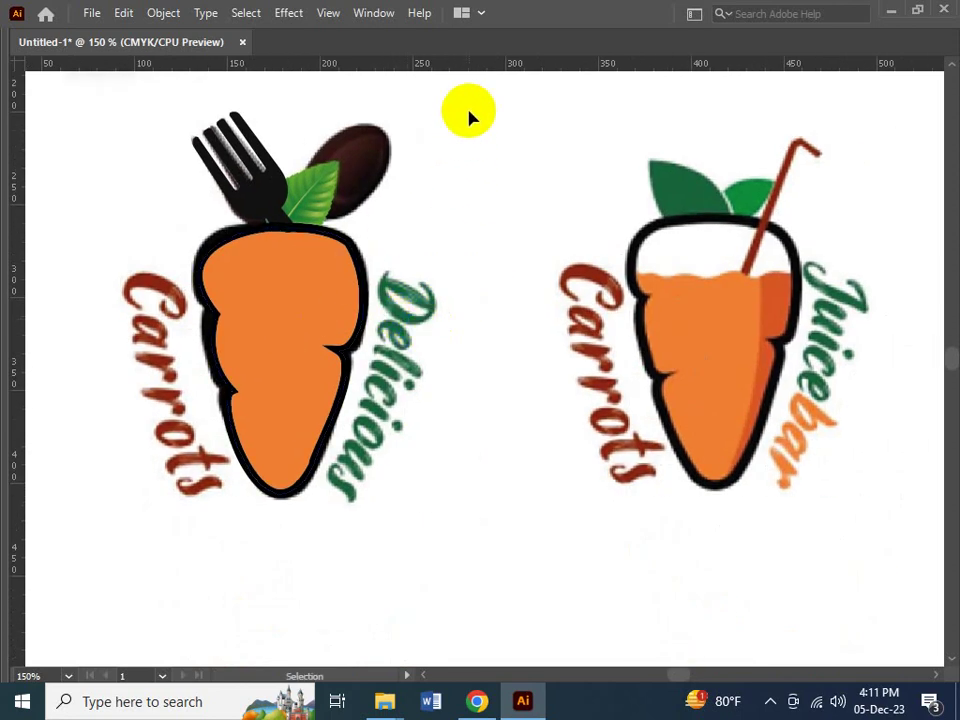
- Try to move the redrawn fork, leaf and carrot off the reference image onto the empty space beside it
left_click_drag(470, 117, 229, 499)
left_click_drag(278, 403, 521, 456)
left_click_drag(487, 399, 266, 429)
left_click(484, 561)
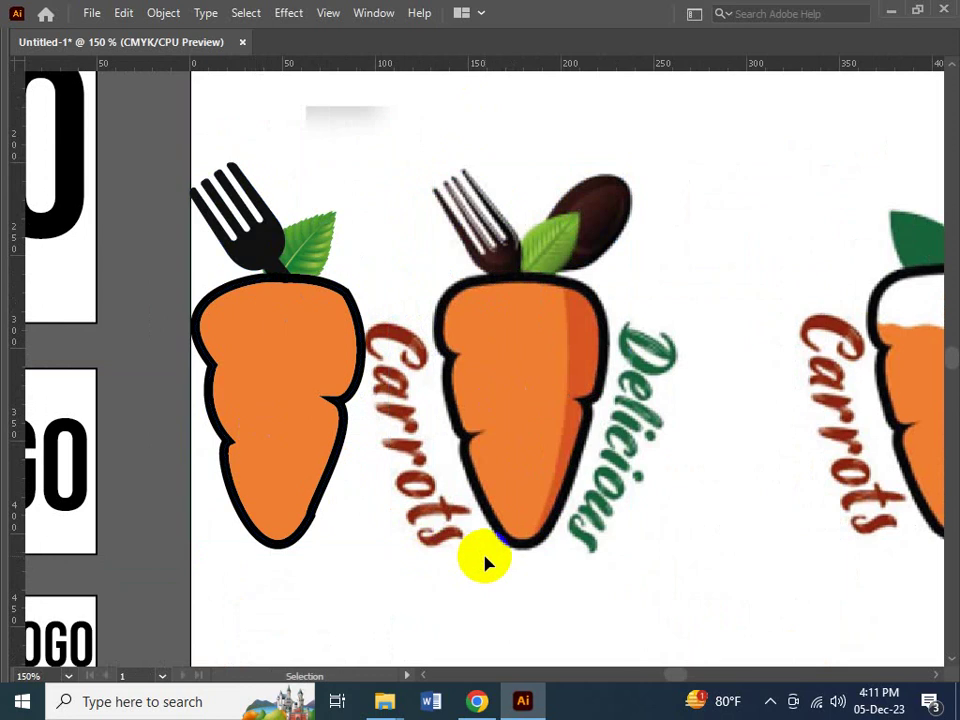
key("v")
key("ctrl+z")
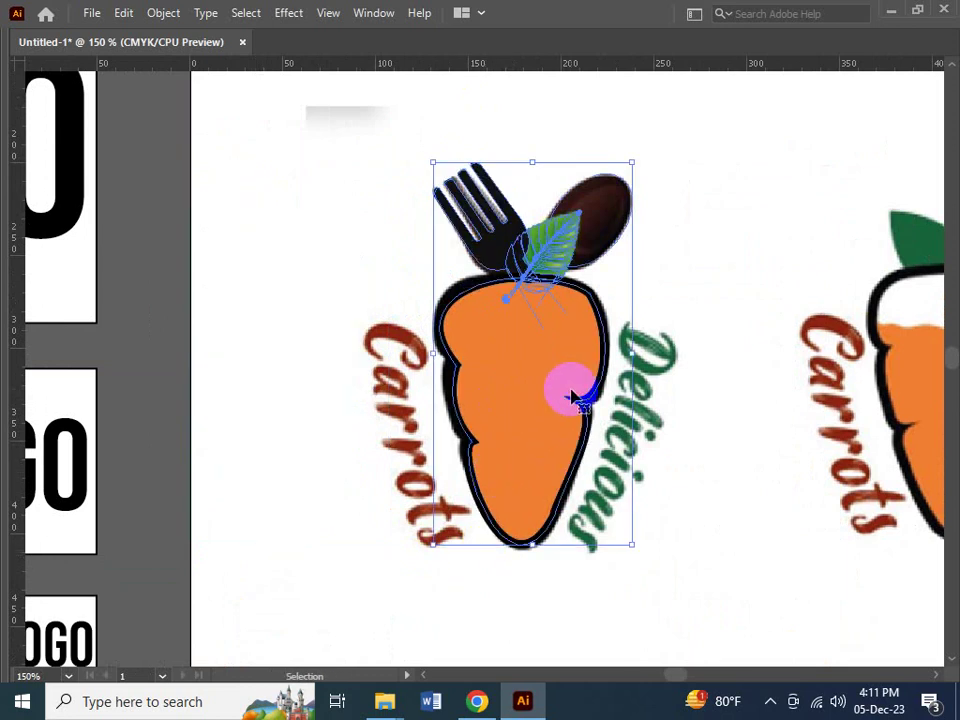
- Select the reference image in Outline view, move it straight down below the redrawn logo, and return to Preview
key("a")
key("ctrl+y")
key("alt")
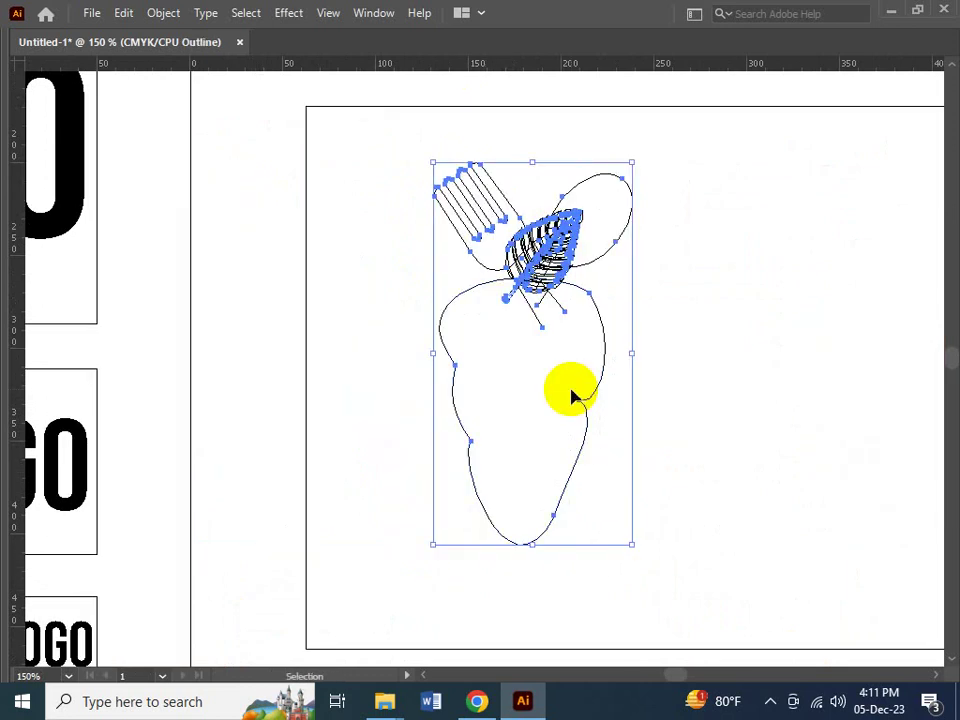
left_click(570, 392)
key("v")
key("ctrl+a")
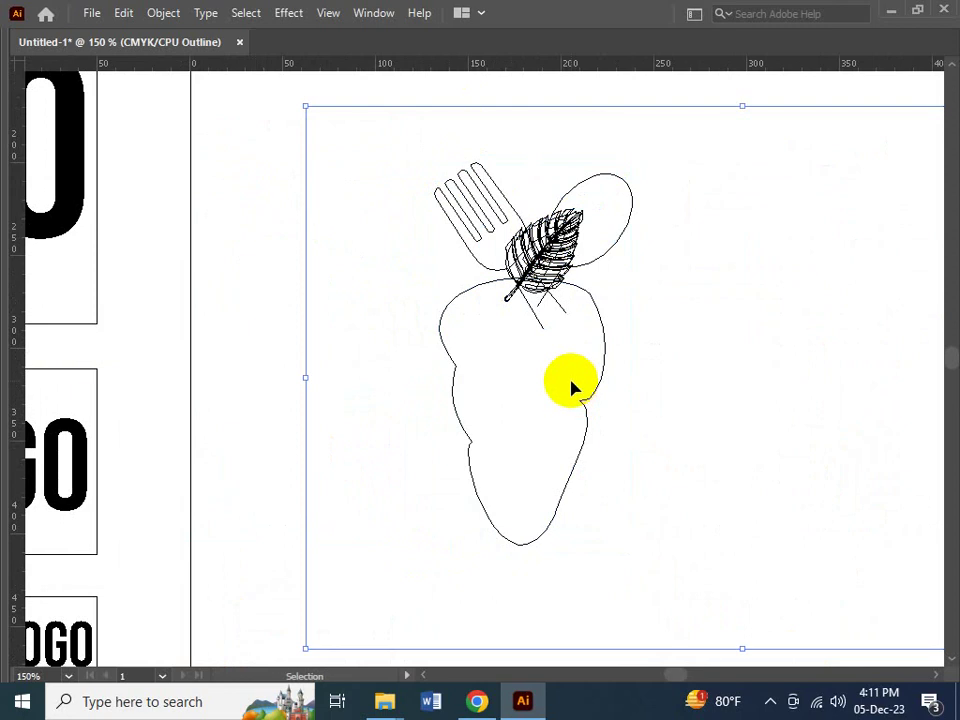
left_click(272, 369)
left_click(307, 397)
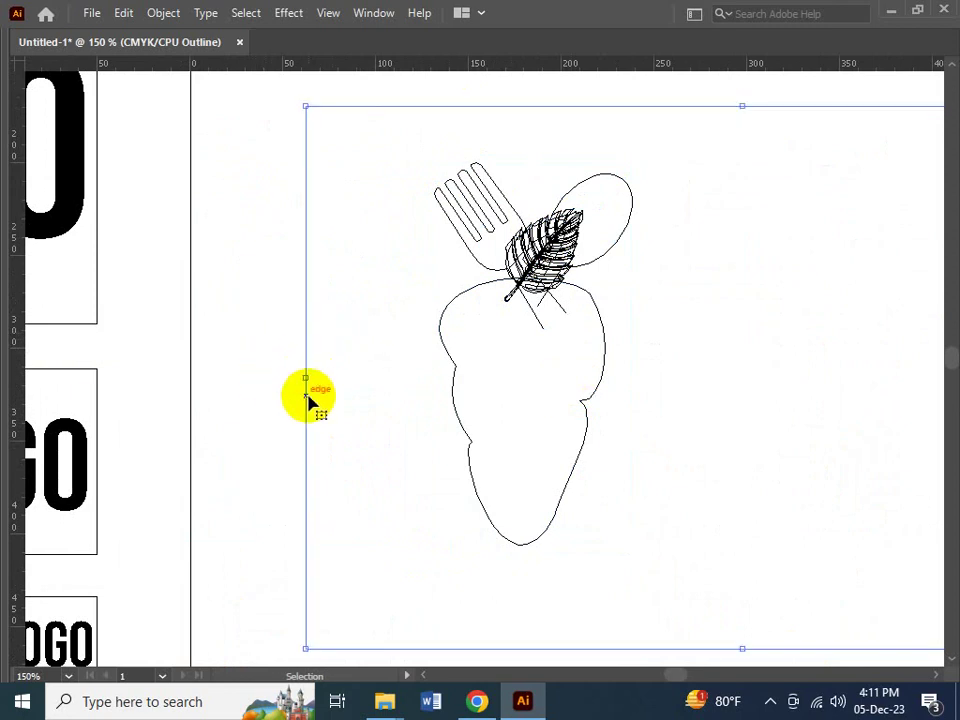
left_click_drag(370, 107, 364, 574)
key("a")
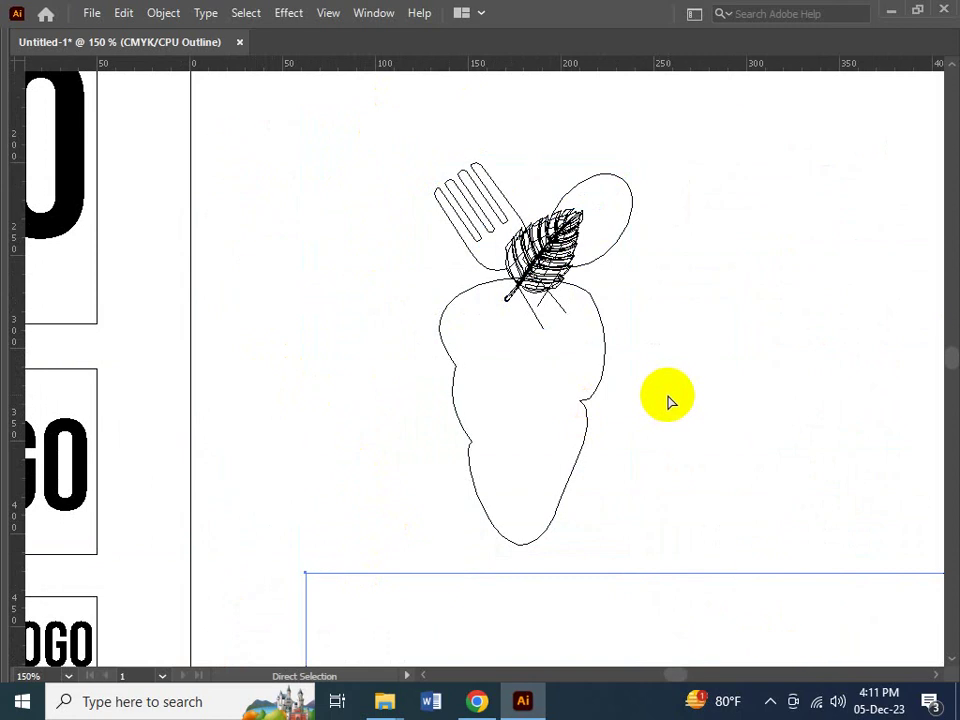
key("ctrl+y")
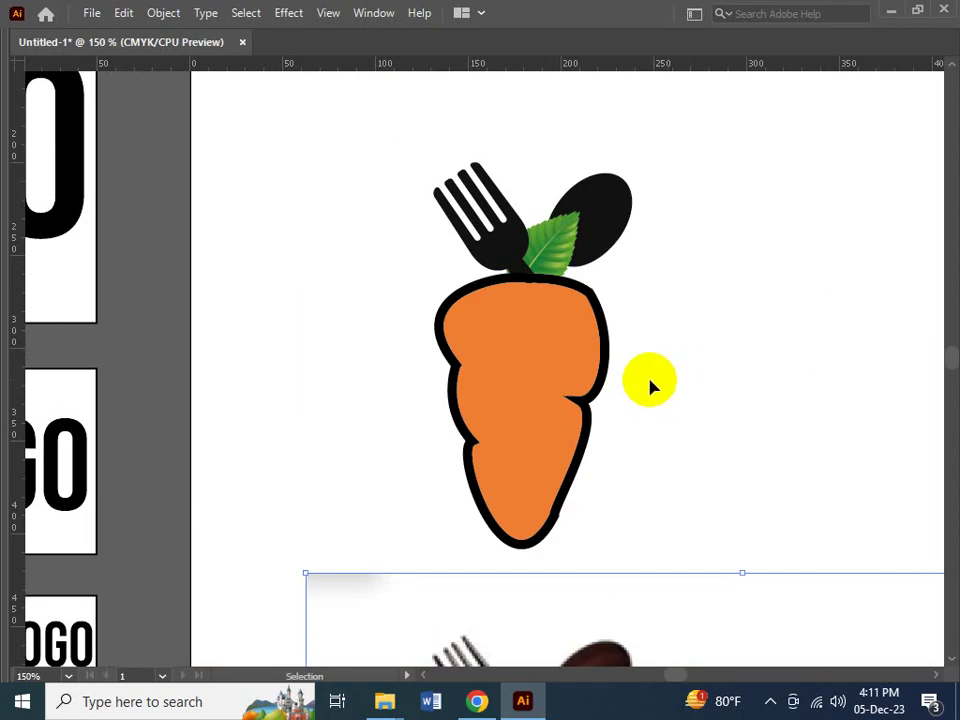
- Try moving the leaf down onto the carrot's upper edge, undo the move, and deselect it
left_click(561, 251)
left_click_drag(561, 251, 607, 272)
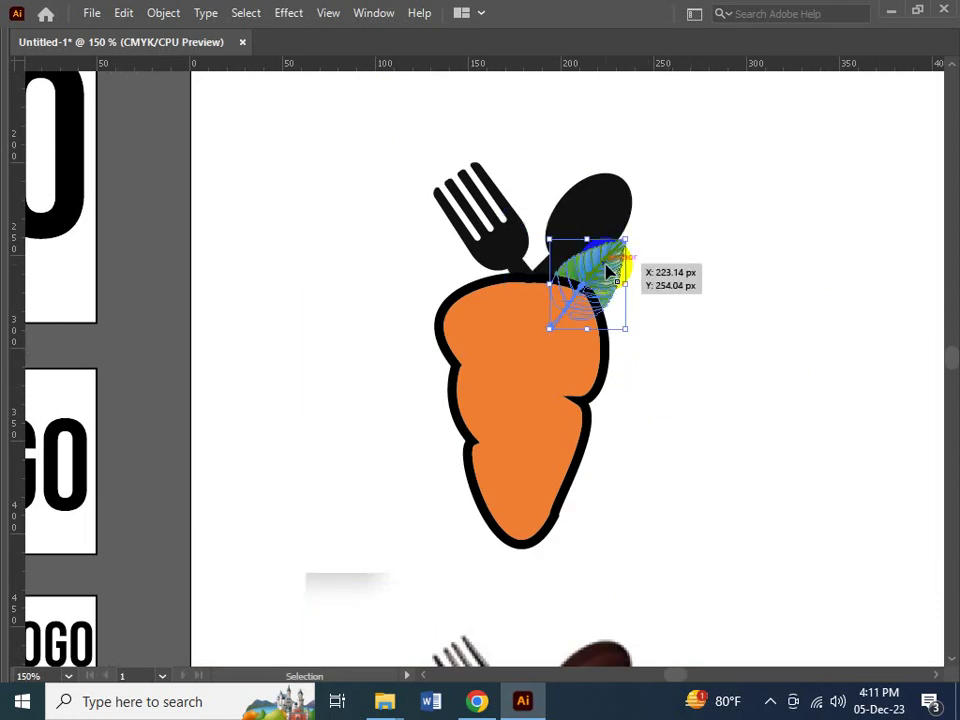
key("a")
key("ctrl+y")
key("ctrl+z")
key("v")
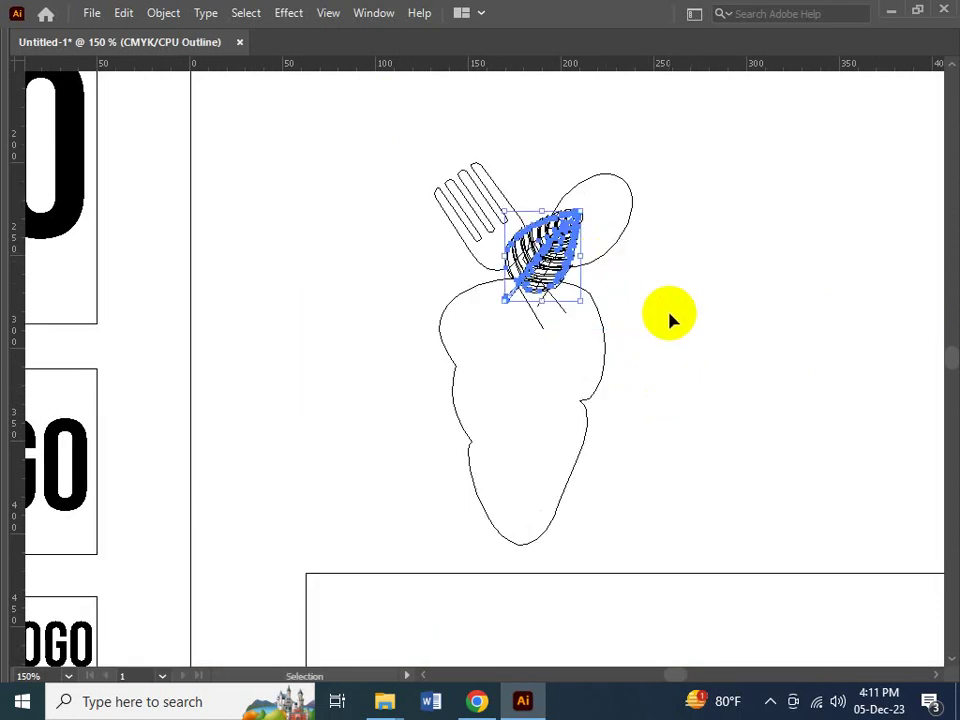
left_click(678, 316)
key("ctrl+y")
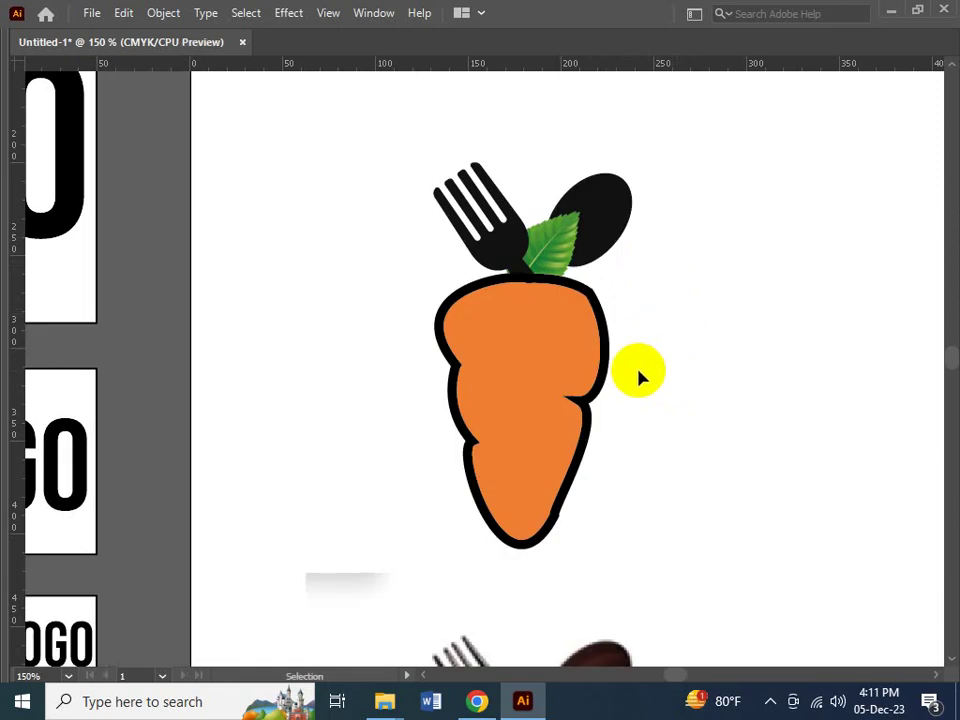
- Compare the redrawn carrot logo with the reference logo below it
key("Tab")
key("Tab")
left_click_drag(634, 377, 424, 313)
scroll(462, 323, "down", 3)
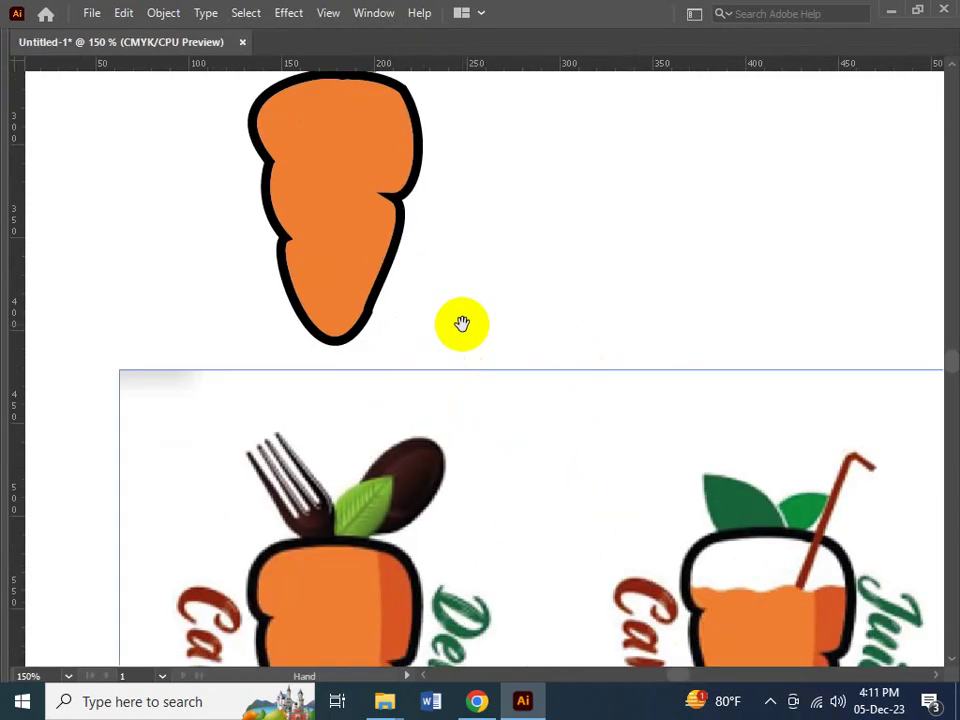
key("ctrl+minus")
key("space")
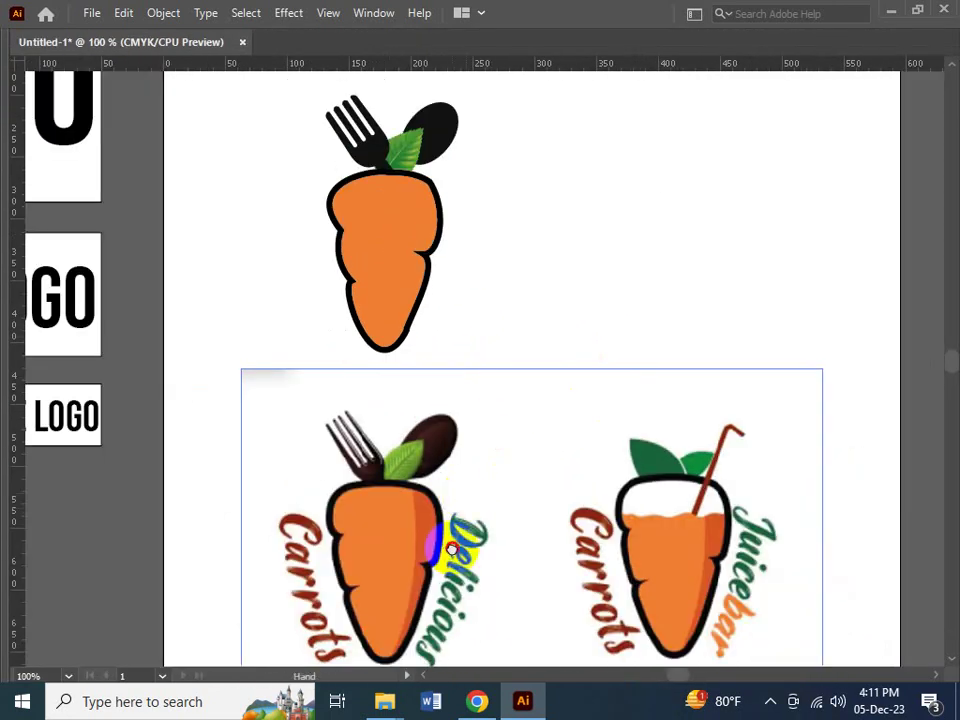
mouse_move(471, 493)
left_mouse_down()
mouse_move(461, 375)
mouse_move(477, 495)
left_mouse_up()
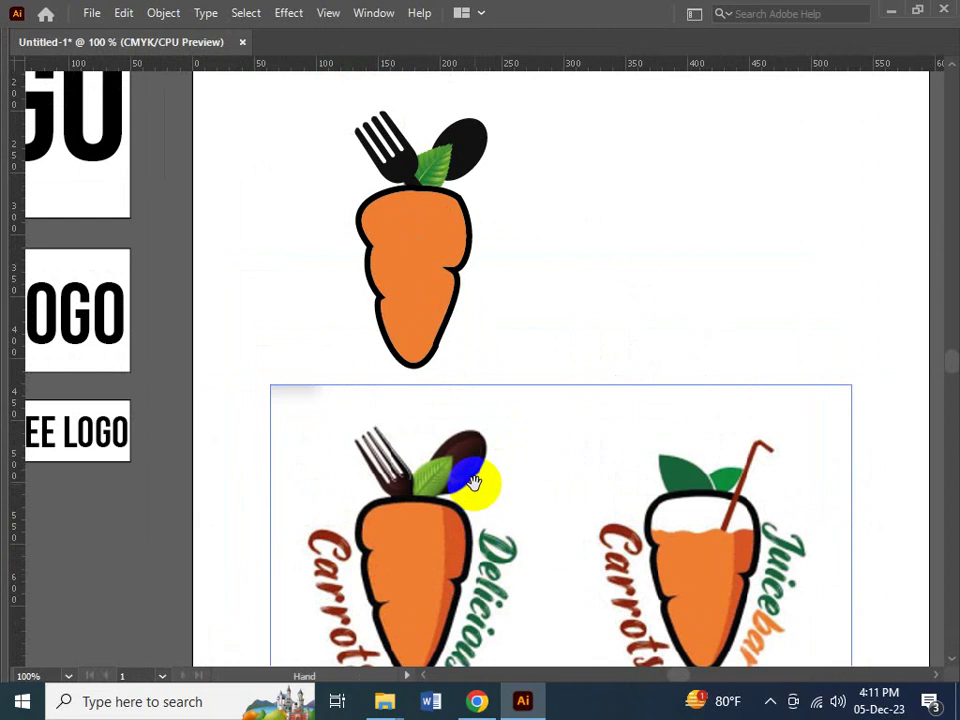
- Start Simplify on the carrot's outline path and reduce it to 4 anchor points
key("ctrl+space")
left_click_drag(353, 190, 591, 355)
key("space")
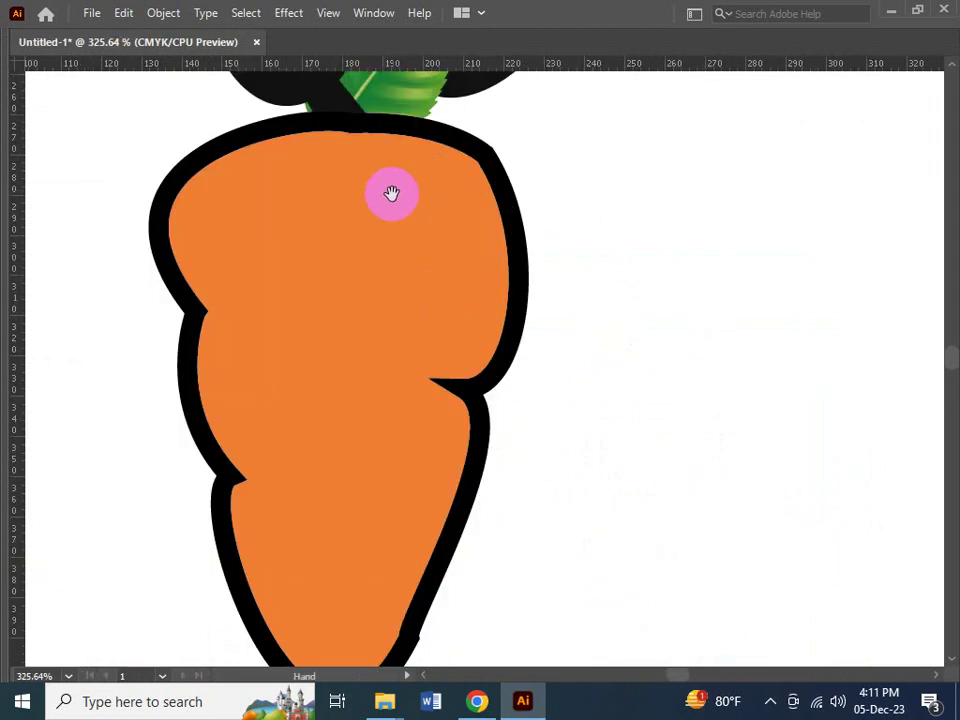
left_click_drag(390, 195, 413, 322)
left_click(513, 288)
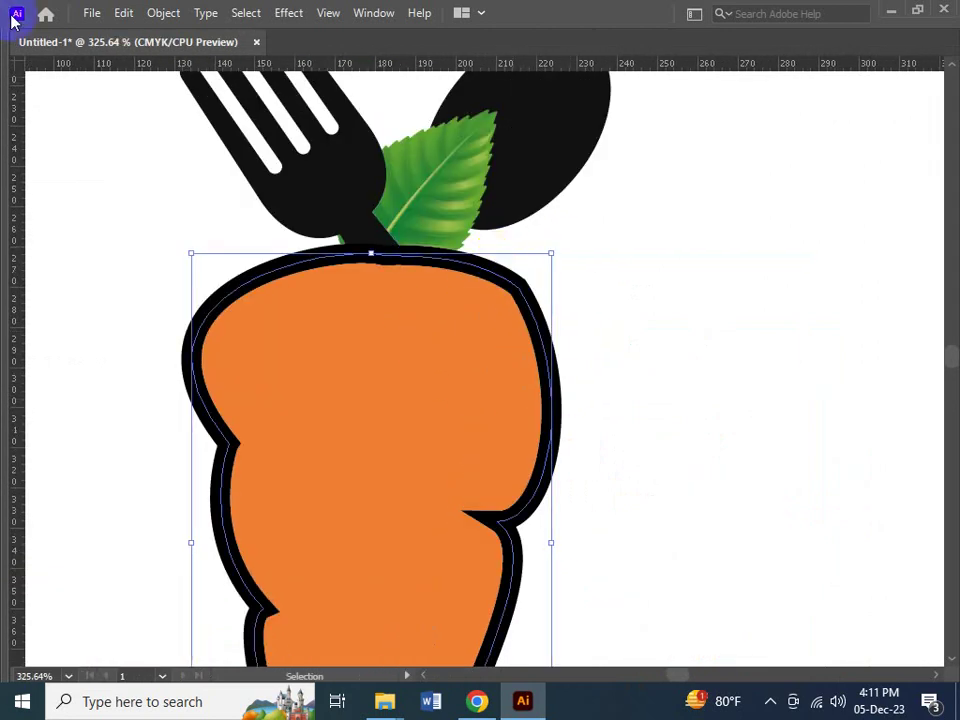
left_click(174, 13)
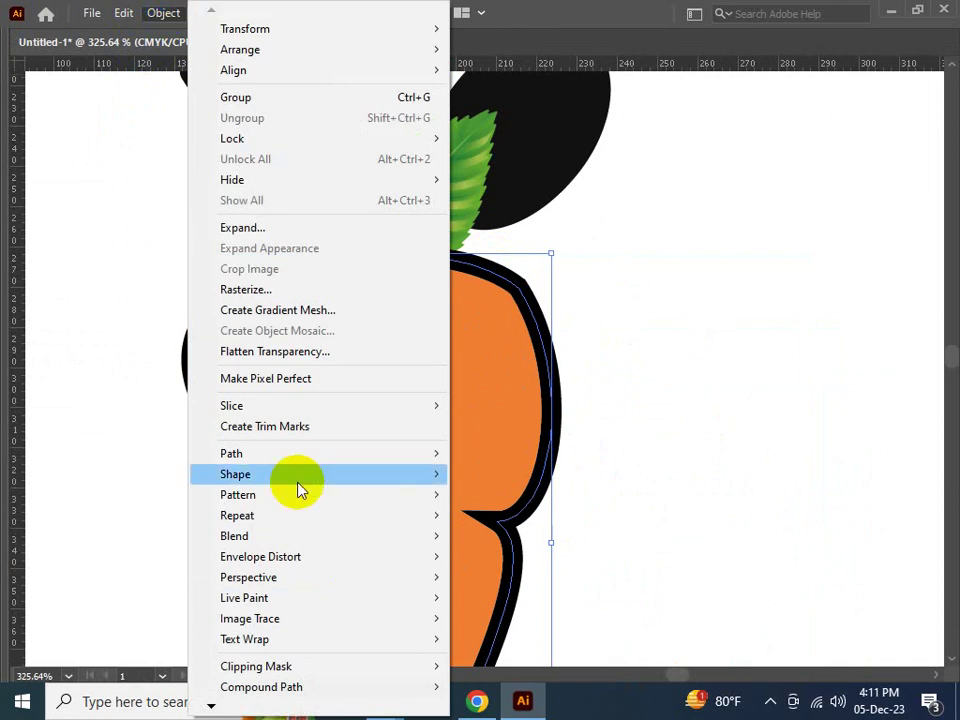
mouse_move(291, 470)
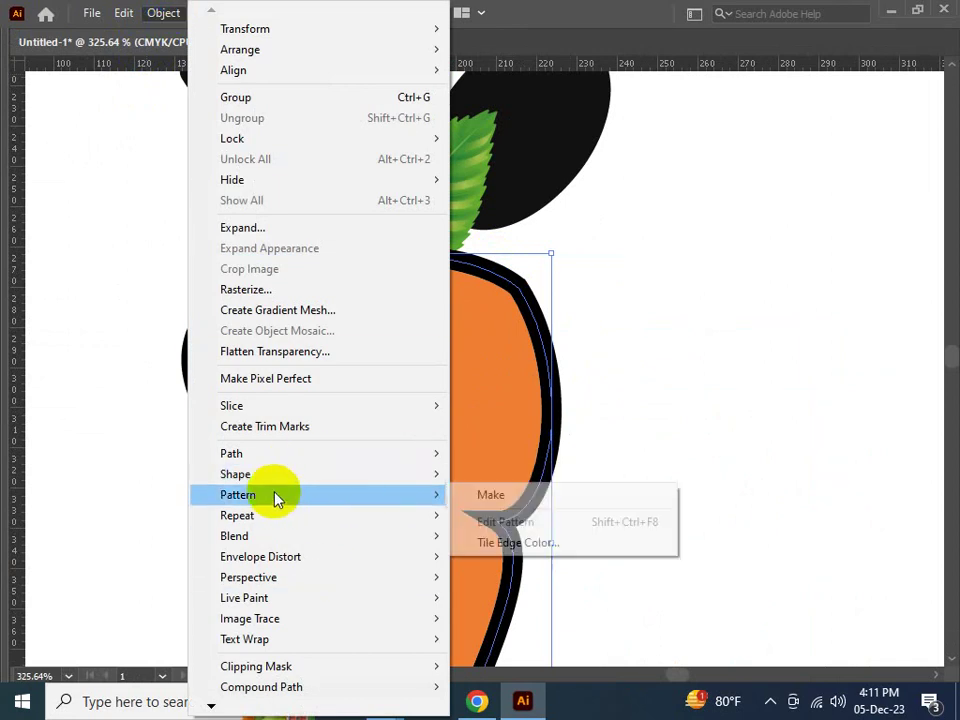
left_click(515, 569)
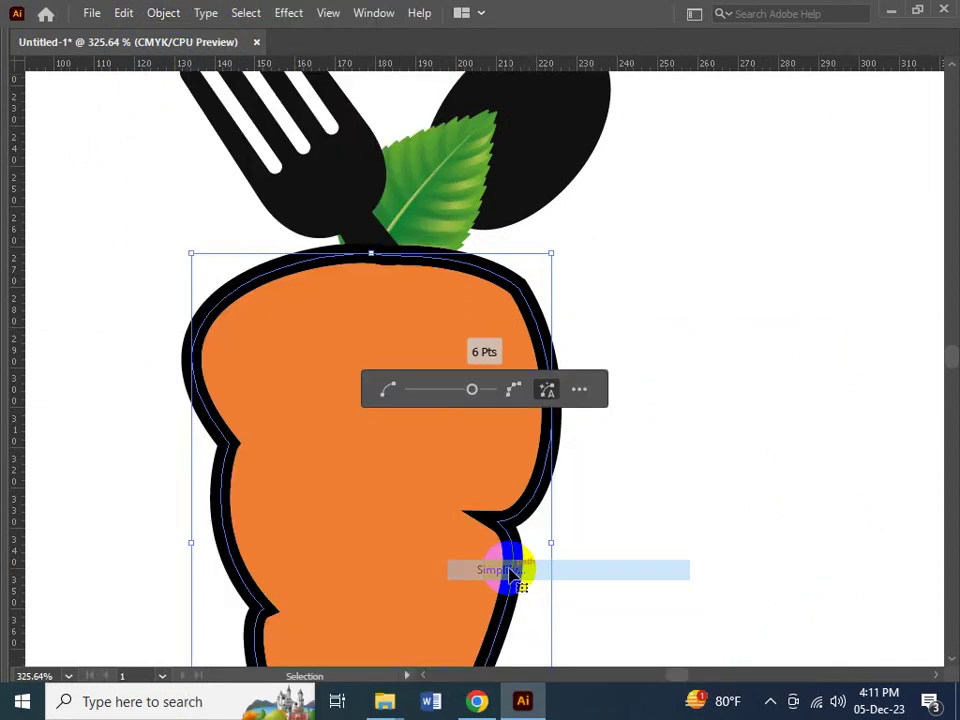
left_click(547, 391)
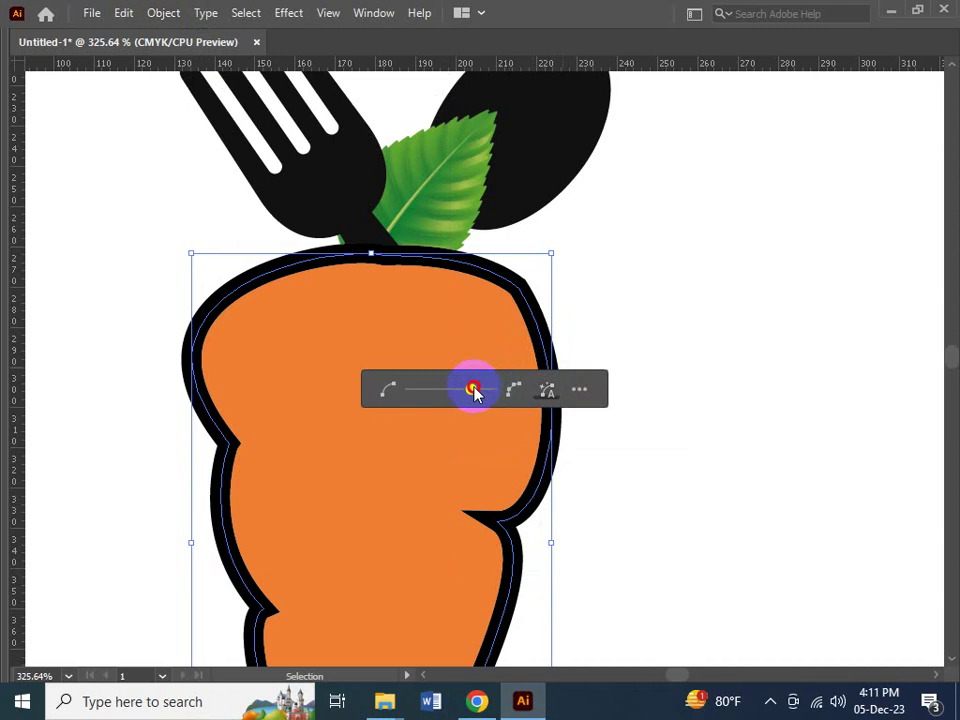
left_click_drag(475, 392, 431, 393)
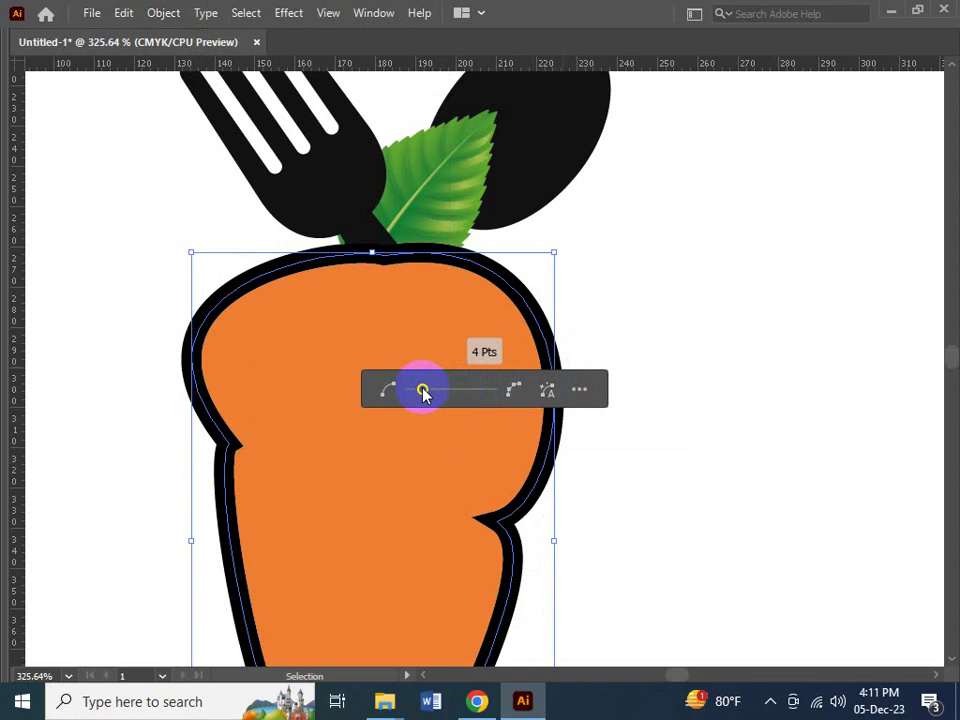
left_click_drag(424, 393, 422, 393)
- Simplify the carrot path with a 35% curve and a 113° corner point angle threshold, and deselect it
left_click(583, 393)
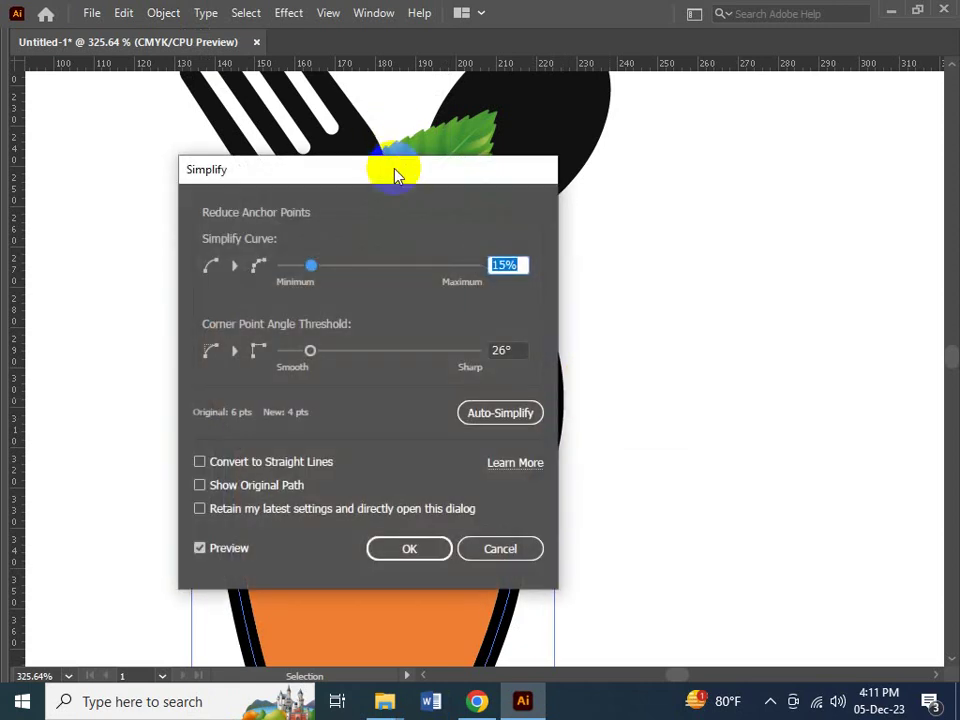
left_click_drag(394, 174, 740, 190)
left_click_drag(659, 335, 750, 334)
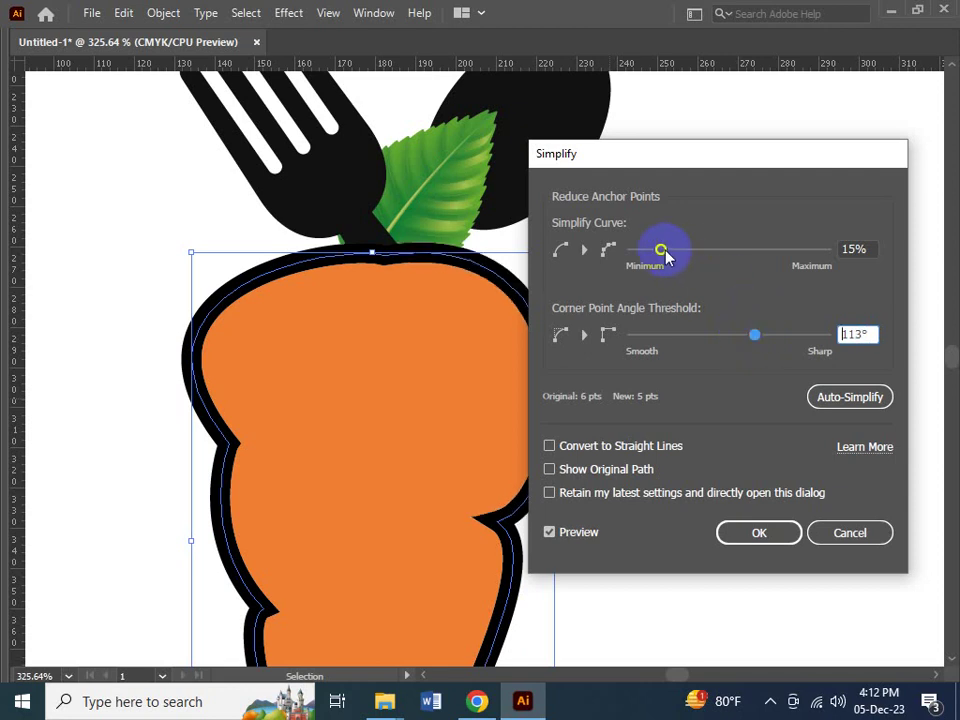
left_click_drag(666, 256, 700, 252)
left_click(760, 532)
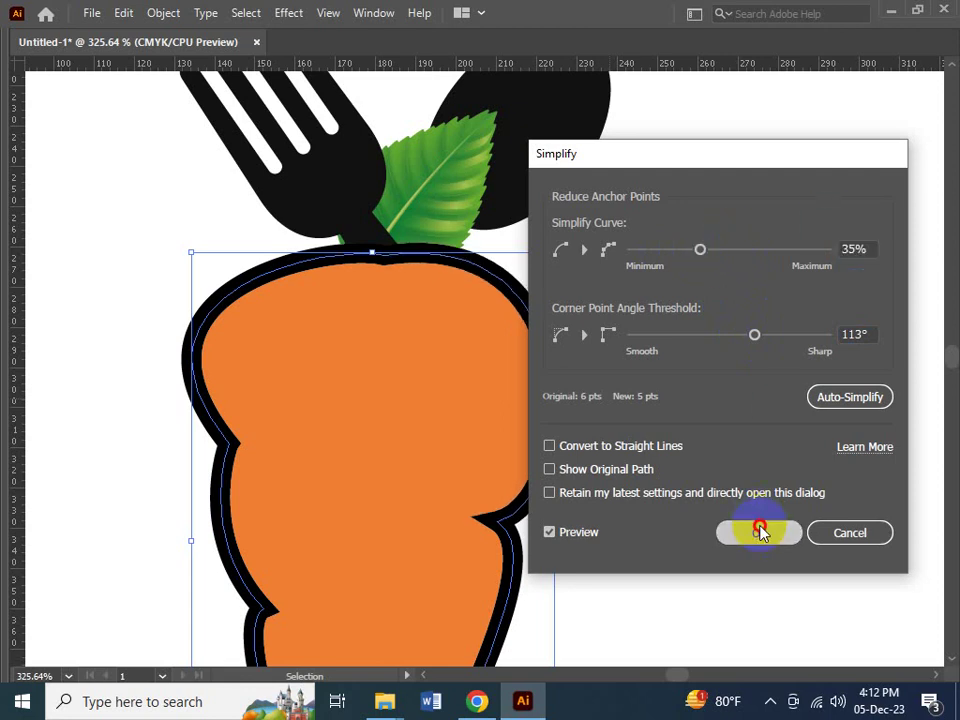
key("a")
left_click(703, 433)
- Examine the simplified carrot's contour against the carrot in the reference image
key("ctrl+minus")
key("ctrl+minus")
key("ctrl+minus")
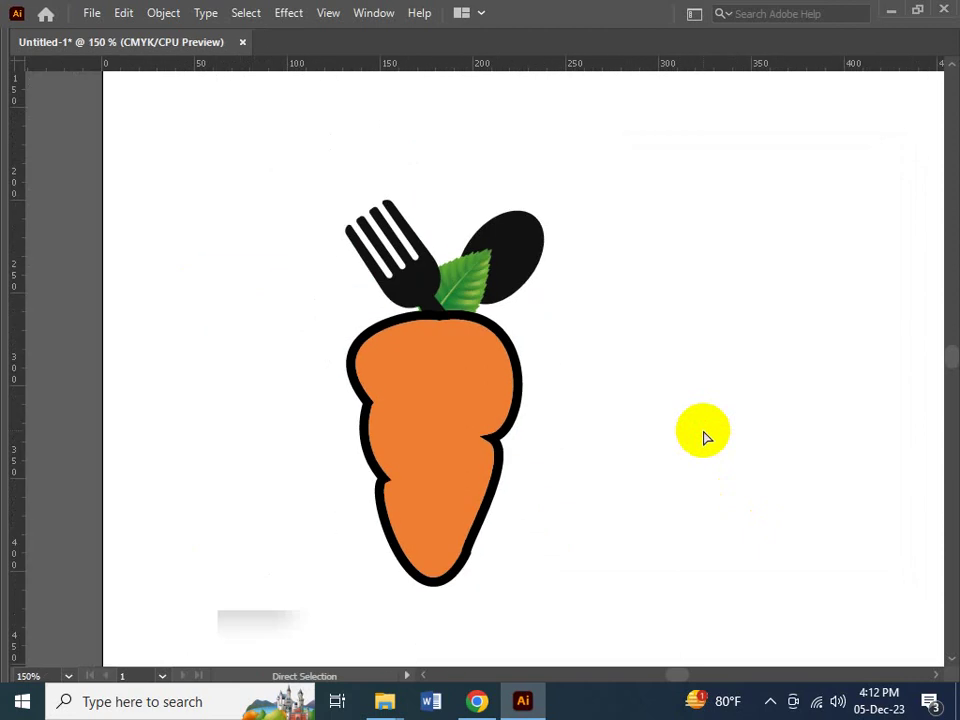
key("ctrl+minus")
key("Tab")
key("Tab")
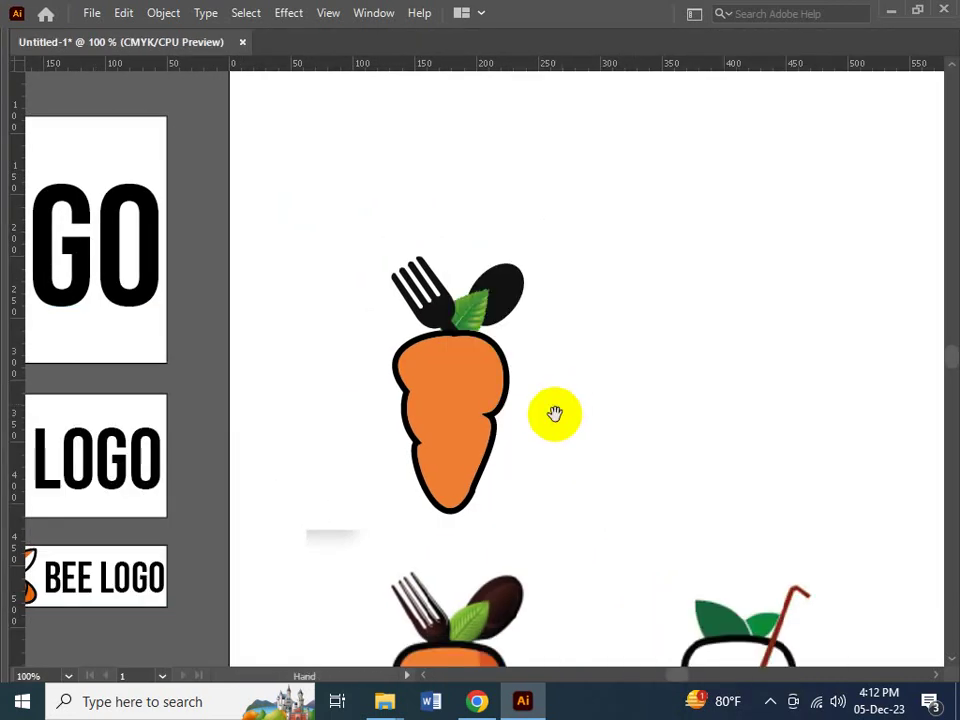
left_click_drag(555, 413, 484, 367)
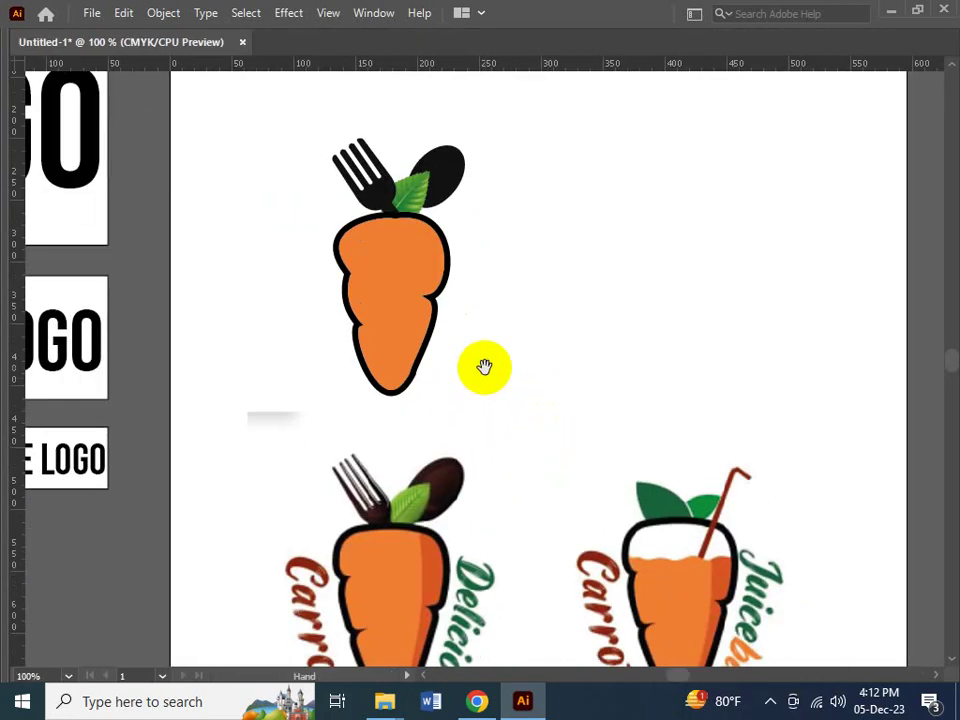
left_click(476, 316, "ctrl")
mouse_move(471, 491)
left_mouse_down()
mouse_move(461, 371)
mouse_move(457, 484)
left_mouse_up()
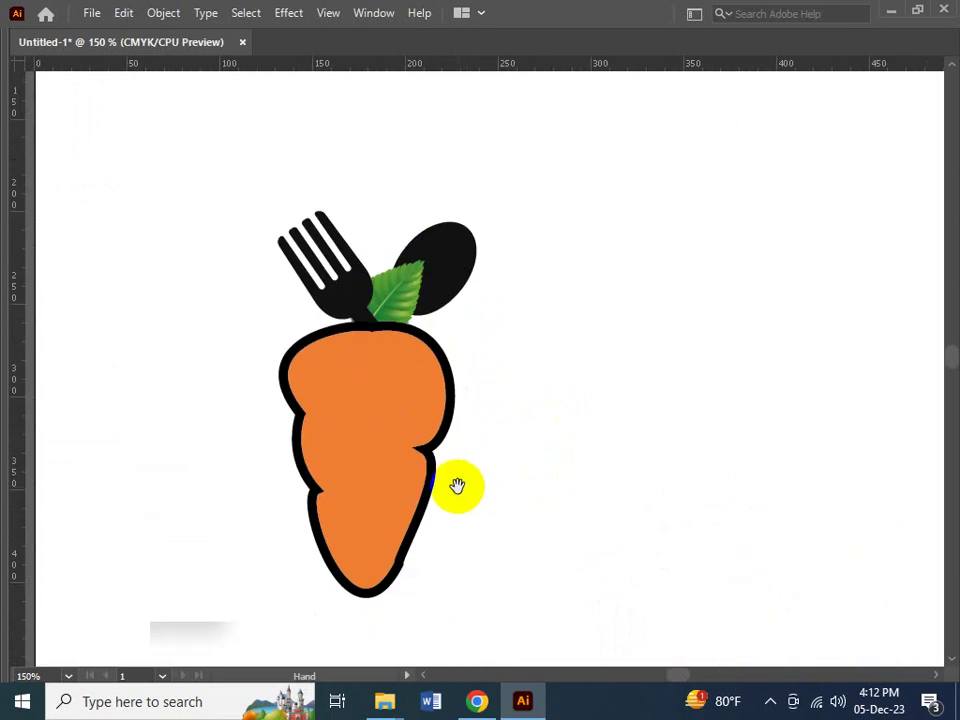
left_click_drag(467, 540, 495, 354)
left_click_drag(538, 549, 645, 488)
- Simplify the carrot's outline path again using Auto-Simplify, with a 75% curve and a 150° corner point angle threshold
left_click(445, 150)
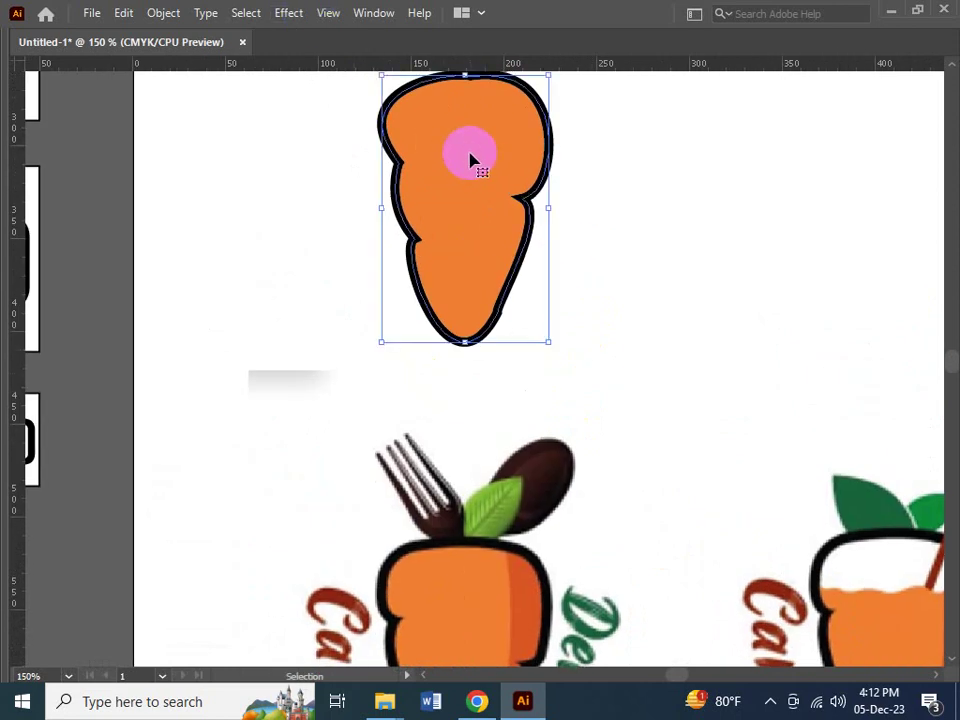
left_click(163, 13)
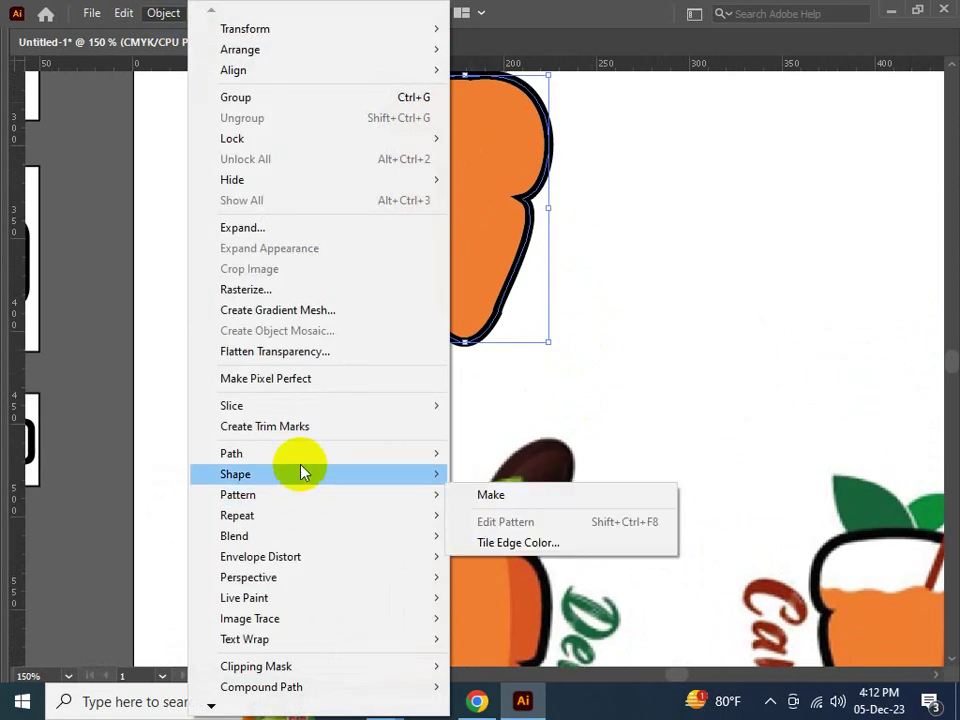
mouse_move(302, 458)
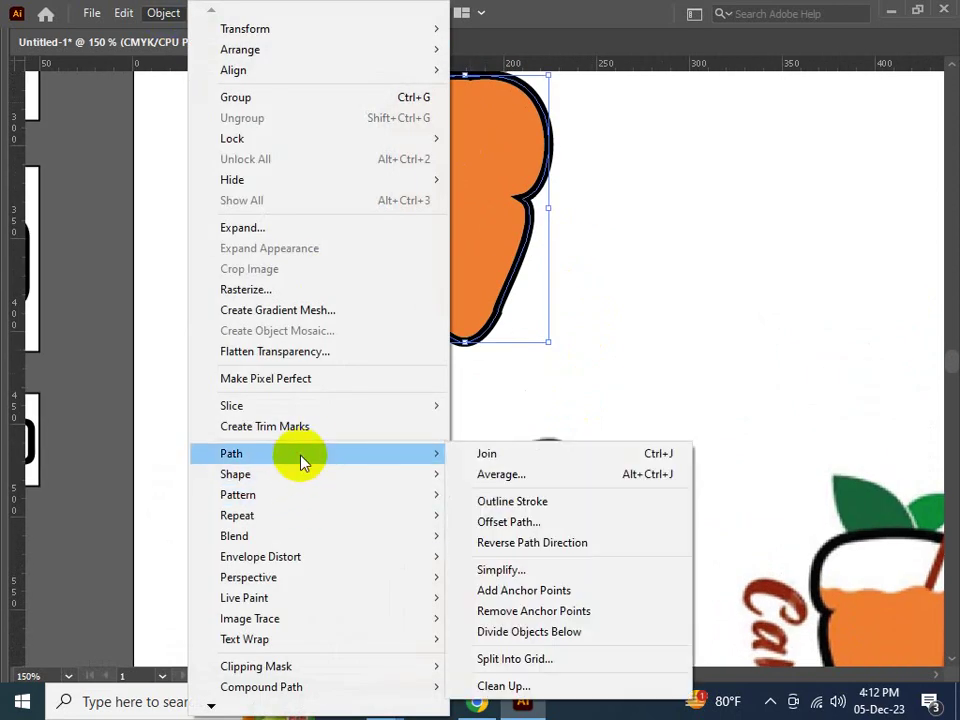
left_click(500, 569)
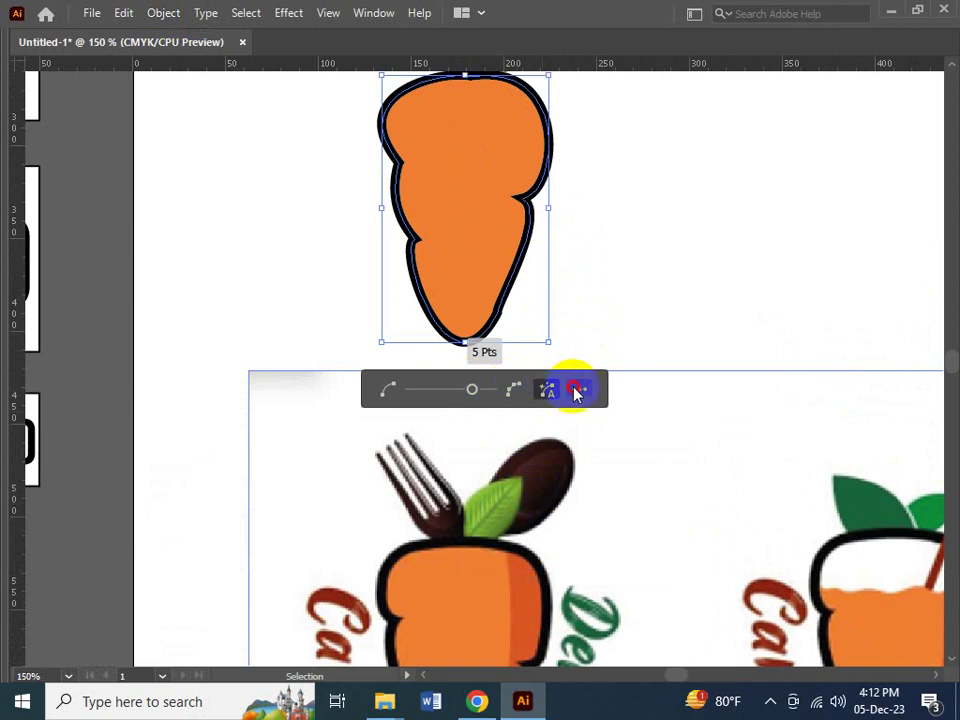
left_click(575, 392)
left_click_drag(698, 163, 795, 167)
left_click_drag(812, 346, 865, 346)
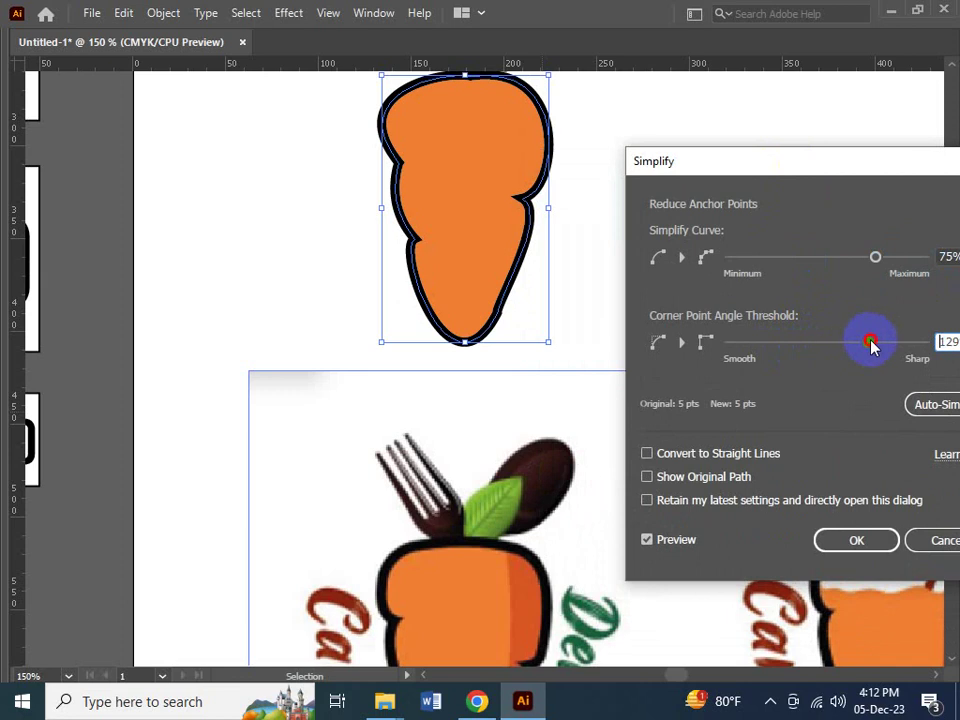
left_click_drag(874, 257, 905, 258)
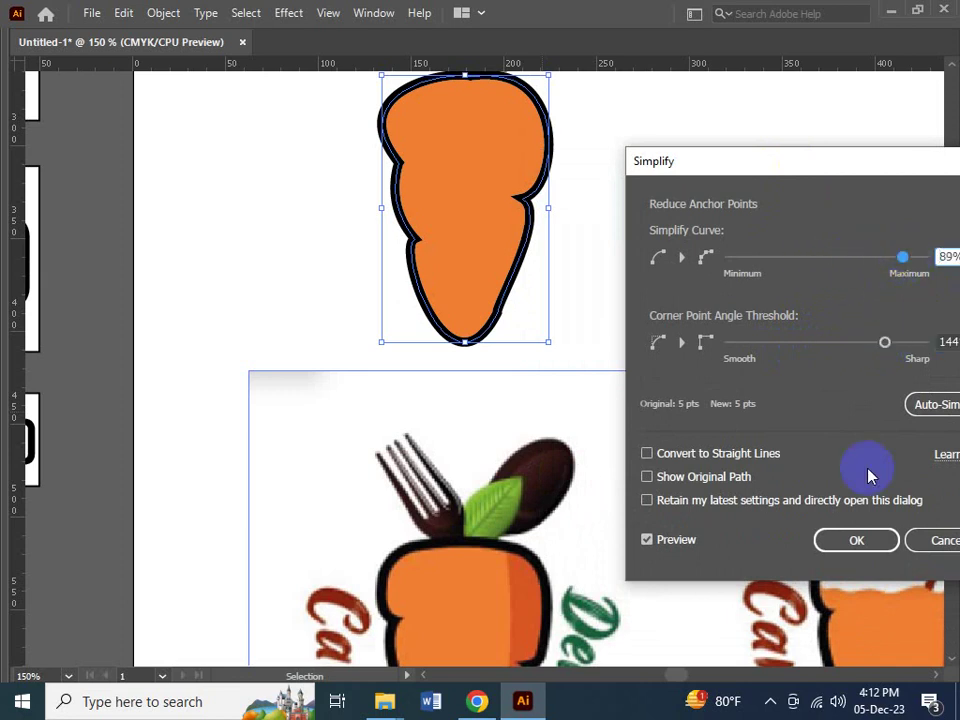
left_click_drag(823, 170, 710, 221)
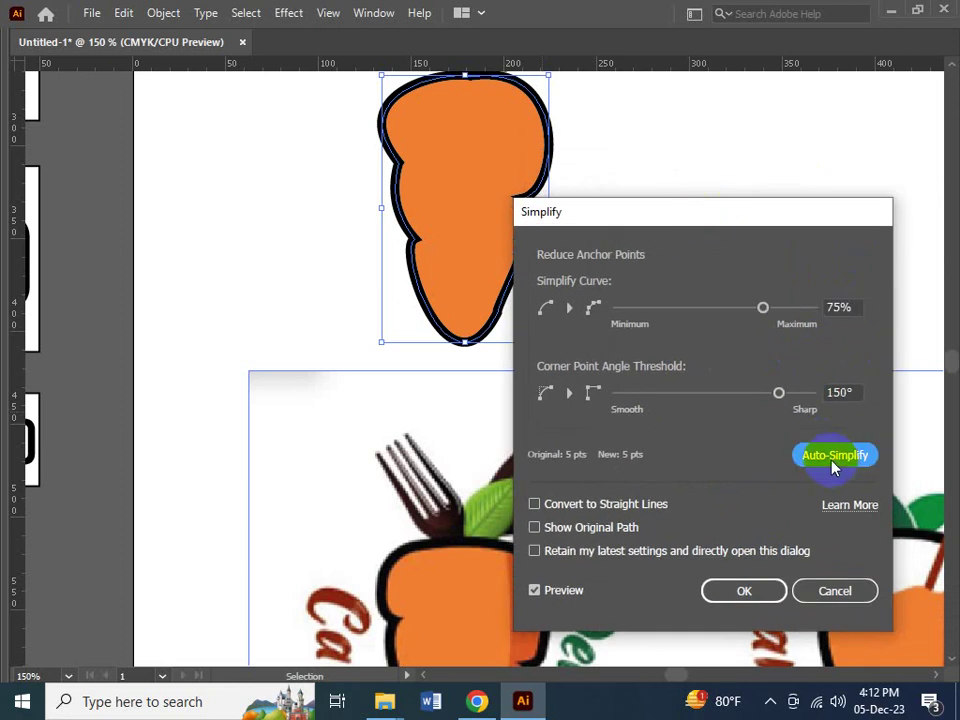
left_click(740, 592)
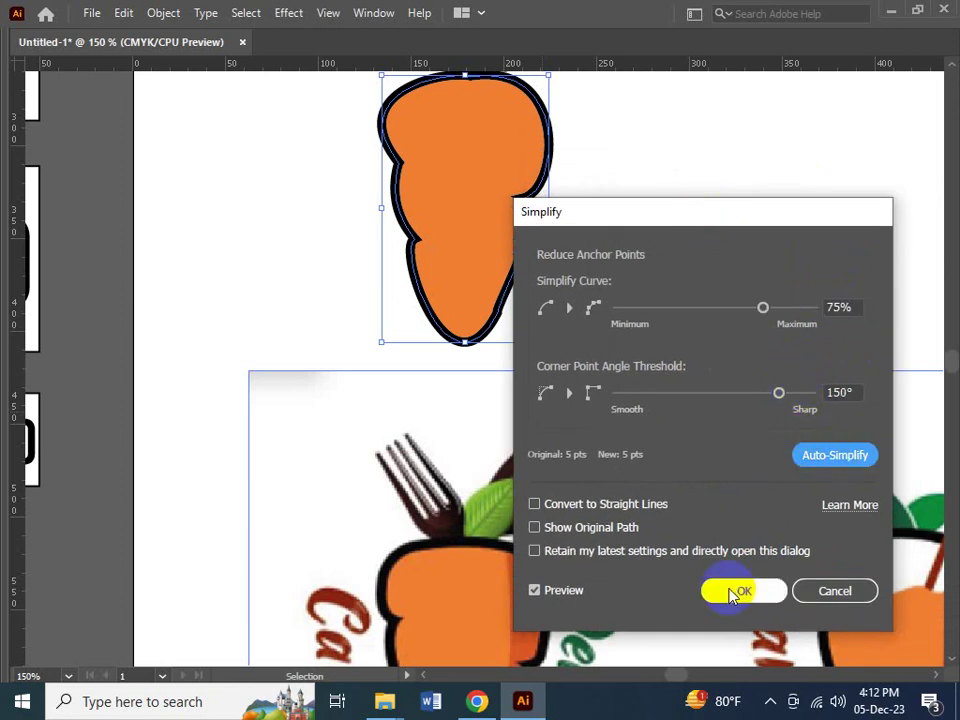
- Draw a curved Pen segment about 136 px long from the carrot's top edge beside the leaf down to its lower right edge
key("space")
left_click_drag(645, 216, 645, 360)
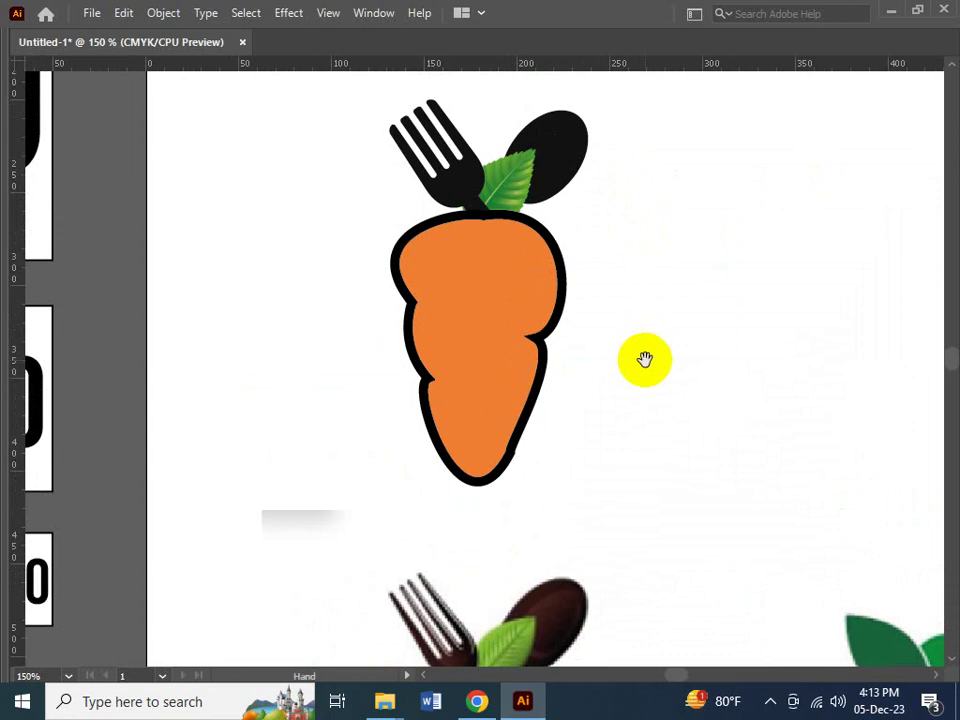
left_click_drag(636, 414, 596, 415)
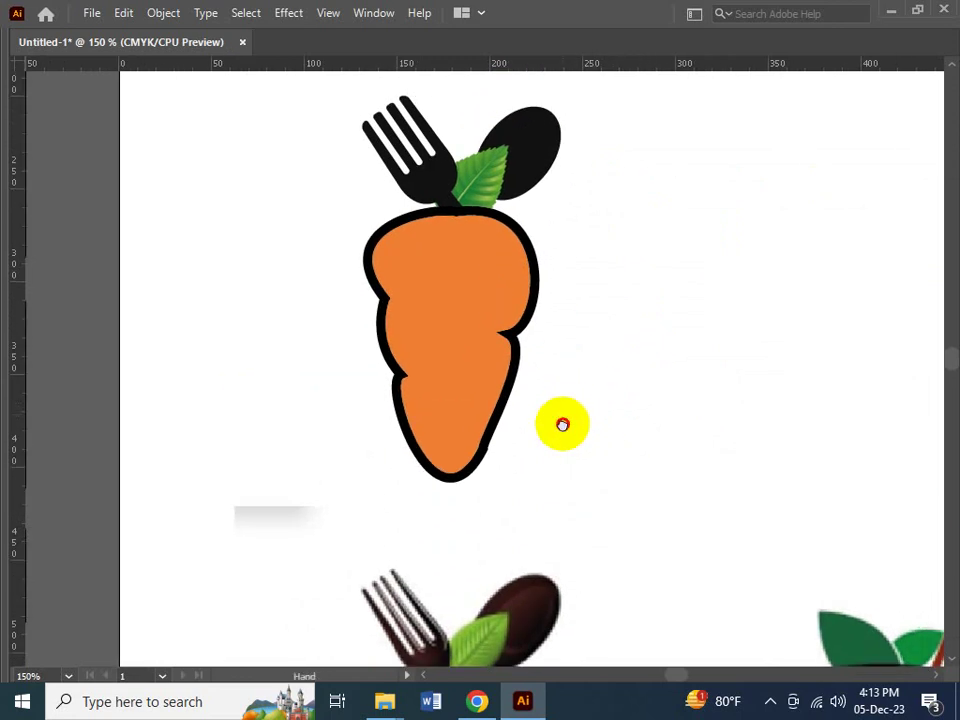
scroll(561, 422, "down", 5)
mouse_move(586, 420)
left_mouse_down()
mouse_move(542, 315)
mouse_move(549, 424)
left_mouse_up()
scroll(549, 424, "up", 3)
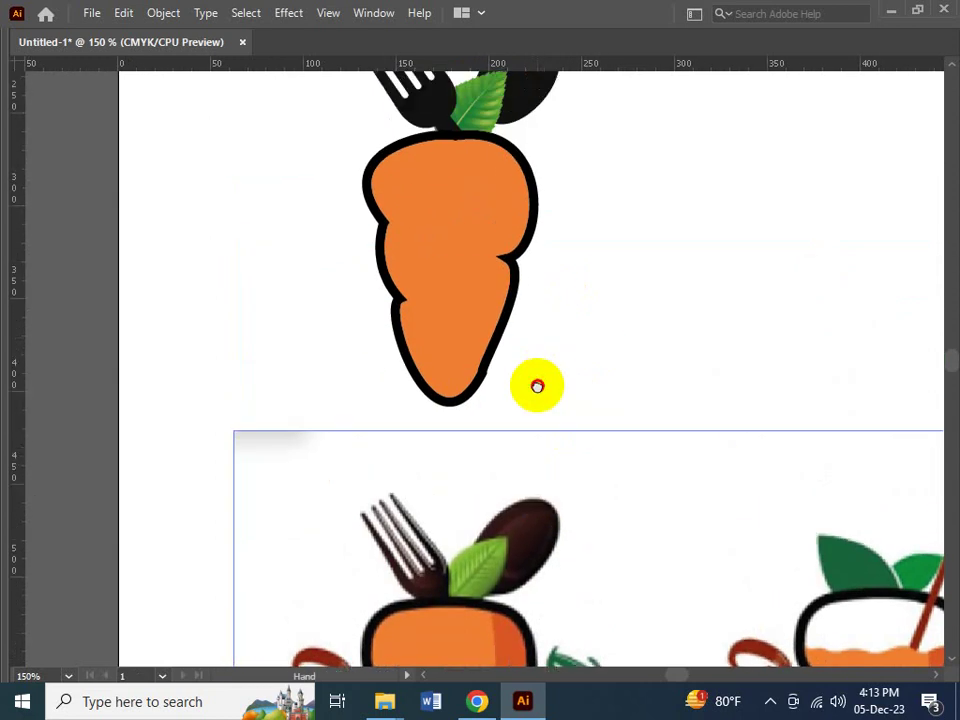
key("Tab")
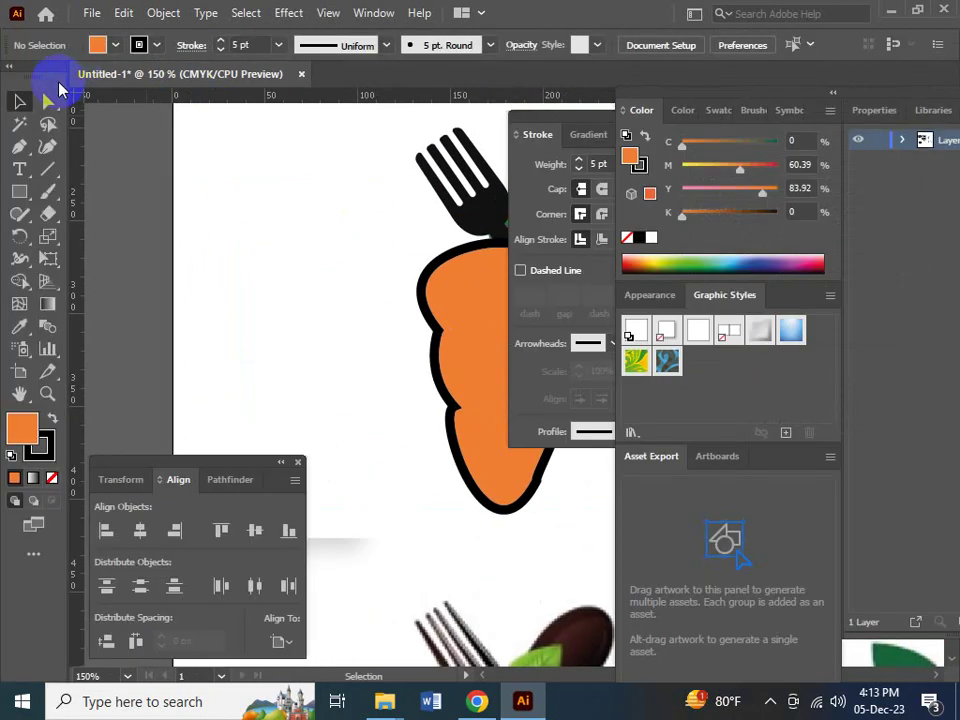
left_click(19, 147)
key("Tab")
left_click(476, 221)
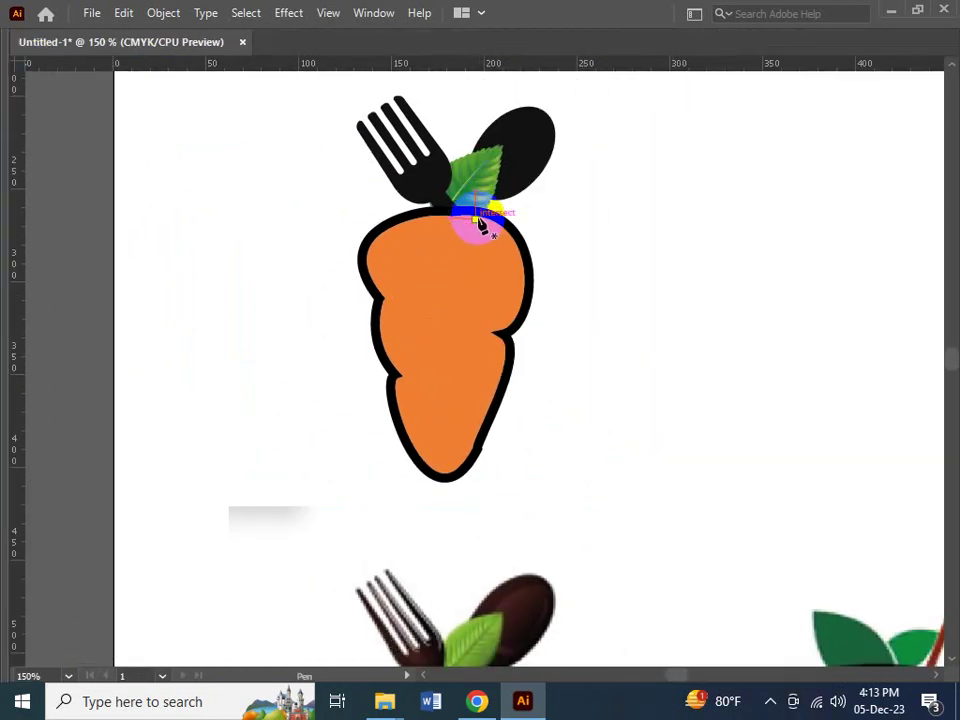
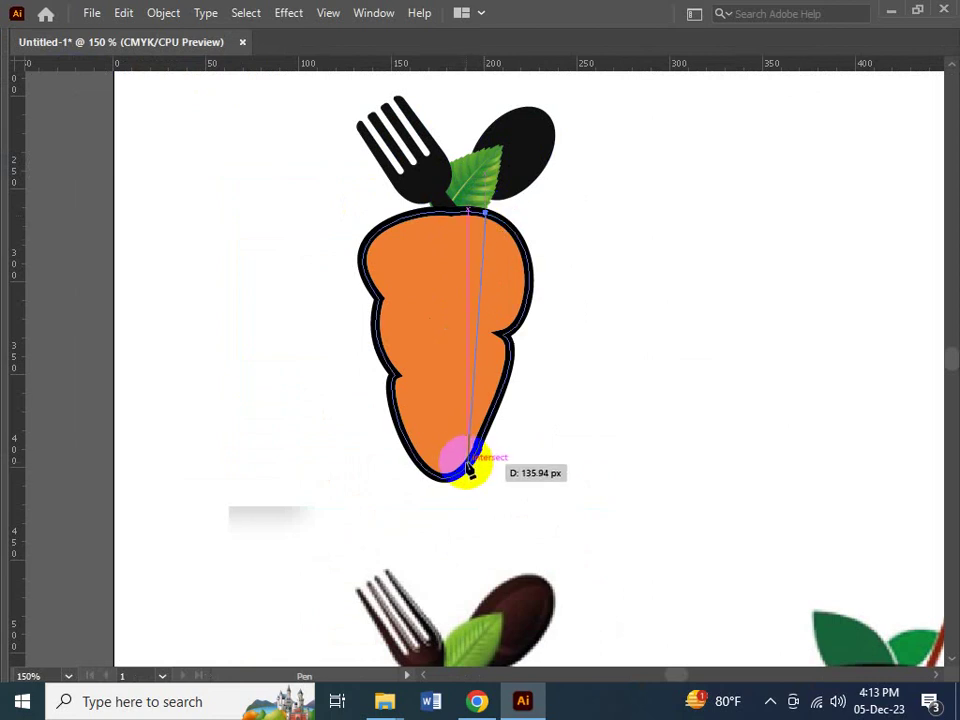
left_click_drag(470, 462, 454, 521)
- Continue the Pen path with straight segments around the outside of the carrot's right side and close it at its starting point
key("Tab")
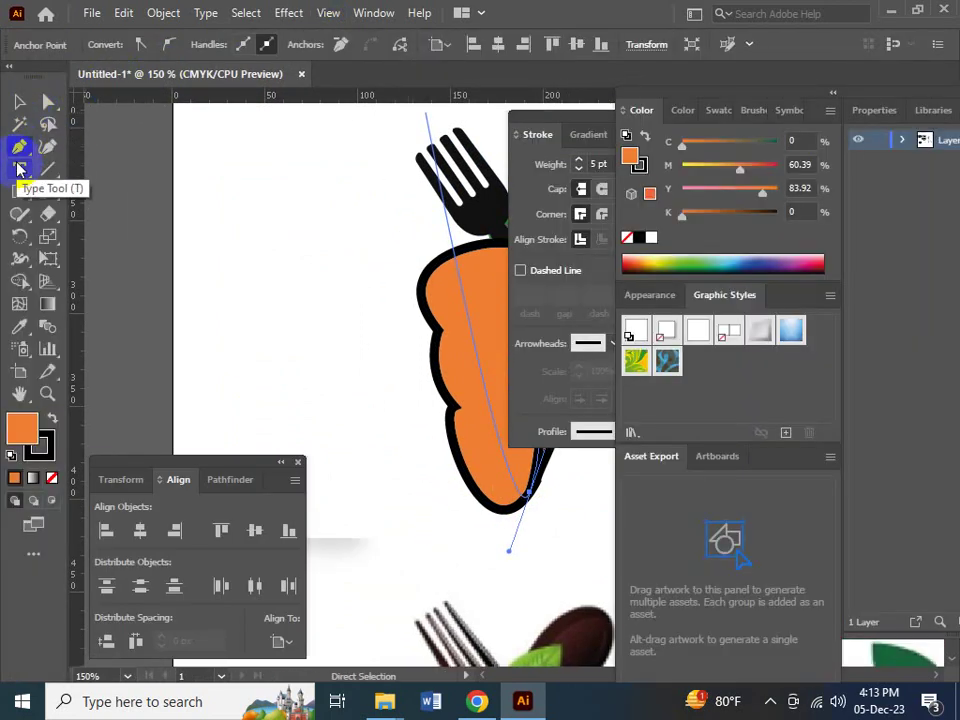
key("space")
left_click_drag(383, 461, 285, 469)
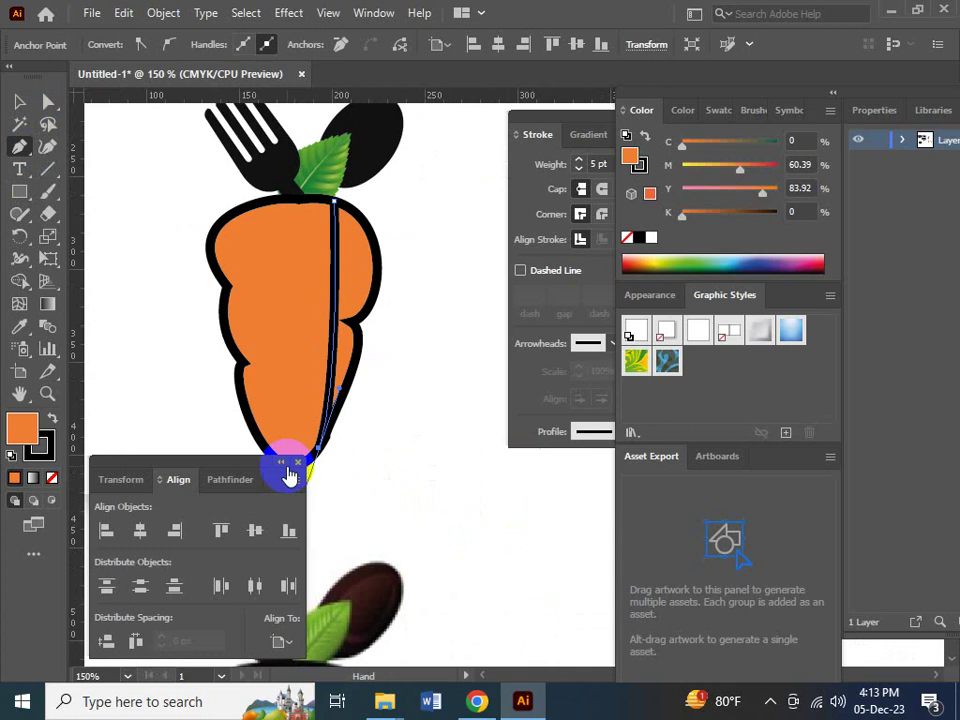
left_click(375, 407, "ctrl")
left_click(386, 403, "ctrl")
left_click(306, 386, "ctrl+alt")
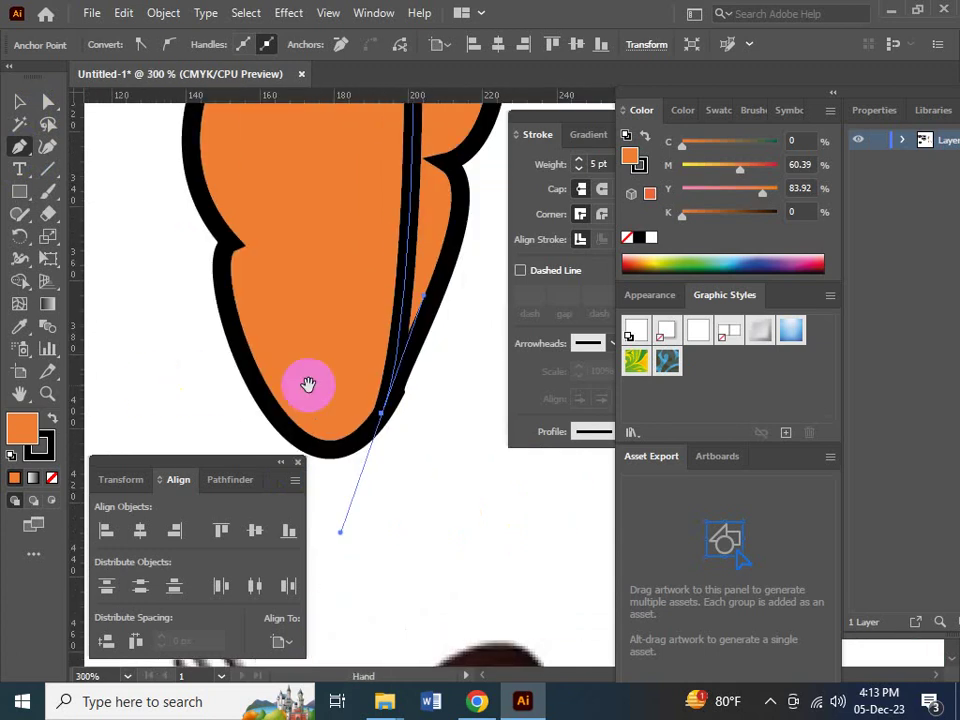
left_click_drag(373, 415, 420, 373)
scroll(320, 383, "down", 2)
scroll(320, 383, "left", 1)
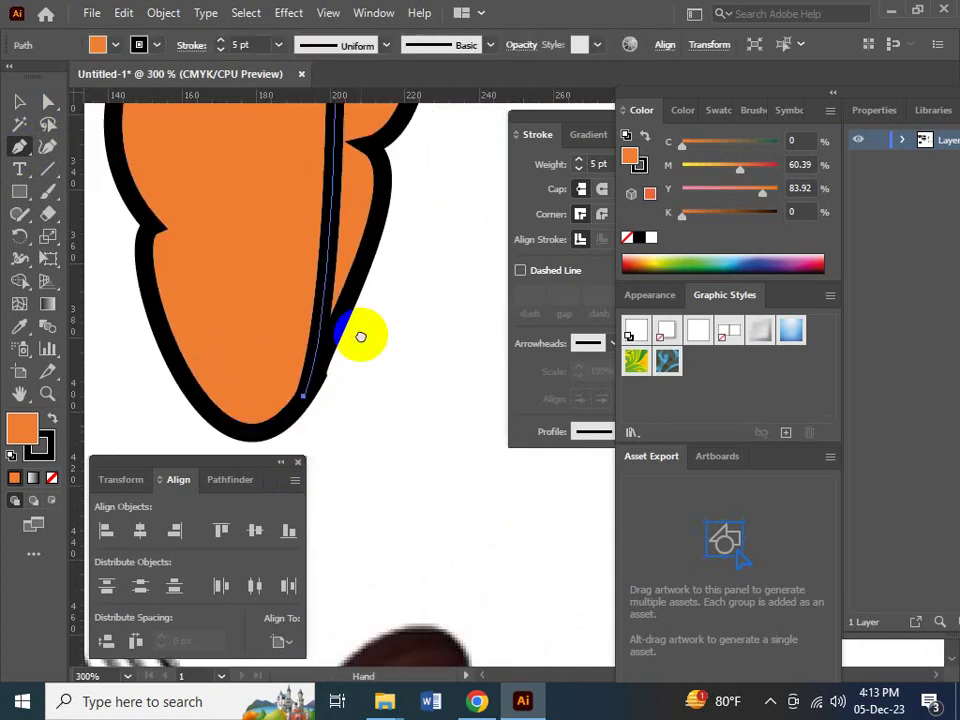
left_click(310, 385)
left_click(394, 392)
left_click(439, 266)
left_click_drag(482, 156, 452, 430)
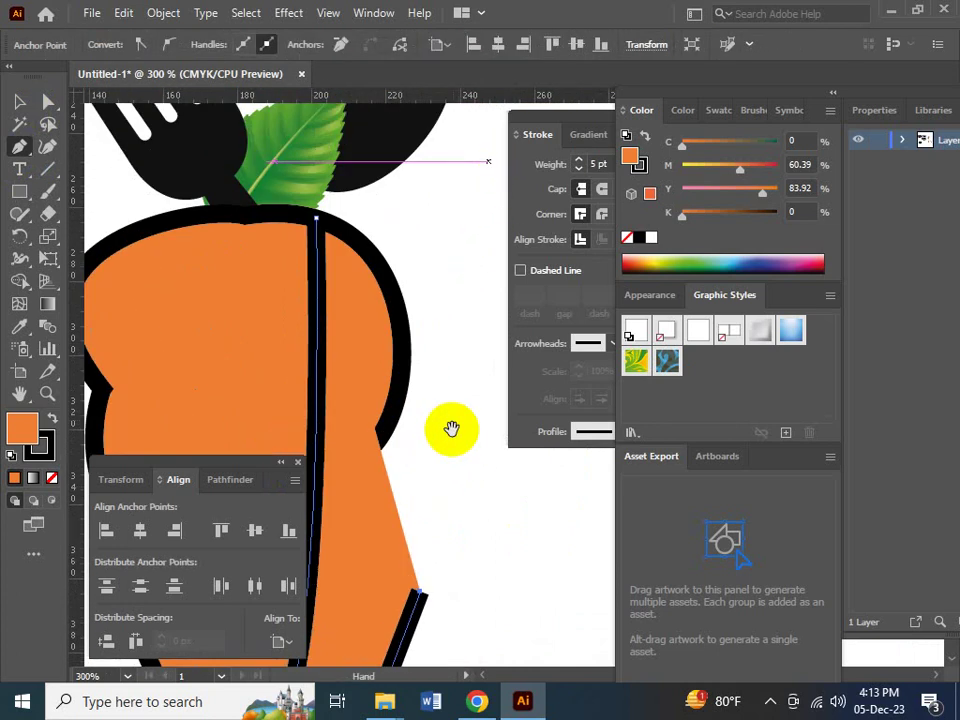
left_click(456, 385)
left_click(446, 258)
left_click(381, 200)
mouse_move(316, 217)
left_mouse_down()
mouse_move(325, 228)
mouse_move(316, 218)
left_mouse_up()
- Select only the original carrot path and remove its black stroke, then deselect it
key("Tab")
key("shift+Tab")
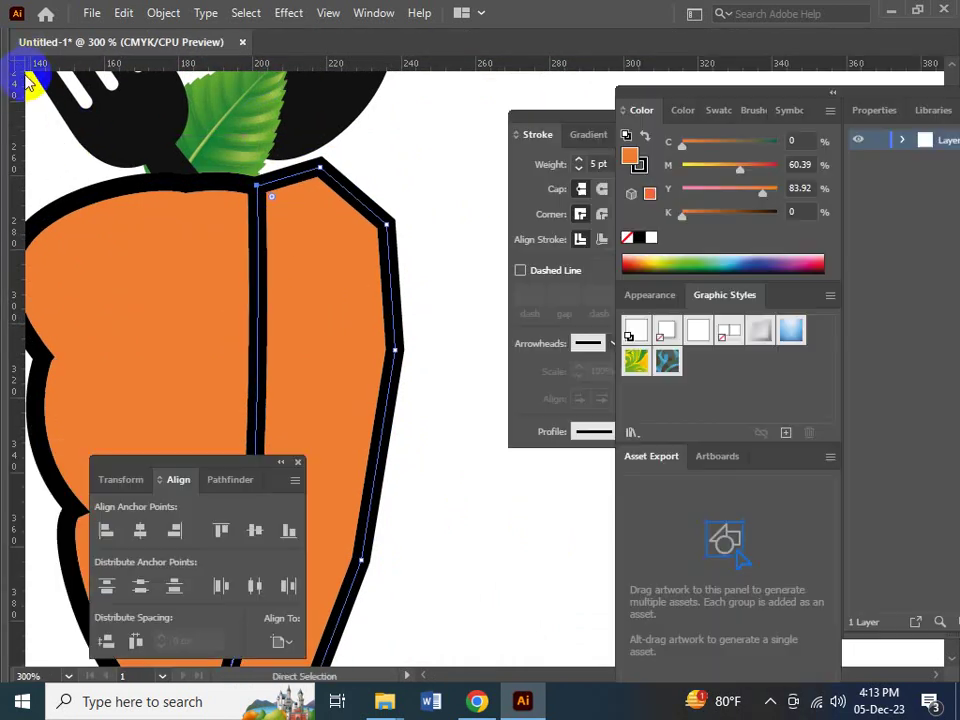
key("Tab")
left_click(15, 102)
key("Tab")
left_click(290, 422)
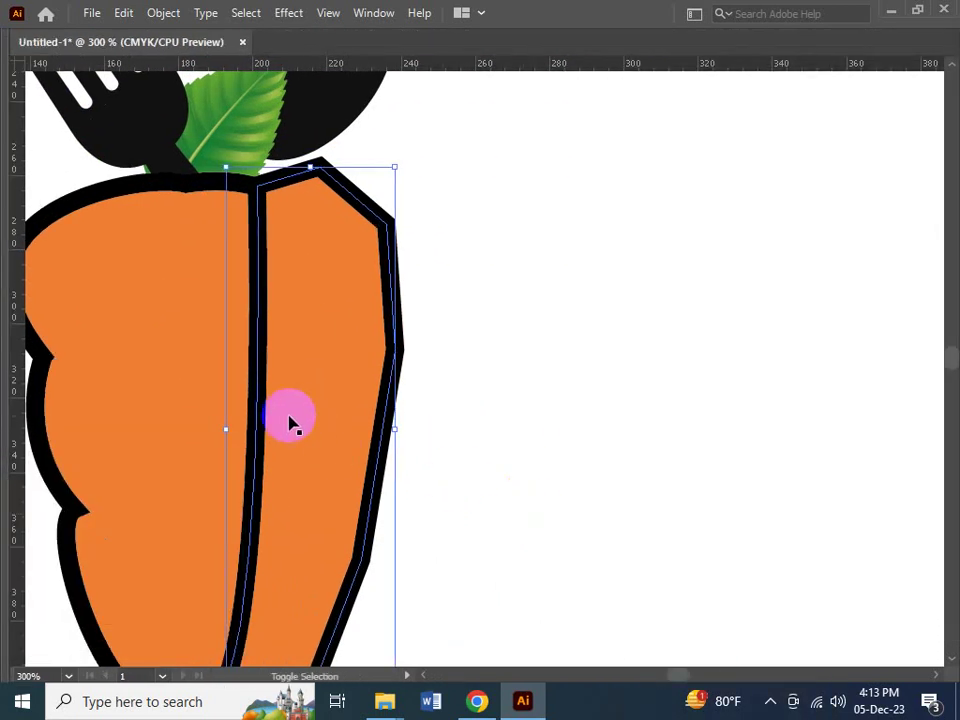
left_click(172, 335)
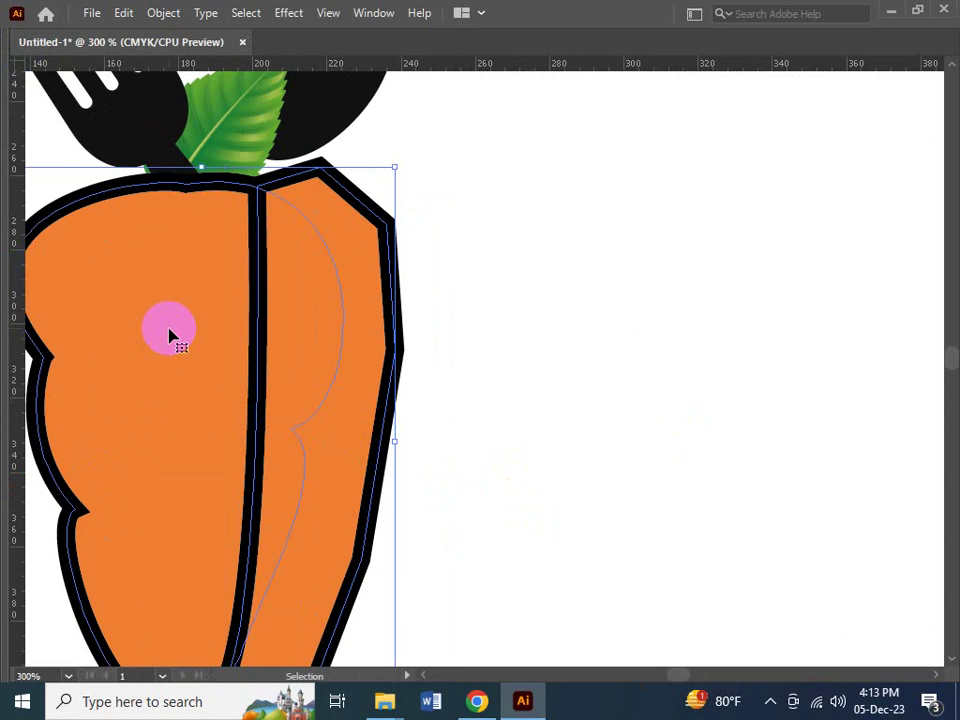
left_click(221, 336)
left_click(240, 360)
left_click(218, 350)
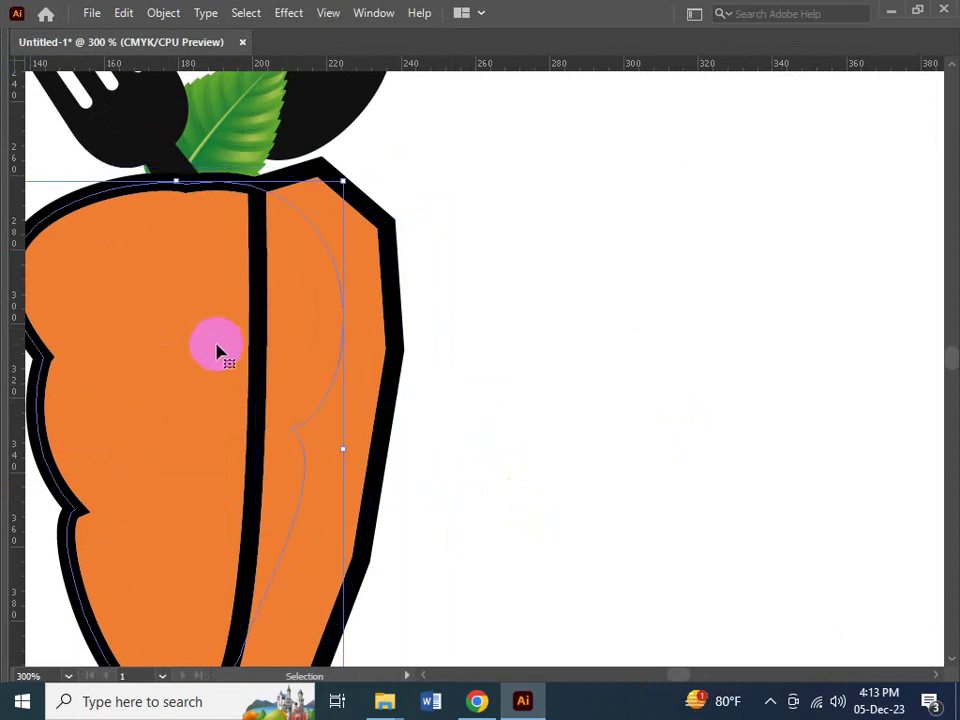
key("a")
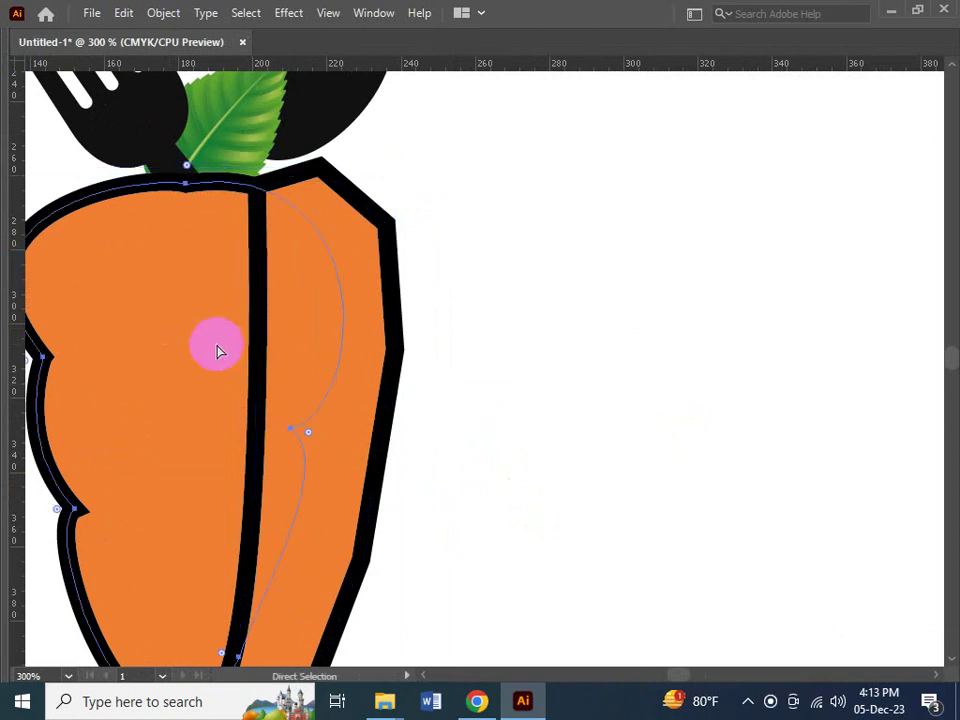
key("Tab")
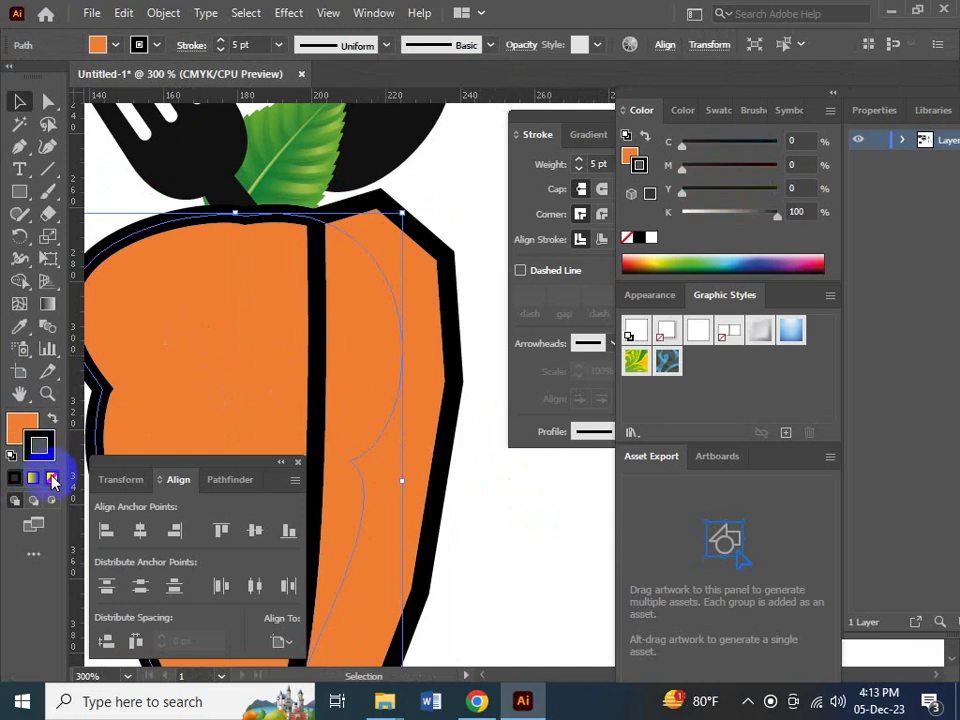
left_click(52, 480)
left_click(504, 506)
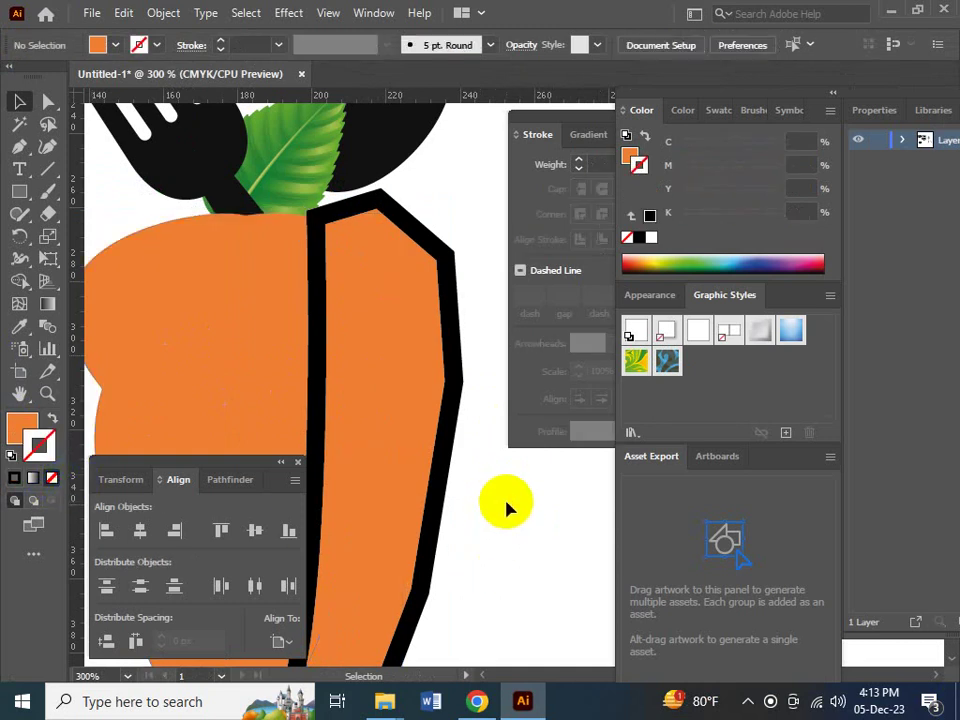
- Remove the black stroke from the closed shape drawn over the carrot's right side
left_click(257, 357)
left_click(409, 364)
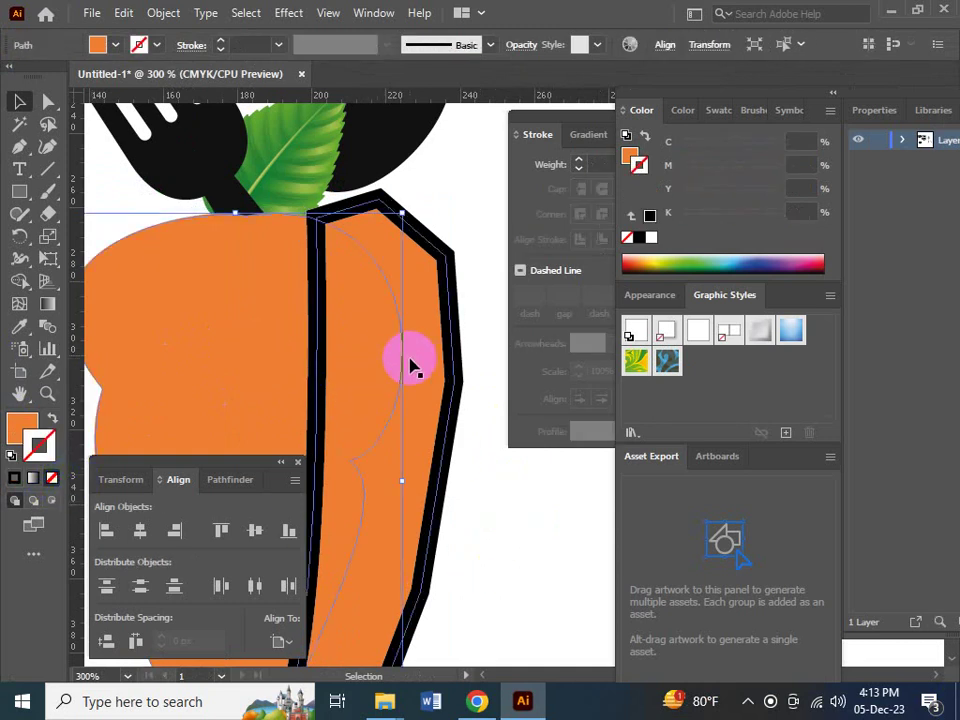
left_click(427, 430)
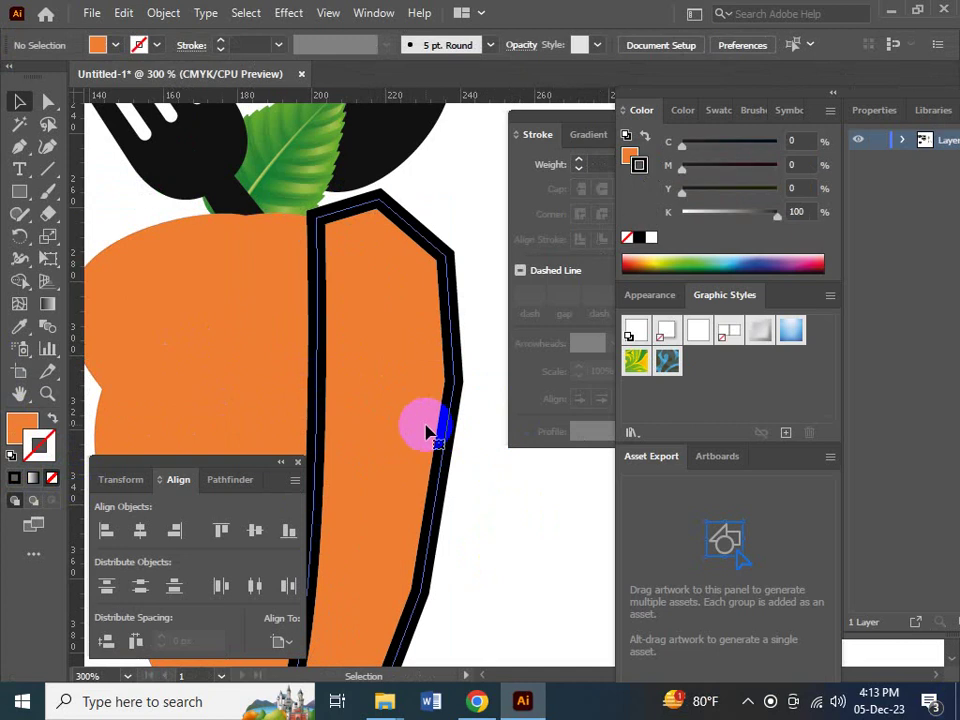
left_click(52, 479)
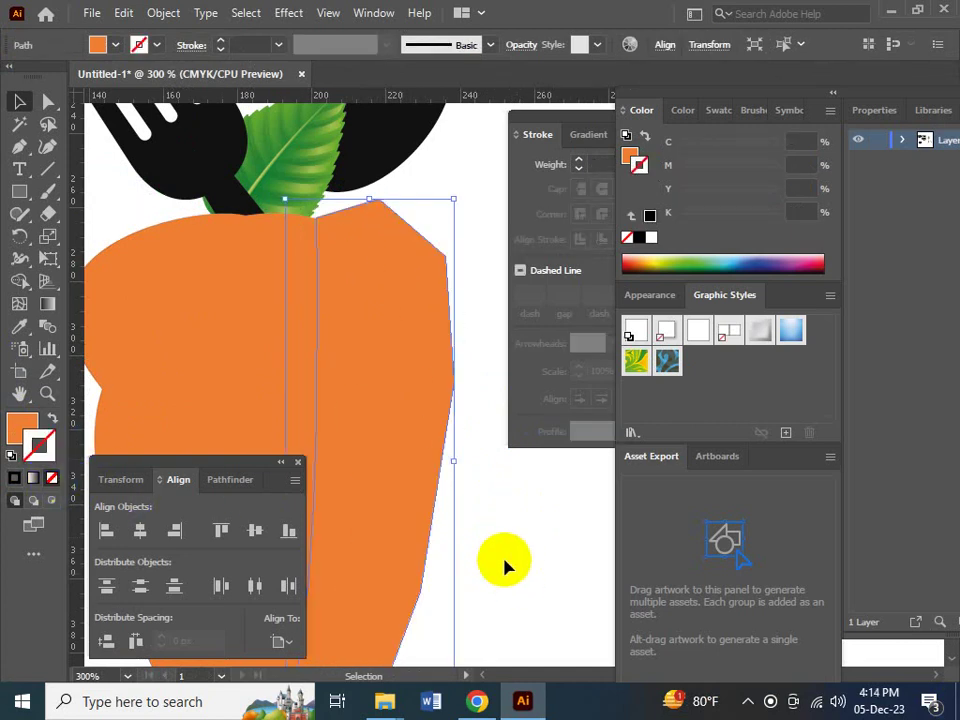
- Use Shape Builder on the carrot and the drawn shape to delete the area outside the carrot's right edge, and deselect
left_click(240, 403, "shift")
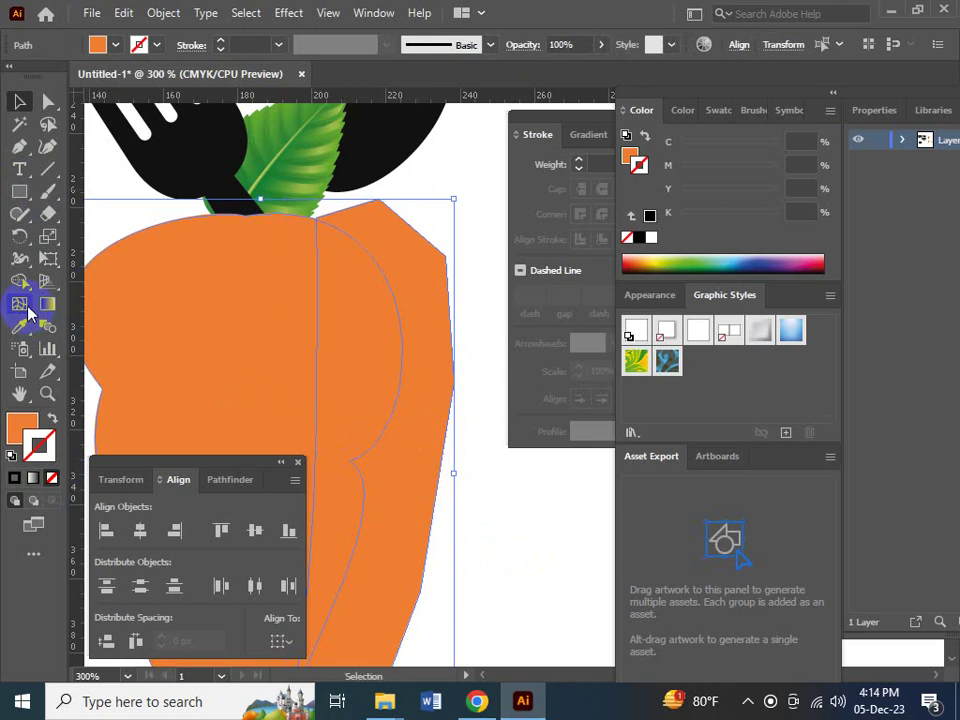
left_click(19, 281)
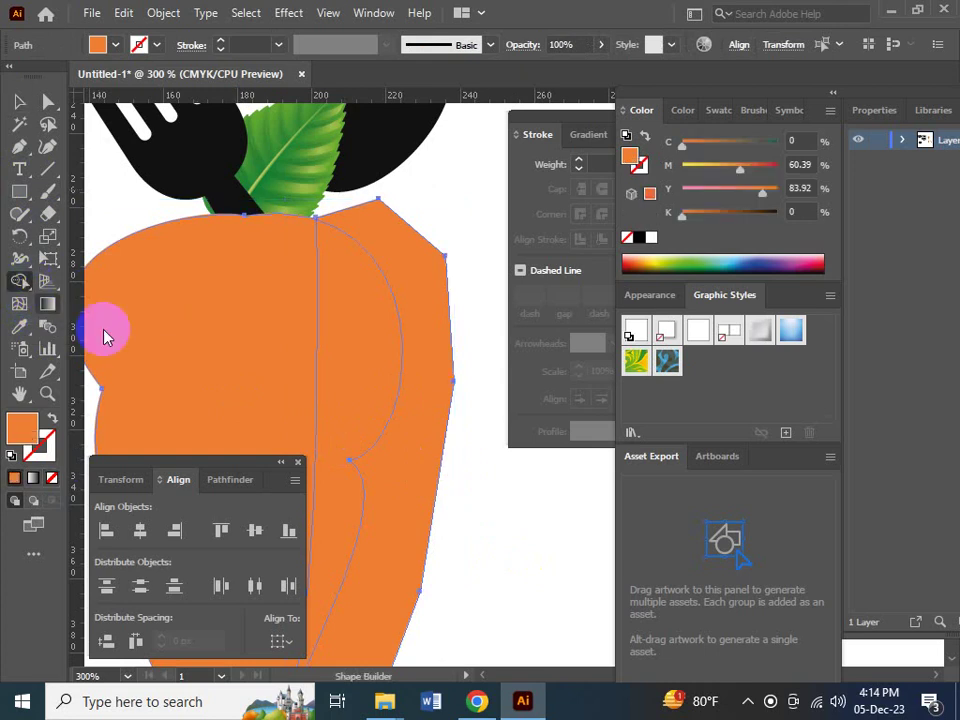
left_click(420, 405, "alt")
left_click_drag(345, 350, 240, 326)
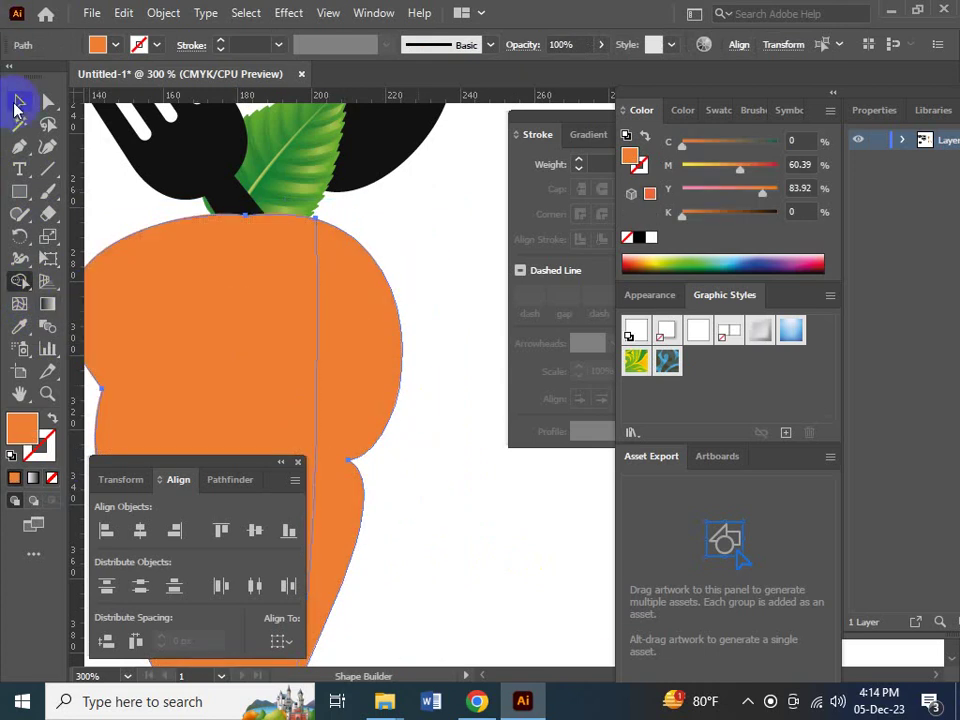
left_click(18, 102)
left_click(499, 568)
key("Tab")
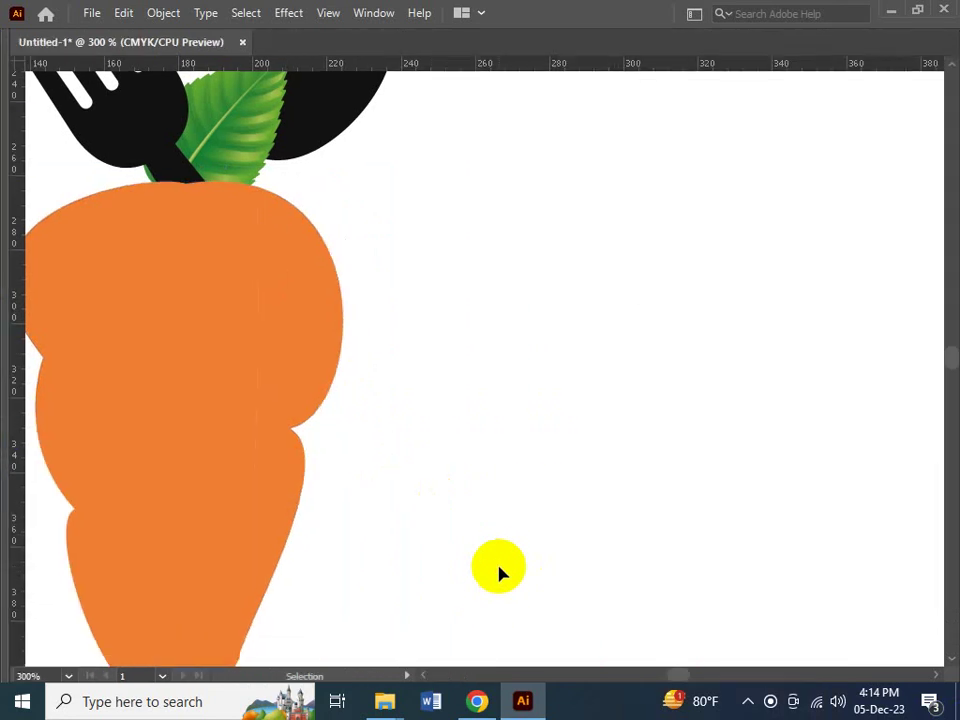
- Undo the dividing shape and stroke removal back to the single black-outlined carrot, and select the carrot
key("a")
key("ctrl+z")
key("v")
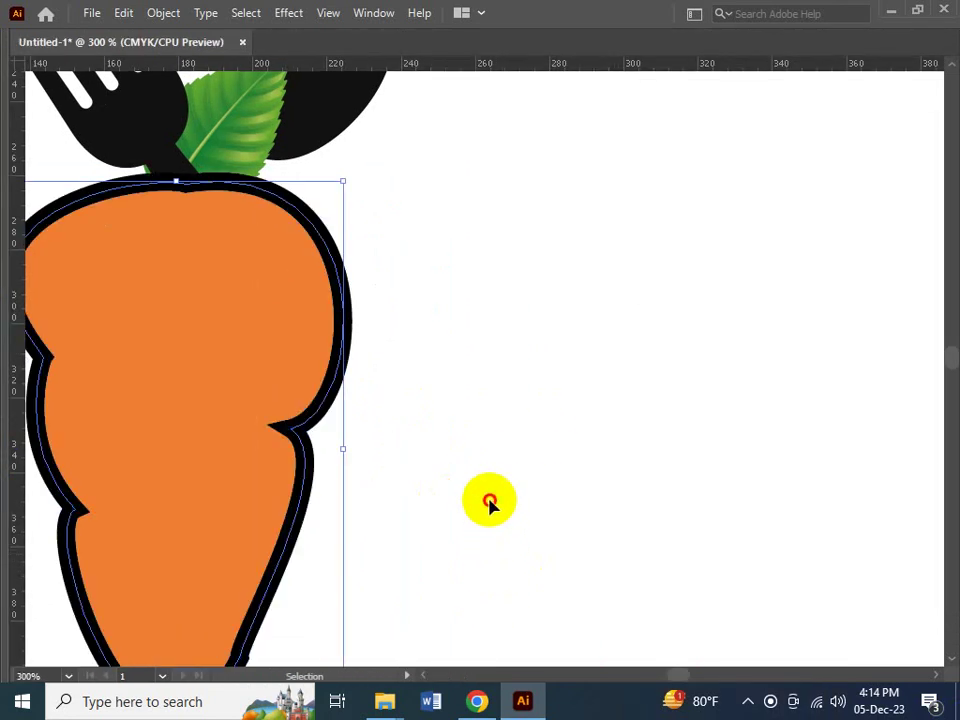
left_click(489, 499)
left_click(220, 355)
left_click(307, 323)
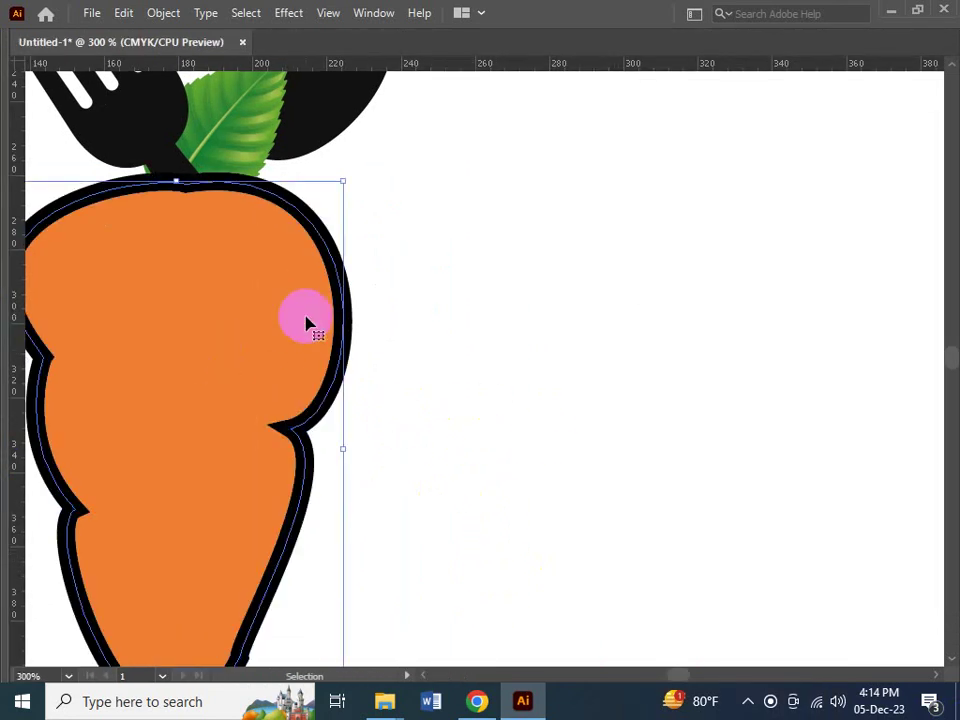
- Restore the strokeless carrot and right-side shape alongside the black-outlined carrot, move the strokeless carrot behind the fork, and select the right-side shape
key("ctrl")
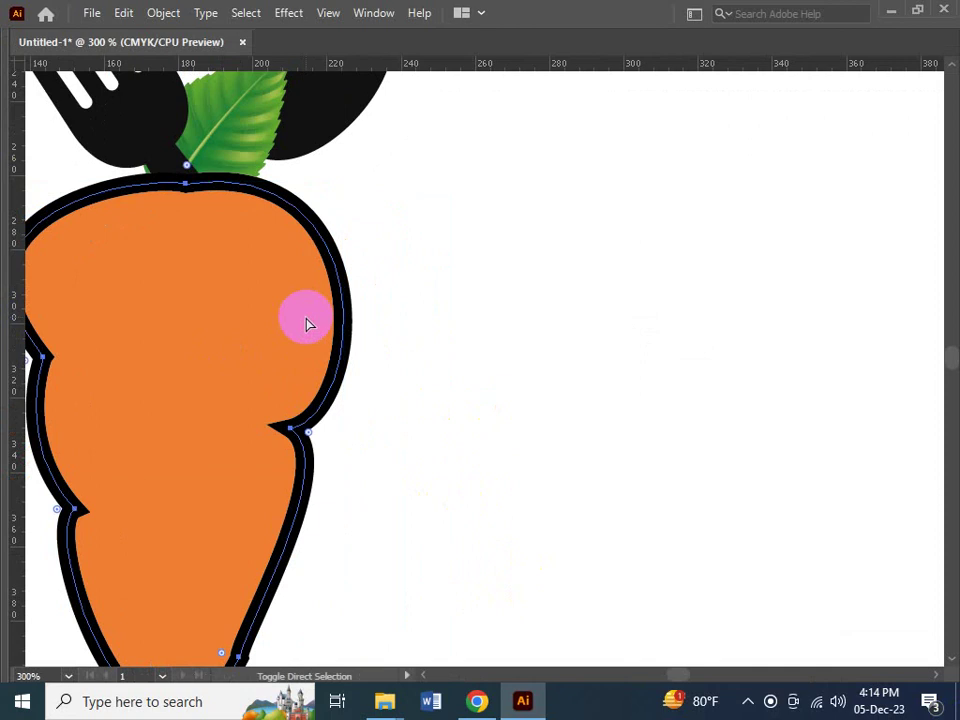
left_click(180, 285)
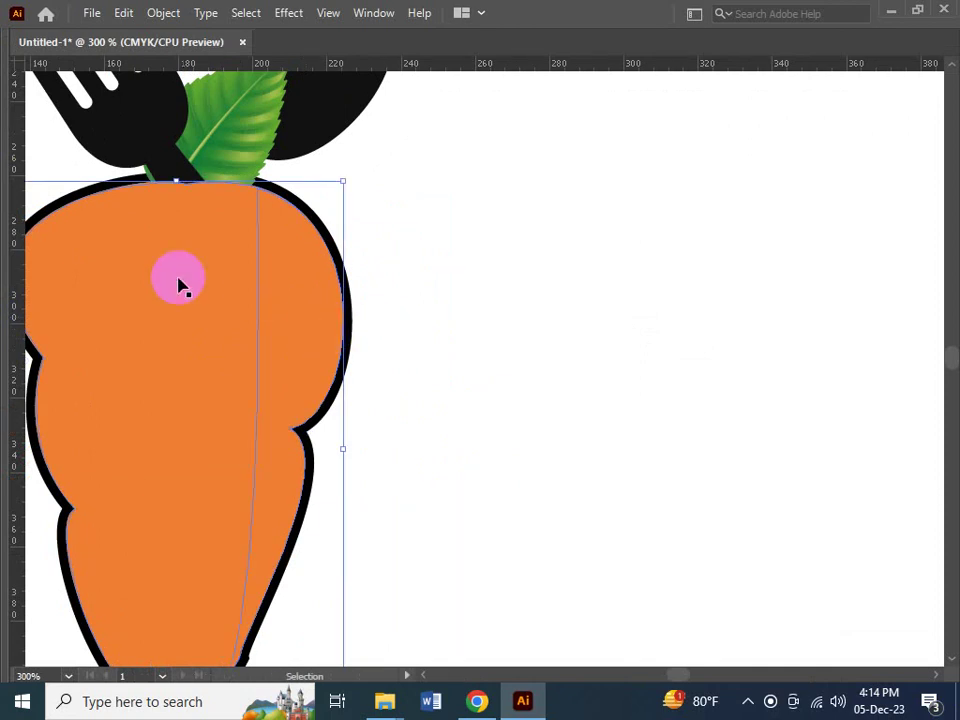
left_click_drag(180, 285, 293, 316)
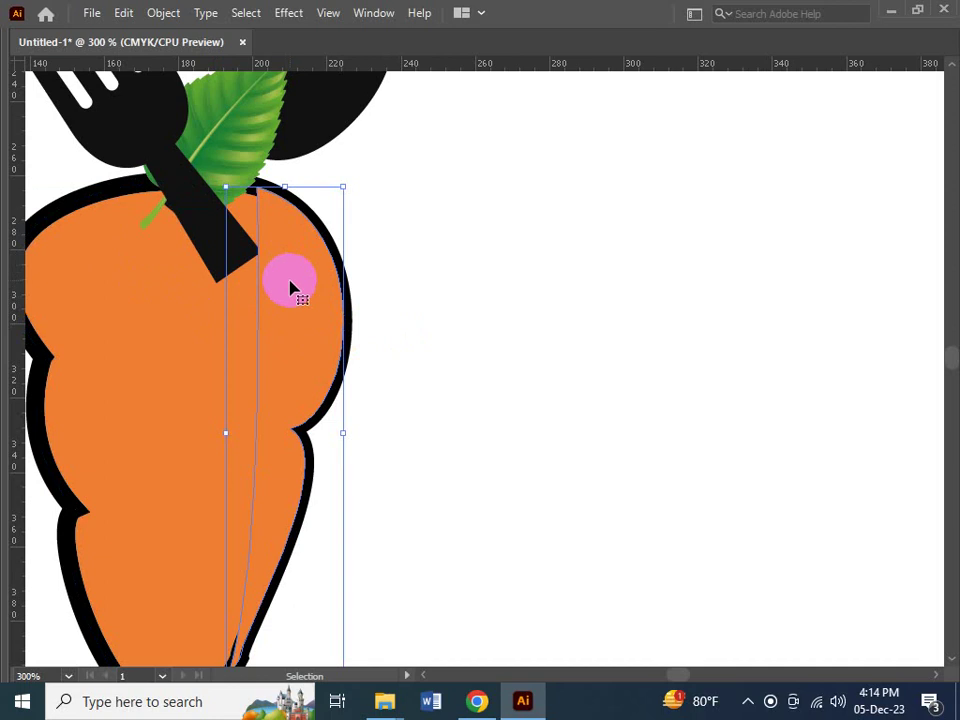
- Darken the fill of the shape on the carrot's right side by setting its black (K) value to 31%
left_click_drag(373, 504, 401, 332)
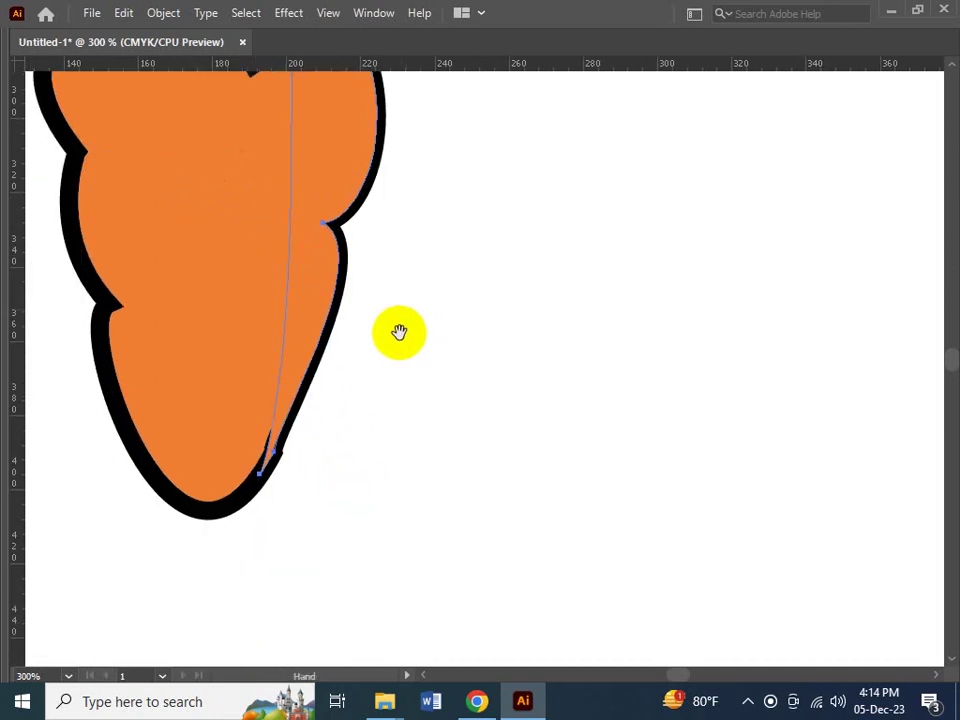
left_click(268, 474)
left_click(238, 495)
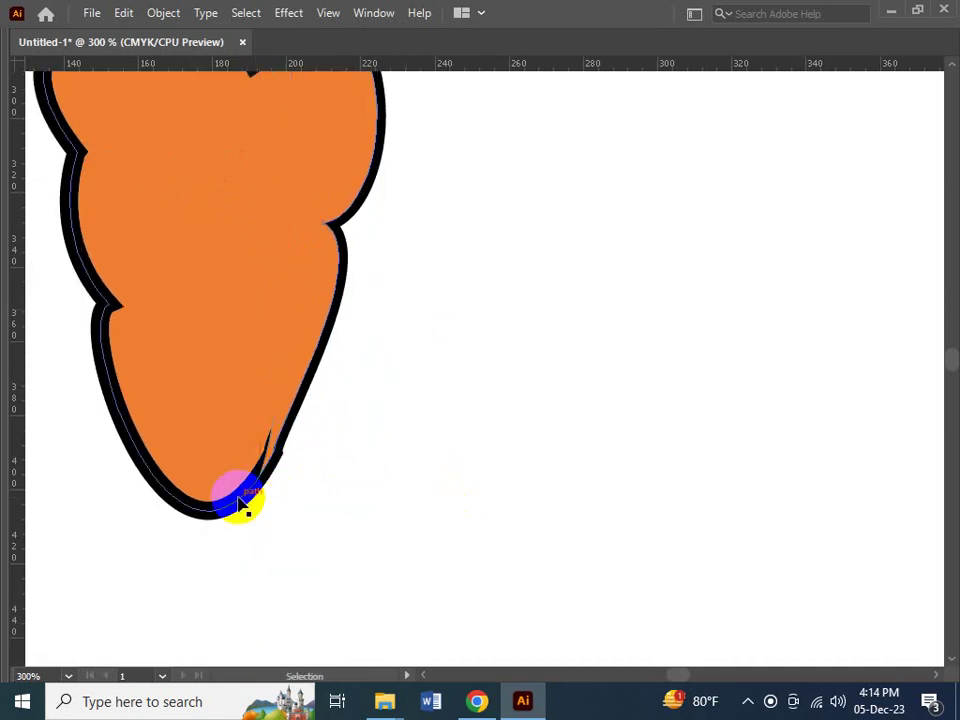
left_click_drag(430, 437, 430, 625)
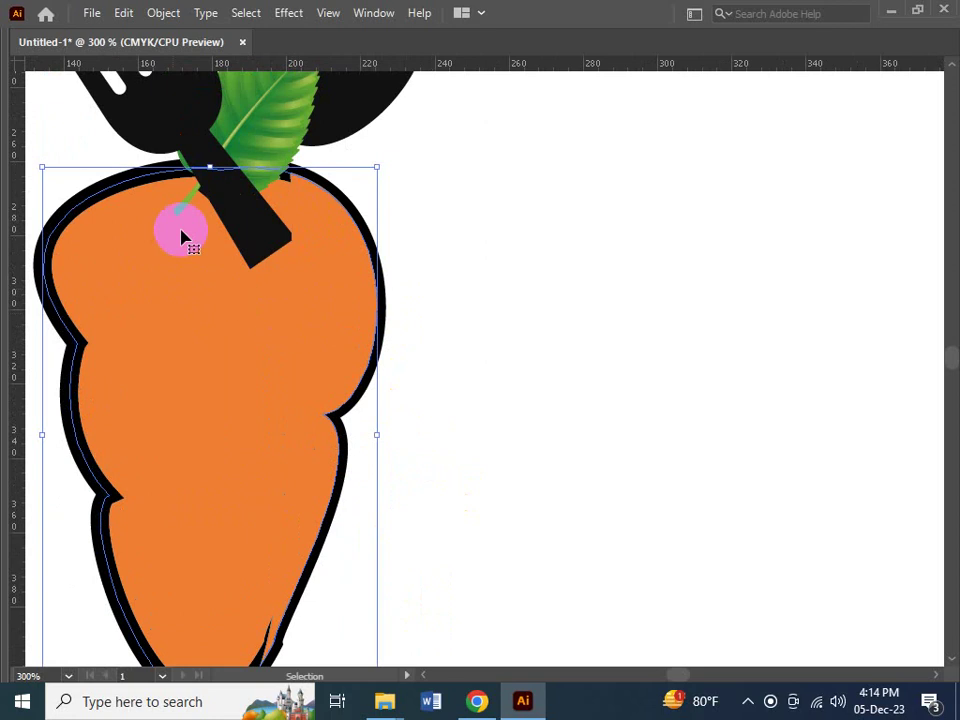
left_click(311, 308)
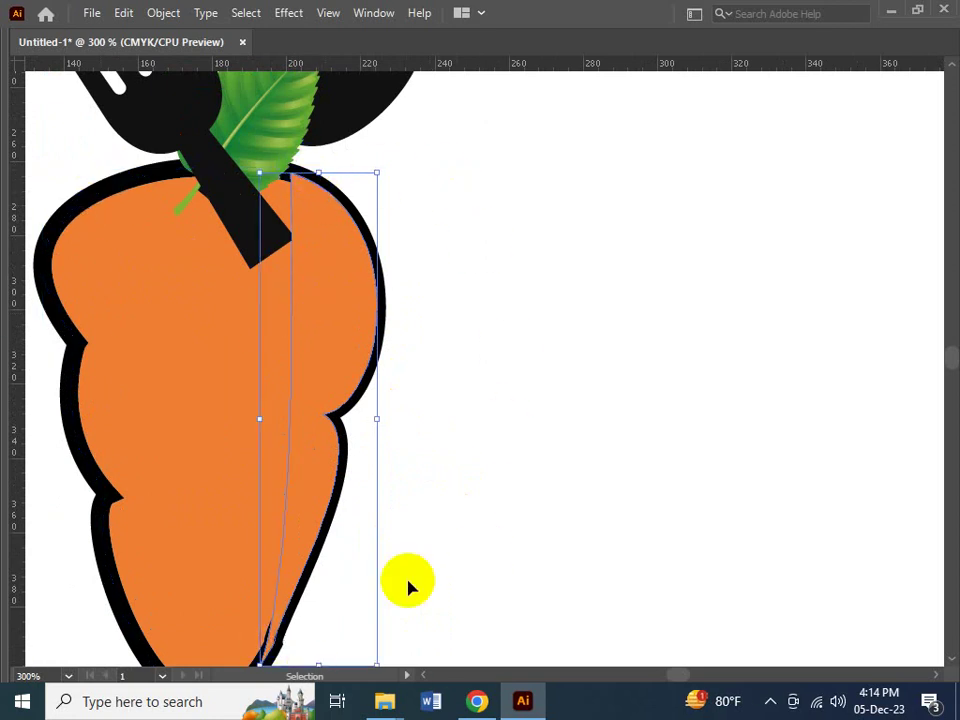
left_click_drag(302, 267, 362, 405)
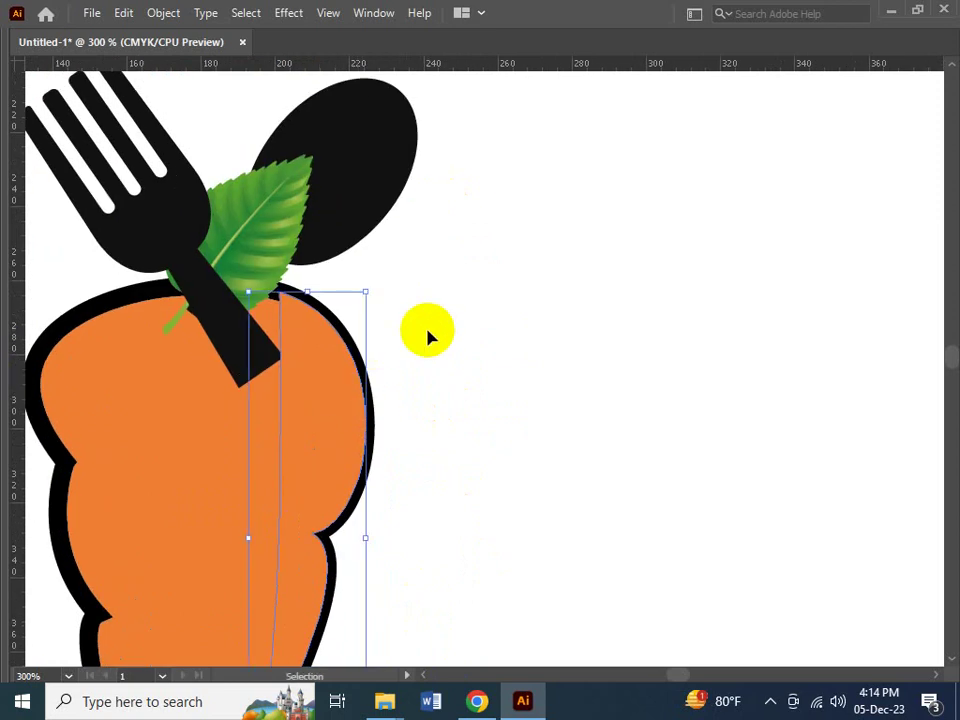
key("ctrl+minus")
key("Tab")
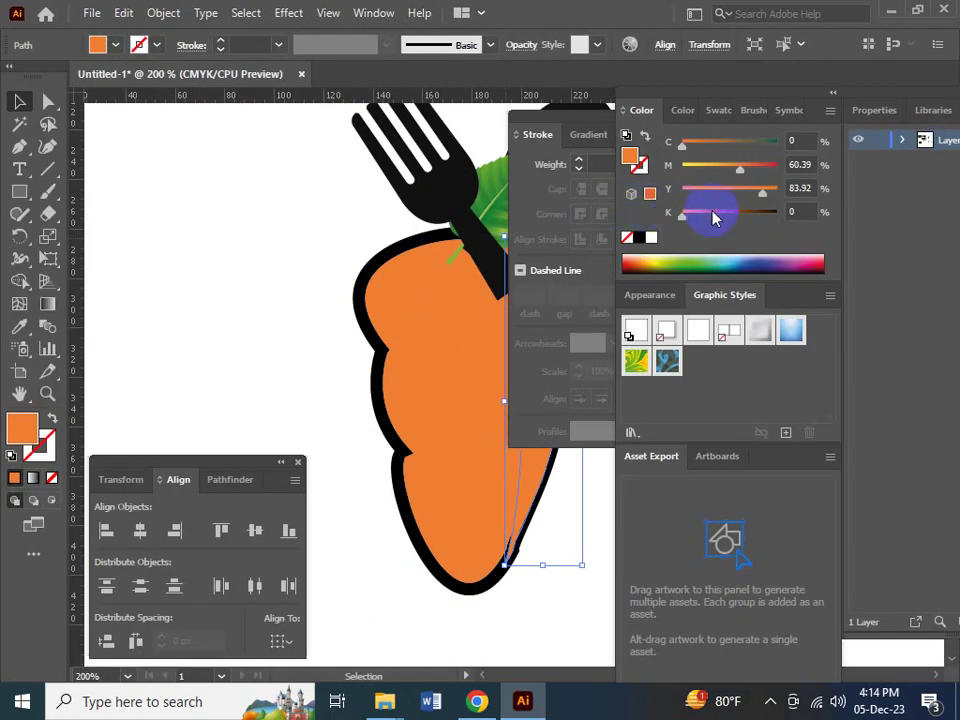
left_click(713, 215)
left_click_drag(375, 439, 247, 425)
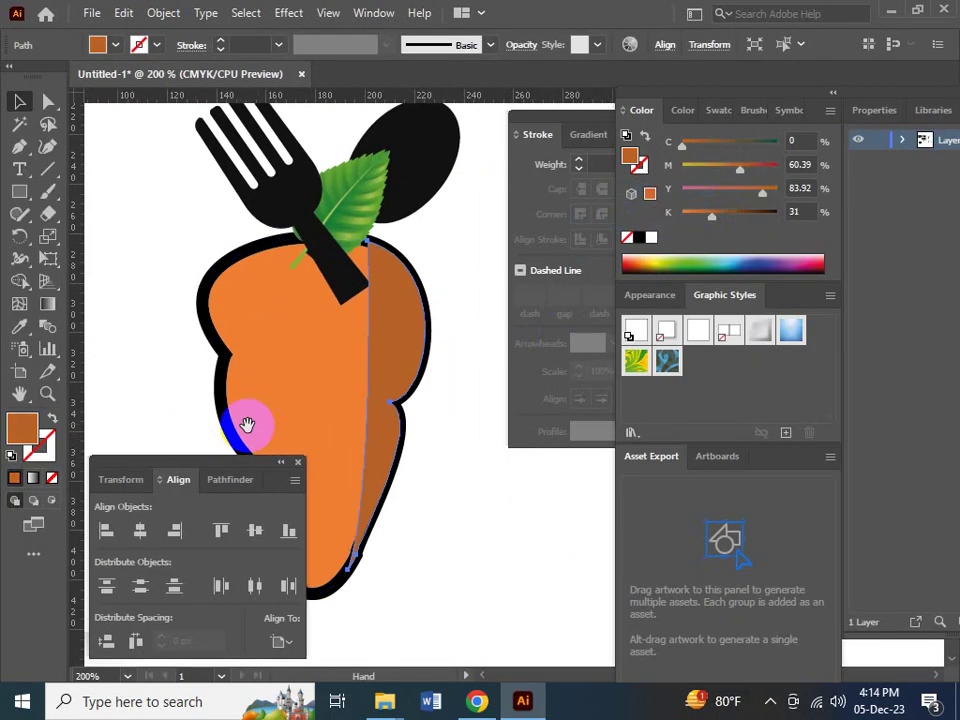
- Bring the black-outlined carrot to the front of the artwork and deselect it
left_click(392, 343)
left_click(270, 385)
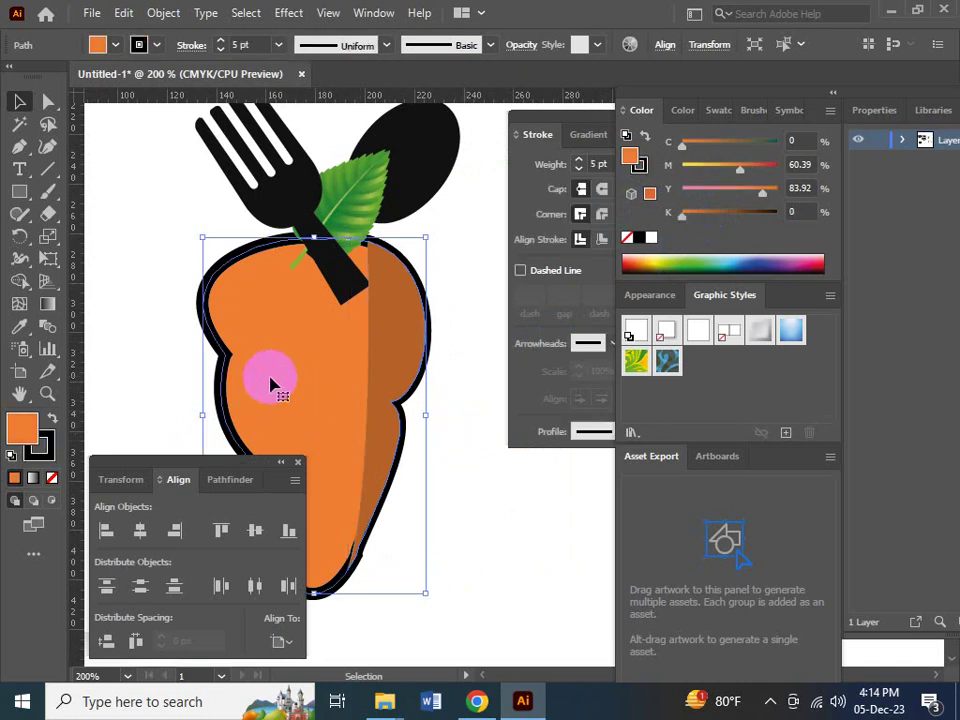
left_click(257, 360, "ctrl")
key("ctrl+shift+bracketright")
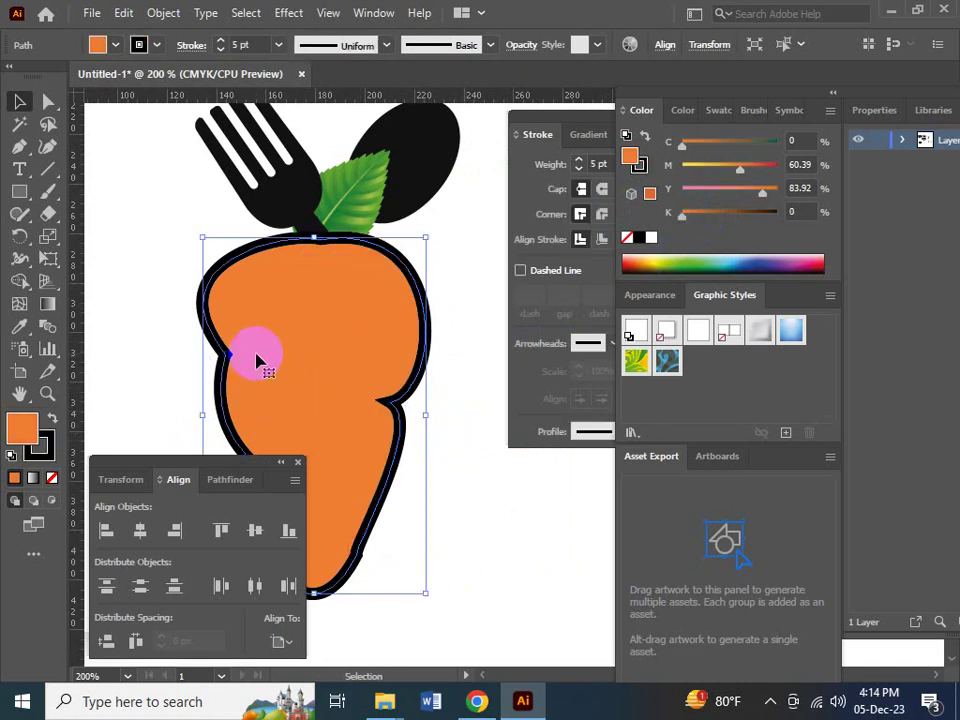
left_click(381, 488)
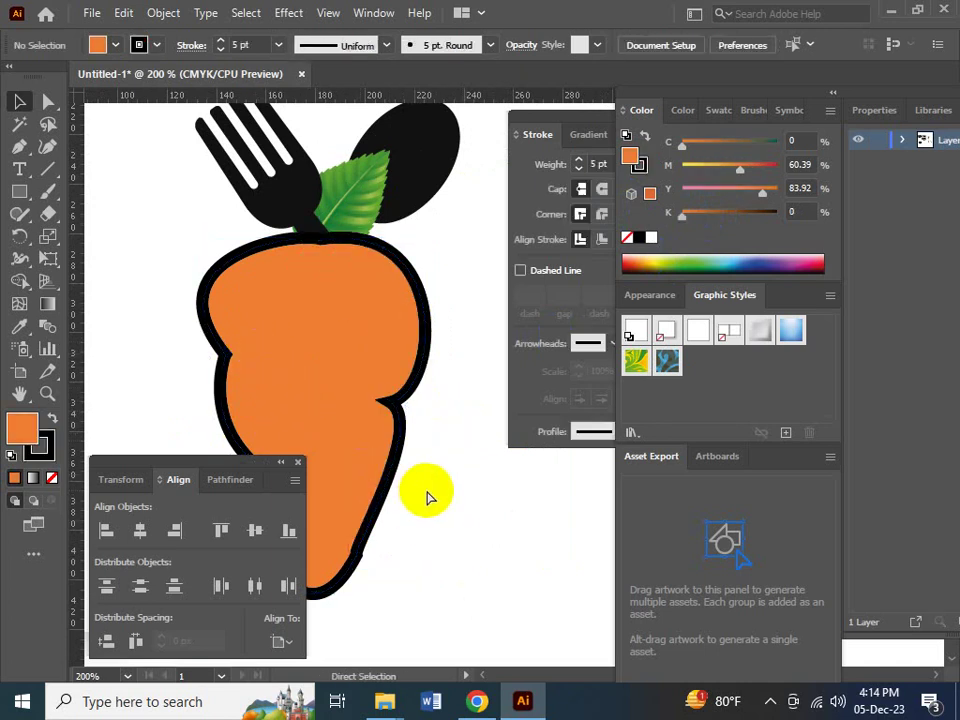
- Inspect the carrot's overlapping paths and the right-side shape in outline view, and return to preview
key("ctrl+y")
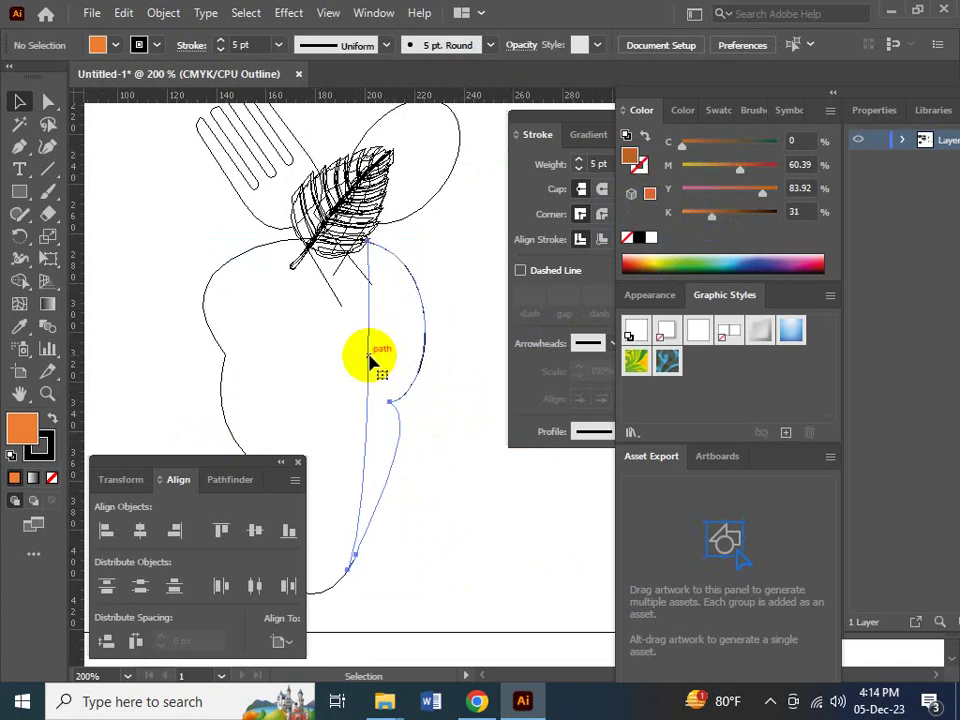
left_click(372, 365)
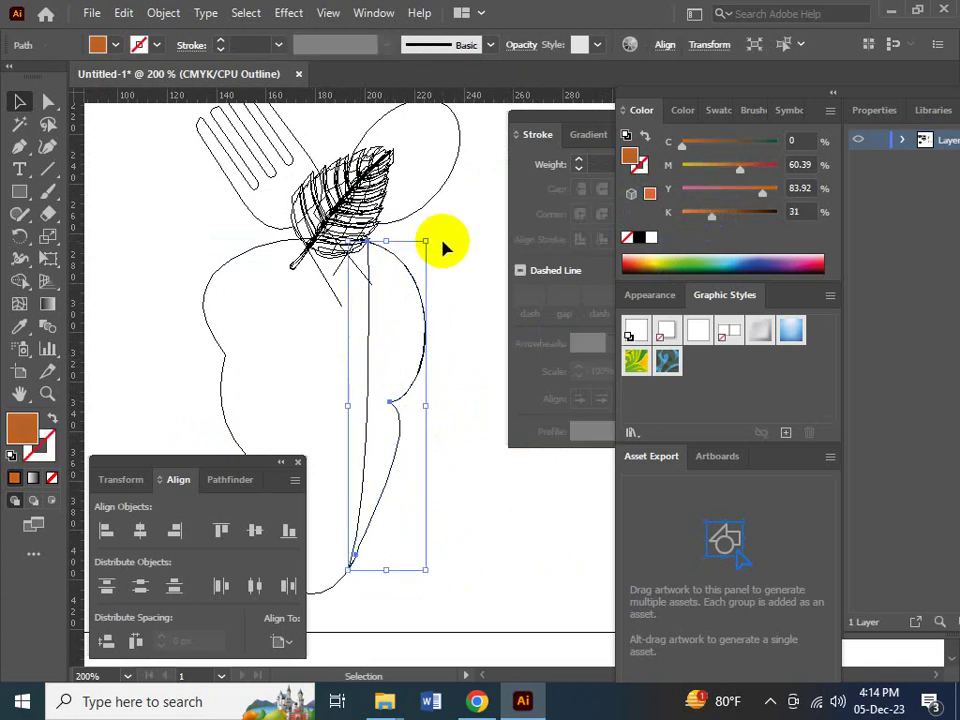
left_click(444, 448)
key("a")
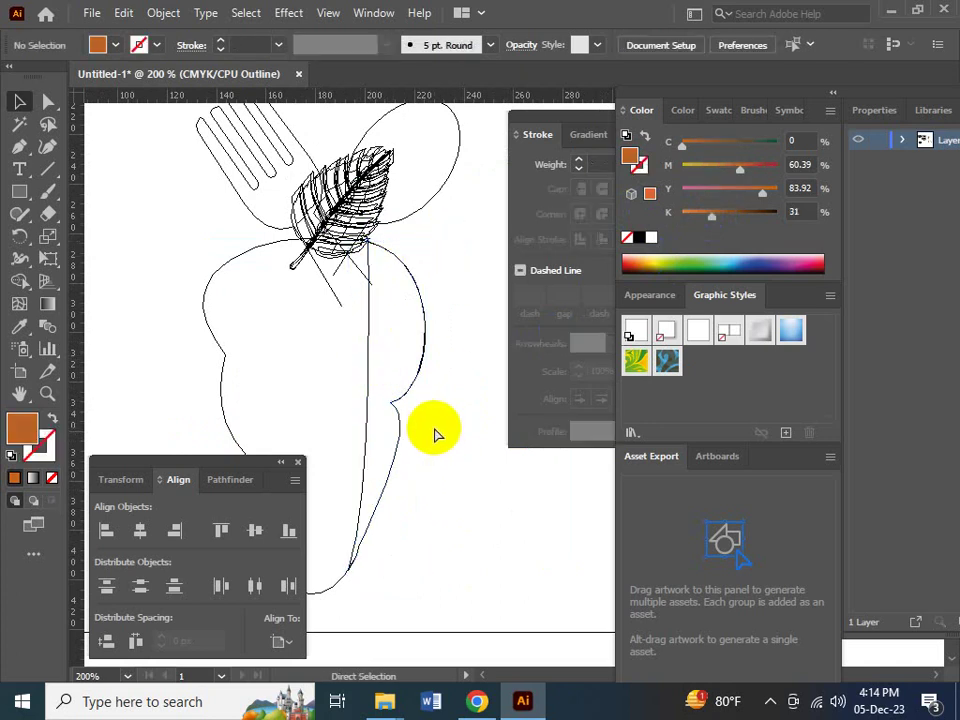
key("ctrl+y")
- Select the black-outlined carrot in front and remove its stroke
left_click(411, 326)
key("v")
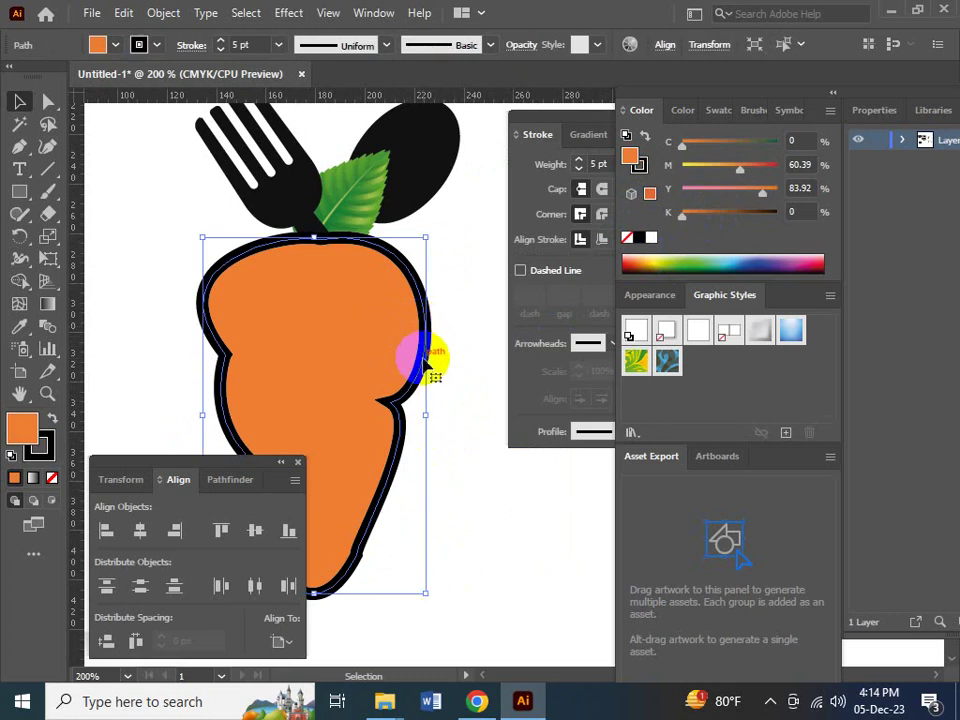
key("a")
key("v")
left_click(40, 452)
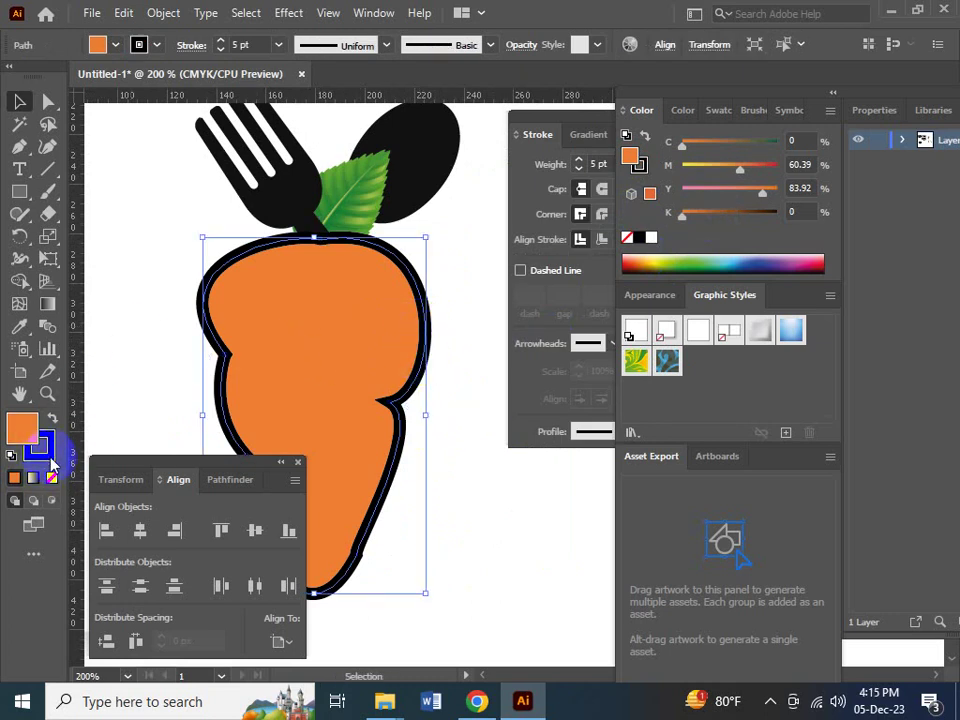
left_click(54, 480)
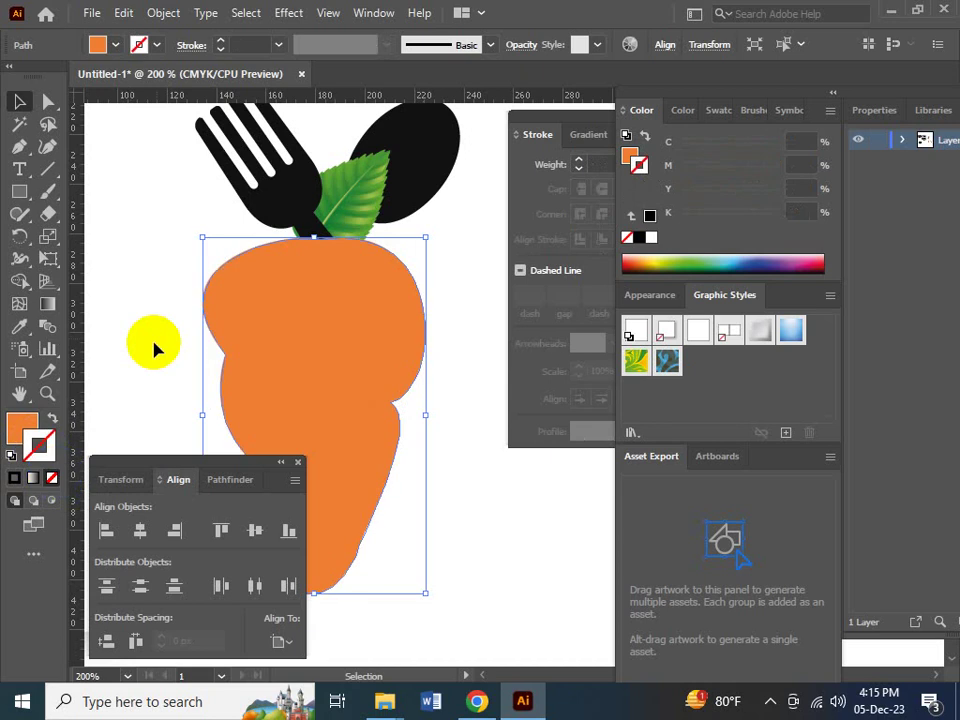
- Clear the strokeless front carrot from over the fork and the shaded right side, and deselect
left_click(137, 219)
left_click(322, 364)
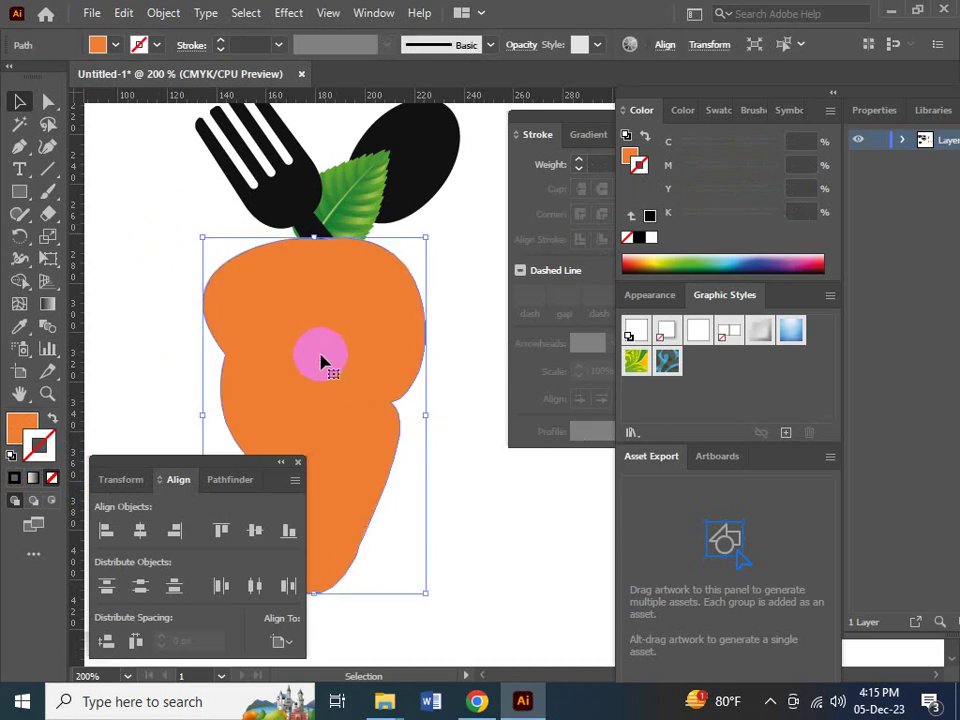
key("a")
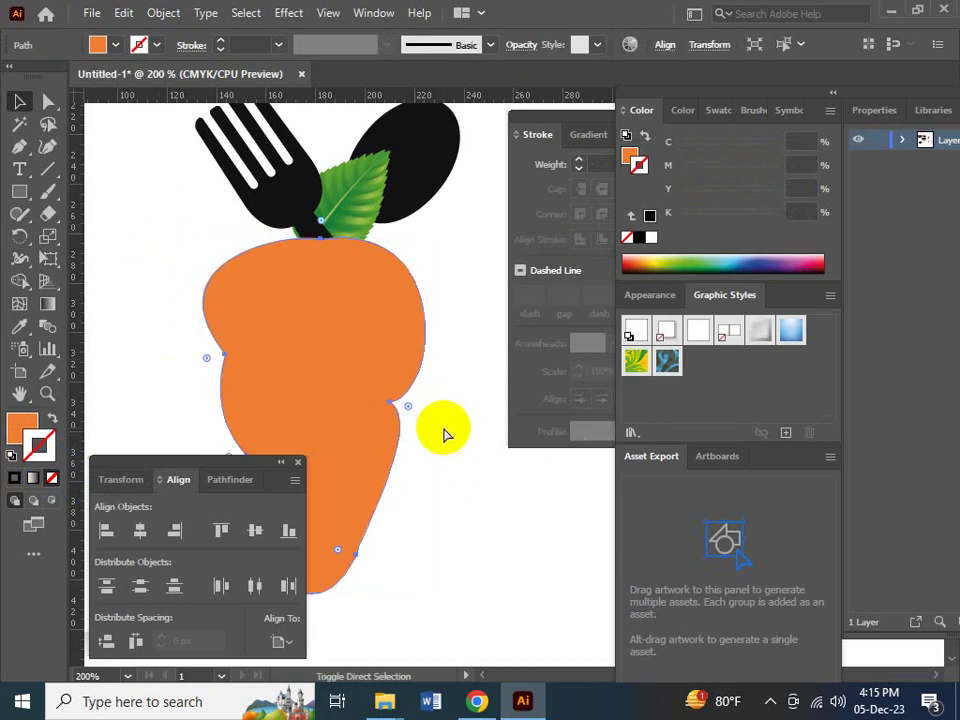
key("ctrl+z")
key("v")
left_click(470, 532)
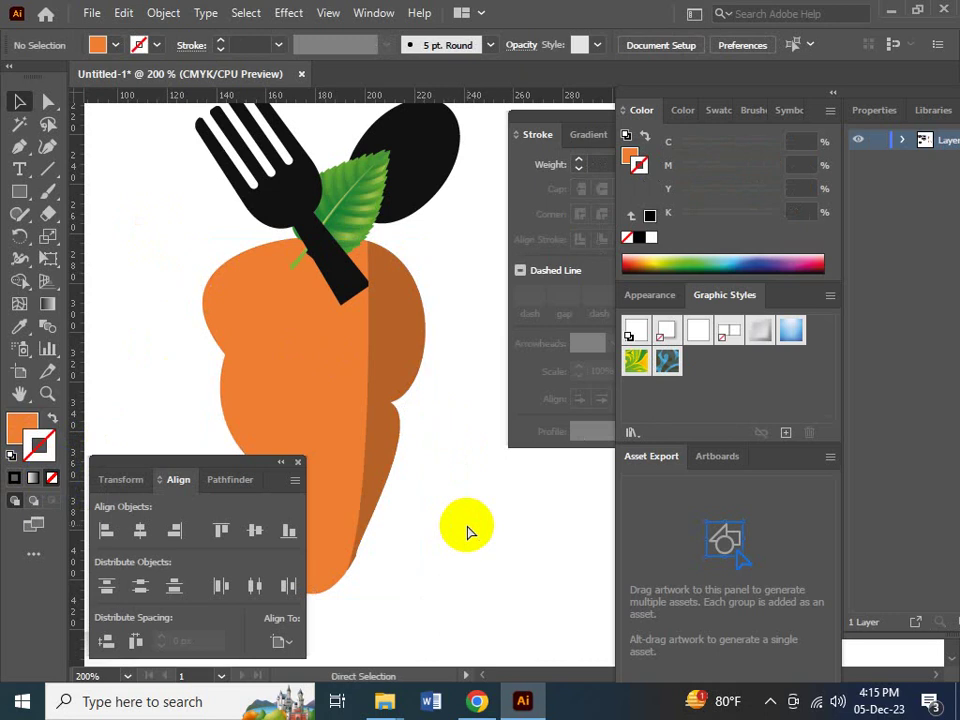
- Undo back to the black-outlined front carrot and remove its fill so only the 5 pt outline is kept
key("ctrl+z")
key("v")
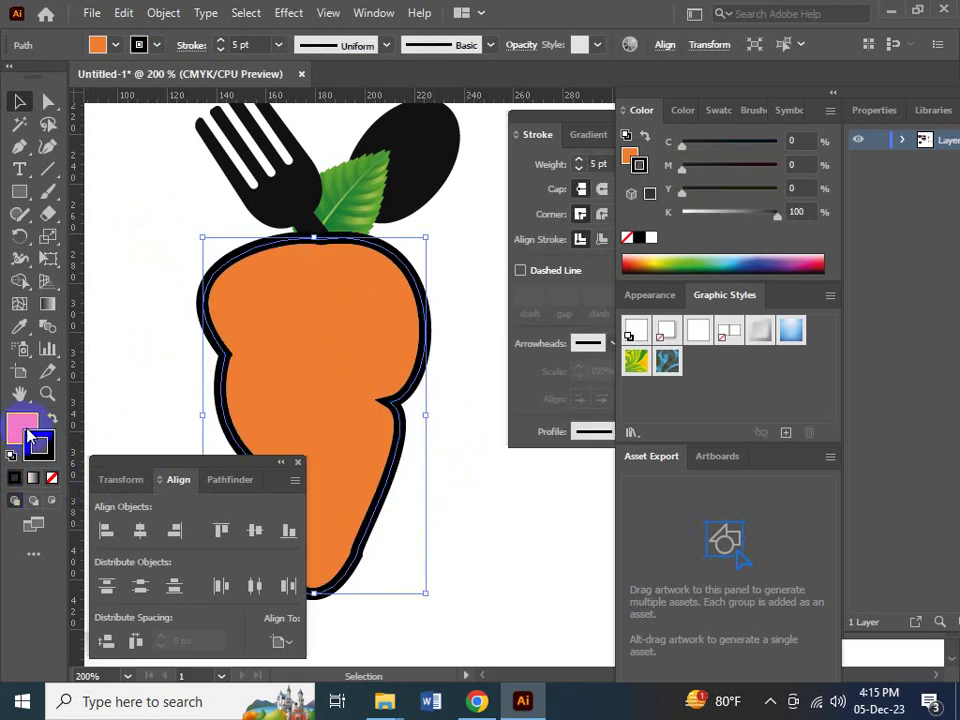
left_click(54, 479)
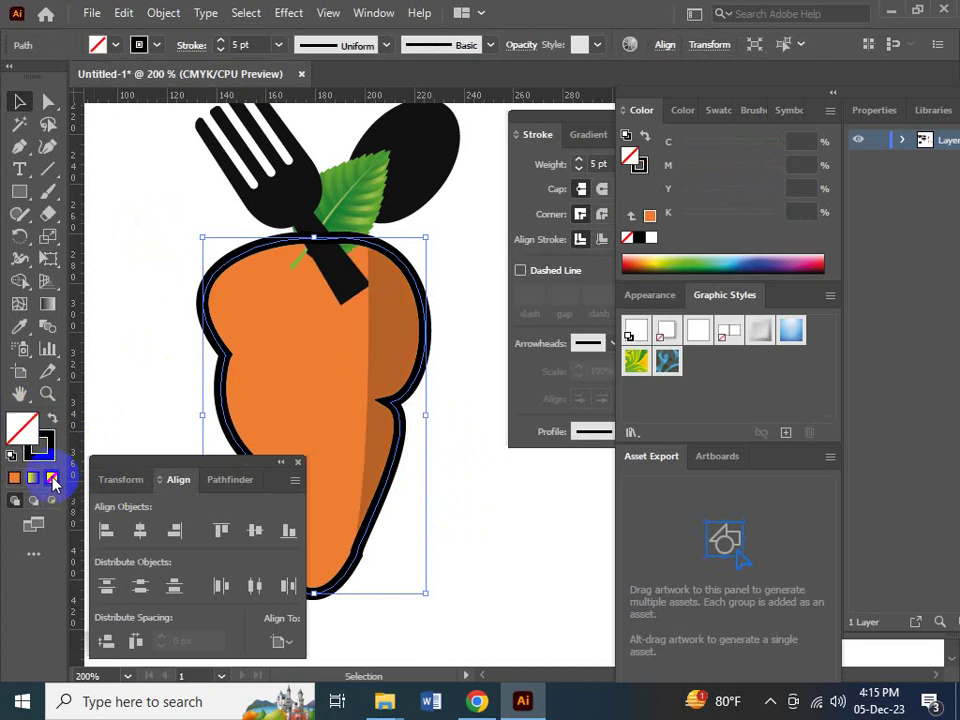
left_click(489, 499)
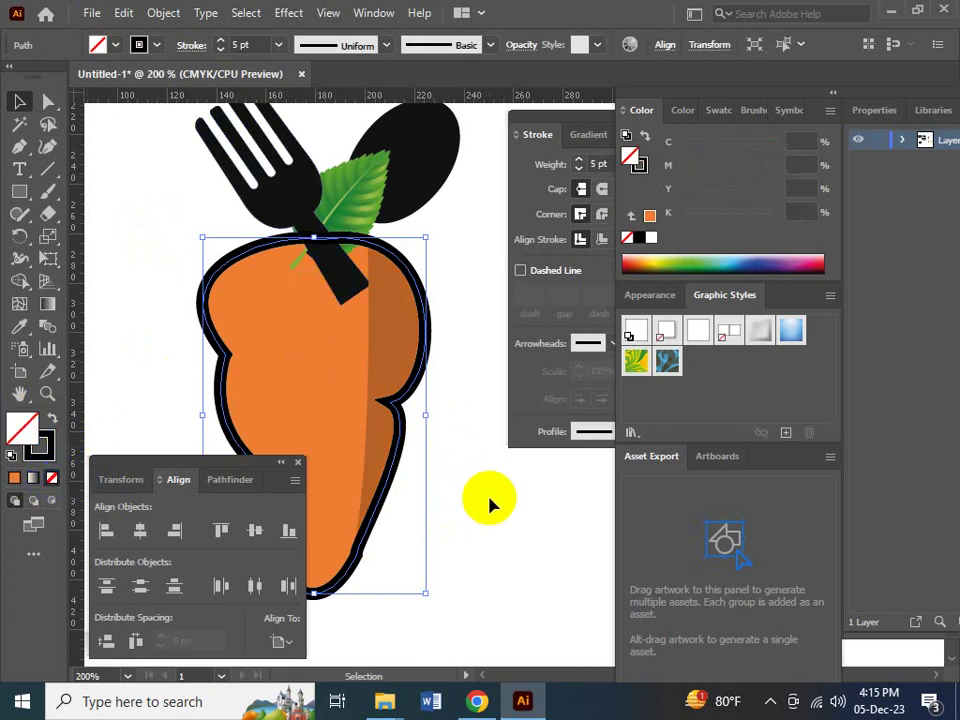
- Select the fork, spoon and leaf together, send them behind the carrot, and deselect
left_click_drag(420, 378, 407, 476)
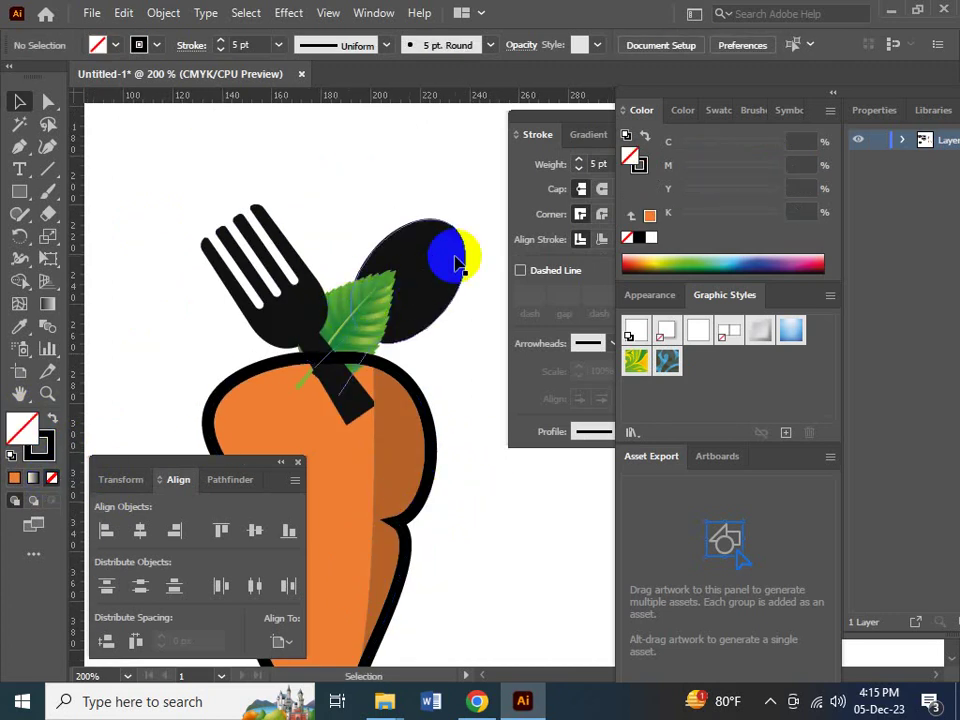
left_click_drag(198, 172, 468, 316)
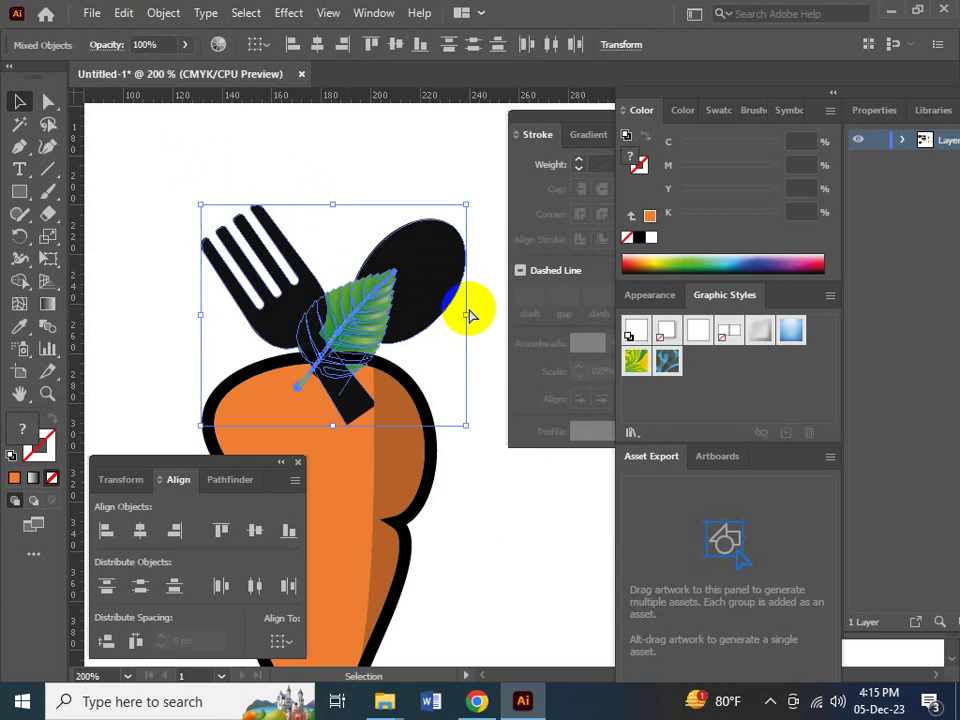
key("ctrl")
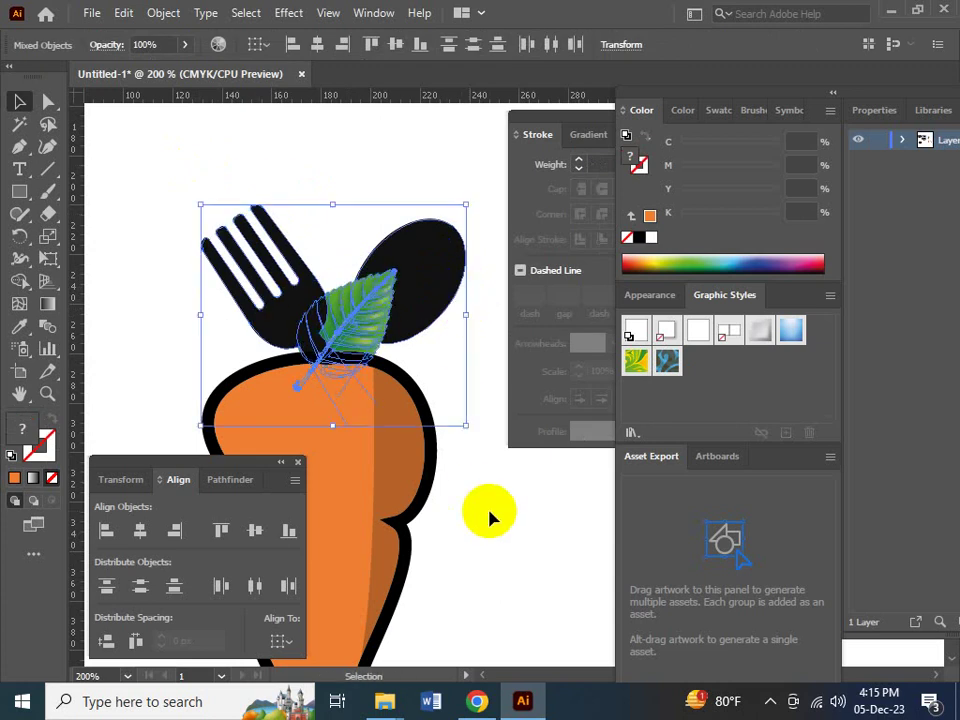
left_click(489, 510)
key("Tab")
left_click_drag(431, 510, 433, 408)
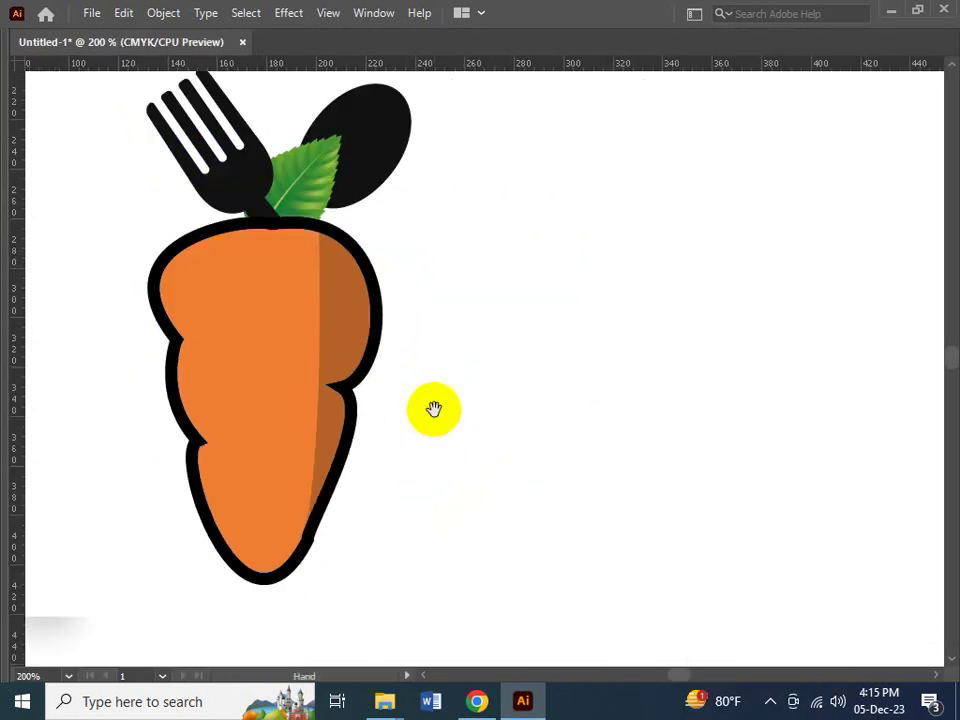
- Move the carrot's black outline, orange body and shaded right piece apart as separate shapes, and undo the moves
key("Tab")
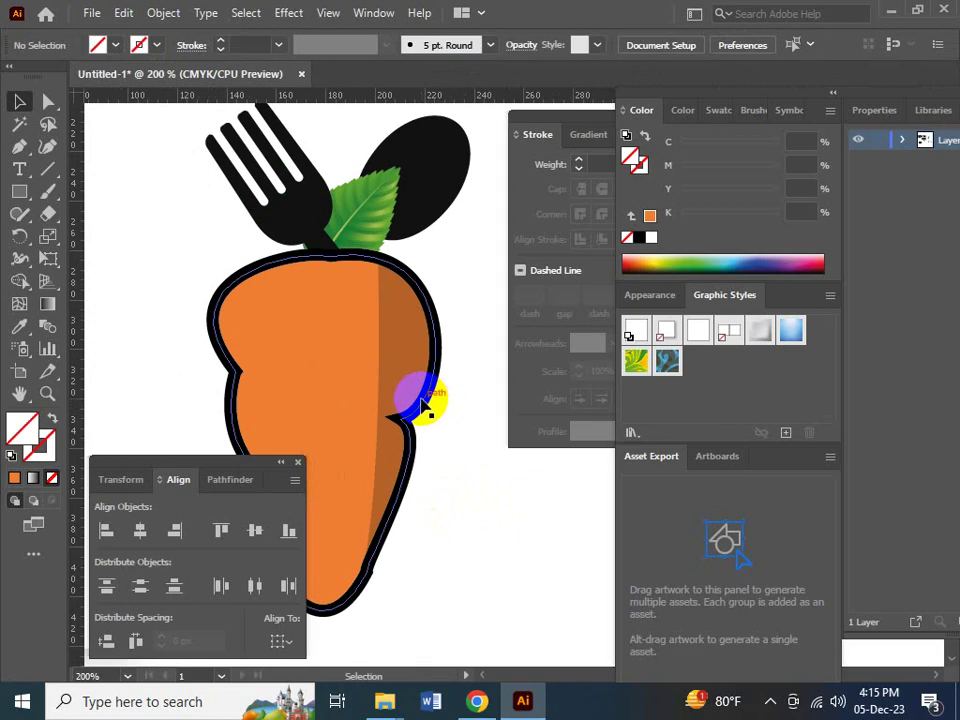
left_click_drag(429, 398, 407, 377)
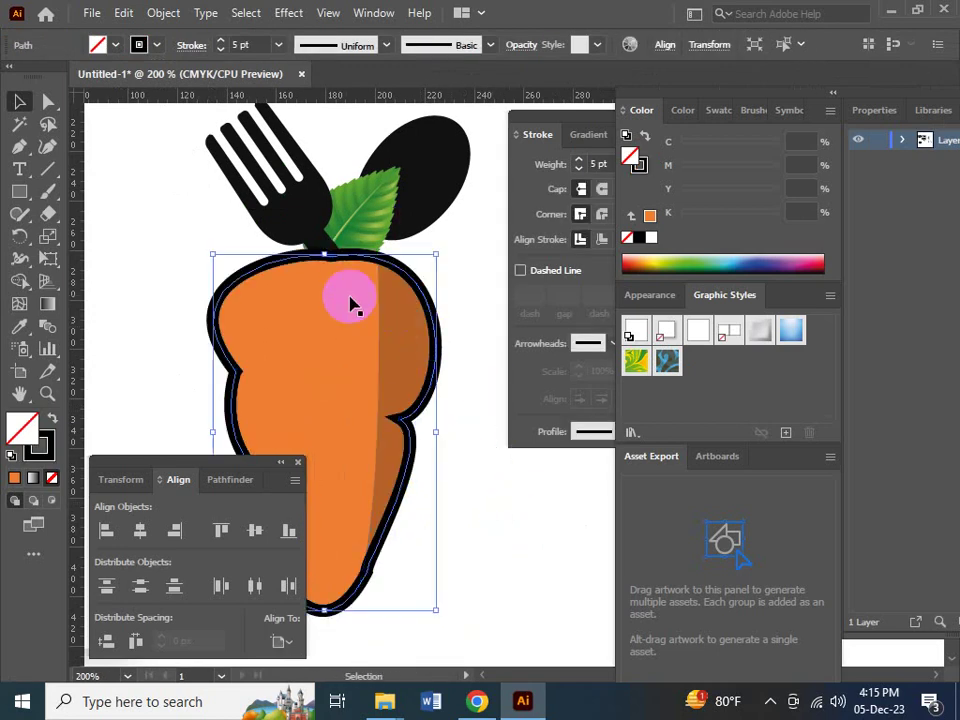
left_click(245, 319)
left_click(306, 326)
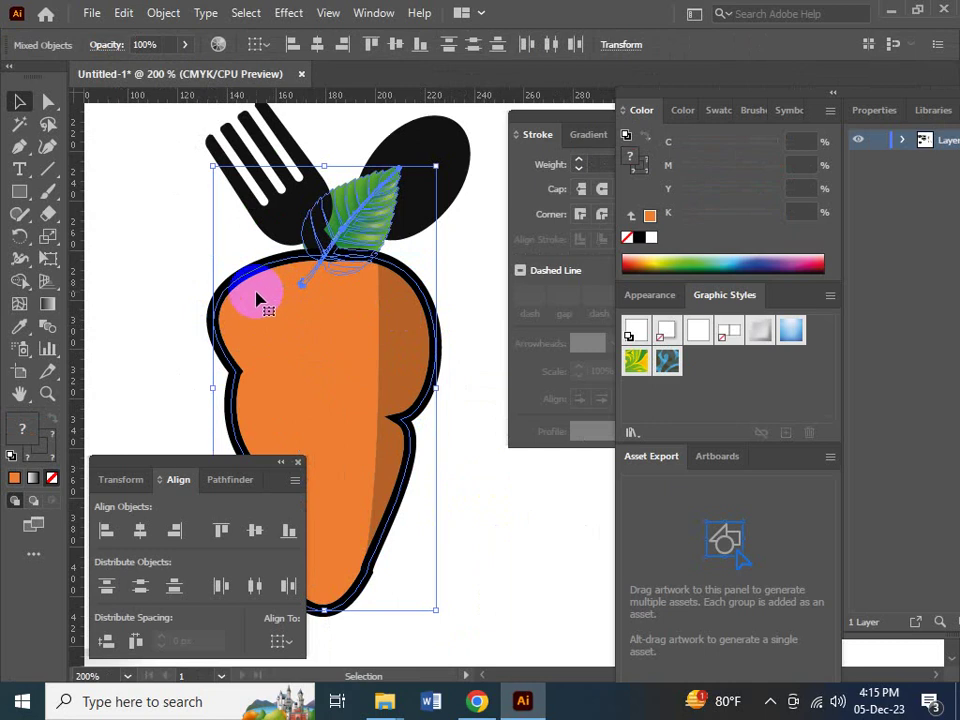
left_click(197, 280)
left_click_drag(227, 288, 323, 316)
left_click_drag(272, 290, 135, 307)
left_click_drag(408, 296, 490, 302)
key("ctrl+z")
key("ctrl+z")
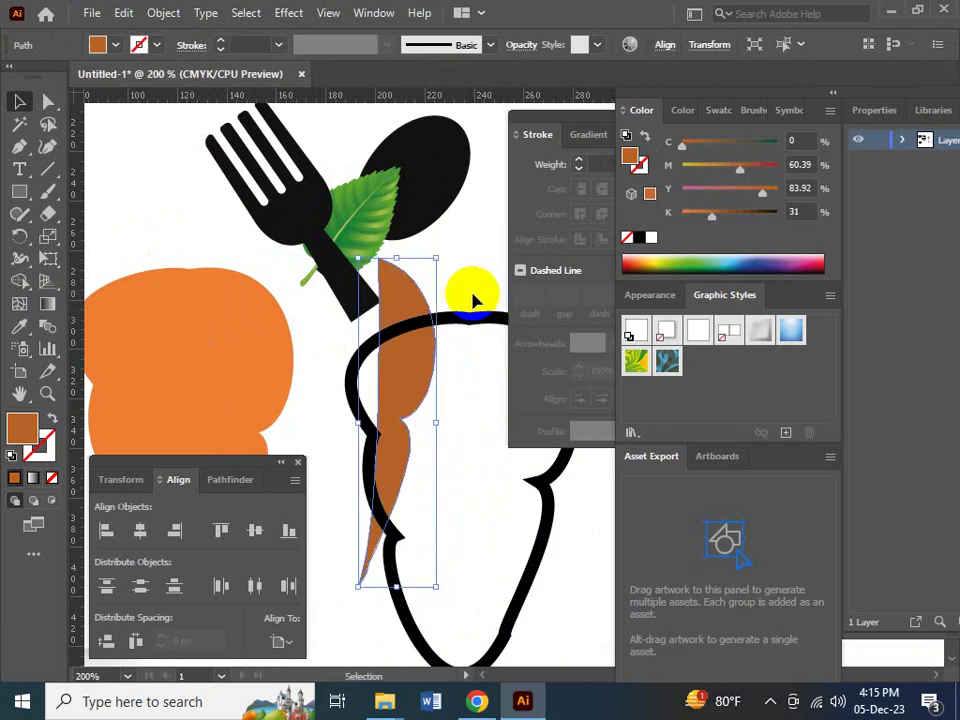
key("ctrl+z")
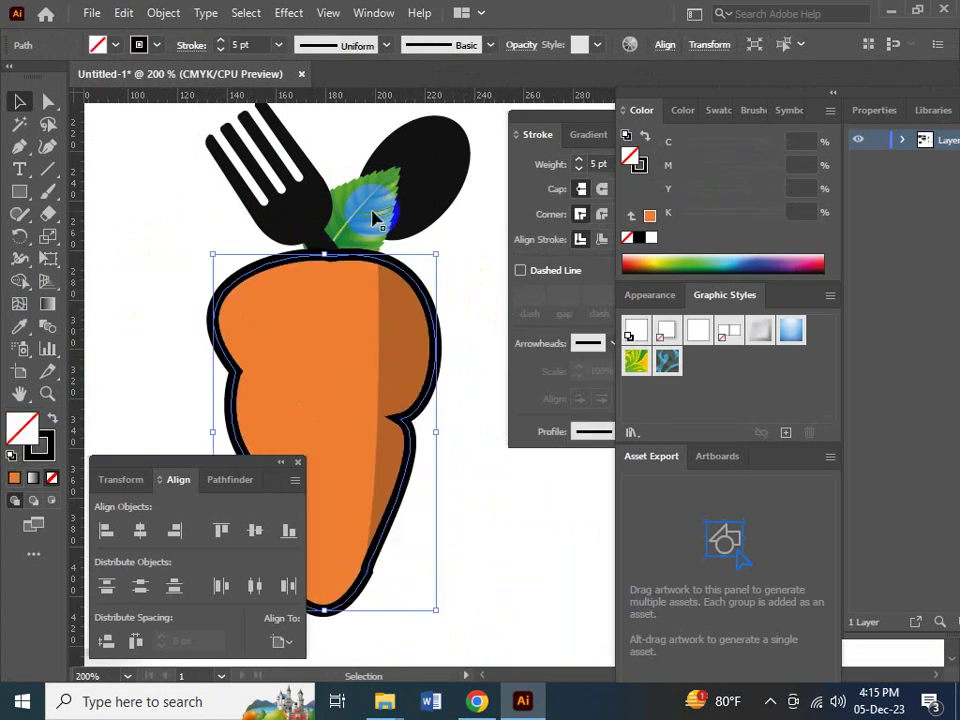
- Select the fork, spoon and leaf above the carrot and group them
key("a")
left_click_drag(155, 130, 489, 208)
key("v")
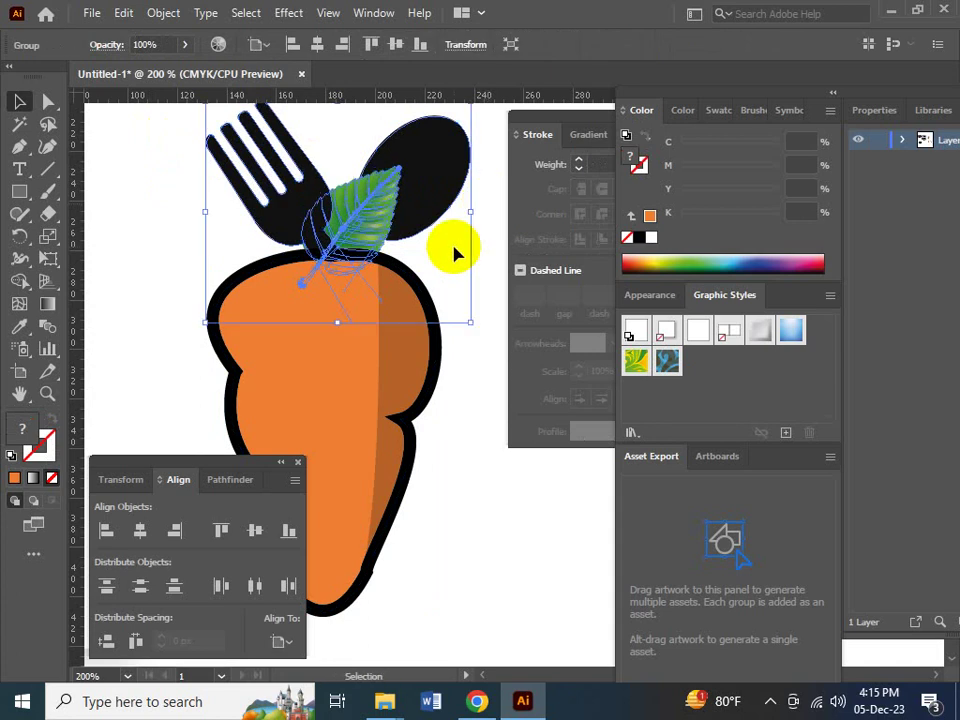
- Select the carrot together with its fork, spoon and leaf and group everything as one logo
left_click(224, 428)
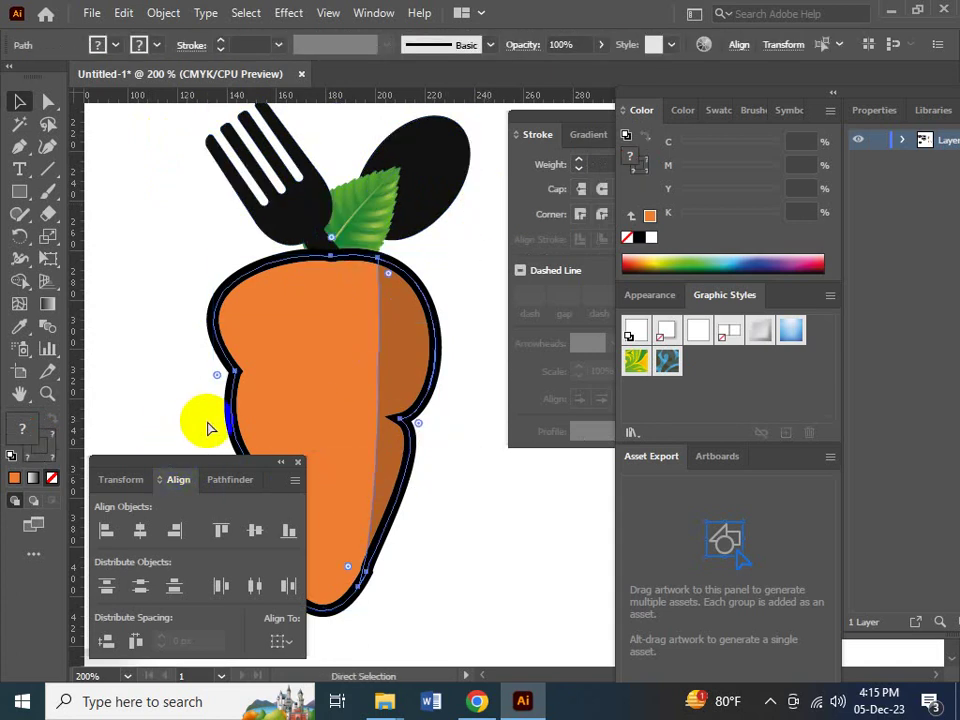
left_click(214, 418)
key("ctrl+minus")
key("ctrl+minus")
key("Tab")
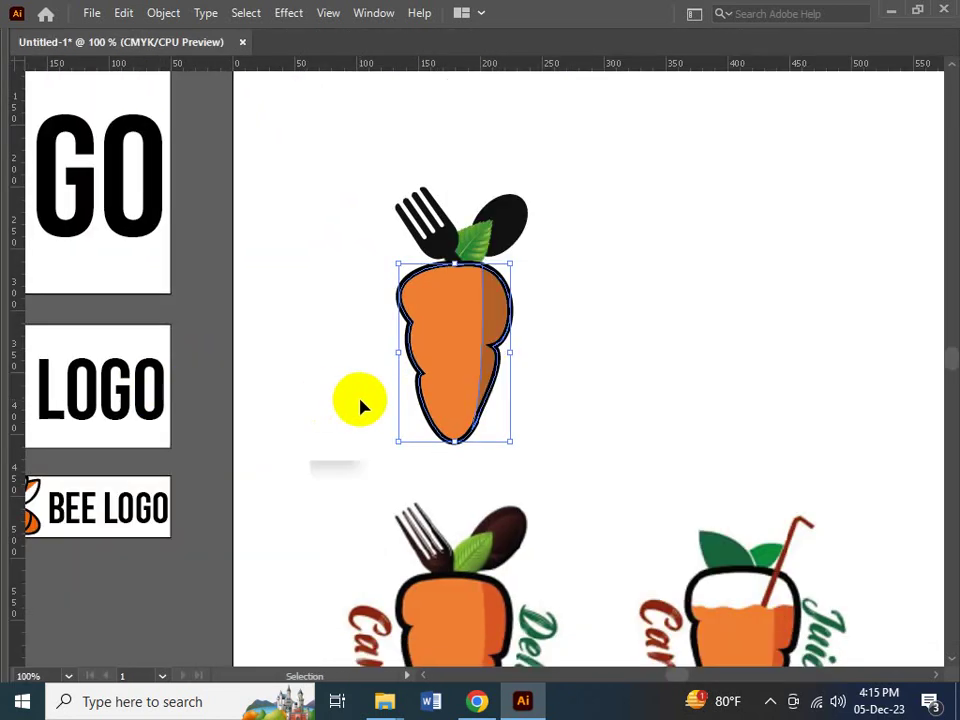
left_click_drag(380, 147, 575, 390)
key("a")
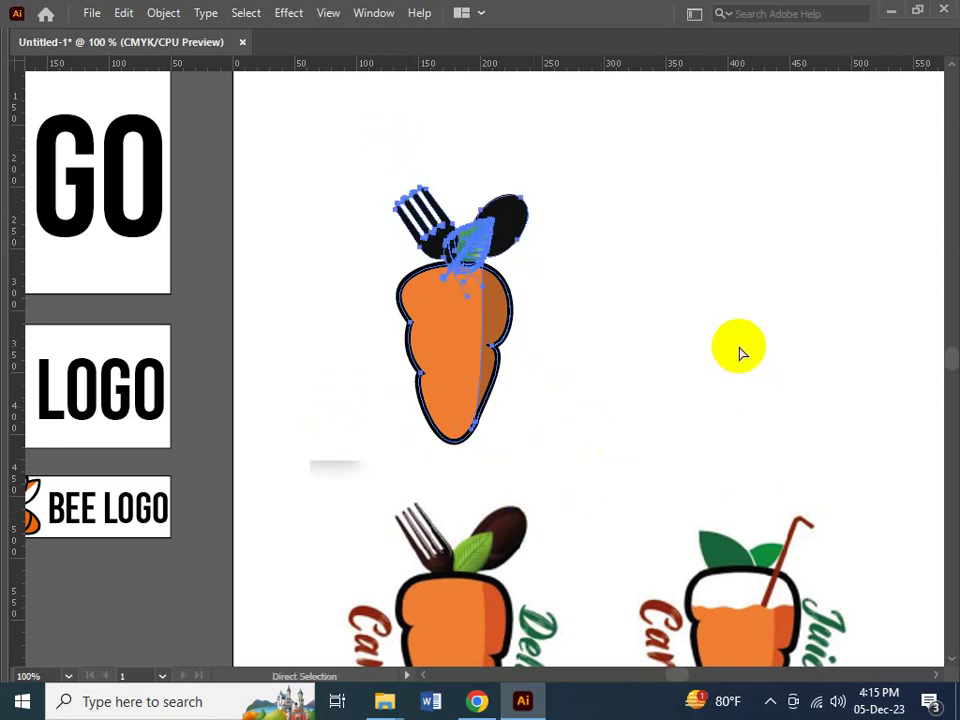
key("v")
key("Tab")
key("Tab")
left_click_drag(435, 379, 243, 312)
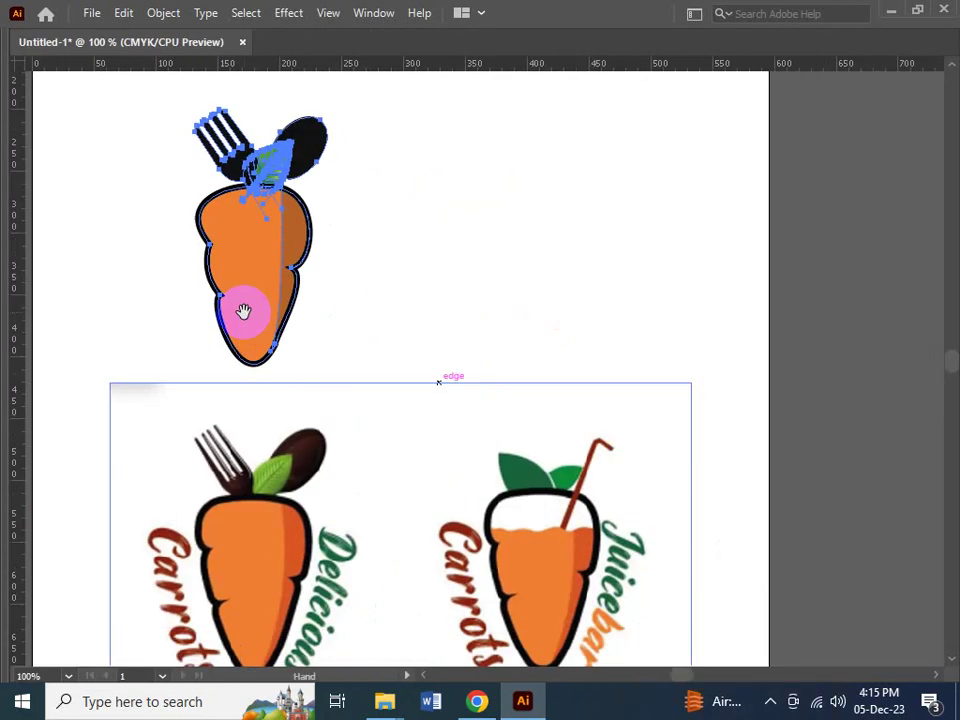
mouse_move(423, 449)
left_mouse_down()
mouse_move(306, 263)
mouse_move(392, 435)
mouse_move(363, 316)
mouse_move(414, 428)
left_mouse_up()
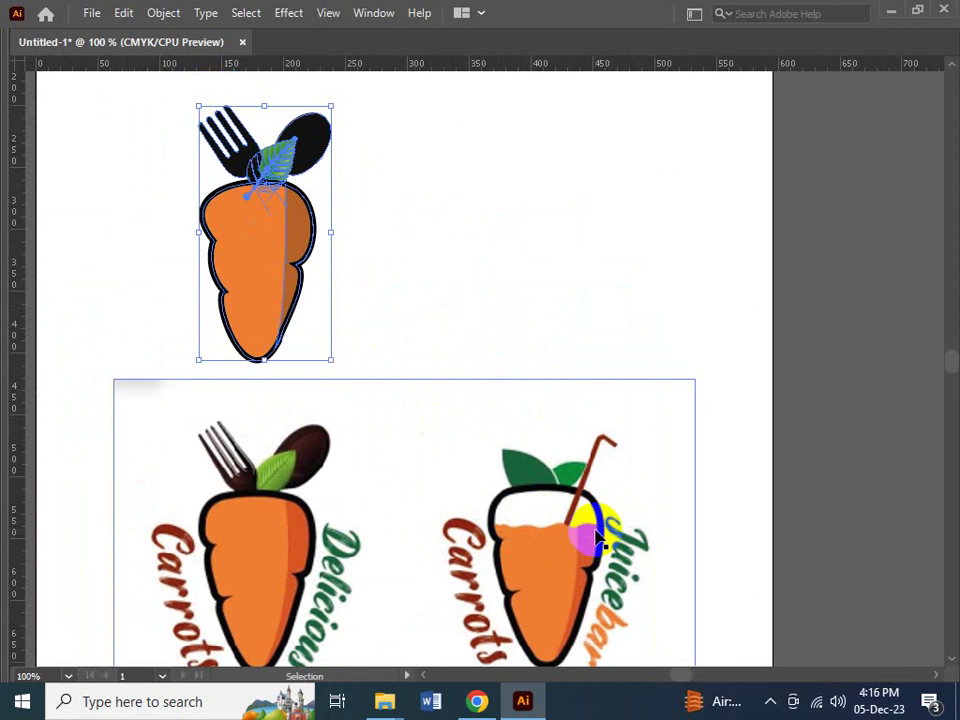
- Duplicate the complete carrot logo beside the original, above the Juicebar reference
scroll(311, 504, "up", 4)
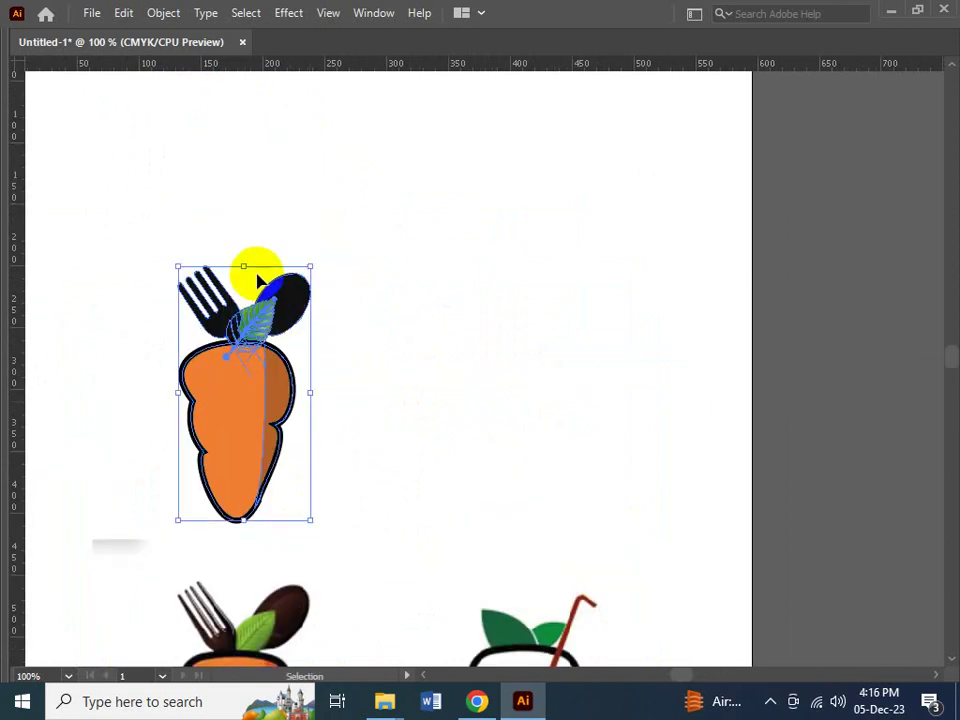
key("a")
left_click(260, 405, "alt")
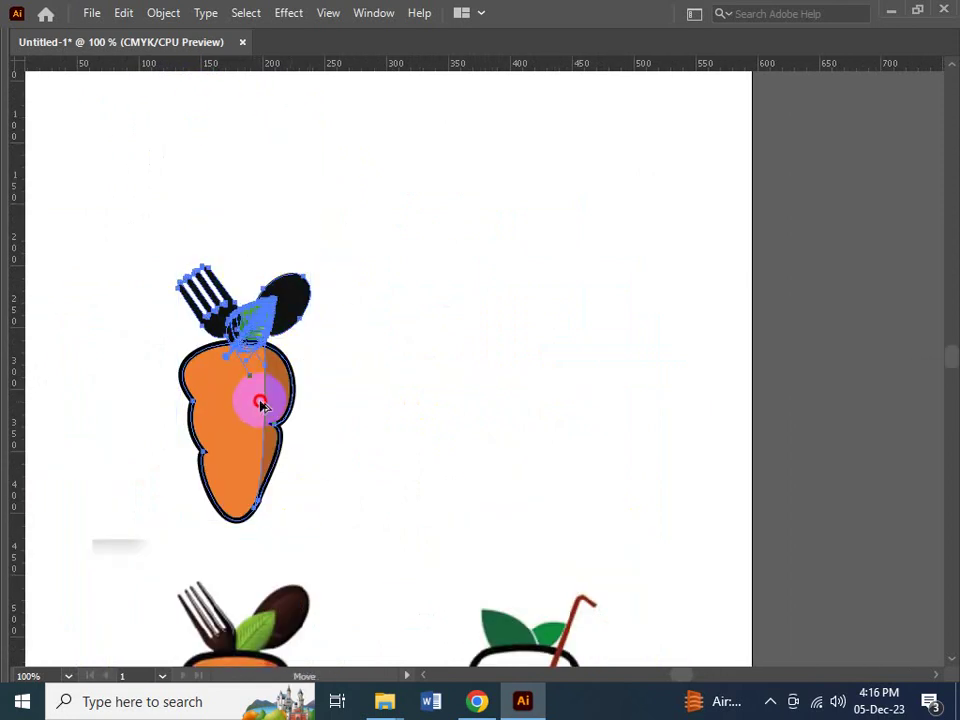
left_click_drag(260, 405, 482, 430)
left_click_drag(475, 333, 330, 283)
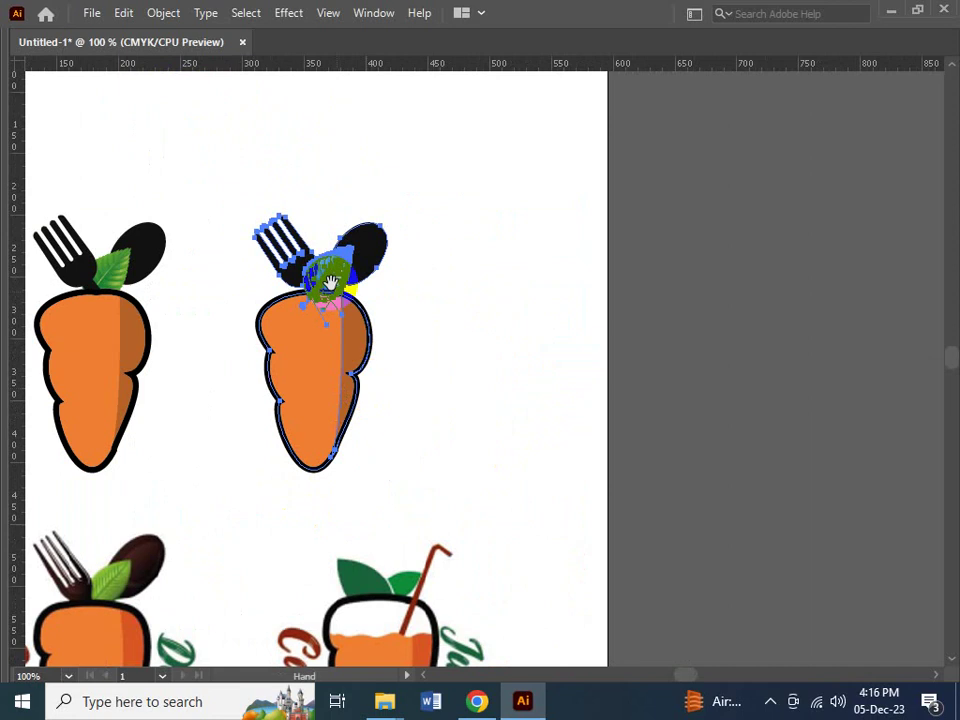
- Ungroup the copied carrot logo to separate the fork, spoon and leaf group from the carrot
key("v")
left_click(392, 326)
key("z")
left_click(399, 328)
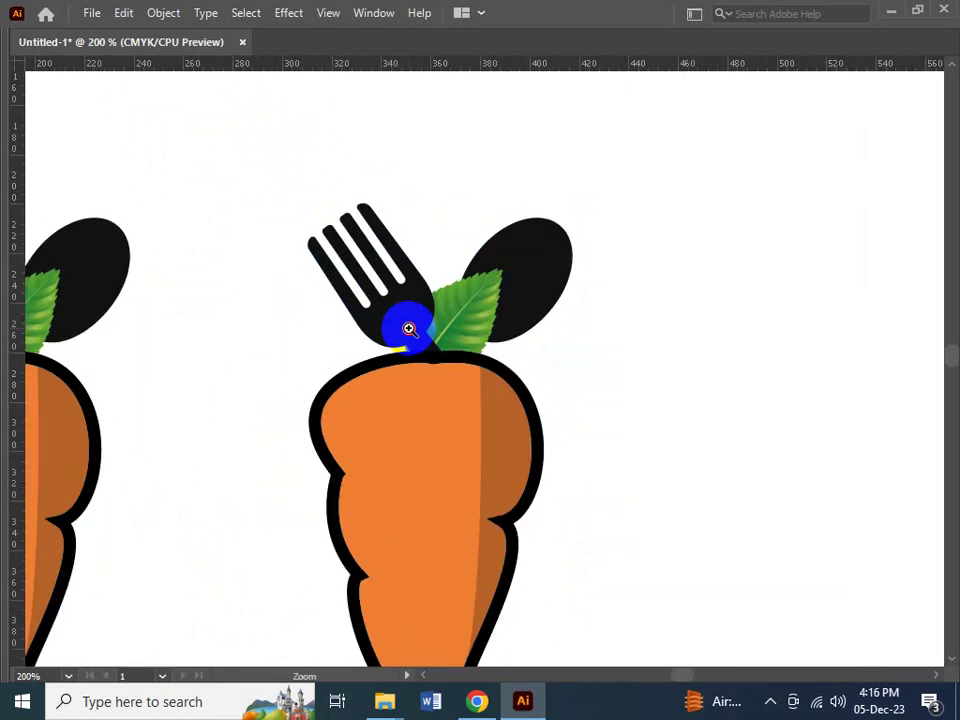
left_click(409, 328)
key("v")
left_click(343, 216)
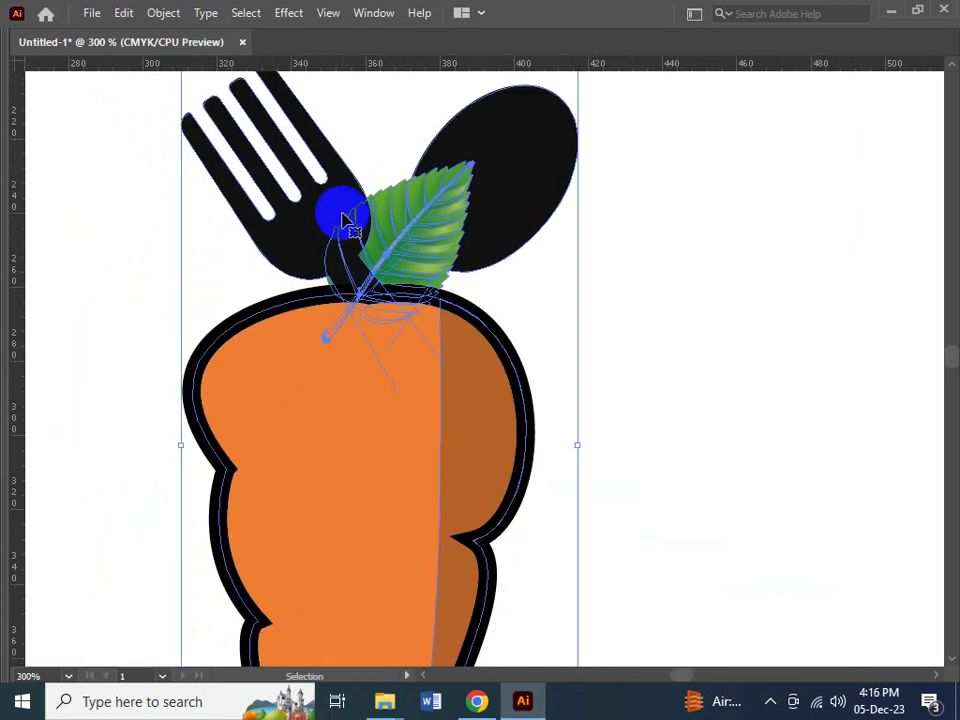
right_click(345, 216)
left_click(439, 380)
left_click(390, 255)
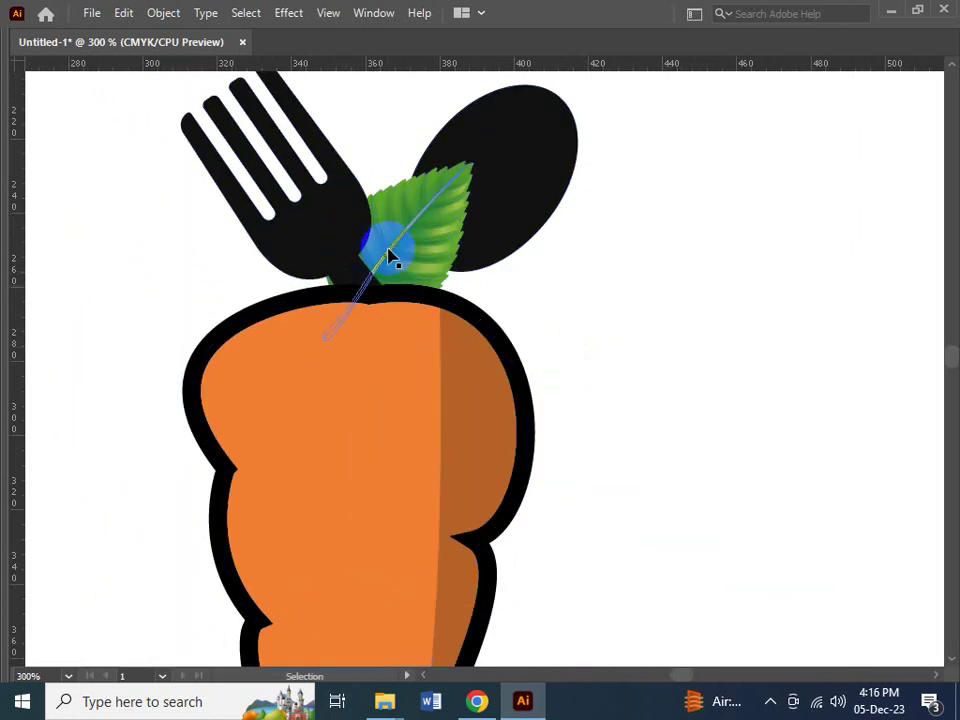
left_click(300, 208)
key("Delete")
key("ctrl+z")
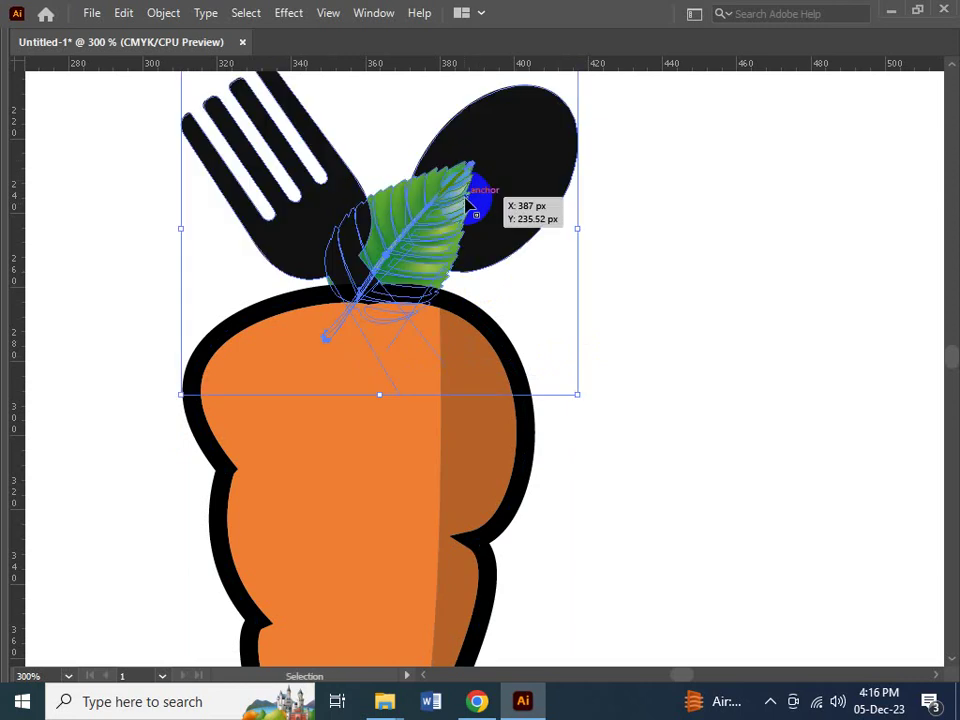
- Ungroup the copied fork, spoon and leaf, and delete the fork and spoon
right_click(429, 210)
left_click(522, 364)
left_click(512, 215)
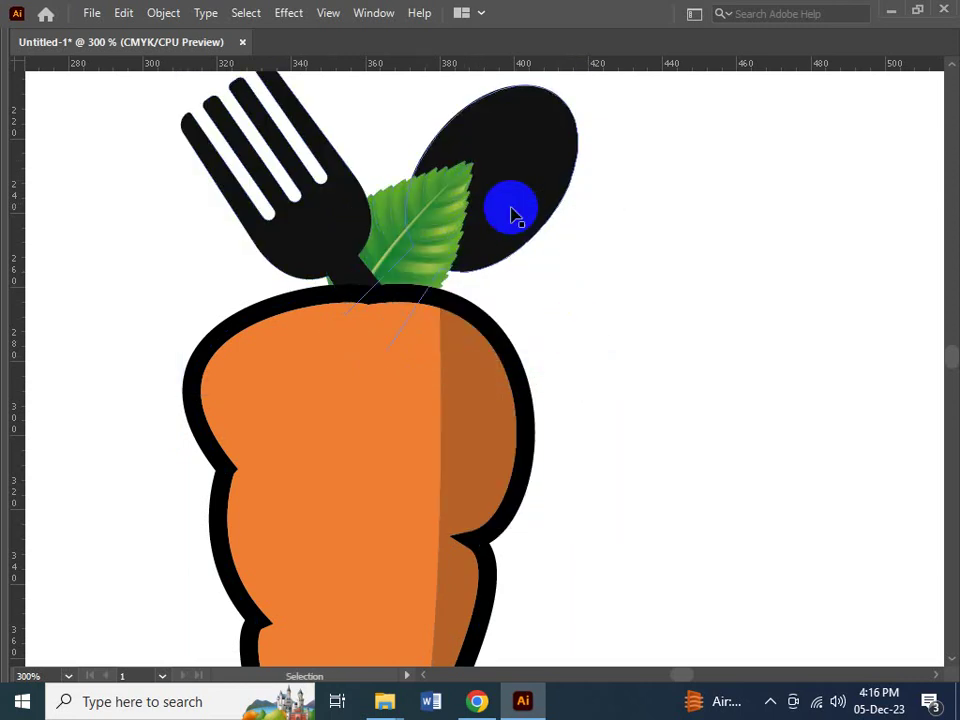
key("Delete")
key("Delete")
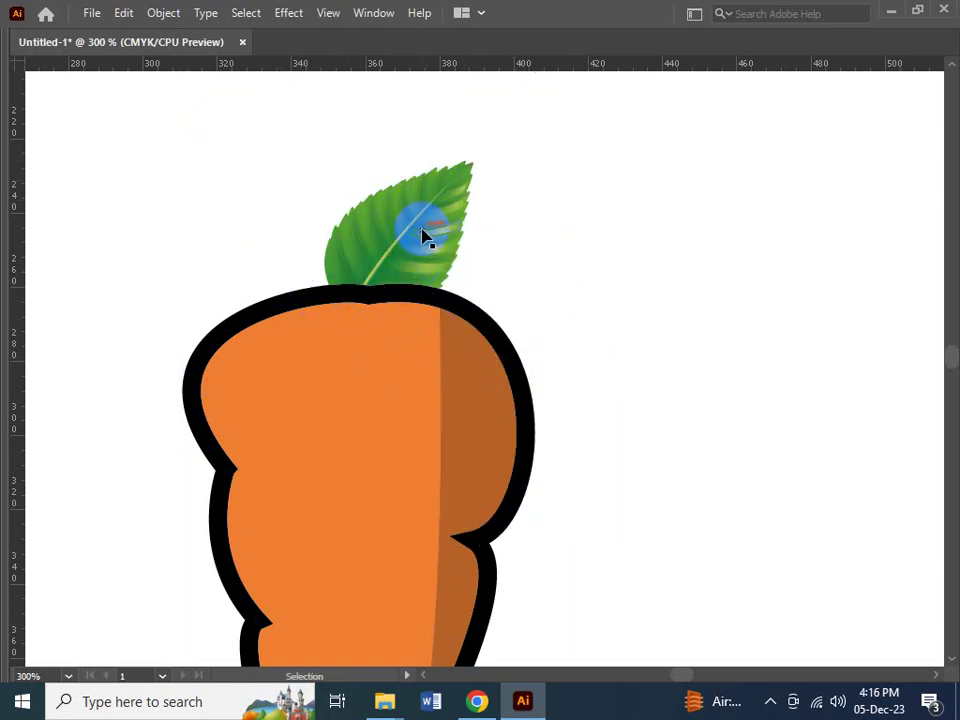
- Move the remaining leaf slightly up and right on top of the copied carrot, leaving it selected
left_click(428, 232)
left_click_drag(402, 240, 450, 221)
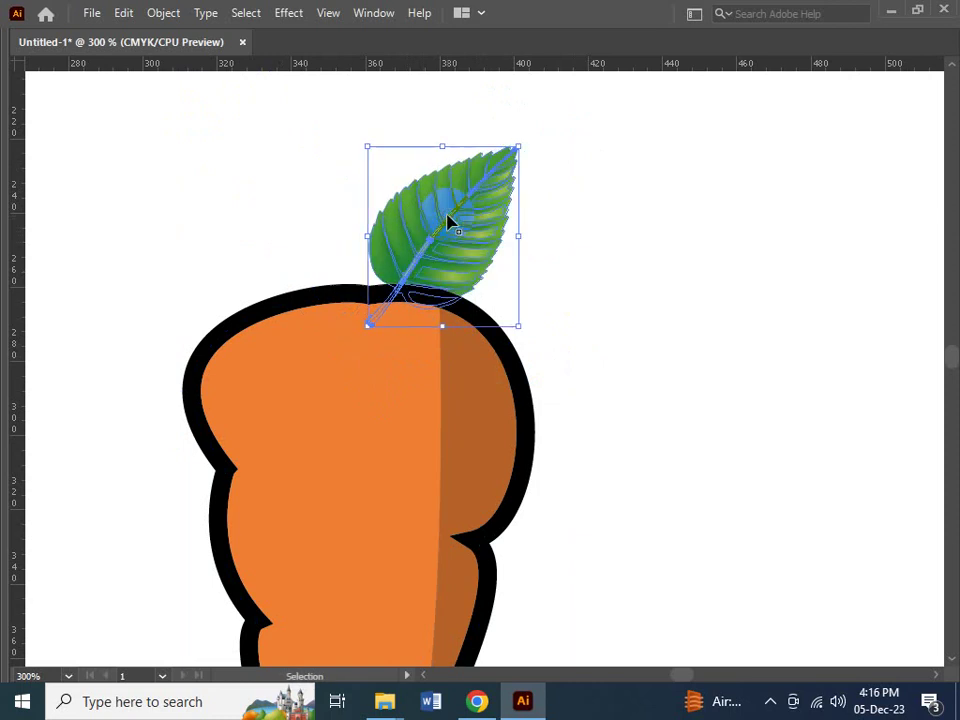
key("ctrl+shift+a")
key("ctrl+minus")
key("ctrl+minus")
key("ctrl+minus")
key("ctrl+minus")
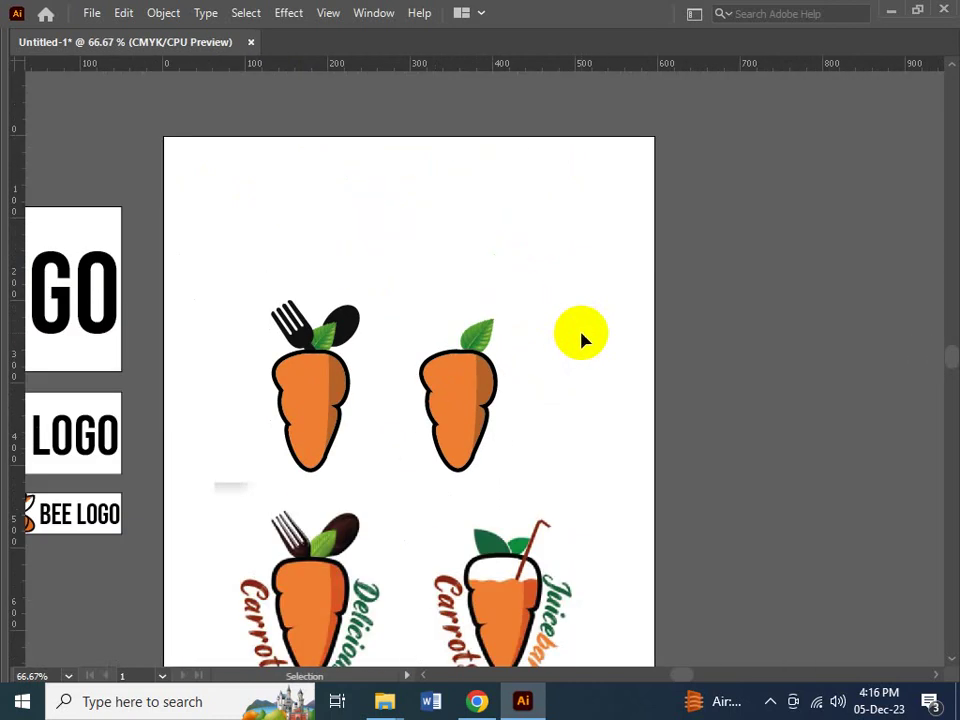
scroll(514, 422, "right", 2)
left_click(409, 225)
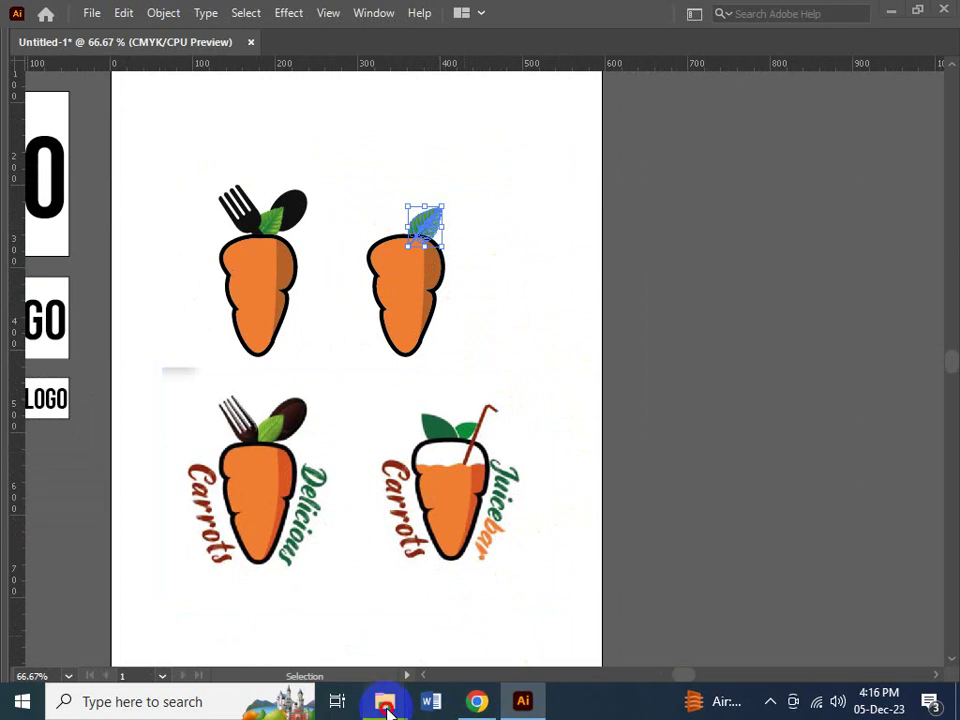
mouse_move(388, 684)
mouse_move(606, 602)
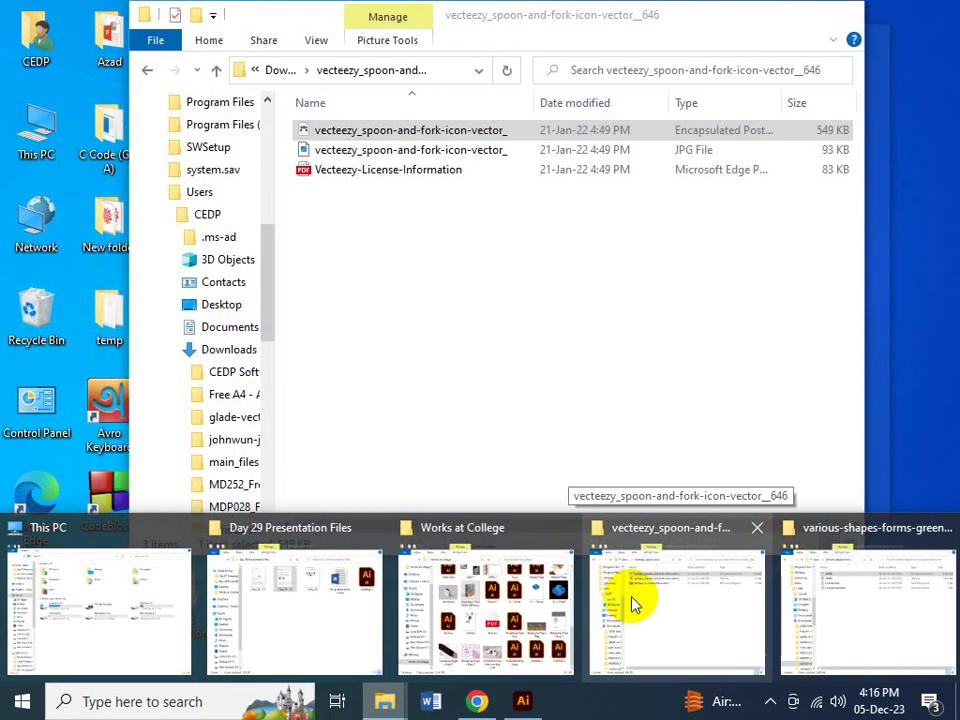
left_click(630, 604)
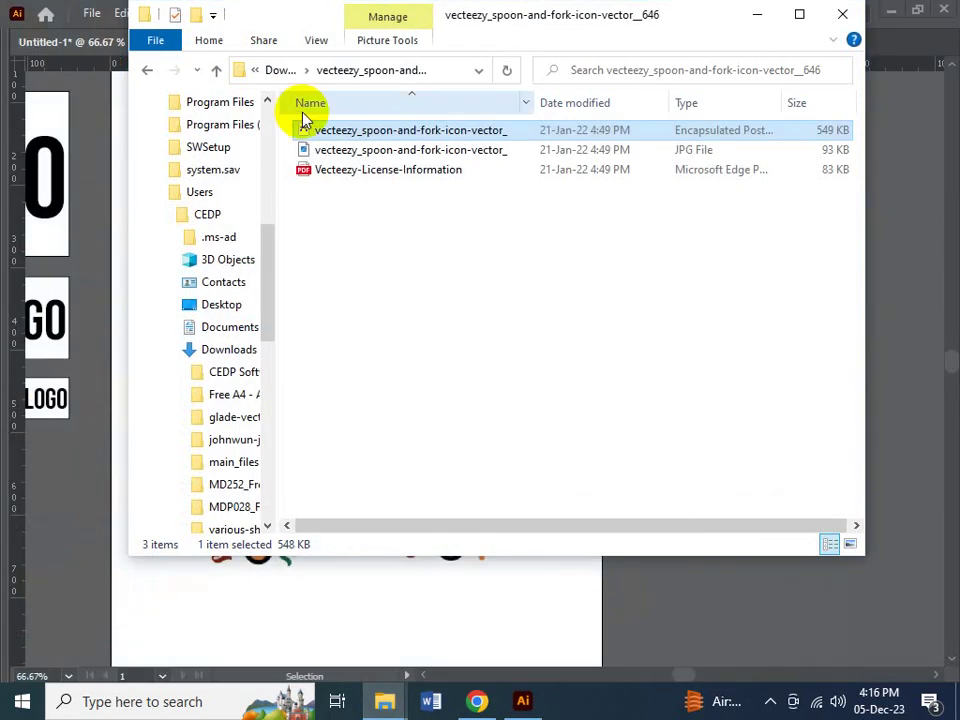
left_click_drag(350, 137, 354, 135)
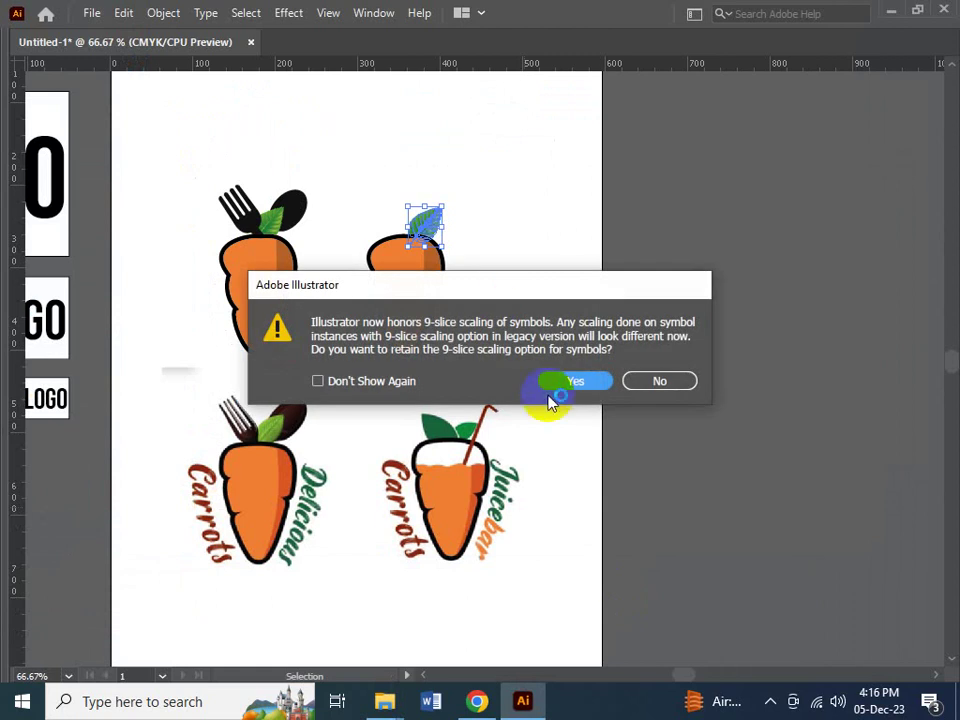
left_click(557, 392)
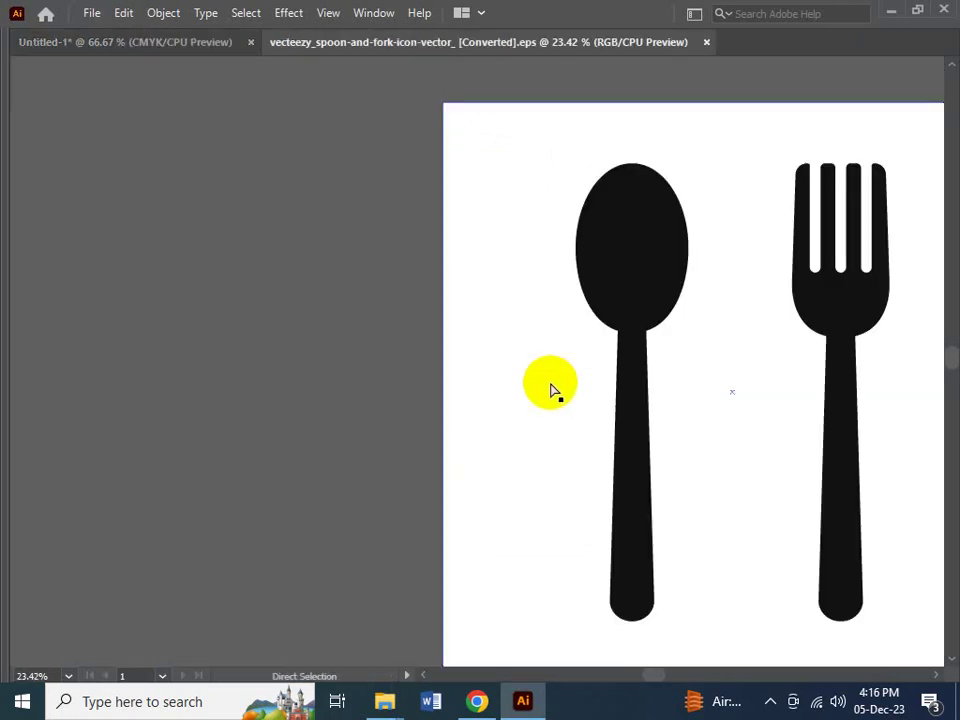
key("ctrl+w")
- Open the 10760 EPS file from the various-shapes-forms-green-leaves-set folder
mouse_move(390, 700)
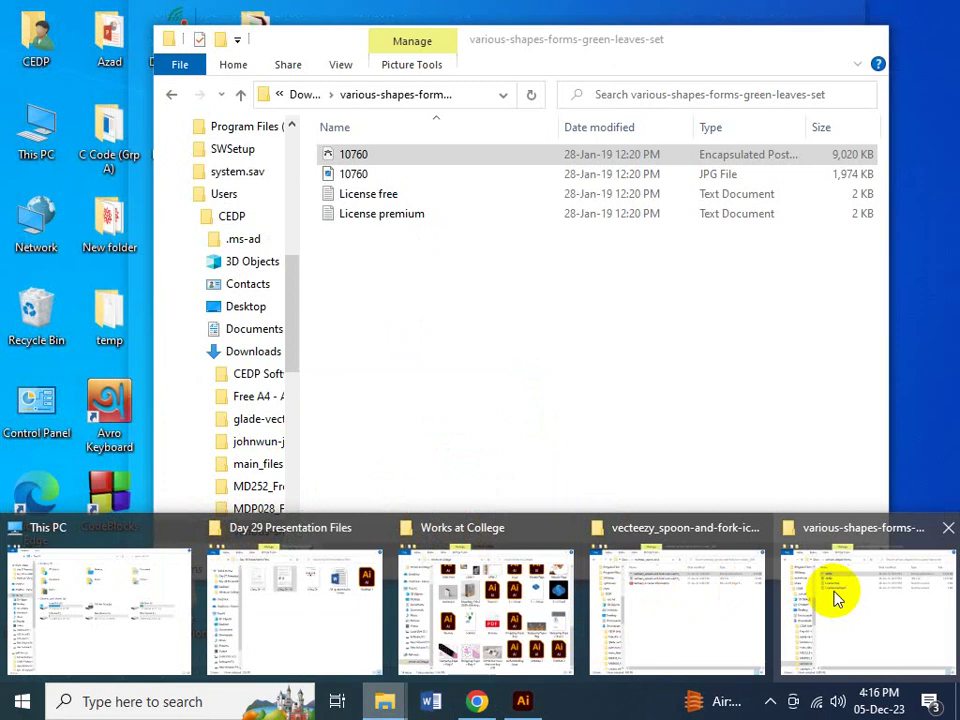
left_click(838, 598)
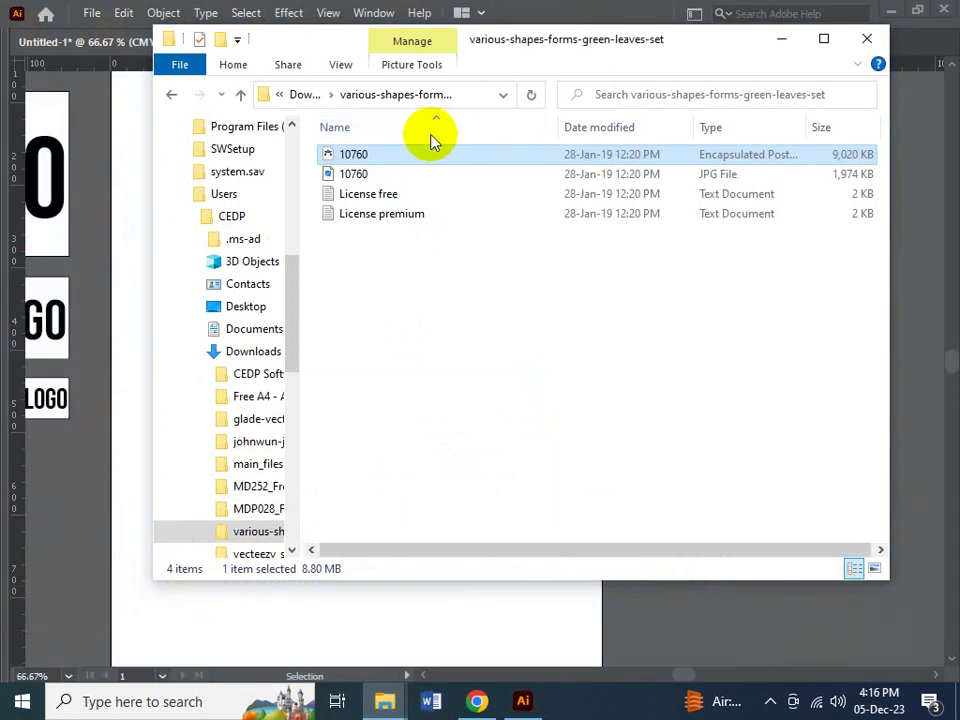
double_click(384, 156)
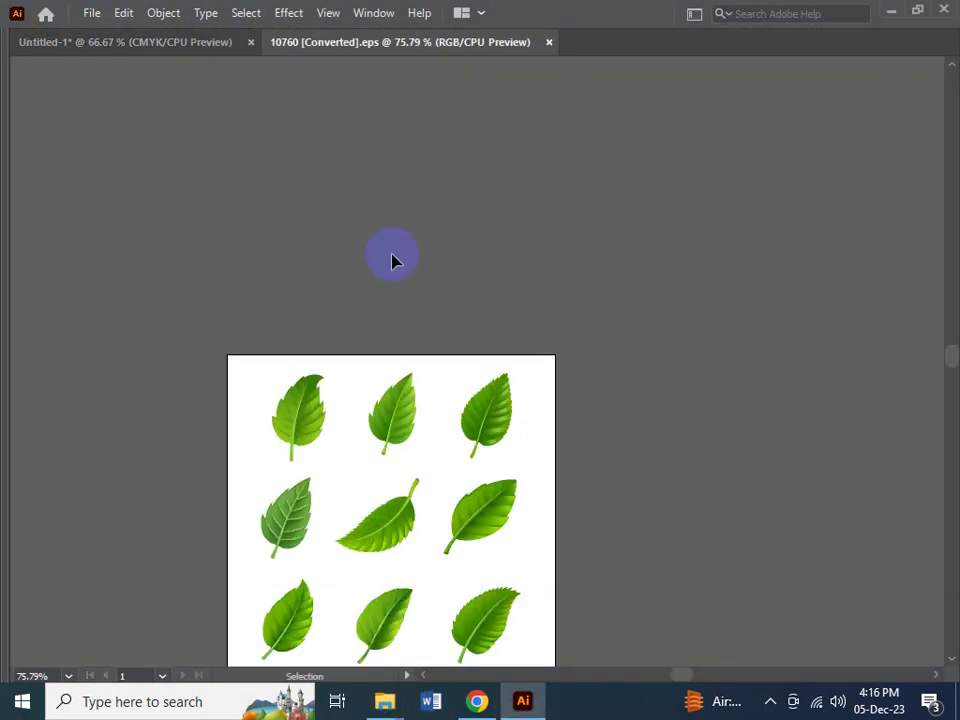
key("Tab")
key("Tab")
left_click_drag(489, 583, 429, 480)
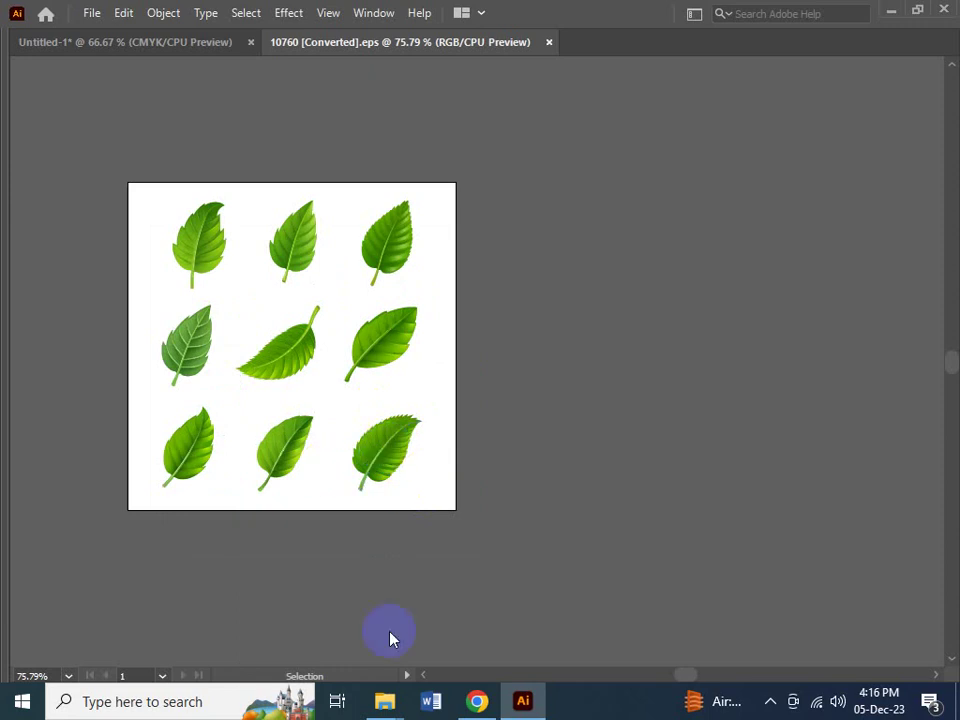
left_click(477, 701)
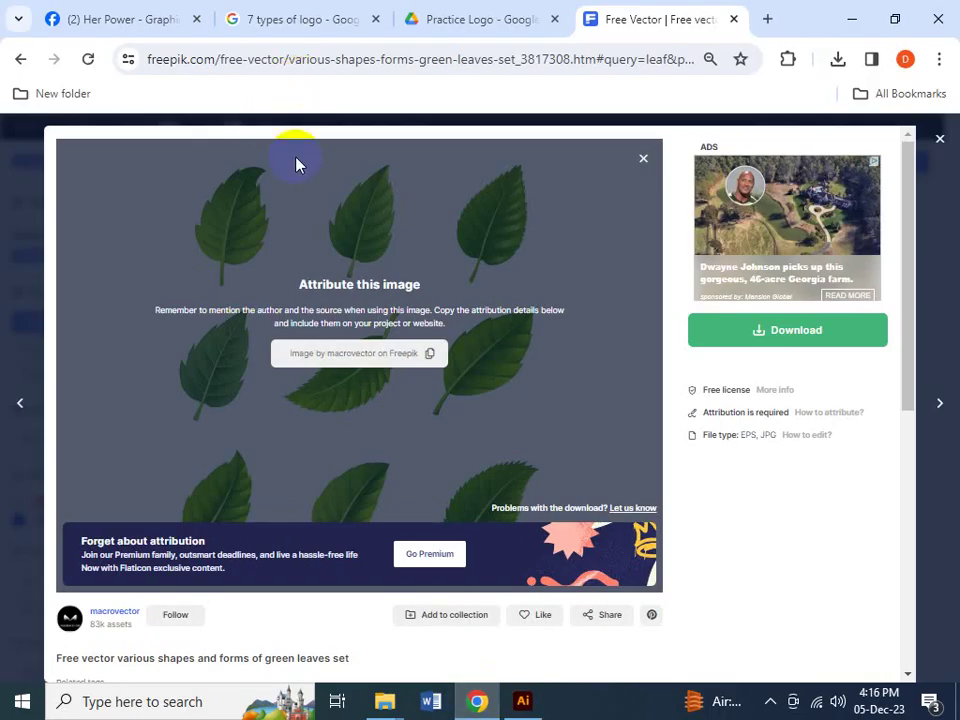
left_click(512, 708)
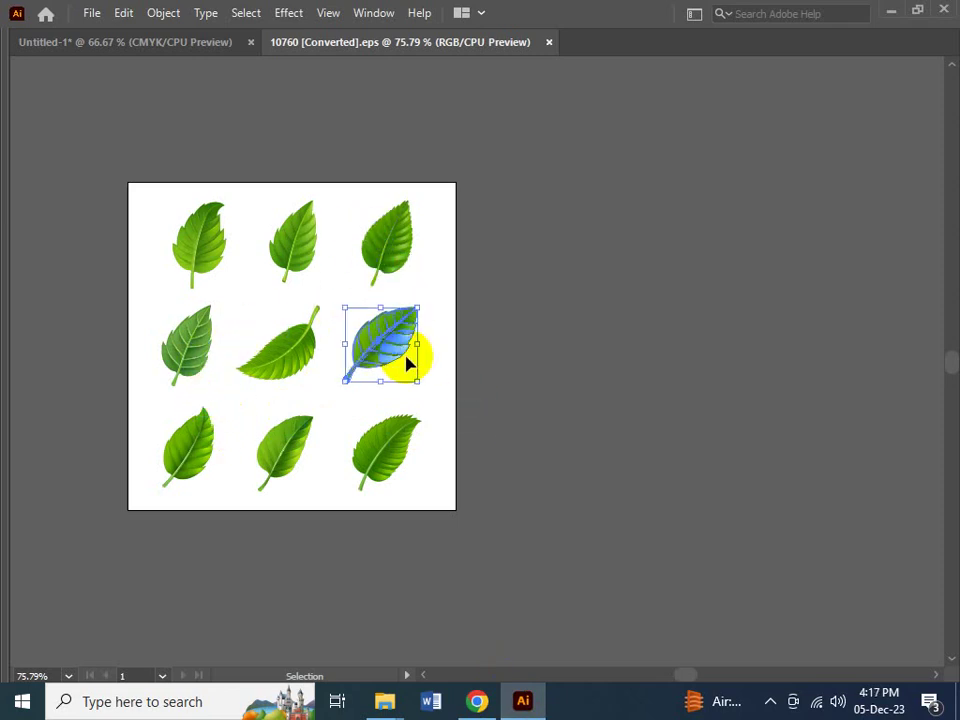
- Cut the rightmost leaf of the middle row from the leaf set and close the file without saving
key("a")
key("Delete")
key("ctrl+w")
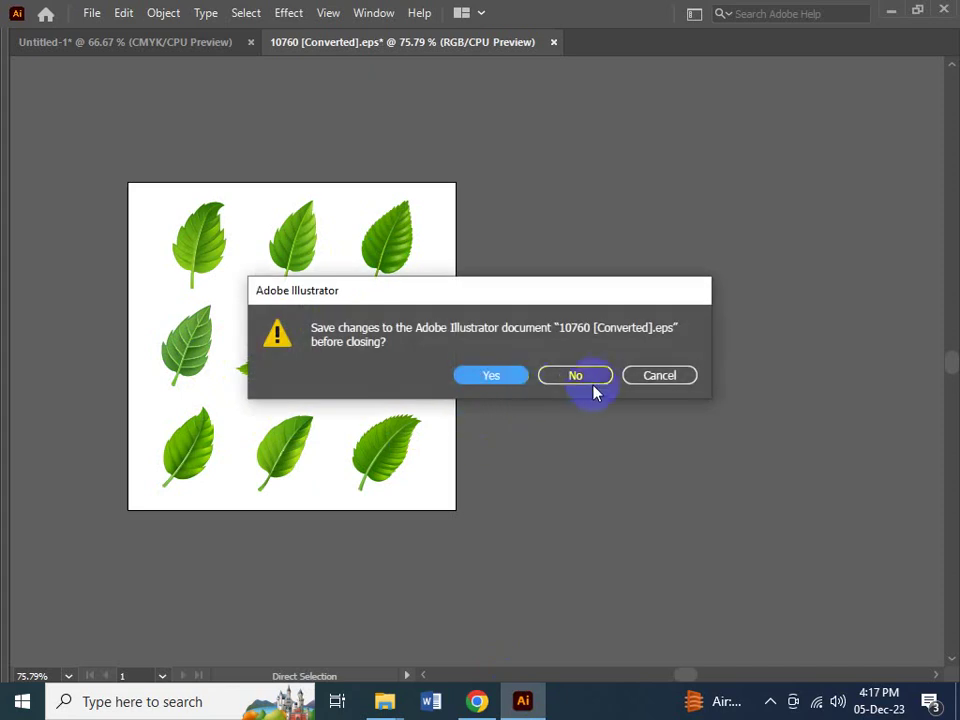
left_click(595, 389)
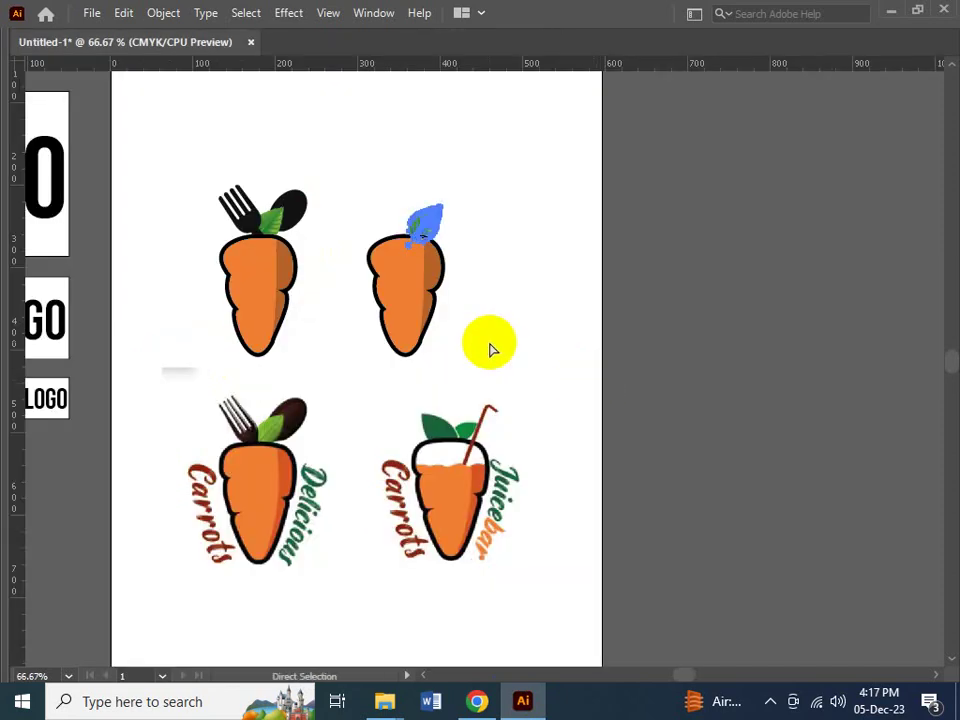
- Paste the large leaf and place it tilted left over the top of the copied carrot
key("v")
left_click_drag(430, 215, 489, 347)
left_click_drag(511, 410, 401, 252)
key("ctrl+space")
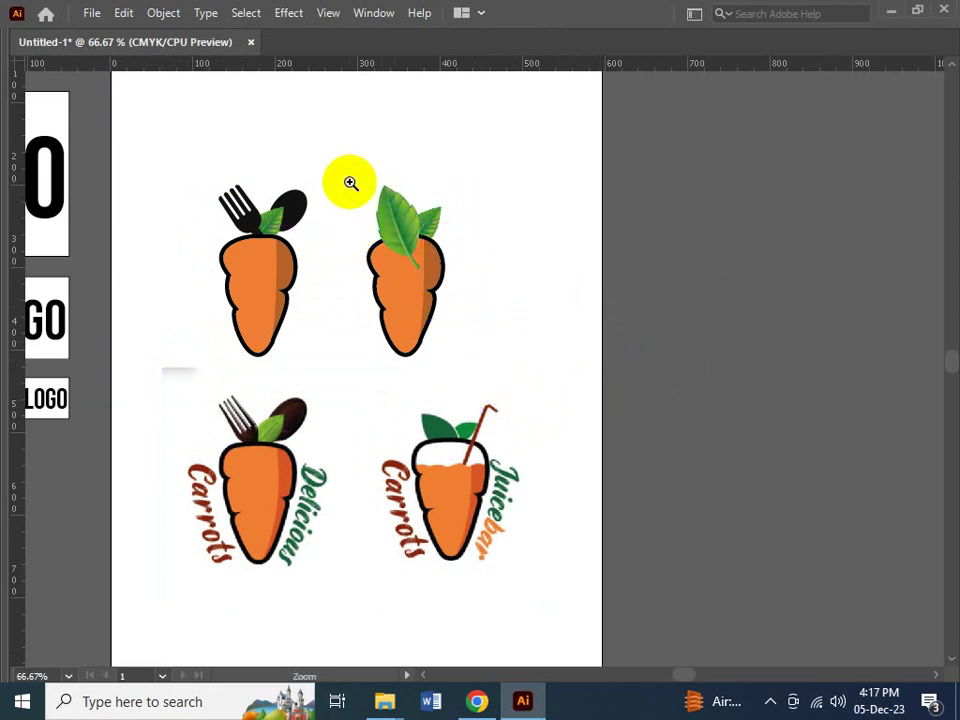
left_click_drag(348, 176, 549, 347)
- Send the large leaf behind the carrot and the small leaf, and deselect it
key("ctrl")
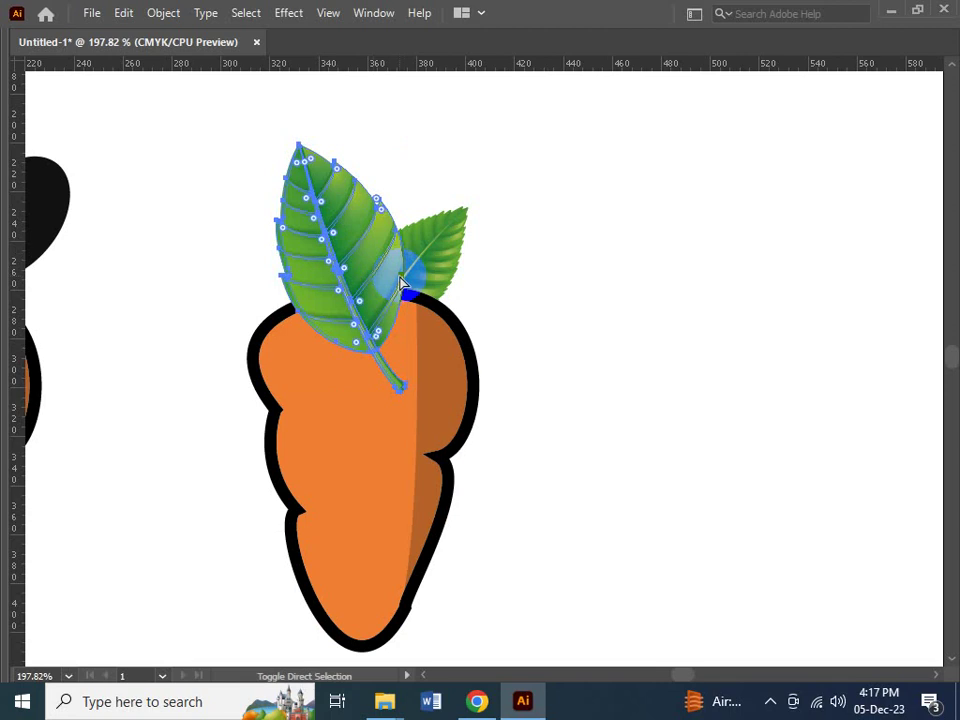
key("ctrl+z")
left_click(490, 325)
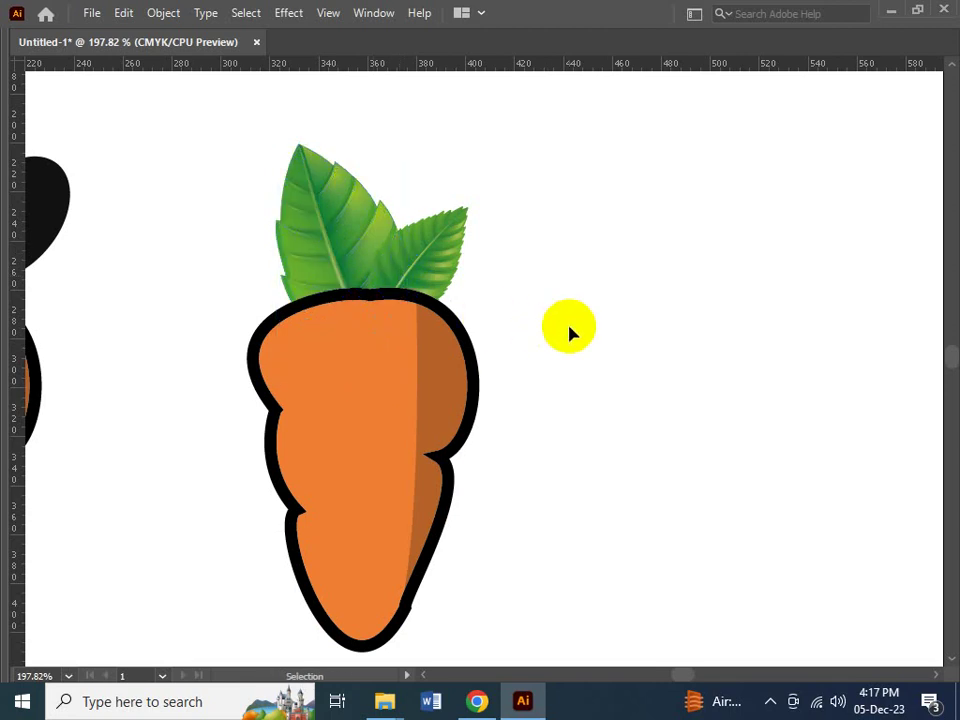
- Nudge the small leaf slightly right and scale the large leaf down a little
left_click(446, 258)
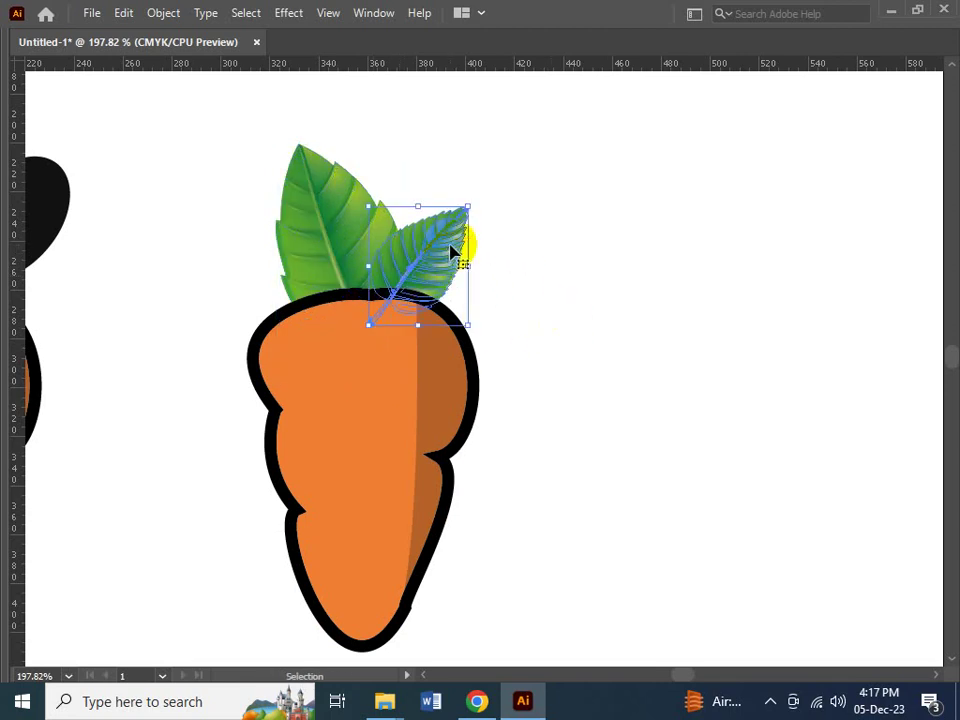
key("Right")
key("Right")
left_click(333, 224)
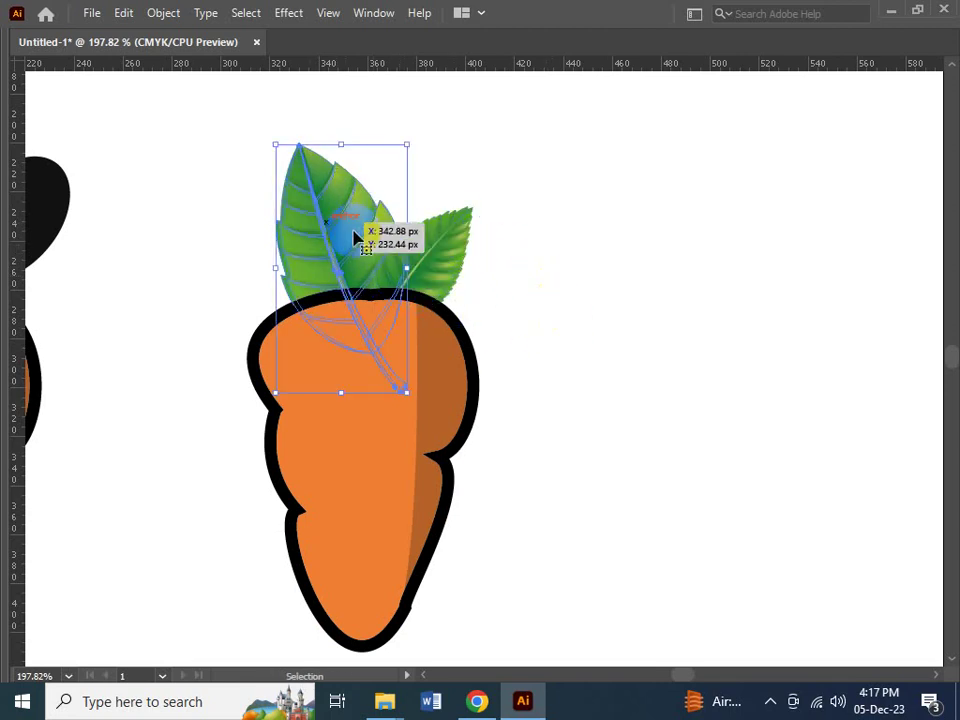
left_click_drag(409, 144, 391, 170)
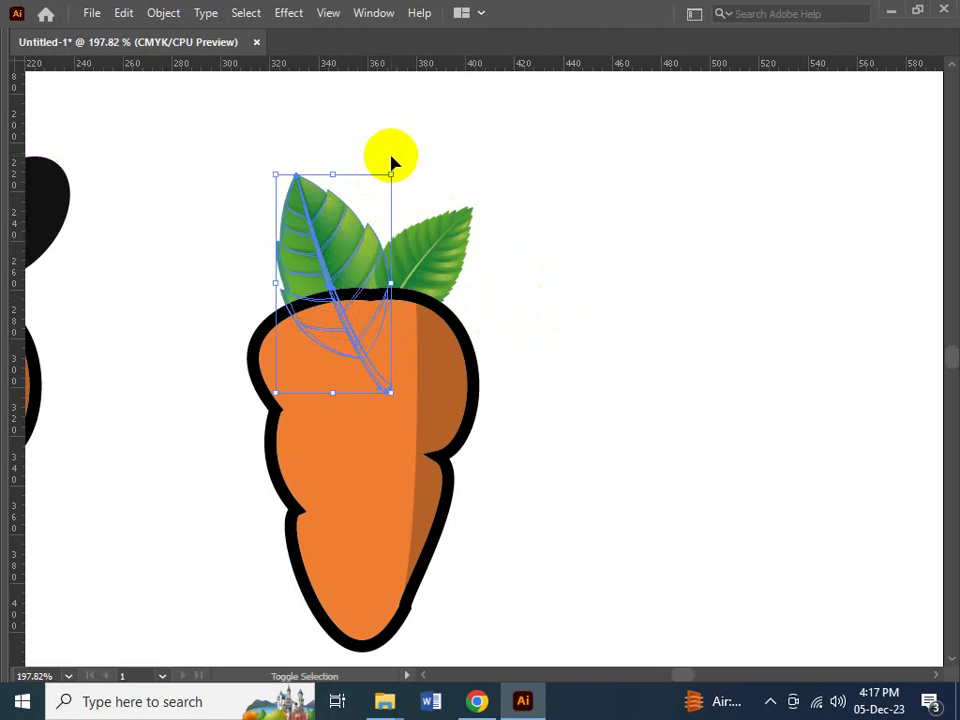
- Deselect the leaves and view both carrots at 100% together with the reference logos
left_click(437, 265)
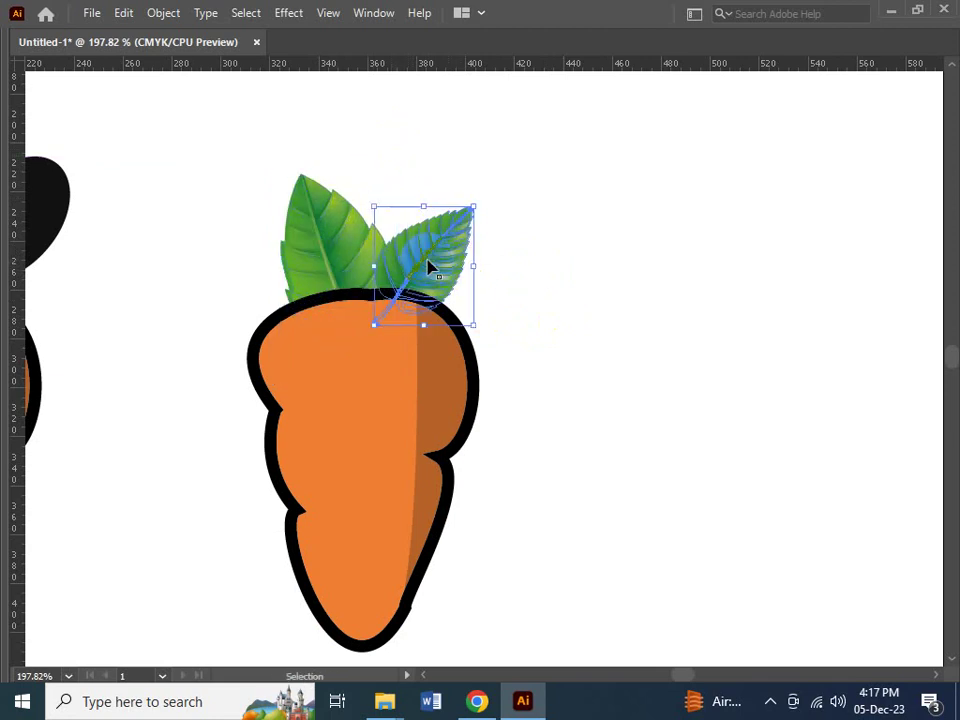
left_click(519, 285)
key("ctrl+1")
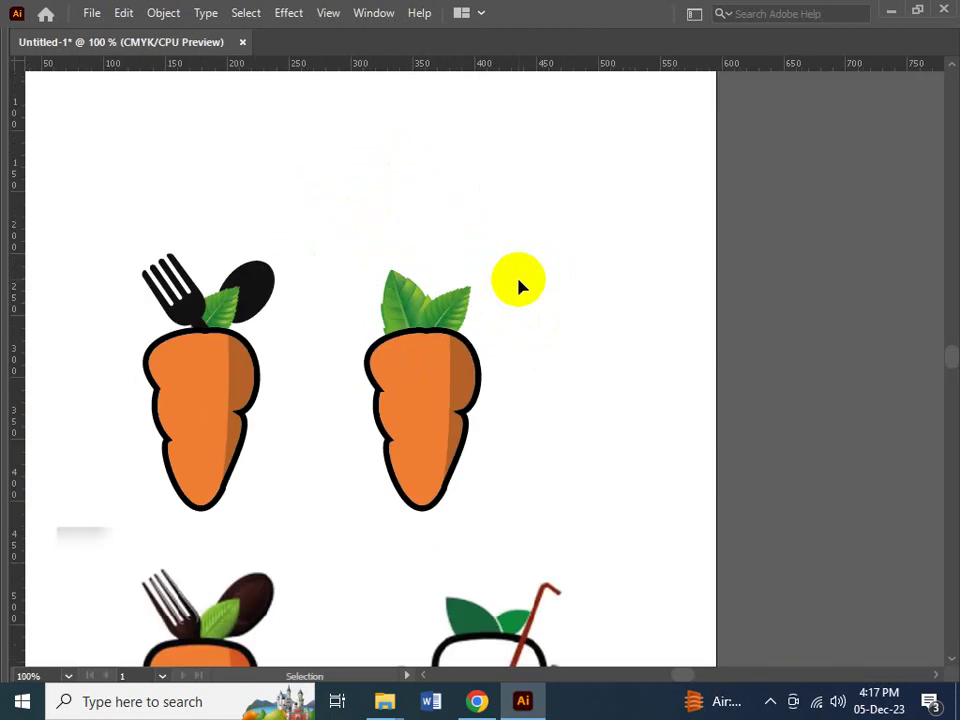
key("Tab")
key("Tab")
left_click_drag(516, 512, 474, 420)
- Ungroup the copied two-leaf carrot and check that its orange body and darker shading can be selected separately
left_click(386, 261)
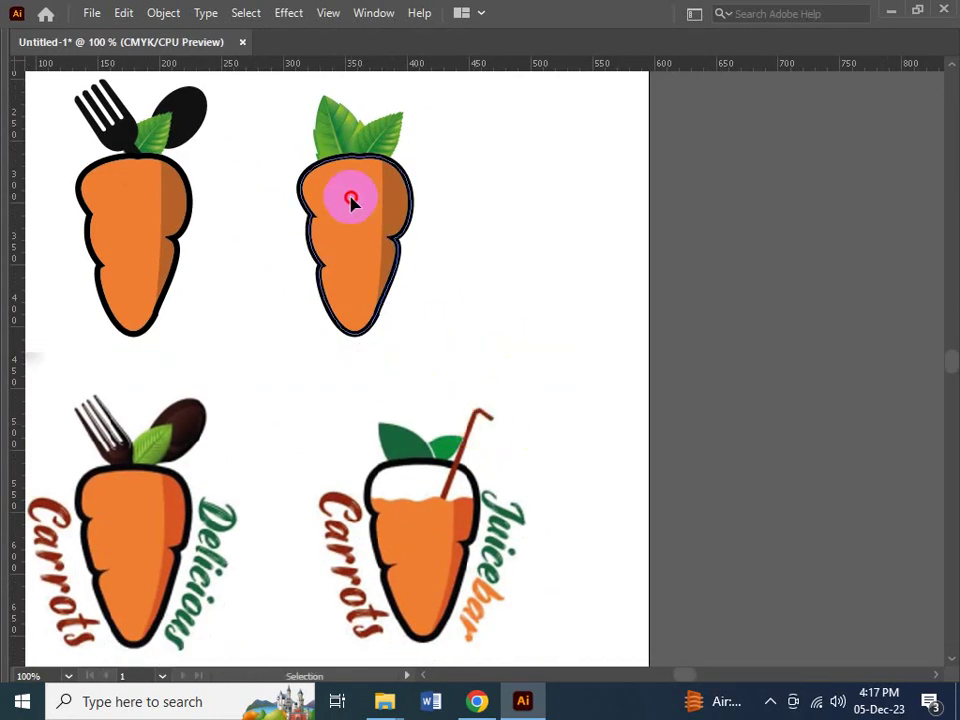
key("z")
left_click_drag(272, 152, 608, 362)
key("Tab")
key("v")
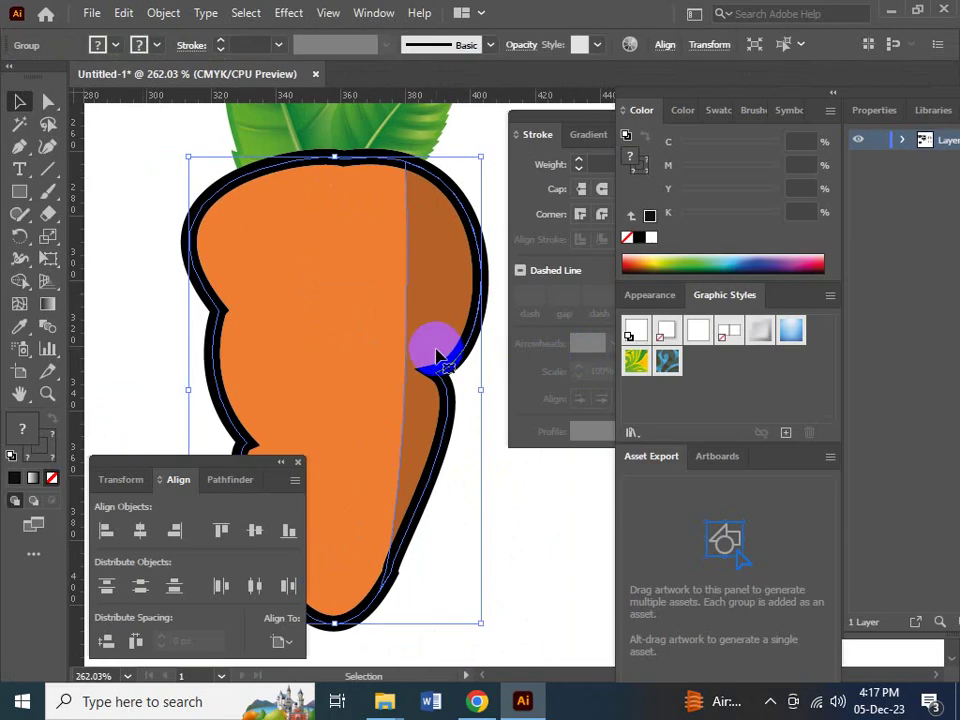
right_click(350, 310)
left_click(406, 460)
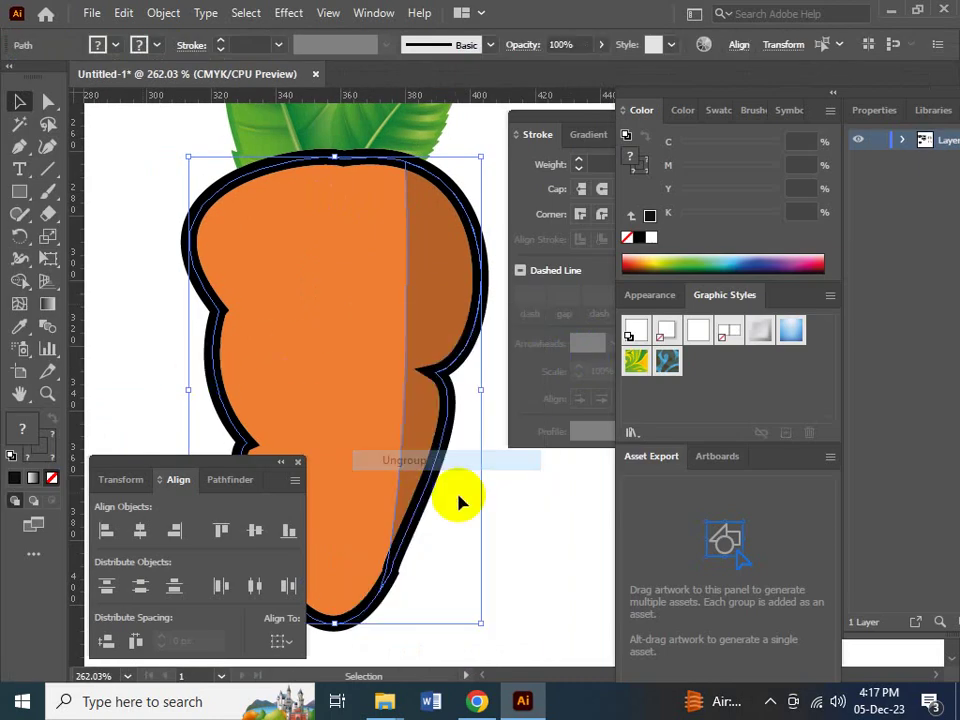
left_click(510, 525)
left_click(388, 374)
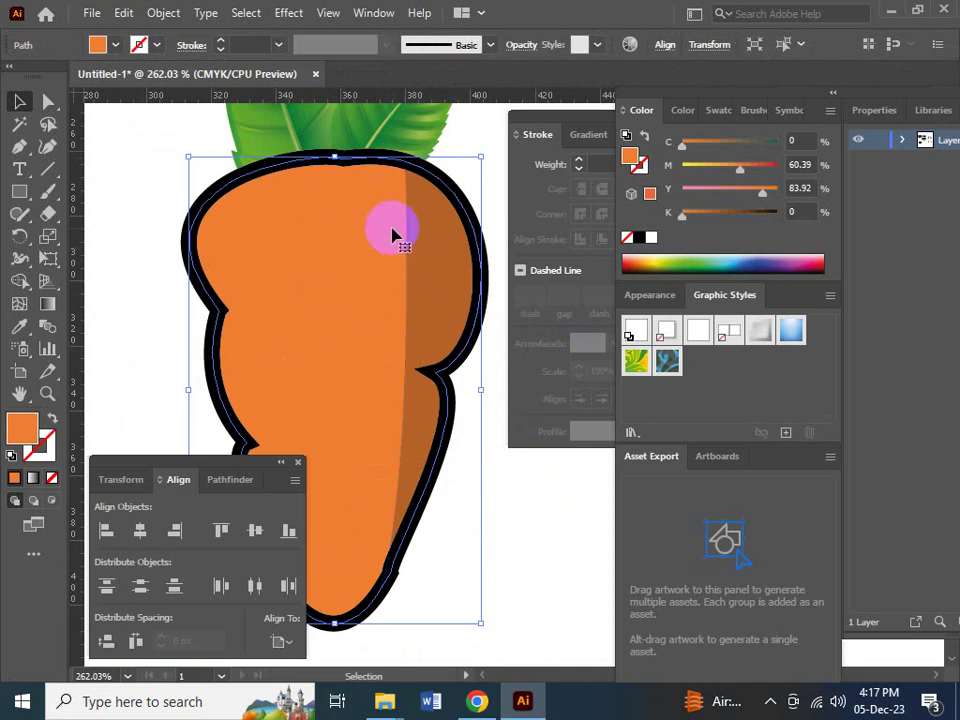
left_click(429, 266)
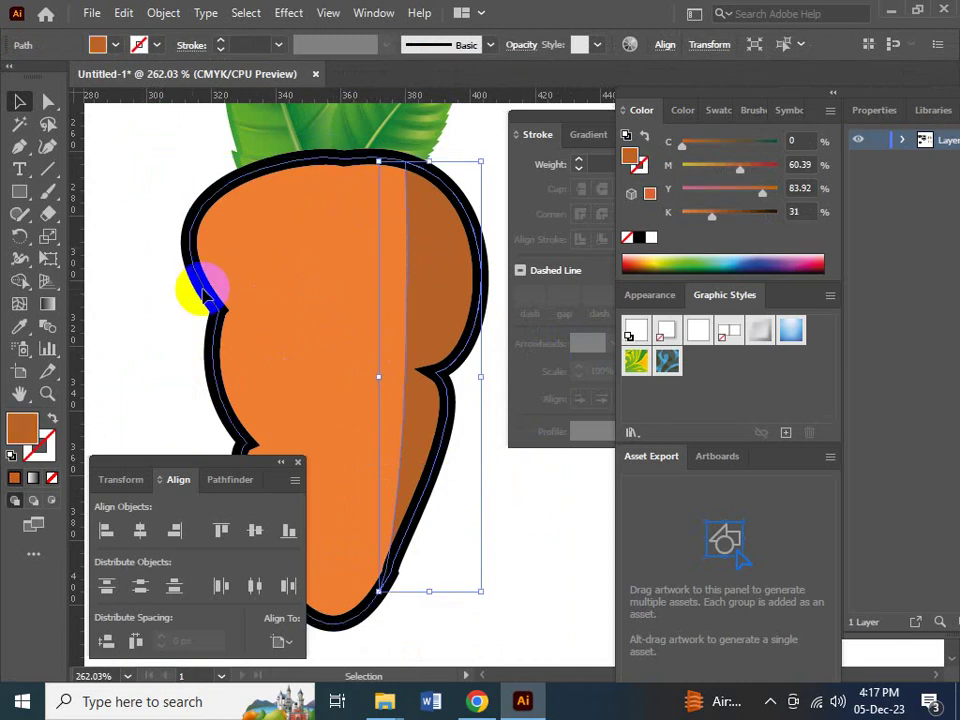
- Trace the wavy juice surface of the Juicebar reference carrot with the Pen tool, from the outline's left edge to its right edge
left_click(17, 146)
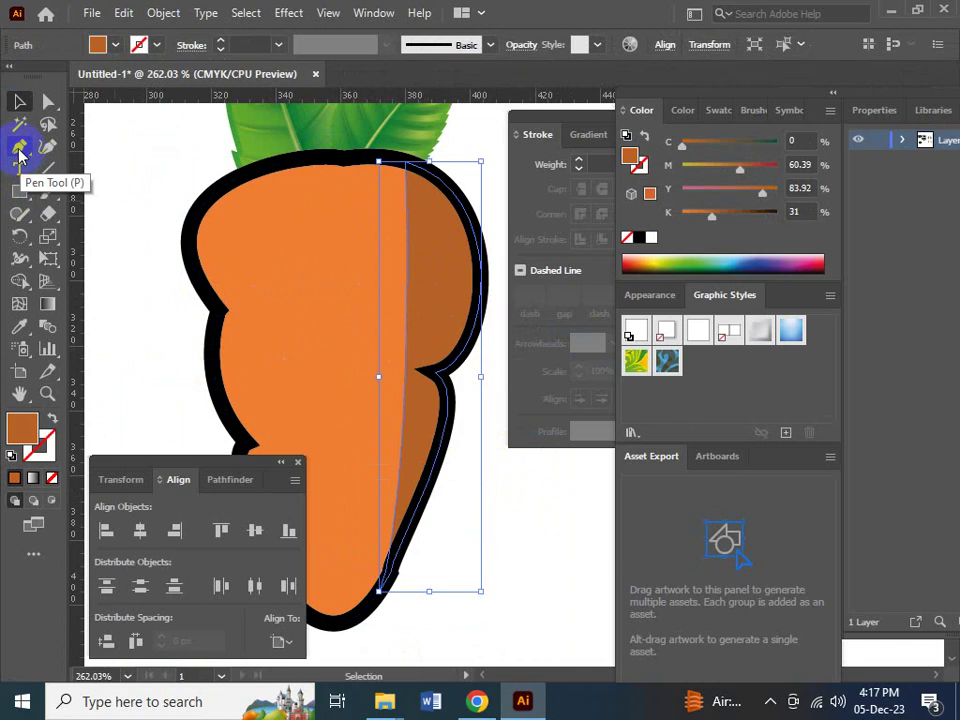
left_click(377, 493)
left_click_drag(423, 643, 318, 308)
scroll(318, 308, "down", 5)
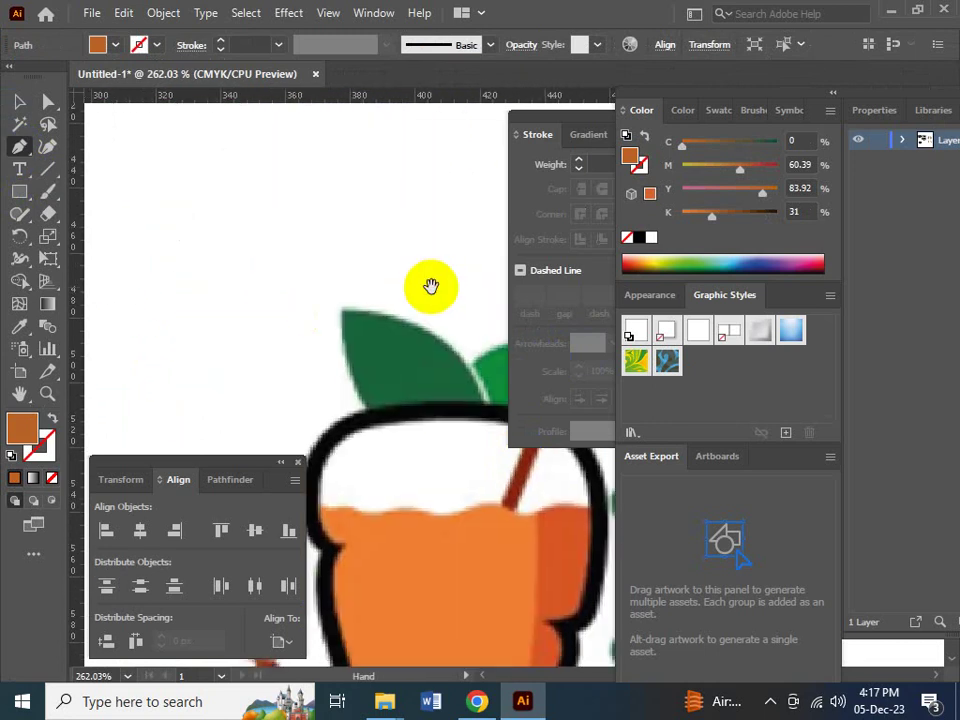
left_click_drag(285, 400, 345, 420)
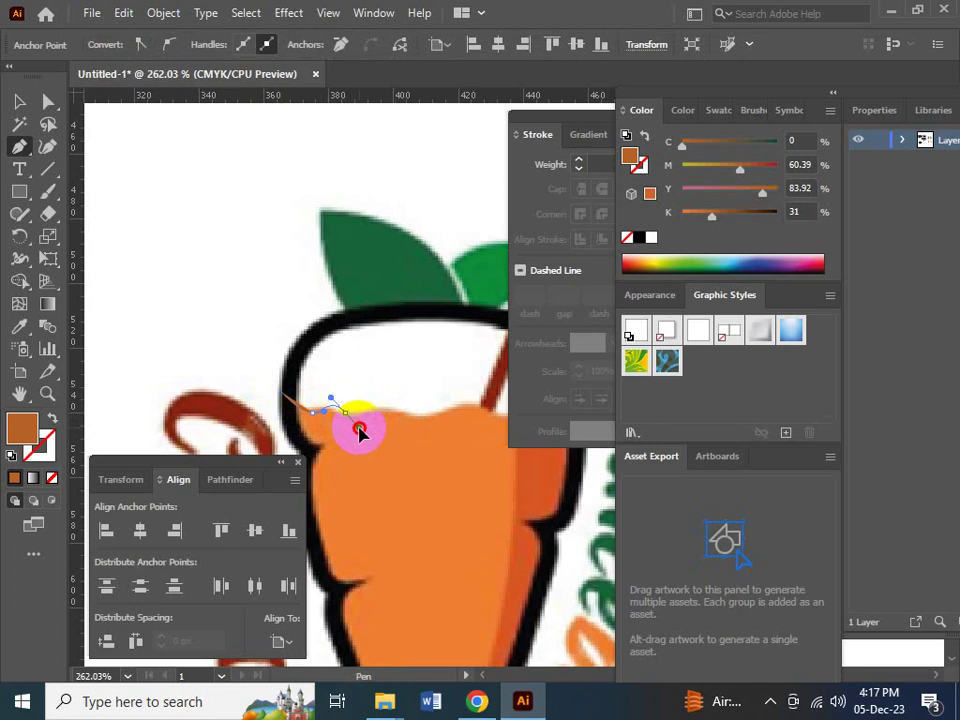
left_click_drag(361, 426, 453, 396)
key("Tab")
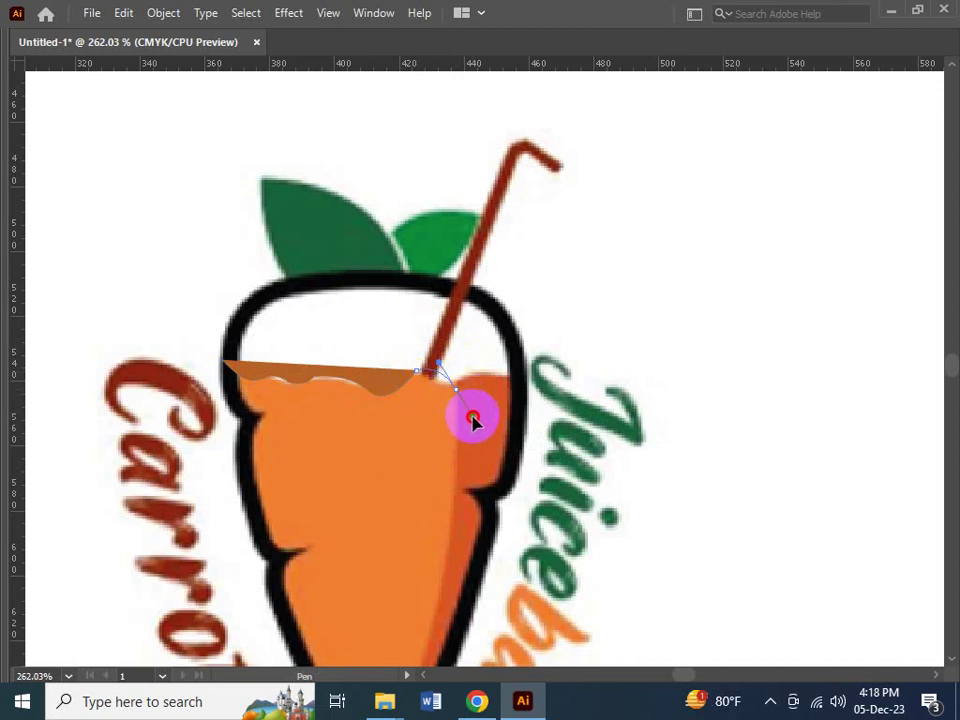
left_click_drag(473, 420, 507, 381)
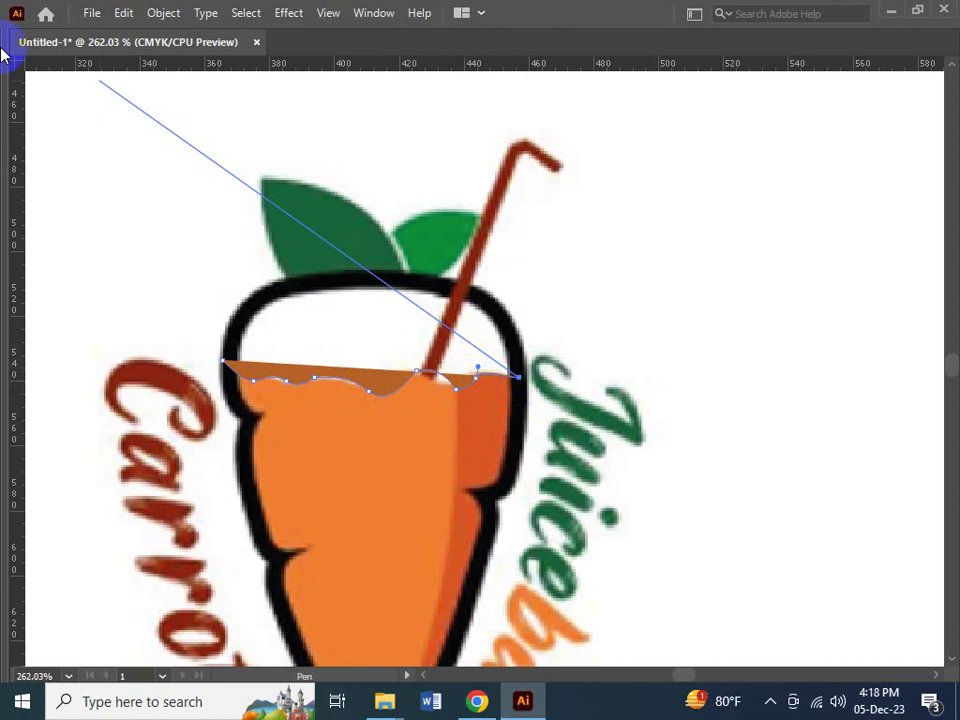
key("Tab")
key("Tab")
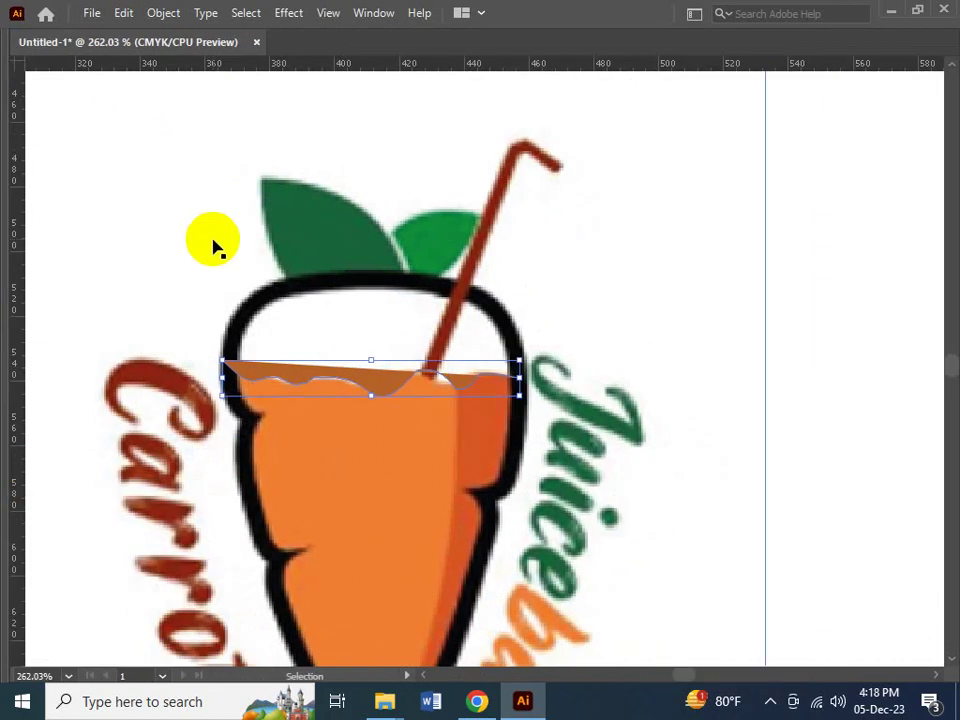
- Move the wavy path from the reference onto the copied two-leaf carrot and remove its fill
key("ctrl+minus")
key("ctrl+minus")
key("ctrl+minus")
key("v")
left_click(443, 382)
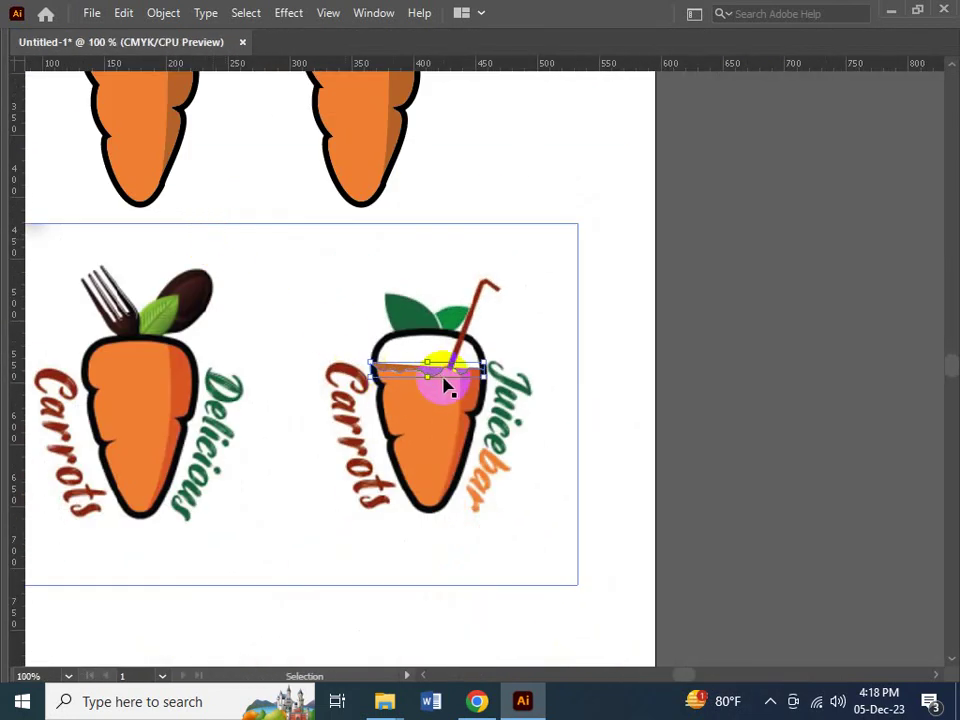
left_click_drag(440, 378, 391, 417)
key("Tab")
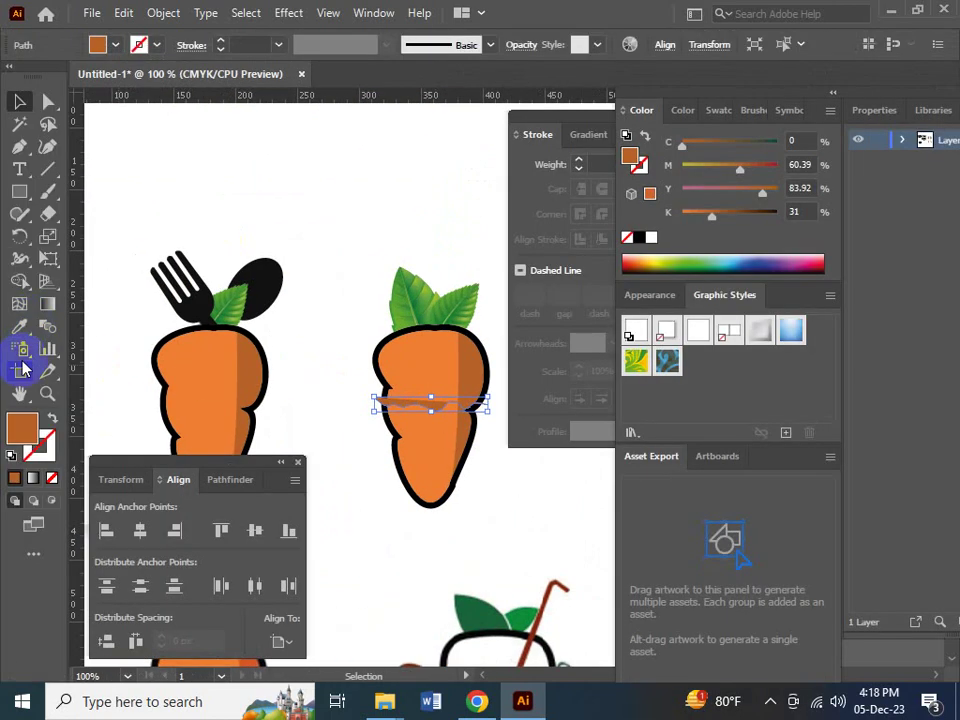
left_click(52, 477)
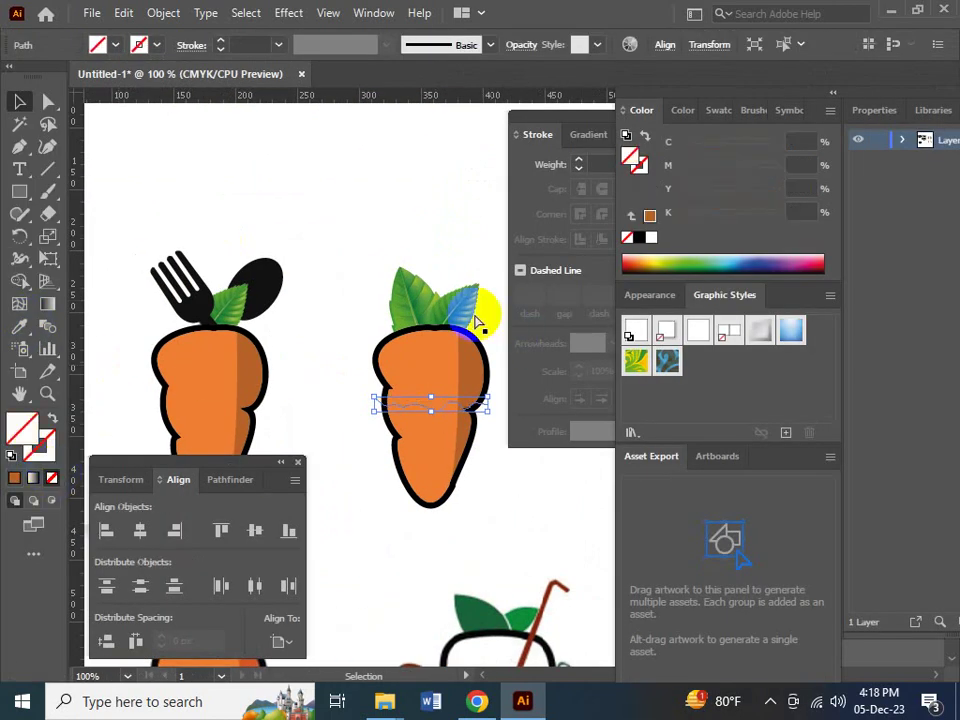
- Raise the wavy path to the middle of the carrot's top lobe and widen it symmetrically past both sides of the outline
left_click_drag(332, 285, 529, 446)
left_click_drag(475, 420, 343, 418)
key("Tab")
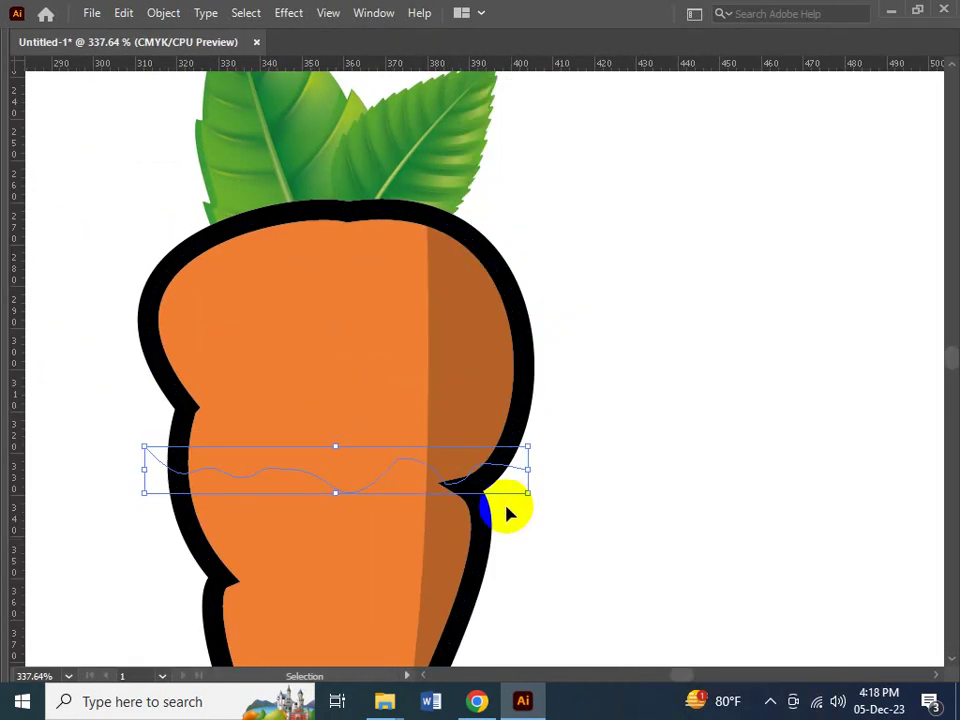
mouse_move(523, 472)
left_mouse_down()
mouse_move(536, 405)
mouse_move(515, 349)
mouse_move(525, 336)
left_mouse_up()
left_click(660, 454)
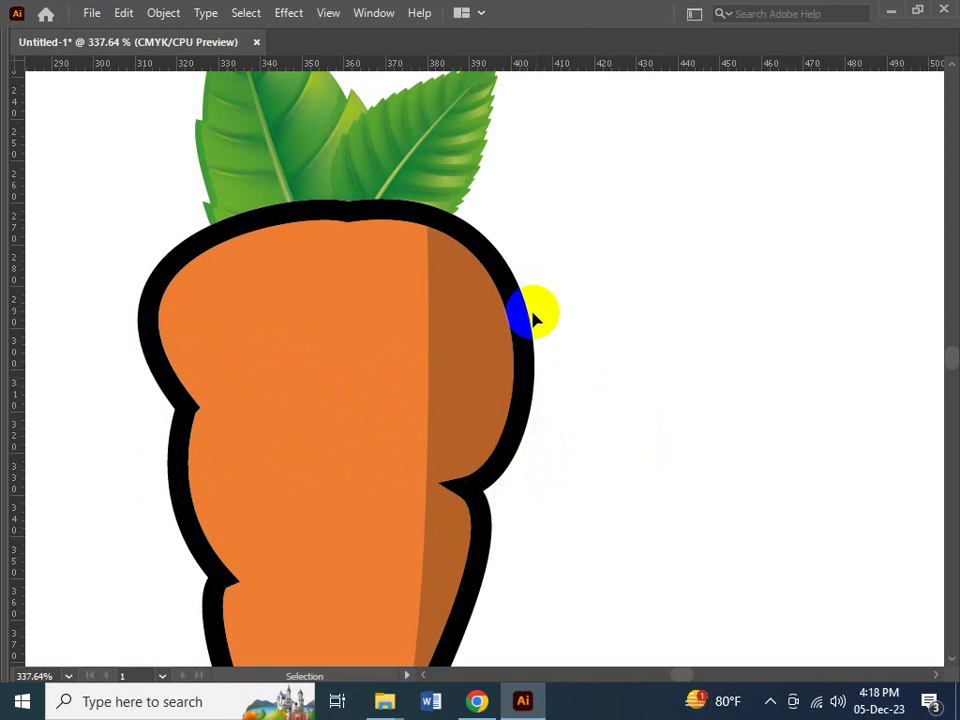
left_click(528, 342)
left_click_drag(528, 342, 550, 345)
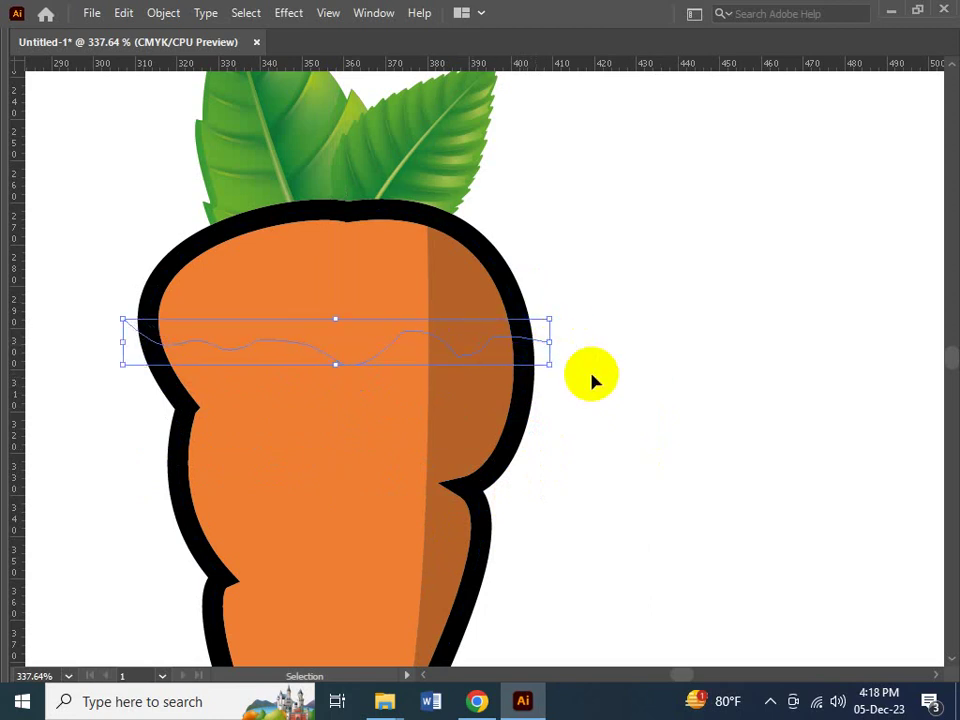
- Open the Object commands for the selected wavy path
left_click_drag(461, 345, 425, 342)
left_click(164, 13)
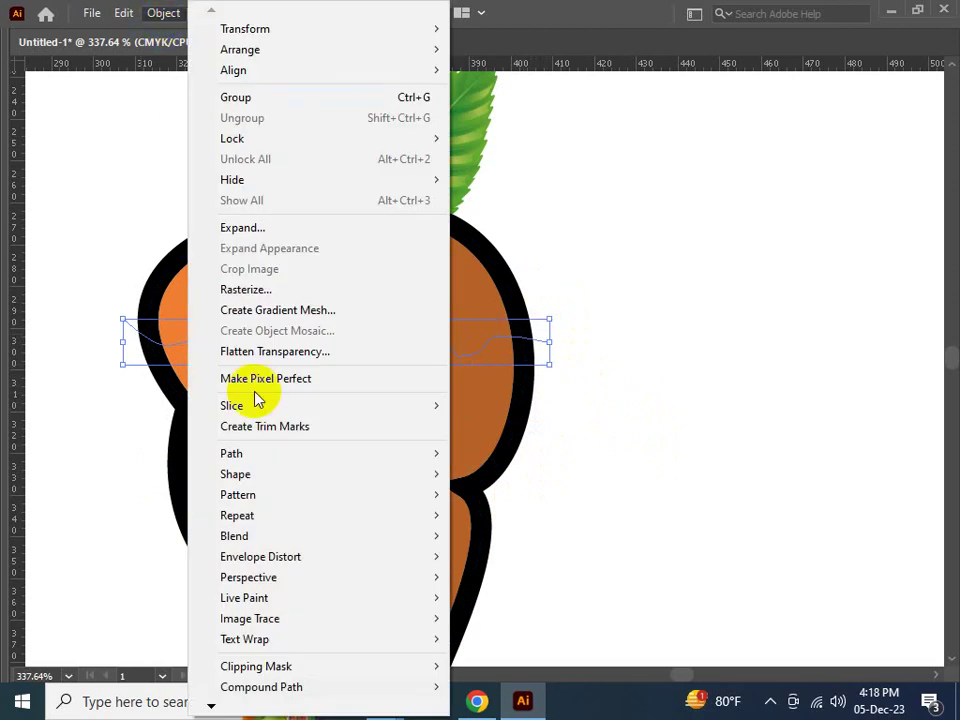
- Open the detailed Simplify settings for the wavy path crossing the carrot's upper part
mouse_move(279, 456)
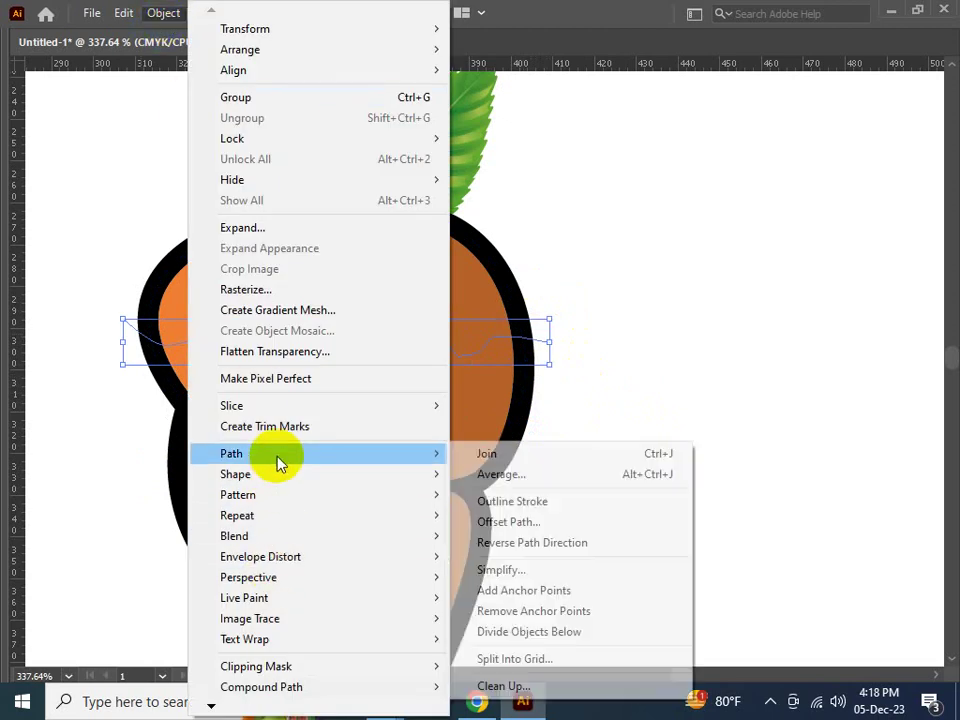
left_click(520, 570)
left_click(478, 392)
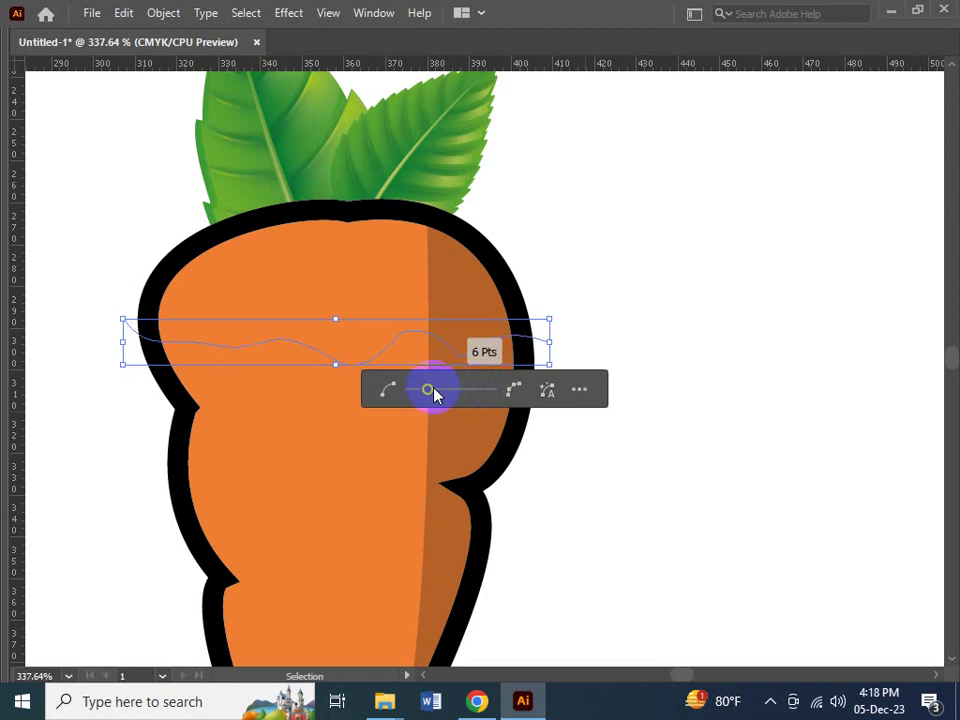
left_click(579, 389)
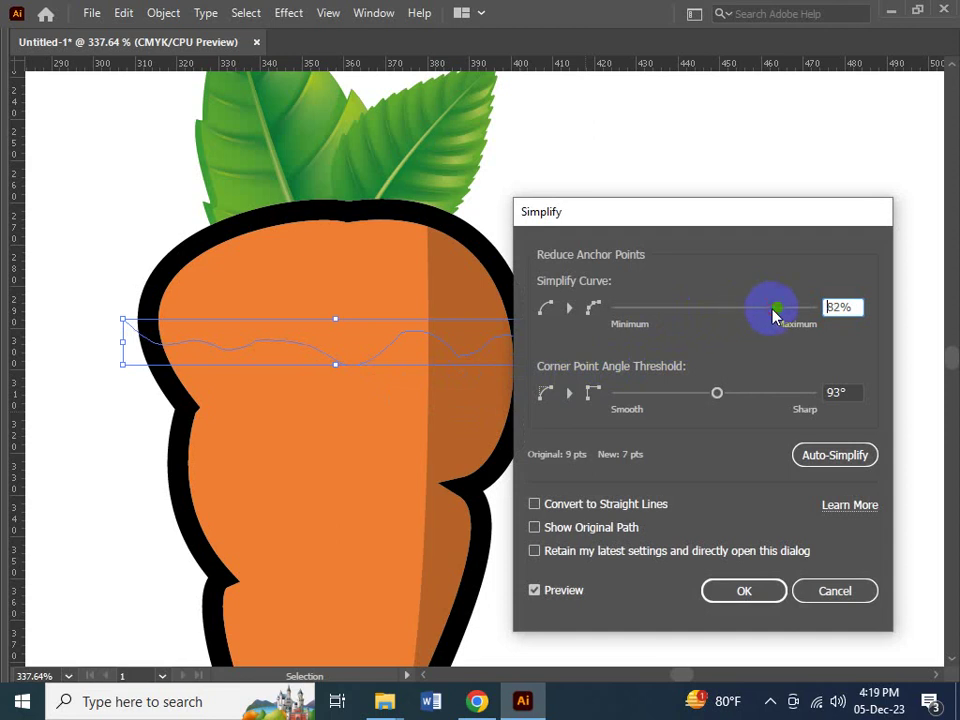
- Try simplifying the wavy path with a 180° corner point angle threshold and a 100% curve setting
left_click_drag(716, 396, 740, 400)
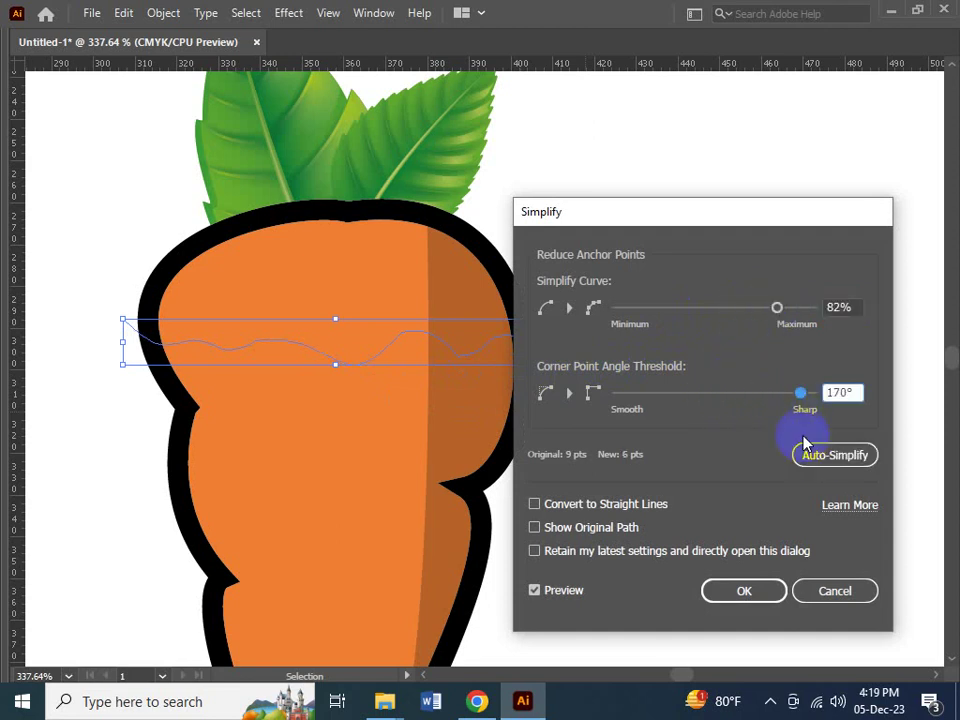
left_click_drag(801, 392, 865, 403)
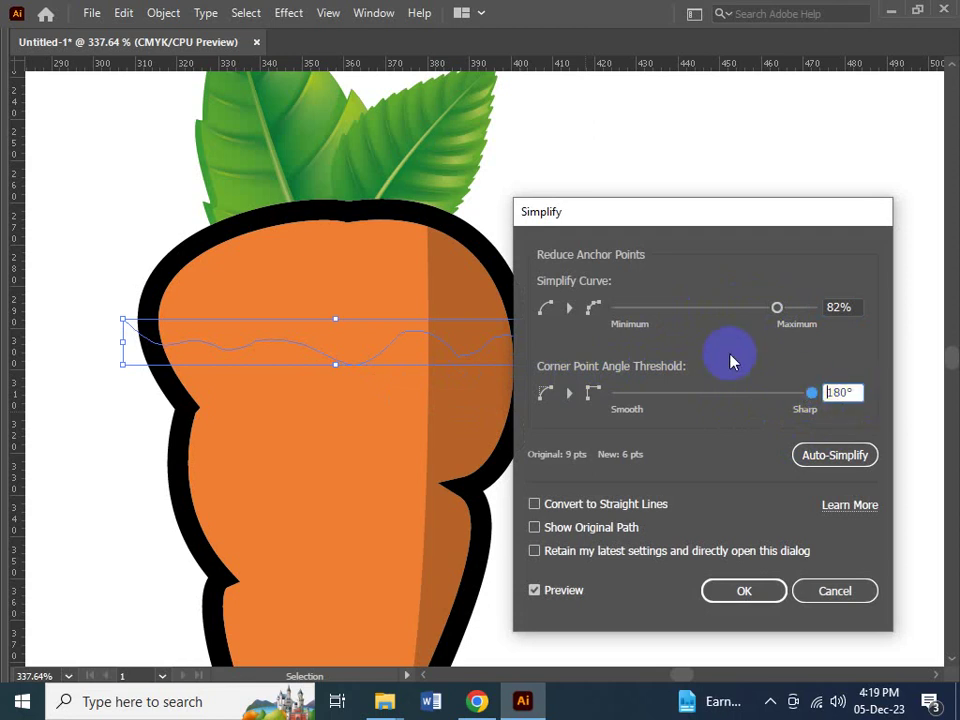
left_click_drag(779, 309, 896, 313)
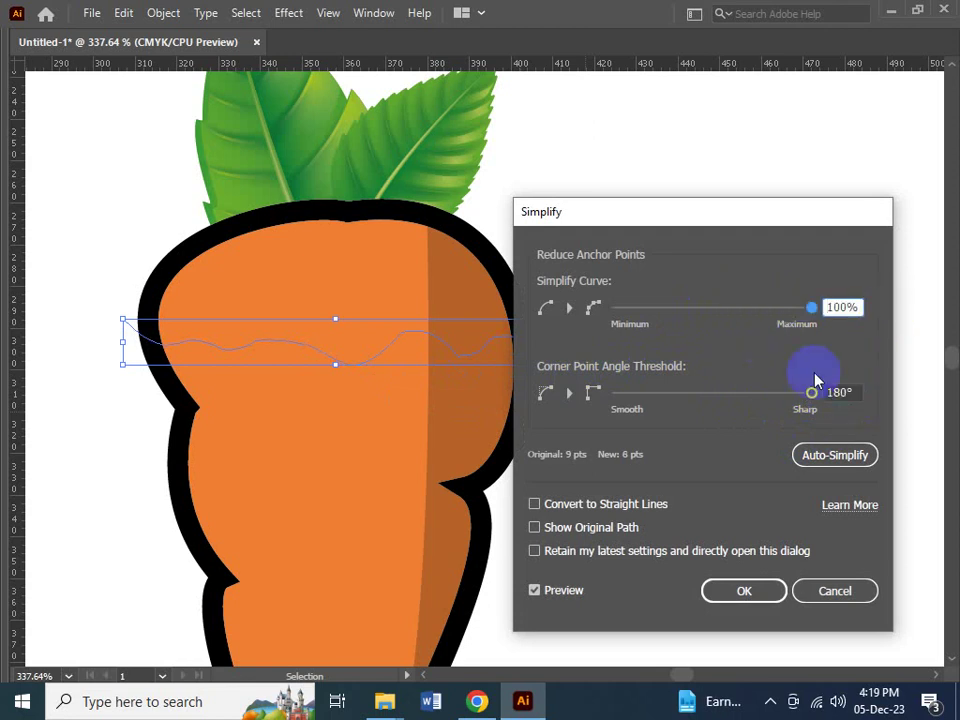
- Show the original path for comparison, then auto-simplify the wavy path and apply the result
left_click(608, 515)
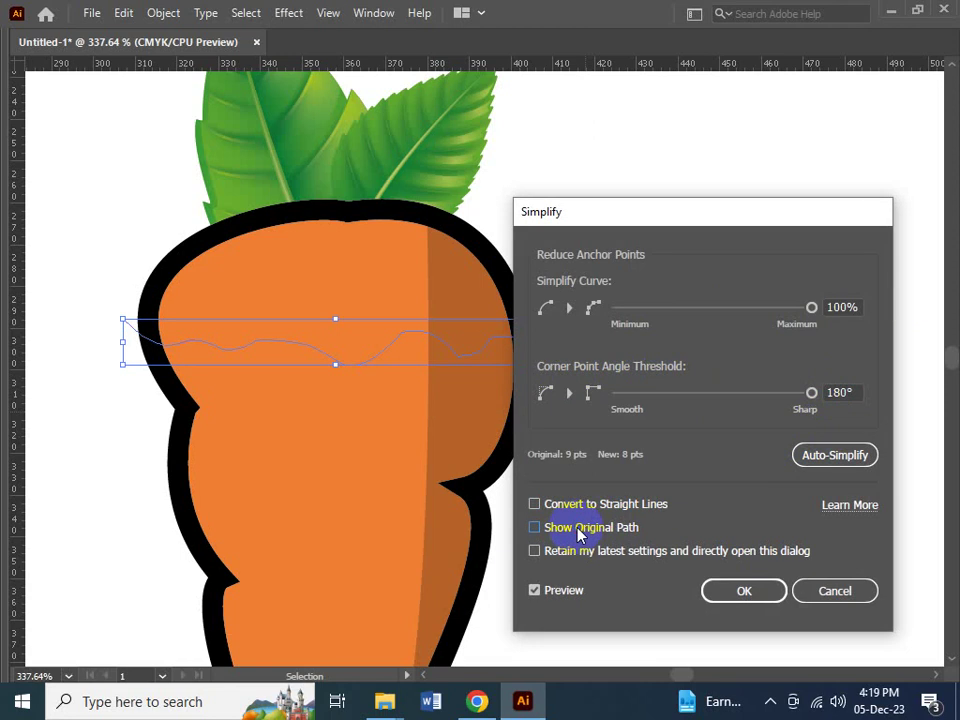
left_click(578, 535)
left_click(578, 535)
left_click(578, 530)
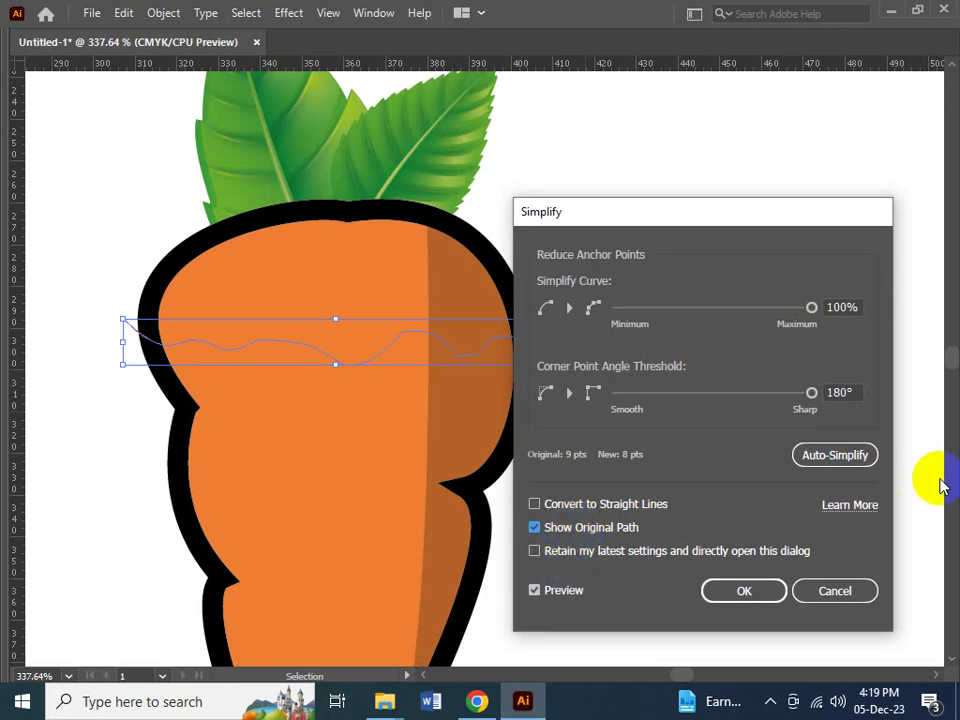
left_click(858, 457)
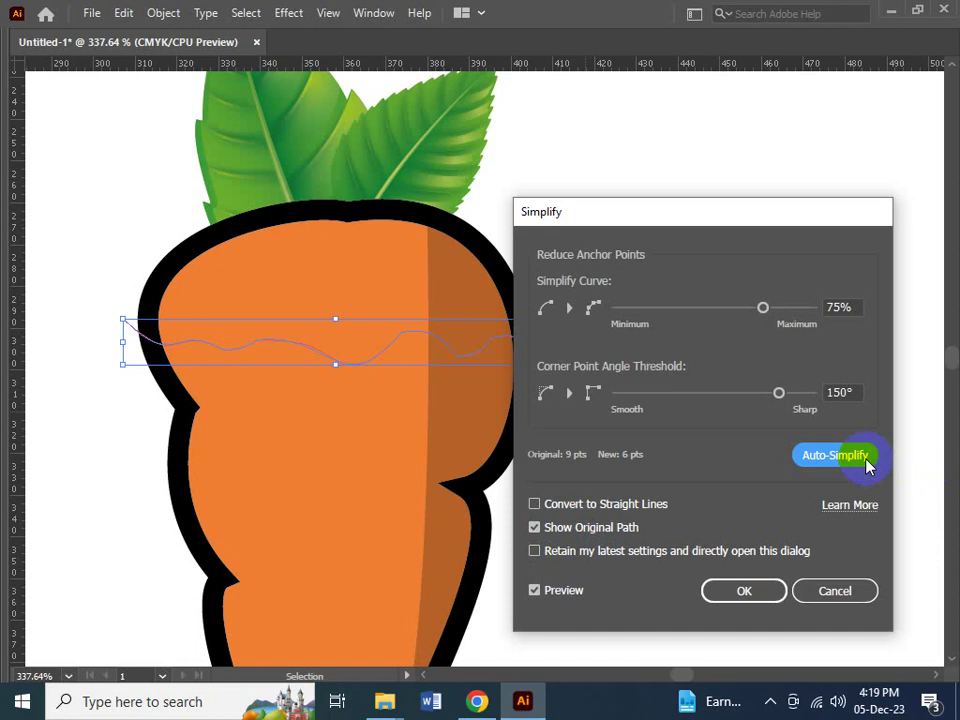
left_click(745, 591)
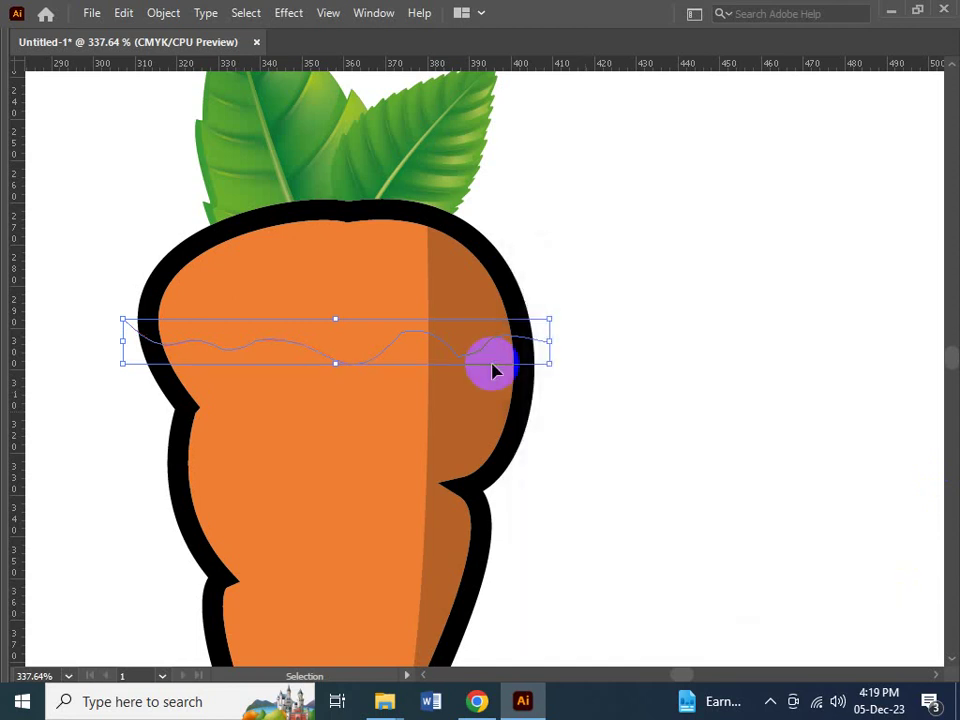
- Round the wavy path's corners by adjusting the live corner at the crest near the brown shading, to a radius of about 8 px
key("Tab")
left_click(47, 101)
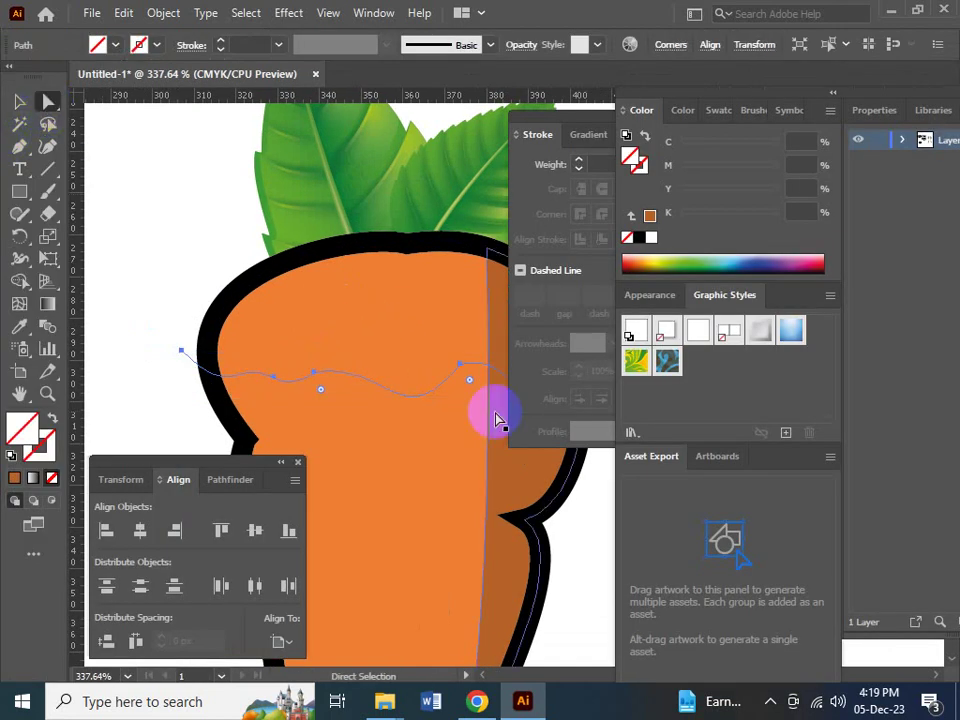
key("Tab")
left_click(416, 357)
left_click_drag(416, 357, 422, 369)
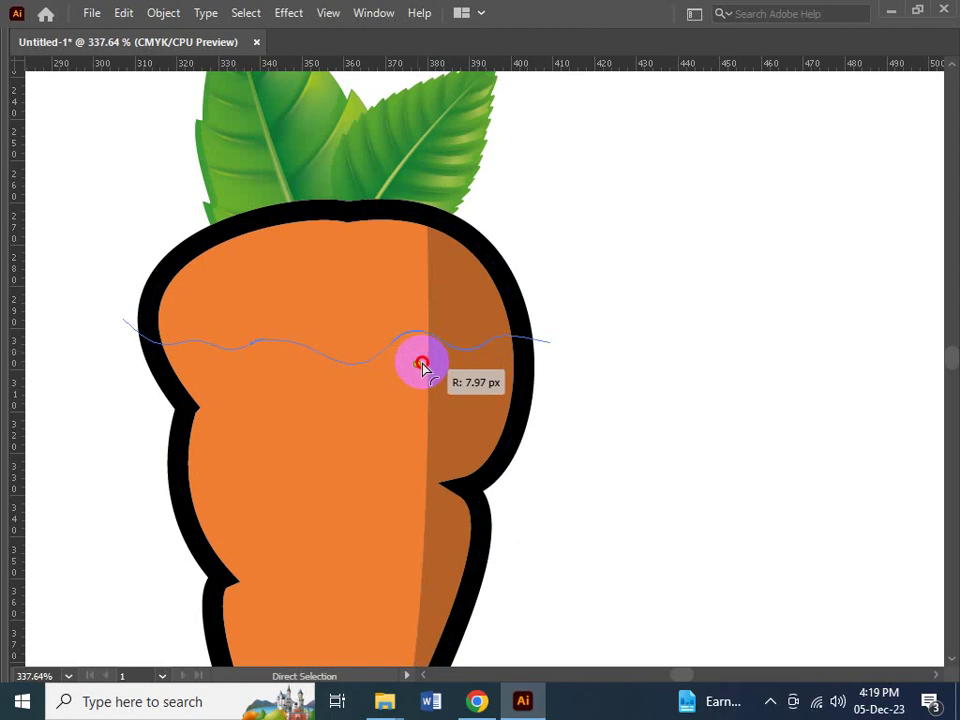
- Extend the wavy path with the Pen tool into a closed shape enclosing the carrot's top
key("Tab")
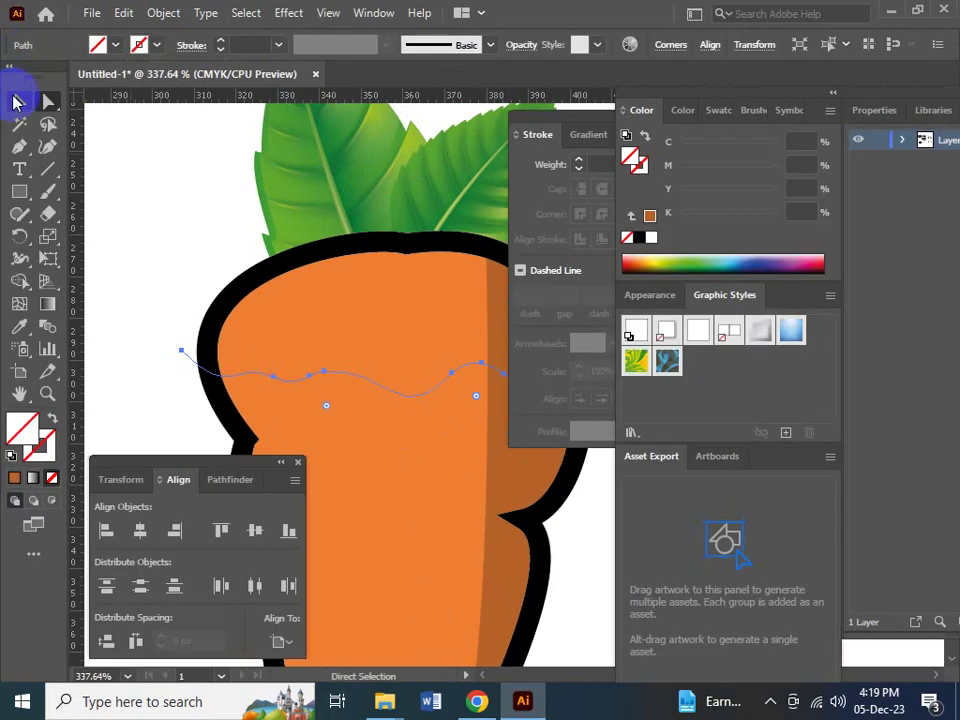
left_click(15, 101)
key("Tab")
key("Tab")
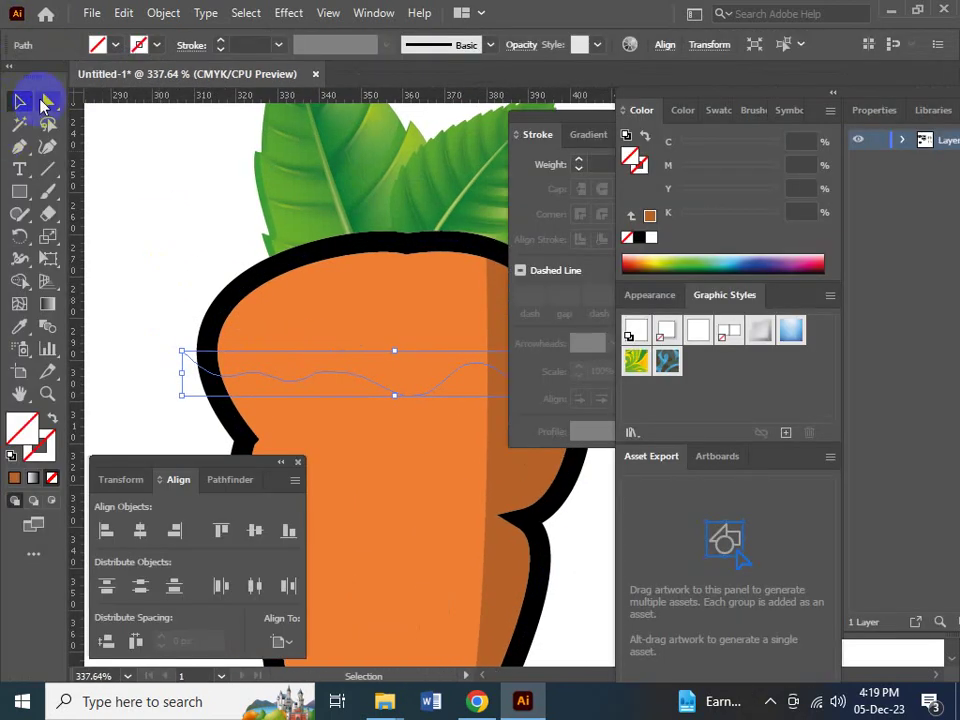
key("Tab")
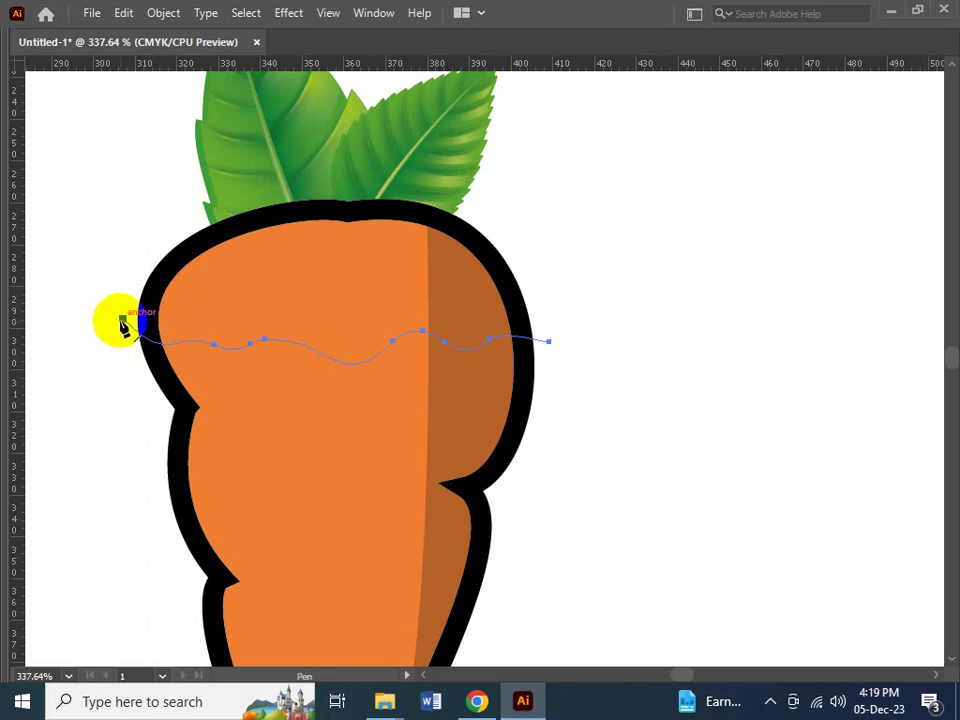
left_click_drag(122, 320, 107, 197)
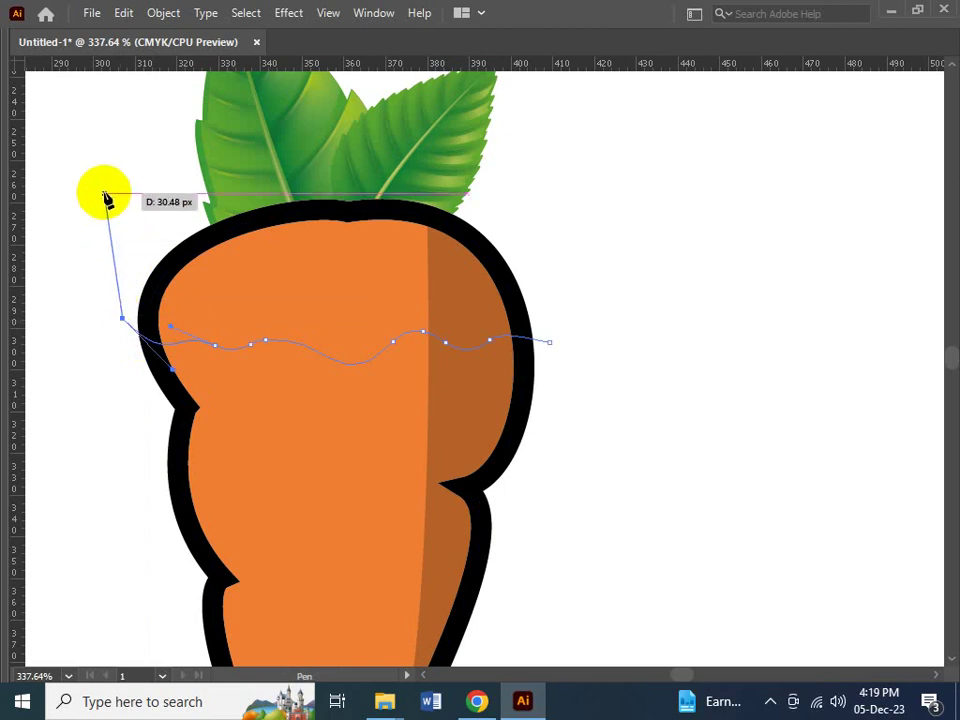
left_click(615, 158)
left_click(550, 344)
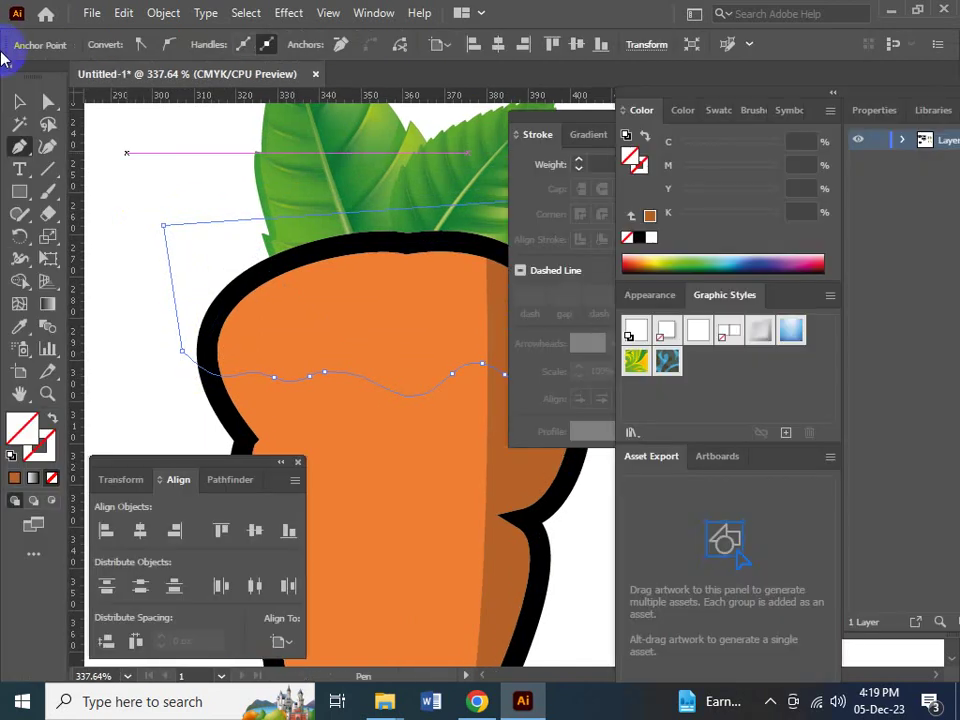
left_click(17, 99)
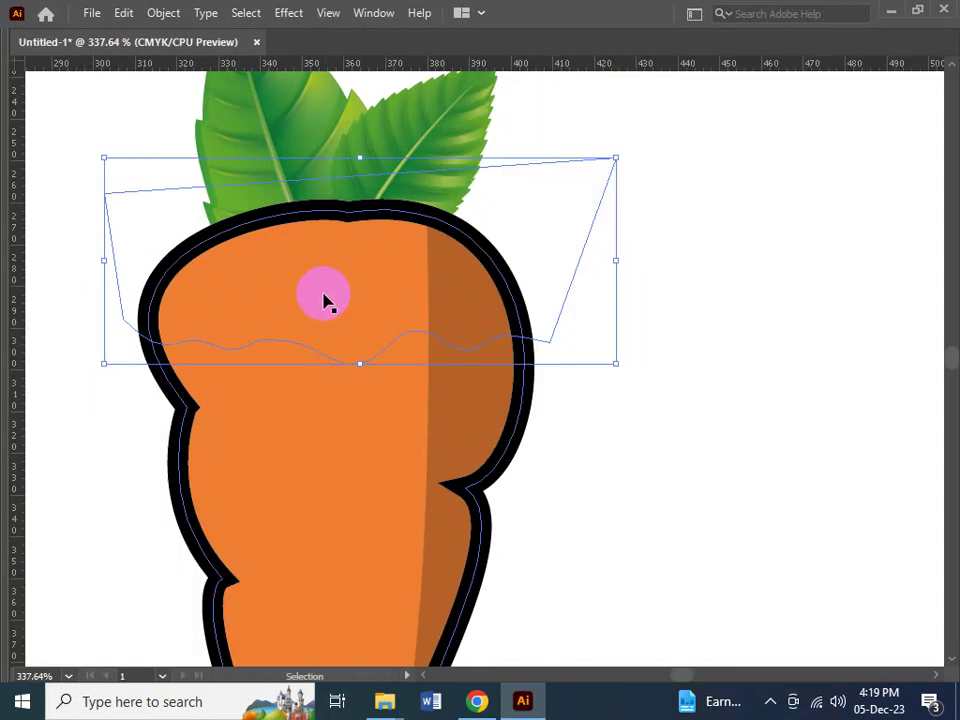
left_click(384, 303)
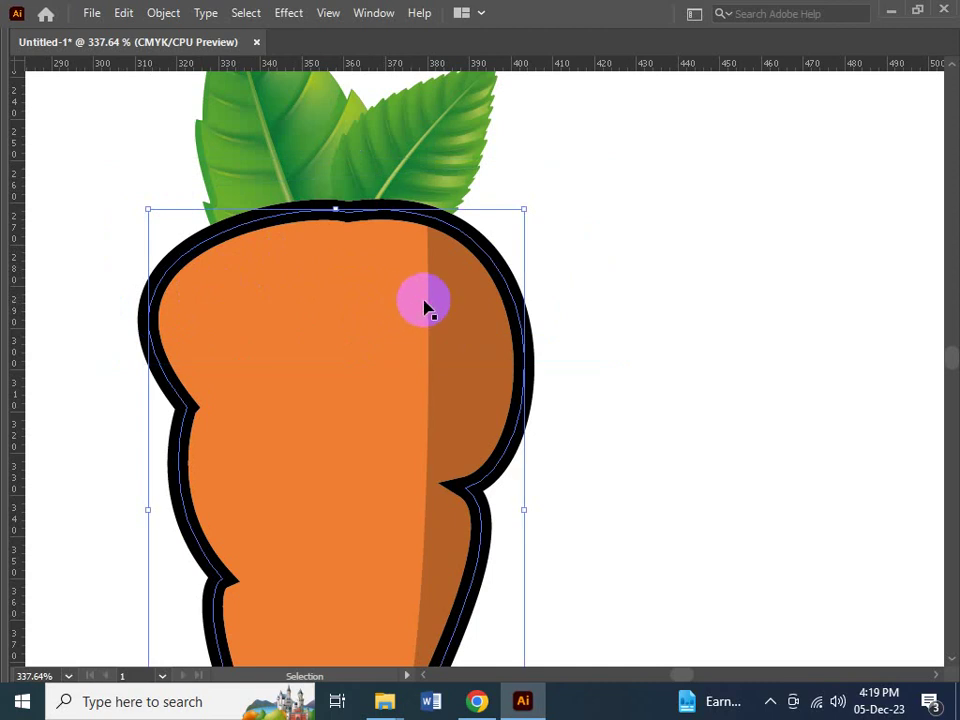
key("a")
key("ctrl+shift+a")
key("v")
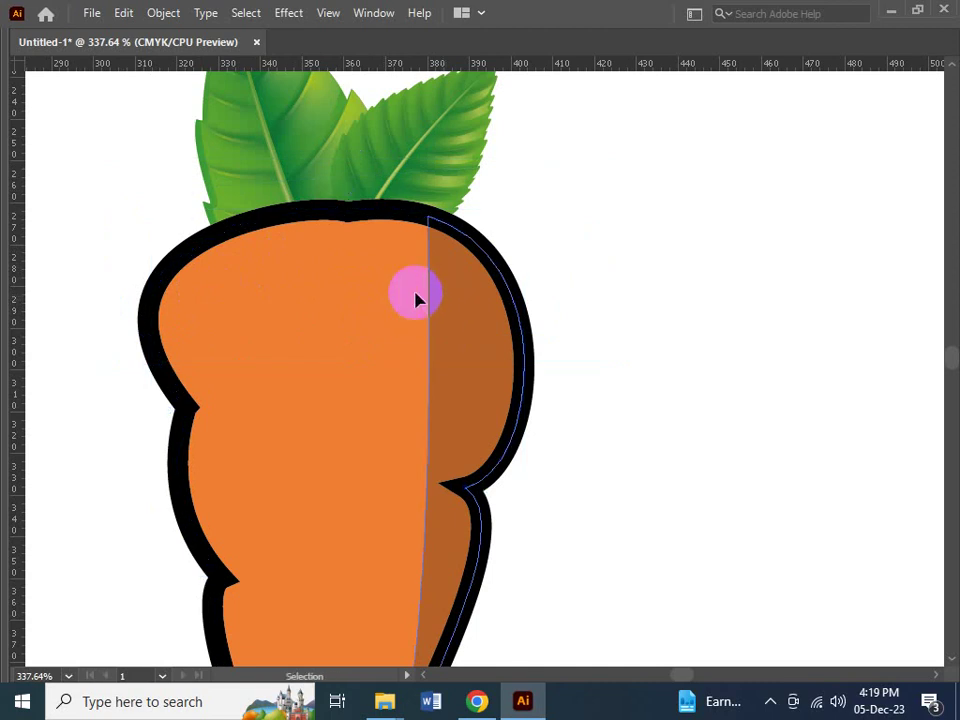
key("a")
left_click(265, 337, "alt")
key("v")
left_click(658, 407)
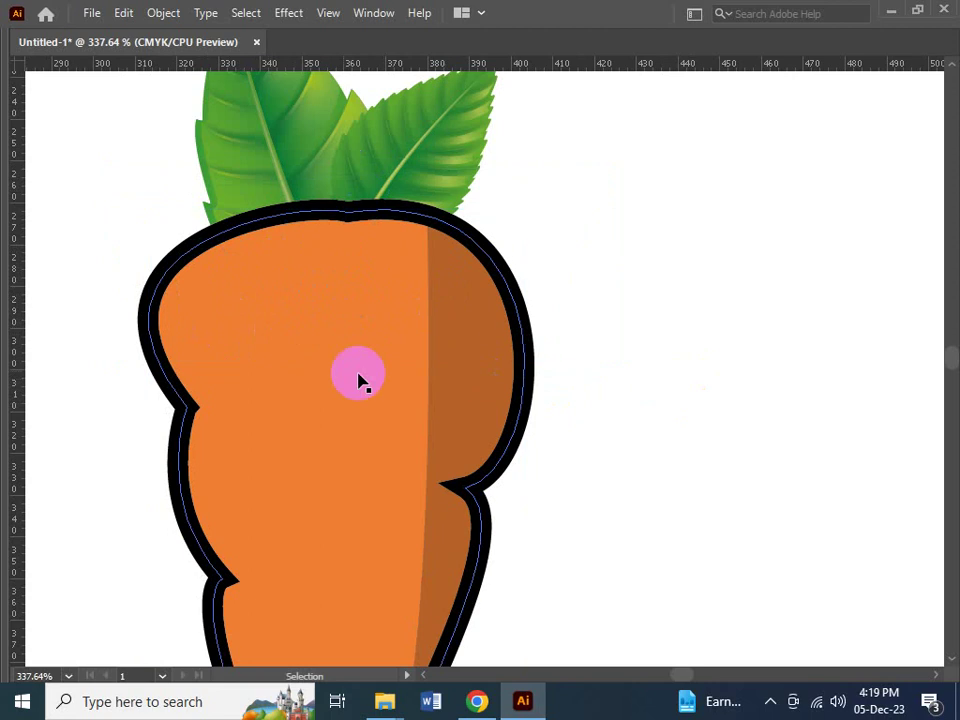
- Try moving the orange carrot body downward and undo the move
left_click(253, 364)
key("Tab")
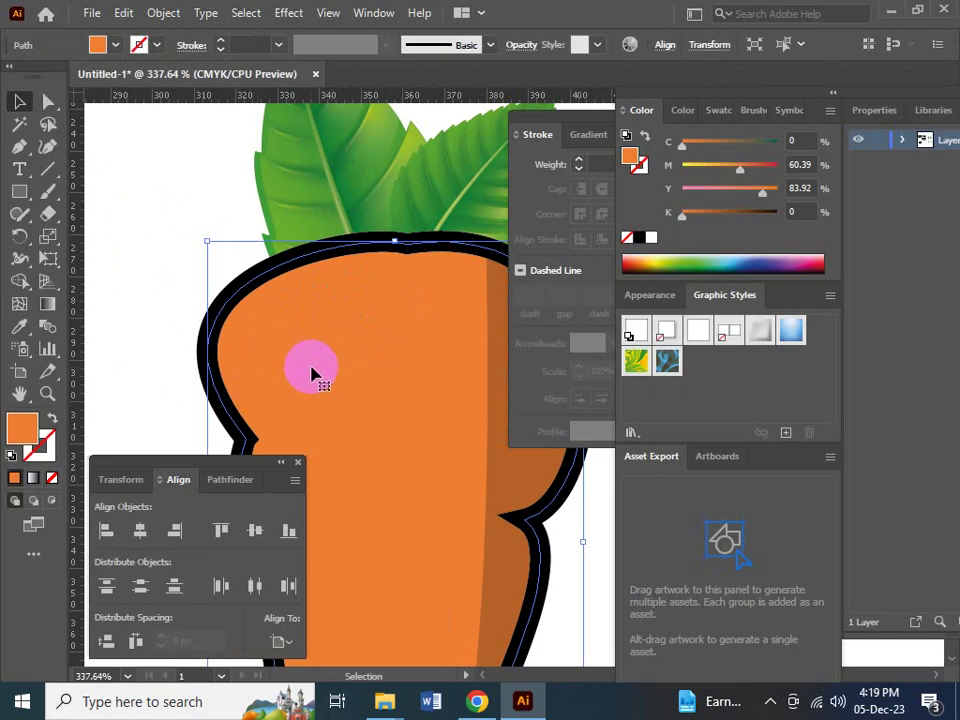
left_click_drag(312, 375, 328, 439)
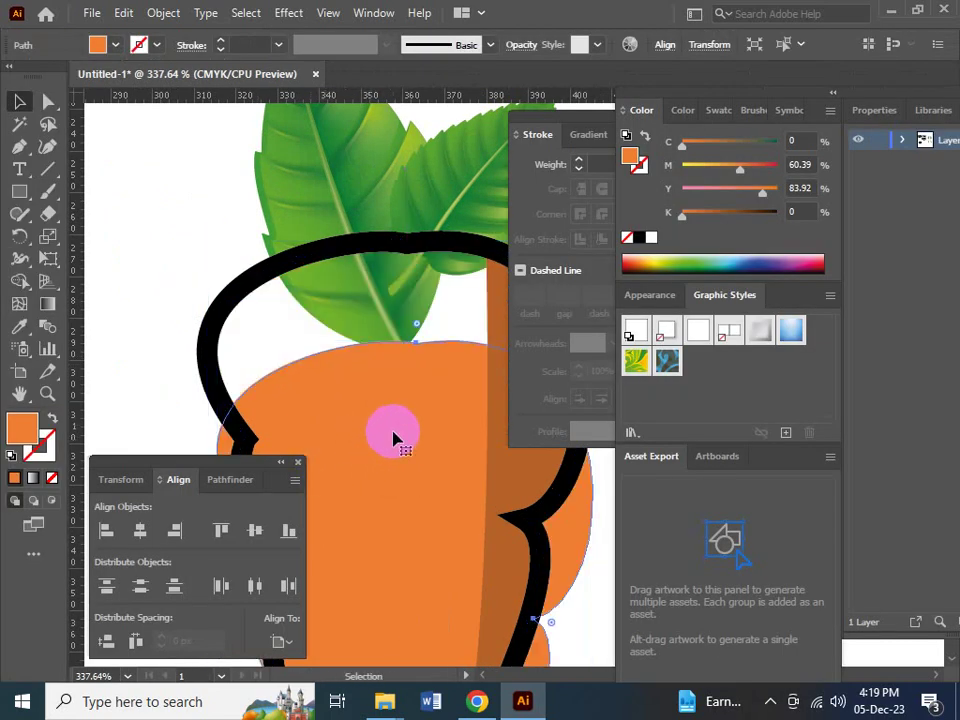
key("ctrl+z")
- Select the orange carrot body, its brown shading and the closed wavy shape together
key("space")
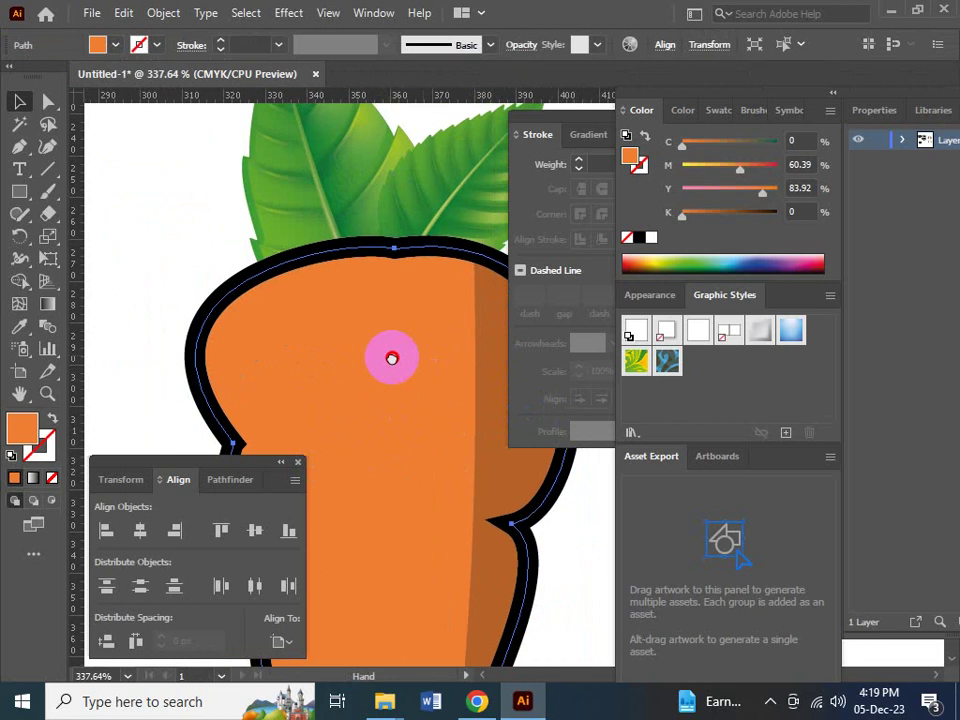
left_click_drag(391, 358, 396, 330)
left_click(420, 321)
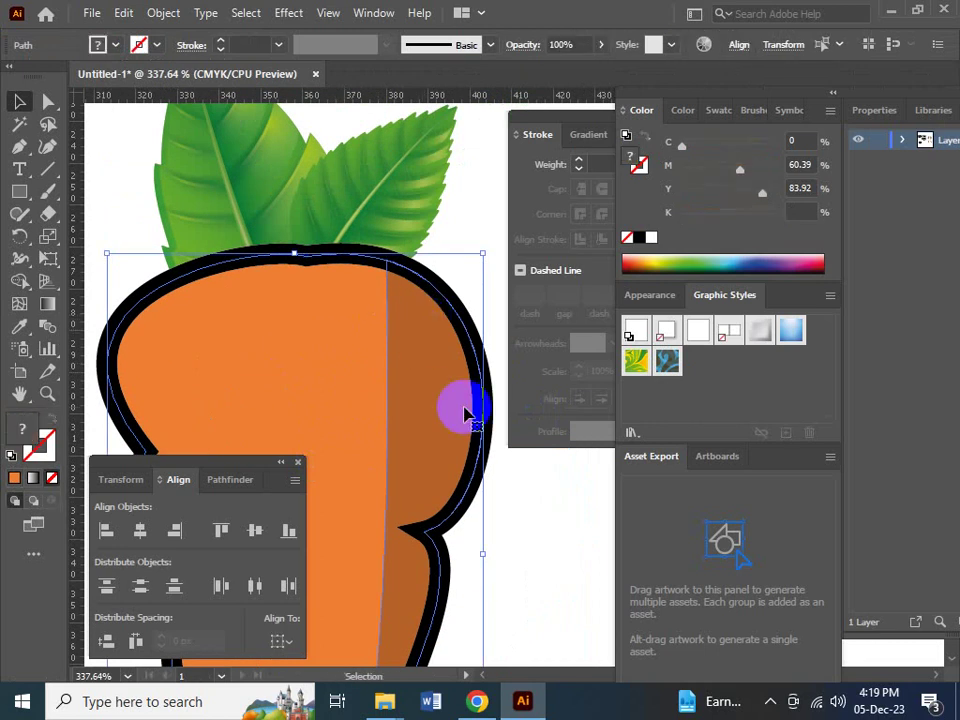
left_click(560, 518)
left_click(414, 392)
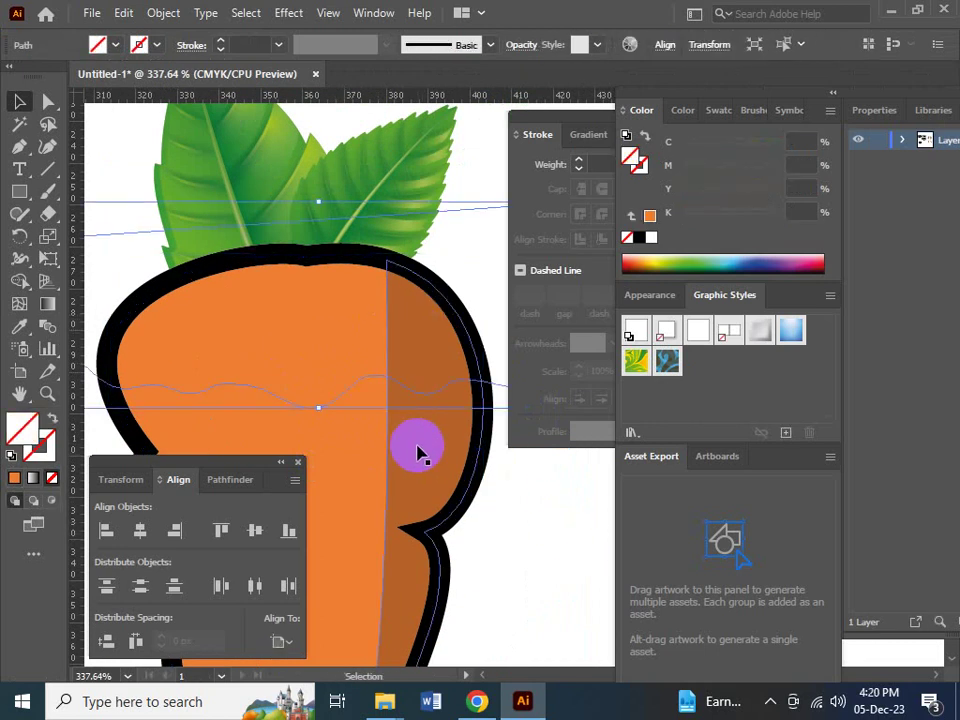
left_click(418, 453)
left_click(246, 341, "shift")
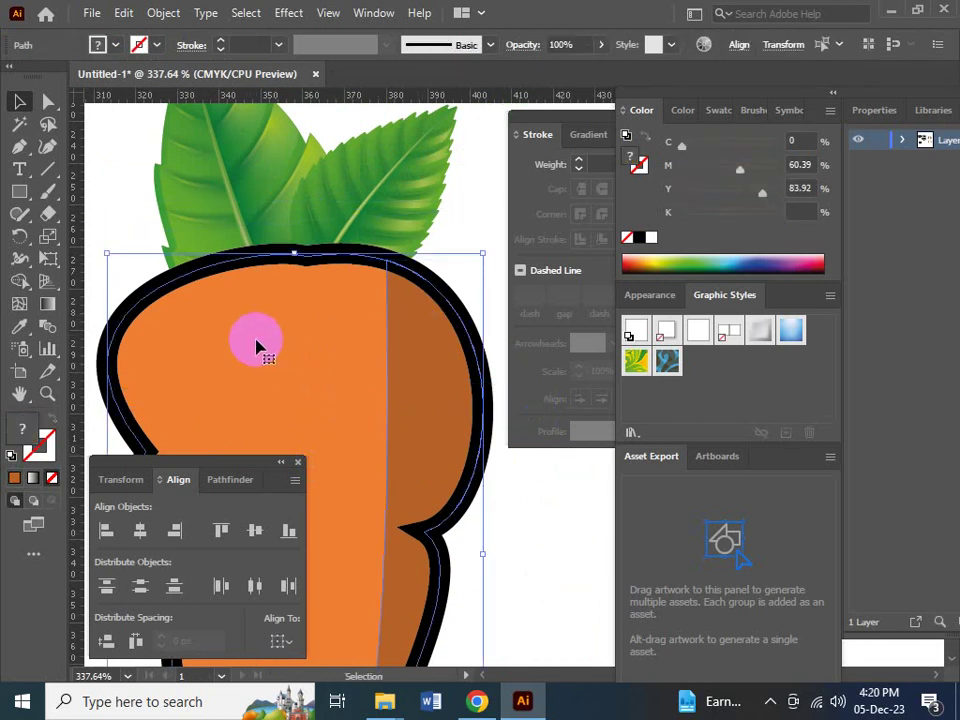
left_click_drag(438, 429, 292, 435)
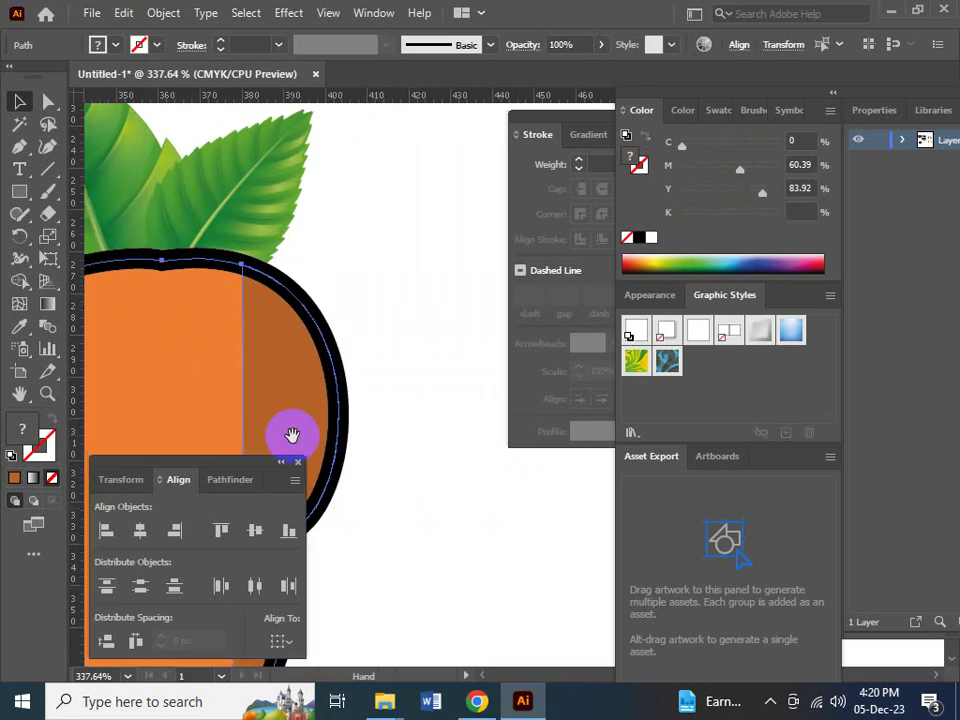
left_click(422, 316, "shift")
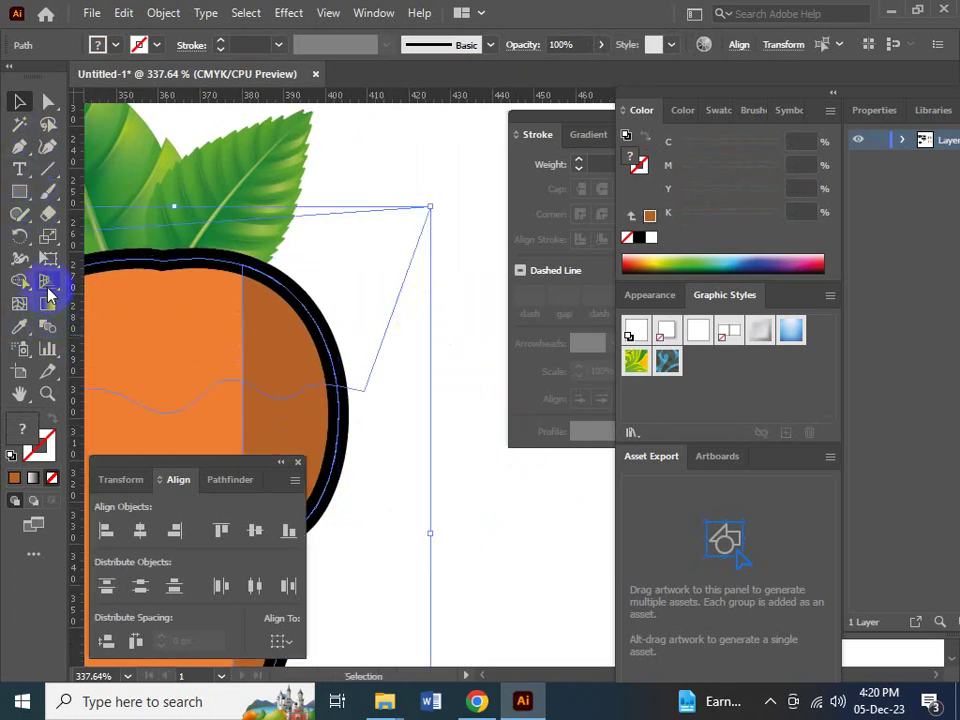
- Remove the outer part of the wavy shape and the orange and brown areas above the wave with Shape Builder, and deselect everything
left_click(20, 304)
key("Tab")
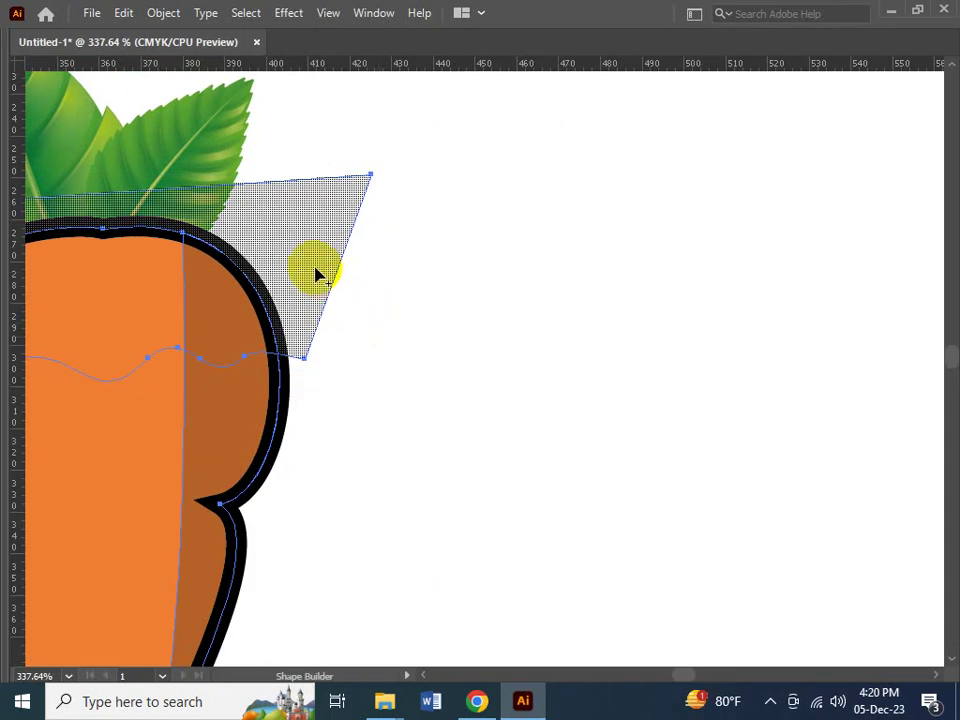
left_click(316, 275)
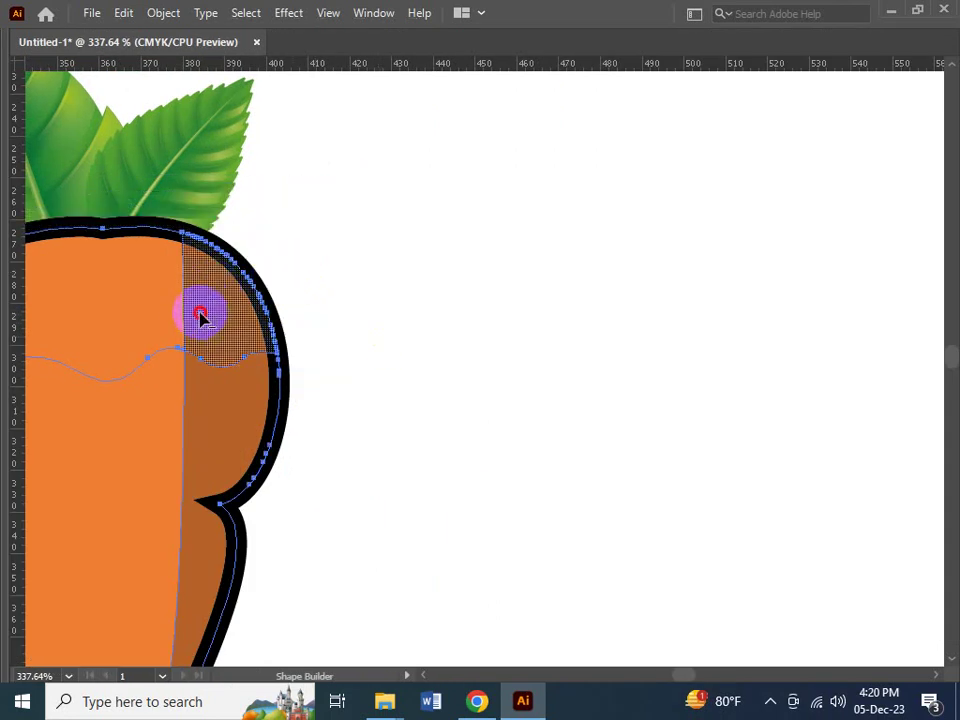
mouse_move(200, 316)
left_mouse_down()
mouse_move(122, 321)
mouse_move(266, 343)
left_mouse_up()
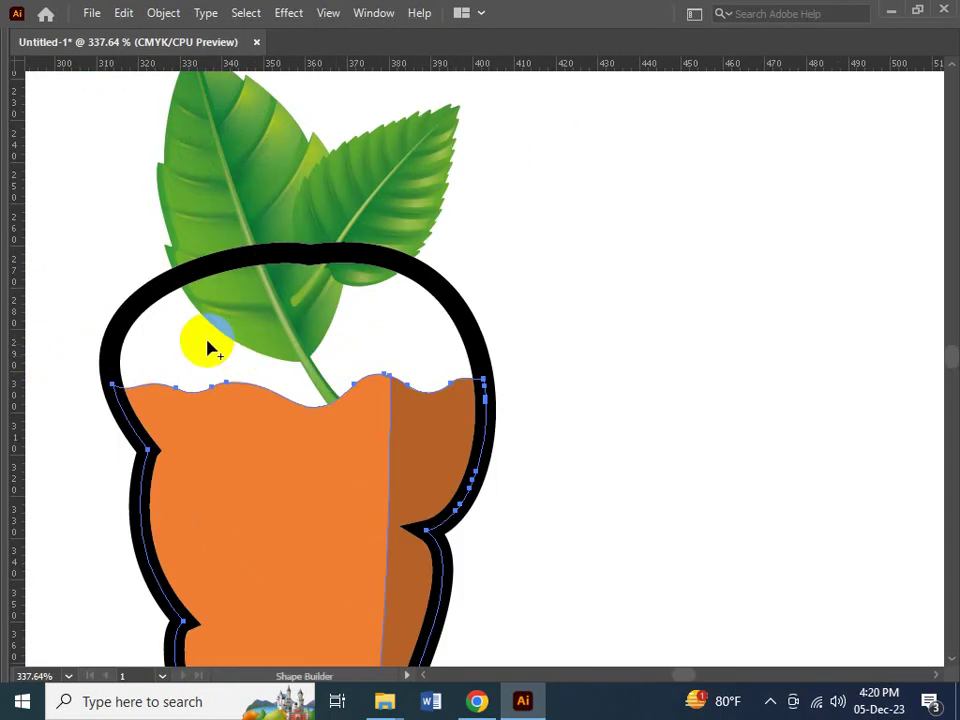
key("Tab")
left_click(16, 104)
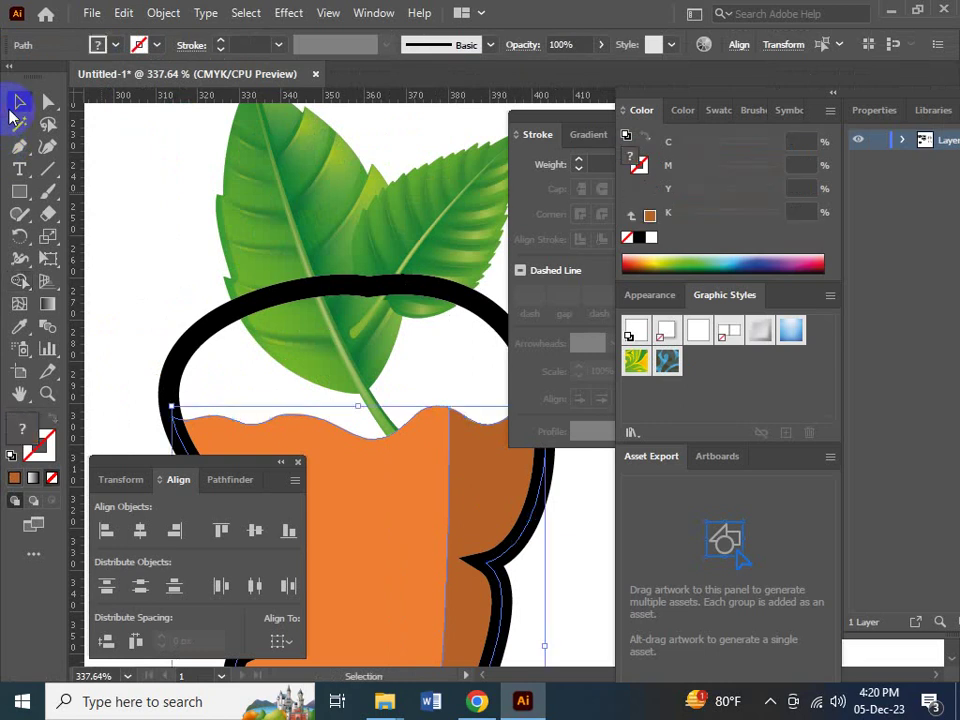
left_click(137, 279)
key("Tab")
key("a")
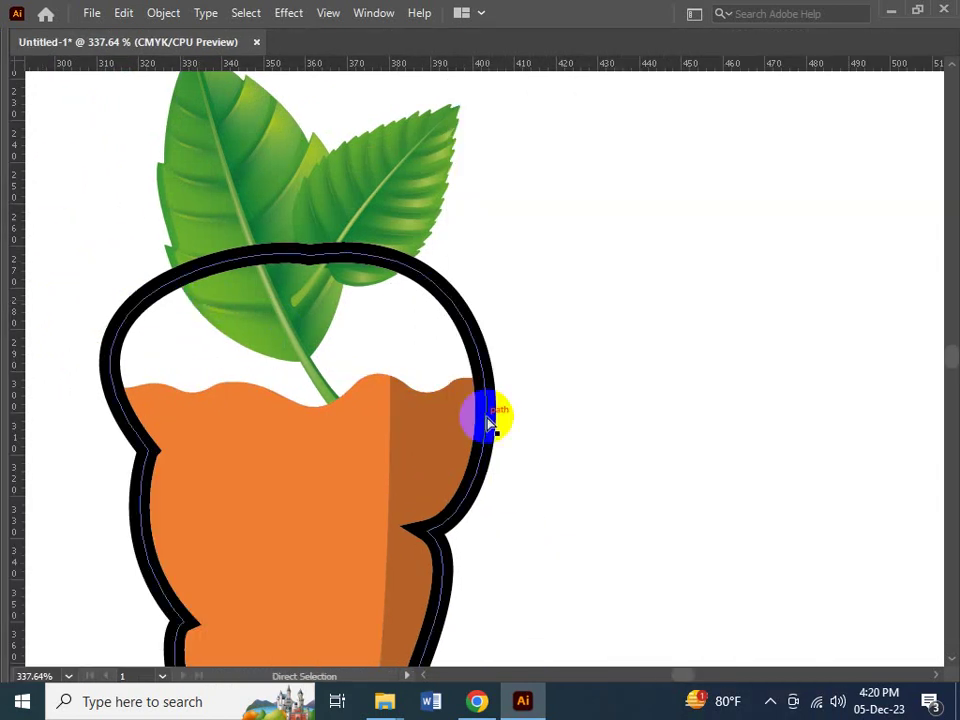
scroll(486, 424, "down", 5)
key("space")
left_click_drag(551, 431, 510, 345)
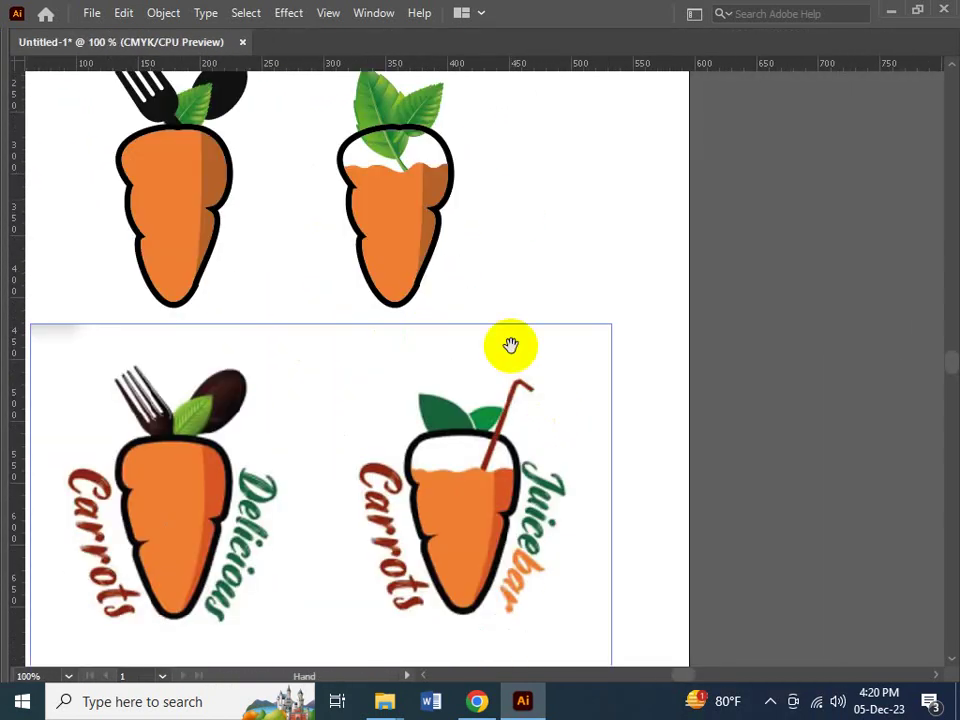
- Undo the Shape Builder removals so the orange and brown areas above the wavy line are restored
left_click(512, 470)
key("ctrl+z")
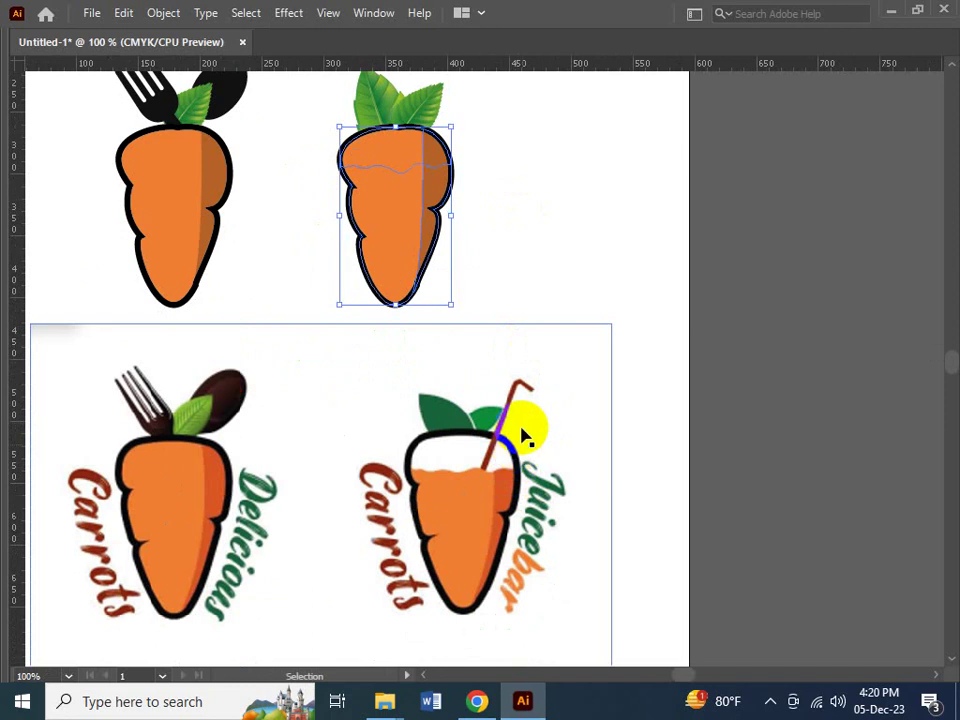
left_click_drag(529, 266, 521, 501)
left_click(460, 379)
left_click(456, 371)
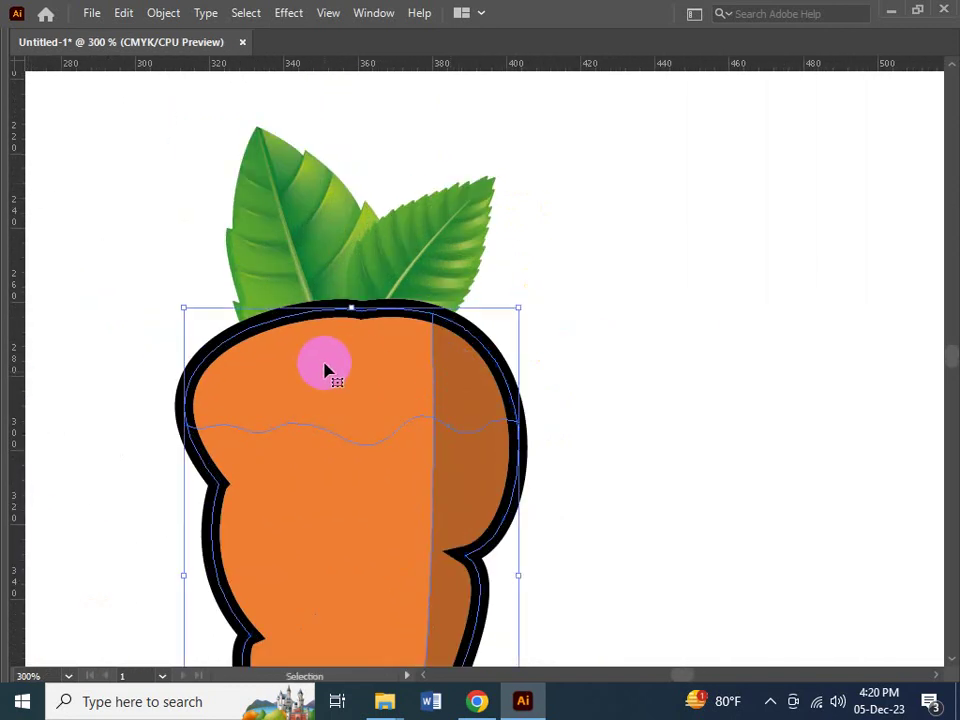
- Merge the orange and brown areas above the wavy line into one shape with Shape Builder
key("Tab")
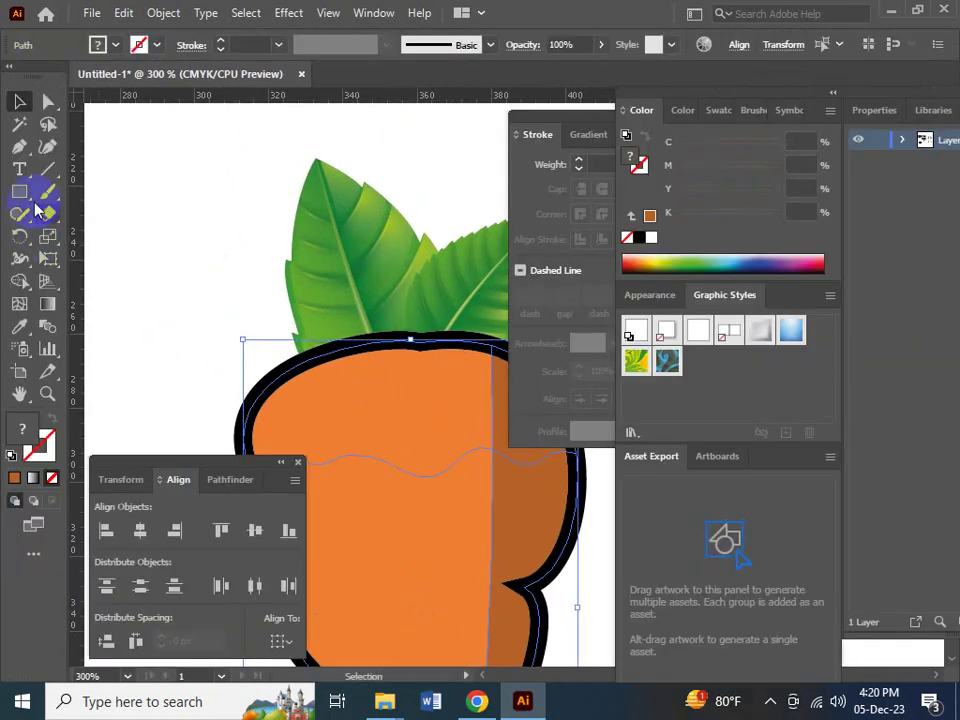
left_click(18, 280)
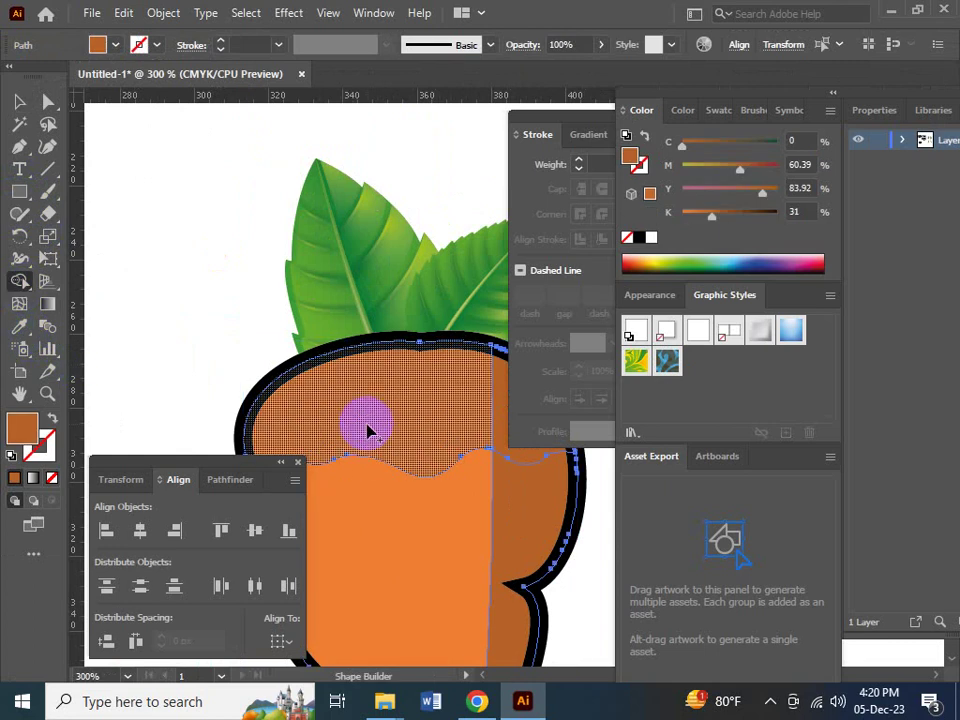
left_click_drag(367, 420, 494, 421)
left_click(494, 421)
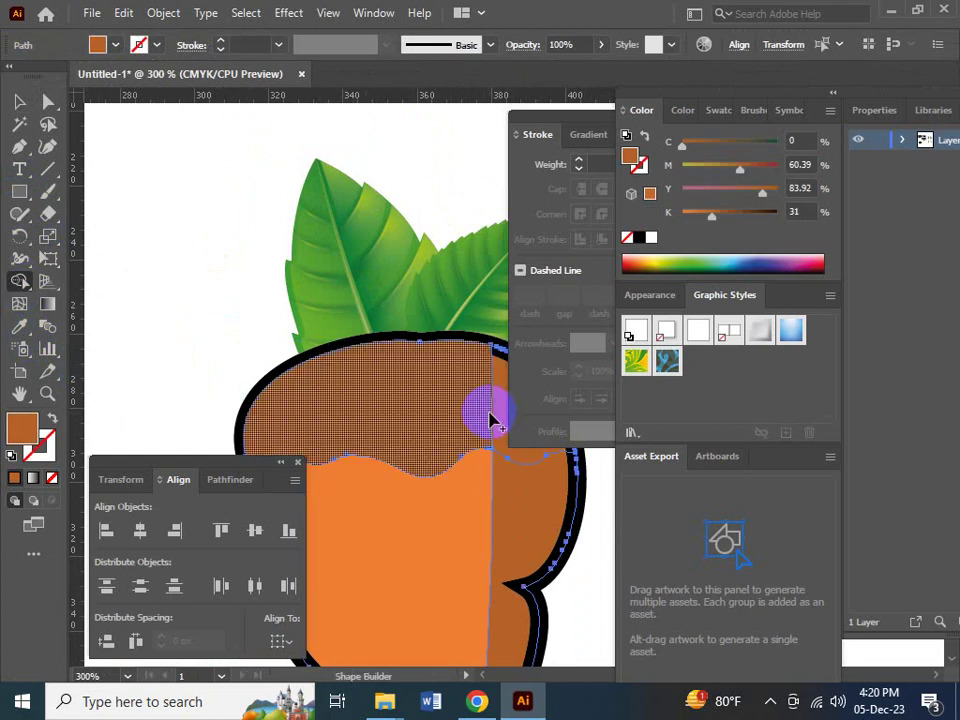
left_click_drag(483, 416, 496, 425)
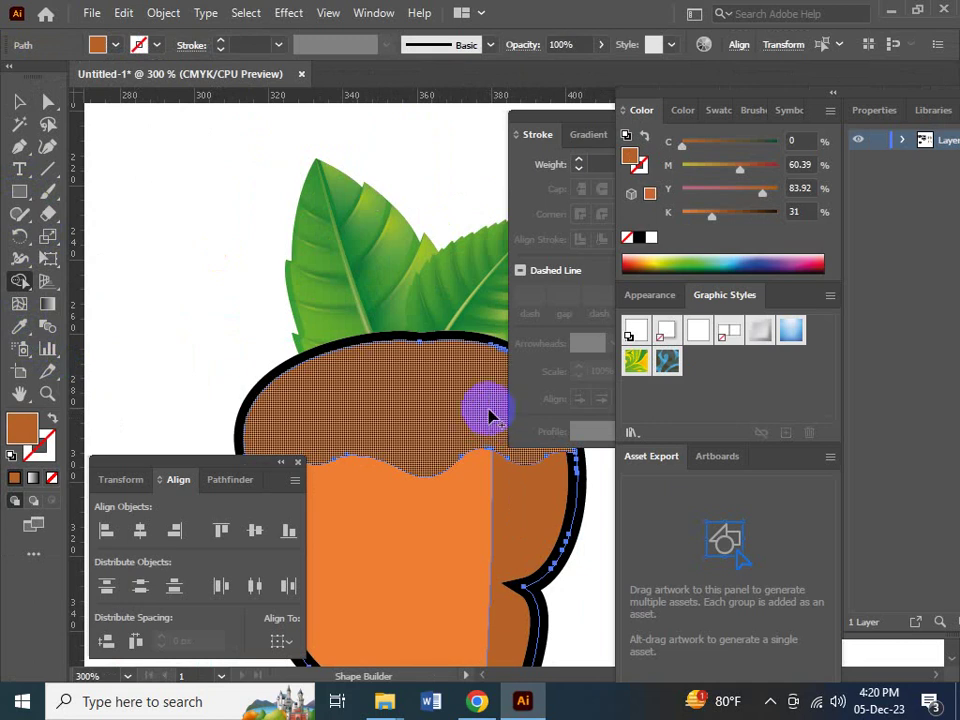
key("ctrl+minus")
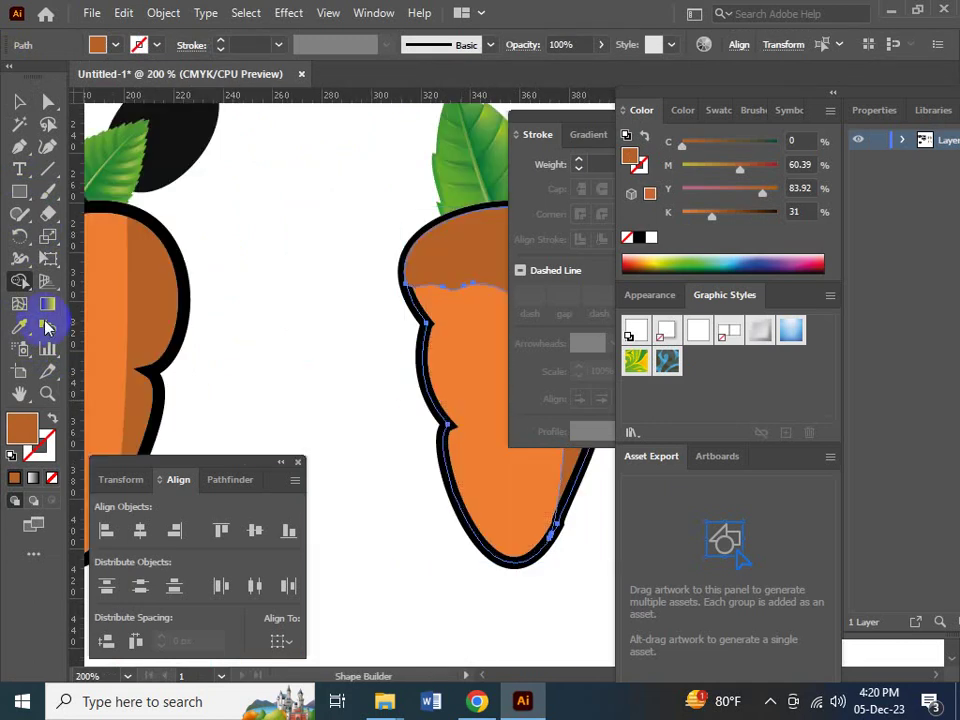
- Fill the merged shape above the wave with white, setting C, M, Y and K to 0, and deselect it
left_click(20, 101)
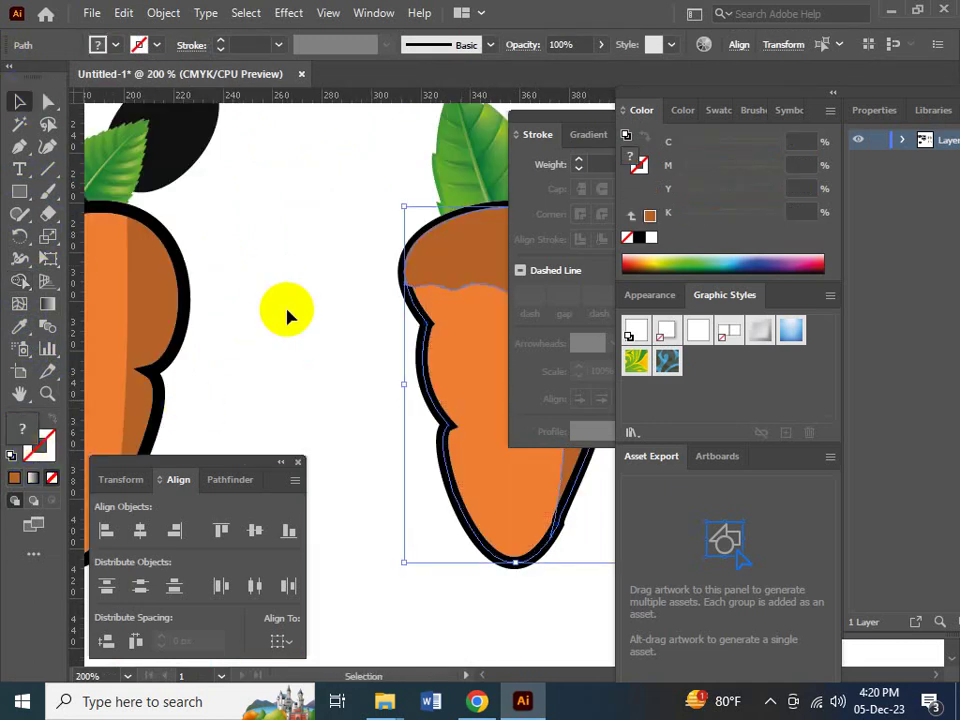
left_click(461, 262)
left_click_drag(431, 285, 131, 335)
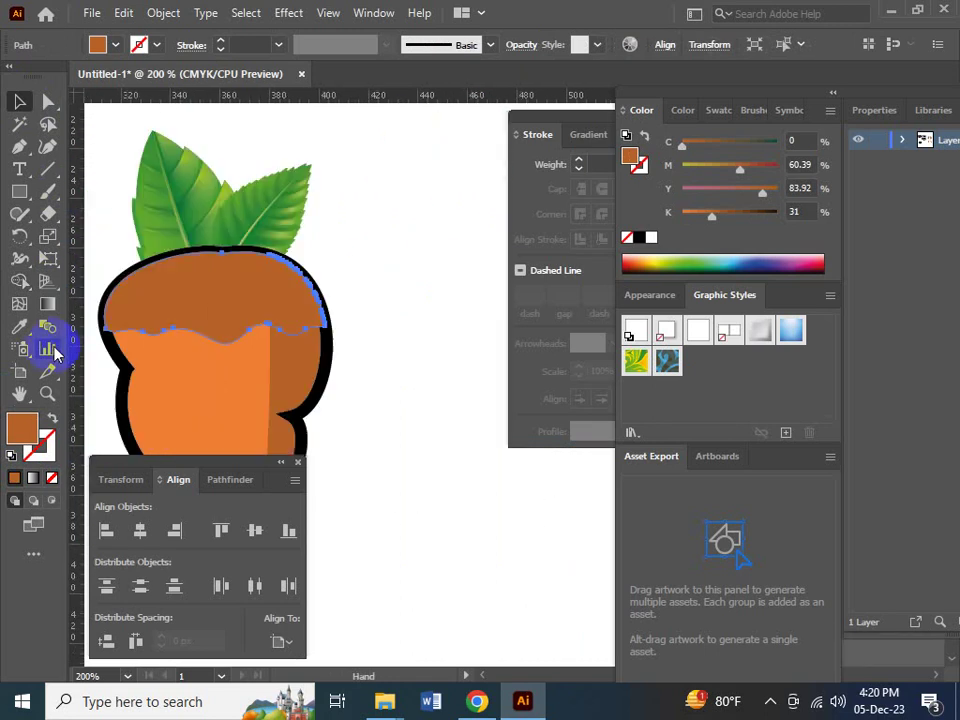
left_click_drag(740, 168, 564, 180)
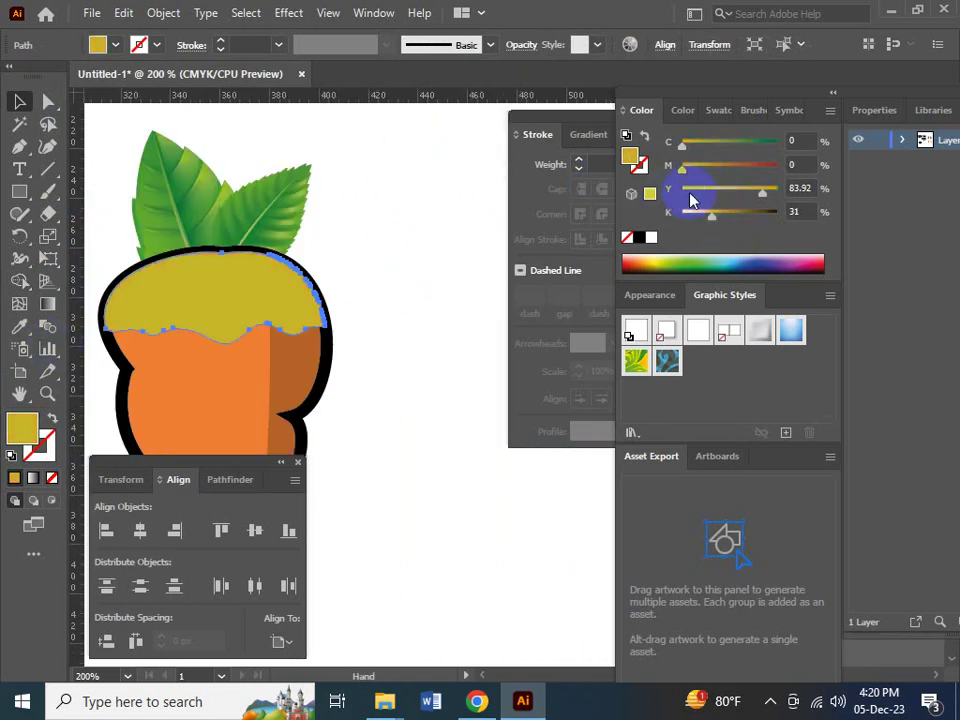
left_click_drag(690, 199, 525, 214)
left_click(20, 98)
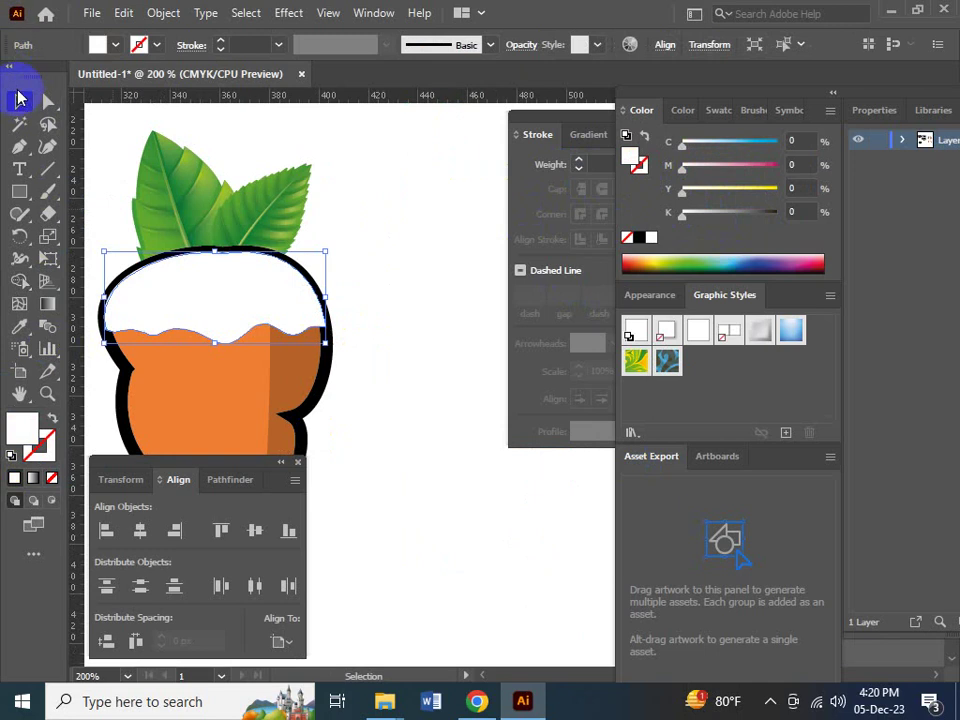
left_click(483, 437)
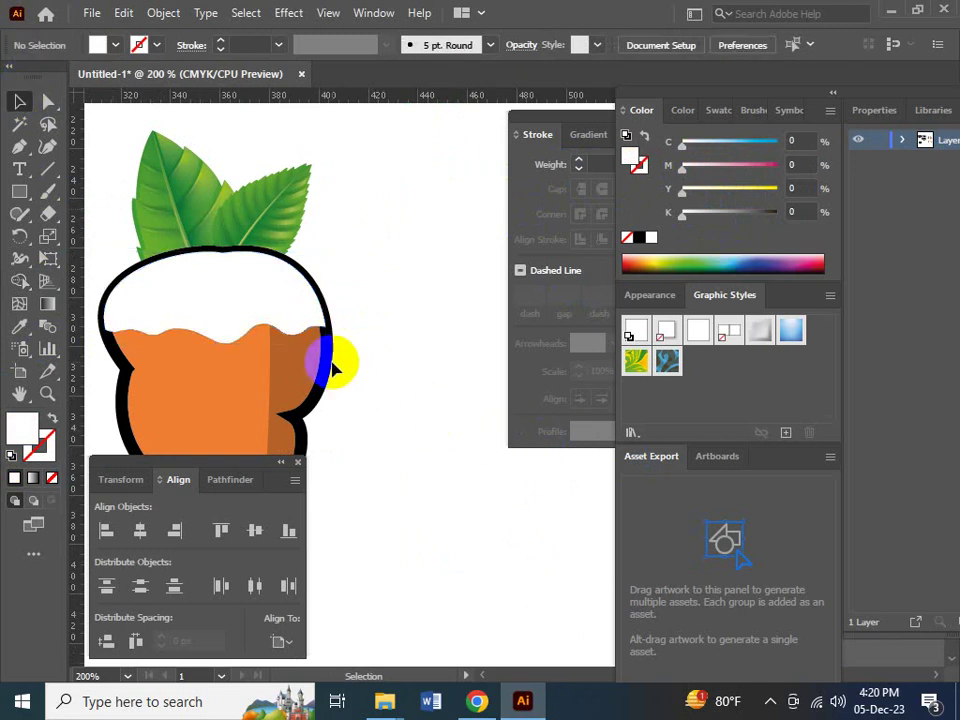
- Bring the juice carrot's black outline in front of the white top shape and deselect it
left_click(371, 386)
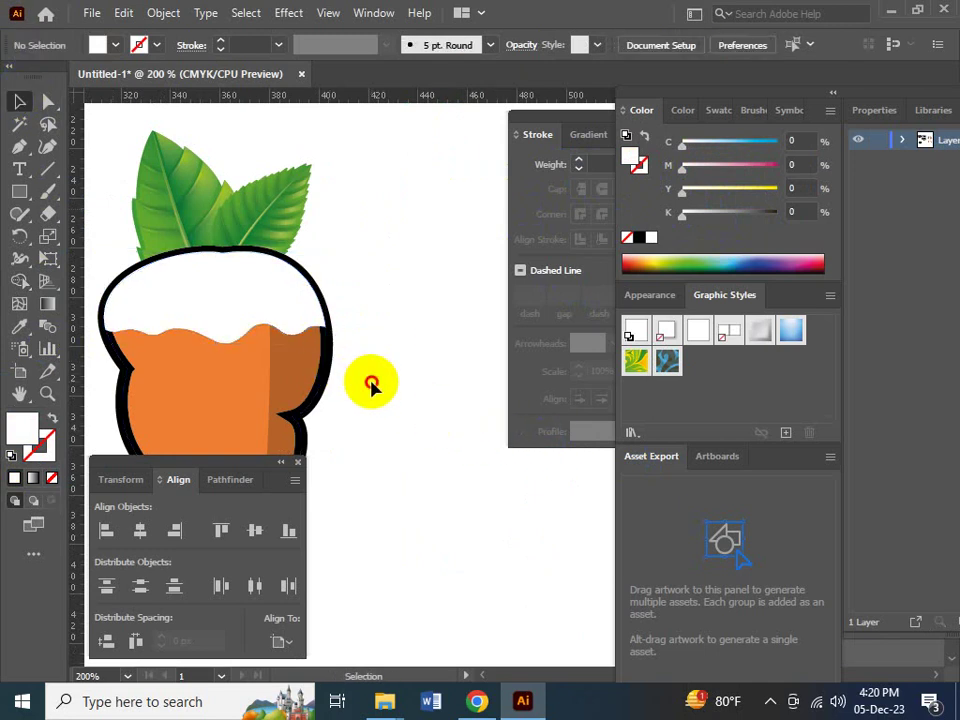
left_click(320, 383)
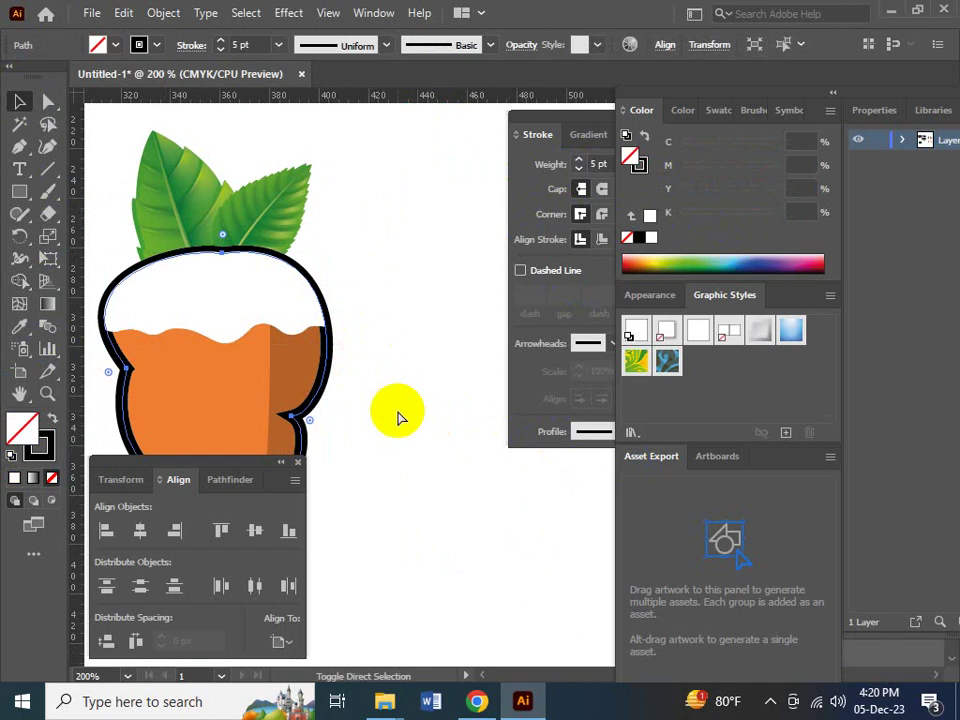
left_click(433, 340)
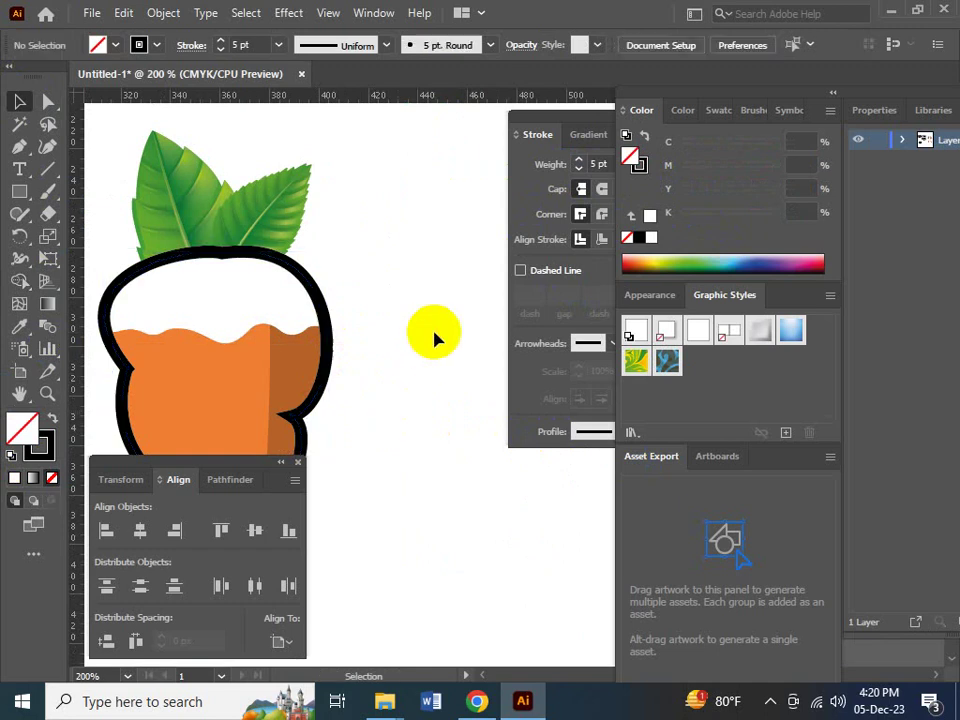
key("Tab")
key("v")
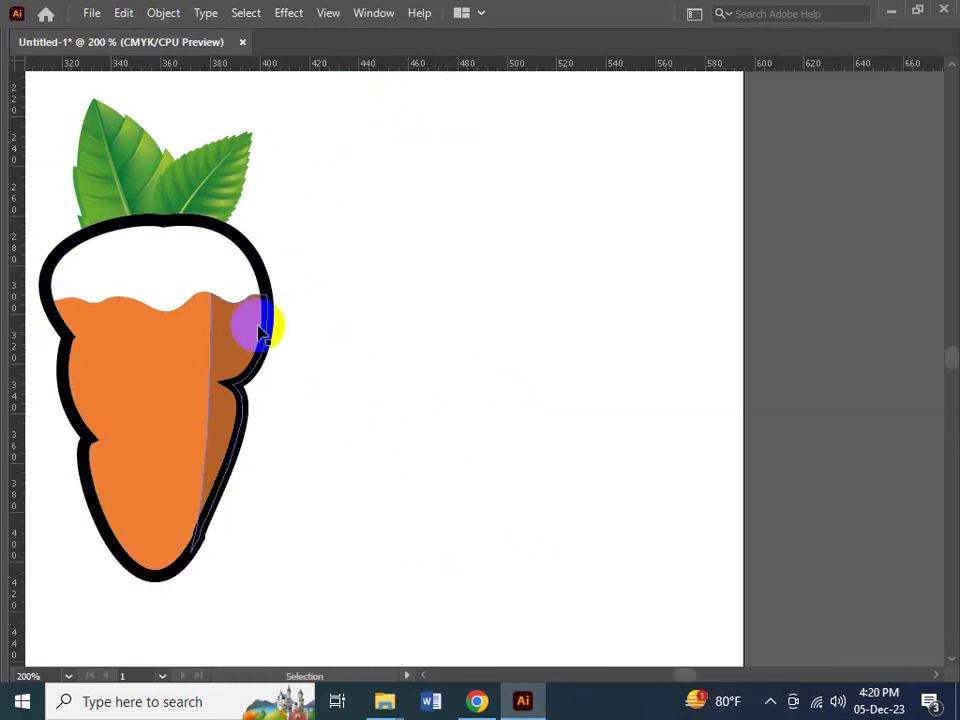
left_click(165, 274)
left_click(184, 361)
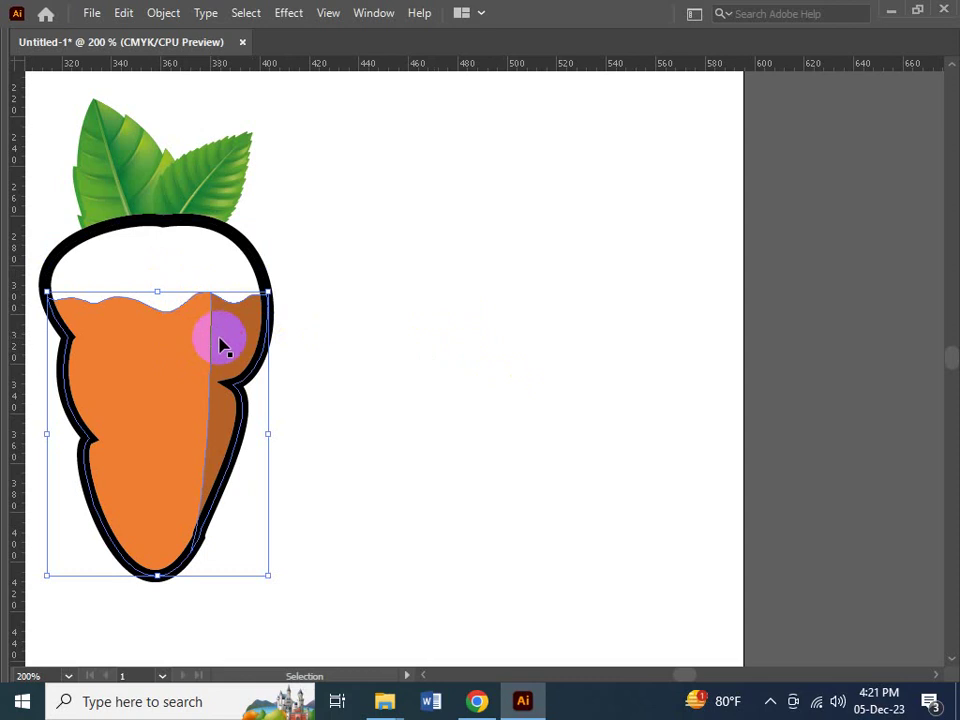
left_click_drag(229, 354, 193, 379)
key("a")
key("ctrl+z")
key("v")
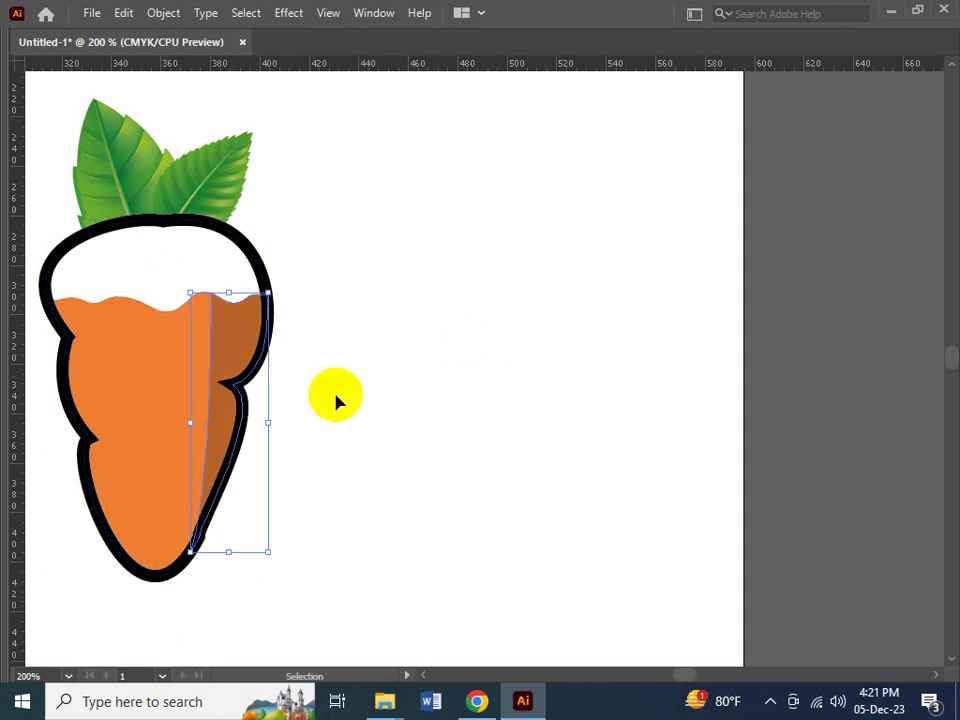
left_click(407, 379)
- Compare the juice carrot with the reference juice bar logo and its drinking straw
key("Tab")
key("Tab")
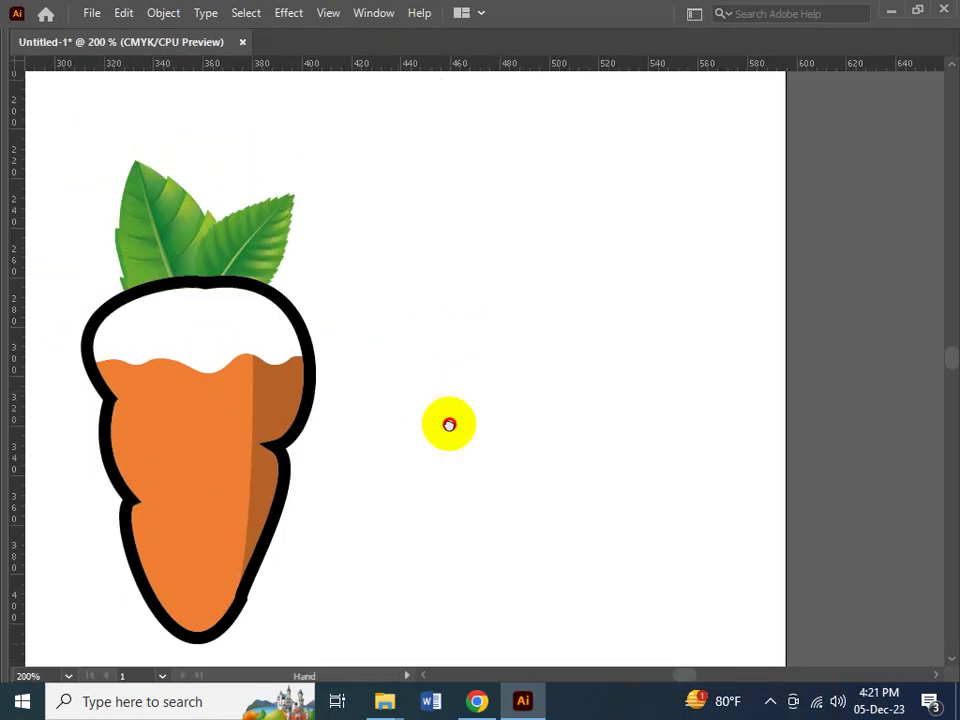
key("ctrl+minus")
key("ctrl+minus")
key("Tab")
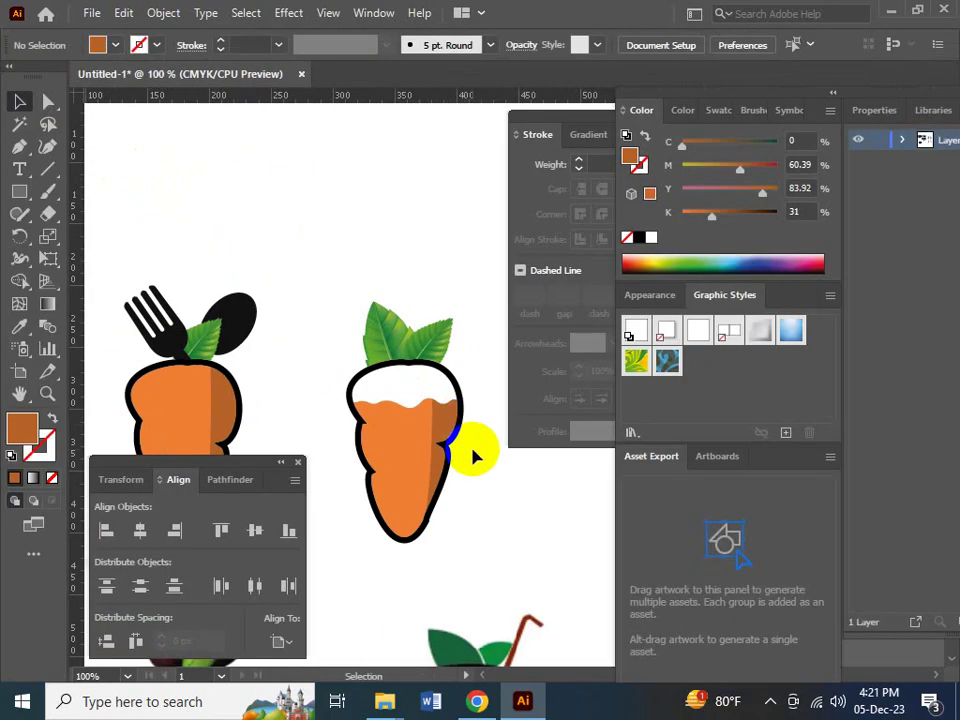
key("Tab")
left_click_drag(471, 525, 397, 385)
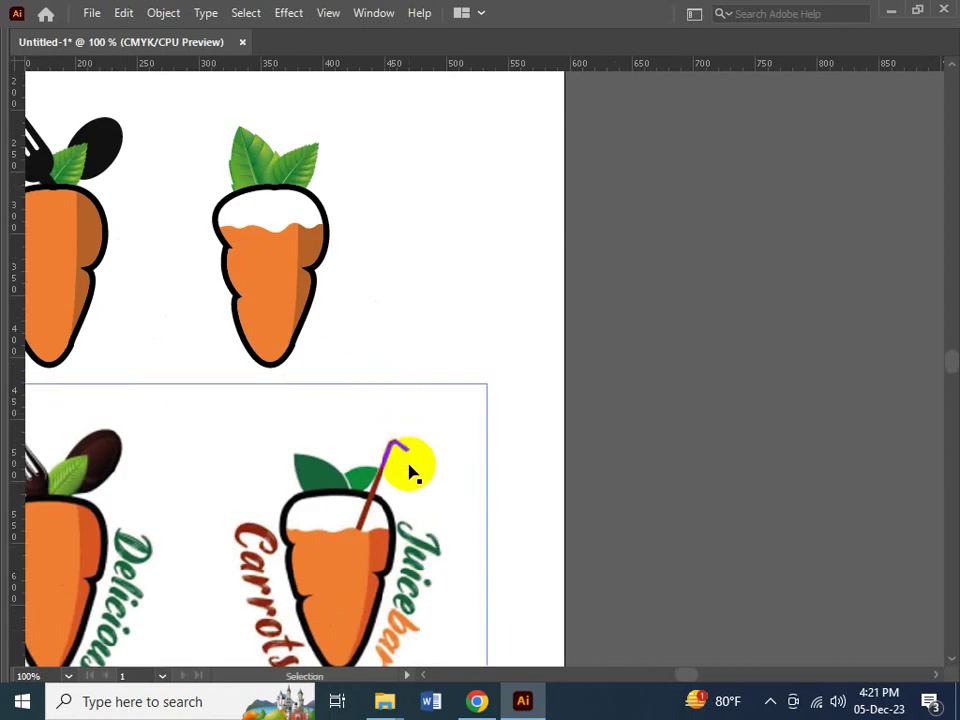
- Switch to Chrome, return to the Google results page and search for "straw vector"
left_click(475, 701)
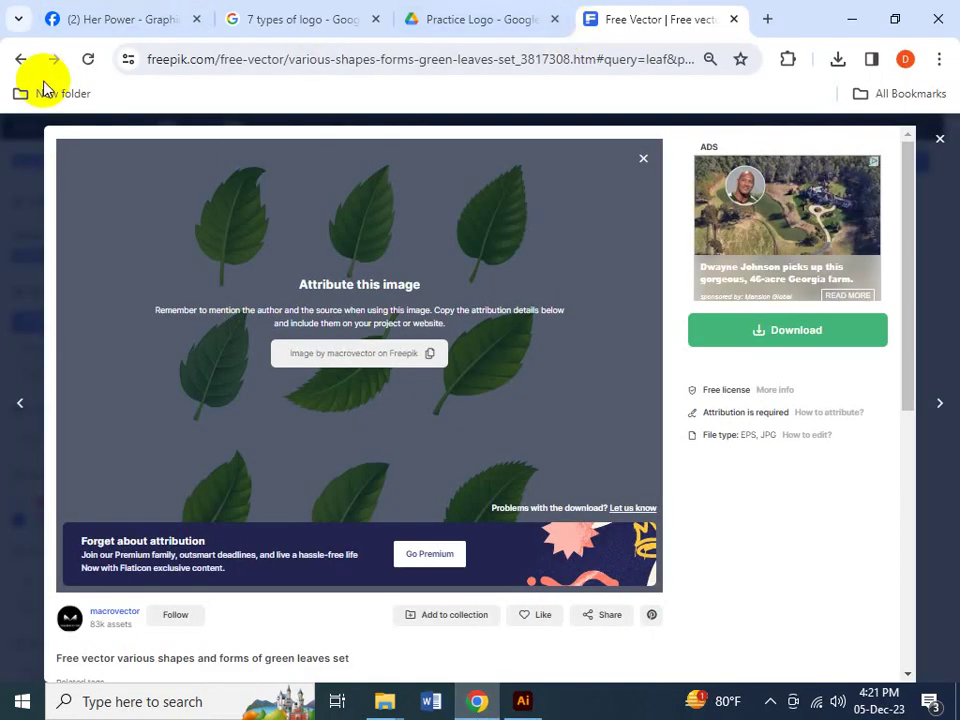
left_click(20, 59)
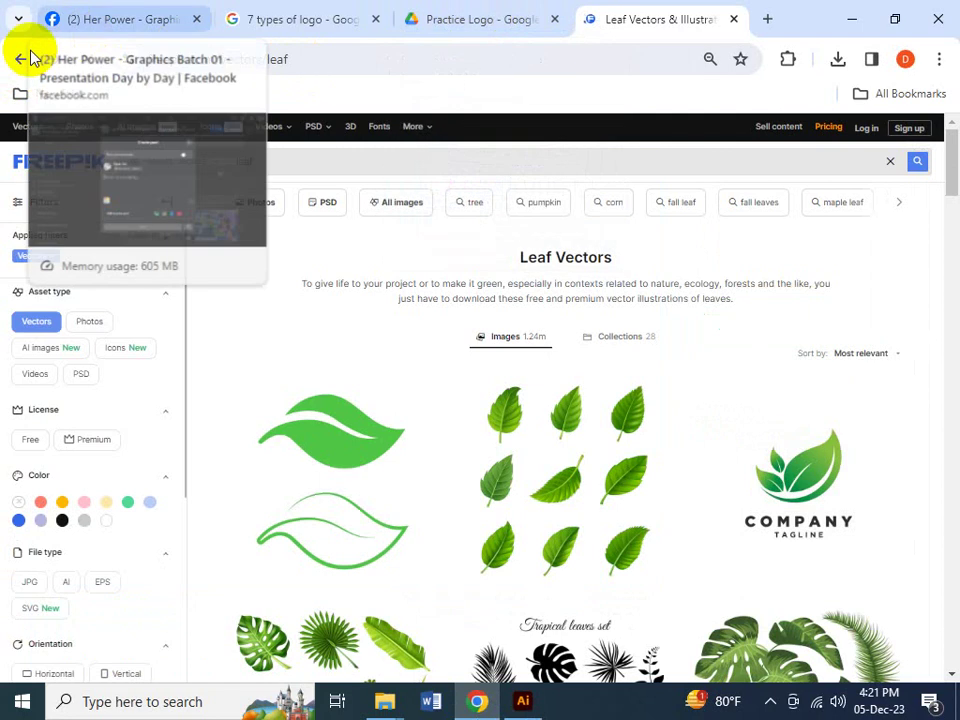
left_click(17, 60)
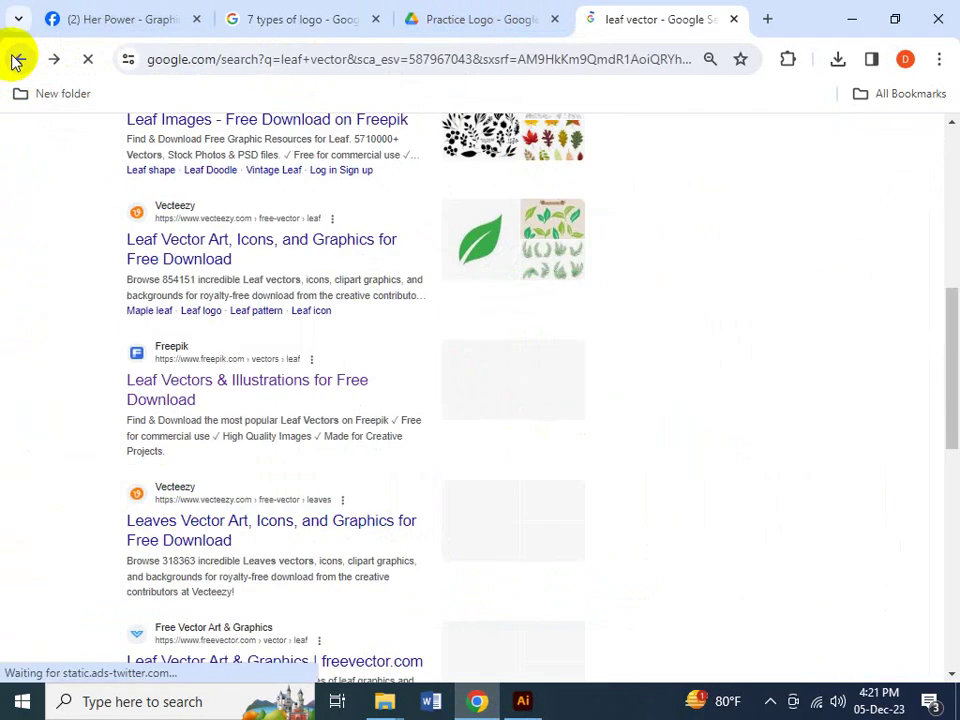
scroll(279, 390, "up", 5)
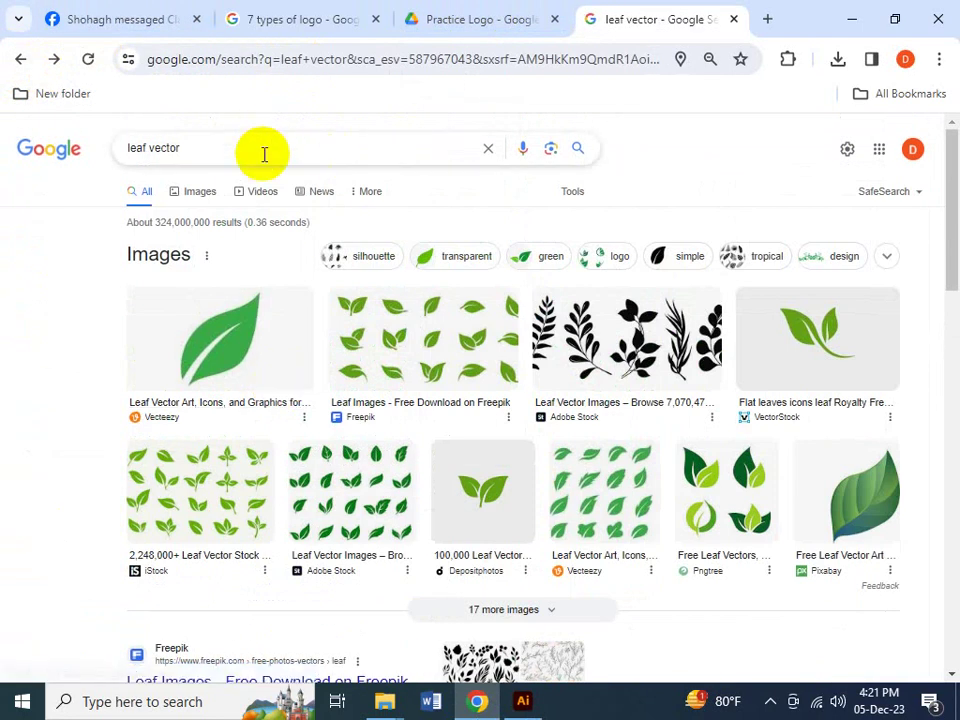
left_click_drag(264, 152, 3, 170)
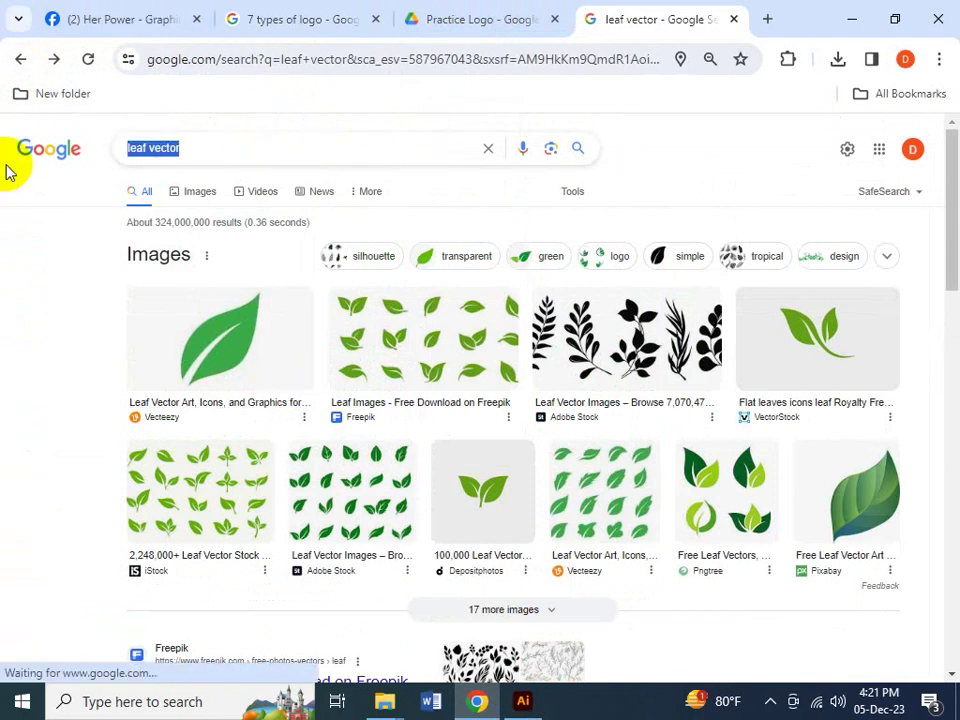
type("straw")
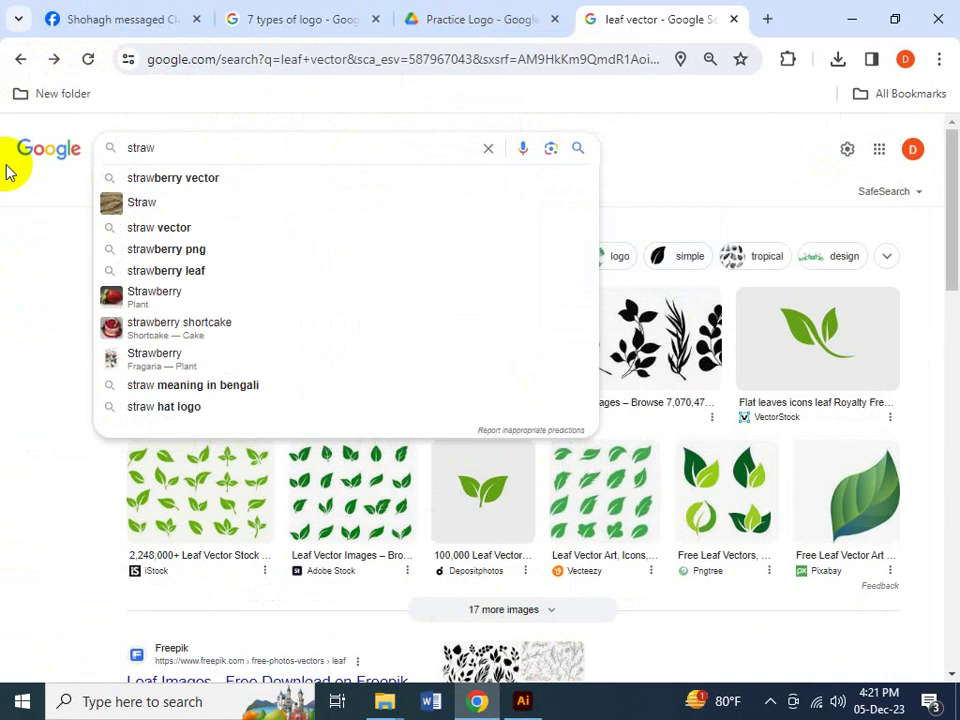
key("Return")
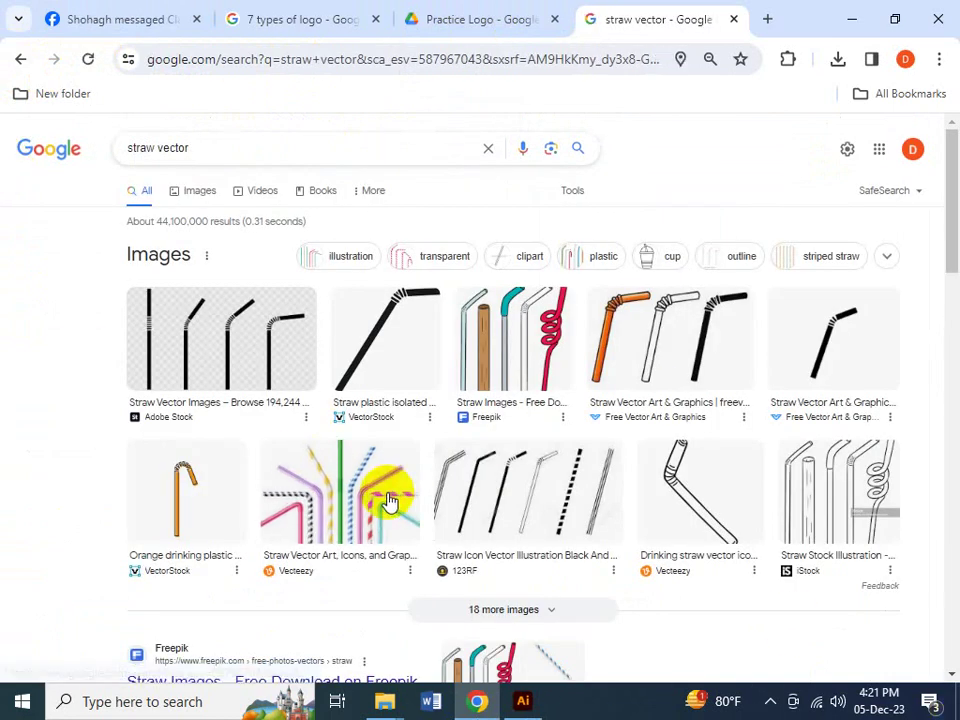
- Look through the straw vector results and open the Drinking Straw Vector Art & Graphics page on freevector.com
scroll(420, 485, "down", 2)
scroll(420, 480, "down", 1)
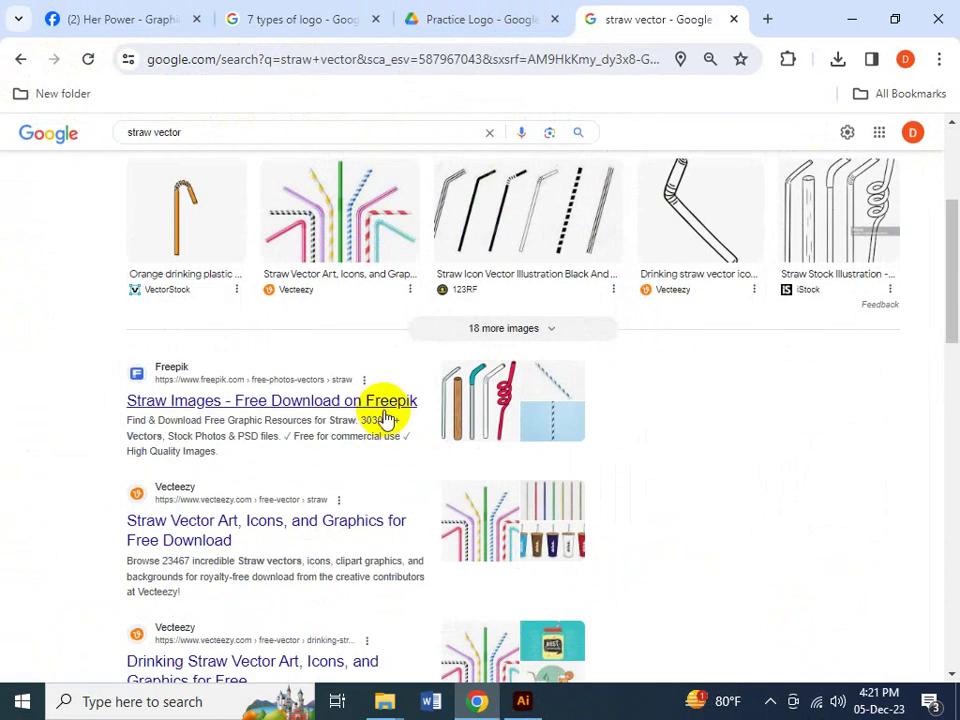
scroll(338, 420, "down", 2)
scroll(345, 425, "down", 8)
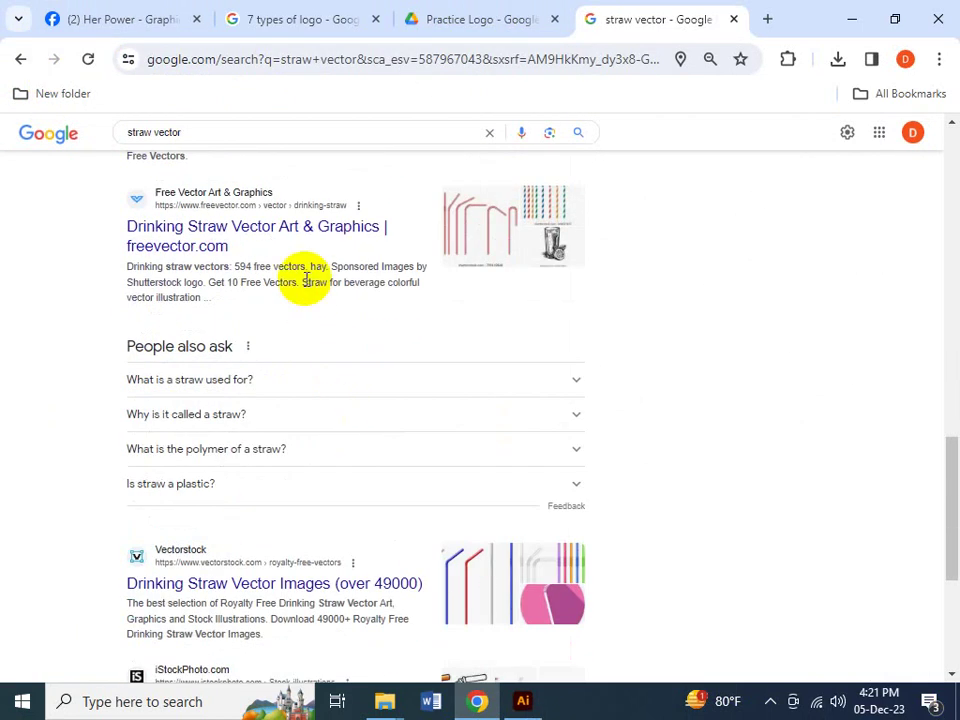
left_click(236, 238)
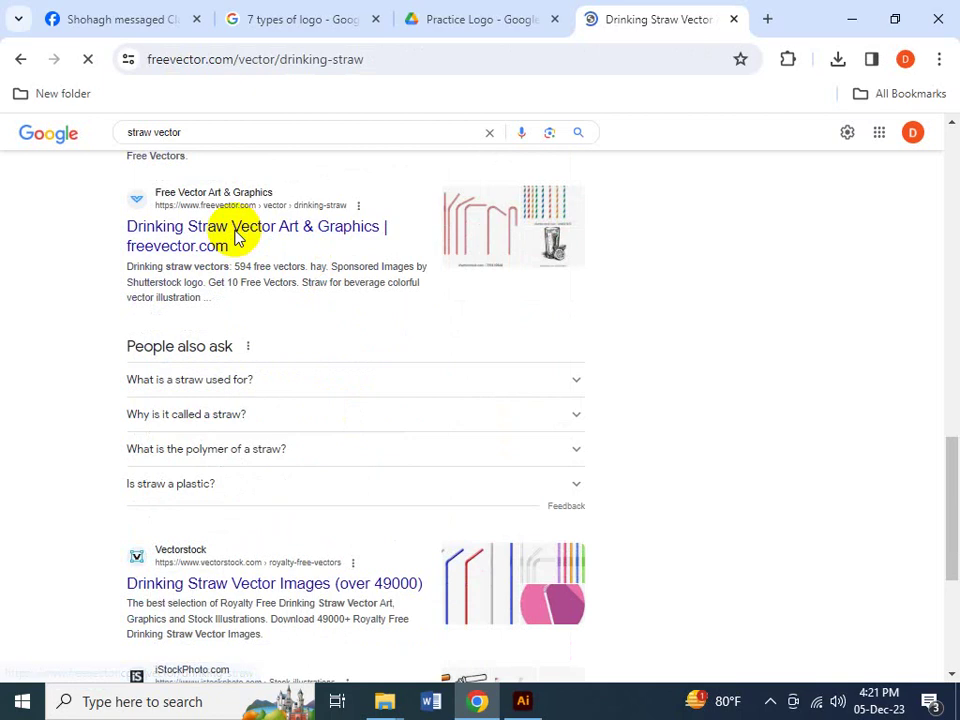
- Look through the drinking straw vectors on the freevector.com page for a suitable straw
scroll(422, 463, "down", 2)
scroll(422, 463, "down", 2)
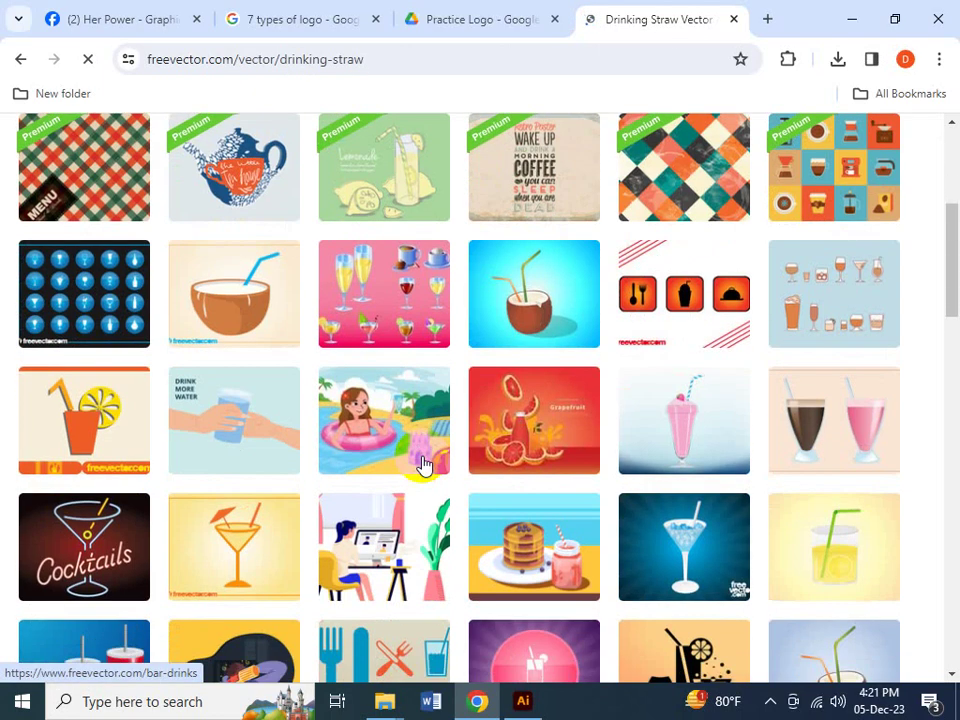
scroll(420, 460, "down", 15)
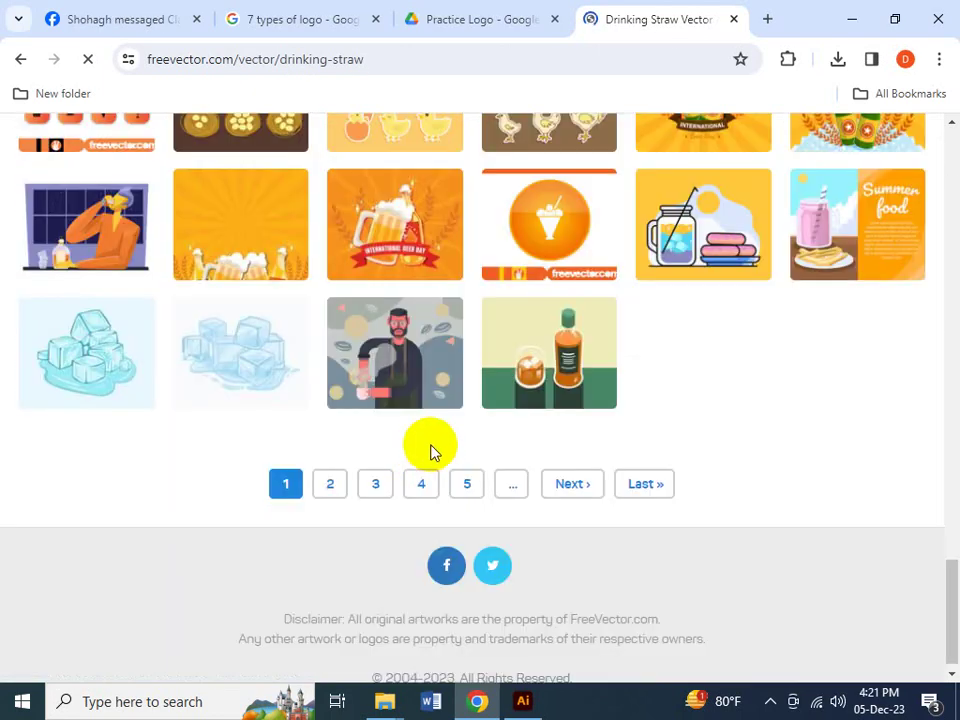
scroll(395, 489, "down", 2)
scroll(395, 489, "up", 7)
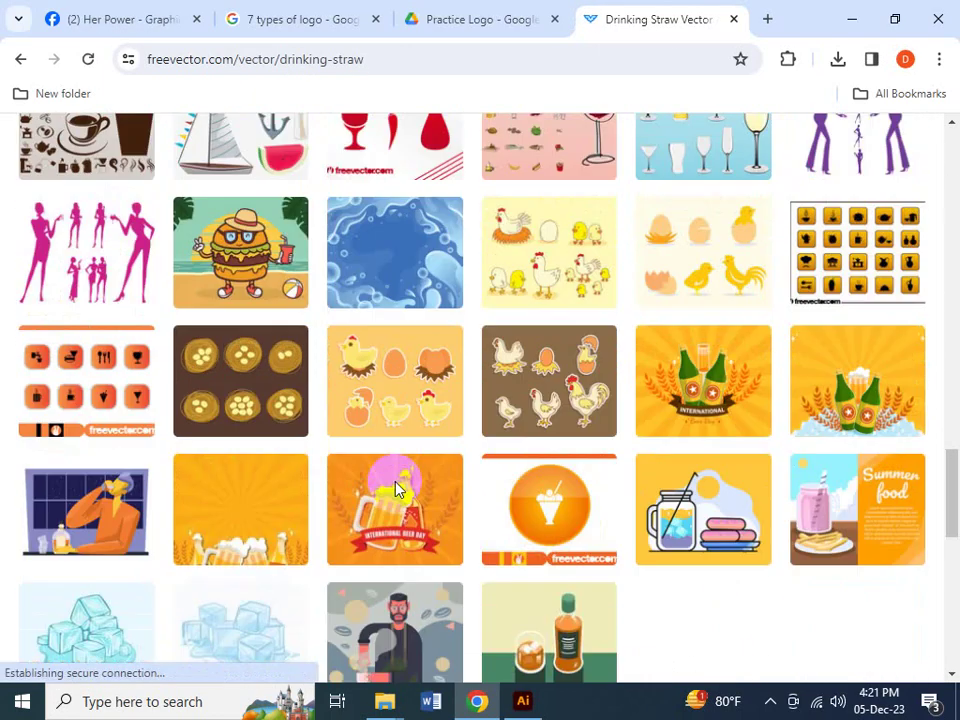
scroll(397, 470, "up", 5)
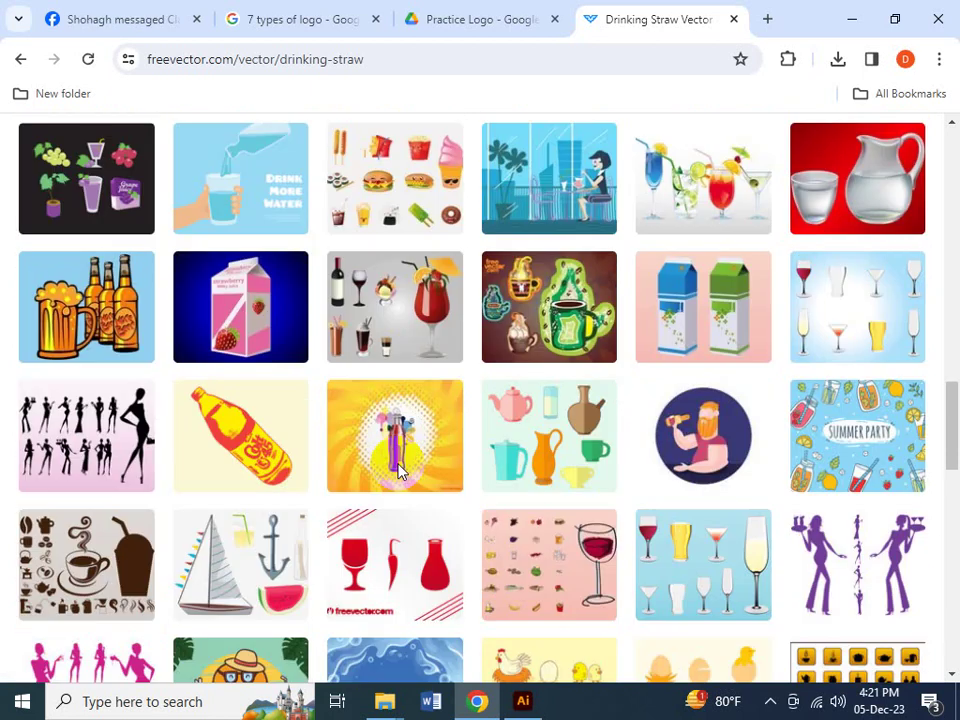
scroll(398, 472, "up", 5)
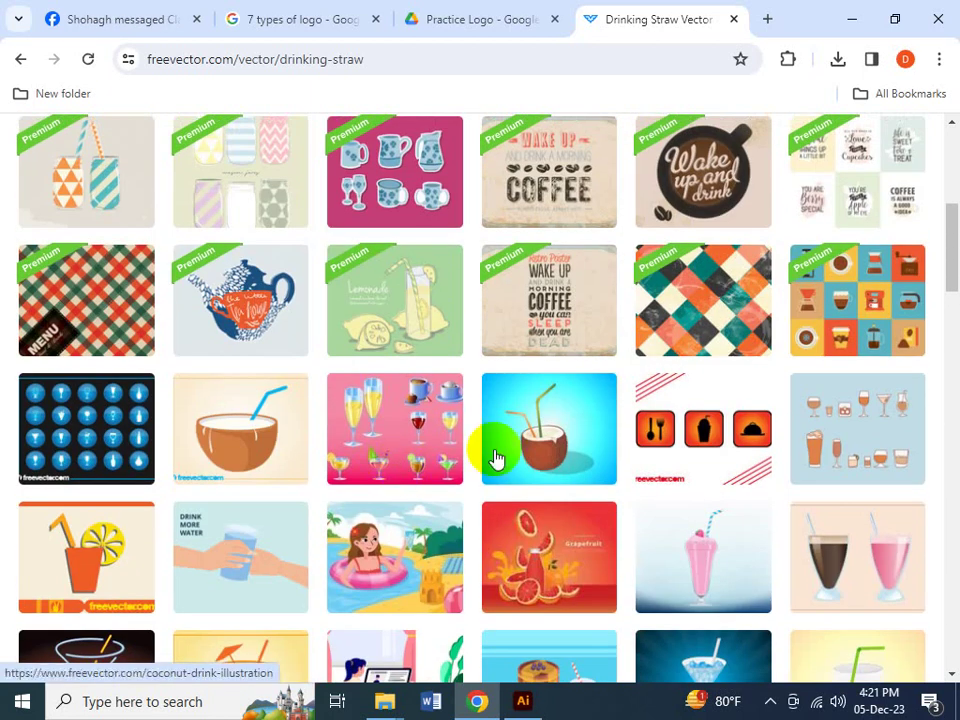
scroll(529, 432, "up", 3)
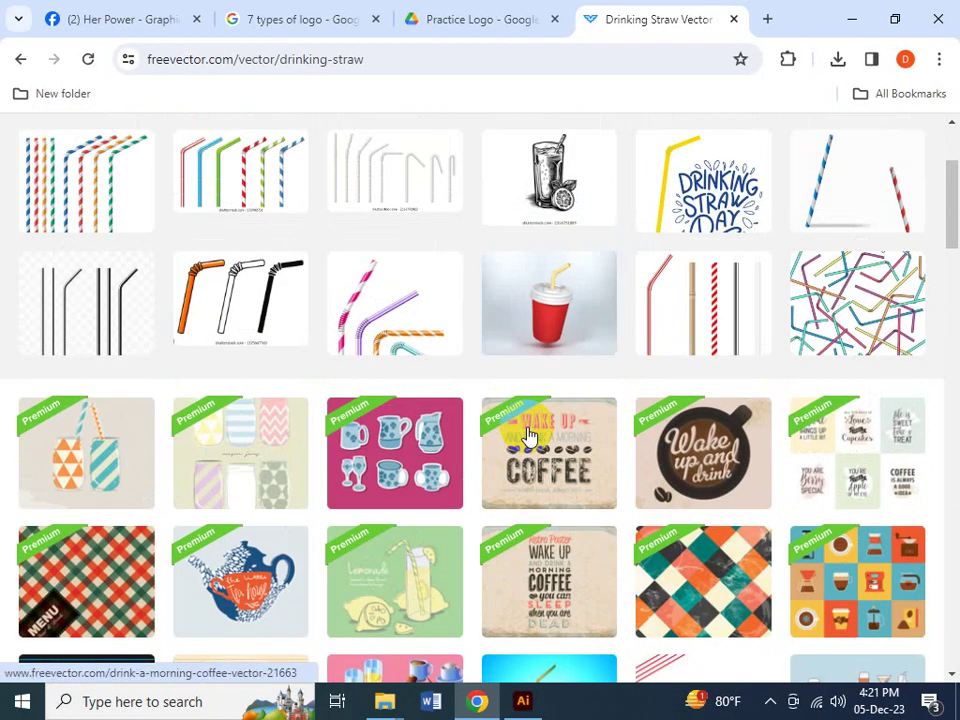
scroll(529, 437, "up", 2)
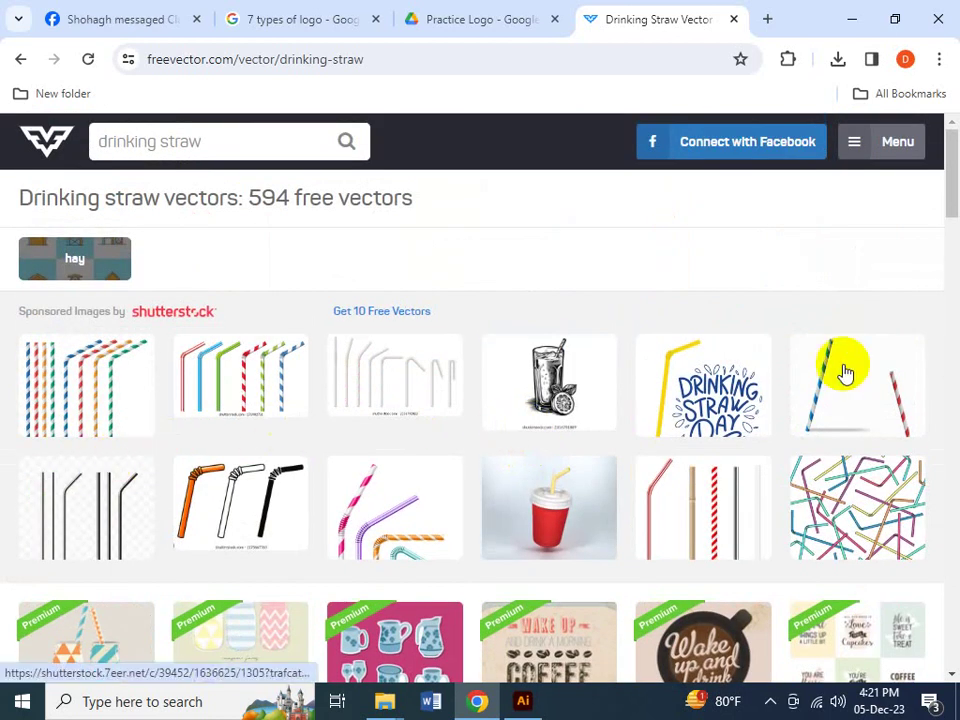
- Open the sponsored Drinking Straw Day vector on Shutterstock, try to download it for free, and dismiss the sign-up dialog
mouse_move(687, 383)
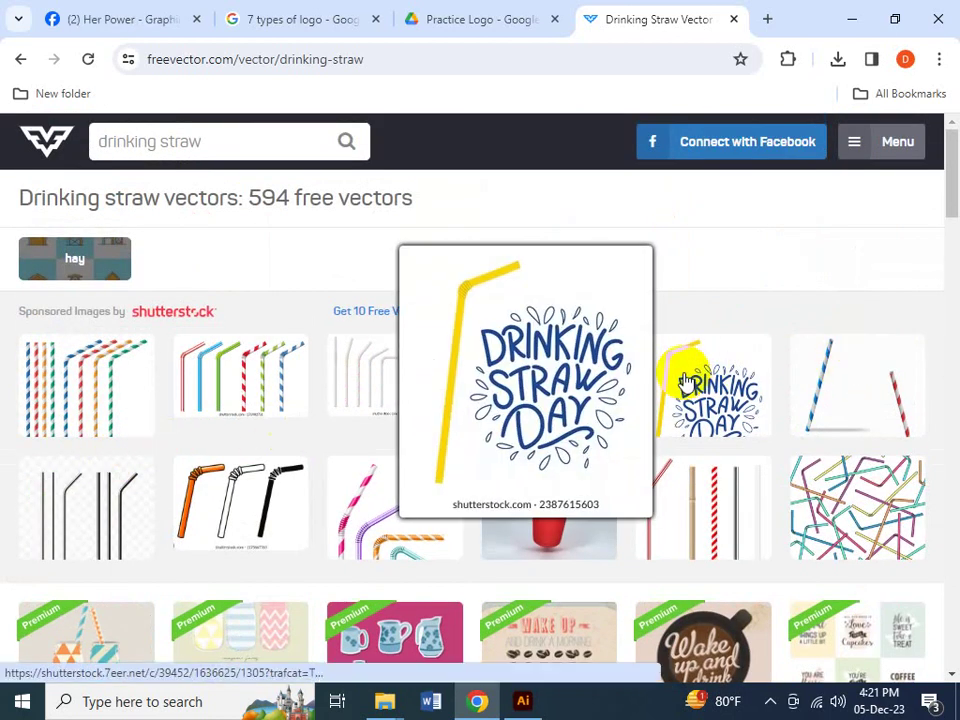
left_click(687, 383)
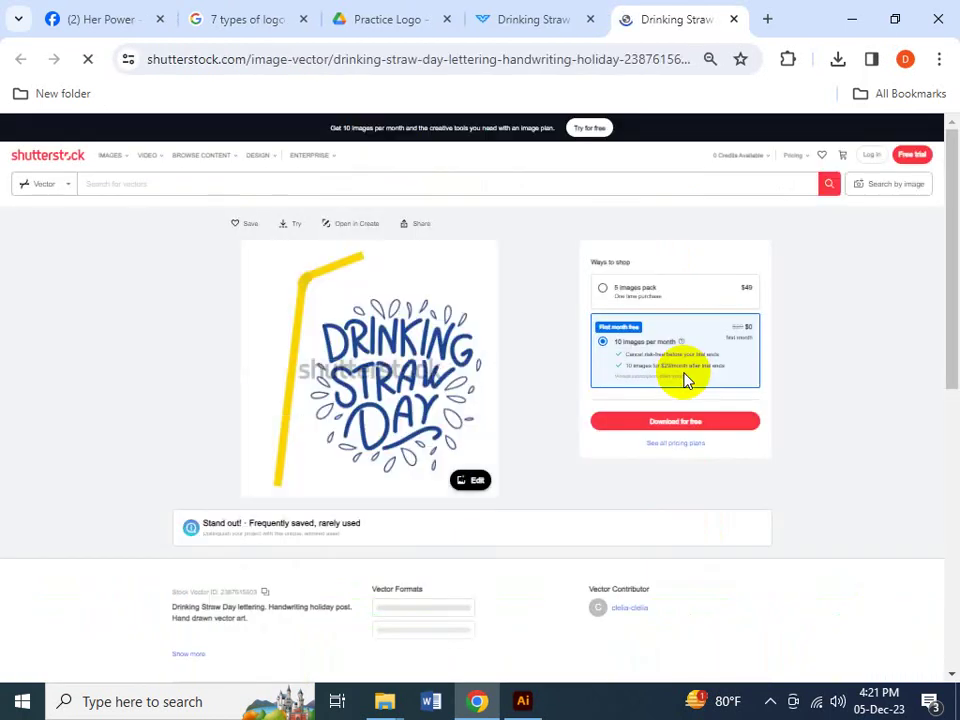
left_click(665, 424)
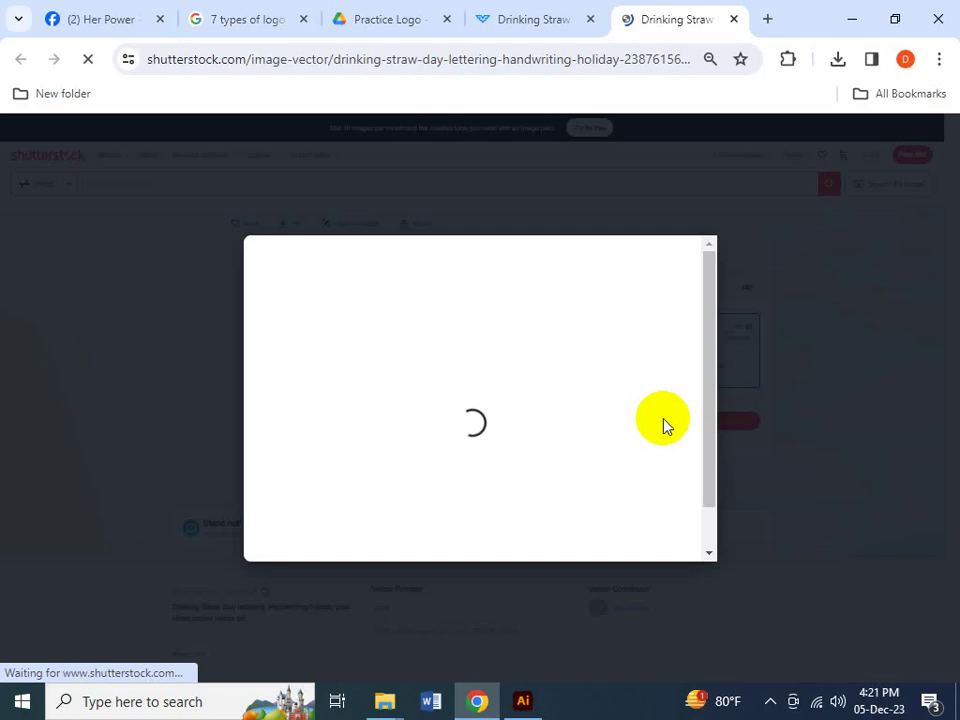
left_click(118, 205)
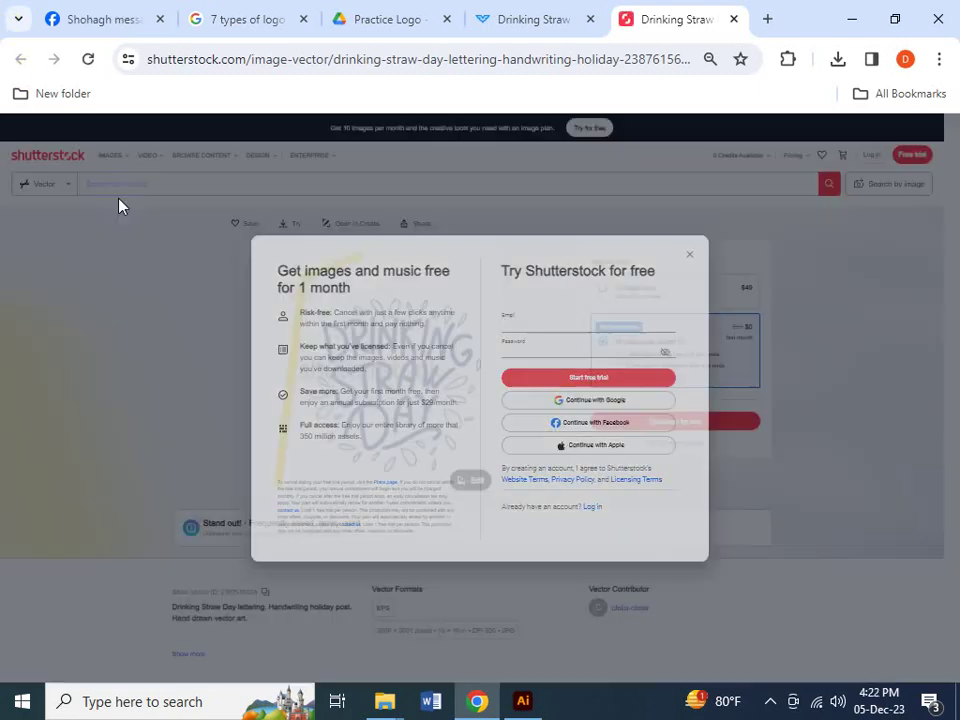
- Return to the freevector.com tab, check more of its drinking straw vectors, and go back to the Google results
left_click(500, 12)
scroll(407, 454, "down", 10)
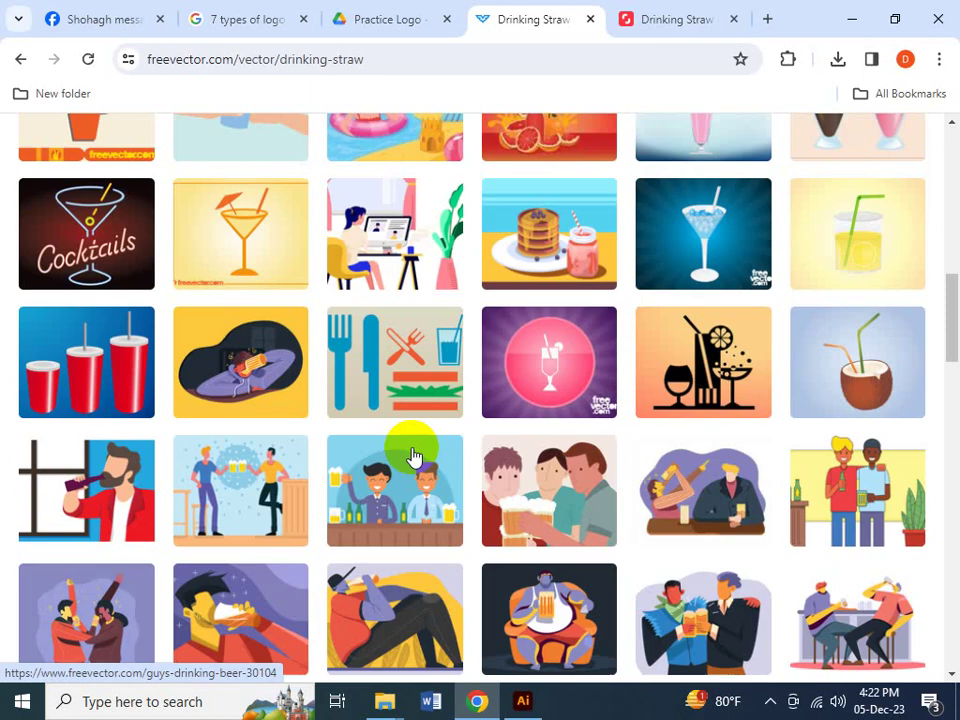
scroll(413, 456, "down", 3)
left_click(18, 60)
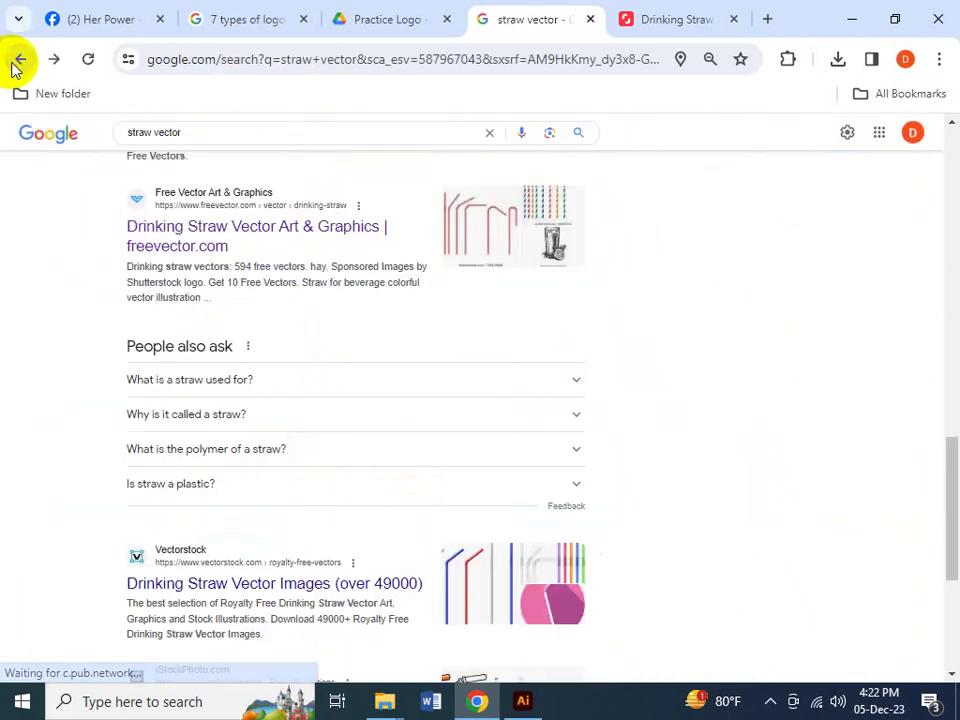
- Examine the remaining Google results for "straw vector" for a site offering free straw downloads
scroll(292, 470, "down", 2)
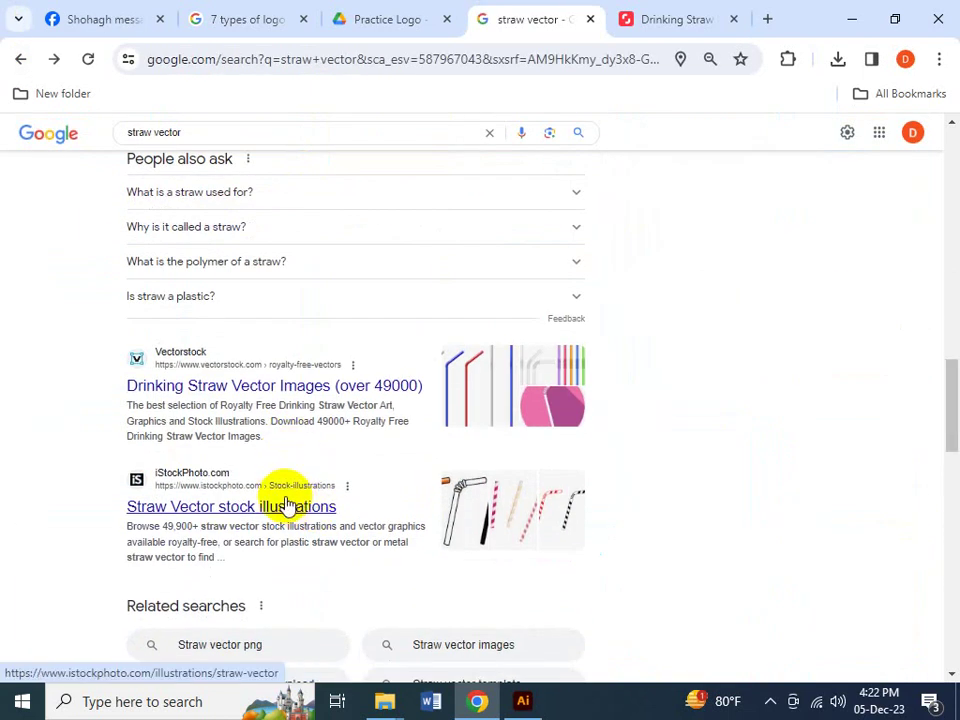
scroll(285, 505, "down", 5)
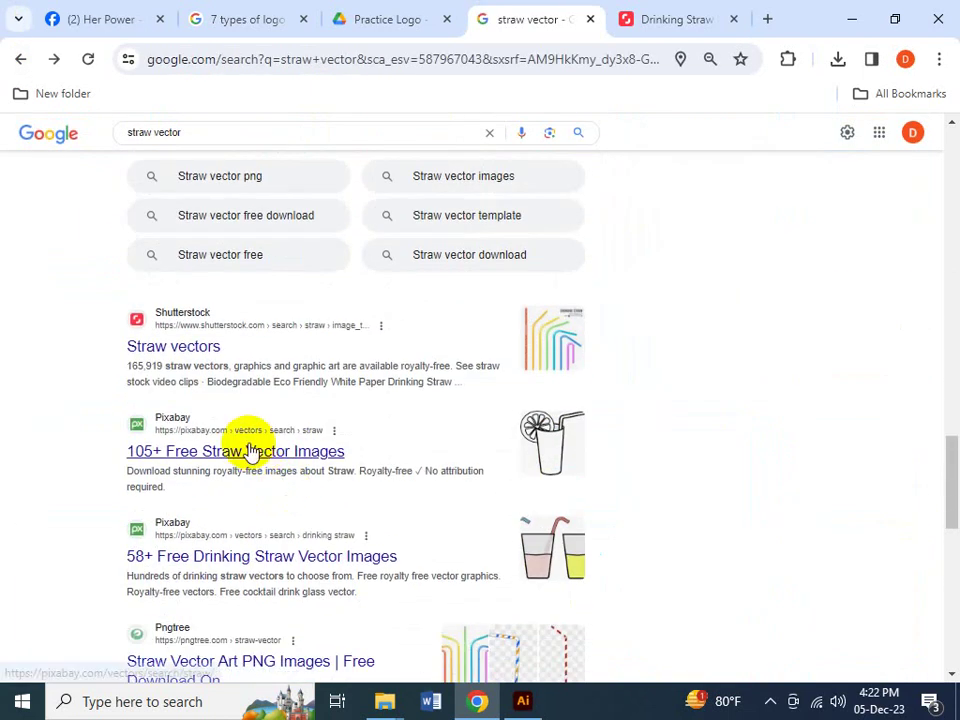
scroll(252, 450, "down", 4)
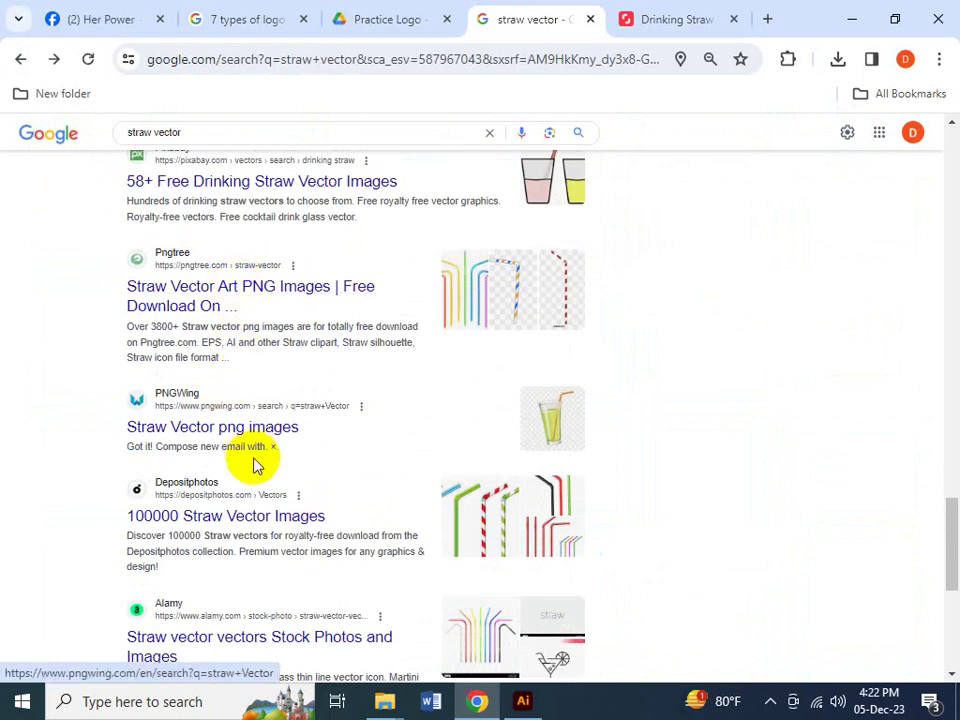
scroll(253, 458, "down", 3)
scroll(253, 462, "down", 2)
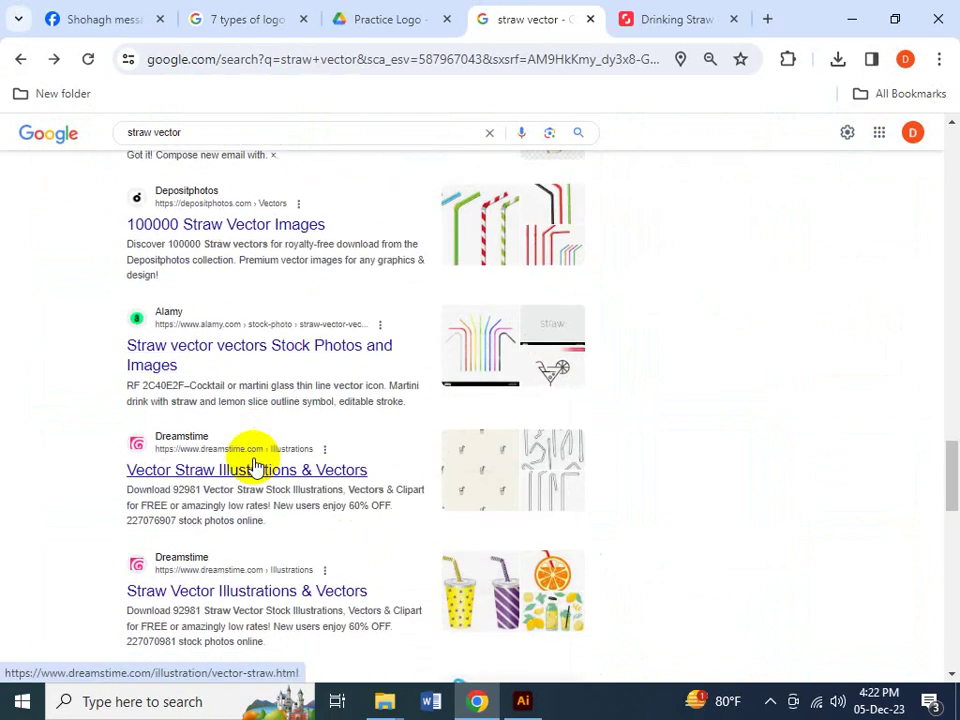
scroll(295, 428, "down", 3)
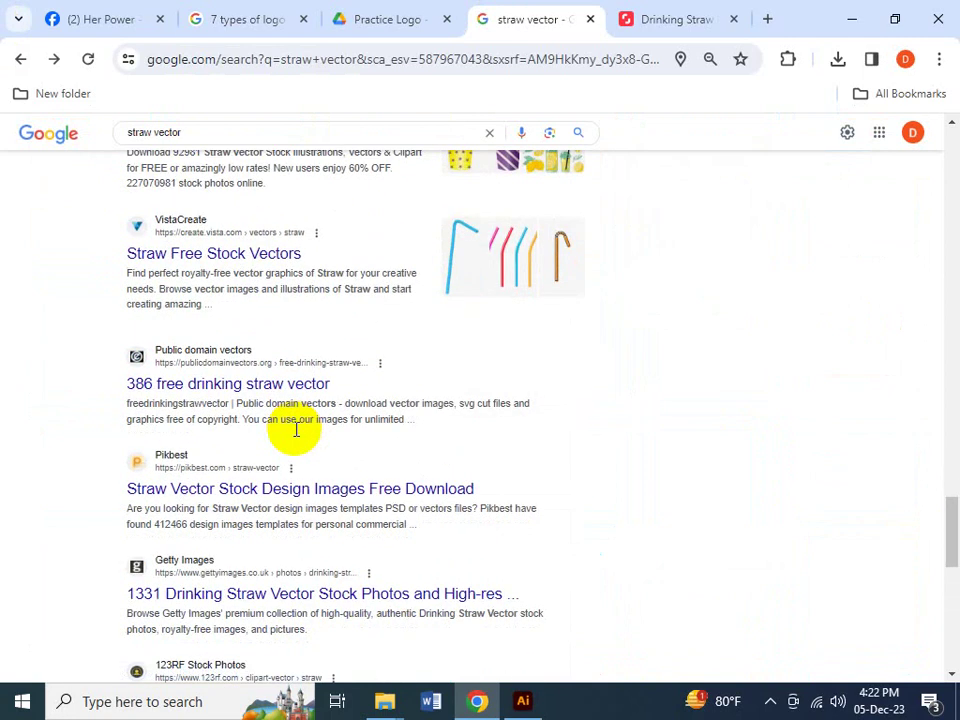
scroll(305, 450, "down", 3)
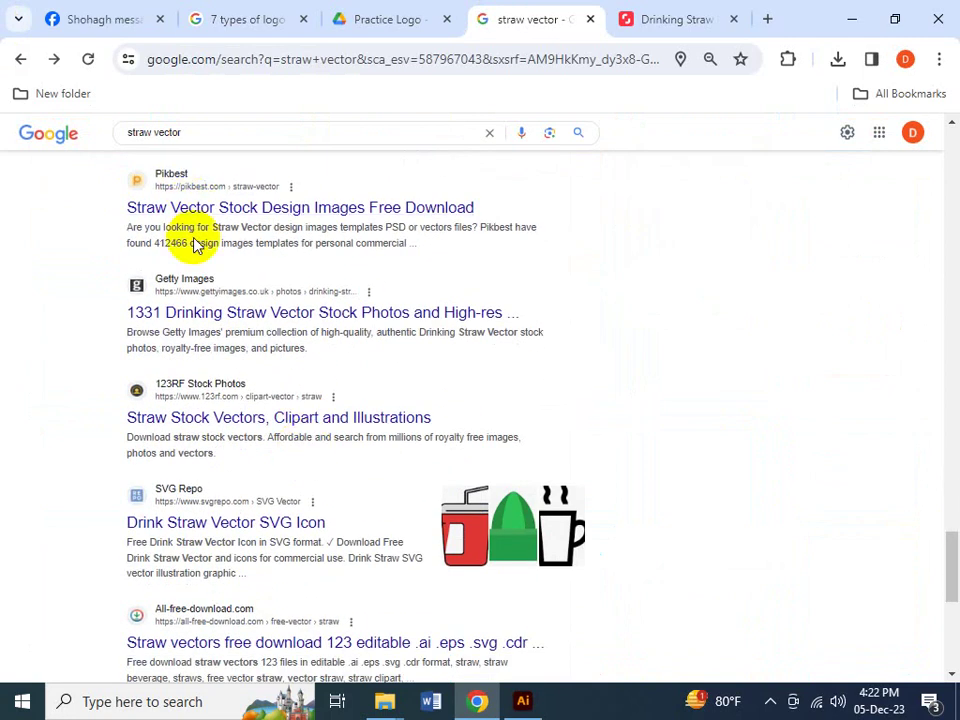
scroll(280, 405, "up", 8)
scroll(280, 405, "down", 8)
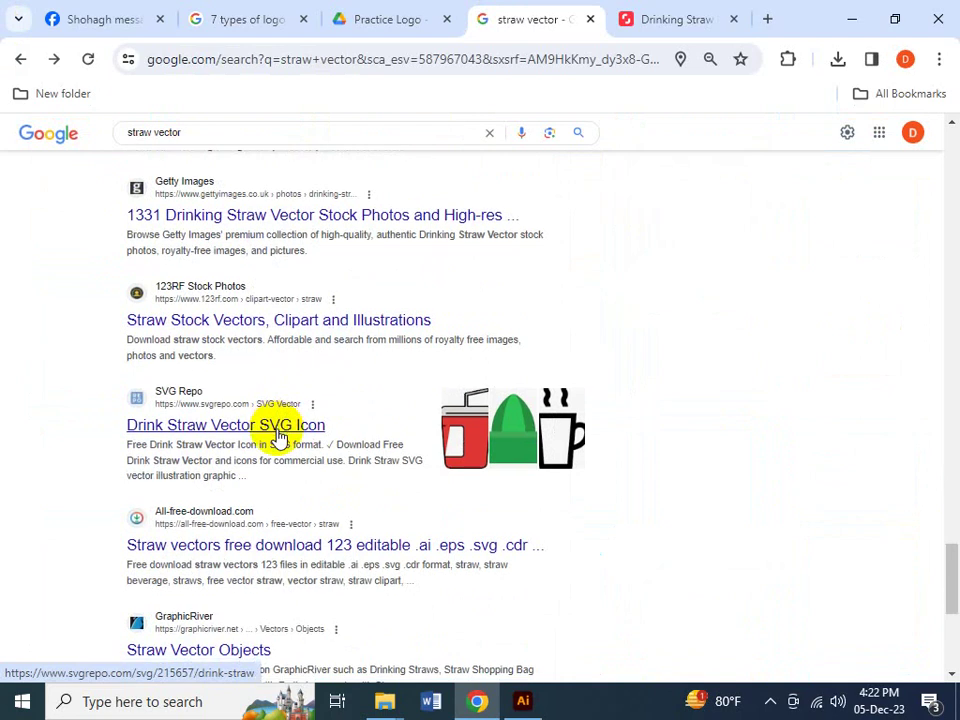
scroll(277, 432, "down", 2)
scroll(279, 428, "down", 2)
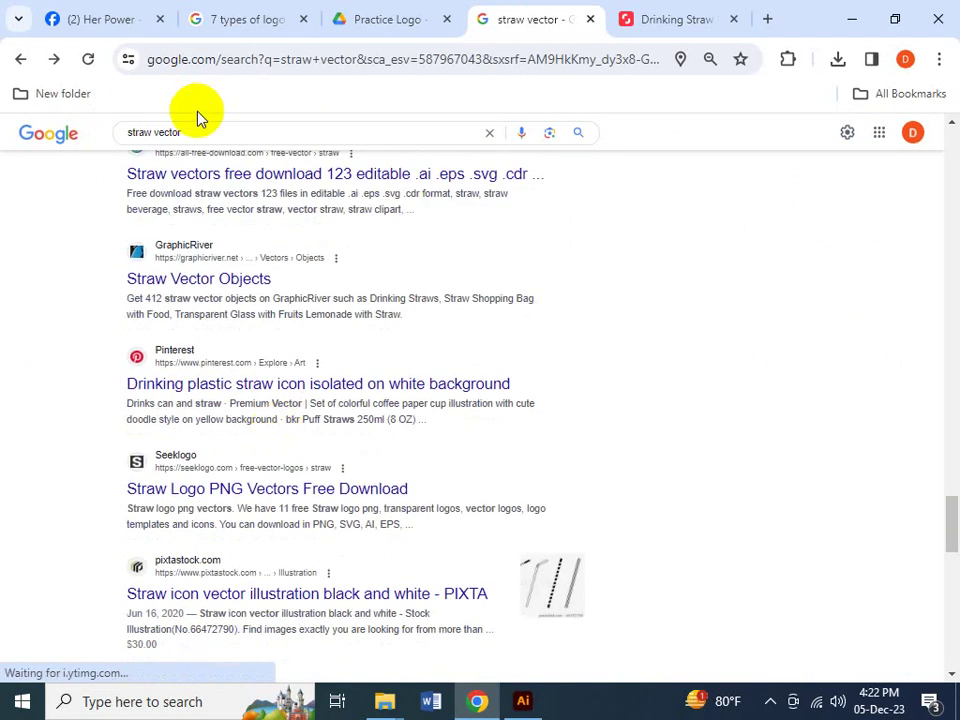
scroll(205, 180, "up", 2)
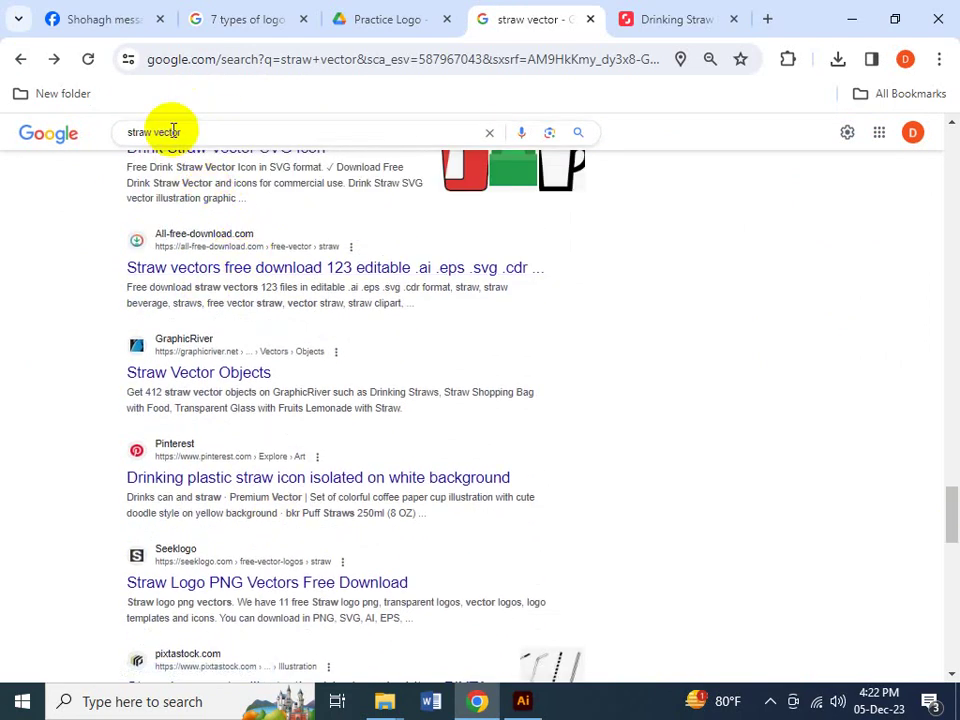
- Search Google for "straw vector download"
left_click(214, 63)
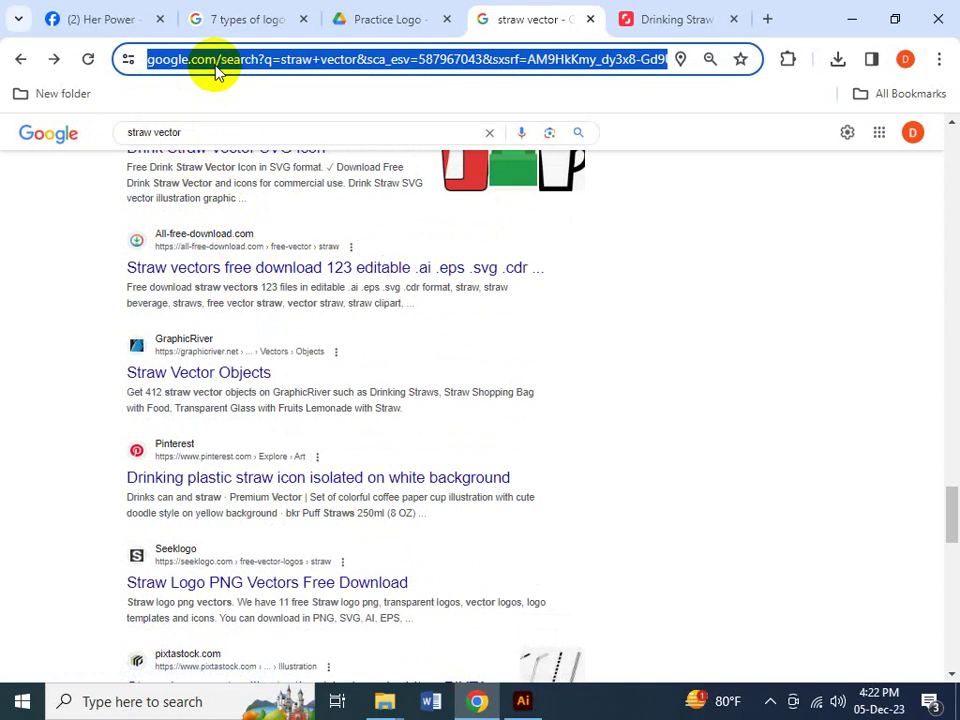
type("st")
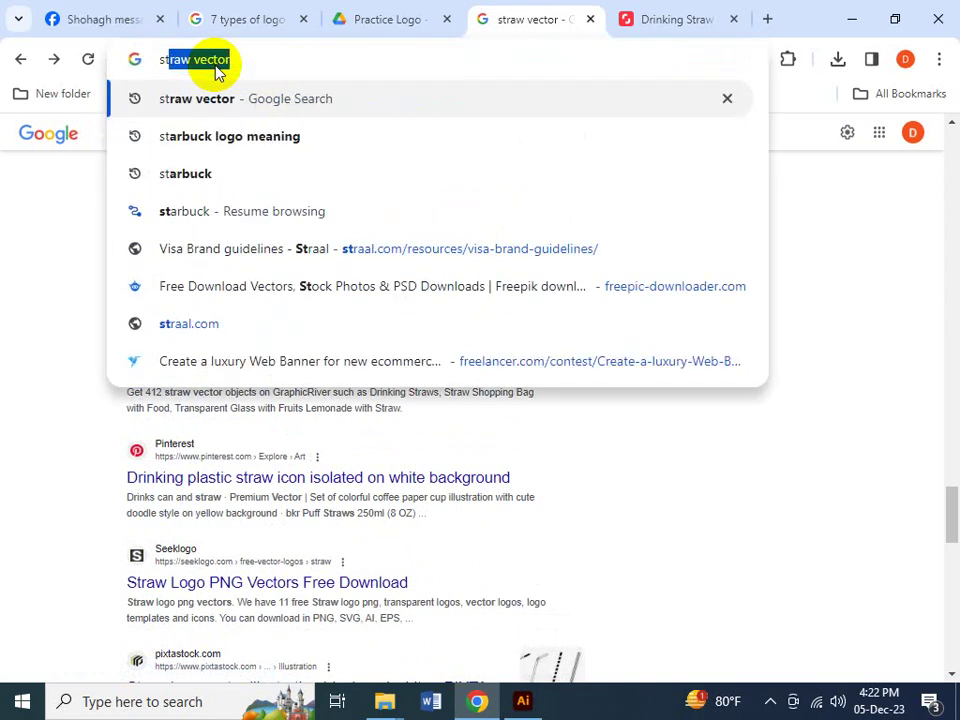
key("Right")
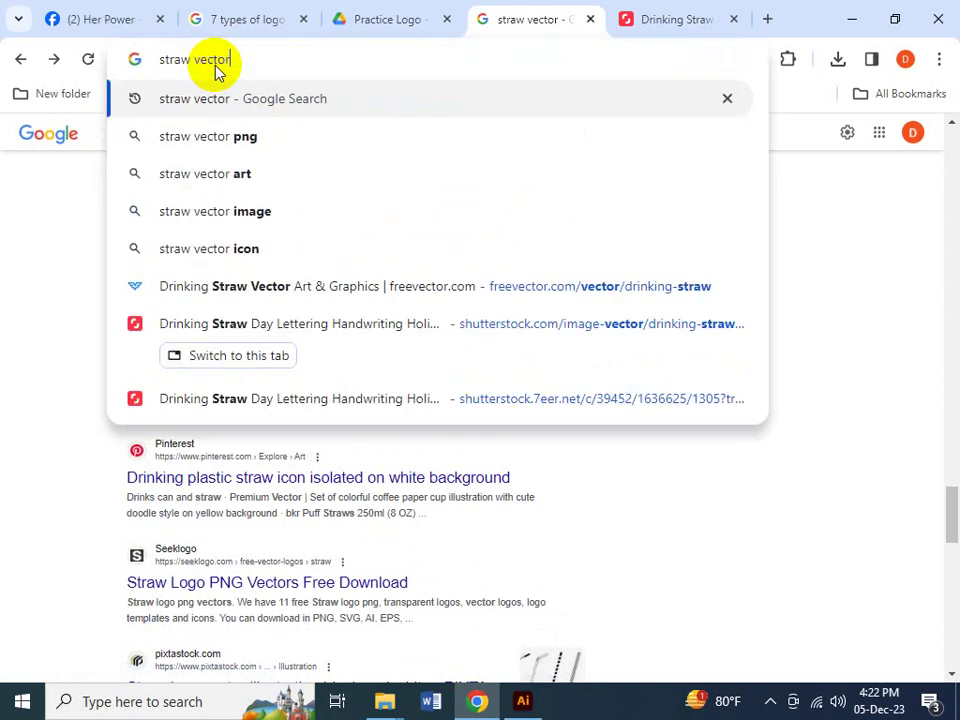
type("downl")
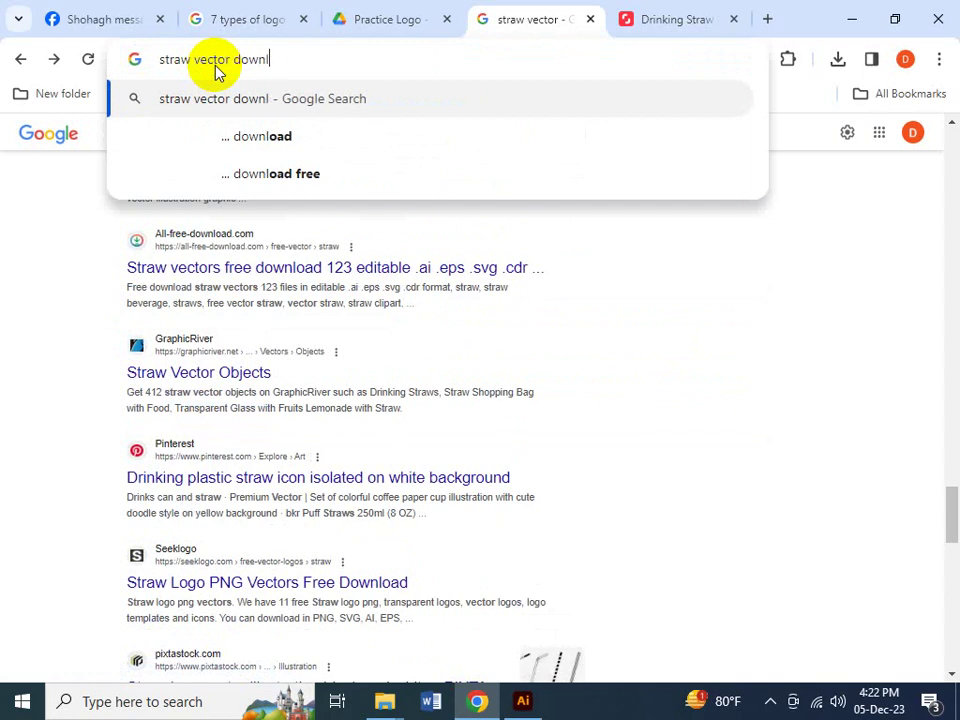
type("oad")
key("Return")
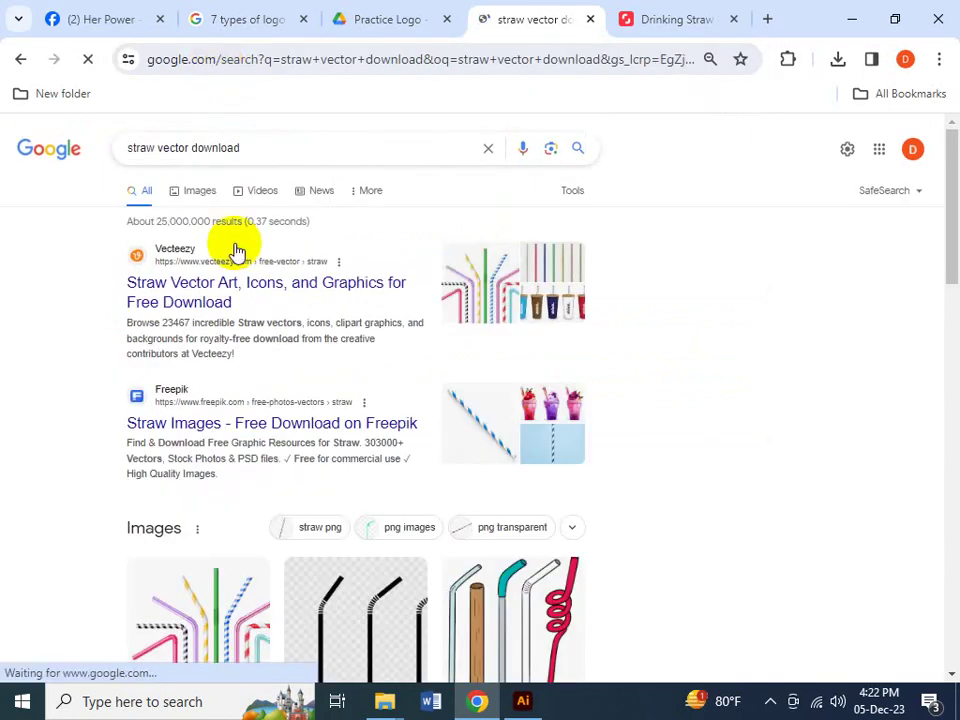
- Open Vecteezy's Straw Vector Art, Icons, and Graphics for Free Download page and dismiss the Google account sign-up prompt
left_click(226, 297)
scroll(553, 491, "down", 6)
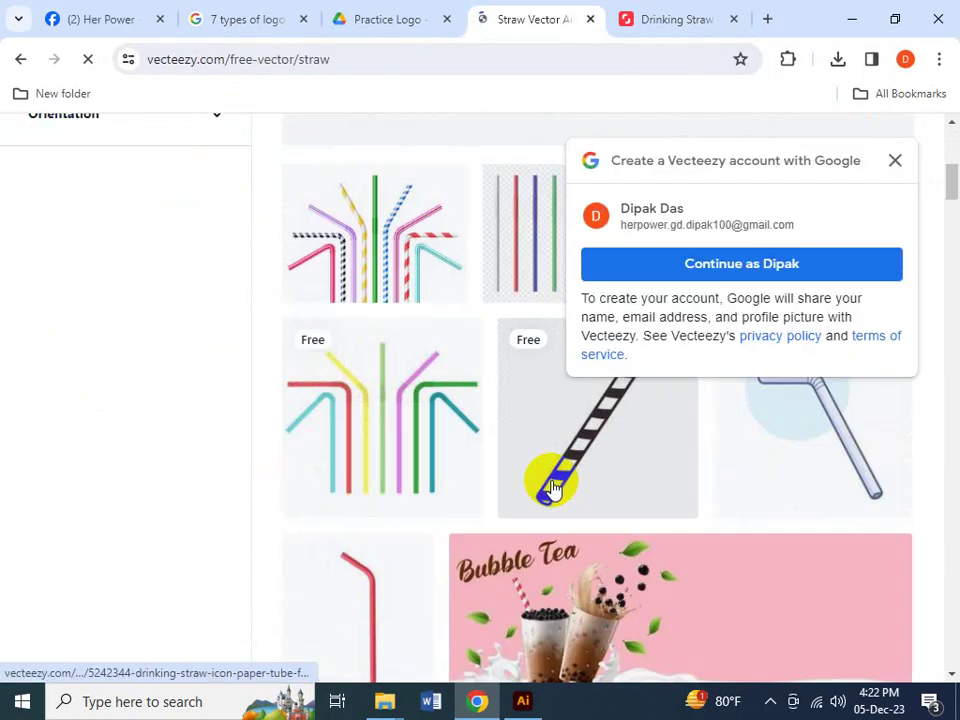
scroll(543, 485, "up", 1)
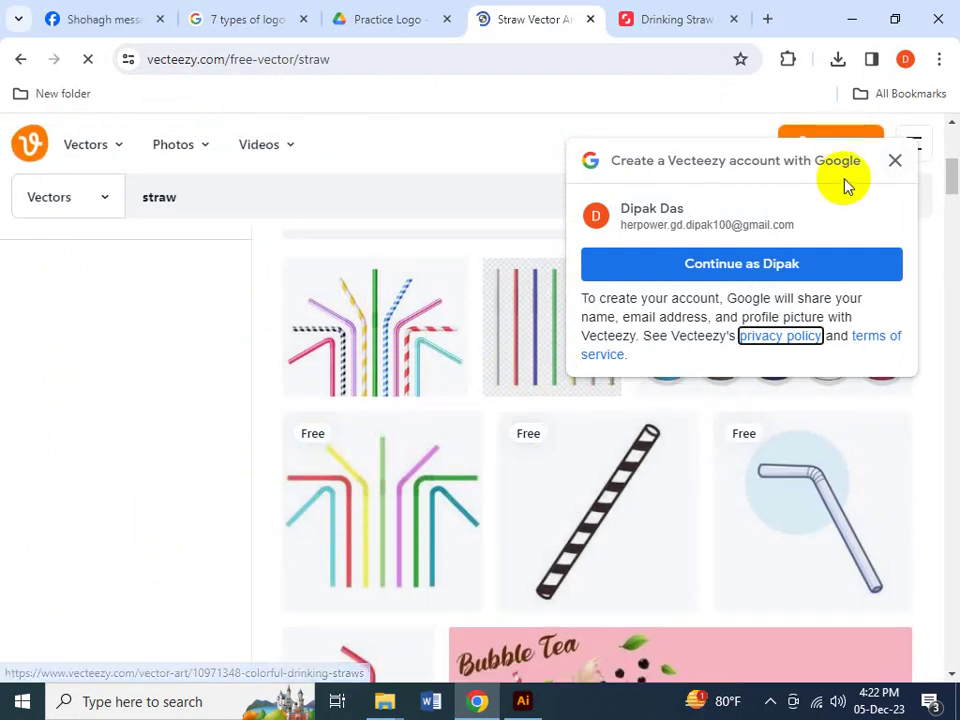
left_click(886, 166)
- Look through Vecteezy's straw results, check the page of the colored and striped cocktail tubes, and return to the results
scroll(561, 435, "down", 4)
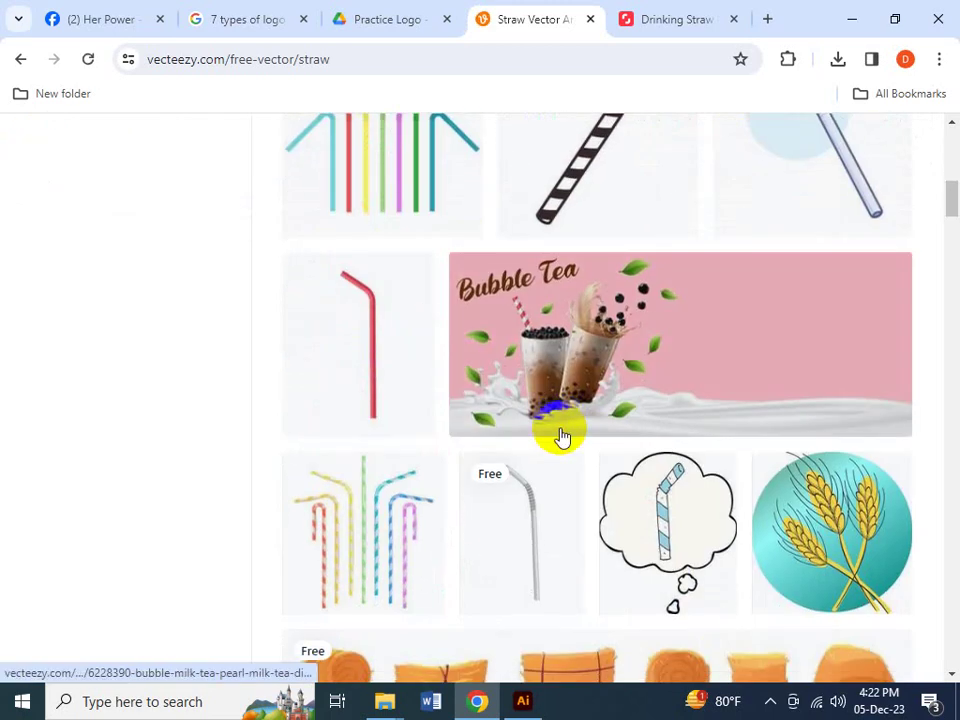
scroll(386, 407, "down", 2)
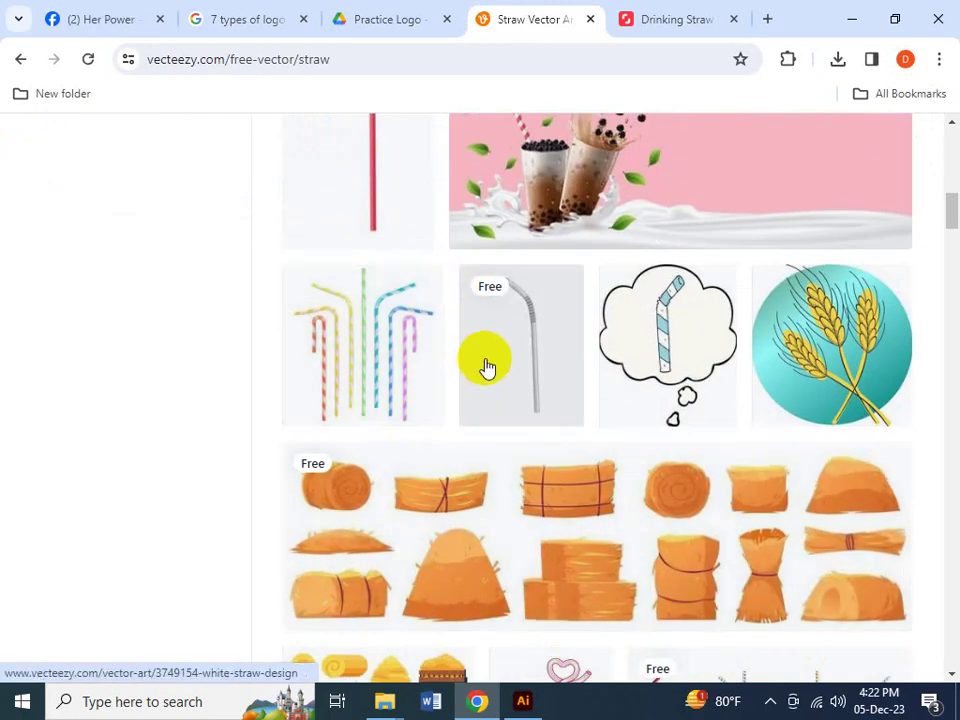
scroll(517, 553, "down", 5)
scroll(516, 540, "up", 2)
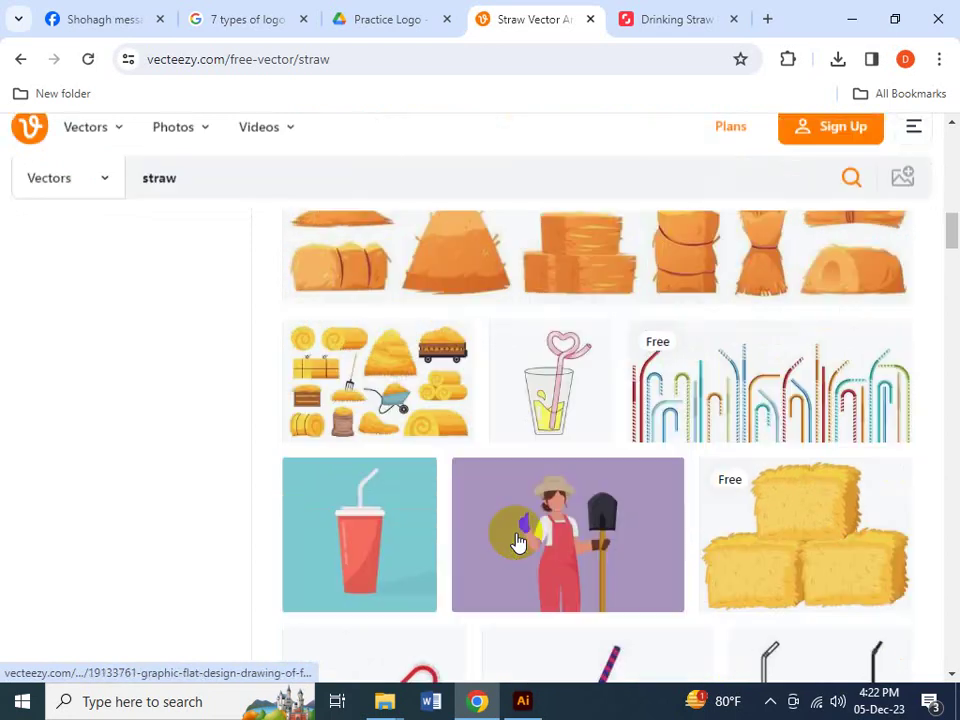
scroll(589, 514, "down", 2)
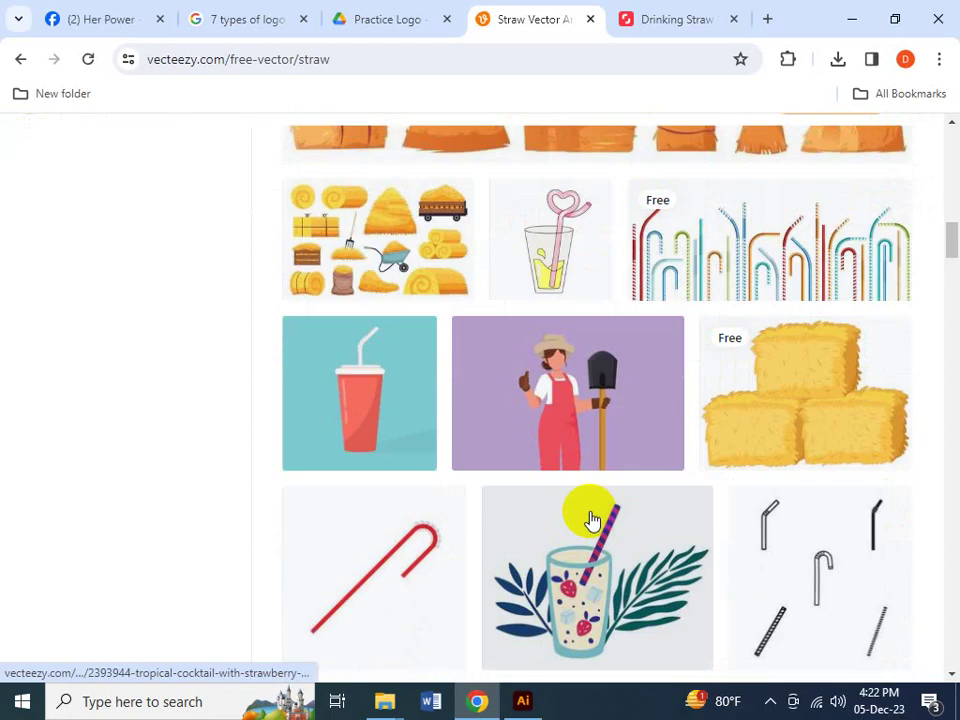
scroll(586, 520, "down", 3)
scroll(513, 562, "down", 4)
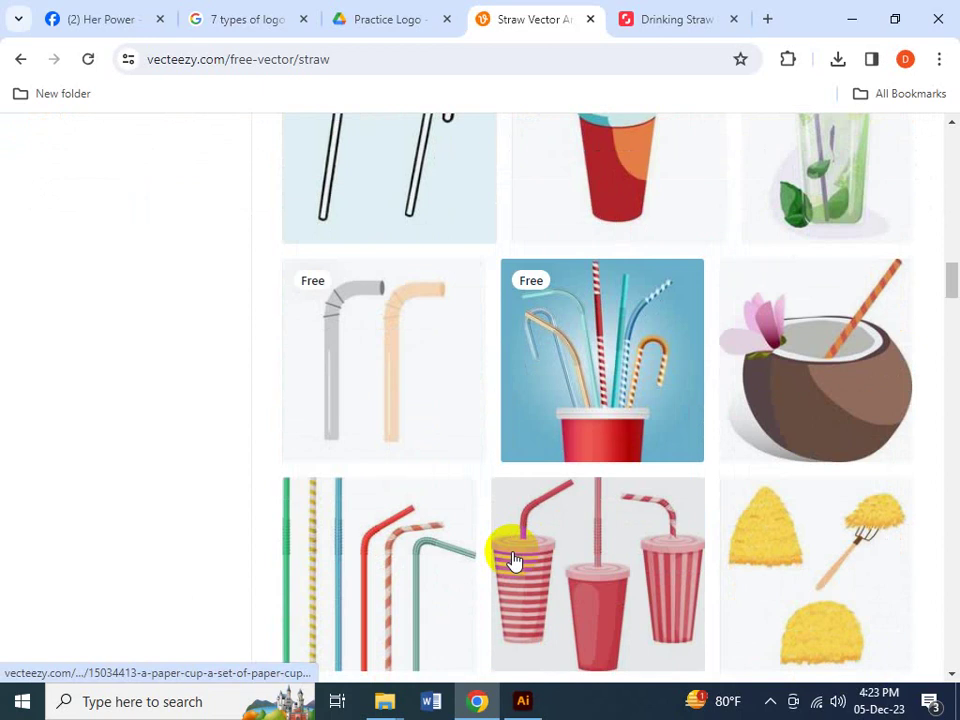
scroll(513, 562, "down", 2)
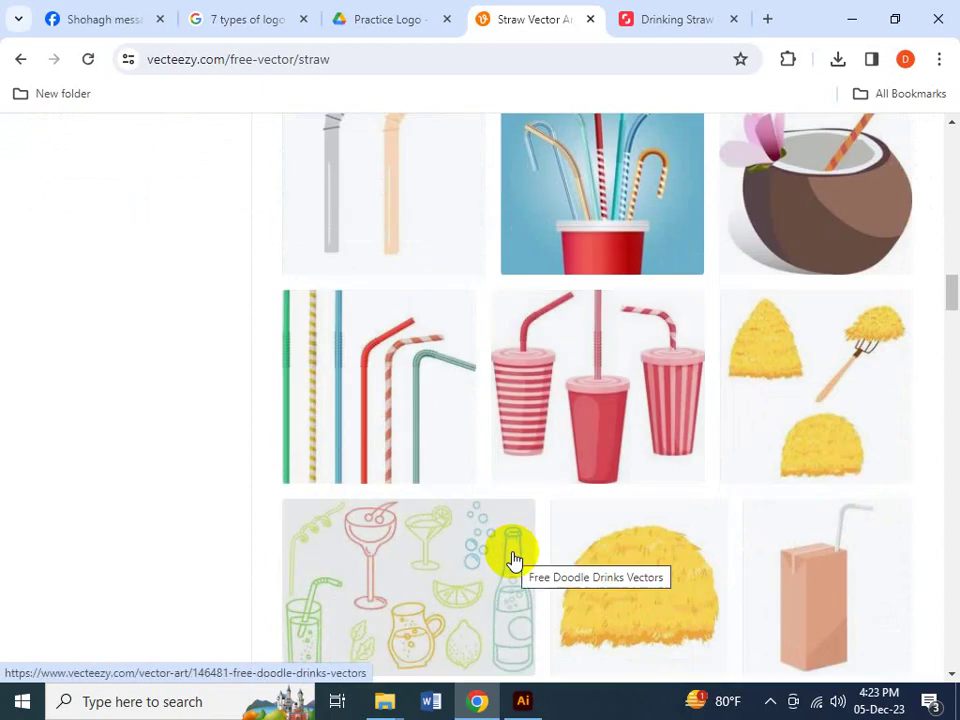
left_click(367, 390)
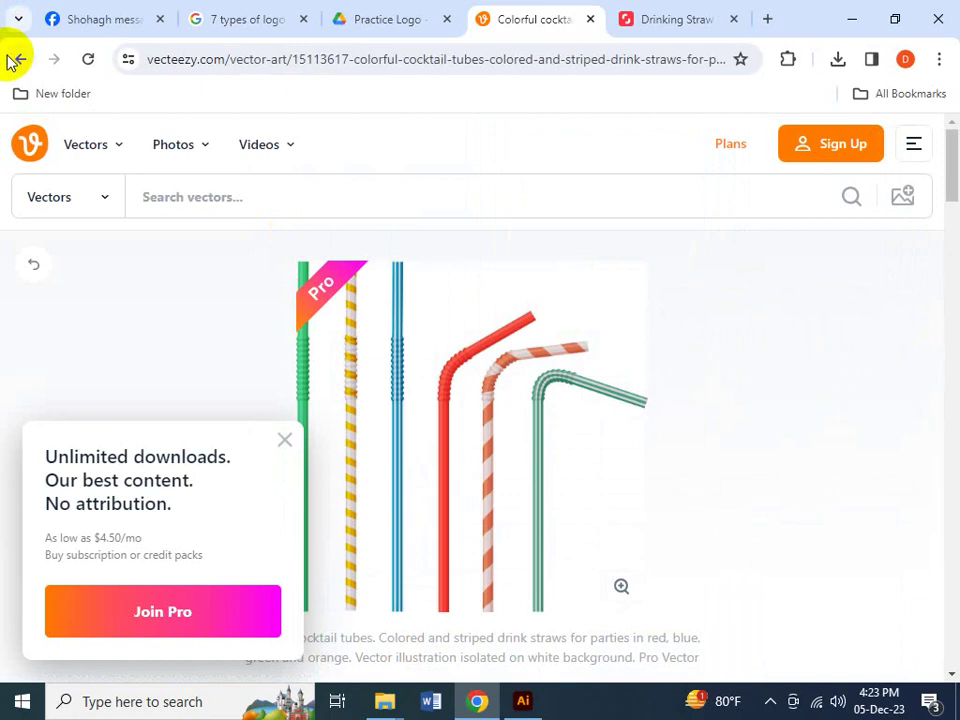
left_click(15, 60)
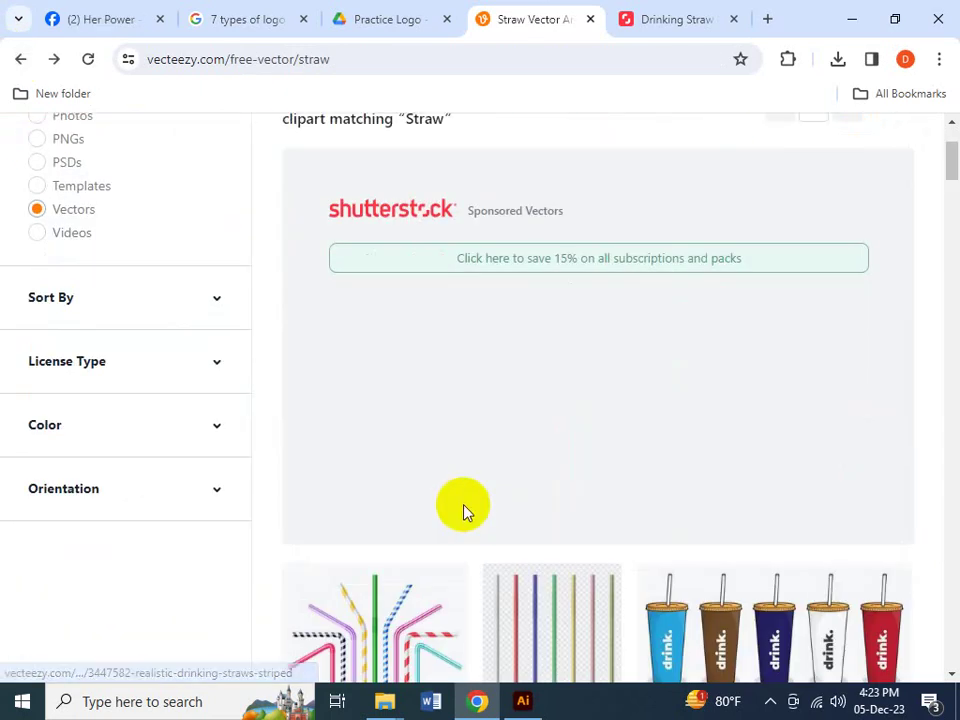
- Open the free "Drinking straws isolated on white background" vector with the colorful bent straws and start its free download
scroll(463, 512, "down", 5)
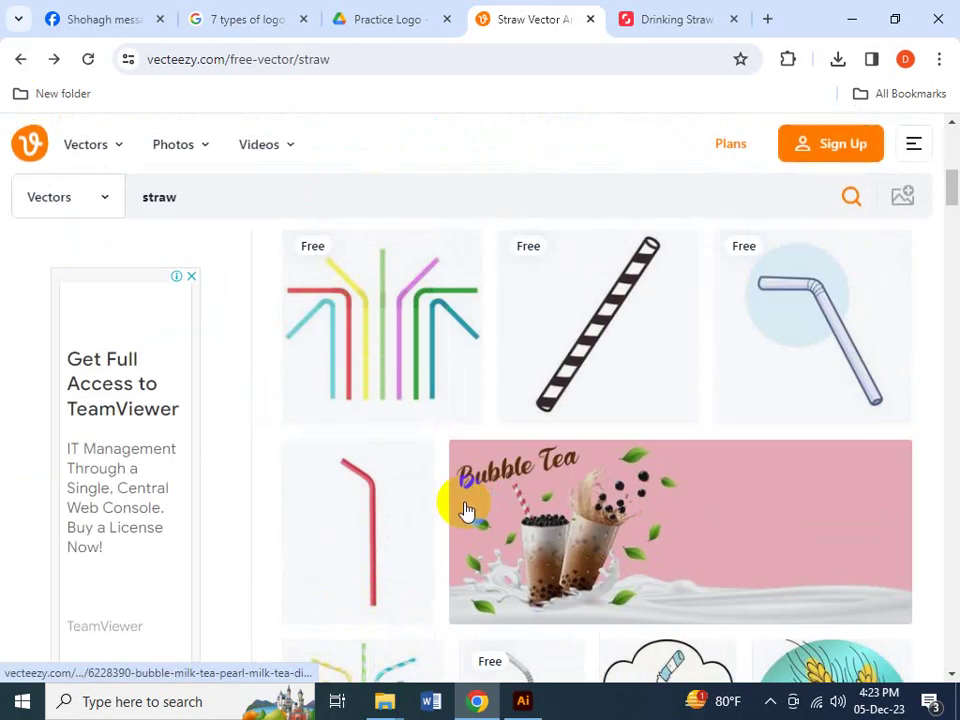
left_click(355, 348)
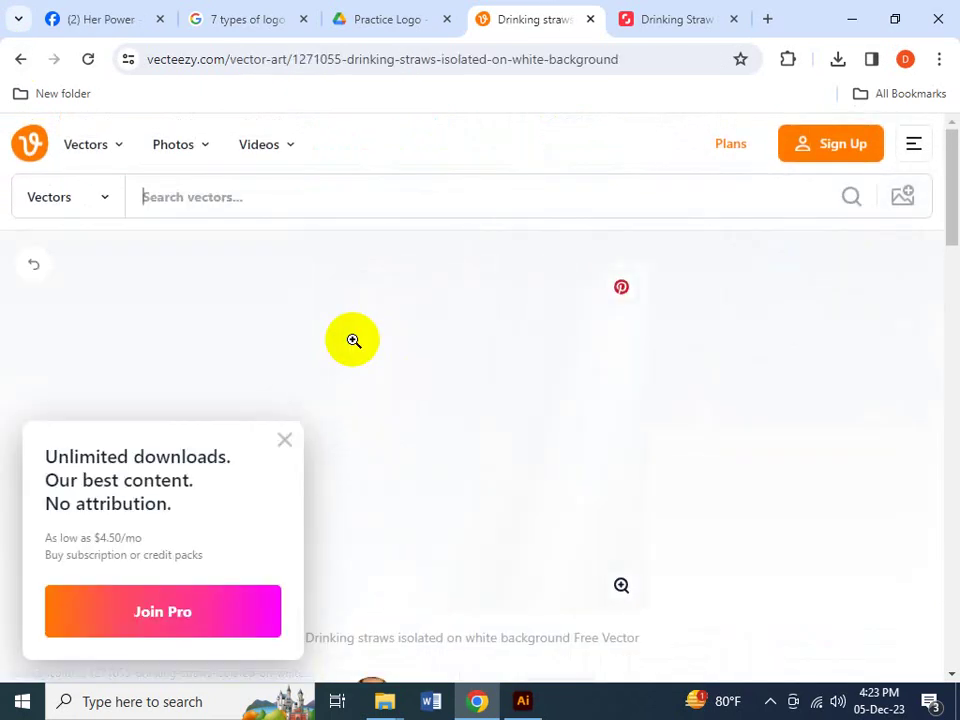
scroll(521, 480, "down", 3)
scroll(523, 481, "down", 3)
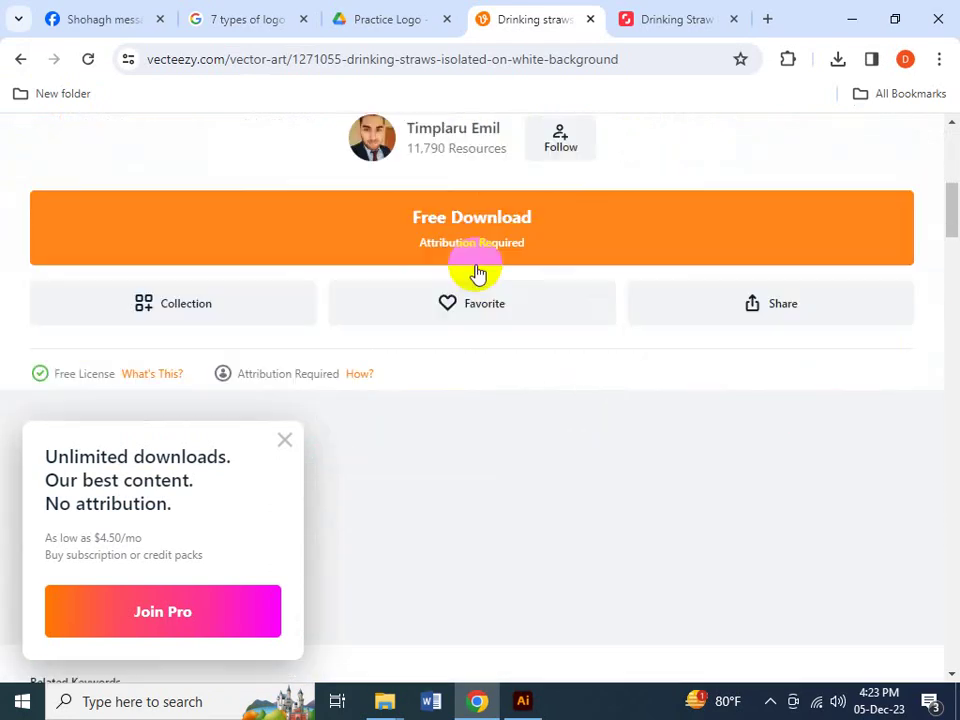
left_click(476, 262)
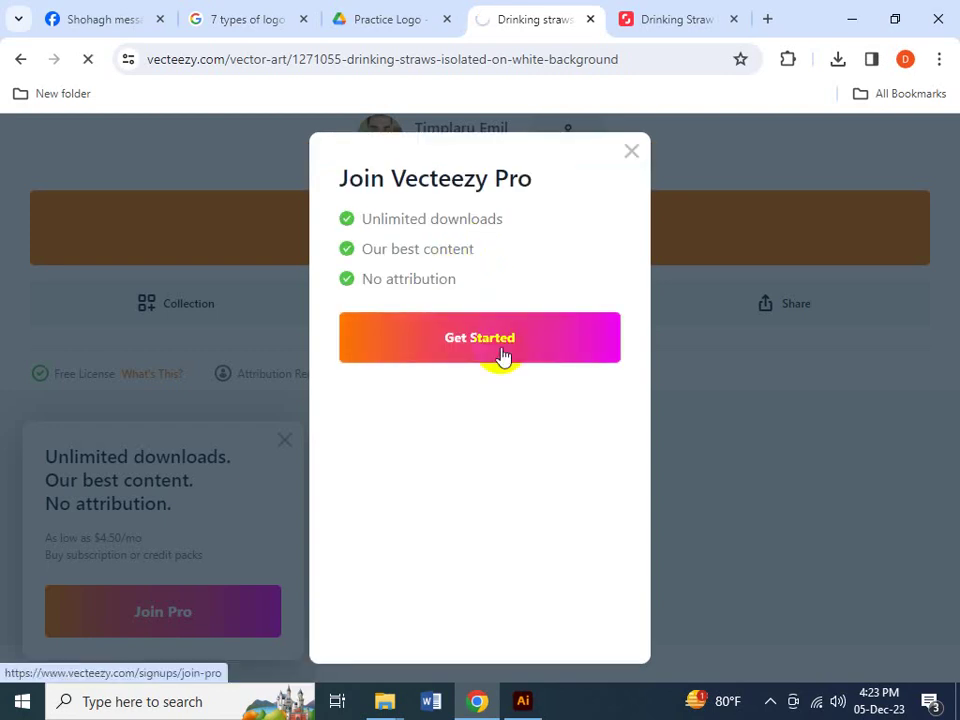
- Show the downloaded drinking straws zip in the Downloads folder and extract it into its own folder
left_click(840, 60)
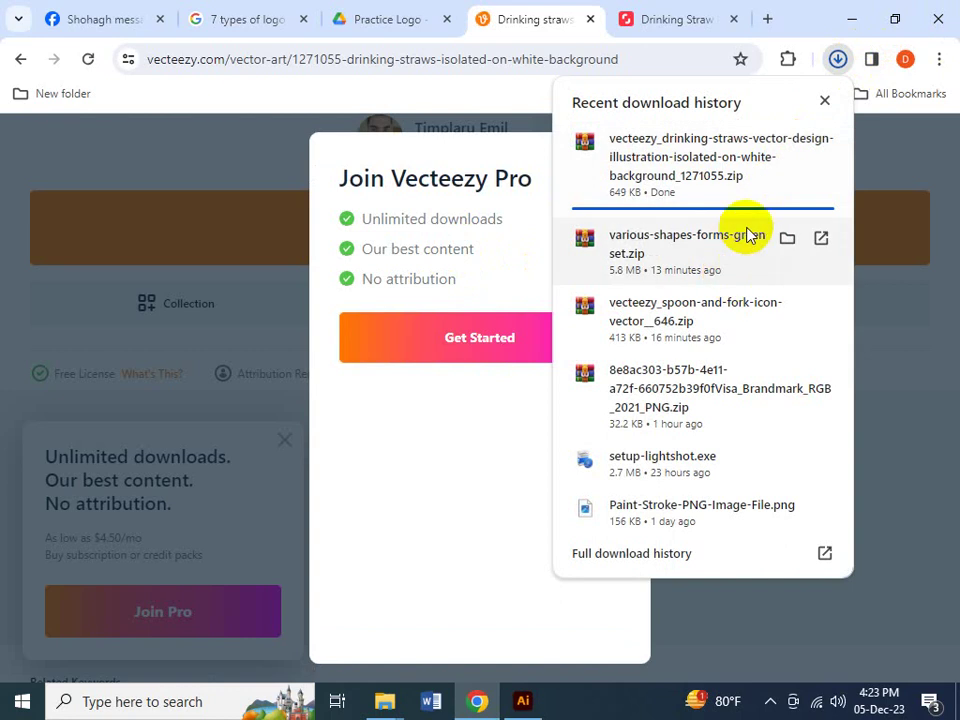
left_click(790, 146)
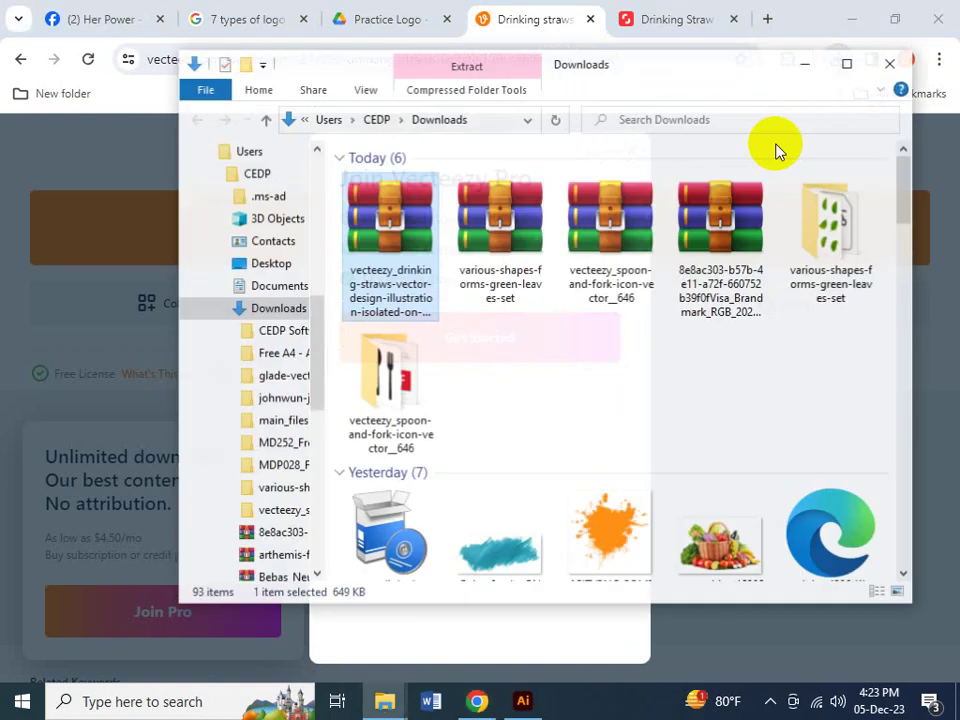
right_click(392, 242)
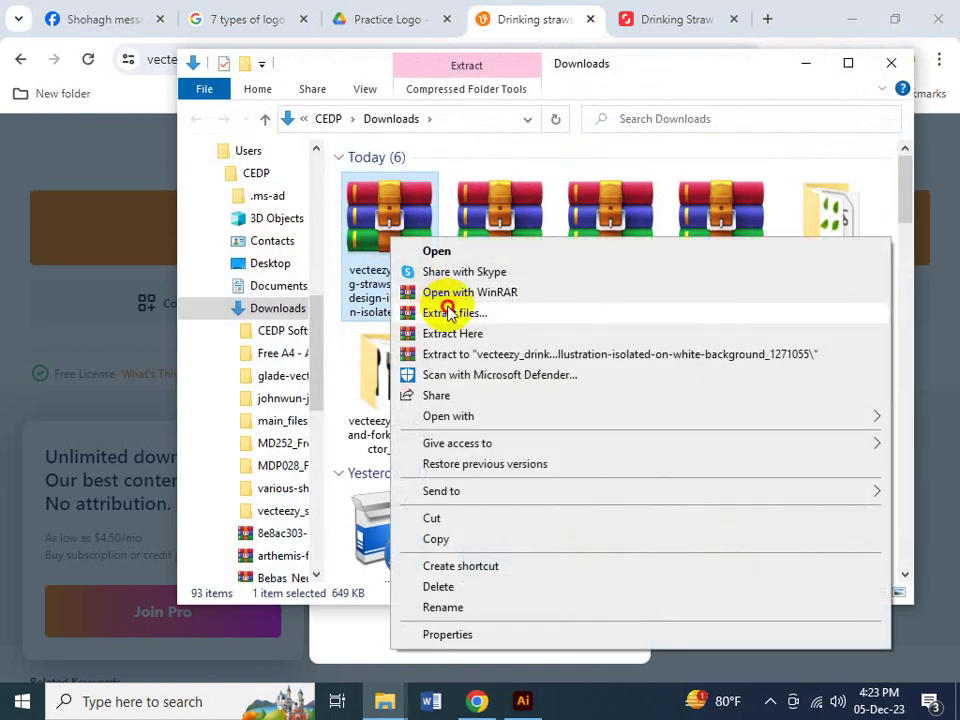
left_click(446, 312)
left_click(548, 560)
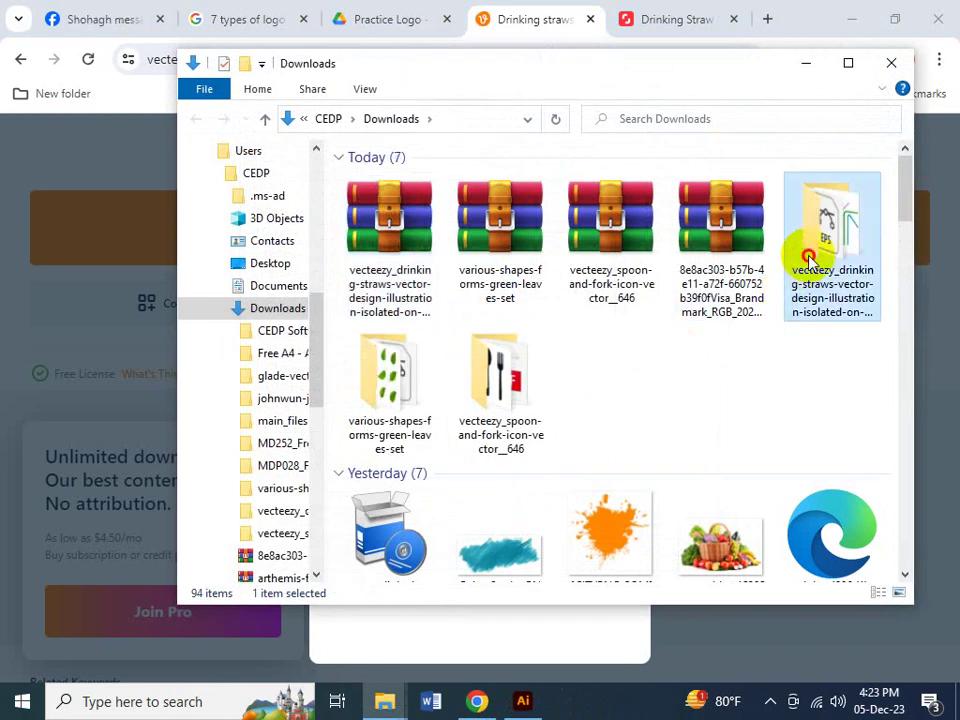
- Open the EPS file from the extracted drinking straws folder in Illustrator, retaining the 9-slice scaling option for symbols
double_click(810, 258)
double_click(372, 180)
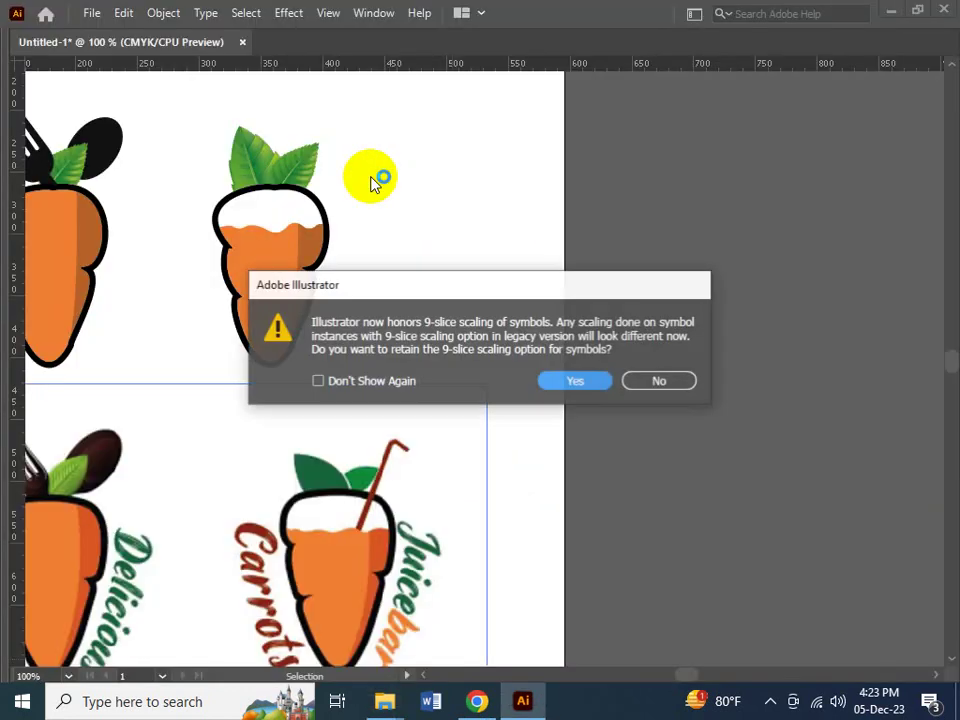
left_click(574, 388)
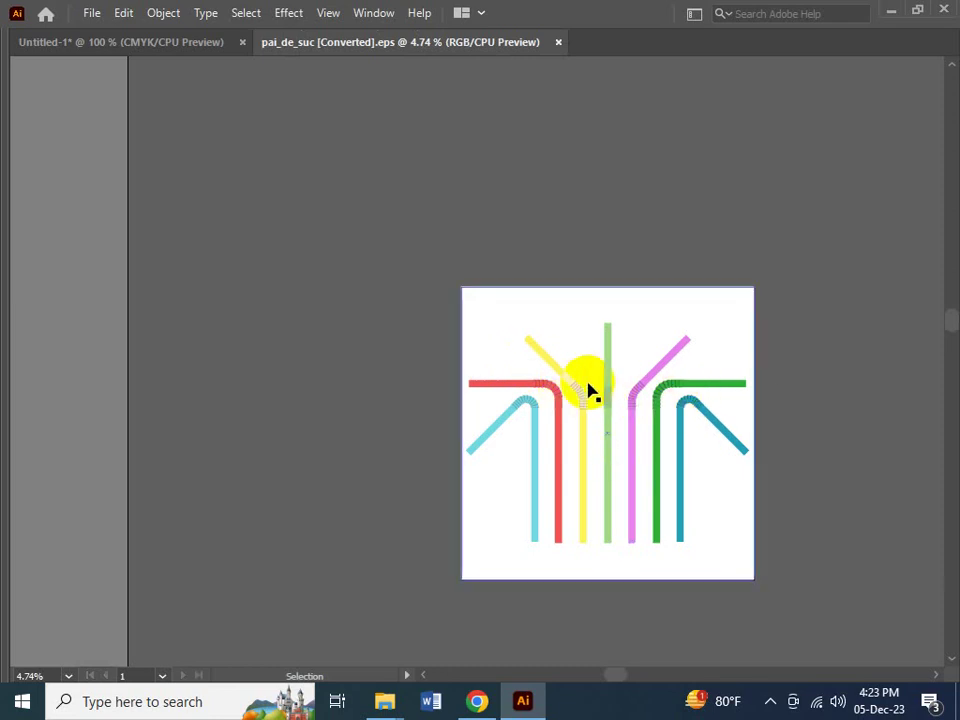
- Ungroup the drinking straws artwork twice so the straws separate from the background and from each other, and deselect it
left_click(634, 418)
right_click(637, 420)
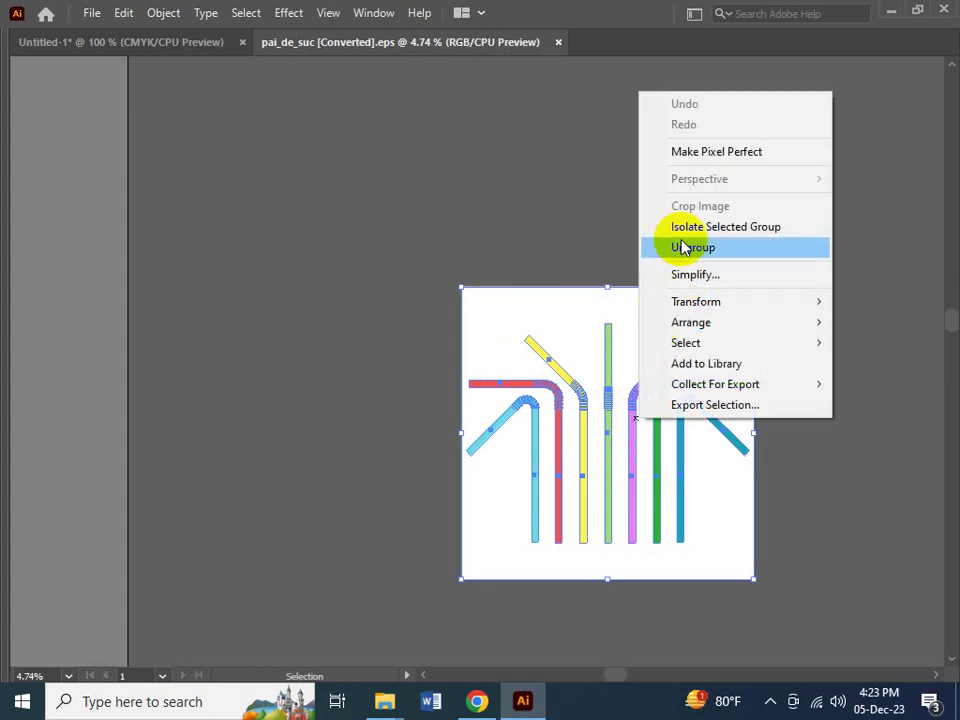
left_click(688, 247)
left_click(645, 612)
left_click(636, 470)
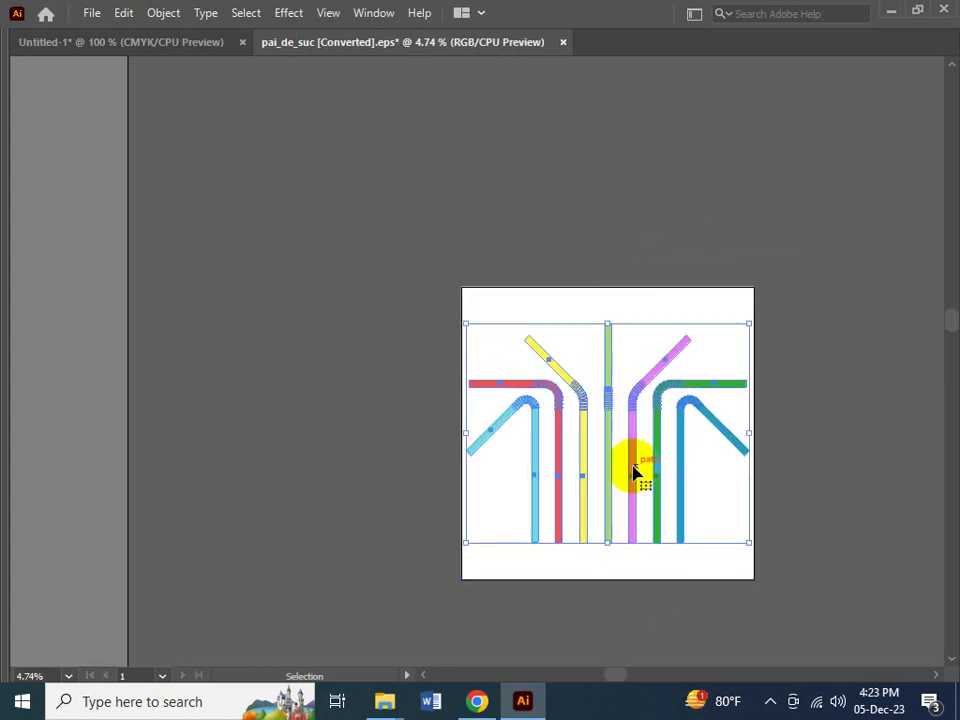
right_click(636, 470)
left_click(680, 297)
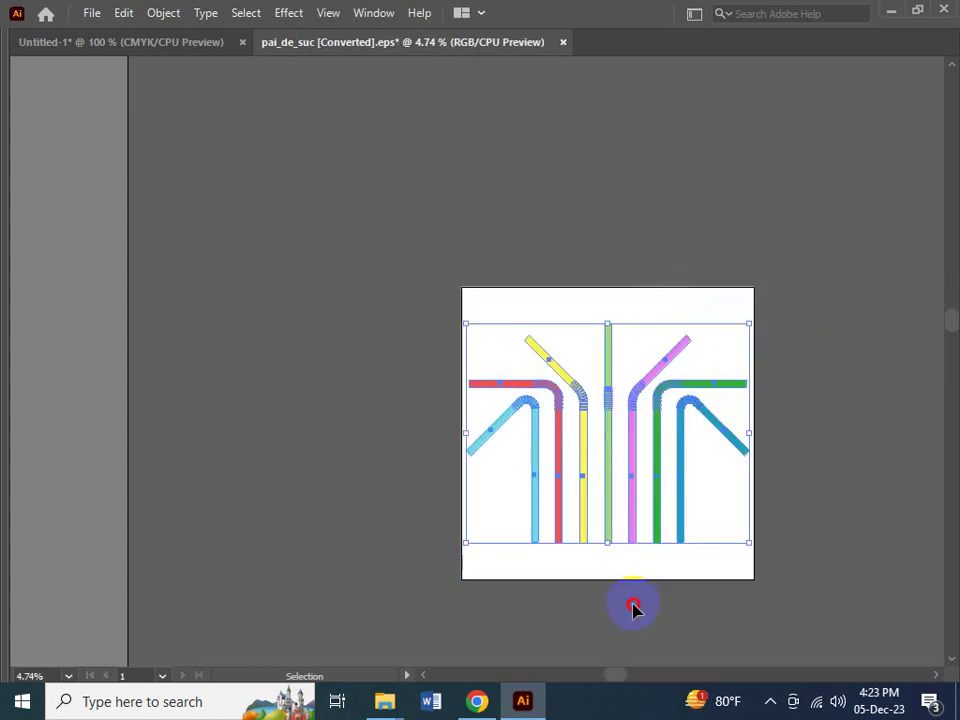
left_click(634, 606)
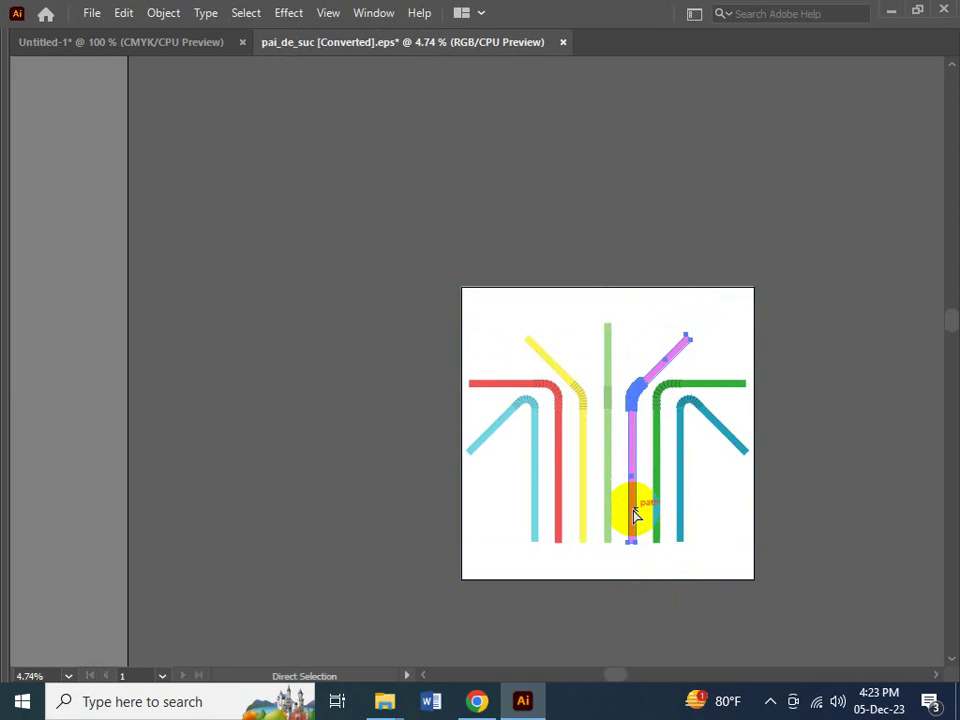
- Take the pink bent straw from the EPS file, close that file, and paste the straw into the Untitled-1 document
key("Delete")
key("ctrl+w")
left_click(578, 377)
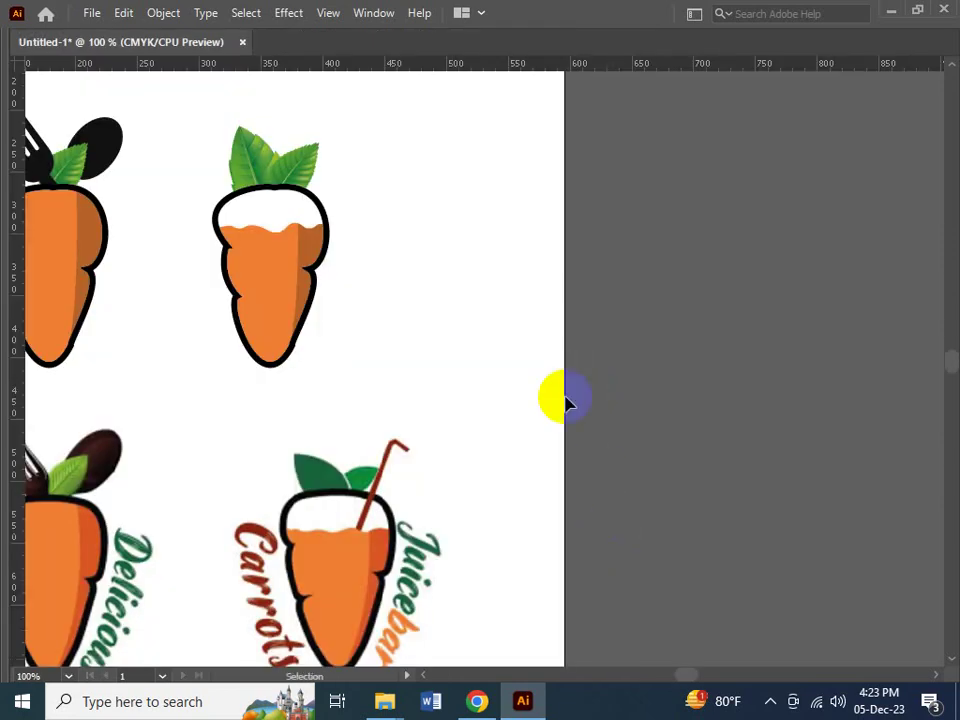
- Scale the oversized pink straw down proportionally to suit the juice carrot and place it over that carrot
key("ctrl+minus")
key("ctrl+minus")
key("ctrl+minus")
key("ctrl+minus")
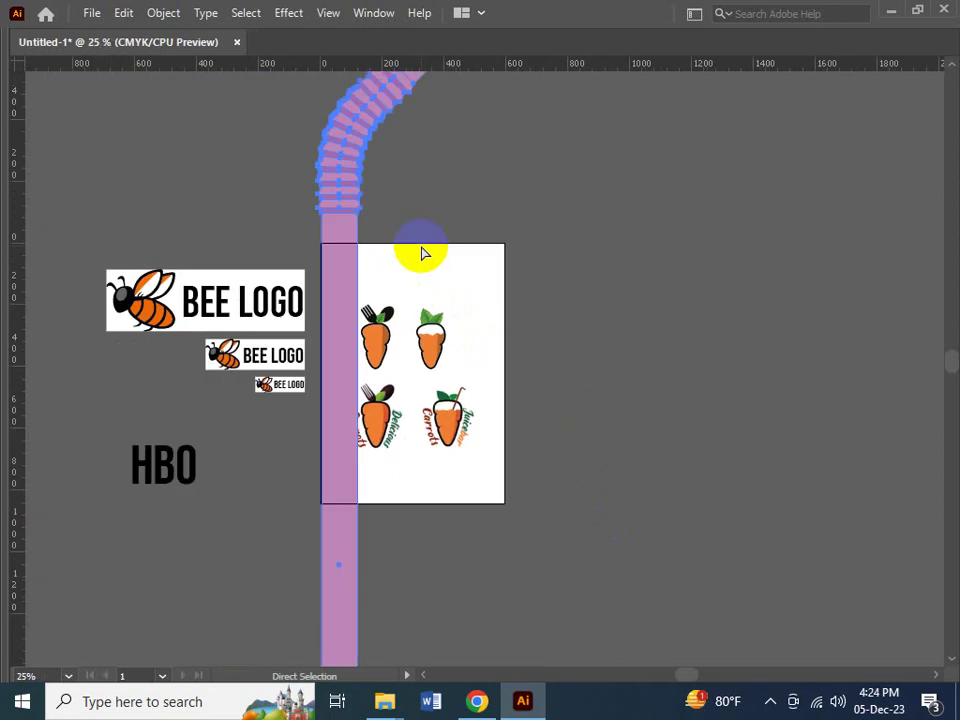
key("ctrl+minus")
key("ctrl+minus")
key("ctrl+minus")
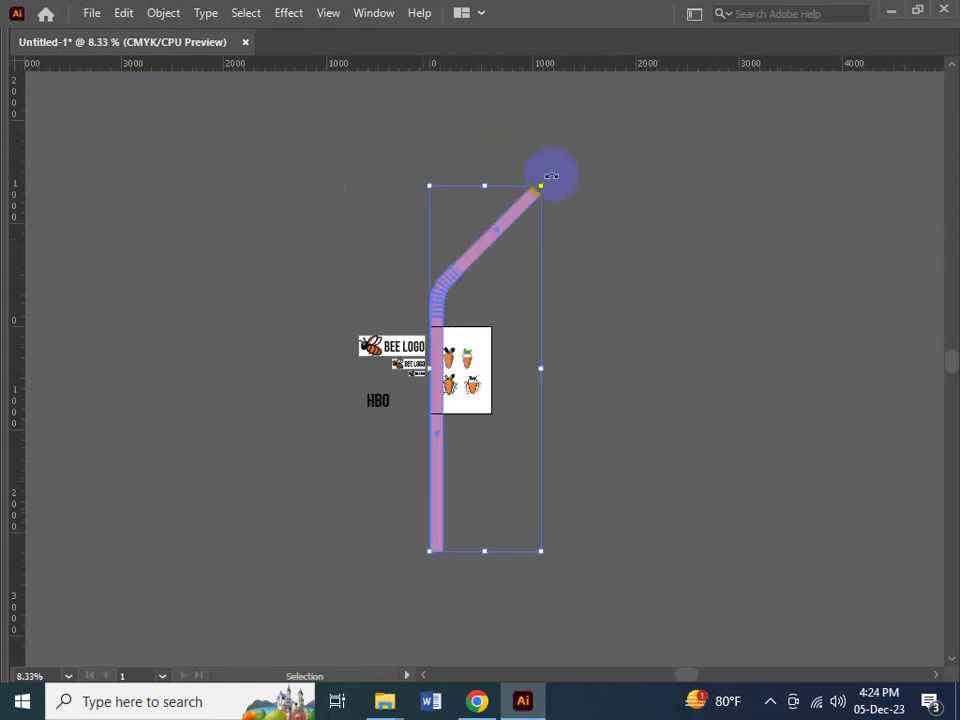
left_click_drag(541, 184, 458, 344)
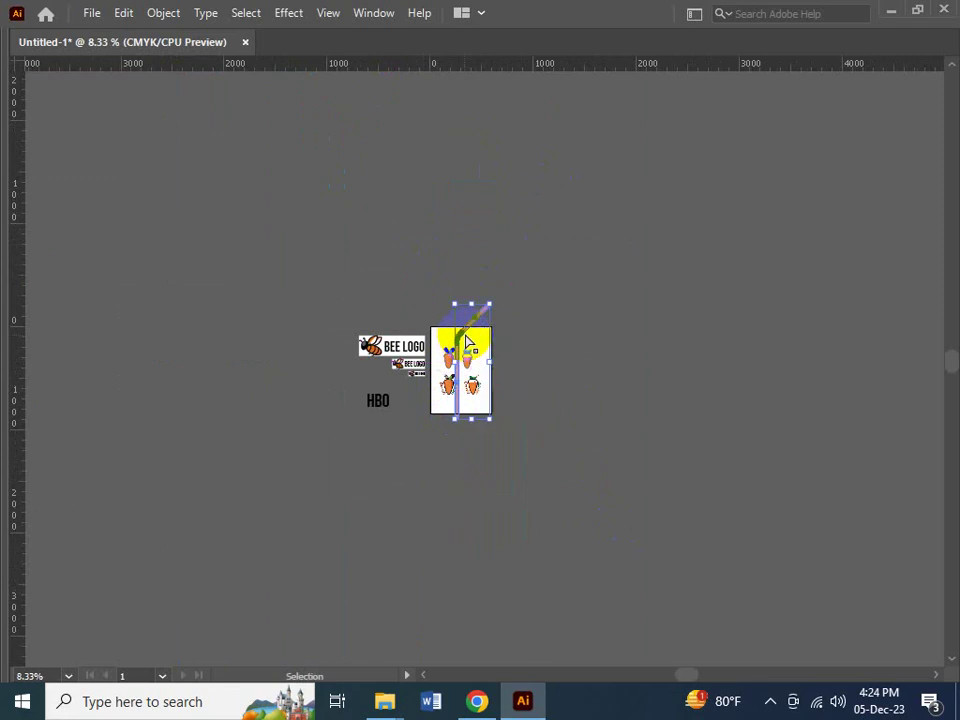
left_click(553, 422, "ctrl")
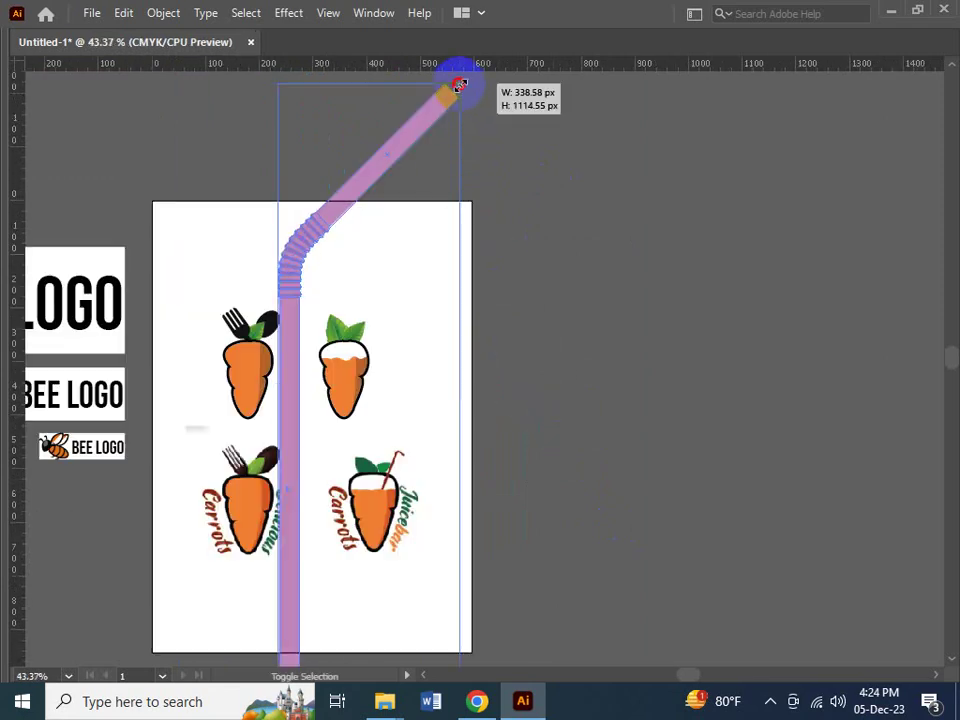
left_click_drag(458, 85, 368, 310)
left_click_drag(291, 279, 471, 452)
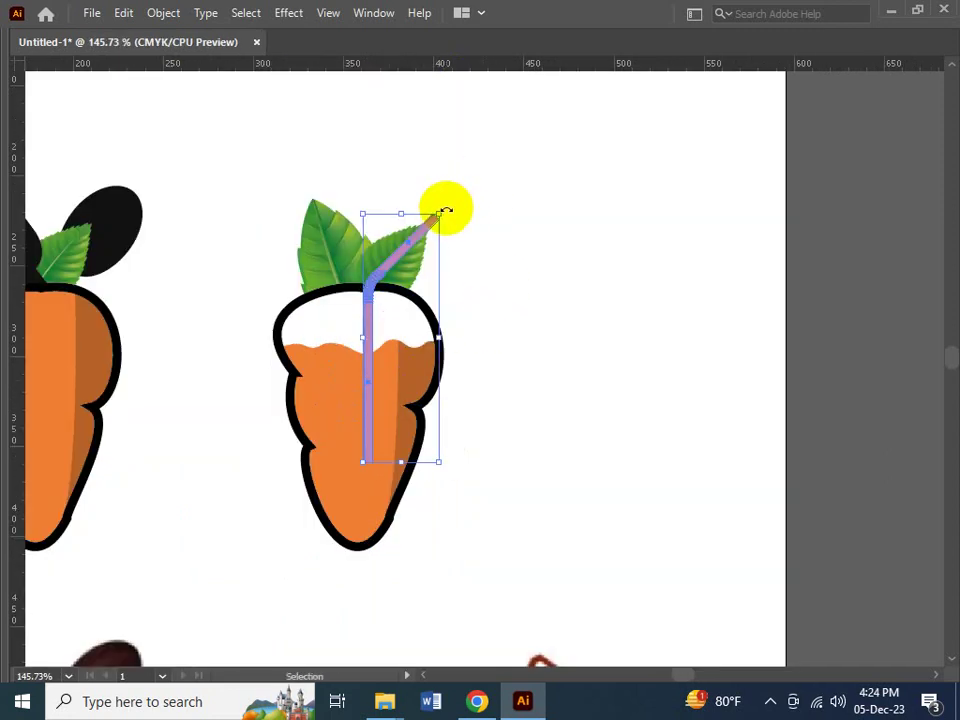
- Tilt the pink straw slightly clockwise and move it up and right so it leans out of the carrot beside the leaves
left_click_drag(446, 211, 465, 216)
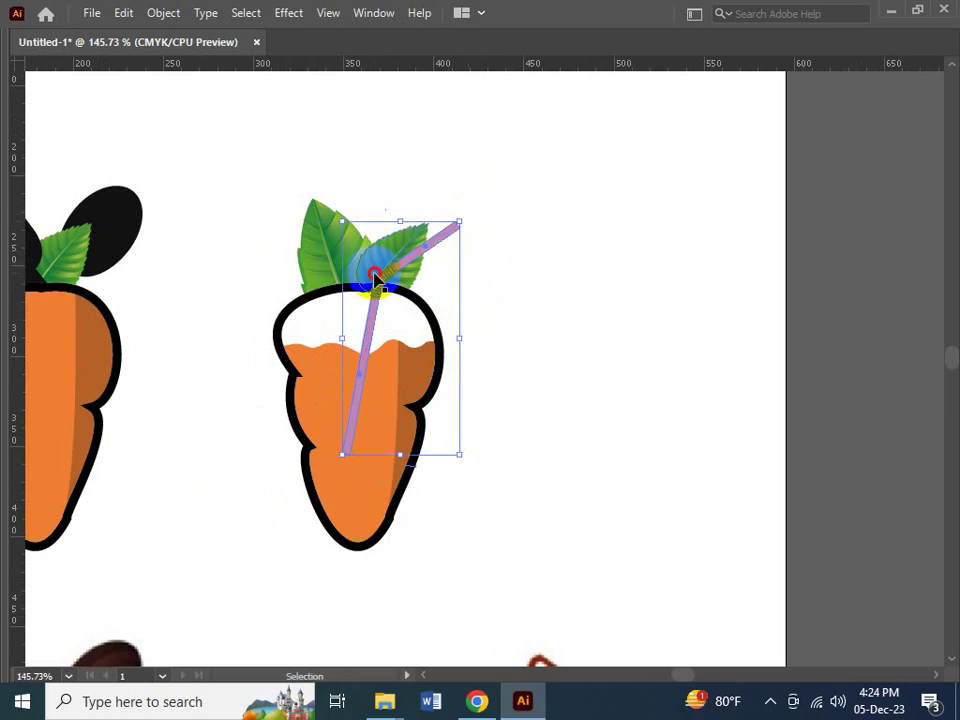
left_click_drag(375, 280, 426, 250)
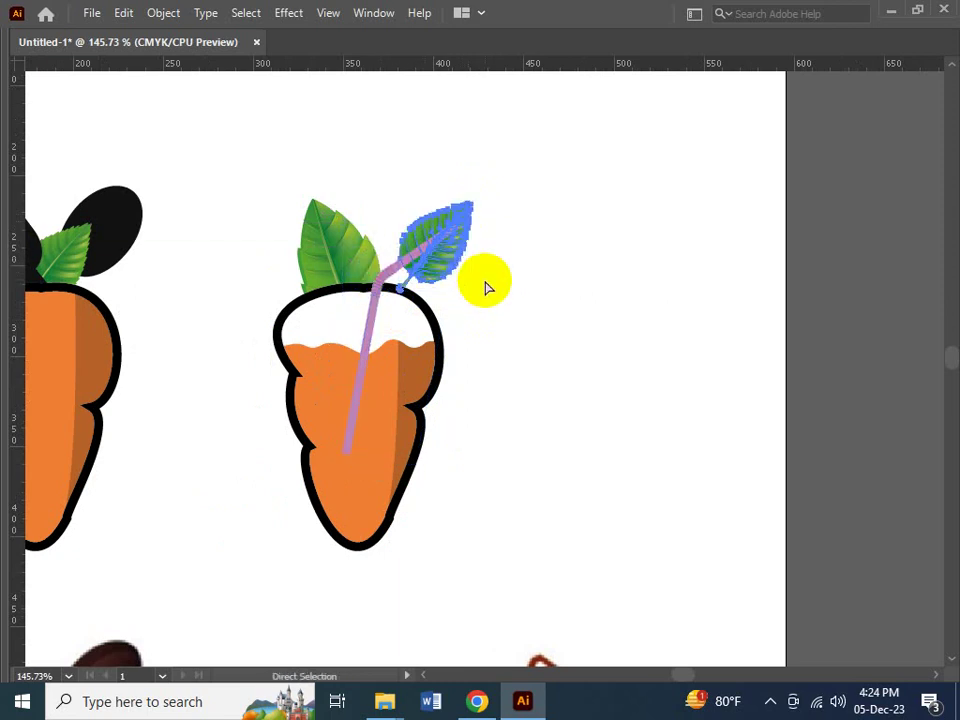
key("ctrl+z")
left_click(549, 321)
left_click_drag(424, 250, 450, 214)
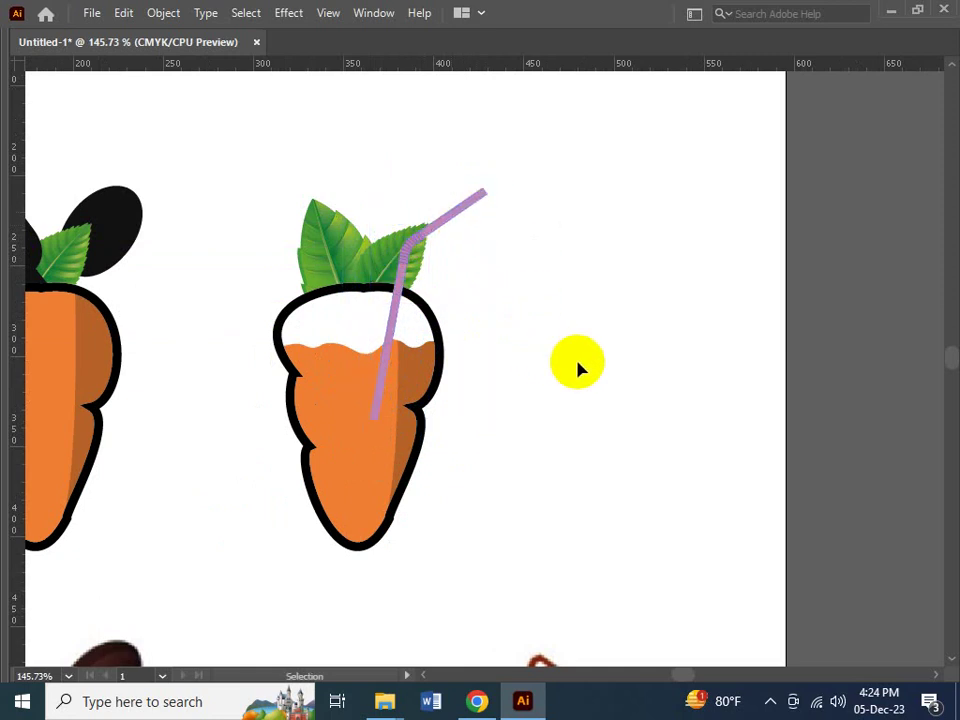
- Bring back the hidden panels, then move the pink straw to the blank area right of the juice carrot and ungroup it
left_click_drag(590, 378, 416, 409)
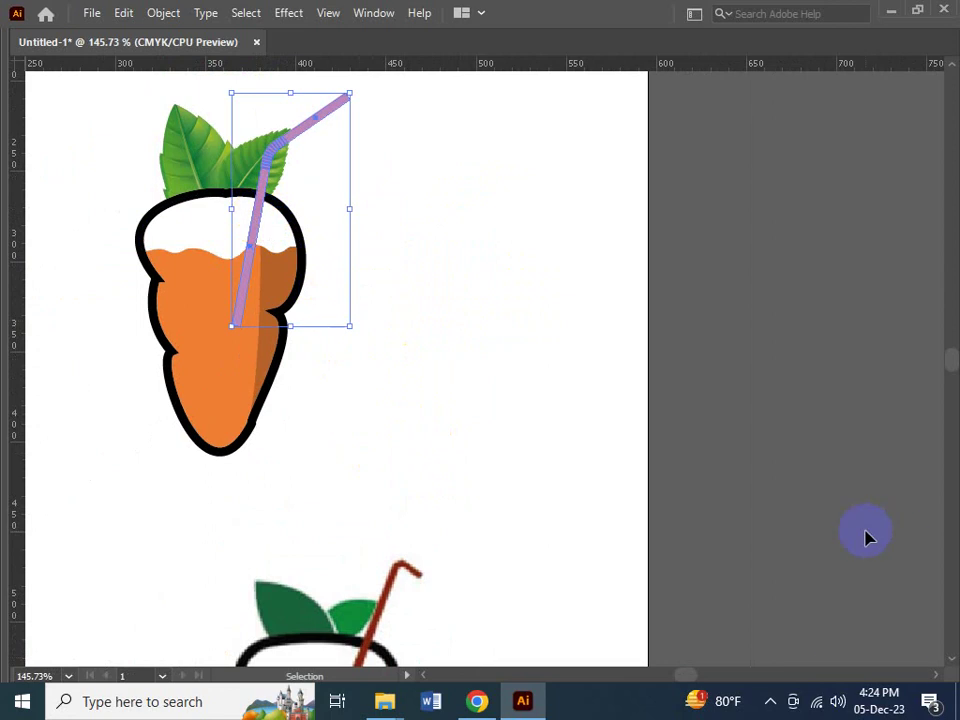
key("Tab")
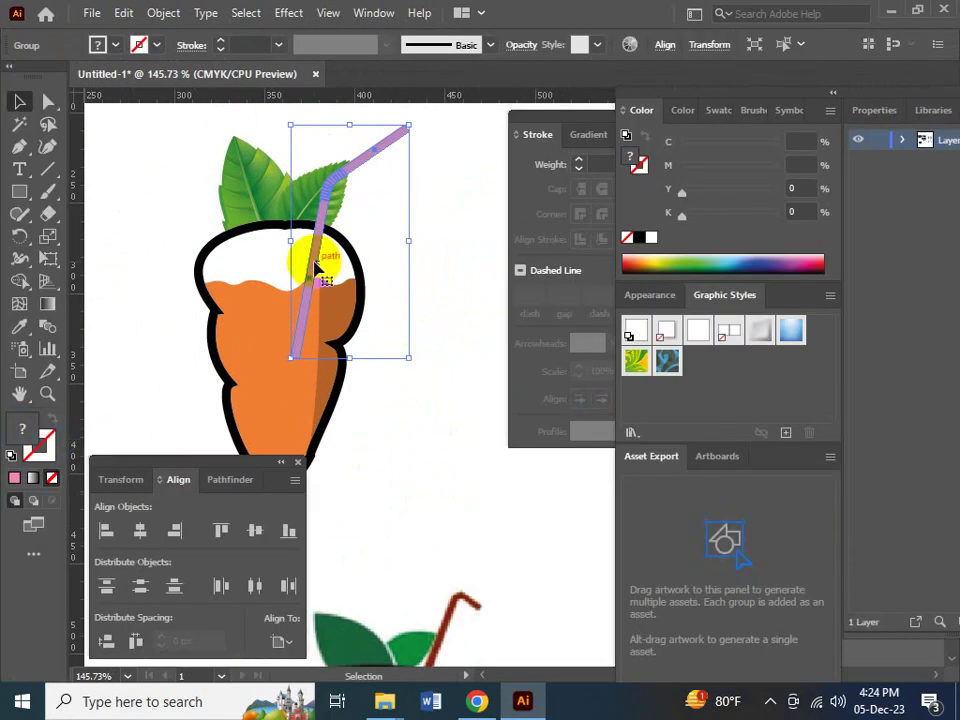
left_click_drag(318, 268, 192, 345)
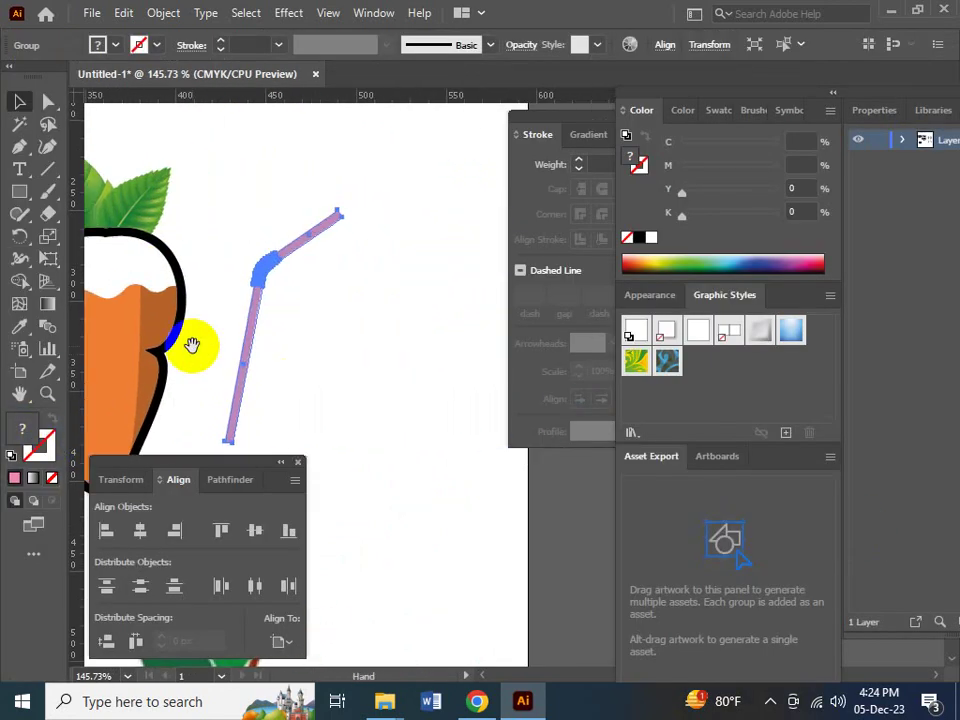
right_click(314, 296)
left_click(345, 446)
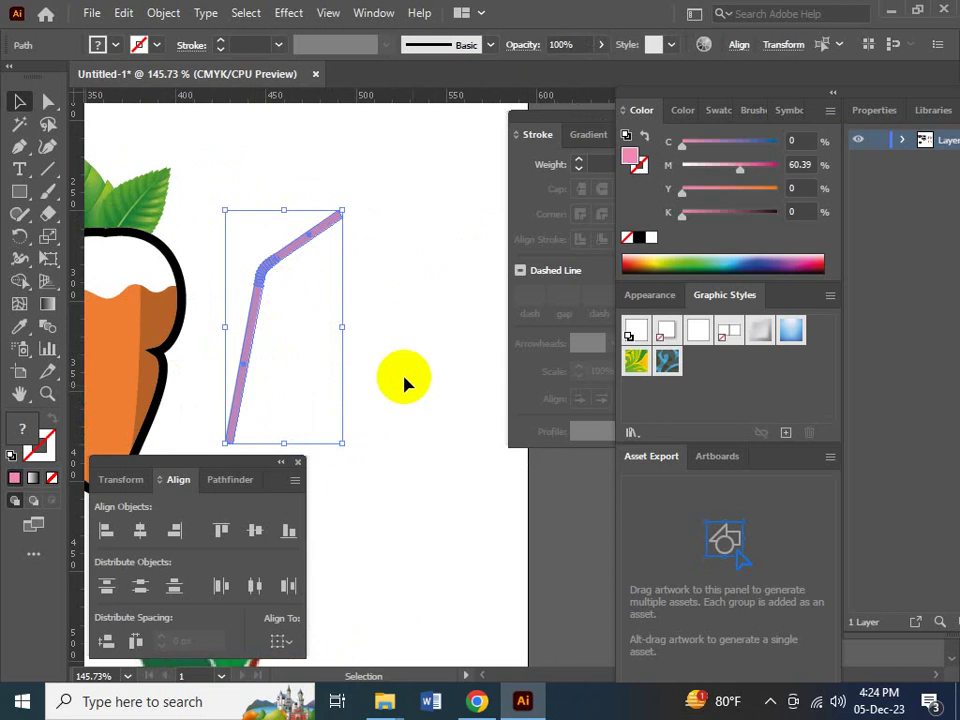
- Select all of the pink straw's main parts sharing the same appearance as its upper straight section
left_click(404, 383)
left_click(238, 366)
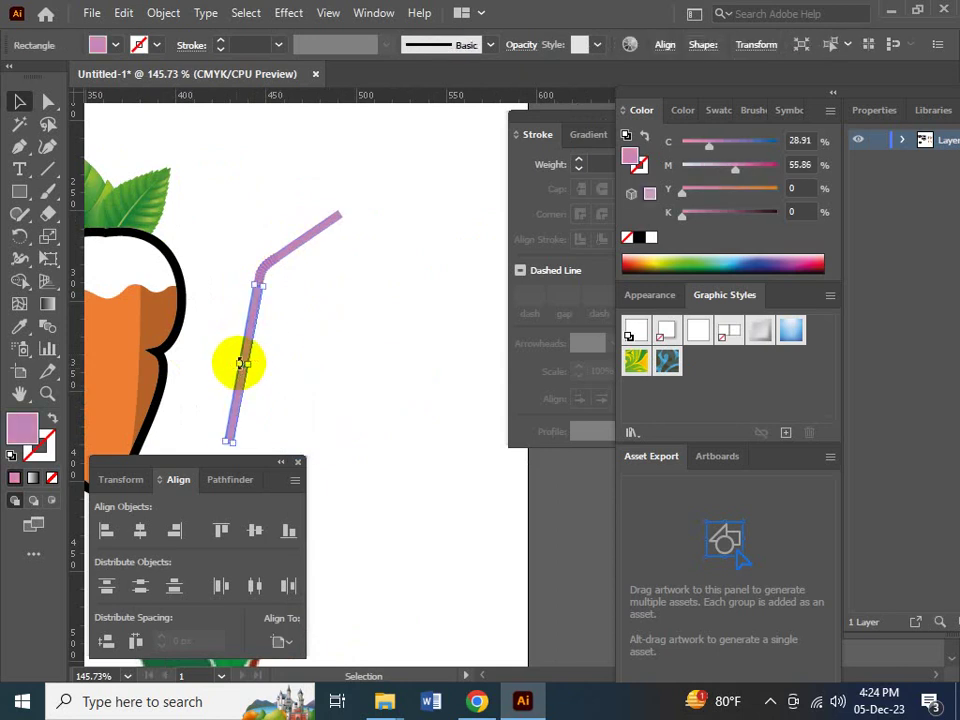
left_click(310, 240, "shift")
scroll(240, 268, "up", 6)
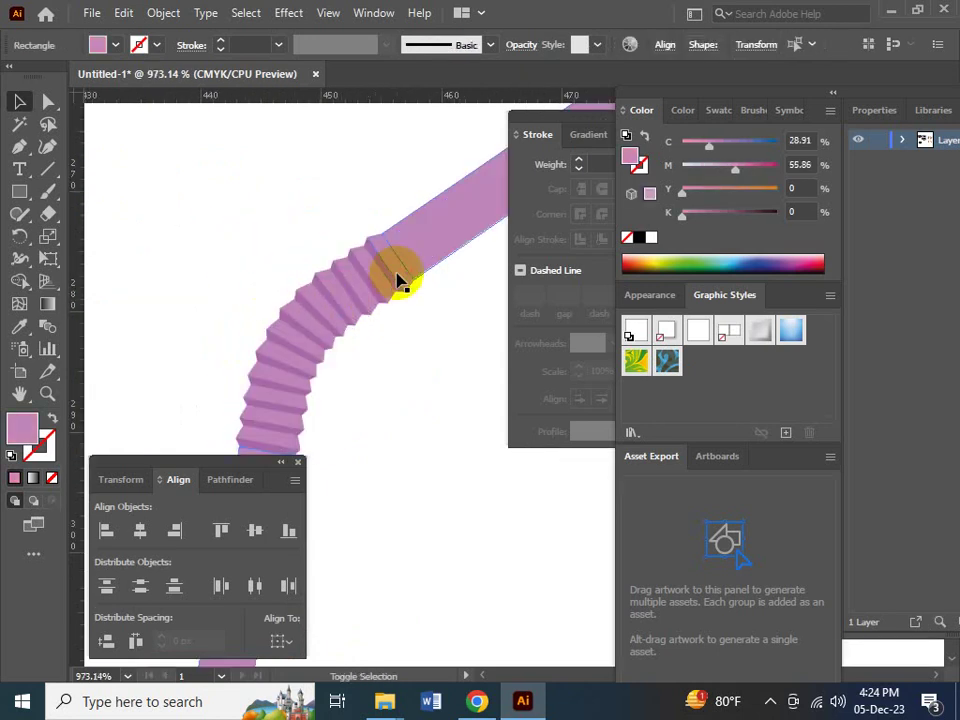
left_click(380, 287)
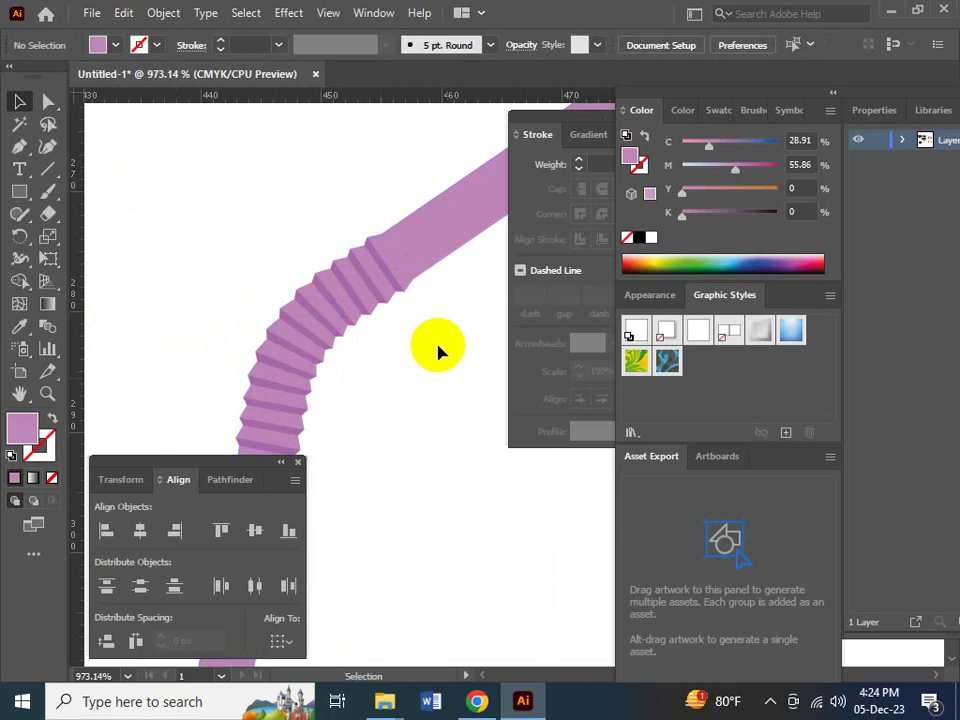
left_click(411, 221)
key("ctrl+minus")
key("ctrl+minus")
key("ctrl+minus")
key("ctrl+minus")
key("ctrl+minus")
key("ctrl+minus")
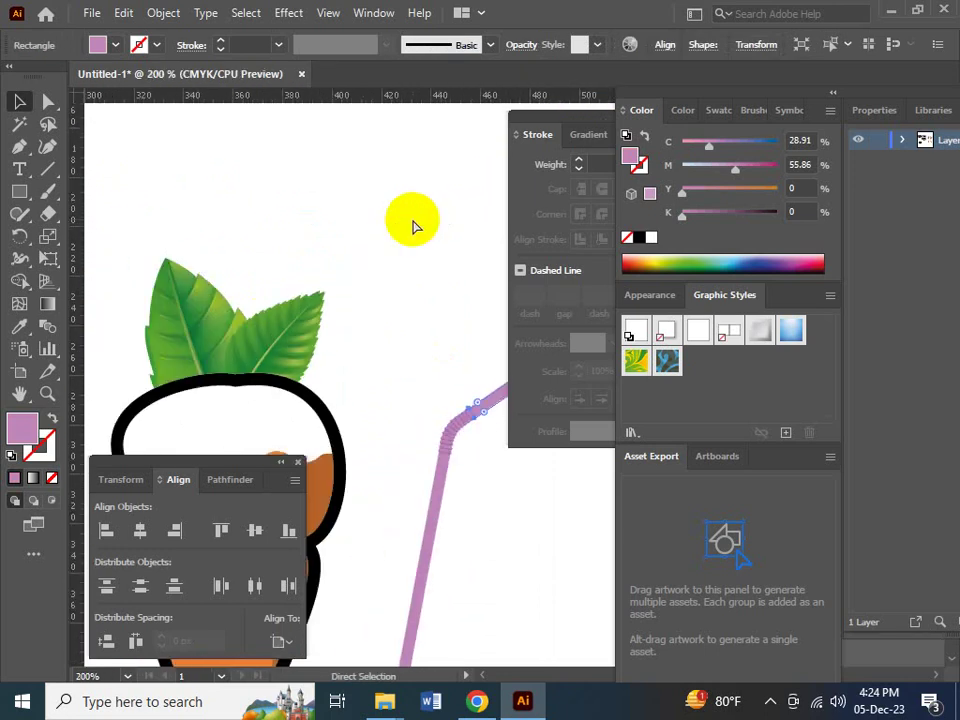
left_click(232, 14)
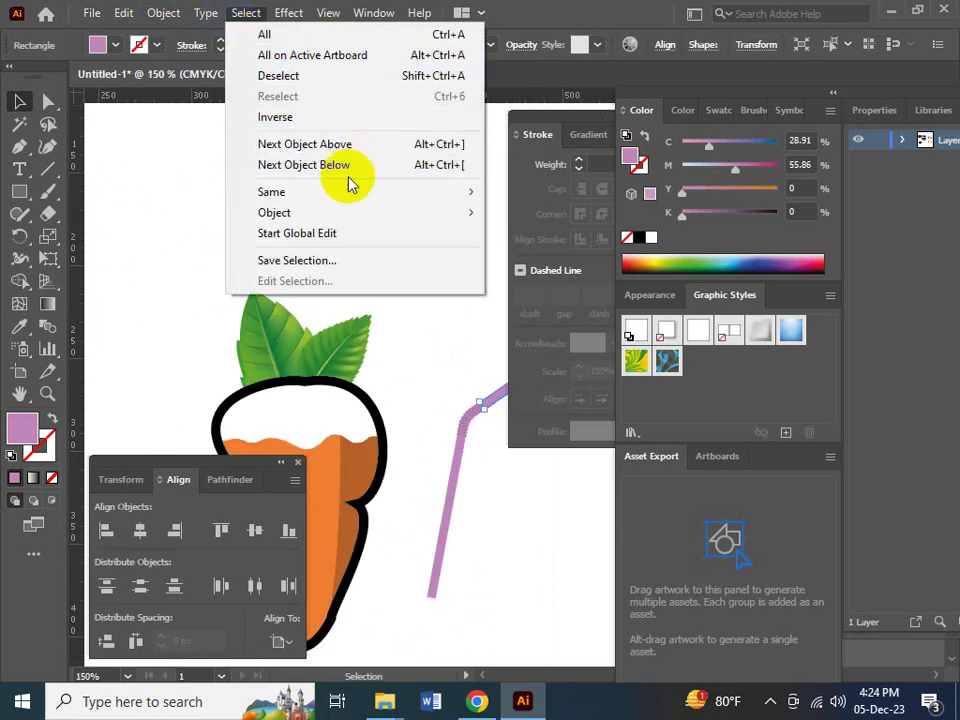
mouse_move(354, 192)
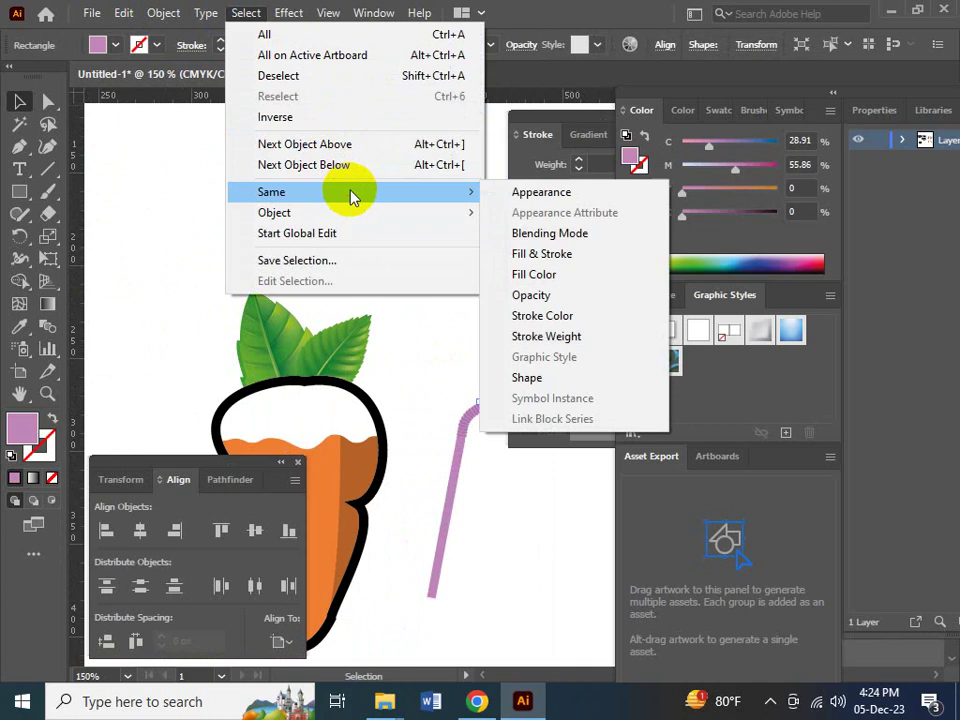
left_click(554, 197)
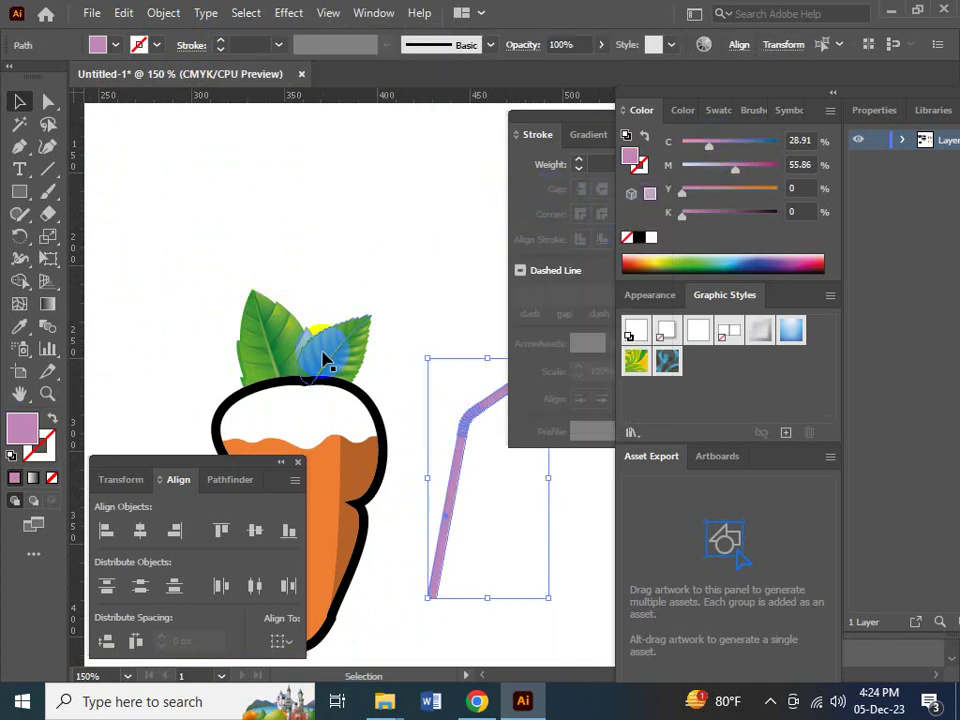
- Recolor the selected straw parts with the dark red-brown sampled from the reference logo's straw
left_click_drag(386, 407, 300, 110)
left_click_drag(412, 512, 374, 419)
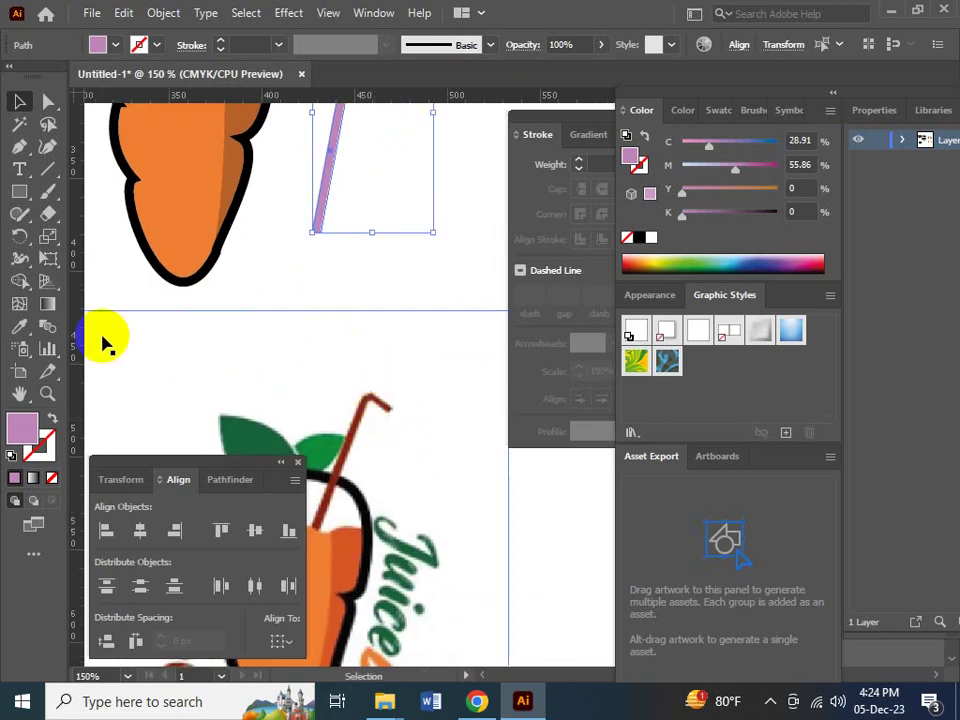
left_click(19, 326)
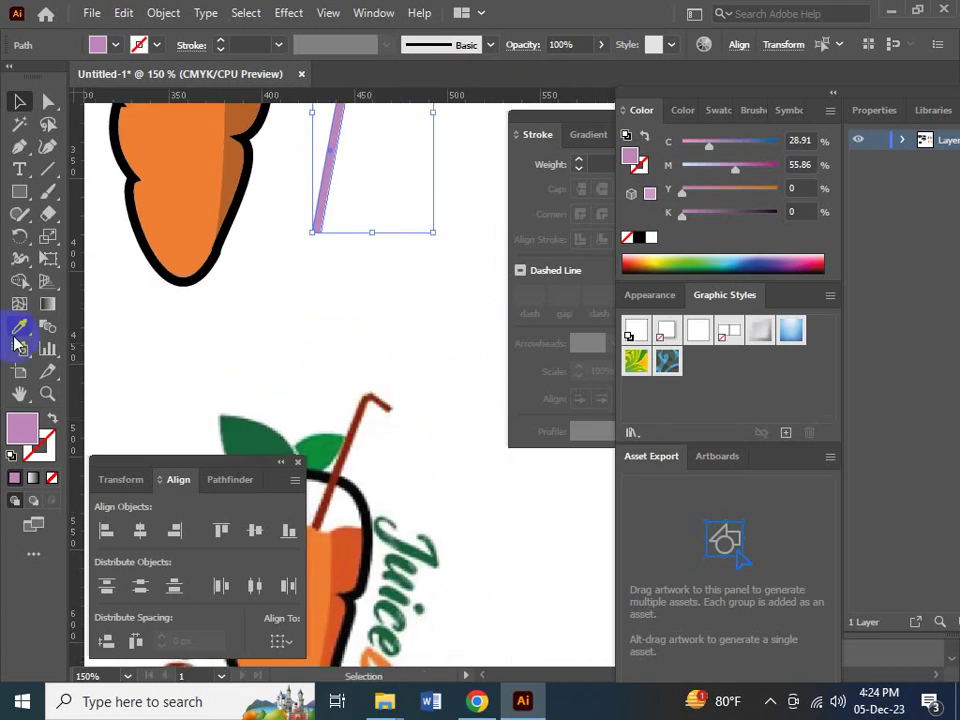
left_click(359, 426)
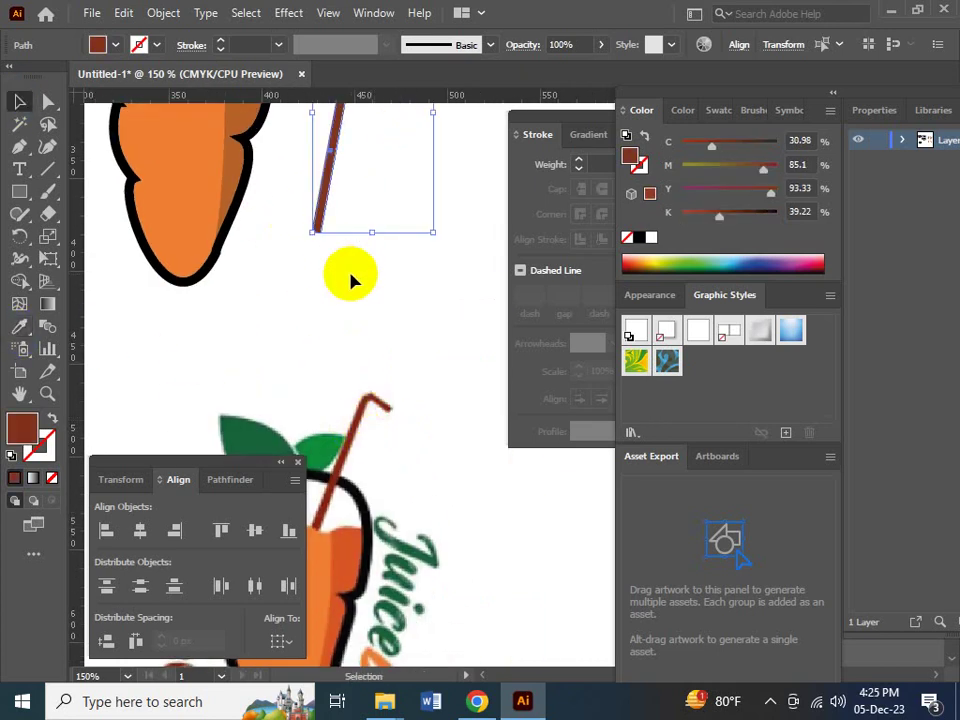
left_click(392, 206)
- Select all the remaining purple ridges in the straw's bend by their matching appearance
left_click_drag(392, 206, 392, 330)
left_click_drag(292, 186, 285, 332)
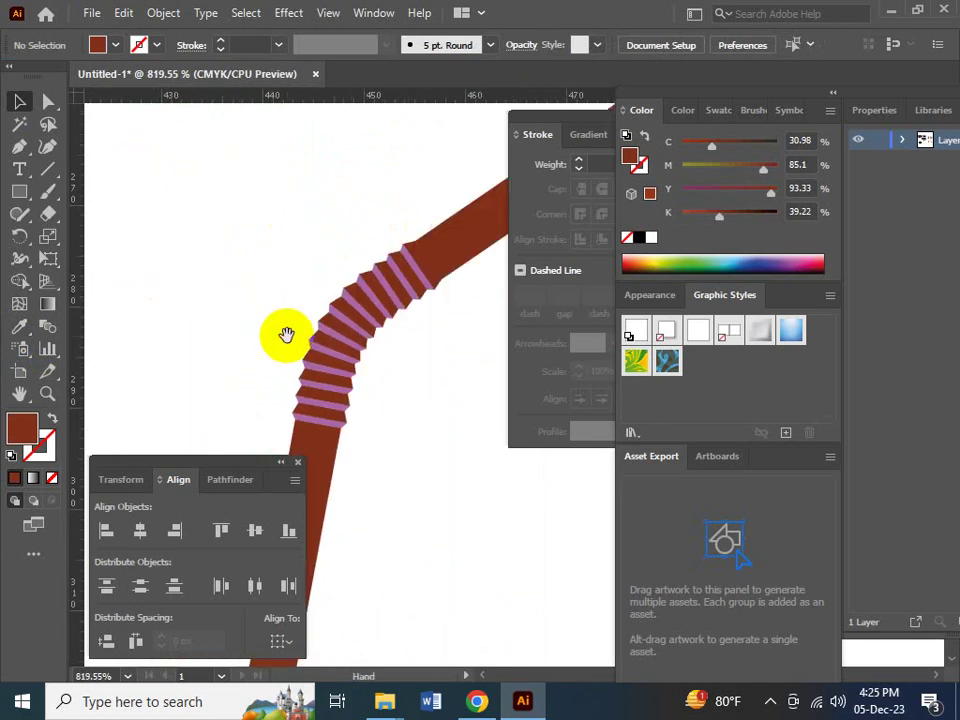
left_click(392, 293)
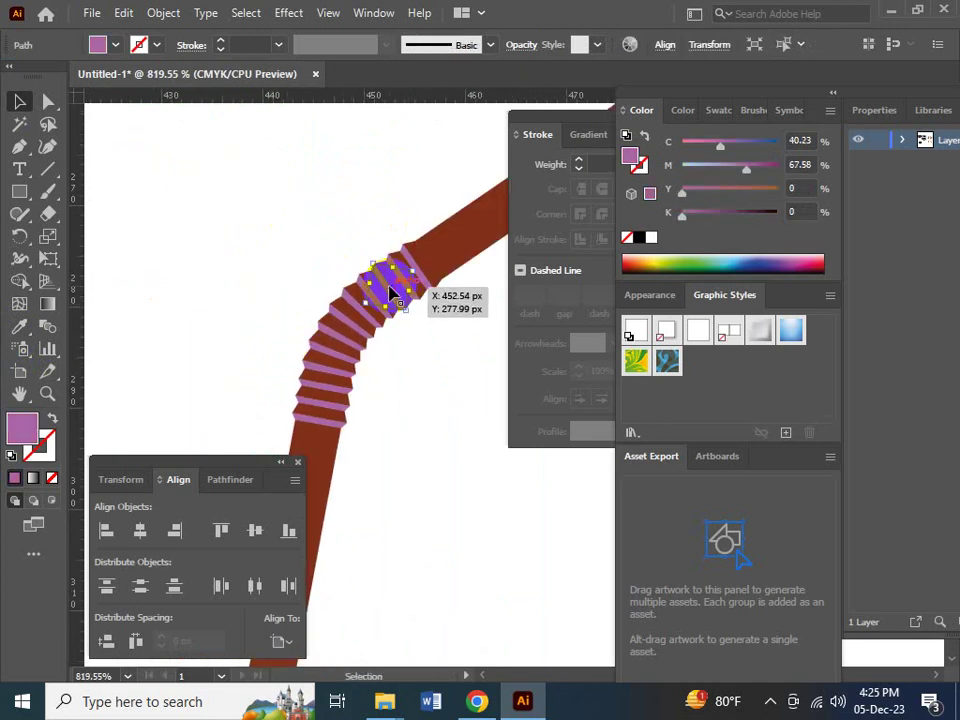
left_click(245, 13)
mouse_move(306, 194)
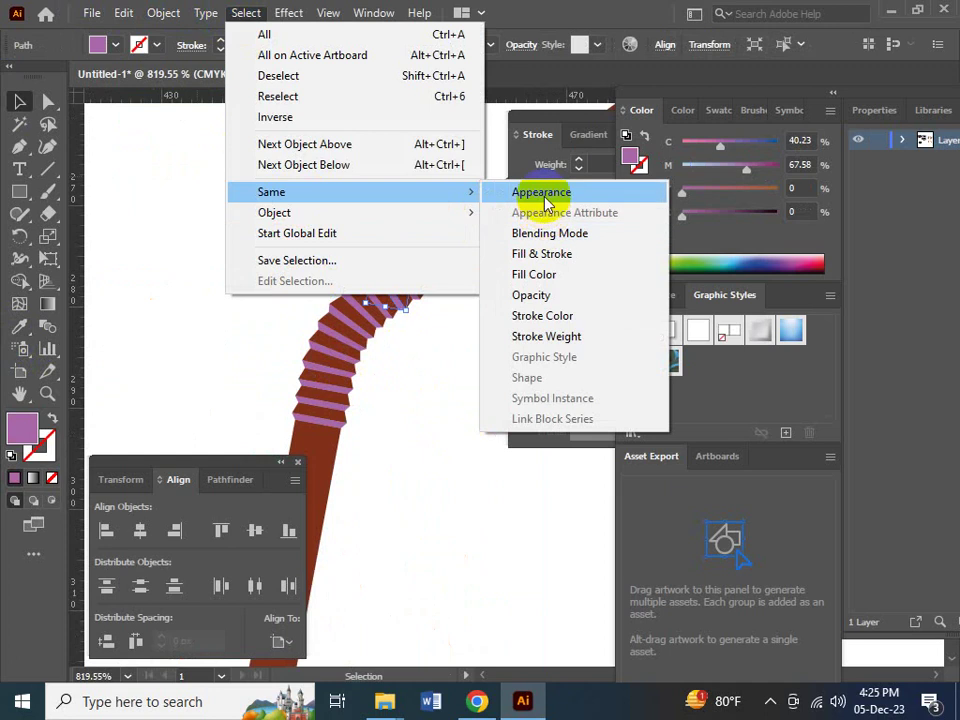
left_click(546, 200)
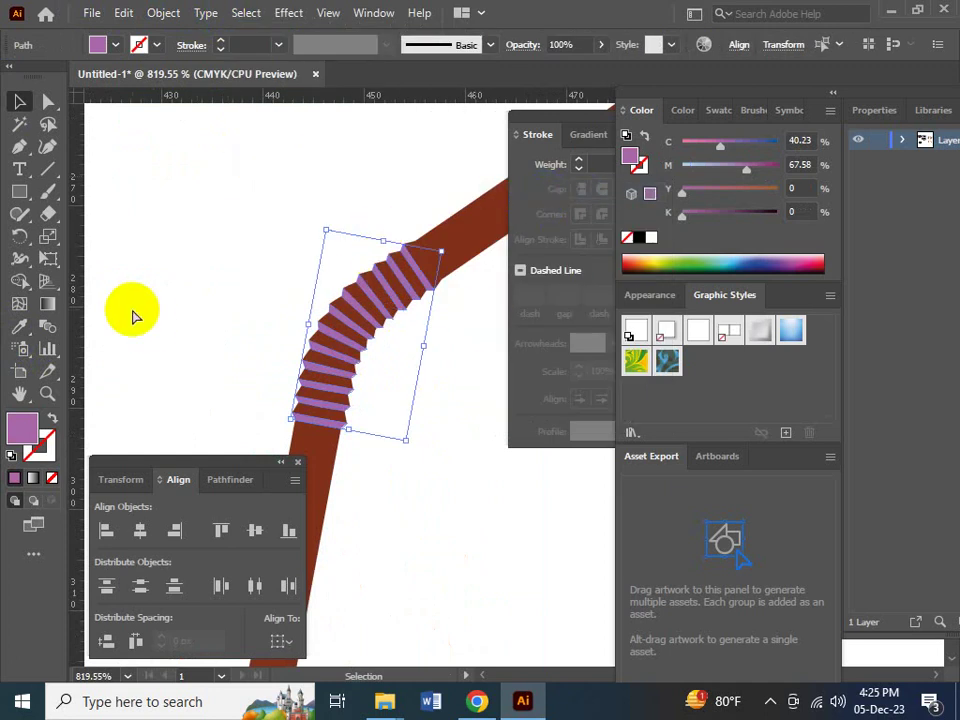
- Fill the selected bend ridges with the dark red-brown sampled from the straw's long section
key("ctrl+minus")
key("ctrl+minus")
key("ctrl+minus")
key("ctrl+minus")
key("ctrl+minus")
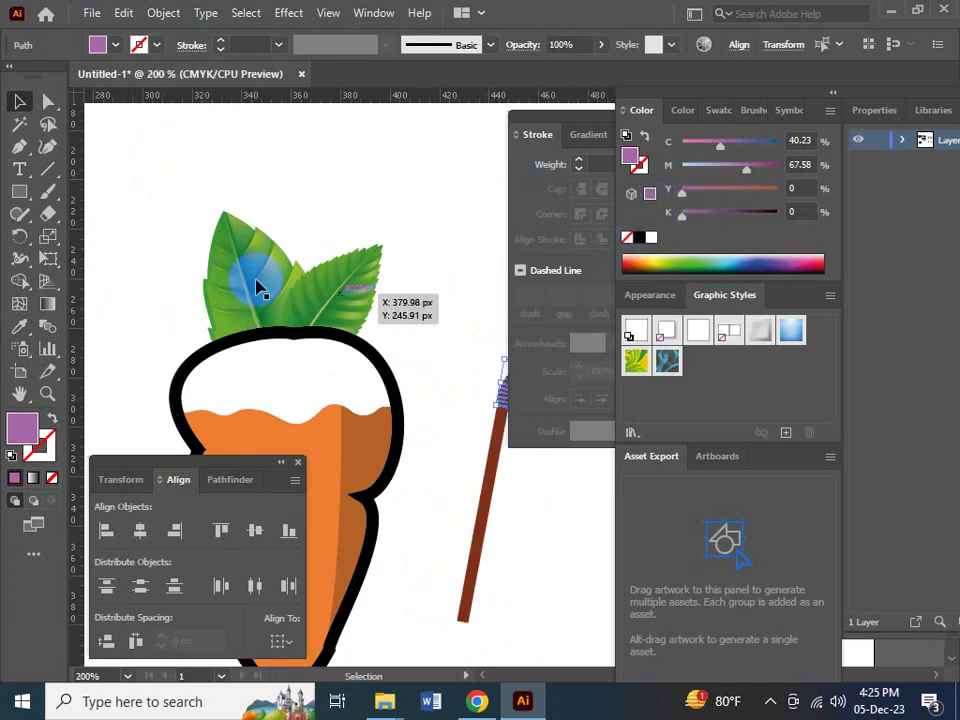
left_click(19, 326)
left_click(490, 505)
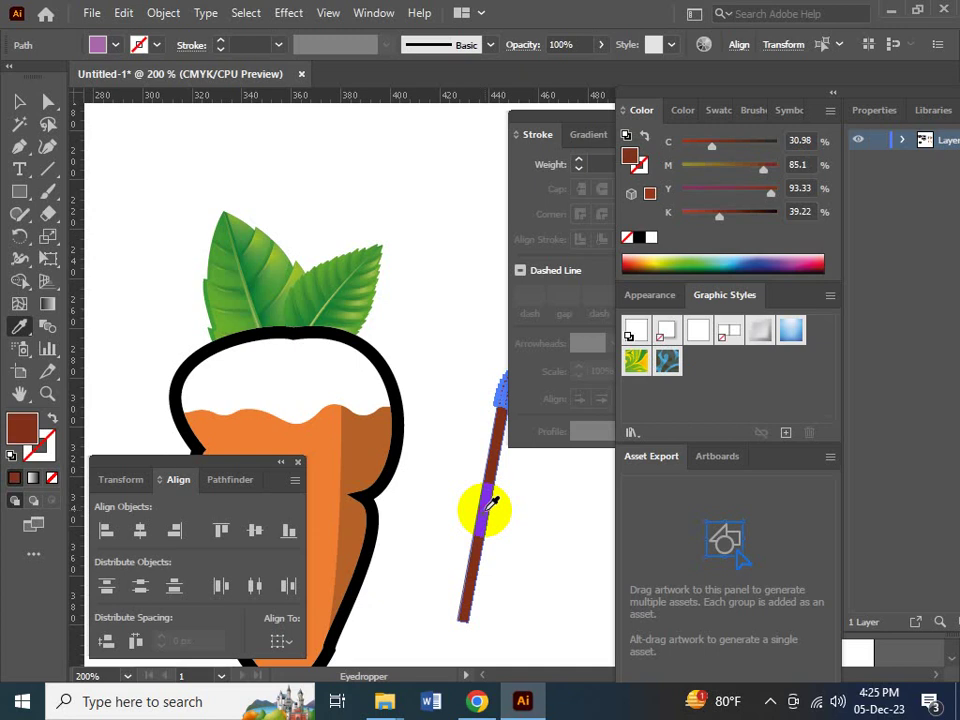
- Lighten the bend ridges by reducing their black value to 0%, and deselect them
key("Tab")
key("Tab")
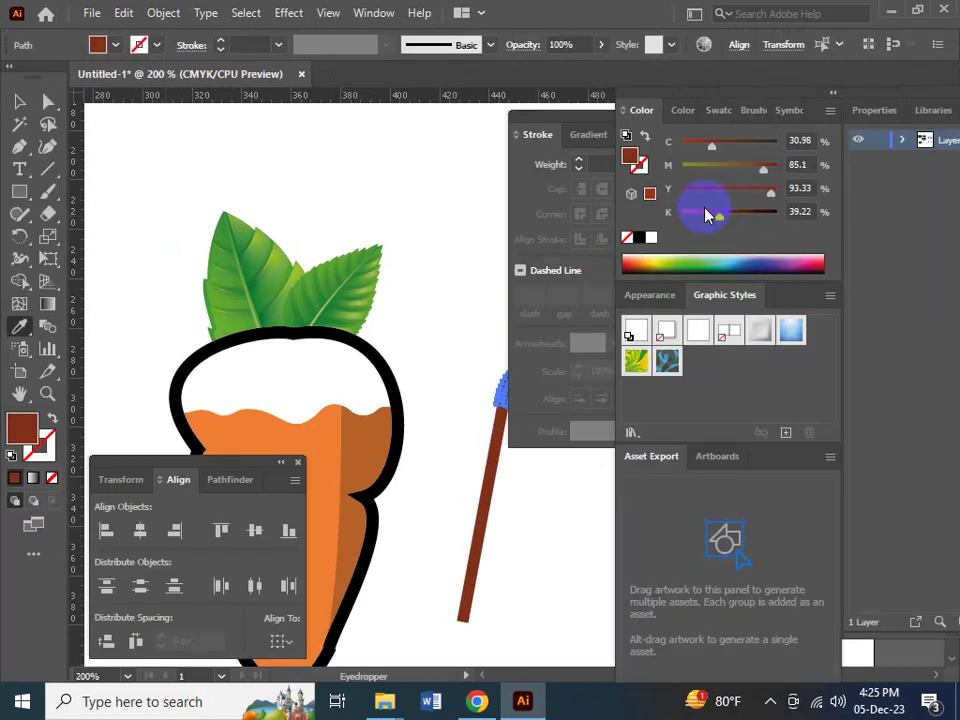
left_click_drag(722, 214, 643, 208)
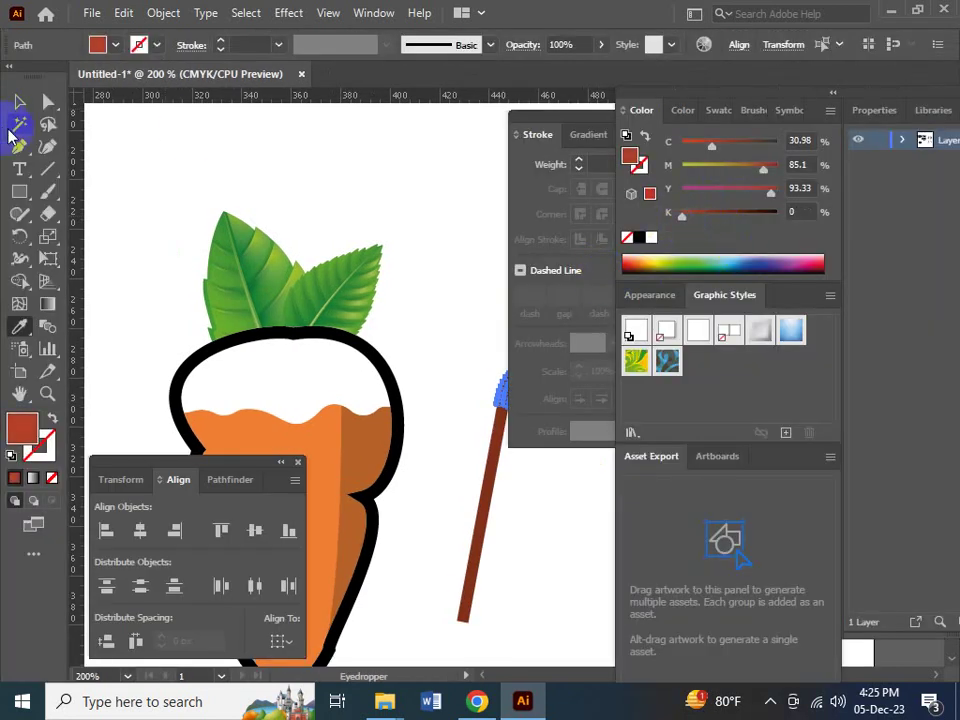
left_click(14, 101)
left_click(358, 178)
- Hide the panels and examine the recolored ridges in the straw's bend up close
key("Tab")
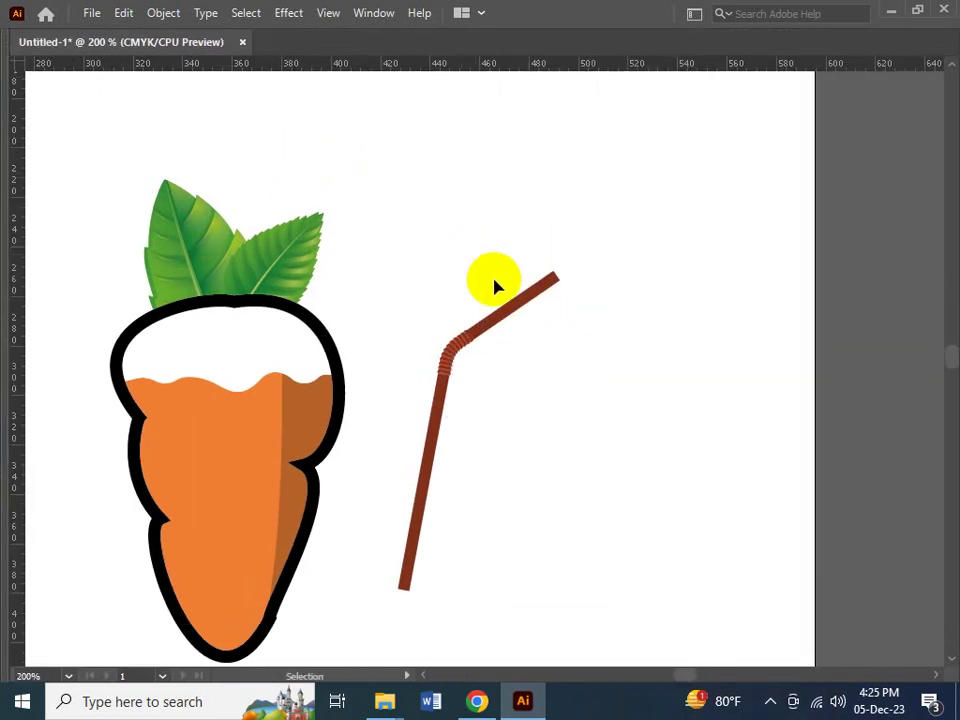
left_click_drag(495, 287, 402, 321)
left_click_drag(325, 302, 441, 415)
key("ctrl+minus")
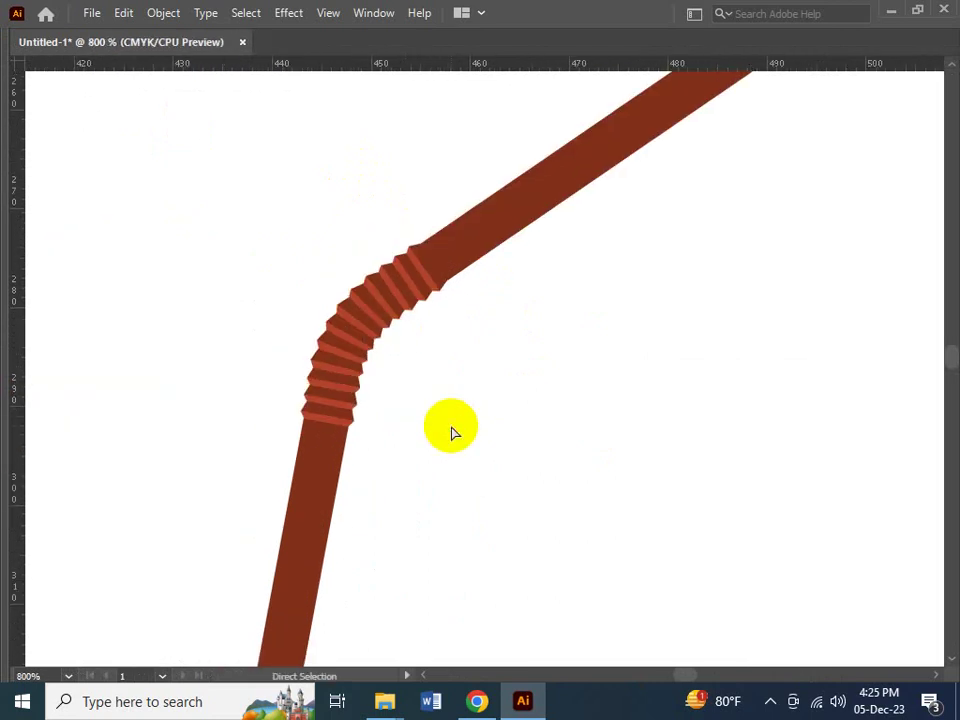
key("ctrl+minus")
key("ctrl+minus")
key("ctrl+minus")
key("ctrl+minus")
key("ctrl+minus")
- Try moving the straw's separate parts over the carrot, compare with the reference logo, and undo the move
key("v")
left_click_drag(407, 285, 518, 440)
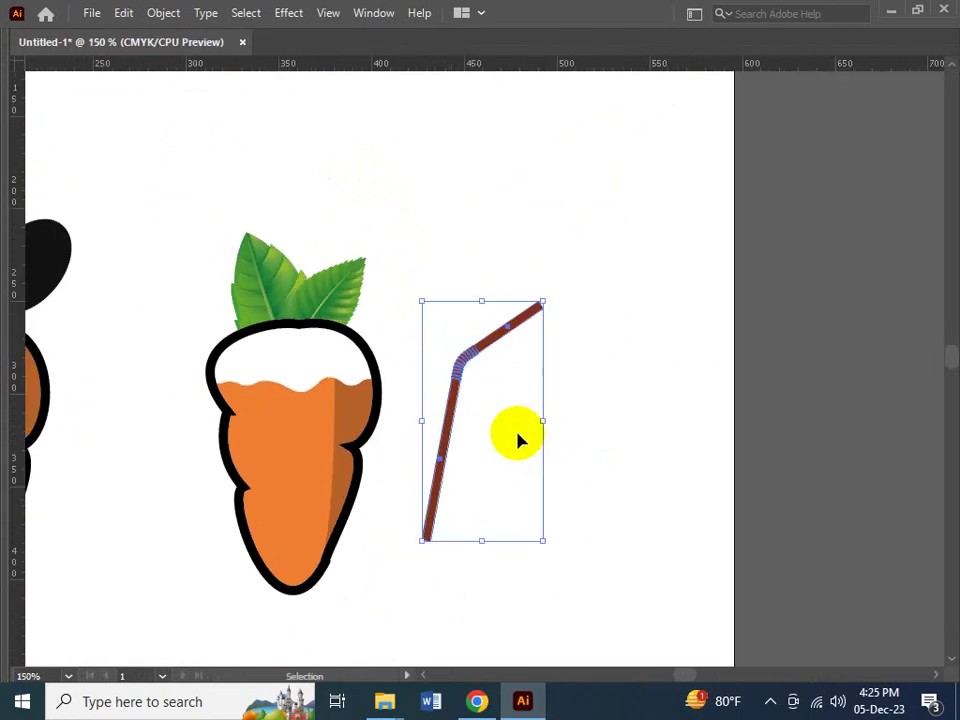
left_click_drag(454, 399, 362, 296)
left_click(540, 456)
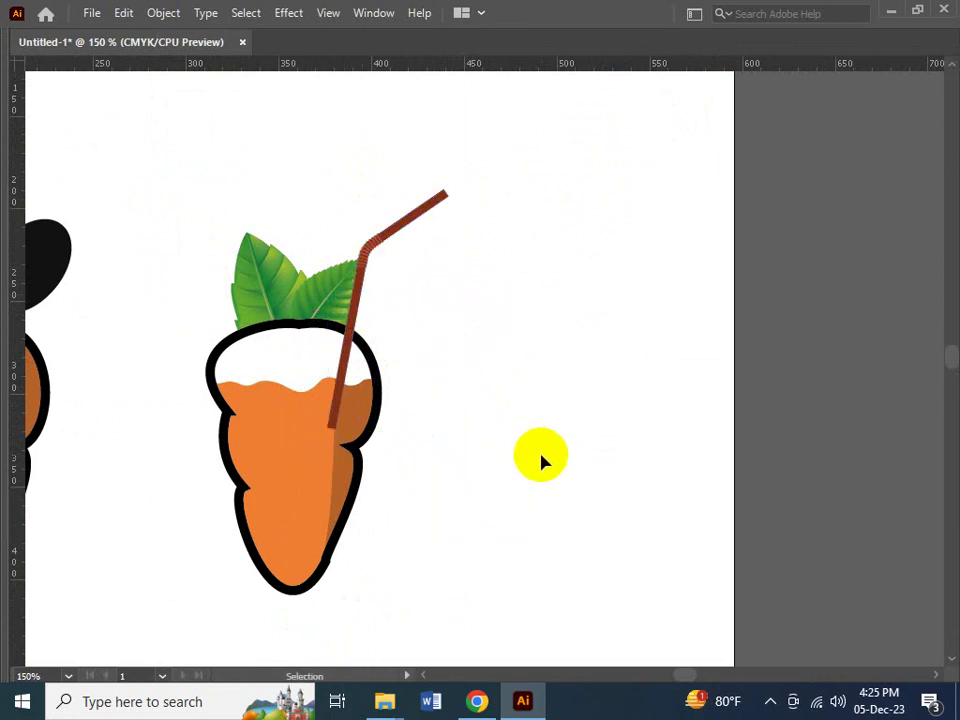
left_click_drag(540, 456, 240, 212)
left_click_drag(214, 259, 435, 409)
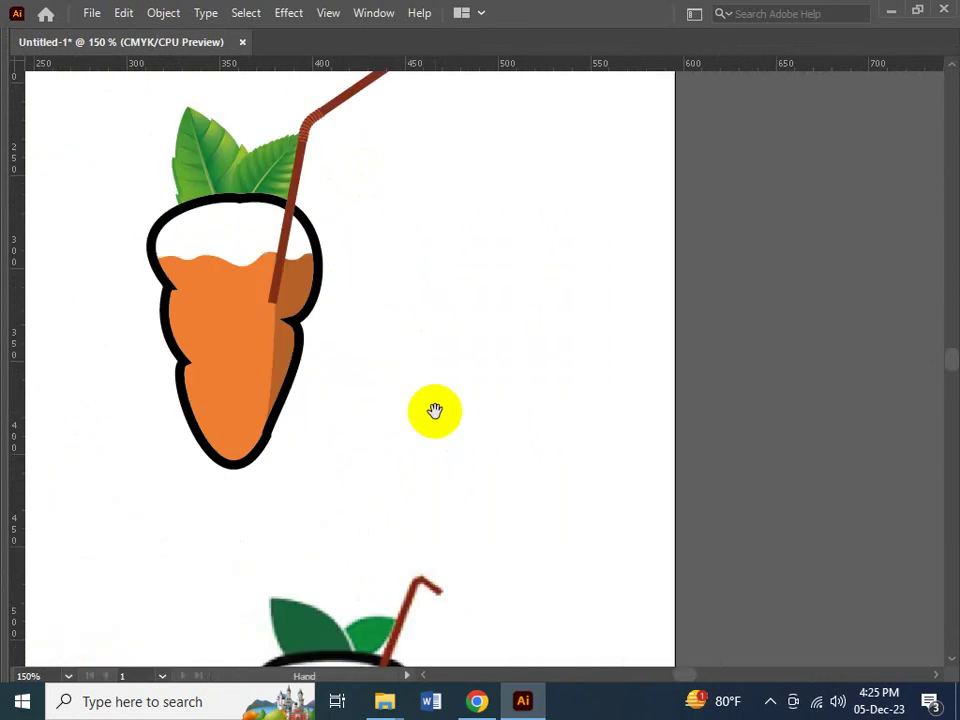
left_click(335, 265)
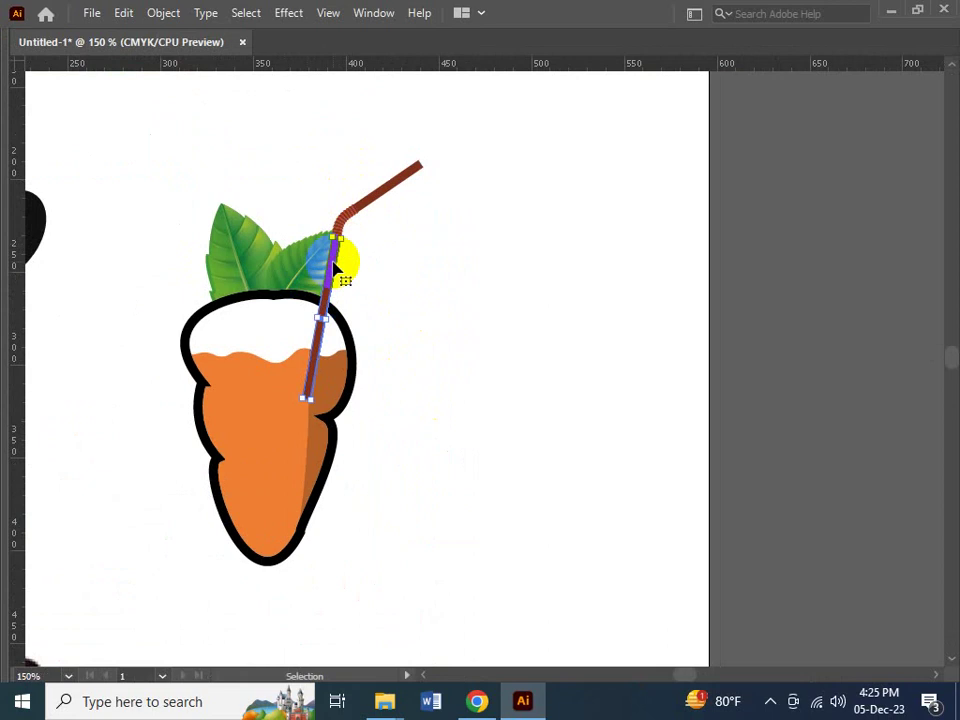
key("a")
key("ctrl+z")
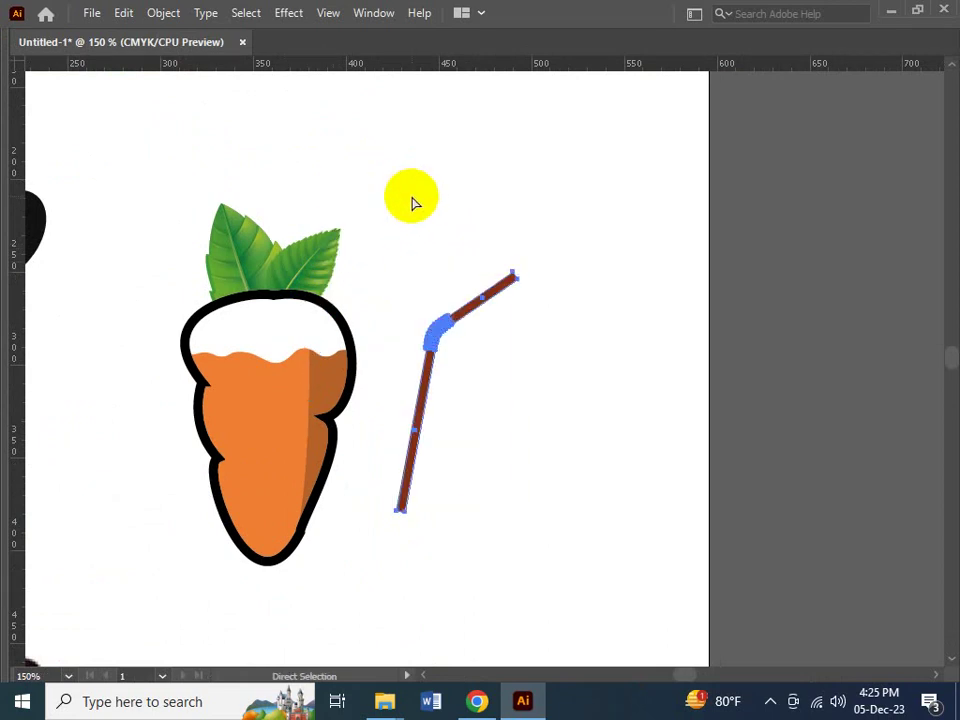
- Group the straw's parts and move the straw over the carrot so its lower end dips into the juice
key("v")
left_click_drag(518, 270, 505, 310)
left_click_drag(414, 404, 316, 302)
left_click(474, 418)
- Check where the reference straw meets the juice, and select the orange juice, its darker shade and the straw together
left_click_drag(474, 418, 448, 321)
left_click_drag(212, 390, 268, 444)
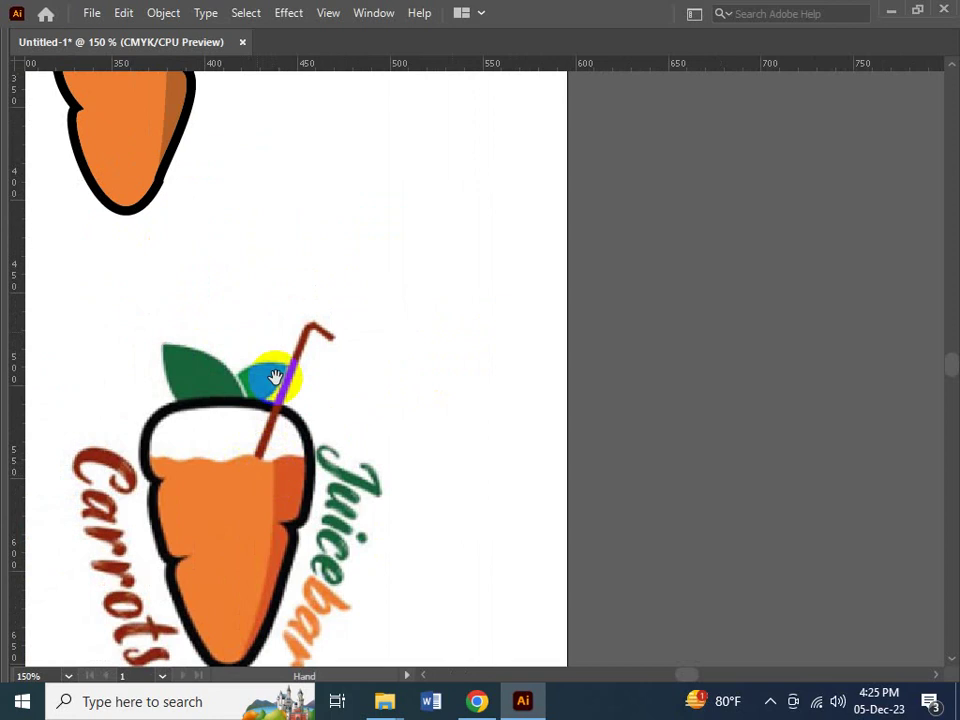
left_click_drag(272, 378, 208, 257)
key("ctrl+space")
left_click_drag(251, 193, 405, 320)
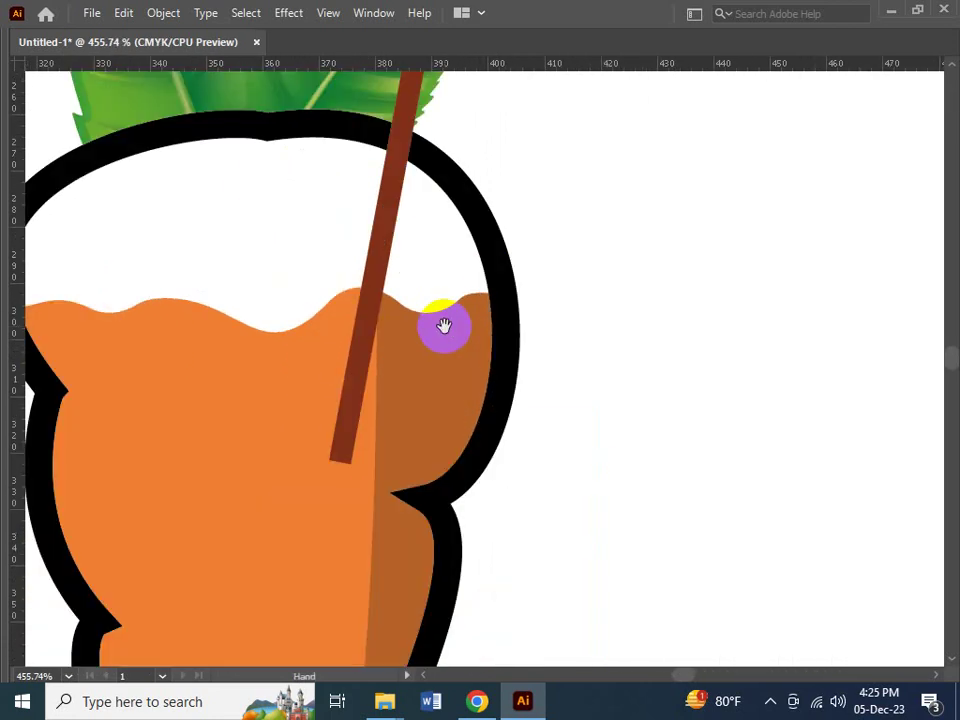
left_click(381, 414)
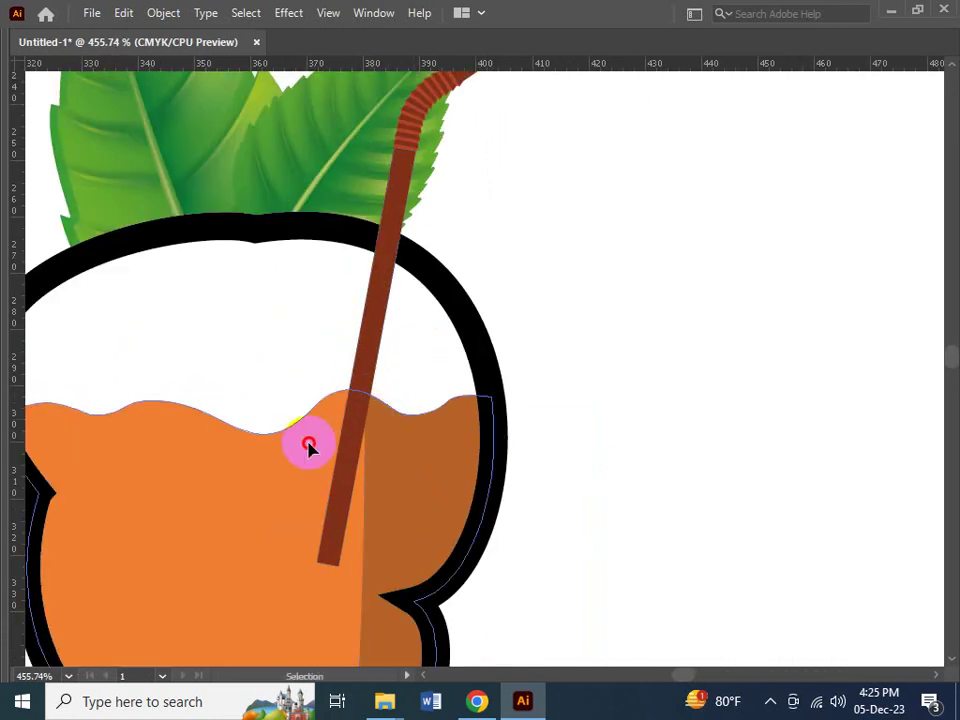
left_click(375, 323, "shift")
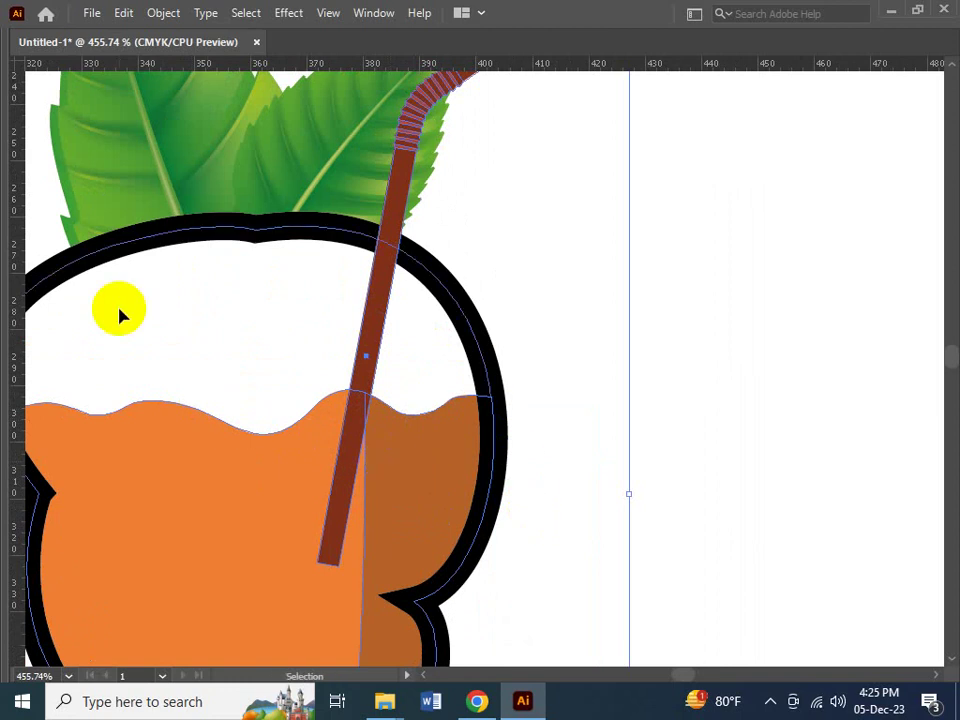
- Try to trim the straw's submerged end at the juice level with the Shape Builder
key("Tab")
left_click(18, 281)
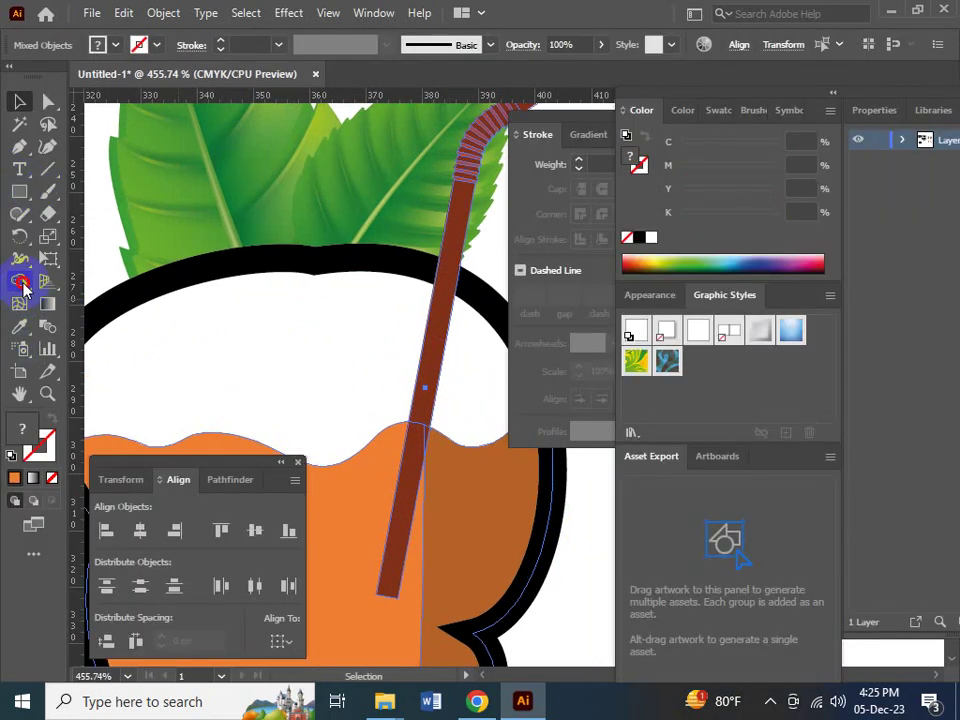
mouse_move(407, 517)
left_mouse_down()
mouse_move(428, 447)
mouse_move(436, 448)
left_mouse_up()
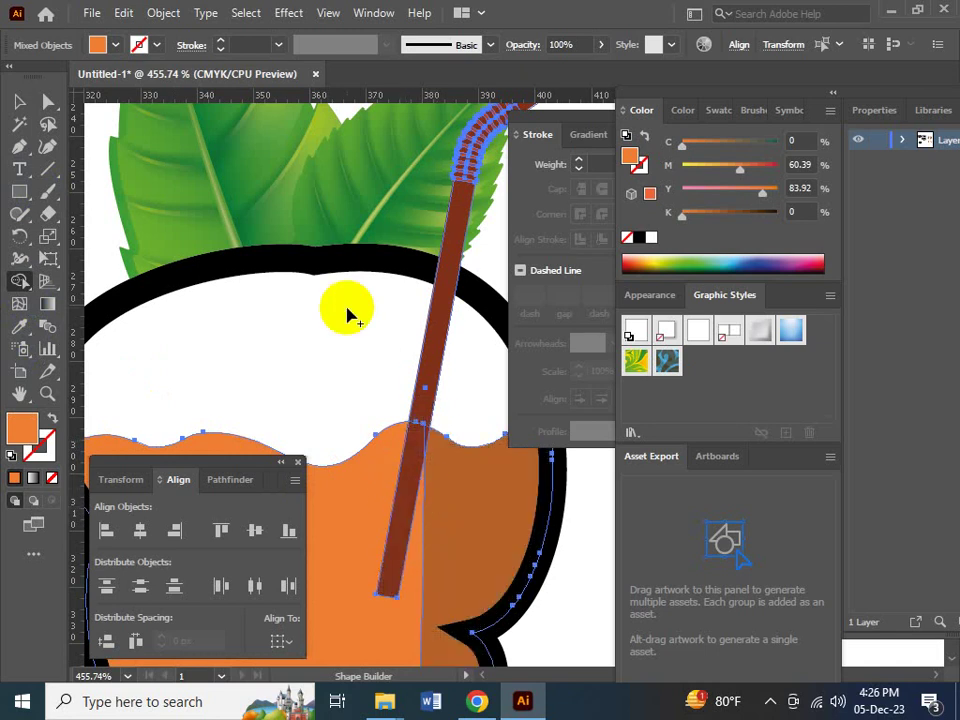
key("v")
key("ctrl+shift+a")
key("Tab")
left_click(279, 274, "ctrl")
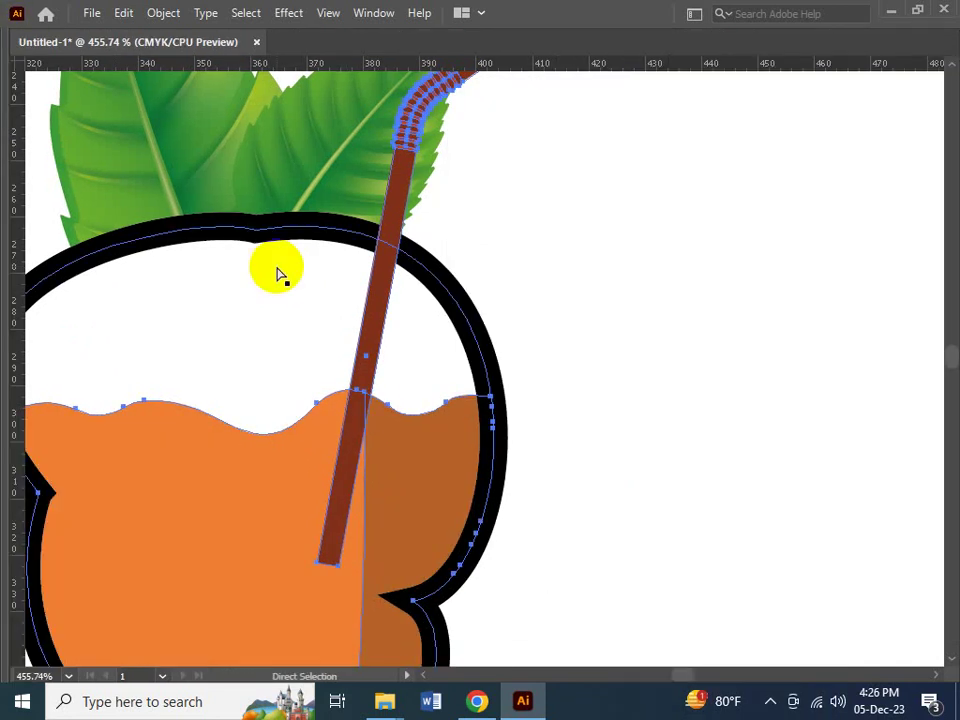
- Move the selected juice shapes and straw out of the carrot outline to the blank area on its right
key("ctrl+minus")
key("ctrl+minus")
key("ctrl+minus")
key("ctrl+minus")
left_click_drag(494, 378, 455, 362)
- Place a copy of the orange juice, its darker shade and the straw in the blank area beside the carrot
key("ctrl+shift+a")
left_click_drag(332, 244, 554, 458)
left_click(466, 379, "ctrl")
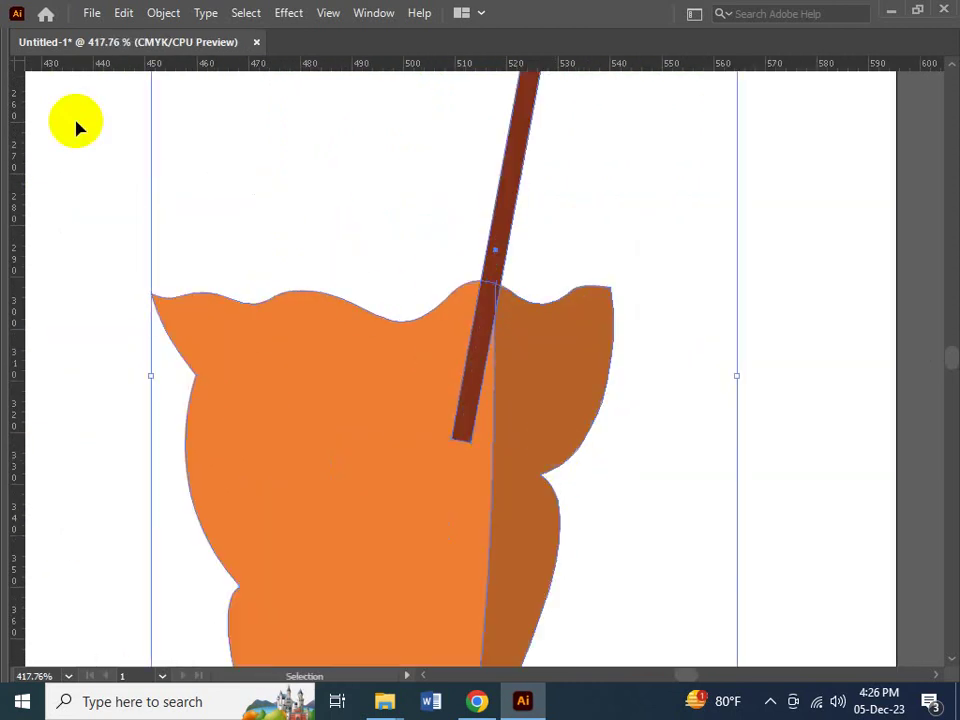
- Cut away the submerged end of the copied straw at the wavy juice level with the Shape Builder
key("Tab")
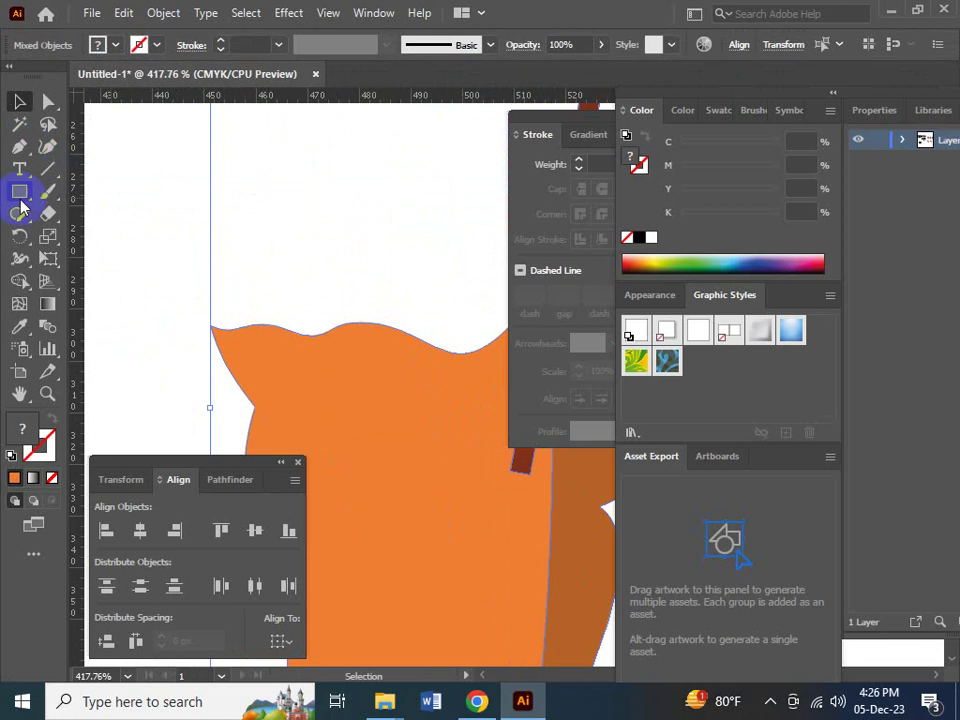
left_click(21, 284)
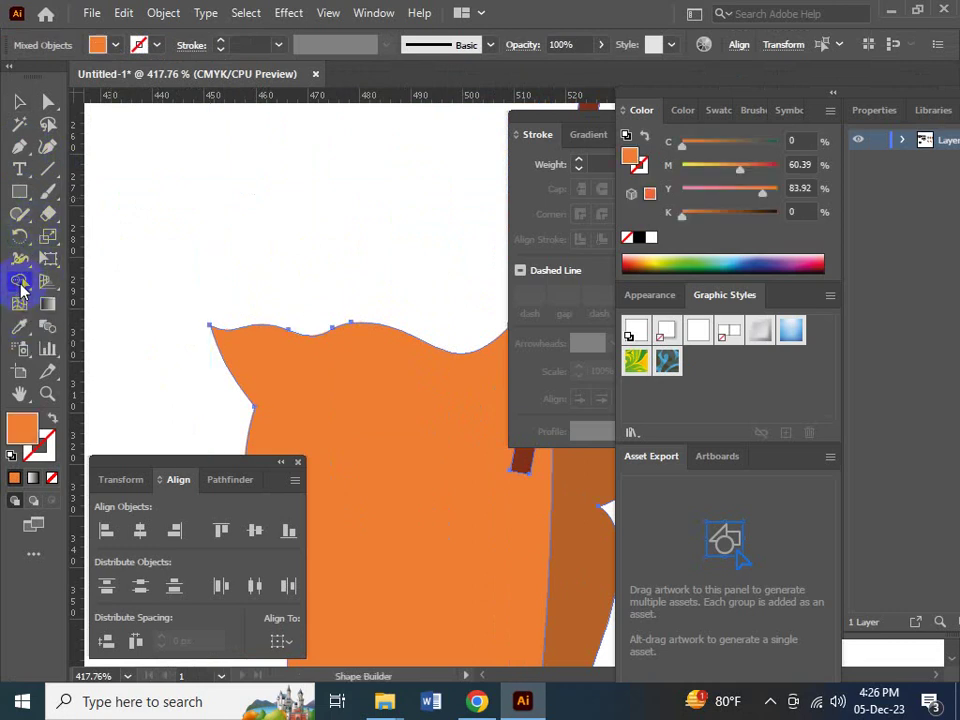
key("Tab")
scroll(272, 336, "right", 4)
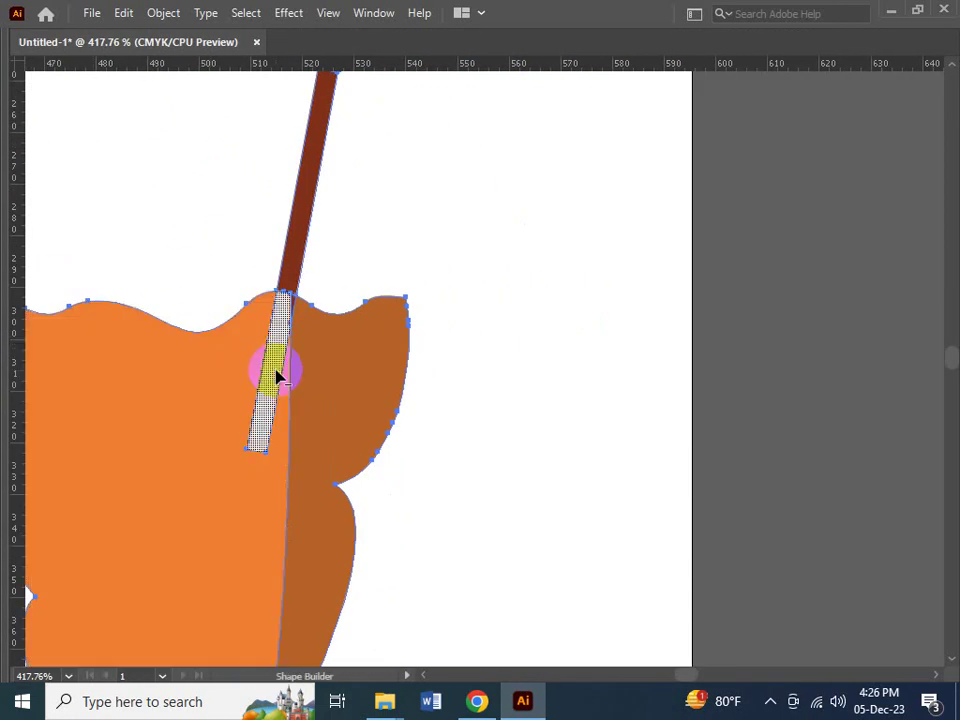
left_click(278, 376, "alt")
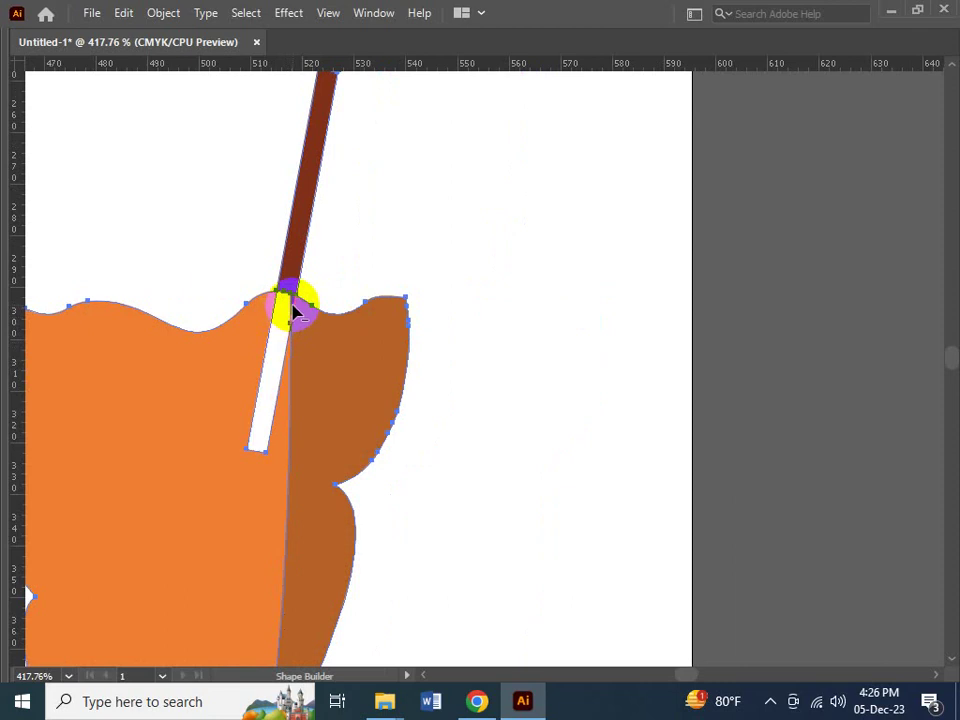
scroll(262, 286, "up", 5)
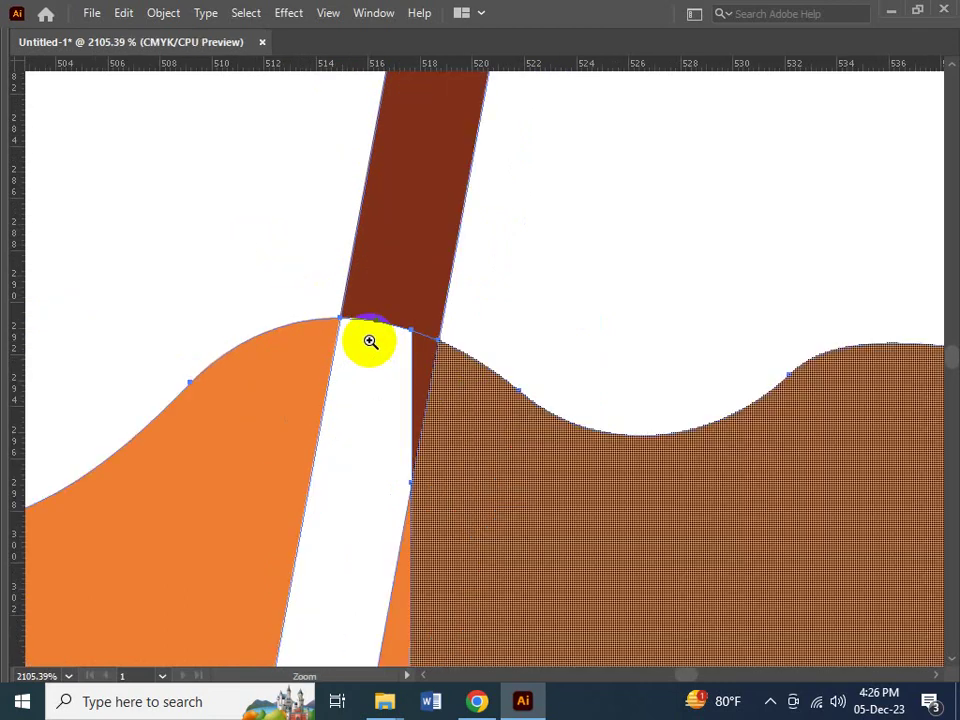
scroll(407, 326, "up", 4)
left_click(225, 274)
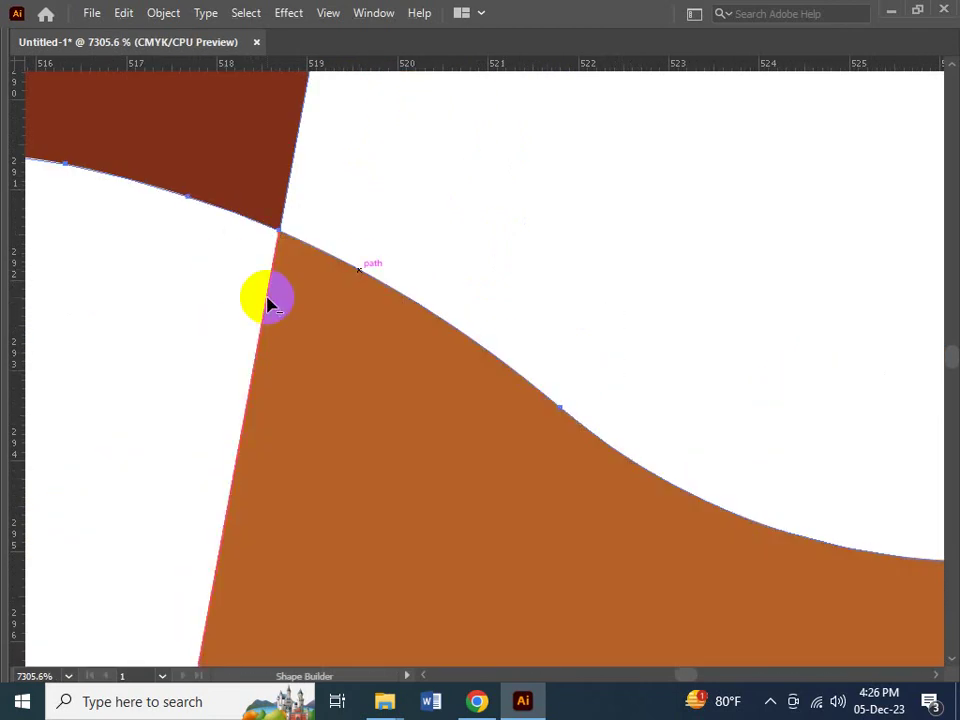
- Delete the copied orange juice and its darker shade, keeping only the trimmed straw
key("ctrl+minus")
key("ctrl+minus")
key("ctrl+minus")
key("ctrl+minus")
key("ctrl+minus")
key("ctrl+minus")
key("ctrl+minus")
key("ctrl+minus")
key("ctrl+minus")
key("ctrl+minus")
key("ctrl+minus")
key("ctrl+minus")
key("ctrl+minus")
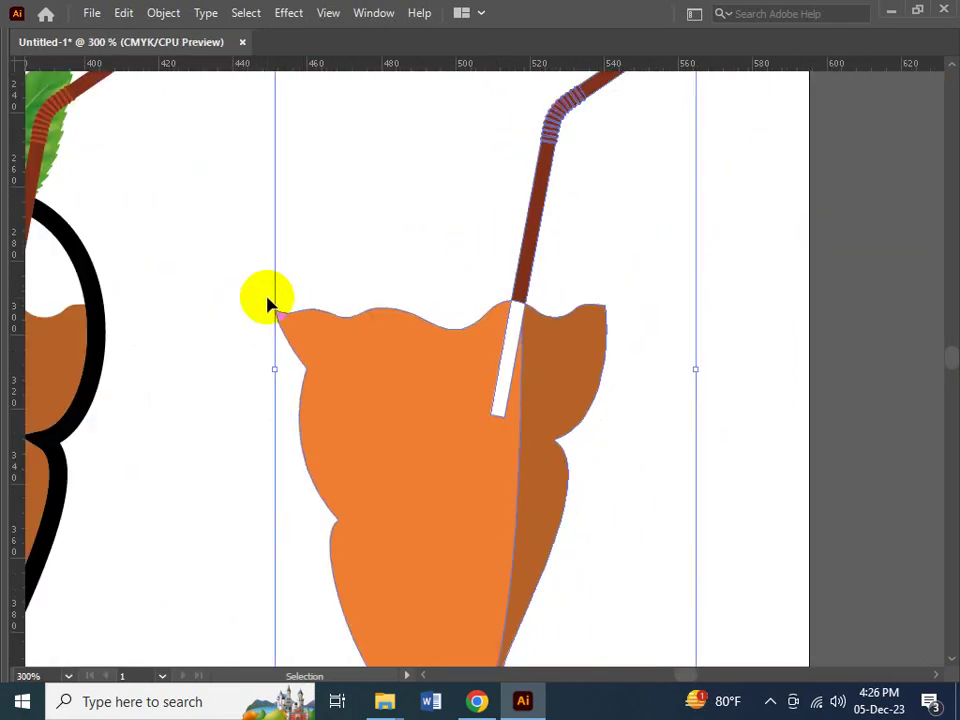
key("Tab")
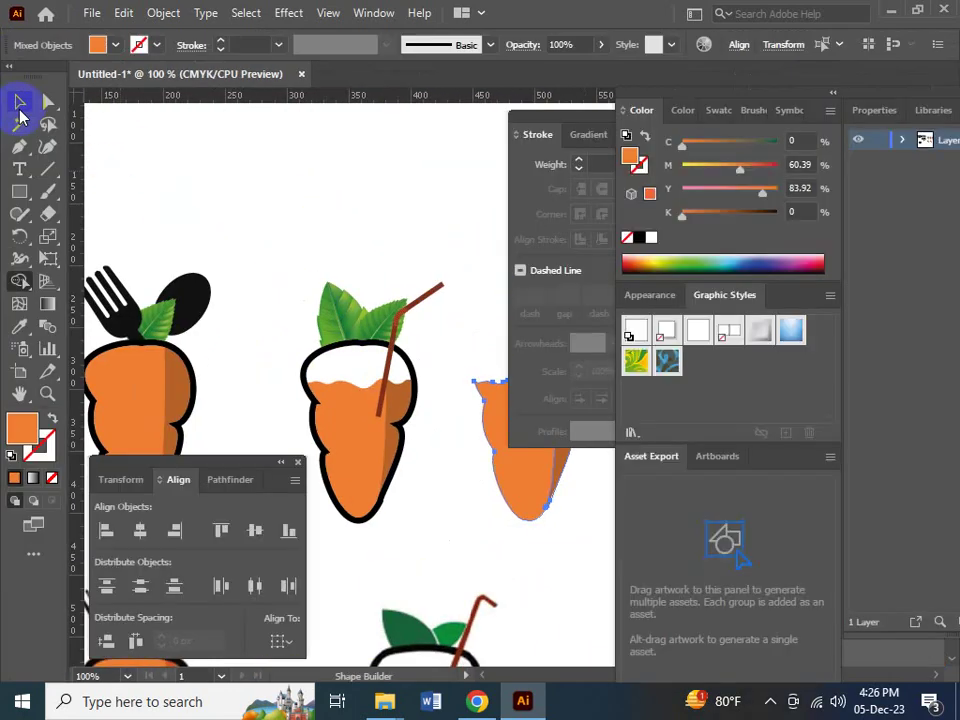
key("Tab")
left_click(420, 455)
left_click(467, 439)
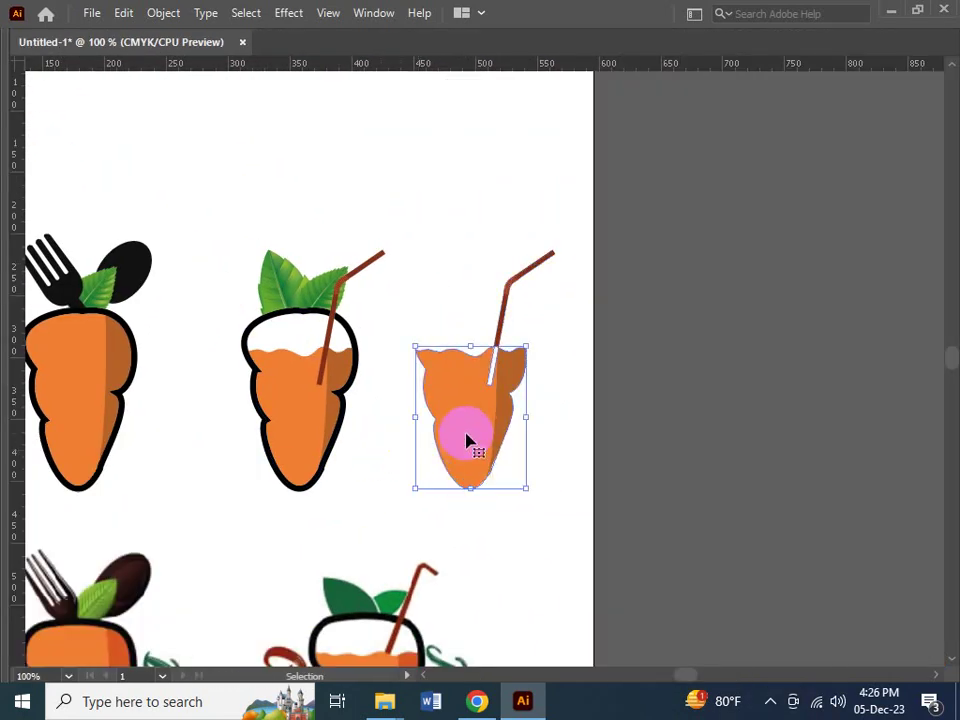
key("Delete")
left_click(505, 393)
key("Delete")
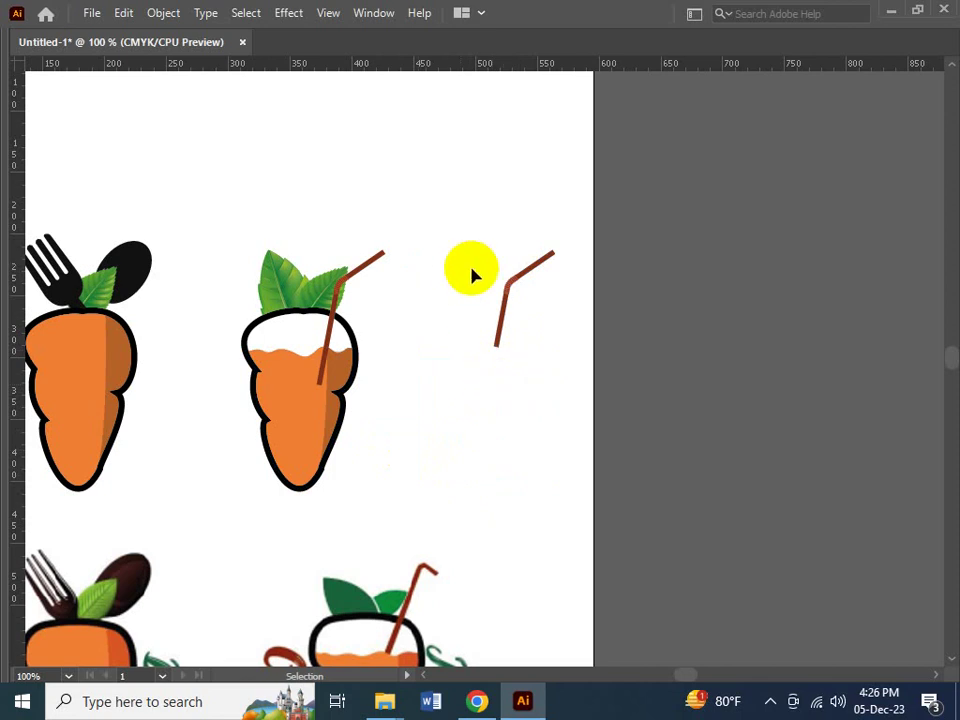
- Move the trimmed straw onto the original one and align its cut end exactly with the wavy juice edge
left_click(498, 322)
left_click(379, 260)
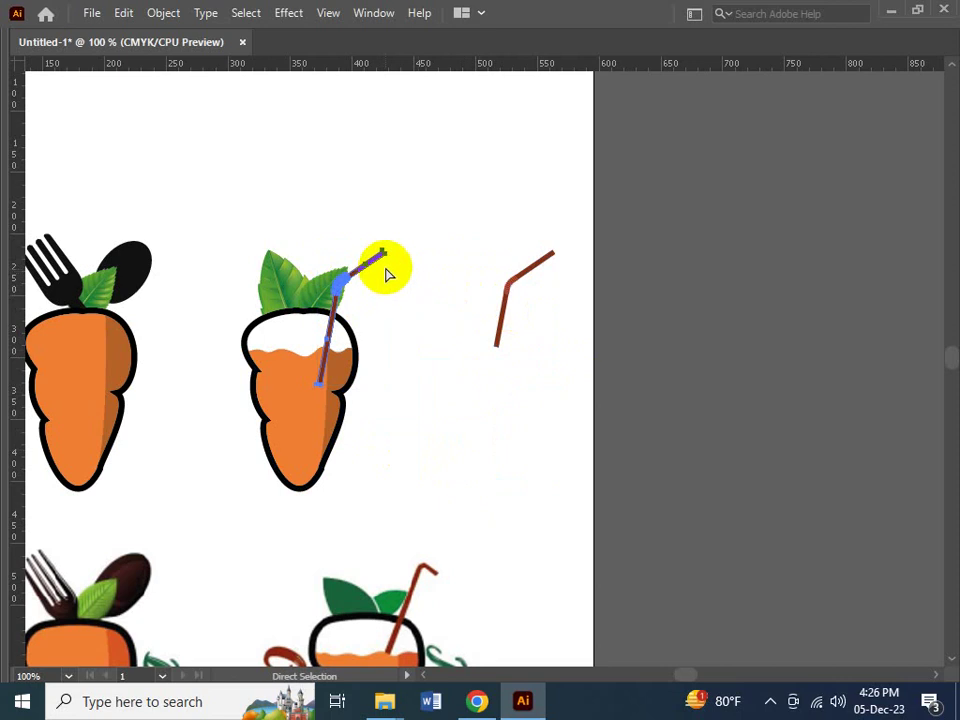
left_click(450, 223)
left_click(512, 310)
left_click_drag(510, 285, 524, 475)
key("z")
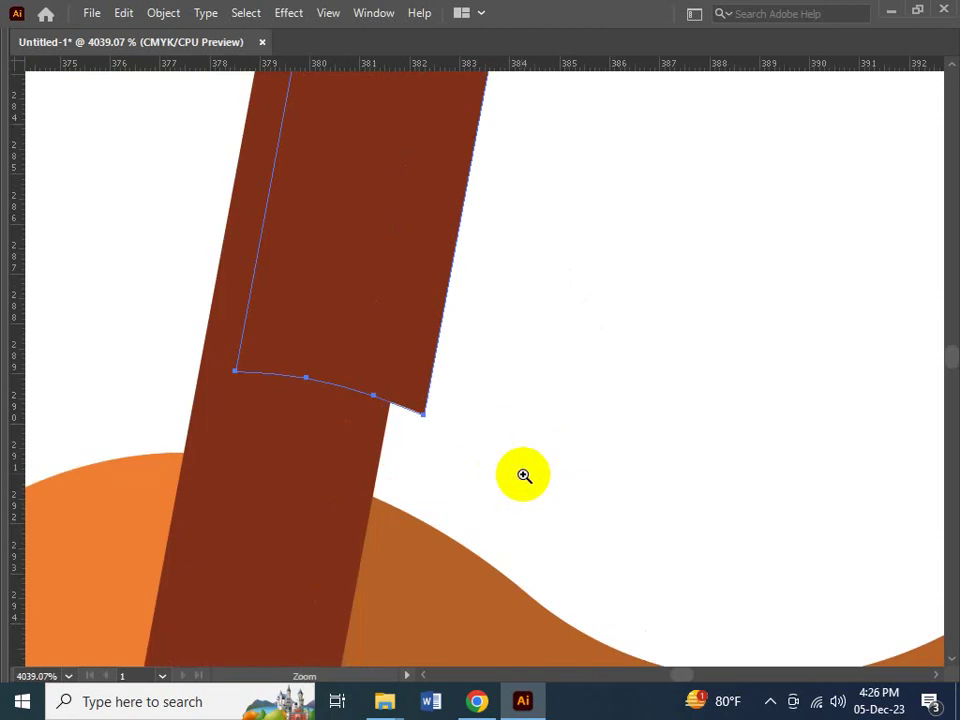
key("v")
left_click_drag(356, 349, 303, 429)
key("a")
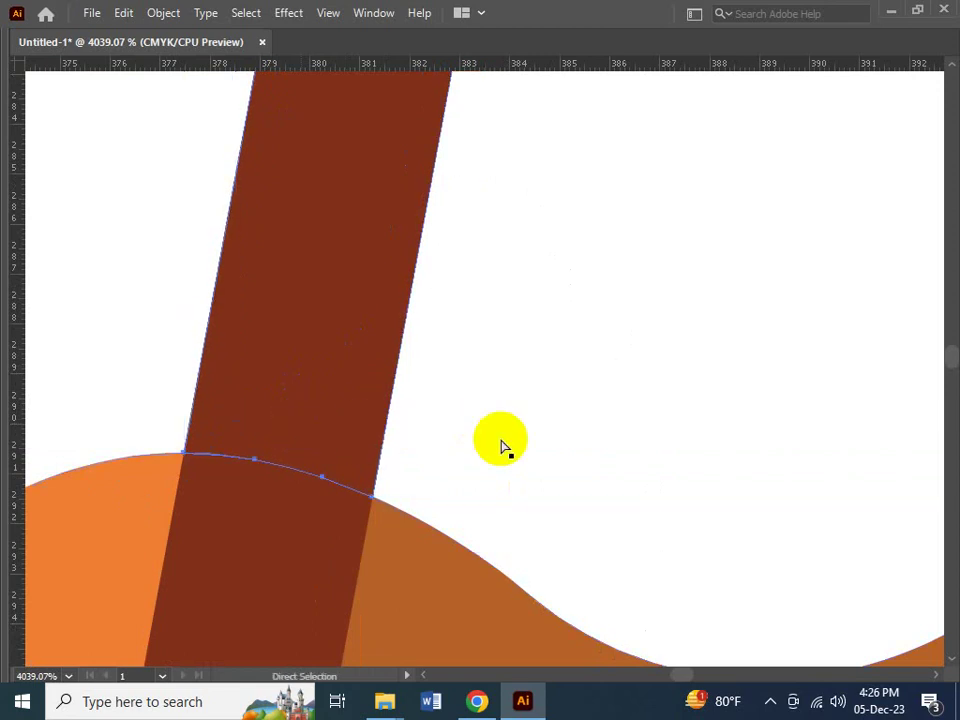
- Remove the untrimmed original straw from the juice, leaving only the trimmed straw above the juice level
key("ctrl+minus")
key("ctrl+minus")
key("ctrl+minus")
key("ctrl+minus")
key("ctrl+minus")
key("ctrl+minus")
key("ctrl+minus")
key("ctrl+minus")
key("v")
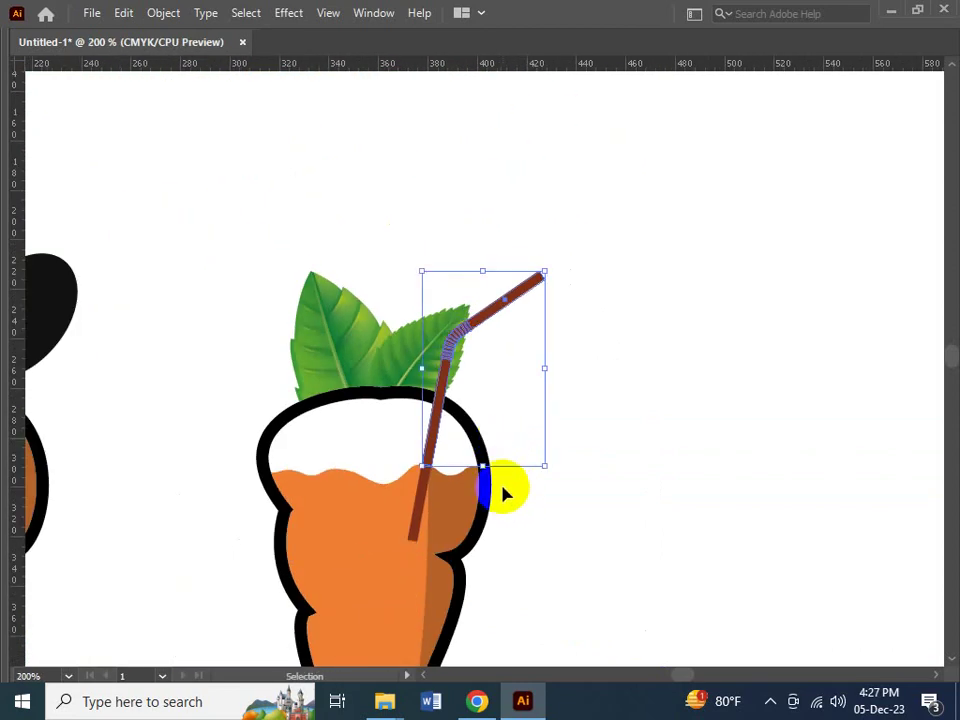
left_click(508, 484)
key("ctrl+z")
left_click(681, 544)
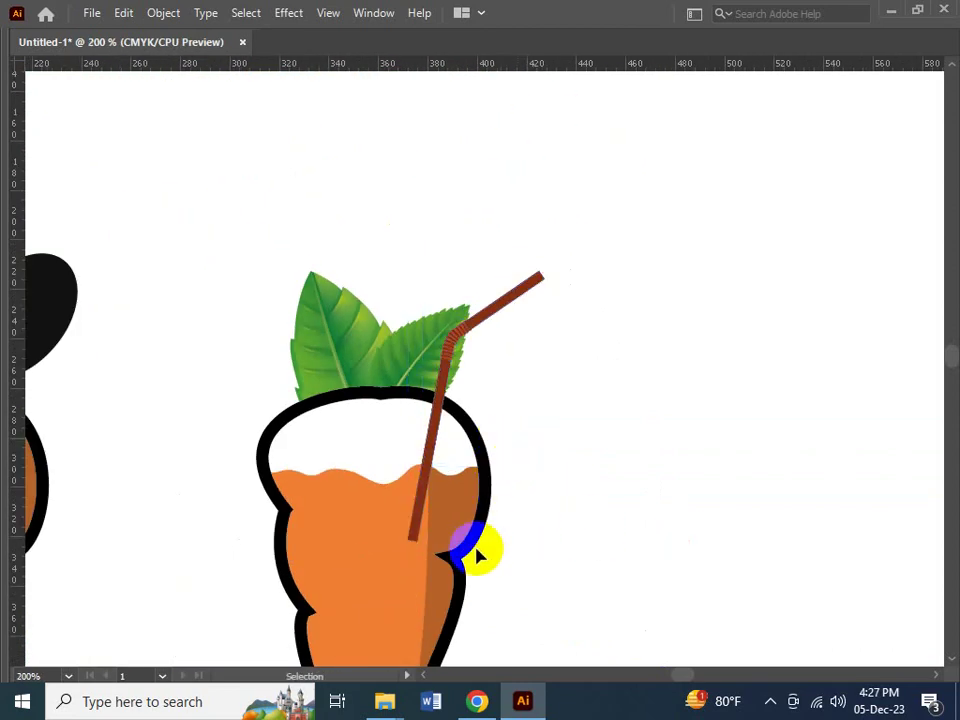
left_click(418, 533)
key("ctrl+[")
key("ctrl+shift+a")
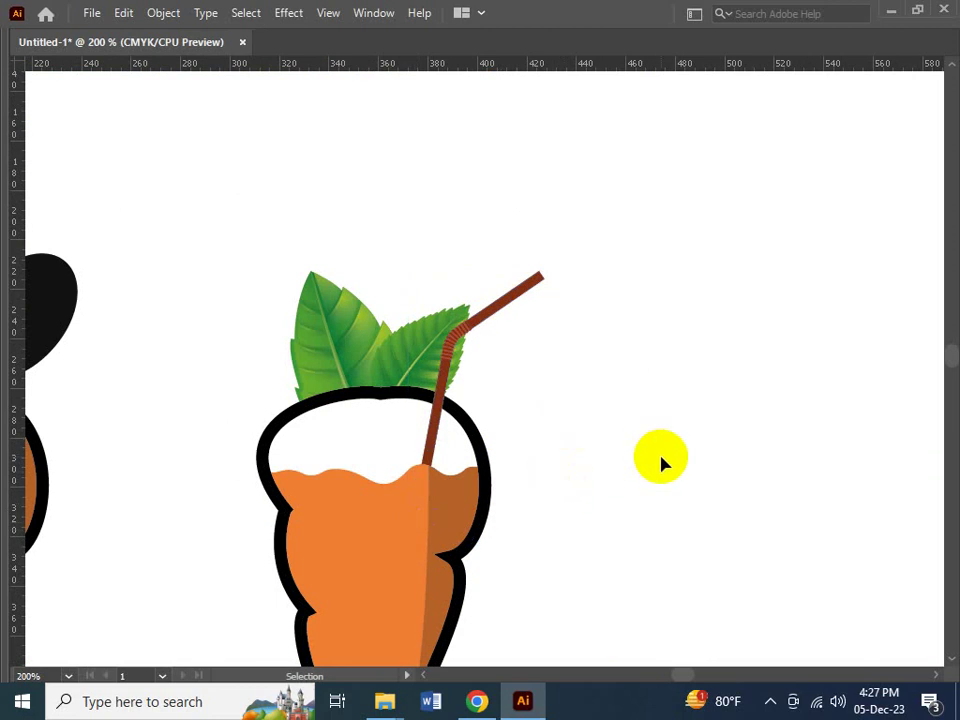
- Select the juice, the carrot outline and the large leaf in turn to inspect how their paths overlap
left_click(362, 538)
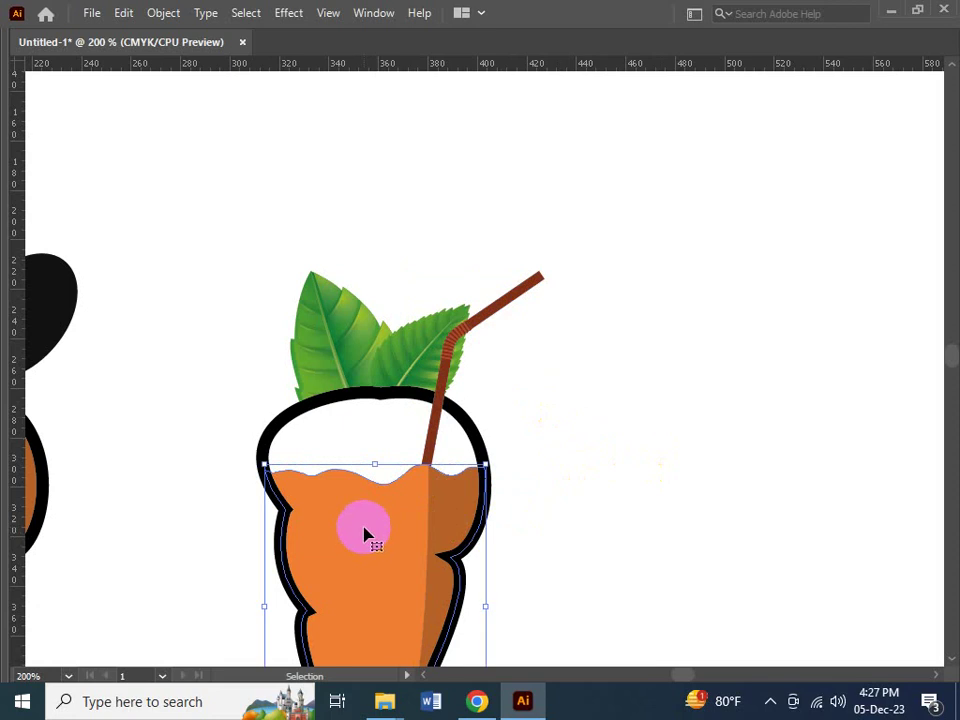
left_click(275, 440, "shift")
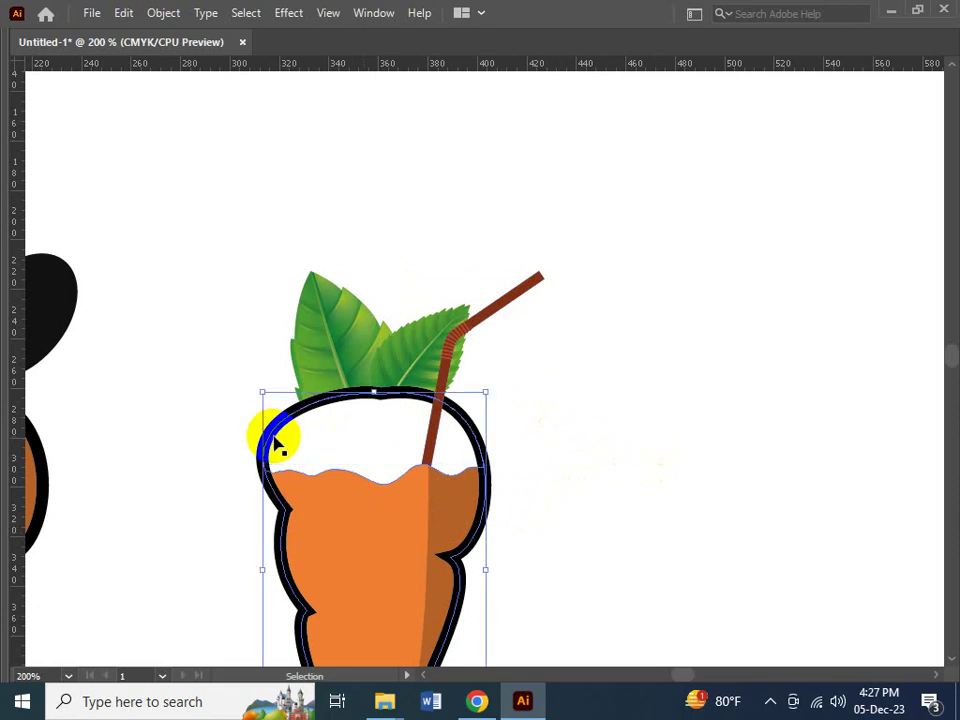
left_click_drag(281, 439, 364, 497)
key("ctrl+z")
key("a")
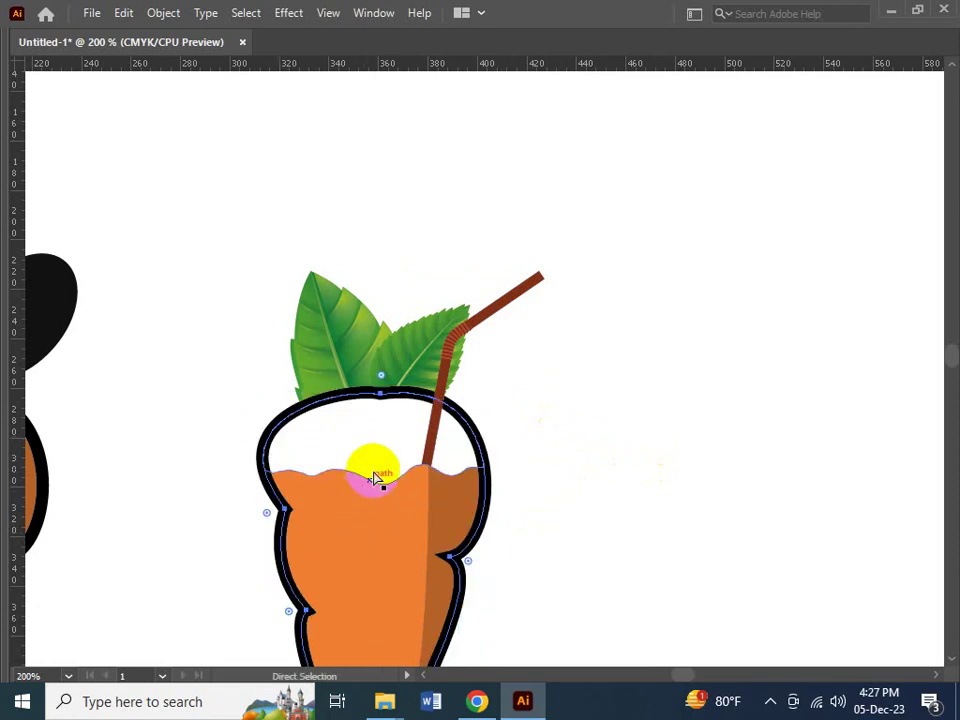
key("v")
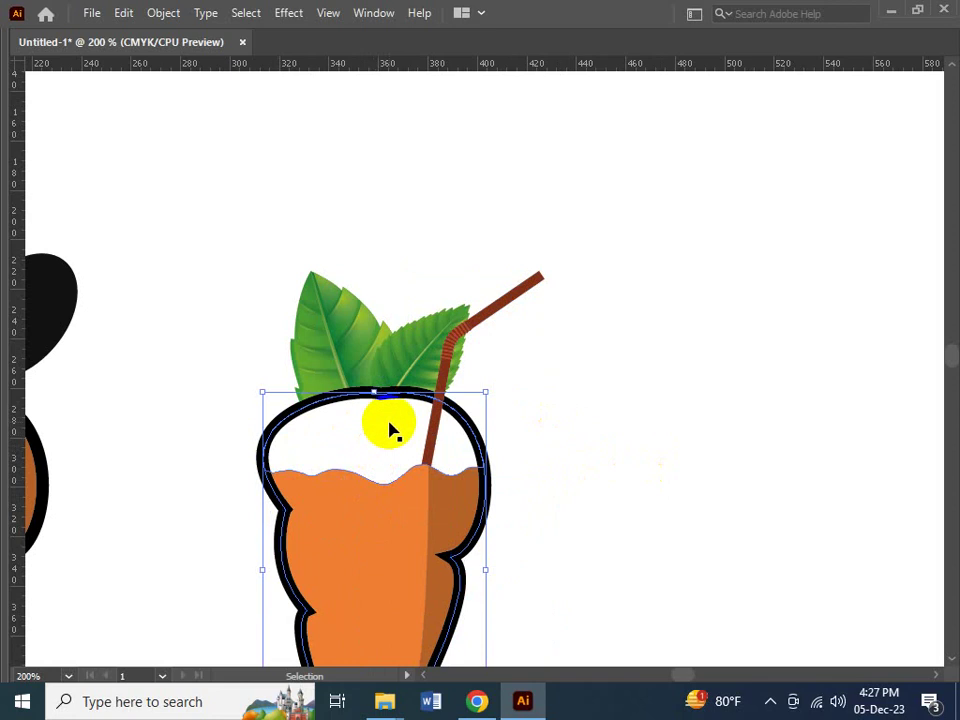
left_click(396, 404)
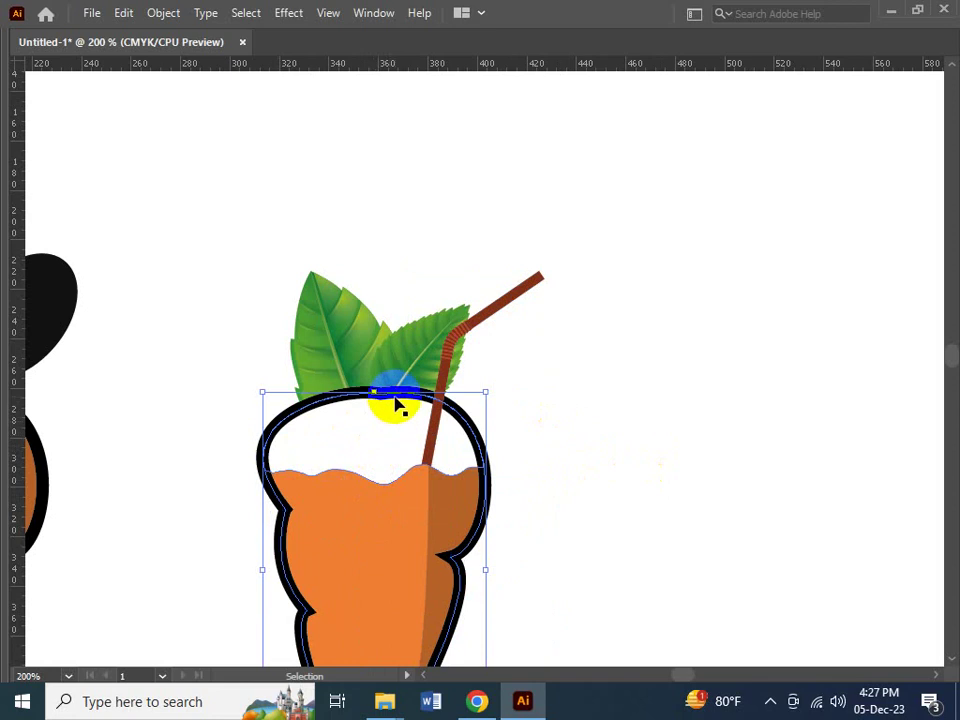
left_click(330, 368)
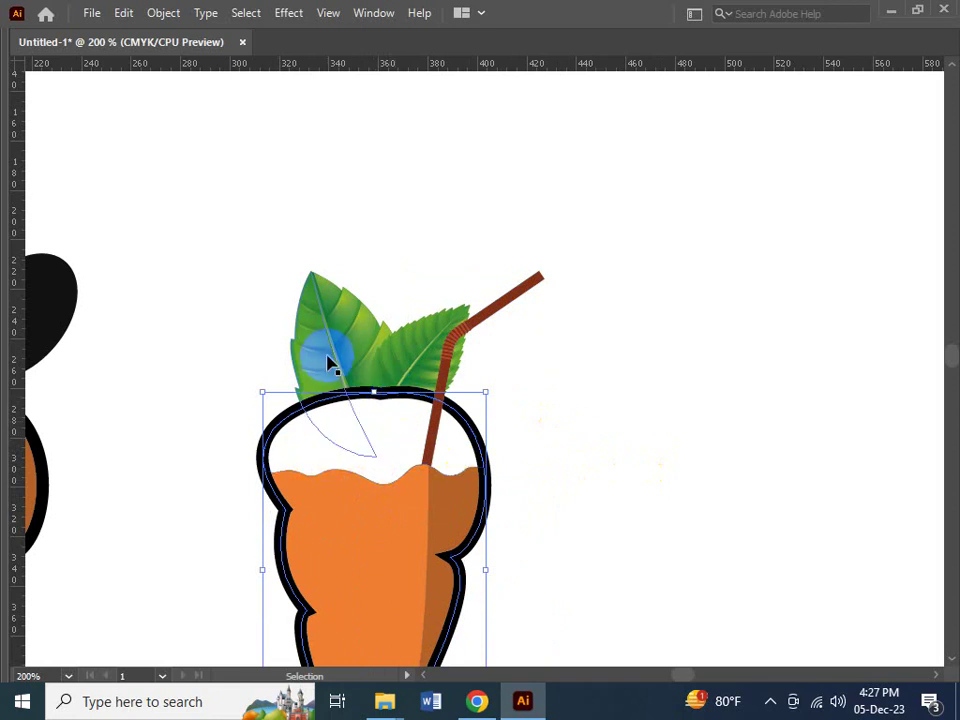
left_click(333, 360)
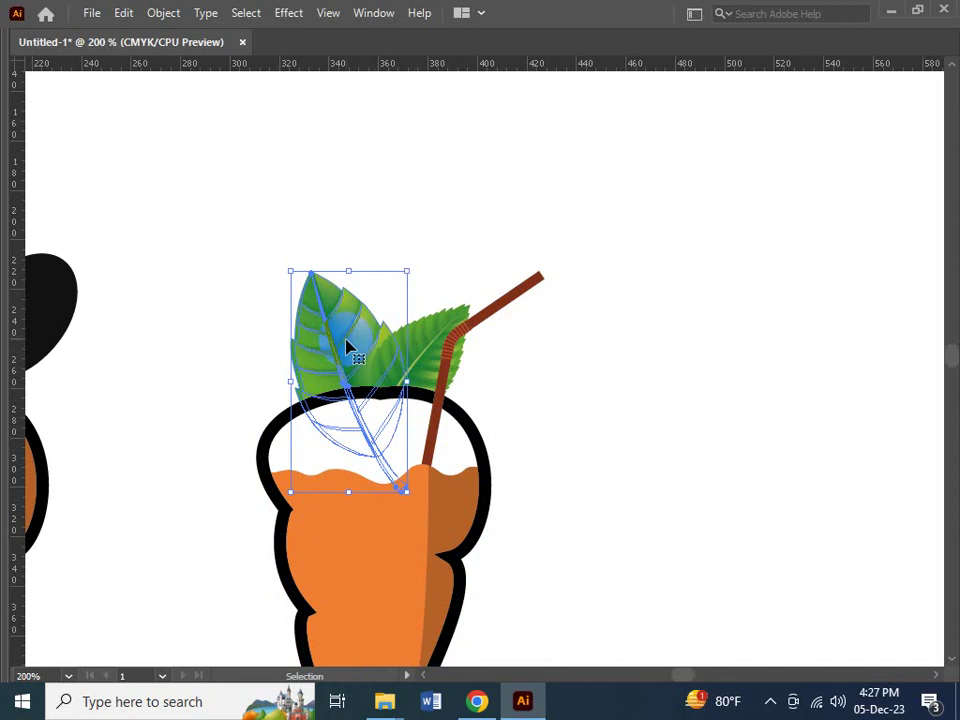
left_click(478, 702)
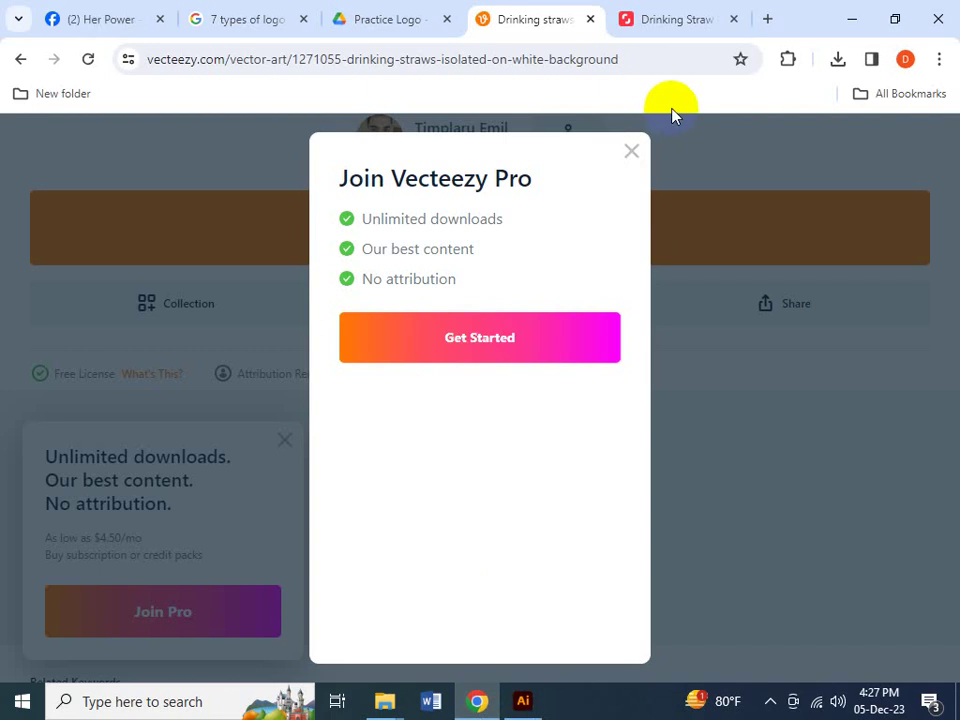
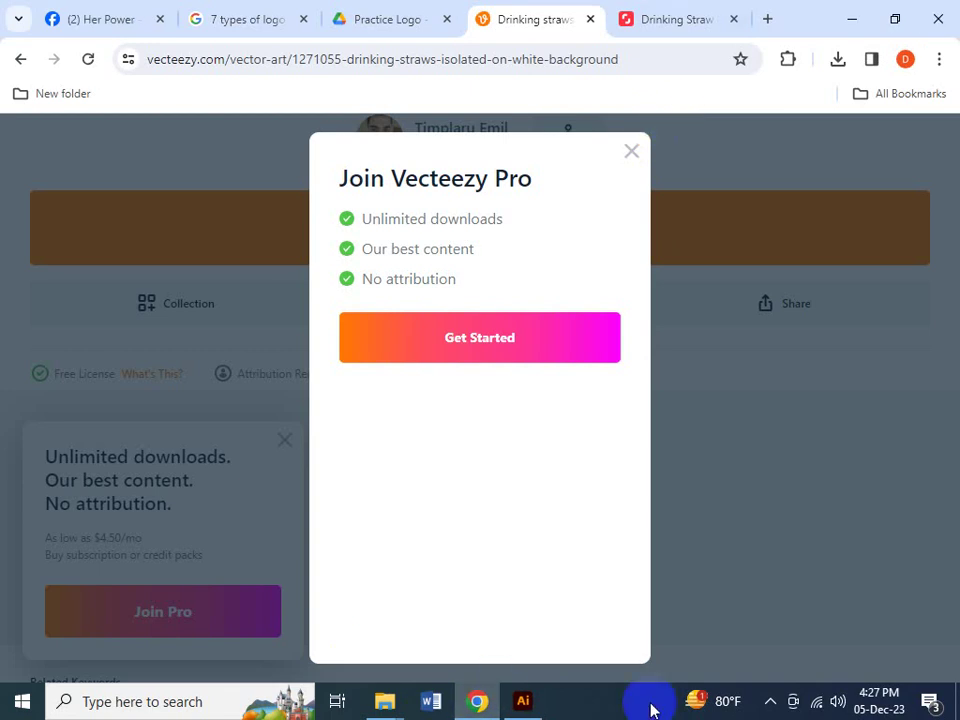
left_click(522, 705)
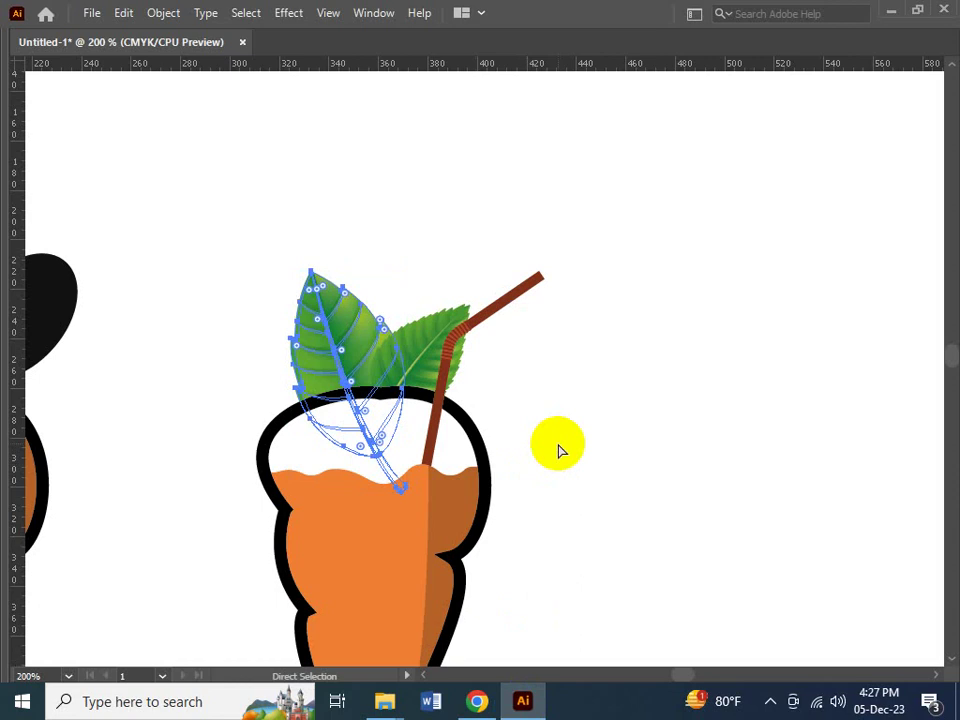
- Compare the two drawn carrots with the reference logos below them on the artboard
key("ctrl+minus")
key("ctrl+minus")
key("ctrl+minus")
key("ctrl+minus")
key("ctrl+minus")
key("ctrl+minus")
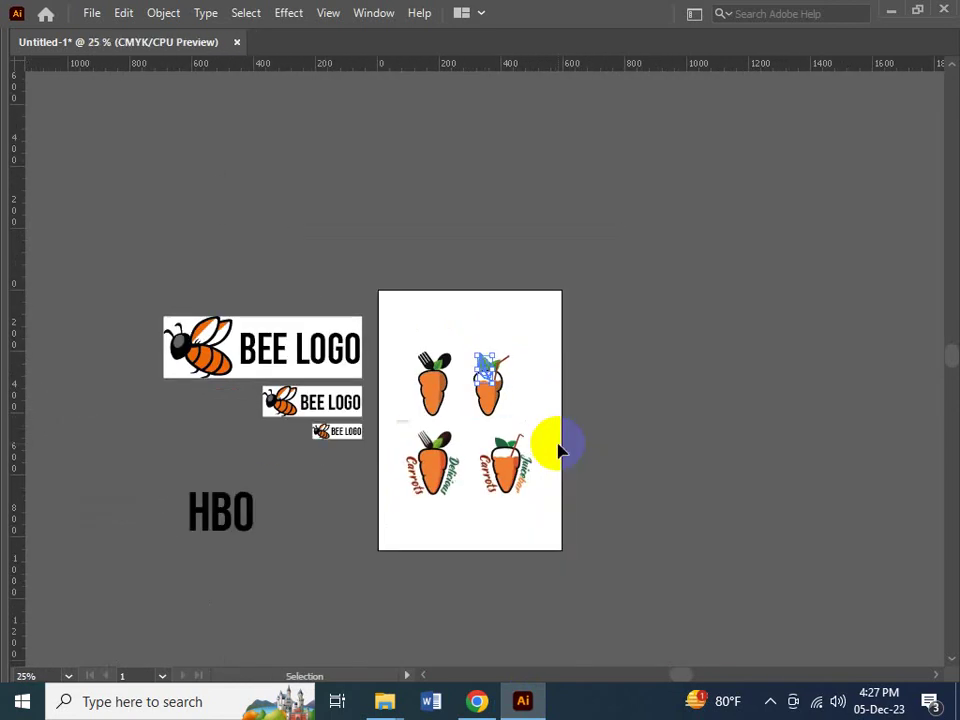
key("ctrl+plus")
key("ctrl+plus")
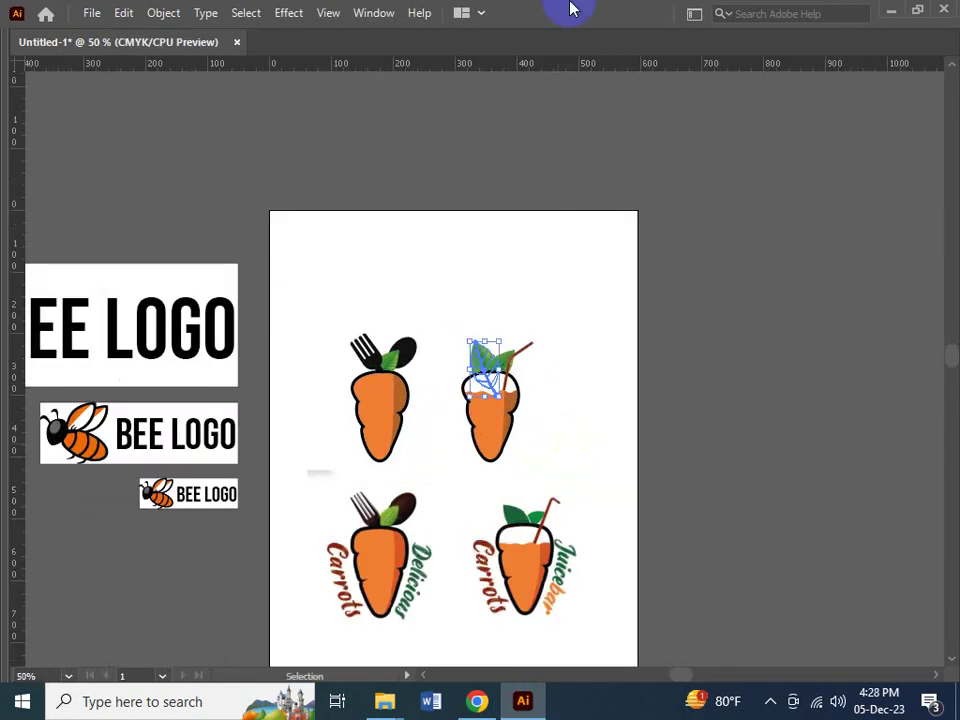
left_click(603, 232)
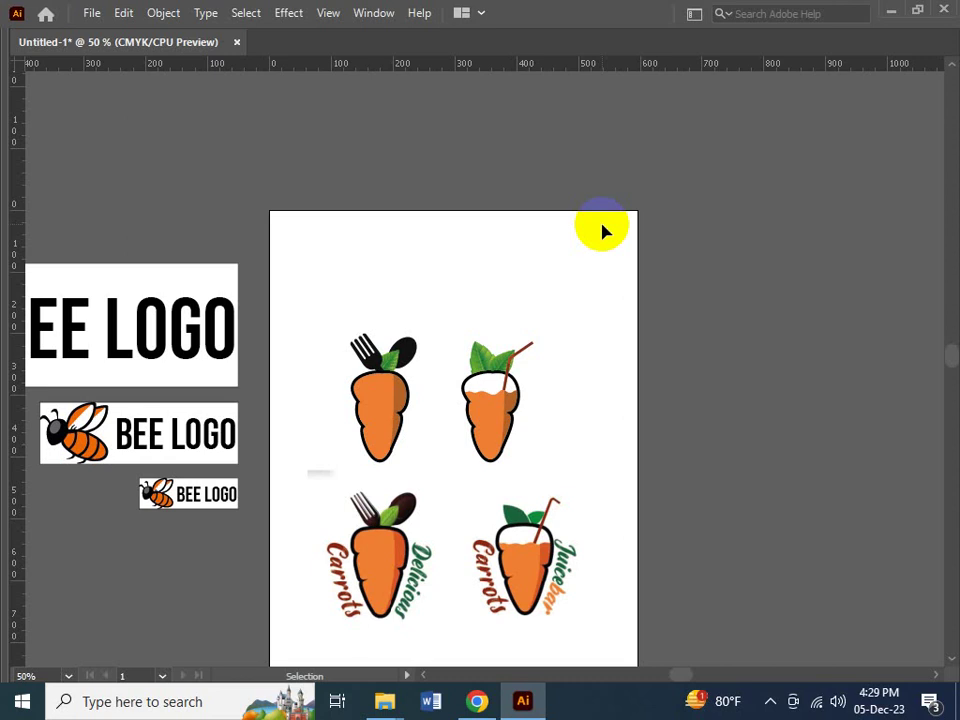
- Examine the curved Carrots, Delicious and Juicebar lettering around the reference carrots
key("z")
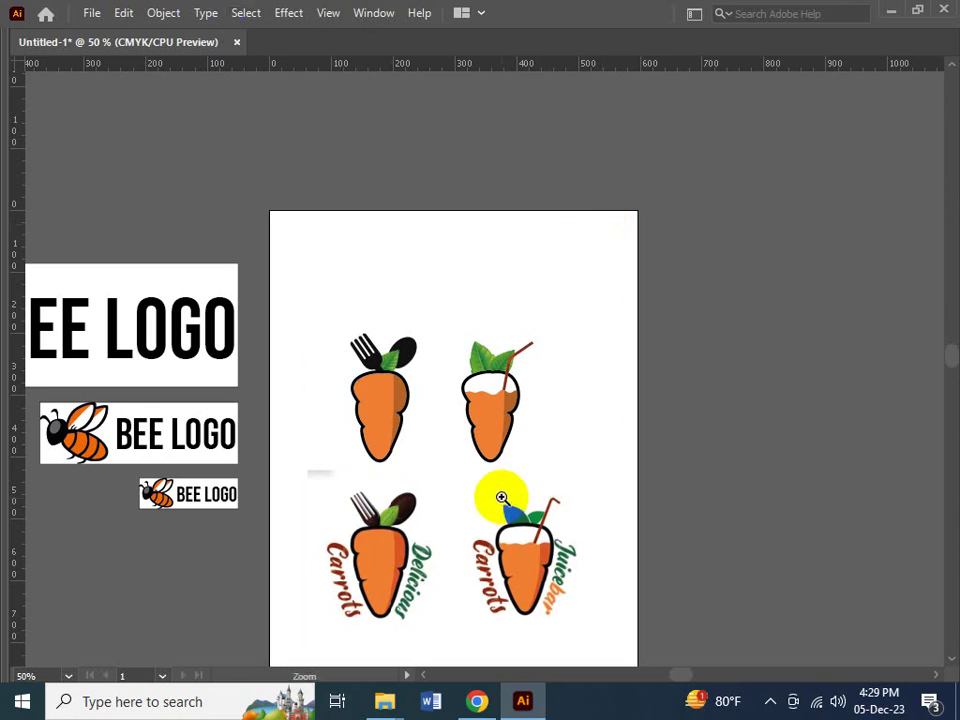
left_click(510, 467)
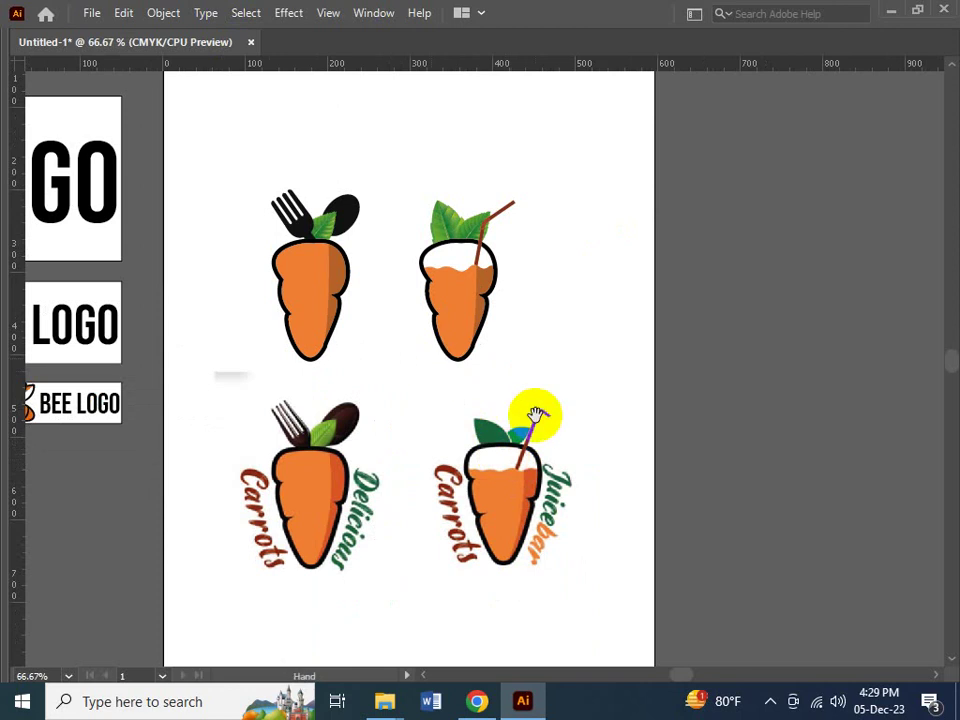
left_click_drag(423, 328, 440, 396)
key("z")
left_click(445, 394)
key("v")
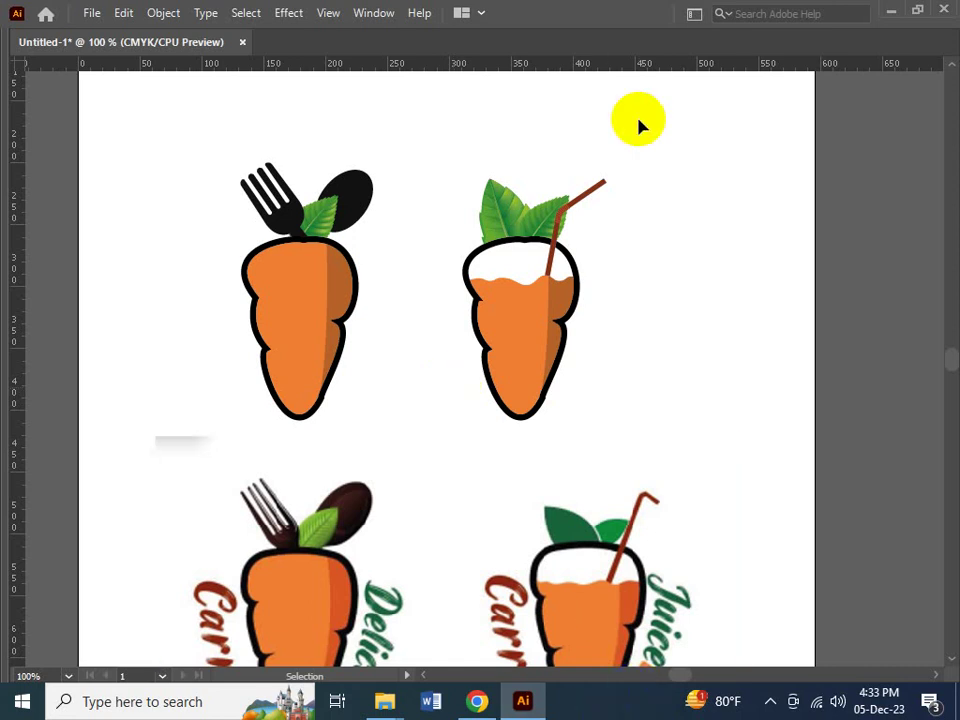
left_click_drag(371, 439, 286, 304)
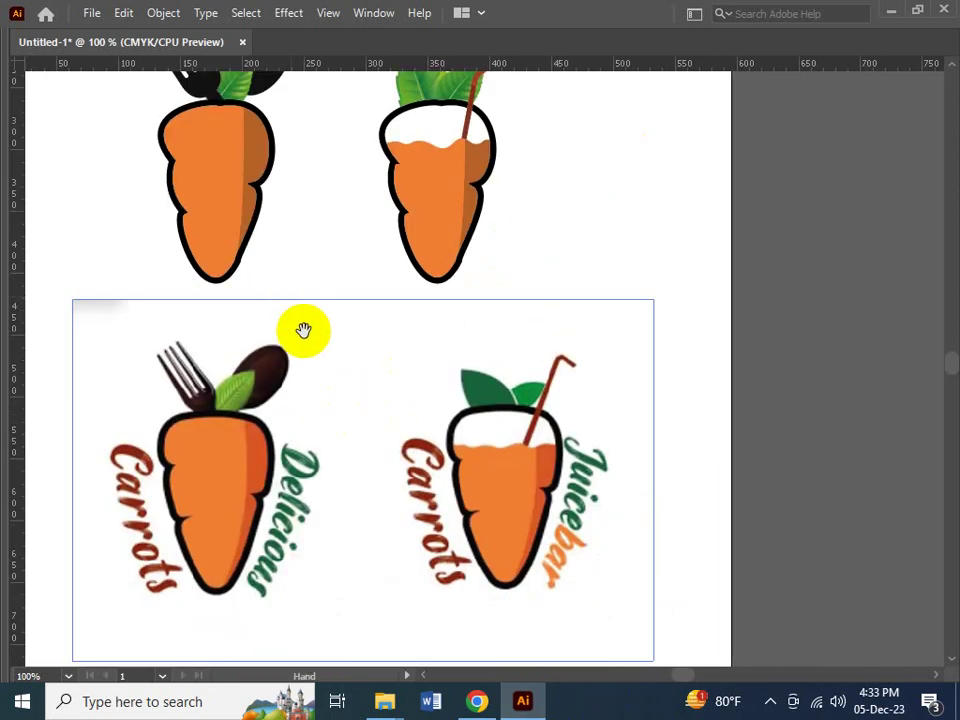
left_click(299, 507)
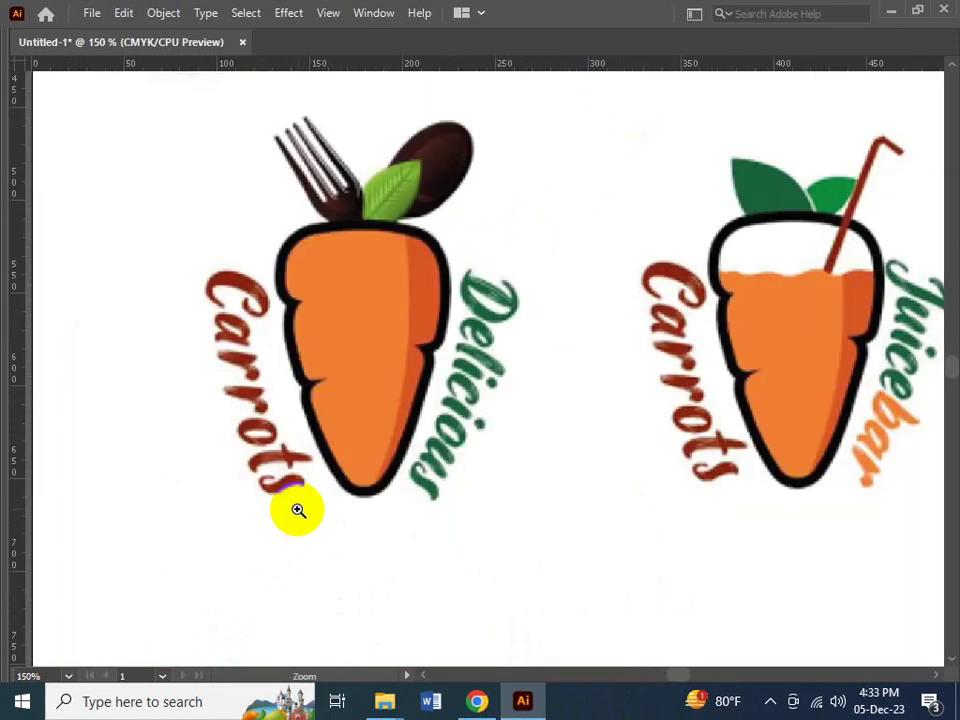
- Capture a screenshot of the Carrots lettering beside the first reference carrot and save it to the desktop as Screenshot_2 in PNG format
left_click(403, 388)
left_click_drag(381, 396, 334, 422)
key("Tab")
key("Tab")
key("Tab")
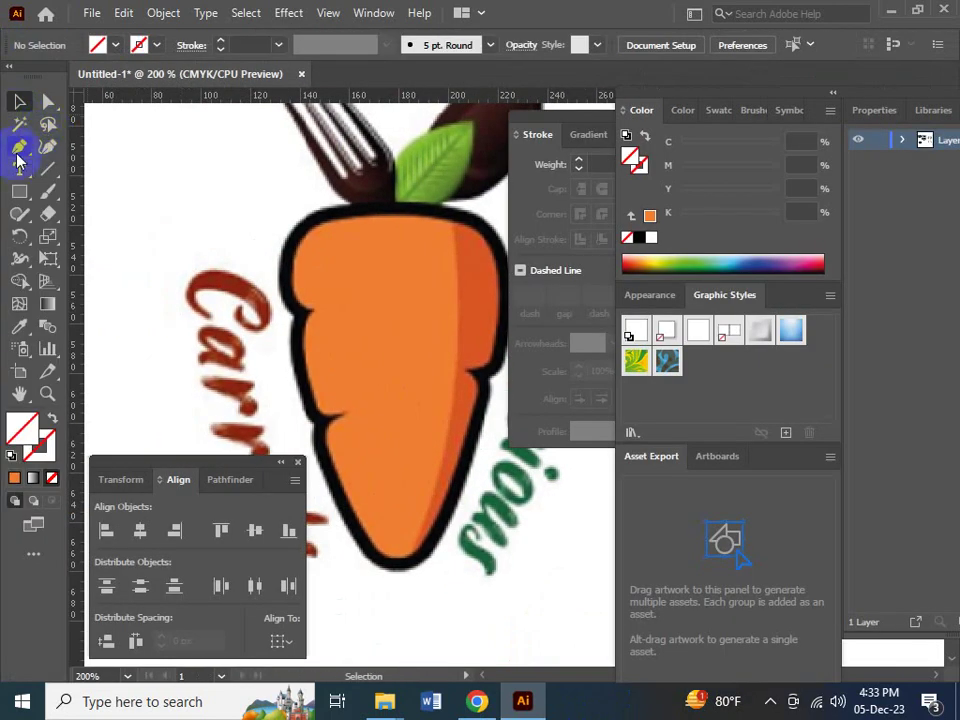
key("Tab")
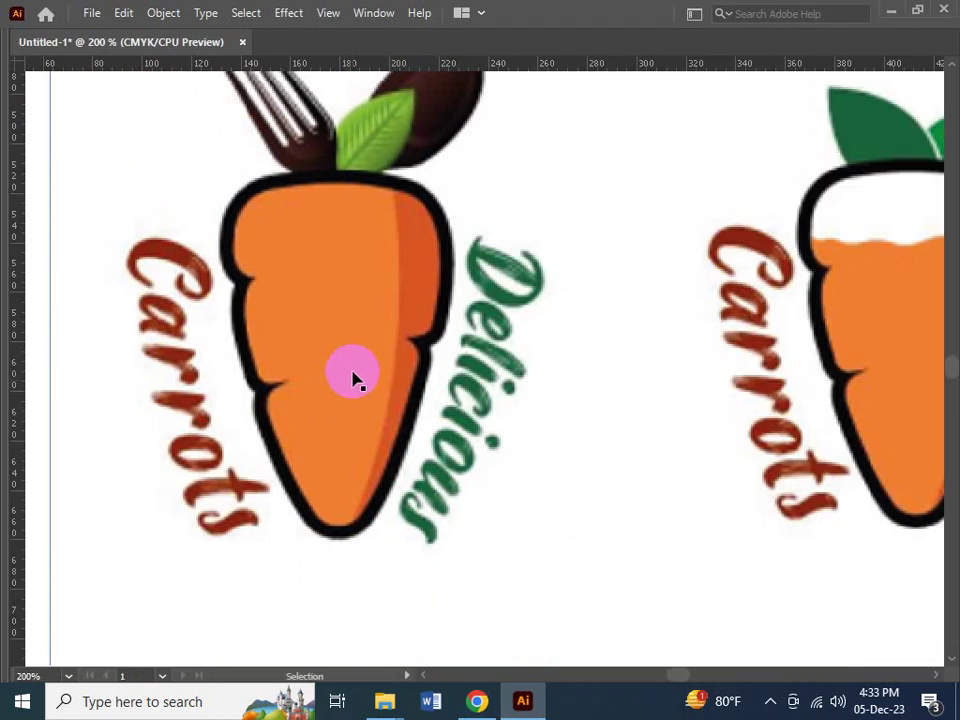
key("Print")
left_click_drag(107, 217, 296, 561)
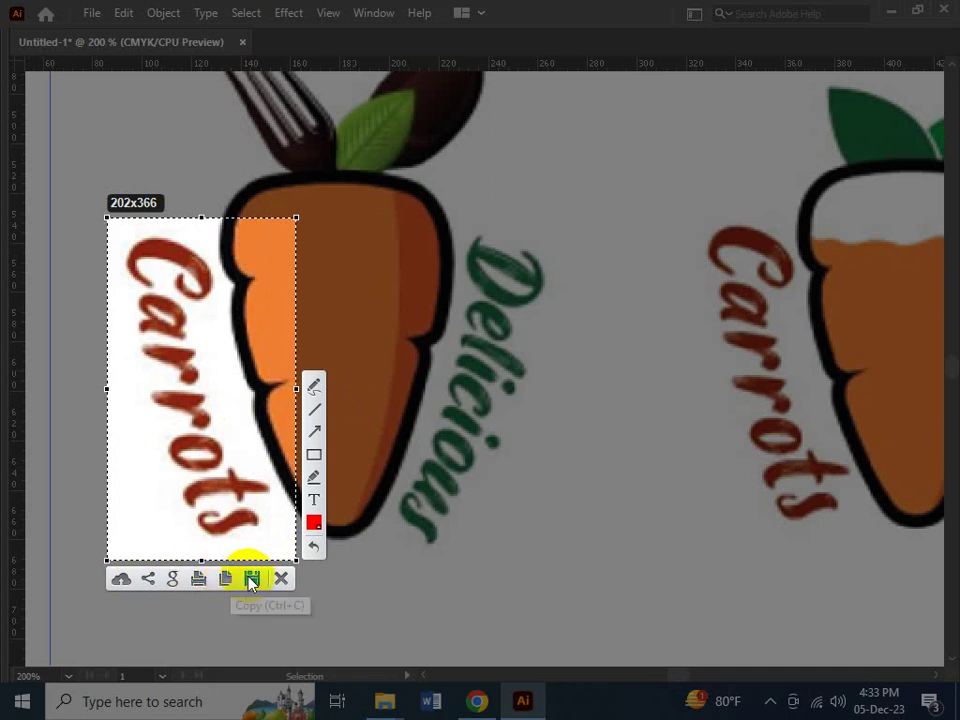
left_click(251, 579)
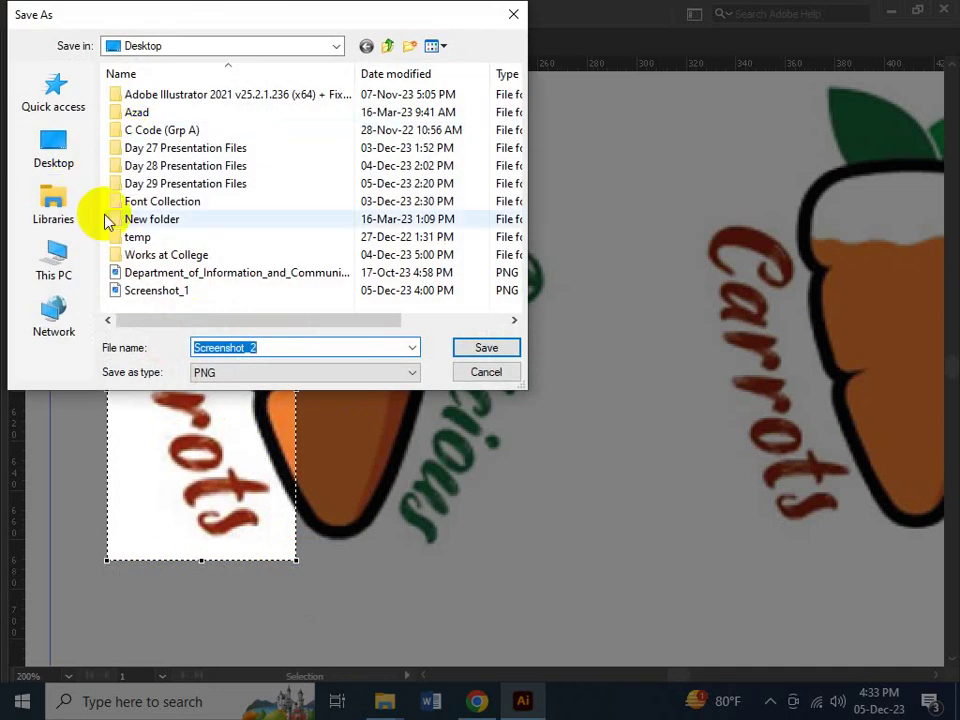
left_click(467, 347)
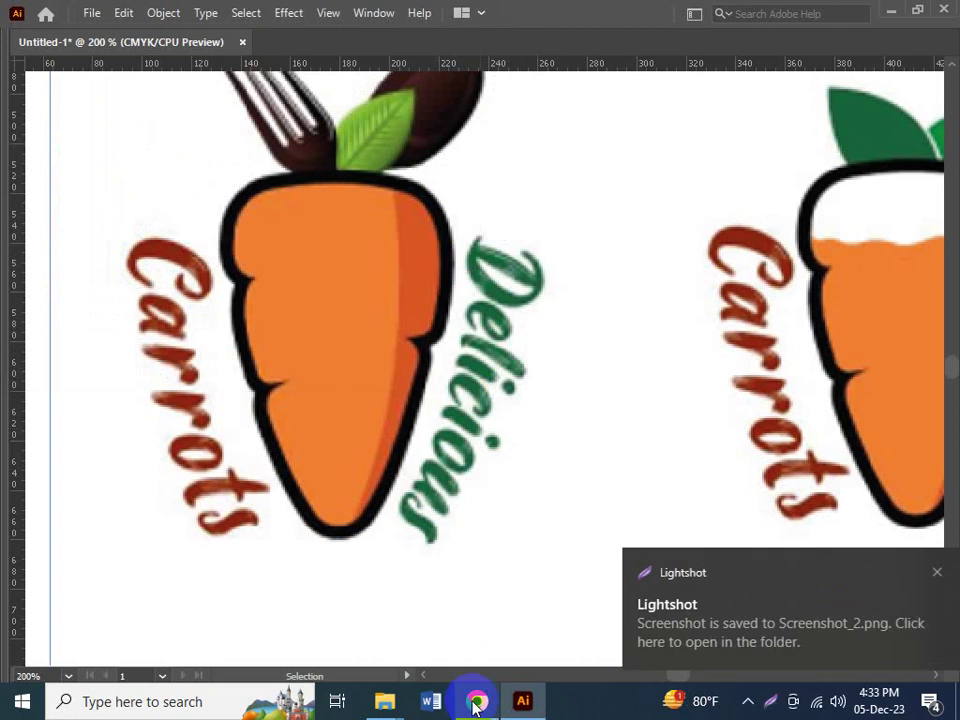
- Switch to Chrome and search Google for "font finder" in a new tab
left_click(476, 703)
left_click(767, 21)
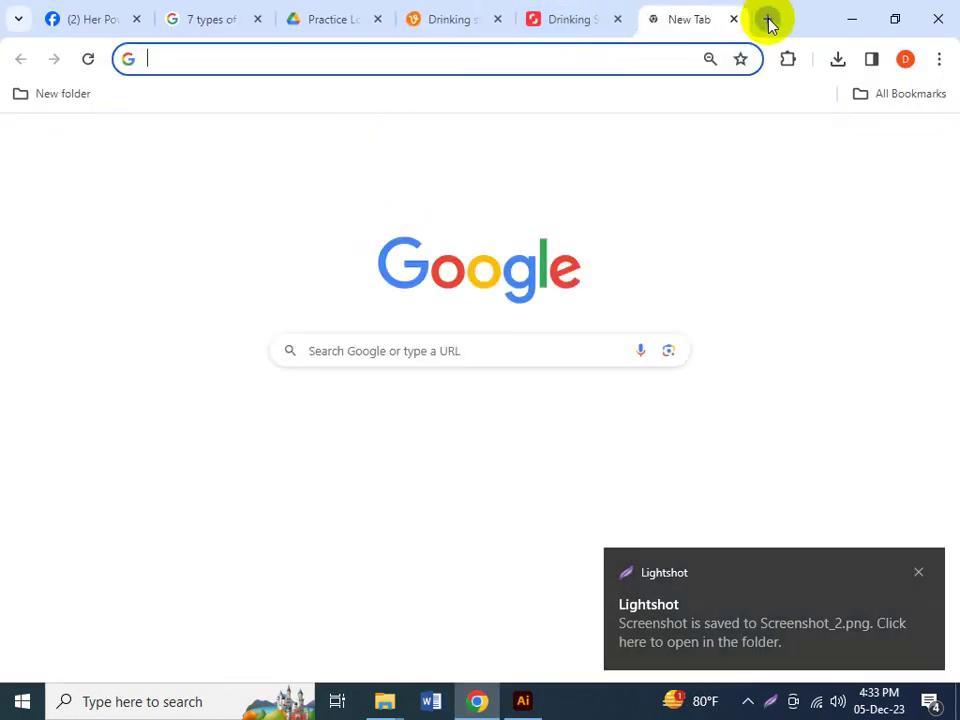
type("fo")
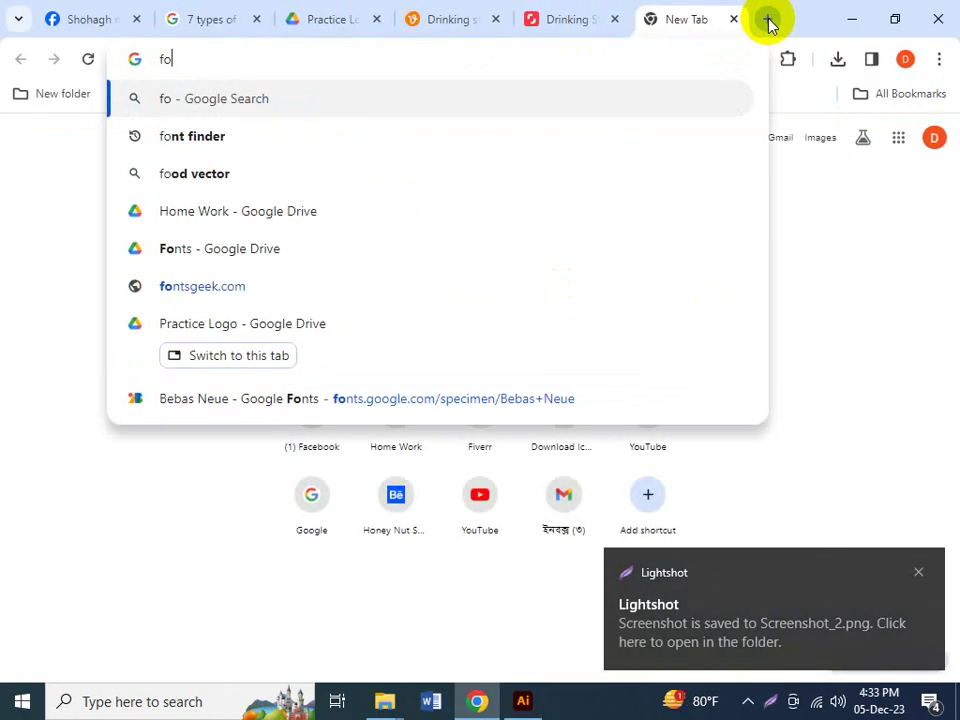
type("nt fin")
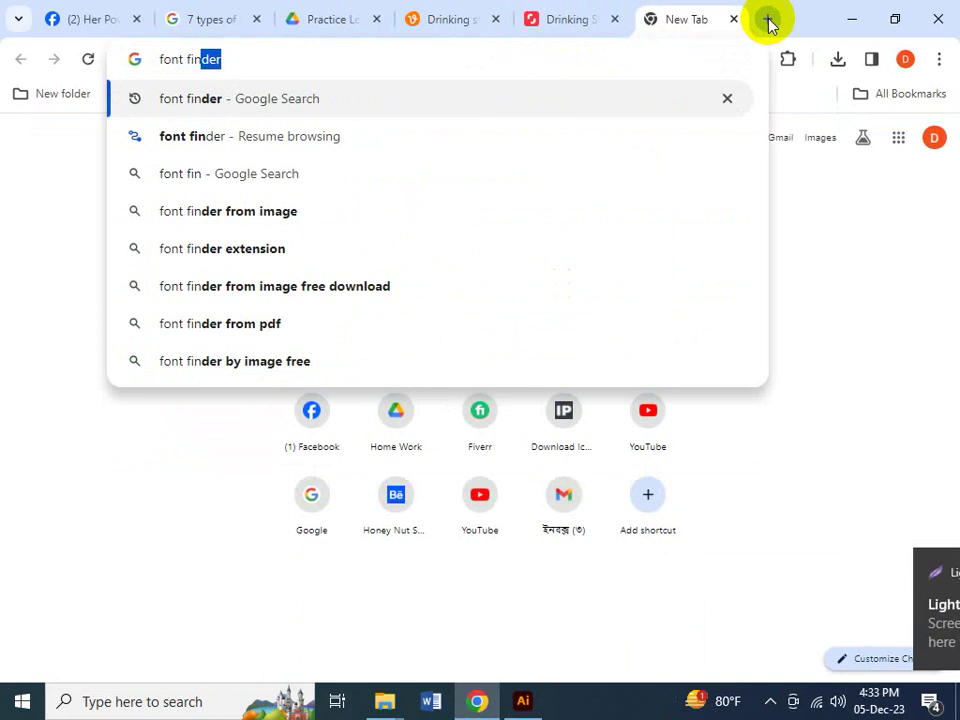
key("Return")
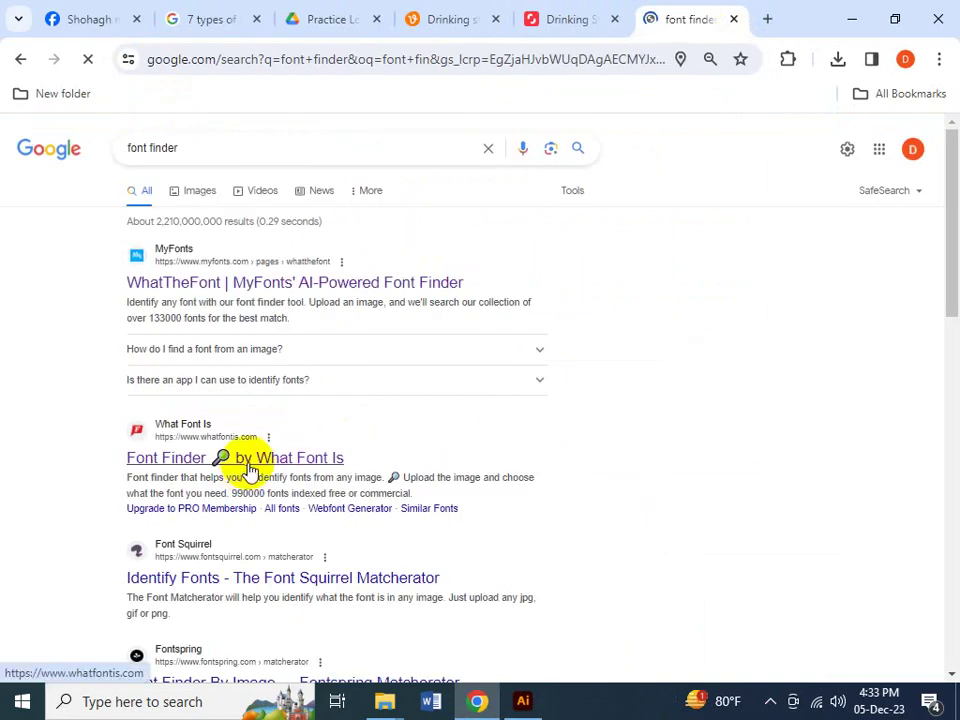
- Open the Font Squirrel Matcherator from the search results and upload Screenshot_2 from the desktop
scroll(250, 470, "down", 2)
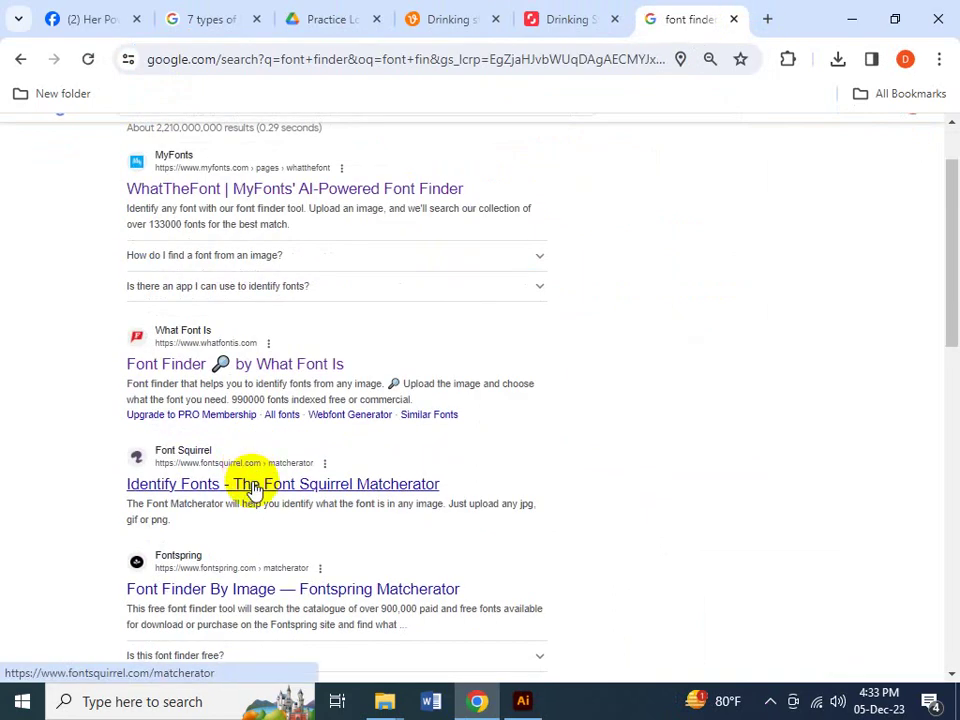
left_click(254, 486)
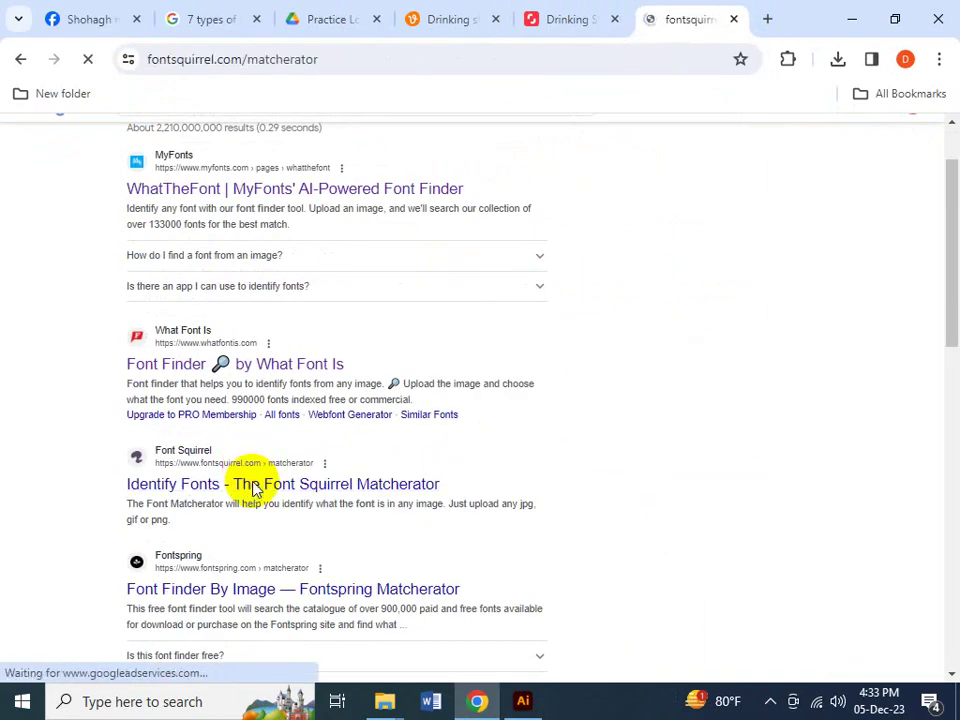
scroll(450, 470, "down", 4)
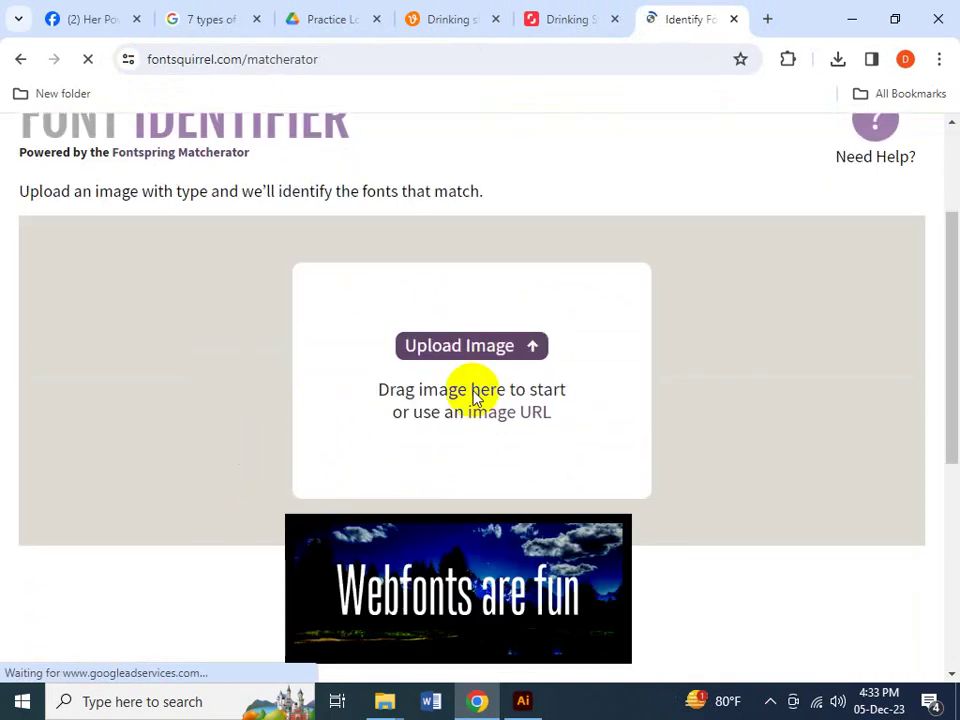
left_click(476, 348)
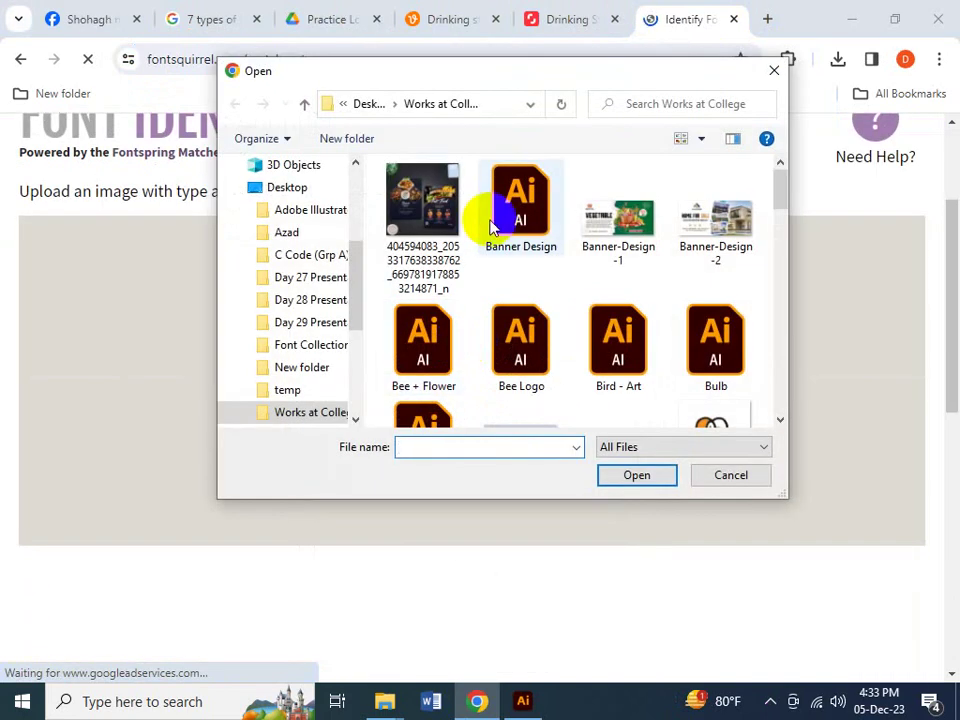
left_click(509, 212)
key("s")
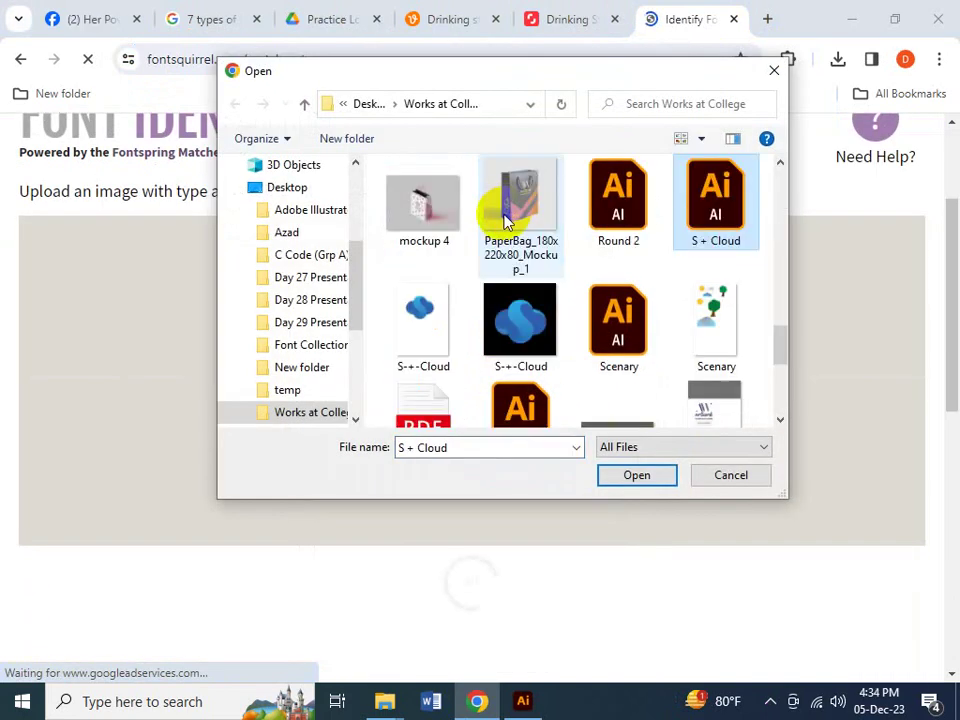
left_click(300, 190)
key("s")
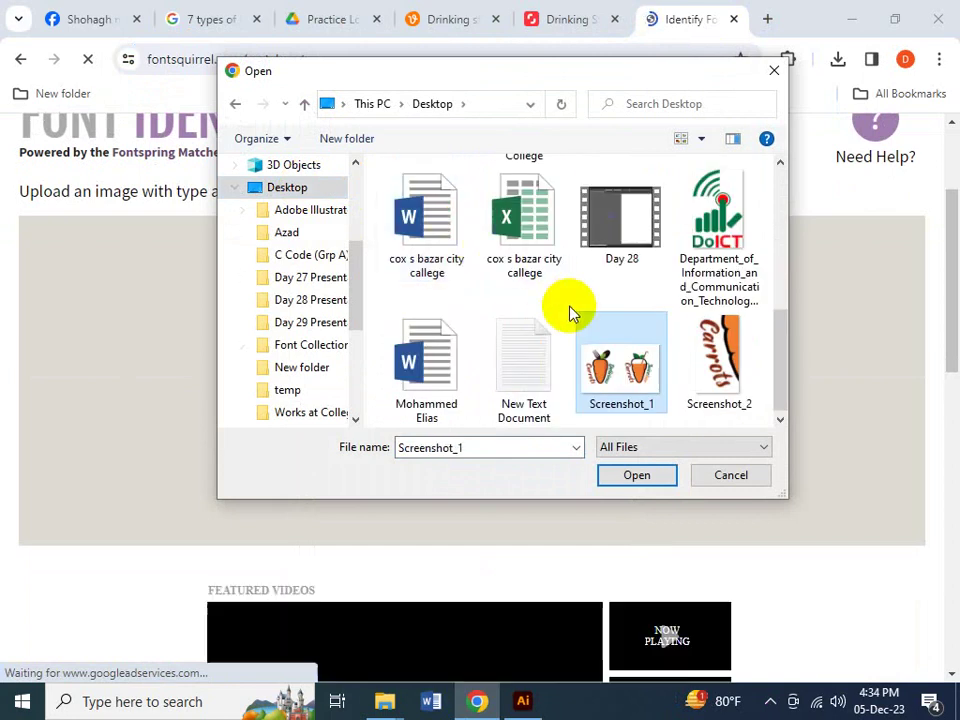
left_click(734, 412)
left_click(653, 478)
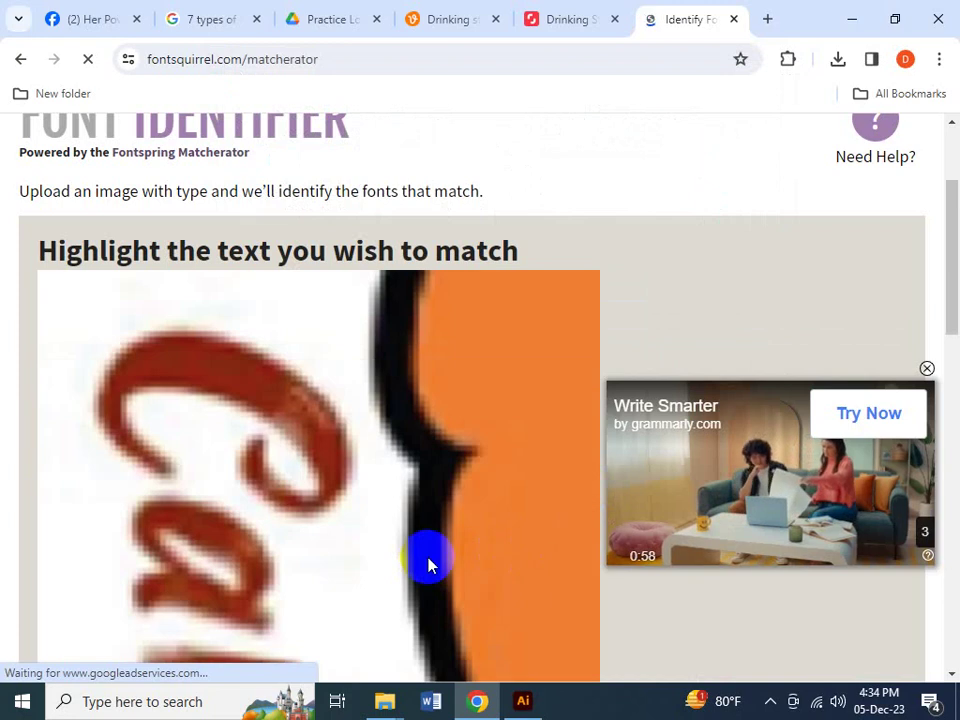
- Rotate the uploaded lettering -90°, move the crop area over the first letters of Carrots, and turn off the glyph boxes
key("ctrl+minus")
key("ctrl+minus")
key("ctrl+minus")
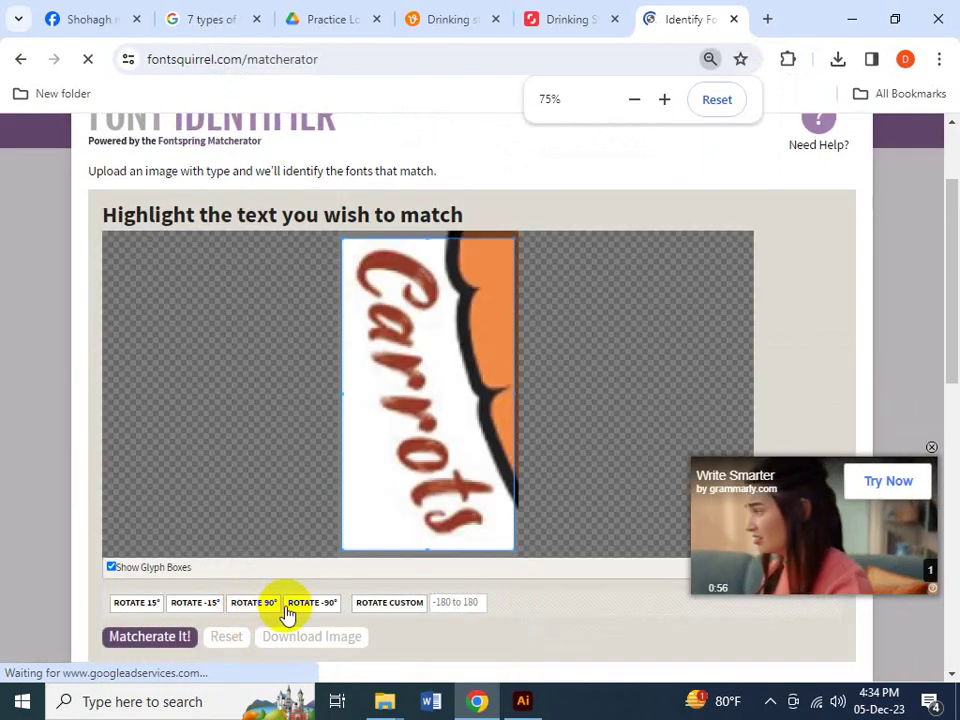
left_click(327, 604)
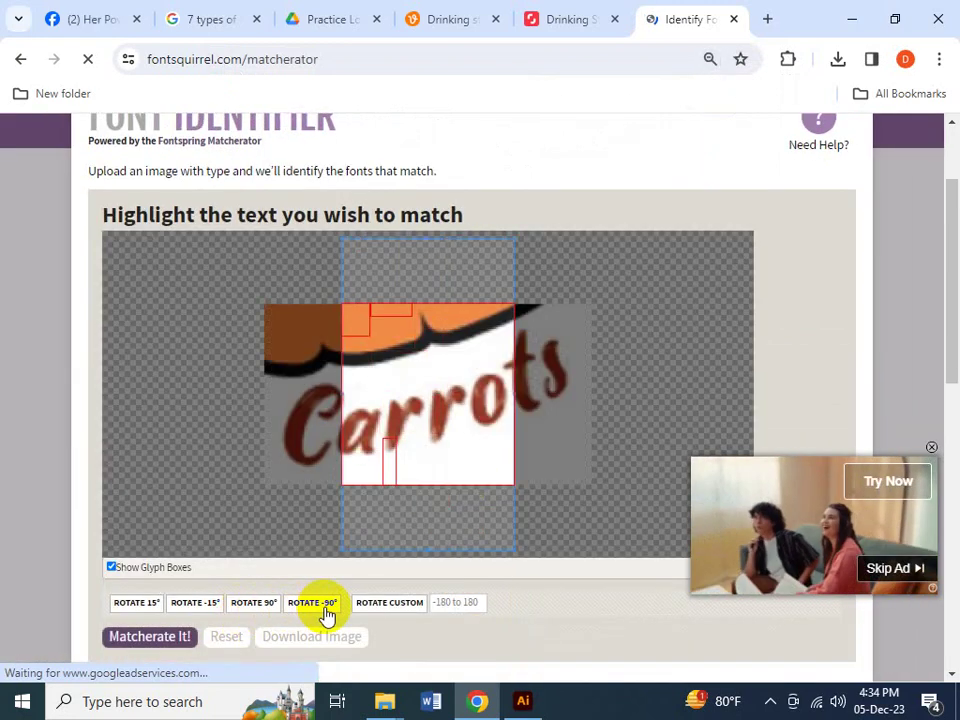
left_click_drag(422, 401, 338, 411)
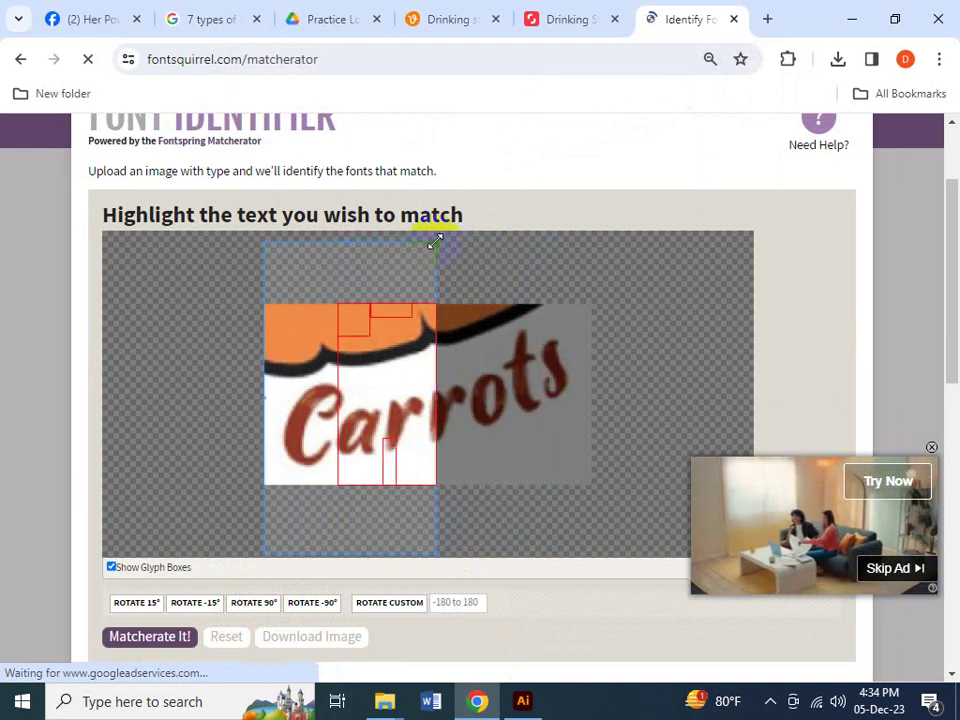
left_click(111, 567)
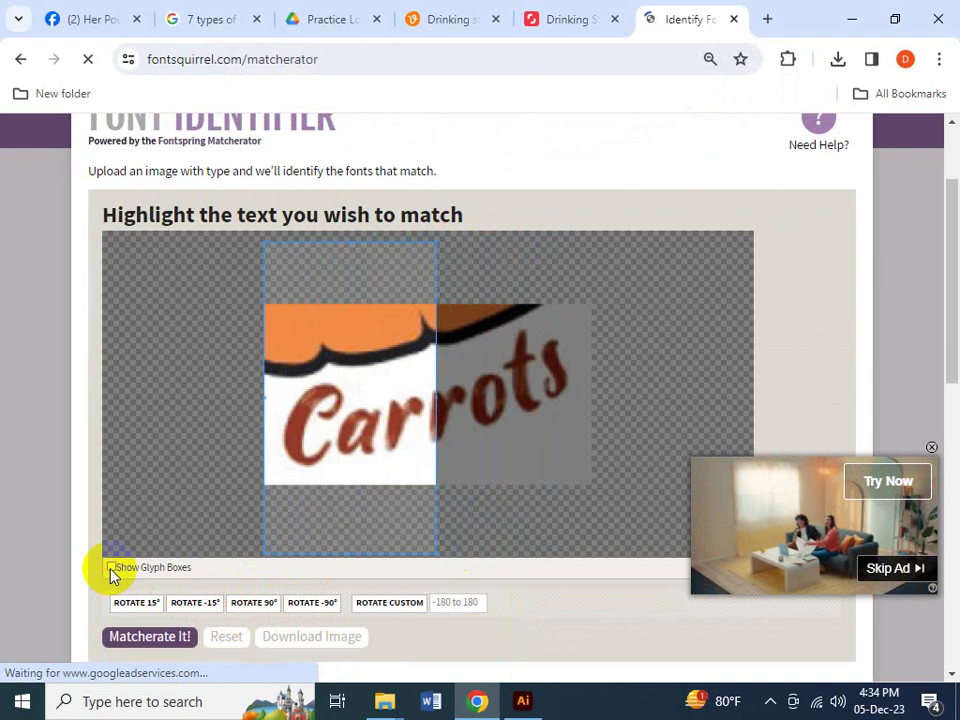
- Run Matcherate on the cropped lettering and manually adjust it to review the shapes found
left_click(155, 638)
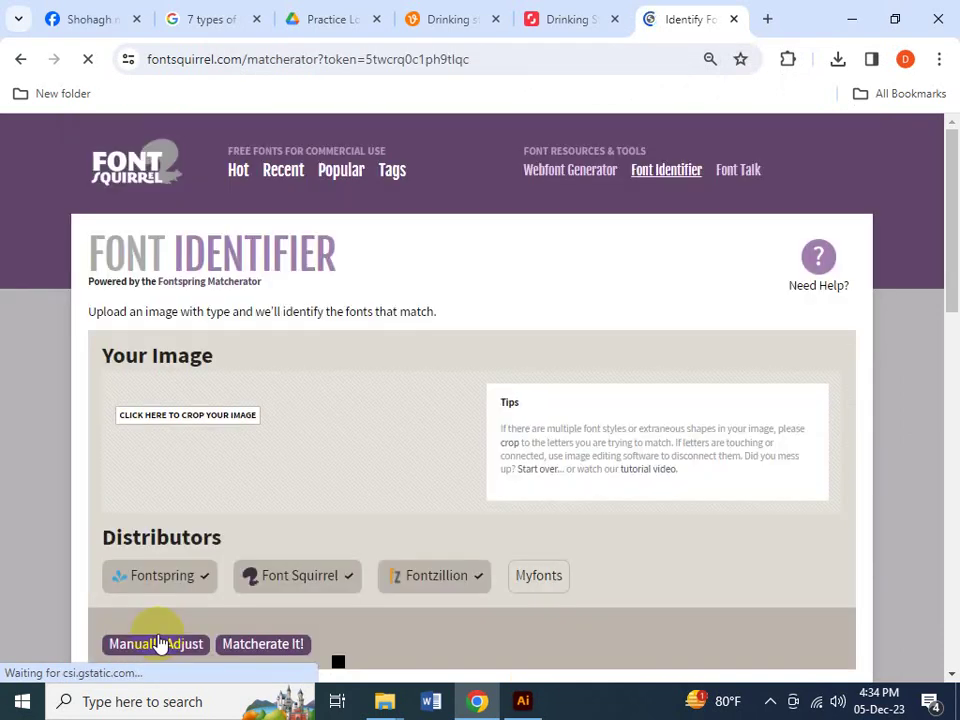
left_click(158, 643)
scroll(310, 444, "down", 4)
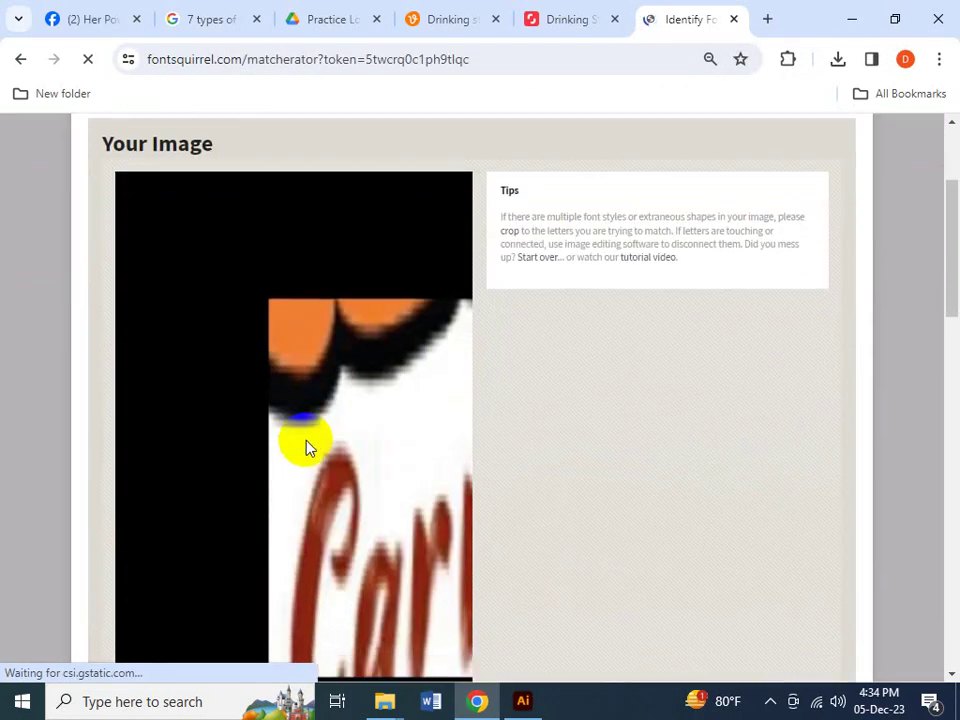
scroll(306, 447, "down", 3)
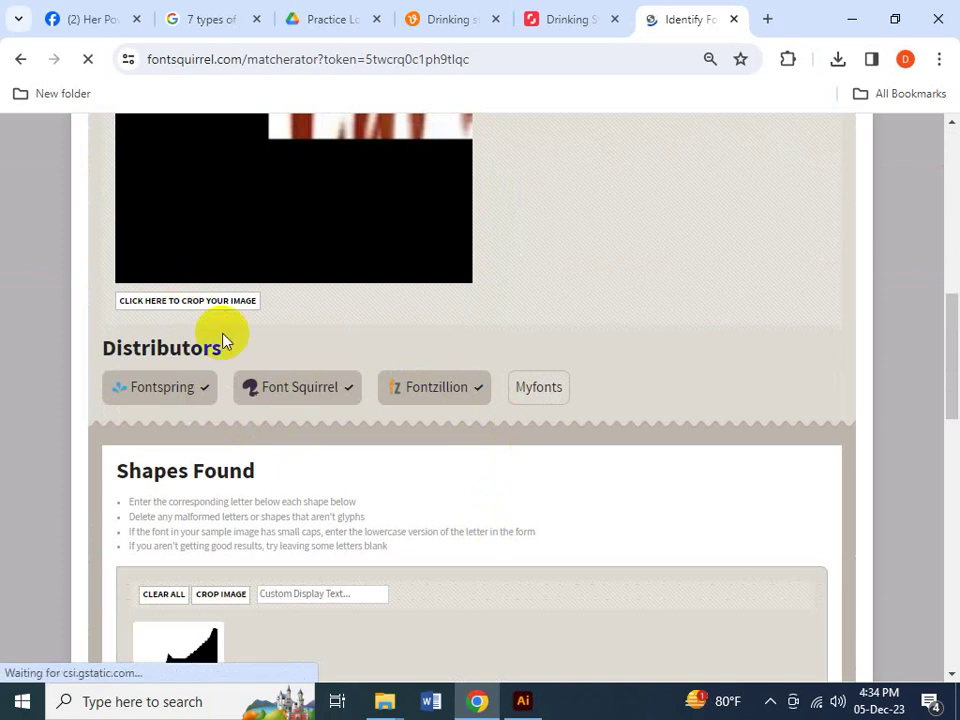
scroll(291, 458, "down", 2)
scroll(291, 458, "down", 3)
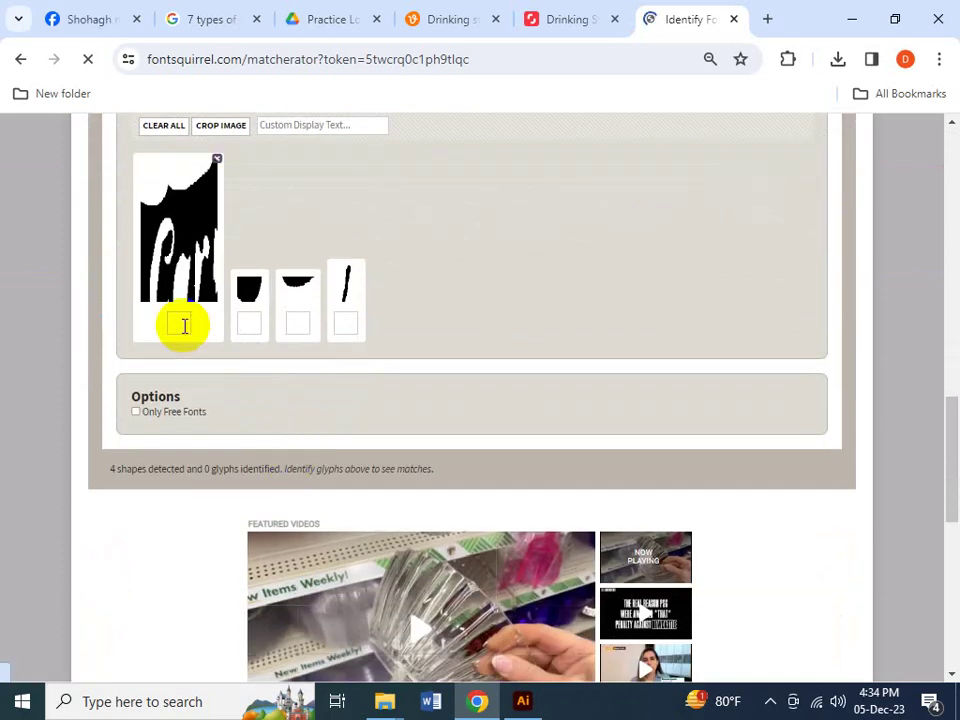
scroll(274, 546, "down", 7)
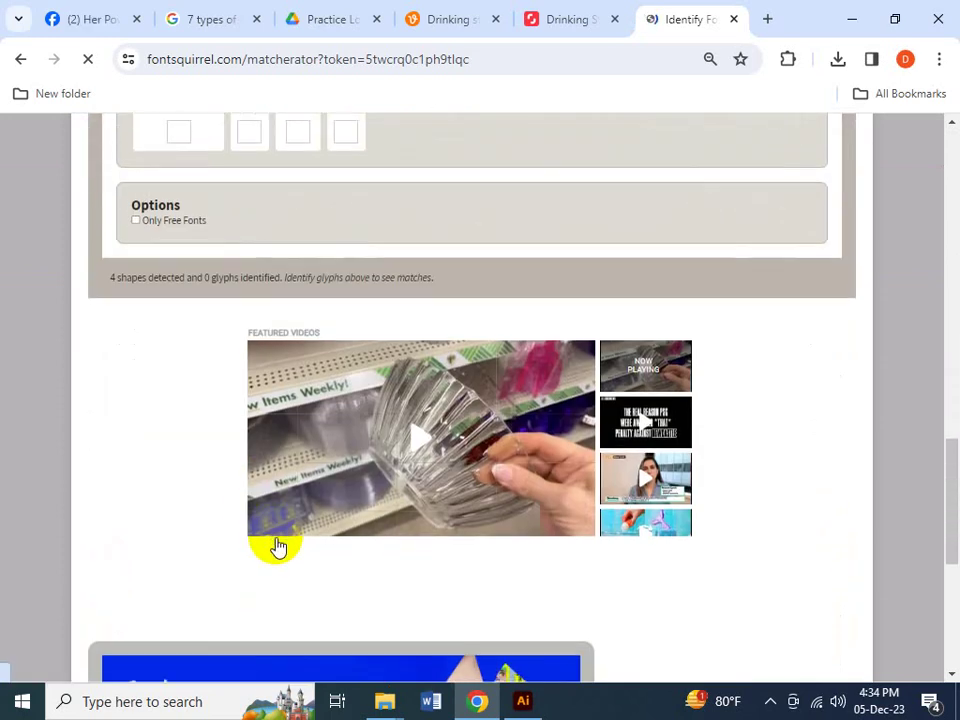
- Return to the search results, open the Fontspring Matcherator and upload Screenshot_2 from the desktop
left_click(16, 60)
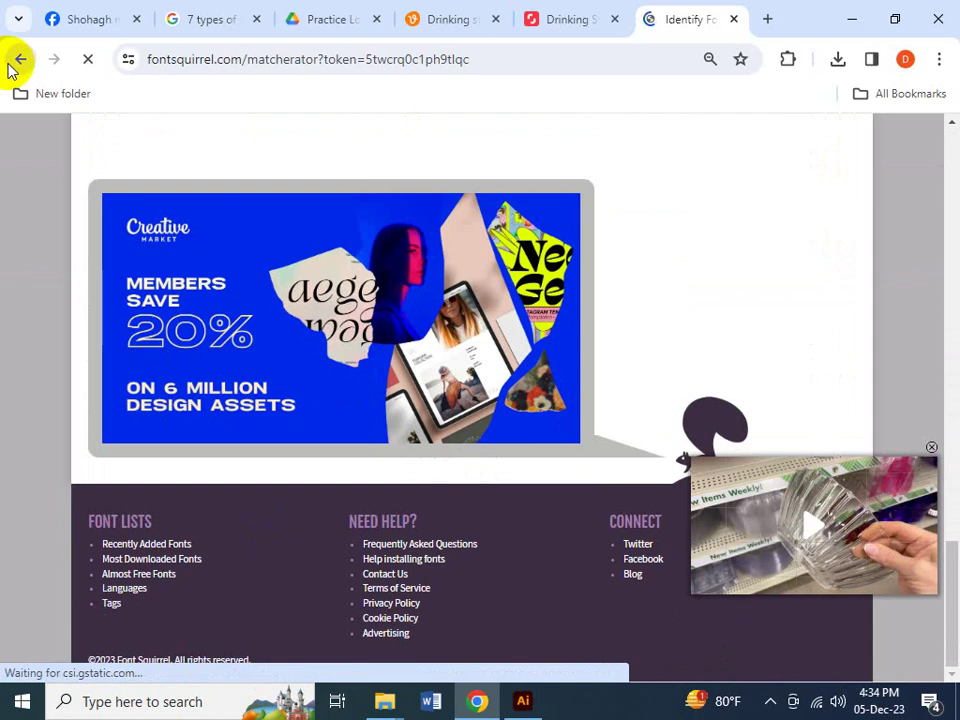
left_click(16, 60)
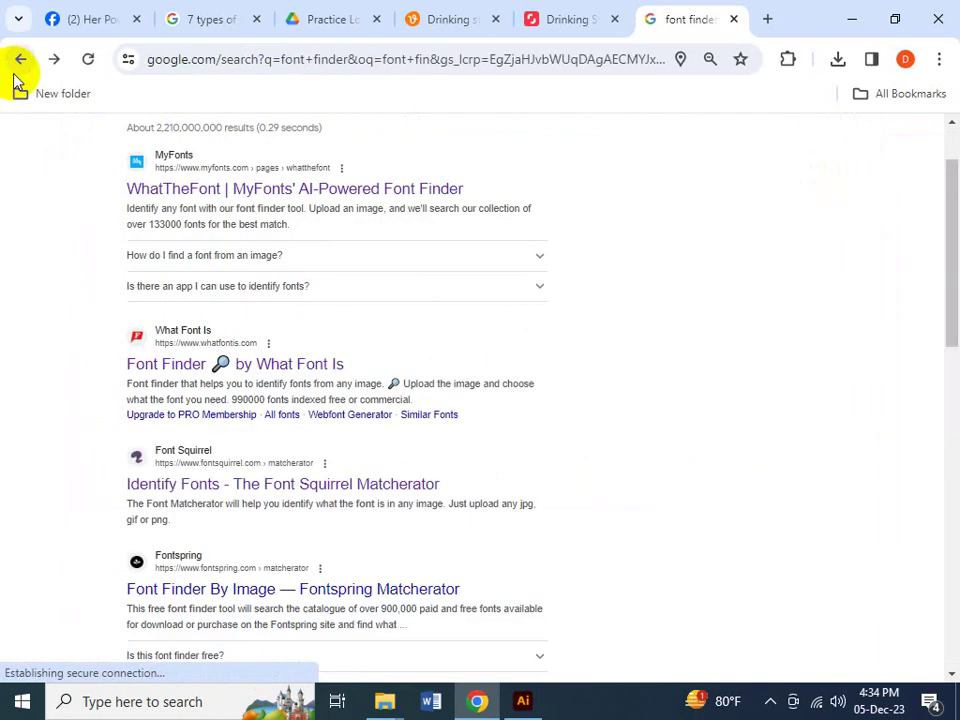
left_click(250, 593)
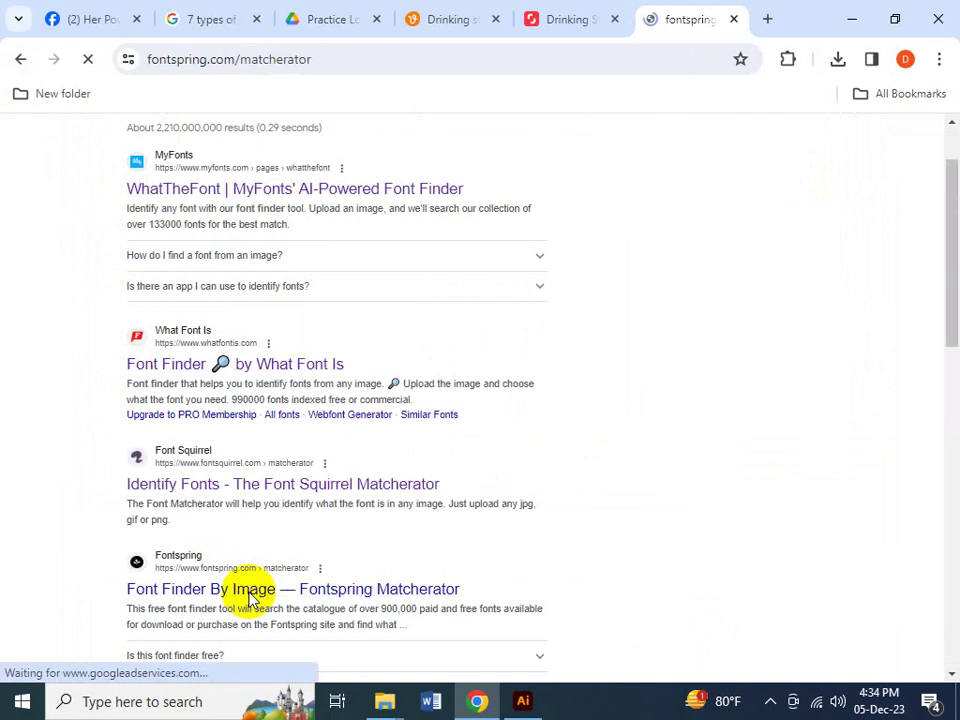
scroll(360, 525, "down", 3)
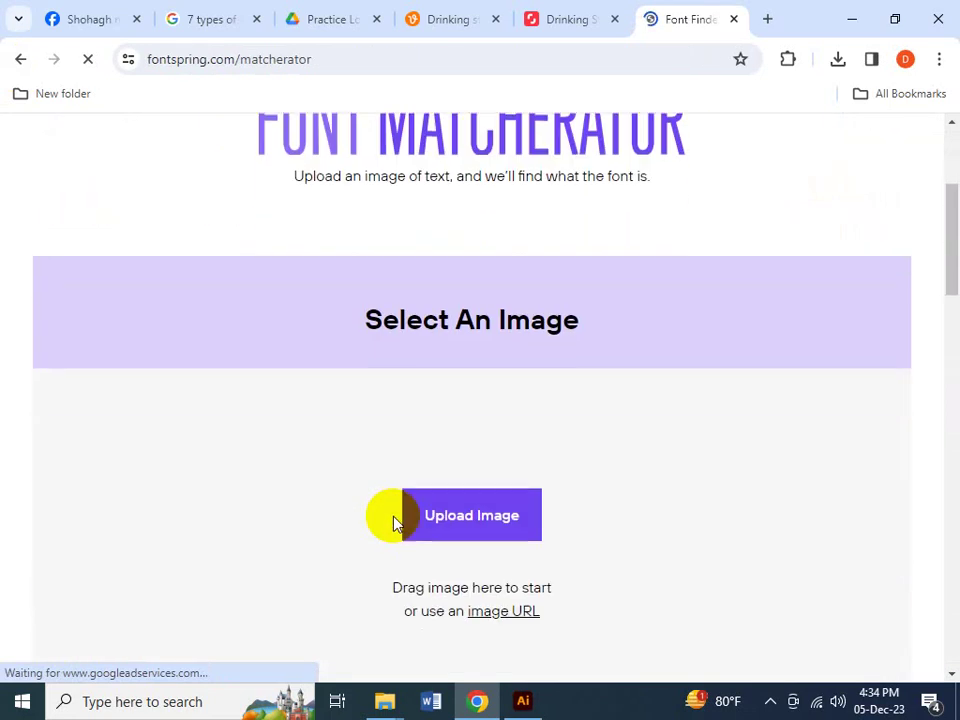
left_click(452, 517)
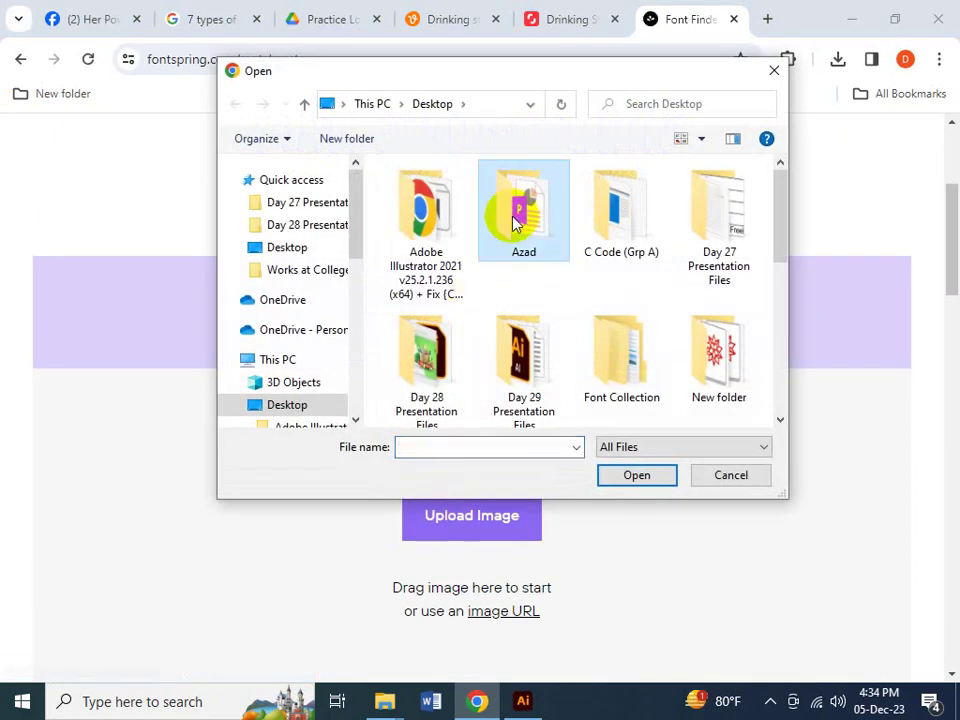
key("s")
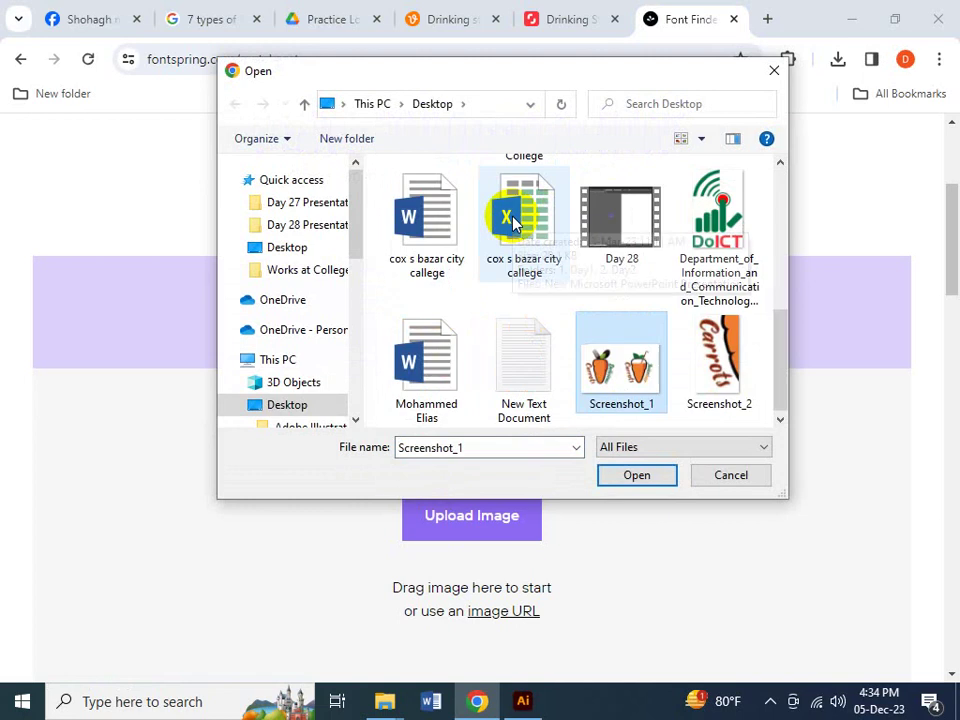
key("s")
key("Return")
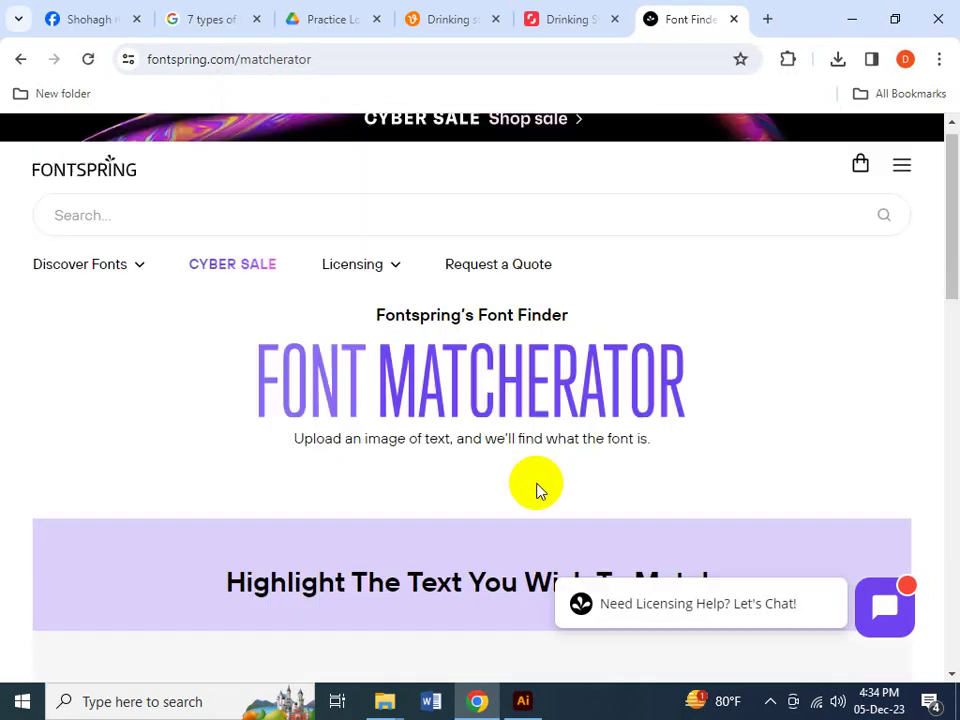
- Rotate the uploaded lettering -90° and move the crop area over the first letters of Carrots
scroll(535, 463, "down", 7)
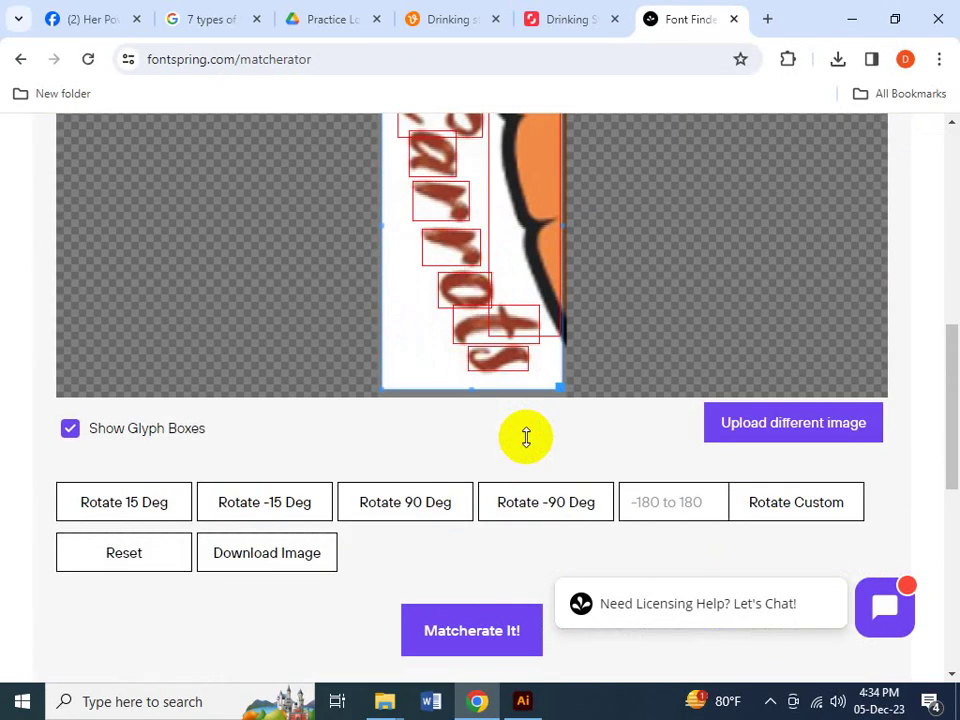
left_click(543, 509)
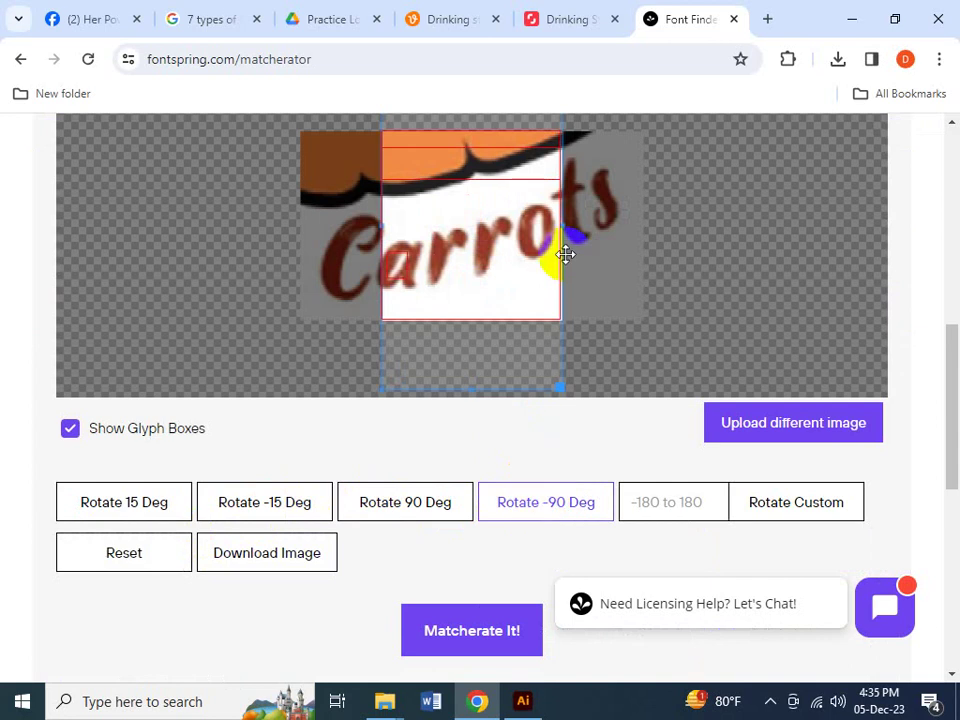
left_click_drag(456, 221, 478, 232)
left_click_drag(393, 250, 388, 255)
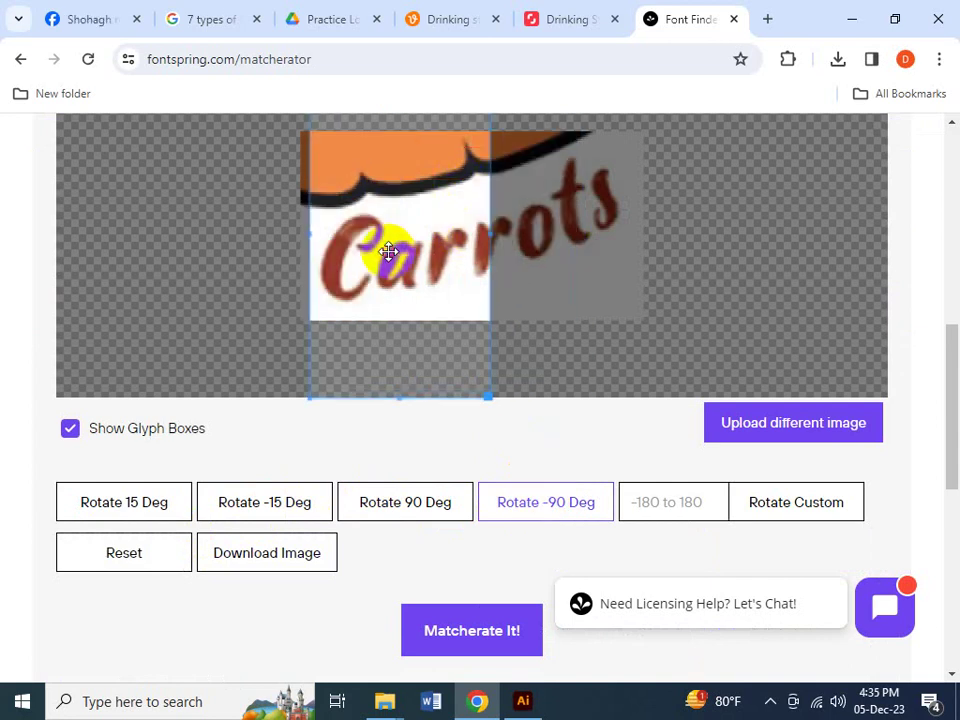
- Resize the crop area so it encloses the whole Carrots word and fits the image's side and lower edges
left_click_drag(492, 237, 634, 238)
left_click_drag(475, 397, 487, 314)
scroll(496, 314, "down", 3)
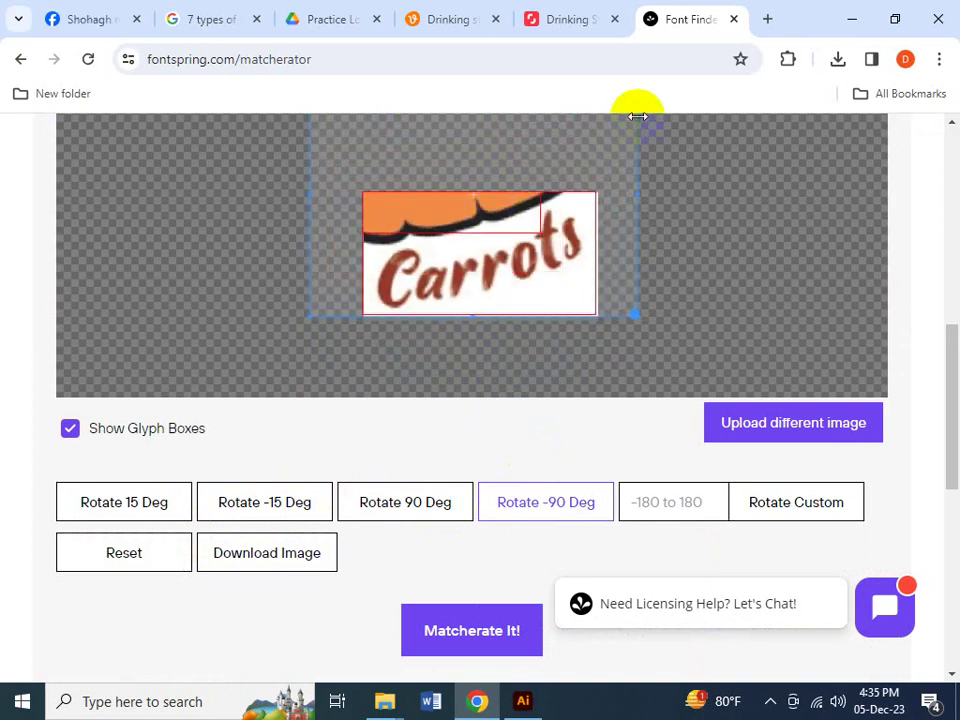
left_click_drag(637, 116, 599, 178)
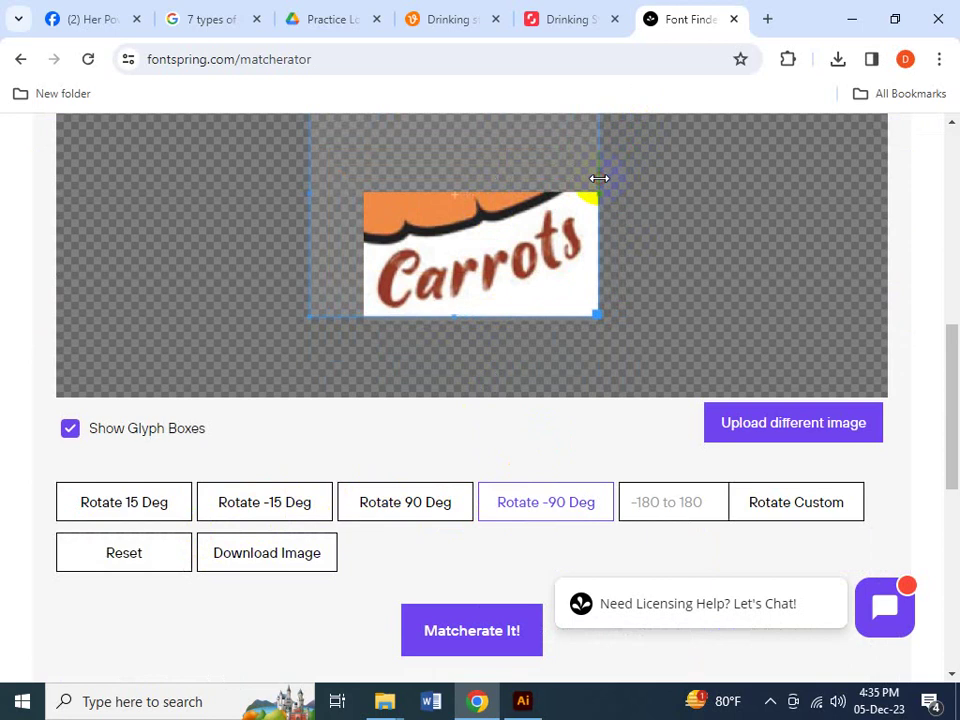
left_click_drag(306, 193, 363, 208)
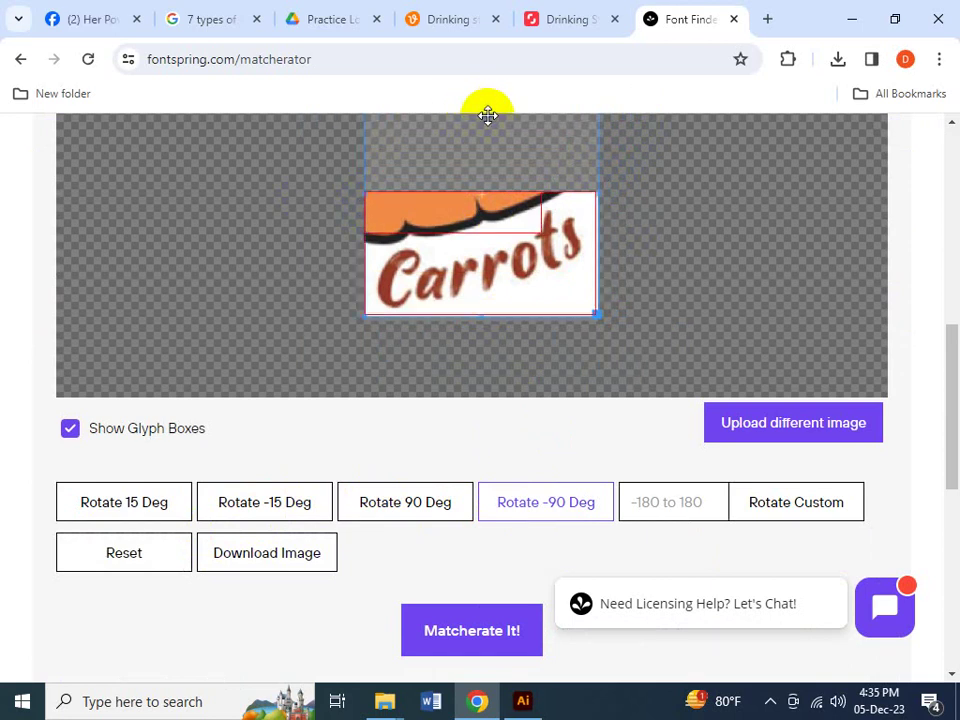
- Run Matcherate on the cropped image and label the Carrots shape with the letter C
left_click(506, 650)
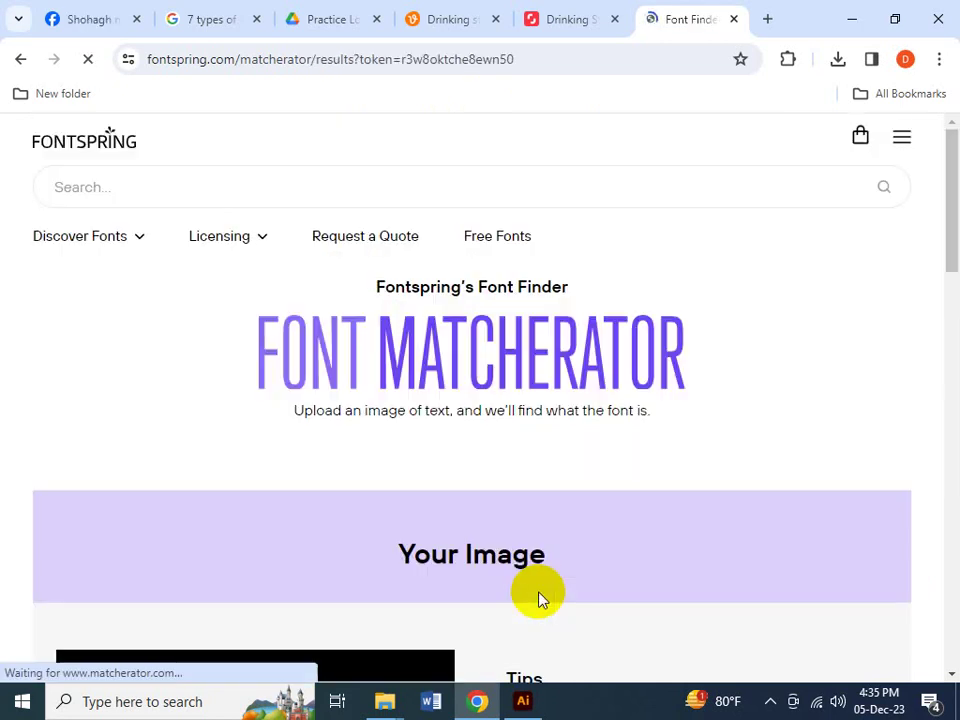
scroll(540, 590, "down", 3)
scroll(547, 560, "down", 6)
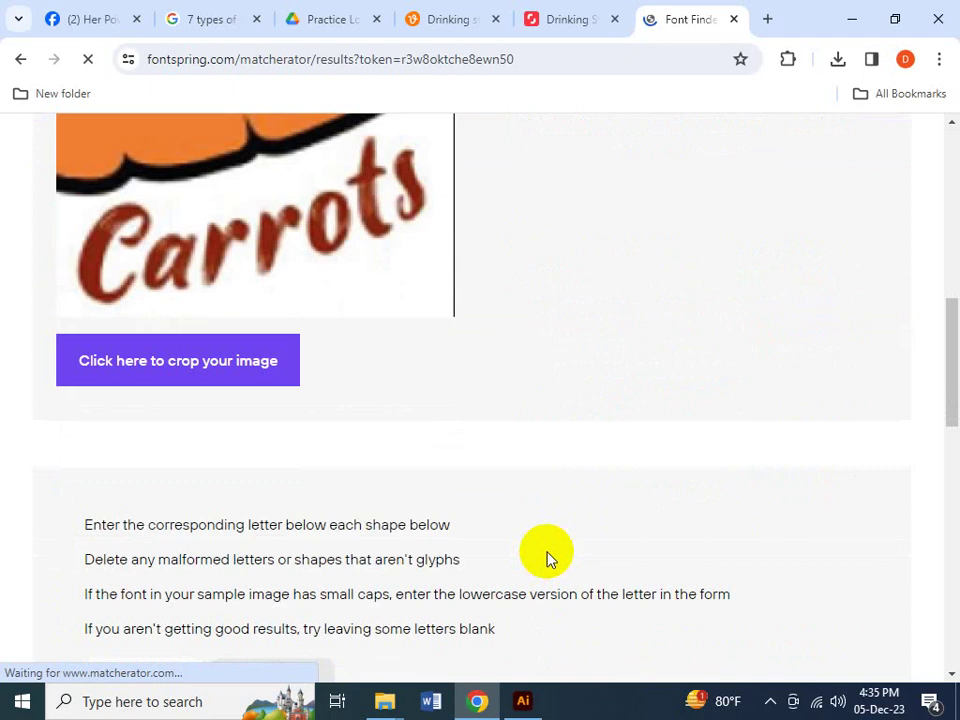
scroll(197, 506, "down", 5)
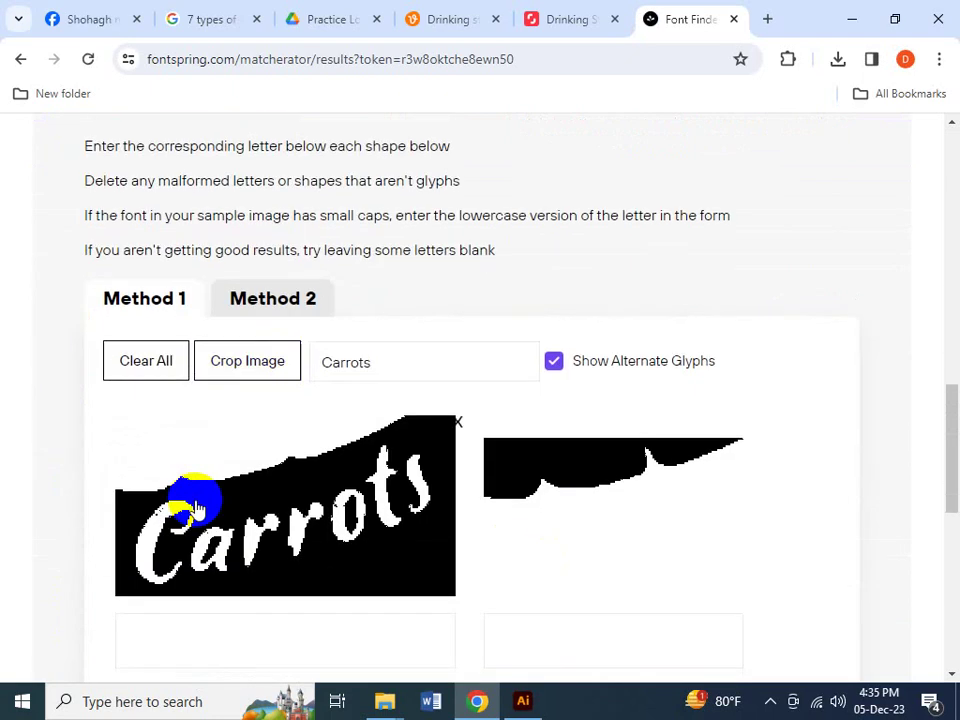
left_click(234, 364)
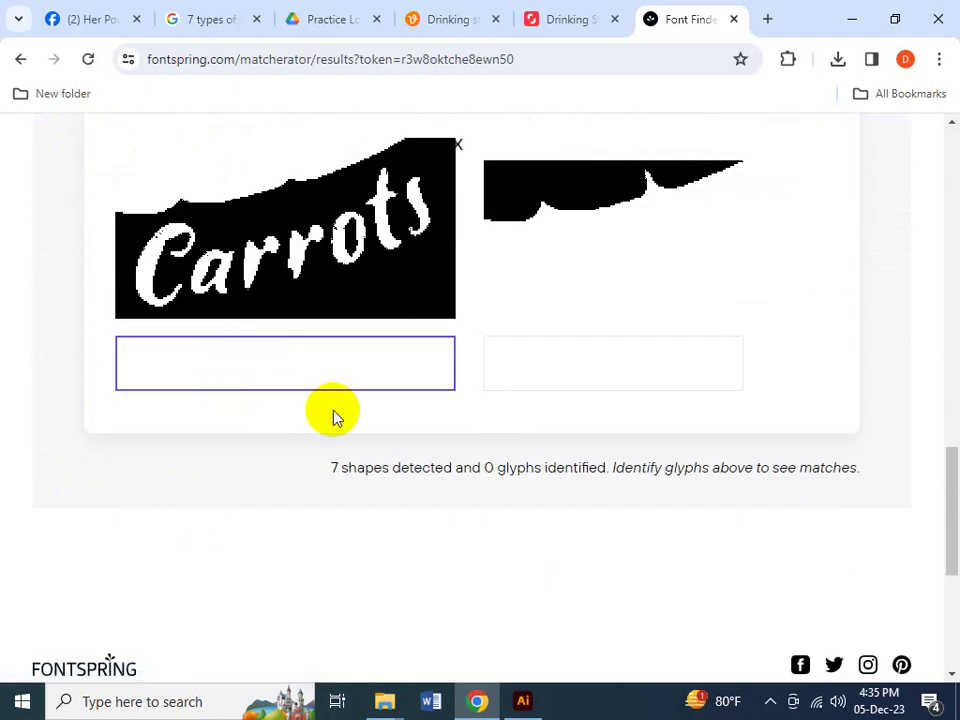
type("C")
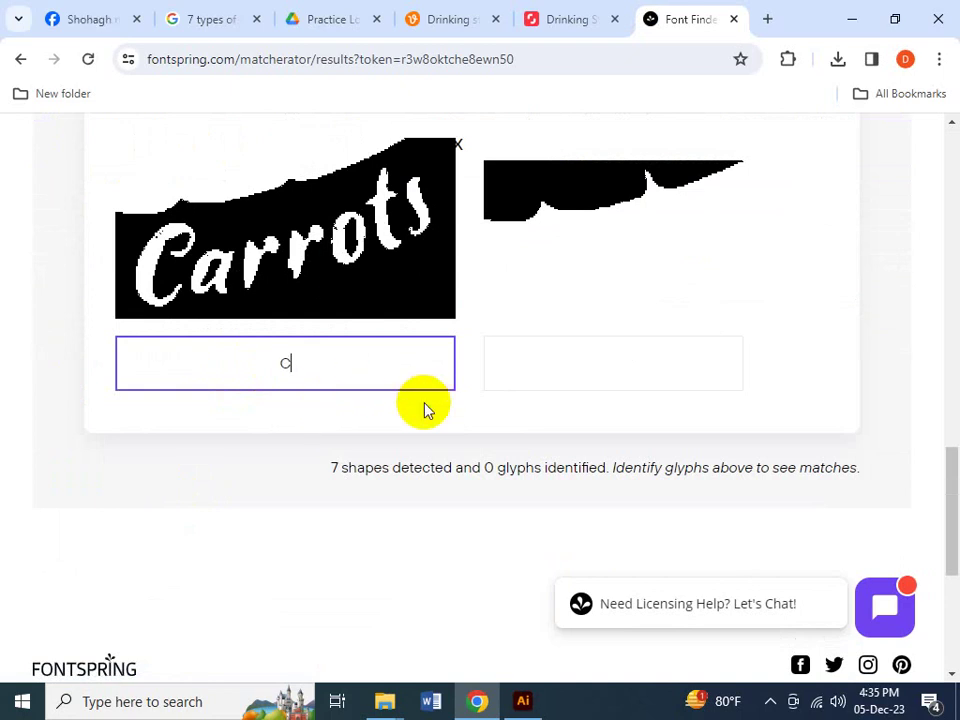
- Zoom the results page out and look through it for font matches to the labelled shape
key("ctrl+minus")
key("ctrl+minus")
key("ctrl+minus")
key("ctrl+minus")
scroll(568, 460, "up", 3)
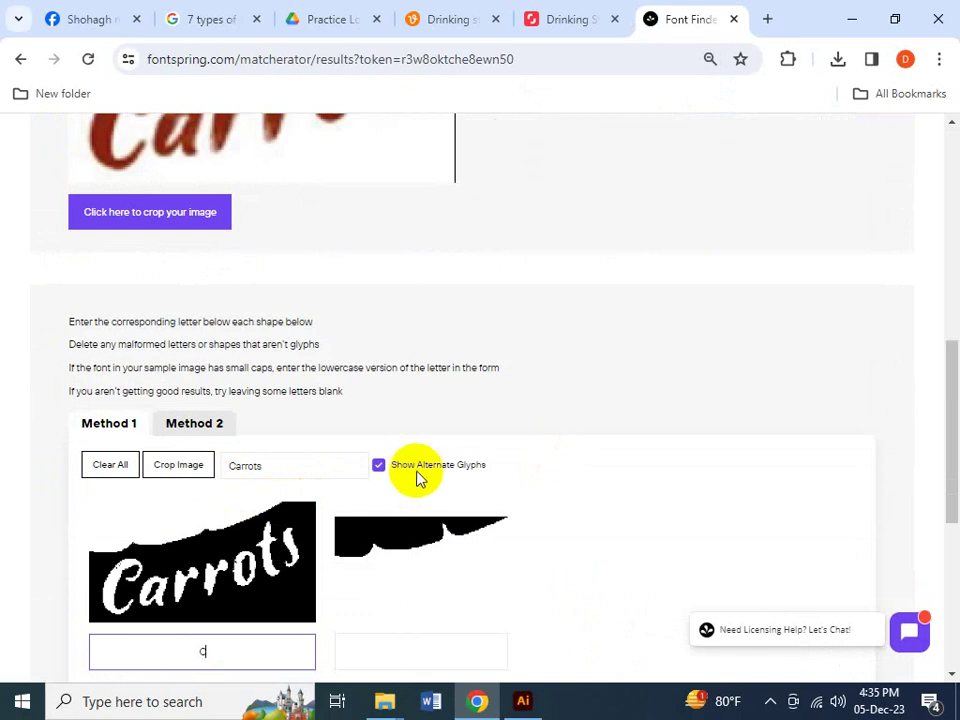
scroll(547, 555, "down", 3)
scroll(546, 555, "down", 2)
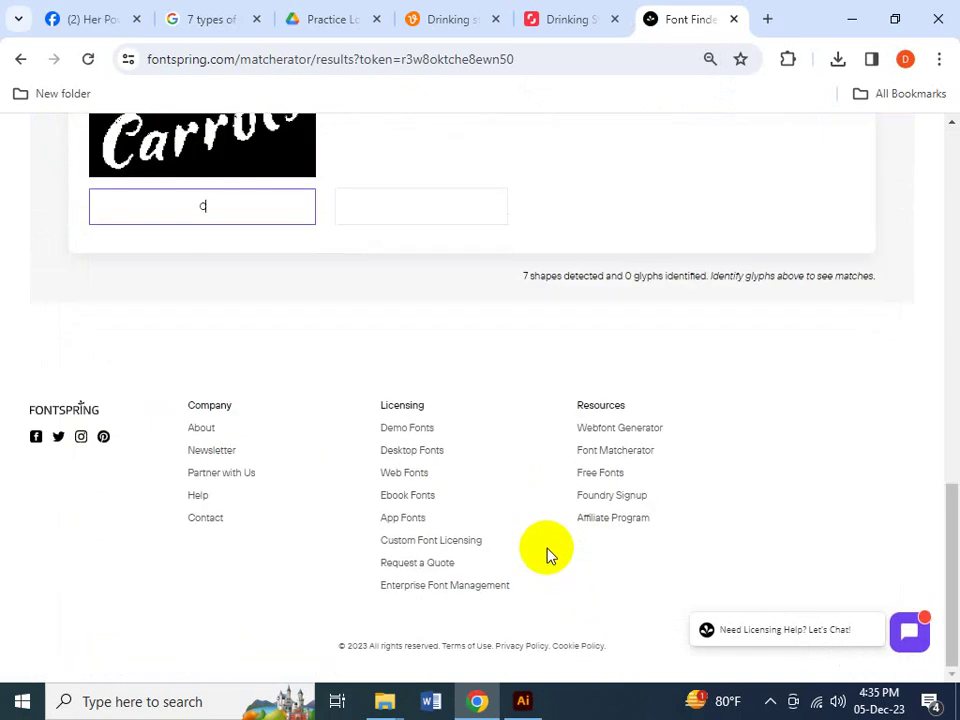
scroll(354, 450, "up", 5)
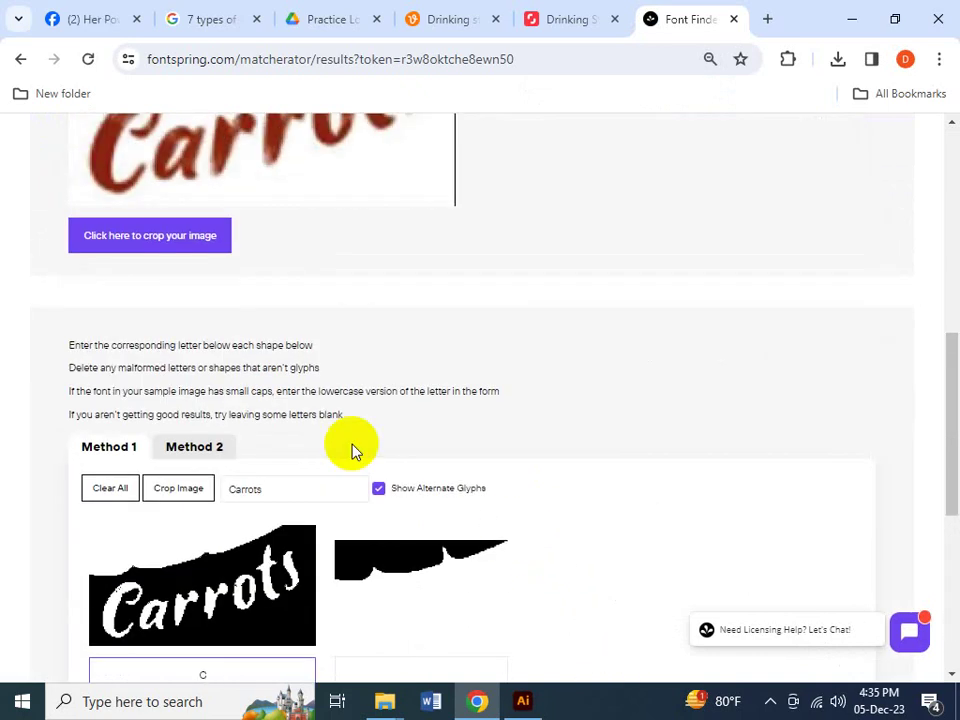
left_click(182, 246)
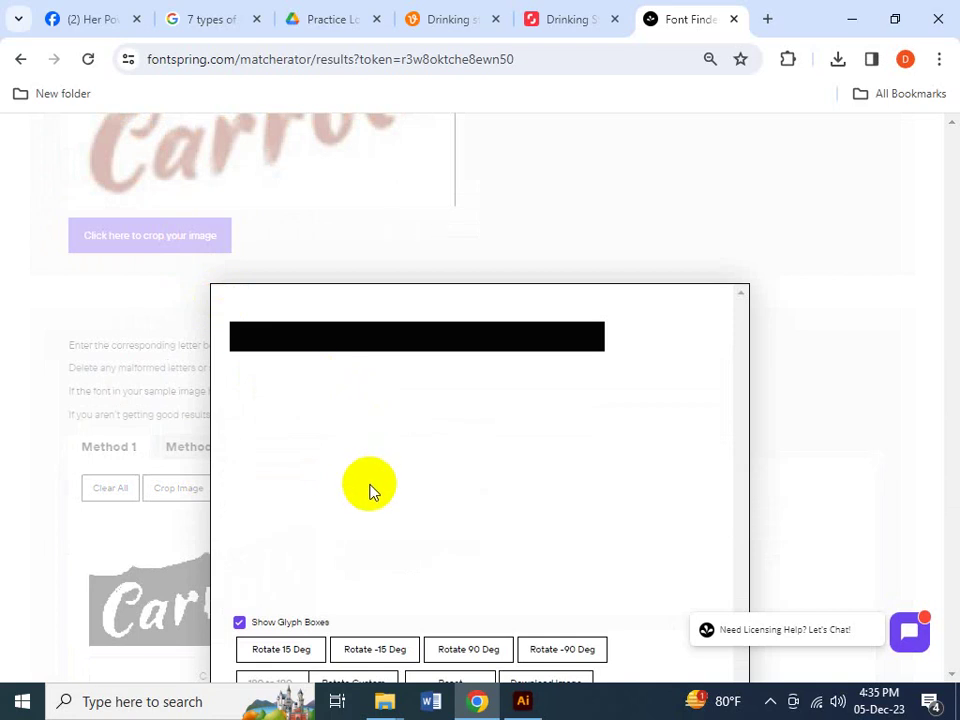
left_click(741, 293)
scroll(556, 481, "down", 1)
scroll(552, 476, "down", 3)
scroll(568, 437, "up", 2)
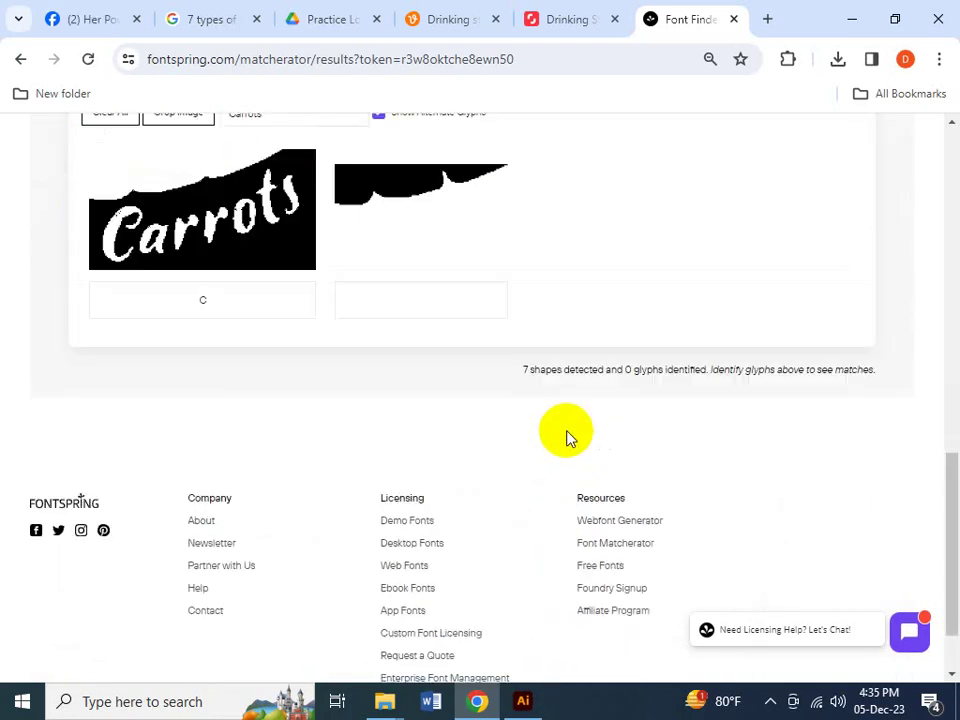
- Delete the carrot-outline shape next to the Carrots lettering from the detected glyphs
left_click(248, 398)
left_click(461, 398)
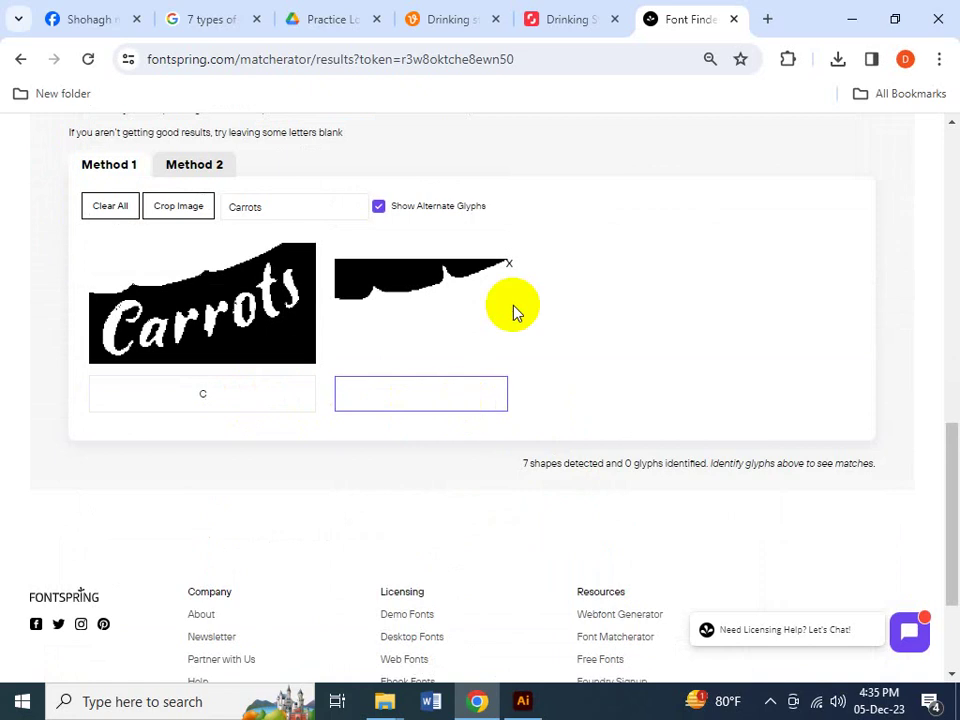
left_click(500, 263)
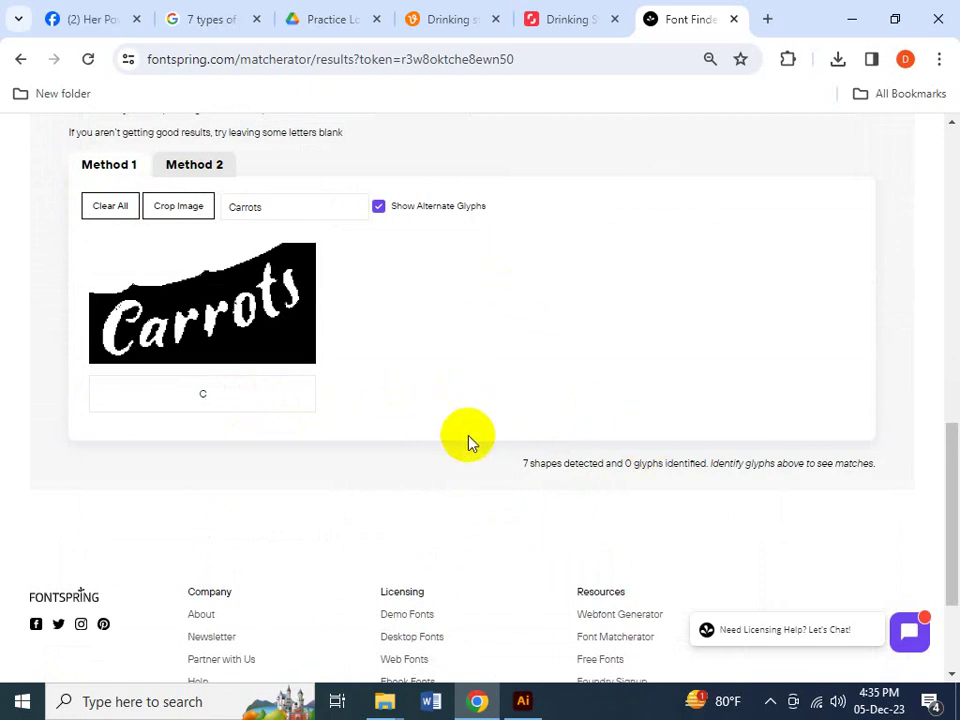
- Switch the glyph detection to Method 2 and delete several of the malformed or empty shapes
scroll(470, 440, "up", 5)
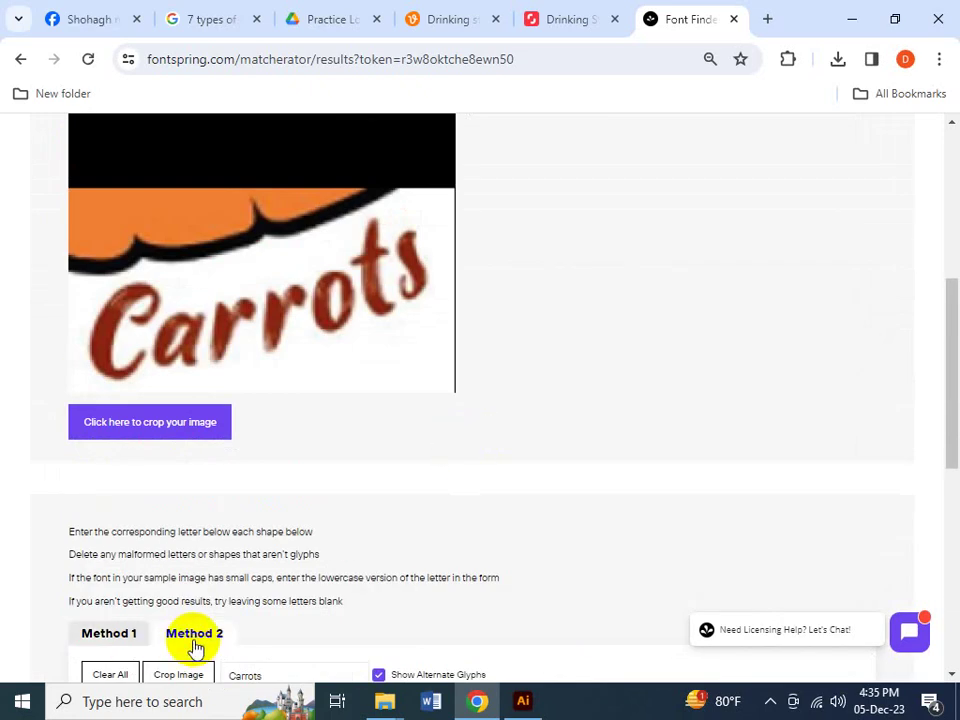
scroll(210, 635, "down", 3)
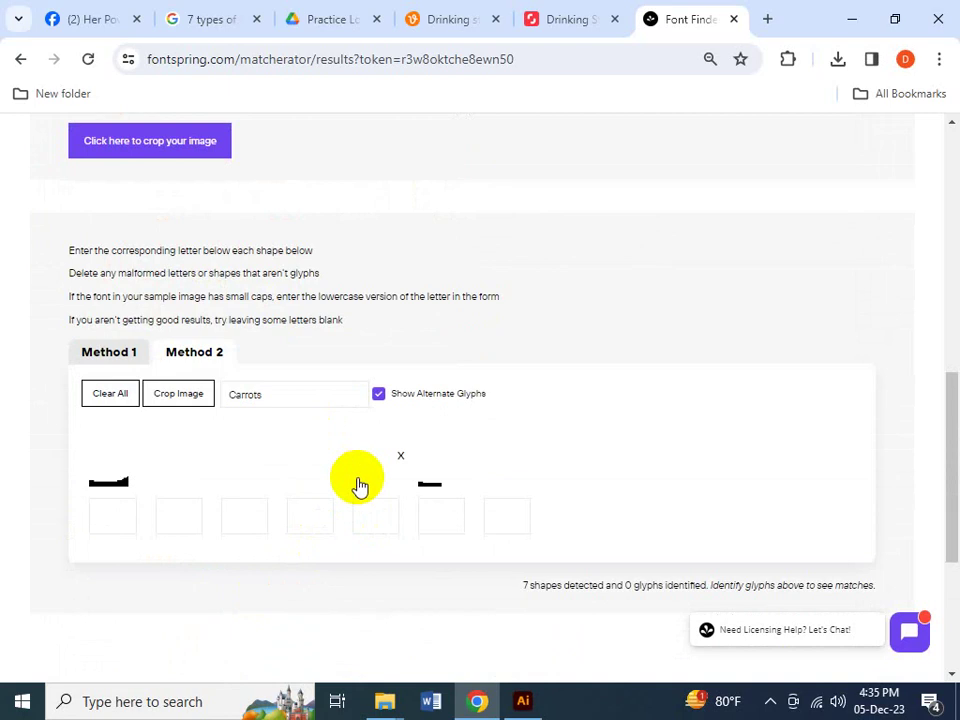
left_click(401, 455)
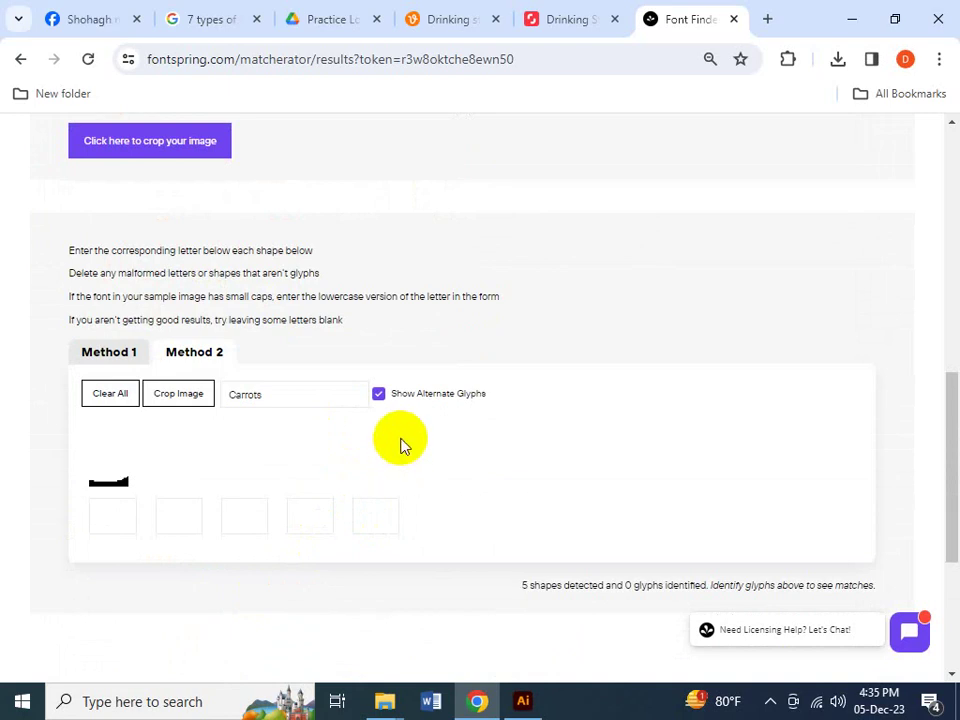
mouse_move(370, 449)
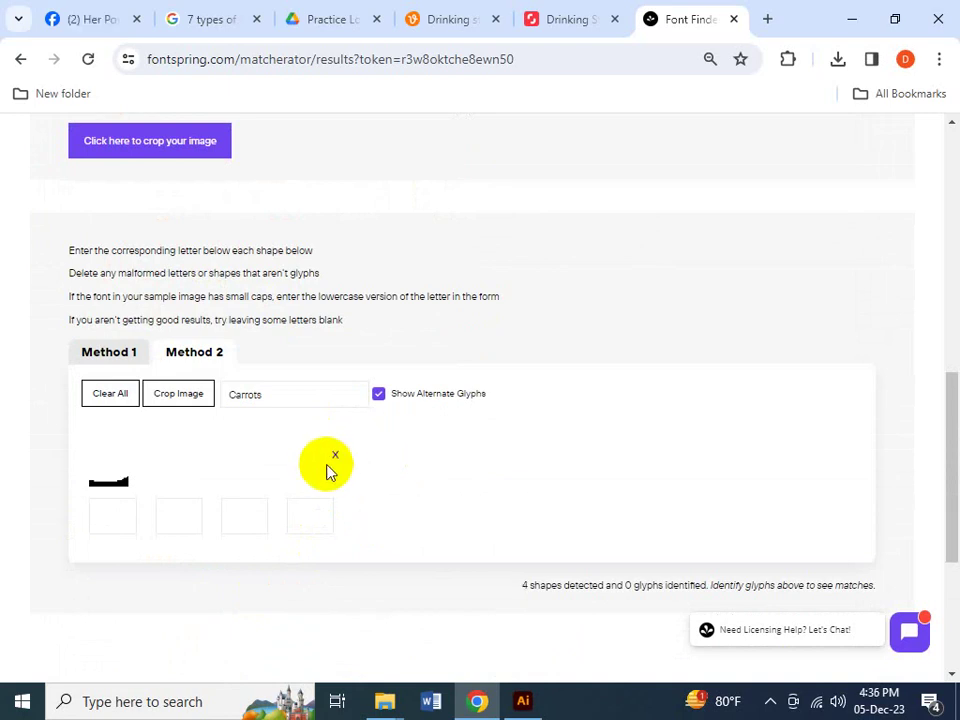
left_click(336, 455)
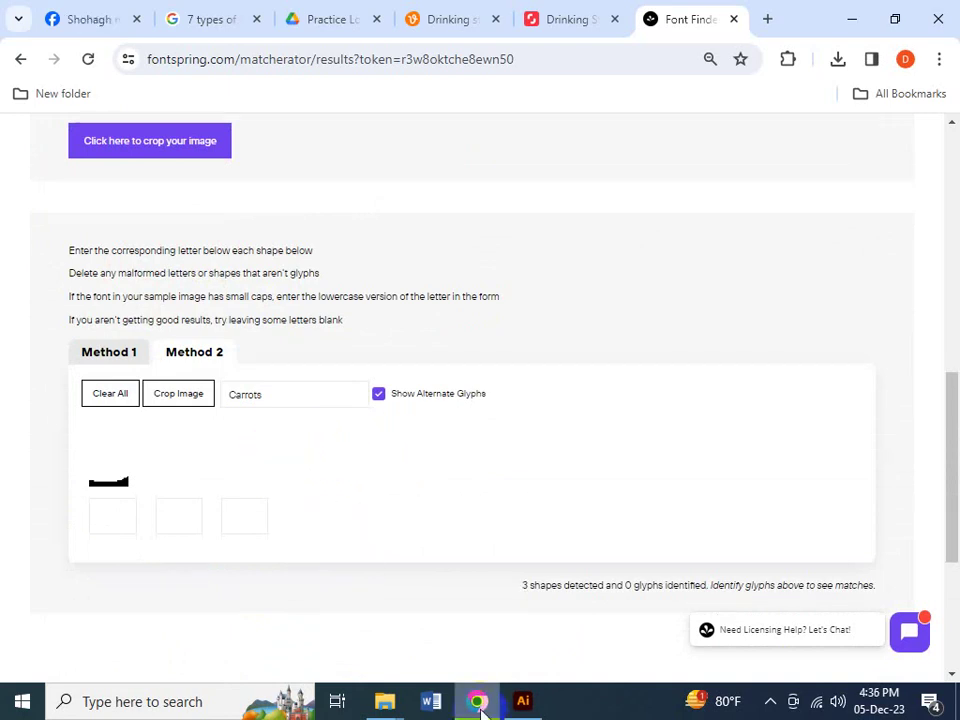
- Launch Adobe Photoshop 2020 and open Screenshot_2 from the desktop in it
left_click(22, 701)
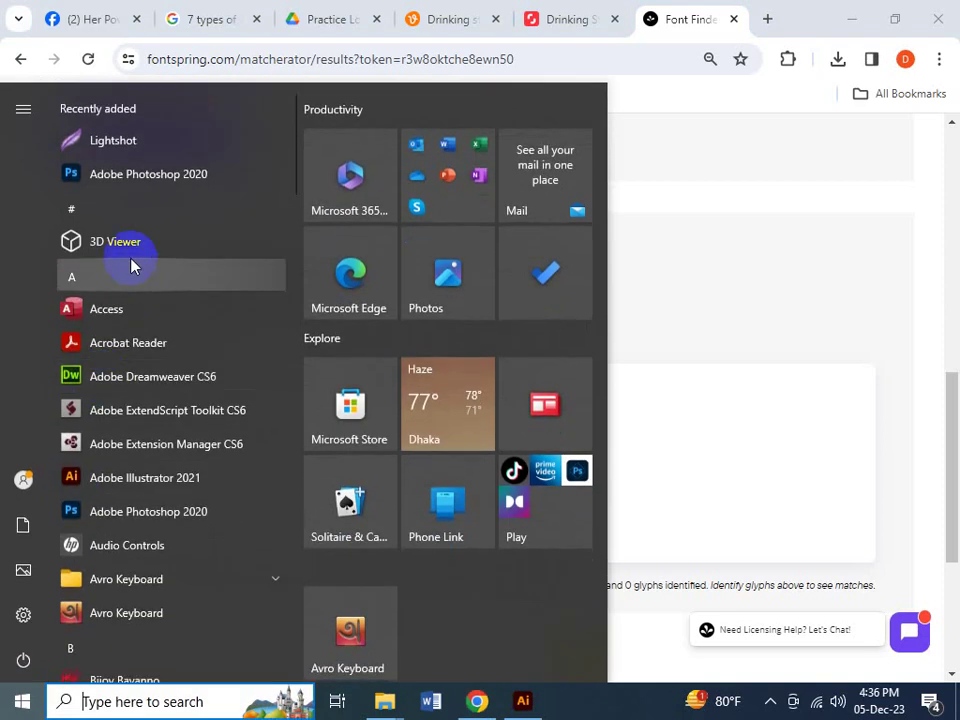
left_click(119, 143)
scroll(265, 413, "up", 5)
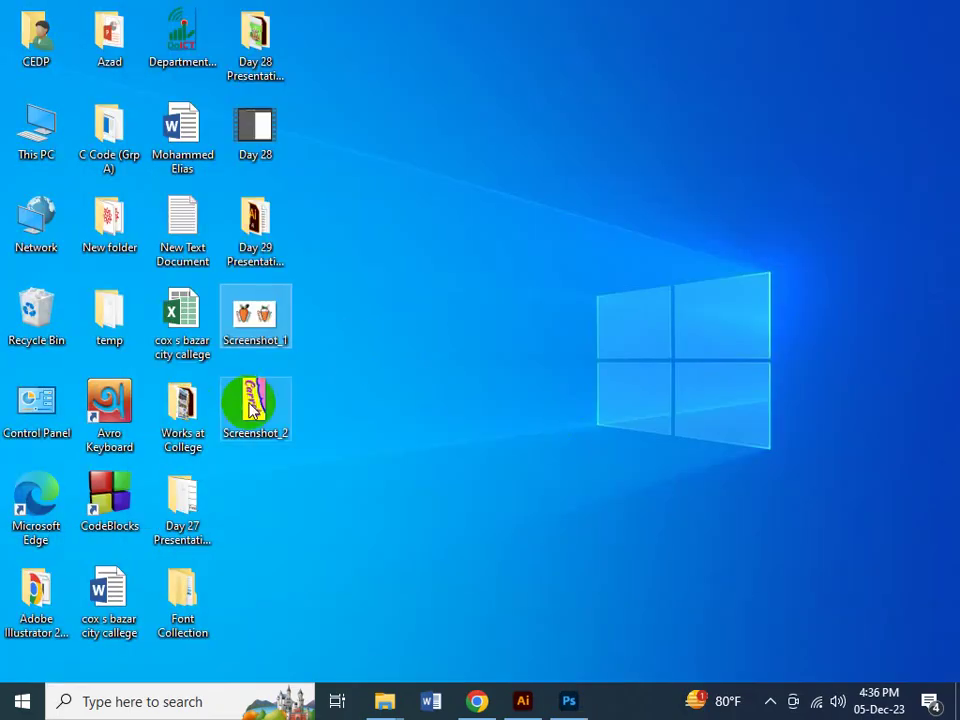
left_click_drag(250, 405, 613, 7)
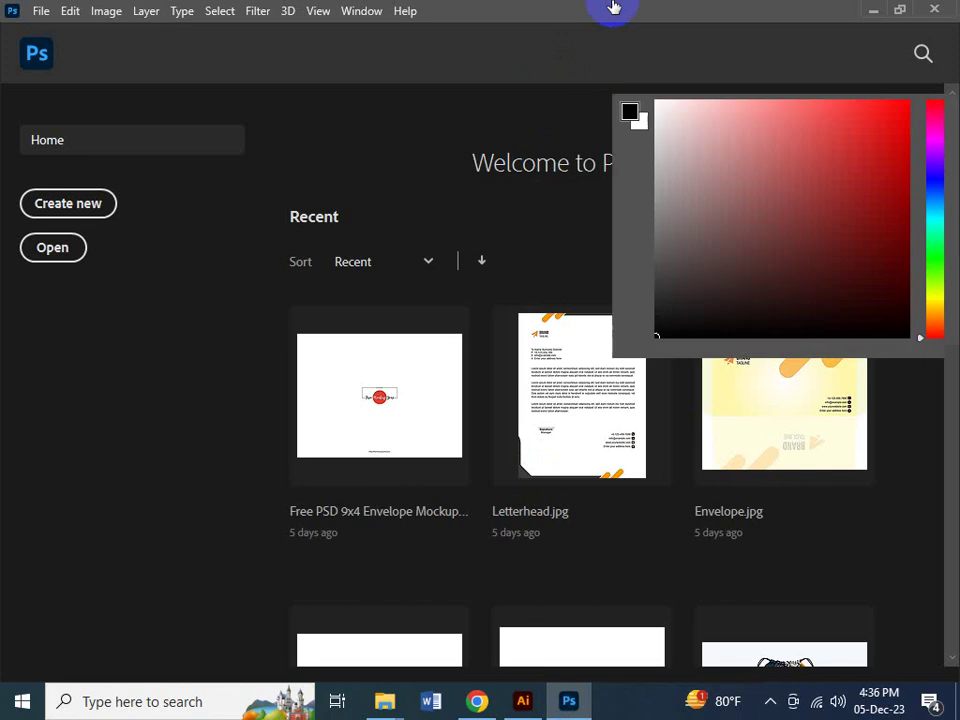
- Rotate the Screenshot_2 image 90° counter-clockwise
left_click(107, 12)
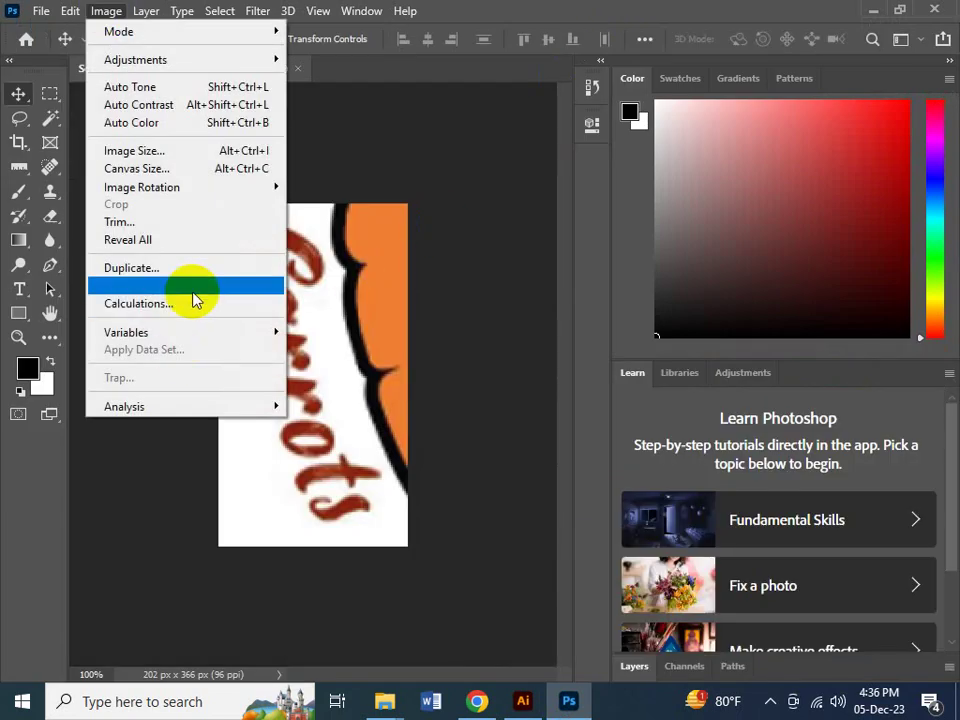
mouse_move(212, 190)
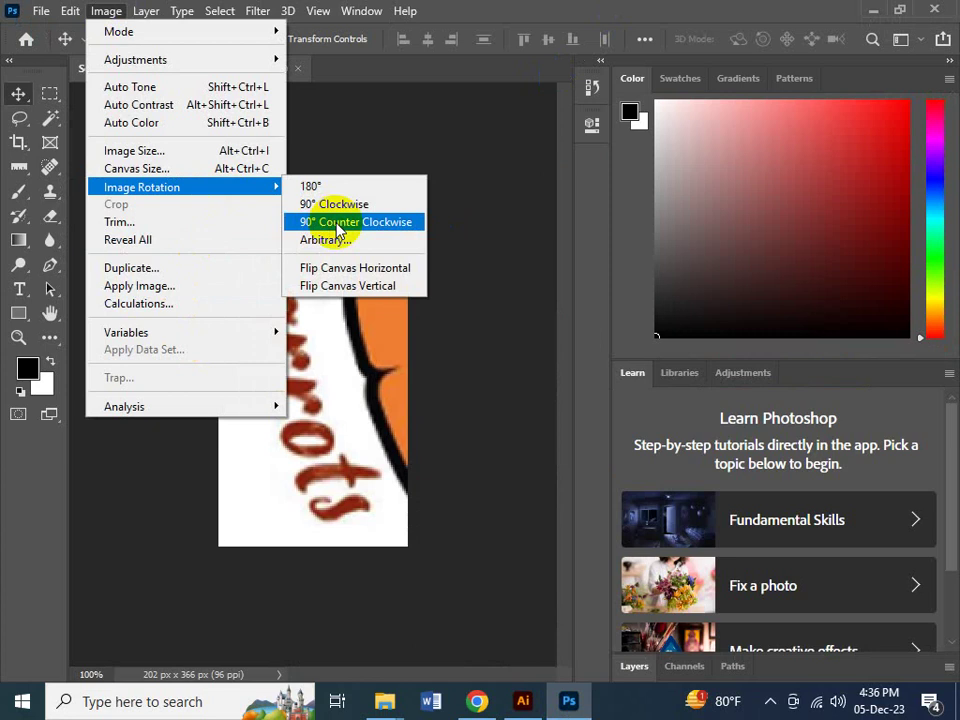
left_click(338, 224)
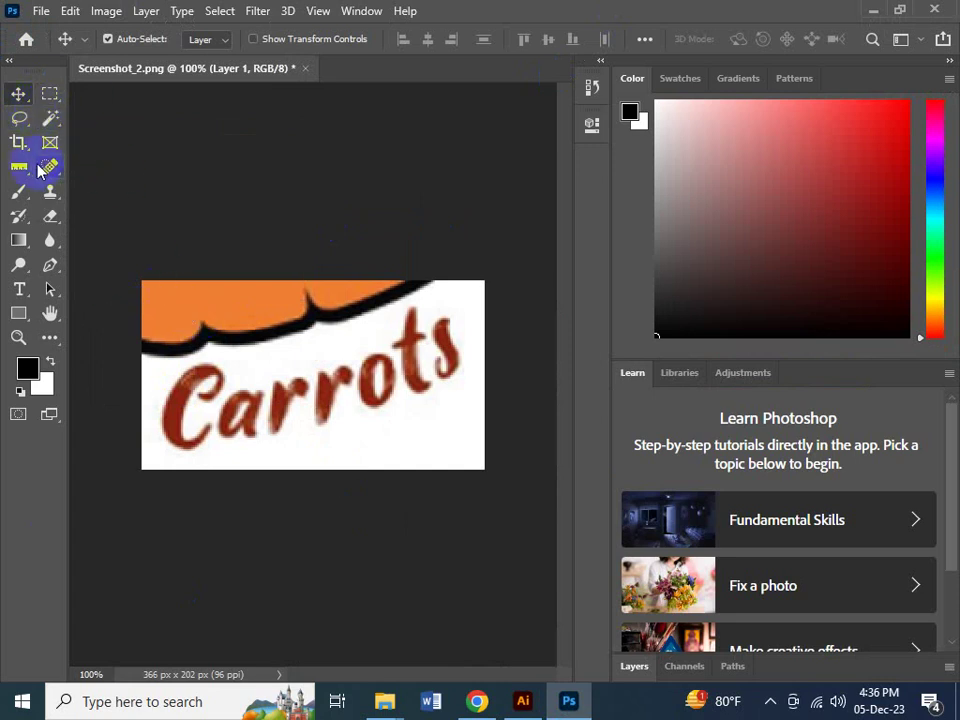
- Measure the slant beneath the Carrots lettering with the Ruler tool and rotate the canvas by that angle to level the word
left_click_drag(27, 172, 77, 225)
left_click_drag(186, 458, 505, 379)
left_click(105, 11)
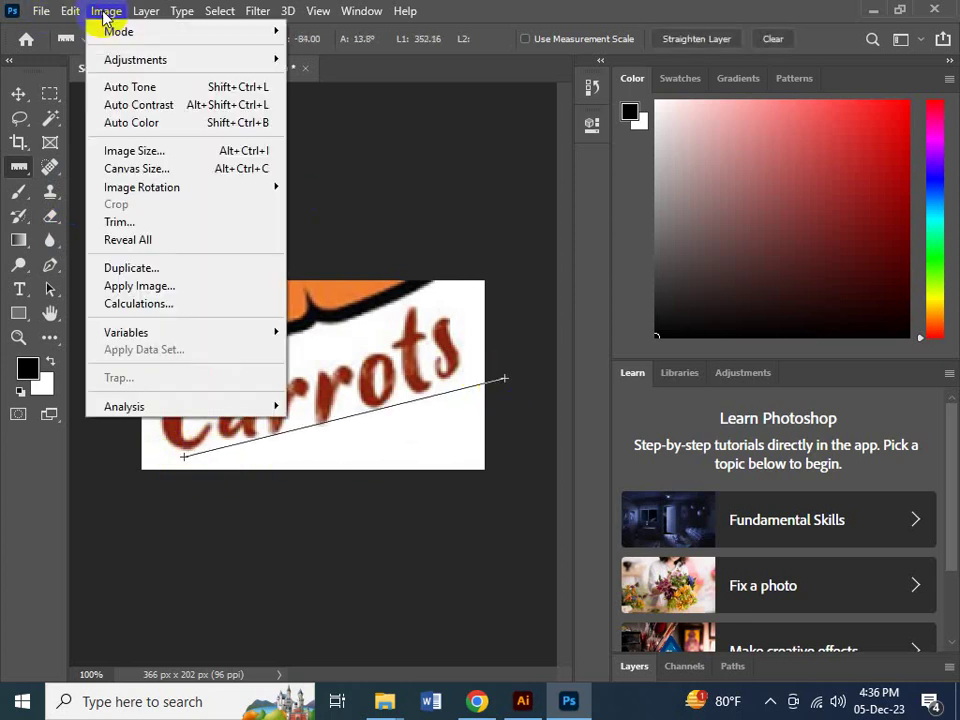
mouse_move(187, 190)
left_click(338, 240)
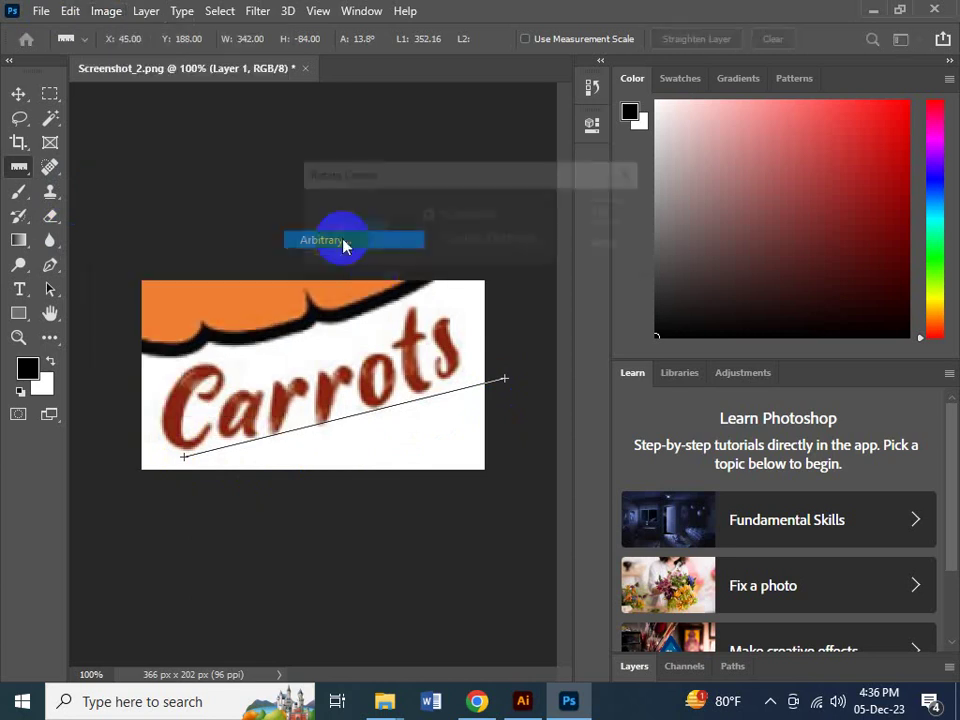
key("Return")
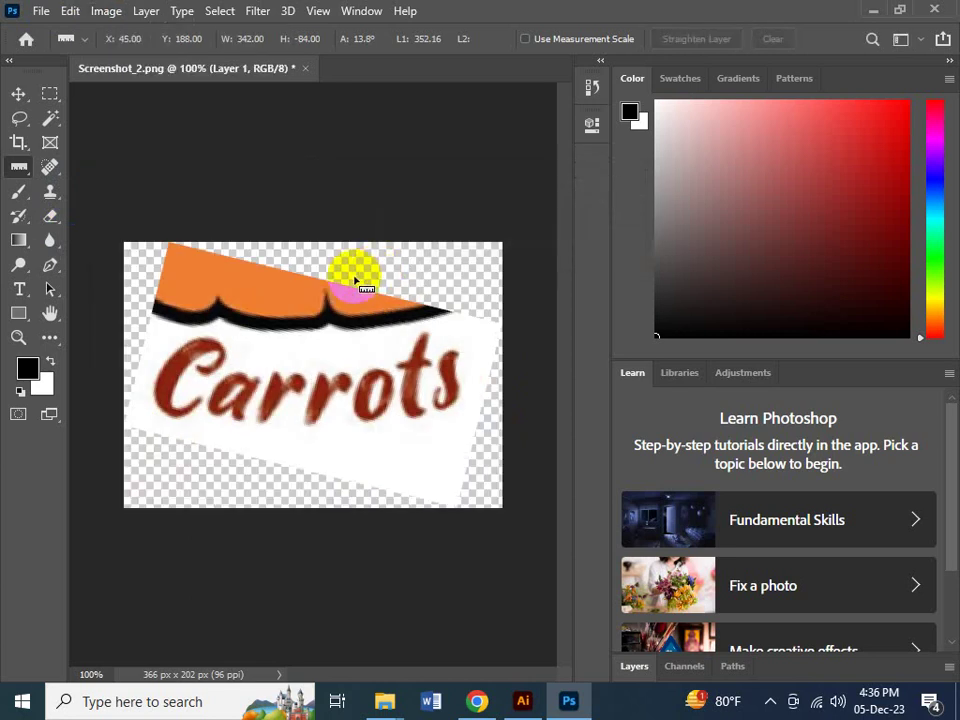
- Crop the image to a rectangular selection of about 400 × 131 px around the Carrots lettering
left_click(50, 93)
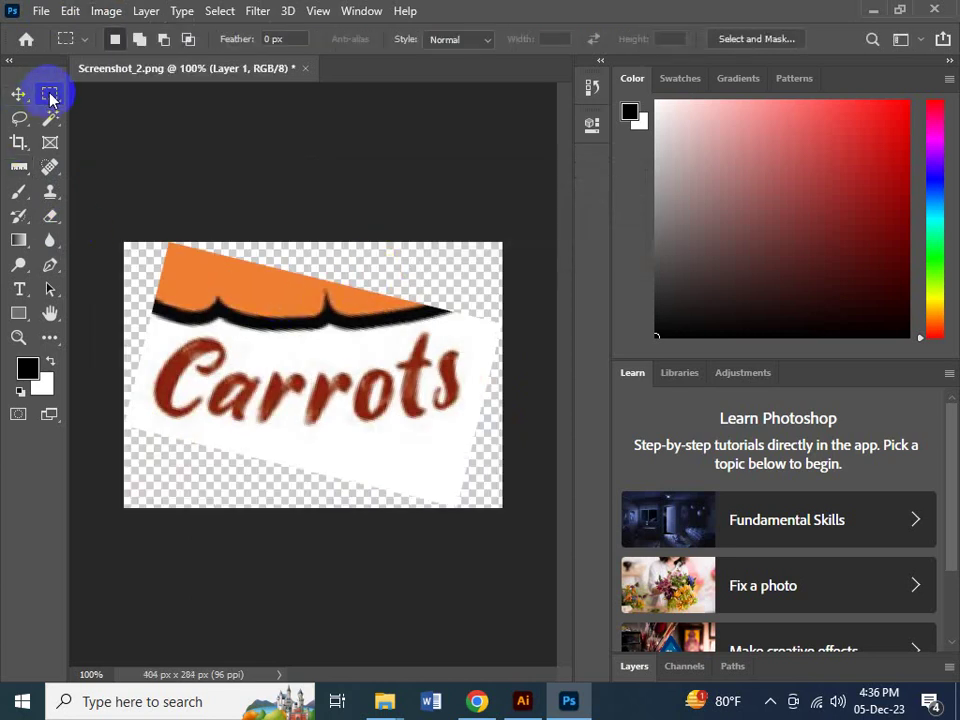
left_click_drag(128, 321, 500, 441)
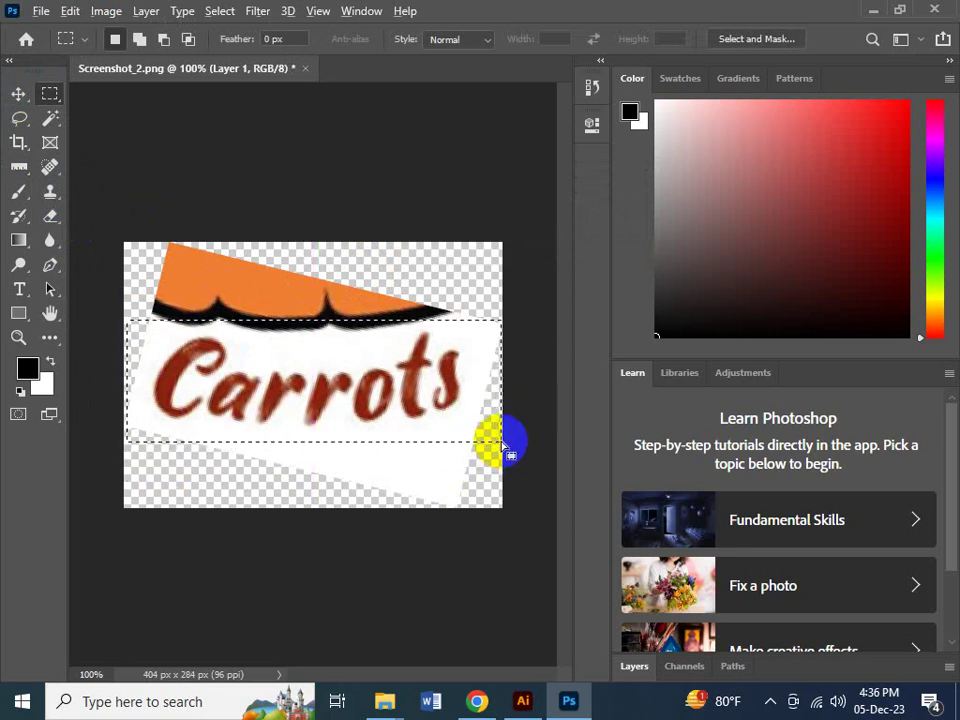
key("alt+i")
key("p")
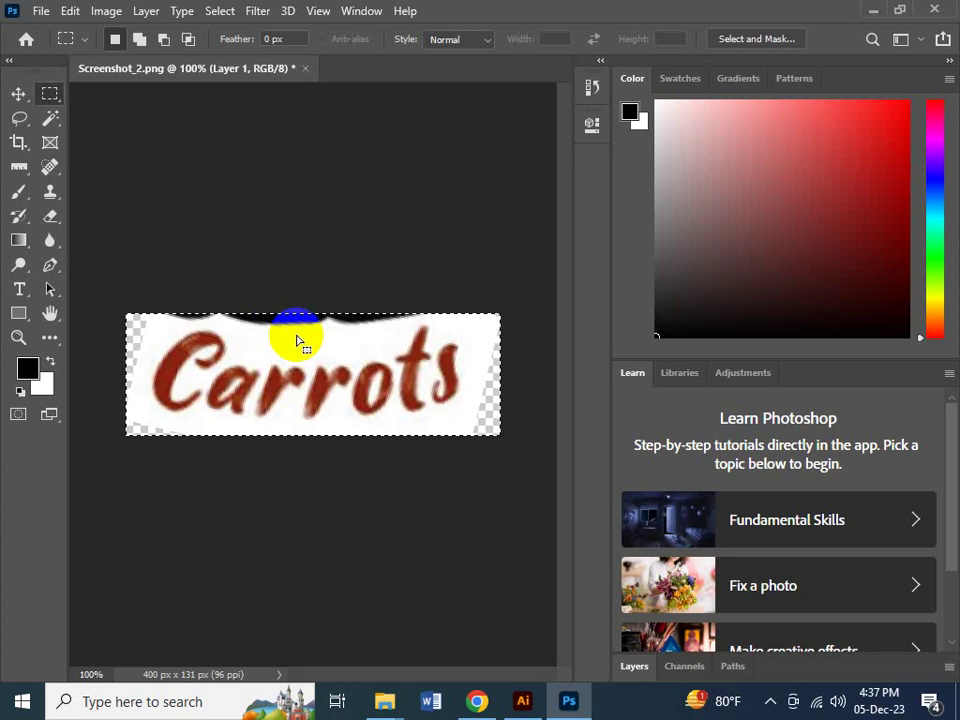
- Clear the existing selection and delete the black strip along the image's upper edge above the right half of the Carrots lettering
left_click(390, 328, "ctrl")
left_click(395, 310, "ctrl")
left_click_drag(362, 309, 425, 352)
key("ctrl+minus")
key("ctrl+minus")
key("ctrl+minus")
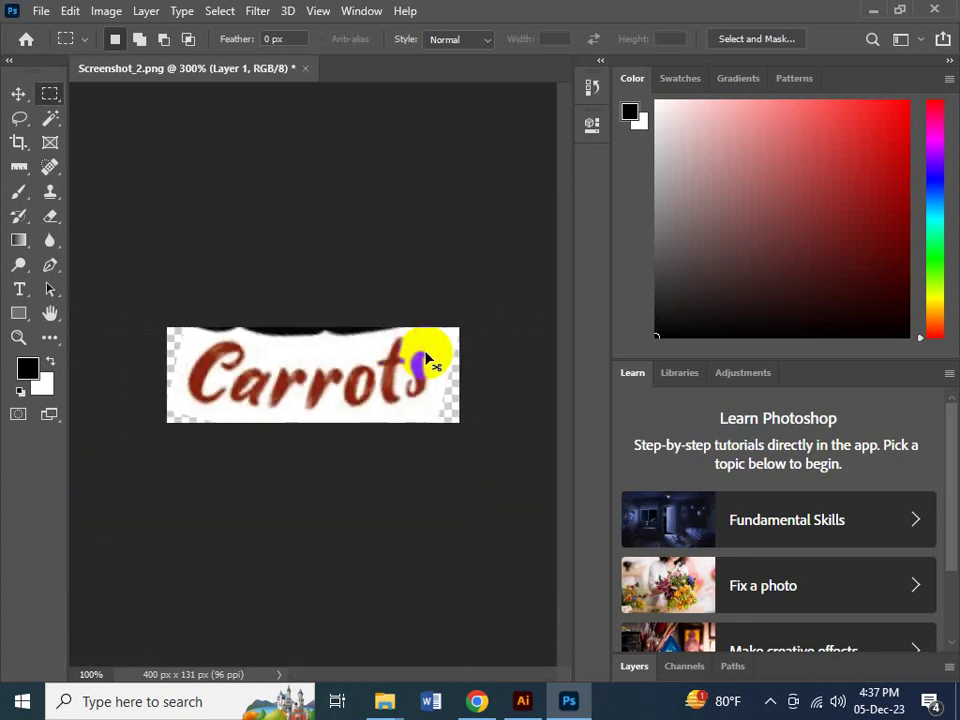
left_click(324, 317, "ctrl")
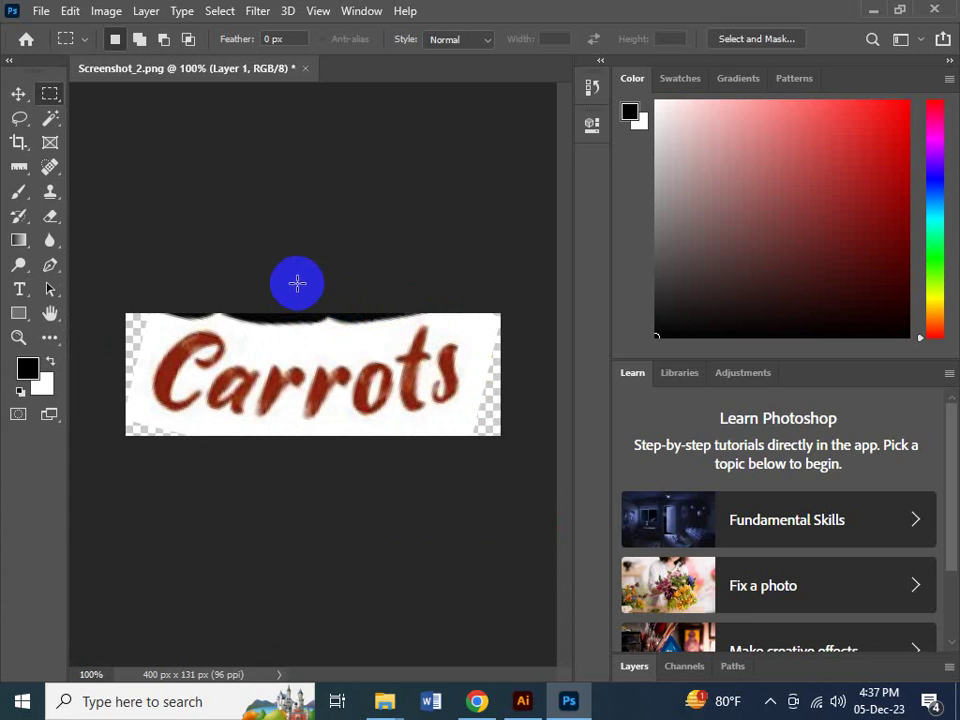
left_click_drag(259, 311, 439, 326)
key("Delete")
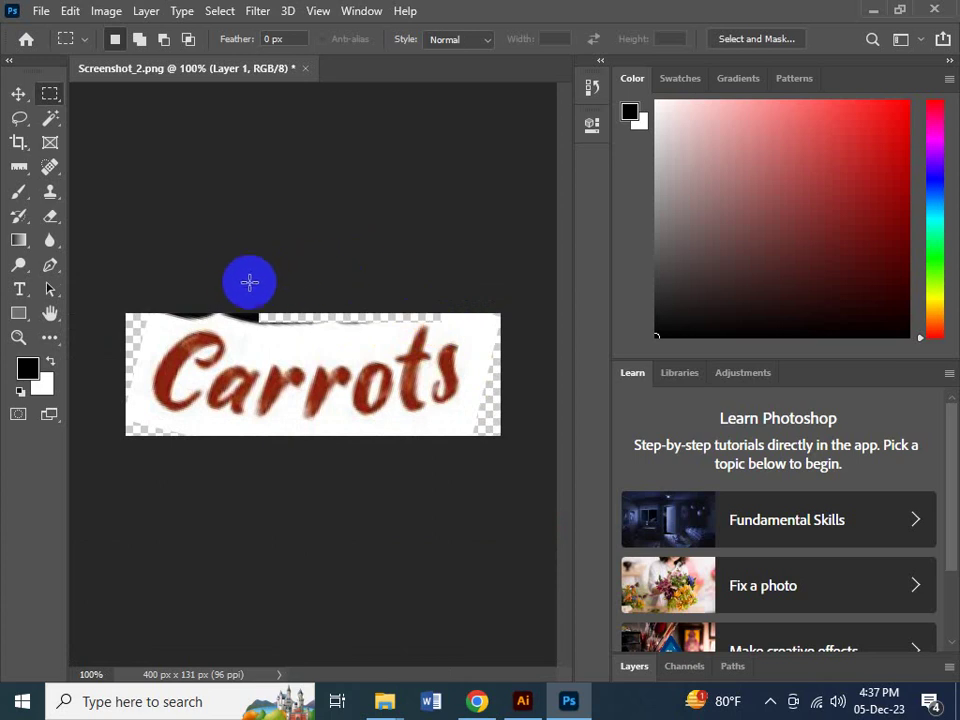
- Delete the rest of the black strip above the left half of the lettering and the stray grey marks above its middle
left_click_drag(124, 312, 321, 335)
key("Delete")
left_click(321, 339)
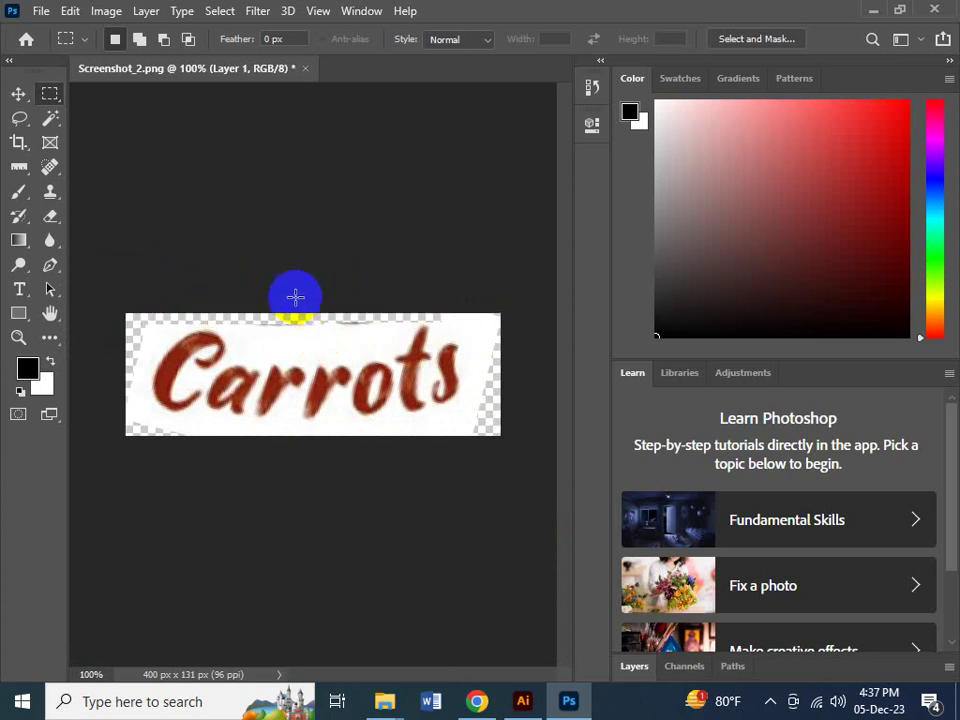
left_click_drag(258, 315, 390, 336)
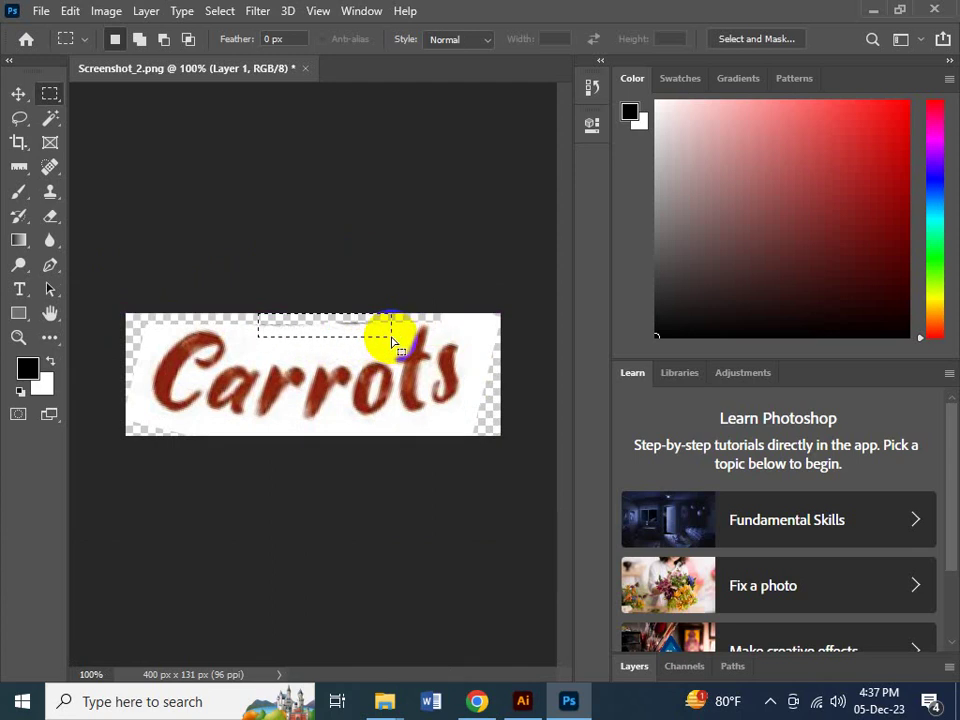
left_click_drag(328, 315, 404, 300)
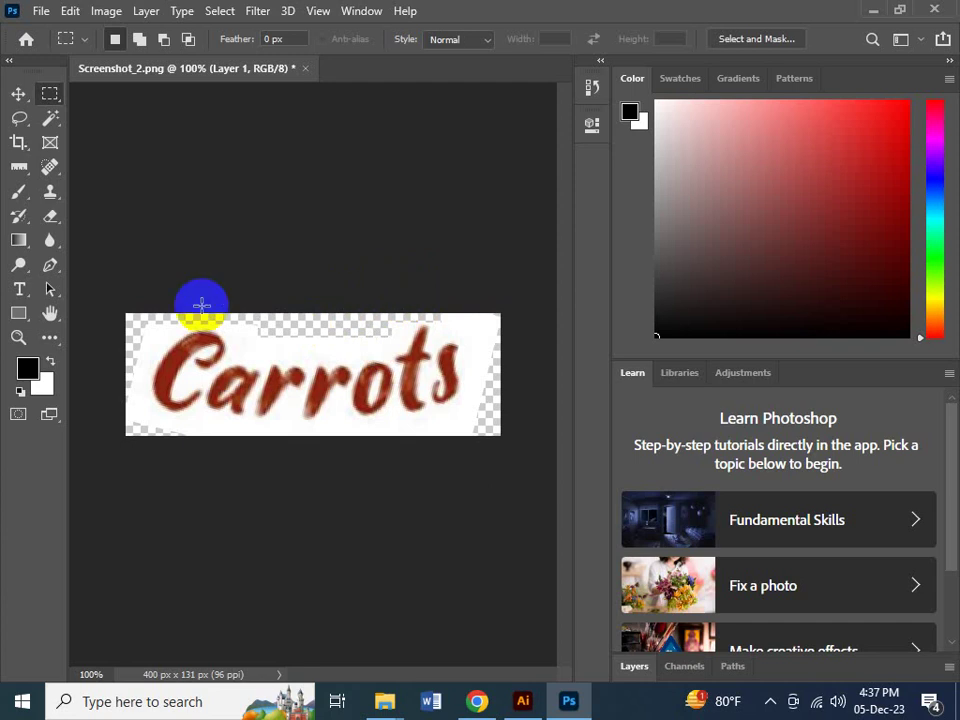
left_click(27, 96)
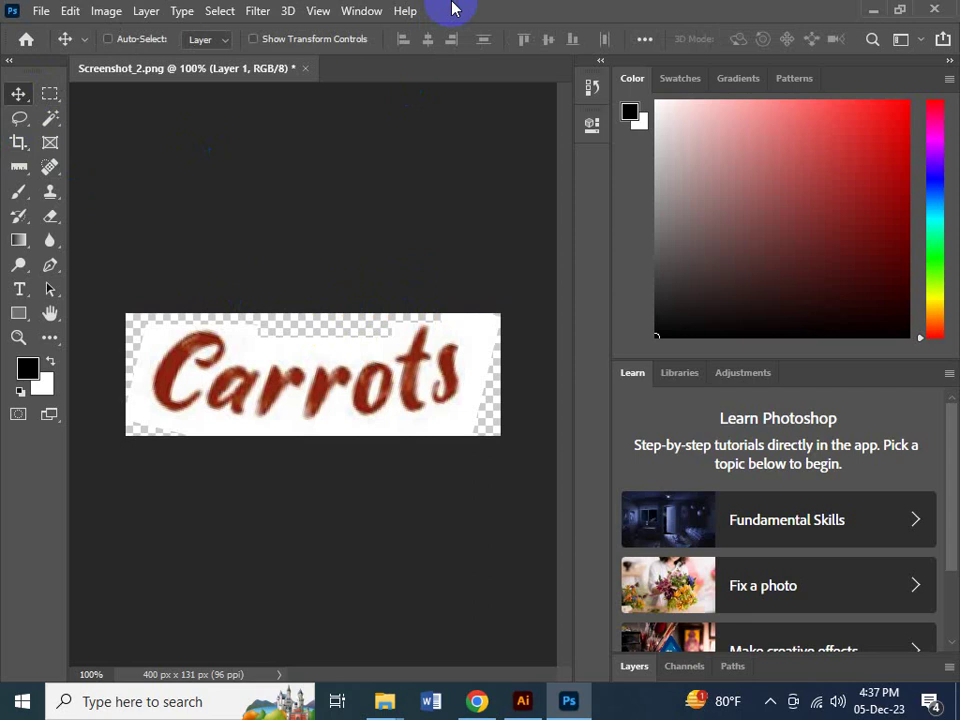
key("ctrl+shift+l")
key("ctrl+z")
key("ctrl+m")
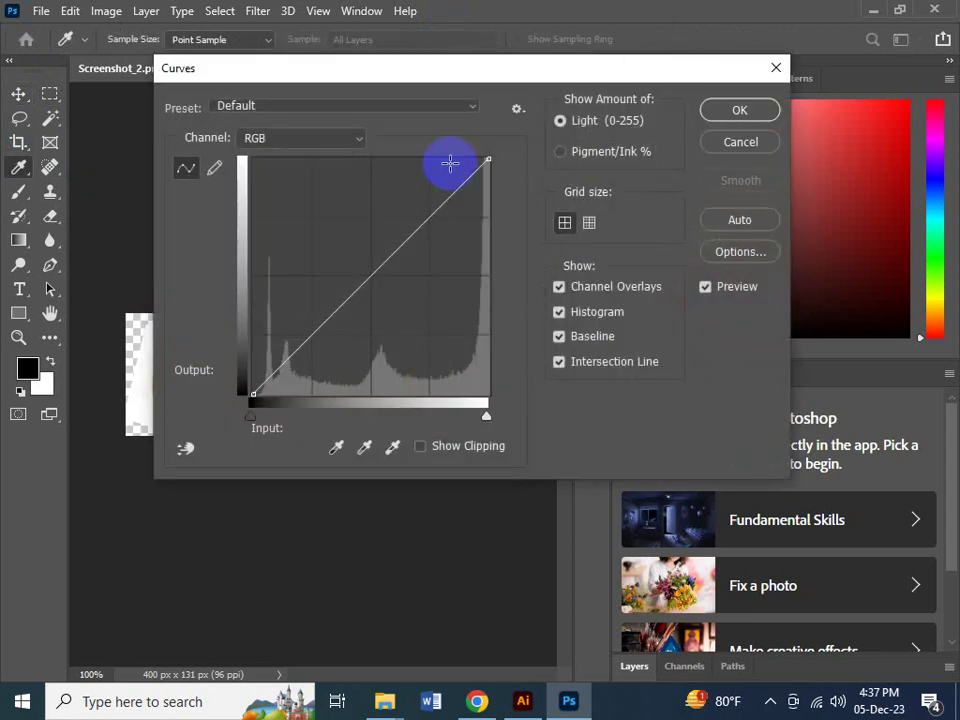
left_click_drag(569, 70, 689, 31)
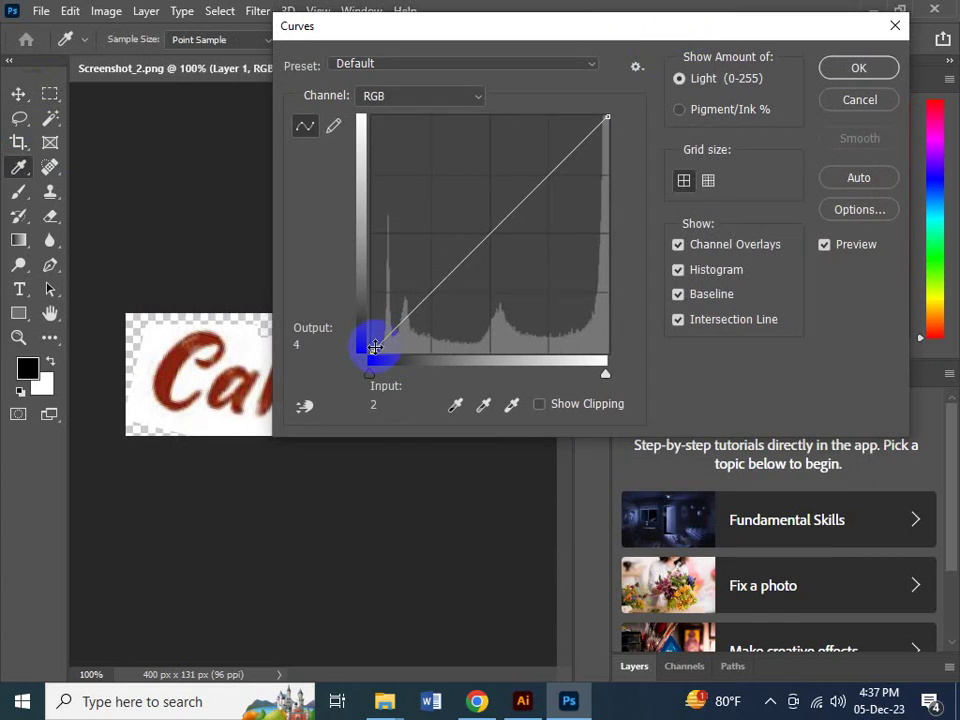
left_click_drag(374, 351, 409, 373)
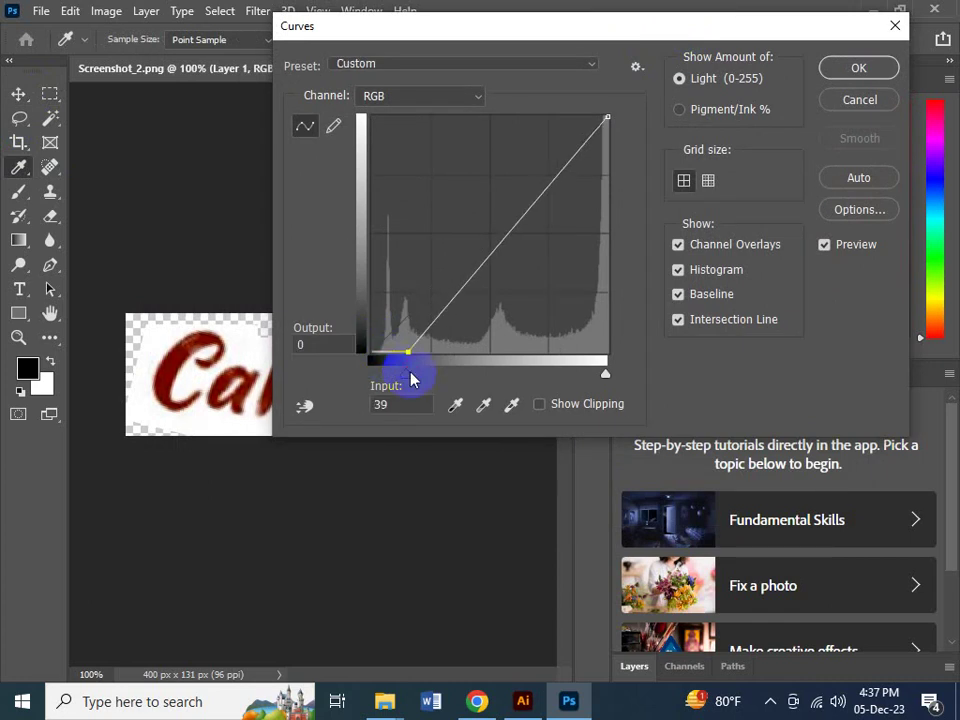
left_click_drag(608, 116, 673, 144)
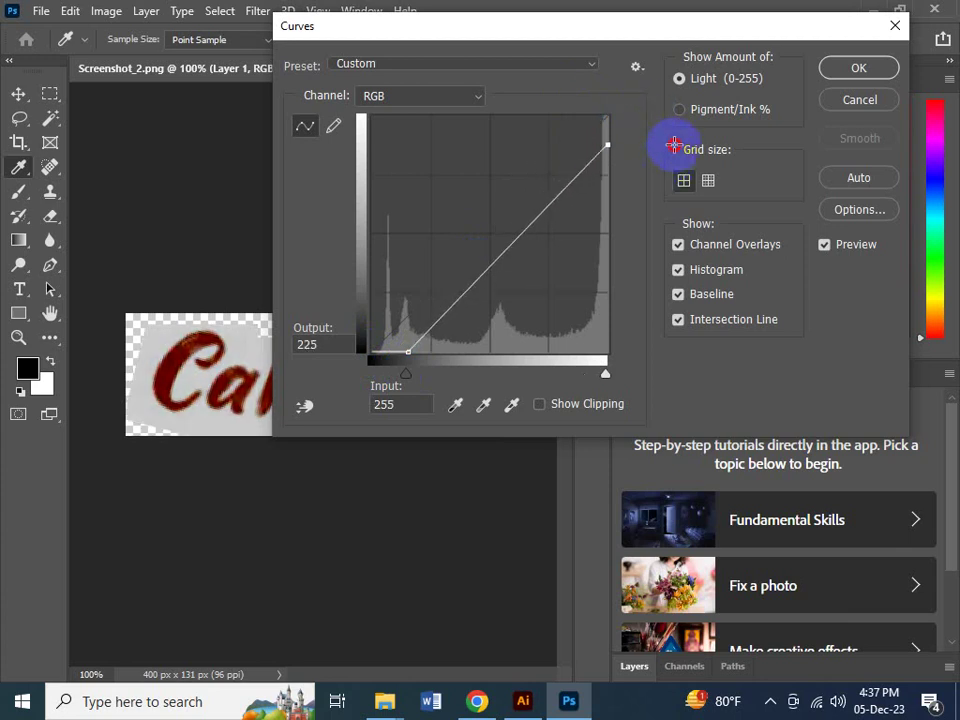
mouse_move(414, 342)
left_mouse_down()
mouse_move(342, 338)
mouse_move(381, 435)
mouse_move(429, 467)
mouse_move(439, 401)
mouse_move(428, 353)
left_mouse_up()
left_click_drag(606, 144, 687, 82)
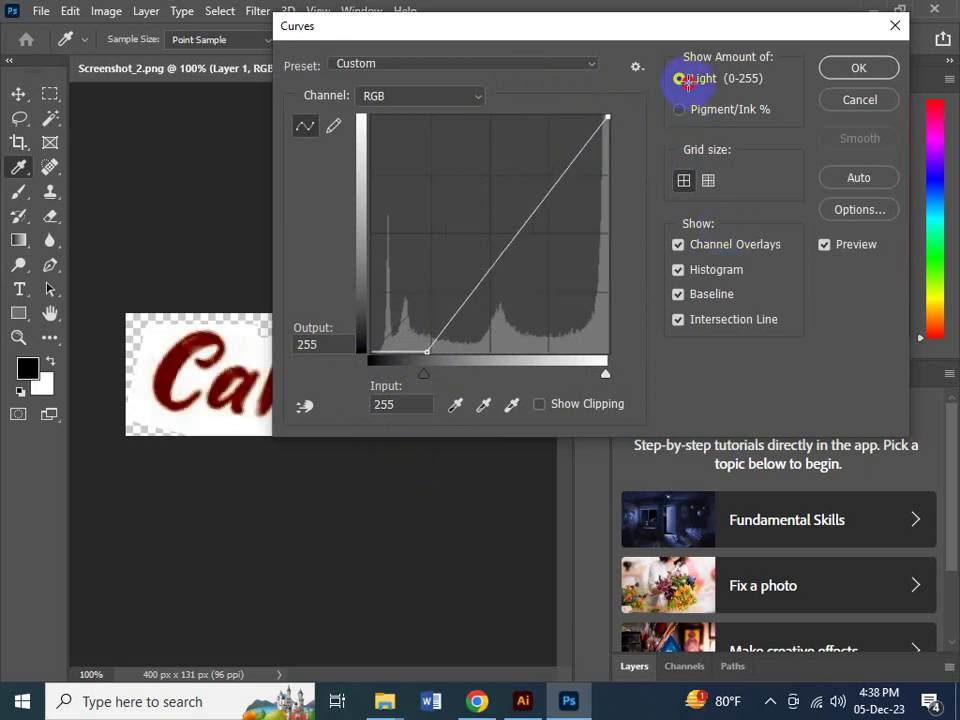
left_click(866, 100)
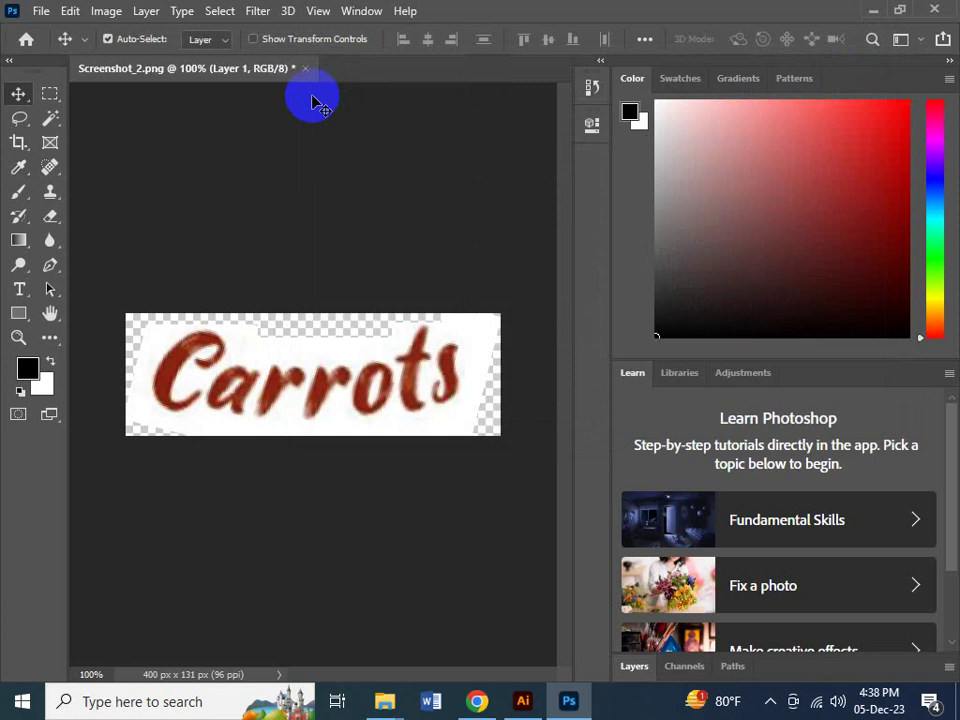
- Darken the lettering with Auto Tone and lower the white end of the RGB curve in Curves to turn the background light grey
key("ctrl+z")
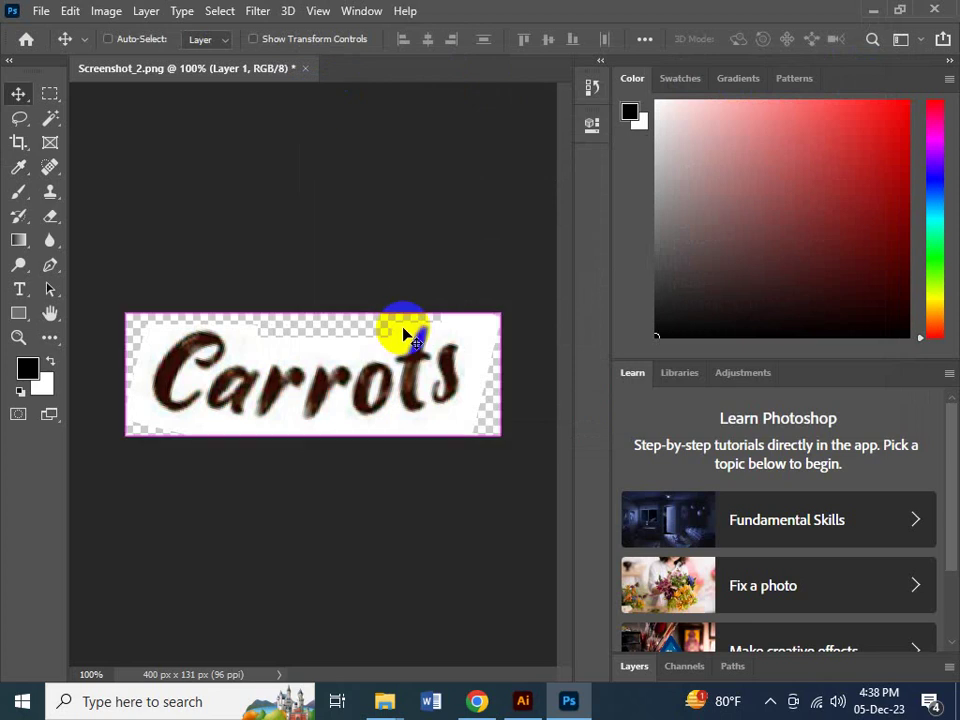
key("ctrl+m")
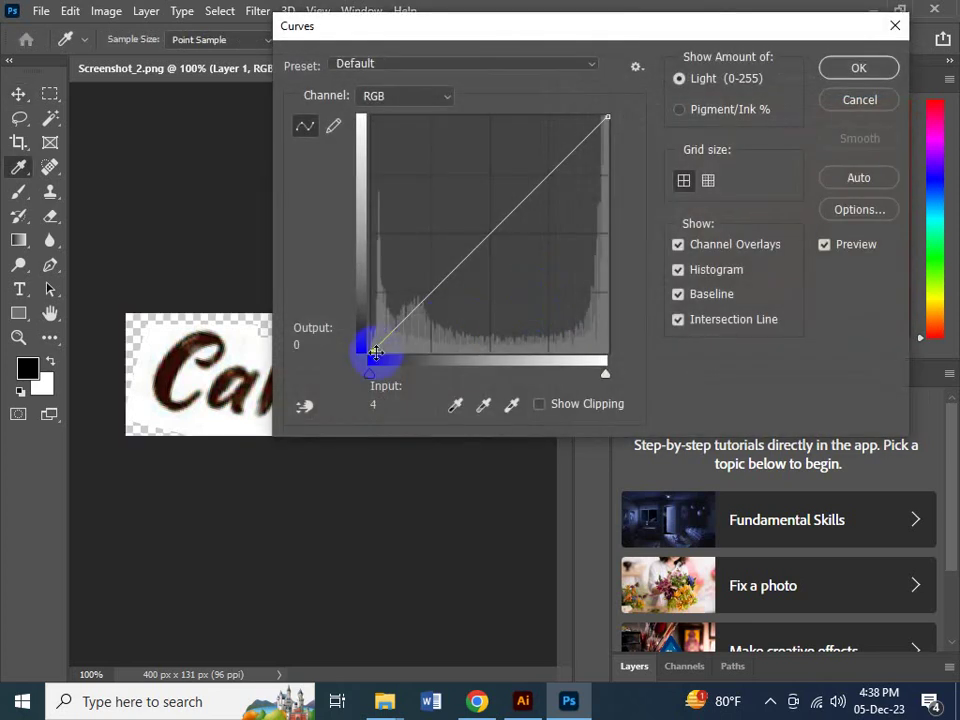
left_click_drag(373, 352, 341, 357)
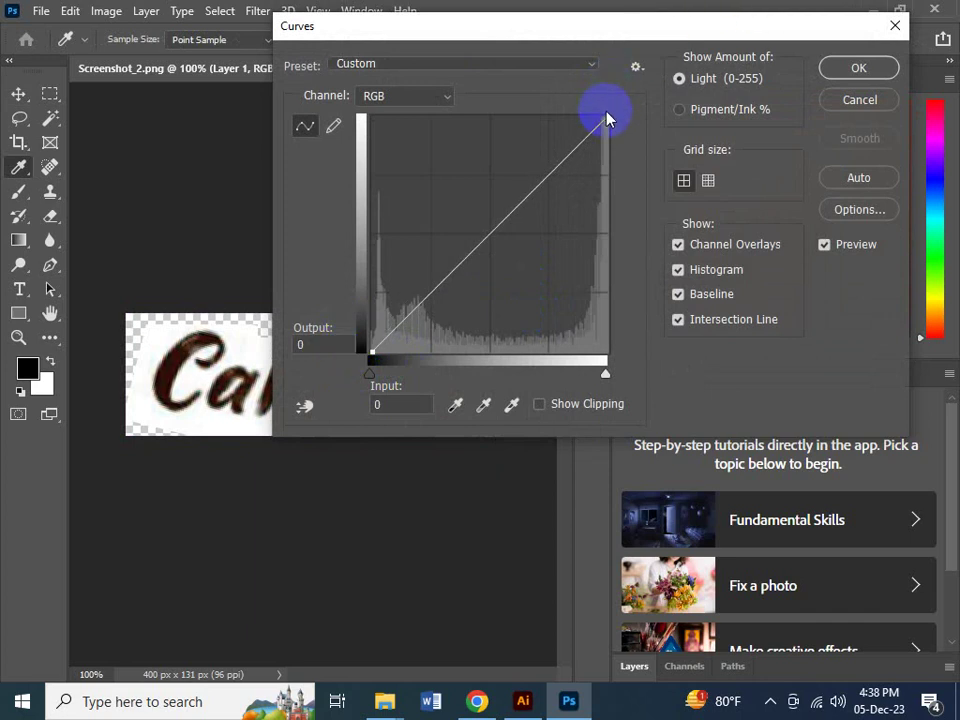
left_click_drag(606, 116, 706, 153)
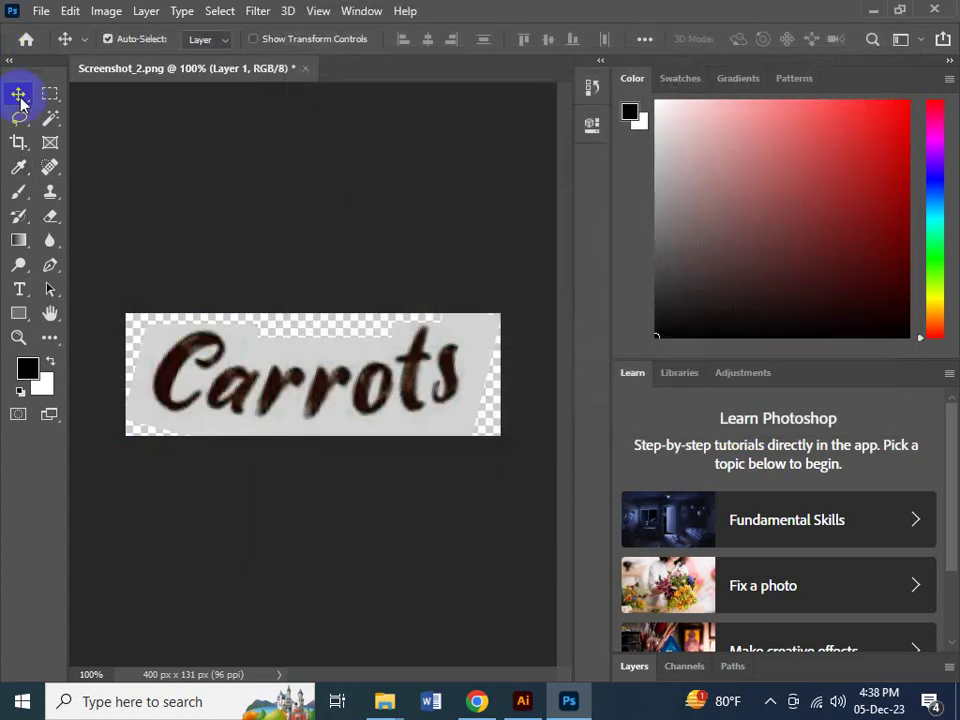
- Delete the light grey background around the lettering using the Magic Wand at tolerance 32, deselect, and save Screenshot_2.png
left_click(48, 122)
left_click(290, 349)
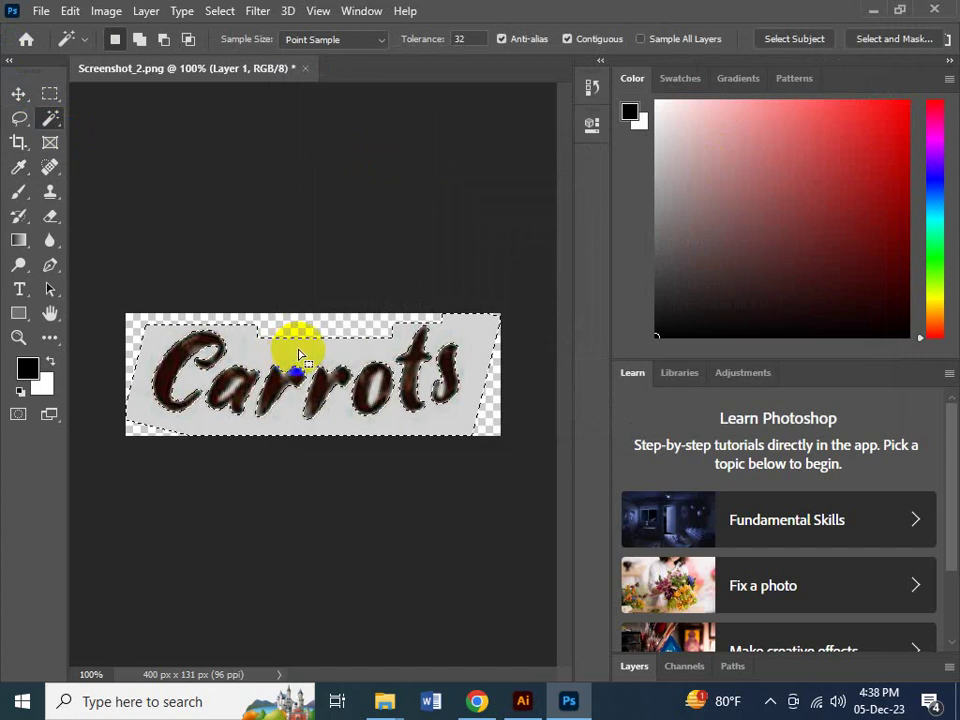
key("Delete")
left_click(50, 94)
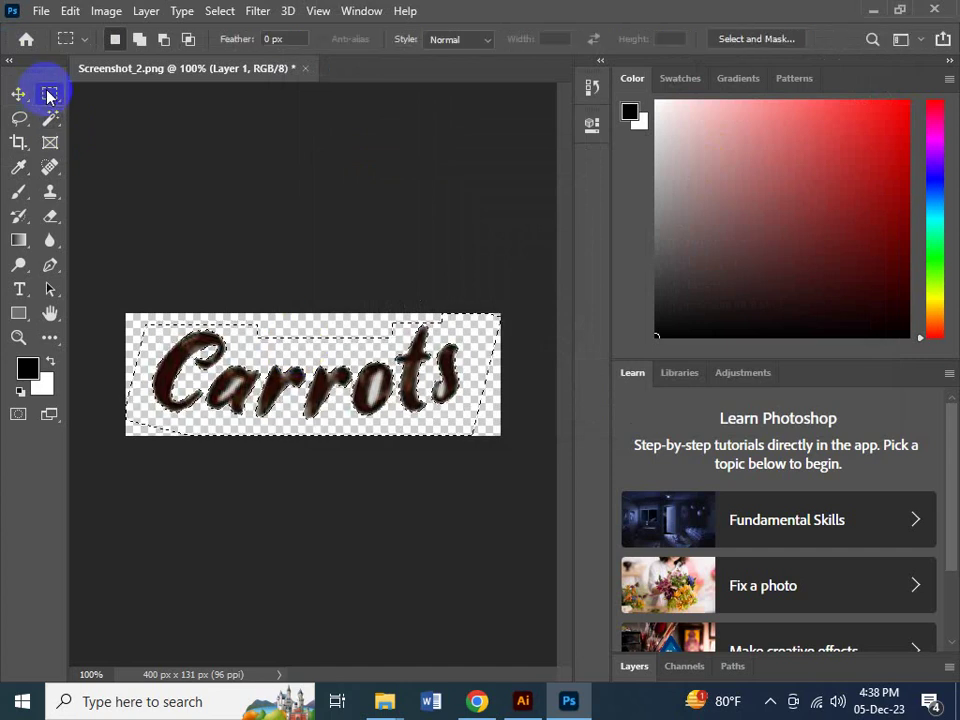
left_click(333, 187)
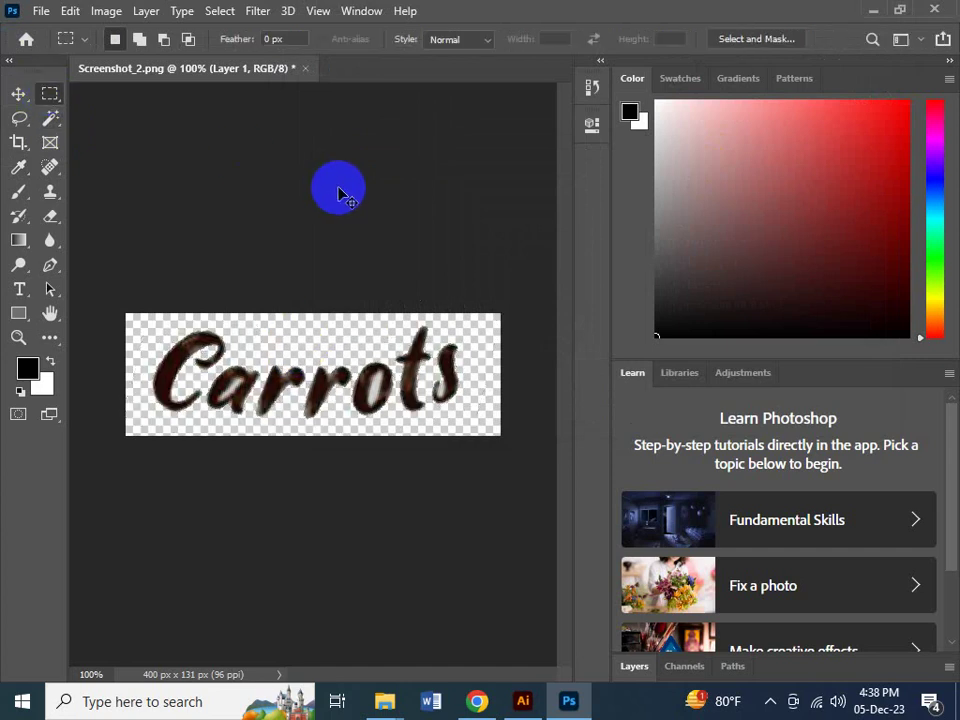
key("ctrl+s")
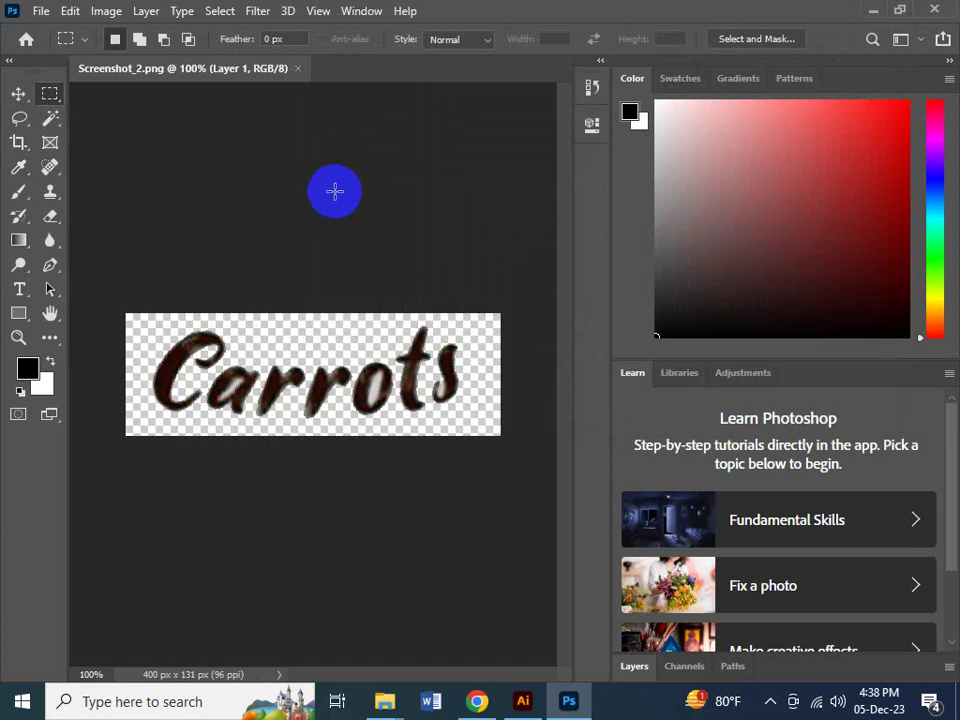
- Switch to Chrome, return to Fontspring's Font Matcherator start page and upload the edited Screenshot_2 image from the desktop
left_click(477, 701)
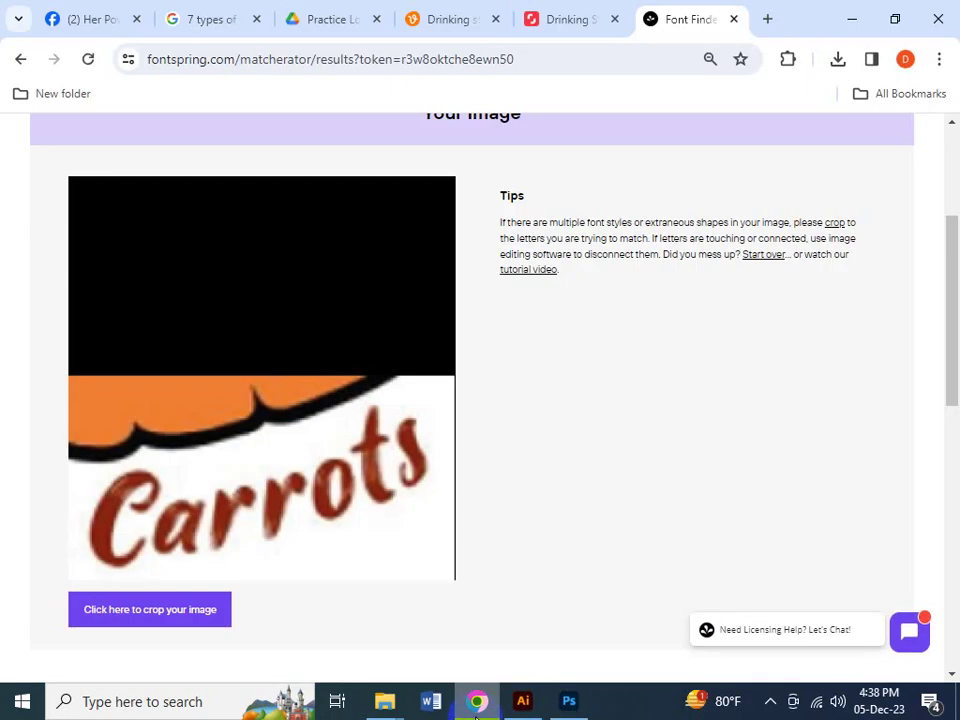
scroll(200, 612, "up", 3)
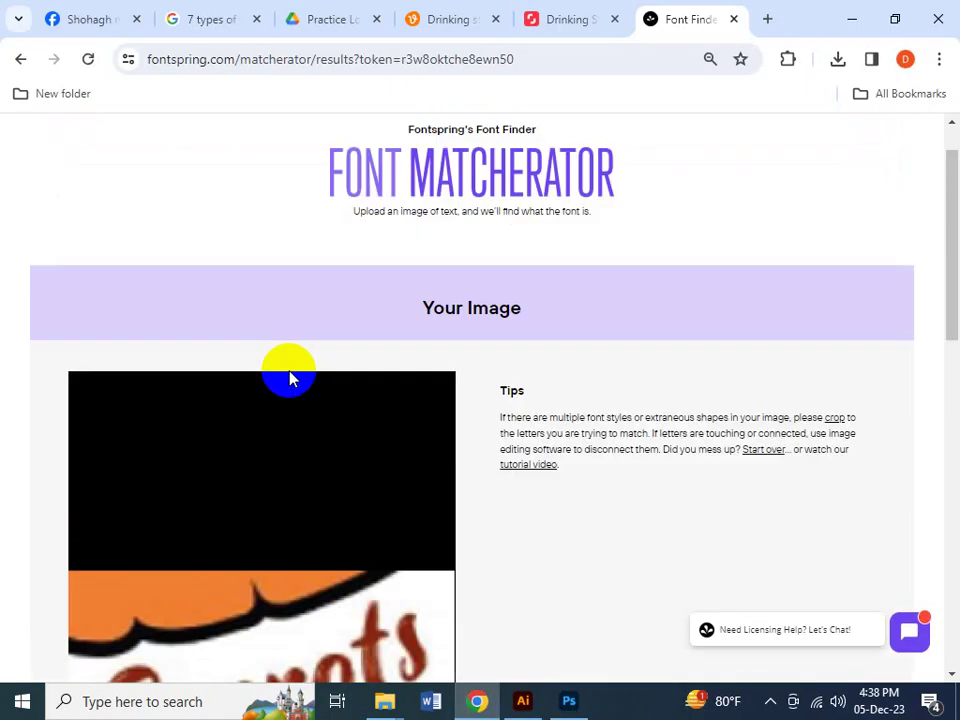
left_click(18, 62)
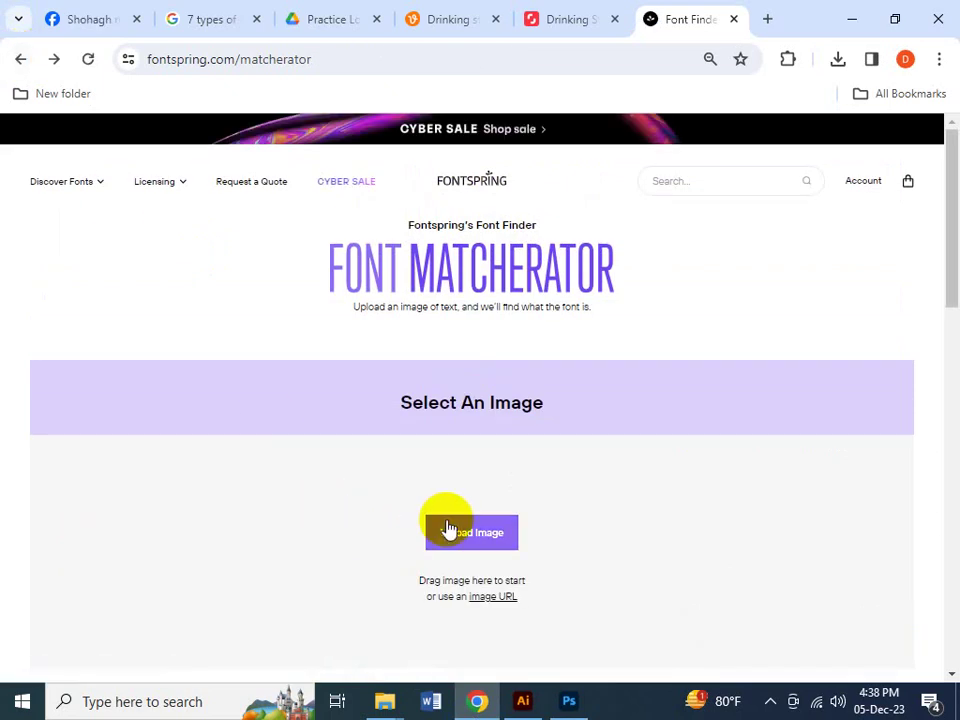
left_click(451, 532)
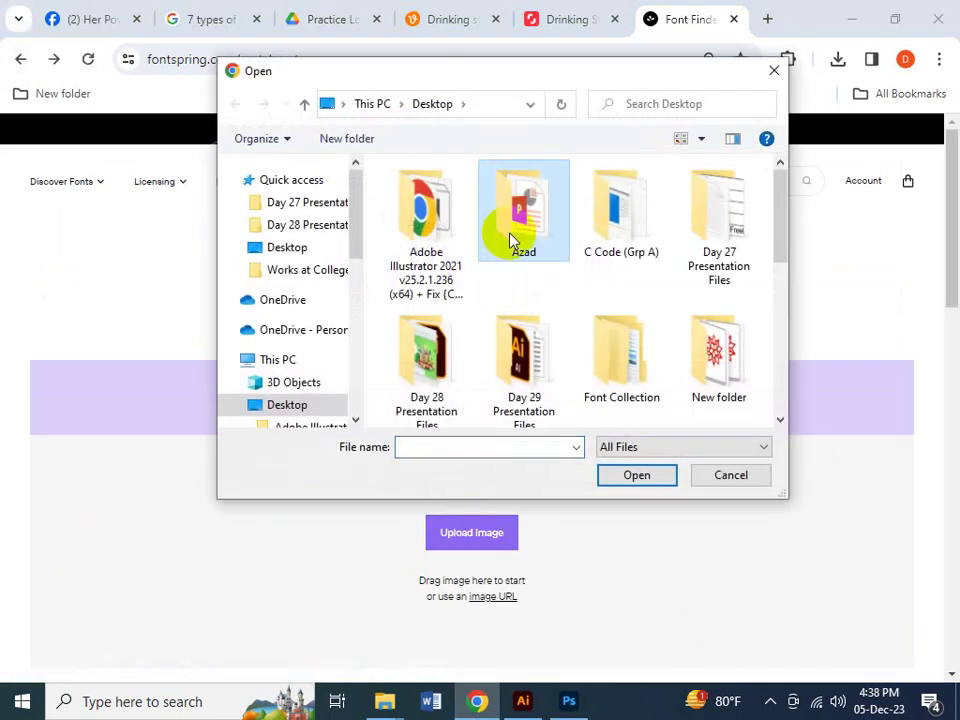
key("s")
key("Right")
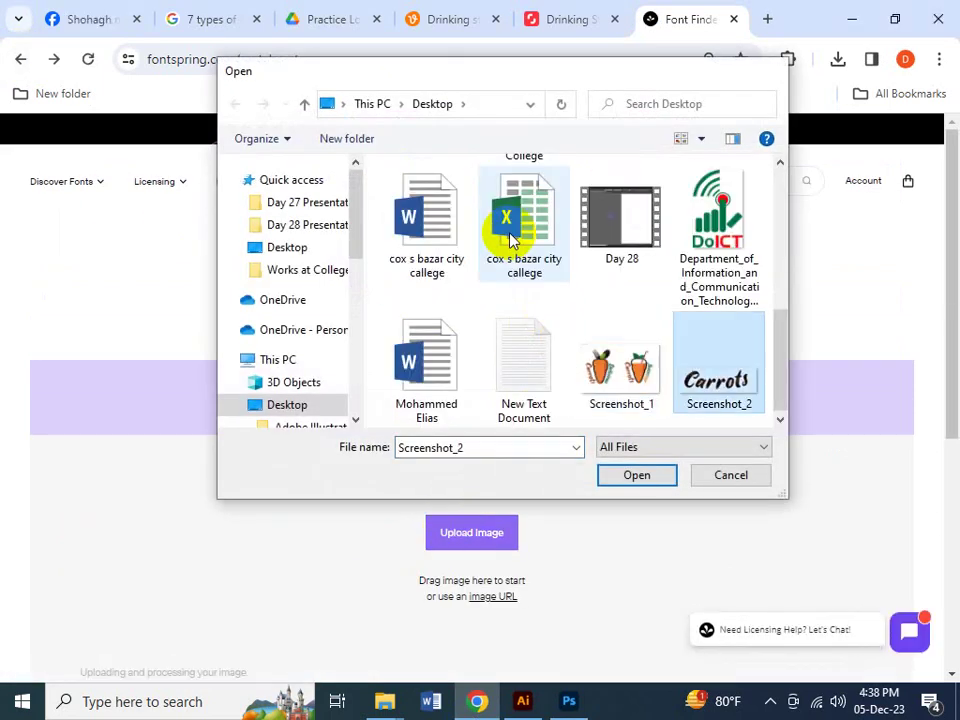
key("Return")
- Run the font match on the whole uploaded Carrots image and check the results page
scroll(522, 472, "down", 3)
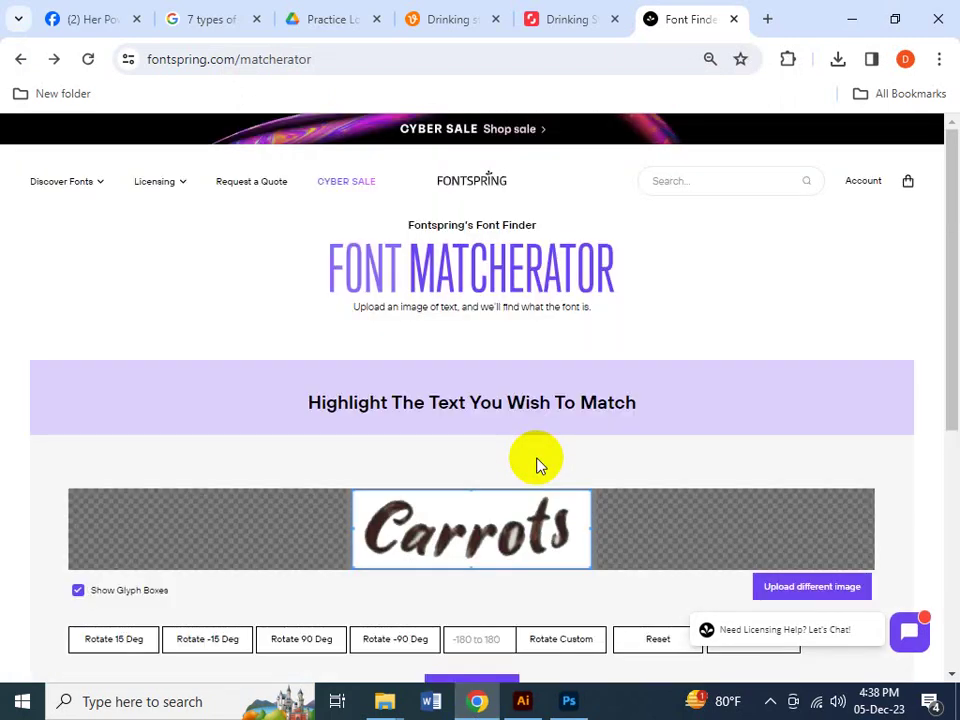
scroll(450, 450, "down", 2)
left_click(479, 507)
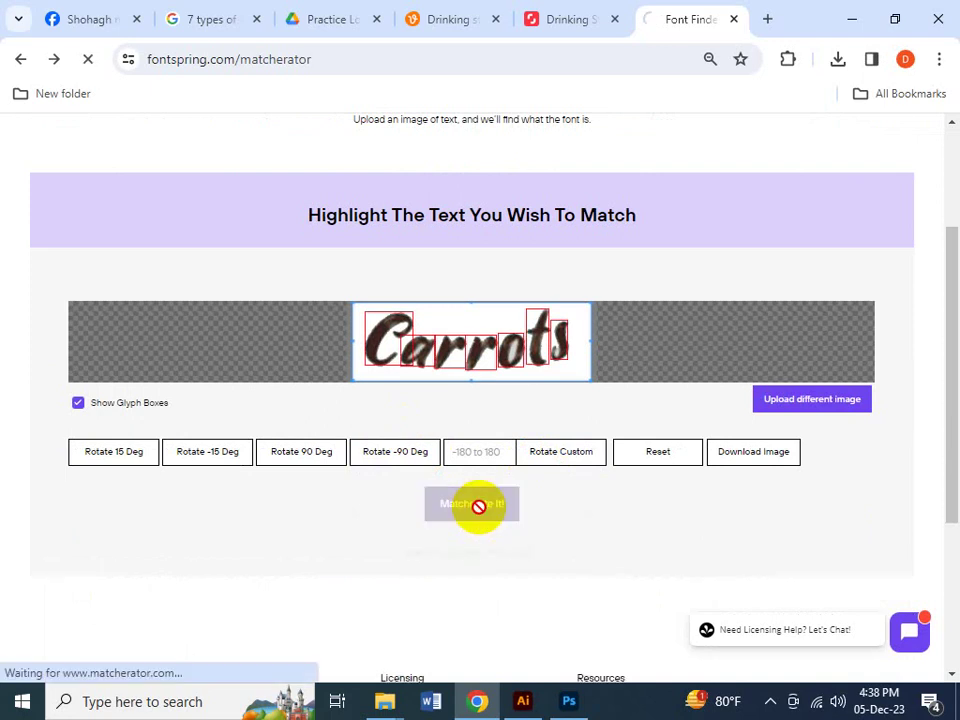
scroll(481, 510, "down", 3)
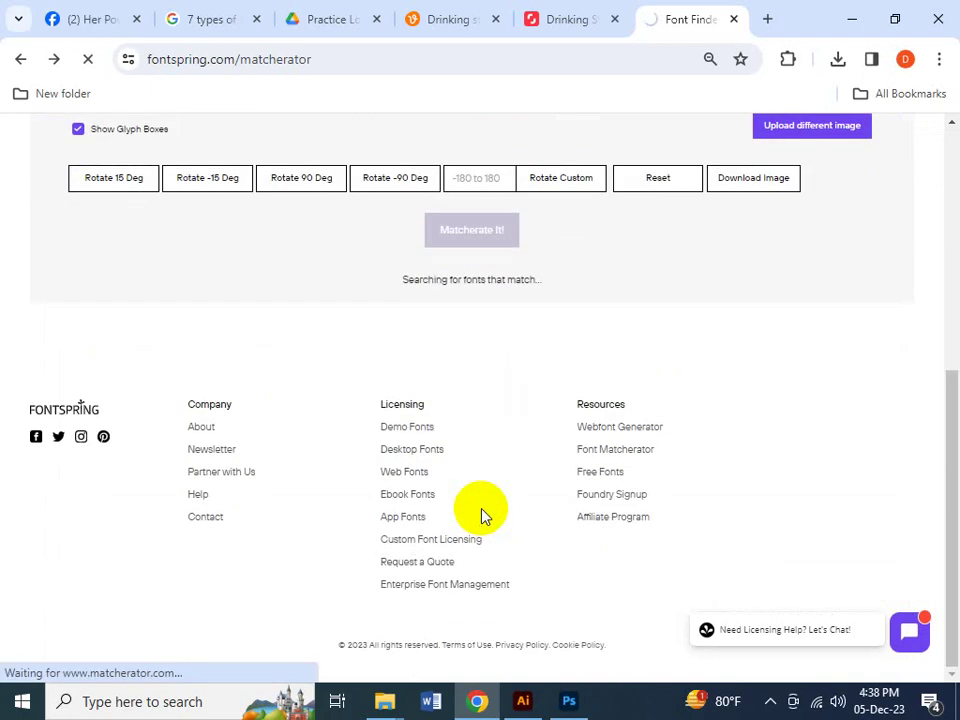
scroll(519, 446, "down", 3)
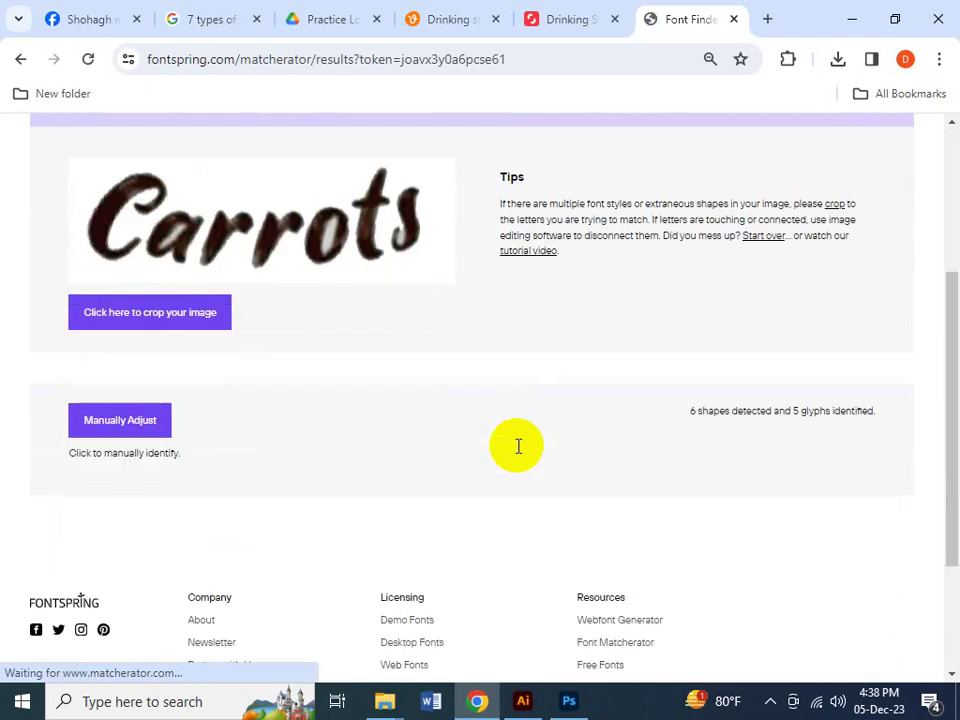
scroll(517, 452, "down", 1)
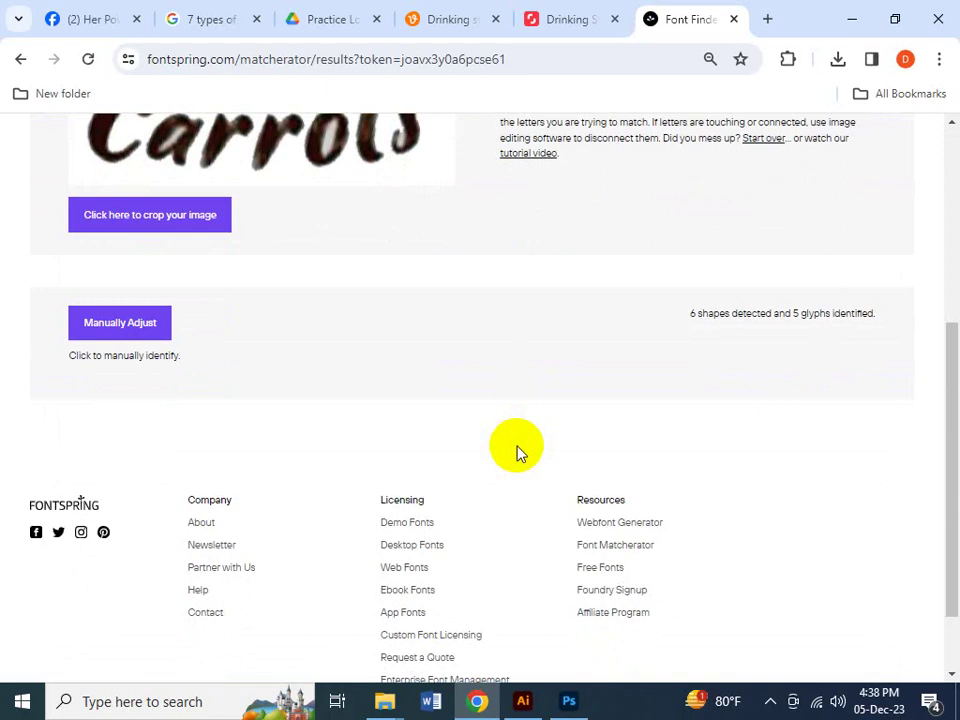
scroll(294, 392, "up", 2)
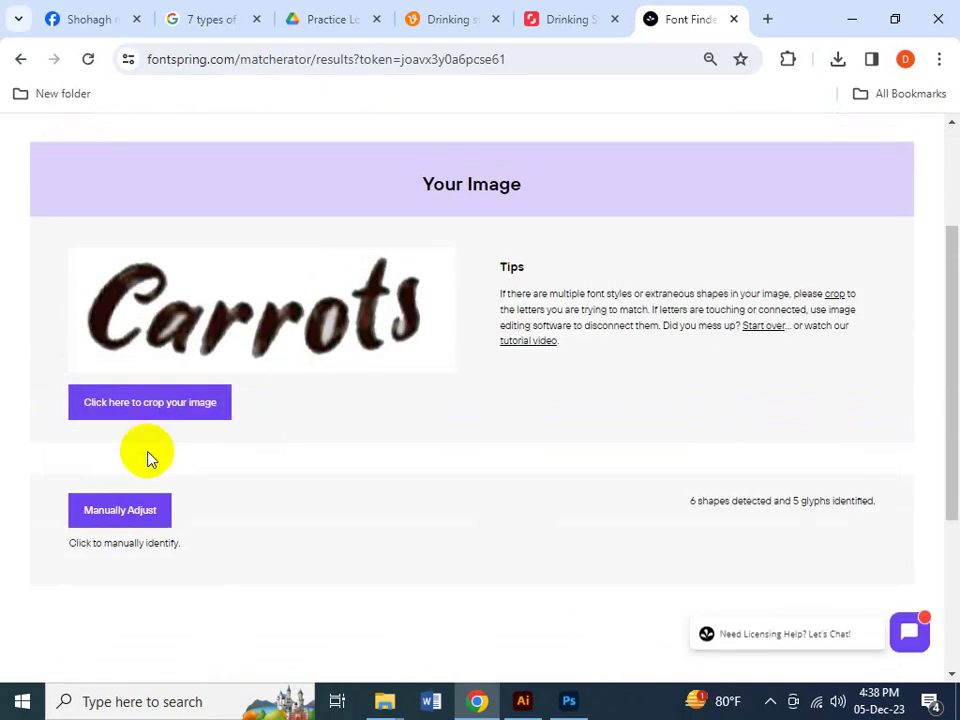
- Open the manual glyph adjustment and set the letter for the first shape to c
left_click(132, 510)
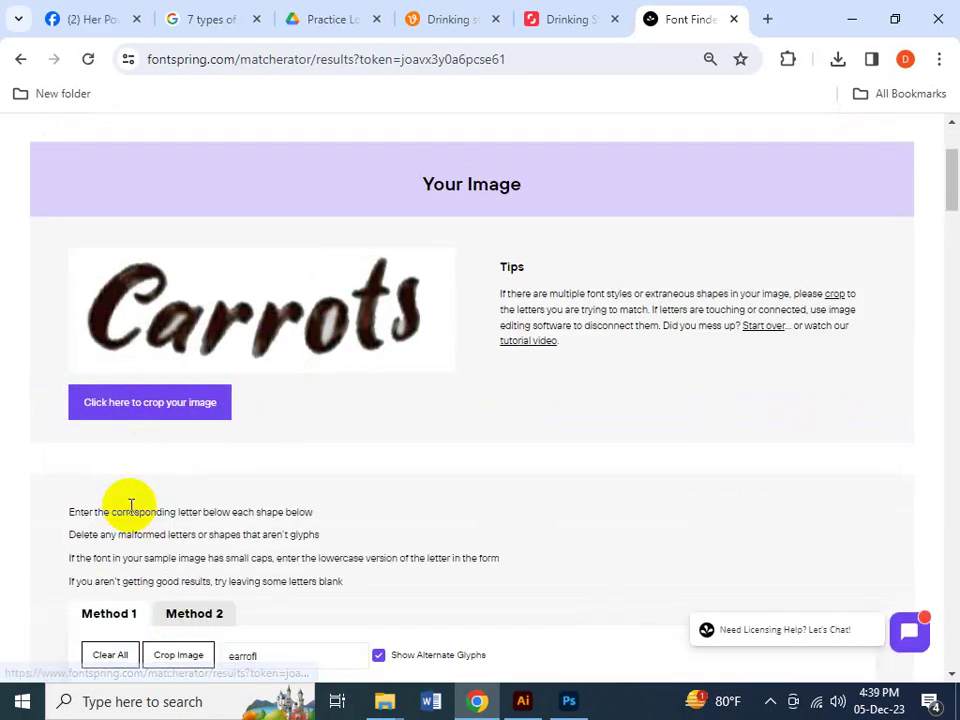
scroll(176, 583, "down", 2)
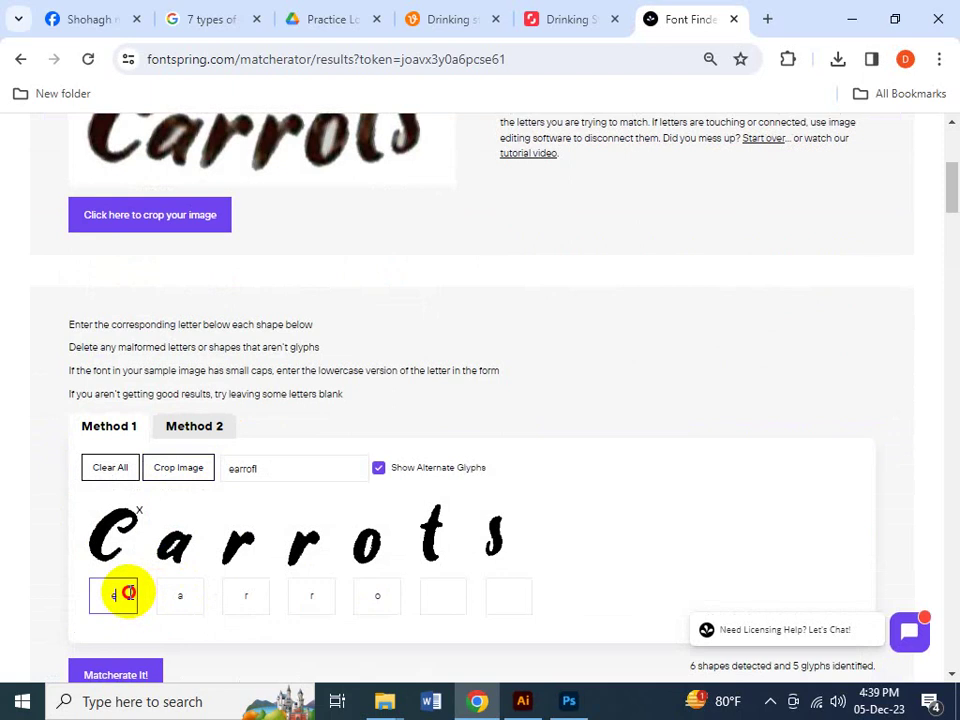
left_click(127, 594)
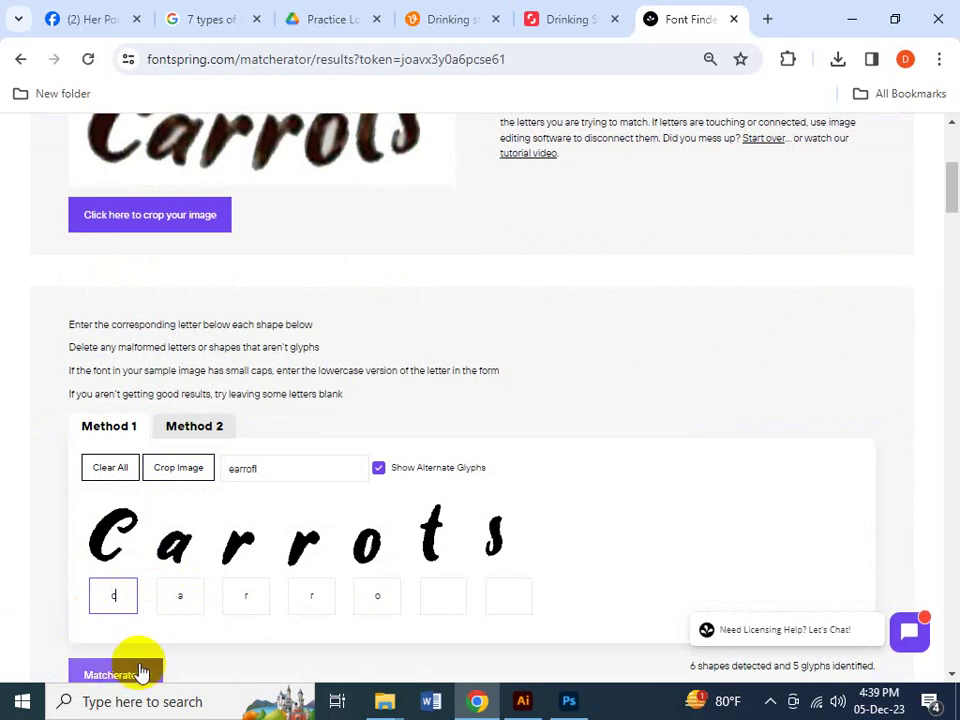
- Set the glyph letters to c for the first shape and t and s for the last two, rerun the match and check the results
type("c")
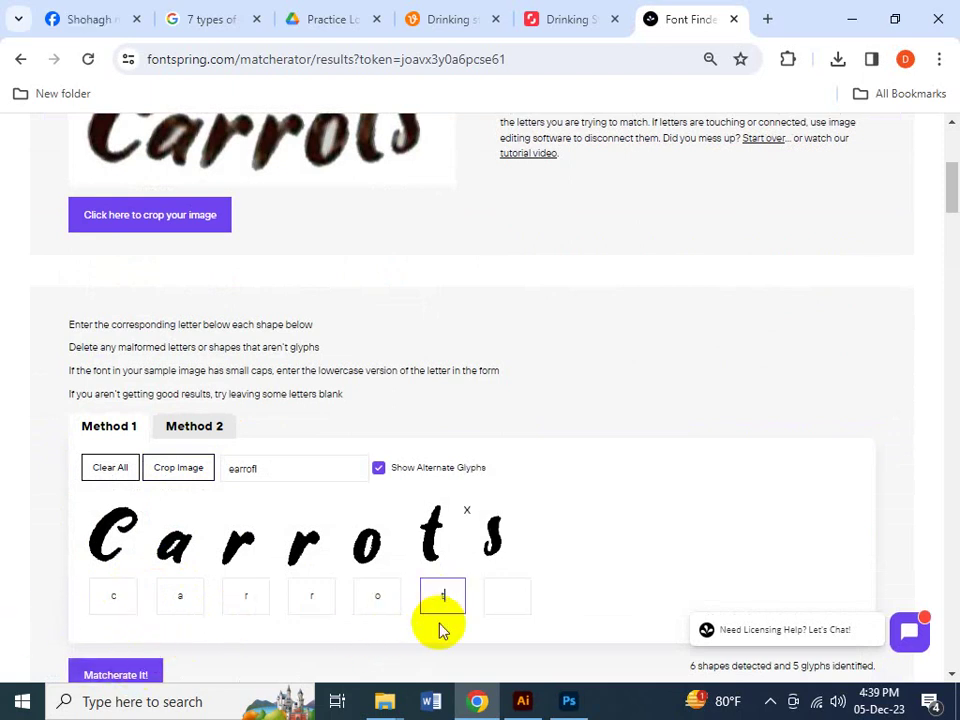
left_click(512, 592)
type("s")
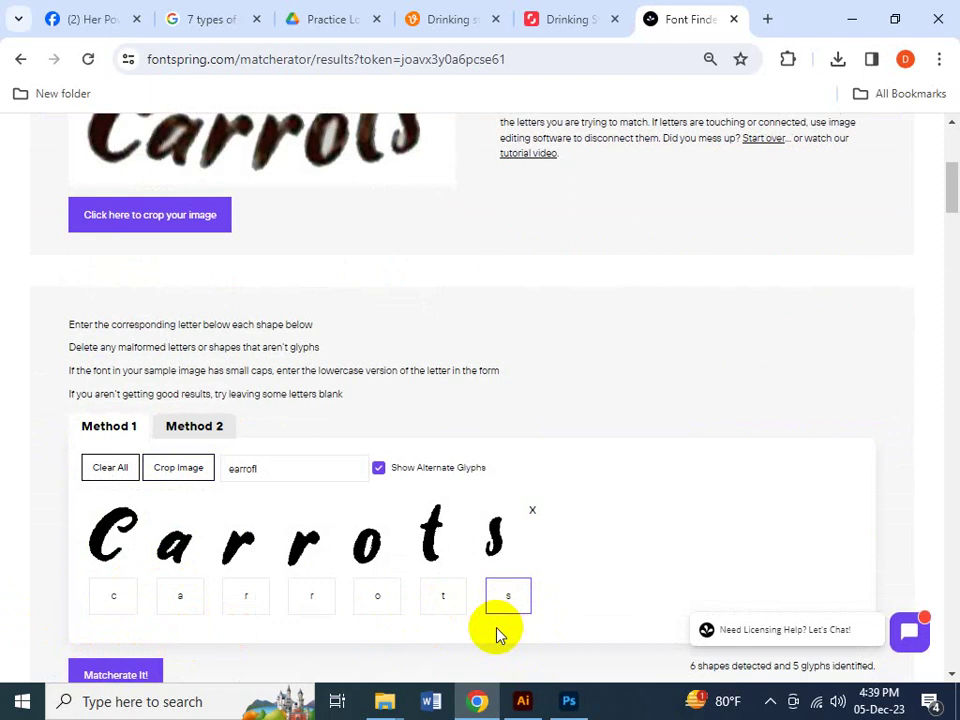
scroll(470, 620, "down", 2)
left_click(132, 583)
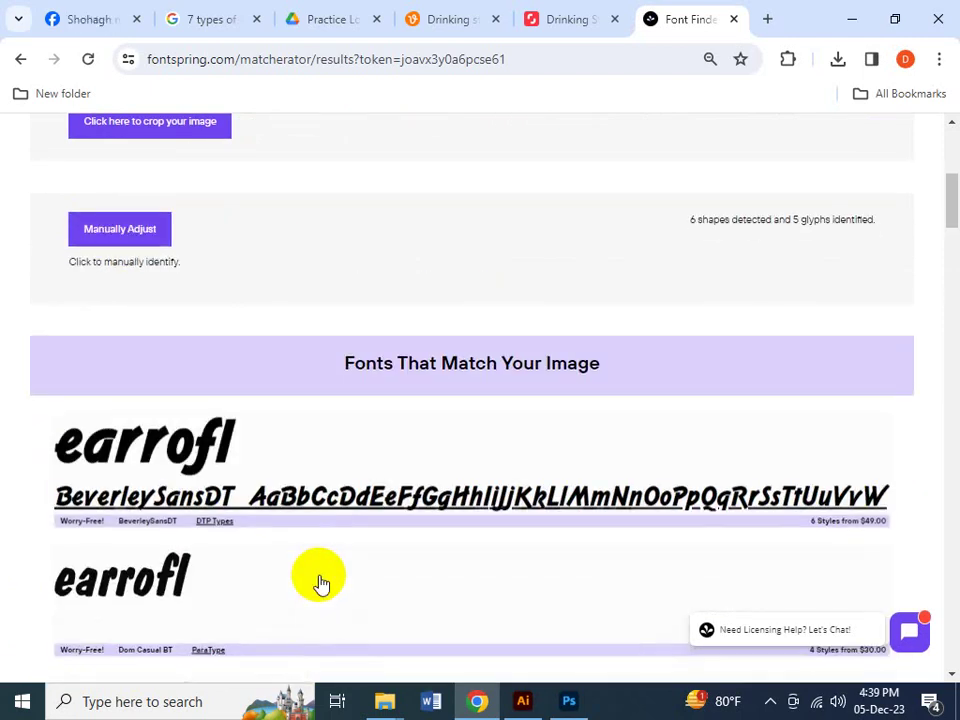
scroll(350, 529, "down", 3)
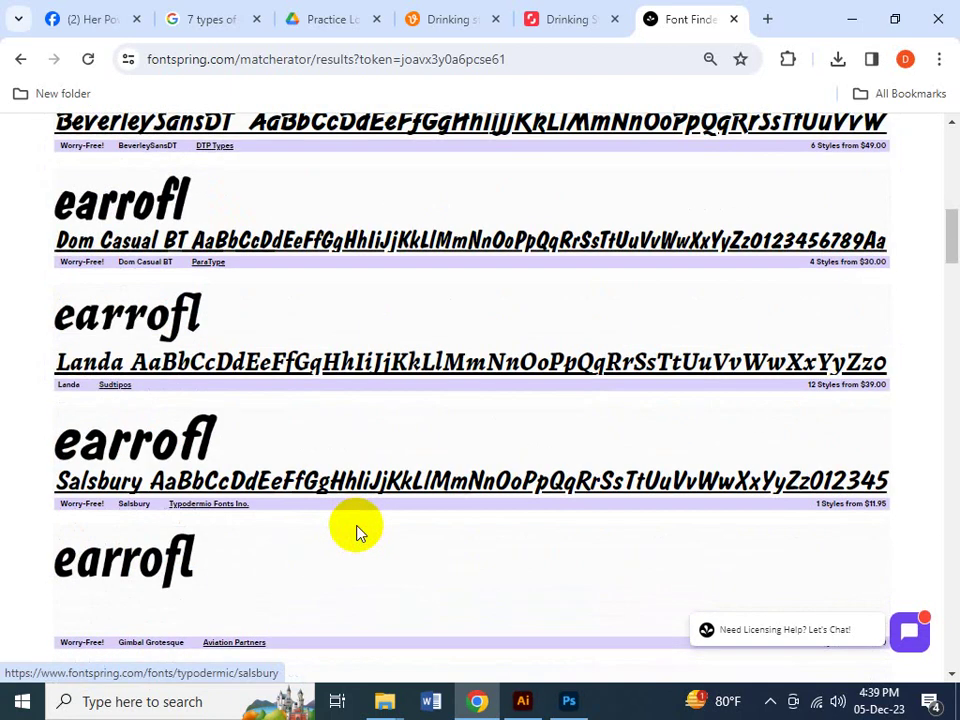
scroll(358, 530, "up", 7)
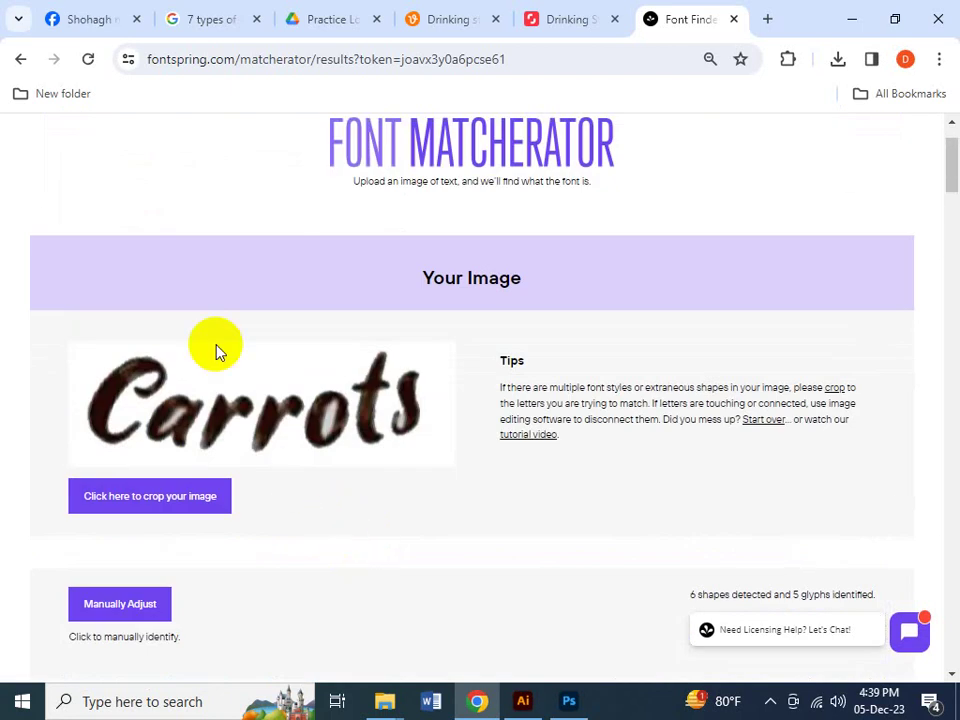
- Go back to the Font Matcherator start page and upload Screenshot_2 from the desktop again
left_click(19, 59)
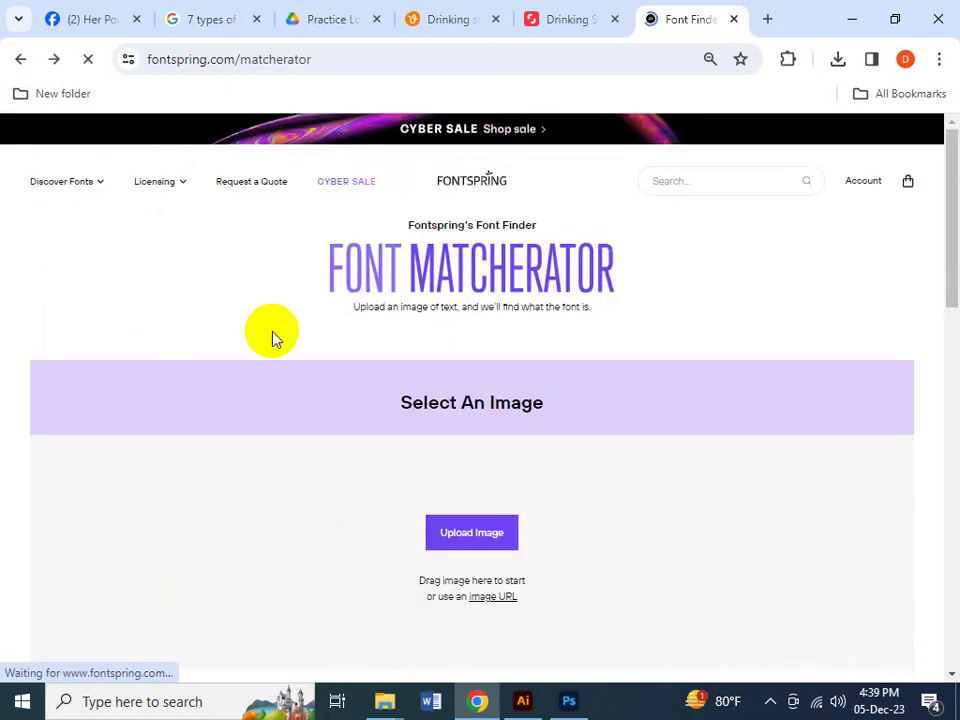
left_click(471, 347)
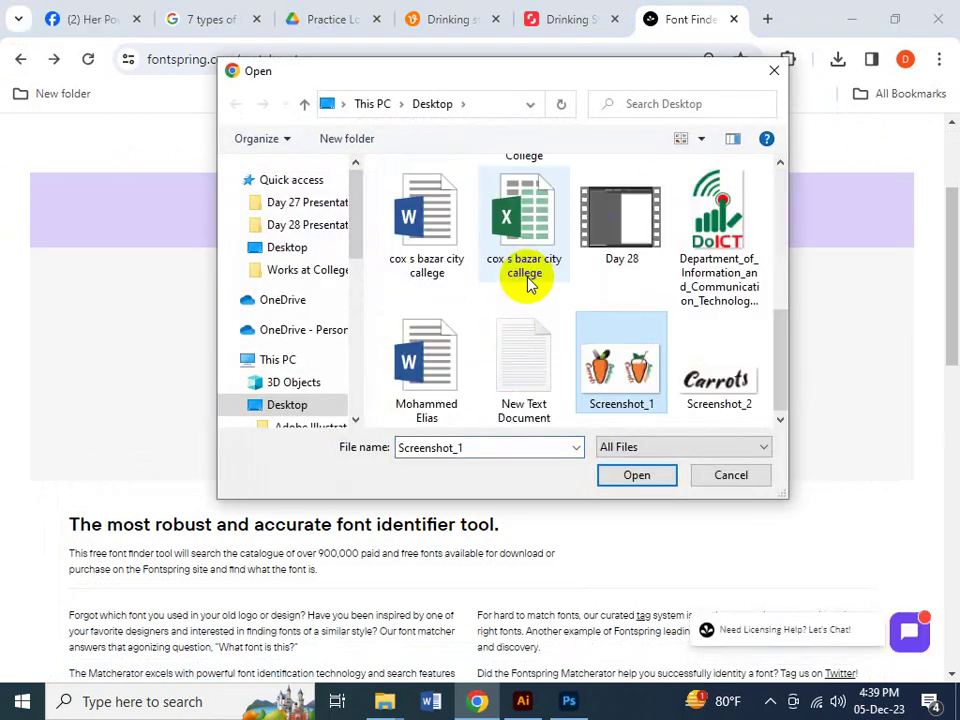
key("Right")
key("Return")
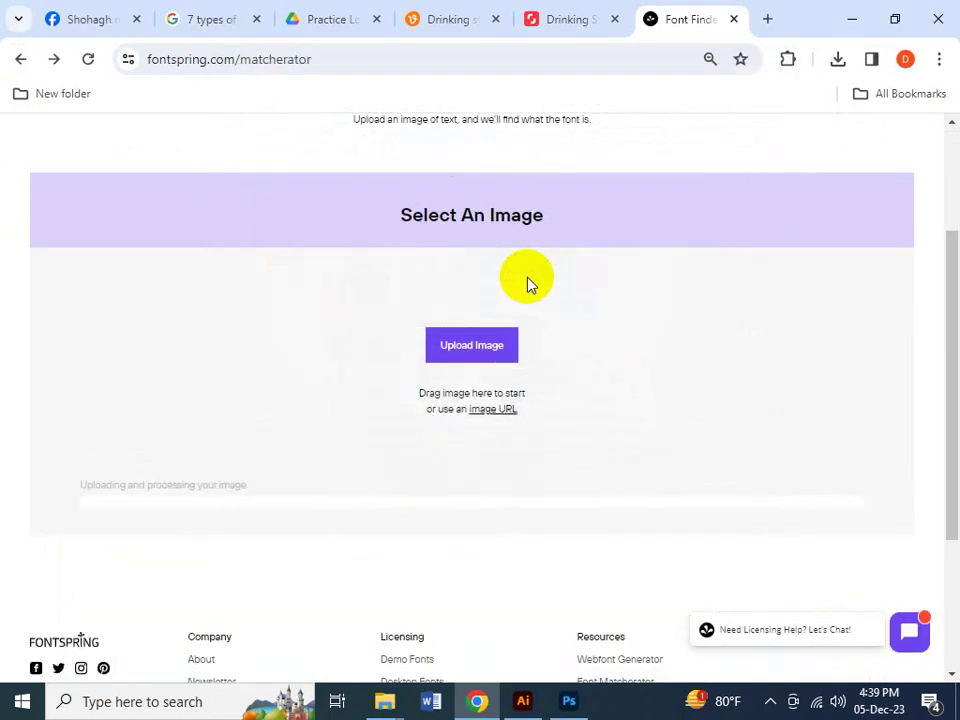
scroll(478, 422, "down", 2)
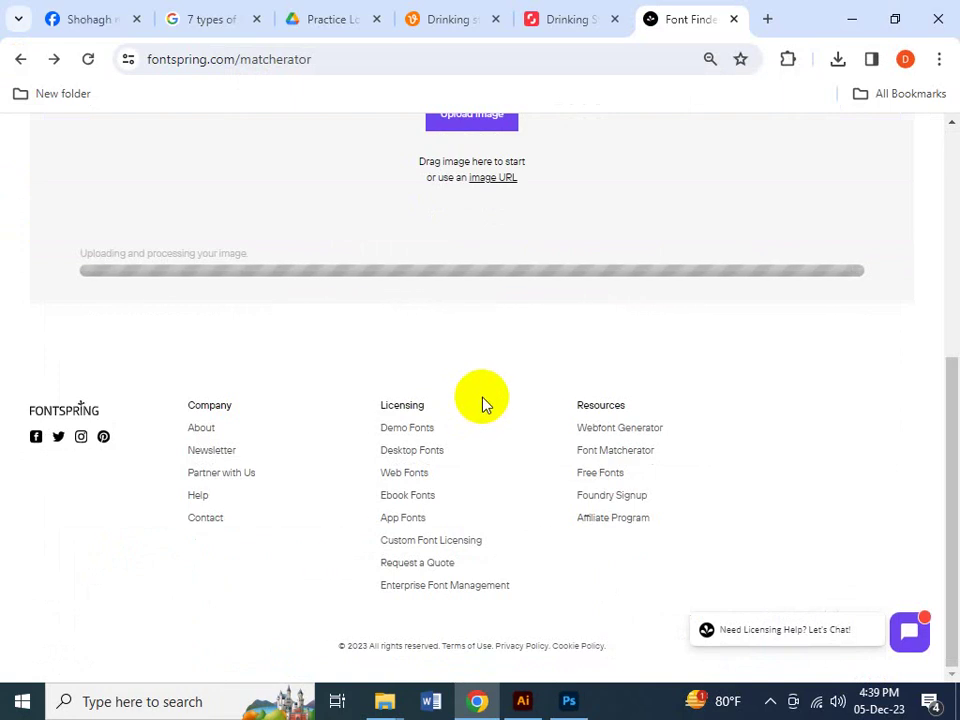
left_click(535, 702)
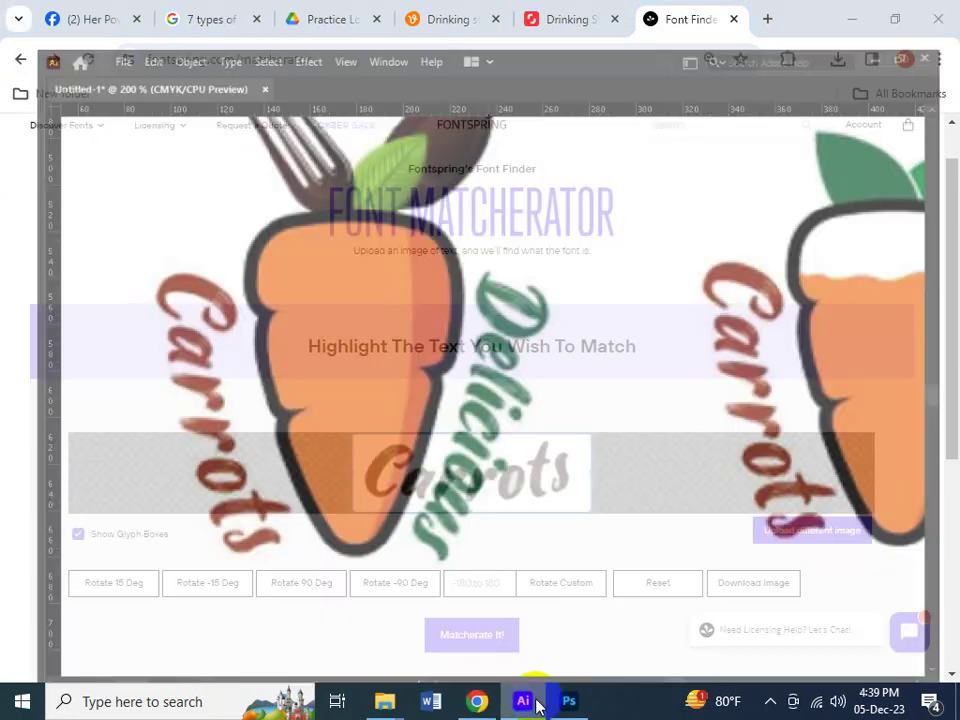
left_click(535, 702)
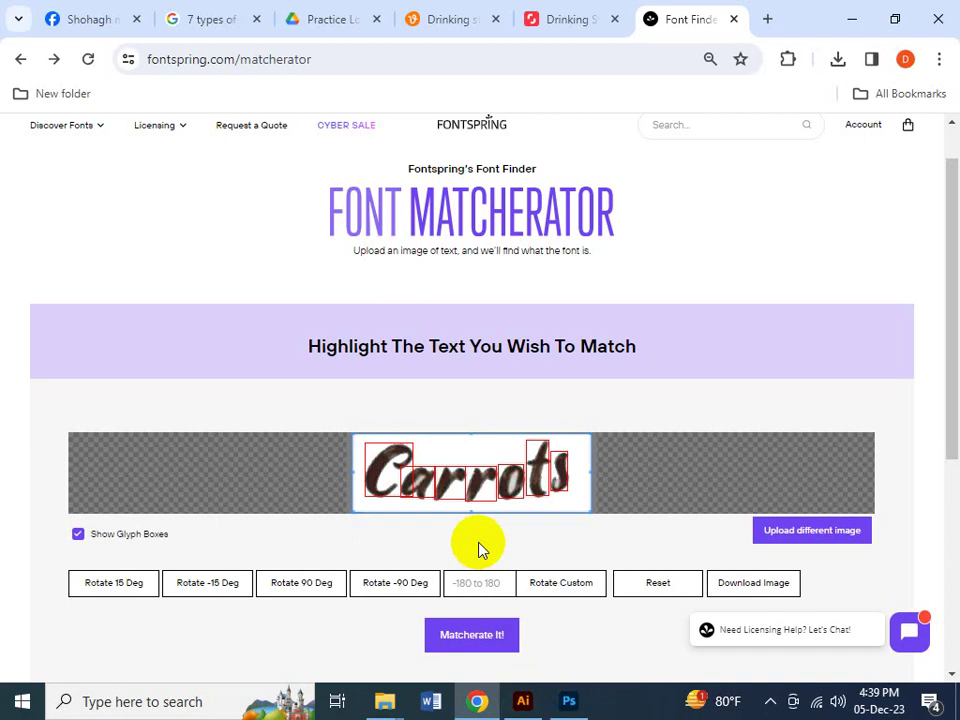
- Run the font match on the whole Carrots image without cropping or rotating it
scroll(300, 520, "down", 2)
left_click(469, 452)
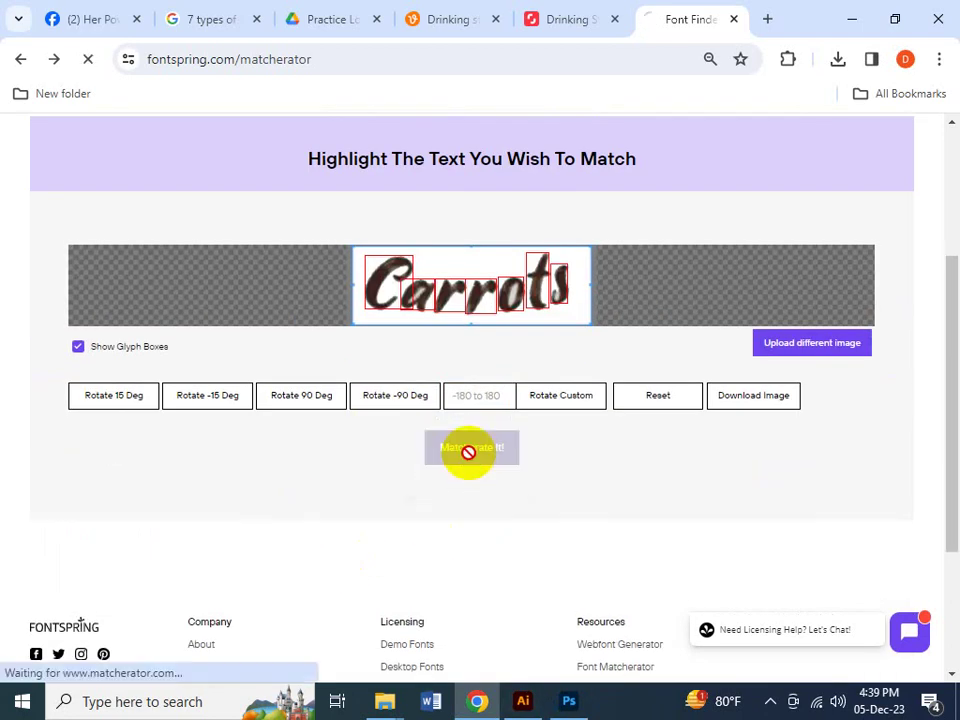
scroll(400, 520, "down", 1)
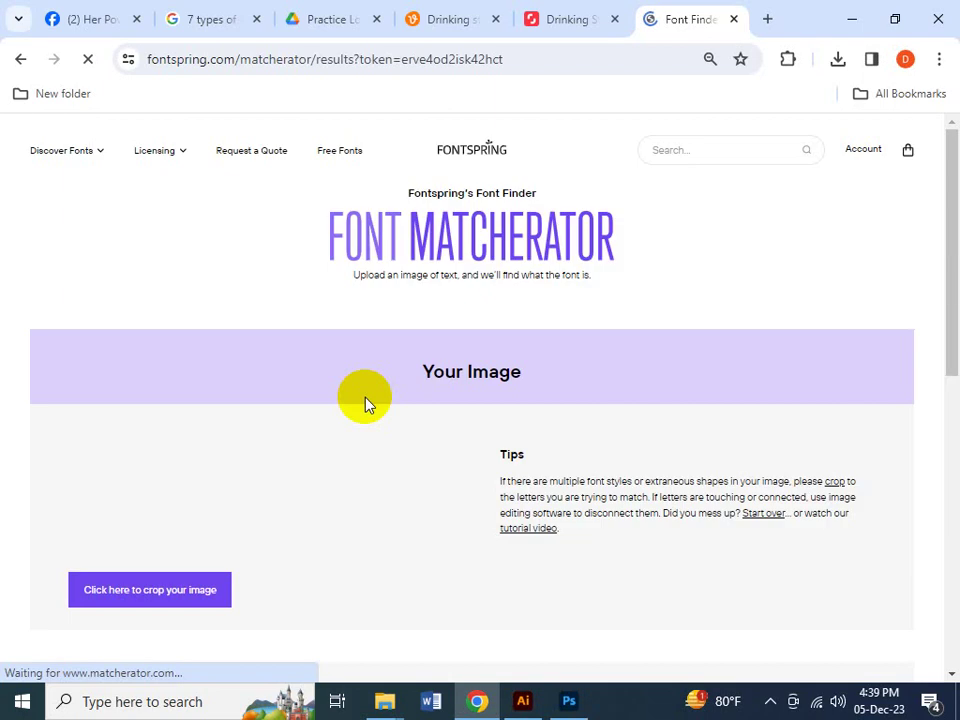
scroll(212, 561, "down", 2)
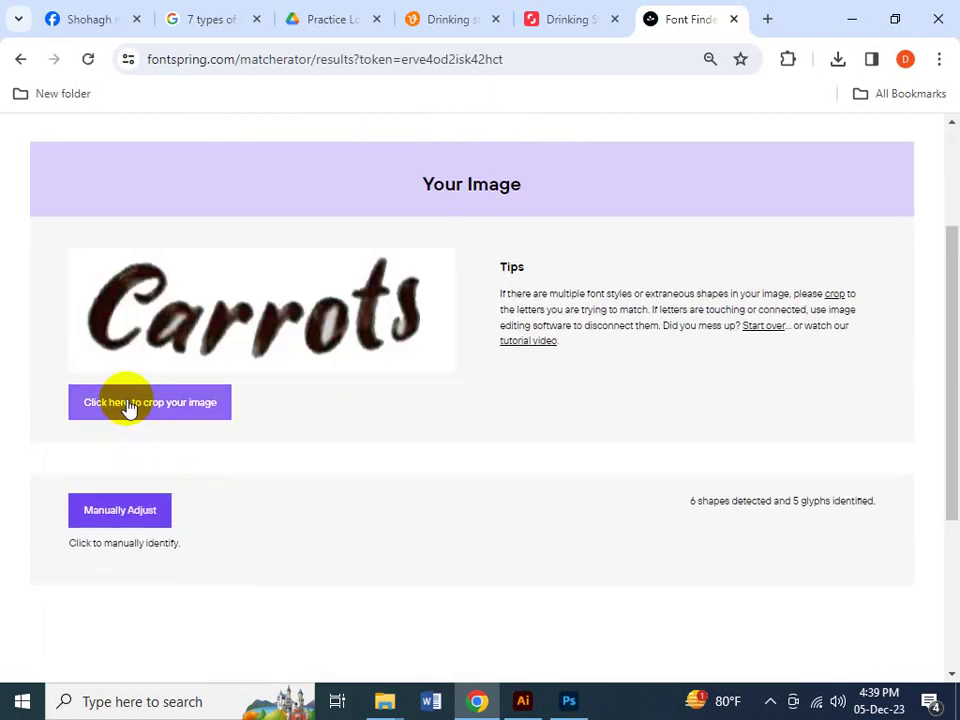
- Manually adjust the glyphs, setting the first shape to capital C and the last two to t and s, and rerun the match
left_click(134, 513)
scroll(176, 606, "down", 2)
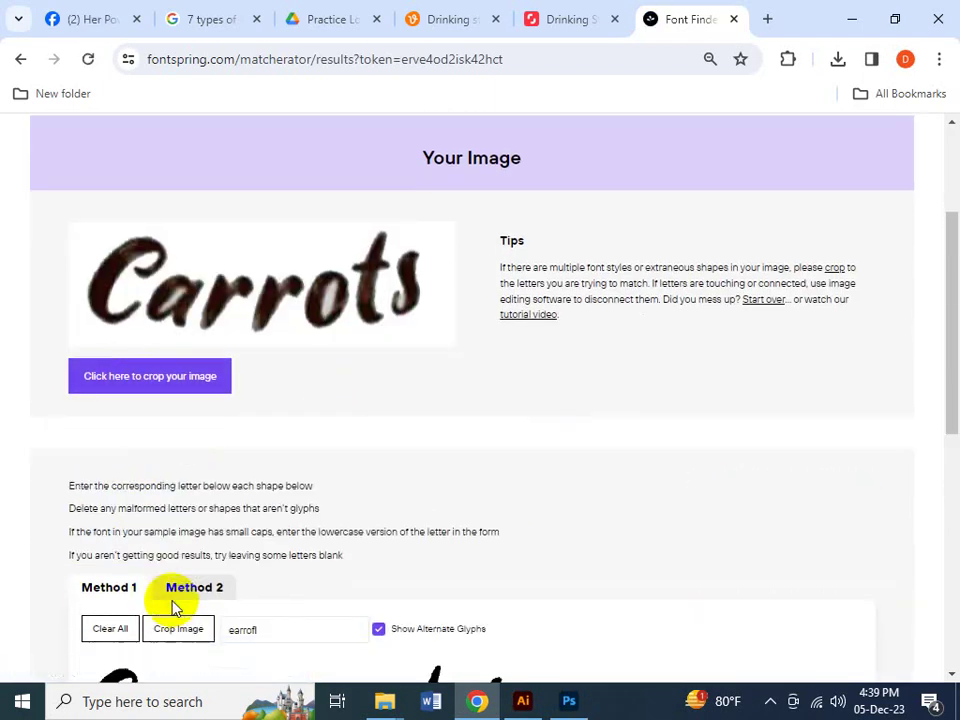
left_click(99, 597)
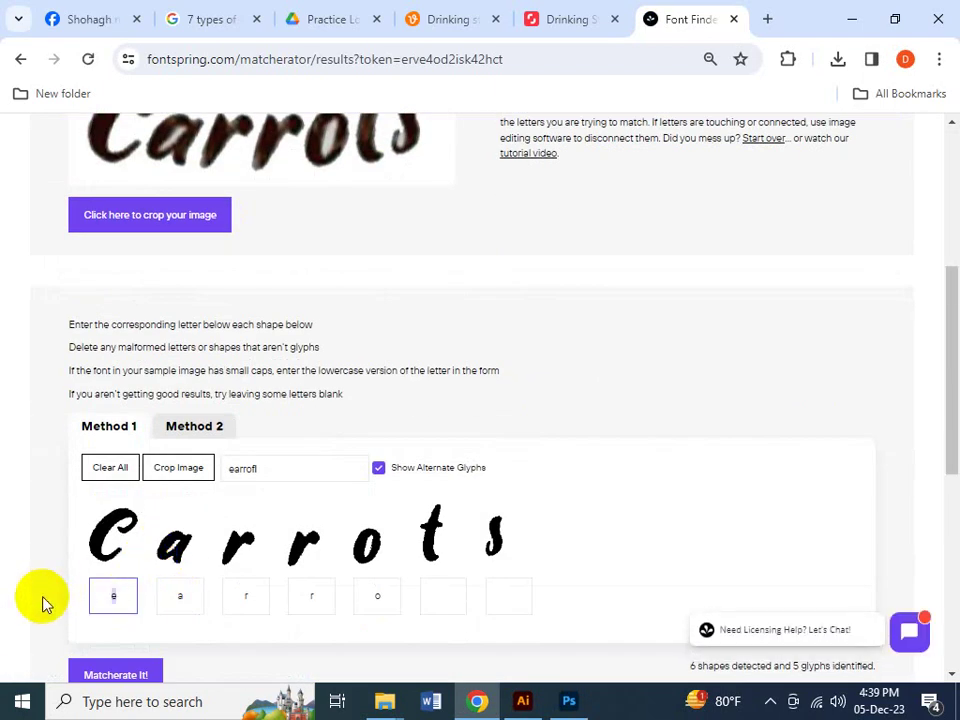
key("BackSpace")
type("c")
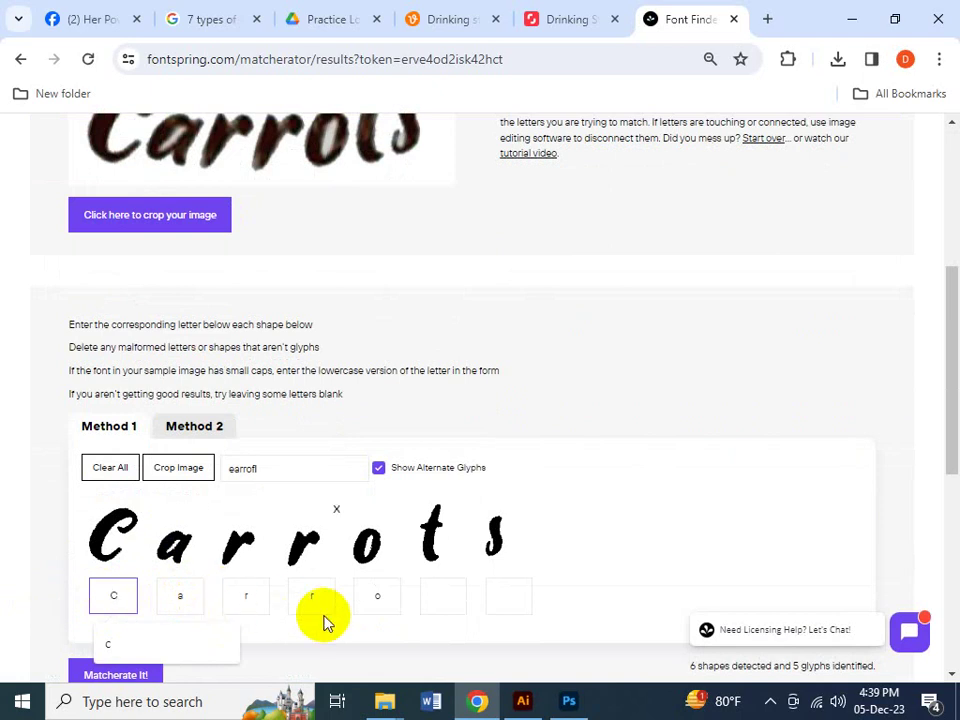
left_click(443, 596)
type("t")
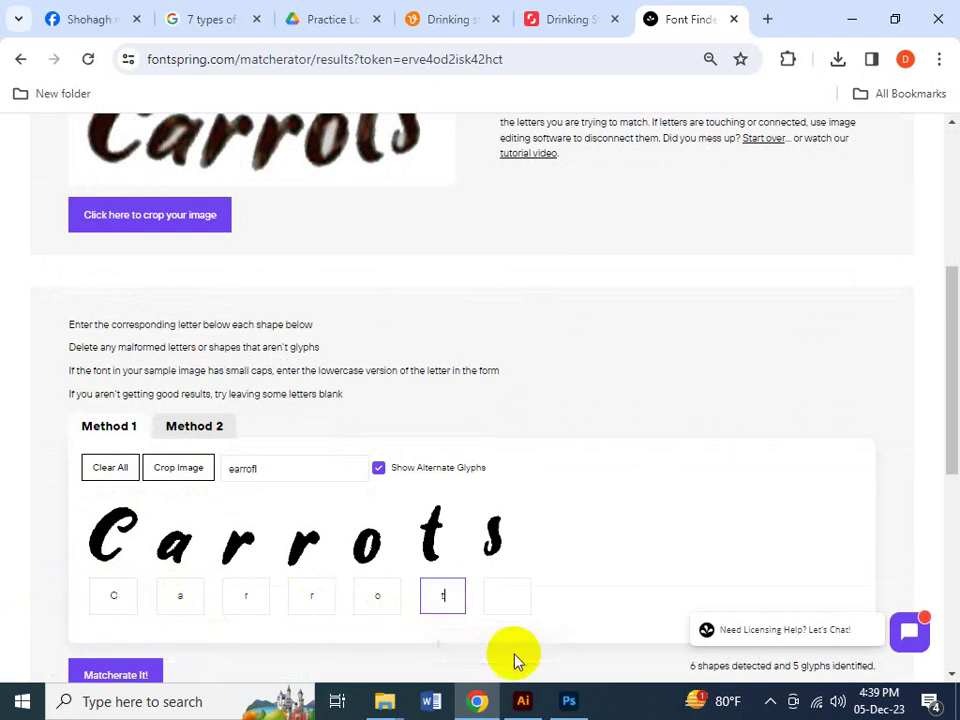
left_click(503, 593)
scroll(555, 566, "down", 2)
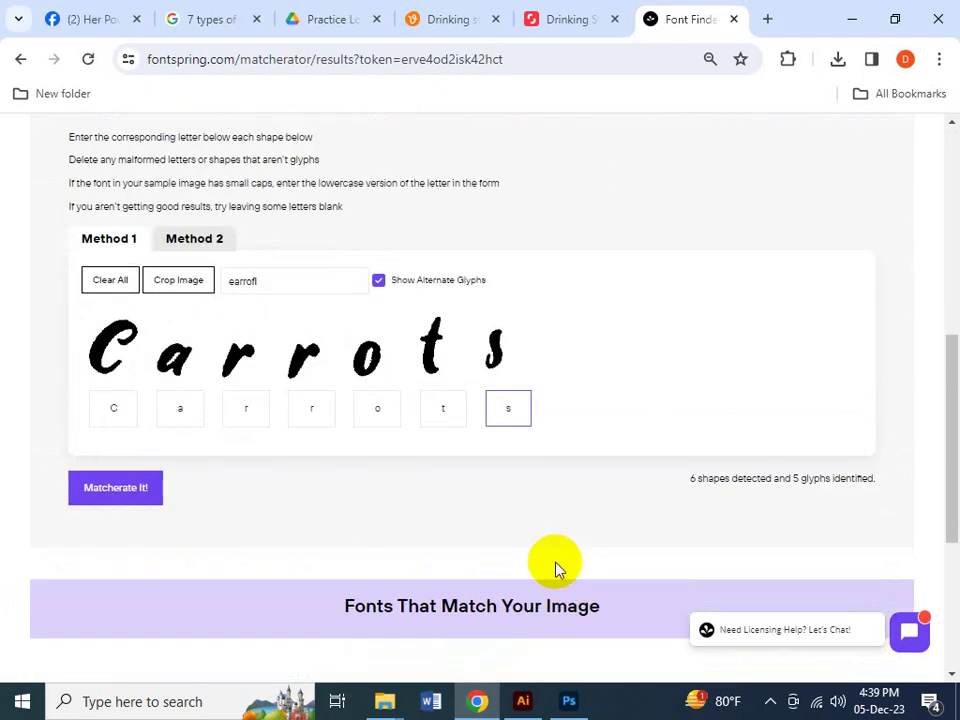
left_click(155, 491)
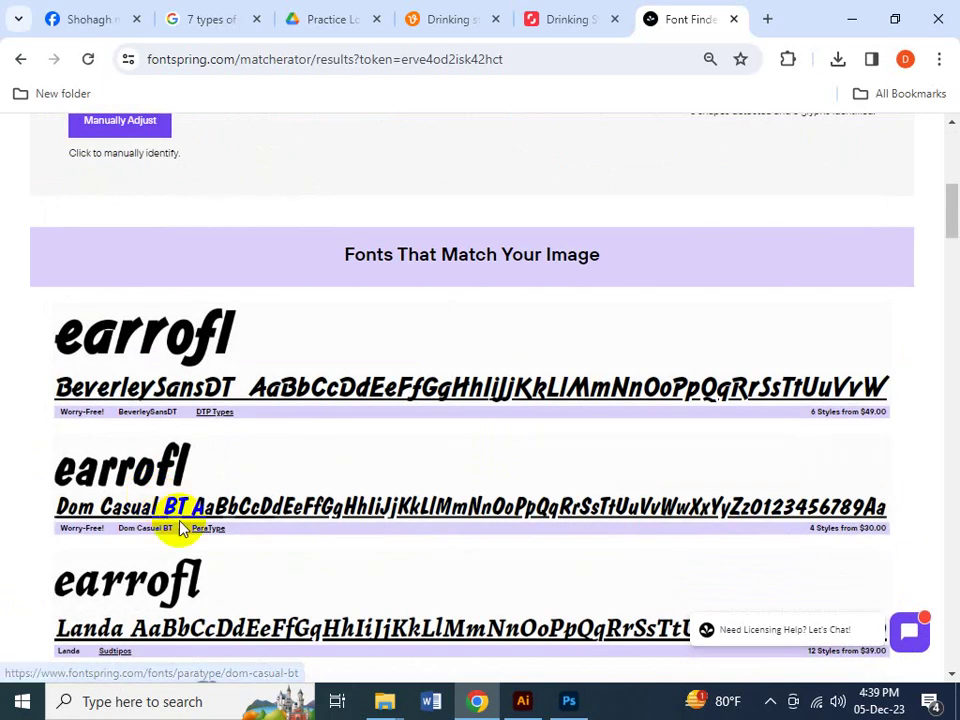
- Look through the first suggested fonts, from BeverleySansDT down to Program, for one resembling the Carrots lettering
scroll(180, 530, "down", 3)
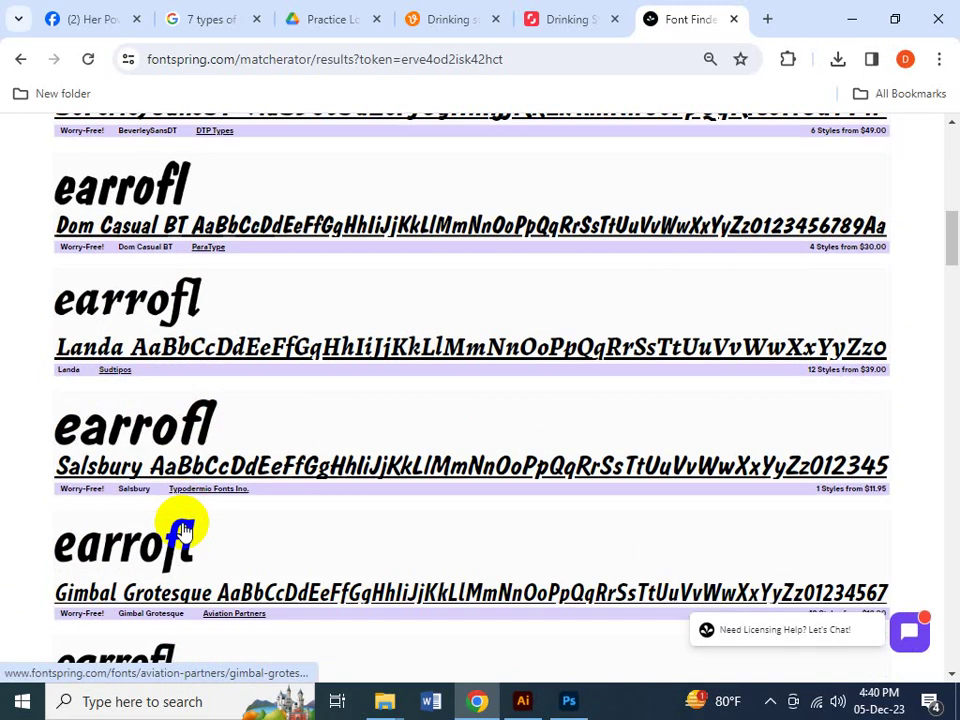
scroll(298, 579, "down", 3)
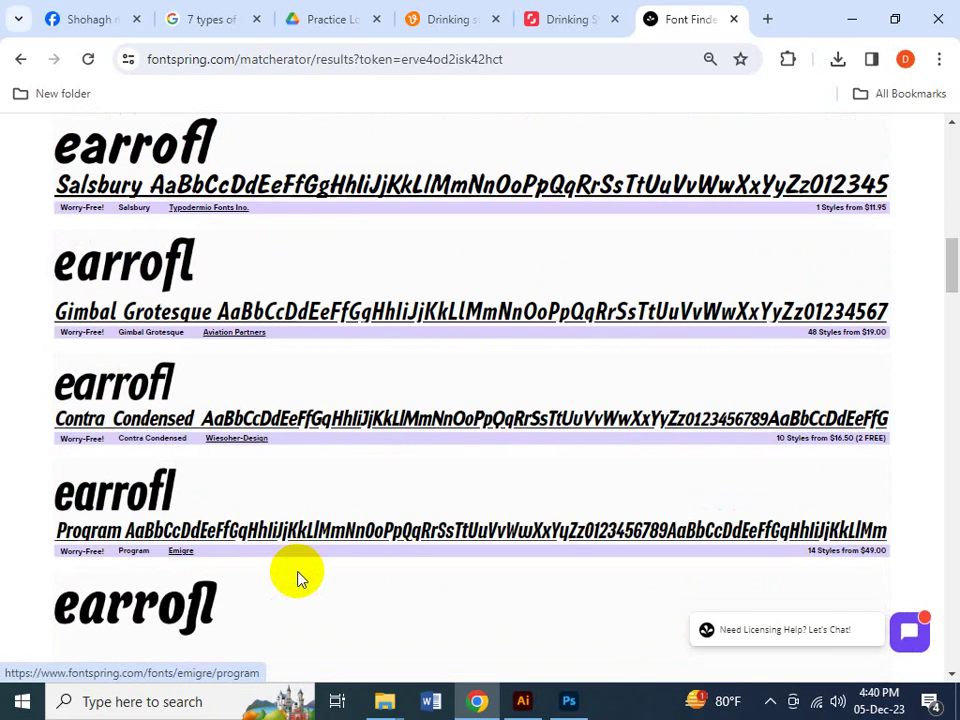
scroll(286, 575, "up", 4)
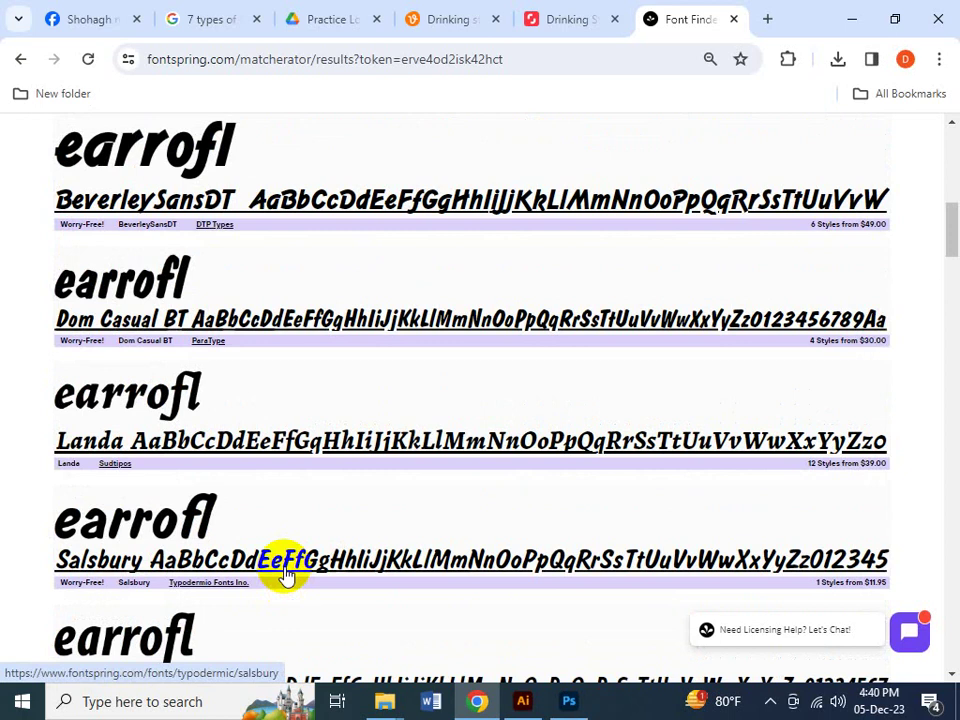
scroll(154, 403, "up", 2)
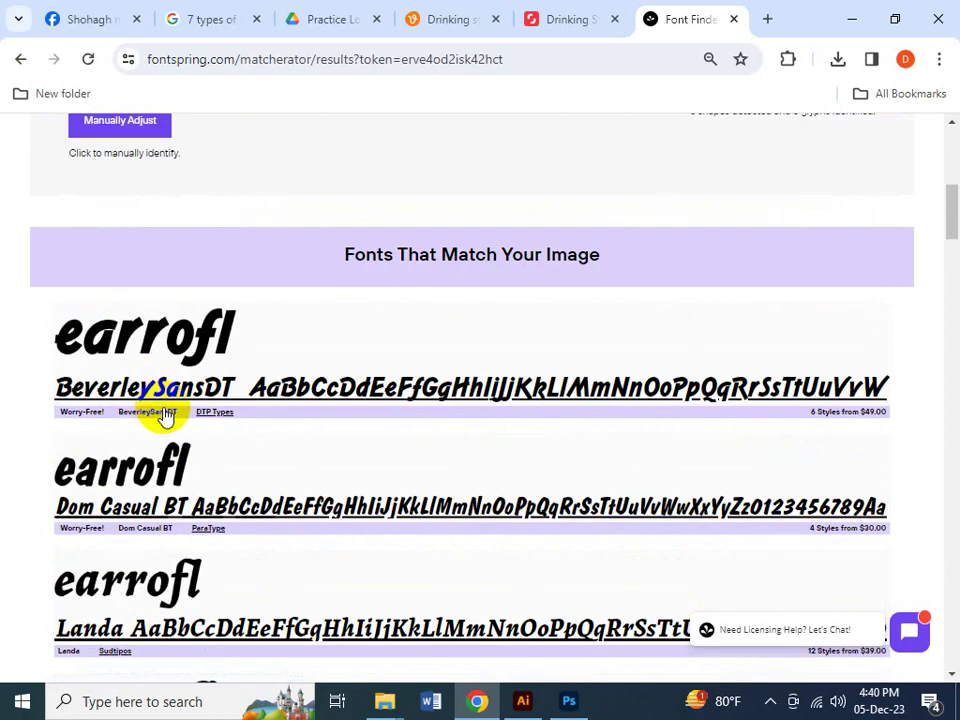
scroll(160, 407, "down", 2)
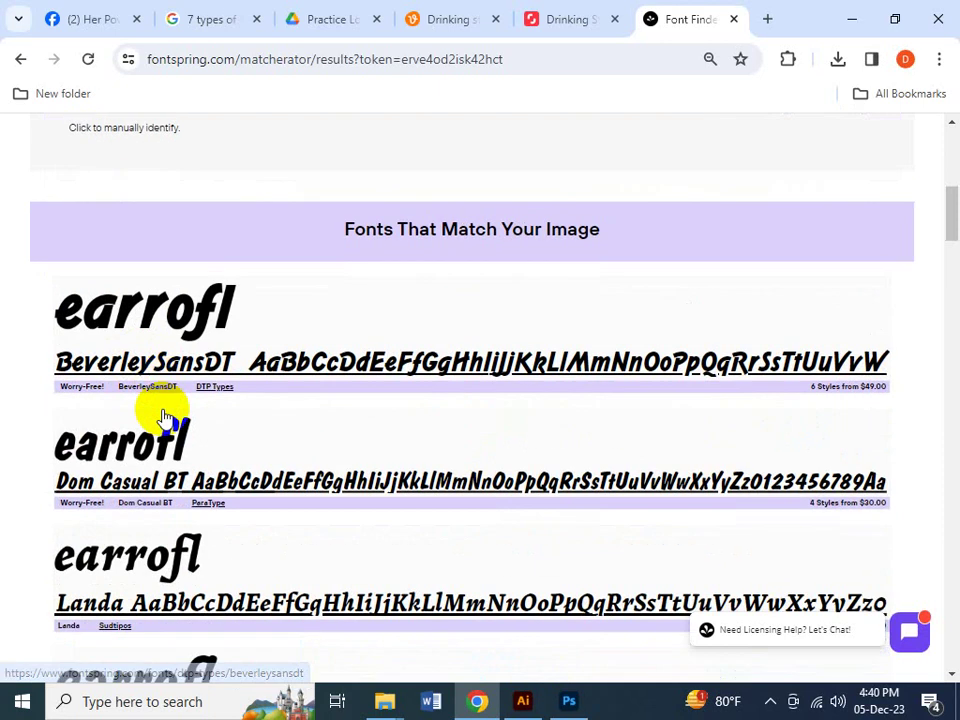
scroll(169, 412, "down", 3)
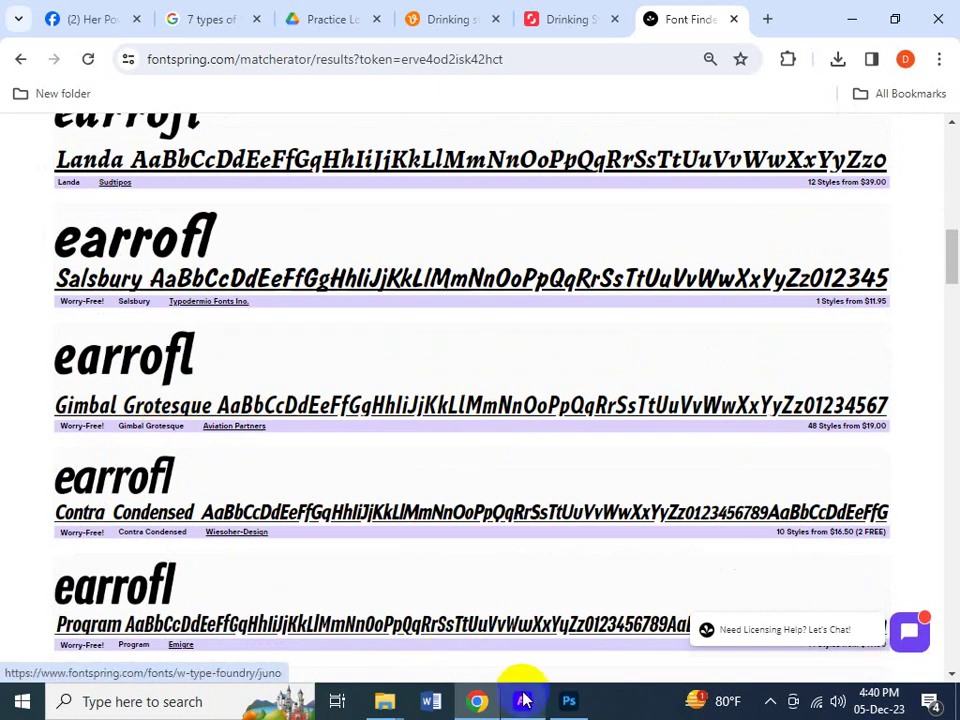
- Compare the suggested fonts with the Carrots lettering in the Illustrator reference, continuing down the list past Juno and Myriad Pro
left_click(523, 701)
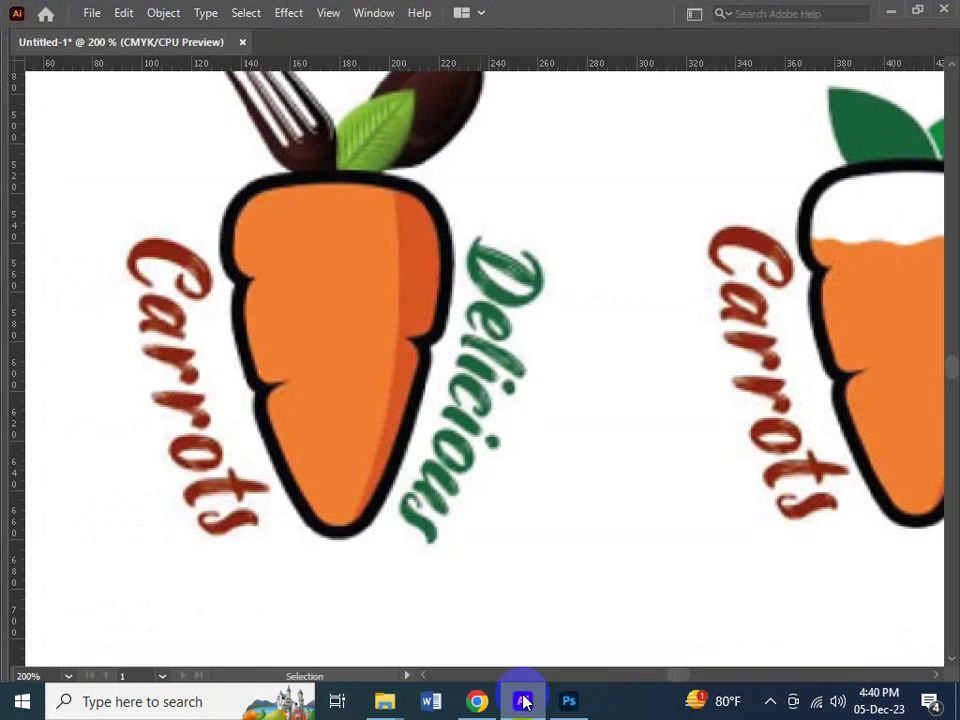
left_click(527, 705)
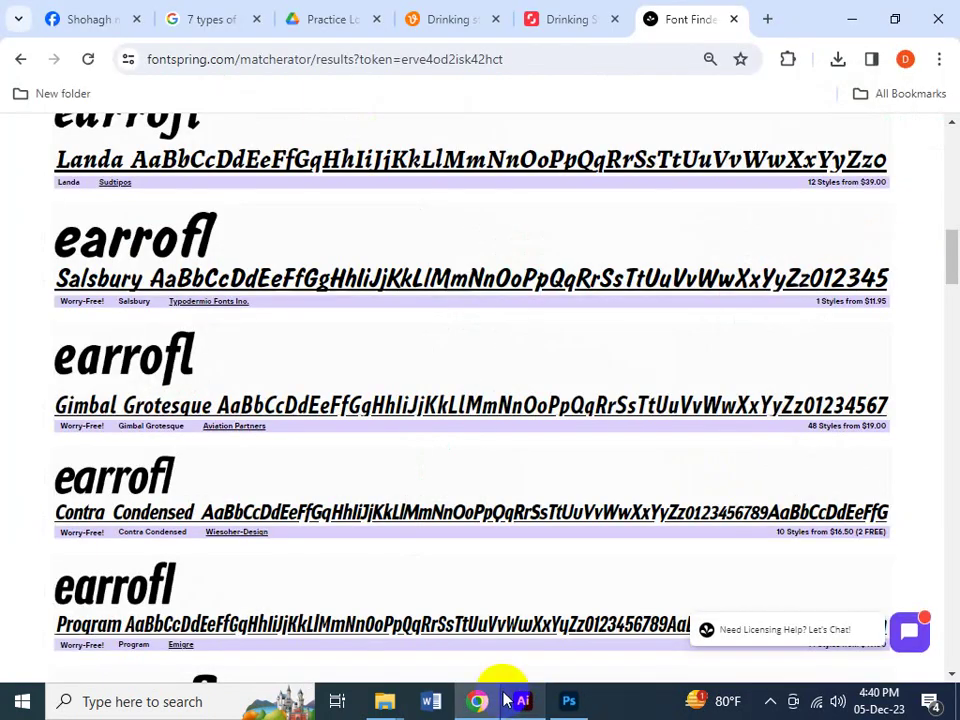
scroll(306, 523, "up", 2)
scroll(306, 523, "down", 2)
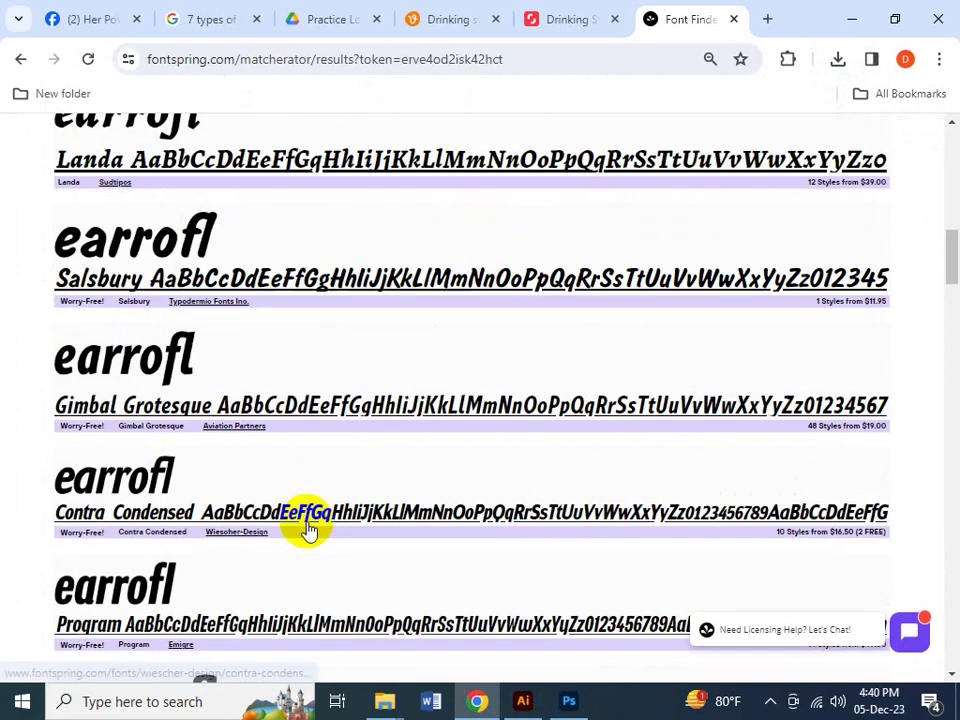
scroll(306, 523, "down", 2)
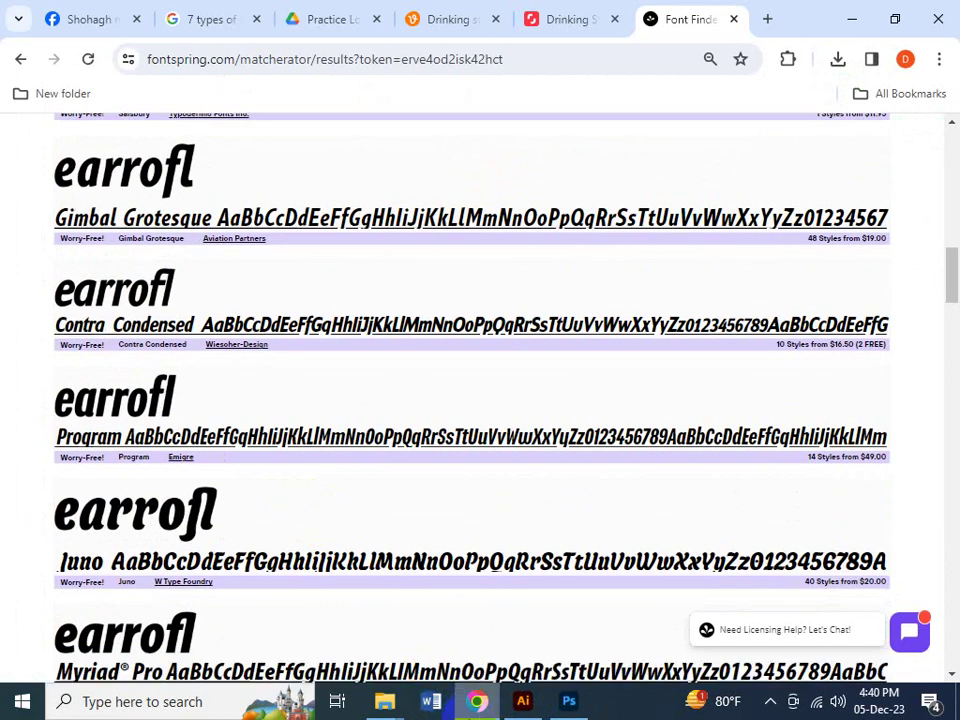
left_click(523, 703)
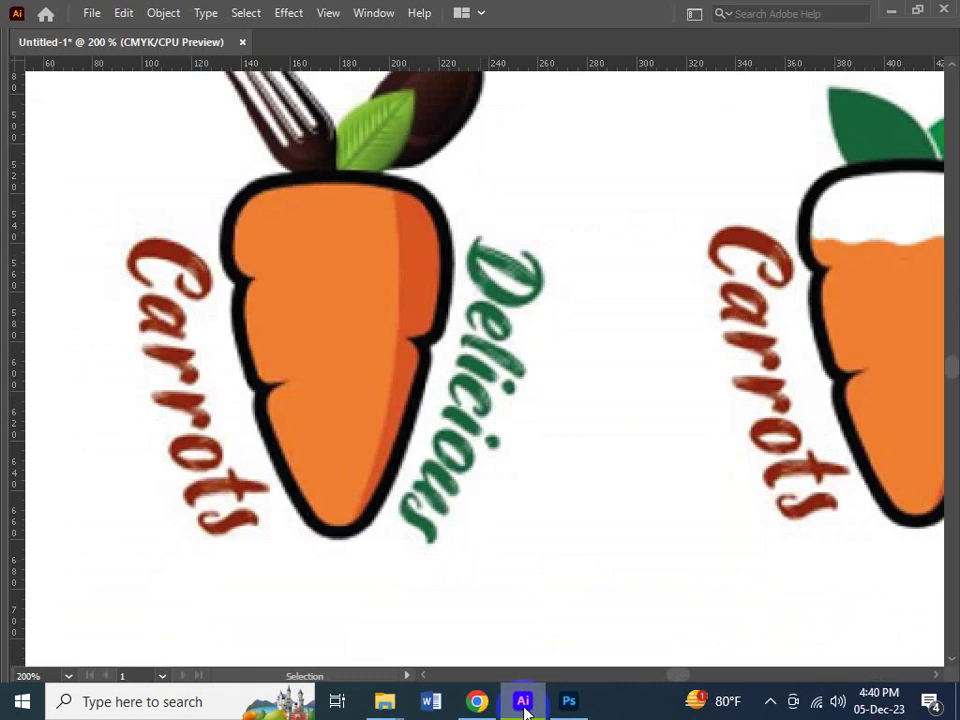
left_click(524, 703)
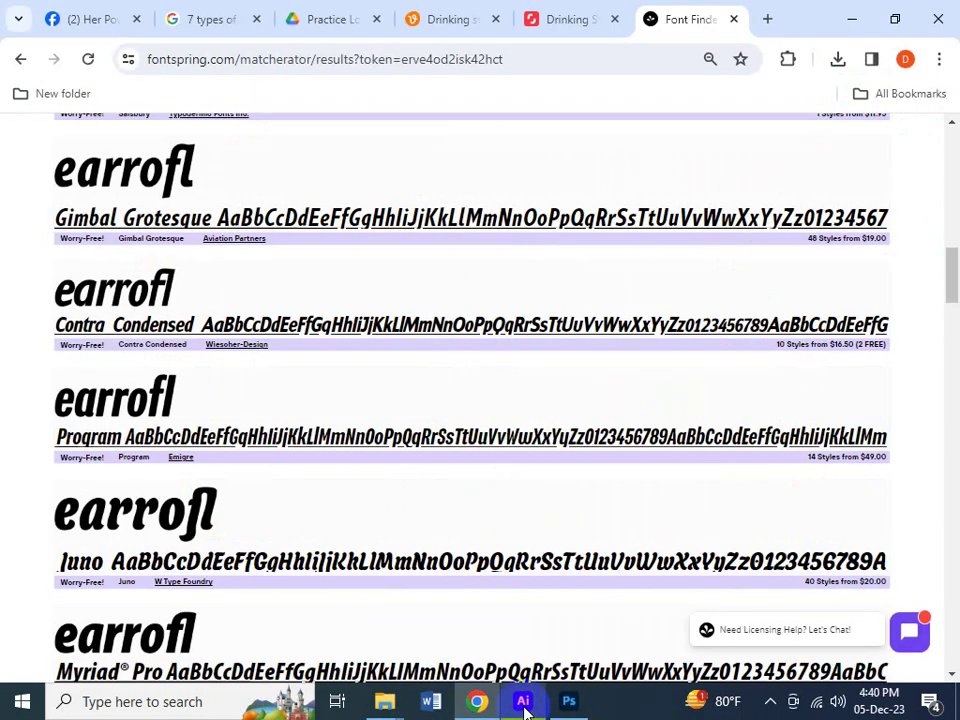
left_click(524, 707)
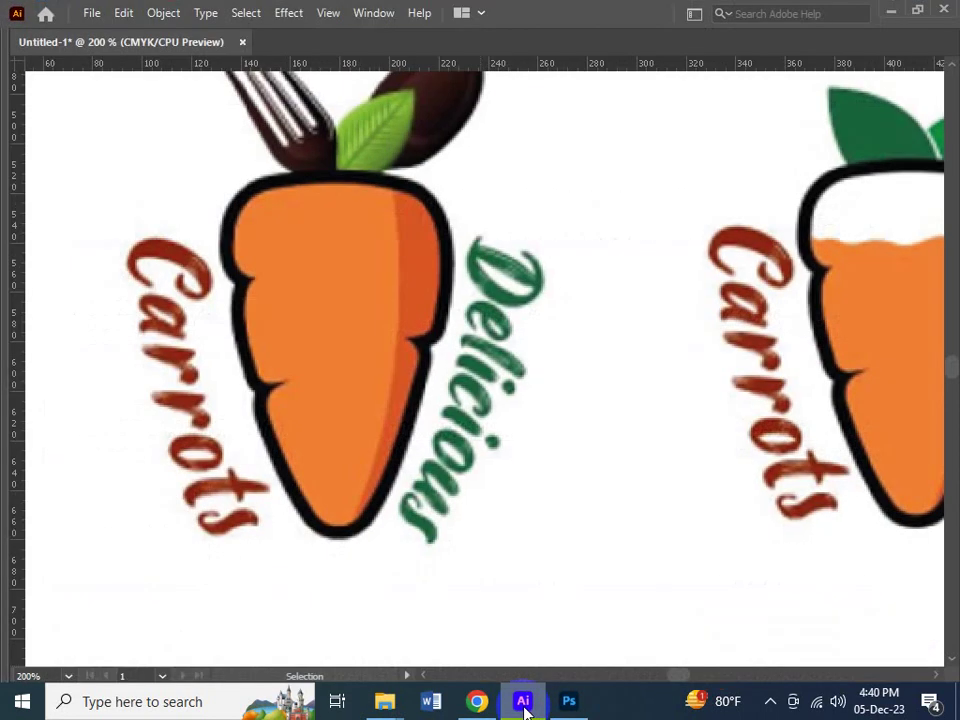
left_click(524, 703)
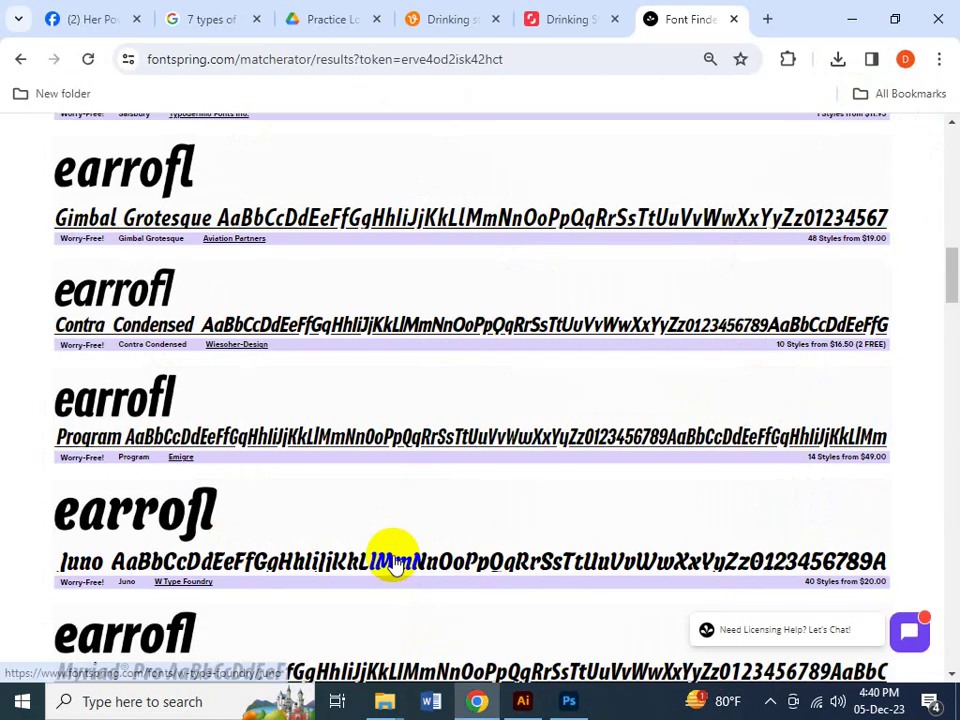
scroll(392, 555, "down", 4)
scroll(395, 565, "down", 5)
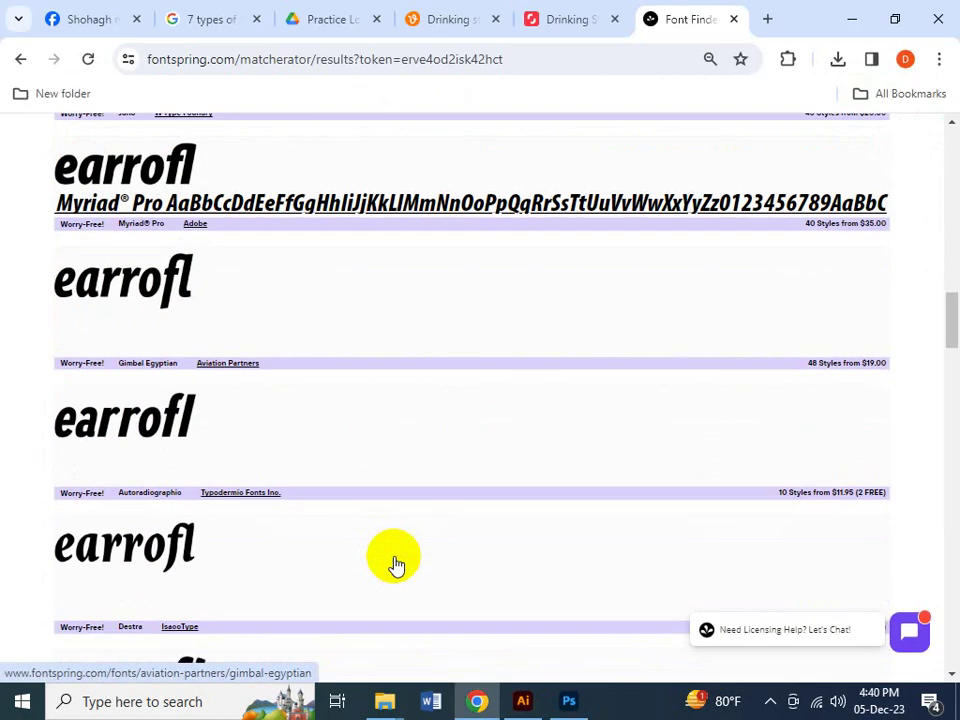
- Look through the remaining suggested fonts, from Gimbal Egyptian down to Salty, for one resembling the Carrots lettering
scroll(395, 565, "down", 1)
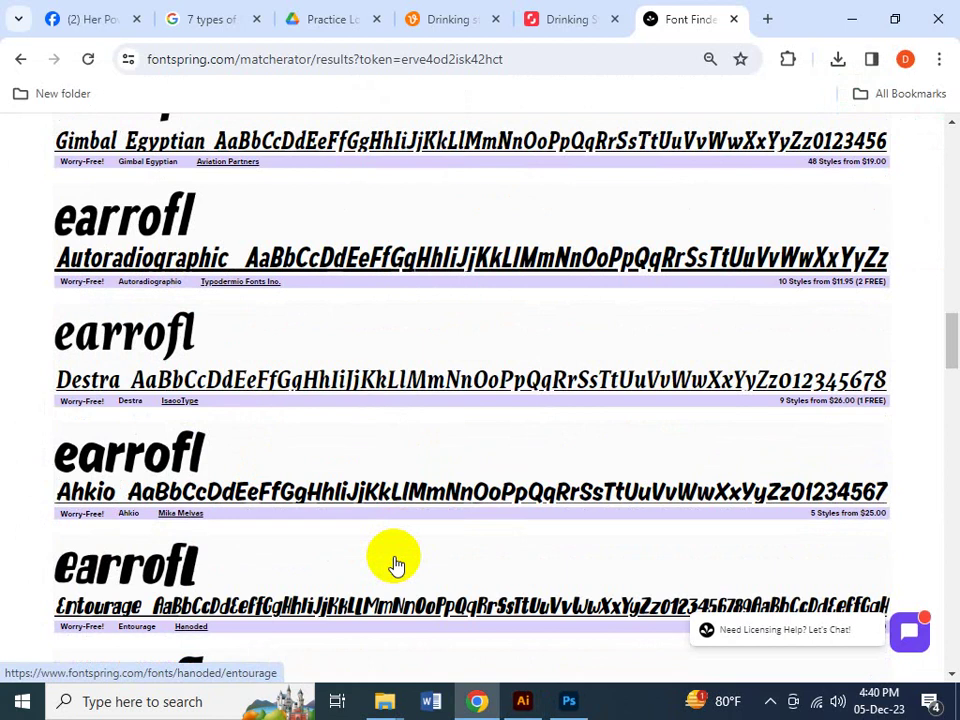
scroll(395, 565, "down", 4)
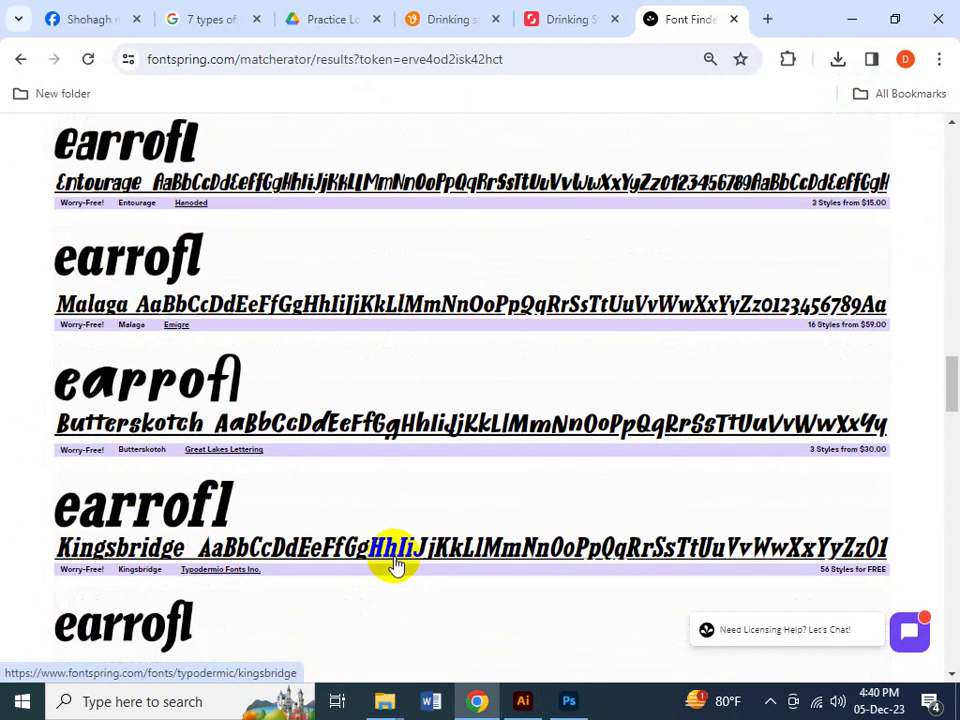
scroll(395, 565, "down", 3)
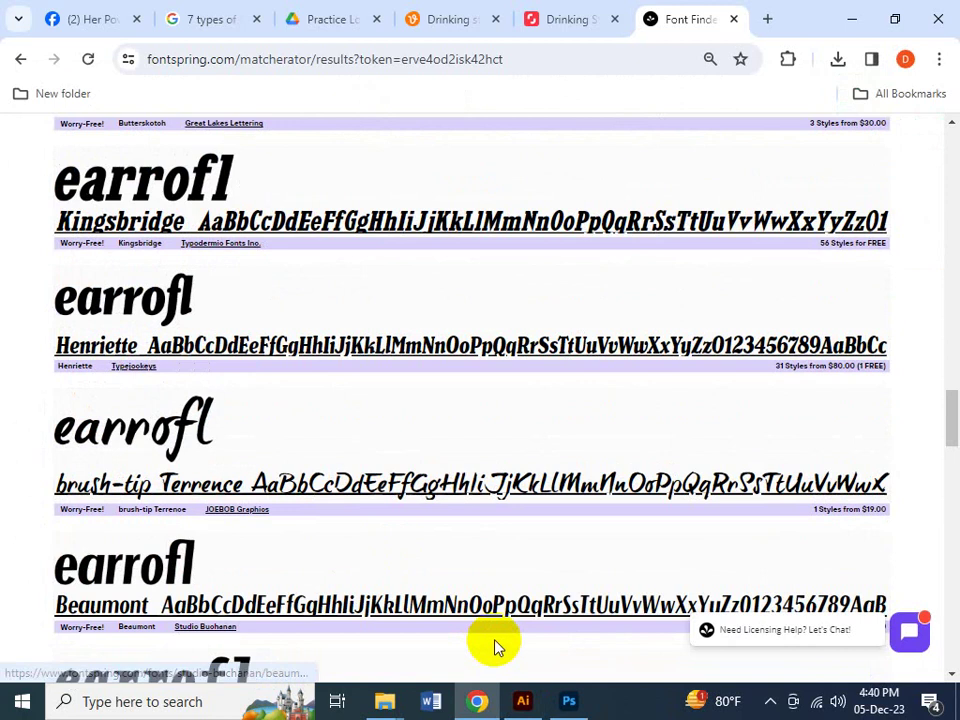
scroll(414, 589, "down", 2)
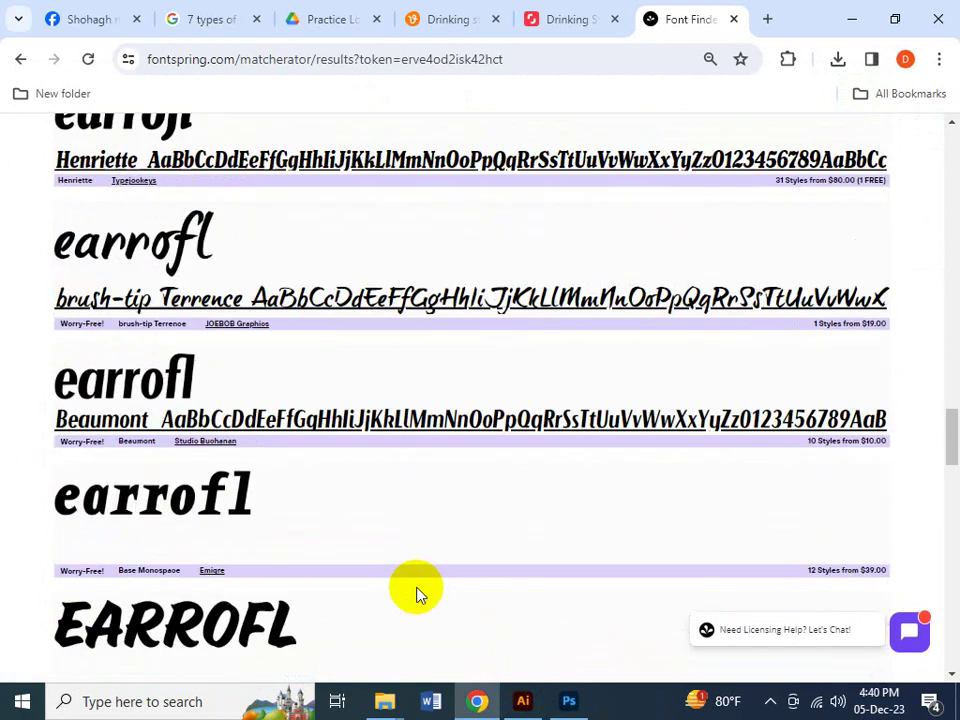
scroll(418, 594, "down", 2)
scroll(418, 594, "down", 2)
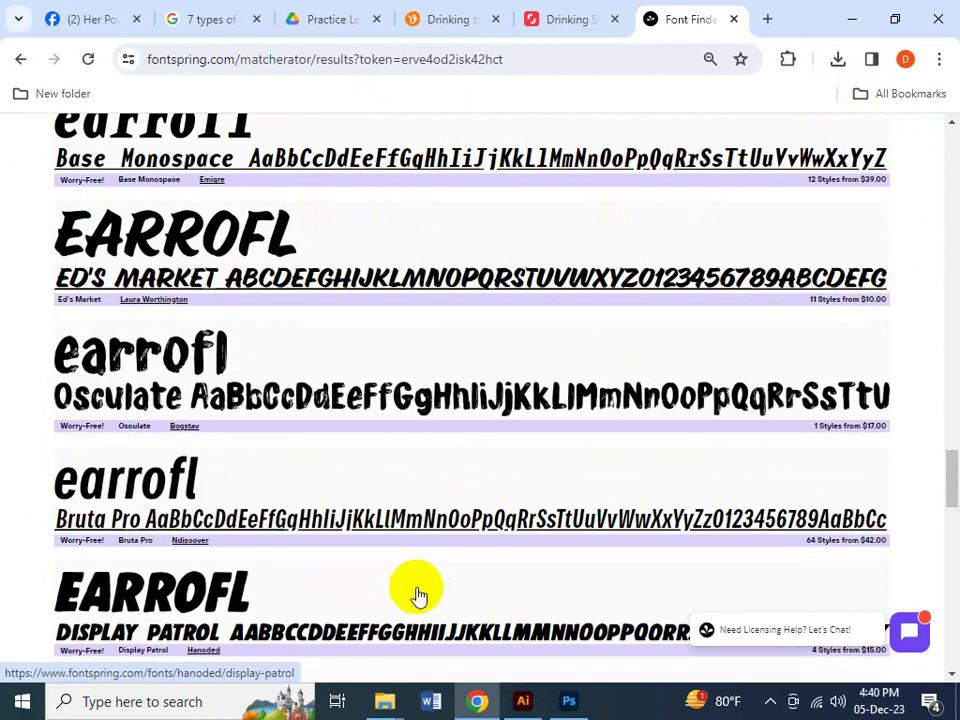
scroll(418, 594, "down", 2)
scroll(418, 594, "down", 2)
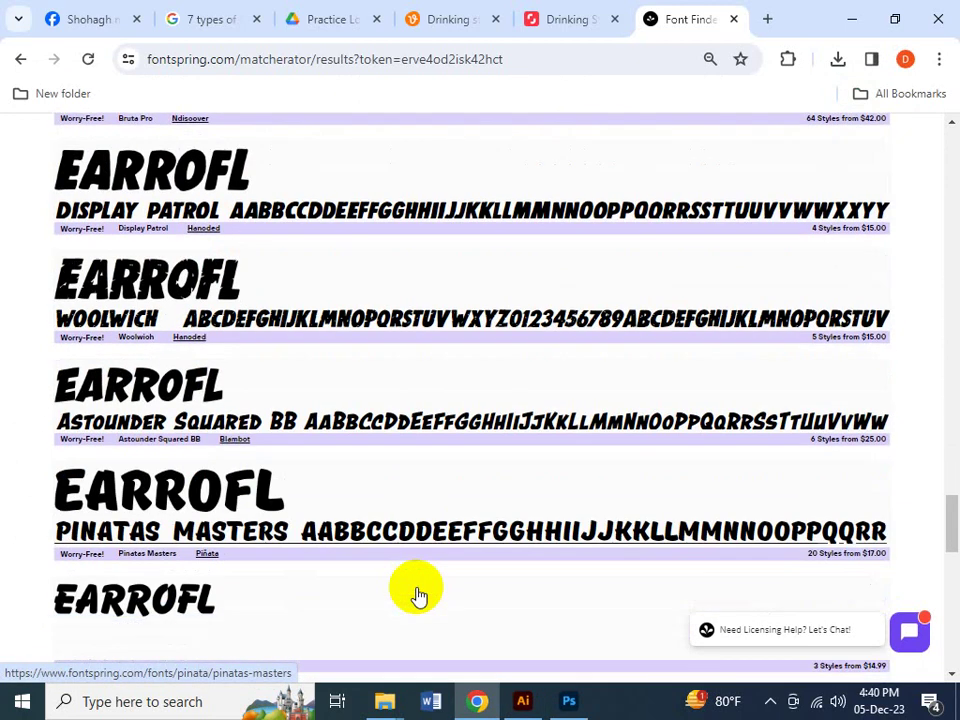
scroll(418, 594, "down", 3)
scroll(418, 594, "down", 3)
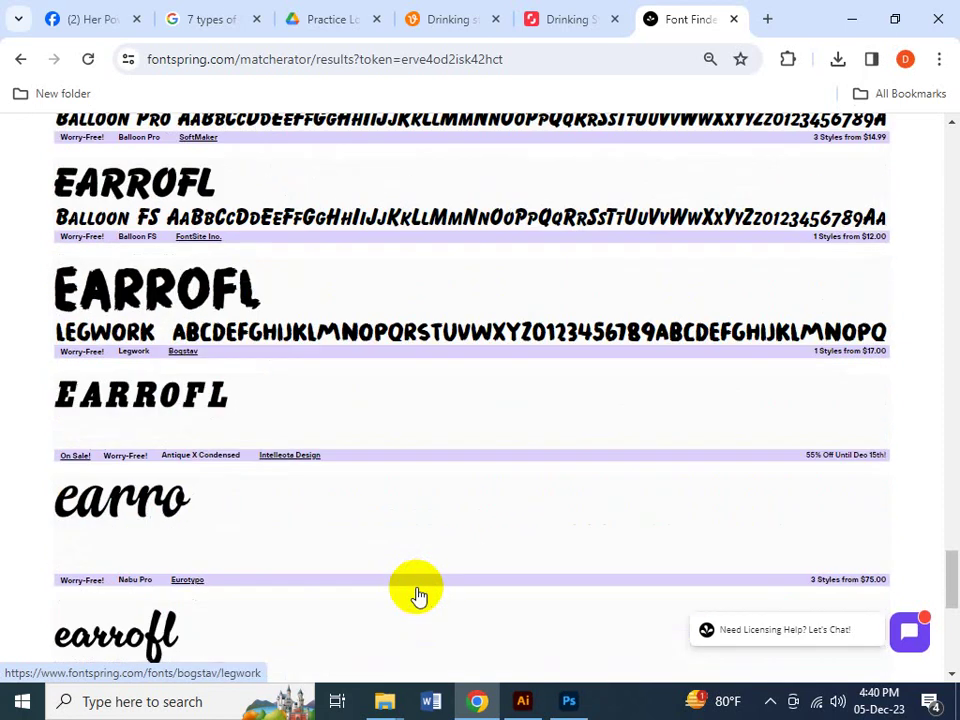
scroll(418, 594, "down", 2)
scroll(418, 594, "down", 3)
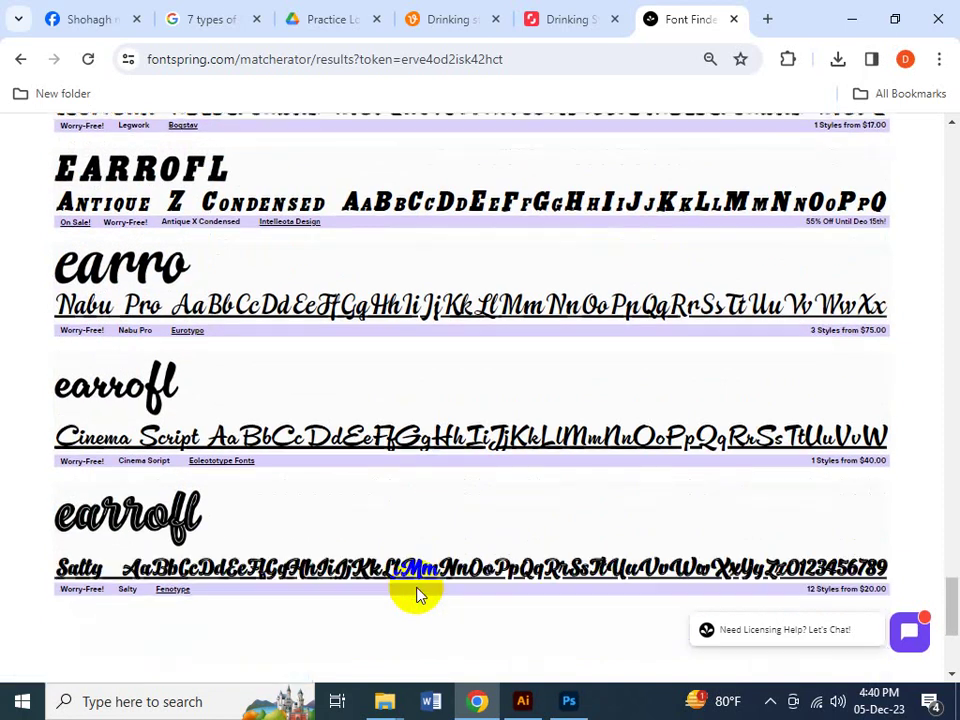
- Review the suggested fonts back up to BeverleySansDT, comparing them with the Carrots lettering in the Illustrator reference
scroll(503, 615, "up", 15)
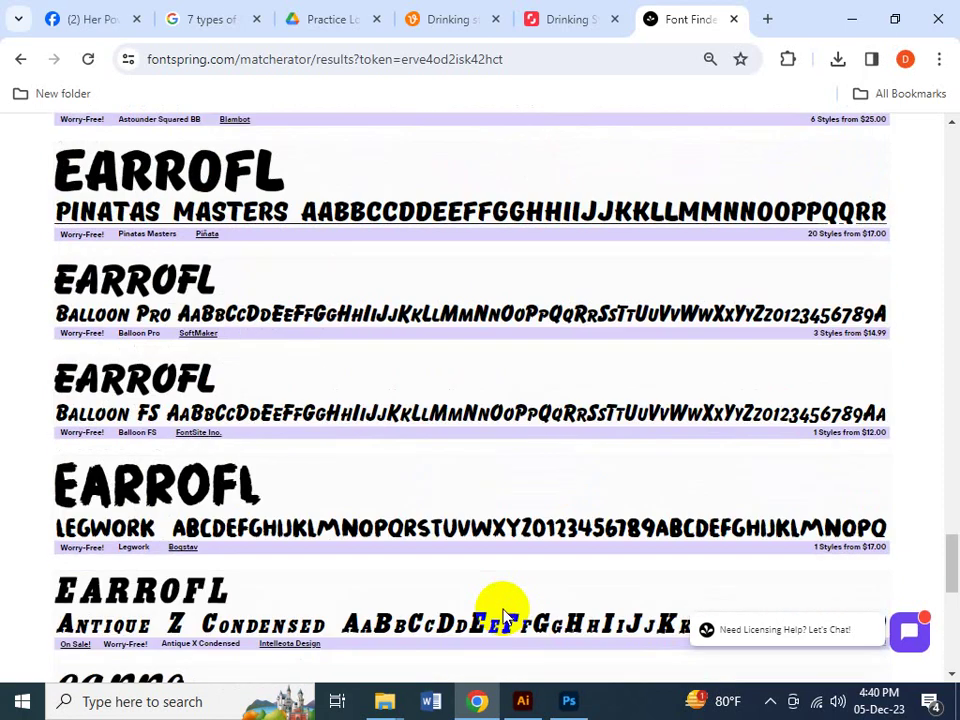
scroll(503, 615, "up", 6)
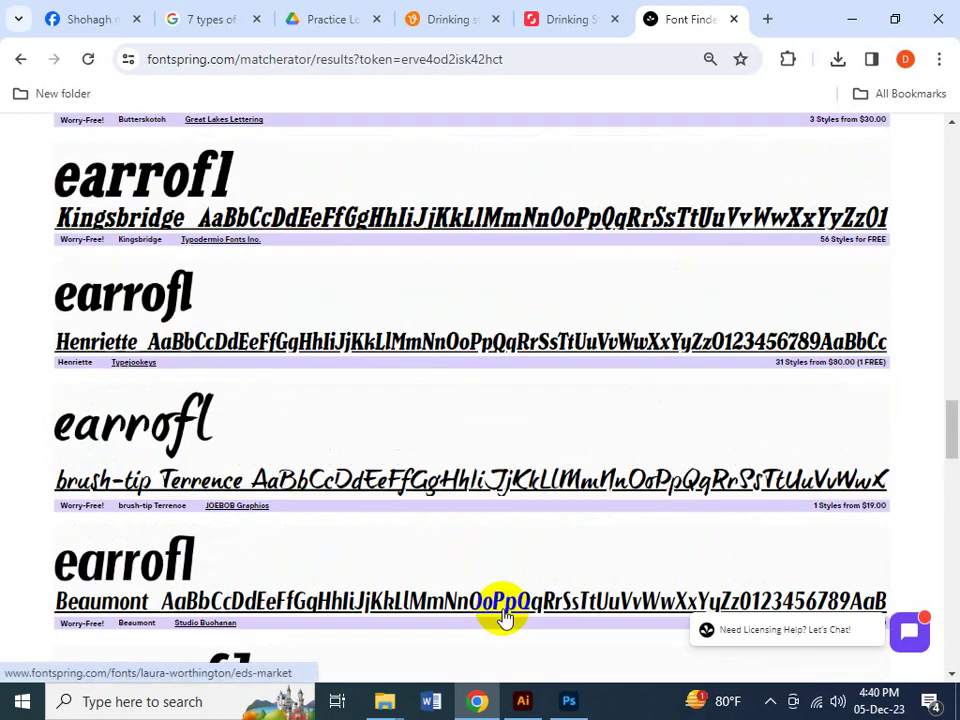
scroll(503, 615, "up", 5)
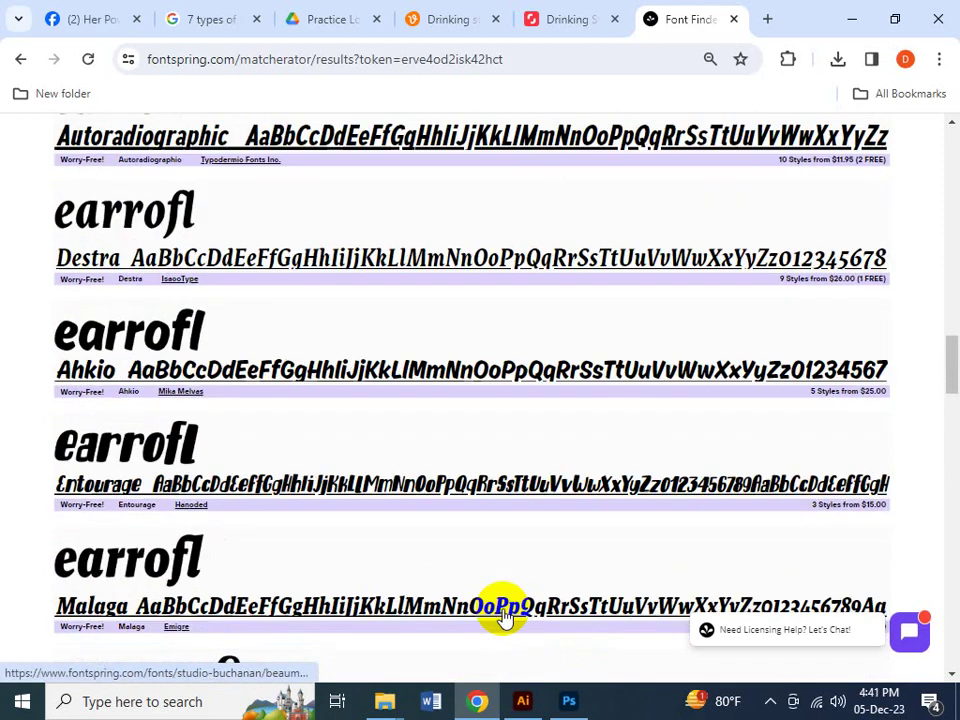
scroll(503, 615, "up", 5)
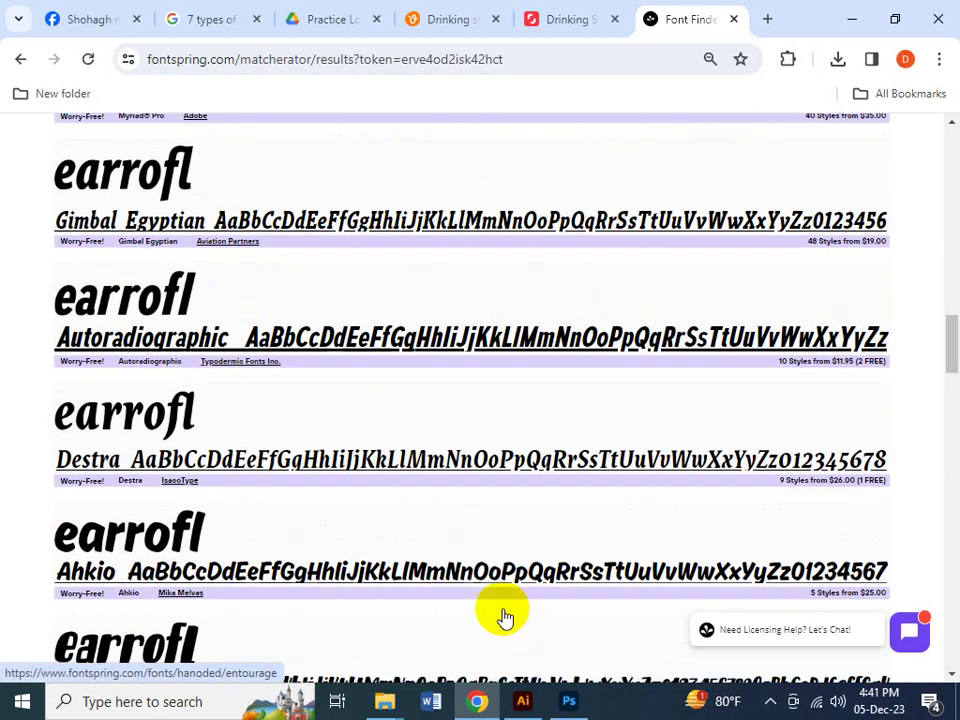
scroll(501, 610, "up", 3)
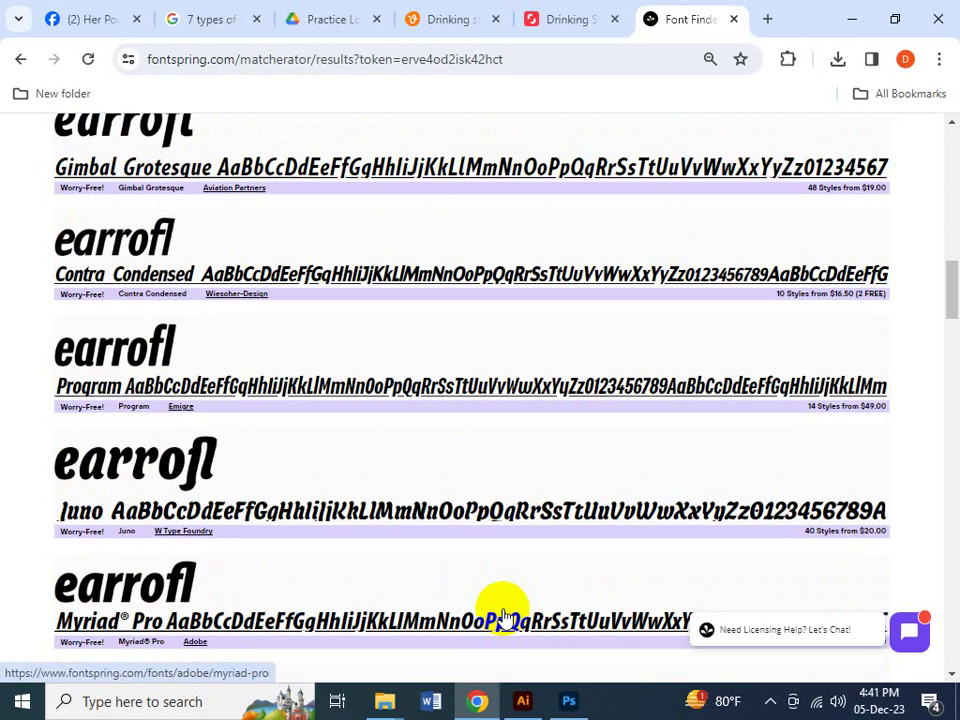
left_click(523, 702)
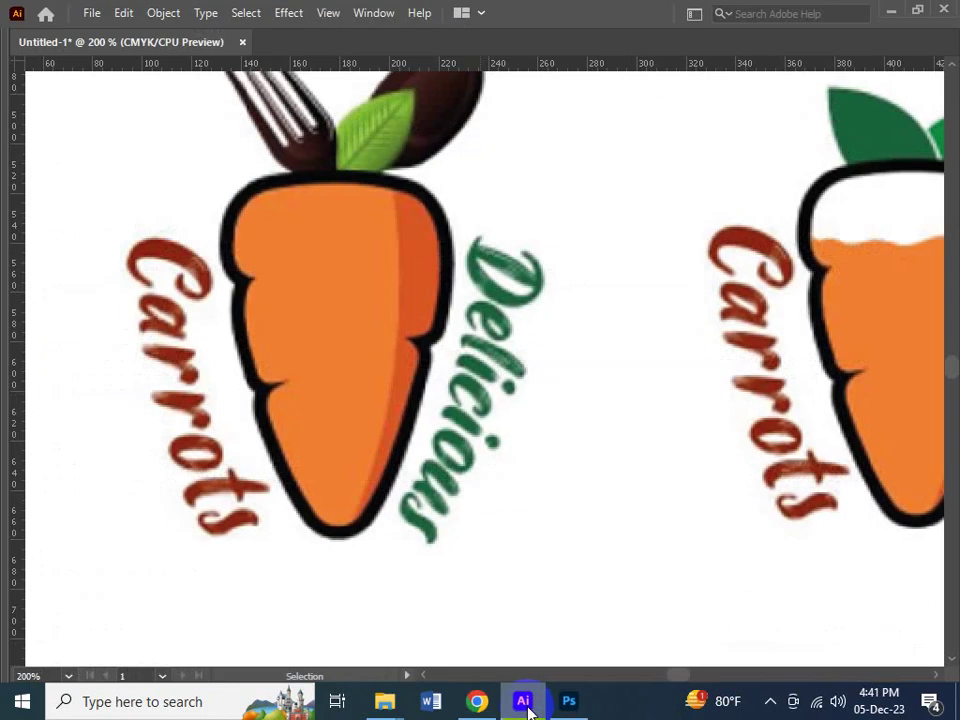
left_click(524, 703)
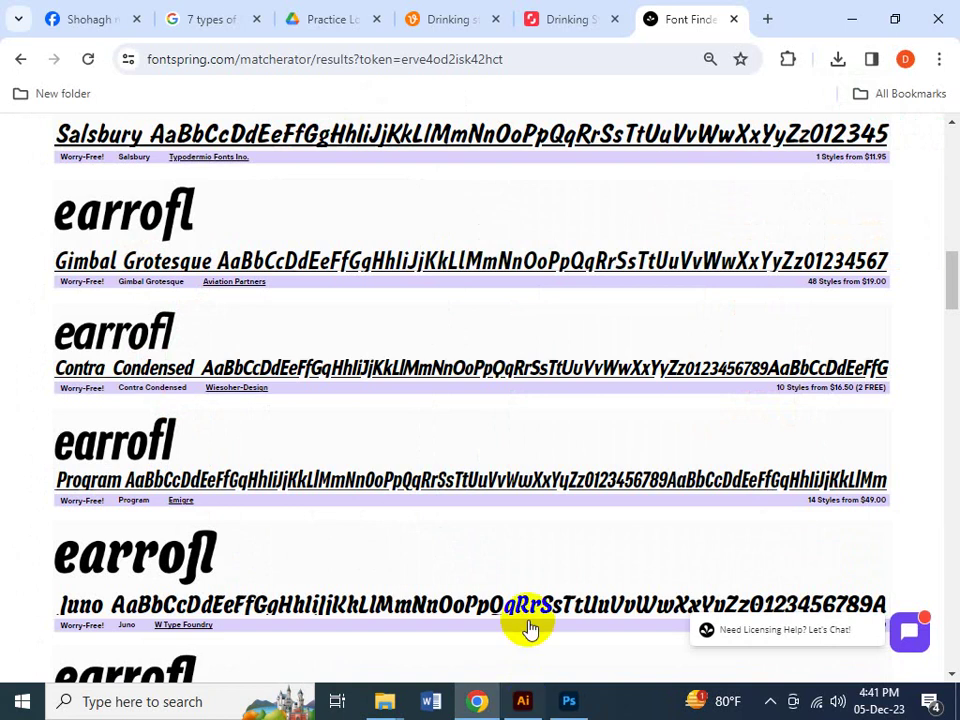
scroll(524, 612, "up", 5)
scroll(522, 608, "up", 4)
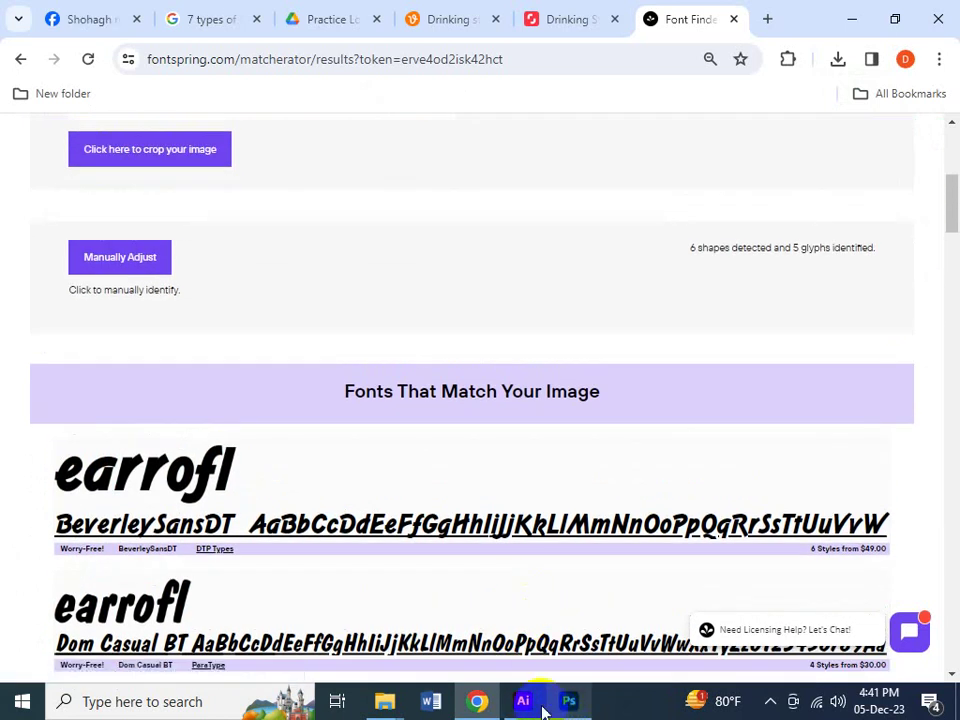
left_click(541, 709)
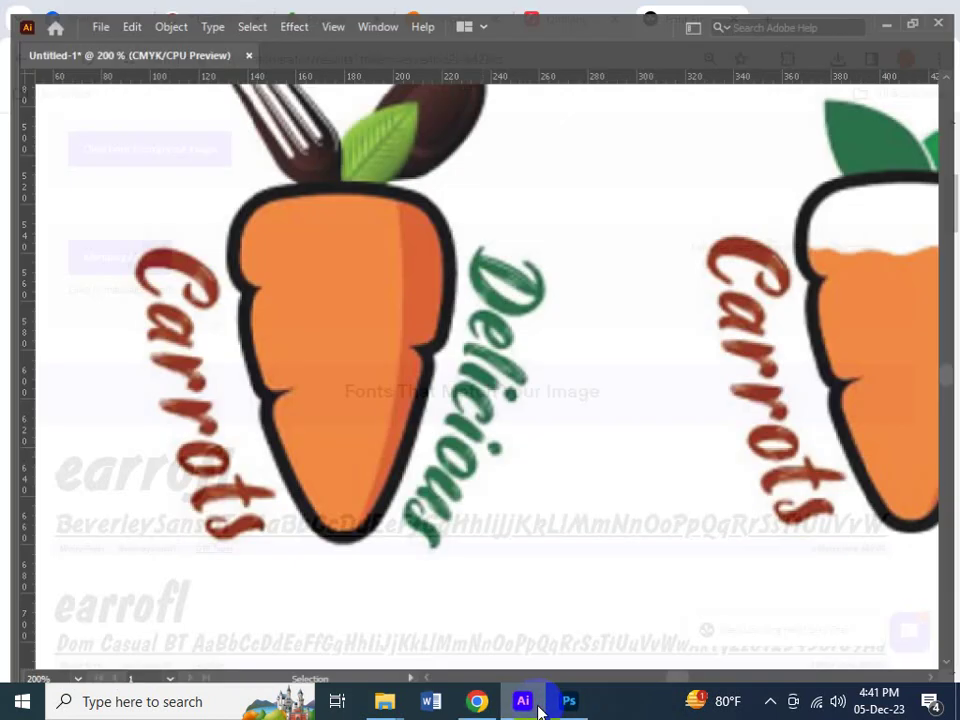
left_click(536, 706)
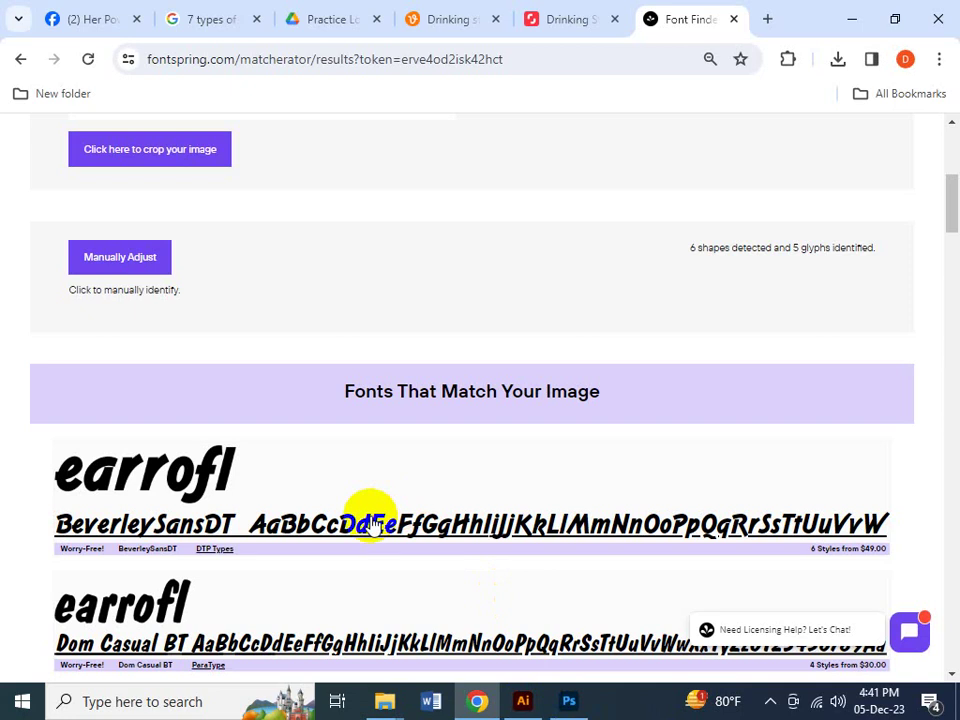
scroll(369, 522, "down", 3)
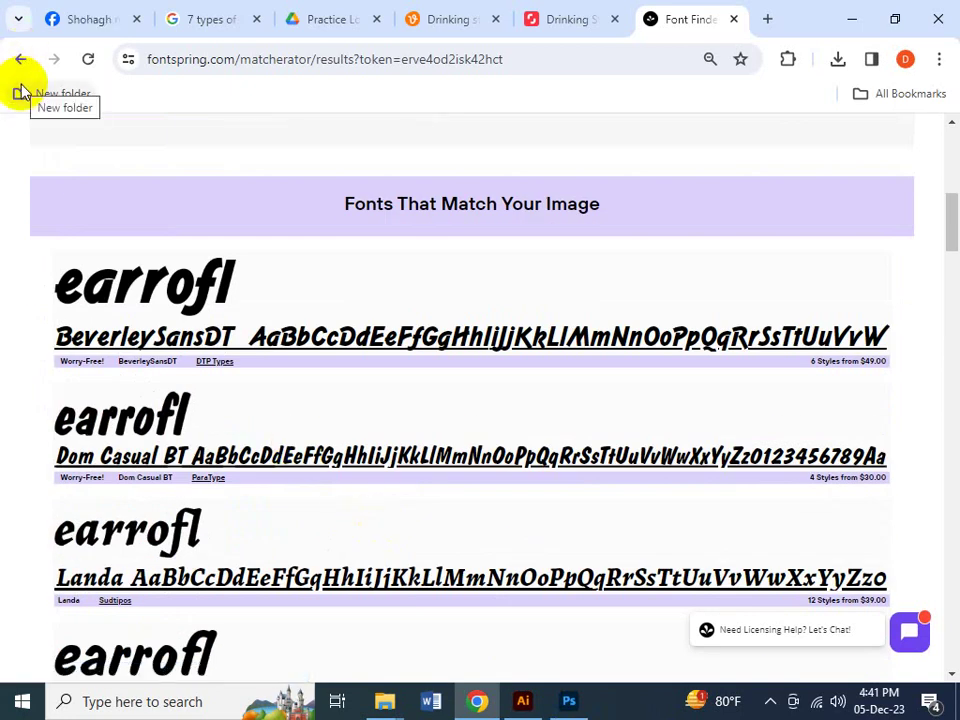
- Leave Fontspring, return to the Google results for font finder, and open the MyFonts WhatTheFont page
left_click(20, 60)
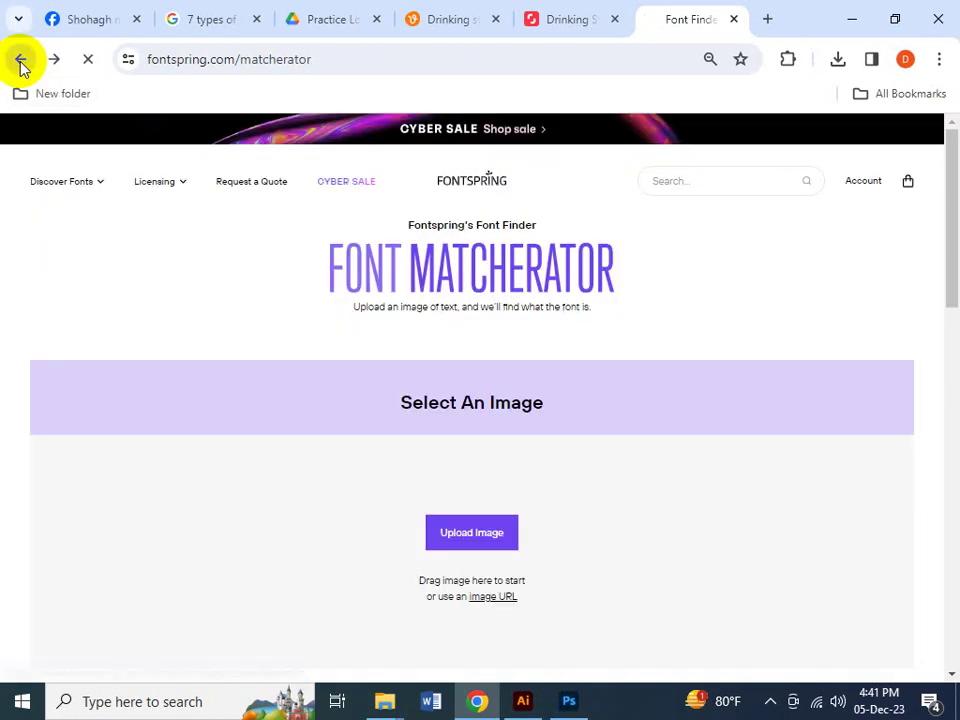
left_click(20, 62)
scroll(235, 360, "up", 1)
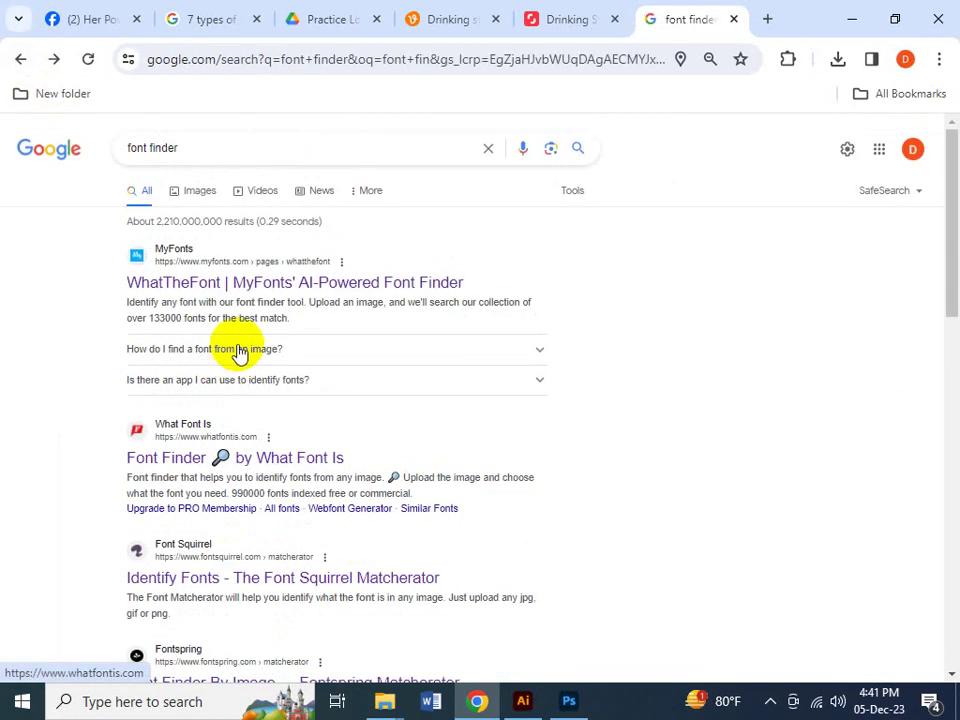
left_click(243, 298)
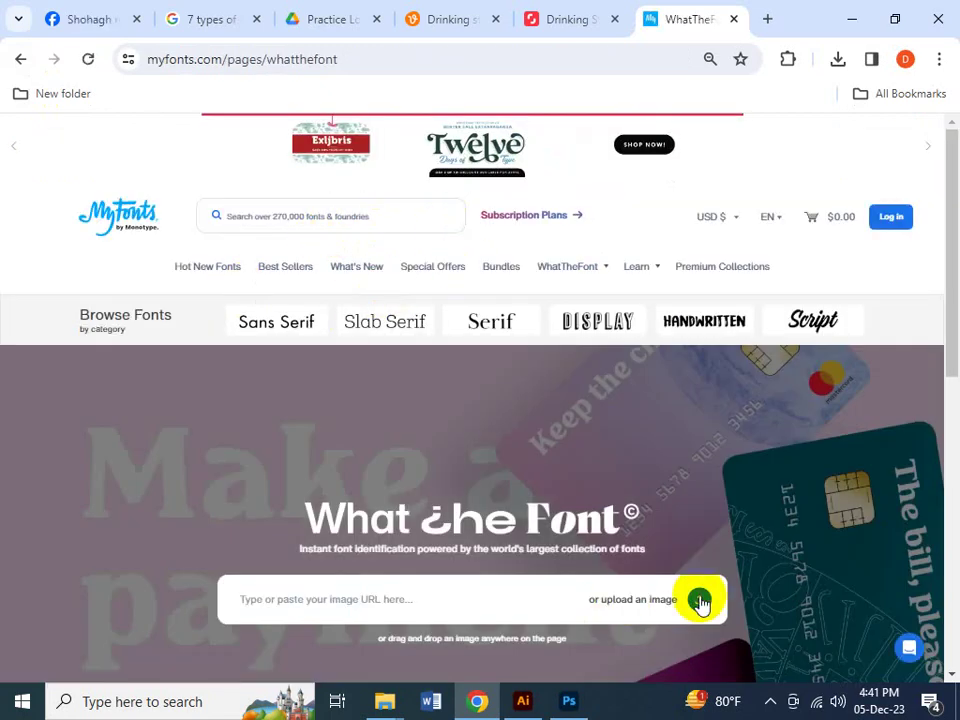
- Upload the Screenshot_2 image of the Carrots lettering from the Desktop to WhatTheFont and dismiss the sign-up offer
left_click(700, 601)
scroll(460, 240, "down", 3)
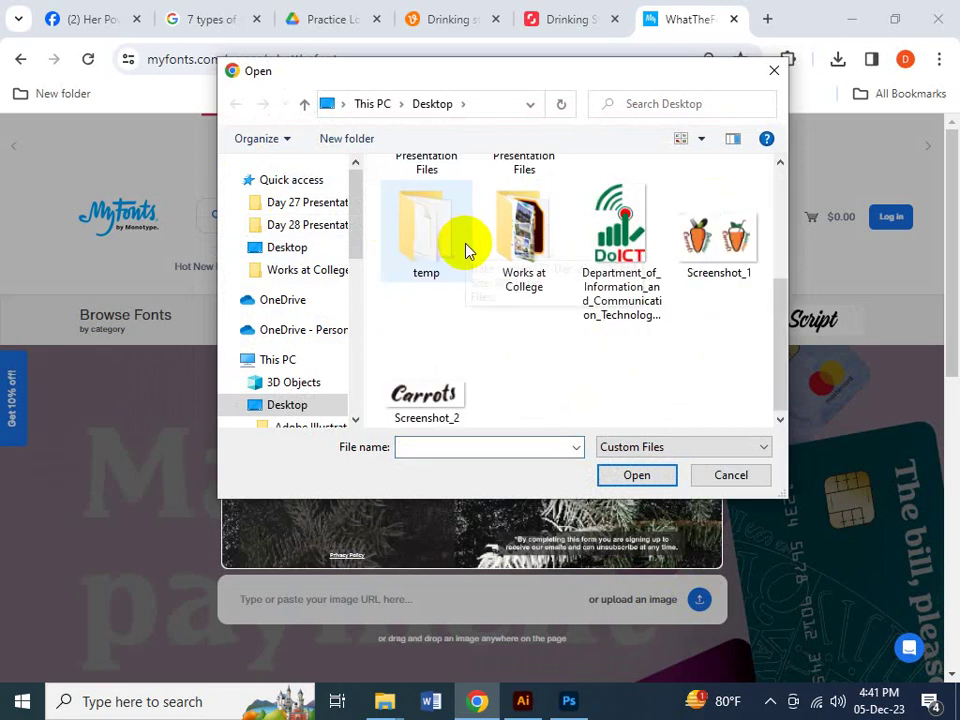
left_click(459, 396)
left_click(614, 476)
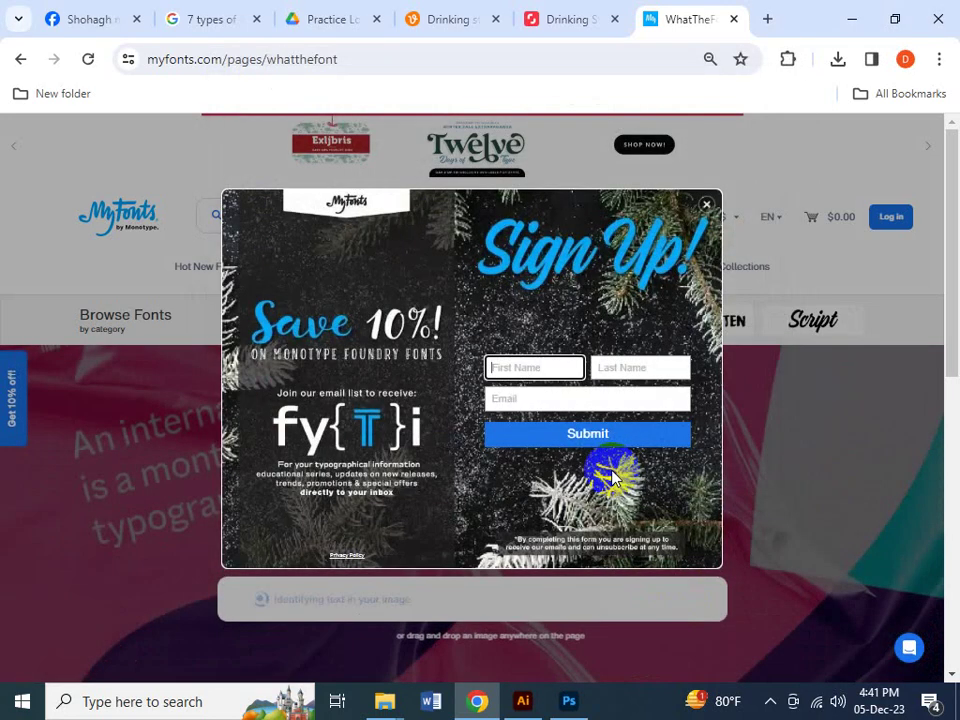
left_click(706, 204)
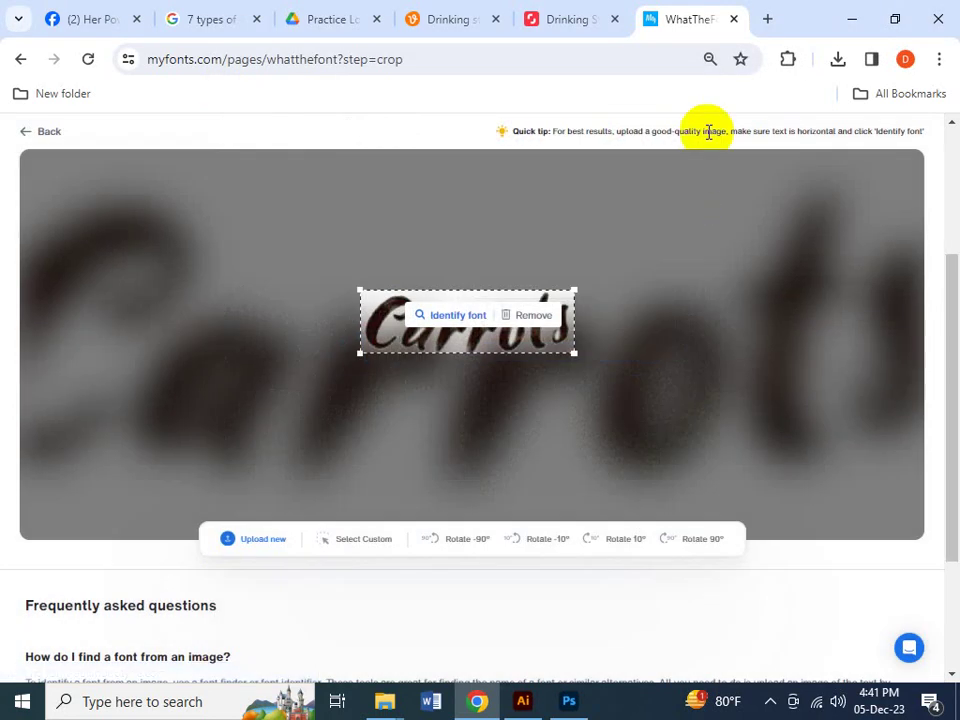
- Run the font identification on the cropped "Carrots" lettering
left_click(476, 320)
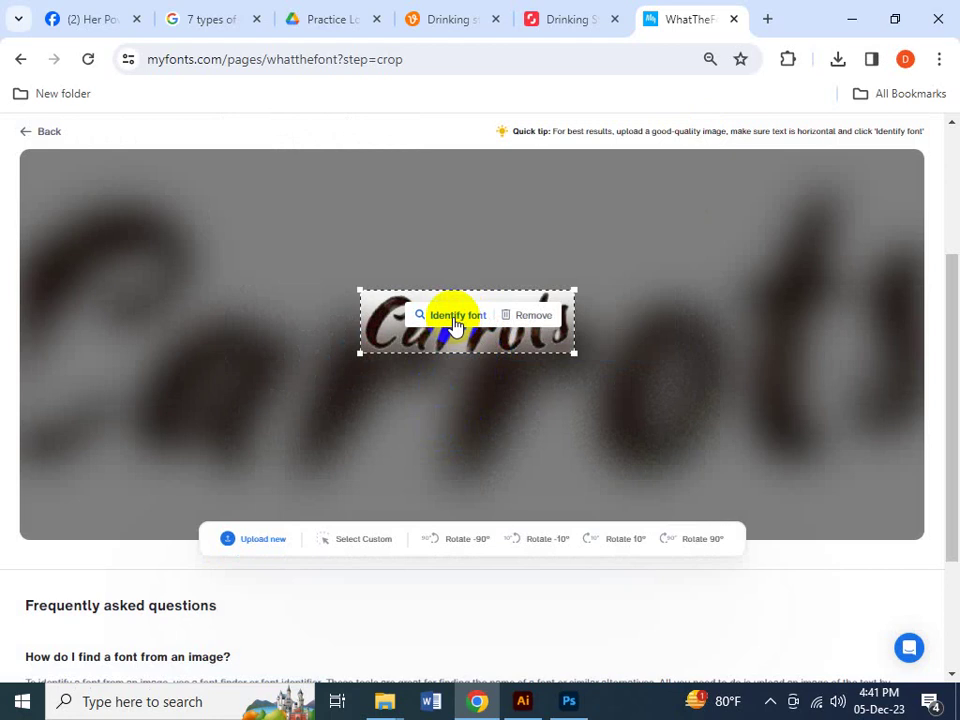
left_click(456, 318)
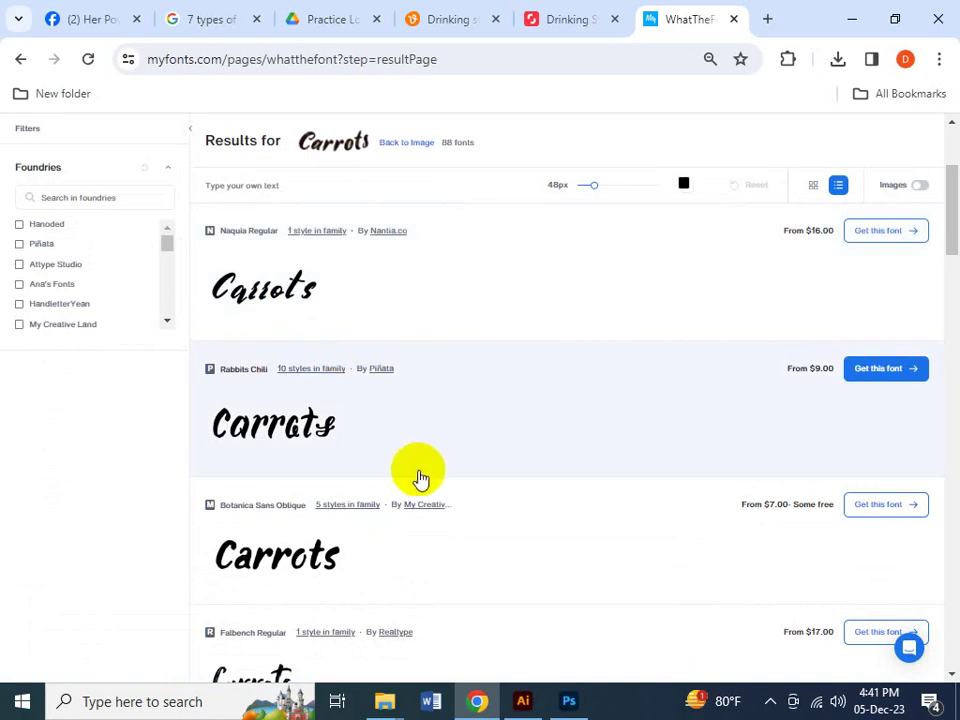
- Examine the first page of matching fonts and compare their "Carrots" previews with the uploaded lettering
scroll(420, 478, "up", 1)
scroll(432, 473, "down", 1)
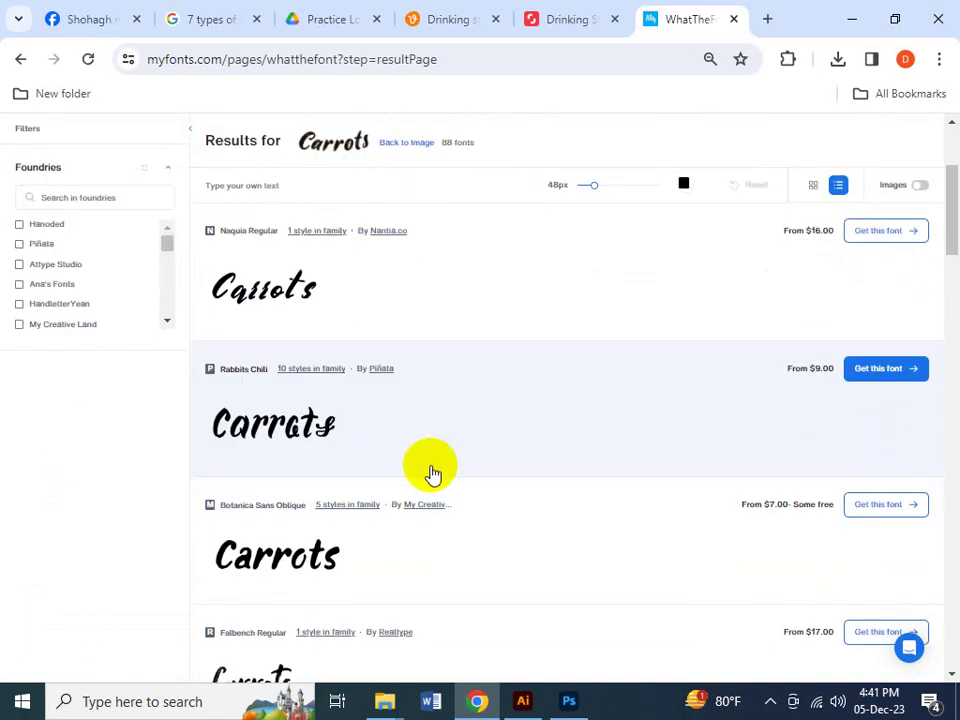
scroll(432, 471, "up", 1)
scroll(432, 471, "down", 1)
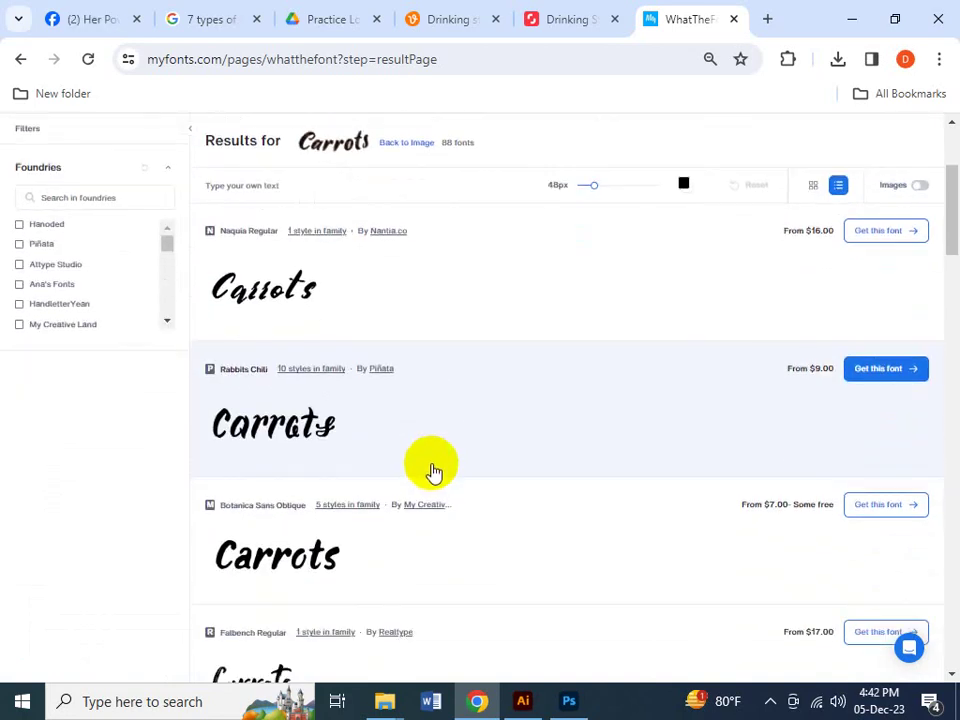
scroll(432, 473, "down", 2)
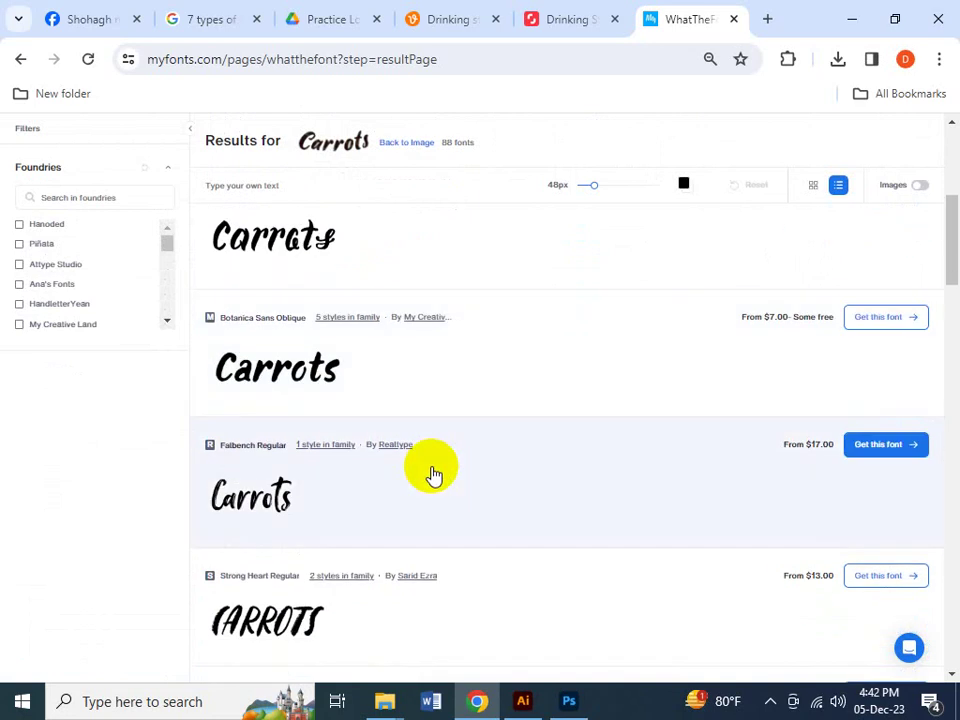
scroll(432, 474, "up", 1)
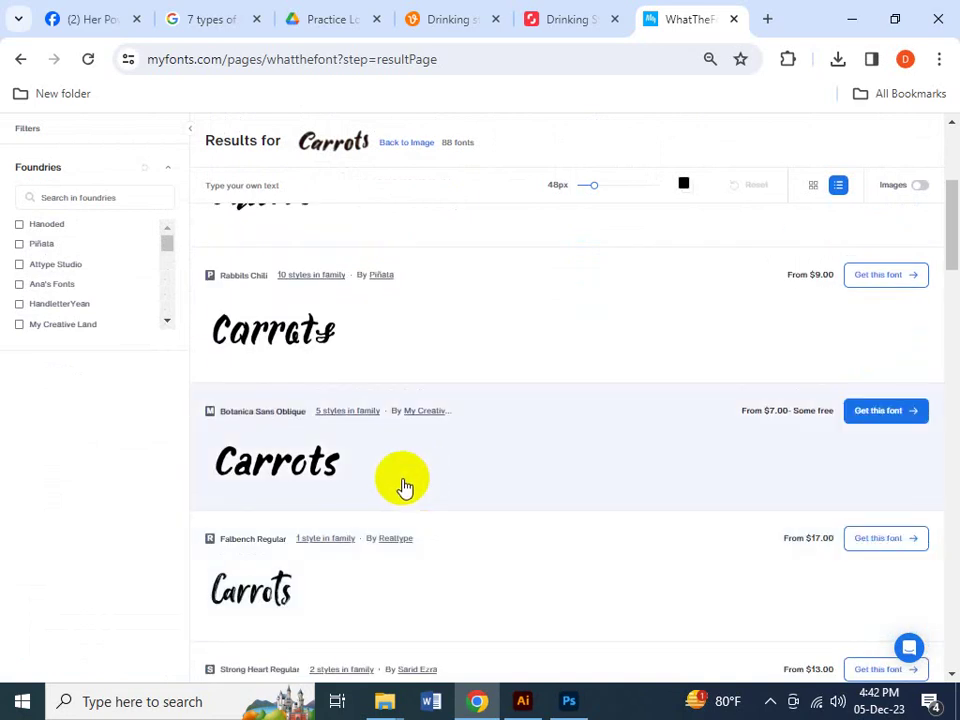
scroll(410, 477, "up", 2)
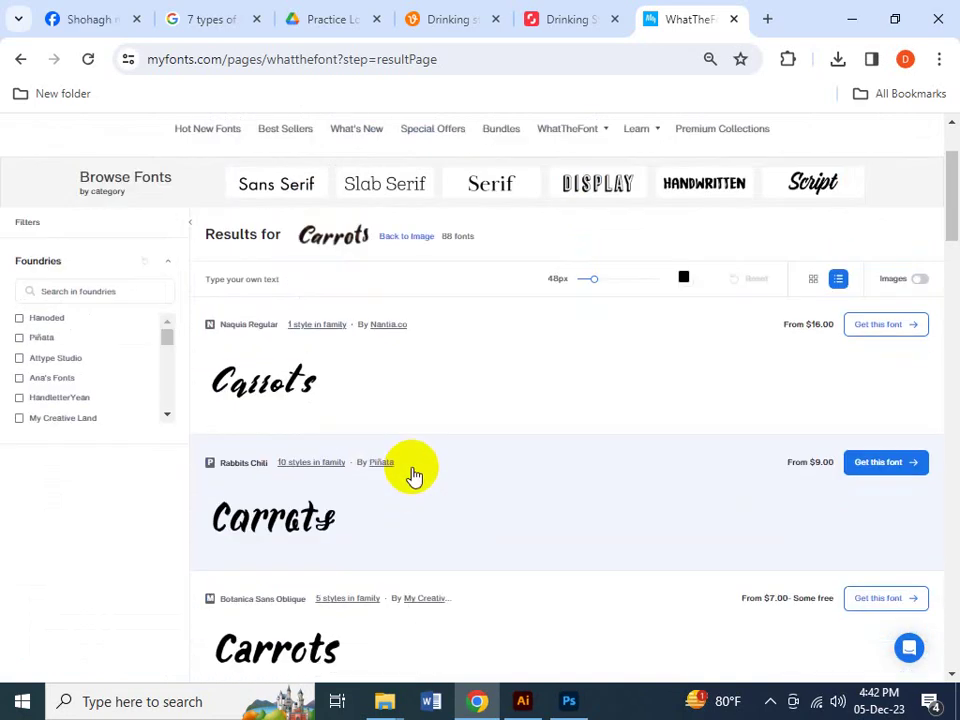
scroll(411, 477, "down", 1)
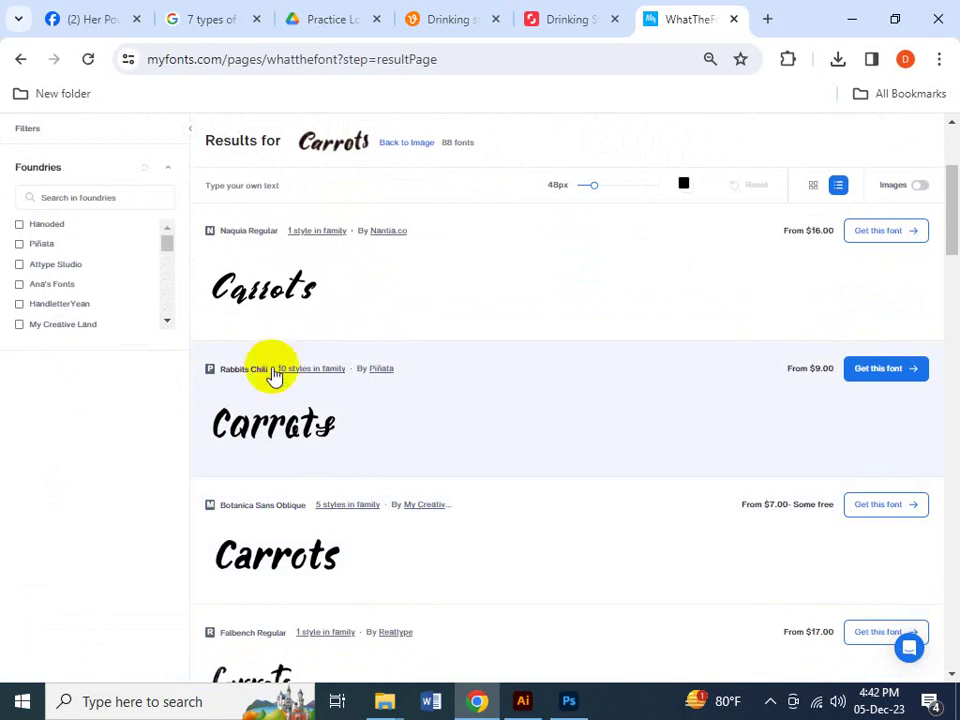
scroll(274, 376, "down", 2)
scroll(276, 376, "down", 2)
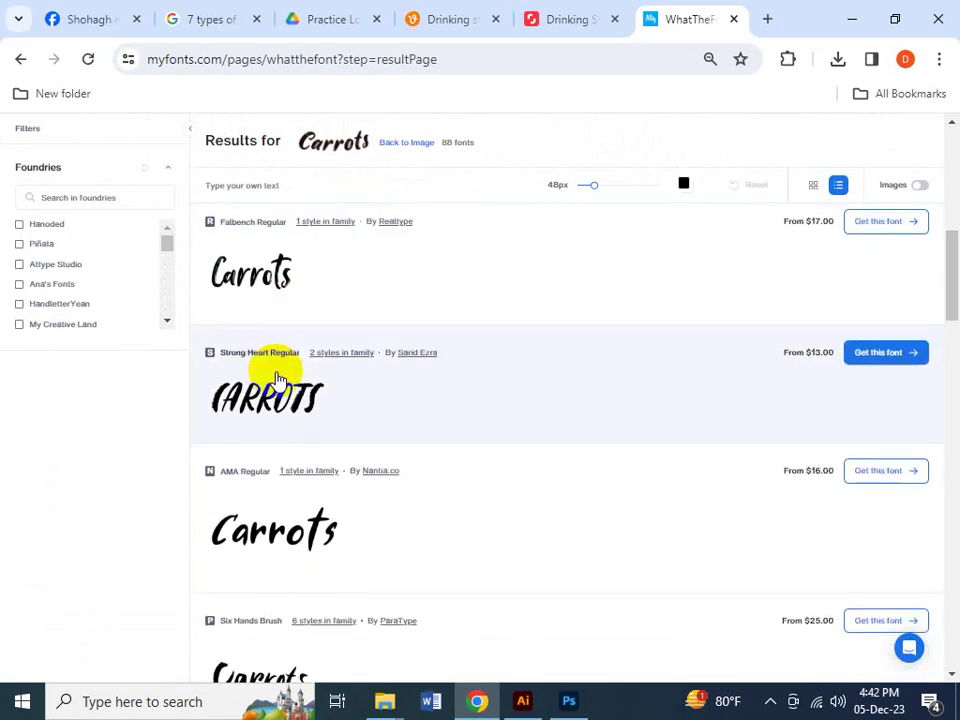
scroll(278, 378, "down", 1)
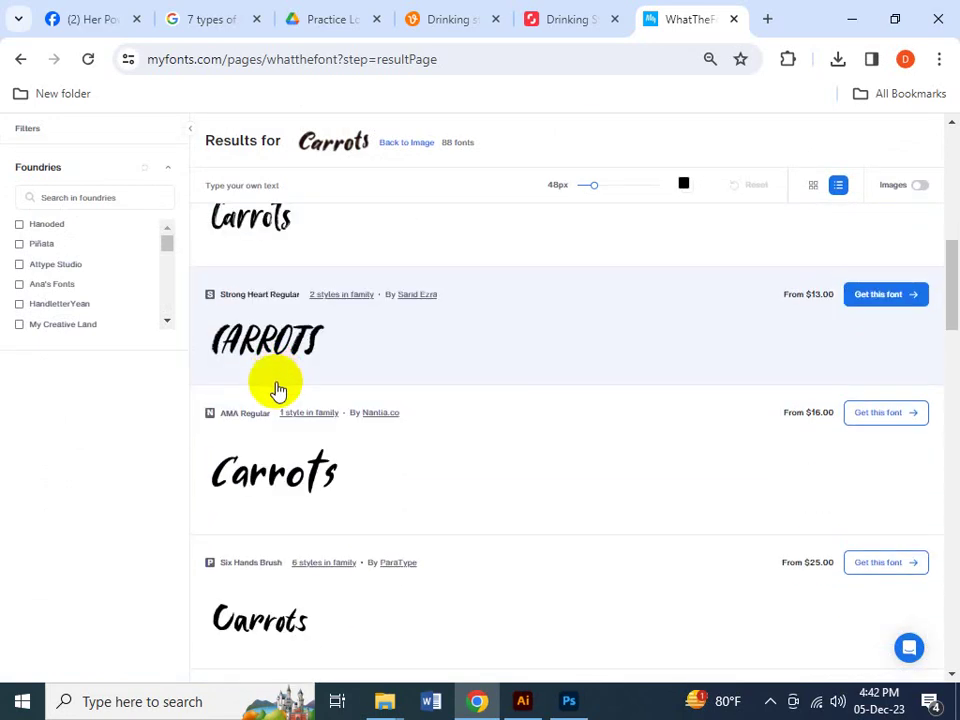
scroll(284, 405, "down", 2)
scroll(287, 416, "down", 2)
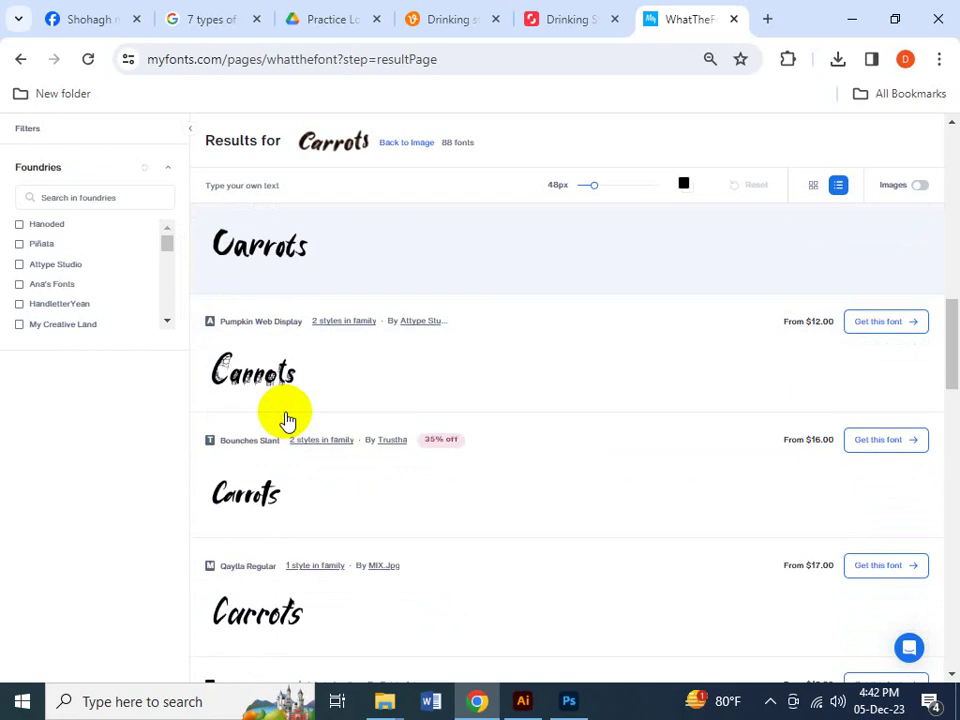
scroll(274, 516, "down", 3)
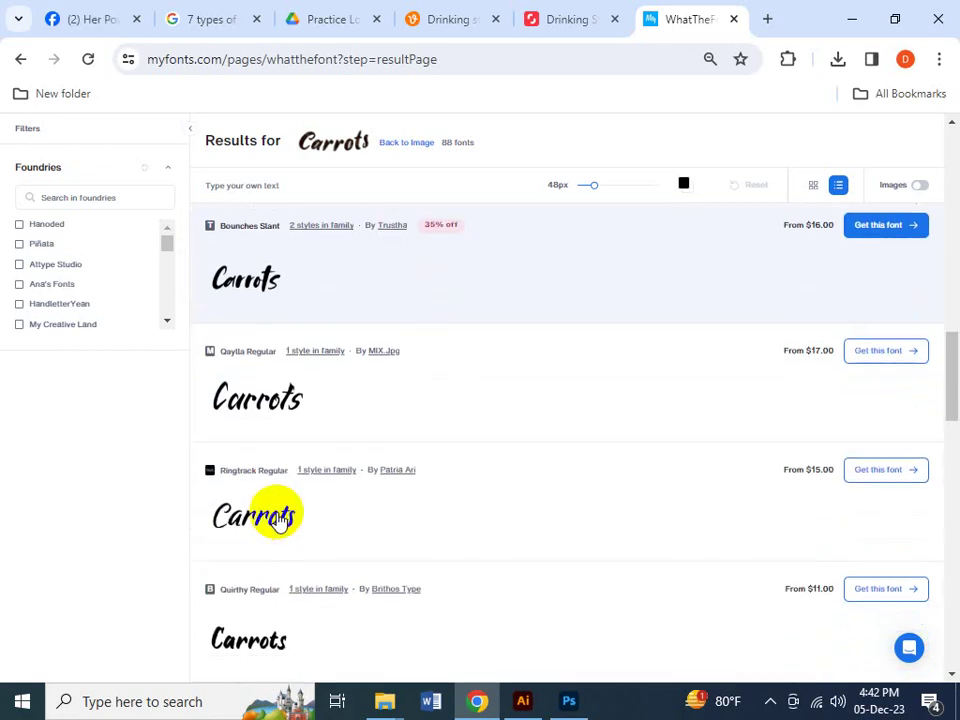
scroll(279, 521, "down", 2)
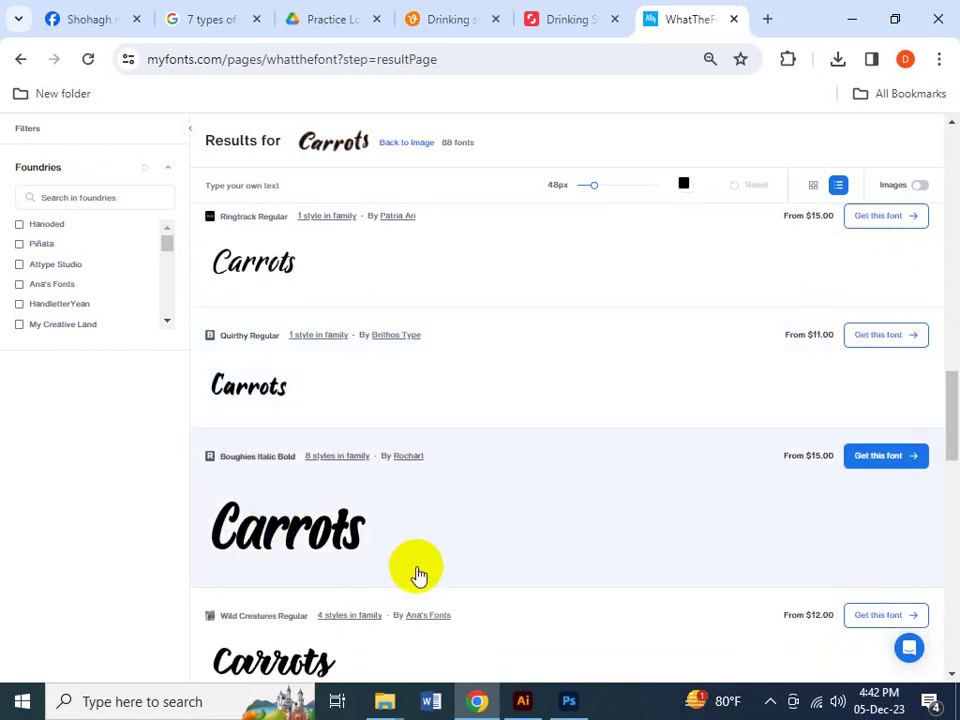
scroll(415, 572, "down", 3)
scroll(413, 570, "down", 4)
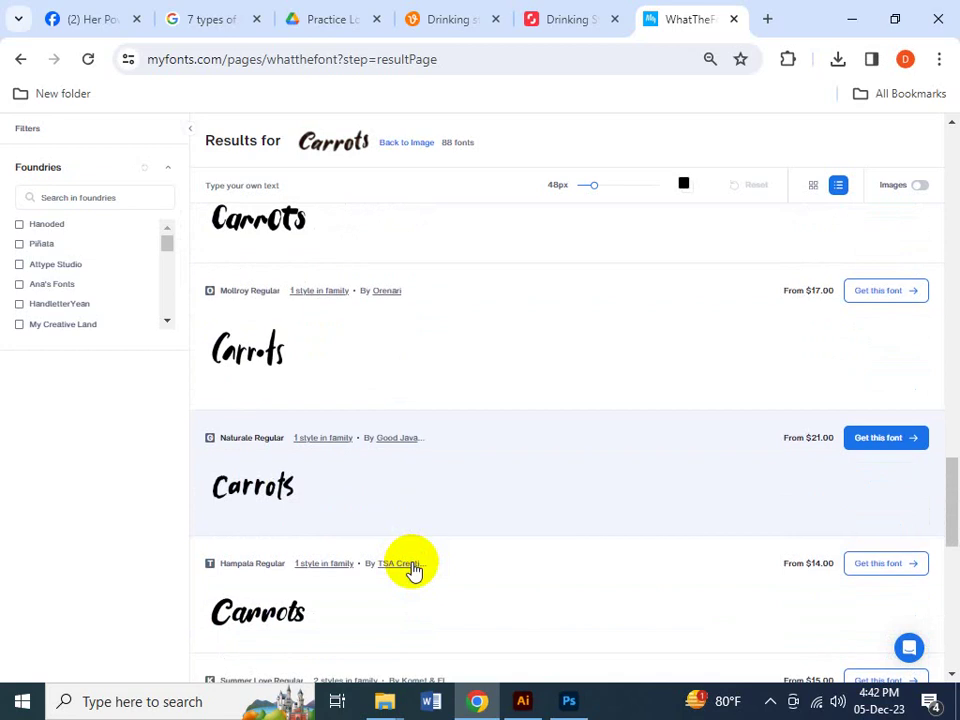
scroll(305, 530, "up", 15)
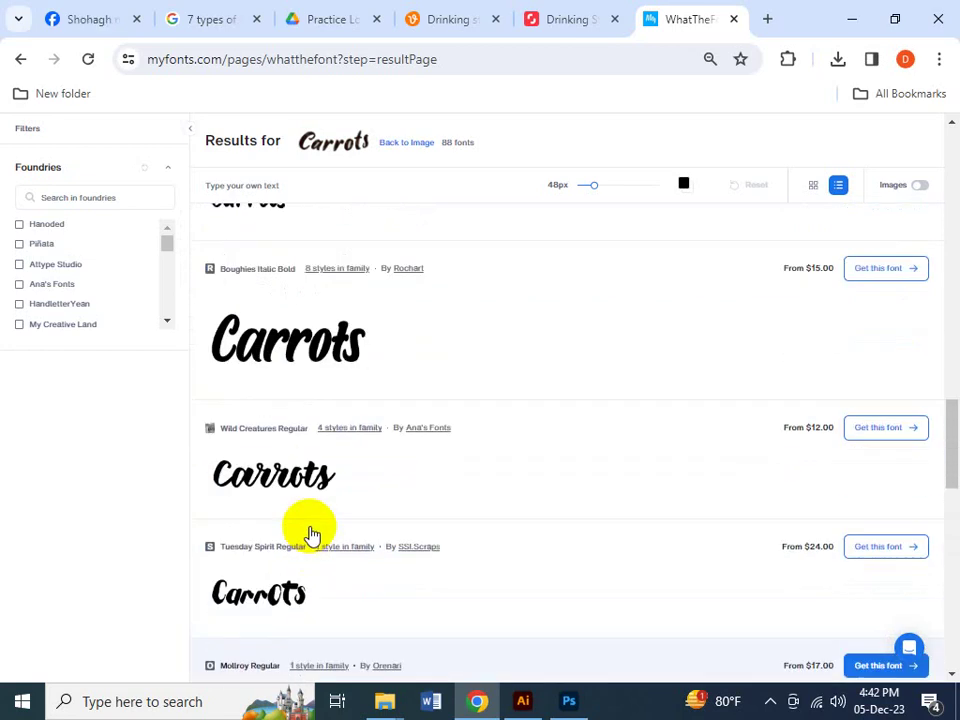
scroll(311, 533, "down", 5)
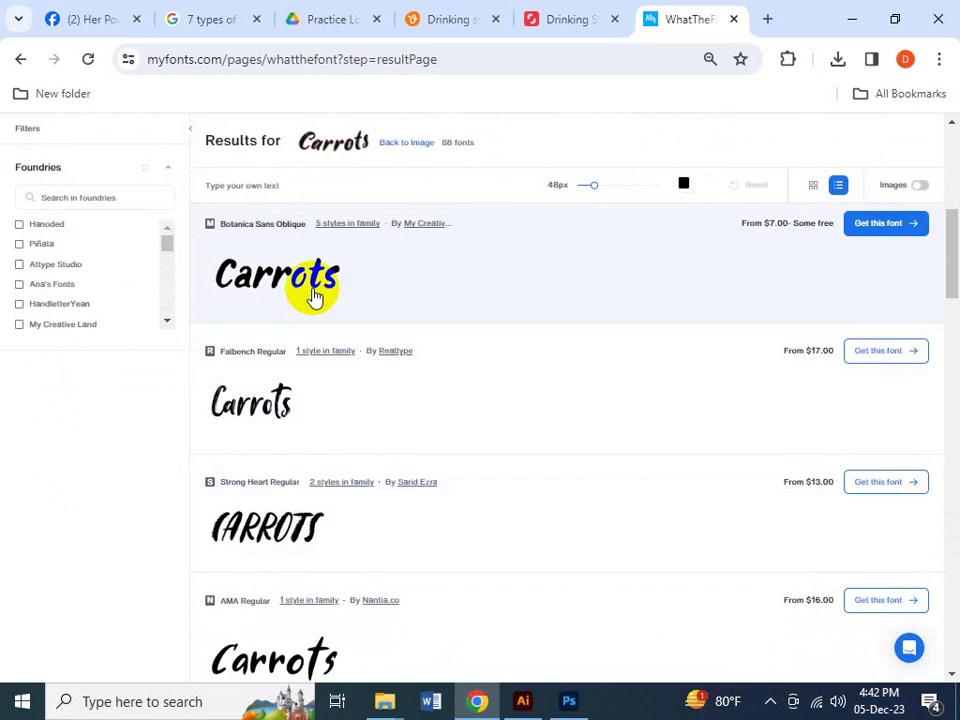
scroll(313, 296, "up", 5)
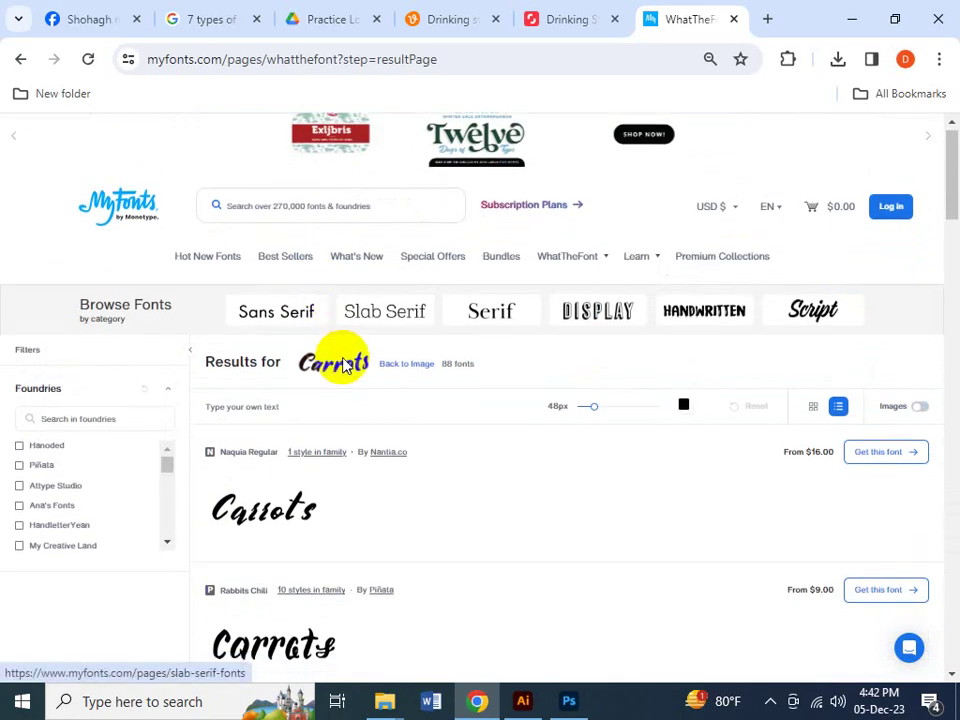
scroll(343, 366, "down", 5)
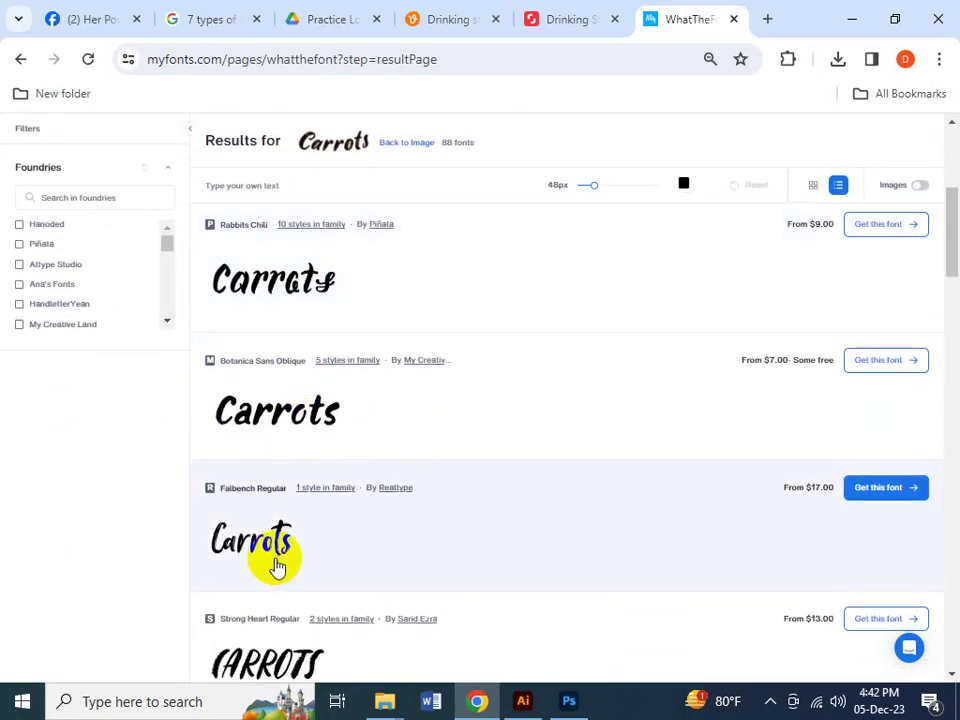
scroll(277, 566, "down", 1)
scroll(320, 514, "down", 4)
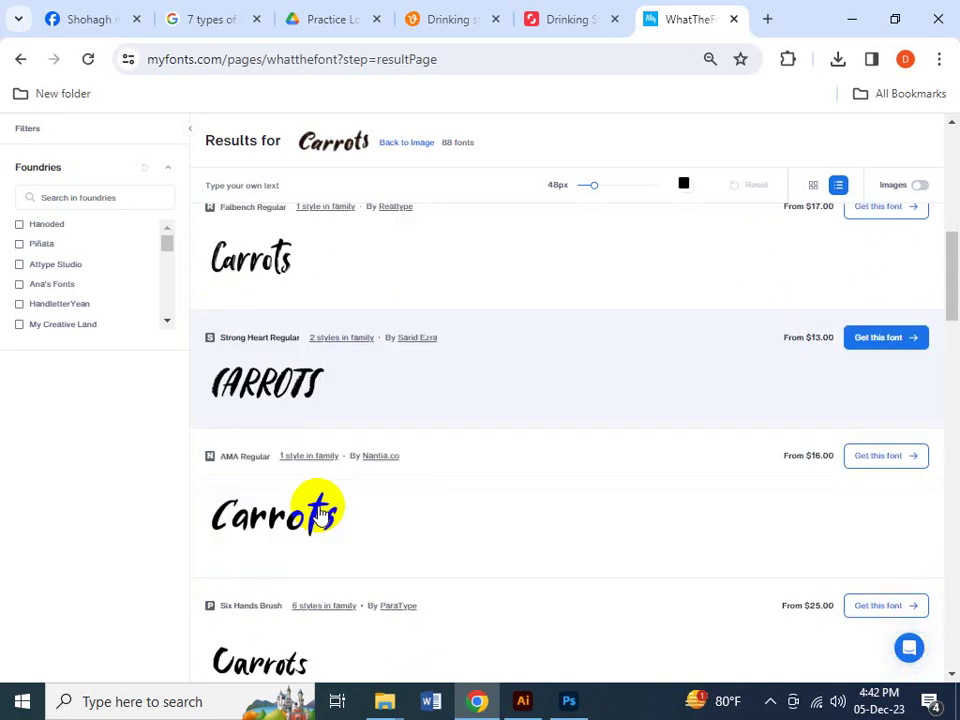
scroll(324, 527, "down", 4)
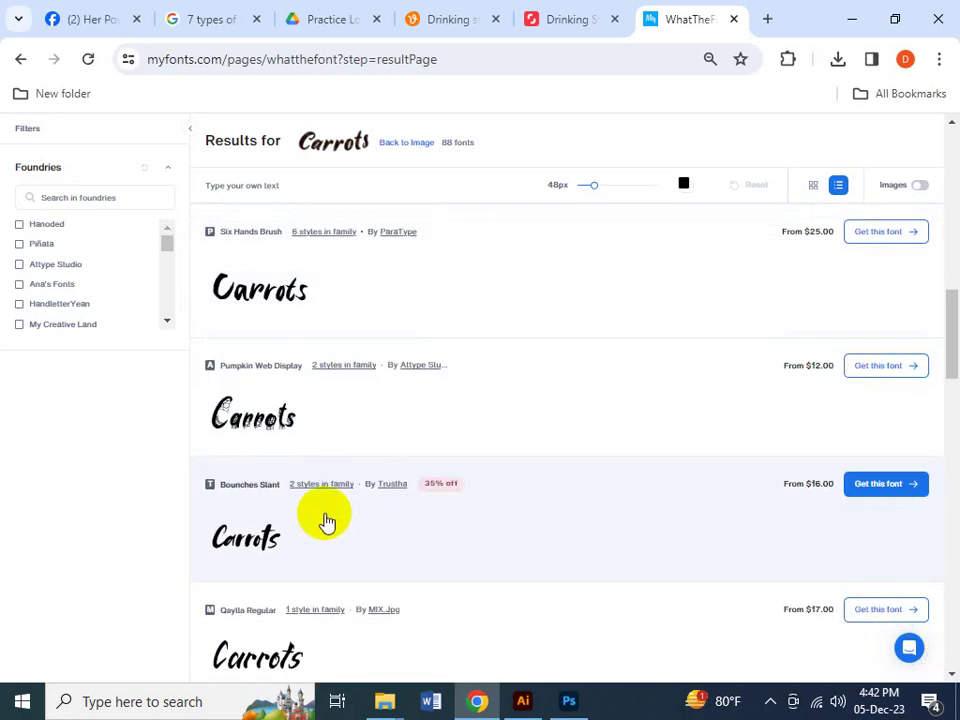
scroll(260, 520, "down", 1)
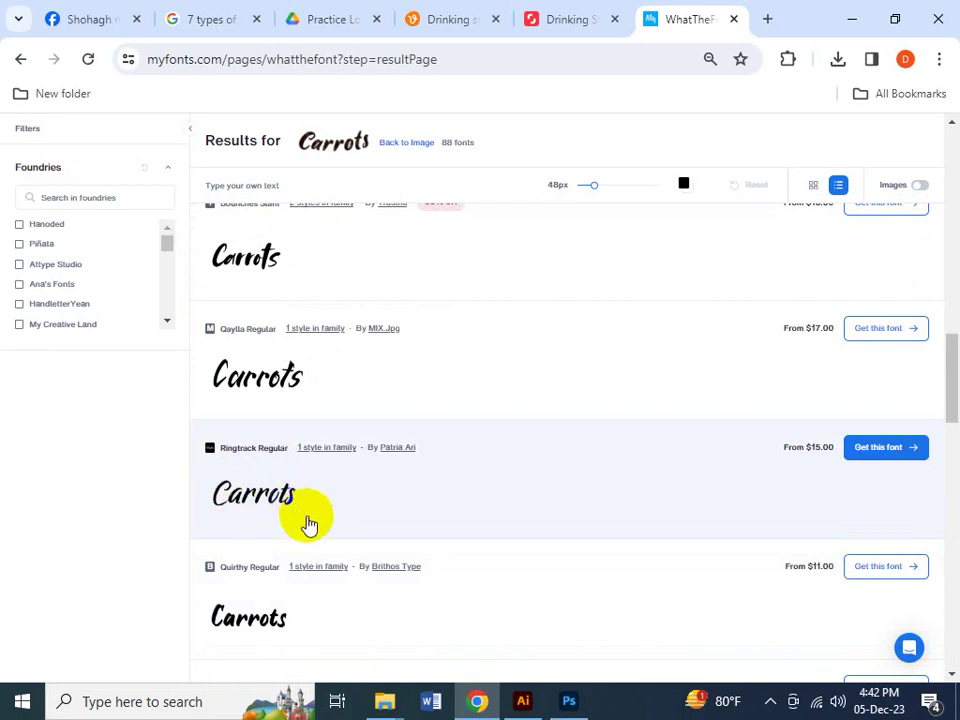
scroll(292, 517, "down", 3)
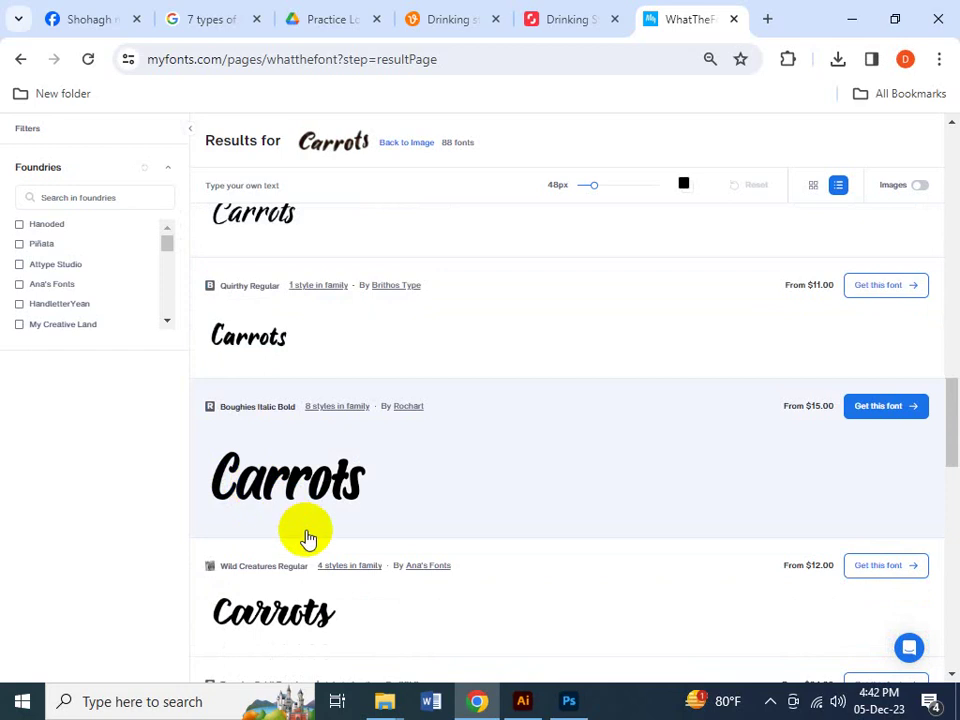
scroll(353, 519, "down", 1)
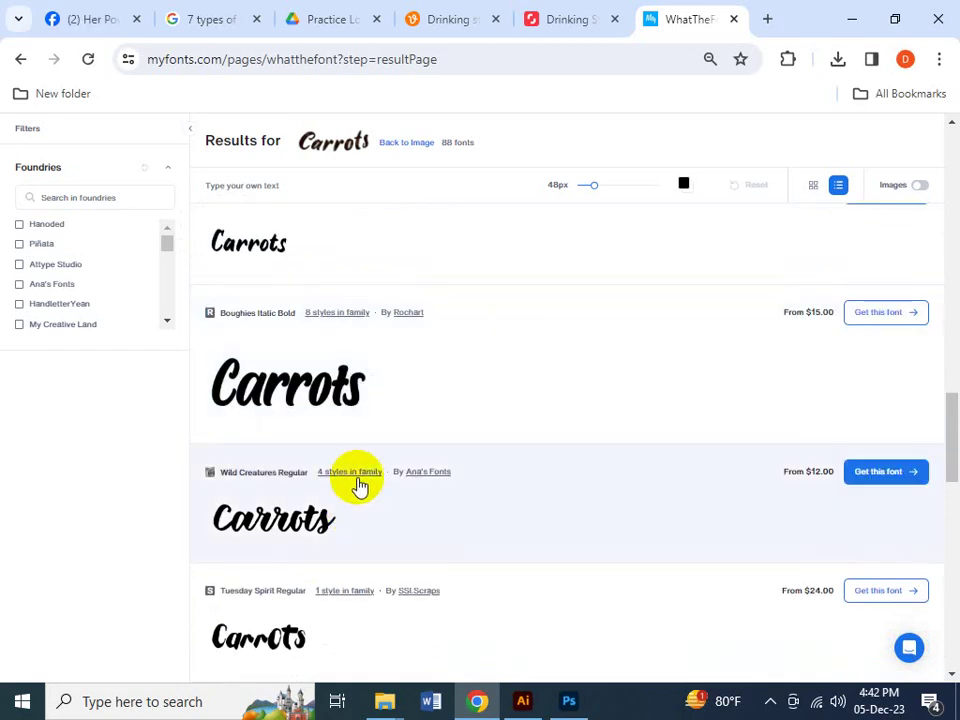
scroll(491, 350, "down", 2)
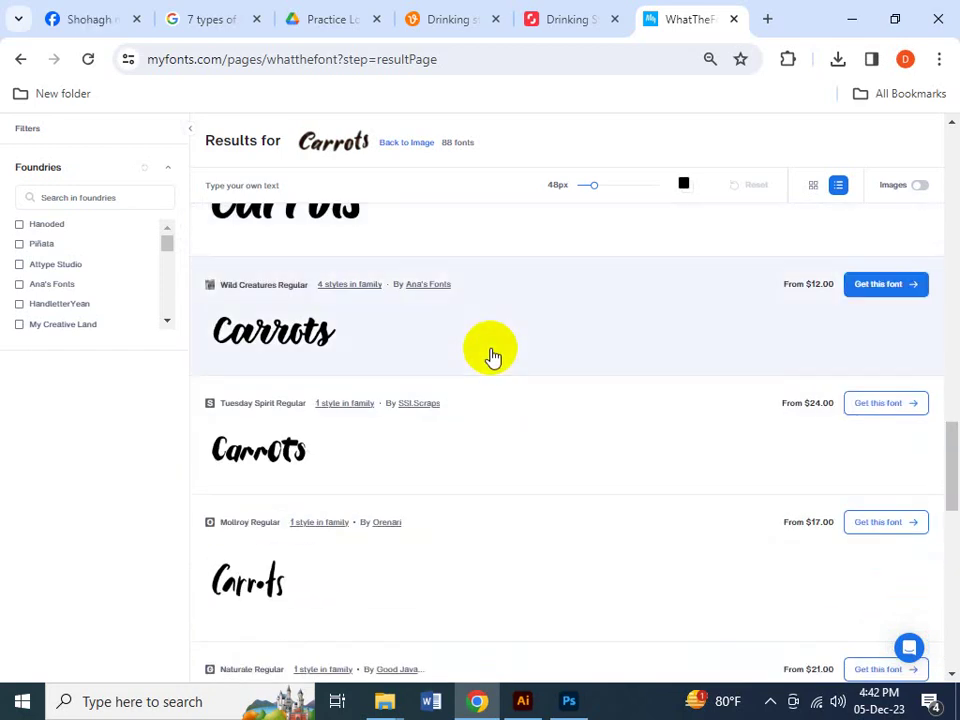
scroll(491, 355, "down", 2)
scroll(491, 355, "down", 2)
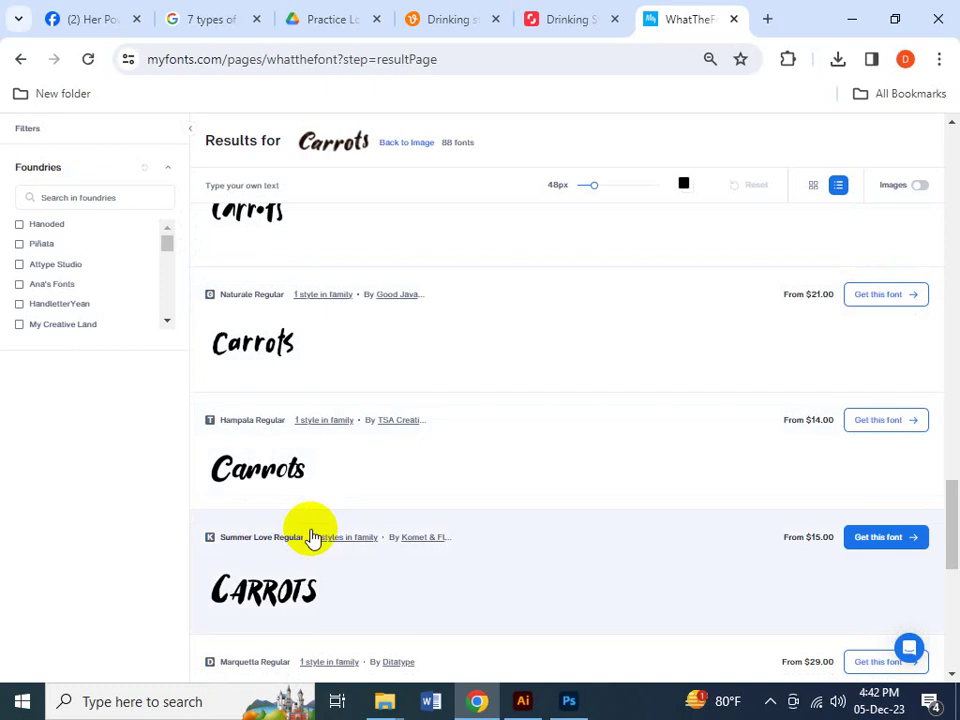
scroll(318, 503, "down", 2)
scroll(318, 500, "down", 3)
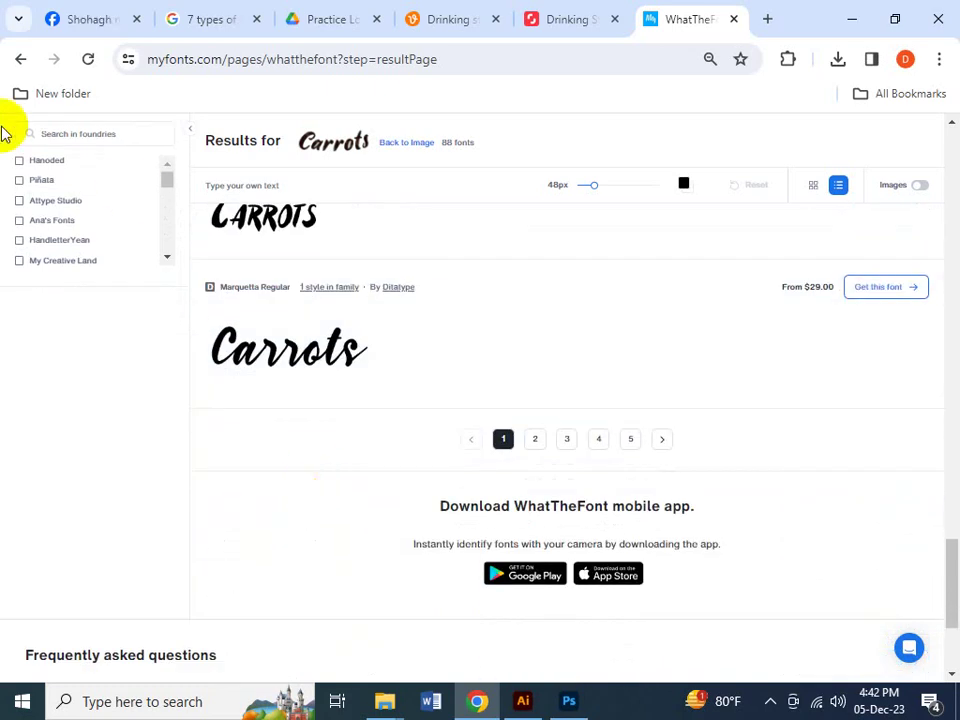
- Return to the "font finder" search results and open Font Finder by What Font Is
left_click(19, 59)
left_click(19, 59)
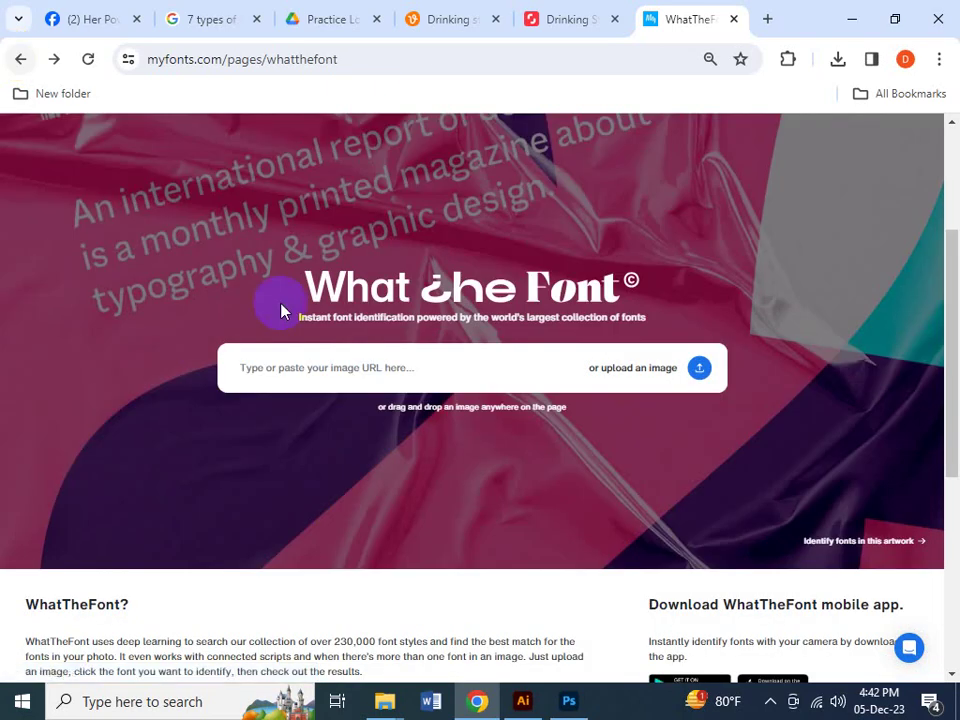
left_click(22, 60)
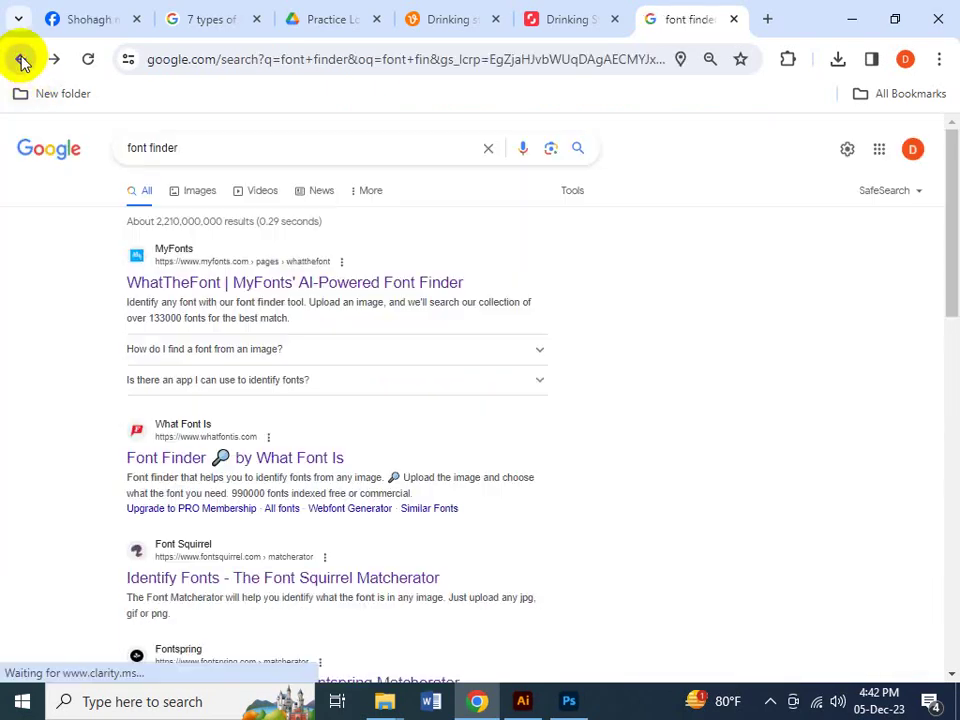
left_click(279, 459)
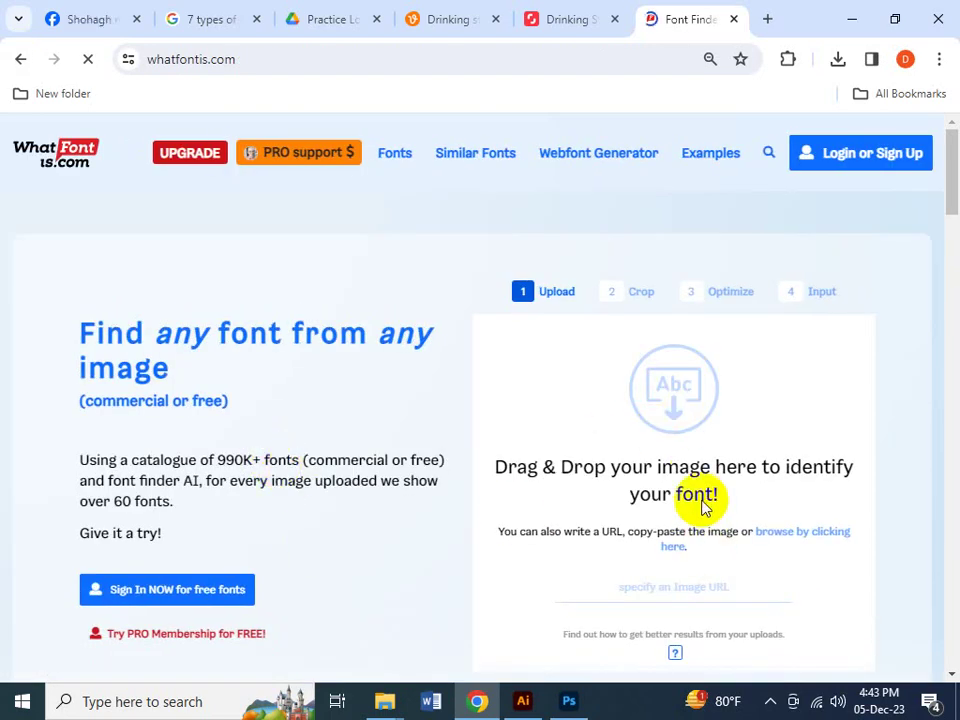
- Upload the Screenshot_2 image from the Desktop for font identification
left_click(668, 411)
scroll(495, 255, "down", 3)
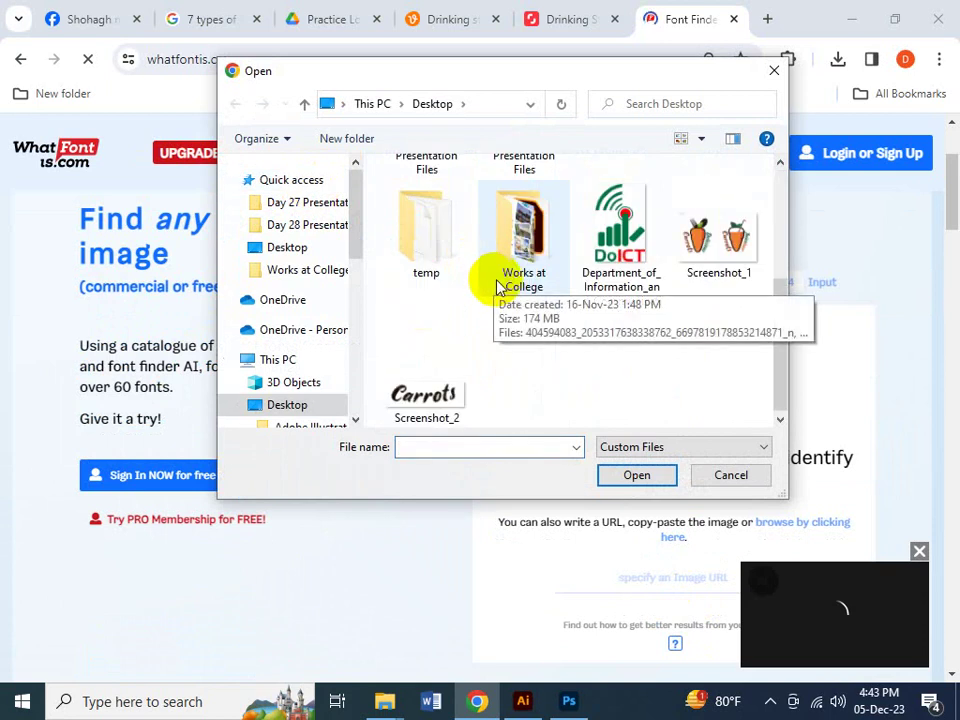
left_click(430, 392)
left_click(636, 475)
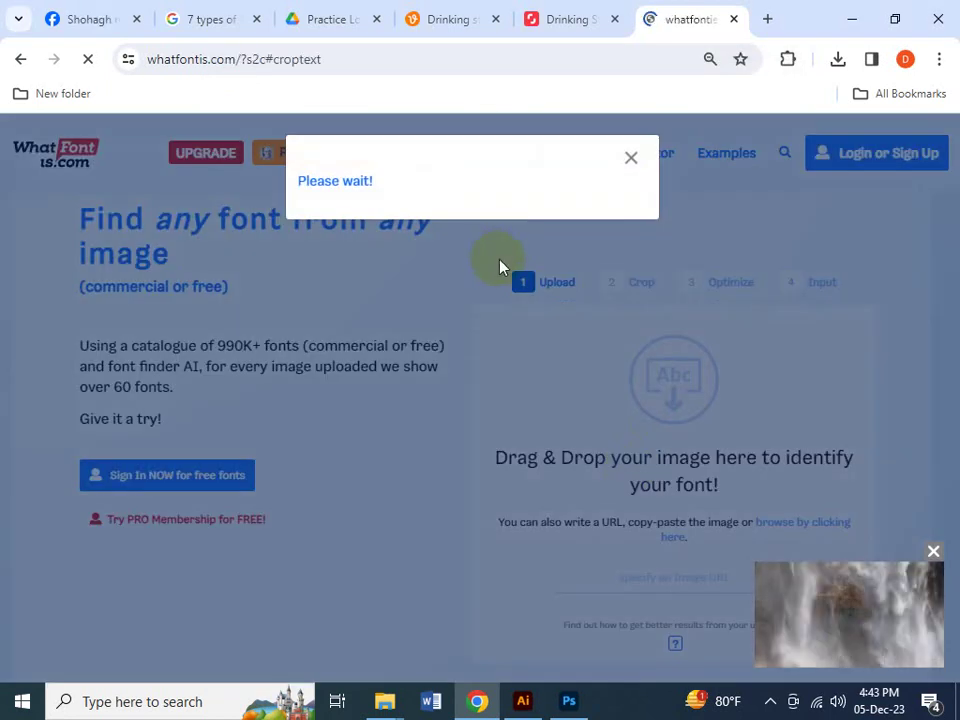
- Accept the default crop area and image optimization settings for the "Carrots" lettering and proceed past both stages
scroll(500, 260, "down", 4)
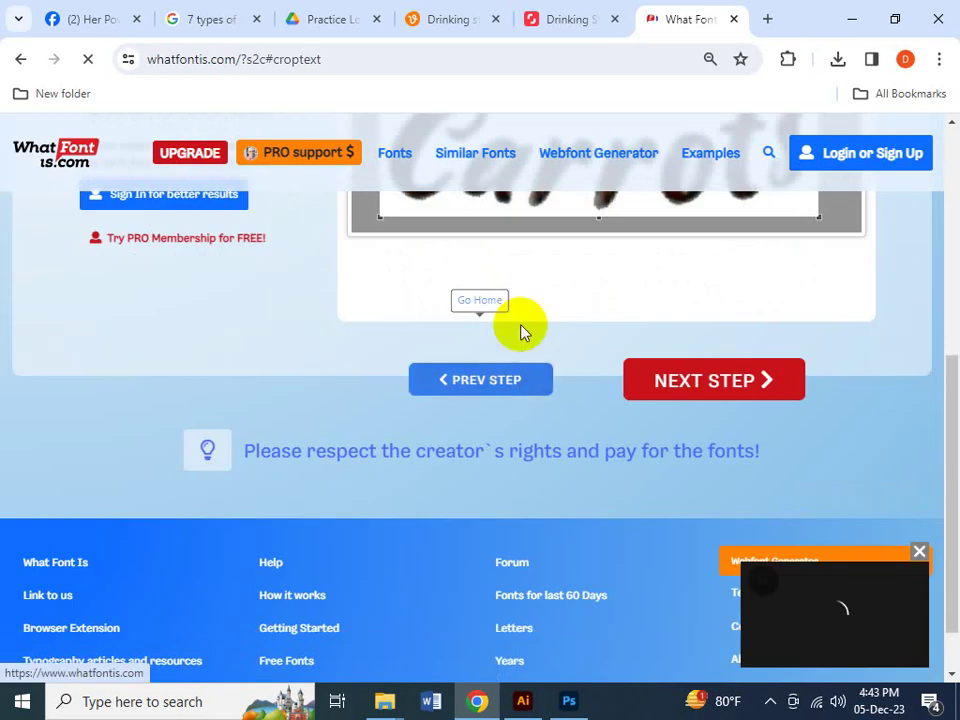
left_click(722, 384)
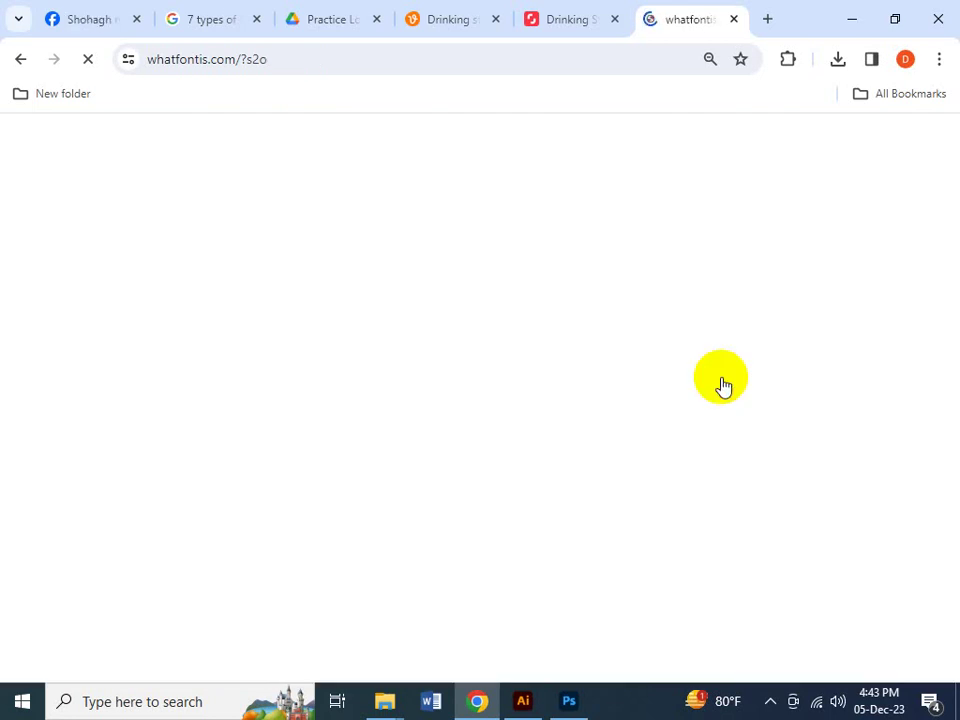
scroll(722, 388, "down", 3)
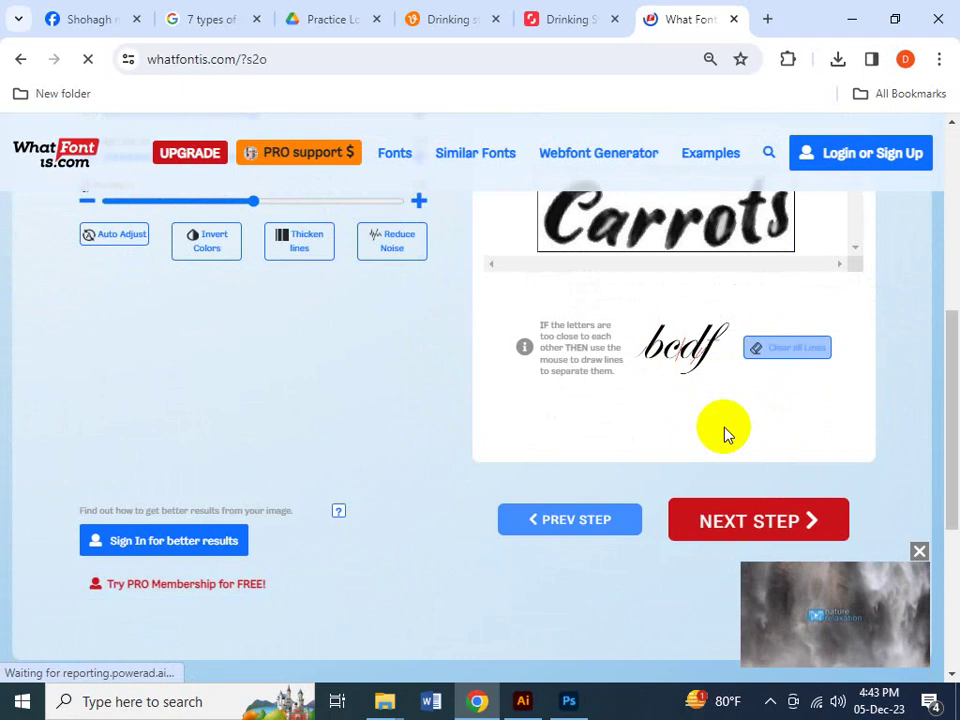
left_click(761, 518)
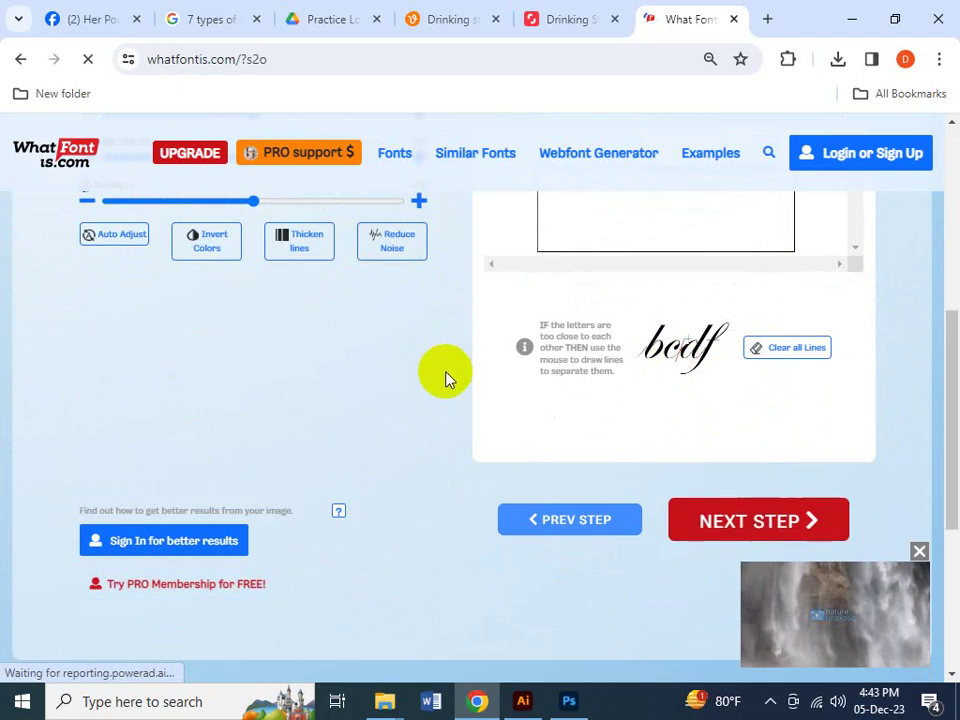
- Enter the matching characters C, a, r, r, o, t and s for the seven separated letter images
scroll(385, 395, "down", 1)
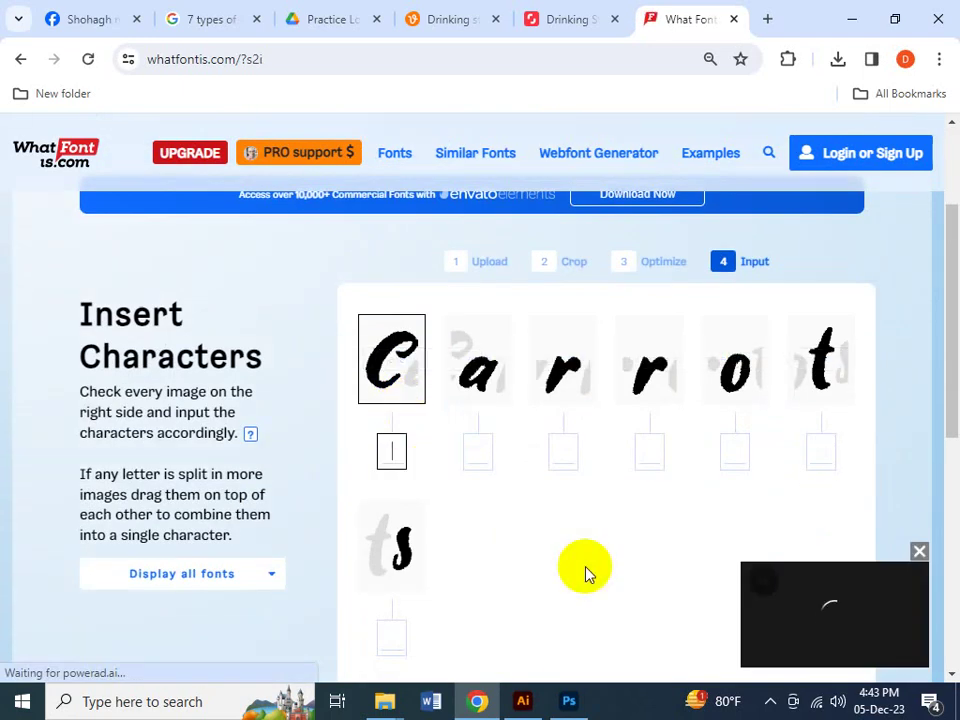
type("c")
left_click(633, 164)
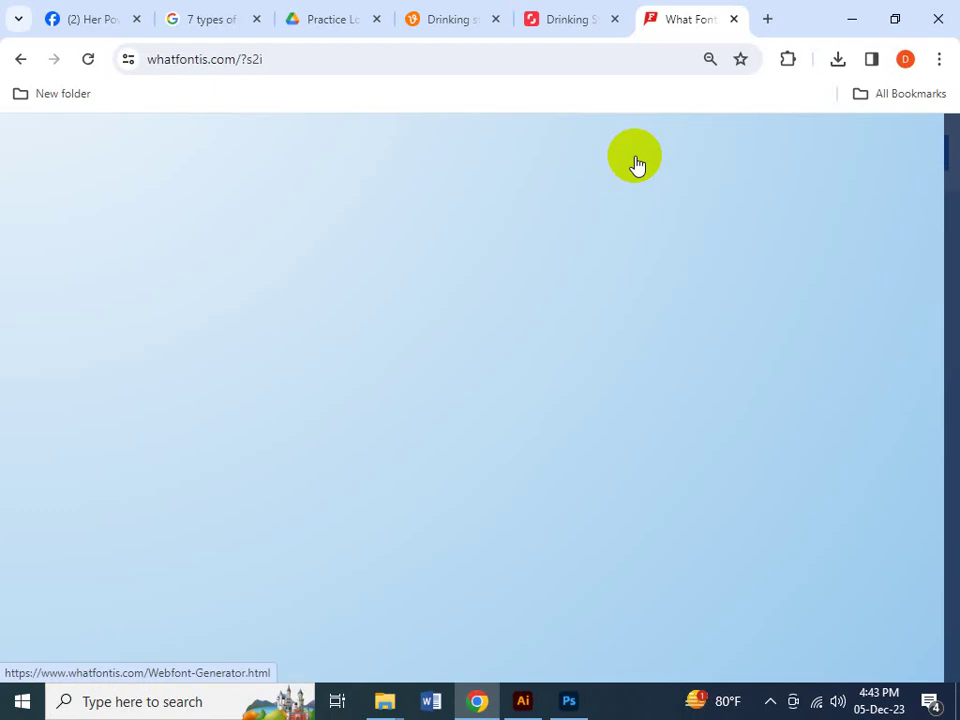
left_click(470, 450)
type("a")
left_click(563, 452)
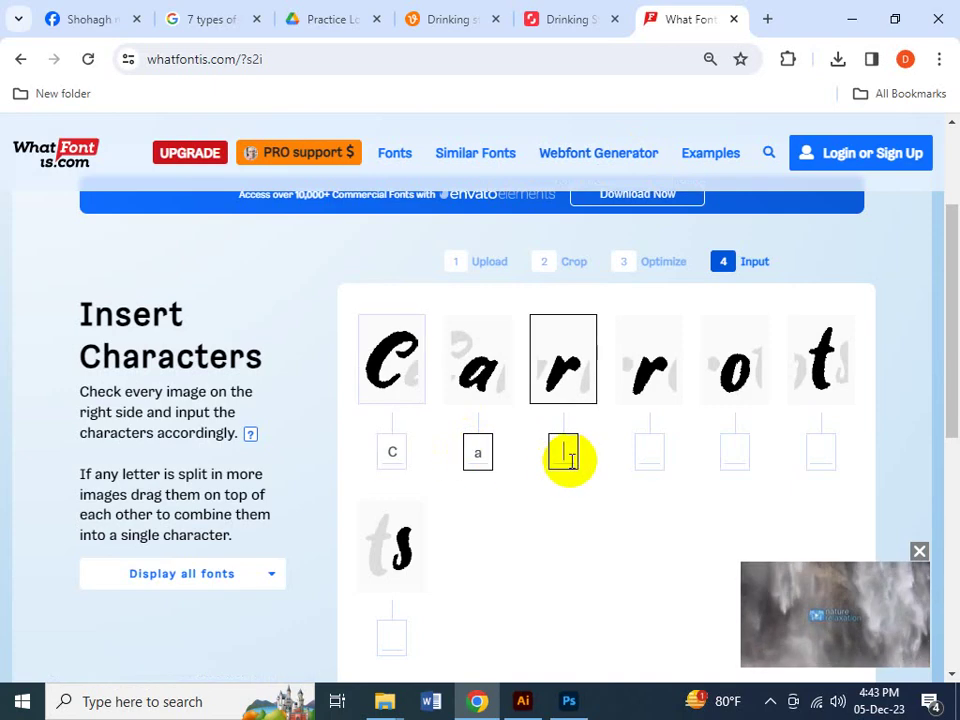
type("r")
left_click(649, 455)
type("r")
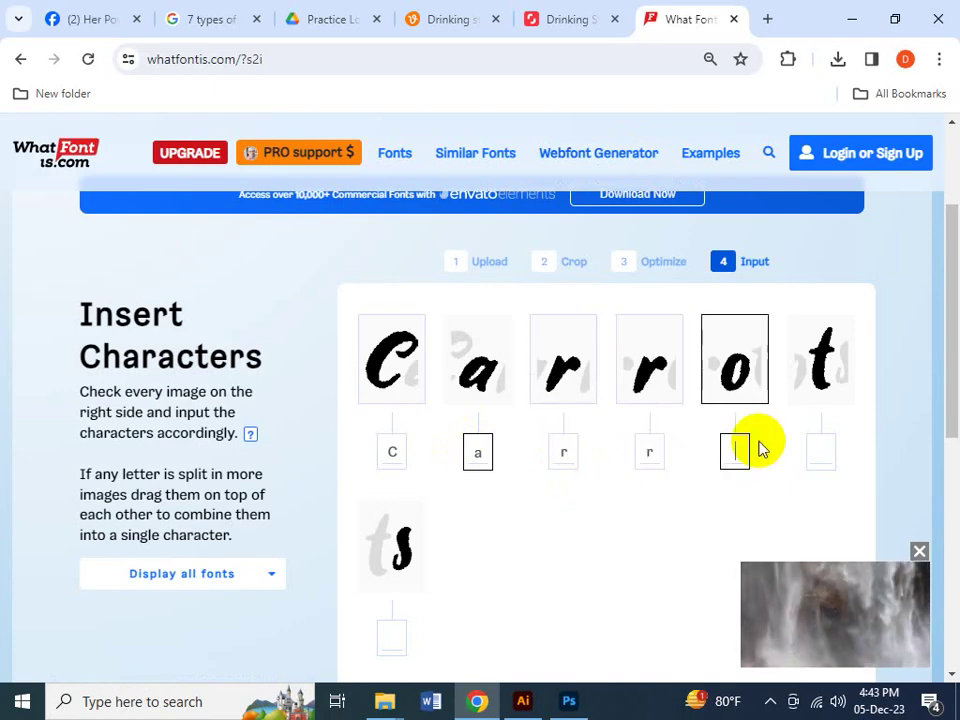
type("o")
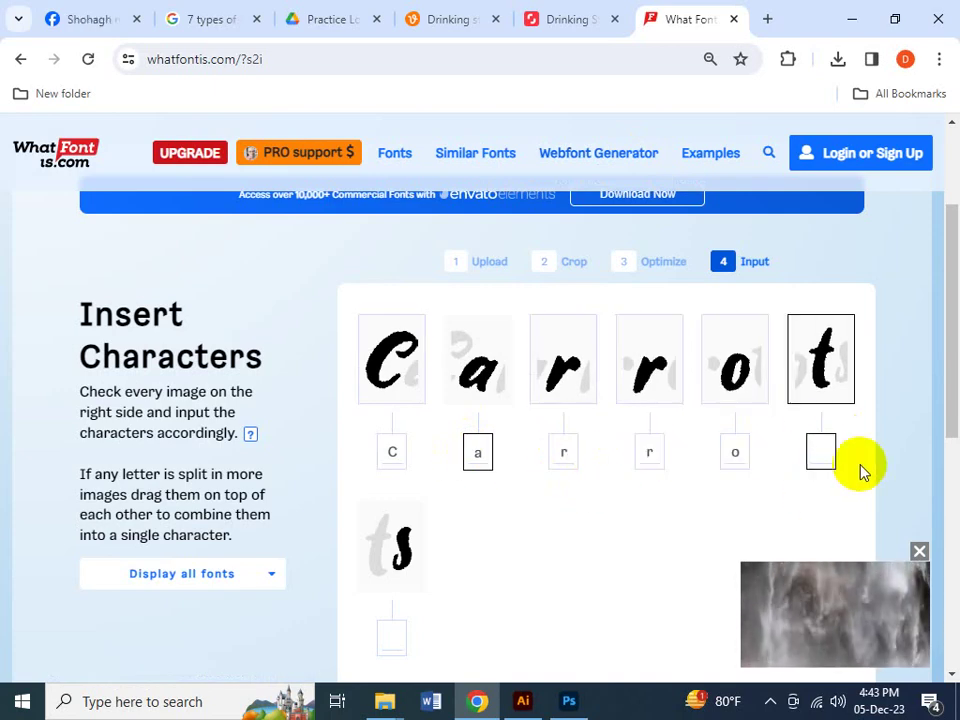
type("t")
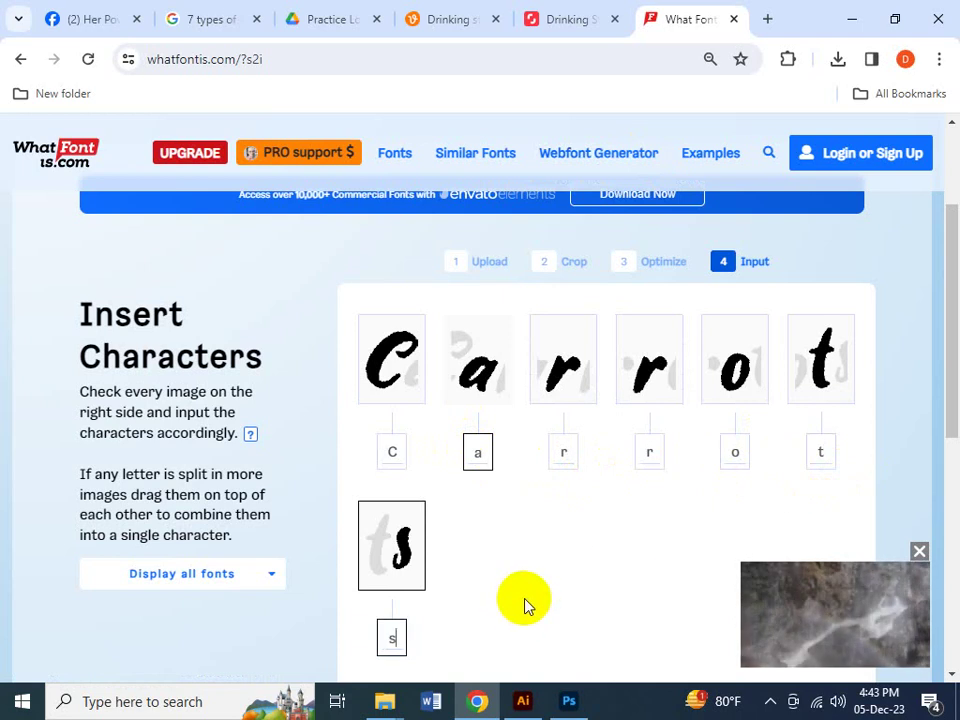
- Submit the characters for matching and dismiss the login and PRO membership pop-ups to reach the font results
scroll(528, 605, "down", 3)
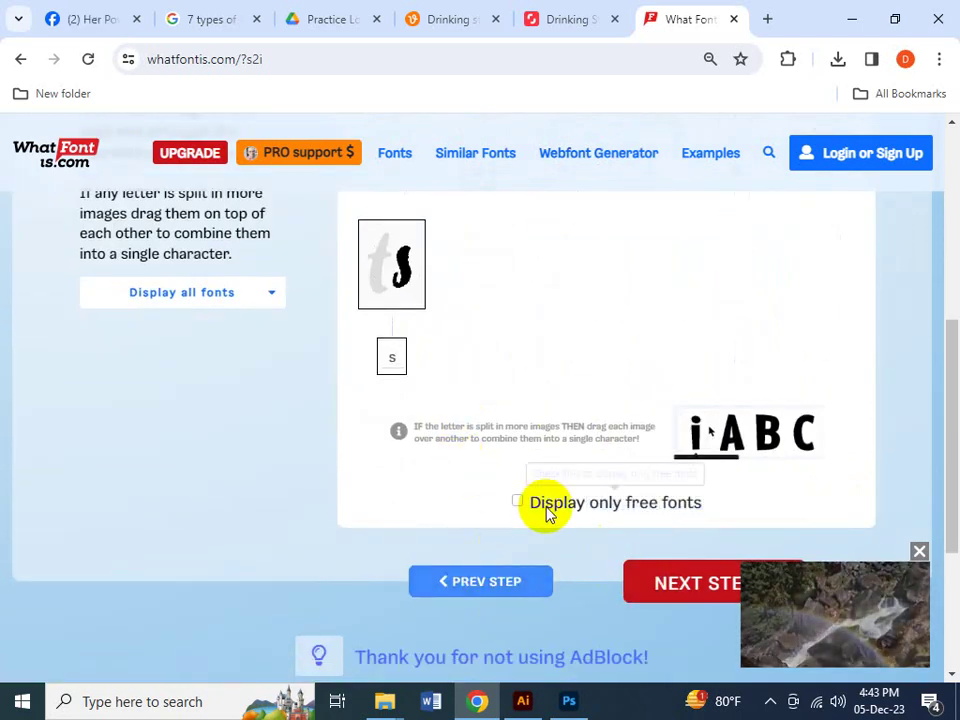
left_click(697, 582)
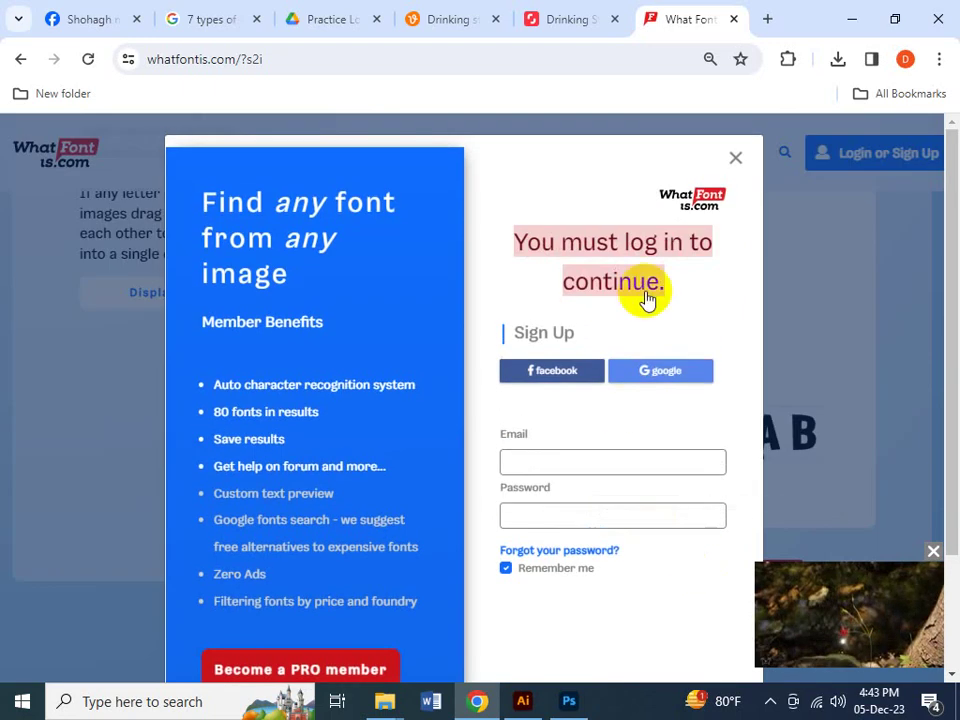
left_click(732, 157)
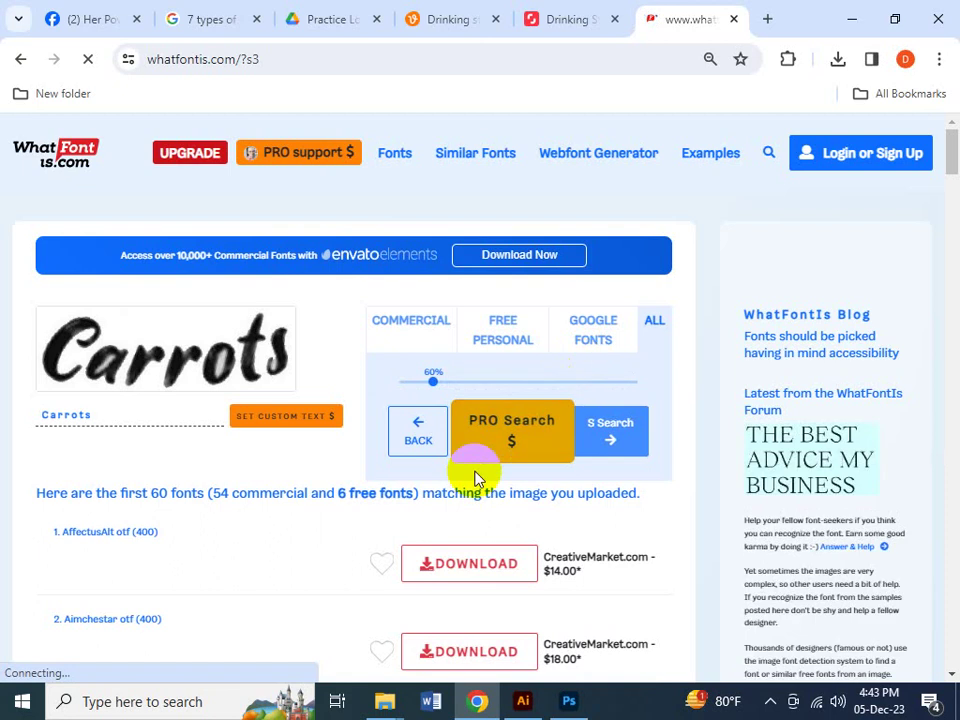
left_click(476, 476)
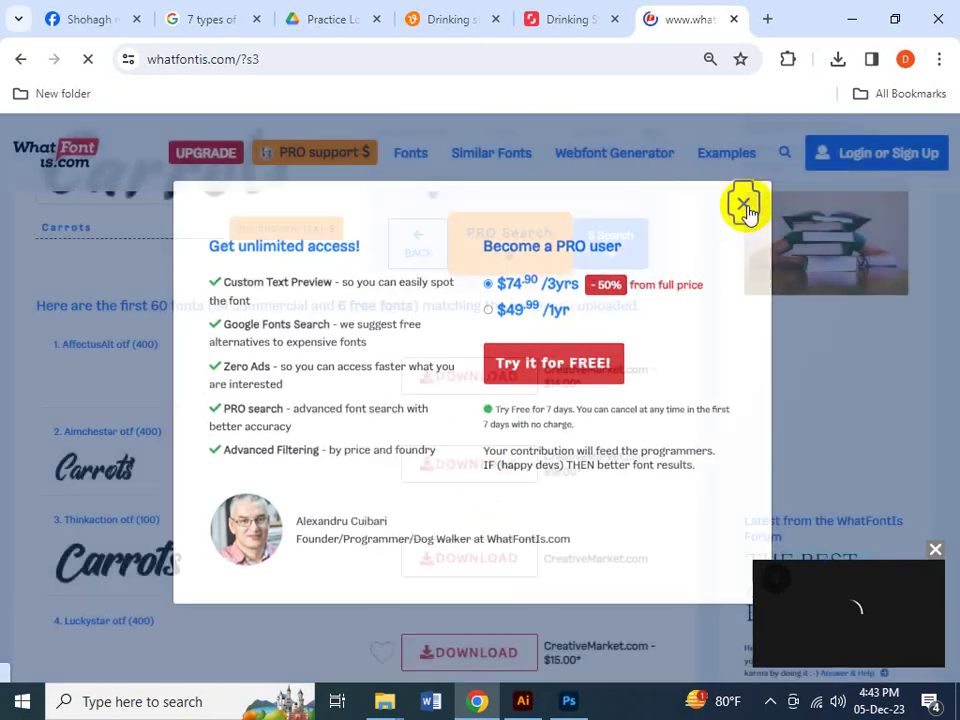
left_click(745, 206)
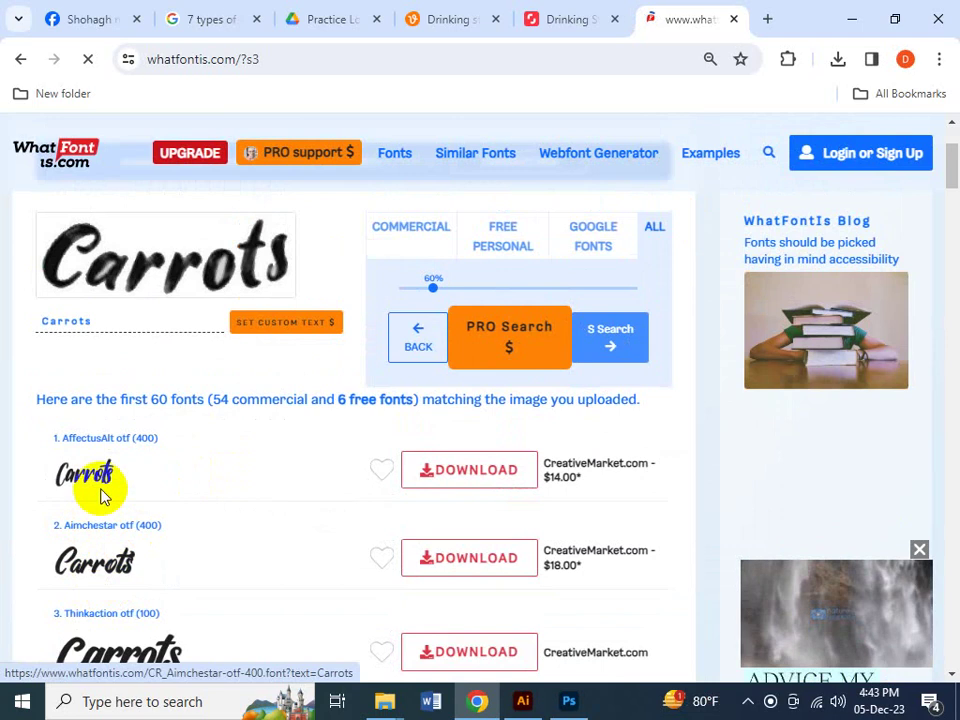
- Compare the "Carrots" previews and alphabet samples of the top matching fonts, down to James Stroker, with the uploaded lettering
mouse_move(90, 489)
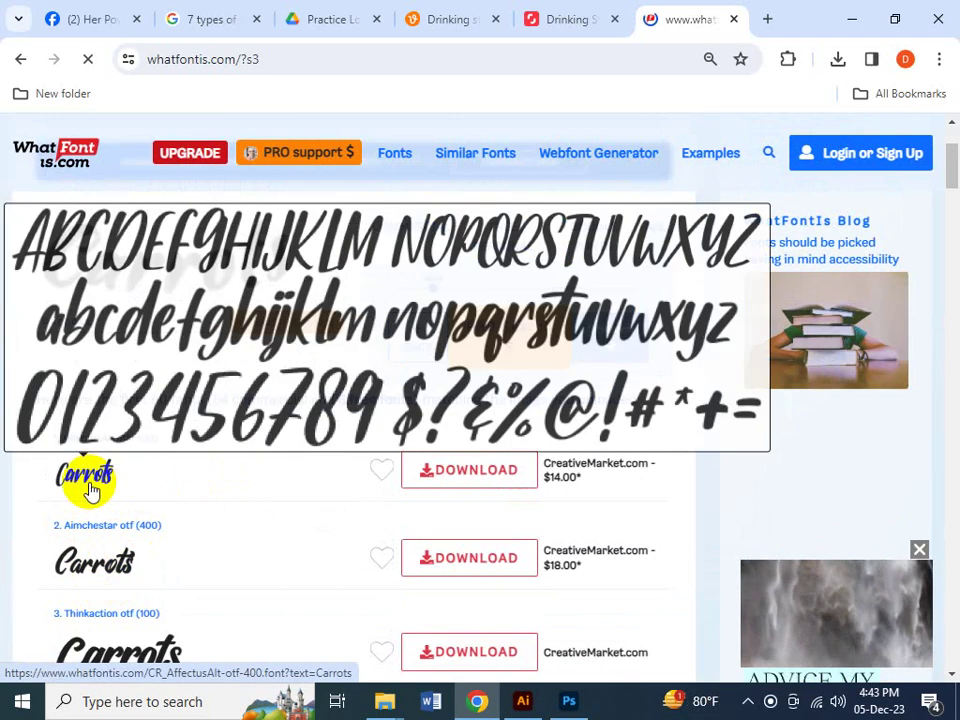
mouse_move(97, 548)
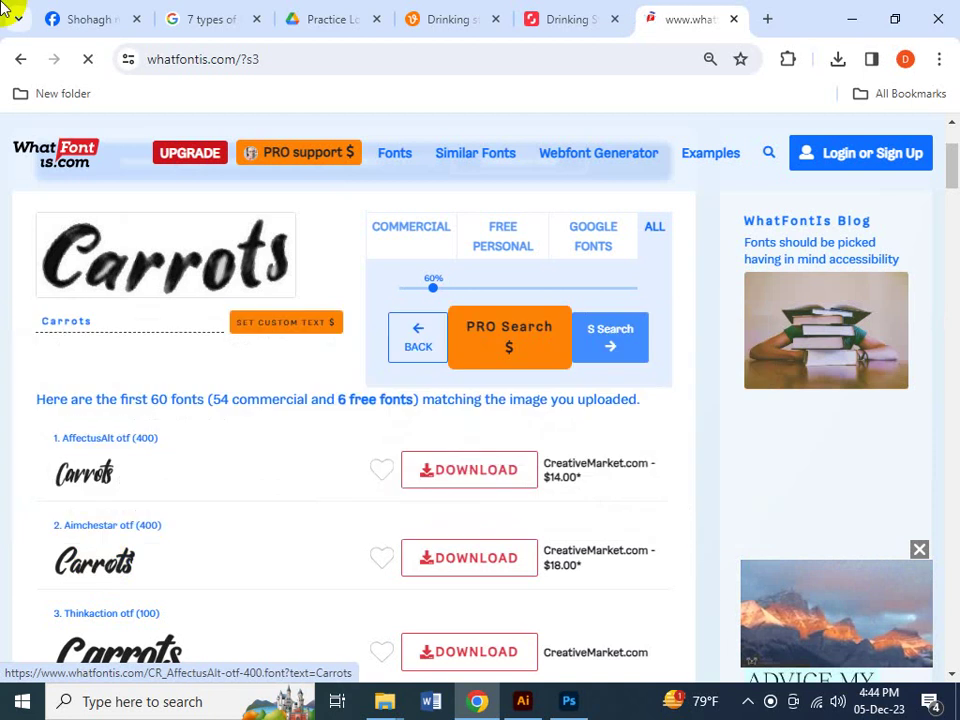
scroll(266, 646, "down", 3)
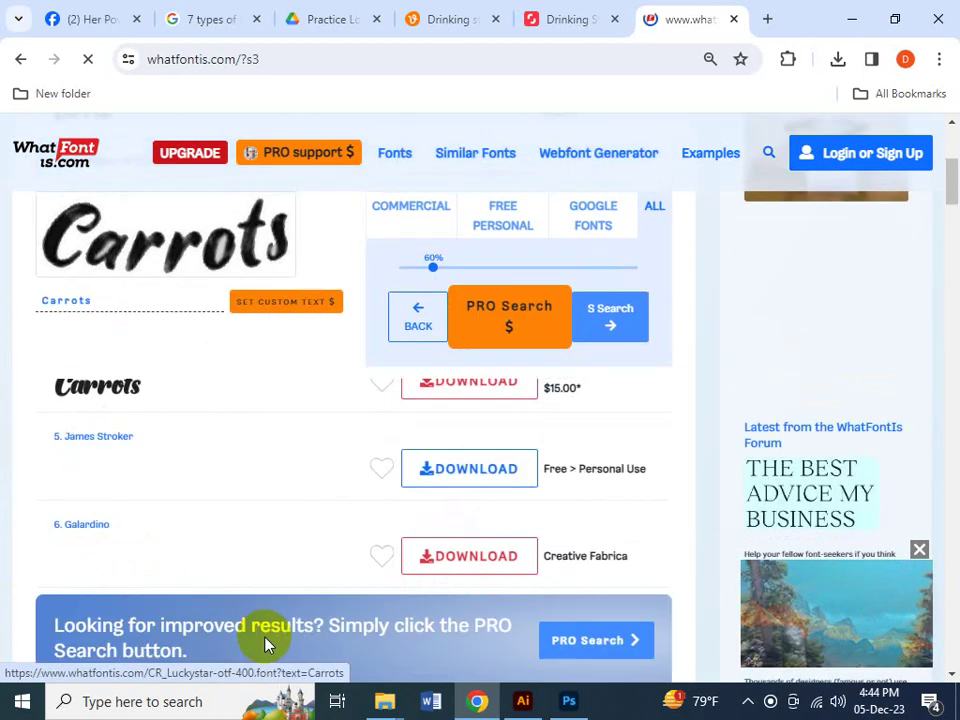
scroll(360, 440, "up", 2)
scroll(333, 484, "up", 1)
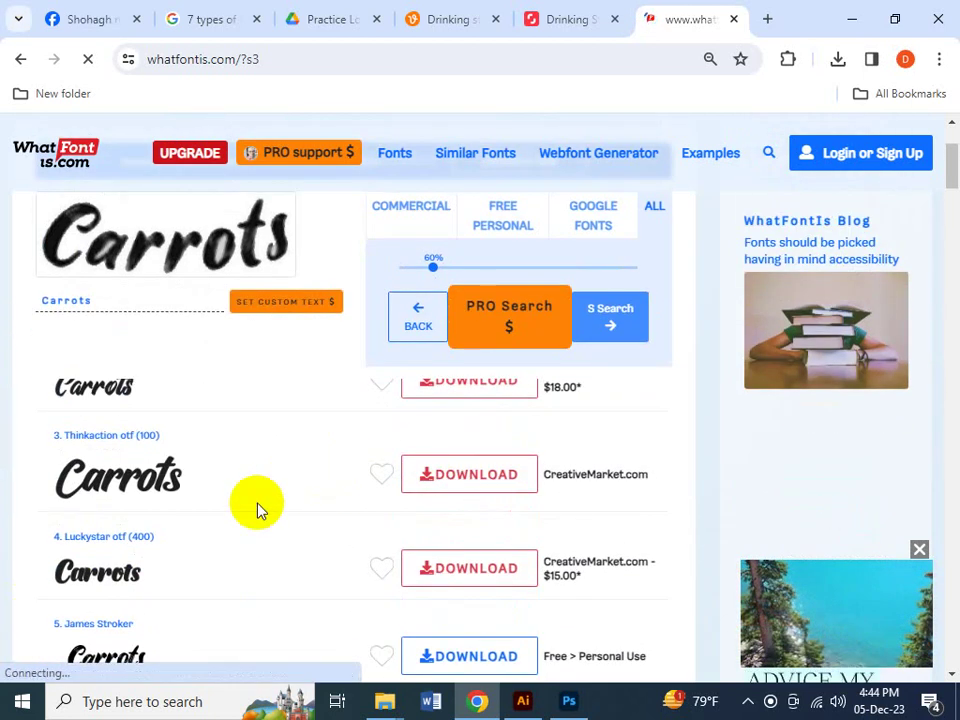
scroll(207, 562, "down", 1)
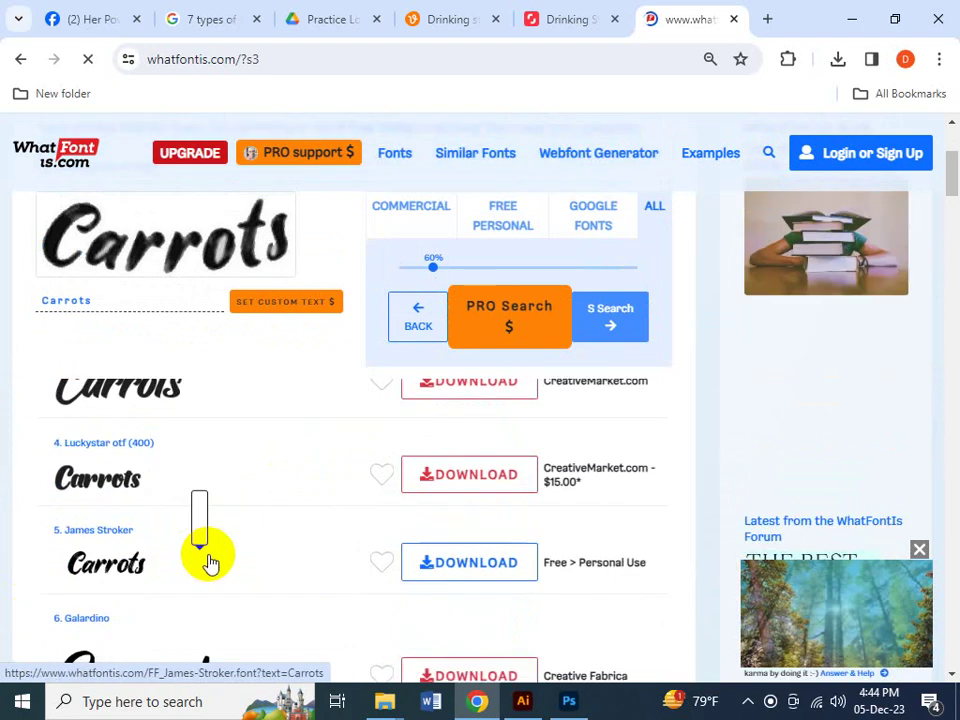
mouse_move(146, 578)
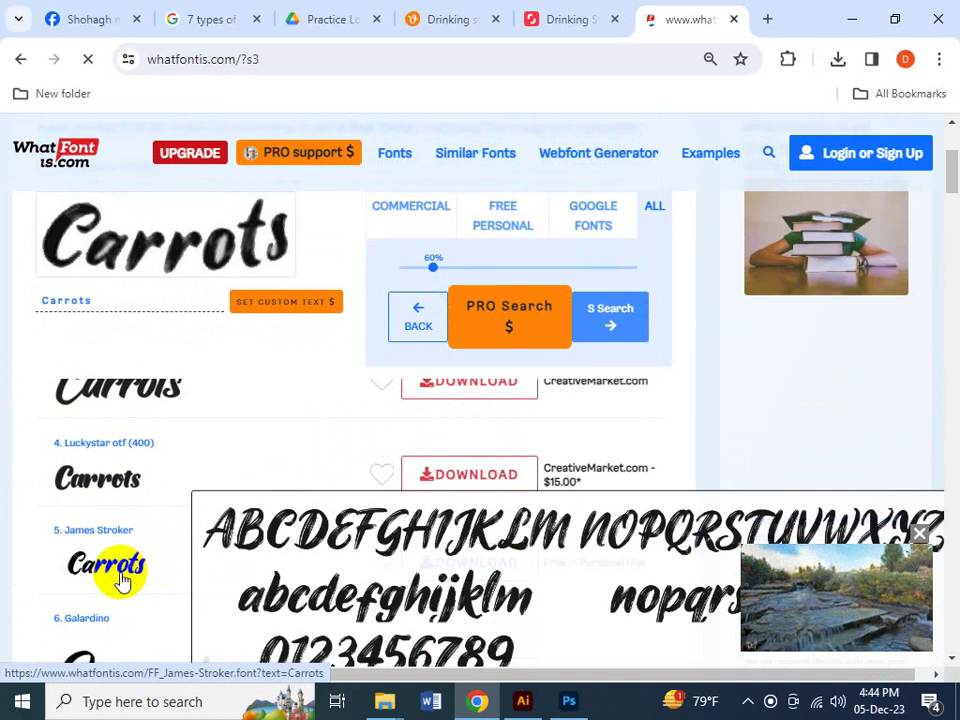
- Copy the font name James Stroker from the results and search the web in a new tab for "James Stroker font free download"
left_click(100, 531)
left_click(143, 533)
left_click_drag(143, 533, 66, 537)
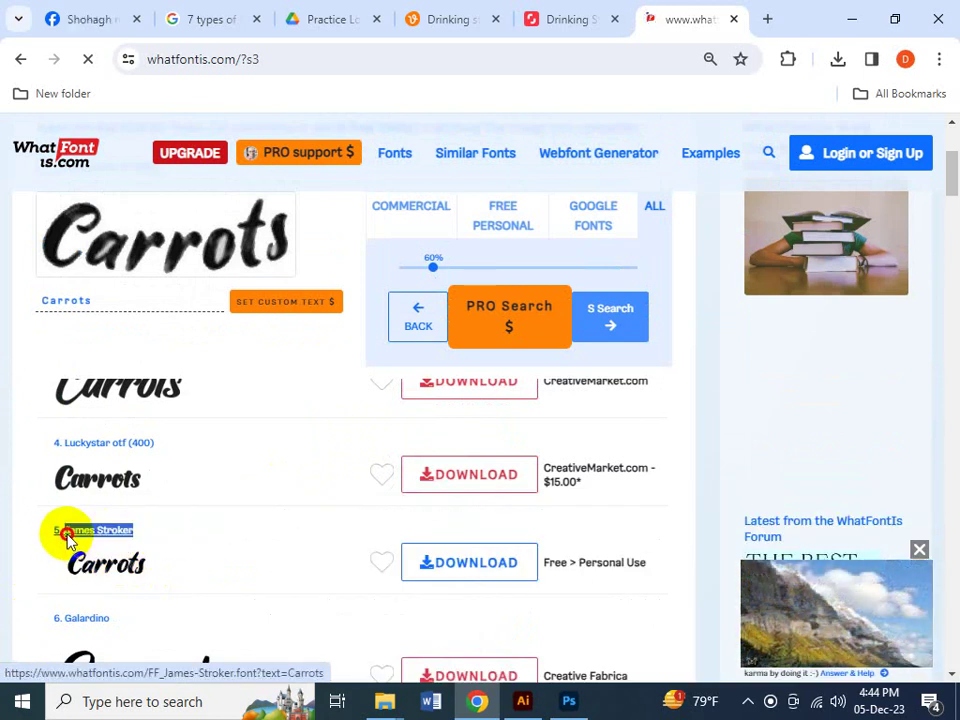
left_click(141, 639)
left_click(763, 18)
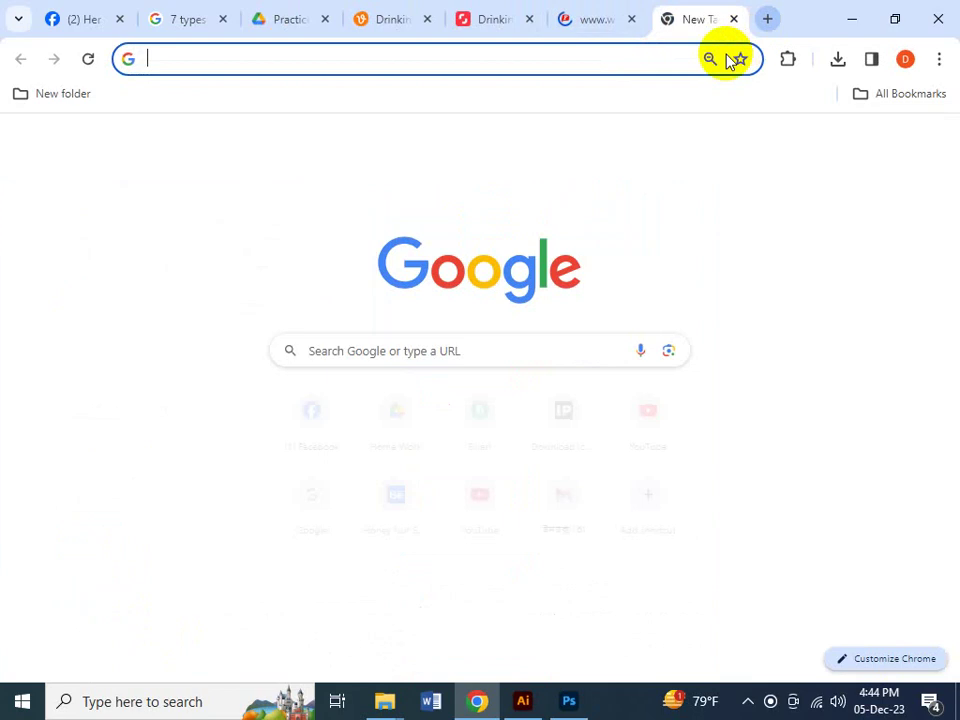
type("James Stroker WhatFontIs.com")
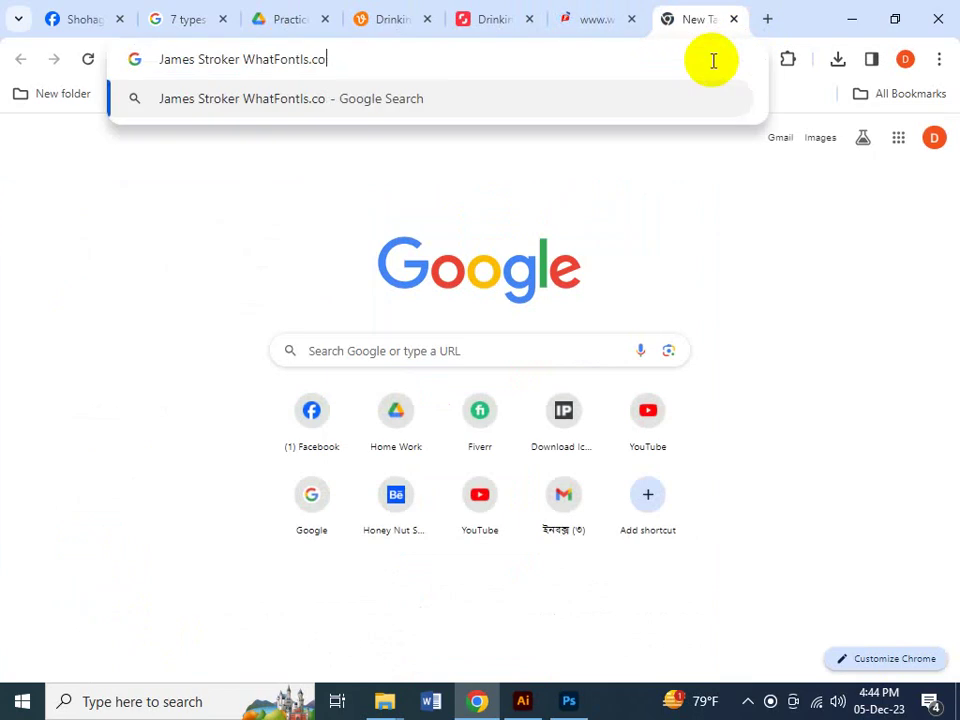
key("BackSpace")
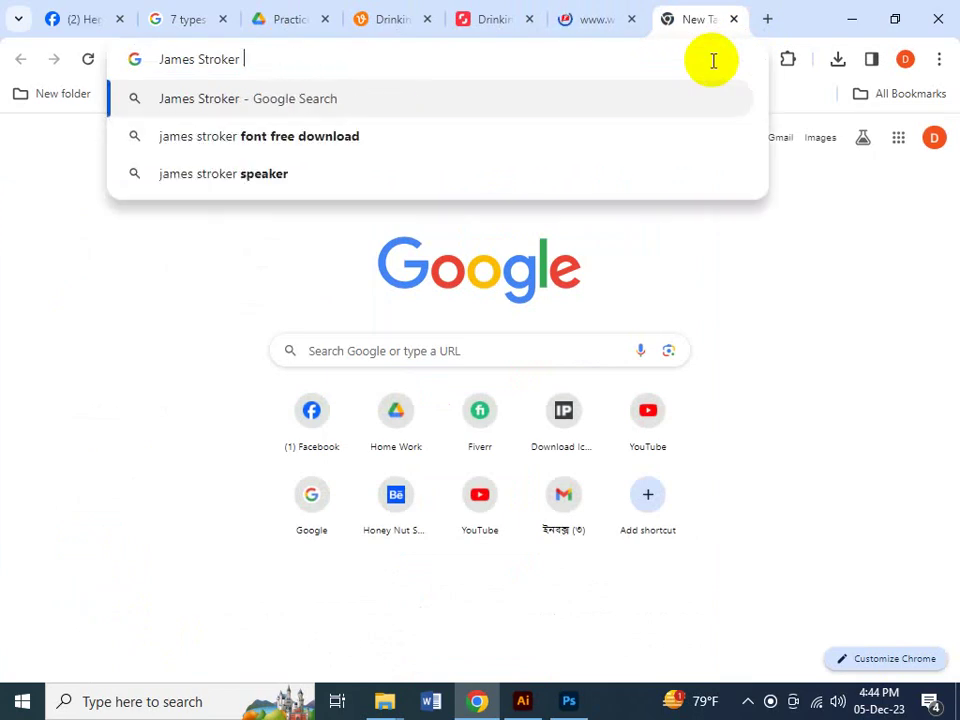
type("f")
key("Right")
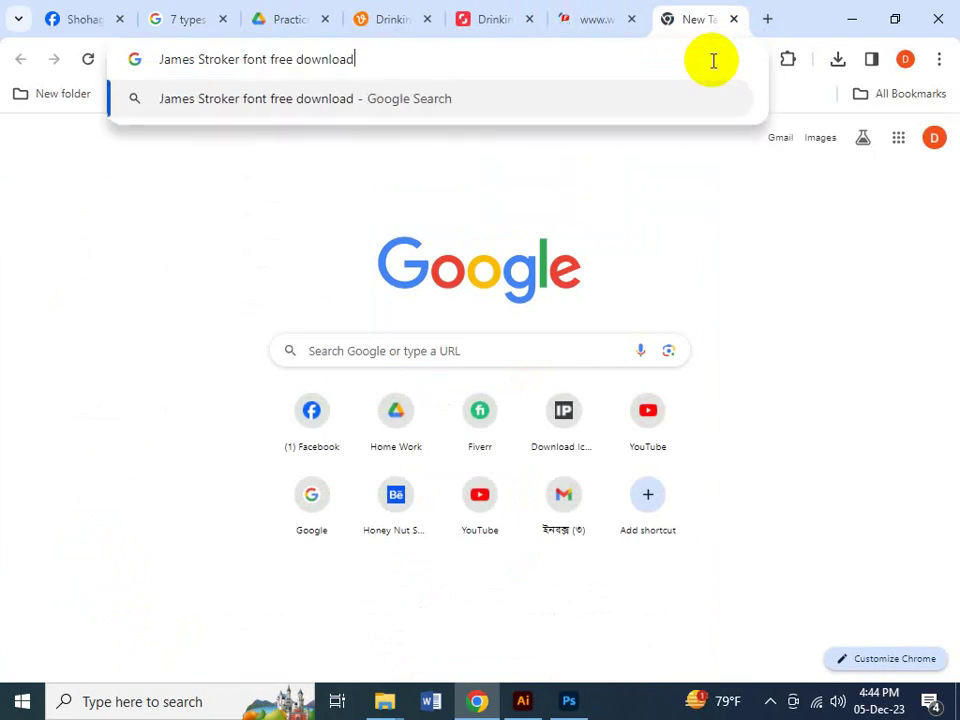
key("Return")
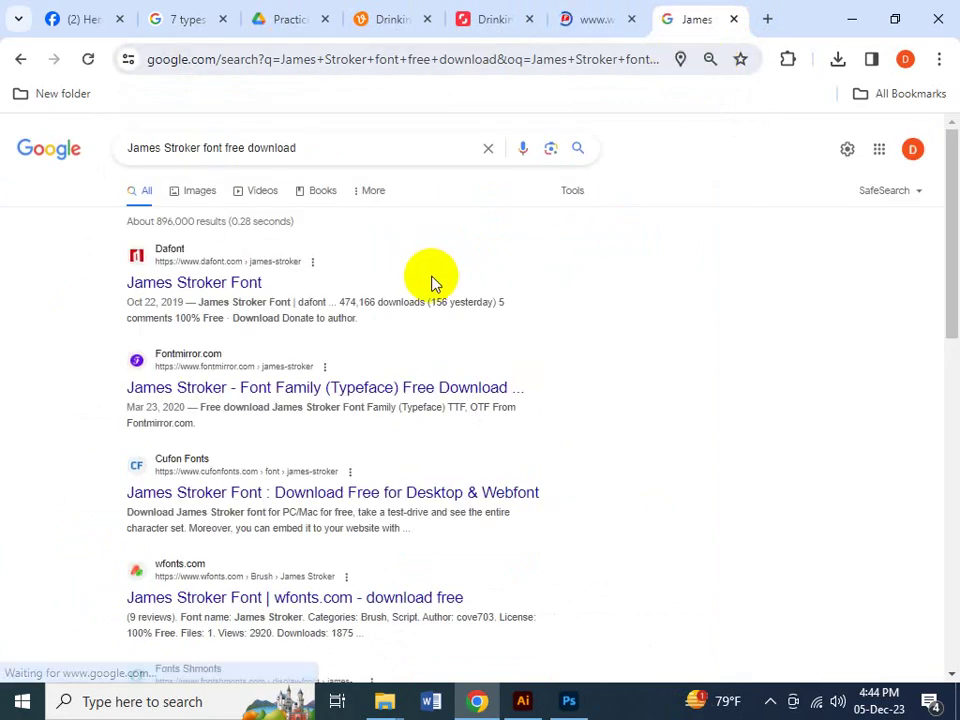
- Open the Dafont result for James Stroker and examine the font's character set
left_click(193, 286)
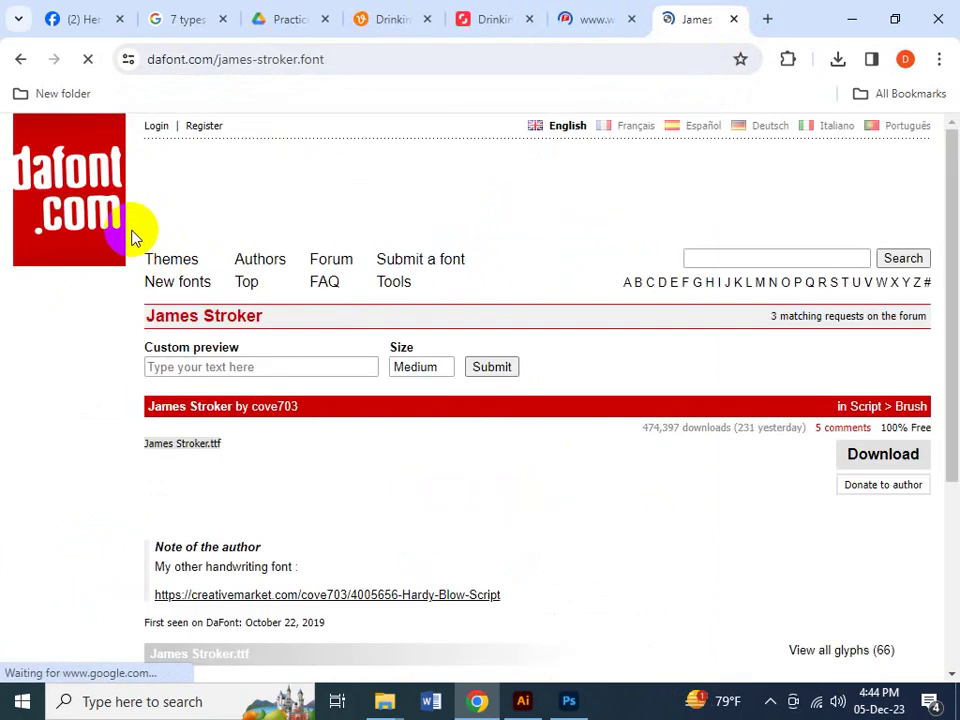
scroll(278, 439, "down", 3)
scroll(280, 443, "down", 12)
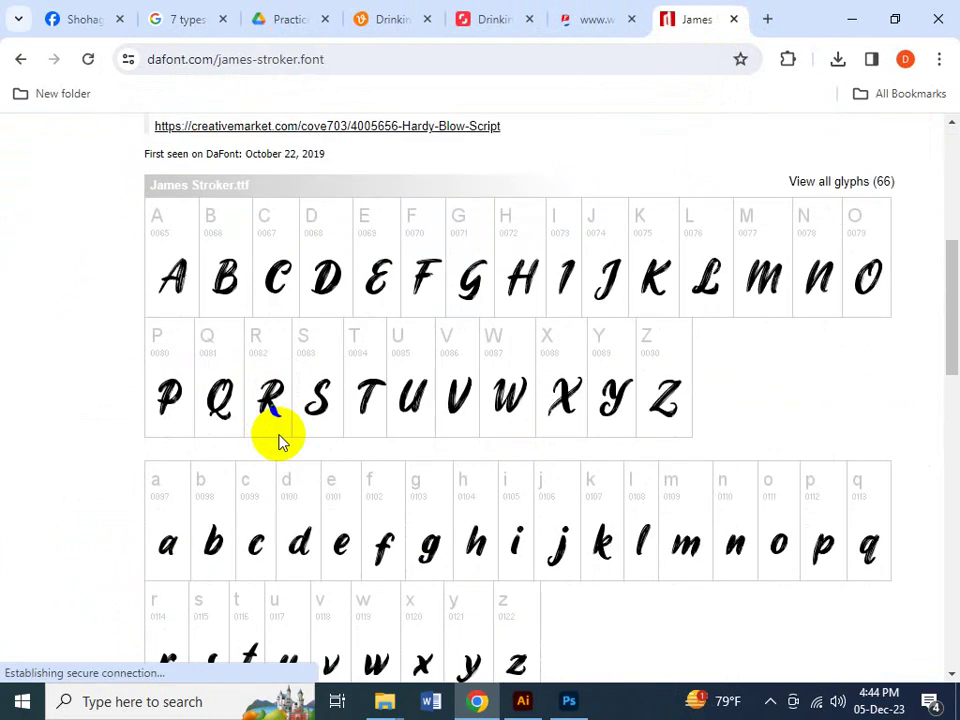
scroll(284, 445, "down", 3)
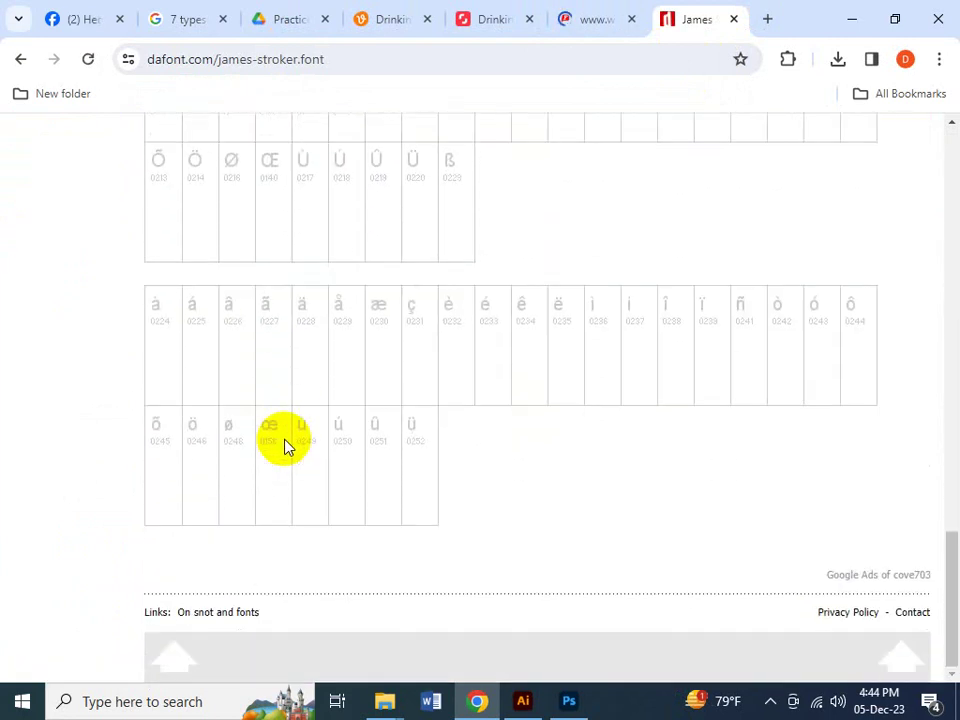
scroll(311, 446, "up", 10)
scroll(313, 450, "up", 5)
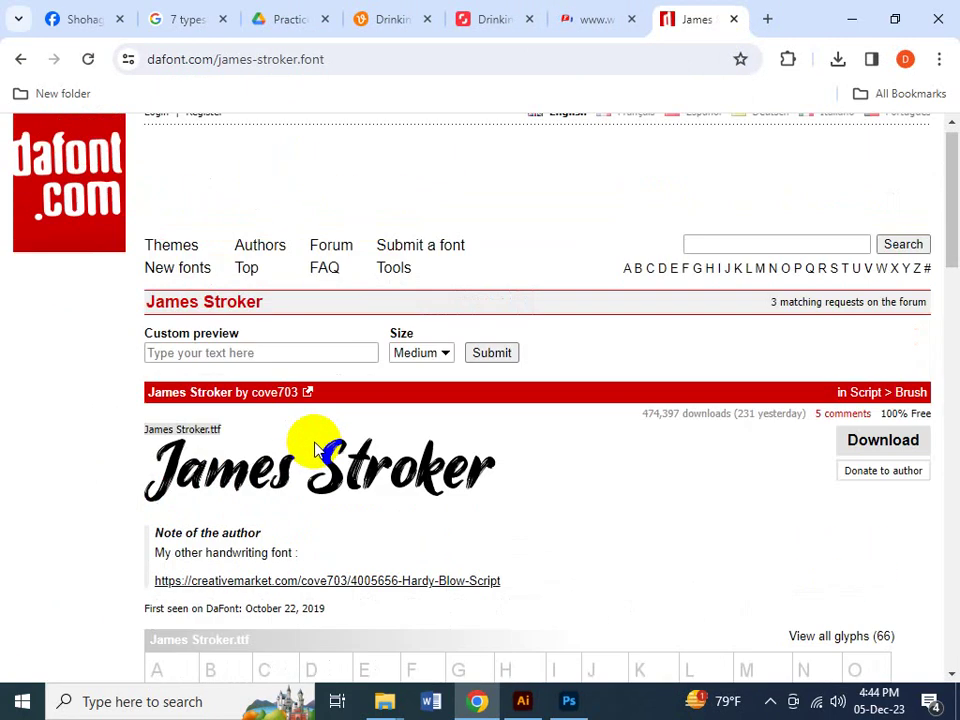
- Download the James Stroker font from Dafont and show james_stroker.zip in the Downloads folder
left_click(883, 445)
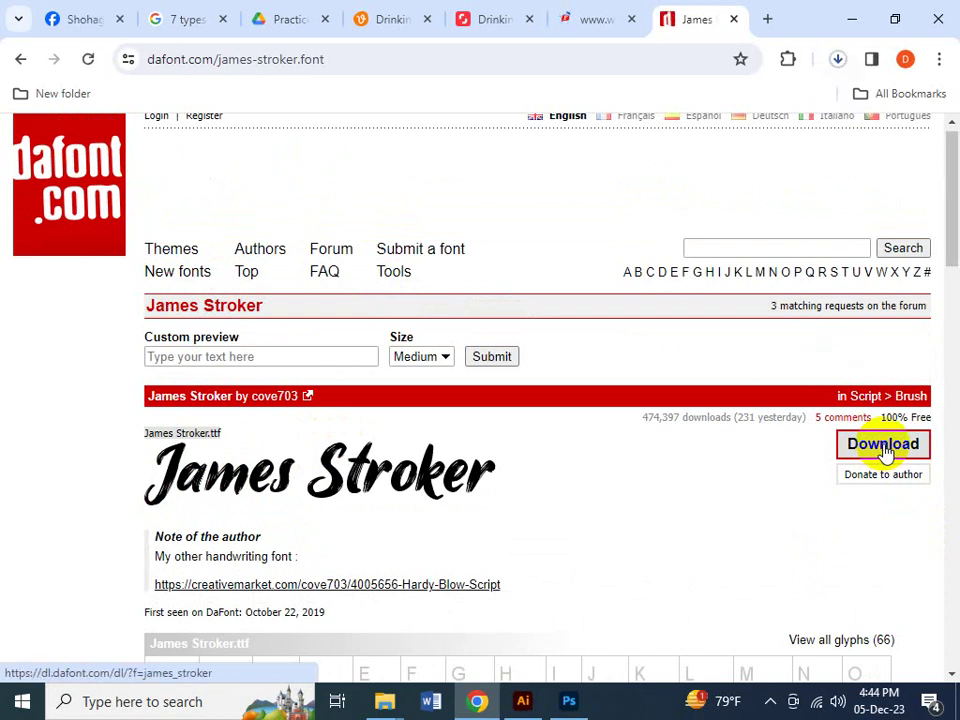
left_click(838, 59)
mouse_move(739, 150)
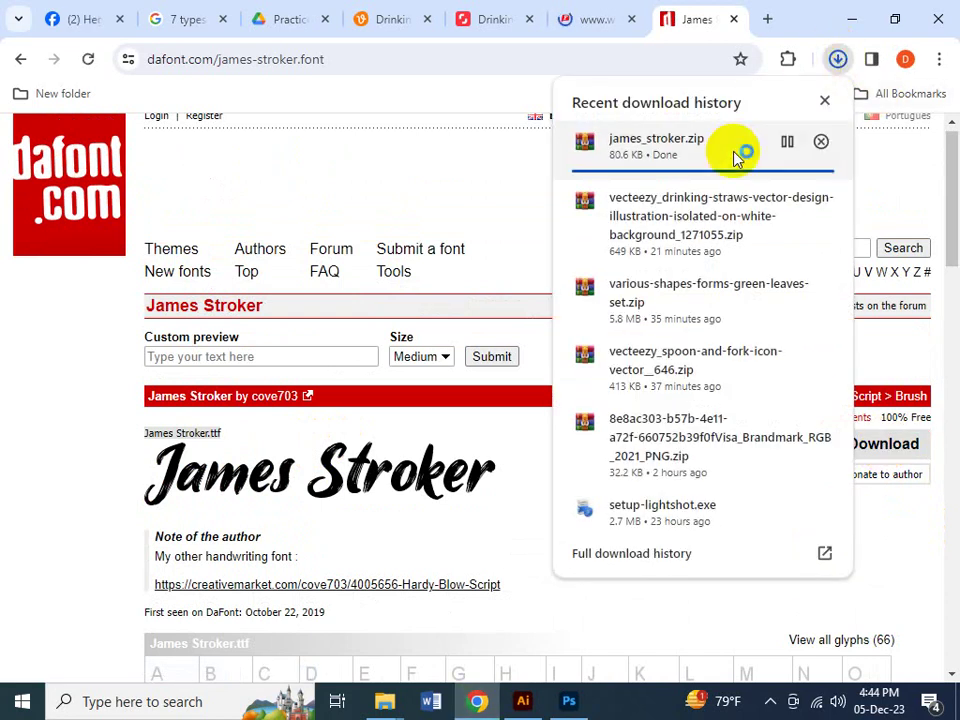
left_click(788, 141)
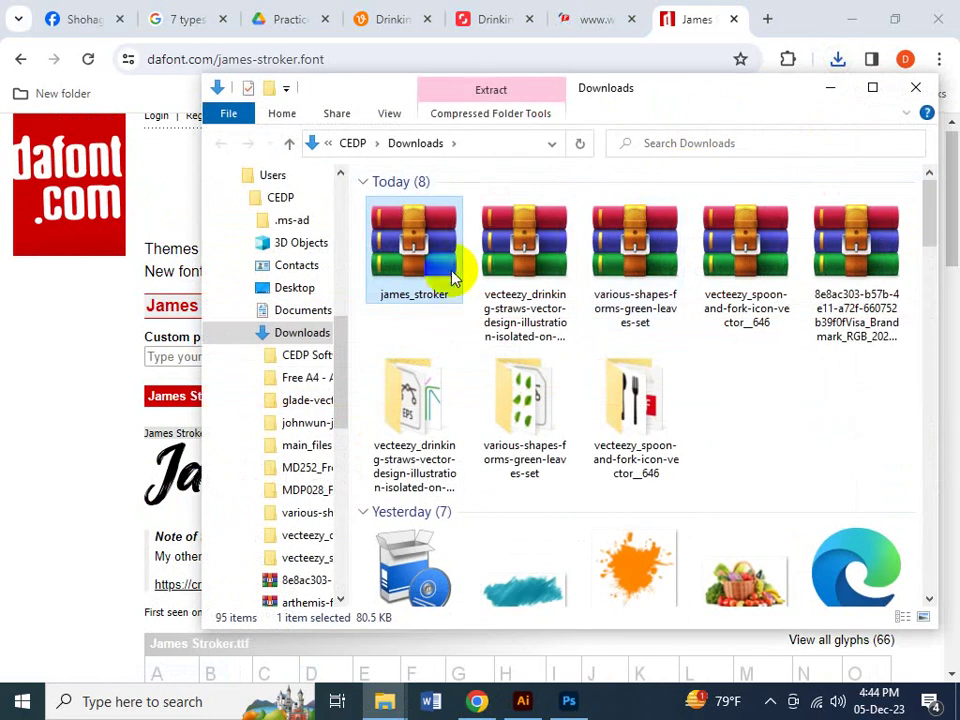
- Extract the james_stroker archive to the default james_stroker folder inside Downloads and close the file window
right_click(458, 256)
left_click(514, 323)
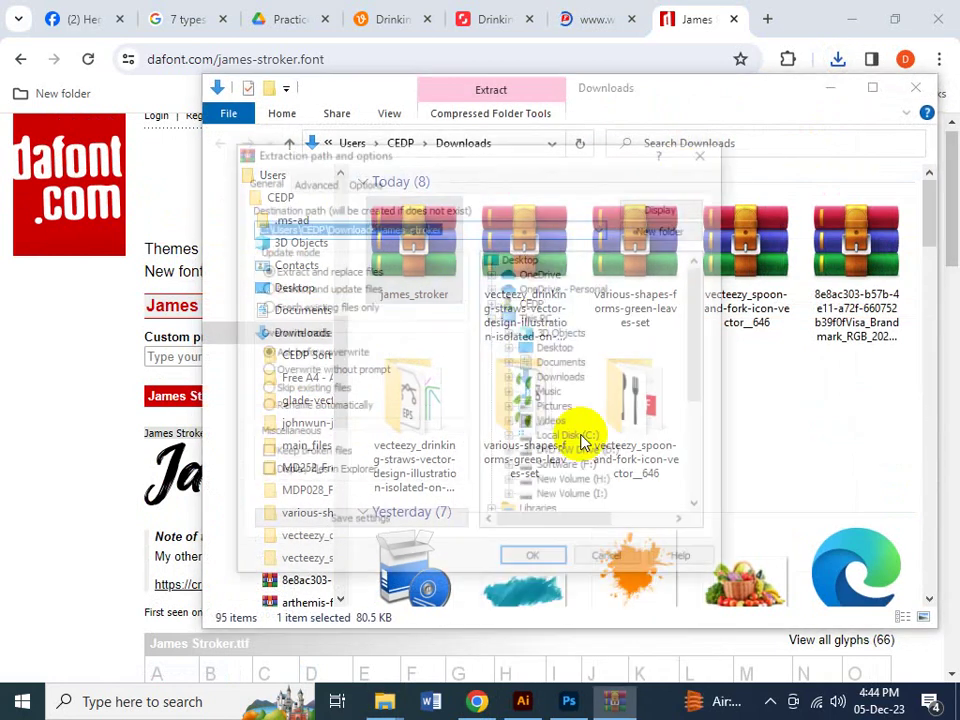
left_click(535, 561)
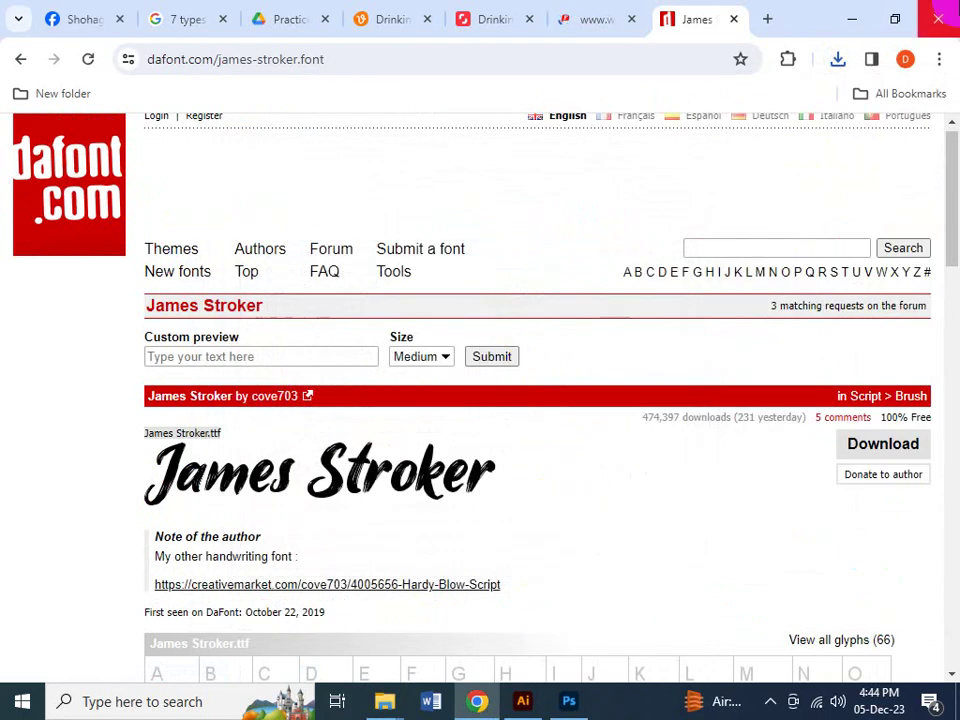
mouse_move(385, 702)
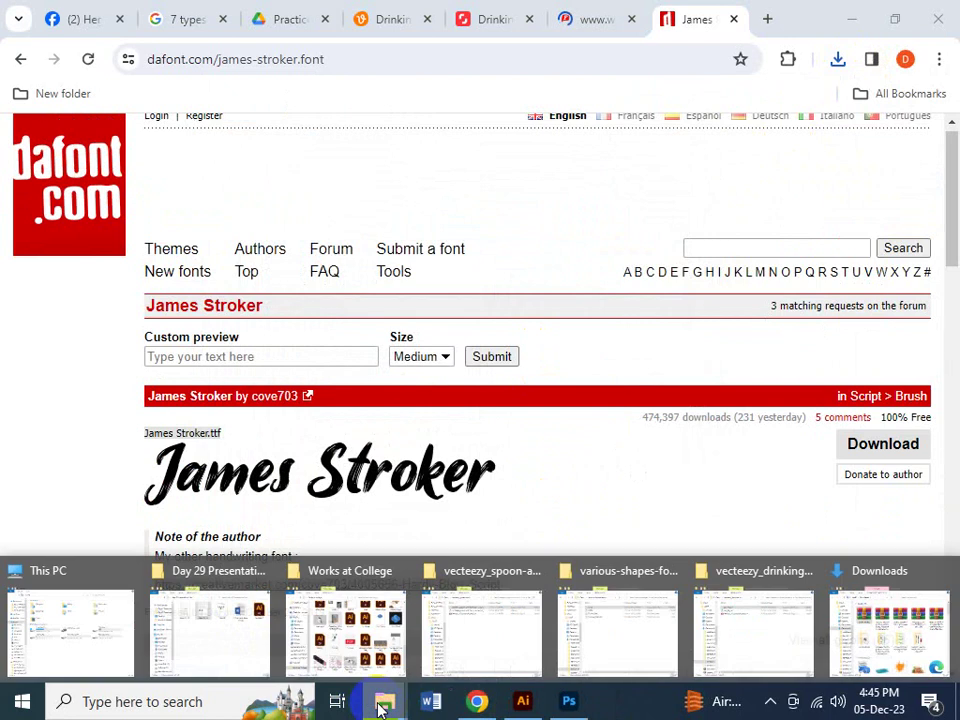
left_click(80, 630)
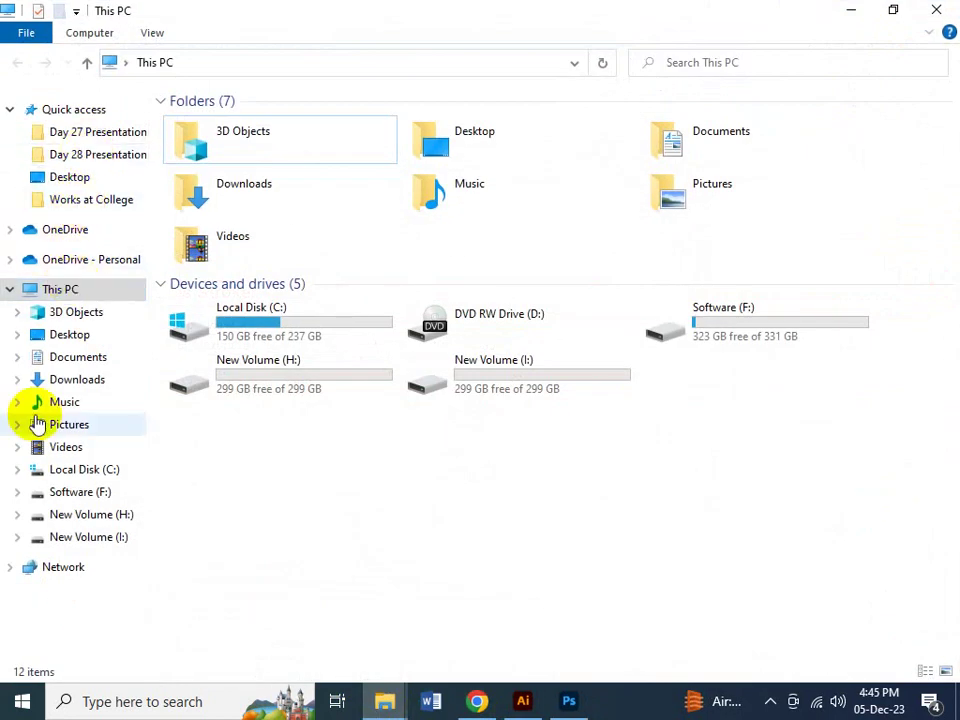
left_click(477, 701)
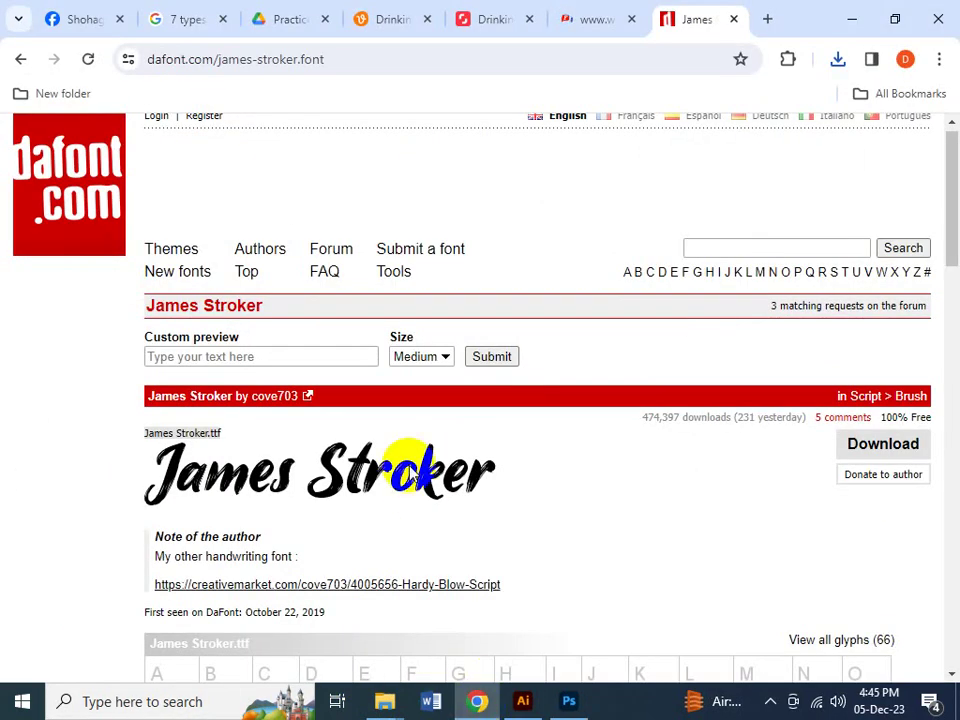
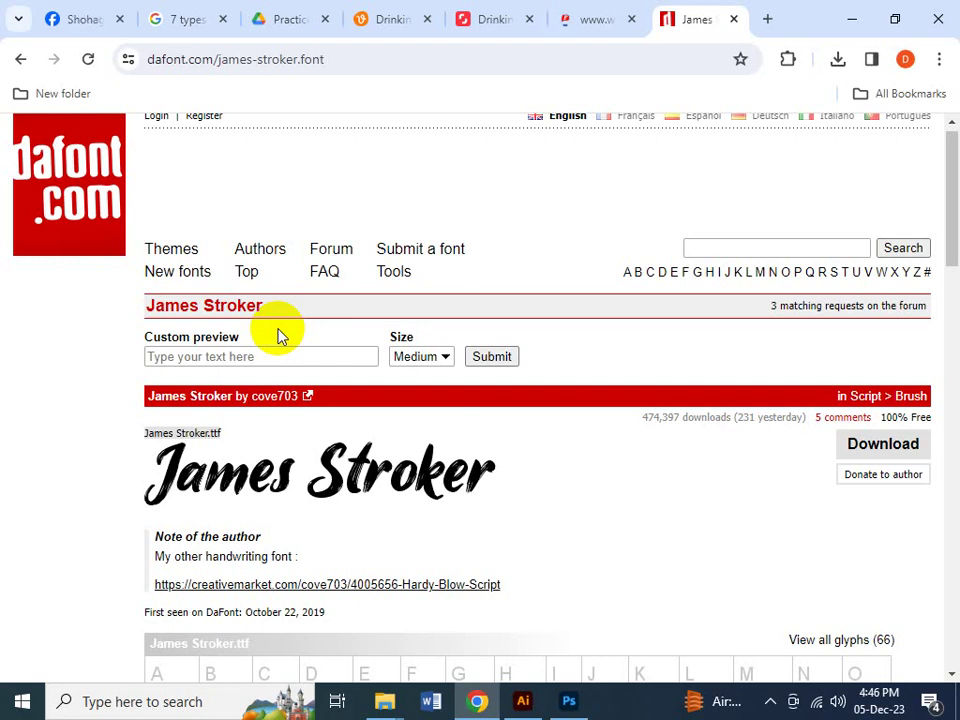
- Install the James Stroker font from the extracted james_stroker folder in Downloads, and close the font preview
mouse_move(384, 701)
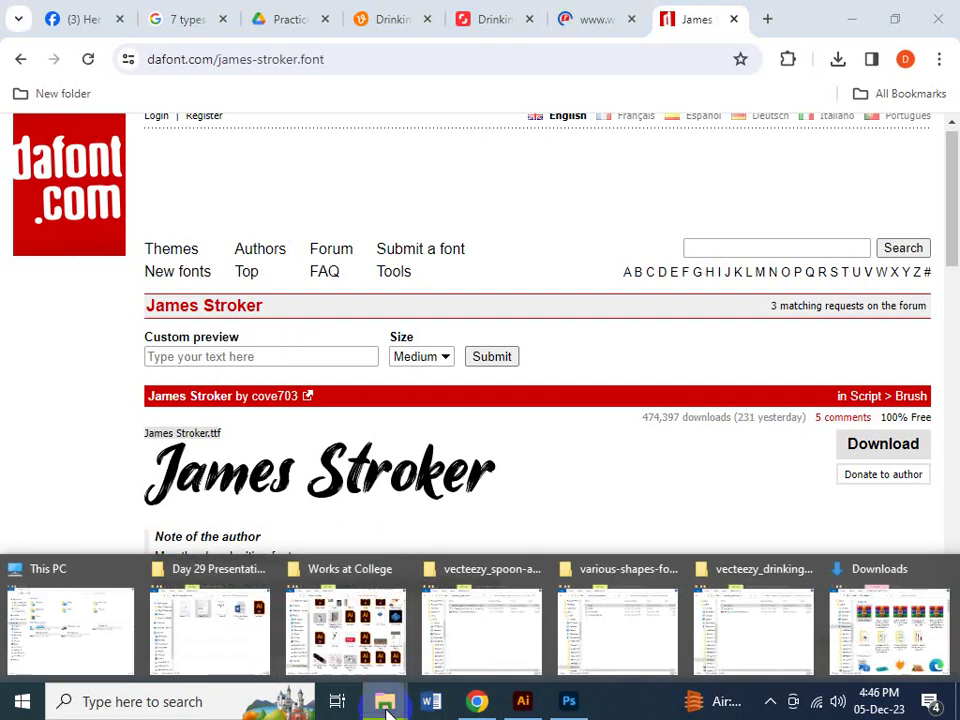
left_click(94, 628)
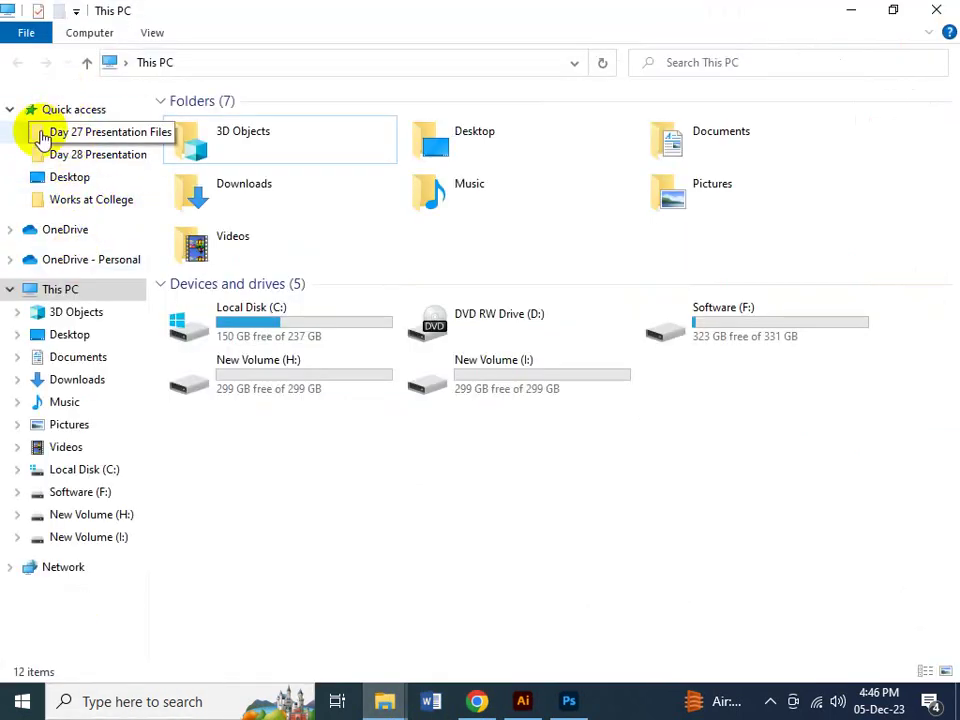
left_click(80, 381)
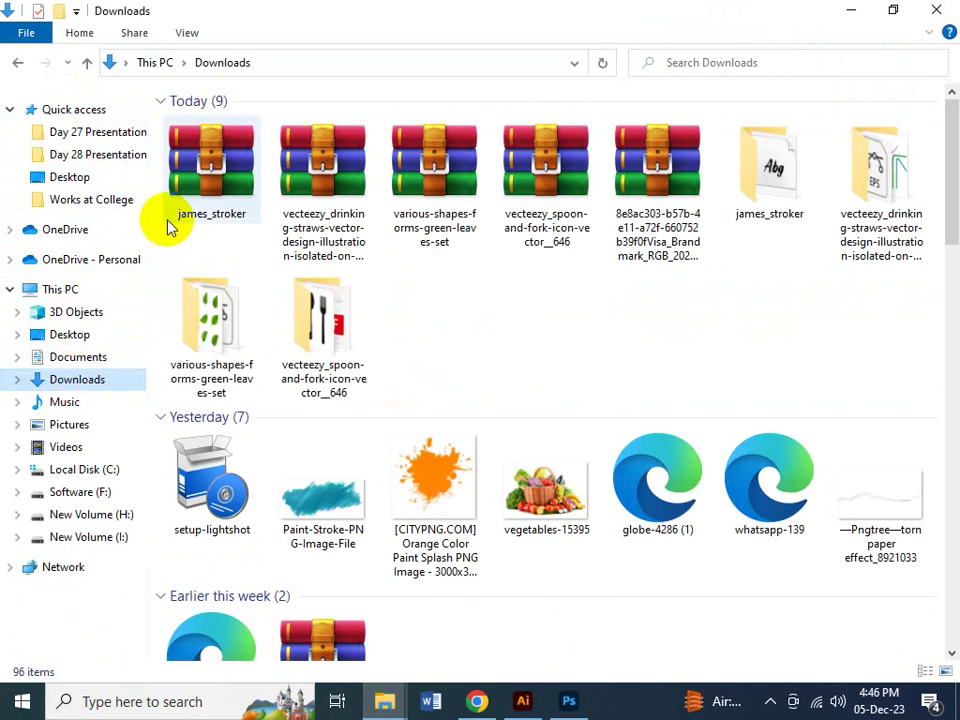
left_click(778, 188)
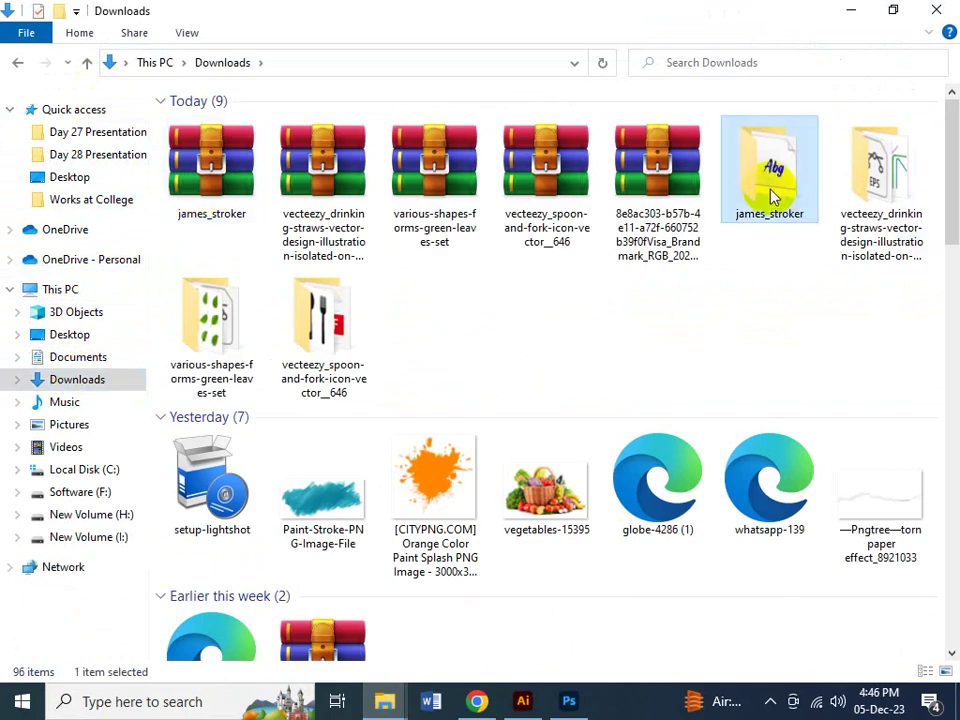
double_click(776, 190)
double_click(265, 125)
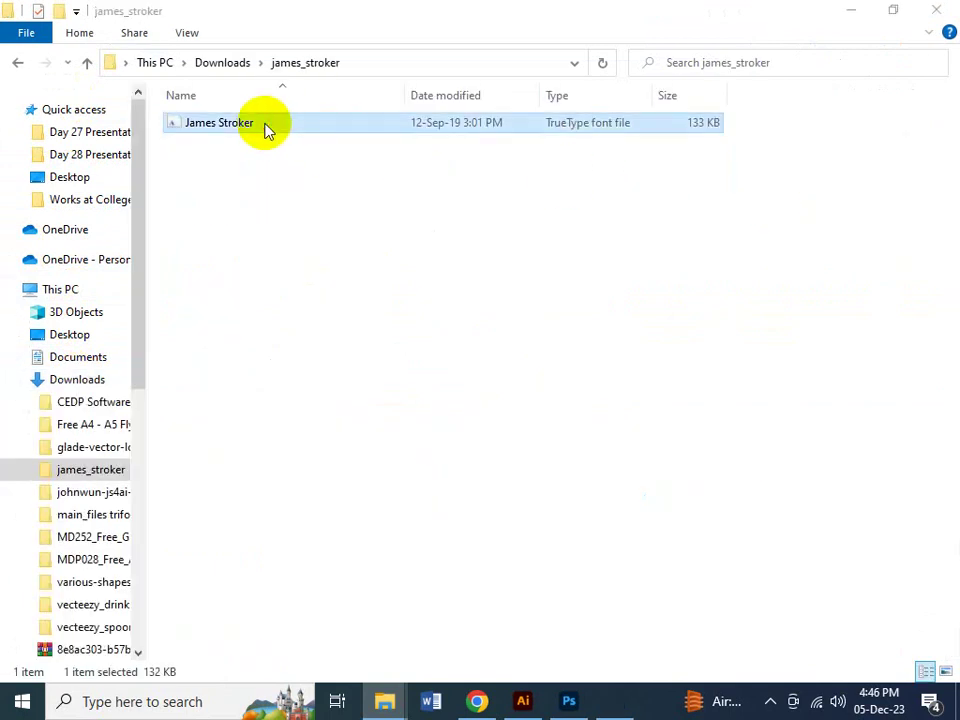
left_click_drag(632, 118, 628, 44)
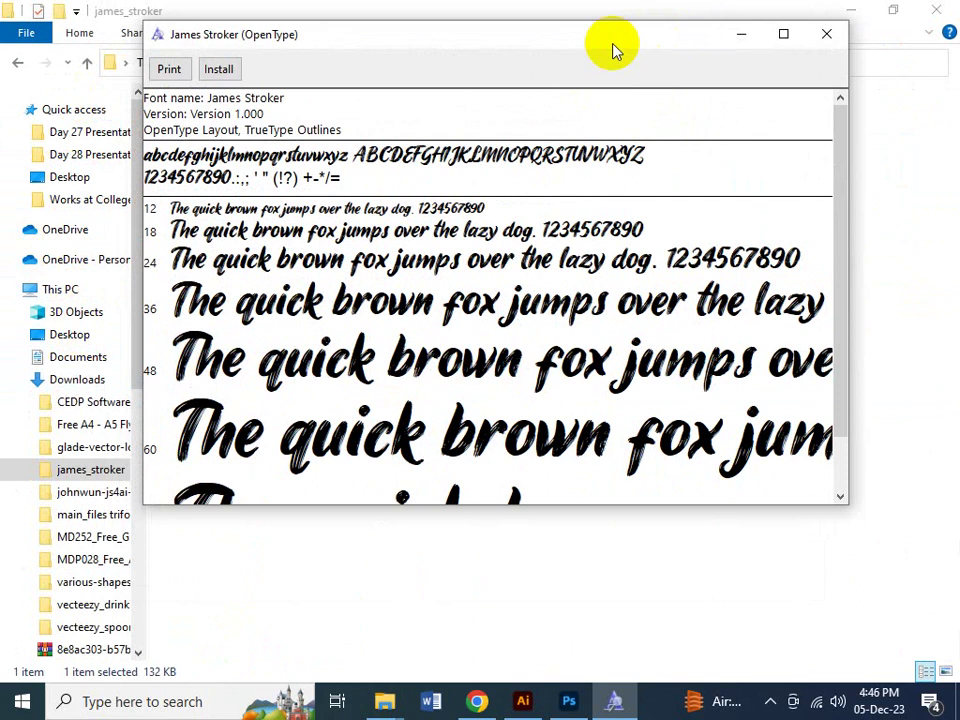
left_click(220, 70)
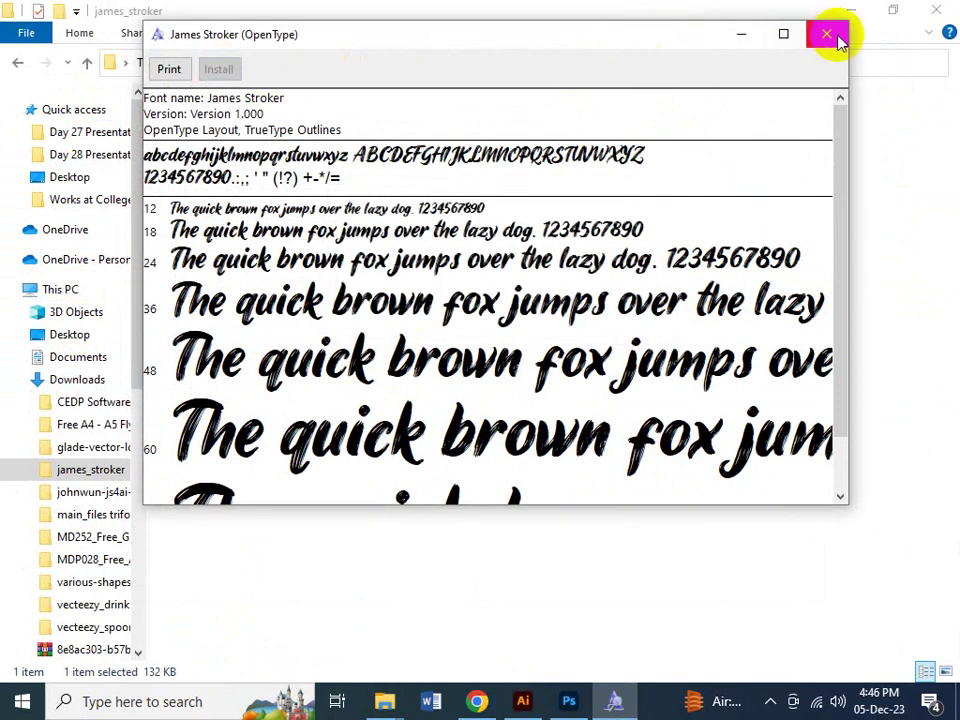
left_click(831, 36)
- Switch to Illustrator and start saving the logo document in Works at College, beginning the file name with "Logo -"
left_click(528, 701)
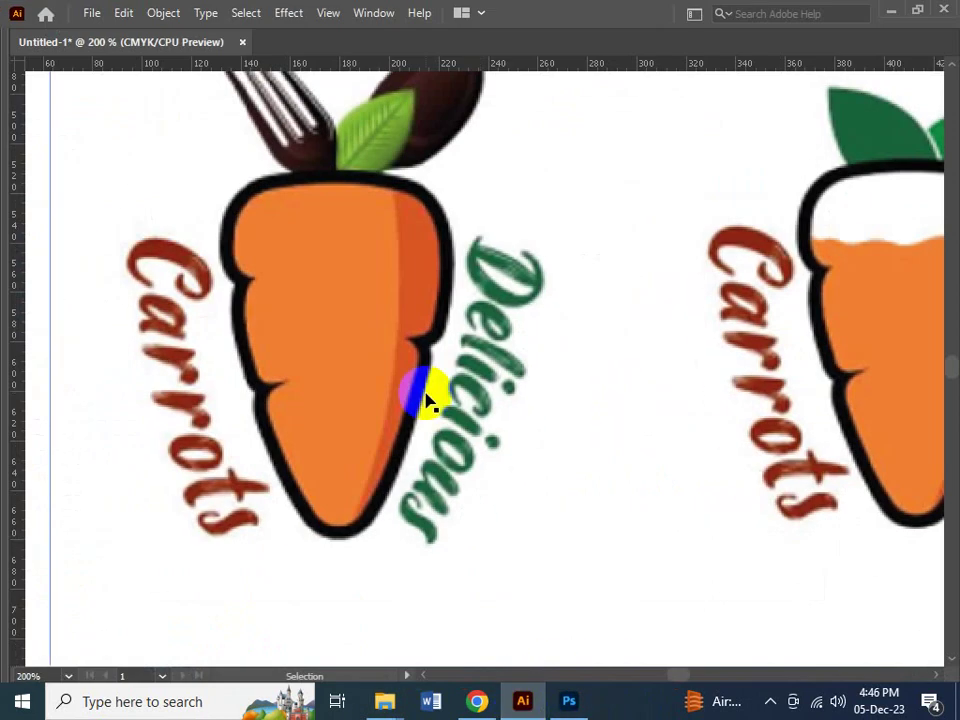
key("a")
key("ctrl+minus")
key("ctrl+minus")
key("ctrl+minus")
key("ctrl+minus")
key("ctrl+minus")
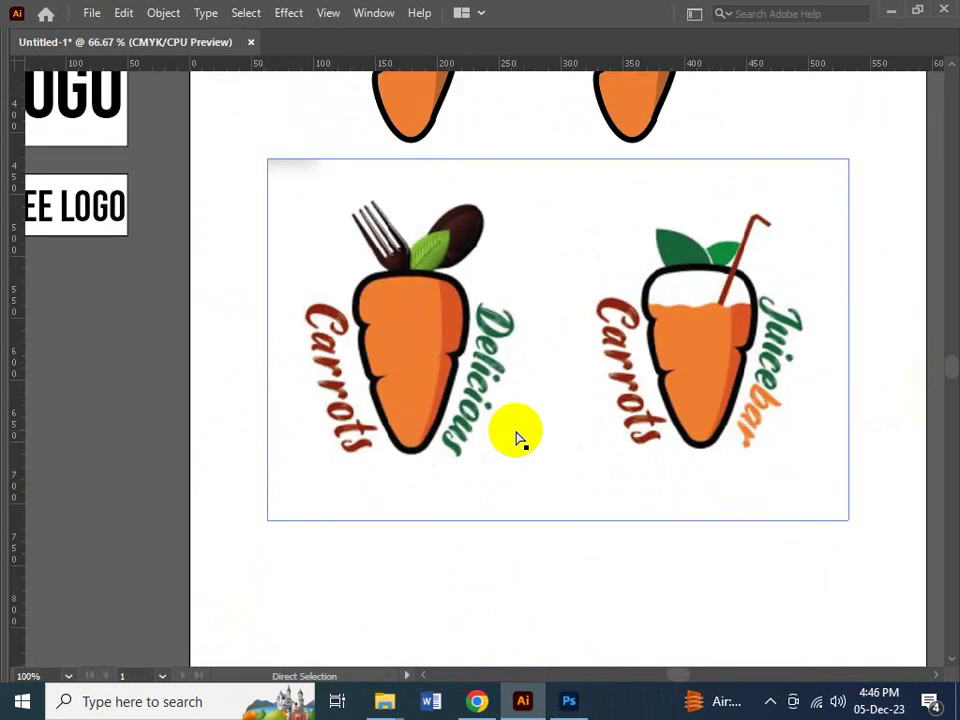
key("ctrl+s")
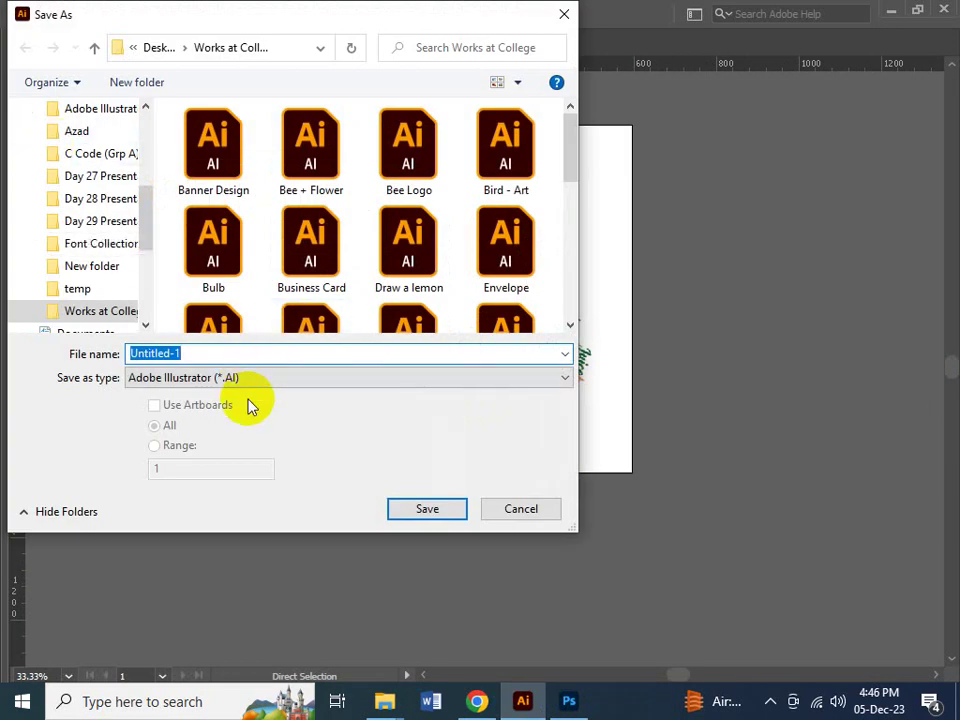
type("Log")
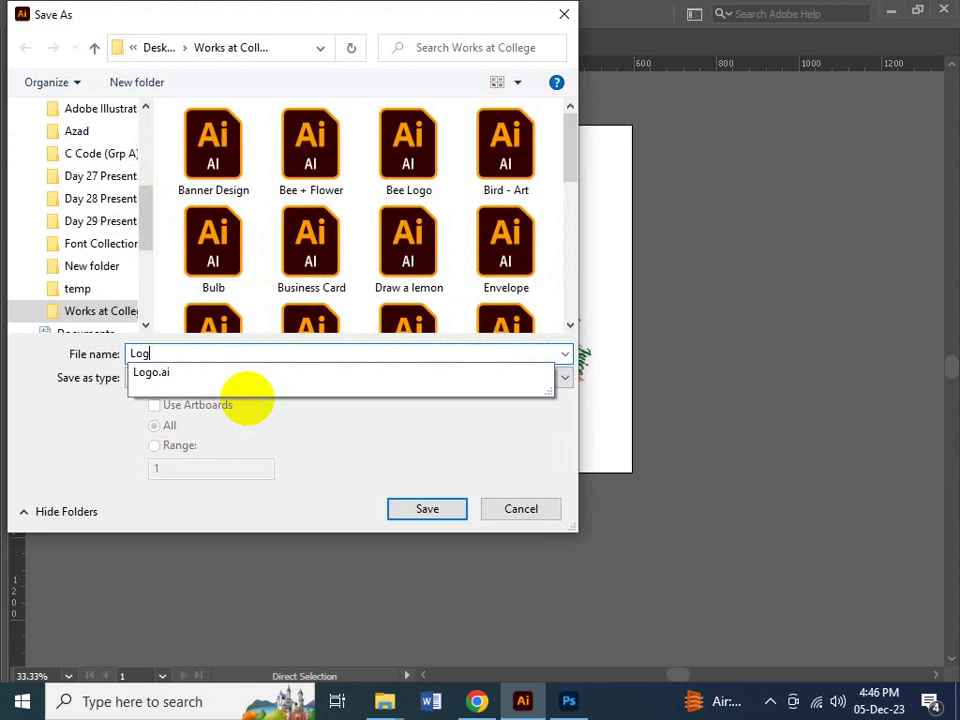
type("o -")
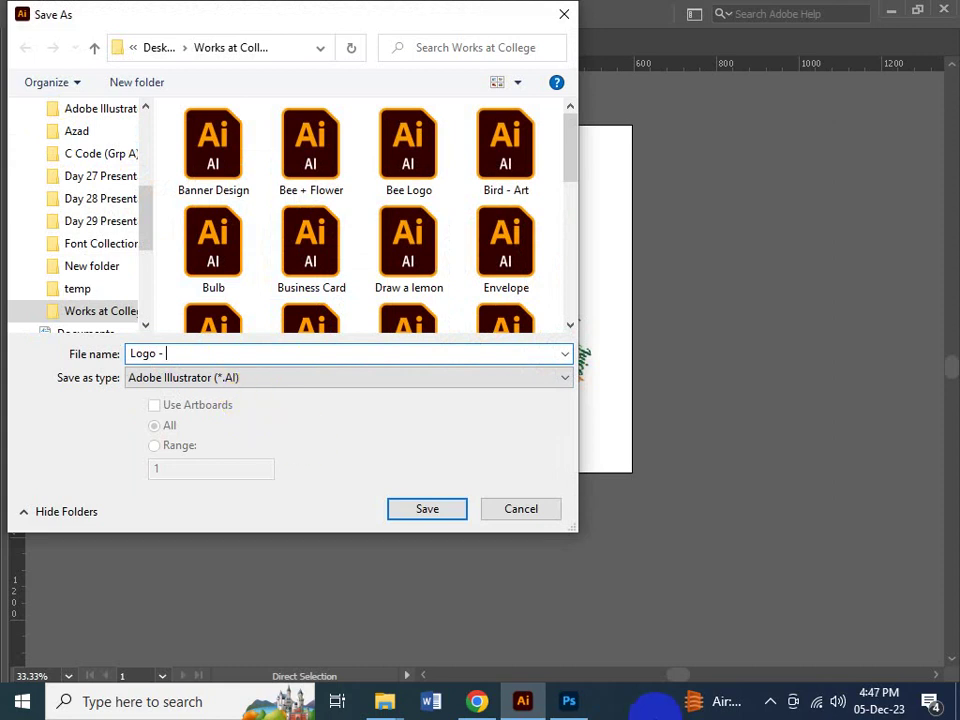
left_click(476, 701)
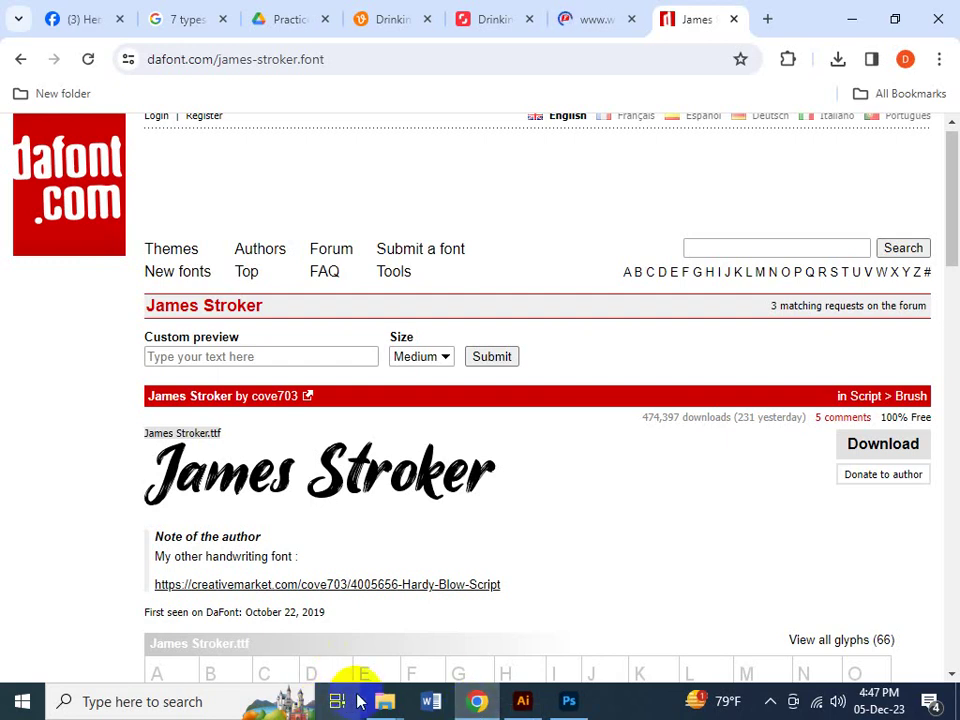
mouse_move(382, 708)
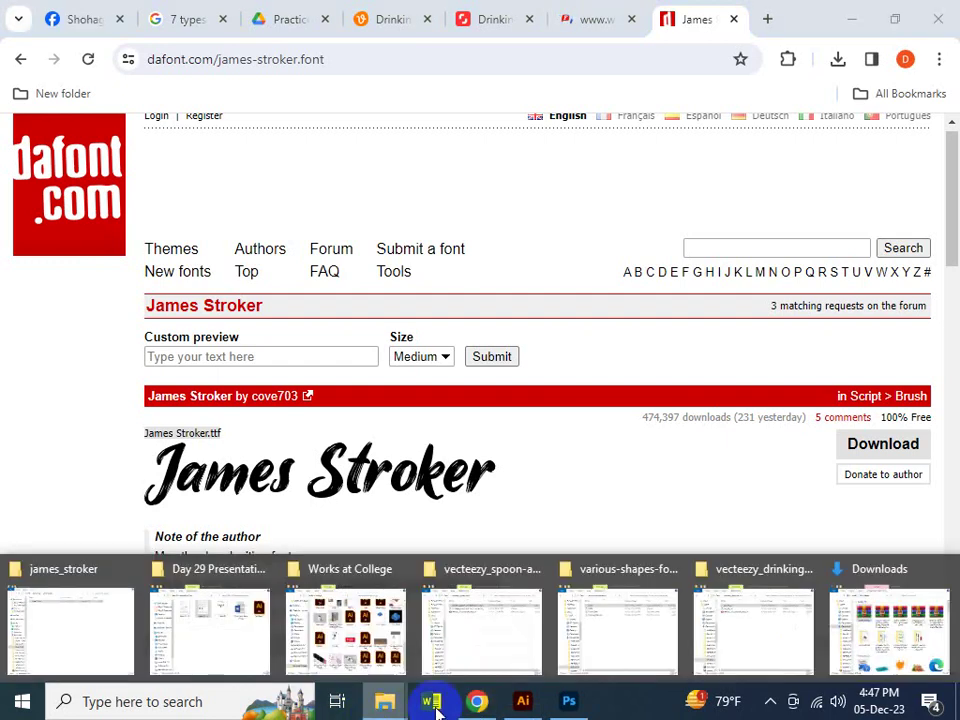
left_click(533, 708)
- Complete the file name as "Logo - Carrots" and save the document as an AI file with the default Illustrator 2020 options
left_click(262, 353)
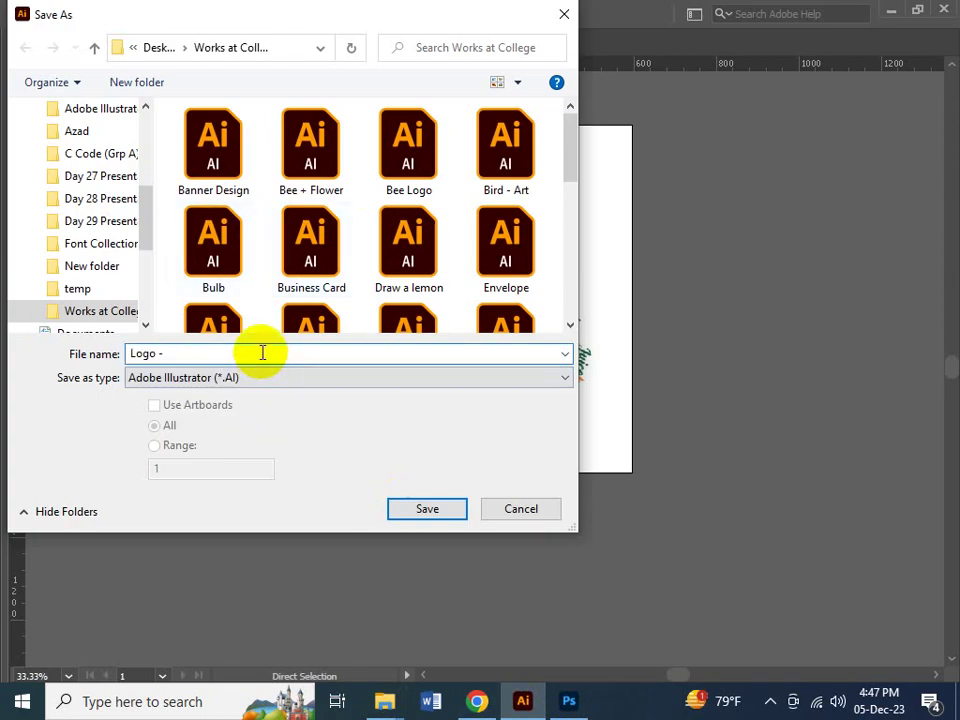
left_click_drag(223, 20, 441, 137)
type("Carrpt")
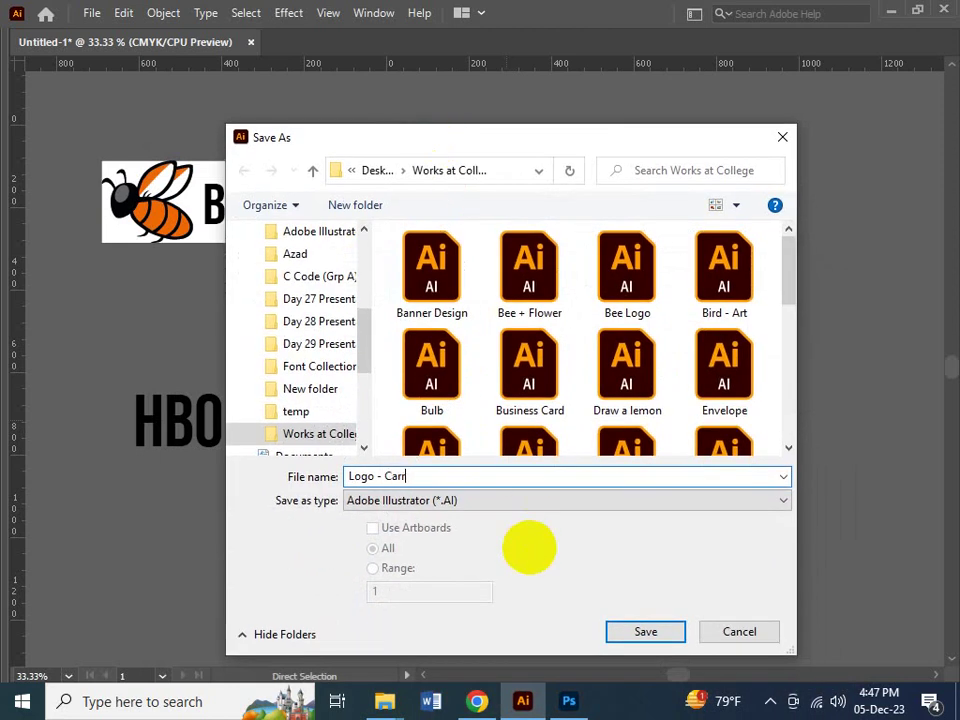
key("BackSpace")
key("BackSpace")
key("BackSpace")
type("rots")
key("Return")
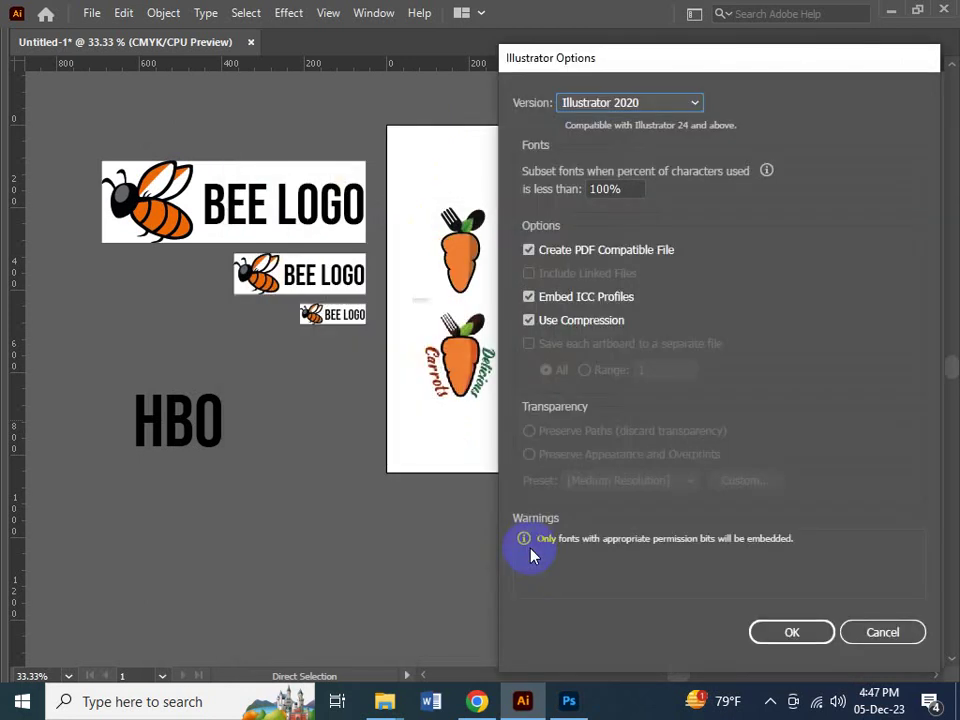
key("Return")
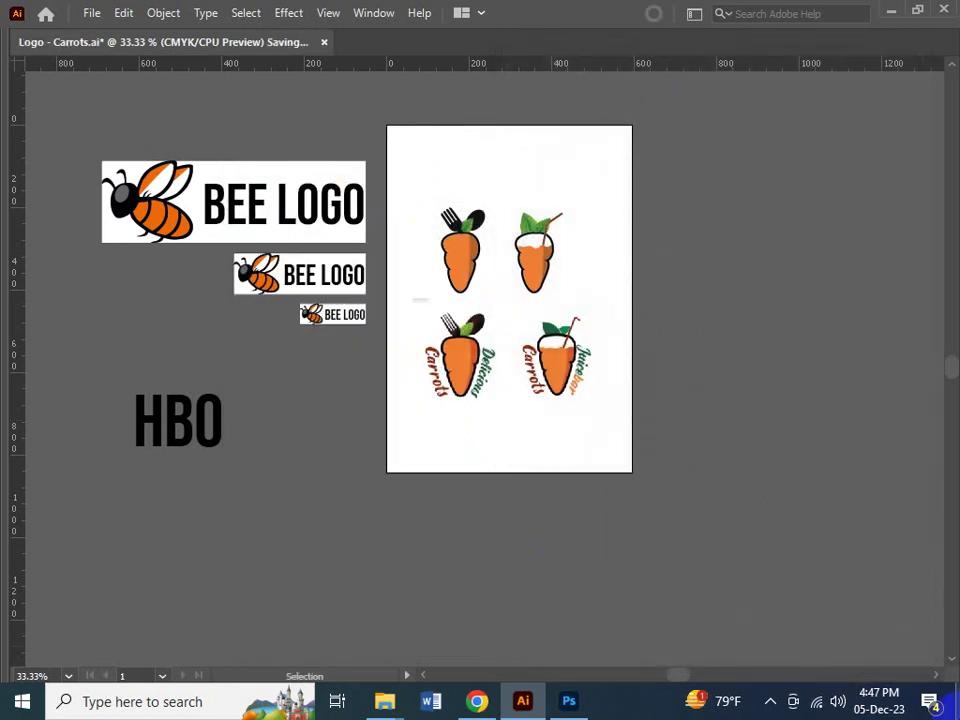
- Close the document, restart Adobe Illustrator 2021 and reopen Logo - Carrots.ai from the recent files
key("ctrl+w")
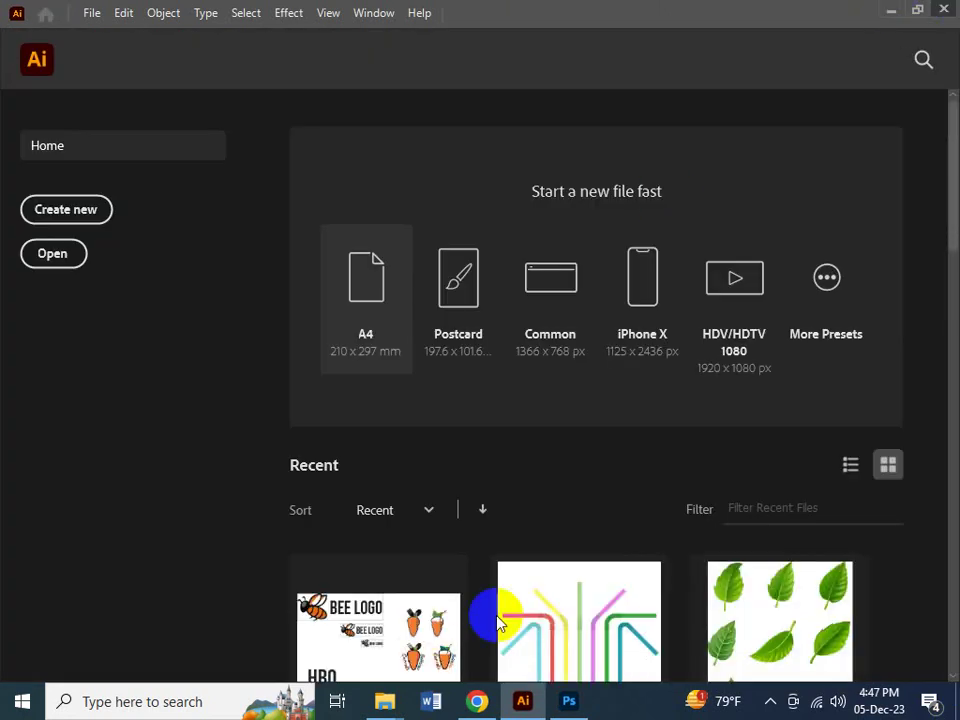
left_click(520, 699)
mouse_move(519, 697)
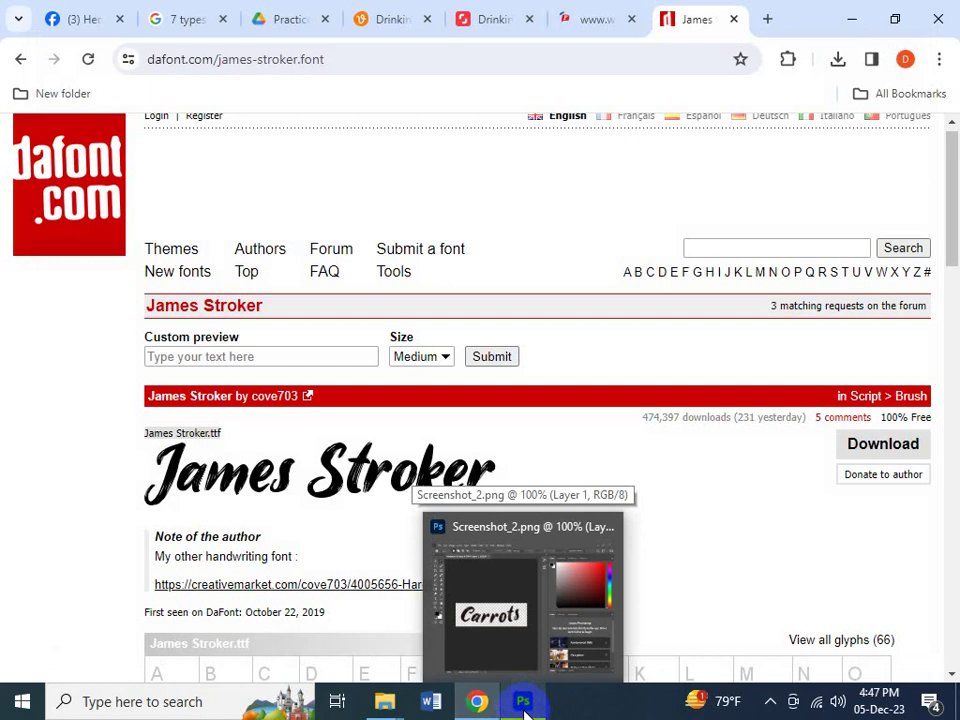
key("super")
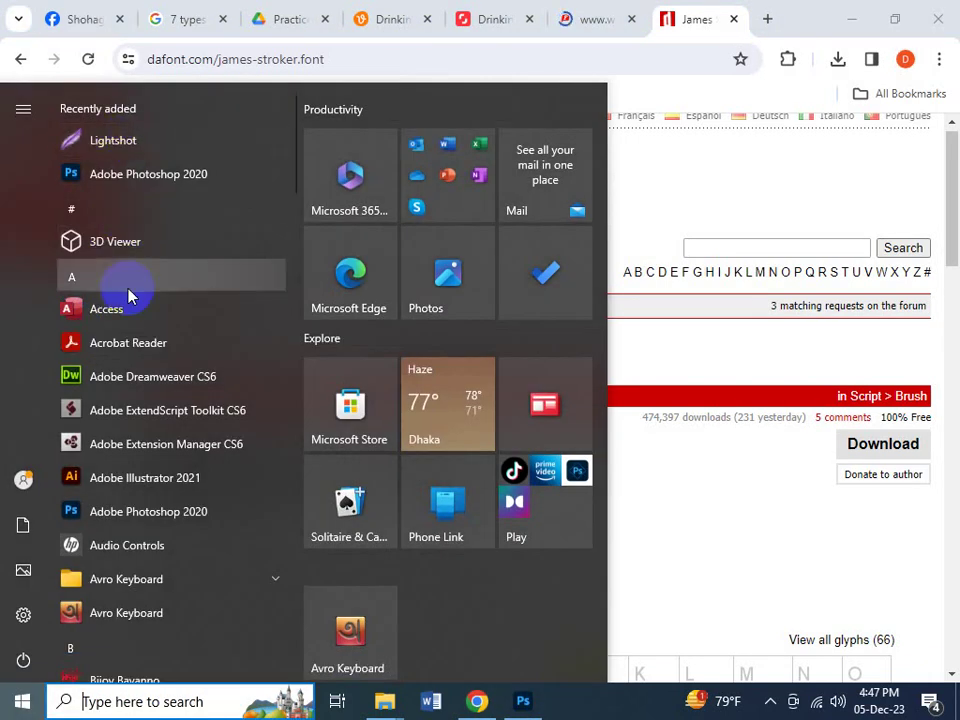
left_click(151, 484)
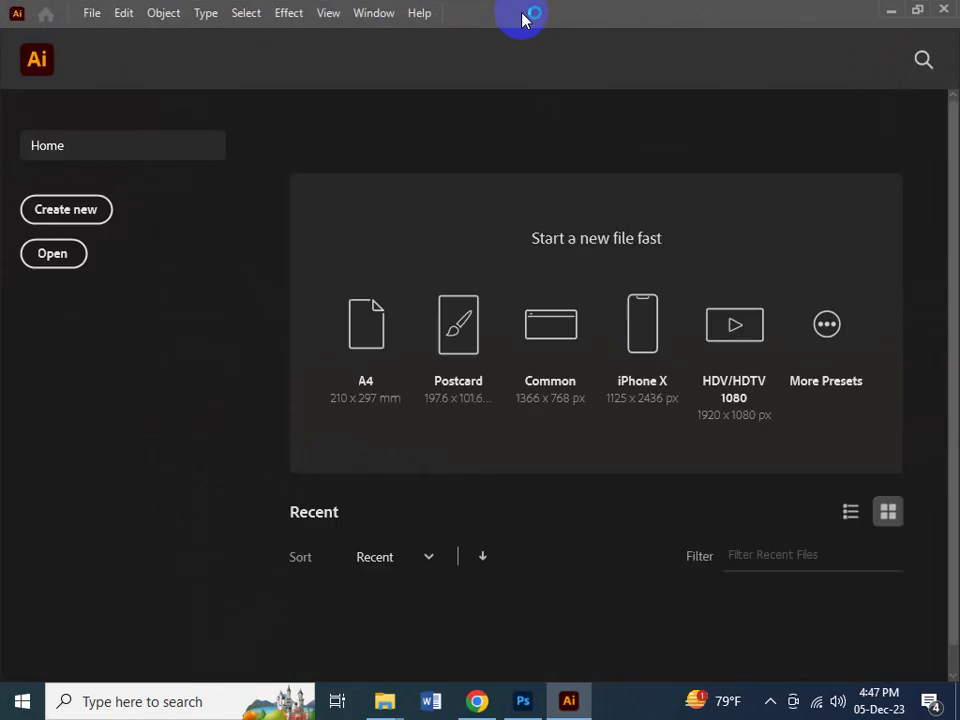
left_click(365, 375)
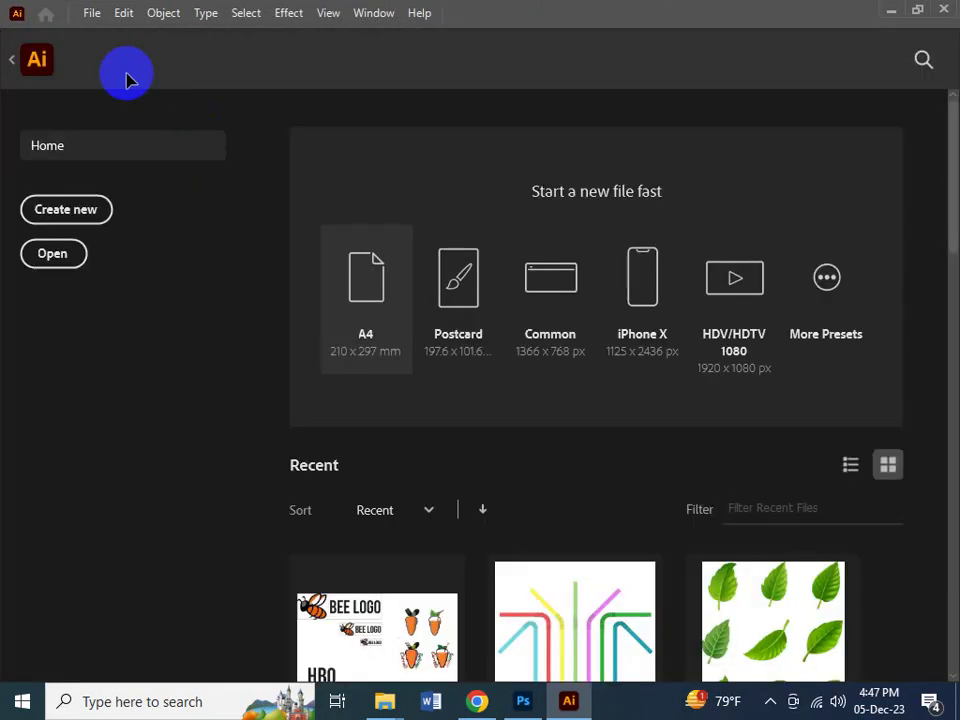
scroll(400, 580, "down", 2)
left_click(376, 617)
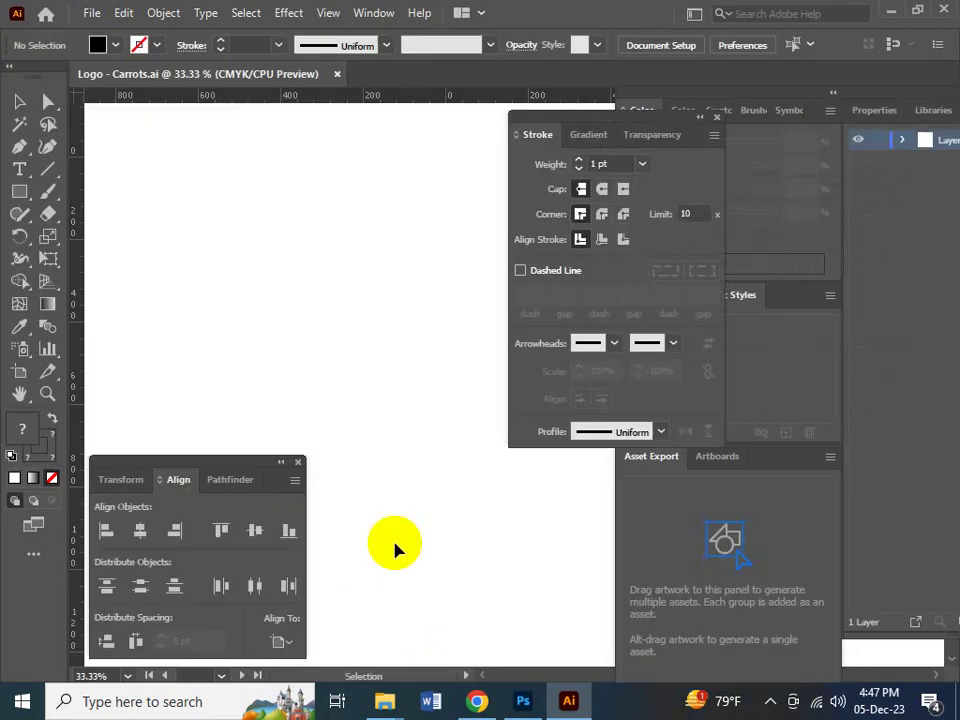
- Place a new point text object with the Type tool on the blank area beside the upper fork-and-spoon carrot
key("Tab")
key("z")
left_click_drag(460, 296, 460, 298)
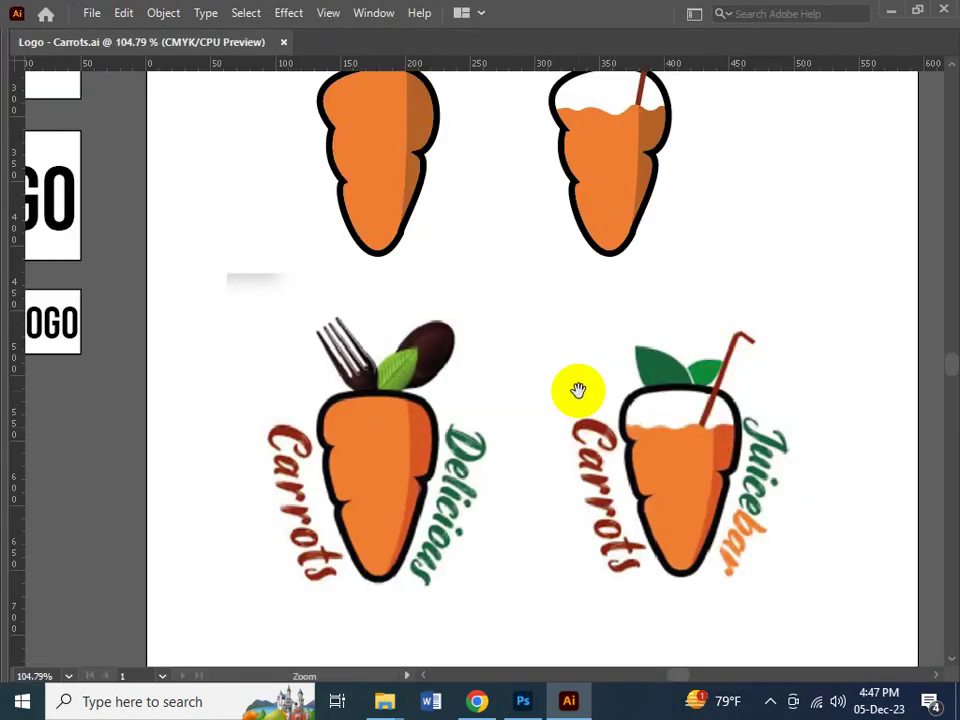
scroll(578, 390, "up", 4)
key("Tab")
left_click(19, 168)
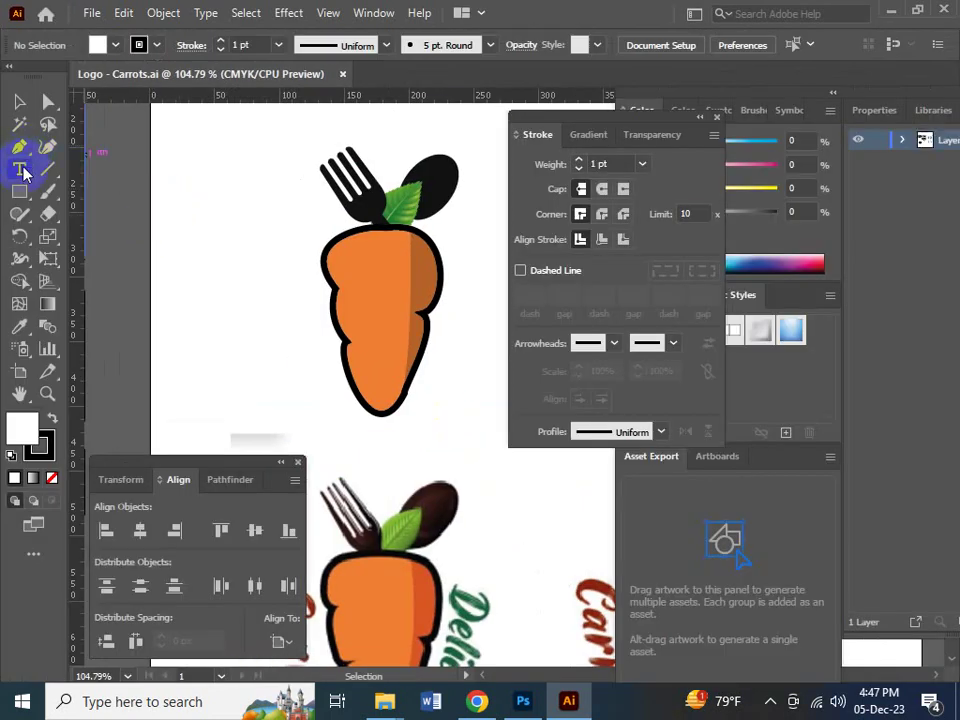
left_click(188, 345)
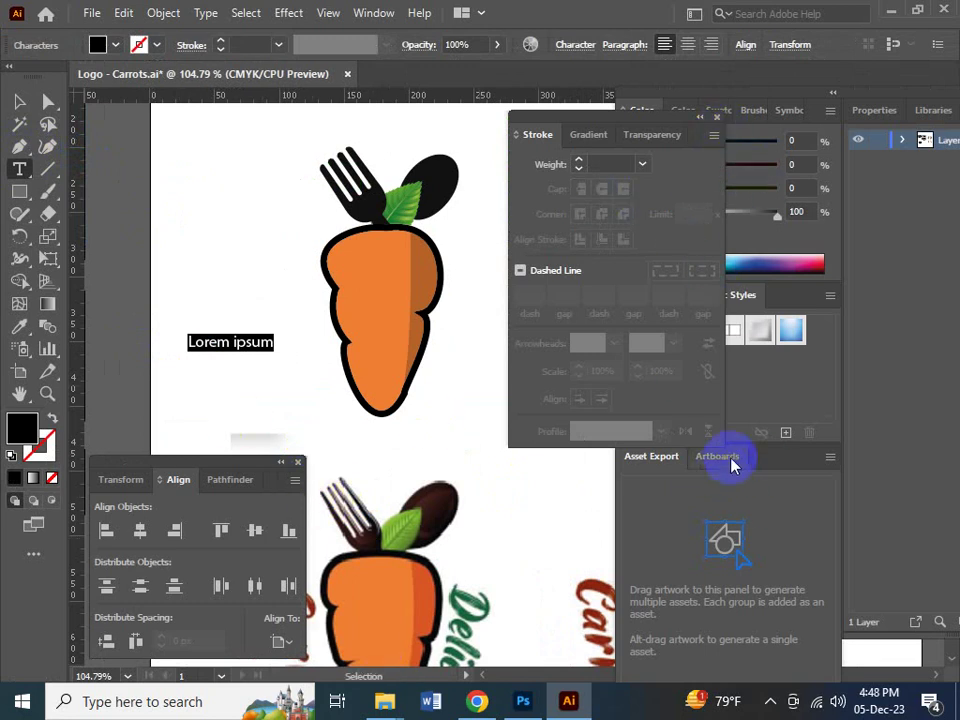
- Set the placeholder text's font to James Stroker and close the character settings
key("ctrl+t")
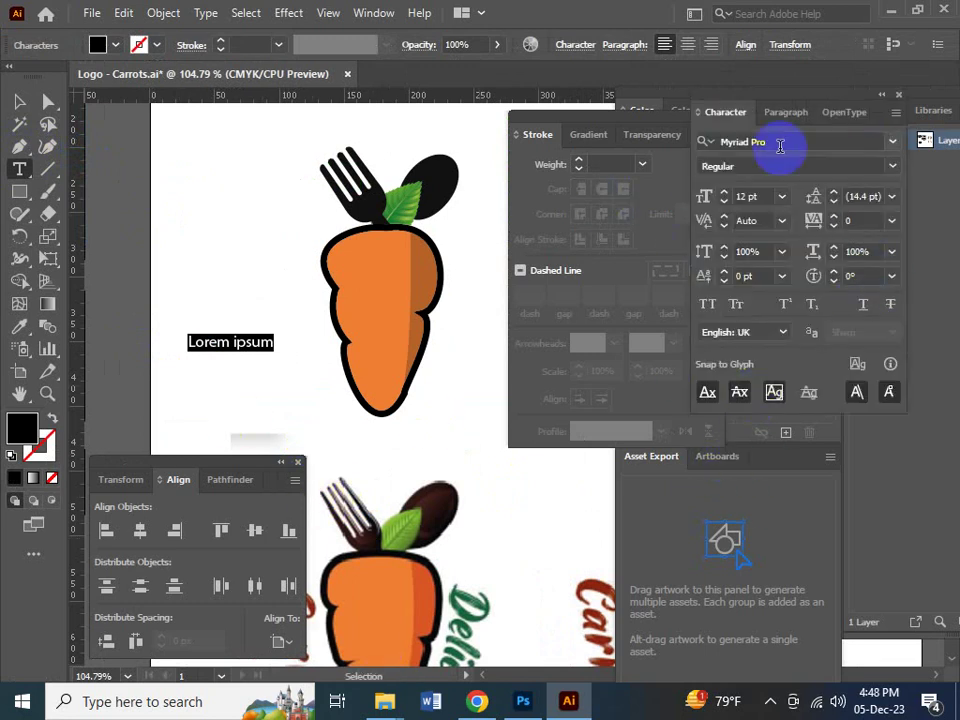
mouse_move(752, 108)
left_mouse_down()
mouse_move(673, 141)
mouse_move(94, 236)
mouse_move(171, 253)
mouse_move(193, 279)
left_mouse_up()
left_click(210, 315)
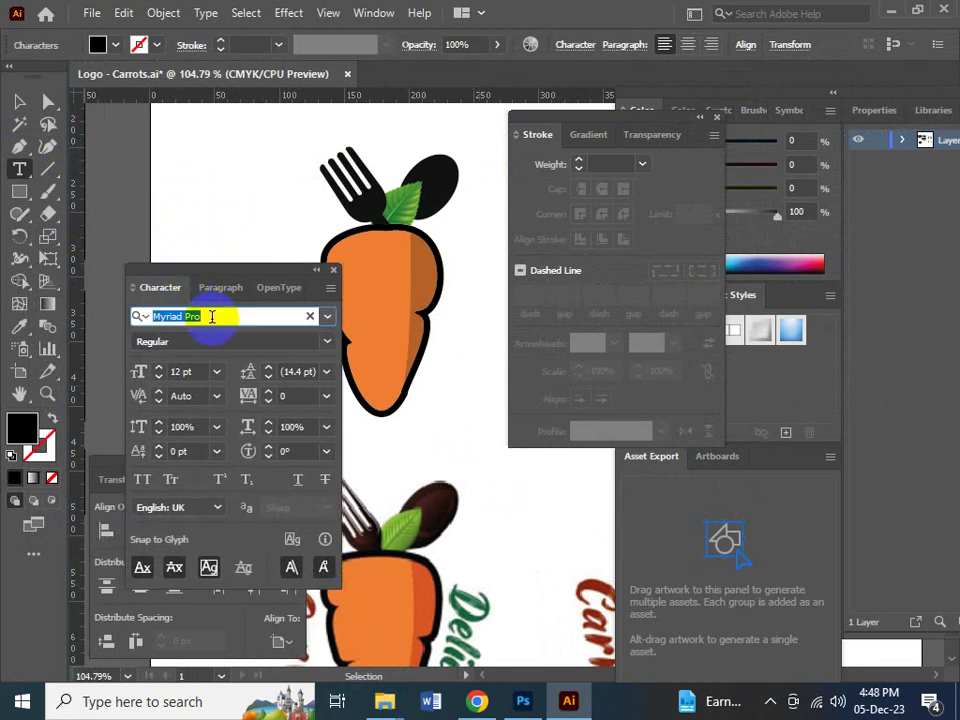
type("james")
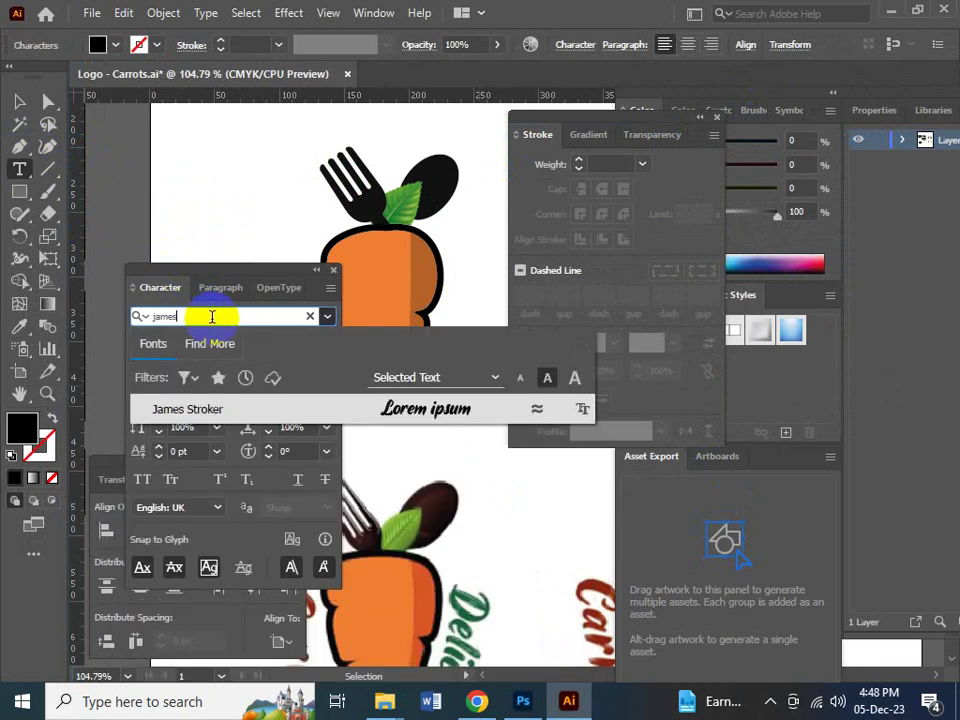
left_click(246, 410)
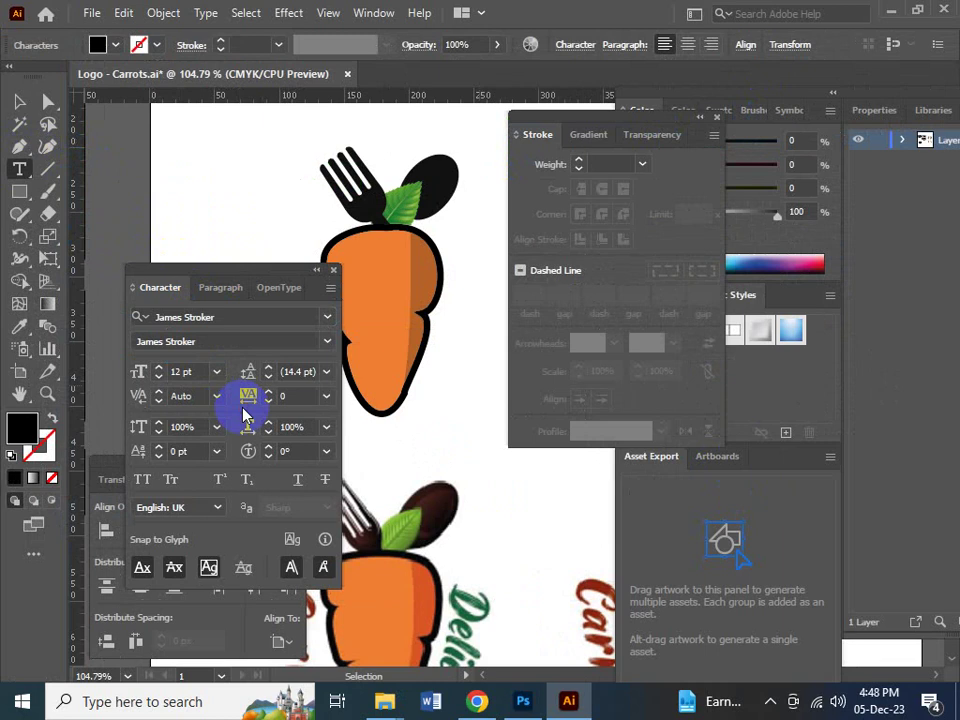
left_click(334, 273)
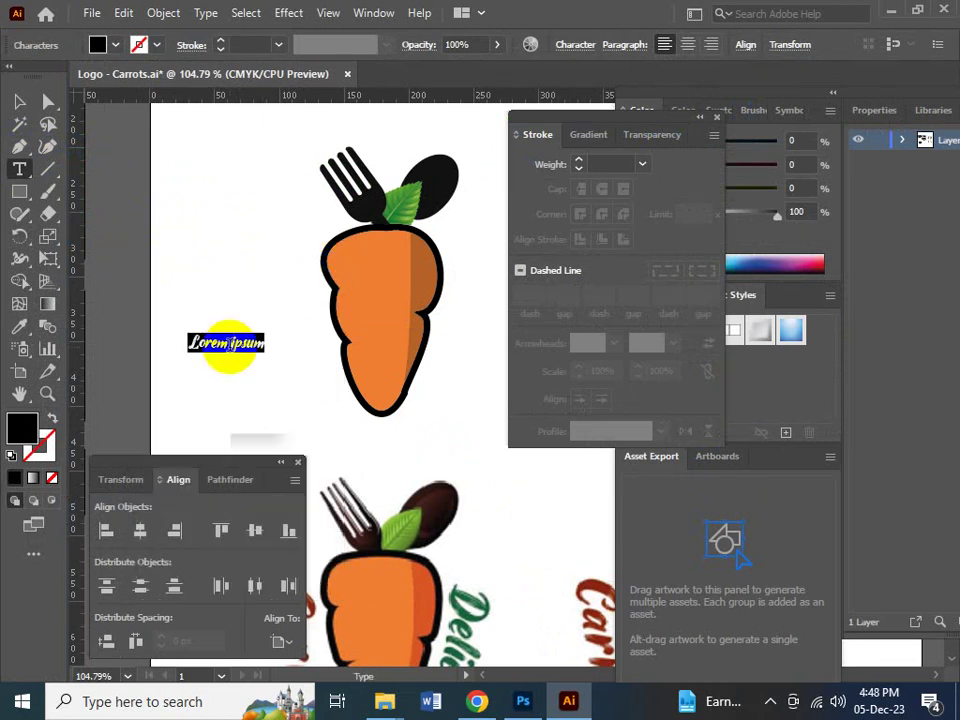
- Replace the placeholder text with "Carrots" and finish editing it
scroll(228, 345, "left", 10)
scroll(230, 350, "down", 2)
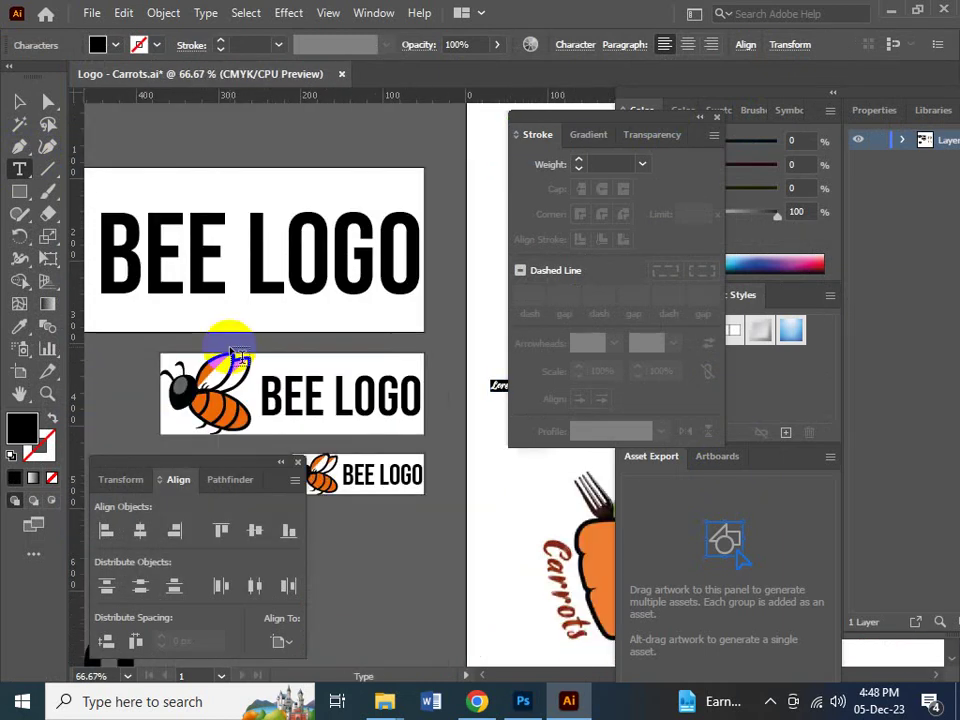
type("Carr")
key("Escape")
left_click_drag(345, 368, 218, 366)
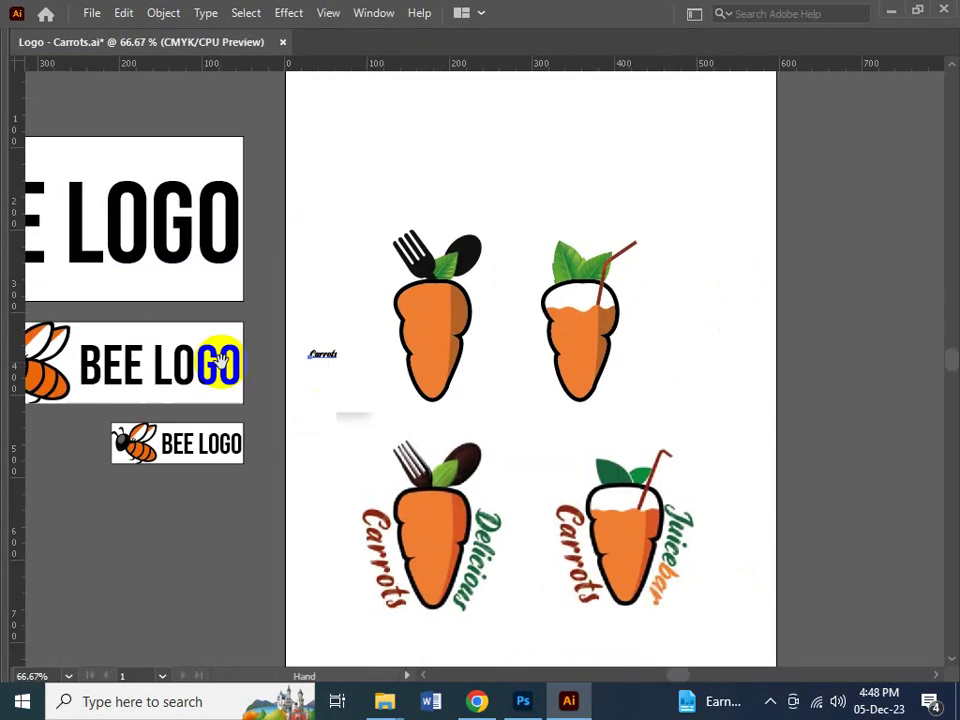
- Enlarge the "Carrots" text to about five times its size and move it above the fork-and-spoon carrot
left_click_drag(338, 366, 476, 429)
left_click_drag(396, 386, 432, 148)
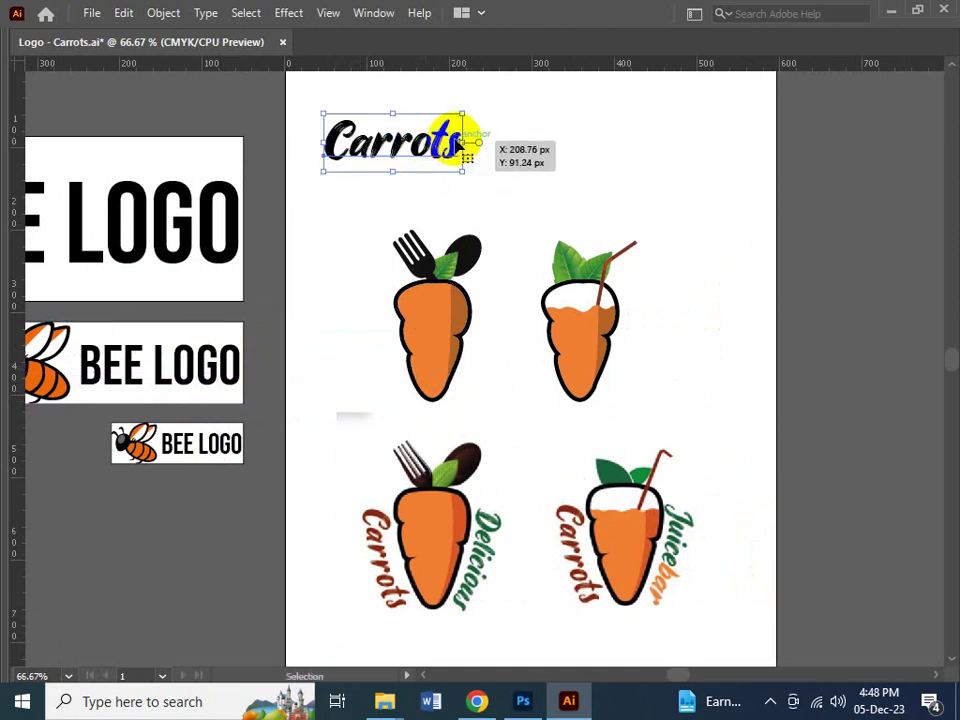
double_click(448, 148)
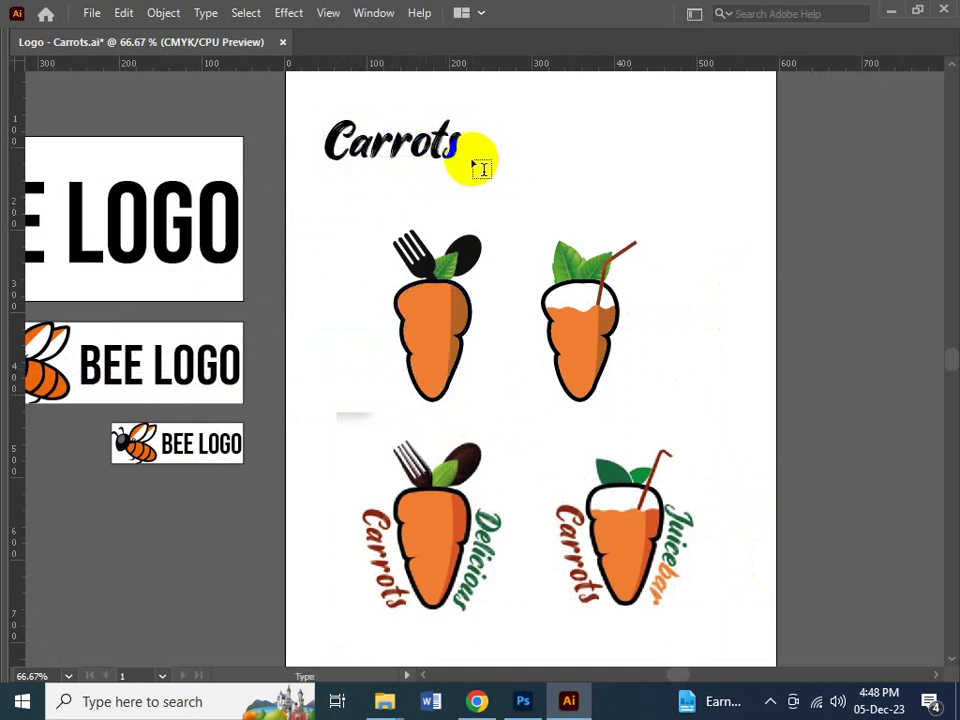
key("Escape")
- Duplicate the "Carrots" text below and to its right, and change the copy's wording to "Delicious"
left_click_drag(396, 118, 516, 198)
double_click(516, 198)
type("Delicious")
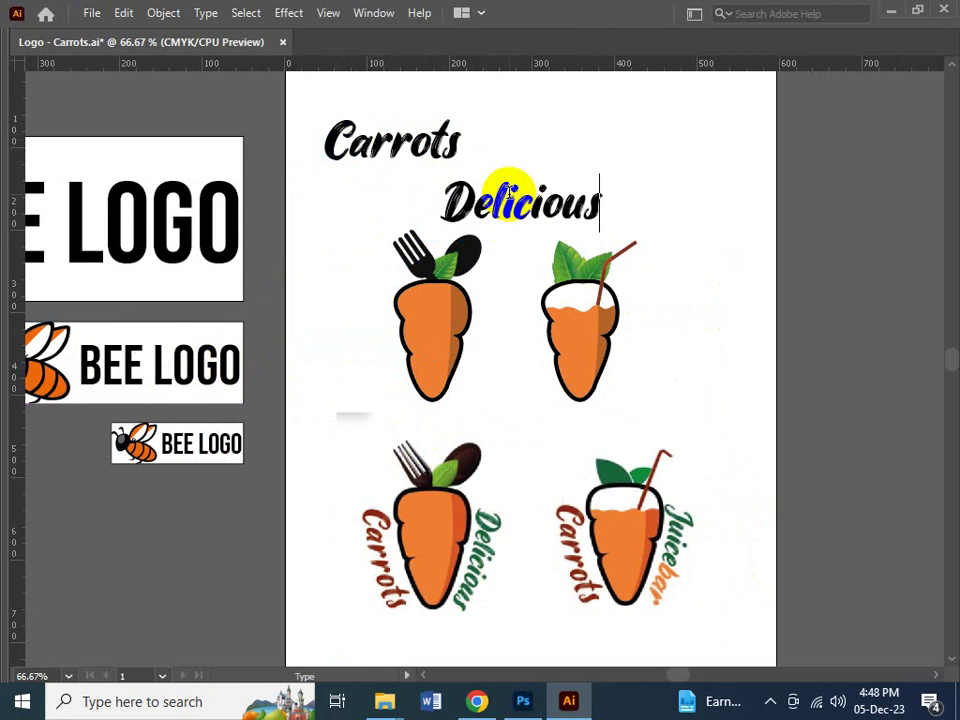
key("Escape")
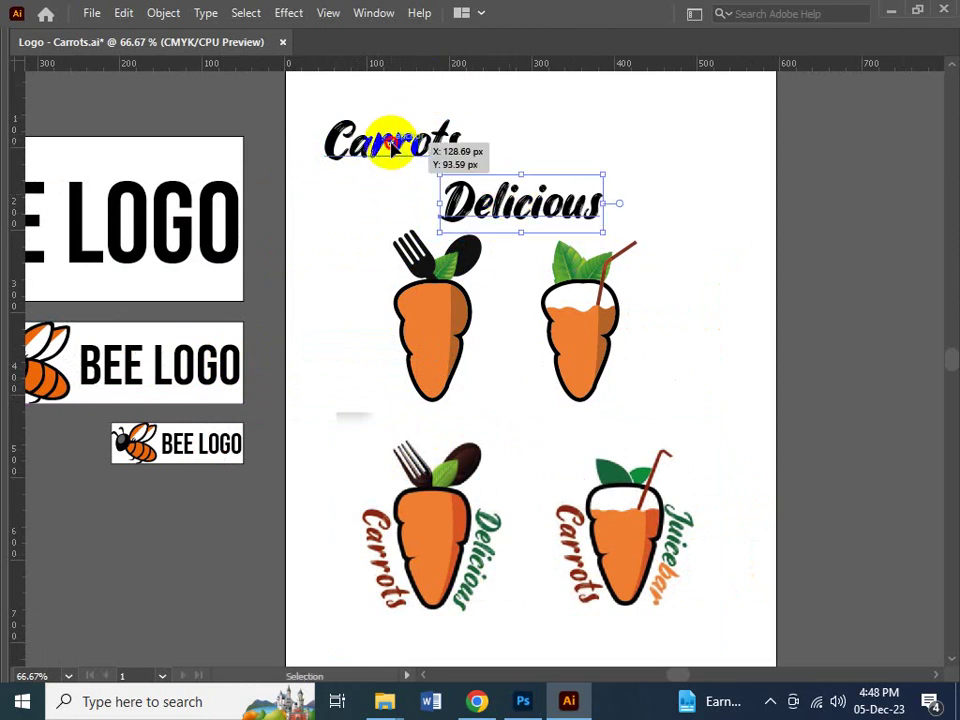
- Rotate the "Carrots" text 90° clockwise, place it along the left side of the fork-and-spoon carrot and scale it down to fit
left_click_drag(413, 147, 397, 150)
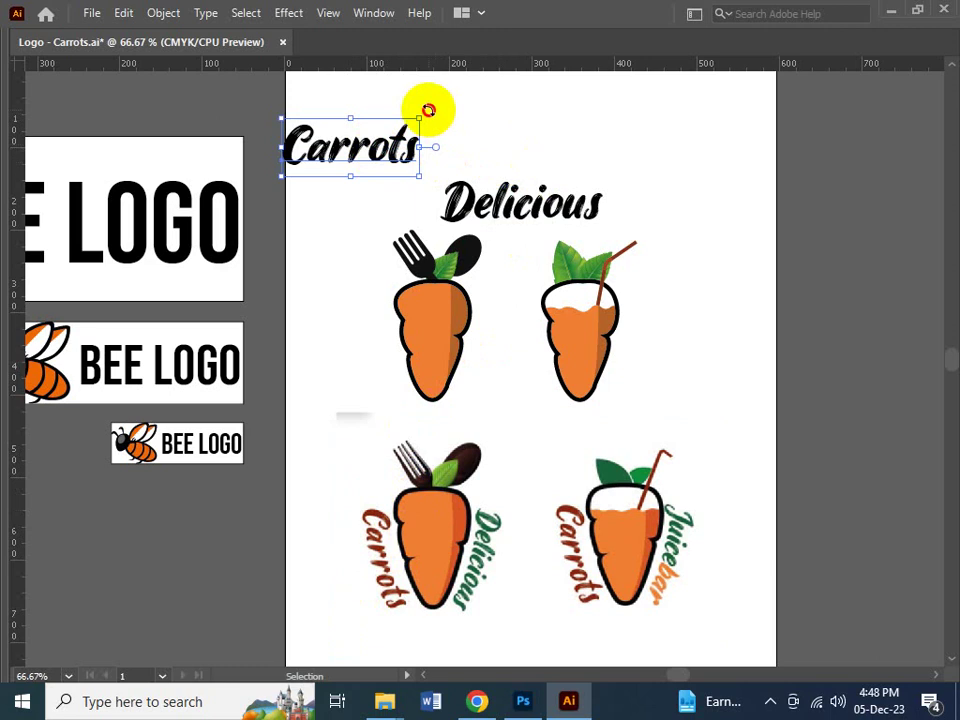
left_click_drag(428, 110, 388, 218)
left_click_drag(361, 168, 386, 390)
left_click_drag(404, 434, 384, 380)
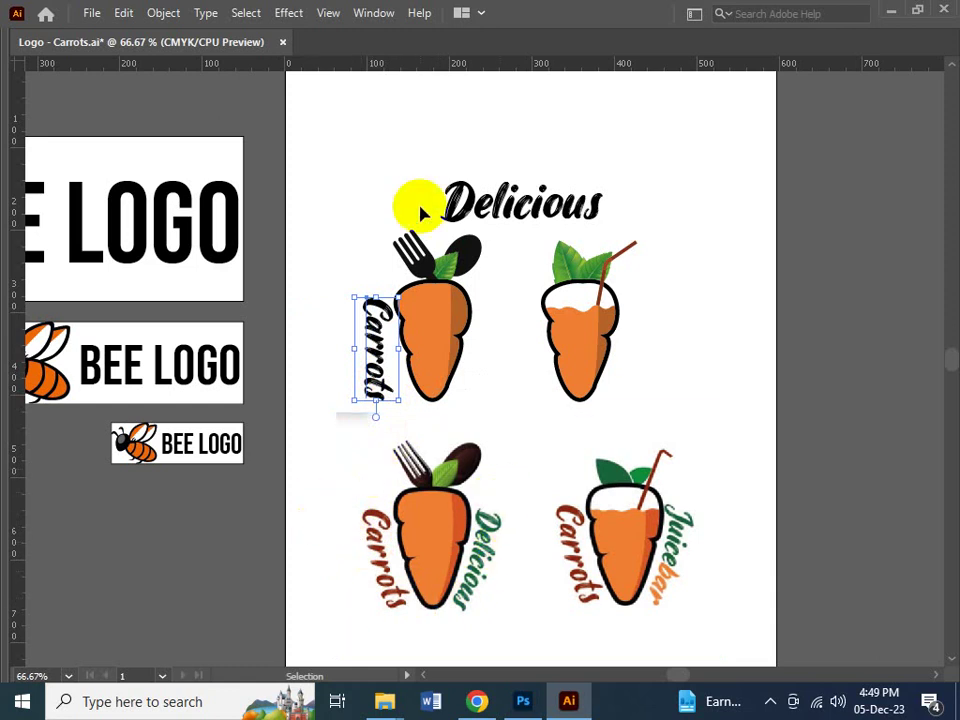
- Apply an Arc warp effect with vertical orientation to the "Carrots" text
left_click(292, 16)
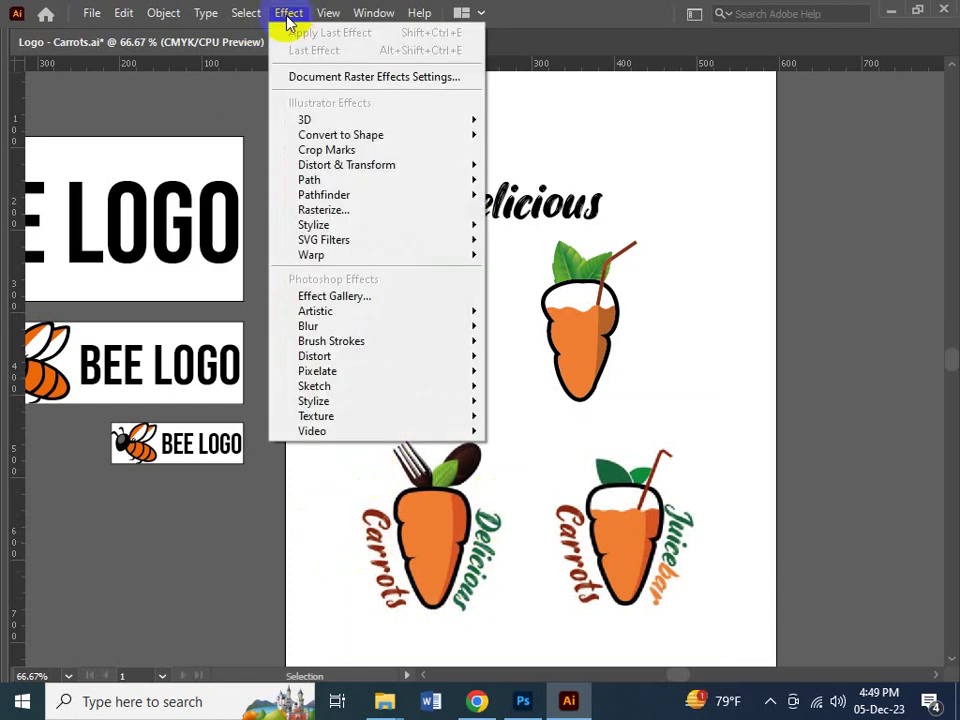
mouse_move(365, 260)
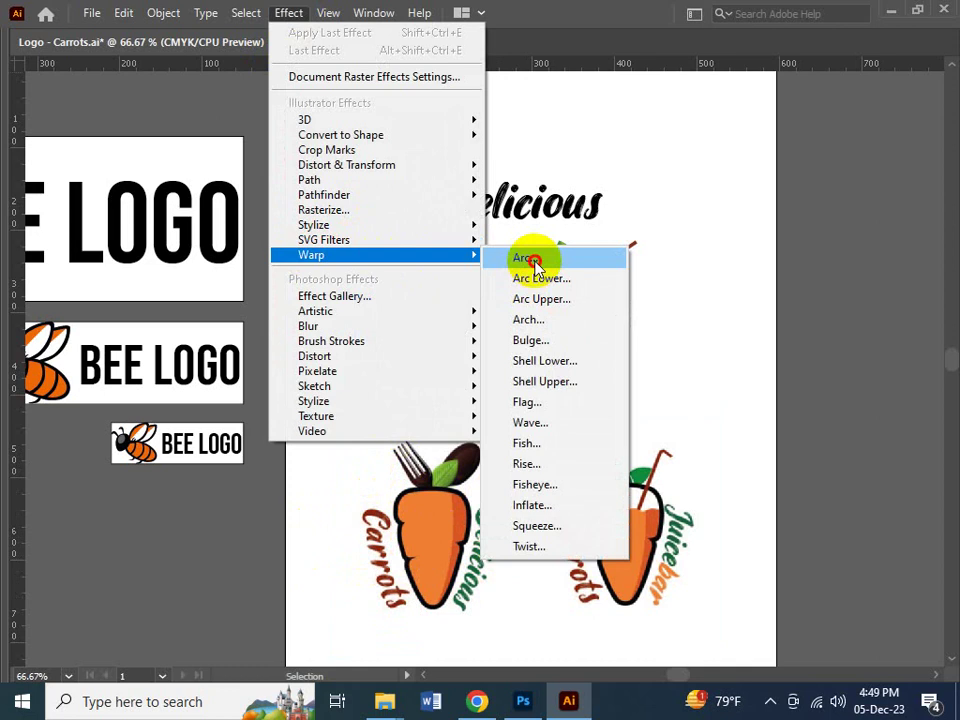
left_click(533, 260)
left_click_drag(489, 214, 760, 172)
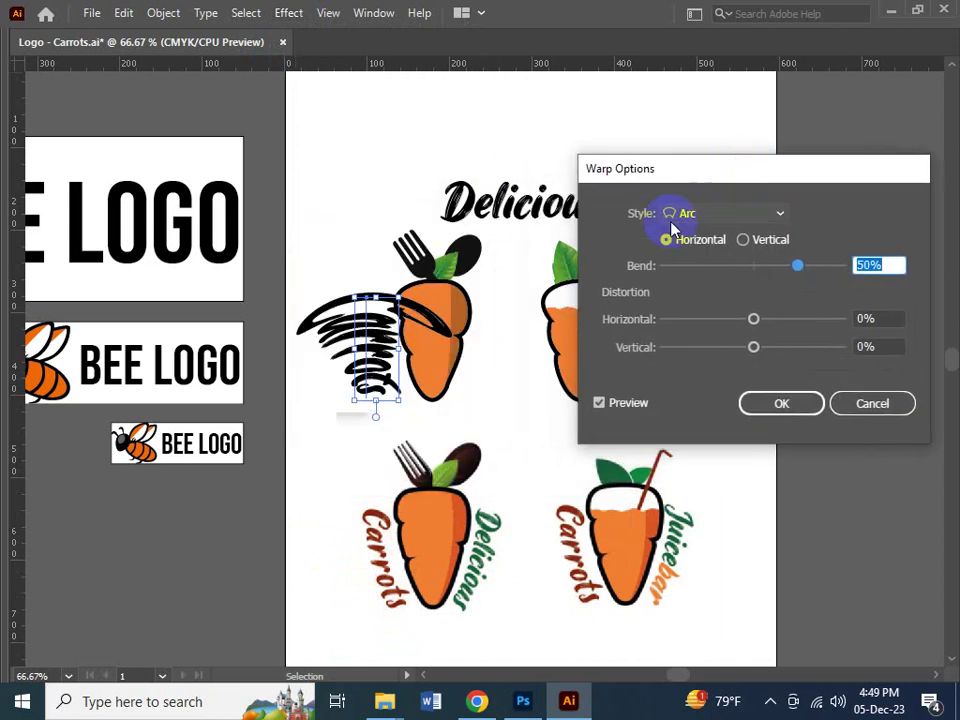
left_click_drag(654, 169, 559, 121)
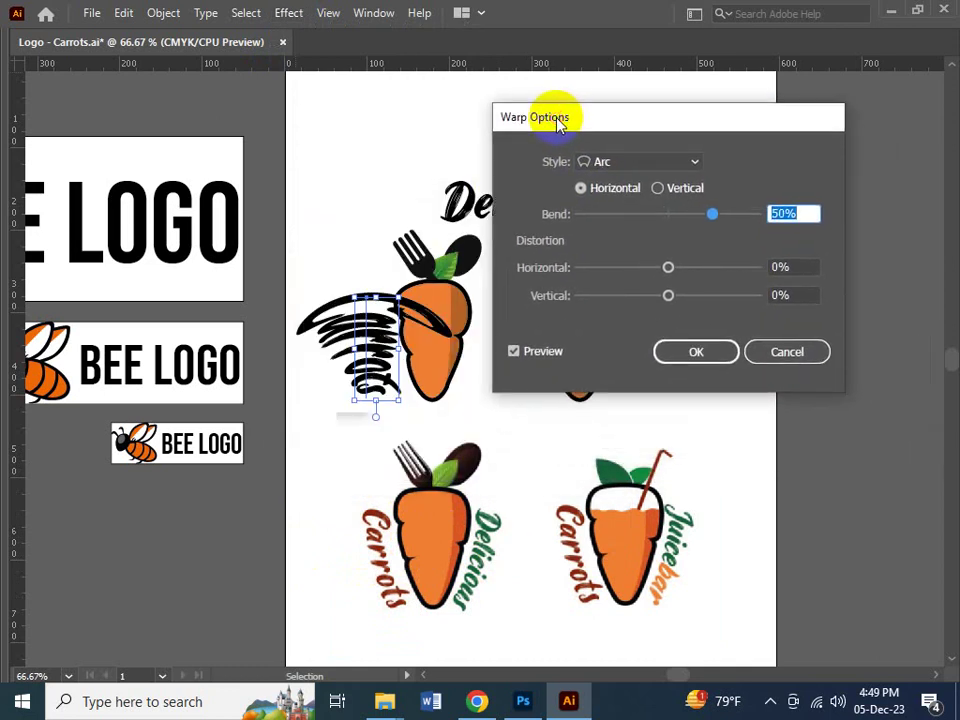
left_click(666, 191)
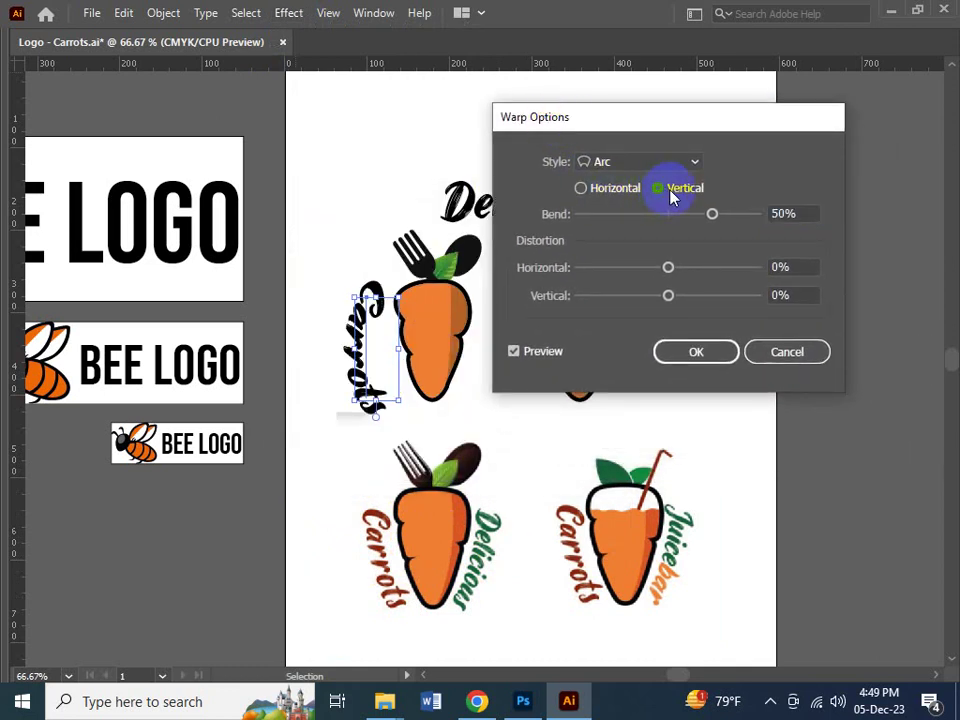
- Set the warp's bend to 23% and both distortions to 0%, and apply the effect
left_click_drag(643, 114, 650, 187)
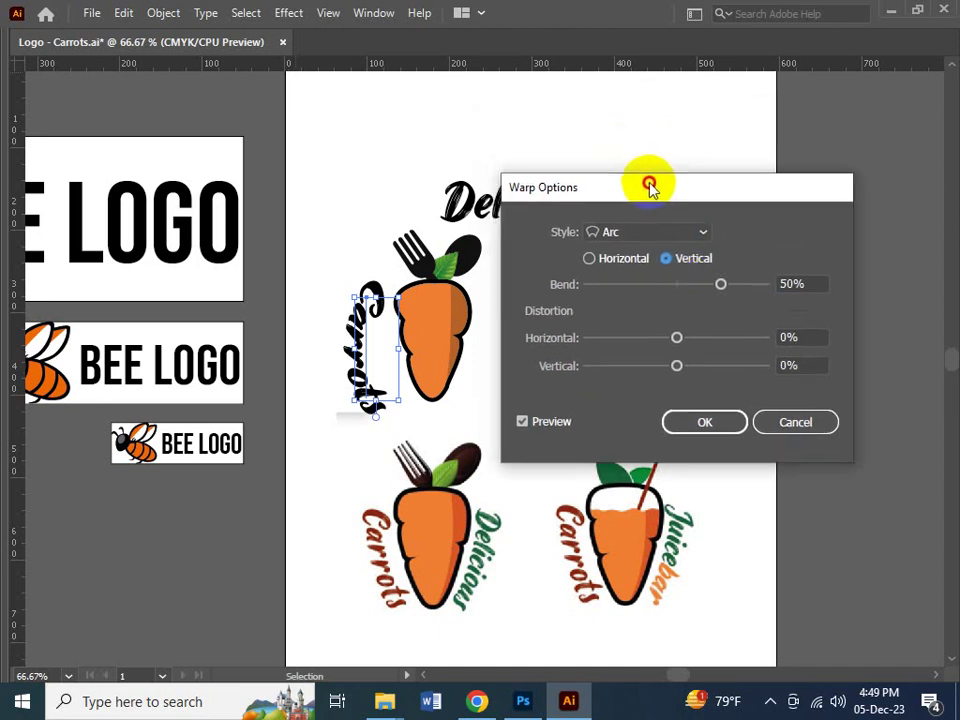
left_click_drag(670, 289, 672, 337)
left_click_drag(678, 365, 697, 370)
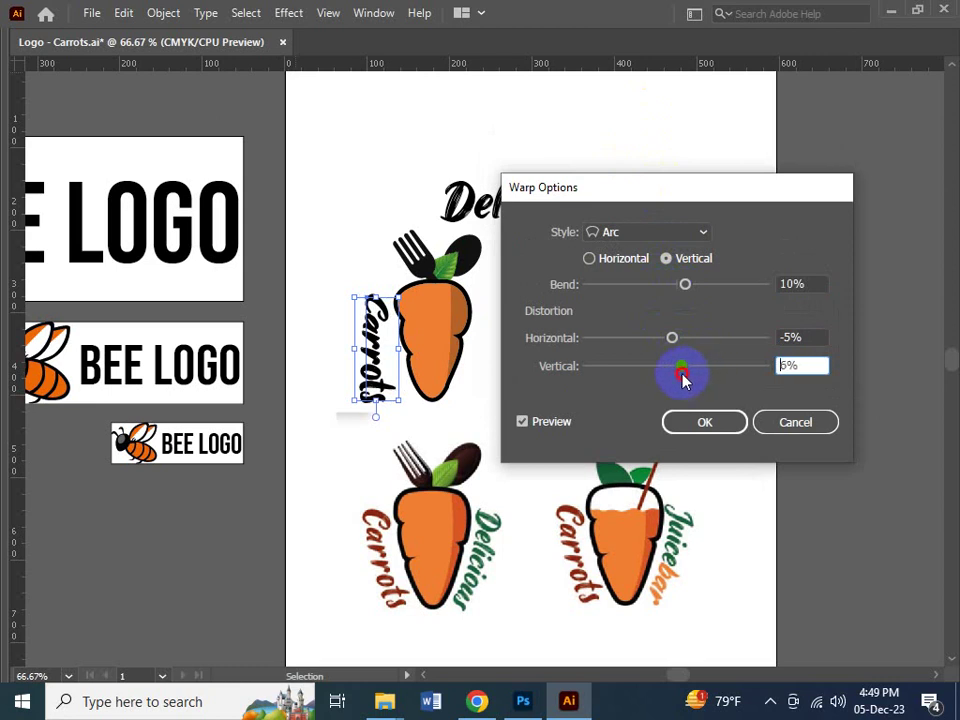
left_click_drag(683, 378, 678, 370)
left_click(805, 341)
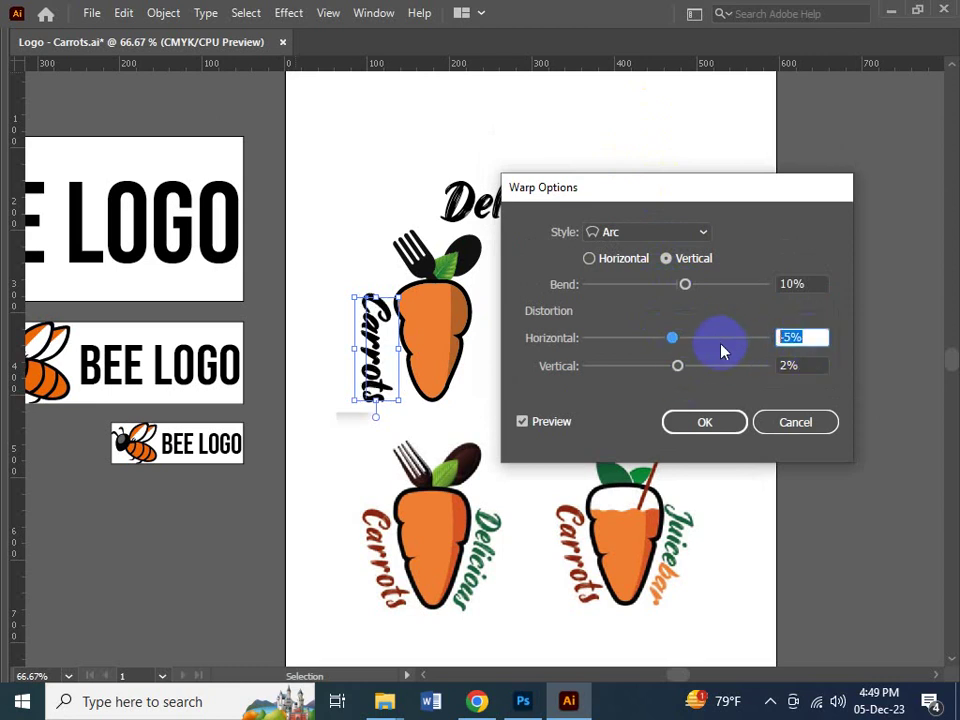
type("0")
key("Tab")
type("0")
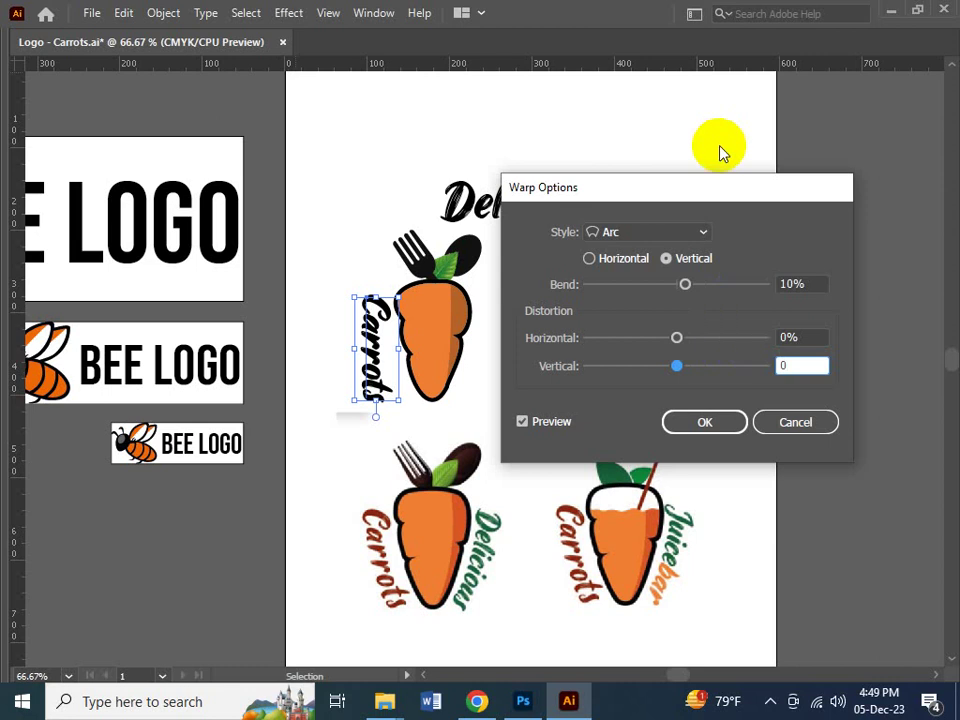
left_click_drag(685, 287, 702, 290)
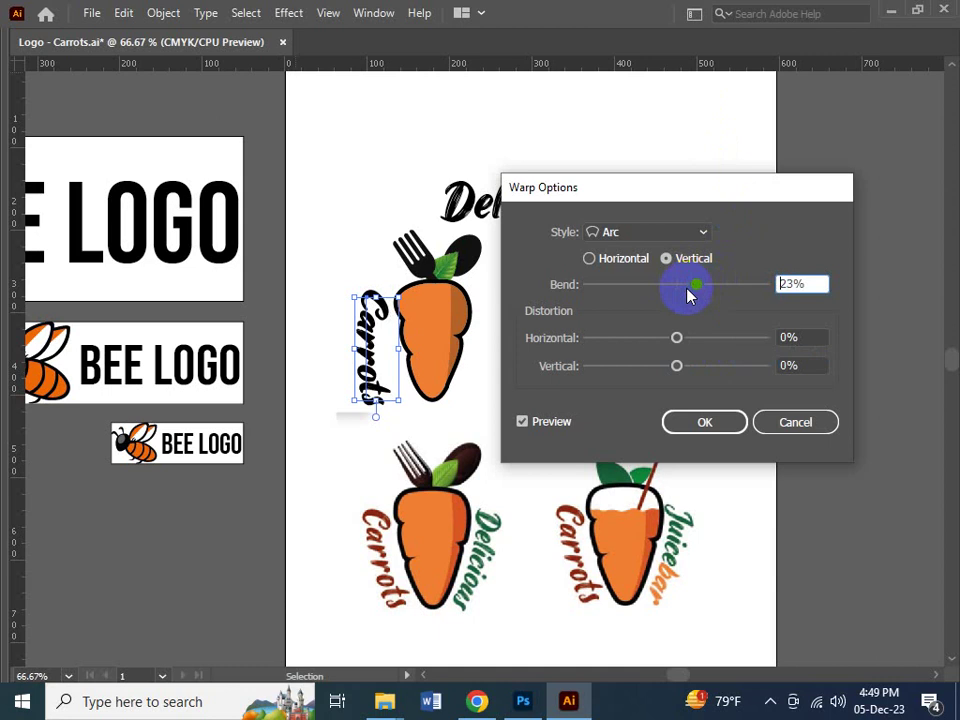
left_click(702, 424)
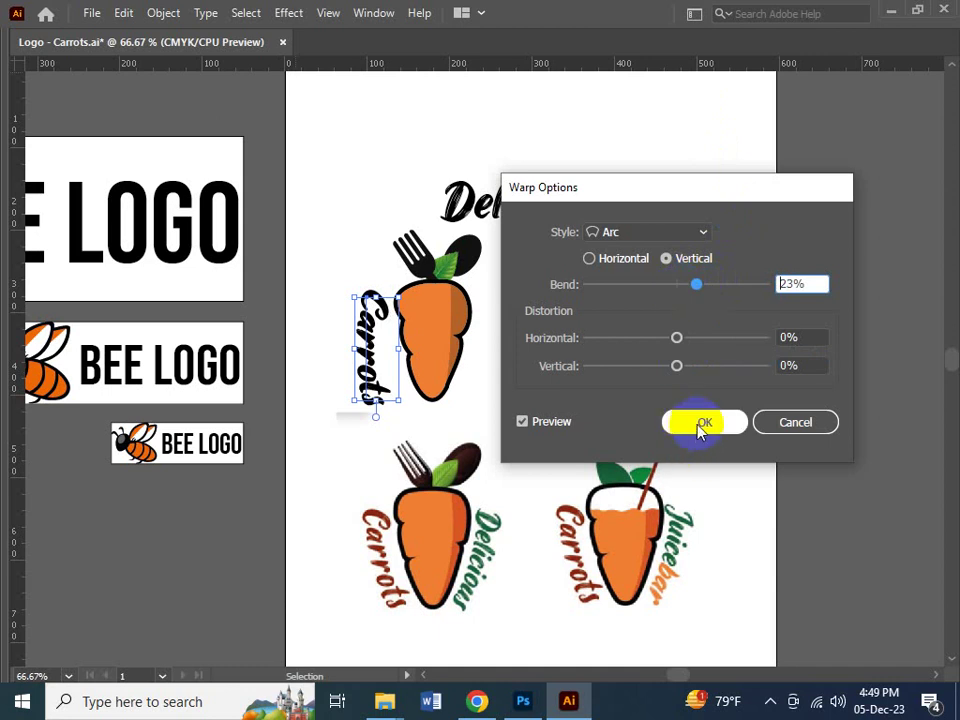
- Expand the appearance of the warped "Carrots" text into editable shapes and deselect it
left_click(289, 229)
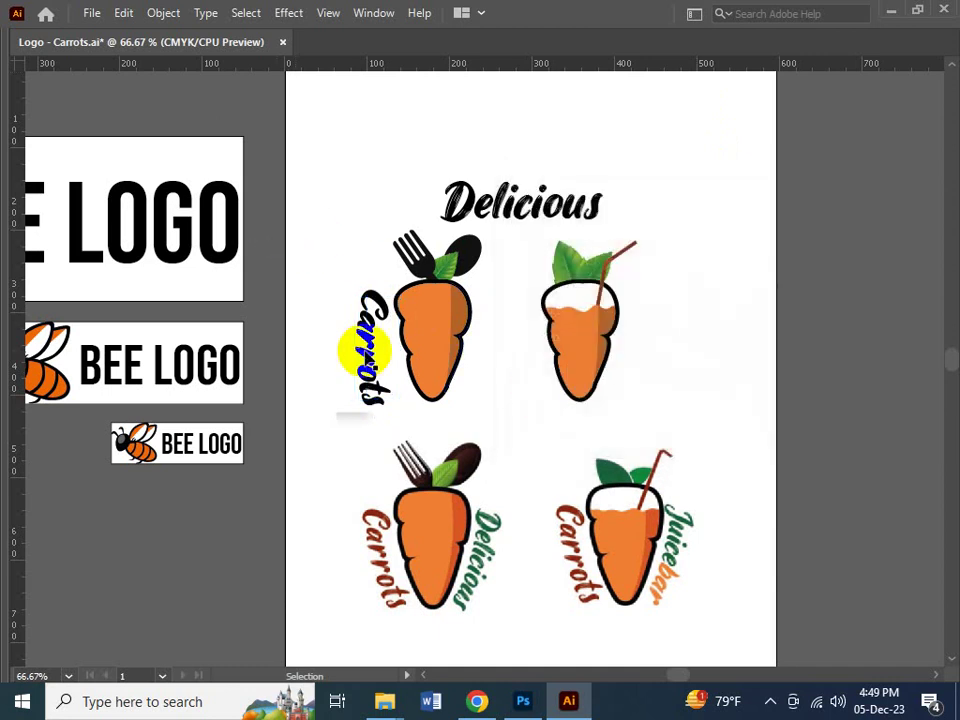
left_click(365, 352)
key("z")
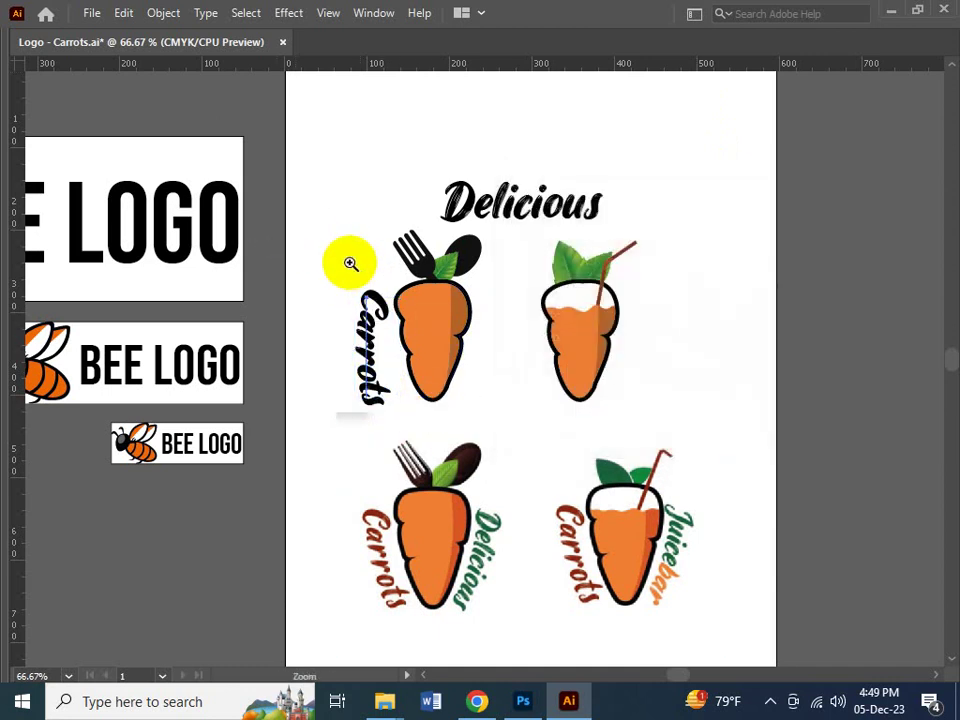
left_click_drag(350, 263, 420, 448)
key("v")
left_click_drag(405, 330, 358, 372)
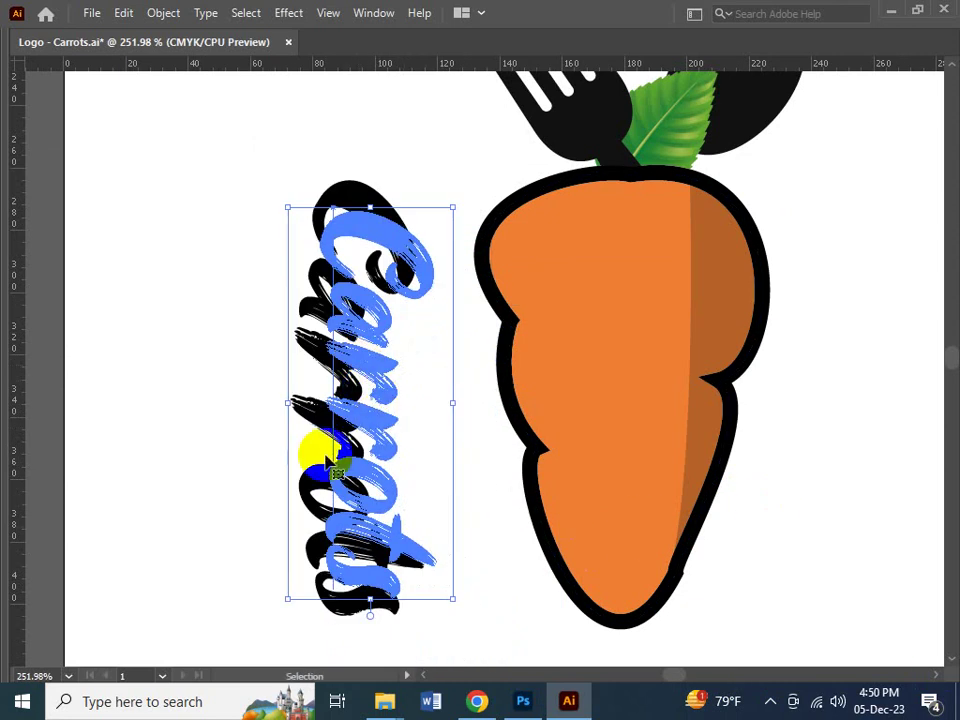
left_click_drag(333, 470, 311, 615)
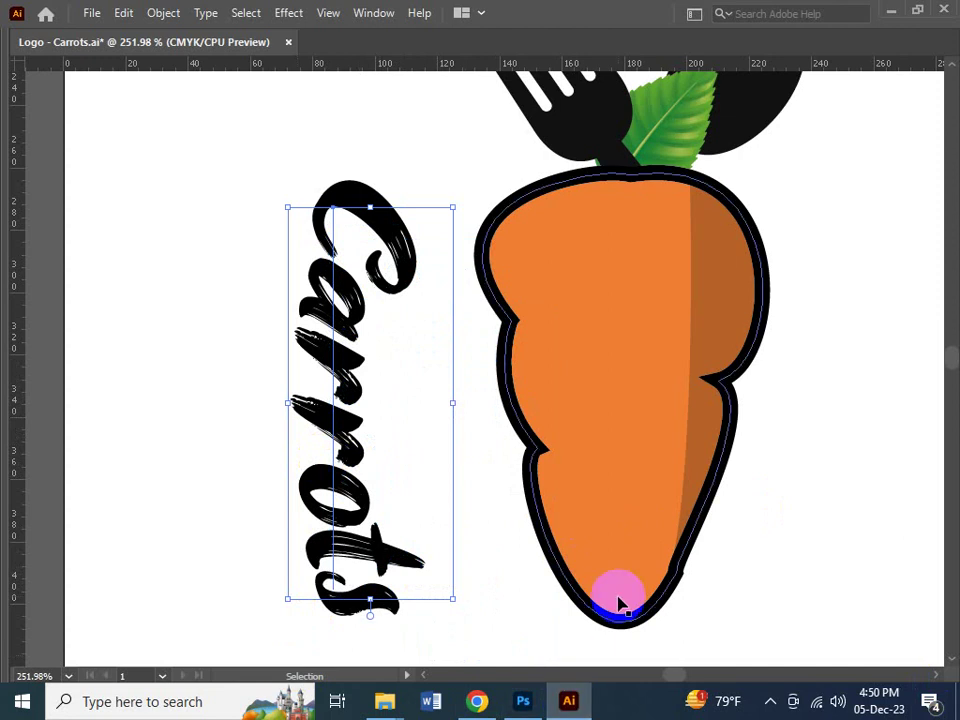
left_click(150, 13)
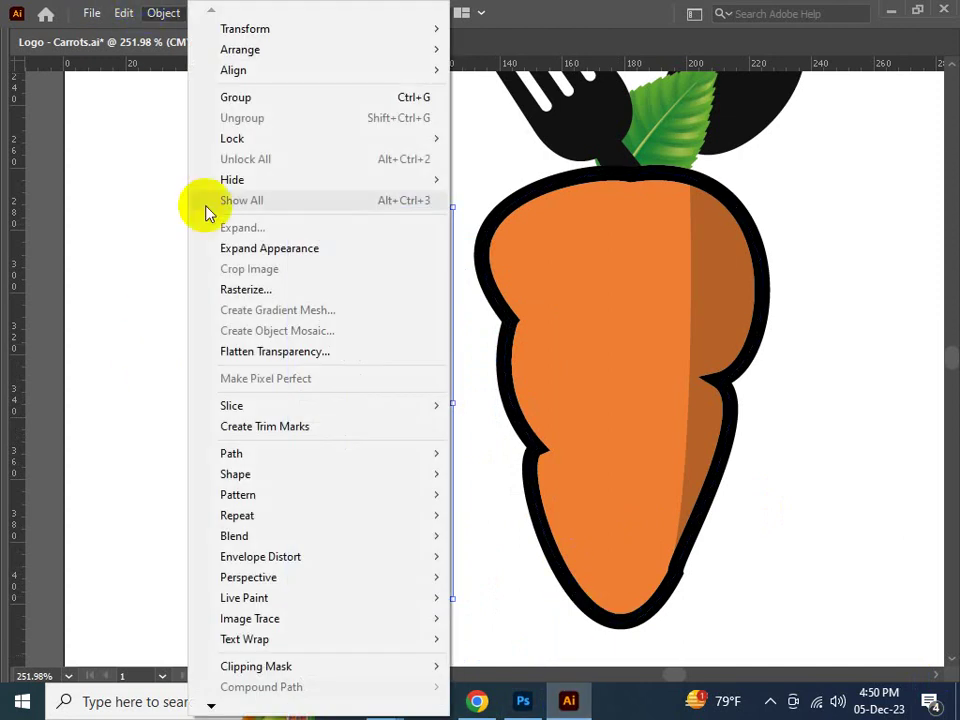
left_click(265, 250)
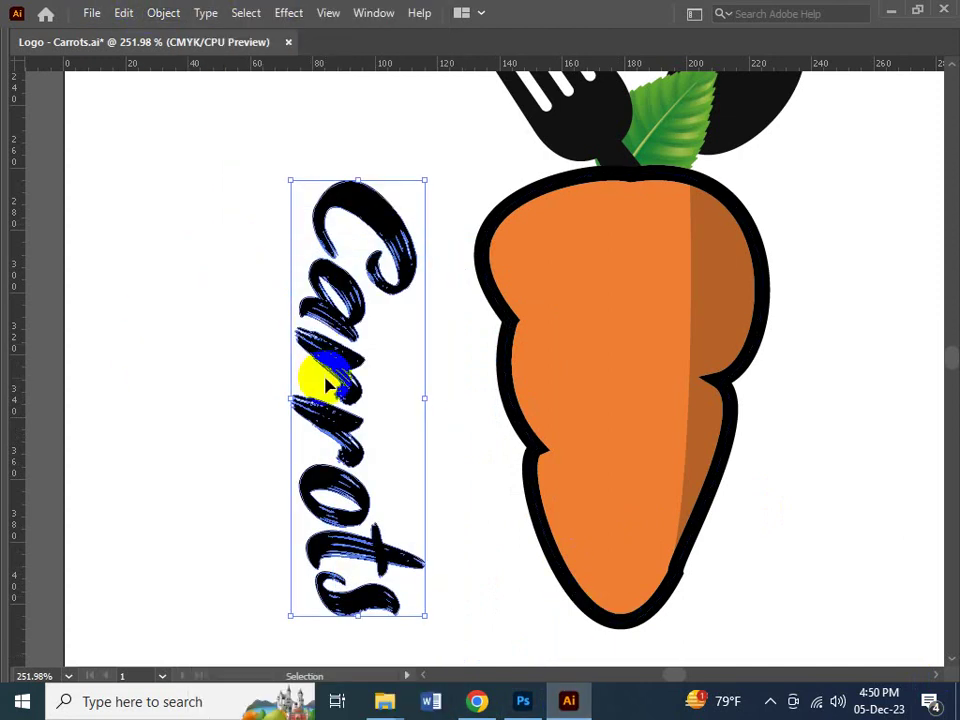
left_click(210, 305)
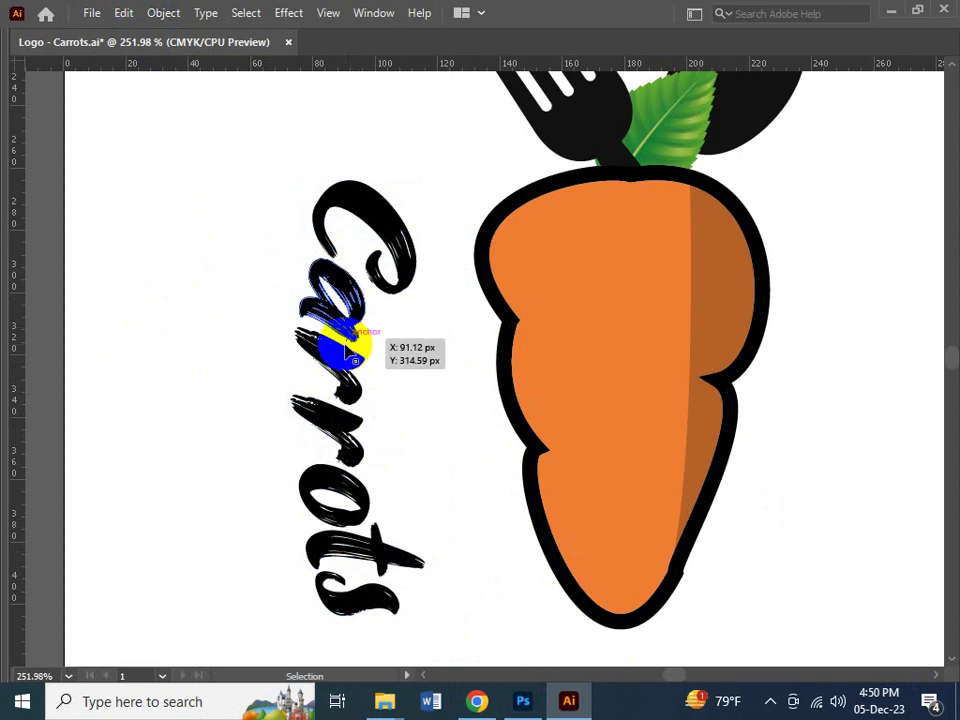
- Scale down the expanded "Carrots" lettering, move it closer to the carrot and tilt it about 10° to follow the carrot's left edge
left_click(350, 358)
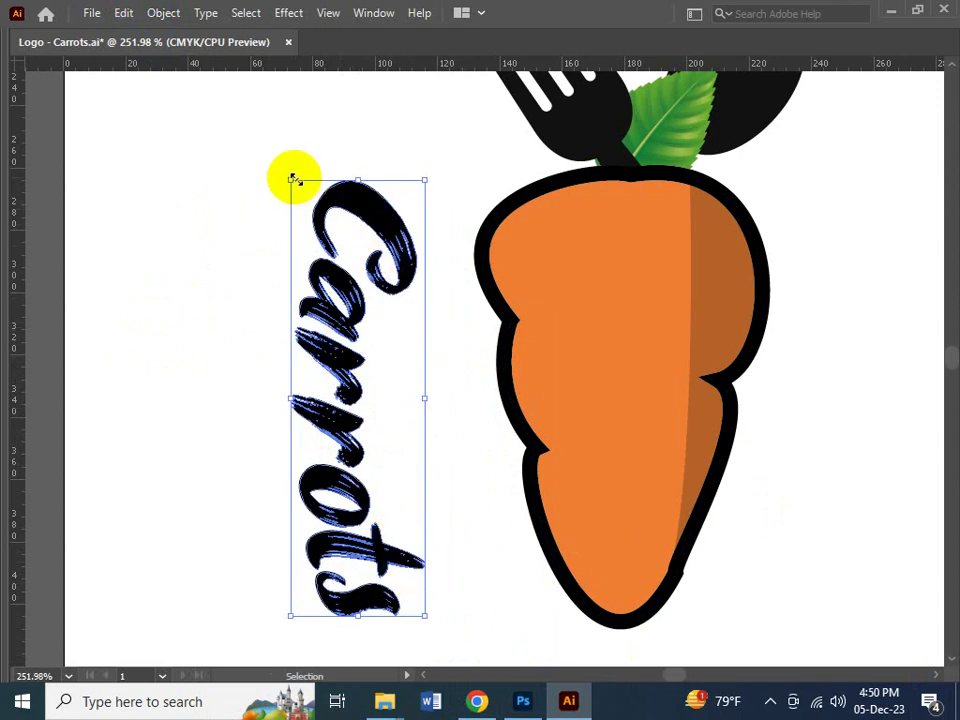
left_click_drag(294, 179, 310, 245)
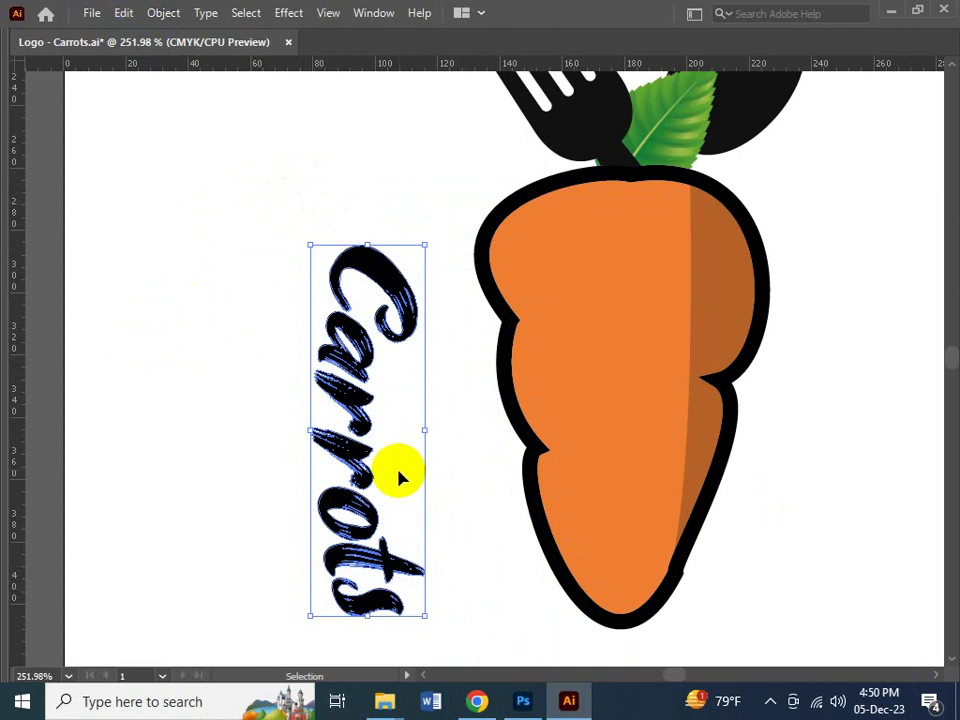
left_click_drag(425, 615, 413, 576)
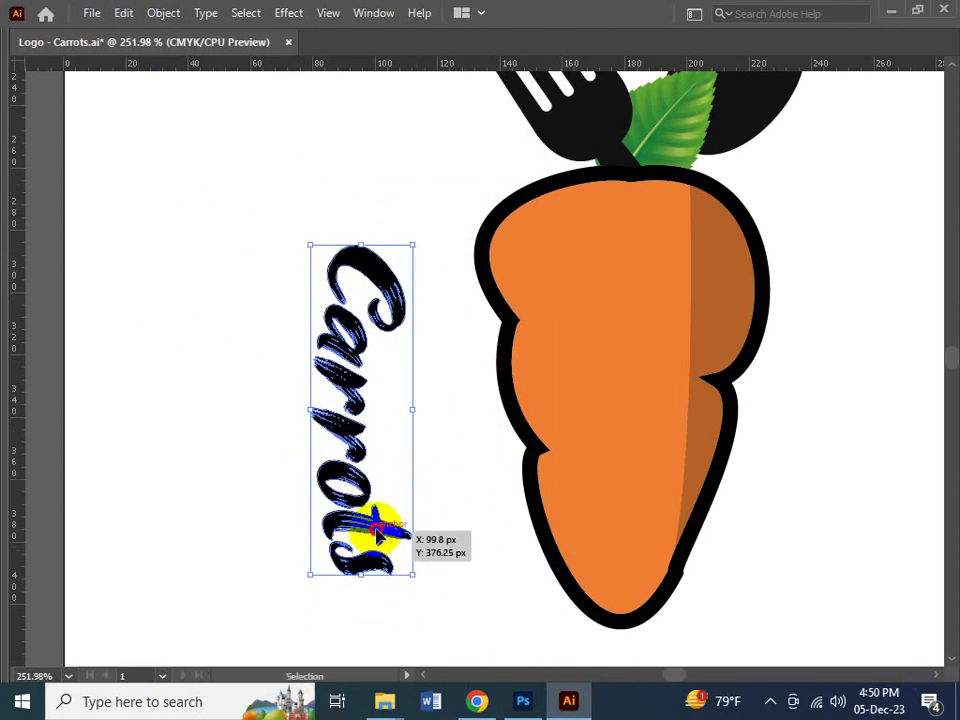
left_click_drag(380, 523, 450, 545)
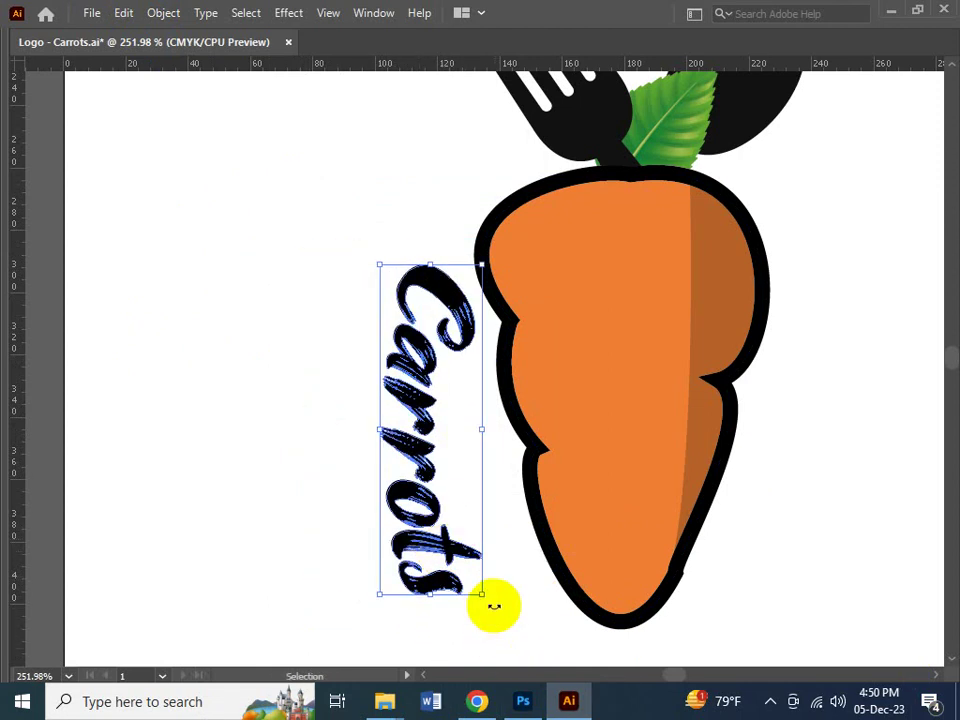
left_click_drag(495, 605, 533, 608)
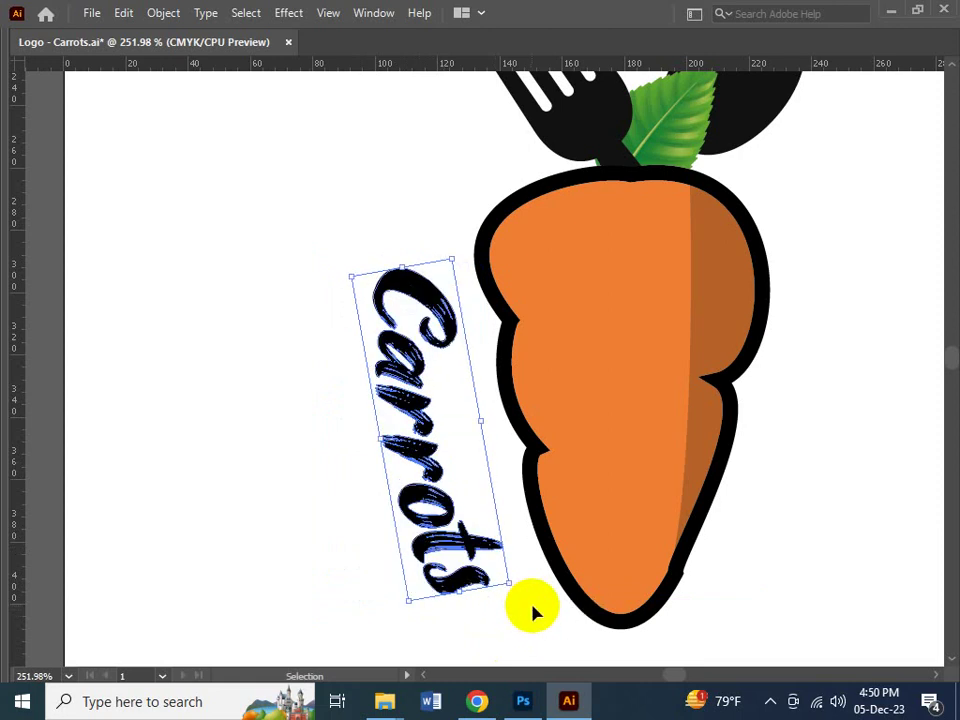
- Nudge the tilted "Carrots" lettering right and slightly down so it sits close against the carrot's outline, and deselect it
key("Right")
key("Right")
key("Right")
key("Right")
key("Right")
key("Down")
key("Down")
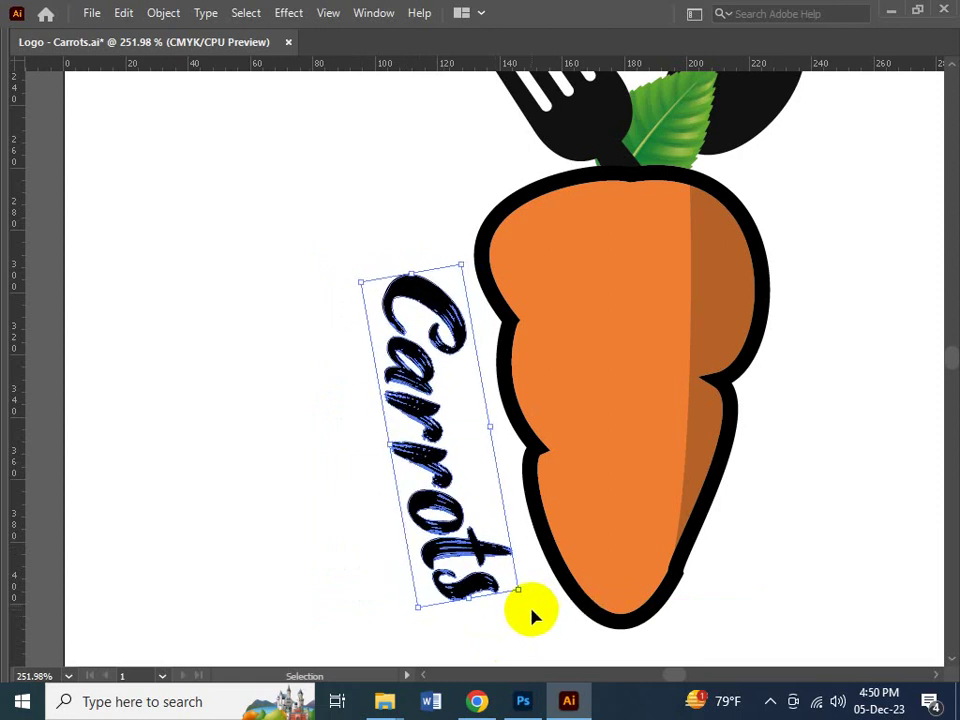
key("Right")
key("Right")
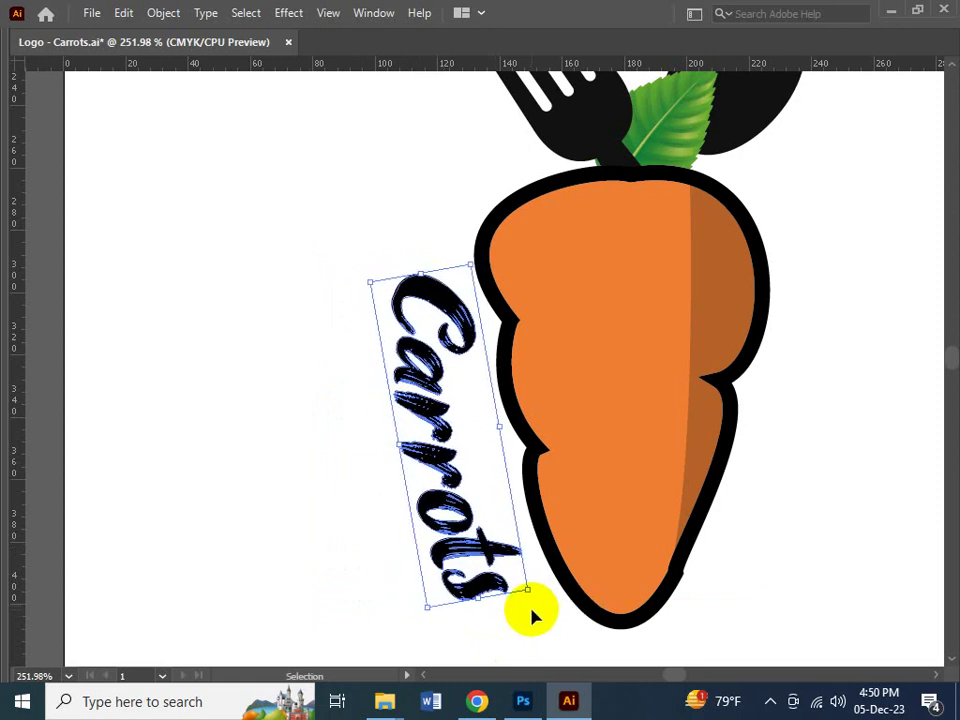
key("Down")
key("a")
left_click(214, 416)
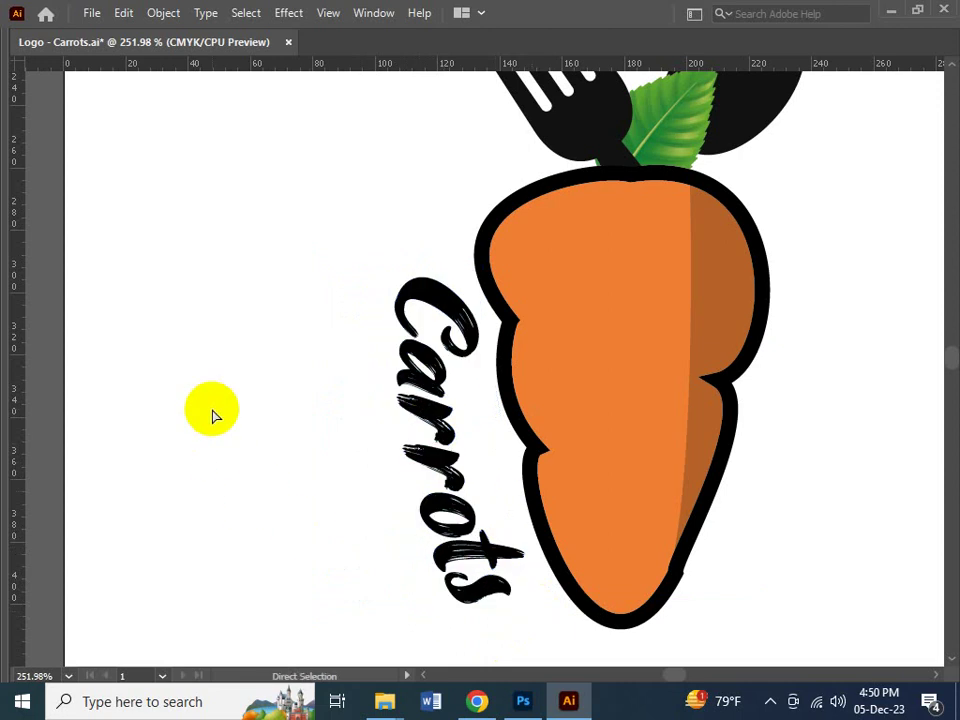
- Select the horizontal "Delicious" text above the carrots and rotate it 90° clockwise so it reads downward
key("ctrl+minus")
key("ctrl+minus")
key("ctrl+minus")
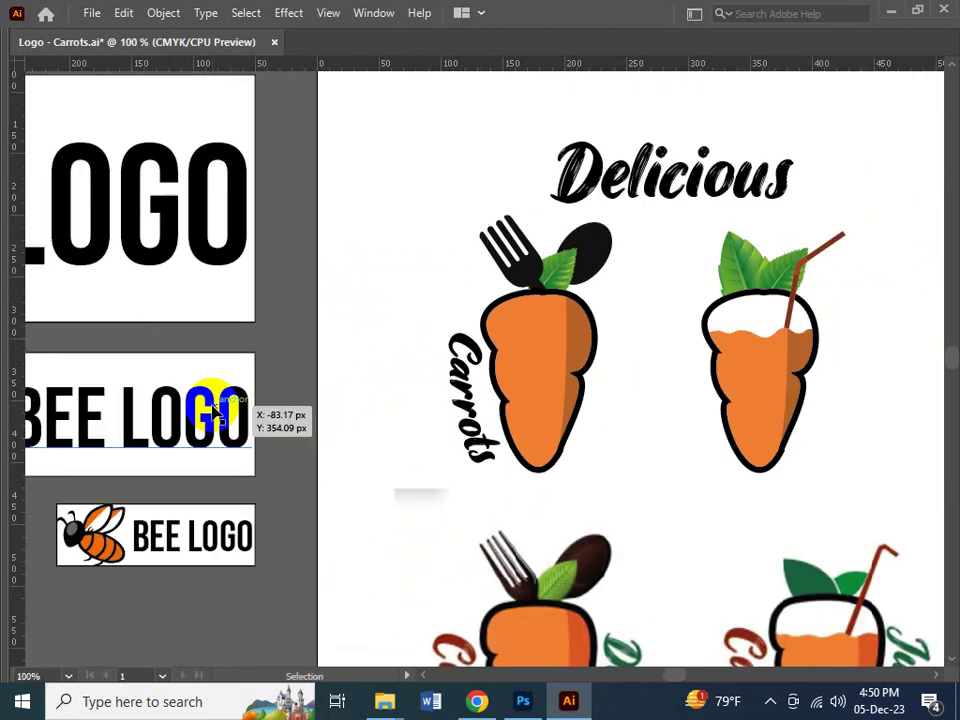
left_click_drag(533, 368, 349, 418)
left_click(604, 263)
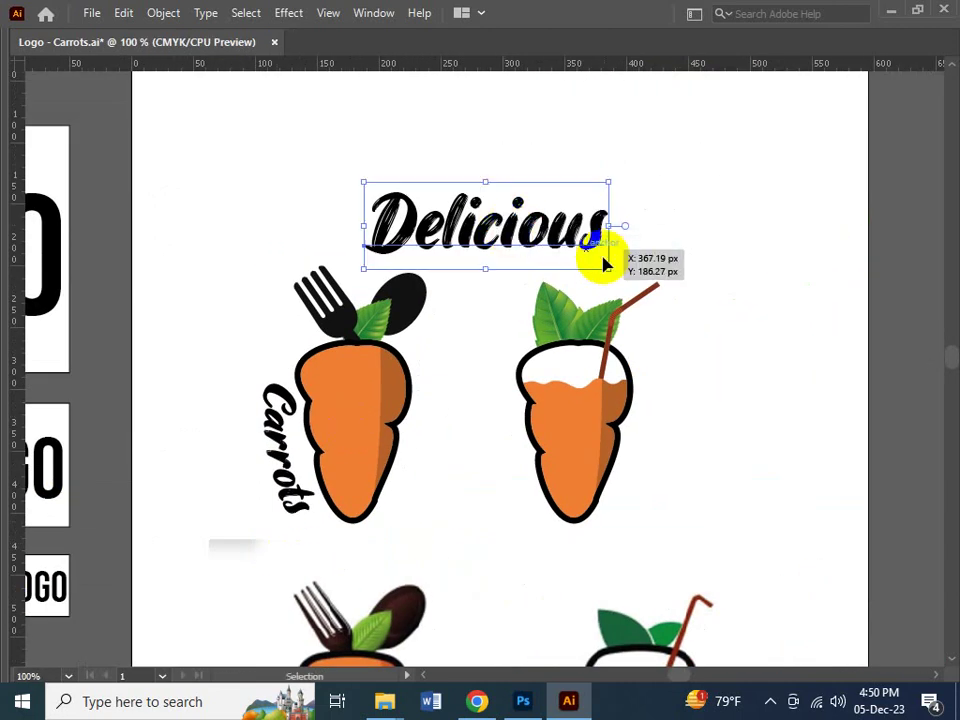
left_click_drag(553, 364, 546, 413)
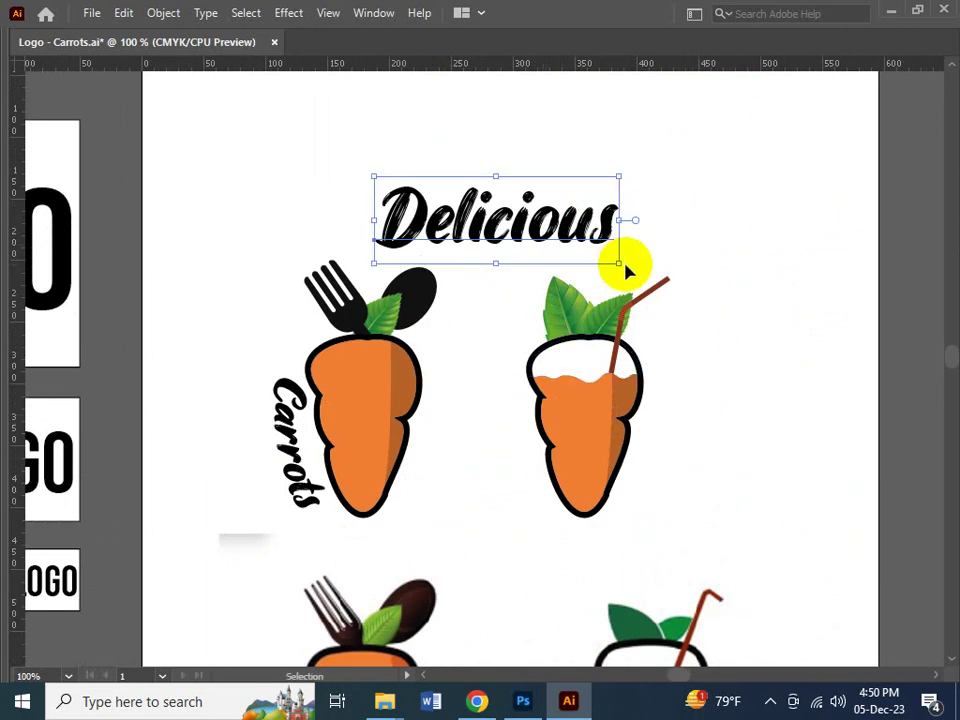
left_click(624, 266)
left_click(609, 244)
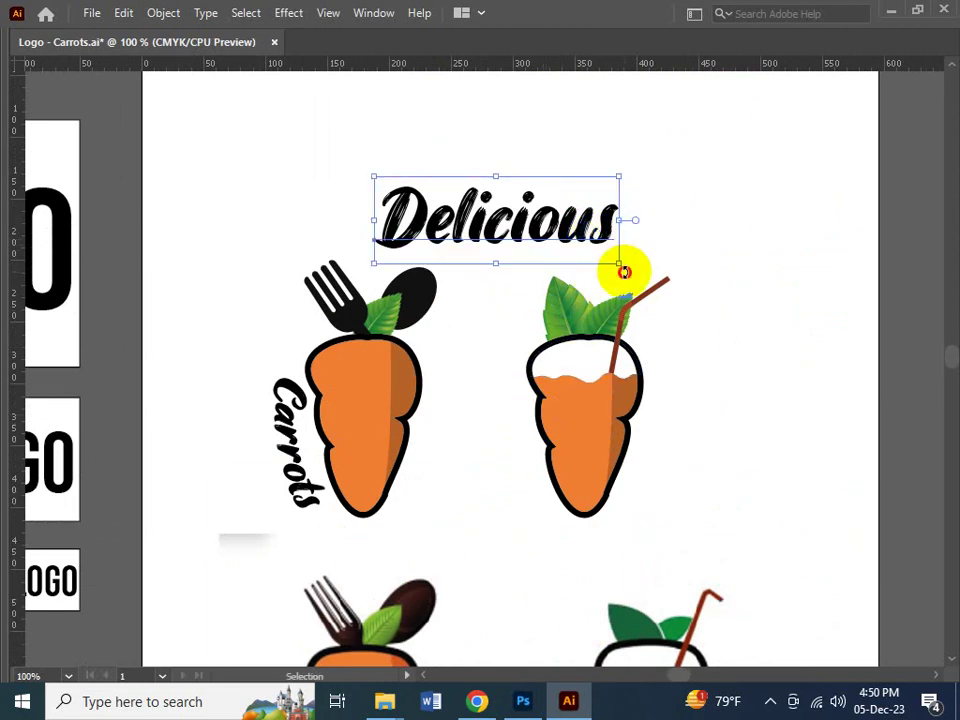
left_click_drag(624, 271, 426, 371)
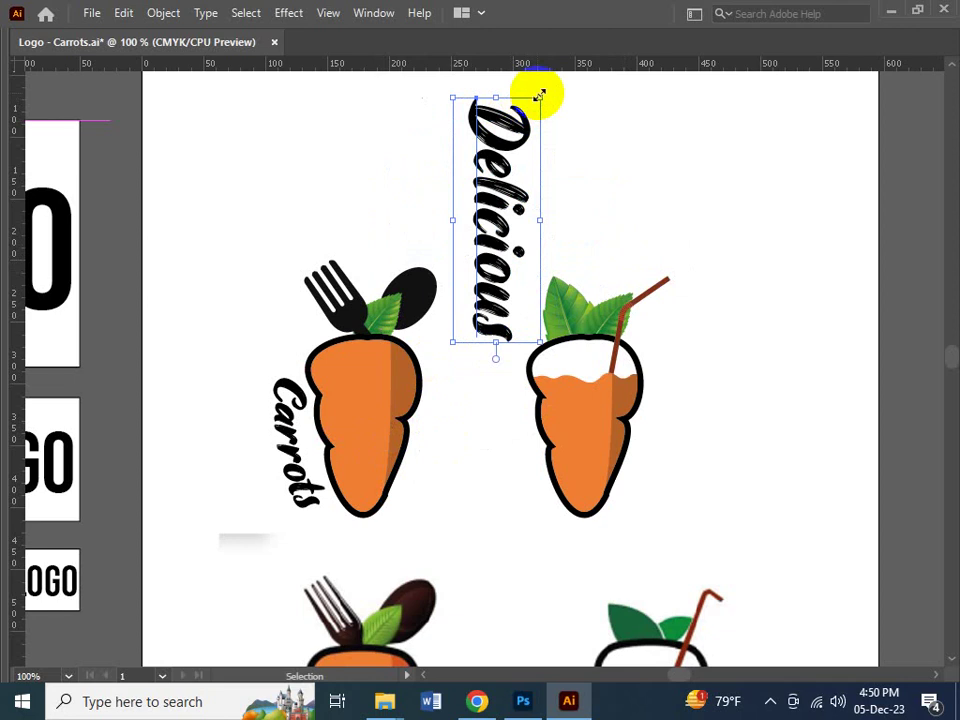
- Scale down the vertical "Delicious" text and place it beside the fork-and-spoon carrot's right side, about as tall as the carrot body
left_click_drag(539, 95, 496, 228)
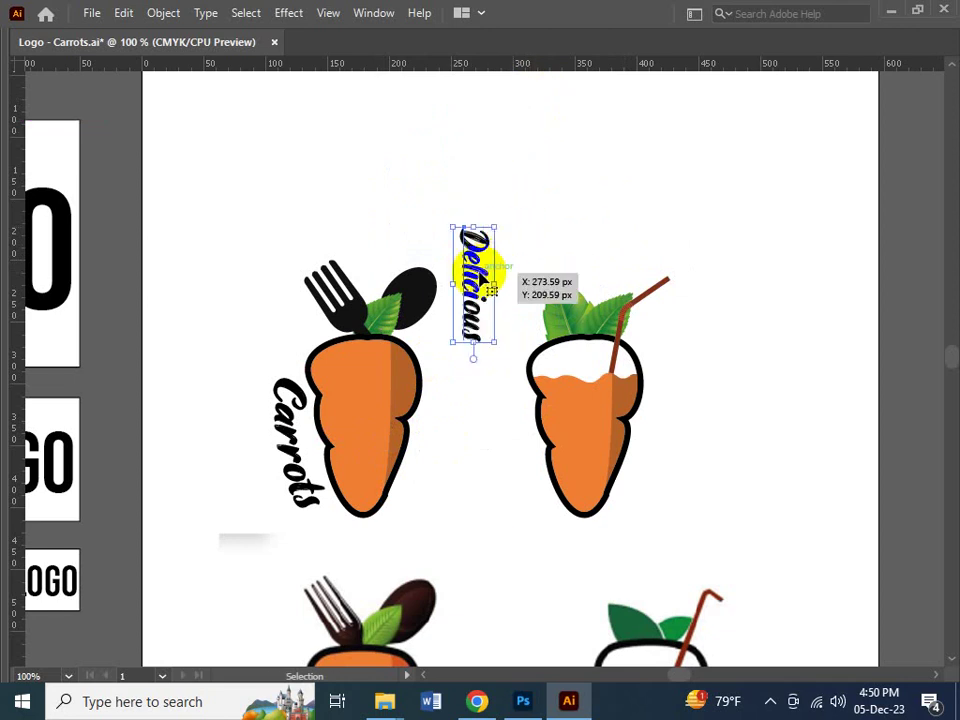
left_click_drag(484, 282, 444, 448)
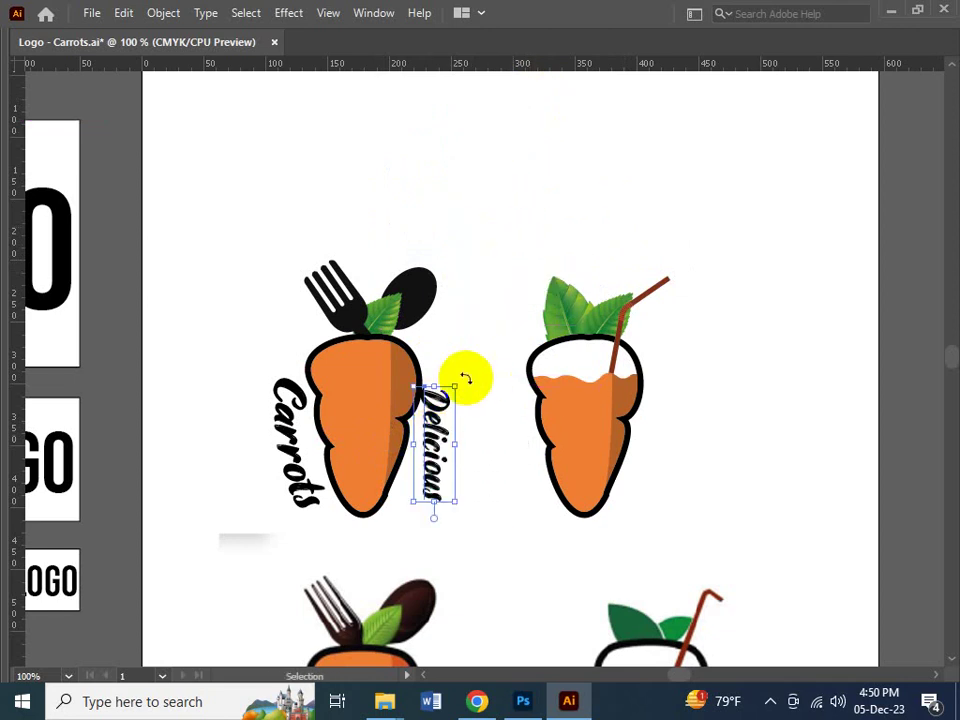
left_click_drag(459, 383, 495, 336)
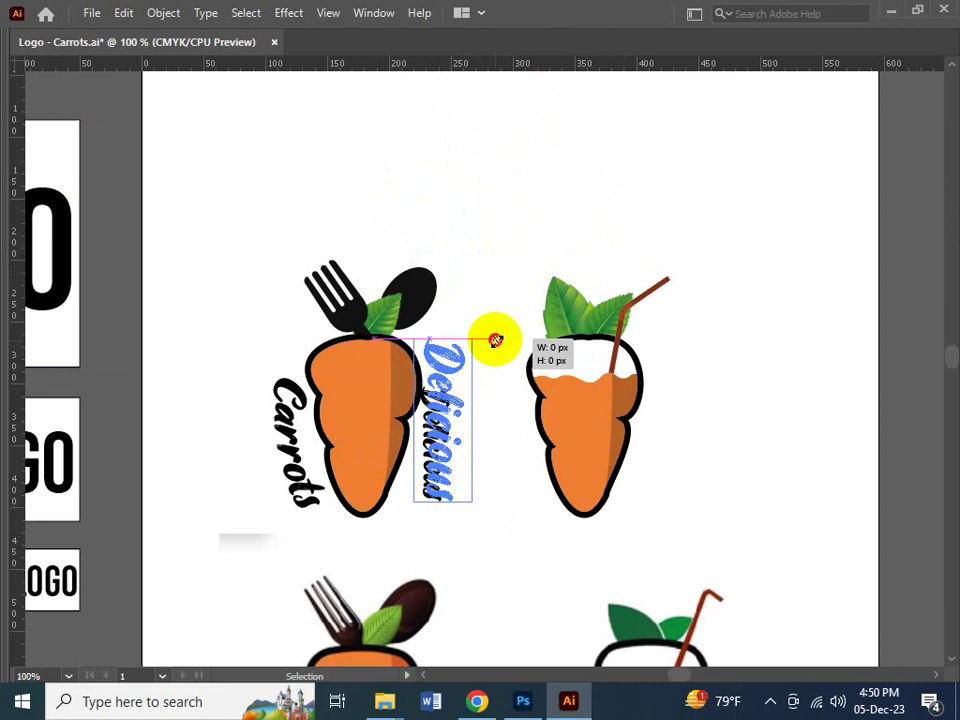
left_click_drag(435, 472, 442, 482)
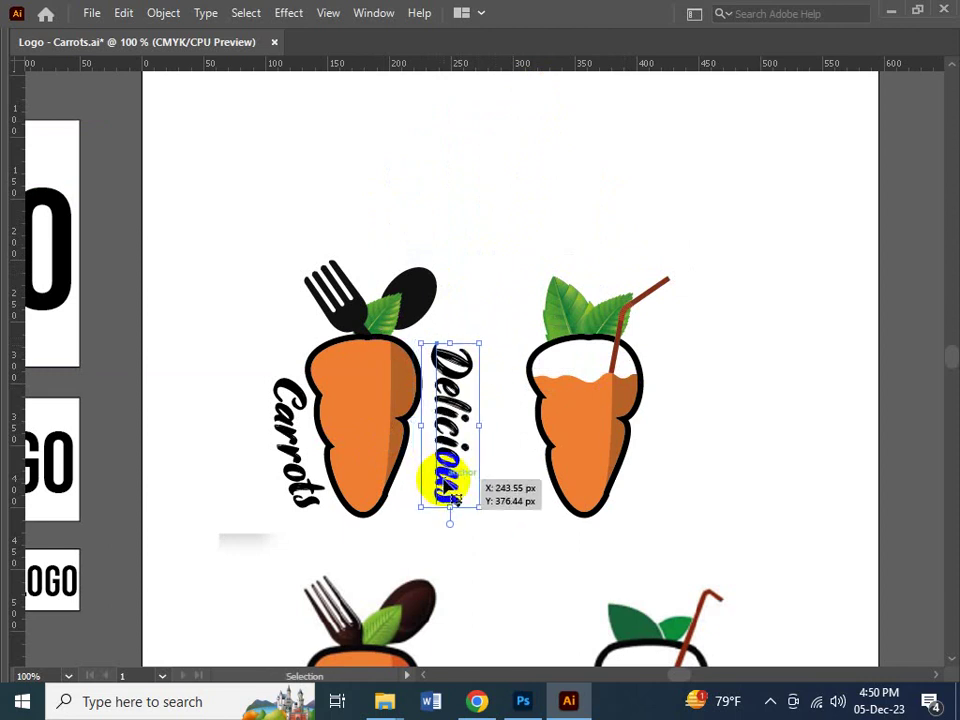
- Open a warp effect for the "Delicious" text and set its style to Arc with vertical orientation
left_click(285, 16)
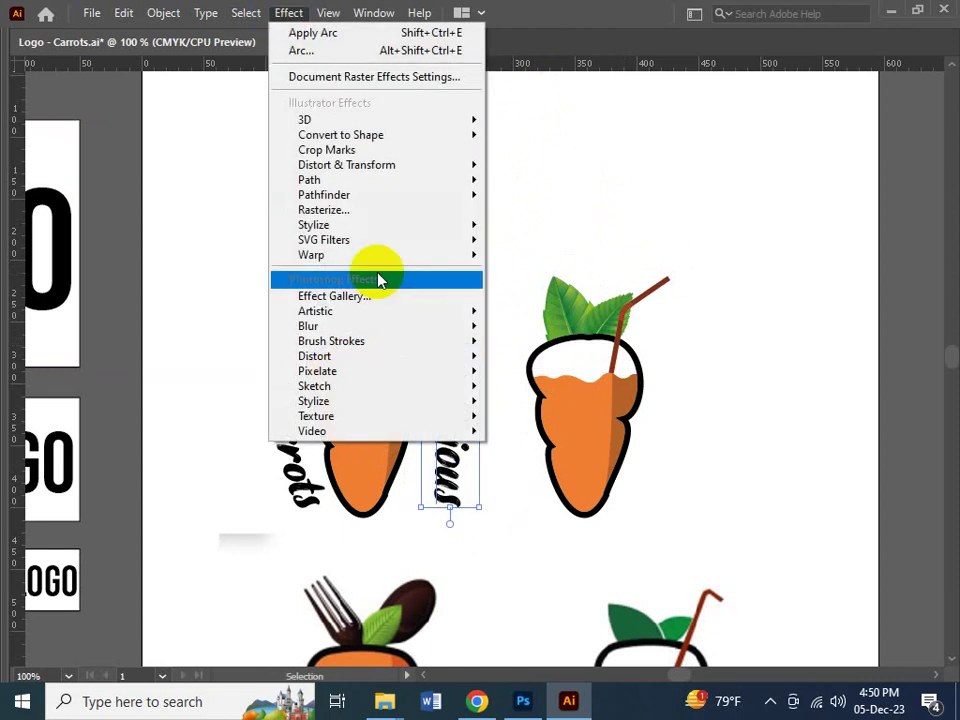
mouse_move(396, 260)
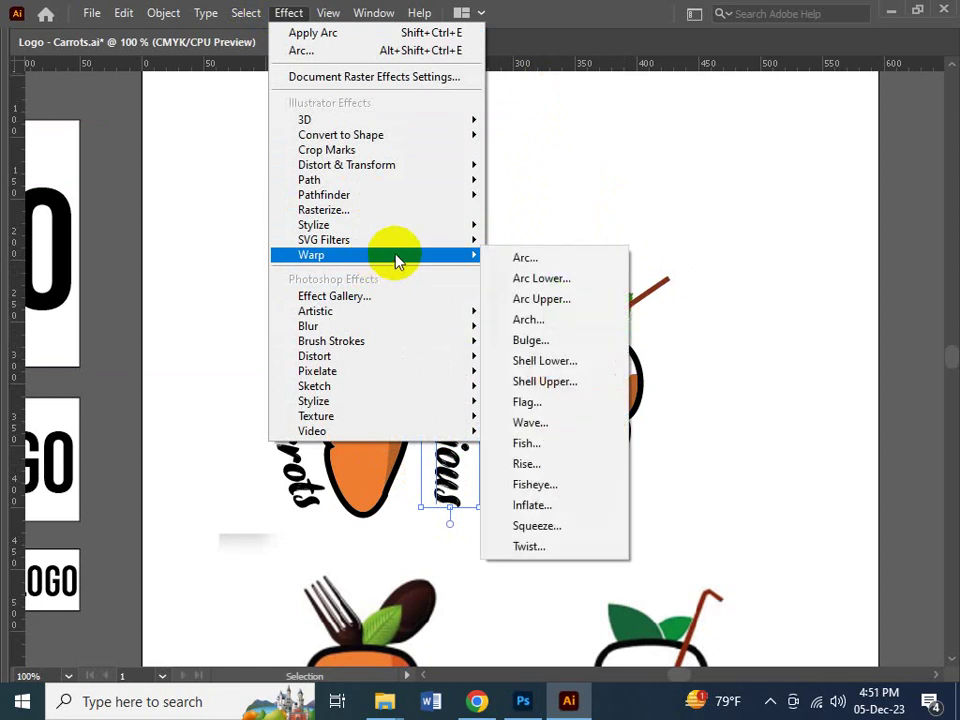
left_click(564, 306)
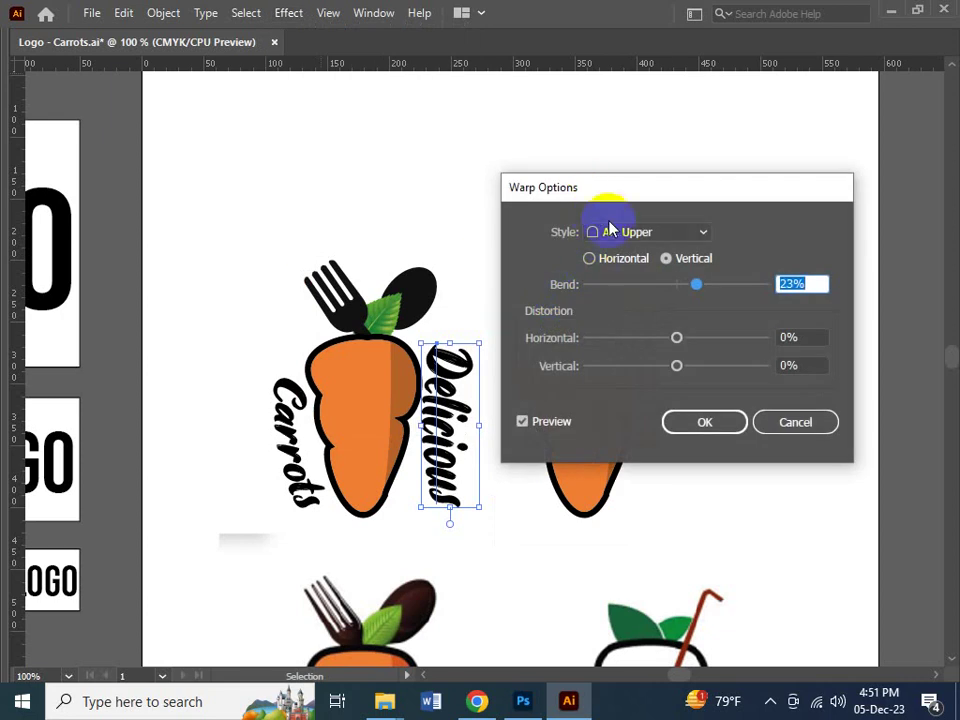
left_click(615, 233)
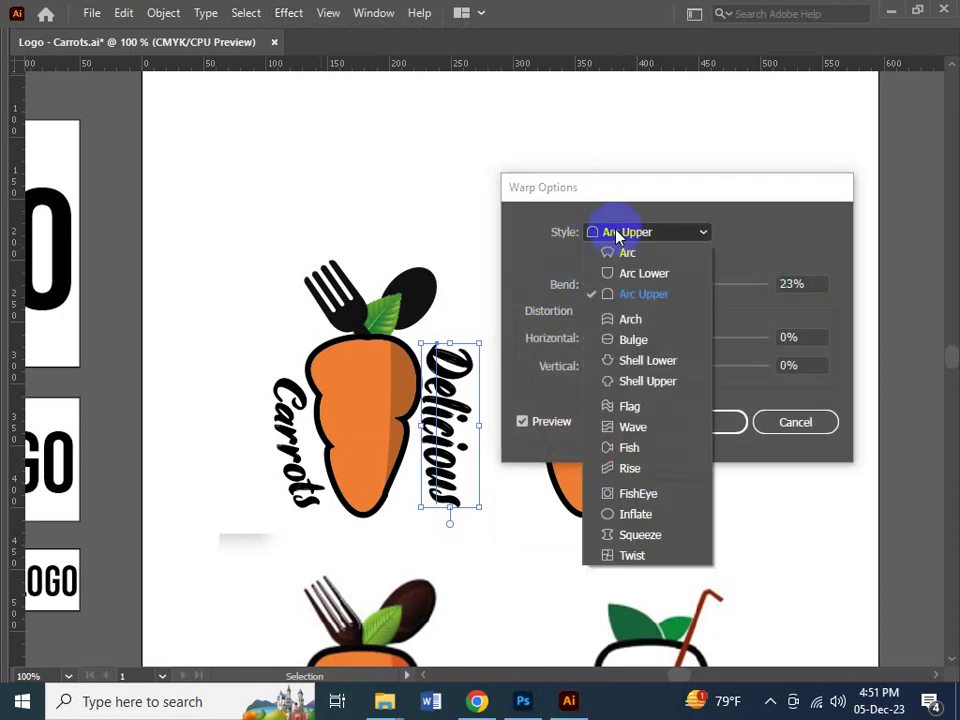
left_click(643, 273)
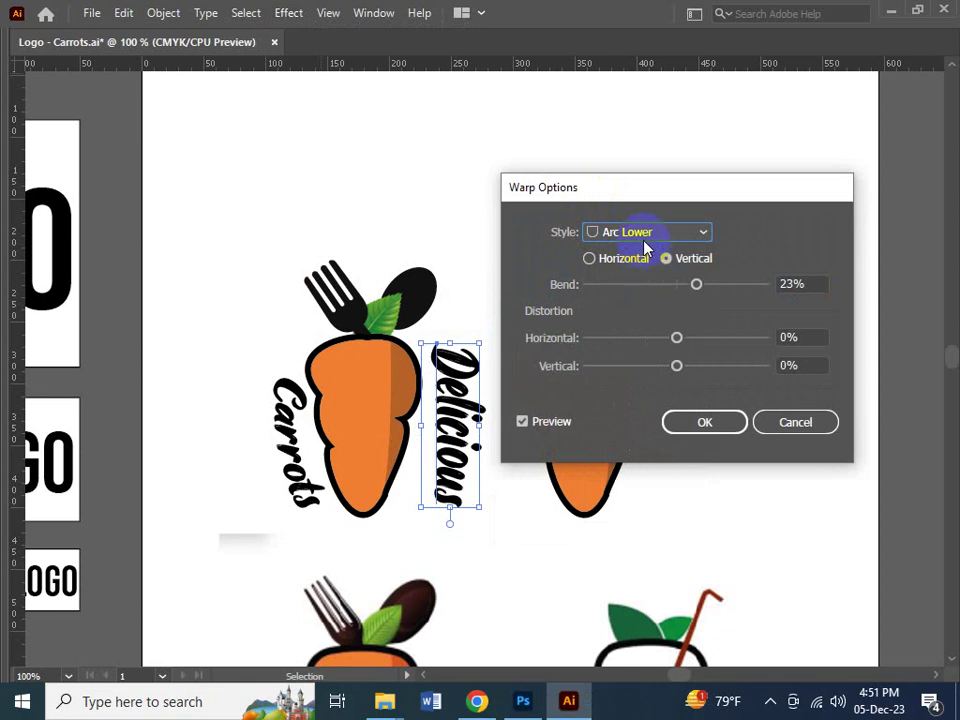
left_click(644, 236)
left_click(642, 253)
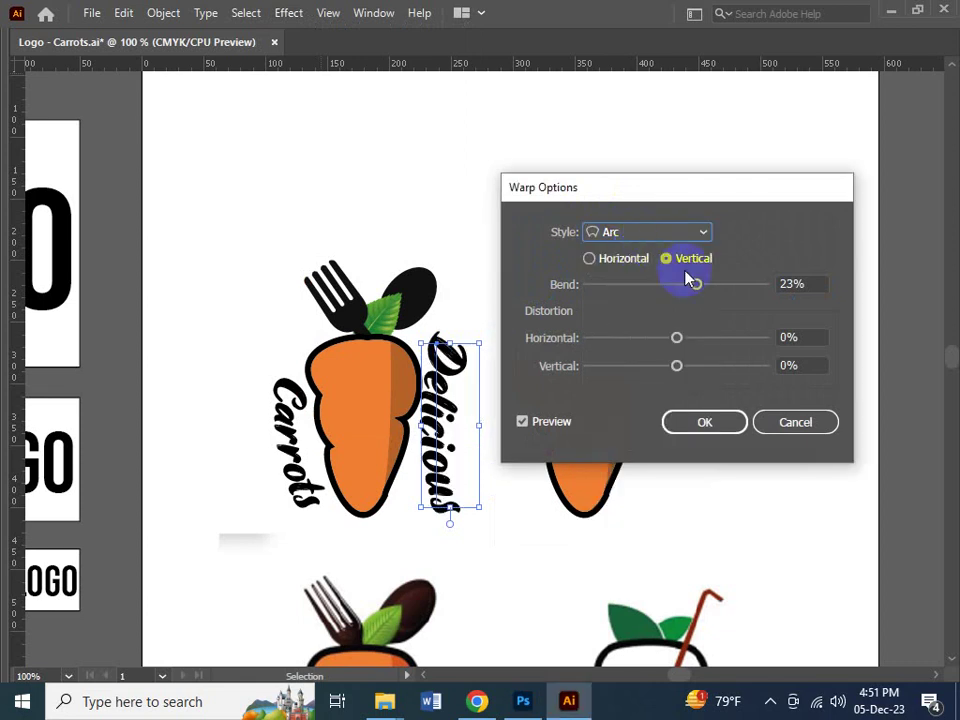
left_click_drag(621, 187, 550, 105)
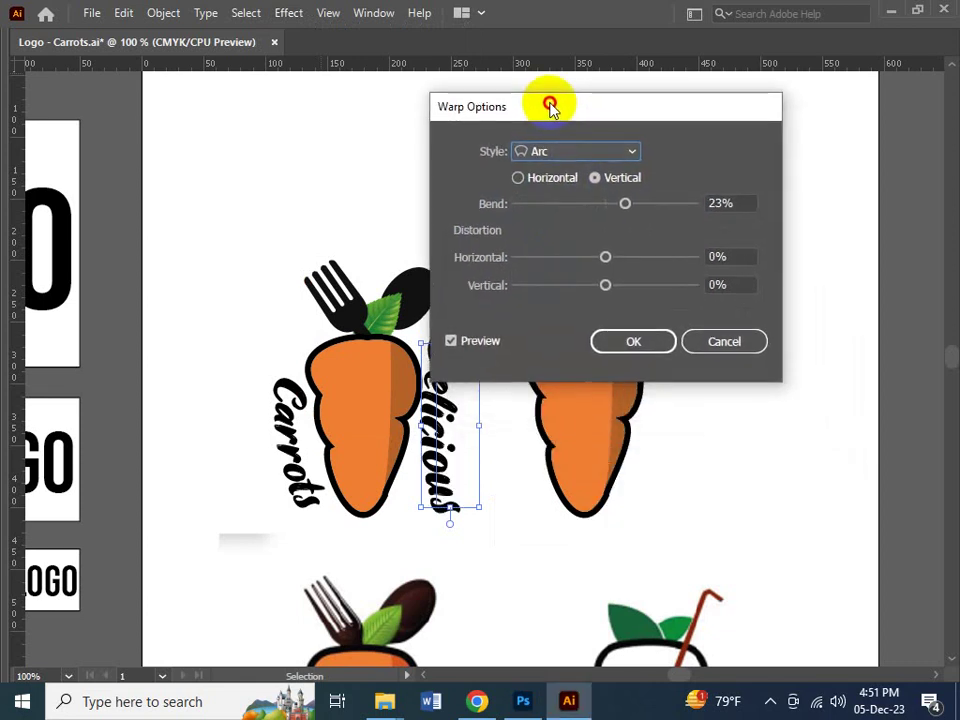
left_click(553, 186)
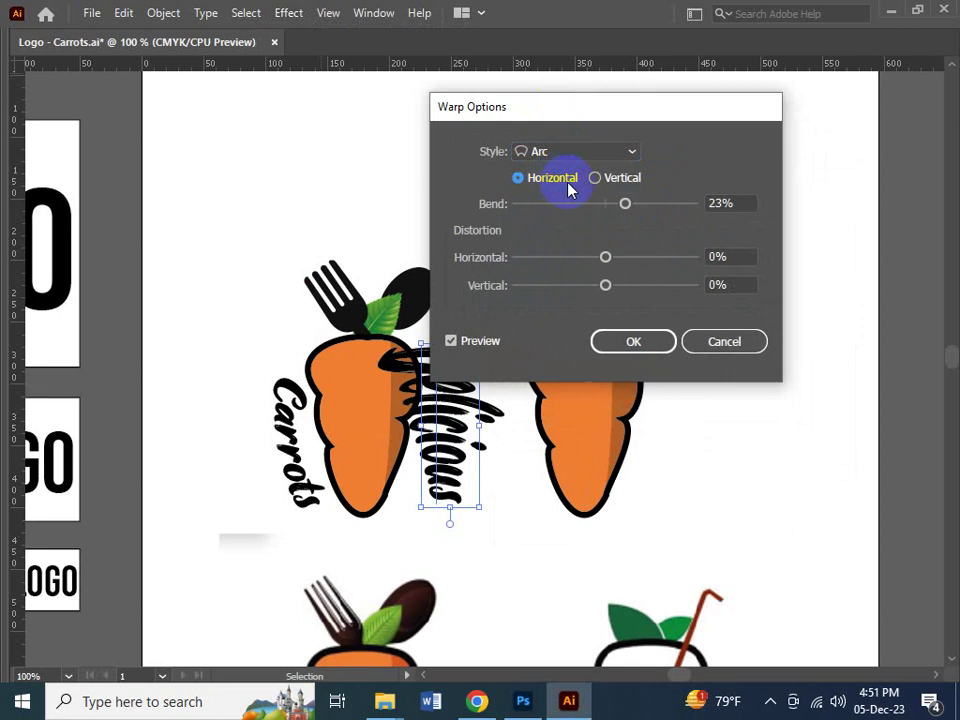
left_click(614, 183)
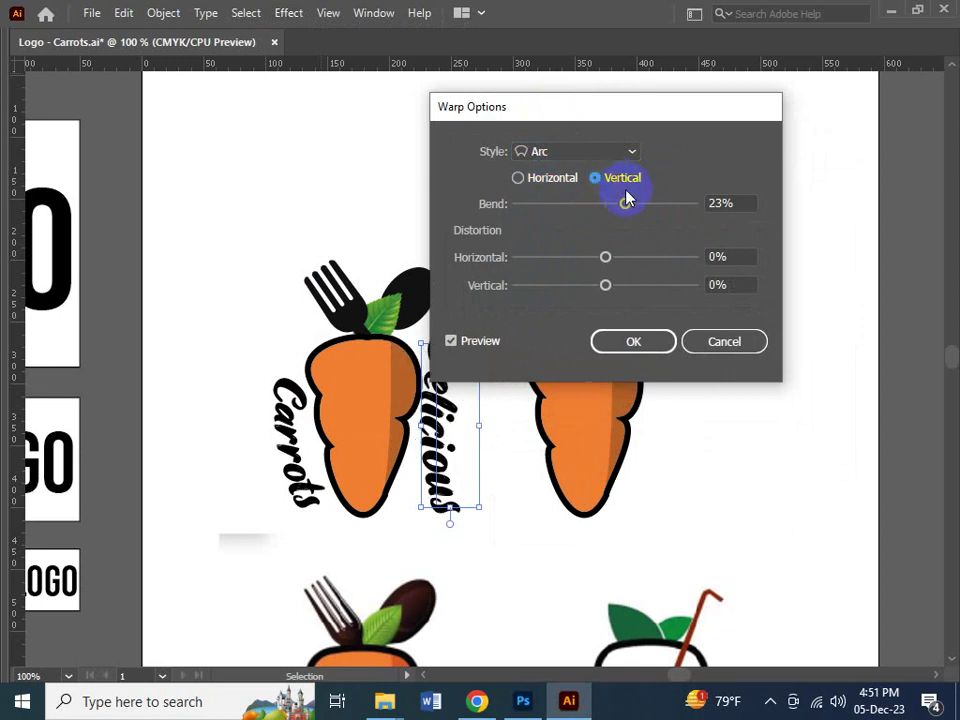
- Set the warp's bend to -23% so "Delicious" curves away from the carrot, and apply the effect
left_click_drag(627, 207, 606, 214)
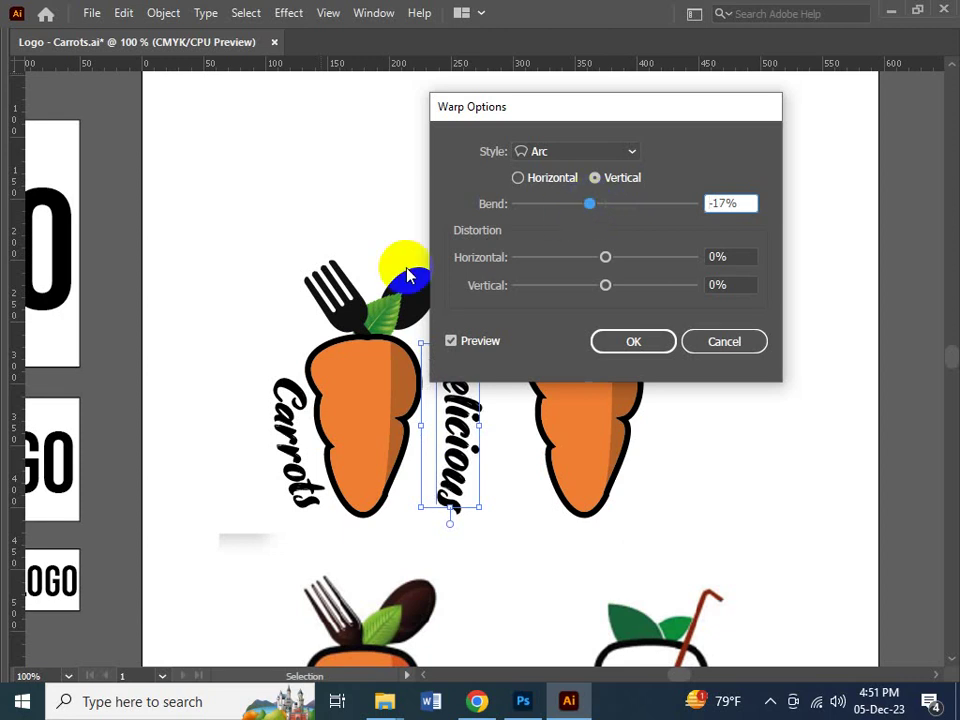
left_click_drag(544, 105, 610, 138)
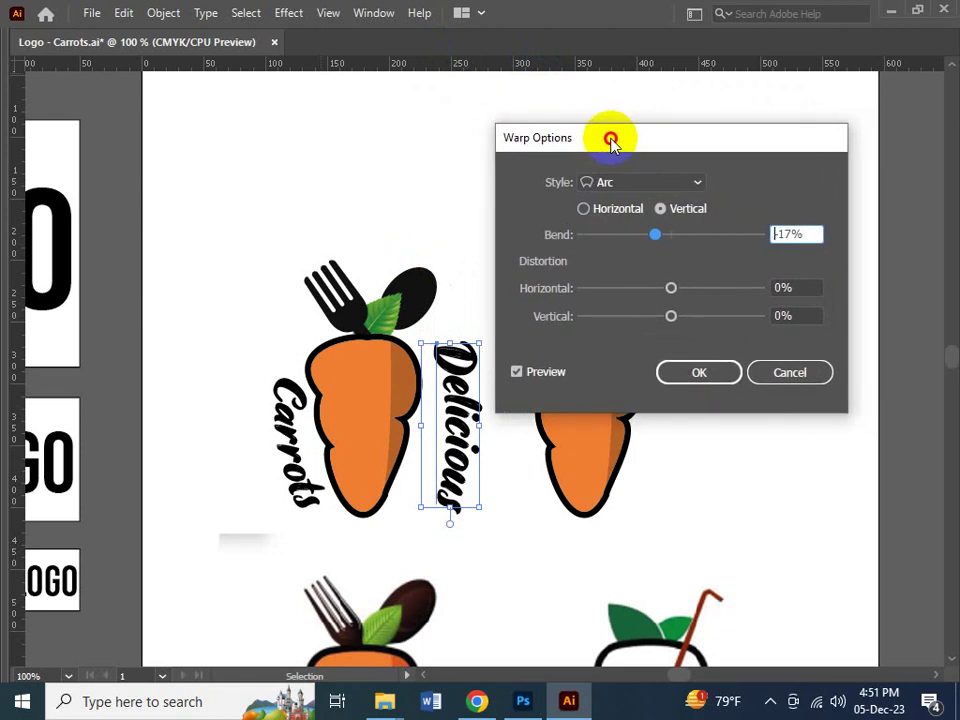
left_click(650, 234)
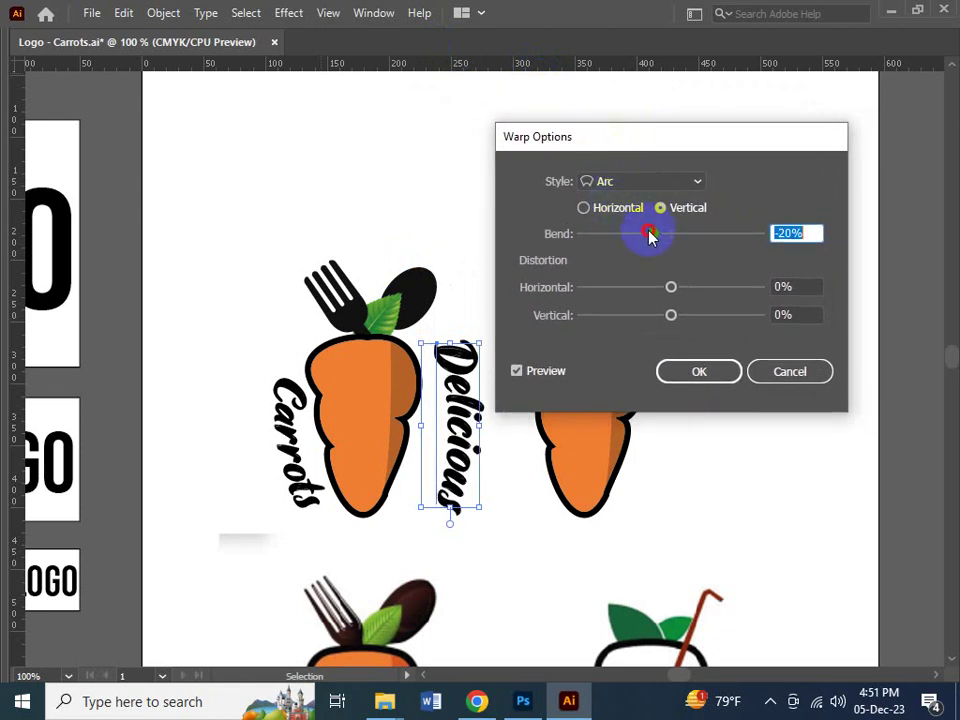
left_click_drag(648, 234, 648, 236)
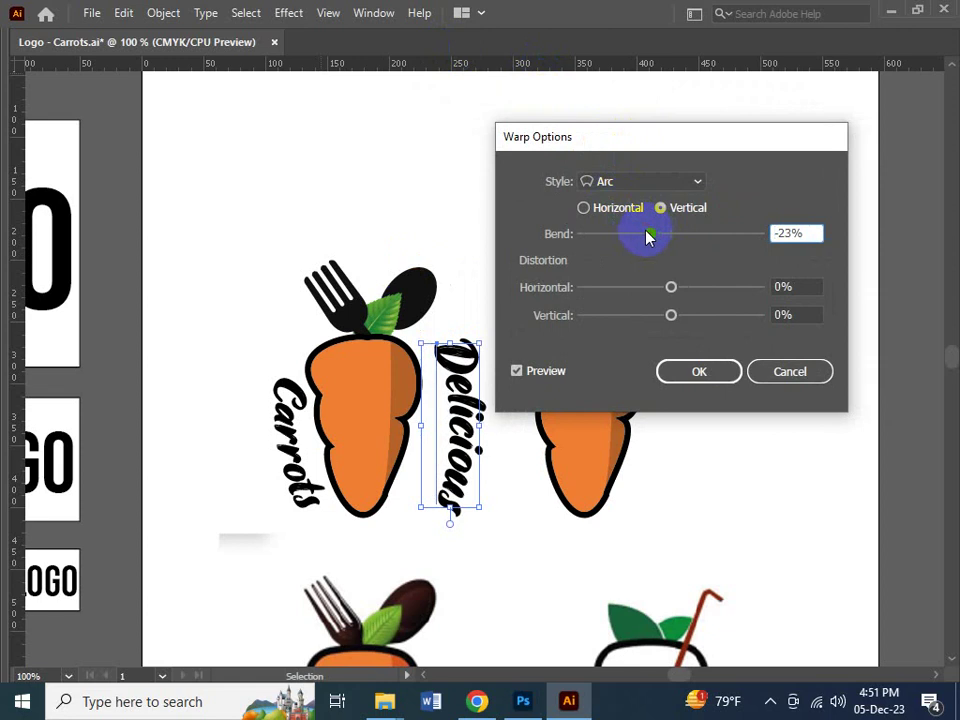
left_click(718, 374)
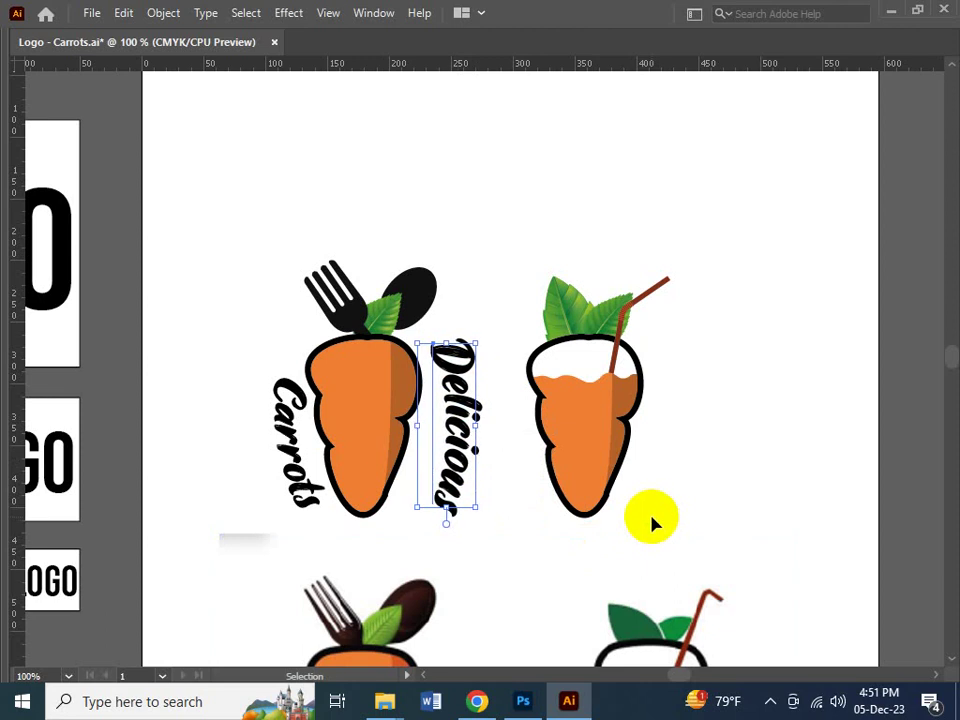
- Nudge the warped "Delicious" text left, closer to the carrot's outline
key("Left")
key("Left")
key("Left")
key("Left")
key("Left")
key("Left")
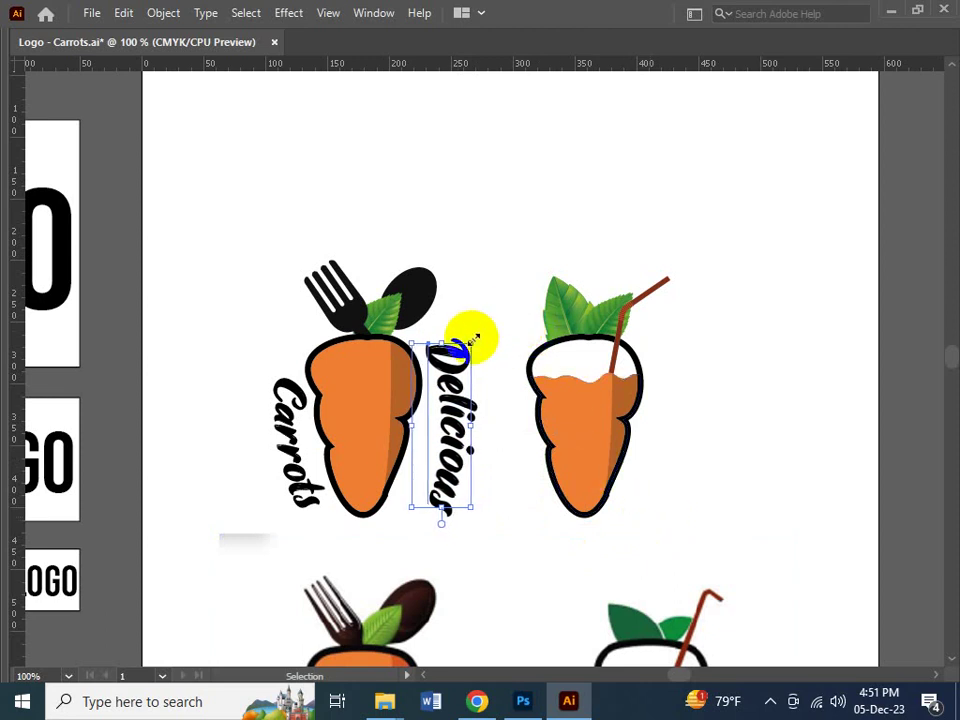
- Tilt the "Delicious" text clockwise to follow the carrot's tapering right edge and scale it down slightly
left_click_drag(472, 345, 486, 364)
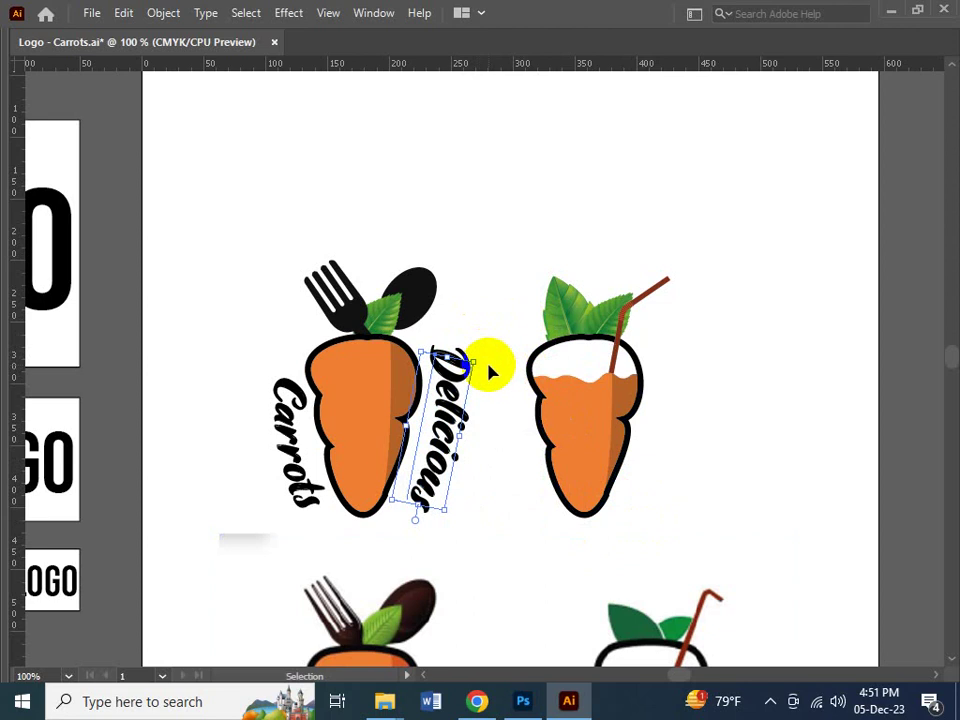
mouse_move(476, 361)
left_mouse_down()
mouse_move(471, 377)
mouse_move(512, 400)
mouse_move(480, 379)
left_mouse_up()
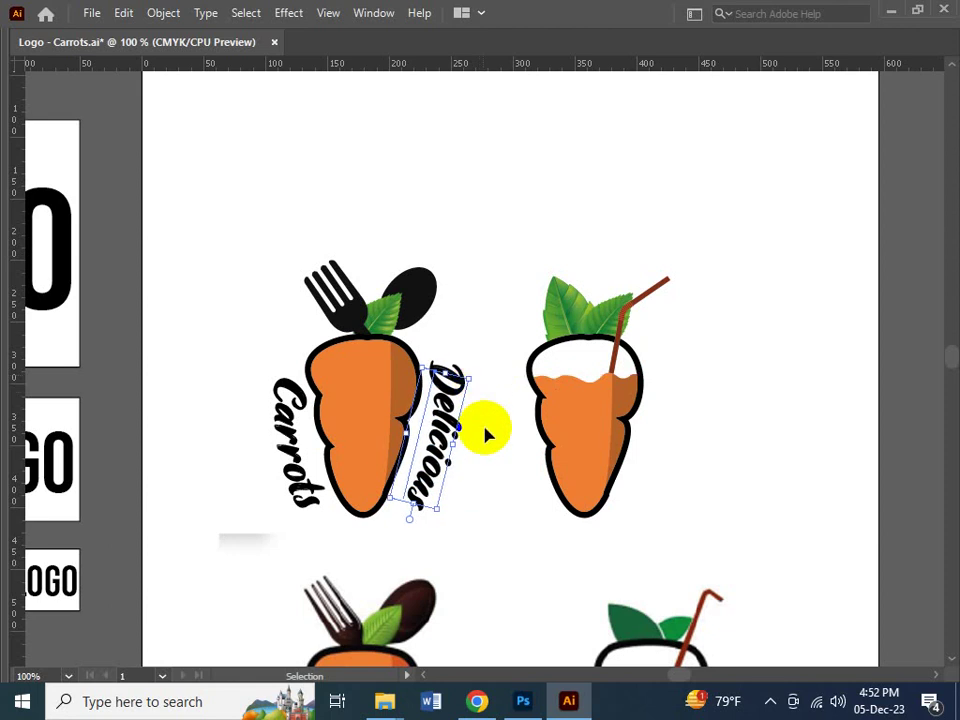
left_click(405, 398)
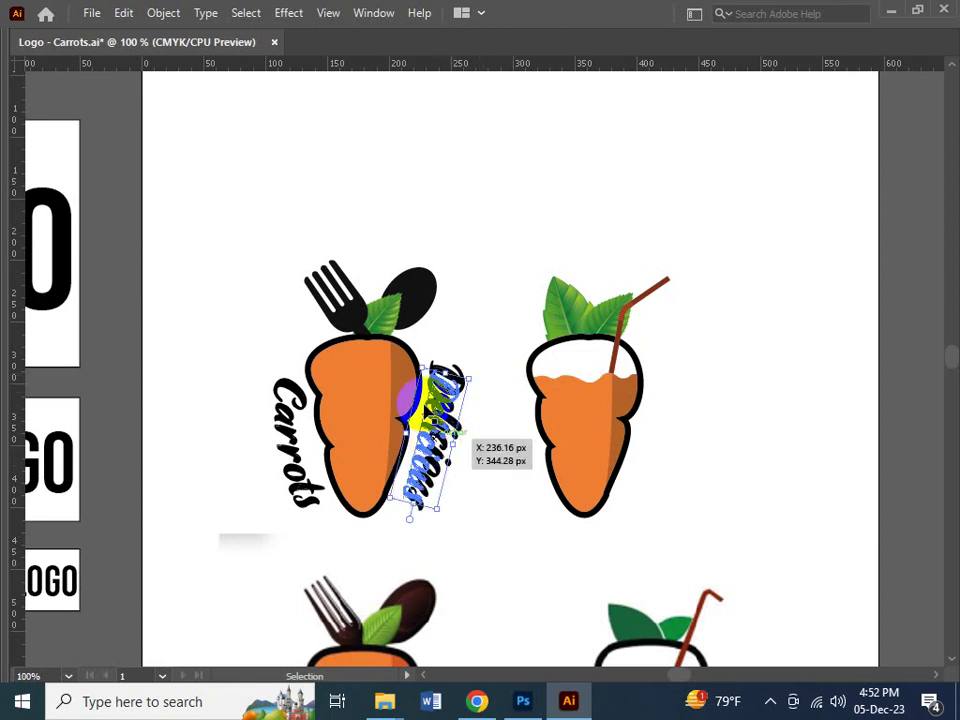
- Expand the appearance of the warped "Delicious" text into editable shapes and deselect it
left_click(160, 13)
left_click(240, 250)
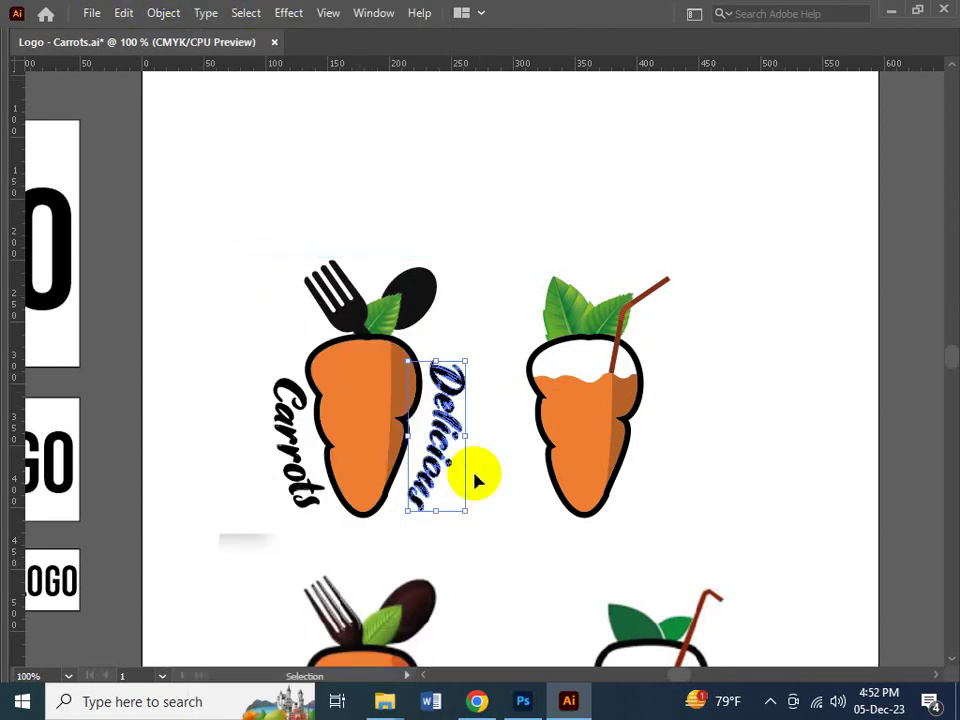
left_click(514, 514)
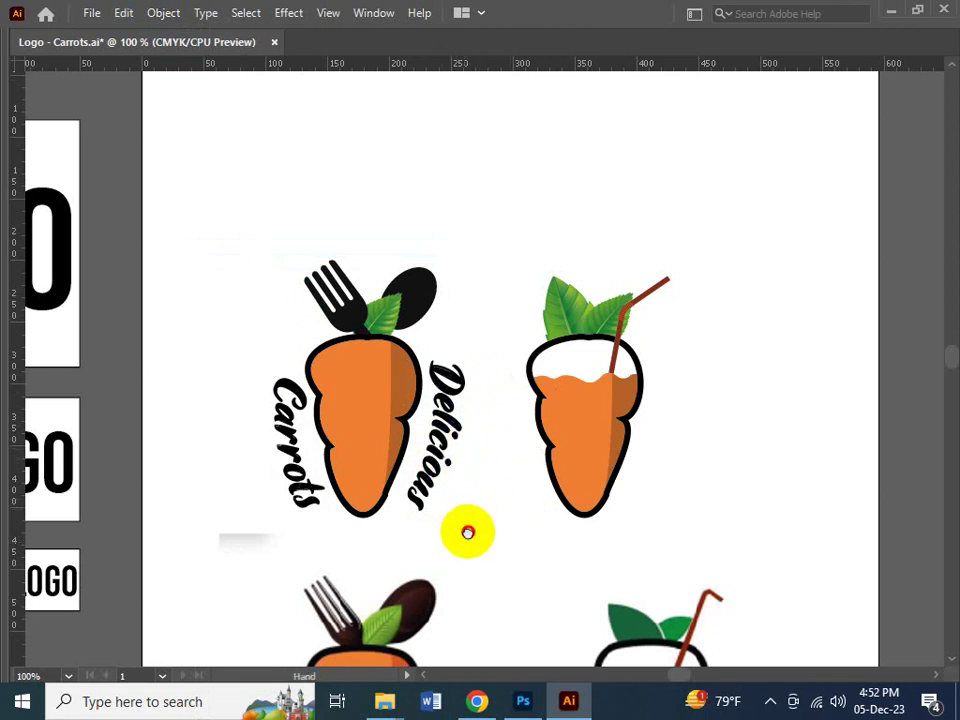
- Fill the "Delicious" lettering with the green sampled by Eyedropper from the reference logo's "Delicious", and deselect it
scroll(467, 531, "down", 3)
left_click(540, 258)
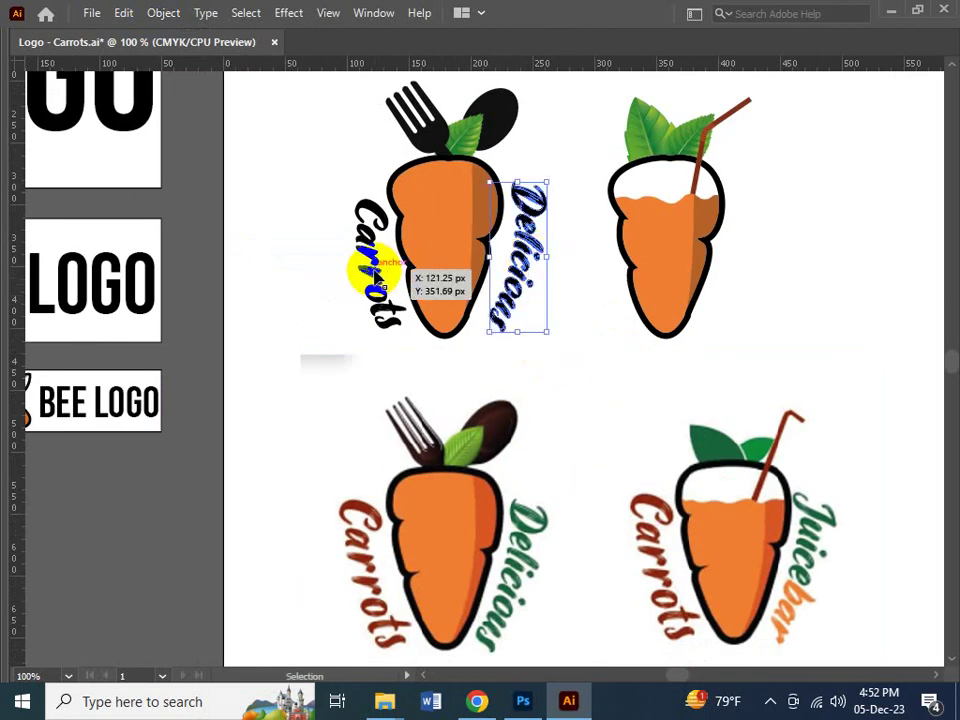
left_click(343, 553)
key("Tab")
left_click(21, 327)
key("Tab")
left_click(527, 562)
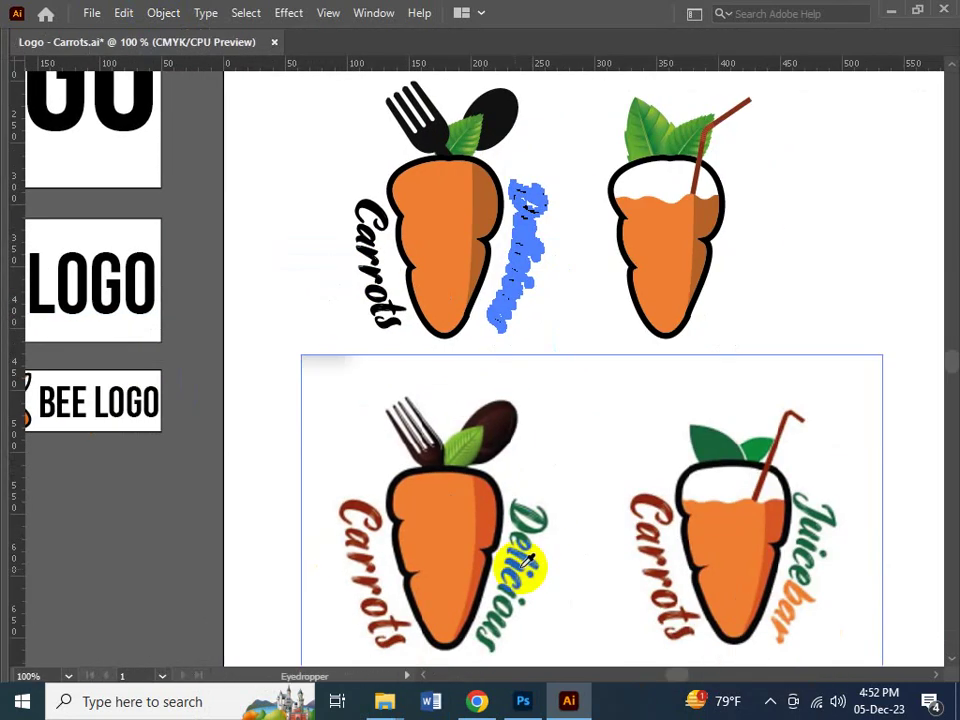
key("Tab")
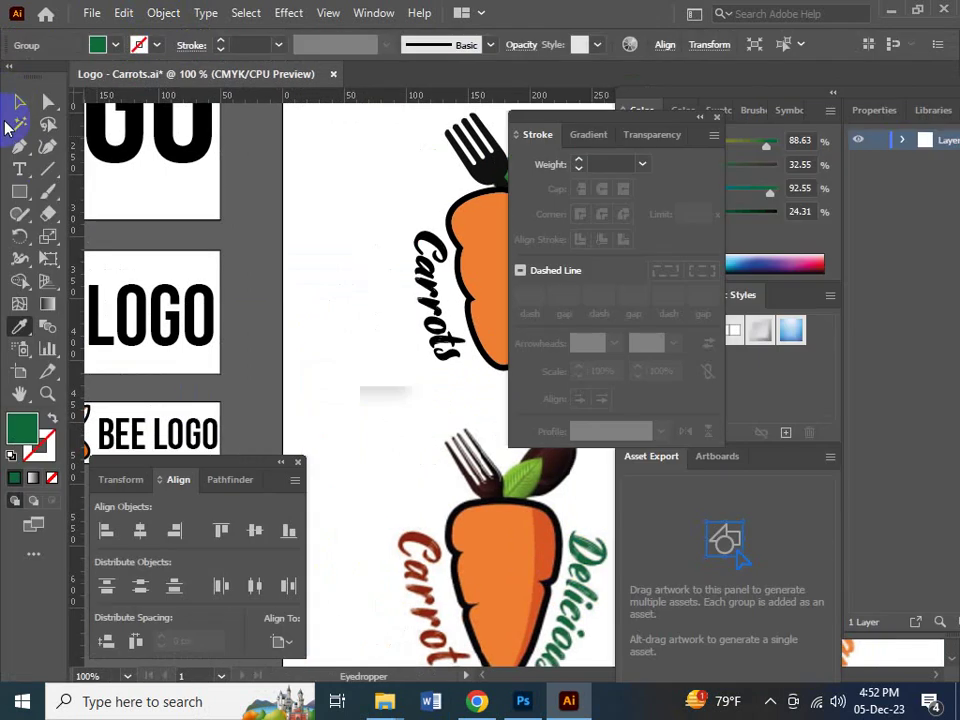
left_click(20, 102)
key("Tab")
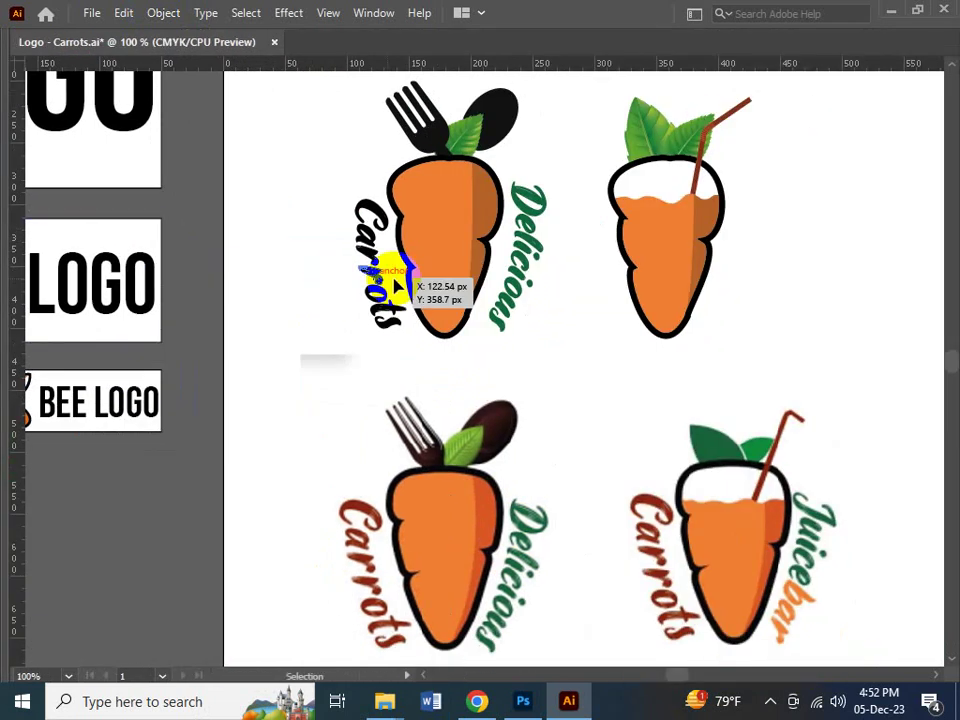
- Fill the "Carrots" lettering beside the fork-and-spoon carrot with the dark red sampled by Eyedropper from the reference logo's "Carrots", and deselect it
left_click(447, 281)
left_click(354, 268)
key("Tab")
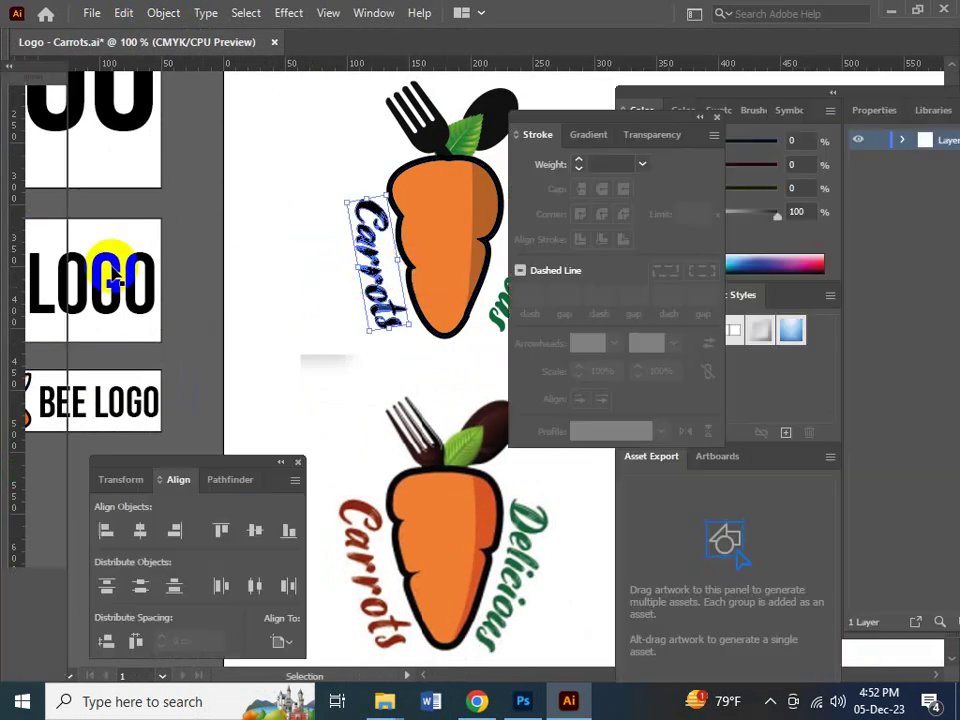
left_click(19, 326)
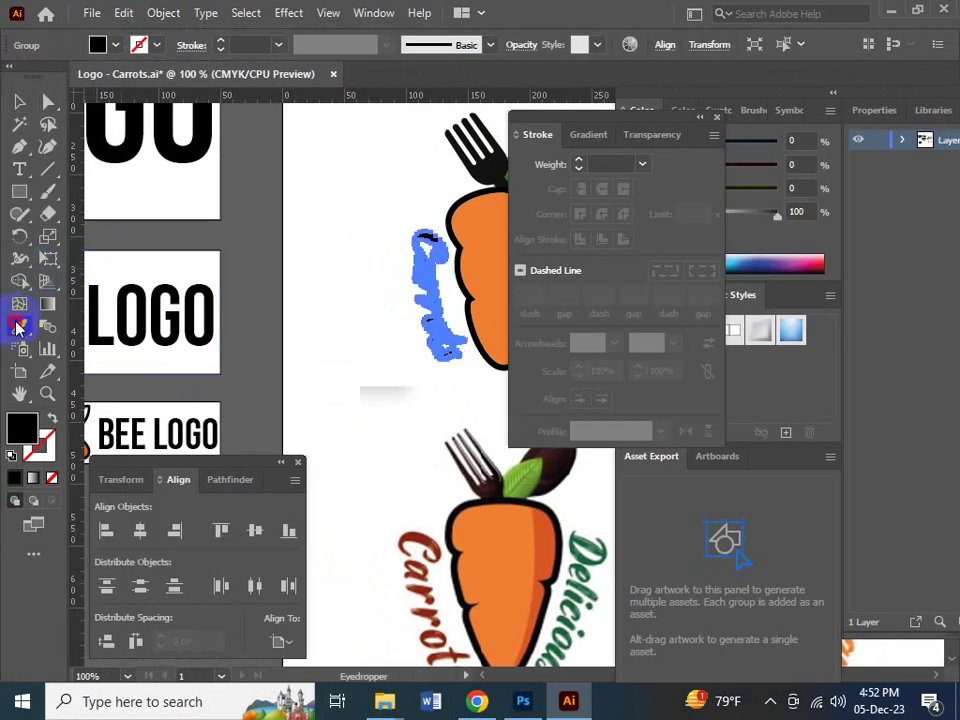
left_click(426, 538)
key("Tab")
key("Tab")
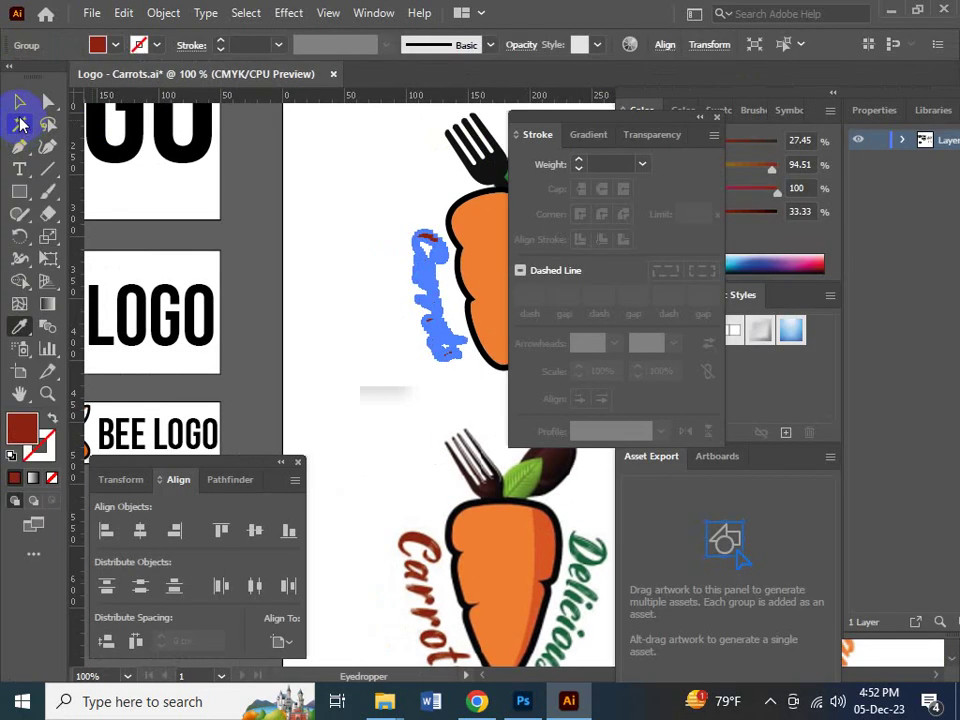
left_click(17, 102)
left_click(347, 327)
- Compare the recreated "Carrots" and "Delicious" lettering up close with the brush lettering of the reference logo
scroll(339, 386, "right", 5)
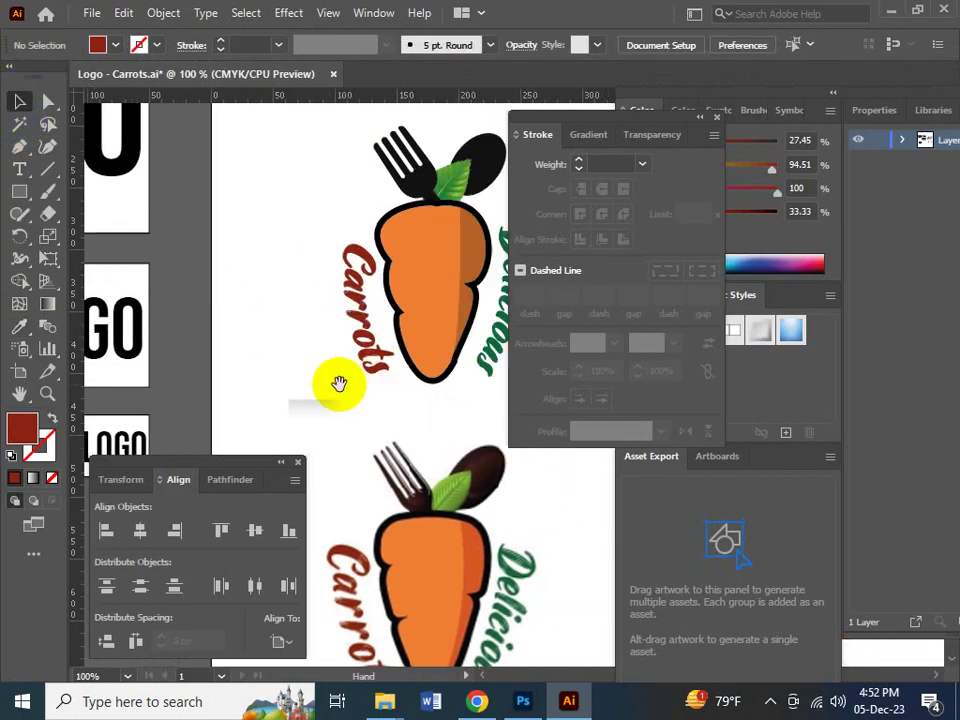
key("Tab")
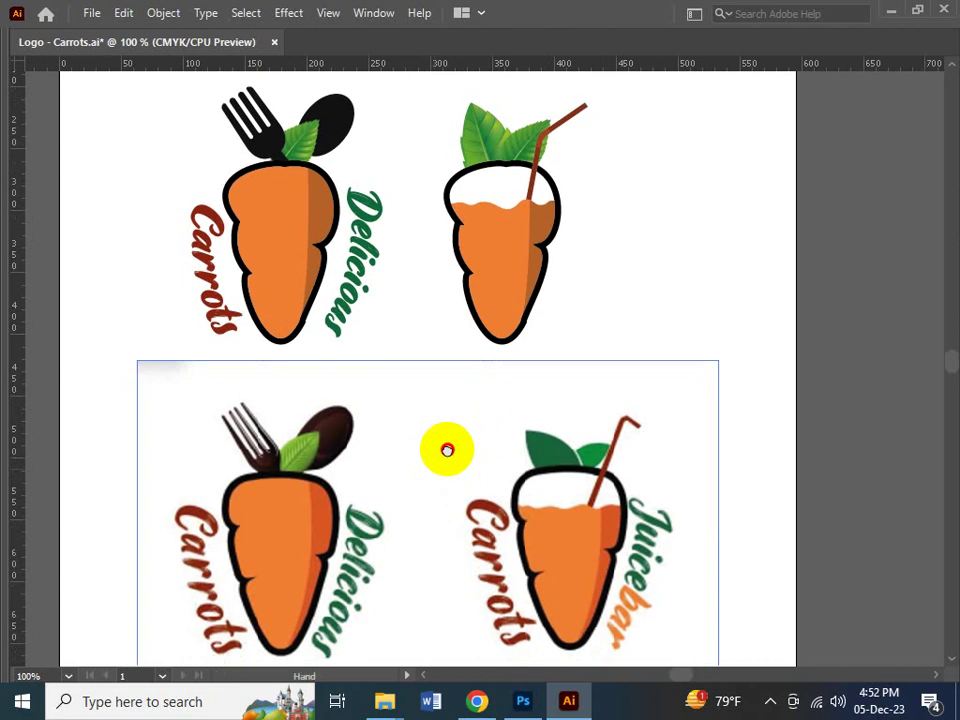
scroll(446, 450, "up", 5)
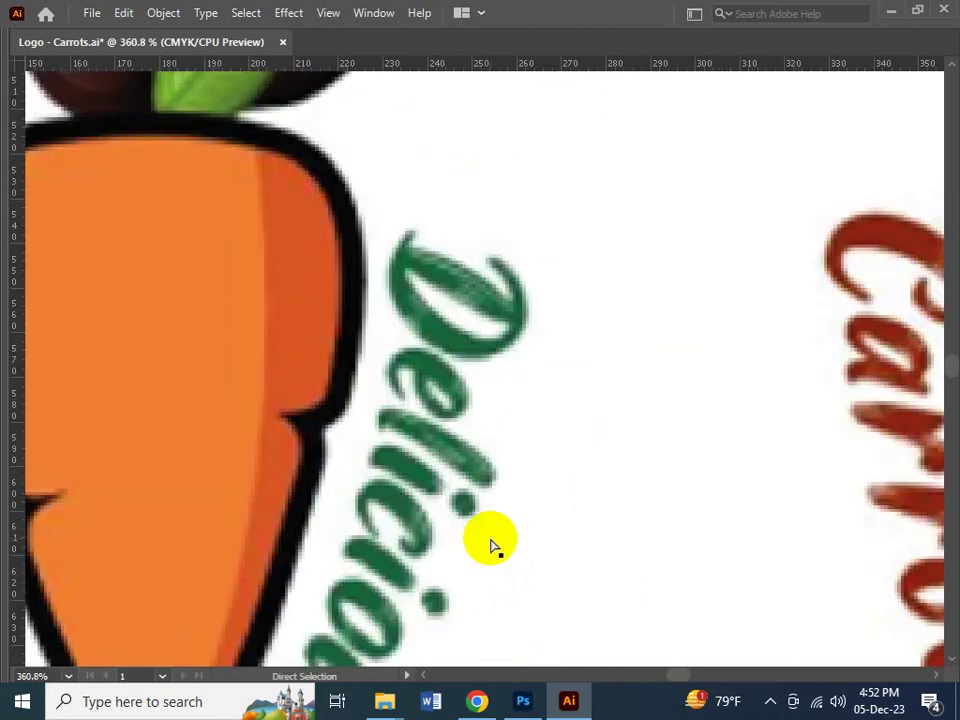
scroll(492, 545, "down", 5)
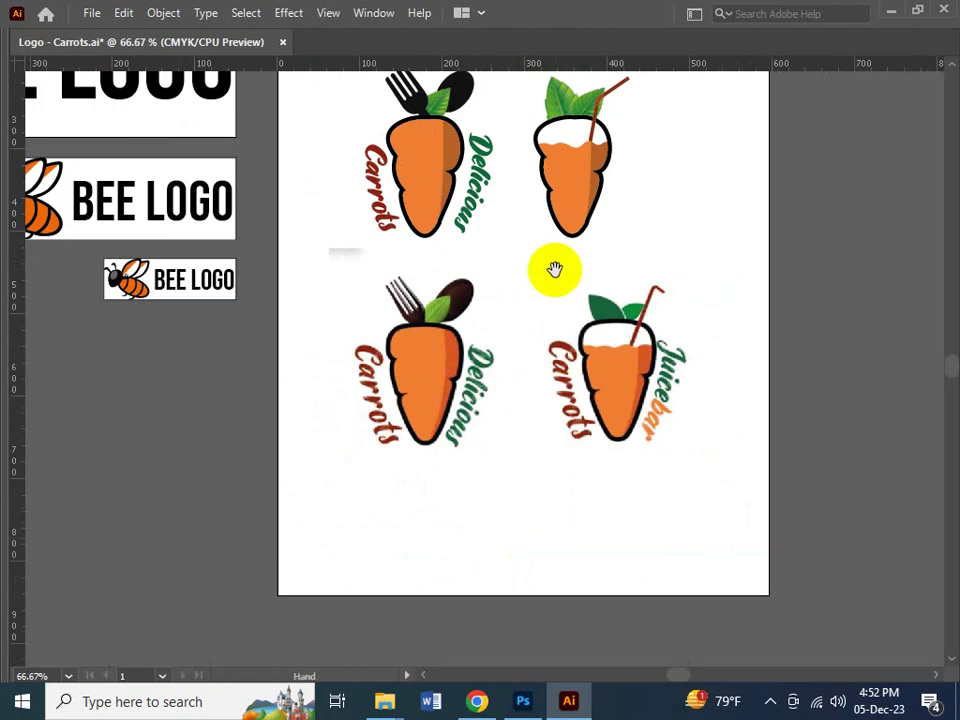
left_click_drag(555, 269, 480, 545)
scroll(381, 392, "up", 5)
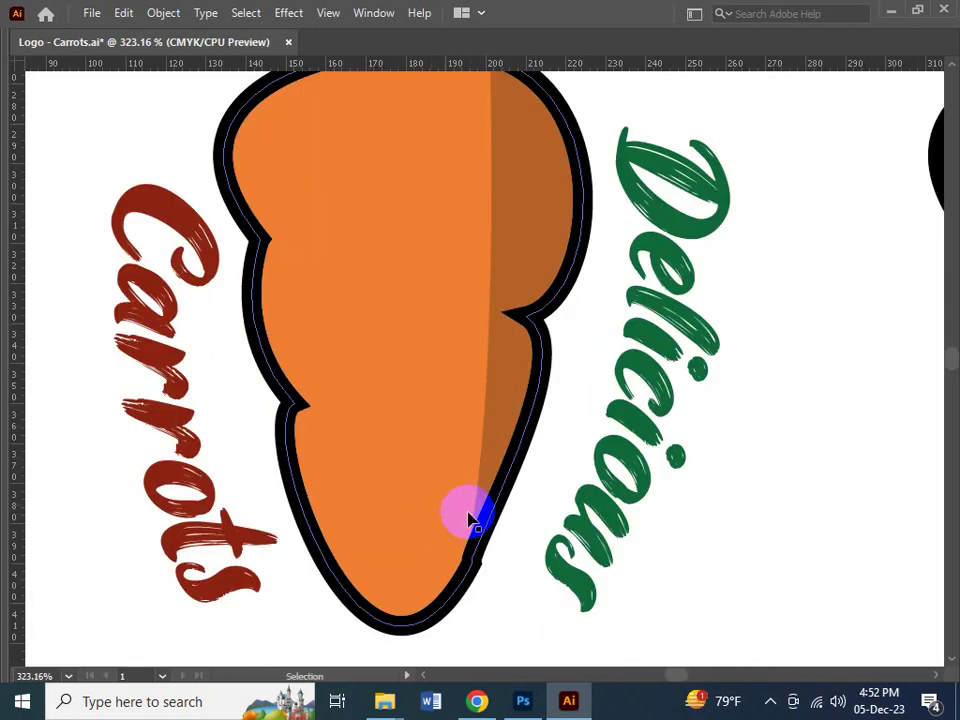
scroll(246, 265, "up", 2)
mouse_move(246, 263)
left_mouse_down()
mouse_move(564, 428)
mouse_move(321, 349)
left_mouse_up()
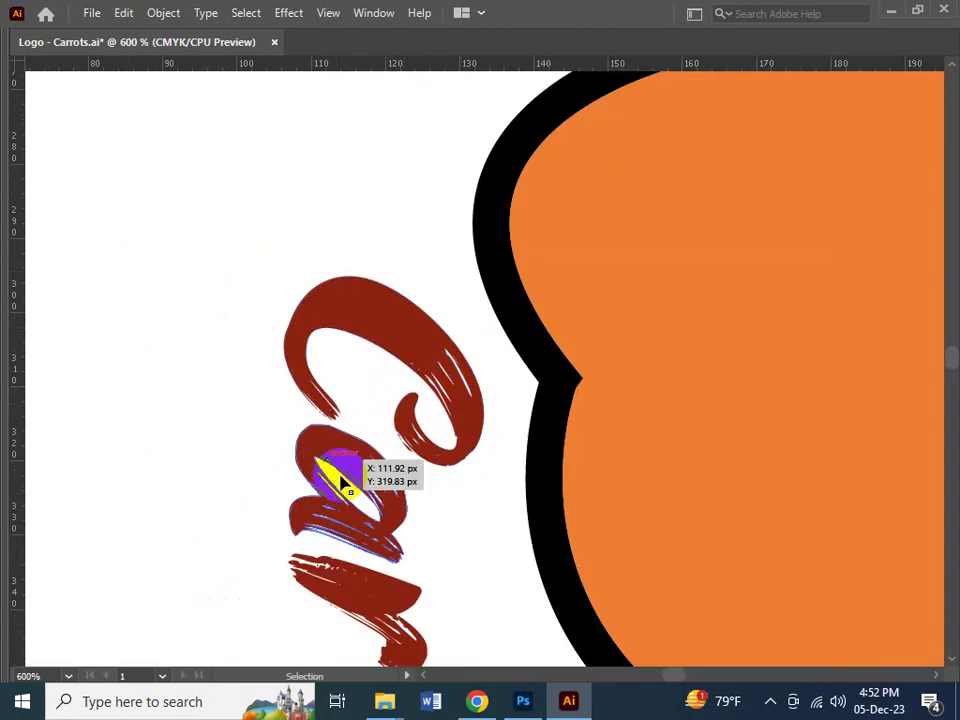
key("a")
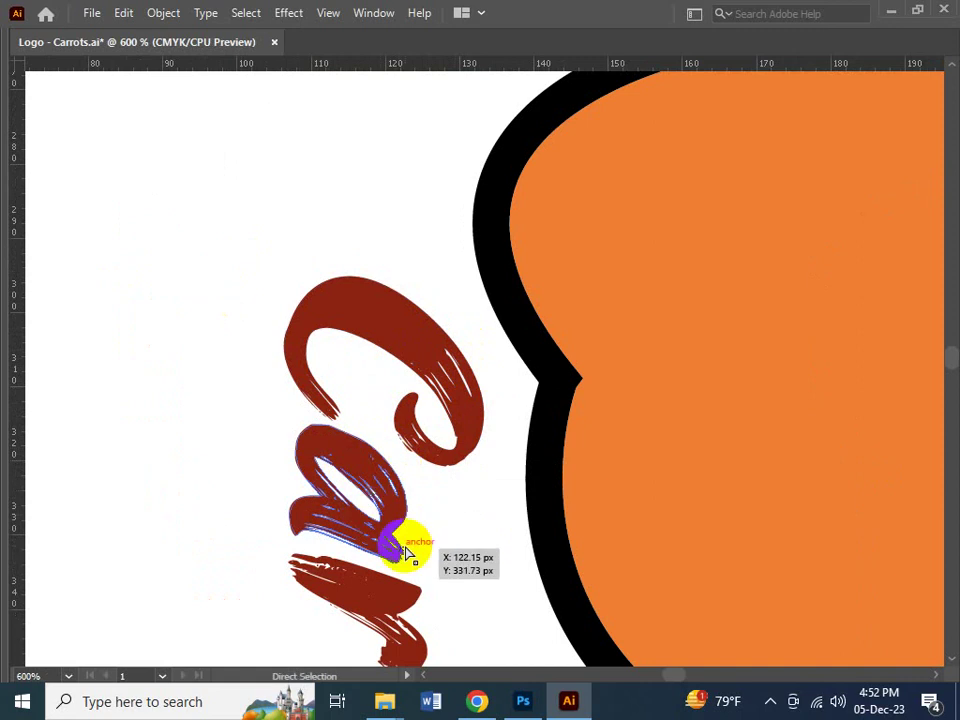
scroll(405, 553, "down", 6)
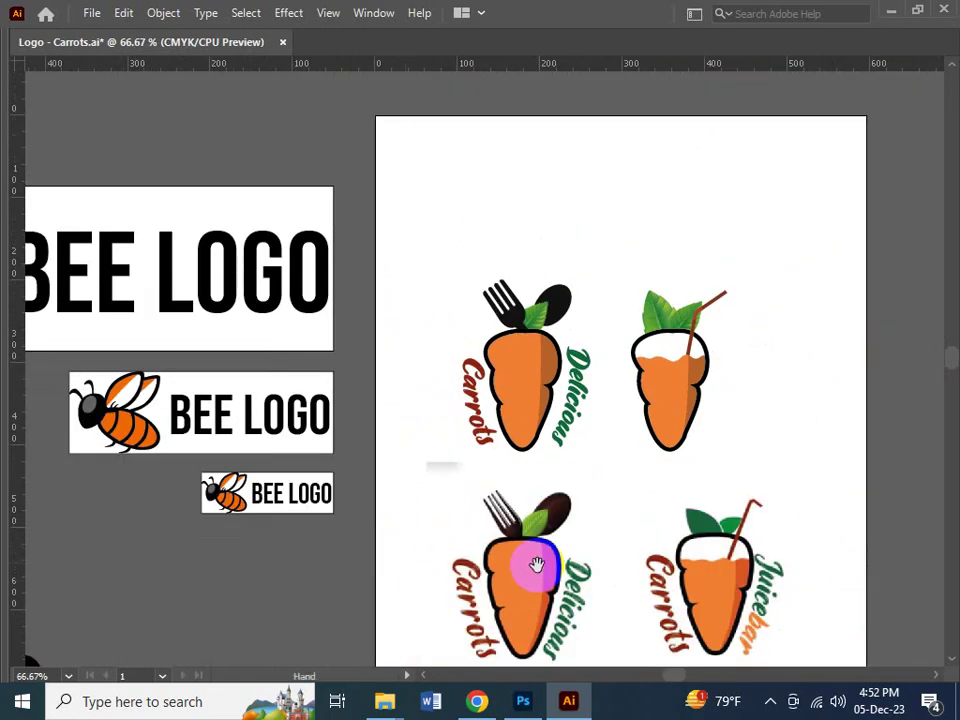
left_click_drag(537, 564, 499, 403)
scroll(499, 403, "up", 4)
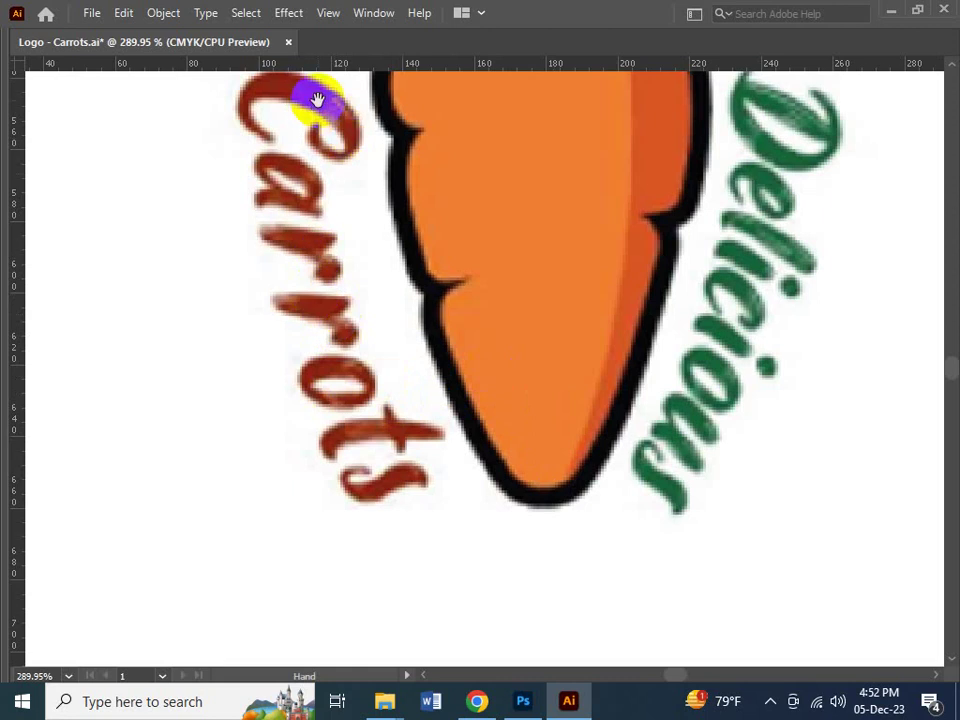
key("a")
scroll(350, 140, "down", 5)
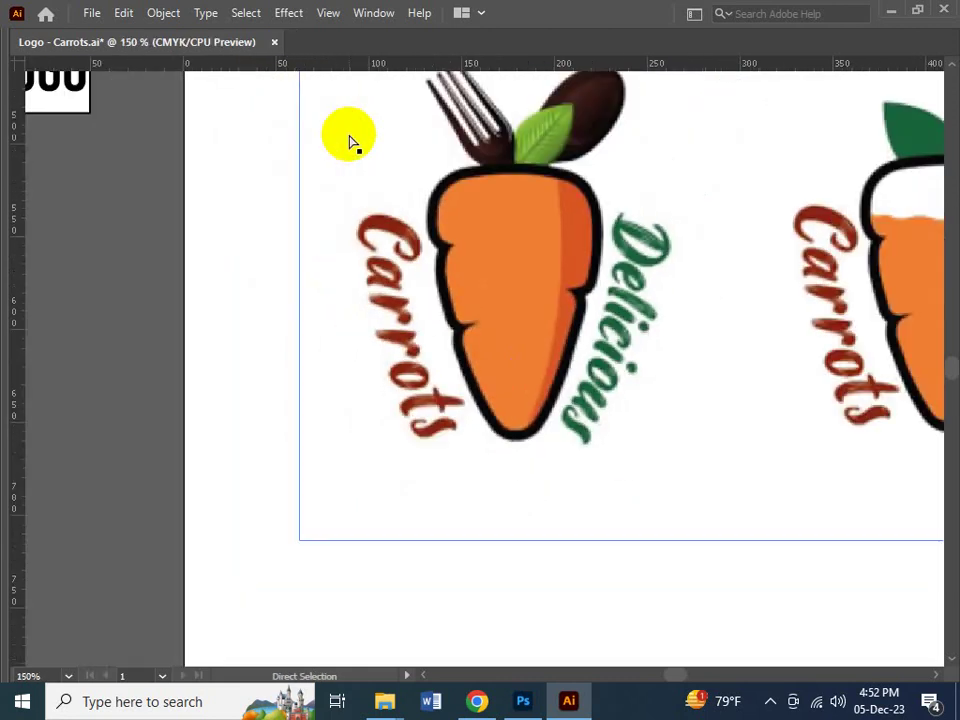
scroll(471, 360, "right", 2)
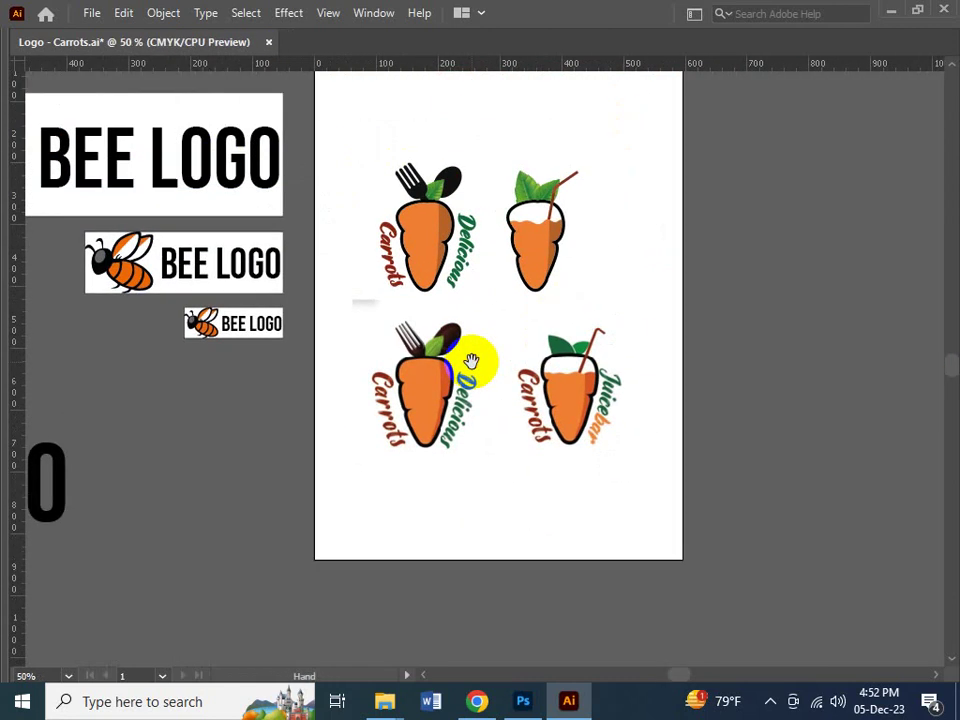
key("z")
left_click(489, 315)
left_click_drag(509, 303, 396, 321)
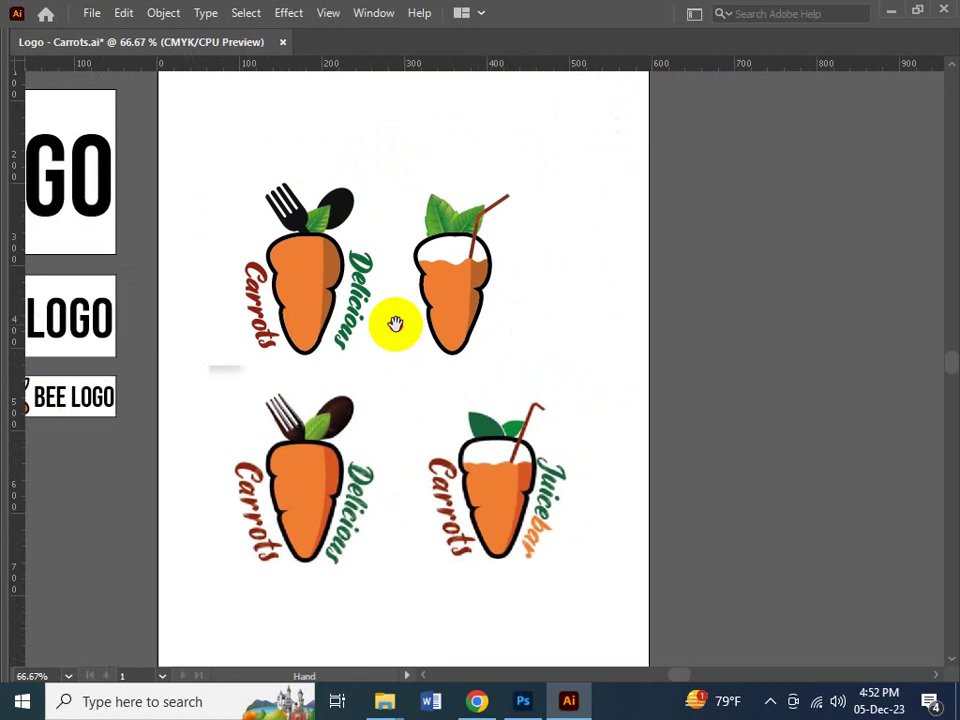
- Duplicate the dark red "Carrots" lettering to the left side of the juice carrot and deselect the copy
key("v")
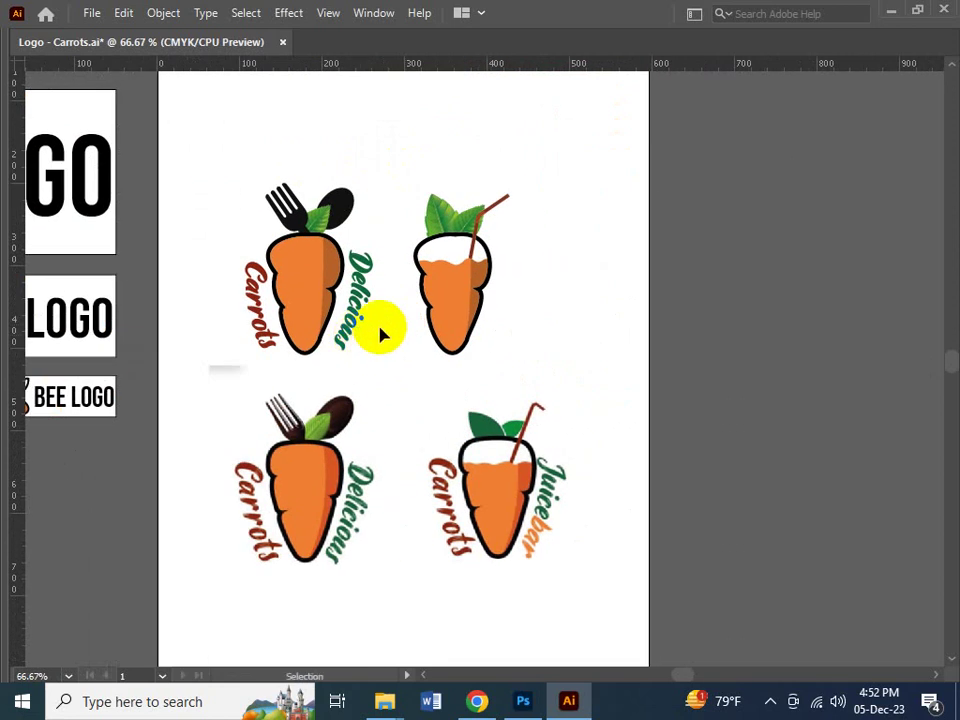
left_click(551, 330)
key("h")
left_click_drag(420, 422, 438, 384)
key("v")
left_click_drag(96, 321, 295, 305)
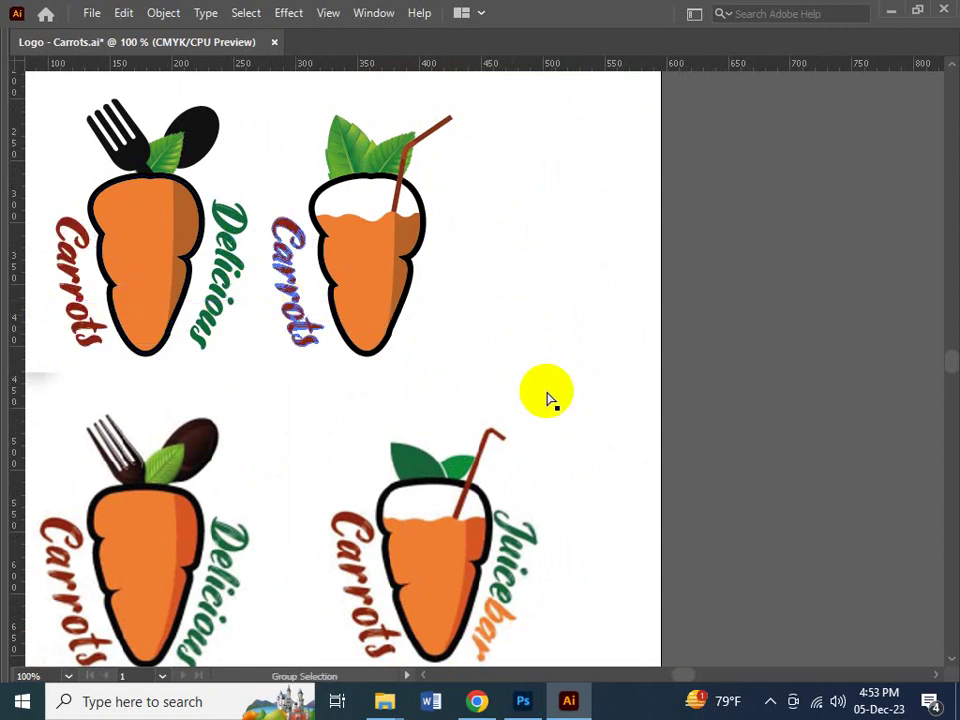
left_click(559, 330)
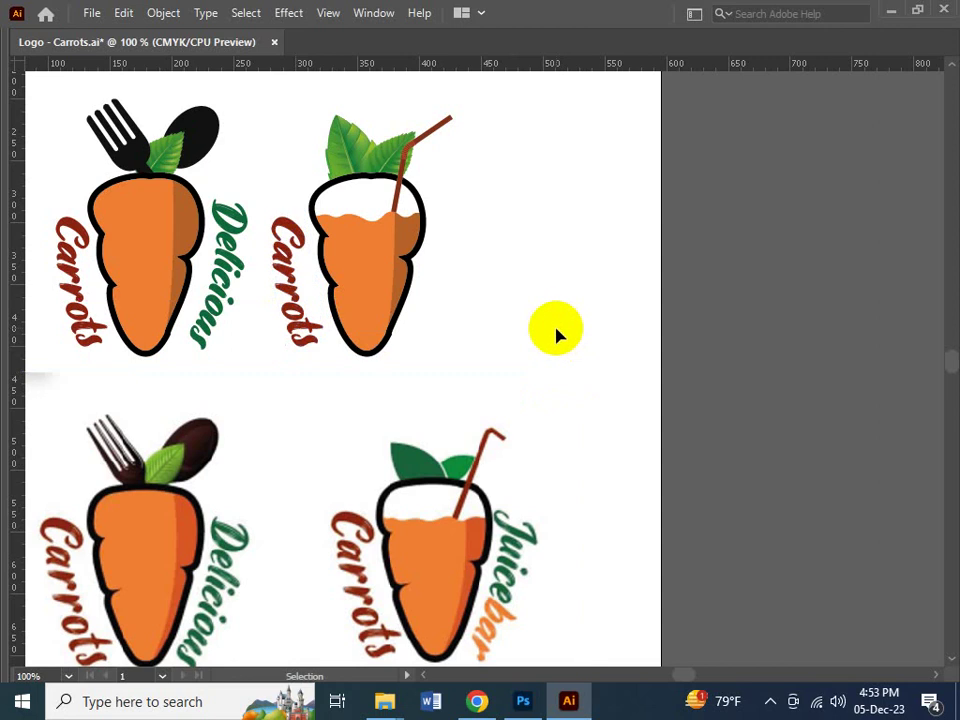
- Add the text "Juicebar" to the right of the juice carrot and rotate it to 270° so it reads downward
key("Tab")
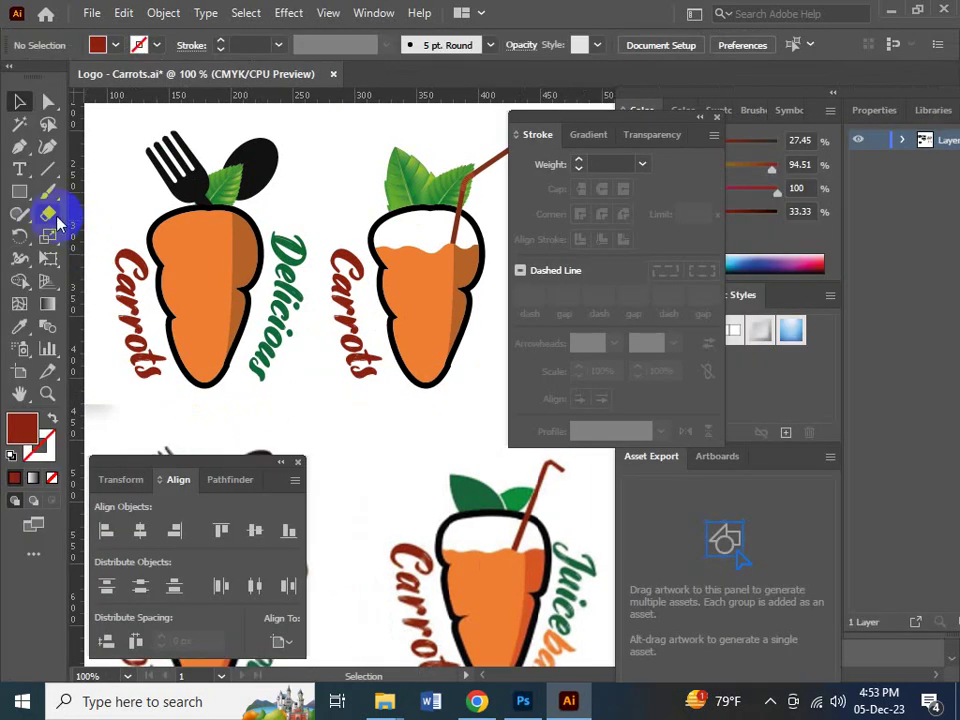
left_click(35, 172)
key("Tab")
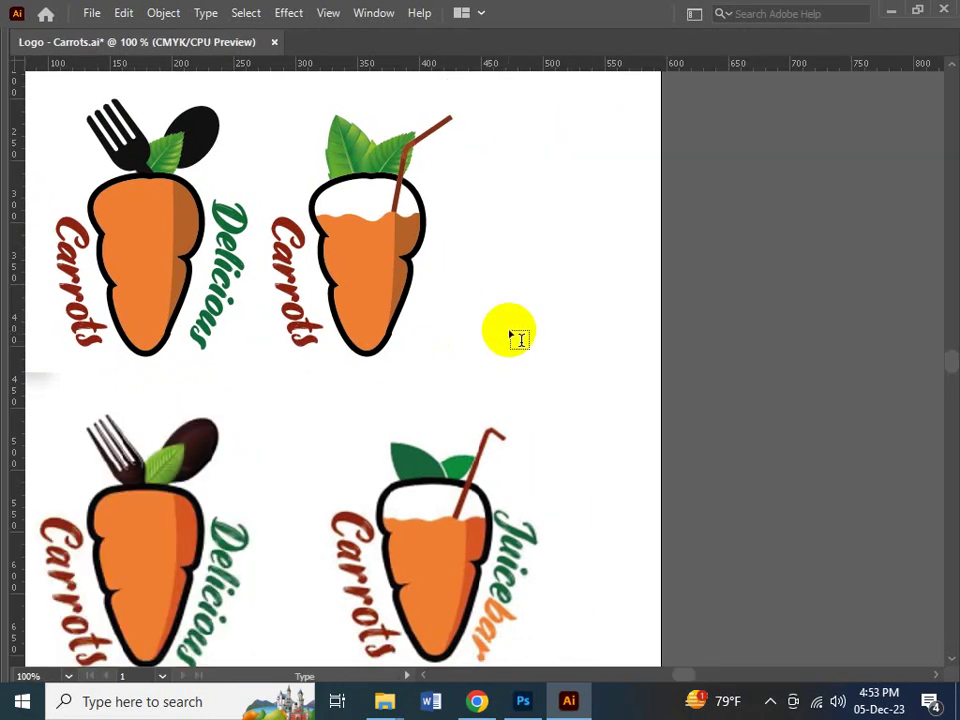
left_click(466, 304)
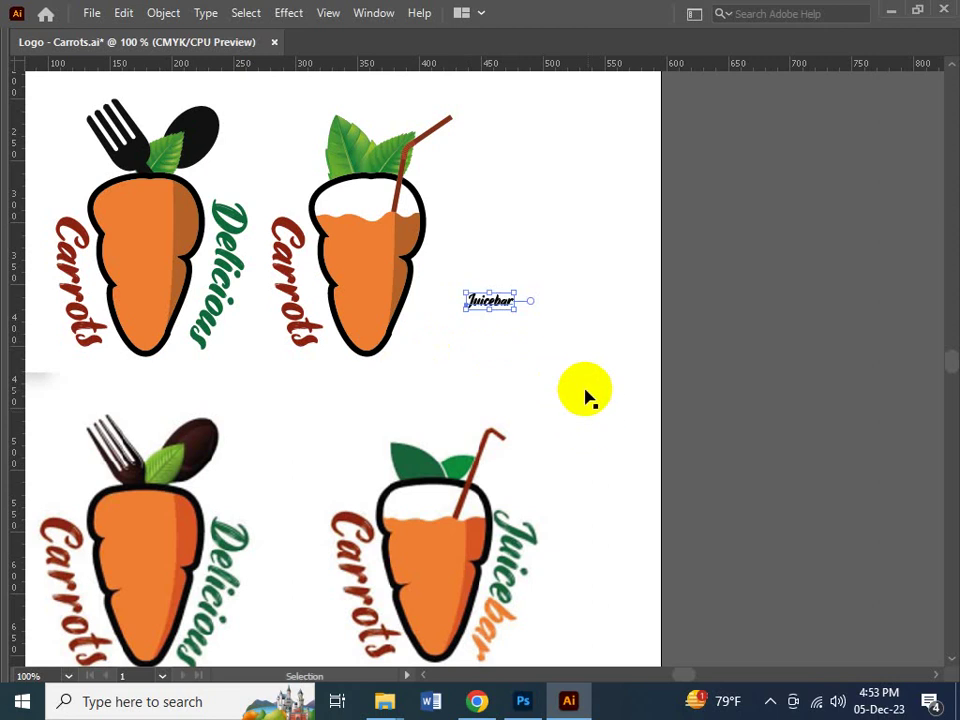
left_click_drag(520, 285, 538, 416)
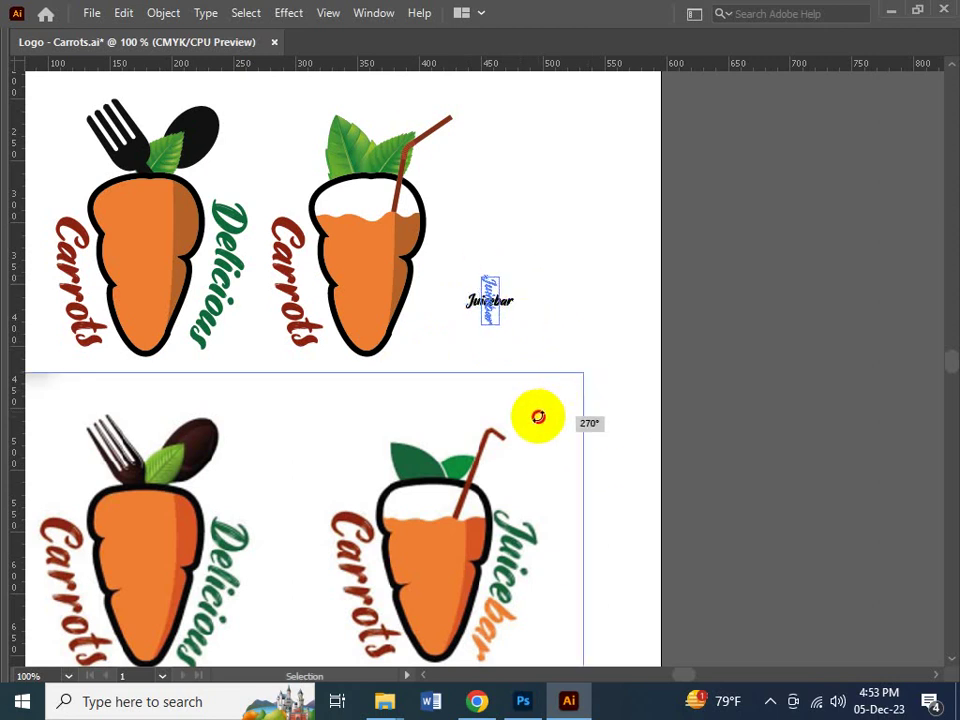
- Move the vertical "Juicebar" text left, closer to the juice carrot
double_click(490, 314)
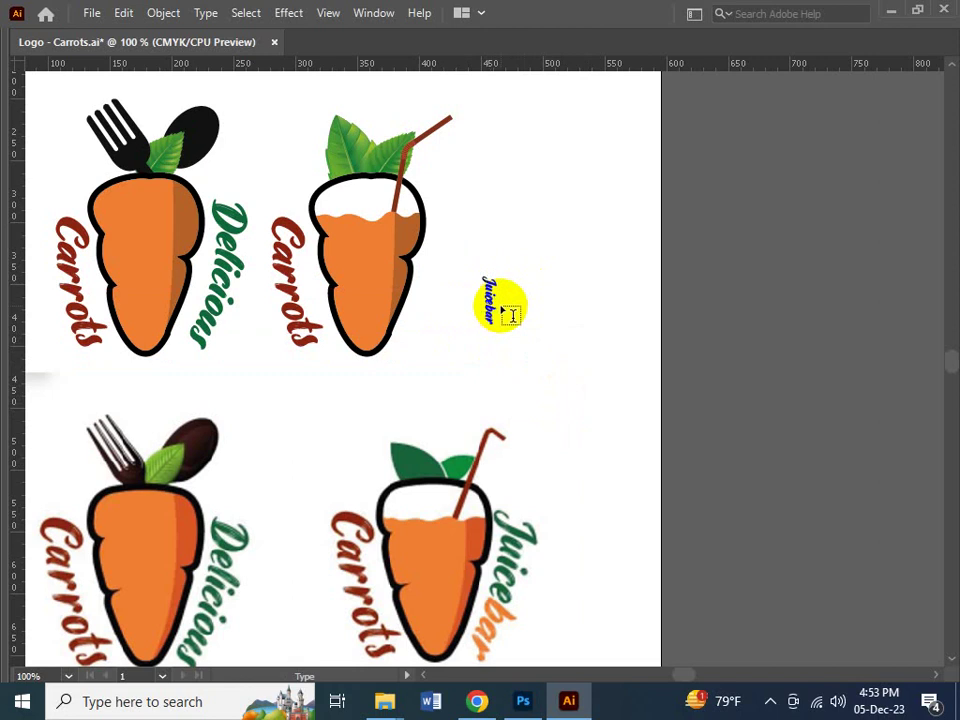
key("Escape")
key("z")
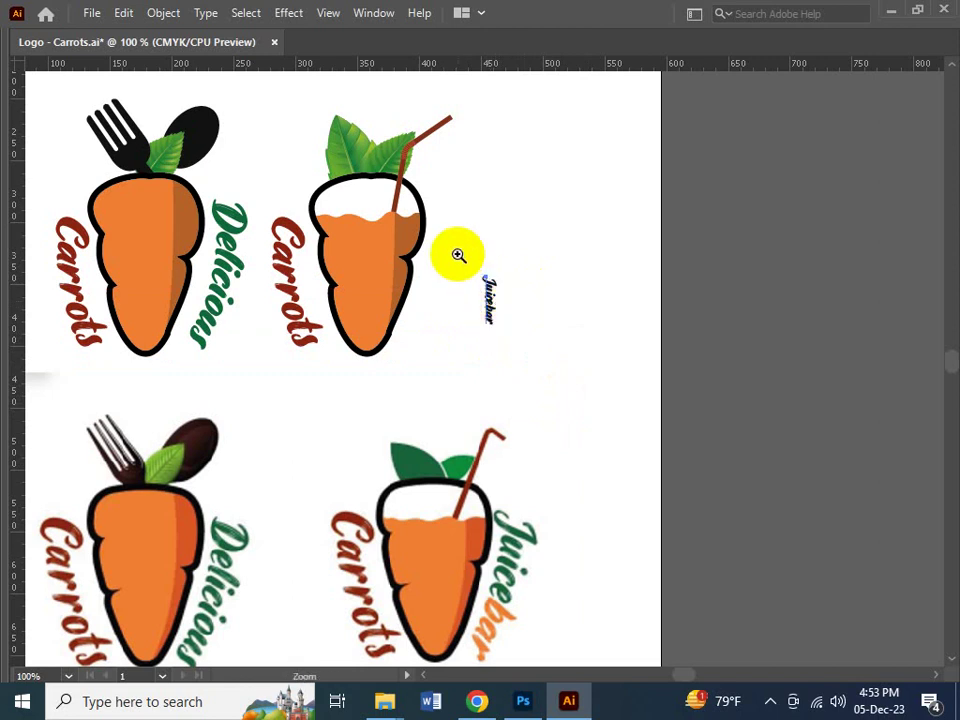
left_click_drag(456, 257, 568, 386)
key("v")
key("Tab")
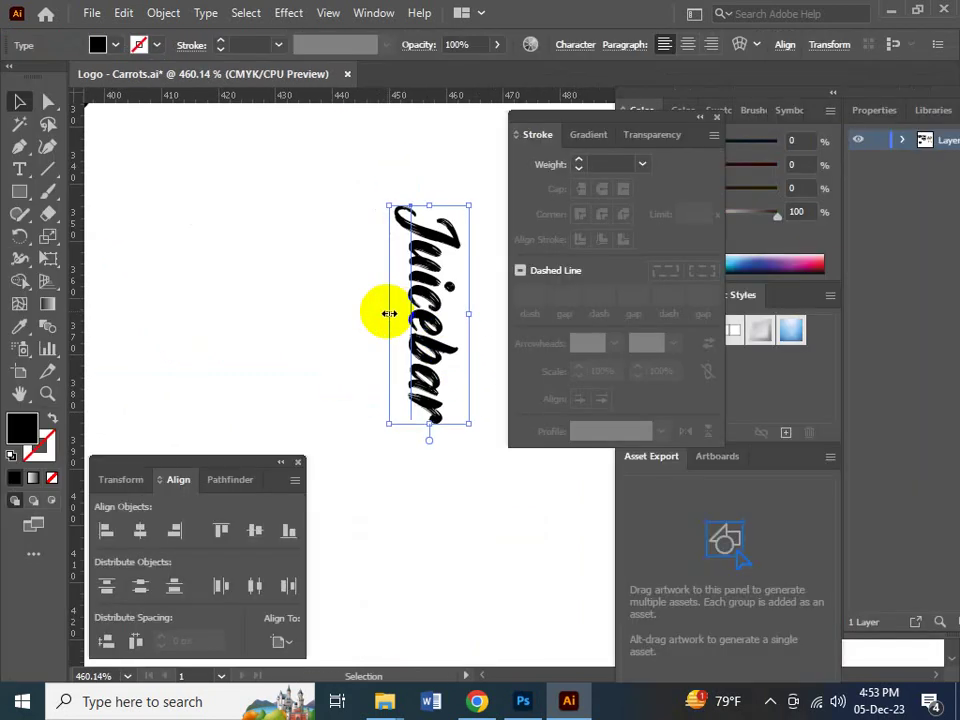
key("ctrl+minus")
key("ctrl+minus")
key("Tab")
key("v")
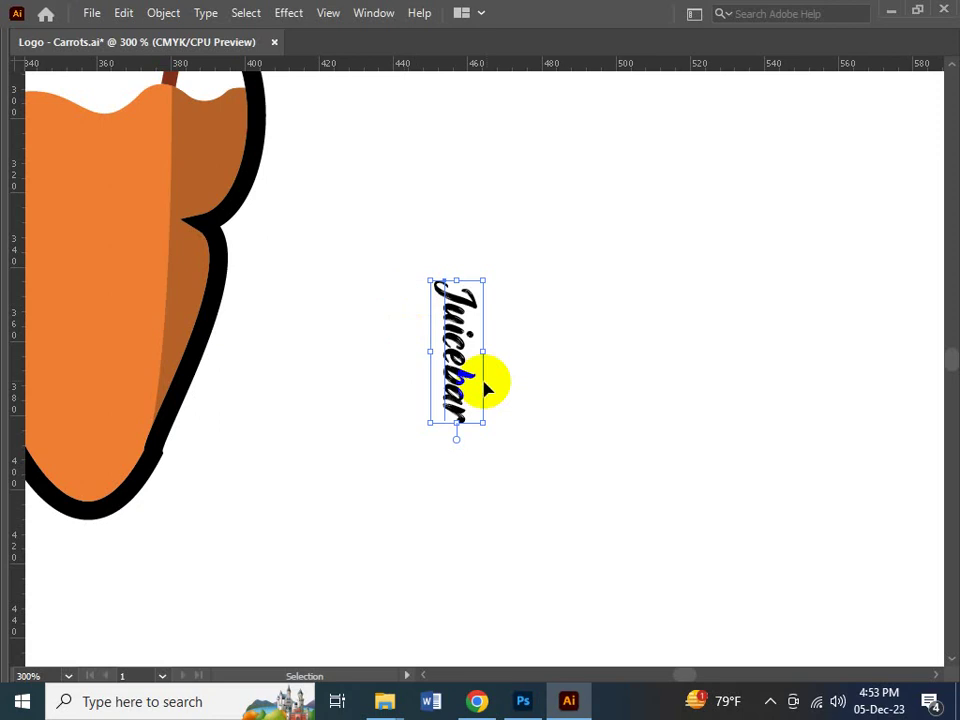
key("t")
left_click_drag(457, 366, 461, 416)
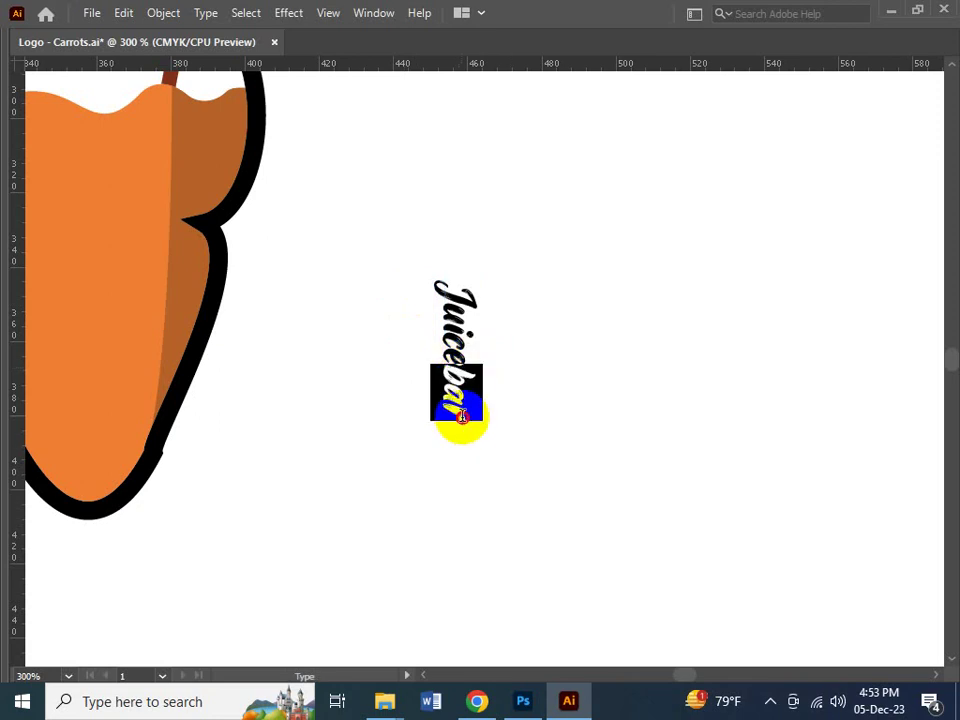
key("Escape")
key("Tab")
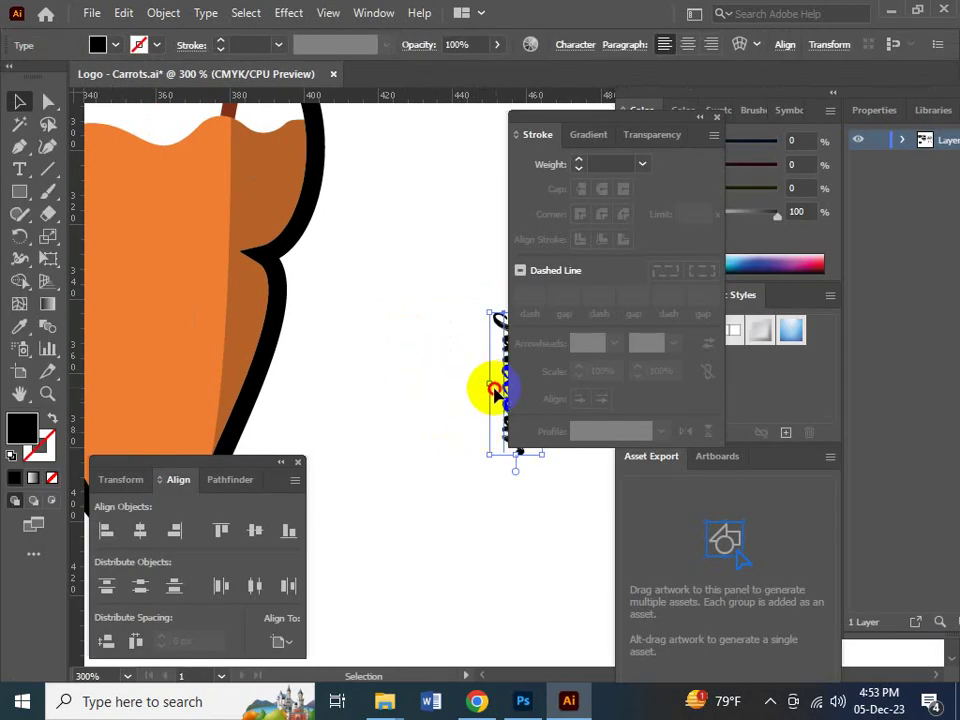
left_click_drag(495, 390, 439, 428)
- Color the letters "bar" in "Juicebar" with the orange sampled by Eyedropper from the reference logo's "bar", and deselect the text
key("t")
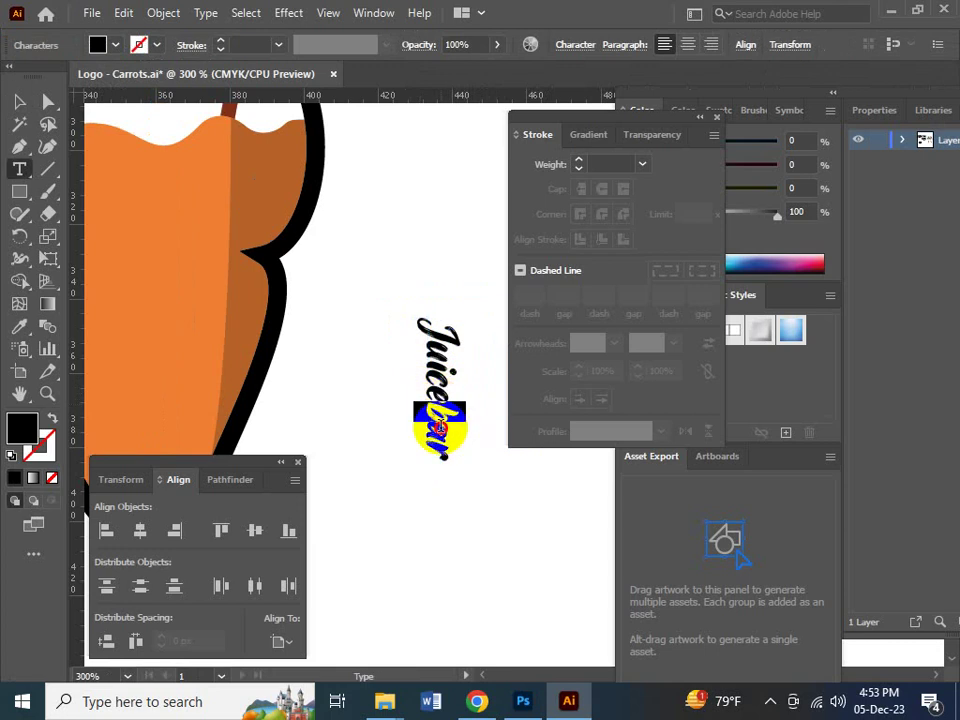
left_click(19, 326)
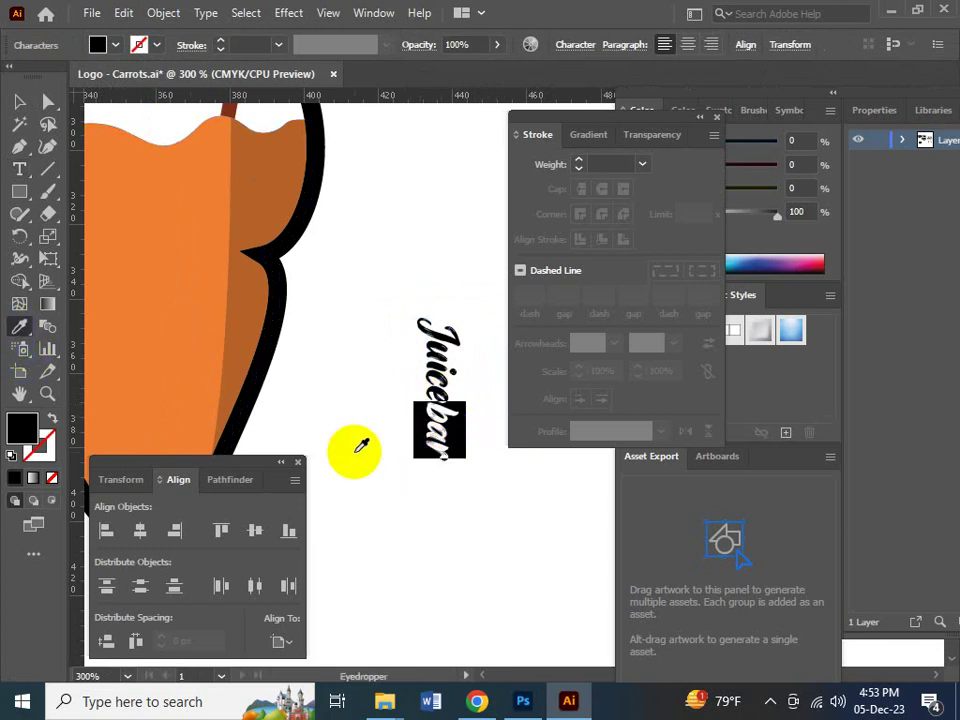
left_click(401, 444)
key("v")
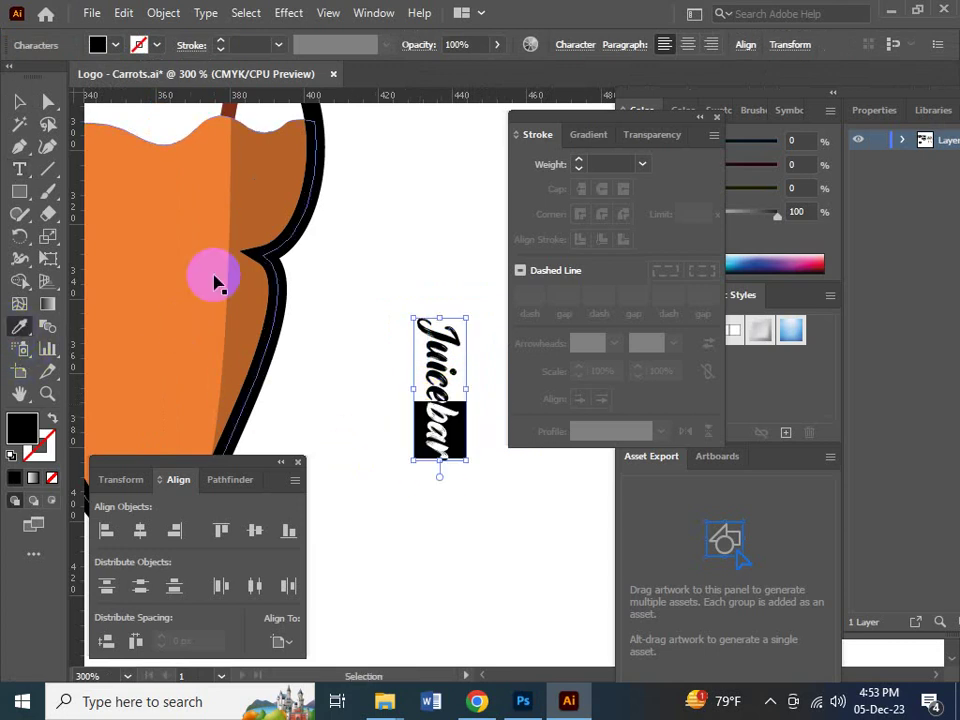
key("ctrl+minus")
key("ctrl+minus")
key("ctrl+minus")
key("ctrl+minus")
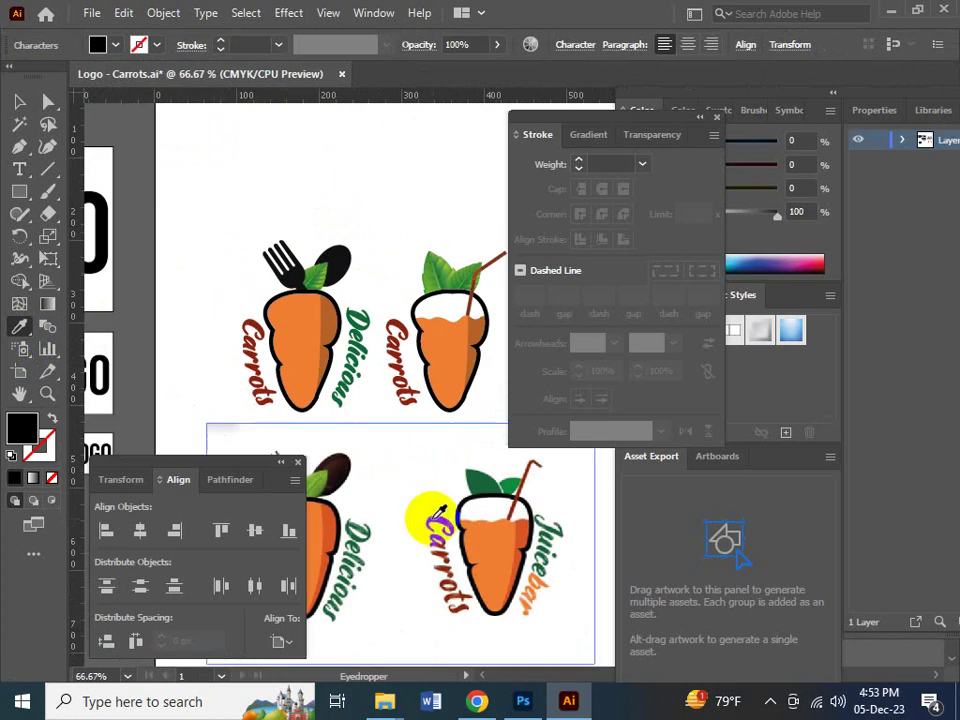
left_click(548, 580)
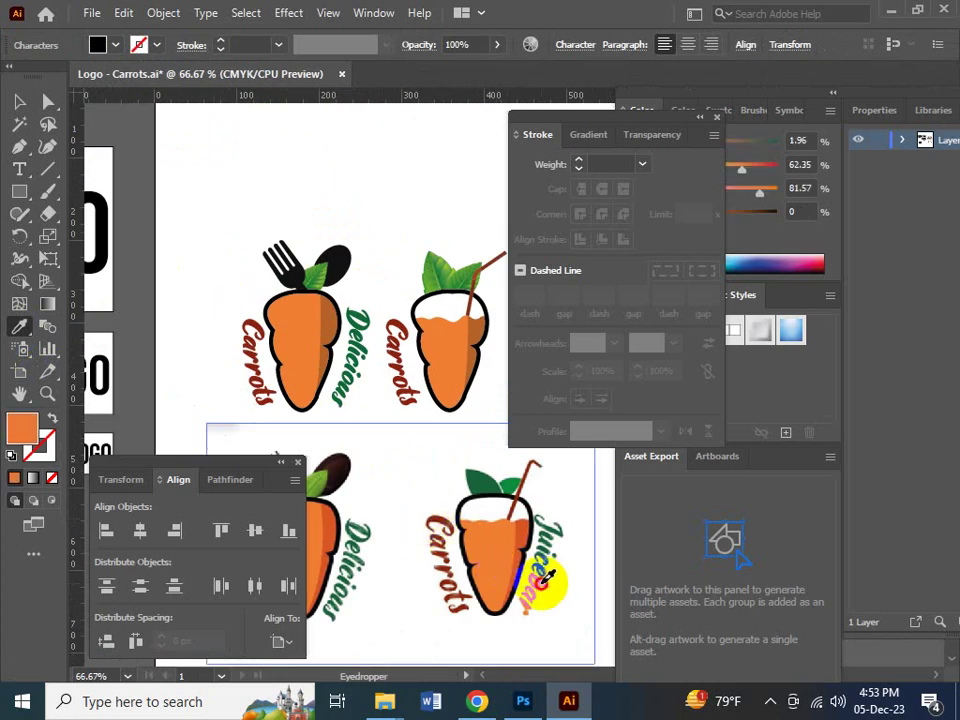
left_click(34, 98)
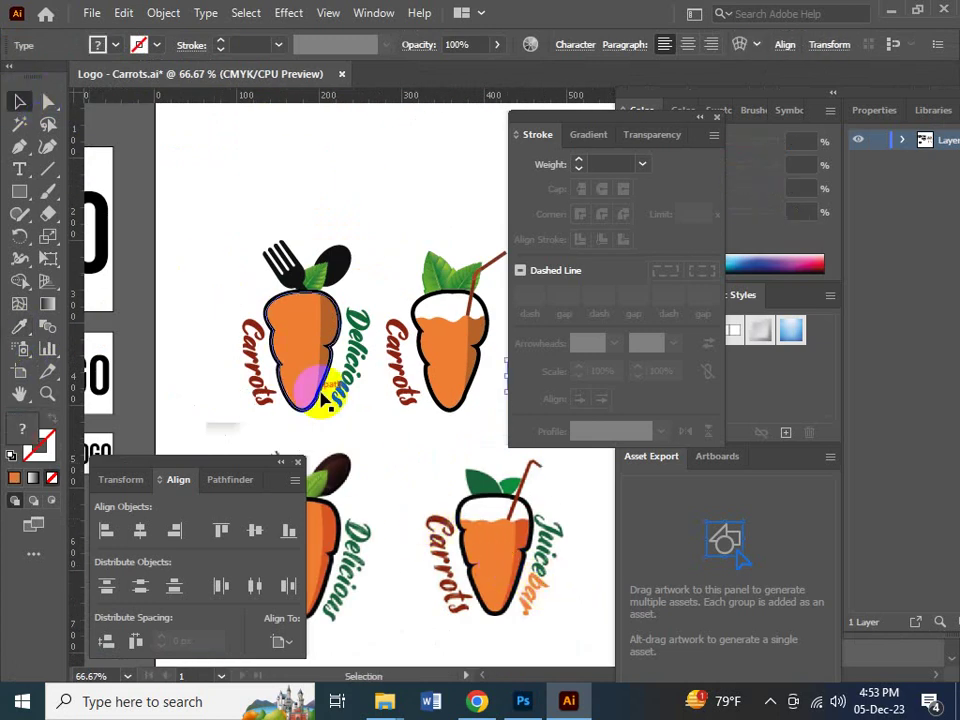
key("Tab")
key("z")
left_click_drag(448, 304, 579, 519)
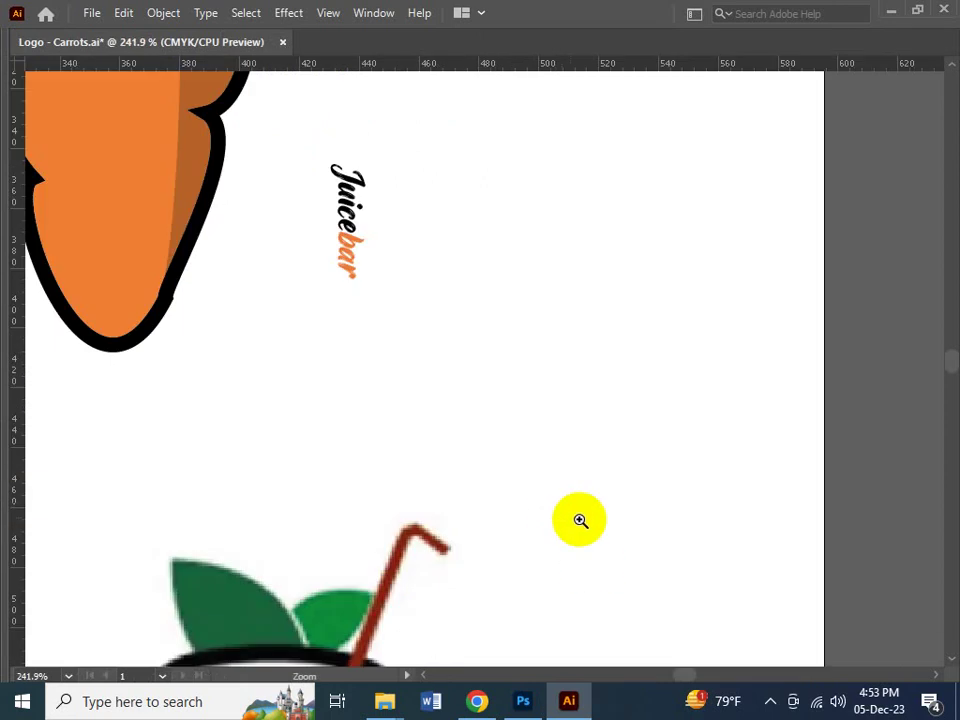
key("v")
left_click(352, 208)
key("t")
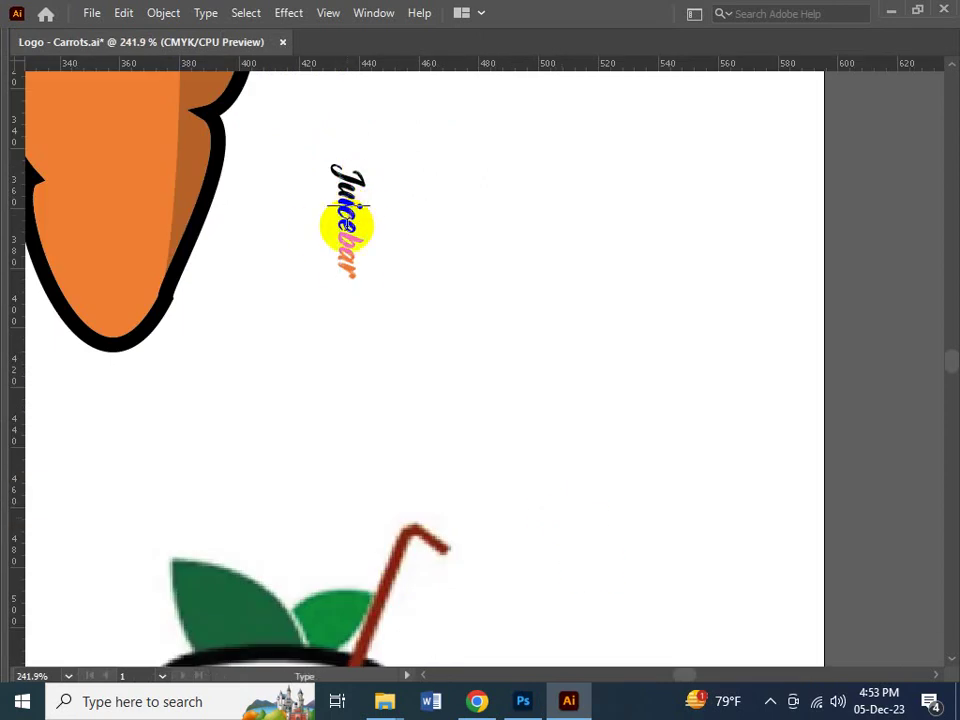
left_click_drag(345, 225, 360, 161)
key("ctrl+minus")
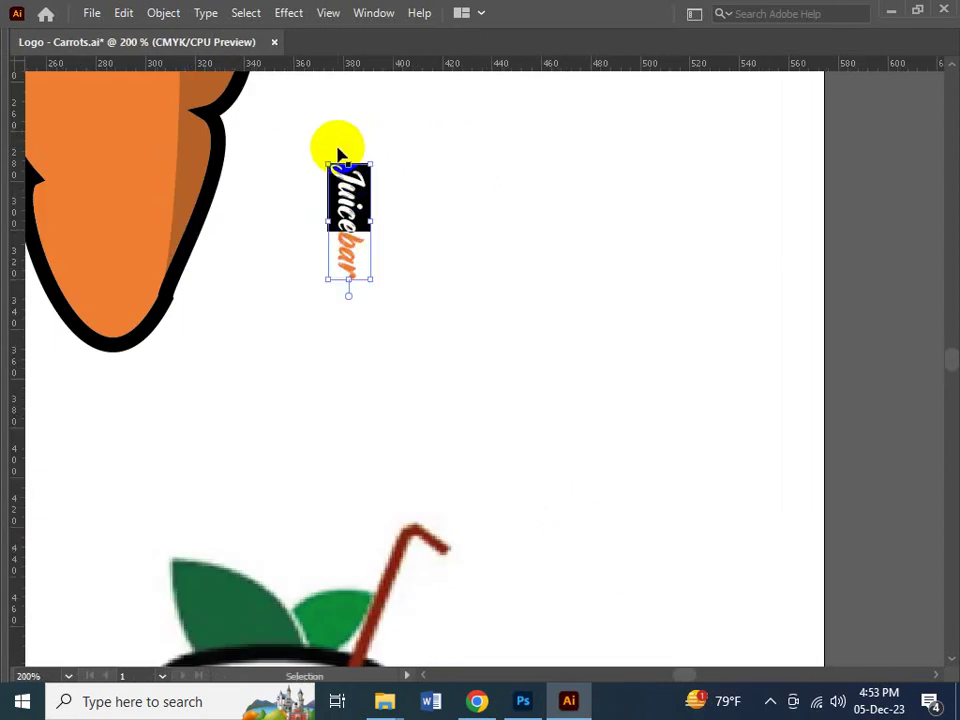
key("ctrl+minus")
key("ctrl+minus")
key("t")
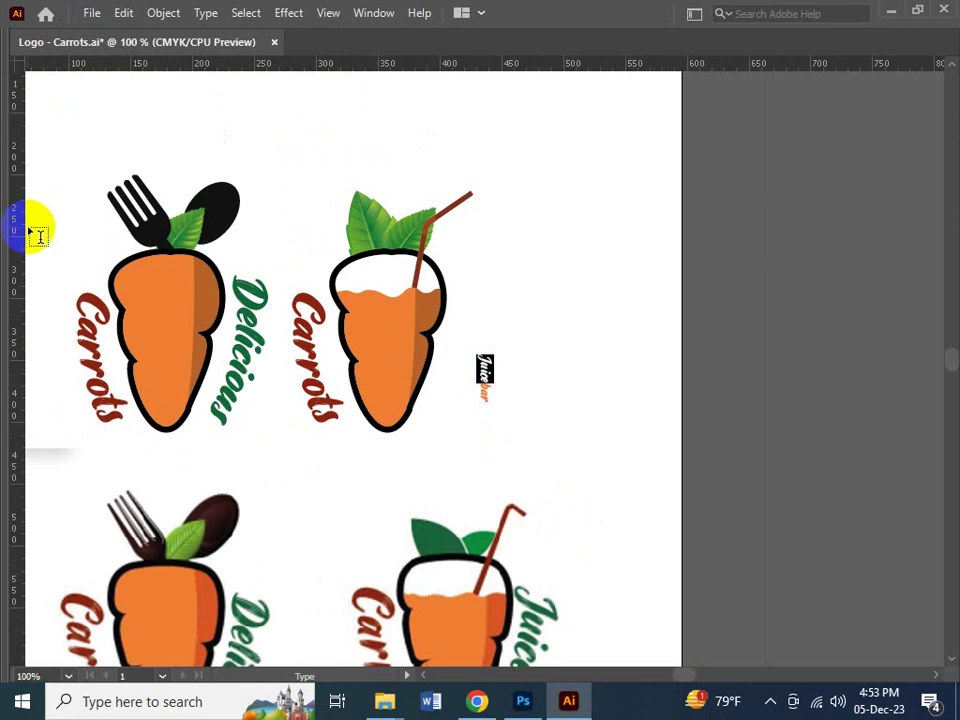
key("v")
key("Tab")
key("Tab")
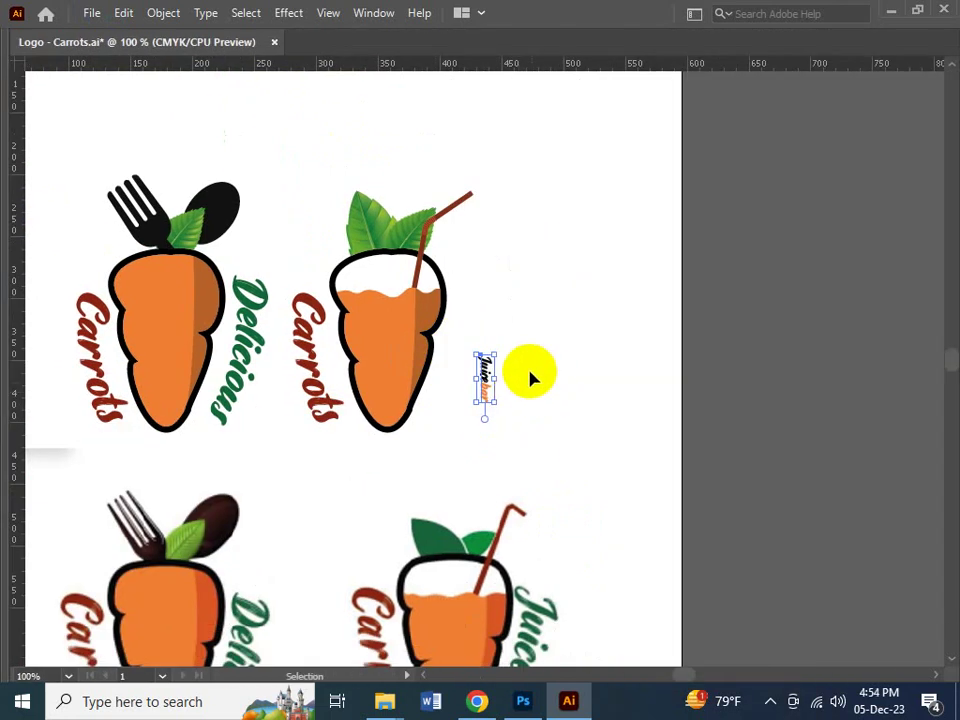
left_click_drag(485, 373, 490, 375)
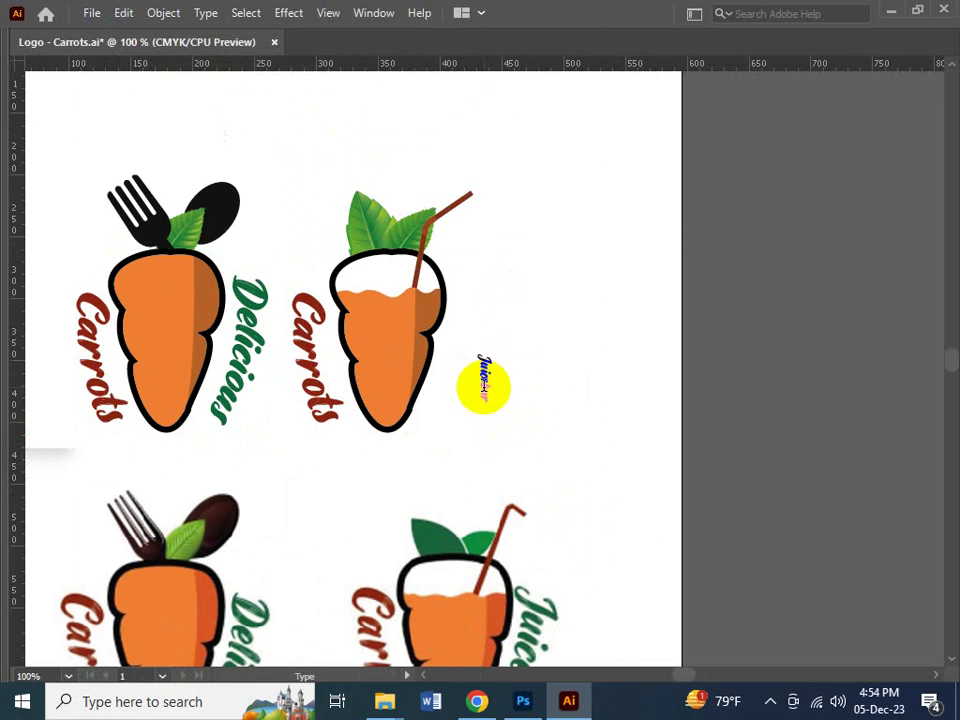
left_click_drag(484, 372, 484, 368)
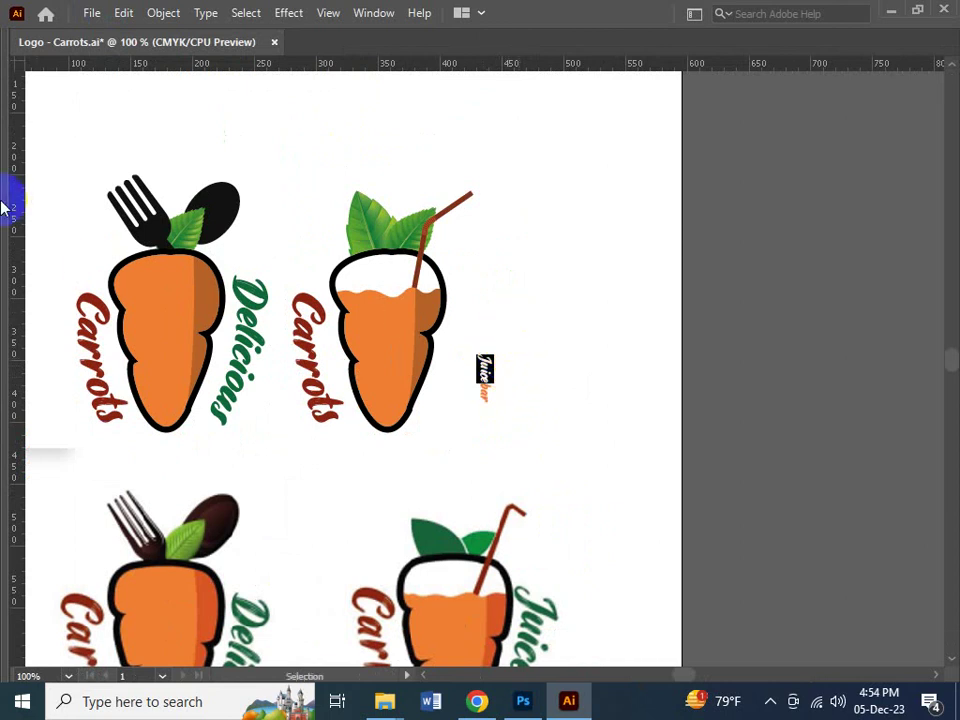
mouse_move(5, 205)
key("v")
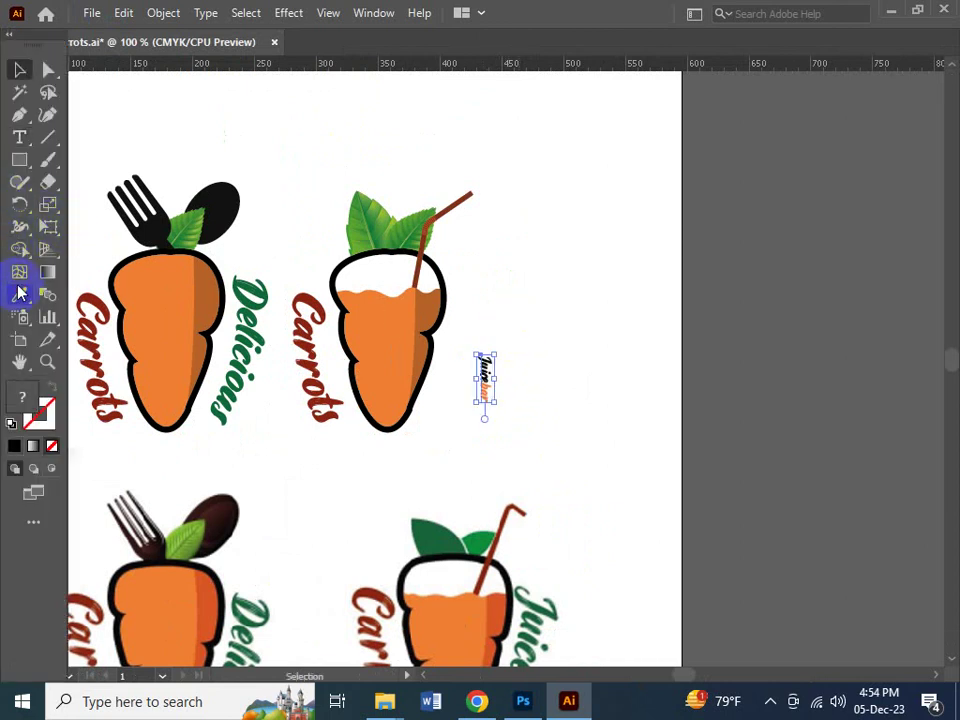
left_click(19, 76)
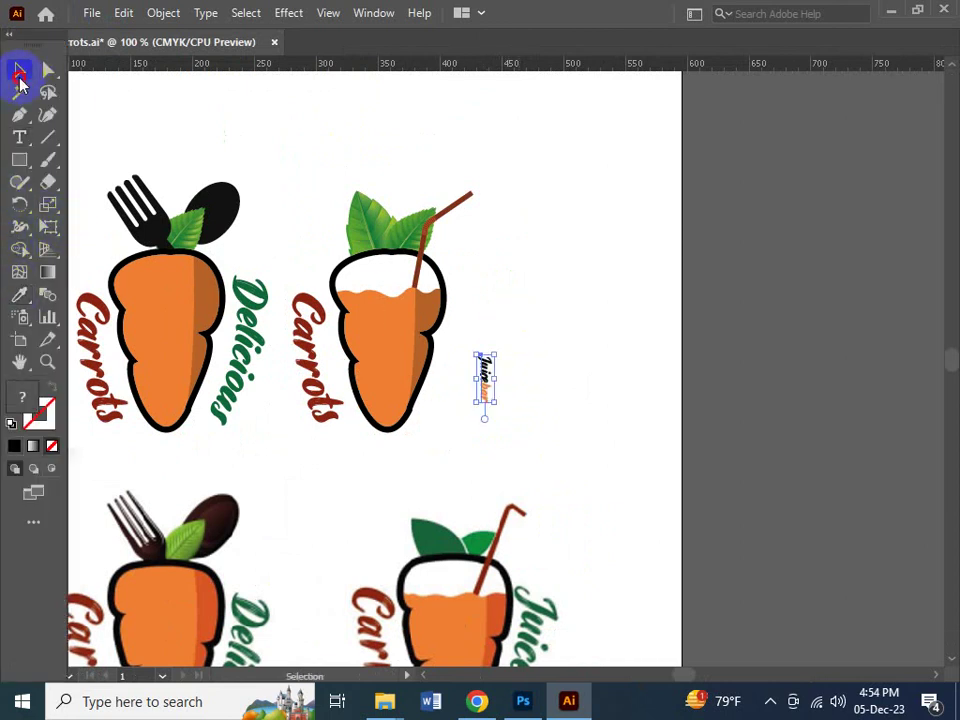
left_click_drag(484, 372, 491, 356)
double_click(484, 376)
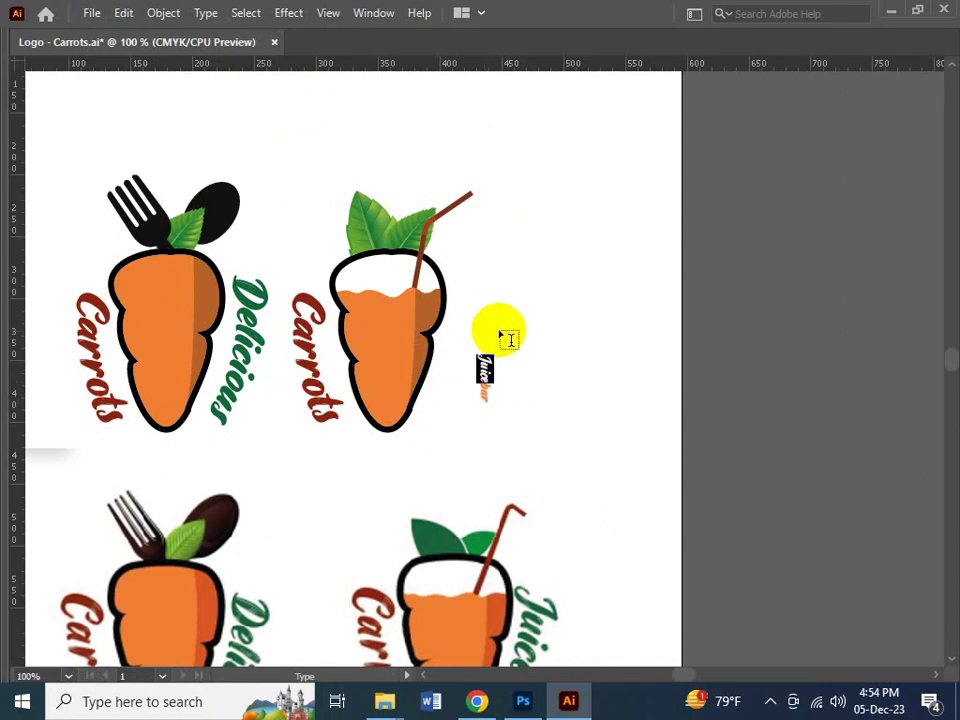
double_click(484, 388)
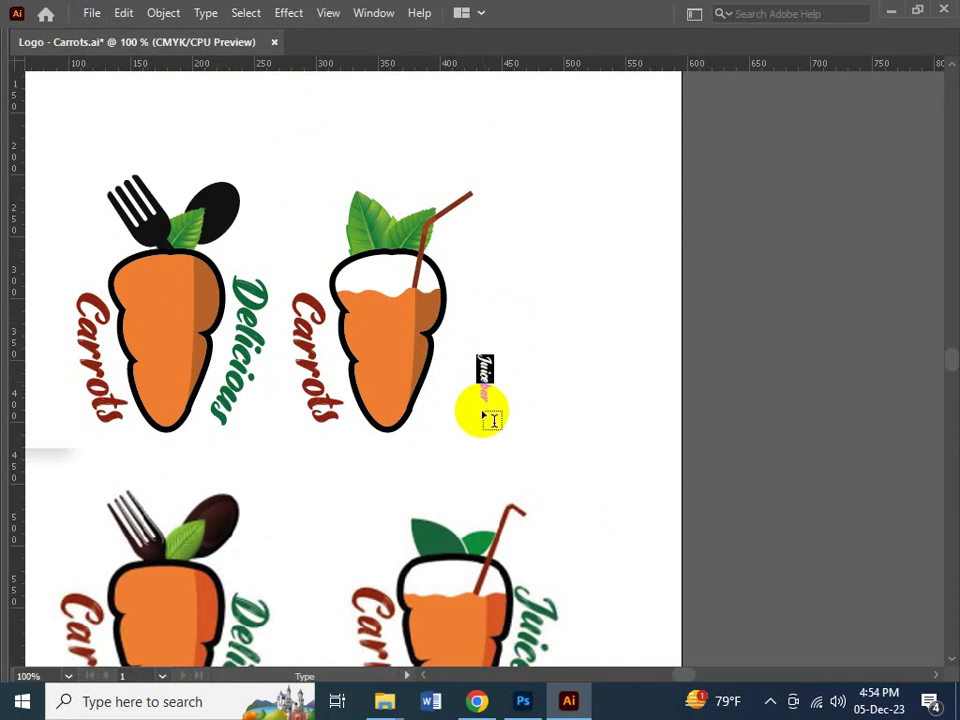
left_click(568, 598)
key("Escape")
- Color the letters "Juice" in "Juicebar" with the dark green sampled by Eyedropper from the reference logo's "Juice" lettering
key("Tab")
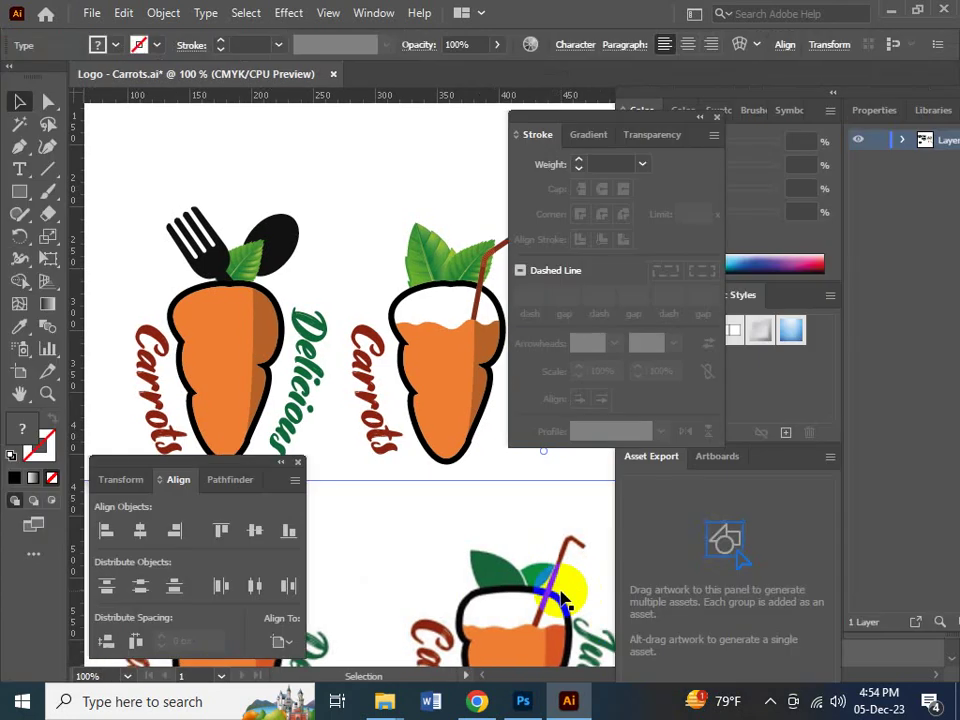
left_click_drag(465, 514, 254, 468)
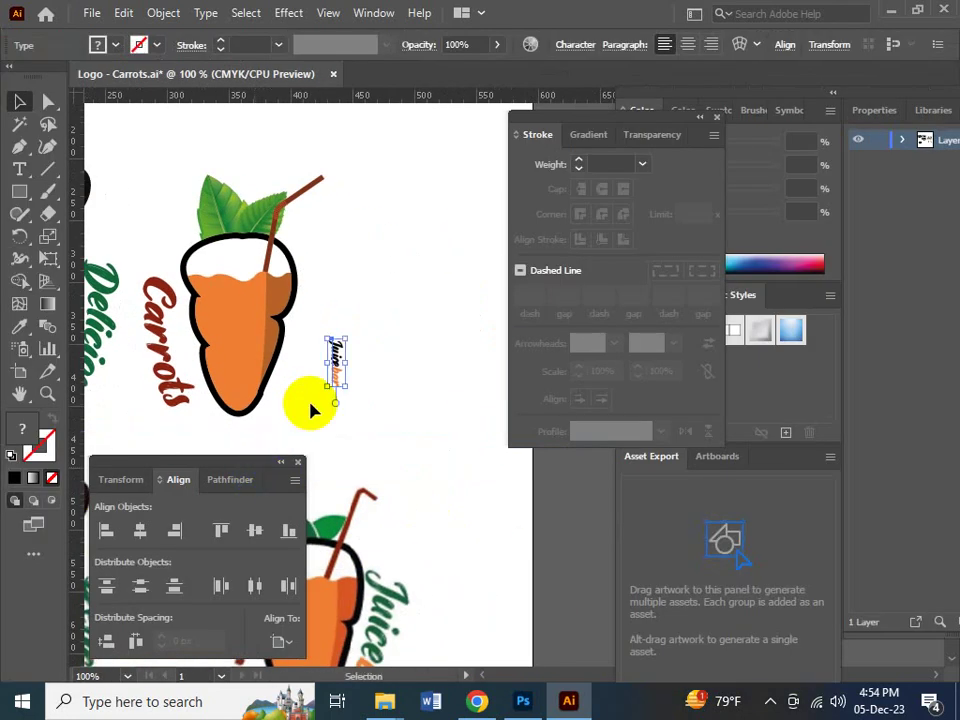
double_click(336, 362)
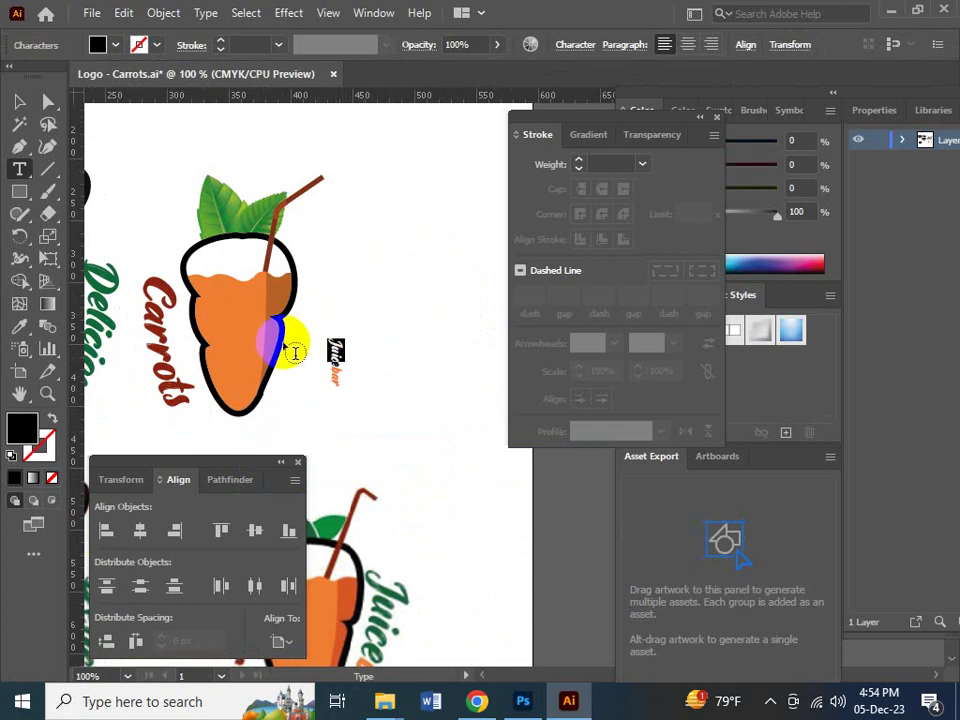
key("Escape")
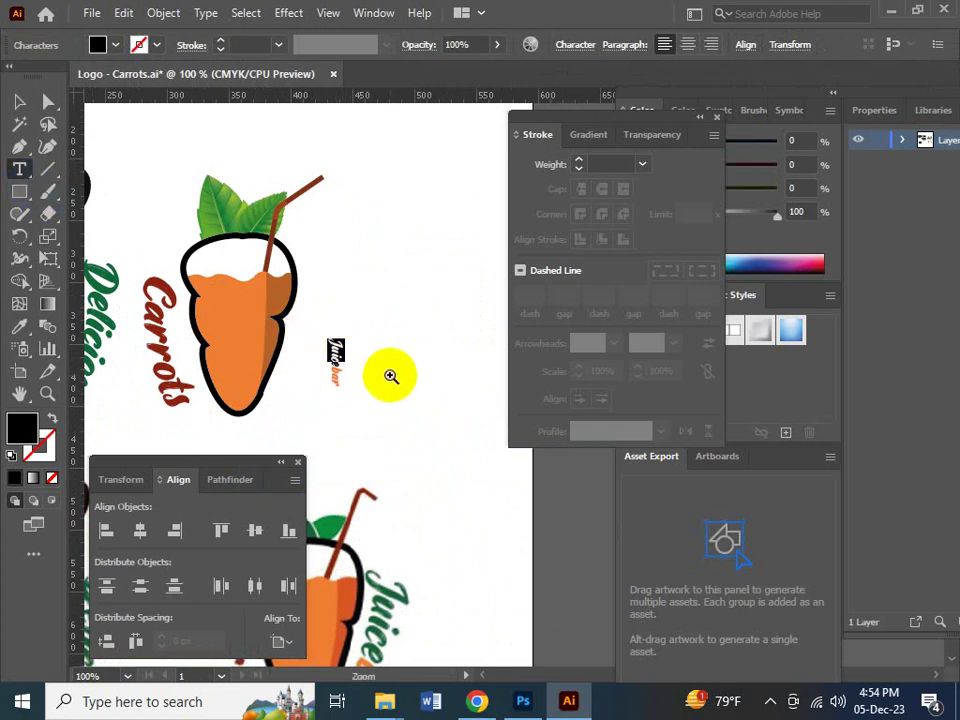
left_click(389, 374)
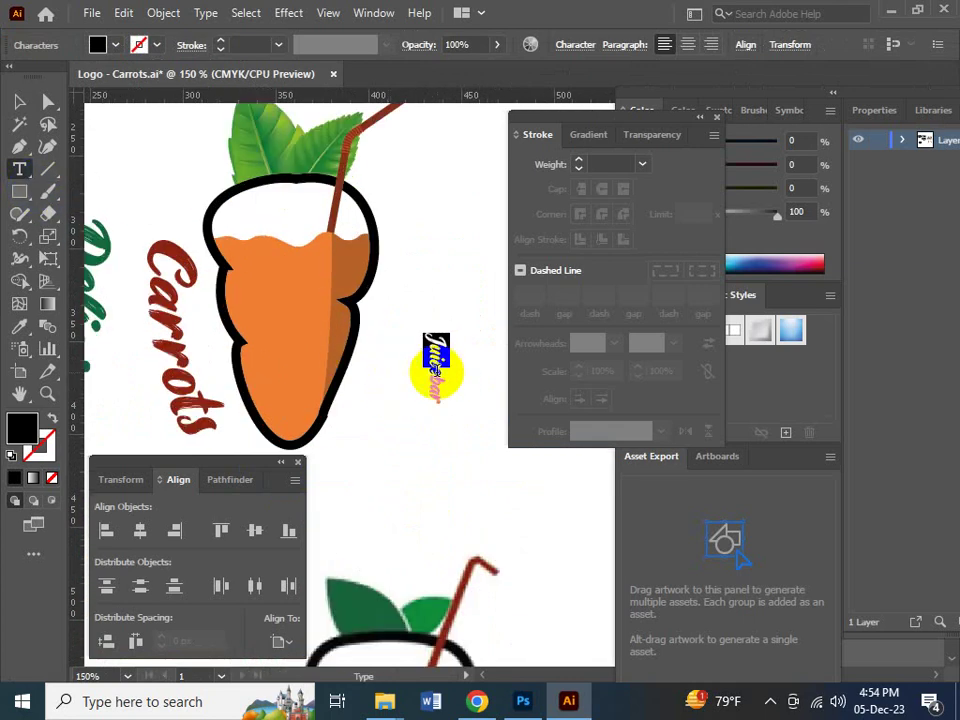
left_click_drag(437, 370, 448, 327)
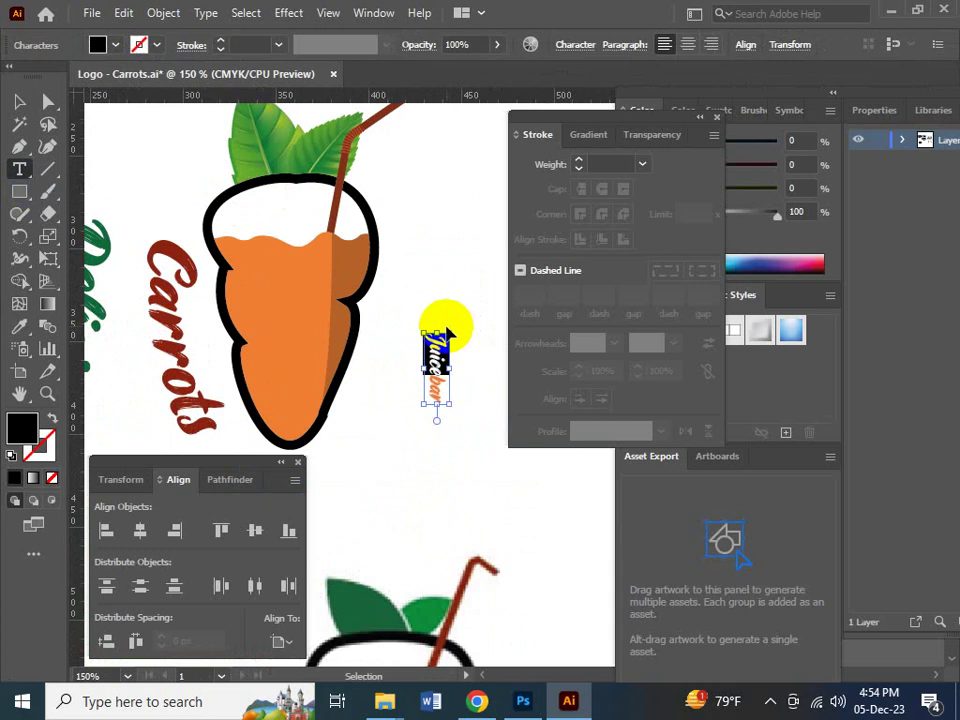
key("ctrl+minus")
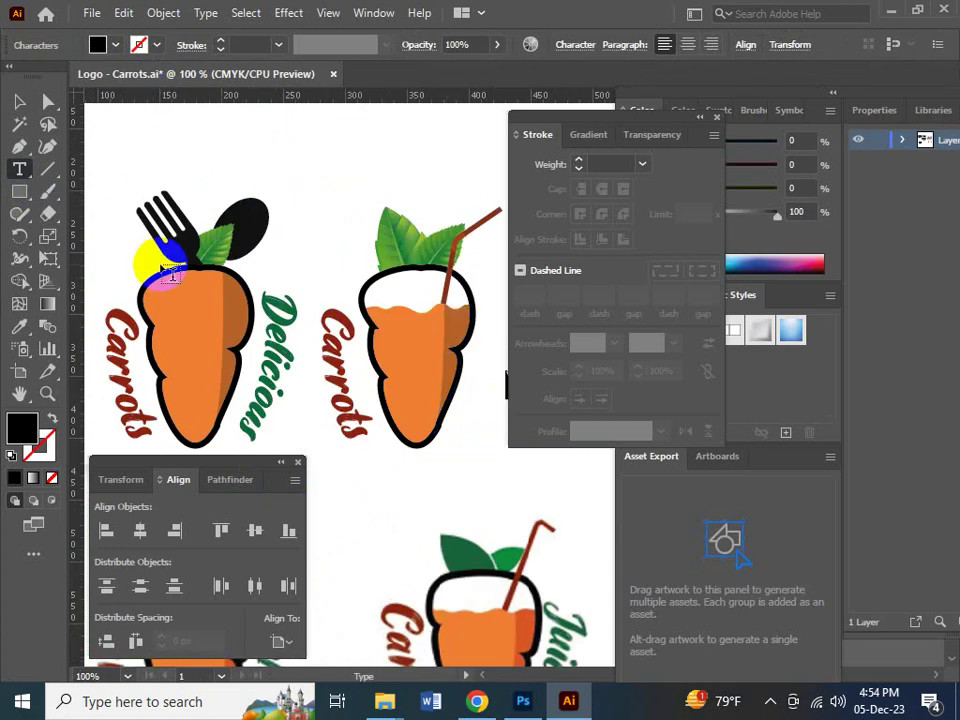
left_click(20, 328)
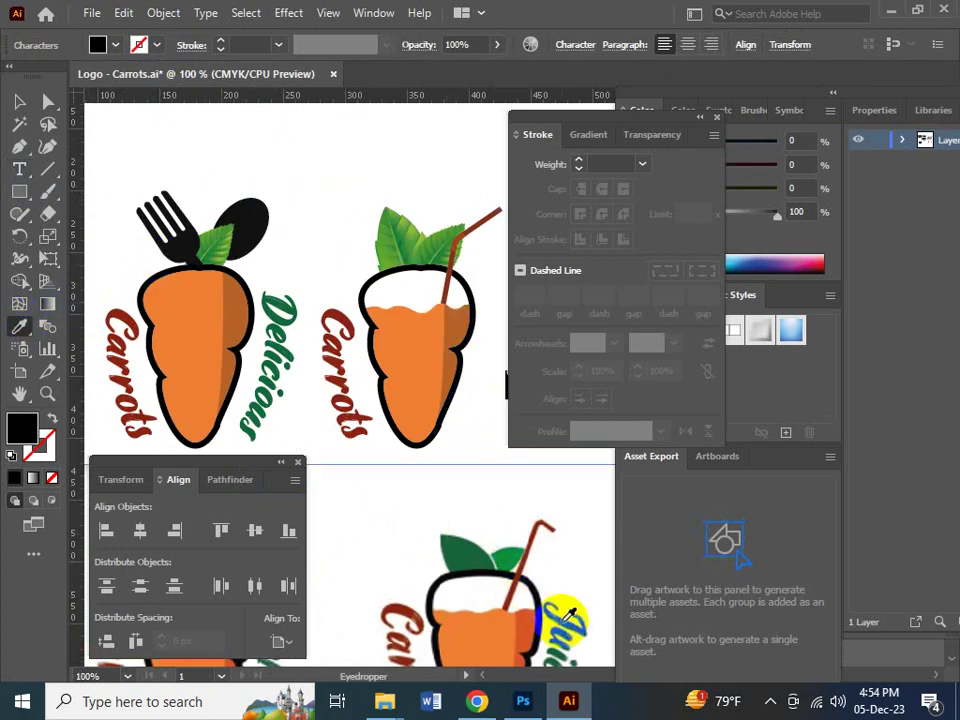
left_click(576, 626)
left_click(20, 101)
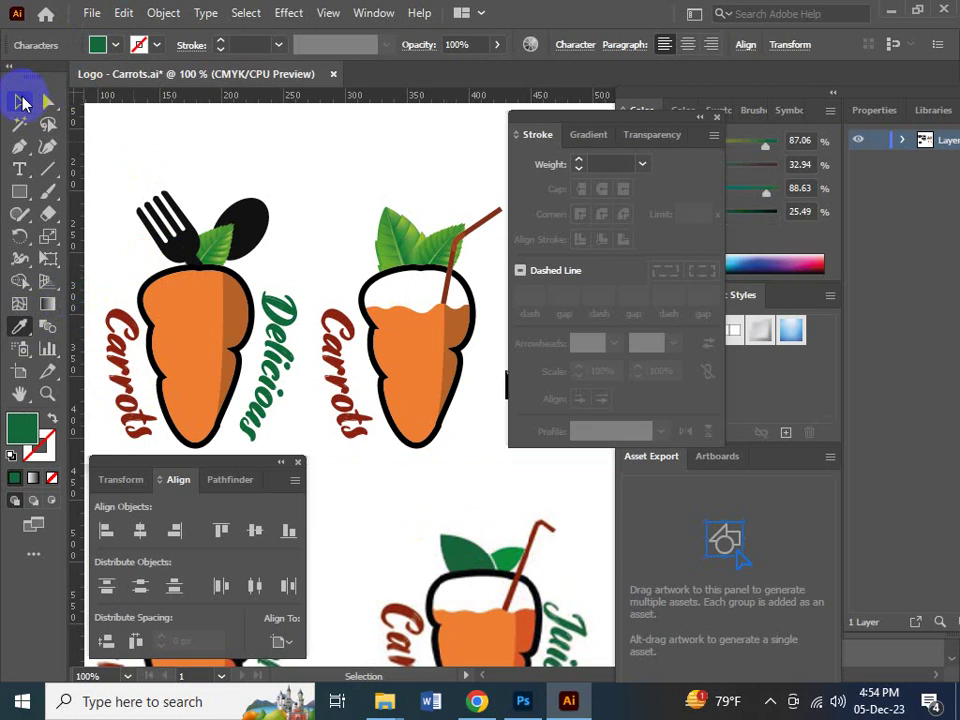
- Enlarge the "Juicebar" text to roughly the length of the carrot body and place it just right of the juice carrot
key("Tab")
left_click(439, 304)
key("ctrl+space")
left_click_drag(343, 214, 620, 523)
left_click(453, 327)
left_click_drag(448, 297, 510, 143)
left_click_drag(456, 279, 400, 313)
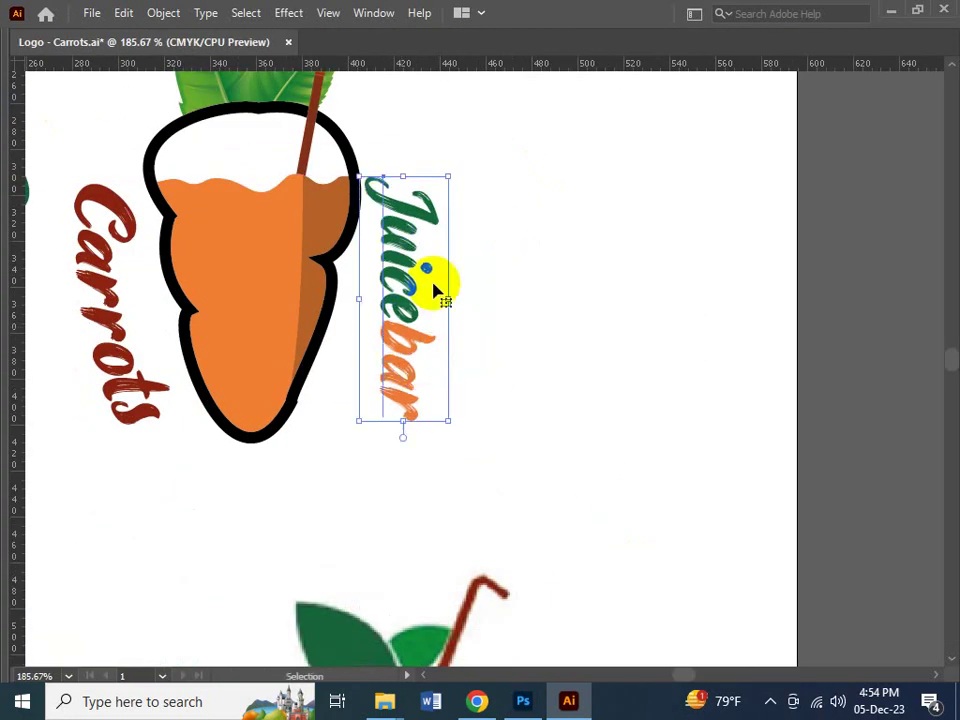
left_click_drag(449, 178, 454, 164)
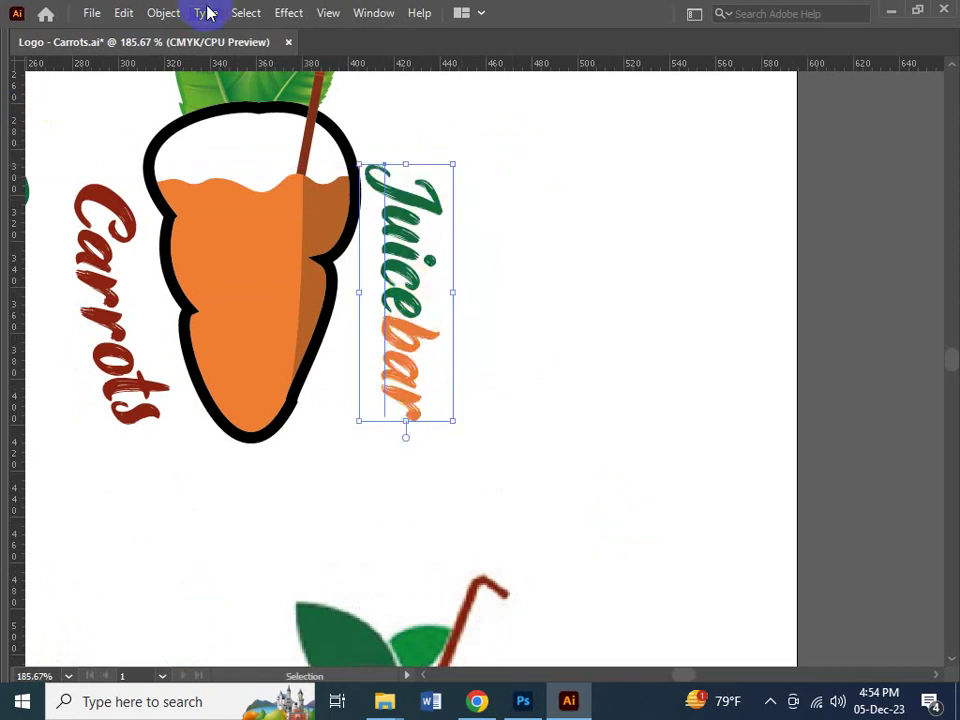
- Apply a vertical Arc warp effect to the "Juicebar" text
left_click(288, 12)
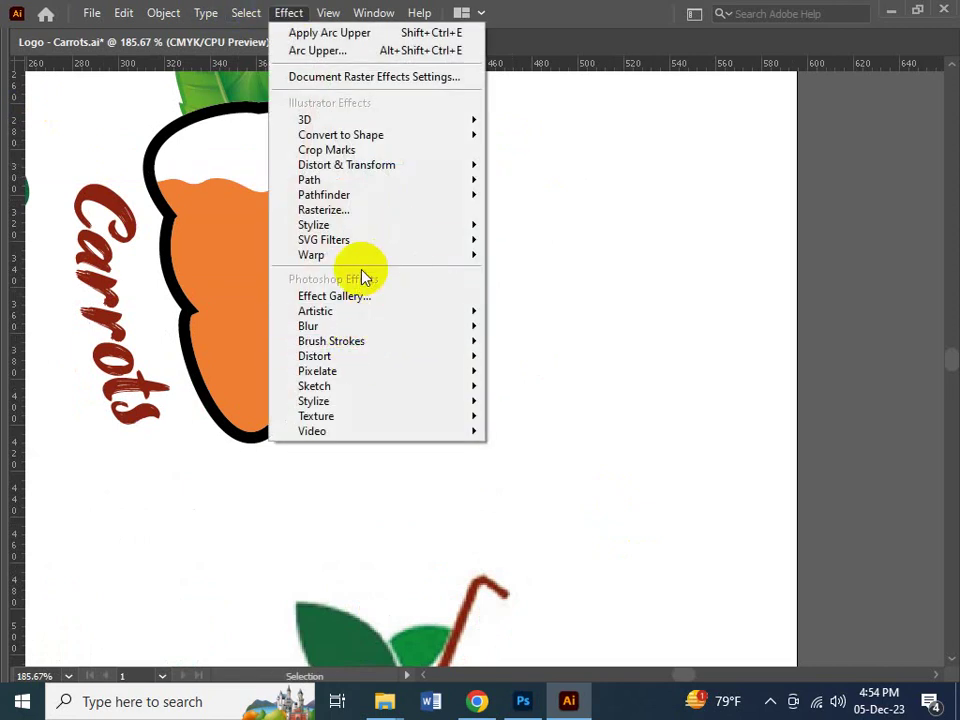
mouse_move(364, 261)
left_click(527, 258)
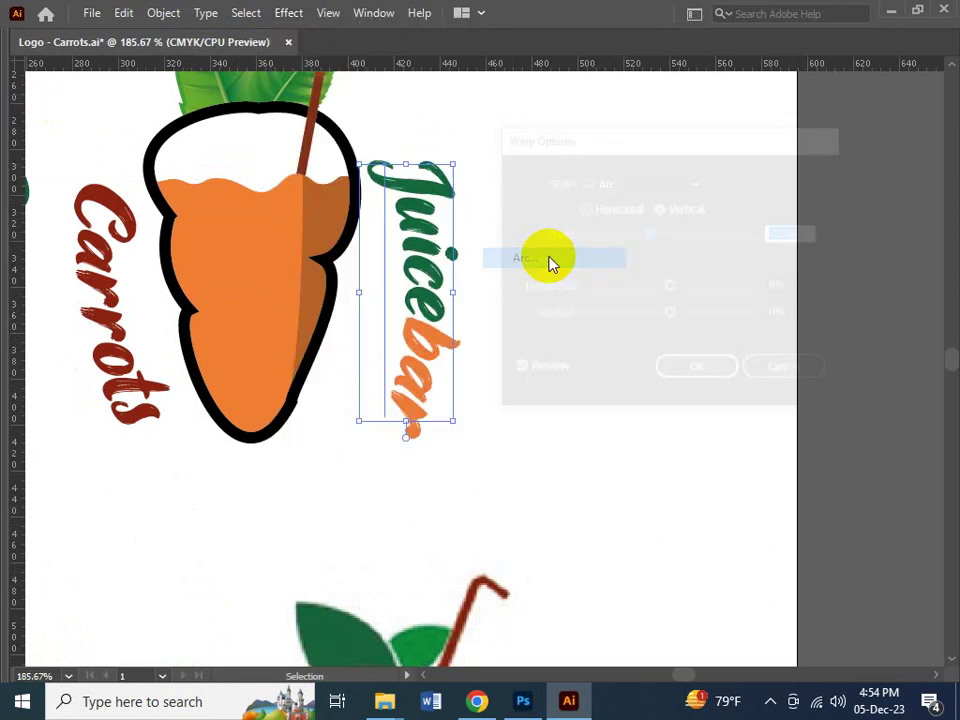
left_click(701, 372)
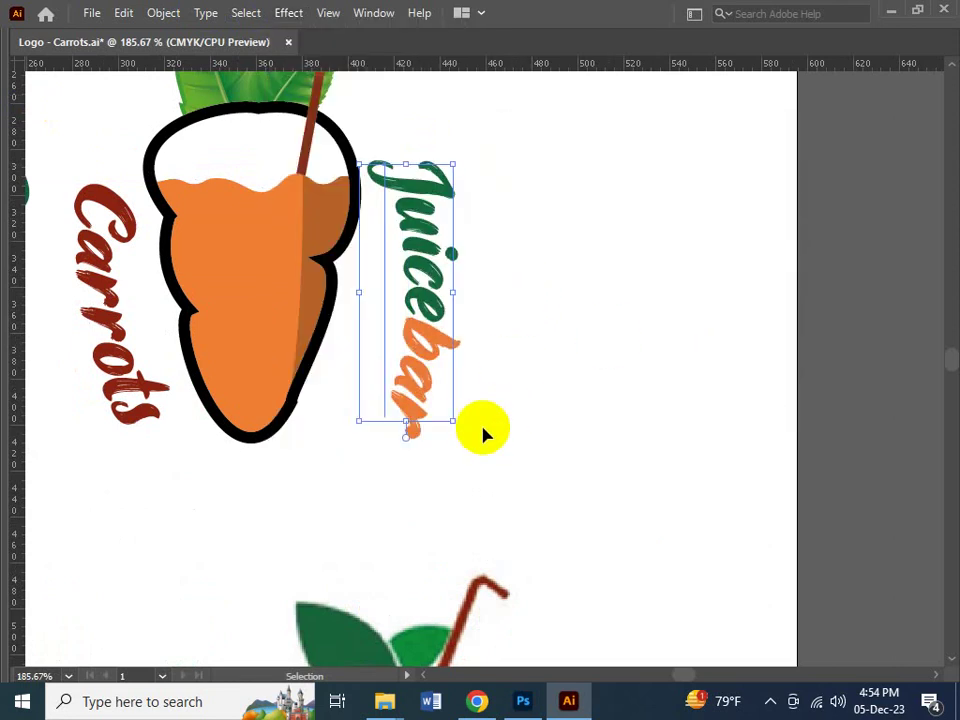
- Tilt the "Juicebar" text clockwise to follow the juice carrot's right side, nudge it left close to the outline, and deselect it
left_click_drag(457, 430, 407, 447)
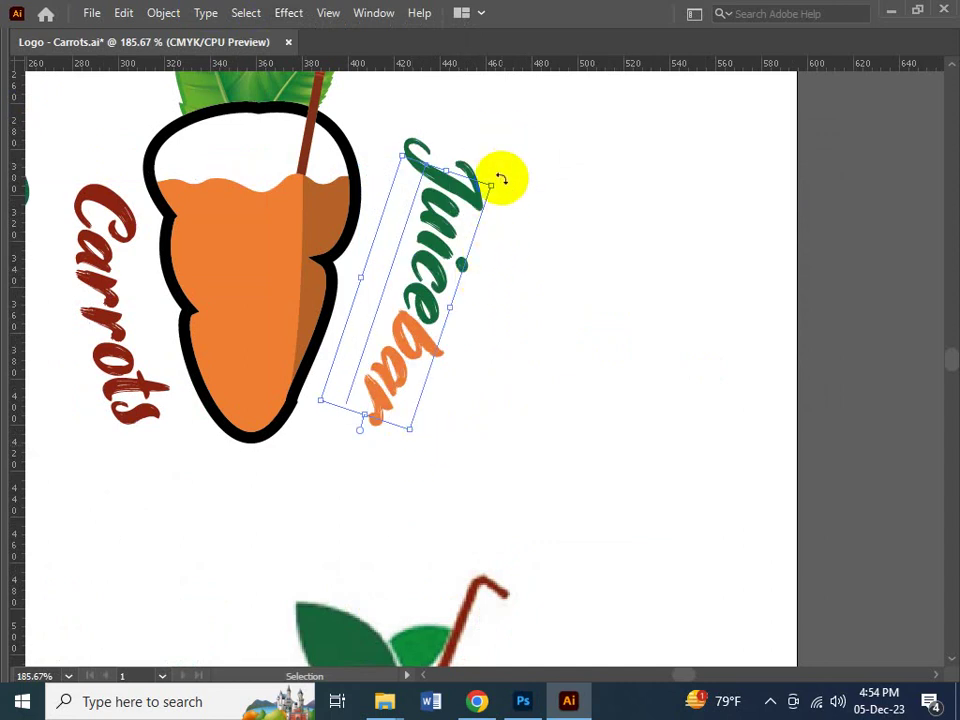
left_click_drag(501, 178, 482, 169)
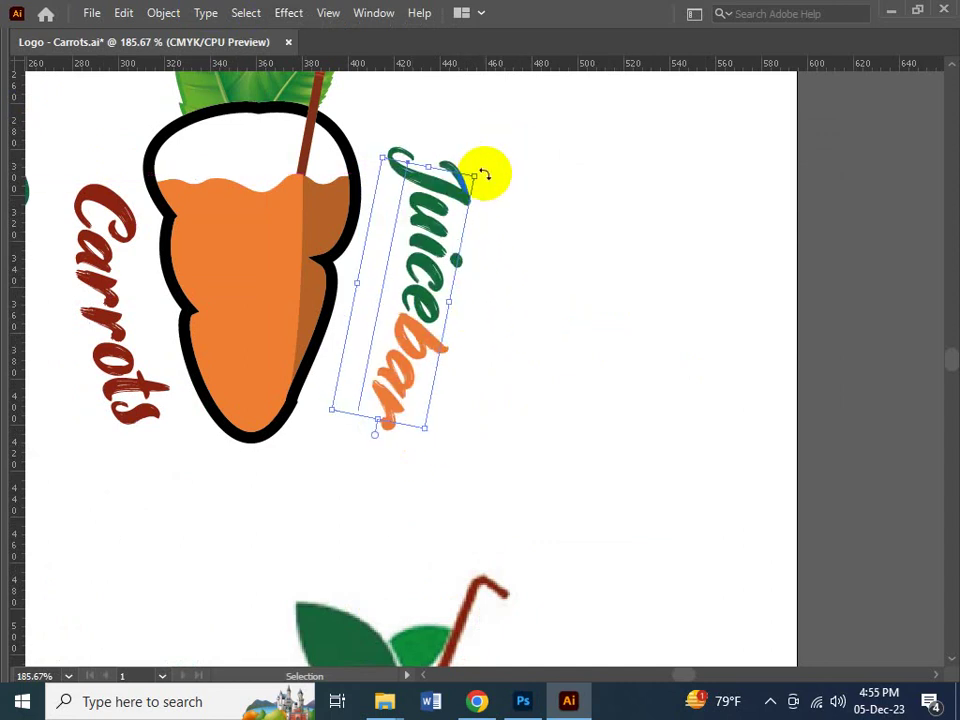
key("Left")
key("Left")
key("Left")
key("Left")
key("Left")
key("Left")
key("Left")
key("Left")
key("Left")
key("Left")
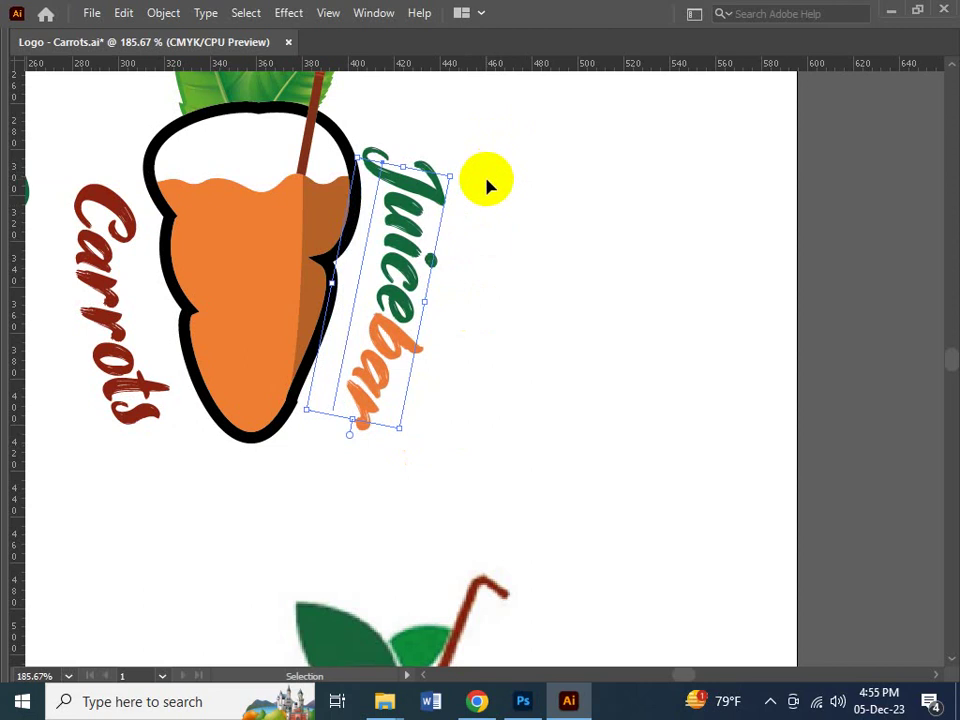
left_click_drag(459, 167, 465, 178)
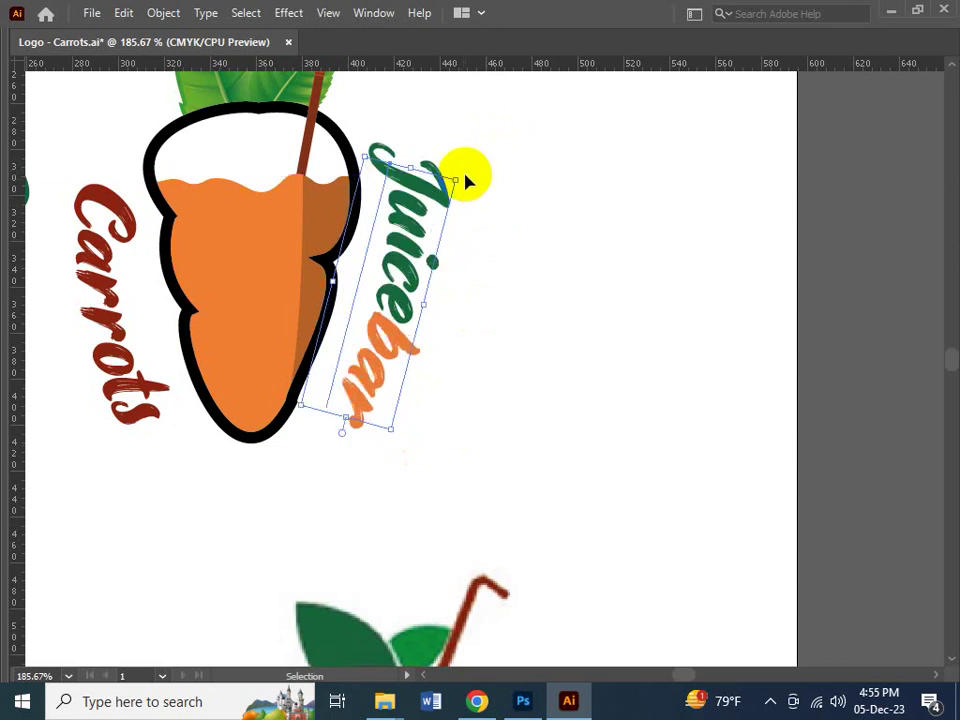
left_click(515, 195)
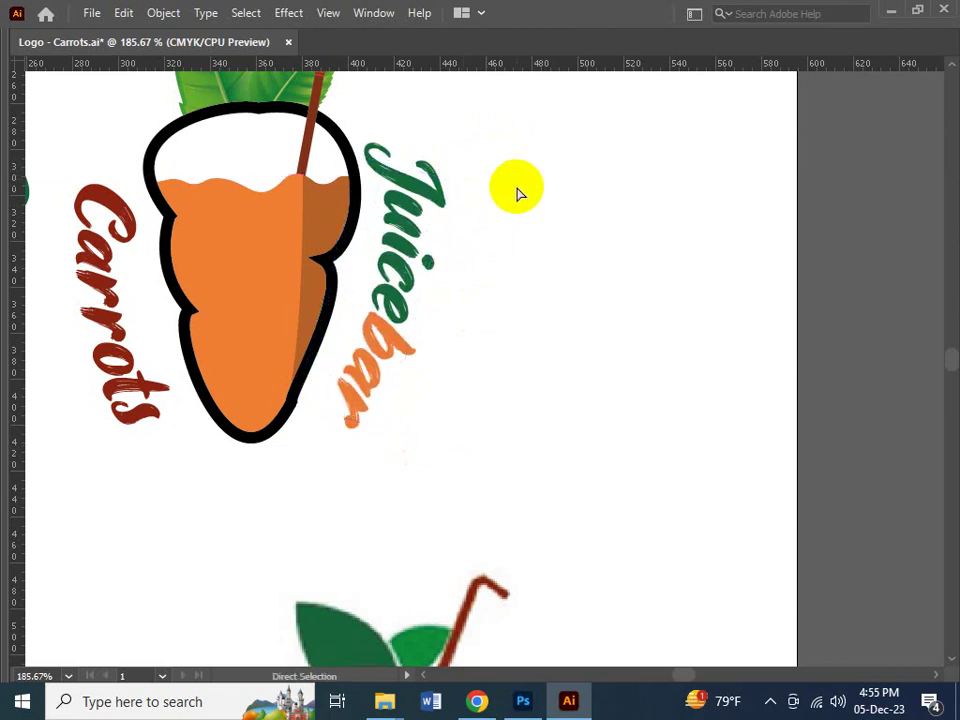
- Scale the "Juicebar" lettering down slightly beside the juice carrot and deselect it
key("ctrl+minus")
key("ctrl+minus")
key("ctrl+minus")
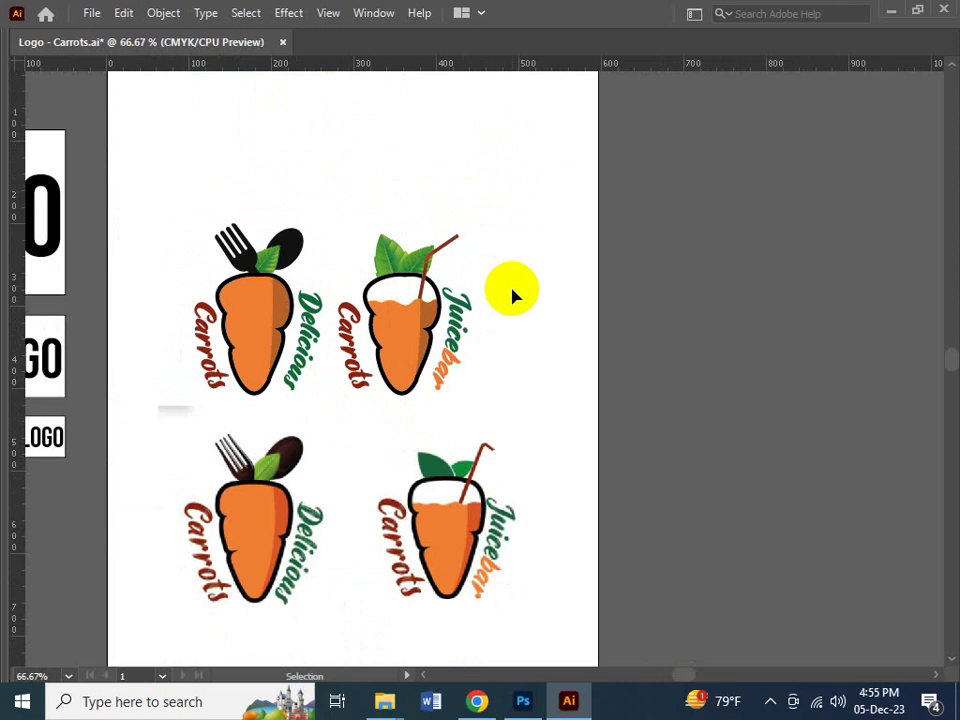
left_click_drag(471, 332, 476, 300)
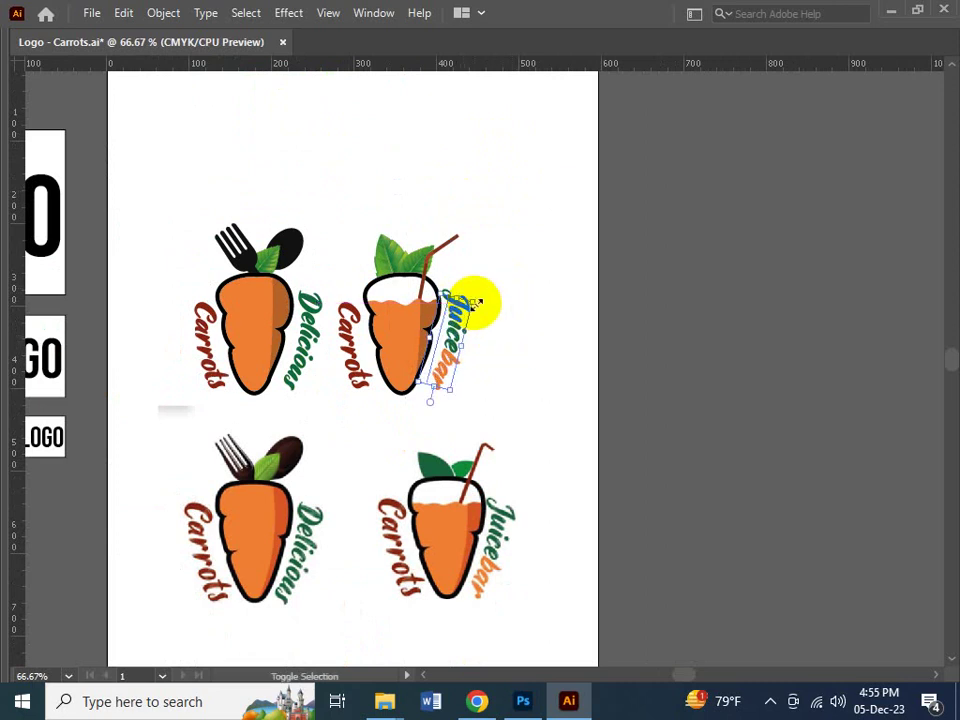
left_click_drag(414, 240, 536, 435)
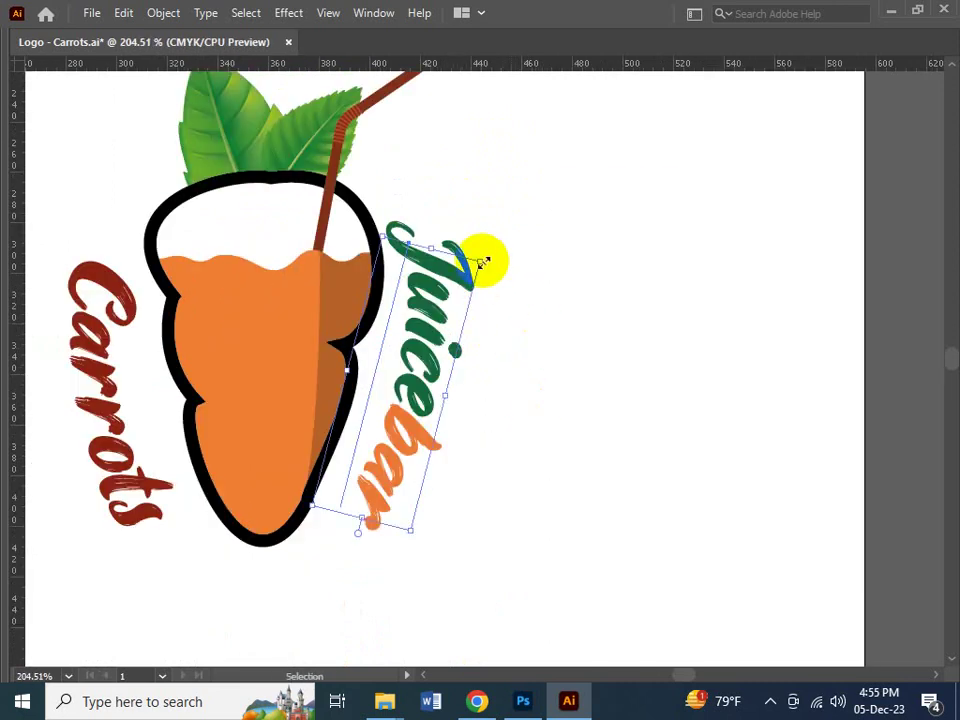
mouse_move(484, 259)
left_mouse_down()
mouse_move(474, 279)
mouse_move(484, 274)
left_mouse_up()
left_click(527, 330)
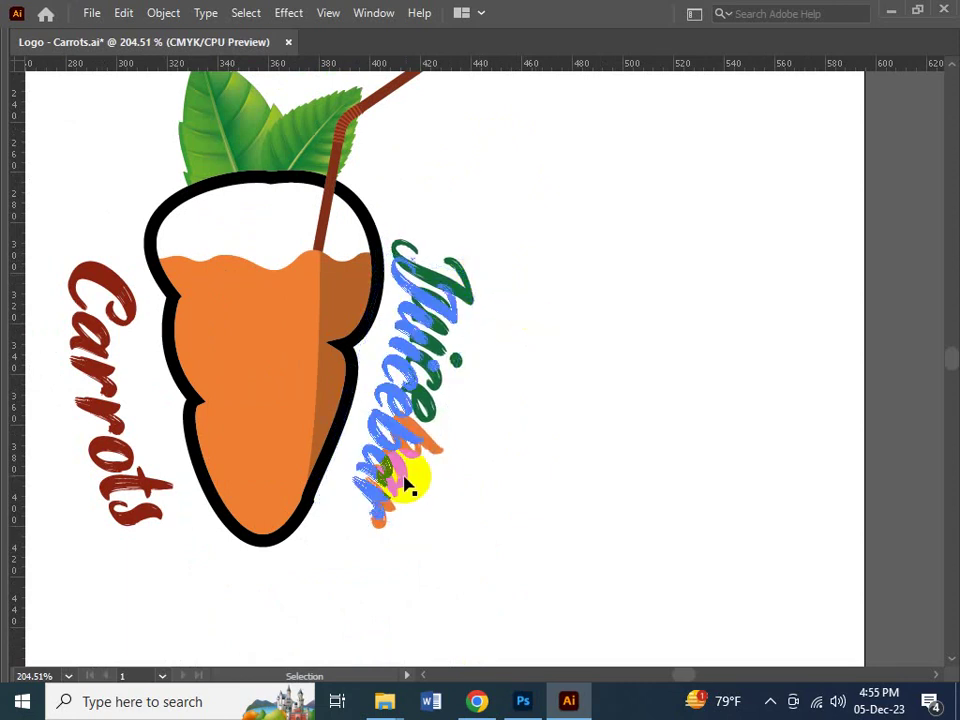
- Rotate the "Juicebar" lettering a little further clockwise and nudge it left toward the carrot outline
left_click(407, 482)
left_click_drag(488, 269, 495, 276)
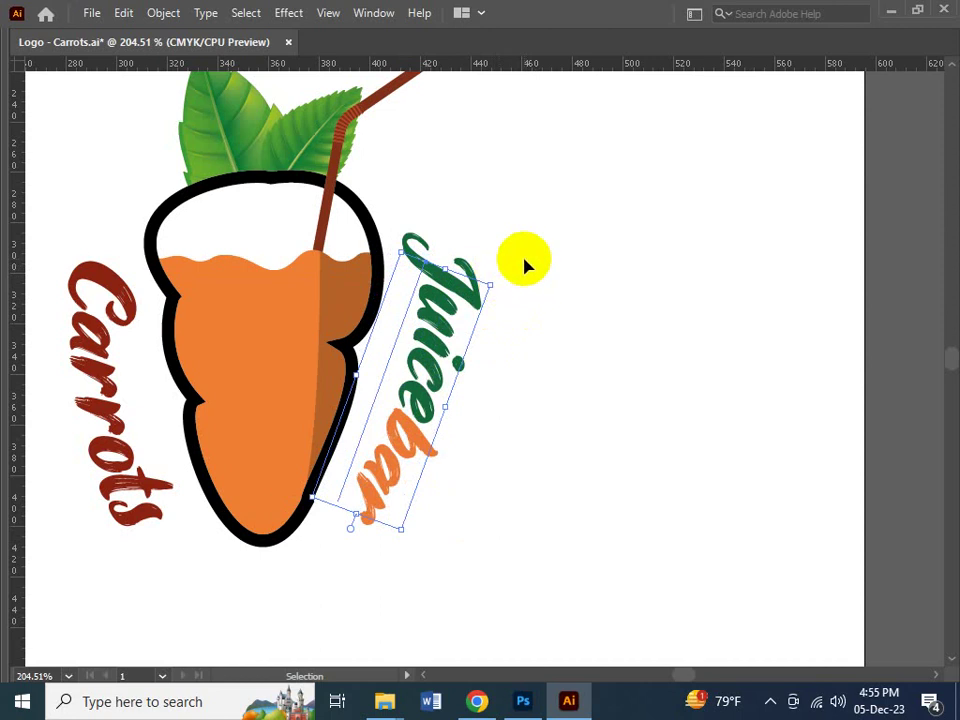
key("Left")
key("Left")
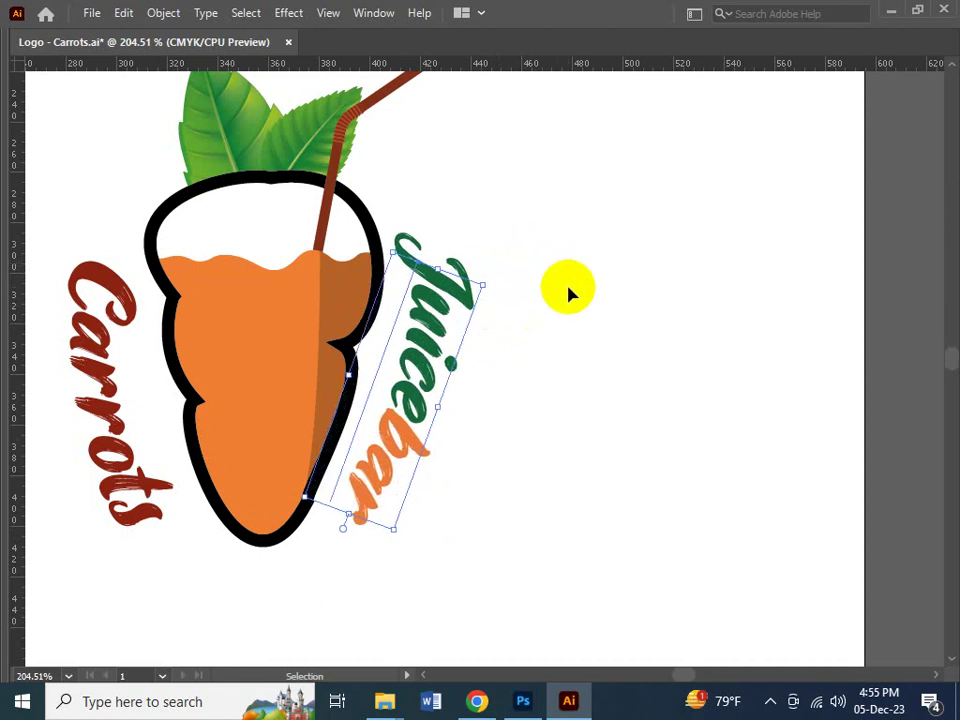
- Expand the appearance of the arc-warped "Juicebar" lettering and deselect it
left_click(165, 13)
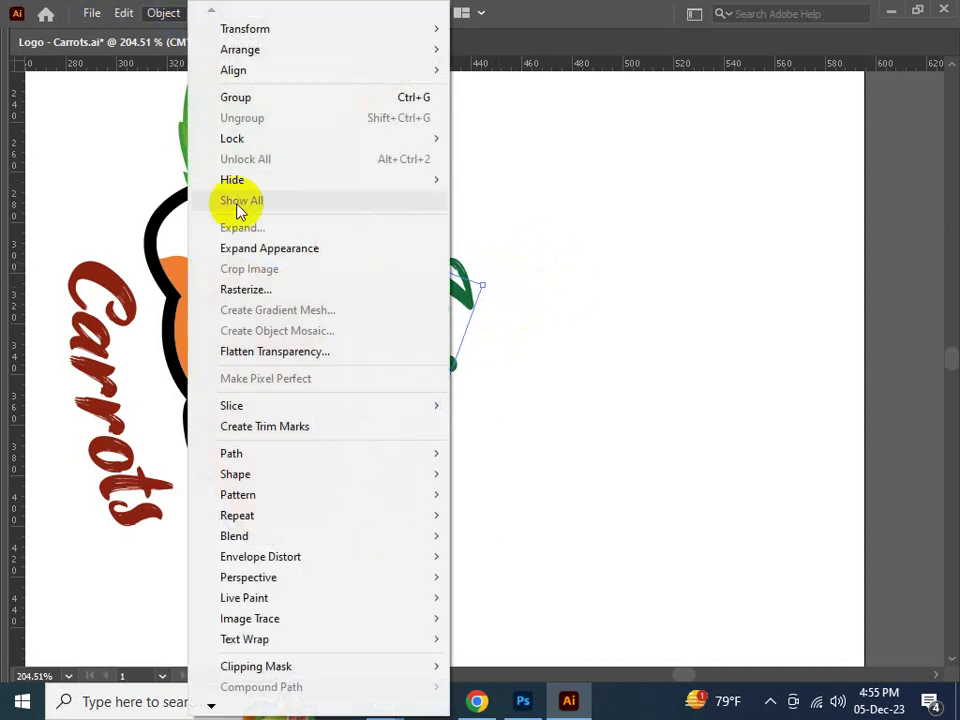
left_click(262, 248)
left_click(536, 364)
- Move the whole juice carrot logo with its lettering farther right from the fork-and-spoon carrot logo, and save the document
key("ctrl+minus")
key("ctrl+minus")
key("ctrl+minus")
key("ctrl+minus")
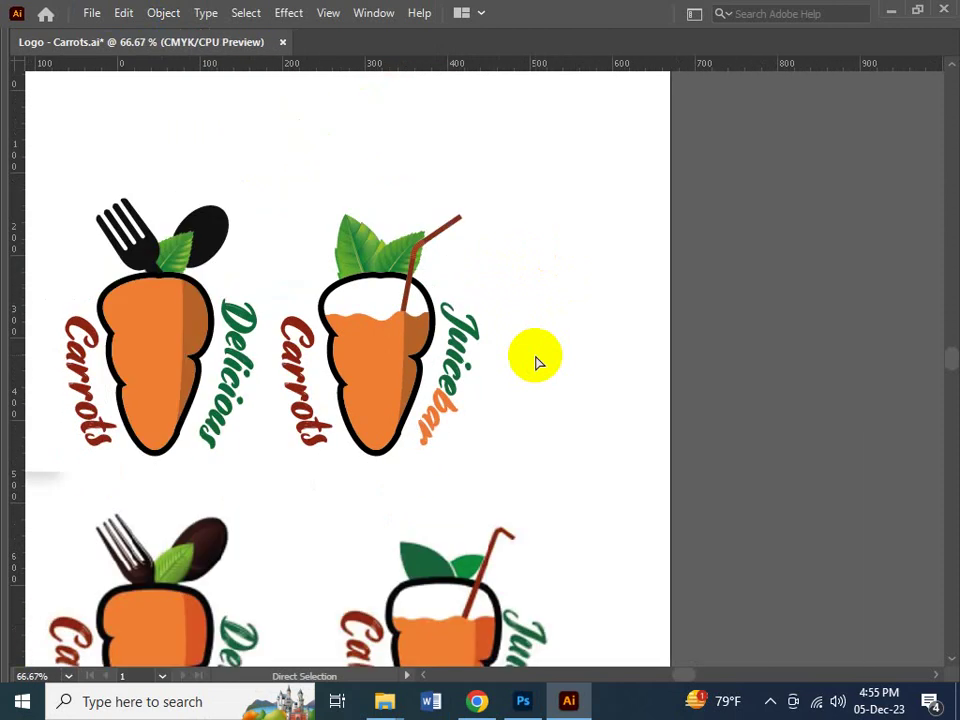
key("ctrl+minus")
key("Tab")
key("Tab")
left_click_drag(452, 400, 489, 285)
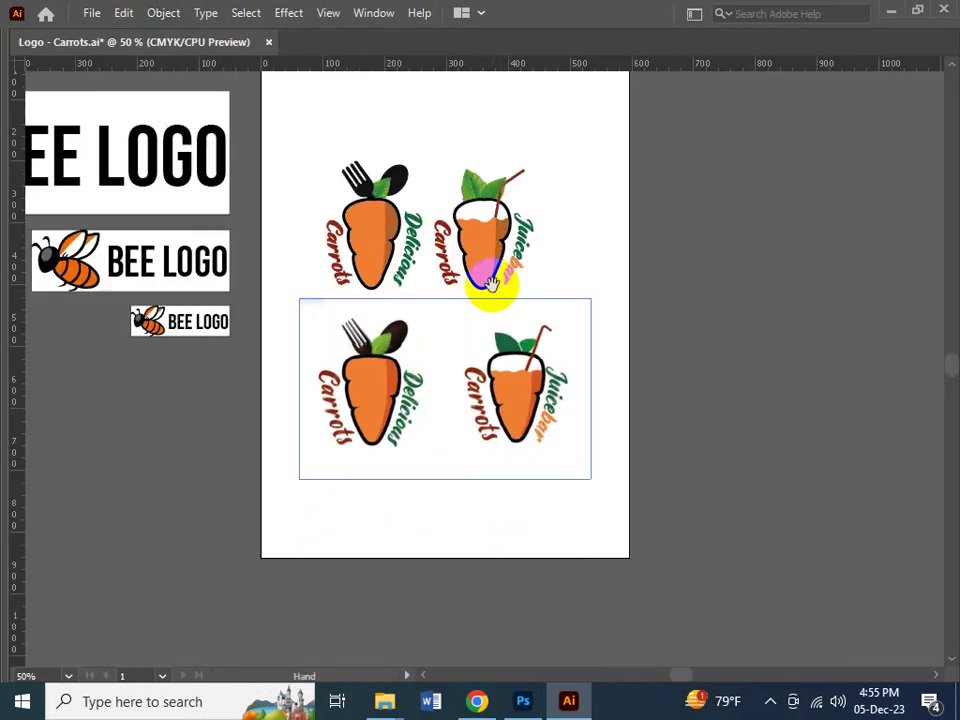
left_click_drag(435, 156, 600, 300)
left_click_drag(498, 240, 516, 250)
left_click(425, 145)
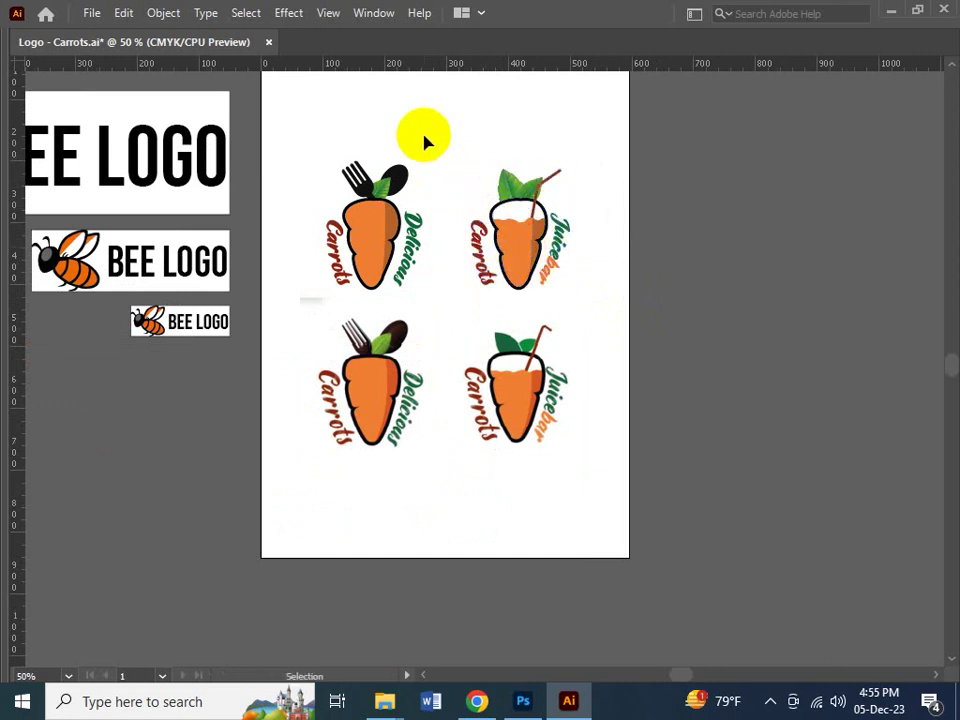
key("a")
key("ctrl+s")
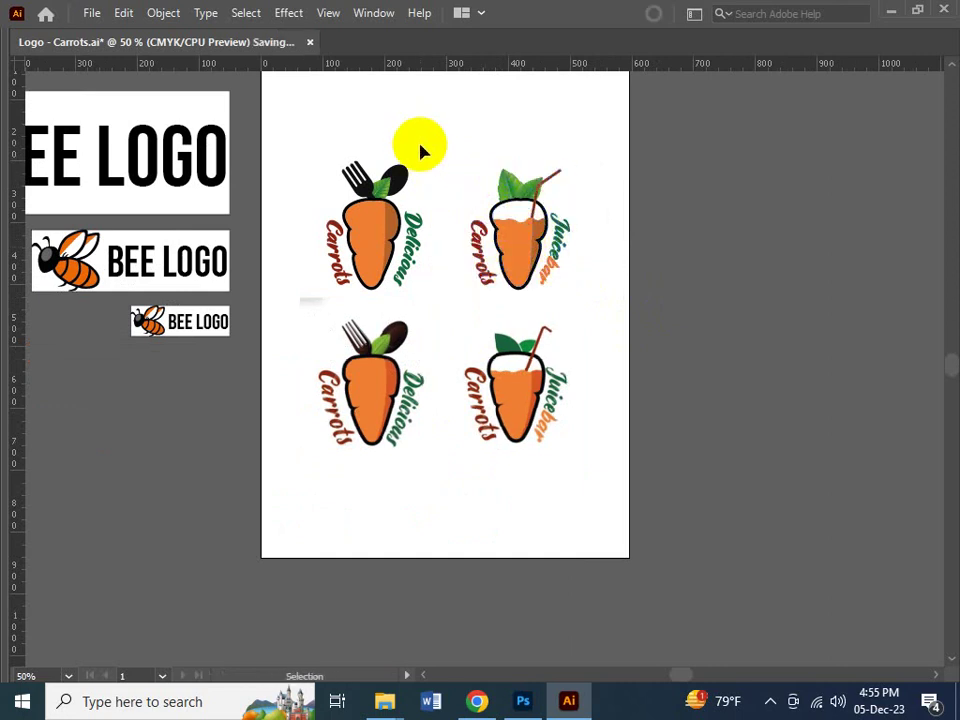
- Delete the reference image of the two carrot logos below the recreated ones
left_click(407, 381)
left_click(530, 345)
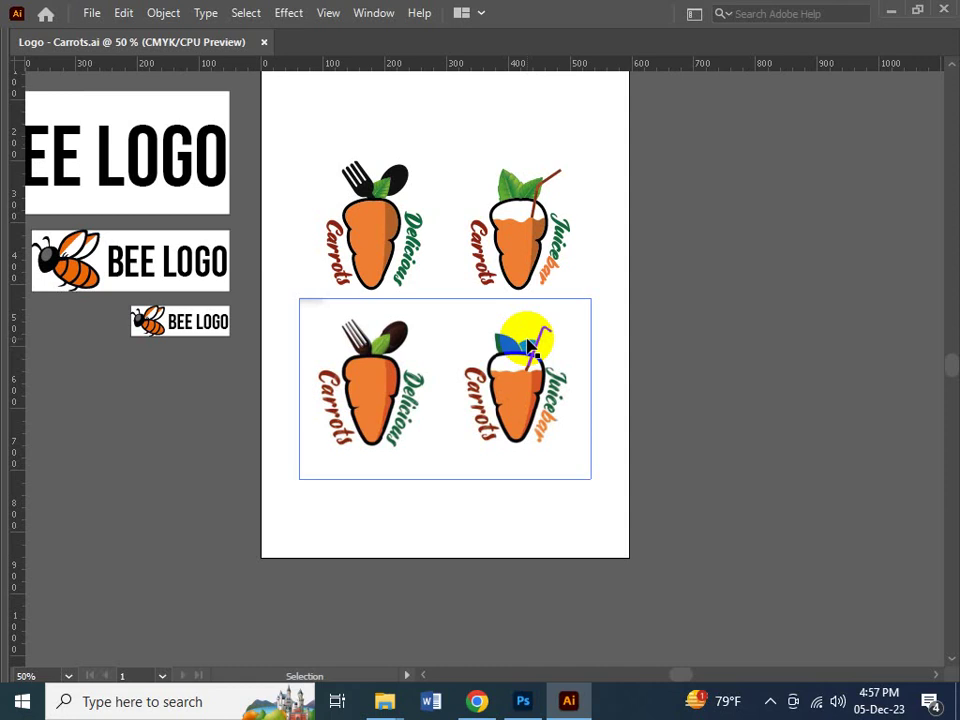
left_click(810, 127)
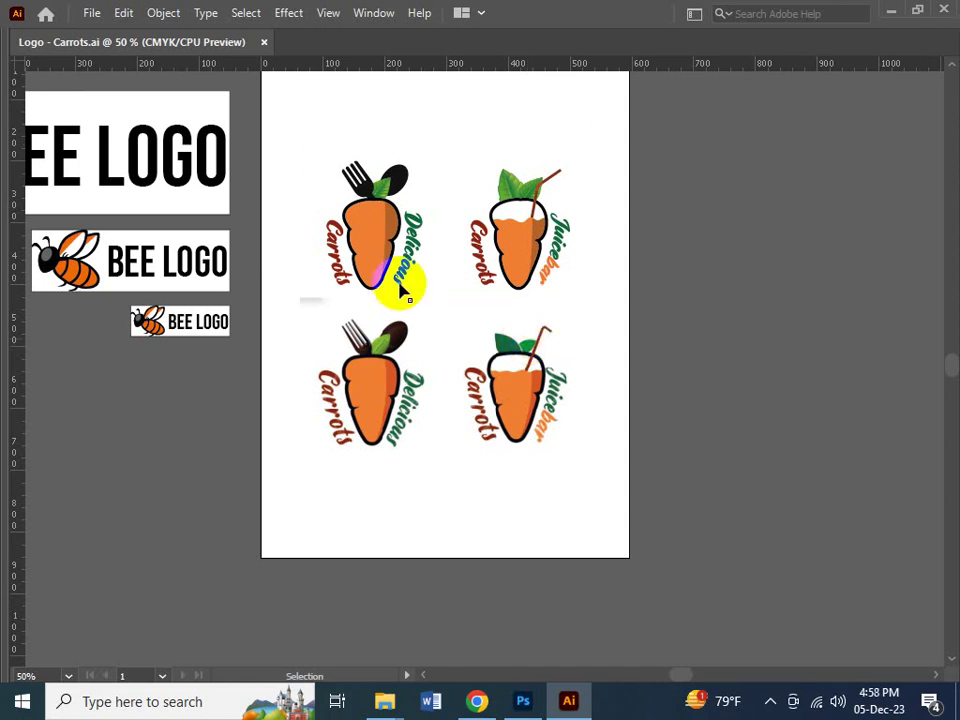
left_click(452, 345)
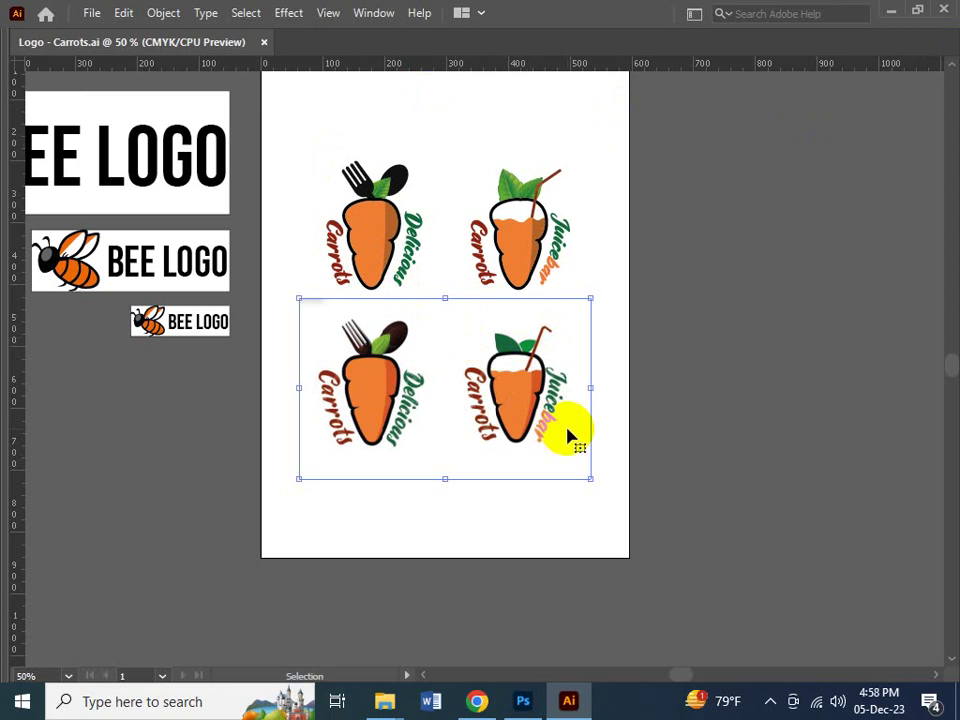
key("Delete")
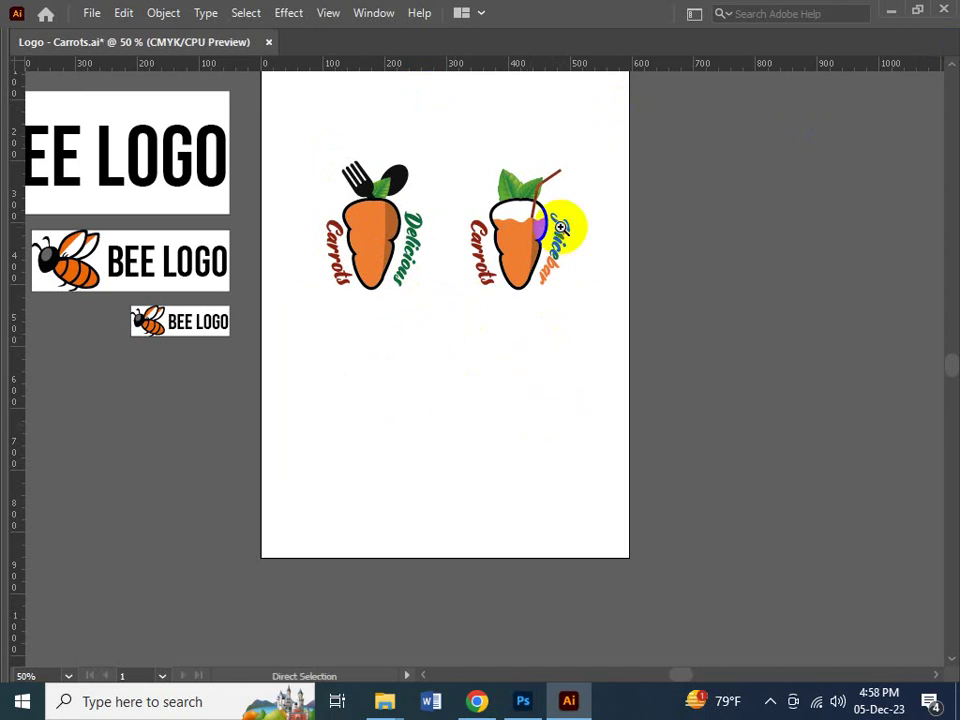
key("ctrl+space")
left_click(518, 237)
left_click(505, 408)
left_click_drag(505, 408, 433, 455)
key("ctrl+minus")
key("ctrl+minus")
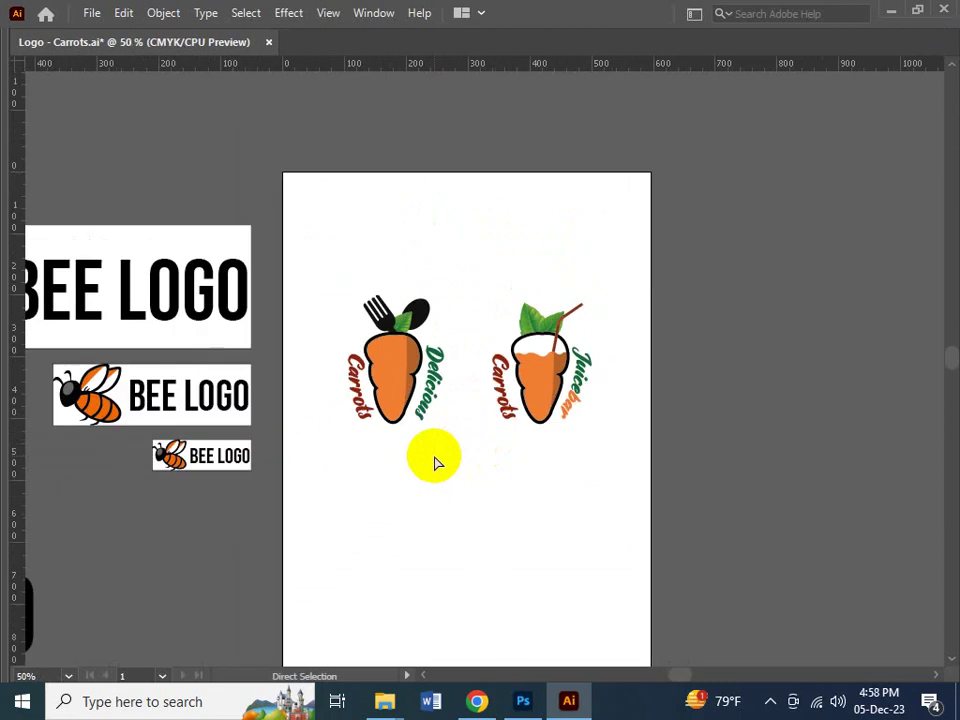
left_click_drag(257, 540, 407, 574)
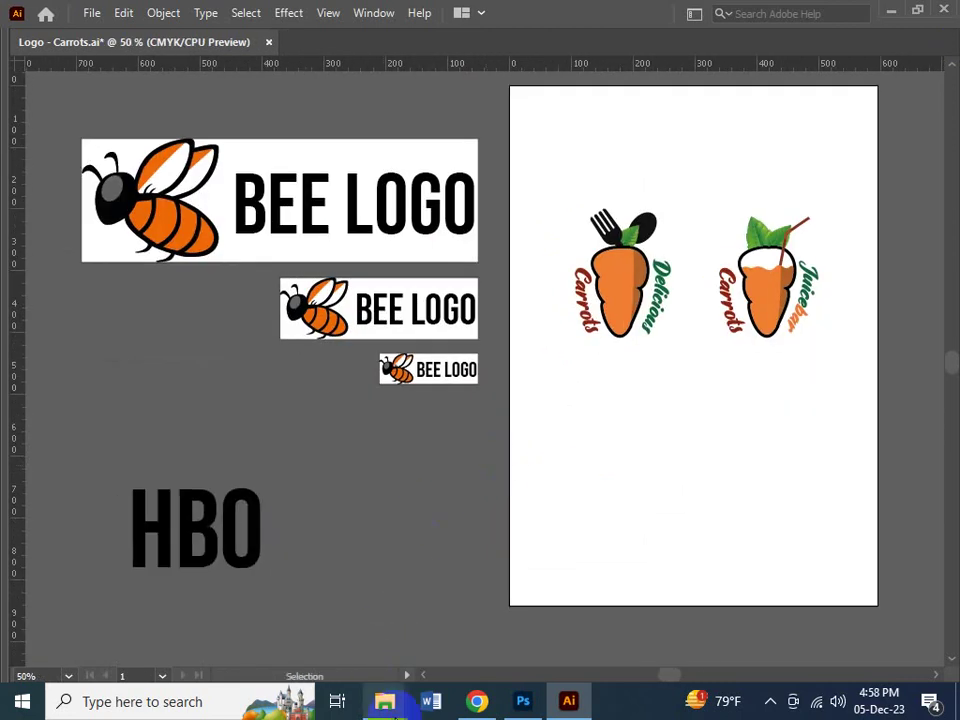
- Switch to Chrome and close the font and drinking-straw pages, leaving the Practice Logo Drive folder in front
mouse_move(398, 708)
left_click(476, 701)
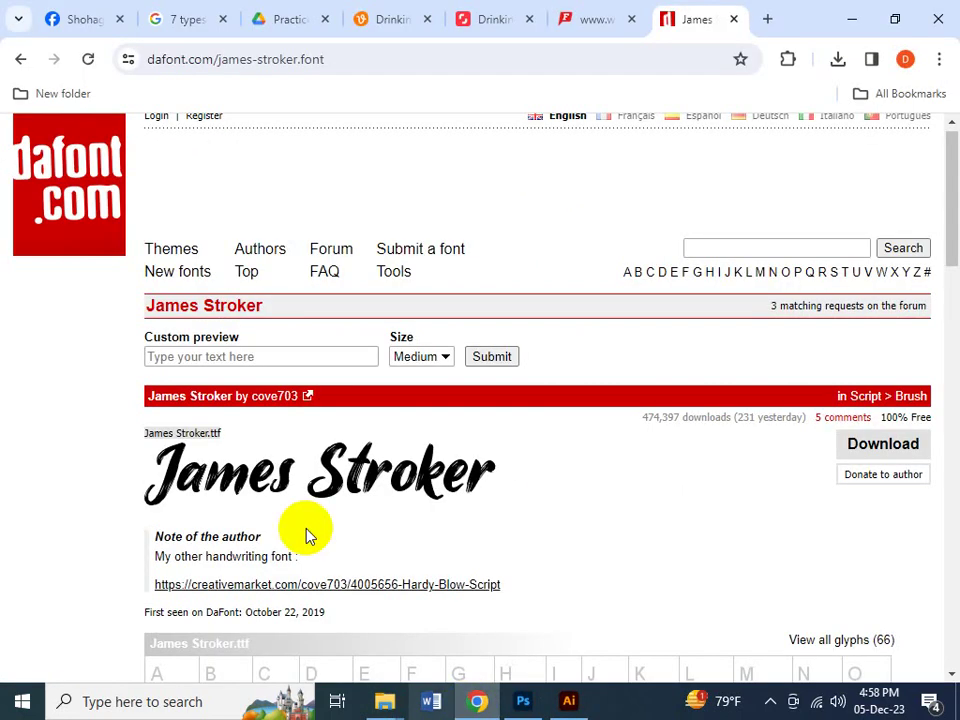
left_click(729, 33)
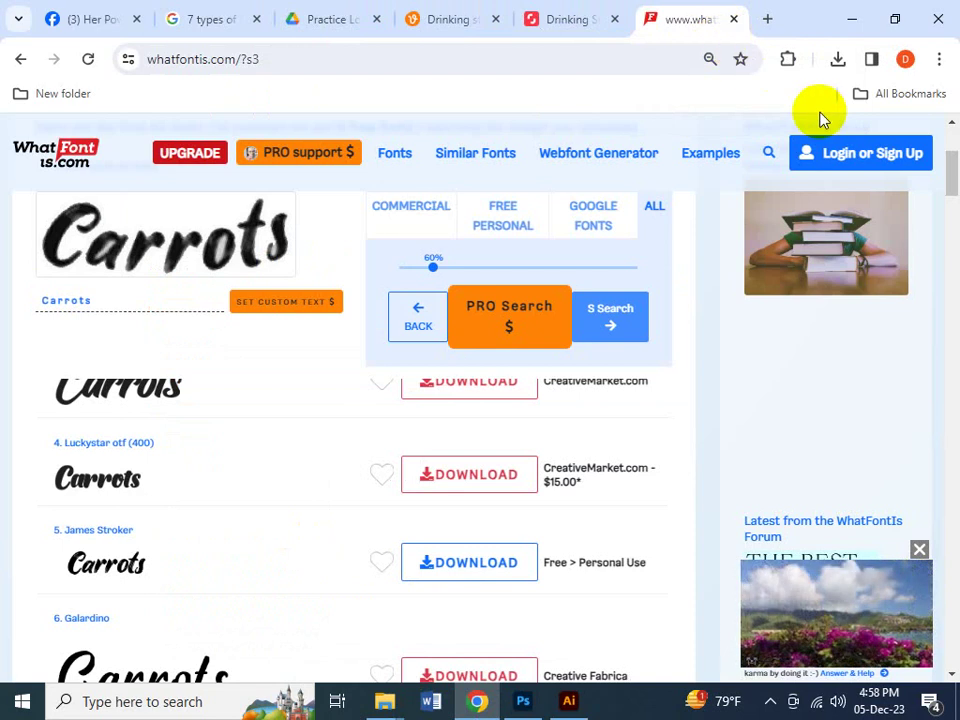
mouse_move(280, 572)
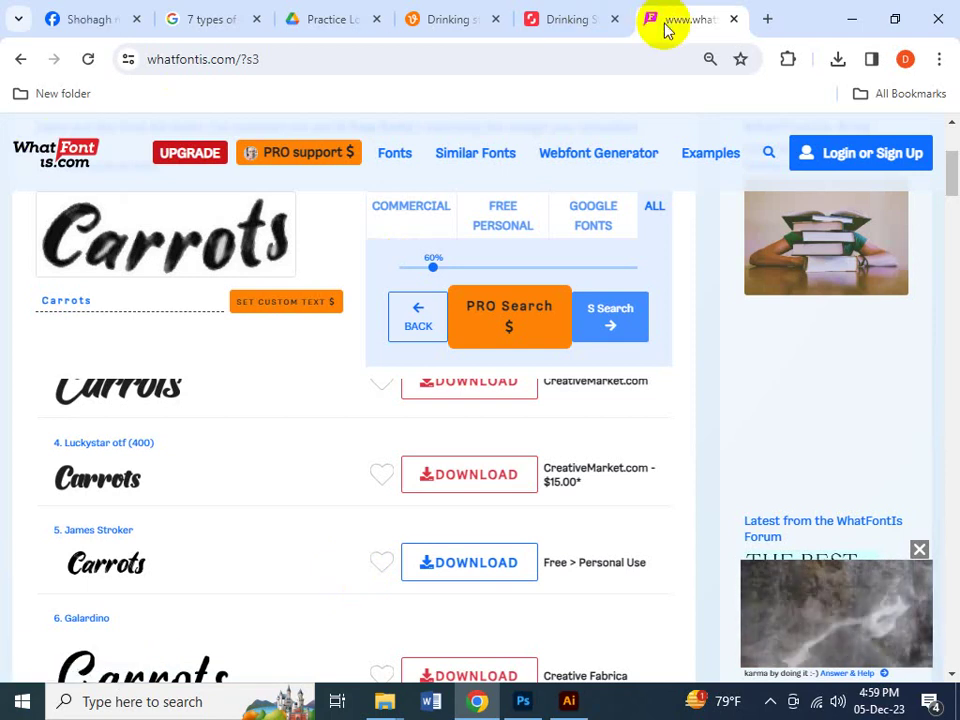
left_click(734, 19)
left_click(734, 20)
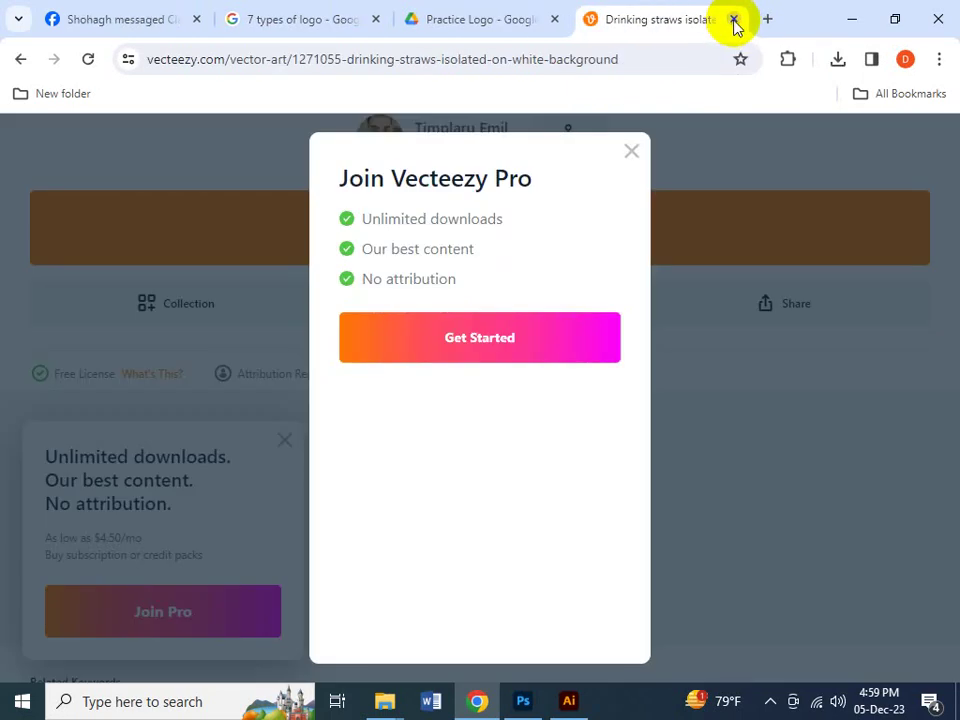
left_click(735, 20)
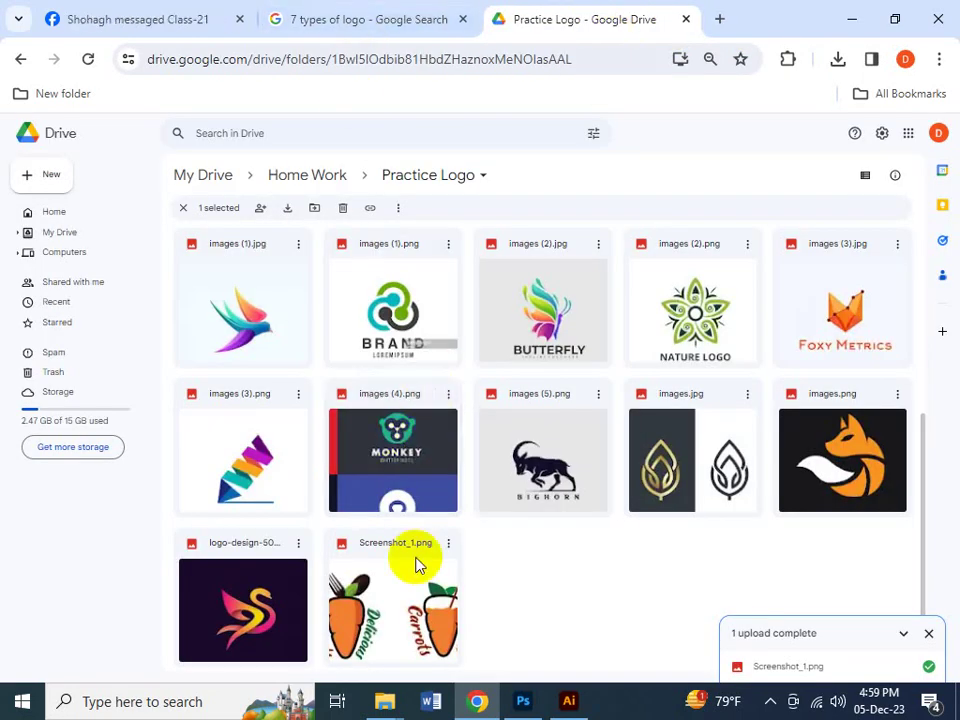
- Preview the Foxy Metrics image, images (3).jpg, from the Practice Logo Drive folder and examine the fox shapes enlarged
left_click(569, 701)
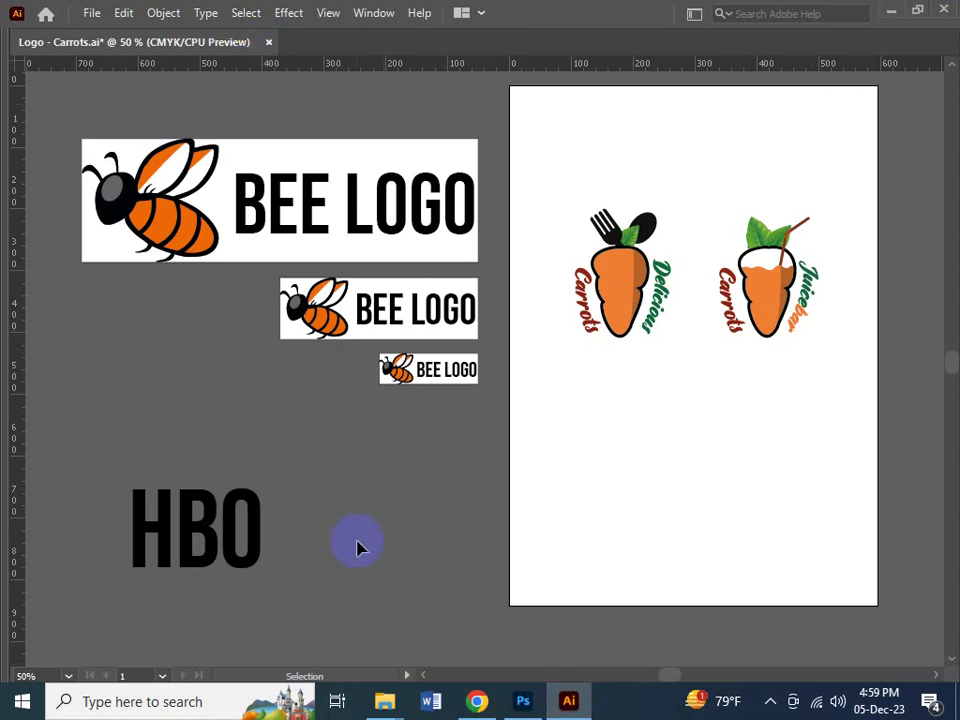
left_click(477, 700)
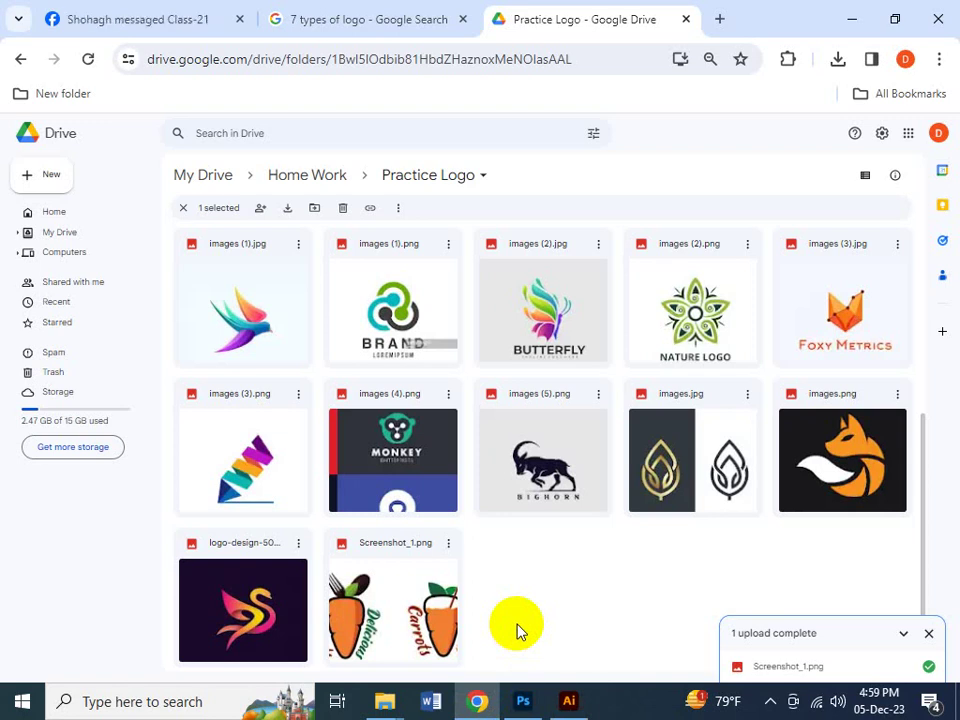
double_click(861, 355)
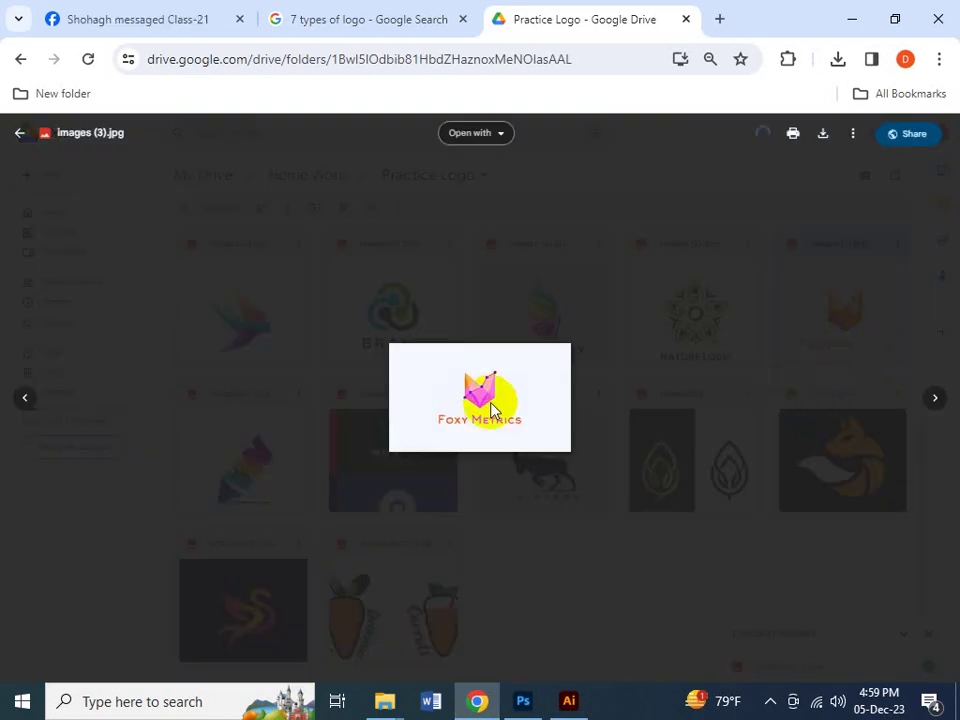
key("ctrl+plus")
key("ctrl+plus")
key("ctrl+plus")
key("ctrl+plus")
key("ctrl+plus")
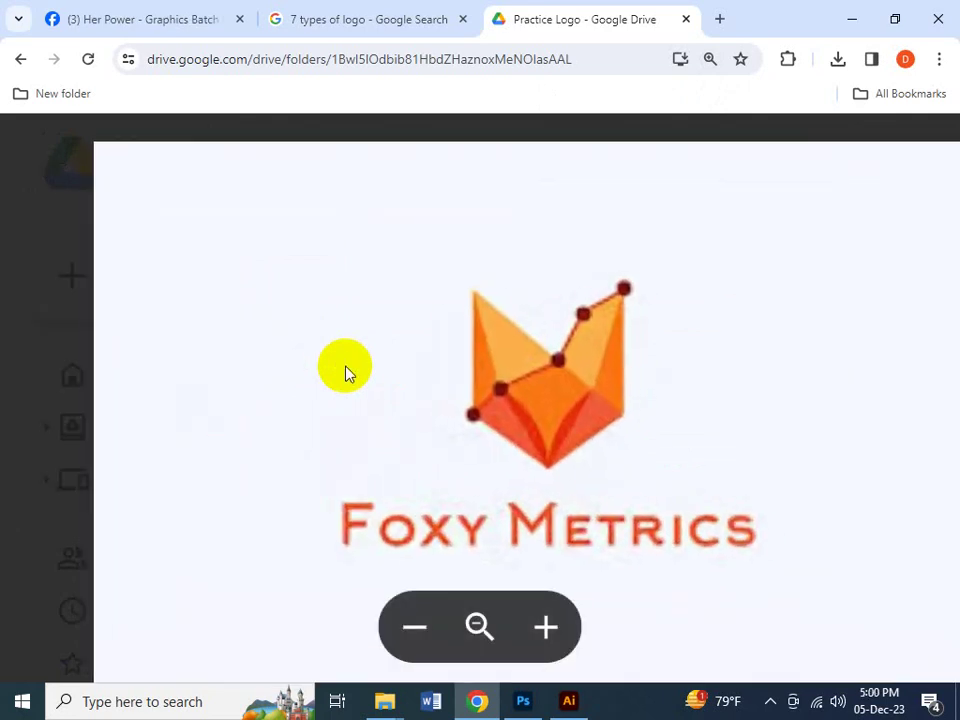
left_click(513, 390)
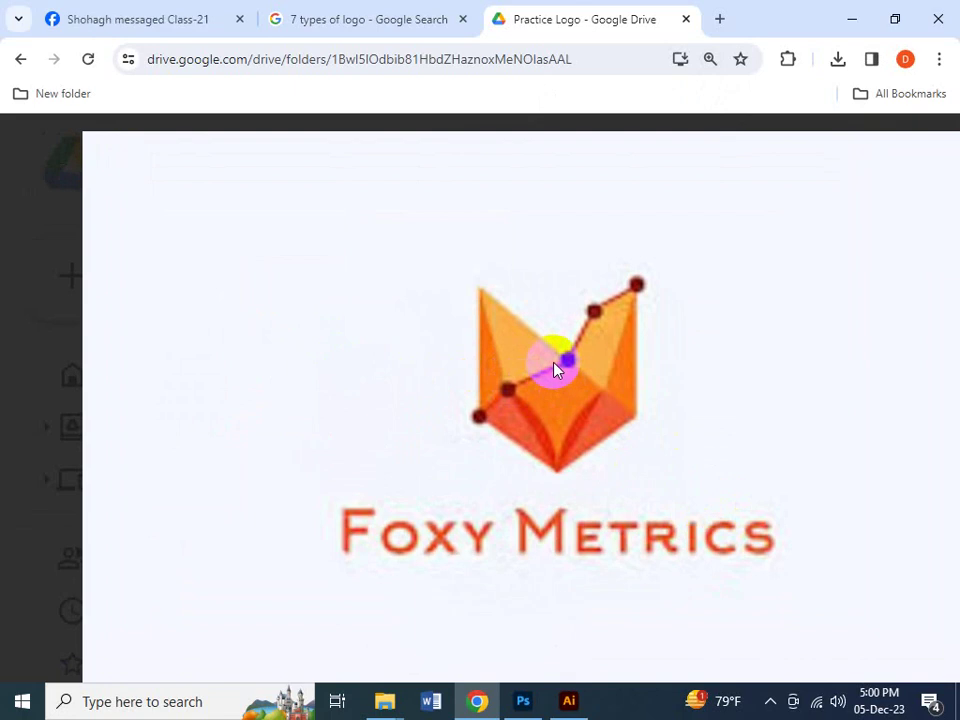
key("ctrl+minus")
key("ctrl+minus")
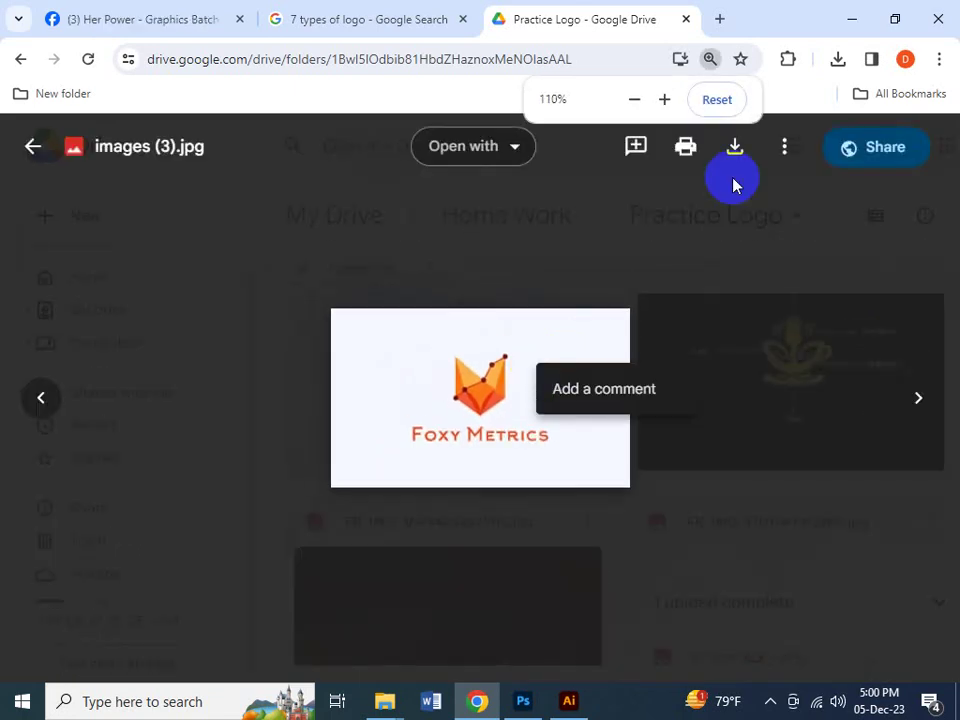
- Download images (3).jpg from Drive and place it from its download folder into the Illustrator document Logo - Carrots.ai
left_click(737, 152)
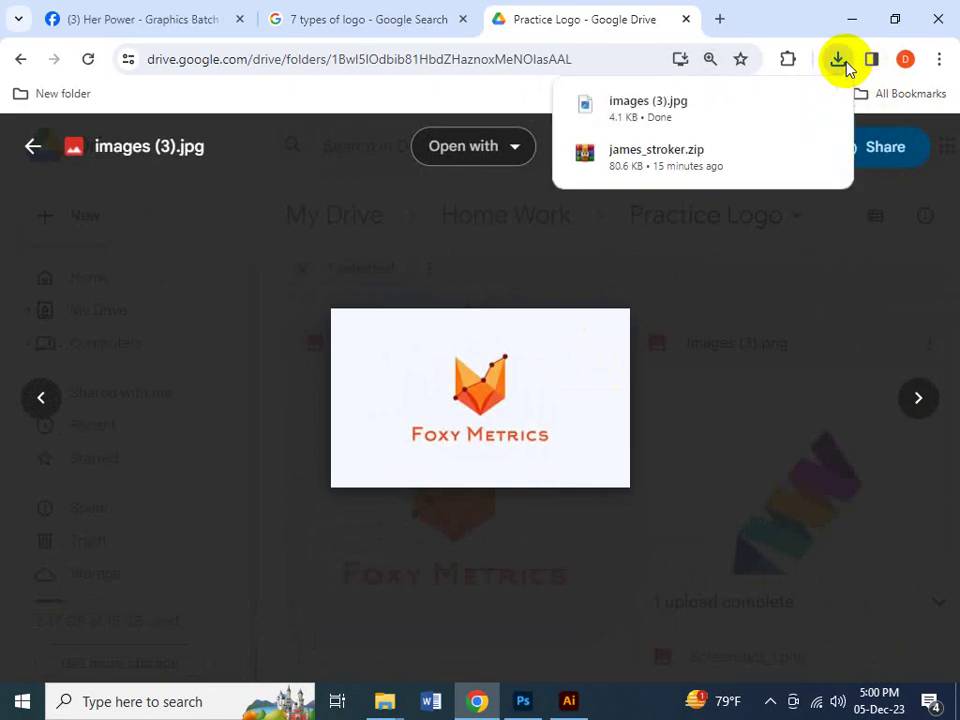
left_click(840, 62)
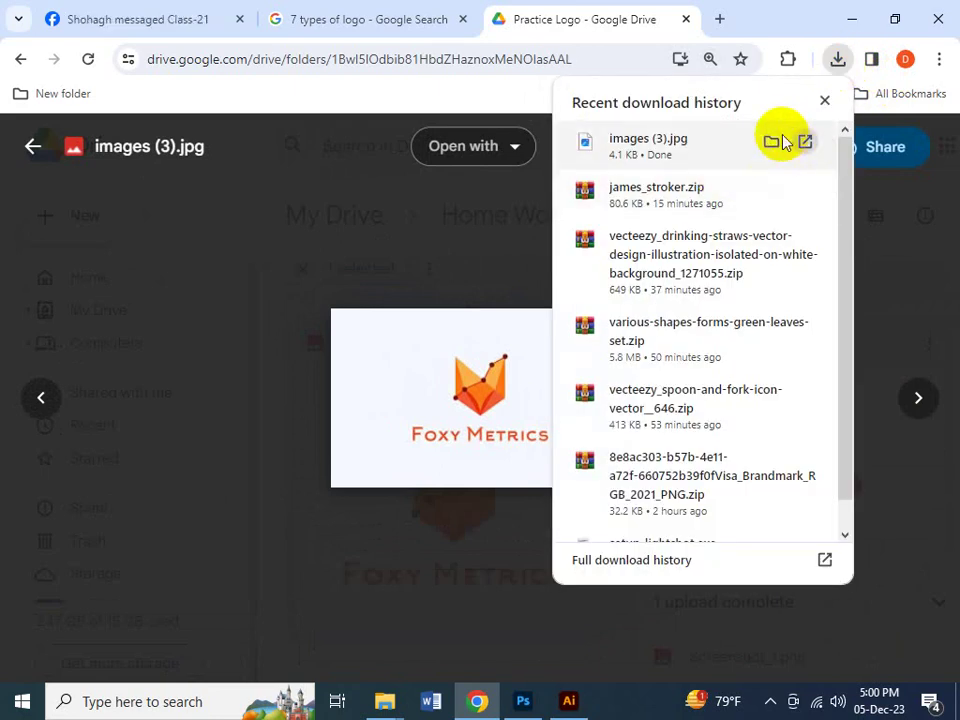
left_click(772, 141)
mouse_move(420, 250)
left_mouse_down()
mouse_move(510, 375)
mouse_move(566, 648)
mouse_move(566, 698)
mouse_move(437, 565)
mouse_move(369, 536)
left_mouse_up()
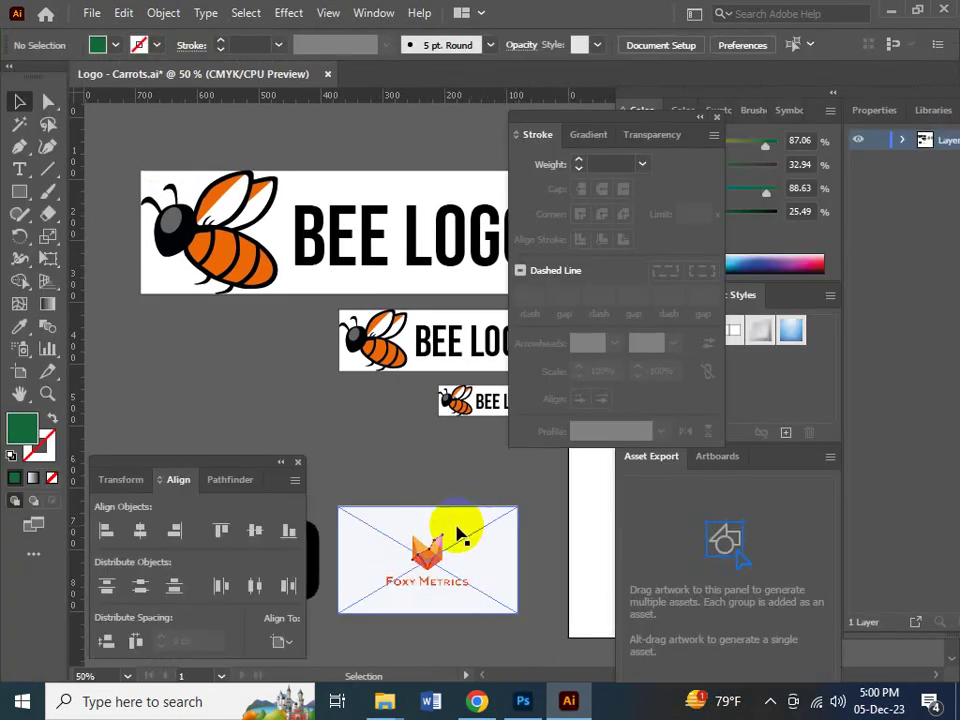
- Move the Foxy Metrics image onto the artboard below the carrot logos and embed it
left_click(508, 550)
key("Tab")
left_click_drag(512, 545, 332, 489)
left_click_drag(251, 471, 565, 448)
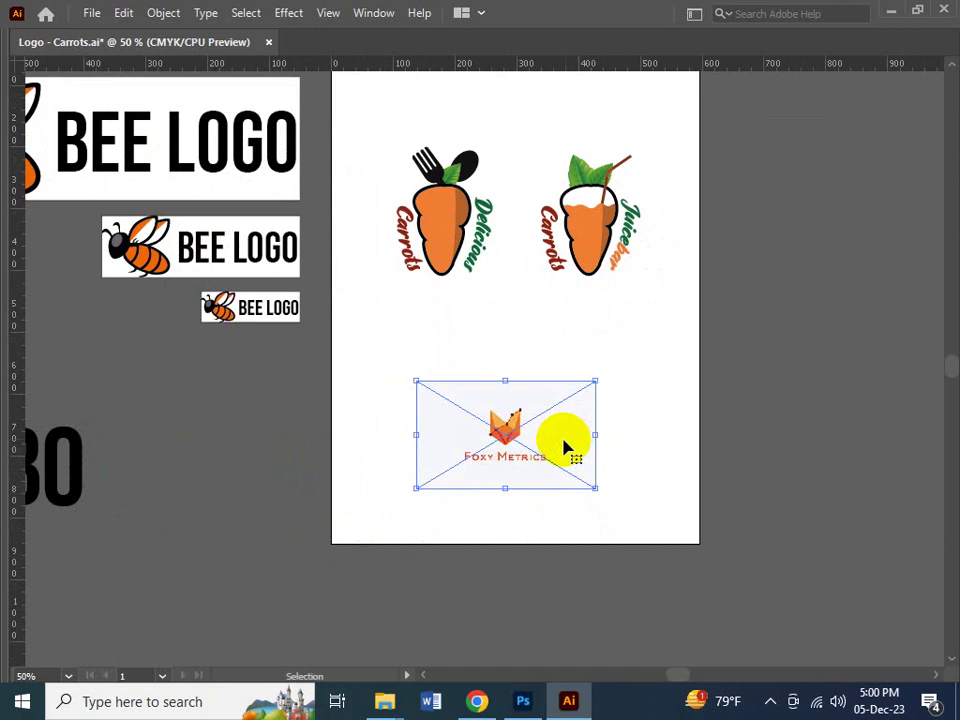
key("Tab")
left_click(266, 45)
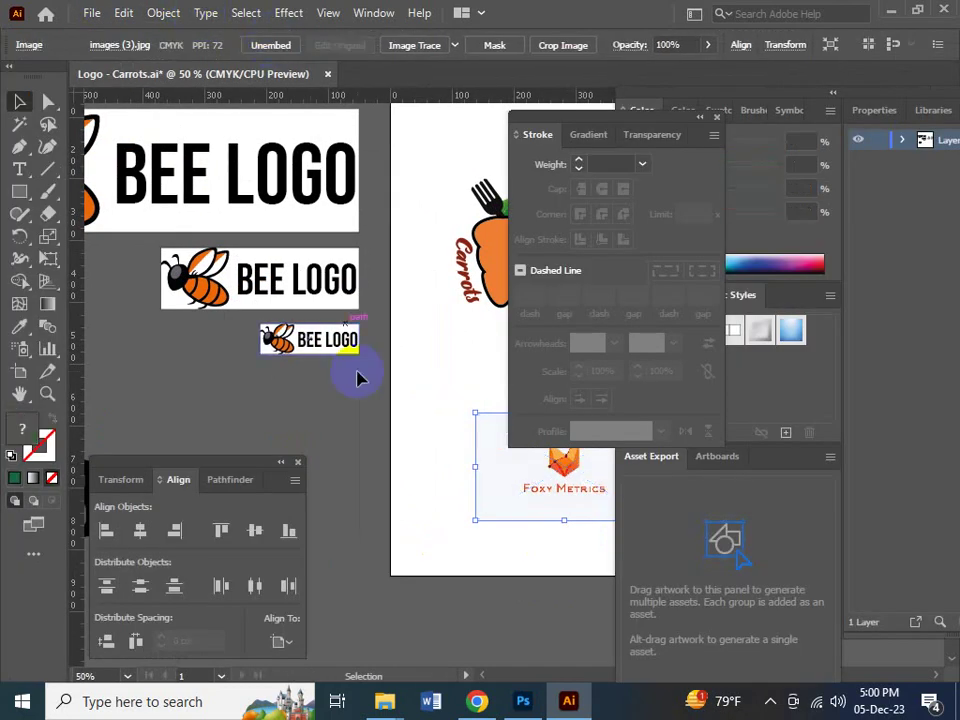
key("Tab")
- Examine the embedded Foxy Metrics image up close and check its original preview in Chrome before returning to Illustrator
key("z")
left_click_drag(419, 363, 602, 484)
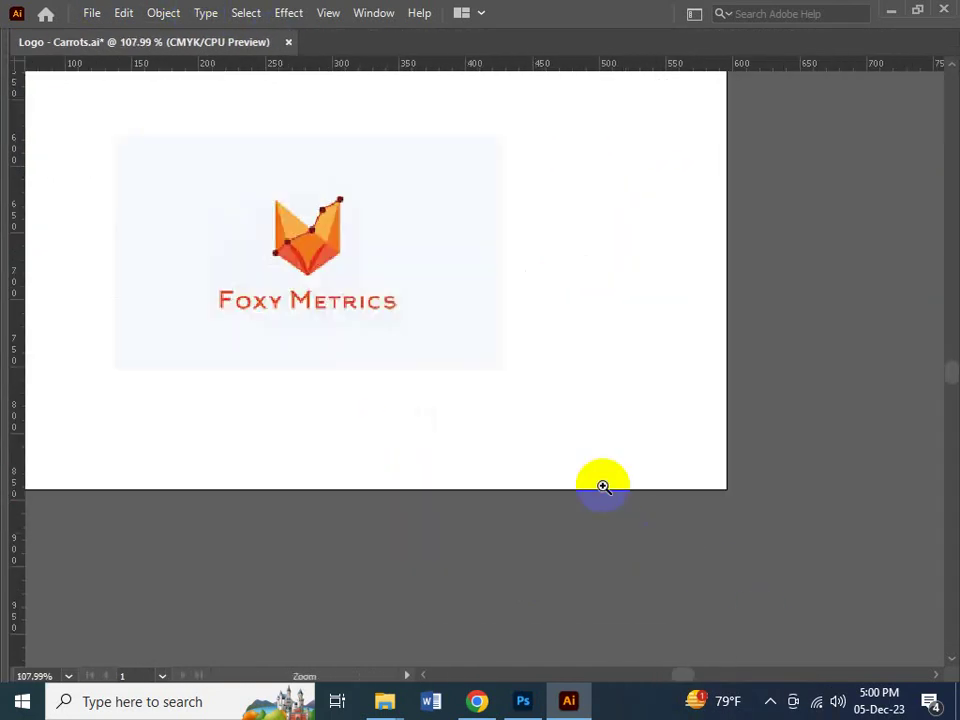
left_click_drag(407, 324, 527, 516)
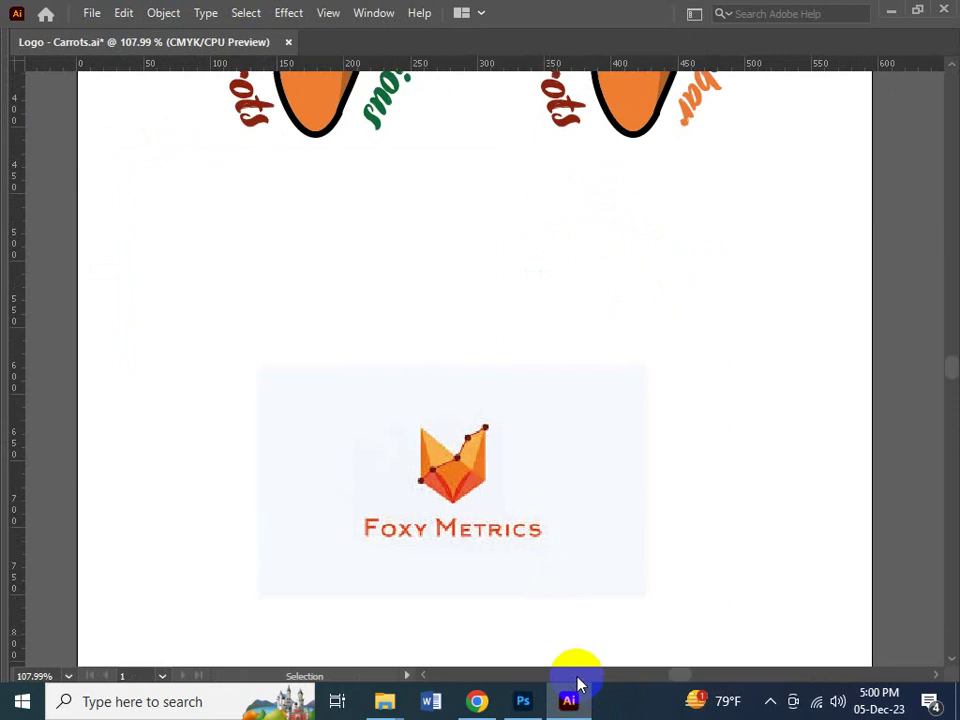
left_click(475, 700)
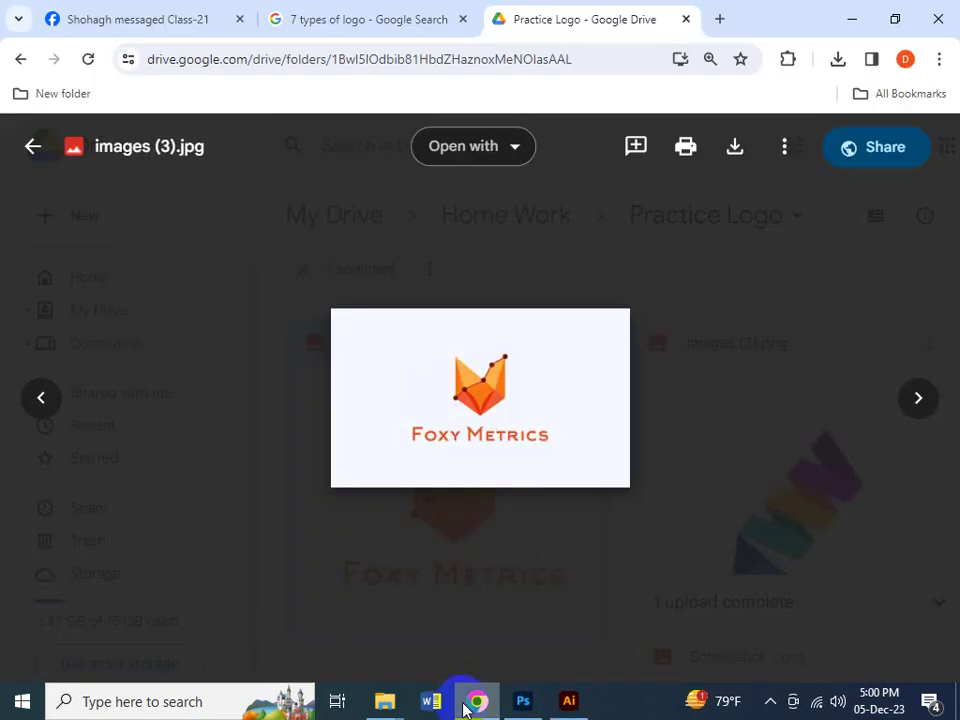
left_click(399, 12)
left_click(514, 18)
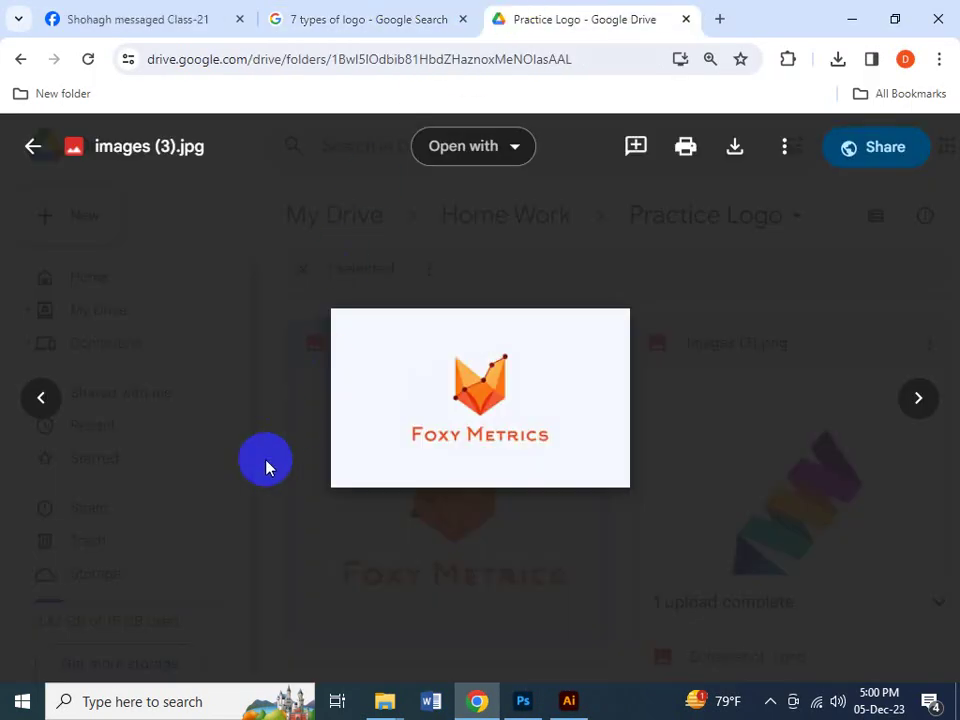
left_click(569, 700)
left_click(332, 454)
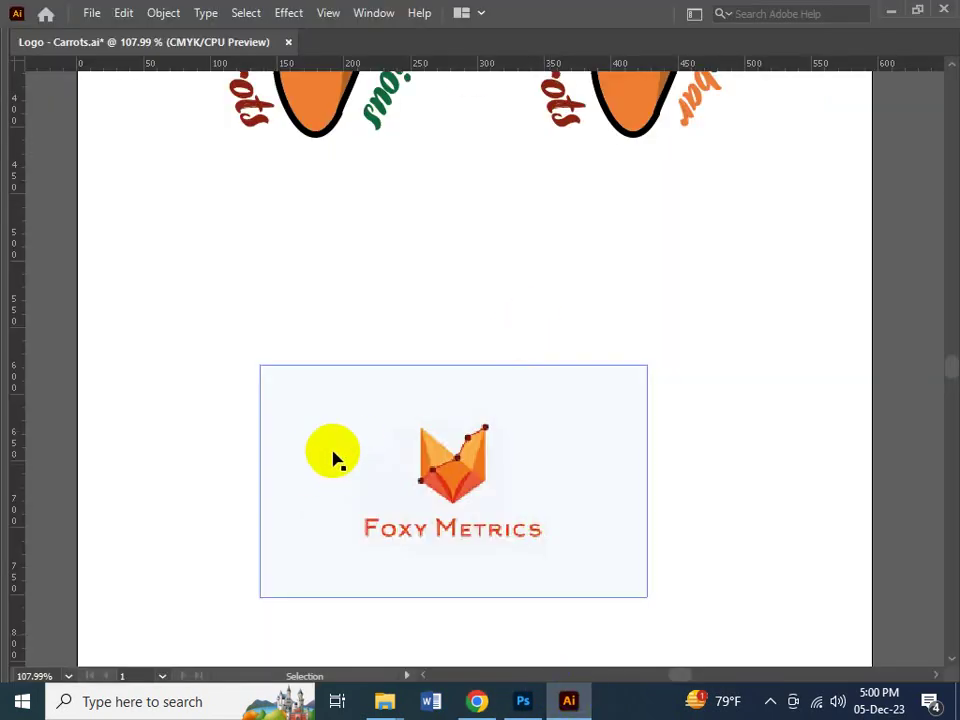
left_click(165, 418)
key("a")
key("ctrl+minus")
key("ctrl+minus")
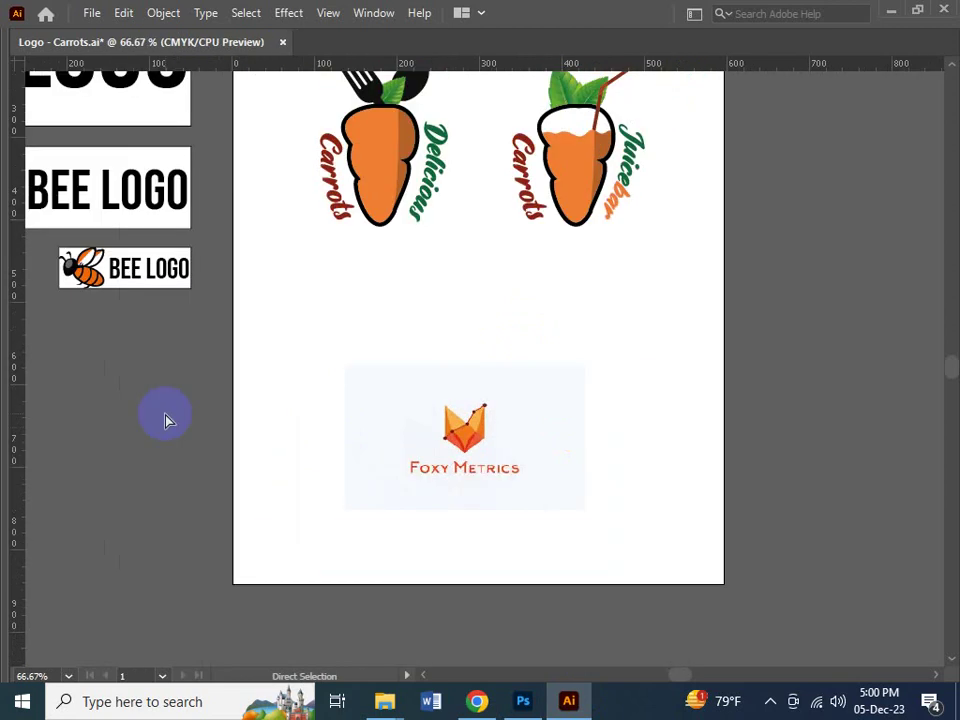
key("v")
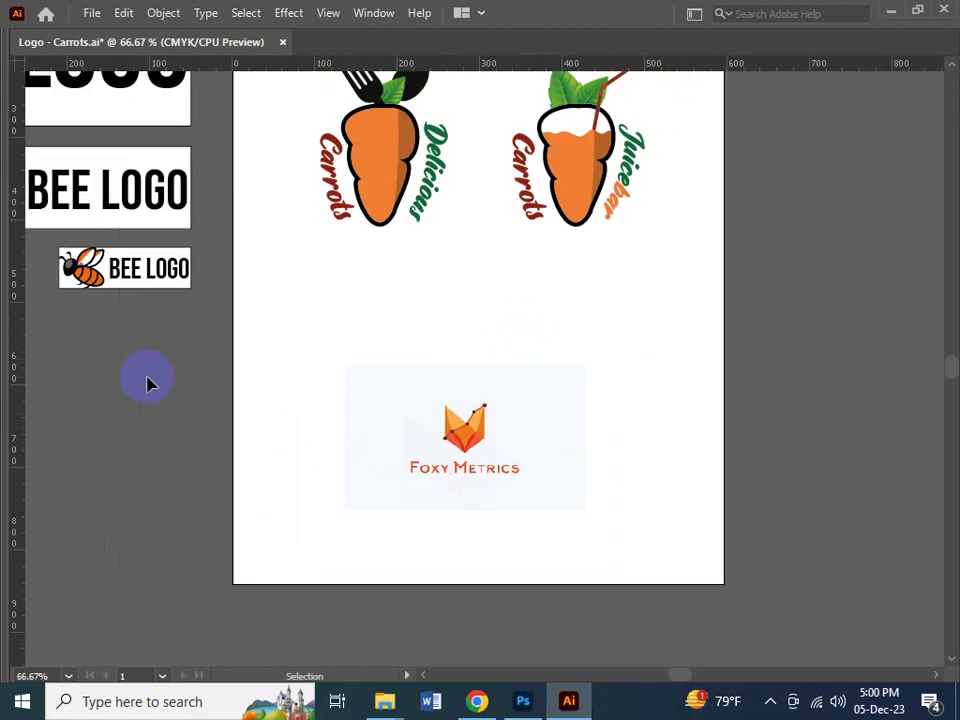
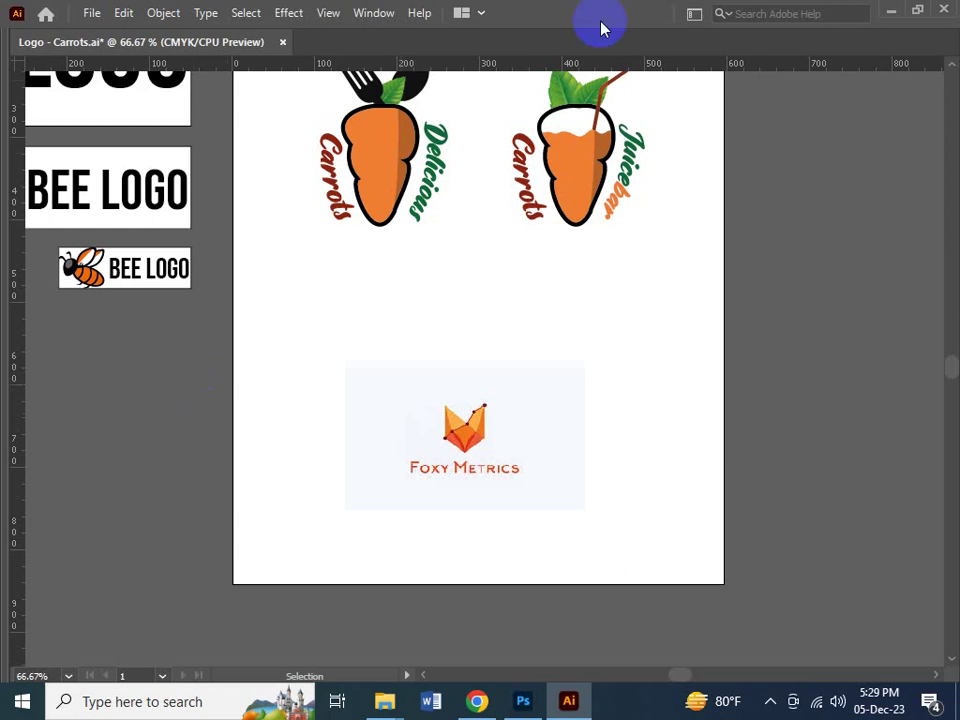
- Move the complete Carrots Juice bar logo off the artboard into the empty canvas on its right side
left_click(572, 122)
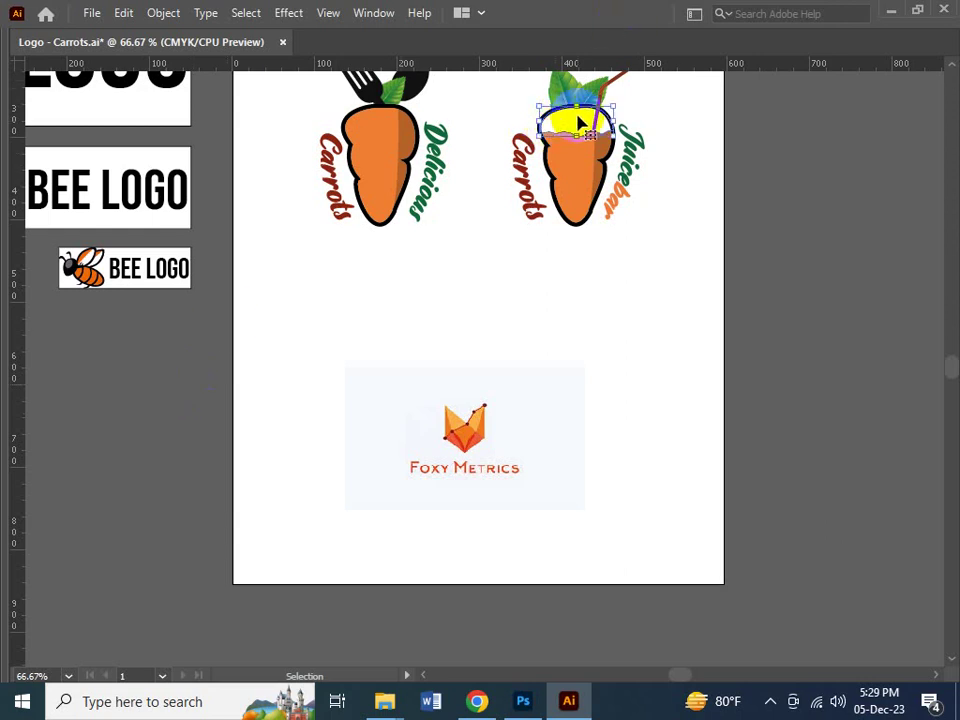
left_click_drag(522, 68, 722, 270)
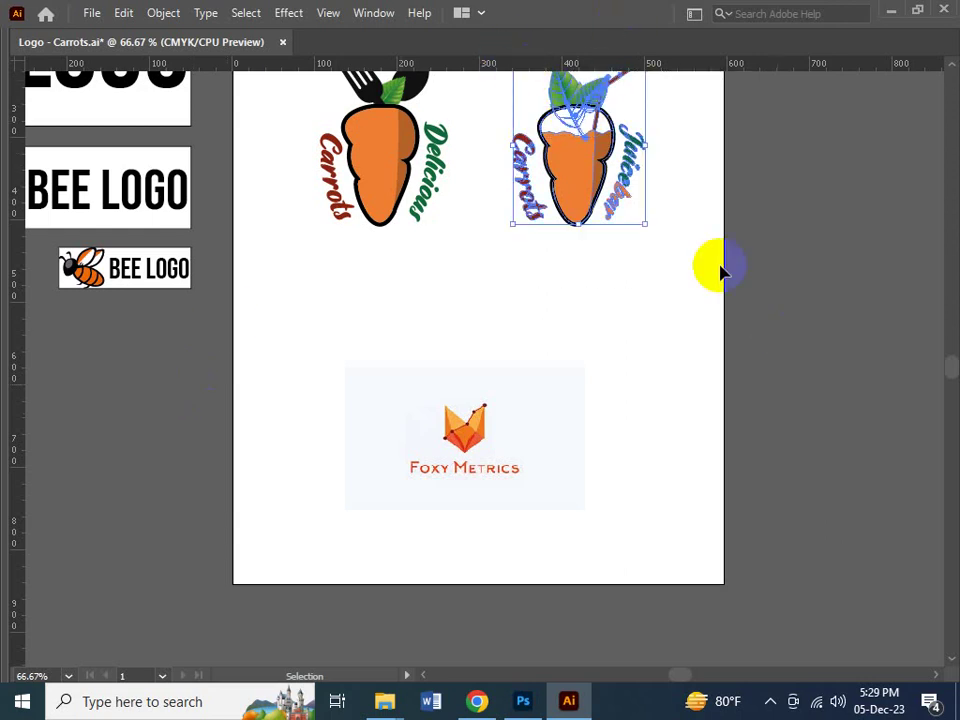
left_click_drag(585, 180, 683, 312)
left_click(741, 357)
- Pull the white top, orange body and shading of the Juice bar carrot out of its outline and undo the moves
left_click(663, 233)
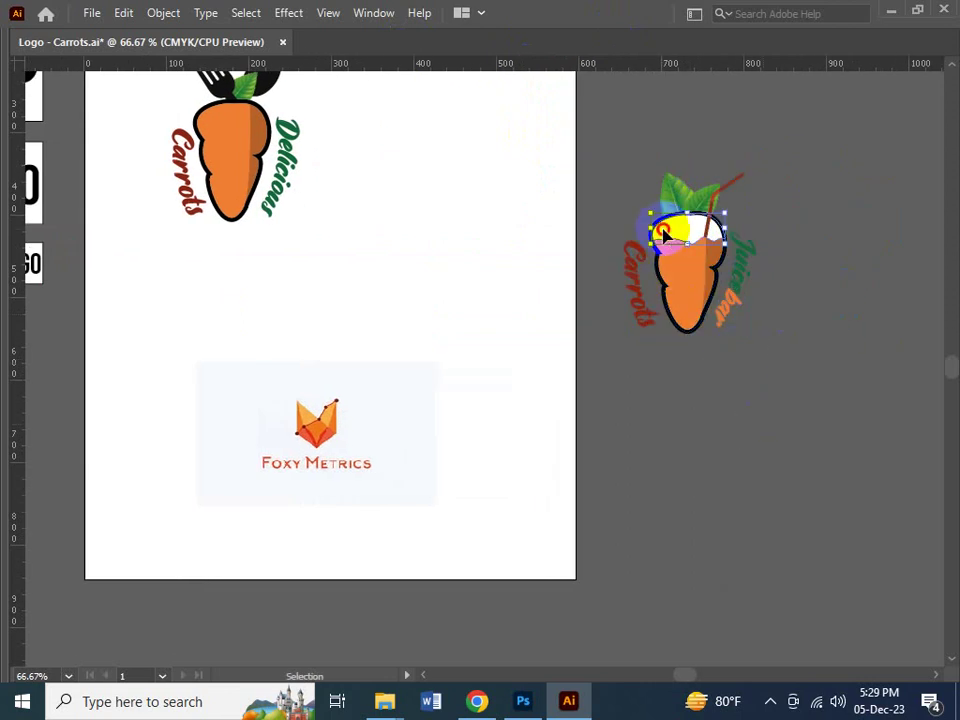
left_click_drag(663, 233, 603, 208)
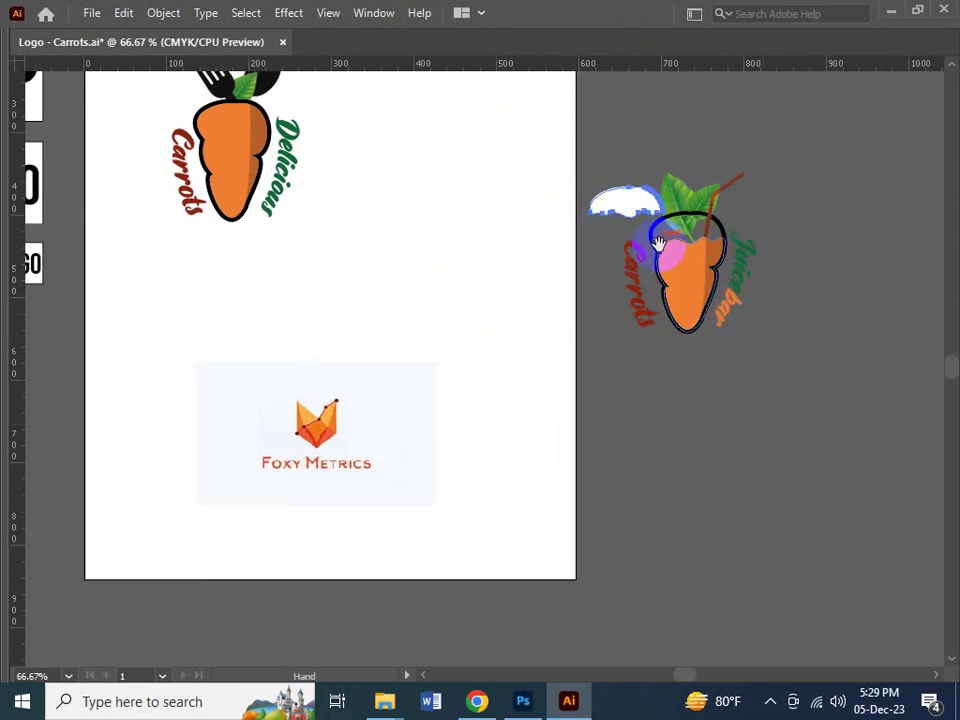
left_click_drag(669, 253, 619, 437)
left_click(540, 322)
left_click_drag(540, 315, 707, 358)
left_click(645, 513)
key("a")
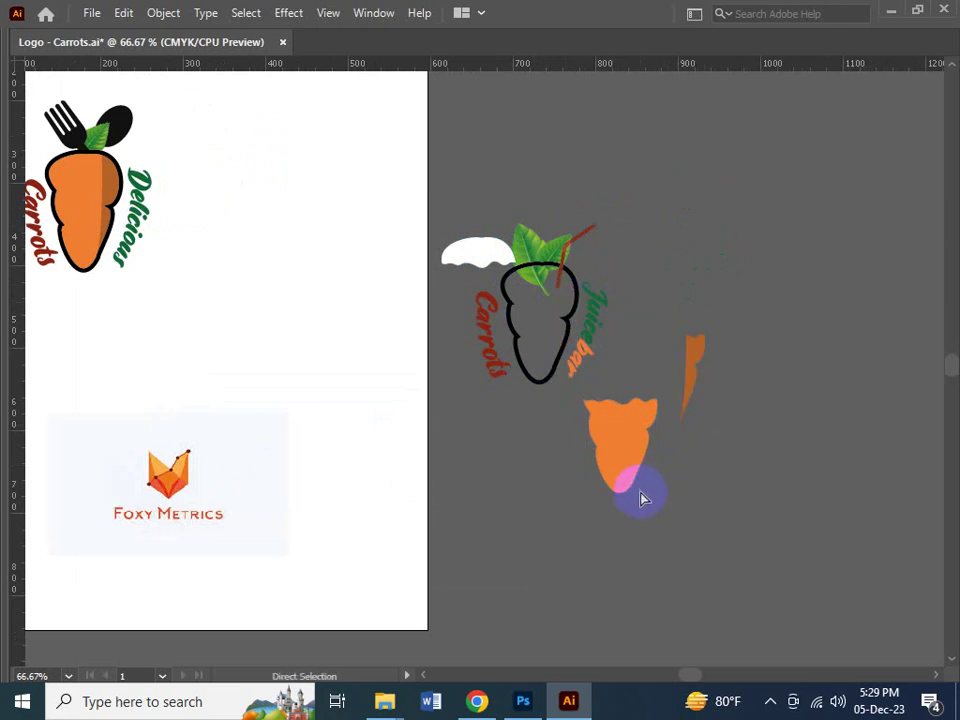
key("ctrl+z")
key("ctrl+z")
key("ctrl+z")
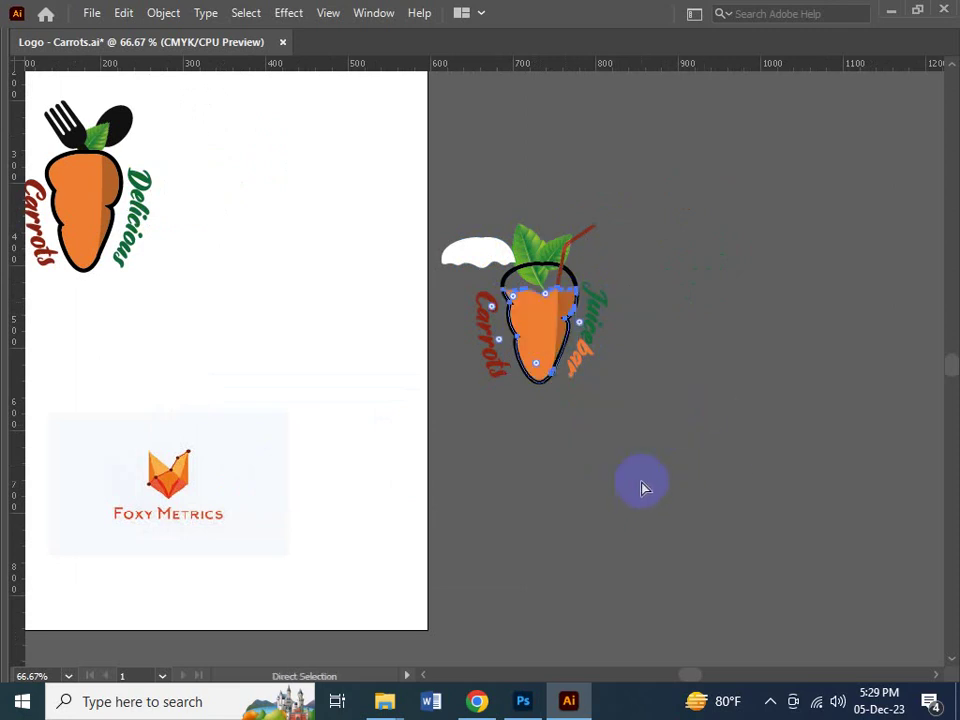
key("v")
left_click(683, 490)
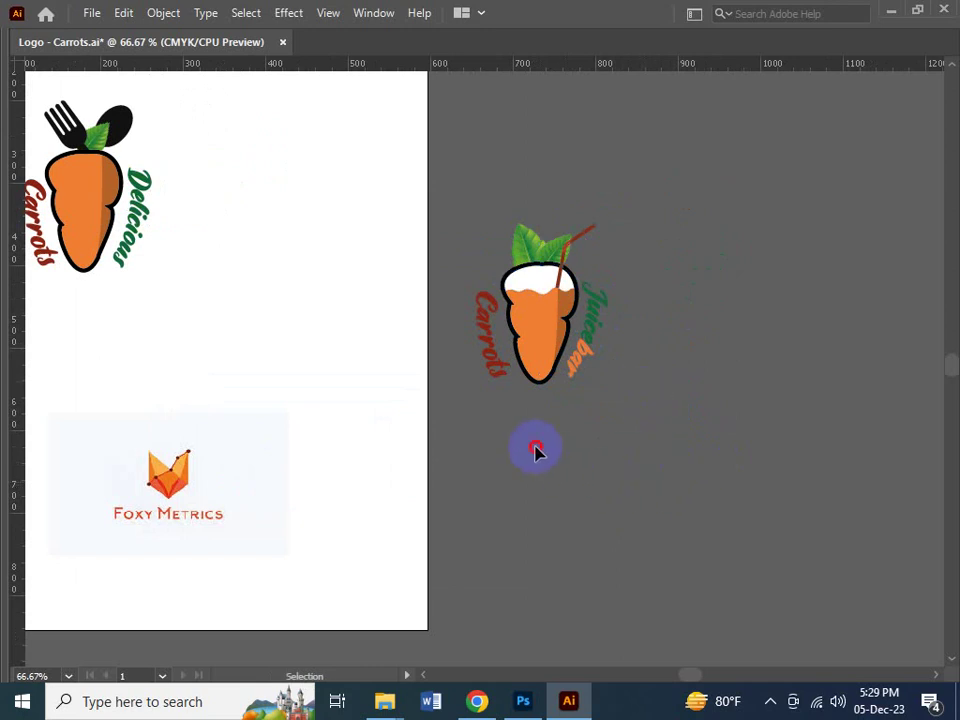
- Separate the Juice bar carrot's black outline, orange body and shading into individual pieces and undo the separation
left_click(574, 298)
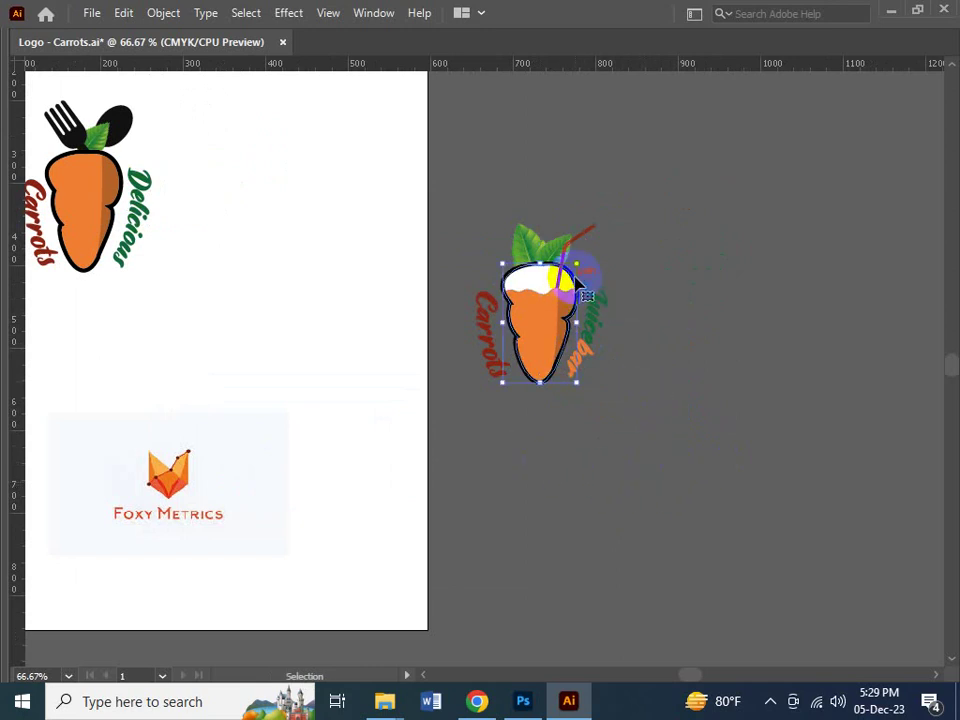
left_click_drag(576, 285, 696, 297)
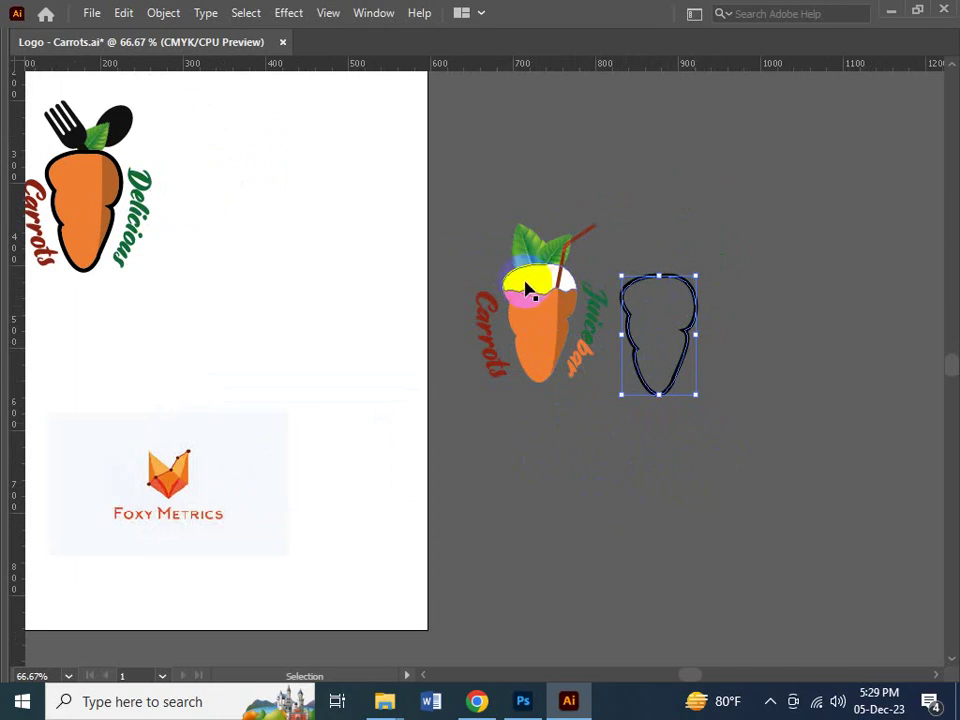
left_click_drag(530, 295, 494, 394)
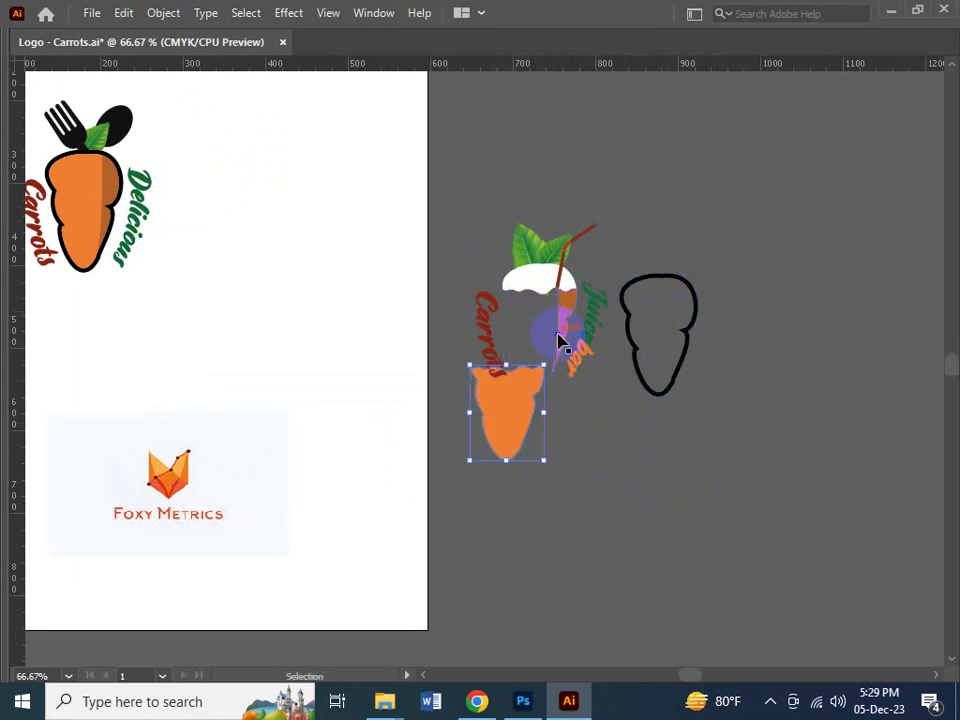
left_click_drag(561, 340, 643, 401)
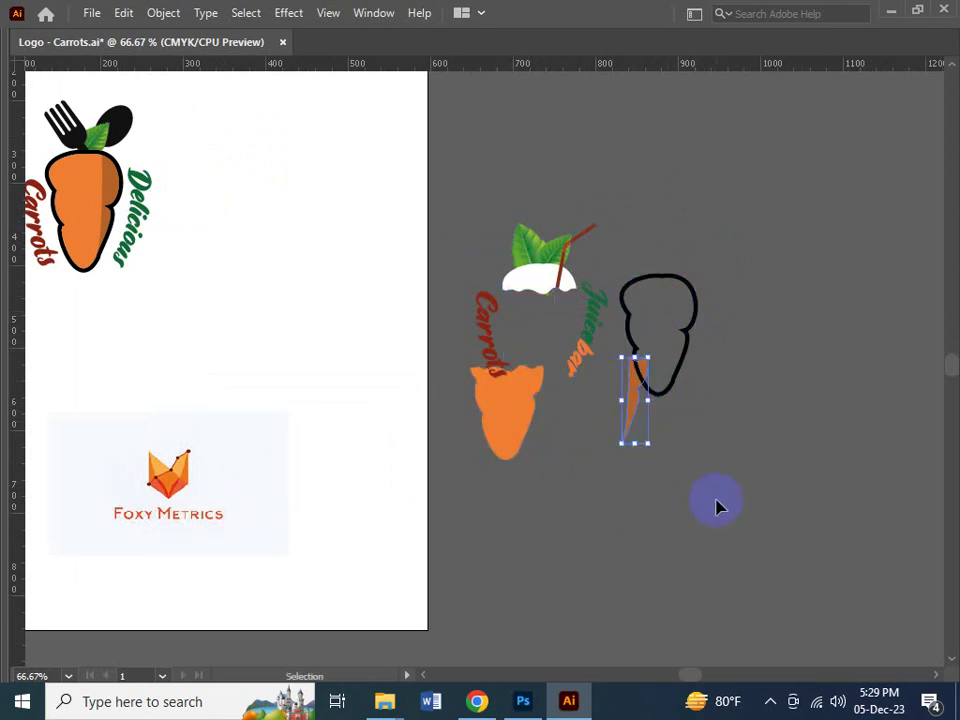
left_click(688, 468)
key("ctrl+z")
key("ctrl+z")
key("ctrl+z")
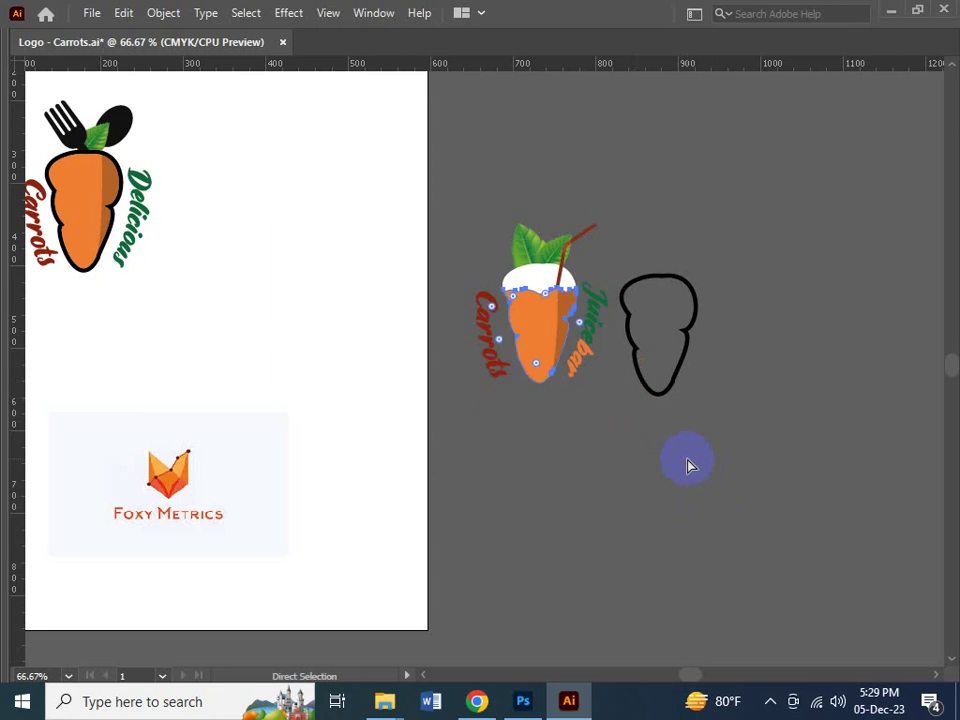
key("ctrl+z")
key("v")
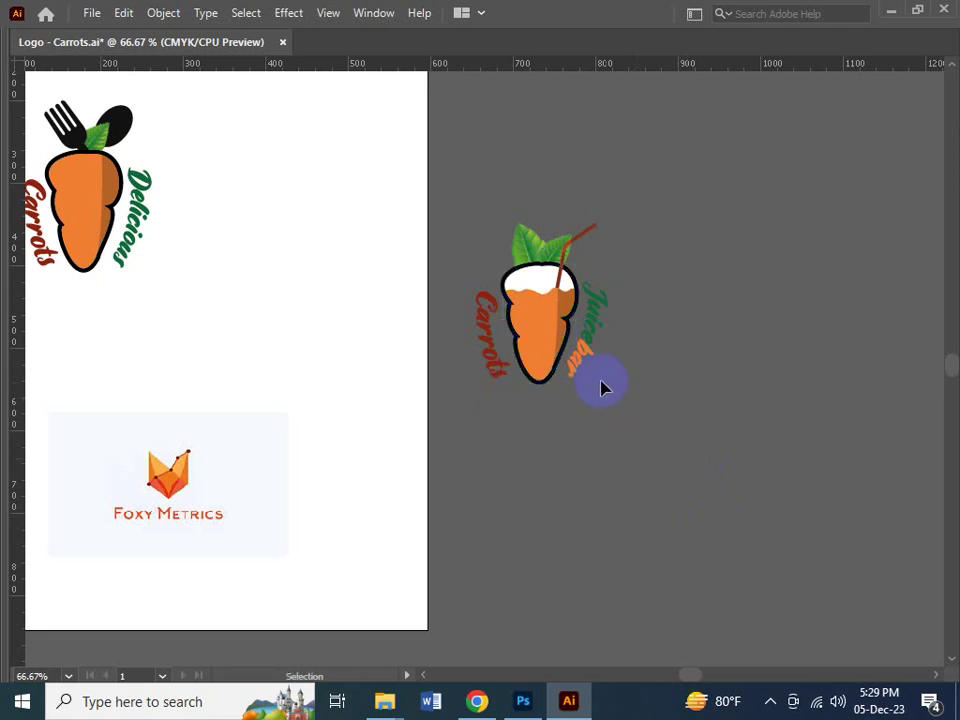
left_click(552, 381)
left_click_drag(543, 303, 569, 259)
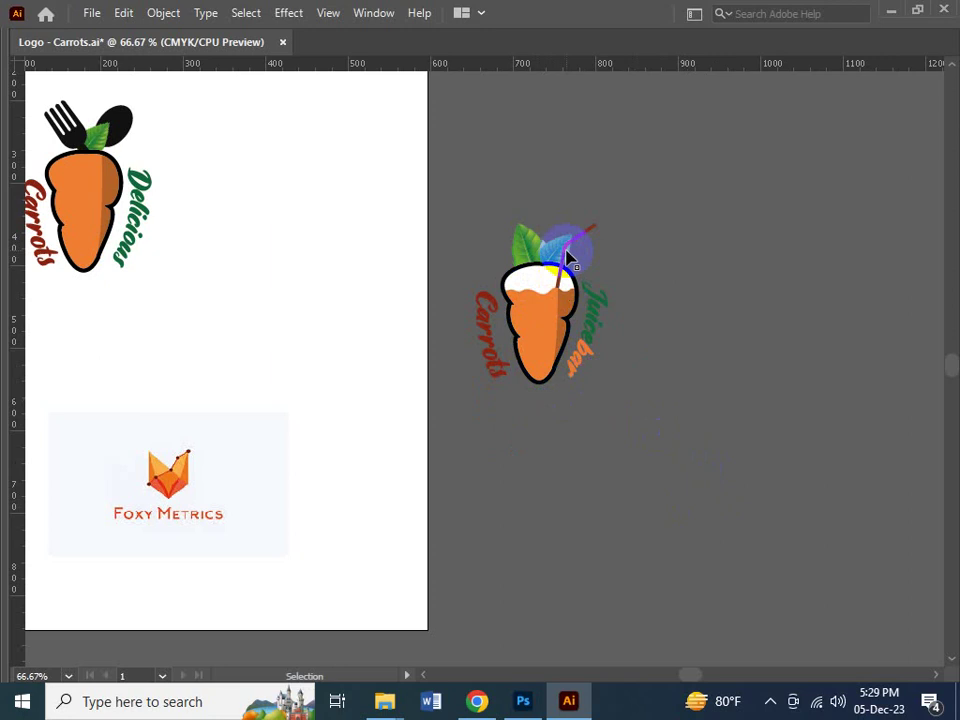
left_click_drag(568, 258, 557, 234)
left_click(546, 204)
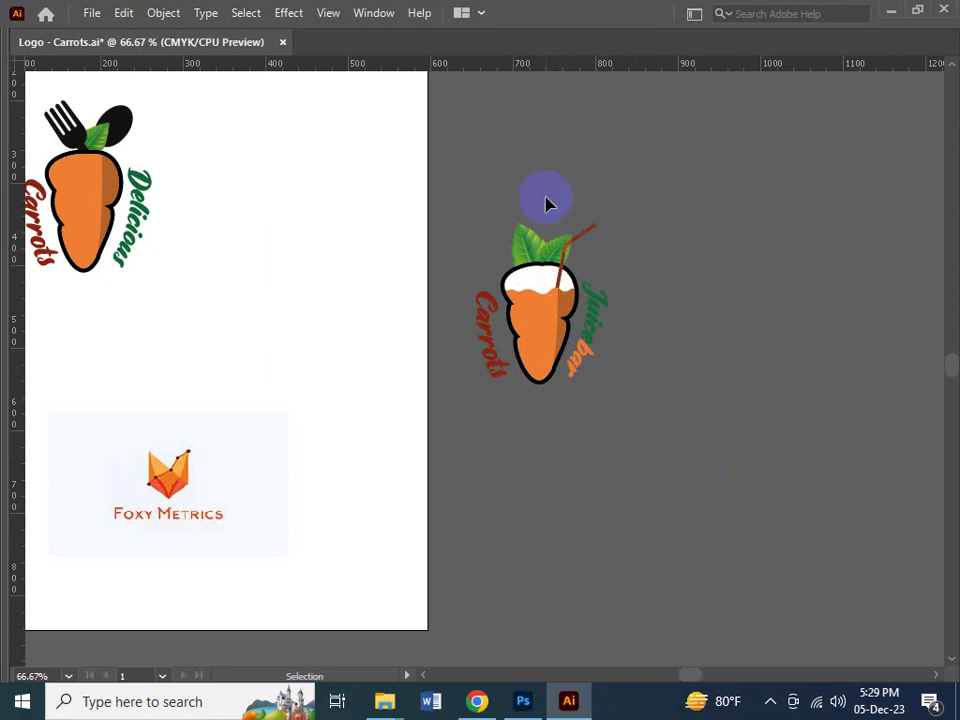
- Draw a small circle with the Ellipse tool between the Carrots Delicious logo and the Foxy Metrics image
key("h")
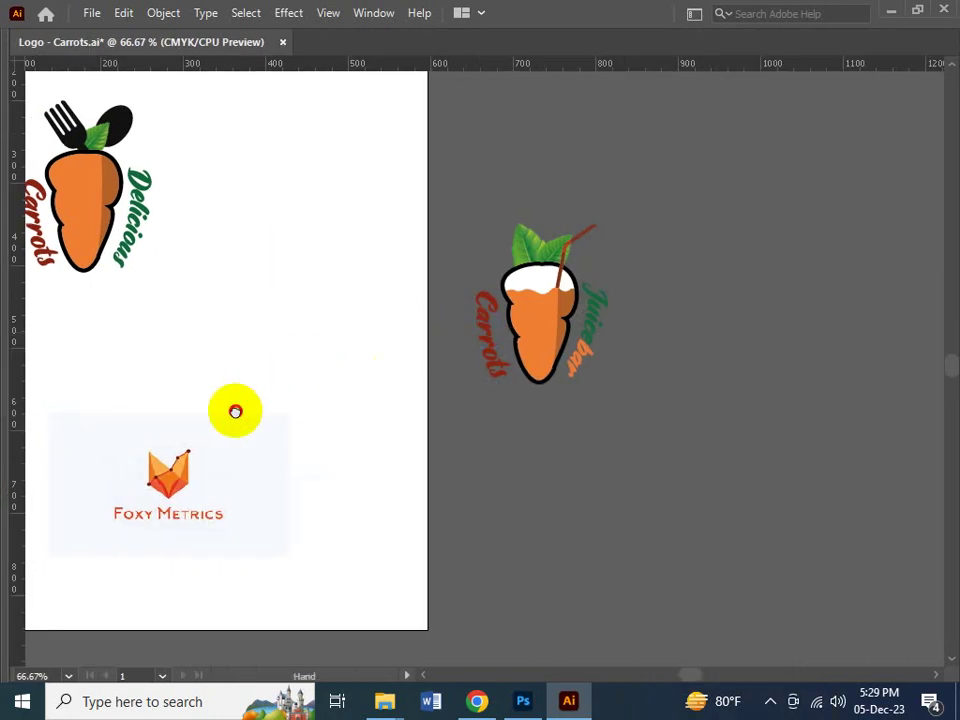
left_click_drag(235, 411, 304, 375)
key("v")
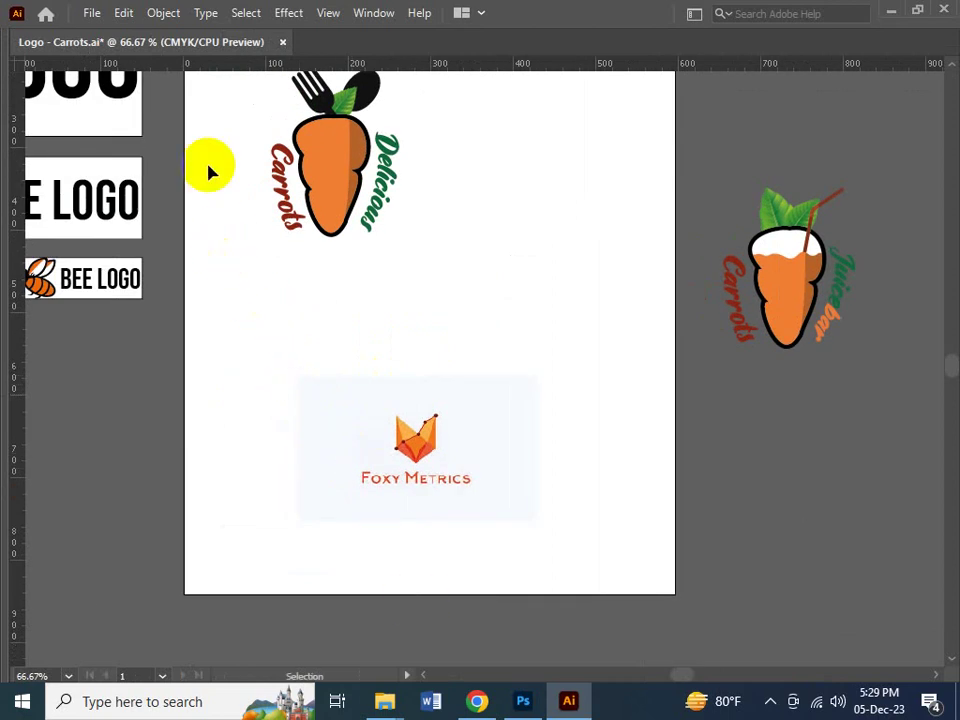
key("Tab")
left_click(18, 191)
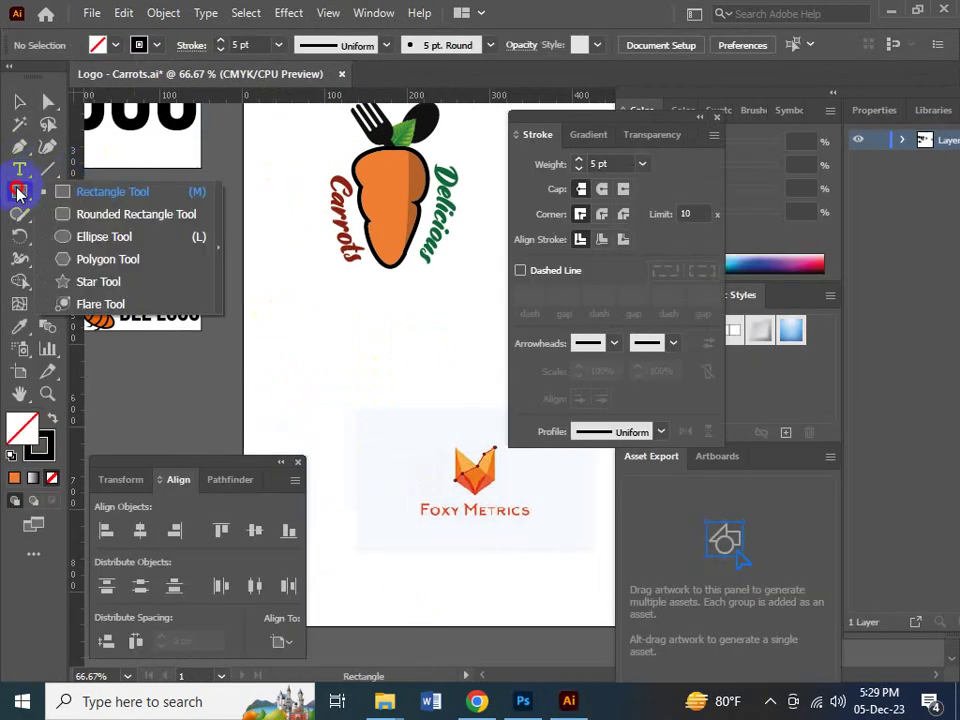
left_click(86, 236)
key("Tab")
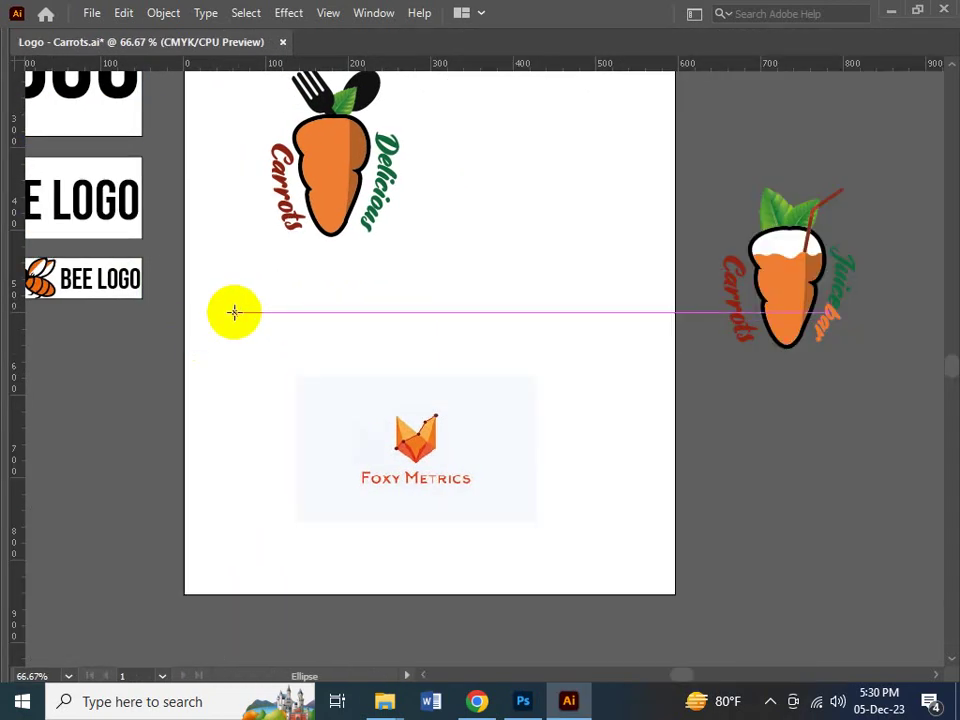
left_click_drag(223, 290, 265, 330)
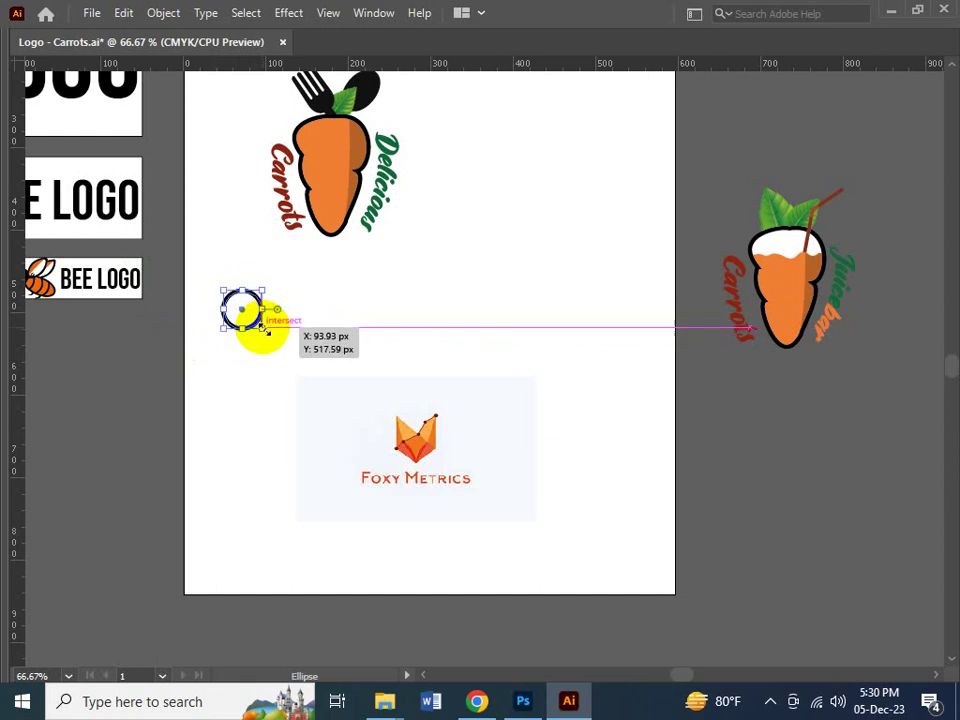
- Reset the circle to the default fill and stroke, remove its stroke and fill it with 26% black (K)
key("Tab")
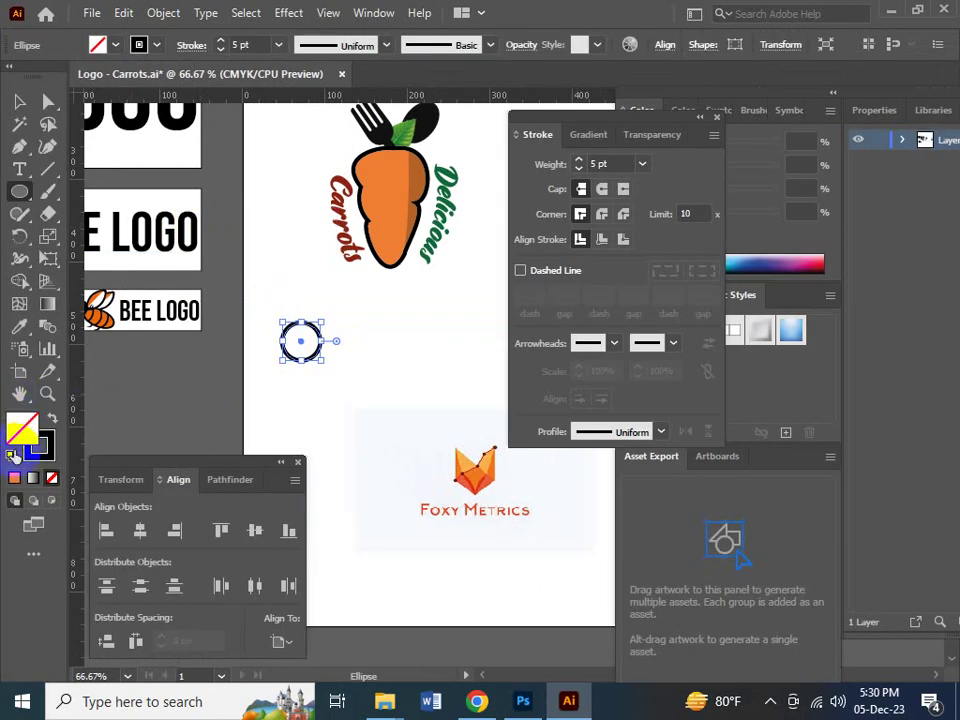
left_click(12, 456)
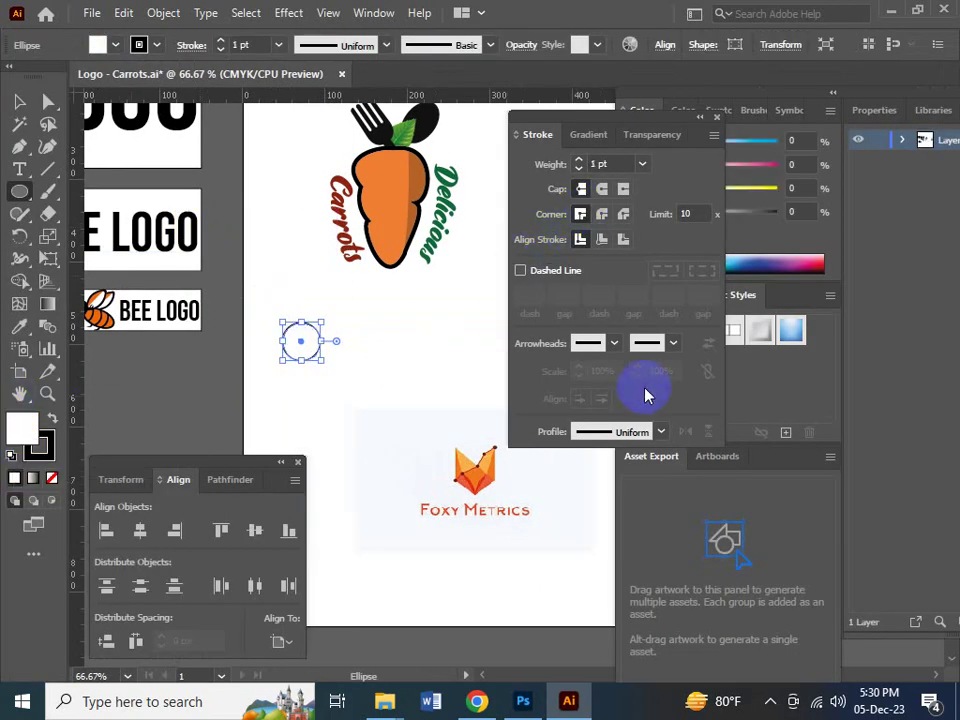
mouse_move(566, 122)
left_mouse_down()
mouse_move(435, 161)
mouse_move(420, 178)
left_mouse_up()
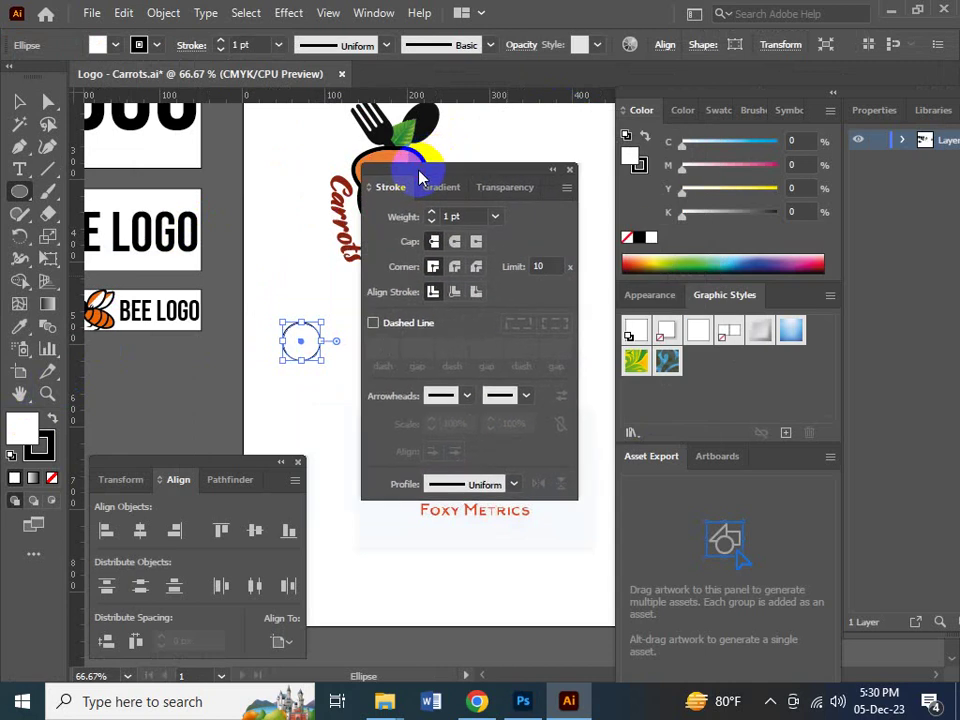
left_click(46, 448)
left_click(53, 478)
key("Tab")
key("Tab")
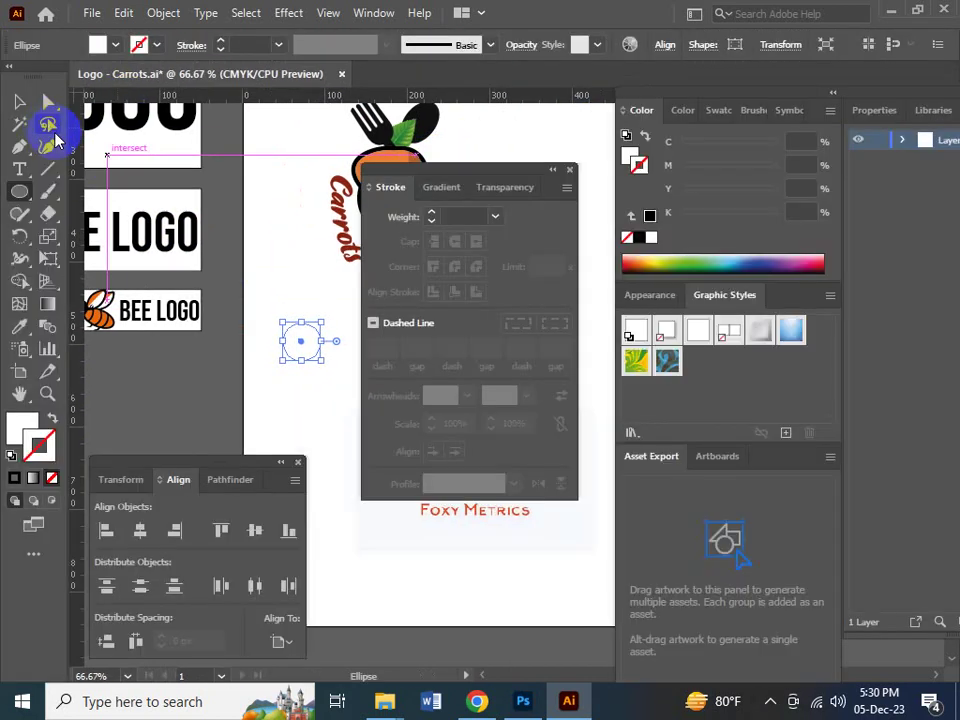
left_click(630, 151)
left_click_drag(713, 218, 707, 214)
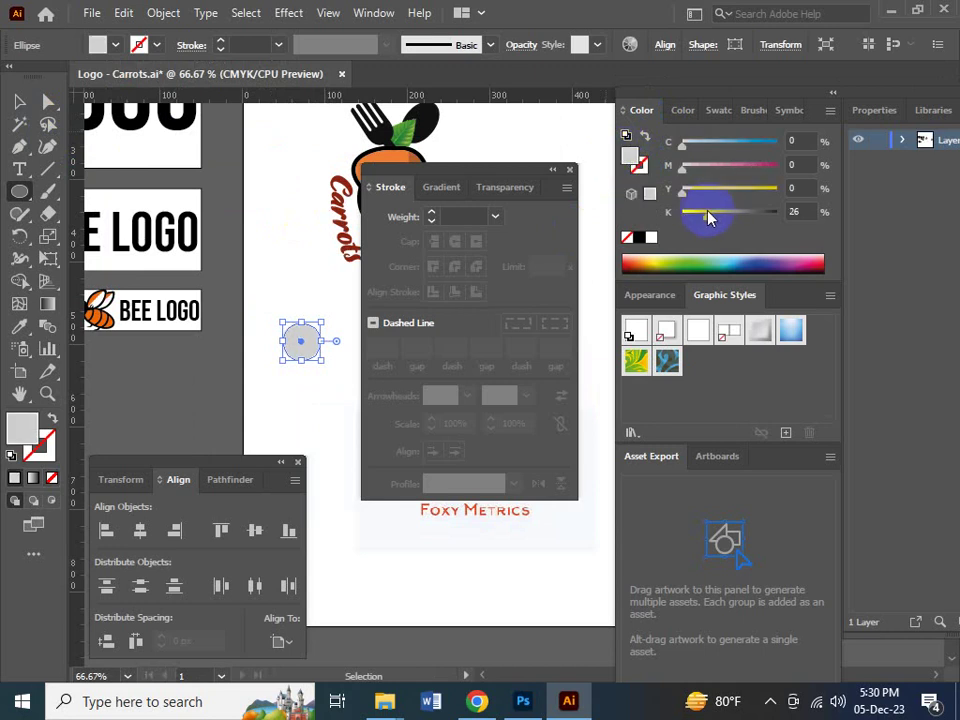
- Duplicate the grey circle horizontally to the right, above the Foxy Metrics image
left_click(22, 102)
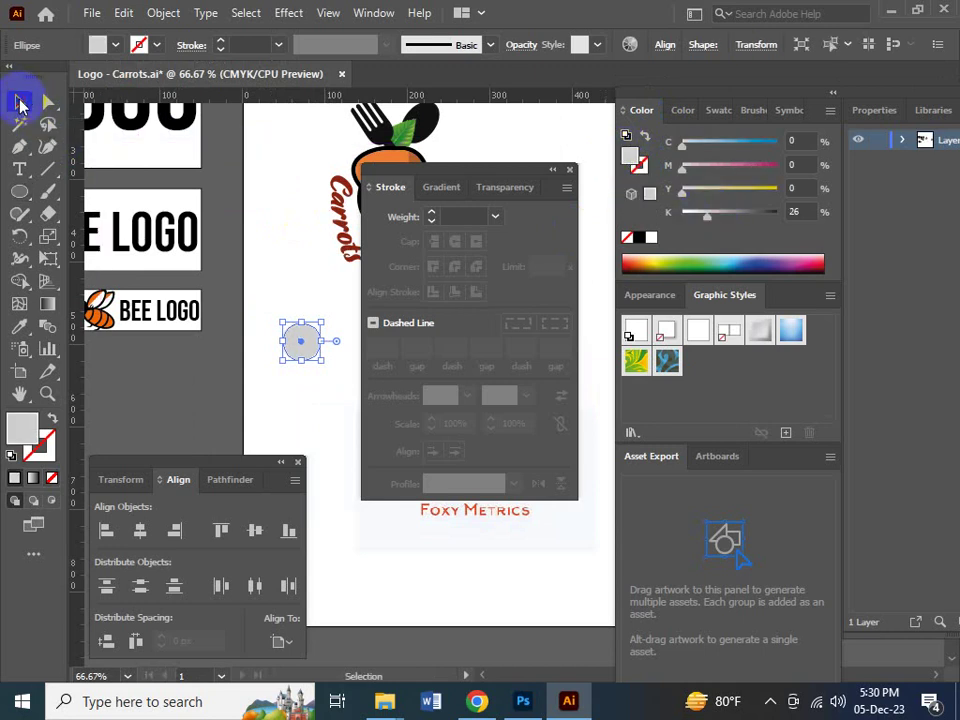
key("Tab")
left_click(256, 328)
left_click_drag(254, 321, 503, 328)
- Change the duplicated circle's fill to solid black
key("Tab")
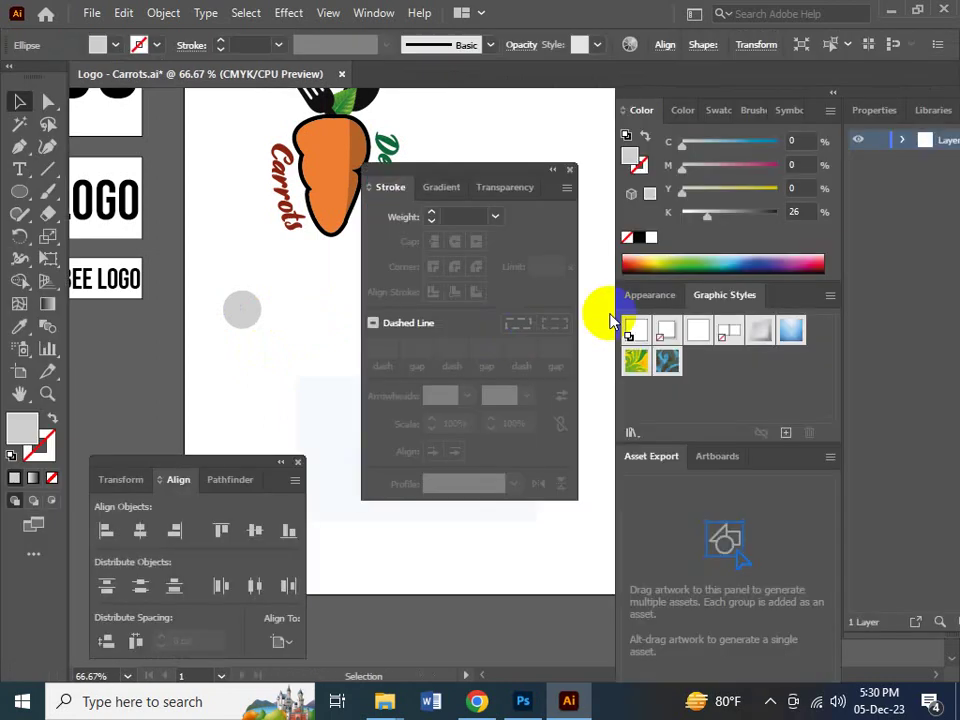
left_click_drag(672, 222, 333, 362)
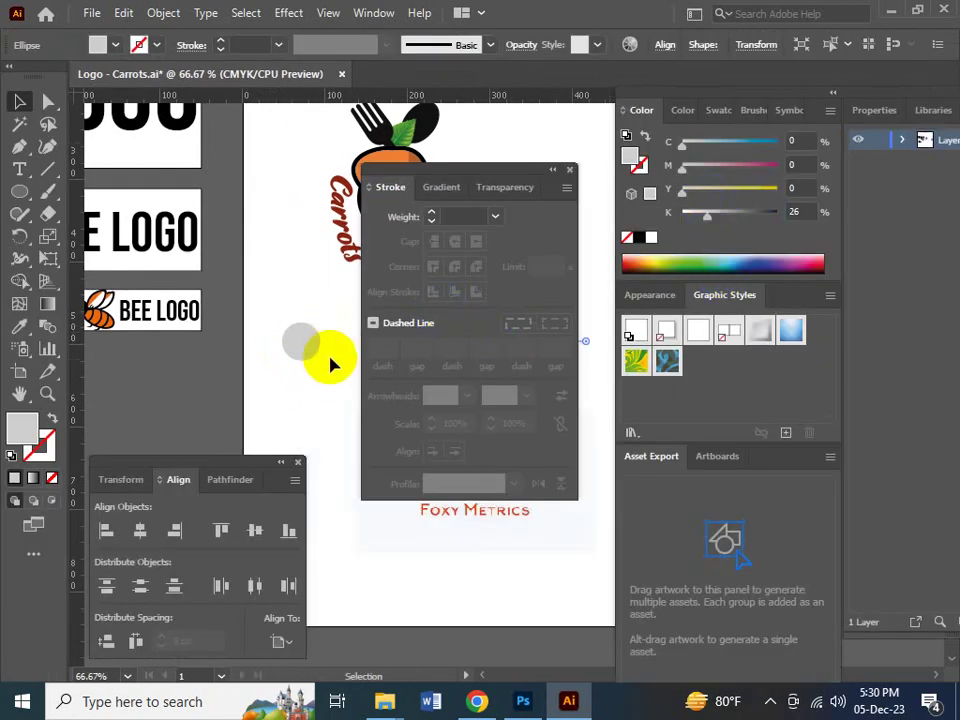
key("Tab")
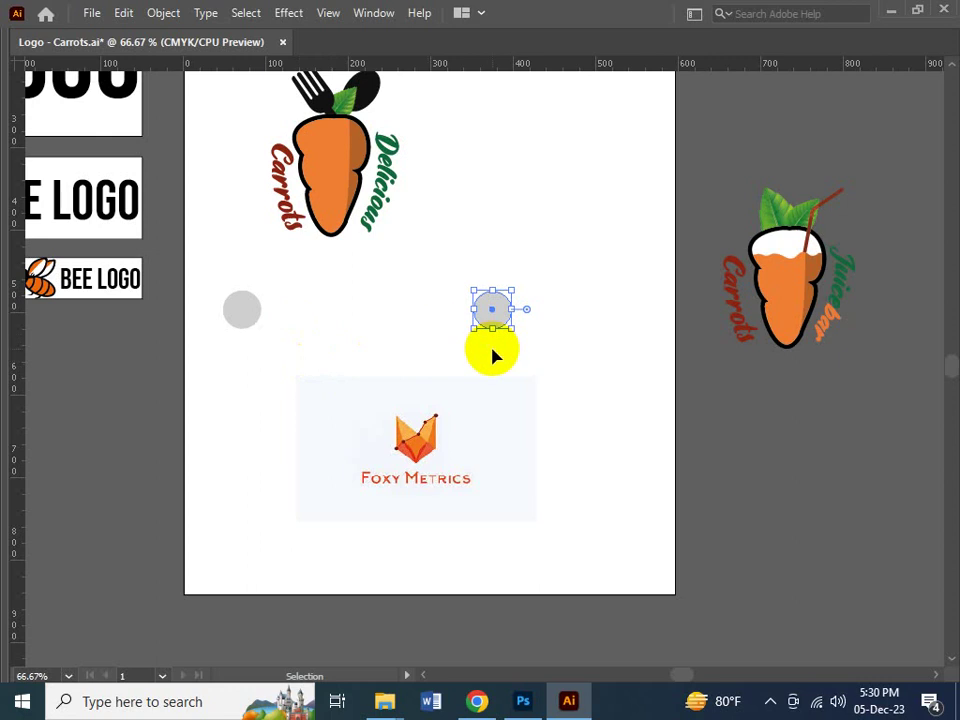
key("Tab")
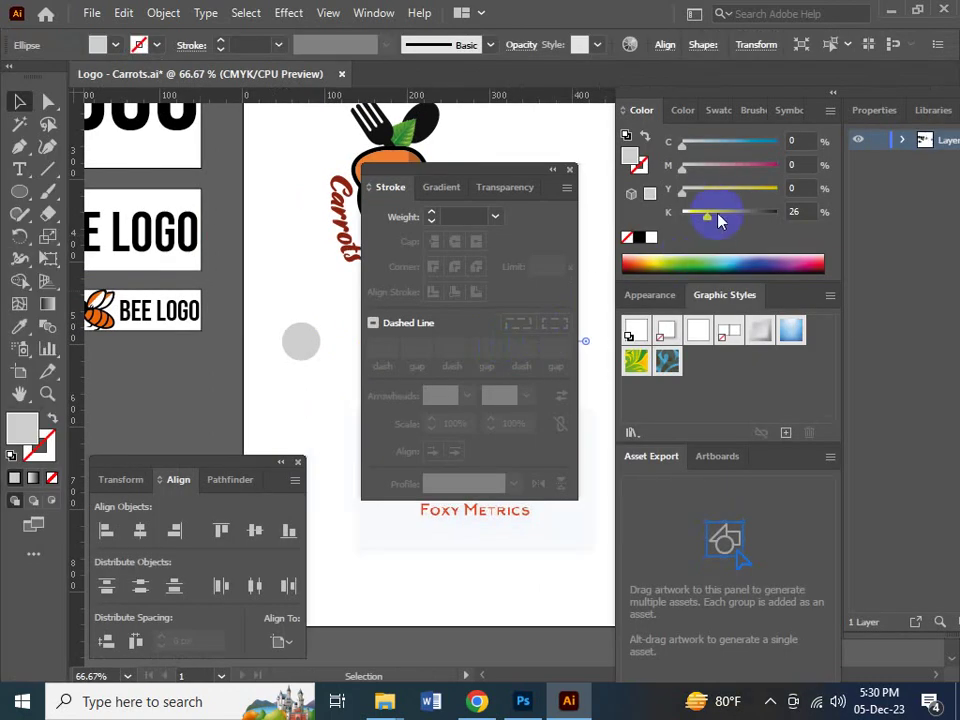
left_click_drag(711, 215, 917, 253)
key("Tab")
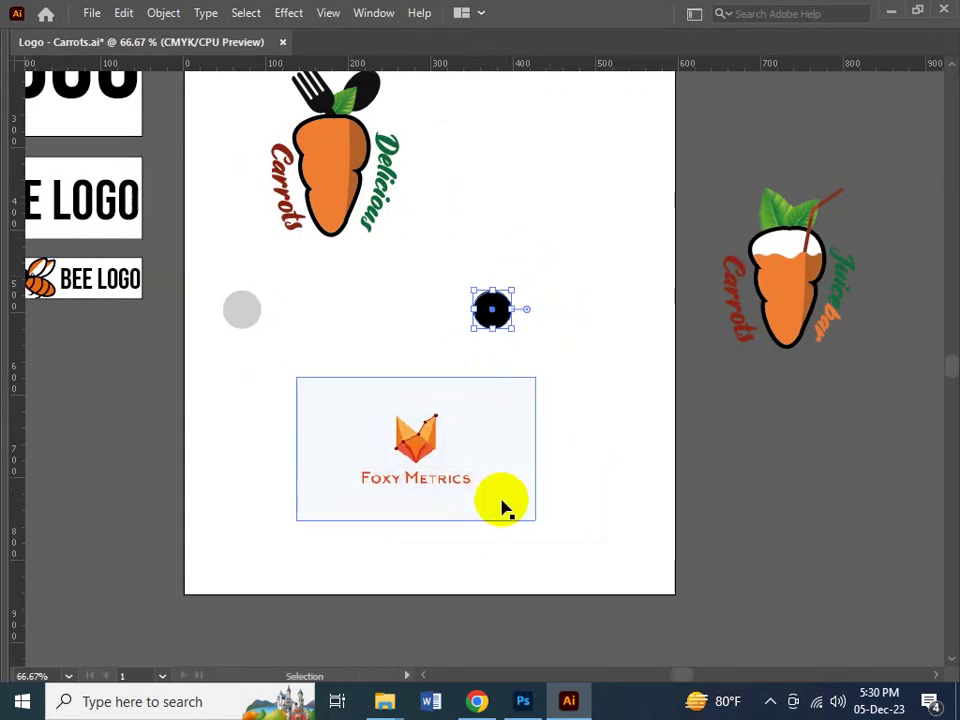
- Lighten the original grey circle's fill to 20% black (K)
left_click(245, 310)
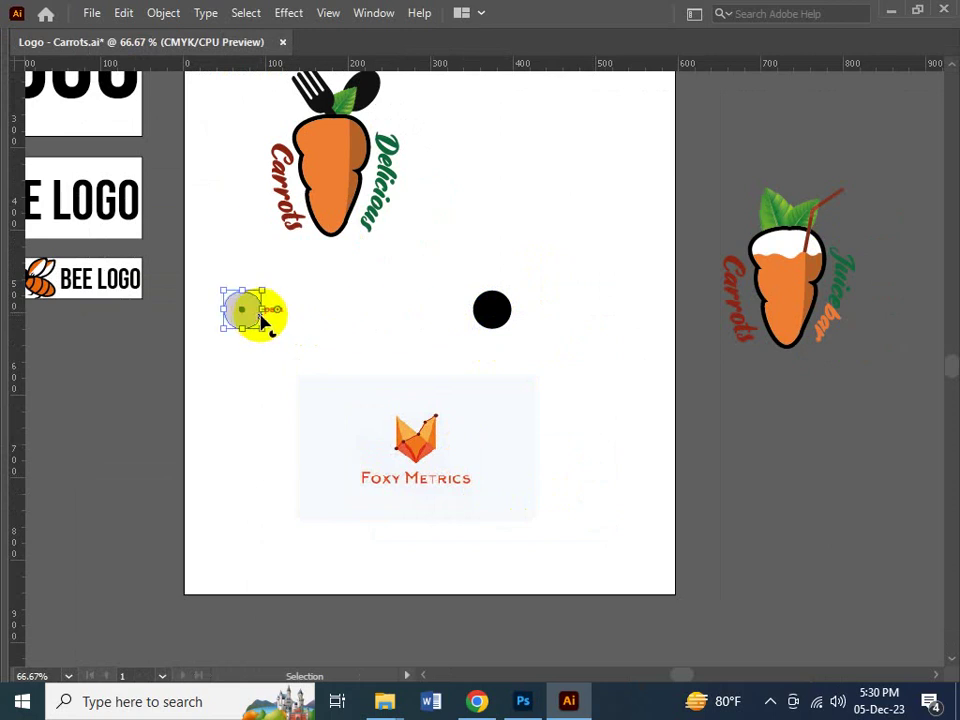
key("Tab")
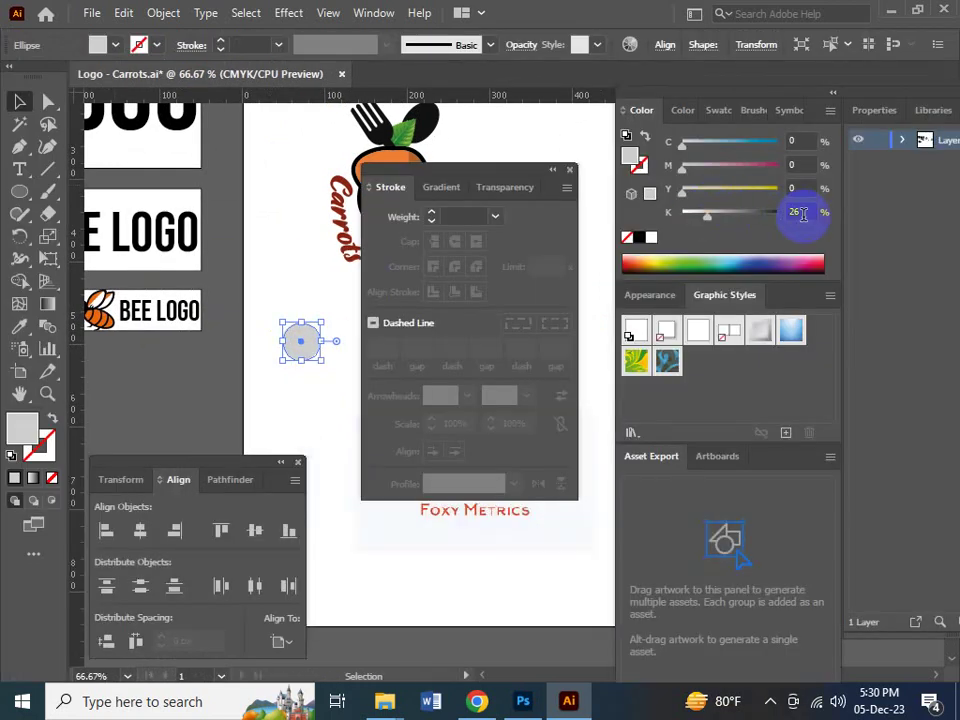
left_click(705, 218)
left_click_drag(705, 216, 700, 212)
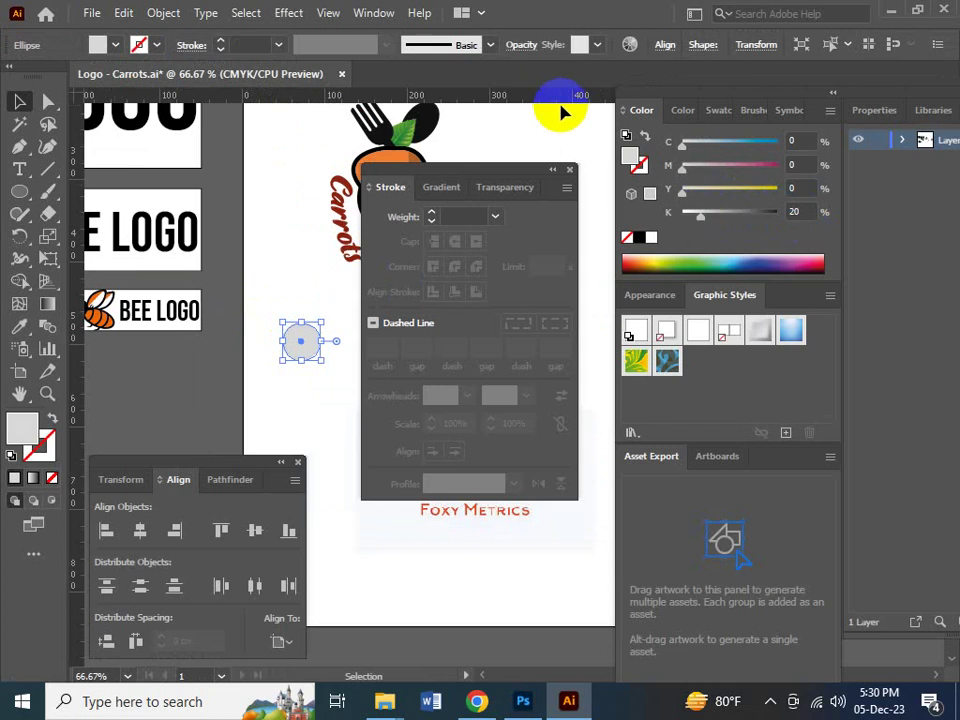
left_click(460, 372)
key("Tab")
left_click(489, 311)
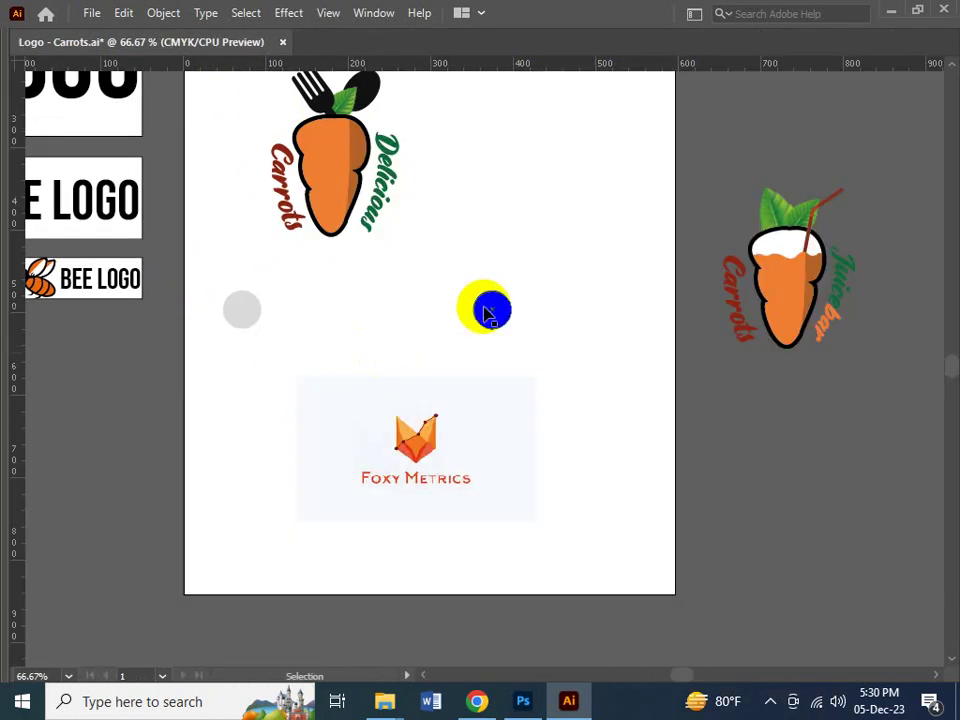
- With the grey and black circles selected, set the Blend spacing to 3 specified steps and close the Stroke panel
key("Tab")
key("Tab")
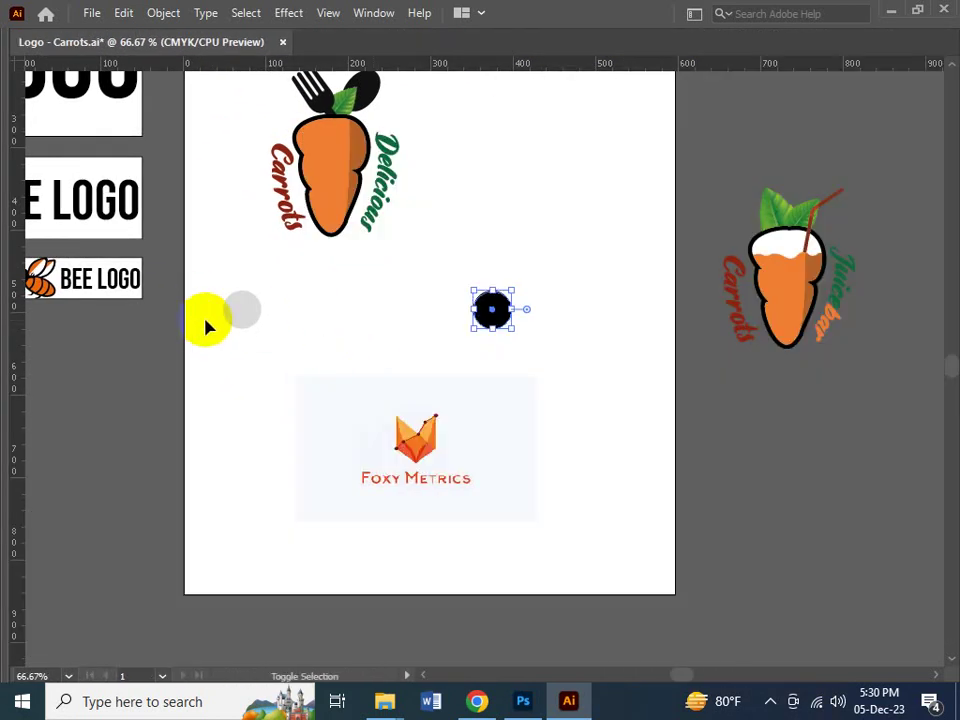
left_click(290, 343, "shift")
key("Tab")
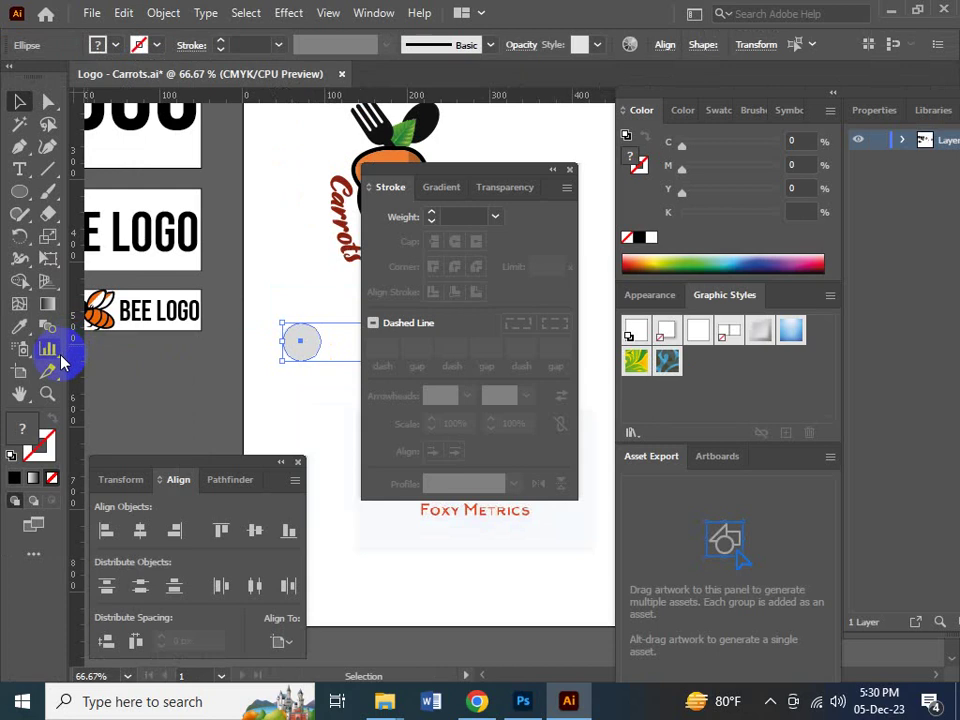
double_click(44, 326)
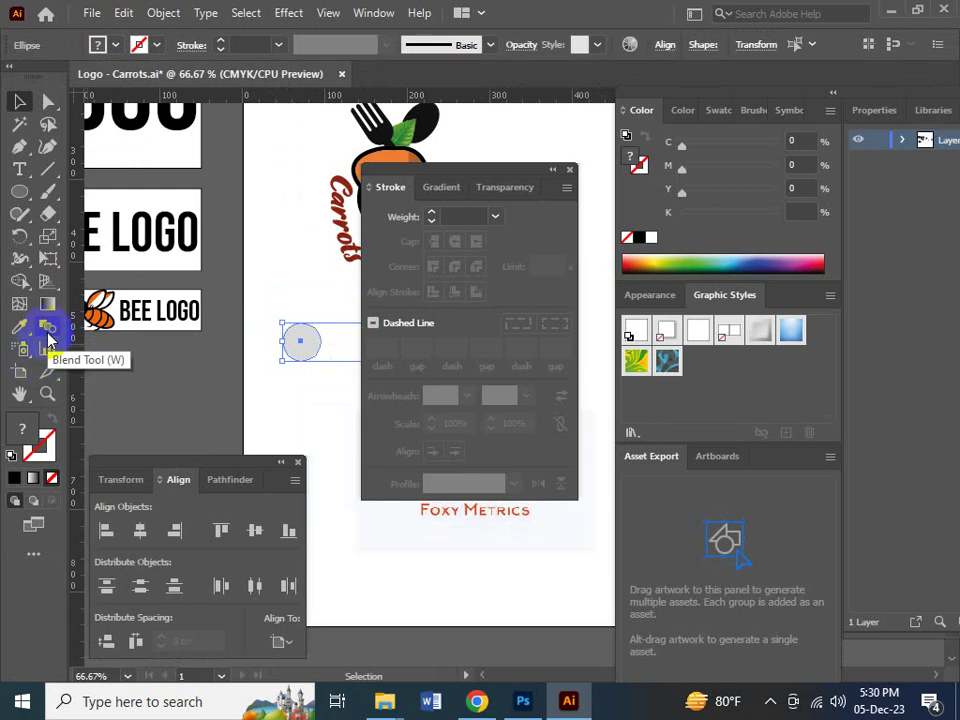
left_click(678, 222)
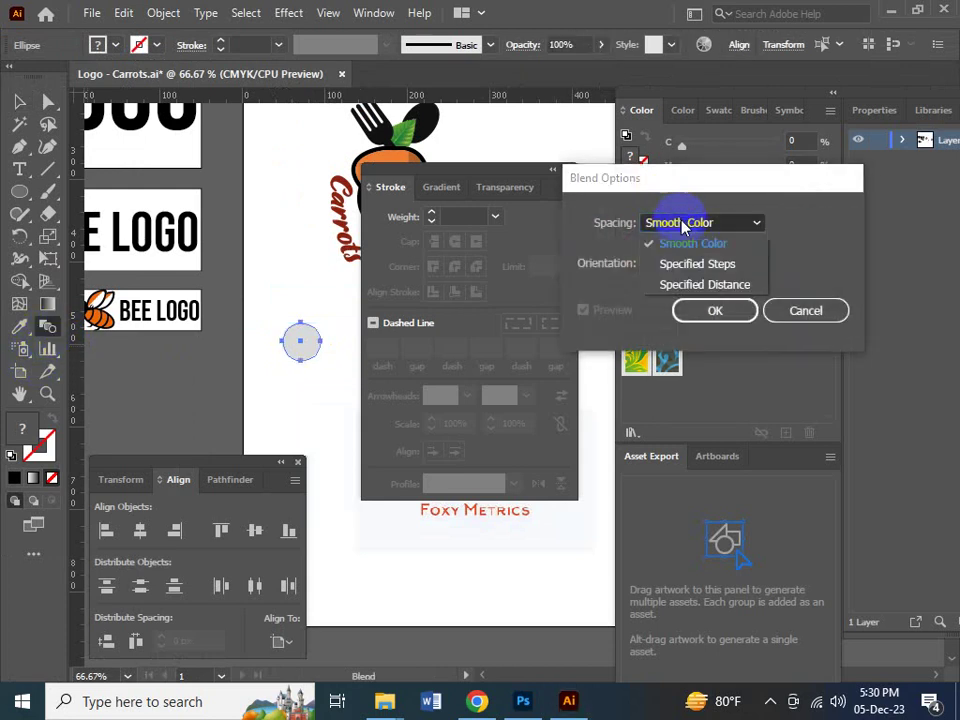
left_click(700, 264)
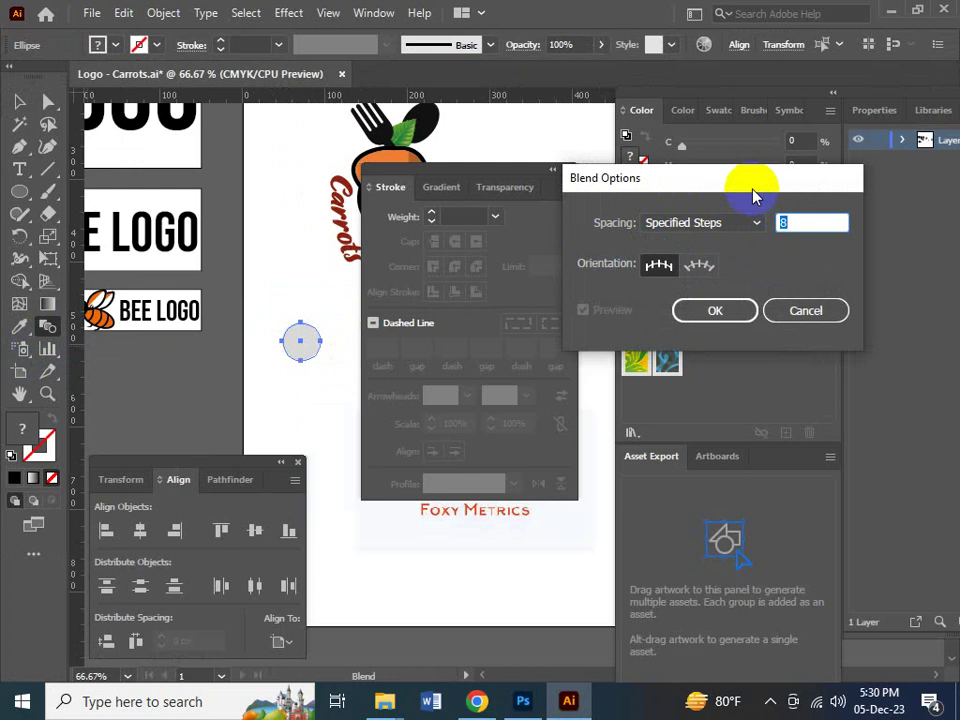
left_click_drag(754, 192, 843, 185)
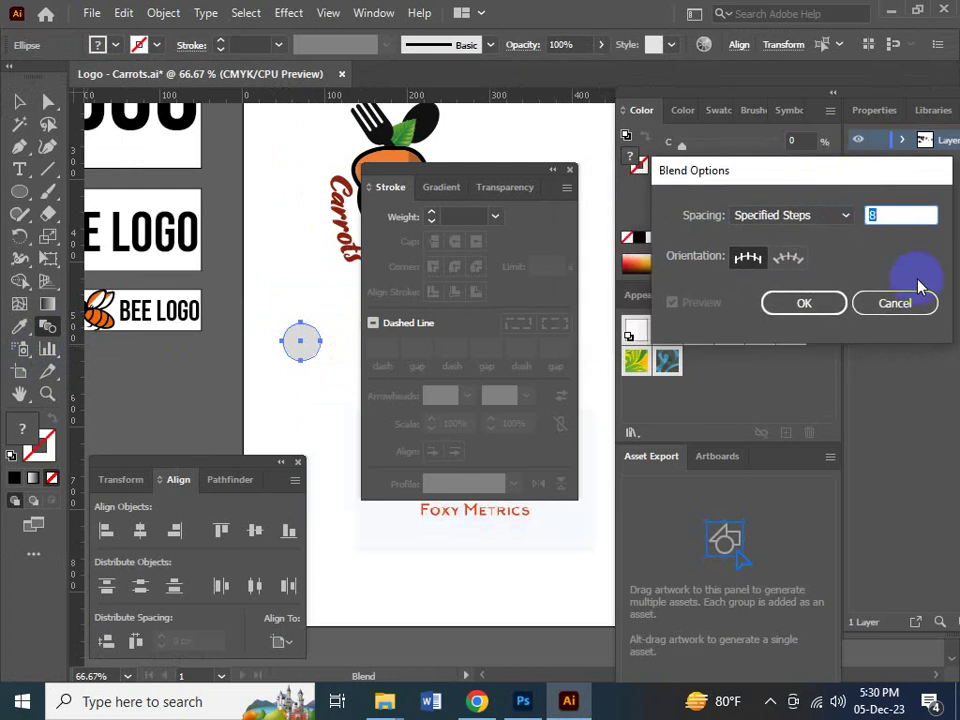
left_click(836, 306)
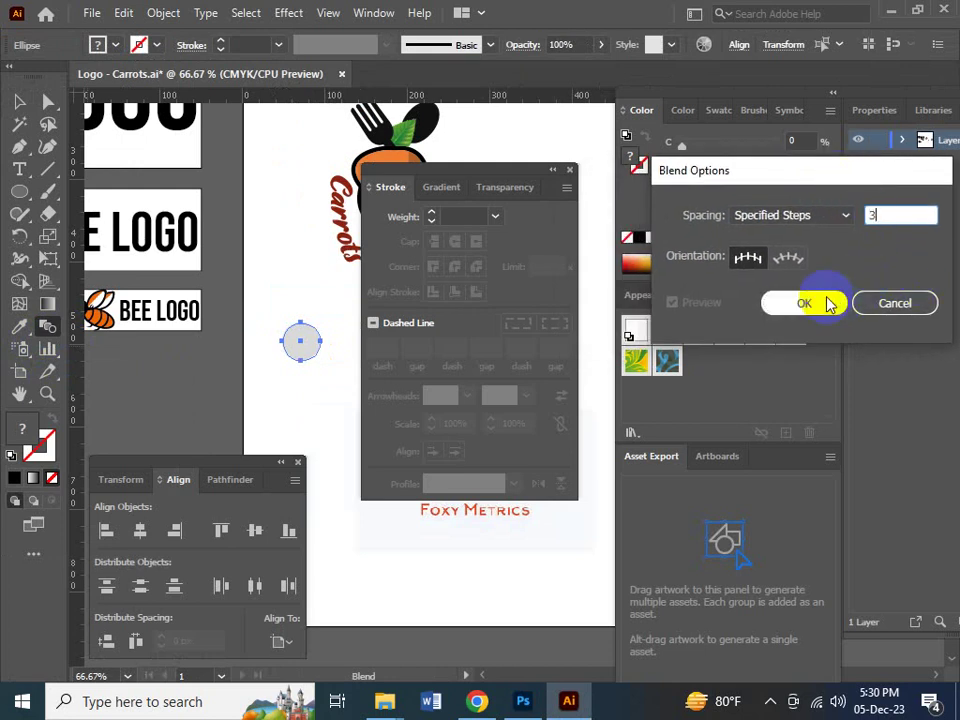
left_click(137, 150)
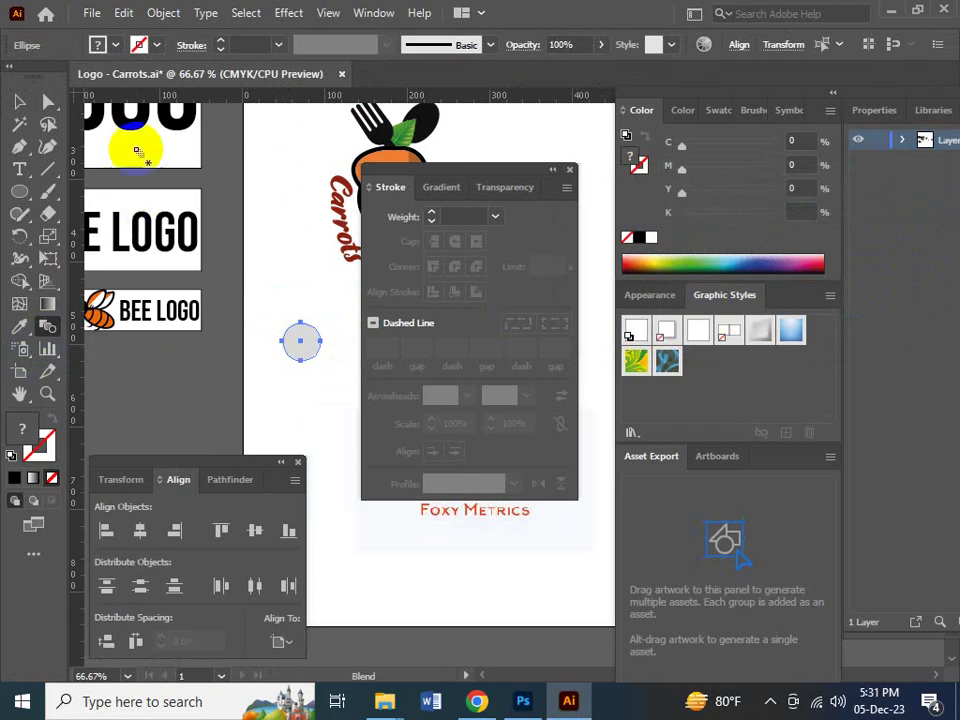
left_click(569, 169)
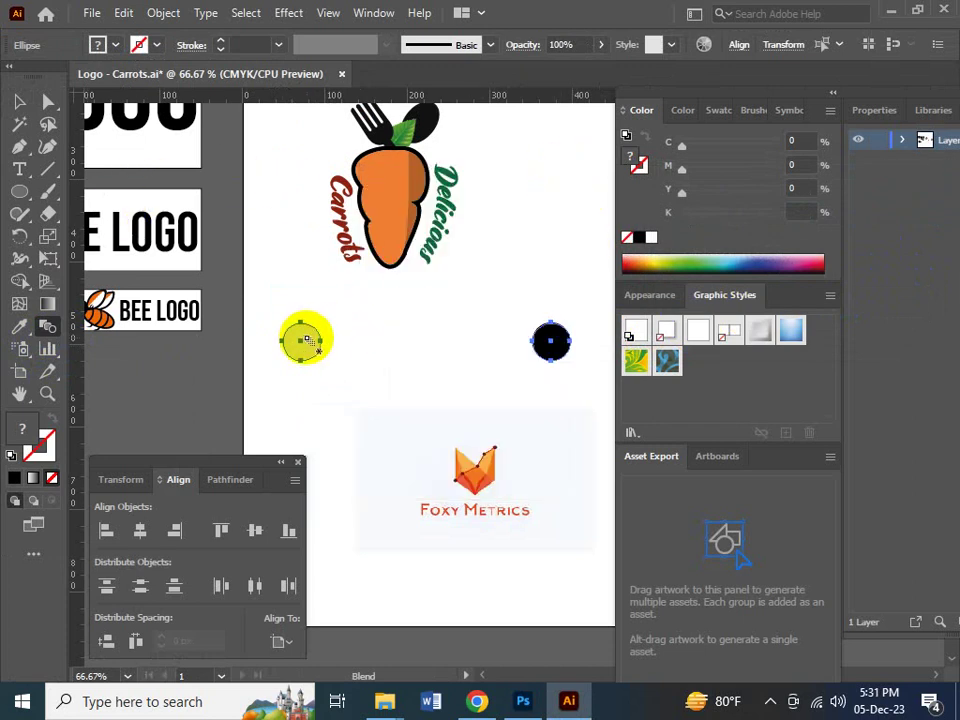
- Blend the light grey circle into the black circle, then return to the Selection tool
left_click(301, 342)
left_click(553, 340)
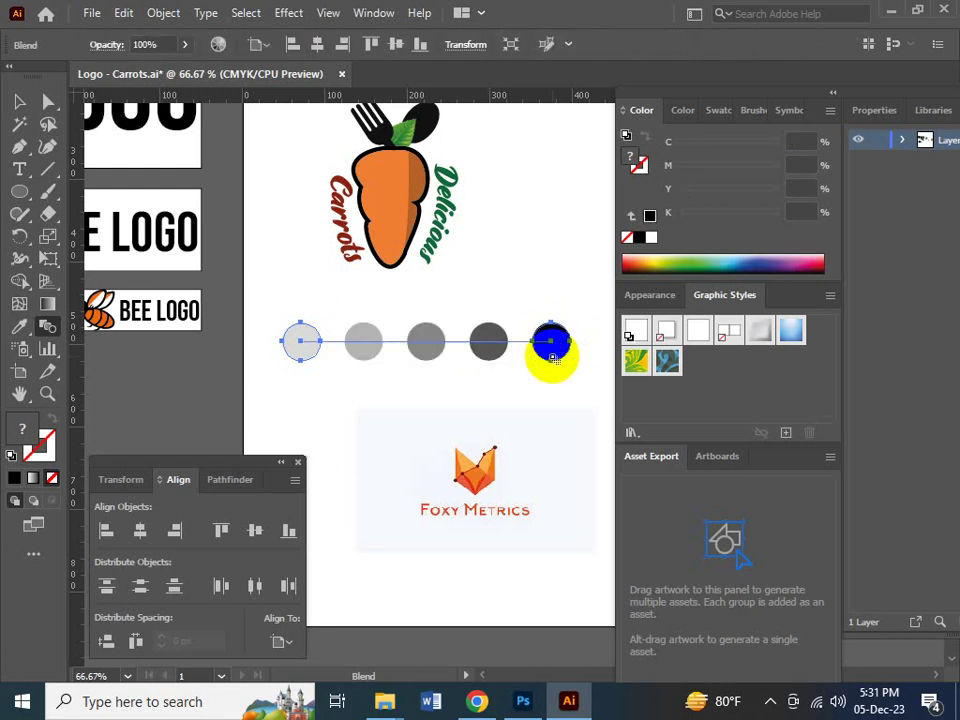
left_click(22, 103)
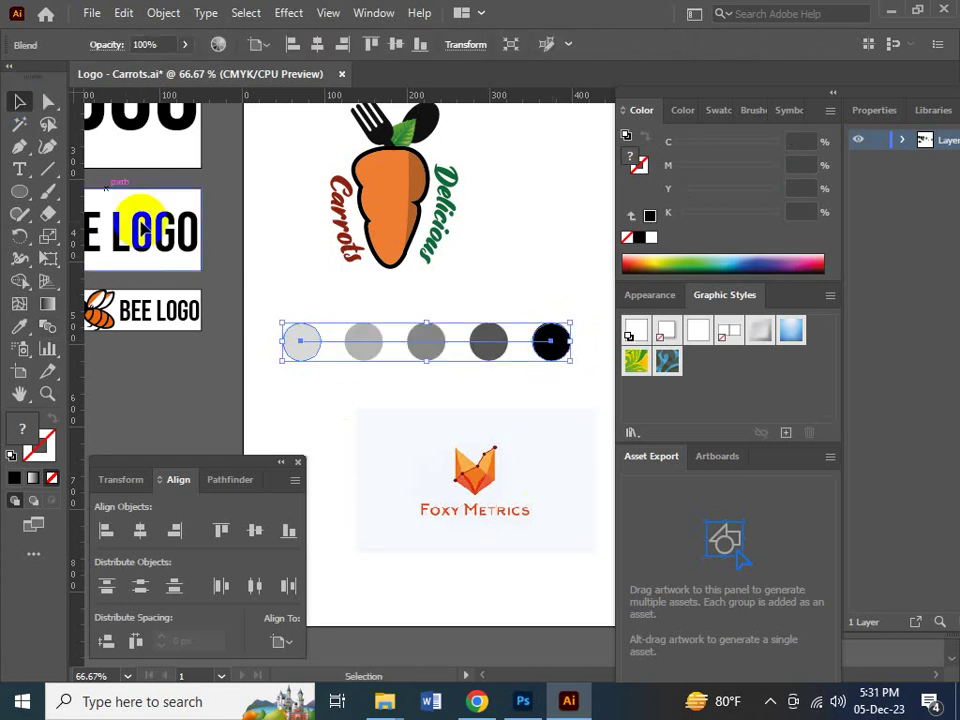
- Select the blended grey-to-black row and move it off the artboard, beneath the Juice bar carrot logo
left_click(497, 446)
left_click(503, 370)
left_click(497, 352)
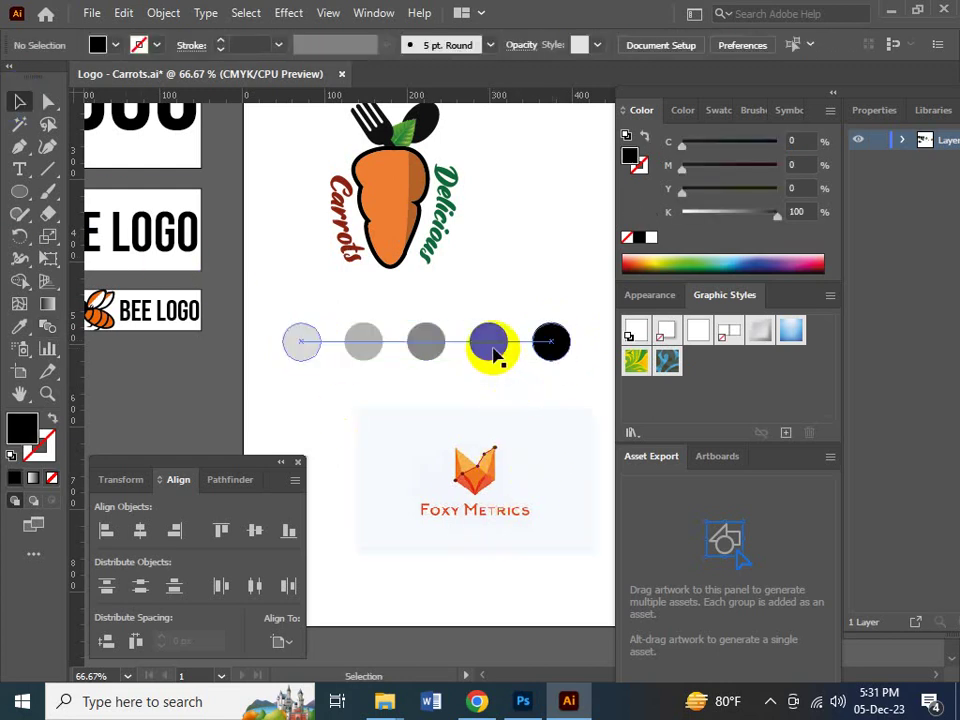
left_click(240, 360)
left_click(440, 342)
left_click(553, 344)
left_click(566, 354)
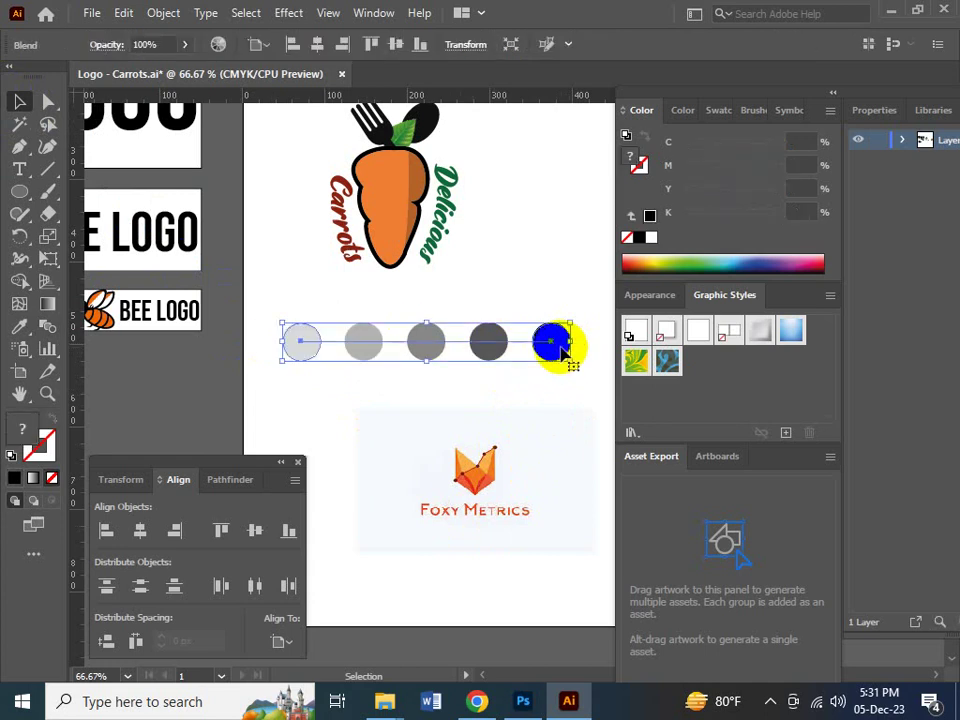
left_click_drag(561, 349, 456, 495)
key("Tab")
left_click_drag(493, 444, 403, 458)
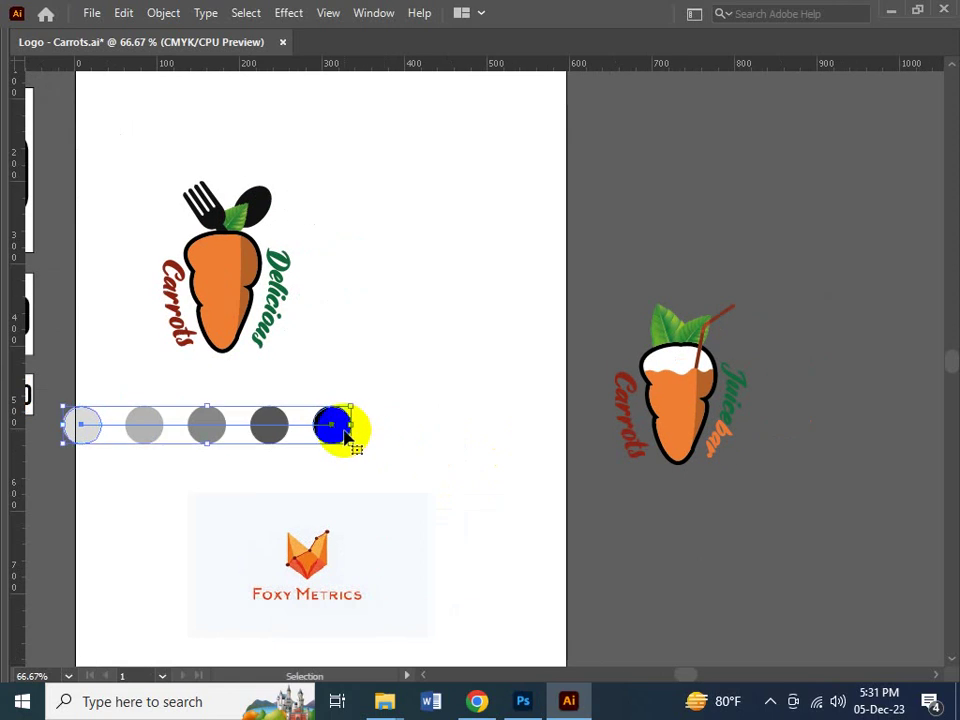
left_click_drag(343, 432, 634, 514)
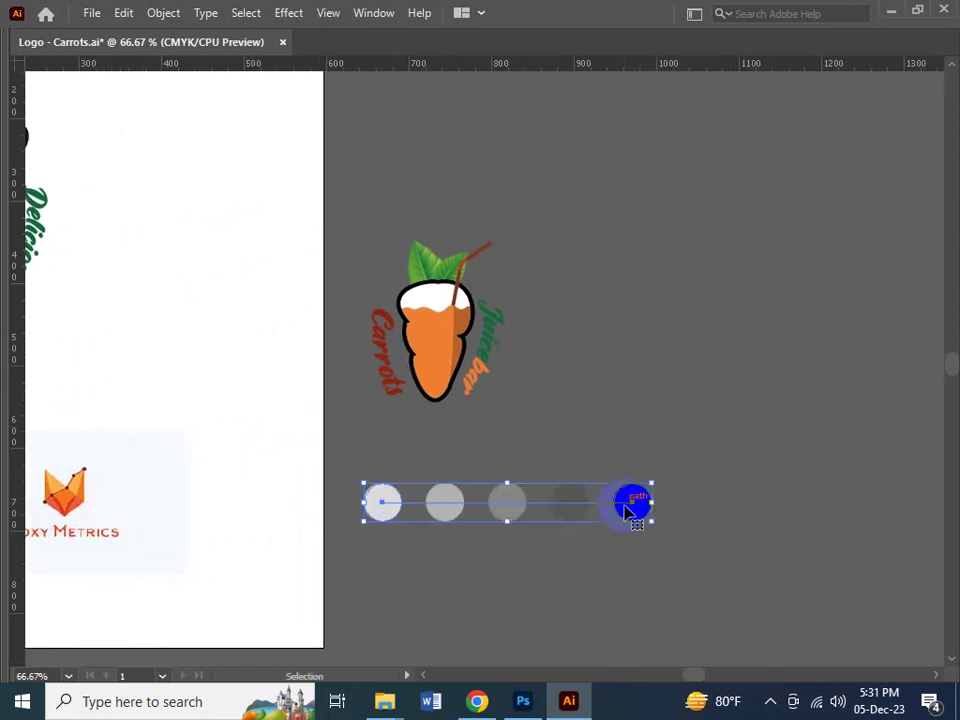
left_click(583, 577)
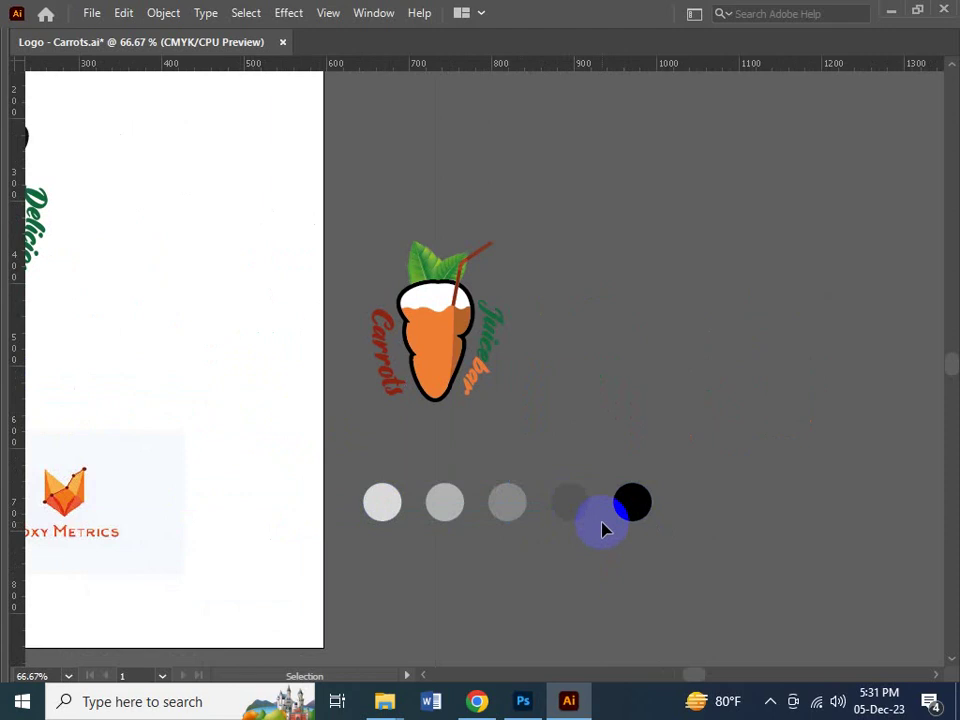
left_click(439, 499)
left_click(411, 613)
left_click(370, 492)
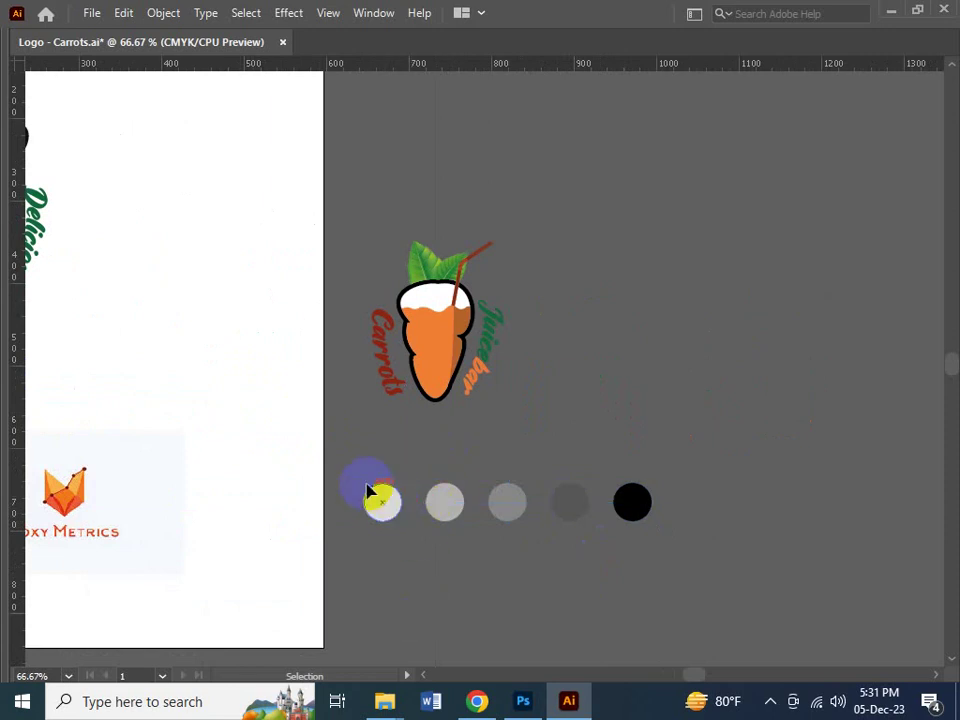
- Undo moving the blended row off the artboard so it sits above the Foxy Metrics image
key("ctrl+z")
key("space")
left_click_drag(253, 424, 406, 489)
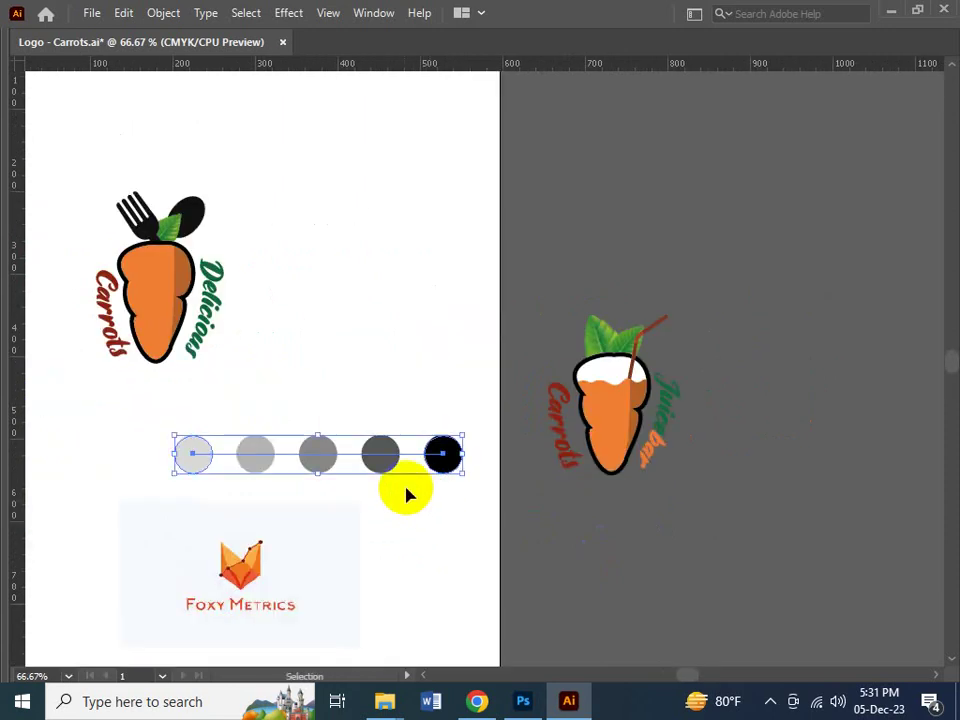
key("ctrl+shift+z")
left_click_drag(160, 440, 287, 470)
key("space")
left_click(477, 701)
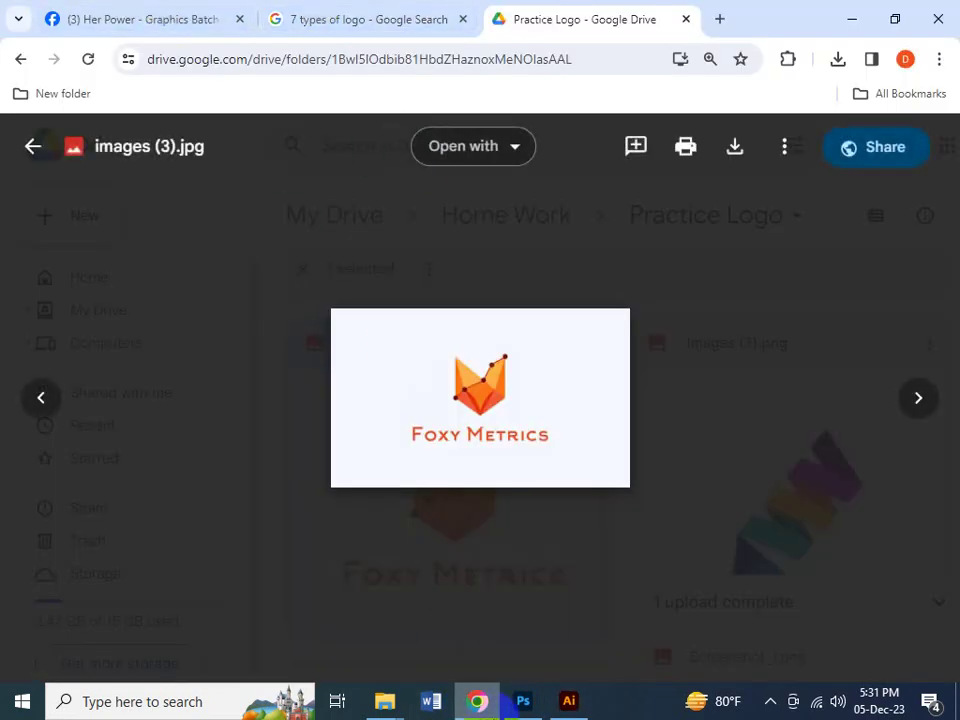
left_click(566, 700)
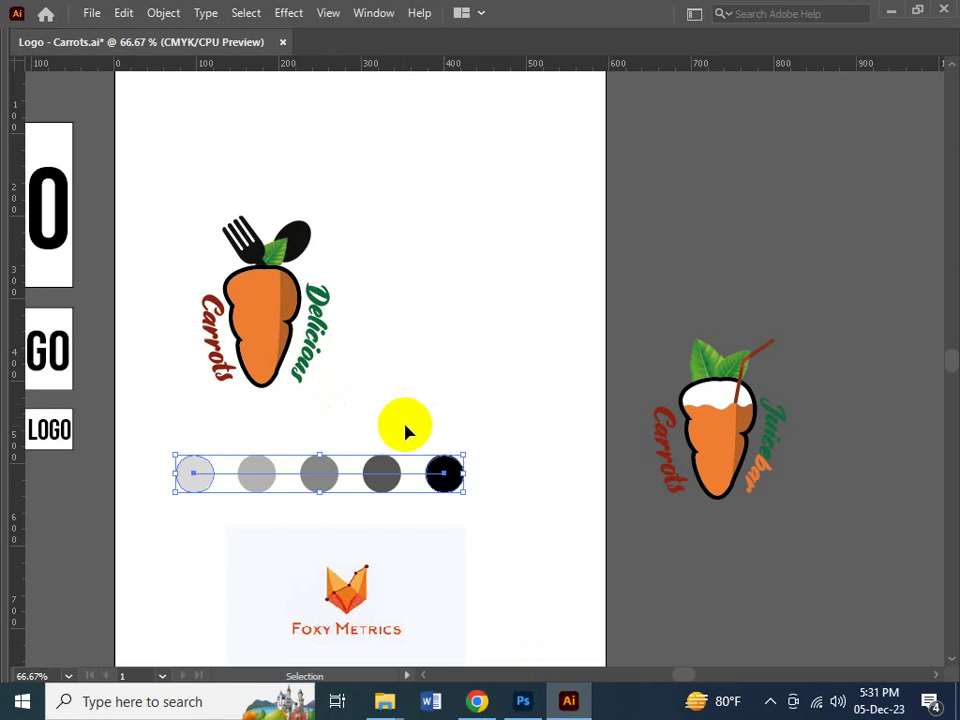
left_click(300, 448)
left_click(205, 473)
key("Tab")
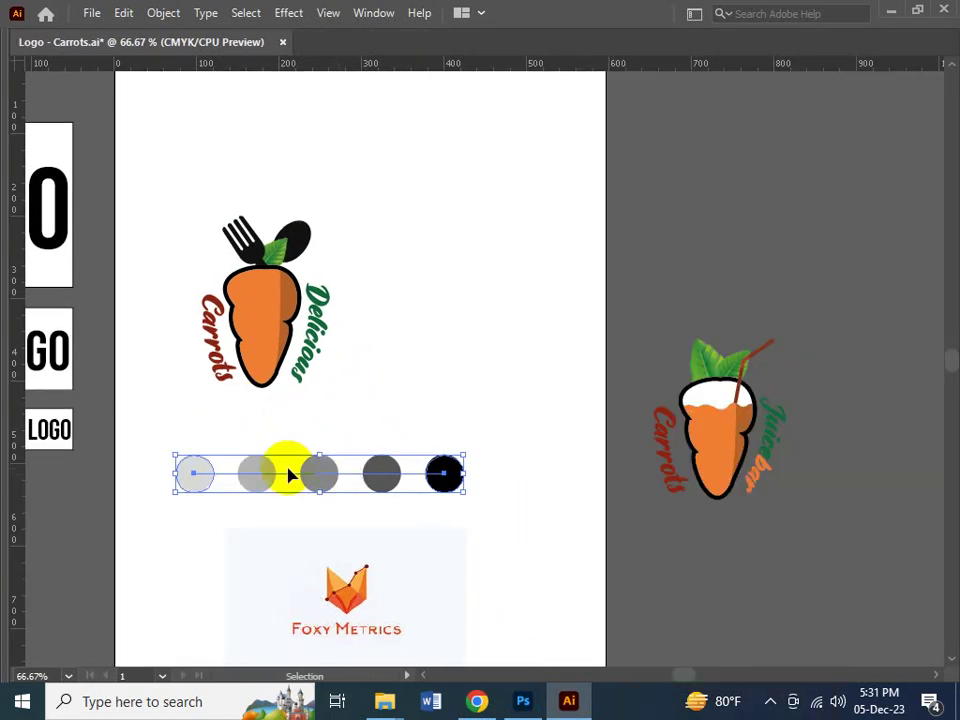
right_click(270, 470)
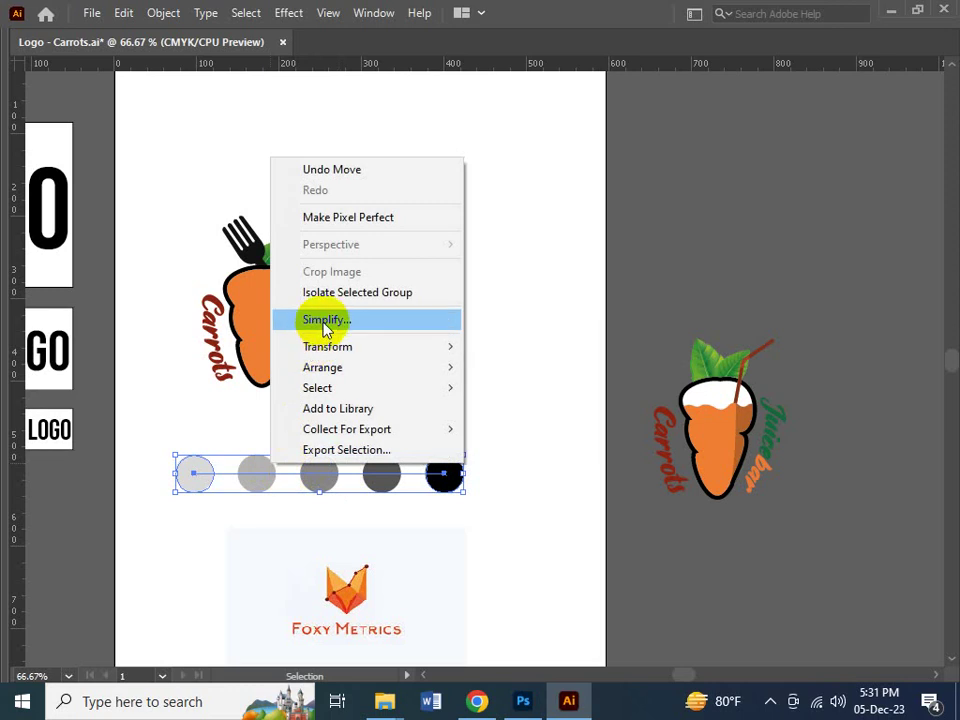
left_click(229, 525)
- Undo the row's remaining move and the blend between the grey and black circles
key("a")
key("ctrl+z")
key("ctrl+z")
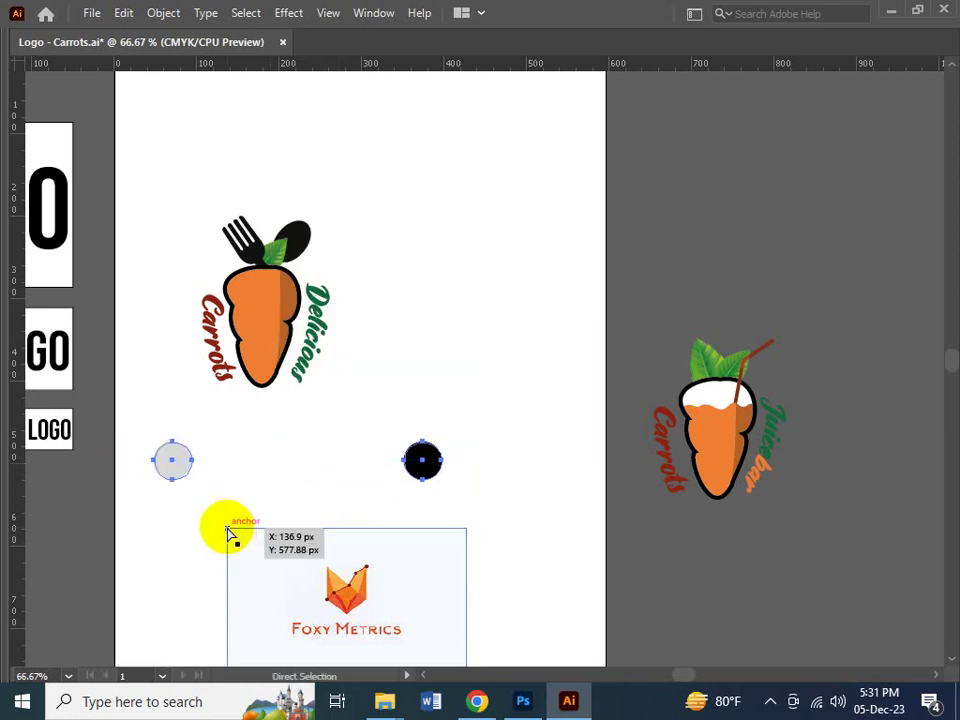
key("v")
key("Tab")
key("Tab")
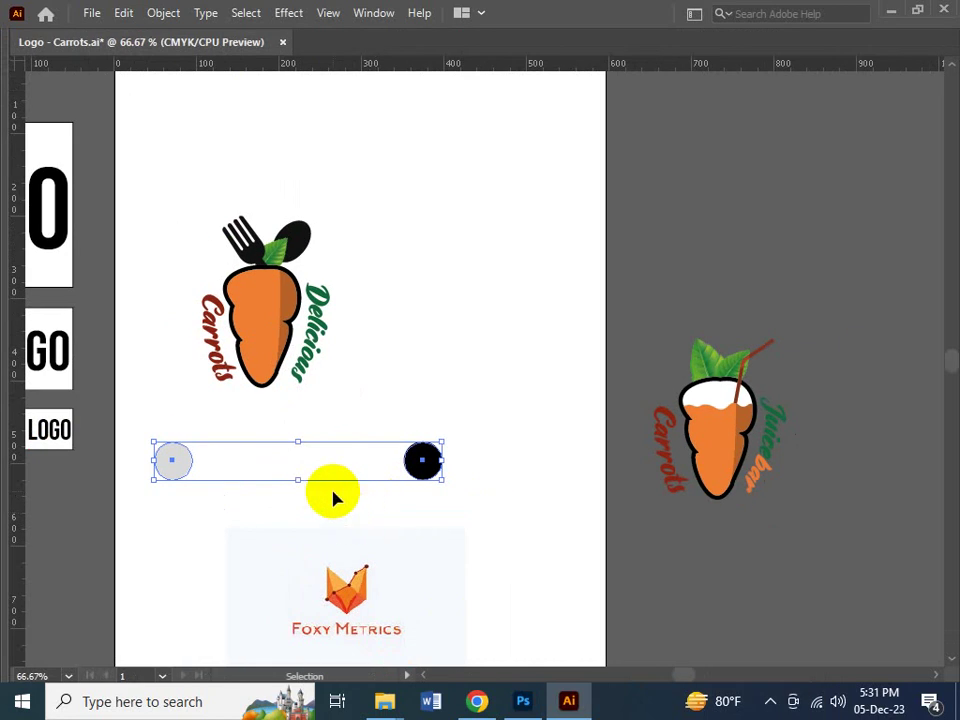
- Change the light grey circle's fill to light blue with 37% cyan and 0% black (K)
left_click(184, 471)
key("Tab")
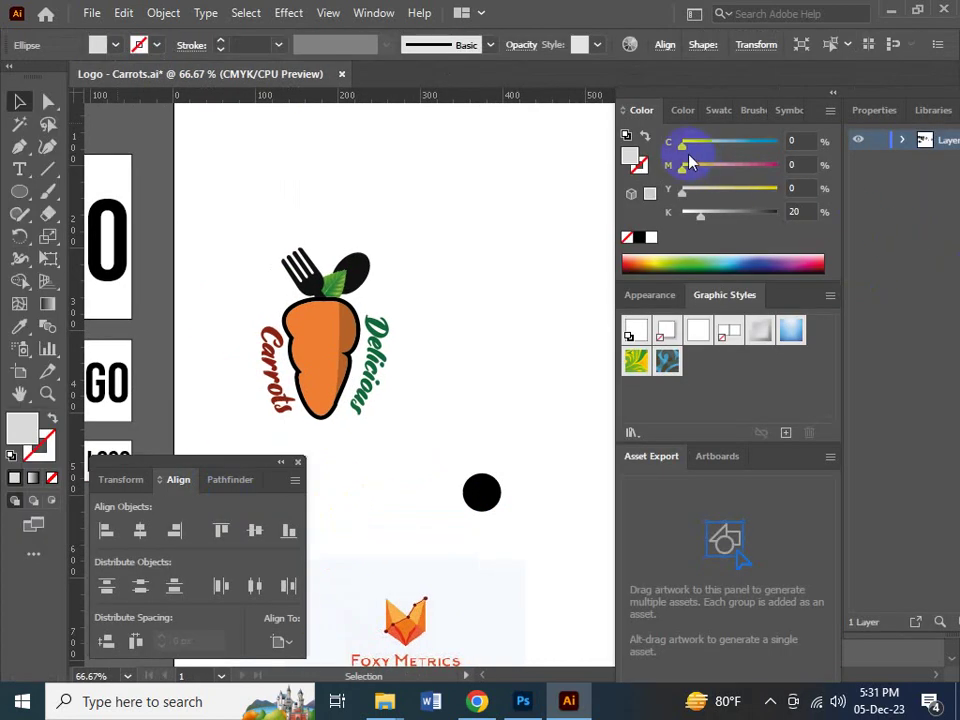
left_click_drag(699, 149, 718, 148)
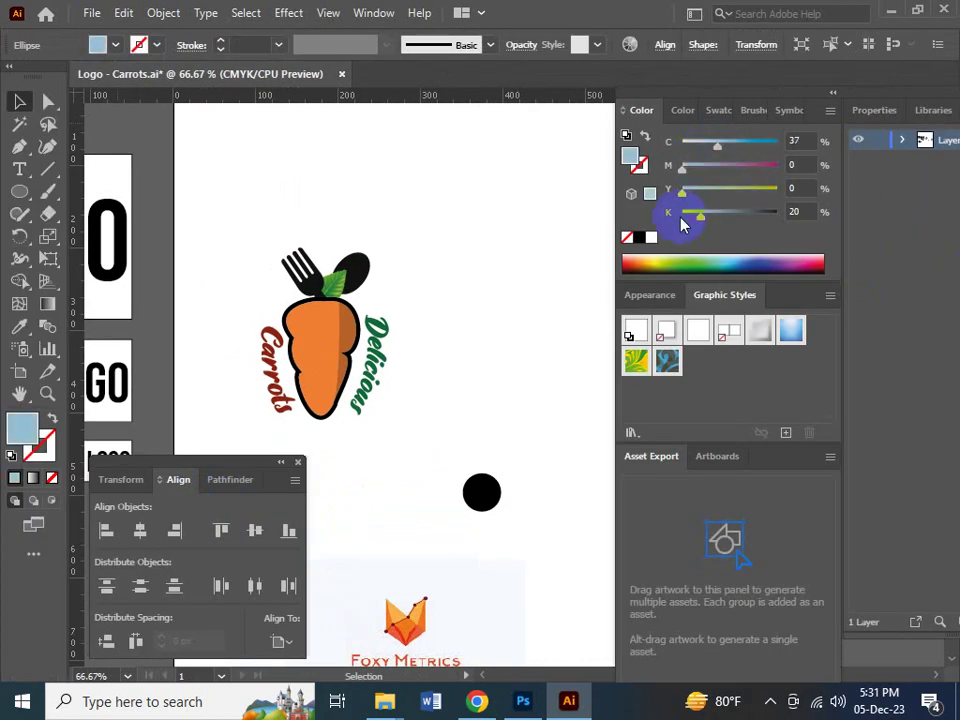
key("Tab")
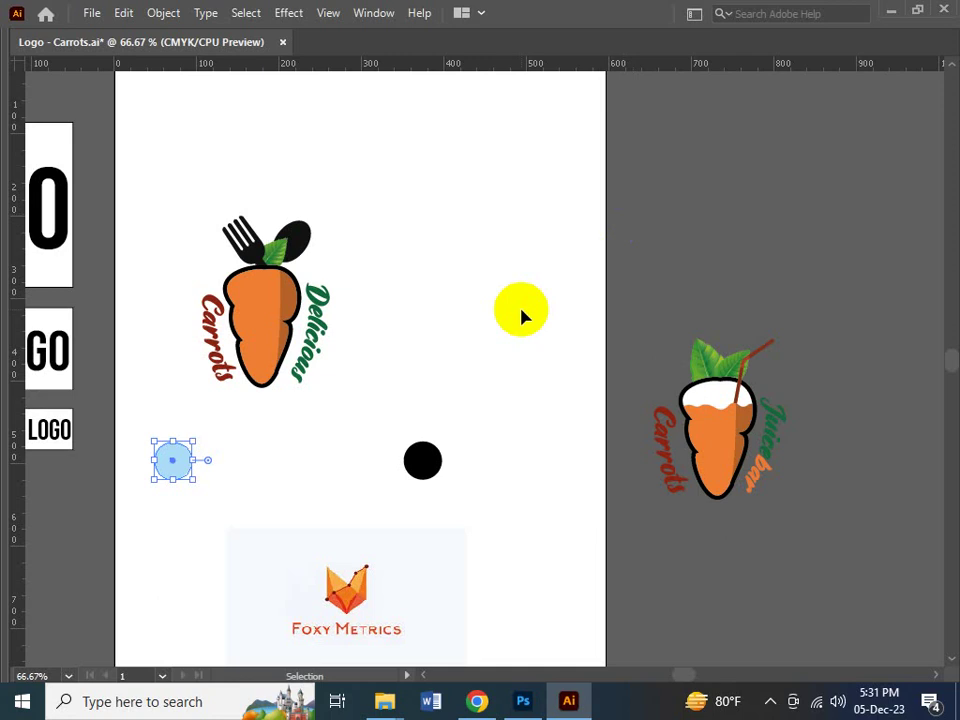
- Change the black circle's fill to strong cyan, raising C to the maximum and reducing K to zero
left_click(330, 470)
left_click_drag(352, 463, 437, 450)
key("Tab")
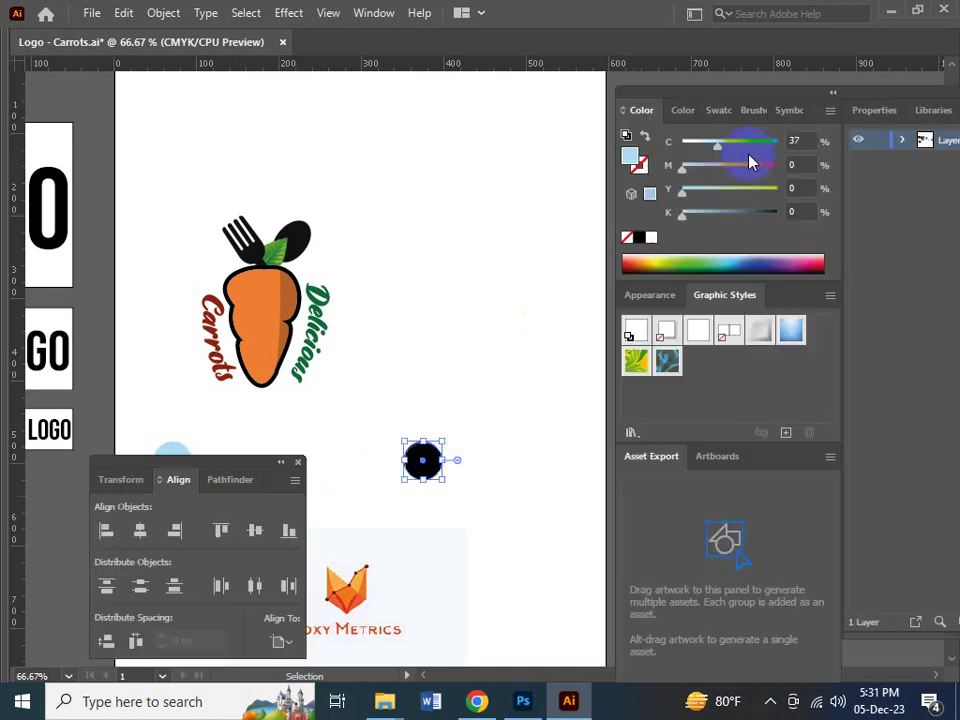
left_click_drag(776, 214, 683, 214)
left_click(727, 145)
left_click_drag(727, 147, 900, 167)
key("Tab")
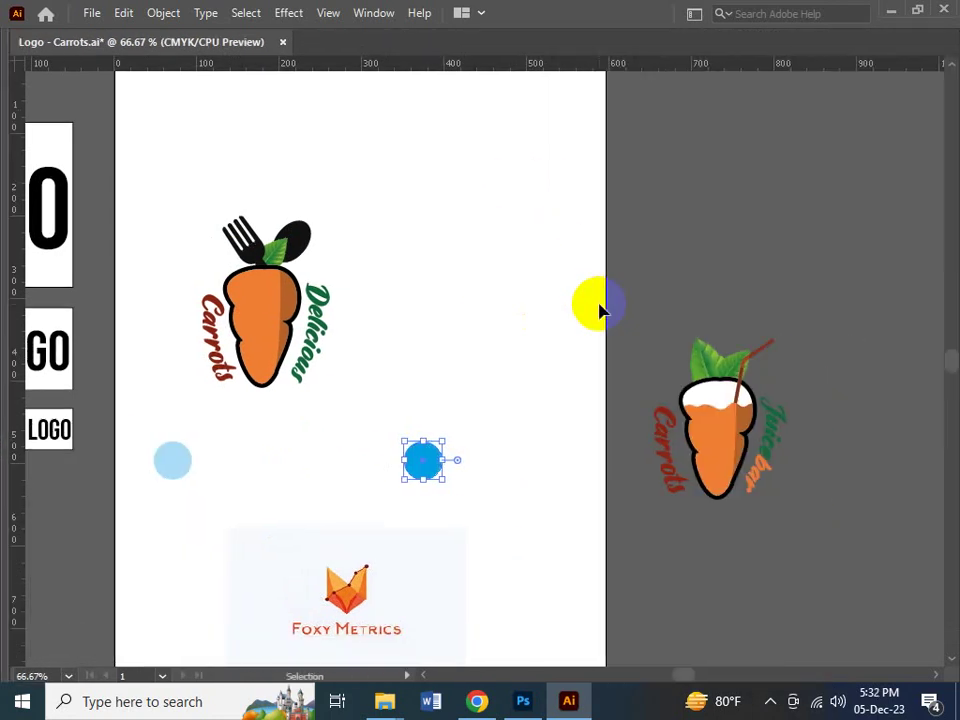
- Blend the light blue circle into the cyan circle using 3 specified steps
left_click(232, 472)
left_click(172, 460)
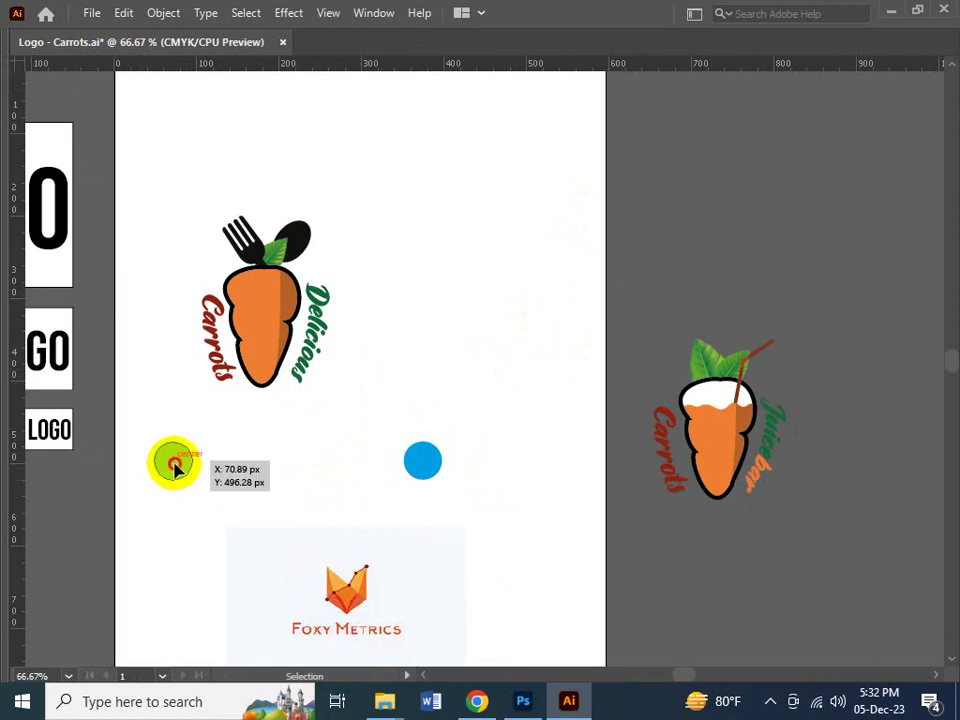
left_click(422, 460, "shift")
key("Tab")
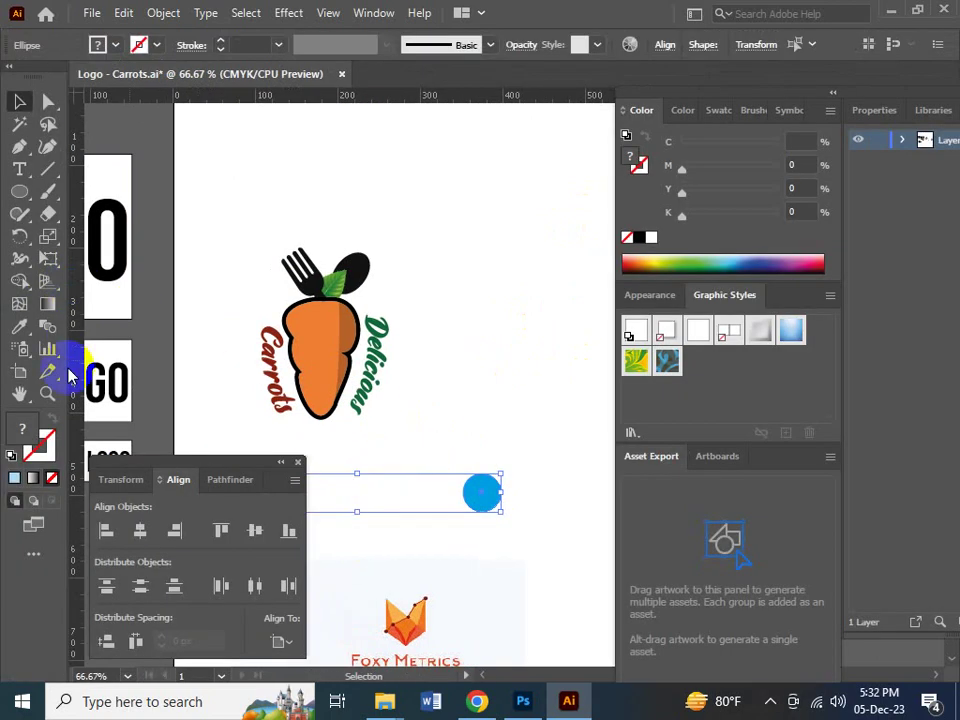
double_click(48, 328)
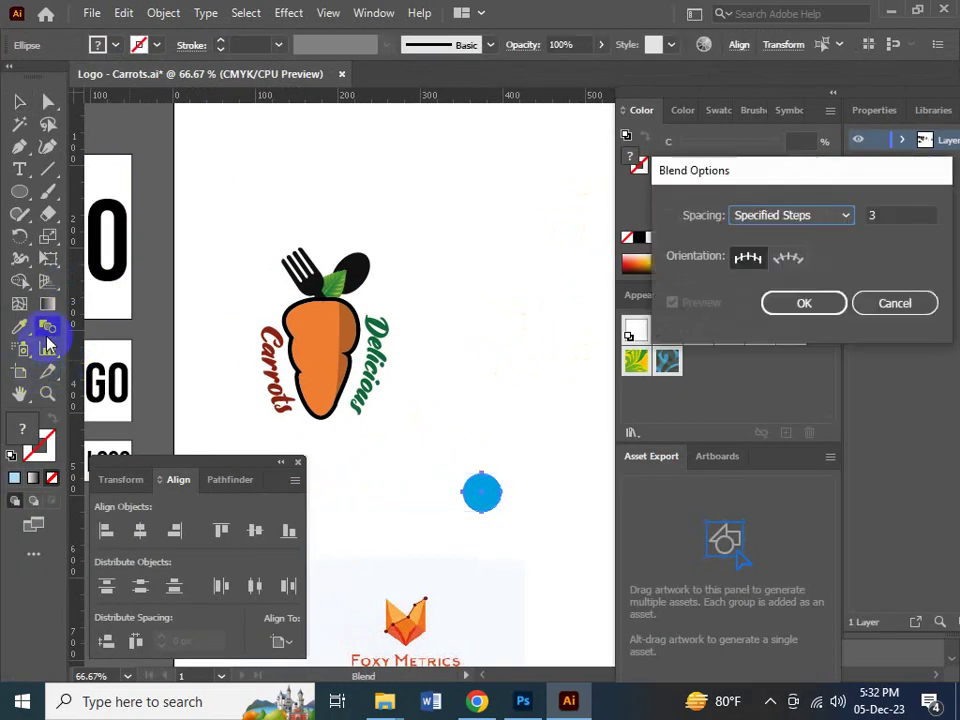
left_click(803, 302)
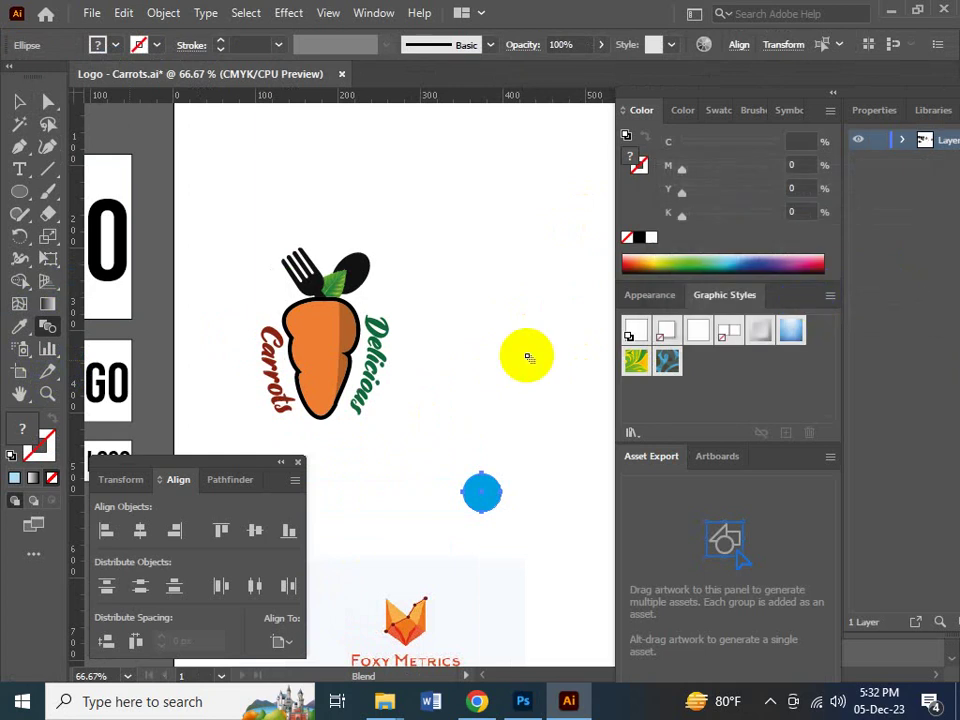
key("Tab")
left_click(176, 462)
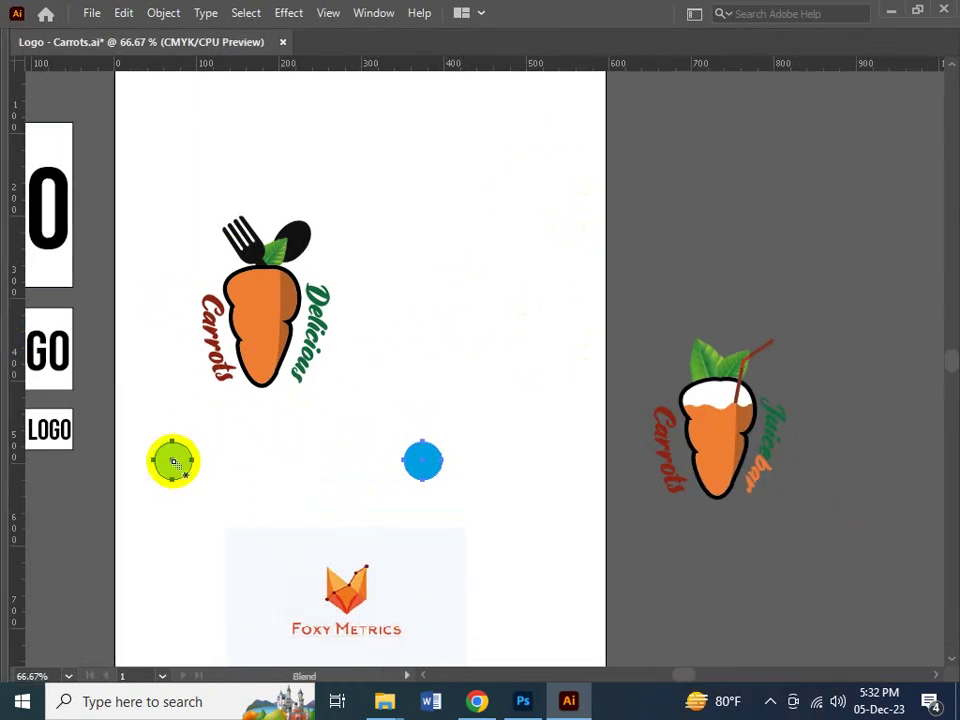
left_click(423, 460)
key("Tab")
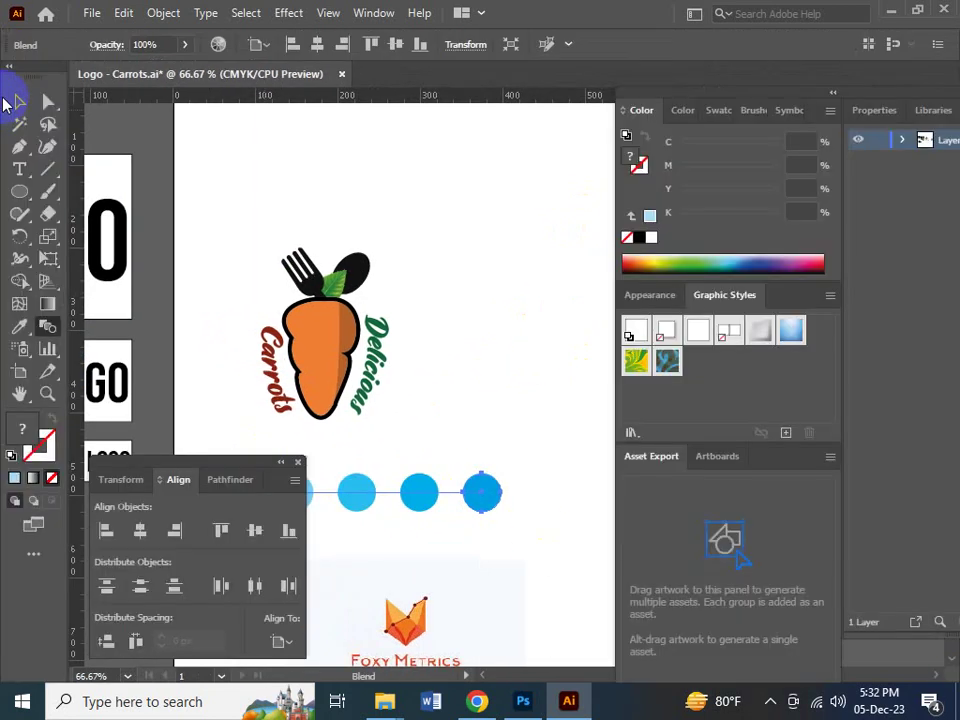
- Expand the blue circle blend into separate shapes with both Object and Fill included
left_click(17, 99)
key("Tab")
left_click(370, 520)
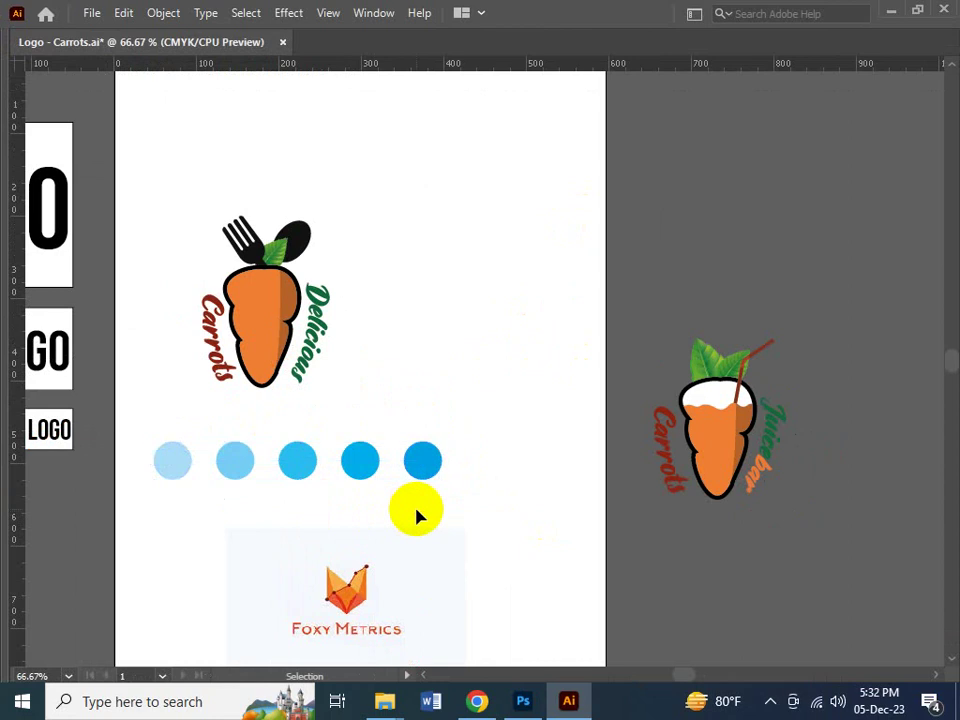
left_click(289, 460)
left_click(160, 12)
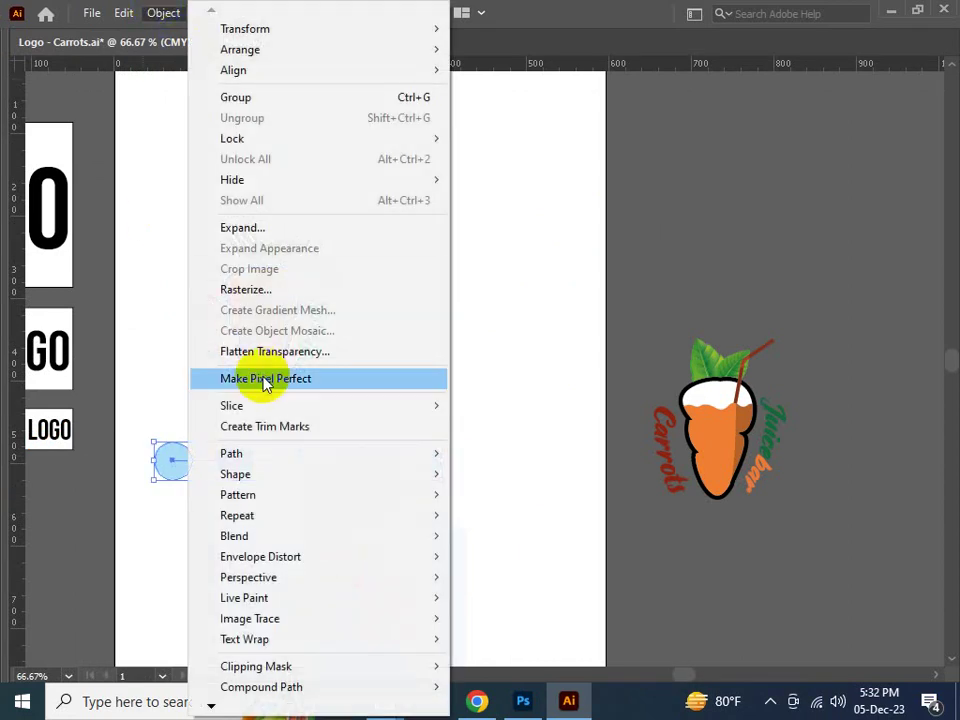
left_click(262, 228)
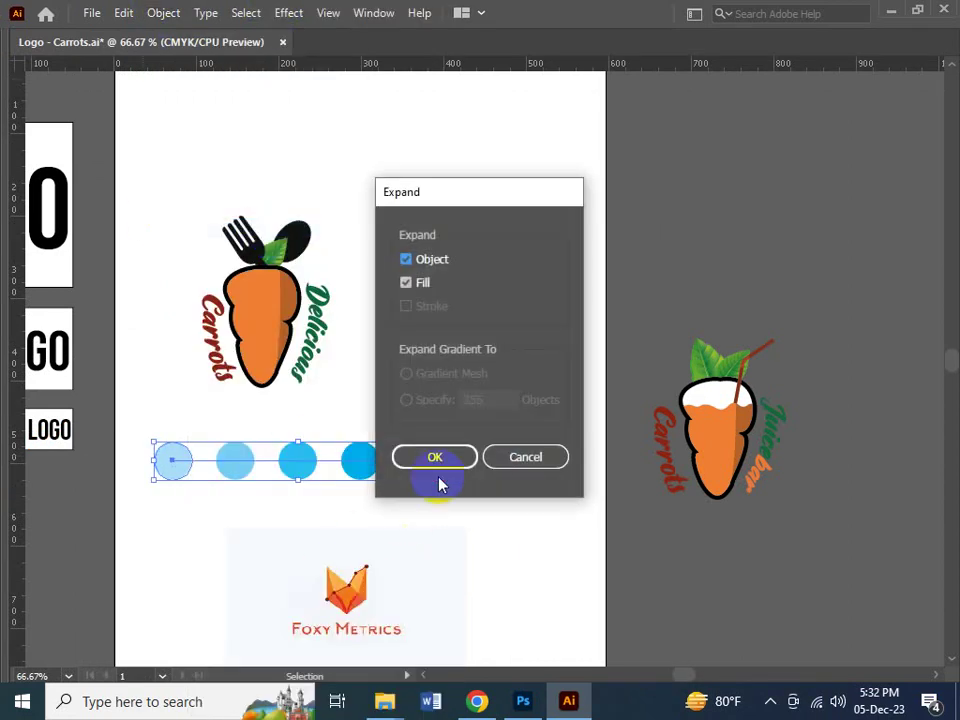
left_click(435, 458)
left_click(487, 525)
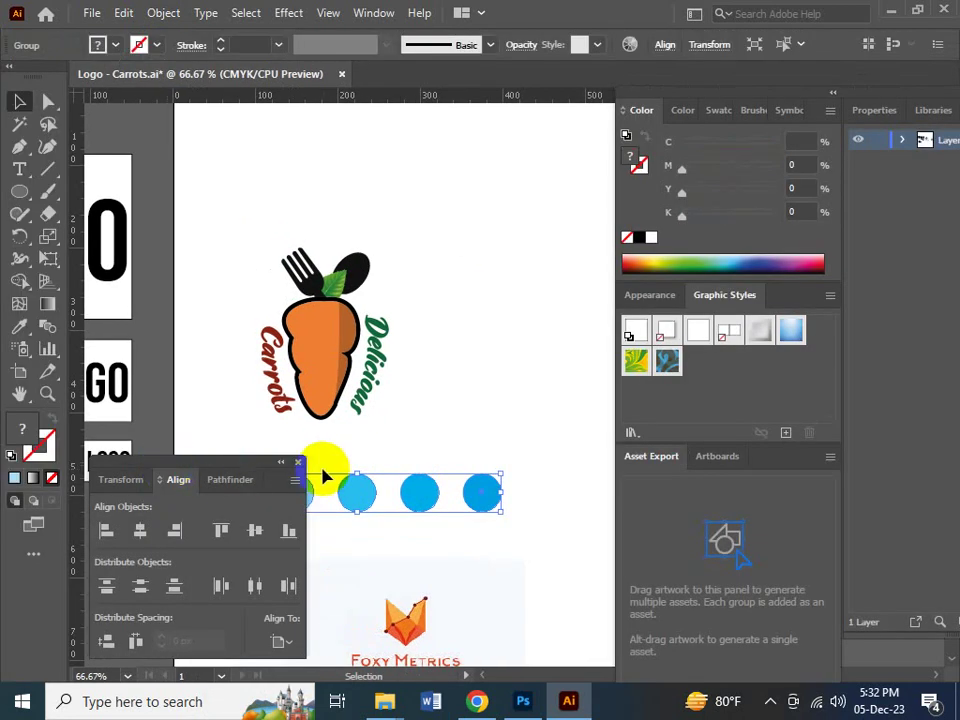
- Ungroup the expanded row of blue circles so each circle can be selected individually
right_click(354, 489)
left_click(397, 302)
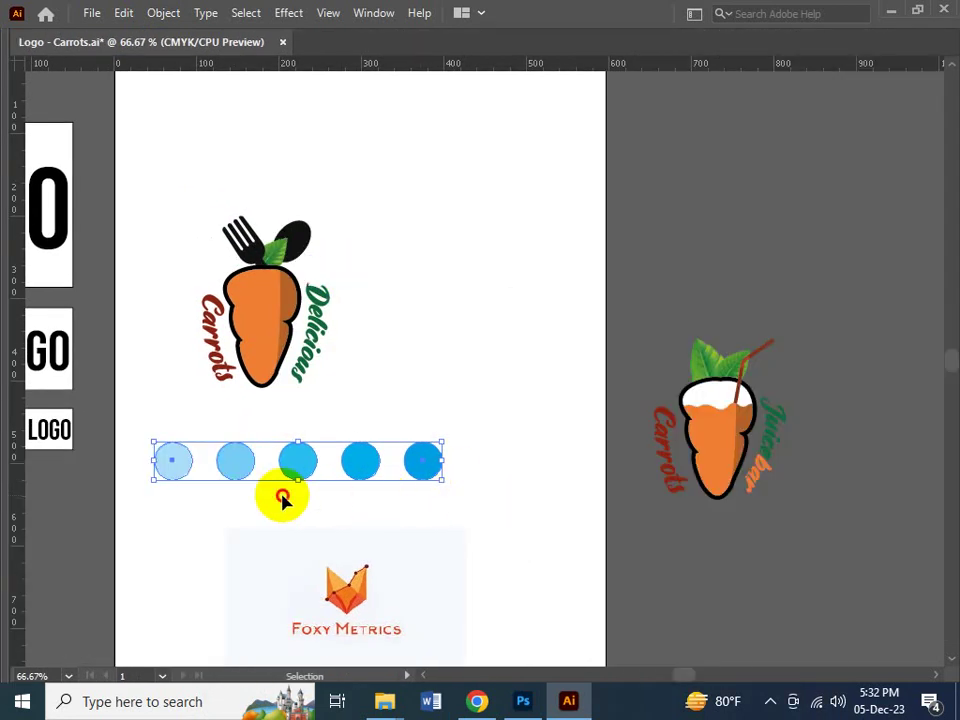
left_click(403, 530)
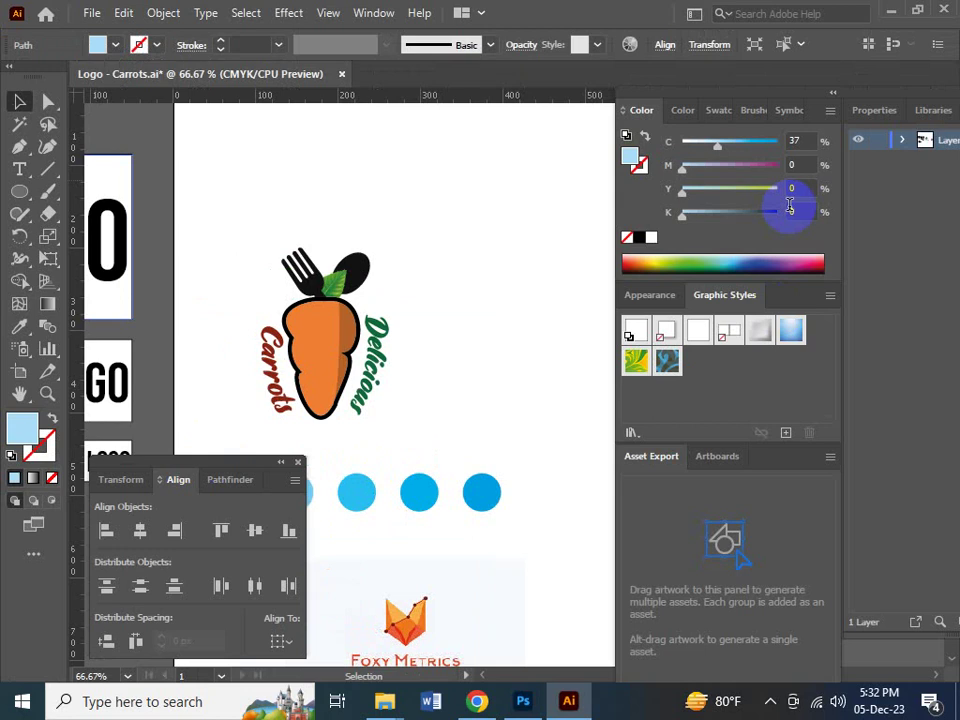
- Examine the CMYK fill values of the individual circles along the row, from light blue to the darkest blue
left_click(797, 141)
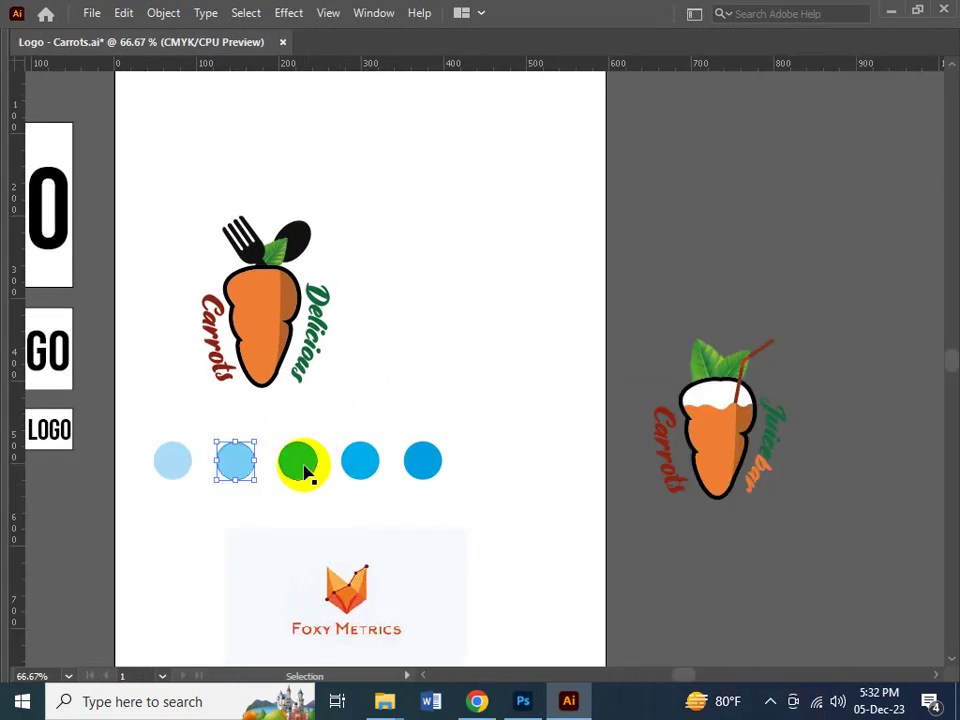
left_click(305, 473)
left_click(790, 148)
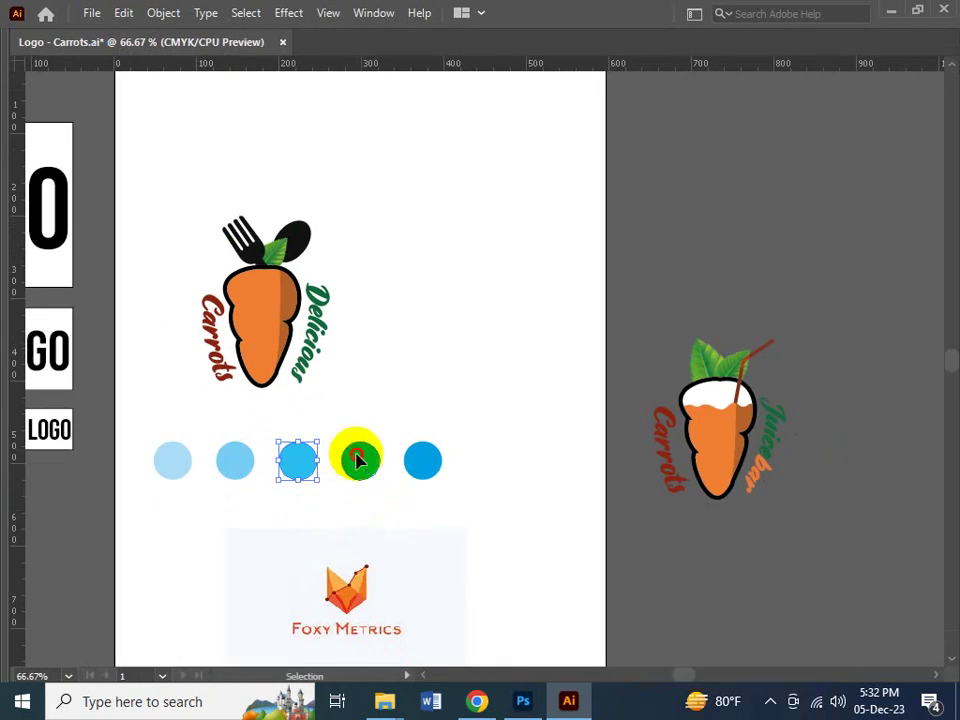
key("Tab")
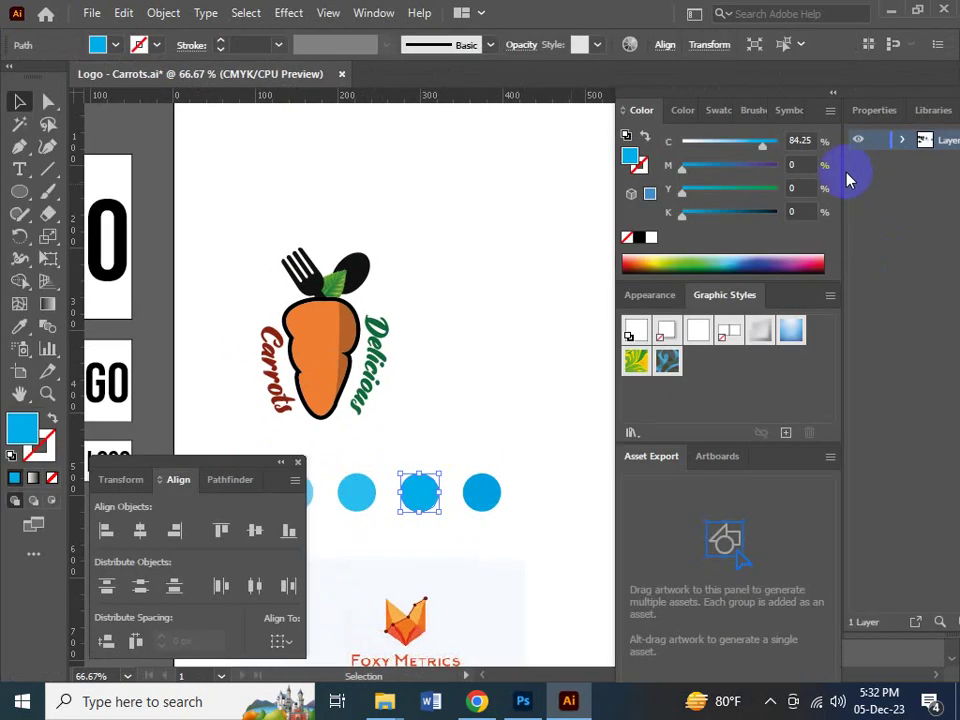
key("Tab")
left_click(420, 470)
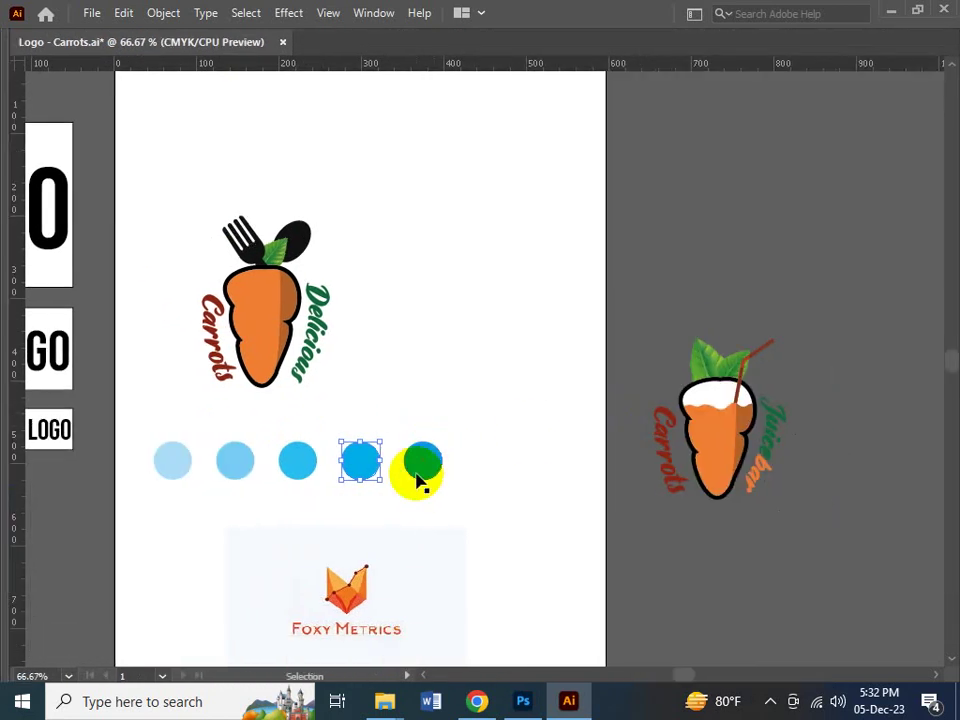
key("Tab")
left_click(831, 133)
key("Tab")
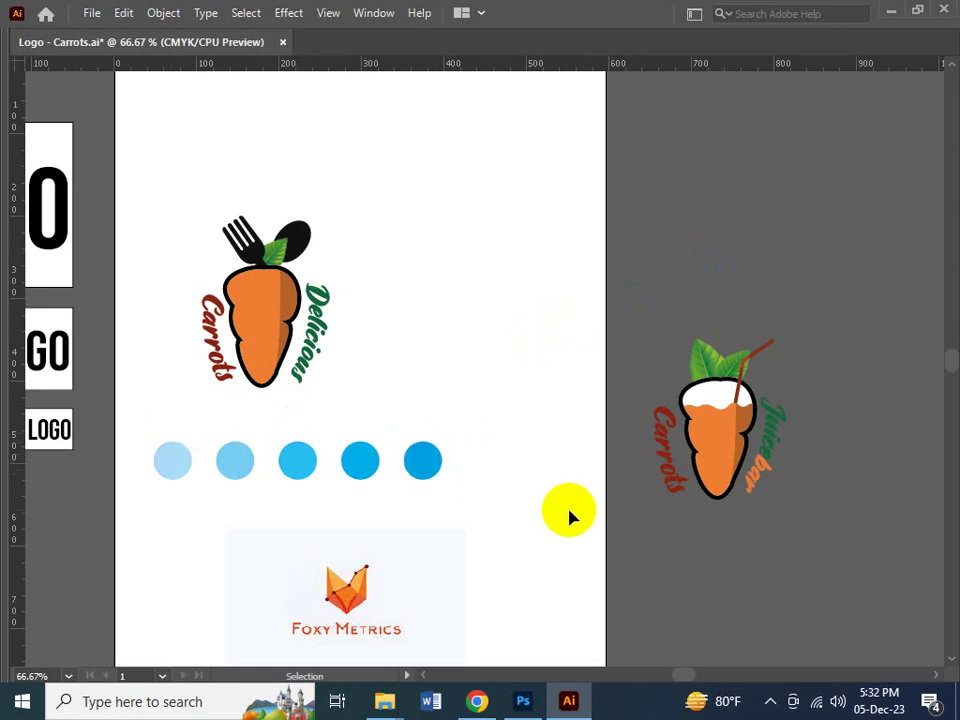
- Select all five blue circles in the row above the Foxy Metrics reference
left_click_drag(225, 478, 302, 485)
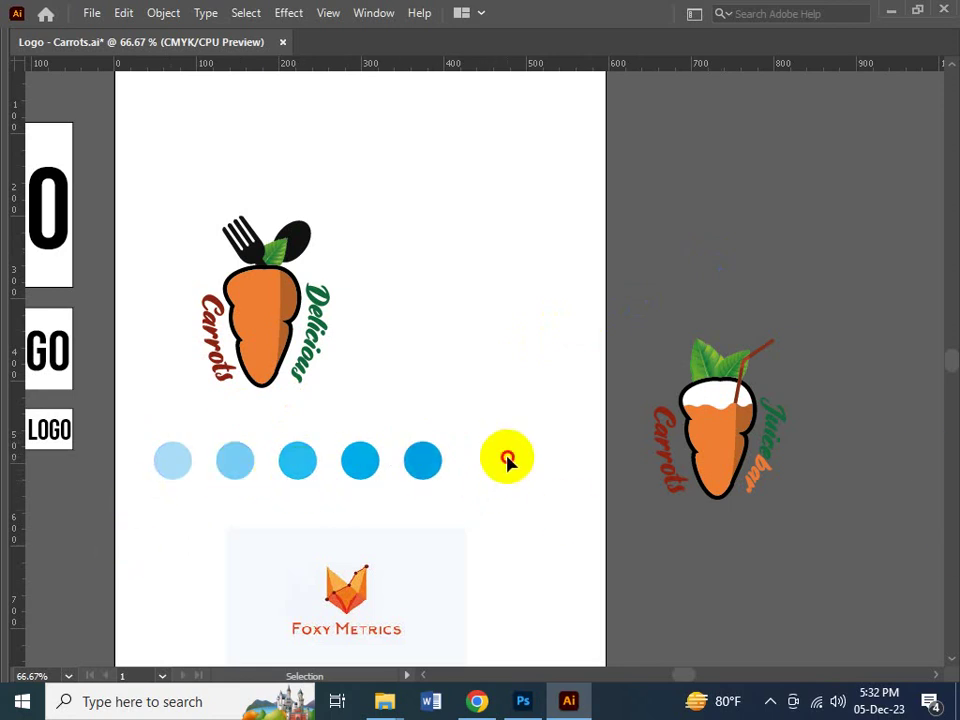
left_click_drag(506, 445, 125, 487)
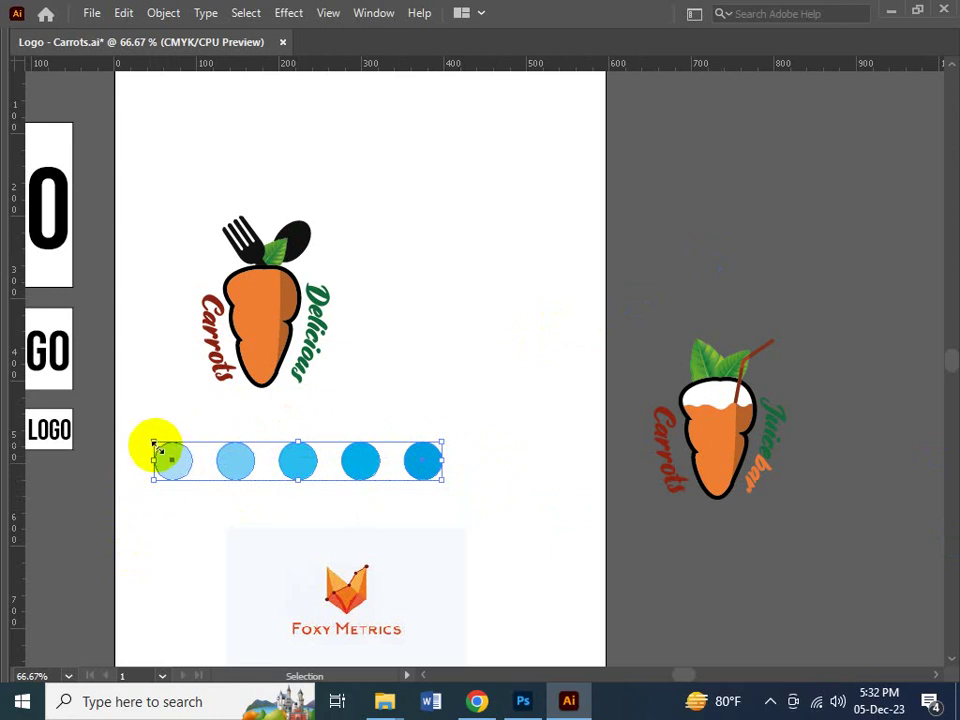